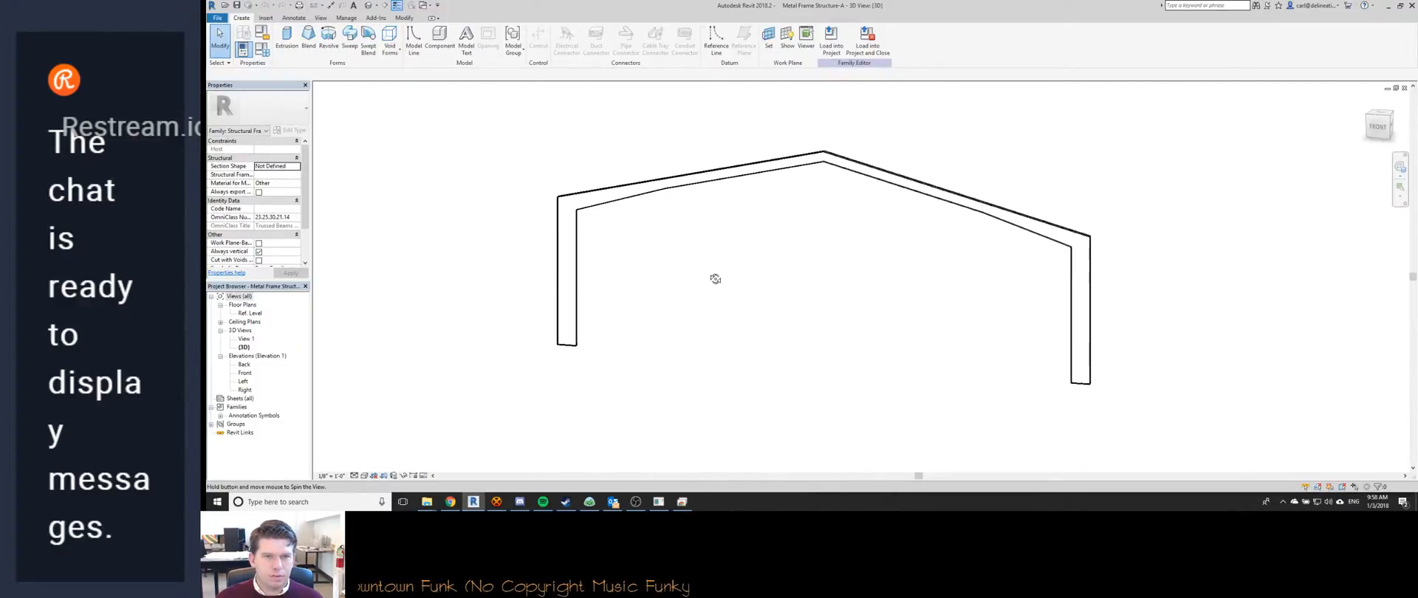
Open the recent project Pumphouse-Arch.rvt.
click(217, 18)
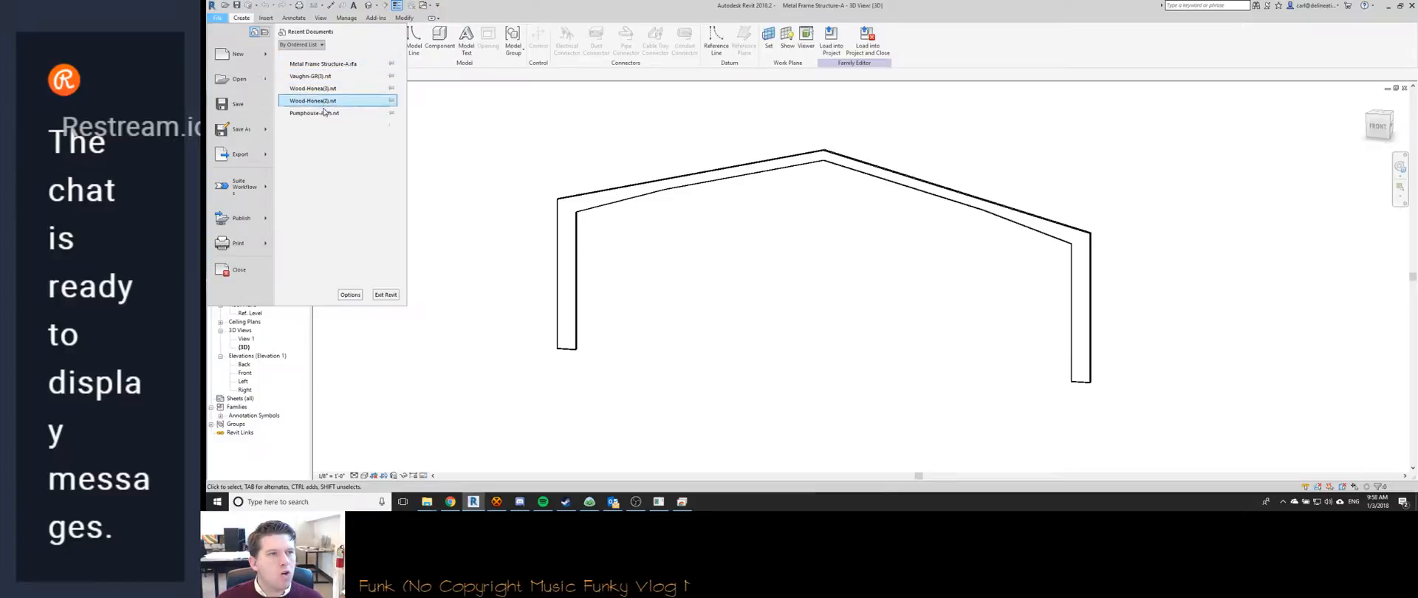
key(Escape)
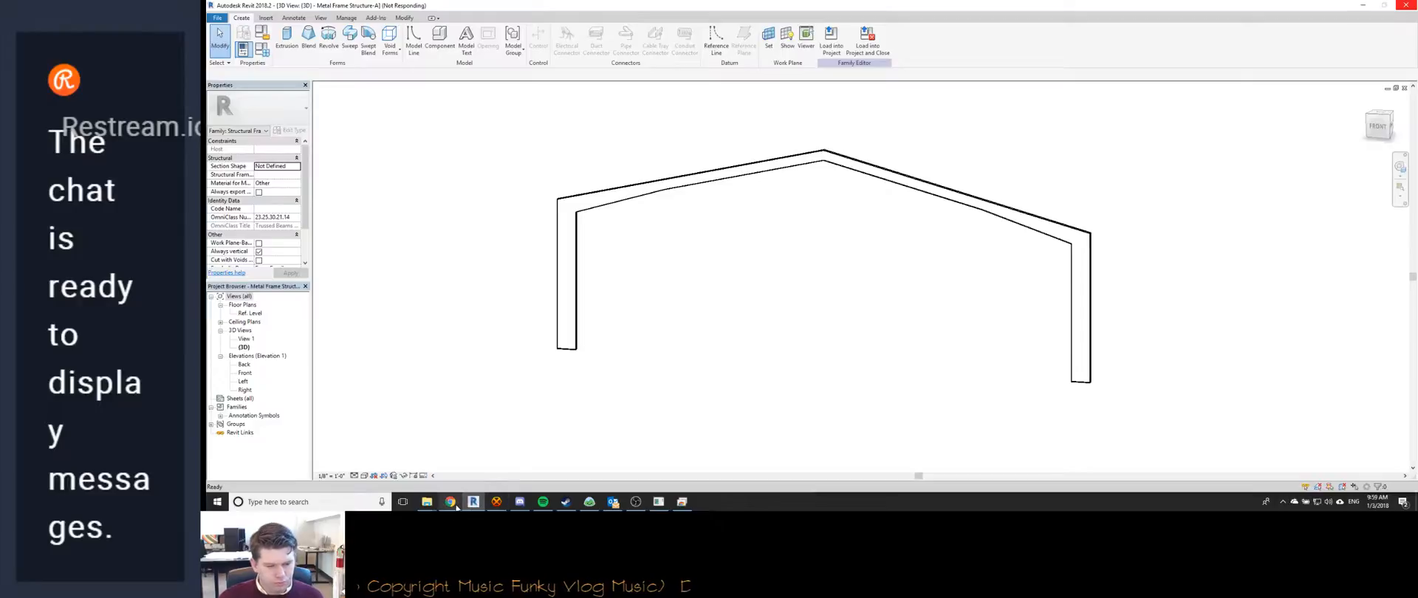
mouse_move(450, 503)
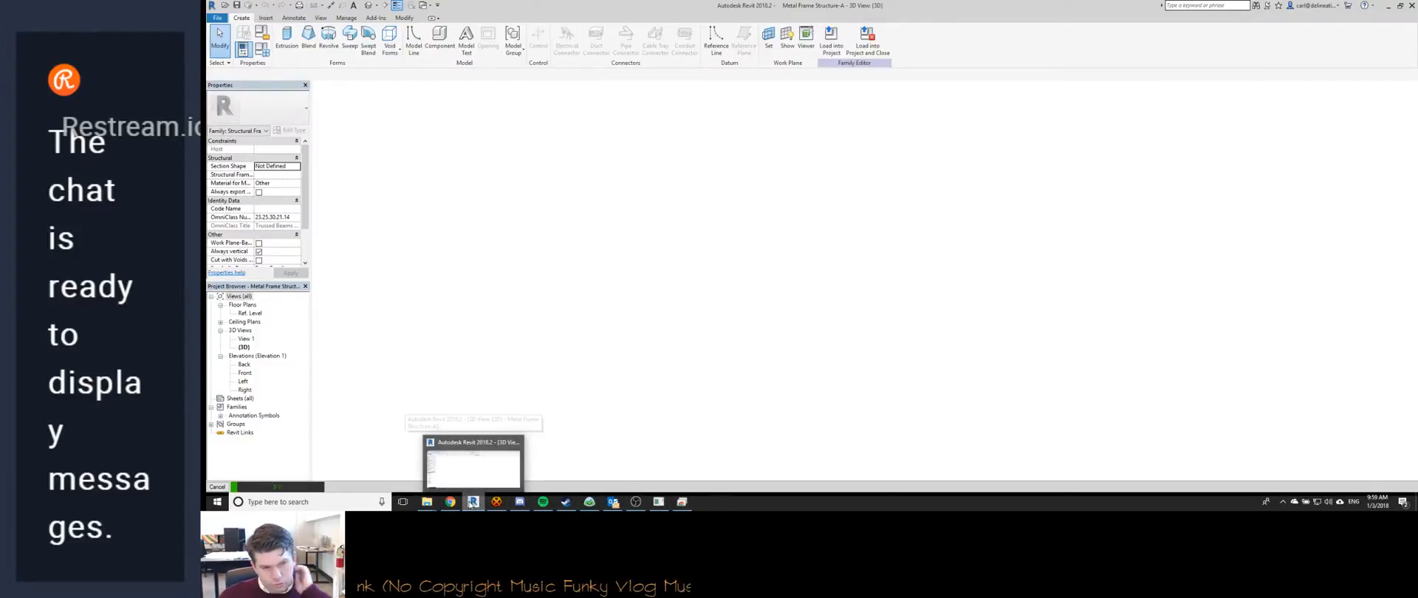
mouse_move(682, 503)
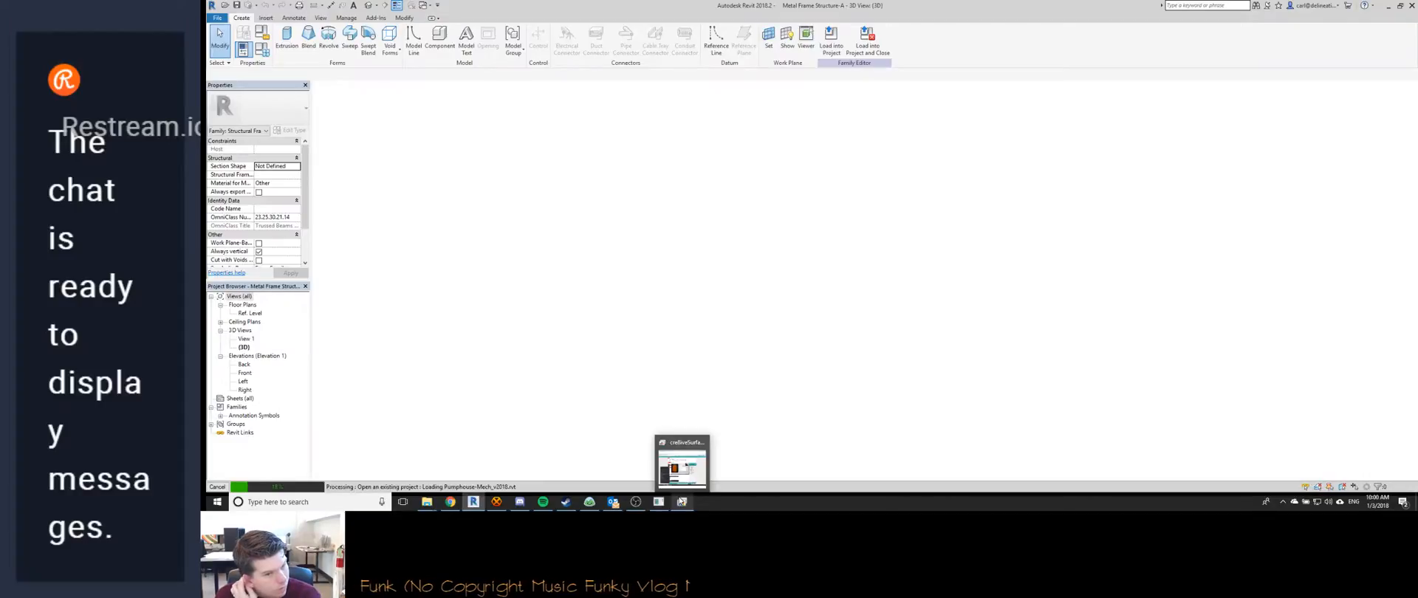
Switch to HexChat and read back through the earlier messages of the #TheLounge channel.
click(496, 502)
scroll(406, 153, up, 8)
scroll(406, 153, up, 4)
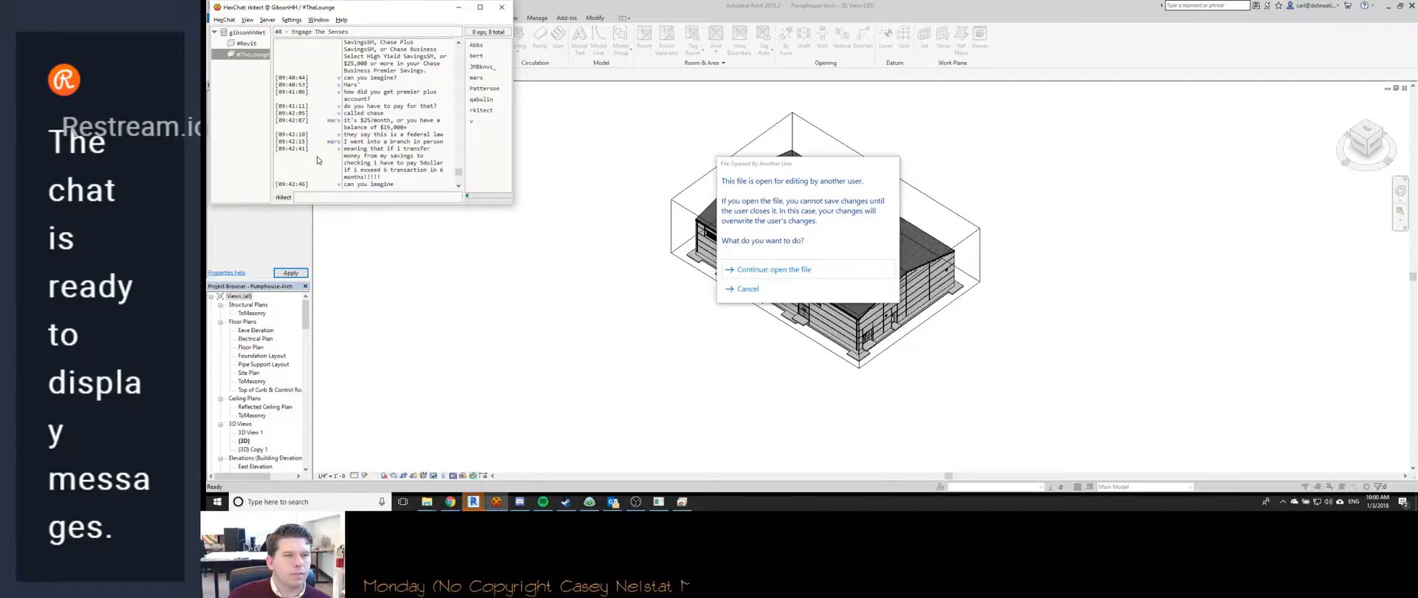
Continue opening the file that is in use by another user, and open the HM Building Drawings drafting view.
click(789, 270)
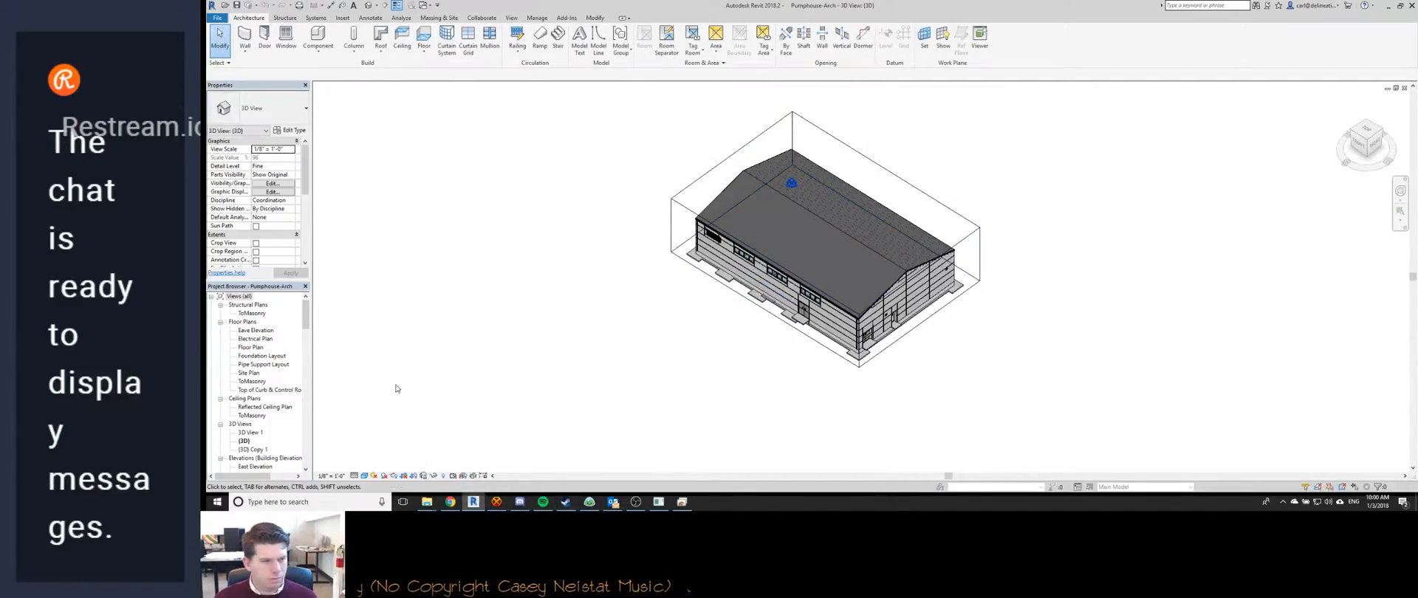
click(271, 373)
scroll(268, 366, down, 3)
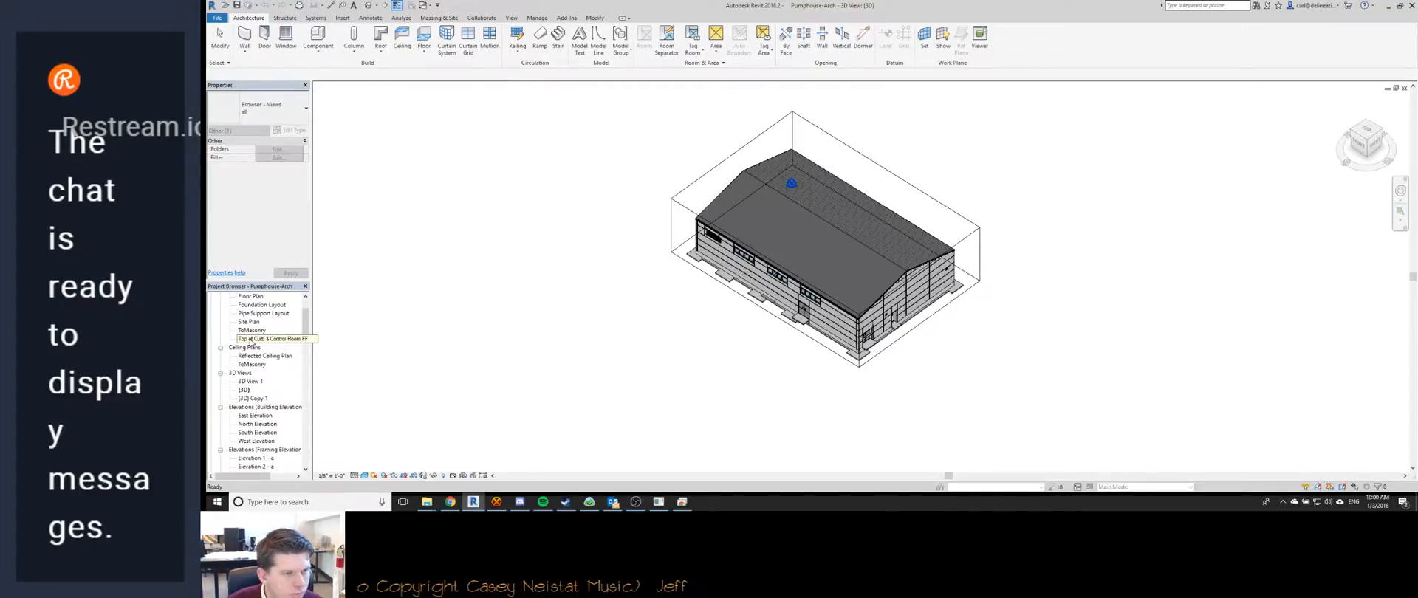
scroll(237, 384, down, 3)
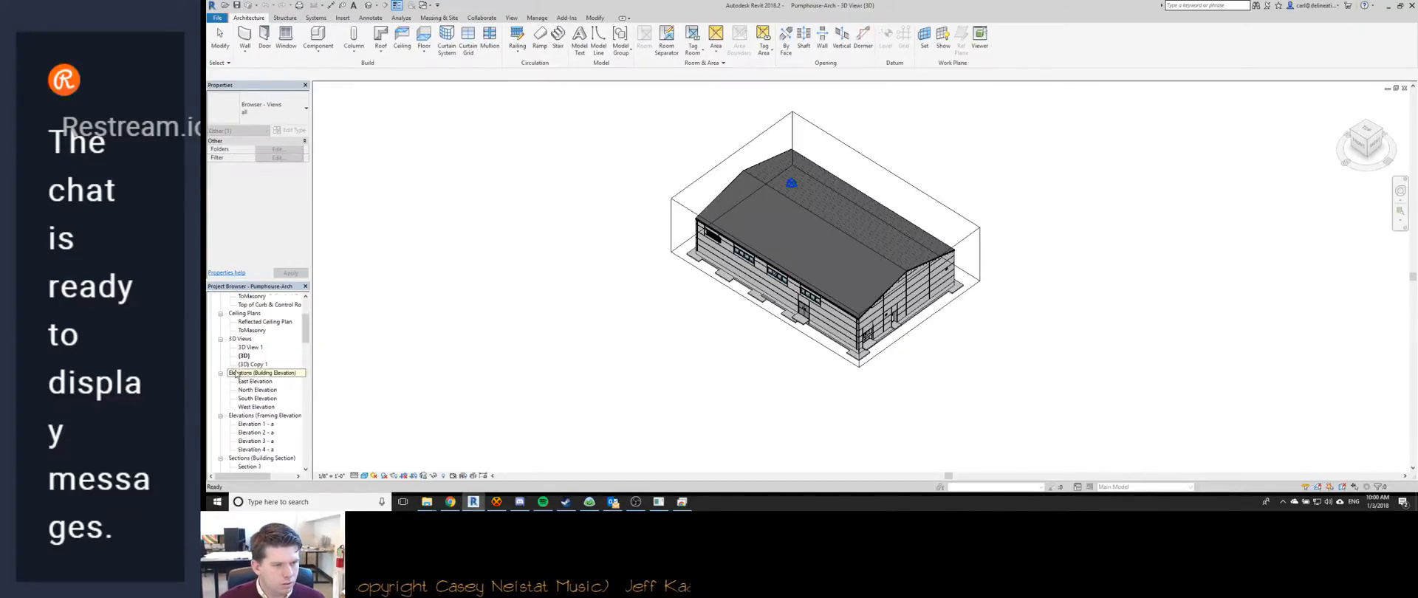
scroll(222, 399, down, 1)
click(251, 354)
scroll(245, 351, down, 1)
scroll(246, 351, down, 1)
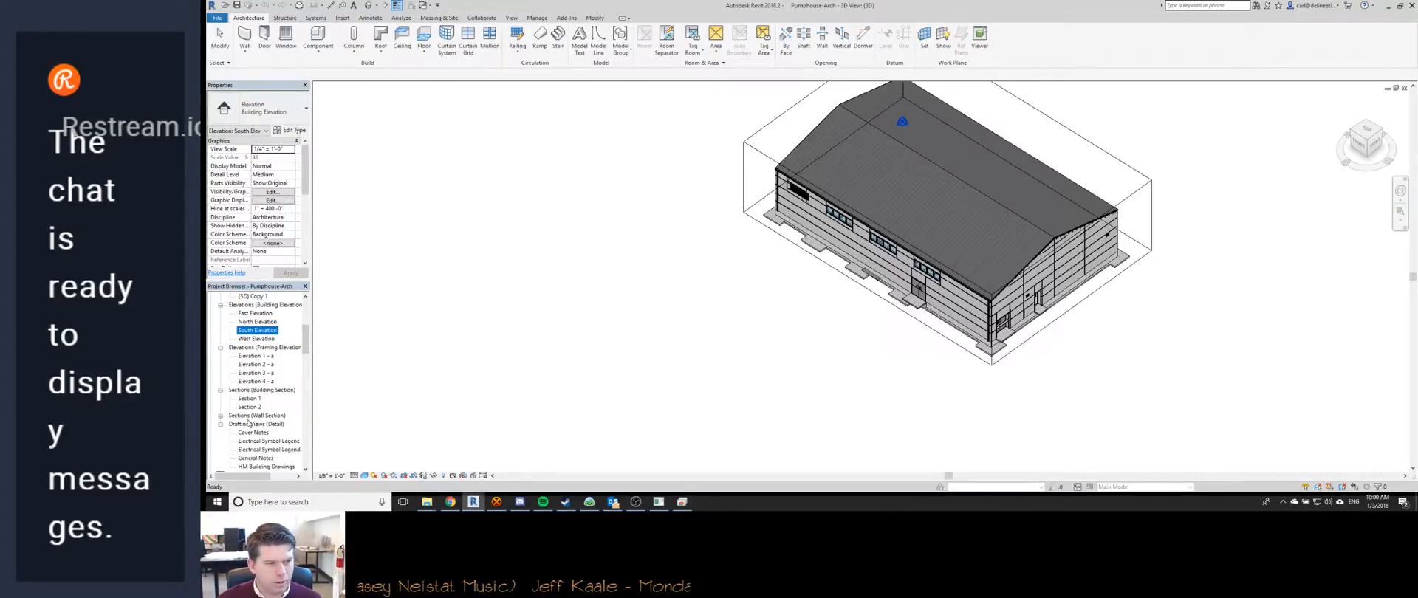
scroll(248, 374, down, 2)
scroll(248, 373, up, 2)
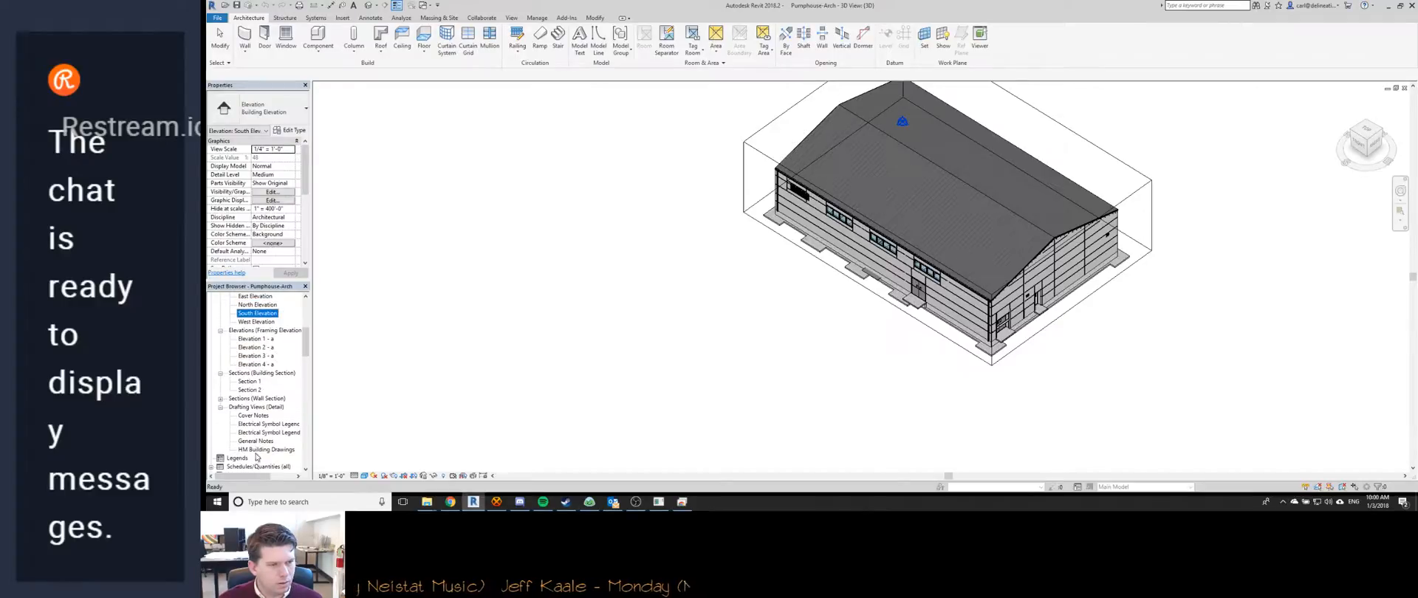
double_click(259, 451)
Switch to Discord and copy the "Morning Architecture!" stream announcement with its links from WatchMeWork's live_streaming channel.
click(497, 502)
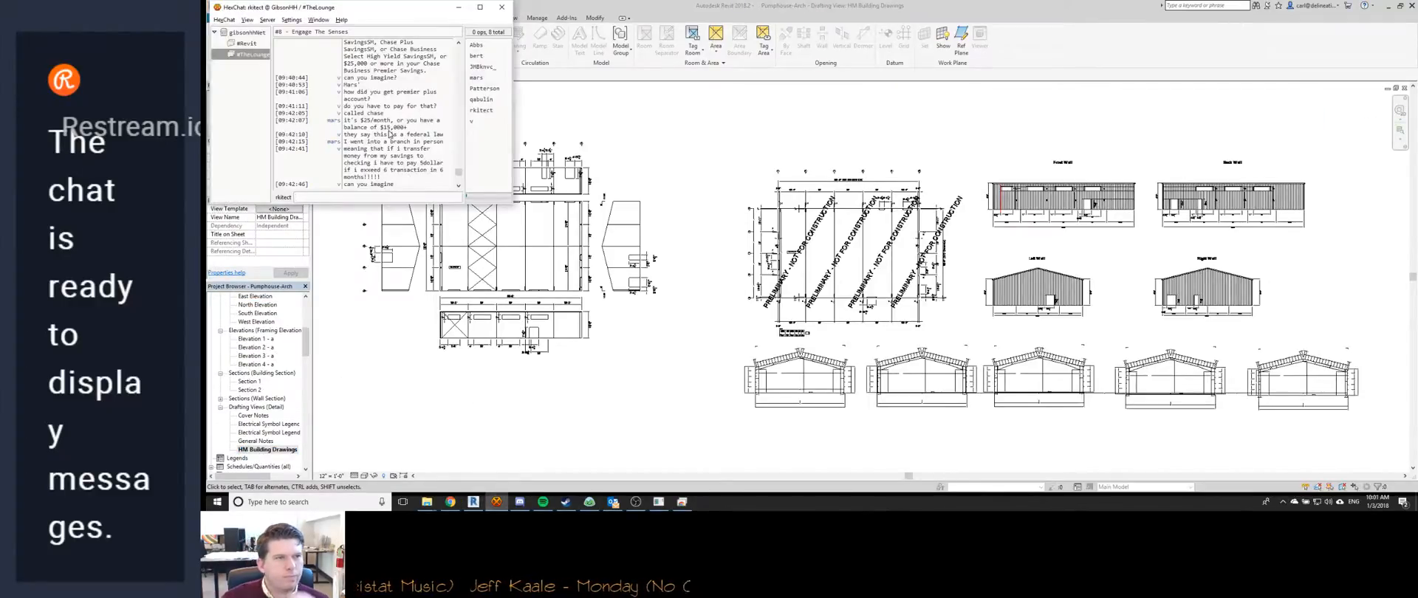
click(520, 502)
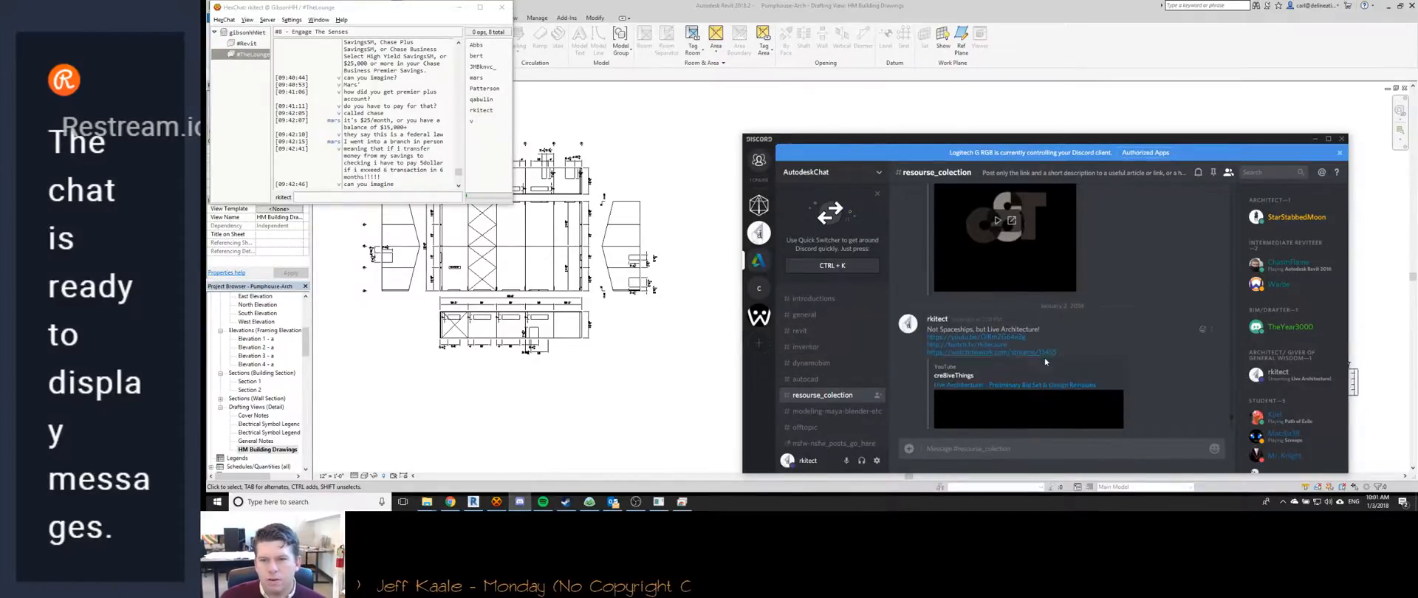
drag(1068, 345, 927, 312)
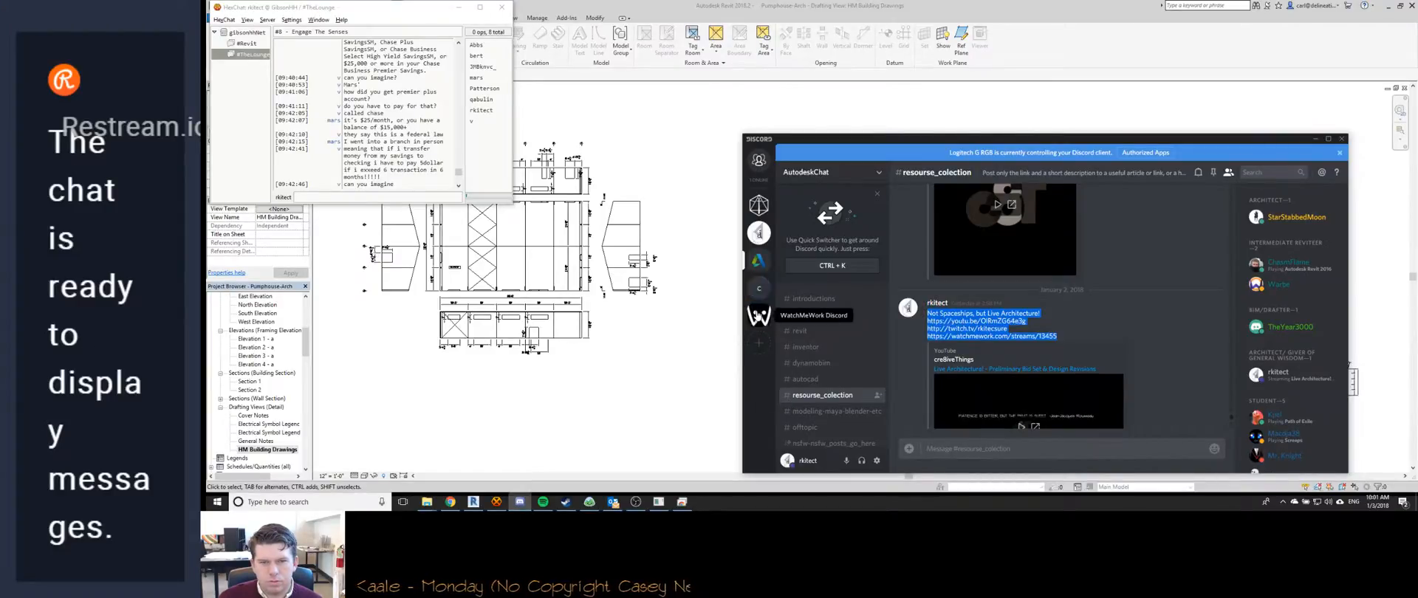
click(758, 316)
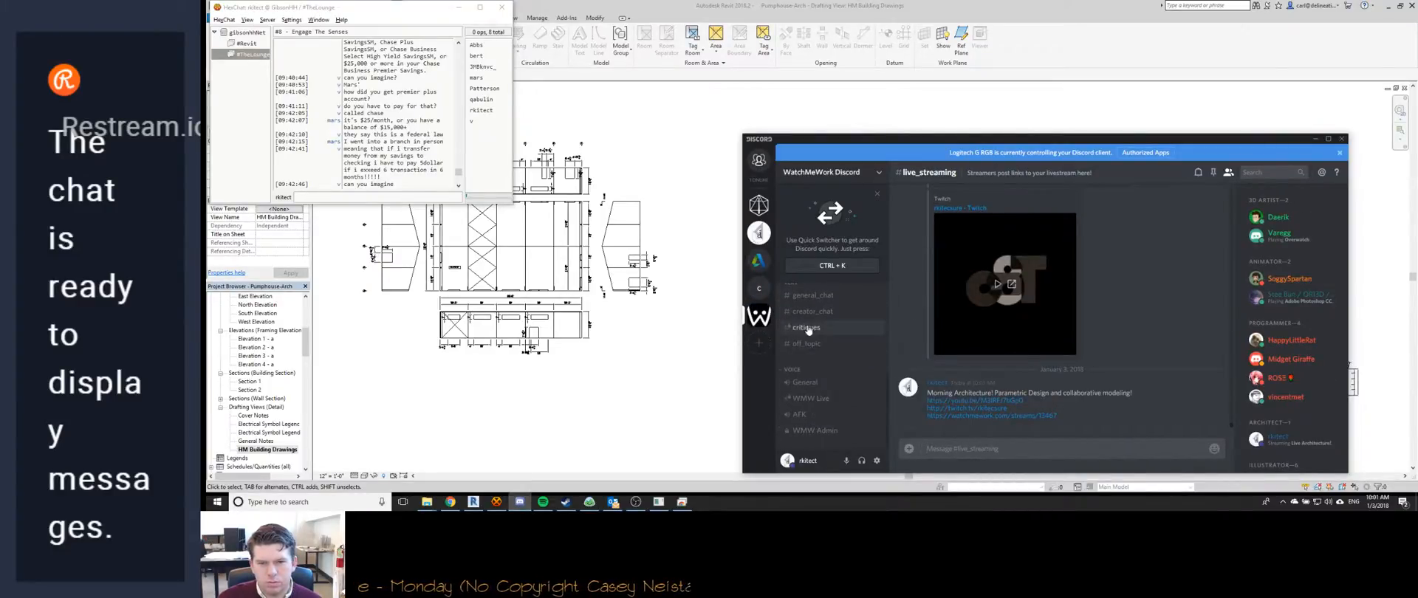
drag(1084, 422, 926, 392)
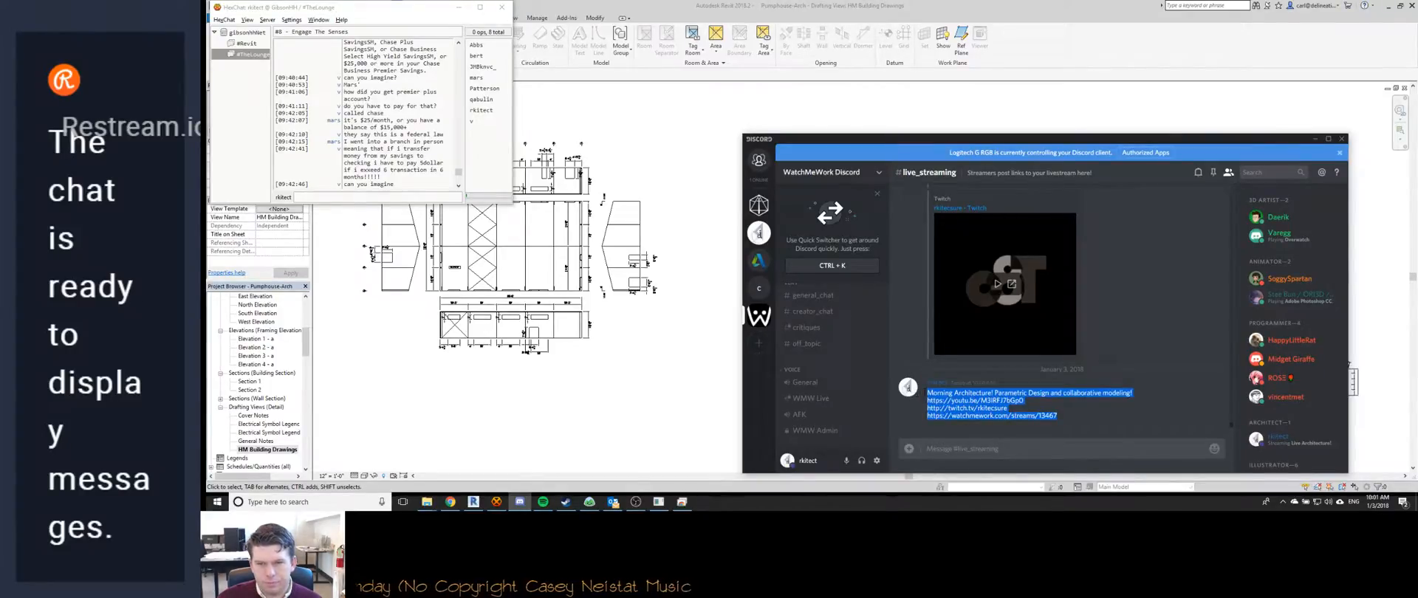
Post the copied stream announcement in the resourse_colection channel of the AutodeskChat server.
click(759, 260)
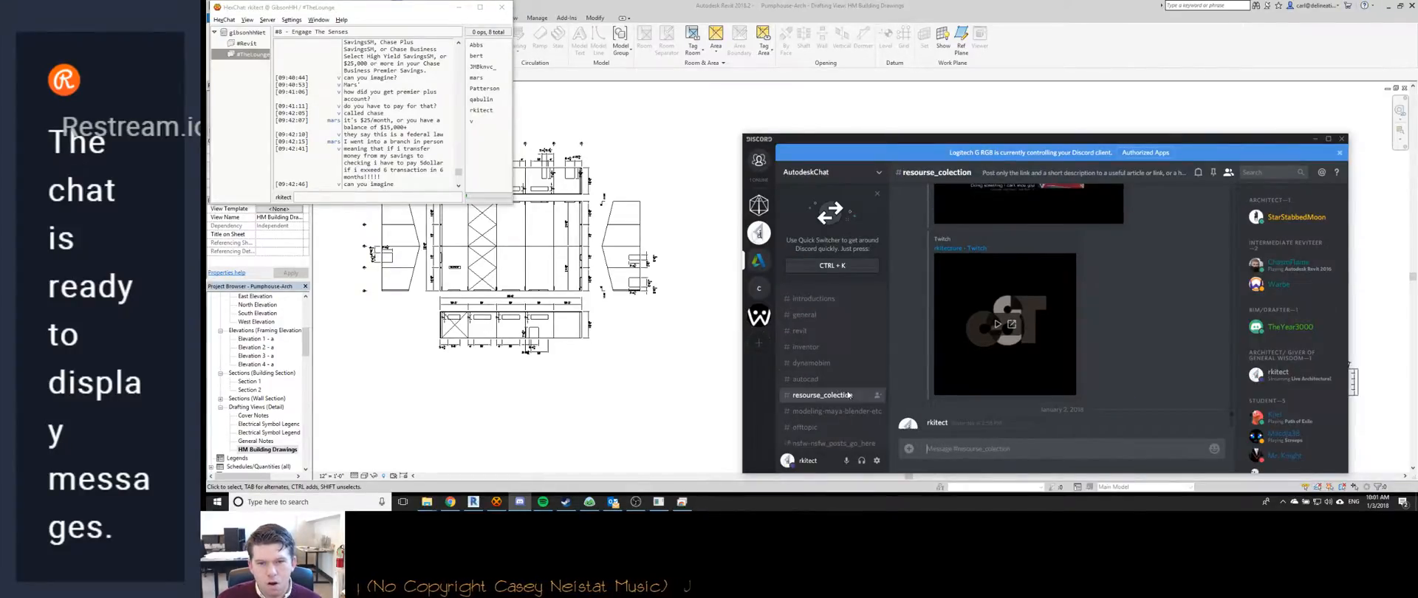
key(ctrl+v)
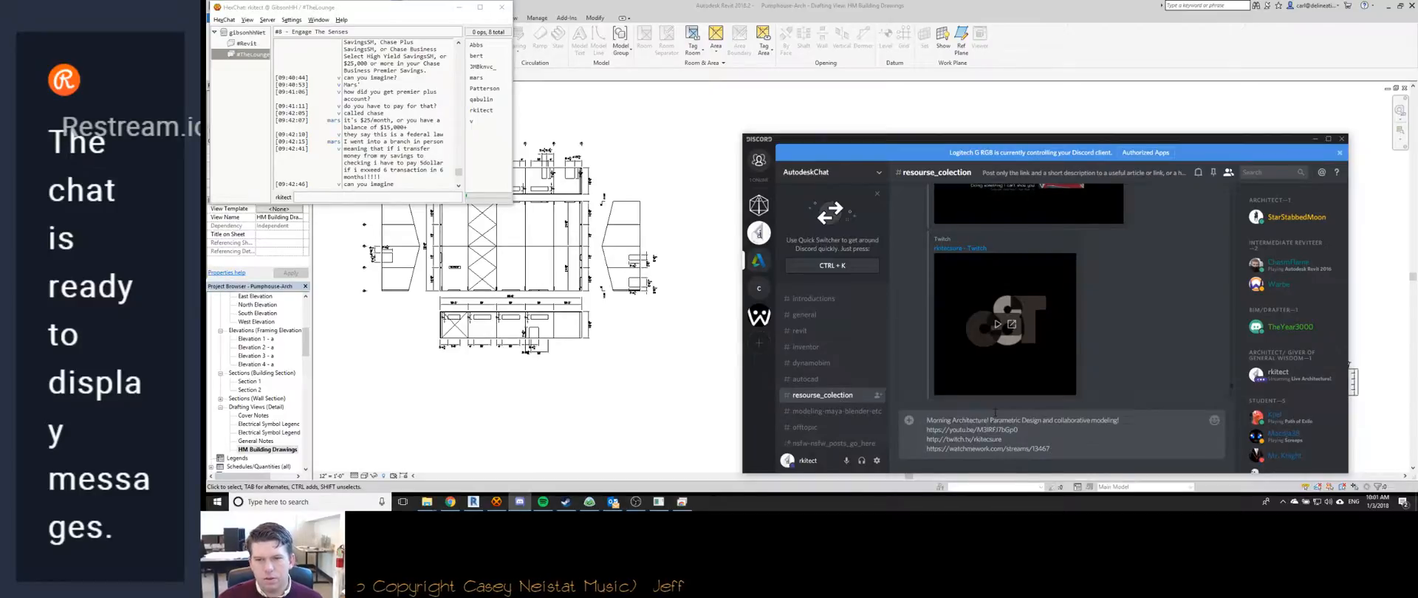
key(Return)
Decline the call and message "If you're ok with not having free access to cash as much, look into Capital One online savings", "and checking" in HexChat.
click(365, 198)
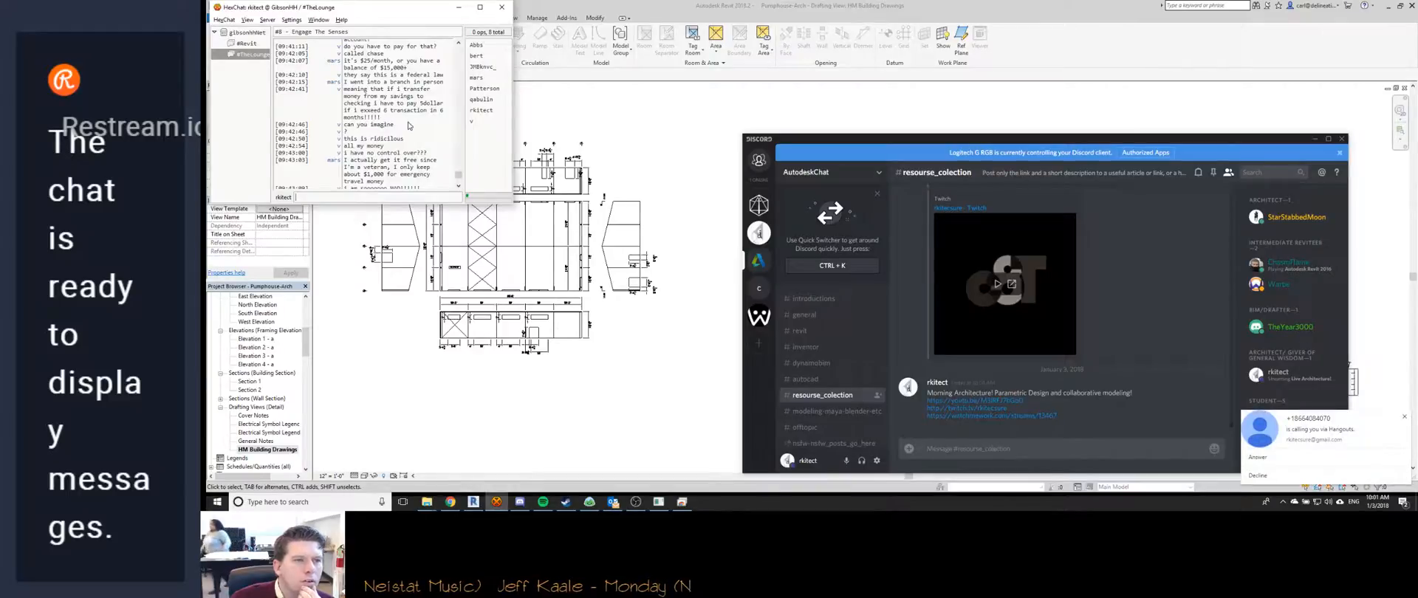
click(1272, 476)
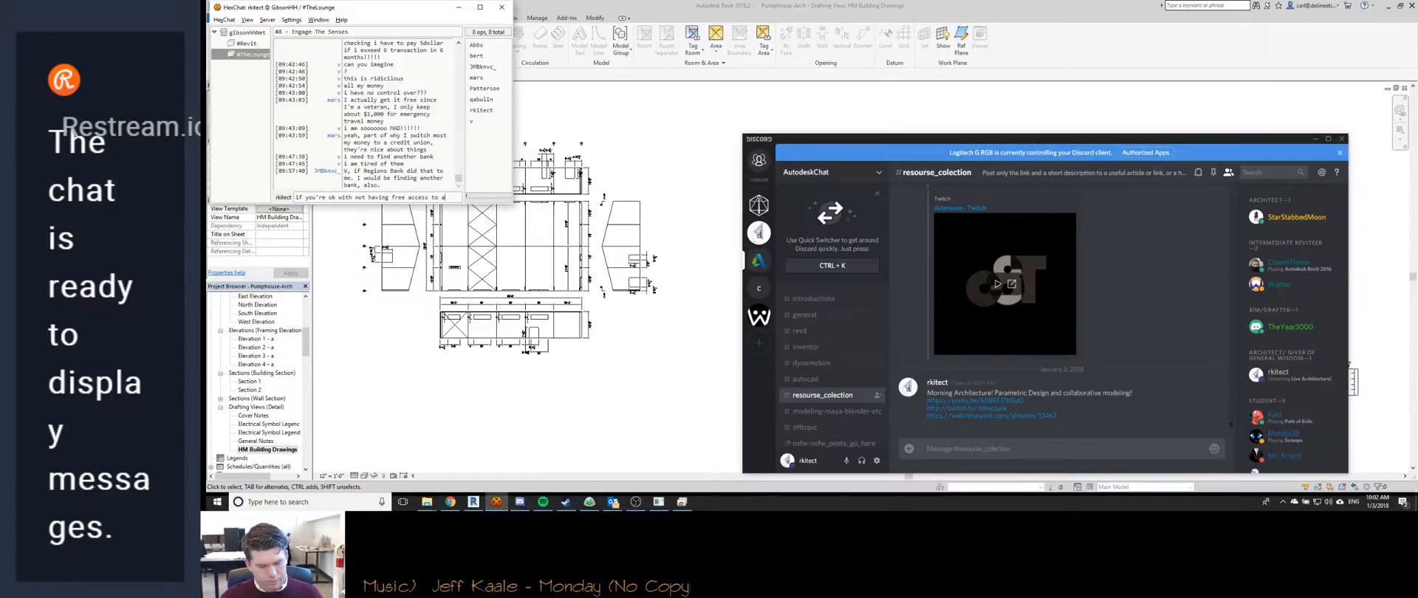
text(as much, look into Capital One online savings)
key(Return)
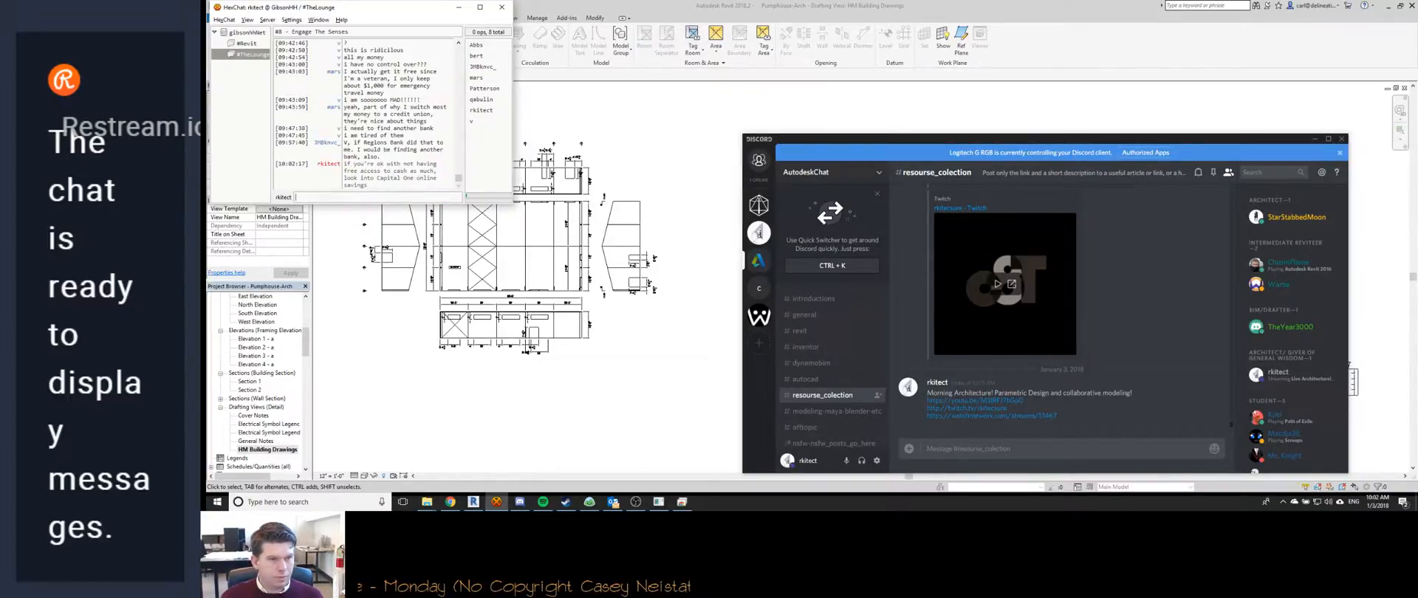
key(Return)
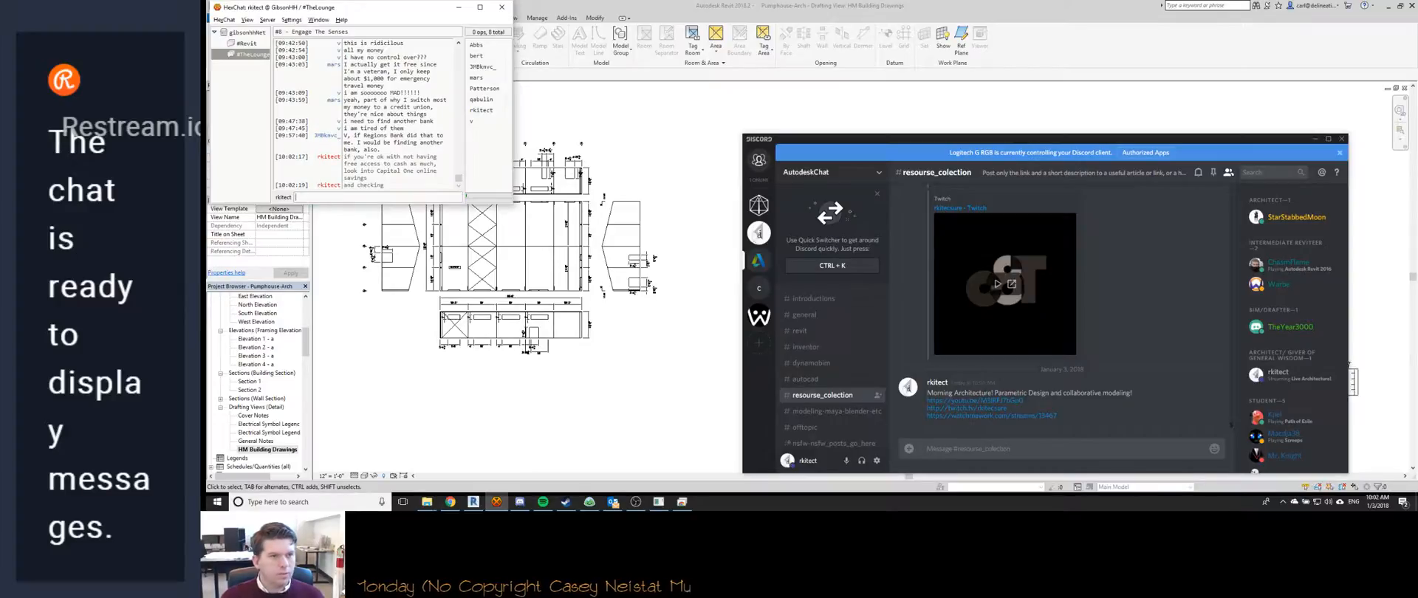
Switch back to Revit and examine the frame cross-sections in the drafting view, including the first frame's column and eave dimensions.
click(821, 4)
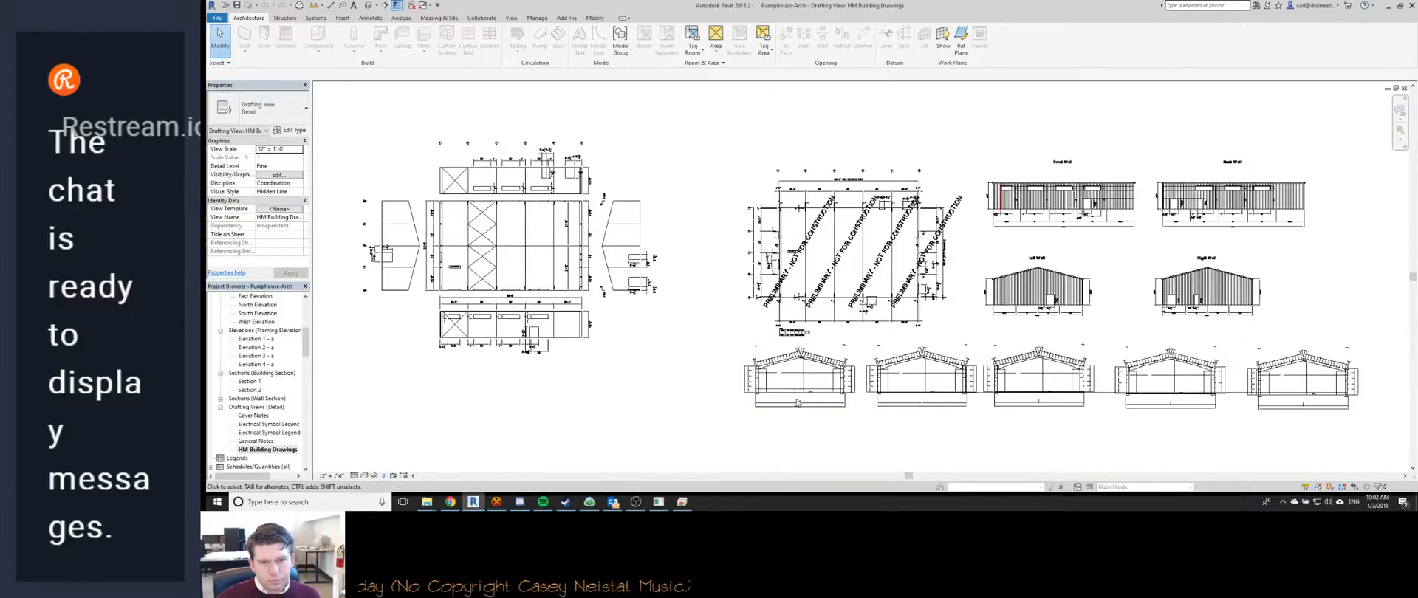
scroll(794, 379, up, 2)
scroll(814, 456, up, 3)
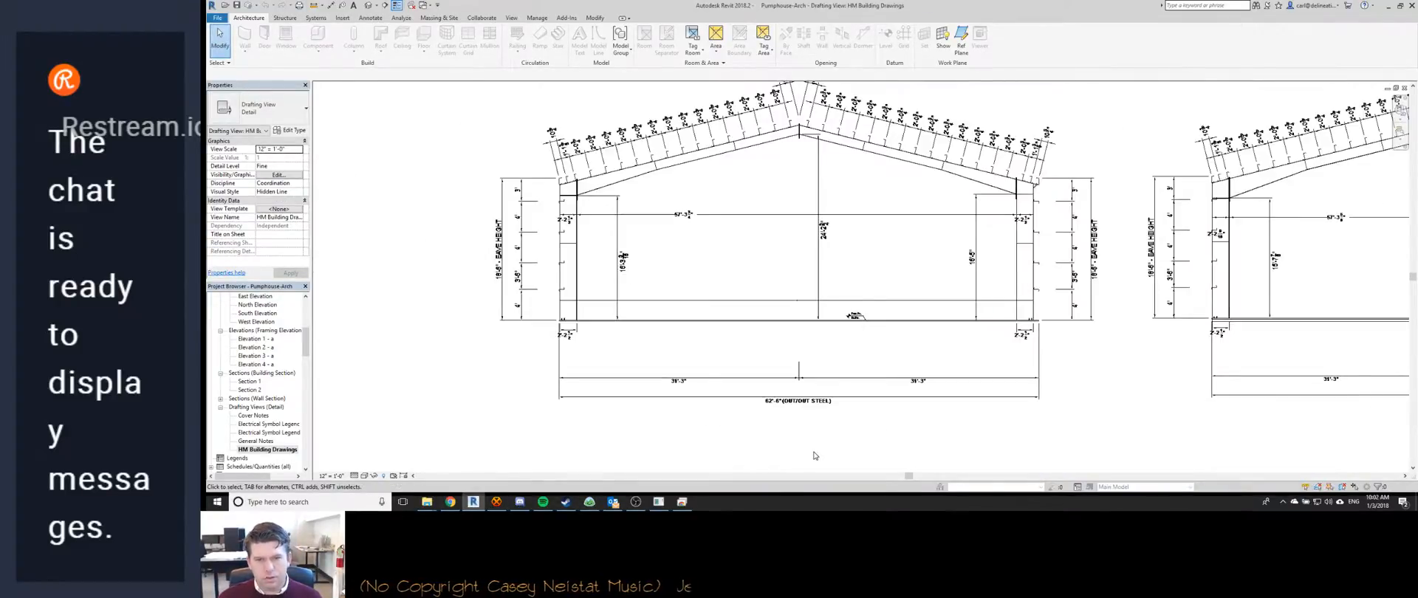
scroll(815, 456, down, 3)
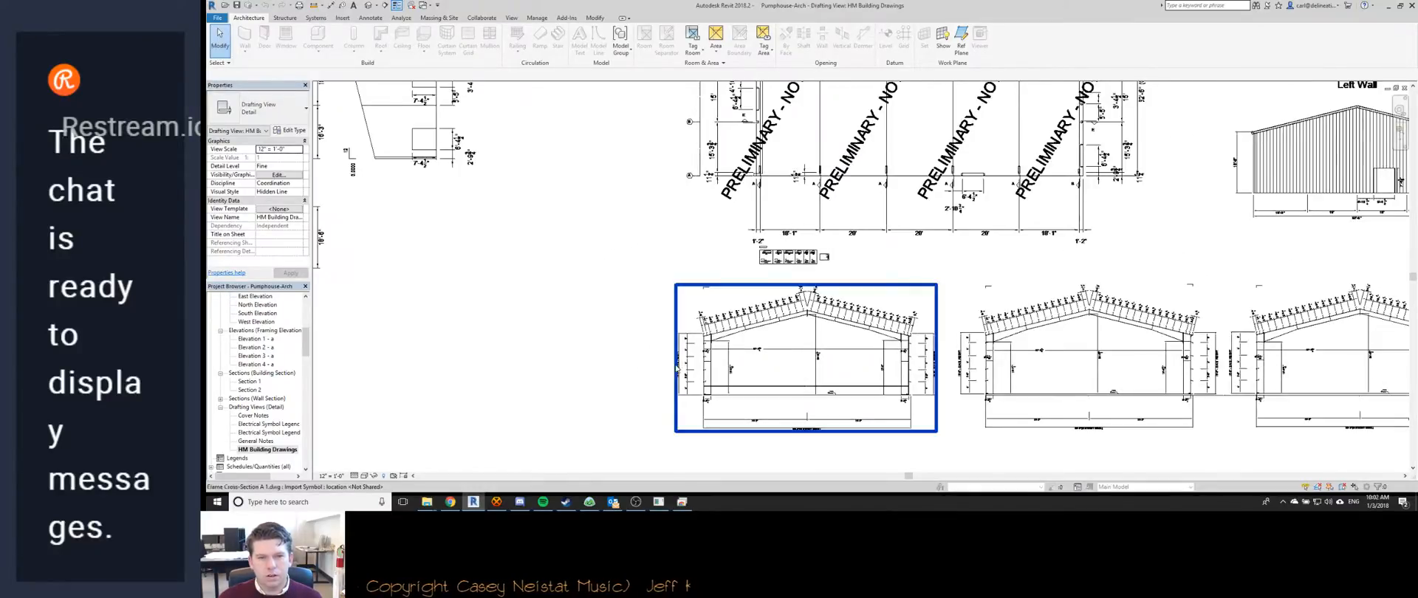
middle_drag(714, 232, 604, 225)
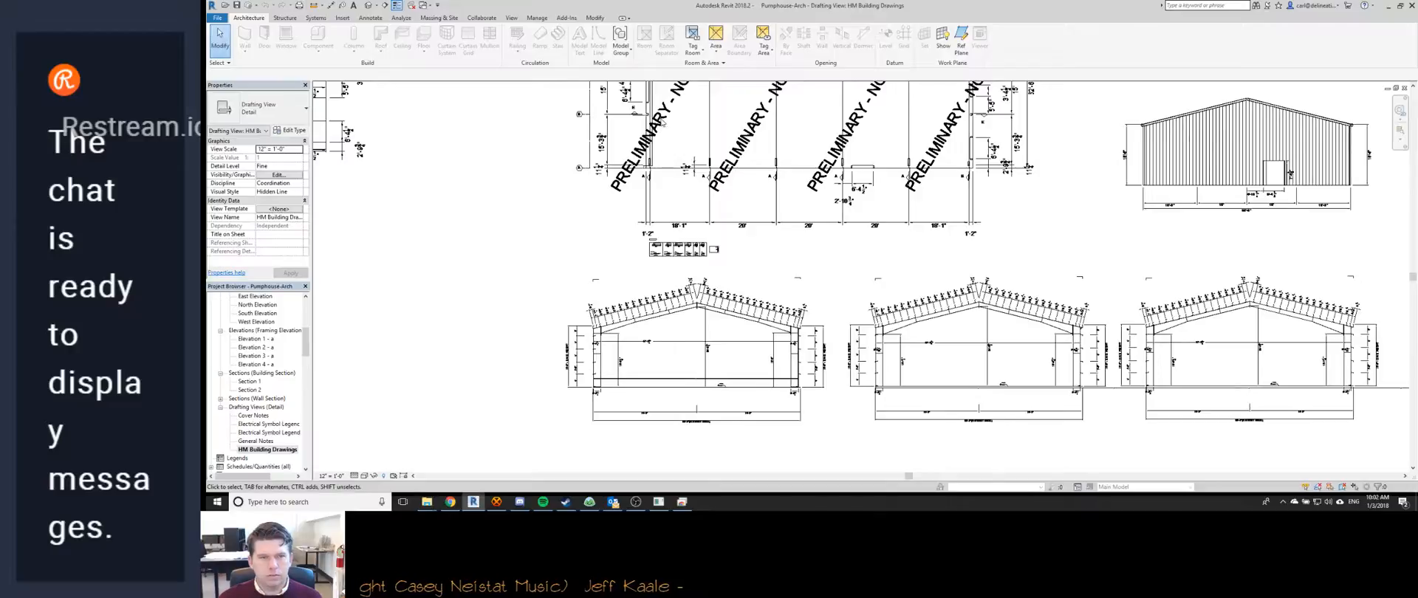
scroll(662, 121, up, 4)
scroll(659, 119, down, 3)
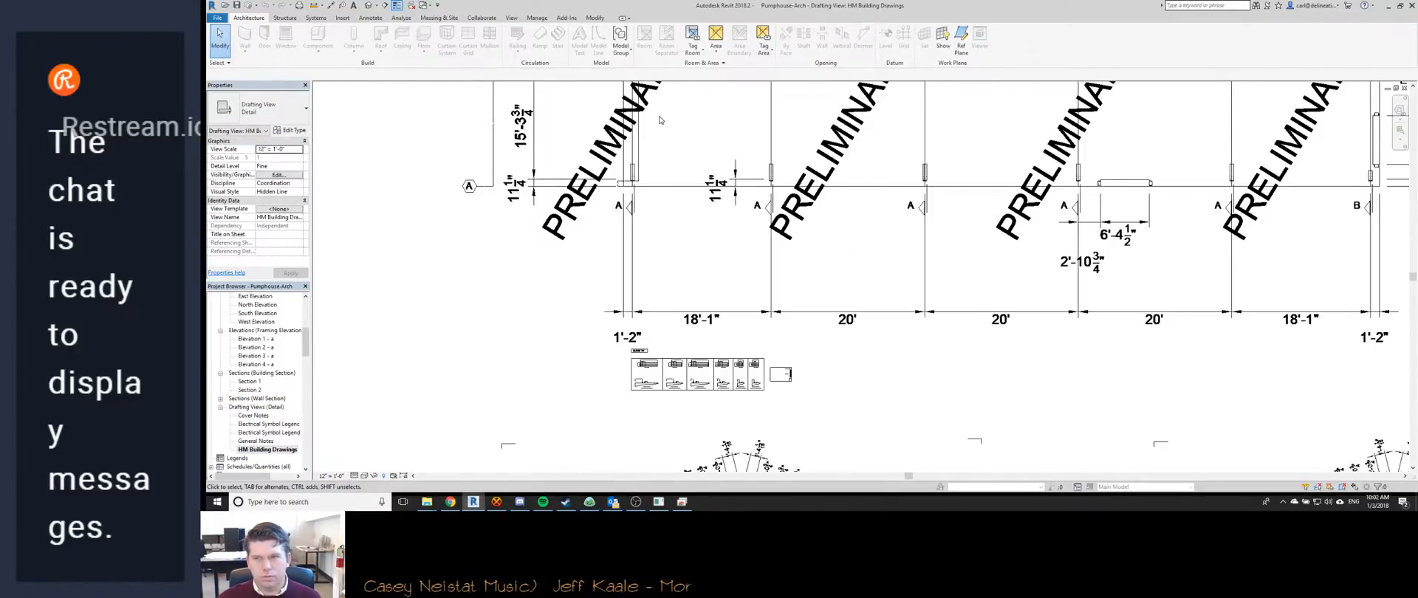
middle_drag(779, 278, 380, 126)
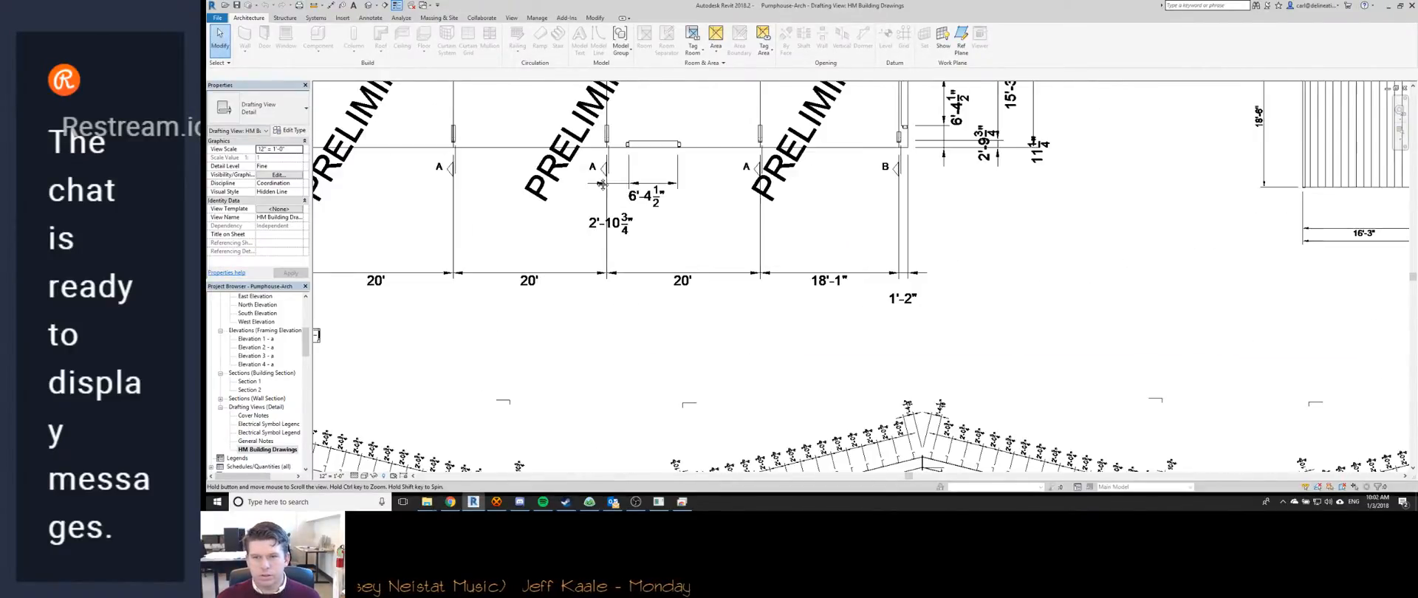
scroll(454, 192, down, 2)
middle_drag(1167, 396, 1145, 204)
middle_drag(300, 211, 1314, 267)
middle_drag(473, 274, 794, 274)
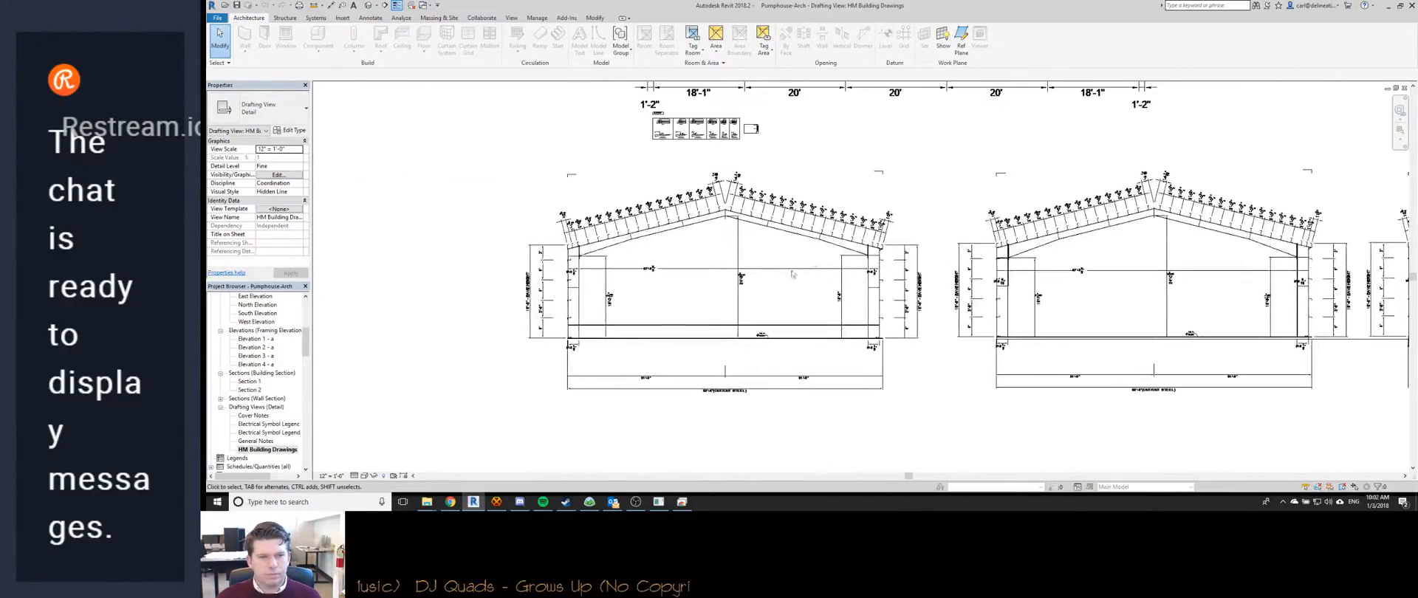
scroll(509, 365, up, 3)
scroll(463, 349, down, 2)
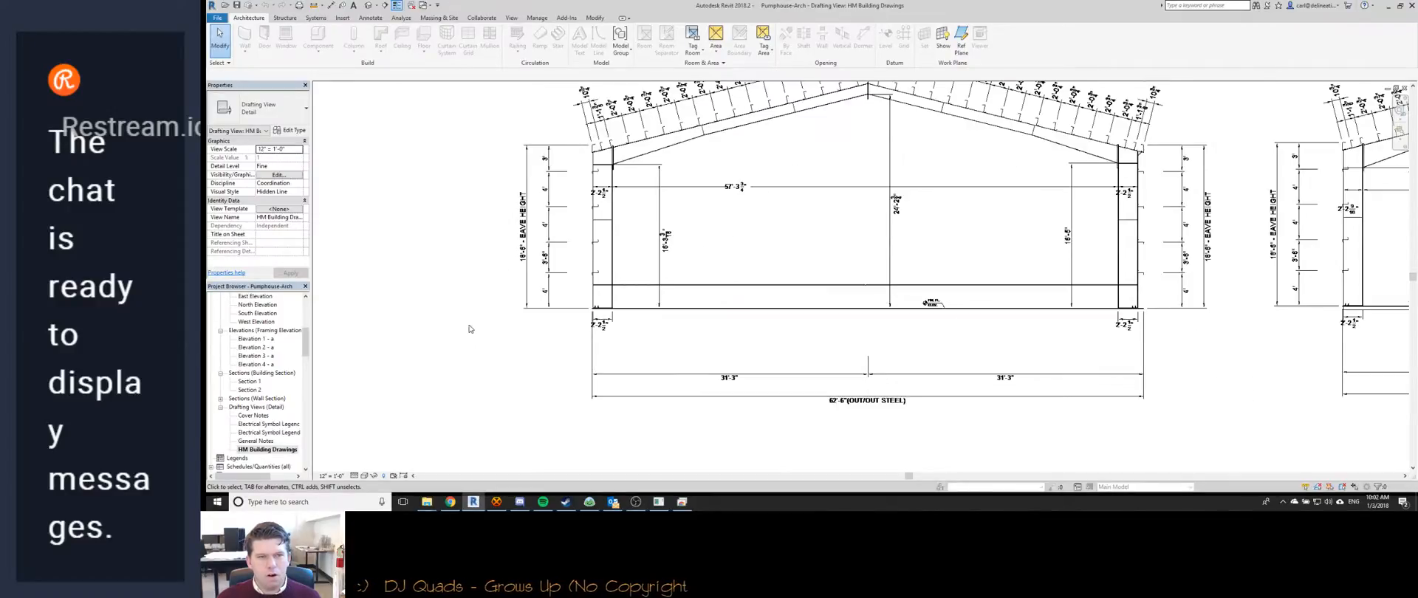
scroll(538, 260, up, 5)
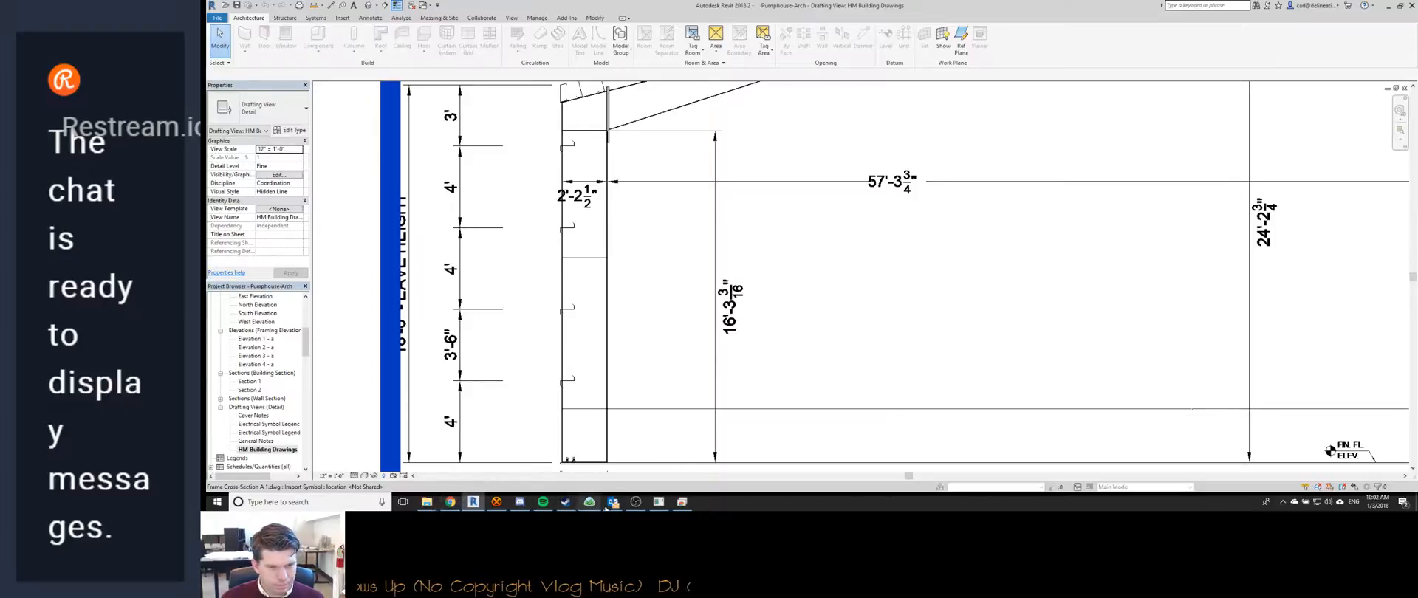
Switch to File Explorer and search the Downloads folder for "razor".
mouse_move(427, 503)
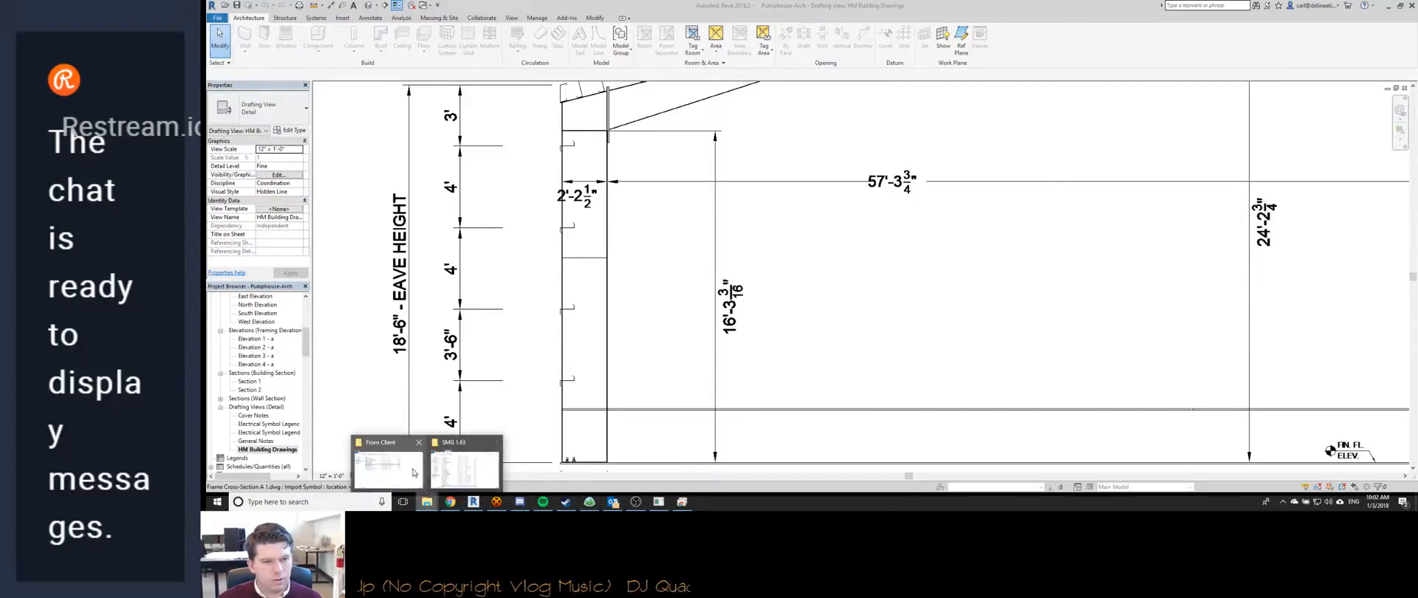
click(455, 474)
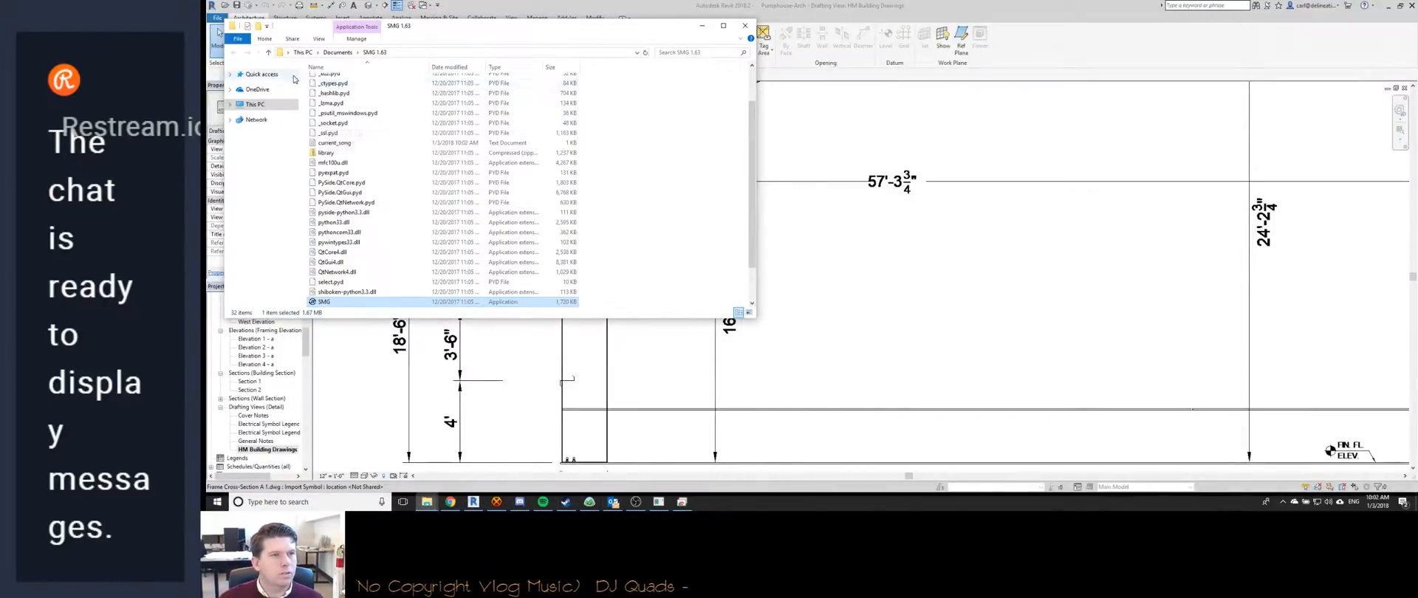
click(231, 74)
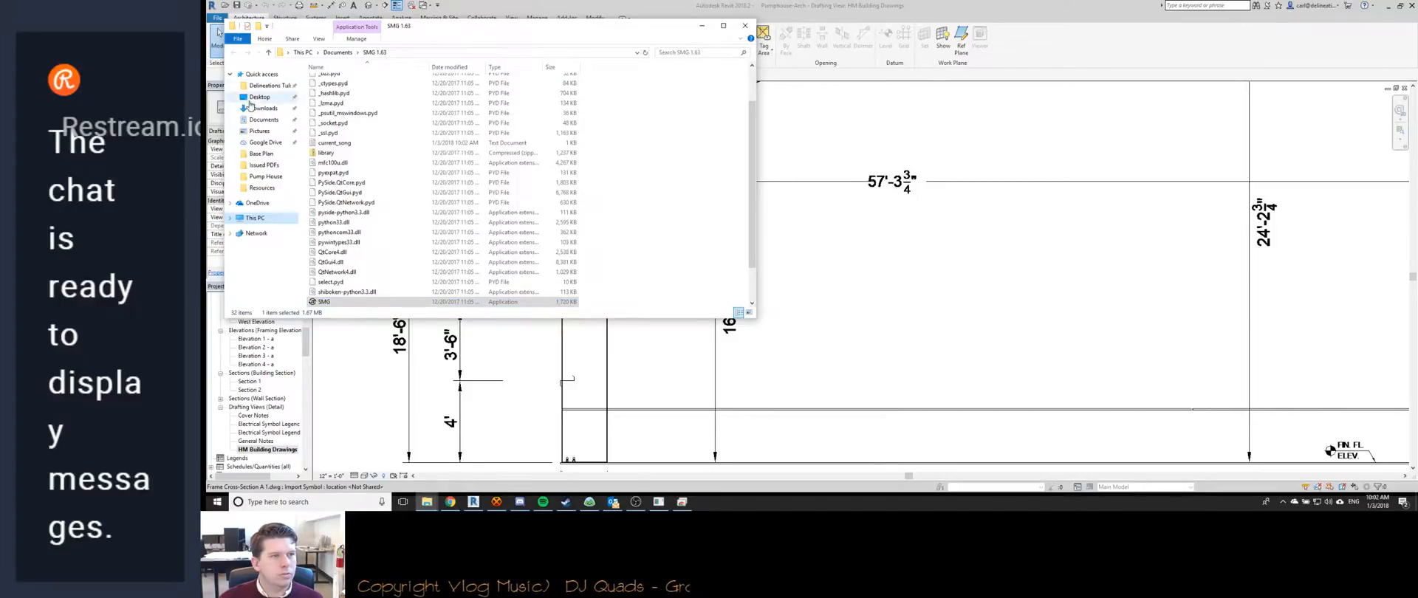
click(258, 109)
click(689, 52)
text(razr)
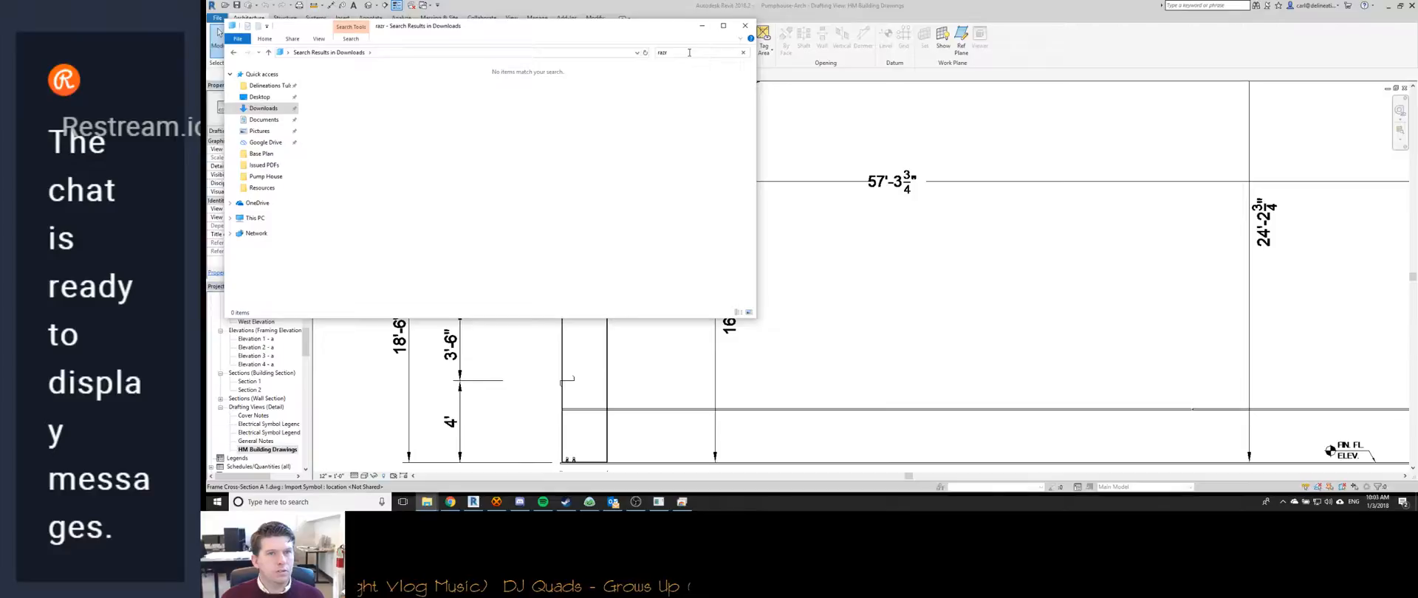
key(BackSpace)
text(or)
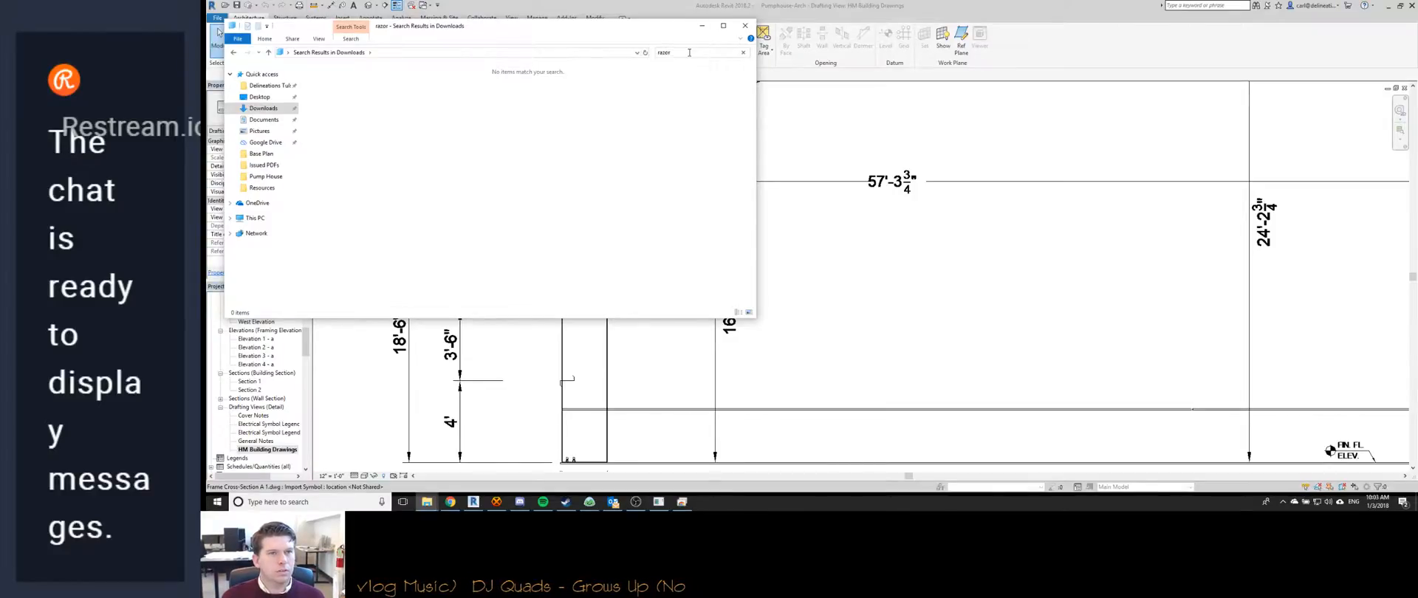
Close the Downloads search window, switch to Chrome and search Google for "razer synapse" in a new tab.
click(745, 25)
click(449, 501)
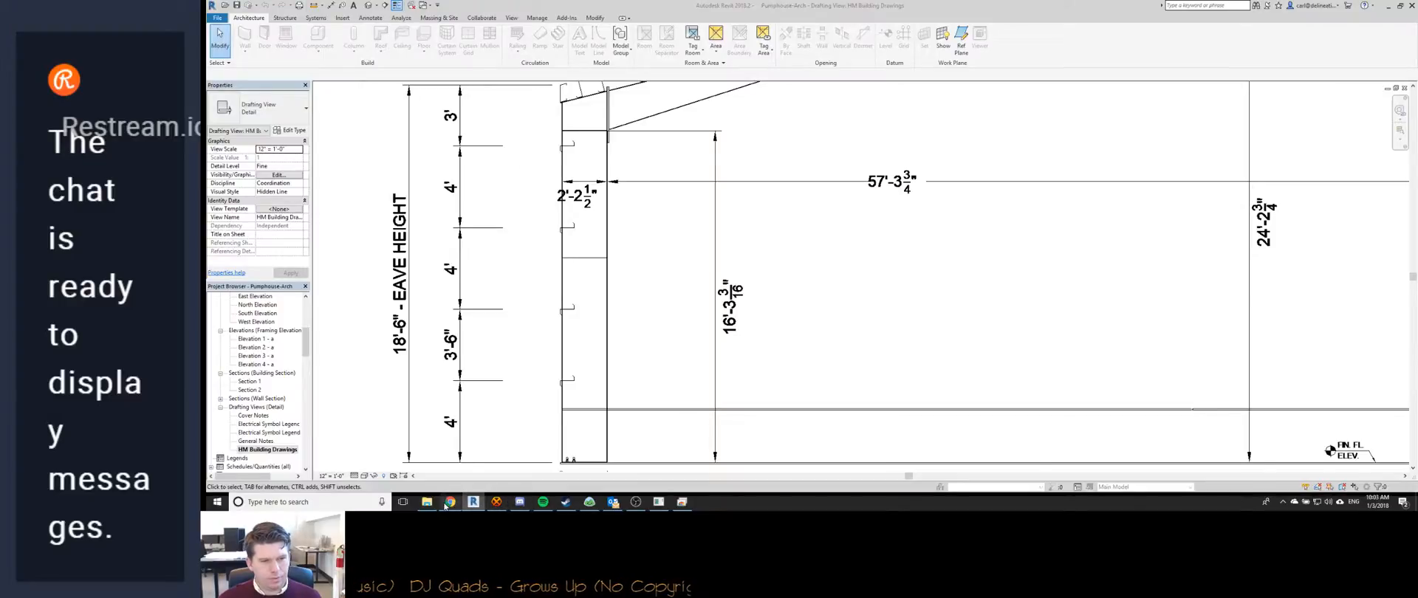
key(ctrl+t)
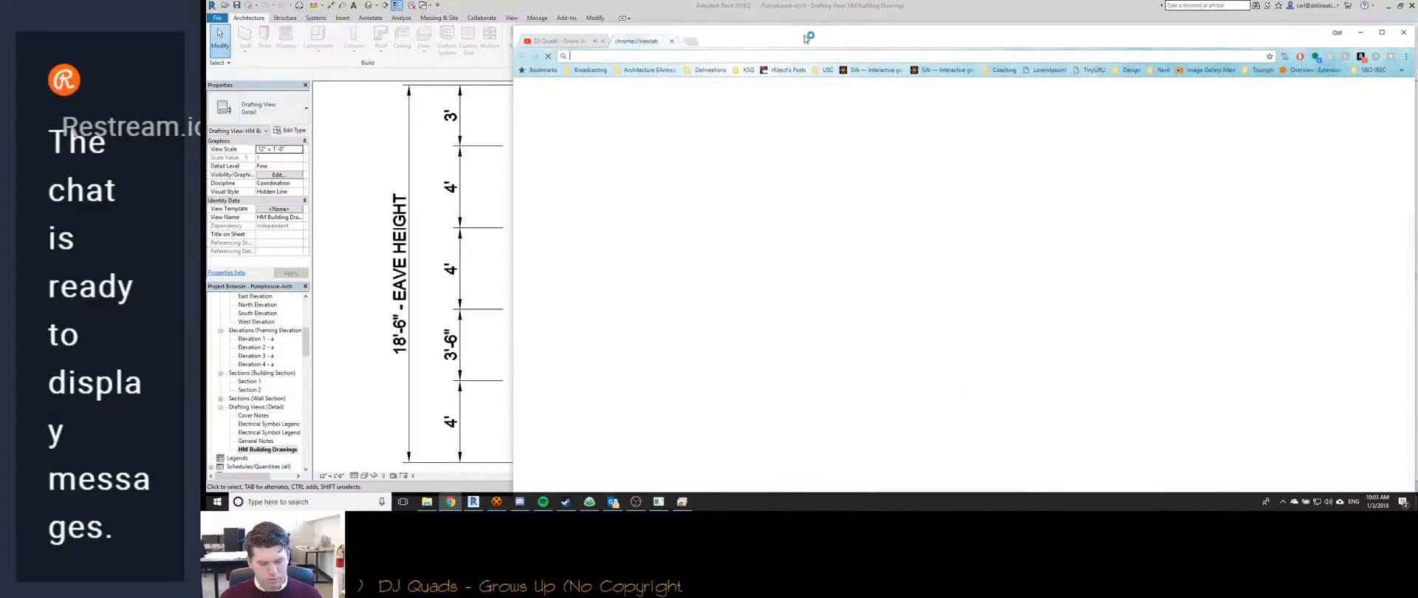
text(raz)
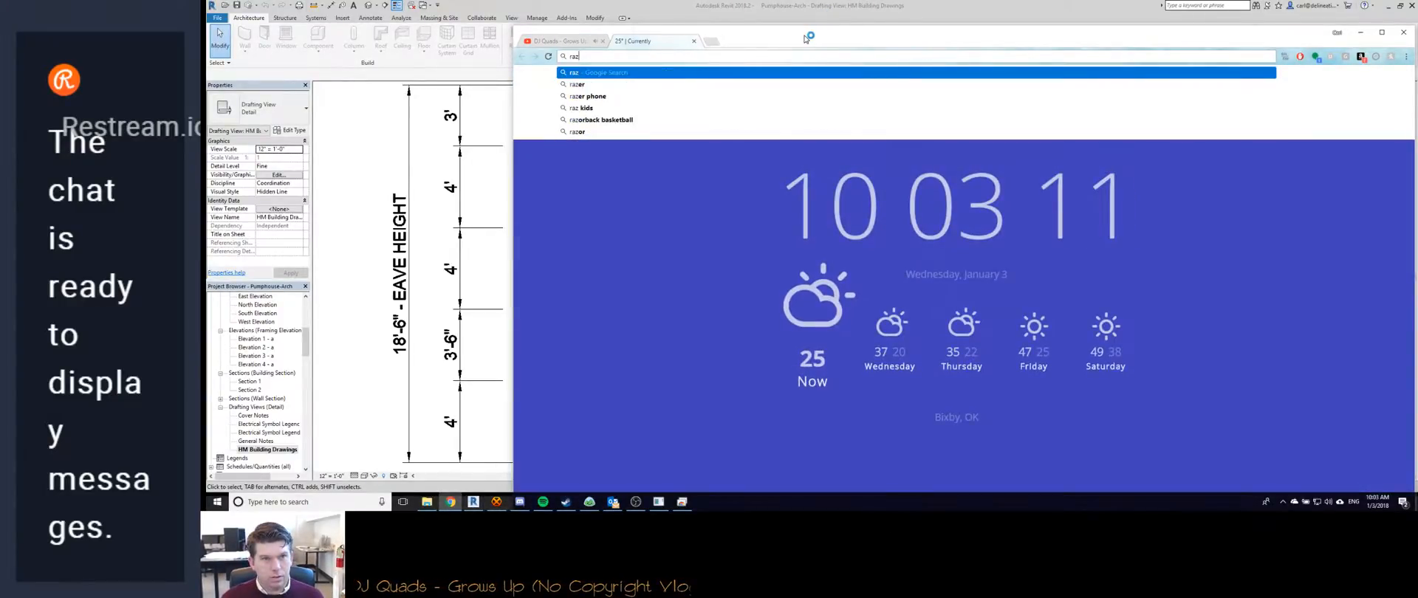
text(er)
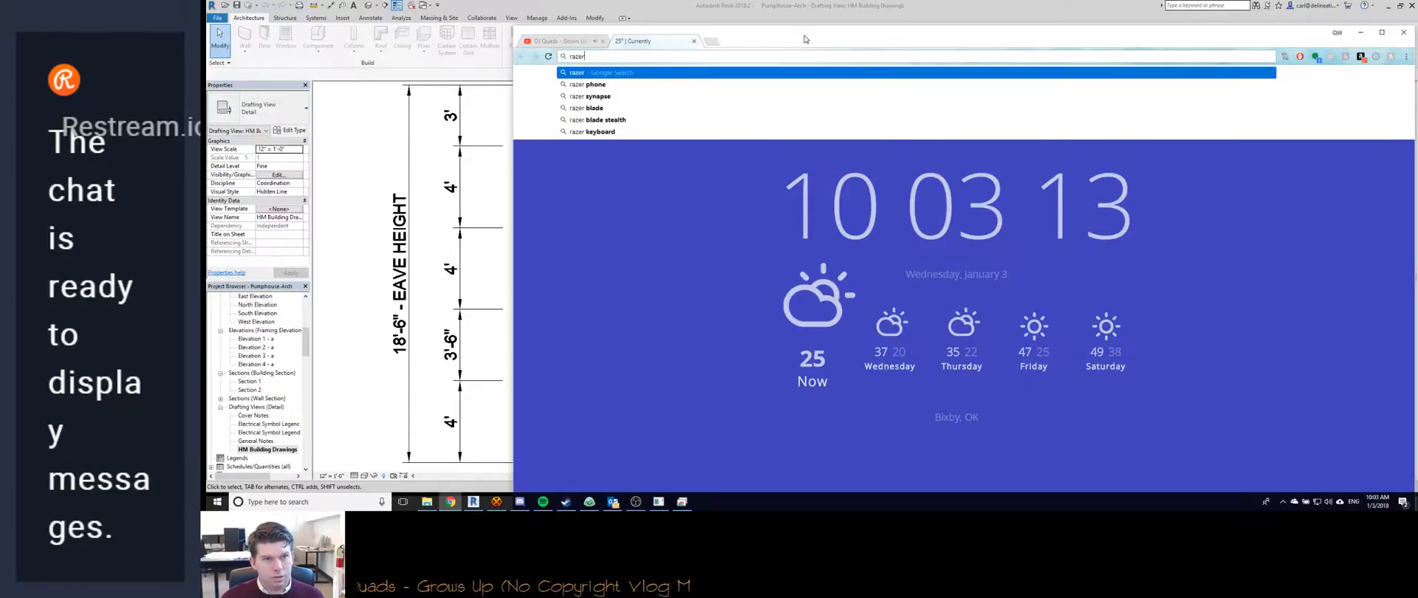
key(Down)
key(Down)
key(Return)
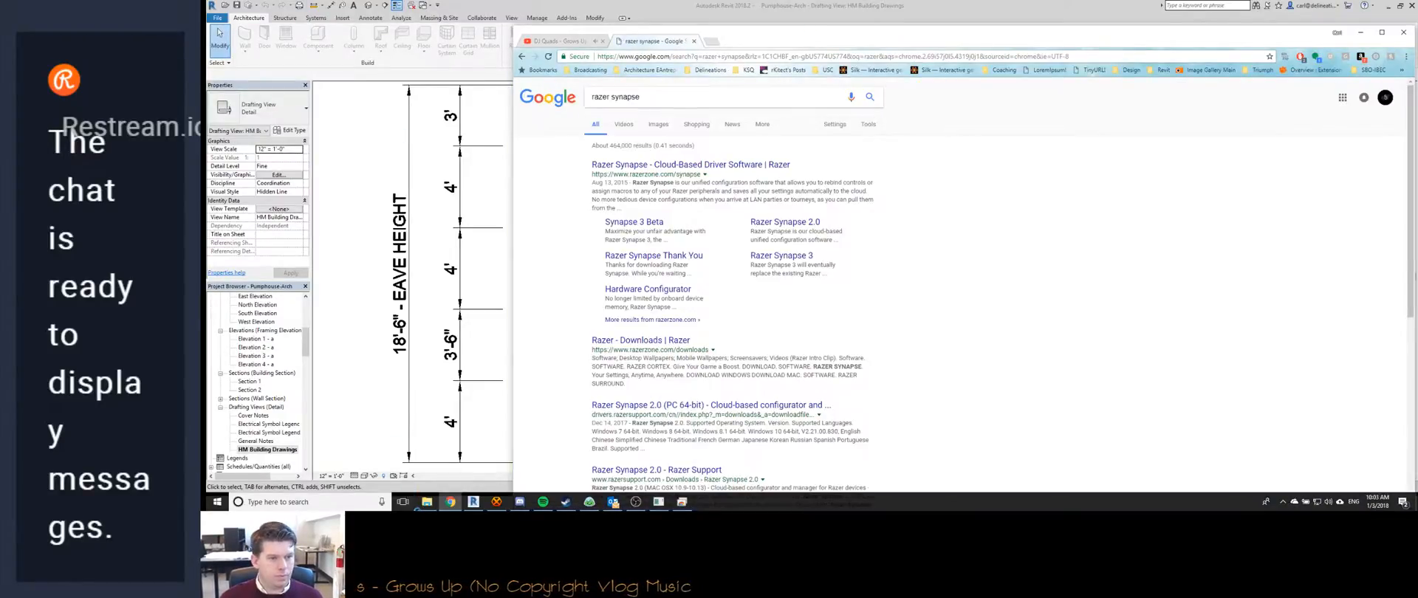
Search the Downloads folder in File Explorer for "razer", launch the Razer_Synapse_Framework_V2.21.00.712 installer and return to Revit.
click(427, 502)
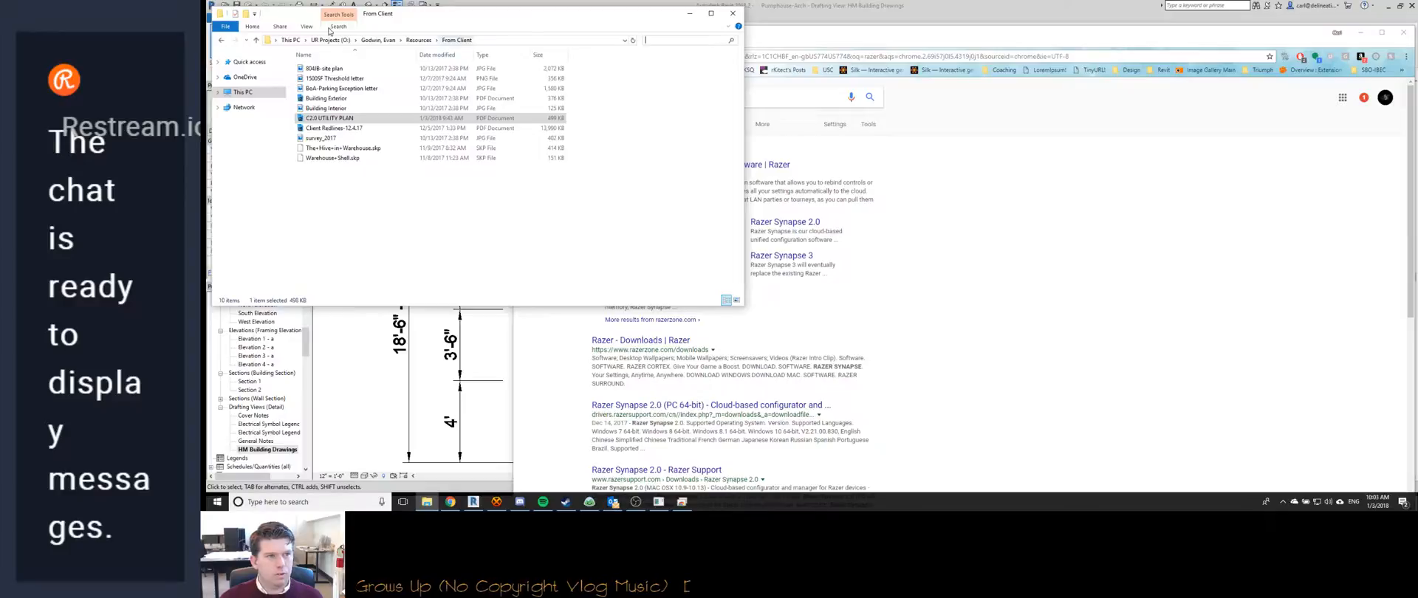
click(218, 62)
click(252, 96)
click(688, 42)
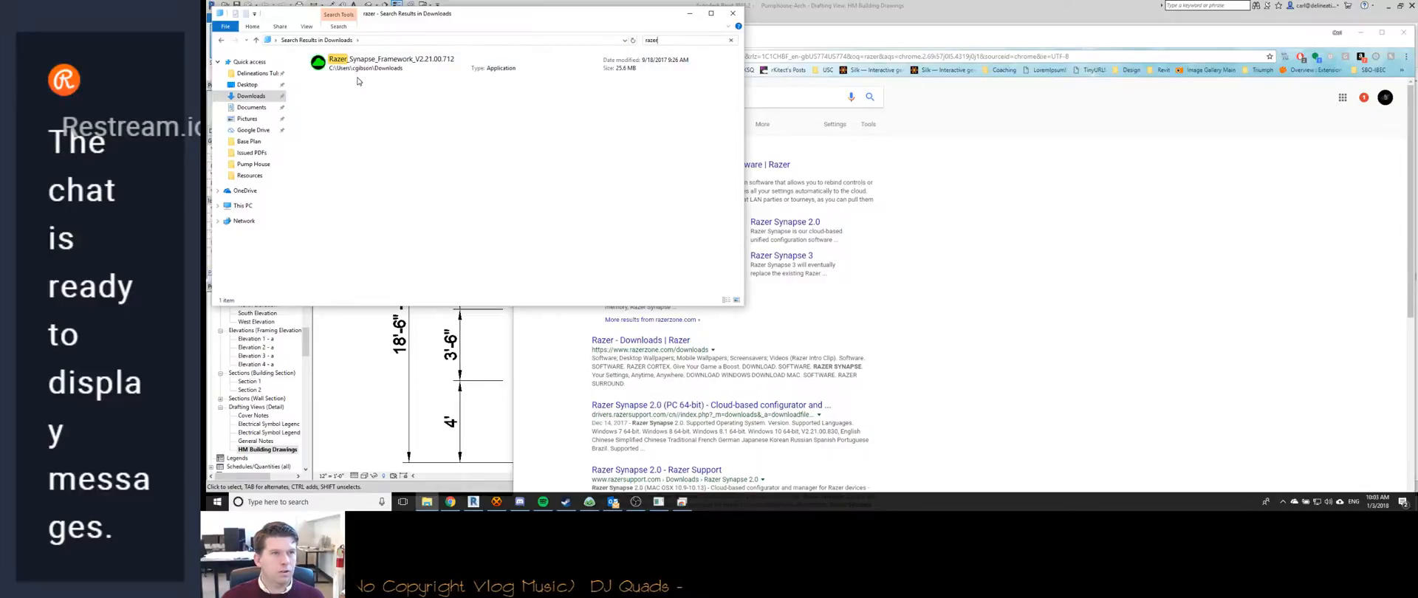
double_click(365, 66)
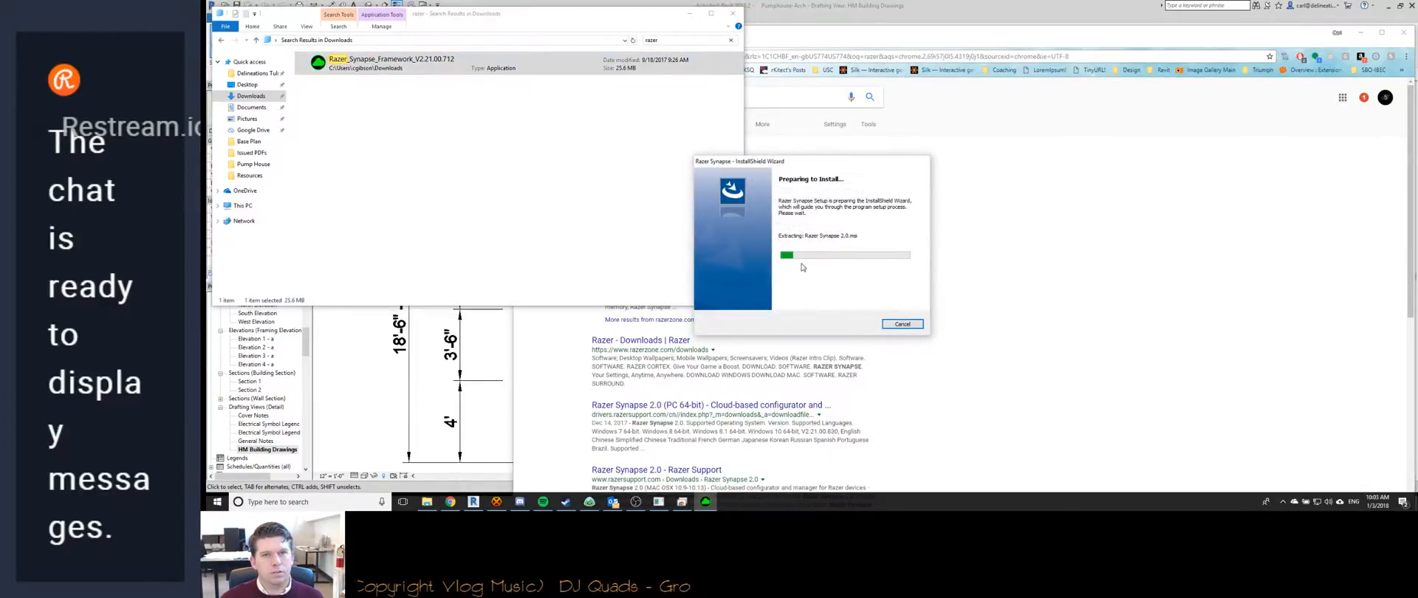
click(729, 12)
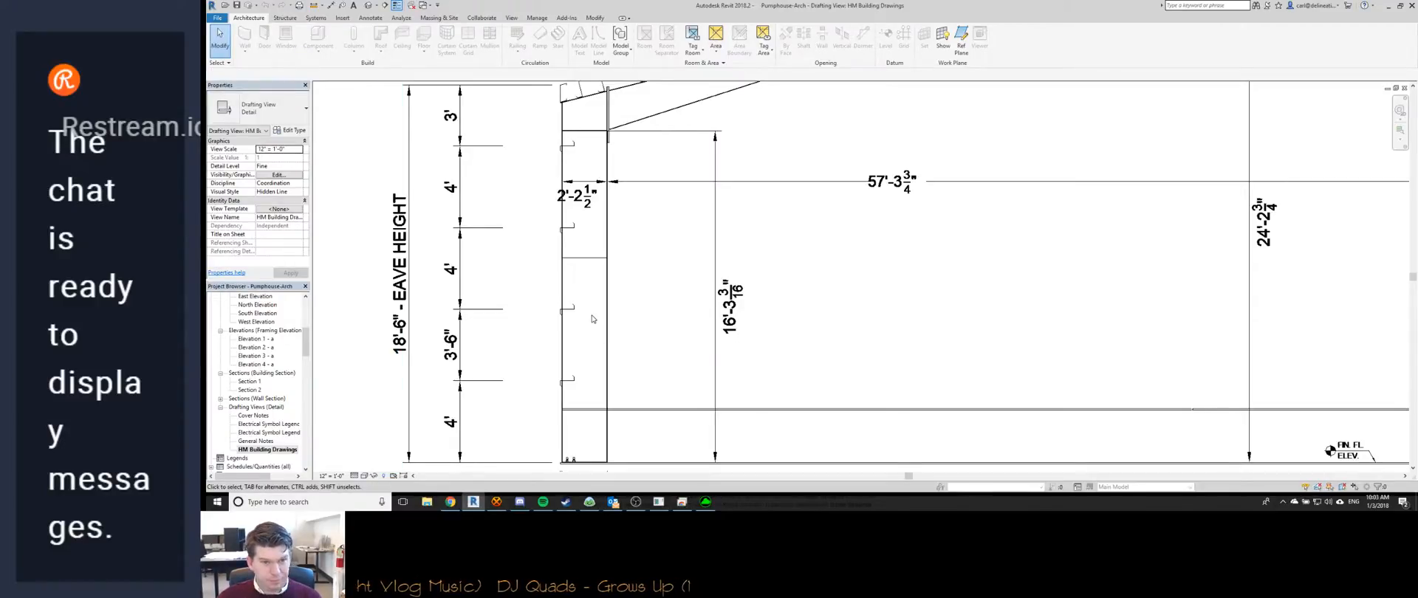
Place an aligned dimension across the width of the first frame's left column in the HM Building Drawings view.
scroll(561, 288, up, 5)
key(d)
key(i)
scroll(571, 263, up, 2)
click(579, 260)
click(818, 271)
click(855, 275)
scroll(702, 287, up, 4)
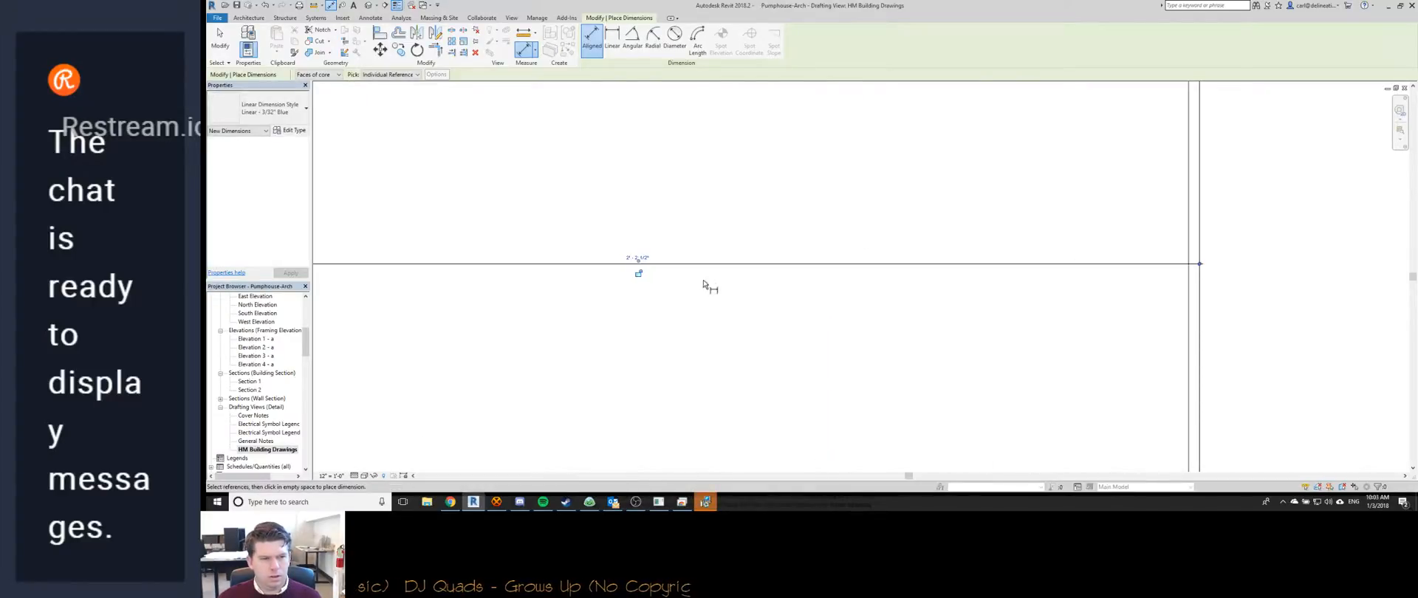
Set the HM Building Drawings view scale to 3/4" = 1'-0" and exit the dimension command.
click(332, 476)
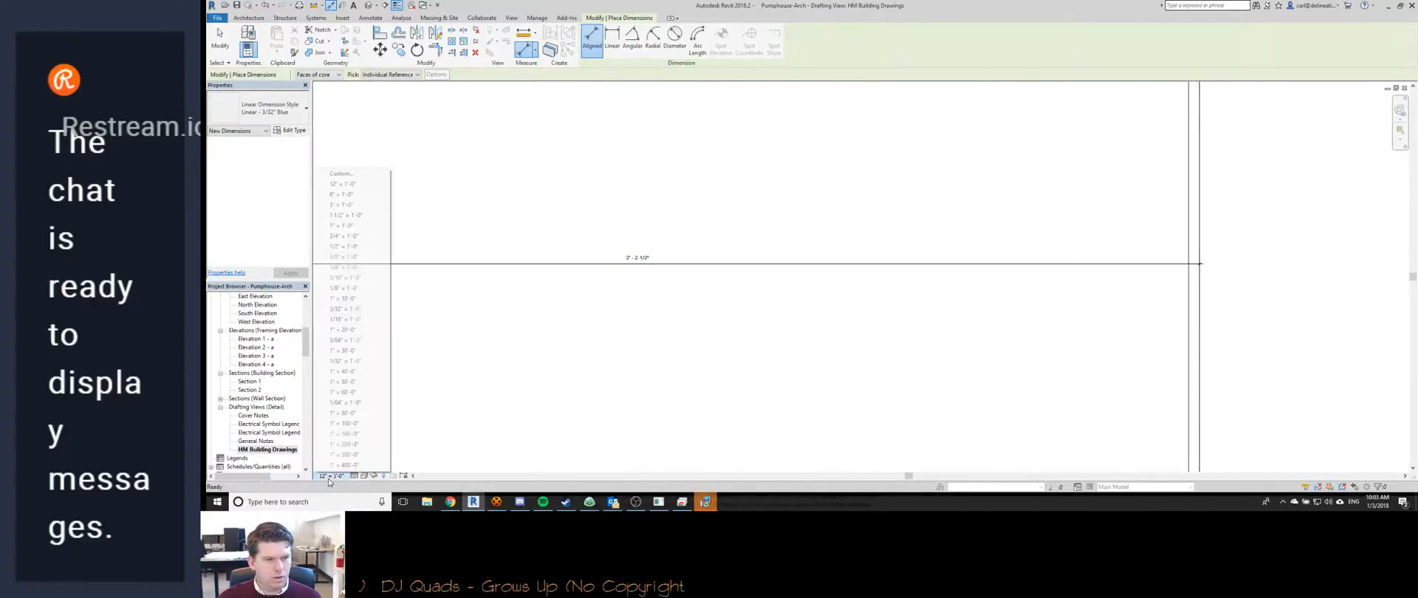
click(365, 267)
scroll(690, 310, down, 5)
scroll(690, 310, up, 2)
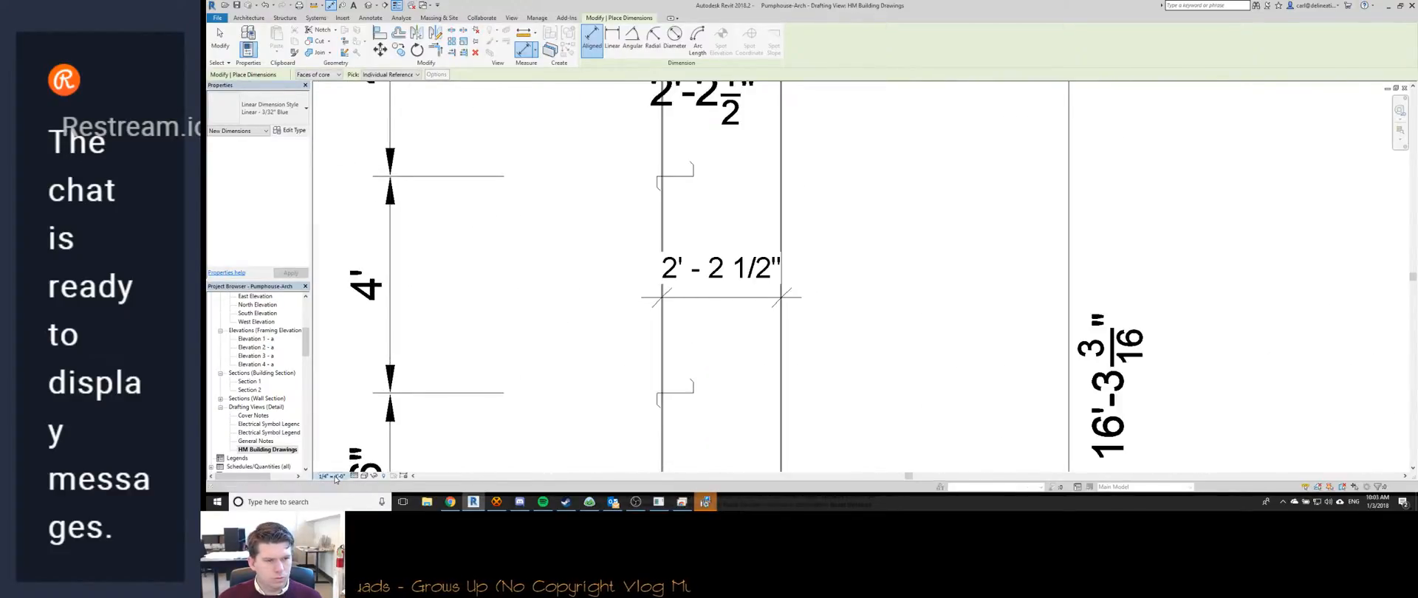
click(335, 478)
click(352, 242)
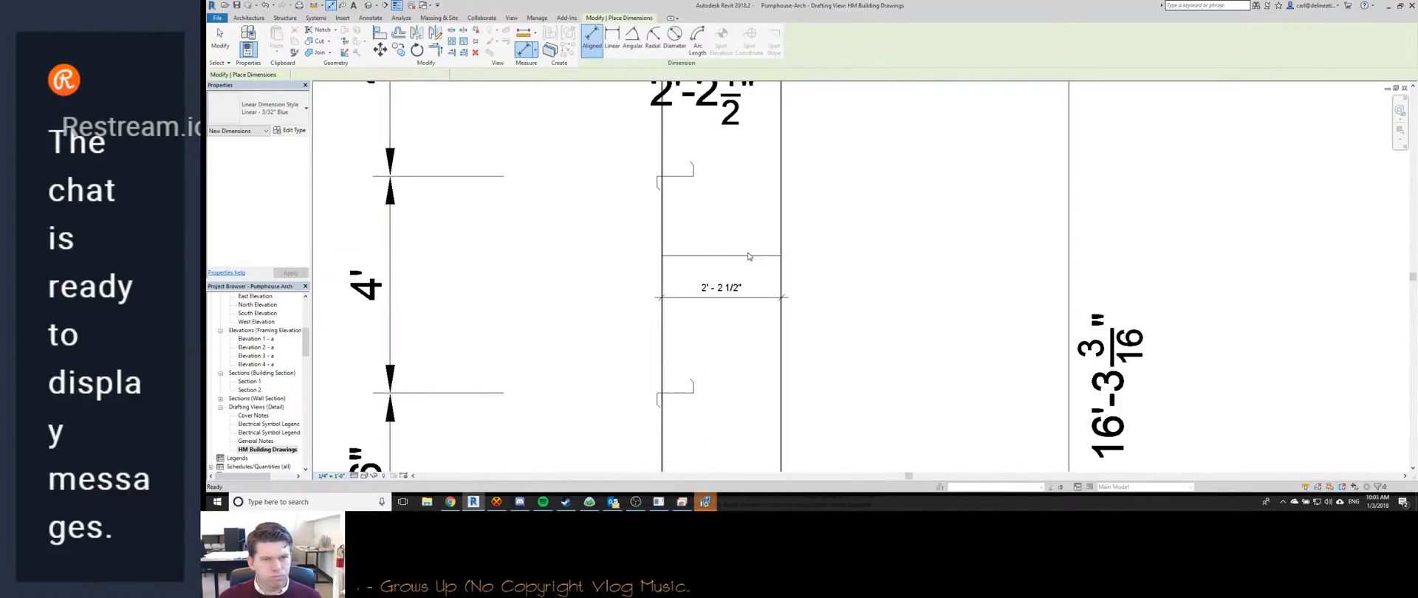
scroll(613, 296, down, 8)
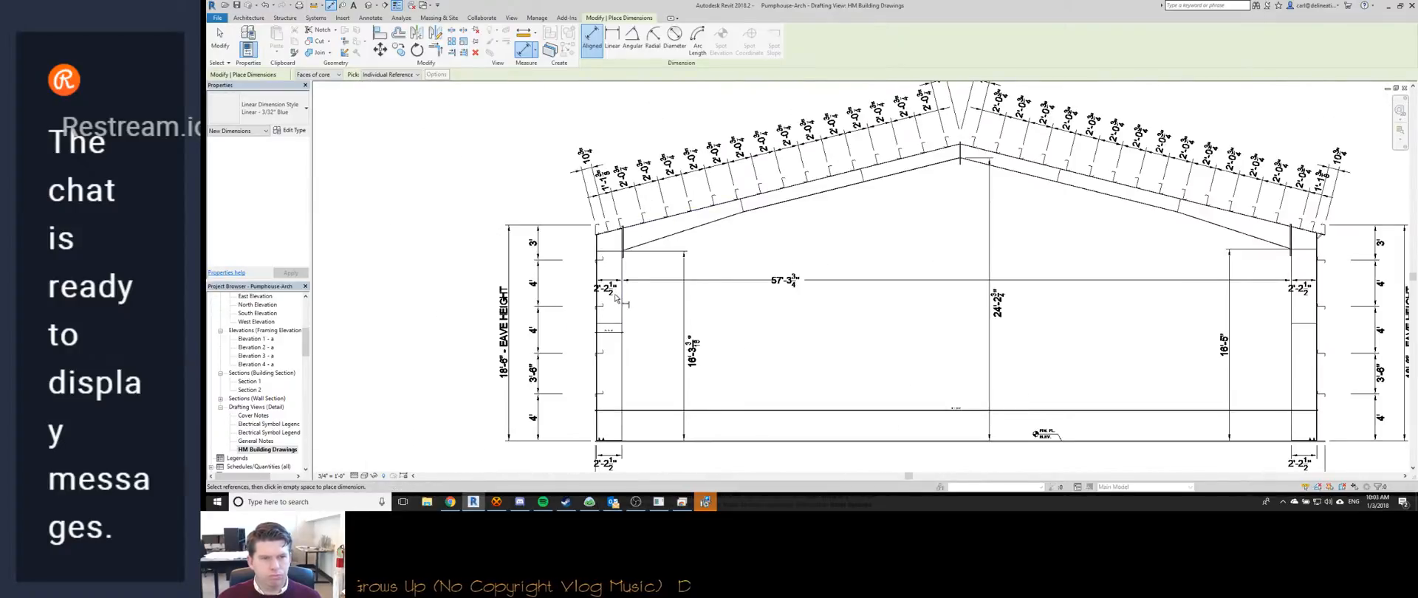
scroll(615, 298, up, 3)
key(Escape)
key(Escape)
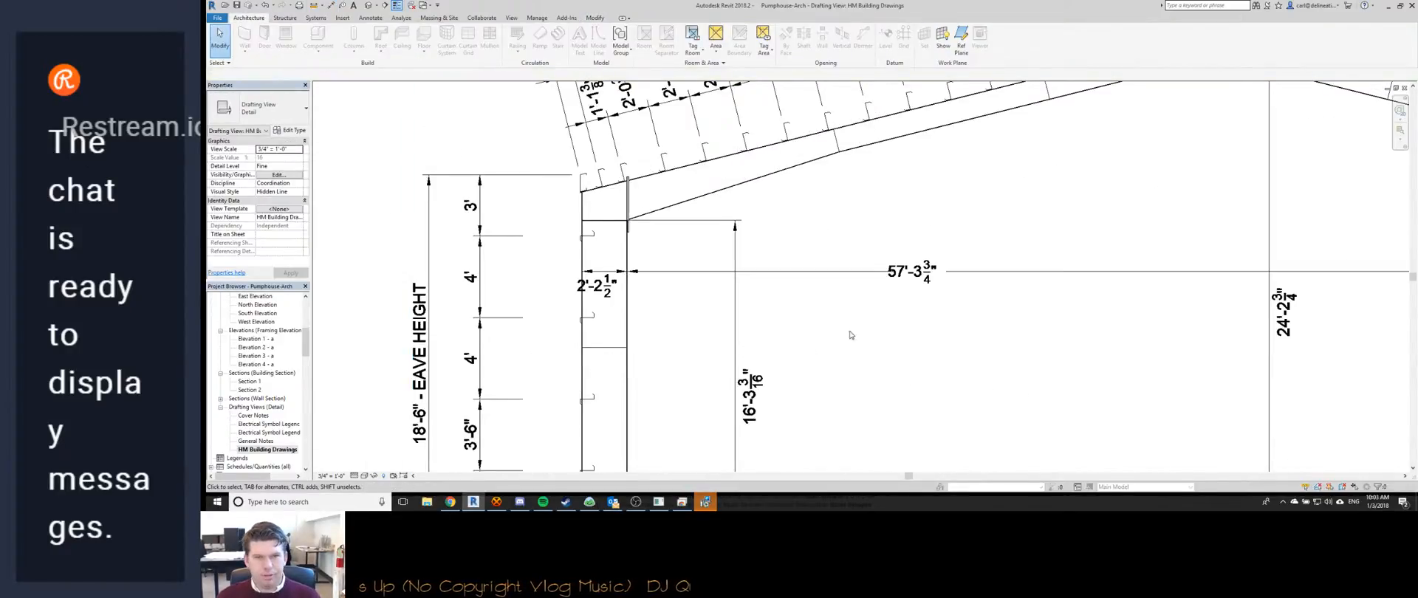
scroll(851, 336, down, 3)
scroll(846, 211, up, 3)
scroll(847, 210, down, 4)
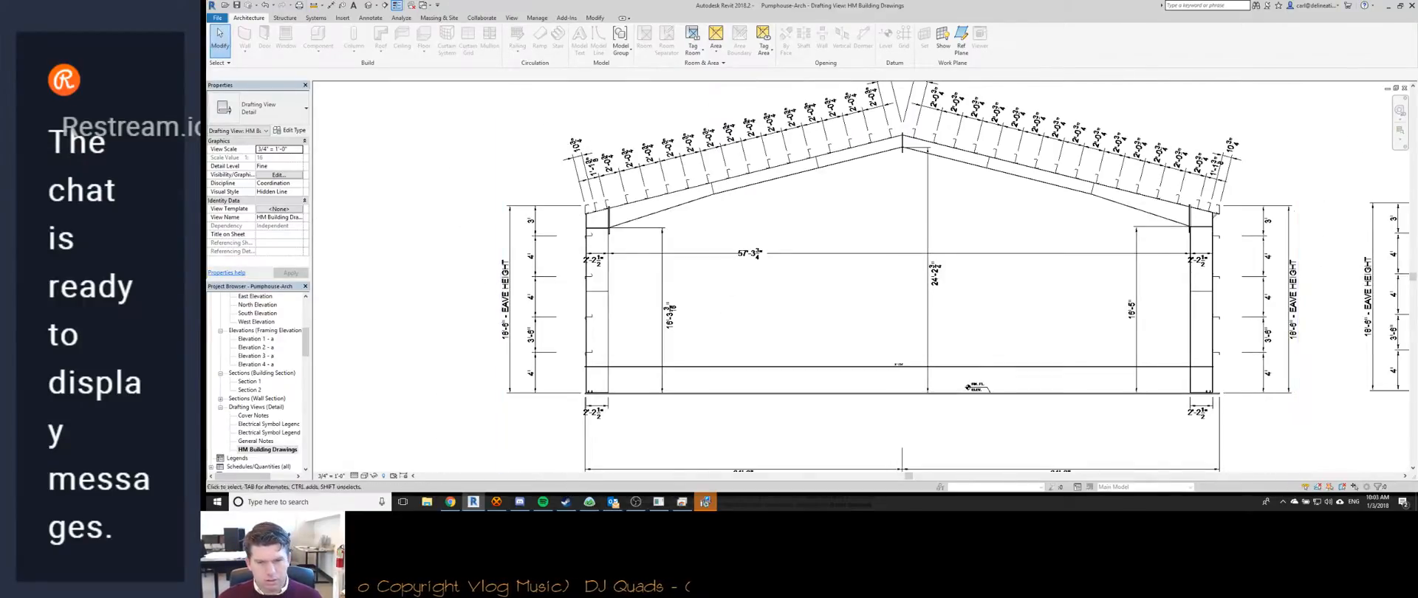
Bring up the Razer Synapse setup wizard, accept the license agreement and start the installation.
click(706, 502)
click(846, 328)
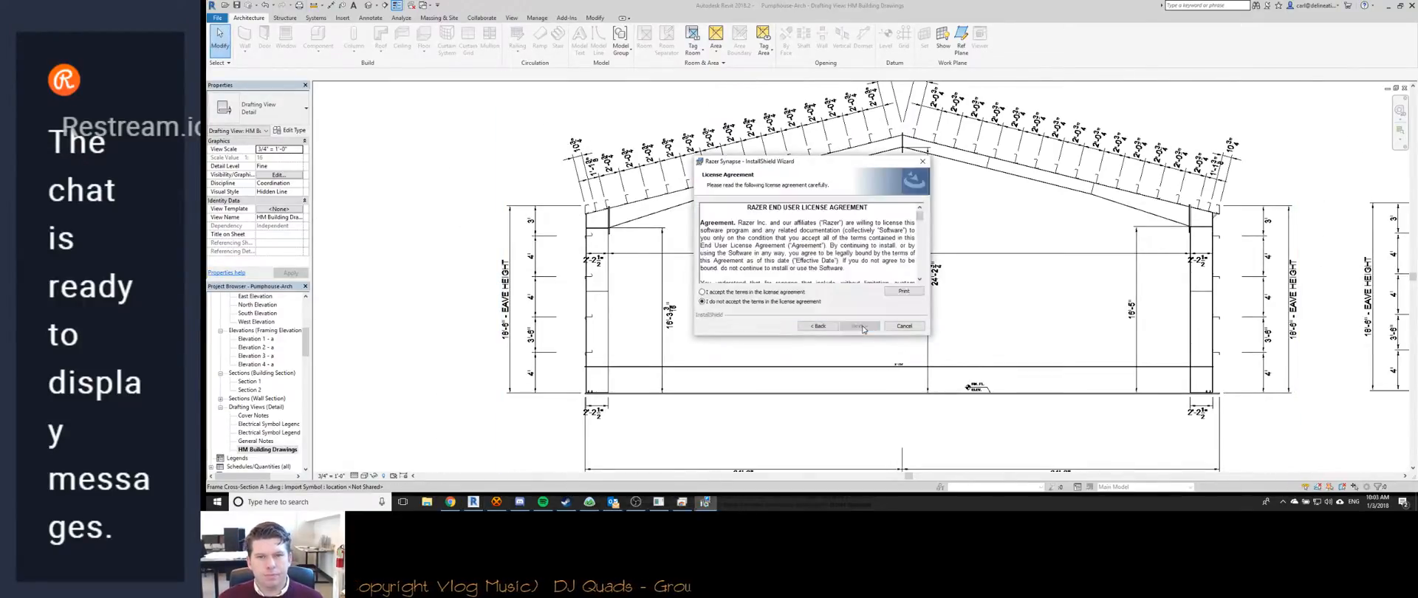
click(746, 293)
click(859, 326)
click(856, 326)
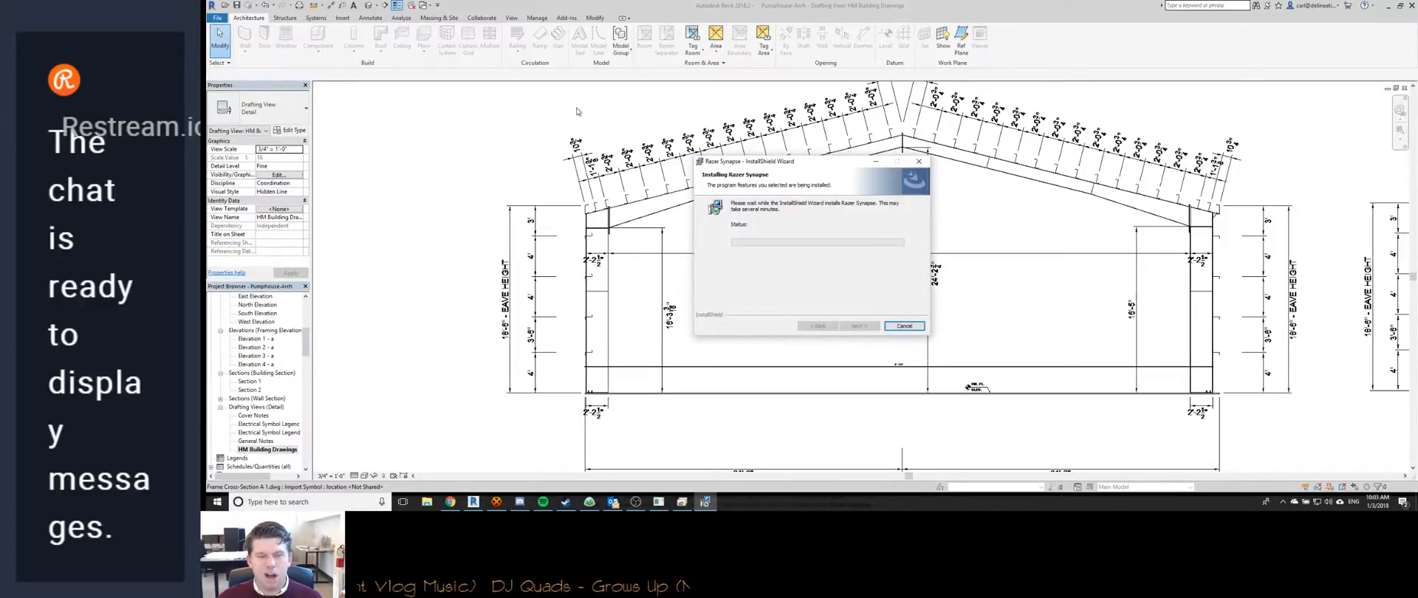
Tile the open Revit views, minimize the pumphouse 3D view, and retile the drafting view beside the frame family's 3D view.
click(503, 112)
middle_drag(545, 317, 602, 293)
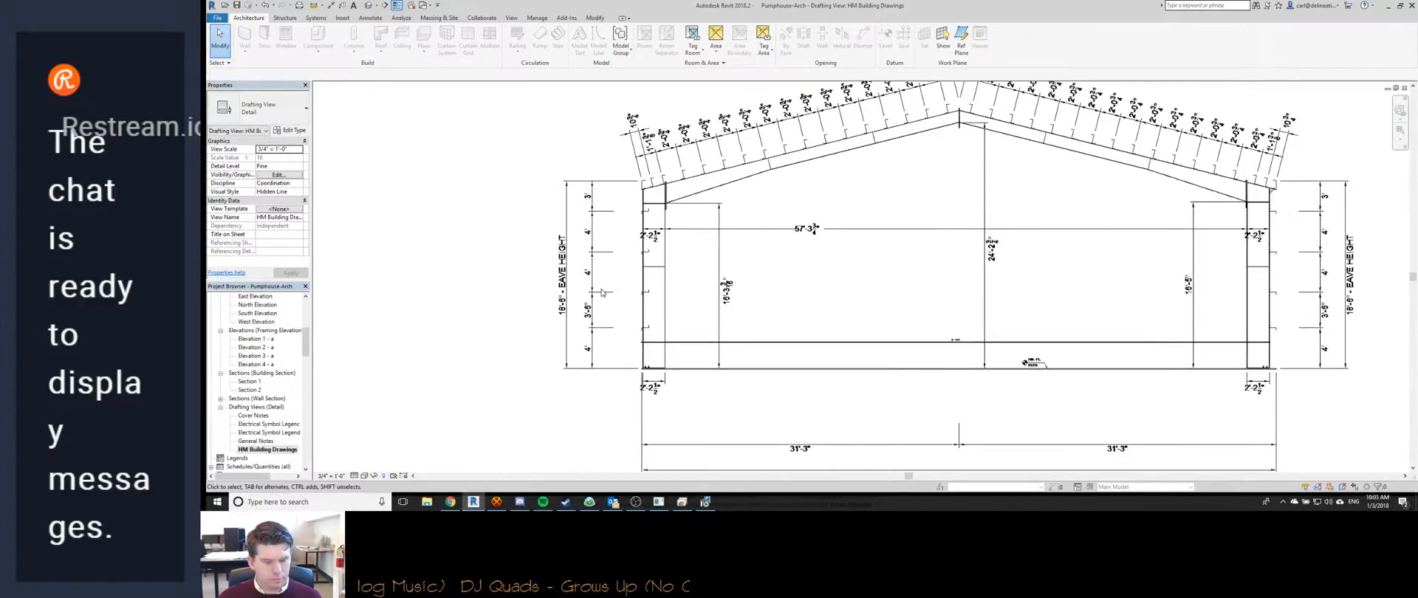
key(t)
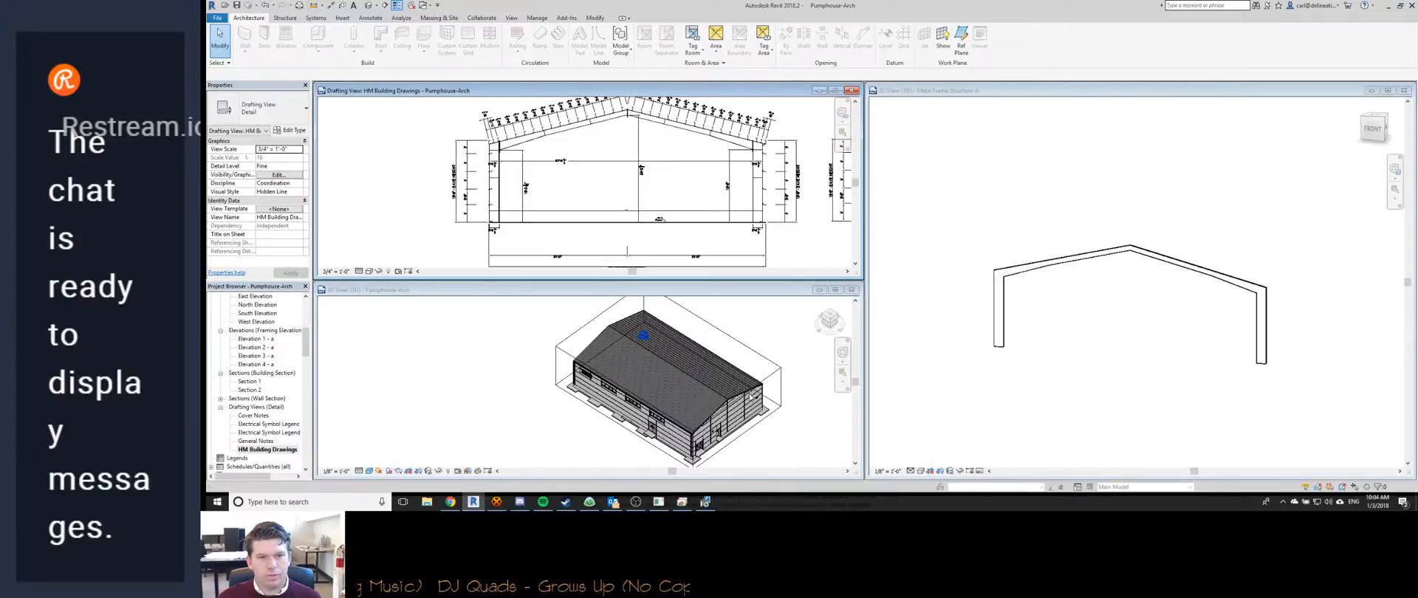
click(819, 290)
key(w)
key(t)
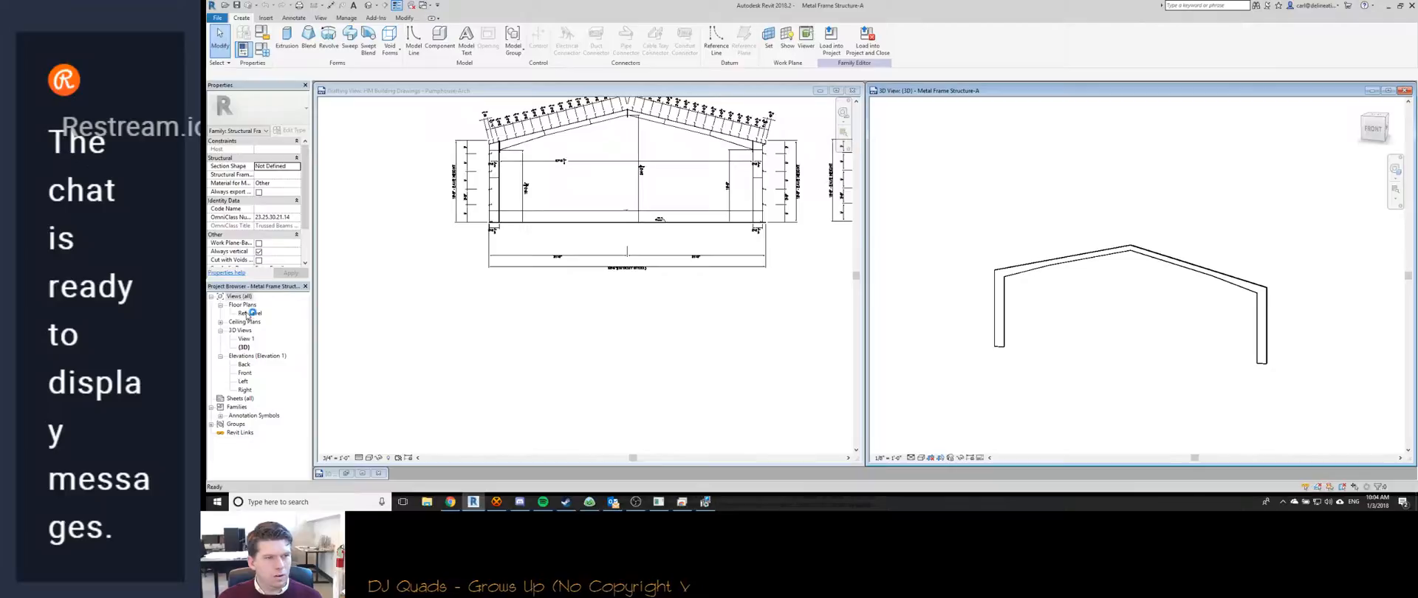
Open the Front elevation of the Metal Frame Structure-A family, closing the Ref. Level plan.
double_click(250, 313)
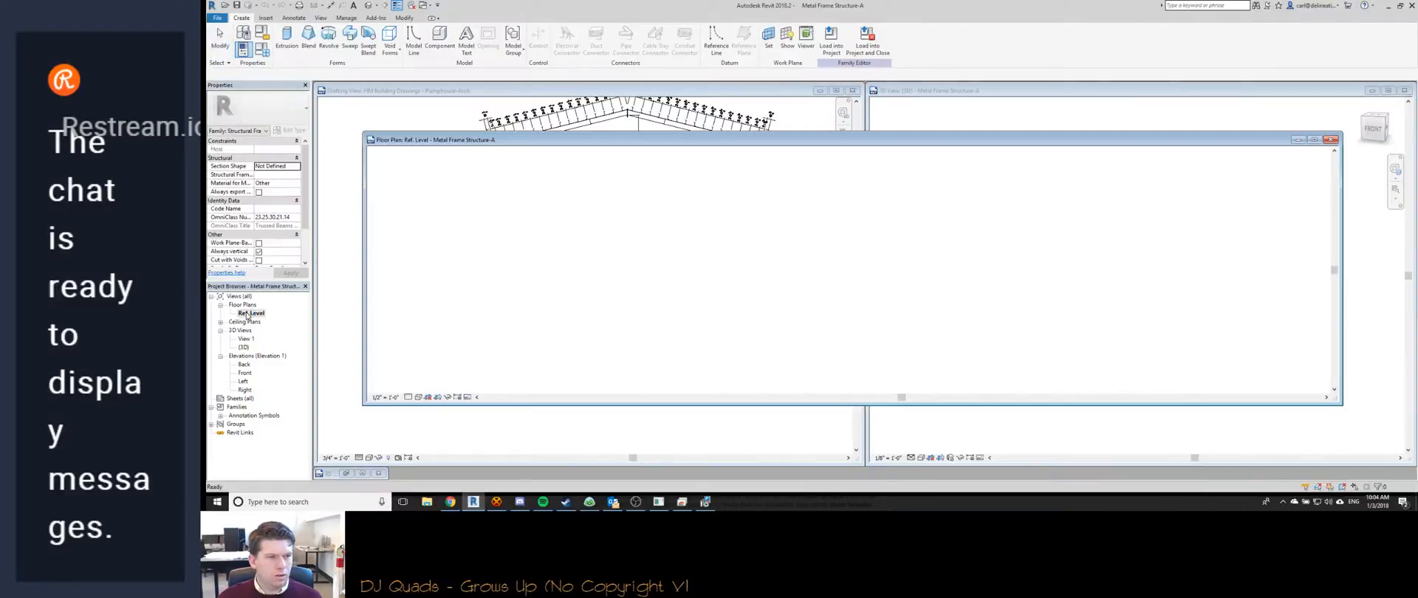
click(1331, 139)
double_click(244, 373)
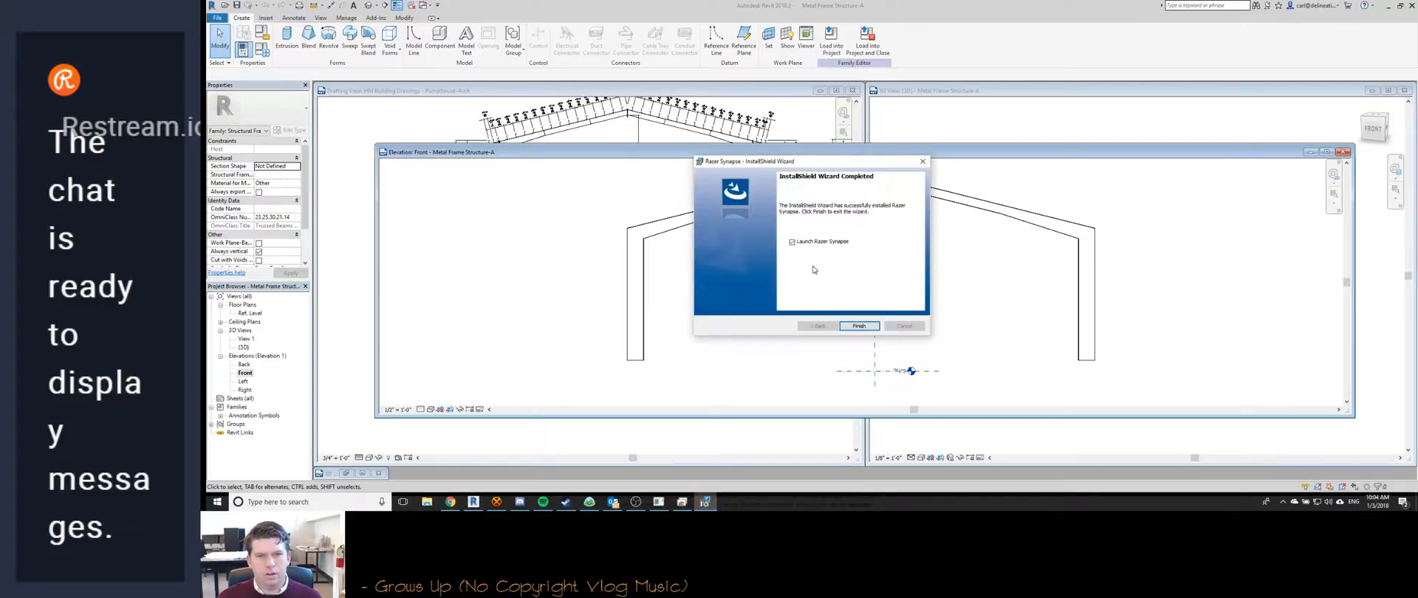
Finish the Razer Synapse setup with the launch option enabled and minimize the YouTube browser window.
click(857, 324)
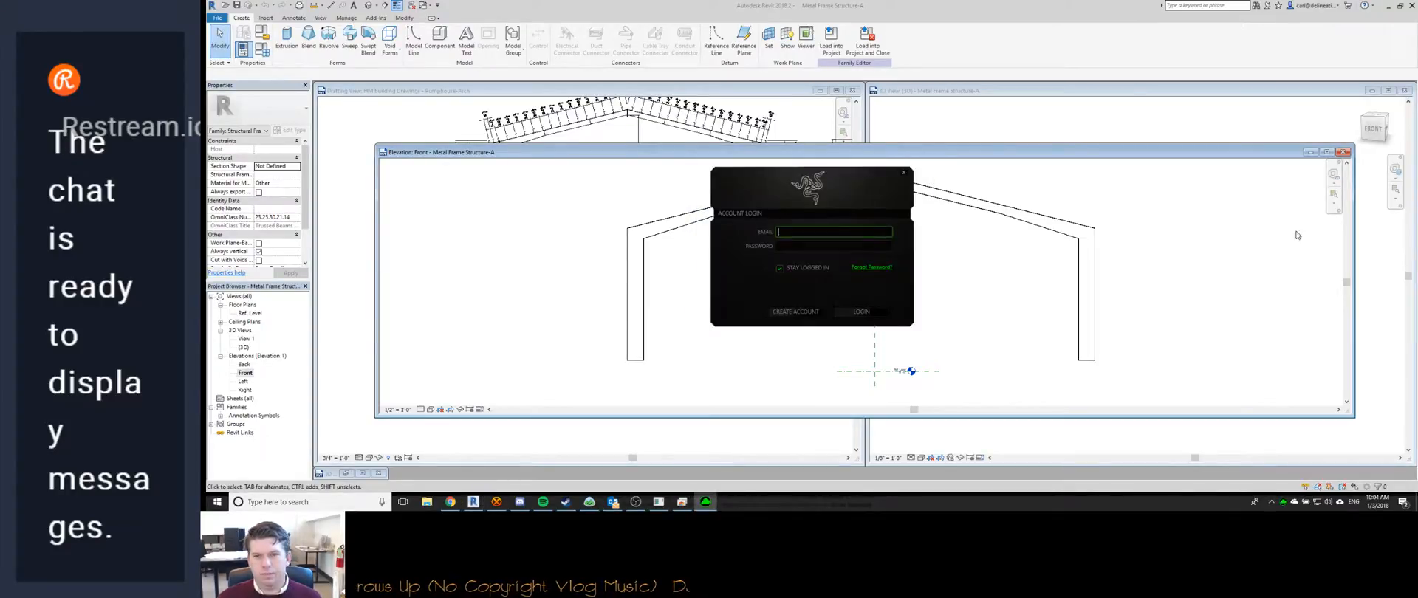
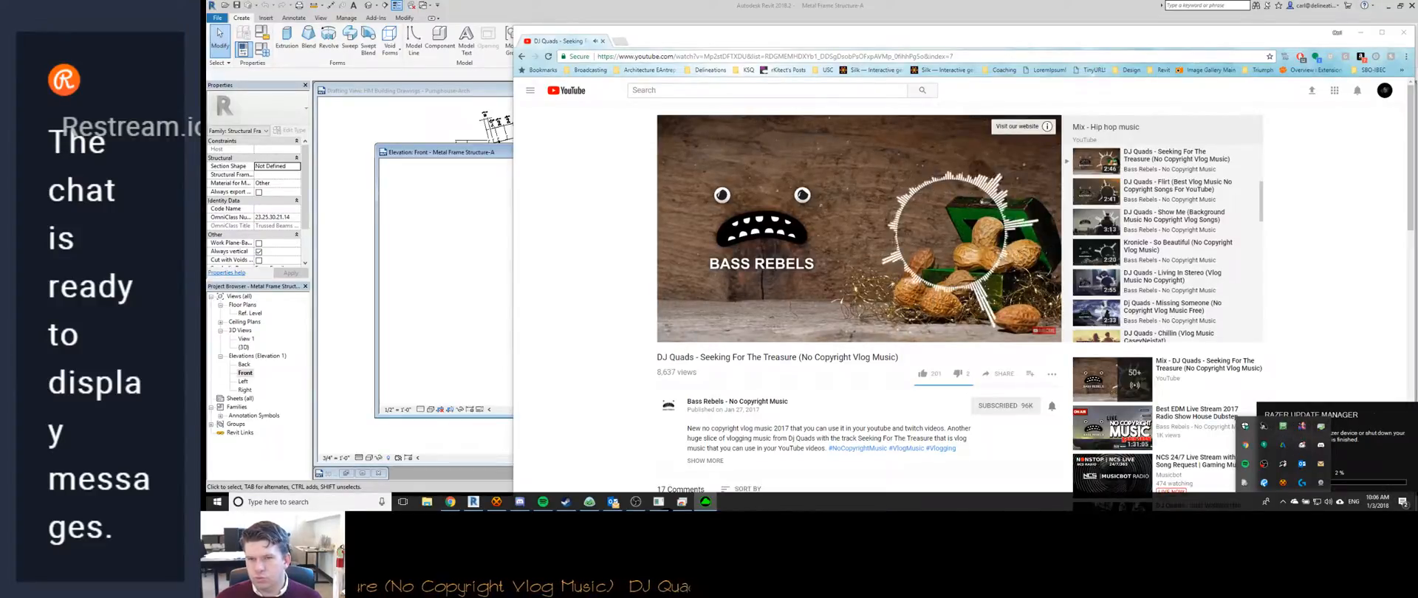
click(1364, 35)
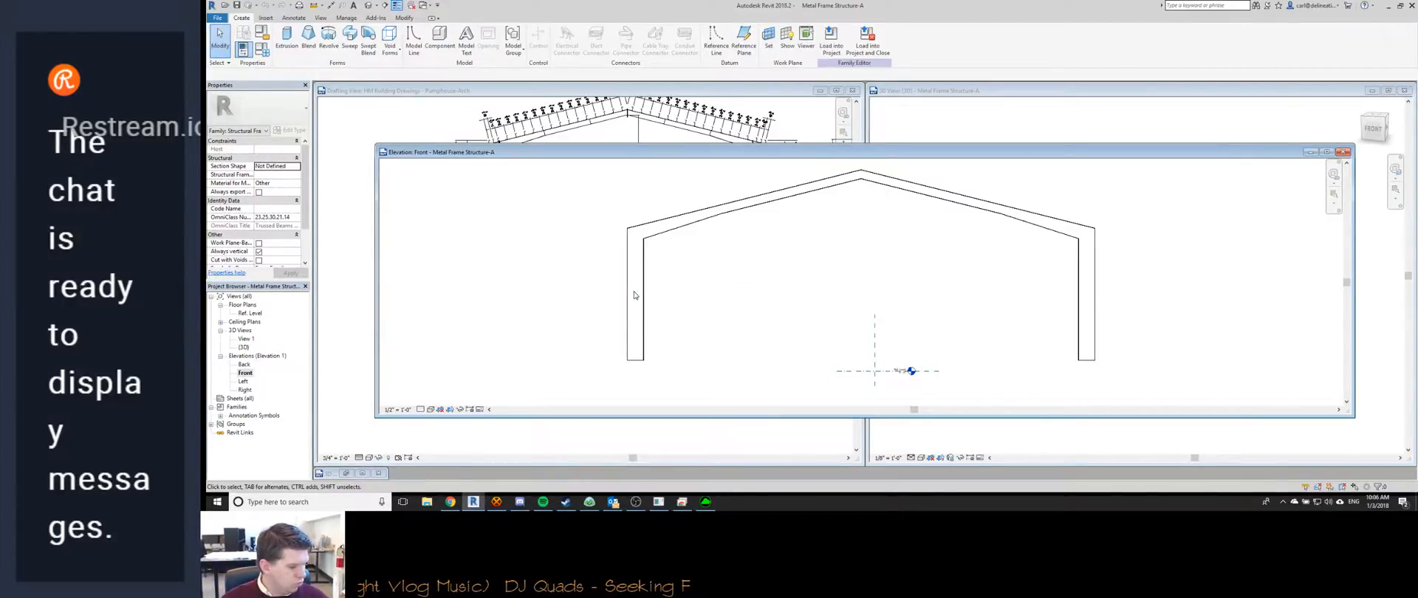
Open Word, create a blank document and arrange its window side by side with Revit.
key(super)
text(word)
key(Return)
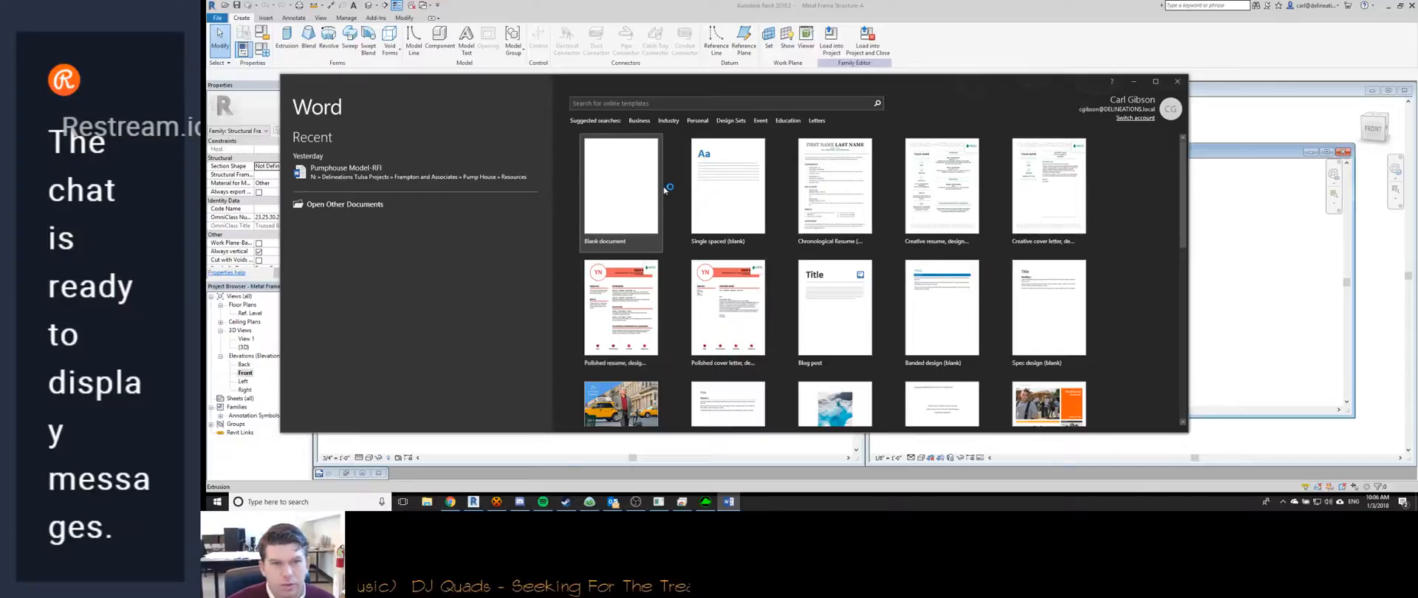
click(651, 190)
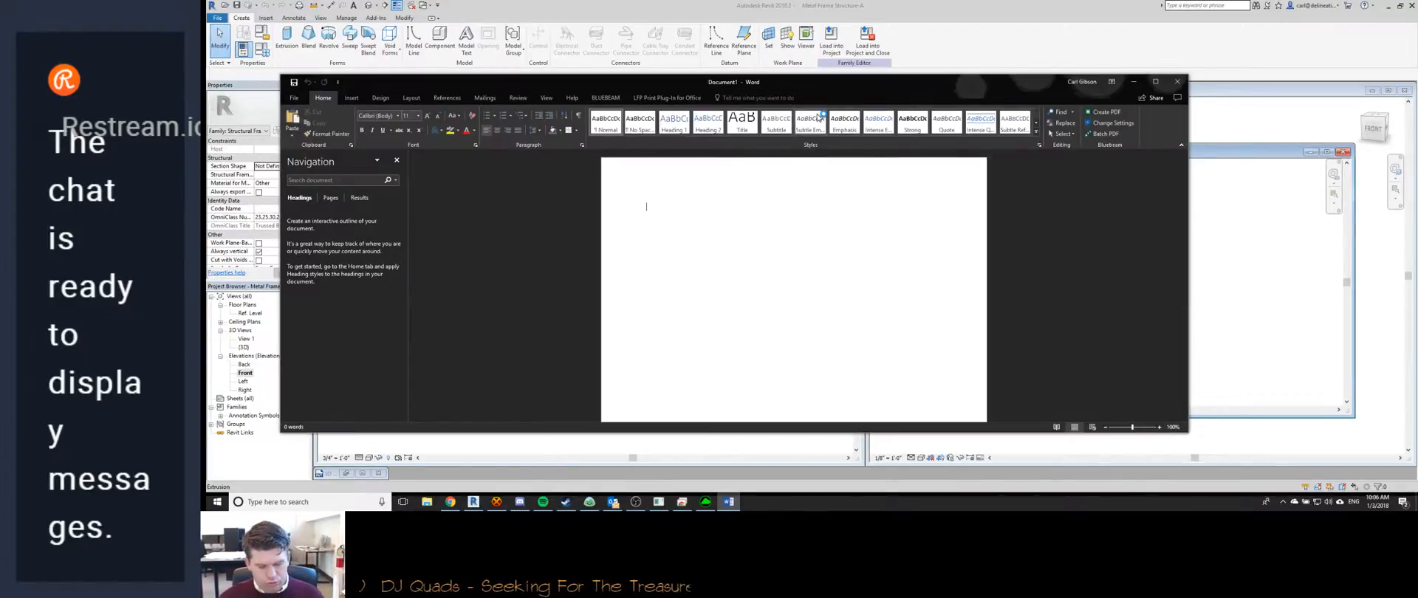
key(super+Right)
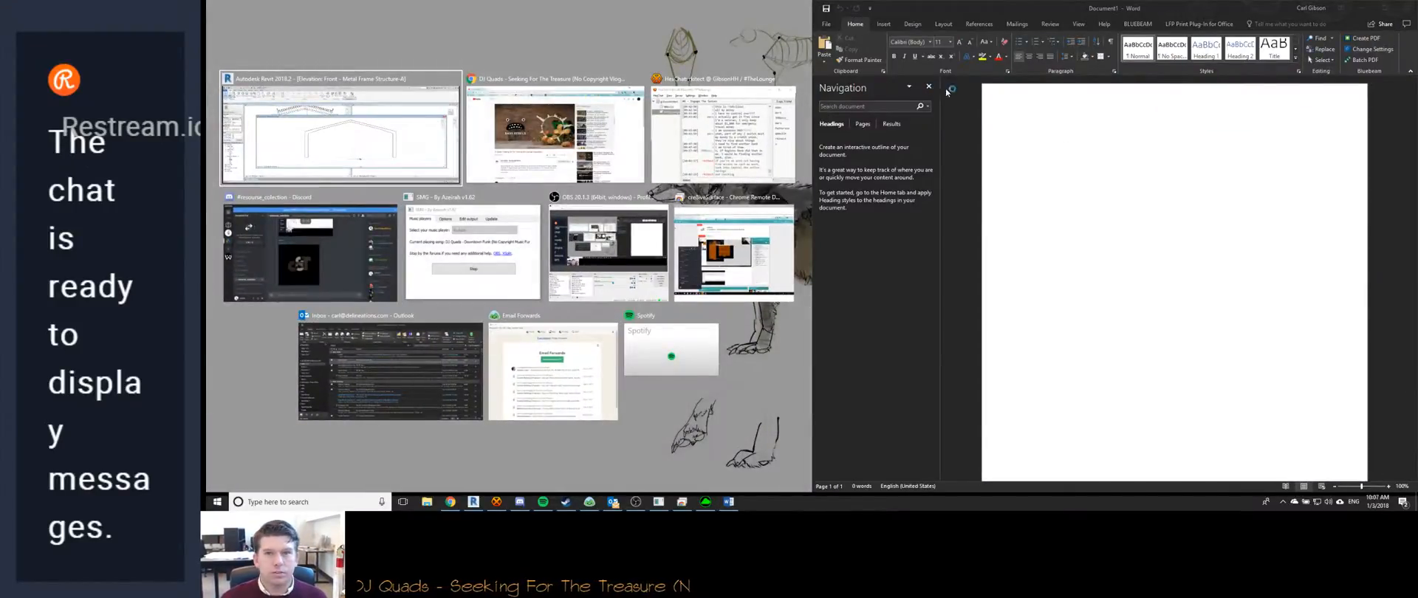
key(Return)
Write the heading "Family Parametrics Crash Course Points" and beneath it the line "-Reference Planes are the key".
click(1096, 136)
text(Family Parametrics Crash Course Points)
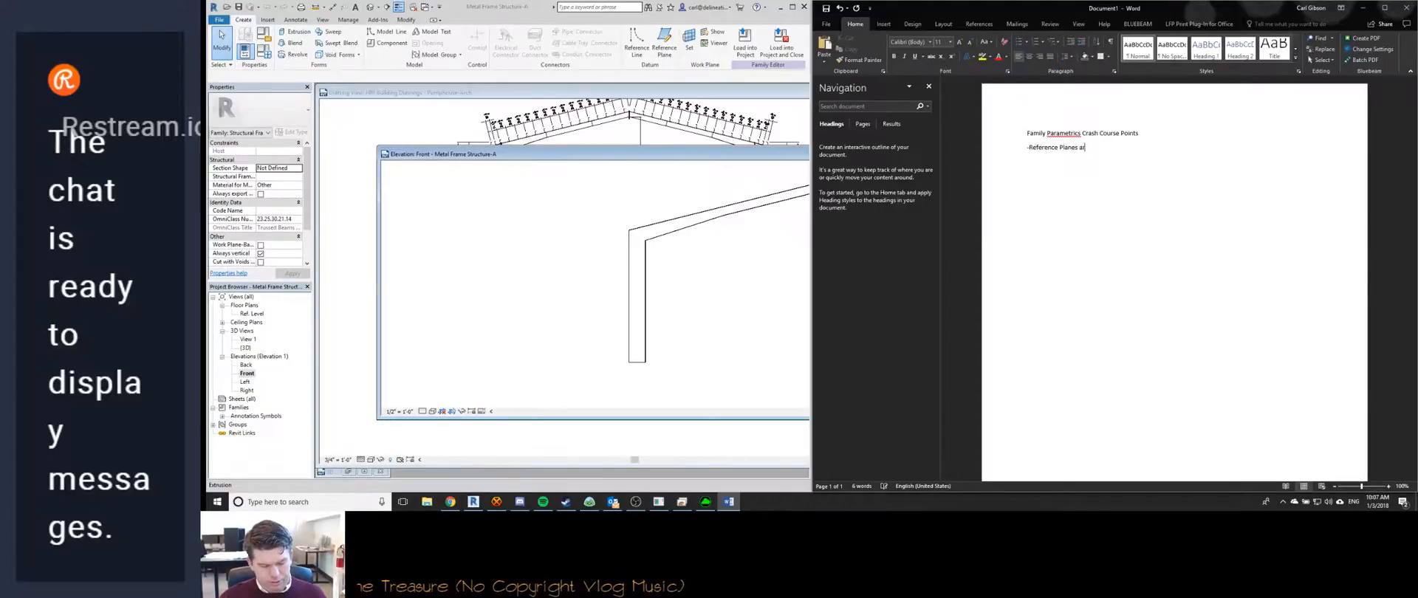
key(Return)
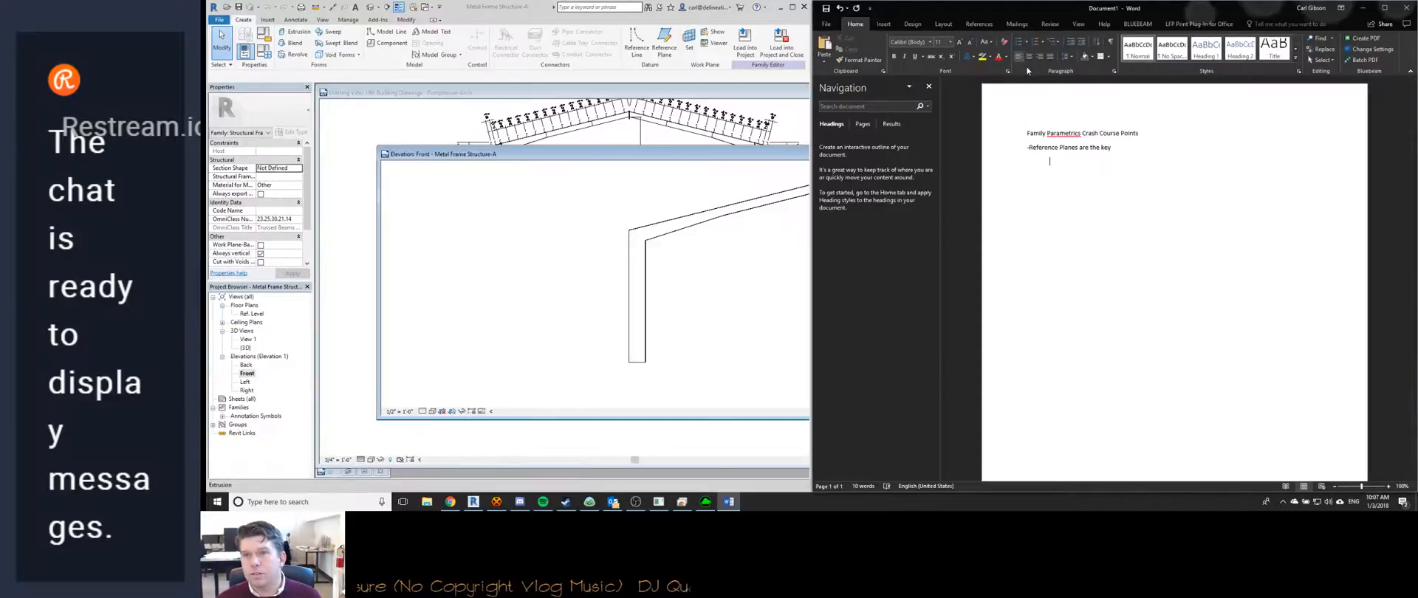
Make the reference planes line a bullet without its dash and add sub-bullets "Left, Right, Top, Bottom, Weak, Strong, etc." and "Names".
click(1018, 44)
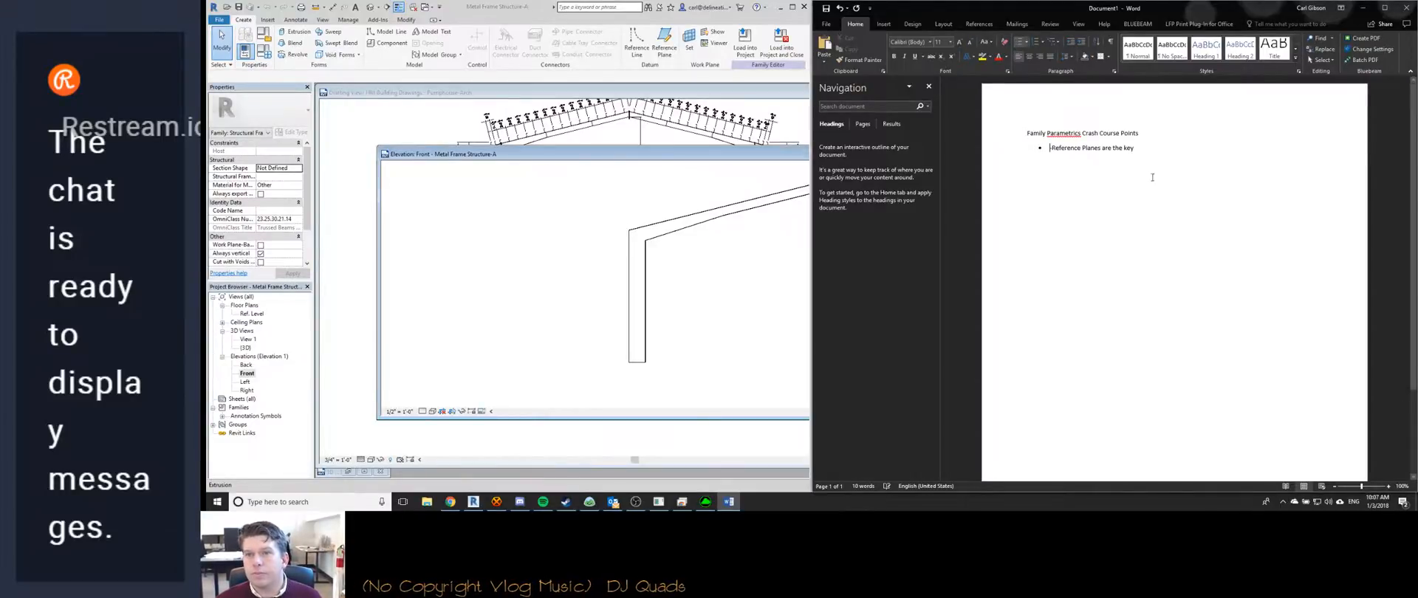
click(1141, 148)
key(Return)
key(Tab)
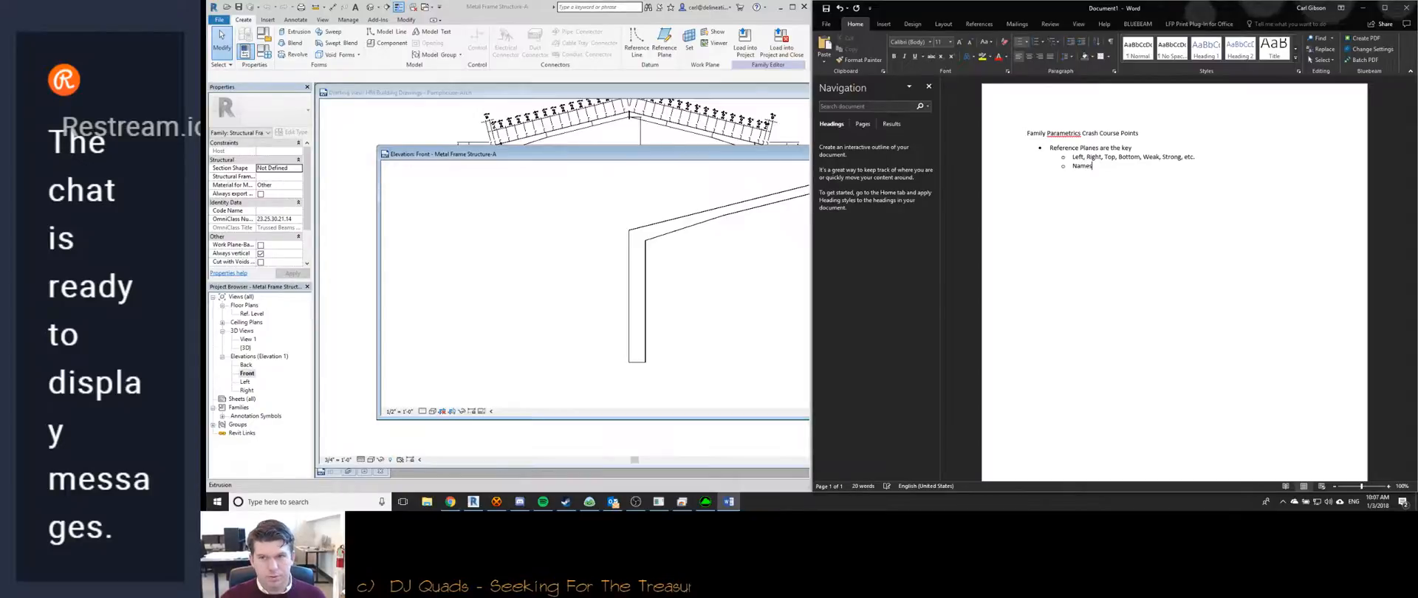
Close the 3D view and tile the front elevation of the frame family side by side with the building drawings view.
click(650, 274)
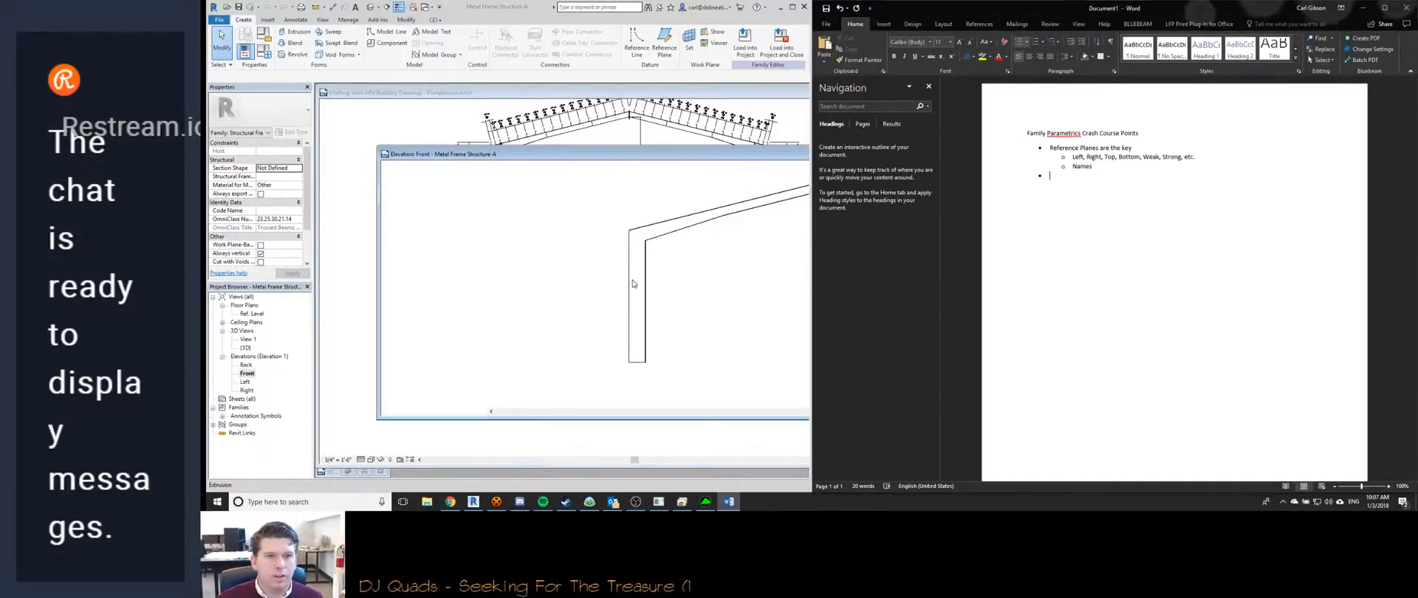
scroll(675, 190, down, 2)
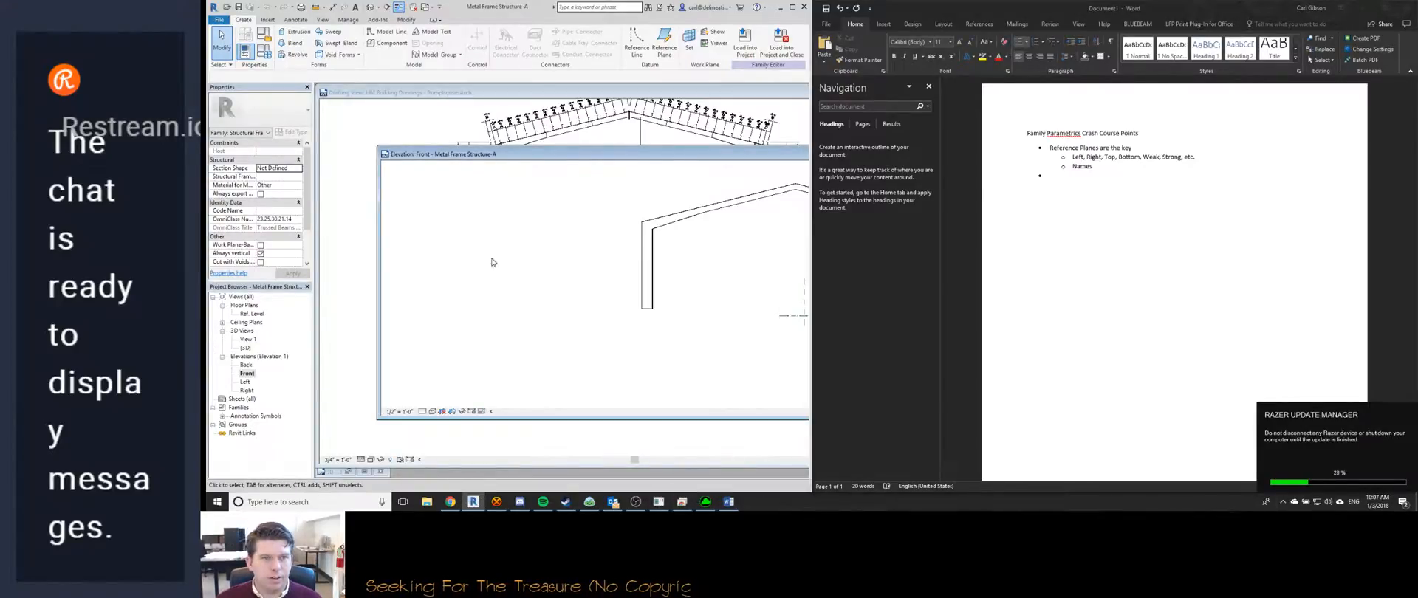
key(w)
key(t)
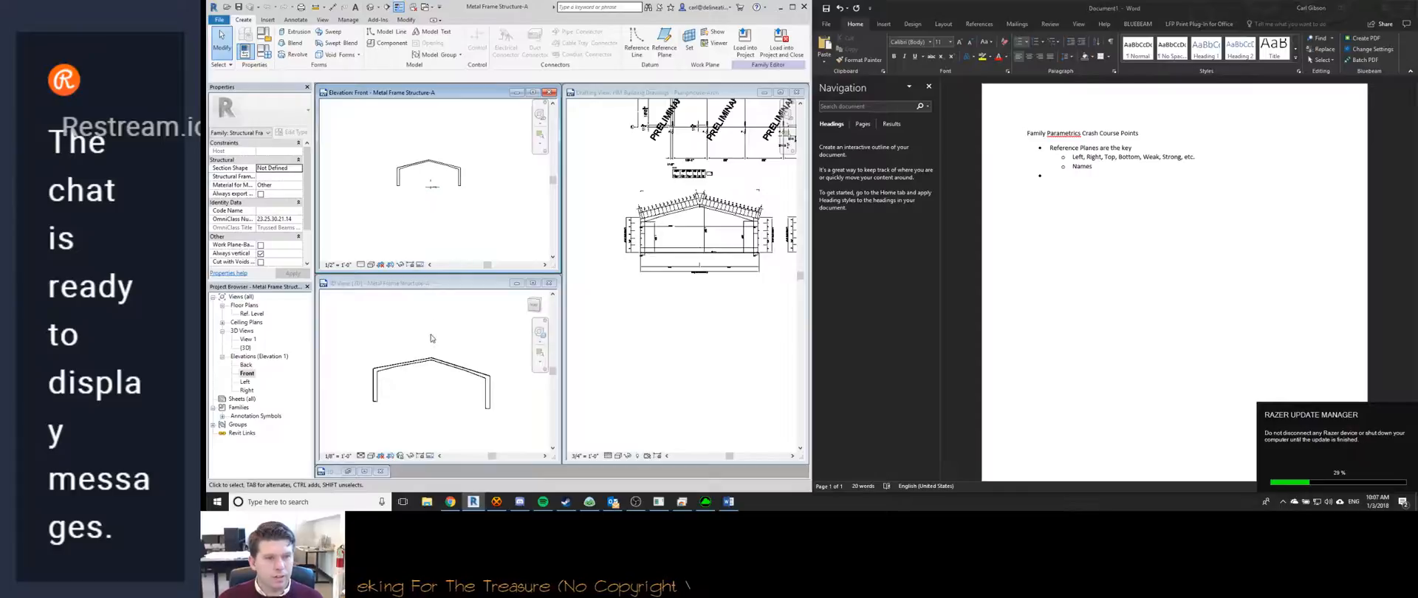
click(548, 283)
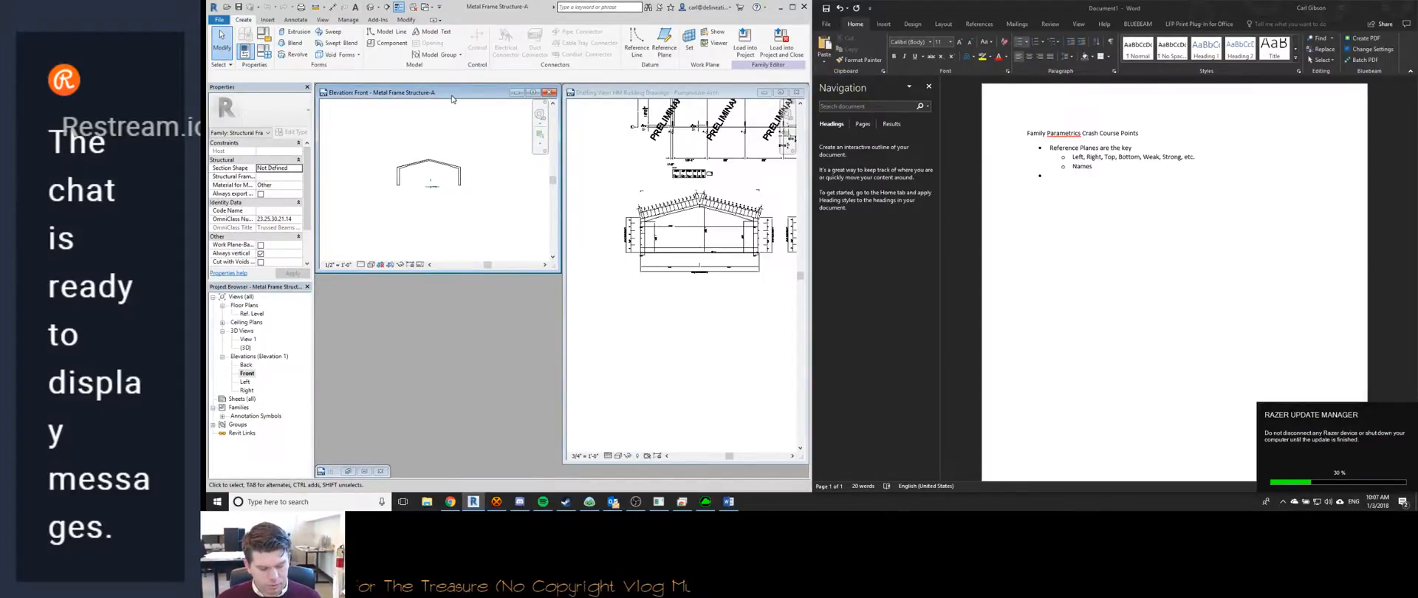
key(w)
key(t)
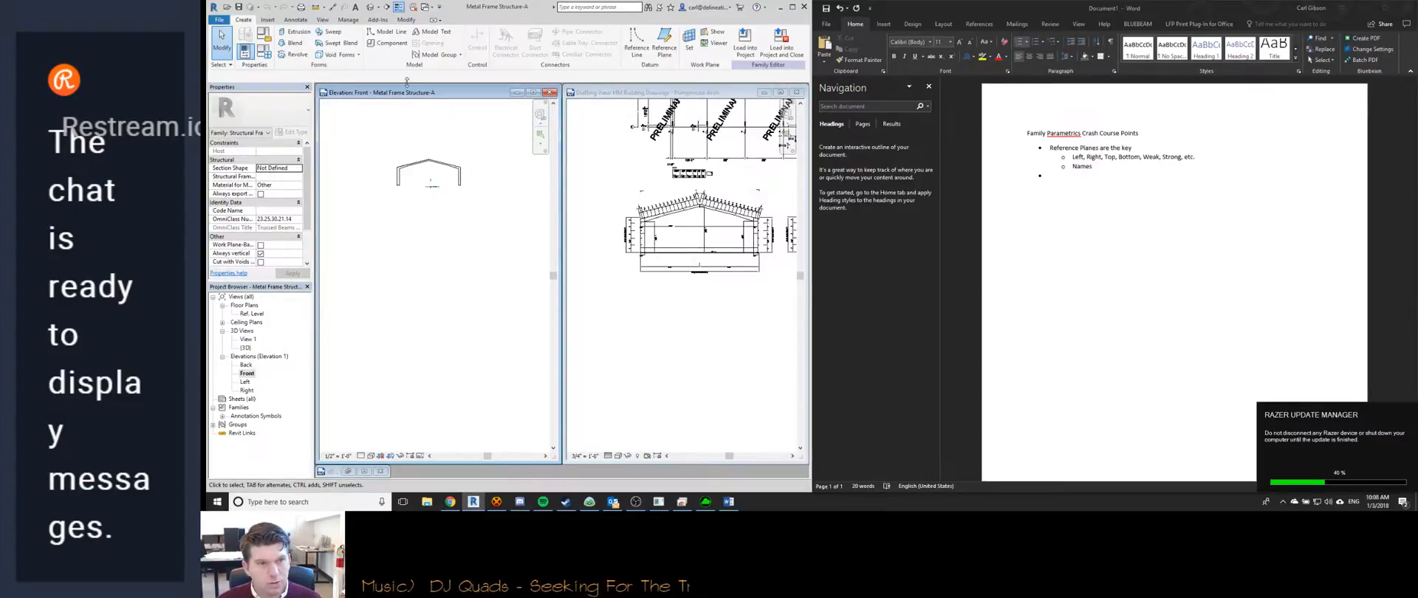
Dimension the width of the frame's outer column in the front elevation.
scroll(473, 311, up, 5)
middle_drag(475, 326, 407, 382)
scroll(369, 354, up, 8)
scroll(407, 381, down, 4)
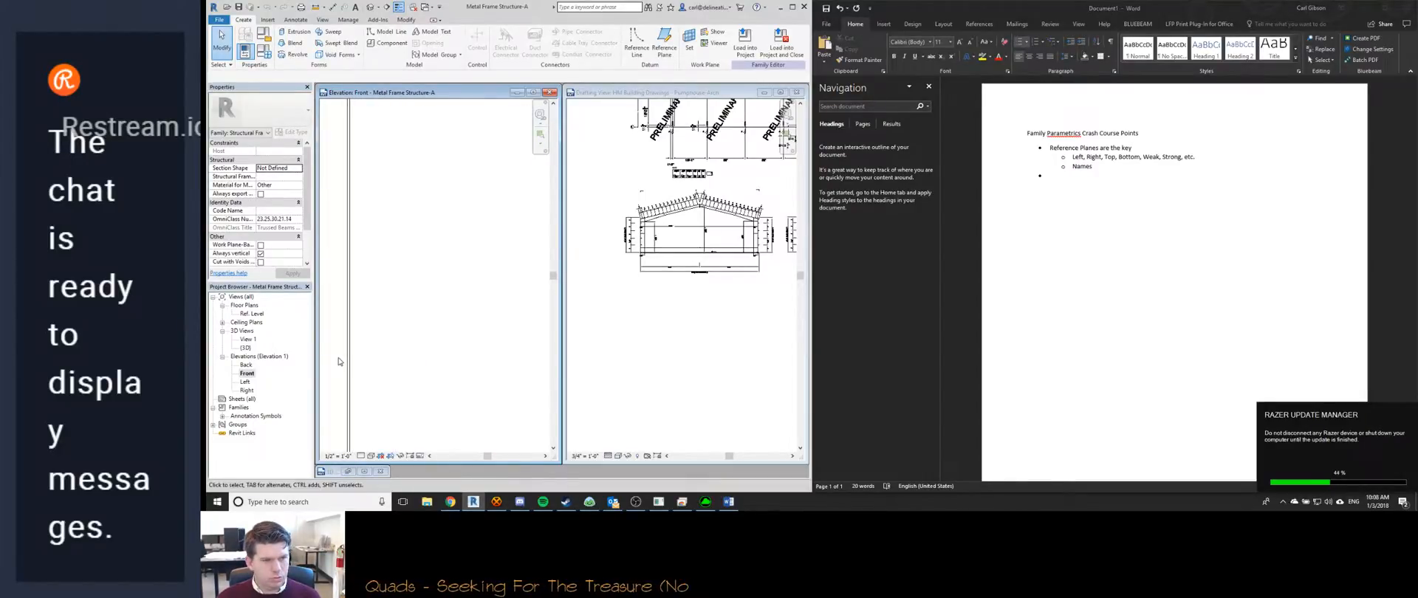
key(d)
key(i)
scroll(384, 366, up, 3)
click(467, 353)
click(434, 432)
scroll(469, 340, down, 3)
Compare the column-to-rafter corner in the HM Building Drawings view with the same corner in the family's front elevation.
click(648, 232)
scroll(649, 232, up, 1)
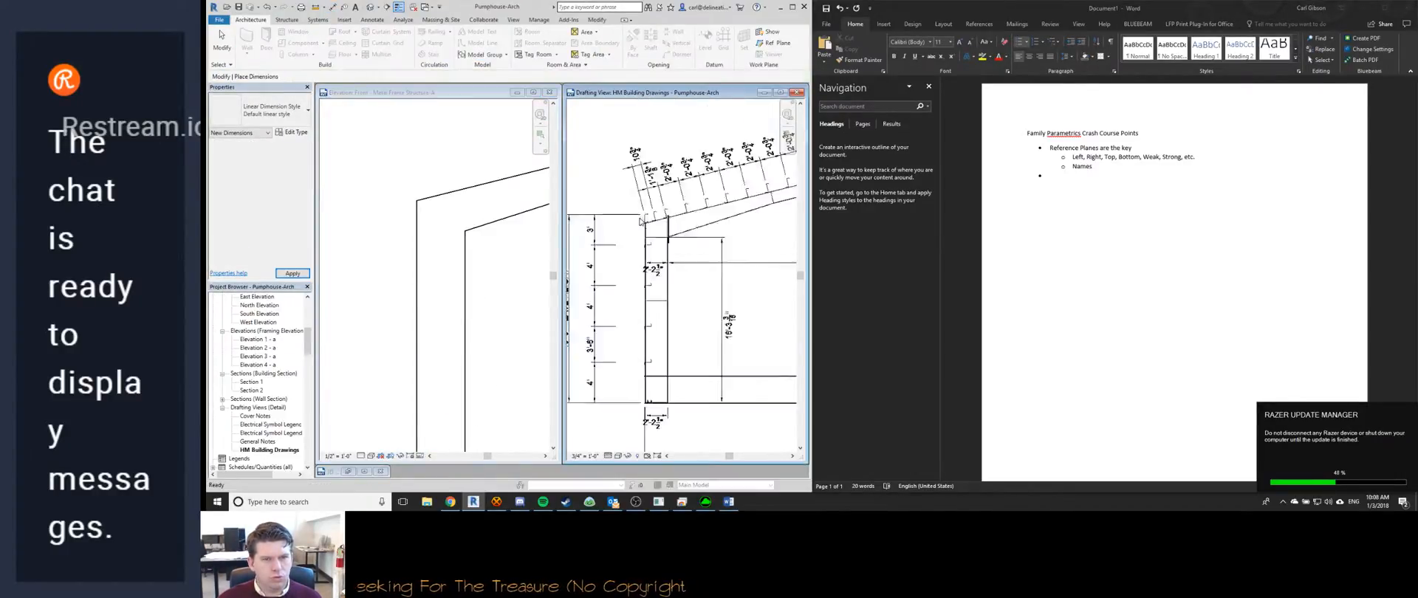
scroll(653, 276, up, 5)
click(418, 273)
scroll(445, 303, down, 1)
click(620, 230)
scroll(620, 221, down, 4)
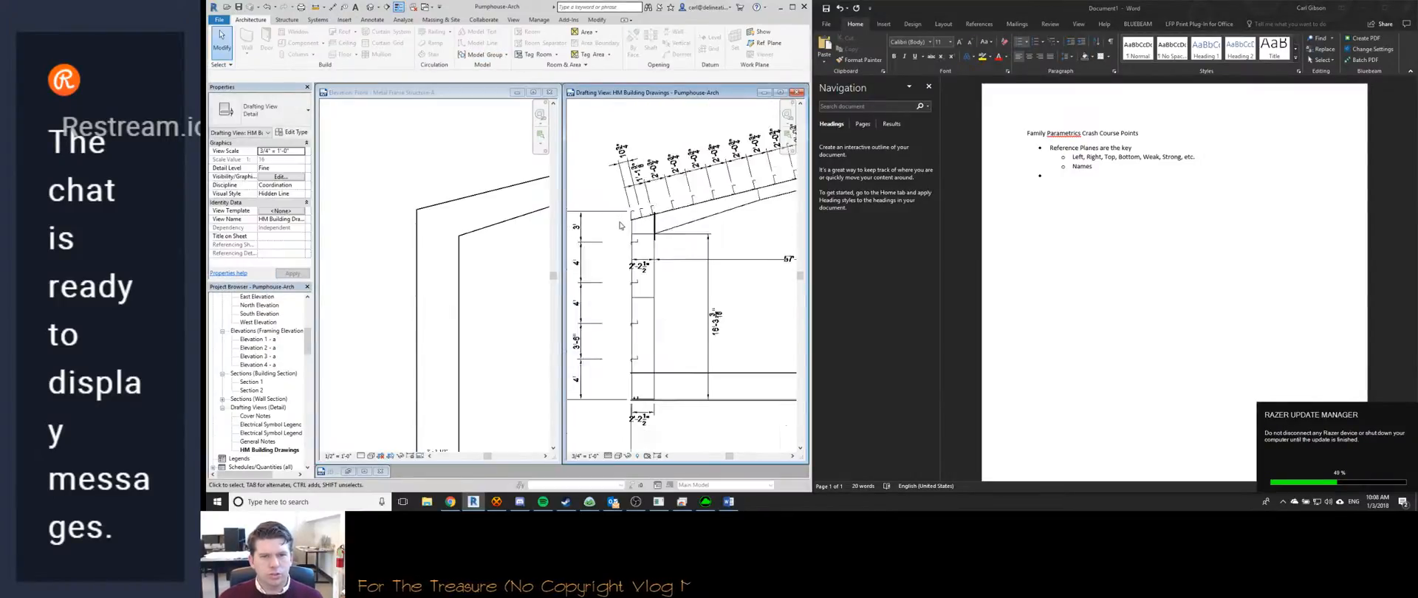
click(455, 298)
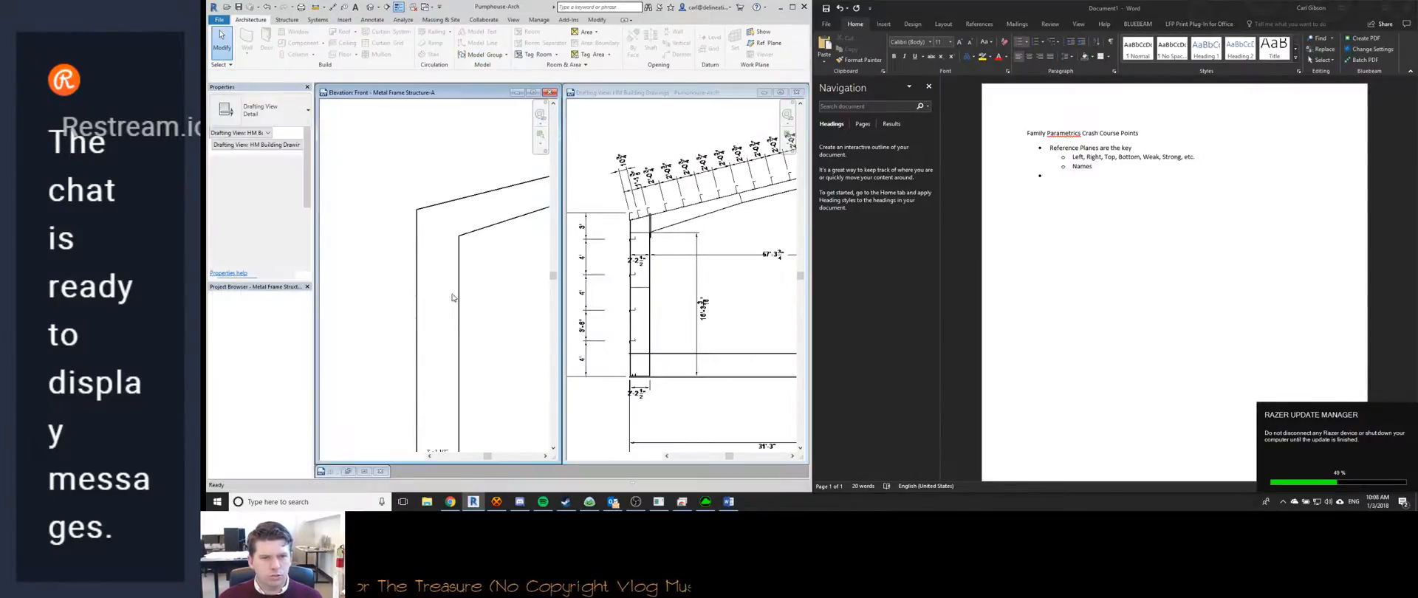
click(655, 228)
scroll(655, 228, up, 4)
scroll(697, 214, up, 4)
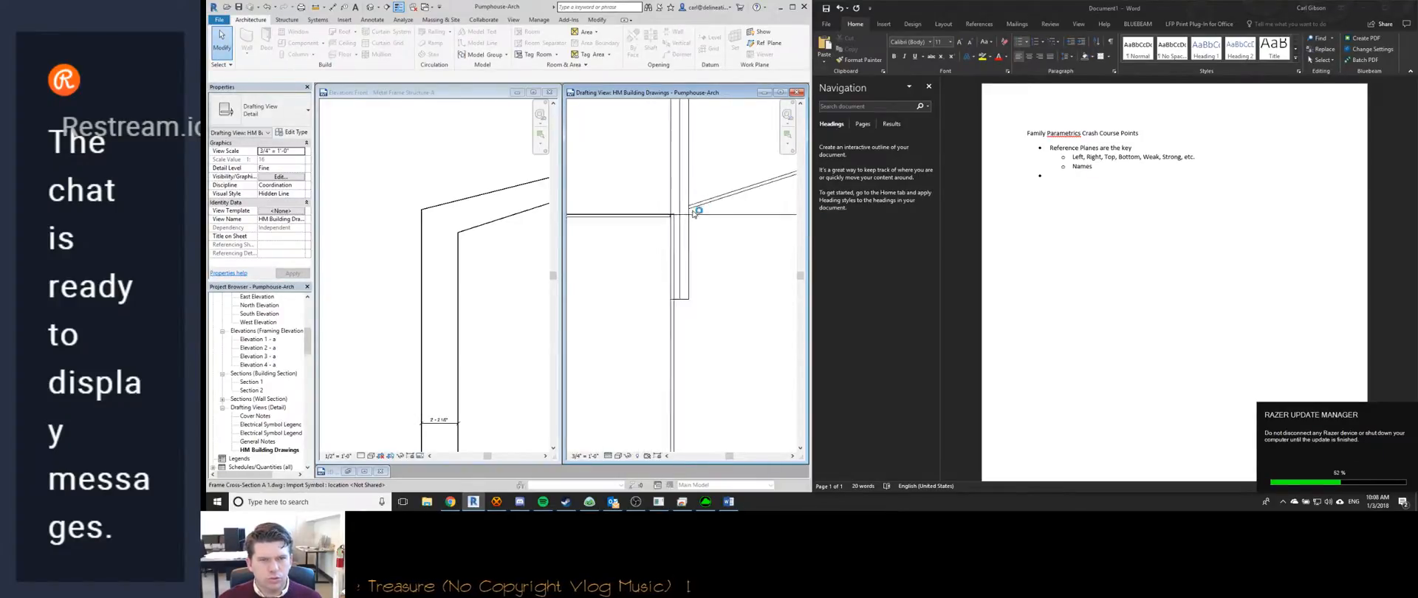
scroll(687, 221, up, 4)
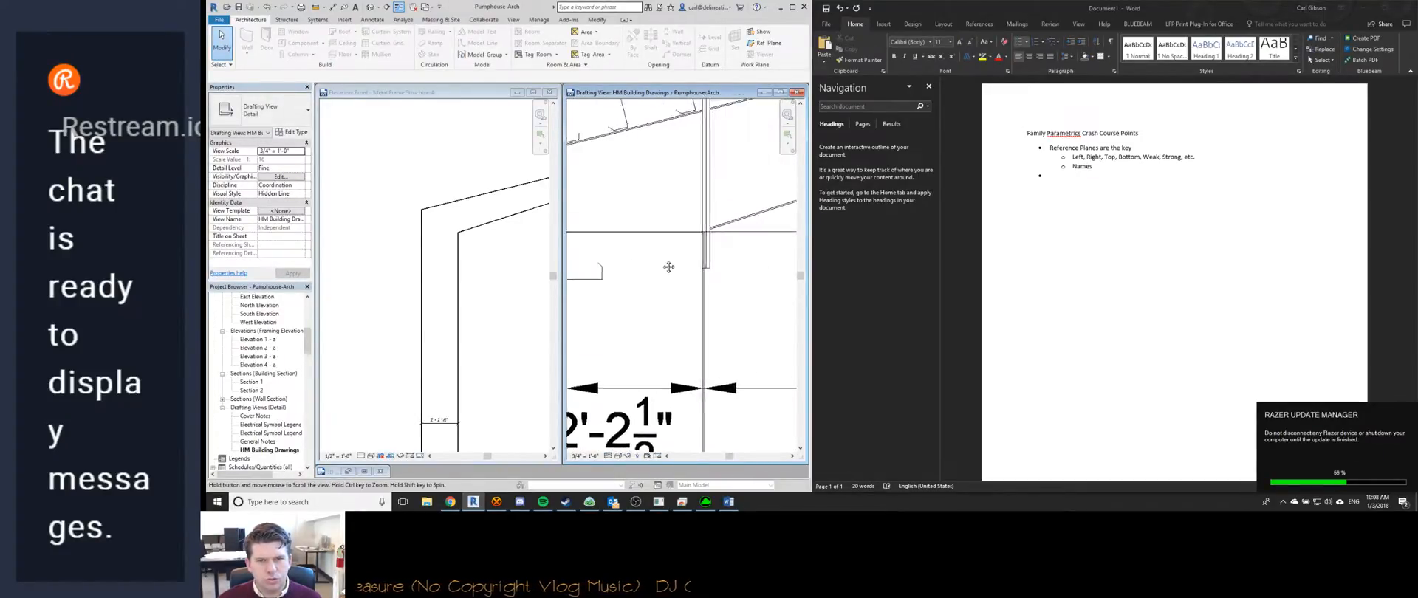
scroll(690, 207, down, 6)
scroll(698, 243, up, 4)
scroll(670, 256, up, 4)
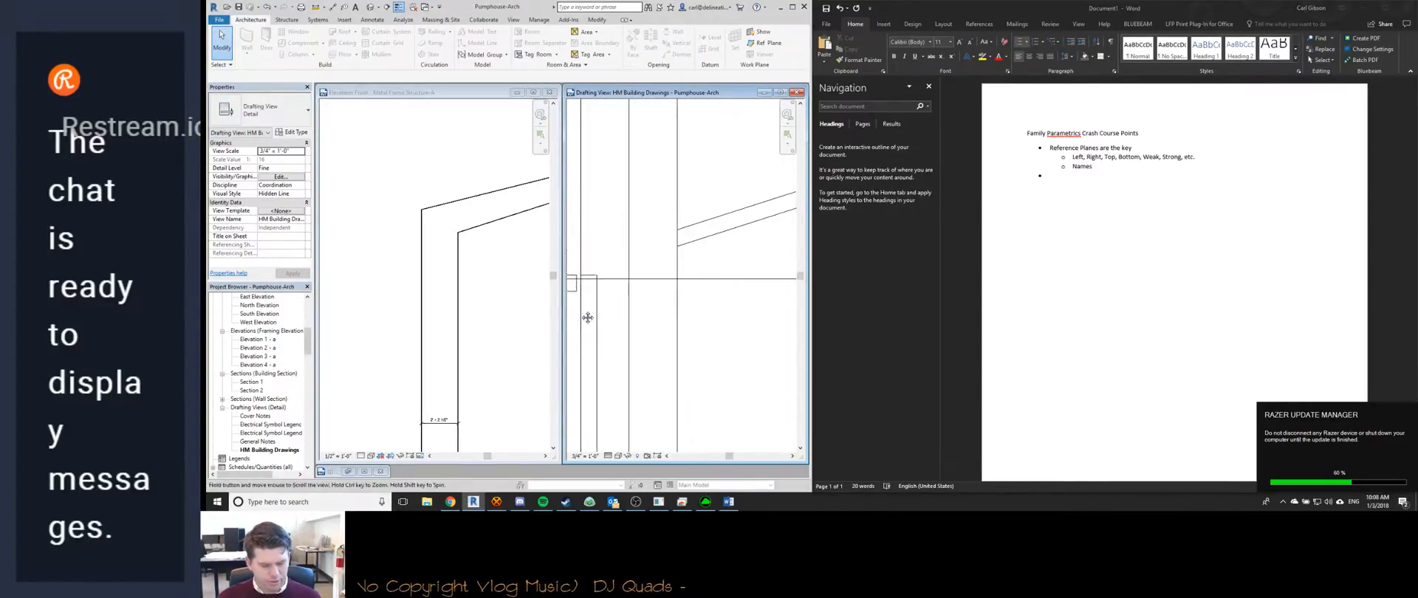
Trace the rafter's underside and the column's inner edges in the HM Building Drawings with red detail lines picked from the imported drawing.
key(d)
key(l)
click(713, 234)
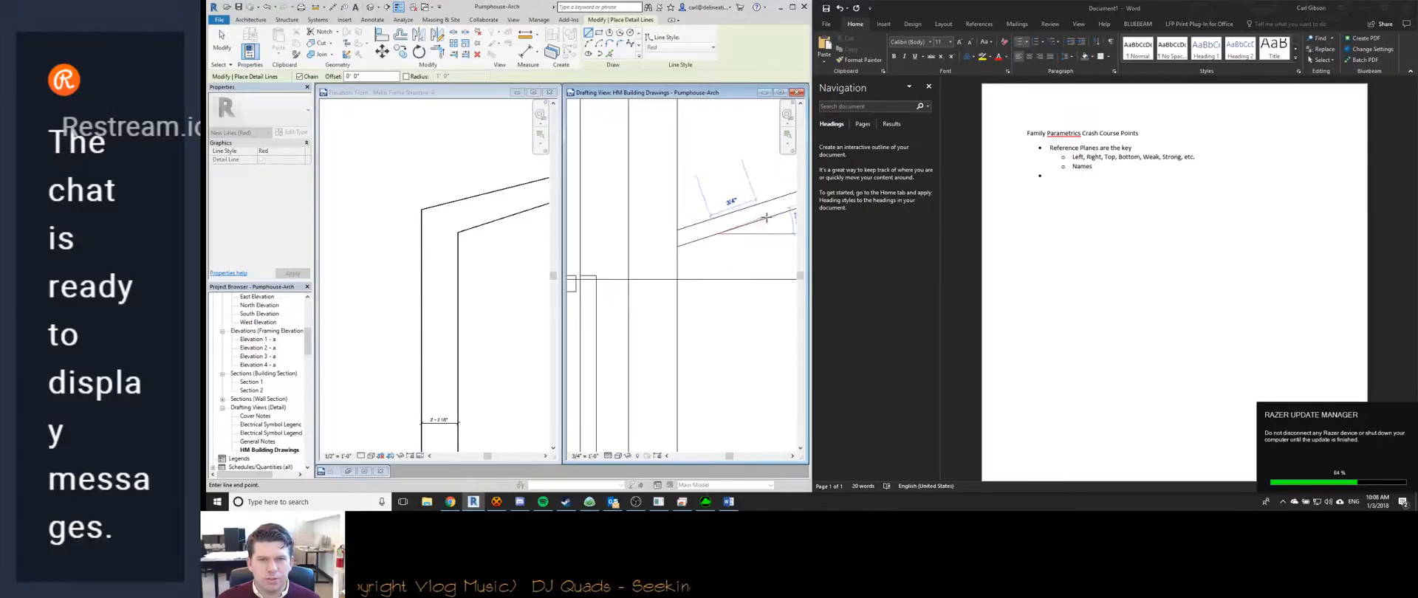
click(609, 53)
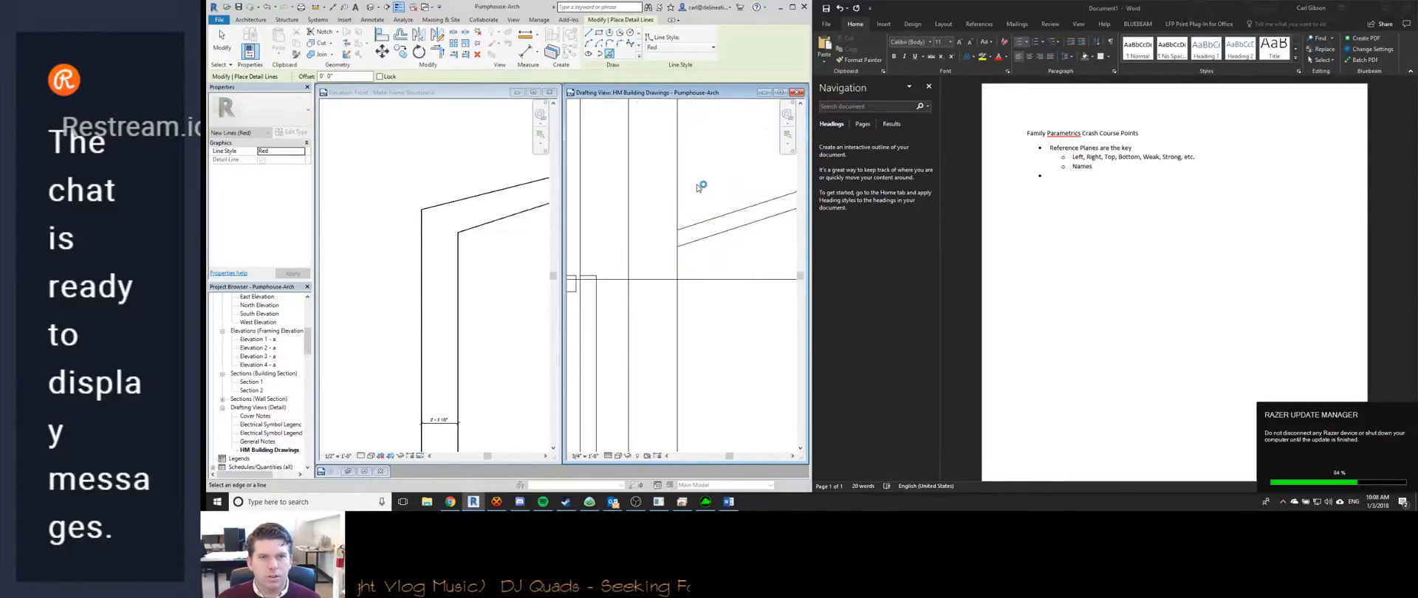
middle_drag(673, 280, 774, 237)
scroll(732, 238, down, 1)
click(705, 275)
middle_drag(722, 273, 649, 272)
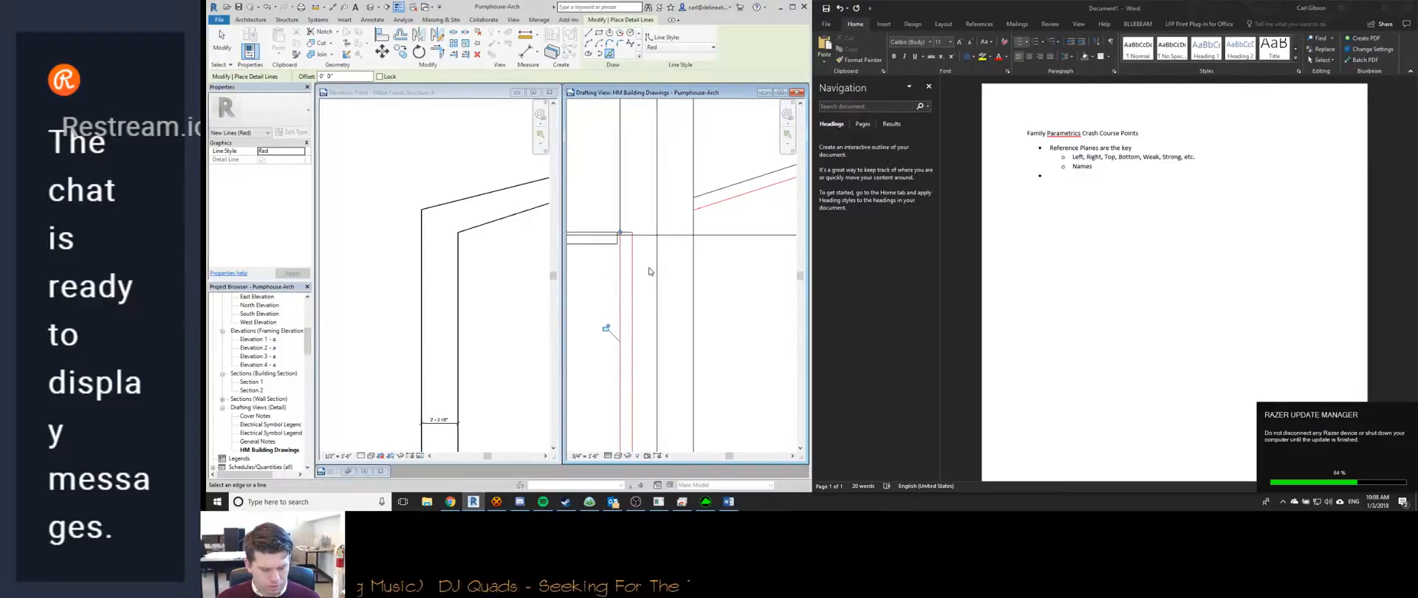
key(Escape)
key(Escape)
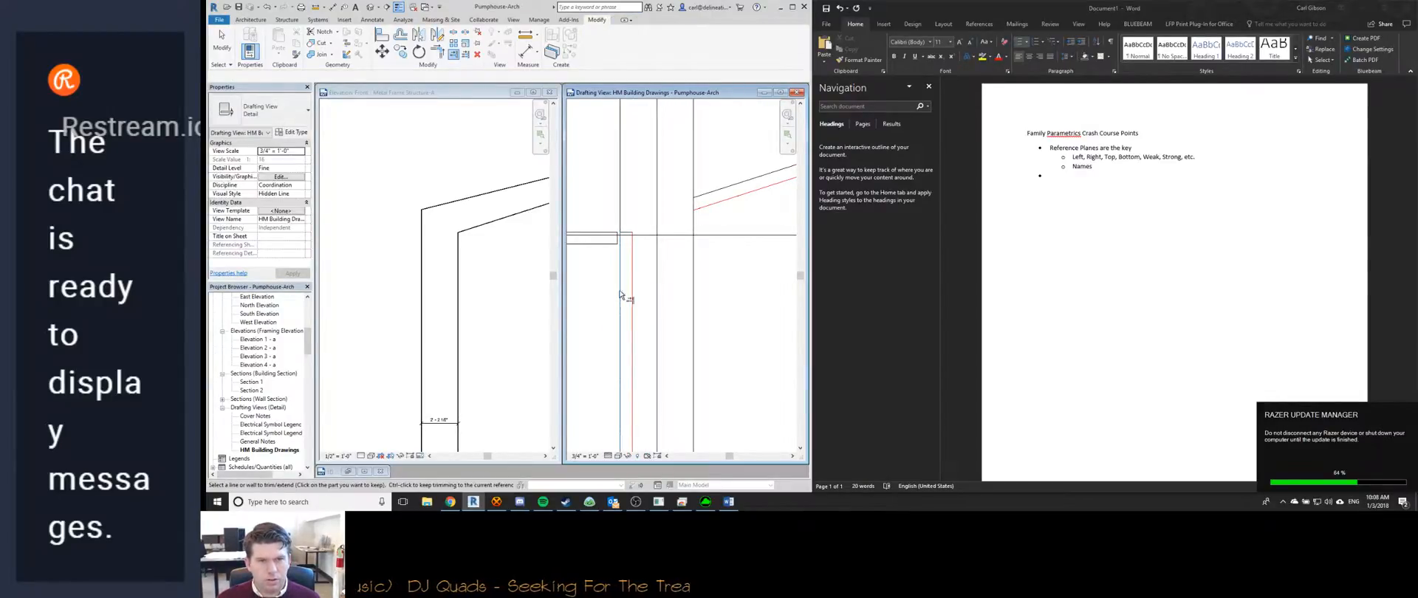
Extend the red rafter line down to the column's inner vertical edge.
scroll(622, 263, down, 4)
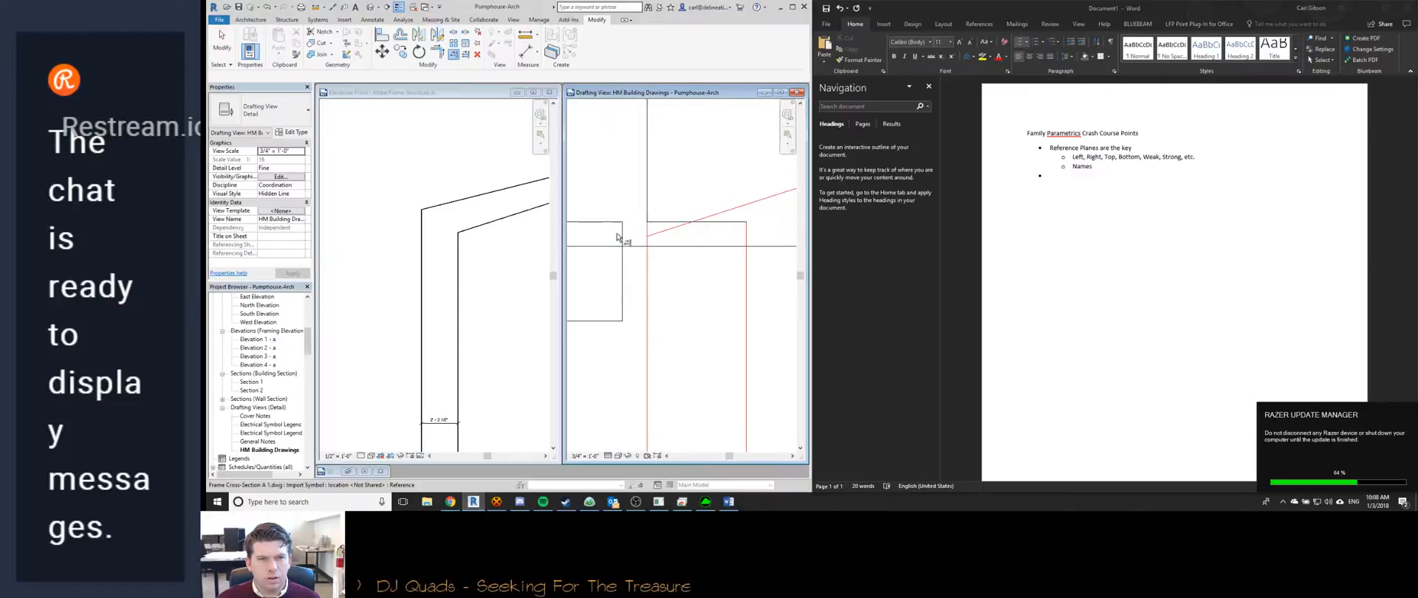
scroll(623, 263, up, 4)
key(t)
key(r)
key(Escape)
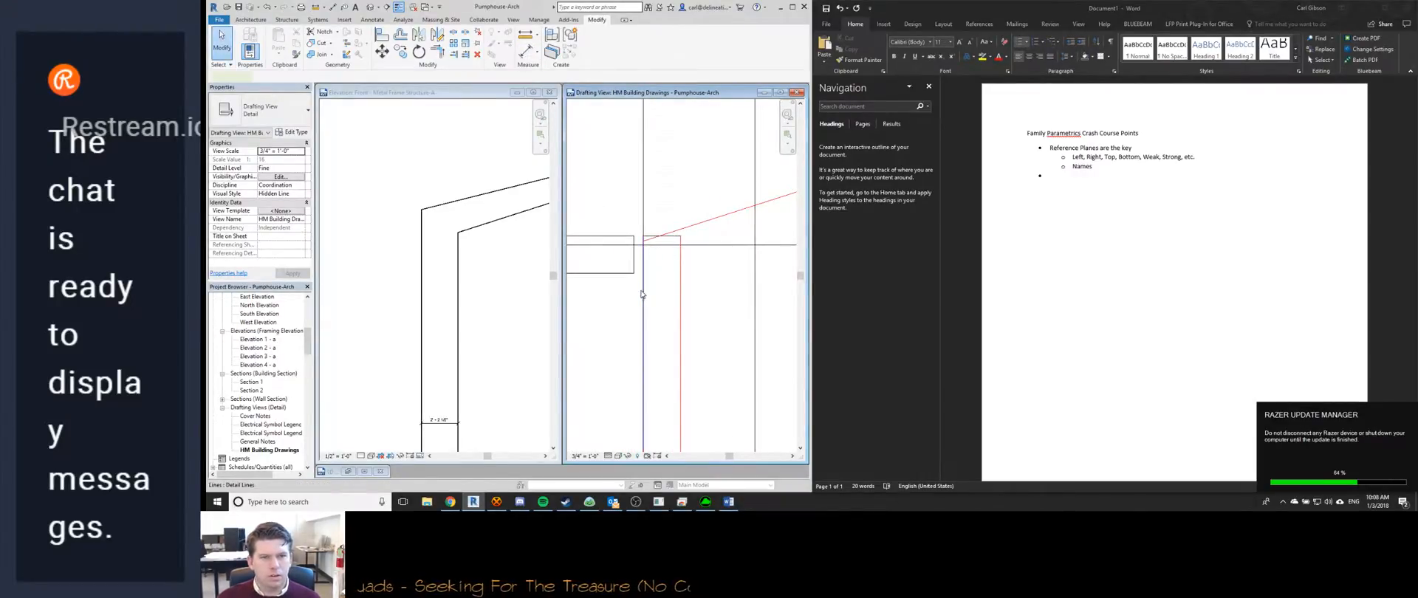
Add a matching red detail line along the column edge and extend the rafter line to meet the column.
click(645, 292)
key(c)
key(s)
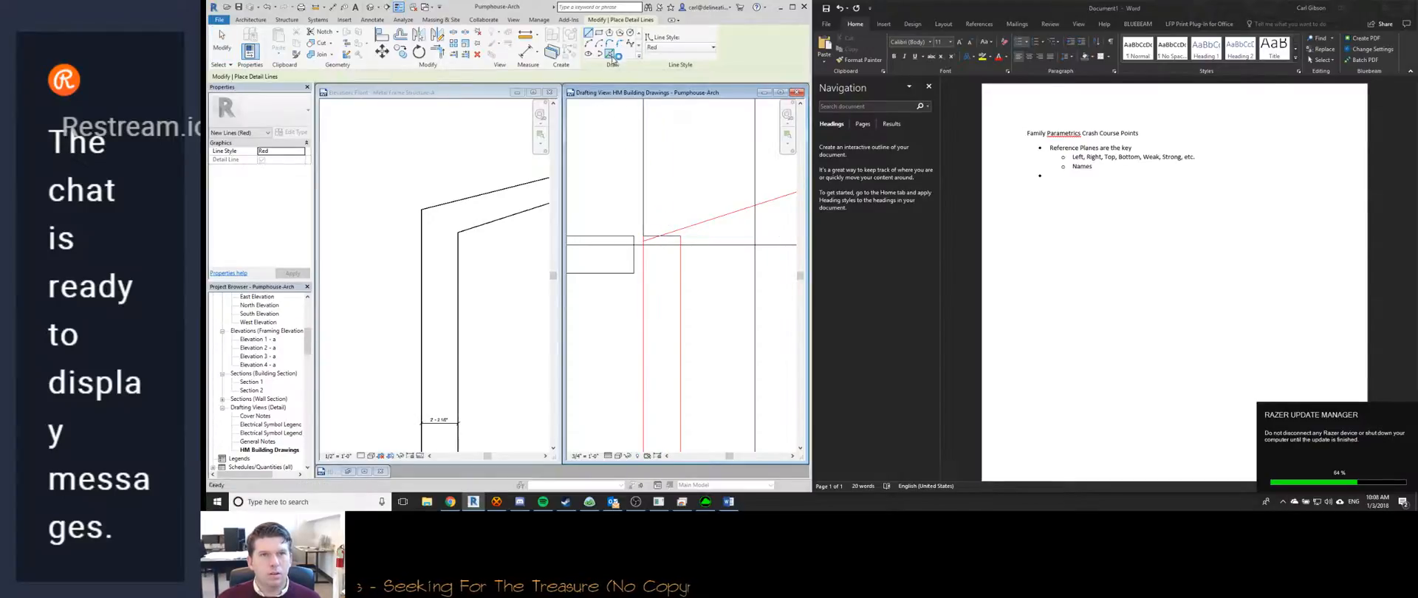
middle_drag(641, 266, 624, 265)
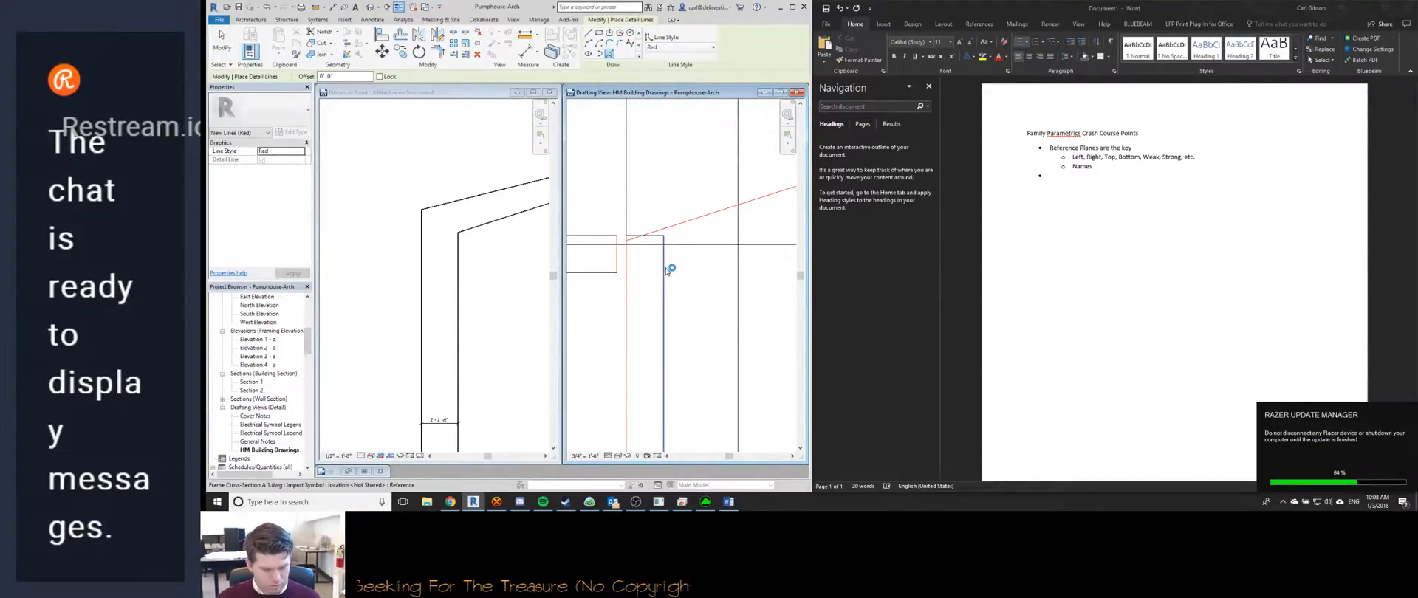
key(t)
key(r)
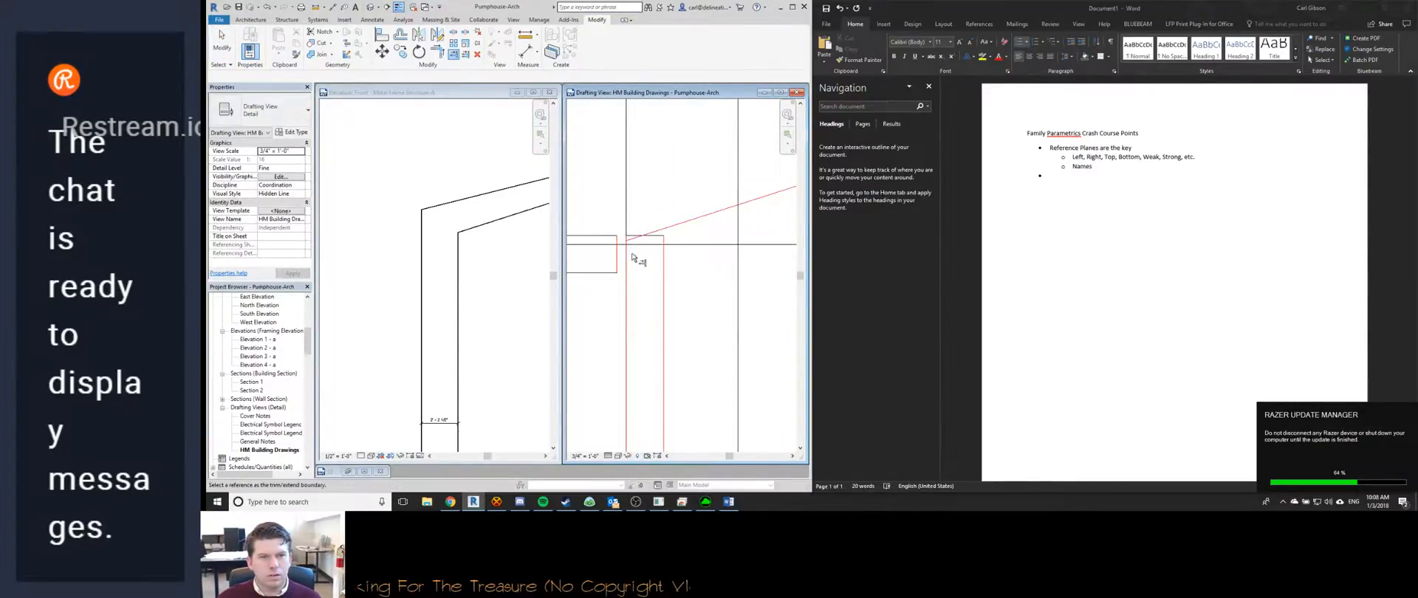
click(617, 259)
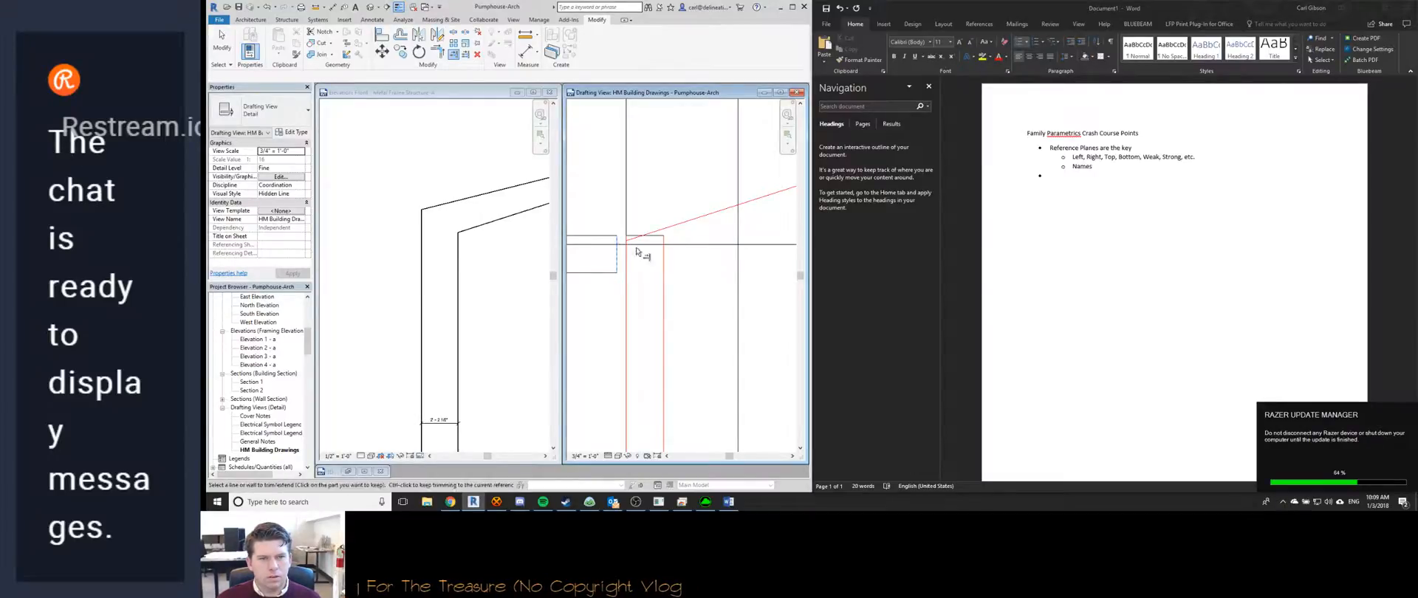
click(673, 227)
scroll(618, 248, down, 6)
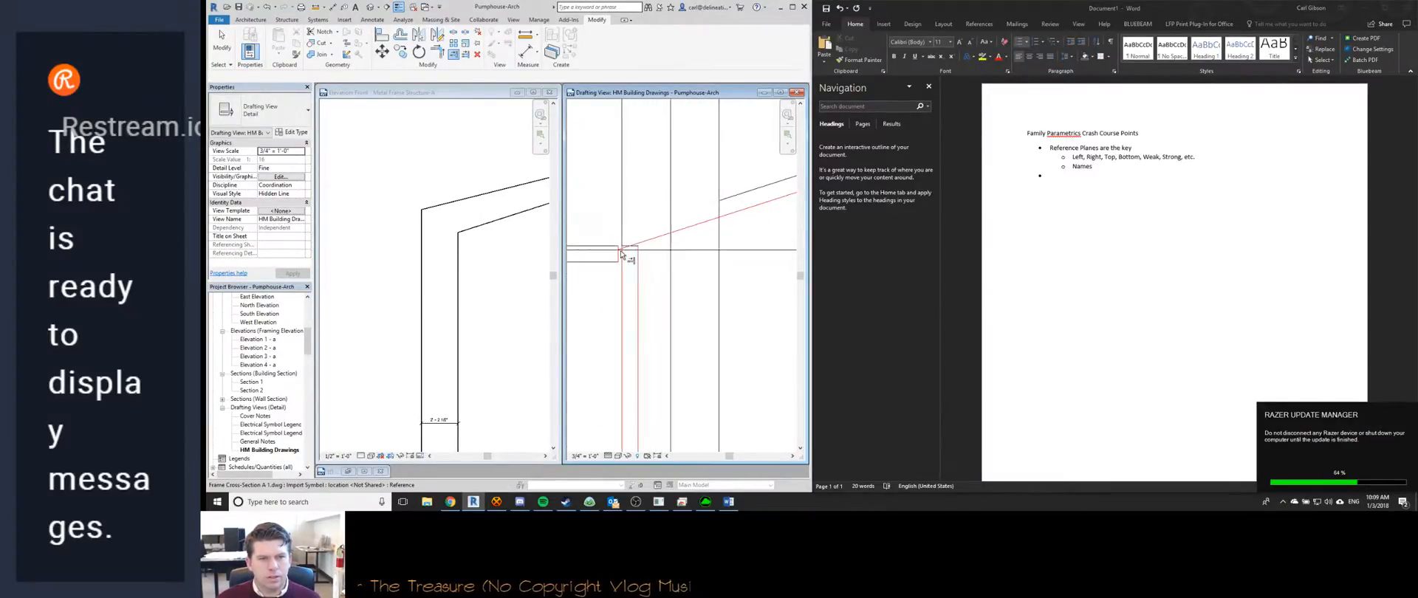
Examine the traced eave corner, the eave height dimension and the column base in the building drawings.
scroll(620, 260, down, 8)
scroll(723, 338, up, 5)
scroll(723, 340, down, 5)
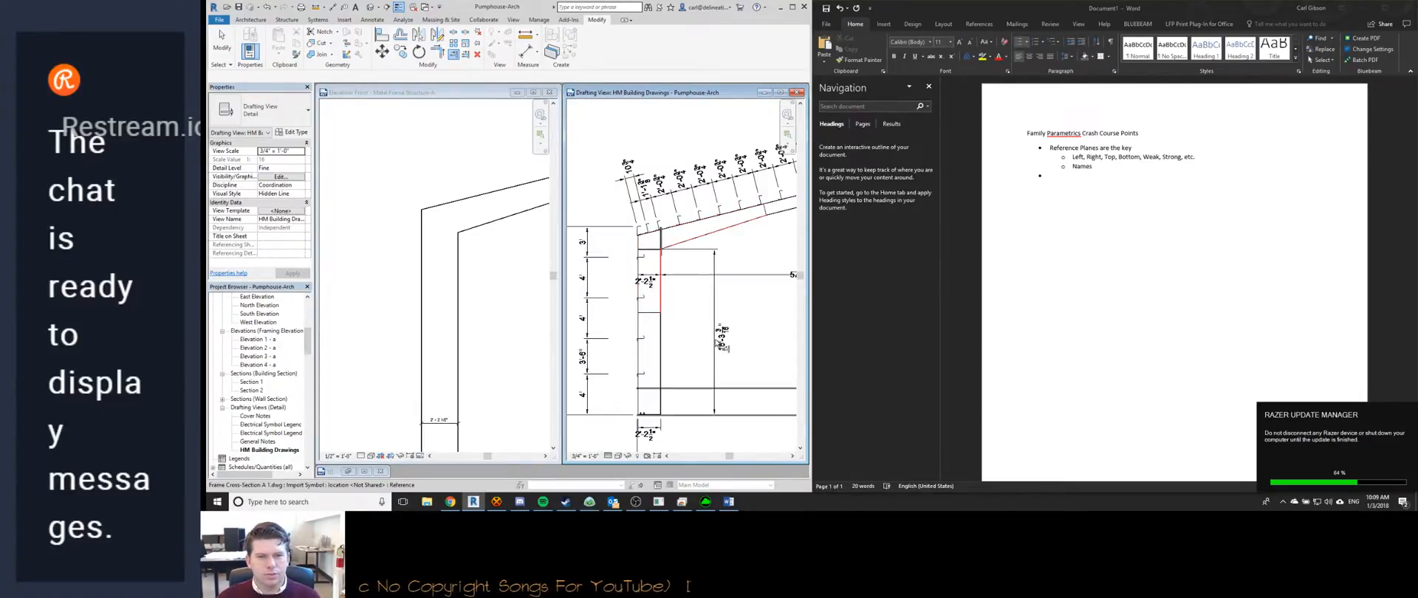
scroll(647, 273, up, 6)
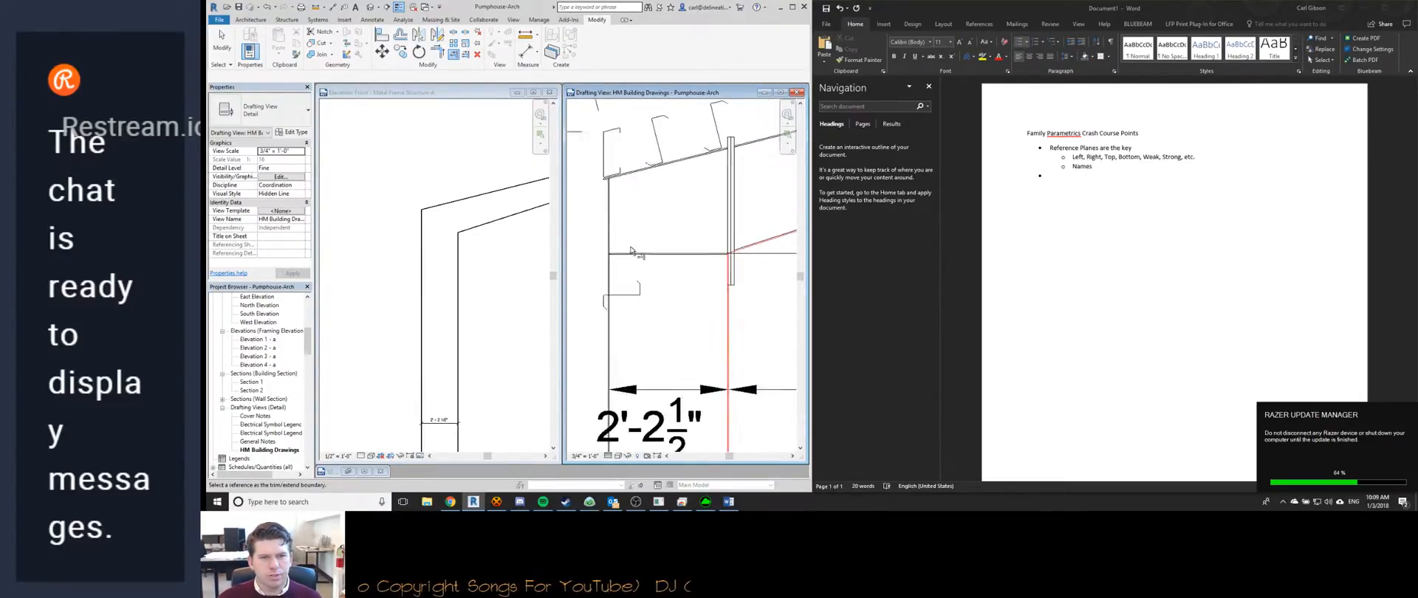
scroll(647, 272, down, 6)
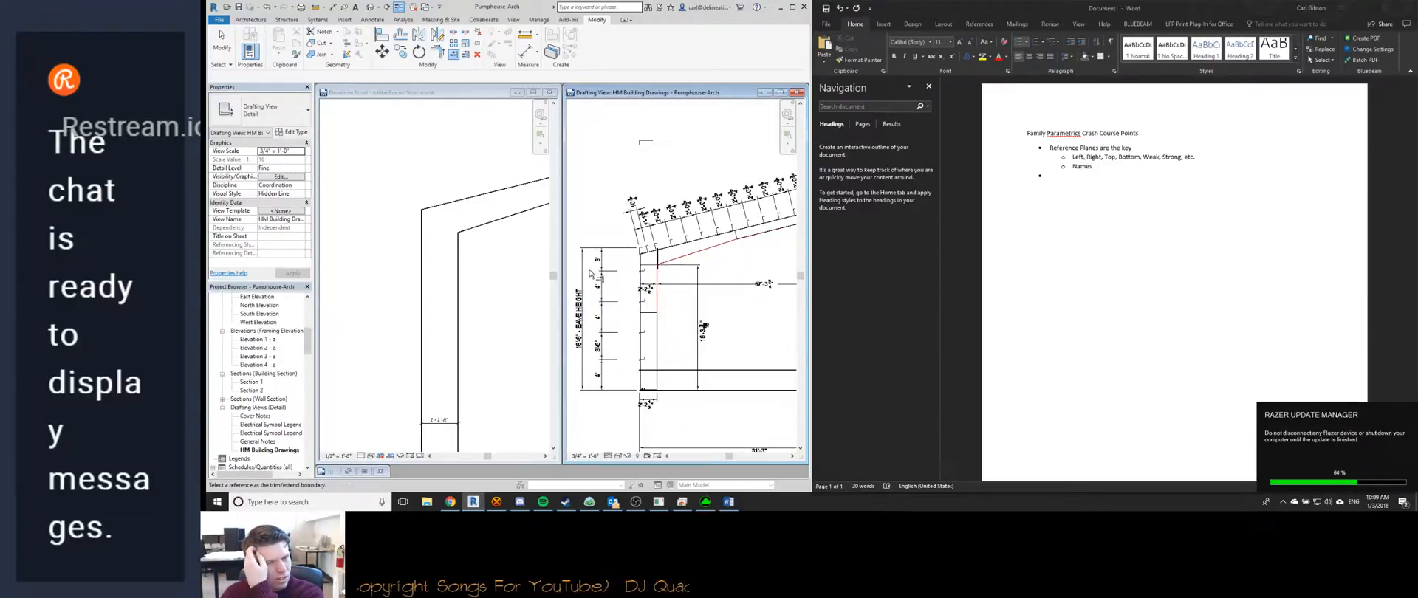
scroll(607, 285, up, 2)
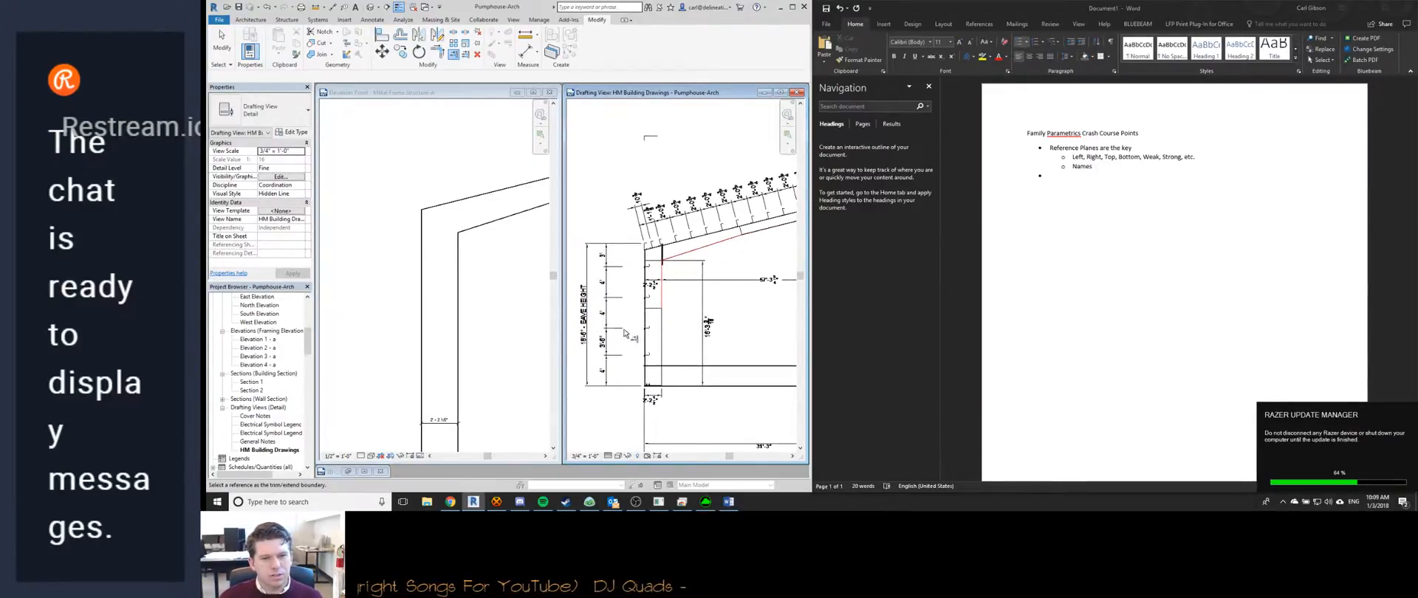
scroll(653, 378, up, 5)
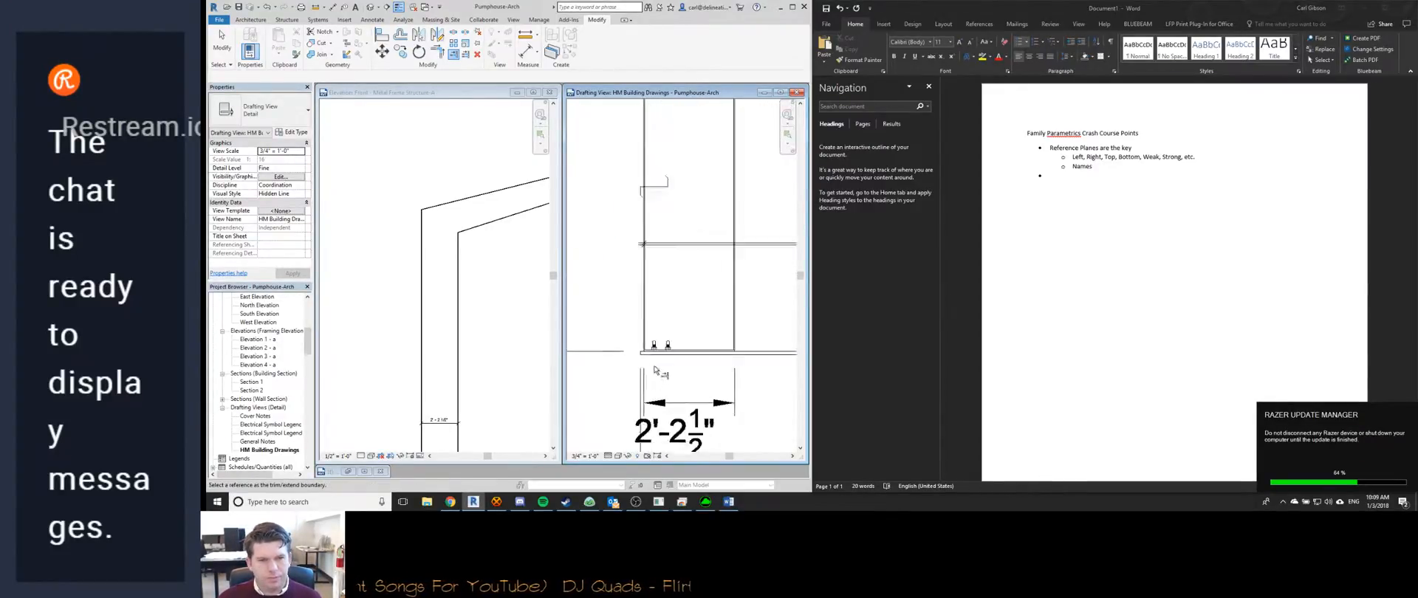
key(d)
key(i)
click(626, 326)
scroll(626, 326, down, 5)
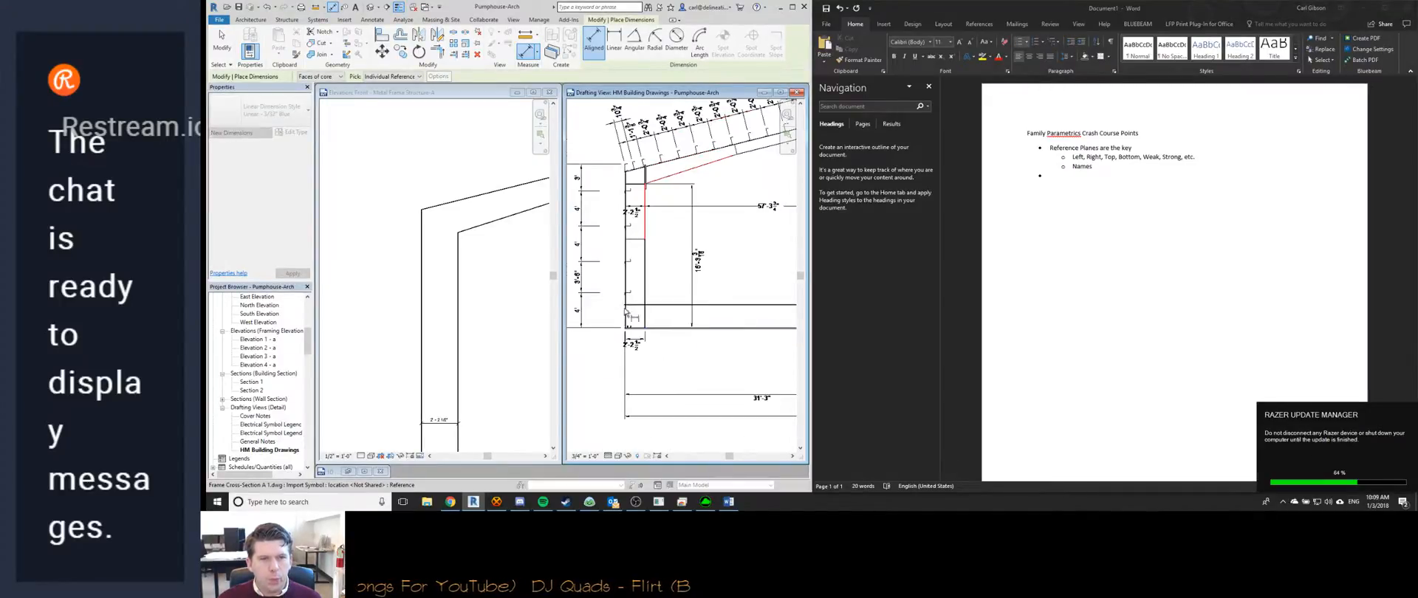
scroll(627, 198, up, 5)
middle_drag(636, 125, 648, 218)
scroll(648, 257, down, 10)
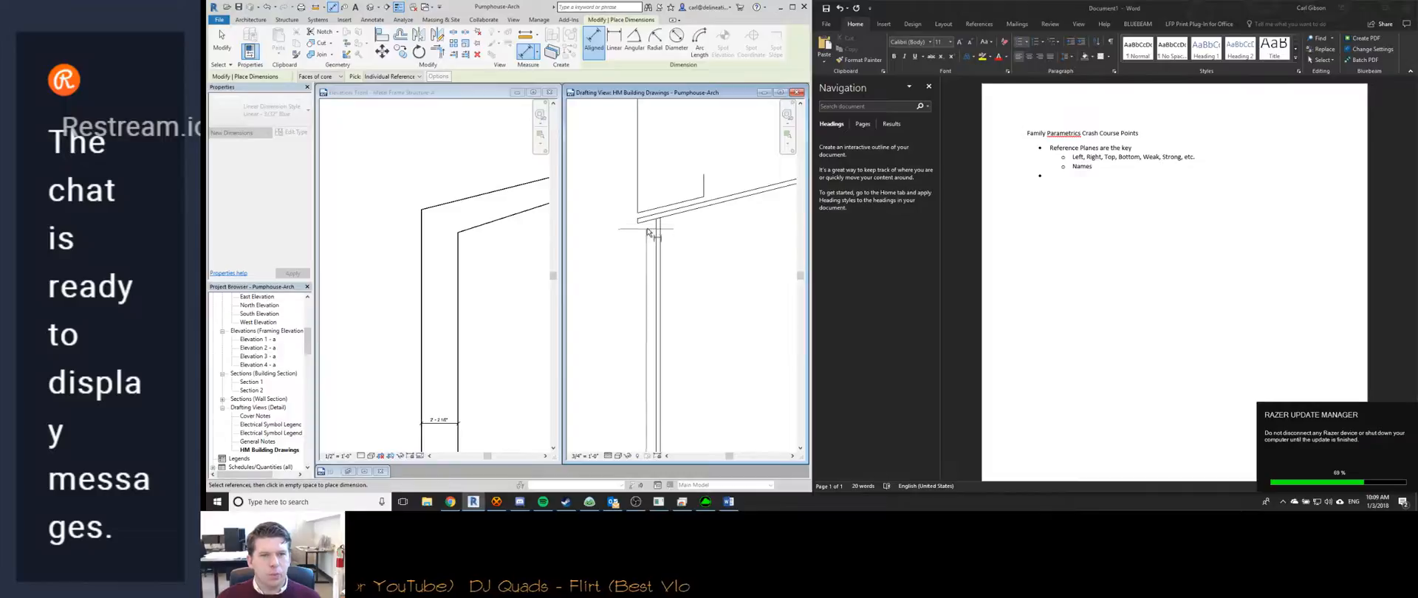
Dimension the height from the reference level to the underside of the frame's ridge in the family's Front elevation.
click(520, 249)
middle_drag(451, 192, 442, 230)
scroll(422, 237, down, 2)
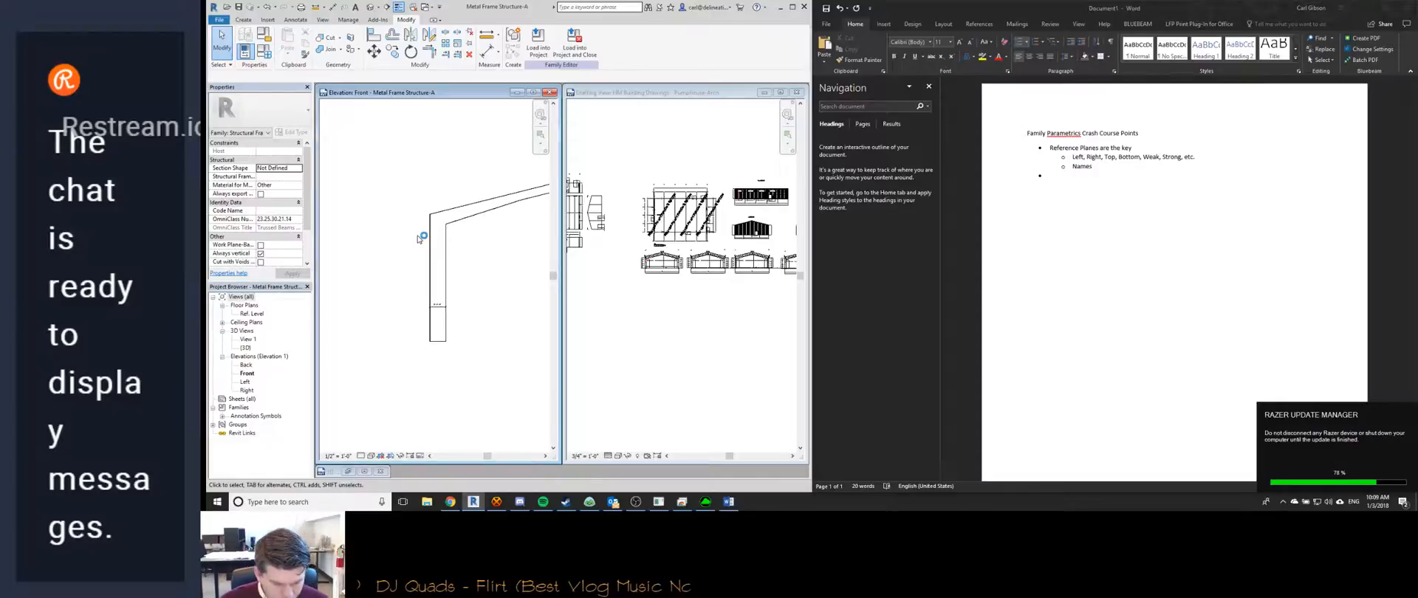
middle_drag(502, 265, 384, 247)
scroll(385, 247, down, 3)
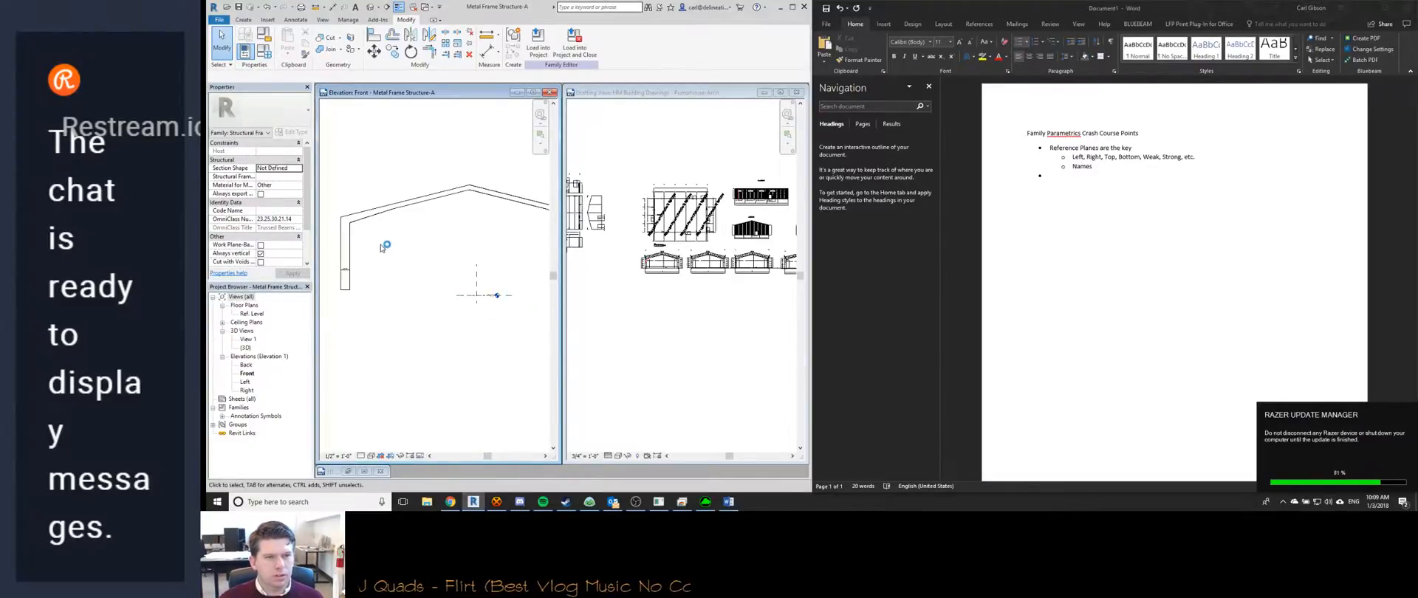
middle_drag(444, 286, 435, 302)
key(d)
key(i)
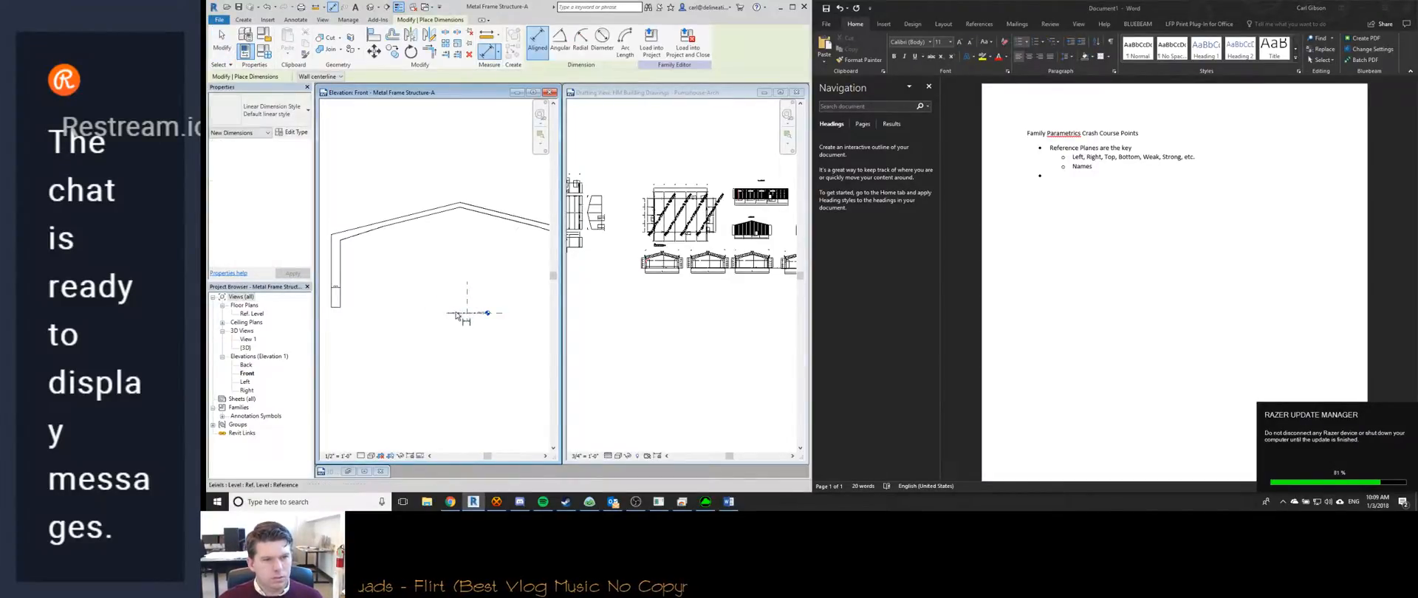
scroll(459, 221, up, 4)
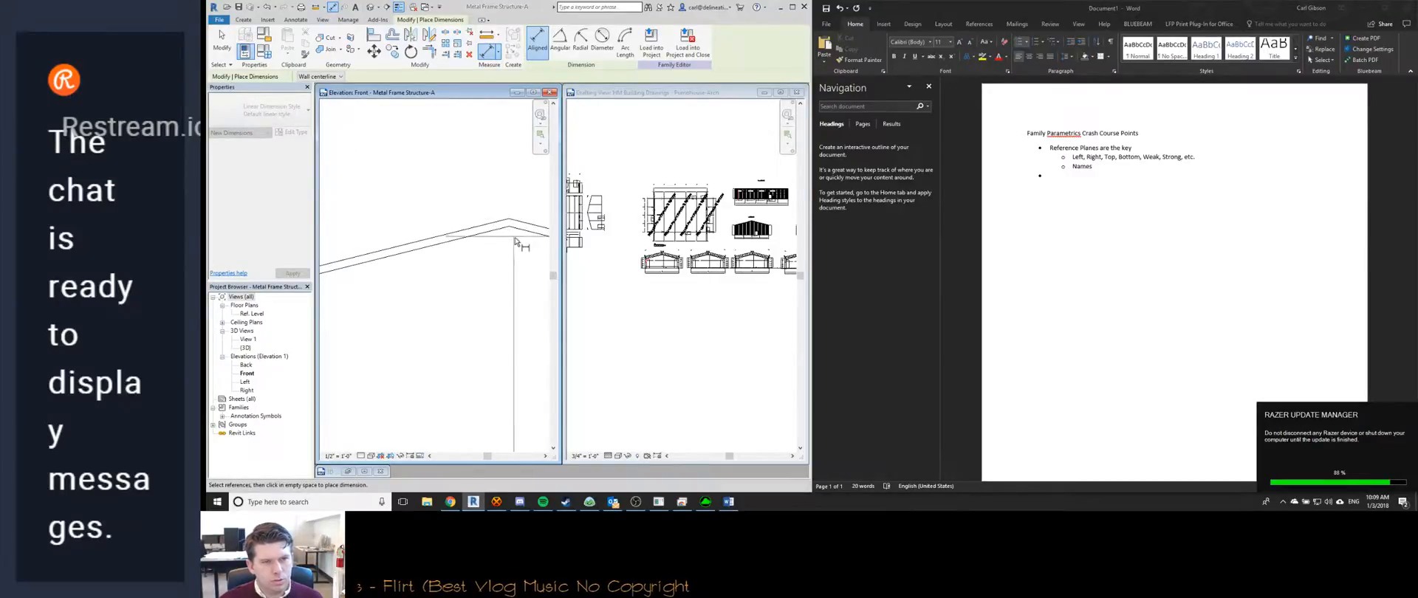
middle_drag(510, 232, 495, 232)
click(495, 231)
scroll(494, 230, down, 5)
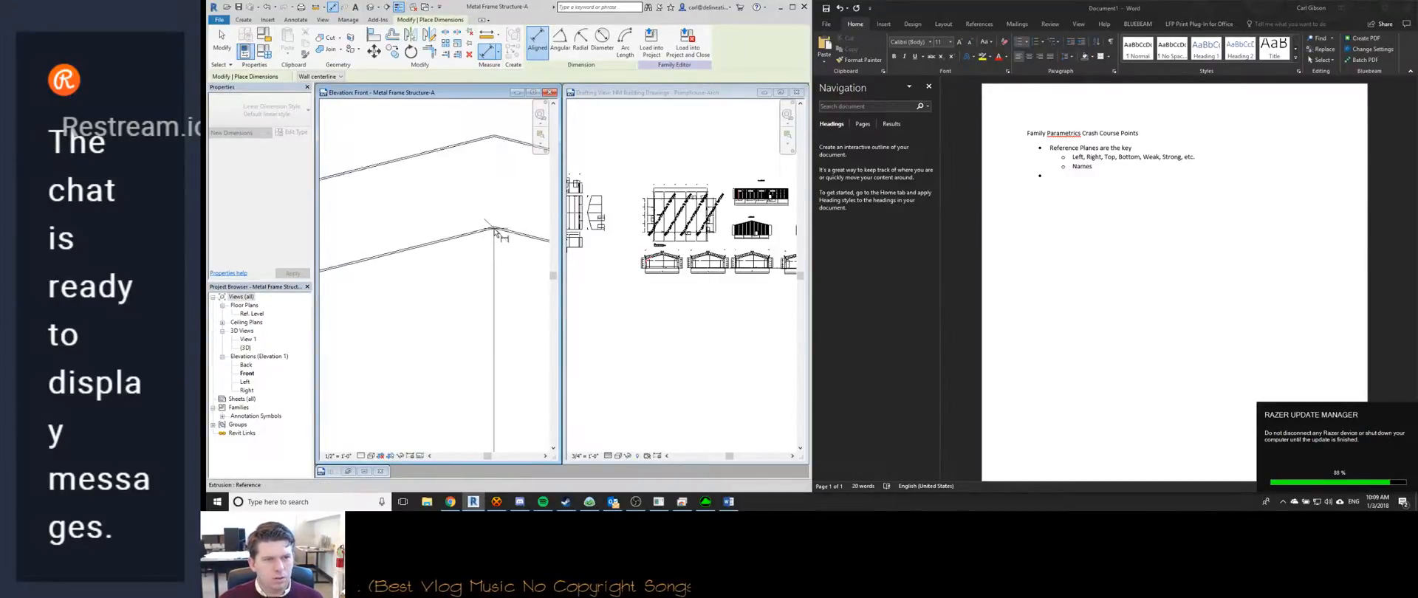
click(452, 350)
scroll(452, 353, down, 1)
middle_drag(459, 425, 454, 270)
scroll(454, 266, up, 2)
Examine the ridge clearance height in the frame cross-section of the HM Building Drawings.
click(599, 302)
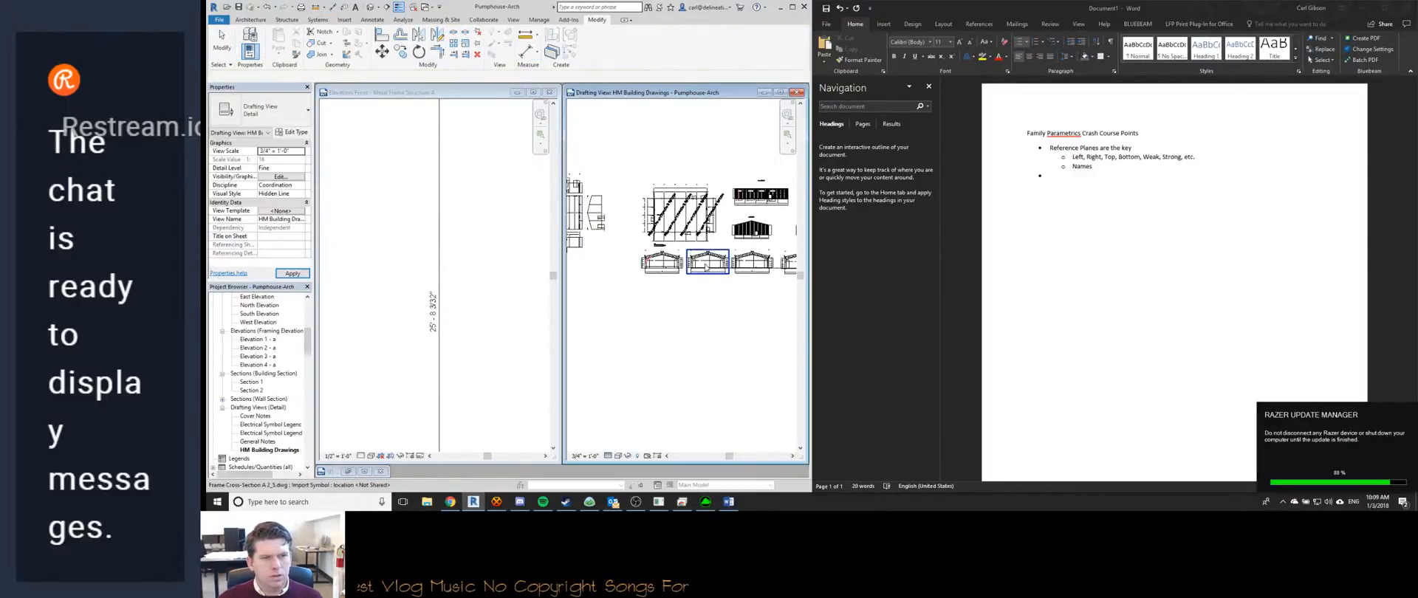
middle_drag(672, 261, 602, 298)
scroll(610, 301, up, 8)
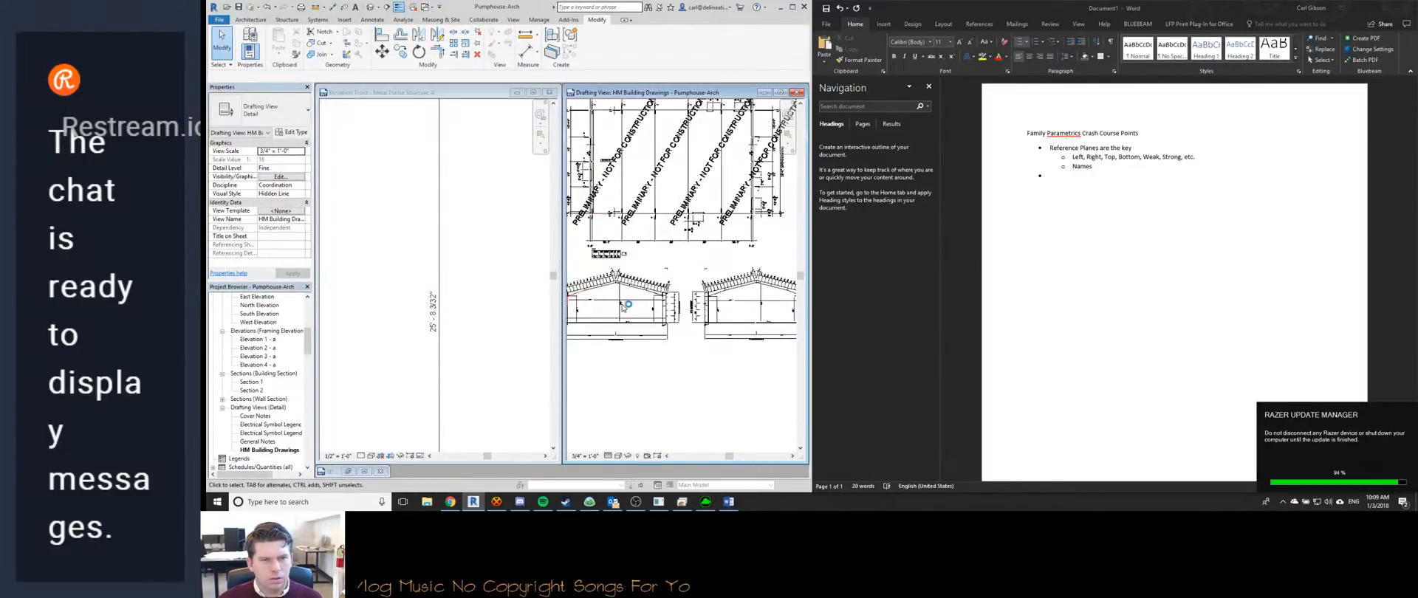
middle_drag(617, 319, 631, 309)
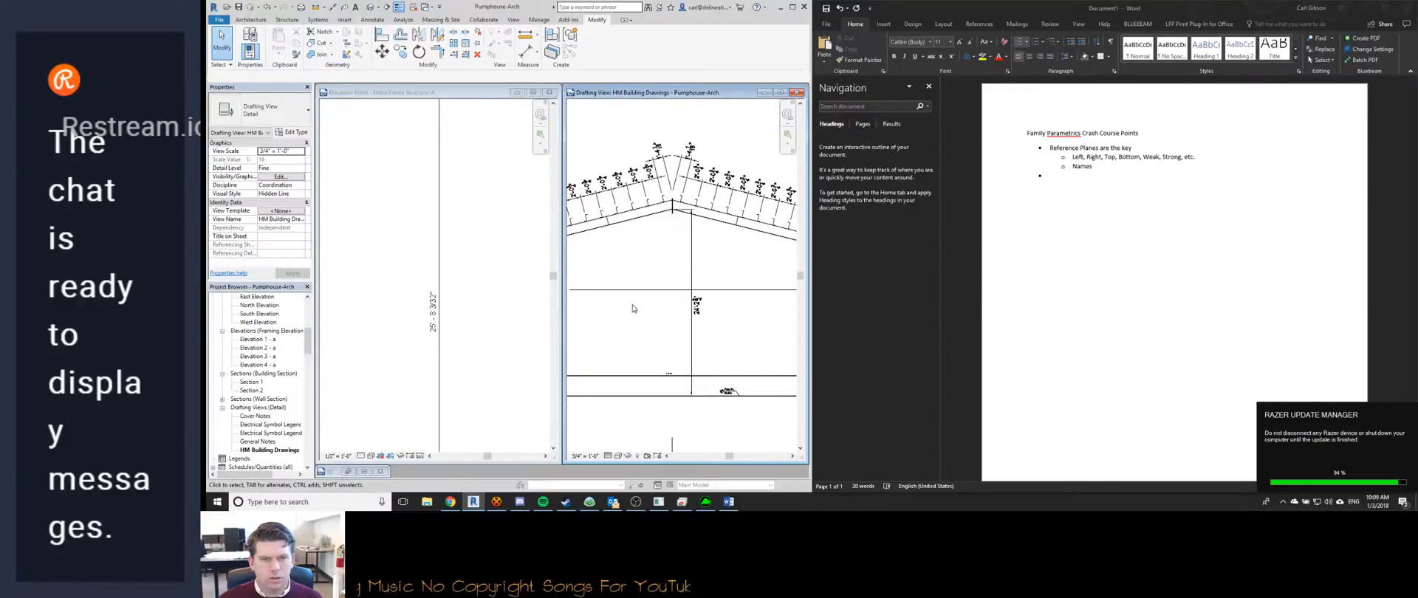
scroll(707, 316, up, 1)
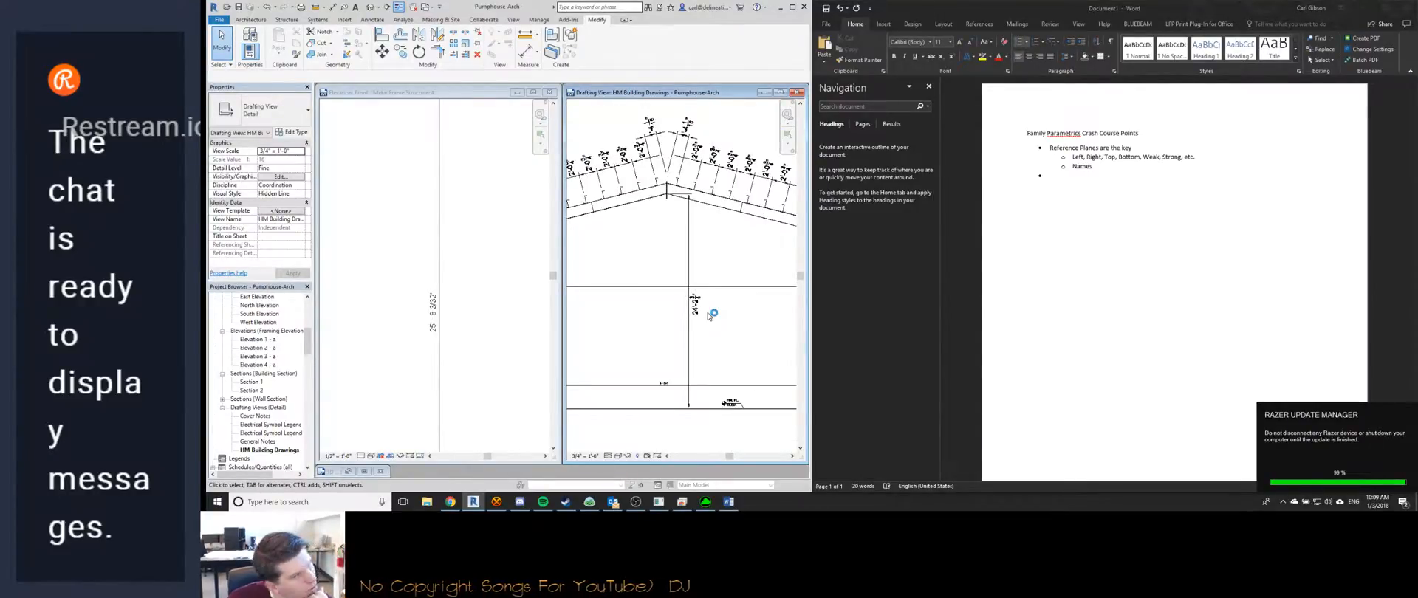
scroll(707, 316, down, 3)
scroll(698, 336, up, 5)
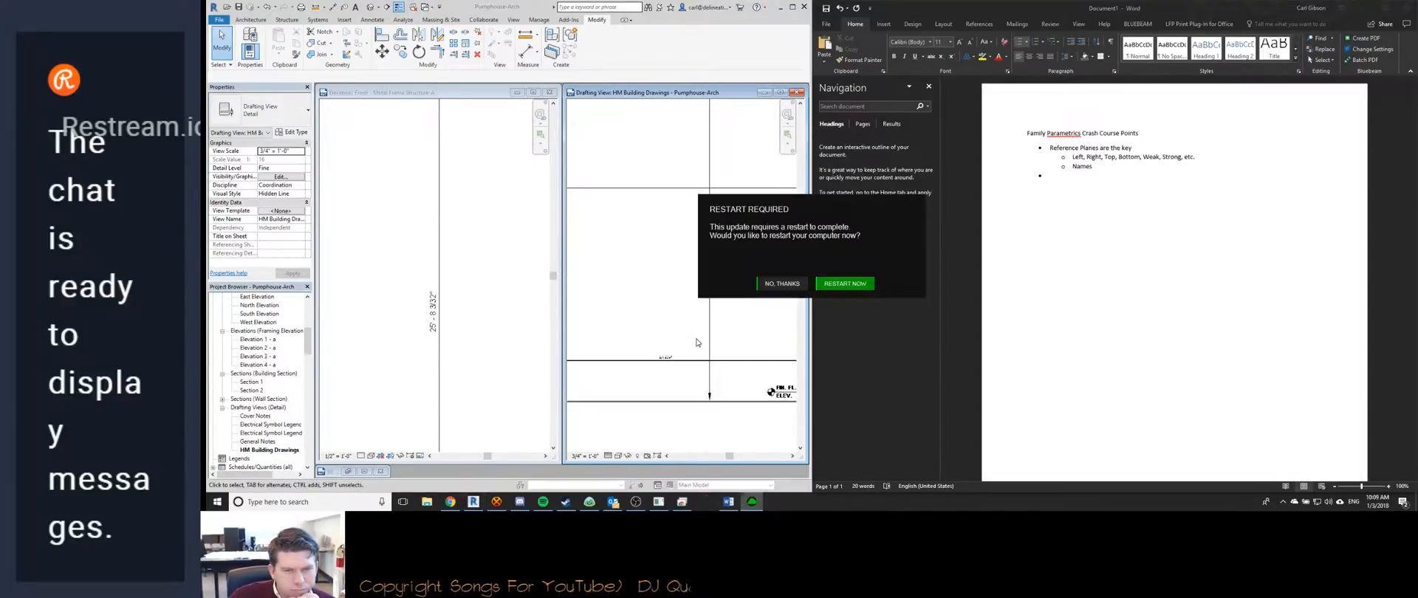
Decline the computer restart and examine the eave and column dimensions of the frame cross-section.
click(781, 284)
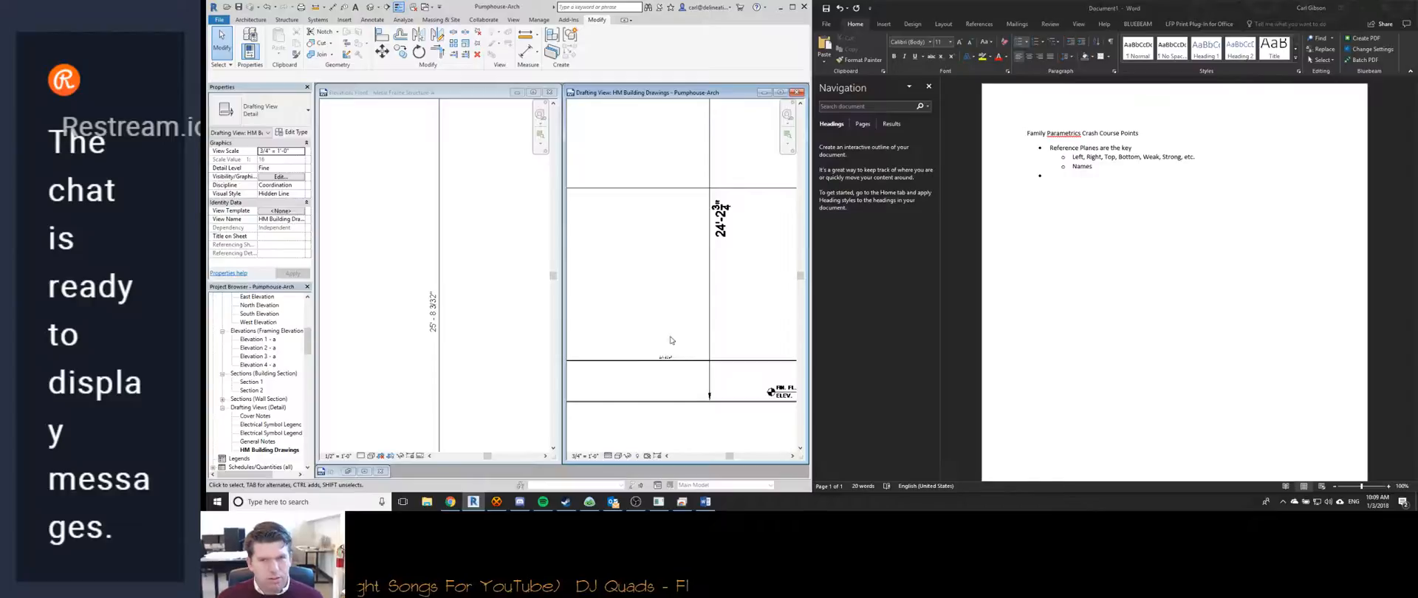
click(1283, 502)
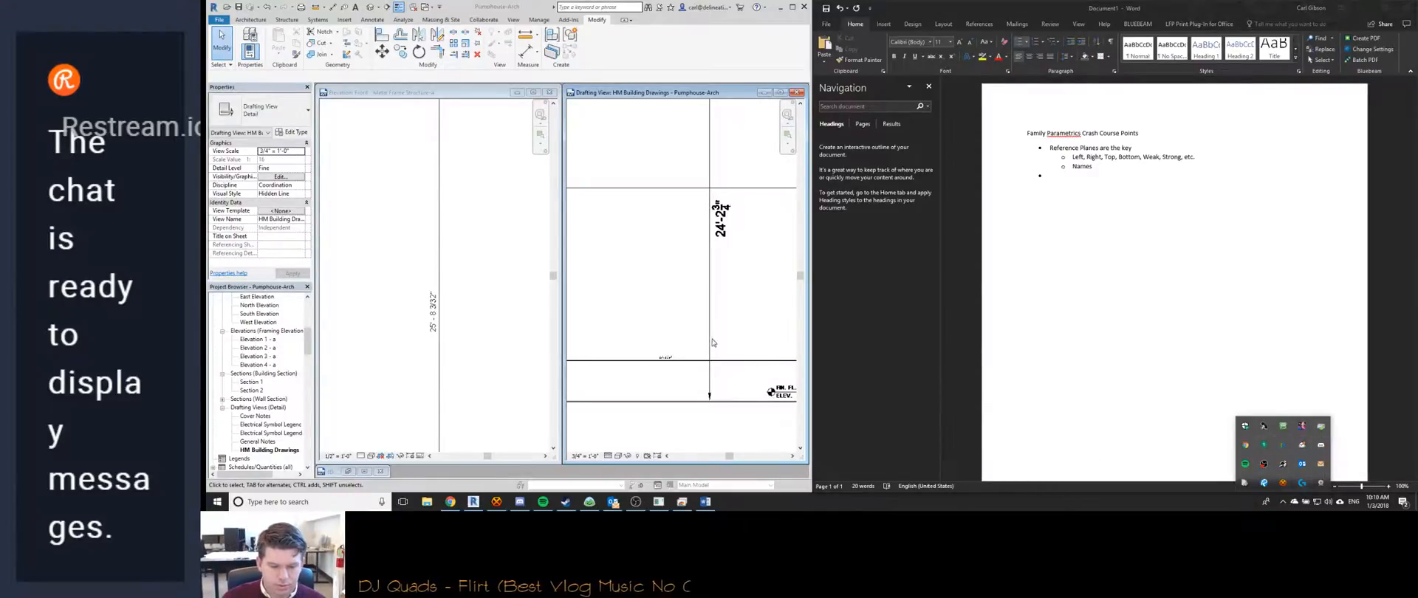
scroll(656, 333, down, 2)
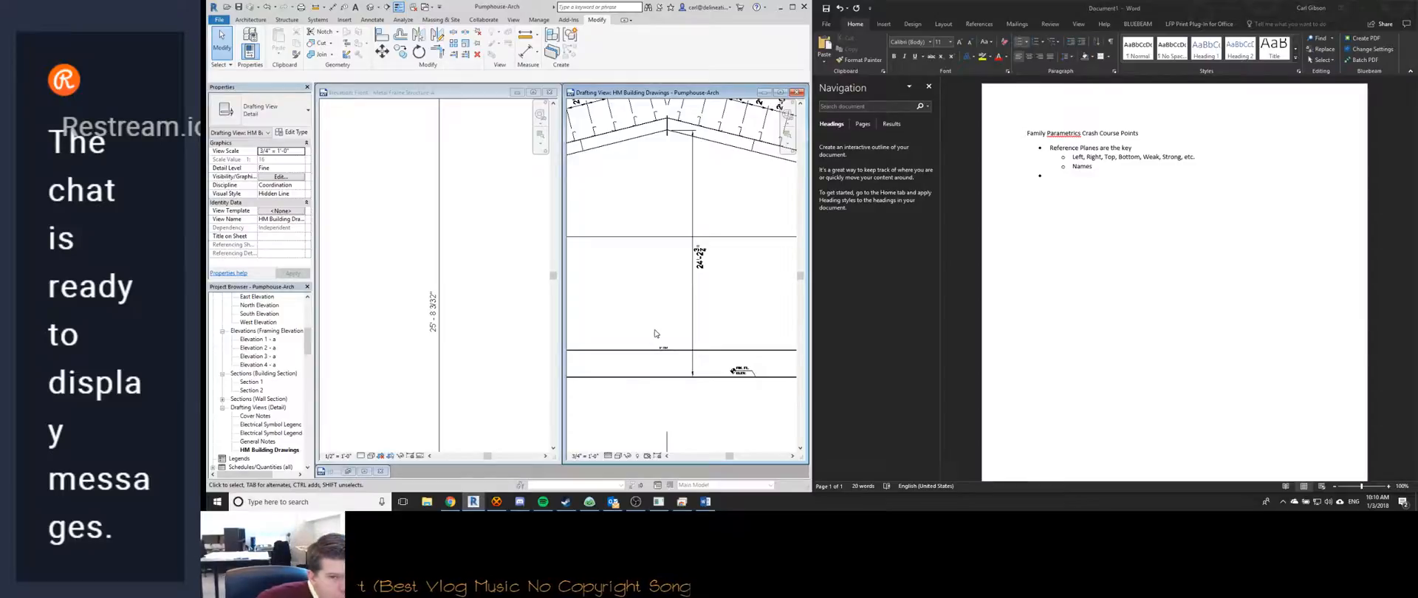
scroll(679, 259, down, 2)
scroll(679, 258, up, 3)
middle_drag(686, 281, 805, 370)
Dimension the column's inner height from the reference level to the rafter's underside corner in the family's Front elevation.
middle_drag(511, 308, 519, 308)
scroll(396, 358, down, 2)
key(d)
key(i)
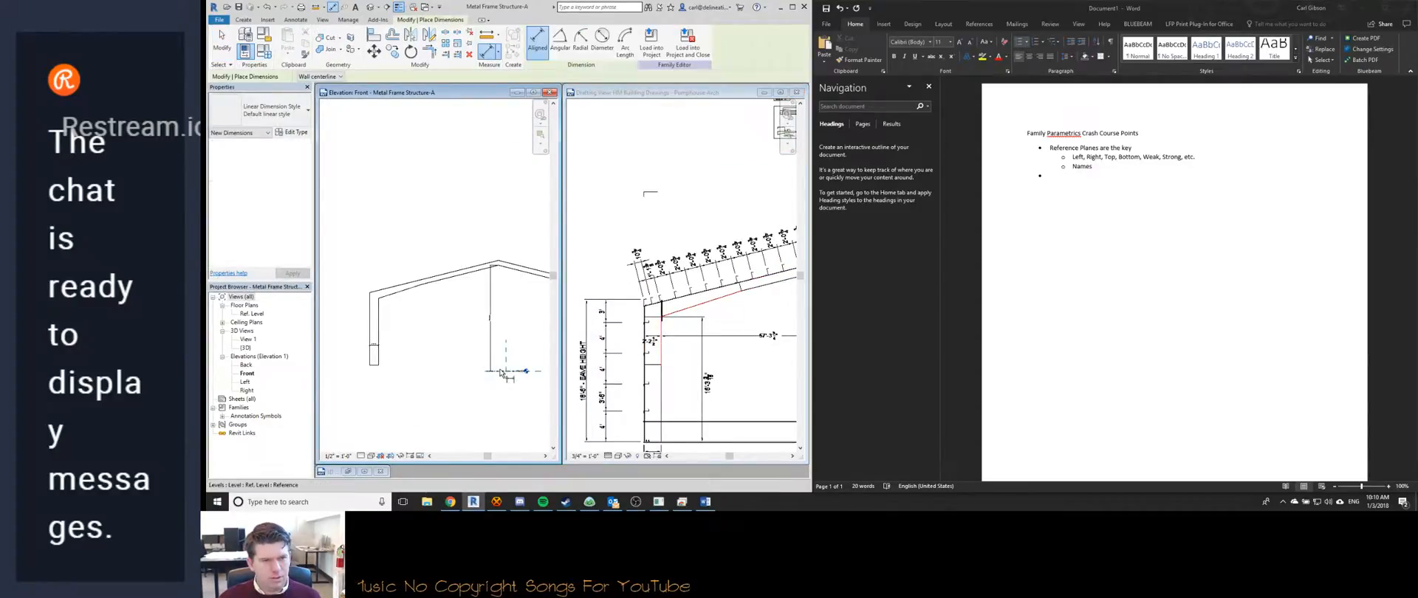
scroll(373, 294, up, 4)
scroll(345, 236, up, 2)
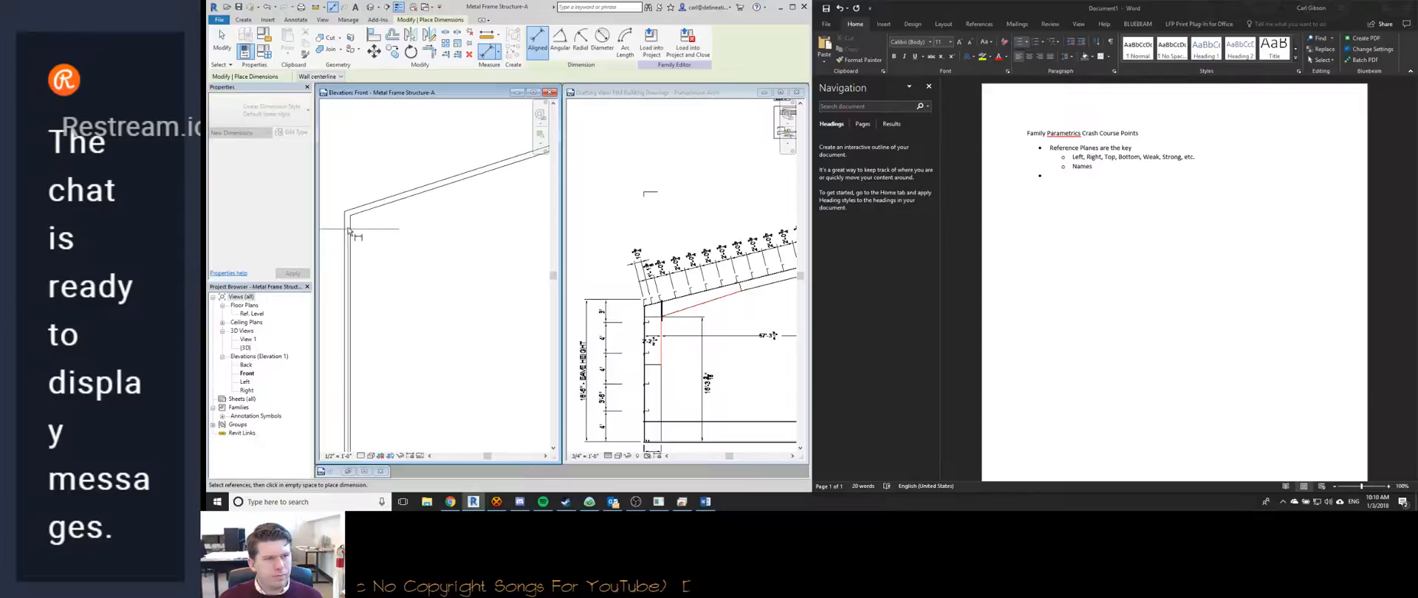
scroll(351, 218, up, 2)
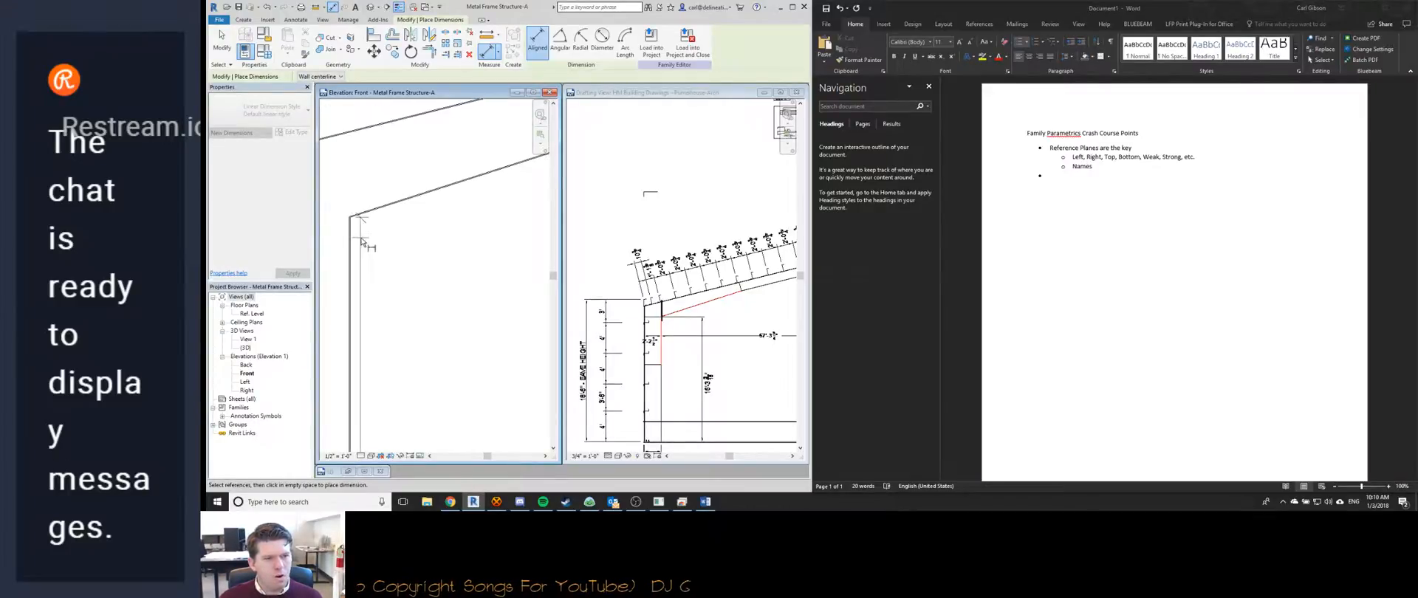
middle_drag(398, 311, 454, 225)
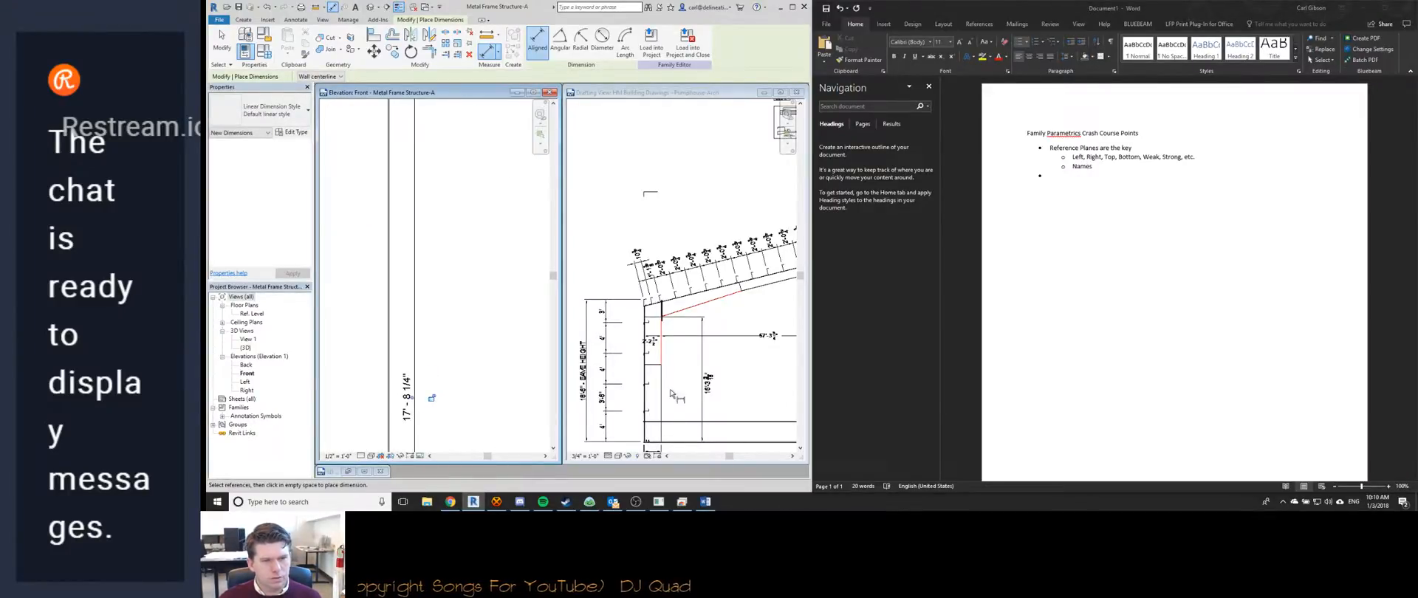
click(642, 395)
click(469, 313)
scroll(473, 318, down, 3)
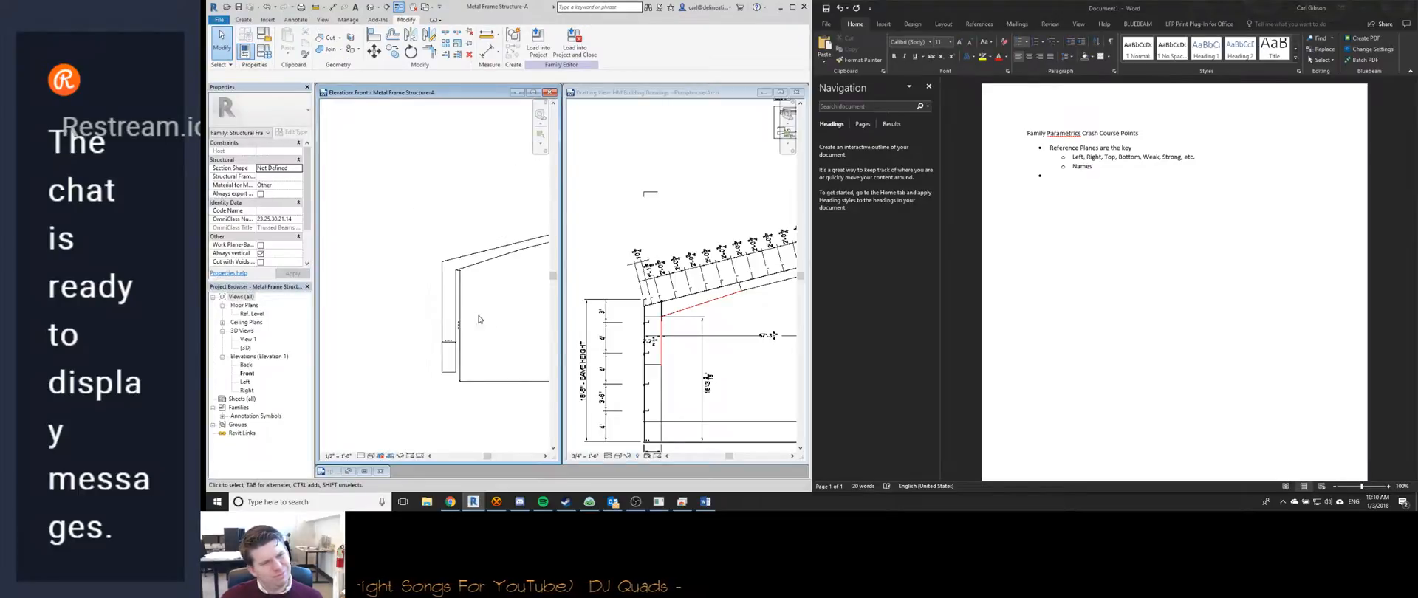
middle_drag(510, 327, 458, 327)
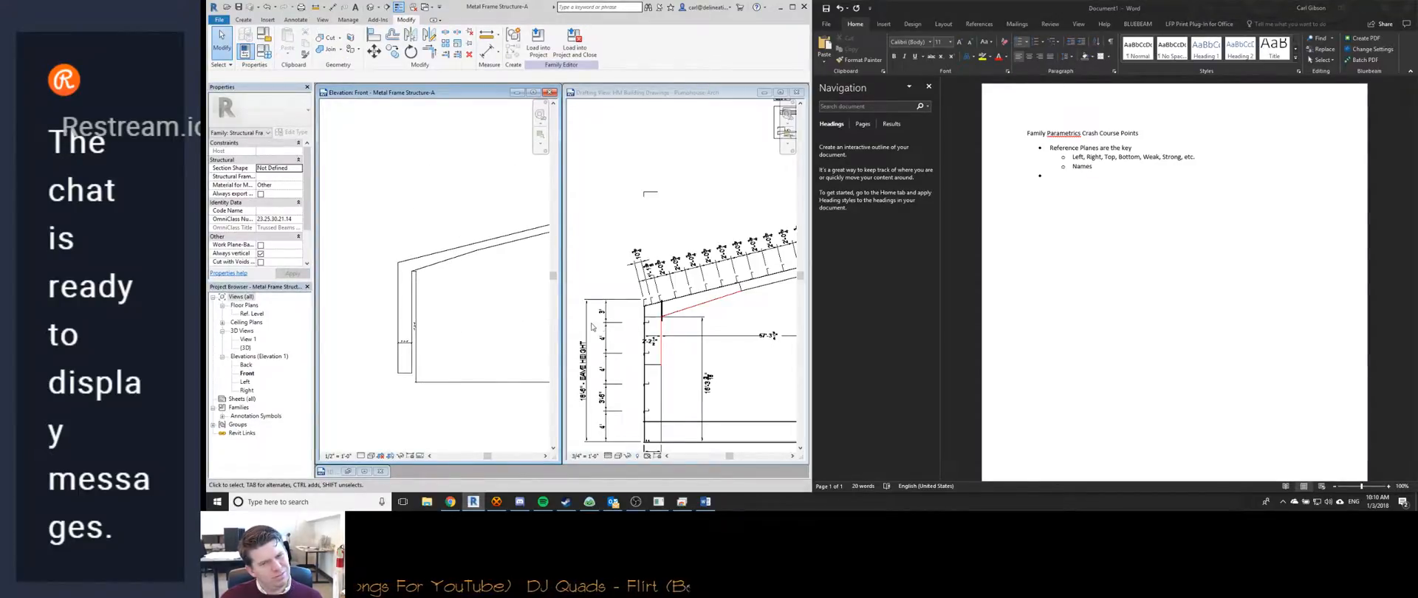
Examine the column height and clear width dimensions of another frame cross-section in the HM Building Drawings.
click(682, 321)
scroll(680, 317, down, 4)
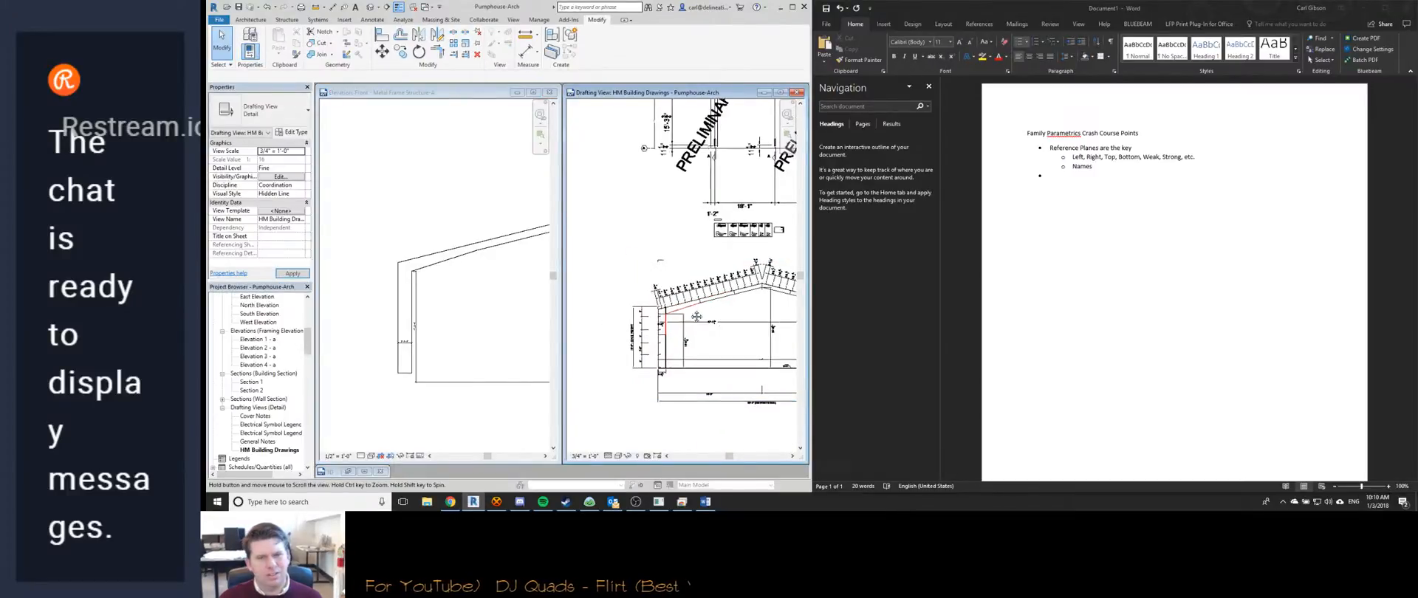
scroll(624, 337, up, 5)
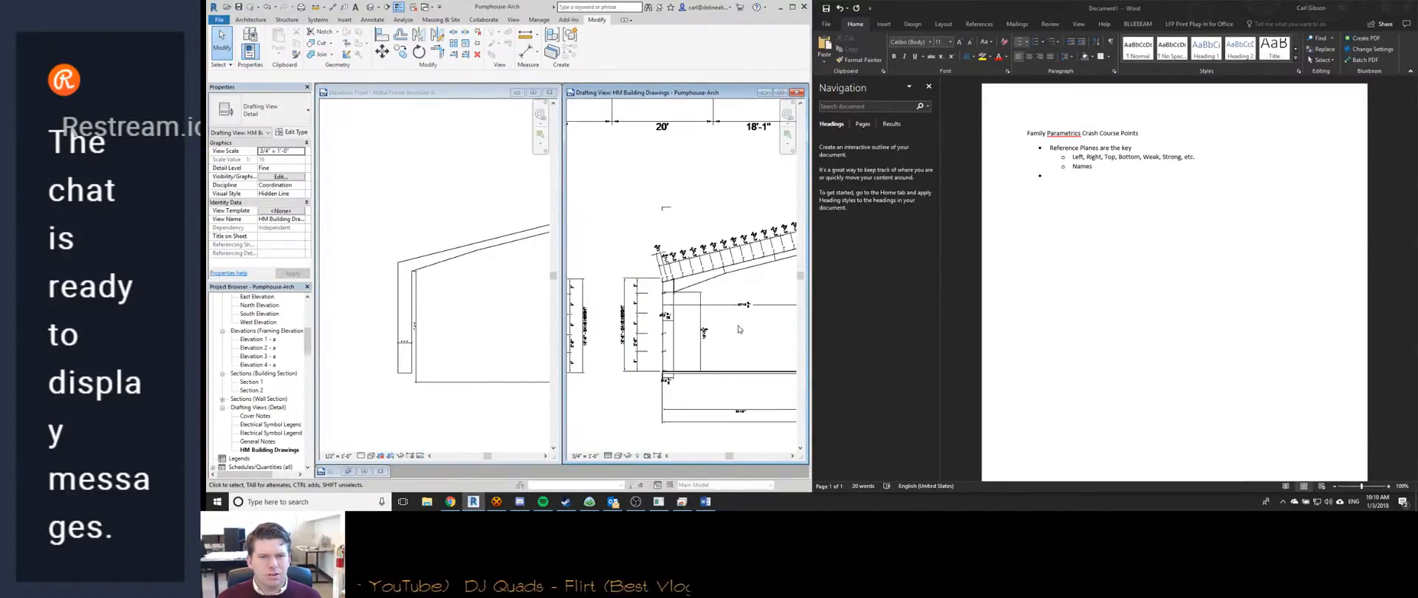
middle_drag(624, 336, 618, 323)
scroll(707, 333, up, 2)
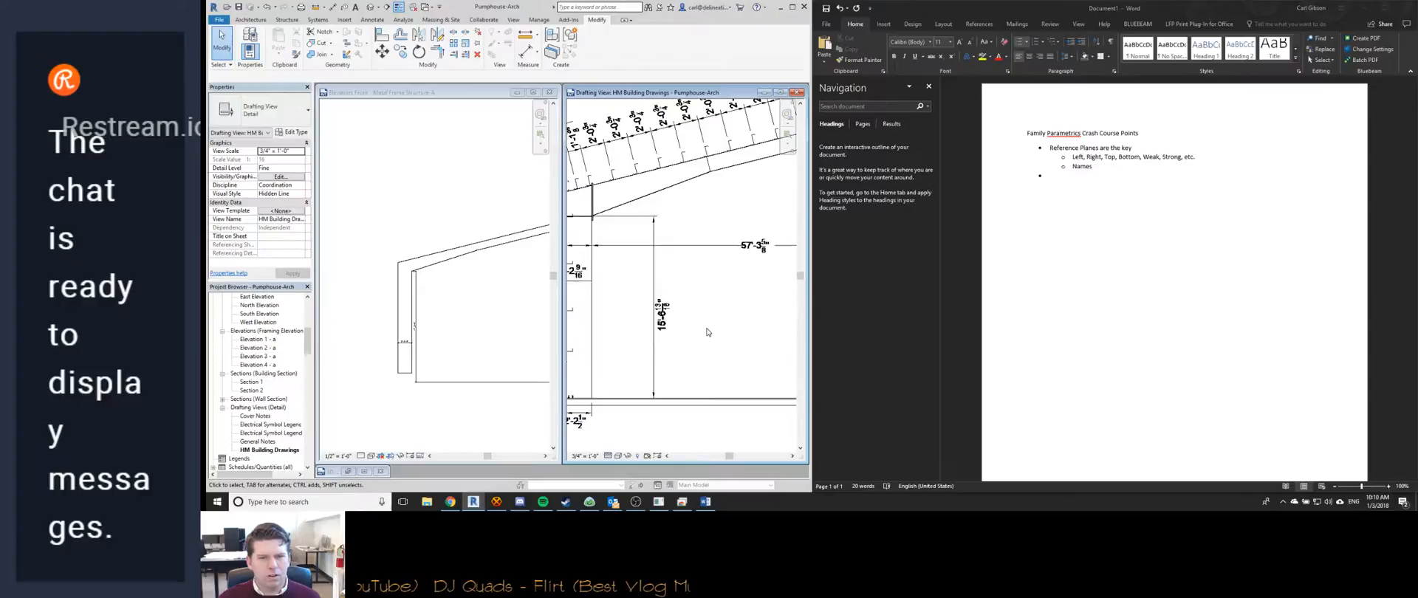
scroll(687, 325, down, 4)
scroll(674, 322, up, 2)
Compare the ridge and eave conditions across the remaining frame cross-sections, finishing at the section with the red traced lines.
scroll(669, 319, down, 3)
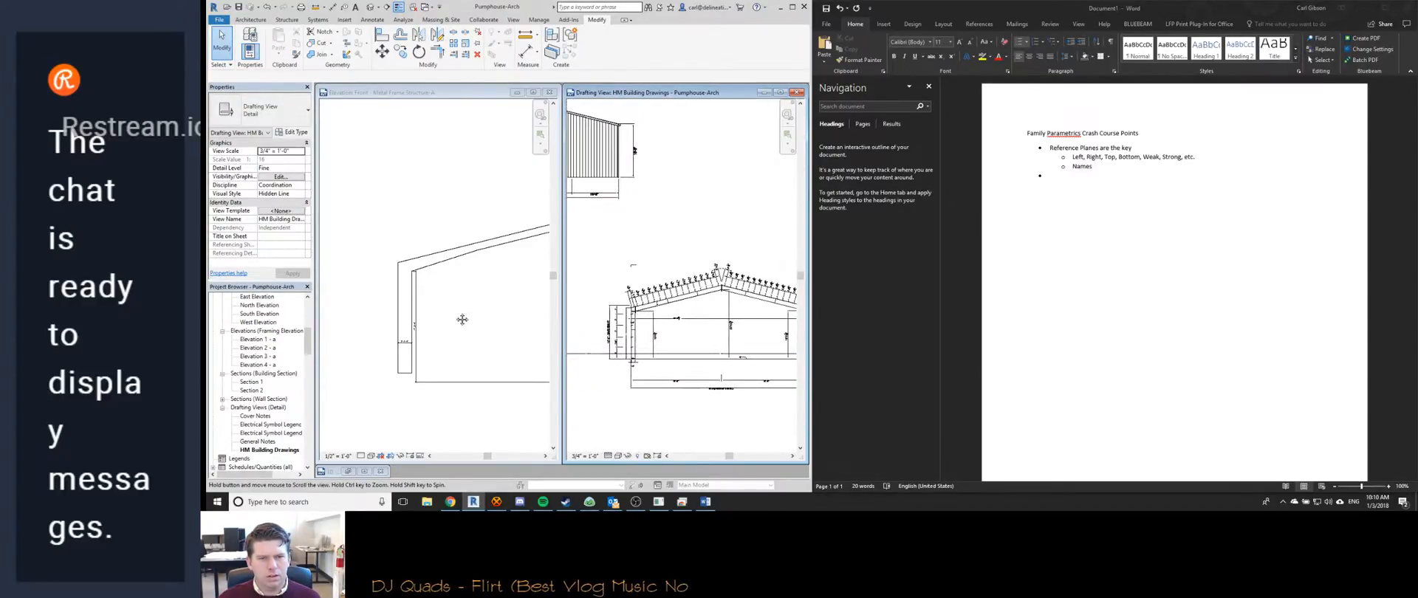
scroll(628, 325, up, 2)
scroll(626, 325, down, 3)
scroll(624, 324, up, 1)
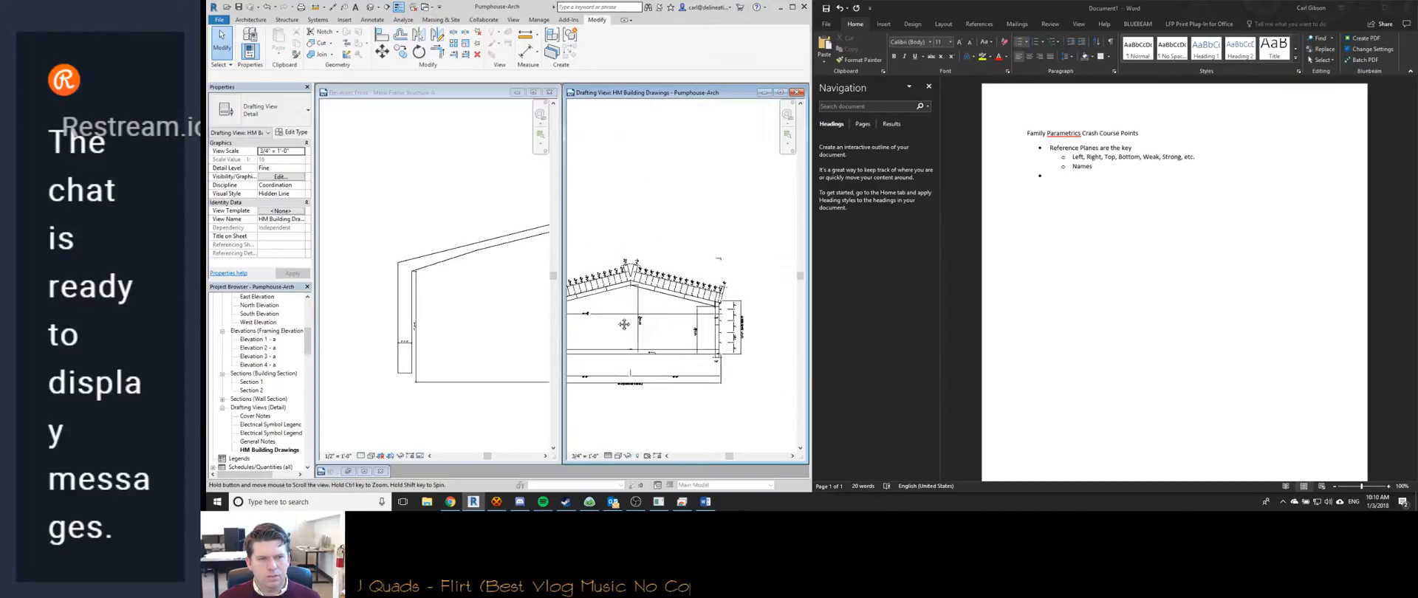
scroll(644, 322, up, 2)
scroll(641, 323, down, 2)
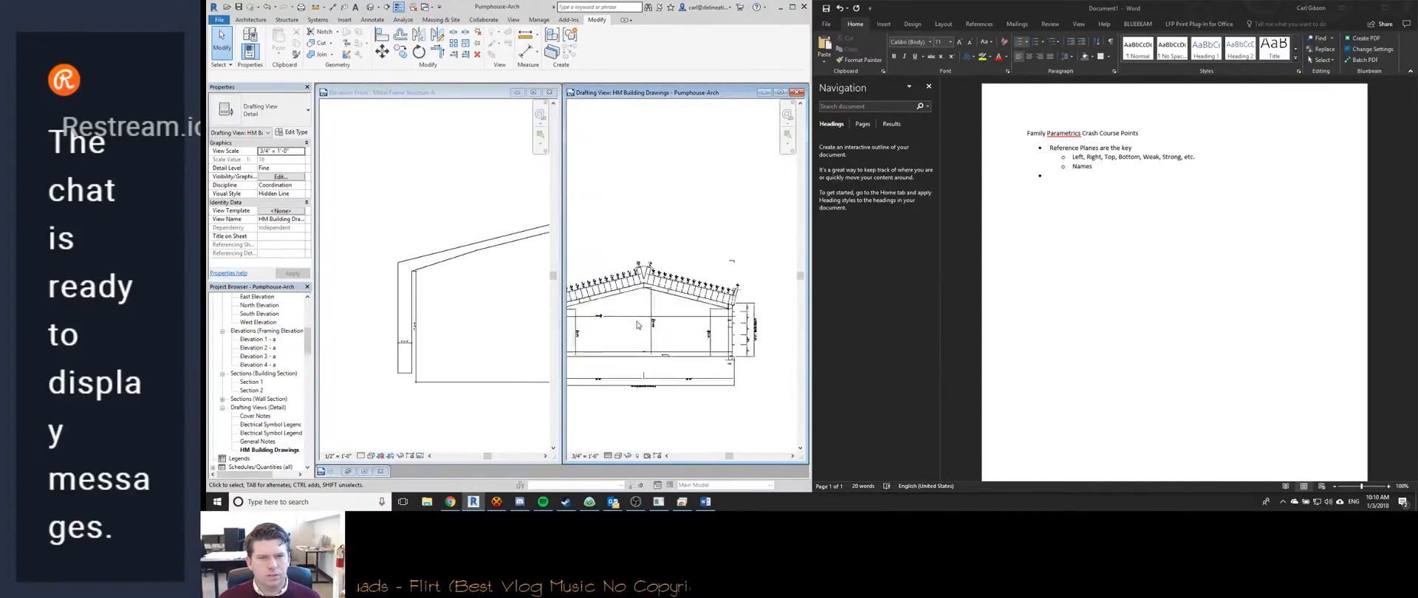
scroll(667, 318, up, 2)
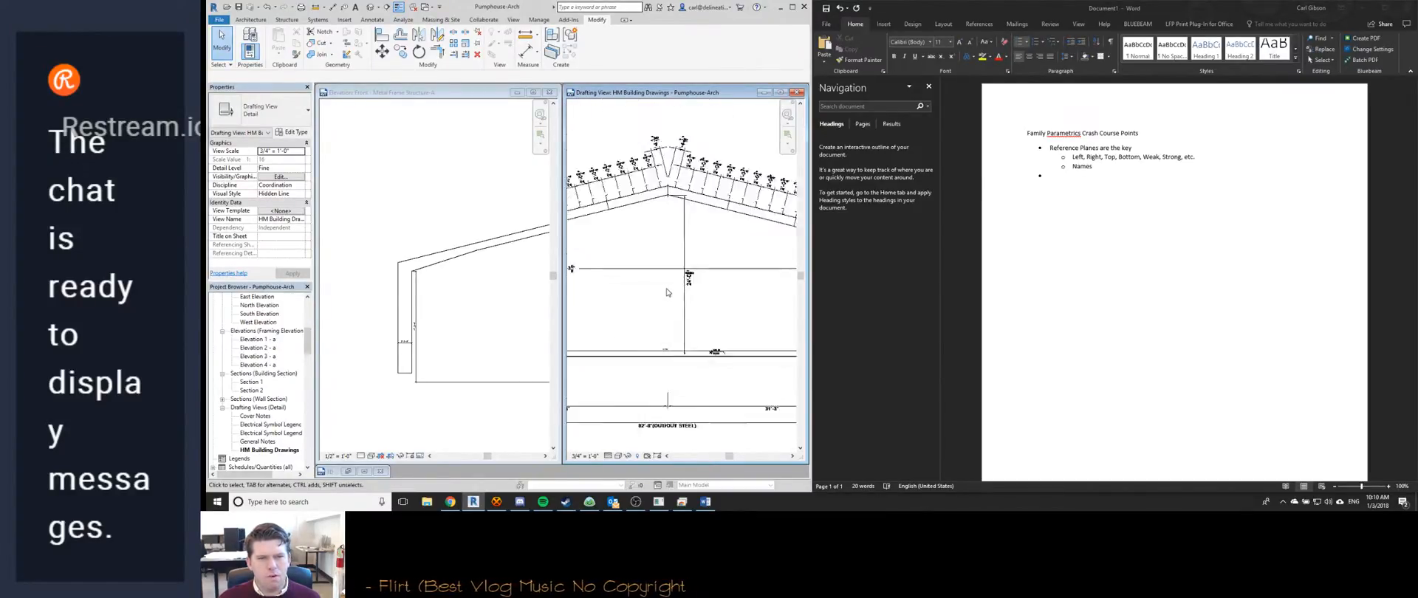
scroll(668, 318, down, 3)
scroll(673, 321, up, 3)
scroll(683, 325, down, 2)
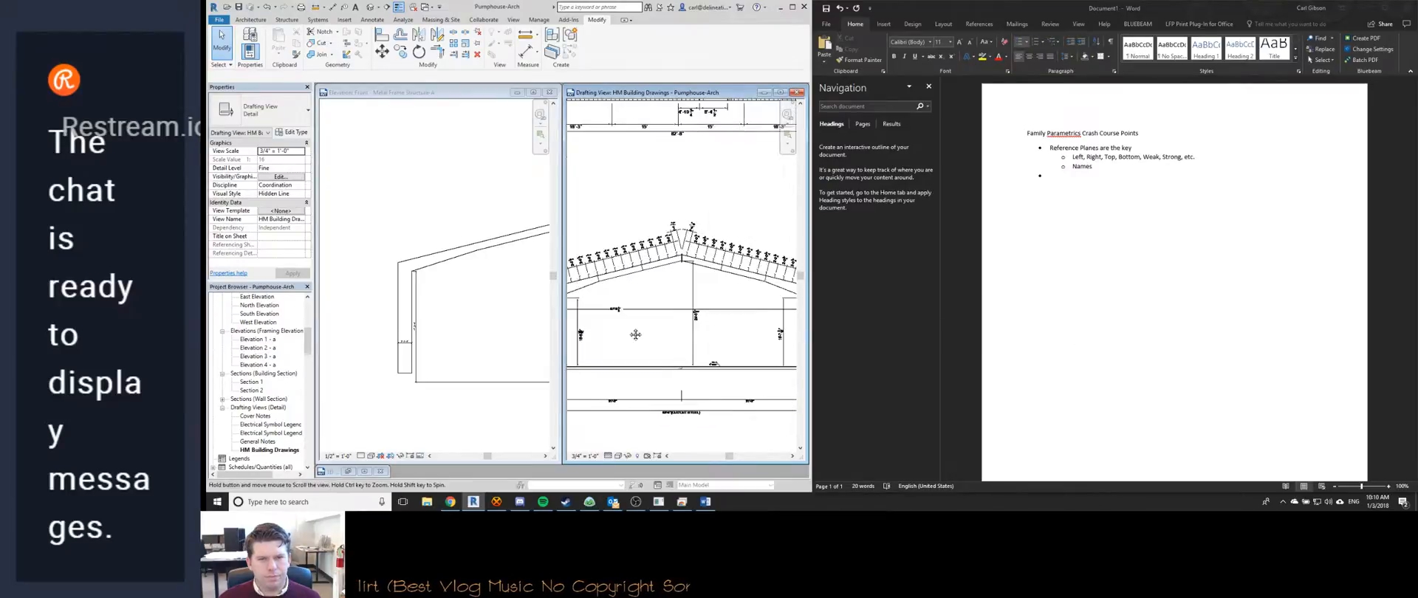
scroll(687, 332, down, 3)
scroll(664, 340, up, 3)
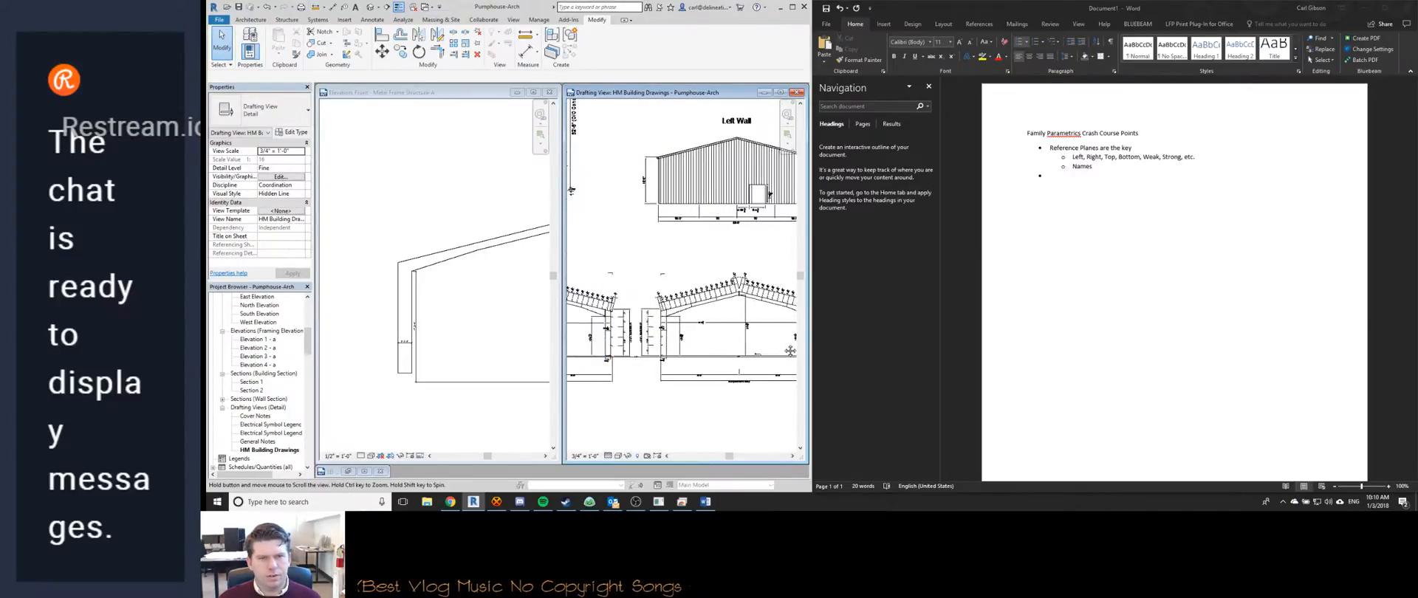
scroll(663, 341, down, 3)
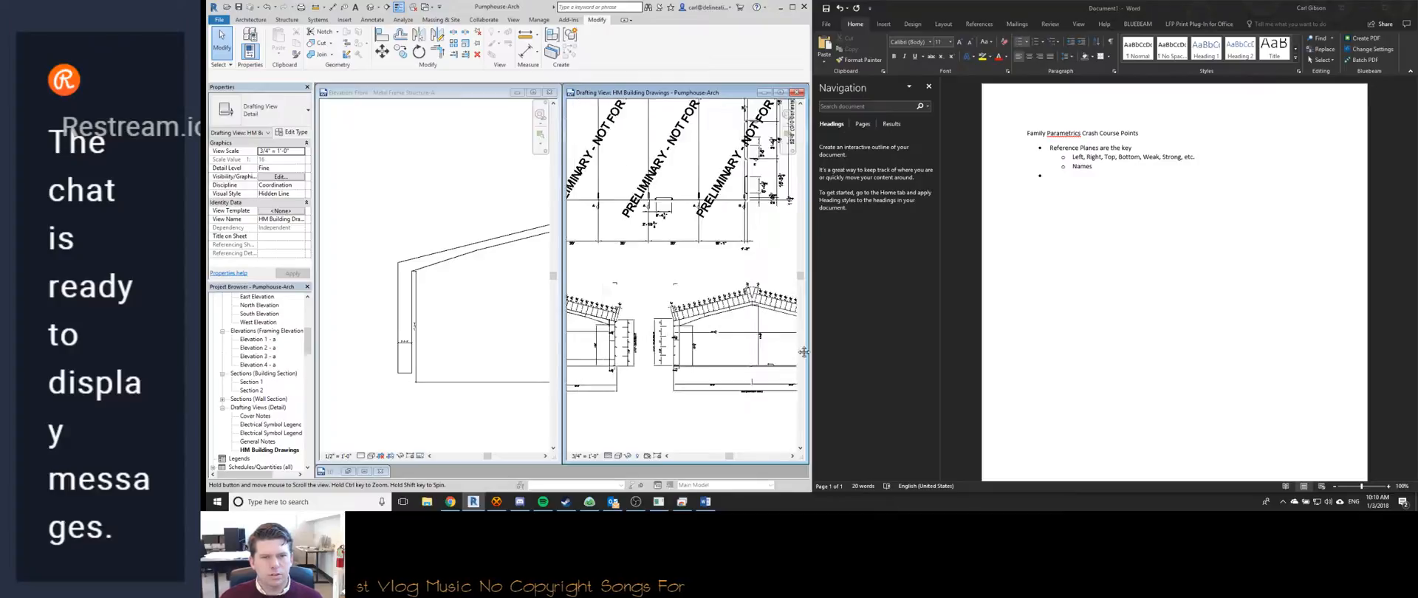
scroll(635, 344, up, 2)
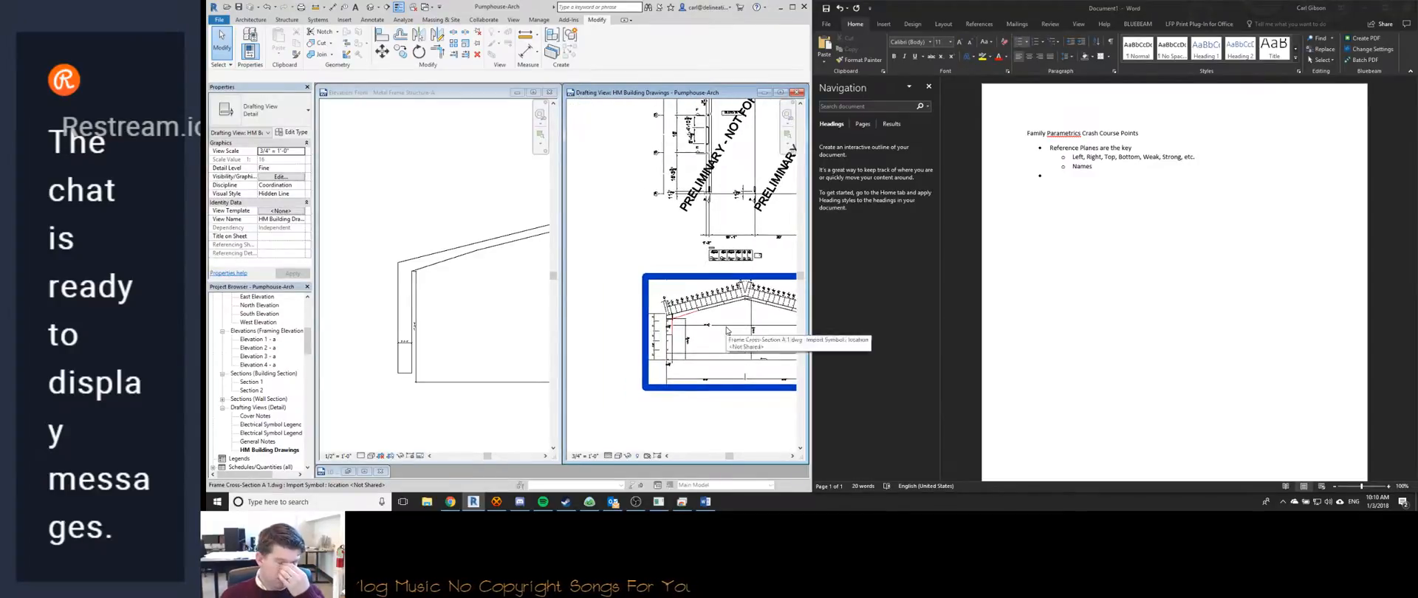
scroll(711, 342, down, 4)
scroll(729, 347, up, 5)
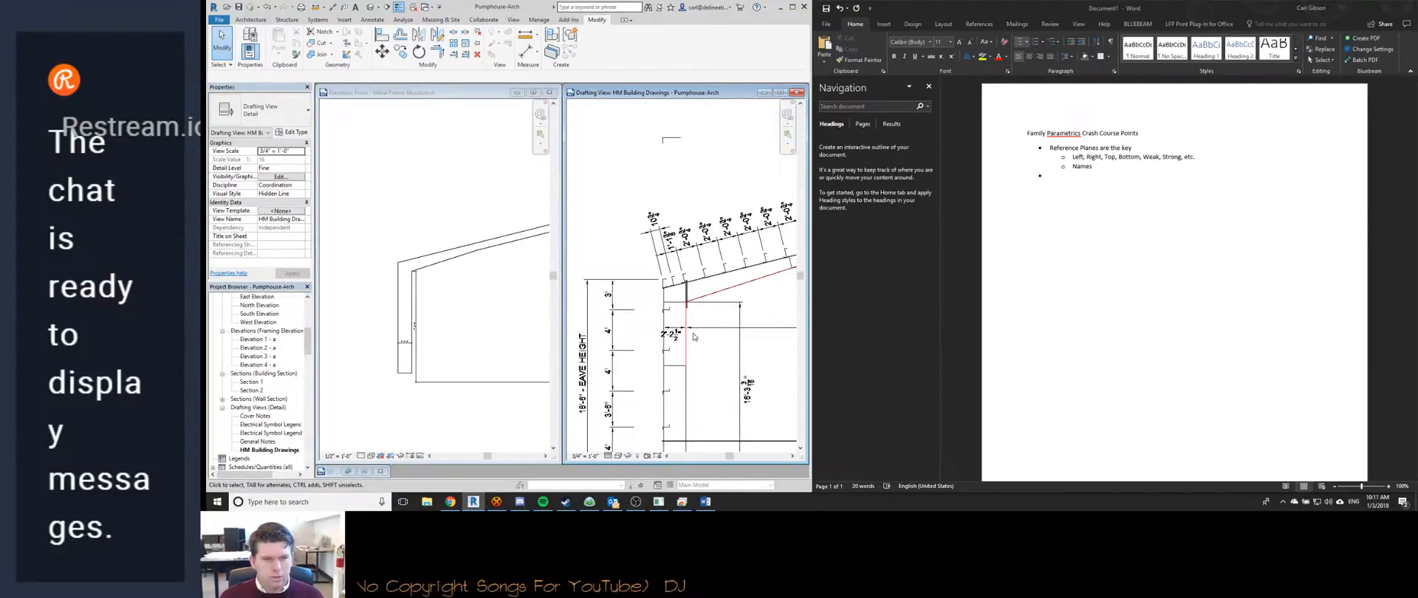
Open the pumphouse project's 3D view and tile it with the family elevation and the building drawings.
scroll(693, 337, down, 2)
key(3)
key(d)
key(w)
key(t)
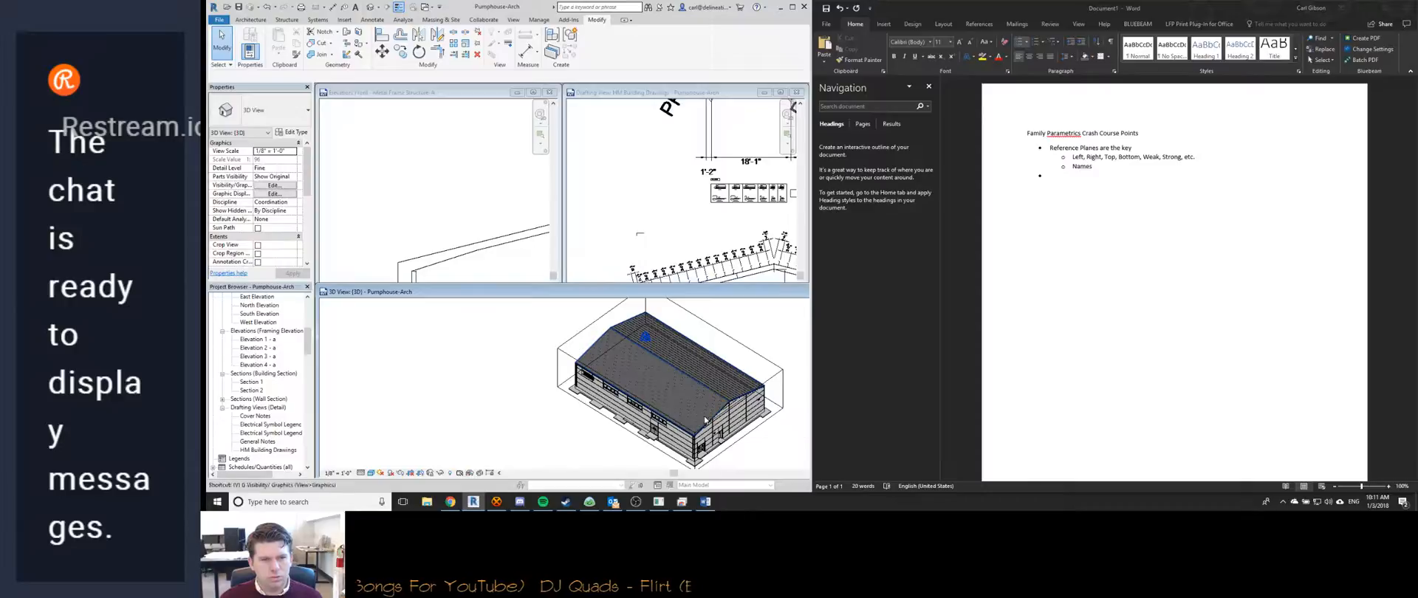
Hide the model categories and the 0, A-BRCE, A-RFTS and A-SEC layers of Comprehensive 3D.dwg in the 3D view, keeping A-COLS shown.
key(g)
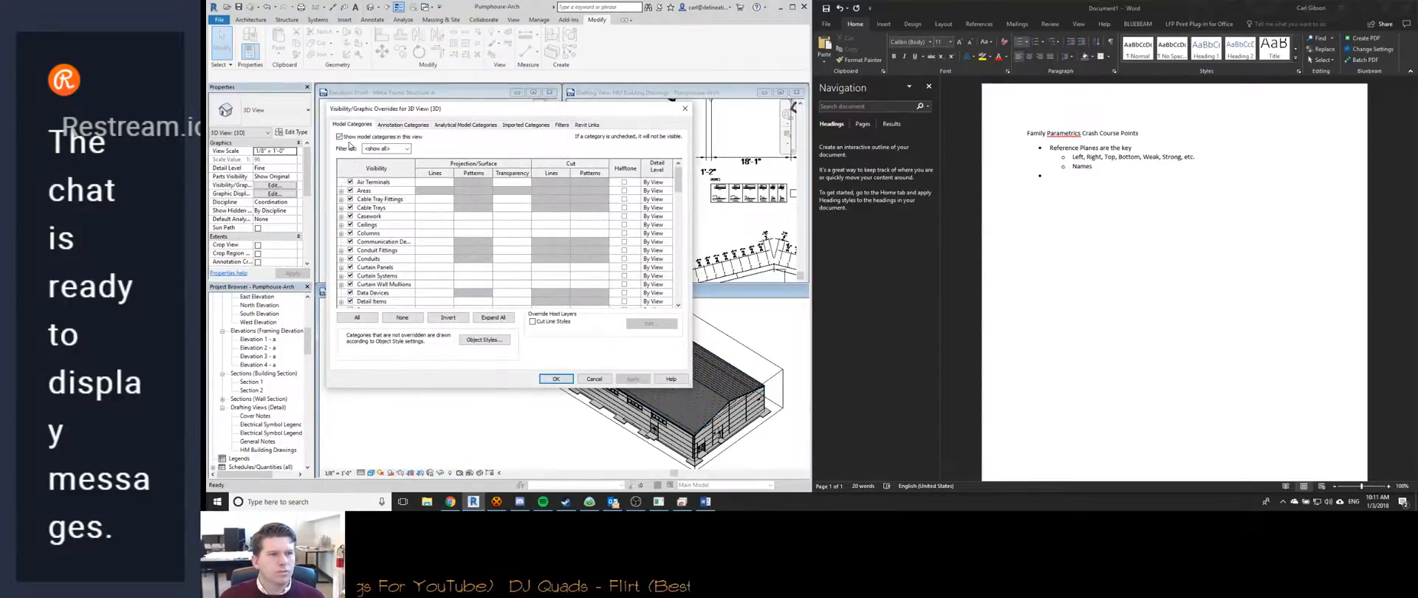
click(403, 125)
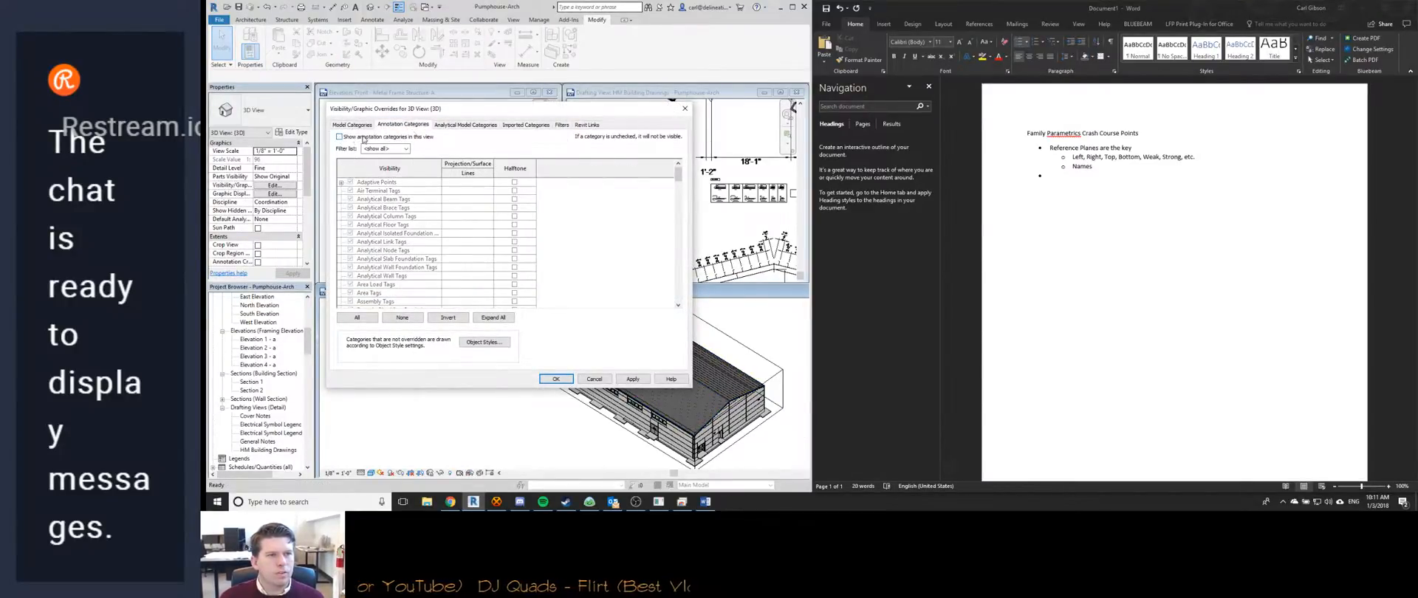
click(466, 125)
click(524, 126)
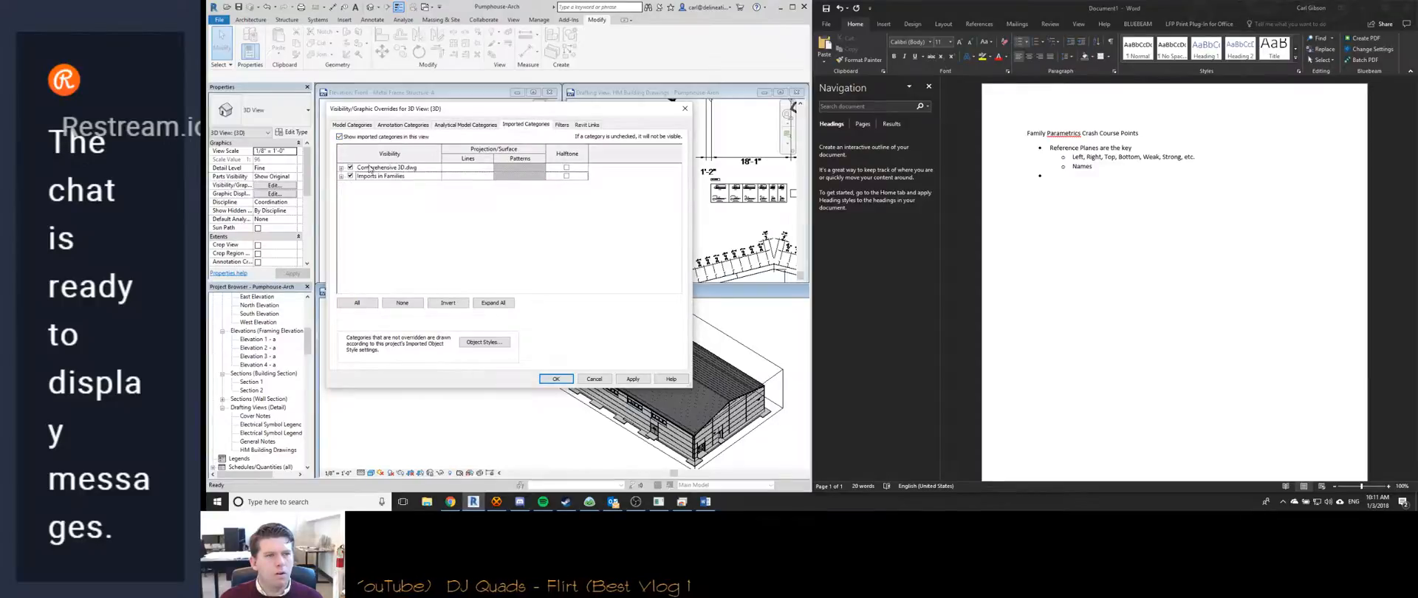
click(342, 168)
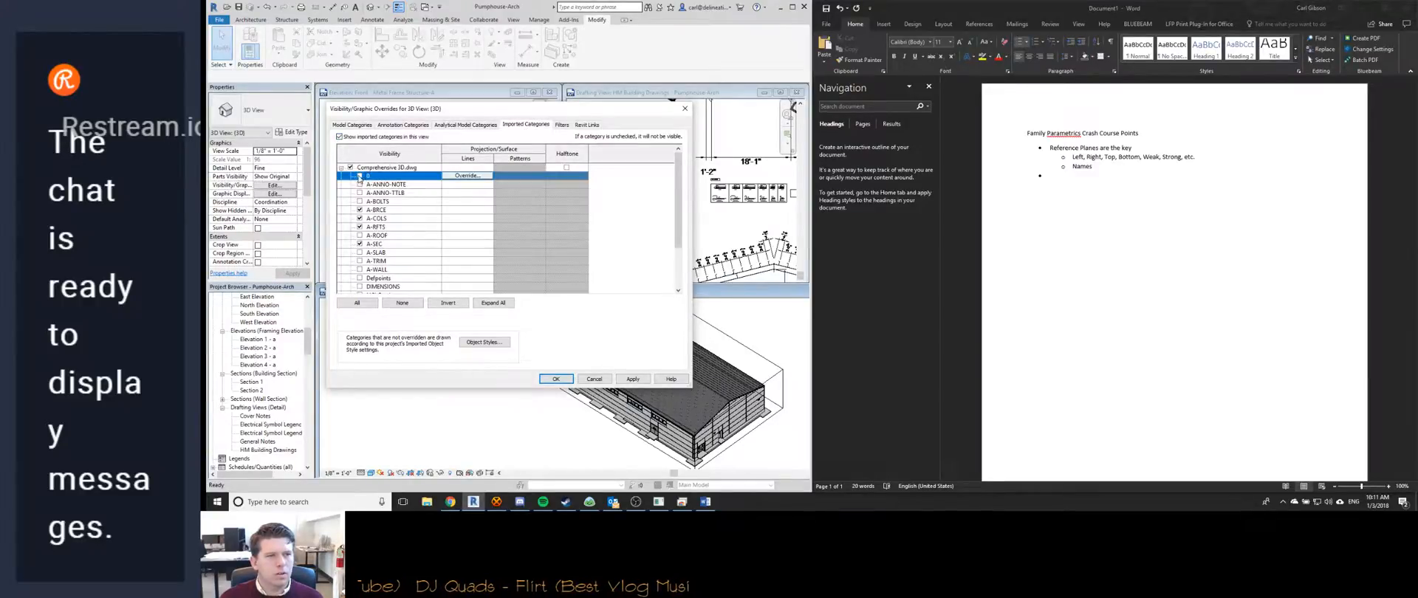
click(360, 209)
click(360, 227)
click(360, 244)
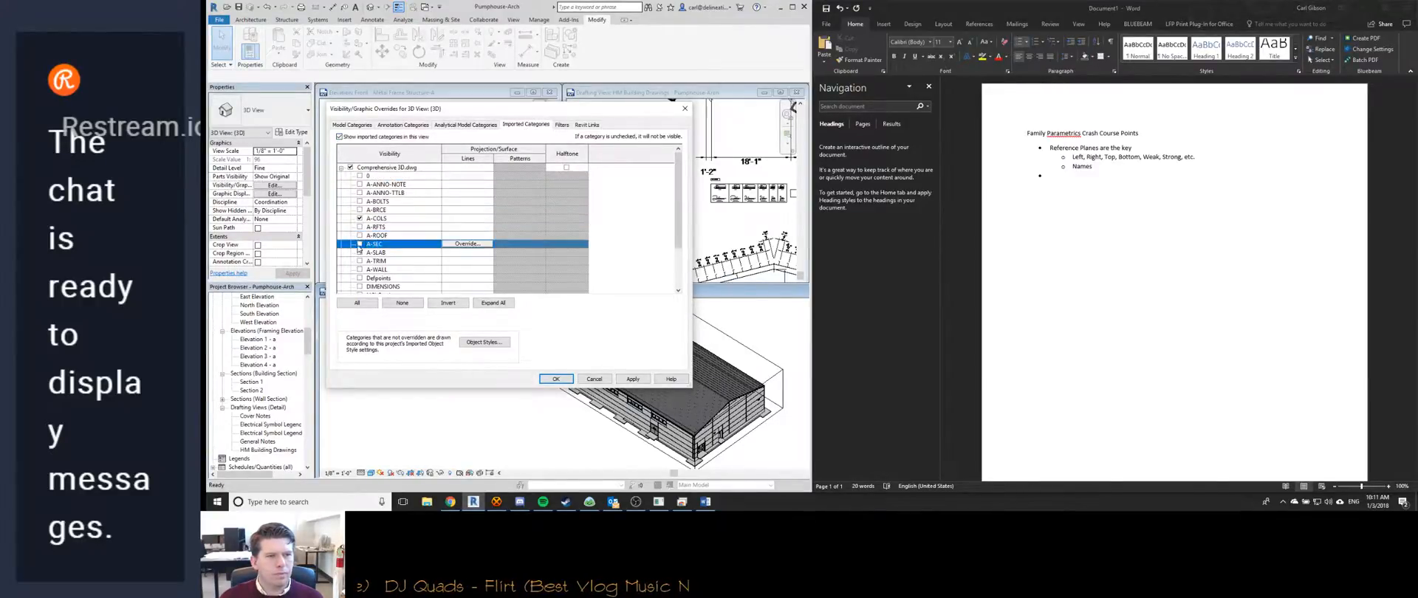
scroll(369, 277, down, 2)
click(556, 379)
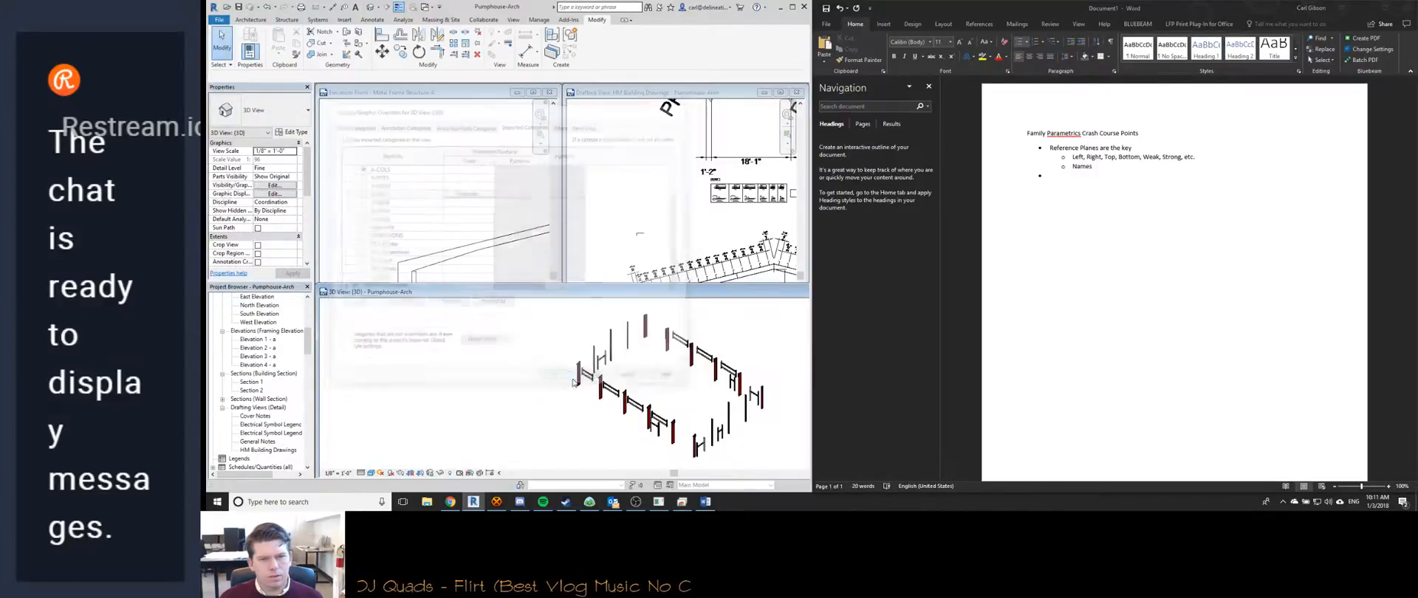
Set the 3D view's work plane to the Pump Room FF level.
shift+middle_drag(672, 384, 600, 381)
scroll(602, 392, up, 5)
scroll(606, 411, up, 3)
scroll(591, 412, down, 3)
middle_drag(591, 412, 525, 362)
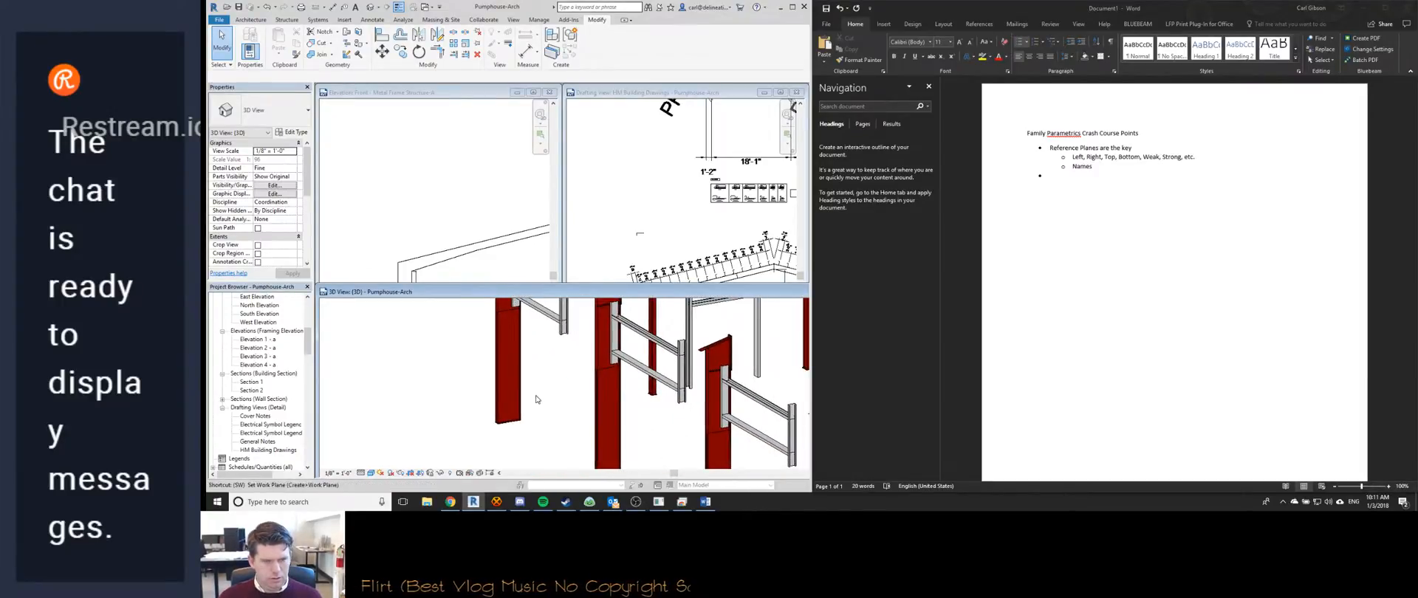
key(w)
key(p)
click(532, 250)
click(515, 283)
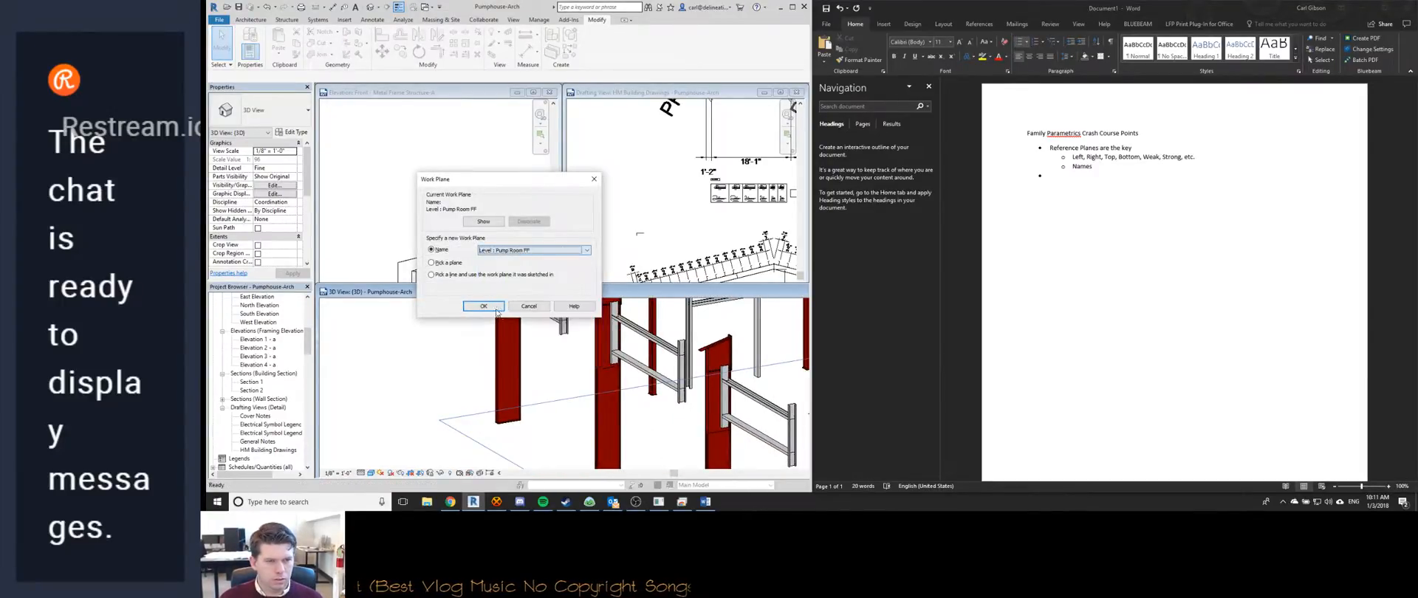
click(483, 306)
Dimension the depth of the first red column along the long wall near its base.
scroll(517, 417, up, 5)
scroll(517, 424, up, 3)
shift+middle_drag(512, 421, 369, 436)
key(d)
key(i)
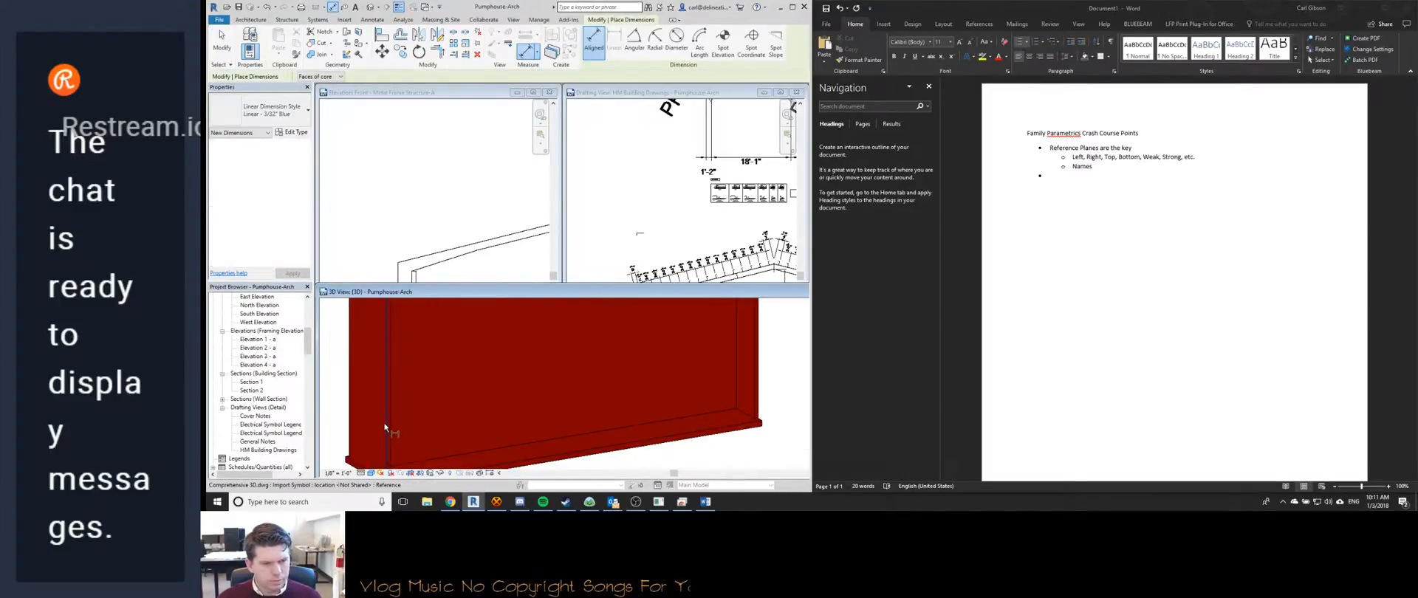
click(762, 398)
click(770, 389)
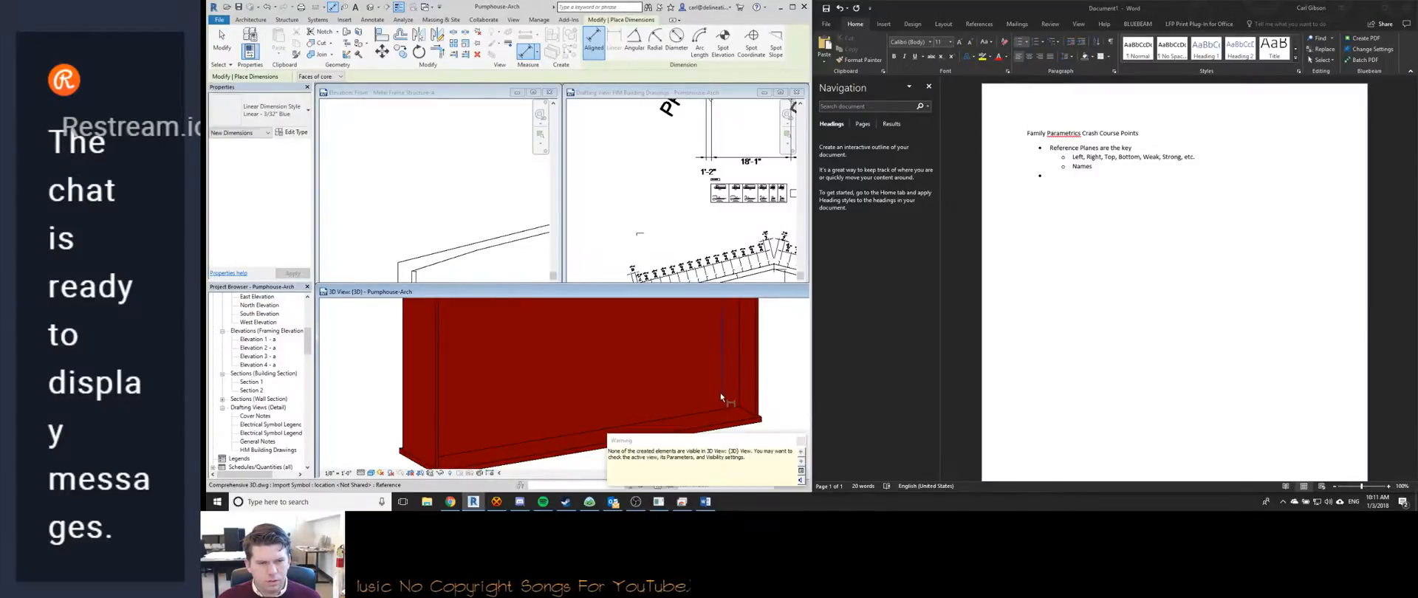
Turn on the display of annotation categories in the 3D view.
scroll(621, 396, down, 3)
key(v)
key(v)
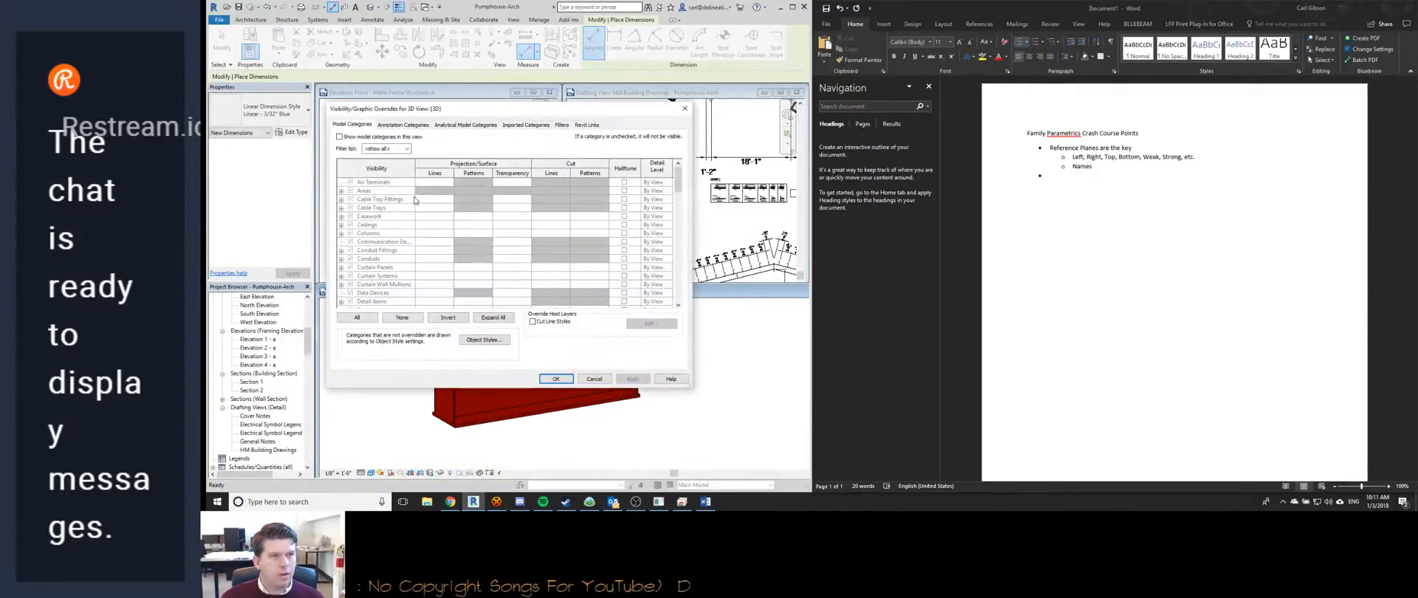
click(399, 125)
click(341, 137)
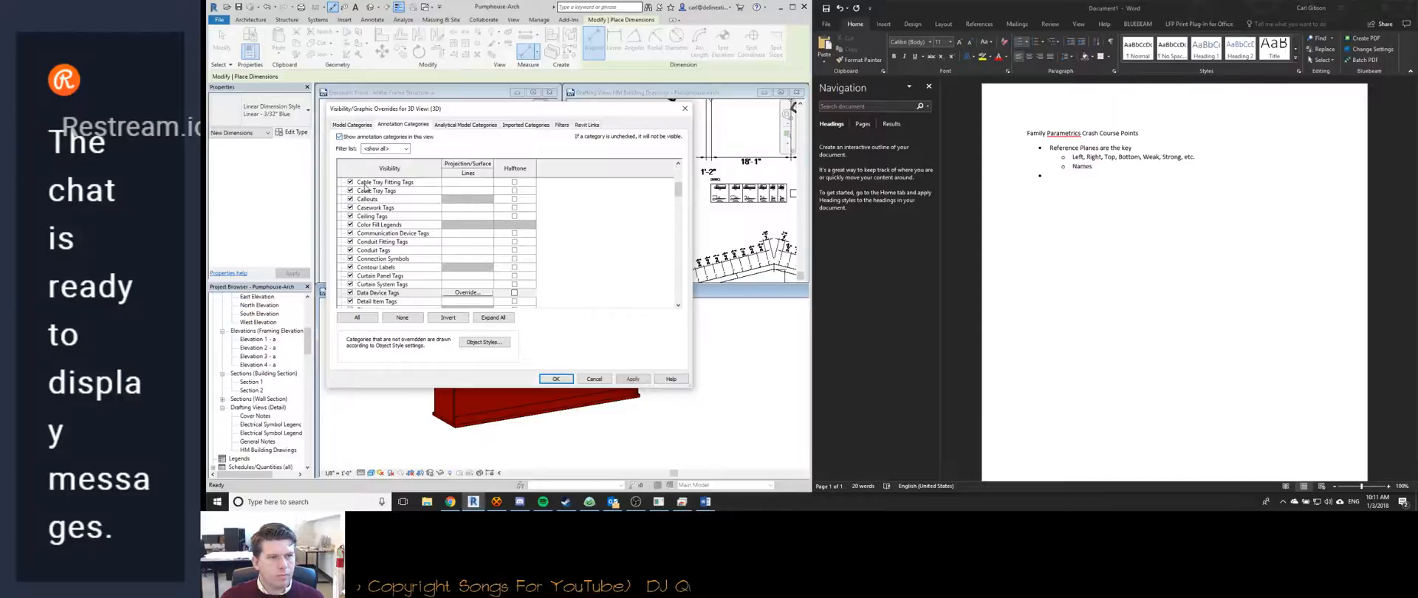
click(555, 378)
scroll(507, 389, down, 5)
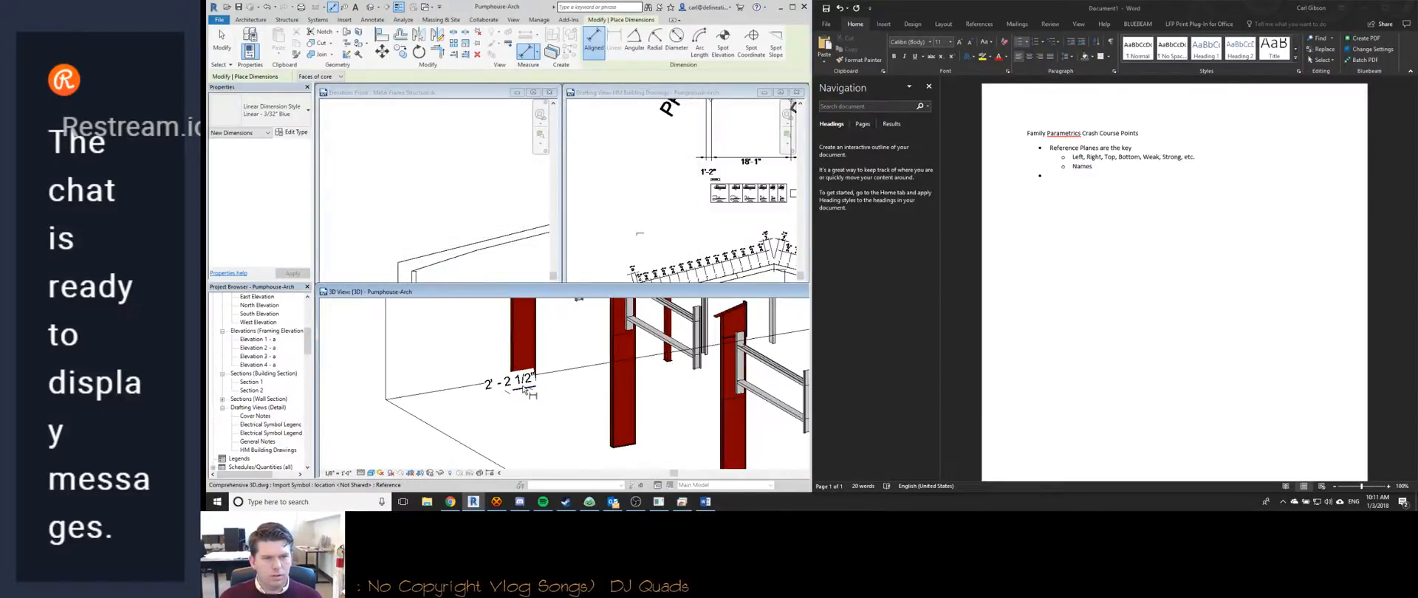
Move the first column's dimension clear of the column base and set the view scale to 1/4" = 1'-0".
key(Escape)
click(507, 390)
scroll(503, 390, up, 3)
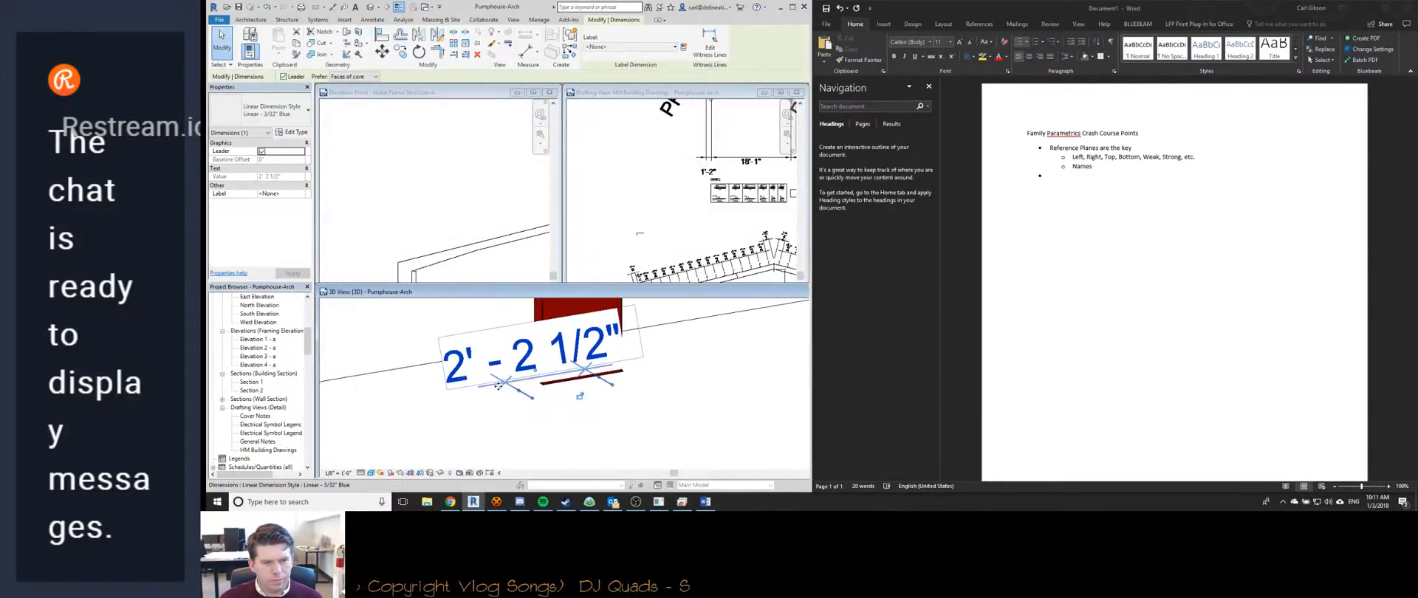
drag(499, 387, 576, 431)
click(332, 473)
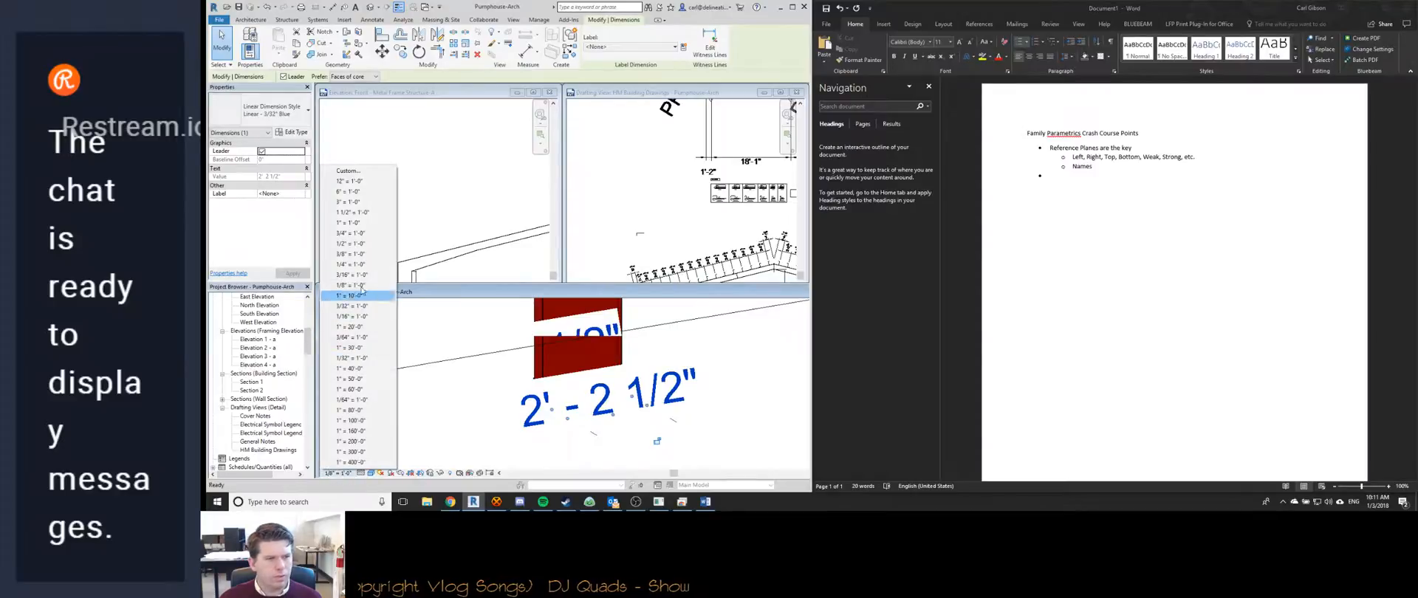
click(364, 263)
scroll(534, 415, down, 5)
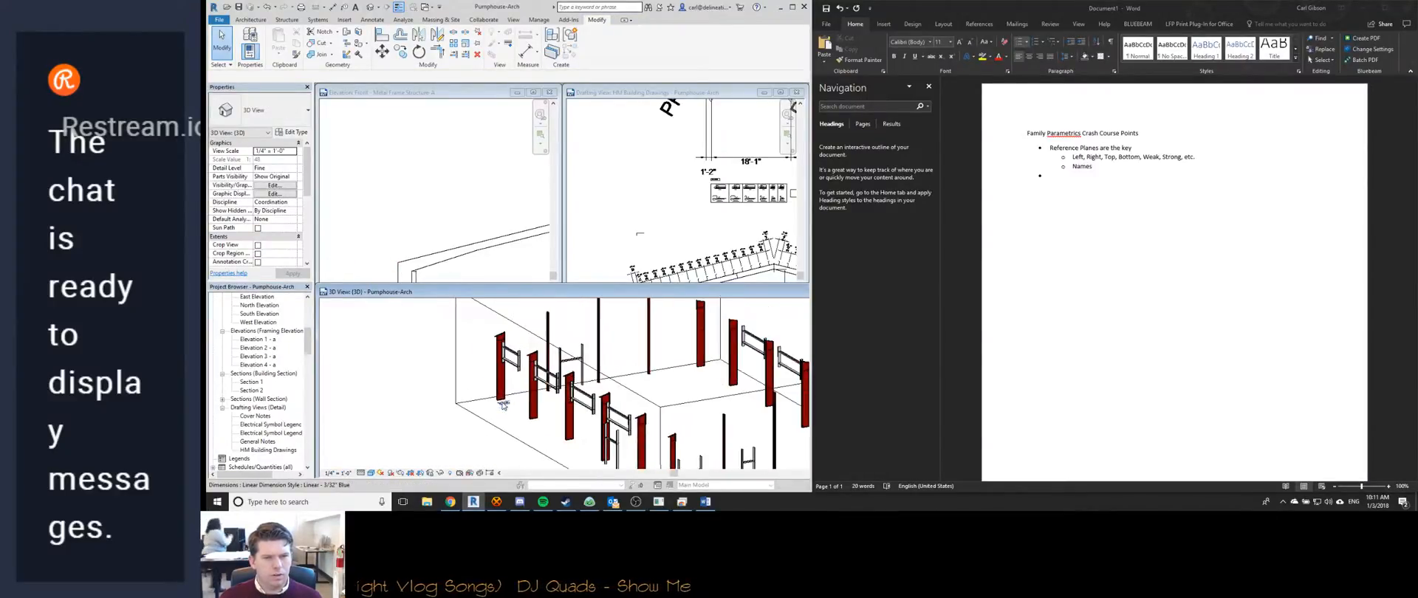
Dimension the depth of the second red column along the long wall at its base.
scroll(538, 436, up, 6)
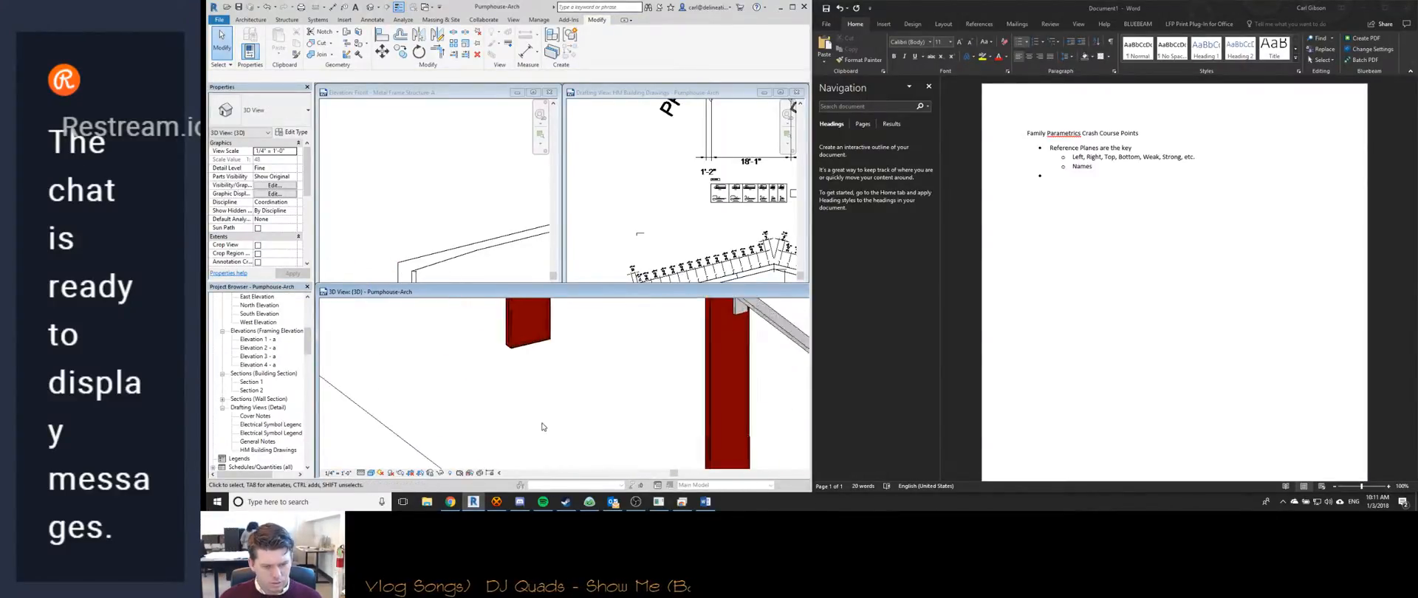
key(d)
key(i)
shift+middle_drag(542, 455, 627, 360)
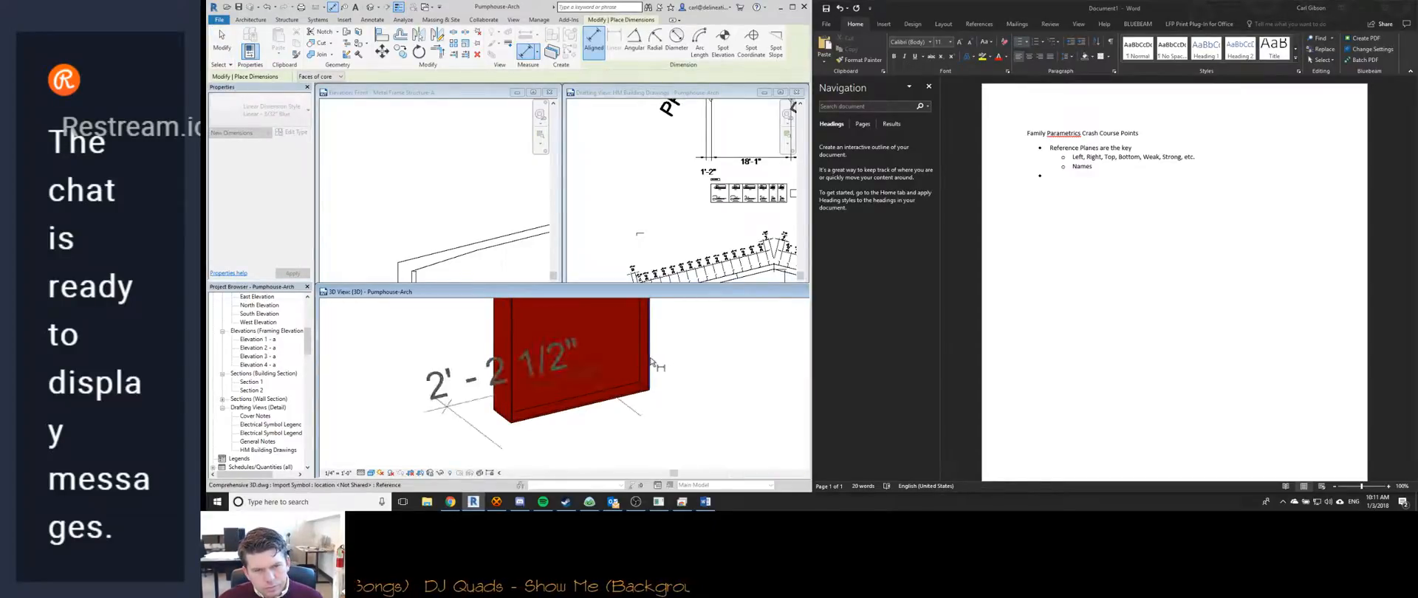
scroll(650, 360, down, 2)
click(696, 424)
Dimension the depth of the third red column along the same wall, placing the dimension just outside its base.
scroll(733, 418, down, 1)
middle_drag(733, 418, 519, 411)
scroll(453, 340, down, 4)
key(ctrl+z)
scroll(445, 340, up, 3)
click(482, 401)
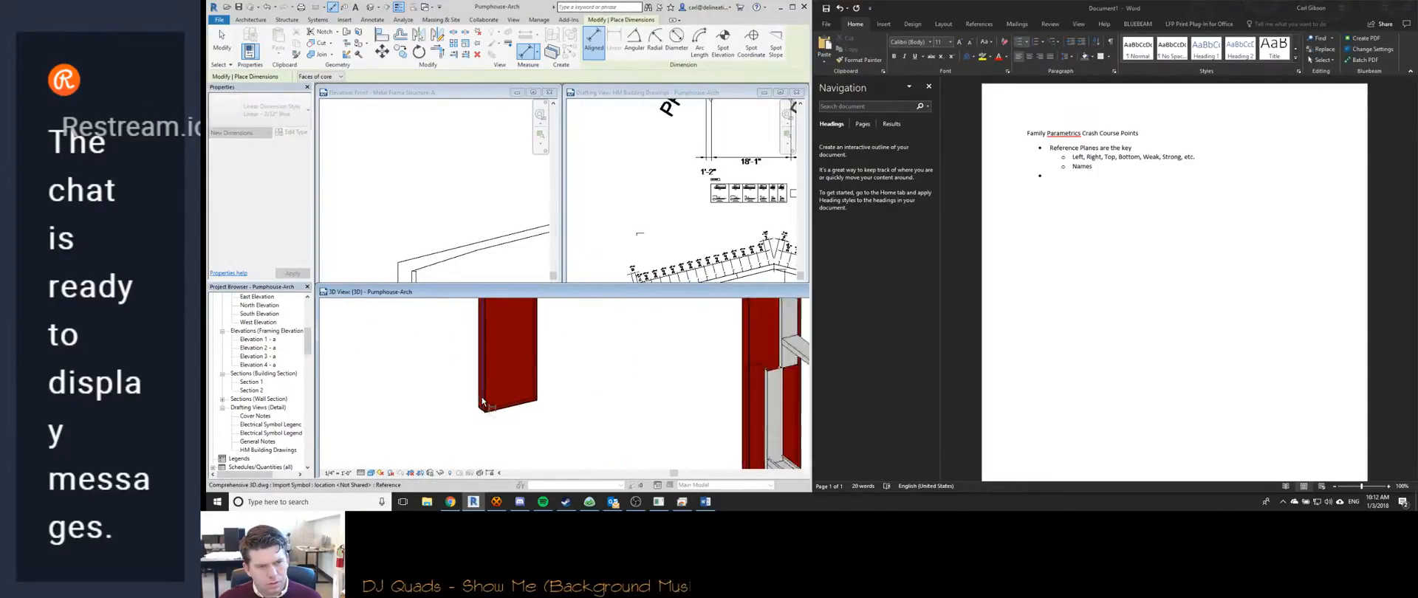
scroll(482, 401, up, 2)
click(595, 385)
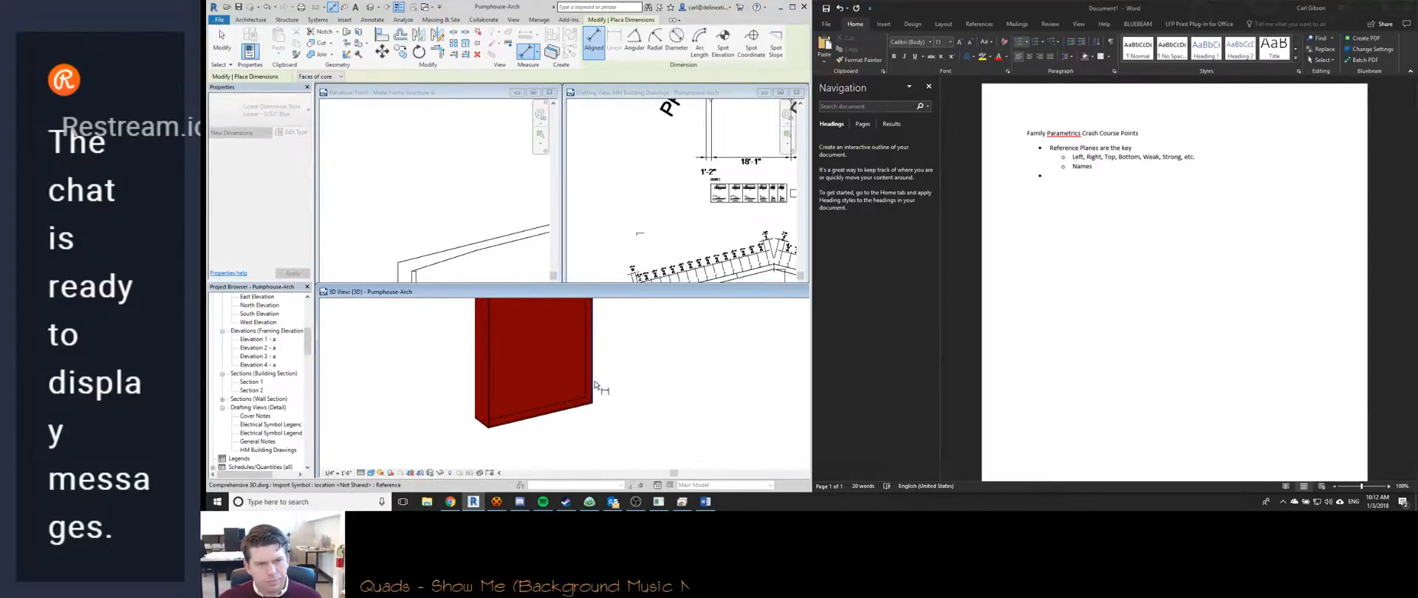
click(596, 385)
scroll(597, 385, up, 3)
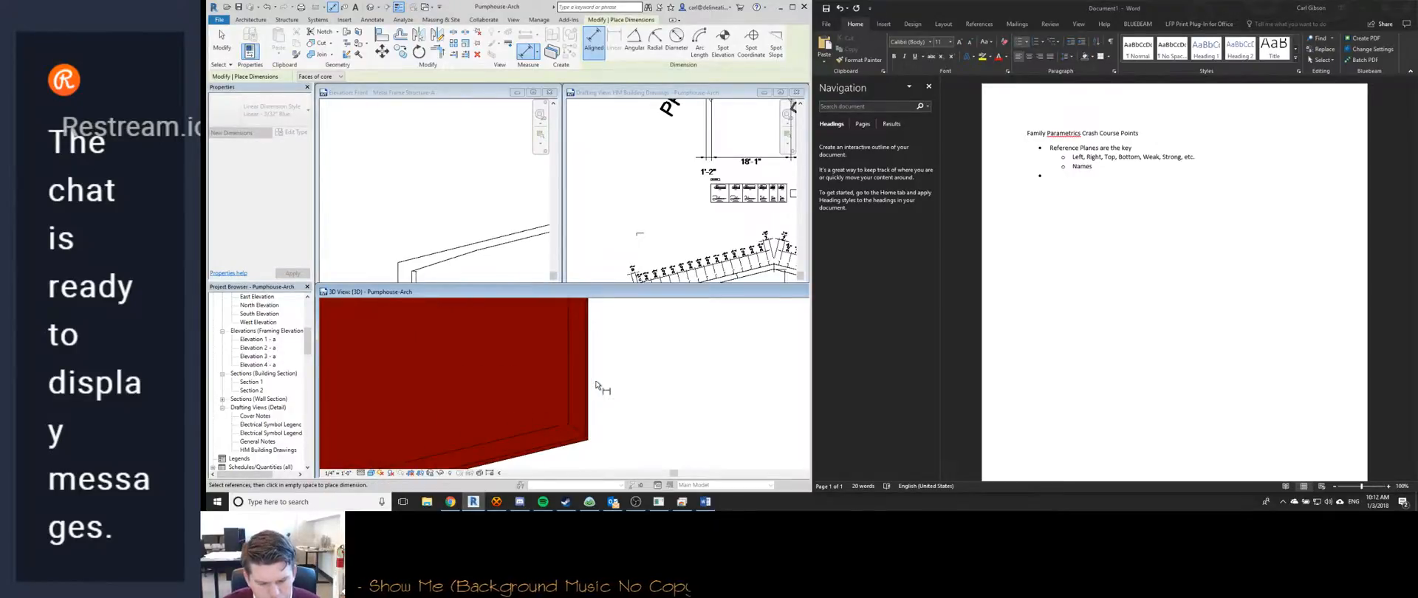
scroll(591, 385, down, 4)
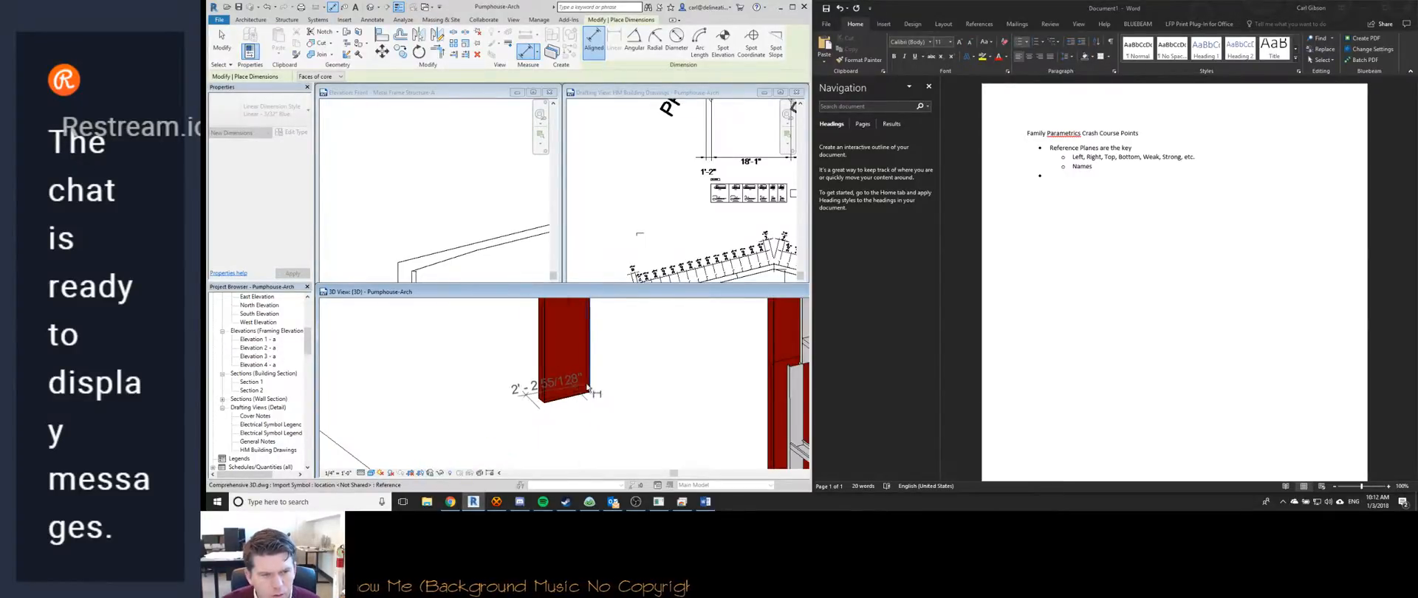
scroll(548, 396, up, 5)
click(505, 399)
click(523, 406)
Dimension the depth of the fourth red column, behind the grey post, along the same wall.
scroll(539, 420, down, 3)
middle_drag(642, 426, 545, 360)
scroll(556, 369, down, 1)
middle_drag(635, 447, 556, 363)
scroll(557, 377, down, 3)
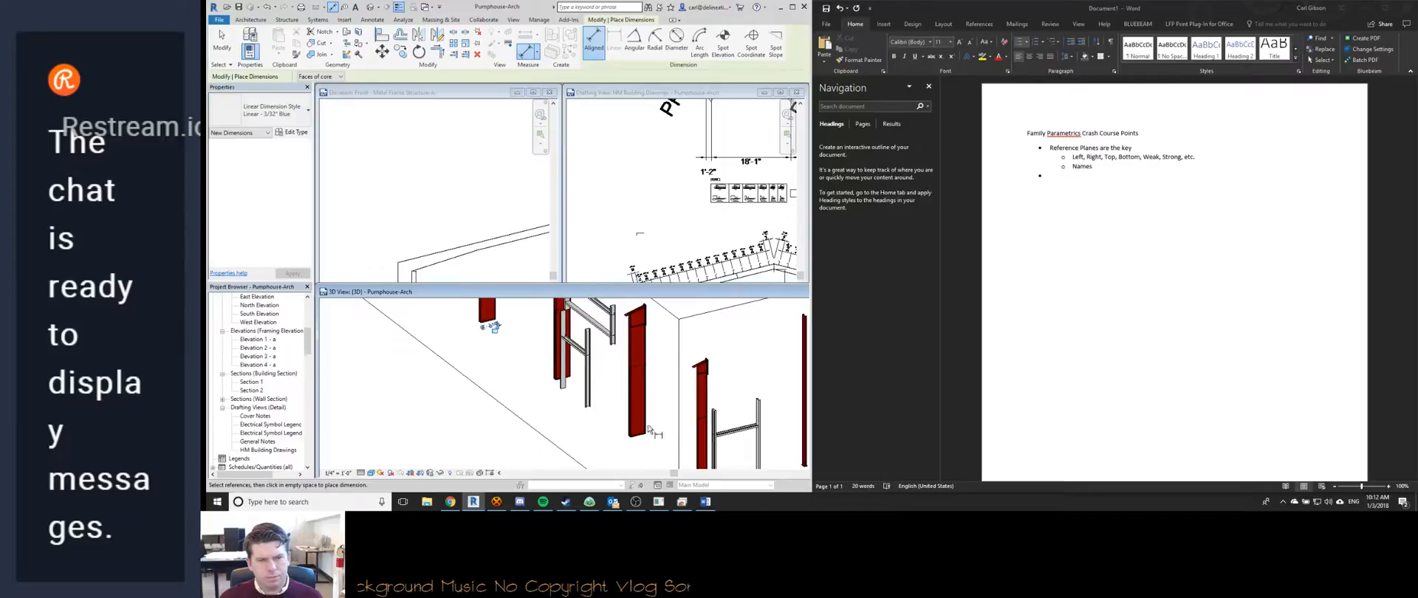
middle_drag(654, 434, 458, 384)
scroll(415, 371, down, 3)
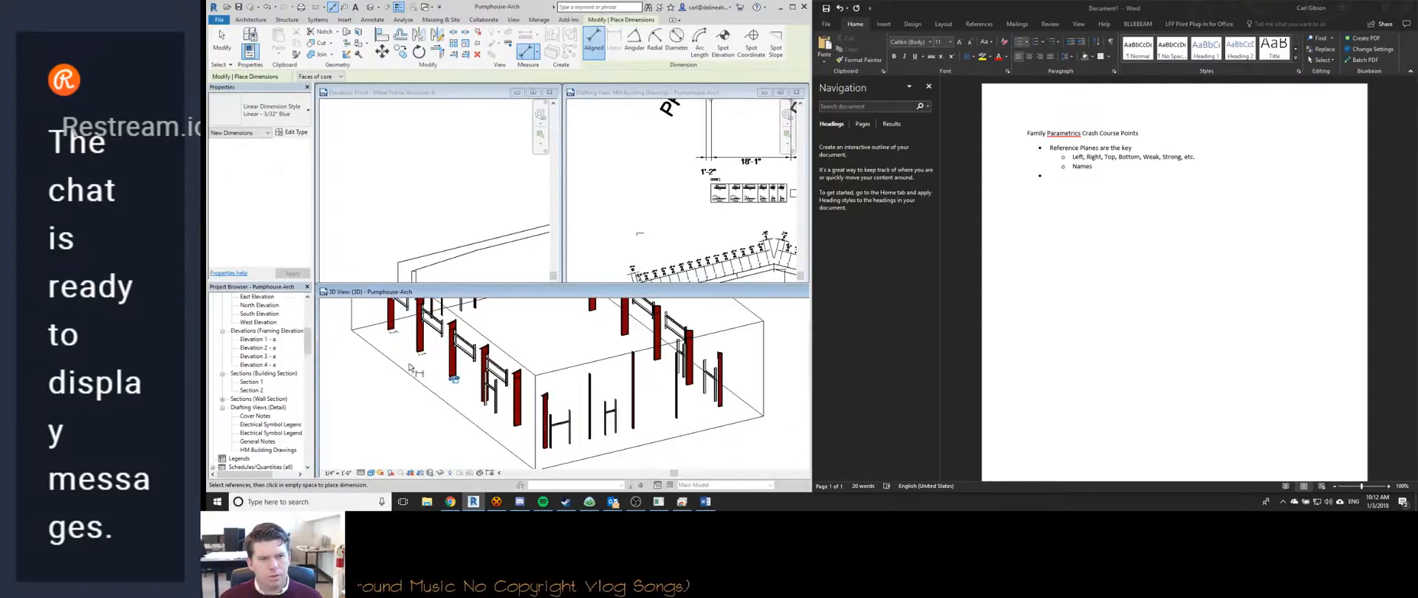
scroll(460, 379, up, 6)
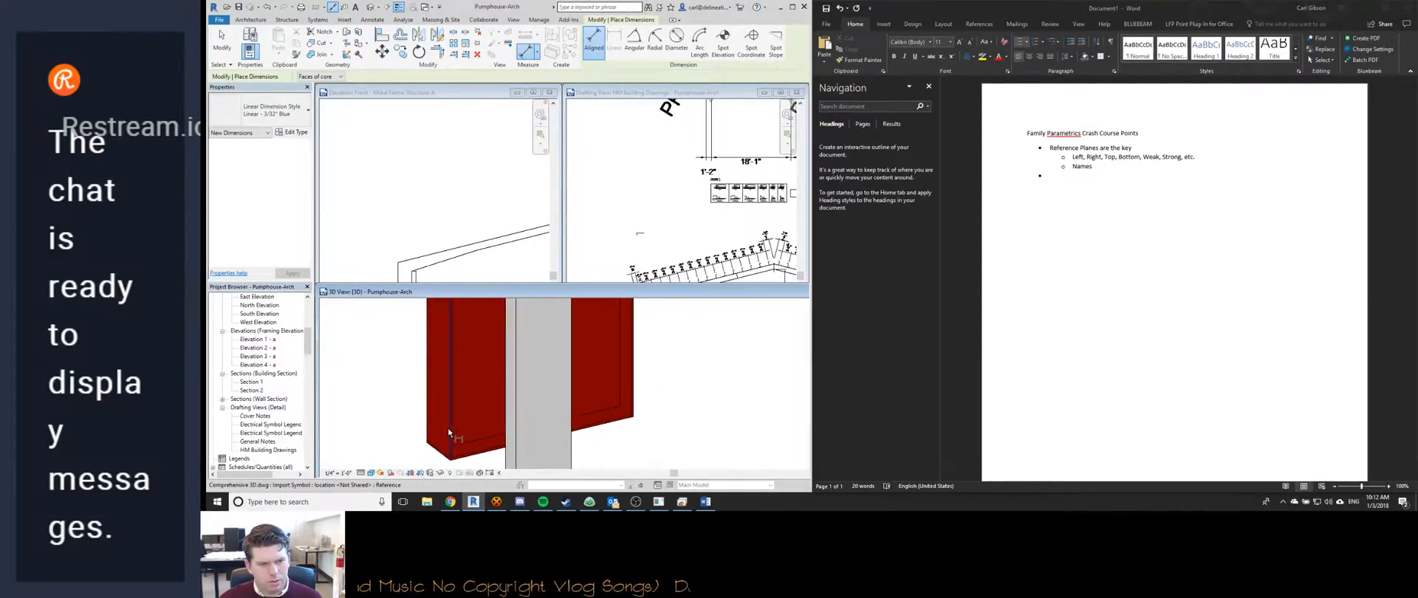
click(448, 431)
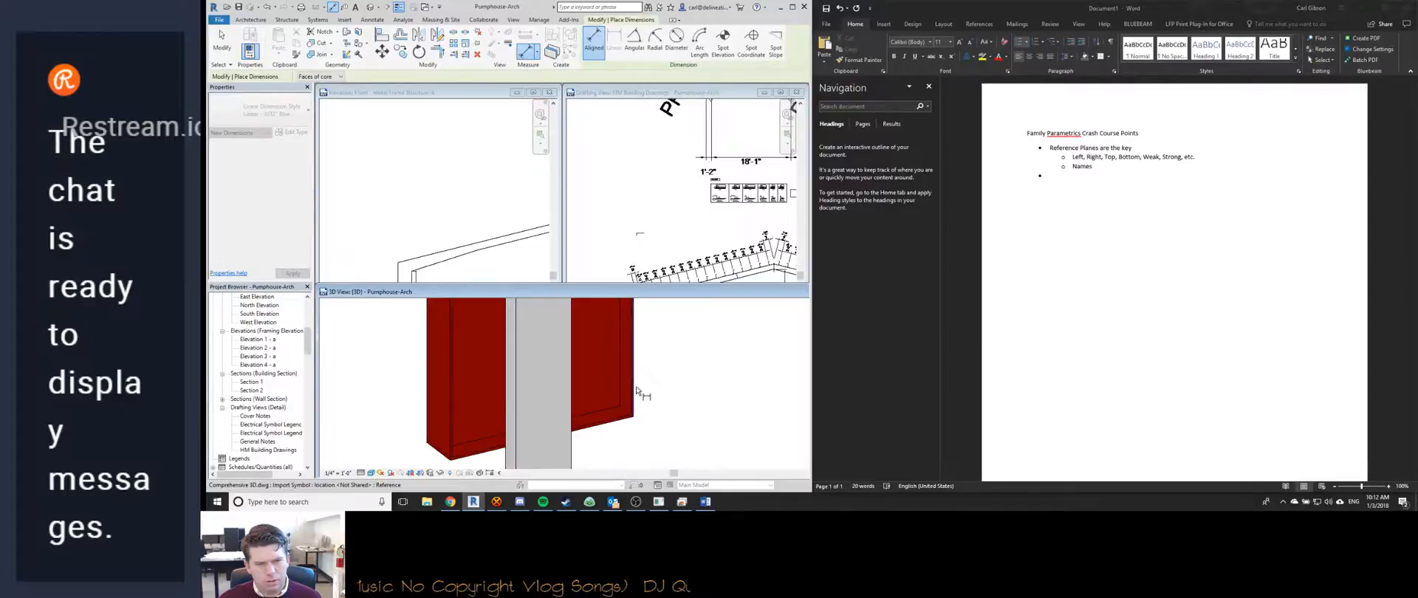
click(635, 391)
scroll(638, 395, down, 4)
click(661, 439)
Dimension the depth of the fifth red column along the wall at its base.
middle_drag(661, 452, 485, 349)
scroll(511, 380, down, 1)
scroll(615, 447, up, 4)
click(593, 437)
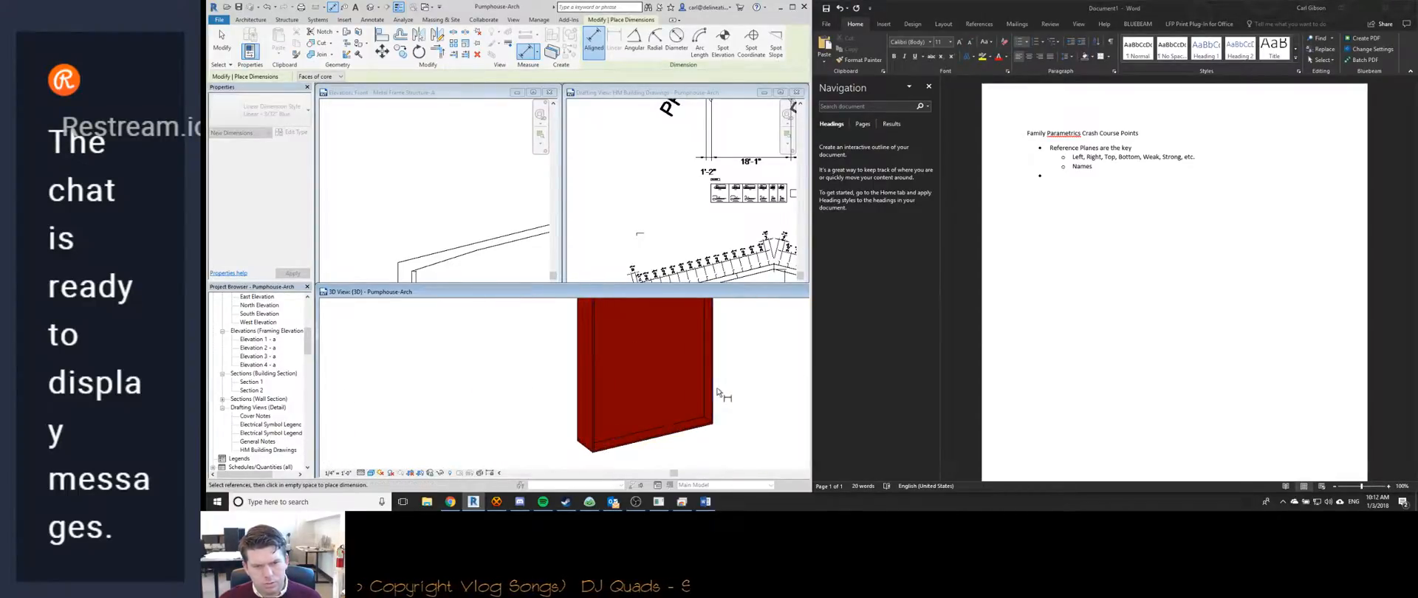
scroll(711, 391, up, 3)
scroll(681, 367, down, 5)
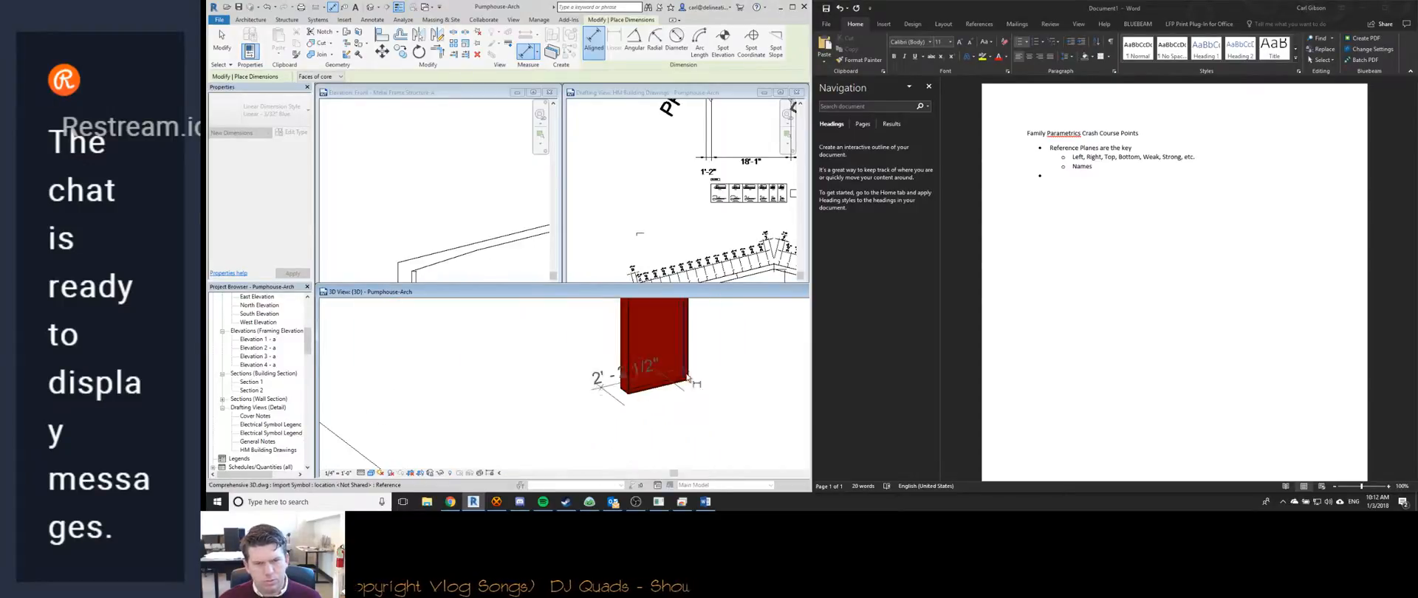
click(709, 403)
Dimension the depth of the red column at the building's near corner, placing the dimension beside its base.
middle_drag(709, 404, 469, 357)
scroll(469, 357, down, 3)
scroll(571, 440, up, 6)
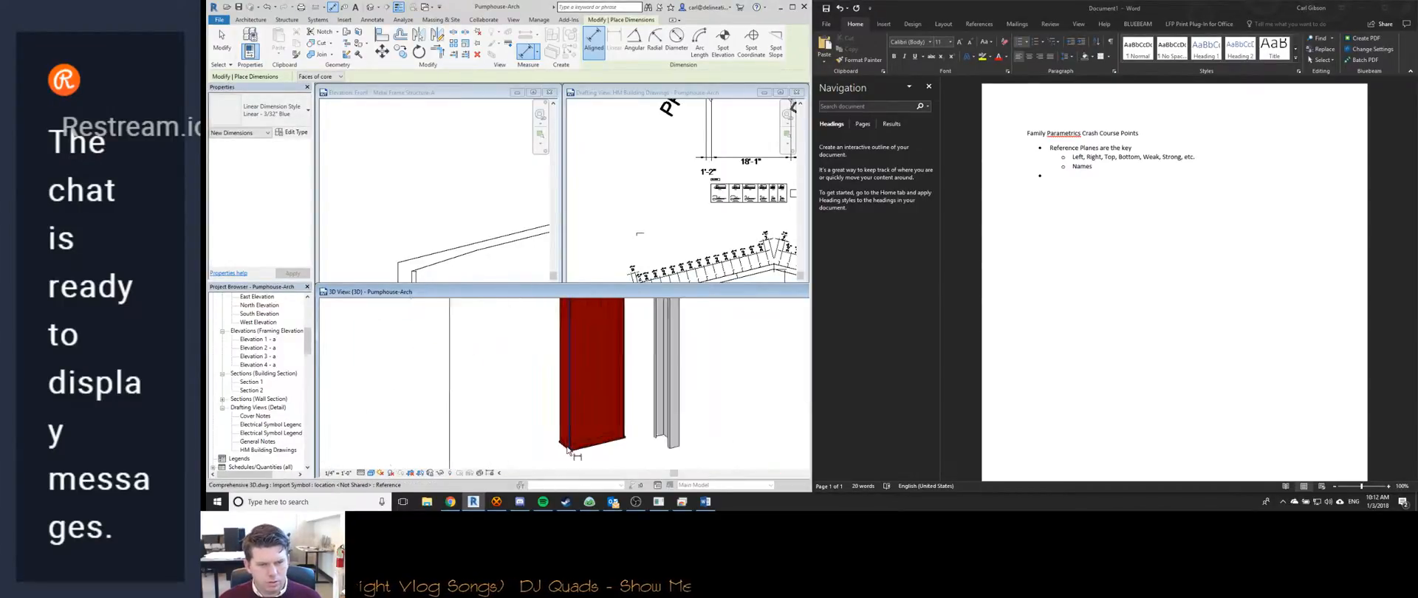
click(574, 431)
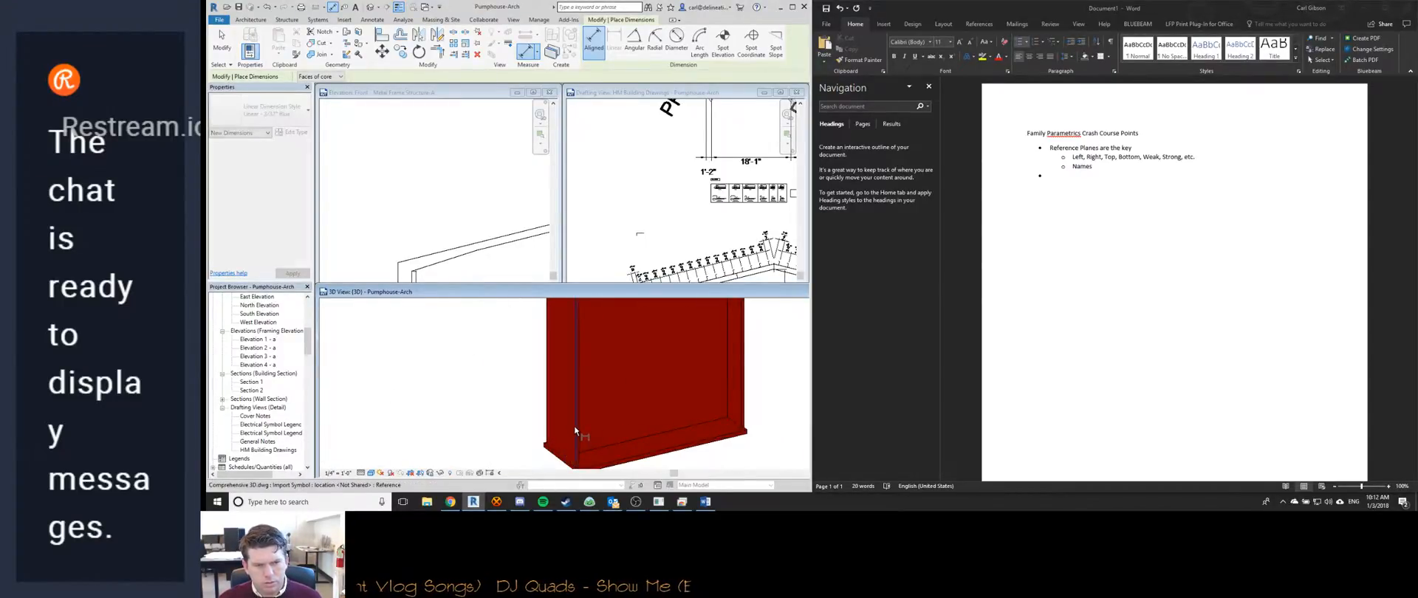
click(748, 399)
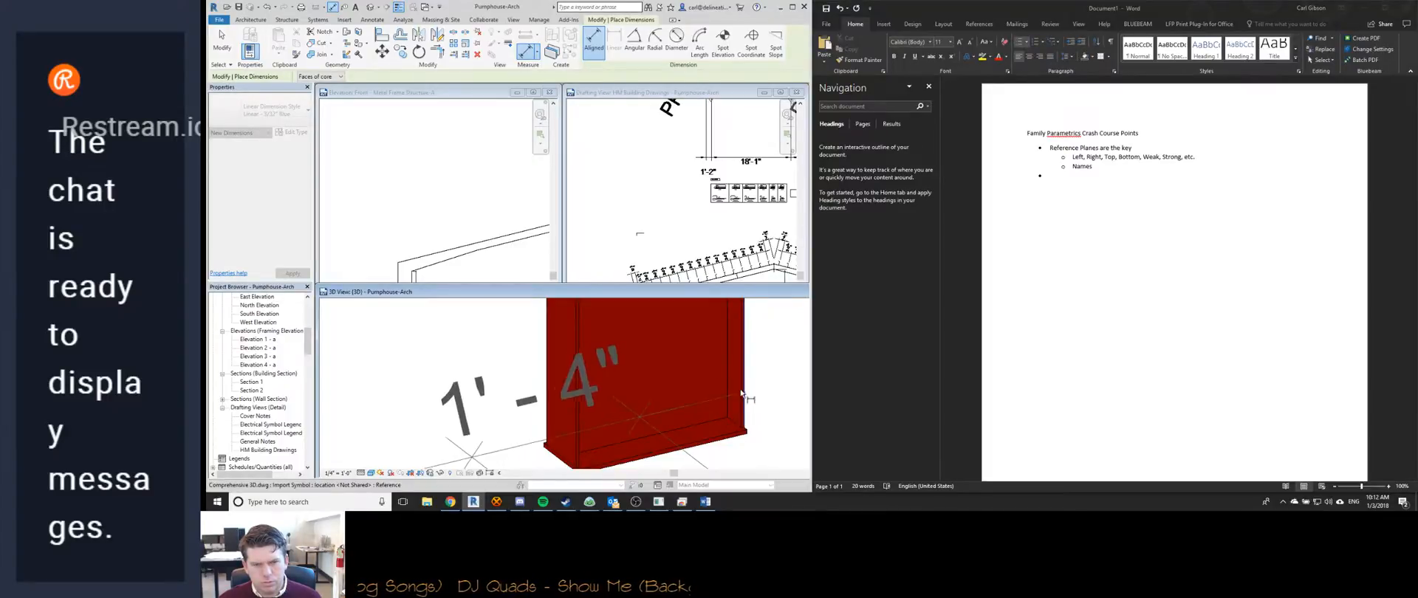
scroll(746, 399, down, 4)
click(716, 414)
Dimension the overall width between the outer faces of the first pair of opposite red columns, nearest the far end wall.
middle_drag(716, 413, 631, 418)
scroll(547, 436, down, 5)
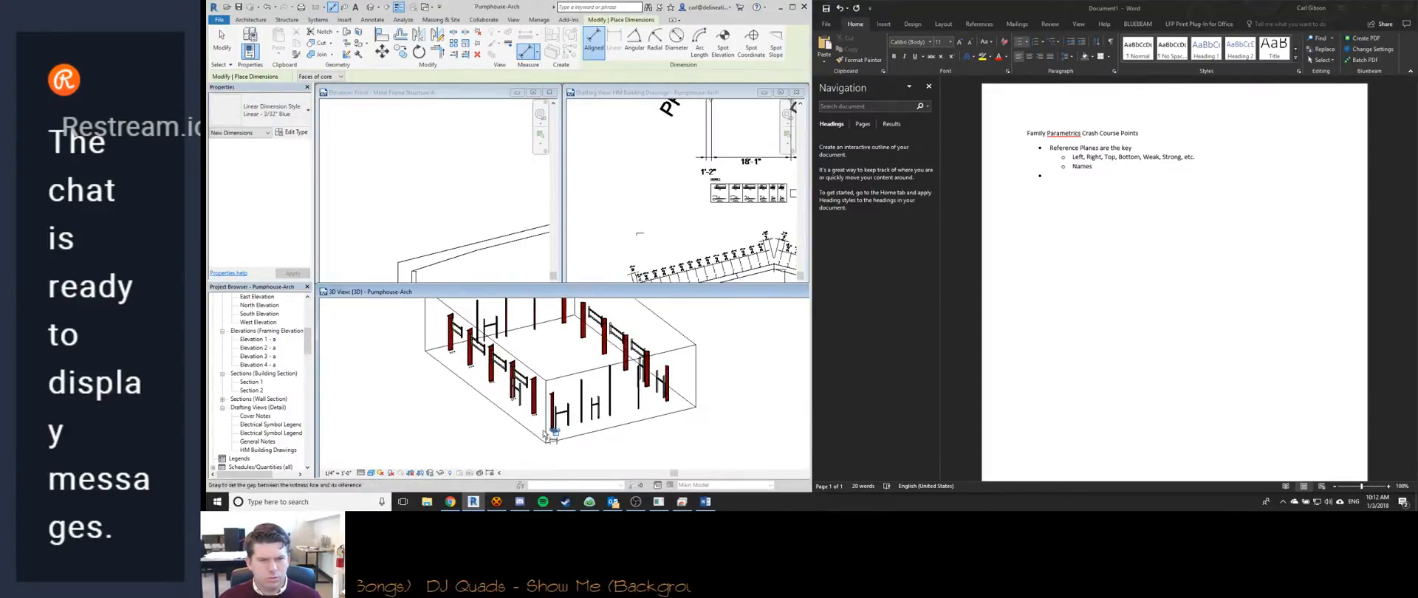
scroll(444, 389, up, 8)
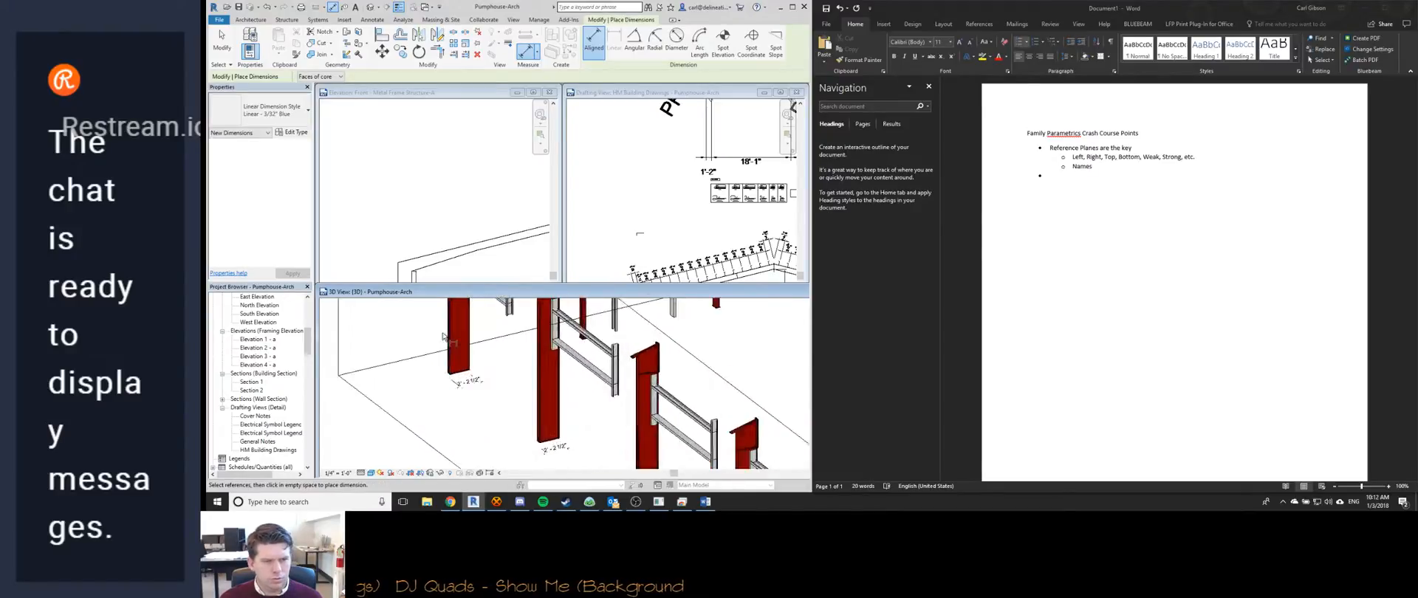
scroll(460, 404, up, 4)
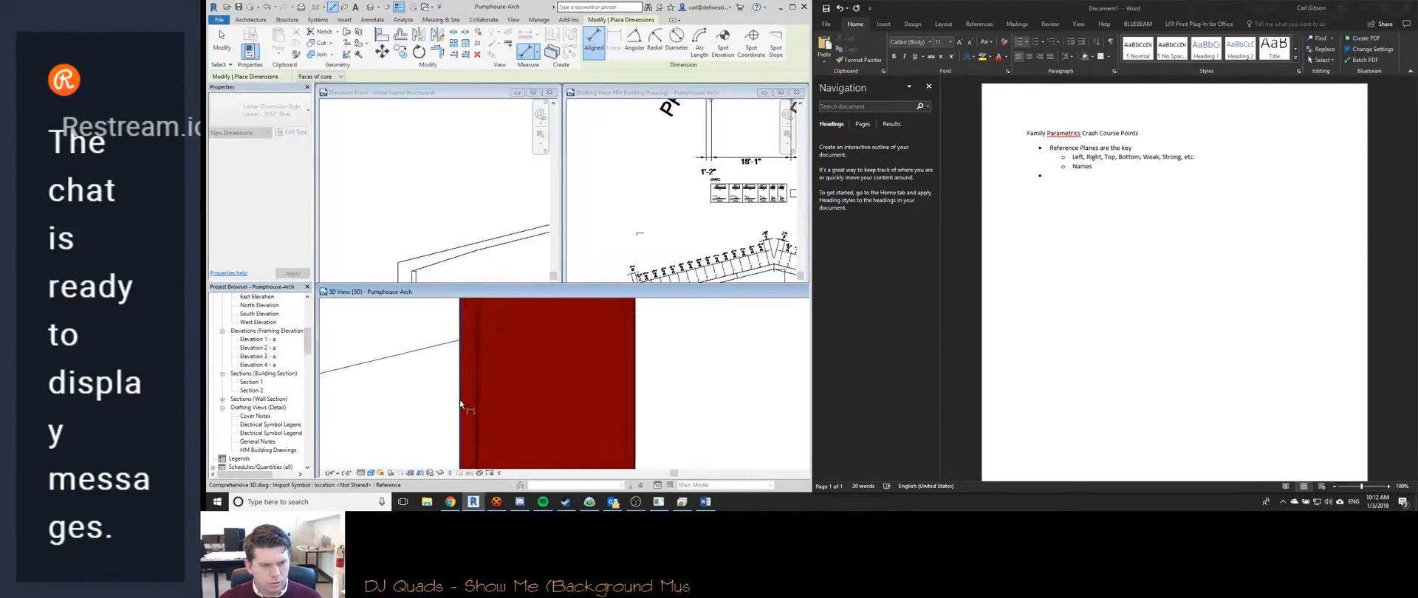
scroll(460, 404, up, 2)
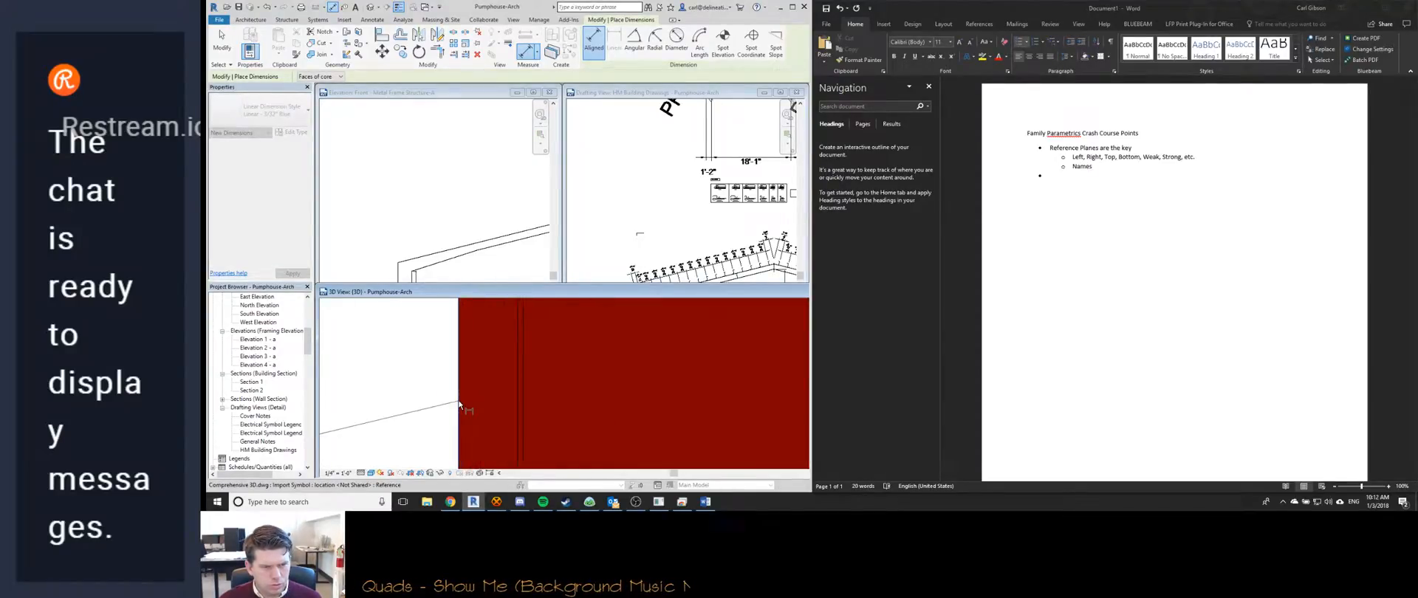
scroll(460, 404, down, 2)
scroll(464, 405, up, 2)
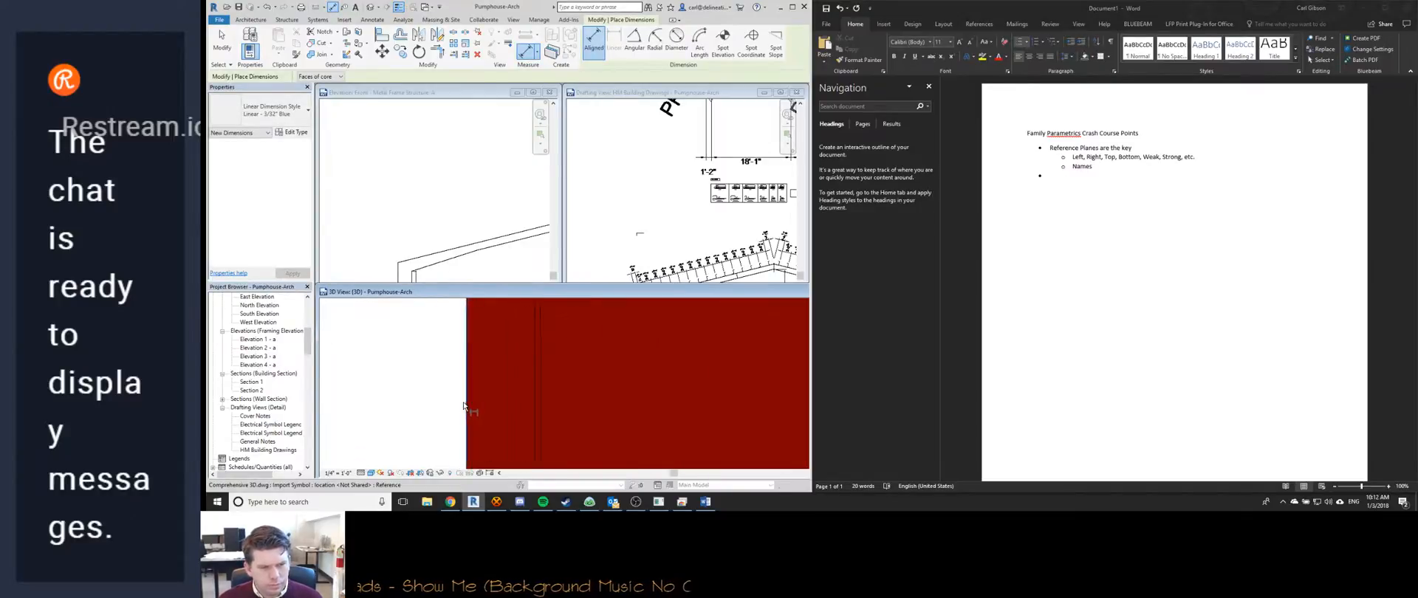
scroll(465, 405, down, 4)
scroll(476, 386, up, 2)
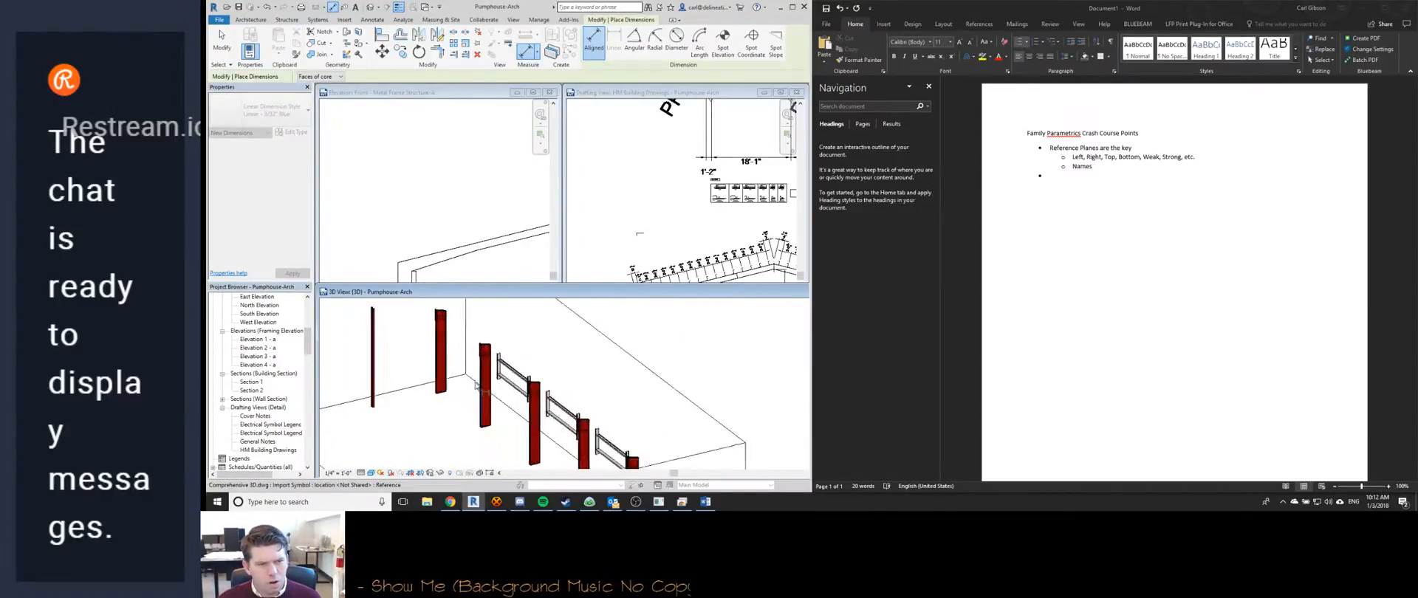
scroll(477, 386, up, 3)
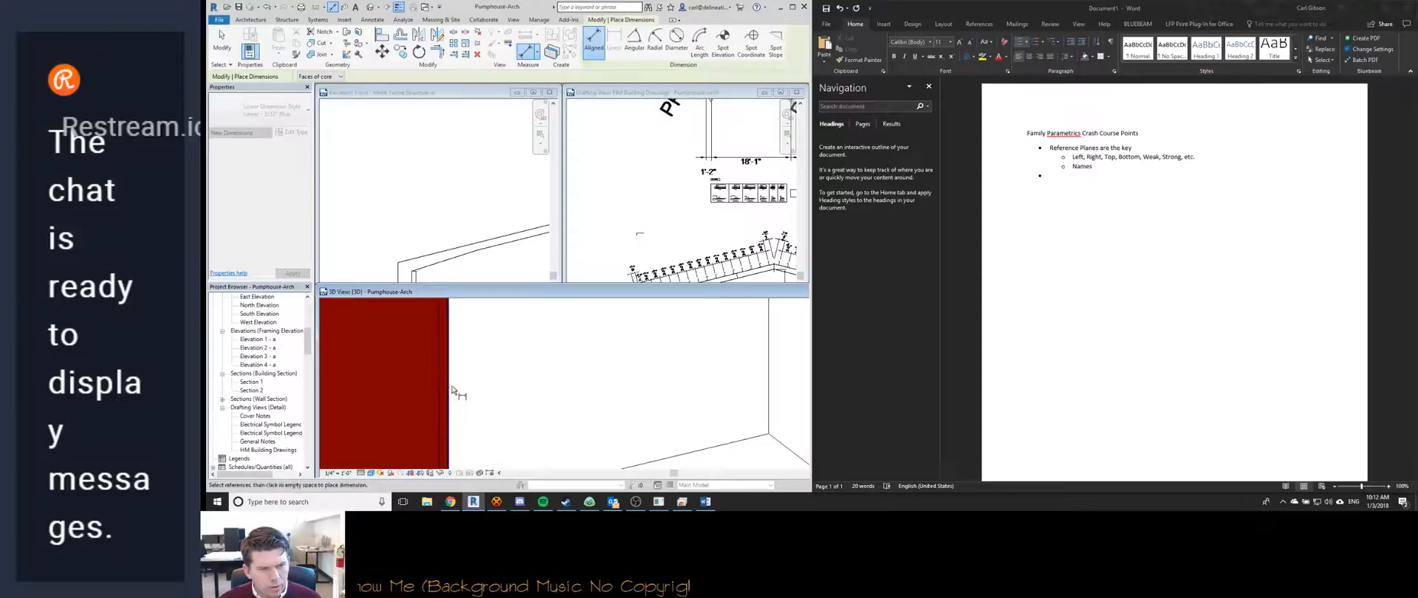
scroll(452, 390, down, 5)
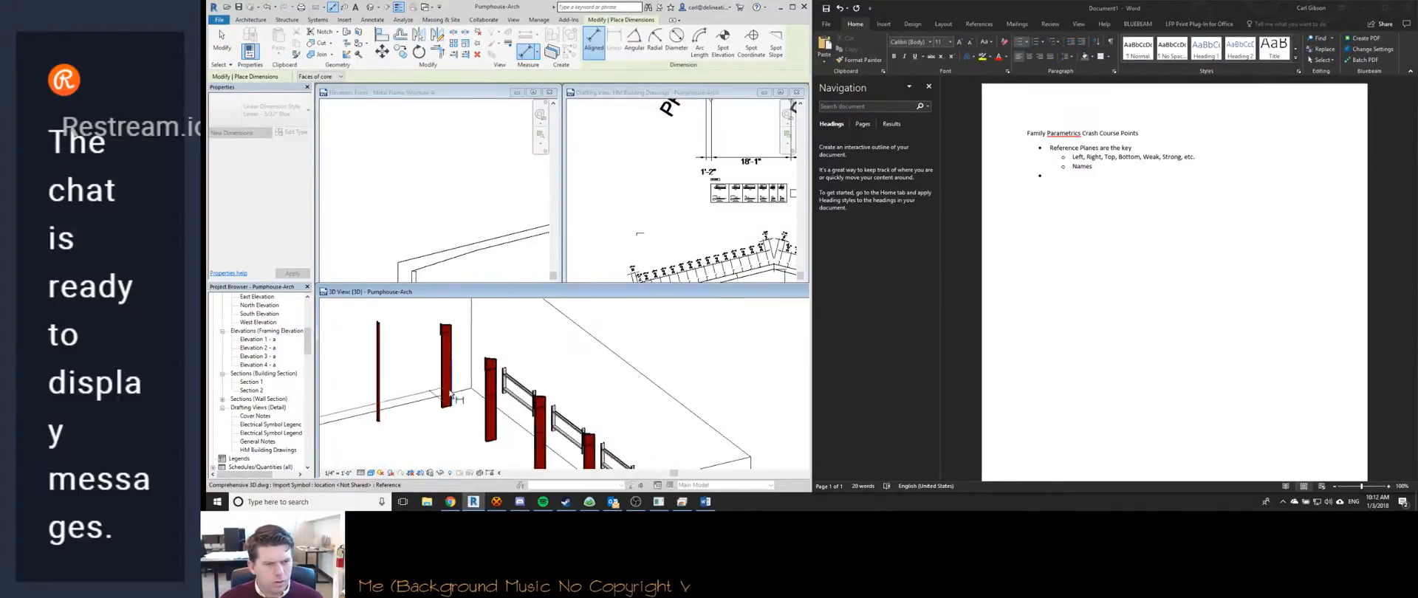
middle_drag(458, 412, 462, 421)
scroll(462, 420, up, 4)
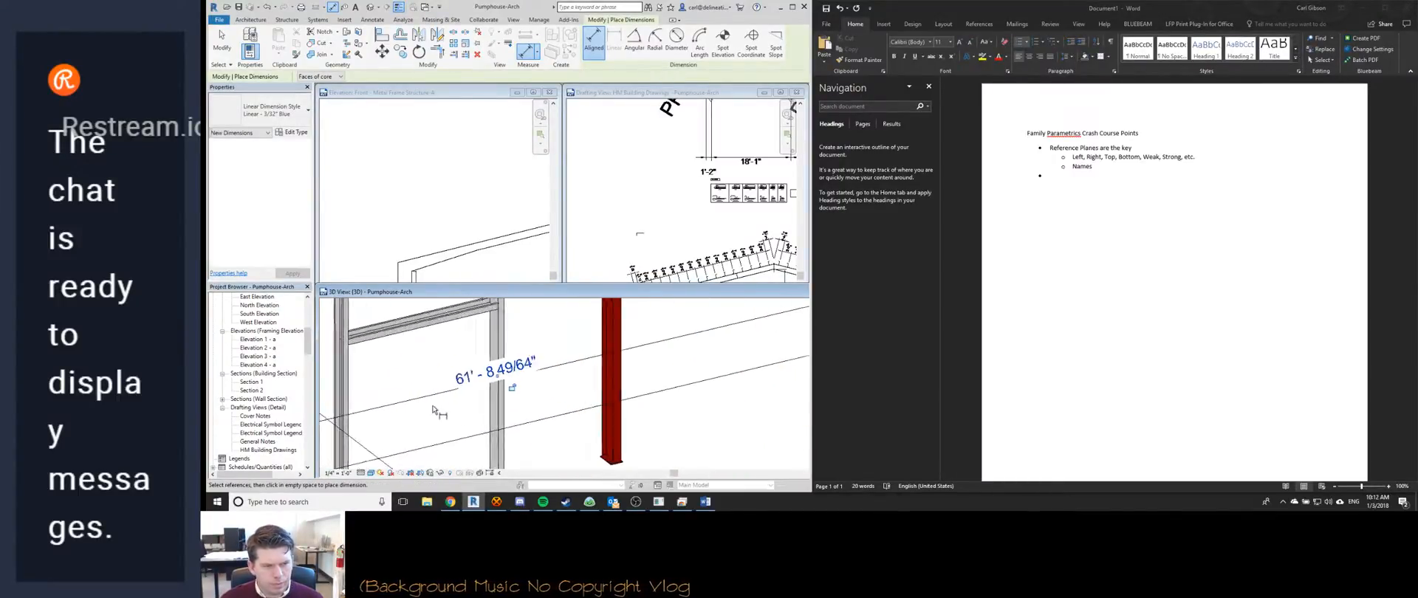
scroll(462, 421, down, 2)
Check the out-to-out steel width on the frame cross-section in the HM Building Drawings against the 3D model's column-to-column dimension.
click(650, 222)
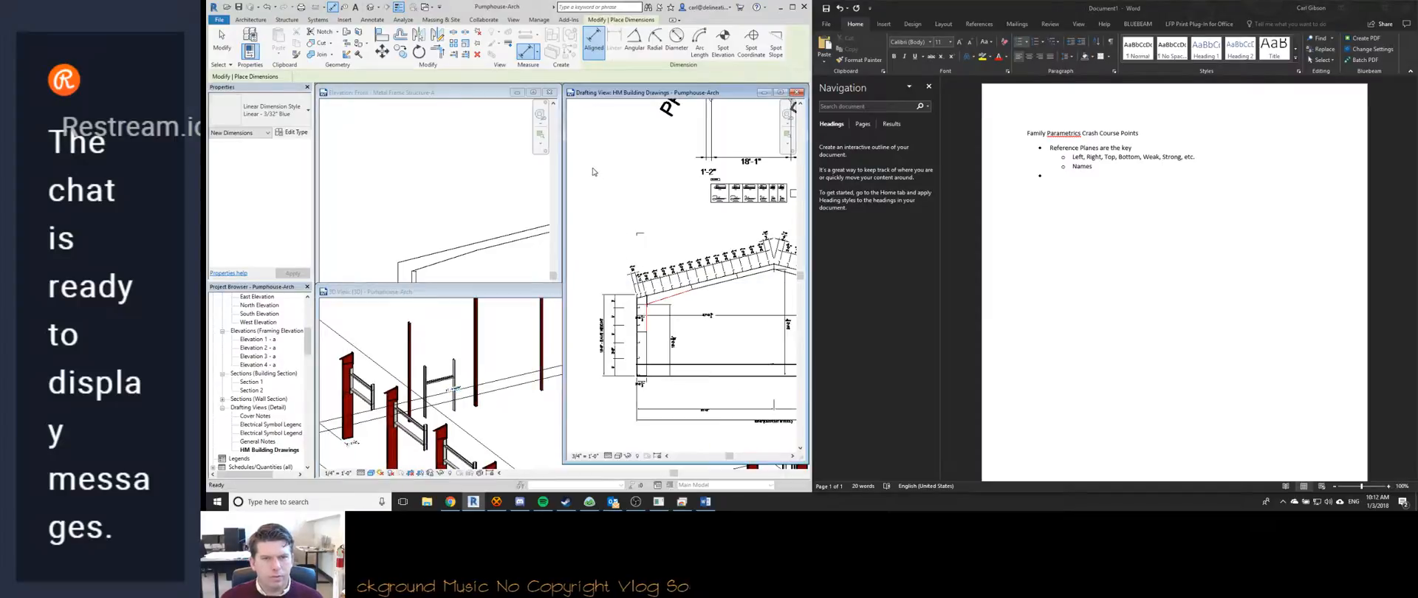
scroll(649, 251, up, 5)
scroll(648, 255, down, 3)
scroll(647, 273, up, 2)
scroll(646, 282, down, 5)
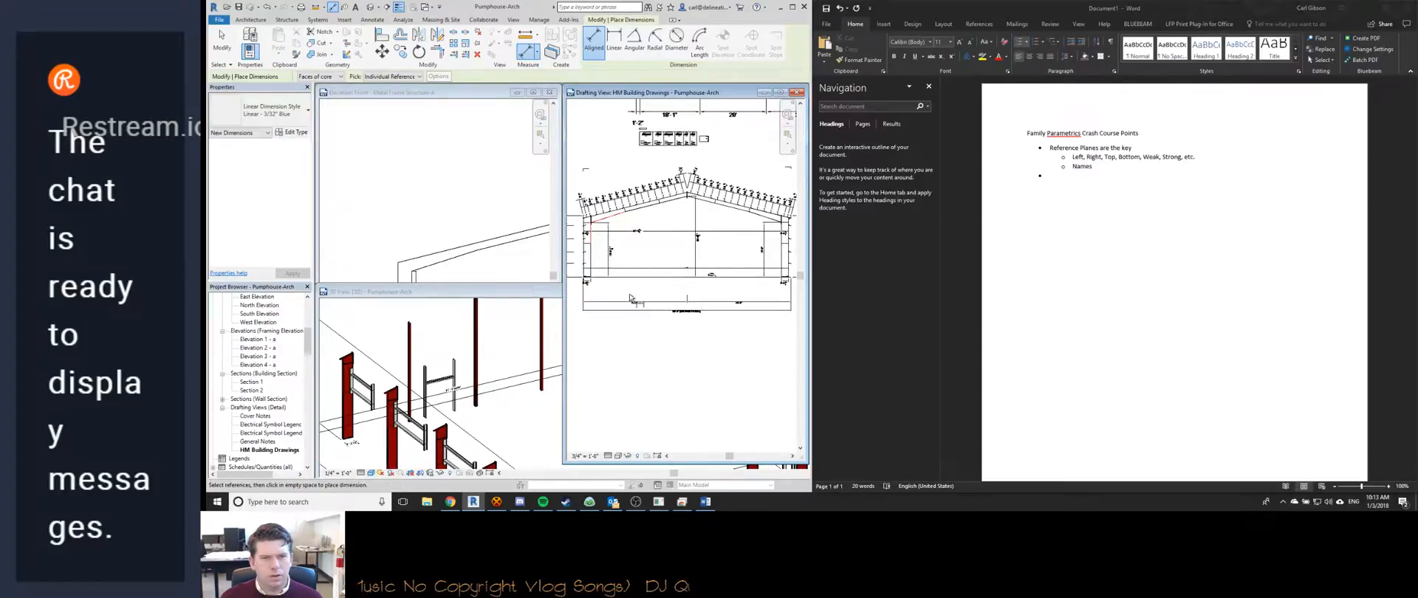
scroll(684, 242, up, 8)
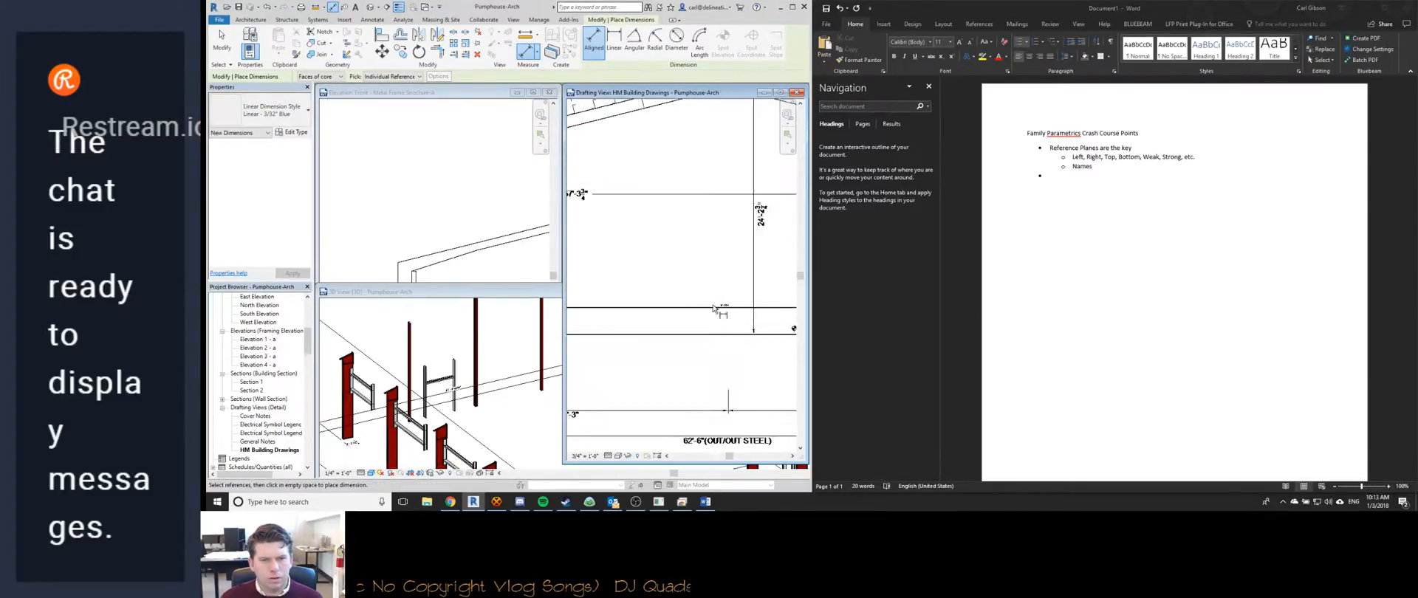
click(488, 389)
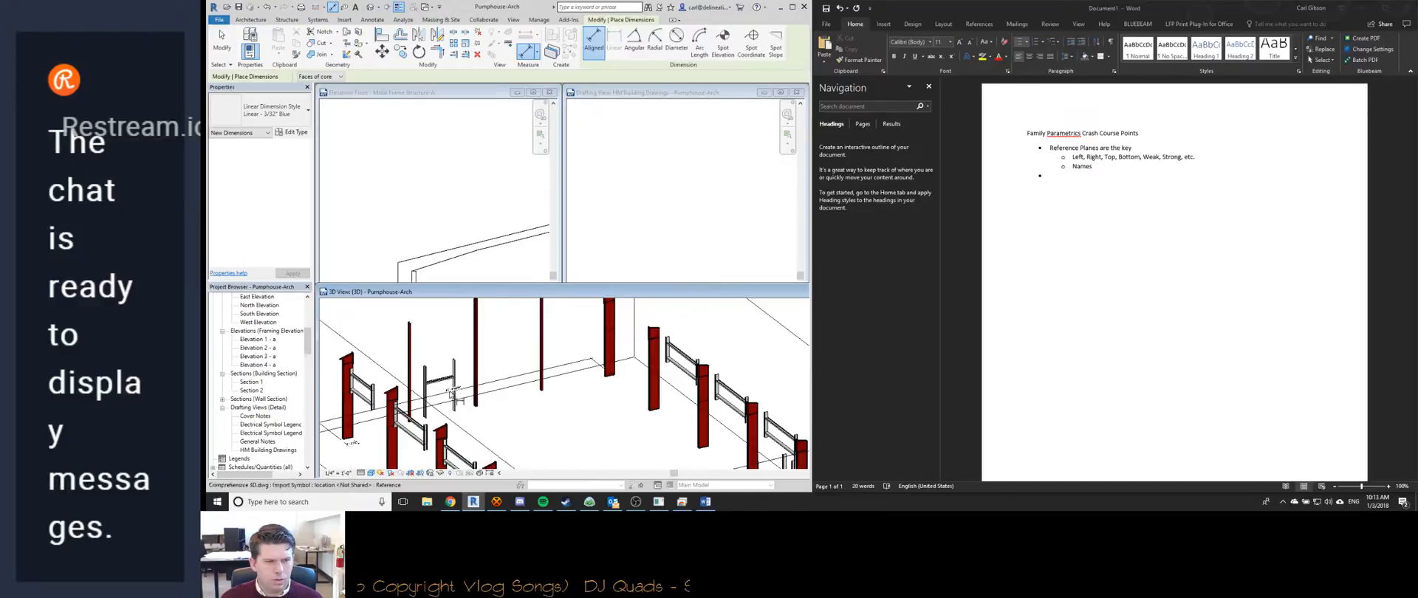
scroll(488, 387, up, 3)
scroll(489, 345, down, 3)
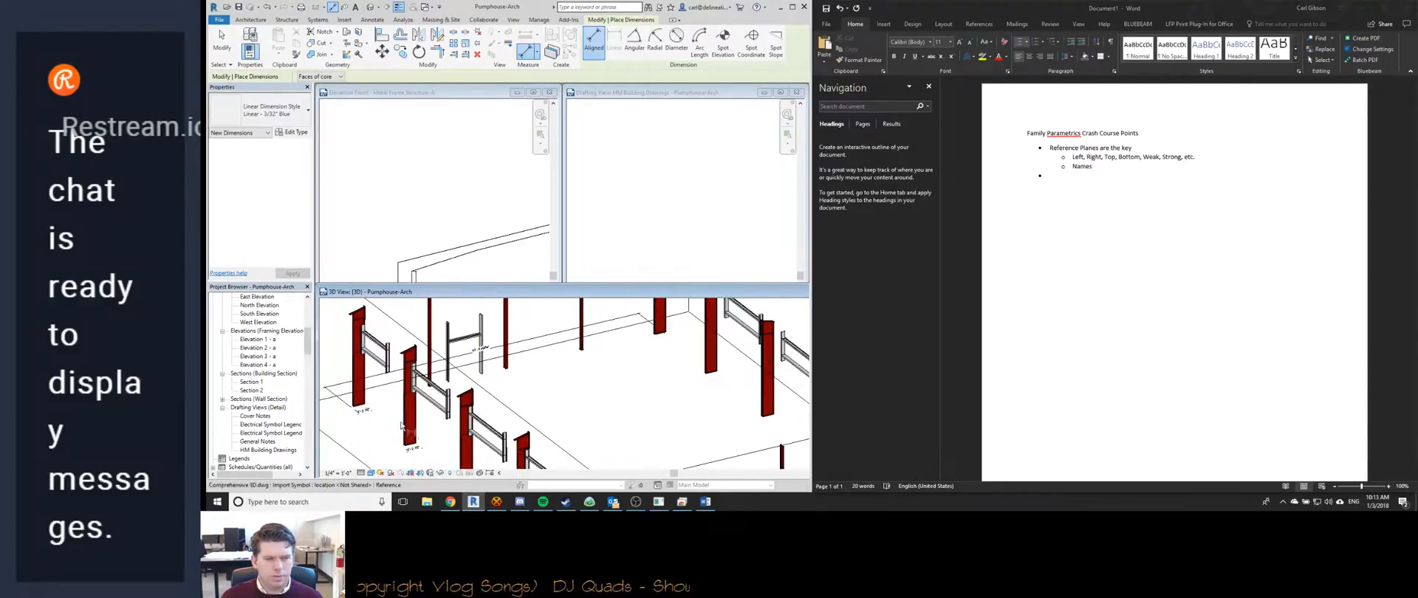
click(613, 277)
scroll(683, 260, up, 4)
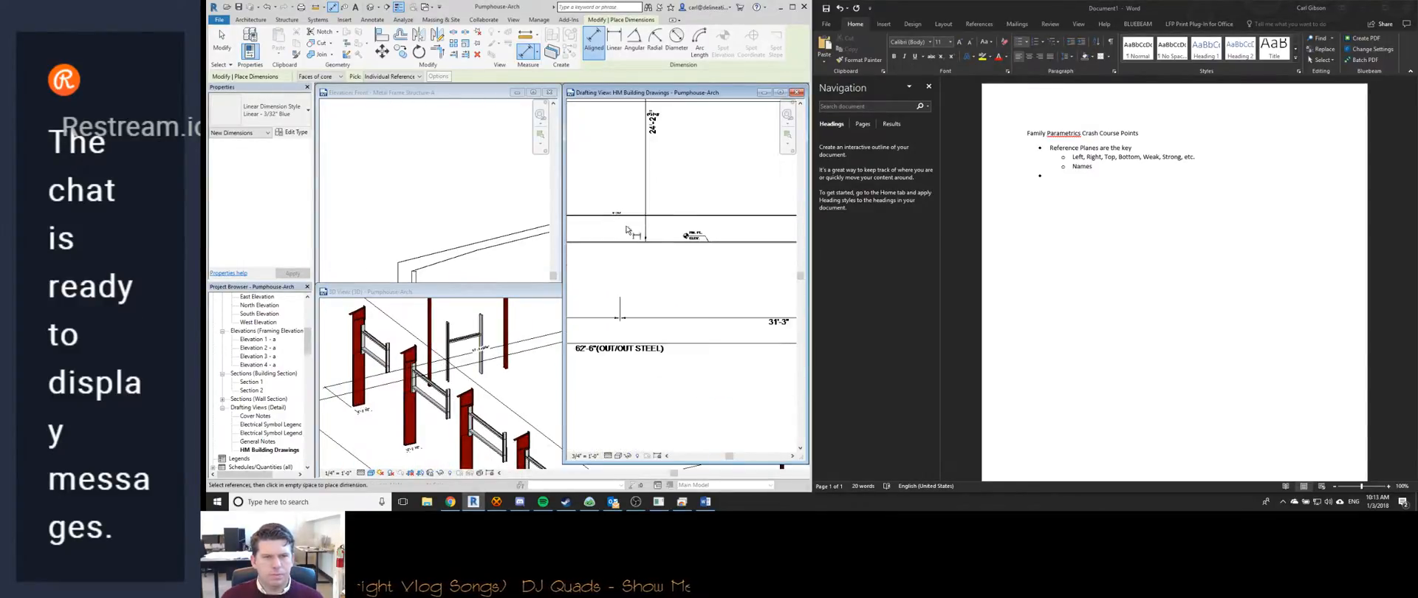
scroll(683, 260, down, 3)
scroll(747, 246, up, 5)
scroll(748, 245, down, 5)
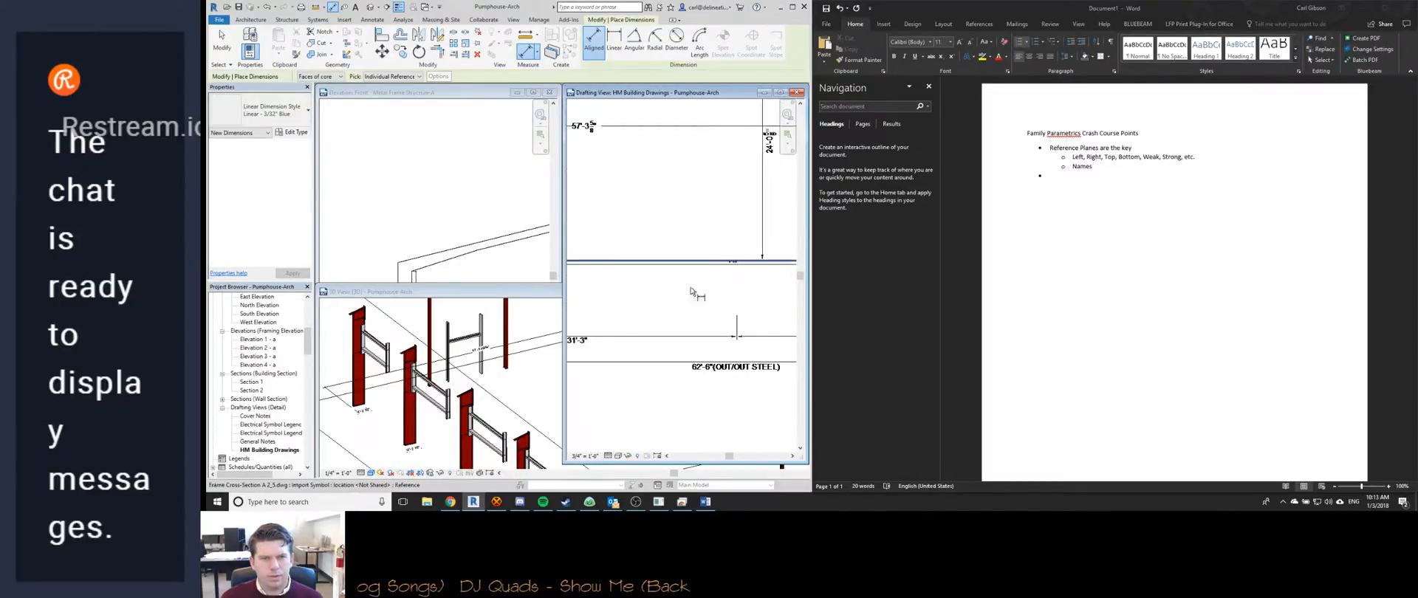
Dimension the overall width between the outer faces of the second pair of opposite red columns.
click(410, 432)
scroll(410, 432, up, 3)
scroll(410, 432, up, 5)
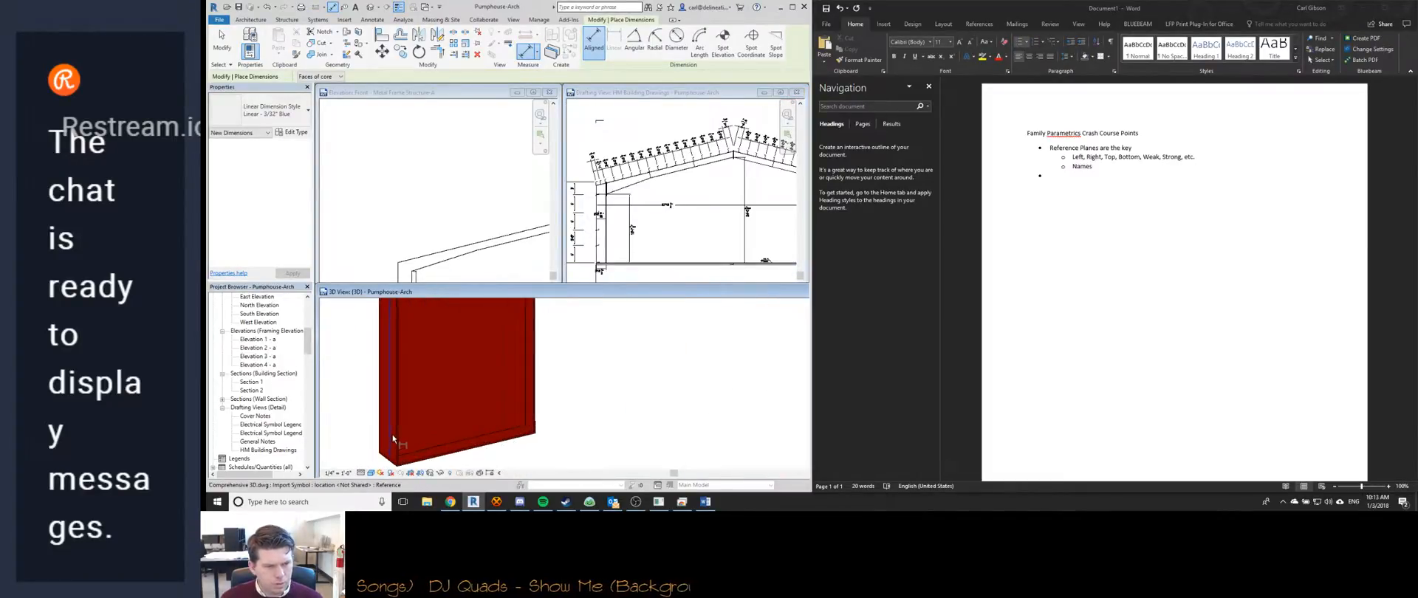
scroll(406, 435, down, 8)
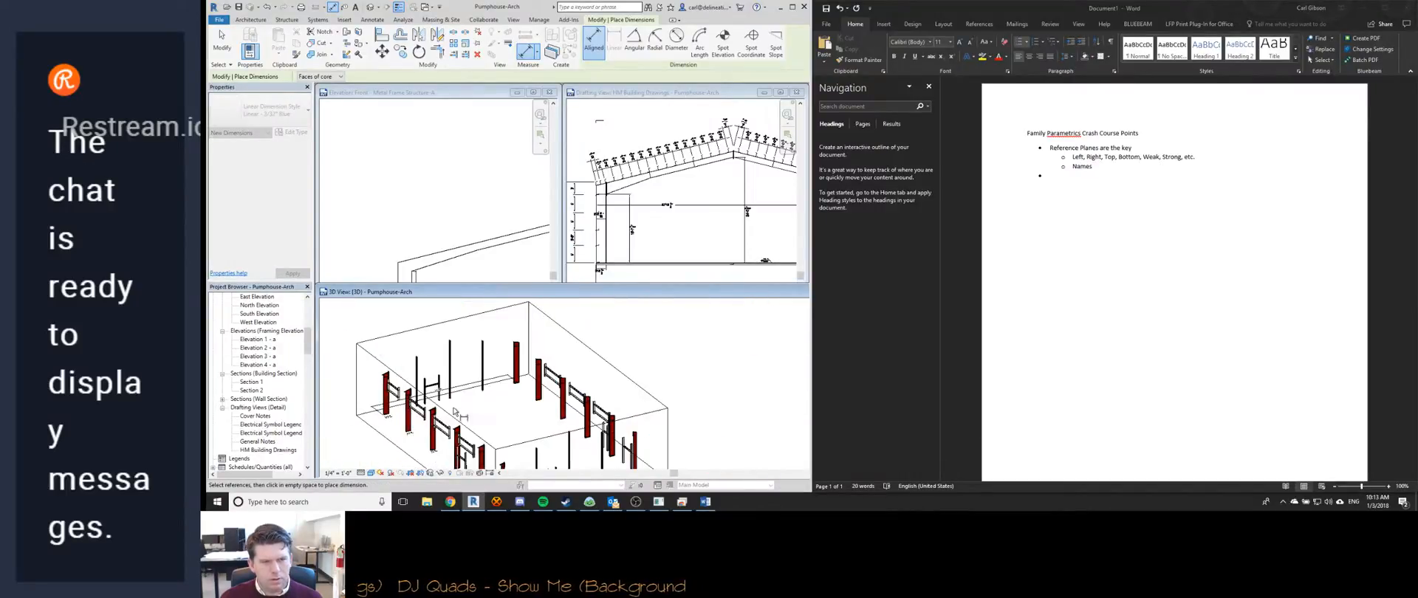
scroll(521, 432, up, 6)
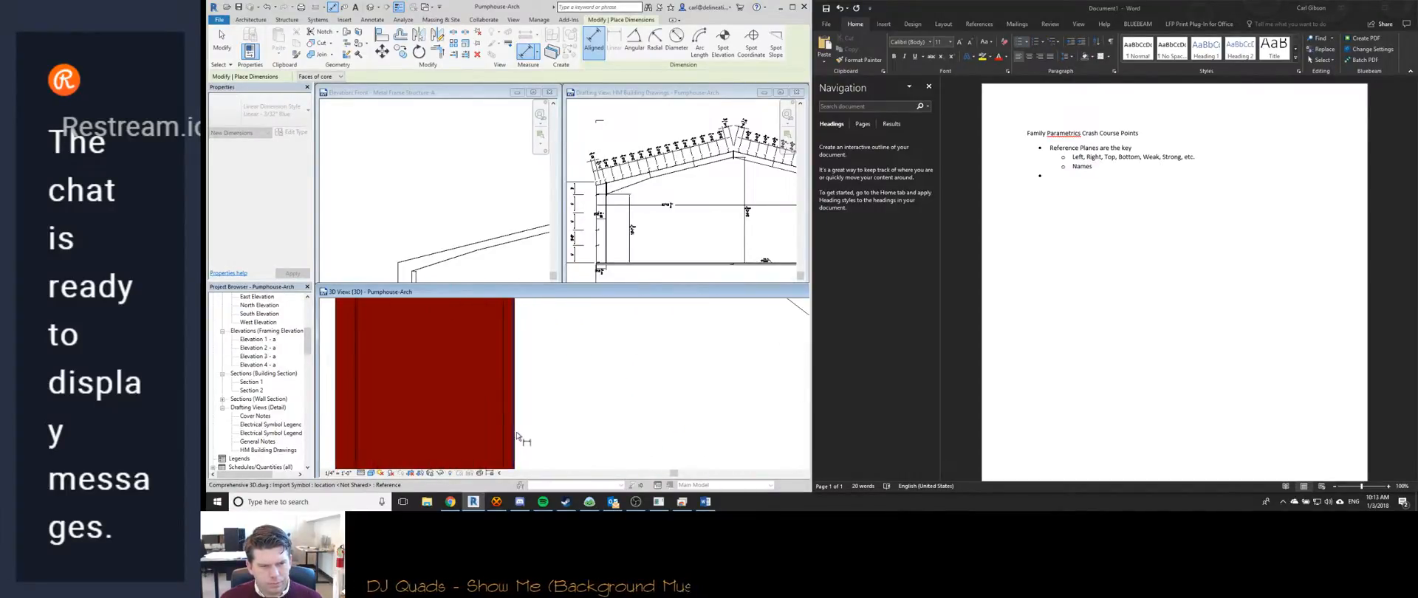
scroll(517, 436, down, 6)
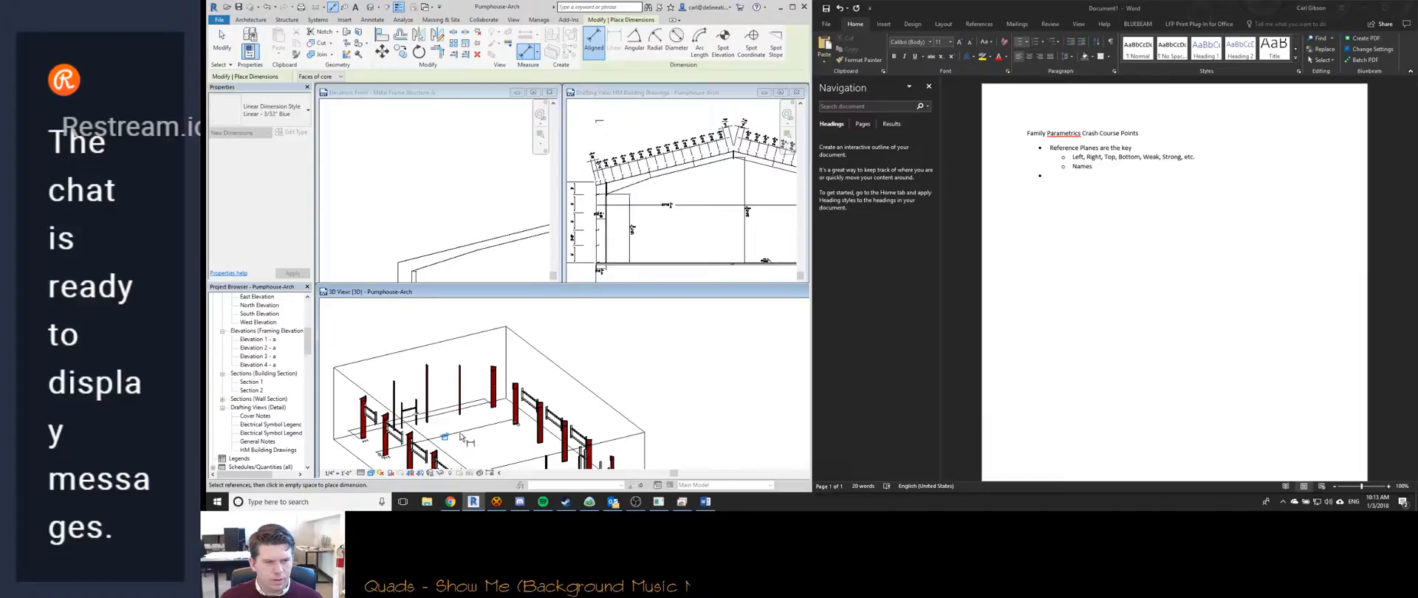
scroll(485, 427, up, 5)
scroll(475, 448, down, 5)
Dimension the overall width between the outer faces of the third pair of opposite red columns.
scroll(475, 443, up, 6)
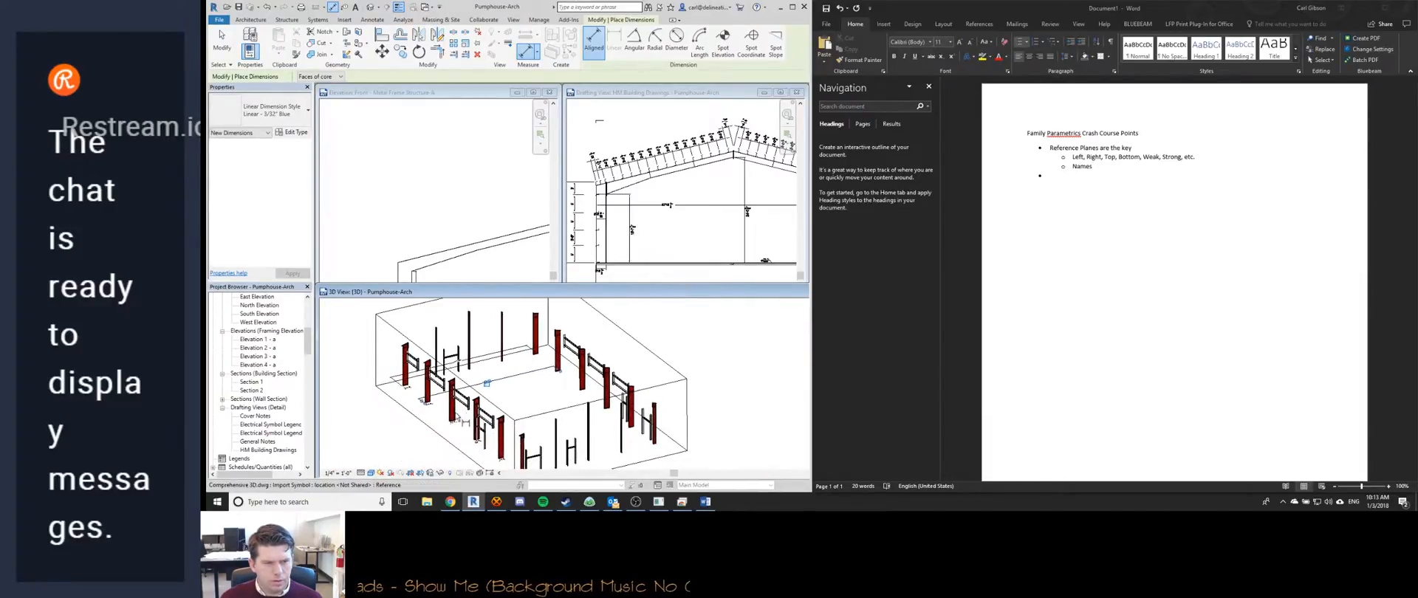
scroll(485, 434, down, 5)
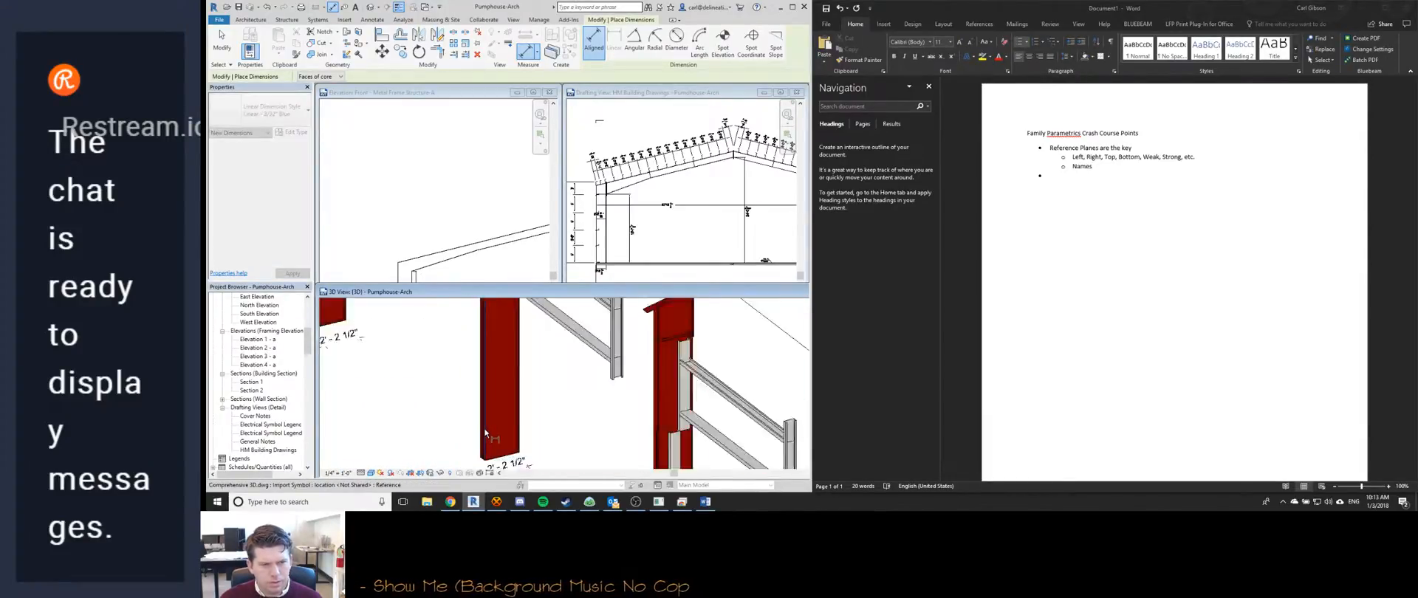
scroll(654, 387, up, 4)
scroll(665, 392, up, 4)
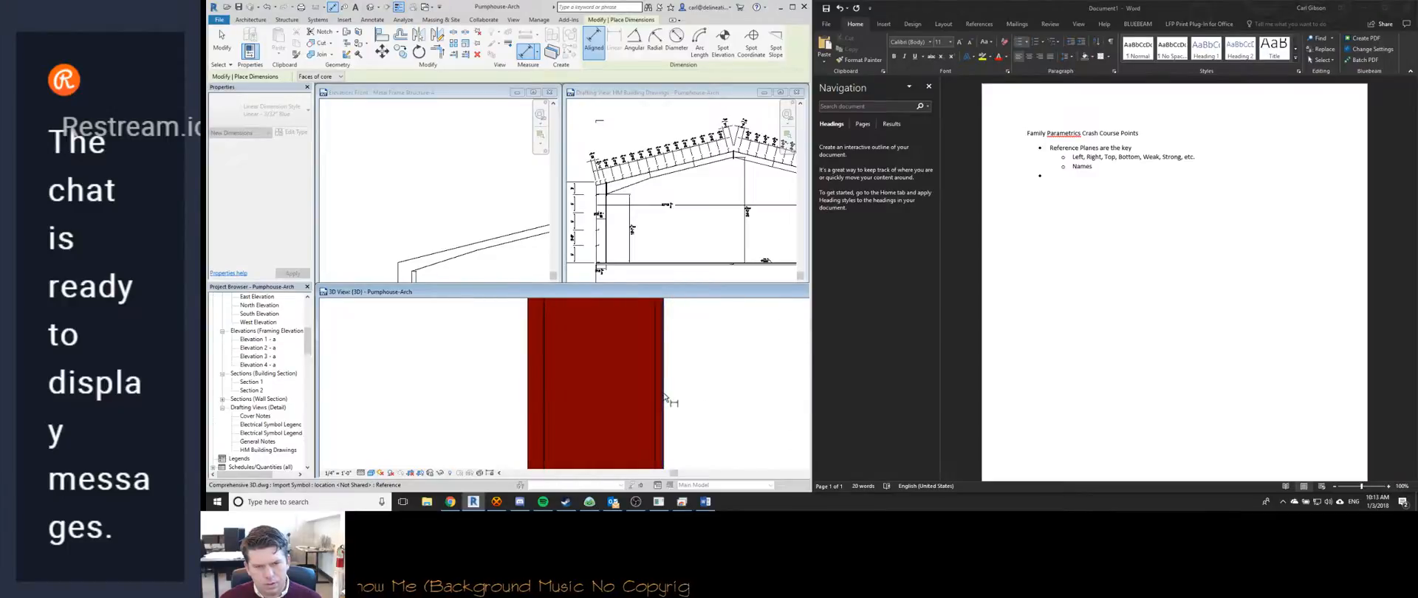
scroll(663, 396, down, 5)
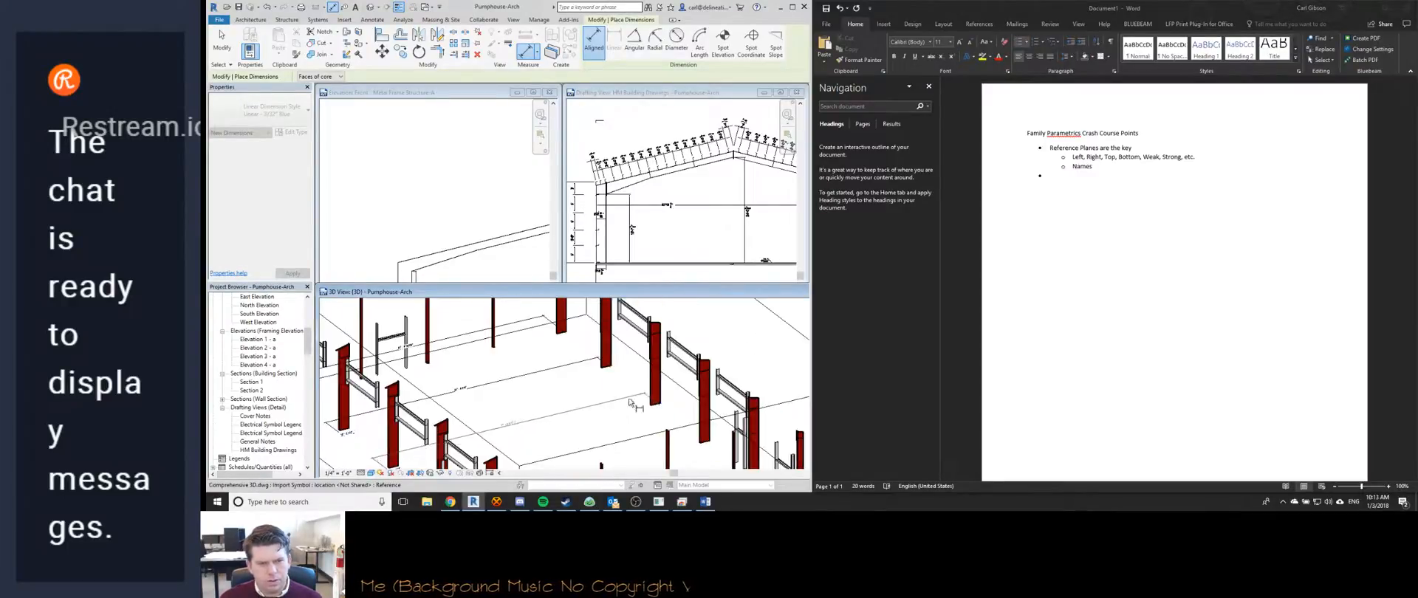
Dimension the overall width across the fourth pair of red columns, starting from the column behind the grey post.
scroll(490, 373, up, 3)
scroll(490, 372, up, 5)
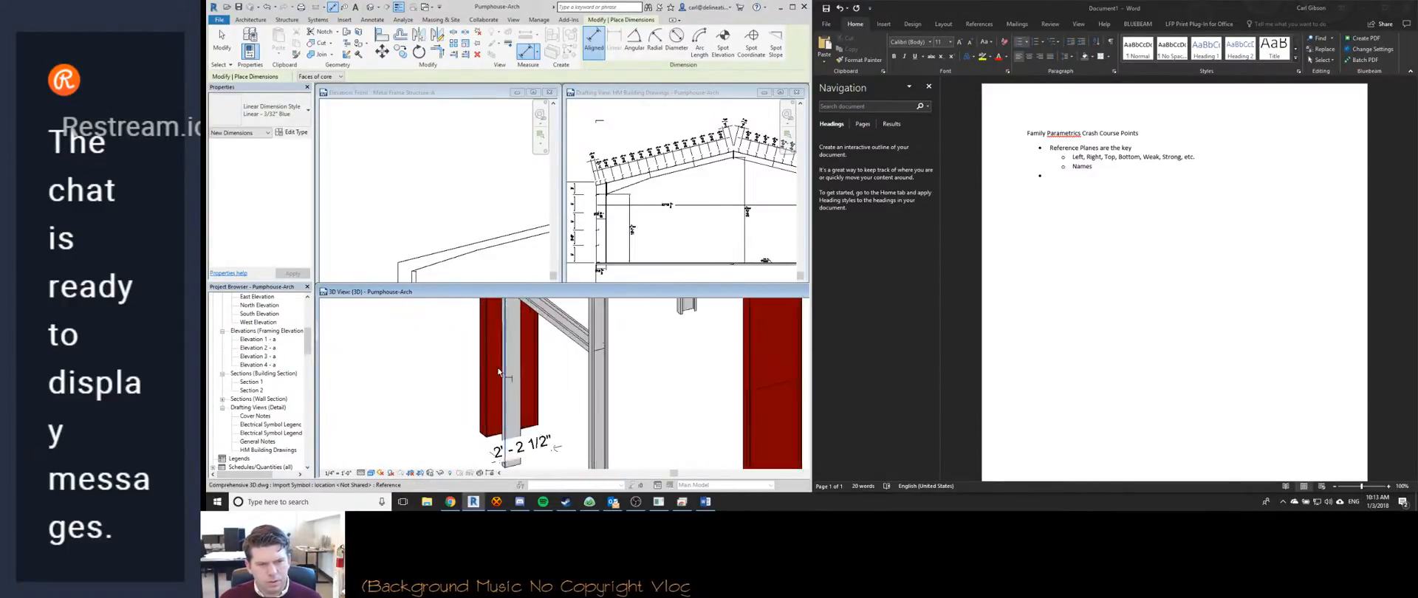
shift+middle_drag(488, 393, 618, 382)
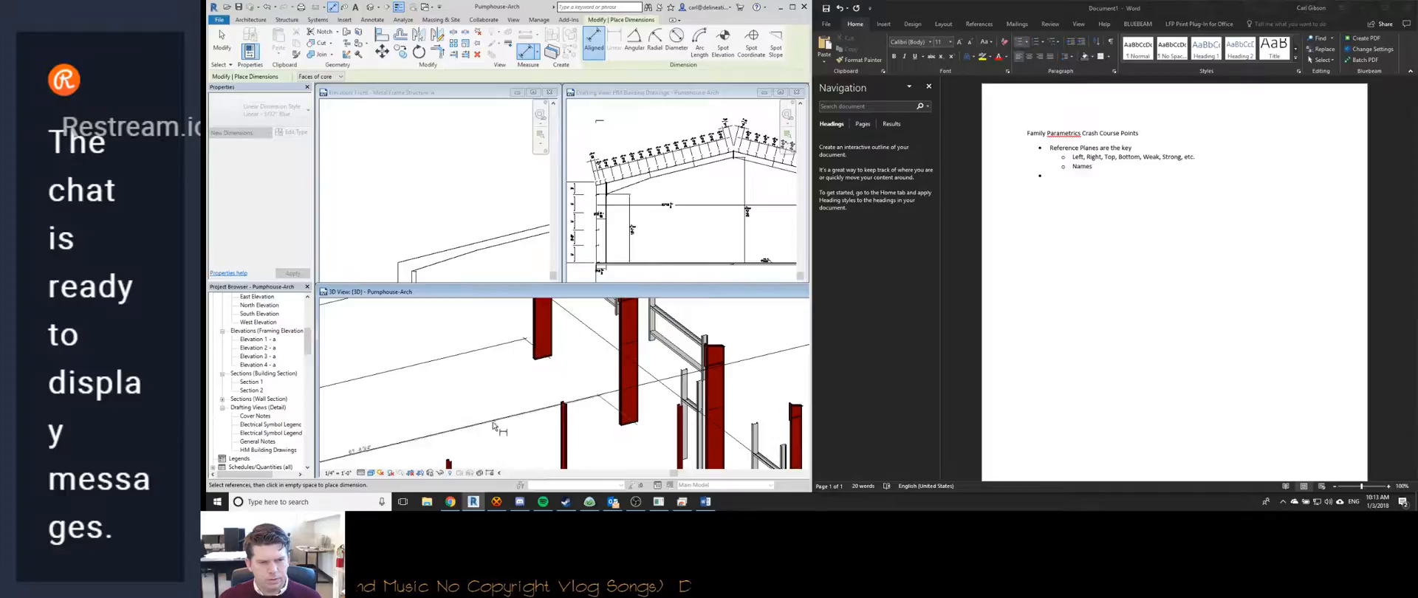
Dimension the overall width between the outer faces of the fifth pair of opposite red columns.
middle_drag(568, 417, 417, 415)
scroll(638, 429, down, 5)
click(693, 429)
scroll(411, 409, down, 2)
scroll(412, 410, down, 1)
scroll(609, 412, down, 4)
Dimension the overall width between the two red corner columns along the near end wall, and end dimensioning.
scroll(583, 399, up, 7)
scroll(638, 407, up, 3)
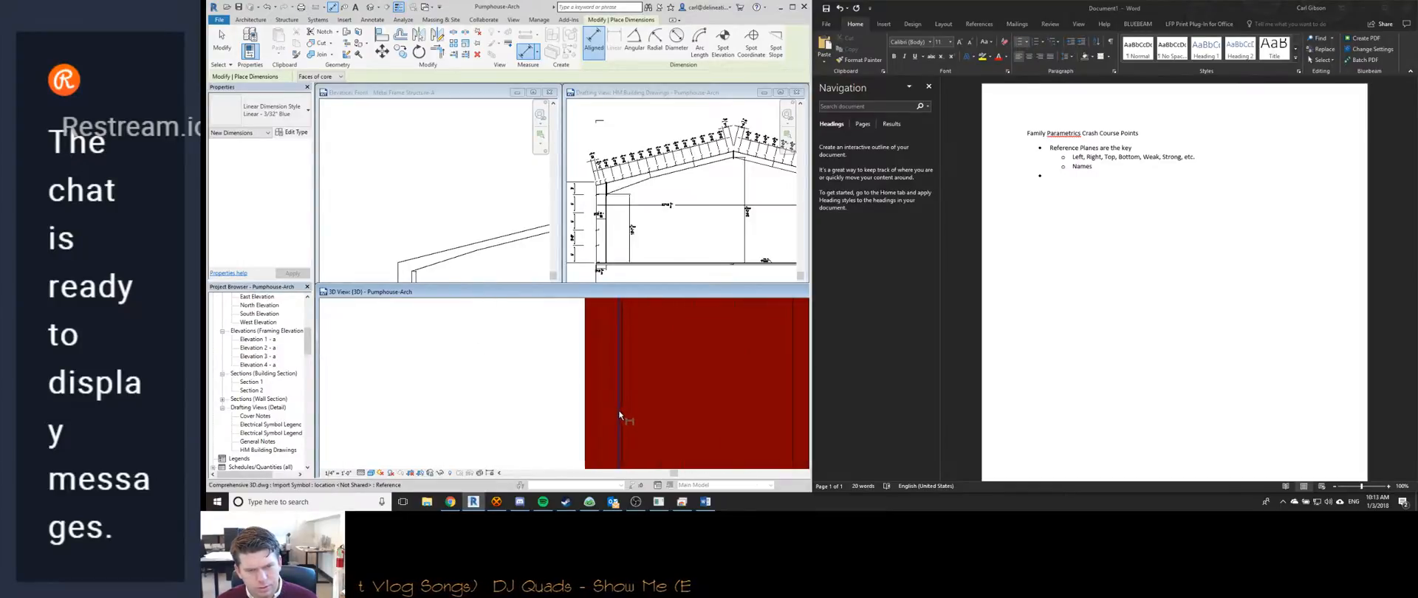
click(630, 418)
scroll(630, 418, down, 8)
scroll(707, 375, up, 10)
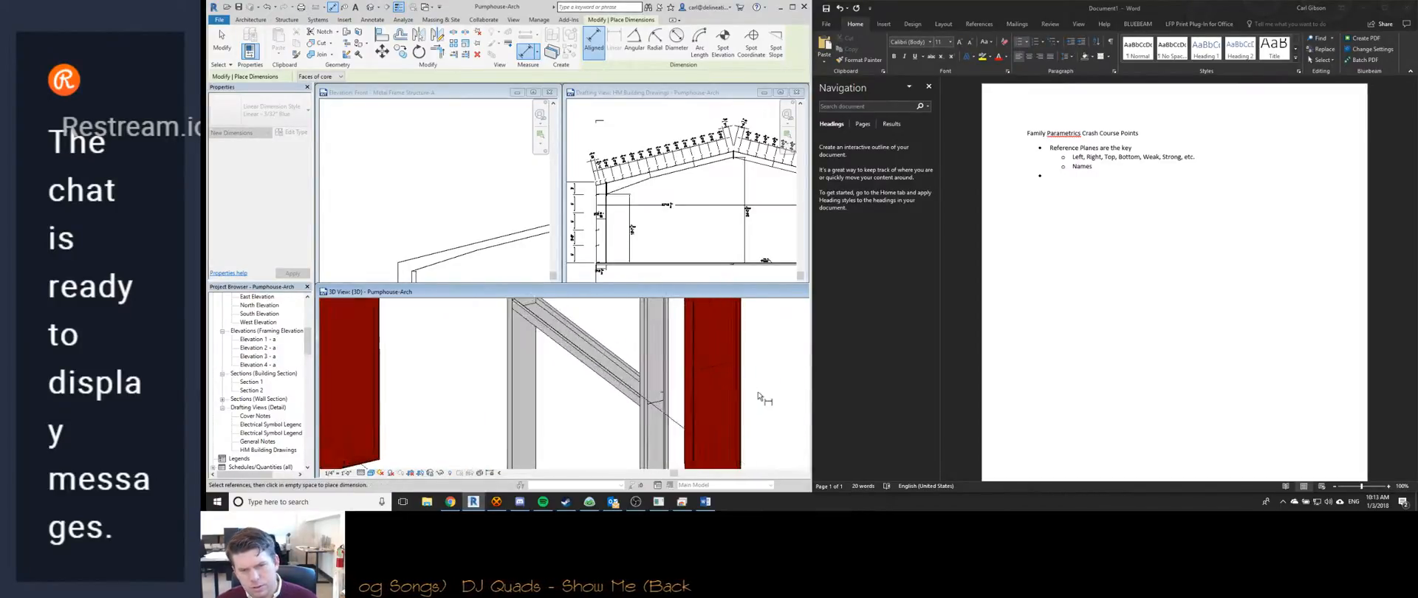
scroll(740, 399, up, 2)
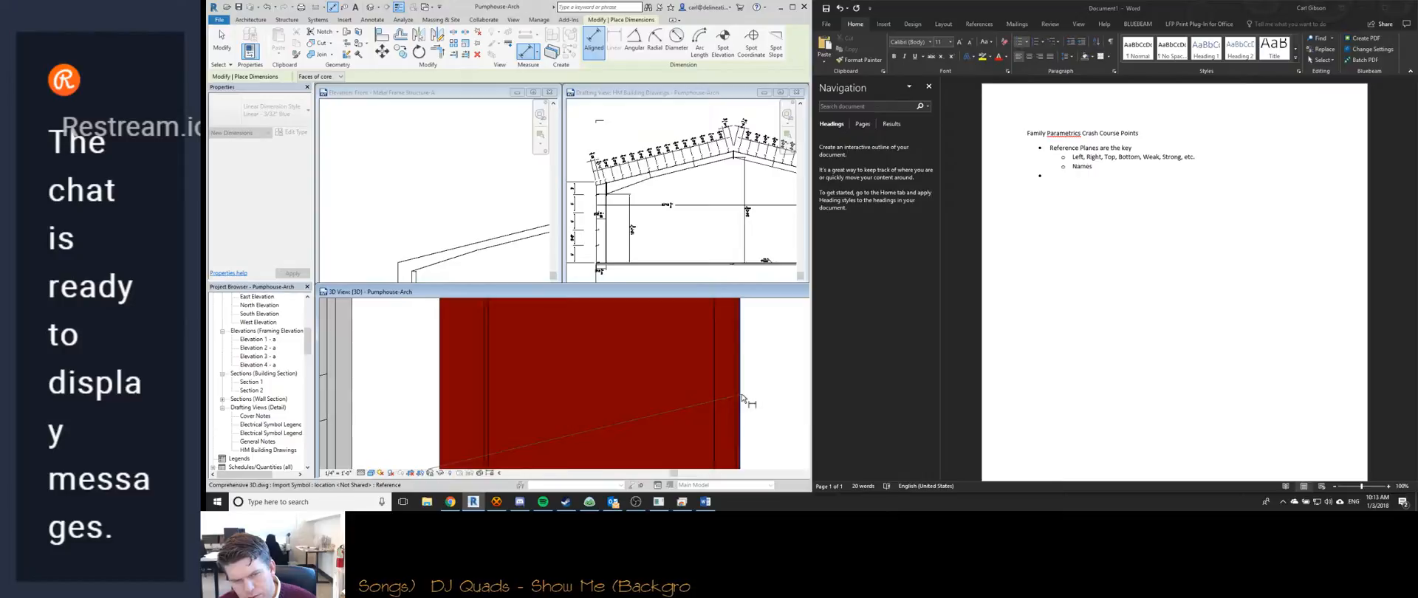
scroll(742, 398, down, 6)
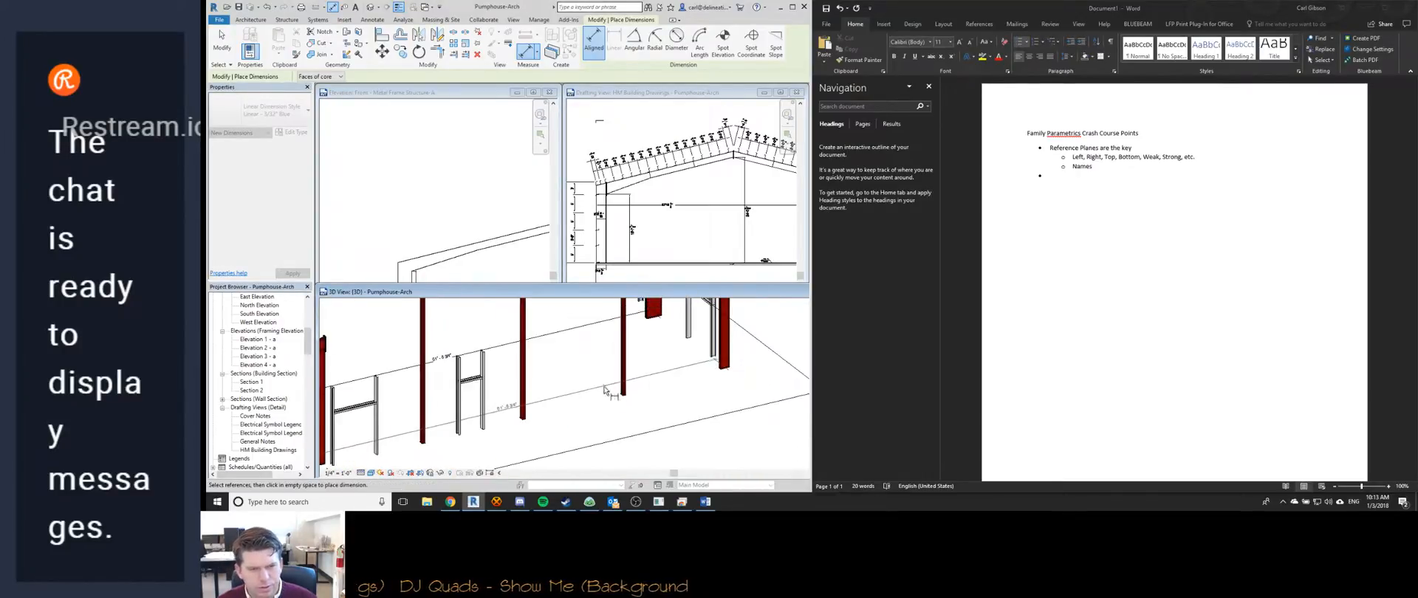
scroll(591, 380, down, 10)
scroll(565, 365, up, 4)
scroll(571, 365, up, 1)
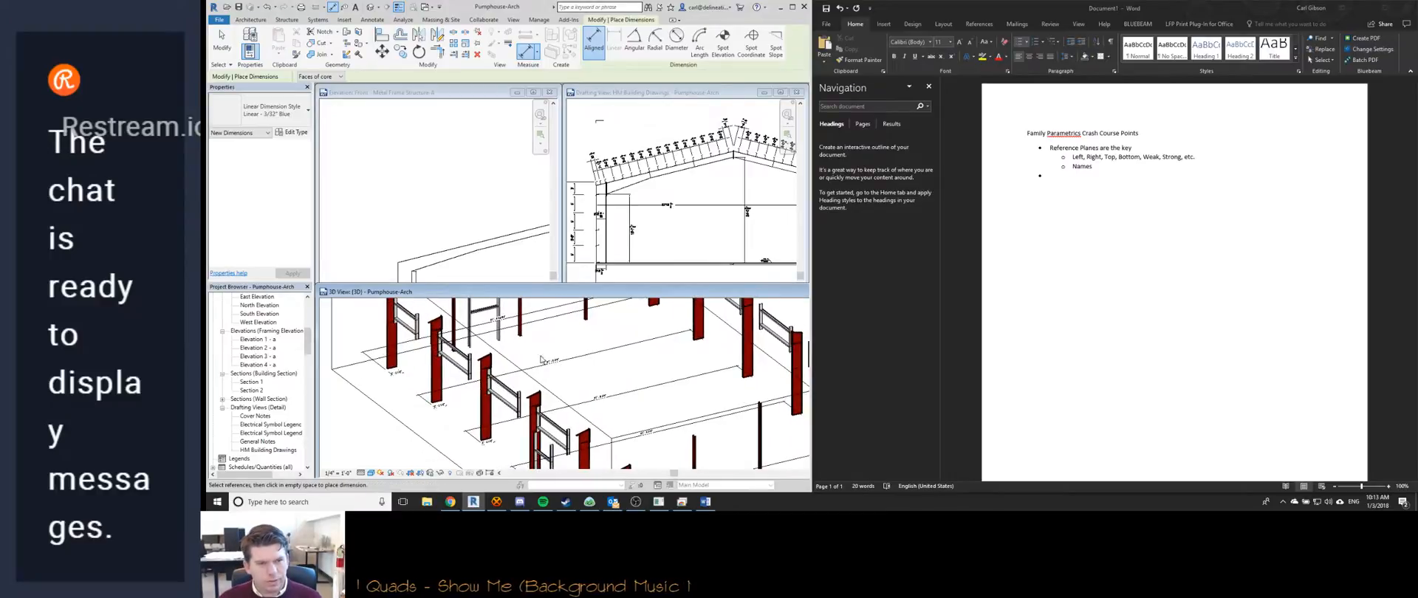
key(Escape)
key(Escape)
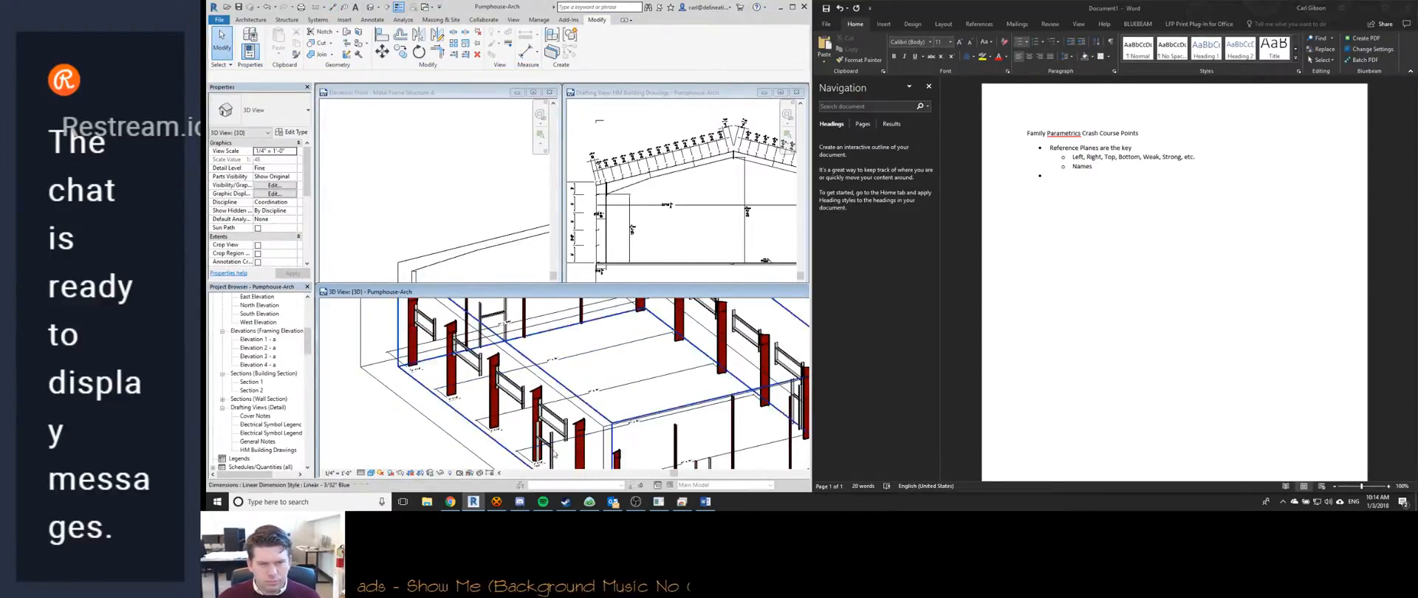
Switch to OBS and launch the Restream Chat desktop app.
click(635, 502)
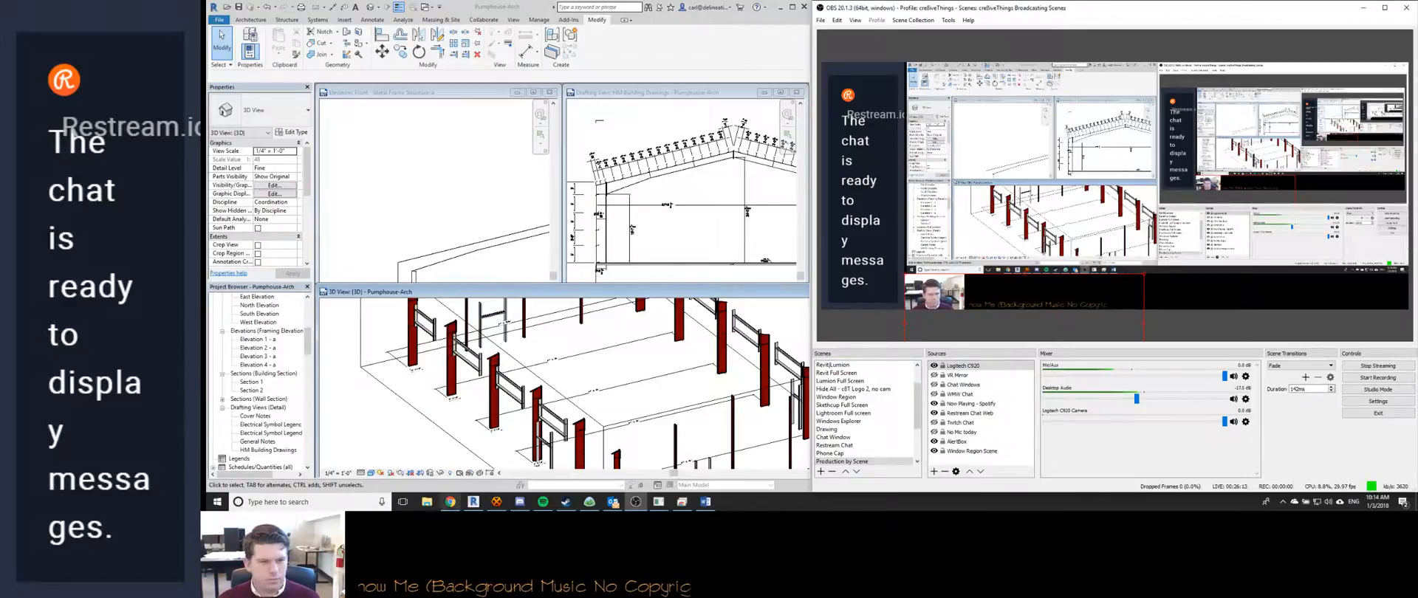
key(super)
text(restream)
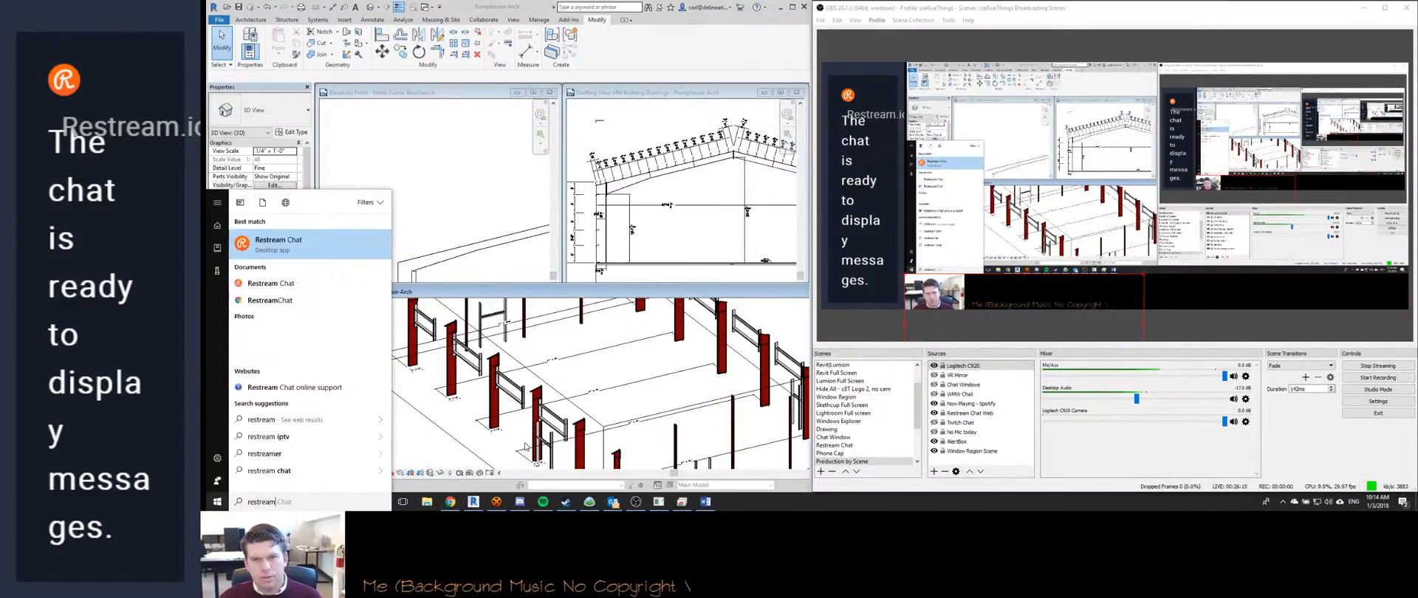
key(Return)
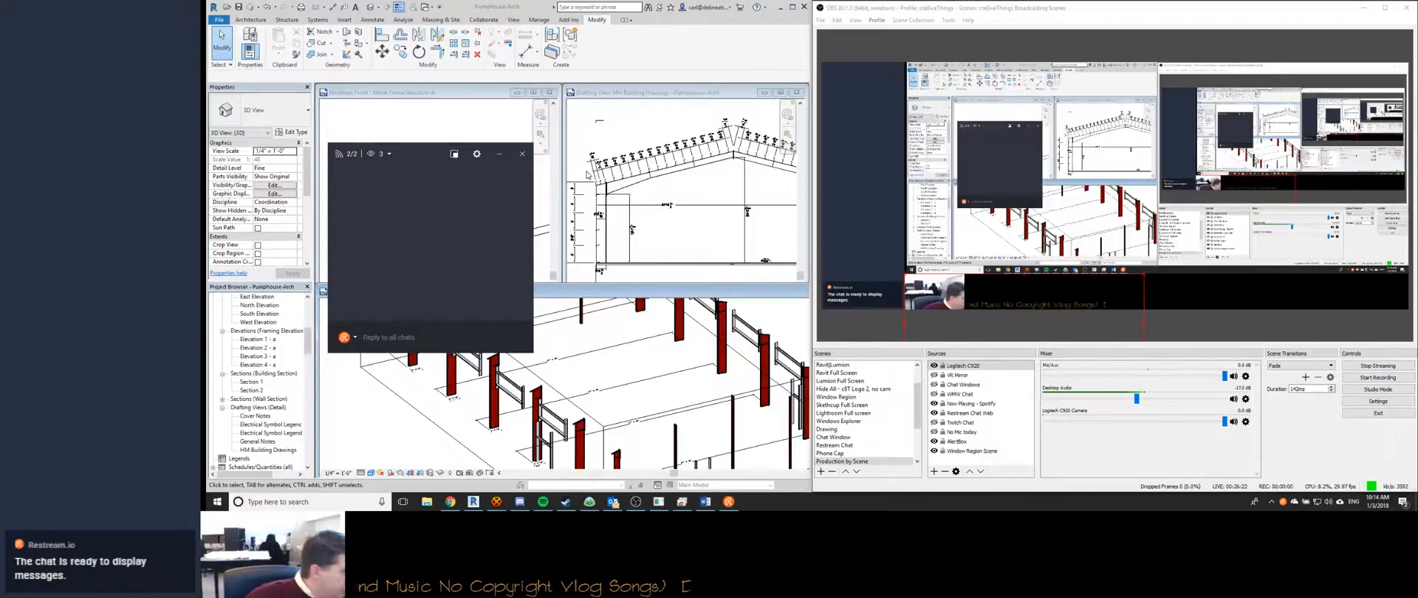
Minimize the Restream Chat window and OBS.
click(502, 155)
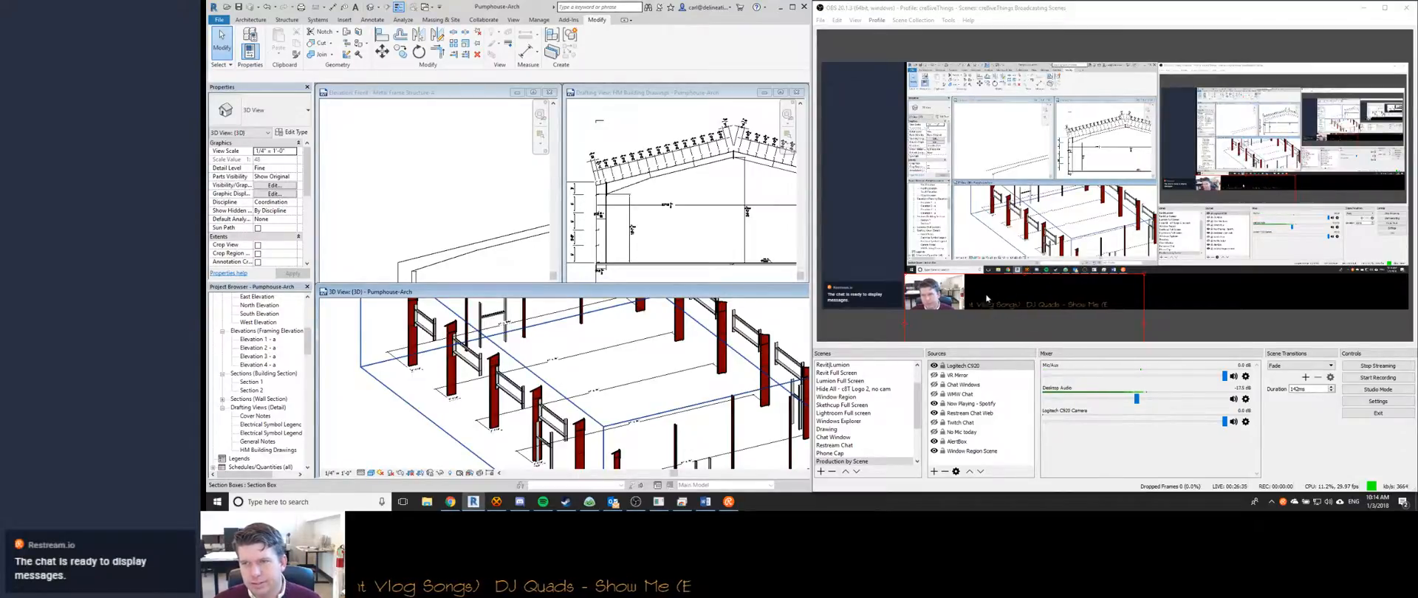
click(1363, 8)
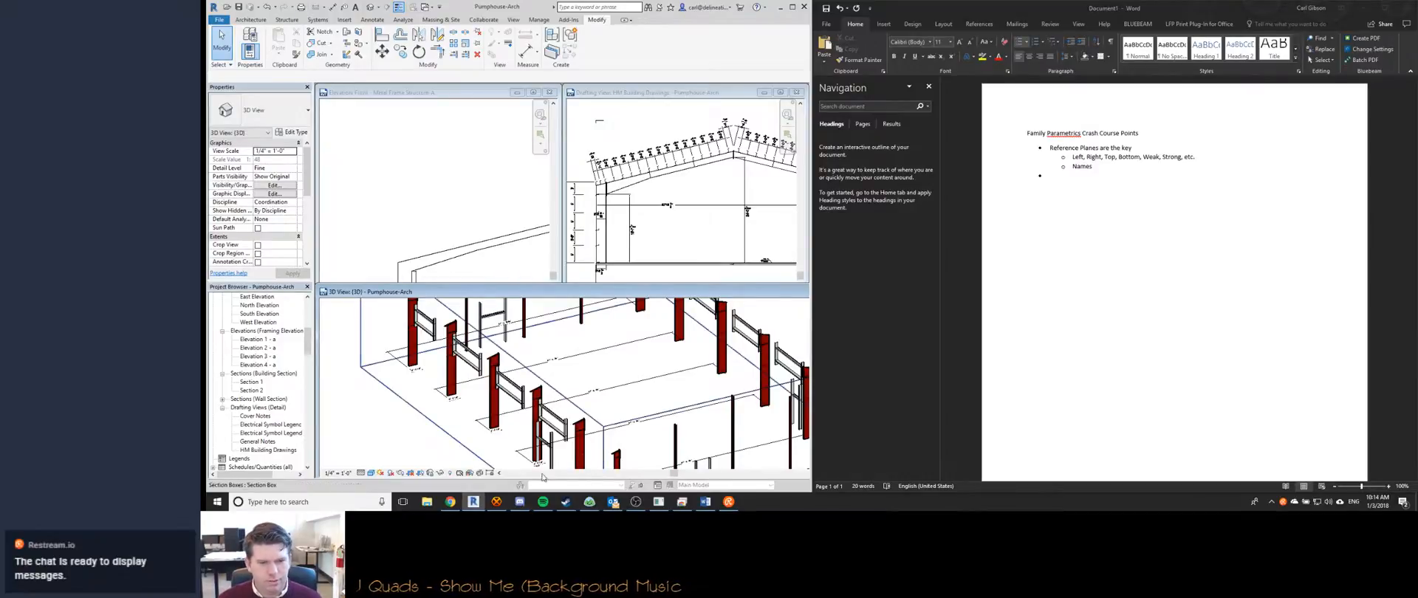
click(637, 502)
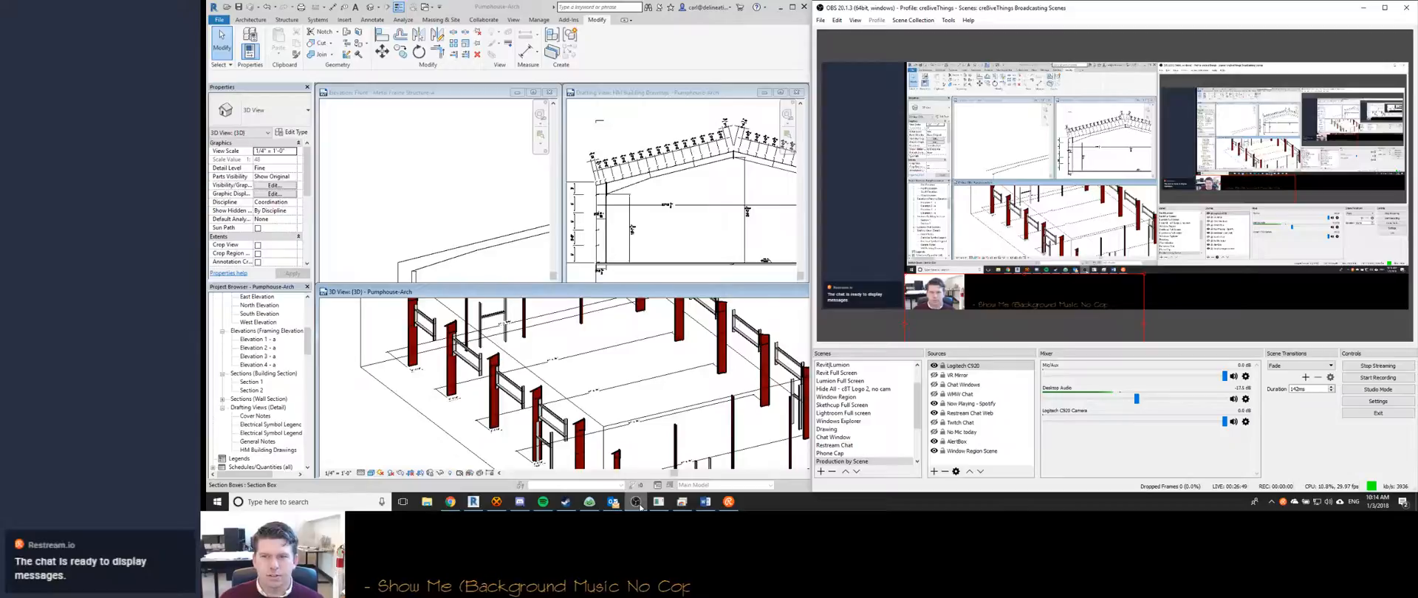
click(1364, 9)
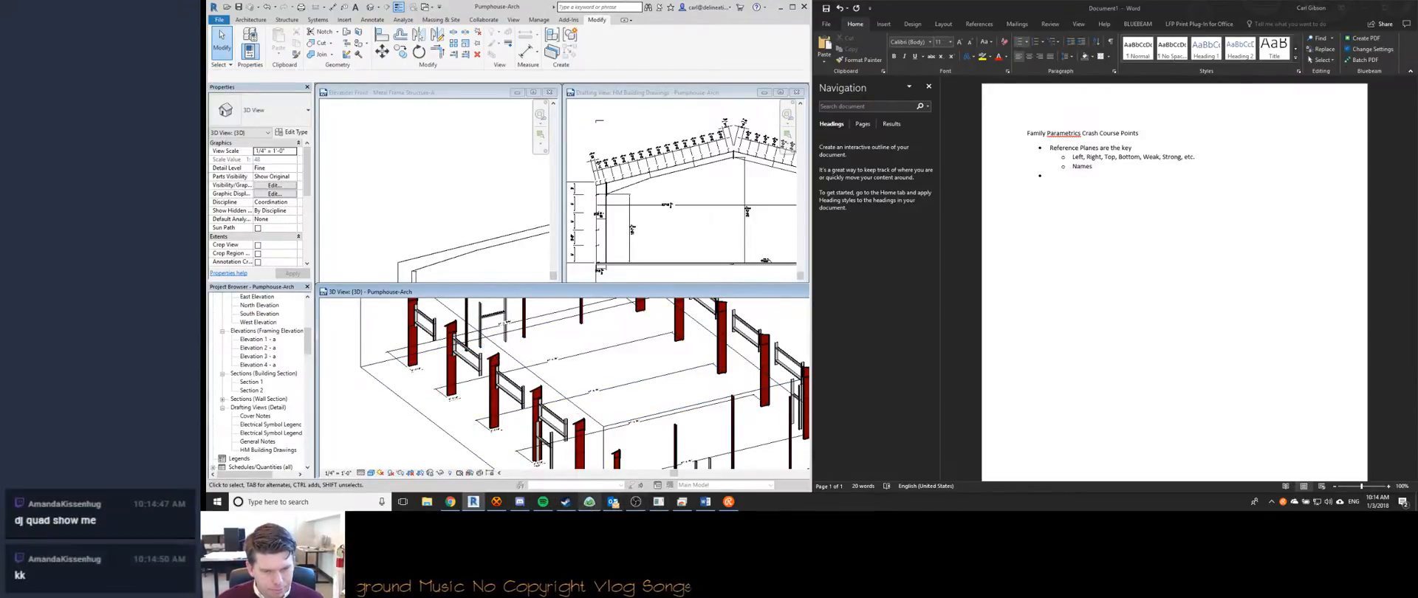
Switch to the remote desktop session, bring up the chatbot window and show its list of commands.
click(681, 502)
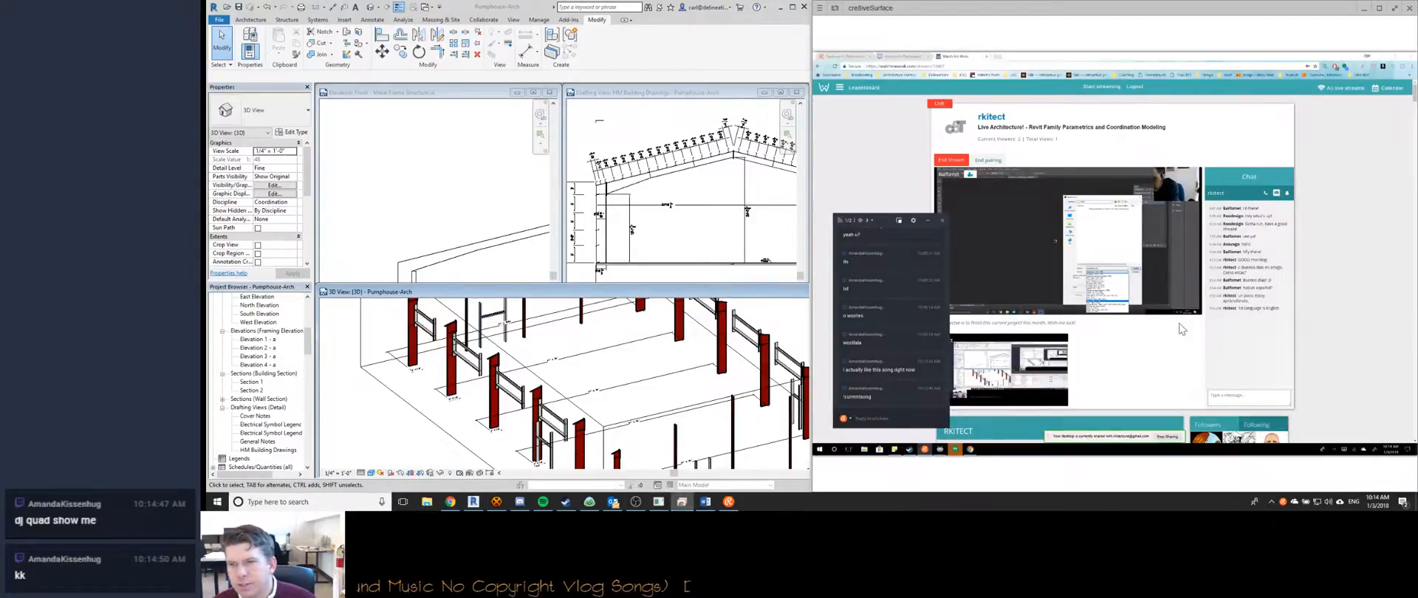
mouse_move(957, 451)
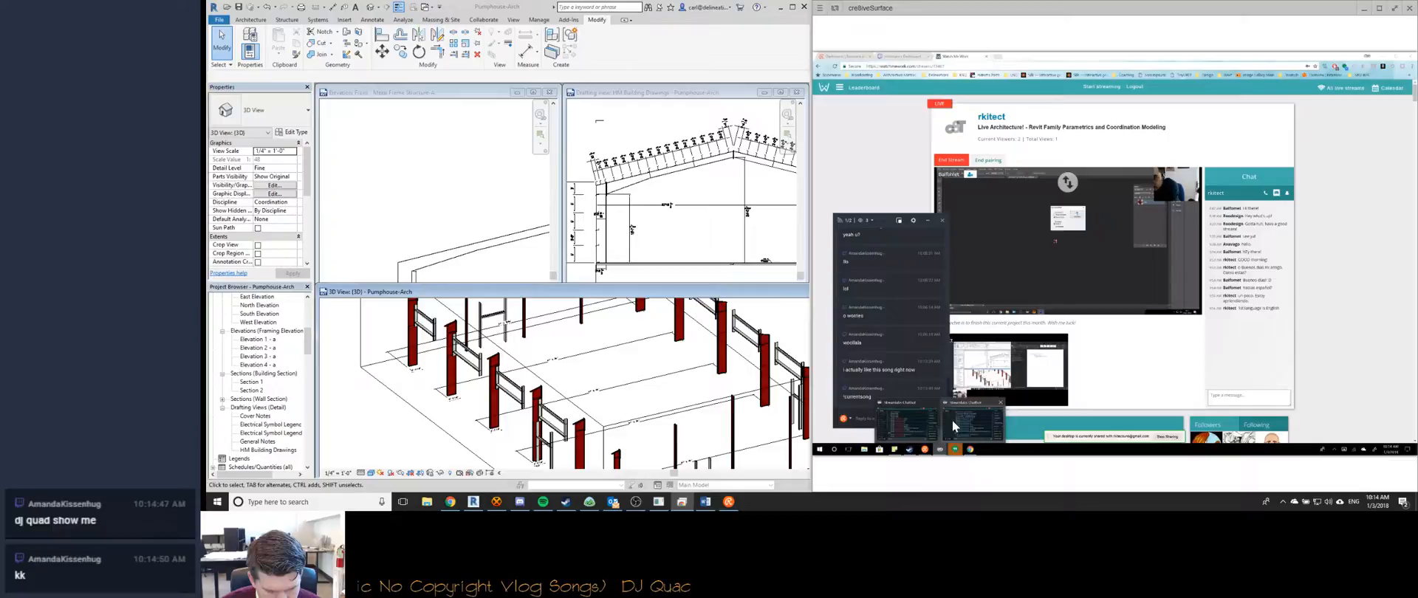
mouse_move(964, 418)
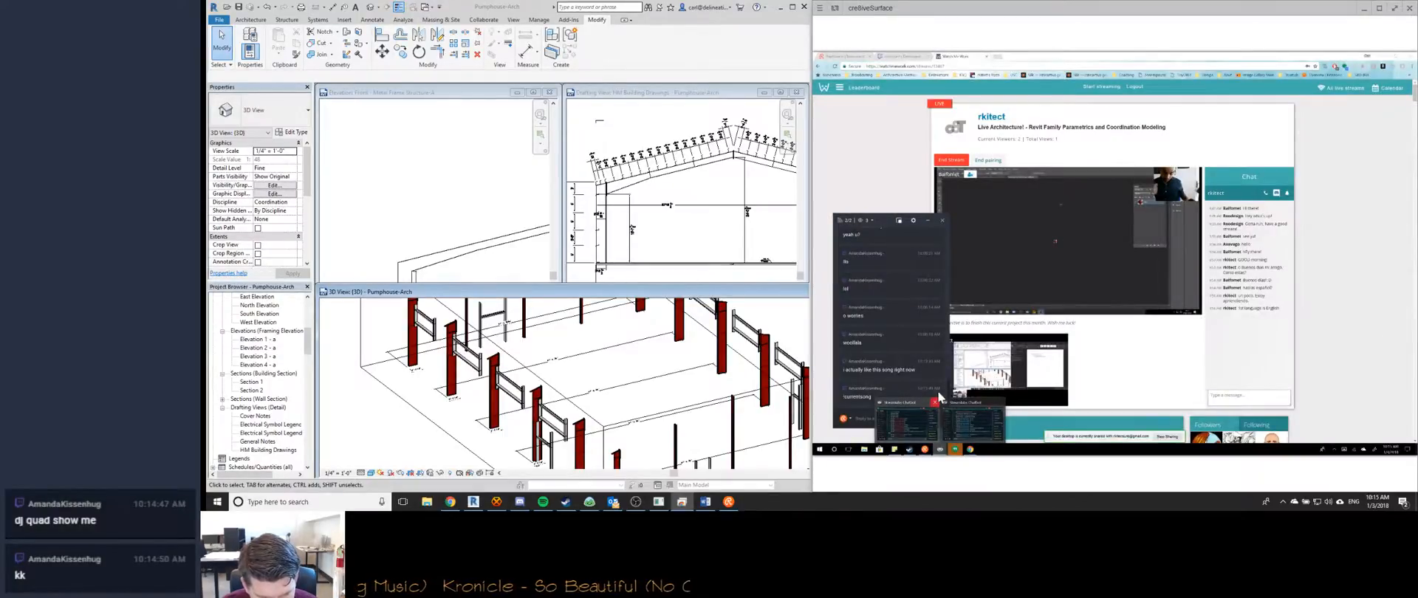
click(935, 411)
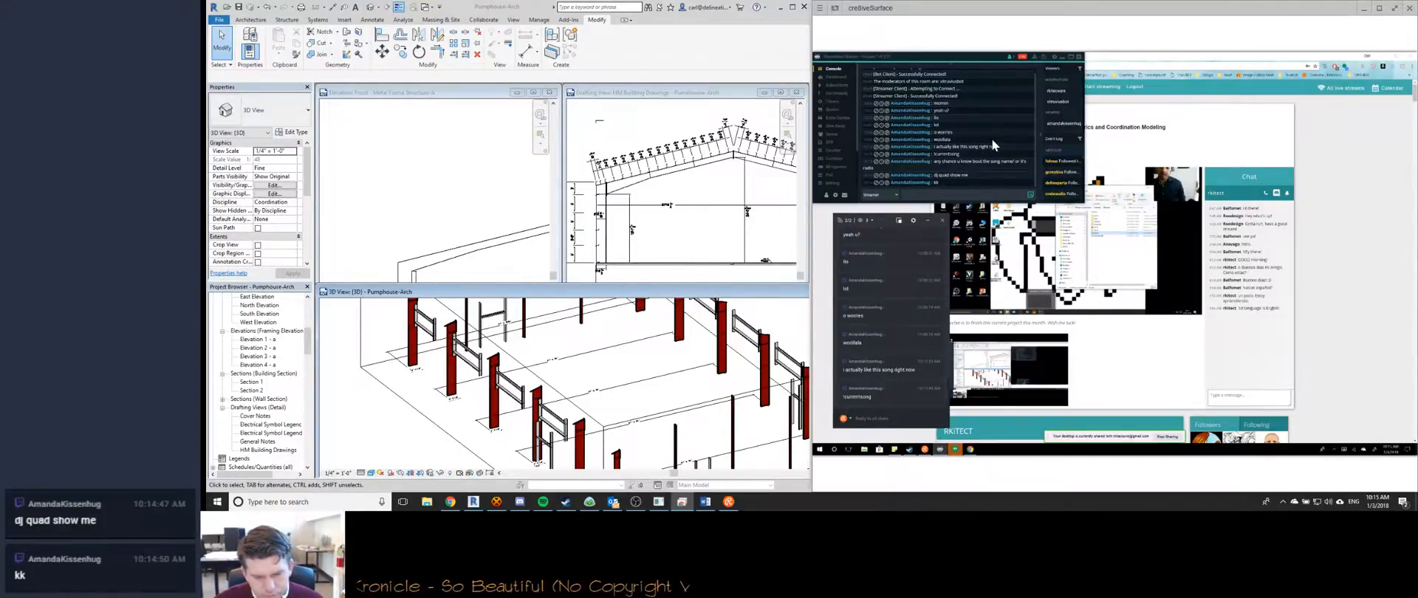
click(836, 94)
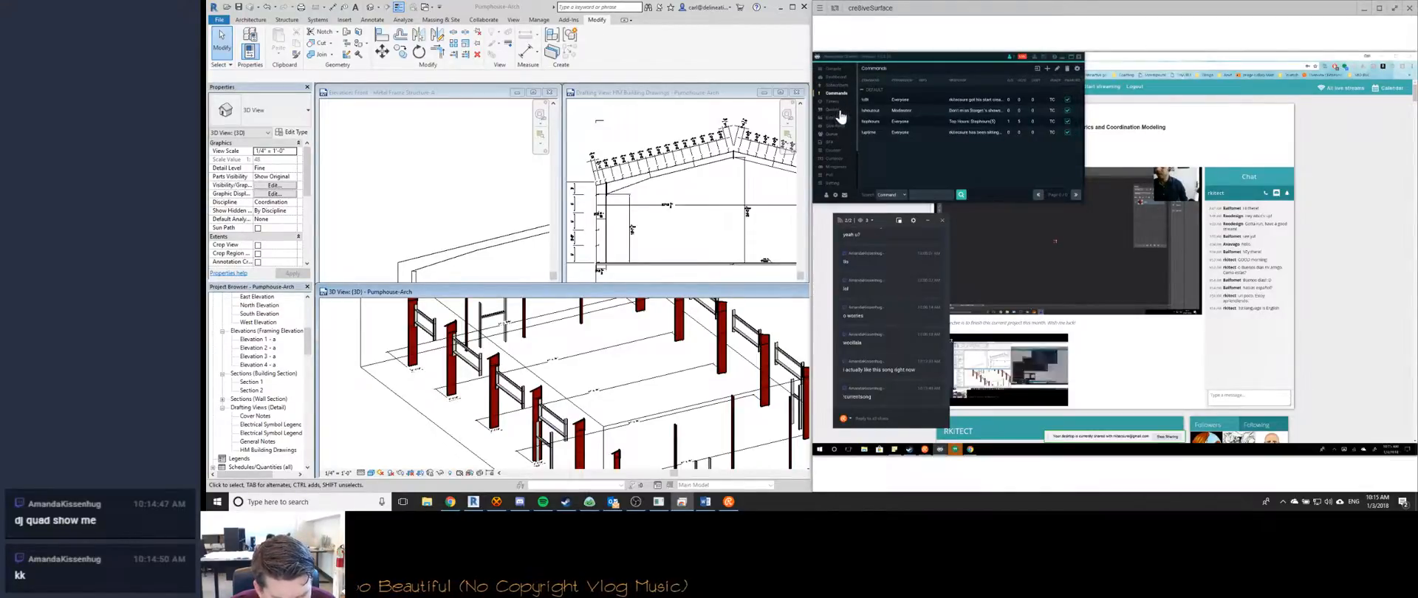
Start a new chatbot command and name it !currentsong.
scroll(837, 159, down, 3)
scroll(838, 170, down, 2)
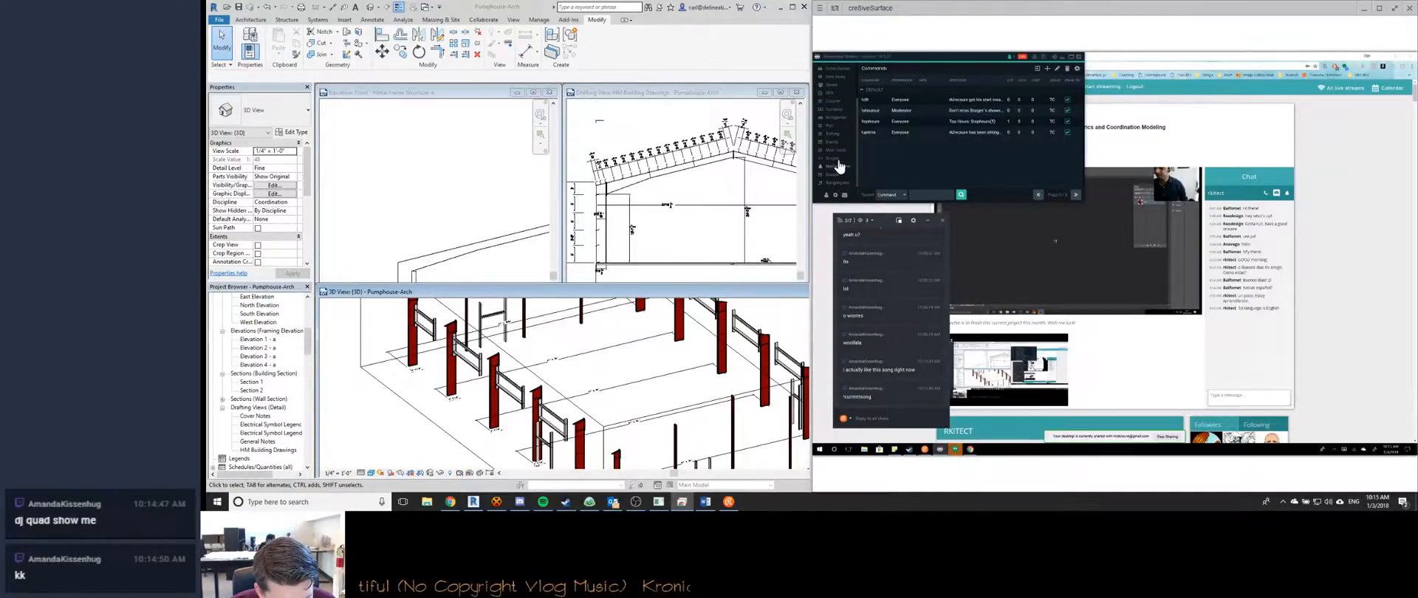
scroll(837, 158, up, 3)
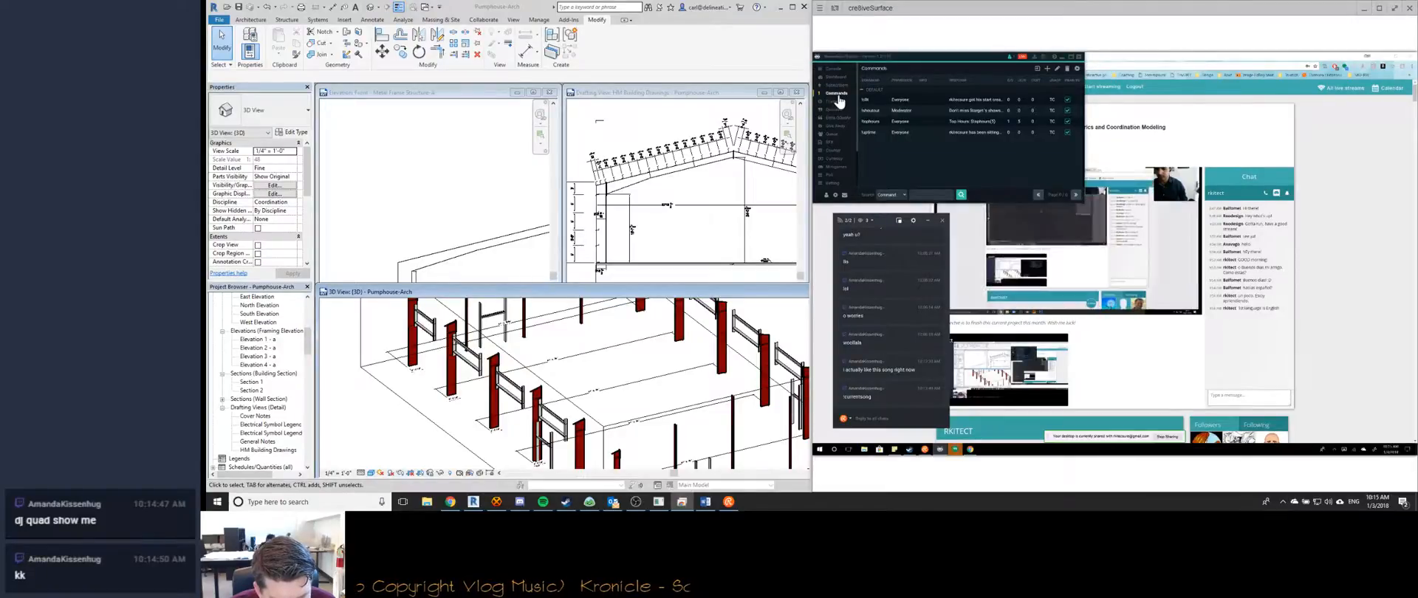
click(1047, 68)
click(885, 90)
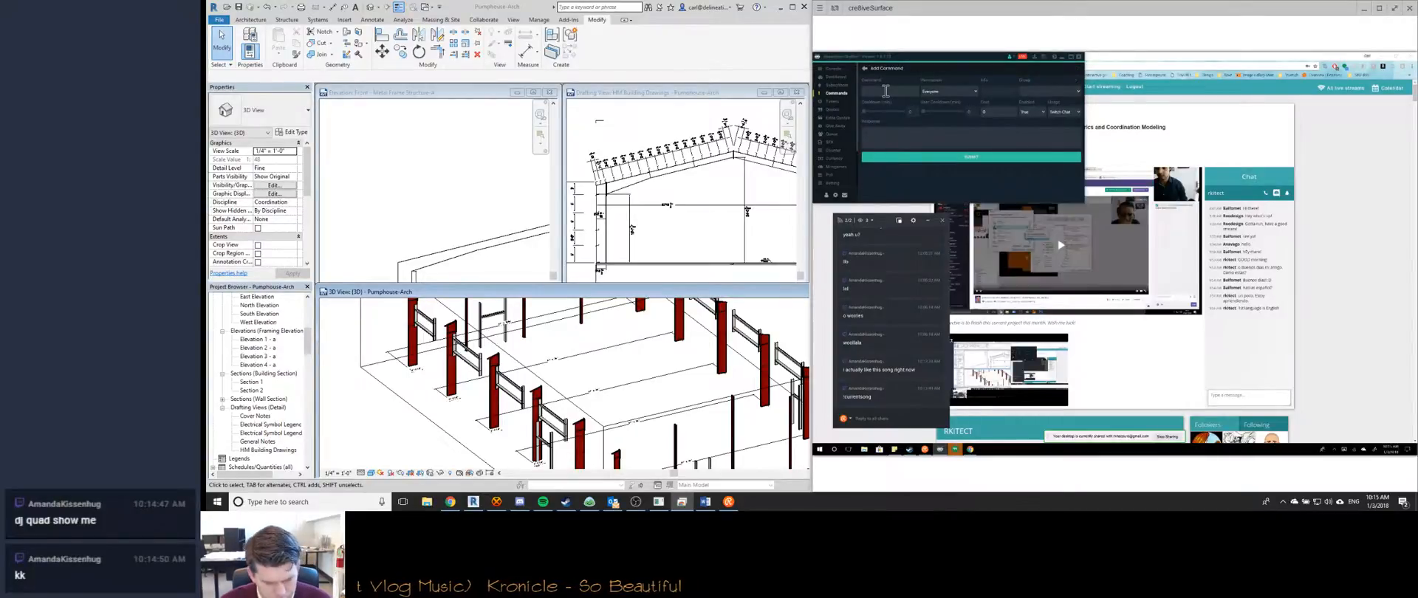
text(!currentsong)
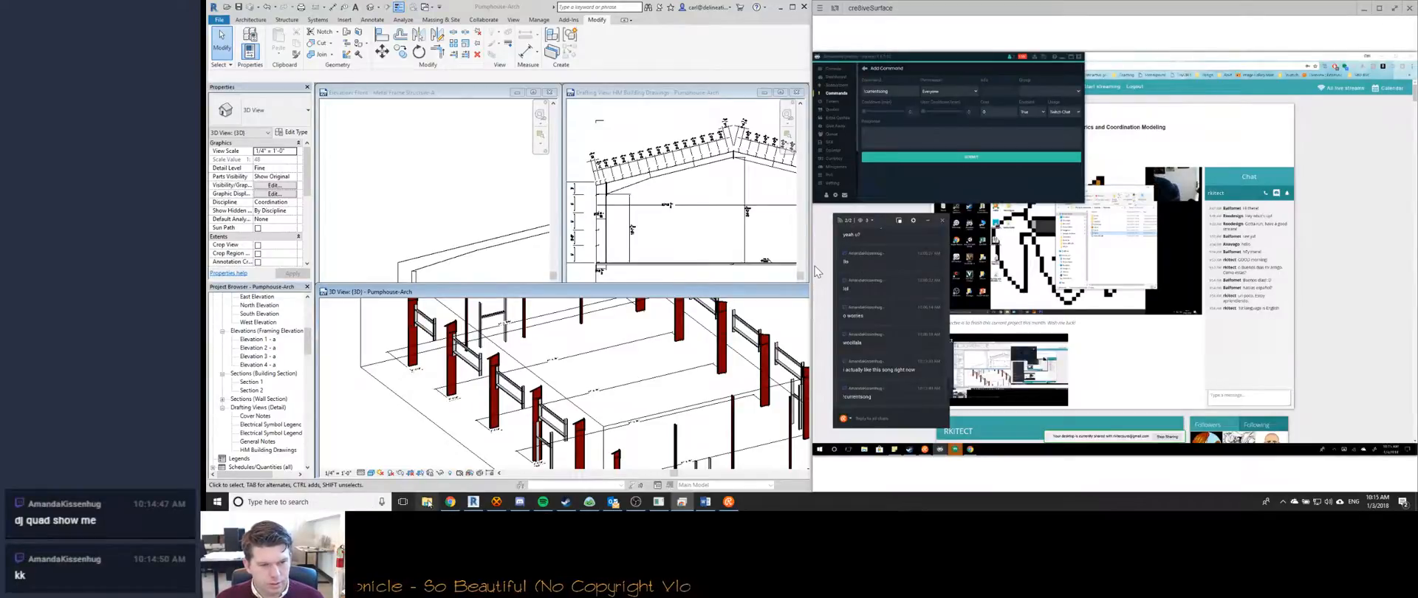
Switch to Chrome and search the web for "ankhbot currentsong command" in a new tab.
click(450, 503)
key(ctrl+t)
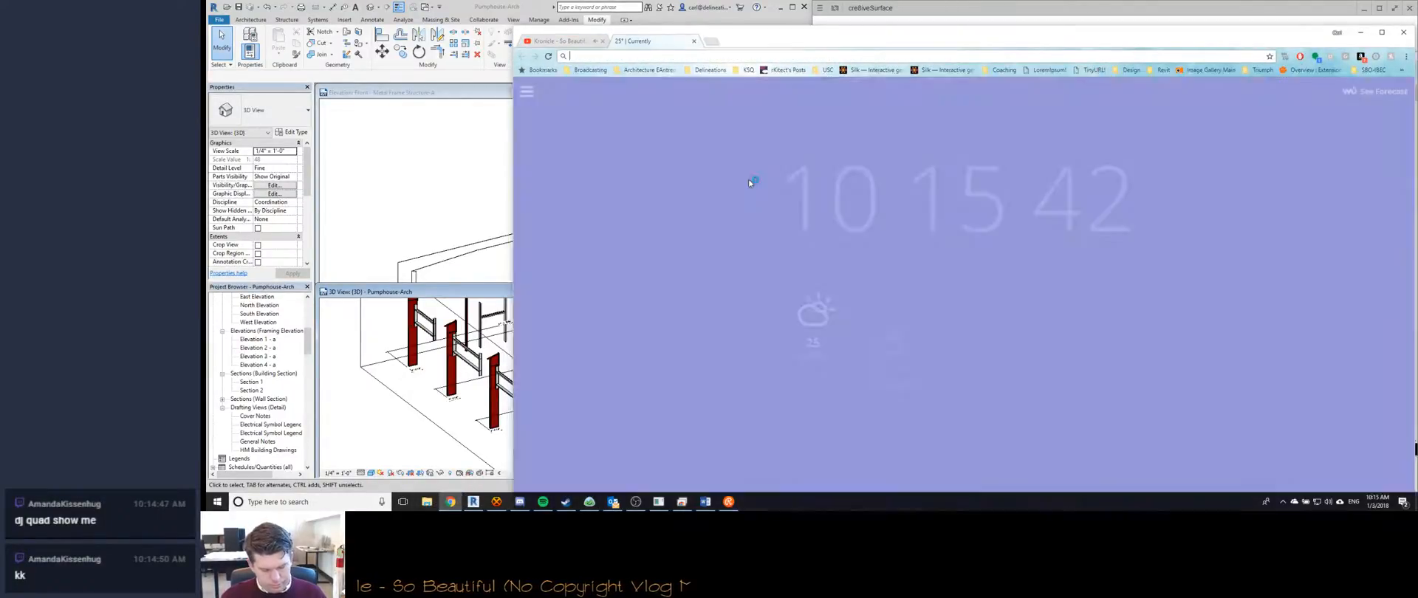
text(an)
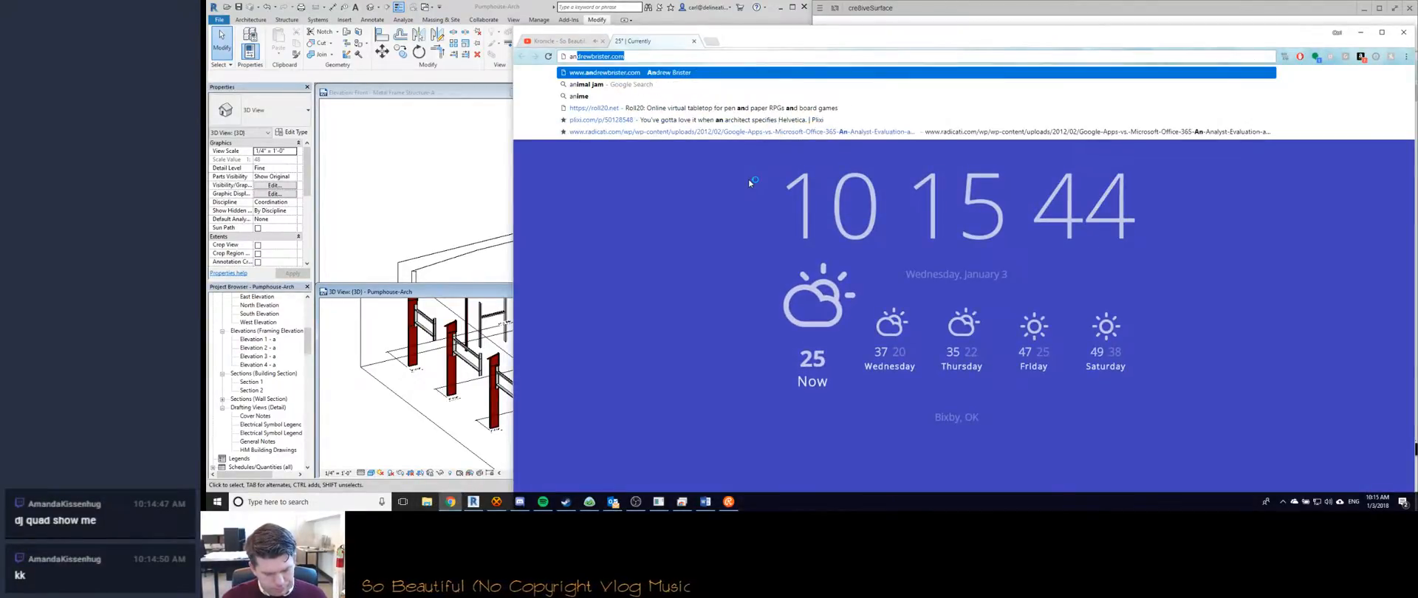
text(khbot c)
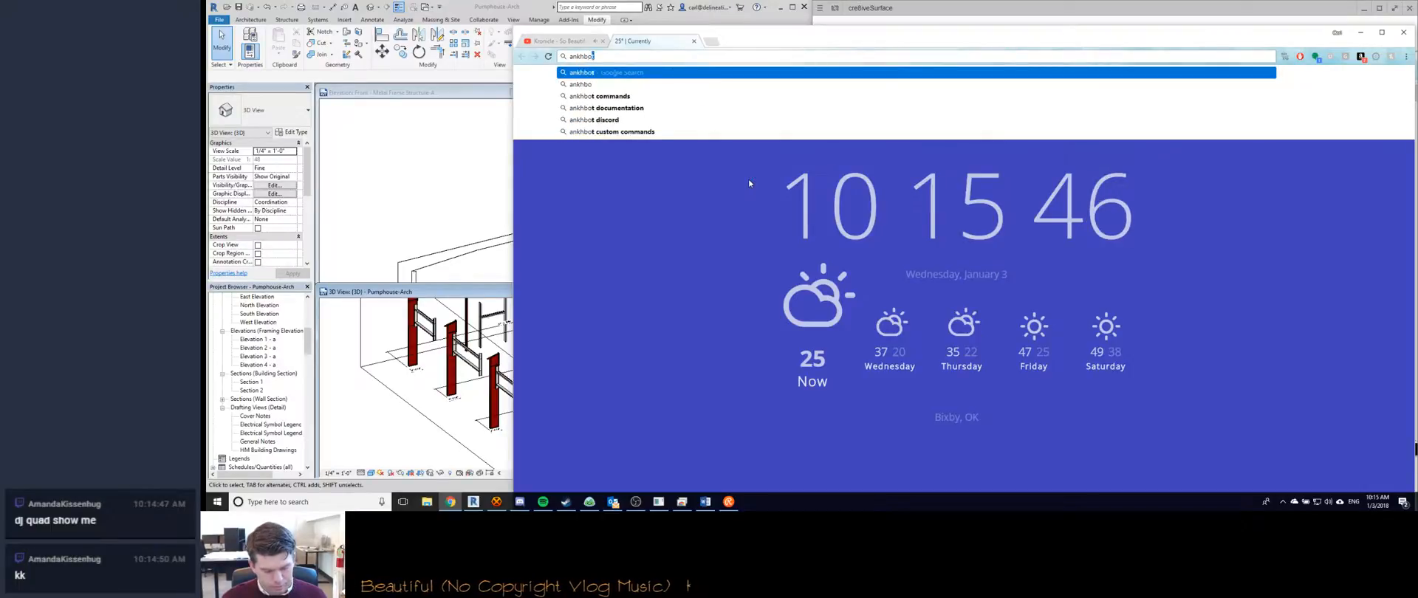
text(urrentsong )
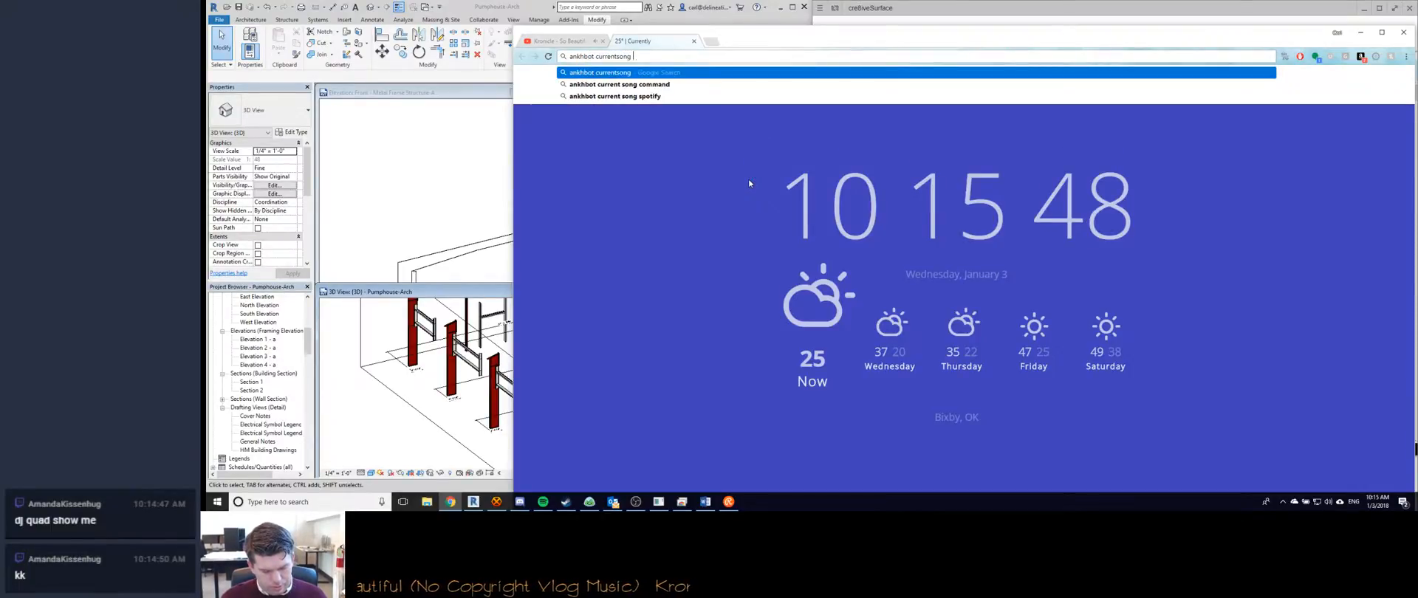
text(command)
key(Return)
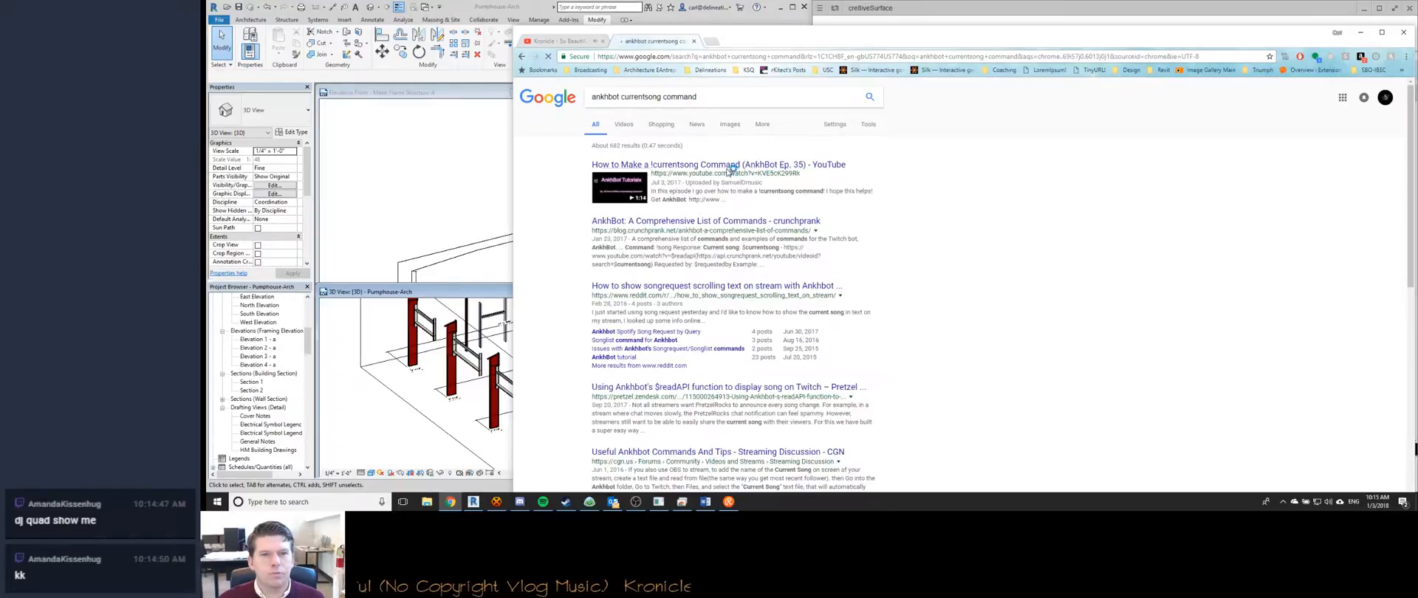
Open the crunchprank article listing AnkhBot commands and find "currentson" on the page.
click(712, 219)
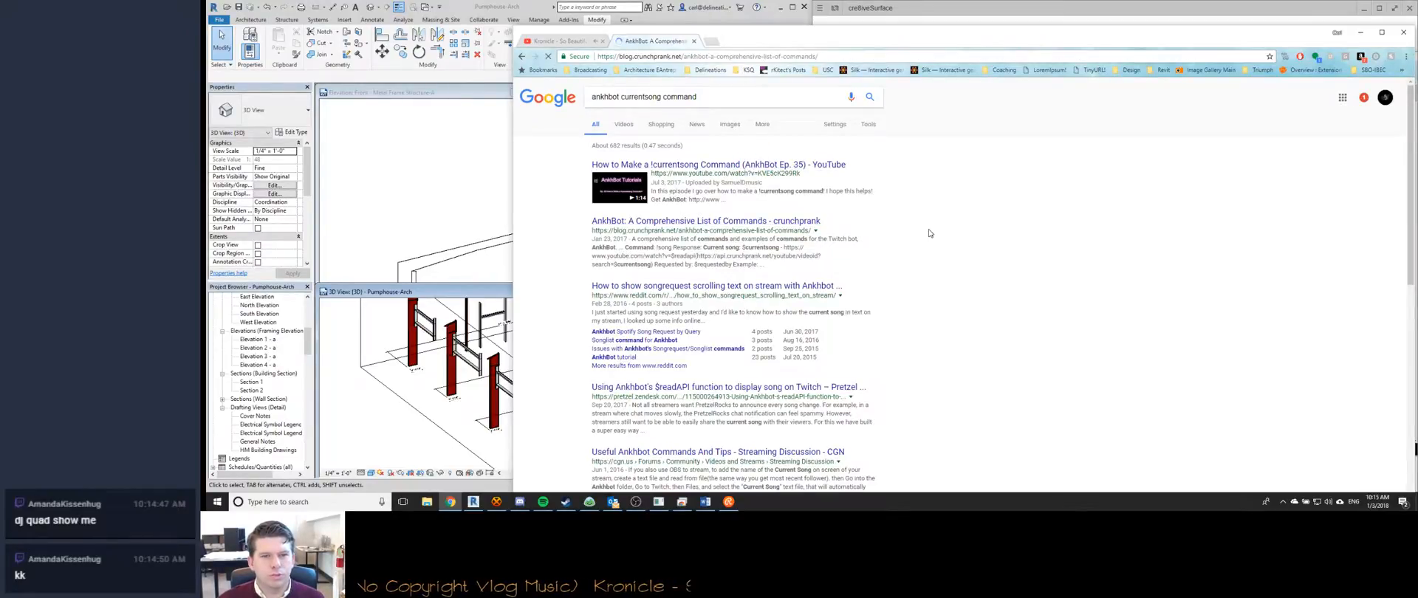
scroll(682, 248, down, 4)
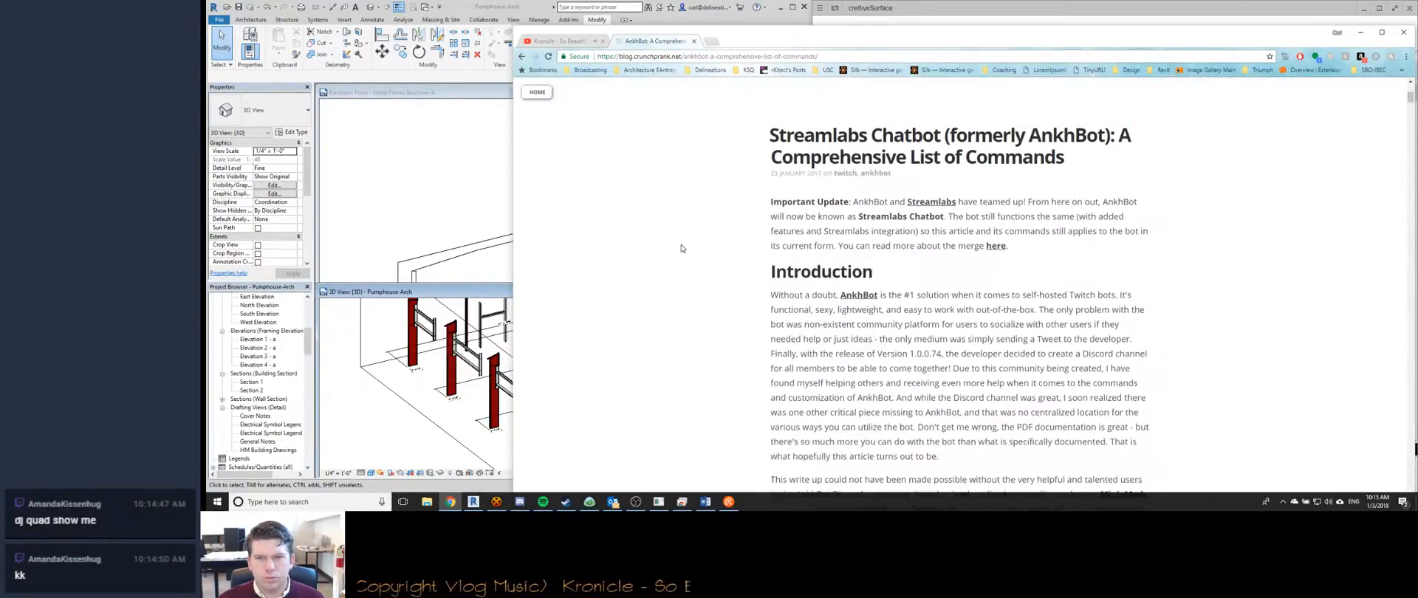
scroll(868, 273, down, 10)
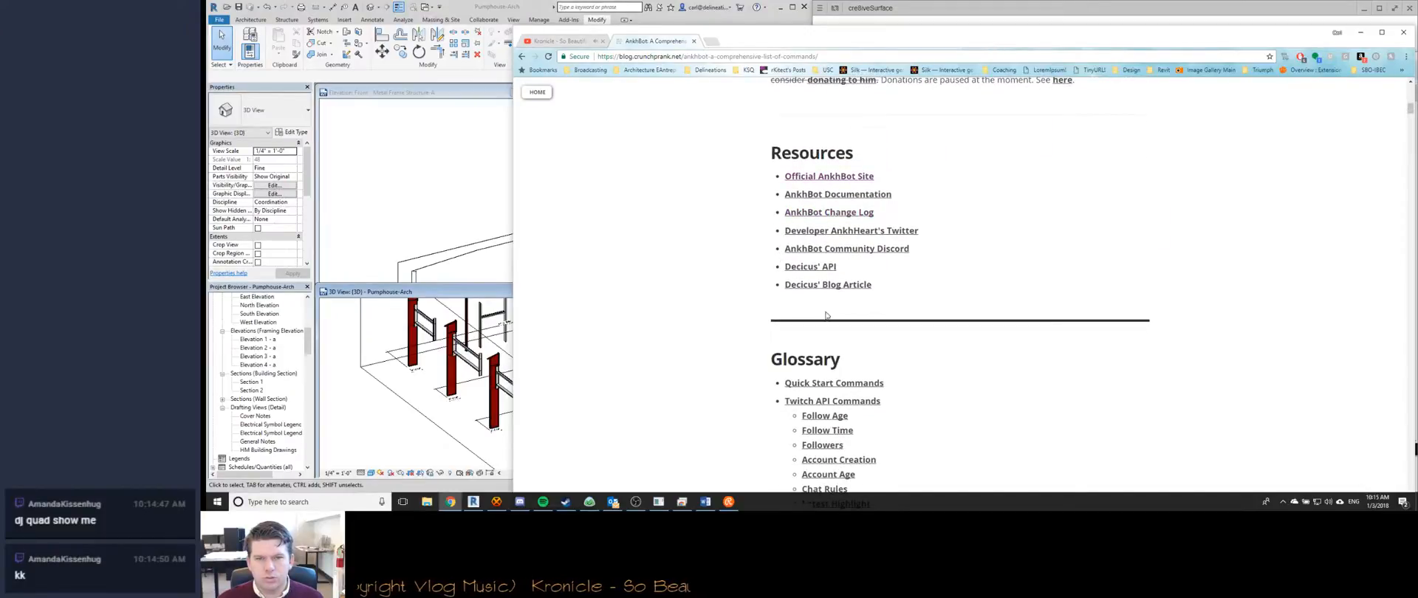
scroll(827, 315, down, 3)
scroll(991, 301, down, 4)
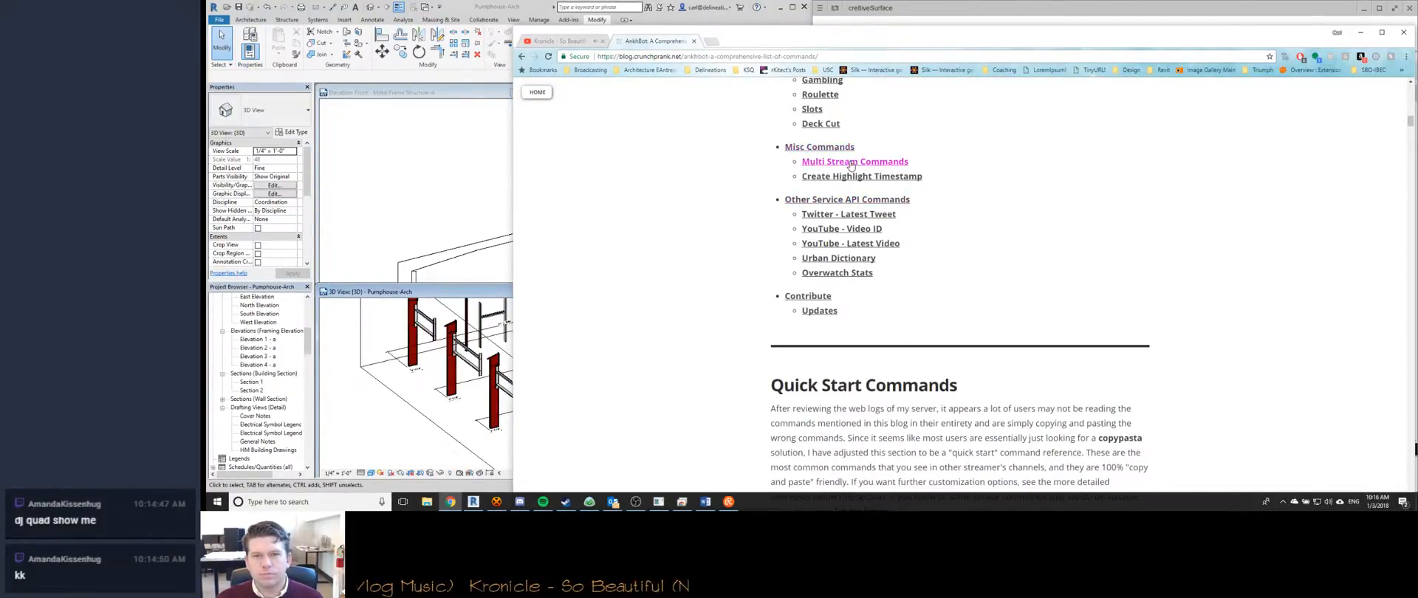
key(ctrl+f)
text(currentson)
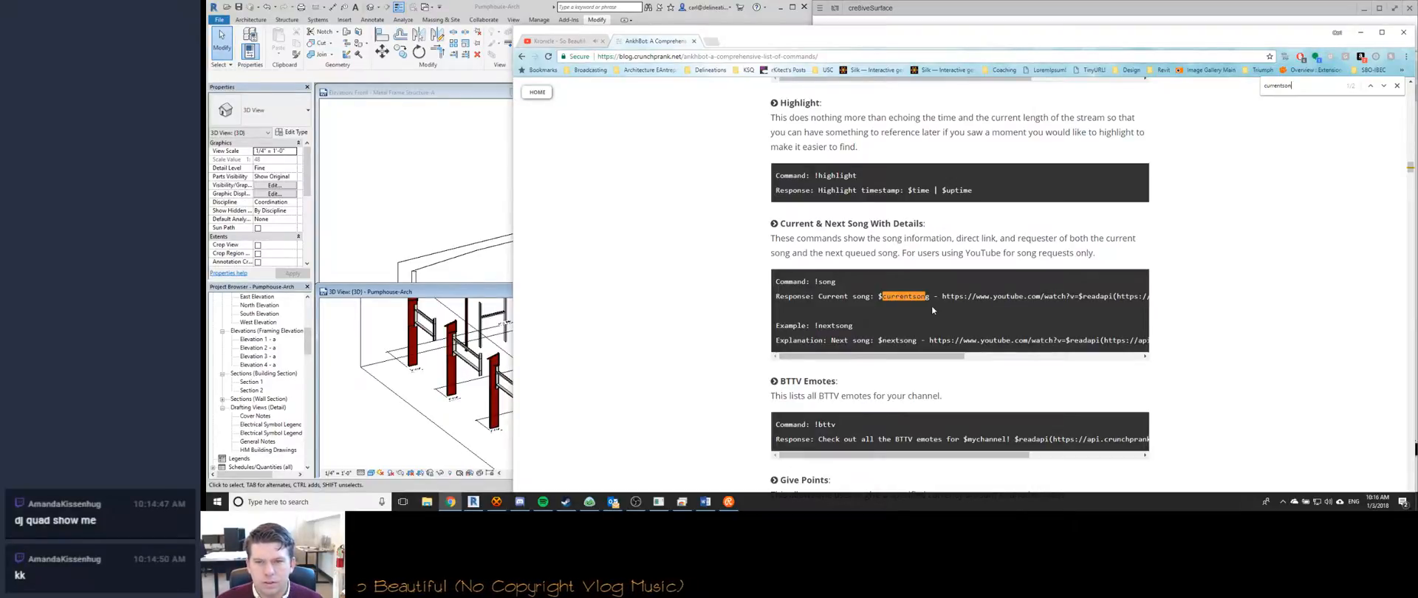
Review the Current & Next Song With Details example and copy the full Response line of its !song command.
scroll(932, 310, down, 2)
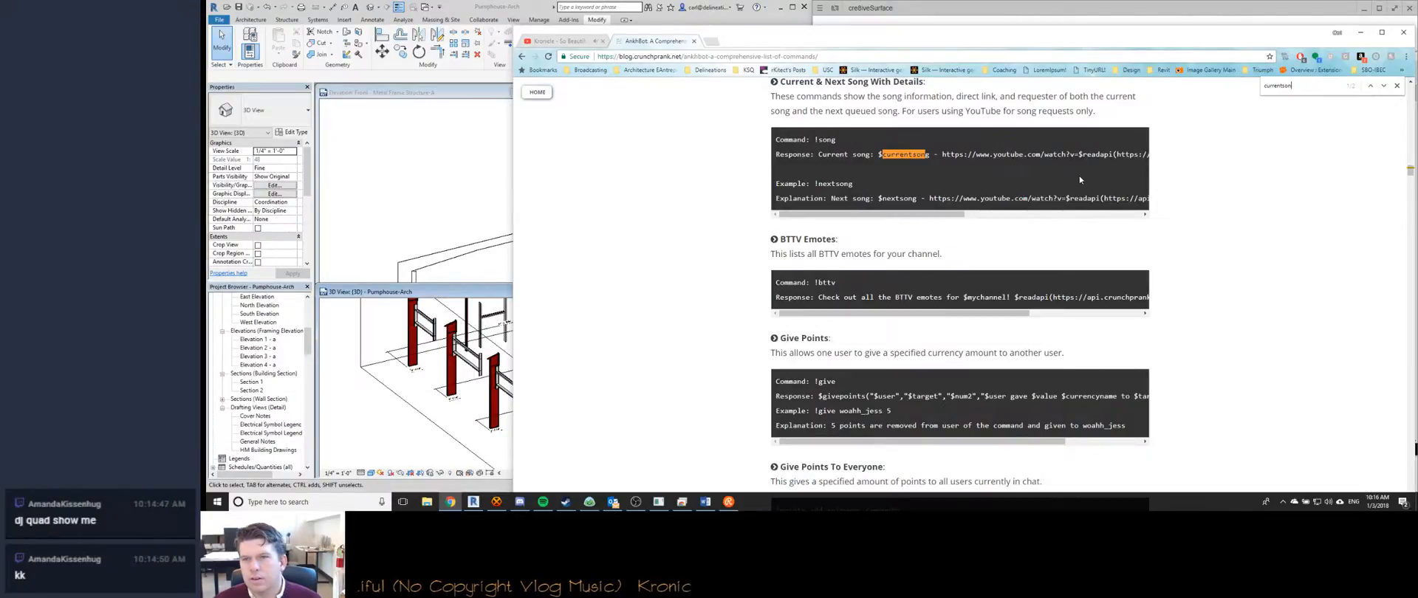
scroll(1048, 173, right, 5)
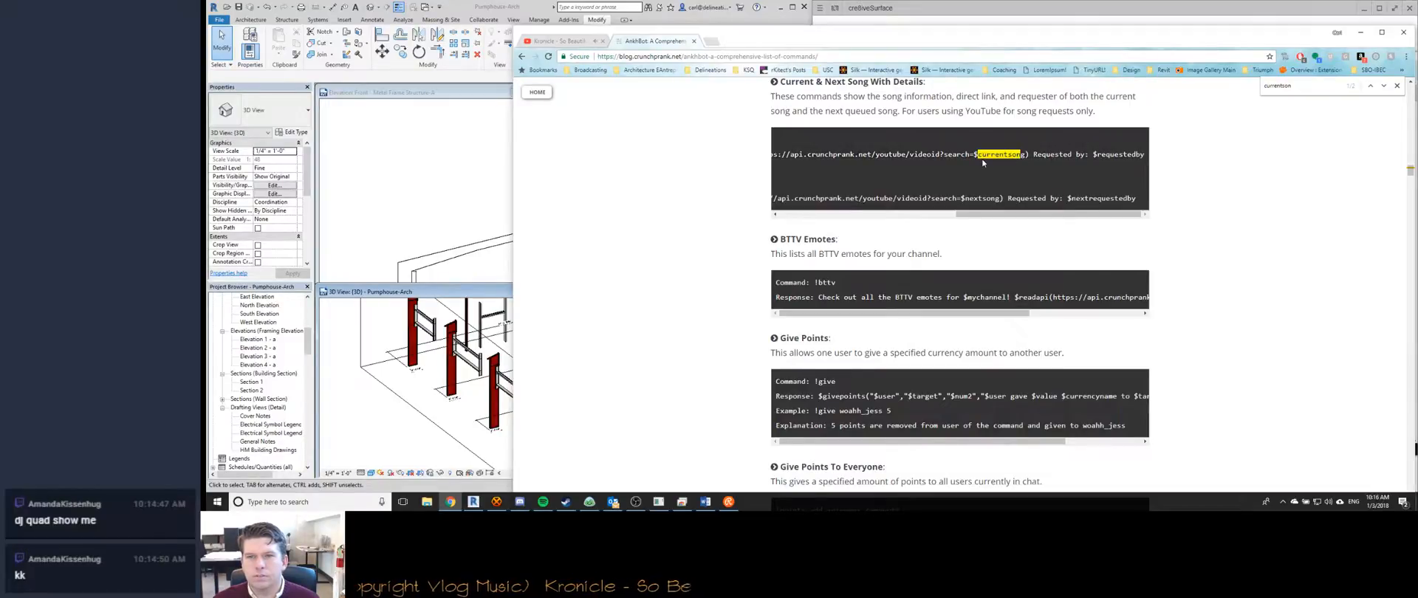
scroll(1037, 172, left, 2)
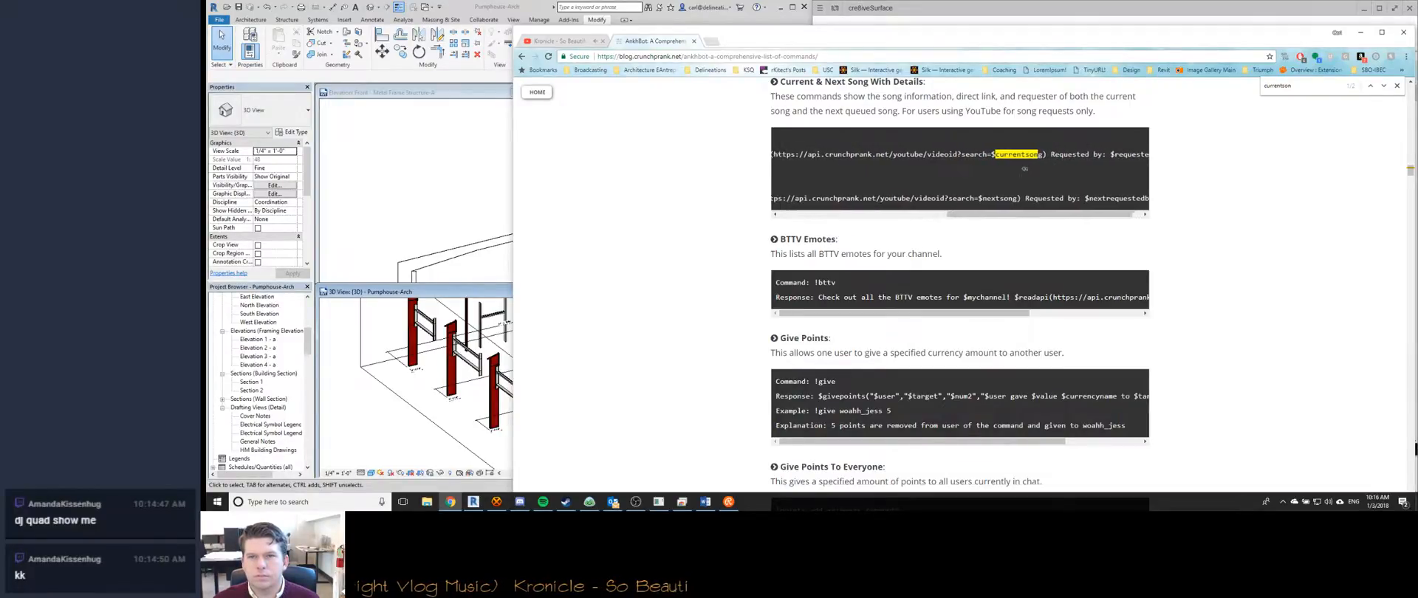
scroll(1024, 168, left, 5)
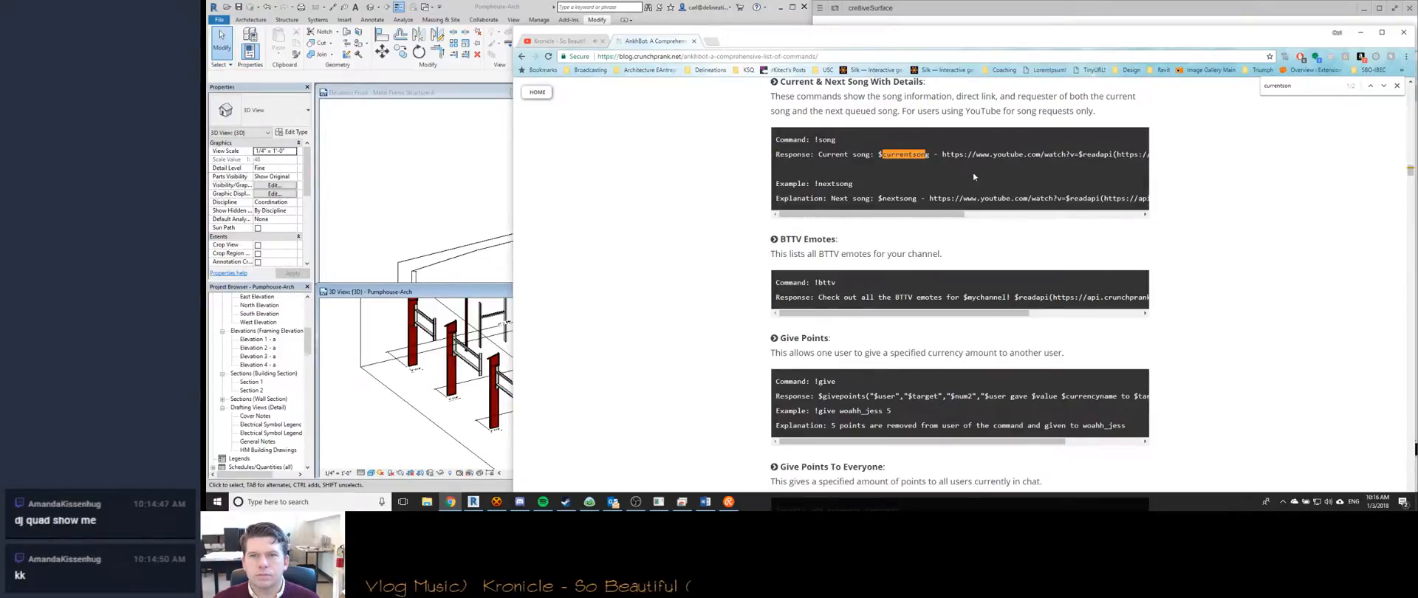
scroll(730, 186, up, 1)
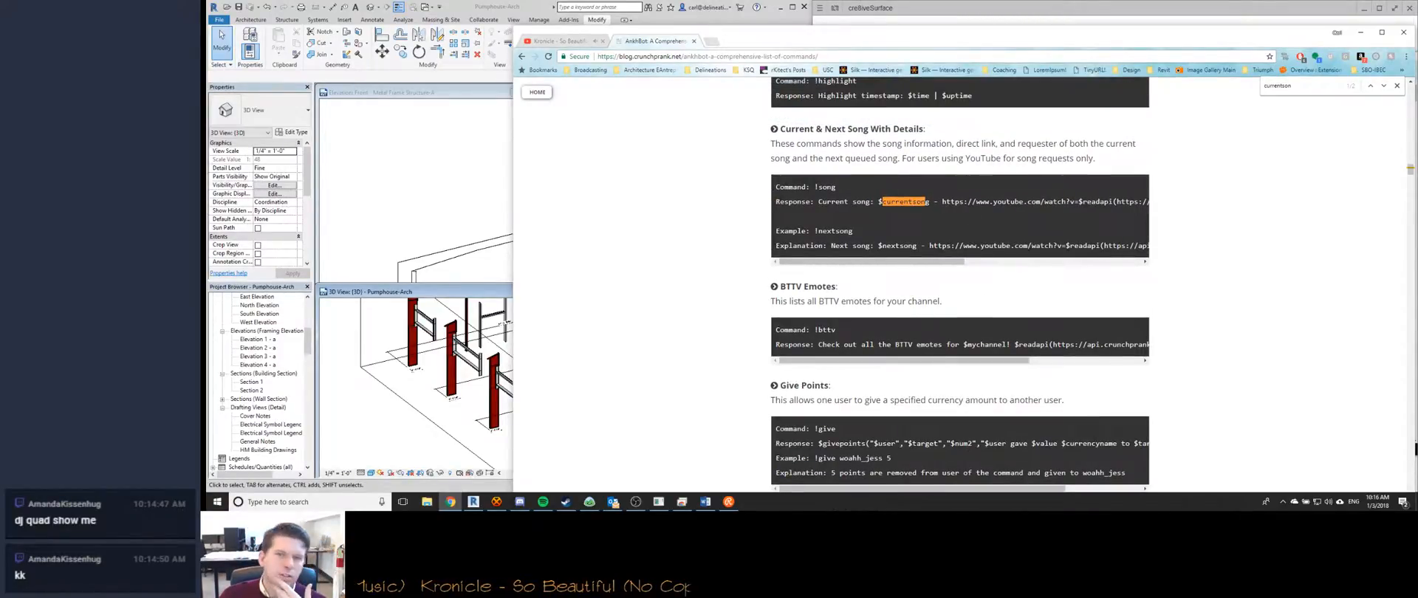
scroll(748, 221, up, 1)
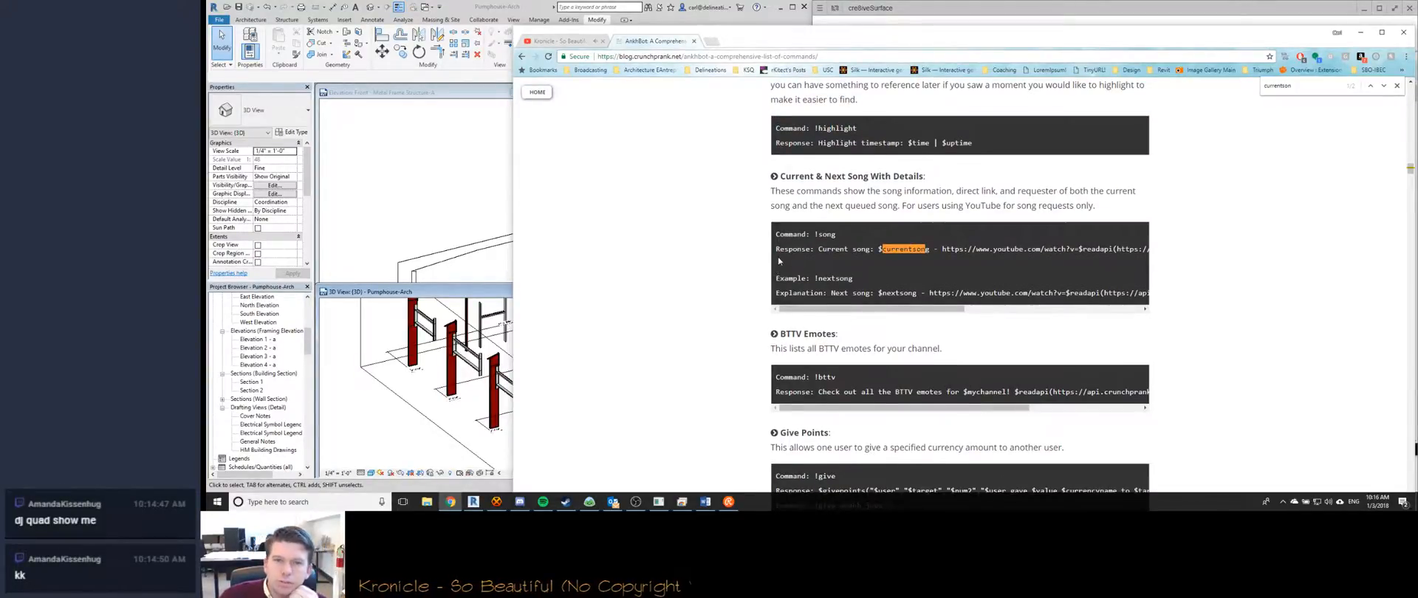
drag(776, 249, 1174, 259)
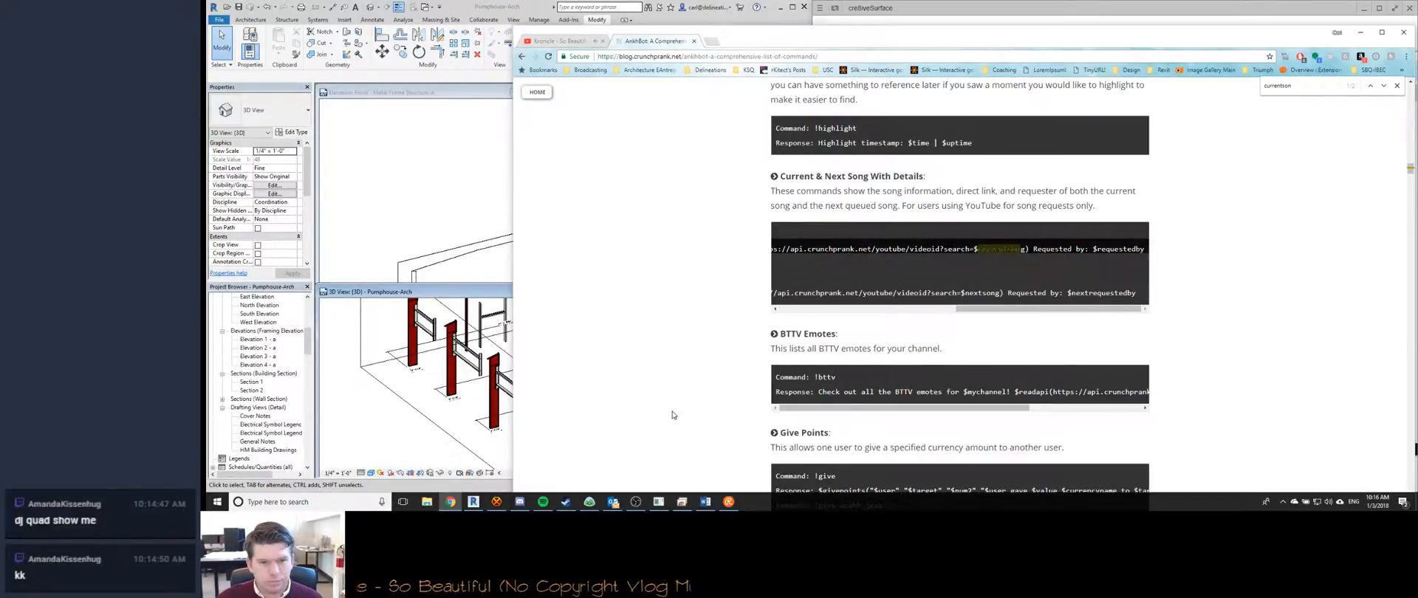
Return to the remote desktop session, paste the copied line as the !currentsong command's response and submit the command.
click(682, 502)
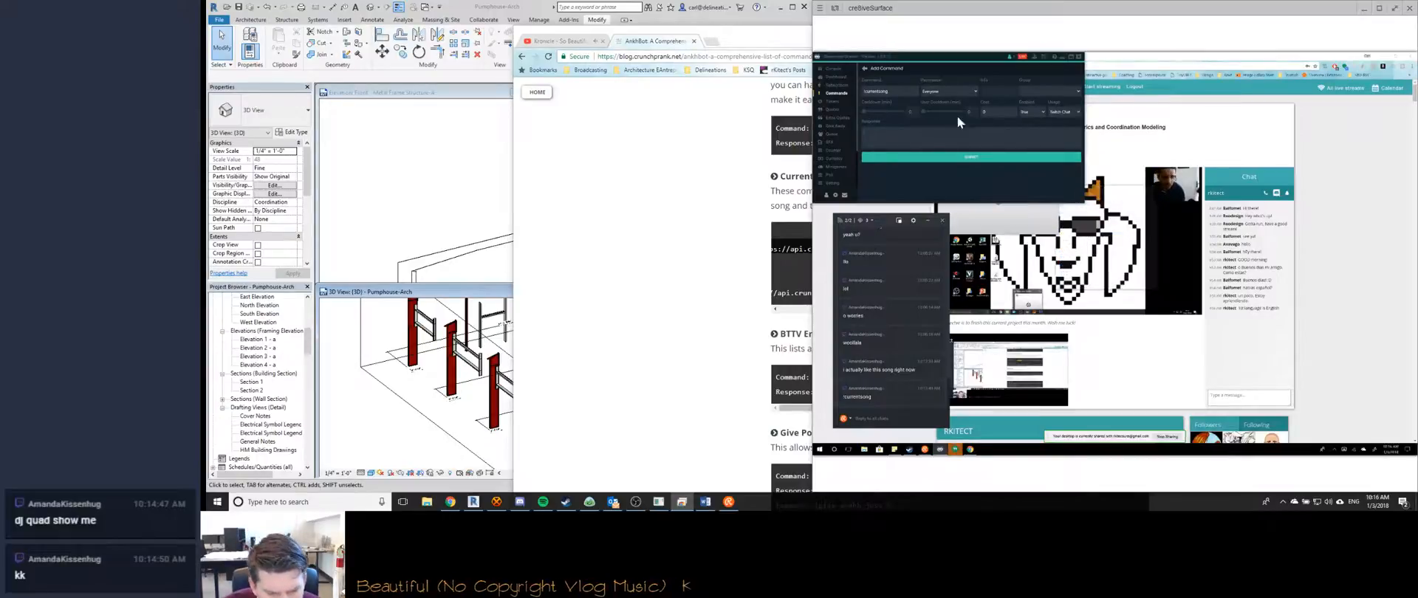
key(ctrl+v)
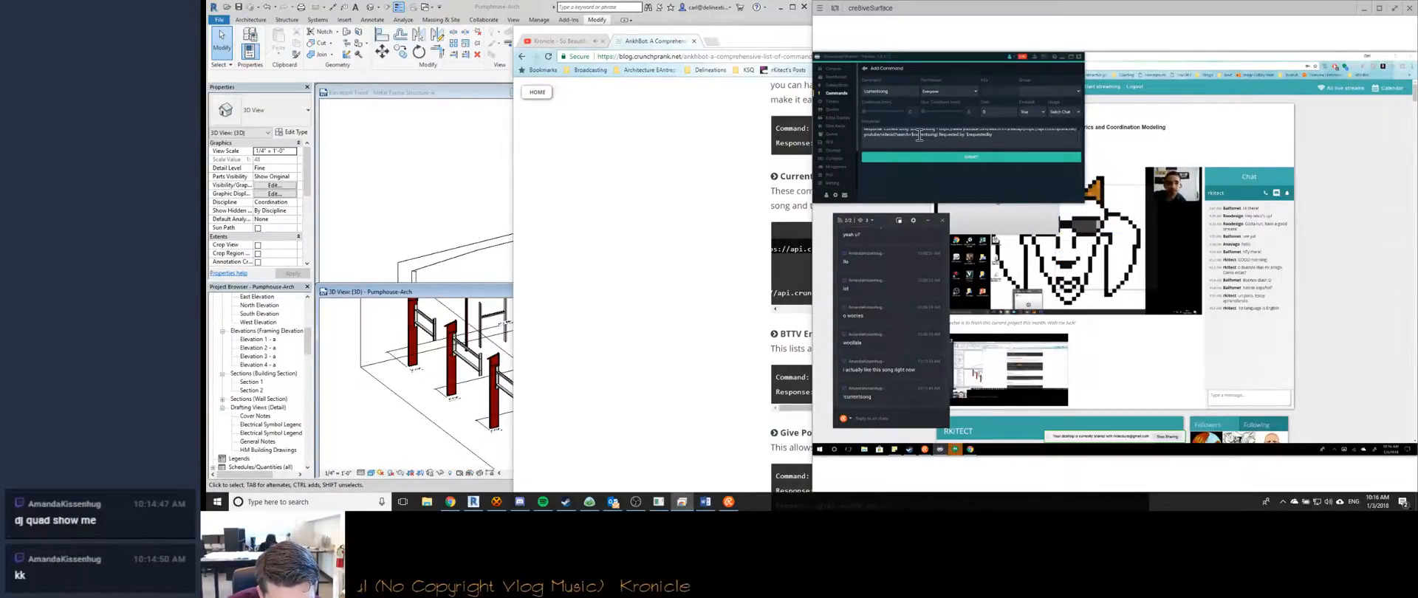
key(BackSpace)
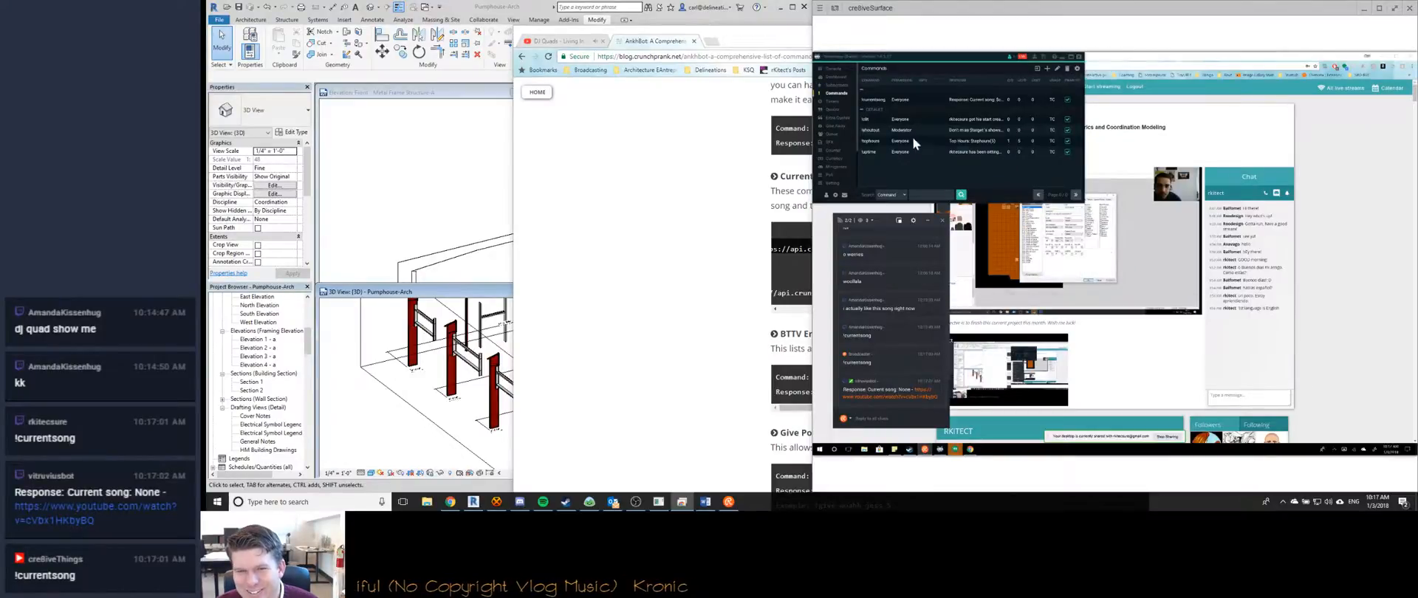
Delete the !currentsong command from the chatbot's command list and minimize the bot window.
click(878, 101)
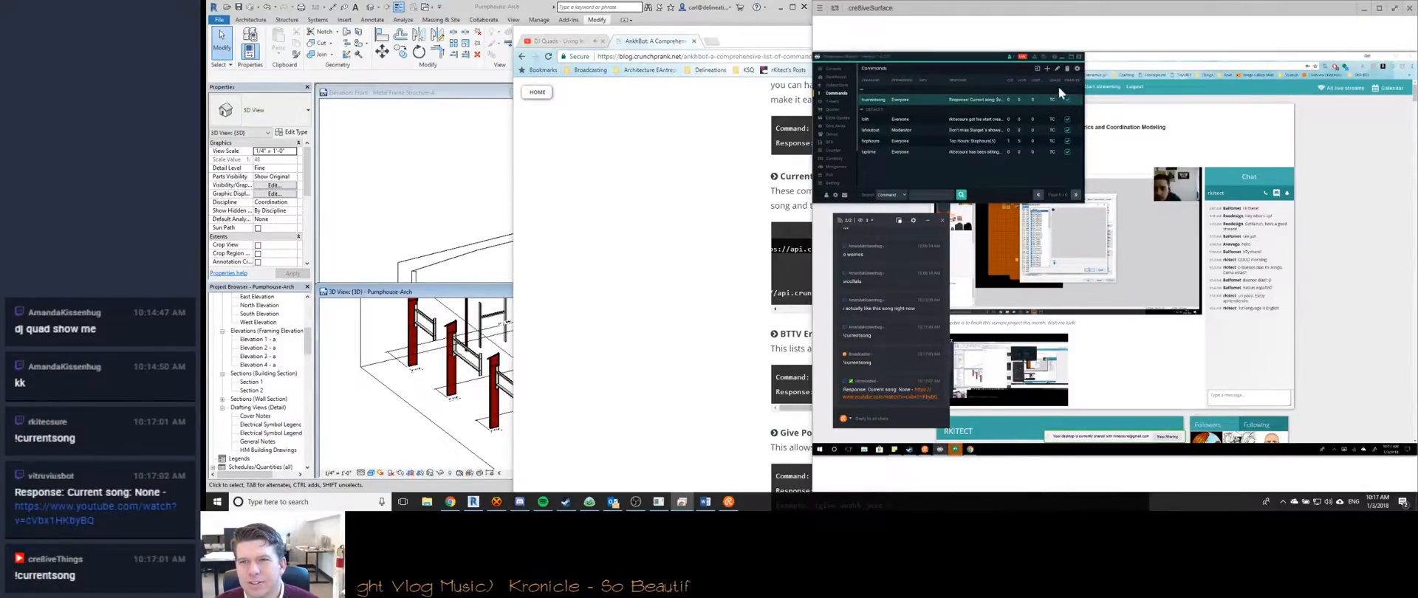
click(1066, 68)
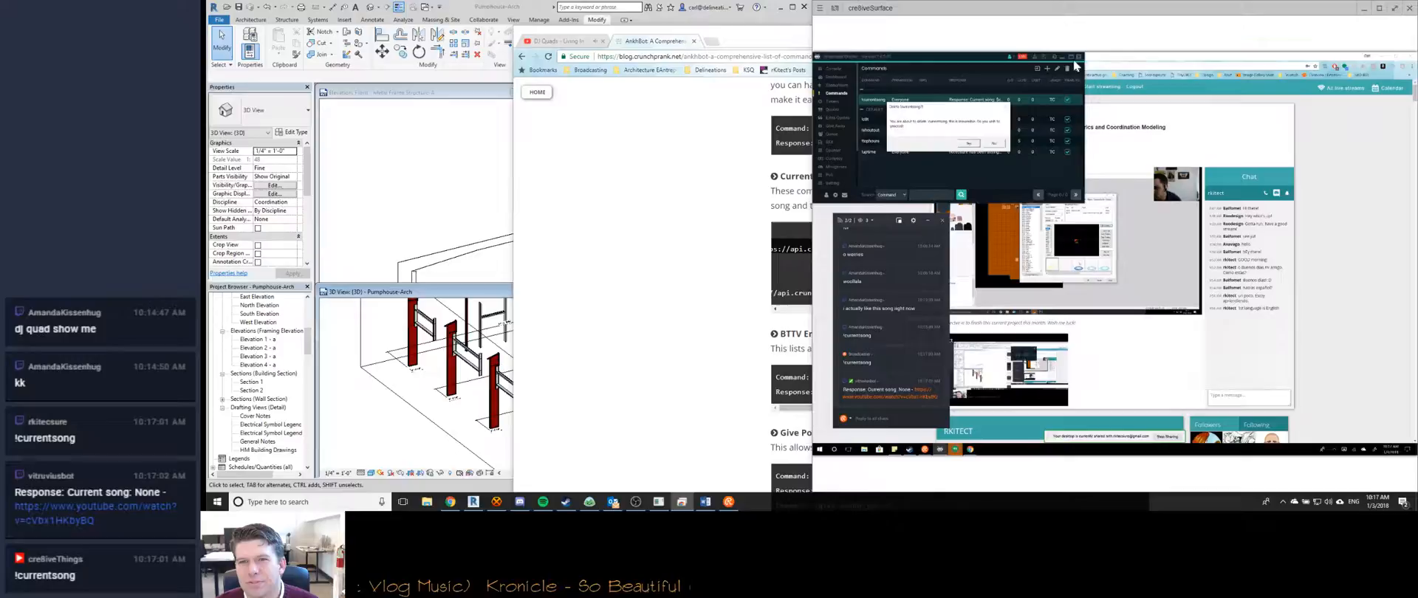
click(964, 144)
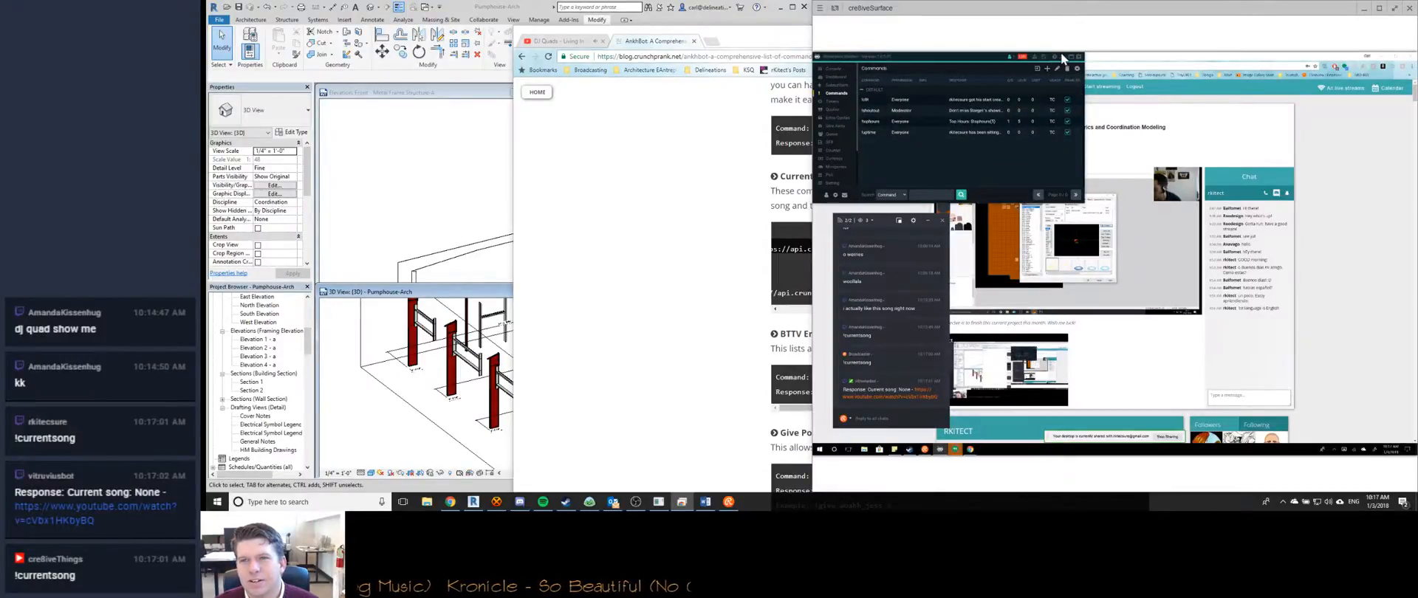
click(1062, 55)
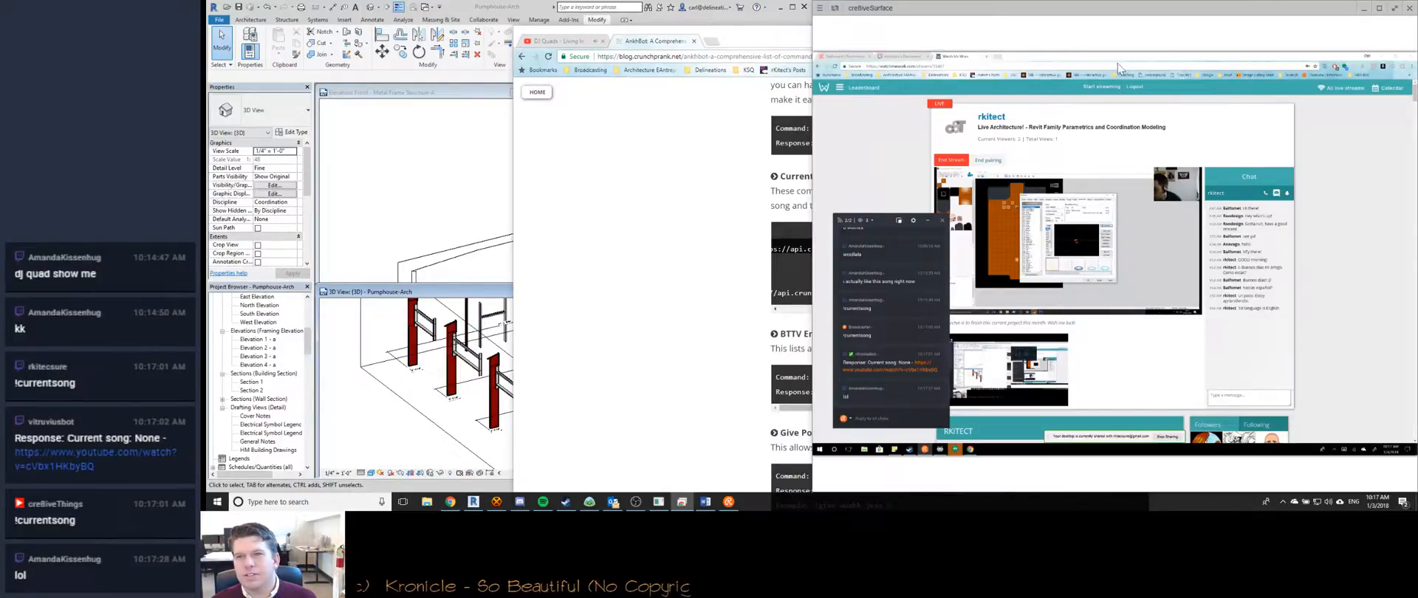
Put away the remote desktop session, close the AnkhBot article tab and minimize Chrome.
click(1361, 9)
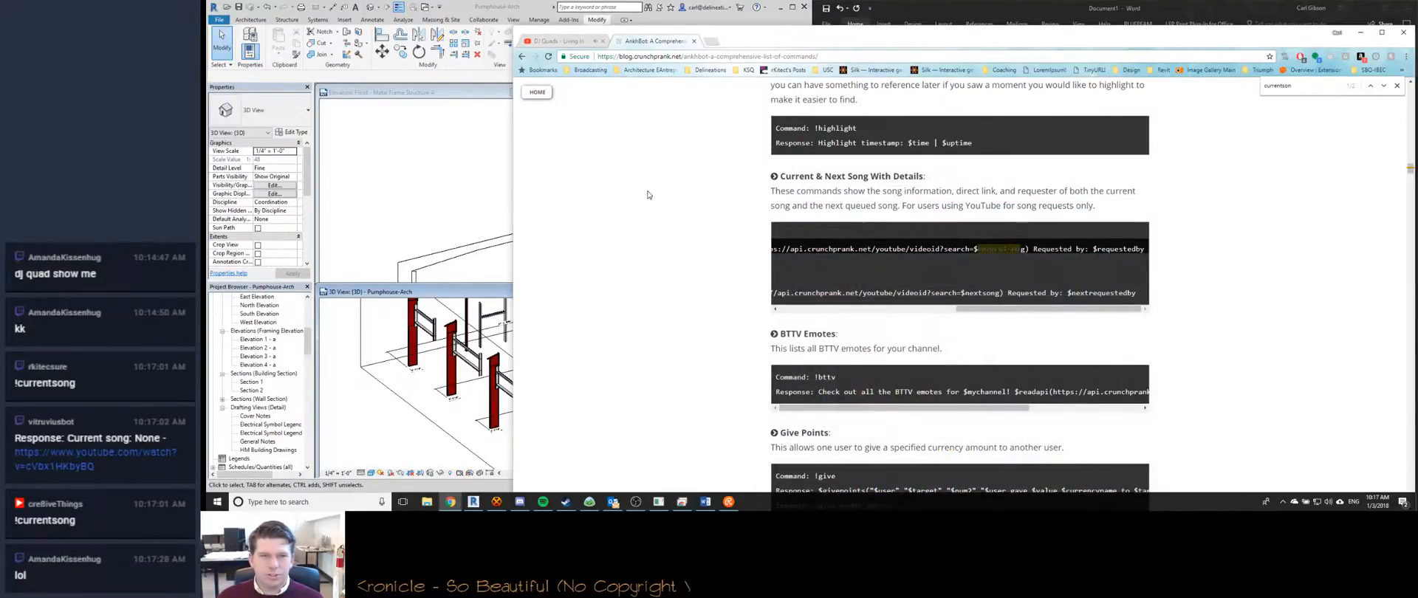
click(694, 42)
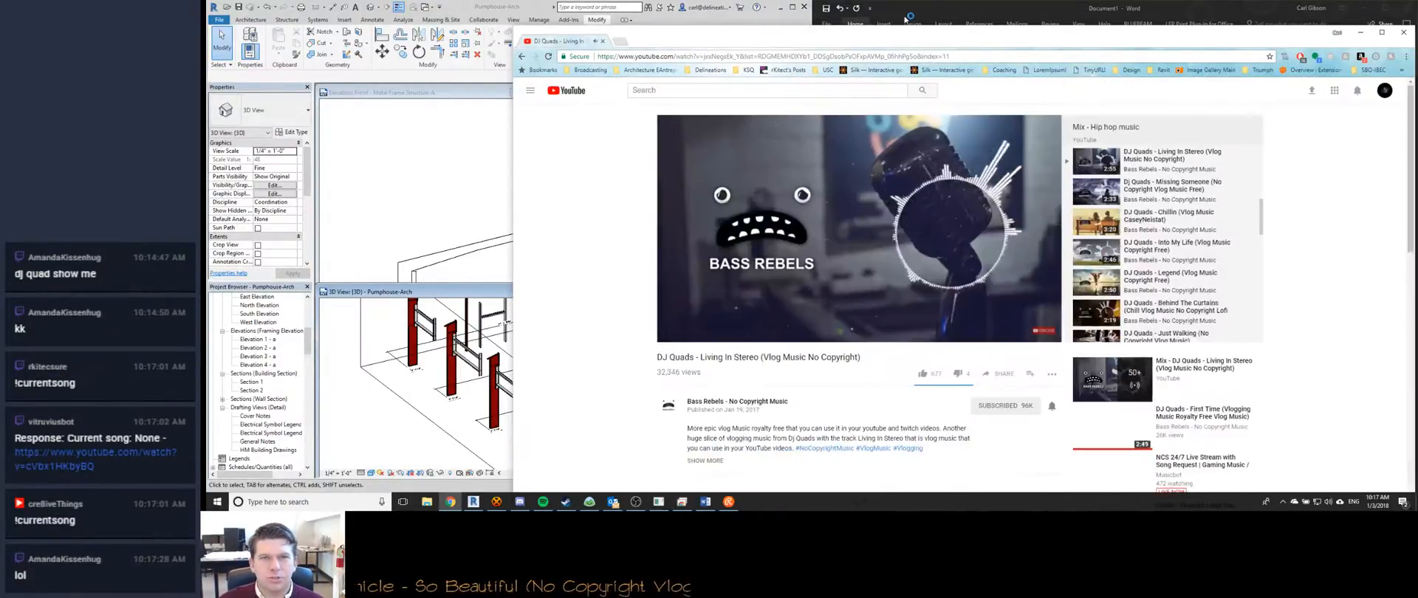
click(849, 9)
In the Metal Frame Structure-A front elevation, dimension the left column's inner face from its base to the underside of the rafter.
click(421, 190)
scroll(398, 325, up, 5)
scroll(376, 319, down, 5)
scroll(517, 337, down, 2)
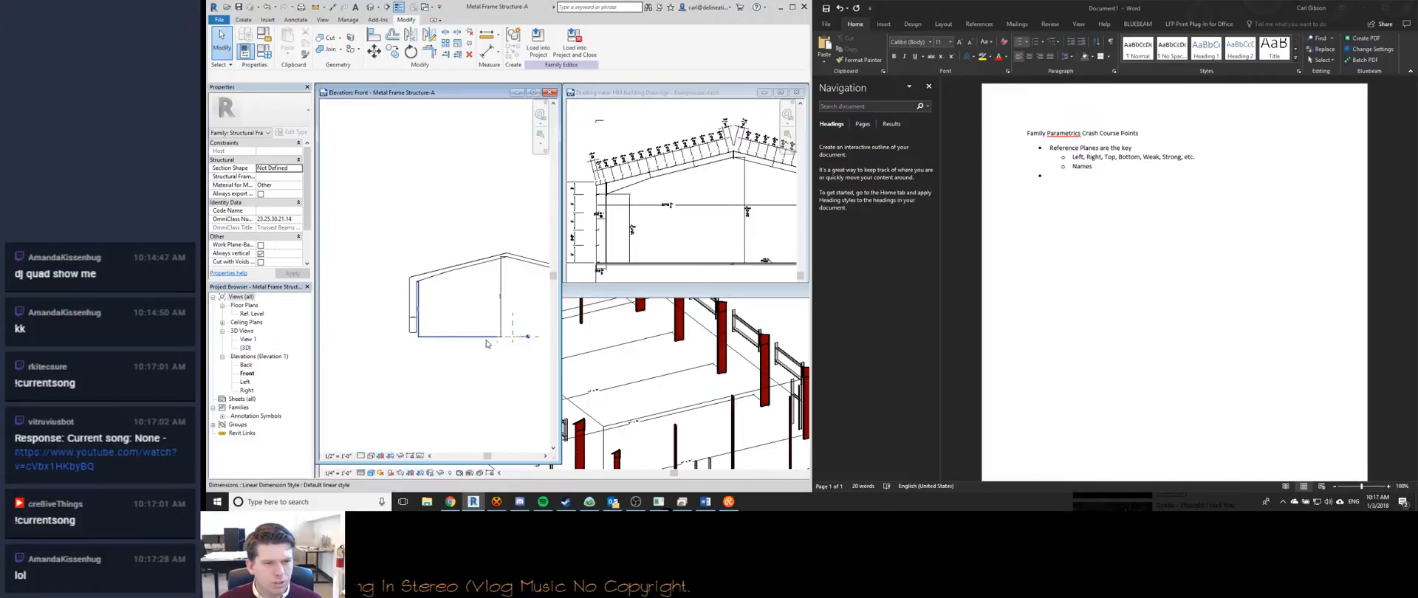
middle_drag(417, 340, 397, 341)
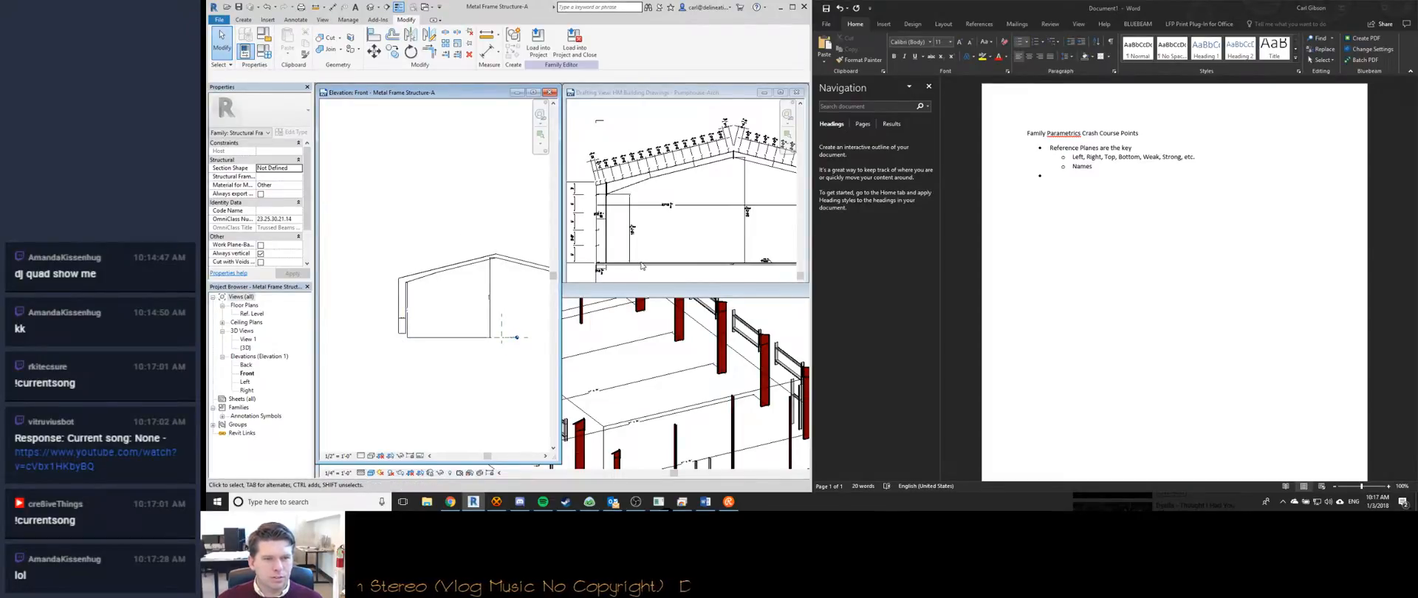
scroll(442, 333, up, 5)
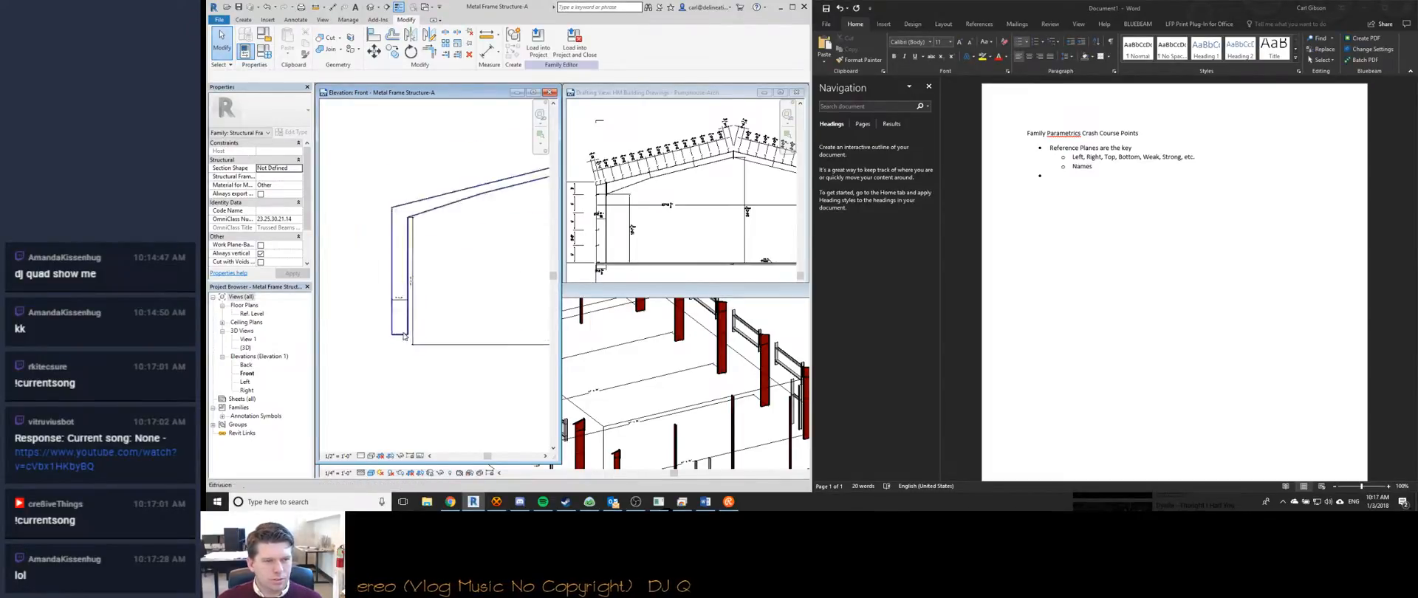
key(d)
key(i)
scroll(404, 343, down, 4)
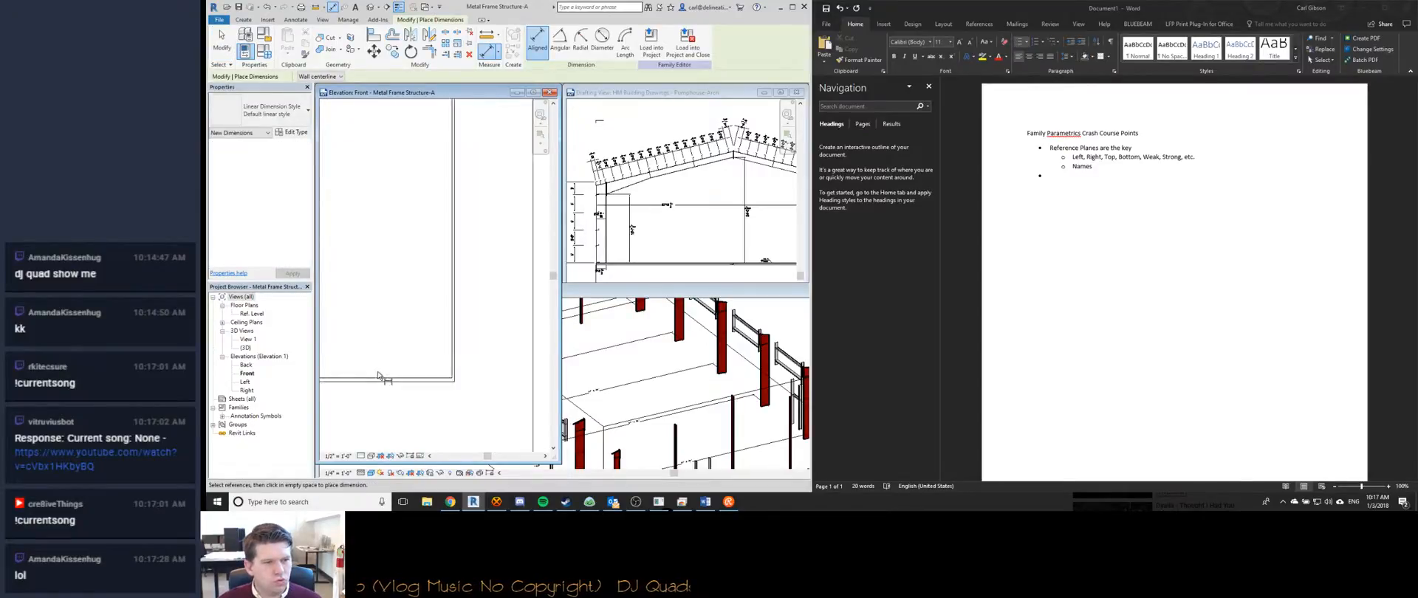
scroll(391, 221, up, 3)
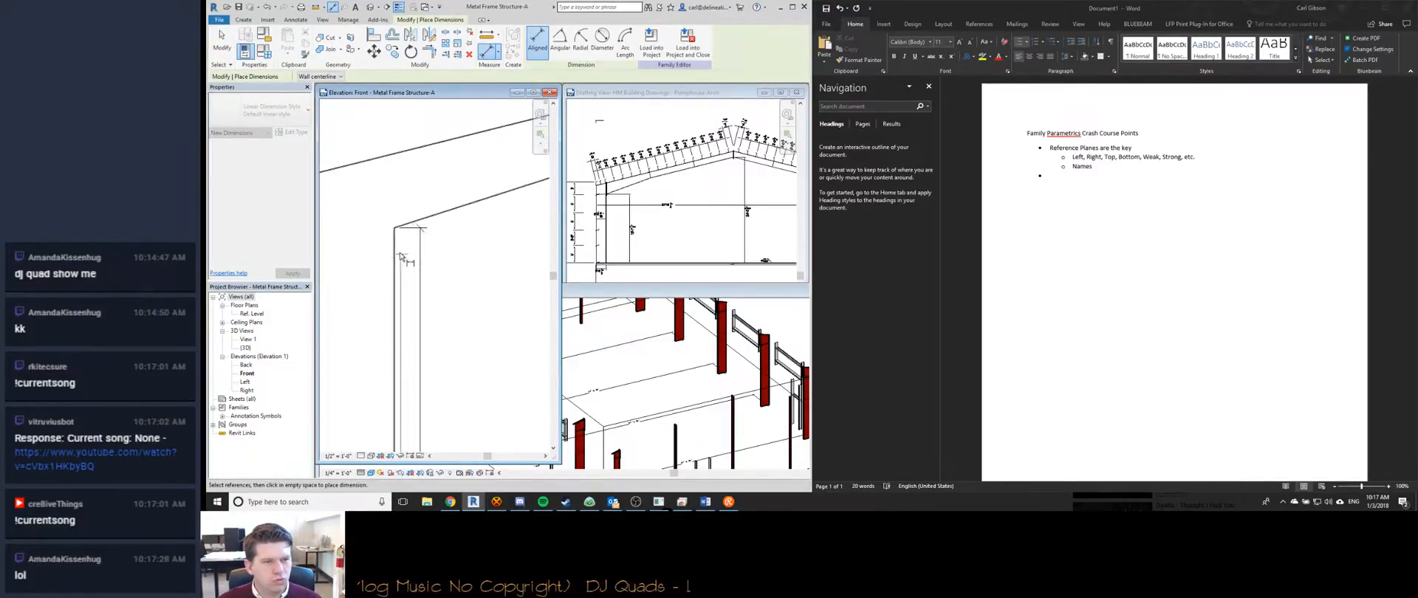
scroll(385, 212, down, 2)
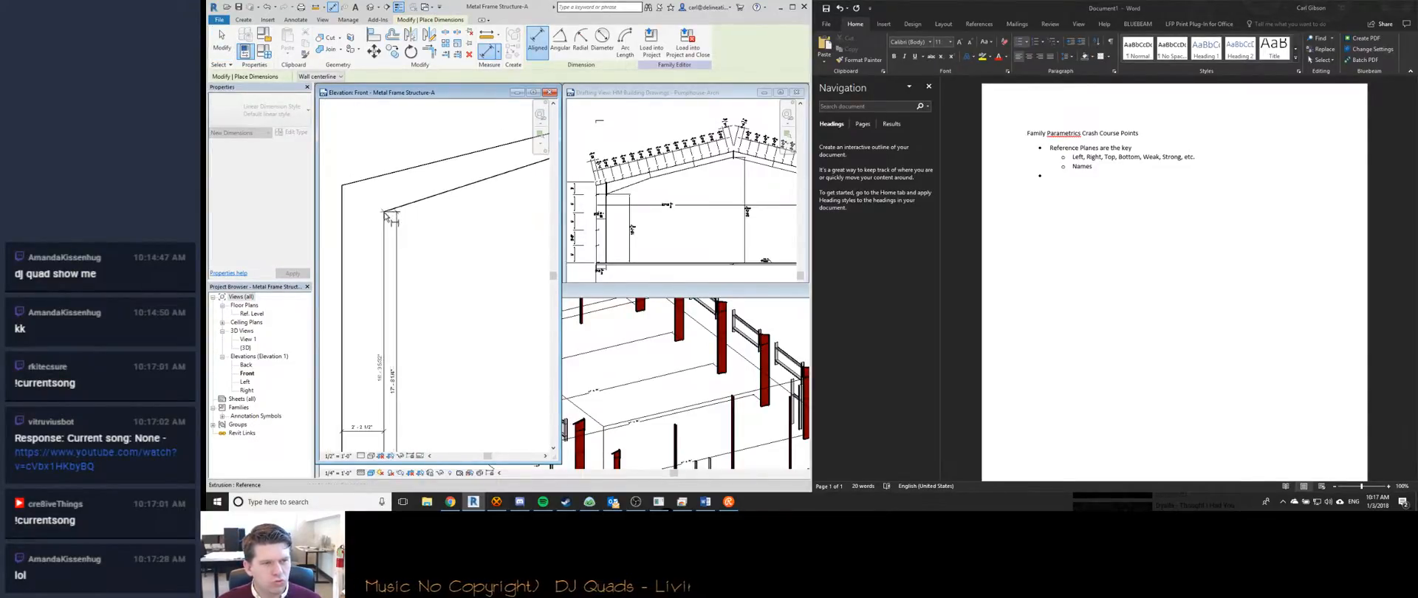
Check the column height in the HM Building Drawings and move the new height dimension's lower witness line onto the left column's base edge.
click(590, 248)
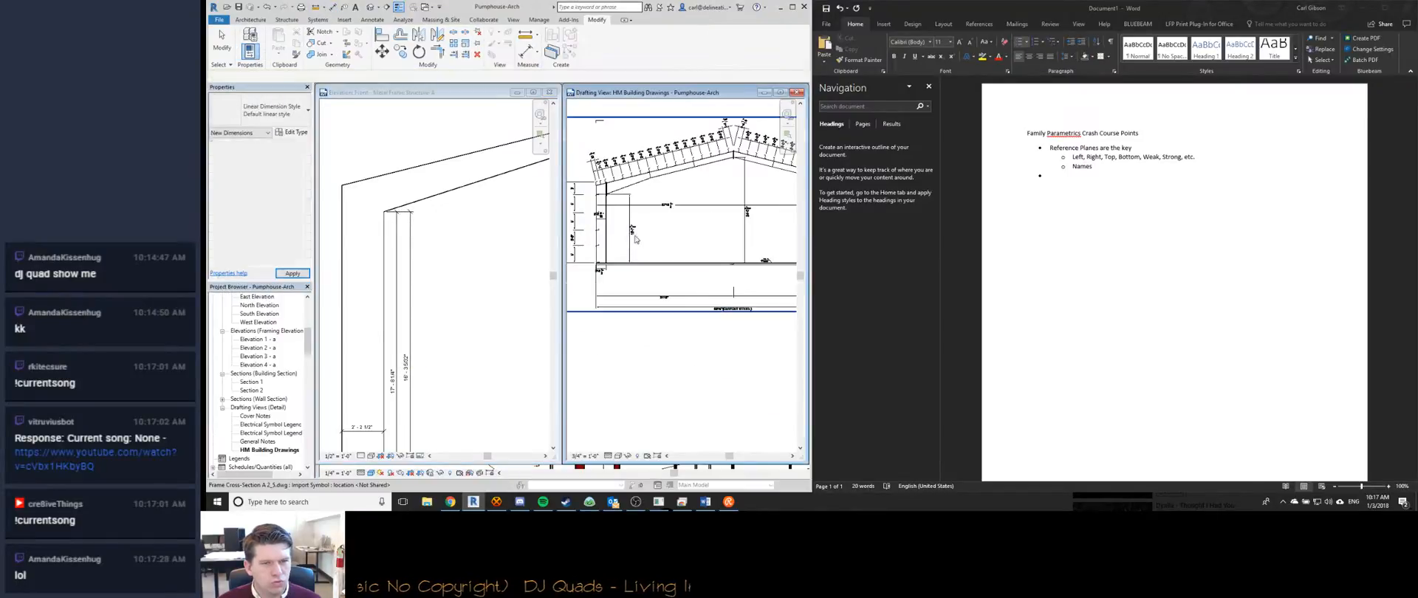
scroll(641, 241, up, 5)
scroll(618, 248, down, 8)
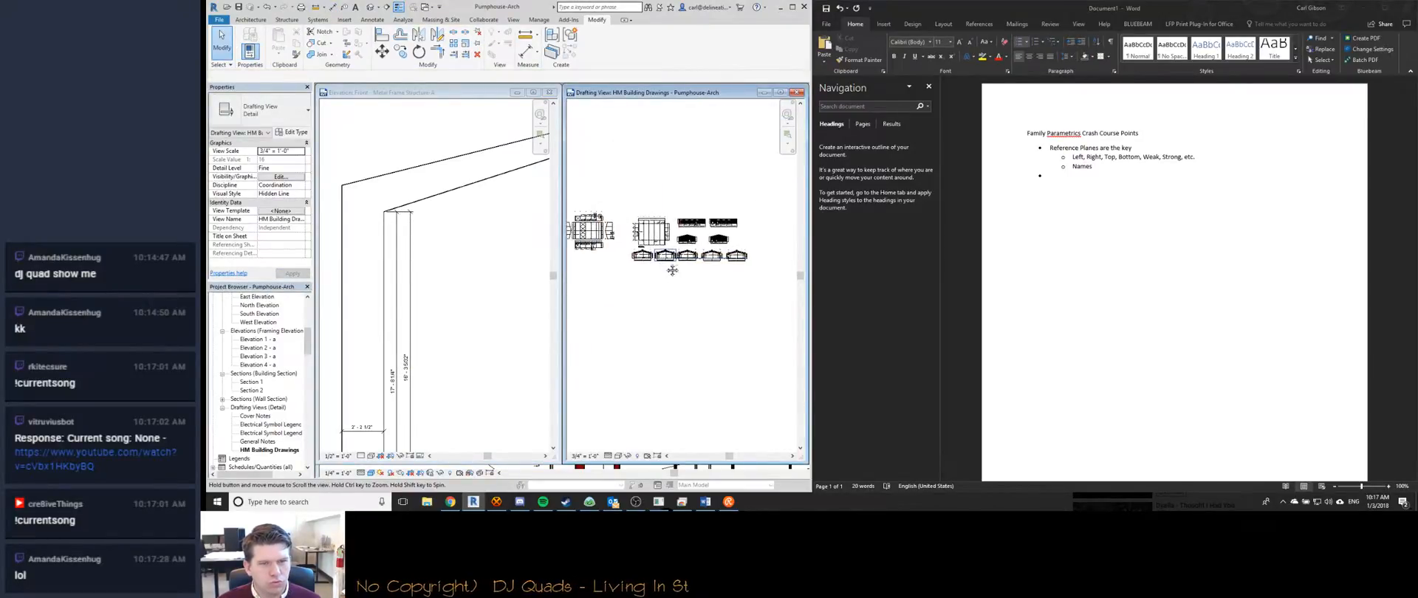
scroll(639, 262, up, 3)
scroll(639, 263, up, 5)
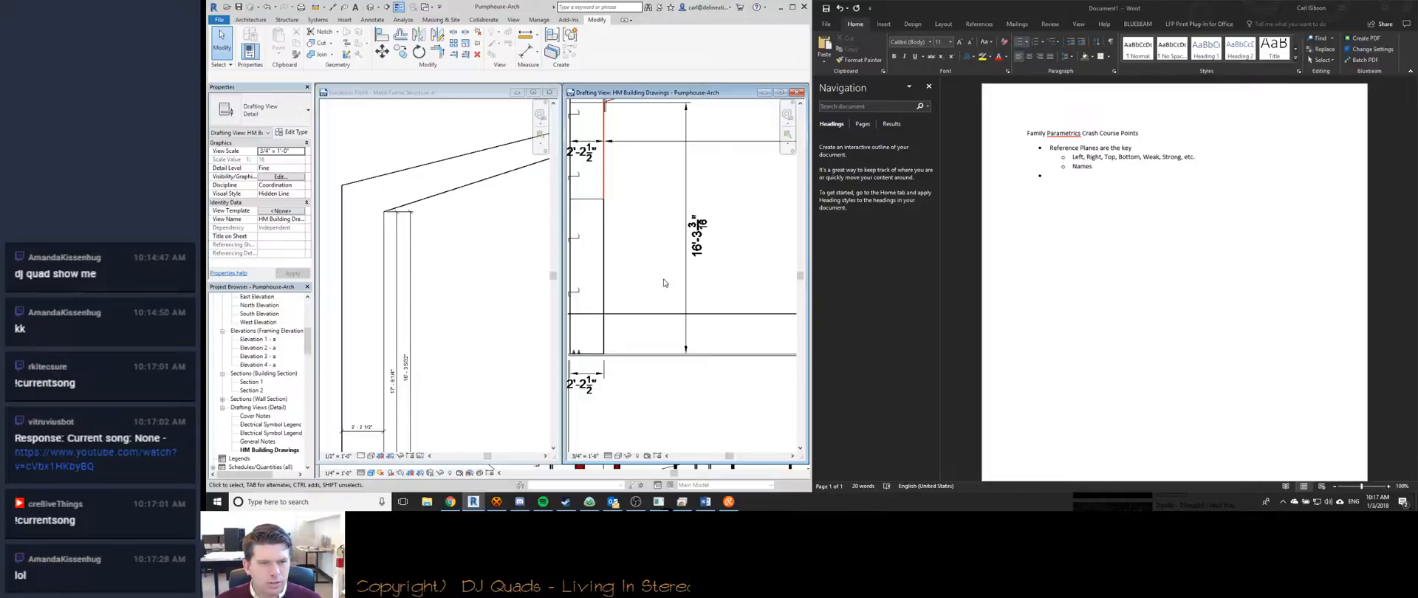
click(425, 370)
middle_drag(425, 370, 393, 372)
scroll(393, 373, up, 5)
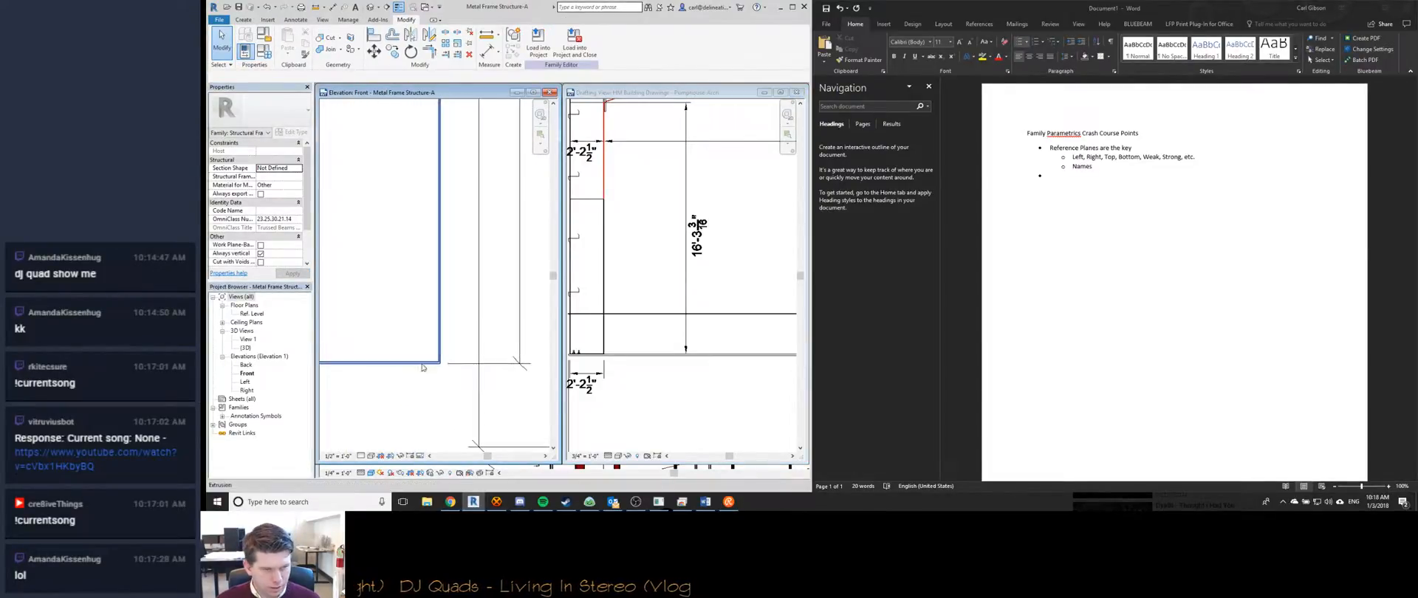
click(456, 365)
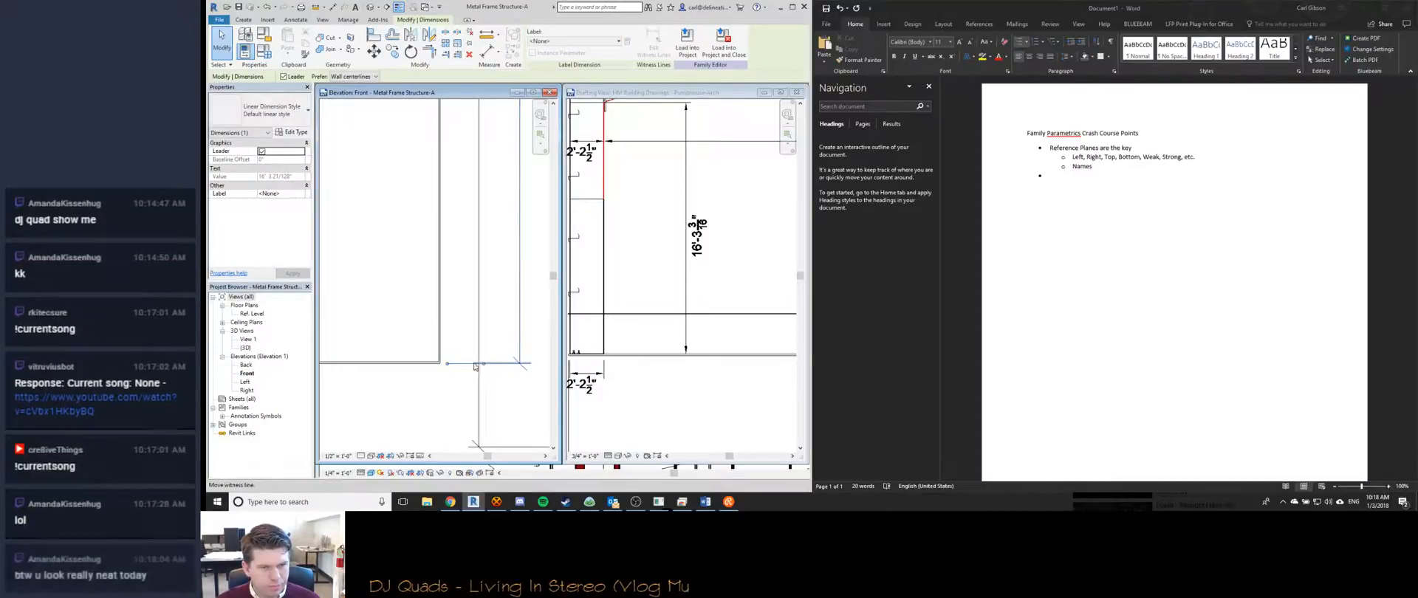
drag(442, 364, 413, 363)
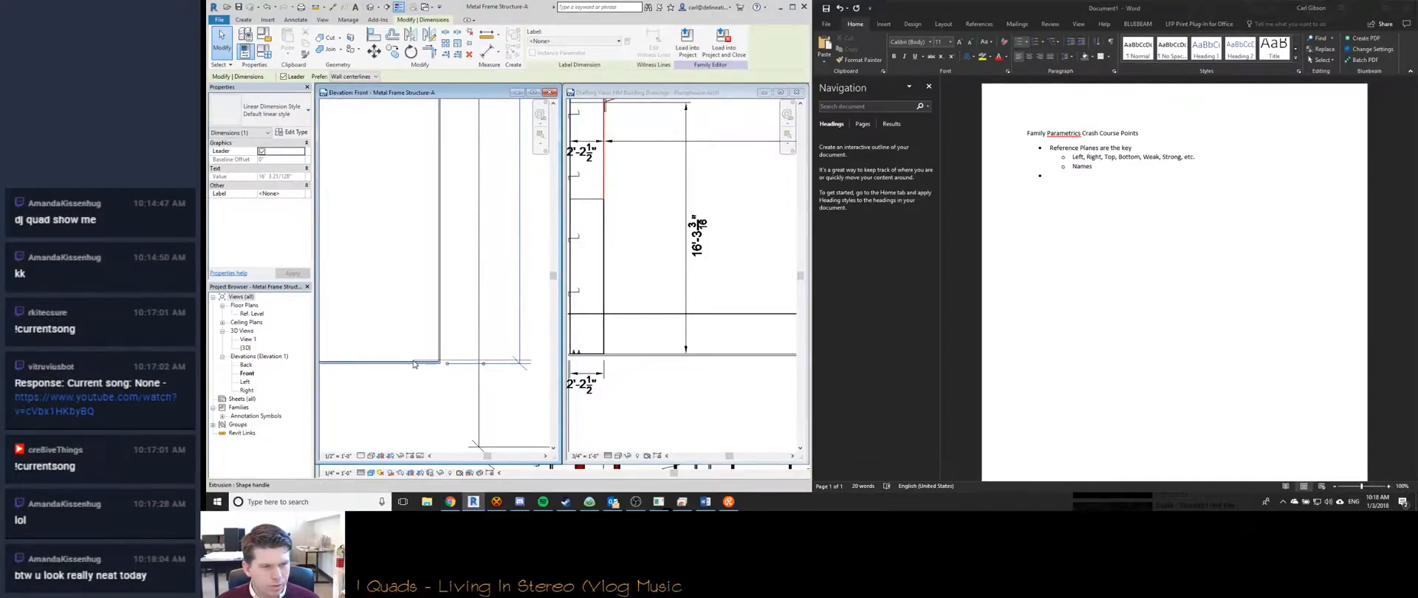
scroll(415, 333, down, 5)
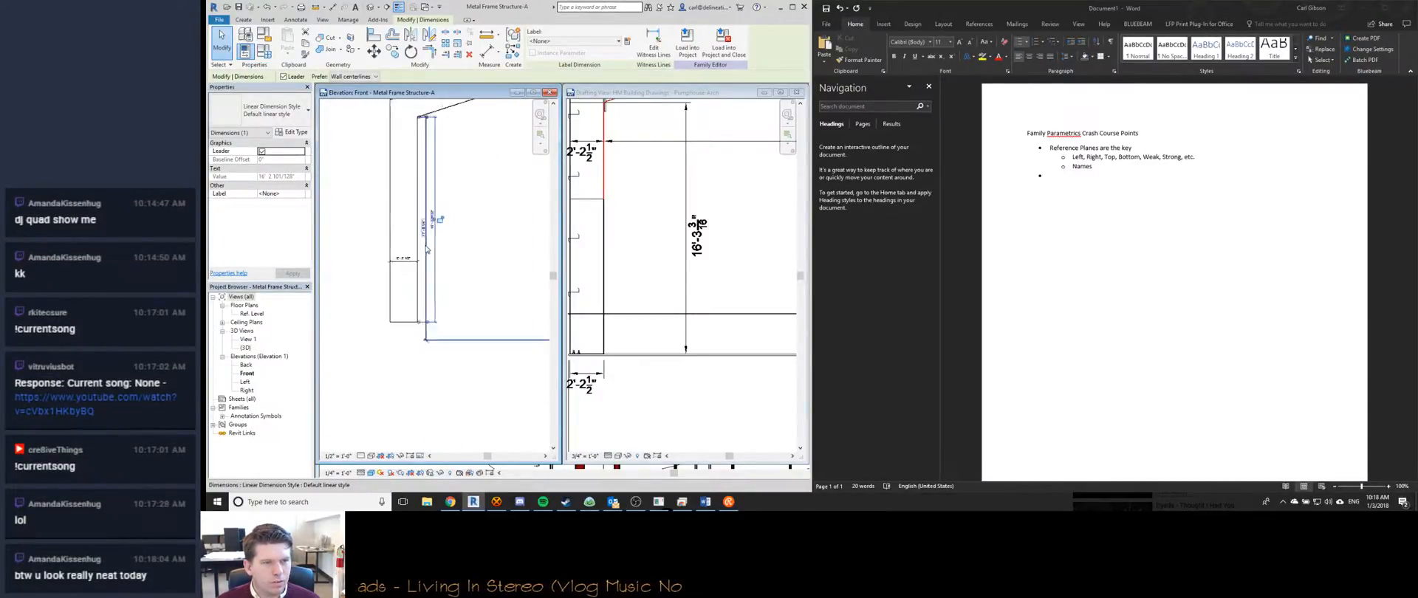
Dimension the frame's inner height from the left column's base up to the underside of the ridge.
scroll(419, 290, up, 3)
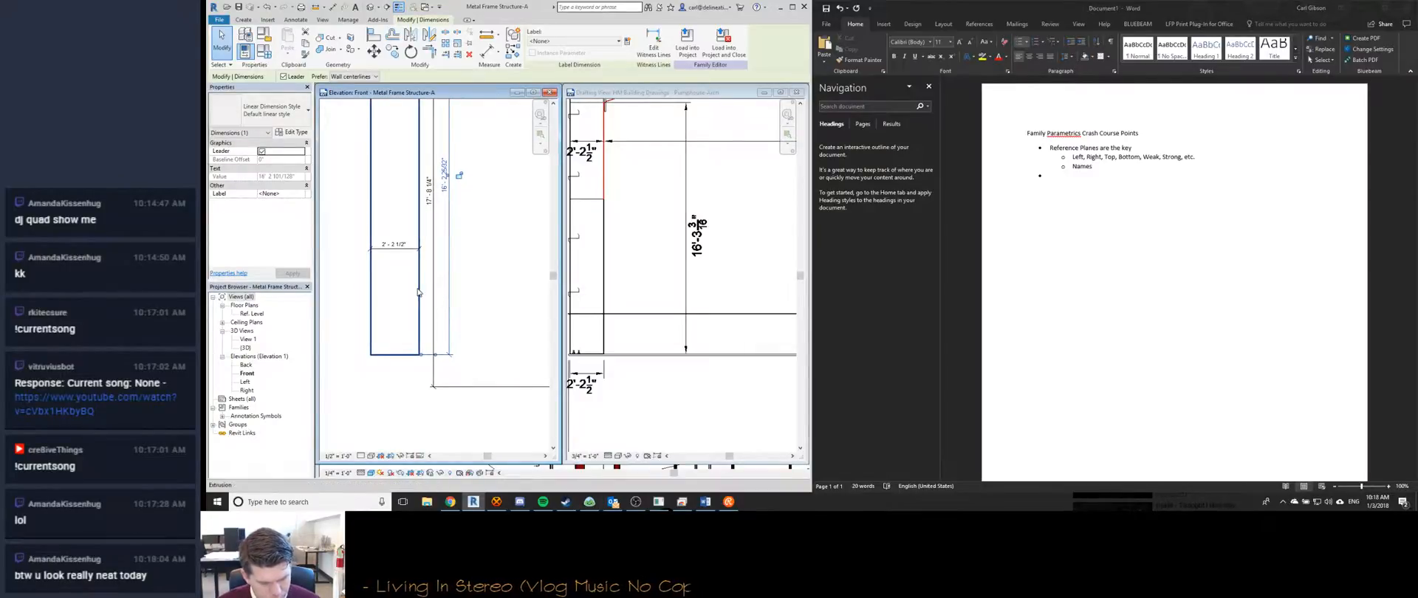
key(d)
key(i)
scroll(404, 368, up, 3)
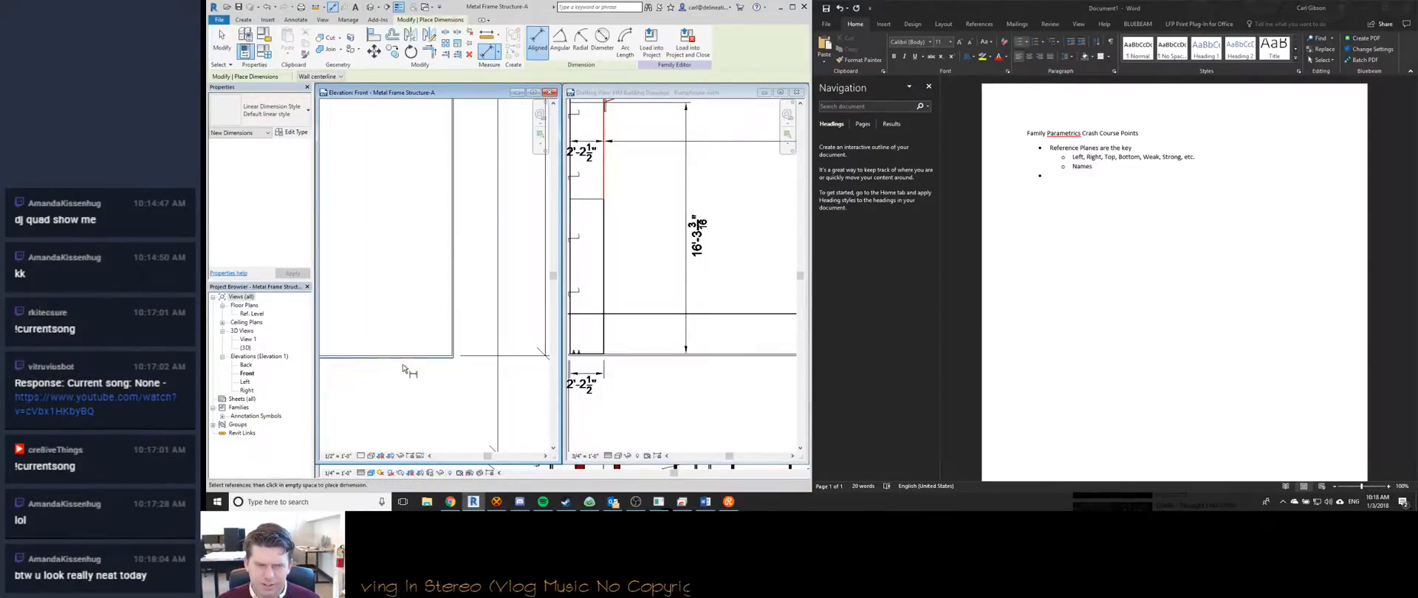
scroll(404, 364, down, 3)
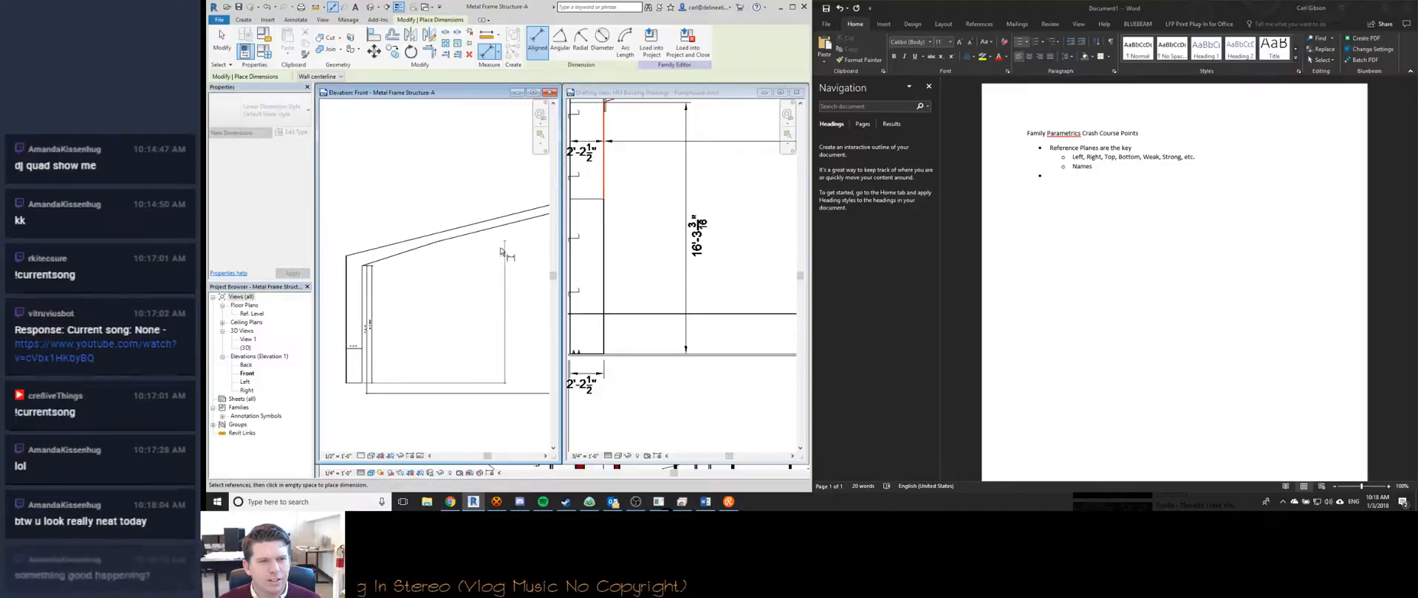
scroll(458, 257, up, 4)
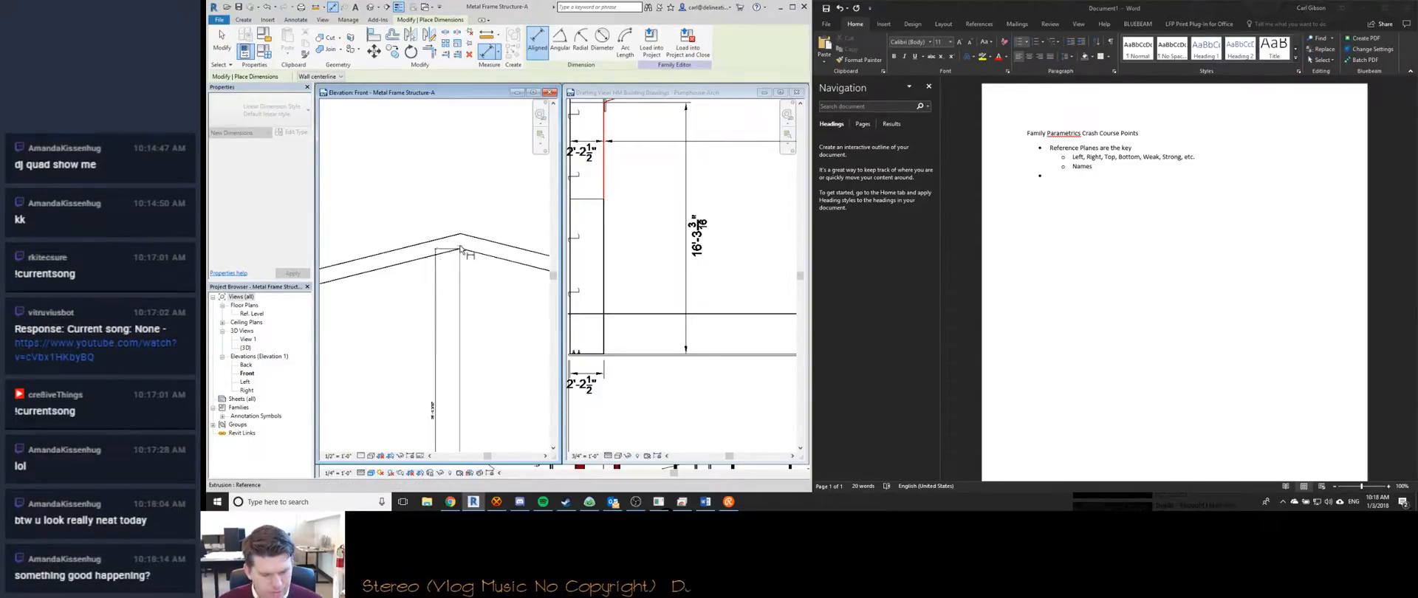
scroll(462, 251, up, 3)
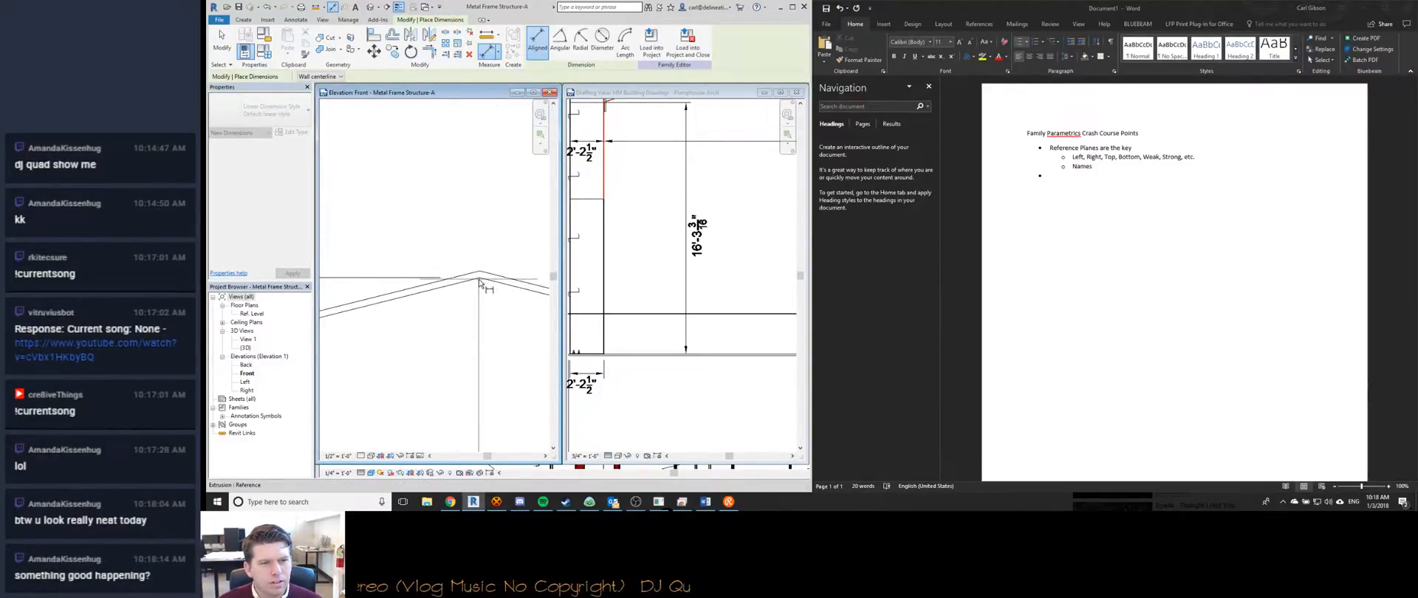
scroll(476, 273, down, 3)
scroll(449, 336, down, 3)
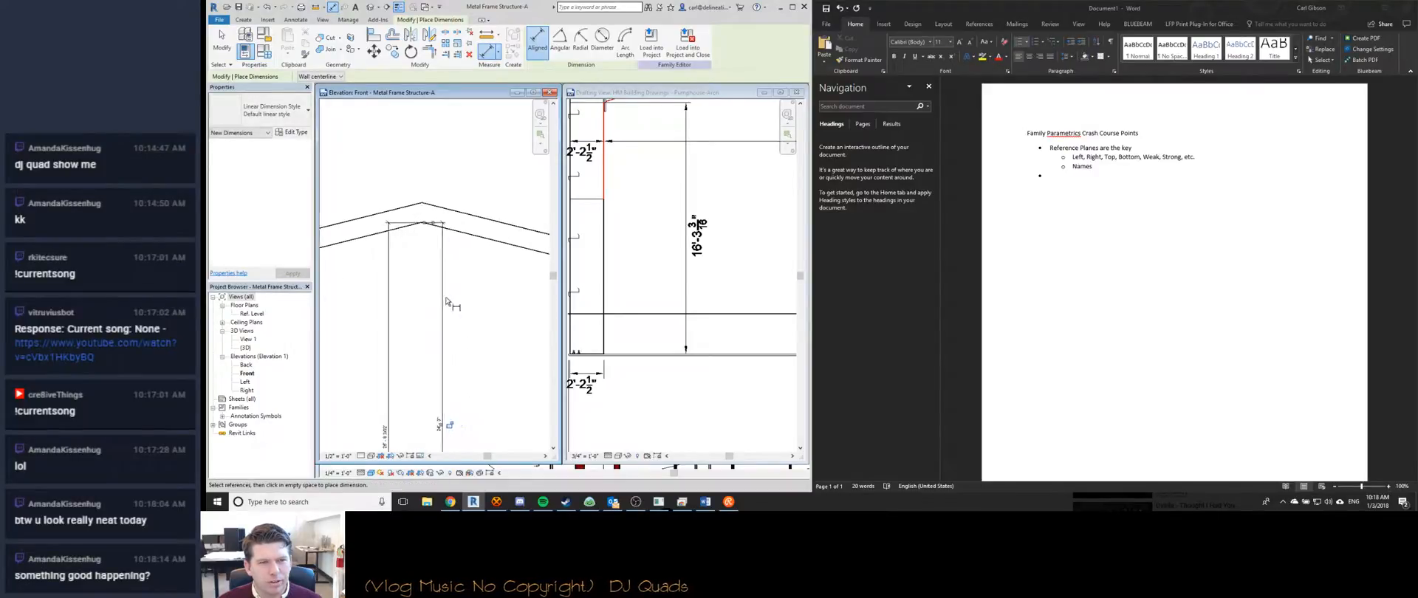
scroll(443, 349, up, 3)
Compare the family's ridge height and inside width with the dimensions in the HM Building Drawings drafting view.
click(697, 288)
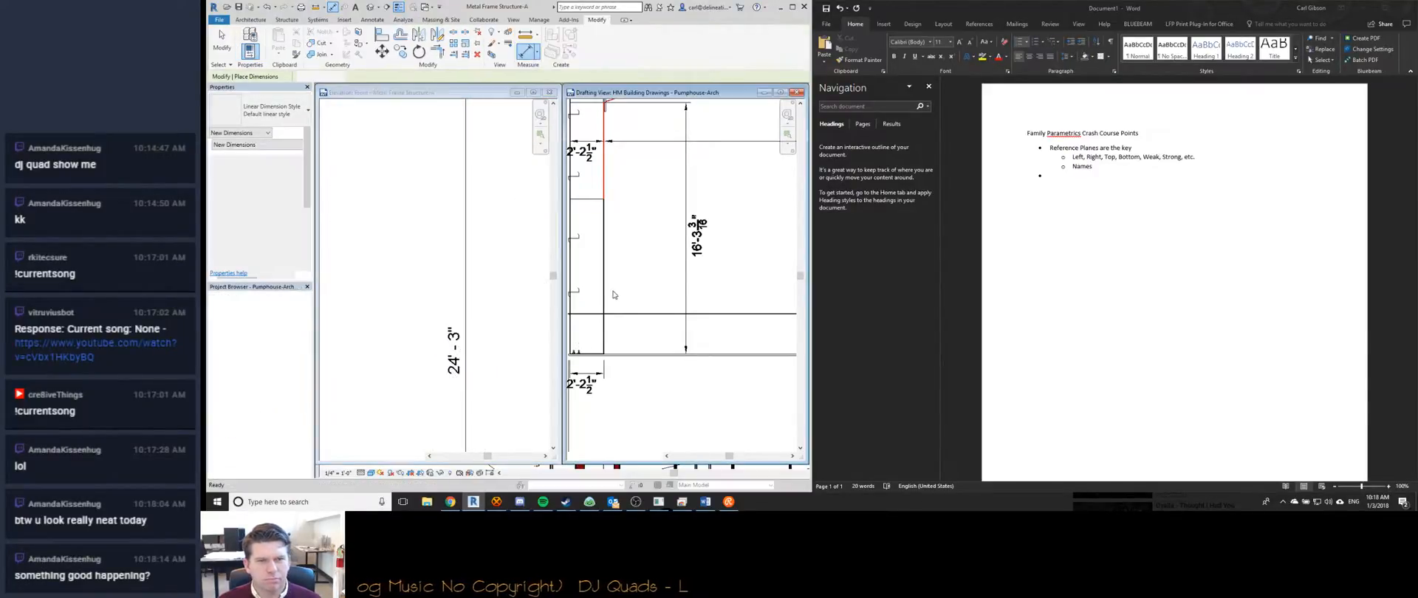
scroll(697, 288, down, 3)
scroll(665, 277, up, 5)
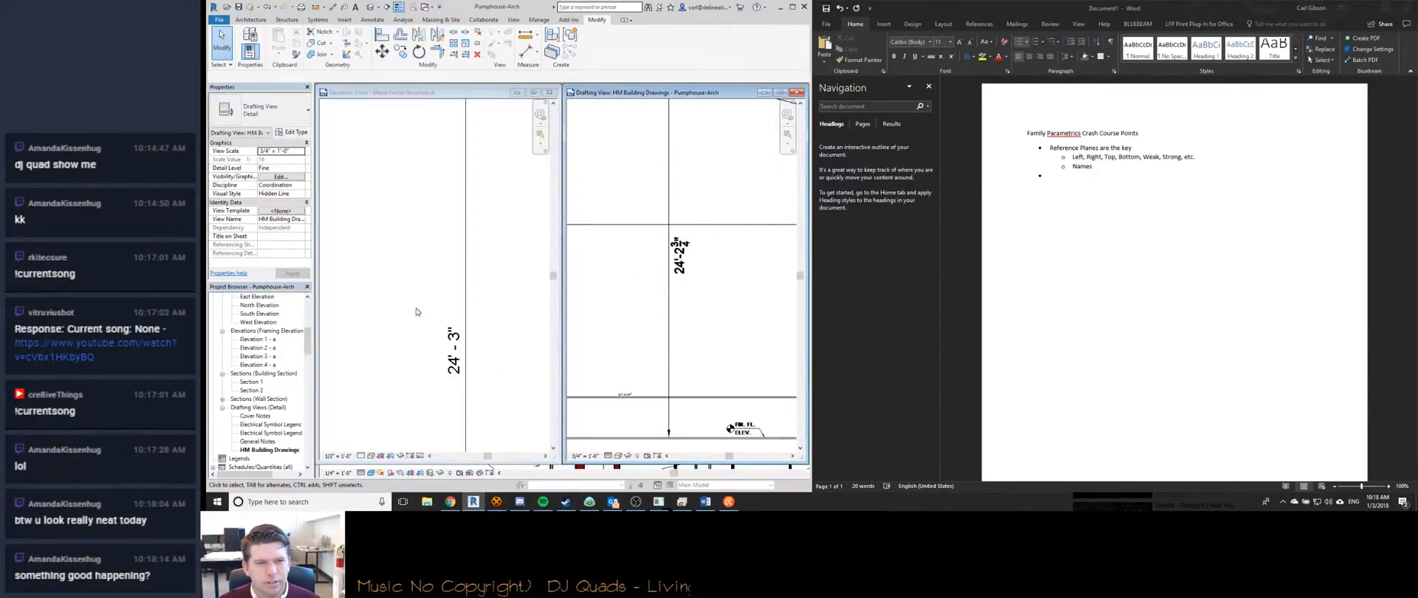
click(494, 294)
scroll(494, 293, down, 5)
scroll(533, 342, up, 4)
scroll(533, 342, up, 5)
scroll(374, 290, down, 5)
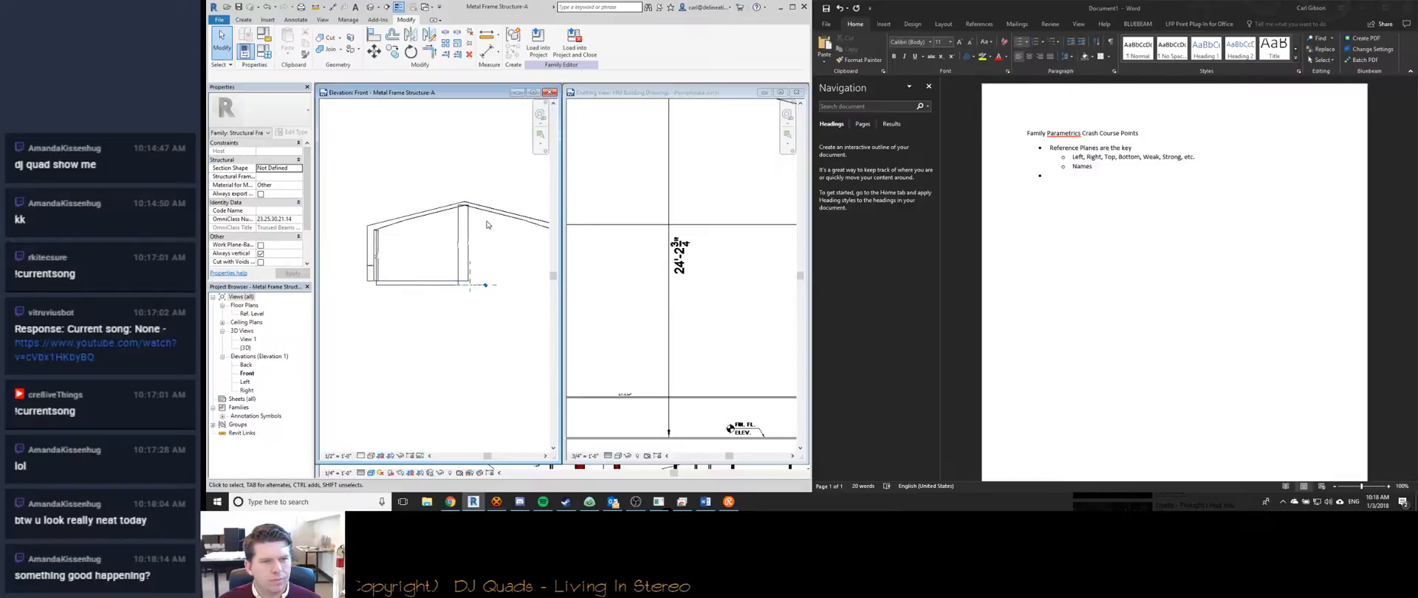
click(636, 277)
scroll(636, 277, down, 6)
scroll(635, 277, up, 5)
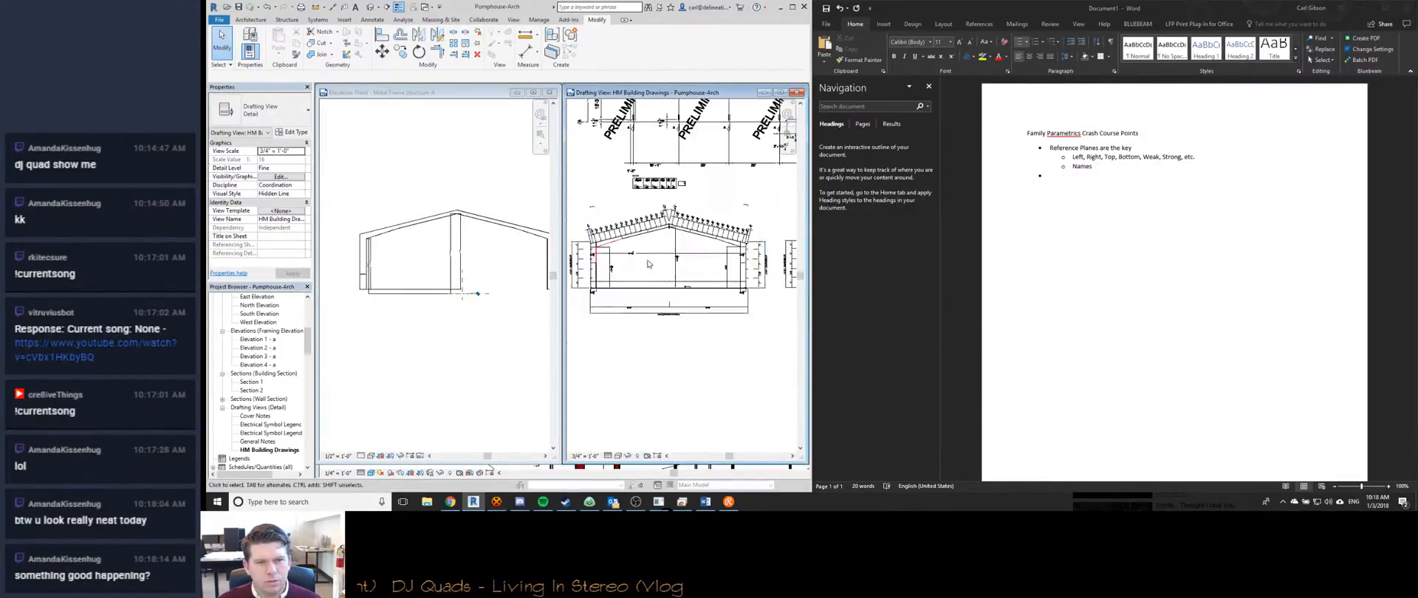
scroll(639, 265, up, 4)
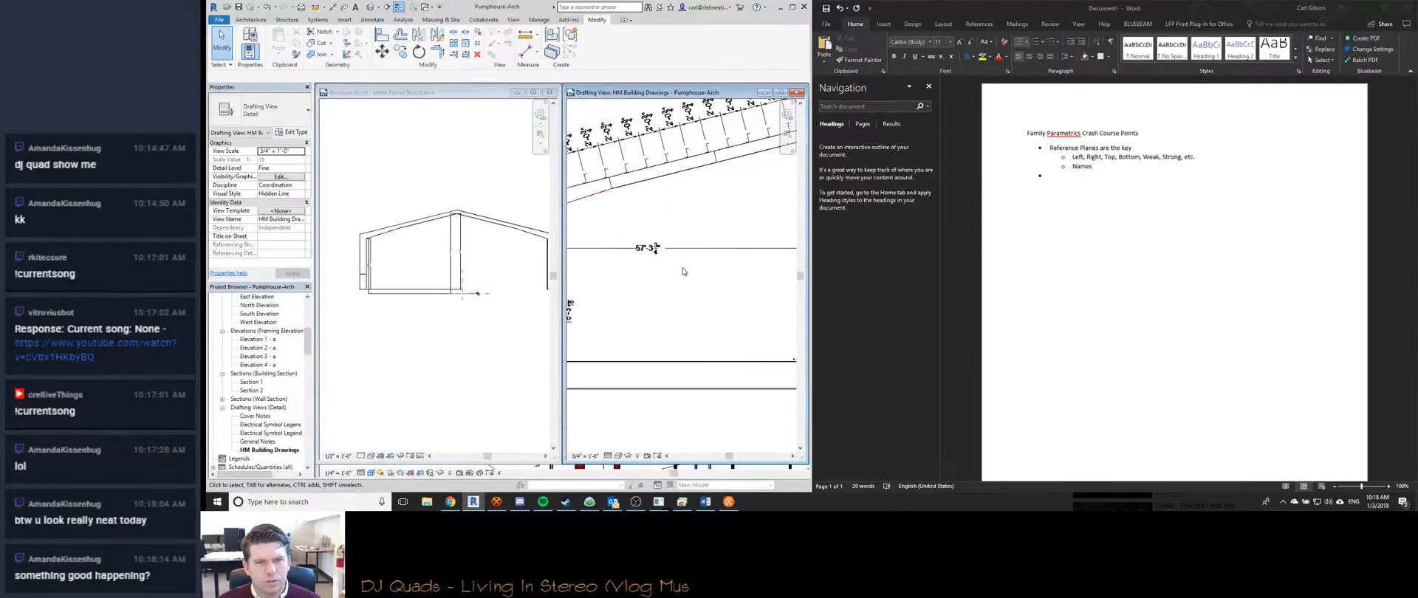
Dimension the clear width between the inner faces of the two columns in the family's front elevation.
click(475, 269)
scroll(387, 309, up, 3)
scroll(387, 308, up, 5)
key(d)
key(i)
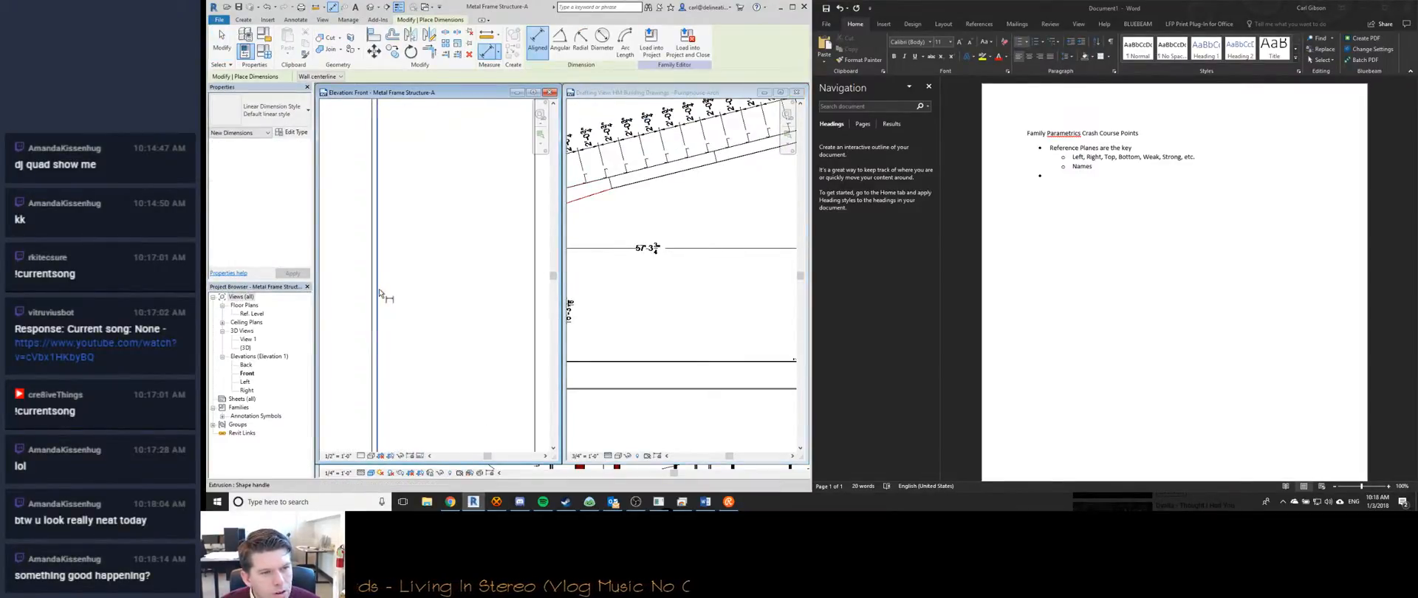
scroll(380, 293, down, 5)
scroll(458, 290, up, 4)
scroll(458, 290, up, 2)
middle_drag(459, 294, 501, 309)
scroll(501, 310, down, 4)
scroll(488, 325, up, 6)
scroll(488, 325, up, 3)
Check the column dimensions in the drafting view and edit the clear-width dimension's witness lines to include the left column's outer face.
click(628, 304)
scroll(667, 284, down, 4)
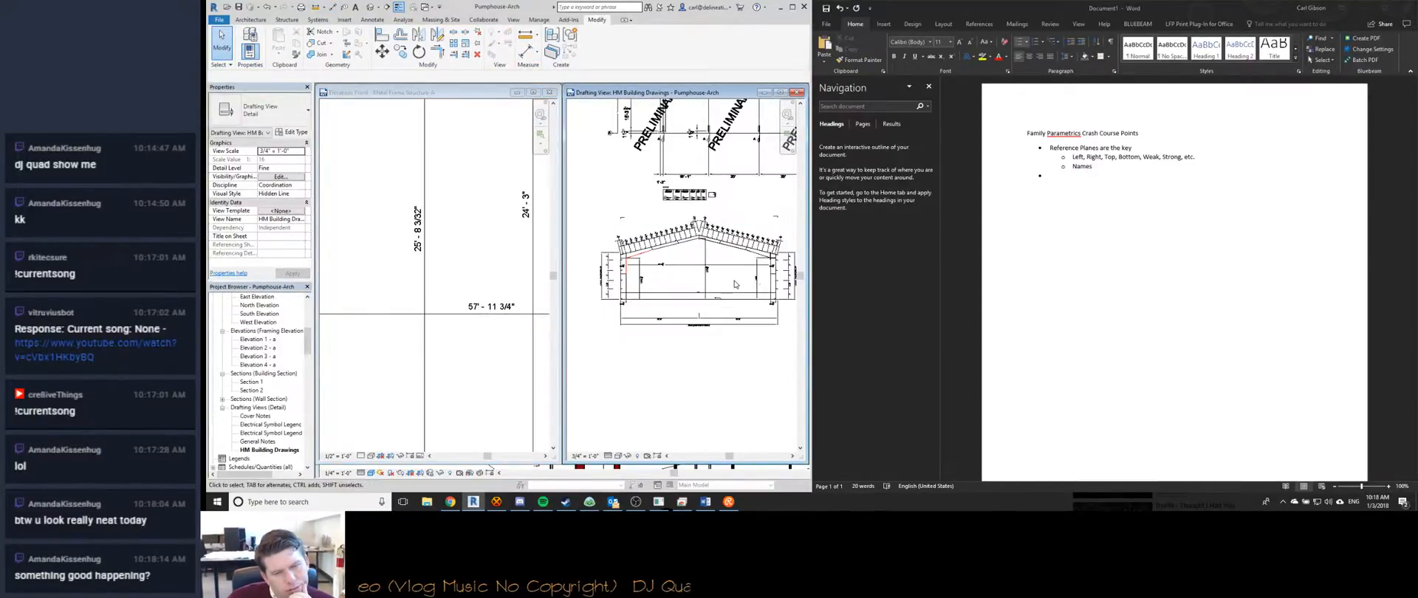
scroll(774, 283, up, 5)
click(427, 312)
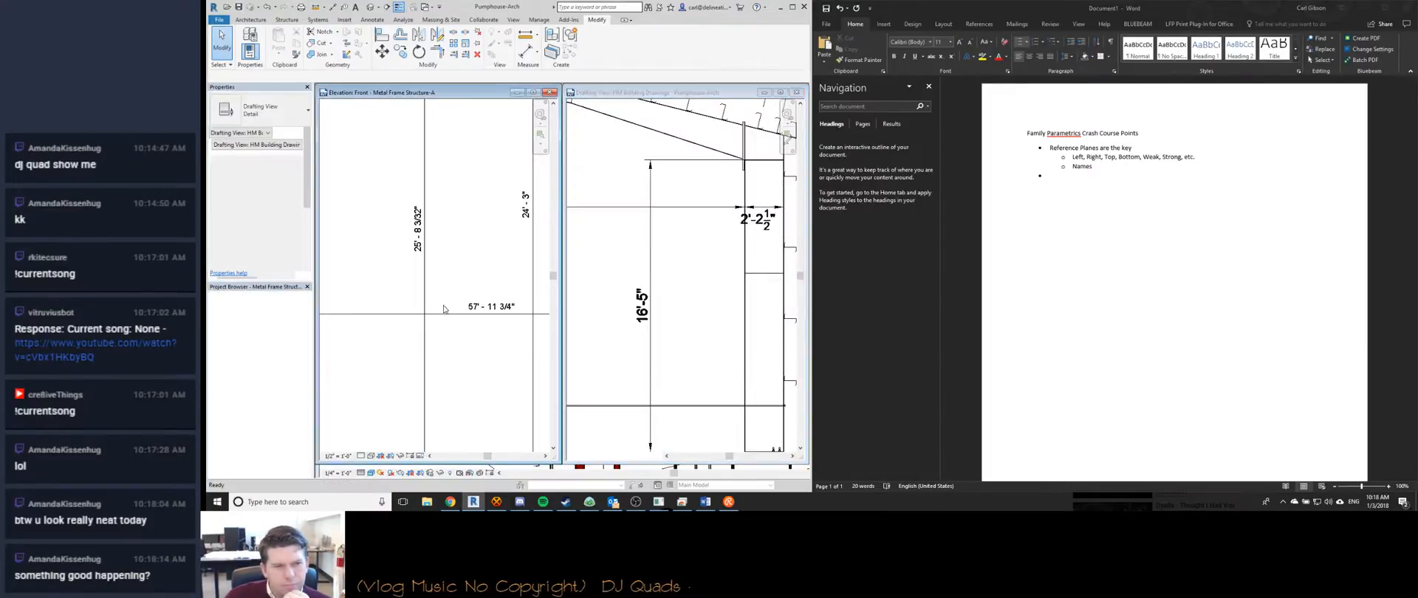
scroll(427, 312, down, 3)
click(455, 313)
scroll(490, 312, up, 2)
scroll(498, 304, up, 7)
key(e)
key(w)
click(492, 302)
scroll(493, 301, down, 6)
scroll(408, 325, down, 2)
scroll(375, 336, up, 6)
scroll(377, 336, down, 3)
scroll(391, 330, up, 4)
scroll(391, 331, down, 4)
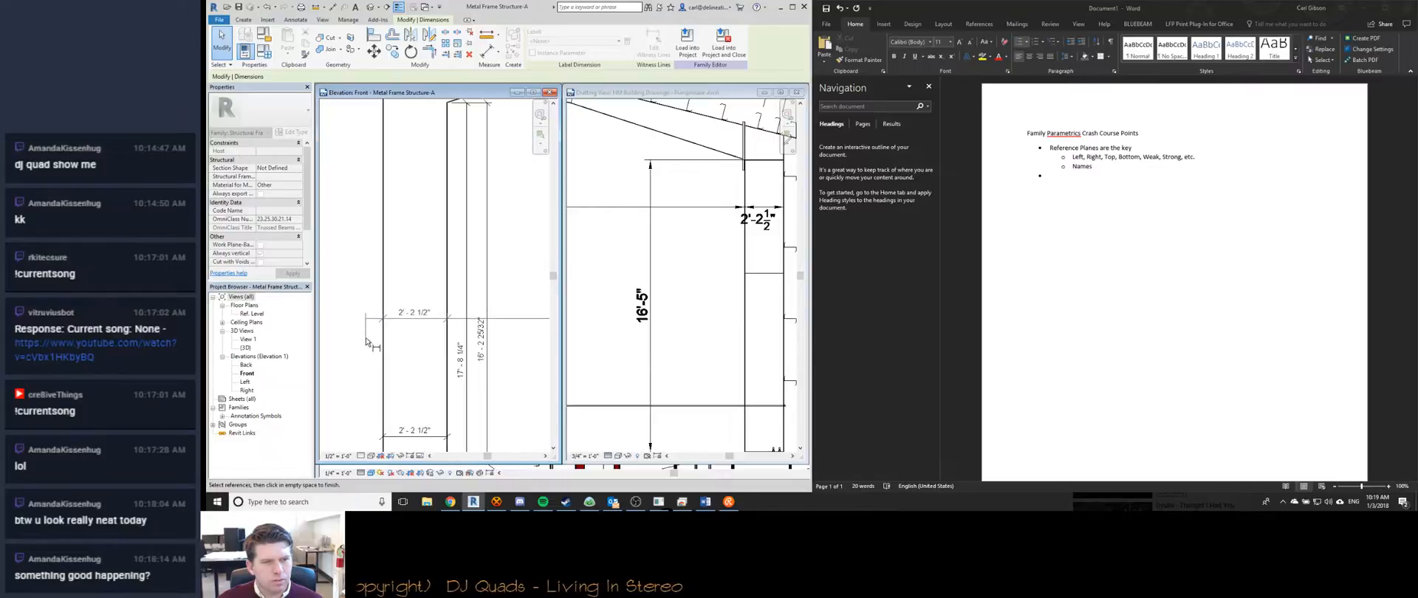
click(362, 369)
scroll(375, 340, down, 3)
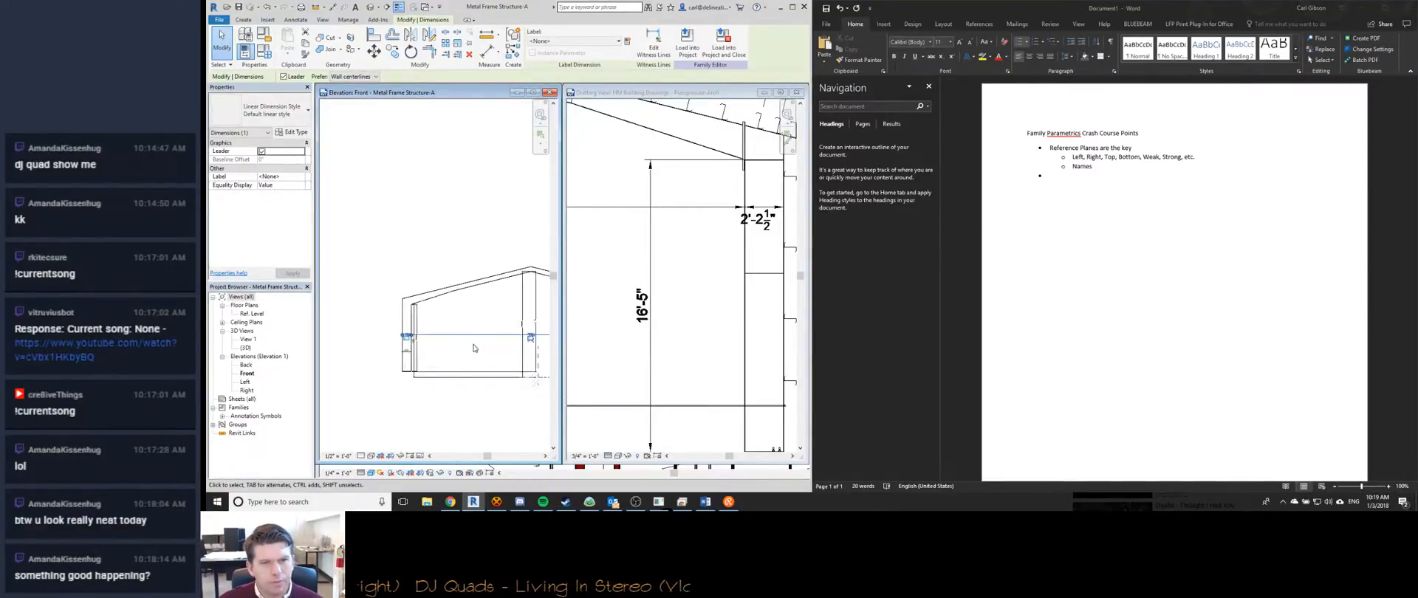
Check the column height and width dimensions of the frame cross section in the HM Building Drawings drafting view.
scroll(479, 348, up, 2)
click(641, 317)
scroll(643, 321, down, 4)
middle_drag(607, 332, 665, 327)
scroll(644, 323, up, 3)
scroll(583, 323, down, 2)
Dimension the right column's inner height from its base up to the haunch in the family's front elevation.
click(481, 370)
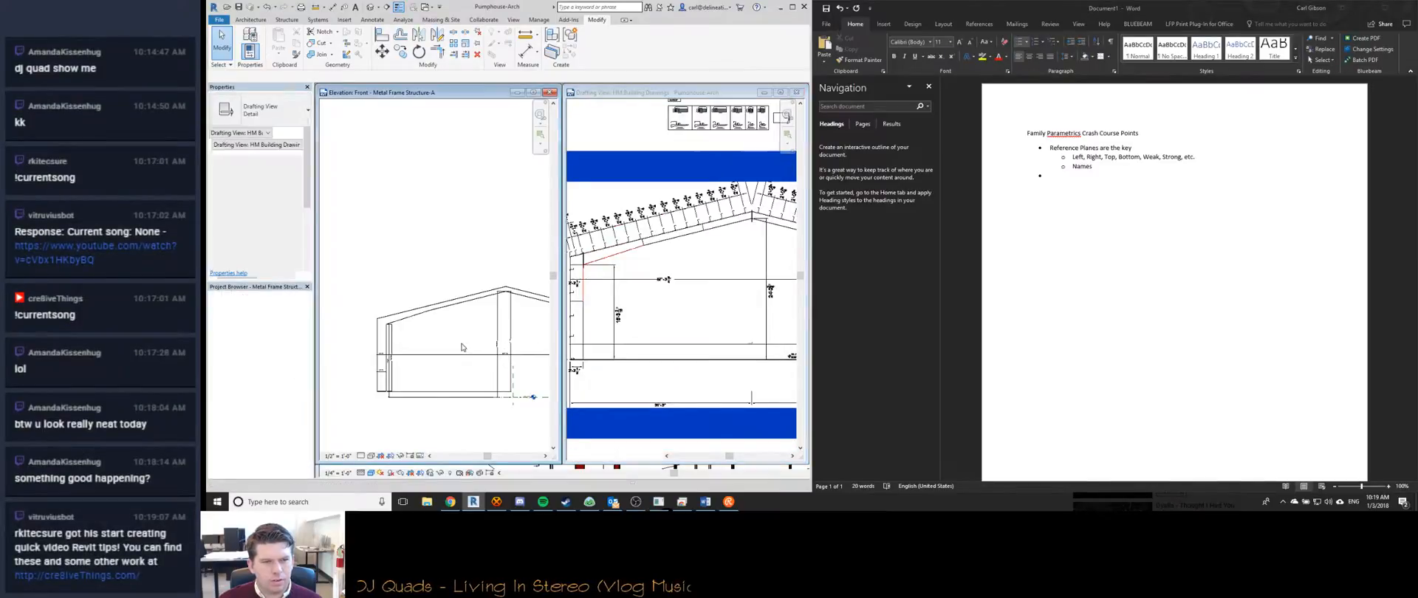
middle_drag(480, 370, 503, 366)
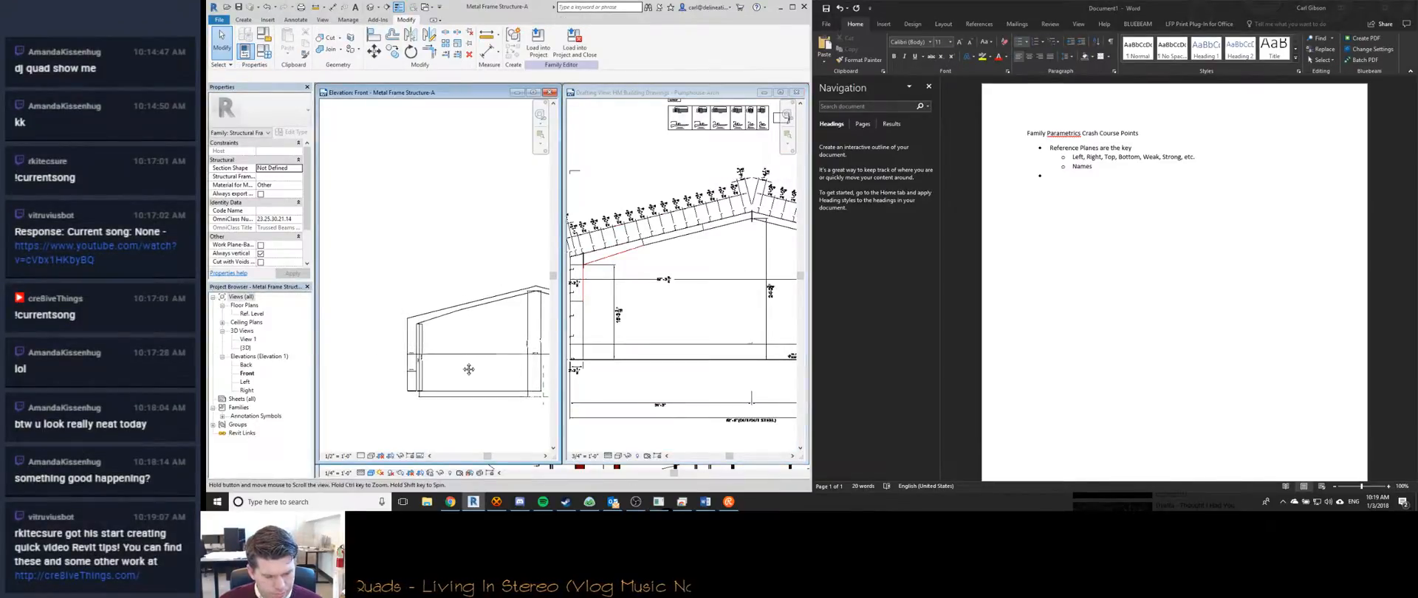
scroll(417, 349, up, 5)
scroll(399, 341, down, 5)
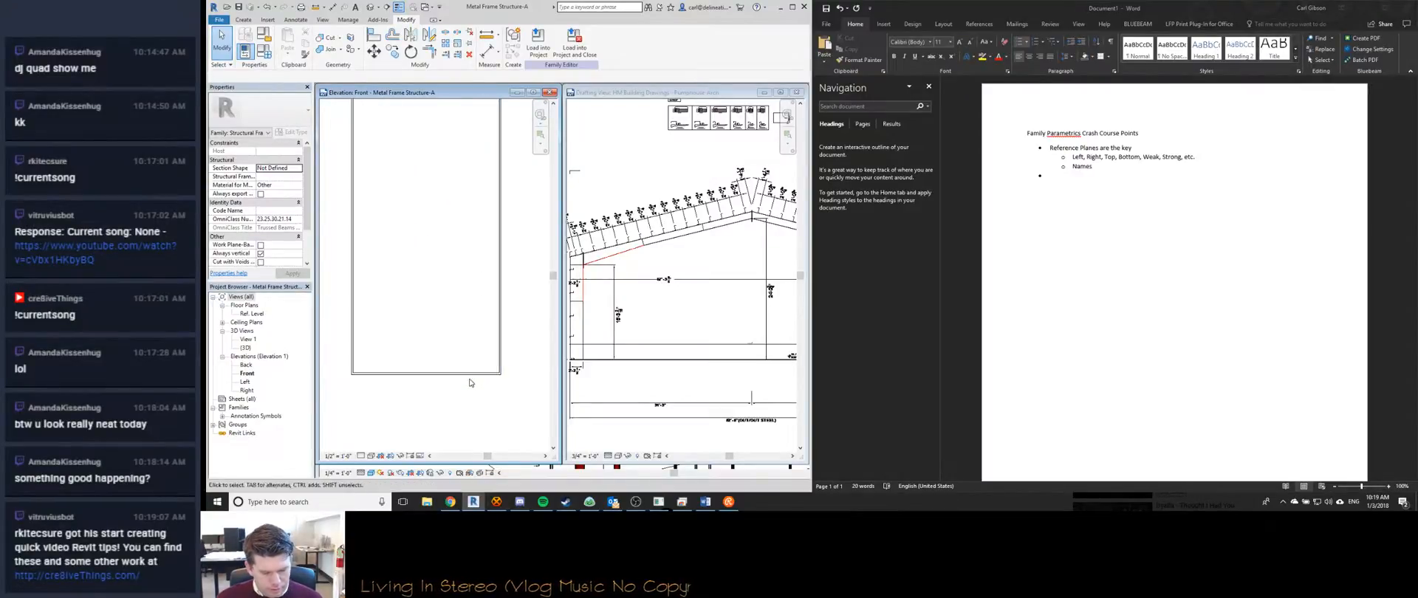
key(d)
key(i)
scroll(446, 236, up, 5)
scroll(448, 235, up, 2)
scroll(473, 235, down, 2)
click(437, 310)
scroll(436, 362, up, 2)
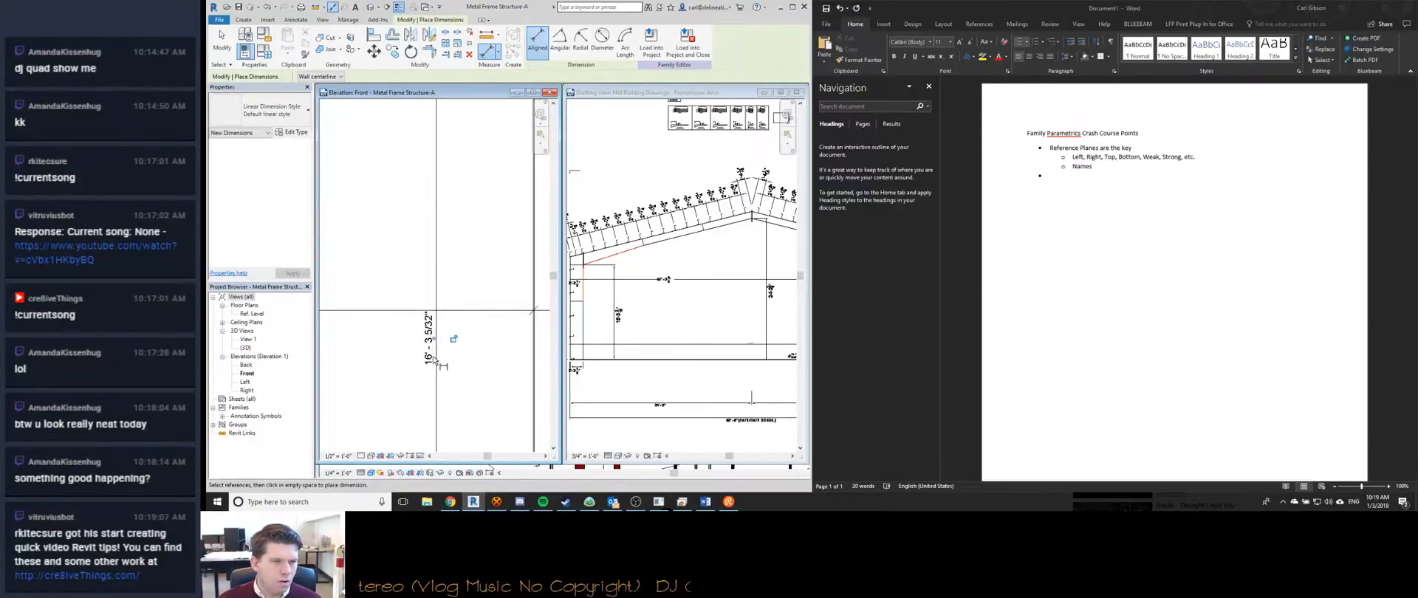
scroll(436, 362, down, 2)
Compare the family's haunch height with the right column's height dimension and haunch geometry in the HM Building Drawings drafting view.
key(ctrl+Tab)
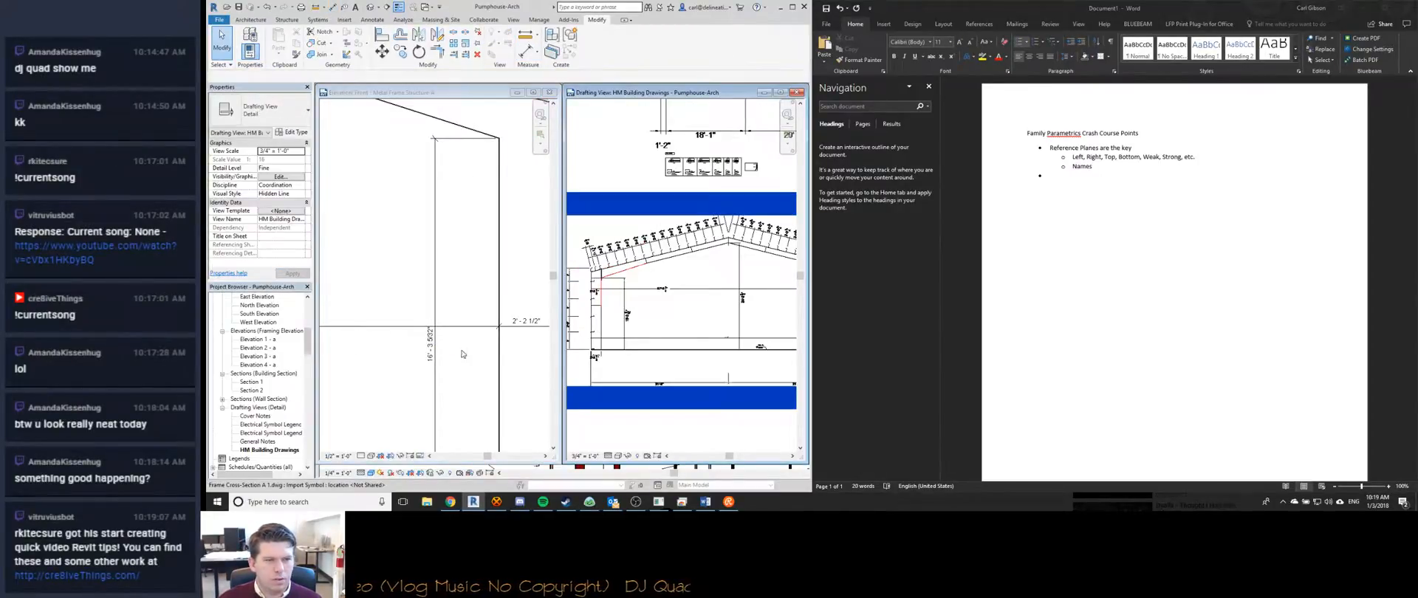
shift+scroll(752, 329, right, 4)
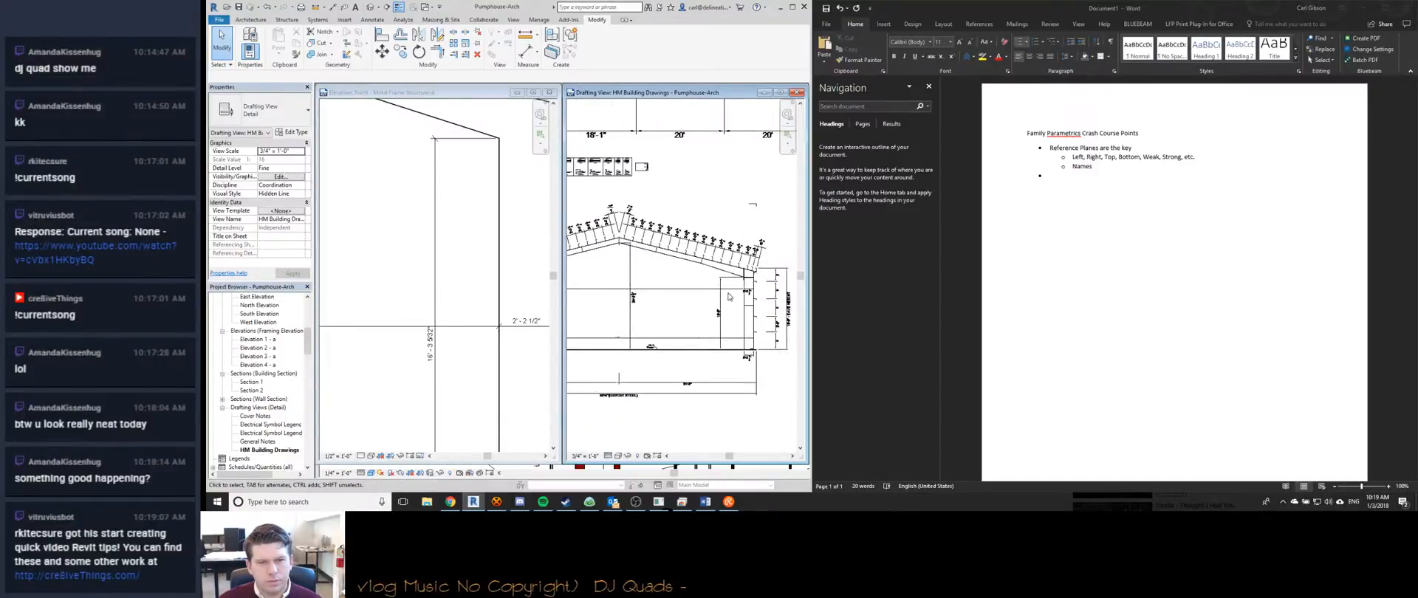
scroll(728, 296, up, 4)
scroll(756, 244, up, 3)
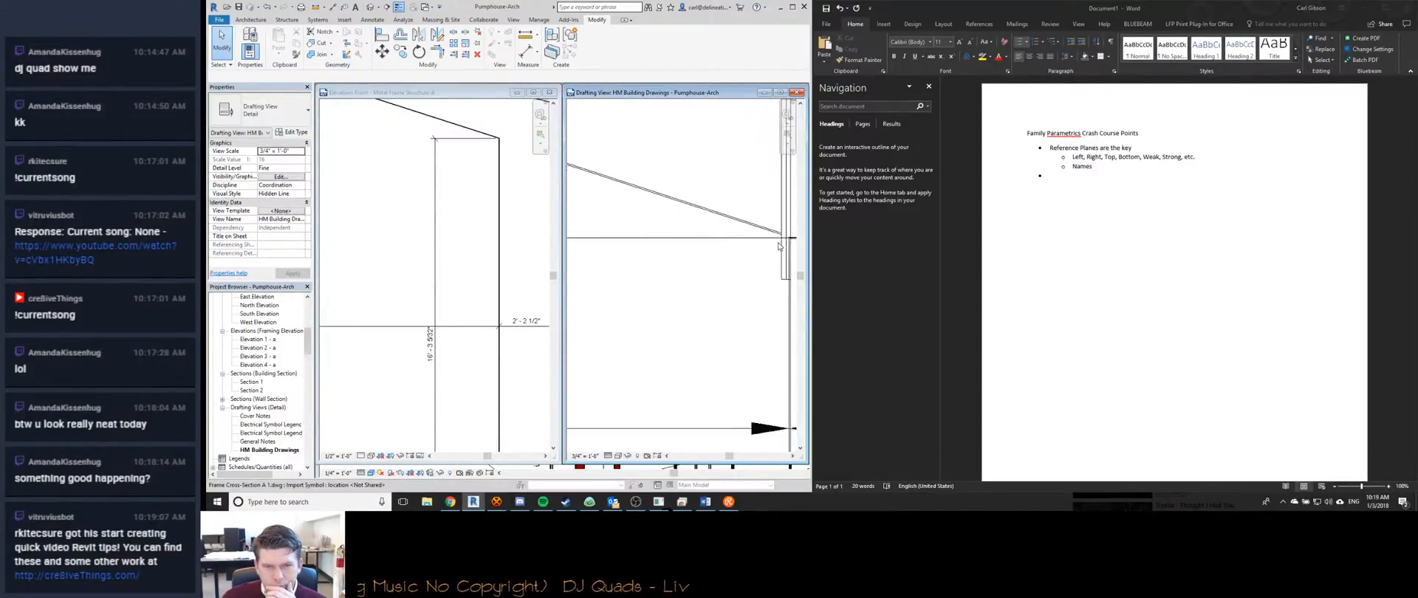
scroll(756, 243, down, 3)
scroll(756, 248, up, 3)
scroll(756, 245, down, 5)
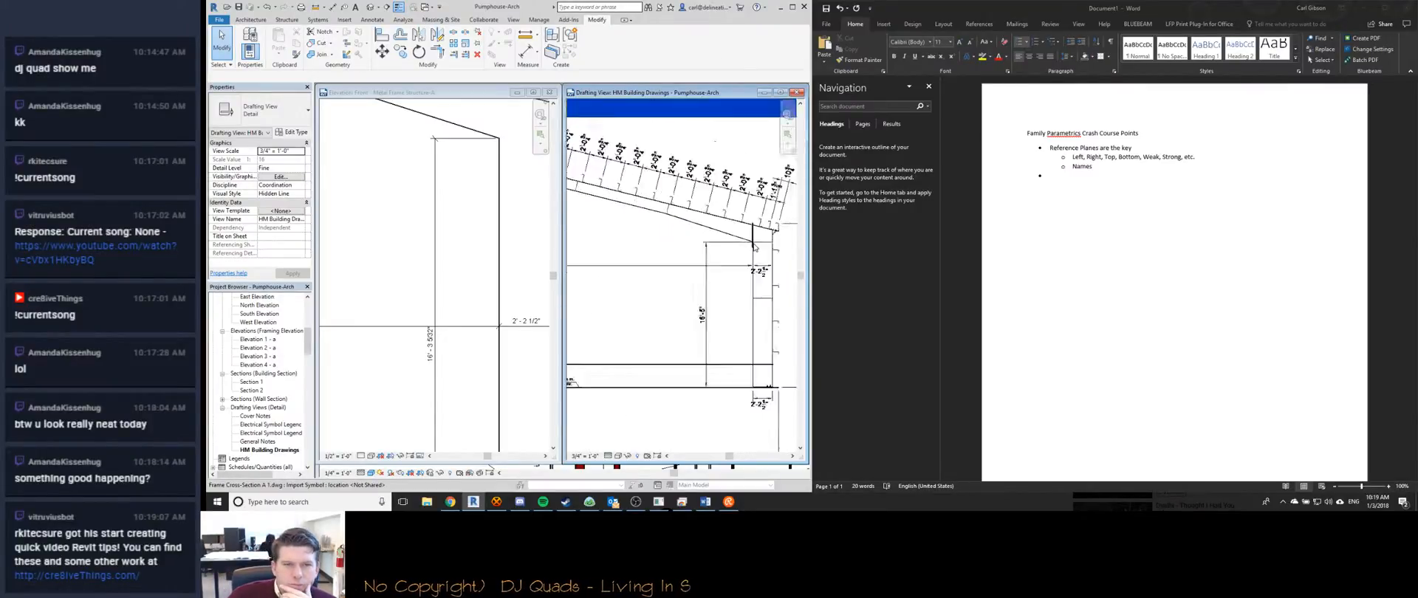
middle_drag(746, 250, 737, 249)
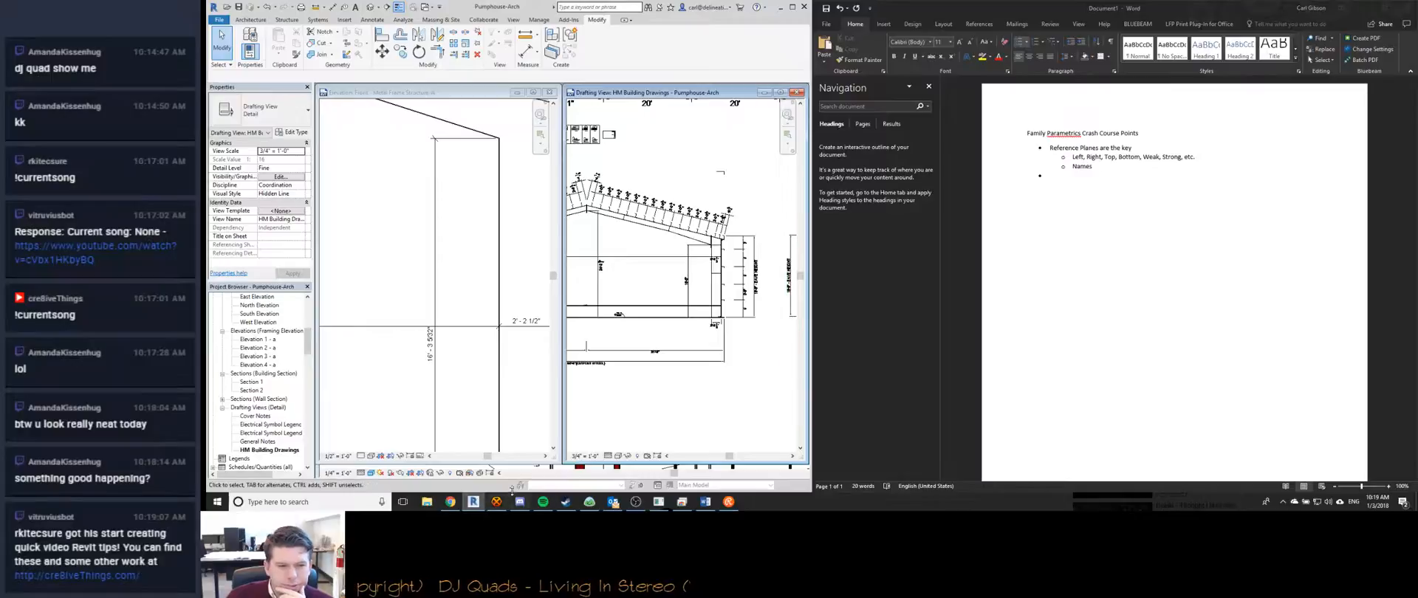
Switch to Word, open the recent Pumphouse Model-RFI document beside the Revit views, and close its navigation pane.
click(832, 28)
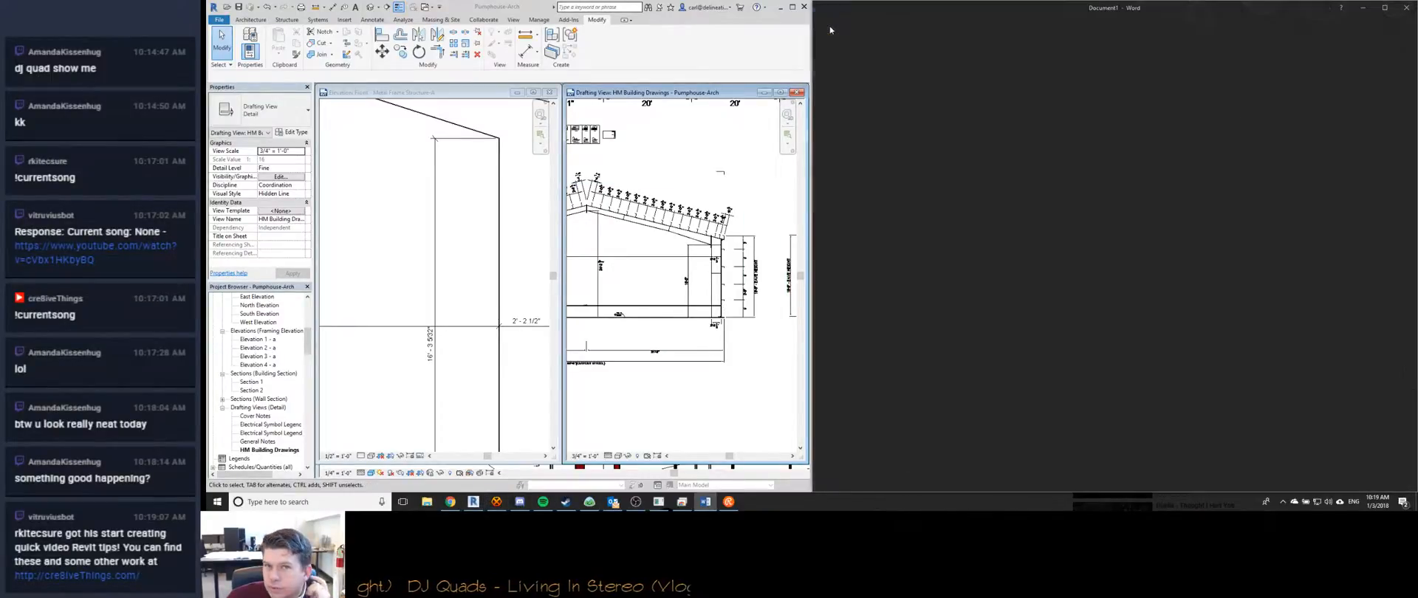
click(831, 81)
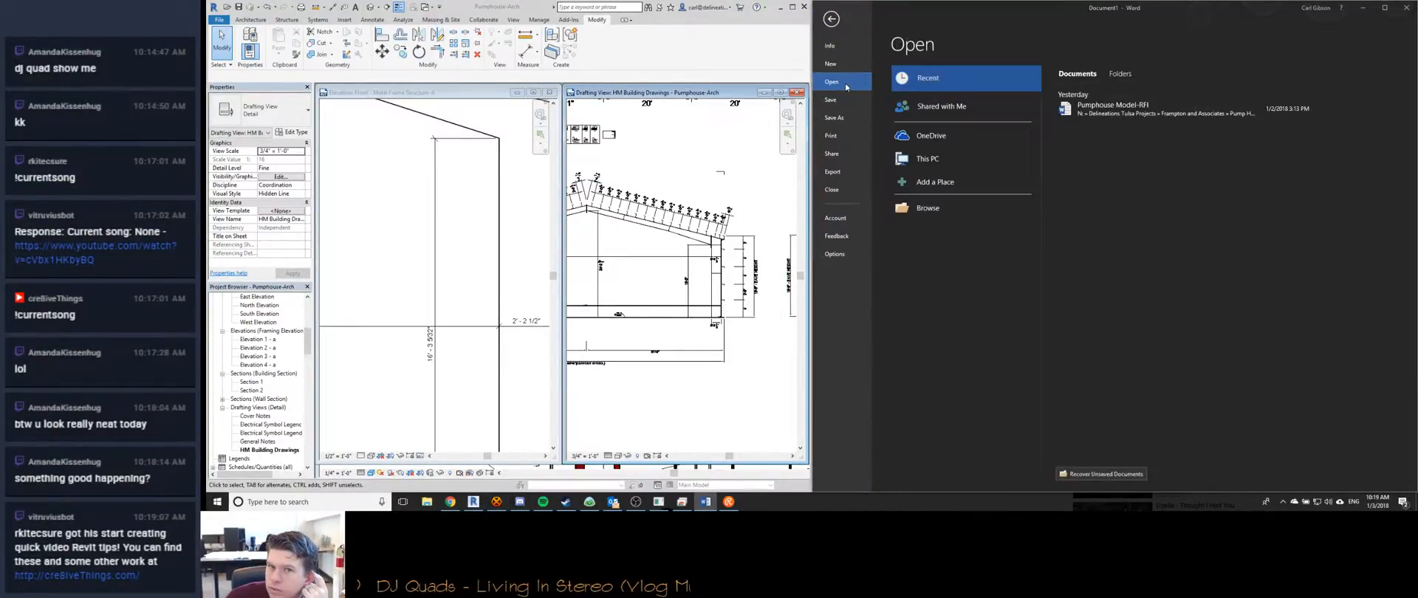
click(1120, 111)
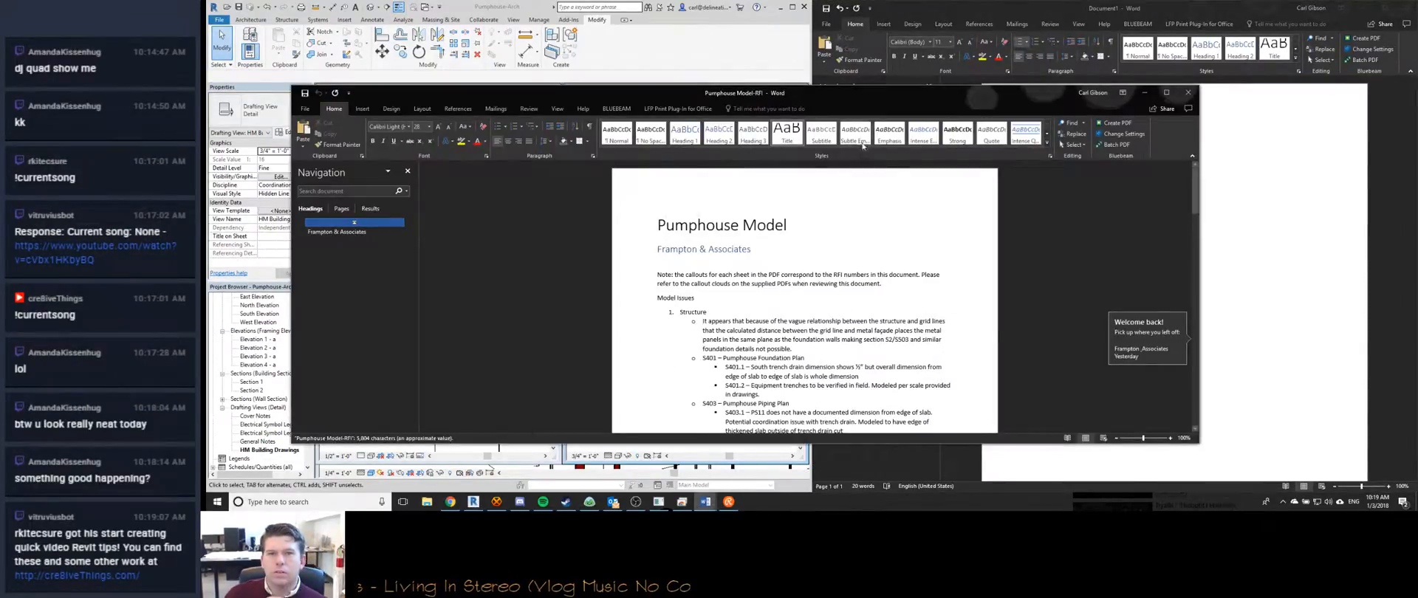
drag(865, 99, 1415, 103)
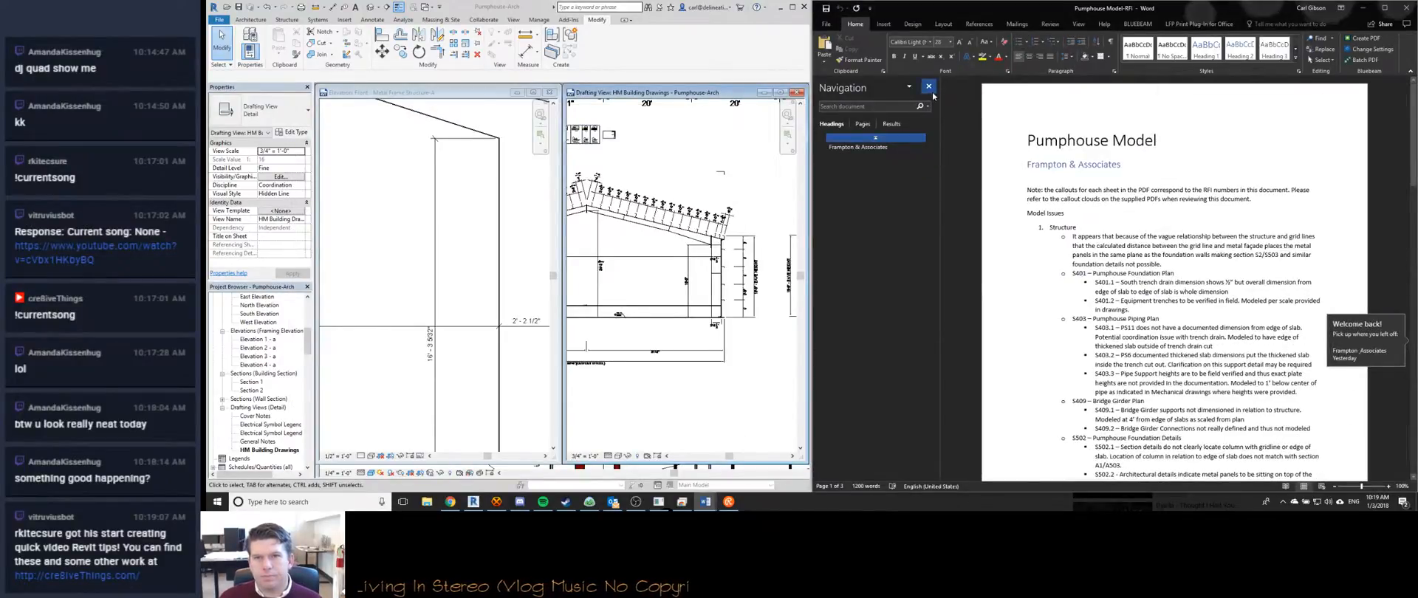
click(929, 87)
Add a metal building bullet stating that framing-elevation dimensions for main columns line up to nothing in the drawing, making exact heights difficult to know.
scroll(1020, 301, down, 10)
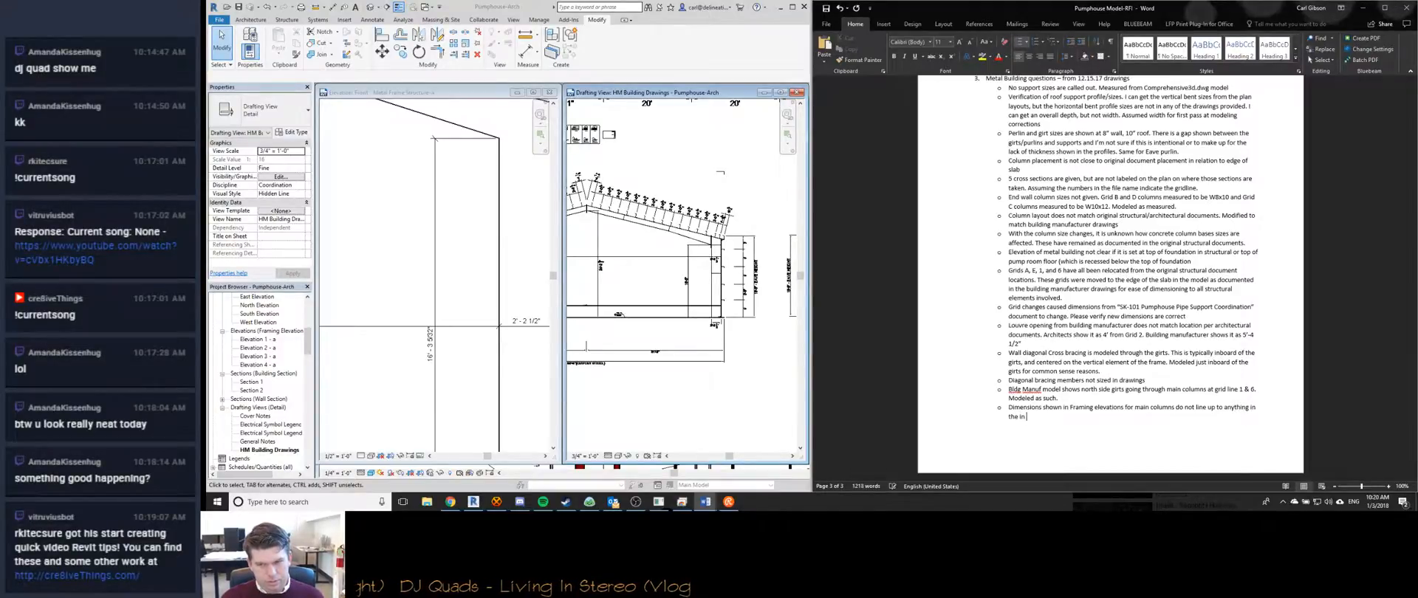
text(the heights should be.)
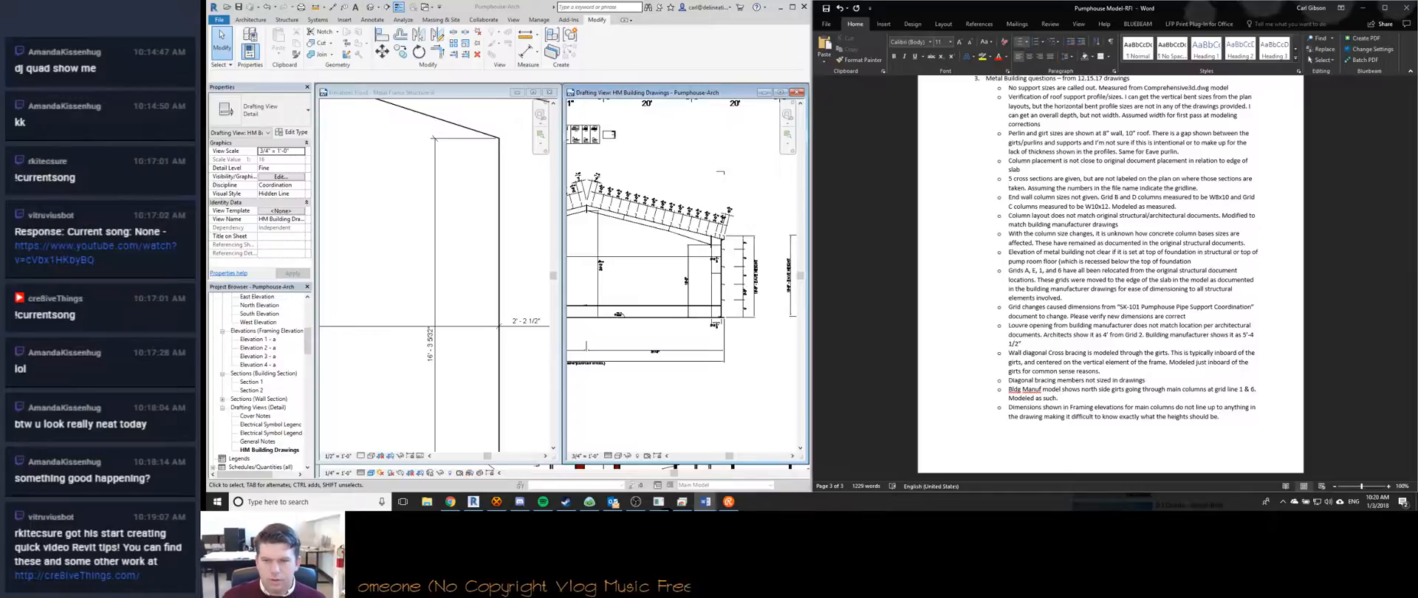
Check the right haunch in the drafting view and insert "Vertical" before "dimensions" at the start of the new RFI bullet.
click(741, 259)
scroll(740, 258, up, 5)
scroll(741, 258, up, 4)
scroll(751, 254, up, 3)
scroll(751, 254, down, 3)
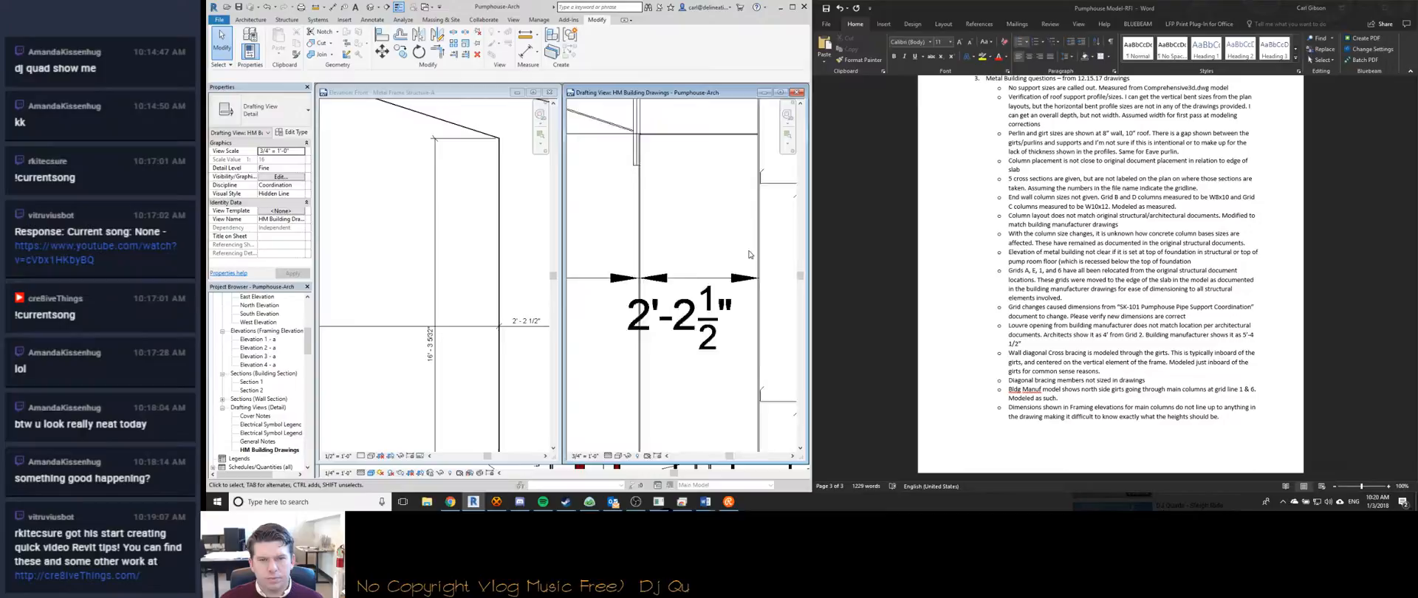
click(1196, 416)
text(Vertical)
key(Delete)
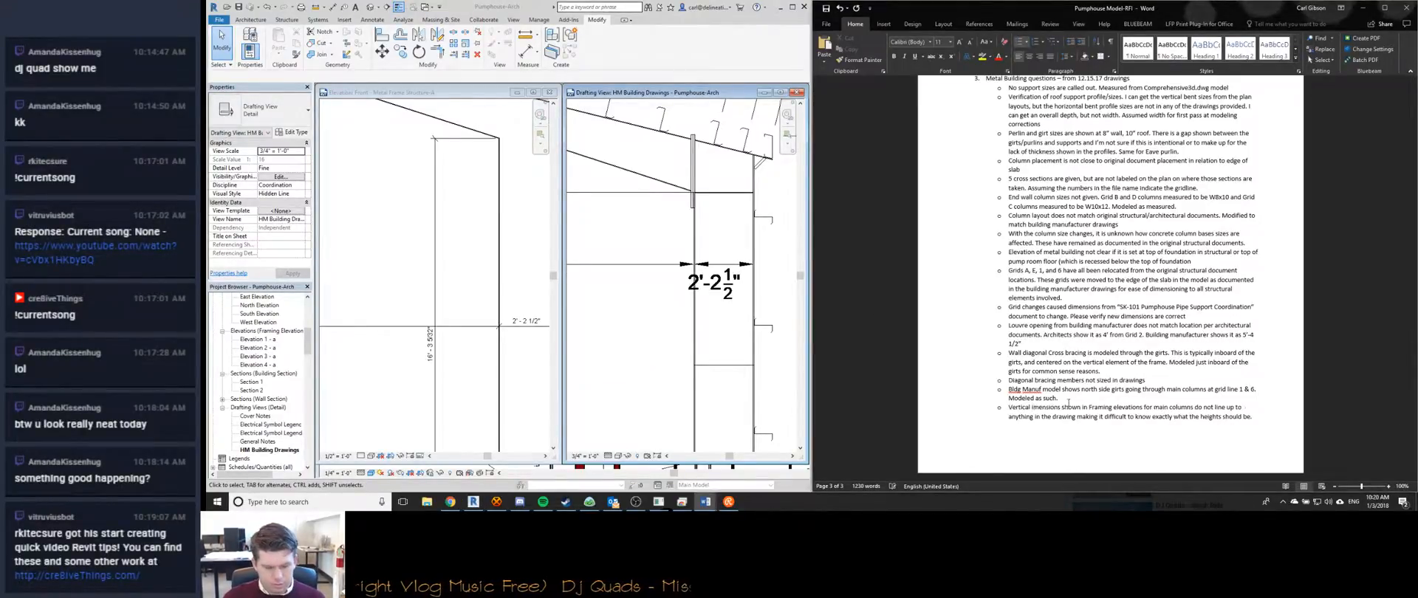
Examine the right haunch, column and wall dimensions of the cross section in the HM Building Drawings drafting view.
click(732, 185)
scroll(732, 184, down, 4)
scroll(732, 185, up, 5)
scroll(663, 216, up, 2)
scroll(666, 216, down, 3)
scroll(669, 217, up, 2)
scroll(669, 217, down, 3)
scroll(658, 222, down, 2)
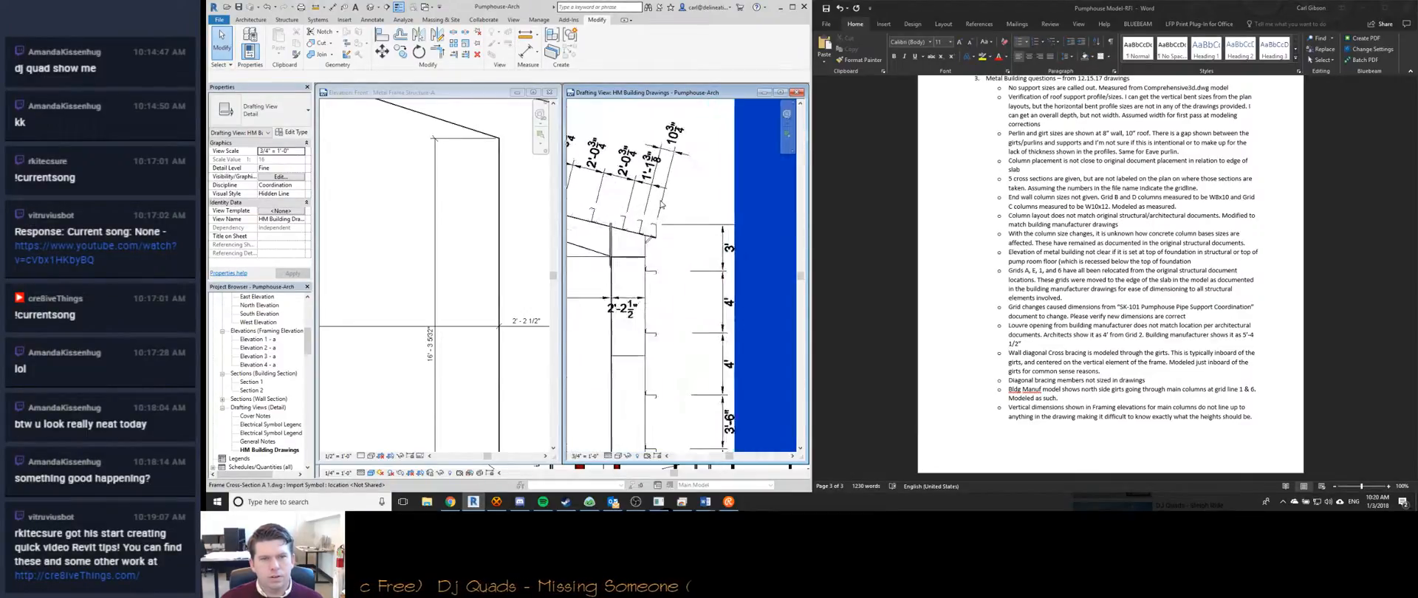
scroll(662, 208, up, 3)
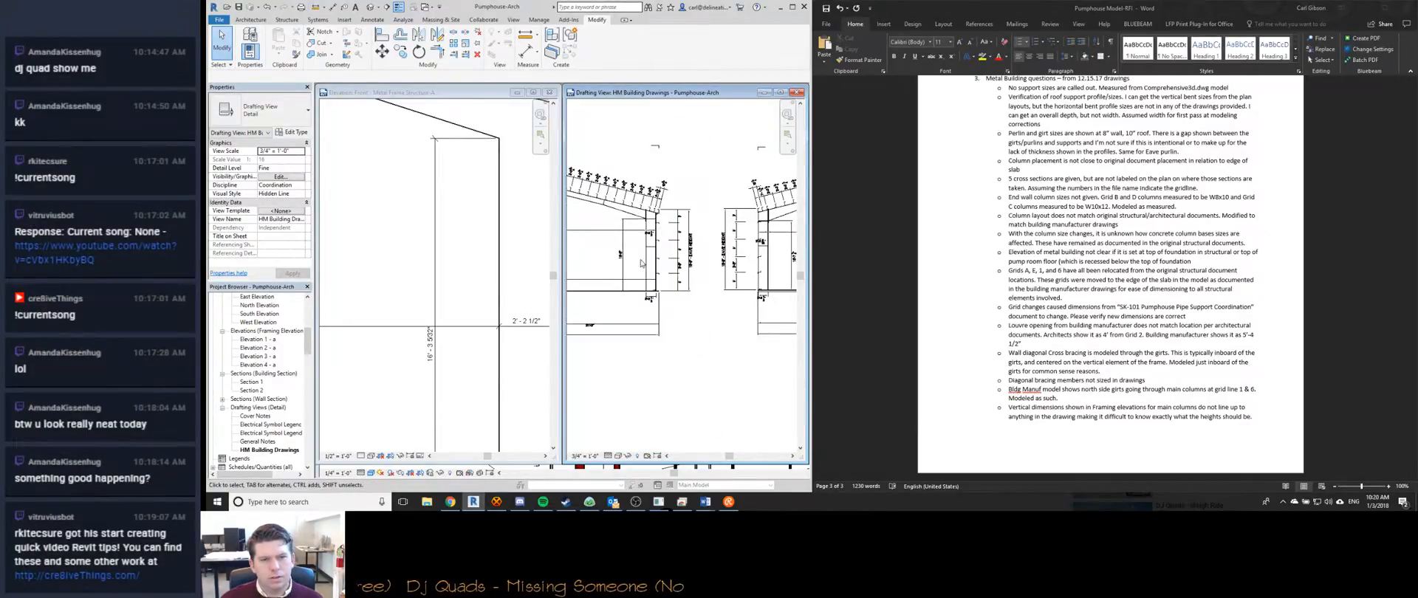
scroll(653, 298, down, 2)
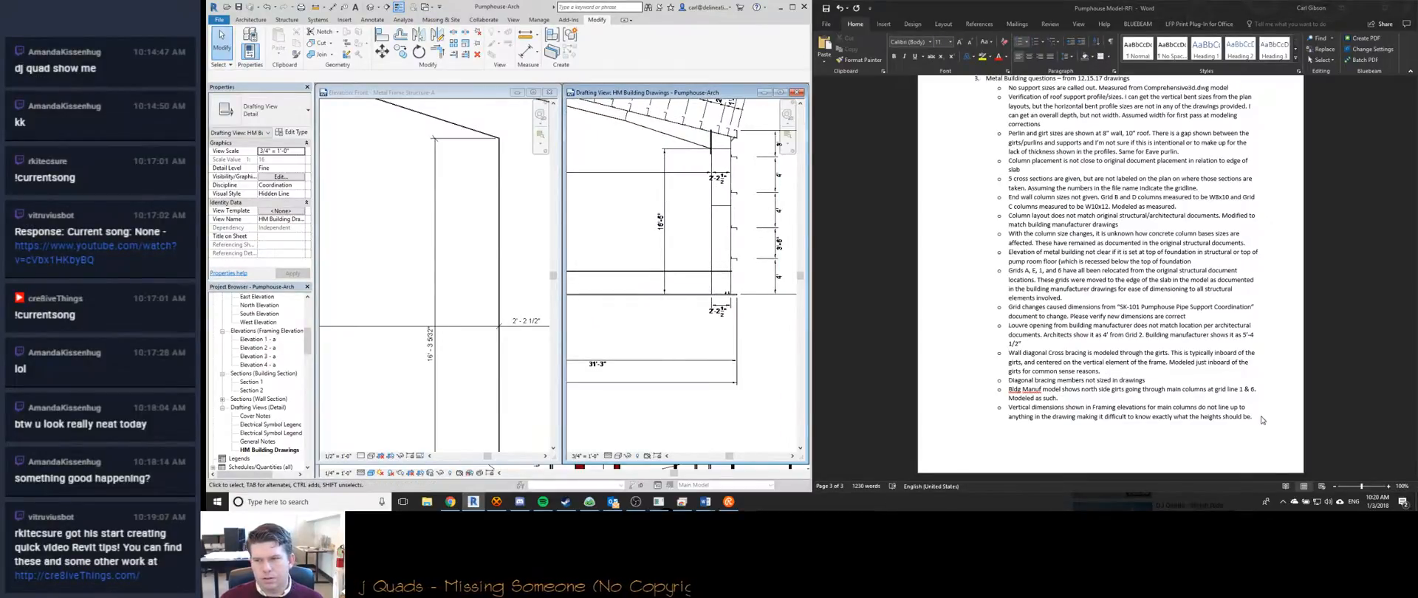
Insert "to inside of haunch" after "Vertical dimensions" in the new RFI bullet.
click(1209, 419)
click(1066, 407)
text(to )
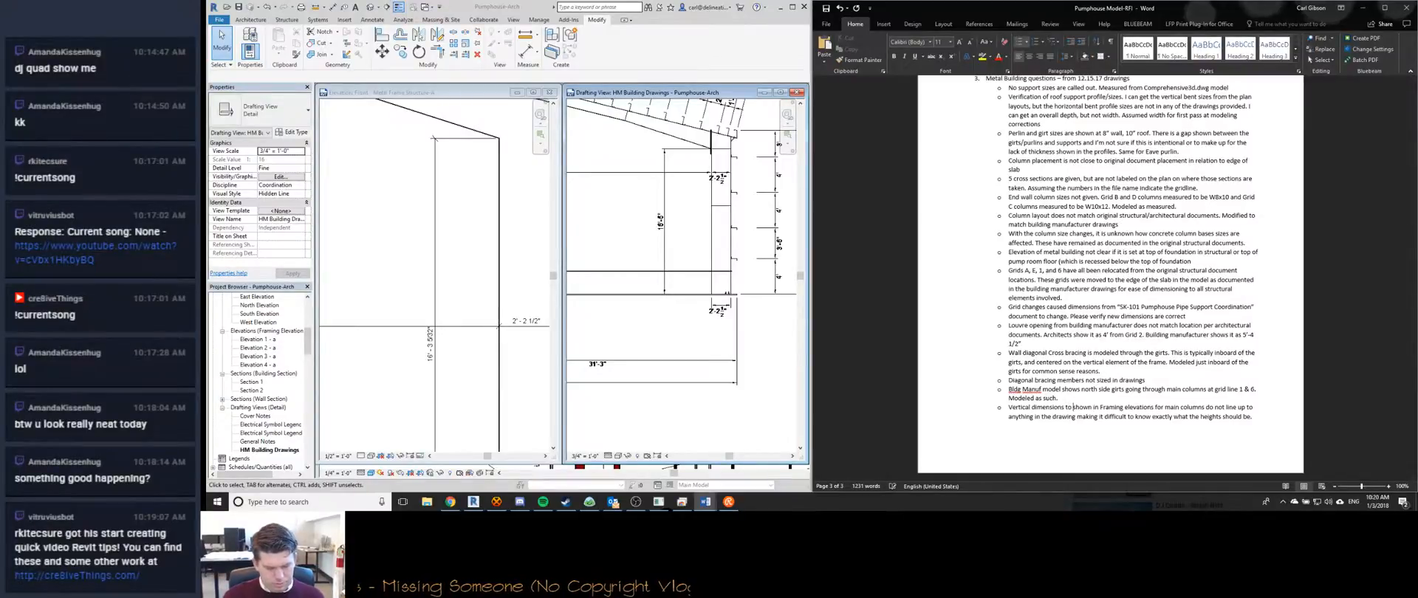
text(inside of haunch)
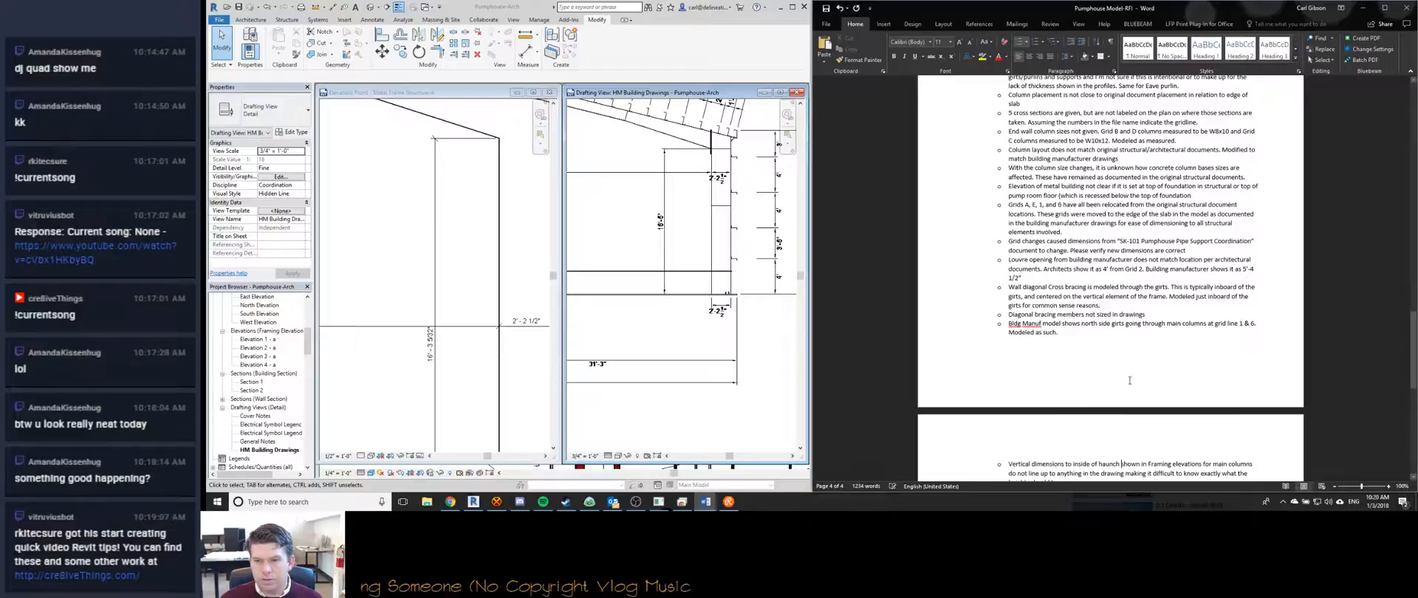
scroll(1110, 278, down, 2)
Review the frame cross section in the drafting view and reread the metal building questions in the RFI document.
click(631, 316)
scroll(631, 316, down, 3)
scroll(632, 315, up, 2)
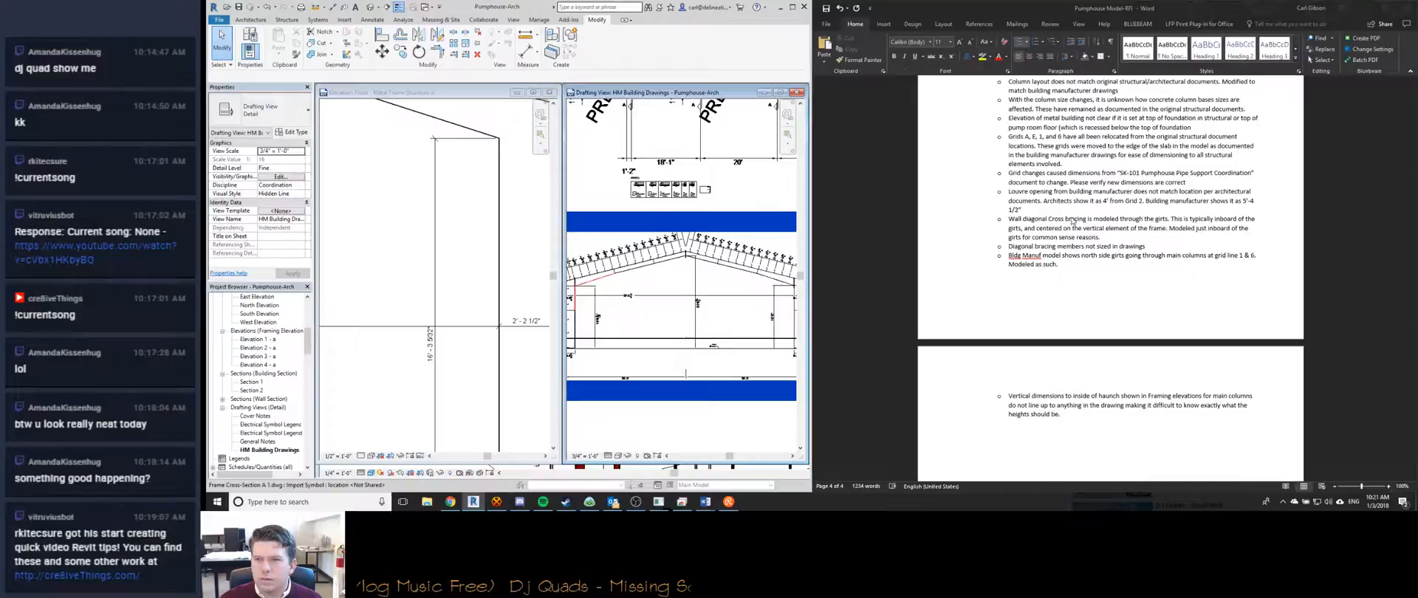
scroll(1037, 257, up, 2)
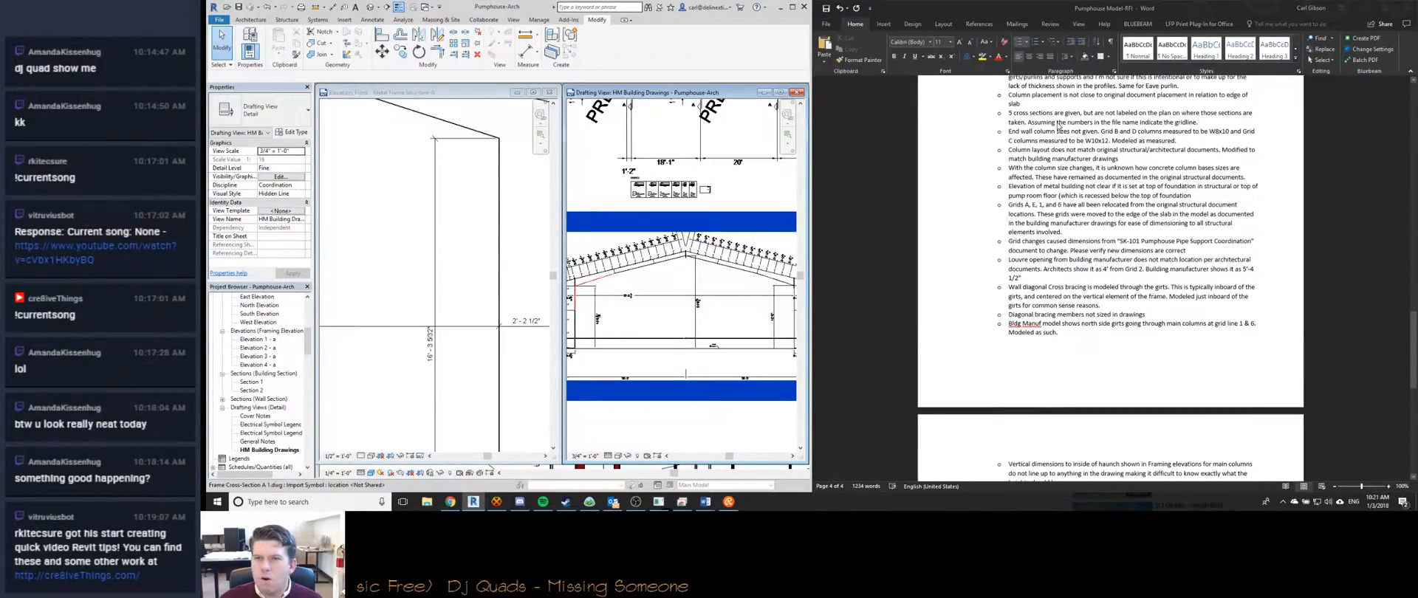
scroll(1057, 240, up, 3)
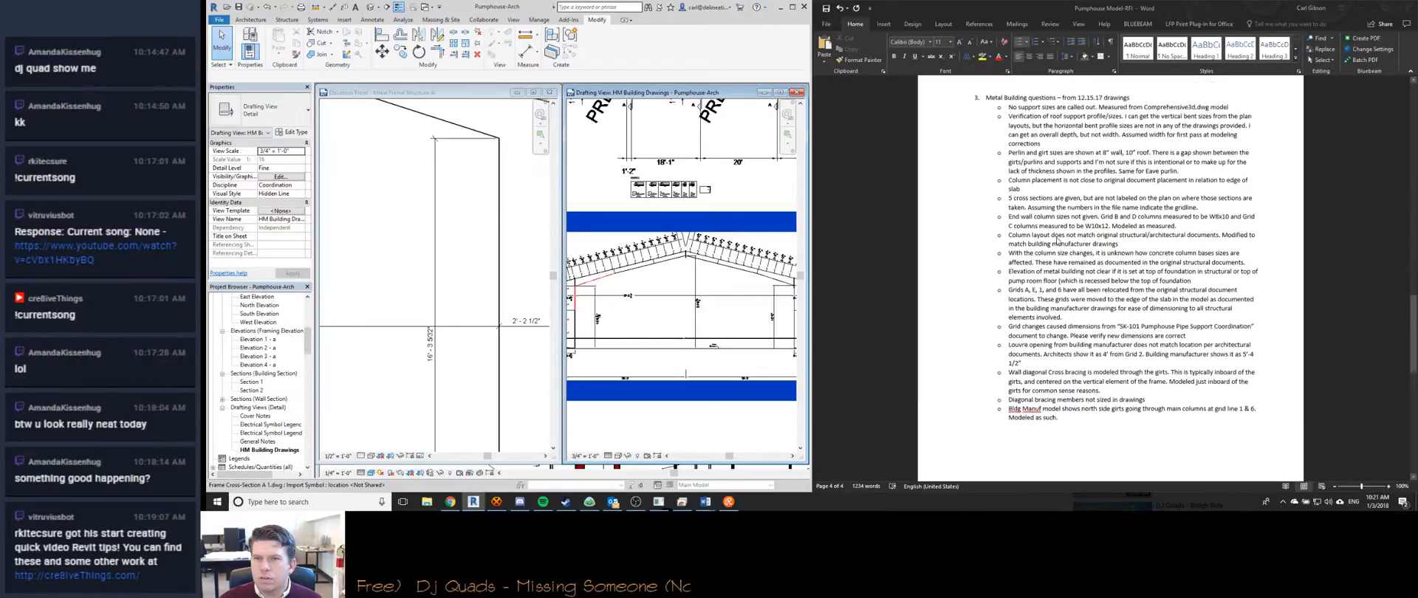
scroll(1058, 241, down, 6)
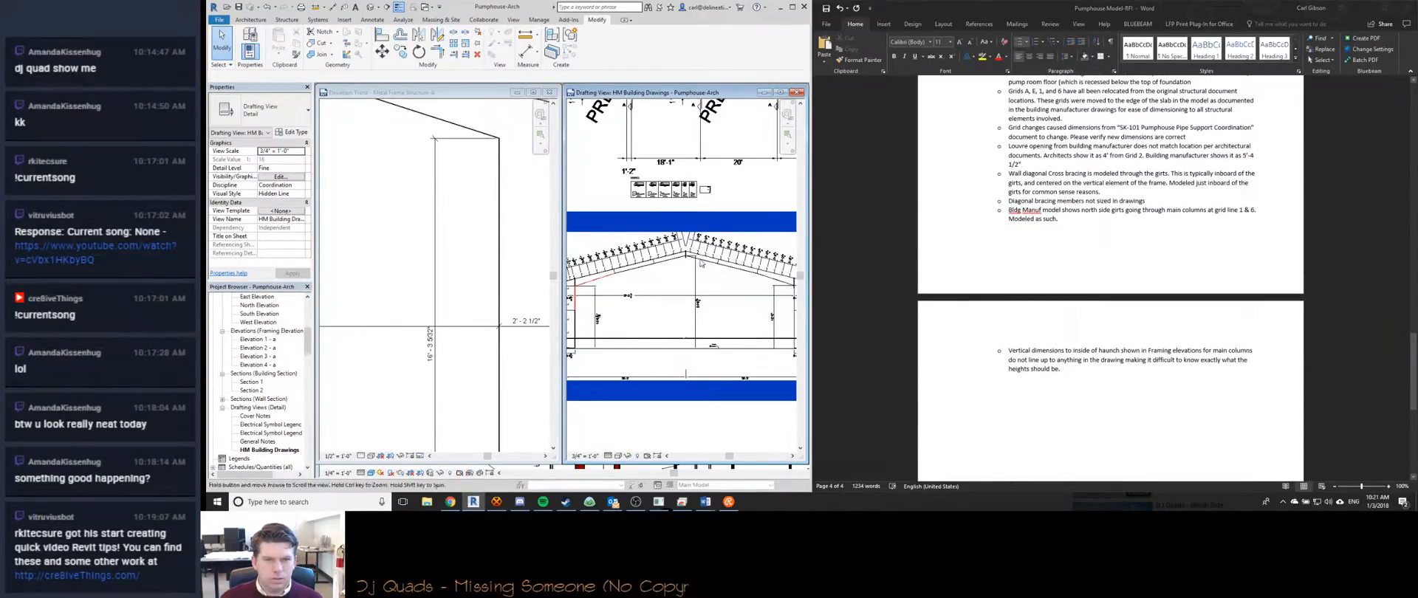
Examine the ridge height dimension and the left haunch of the frame cross section in the drafting view.
scroll(695, 251, up, 3)
scroll(687, 256, down, 2)
scroll(598, 277, up, 3)
scroll(597, 277, down, 2)
scroll(750, 264, up, 3)
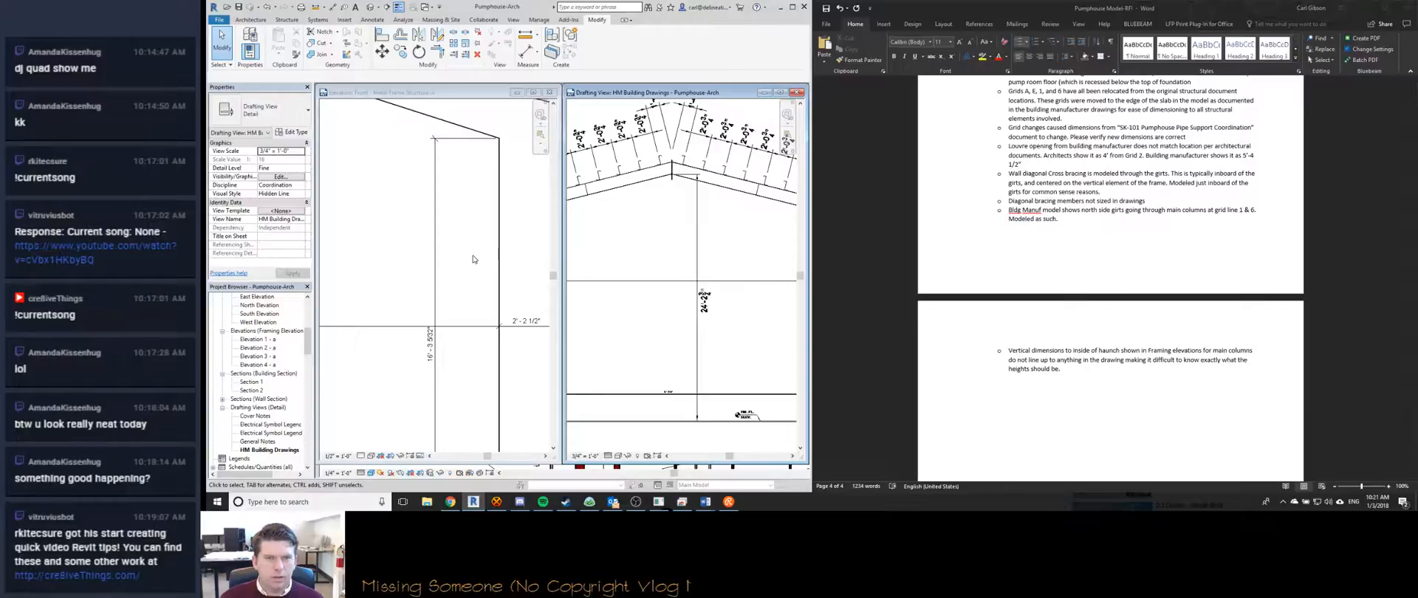
scroll(687, 266, down, 5)
scroll(680, 235, up, 3)
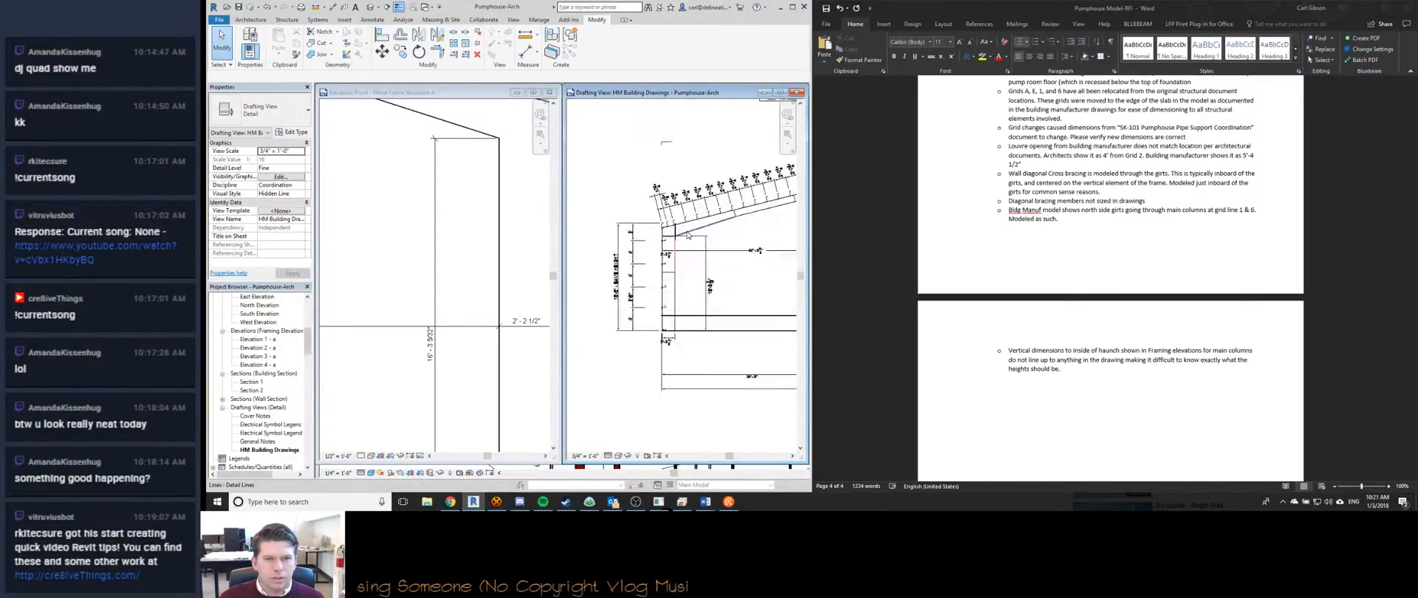
scroll(683, 234, down, 1)
scroll(684, 234, down, 2)
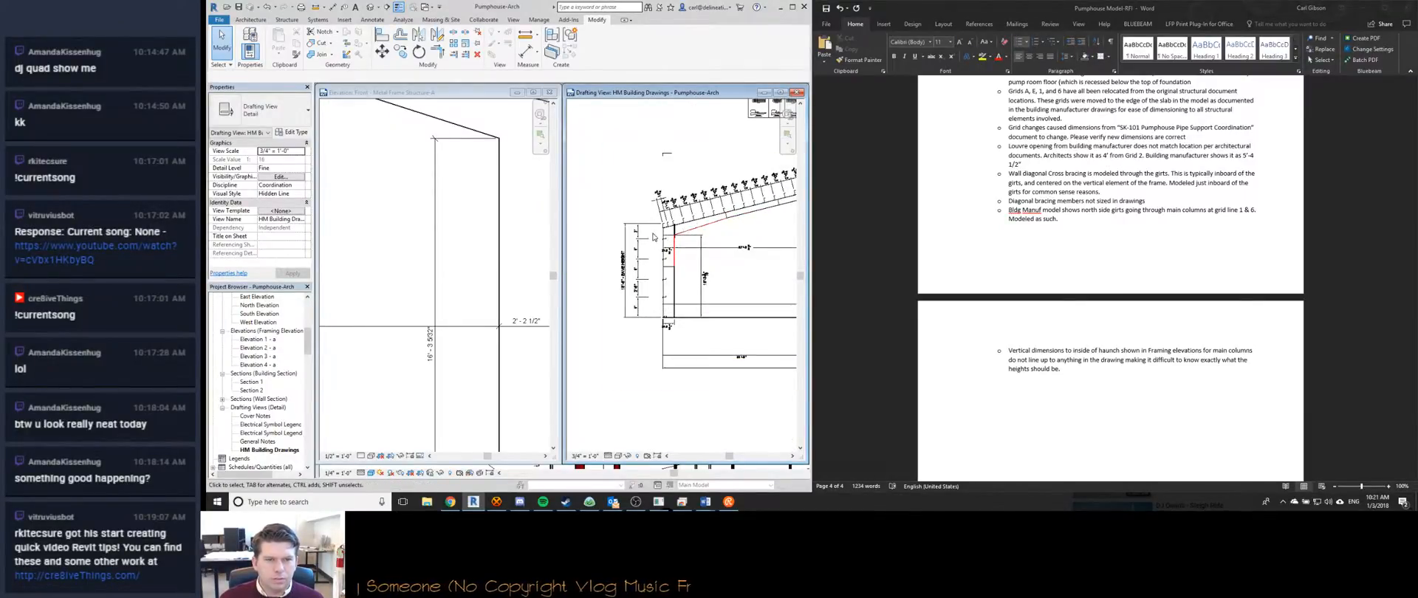
Examine the left column's height and width dimensions and the overall width dimensions in the drafting view.
scroll(639, 243, up, 2)
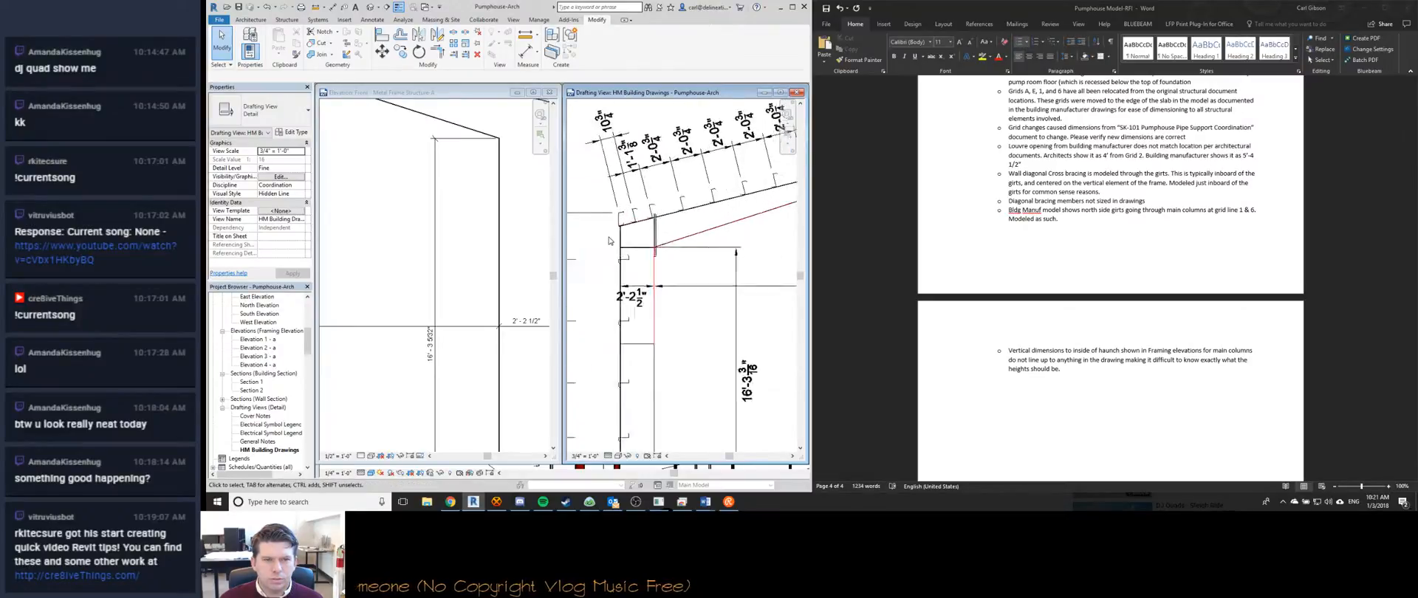
middle_drag(612, 240, 625, 240)
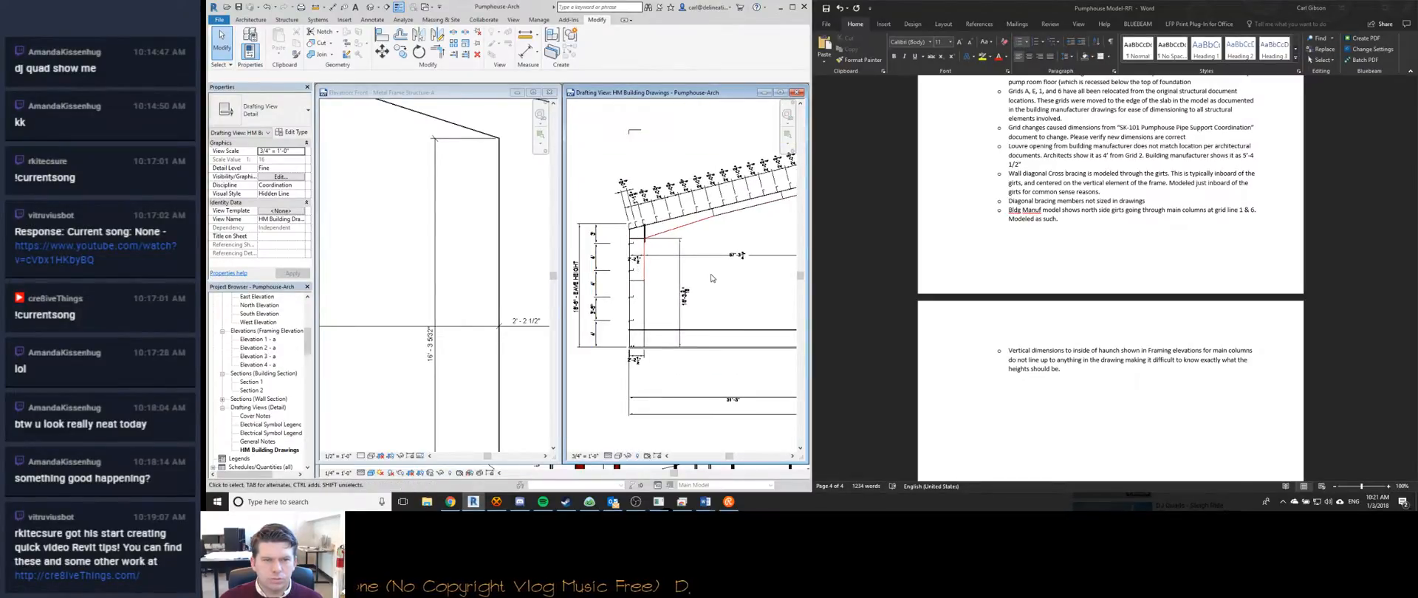
middle_drag(713, 283, 608, 224)
middle_drag(667, 344, 768, 373)
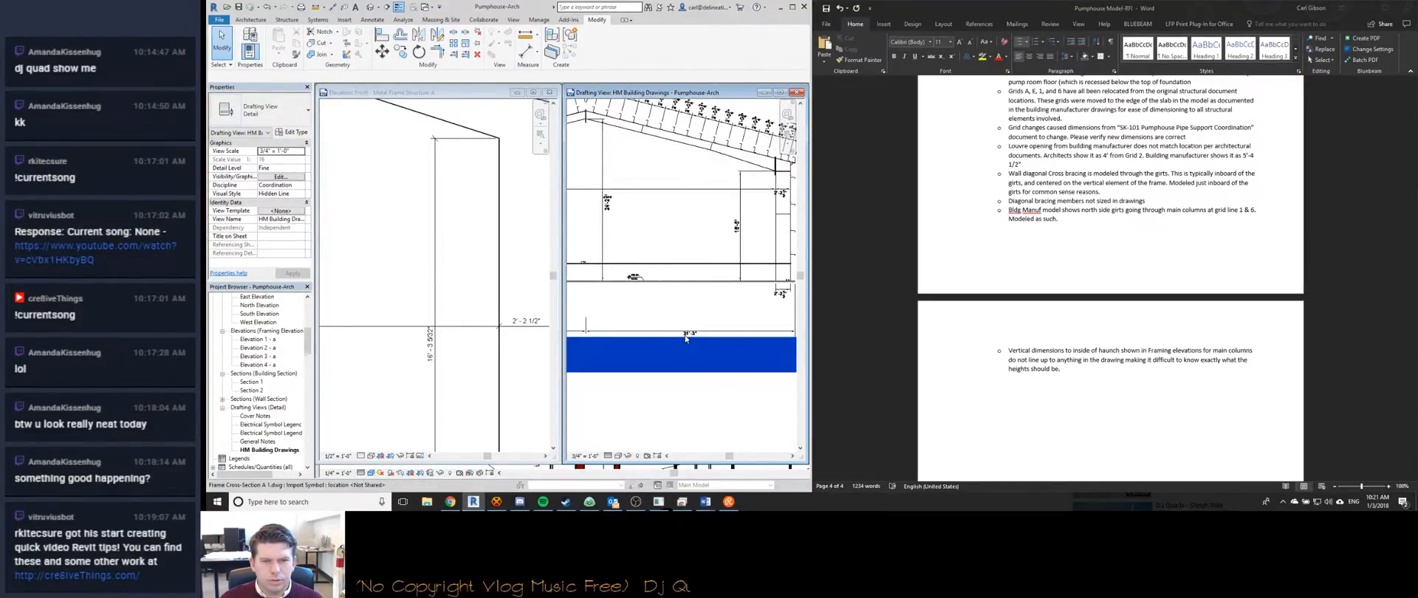
scroll(656, 332, down, 3)
middle_drag(656, 333, 776, 336)
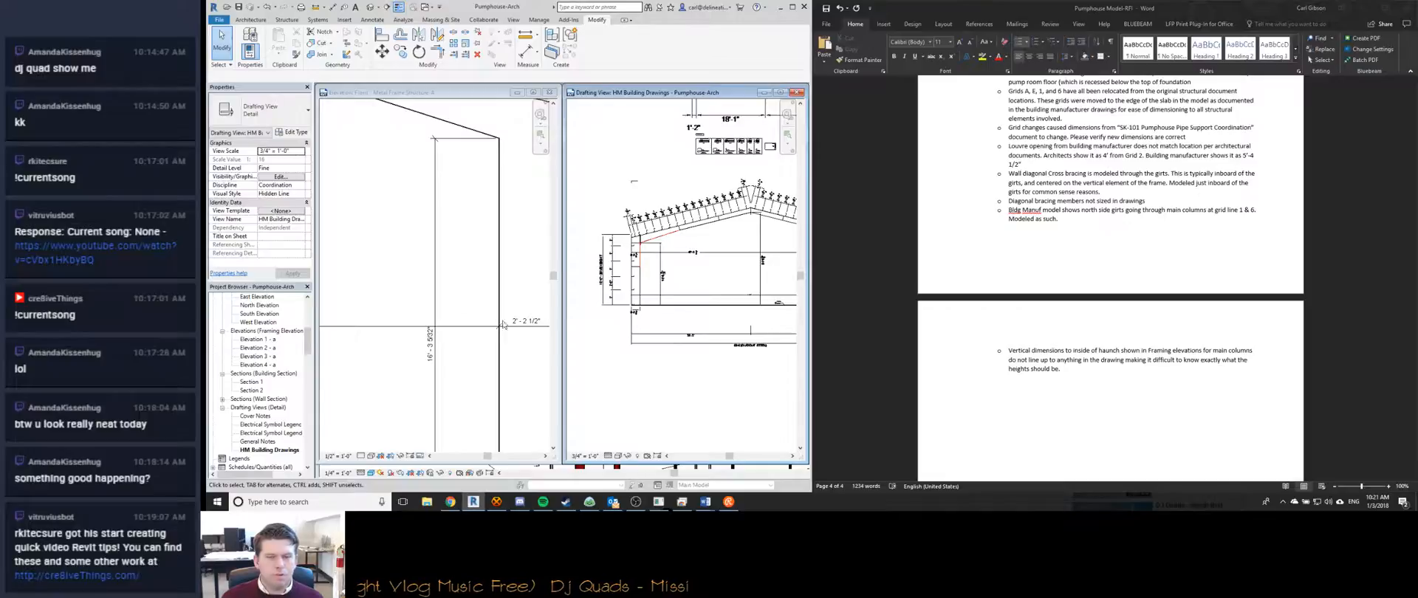
scroll(631, 304, up, 3)
scroll(631, 304, up, 5)
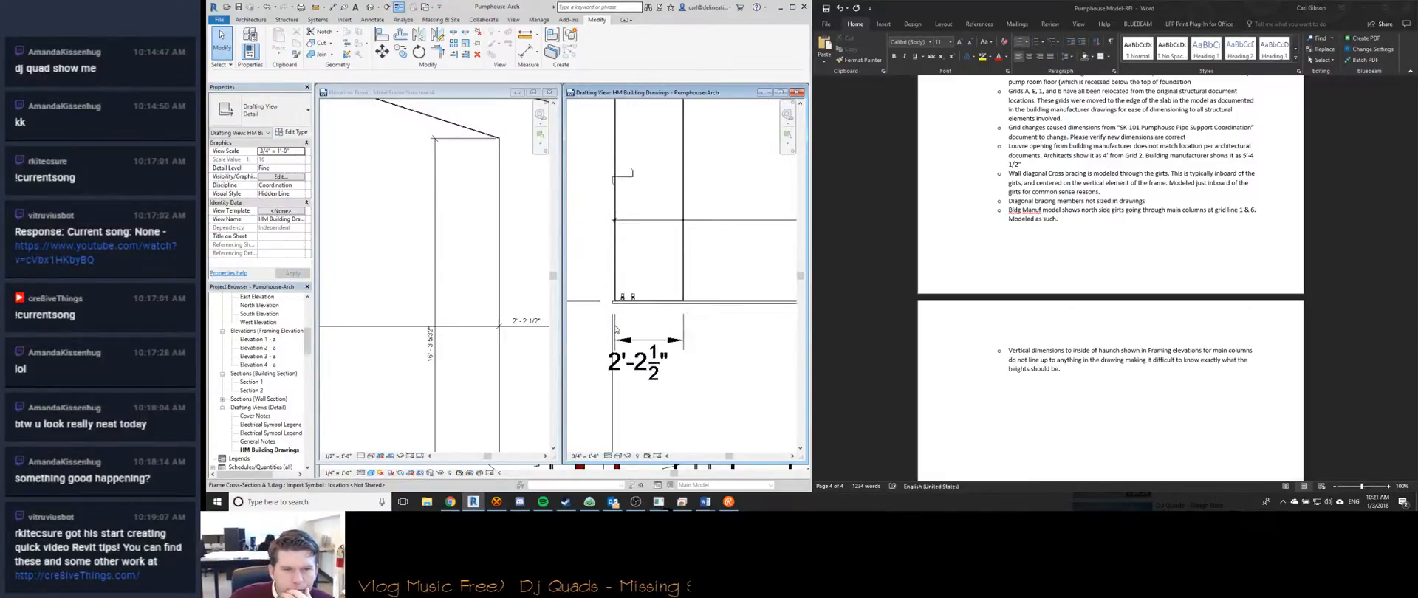
scroll(615, 329, down, 5)
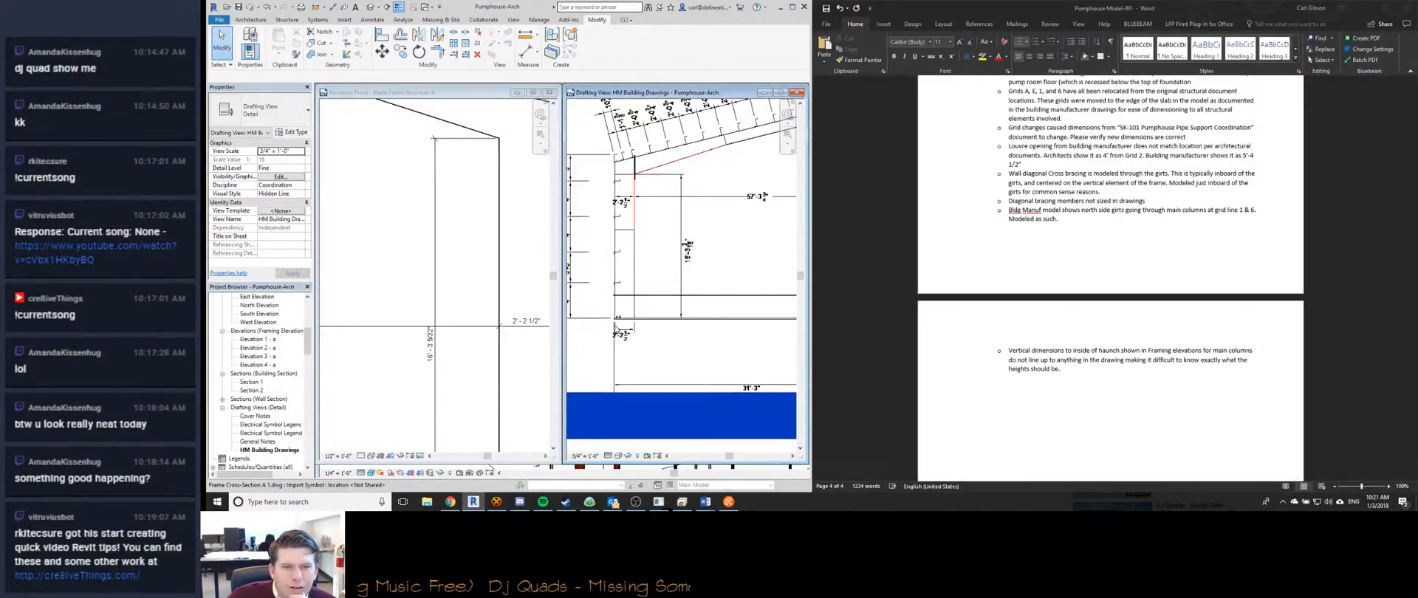
Examine the left column's base, its width dimensions and the surrounding frame cross section in the drafting view.
scroll(616, 329, down, 3)
scroll(720, 365, up, 3)
scroll(720, 365, down, 3)
scroll(614, 355, up, 5)
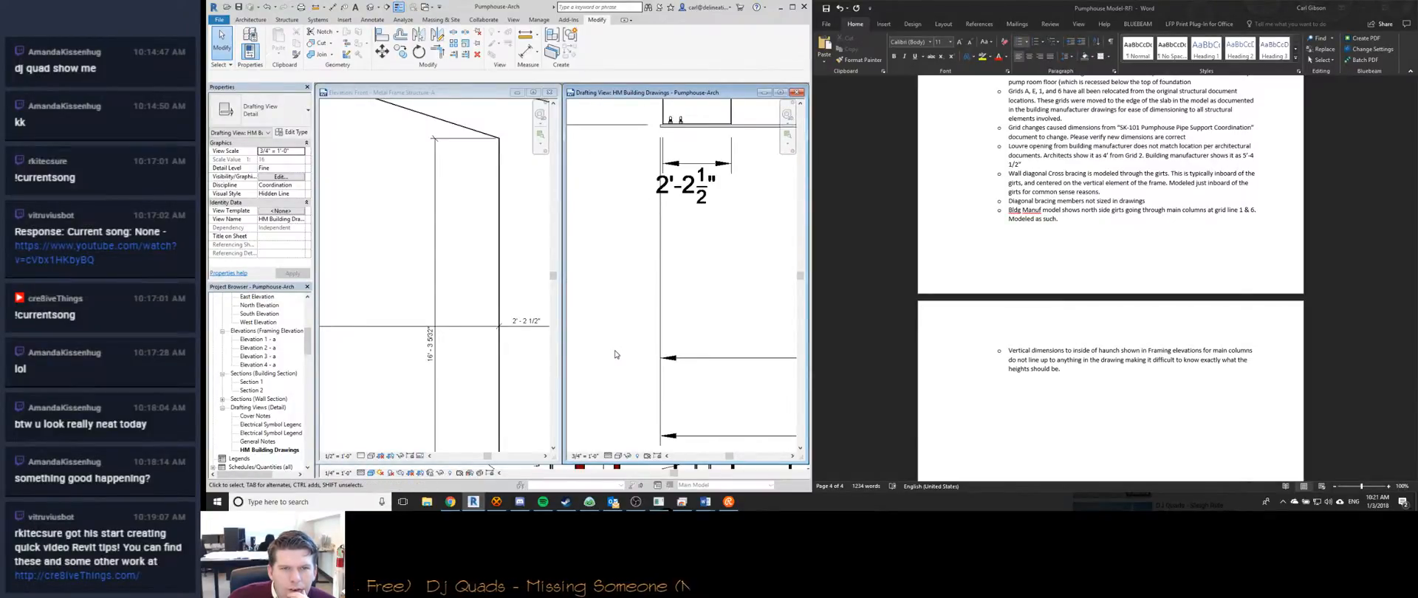
scroll(614, 355, down, 3)
scroll(624, 215, down, 5)
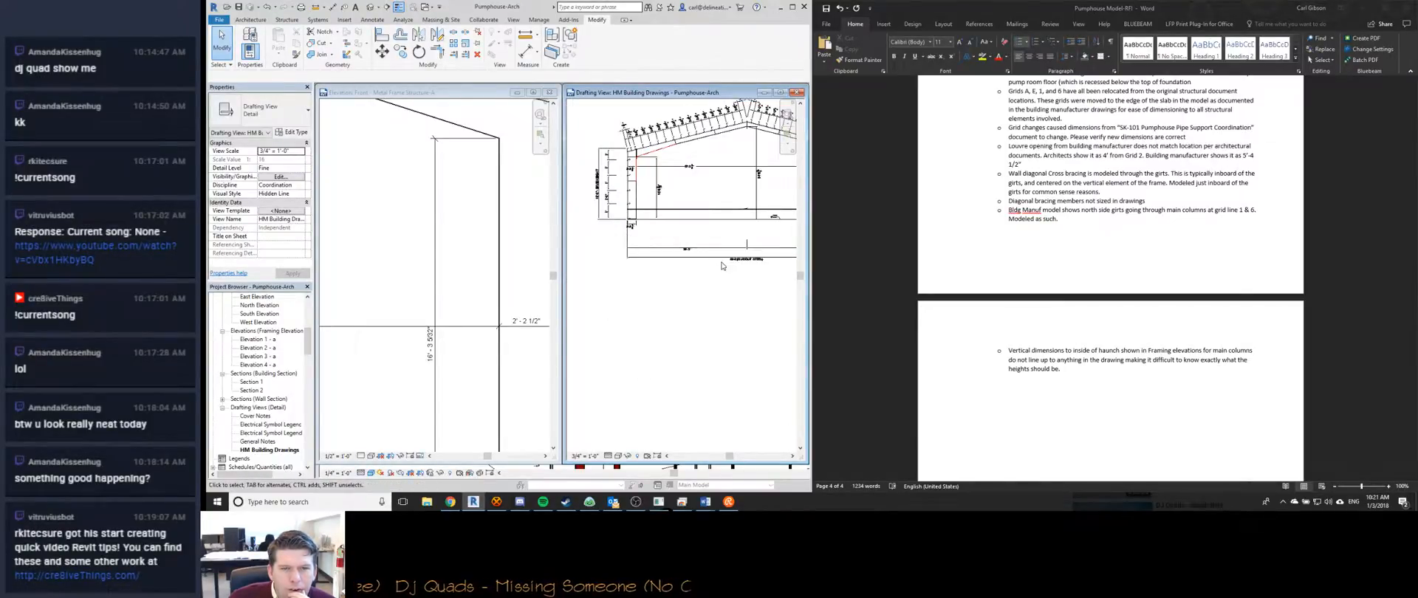
mouse_move(624, 244)
middle_down()
mouse_move(610, 304)
mouse_move(659, 297)
mouse_move(661, 317)
middle_up()
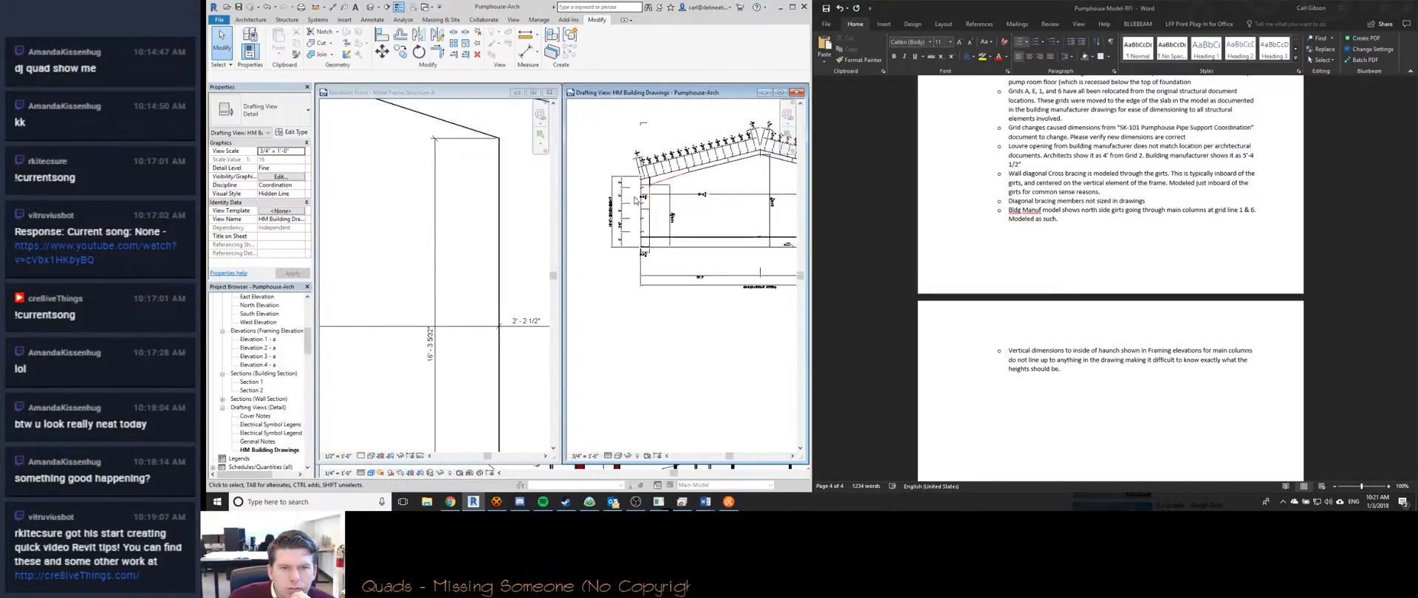
scroll(760, 237, up, 5)
Switch to Word and add the RFI bullet "Out to out of steel dimensions are shown, but steel overhangs from main columns are not given.".
click(866, 240)
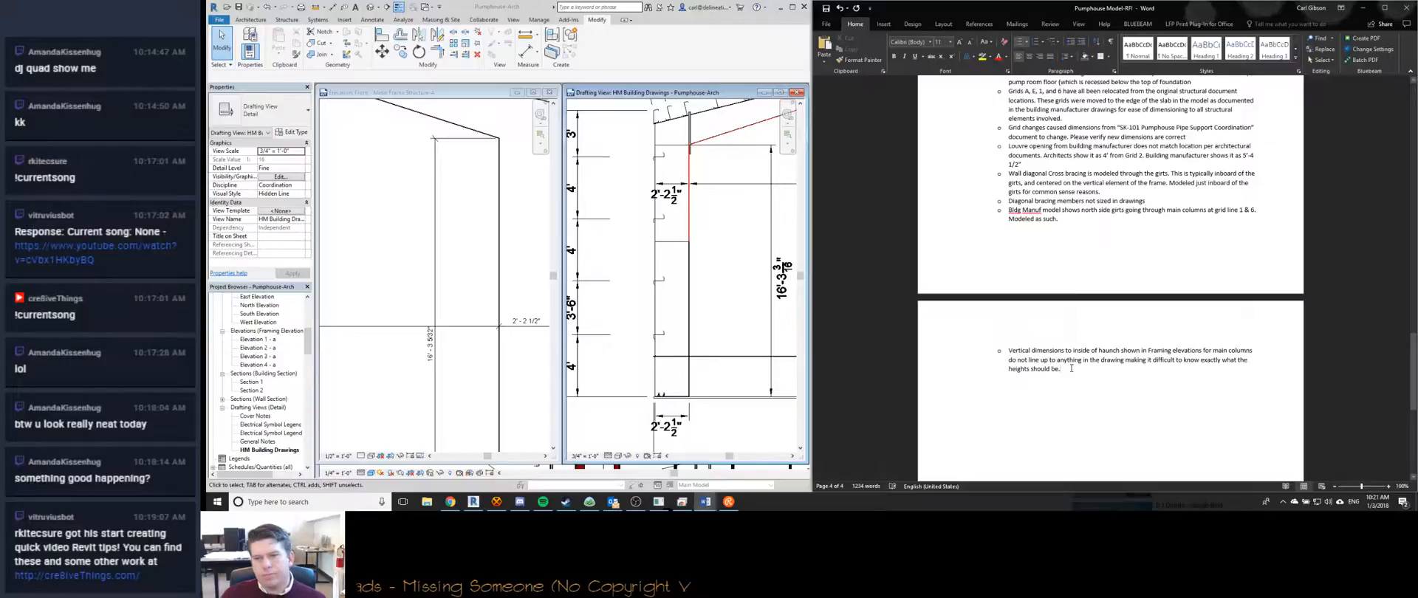
key(Return)
text(O)
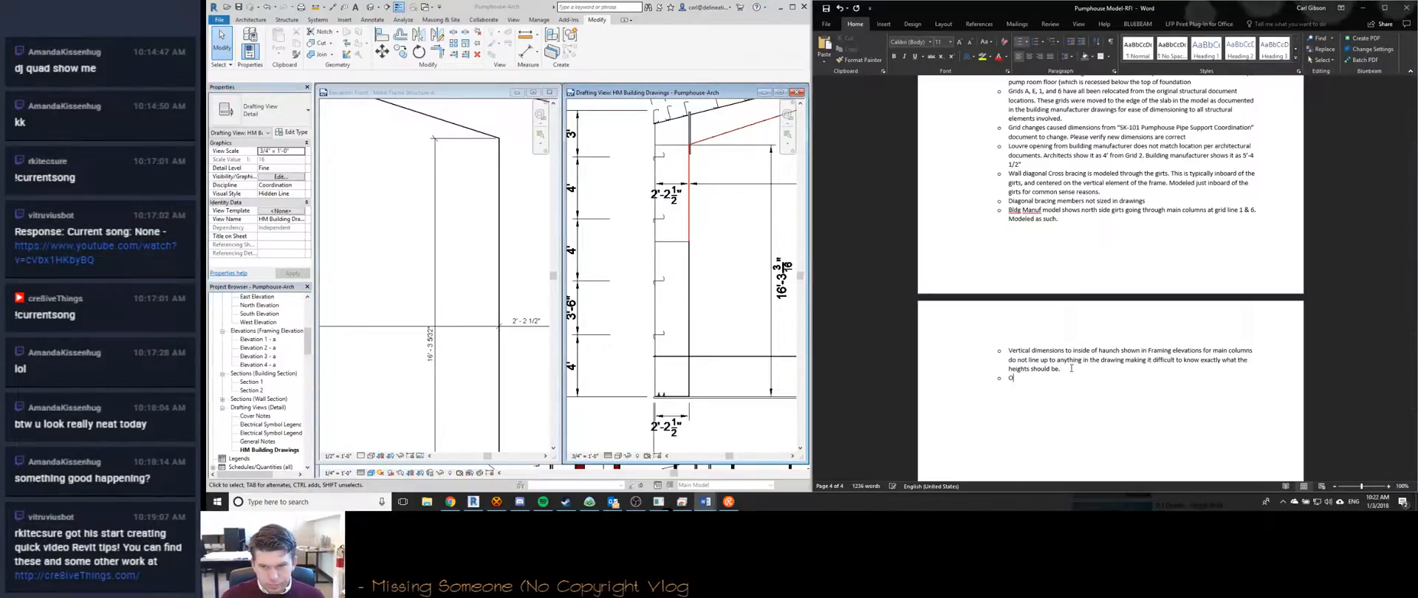
text(ut to out of steel dimension)
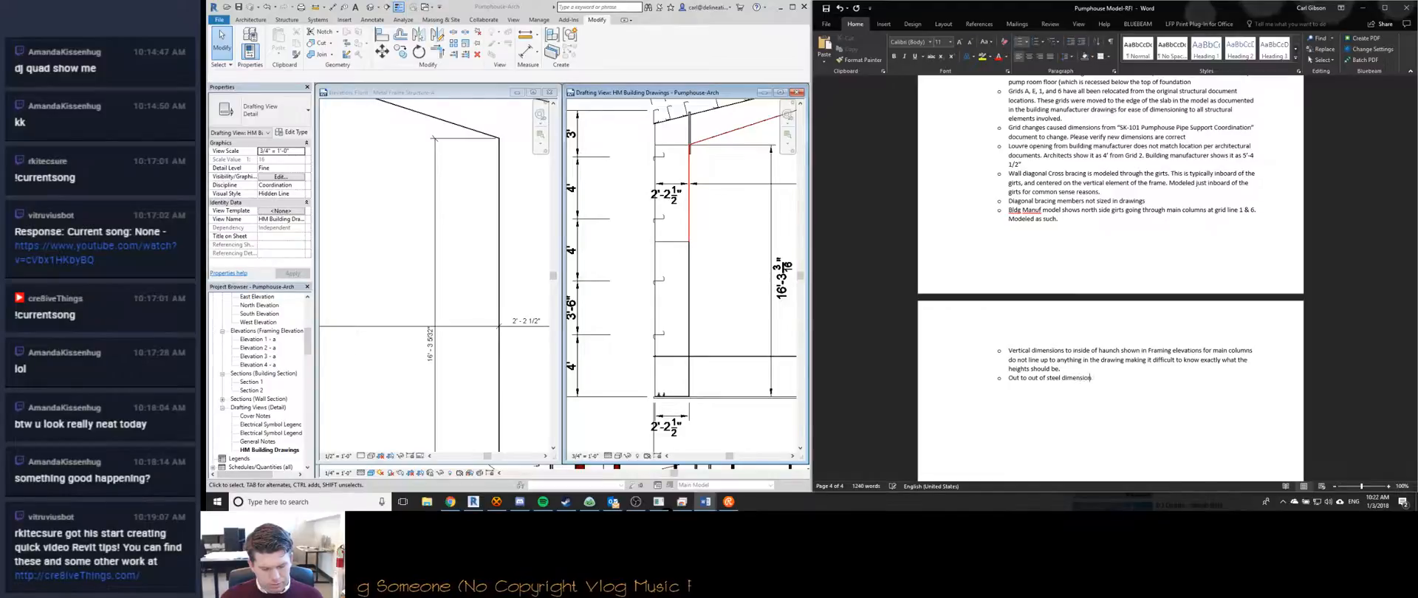
text(s are shown, but p)
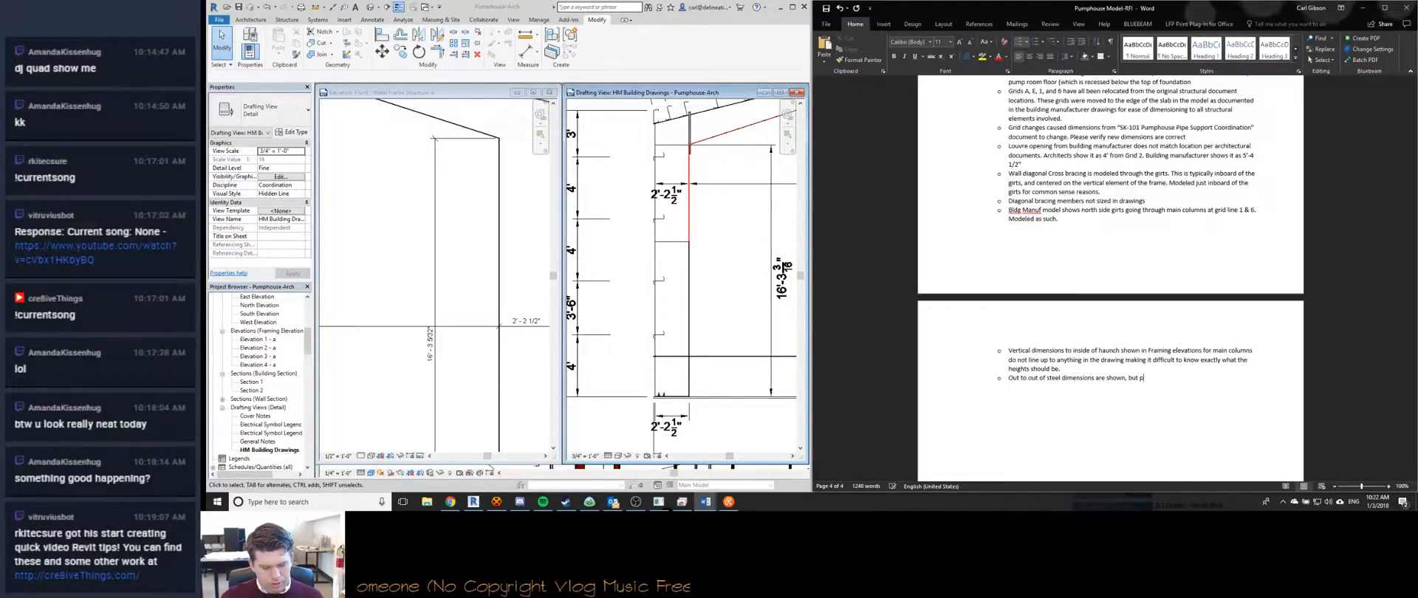
text(steel overhangs from main columns are not givin)
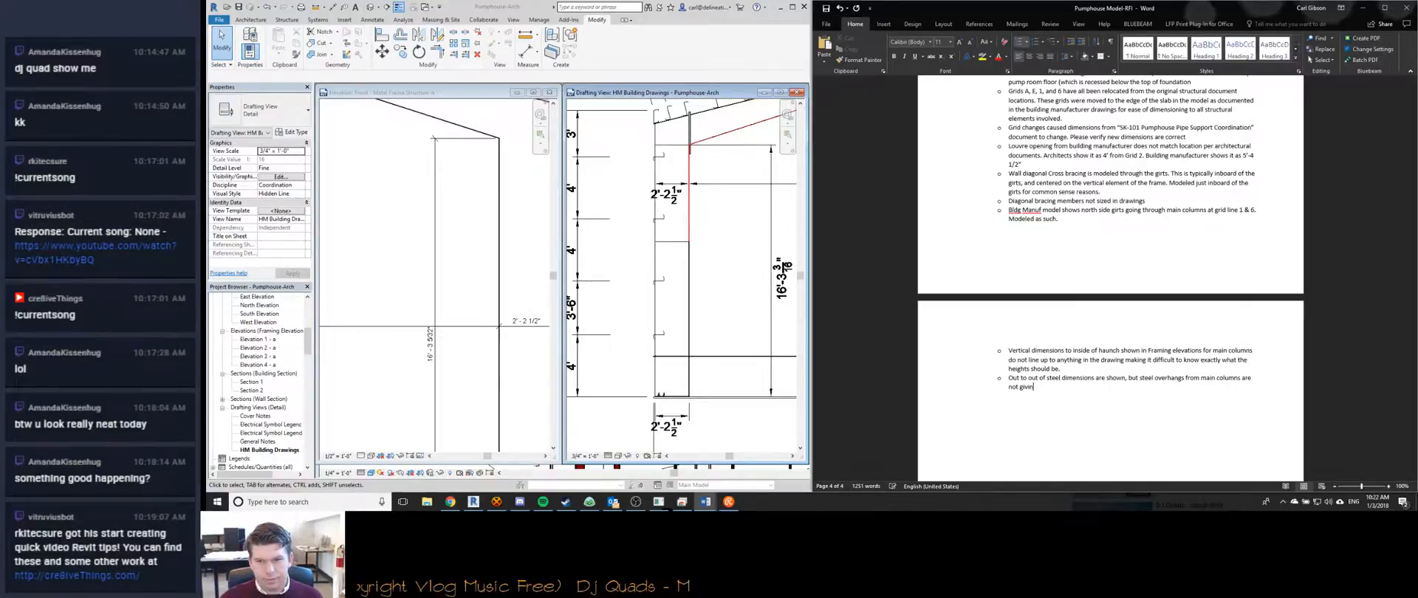
key(BackSpace)
text(.)
Examine the right column's base, height and width dimensions and its haunch in the drafting view.
scroll(638, 303, down, 5)
scroll(638, 303, up, 2)
scroll(618, 353, up, 4)
scroll(683, 345, down, 4)
scroll(723, 346, up, 4)
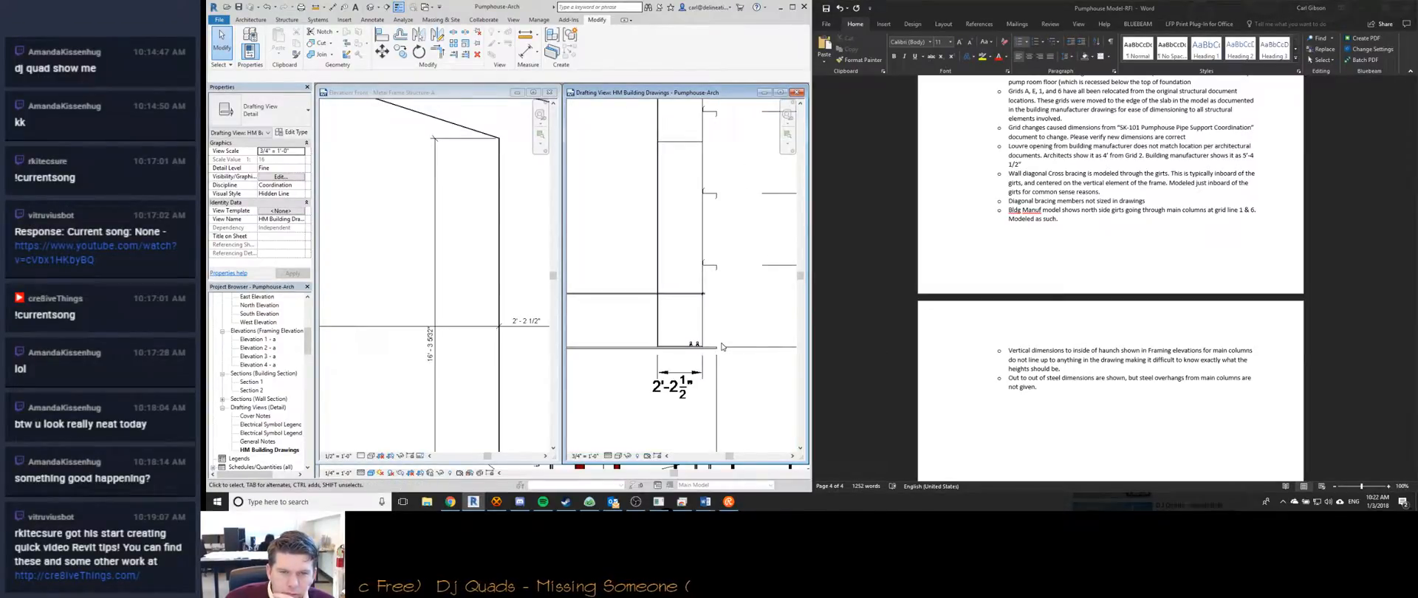
scroll(700, 347, up, 5)
scroll(692, 344, down, 7)
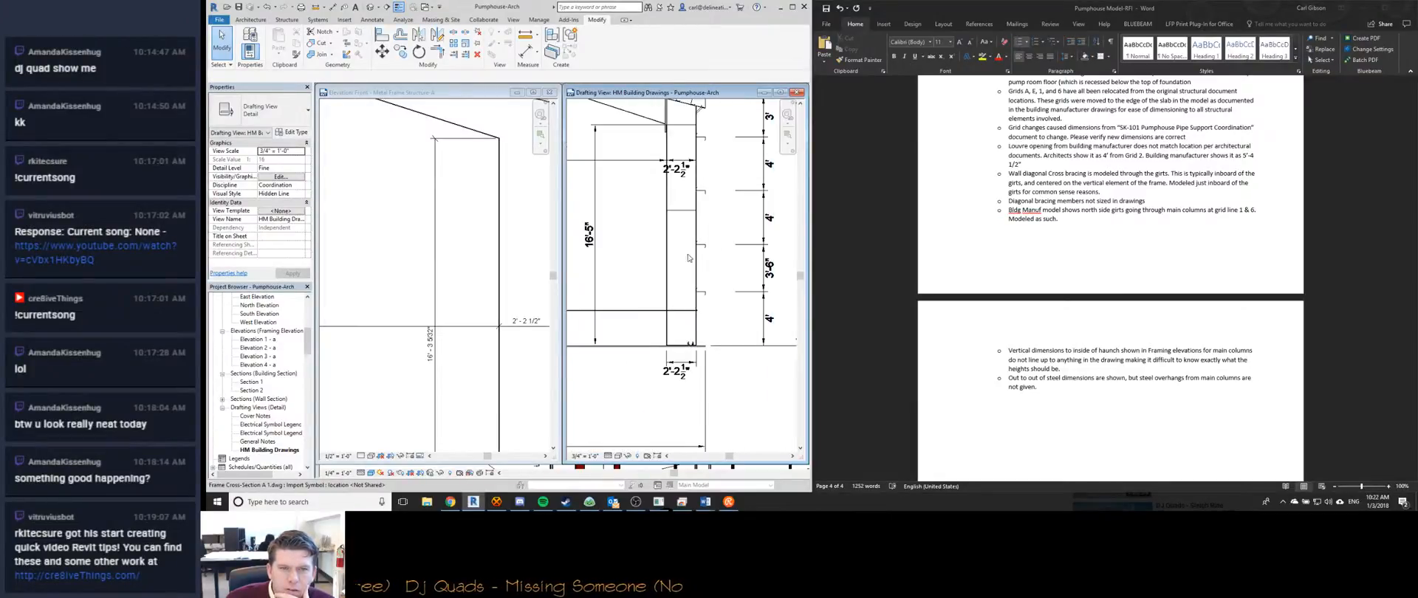
scroll(700, 314, up, 2)
scroll(705, 325, down, 3)
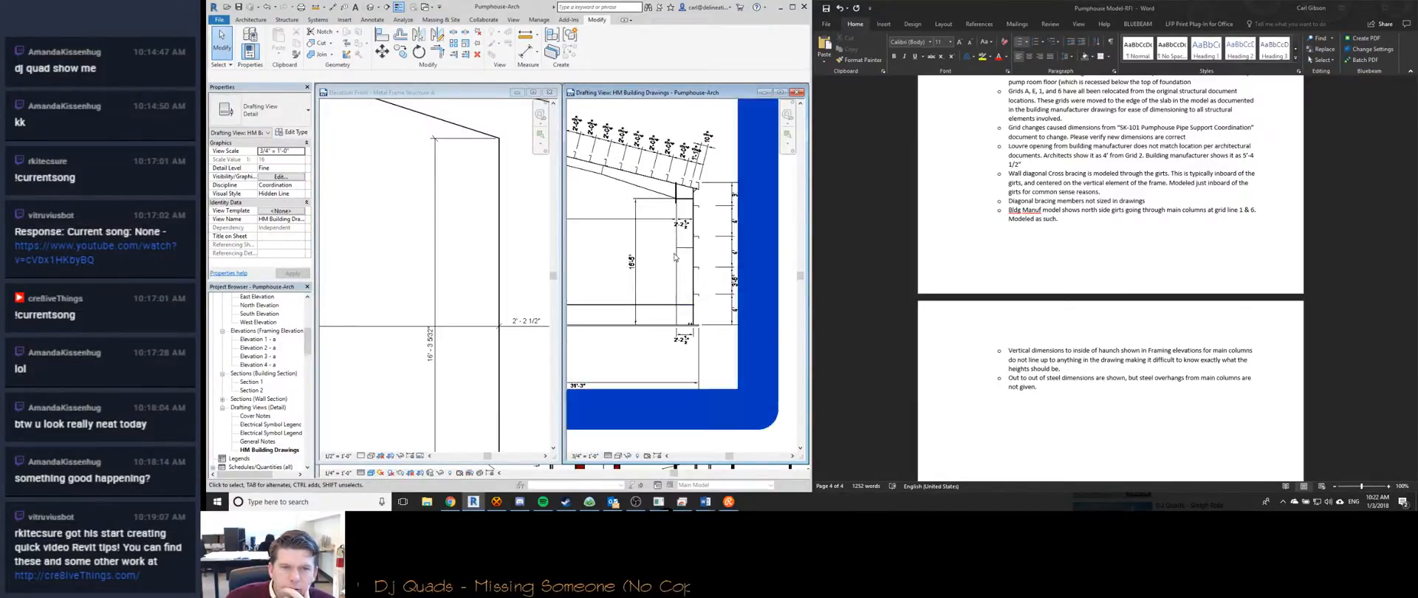
scroll(702, 258, up, 4)
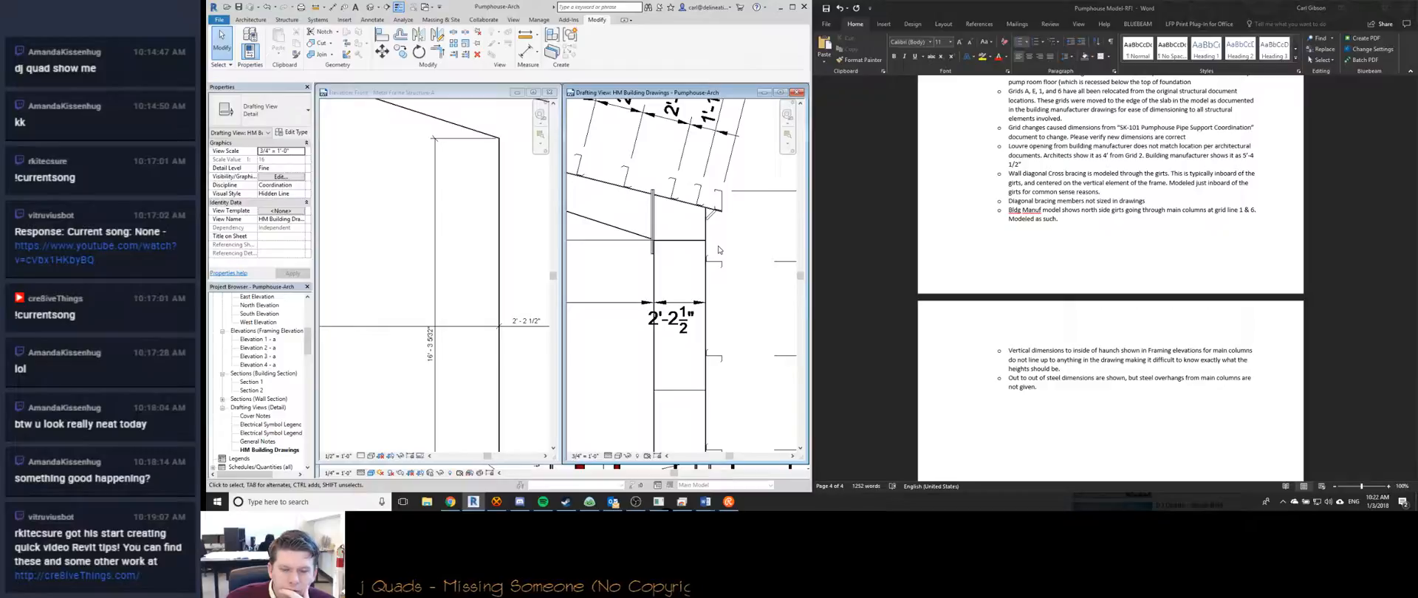
scroll(718, 249, down, 8)
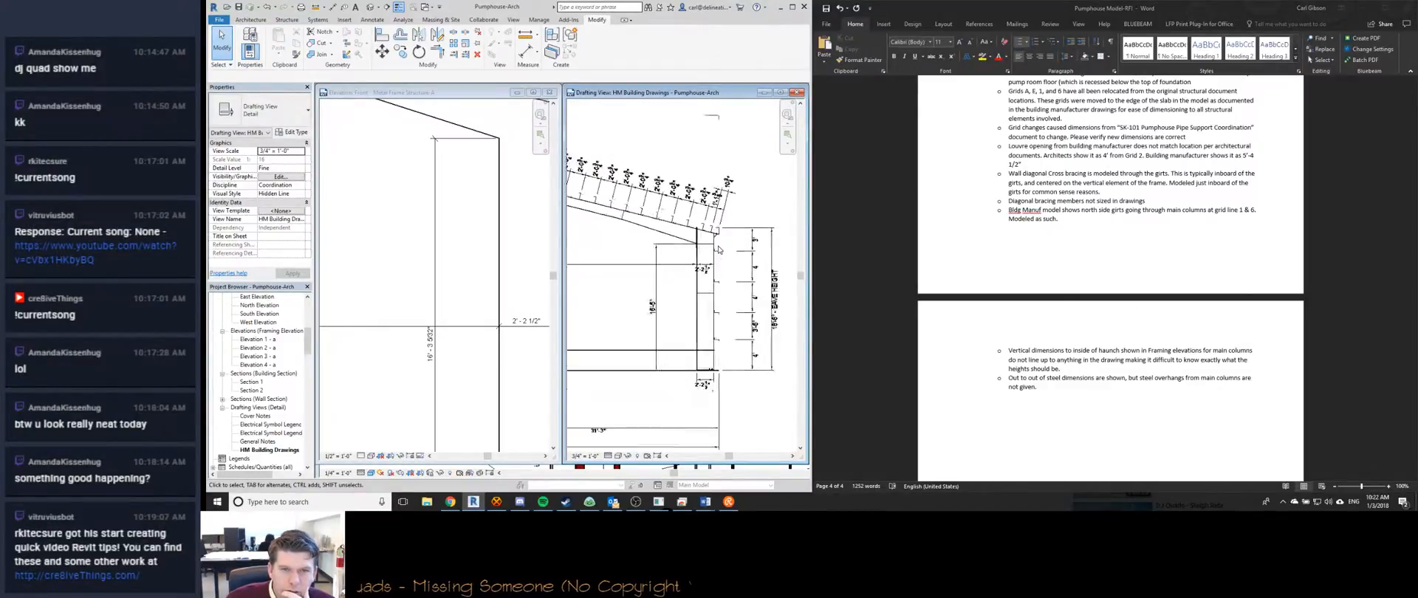
Compare the left and right columns' eave, haunch and girt dimensions in the frame cross section.
scroll(674, 257, up, 5)
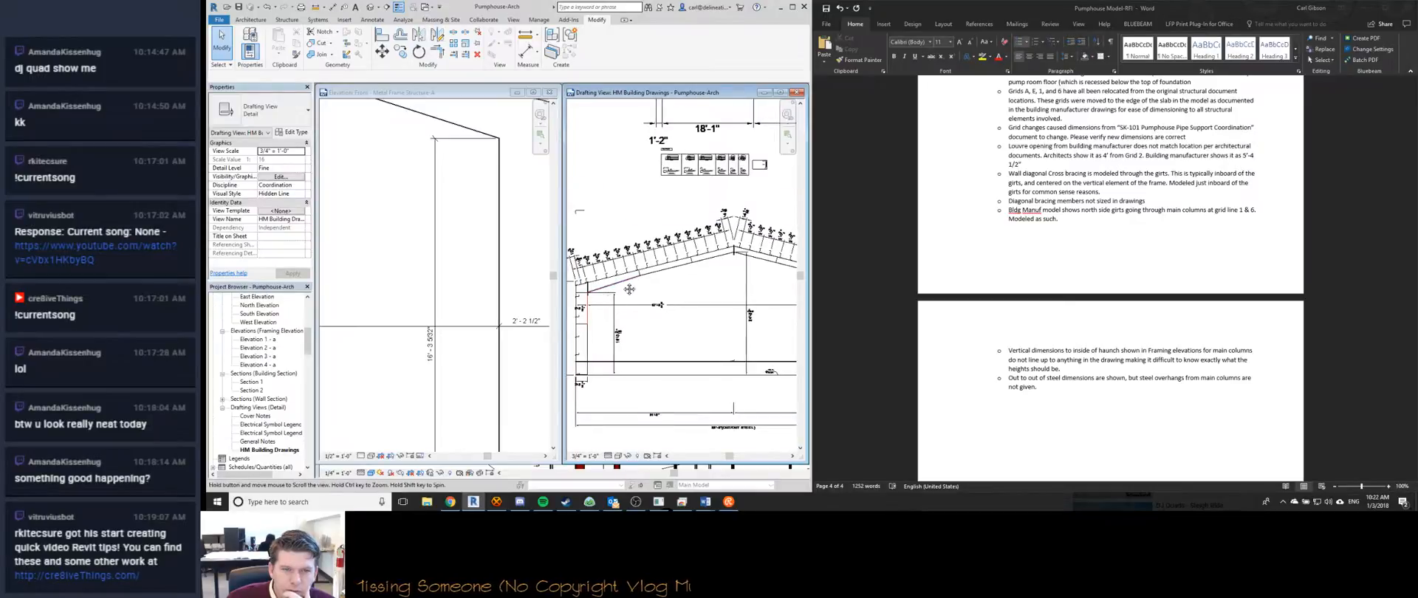
scroll(629, 279, up, 4)
scroll(630, 299, down, 3)
scroll(590, 340, up, 4)
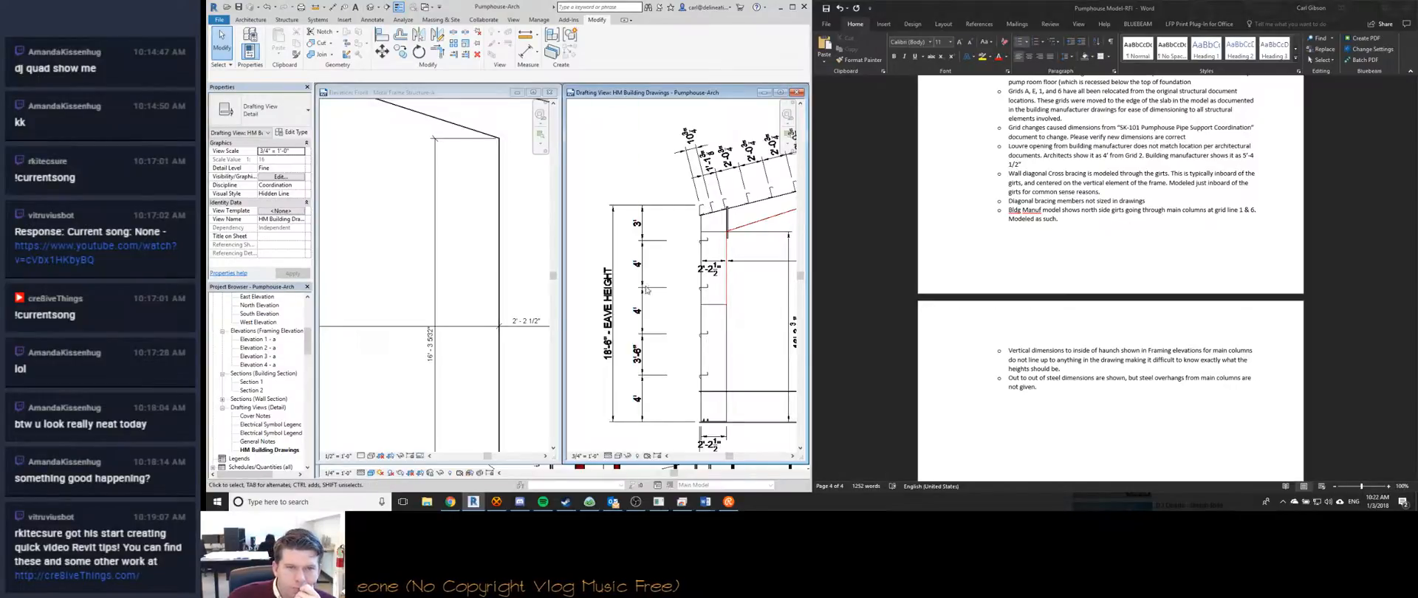
scroll(665, 299, down, 2)
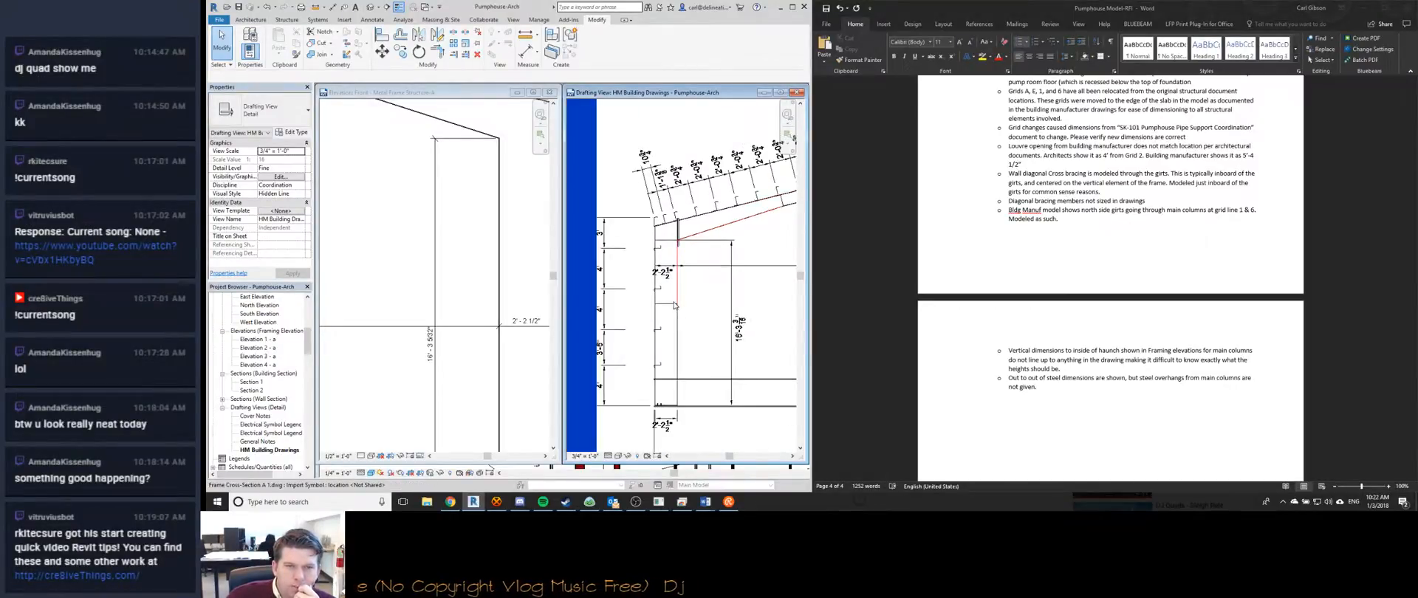
scroll(662, 239, down, 1)
scroll(653, 334, down, 4)
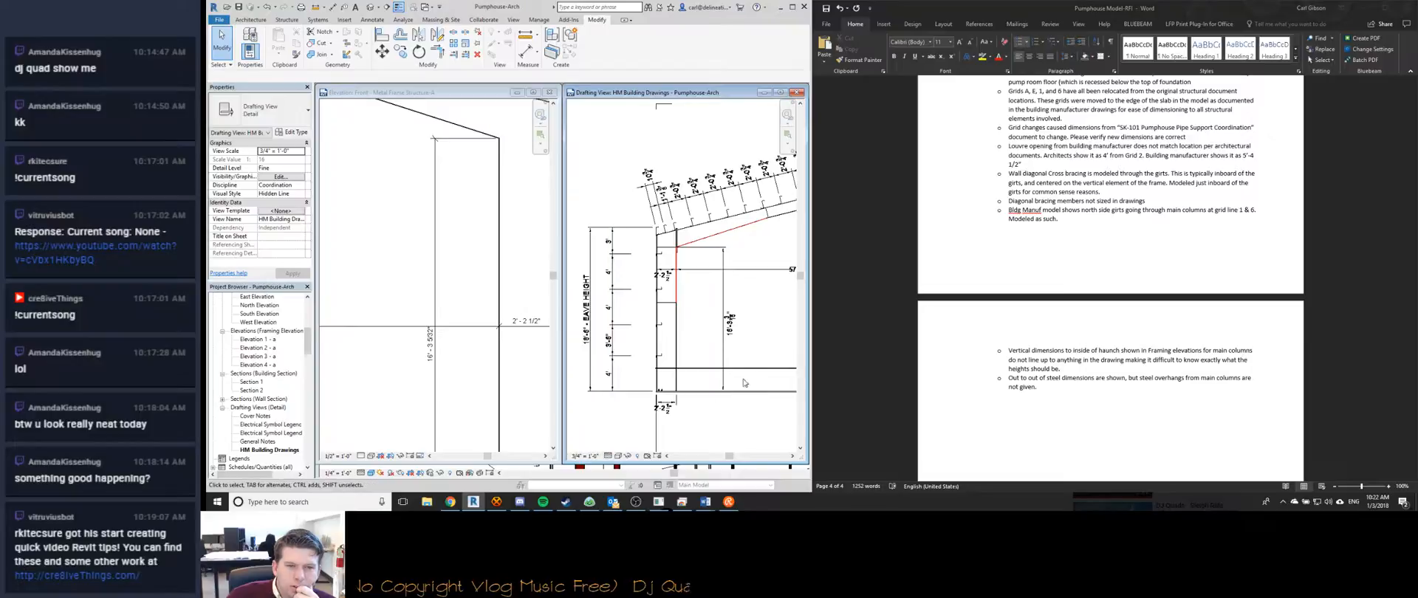
scroll(646, 334, down, 4)
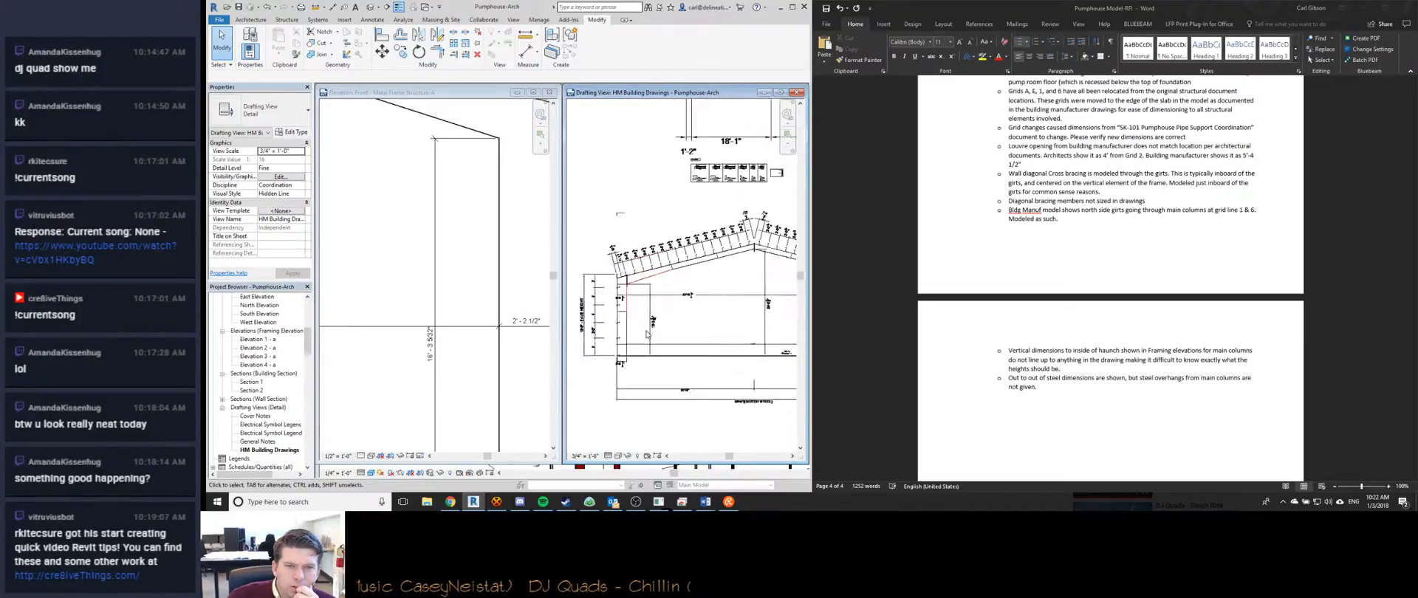
scroll(712, 296, up, 6)
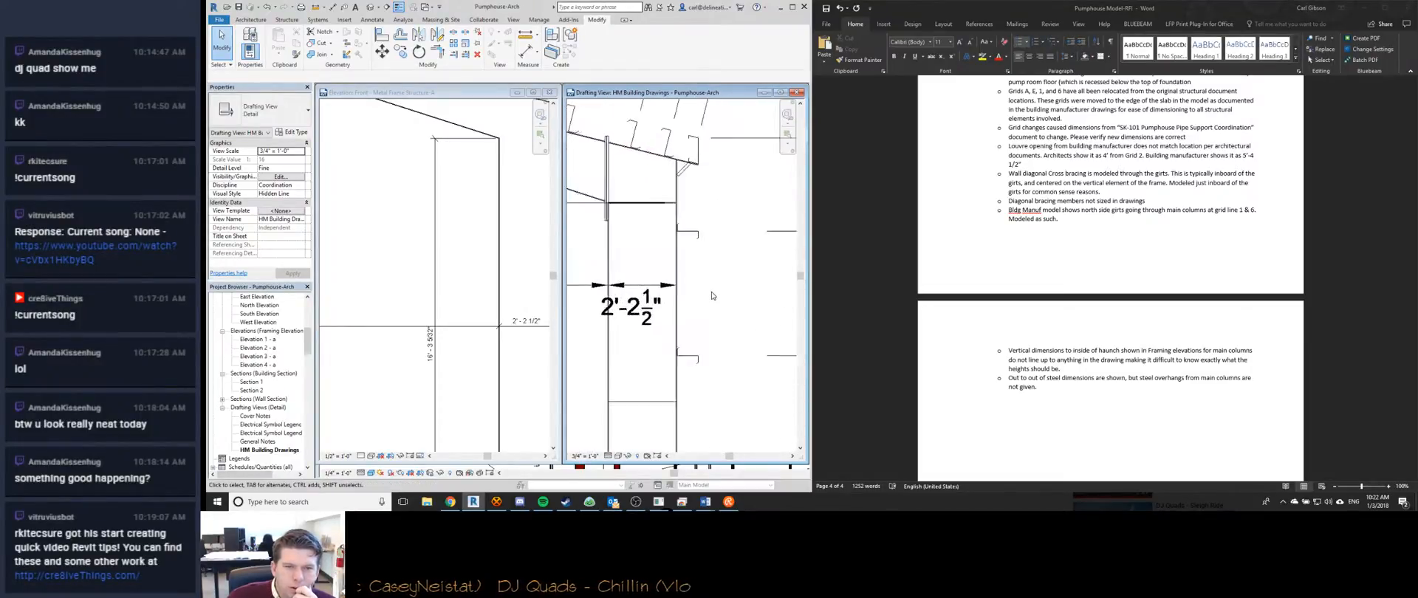
scroll(712, 295, down, 3)
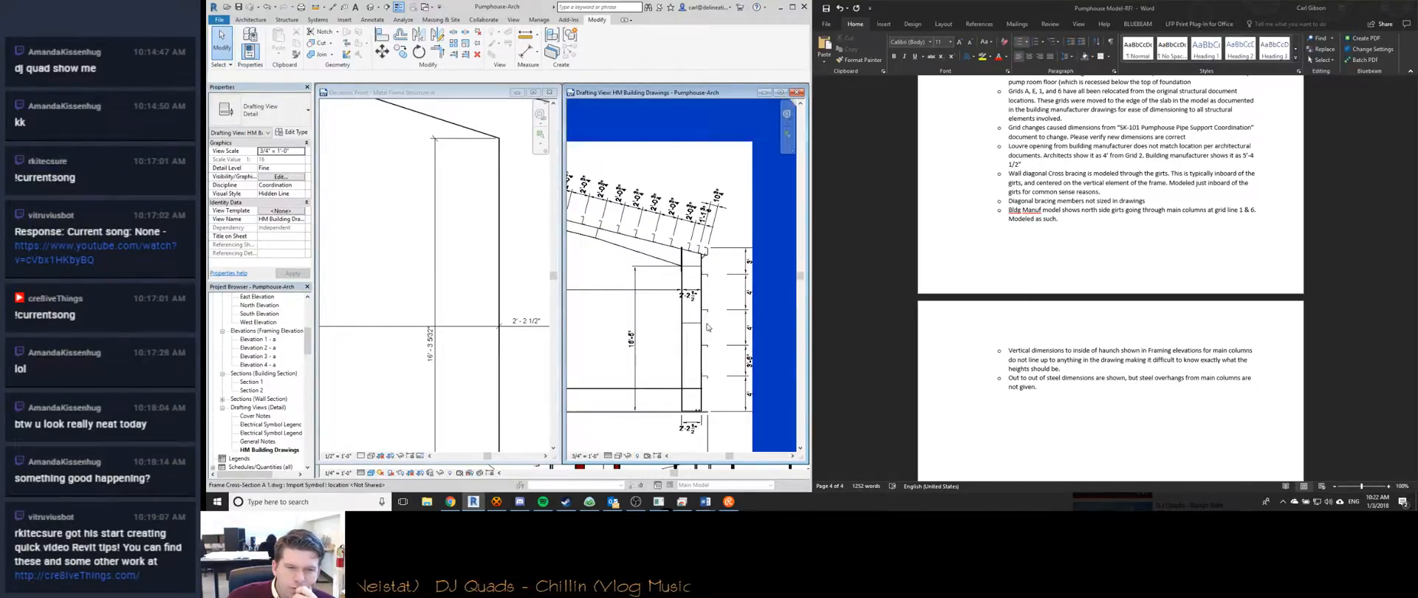
Dimension the horizontal offset between the right column's outer face and the outer steel line below its base.
scroll(624, 343, up, 5)
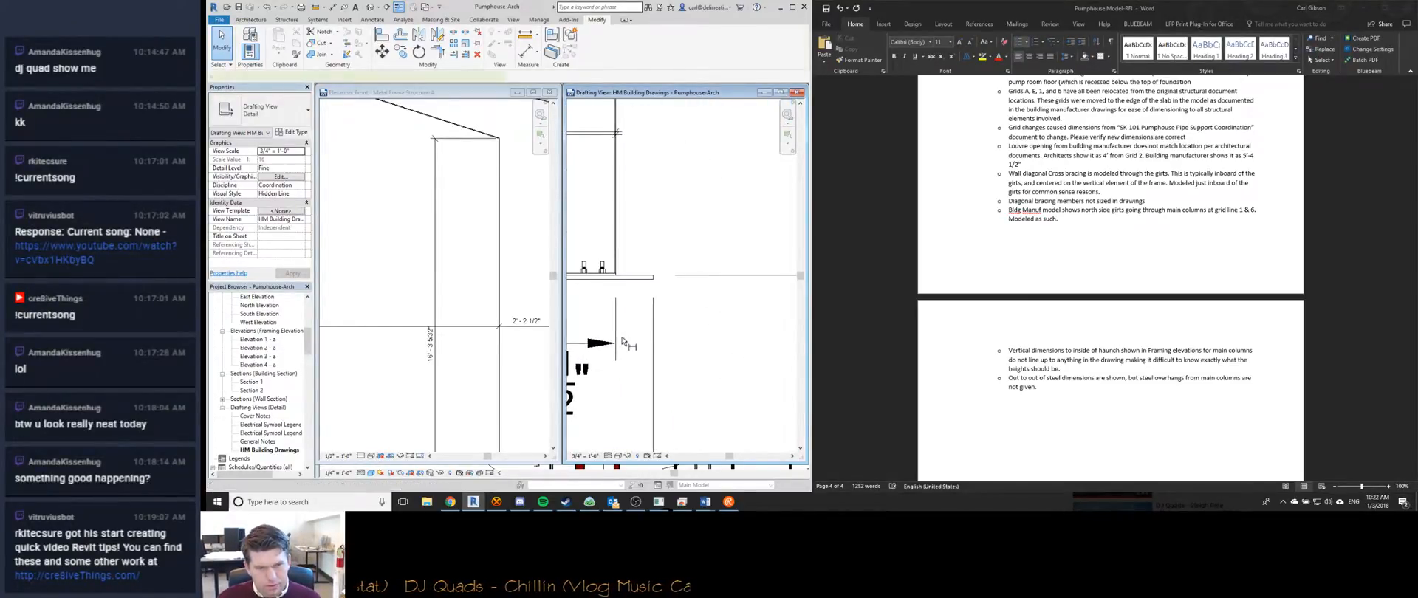
key(d)
key(i)
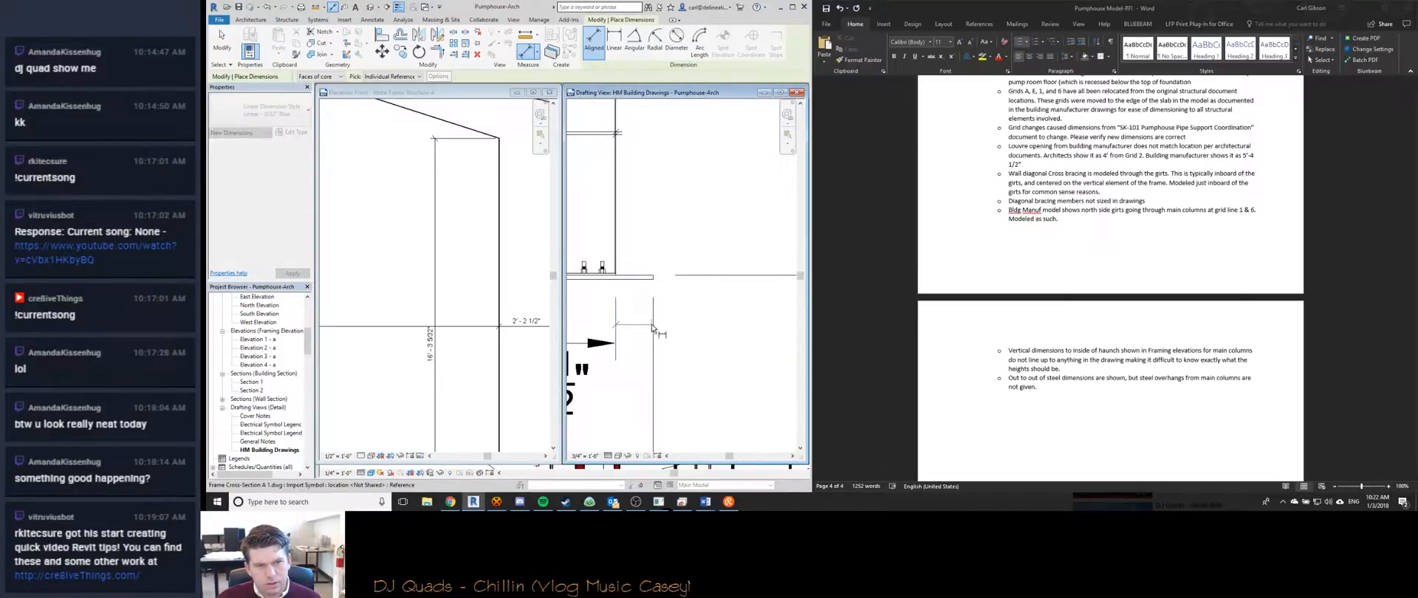
Dimension the small horizontal offset between the left column's outer face and the outer steel line below its base.
middle_drag(634, 395, 689, 392)
scroll(690, 392, down, 5)
scroll(751, 375, up, 2)
scroll(750, 376, up, 6)
click(700, 378)
scroll(679, 373, down, 2)
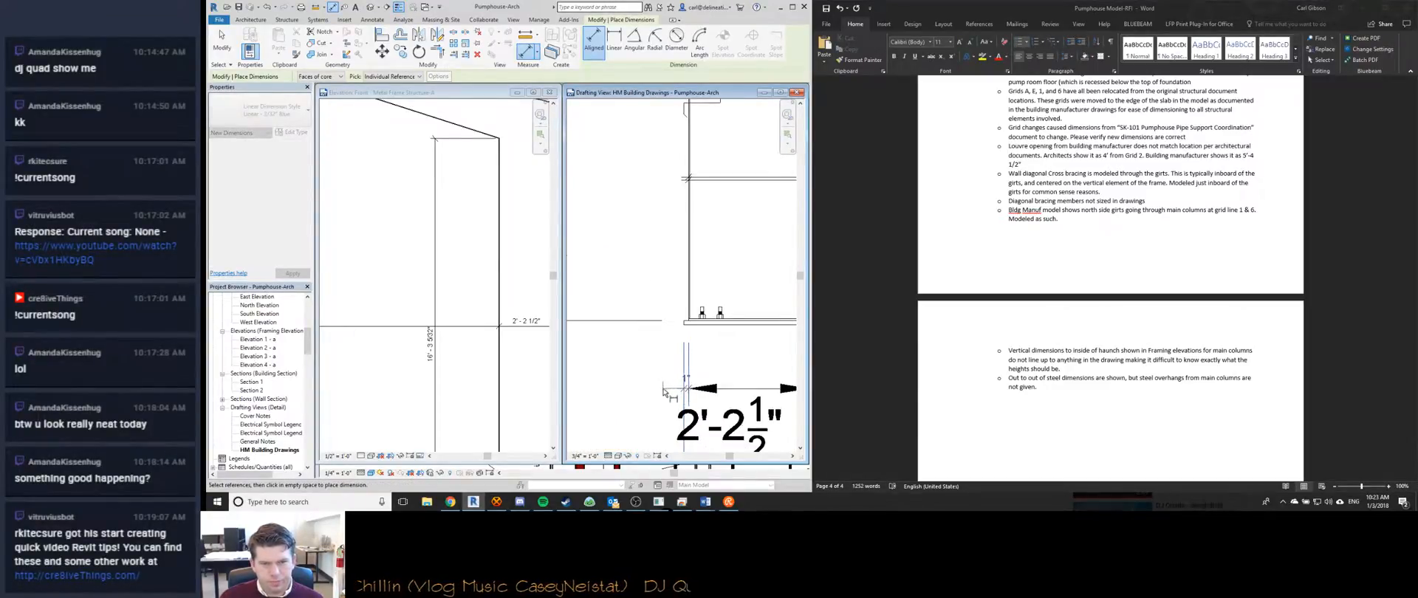
scroll(635, 340, down, 3)
key(super)
text(stee)
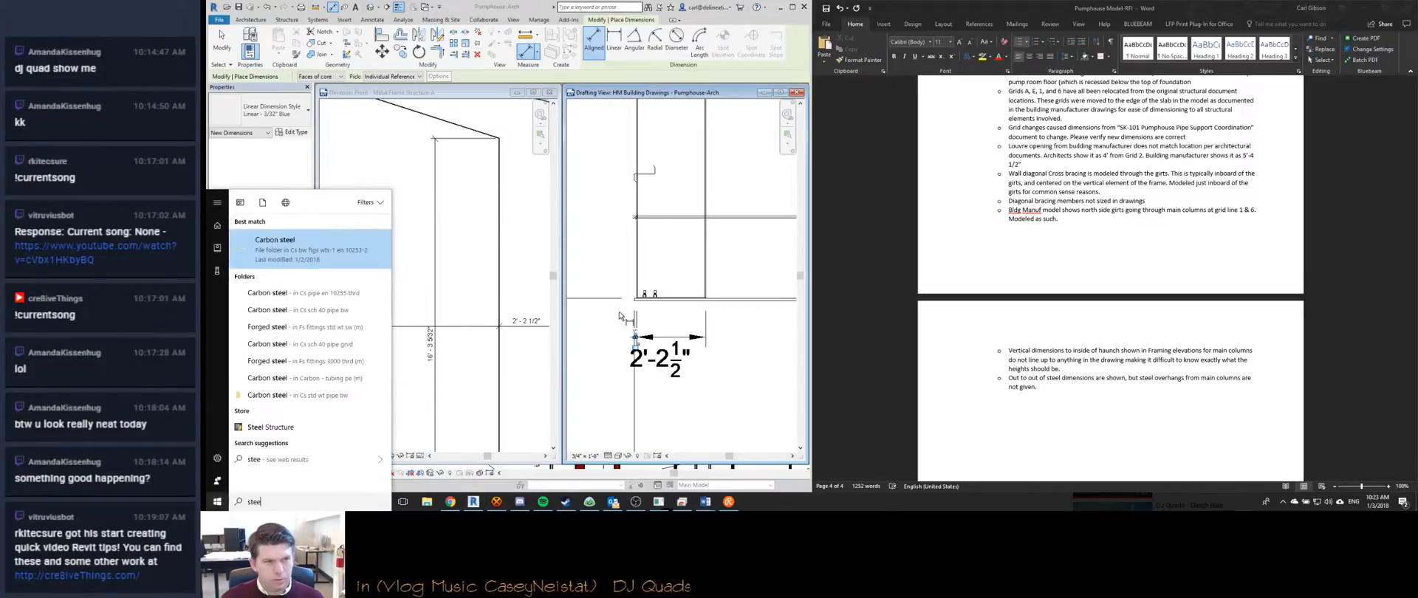
key(Escape)
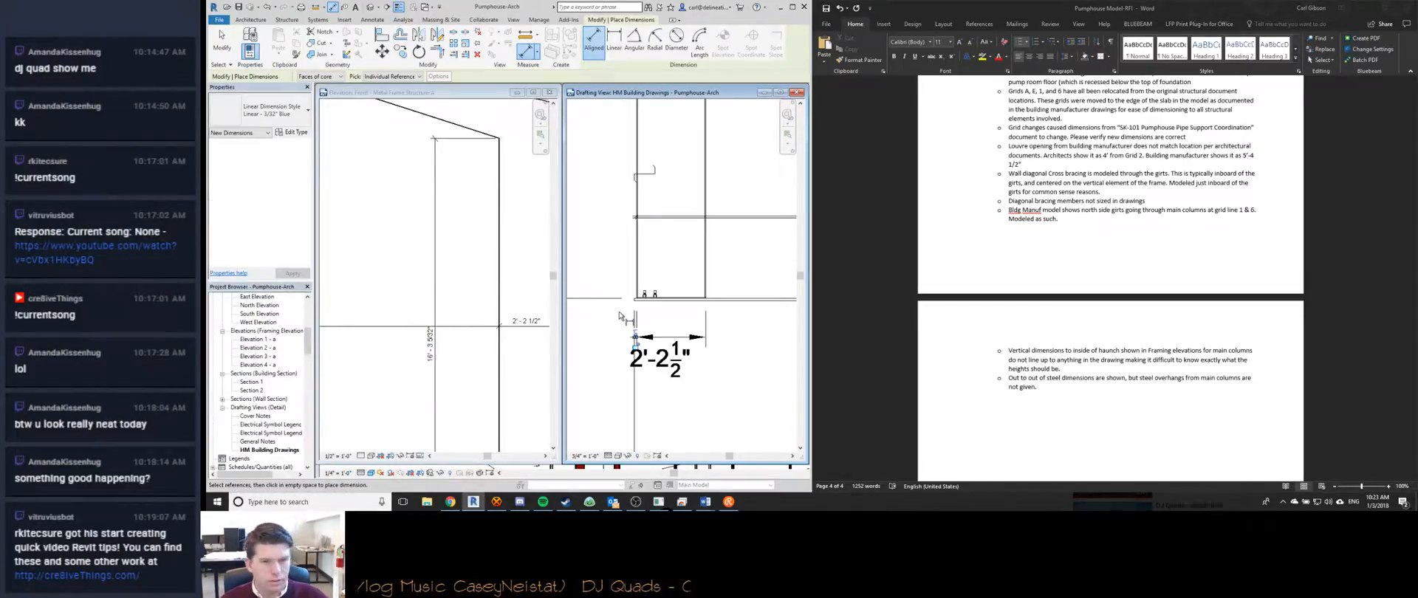
Review the clear width between the columns, both column widths and the new base offset dimensions in the cross section.
scroll(633, 338, up, 2)
scroll(656, 336, down, 2)
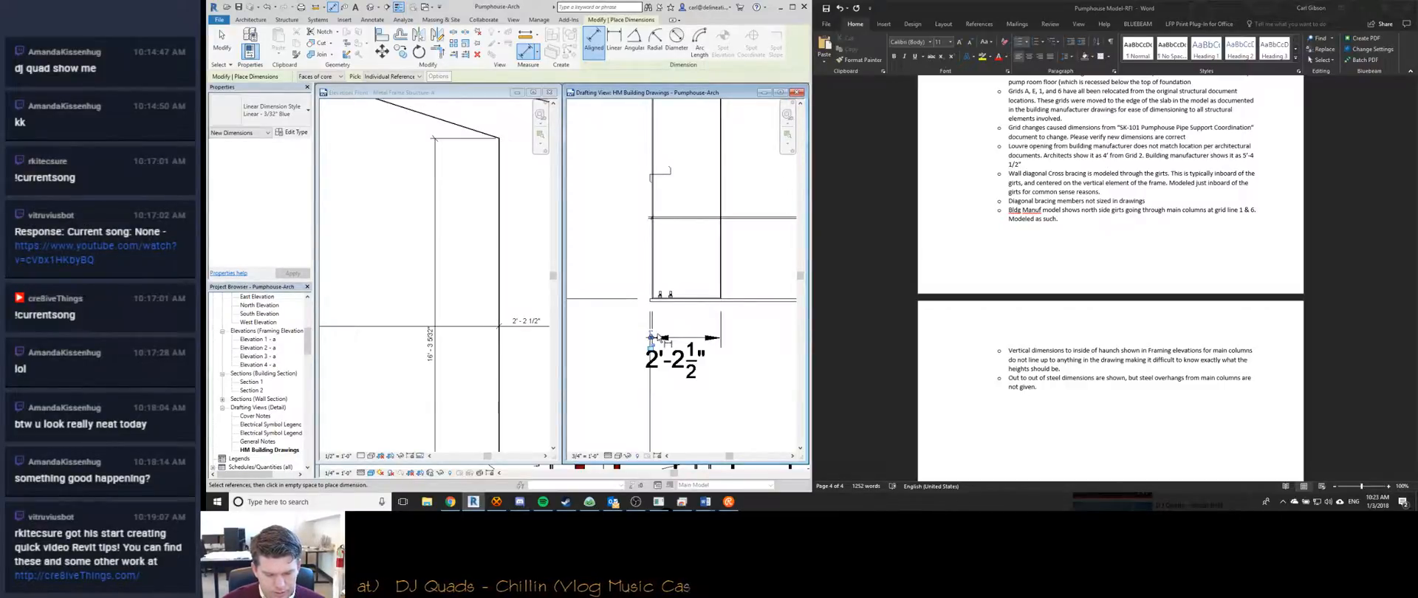
scroll(658, 338, down, 5)
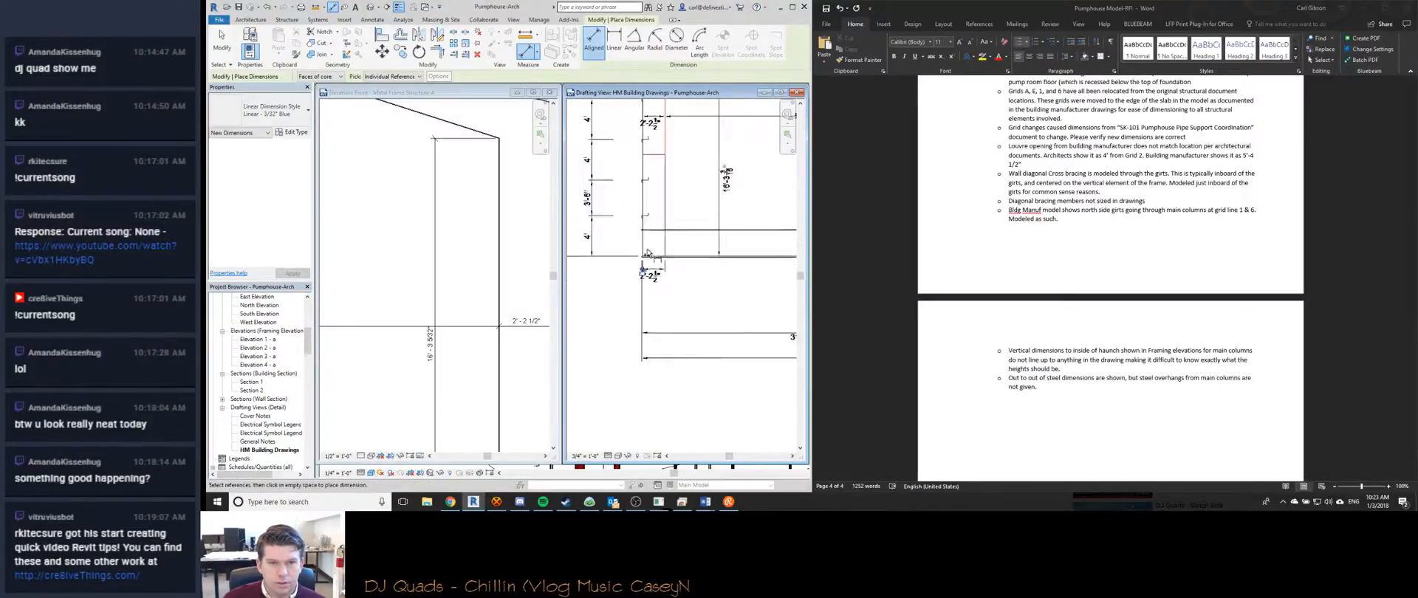
scroll(680, 213, up, 5)
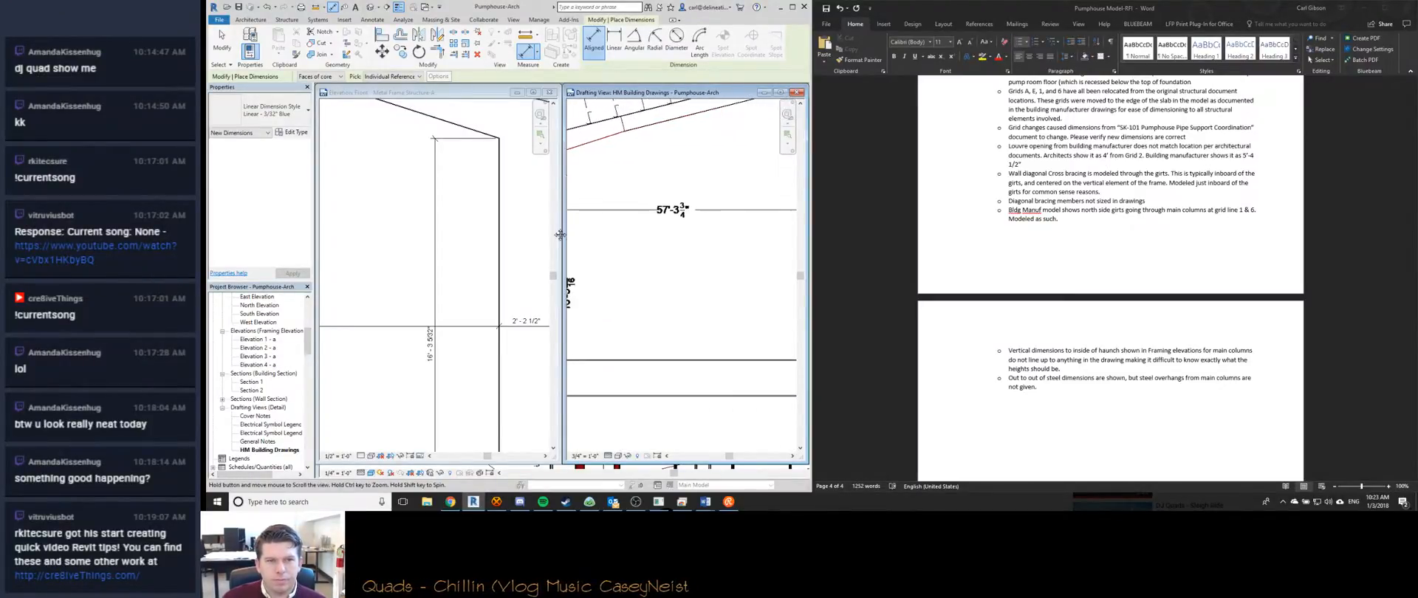
scroll(624, 251, up, 4)
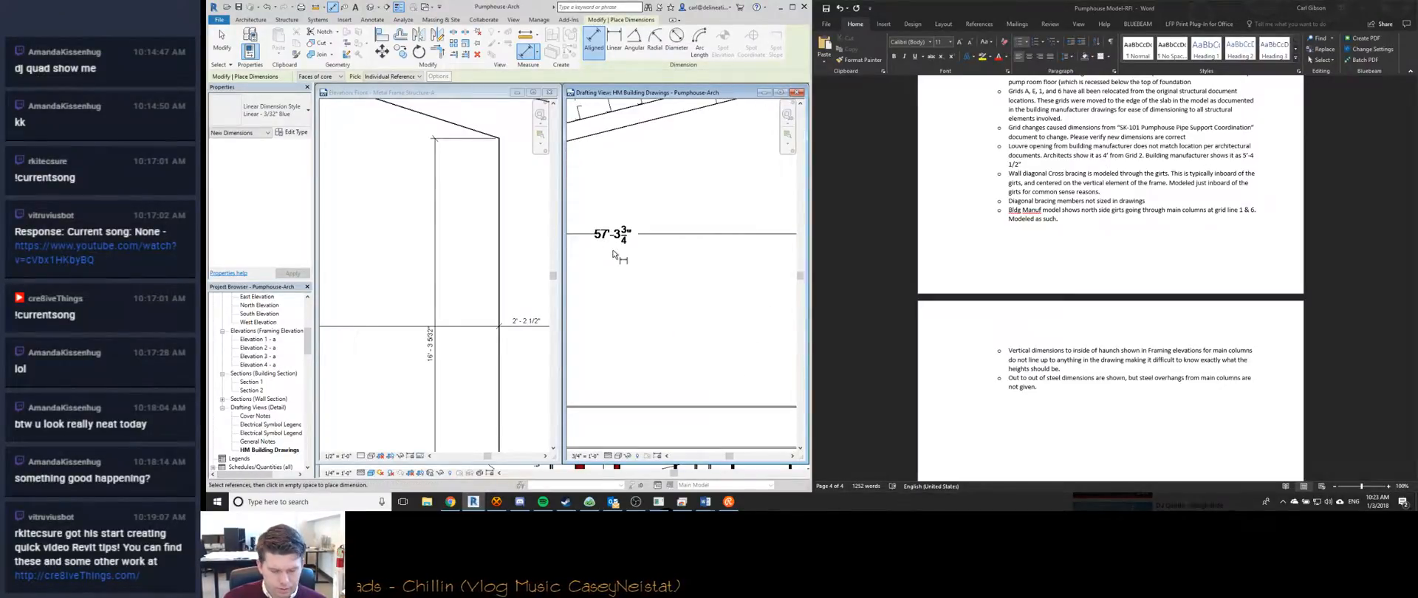
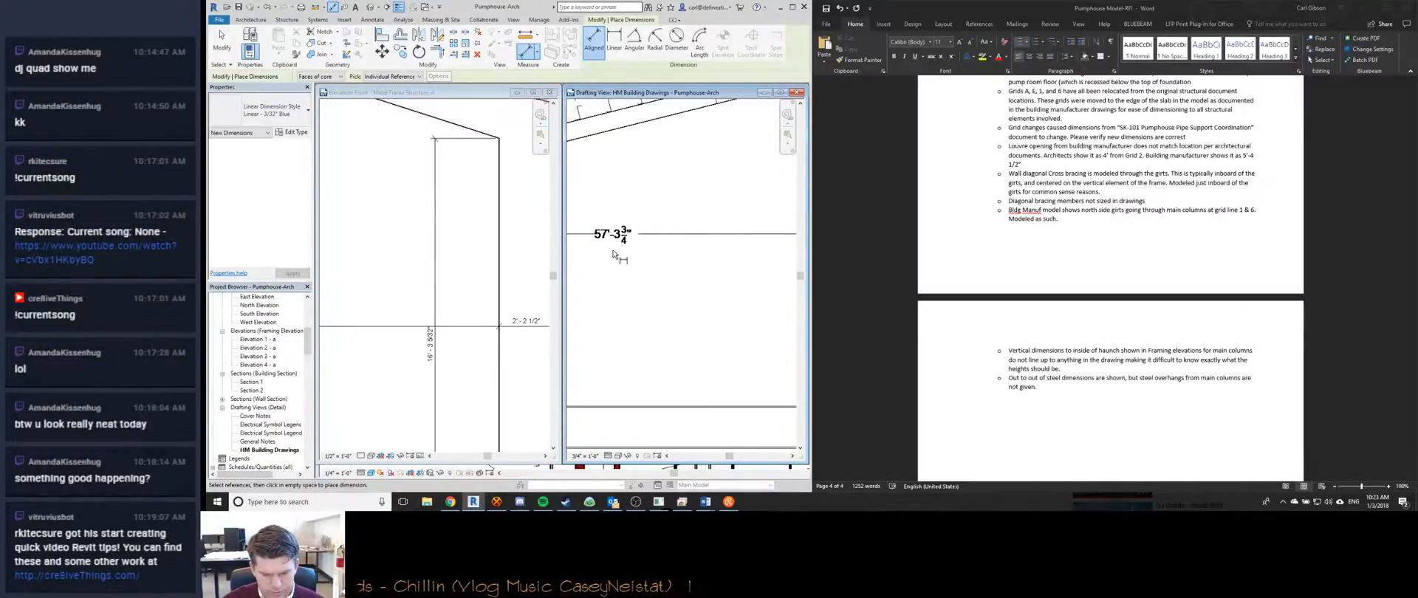
scroll(613, 258, down, 5)
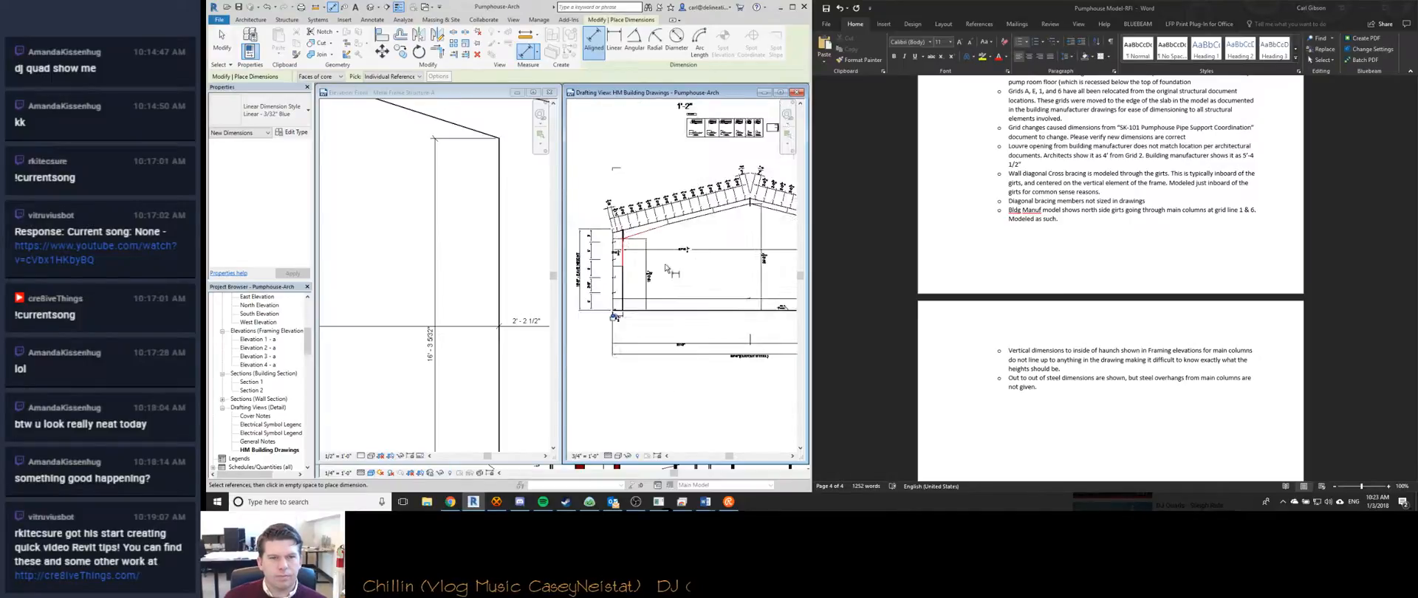
scroll(703, 339, up, 1)
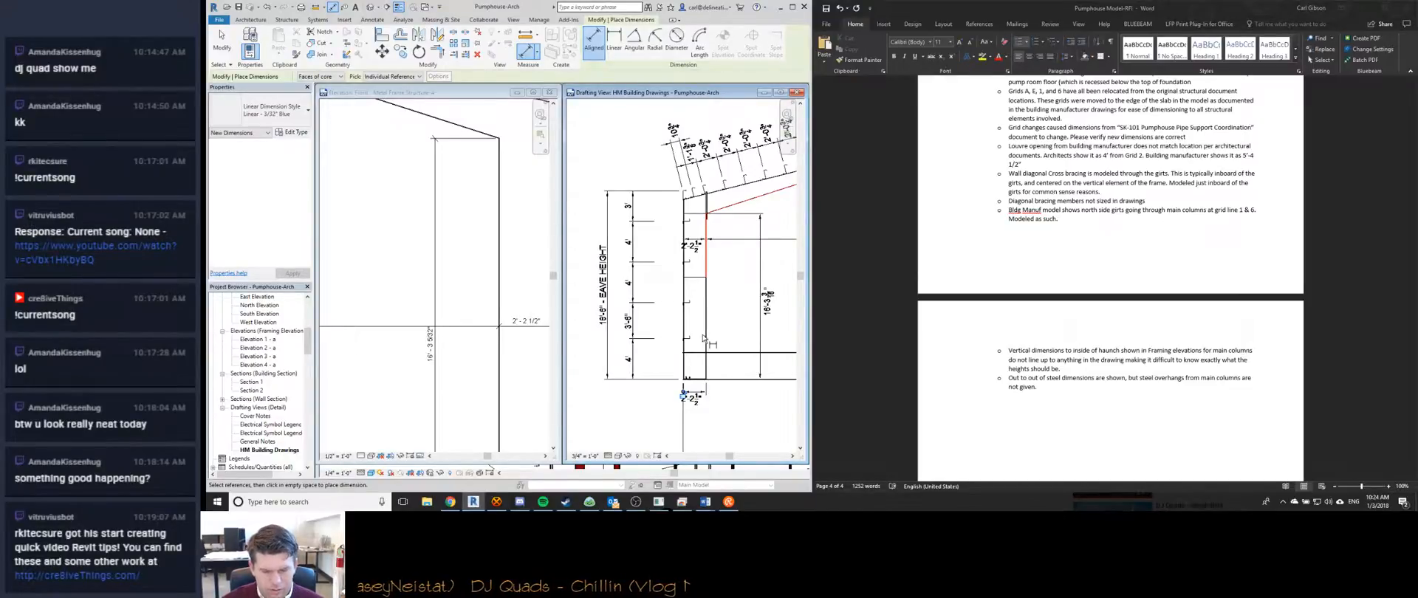
scroll(703, 338, down, 5)
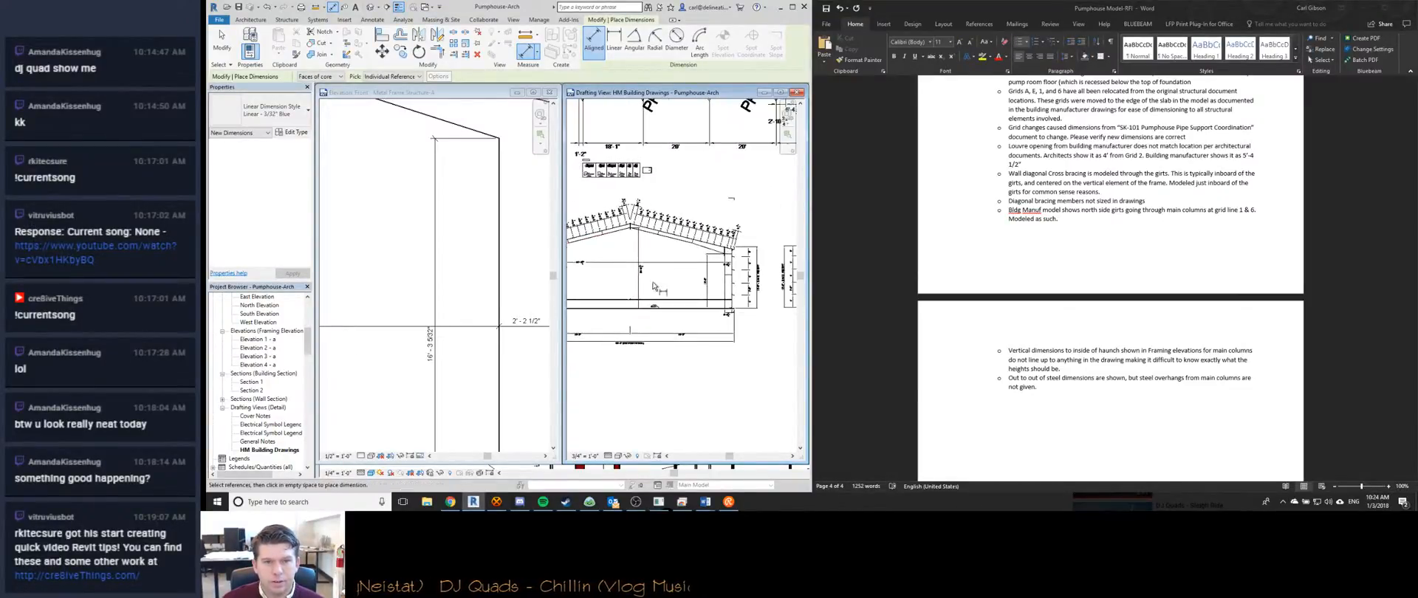
scroll(730, 272, up, 6)
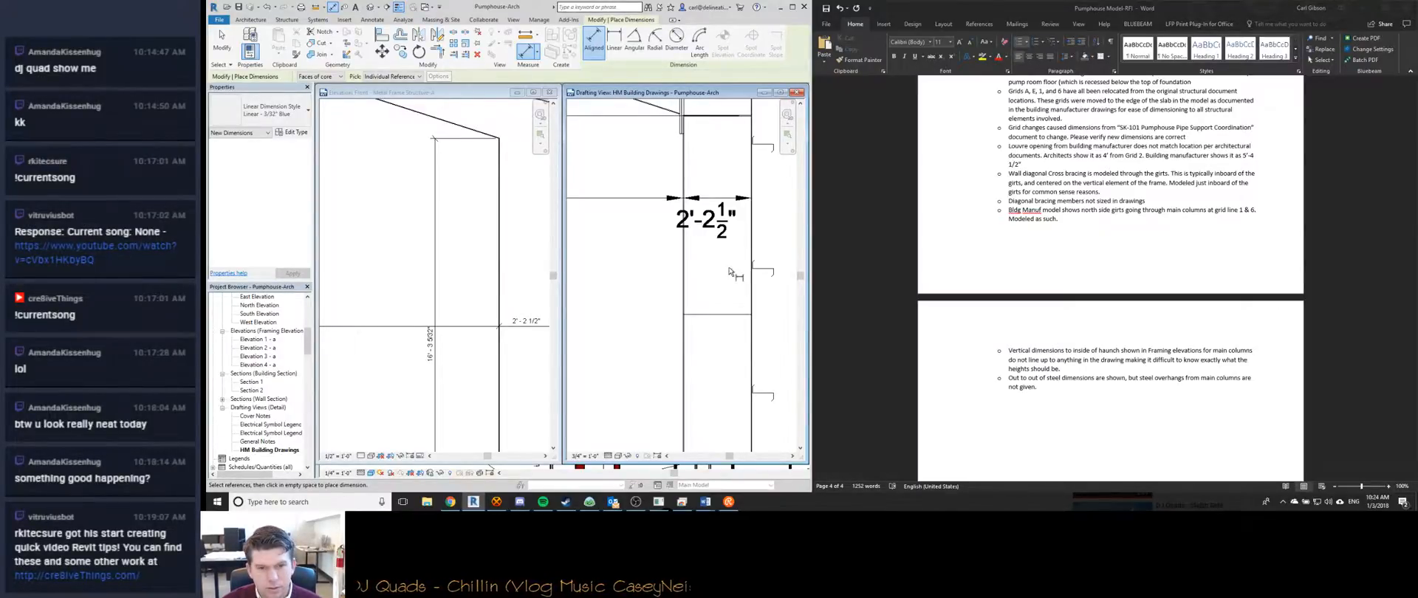
scroll(731, 272, down, 4)
scroll(742, 428, up, 4)
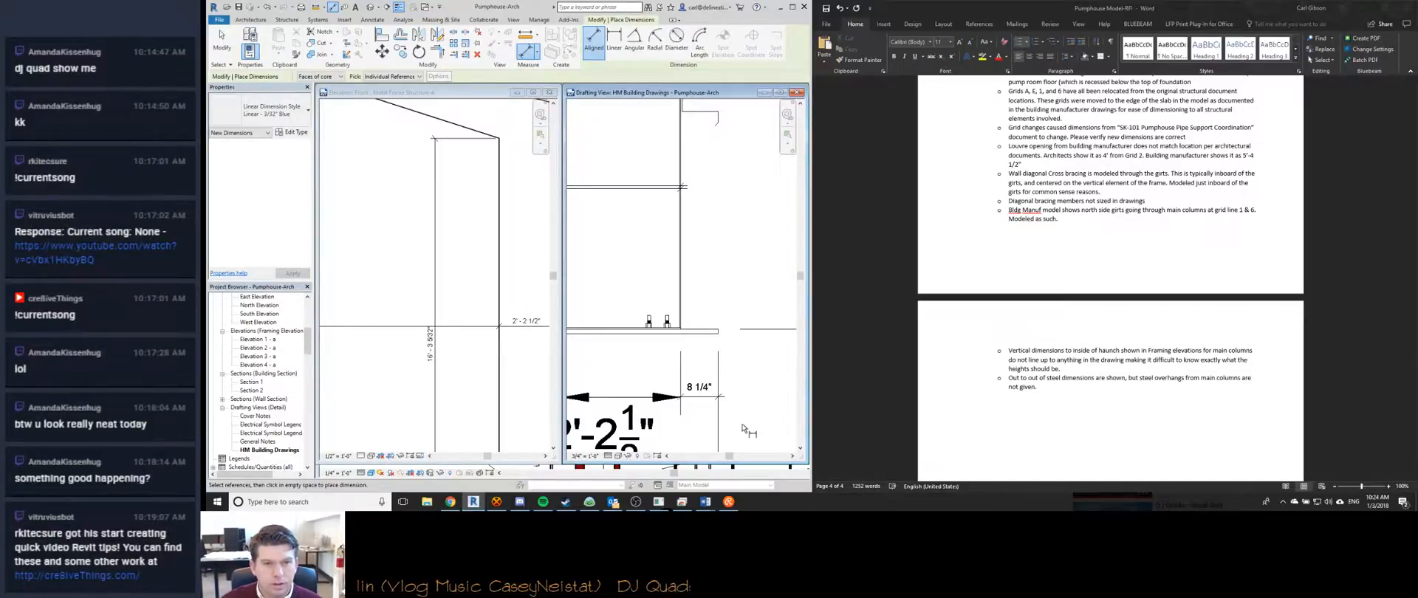
Review the frame cross section from the right column base across the ridge and both roof slopes.
scroll(745, 430, down, 5)
scroll(640, 345, down, 3)
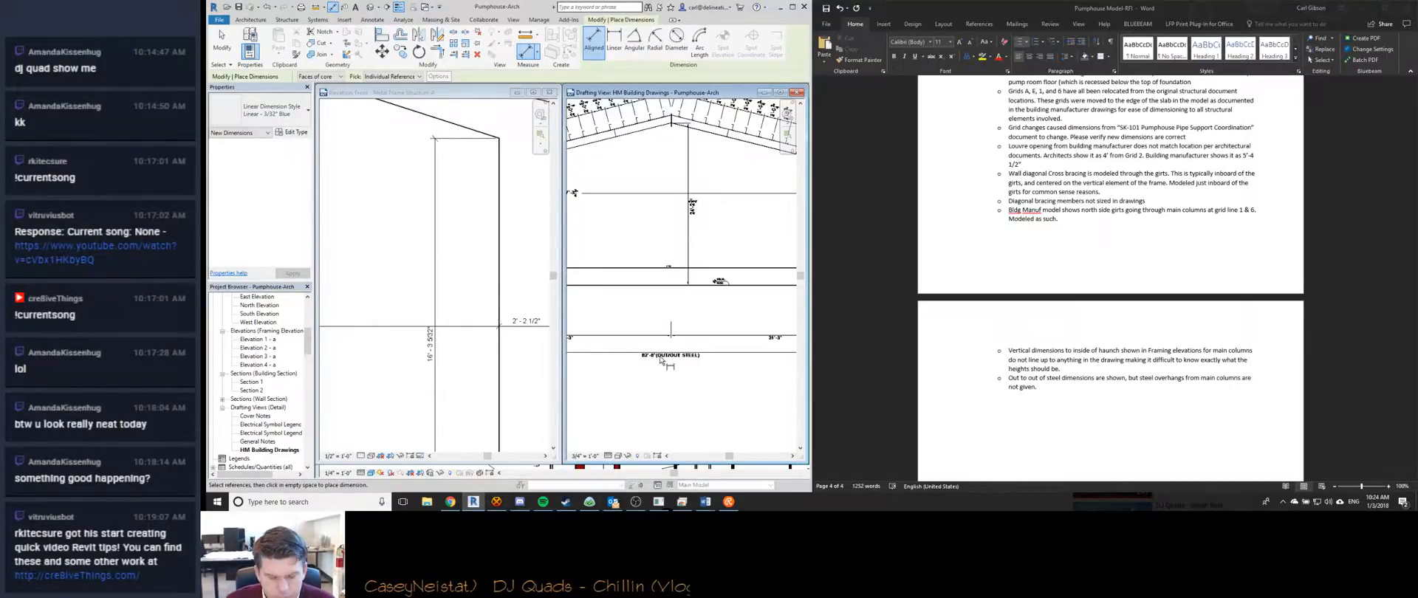
scroll(632, 313, down, 4)
scroll(627, 316, up, 6)
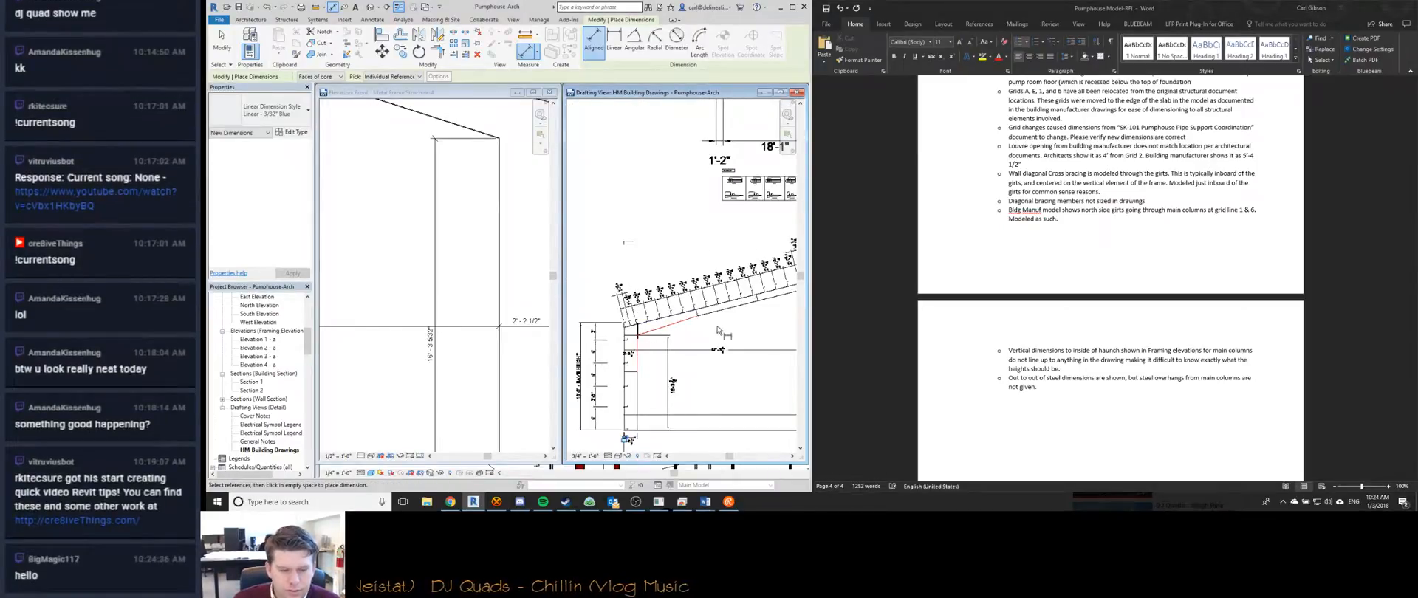
middle_drag(708, 326, 649, 330)
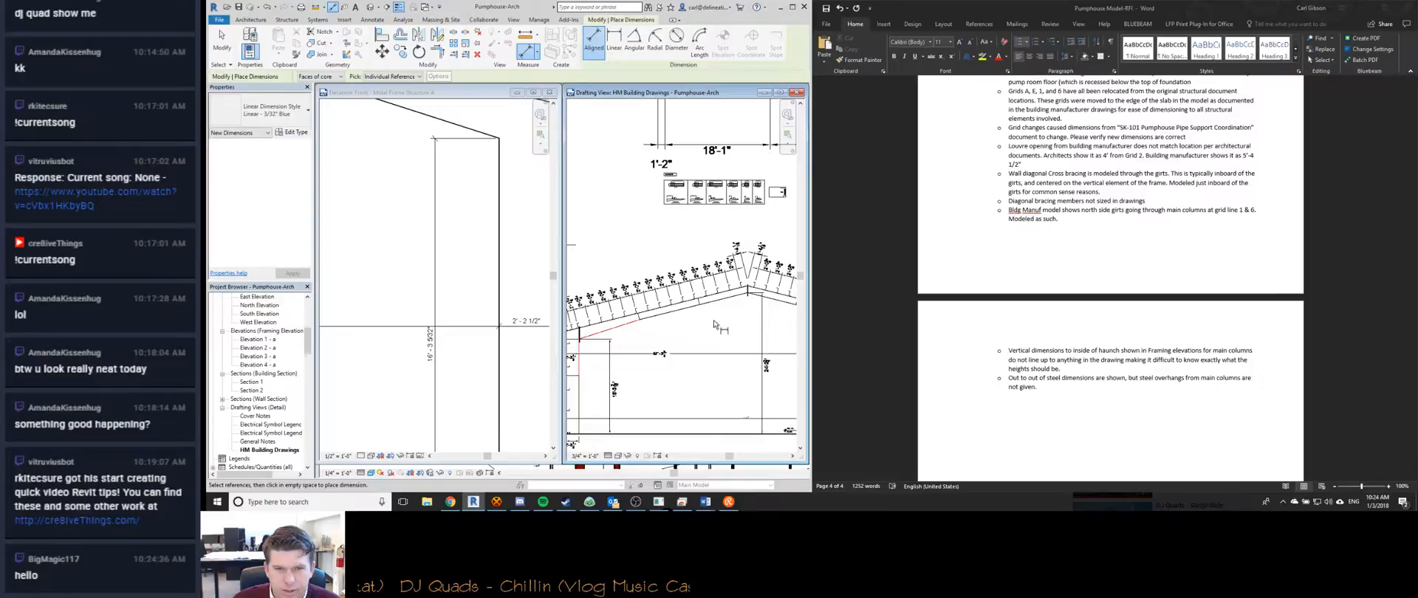
scroll(650, 333, down, 3)
scroll(673, 360, up, 5)
scroll(677, 364, down, 4)
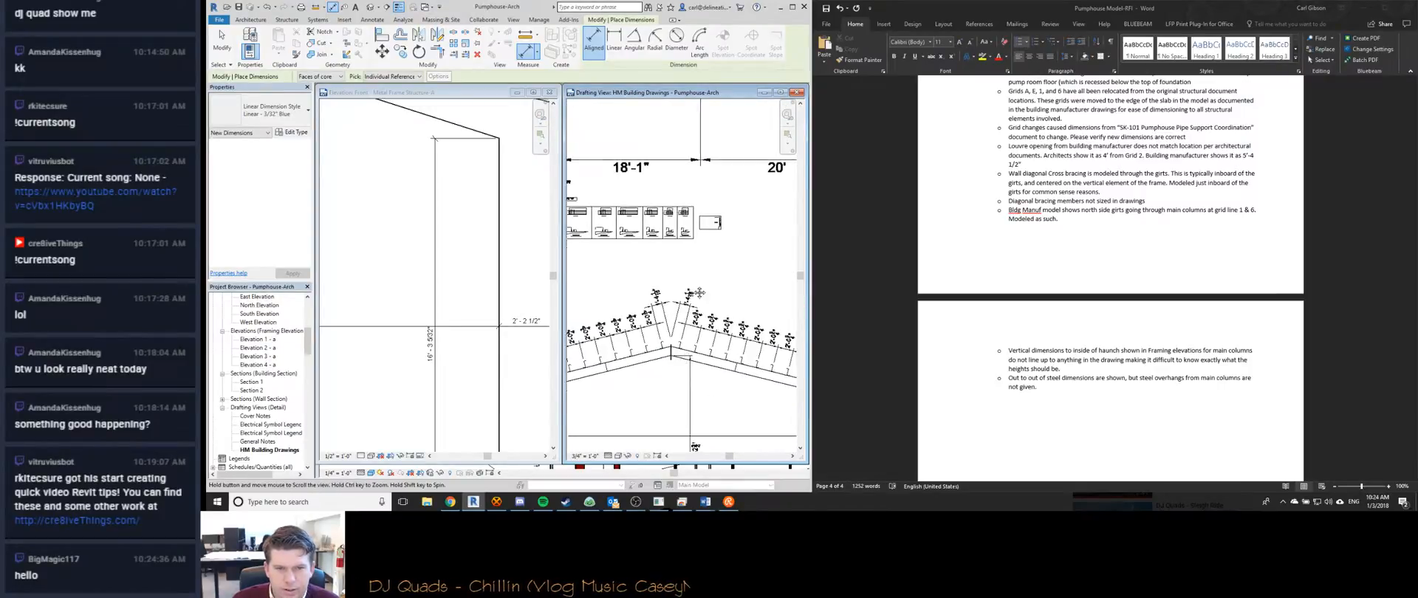
scroll(607, 378, up, 2)
scroll(607, 378, down, 3)
scroll(600, 361, up, 3)
scroll(595, 364, down, 2)
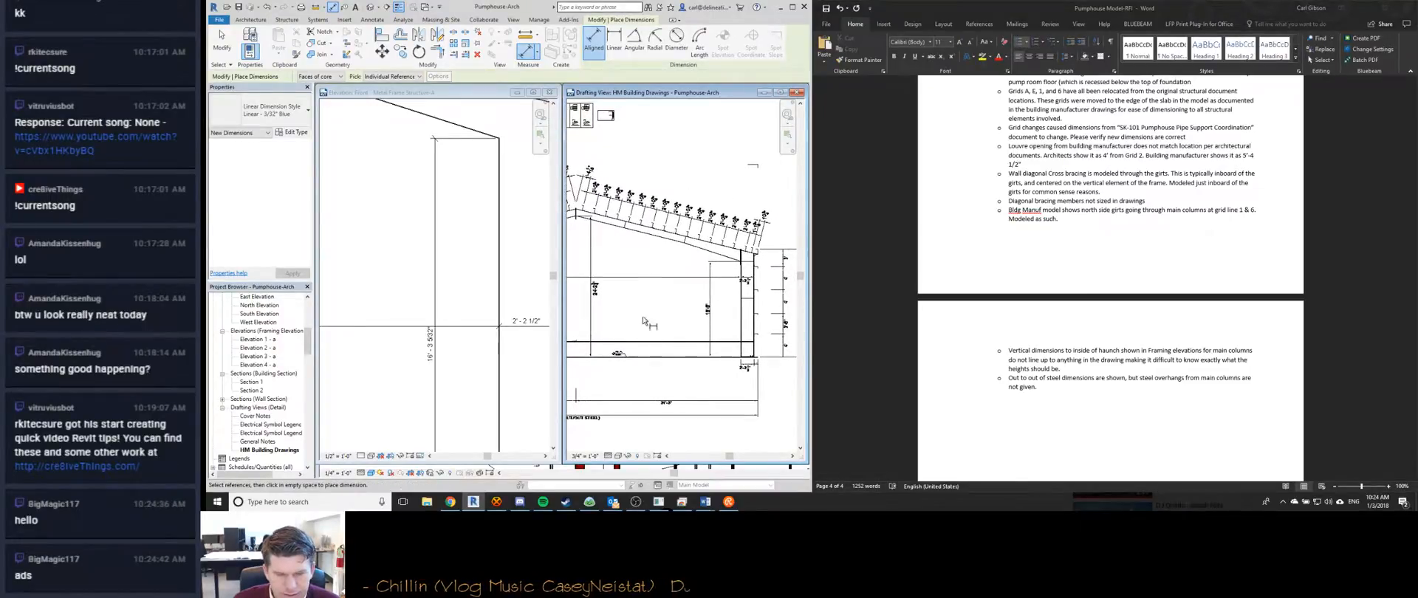
Examine the right column's haunch height, top and base widths, and girt positions in the cross section.
scroll(694, 332, up, 4)
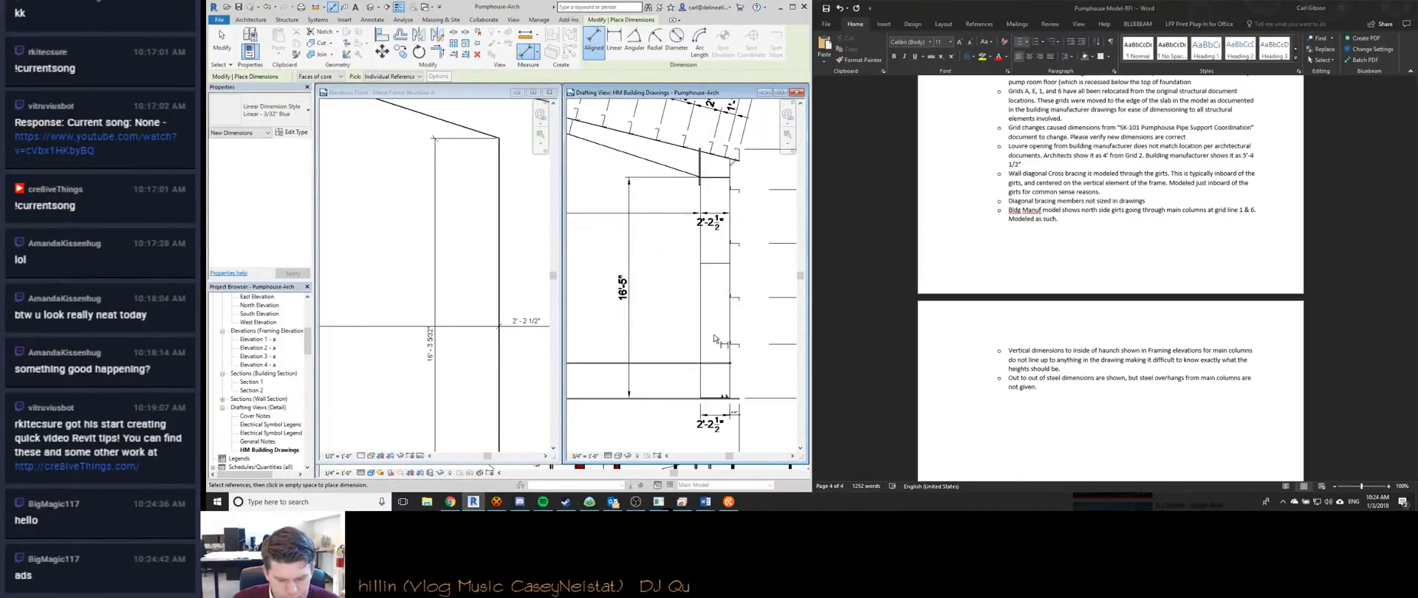
scroll(715, 339, up, 2)
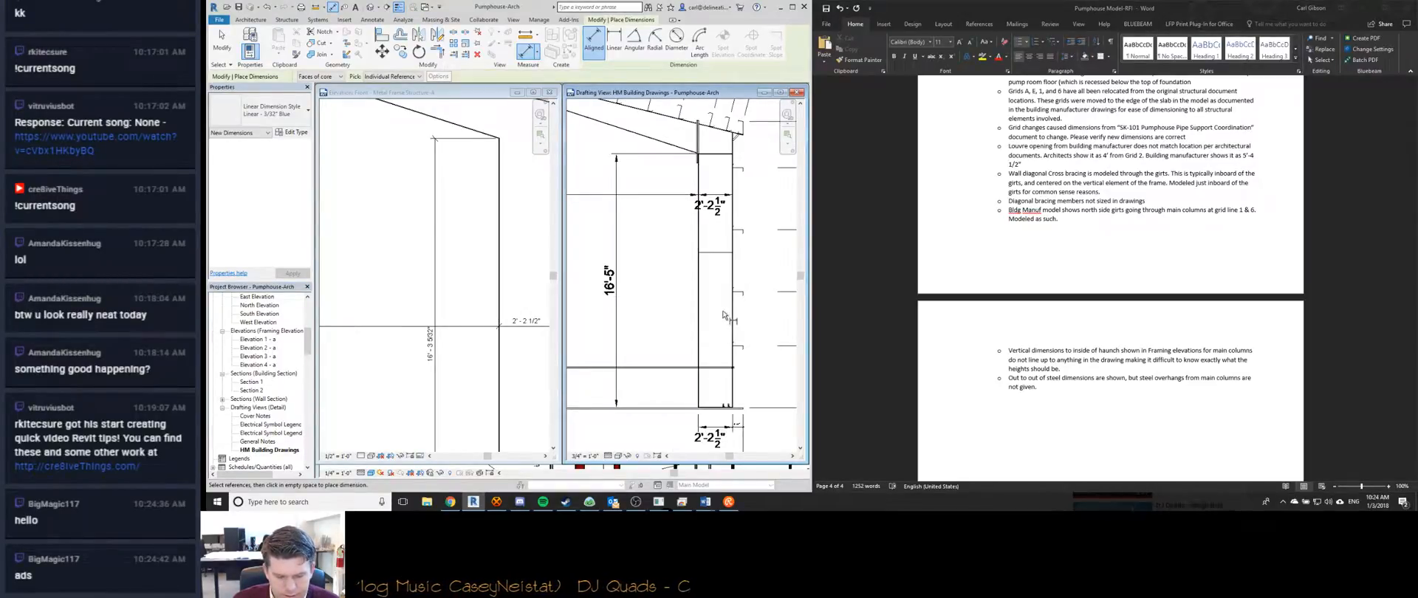
scroll(723, 310, up, 5)
scroll(718, 231, down, 6)
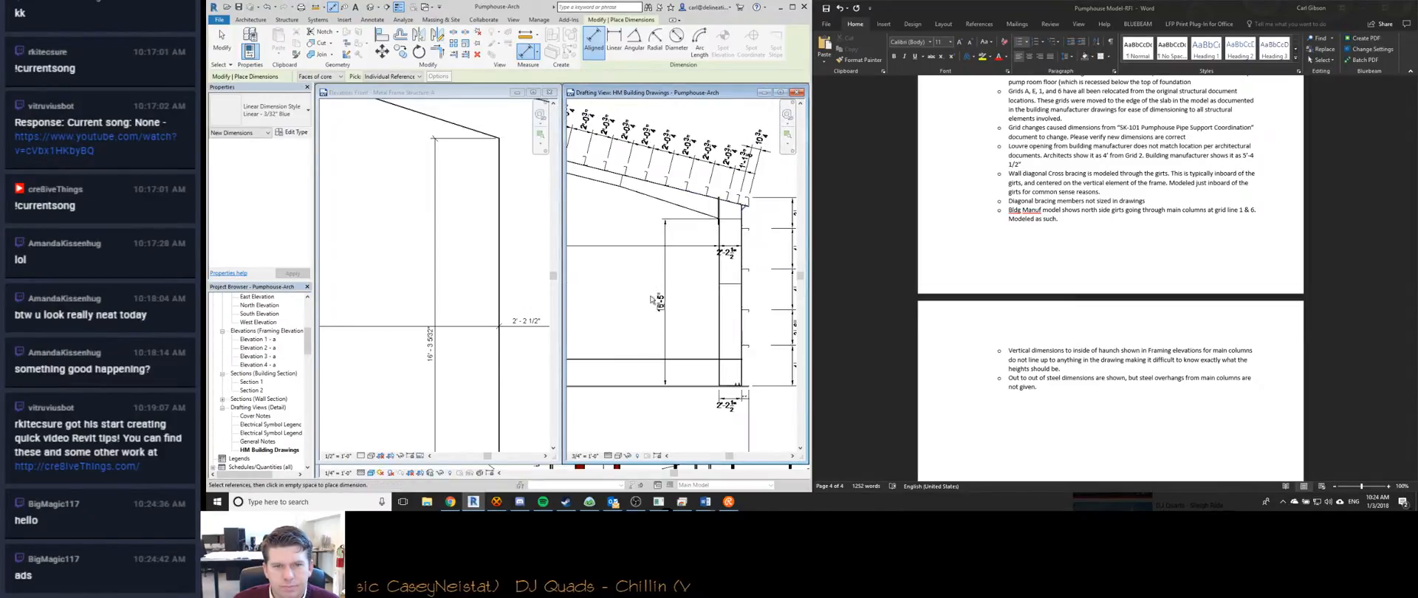
Examine the left column's width and haunch corner in the cross section for comparison, and leave the dimension command.
scroll(649, 303, down, 8)
scroll(645, 314, up, 10)
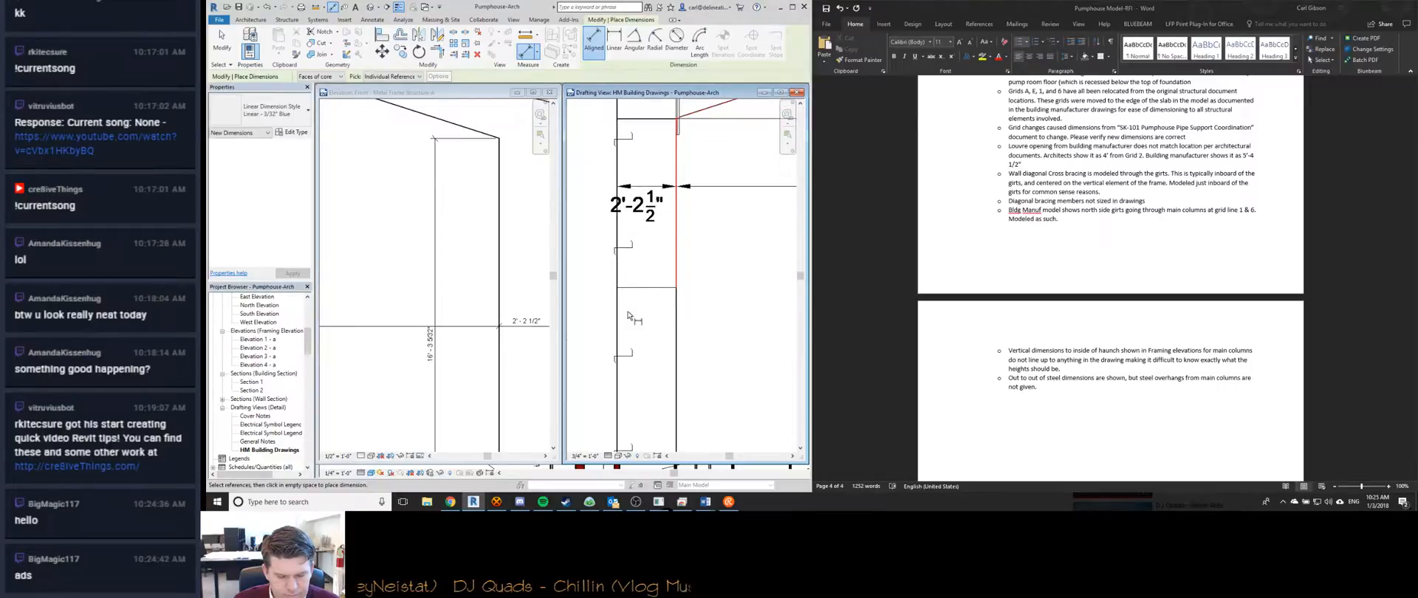
scroll(628, 316, down, 2)
scroll(634, 262, up, 3)
scroll(634, 259, down, 3)
middle_drag(718, 342, 668, 373)
scroll(630, 245, up, 3)
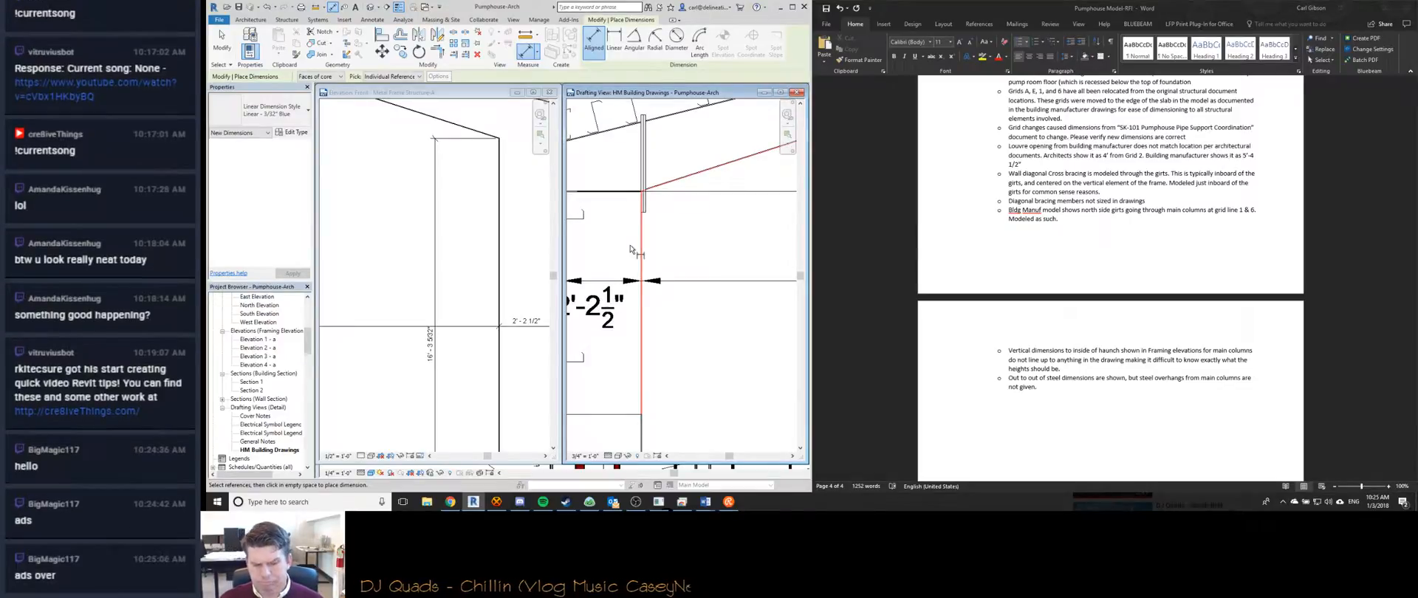
key(Escape)
key(Escape)
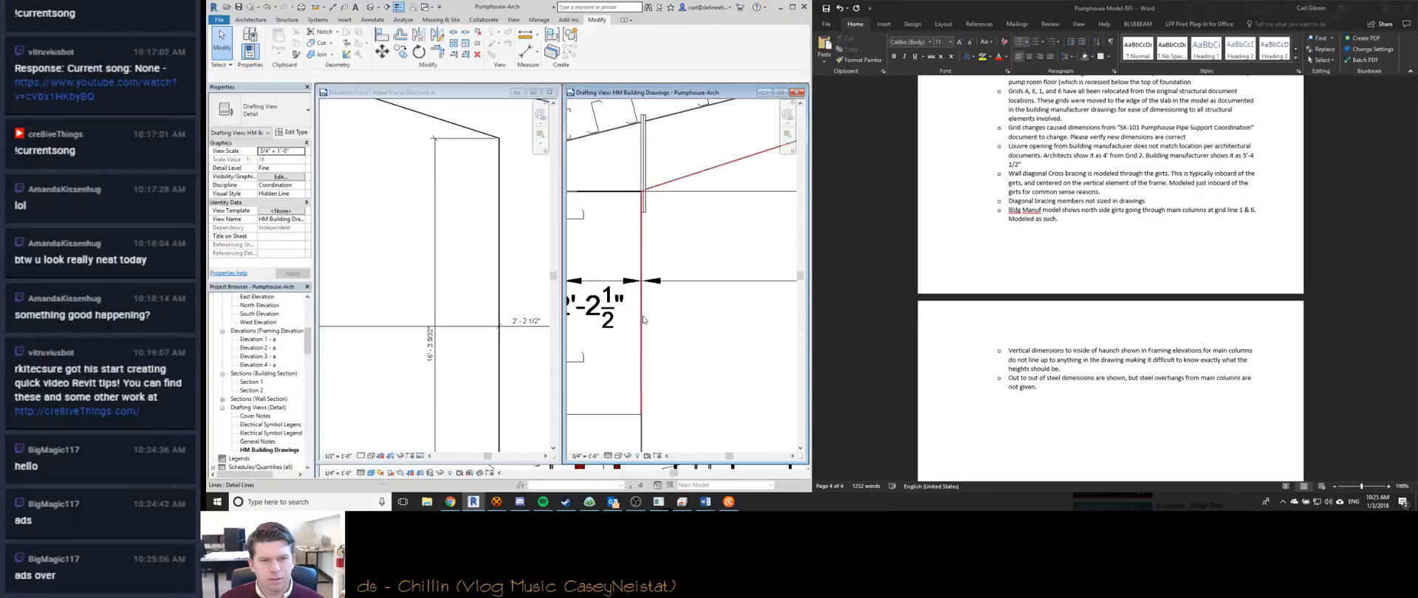
Inspect the red detail lines where the left column's inner face meets the sloped rafter at the haunch.
middle_drag(643, 325, 658, 269)
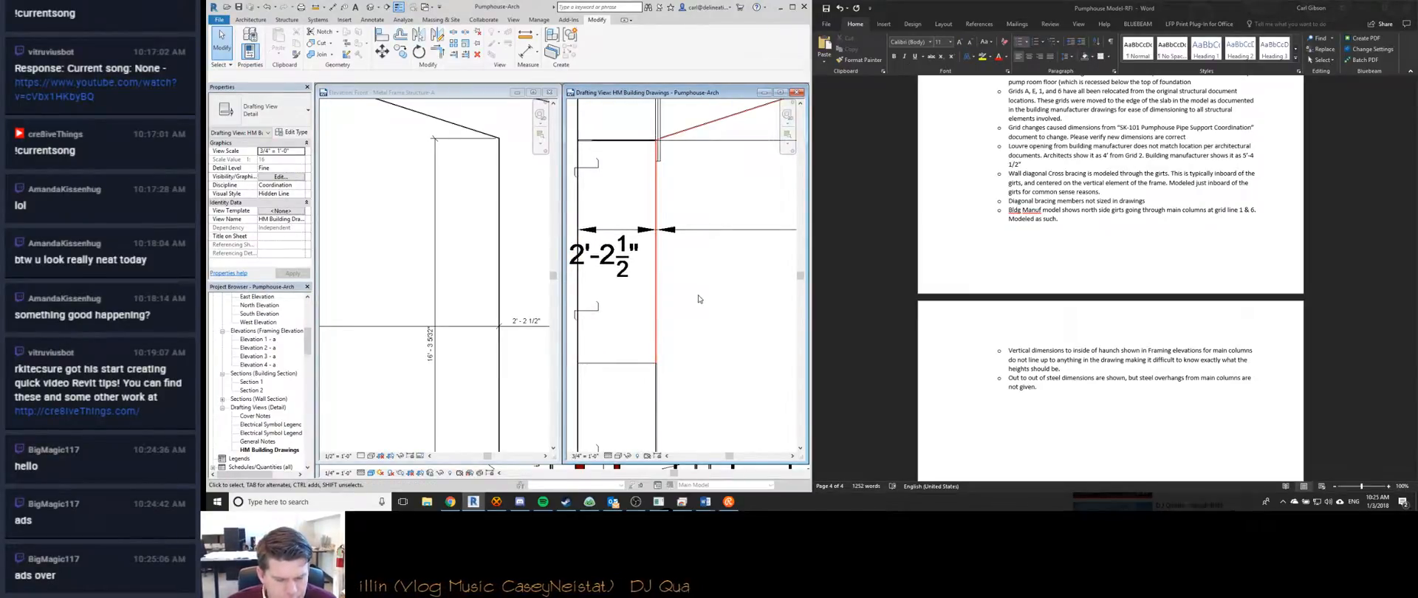
middle_drag(665, 150, 650, 288)
scroll(649, 317, up, 3)
click(652, 333)
scroll(649, 310, down, 4)
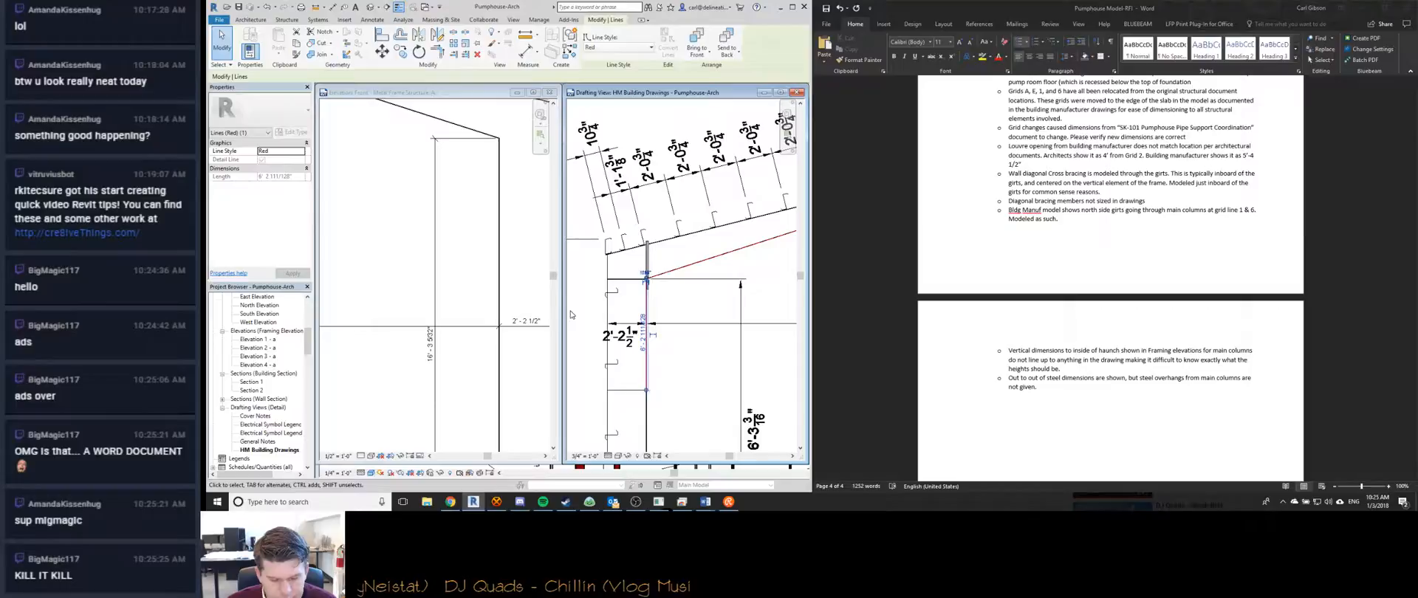
key(Escape)
scroll(641, 280, up, 4)
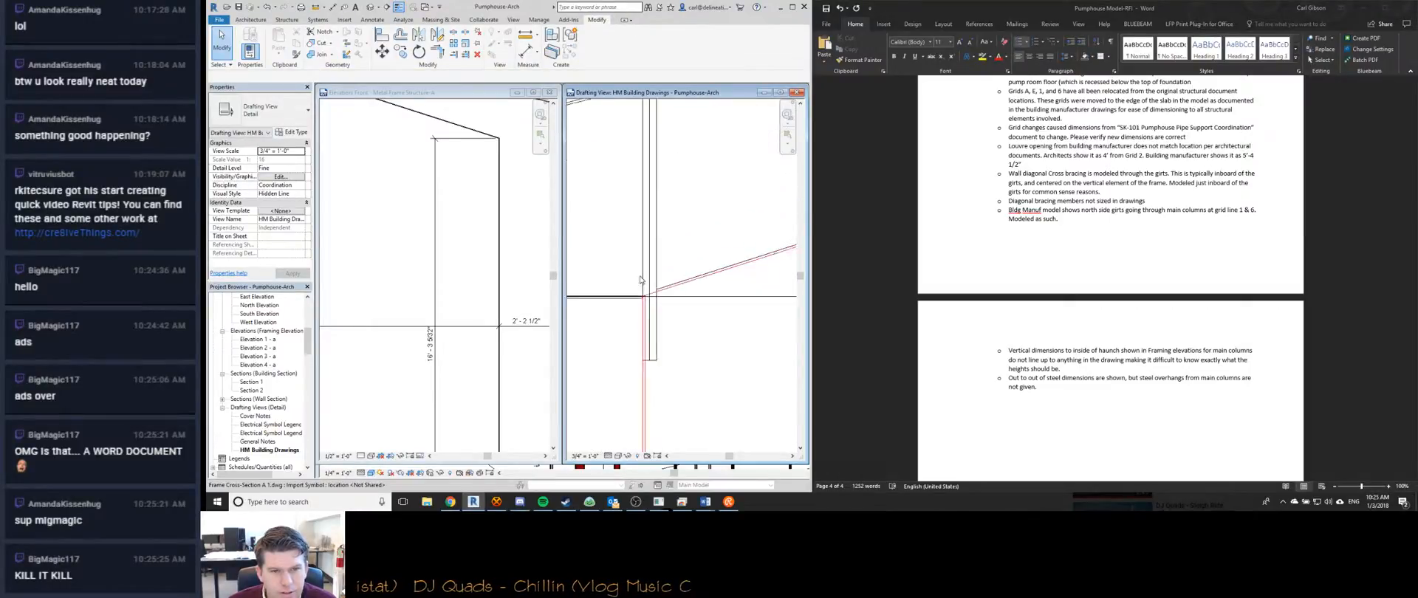
scroll(639, 301, up, 3)
click(655, 307)
click(648, 287)
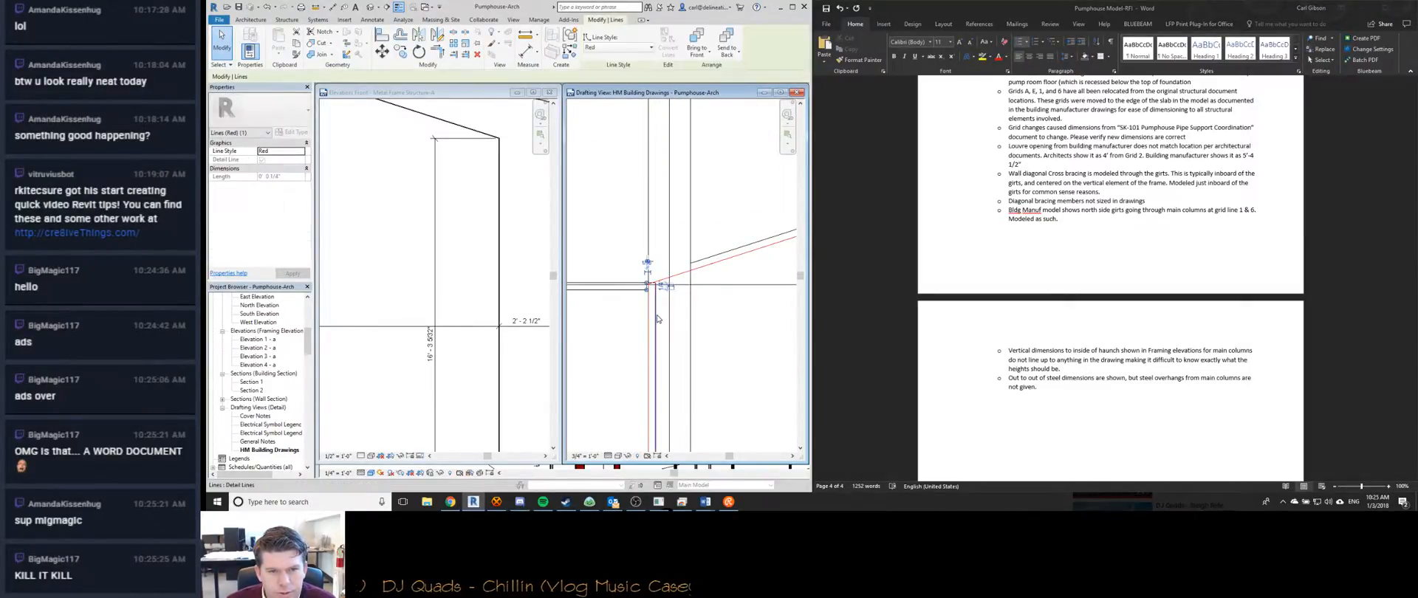
scroll(667, 285, up, 2)
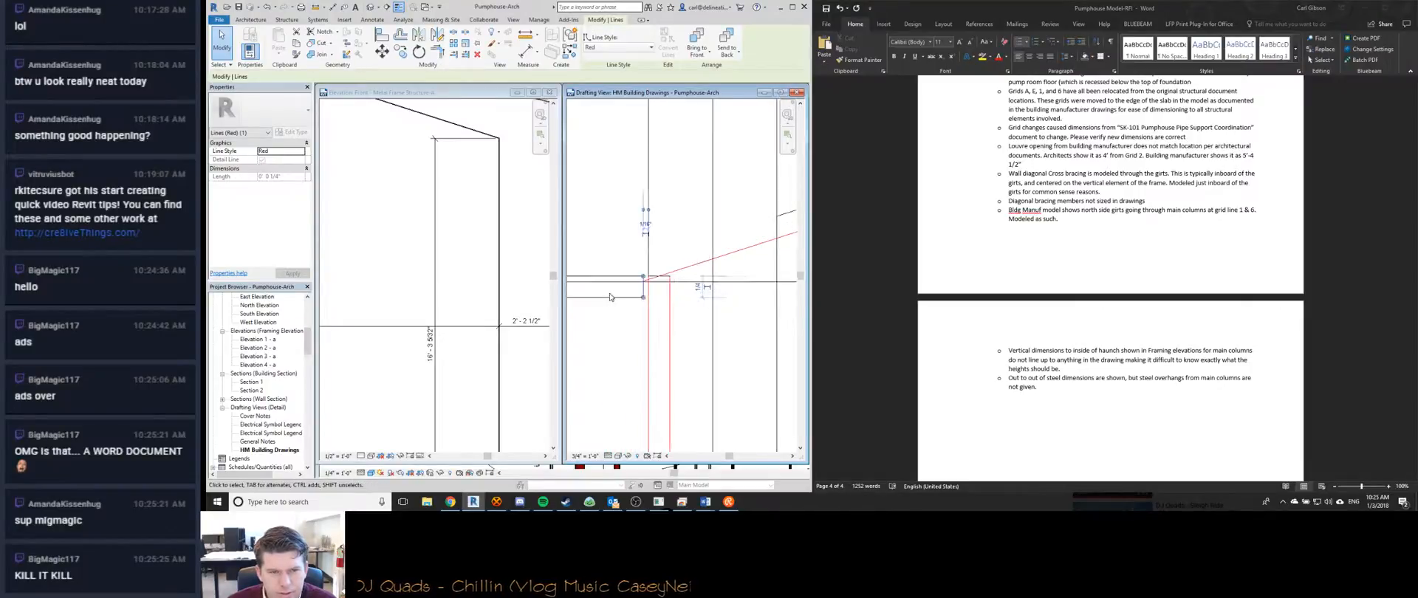
click(745, 347)
Delete the short vertical red detail line at the left haunch's inner corner.
middle_drag(722, 369, 667, 323)
scroll(673, 334, down, 3)
scroll(702, 369, down, 1)
scroll(654, 315, down, 2)
scroll(655, 316, up, 3)
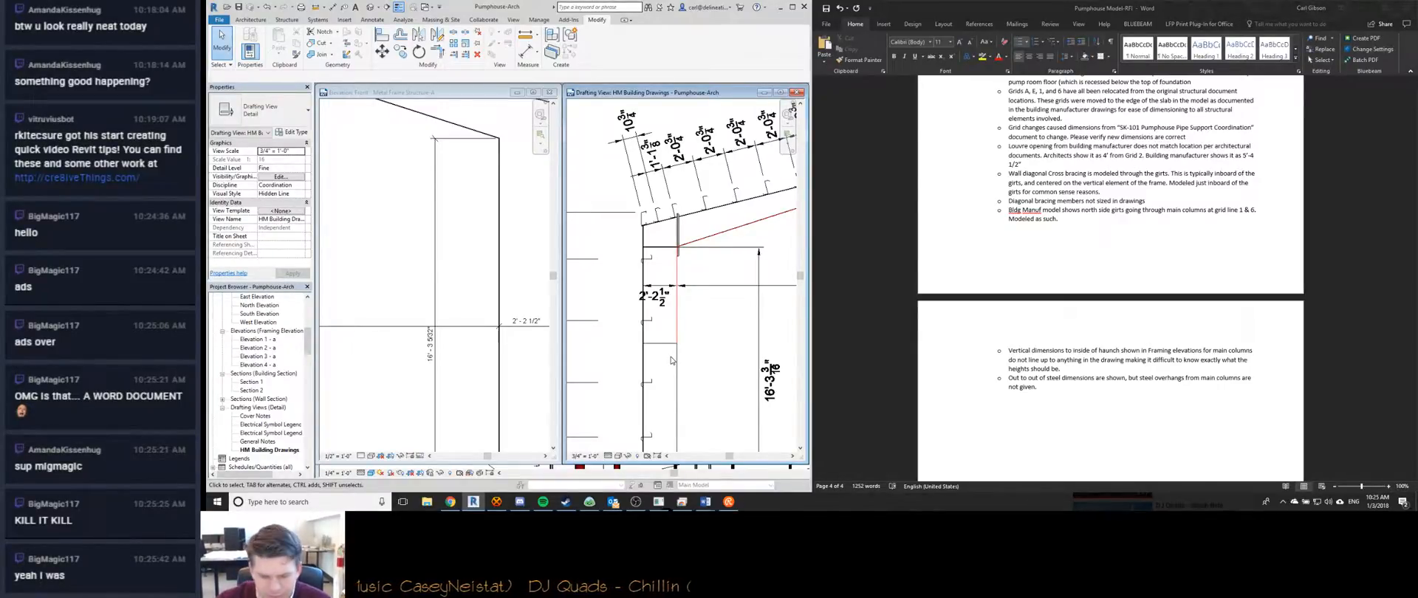
scroll(718, 380, up, 5)
scroll(717, 379, up, 2)
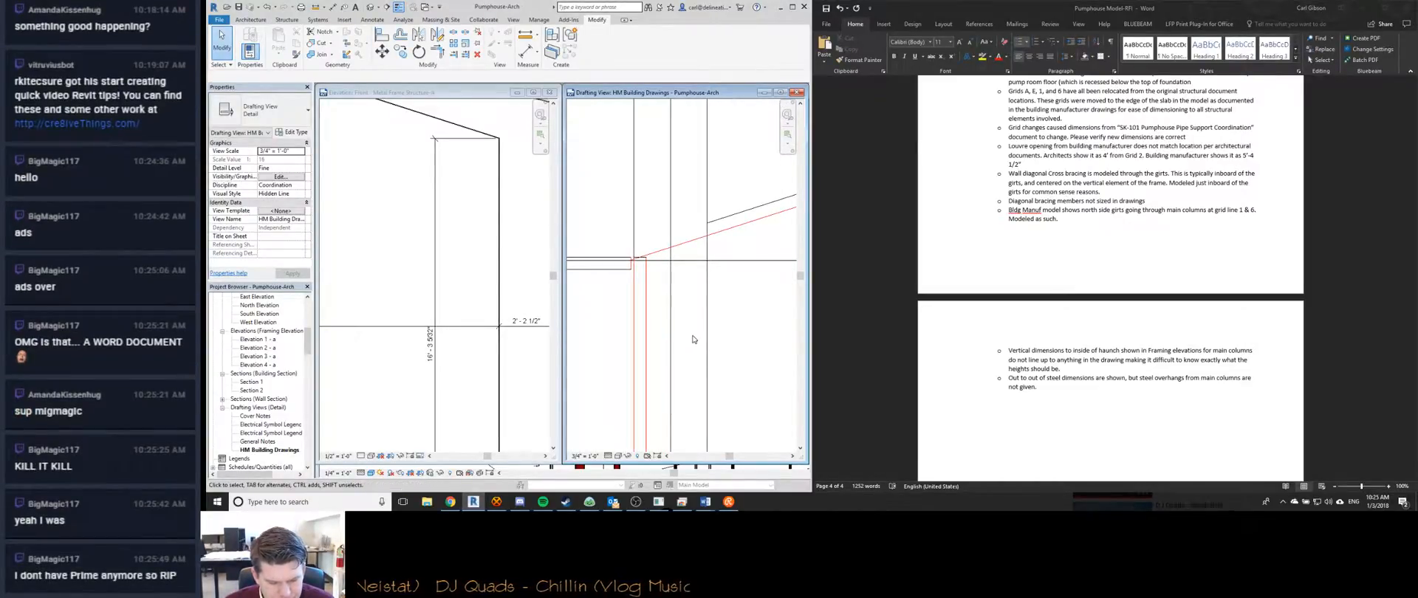
scroll(693, 339, down, 3)
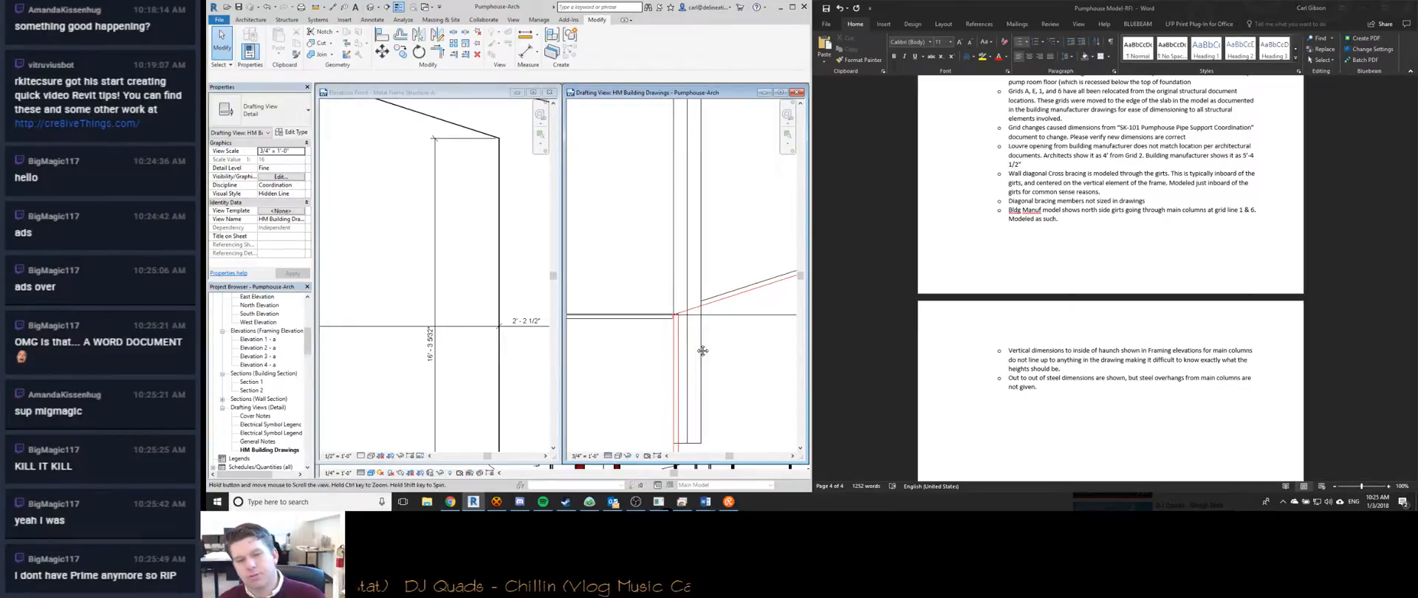
scroll(680, 314, down, 3)
scroll(680, 314, up, 2)
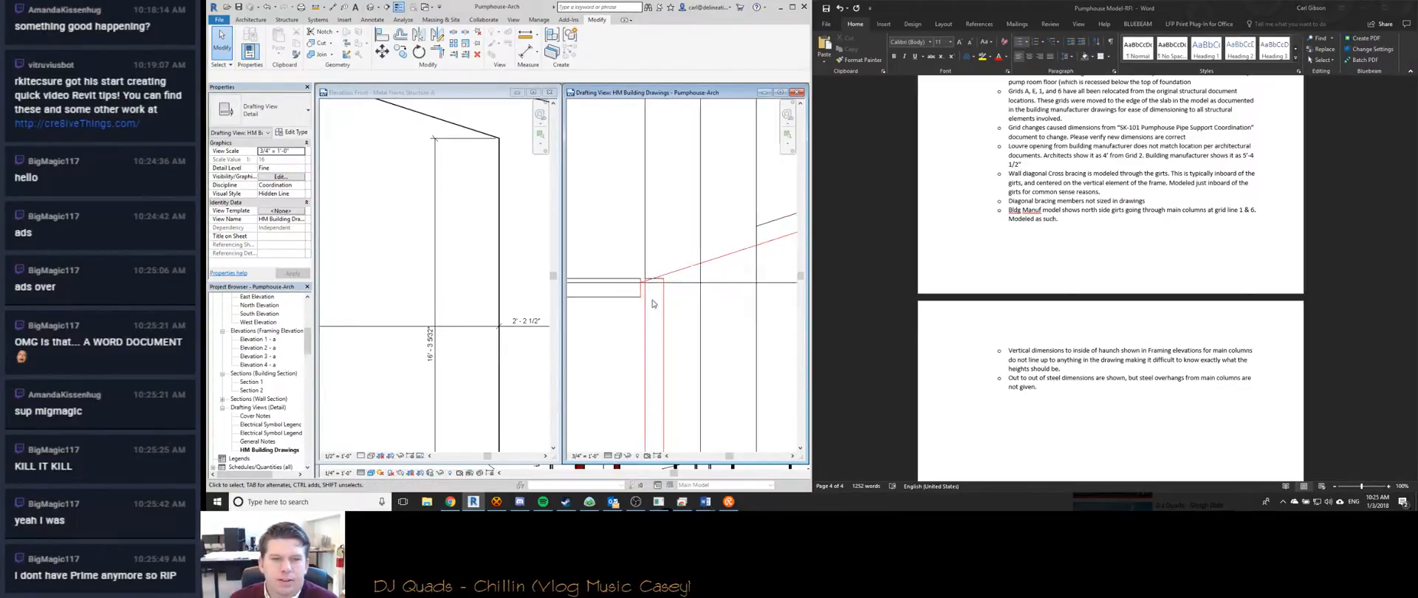
drag(617, 241, 678, 336)
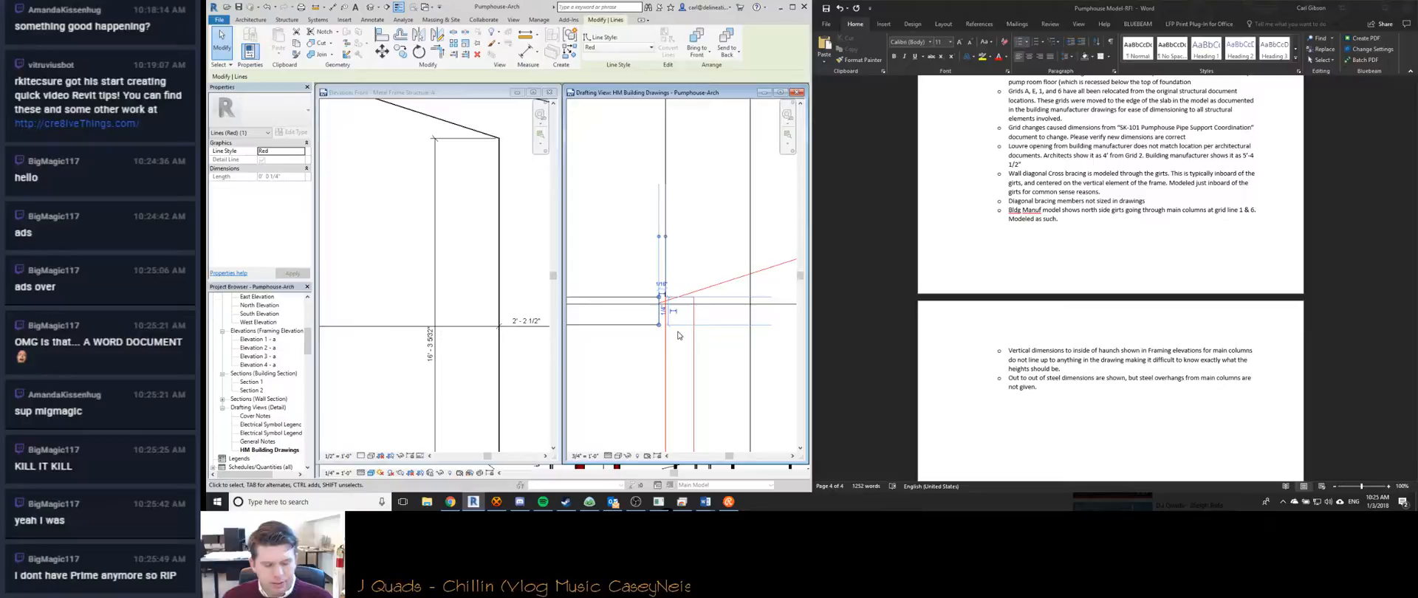
key(Delete)
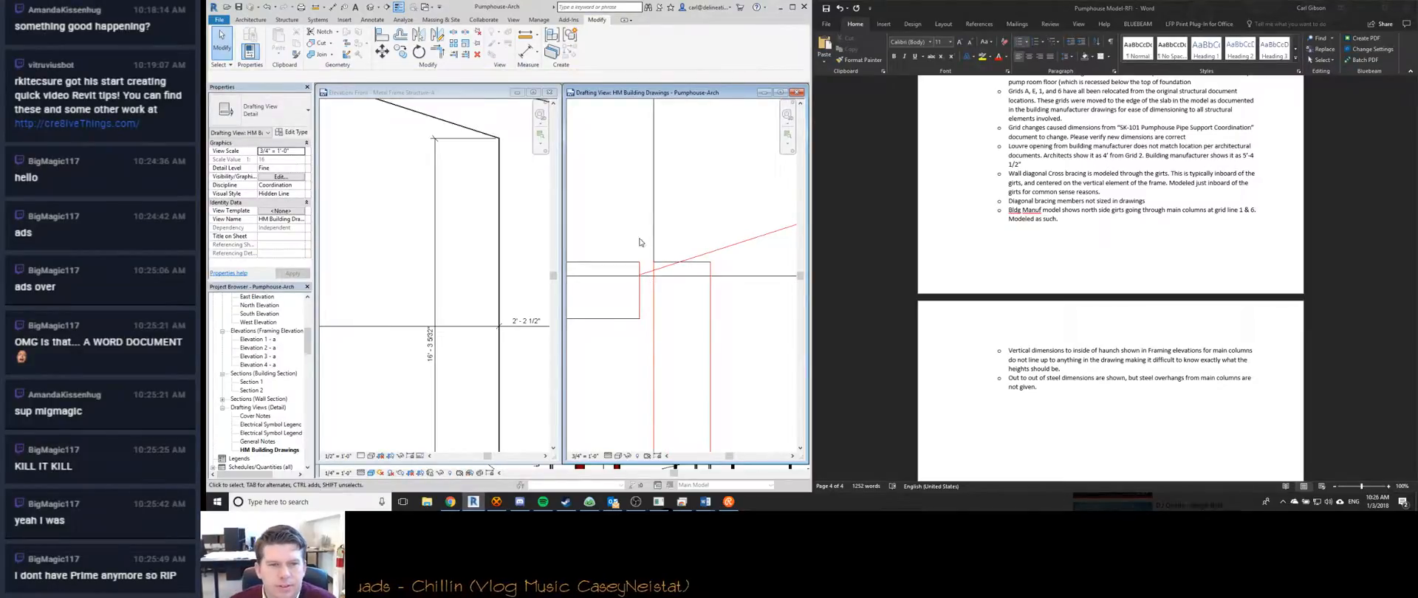
Follow the rafter underside from the left haunch to the ridge and right slope in the cross section.
scroll(738, 345, down, 3)
middle_drag(738, 344, 686, 346)
scroll(650, 333, up, 3)
scroll(600, 322, down, 4)
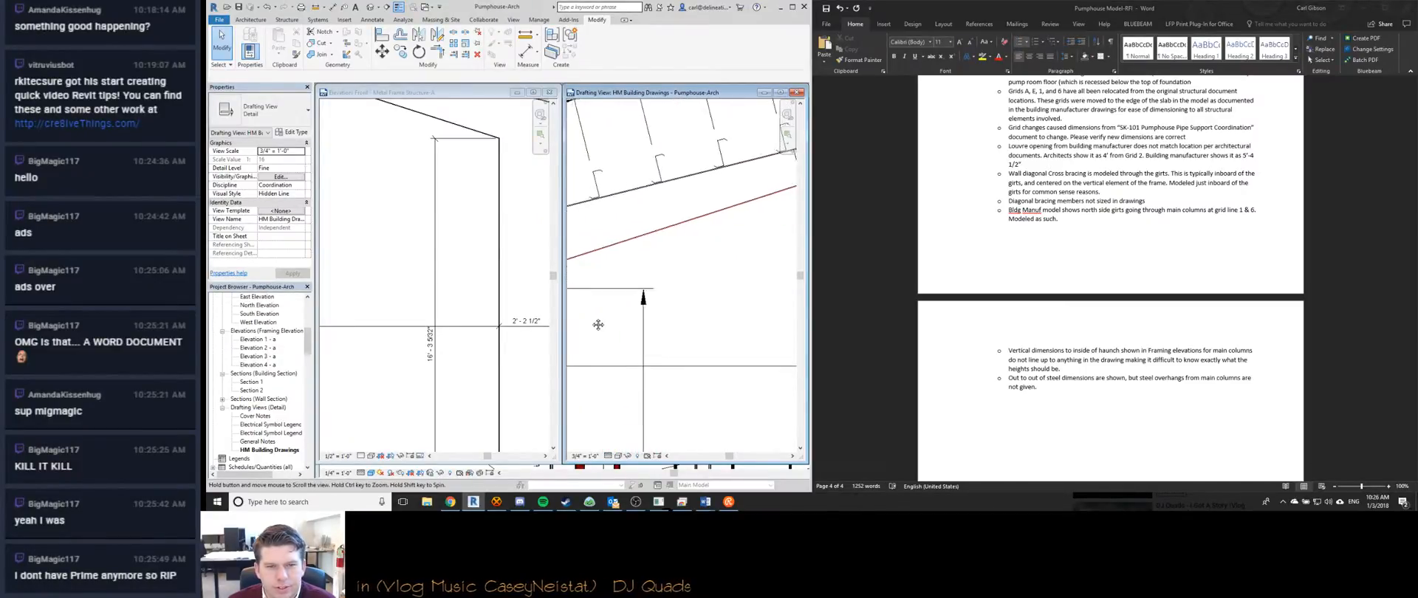
scroll(600, 322, up, 3)
scroll(628, 317, down, 3)
scroll(665, 314, up, 2)
scroll(702, 309, down, 2)
middle_drag(701, 309, 498, 298)
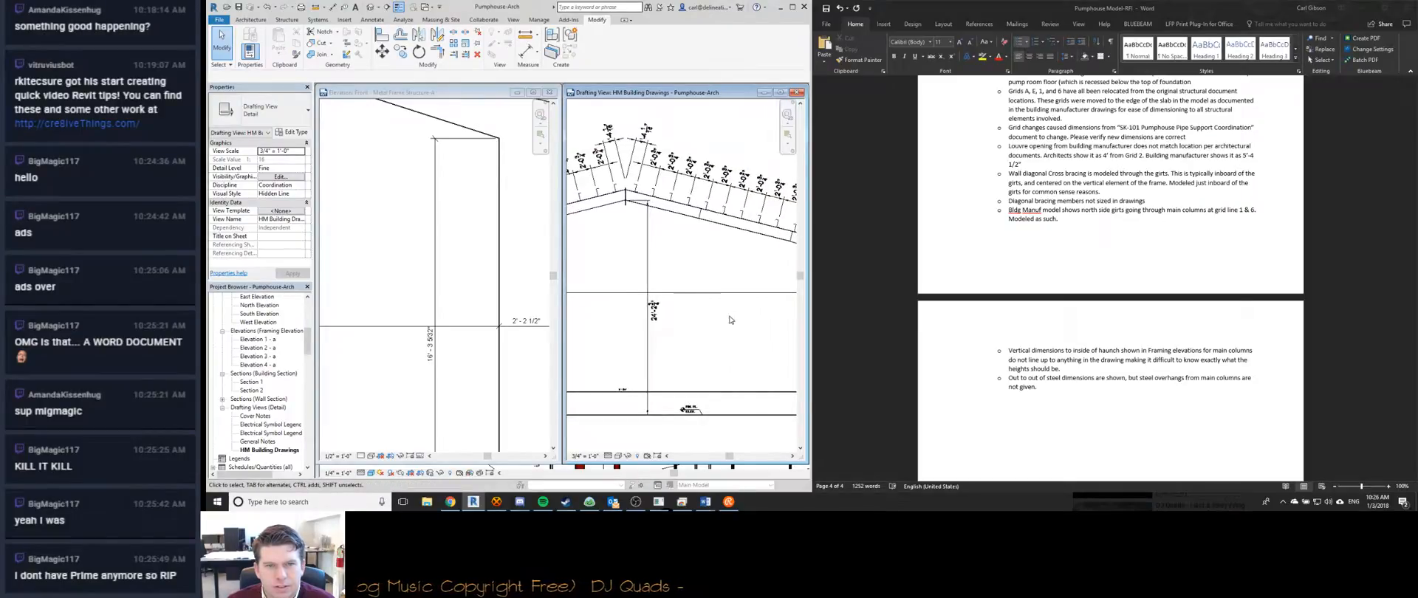
Recheck the cross section's ridge, base line and left column dimensions down to the column base.
middle_drag(728, 319, 765, 392)
scroll(706, 332, up, 2)
middle_drag(706, 333, 657, 307)
scroll(716, 332, up, 3)
scroll(725, 330, down, 2)
scroll(661, 381, down, 2)
middle_drag(661, 380, 665, 262)
scroll(684, 393, up, 2)
scroll(685, 394, down, 3)
middle_drag(685, 393, 761, 380)
scroll(600, 369, up, 4)
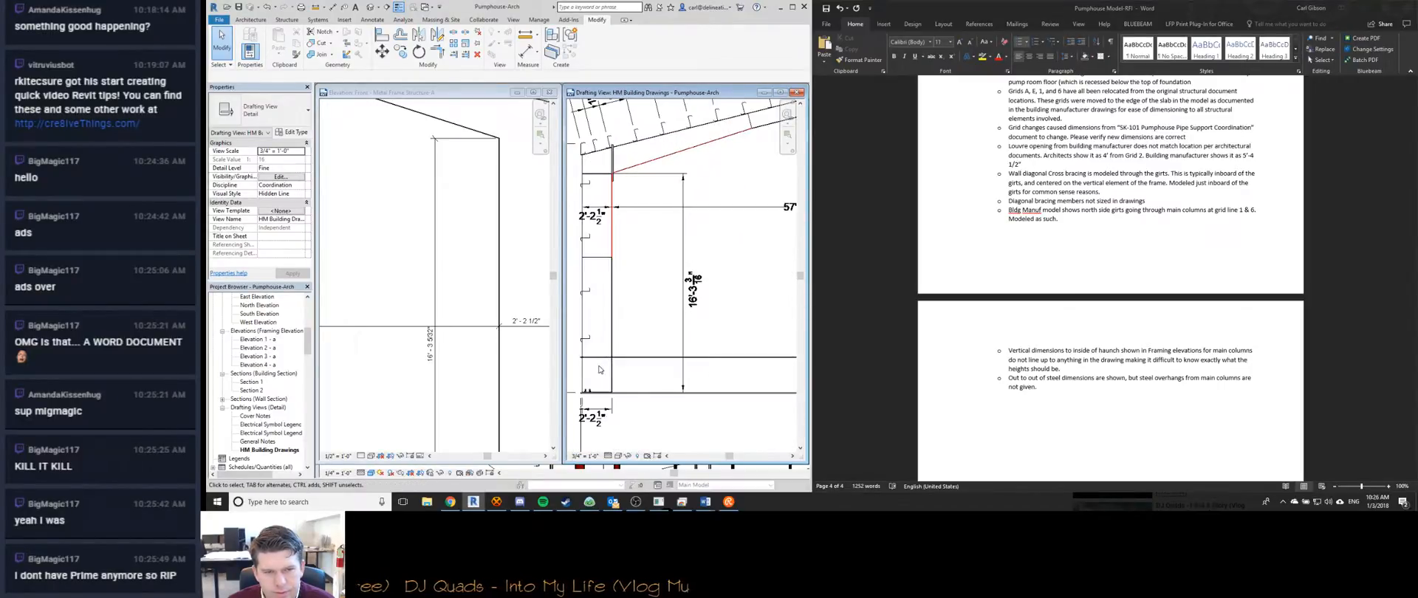
scroll(598, 373, up, 2)
middle_drag(599, 373, 640, 411)
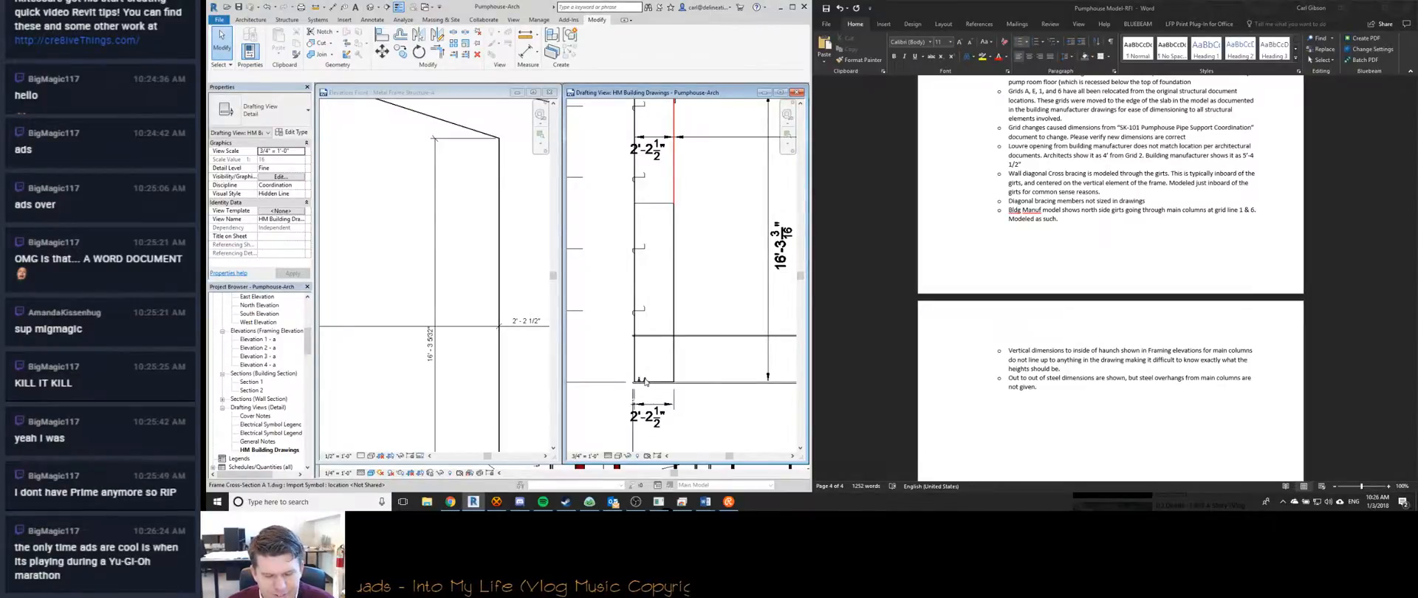
Return to the metal frame family's front elevation and examine the right column's height and width dimensions.
scroll(644, 391, down, 5)
scroll(646, 356, down, 2)
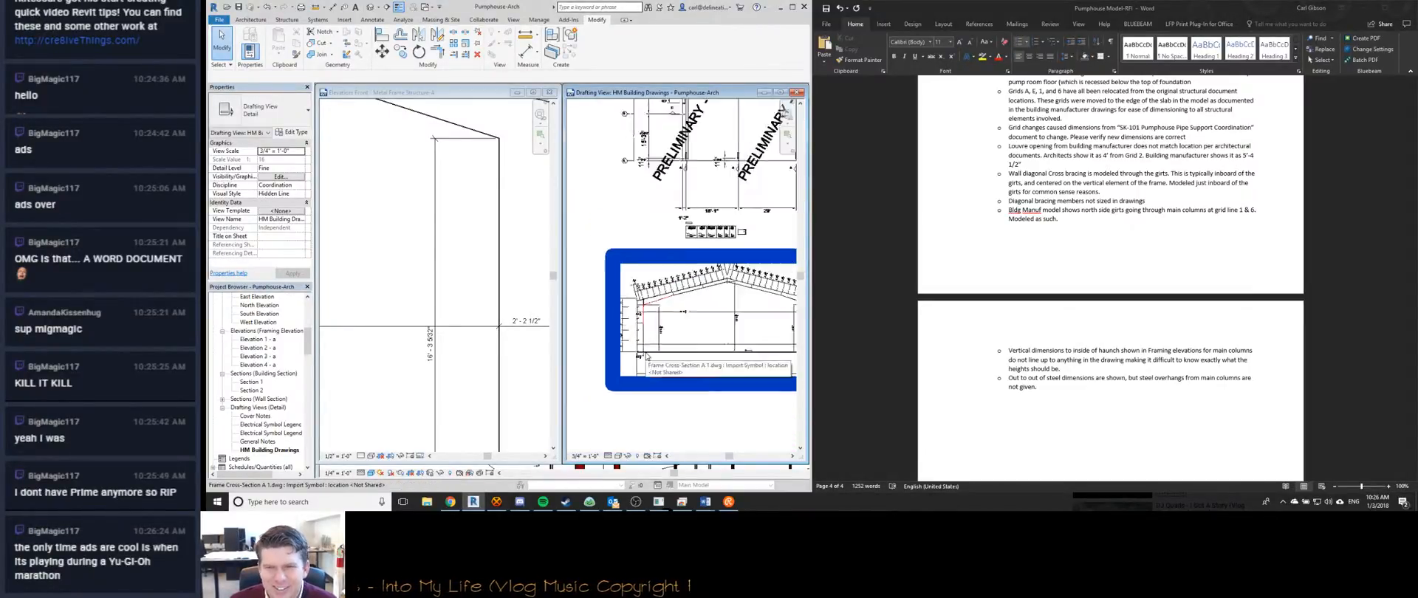
click(489, 270)
scroll(489, 271, down, 3)
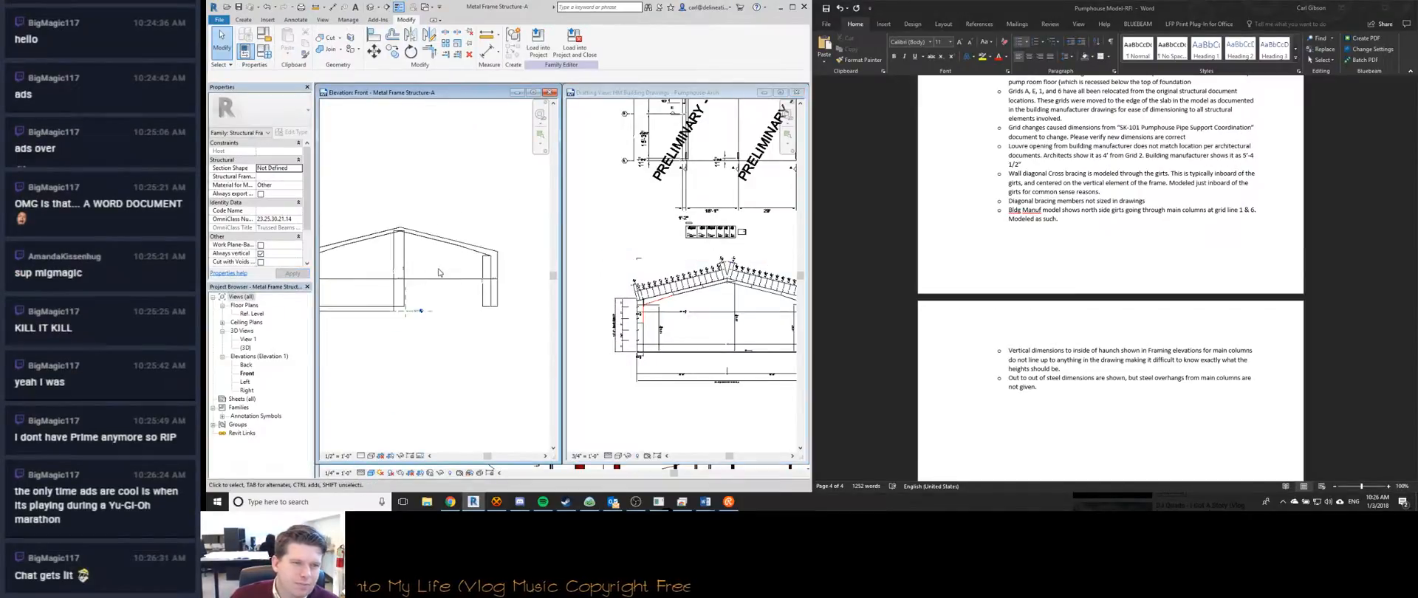
scroll(478, 287, down, 5)
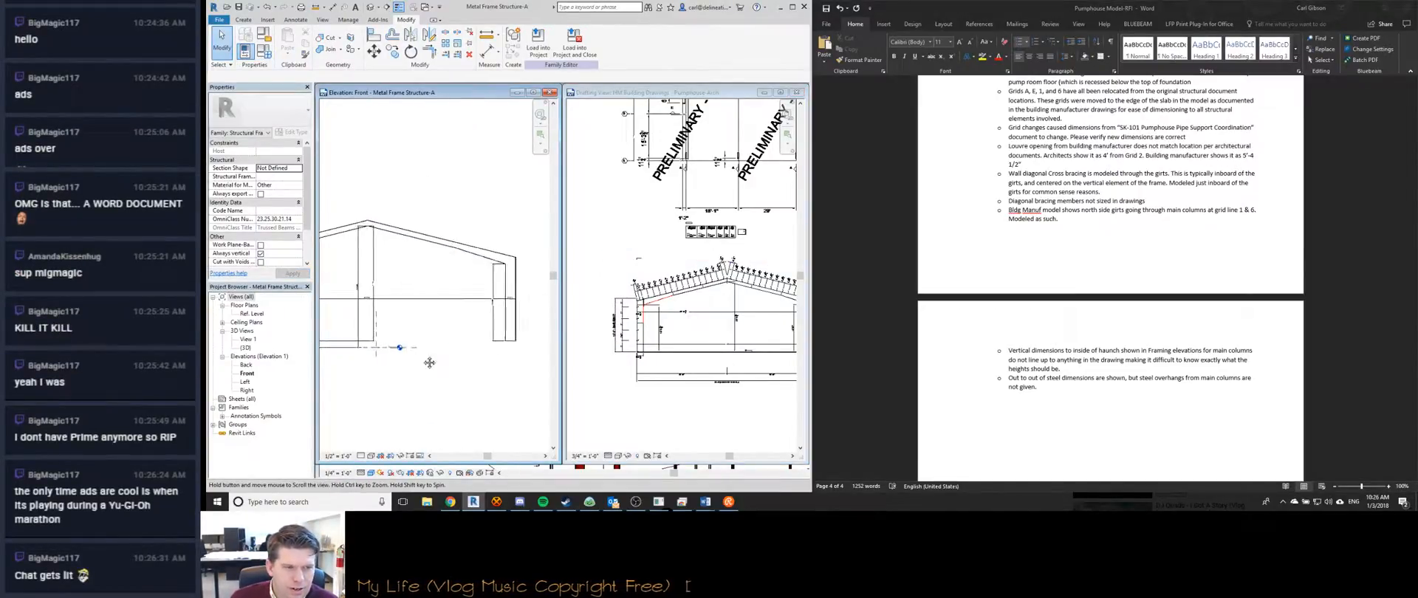
scroll(498, 338, up, 4)
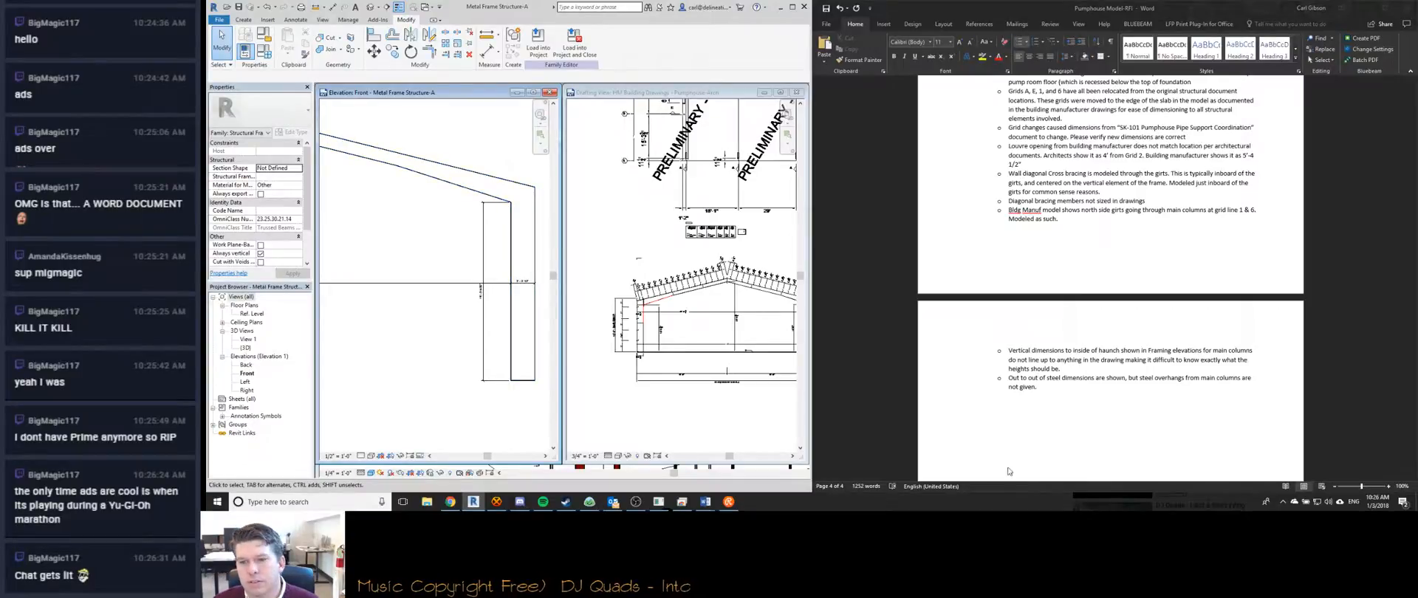
Tile the open family elevation, building drawings and 3D views side by side, and activate the HM Building Drawings view.
double_click(533, 12)
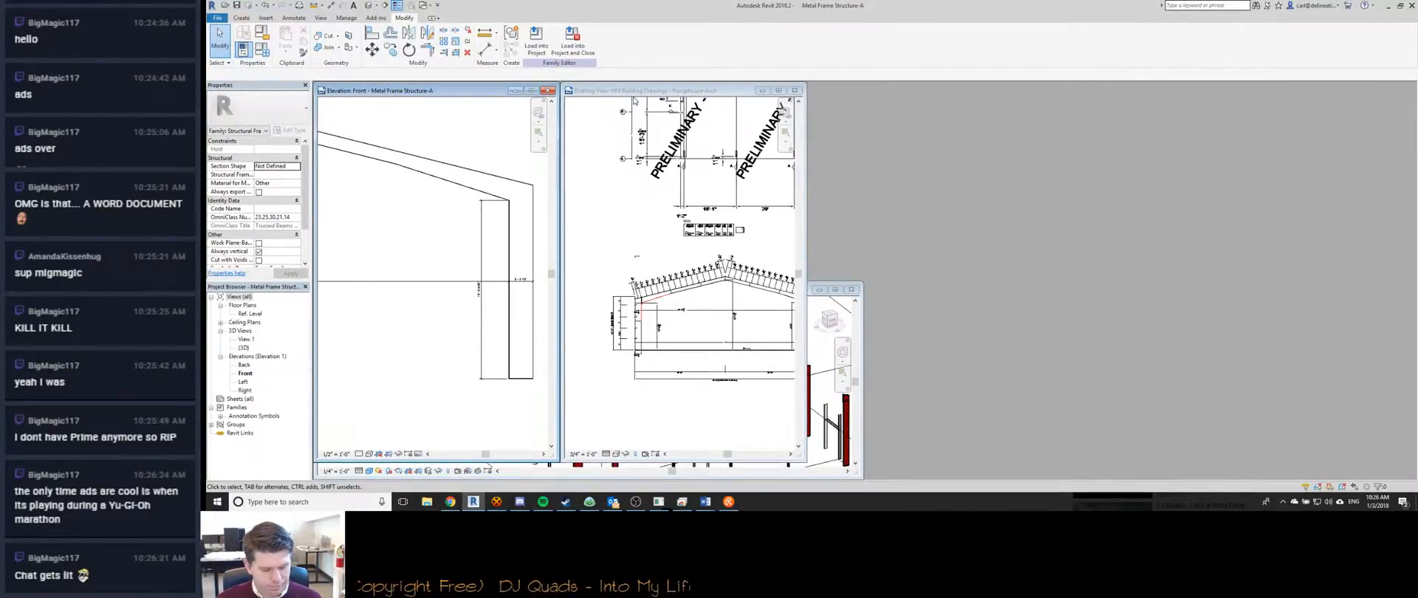
key(w)
key(t)
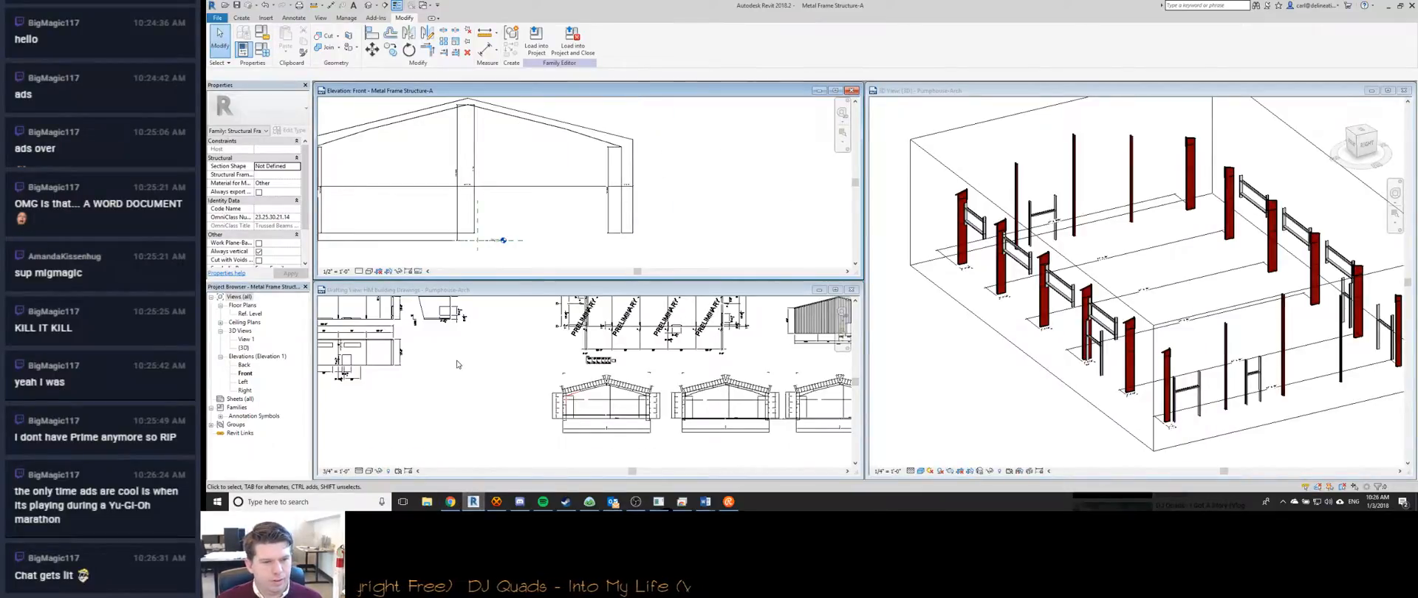
click(456, 364)
Switch to Basecamp, message the drafting technician "You have a few minutes to discuss revit families?" and check the notifications.
click(589, 501)
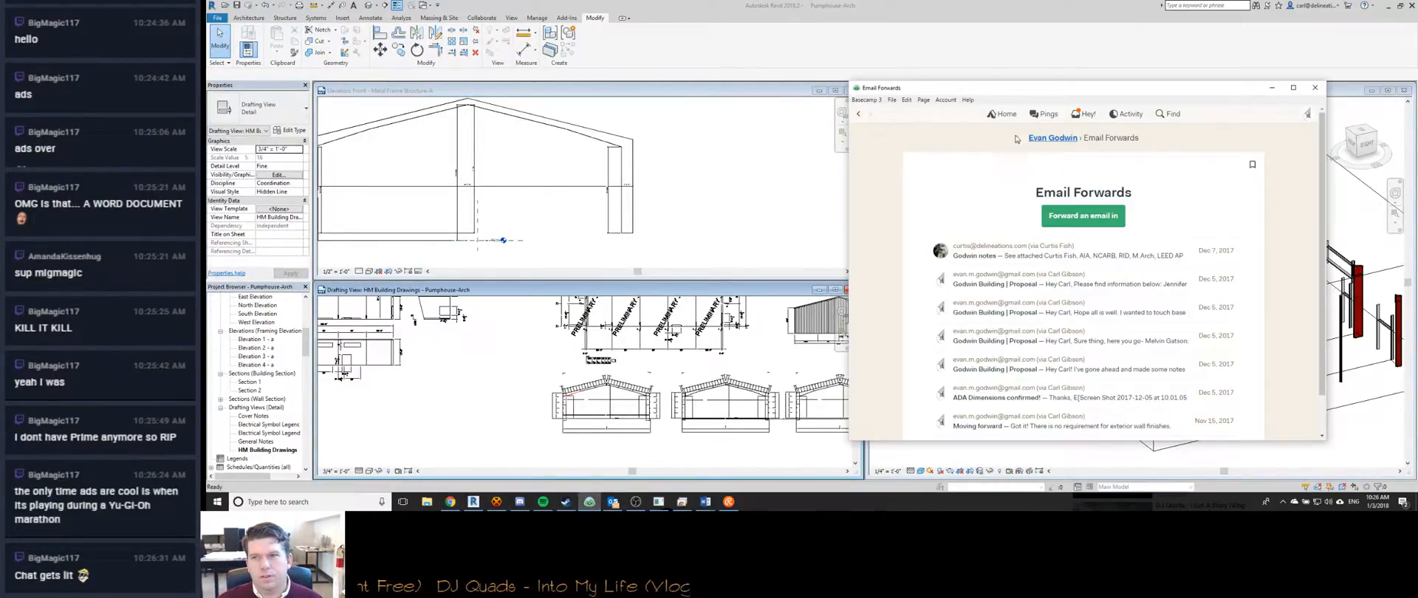
click(1043, 115)
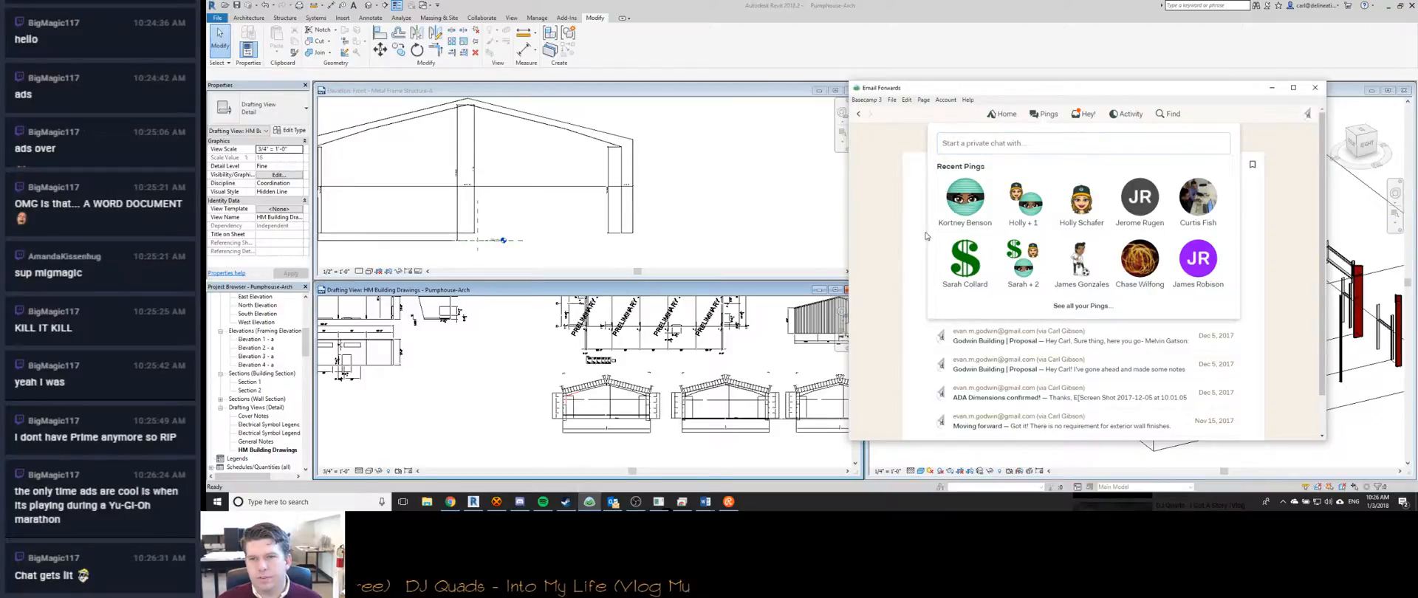
click(950, 213)
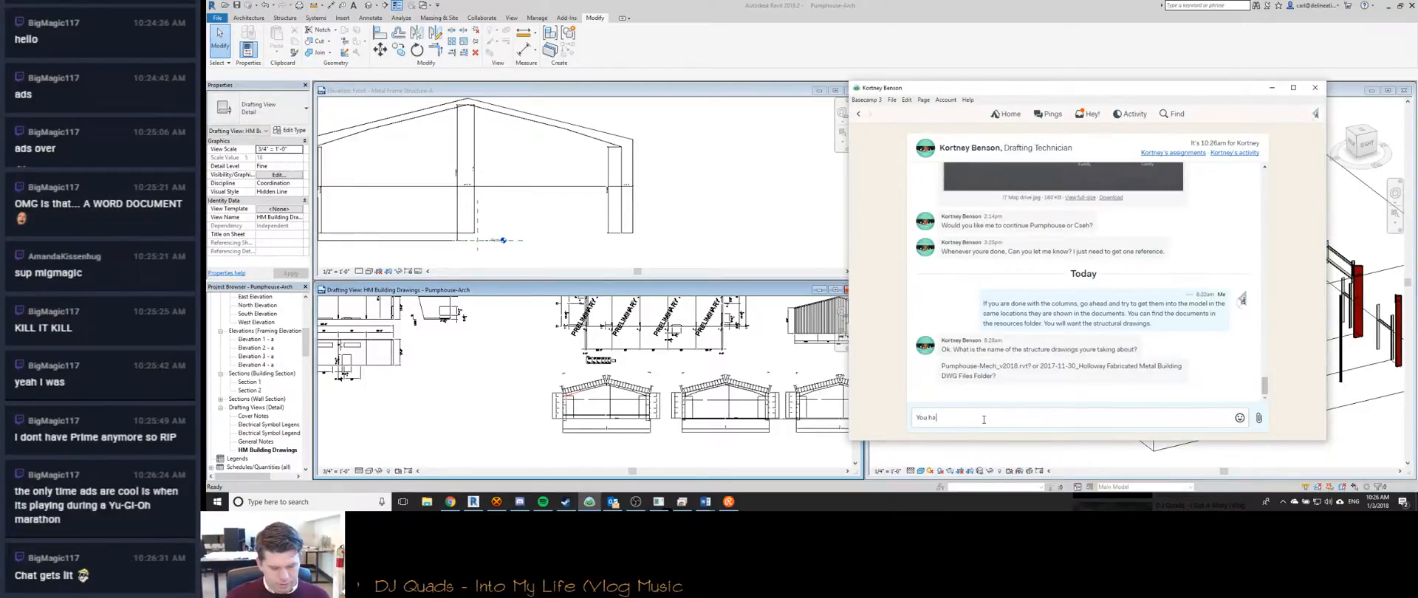
text(You have a few minutes to)
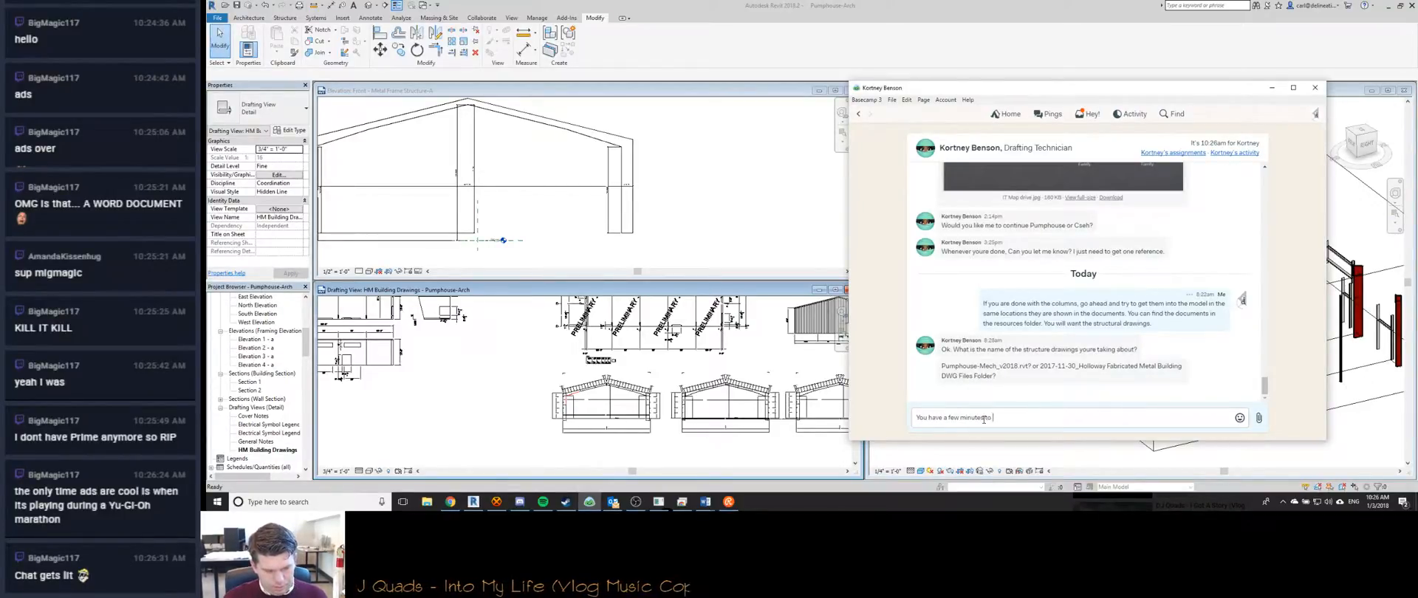
text( discuss revit families?)
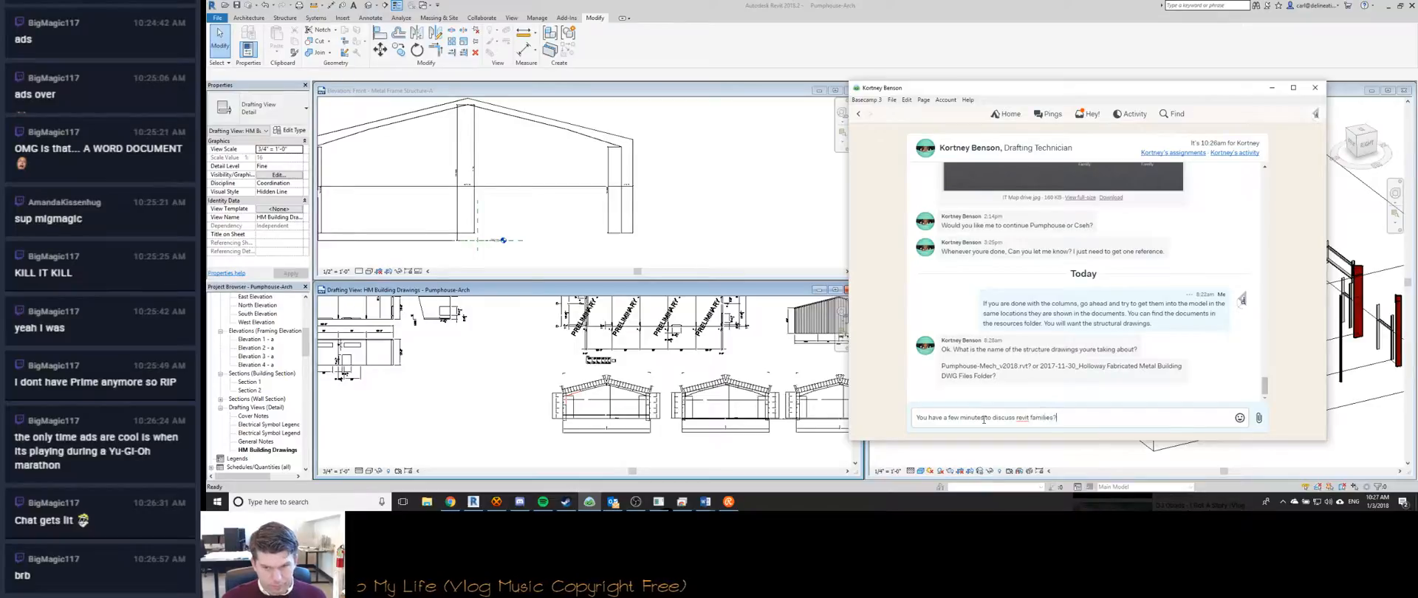
key(Return)
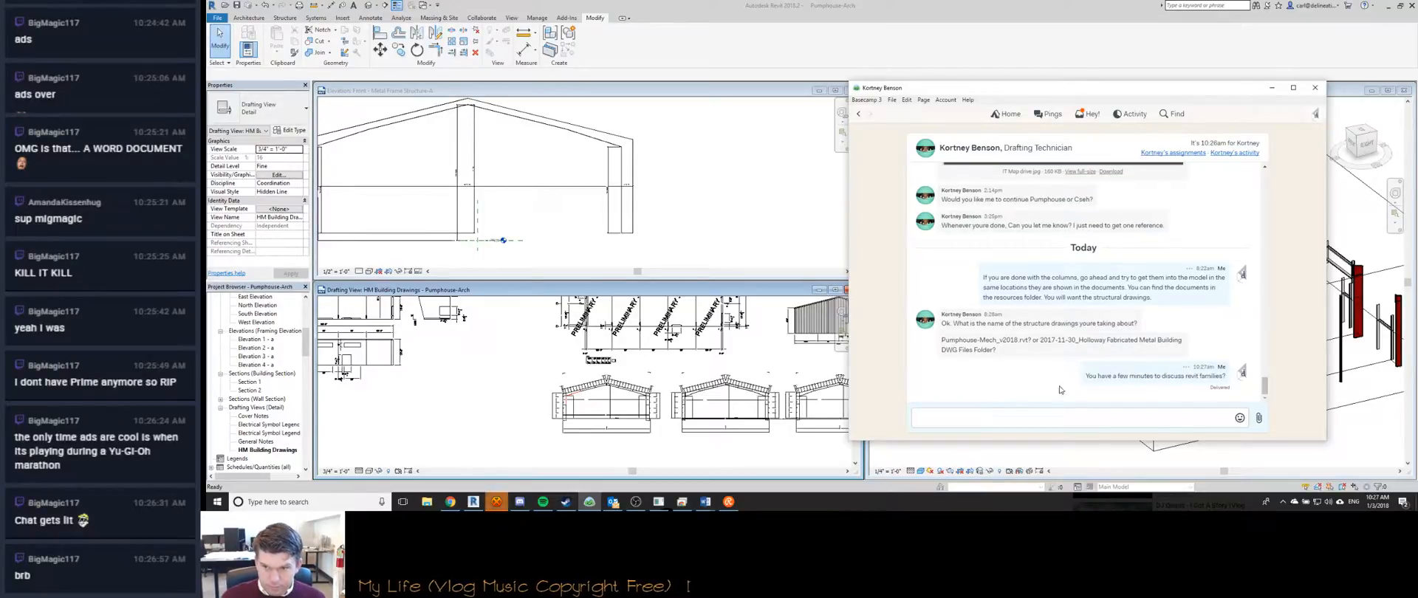
click(1087, 113)
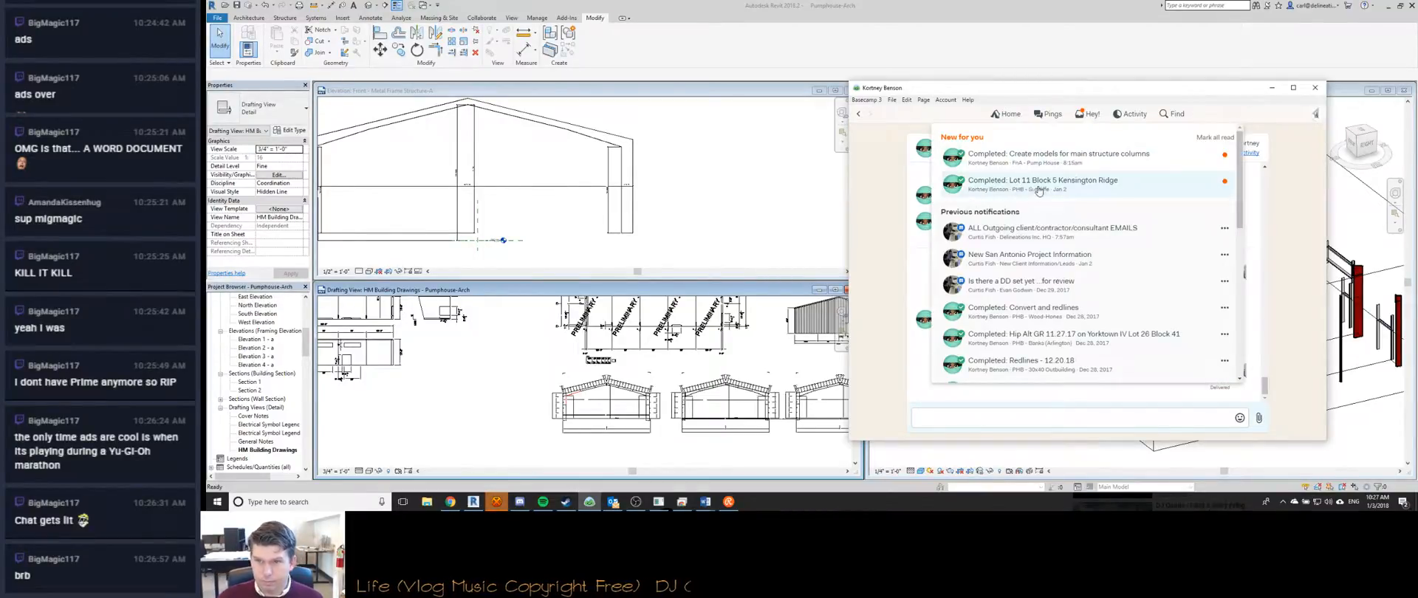
click(1272, 87)
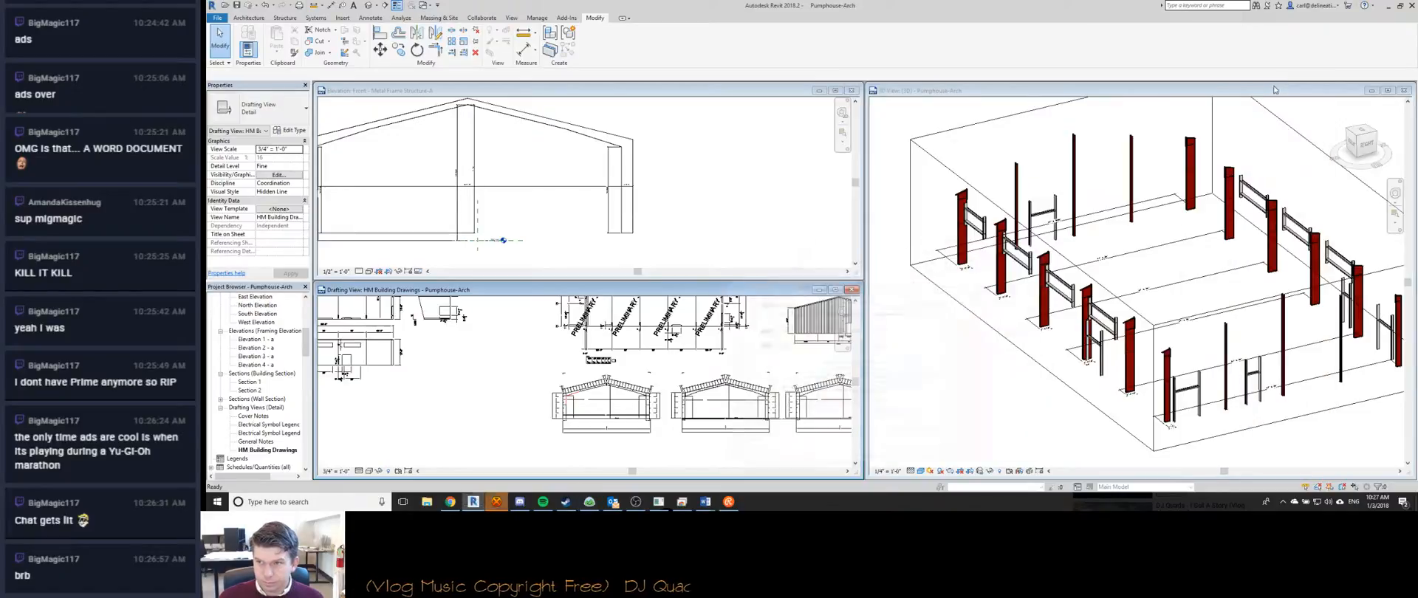
click(1019, 214)
scroll(1016, 221, down, 2)
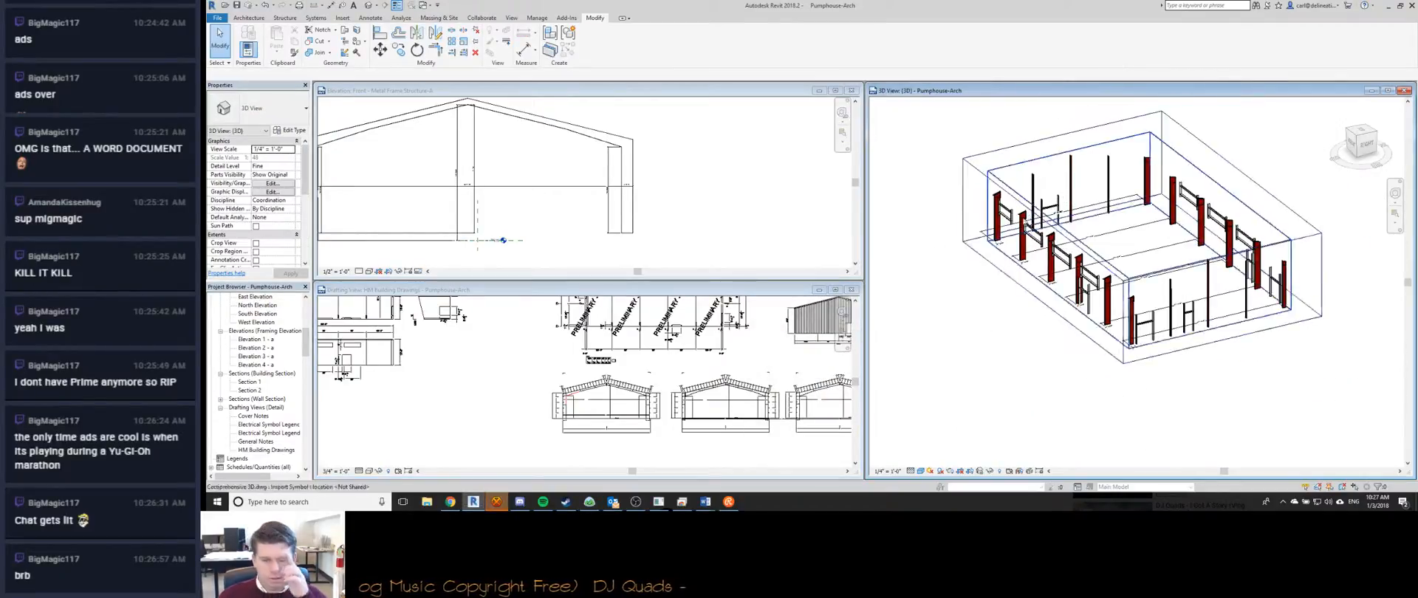
scroll(1015, 224, up, 2)
middle_drag(1012, 222, 1009, 234)
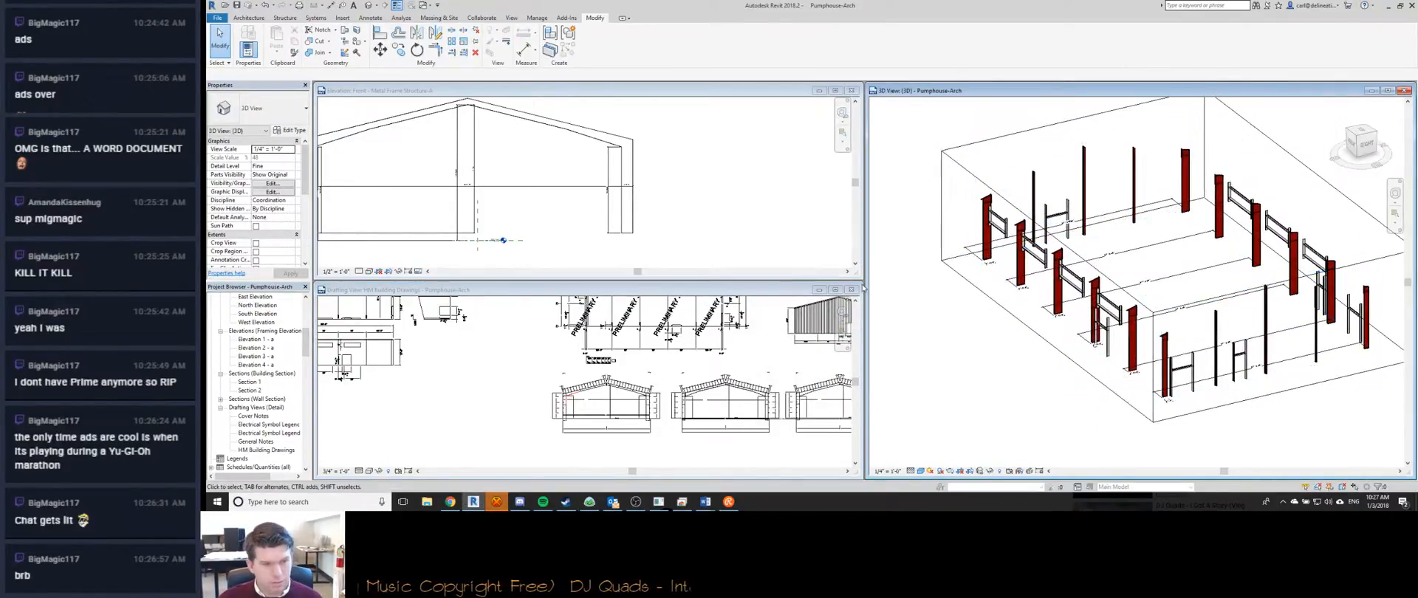
Switch to HexChat, reply "nice" to a member in #TheLounge, and return to the Revit family elevation.
click(494, 497)
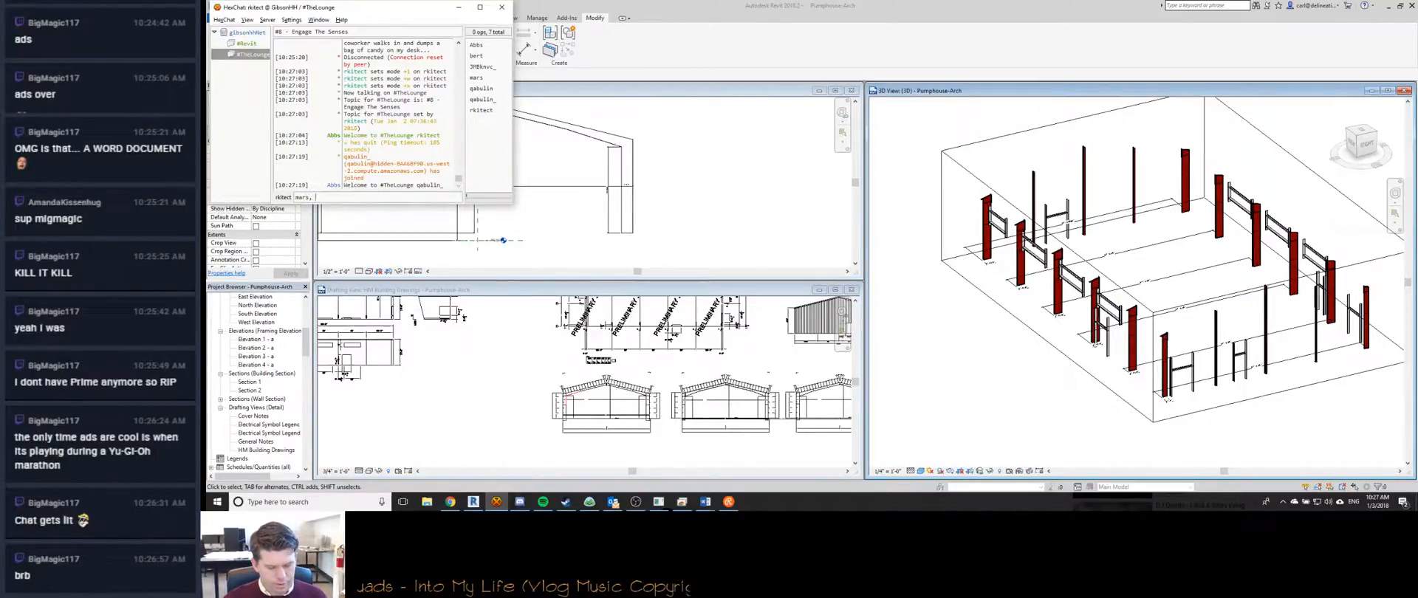
key(Return)
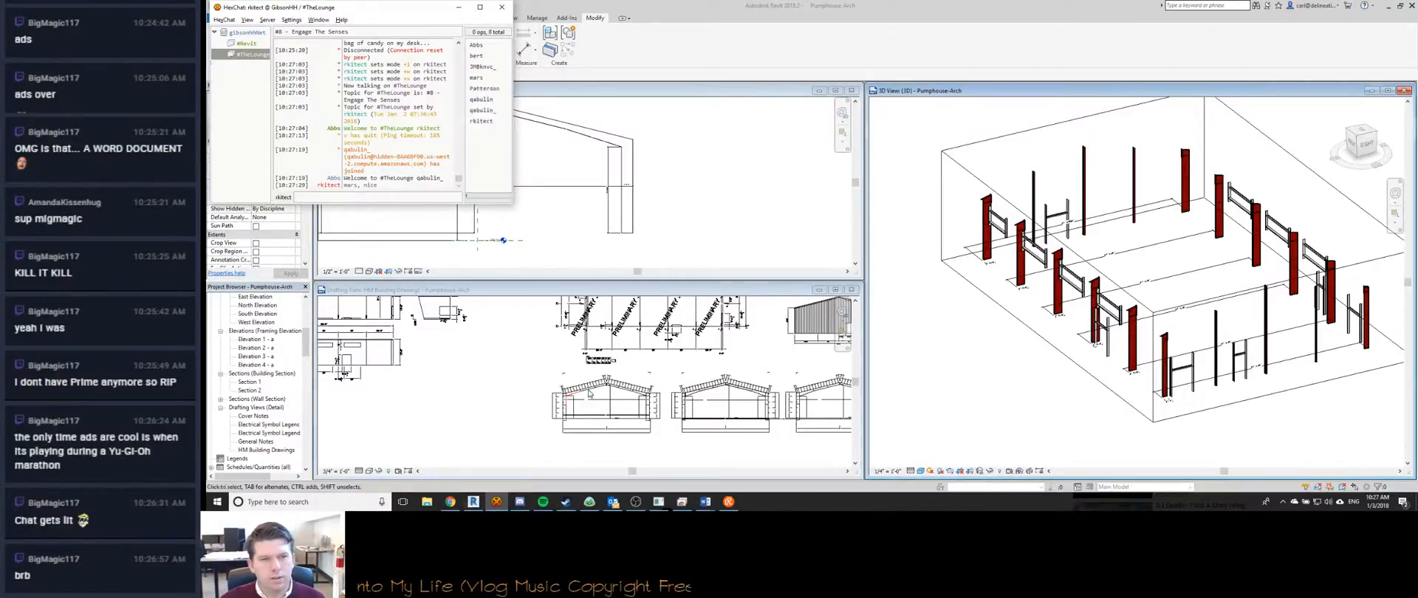
click(735, 193)
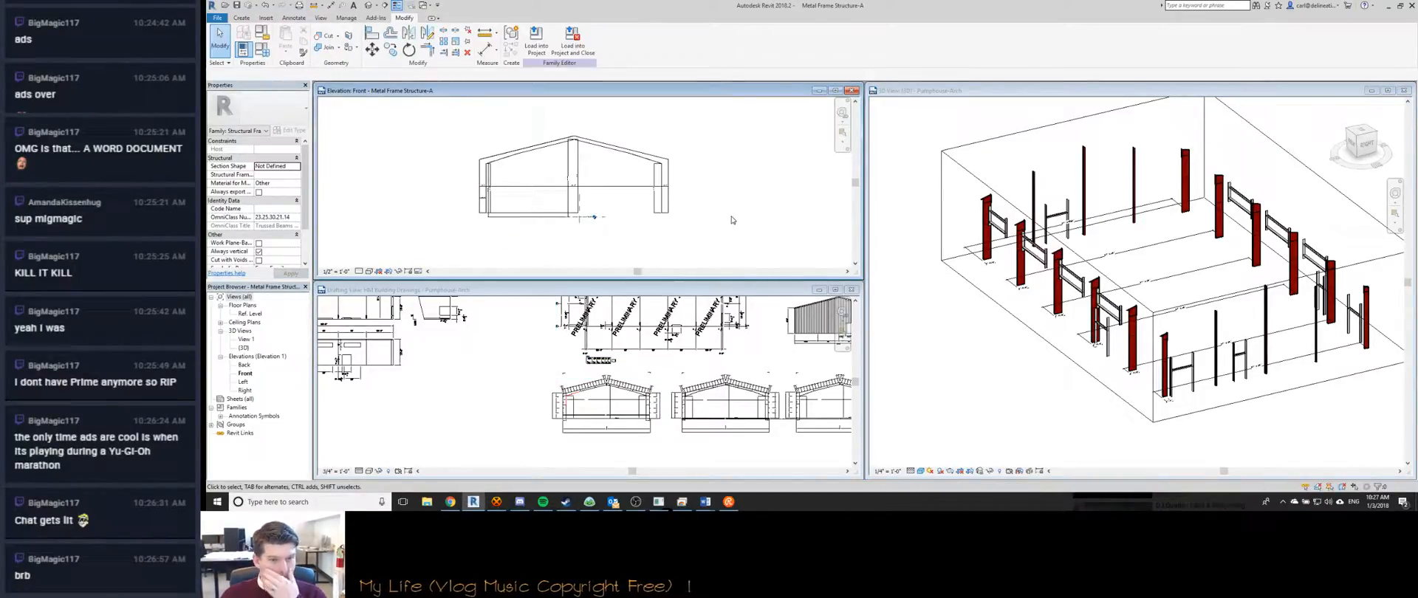
Try showing the A-SEC layer of the imported Comprehensive 3D.dwg in the Pumphouse 3D view.
click(941, 309)
middle_drag(993, 221, 941, 226)
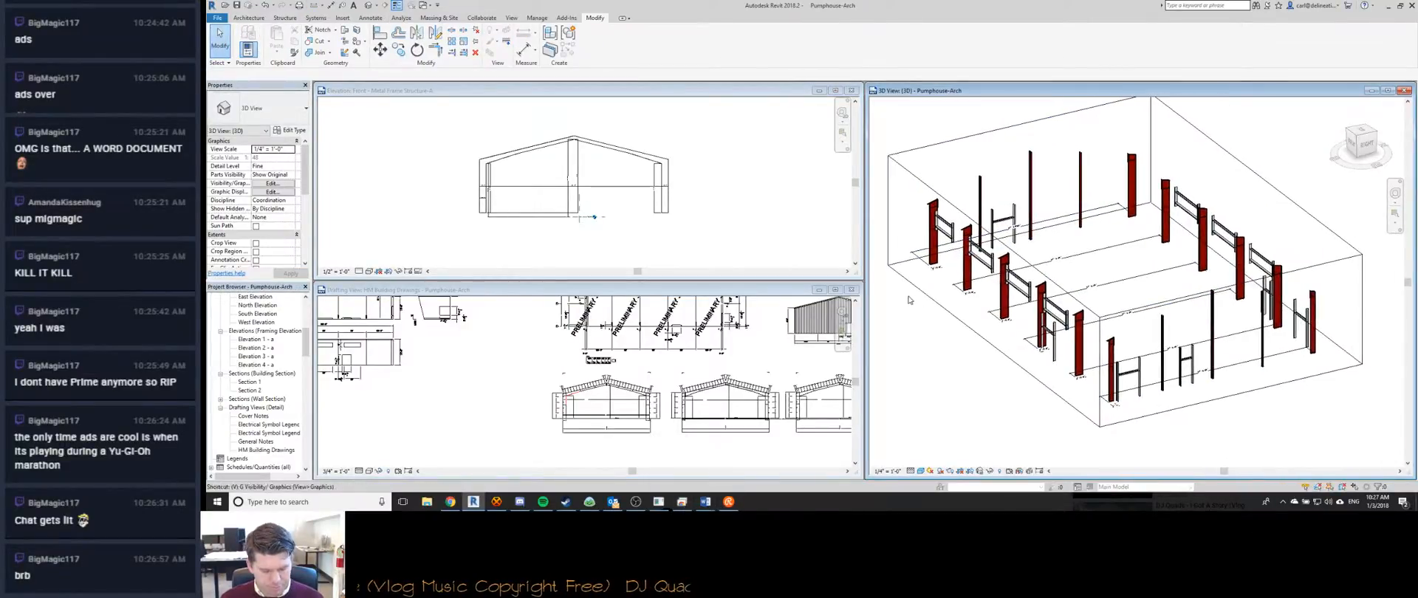
key(v)
key(v)
click(879, 126)
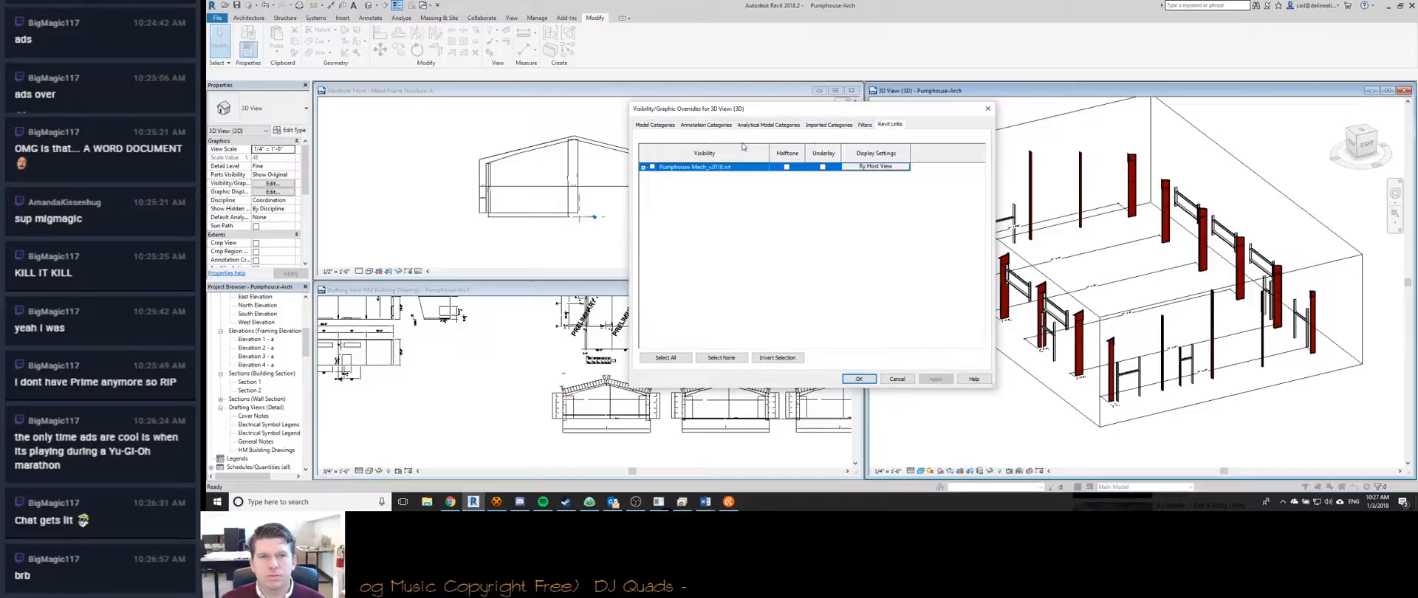
click(828, 127)
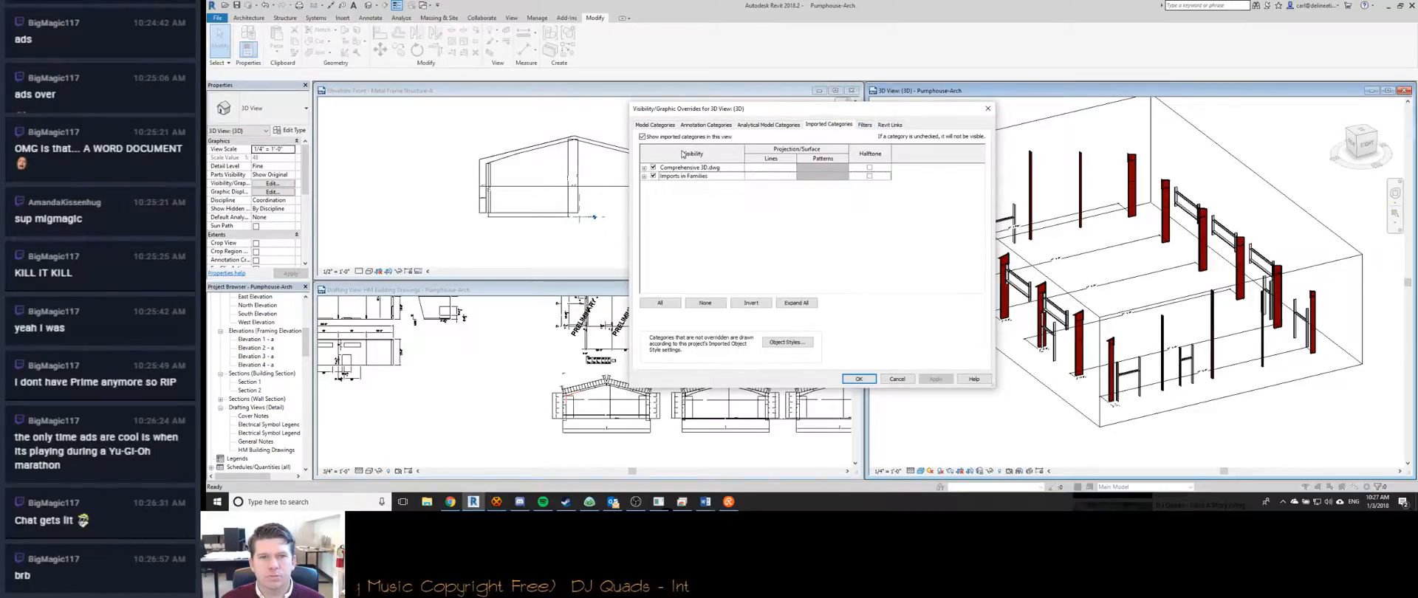
click(644, 167)
click(689, 244)
click(859, 379)
shift+middle_drag(975, 317, 973, 259)
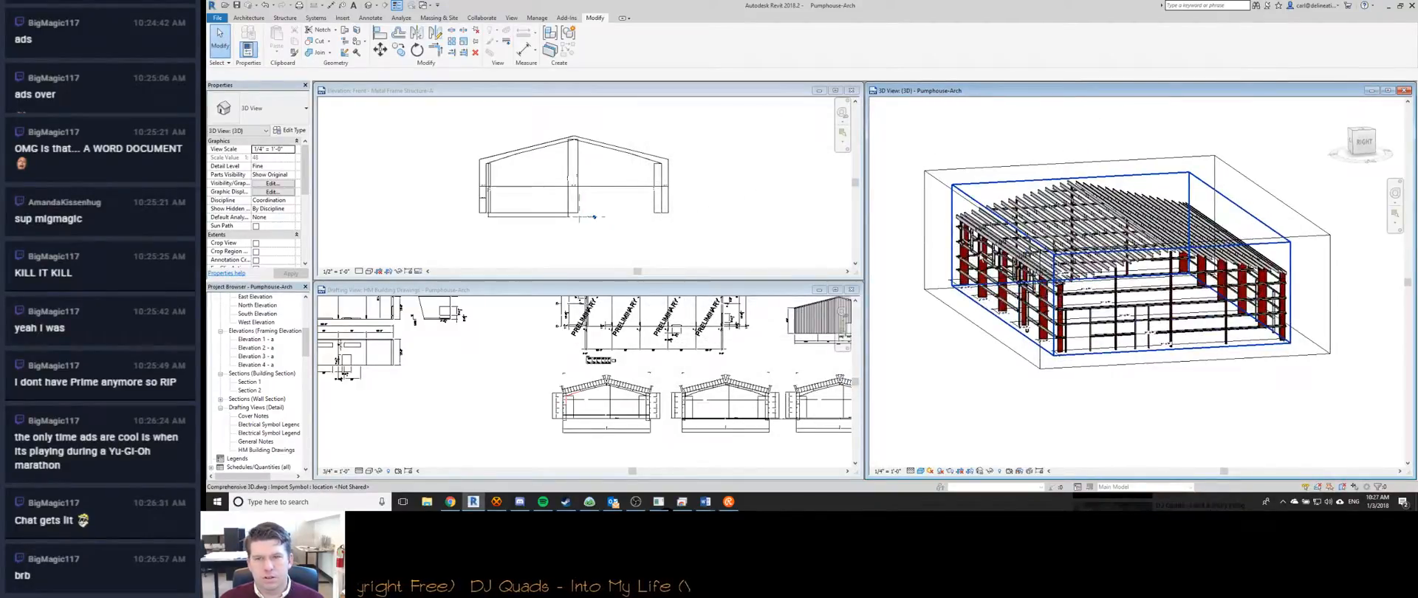
key(ctrl+z)
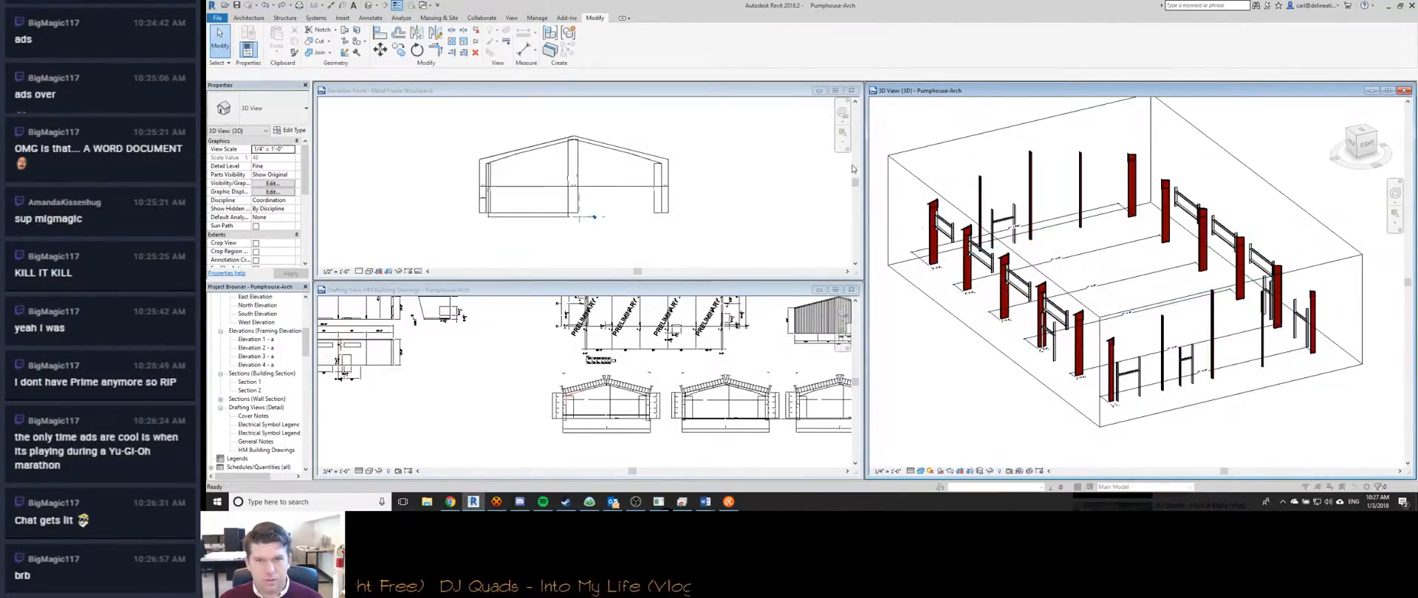
Open the 3D view's visibility overrides and list the layers of the imported Comprehensive 3D.dwg.
key(v)
key(v)
click(827, 125)
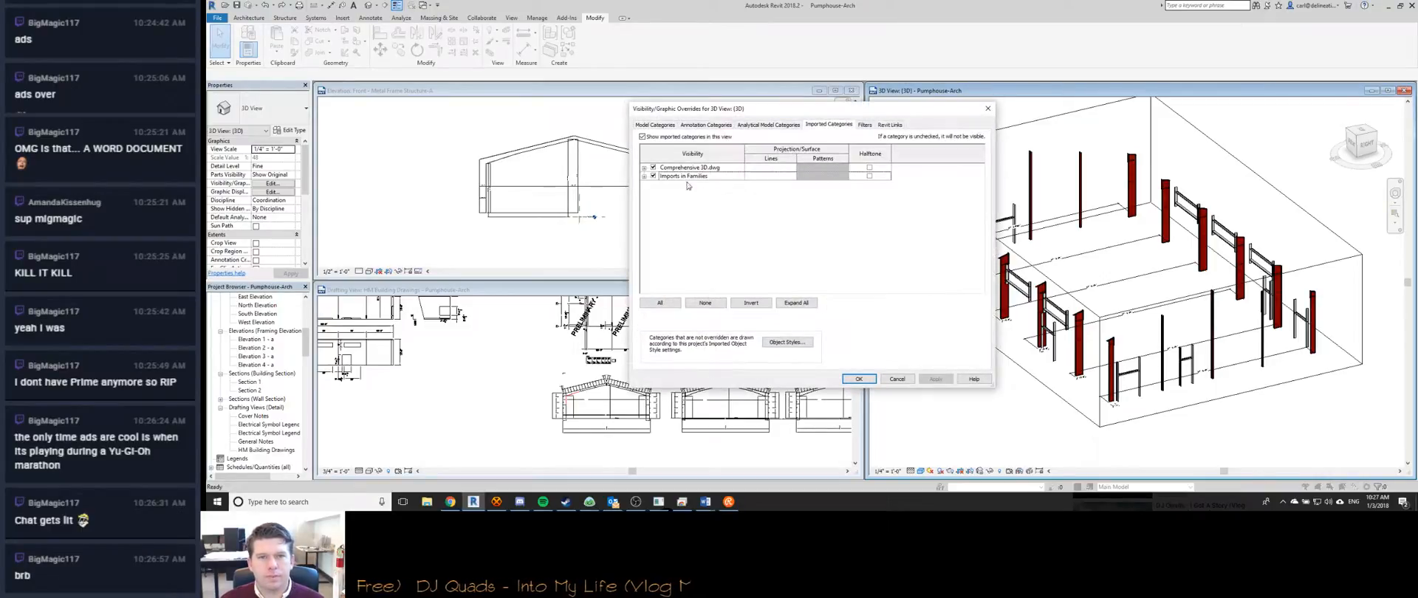
click(644, 168)
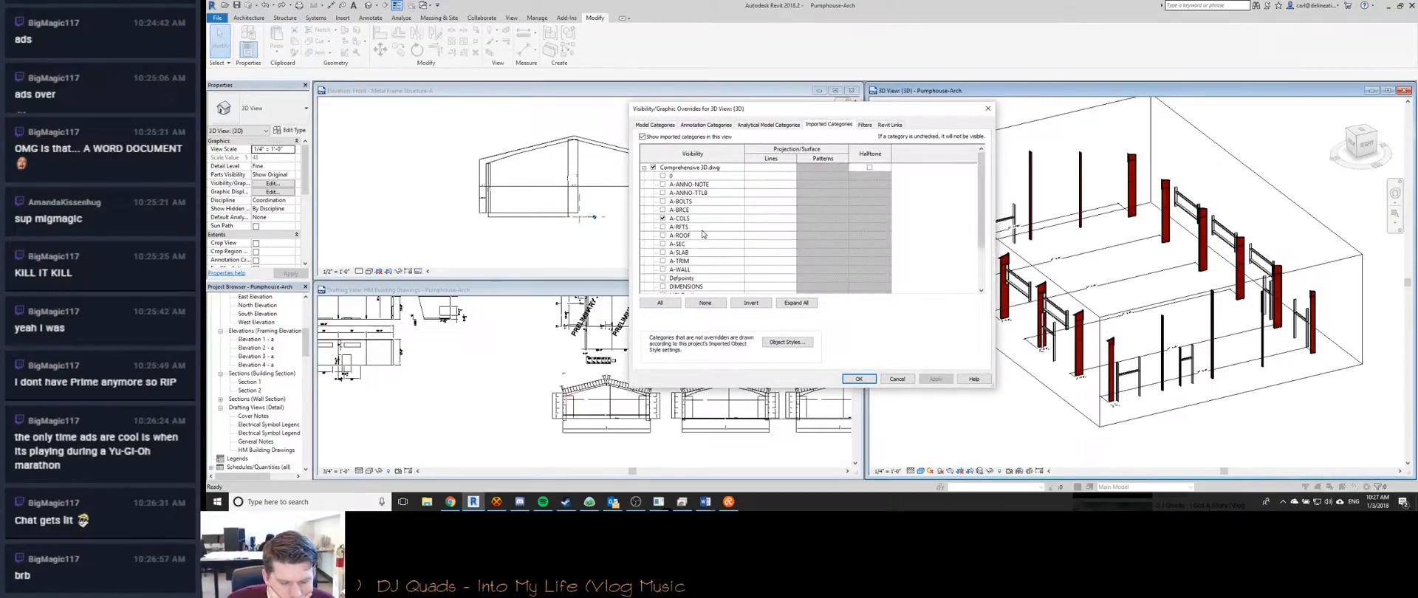
Try showing the A-ROOF layer of Comprehensive 3D.dwg in the 3D view.
click(662, 228)
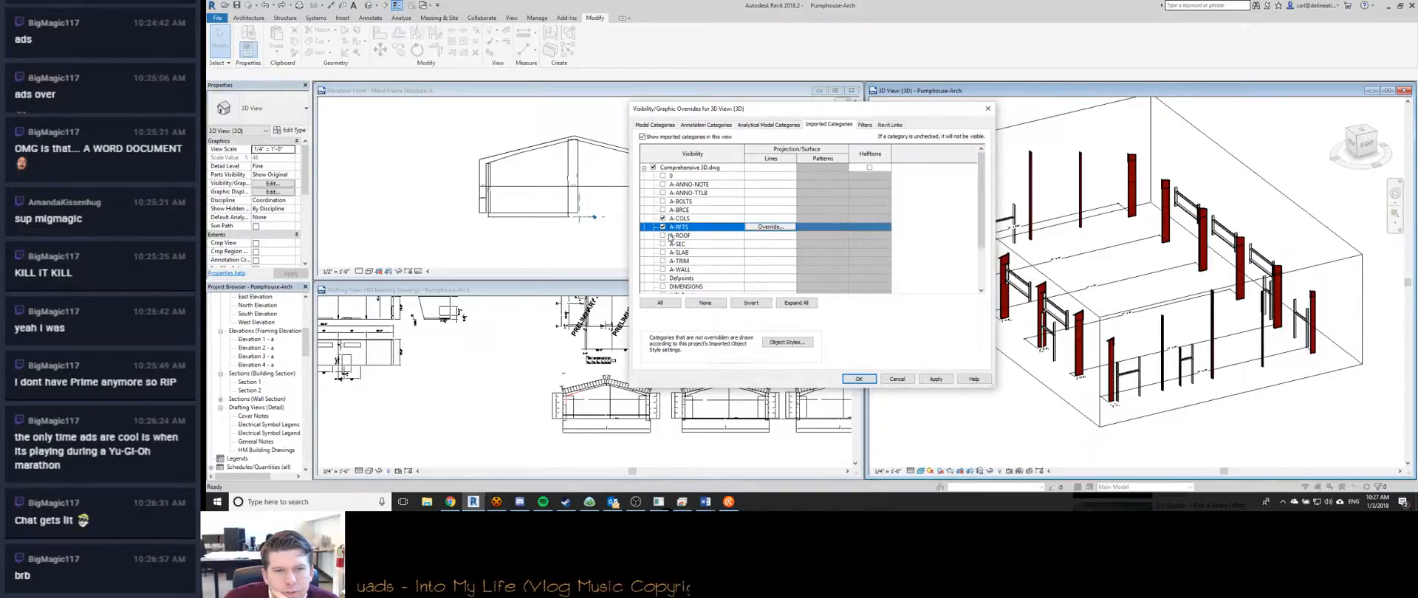
click(662, 228)
scroll(669, 244, down, 1)
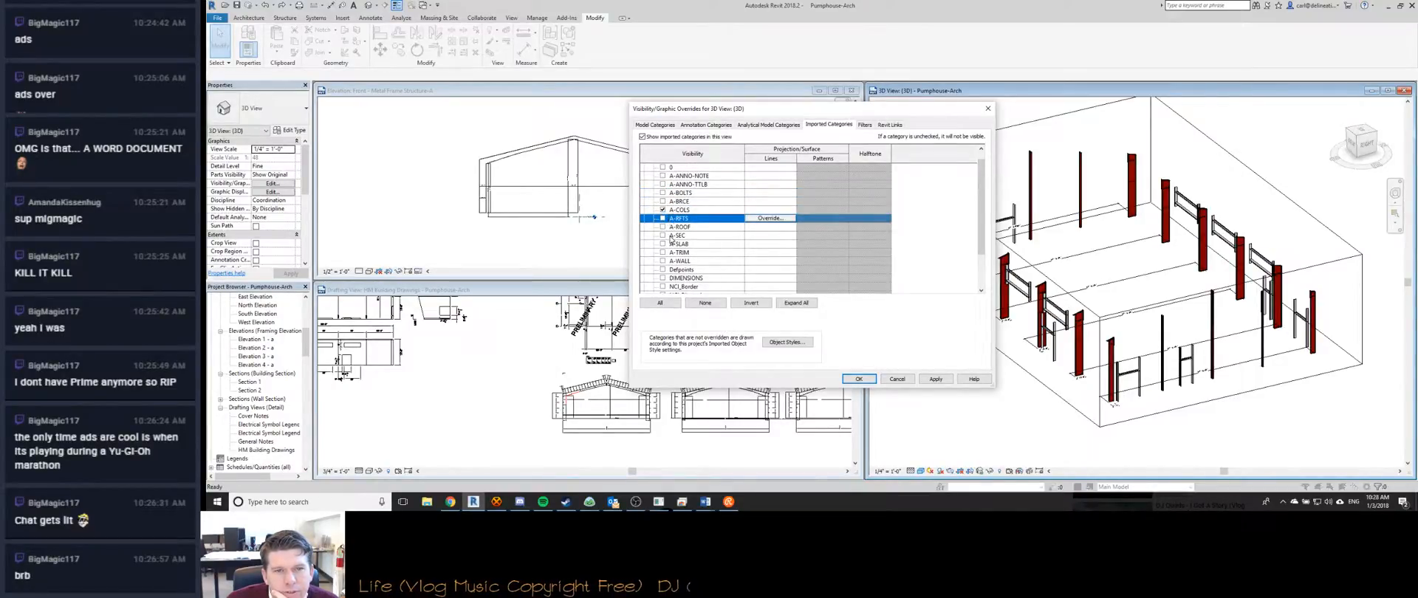
click(663, 228)
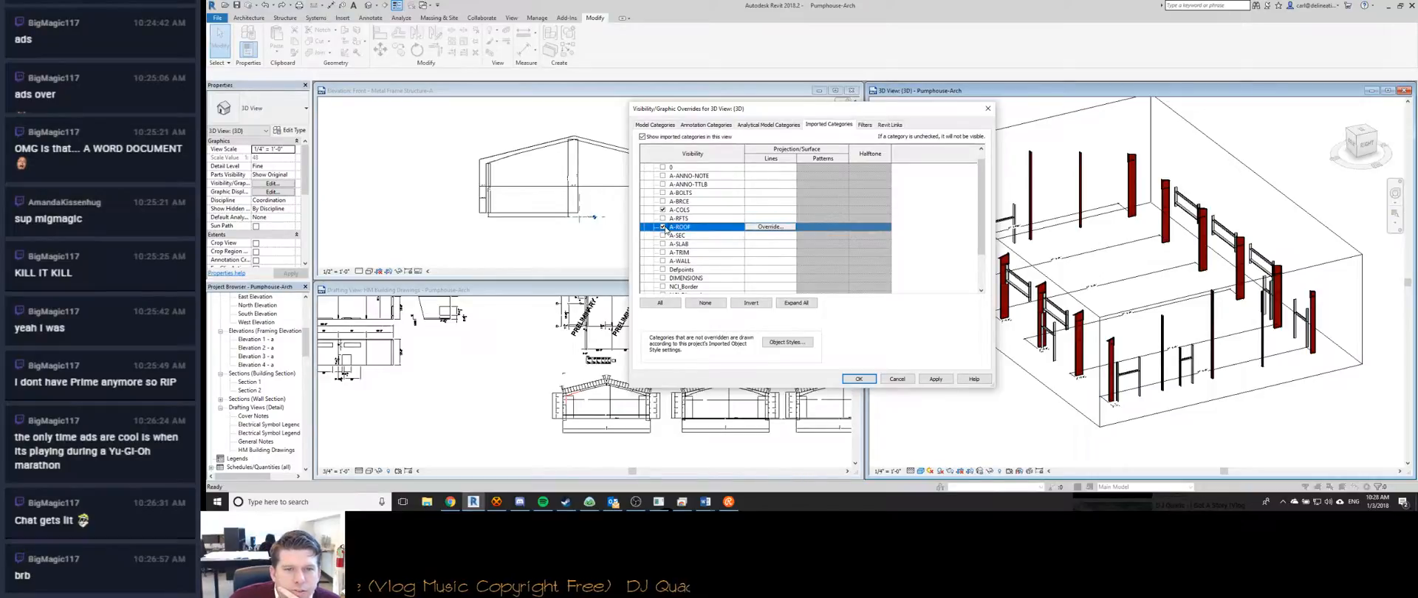
scroll(672, 229, down, 2)
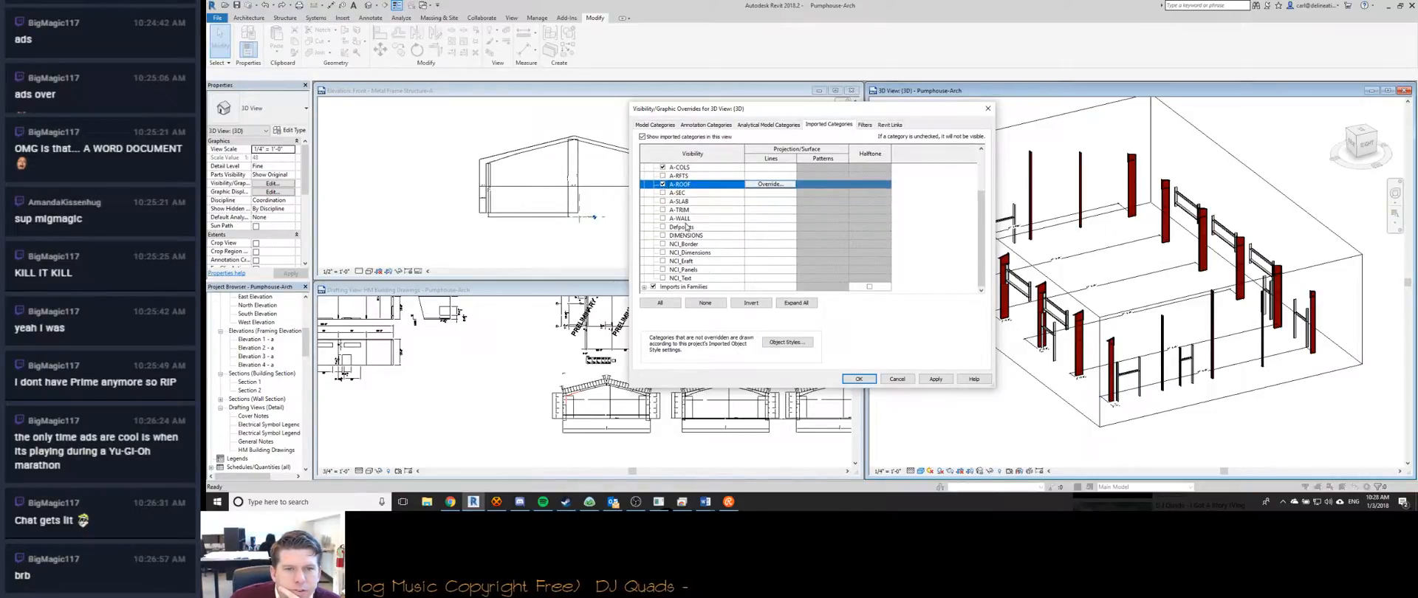
click(944, 379)
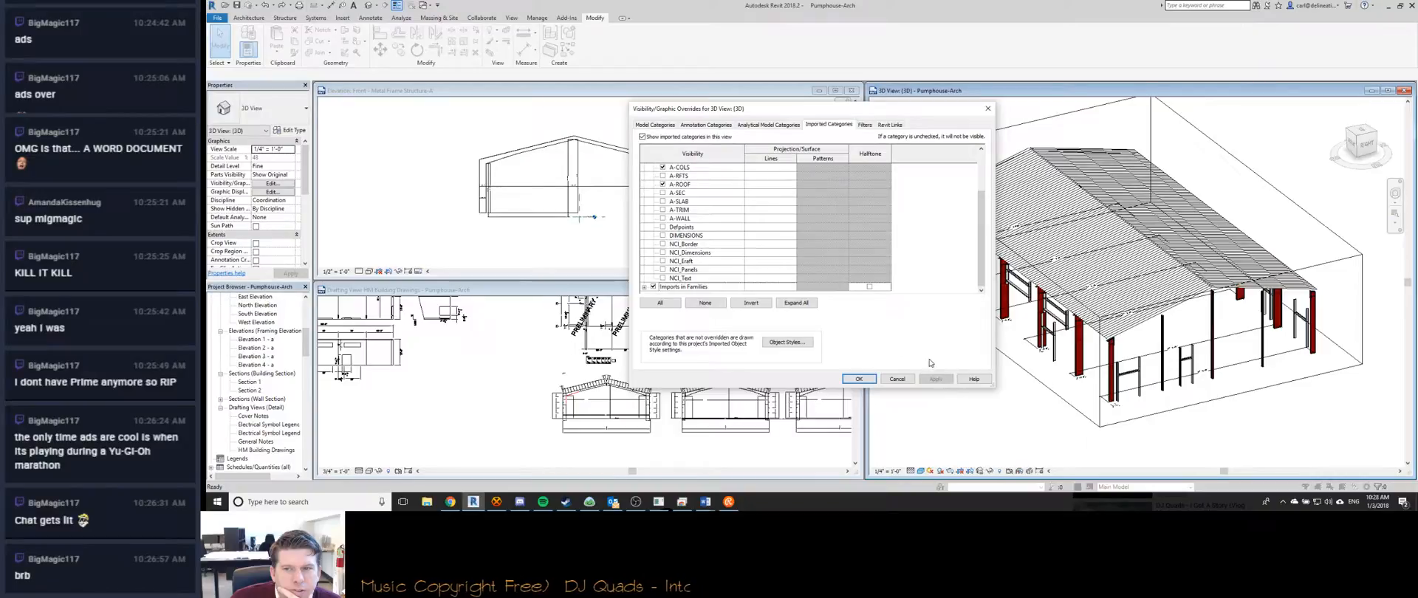
scroll(674, 194, up, 1)
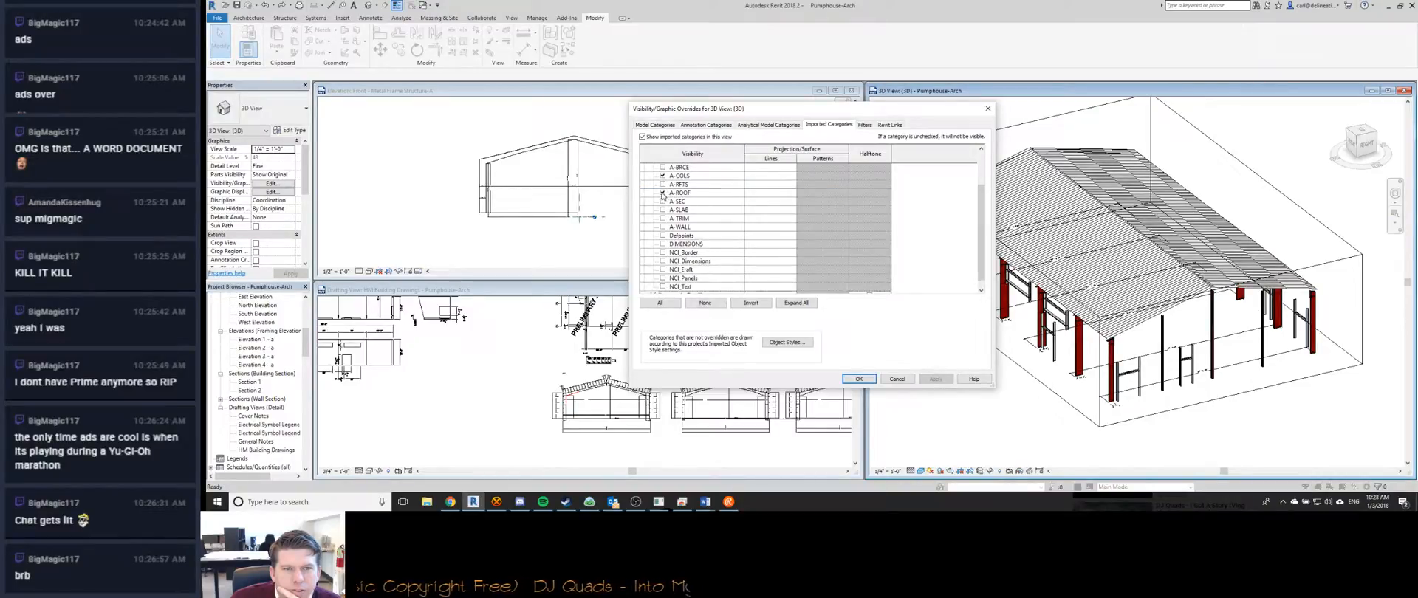
click(663, 193)
Show the A-RFTS layer of Comprehensive 3D.dwg in the 3D view and close the visibility overrides.
click(662, 184)
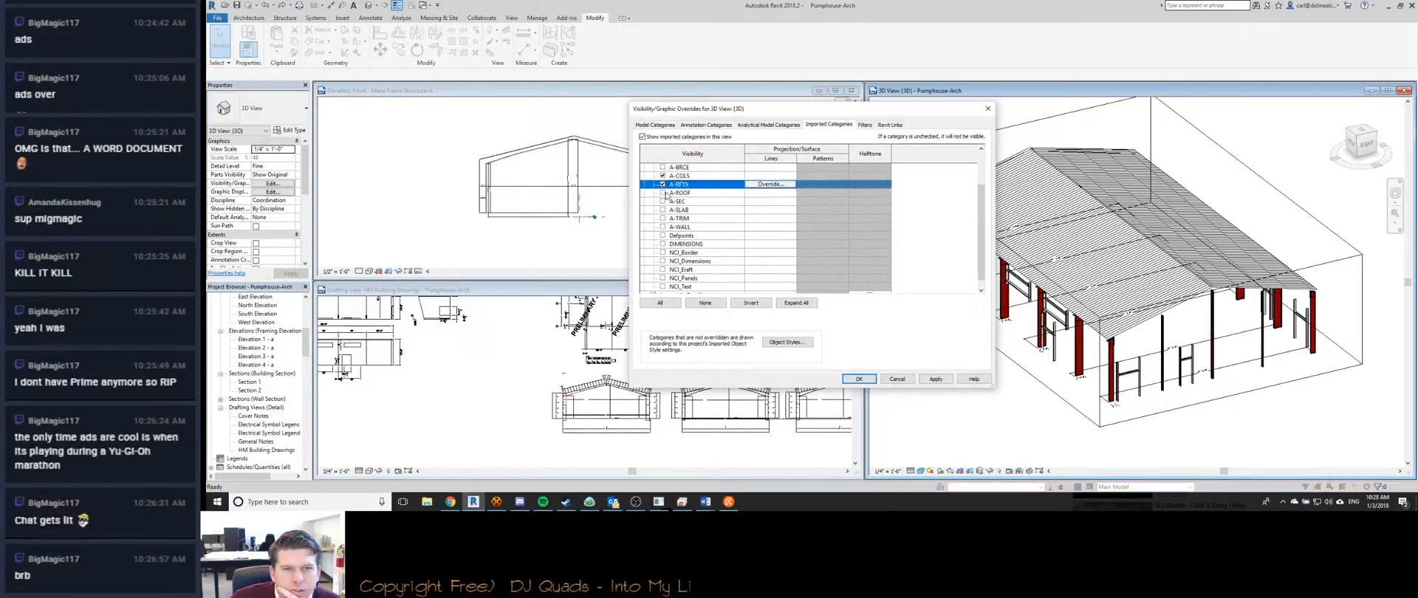
click(935, 380)
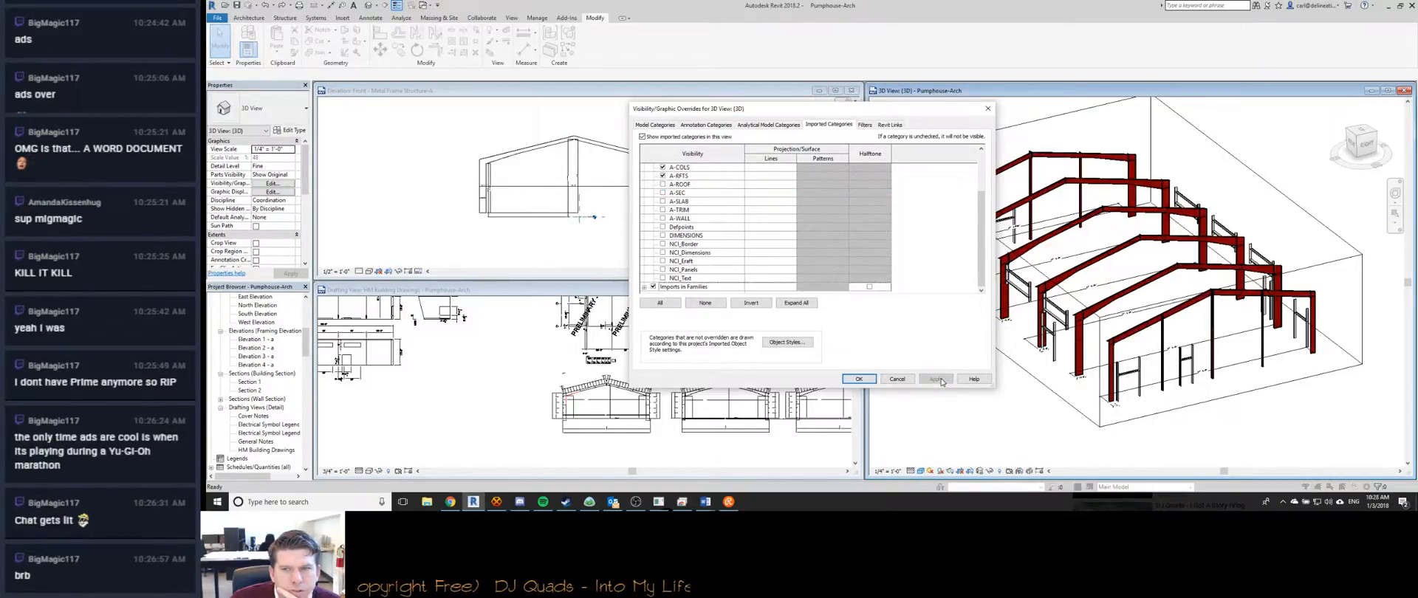
click(859, 379)
shift+middle_drag(1051, 272, 1039, 314)
scroll(1038, 313, up, 8)
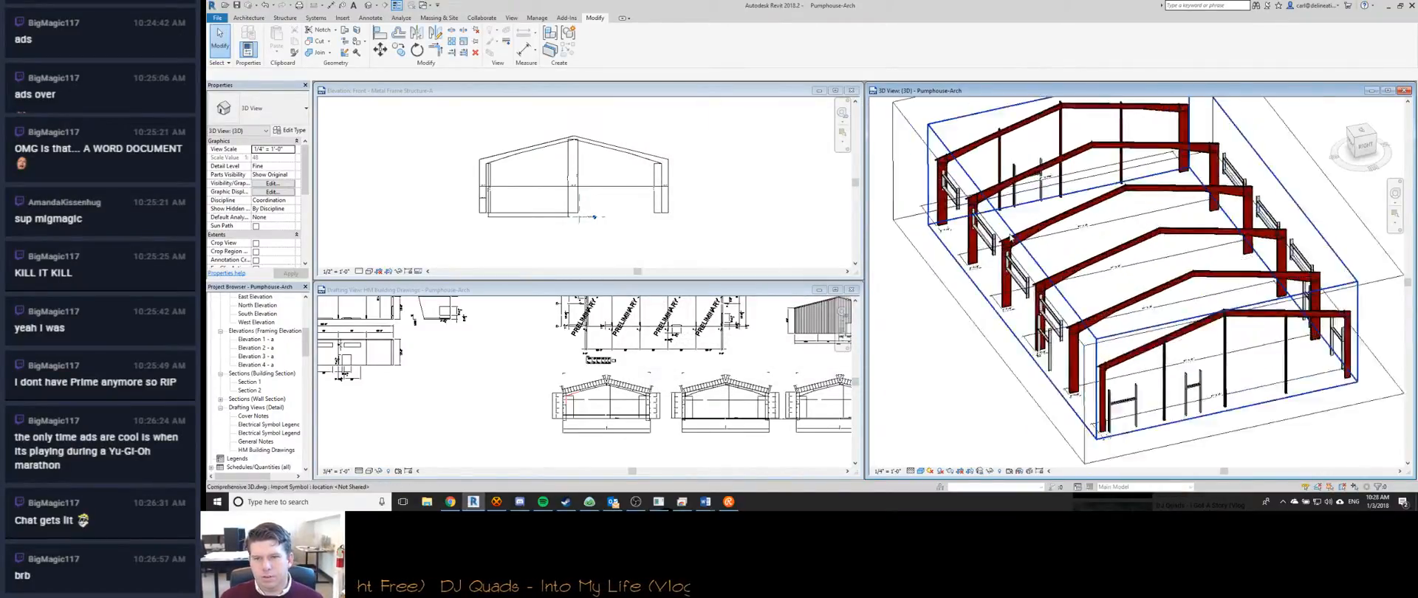
shift+middle_drag(1021, 318, 996, 348)
key(w)
key(p)
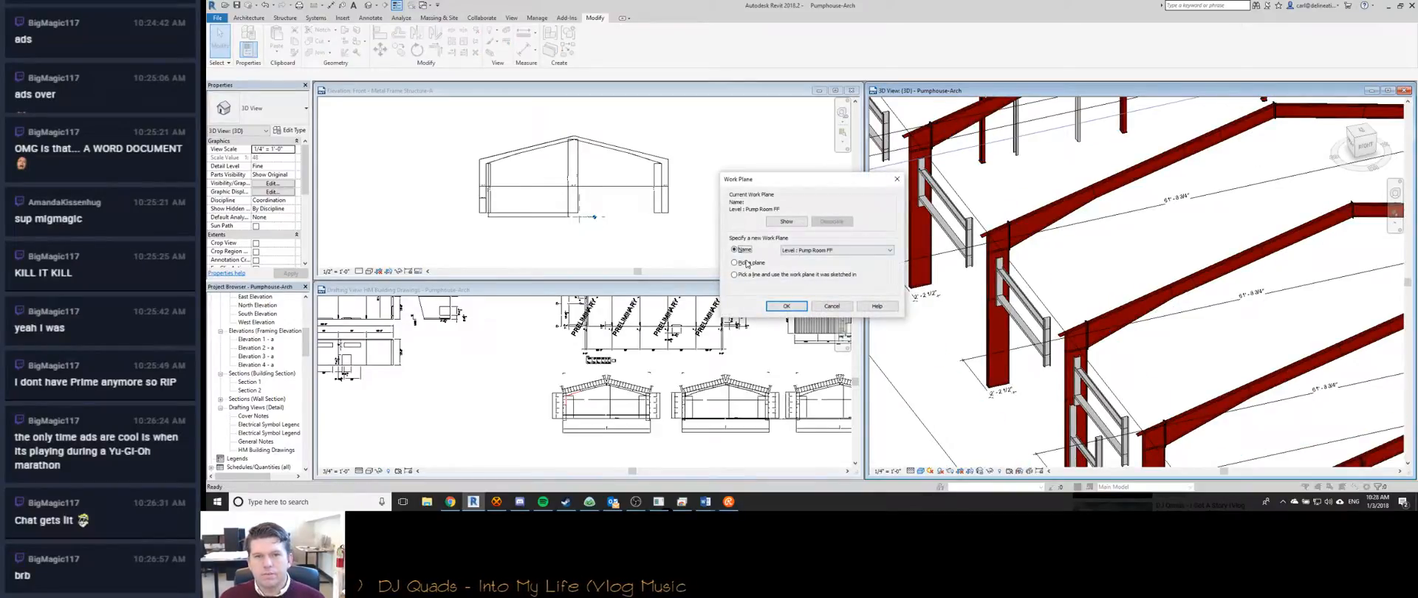
click(753, 262)
click(786, 306)
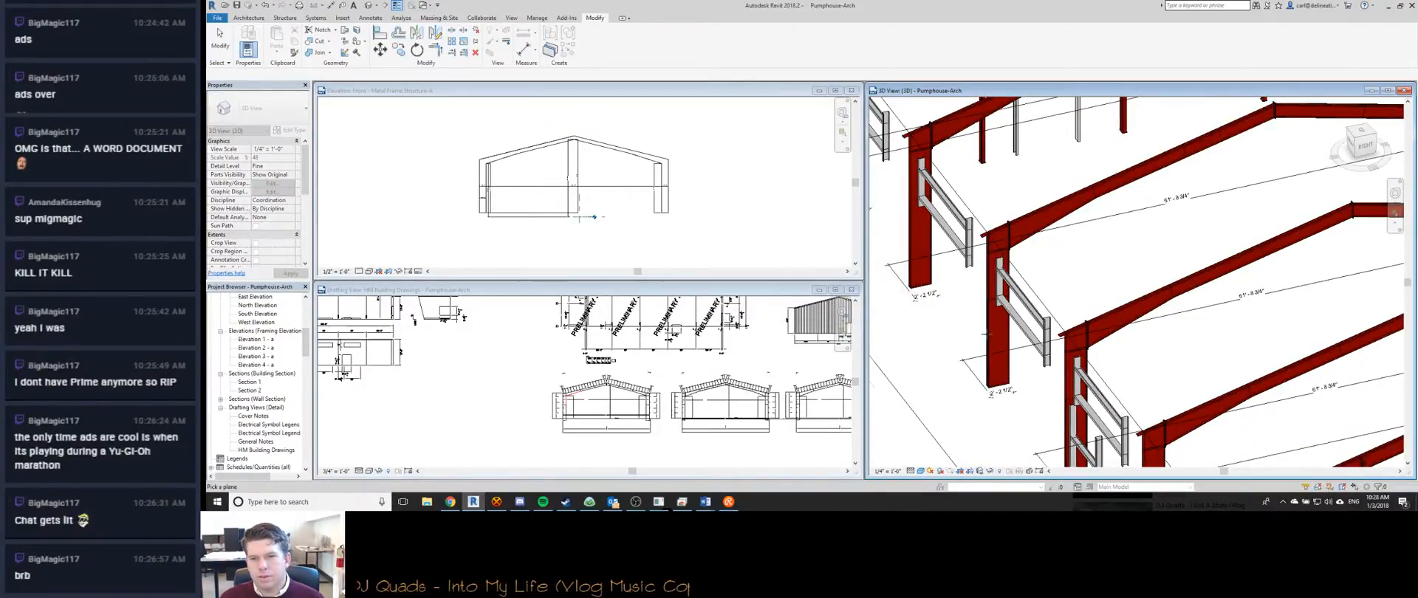
scroll(986, 339, up, 5)
scroll(977, 329, down, 5)
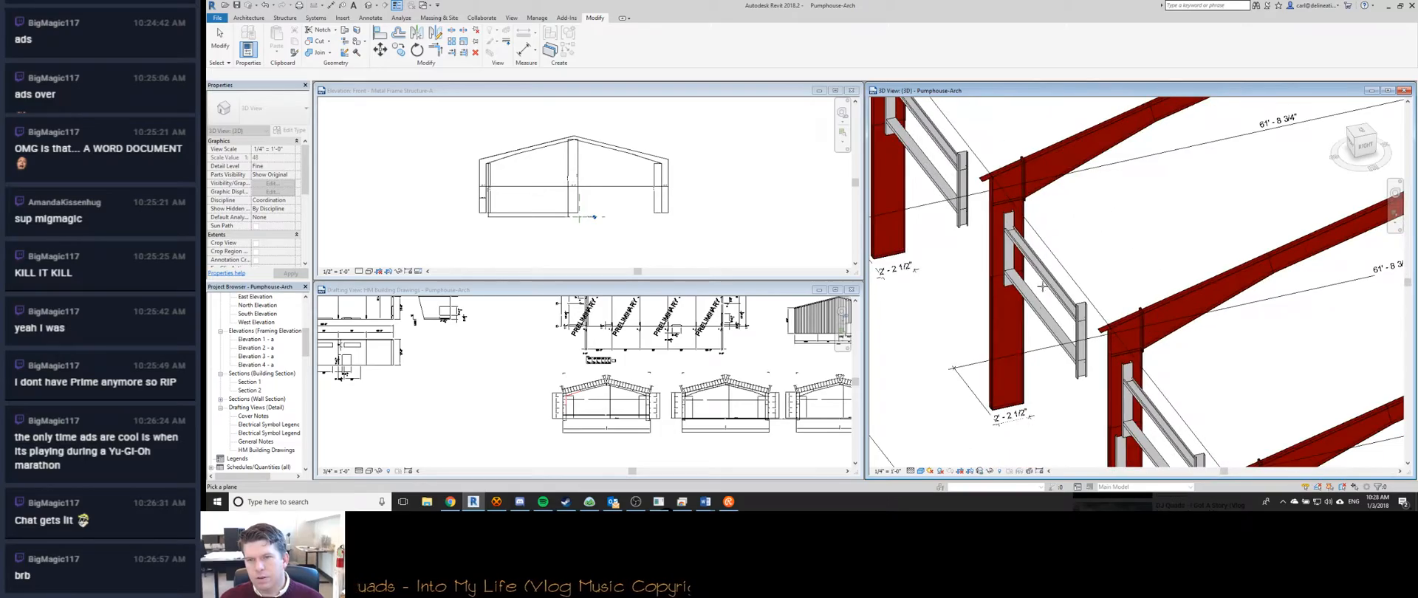
shift+middle_drag(1053, 327, 1034, 269)
scroll(1034, 269, down, 2)
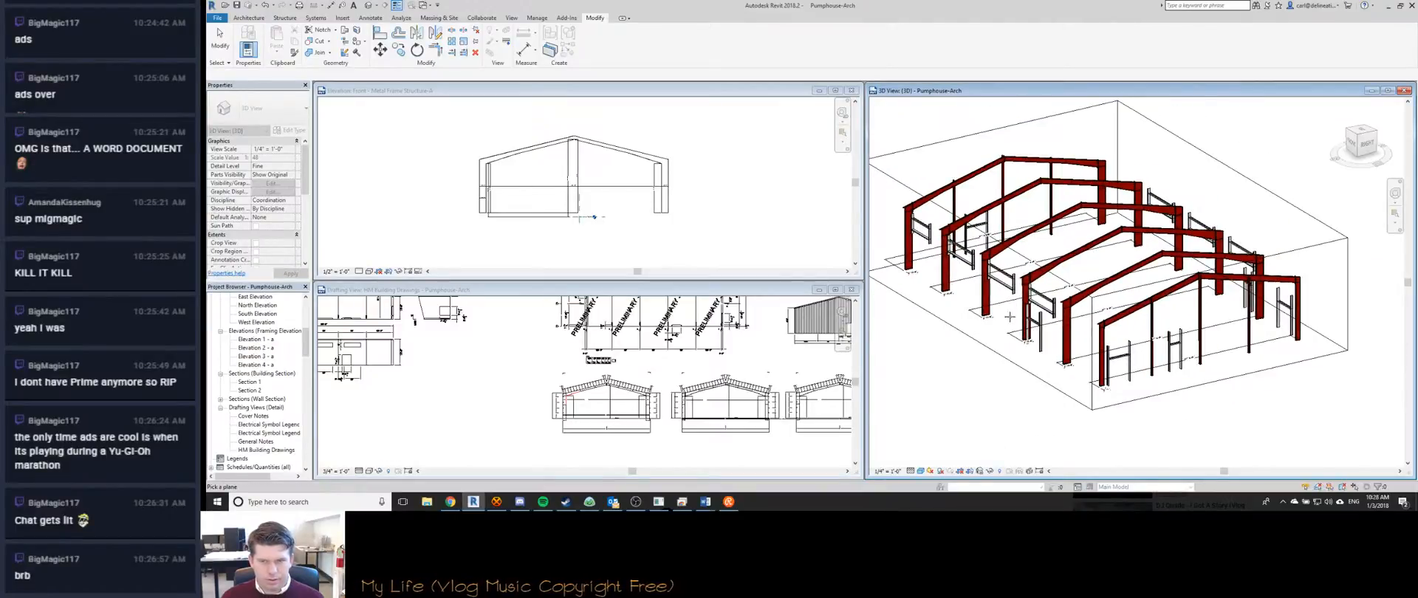
scroll(996, 326, up, 6)
scroll(997, 326, down, 3)
shift+middle_drag(996, 326, 1031, 380)
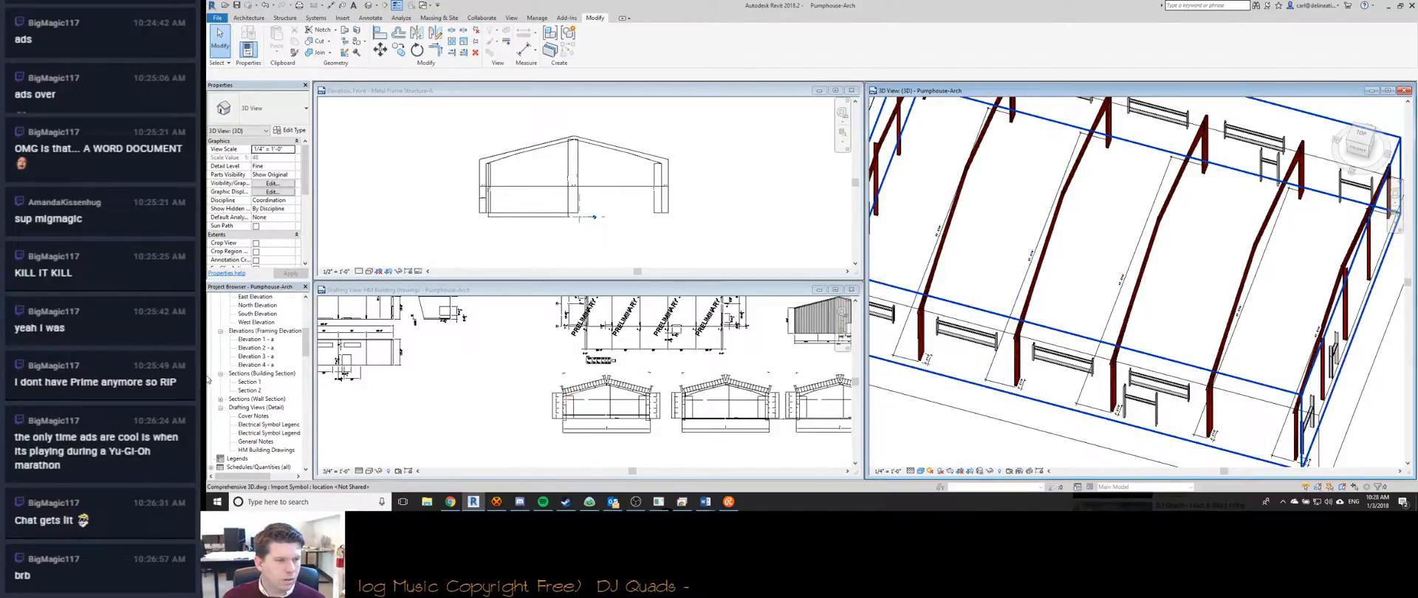
Open the Floor Plan view at full size, examine the building's grid layout, and return to the 3D view of the frames.
click(249, 323)
scroll(254, 332, up, 8)
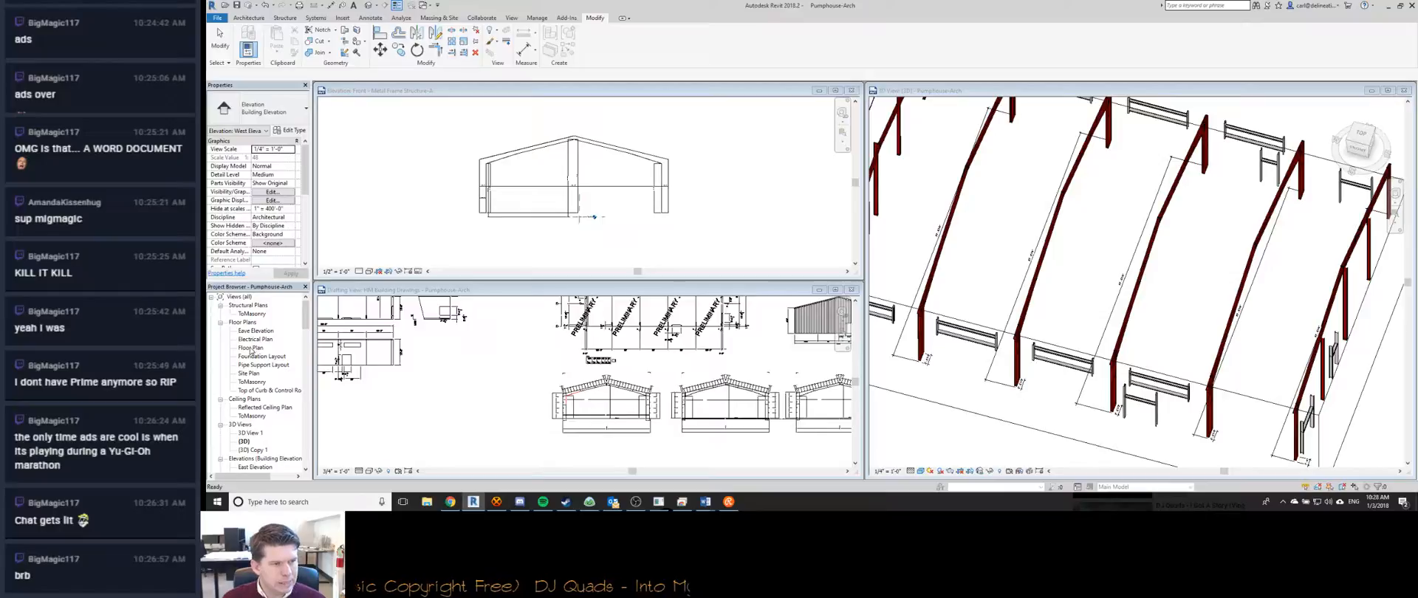
click(250, 348)
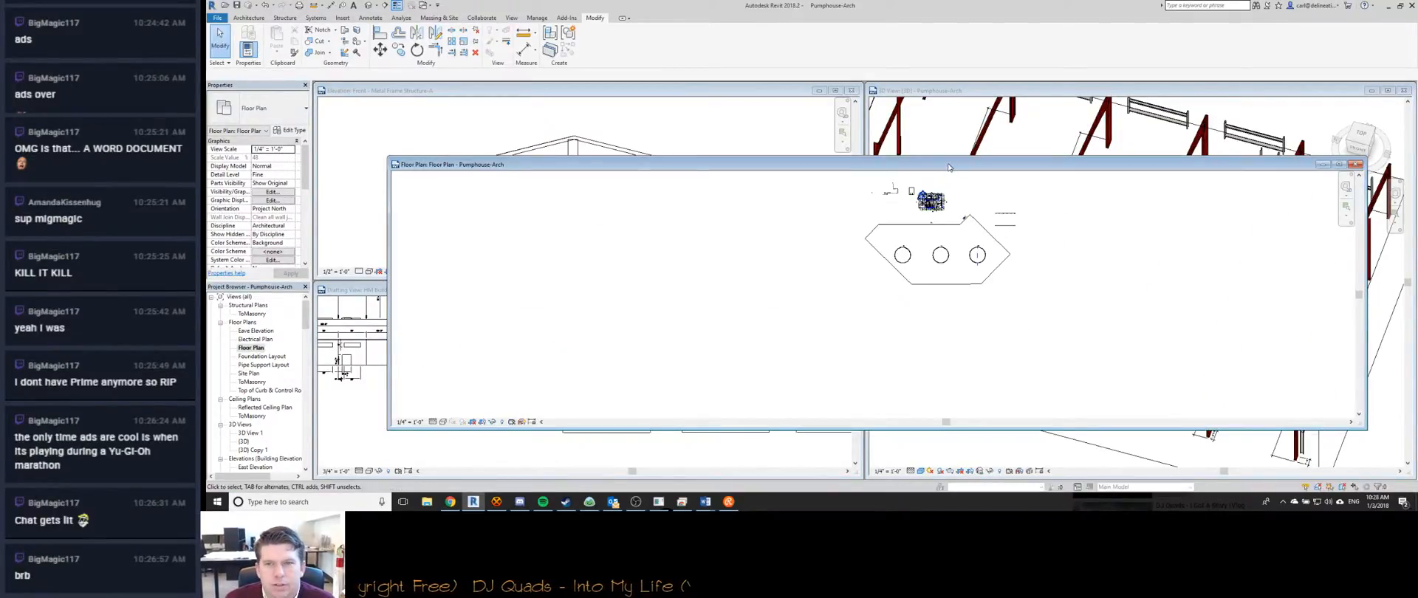
double_click(948, 167)
scroll(919, 263, up, 6)
scroll(920, 263, down, 4)
scroll(653, 305, up, 2)
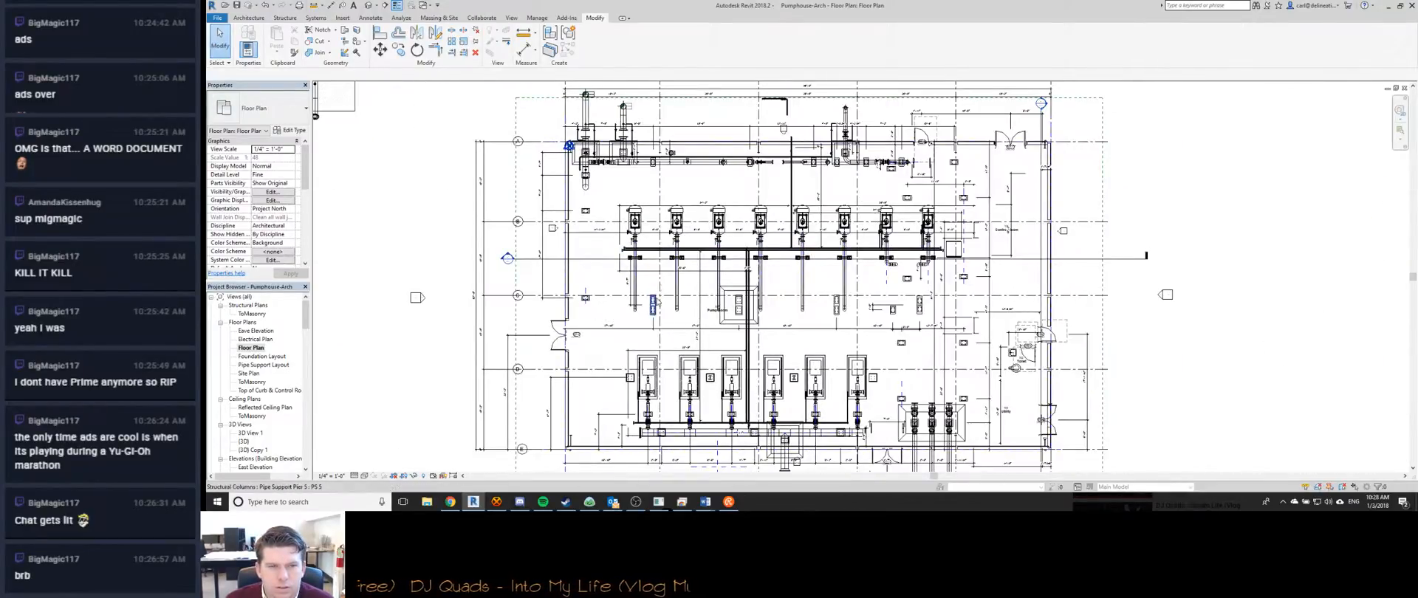
key(ctrl+Tab)
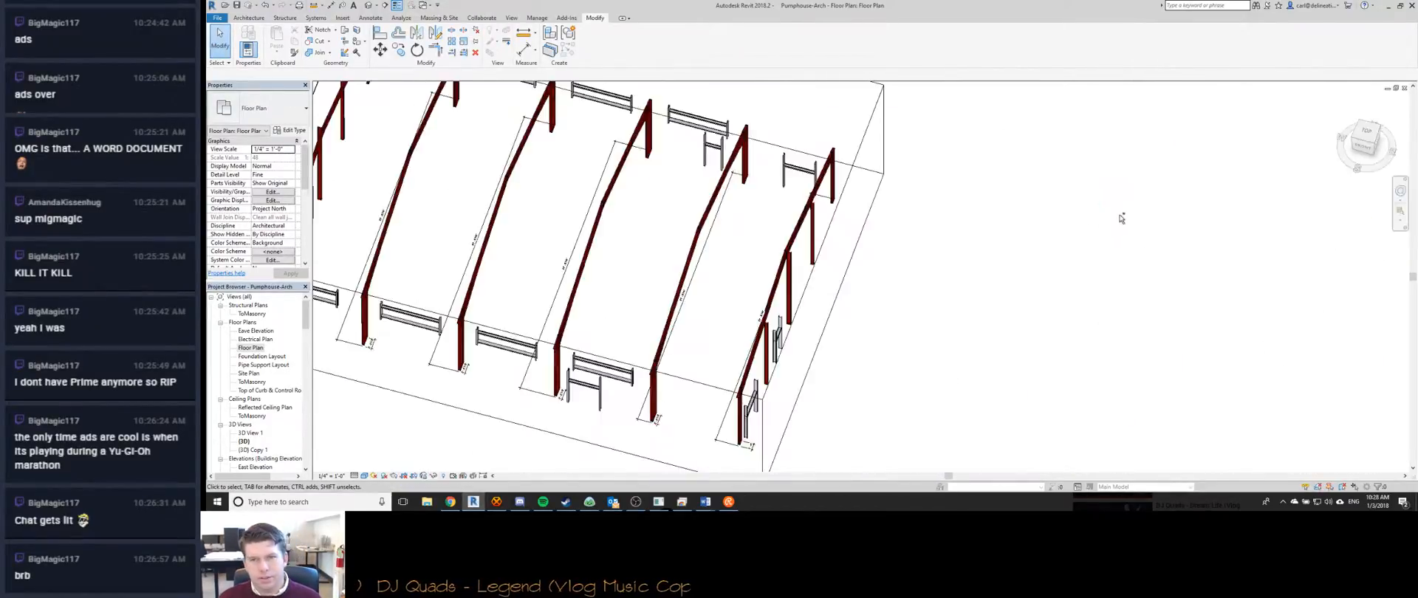
shift+middle_drag(885, 240, 944, 240)
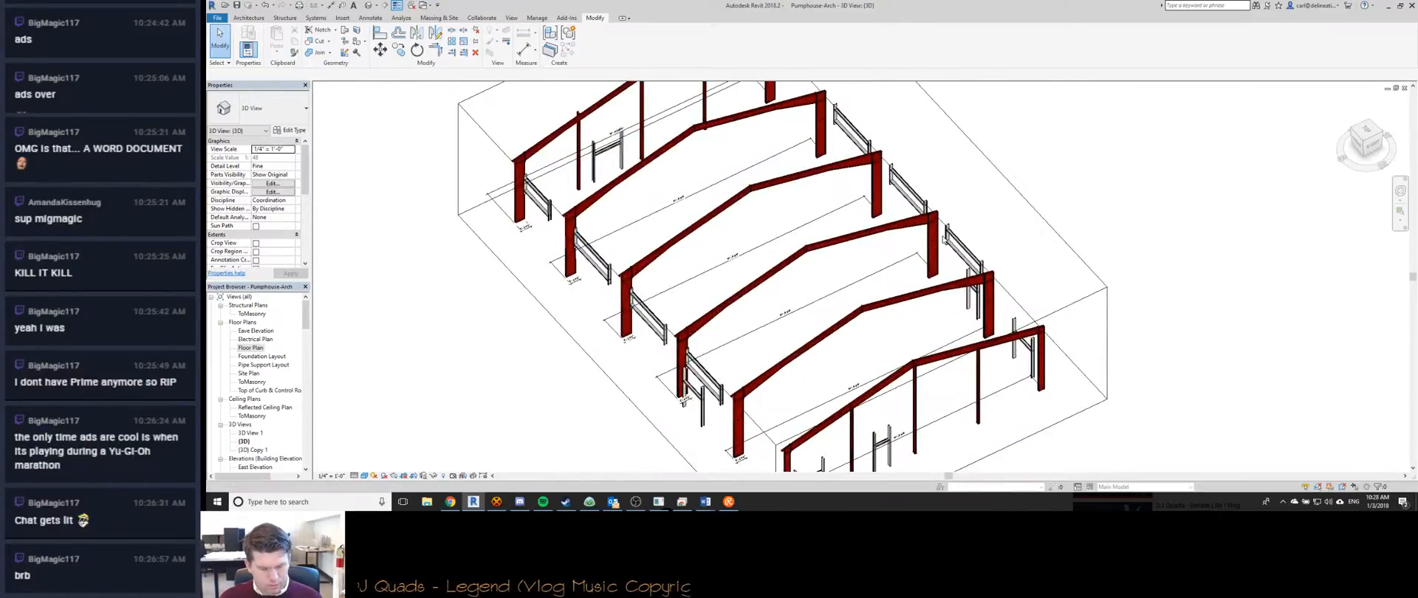
Try Grid A as the work plane in the 3D view.
key(w)
key(p)
click(819, 252)
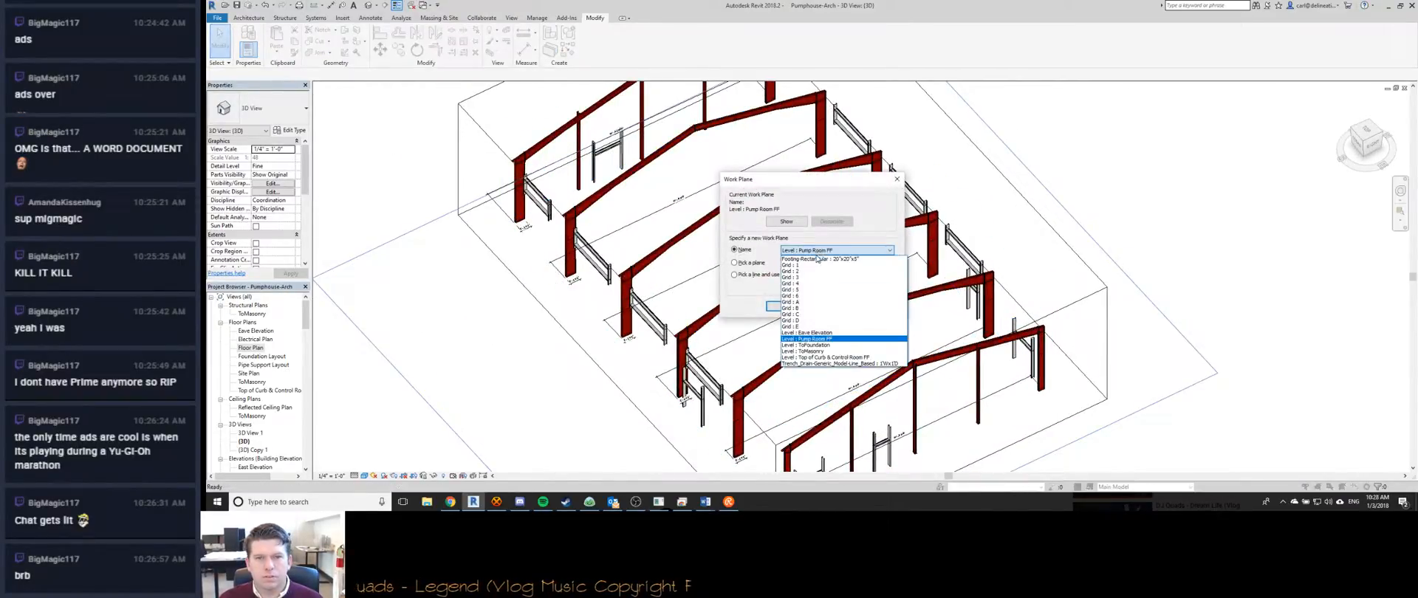
click(817, 305)
click(787, 307)
Show the active work plane in the 3D view.
click(537, 17)
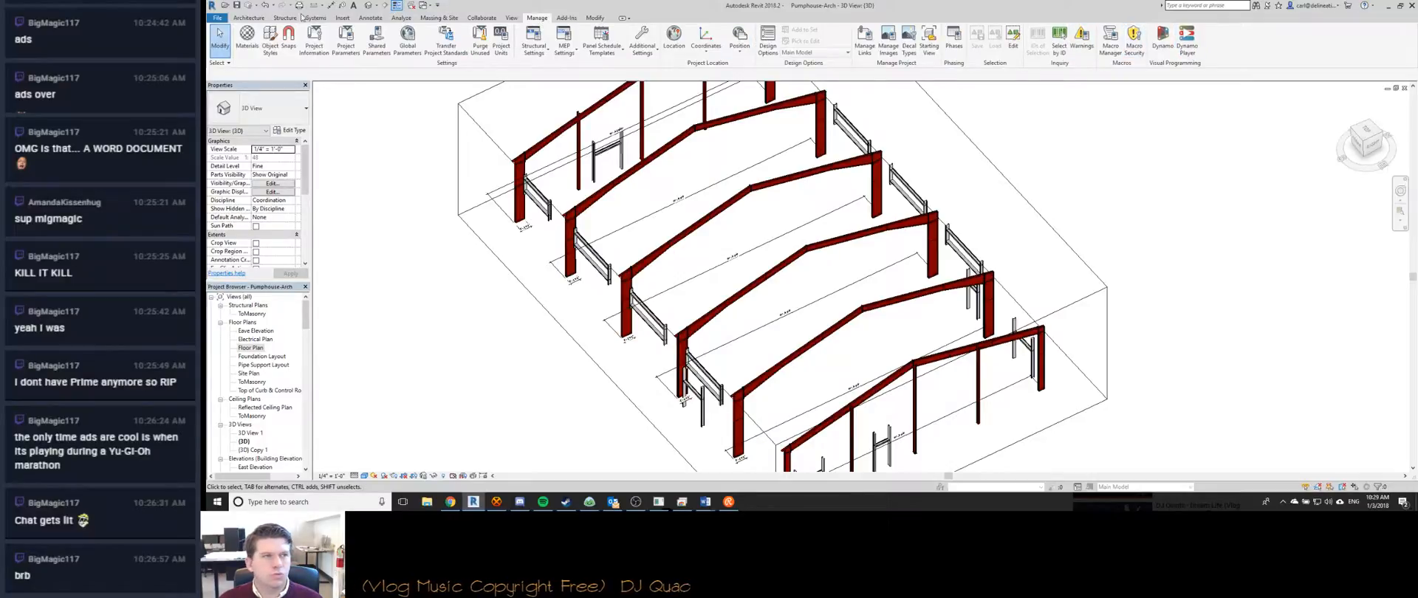
click(248, 18)
click(943, 37)
shift+middle_drag(753, 173, 771, 192)
Set the work plane to the numbered grid that runs parallel to the end frame.
key(w)
key(p)
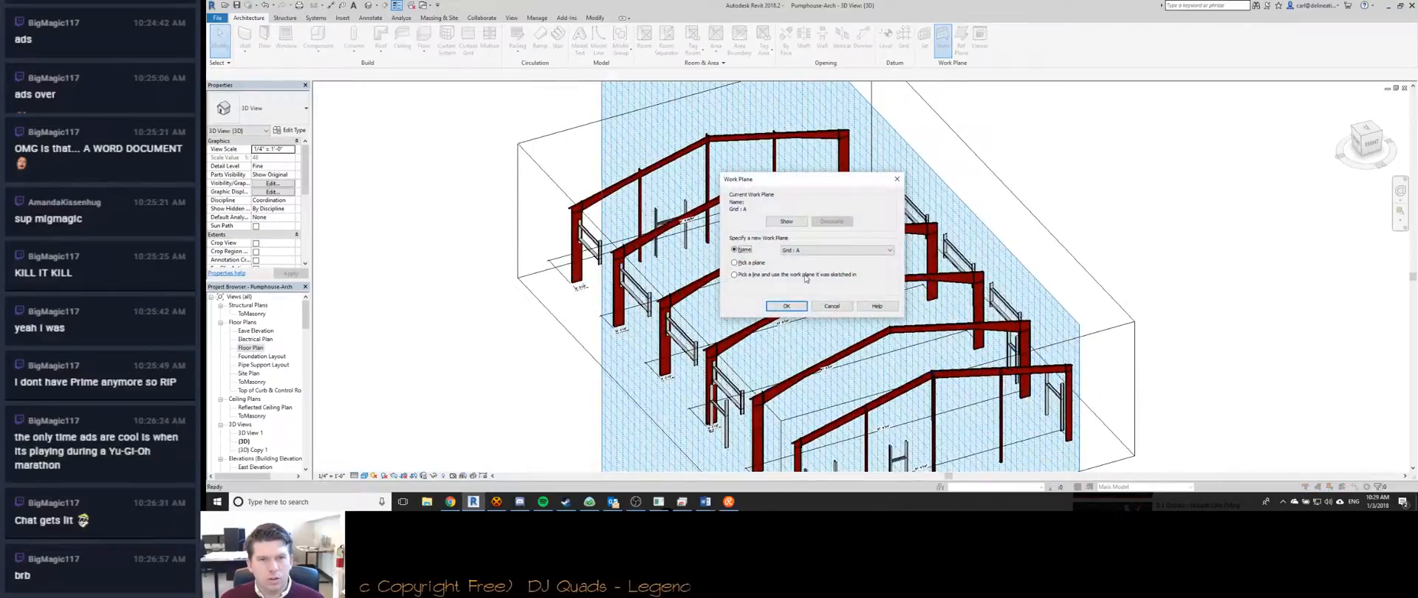
click(816, 250)
click(816, 268)
click(788, 306)
shift+middle_drag(752, 297, 840, 223)
scroll(597, 142, up, 5)
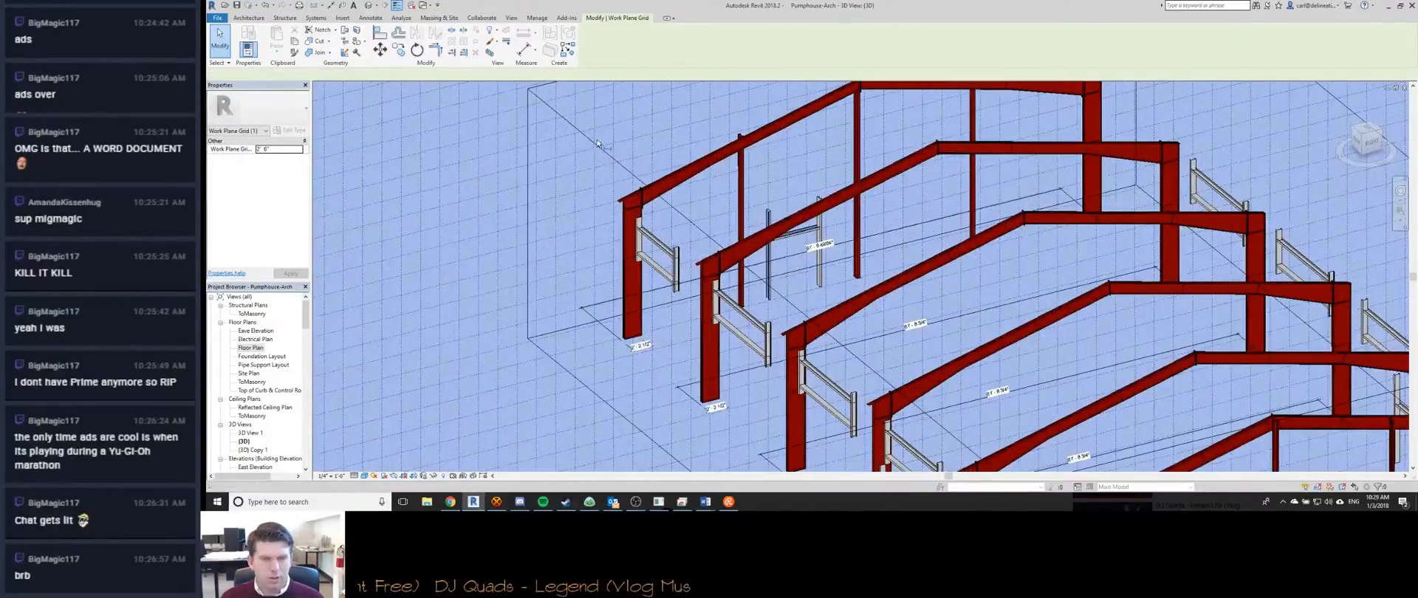
Add an aligned vertical dimension from the end frame's column base to the underside of its knee, and inspect the base reference.
key(Escape)
key(d)
key(i)
scroll(648, 348, up, 8)
scroll(648, 349, down, 10)
scroll(660, 199, up, 6)
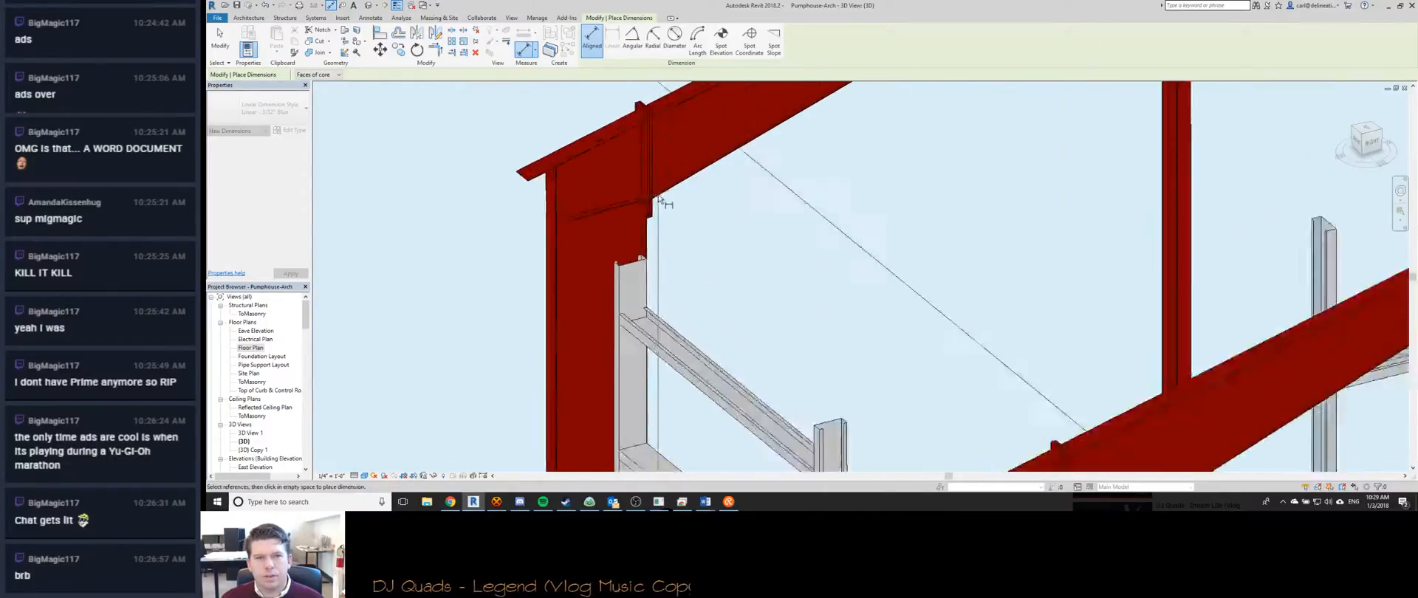
scroll(650, 199, up, 5)
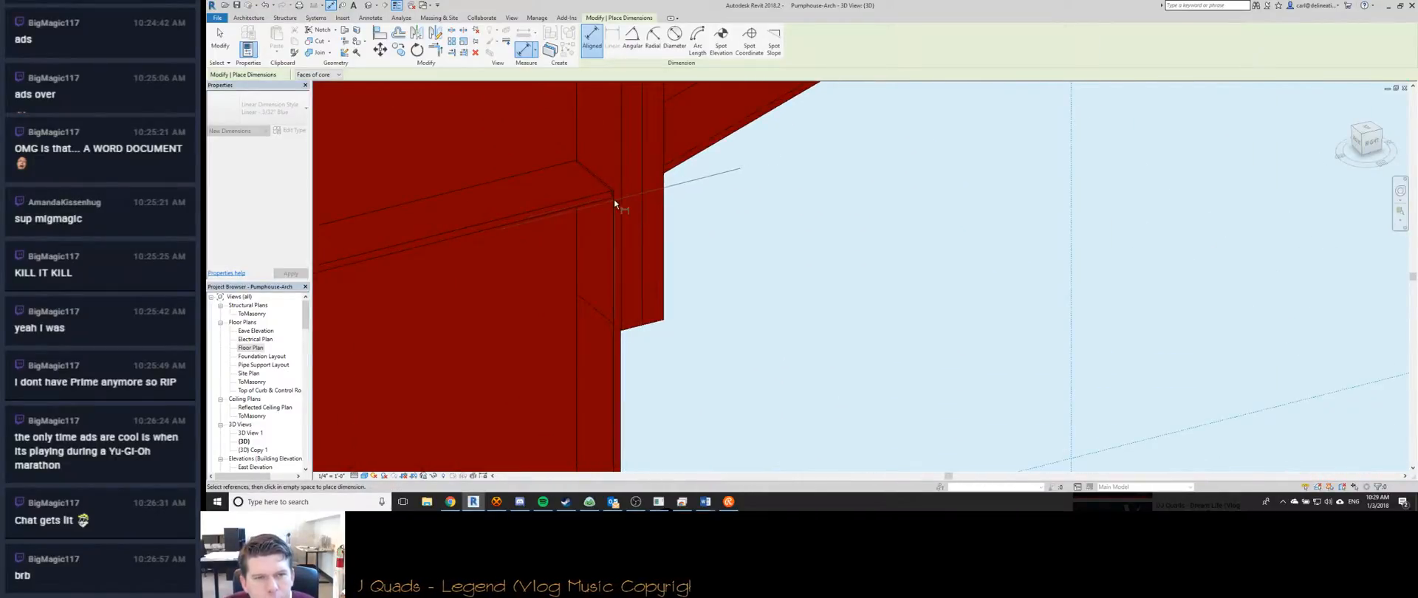
scroll(614, 201, up, 3)
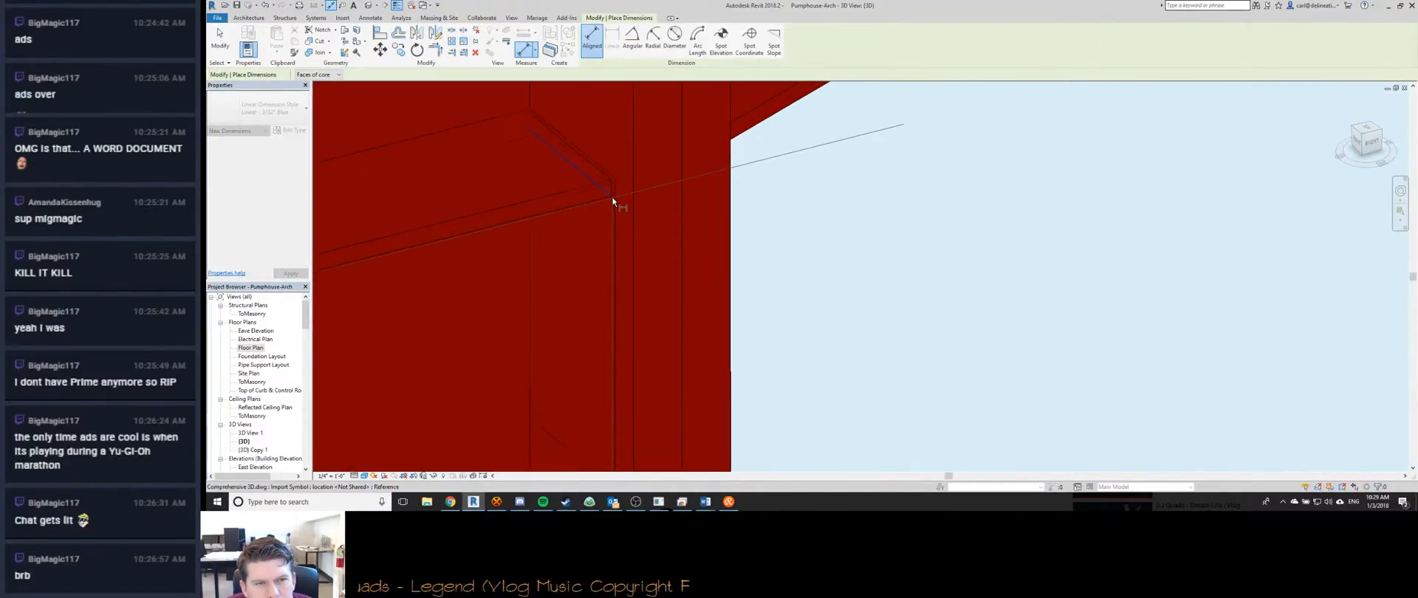
scroll(616, 205, down, 5)
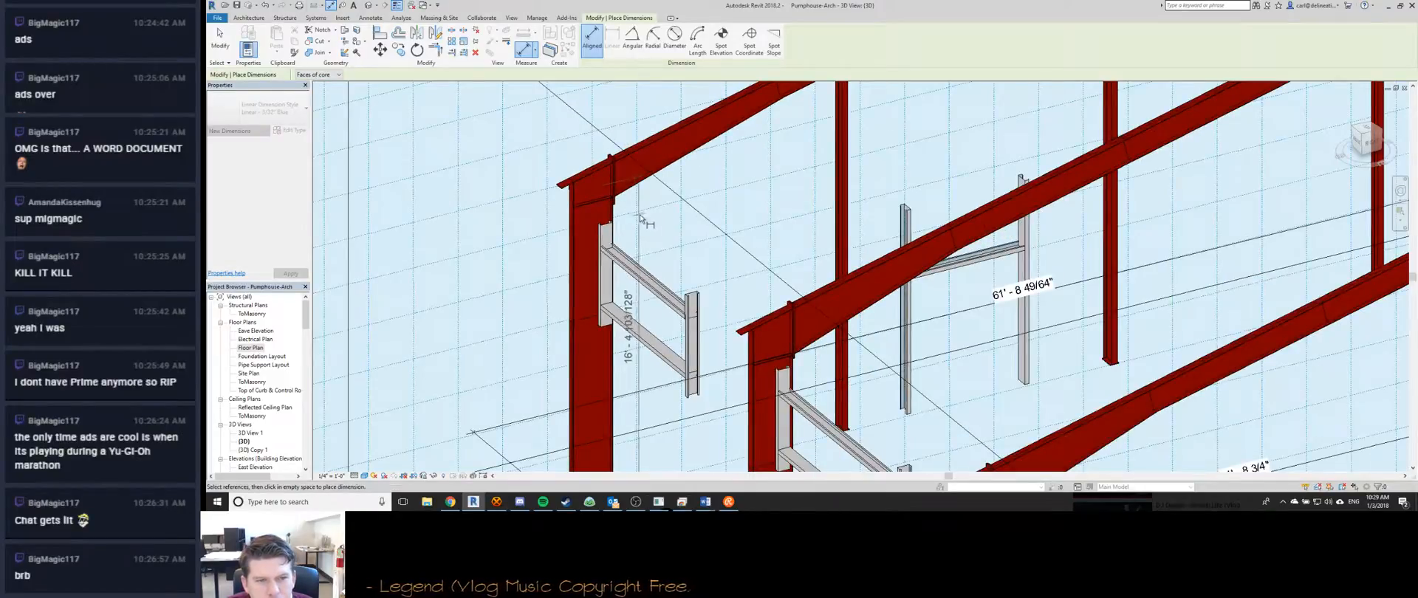
click(639, 217)
scroll(620, 362, down, 4)
scroll(617, 367, up, 2)
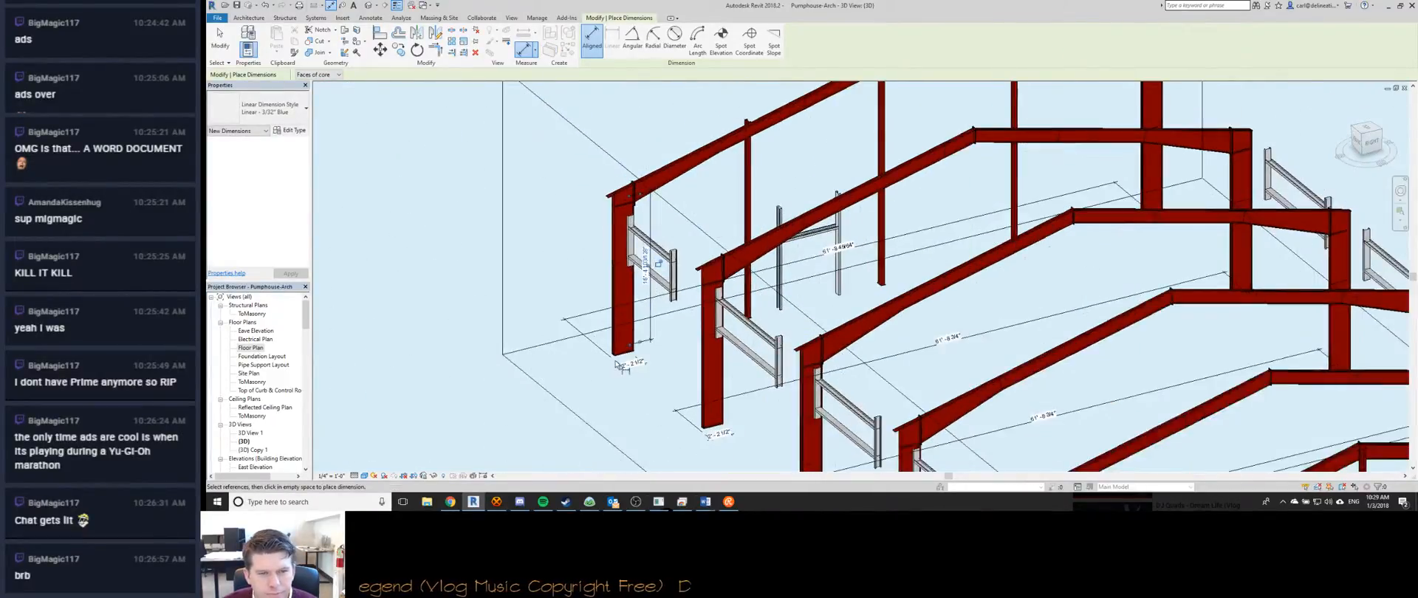
scroll(619, 364, up, 4)
scroll(635, 336, up, 3)
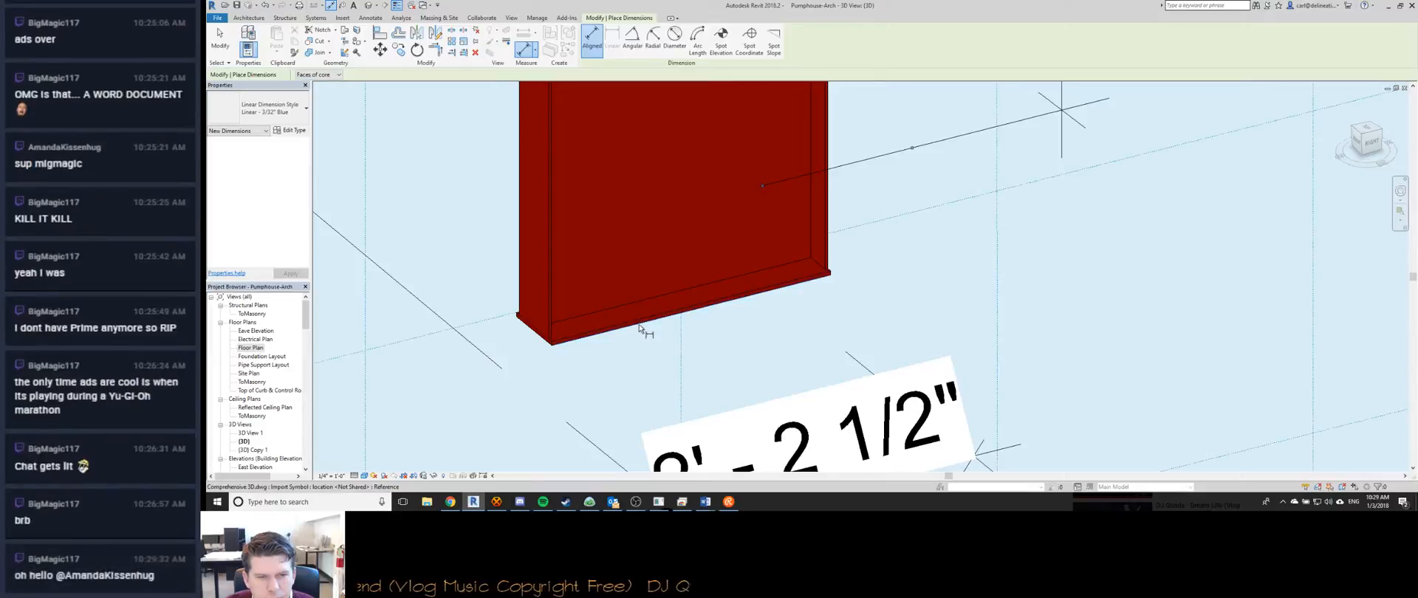
scroll(640, 329, down, 6)
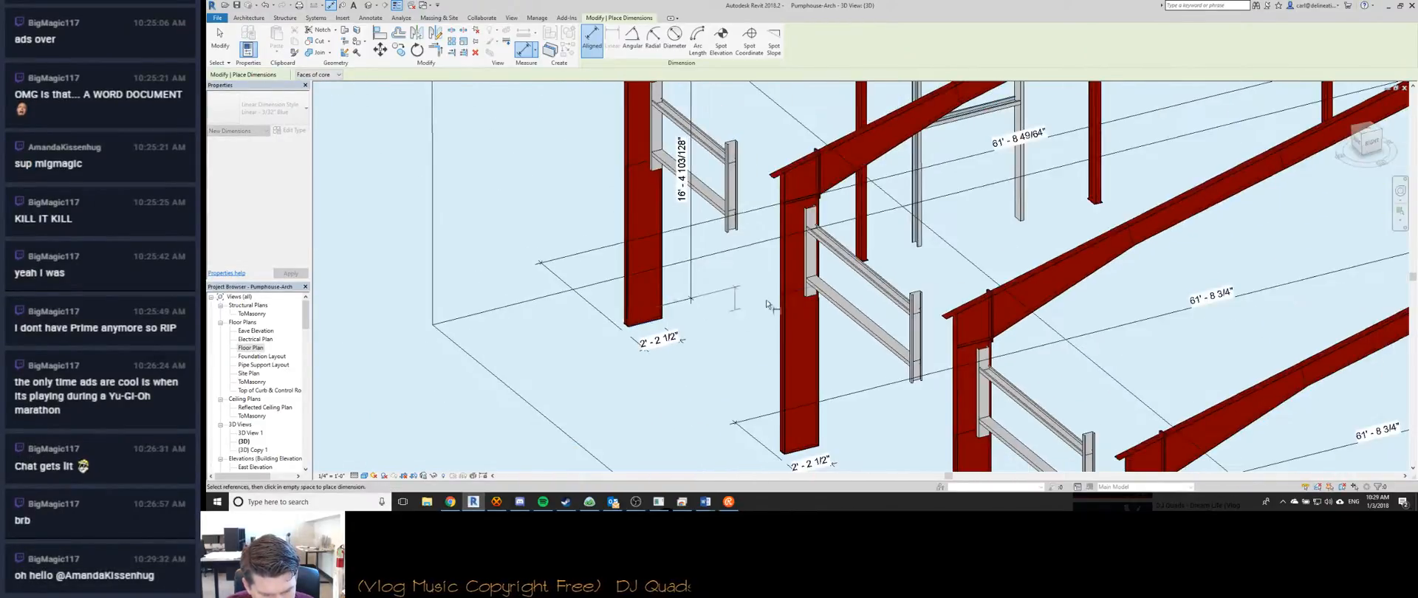
Add an aligned vertical dimension from the end frame's base up to its ridge at the centre column.
scroll(729, 314, down, 4)
scroll(822, 144, up, 7)
scroll(821, 144, up, 6)
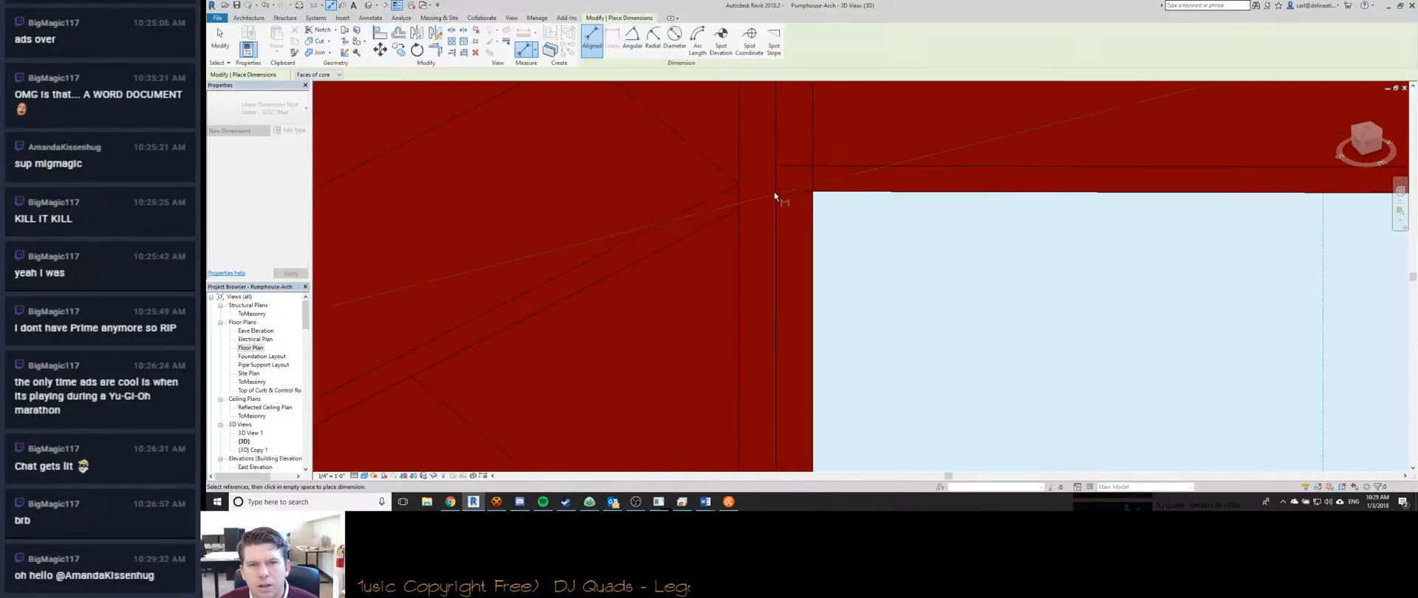
click(775, 195)
scroll(776, 195, down, 5)
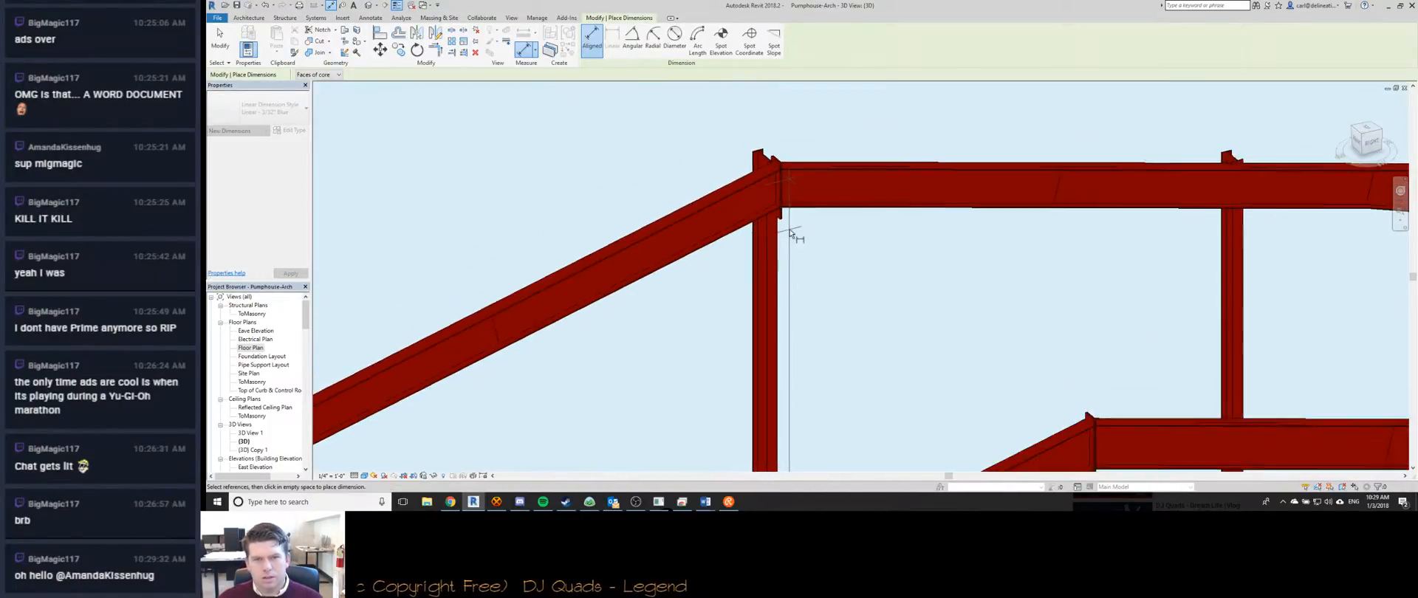
scroll(800, 162, down, 5)
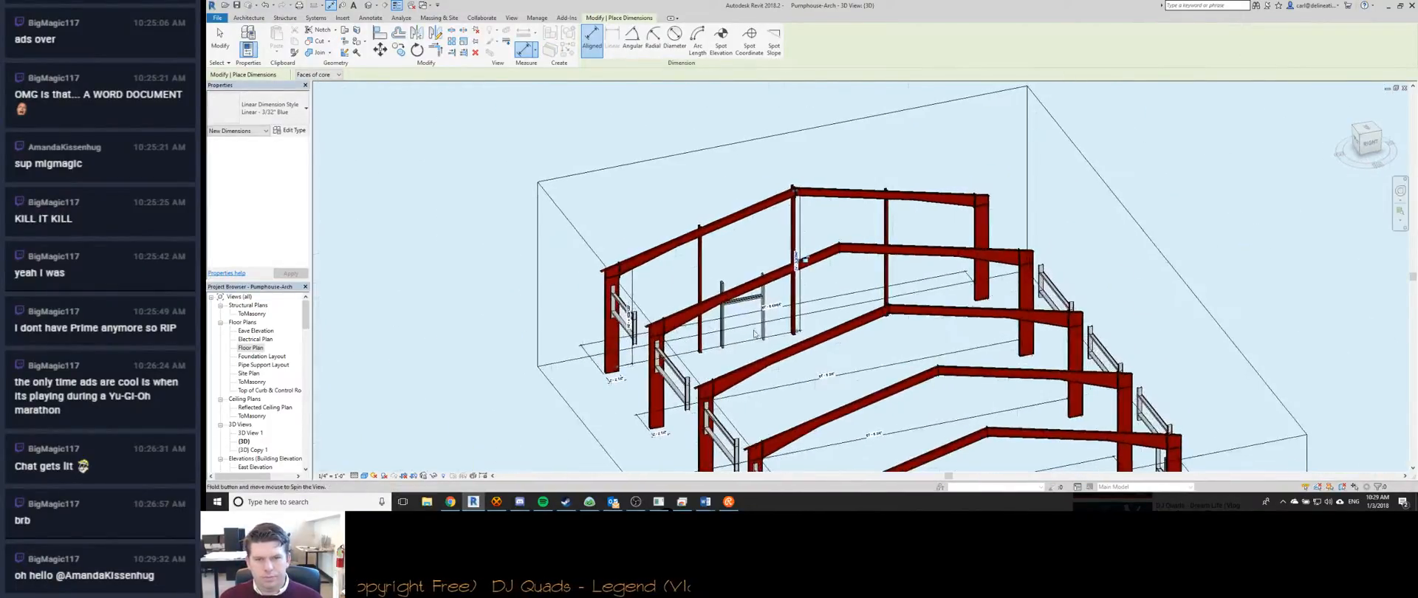
Tile the open views and examine the knee clear-height dimension on the frame cross section in the HMI Building Drawings view.
key(w)
key(t)
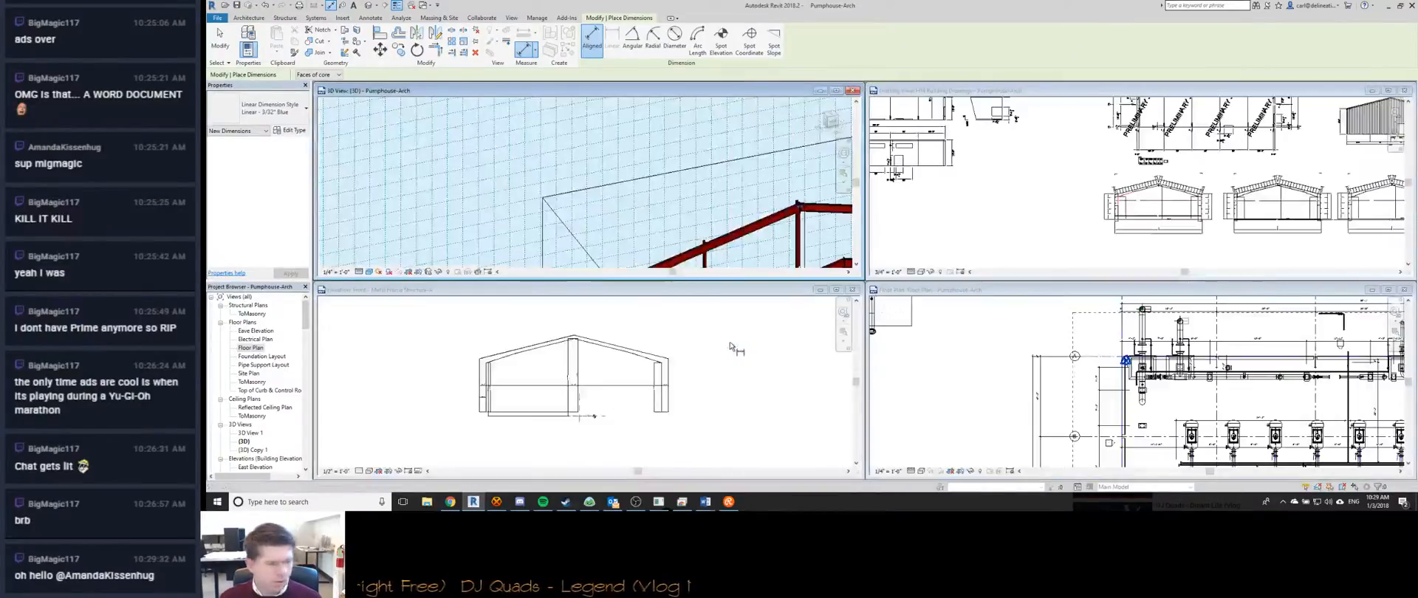
click(1011, 352)
scroll(1130, 207, up, 5)
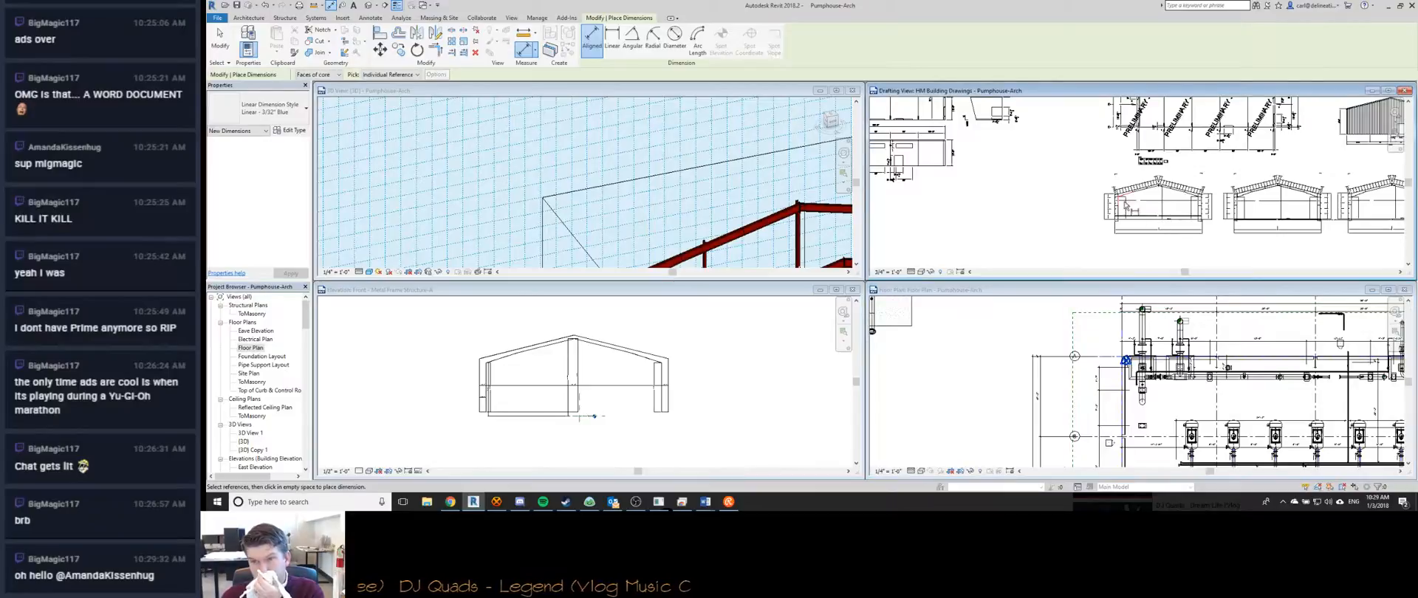
scroll(1110, 164, up, 4)
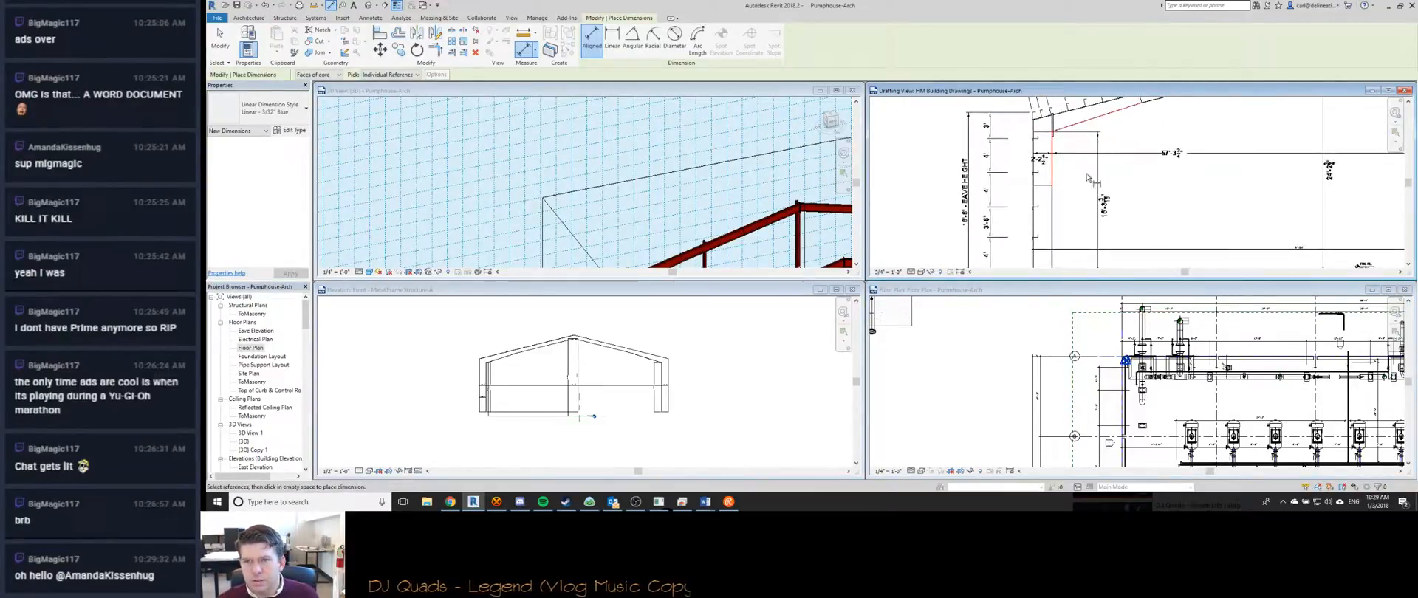
scroll(727, 202, down, 1)
scroll(728, 201, up, 6)
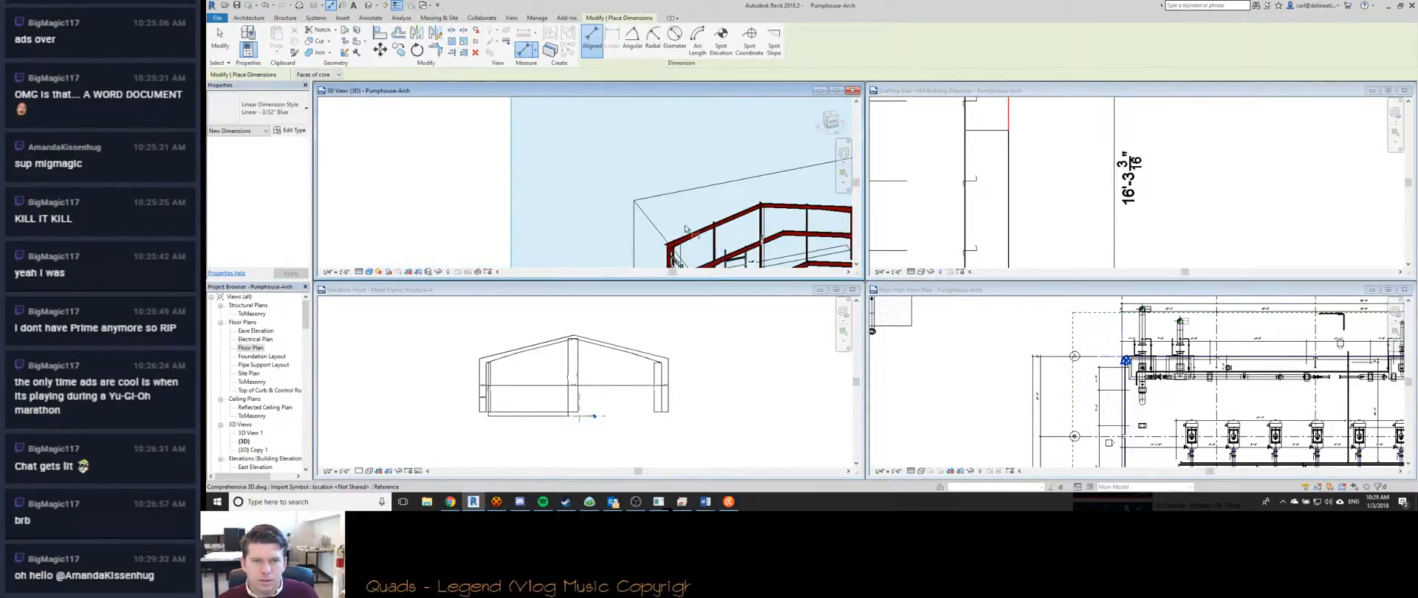
Compare the base reference of the knee-height dimension in the 3D view with the one in the frame cross-section drawing.
scroll(695, 153, down, 2)
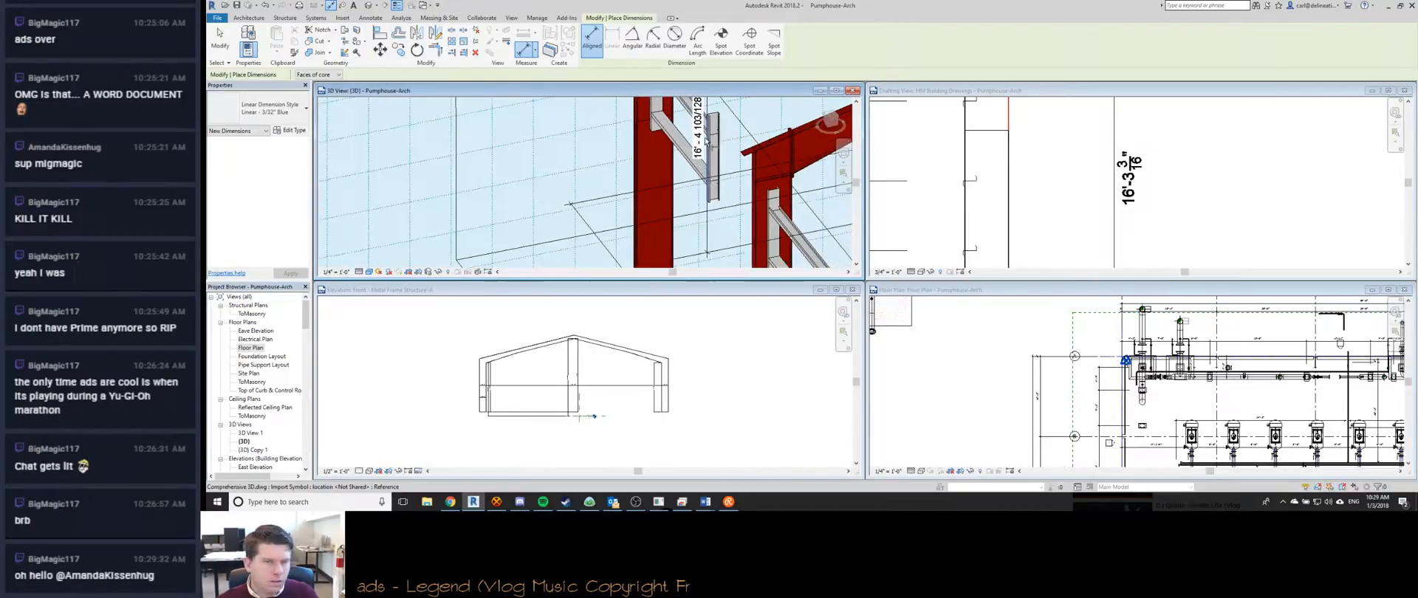
middle_drag(705, 141, 681, 137)
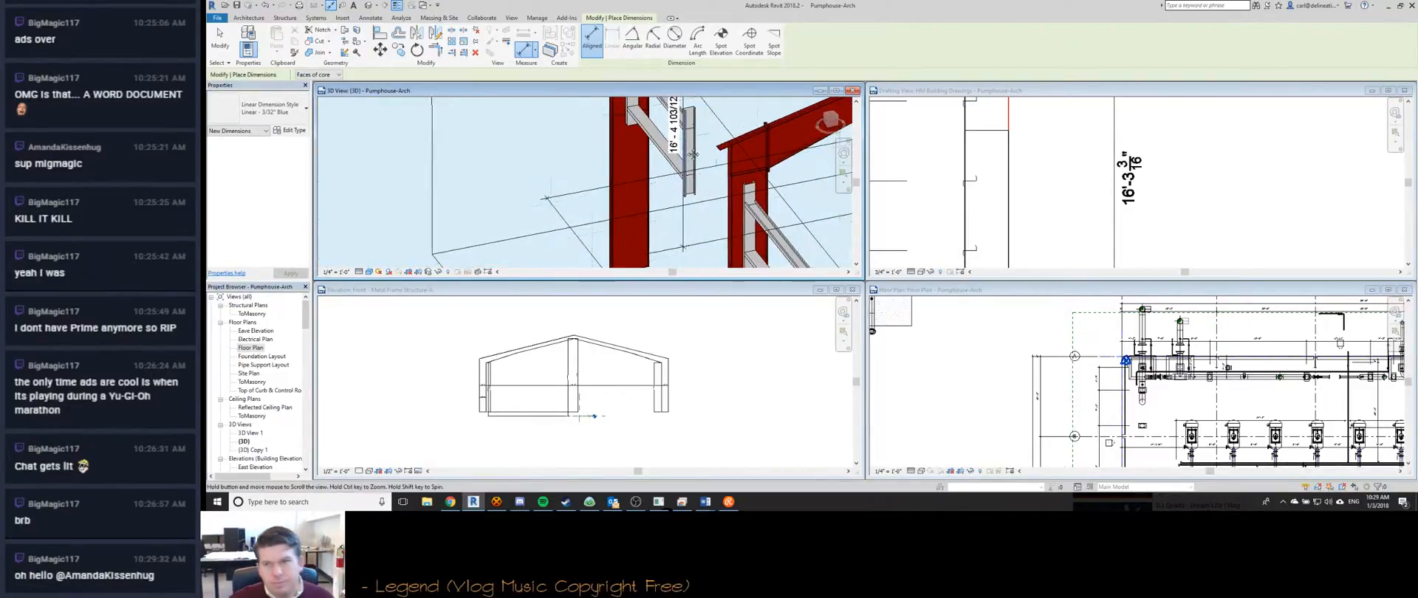
scroll(1012, 140, down, 3)
scroll(1046, 214, up, 5)
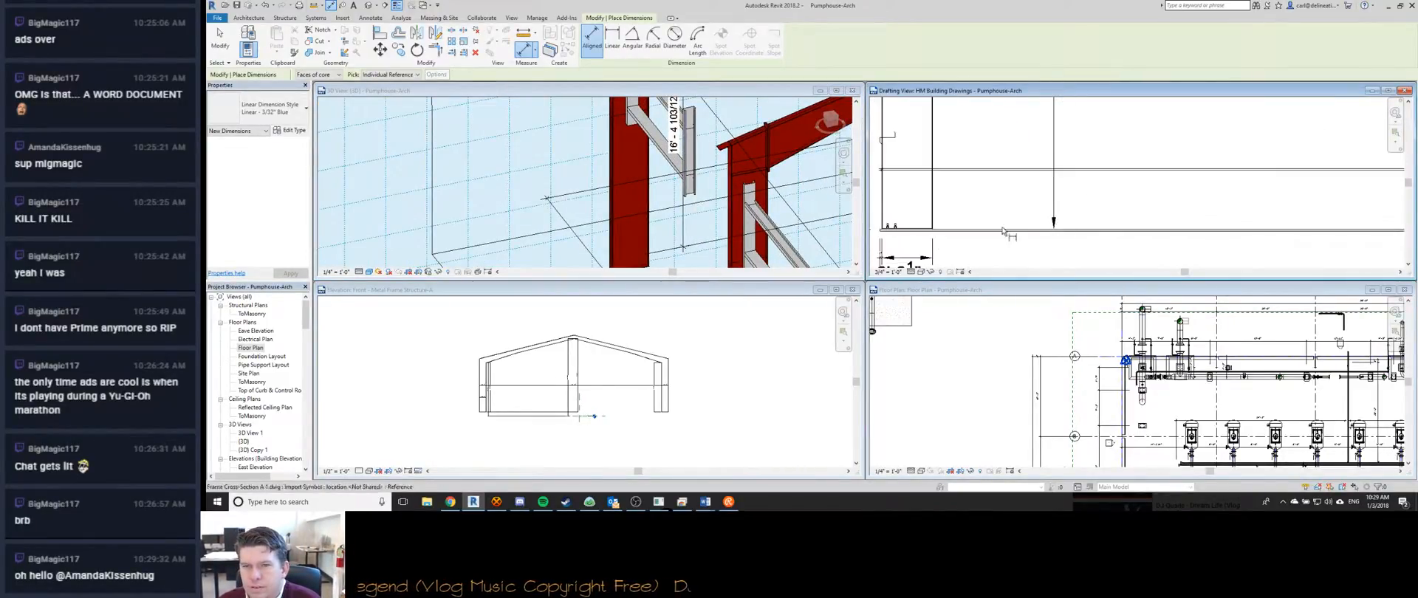
click(650, 191)
scroll(655, 198, down, 5)
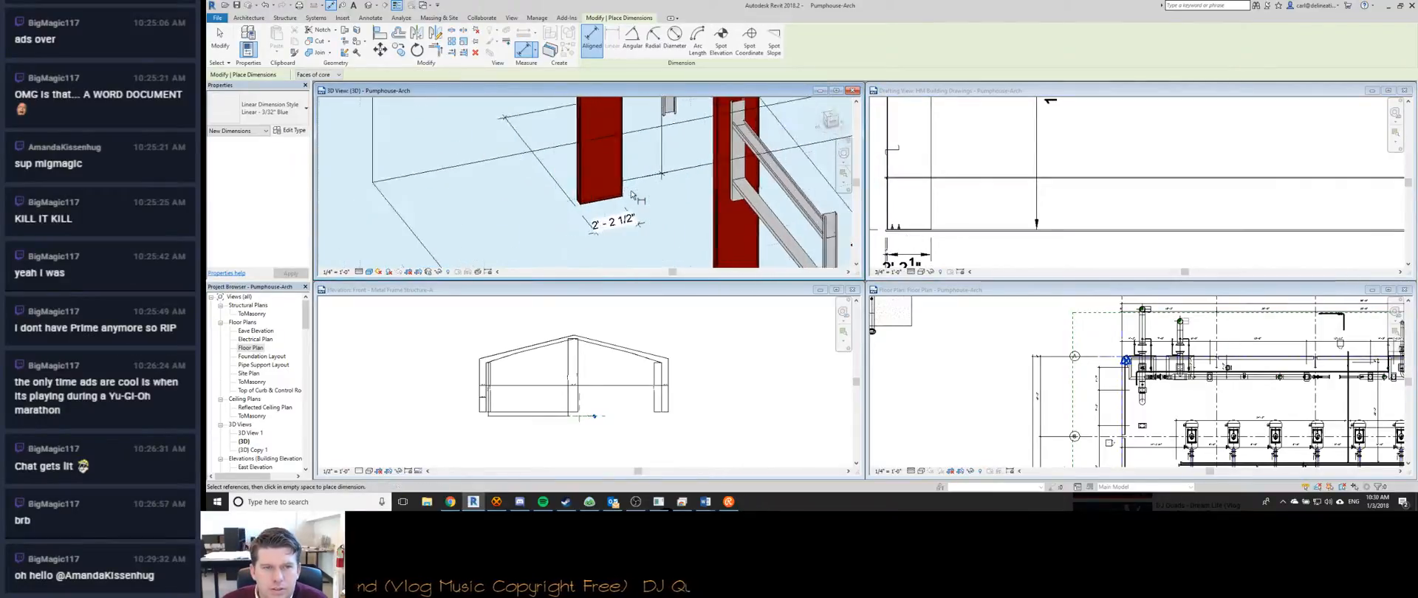
Compare the ridge-height dimension in the 3D view with the ridge clearance on the frame cross-section drawing.
scroll(768, 126, up, 6)
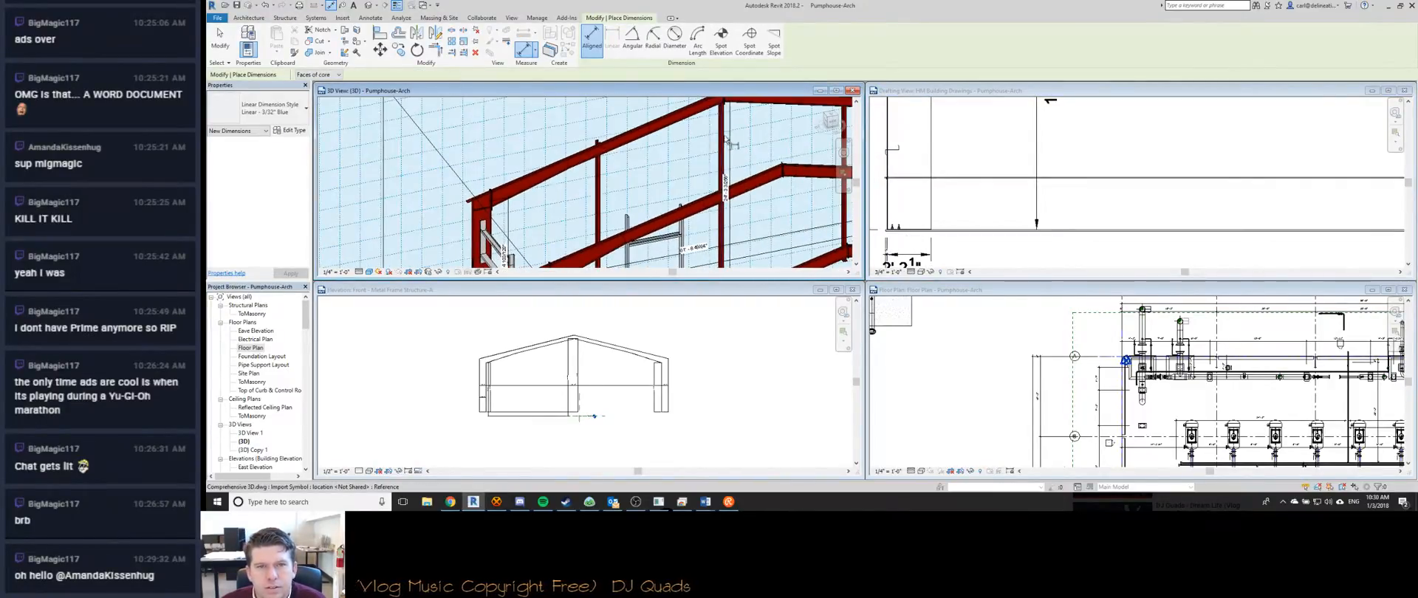
scroll(943, 238, down, 2)
scroll(943, 238, down, 4)
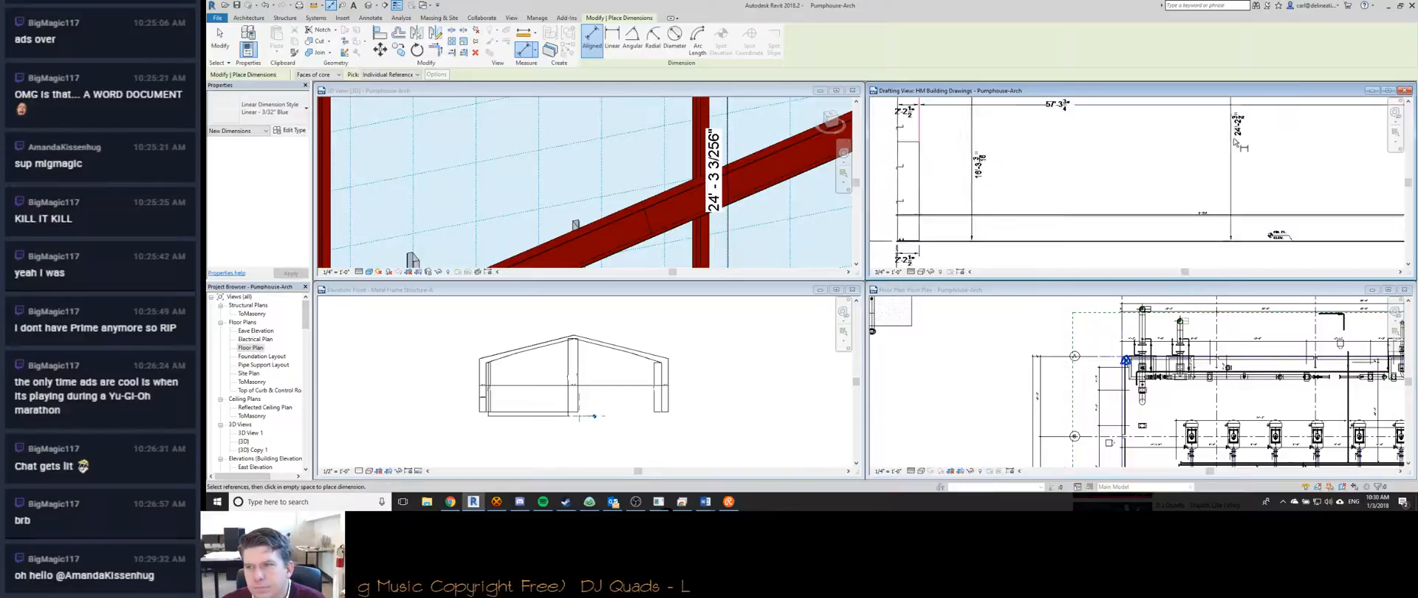
Compare the top reference of the ridge-height dimension in the 3D view with the ridge clearance line in the frame cross section.
scroll(716, 102, down, 5)
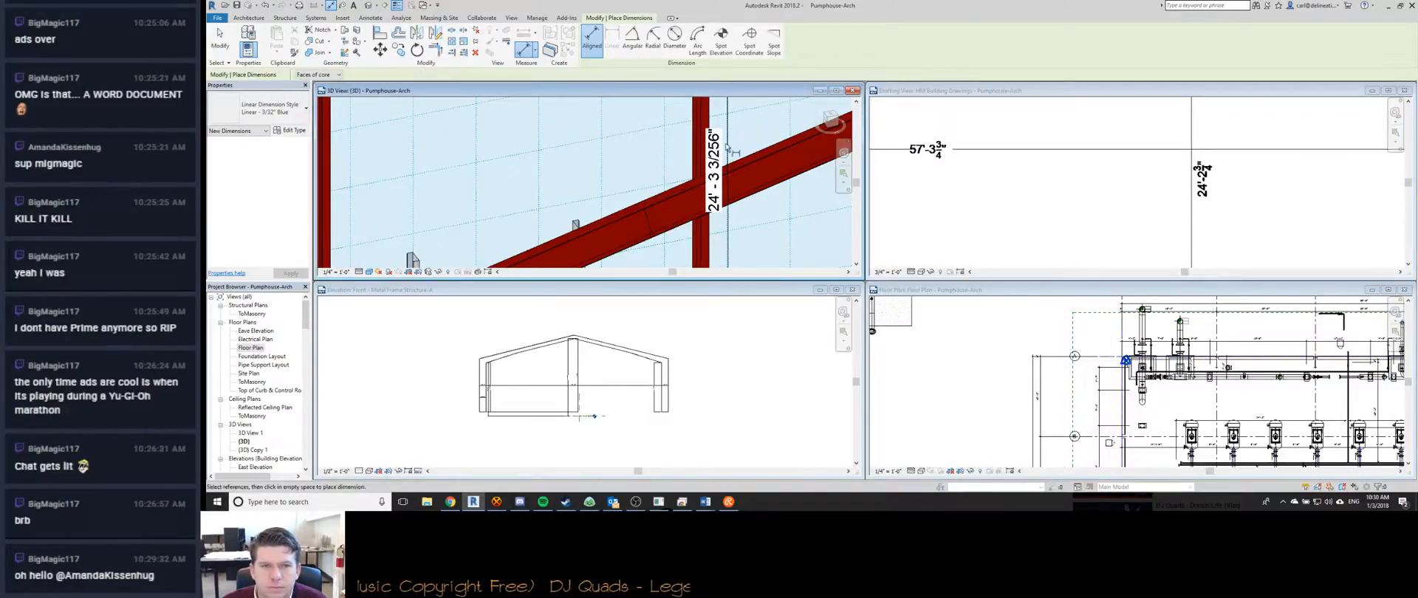
scroll(716, 103, up, 4)
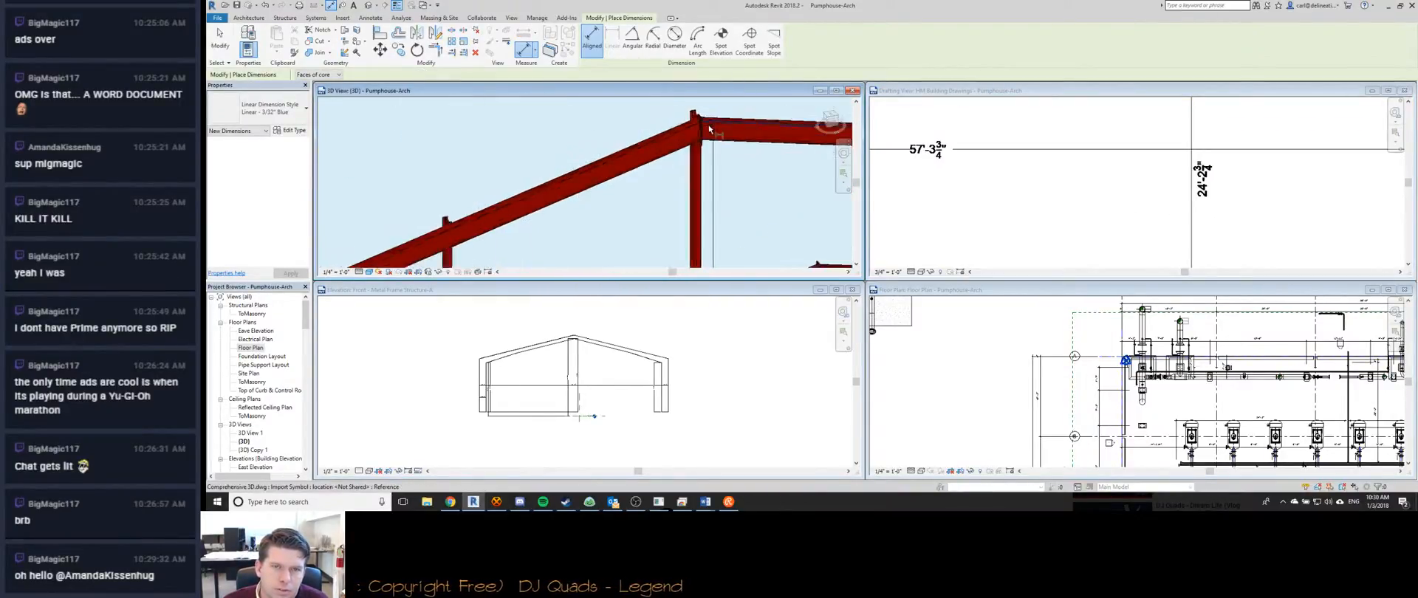
scroll(1137, 151, down, 4)
scroll(1139, 151, up, 5)
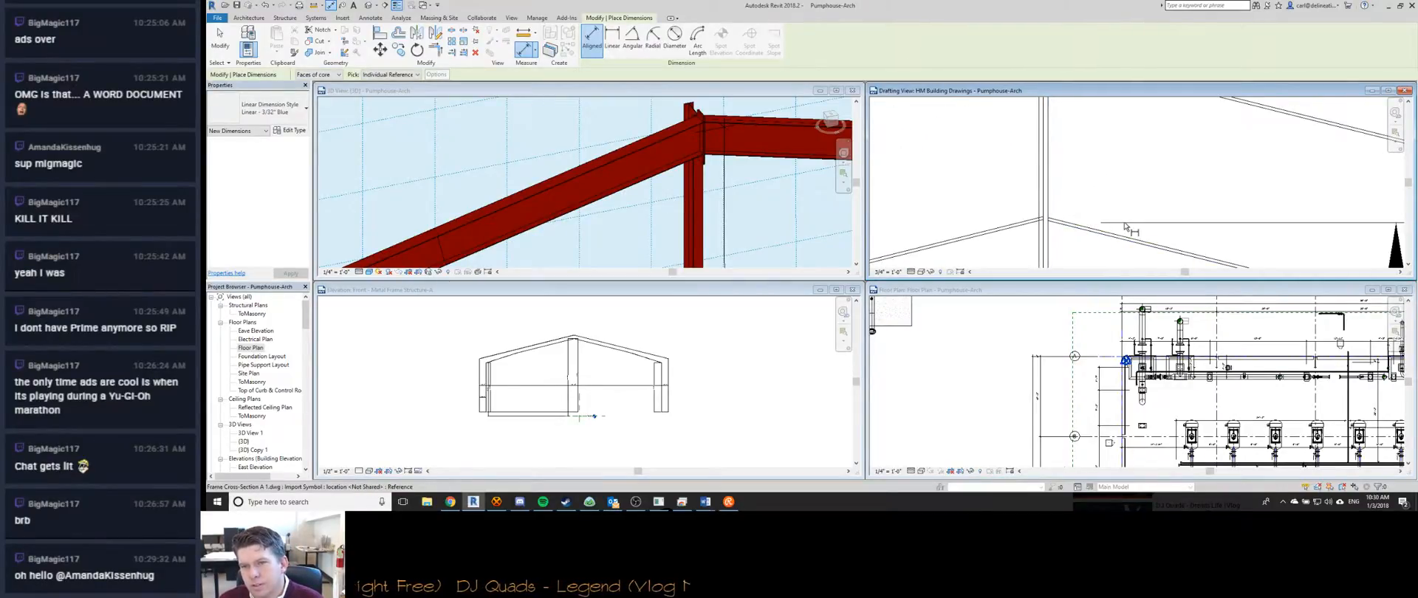
Add an aligned vertical dimension from the finished floor line up to the rafter underside at the ridge in the frame cross section.
scroll(1124, 225, down, 5)
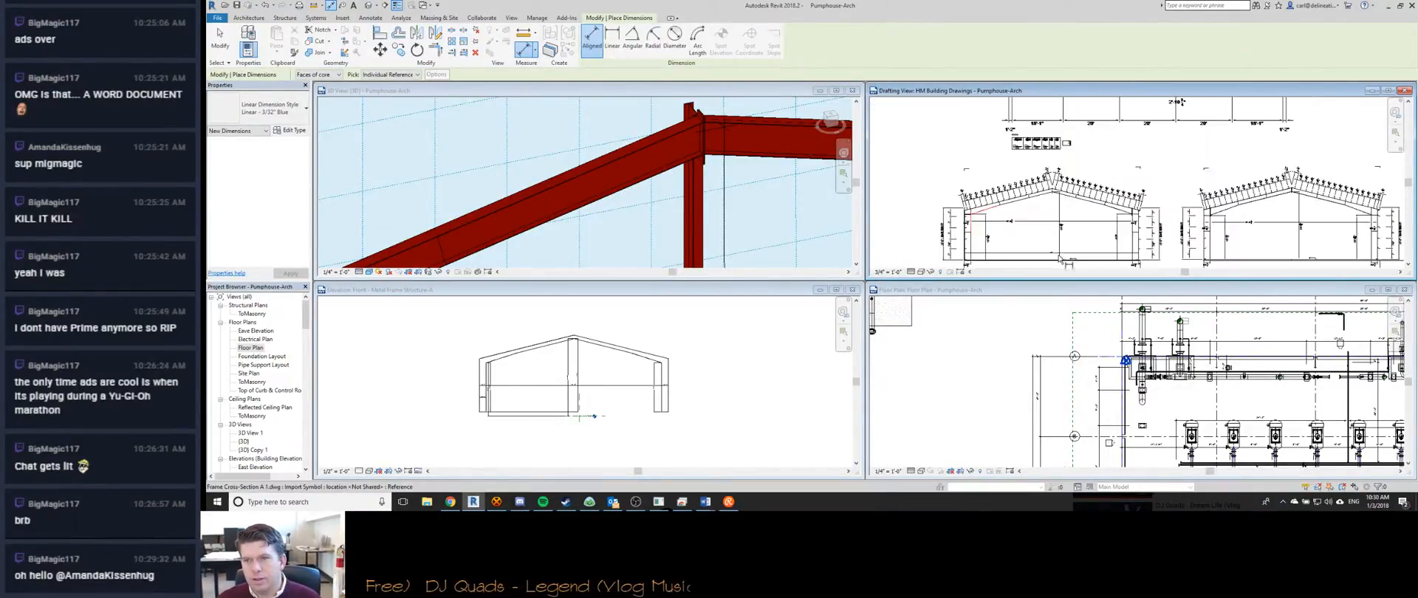
scroll(1057, 189, up, 6)
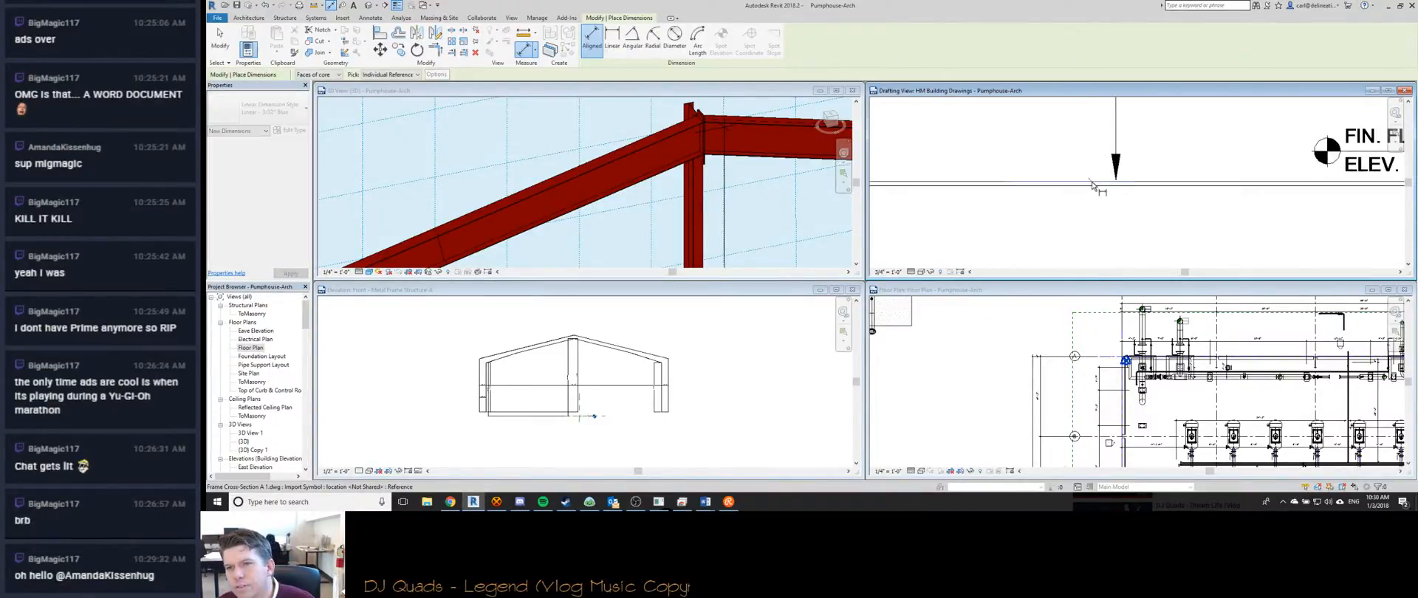
scroll(1045, 123, down, 6)
scroll(1045, 123, up, 4)
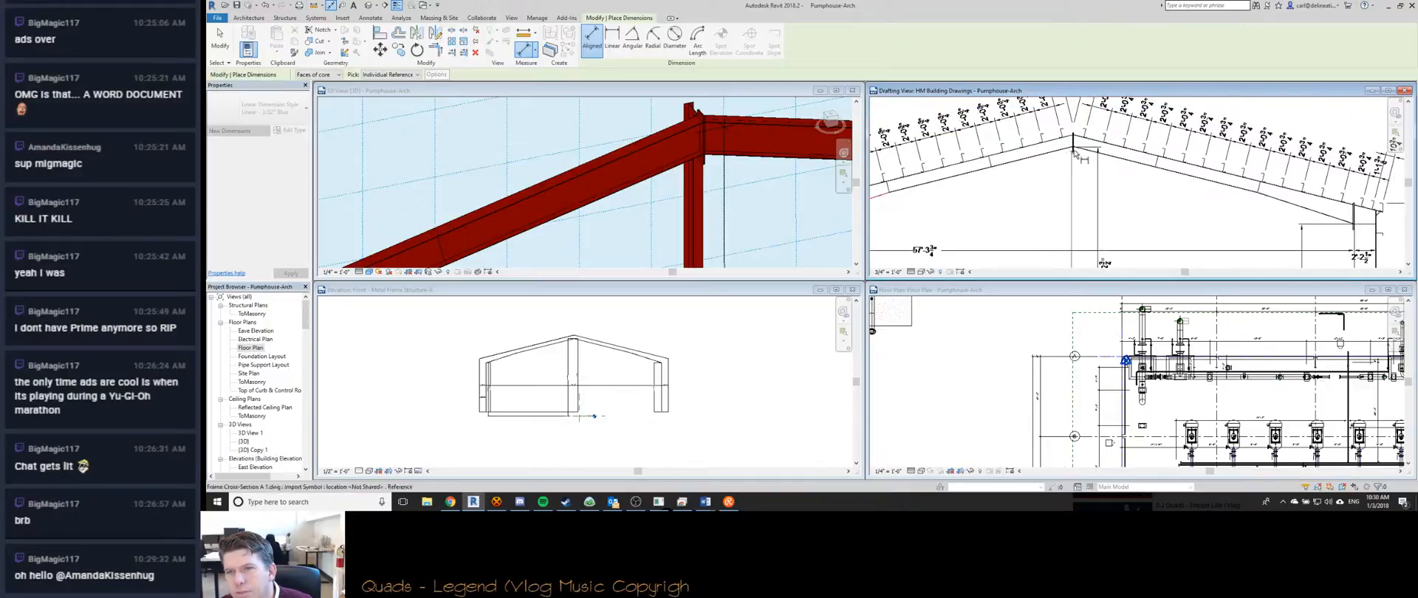
scroll(1100, 131, down, 5)
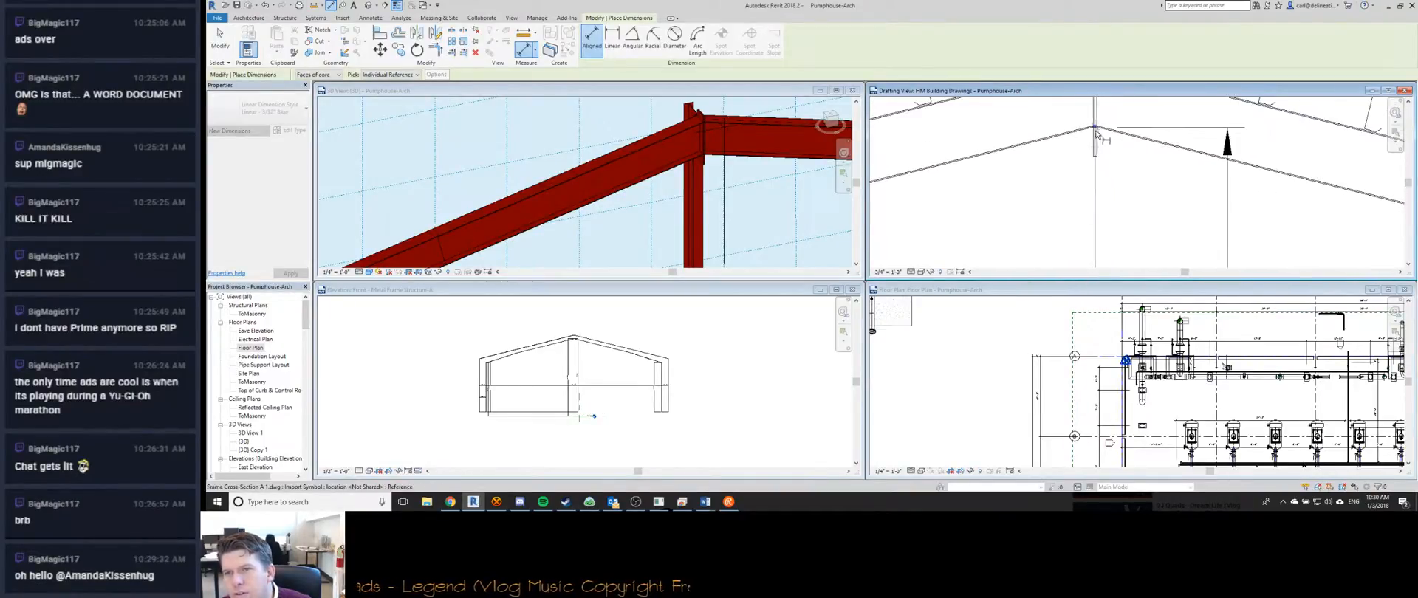
scroll(1115, 131, up, 5)
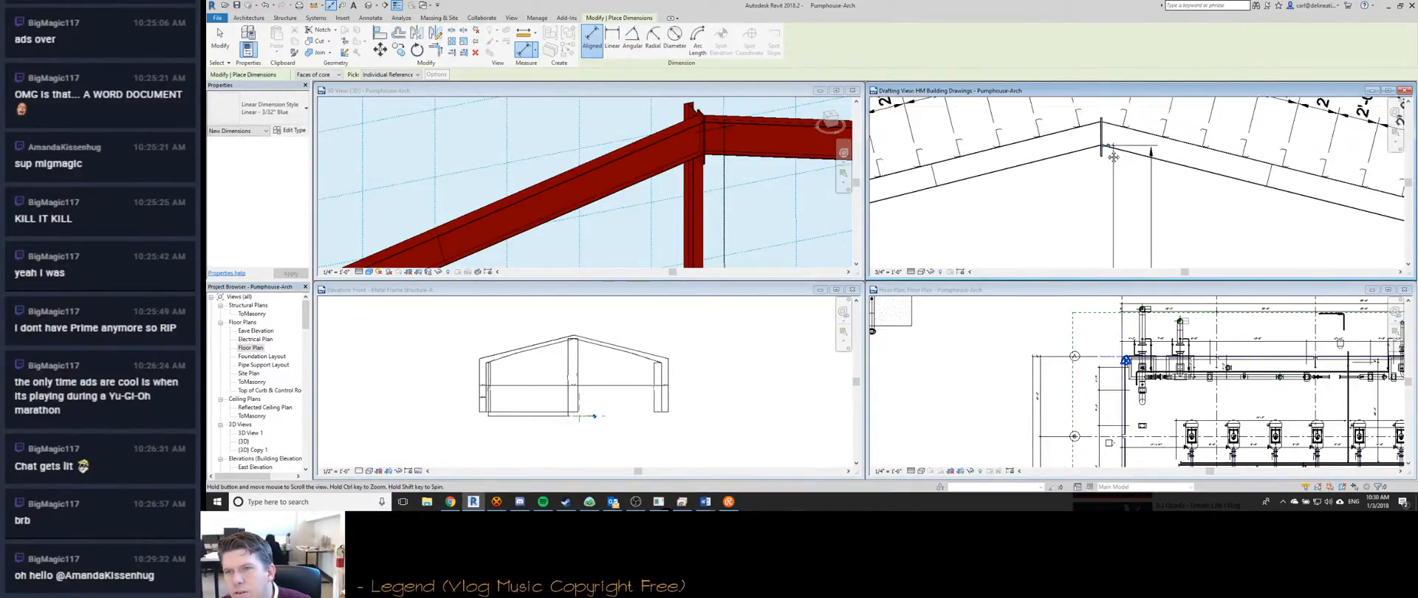
scroll(1154, 175, down, 4)
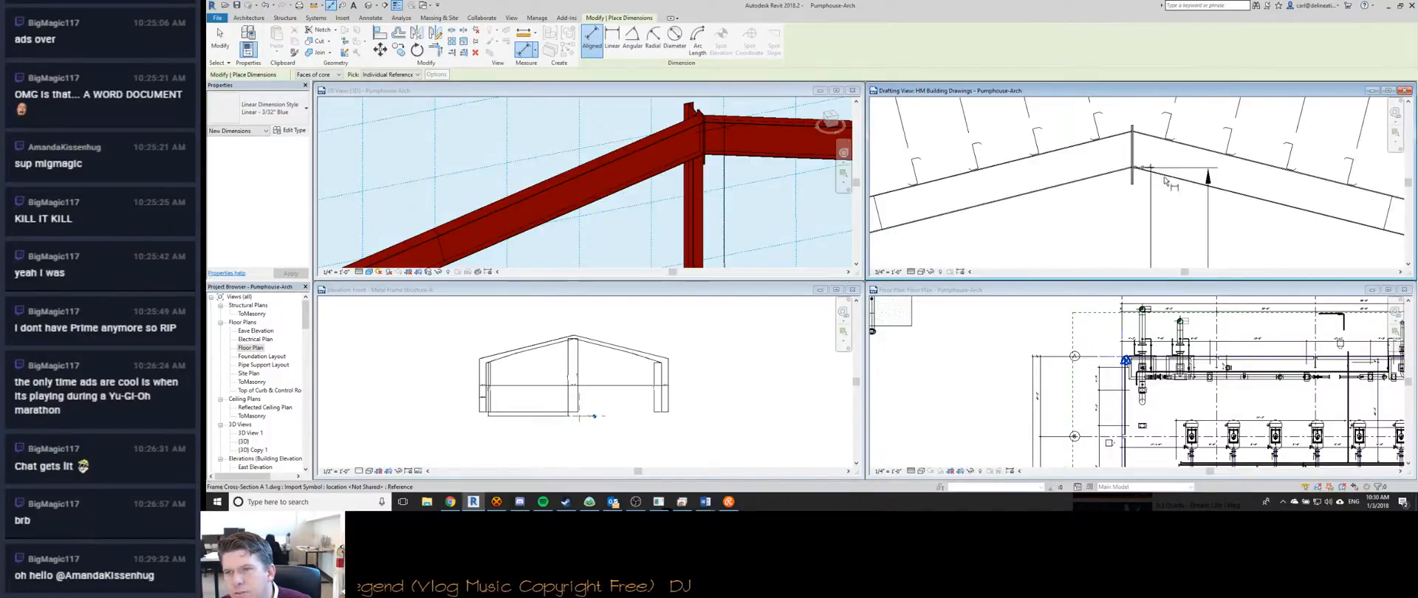
scroll(1152, 221, up, 5)
scroll(1150, 235, up, 3)
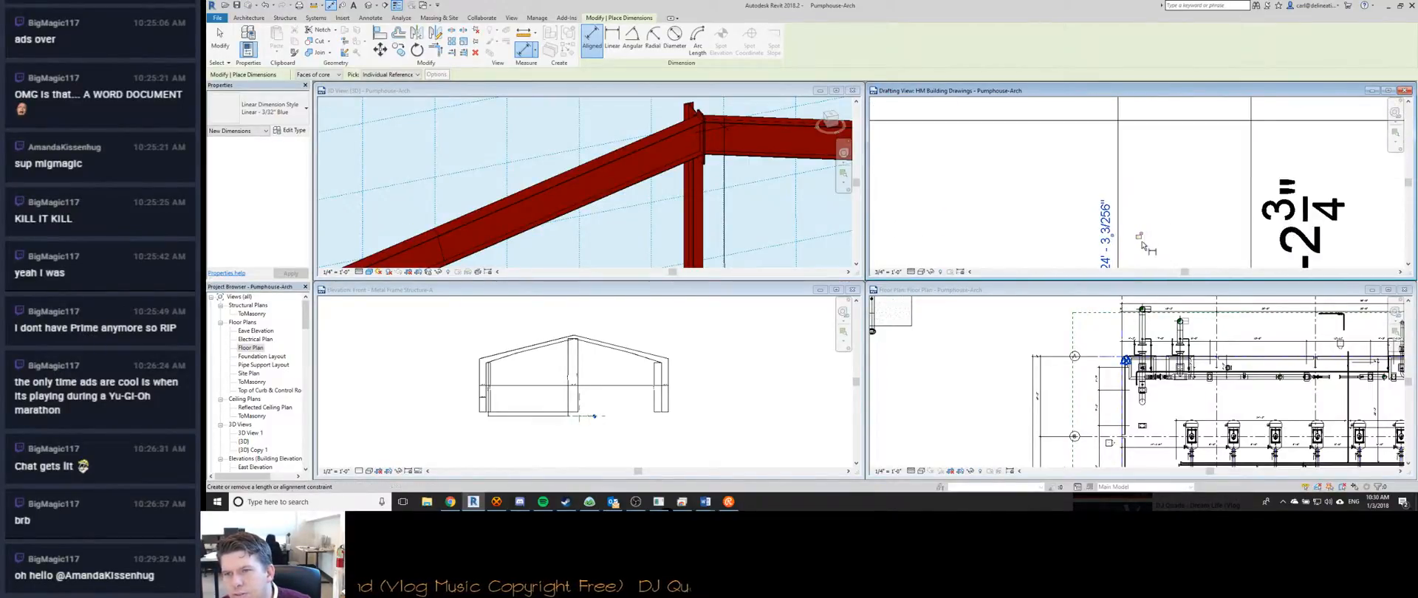
Compare the added ridge-height dimension with the manufacturer's printed clearance in the cross section, checking the references at the floor and ridge.
scroll(746, 200, down, 3)
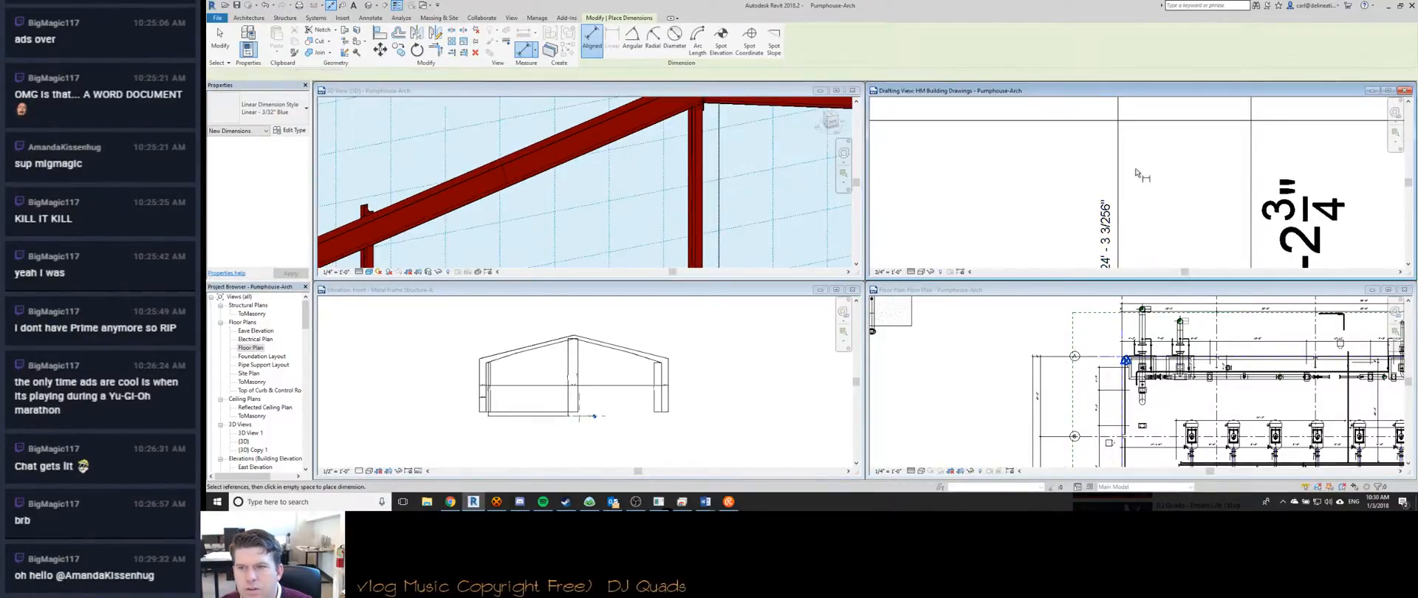
scroll(1153, 251, down, 1)
middle_drag(1154, 251, 1143, 205)
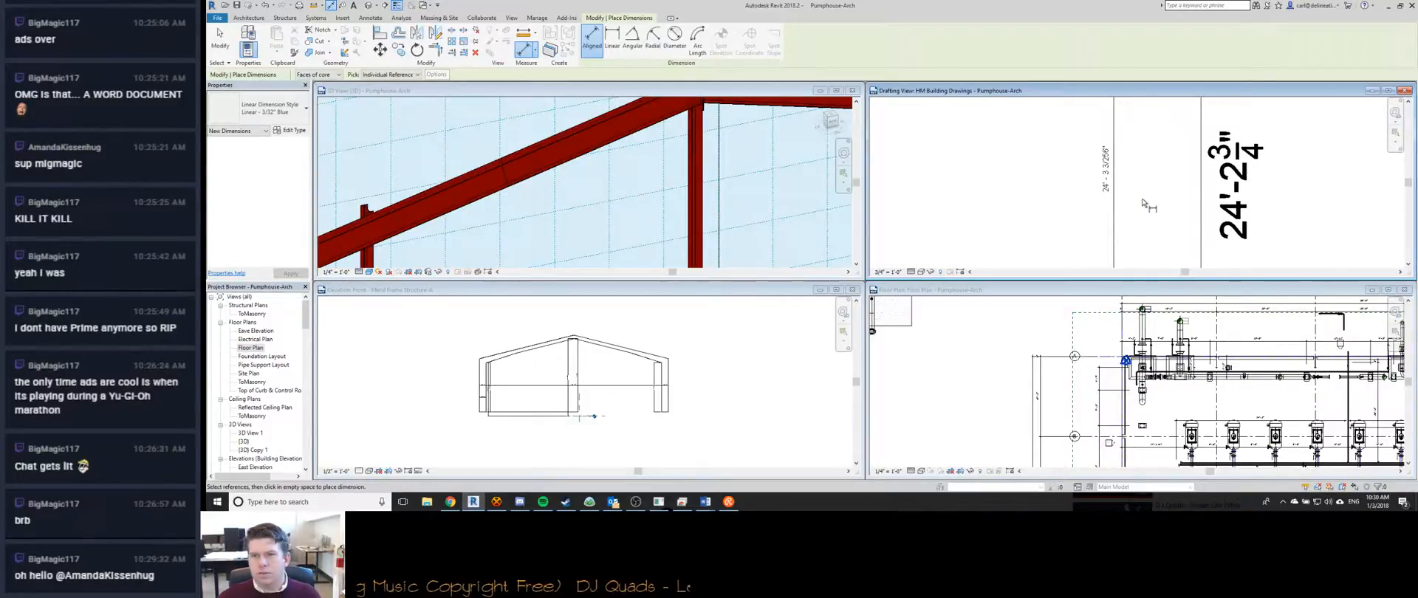
scroll(1141, 174, down, 5)
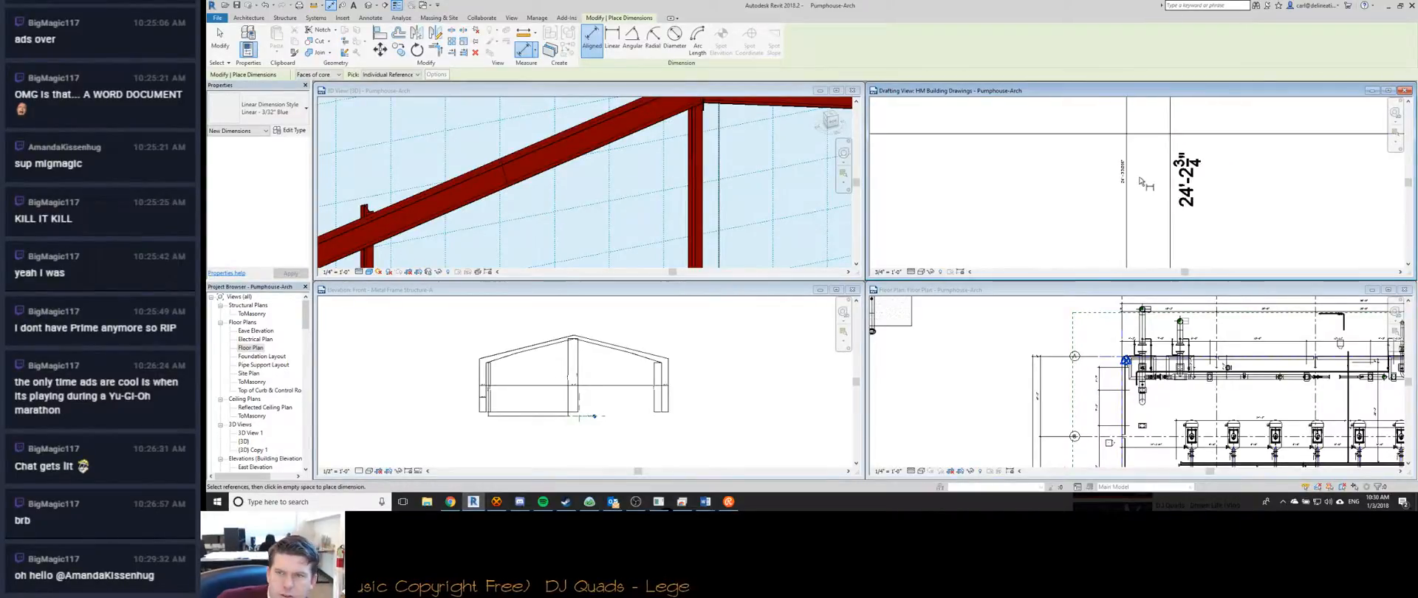
scroll(1146, 197, up, 6)
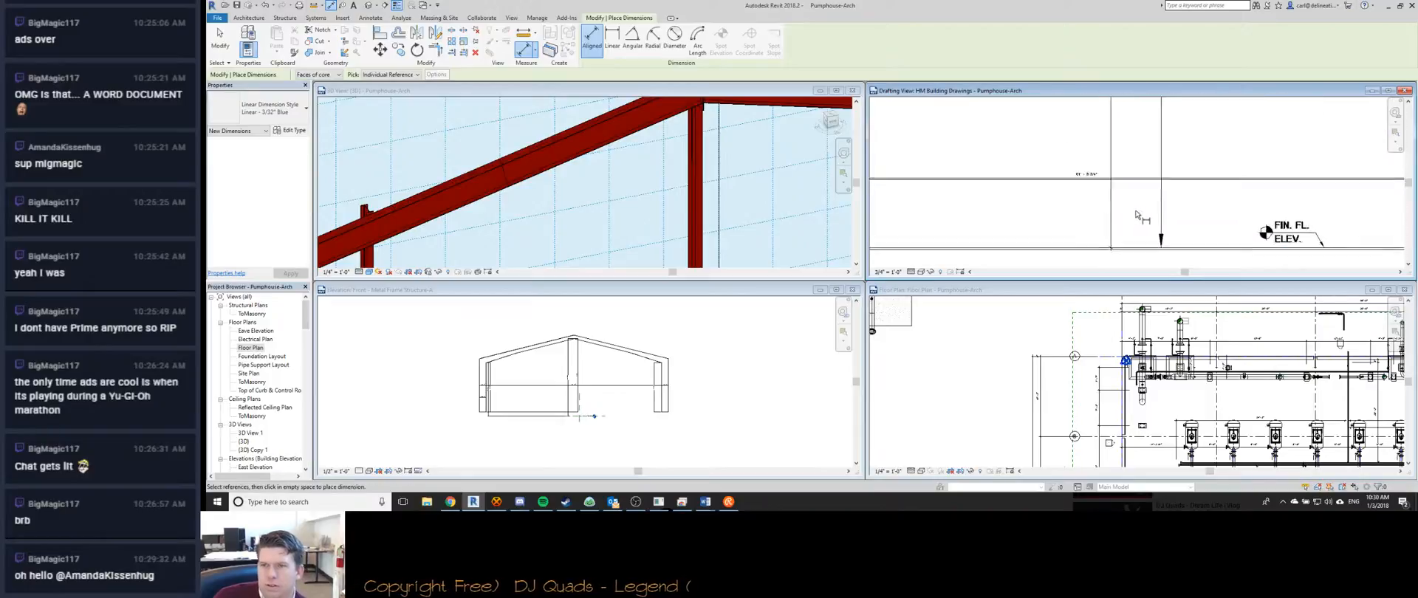
scroll(1106, 189, down, 4)
scroll(1117, 166, up, 6)
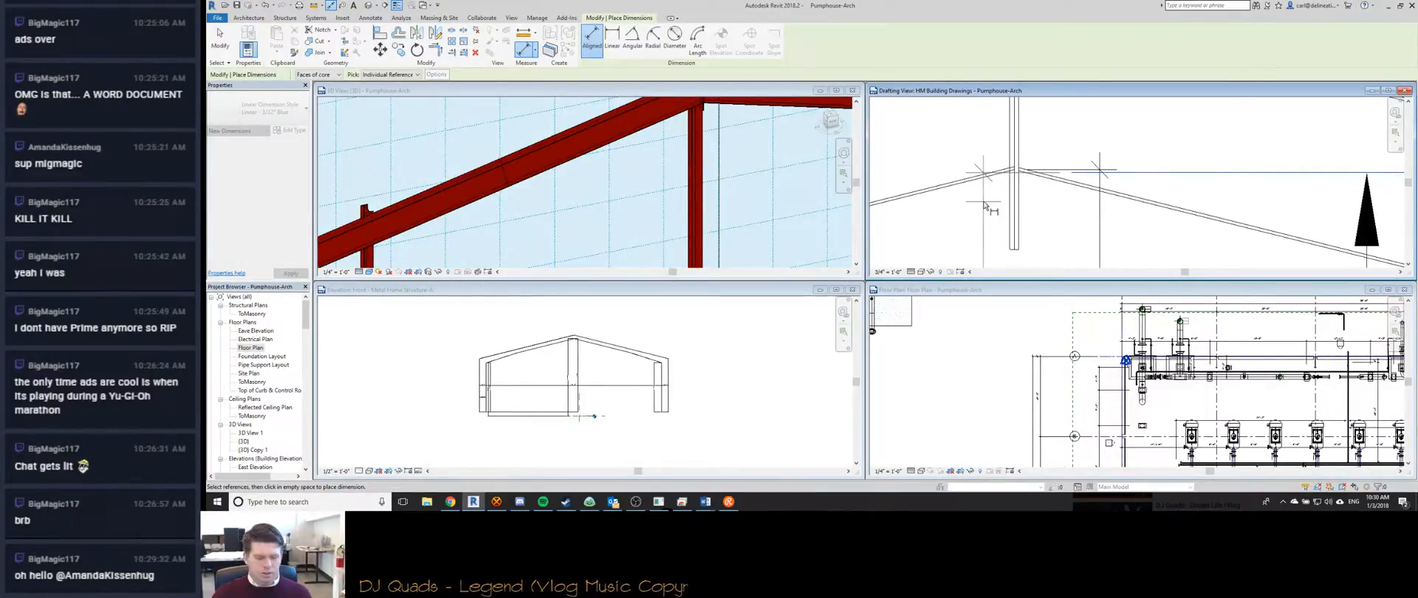
scroll(984, 206, down, 5)
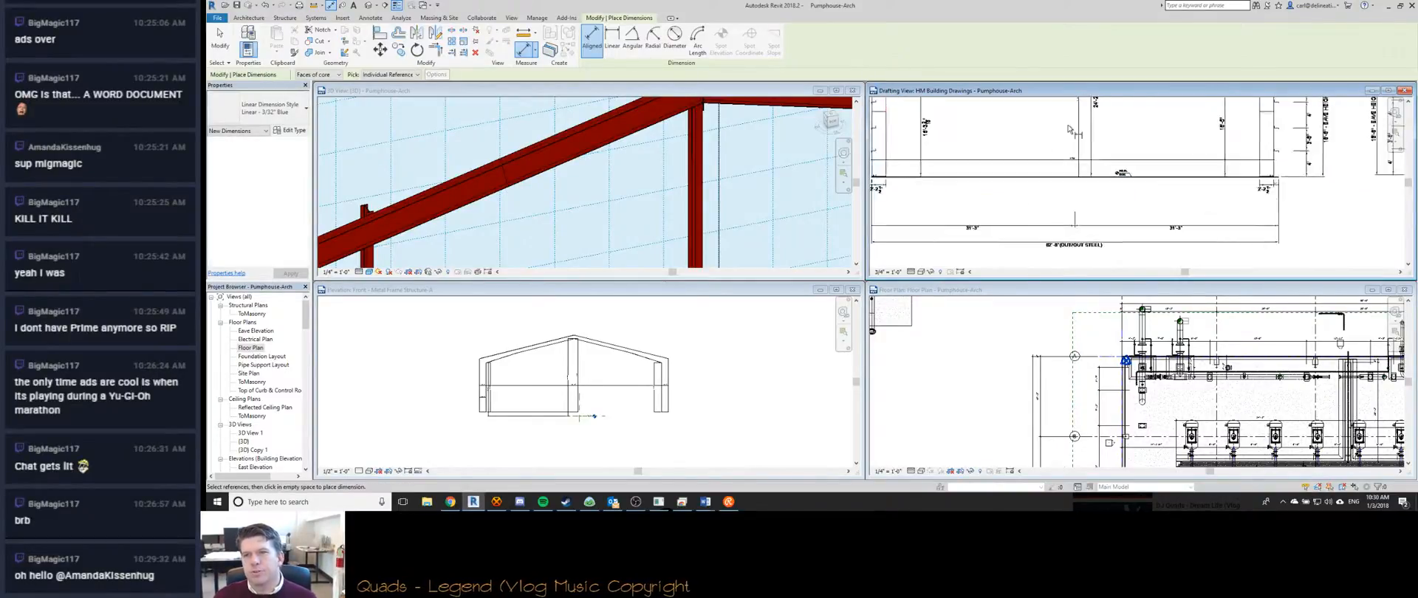
scroll(1070, 168, up, 5)
scroll(1071, 170, down, 3)
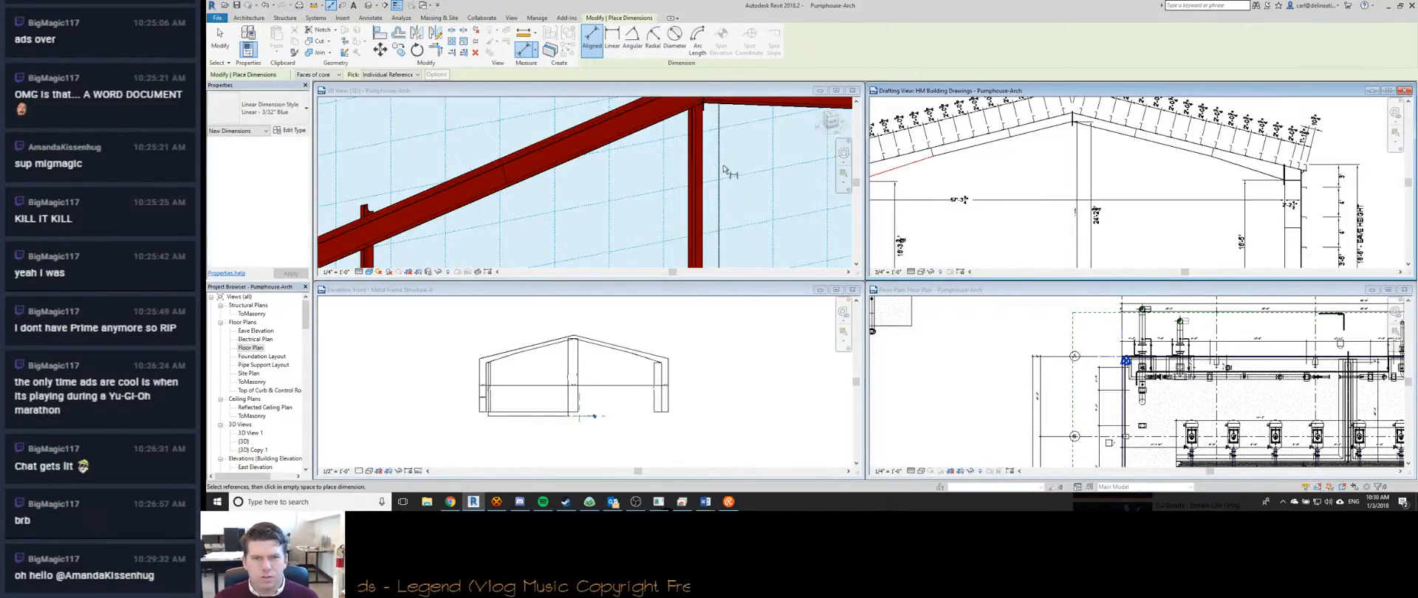
Compare the knee-height dimension on the end frame in the 3D view with the printed knee clearance in the frame cross section.
scroll(717, 170, down, 2)
scroll(717, 170, down, 3)
shift+middle_drag(717, 170, 613, 184)
scroll(1115, 177, down, 2)
click(607, 178)
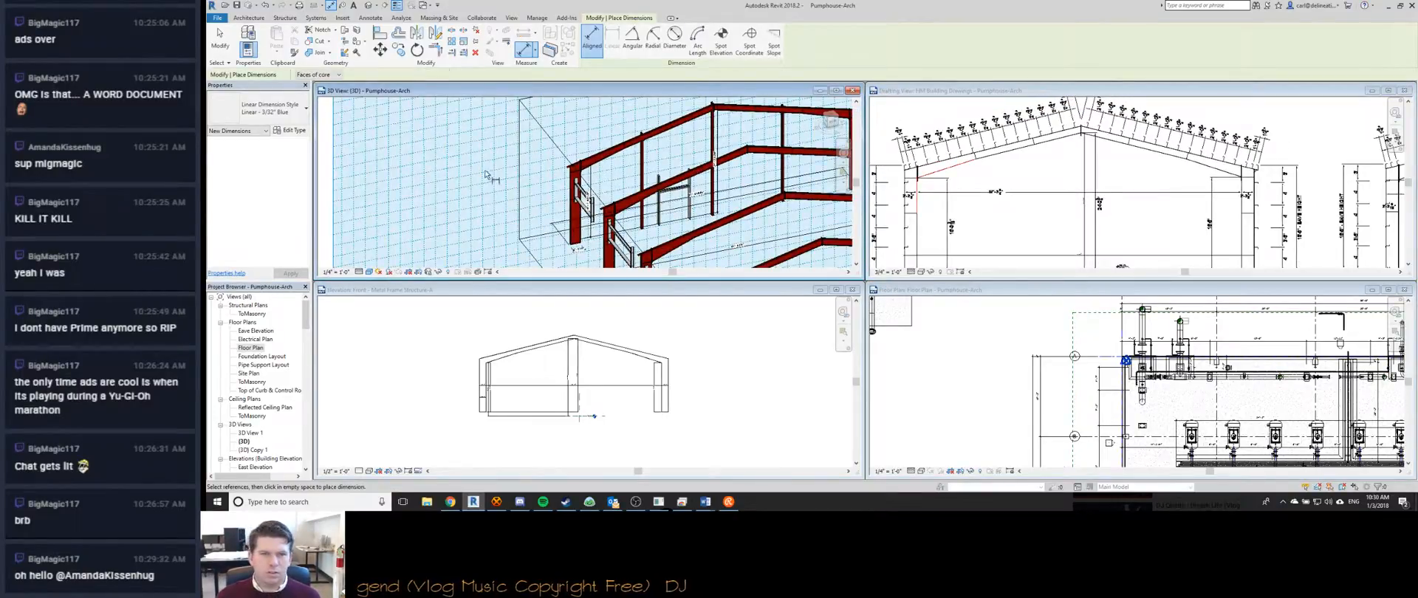
click(986, 222)
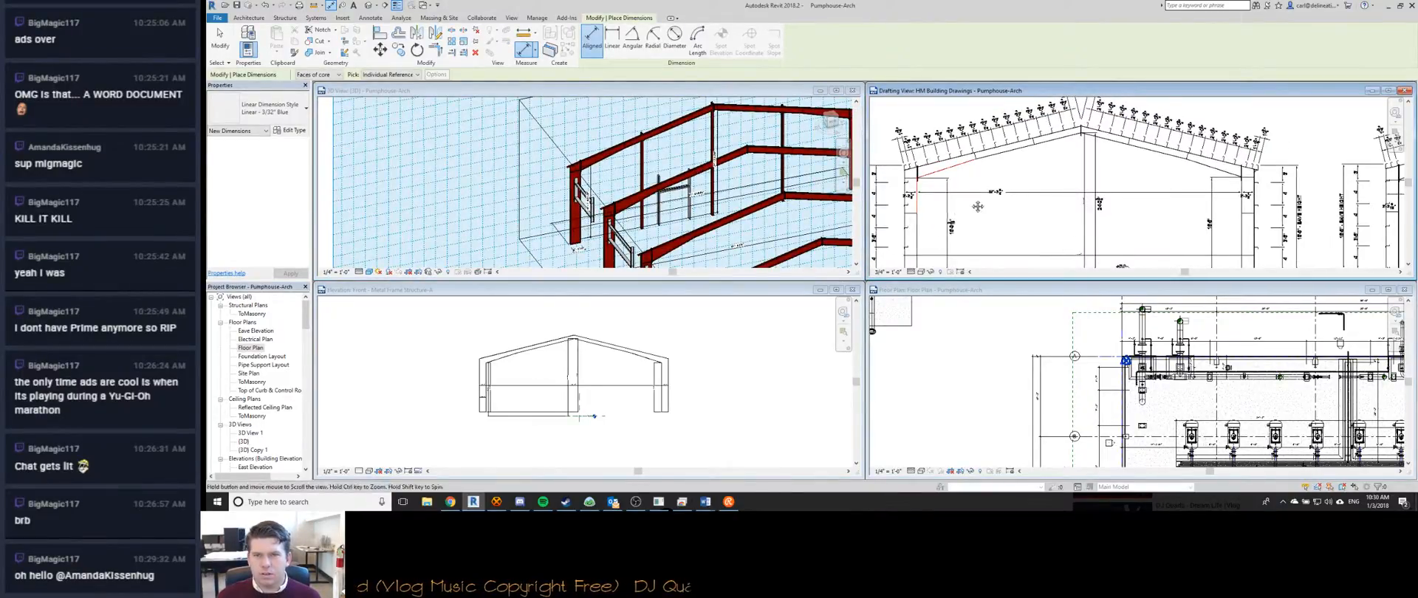
scroll(989, 148, up, 8)
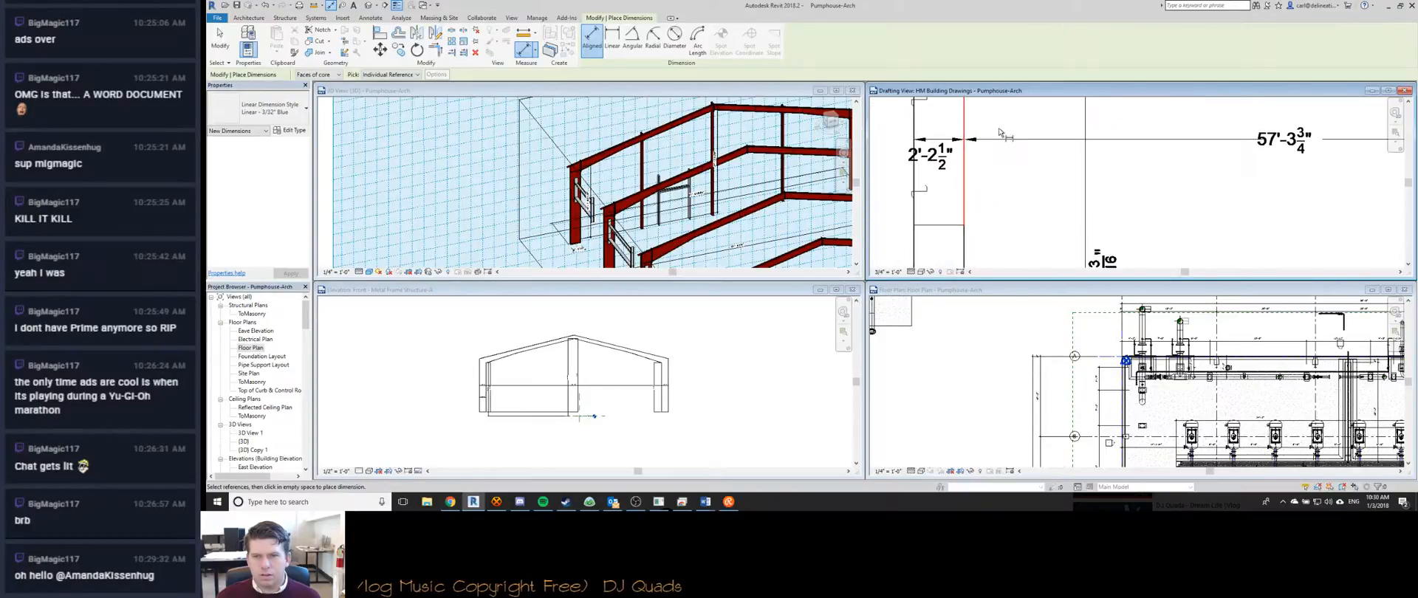
click(714, 214)
scroll(591, 207, up, 5)
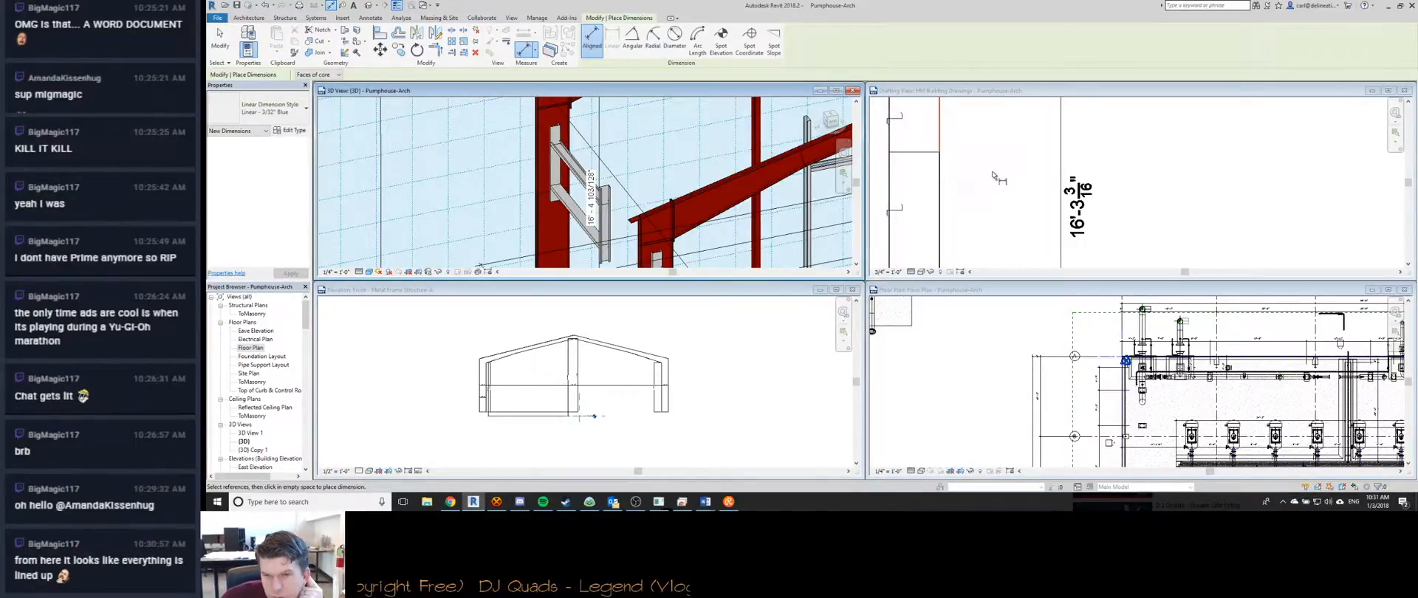
Draw a horizontal red detail line about 2' 1 3/4" long from the ridge clearance dimension's extension line across the ridge.
scroll(997, 177, down, 6)
scroll(1079, 214, up, 8)
scroll(1056, 262, down, 3)
scroll(1075, 183, up, 4)
scroll(1075, 183, up, 4)
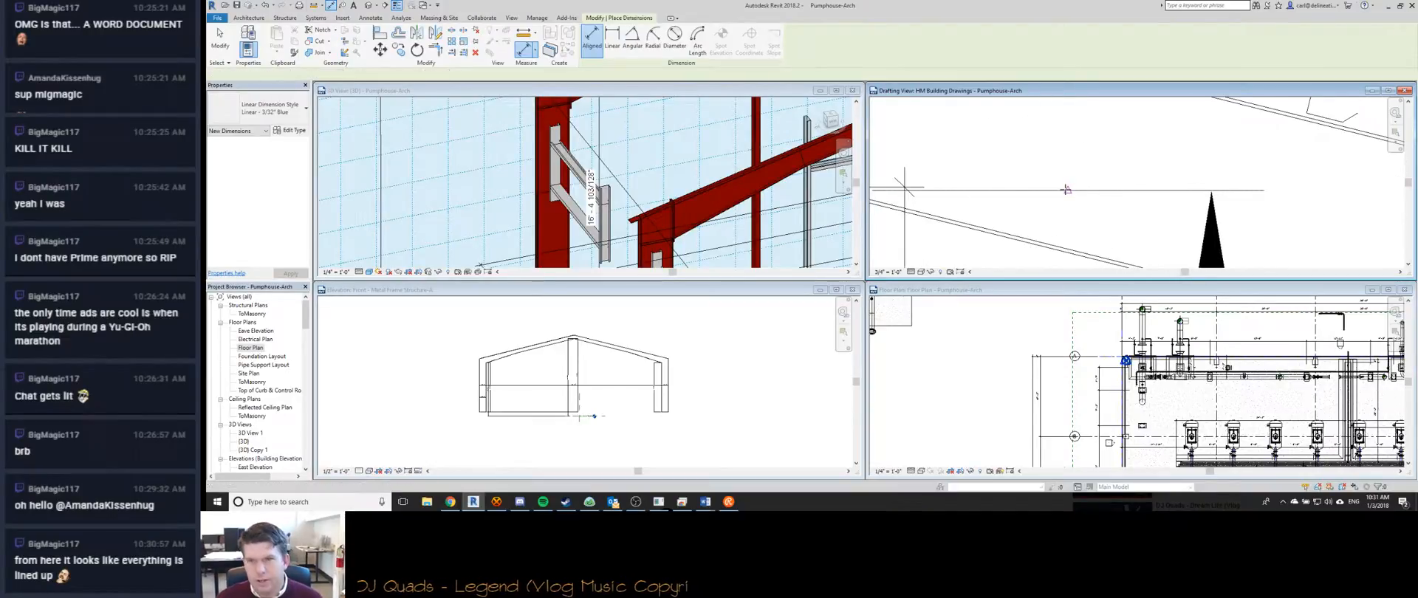
key(d)
key(l)
middle_drag(1065, 189, 1231, 181)
key(Escape)
key(Escape)
middle_drag(1063, 215, 934, 207)
Select the red detail line and examine where it crosses the rafter flanges and end plates at the ridge.
click(1173, 196)
scroll(1159, 155, up, 5)
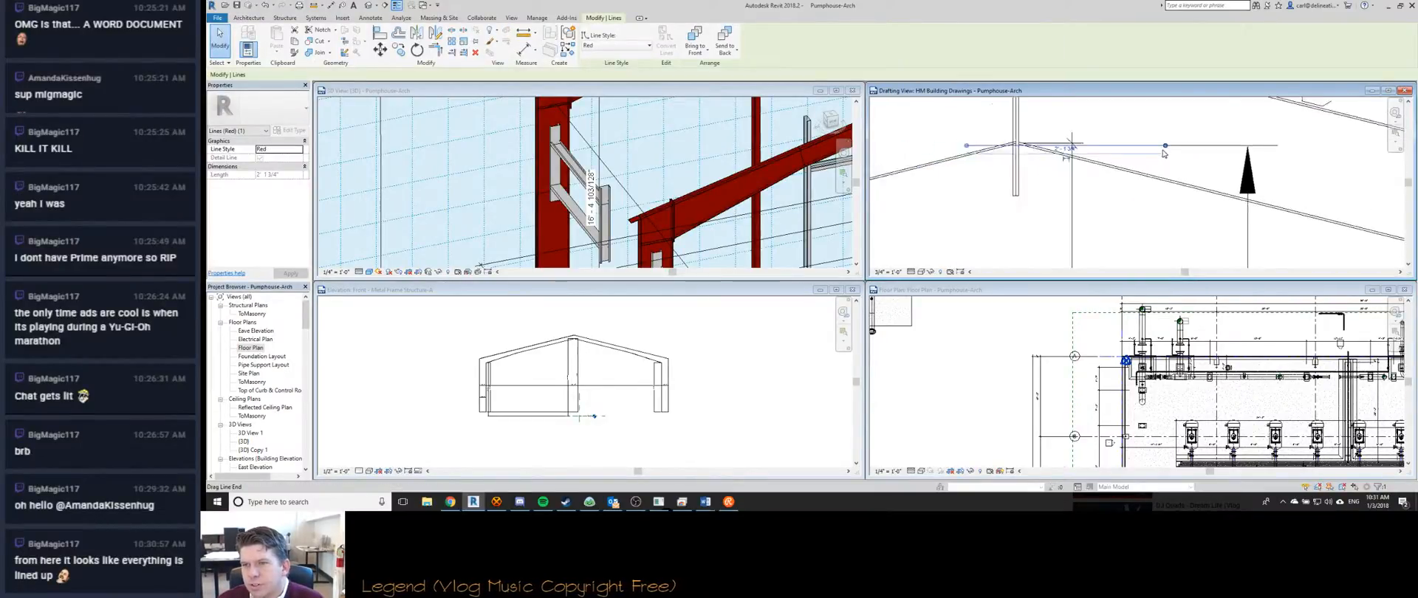
scroll(1146, 121, up, 3)
scroll(1129, 170, down, 2)
middle_drag(1100, 159, 1098, 190)
scroll(1086, 214, down, 5)
scroll(1093, 177, up, 3)
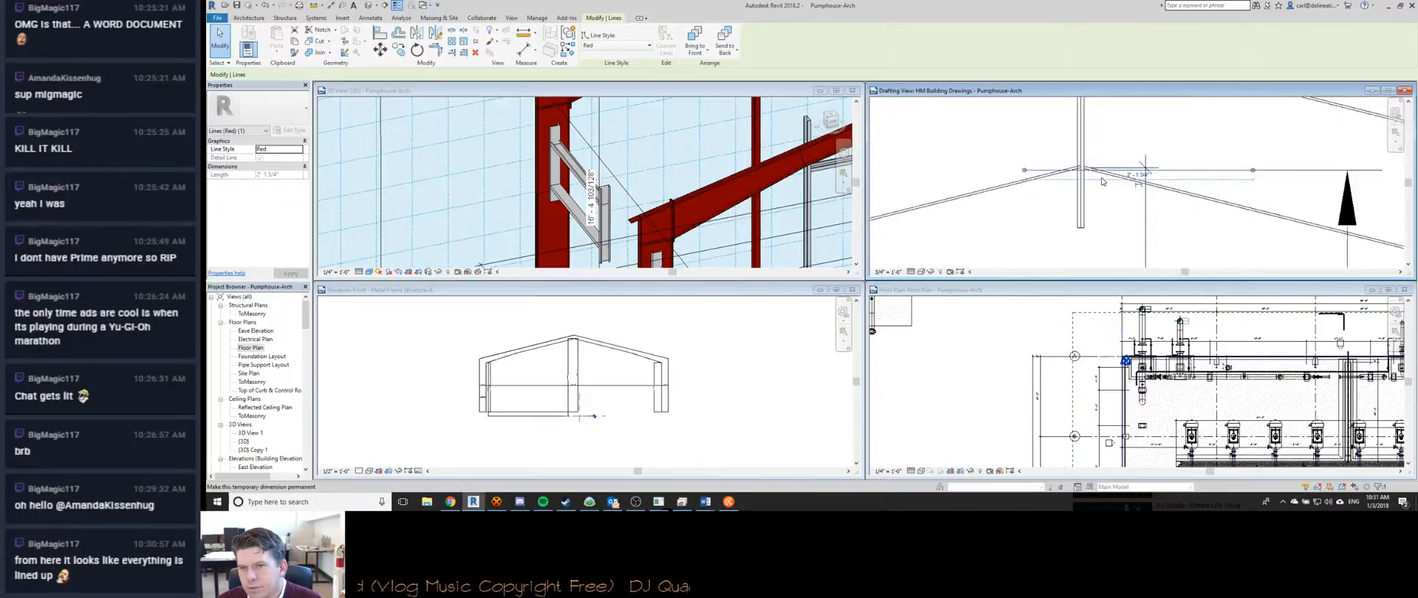
scroll(1060, 171, up, 3)
click(1023, 182)
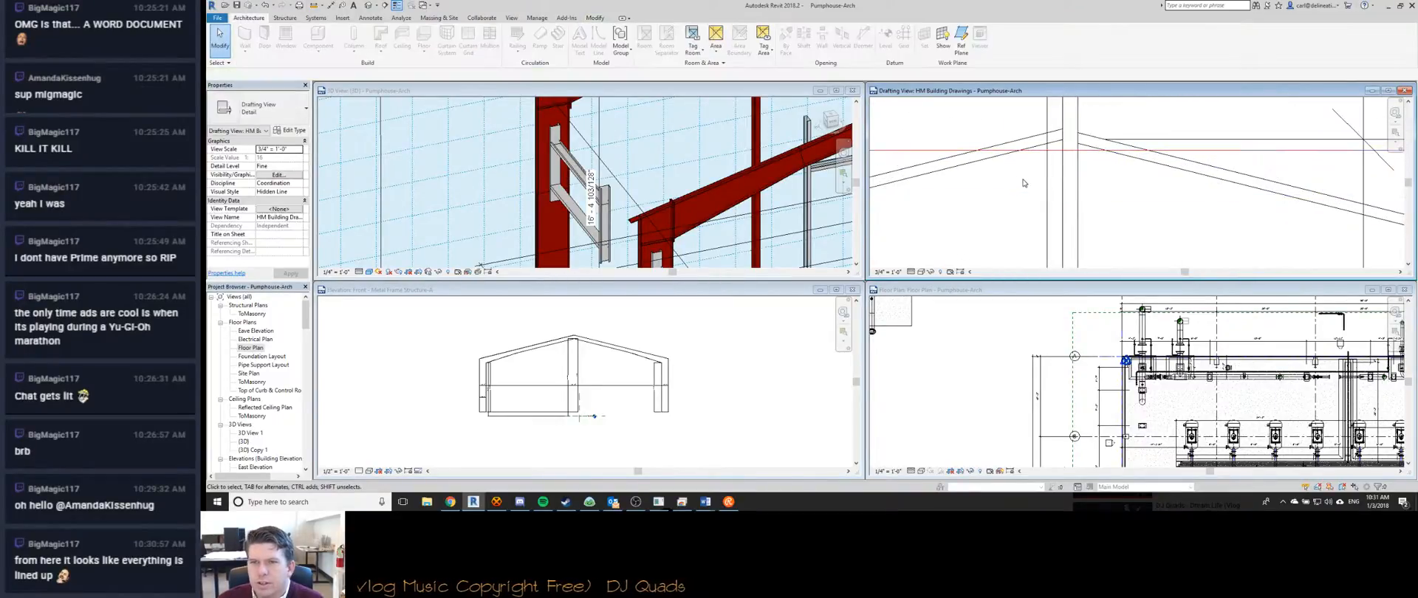
click(1091, 152)
scroll(1091, 153, down, 4)
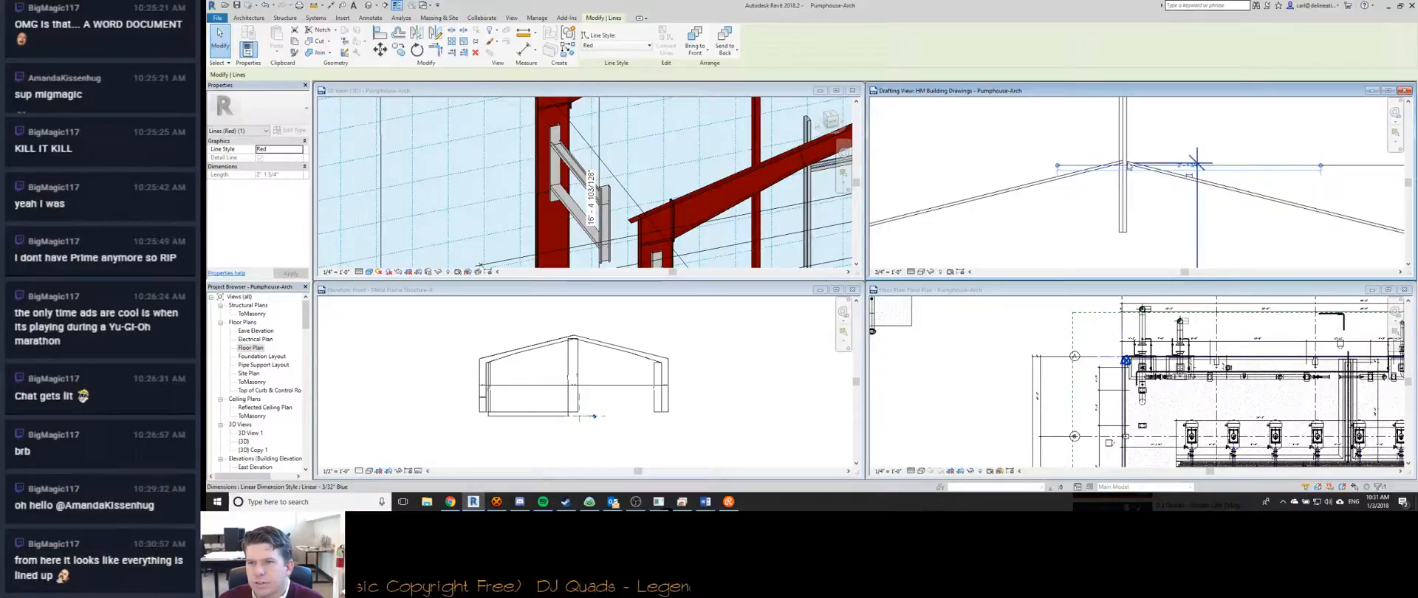
scroll(1111, 169, up, 4)
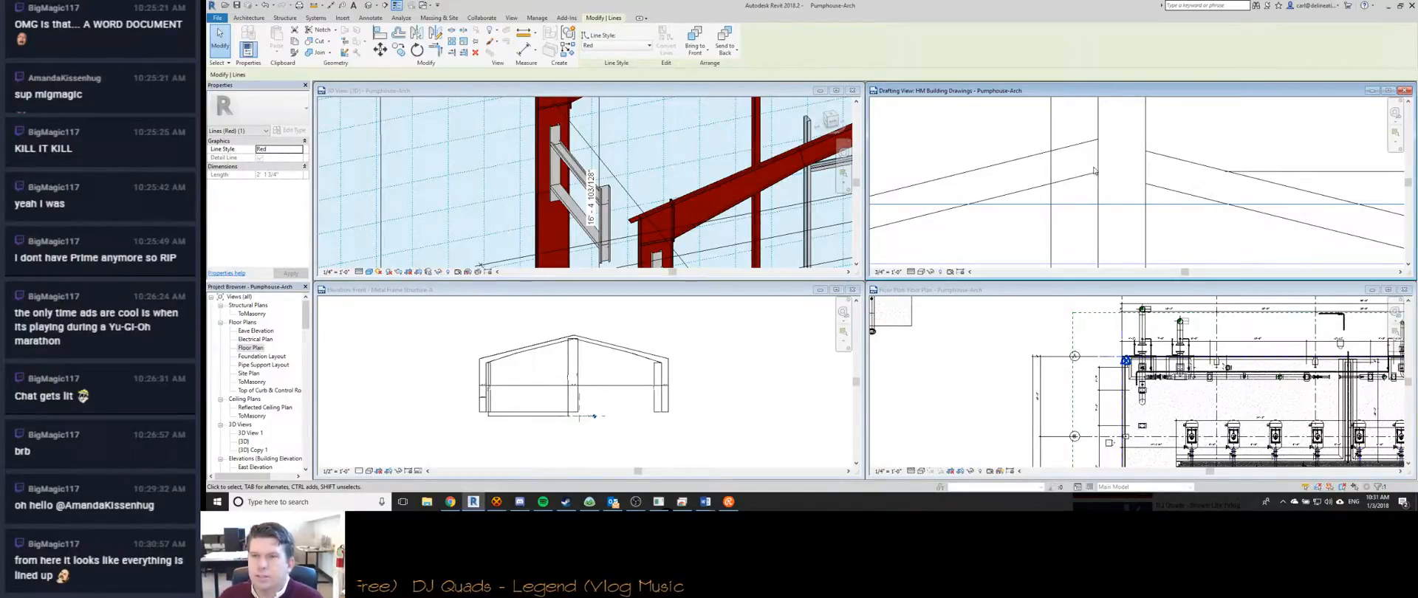
scroll(1107, 202, down, 3)
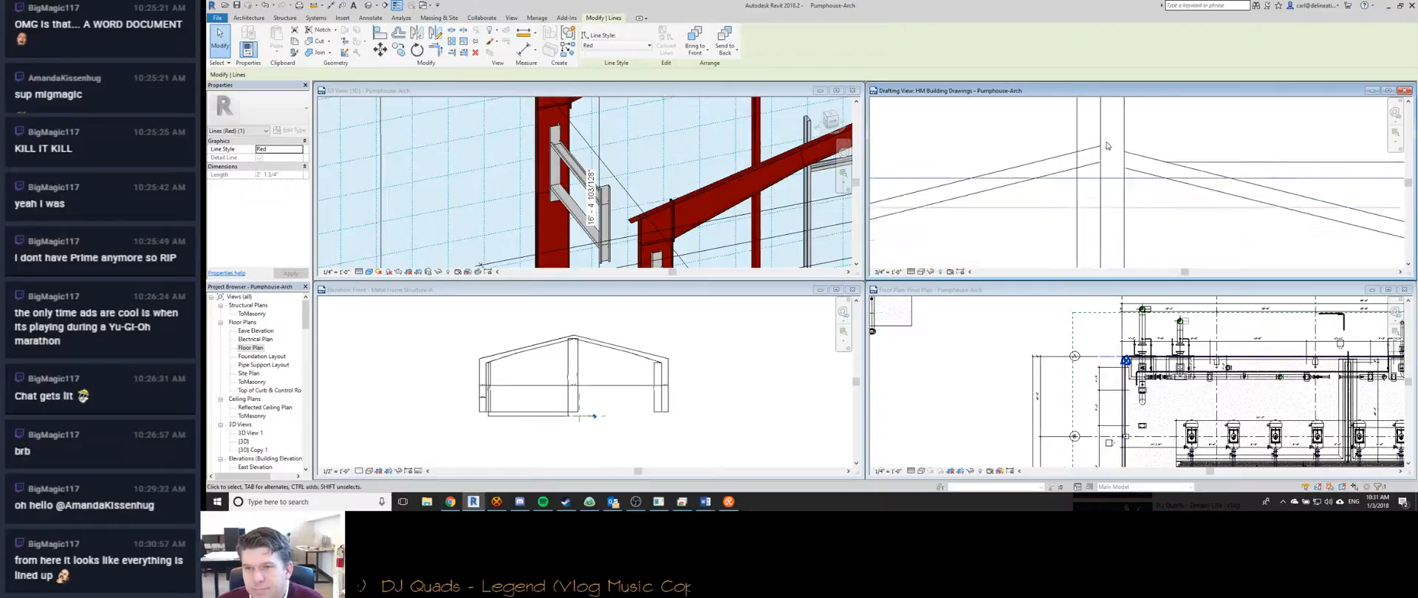
scroll(1107, 146, up, 4)
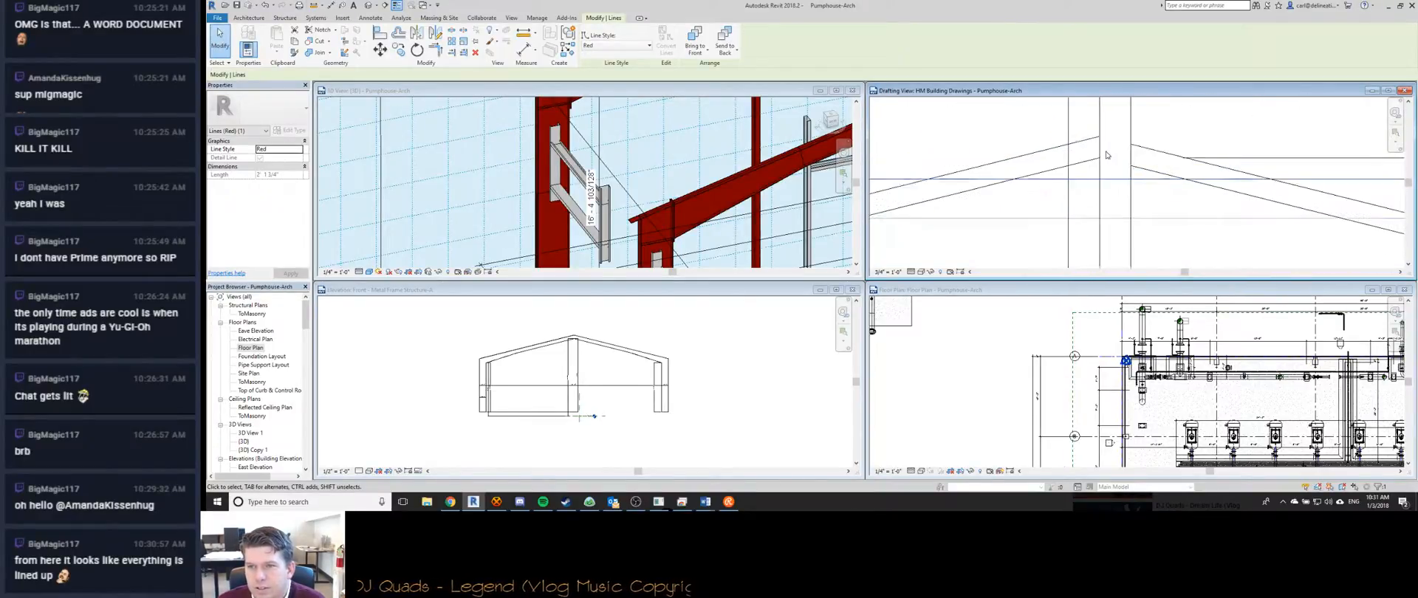
scroll(1106, 155, down, 2)
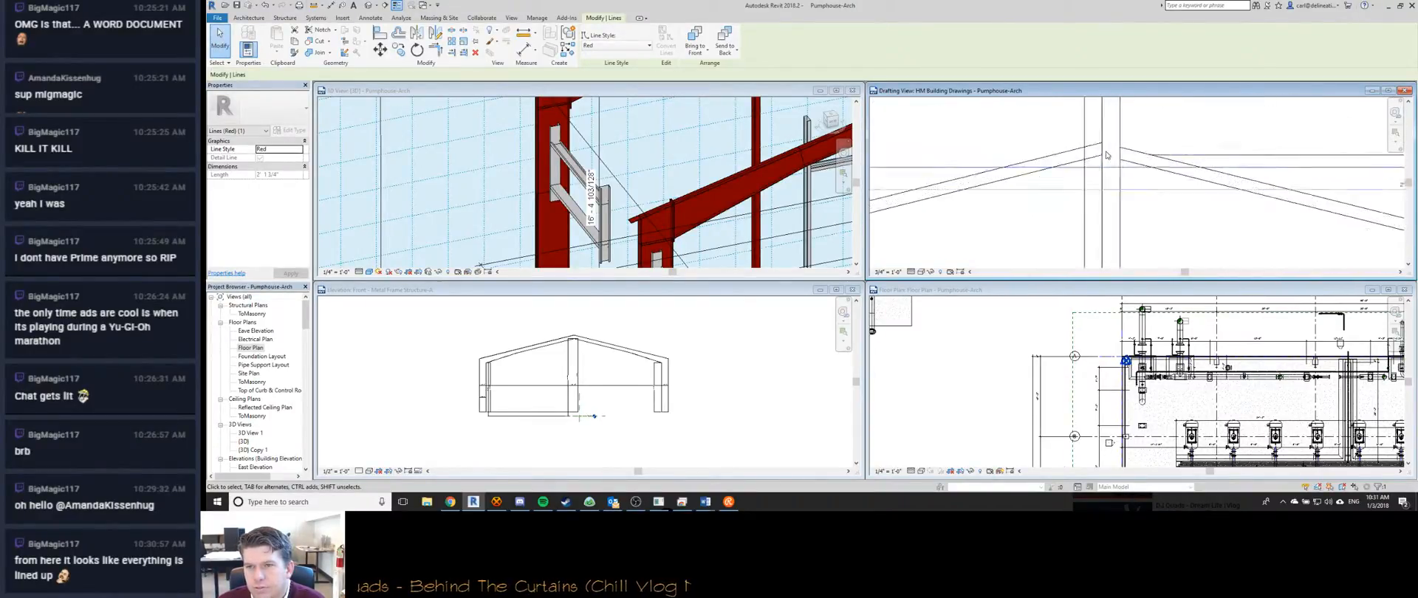
scroll(1095, 158, up, 5)
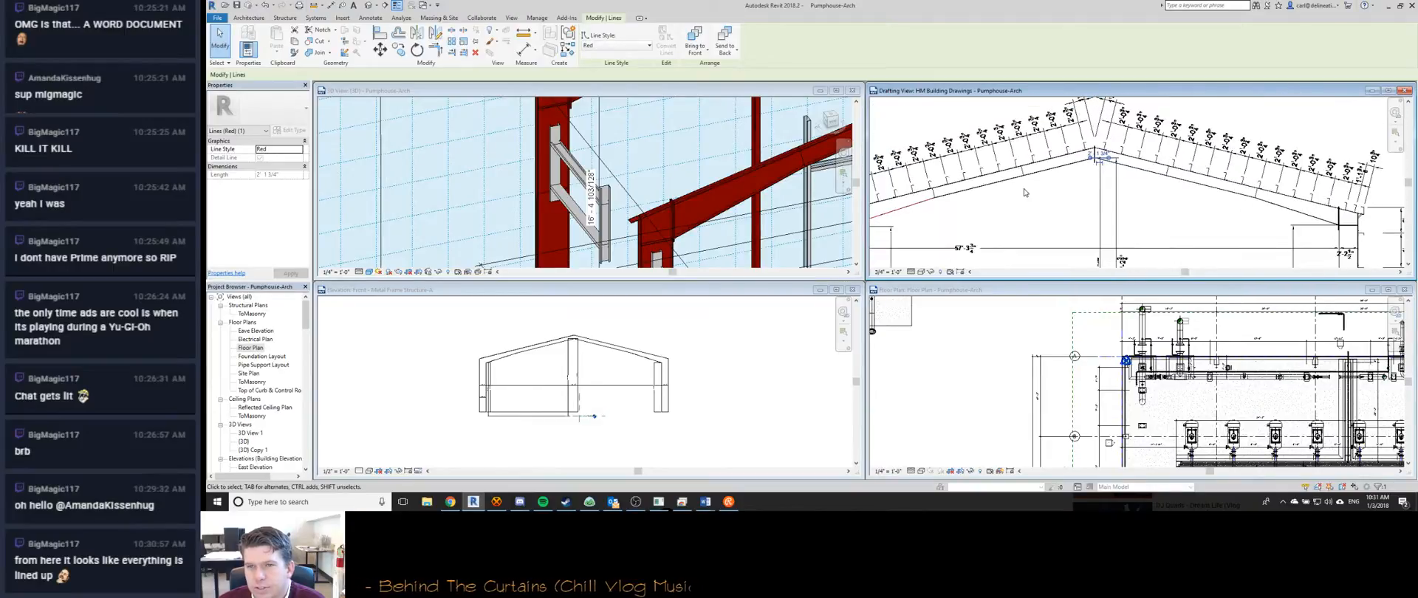
Examine where the knee clearance dimension's reference line meets the column and rafter underside in the frame cross section.
scroll(964, 190, down, 2)
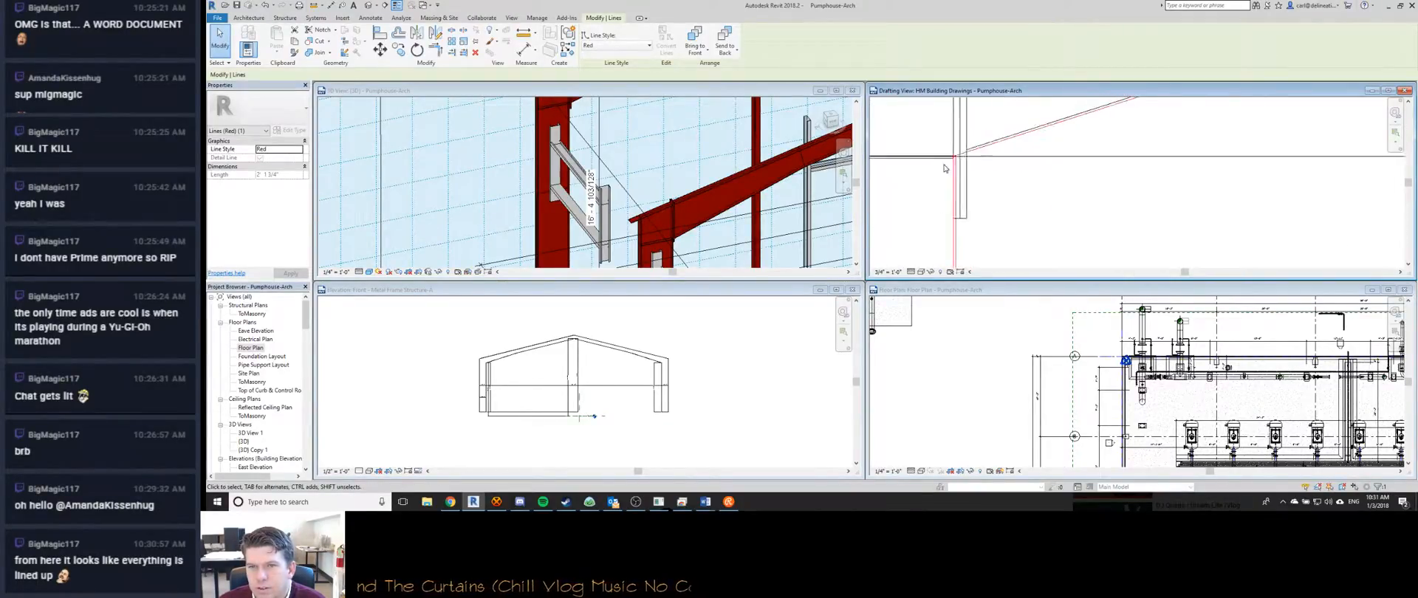
scroll(946, 168, down, 3)
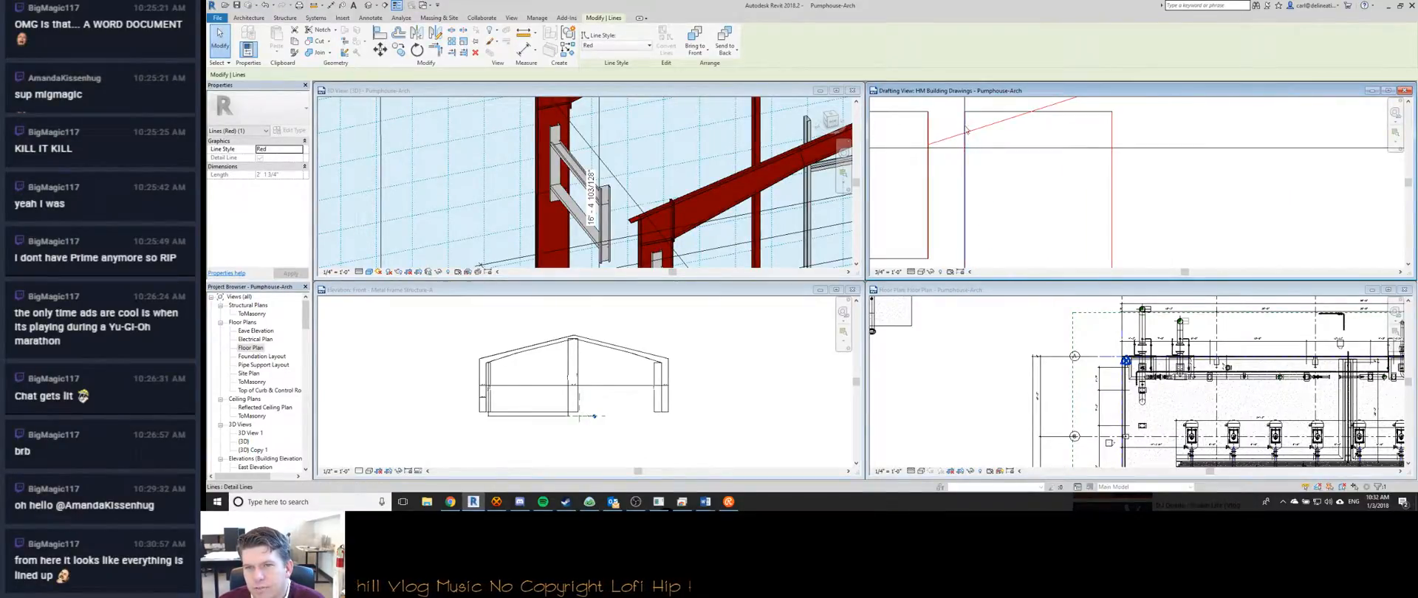
scroll(969, 153, up, 5)
scroll(1030, 213, down, 5)
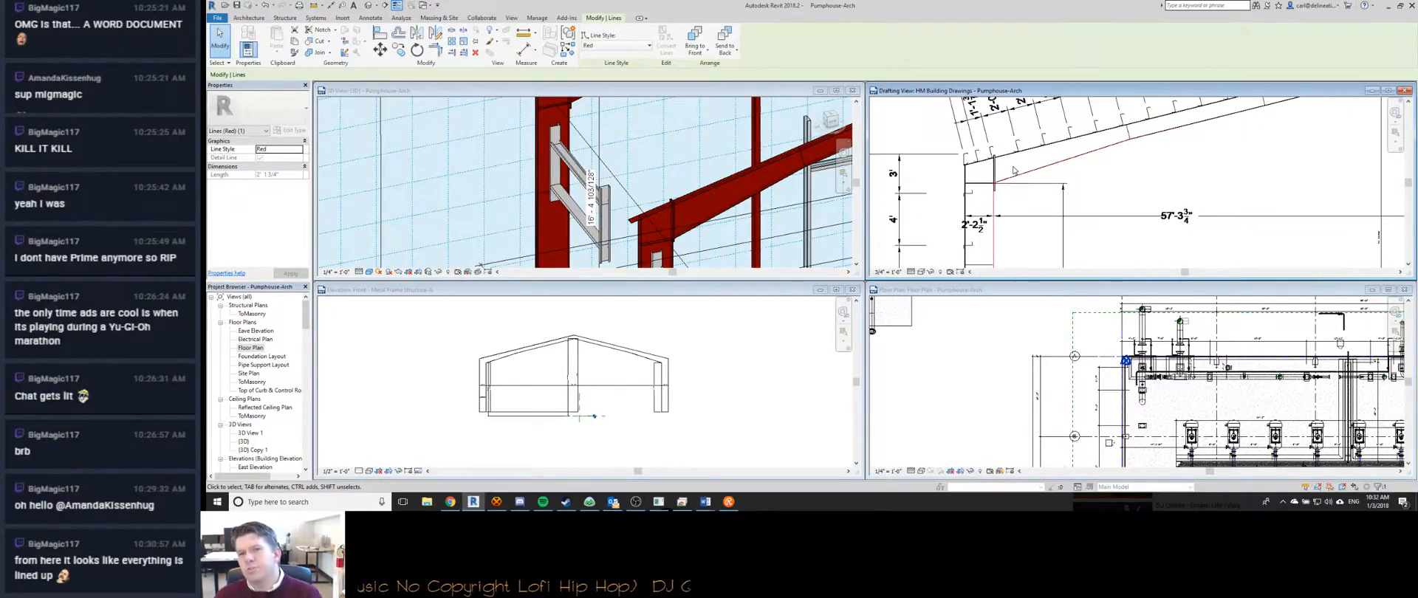
scroll(1003, 194, up, 3)
scroll(999, 193, down, 3)
scroll(996, 202, up, 3)
scroll(1011, 198, down, 3)
scroll(1037, 194, up, 3)
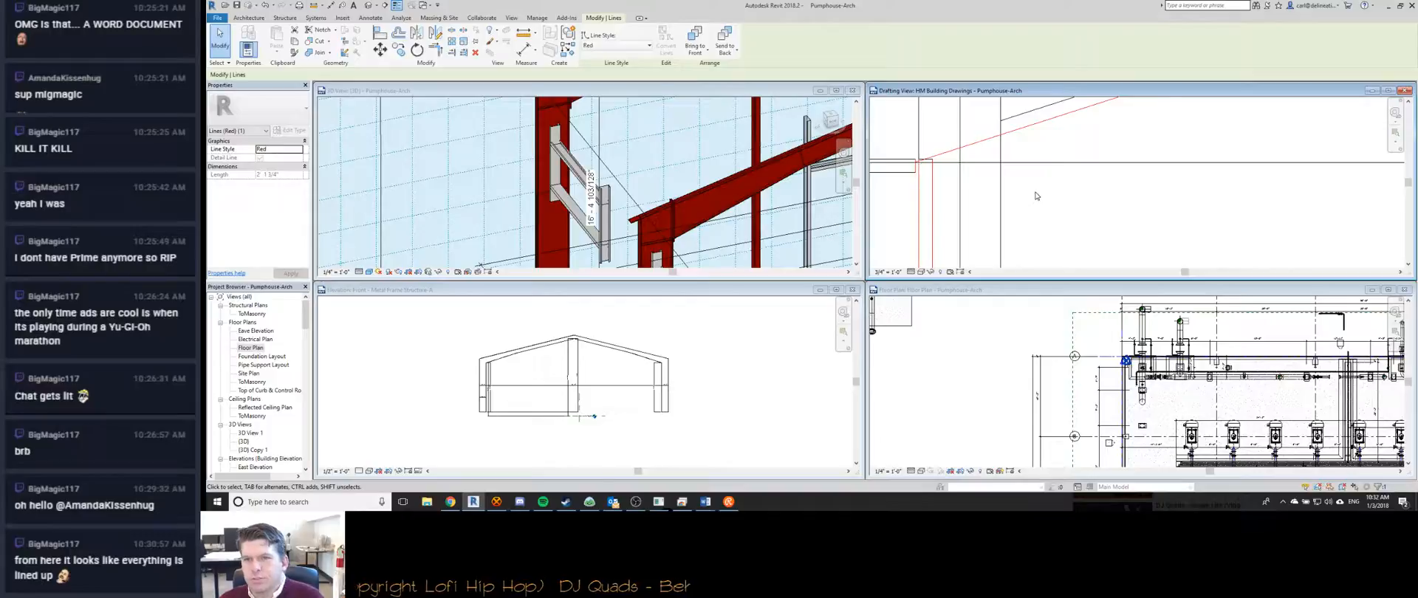
Examine the ridge line, knee clearance line and column base line of the first frame cross section in the drafting view.
scroll(1036, 195, down, 3)
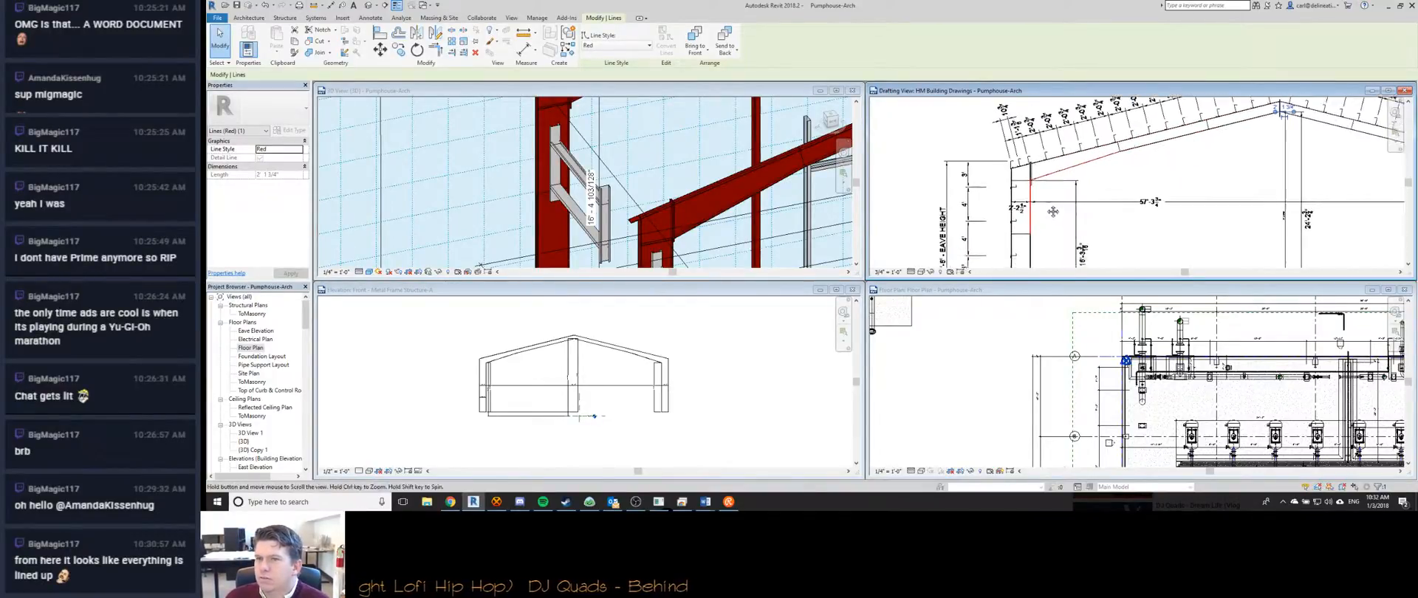
scroll(1063, 167, up, 4)
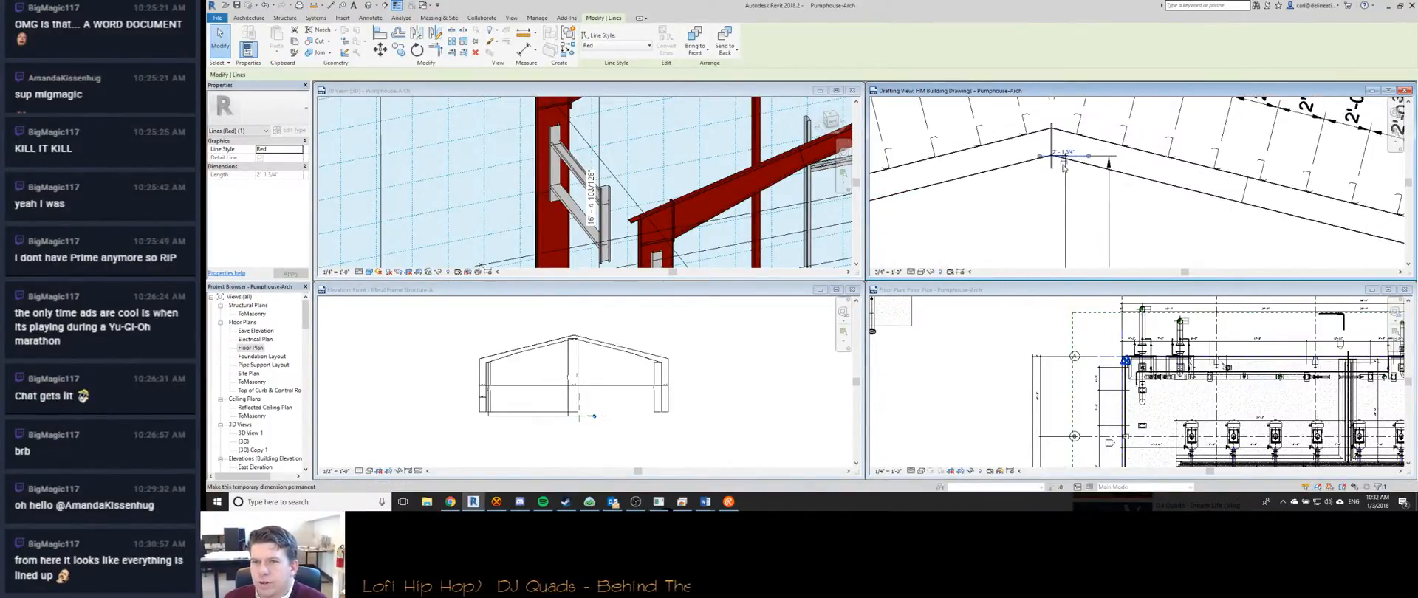
scroll(1064, 167, down, 4)
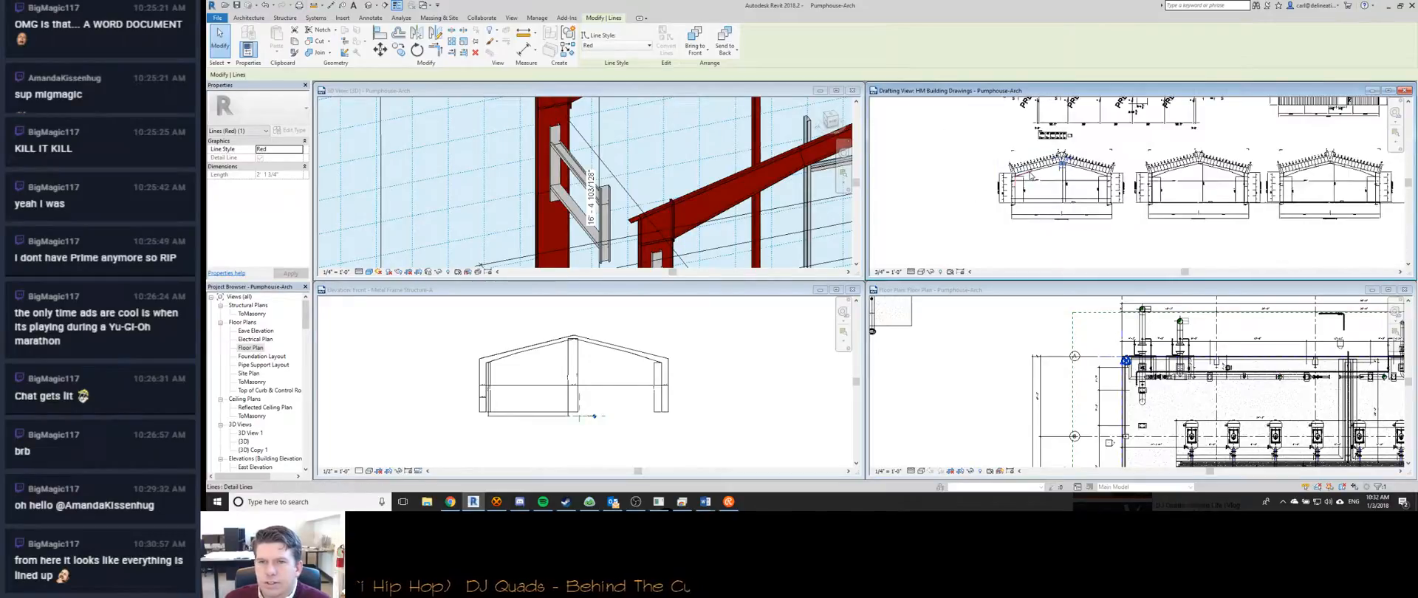
scroll(1138, 186, up, 4)
middle_drag(1133, 187, 1118, 167)
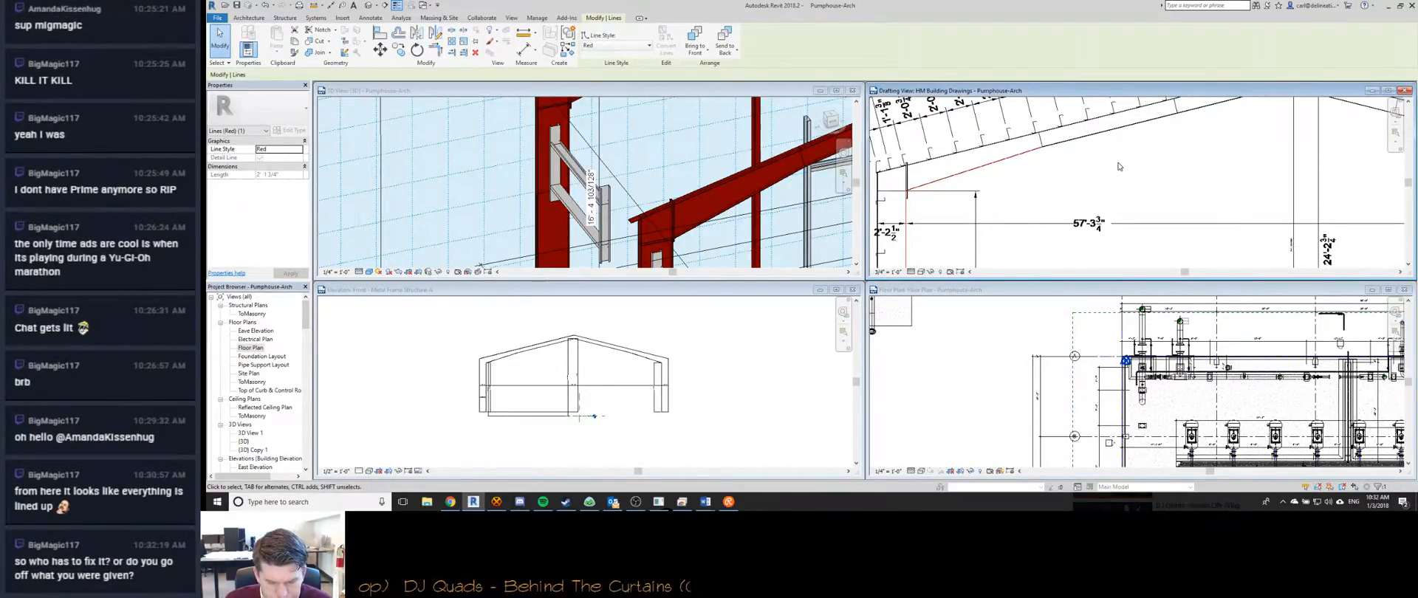
scroll(1118, 167, down, 4)
scroll(1185, 153, up, 4)
scroll(1184, 153, up, 5)
middle_drag(1133, 220, 1013, 106)
scroll(1013, 204, down, 2)
middle_drag(1084, 215, 982, 219)
scroll(983, 219, up, 3)
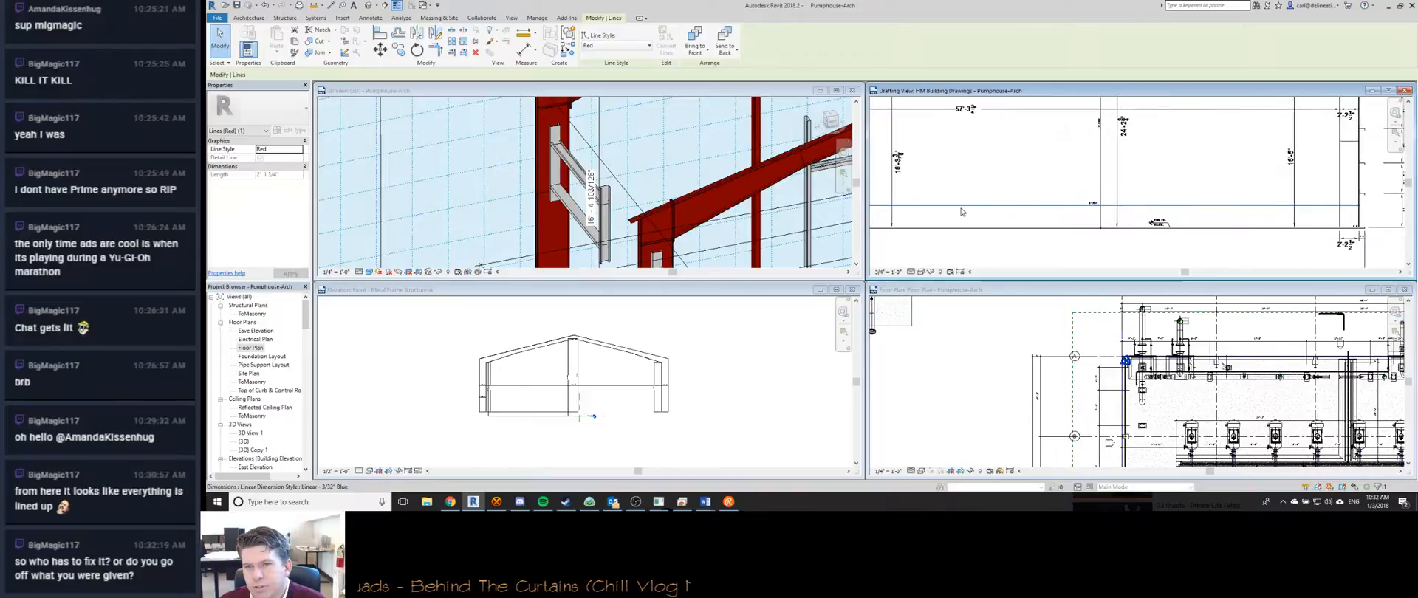
scroll(983, 219, down, 6)
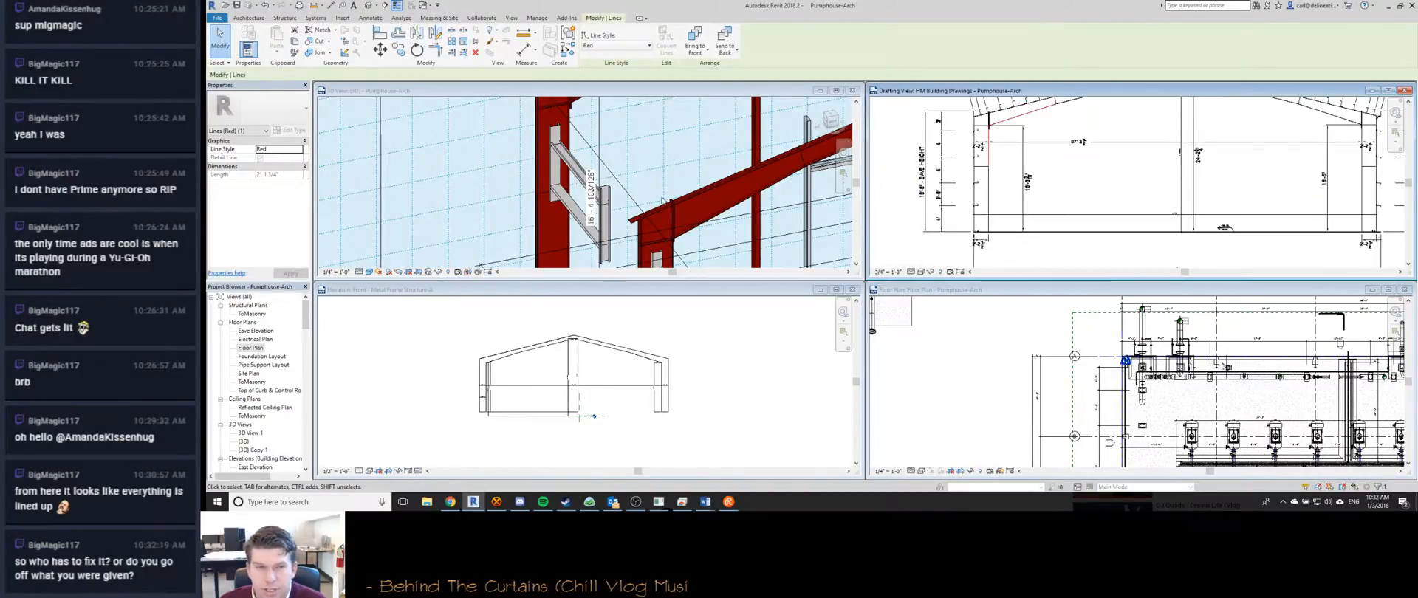
Turn on the display of model categories in the 3D view's visibility overrides.
scroll(620, 185, down, 6)
scroll(674, 221, up, 4)
scroll(674, 222, down, 4)
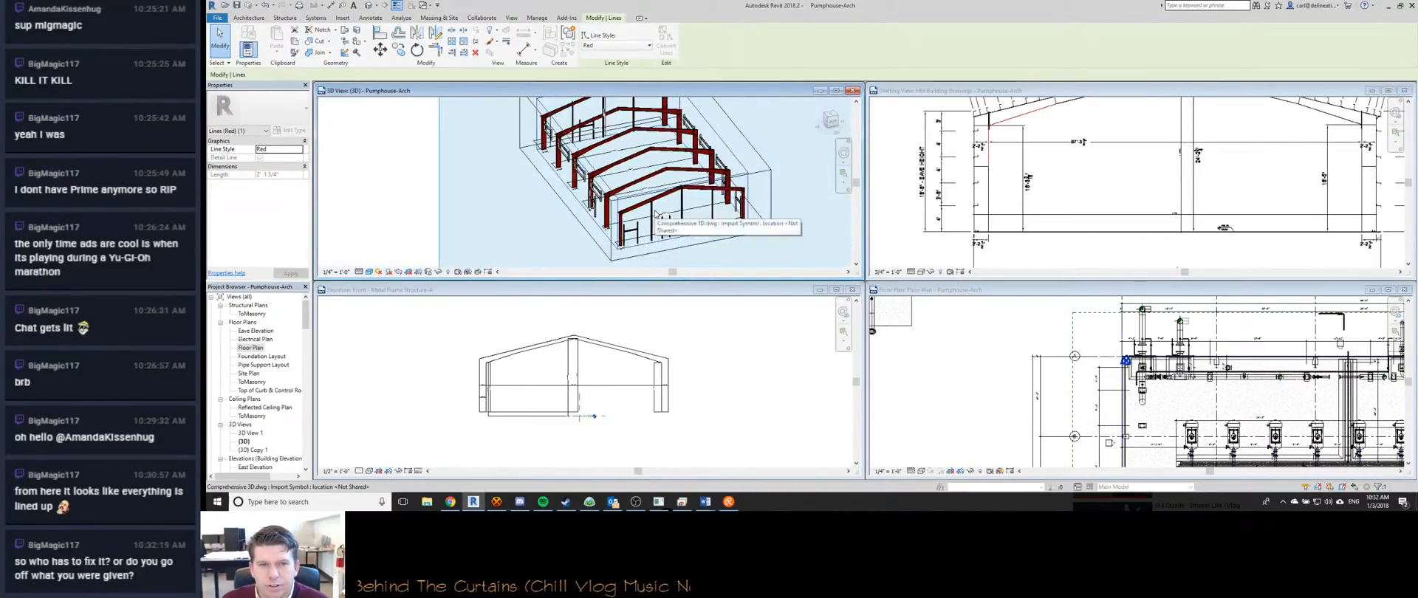
scroll(674, 221, up, 2)
shift+middle_drag(673, 221, 620, 209)
key(Escape)
shift+middle_drag(523, 213, 648, 238)
middle_drag(549, 169, 631, 196)
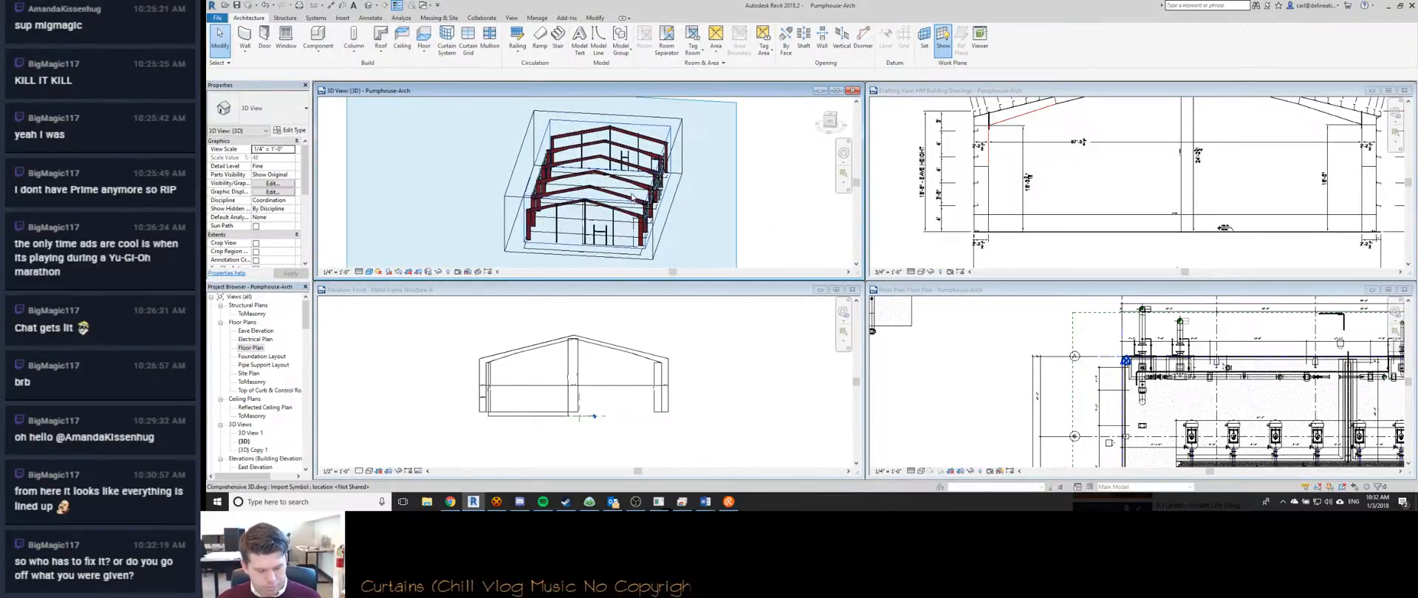
key(v)
key(v)
click(642, 136)
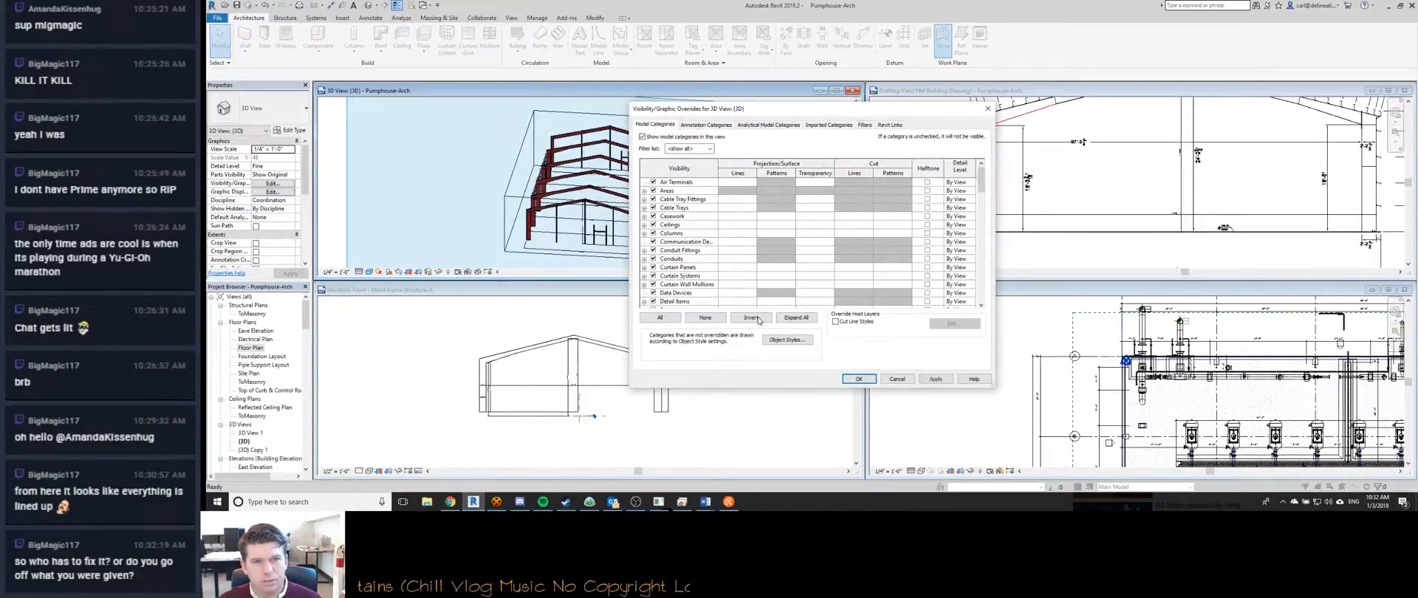
click(635, 501)
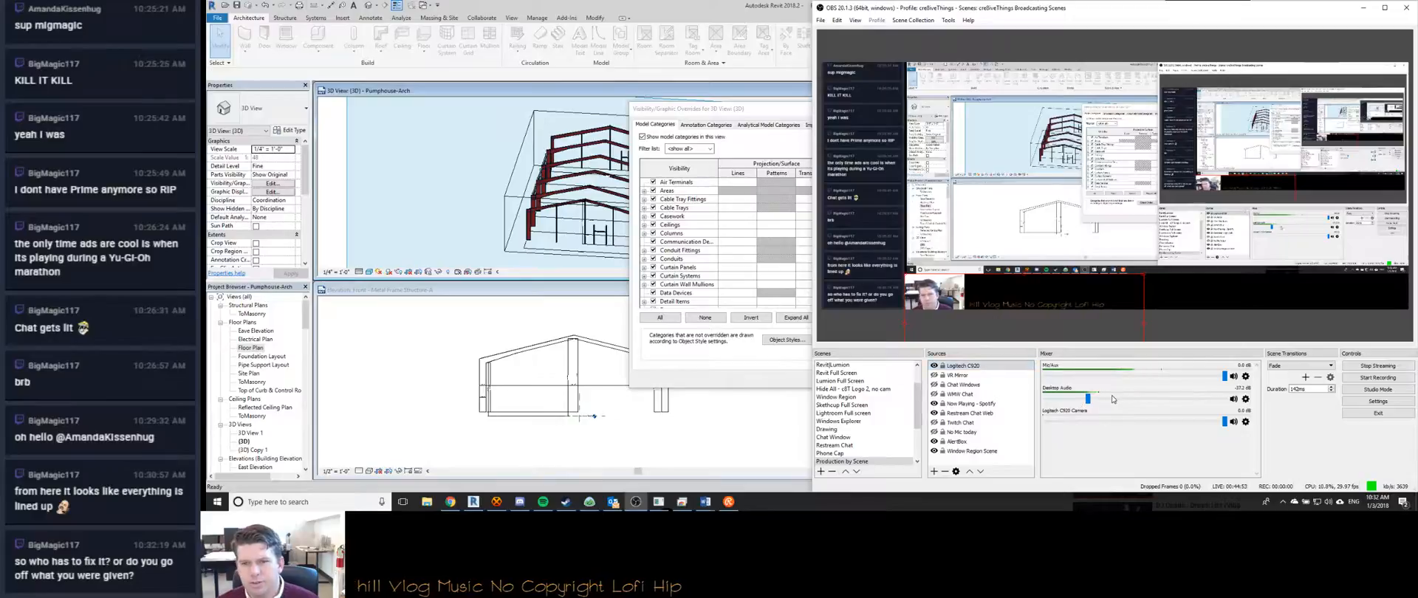
click(768, 110)
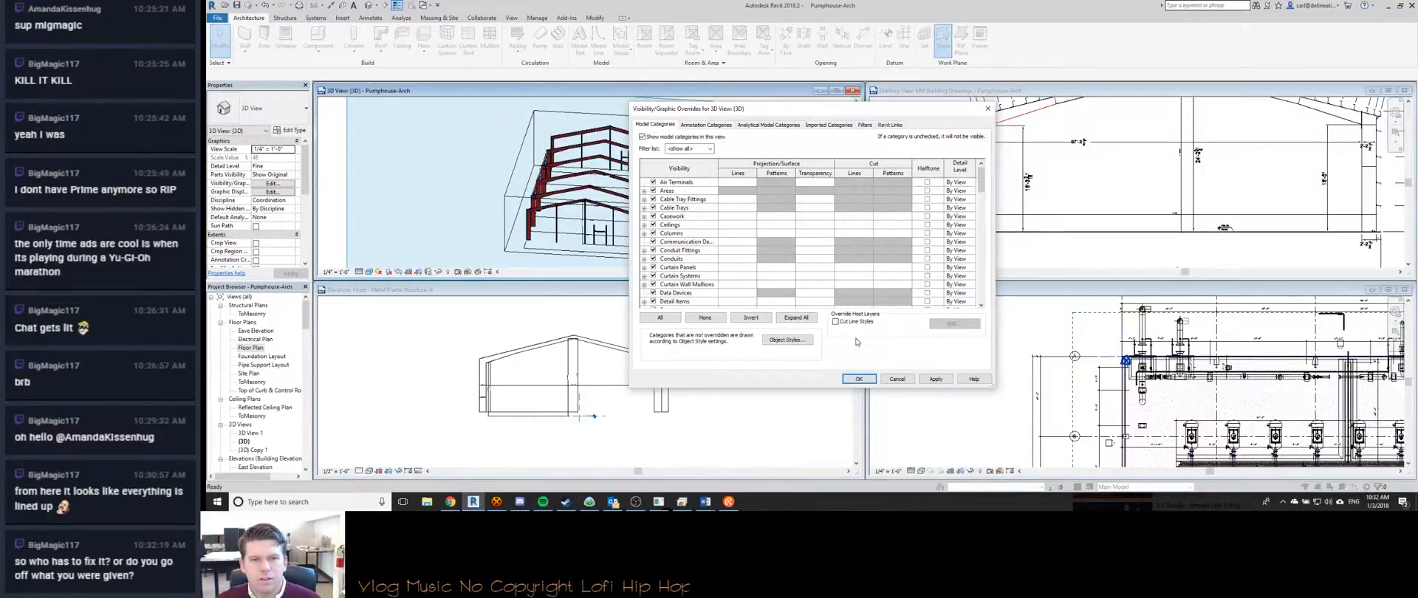
click(858, 379)
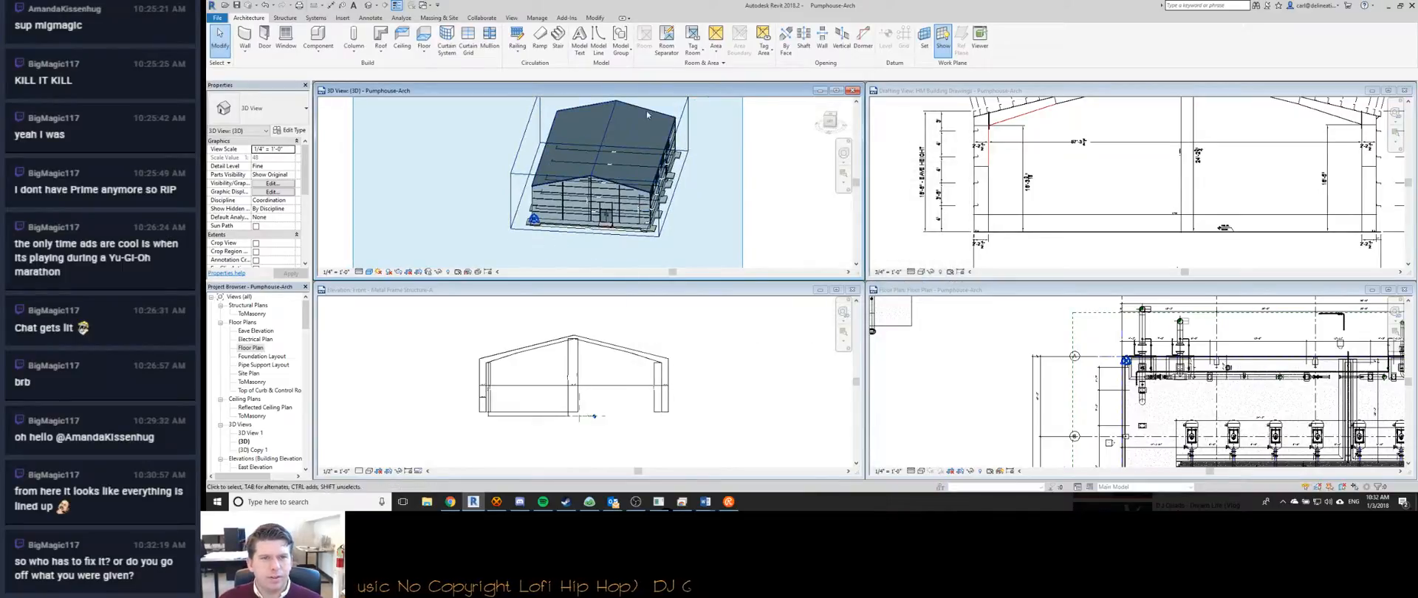
Select the 3D view's section box and examine the columns, roof framing and slab inside the building.
click(681, 114)
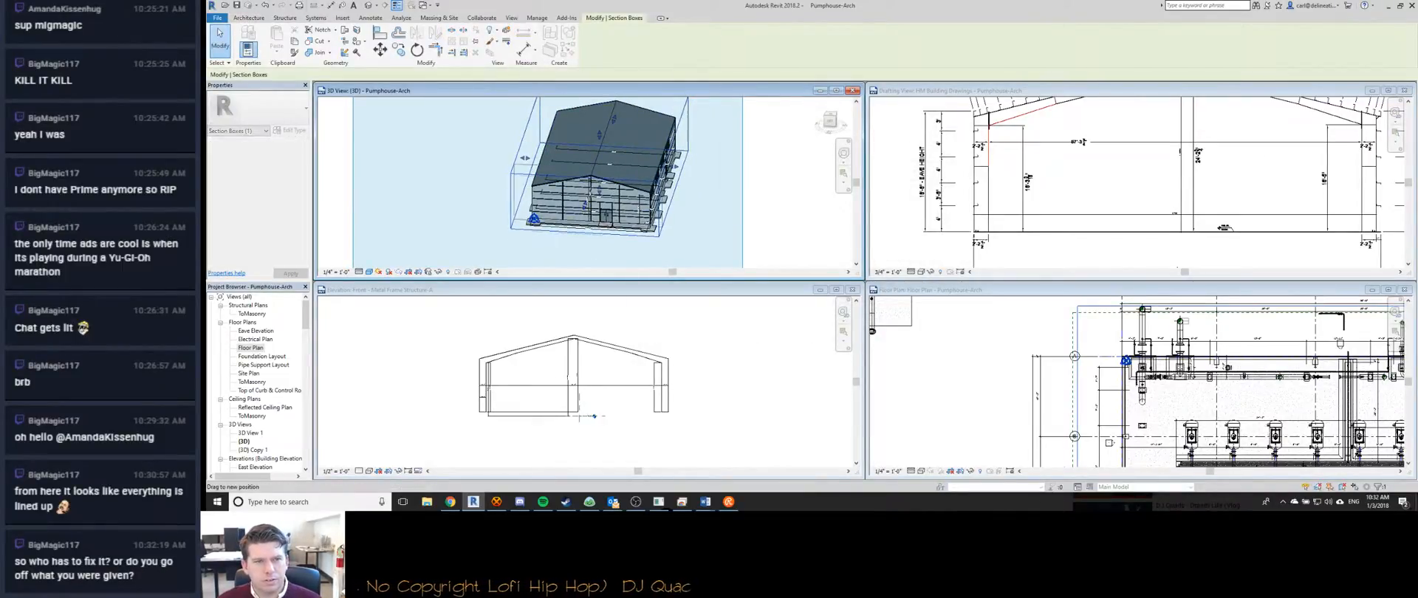
scroll(597, 168, up, 5)
middle_drag(597, 169, 543, 154)
scroll(580, 174, down, 2)
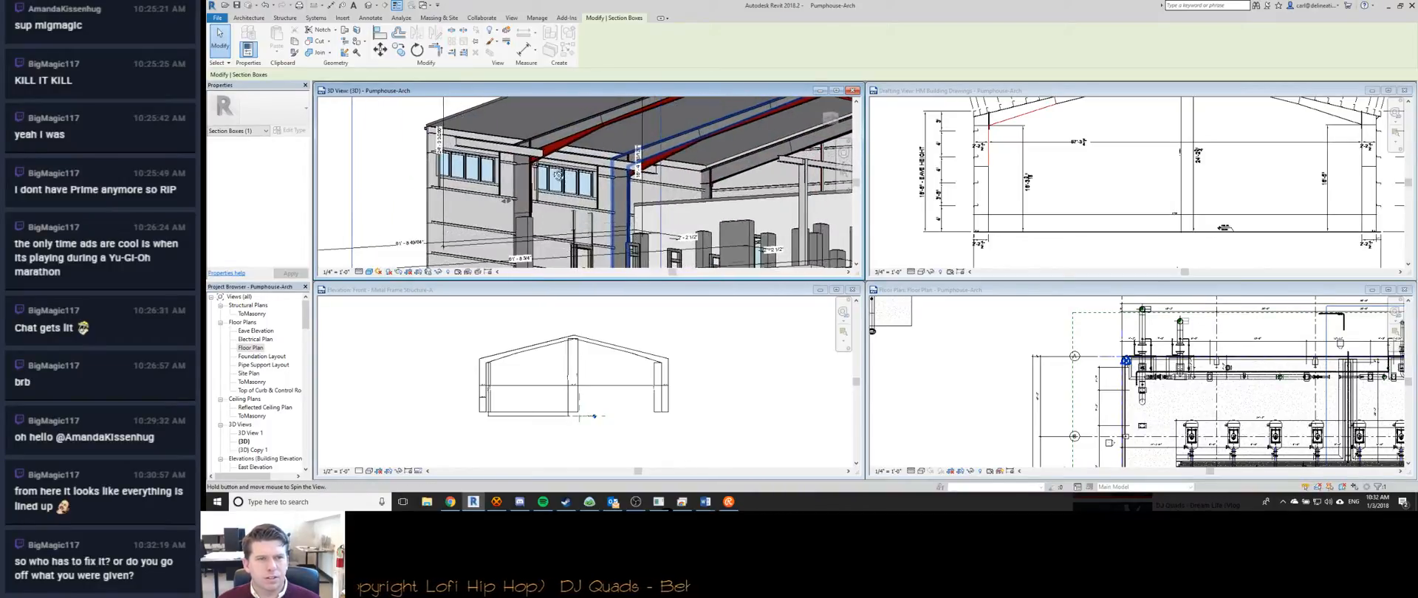
scroll(537, 146, up, 2)
scroll(536, 147, up, 6)
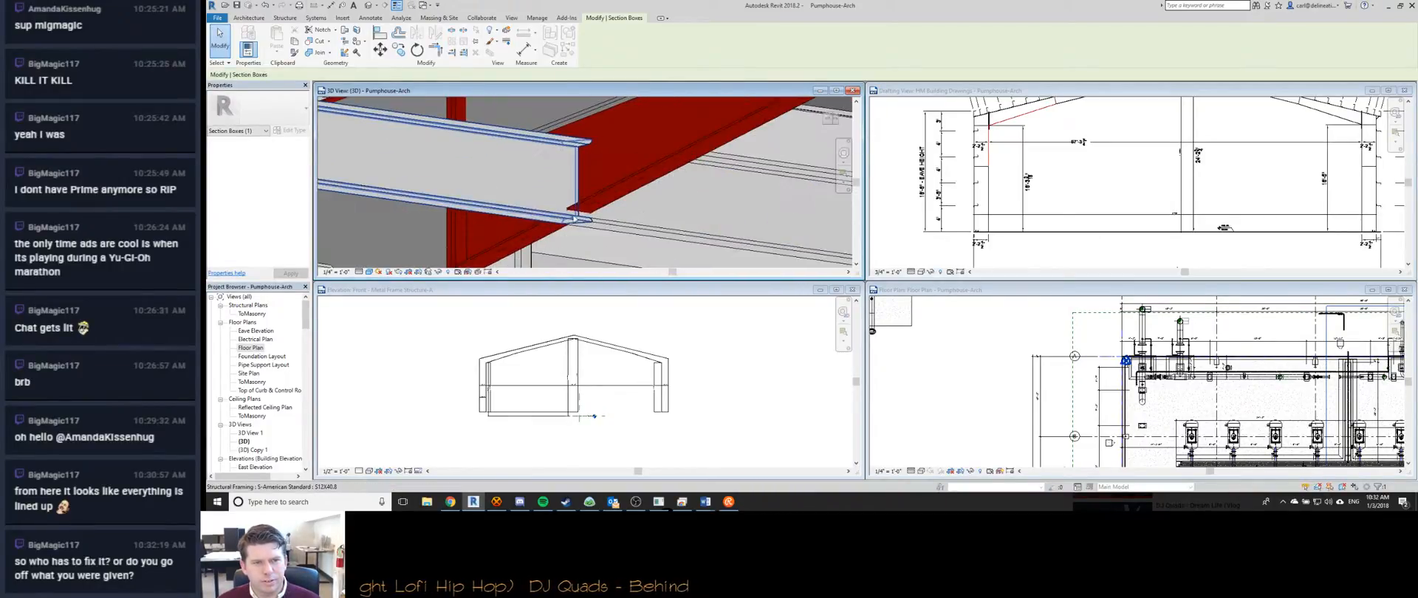
scroll(609, 198, down, 6)
shift+middle_drag(608, 198, 454, 170)
scroll(454, 170, up, 5)
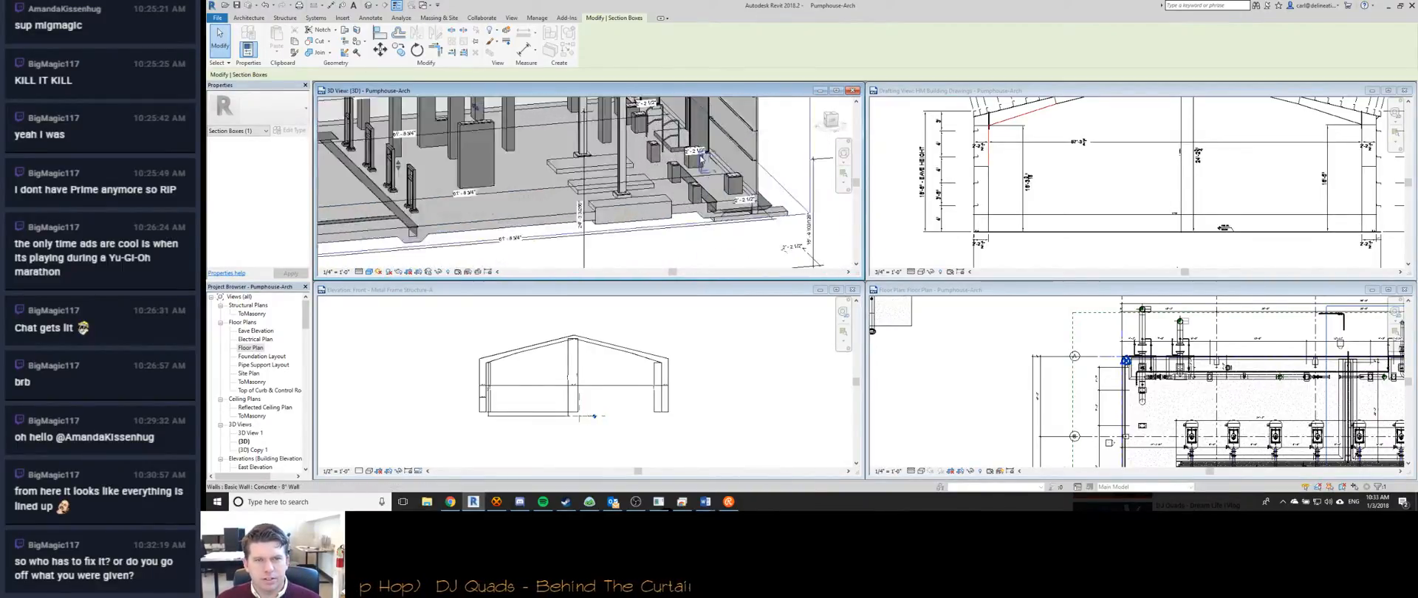
Show the linked Pumphouse-Mech model in the 3D view and examine the pump piping beside the building's outer wall.
key(v)
key(v)
click(824, 125)
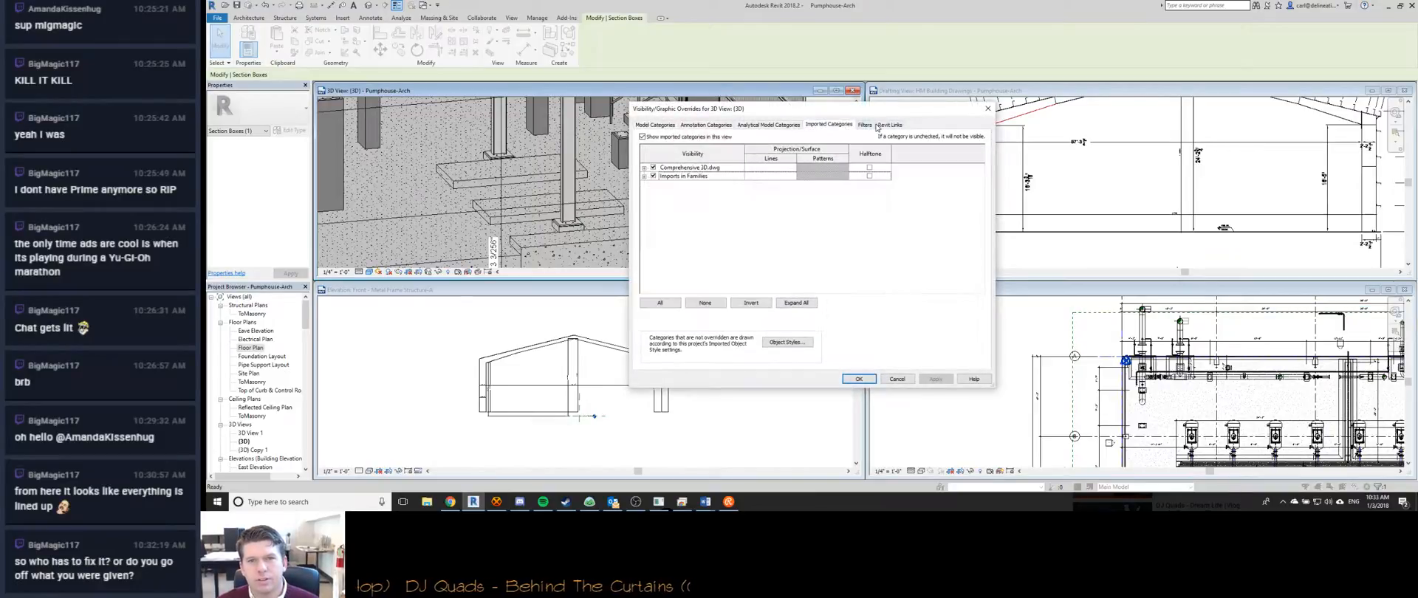
click(886, 125)
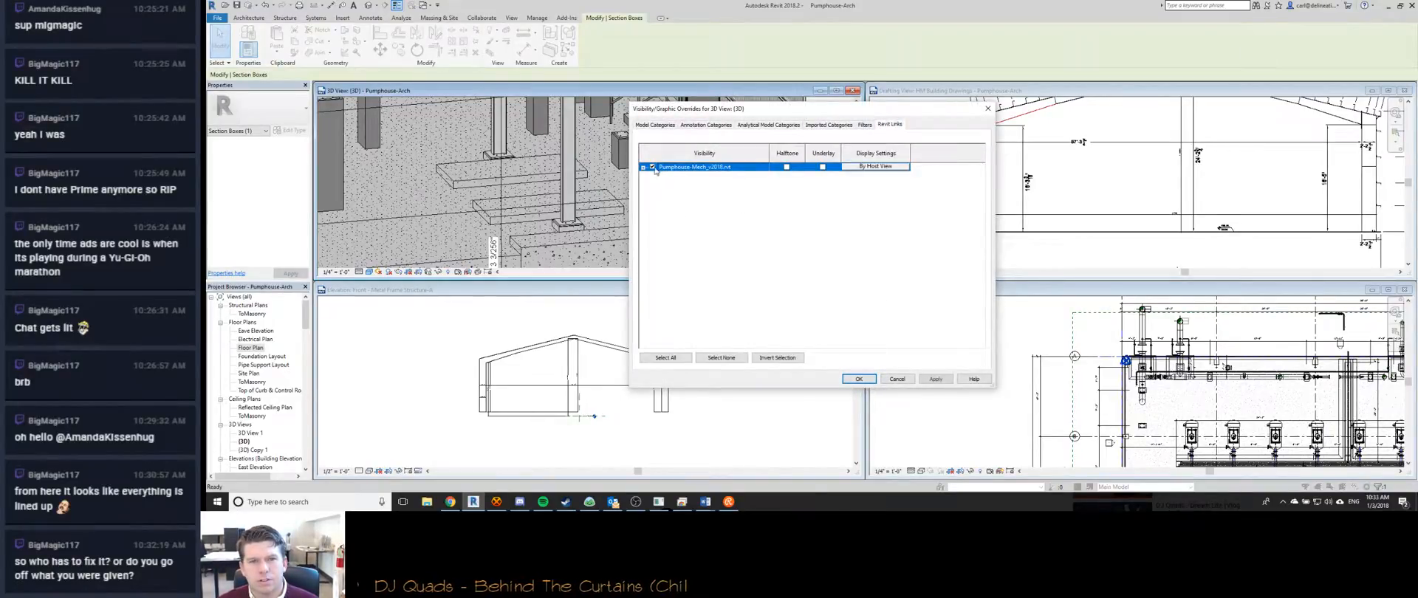
click(851, 378)
scroll(668, 219, down, 3)
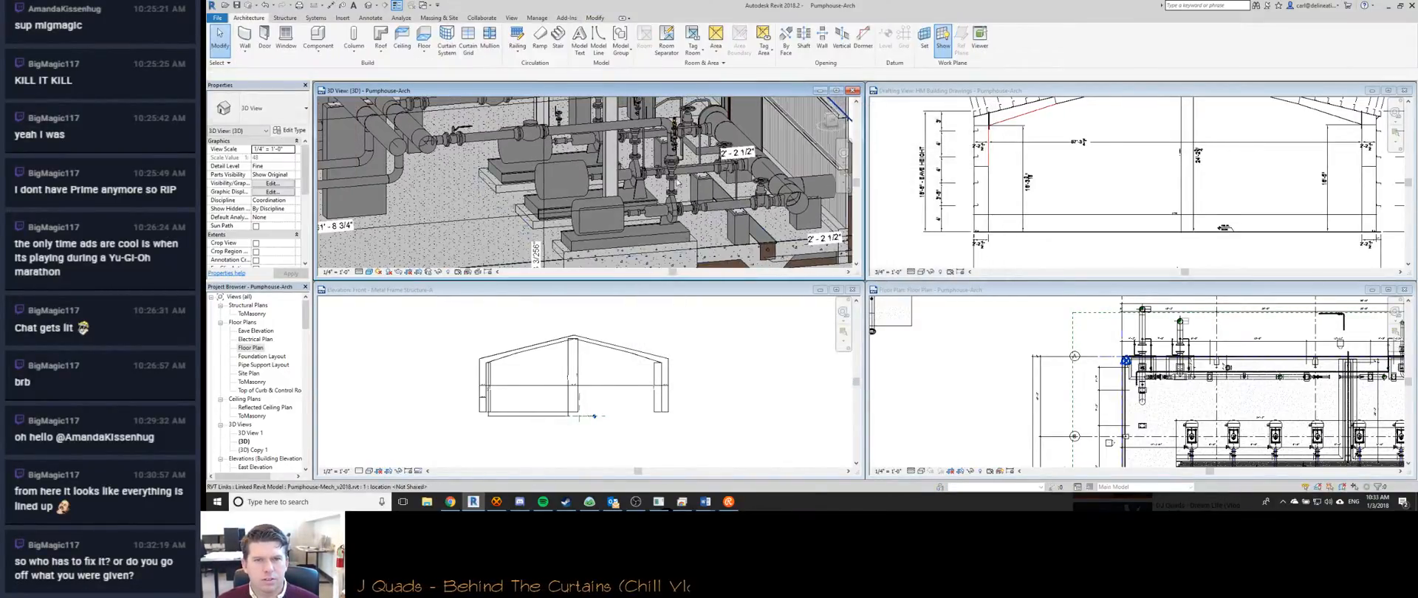
scroll(650, 215, up, 8)
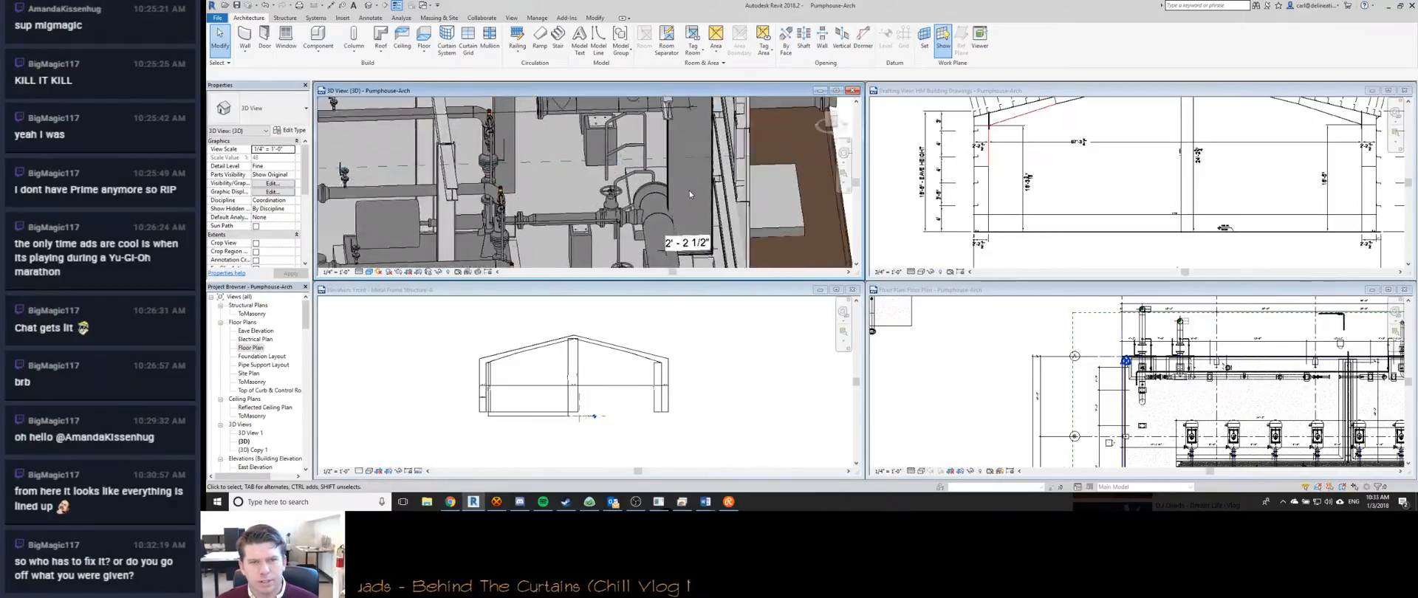
shift+middle_drag(633, 210, 644, 244)
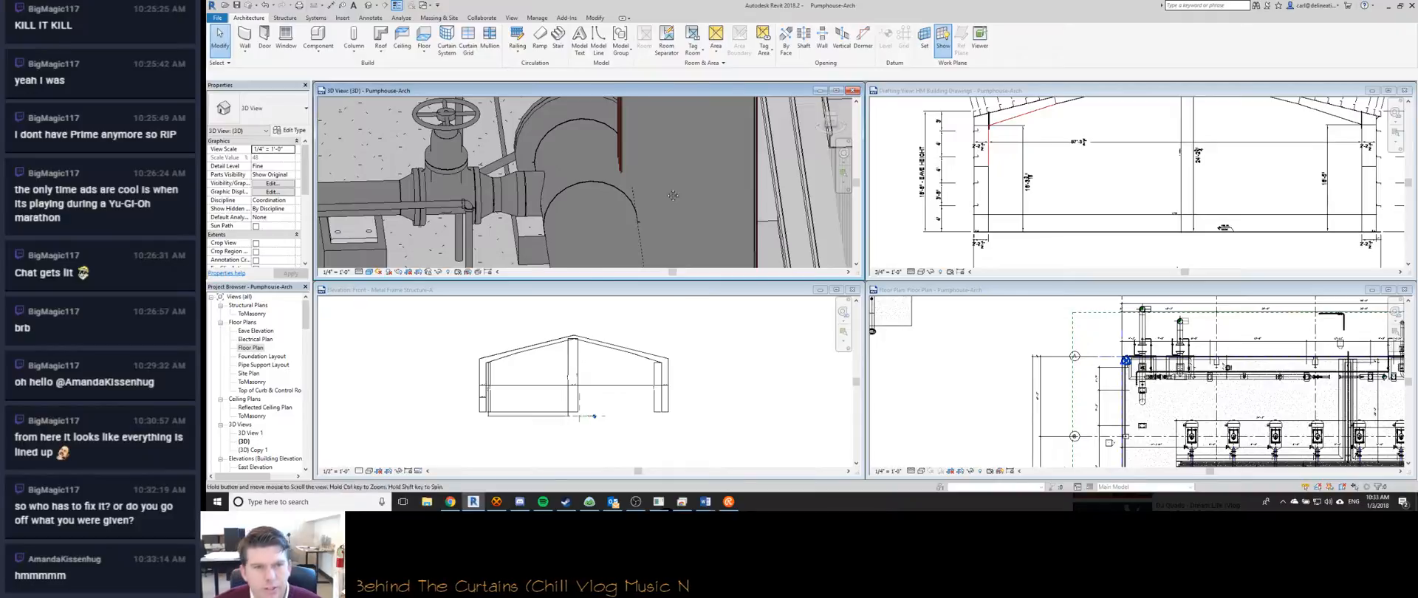
scroll(673, 196, down, 10)
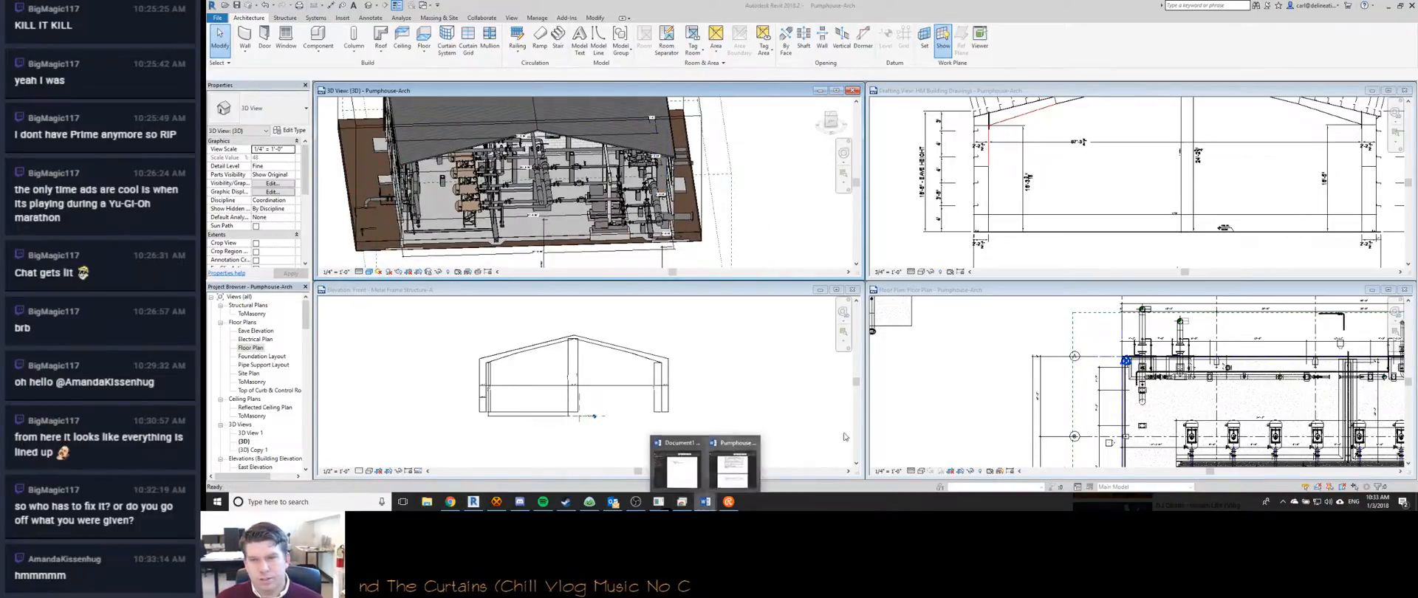
Switch to Word and review the notes at the end of the Pumphouse Model RFI document.
scroll(1063, 269, down, 3)
scroll(1060, 281, up, 15)
scroll(1054, 290, up, 10)
scroll(1054, 290, down, 20)
scroll(1054, 290, up, 5)
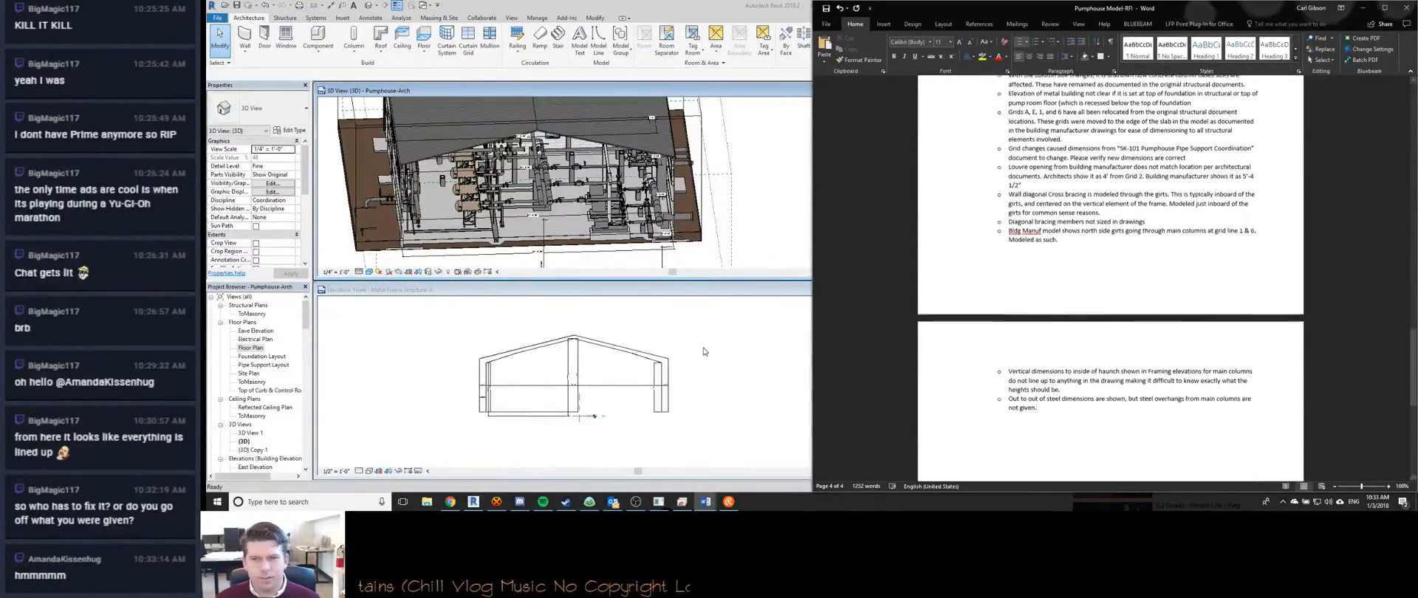
Turn off the model categories, annotation categories and linked Pumphouse-Mech model in the Revit 3D view's visibility overrides.
click(523, 228)
shift+middle_drag(523, 227, 492, 237)
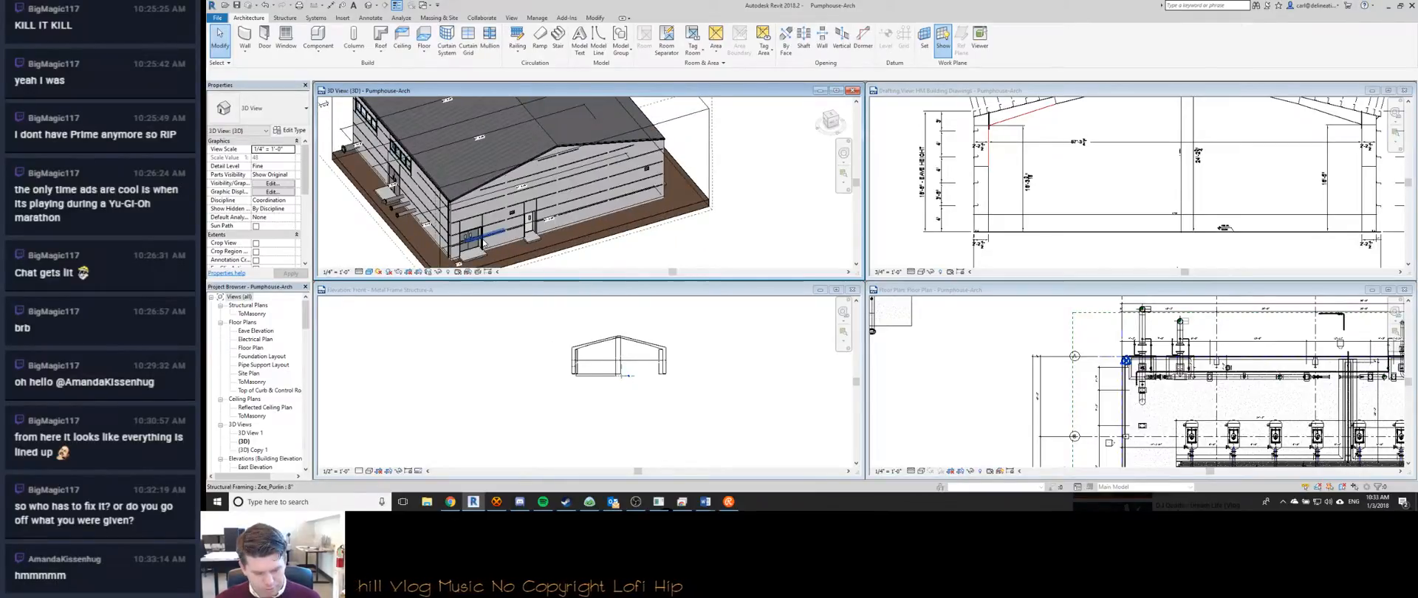
key(v)
key(g)
click(643, 138)
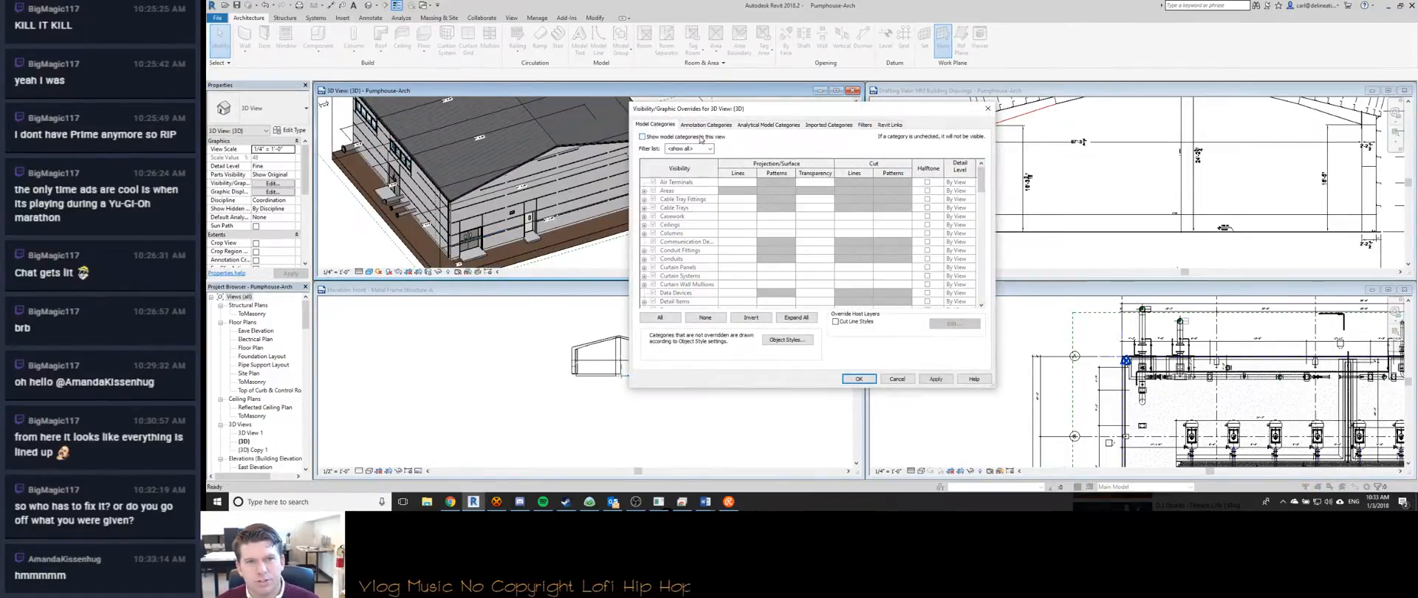
click(705, 125)
click(768, 125)
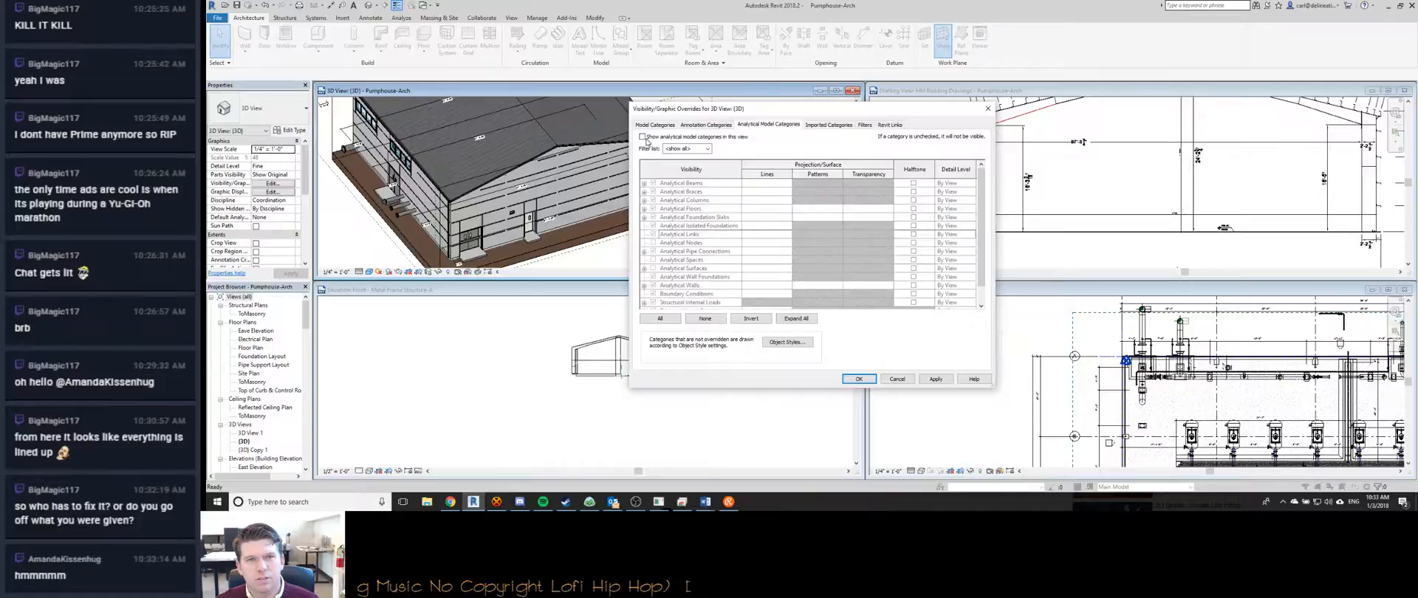
click(828, 125)
click(890, 126)
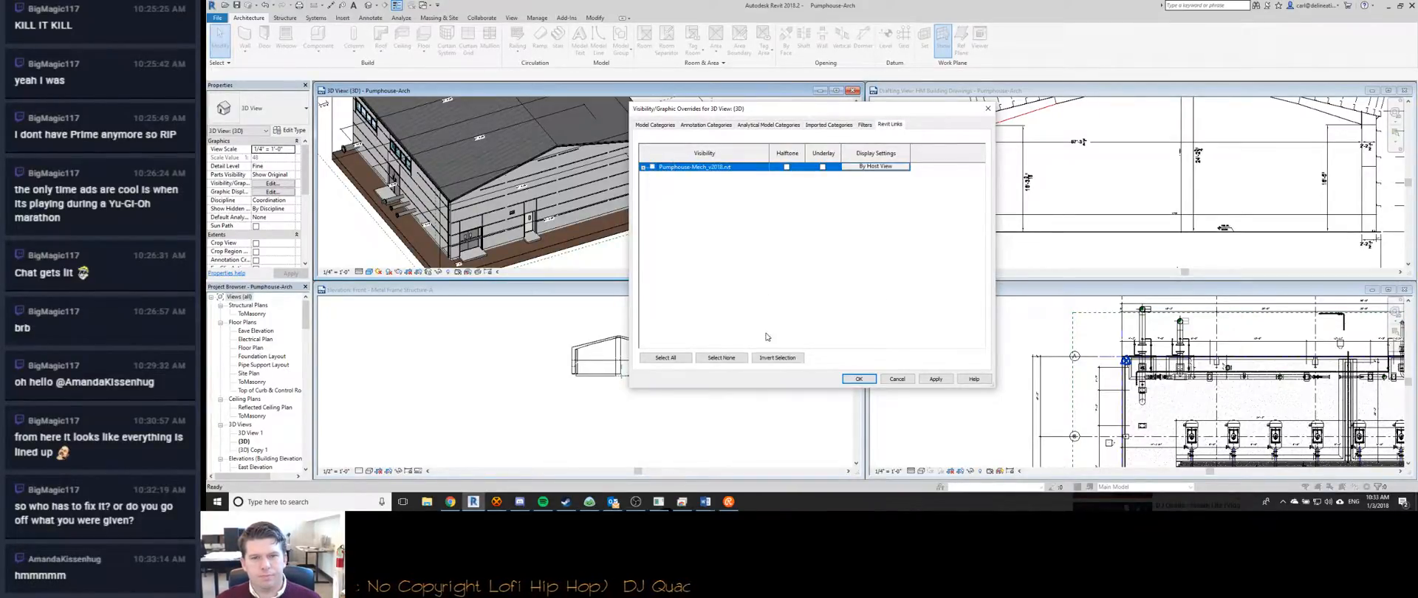
click(859, 379)
Reveal the hidden section box in the 3D view and extend it to enclose all the imported frames, ending with reveal mode off.
mouse_move(665, 191)
shift+middle_down()
mouse_move(619, 173)
mouse_move(661, 195)
shift+middle_up()
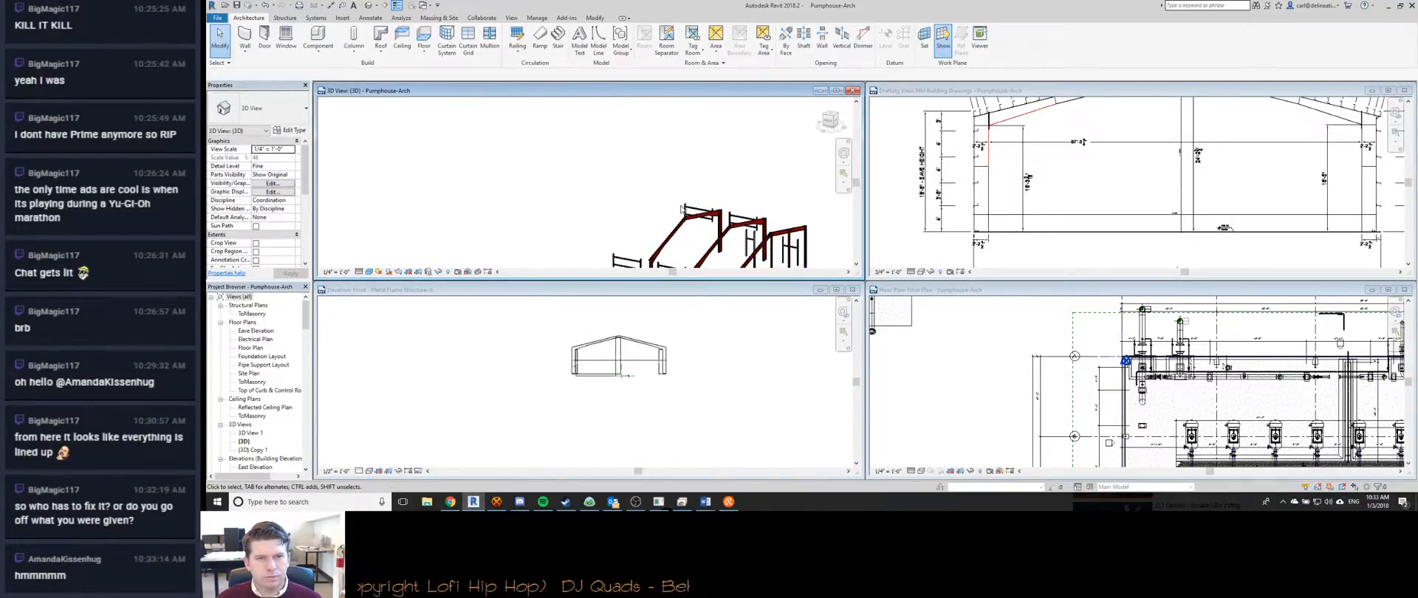
scroll(681, 209, down, 3)
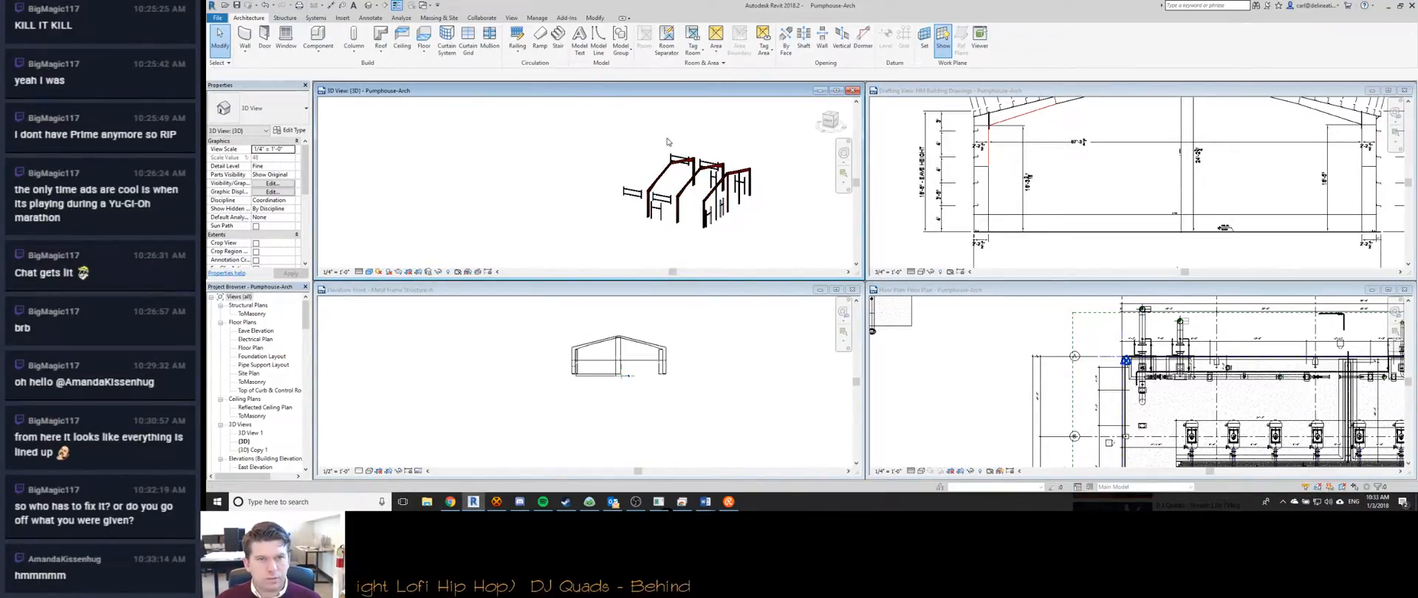
key(r)
key(h)
click(645, 179)
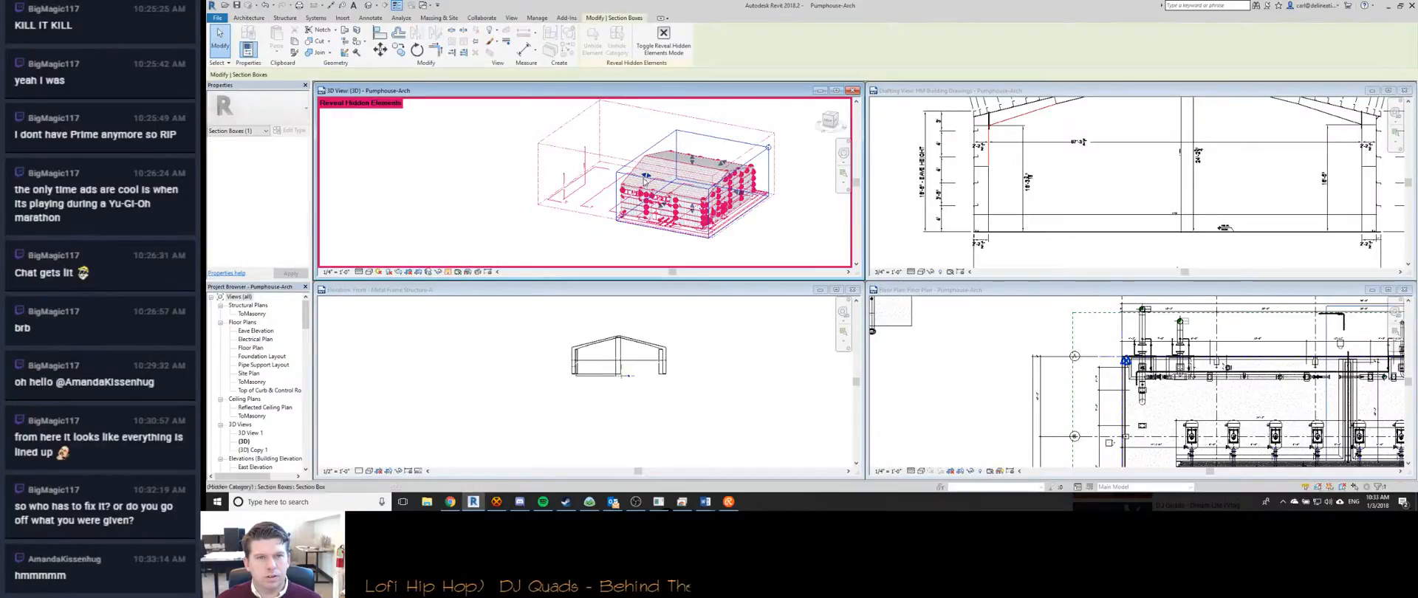
key(r)
key(h)
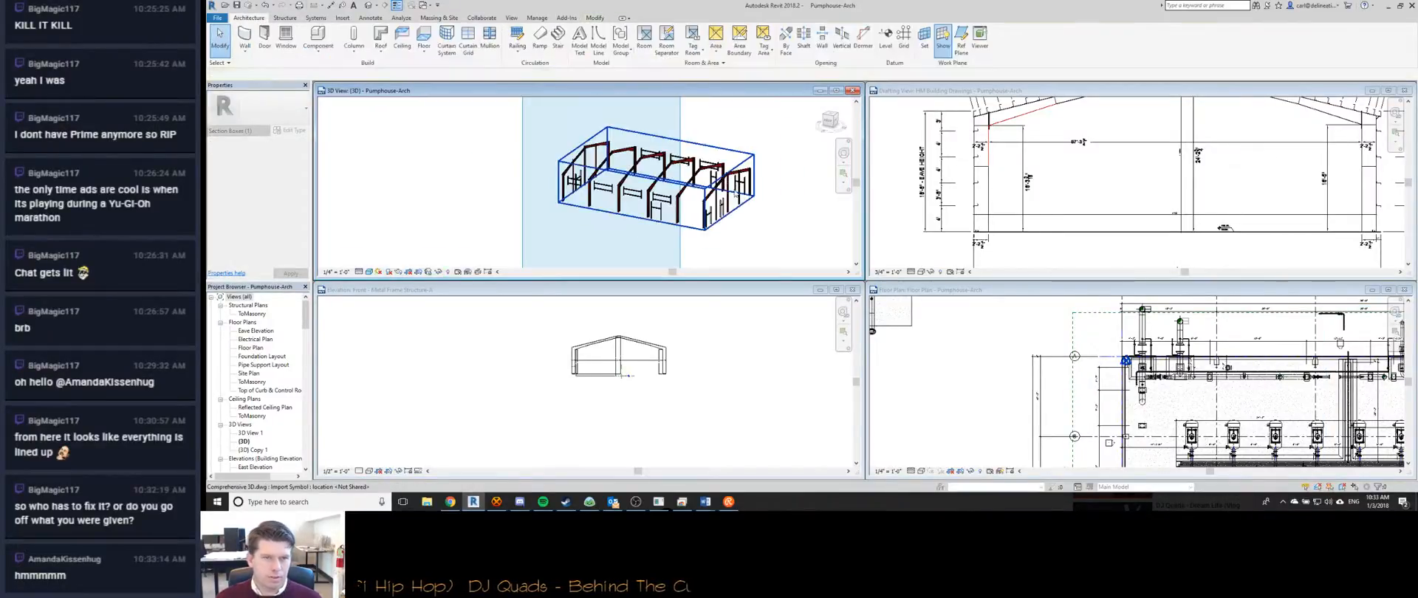
key(Escape)
shift+middle_drag(735, 191, 603, 188)
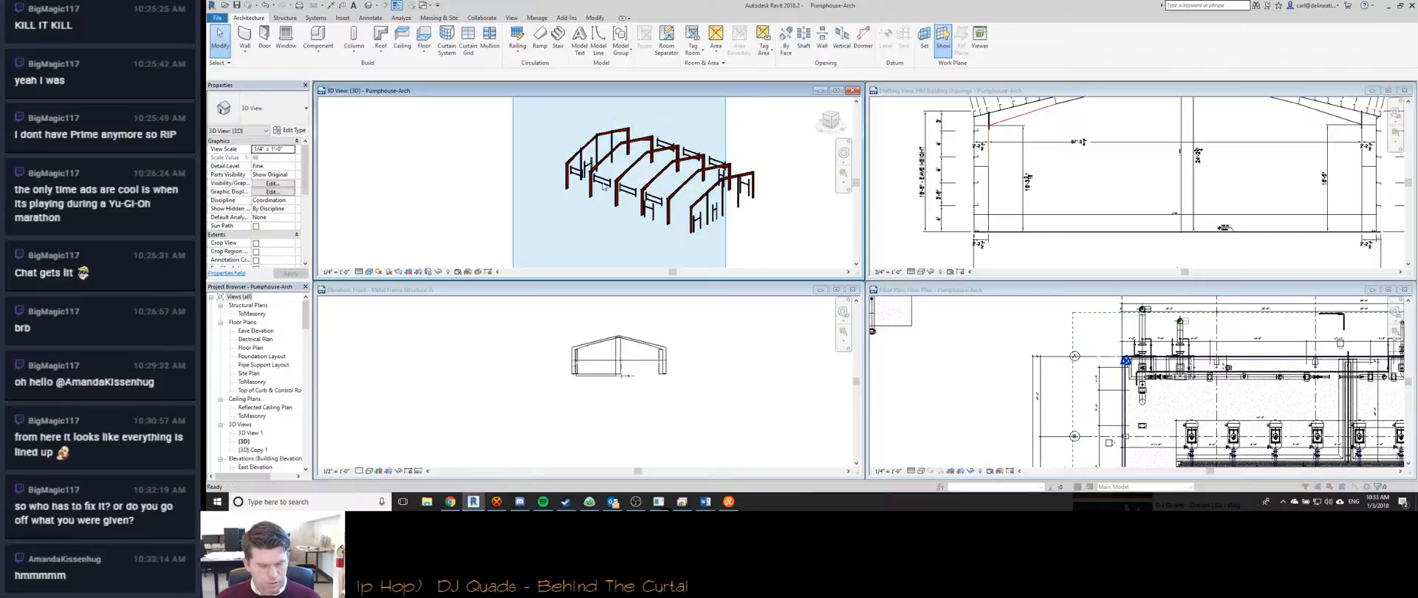
Turn the annotation categories on in the 3D view's visibility overrides and check the imported frames.
key(v)
key(v)
click(706, 124)
click(653, 141)
click(858, 379)
scroll(601, 186, up, 3)
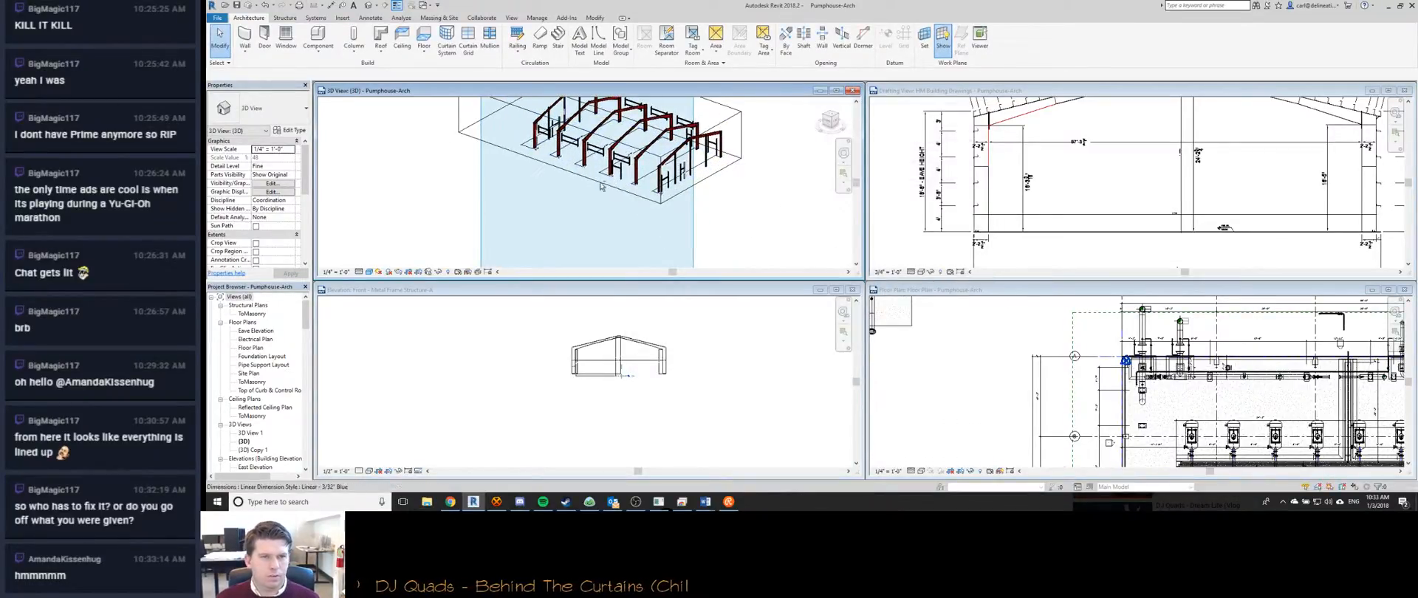
scroll(601, 186, up, 2)
mouse_move(600, 186)
shift+middle_down()
mouse_move(604, 201)
mouse_move(589, 191)
shift+middle_up()
scroll(602, 193, up, 3)
scroll(604, 202, down, 5)
scroll(587, 190, up, 2)
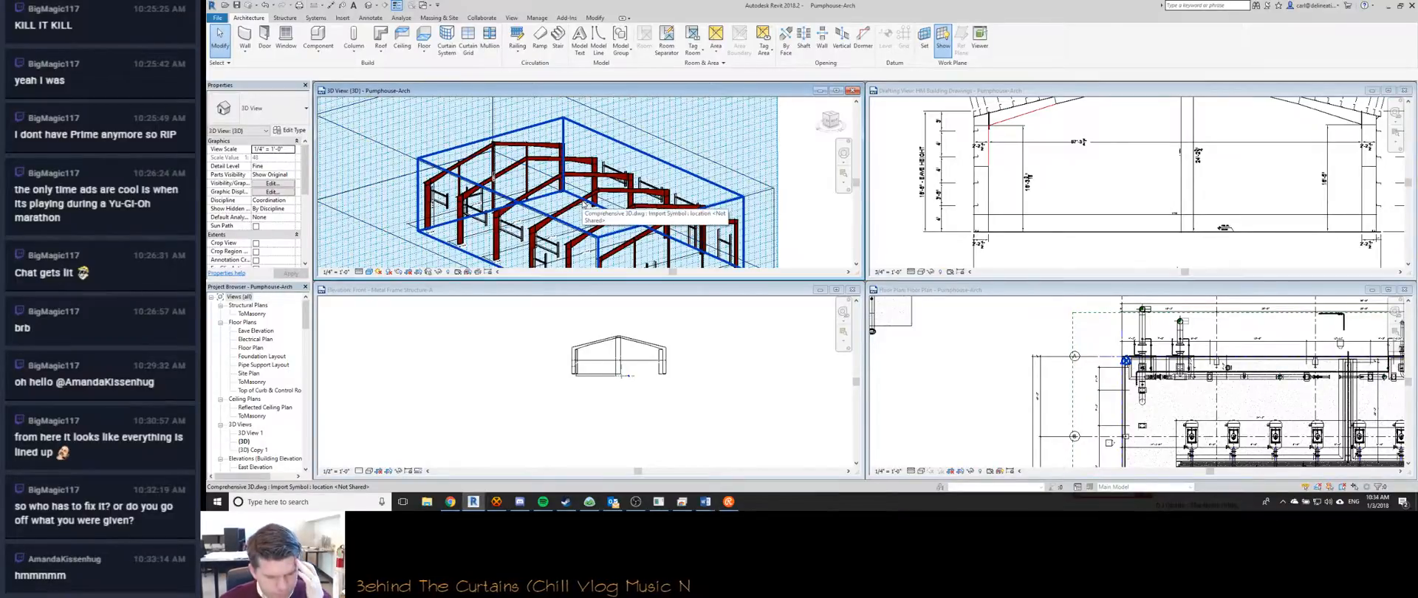
Examine the frame cross section in the HM Building Drawings view, briefly checking the Basecamp chat about the structural drawings in between.
click(1263, 220)
scroll(1263, 220, up, 4)
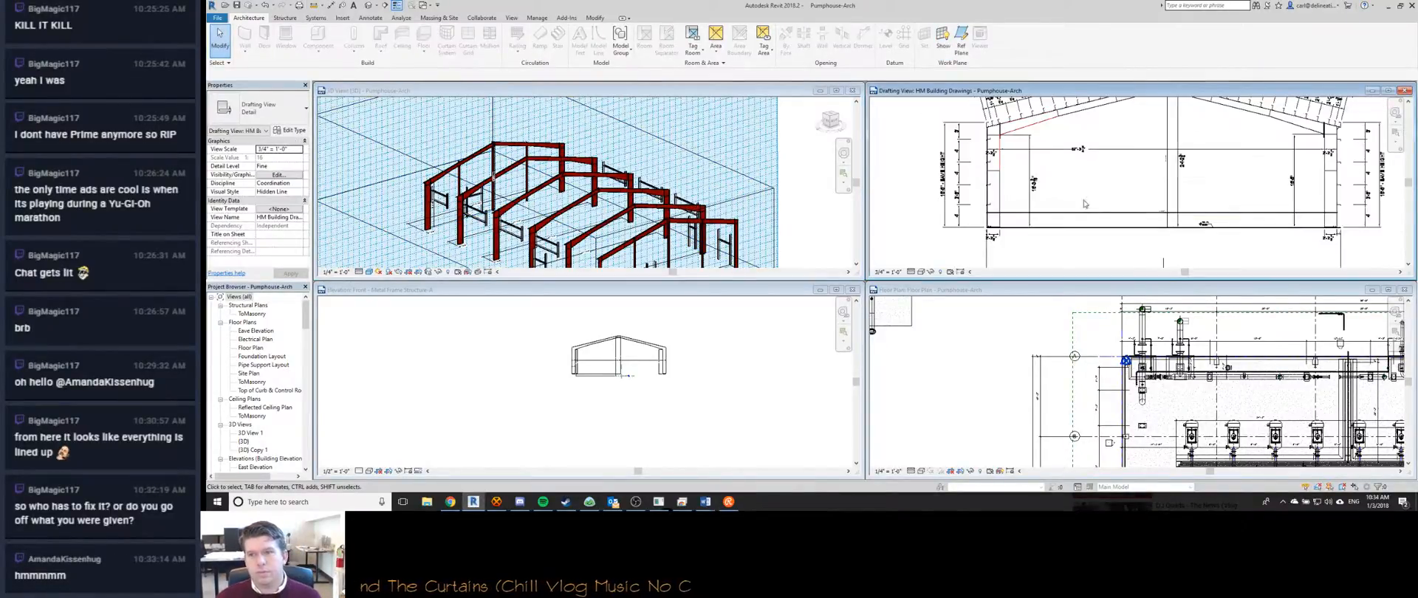
scroll(1263, 220, down, 3)
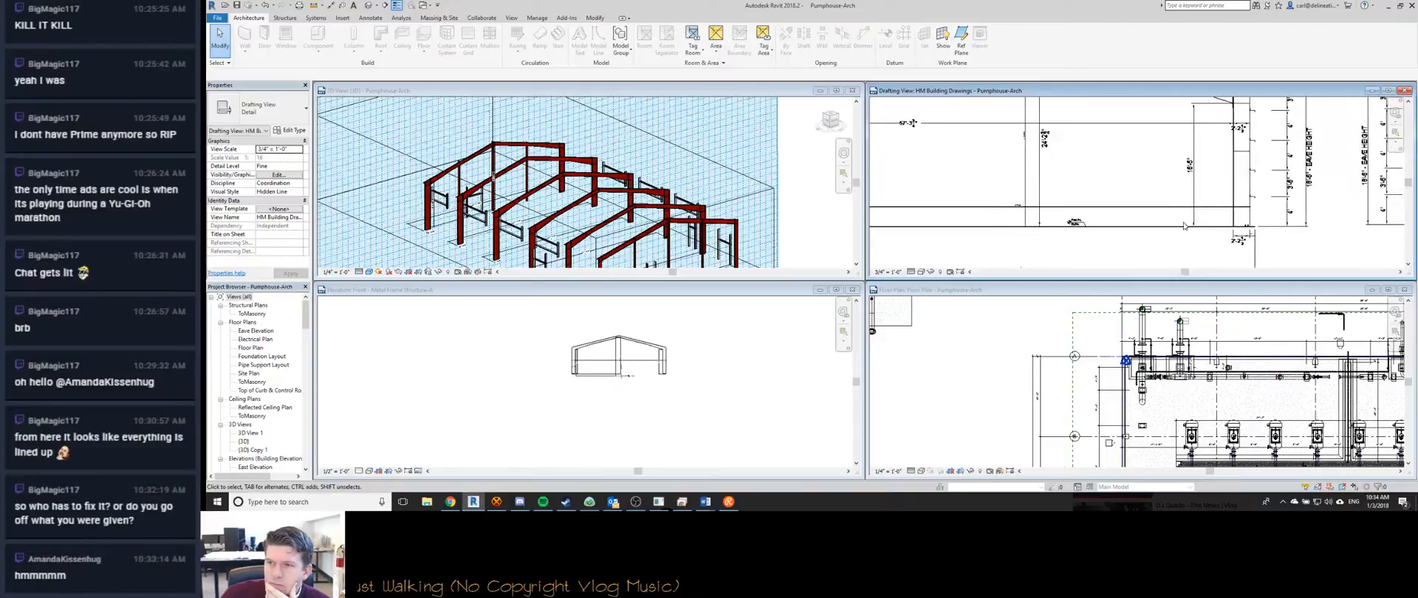
click(589, 501)
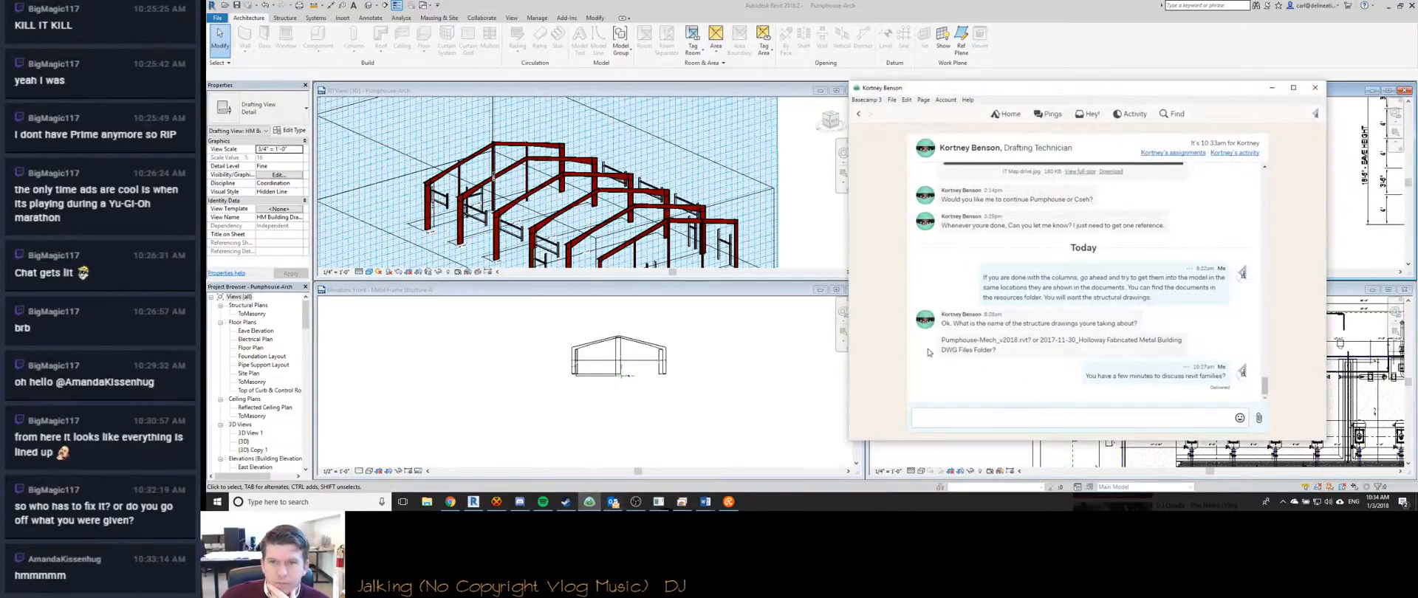
click(1272, 87)
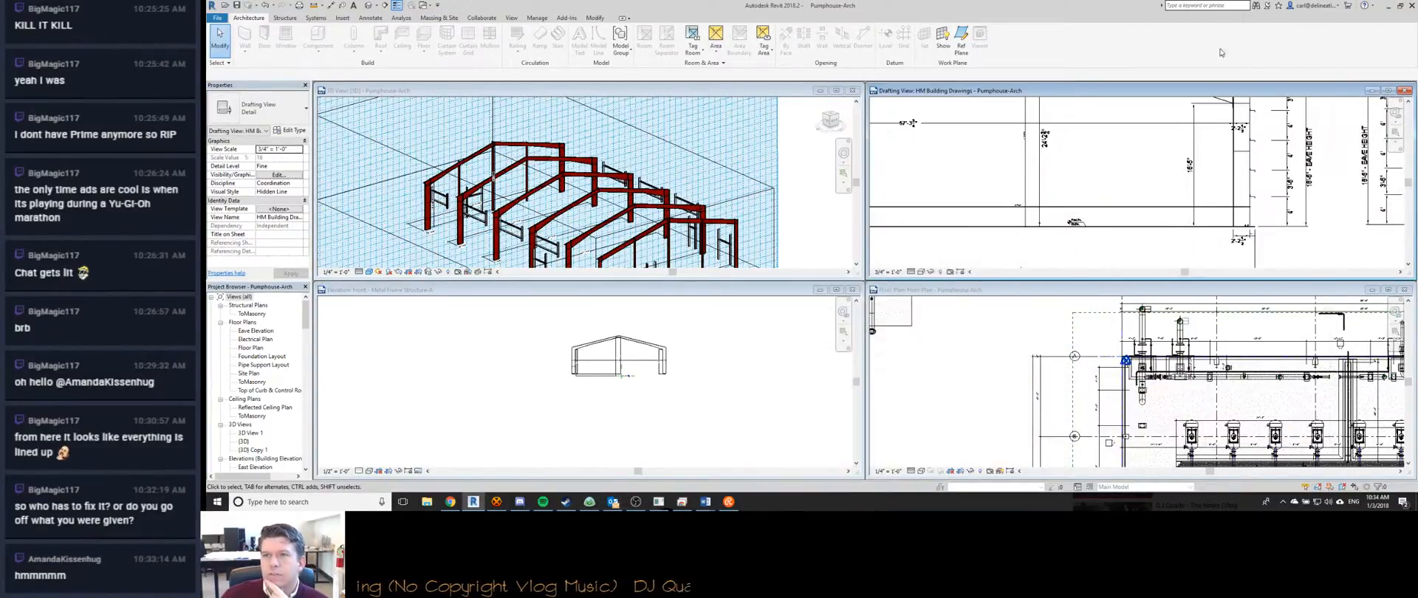
scroll(1127, 165, down, 3)
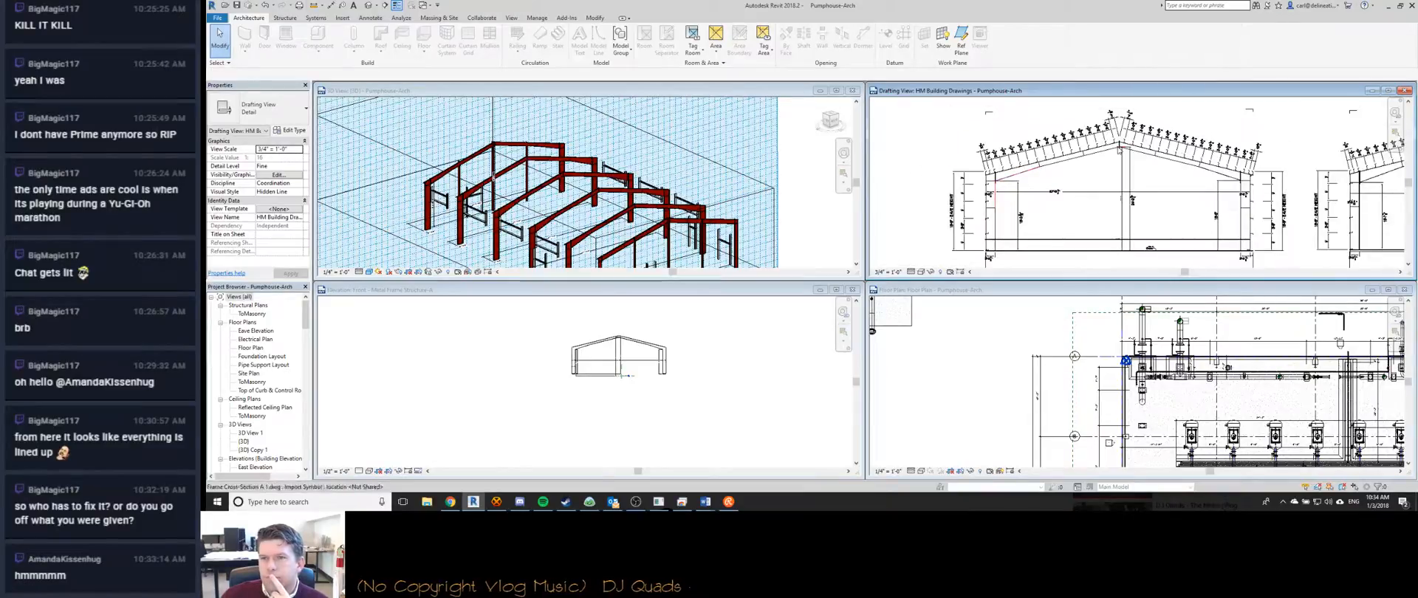
scroll(986, 177, down, 1)
scroll(1083, 231, up, 3)
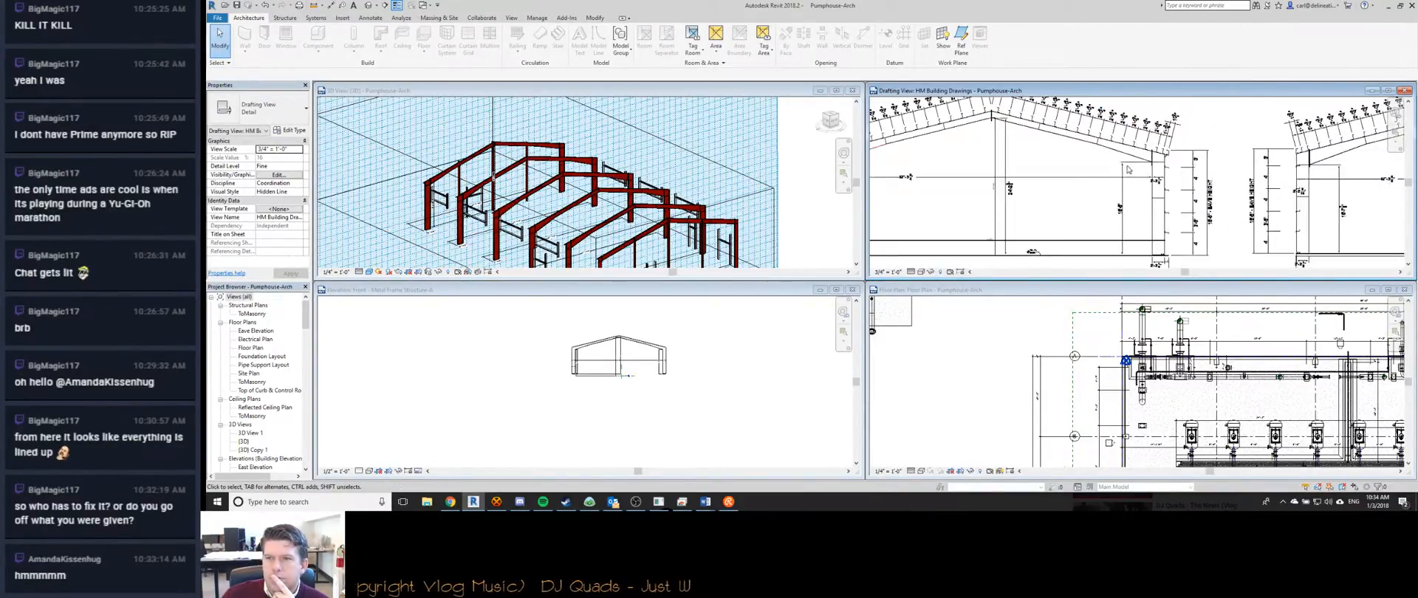
middle_drag(1034, 174, 1169, 178)
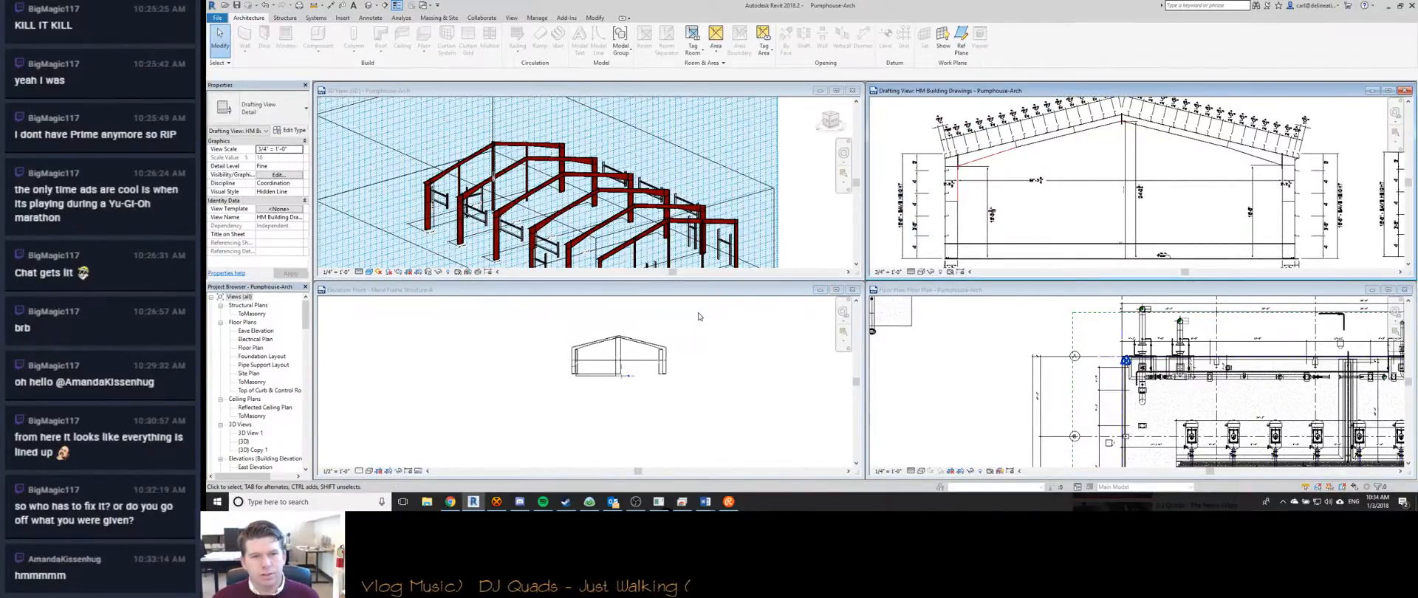
Maximize the front elevation of the Metal Frame Structure-A family and examine the frame profile and its dimensions.
click(783, 290)
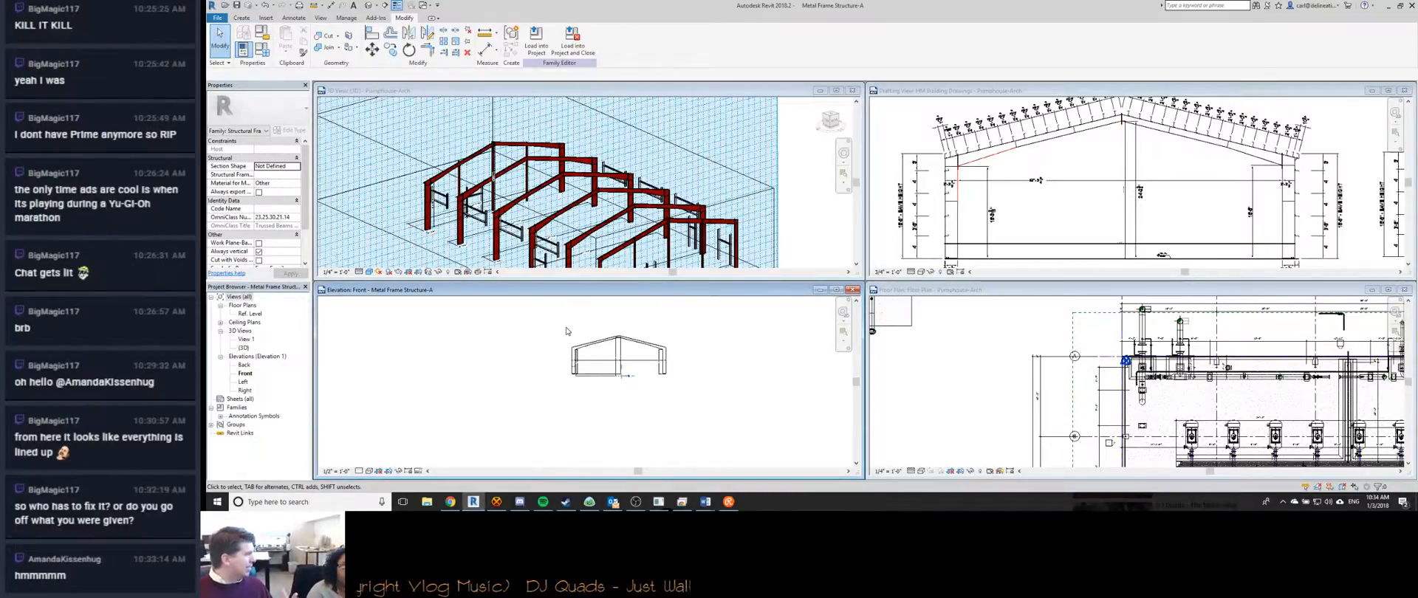
double_click(622, 292)
scroll(672, 231, up, 5)
scroll(674, 233, up, 4)
scroll(685, 214, down, 2)
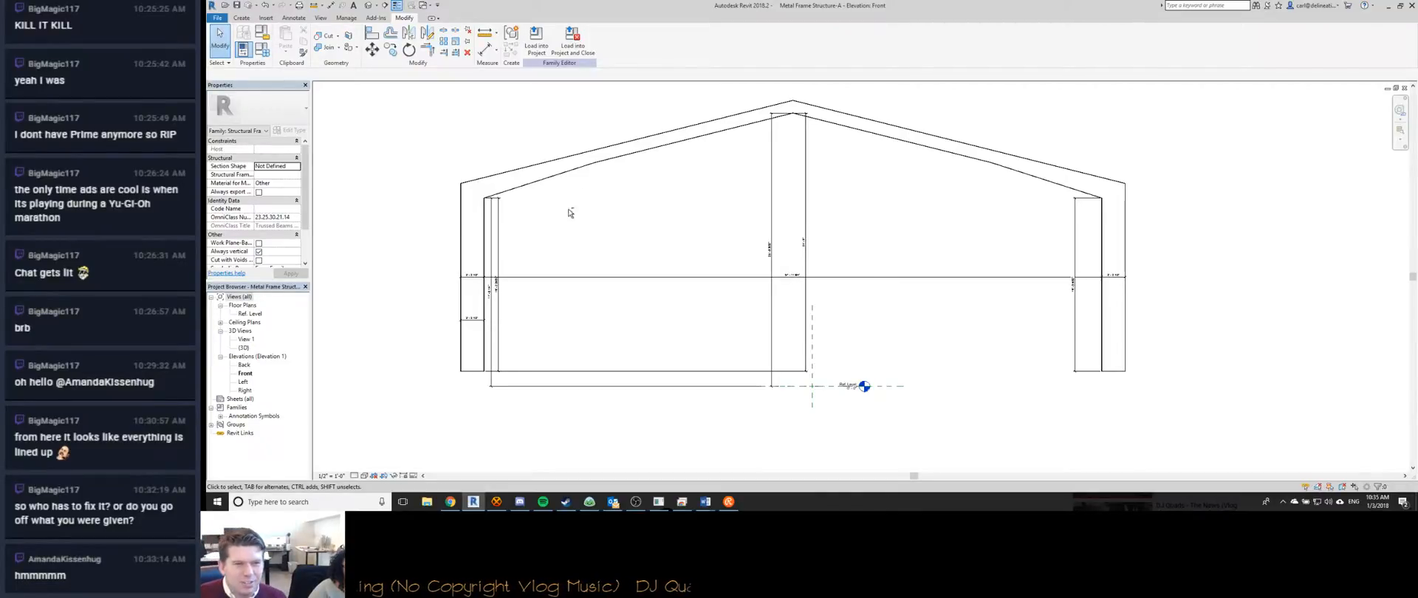
Examine the web and flange extrusions at the frame's eave in the family's 3D view, ending with nothing selected.
key(ctrl+Tab)
key(ctrl+Tab)
shift+middle_drag(577, 184, 1017, 308)
scroll(1016, 307, up, 5)
scroll(985, 155, up, 5)
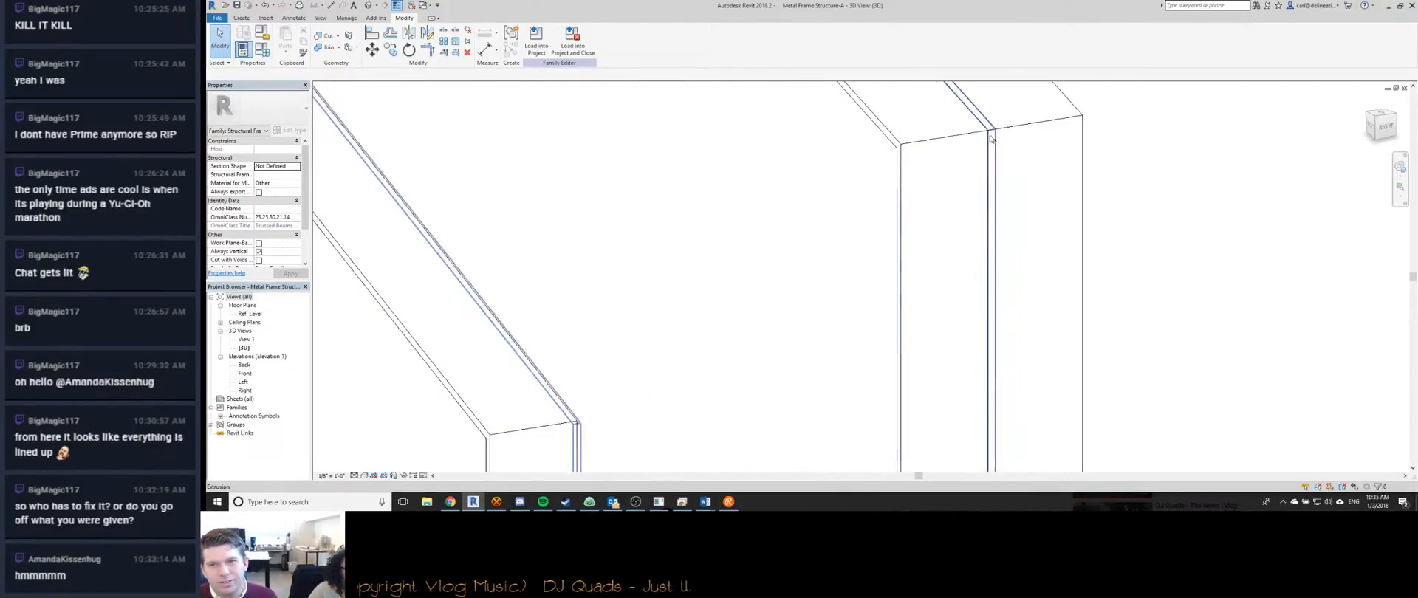
click(970, 143)
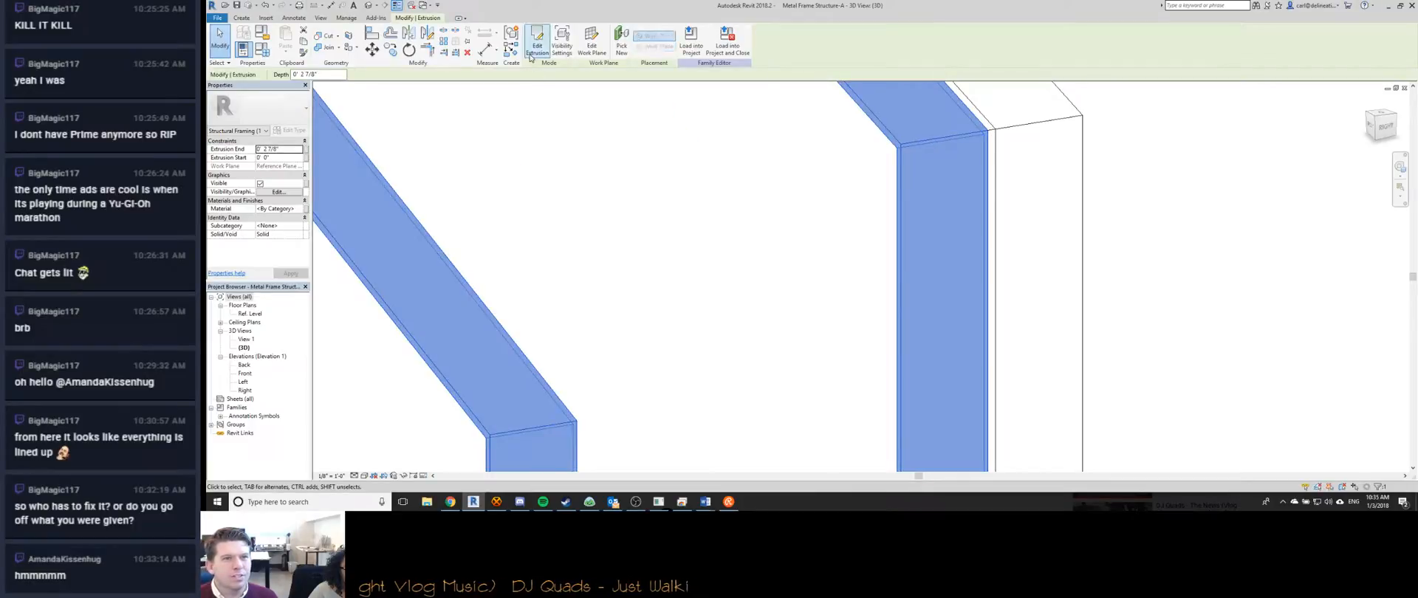
click(1016, 193)
scroll(1016, 194, down, 2)
scroll(1016, 194, down, 2)
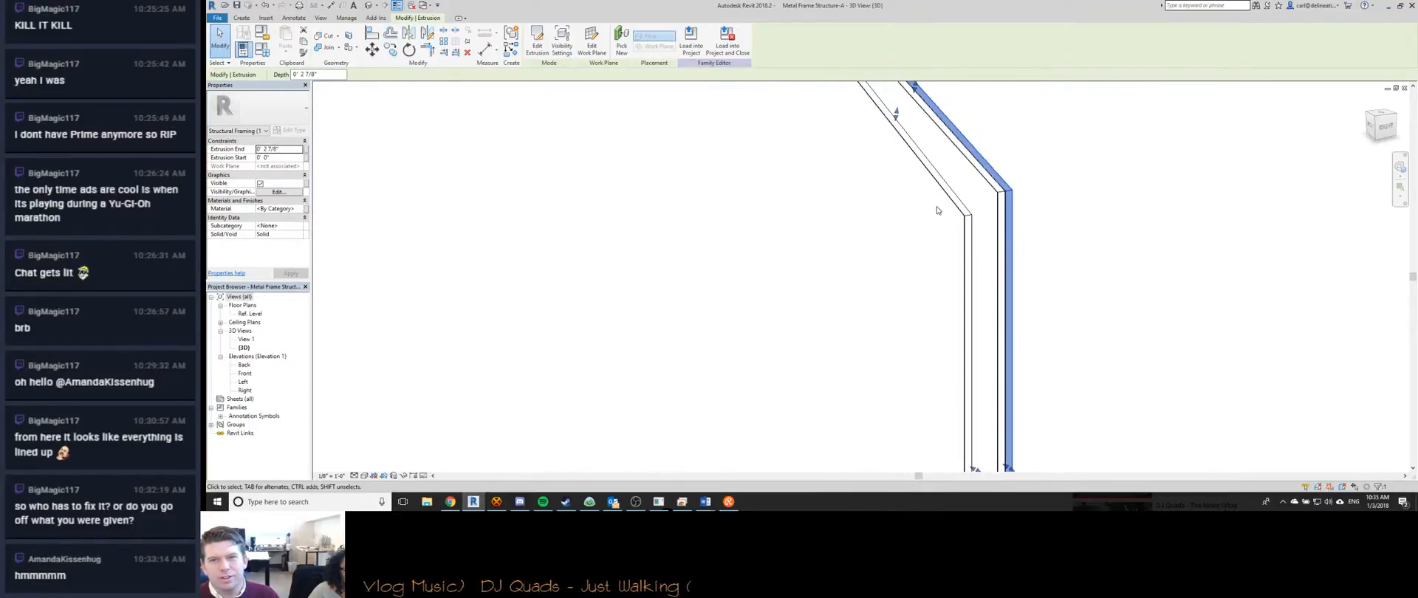
key(Escape)
Inspect the frame's lower end and flange thicknesses from another angle in the family's 3D view.
scroll(771, 187, down, 4)
shift+middle_drag(771, 187, 694, 325)
scroll(696, 342, up, 5)
scroll(696, 342, up, 5)
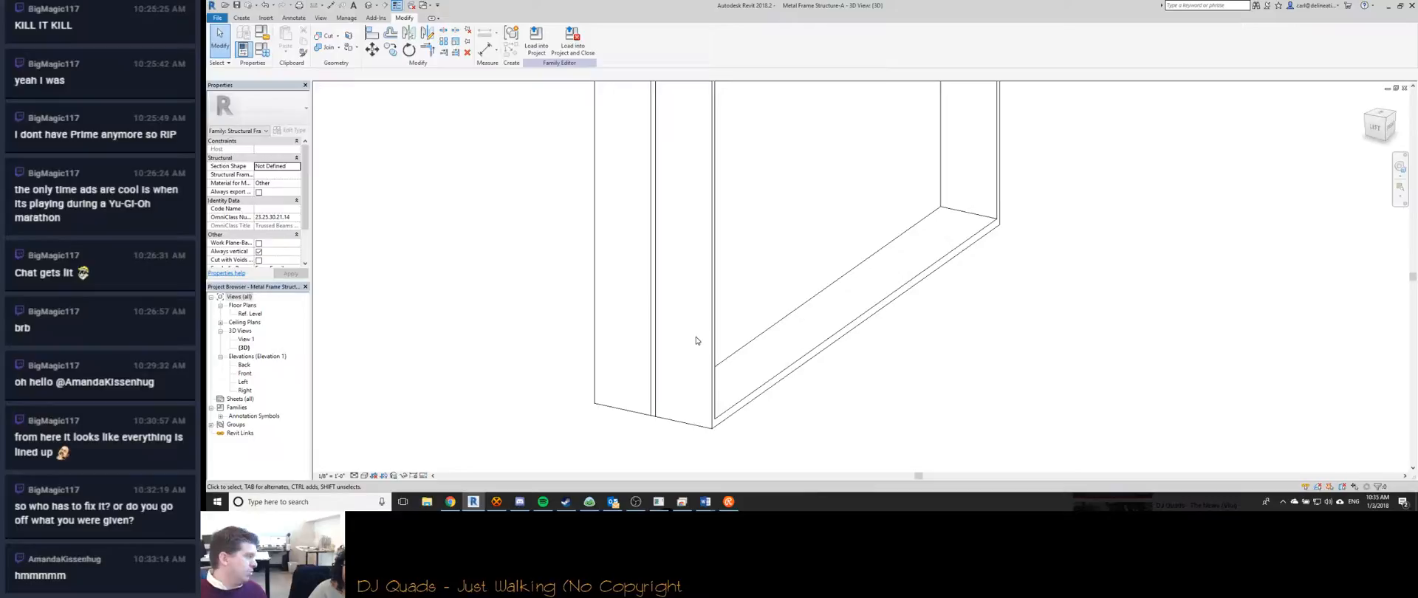
scroll(701, 339, down, 5)
shift+middle_drag(702, 338, 768, 216)
Return to the family's front elevation and review the frame outline and column dimensions.
key(ctrl+Tab)
scroll(746, 229, down, 3)
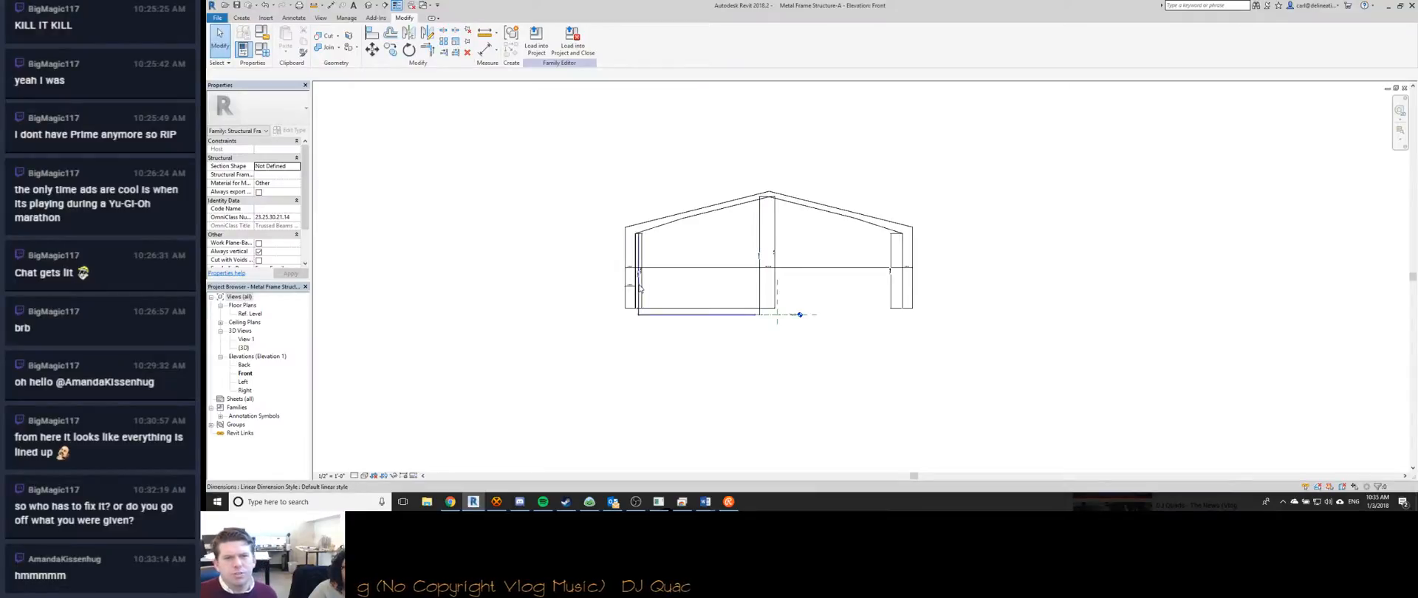
scroll(636, 282, up, 4)
scroll(619, 281, down, 3)
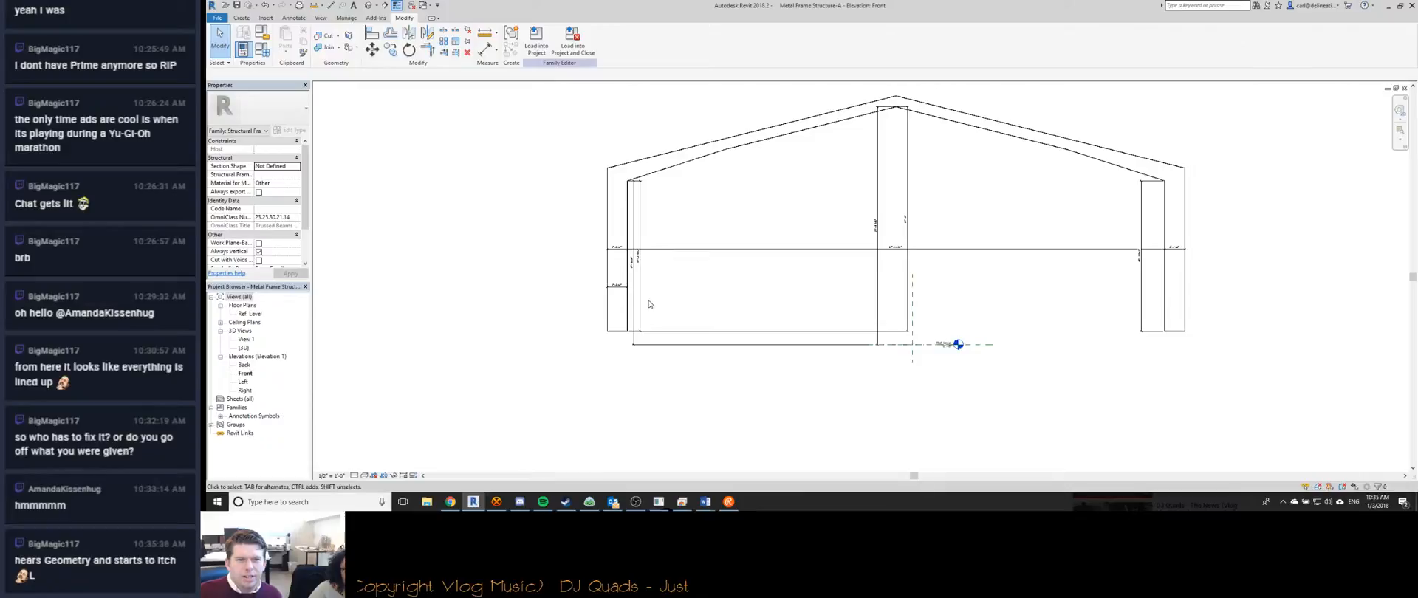
scroll(628, 284, up, 1)
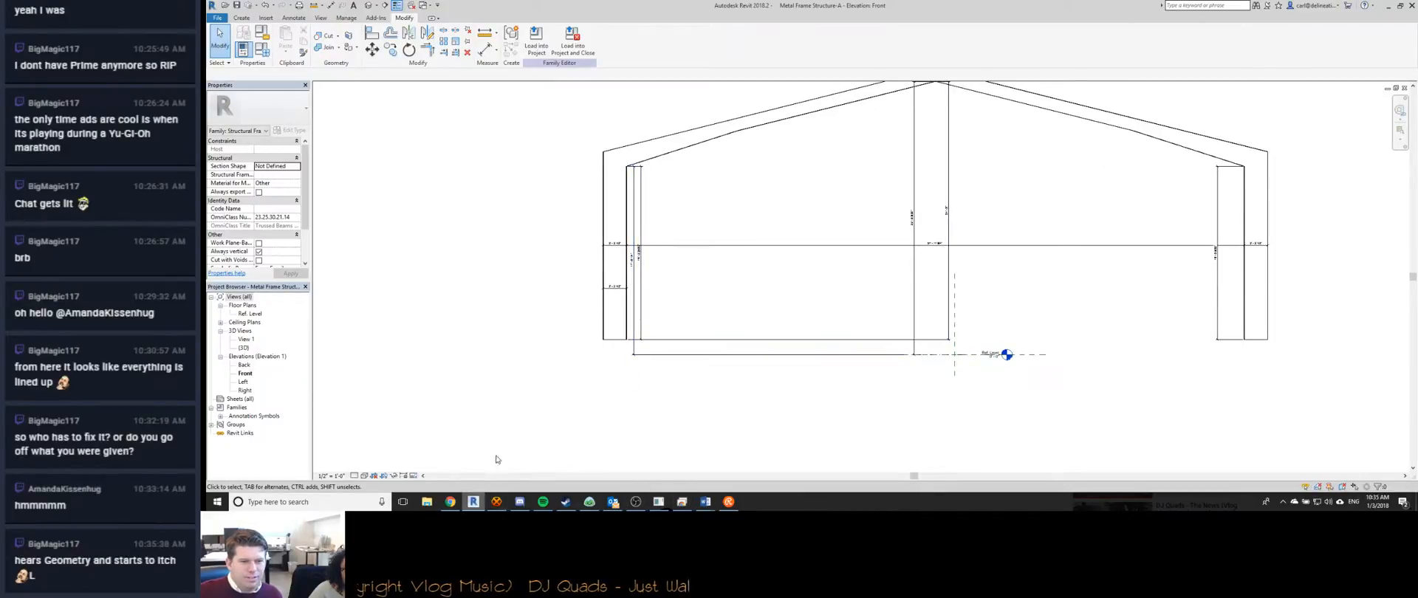
Switch to the HM Building Drawings view and examine the ridge connection of the frame cross section.
key(ctrl+Tab)
middle_drag(509, 203, 733, 236)
scroll(782, 149, up, 1)
scroll(829, 135, up, 10)
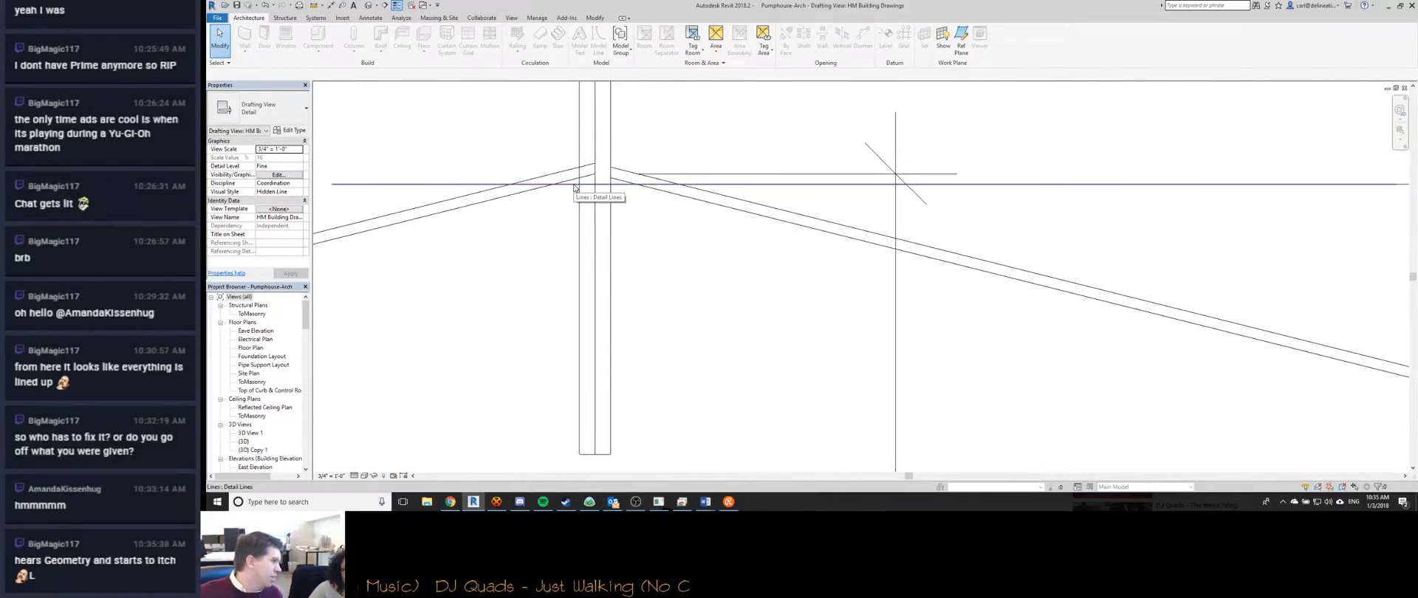
scroll(575, 188, down, 3)
scroll(575, 186, up, 6)
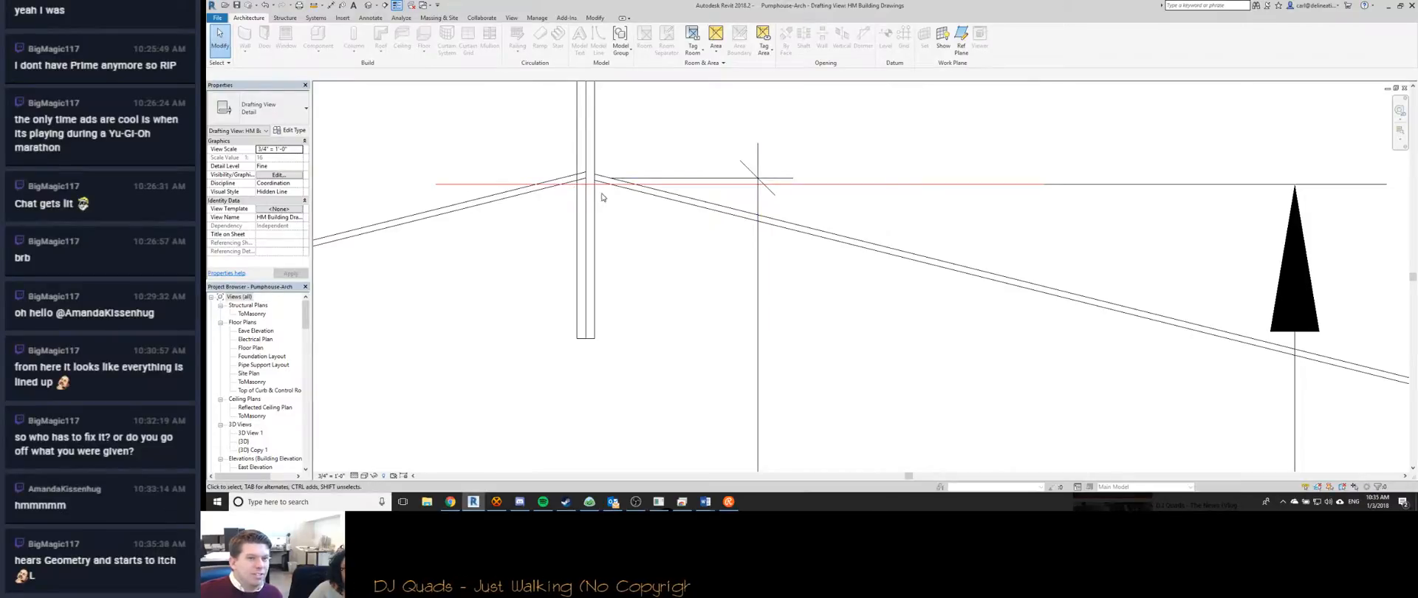
Examine the left column's height and width dimensions in Frame Cross Section A.
scroll(601, 195, down, 8)
scroll(579, 217, up, 8)
scroll(629, 184, down, 8)
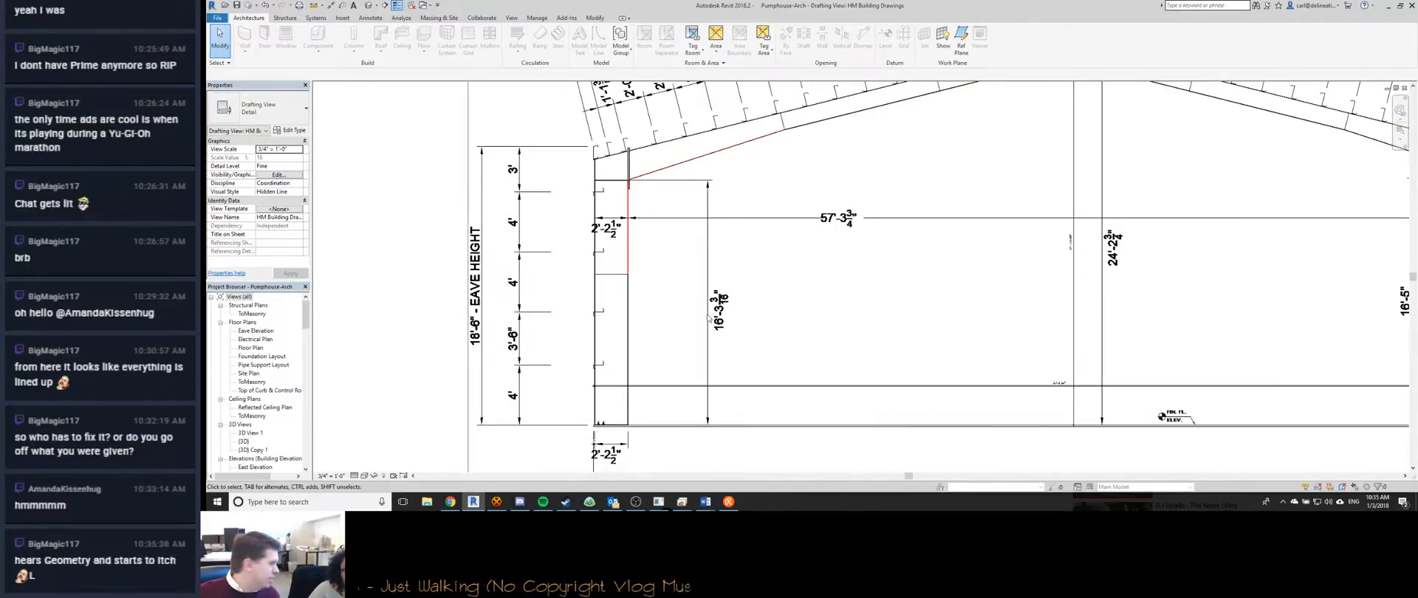
scroll(732, 312, down, 1)
scroll(732, 311, down, 2)
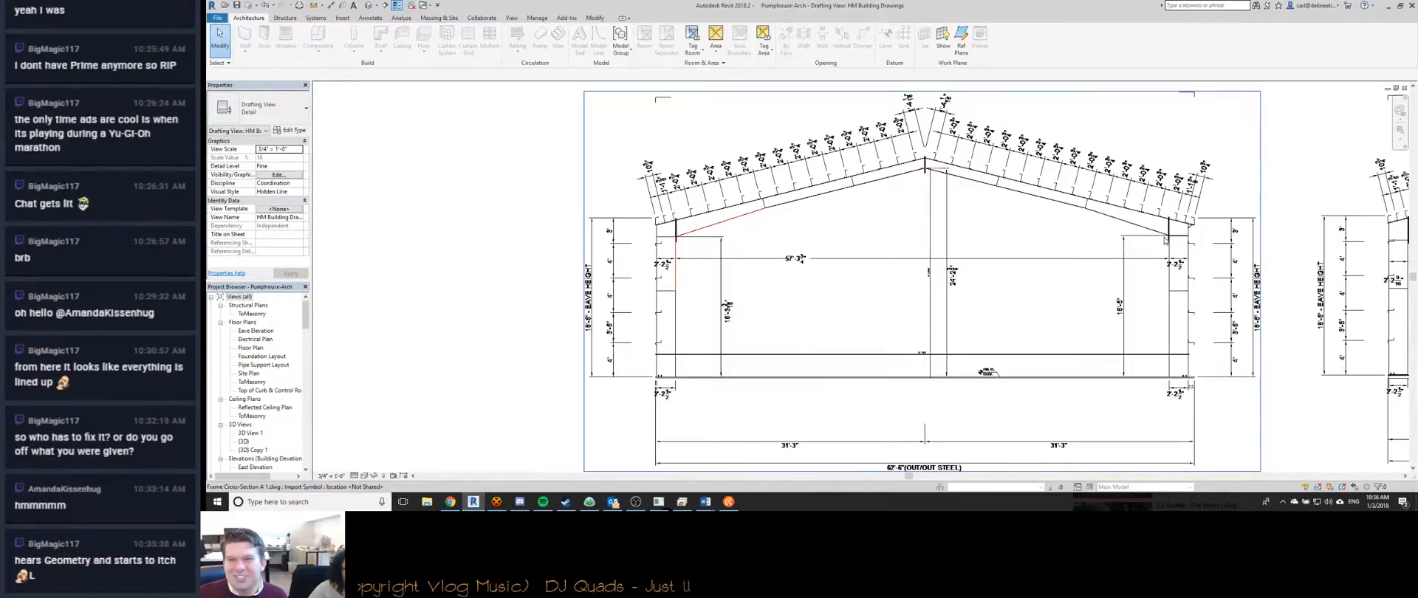
Examine the right eave connection and column dimensions in Frame Cross Section A.
scroll(1174, 240, up, 8)
scroll(1176, 240, down, 6)
scroll(1175, 240, up, 6)
scroll(1176, 240, down, 4)
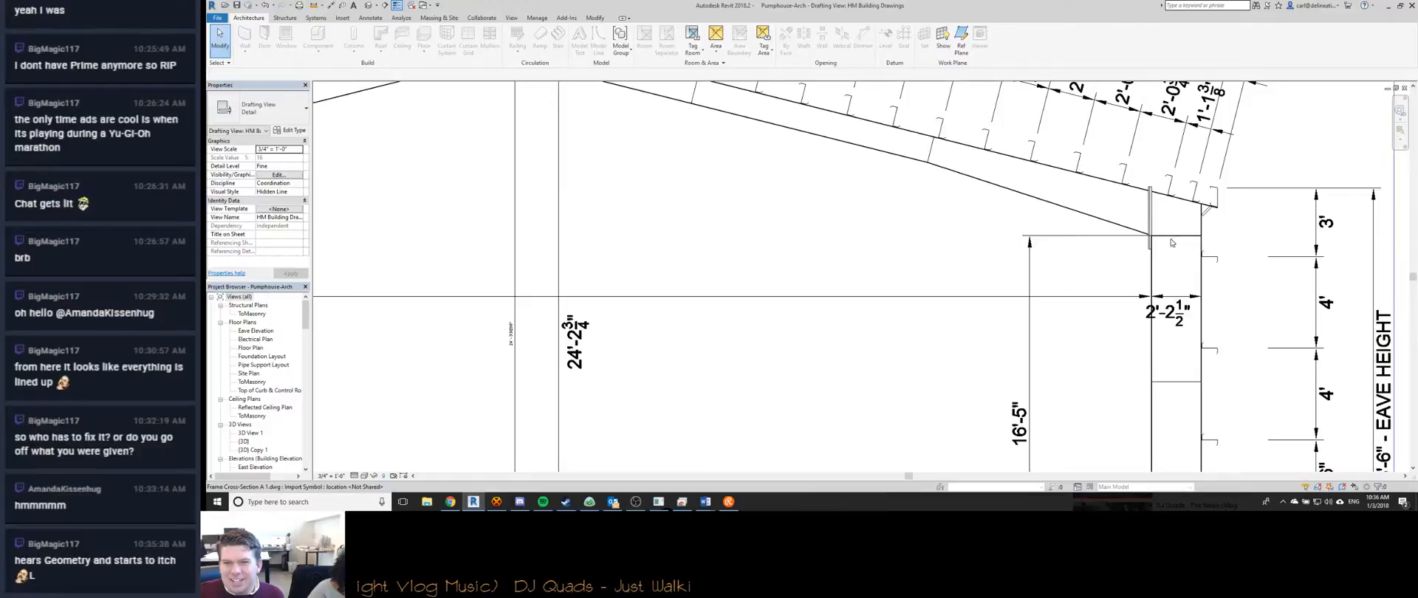
scroll(1066, 321, down, 2)
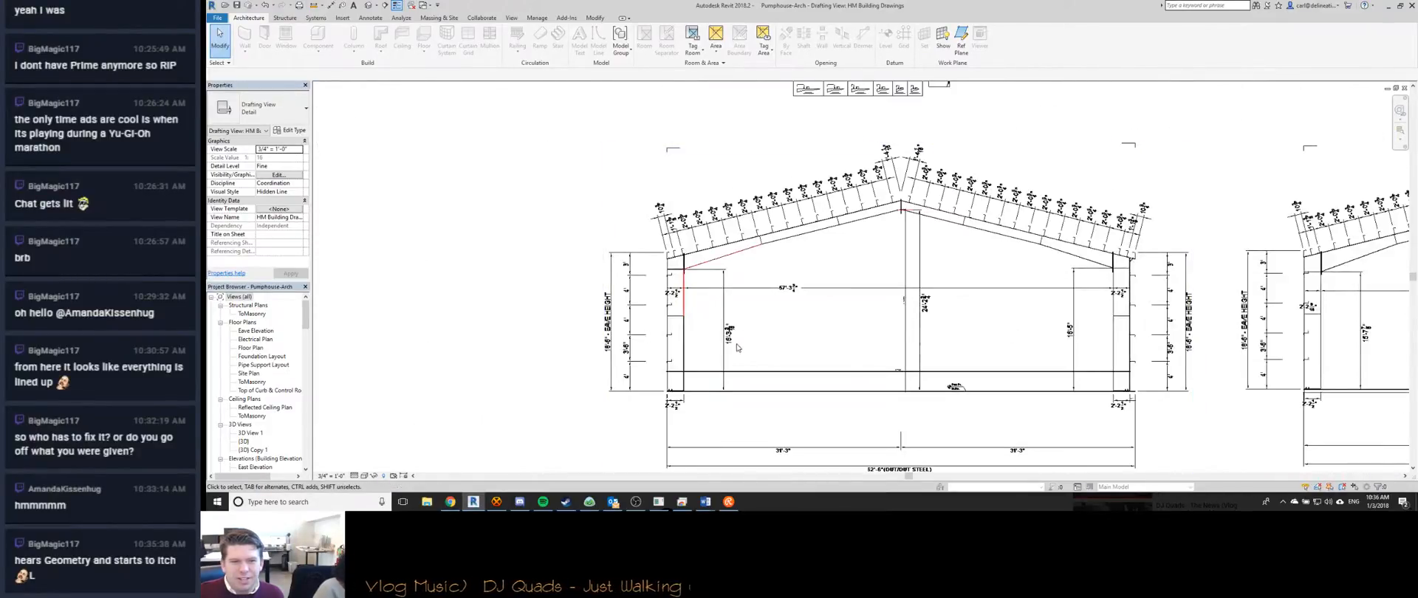
Compare the dimensions across Frame Cross Section A and look over the neighbouring cross section.
scroll(591, 310, up, 6)
scroll(766, 341, down, 5)
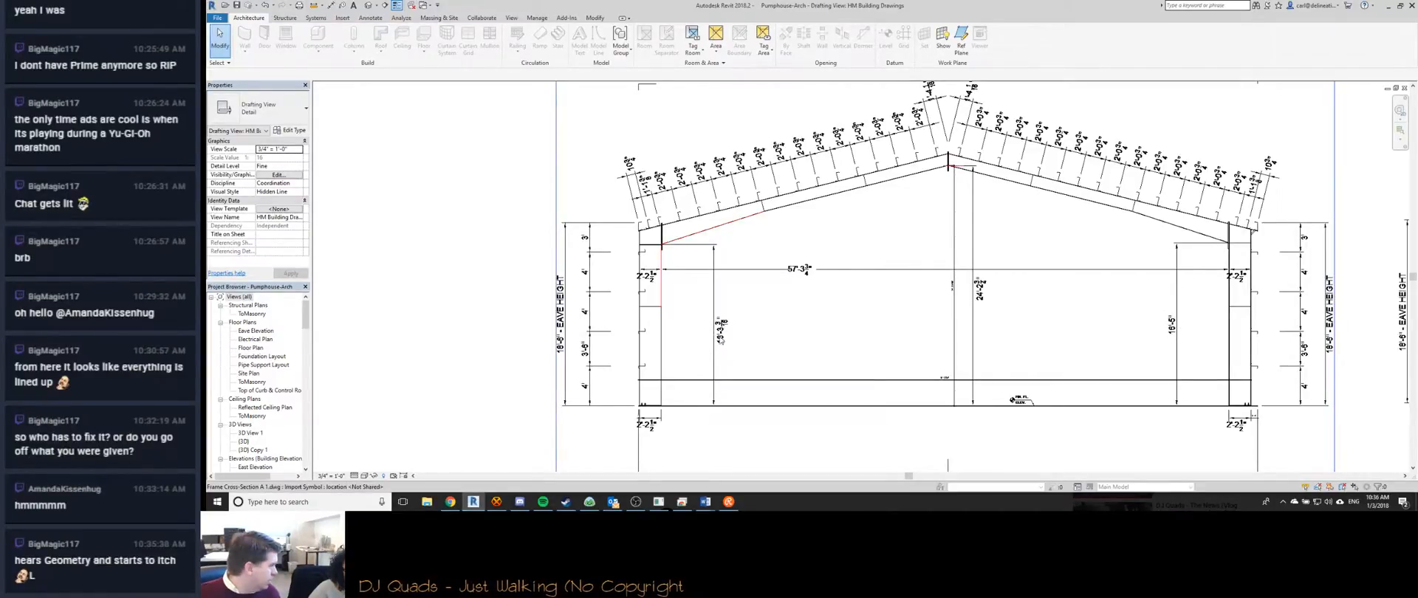
scroll(724, 338, down, 4)
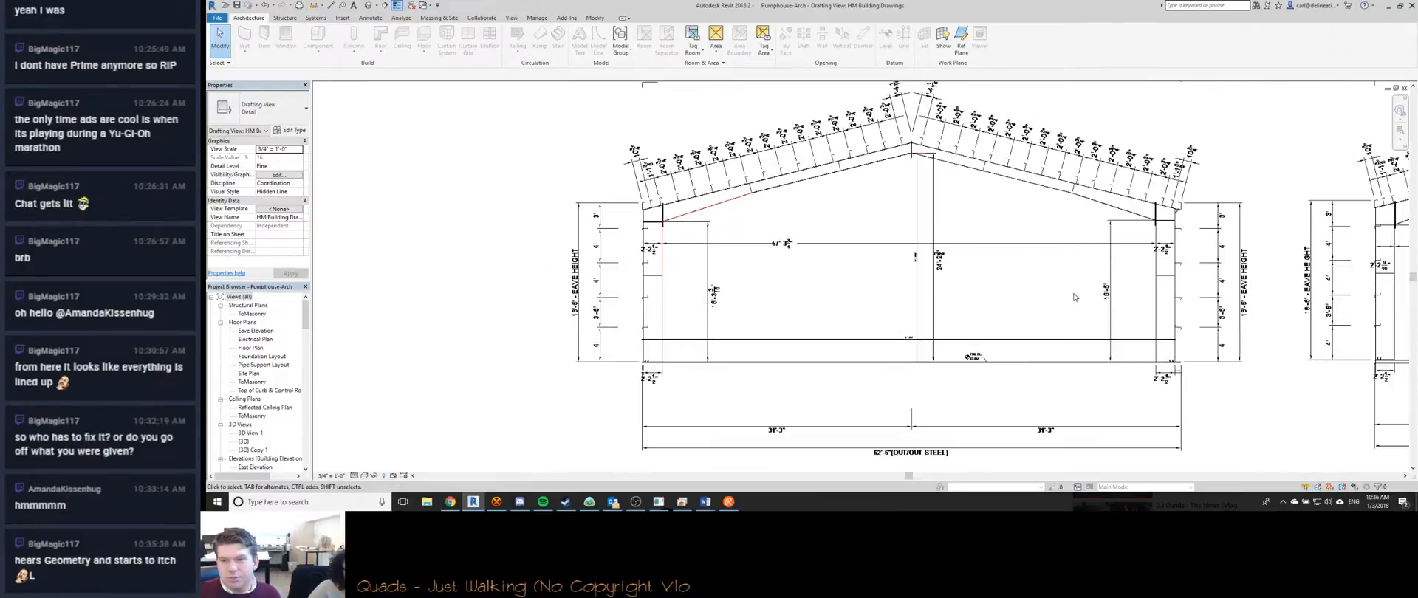
mouse_move(1179, 316)
middle_down()
mouse_move(1032, 344)
mouse_move(685, 330)
middle_up()
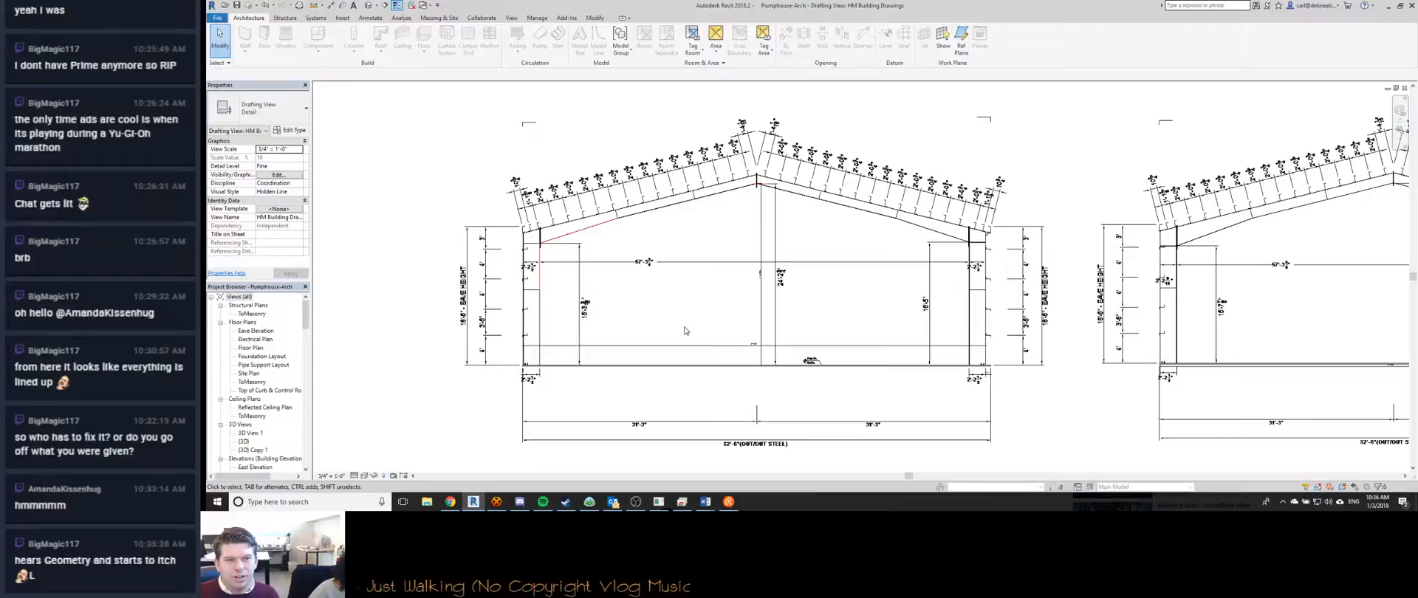
scroll(685, 330, down, 1)
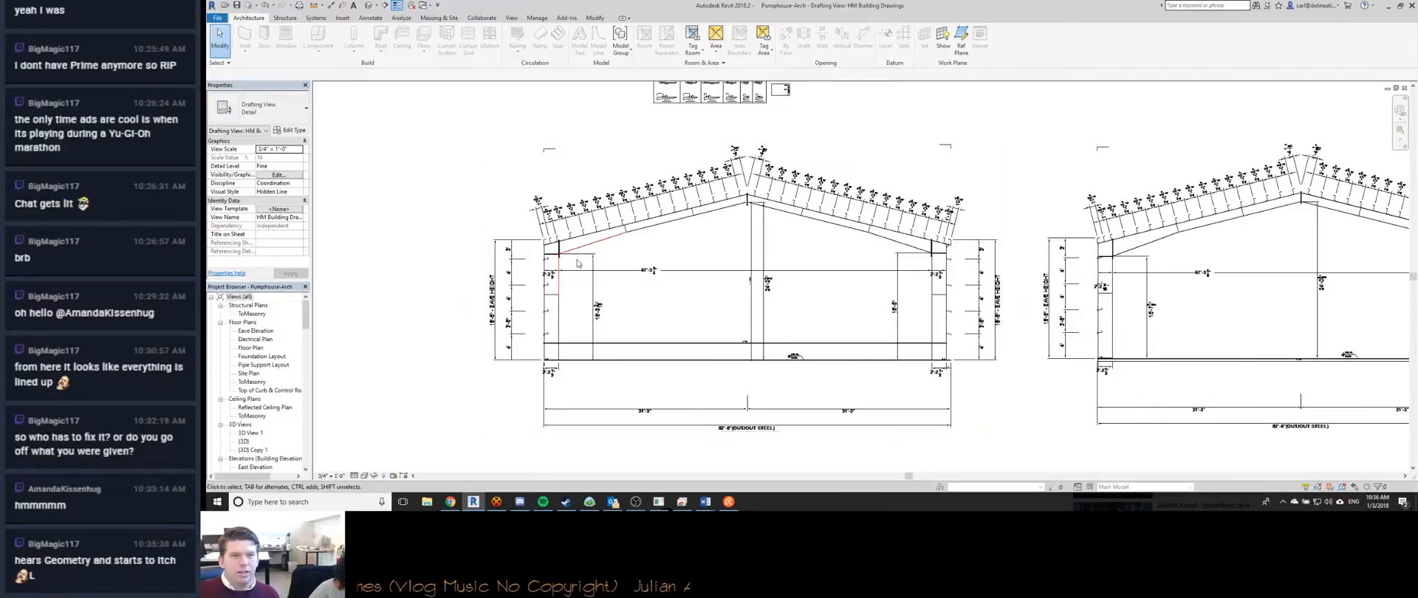
Examine the left eave connection plate in the cross section and decline the reminder to save the project.
scroll(545, 259, up, 5)
mouse_move(895, 156)
middle_down()
mouse_move(807, 234)
mouse_move(776, 215)
middle_up()
scroll(776, 216, down, 1)
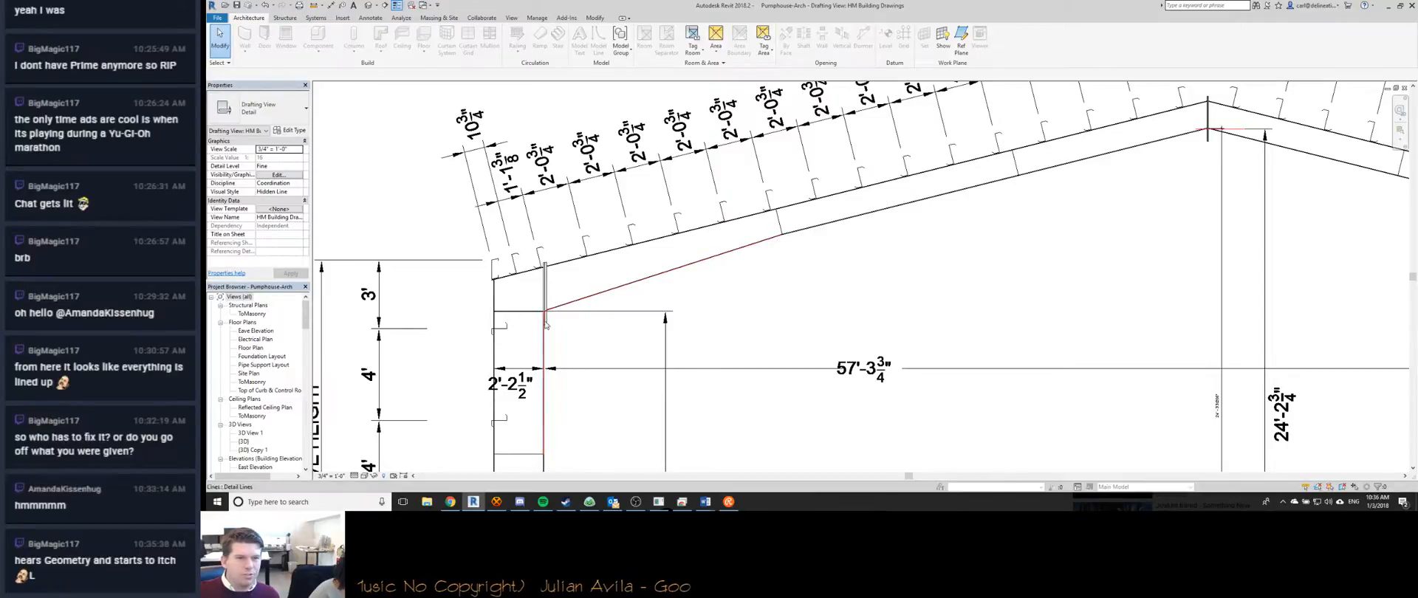
scroll(569, 234, up, 4)
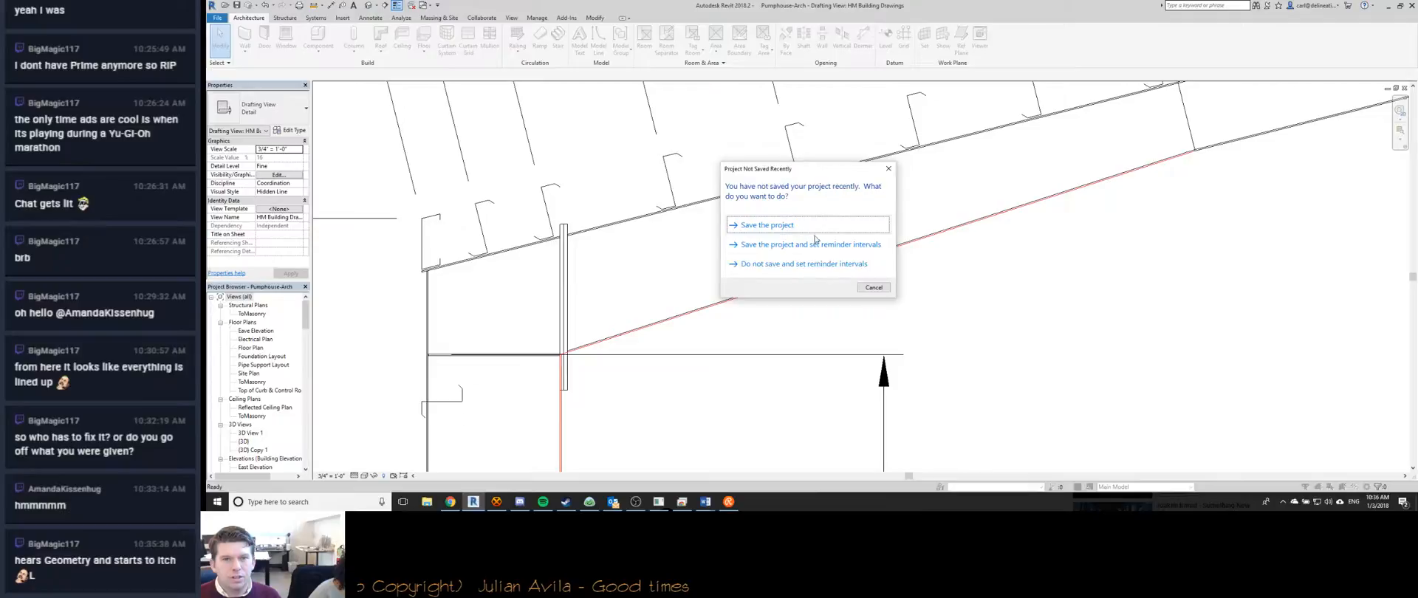
click(838, 266)
Switch to the project's 3D view and examine the eave connection plates and stiffeners on the imported frames.
scroll(626, 174, up, 8)
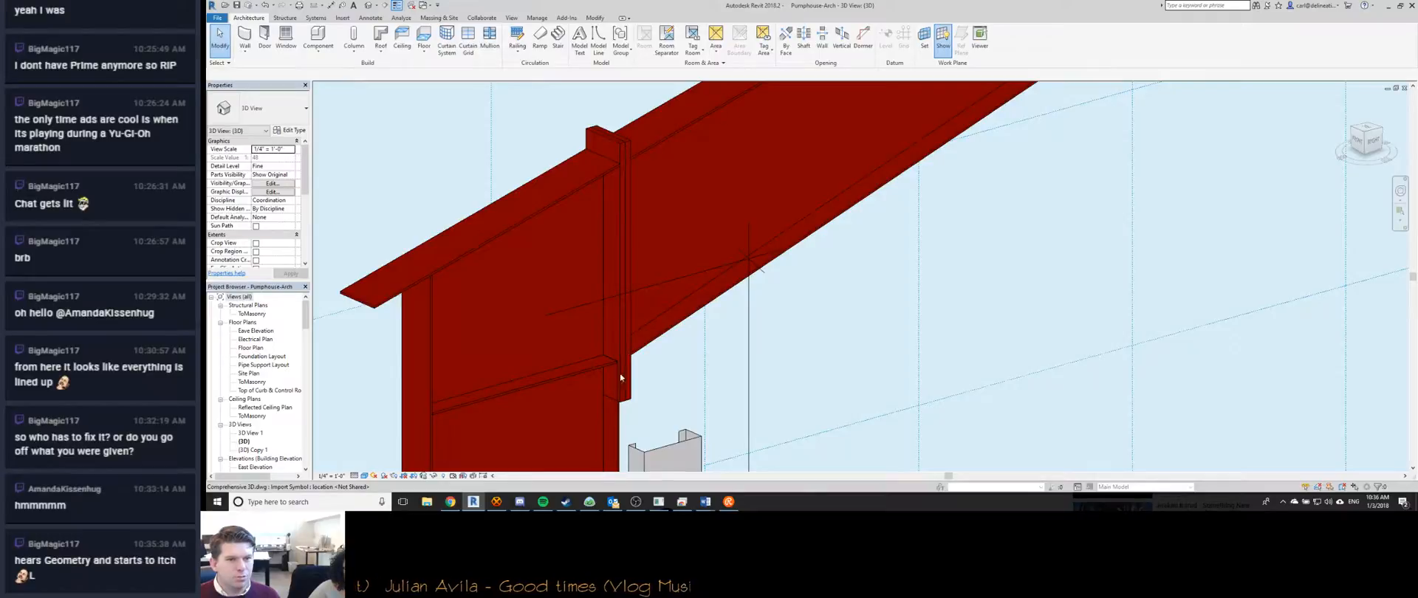
scroll(657, 384, up, 5)
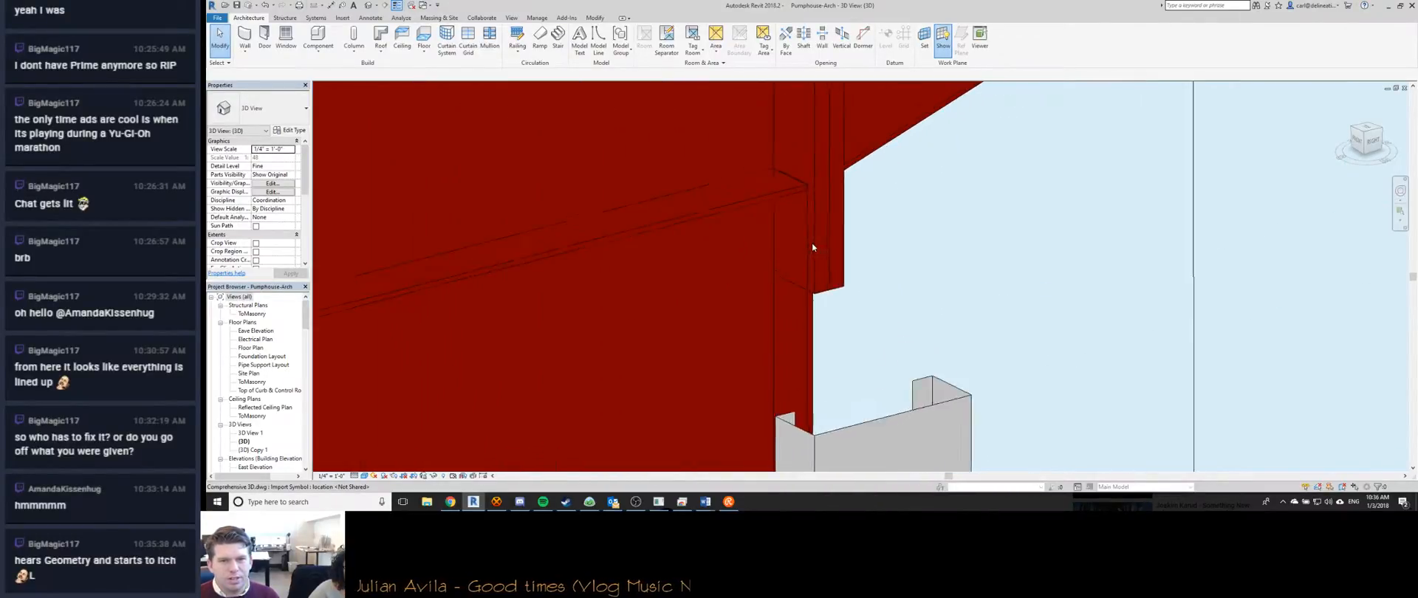
scroll(812, 247, down, 5)
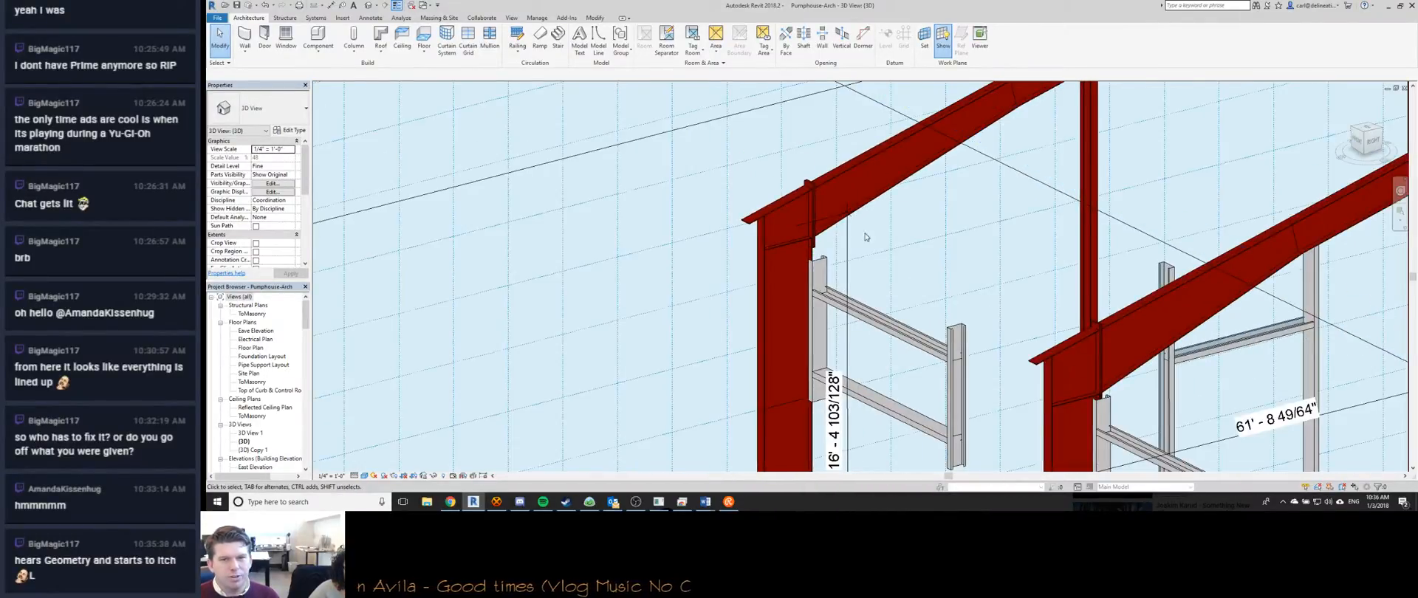
shift+middle_drag(763, 214, 650, 263)
scroll(991, 130, up, 6)
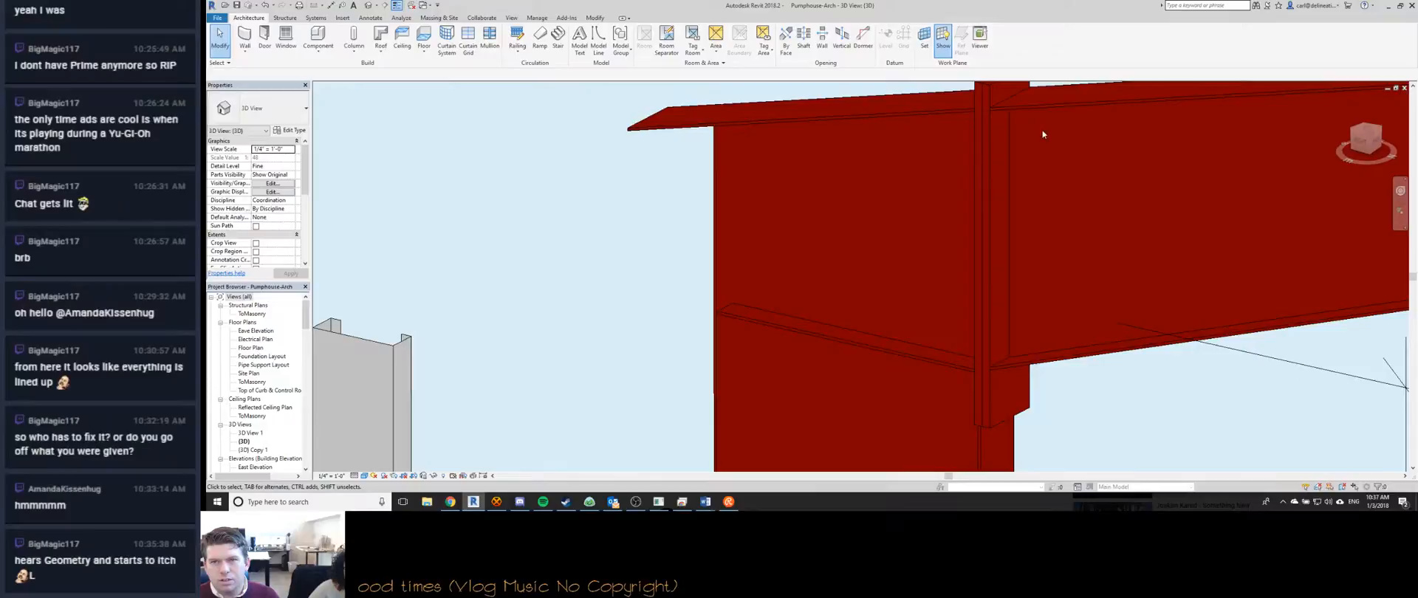
scroll(992, 131, down, 4)
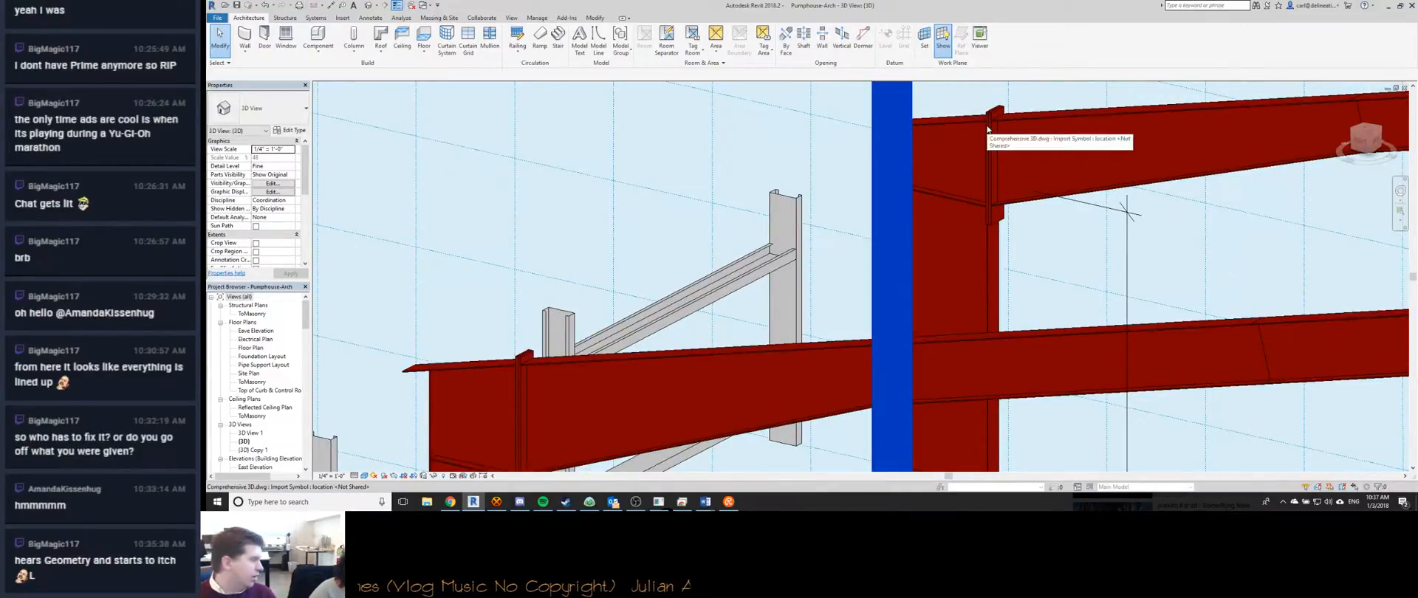
scroll(995, 113, up, 2)
scroll(995, 113, up, 2)
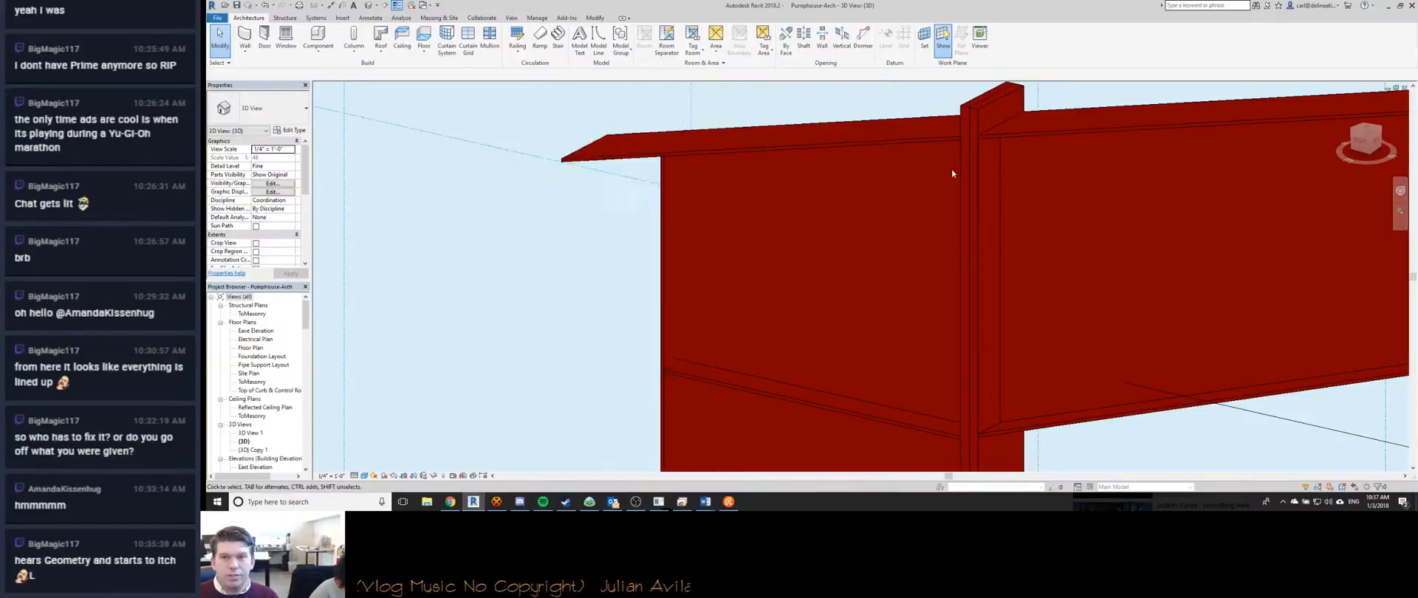
scroll(964, 207, down, 3)
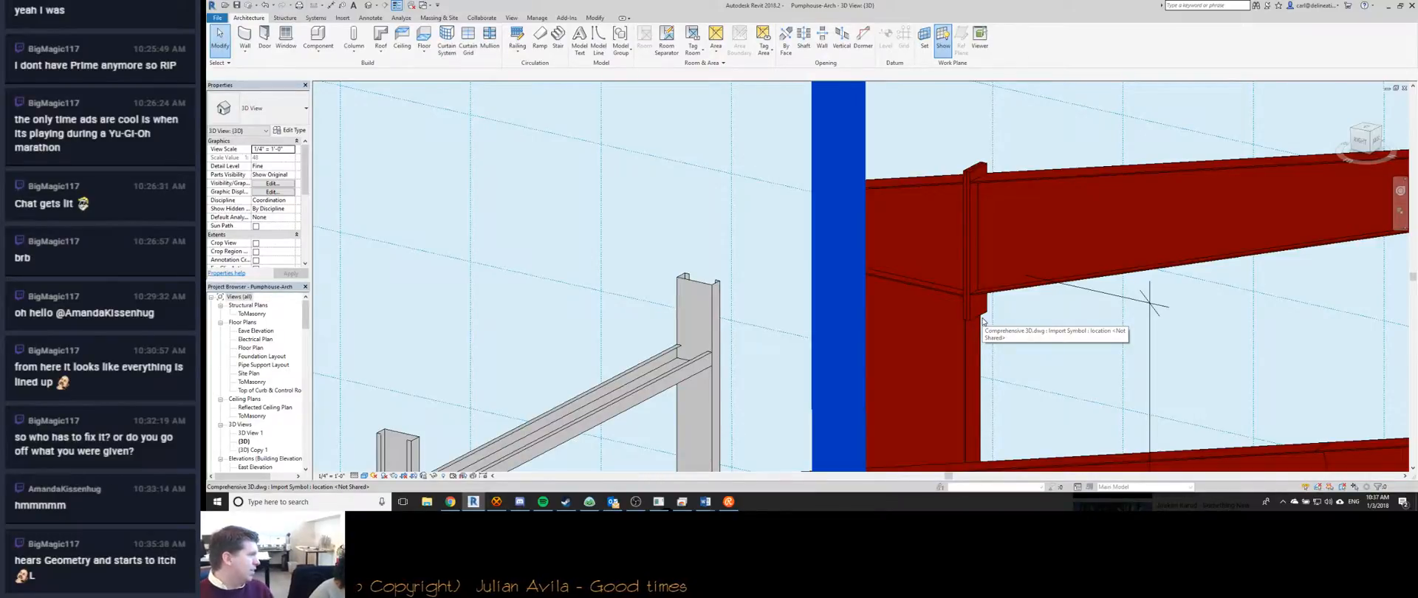
Show the model categories again in the 3D view so the whole building displays around the imported frames.
shift+middle_drag(983, 320, 815, 264)
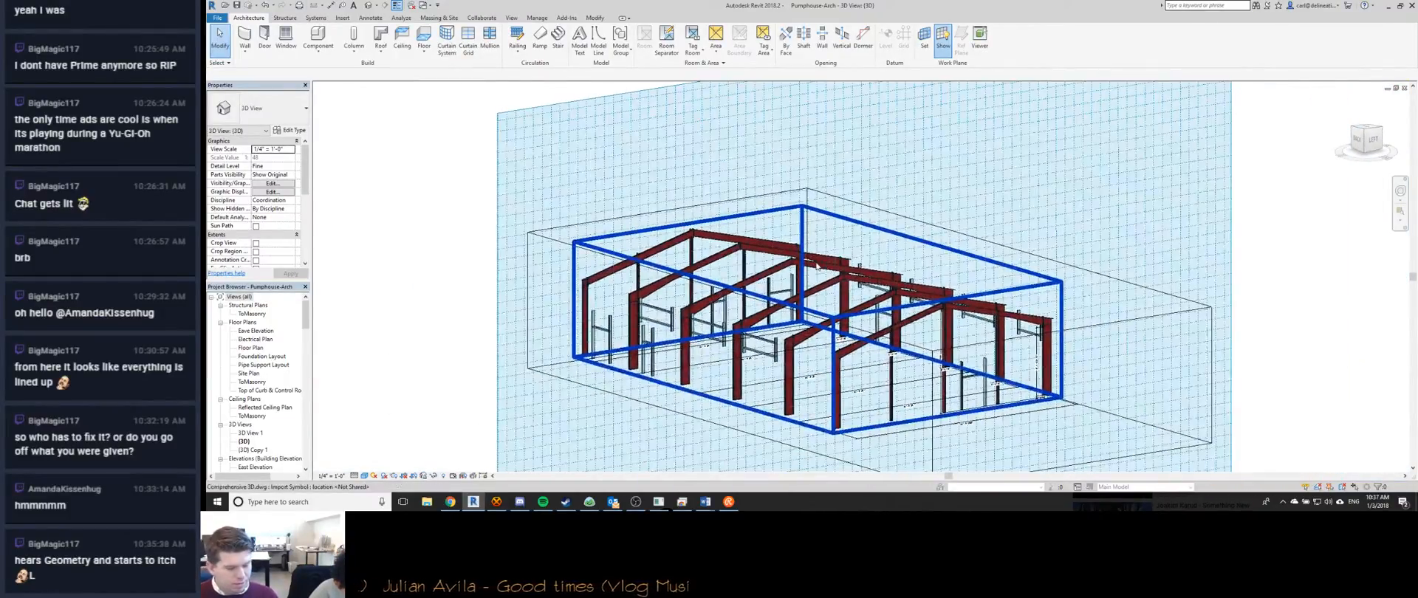
key(g)
click(642, 136)
click(859, 379)
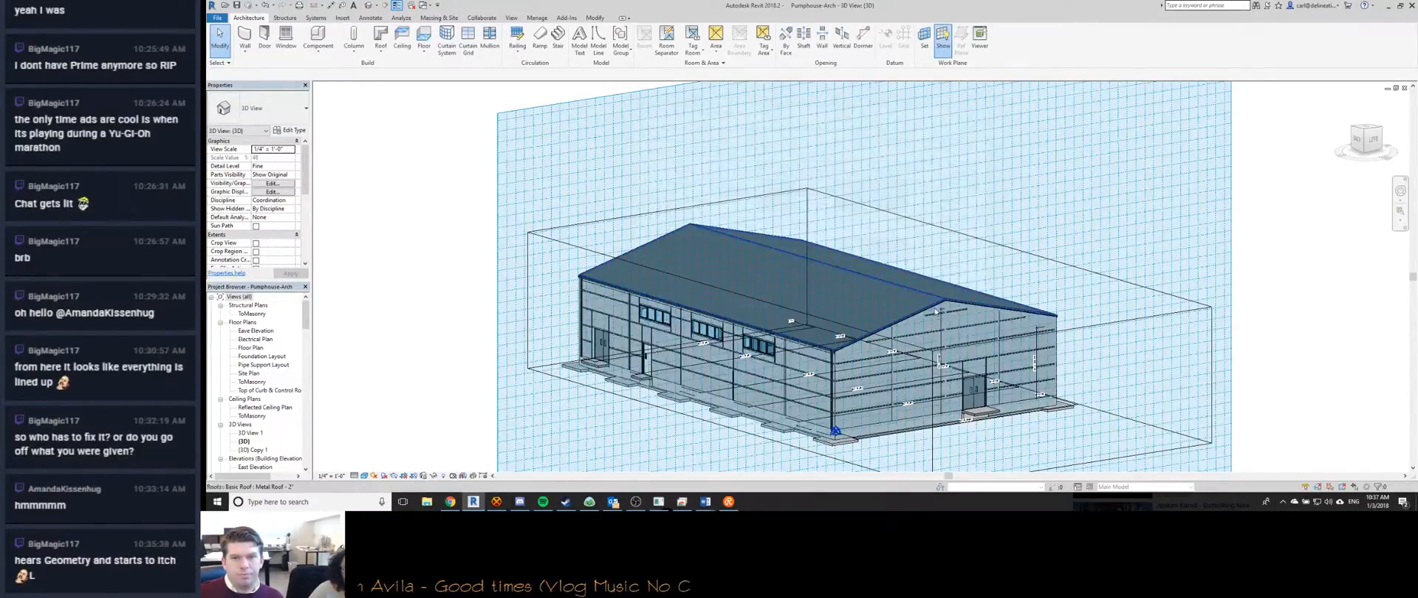
Pull the section box in to cut away the building's gable end and select the S12X40.8 beam near the eave.
click(1071, 400)
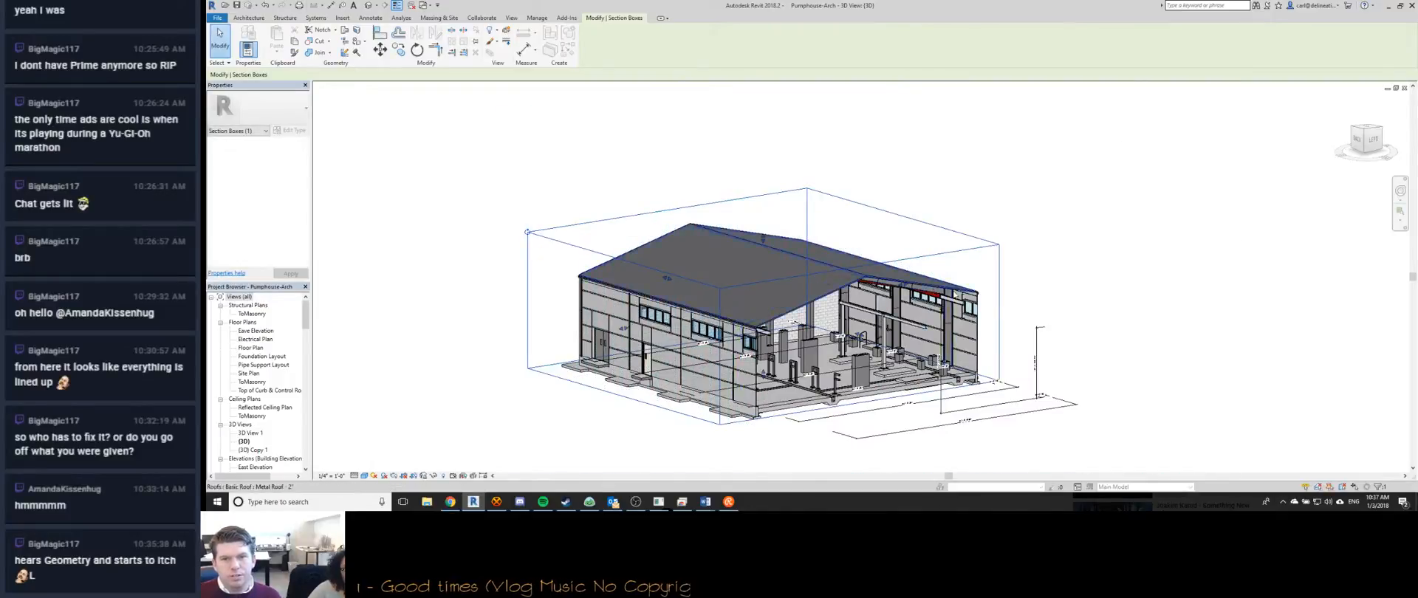
scroll(916, 333, up, 5)
shift+middle_drag(916, 333, 770, 228)
scroll(770, 229, up, 4)
click(695, 210)
middle_drag(694, 211, 691, 232)
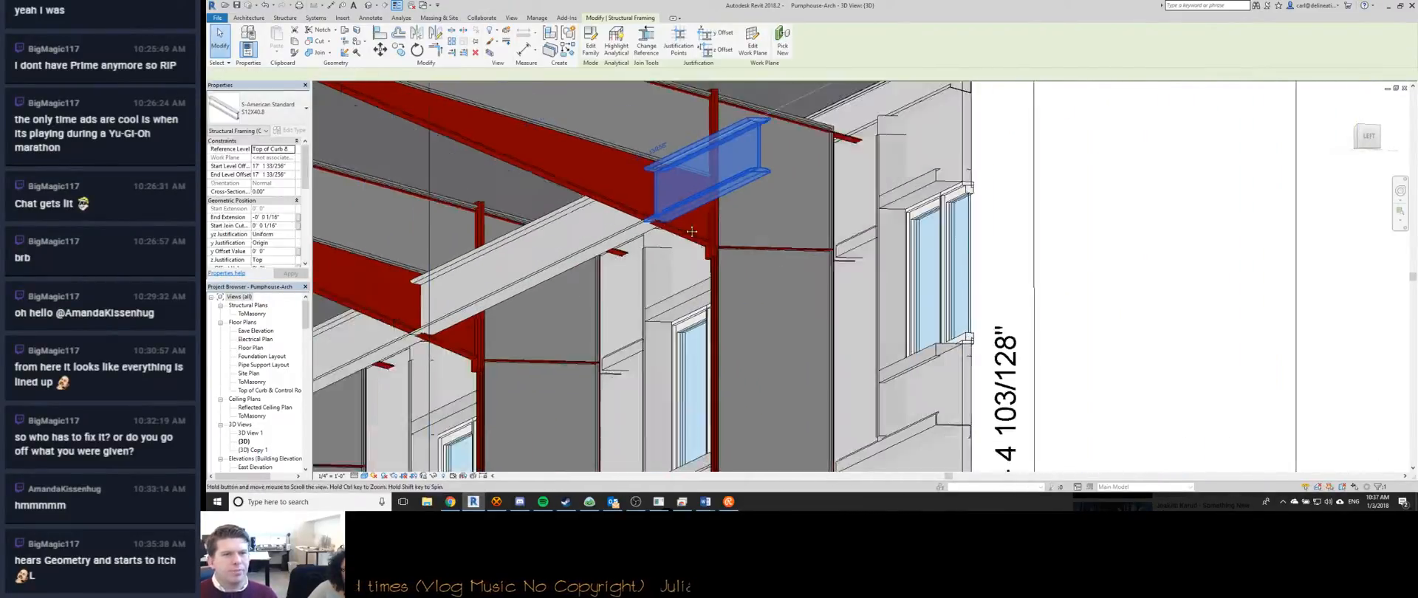
Examine how the selected S12X40.8 beam meets the rigid frames and columns, comparing the modelled frames with the imported 3D drawing.
scroll(691, 232, down, 5)
shift+middle_drag(665, 290, 644, 328)
scroll(642, 316, down, 6)
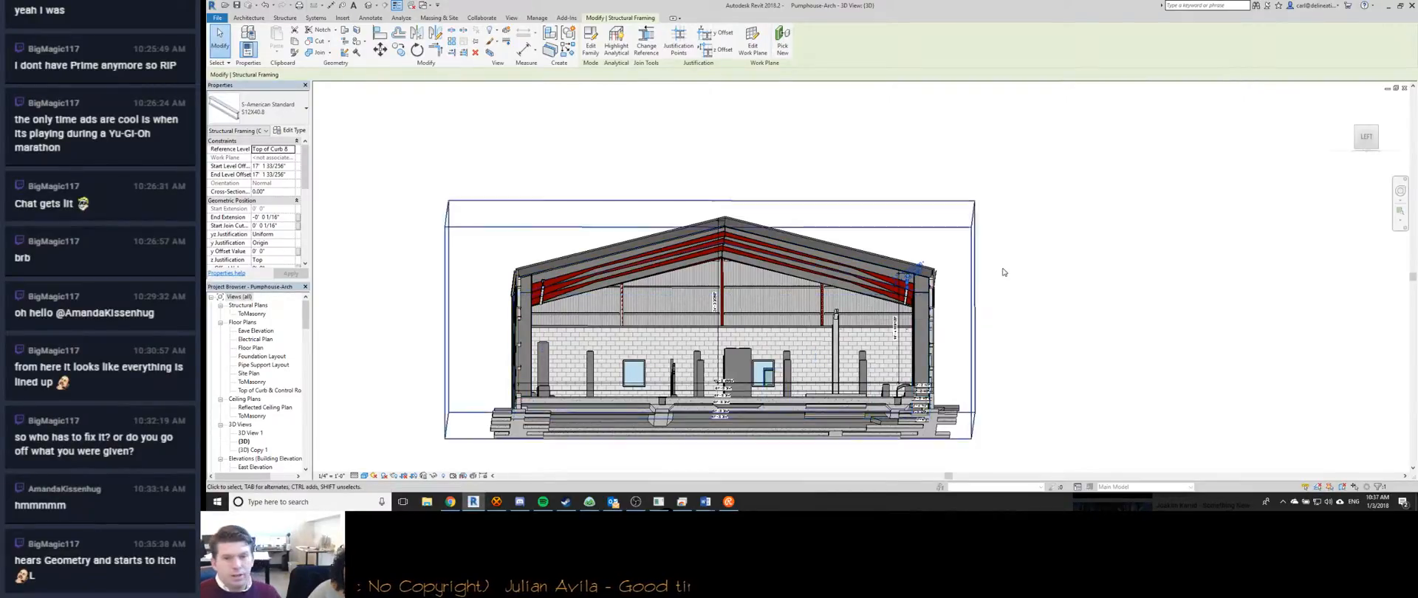
scroll(853, 303, up, 6)
shift+middle_drag(853, 303, 923, 280)
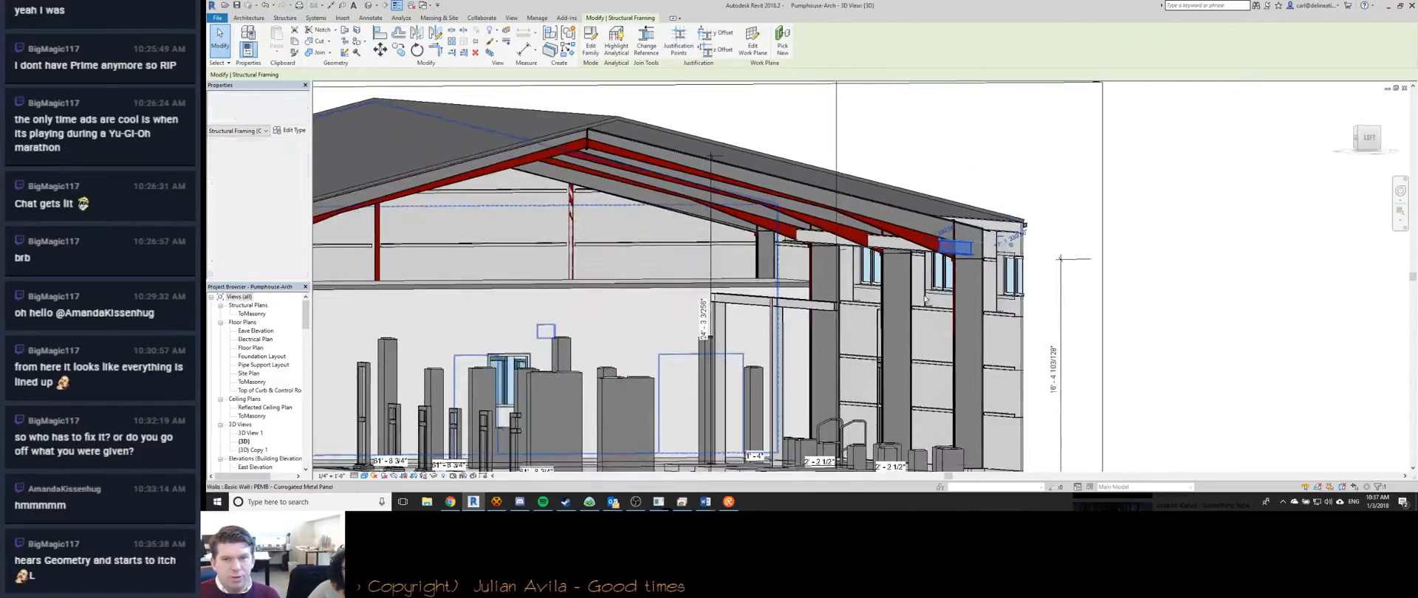
scroll(944, 251, up, 5)
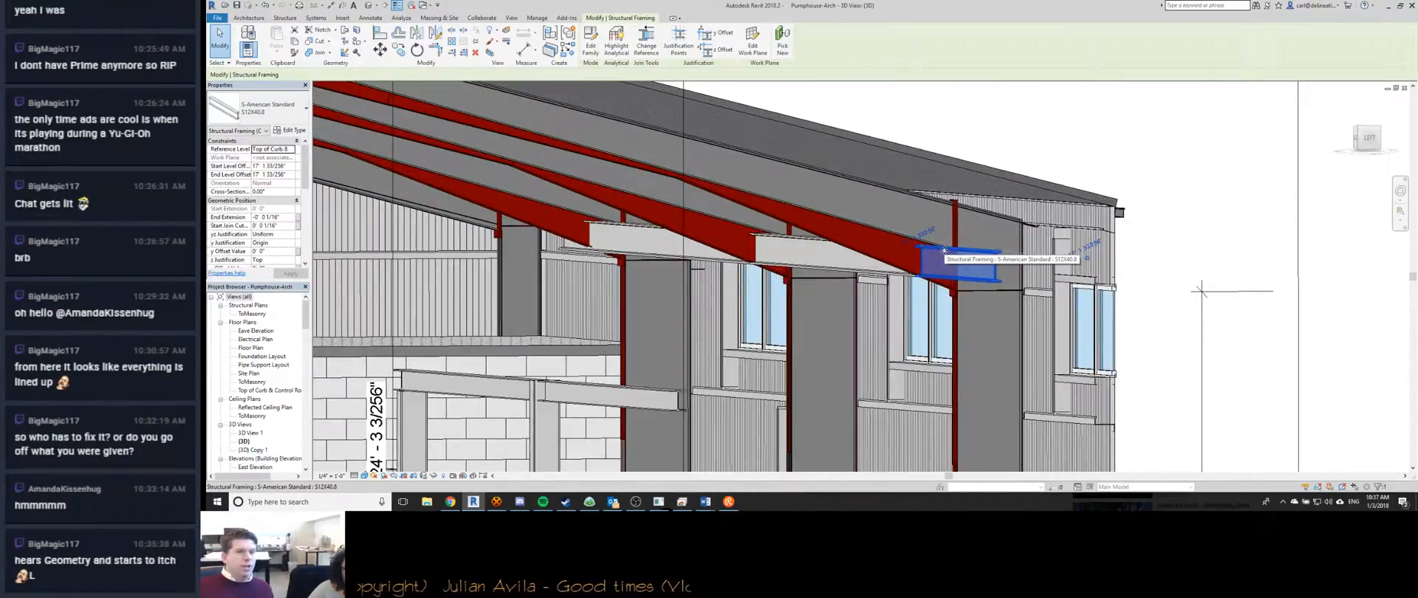
scroll(944, 251, up, 3)
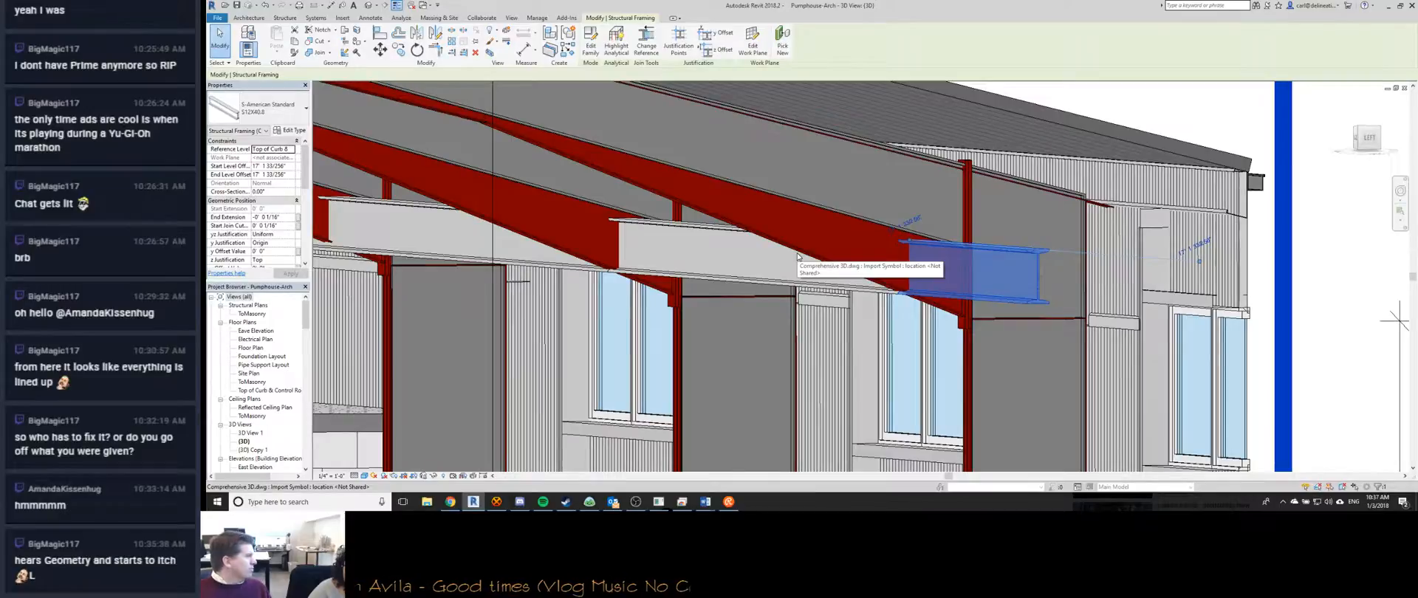
scroll(961, 248, down, 4)
shift+middle_drag(961, 248, 924, 269)
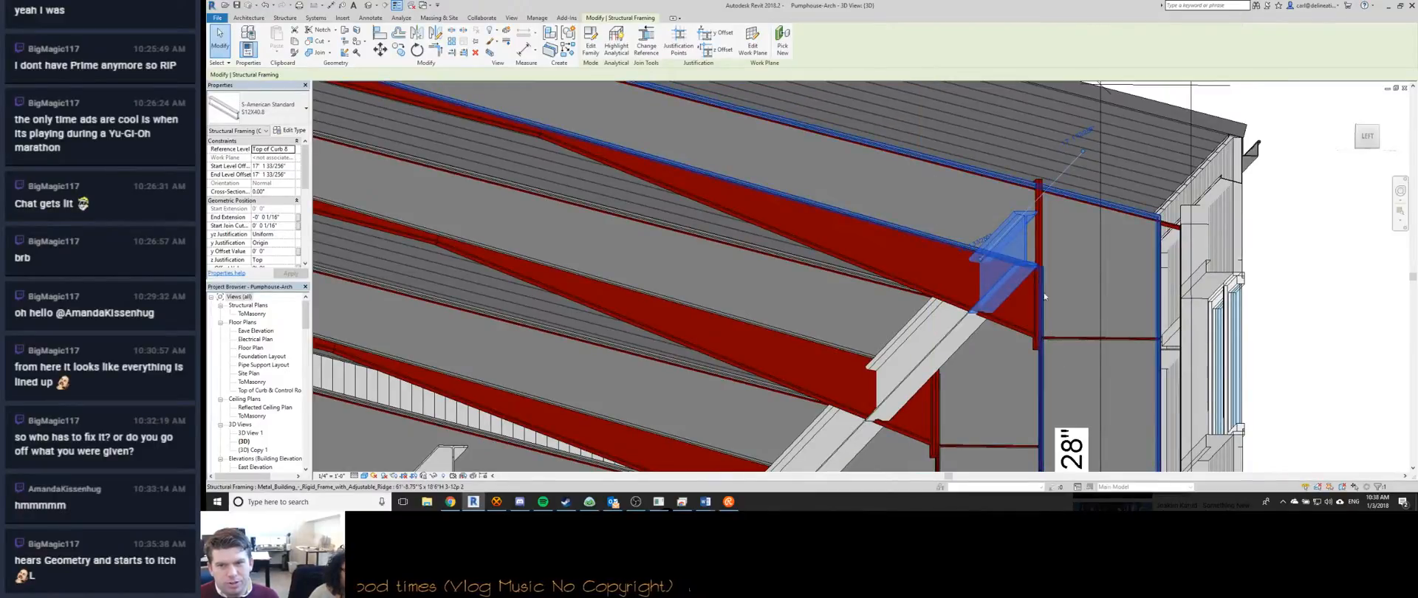
scroll(991, 292, down, 6)
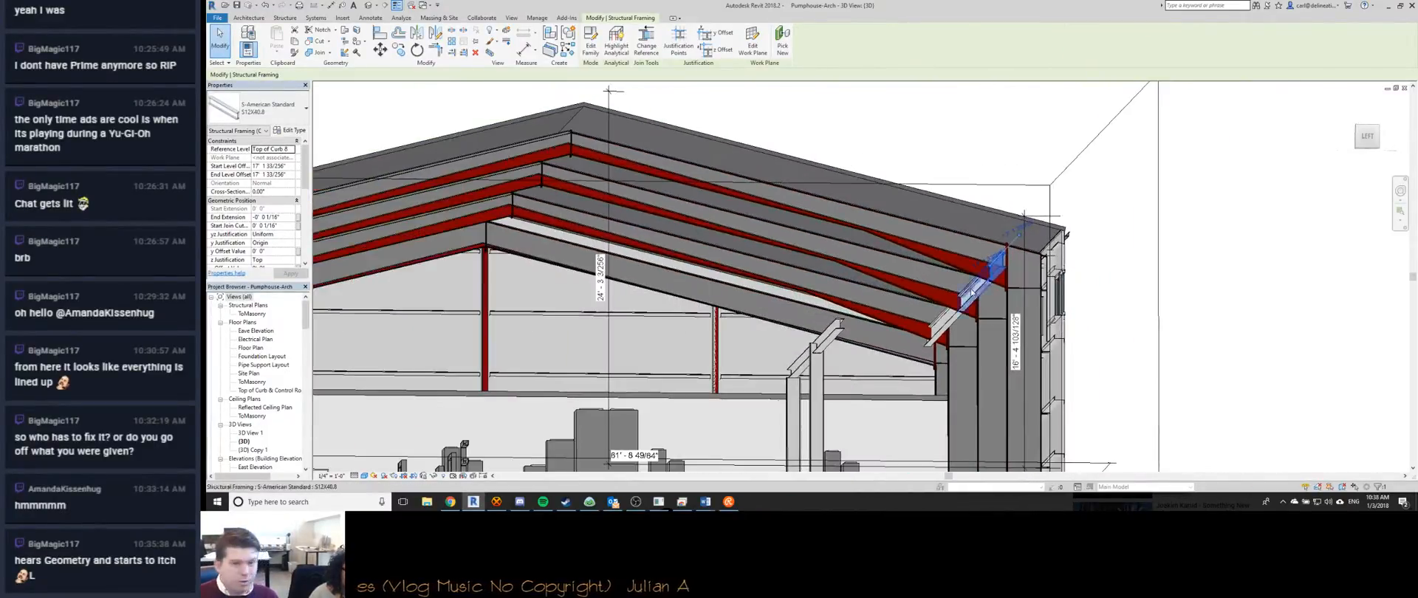
shift+middle_drag(972, 292, 773, 349)
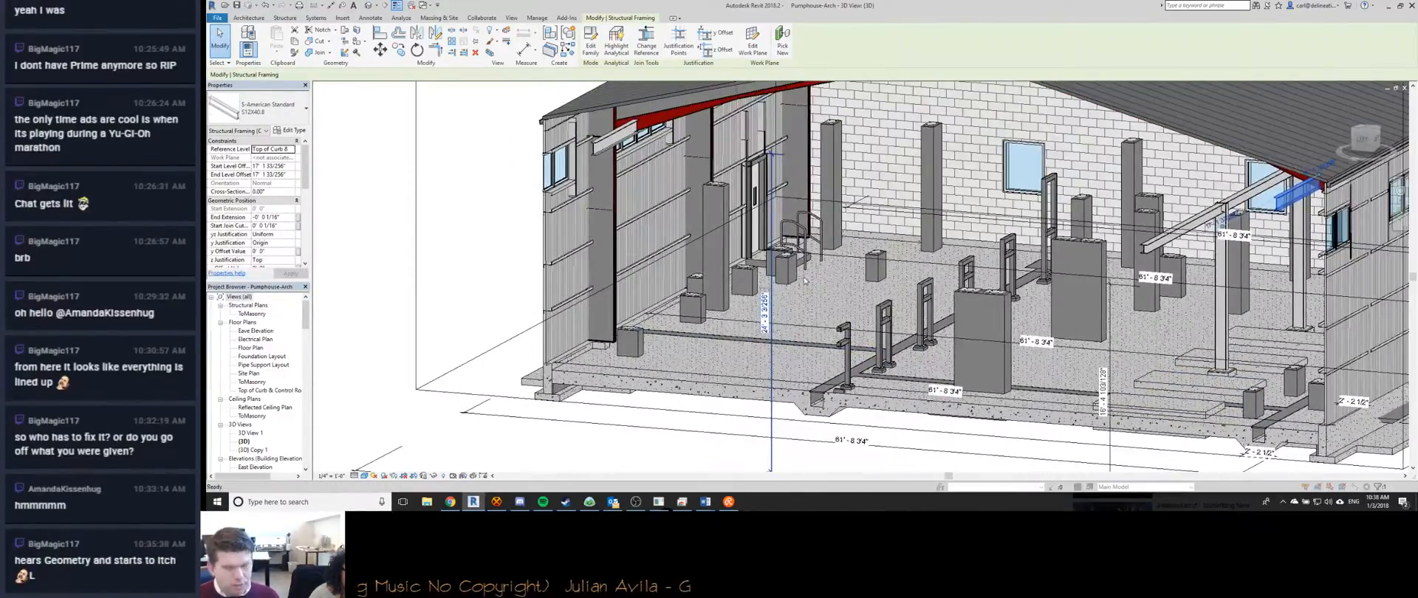
Turn on the linked Pumphouse-Mech_v2018.rvt model in the 3D view's visibility overrides.
key(v)
key(v)
click(889, 125)
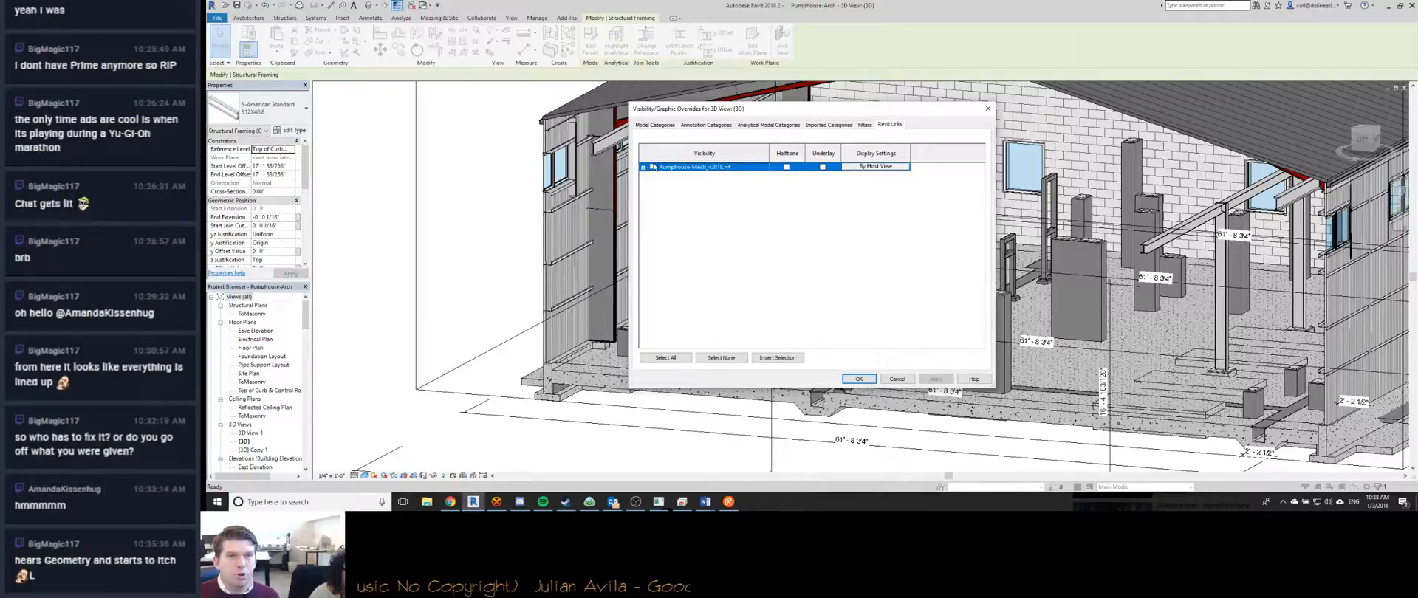
click(857, 379)
Examine the clearance between the linked piping and valves and the frame columns along the side wall.
shift+middle_drag(850, 381, 964, 403)
scroll(1034, 340, up, 6)
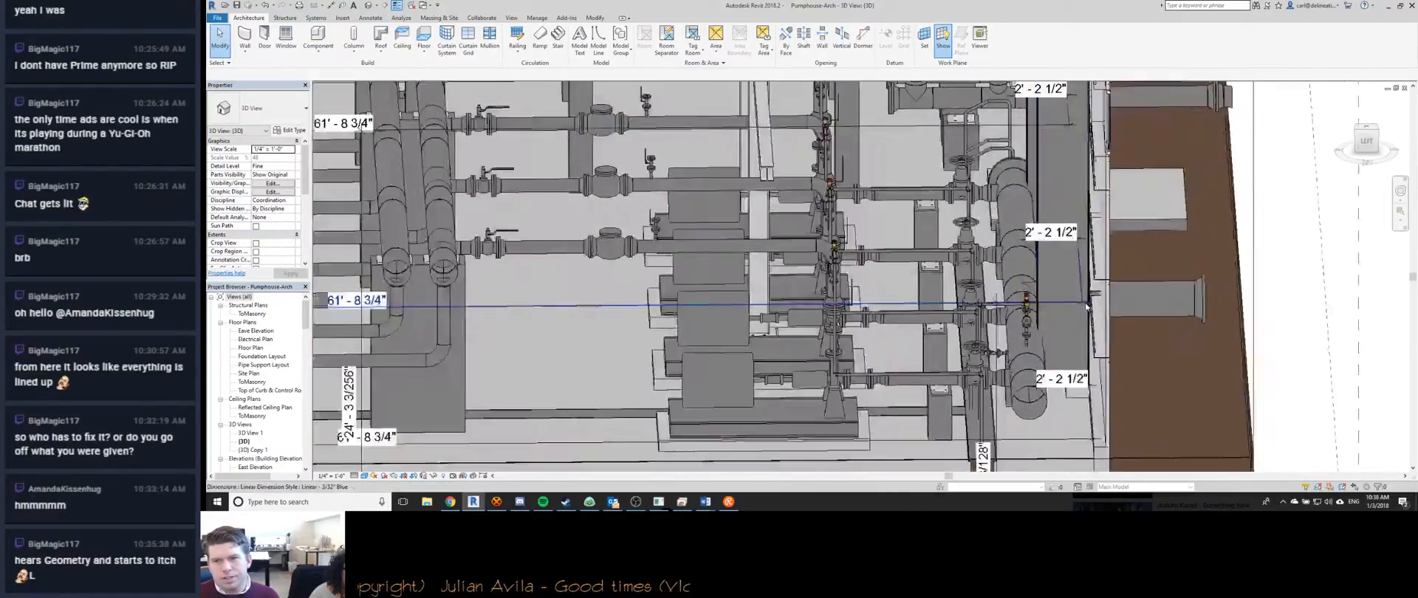
shift+middle_drag(1034, 339, 1013, 299)
scroll(1013, 299, up, 3)
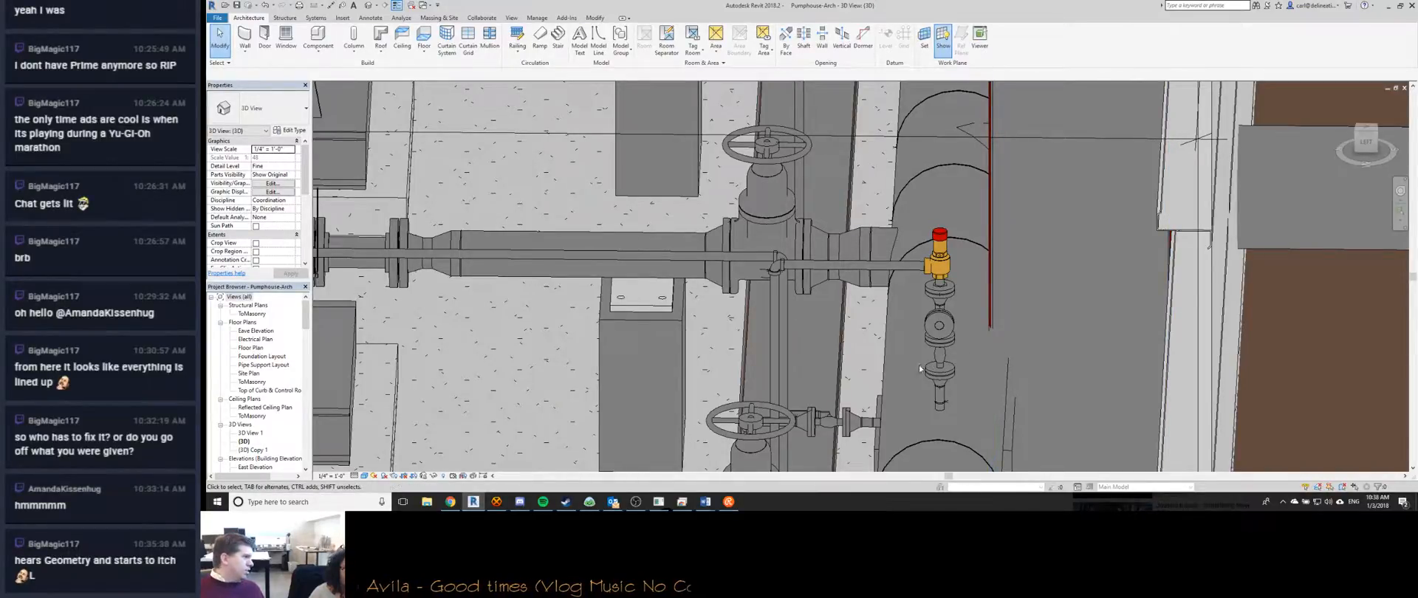
scroll(910, 369, down, 5)
shift+middle_drag(939, 325, 1023, 266)
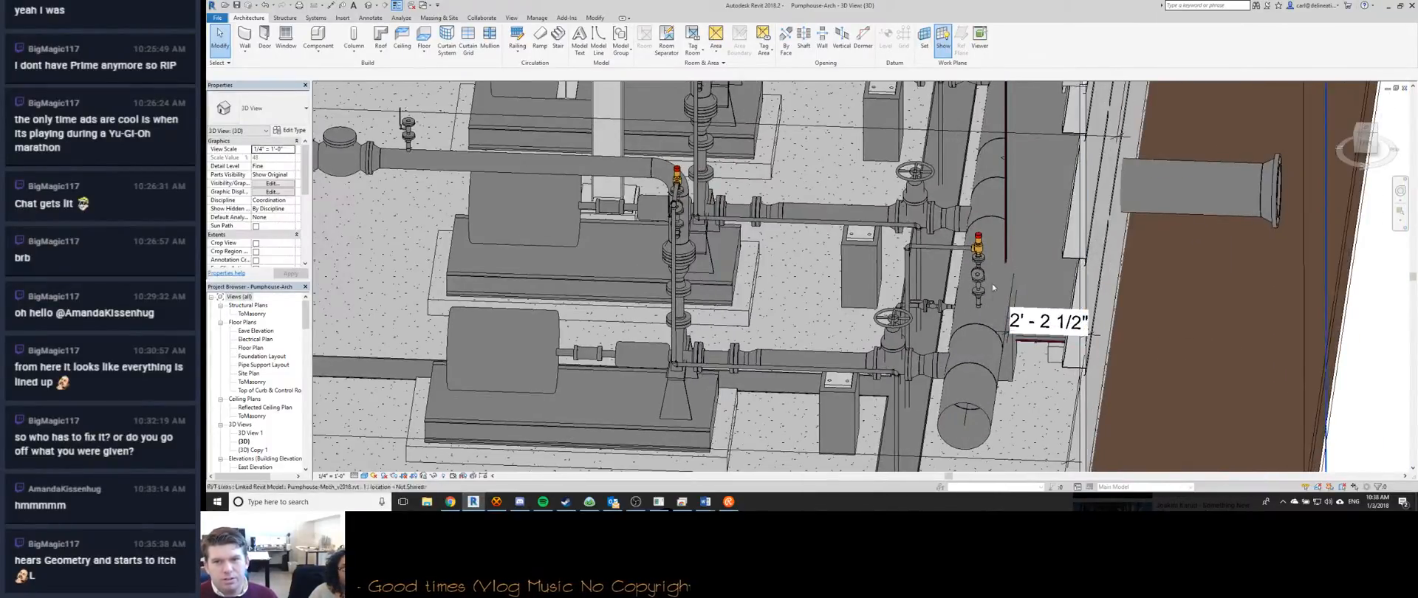
scroll(1011, 274, up, 1)
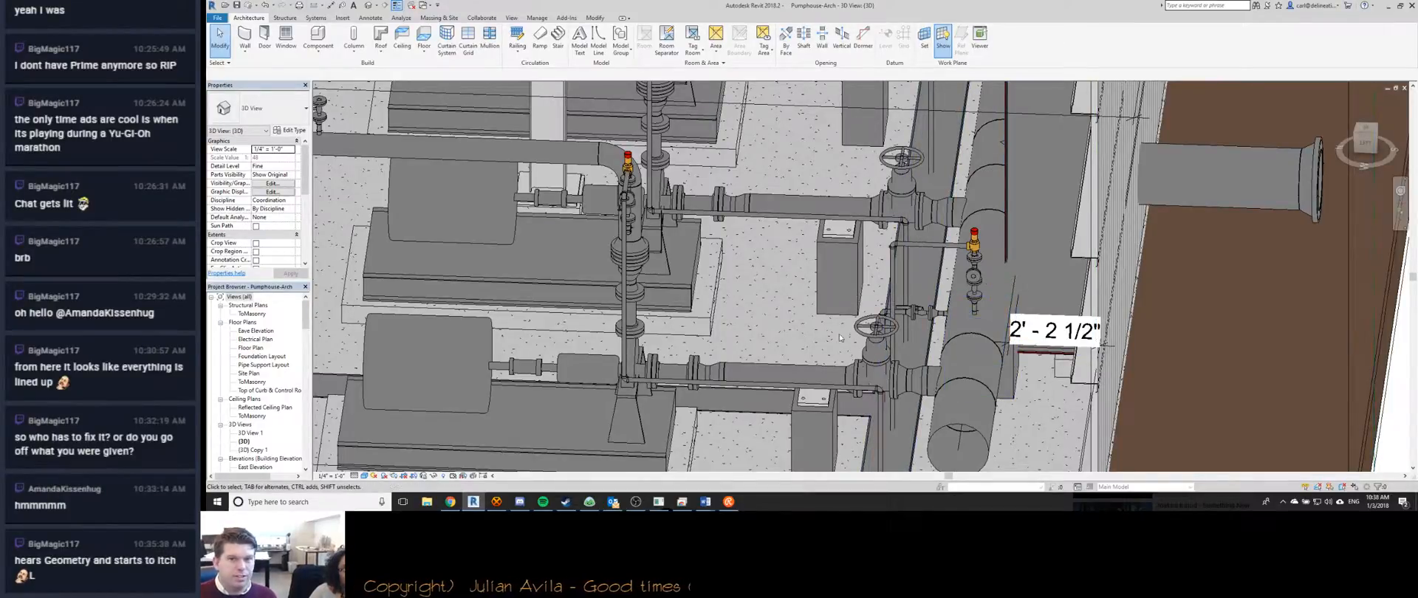
scroll(820, 328, down, 4)
shift+middle_drag(794, 320, 772, 297)
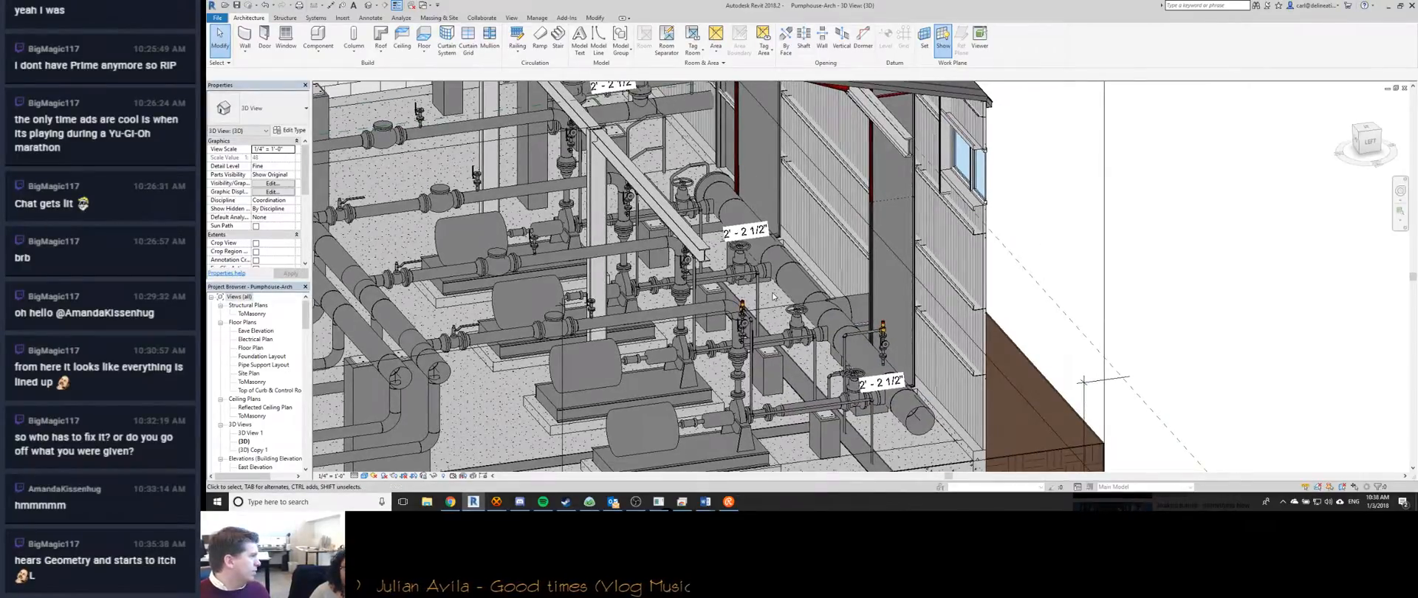
scroll(773, 296, down, 3)
shift+middle_drag(772, 296, 733, 318)
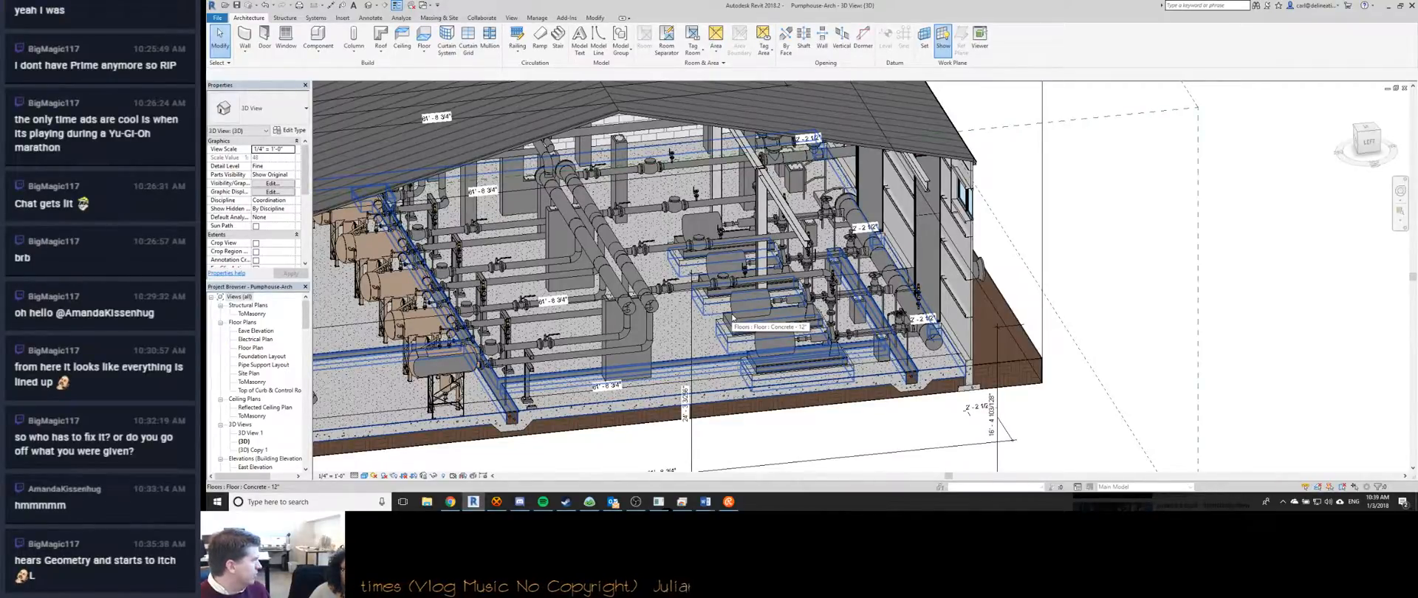
scroll(733, 317, up, 5)
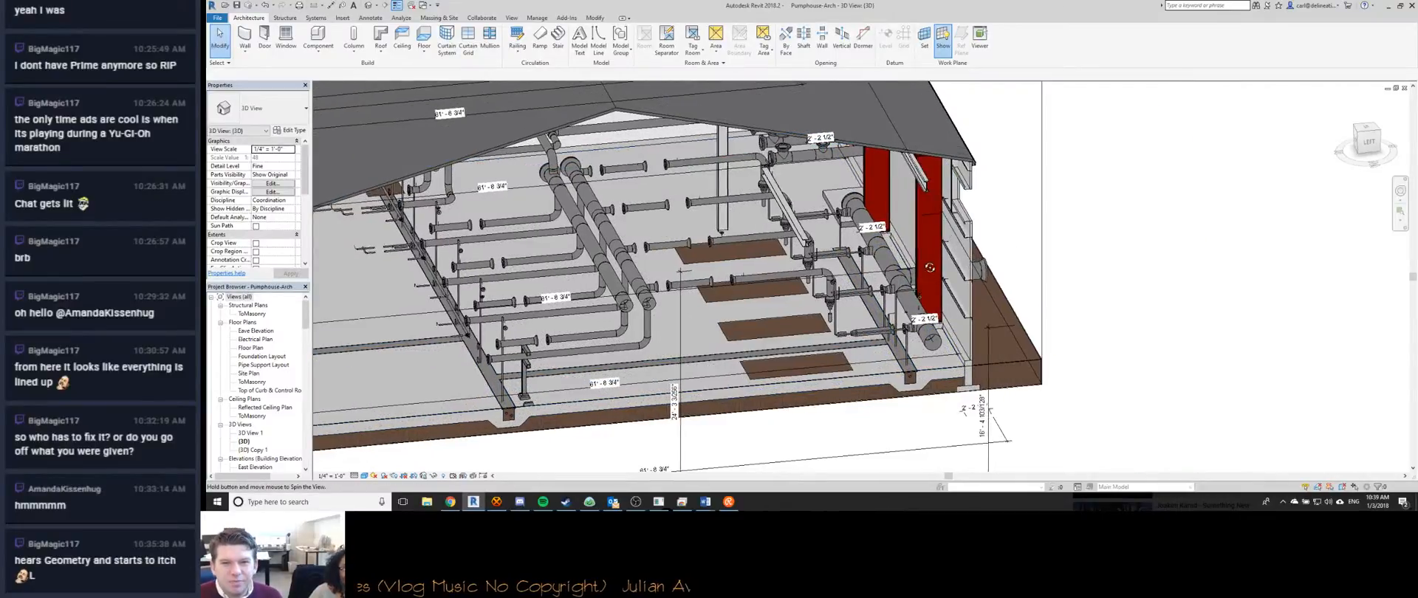
Switch to the HM Building Drawings drafting view and review the column and clear-span dimensions in Frame Cross Section A.
scroll(750, 277, down, 6)
shift+middle_drag(750, 277, 553, 310)
scroll(528, 265, down, 4)
key(ctrl+Tab)
scroll(693, 284, down, 8)
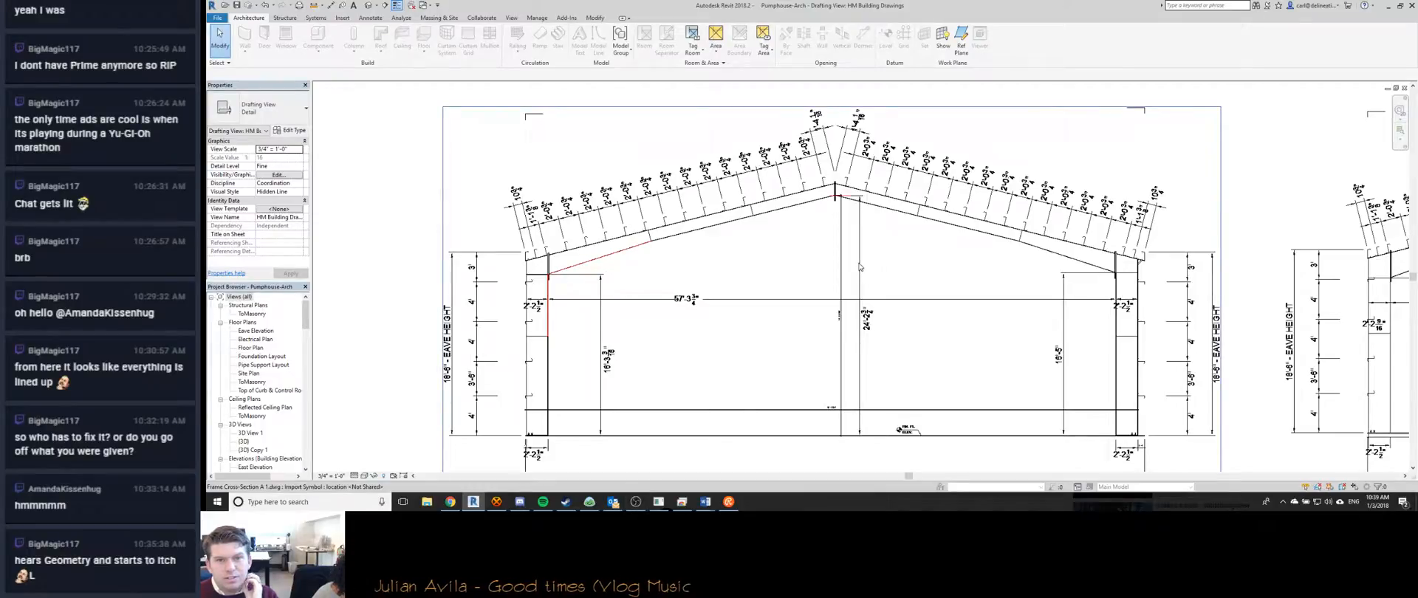
middle_drag(602, 266, 624, 234)
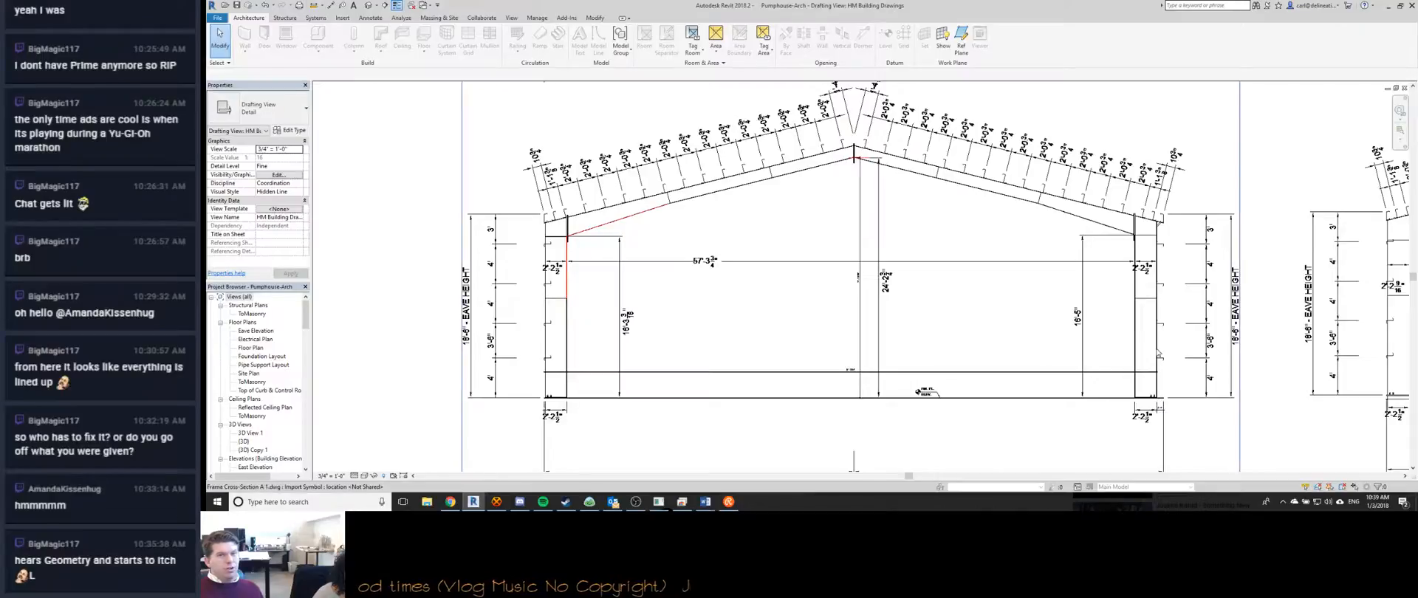
middle_drag(548, 270, 599, 264)
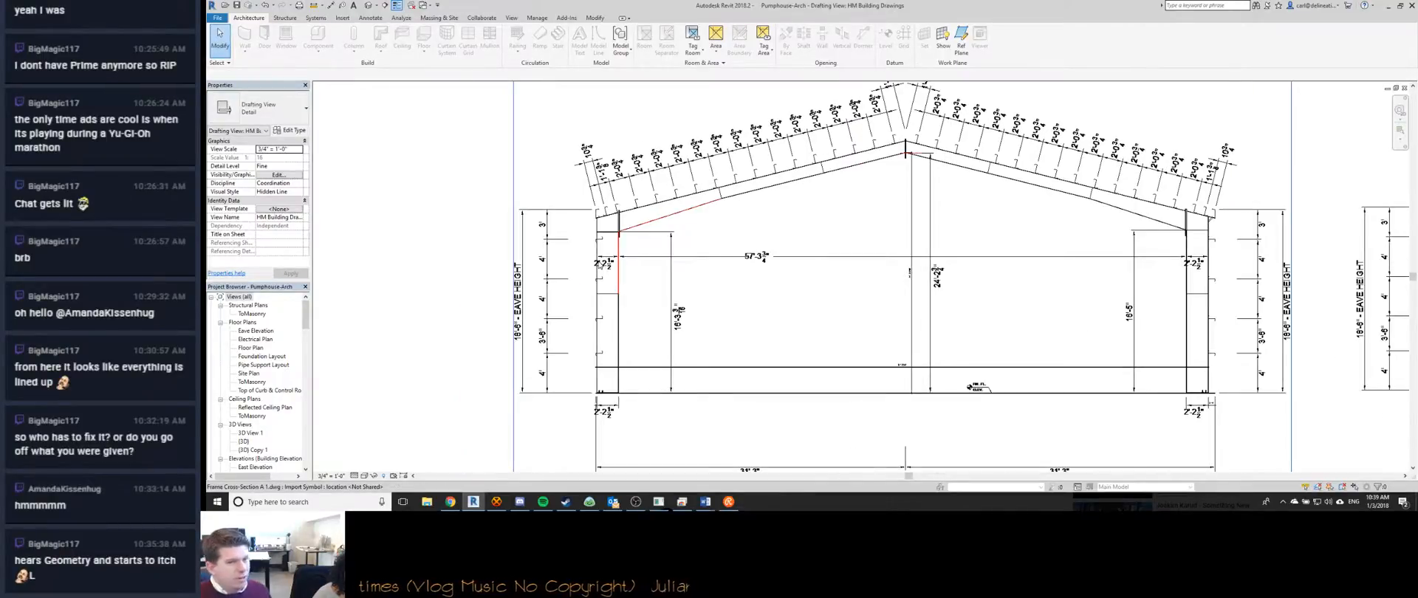
scroll(600, 265, down, 1)
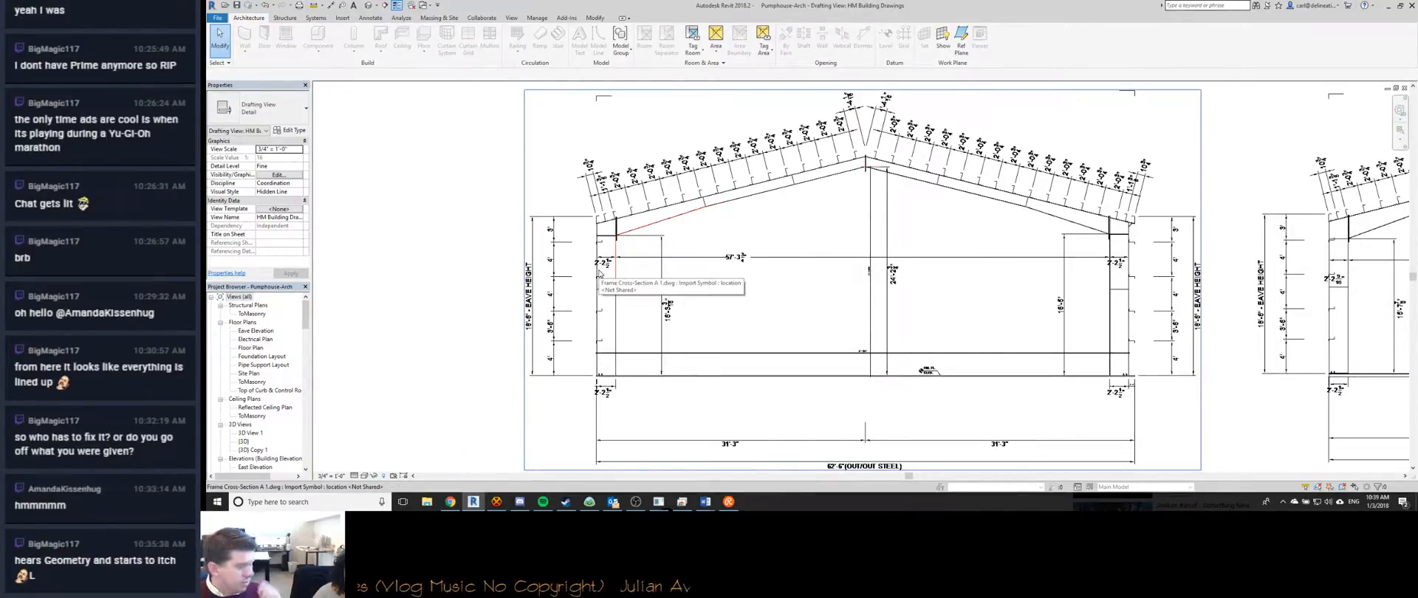
Tile the open views, maximize the Metal Frame Structure-A family's Front elevation, and examine its dimensions around the reference level.
key(ctrl+Tab)
key(ctrl+Tab)
key(ctrl+Tab)
key(ctrl+Tab)
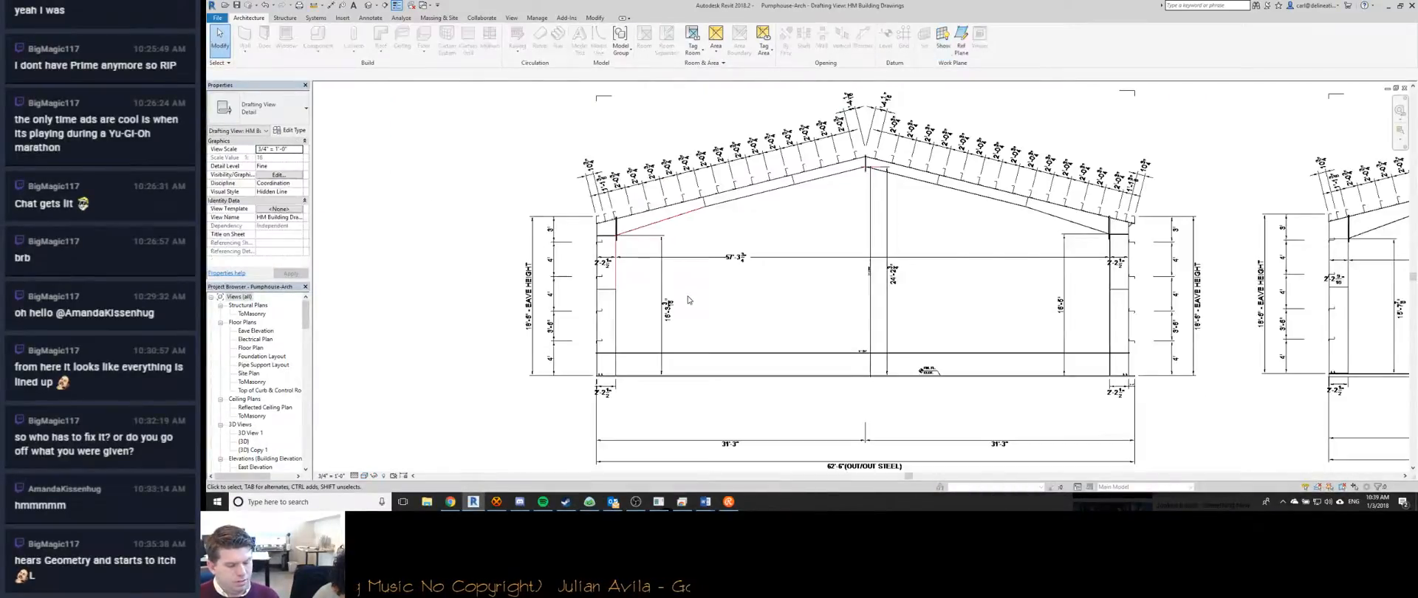
key(t)
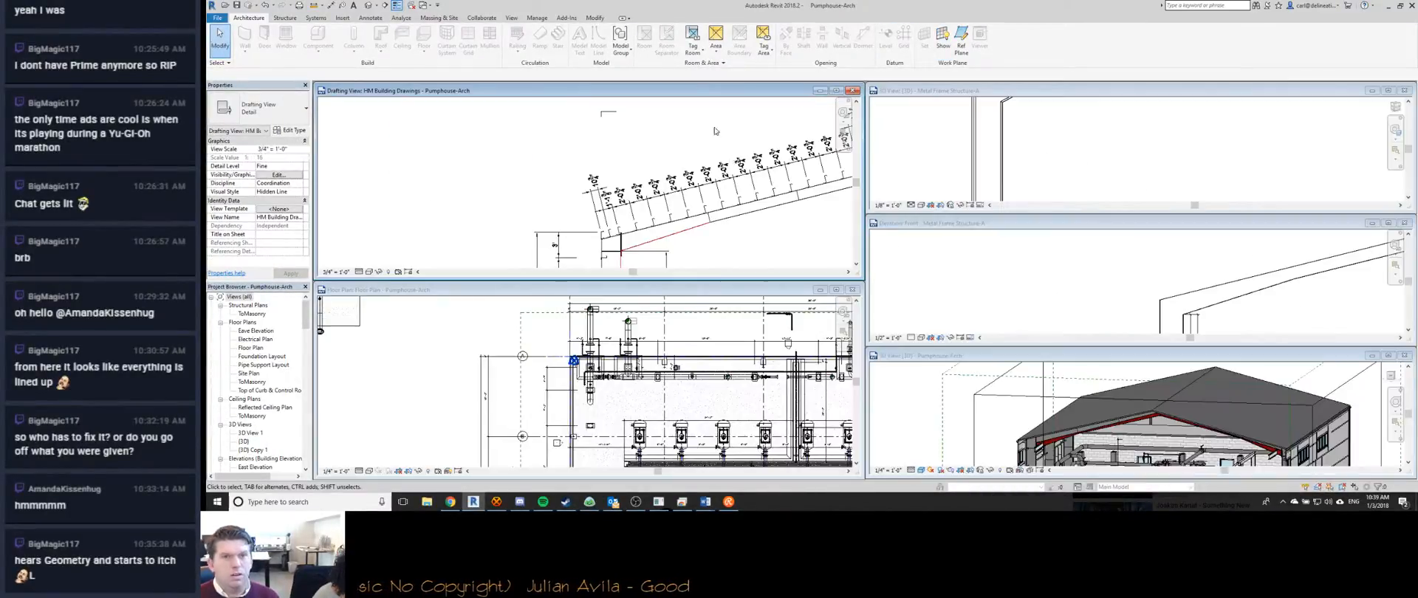
double_click(1088, 223)
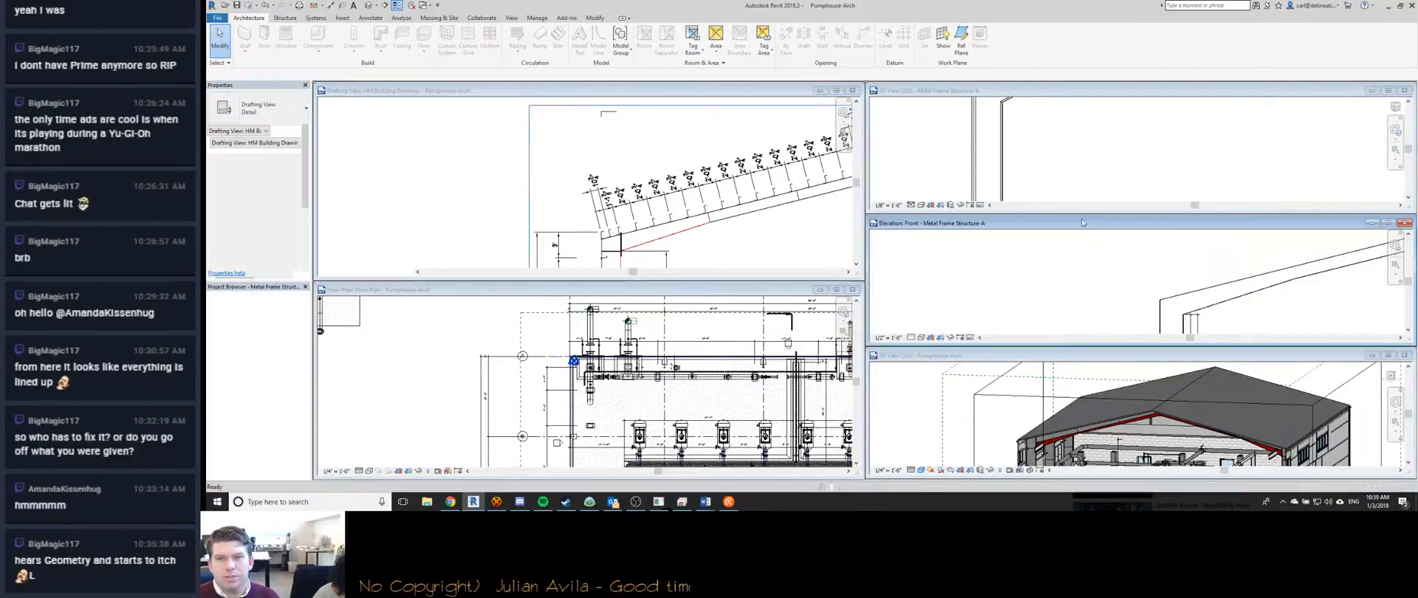
scroll(664, 232, up, 4)
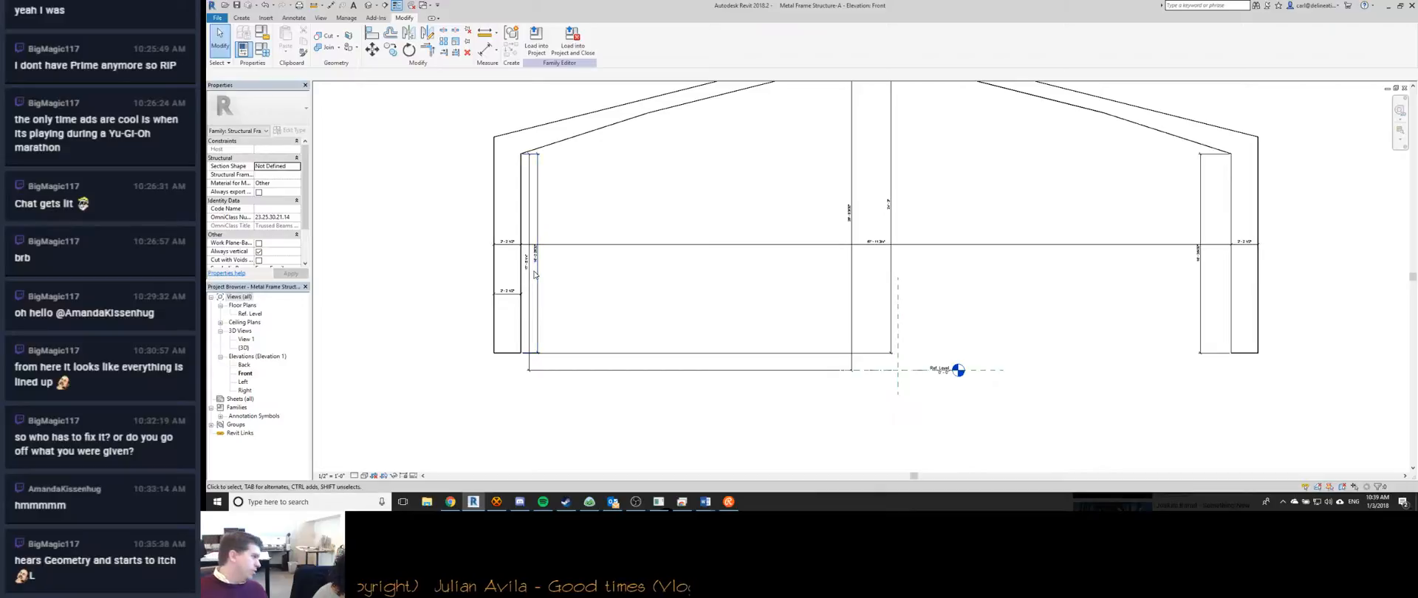
scroll(872, 350, up, 3)
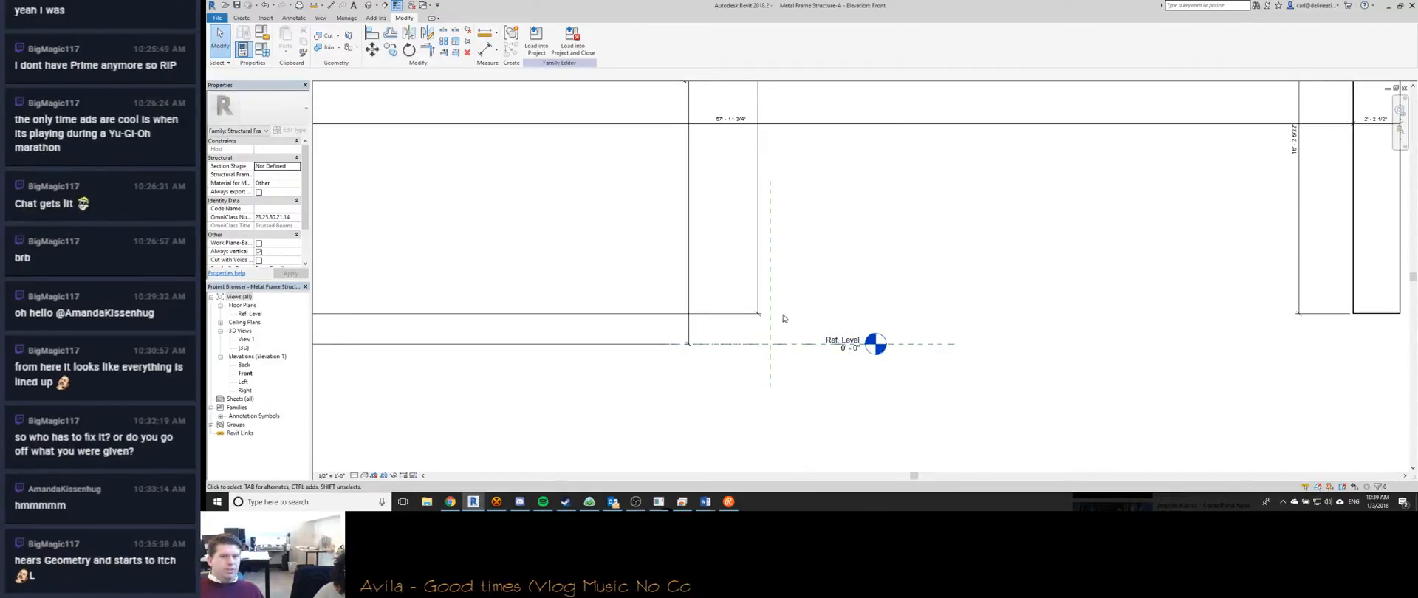
scroll(773, 328, down, 3)
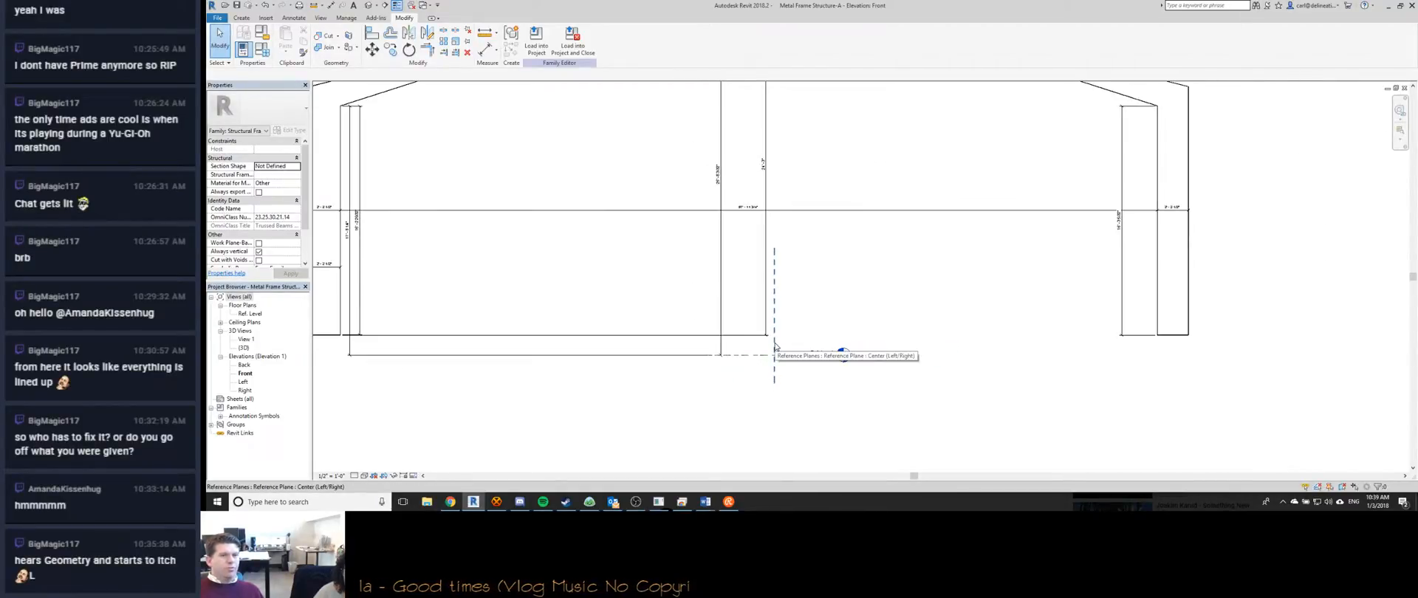
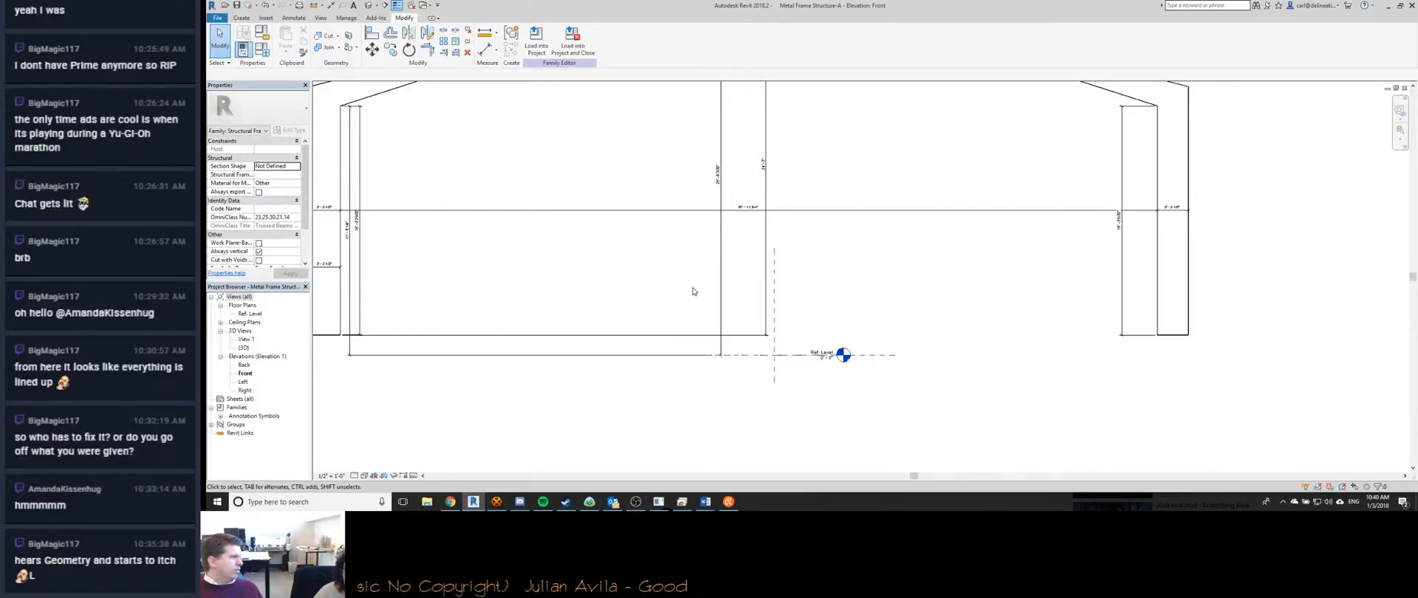
Compare the frame cross sections in the drafting view with the whole frame profile in the family's Front elevation.
key(ctrl+Tab)
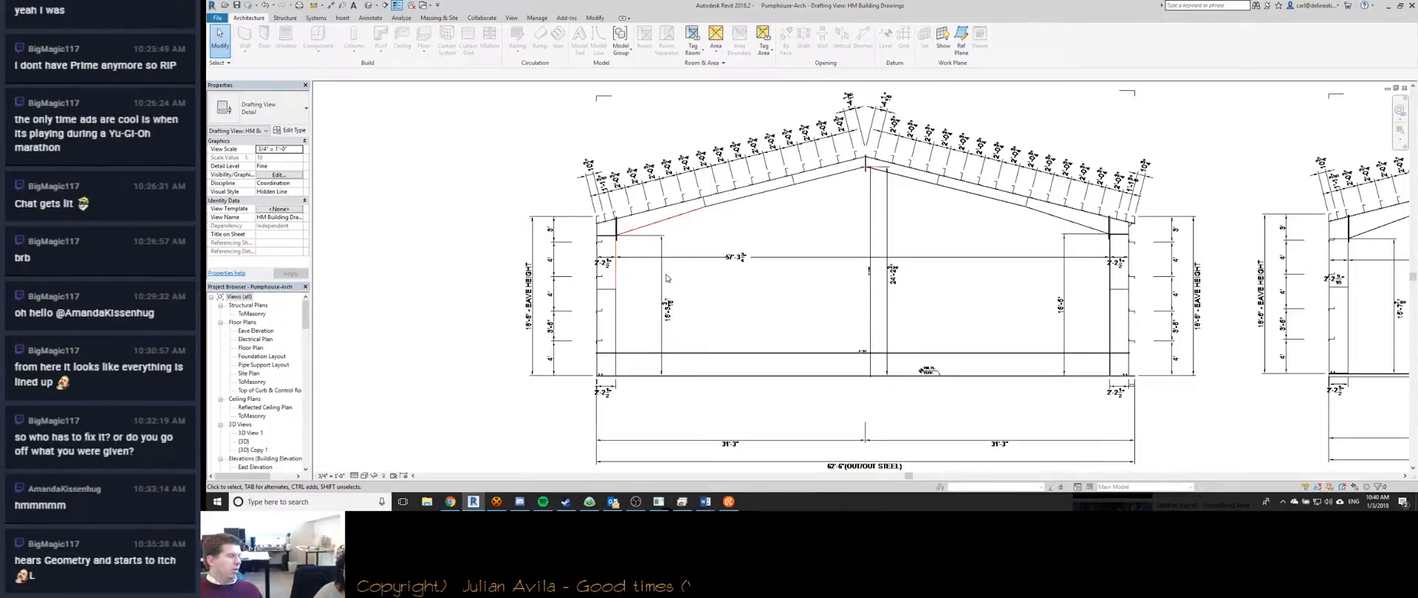
scroll(667, 277, down, 3)
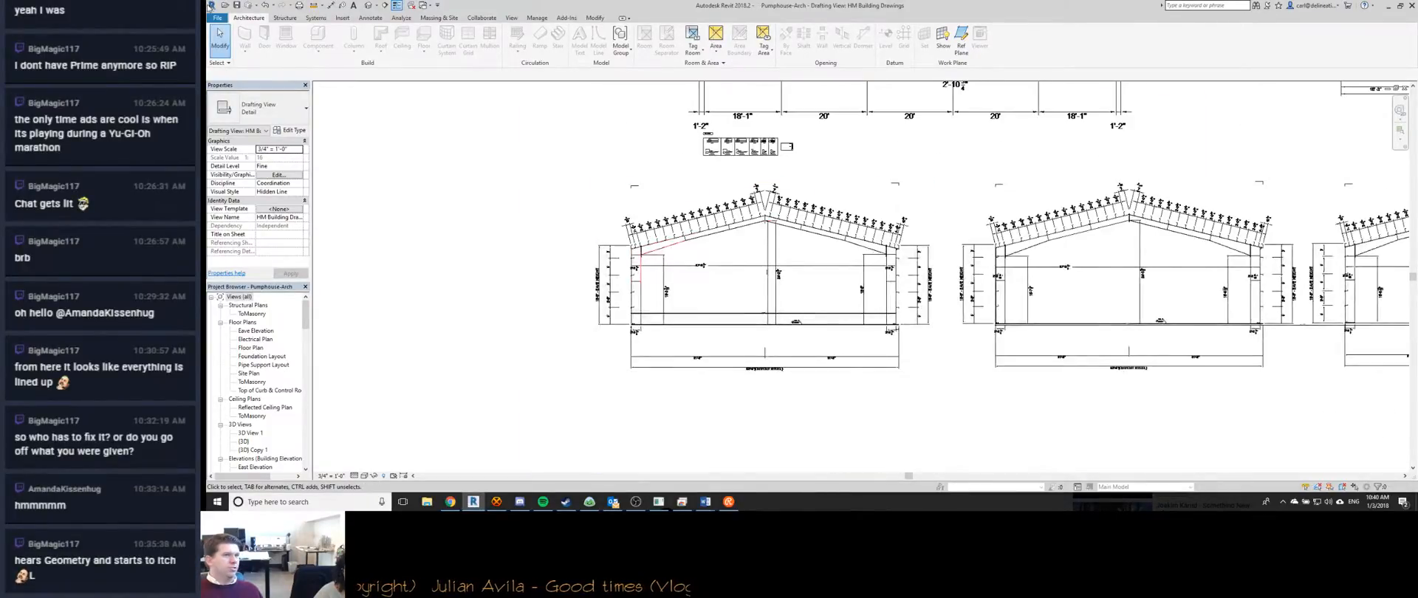
double_click(807, 347)
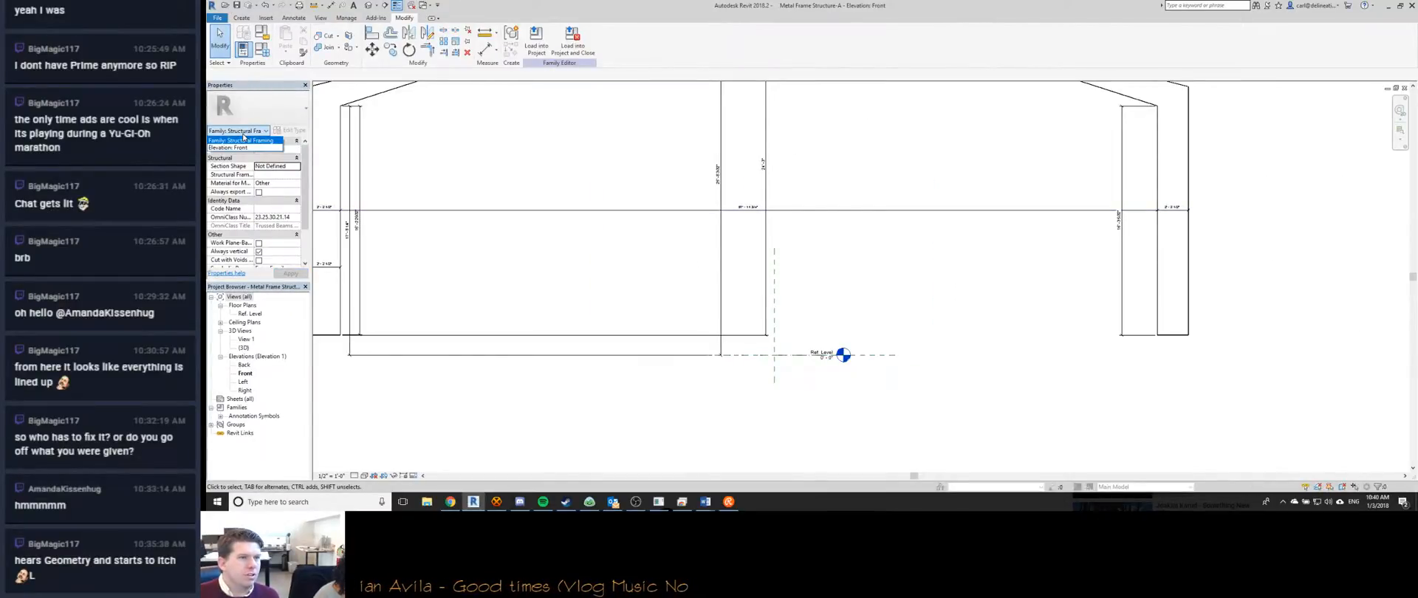
middle_drag(715, 248, 723, 250)
scroll(724, 250, down, 5)
scroll(918, 348, up, 6)
scroll(843, 300, down, 3)
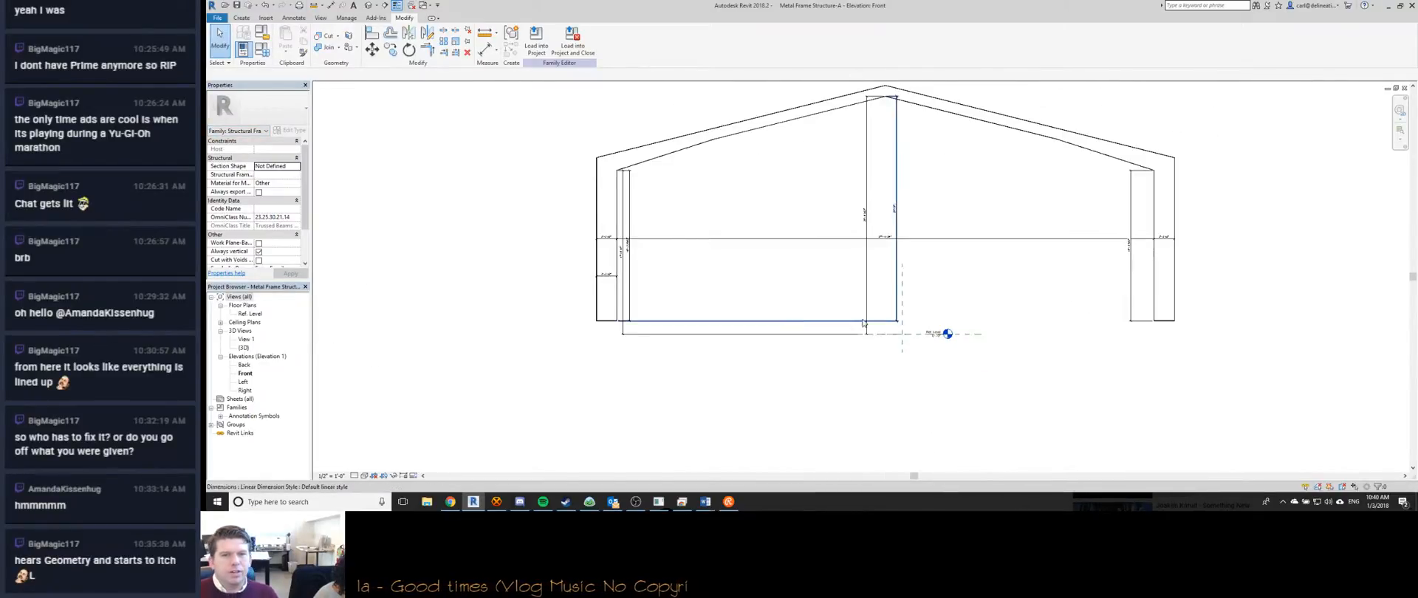
scroll(820, 303, down, 2)
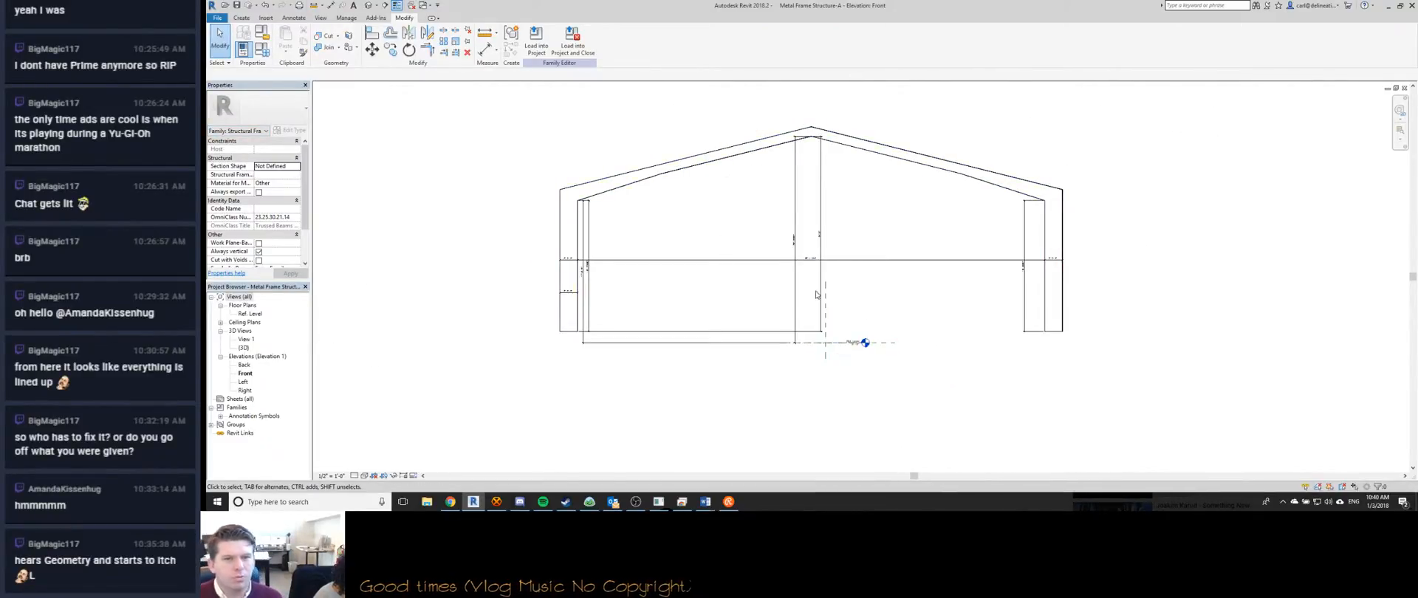
Load the Metal Frame Structure-A family into the Pumphouse-Arch project and dismiss the save reminder.
scroll(879, 337, up, 2)
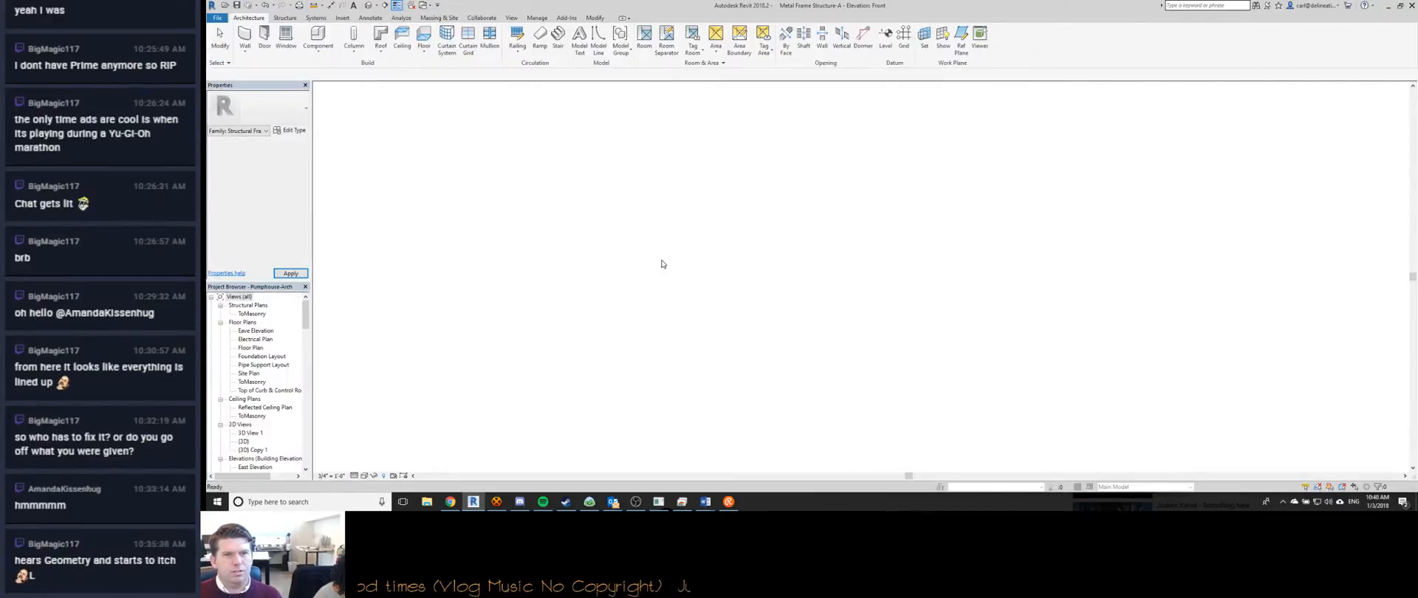
scroll(828, 367, up, 4)
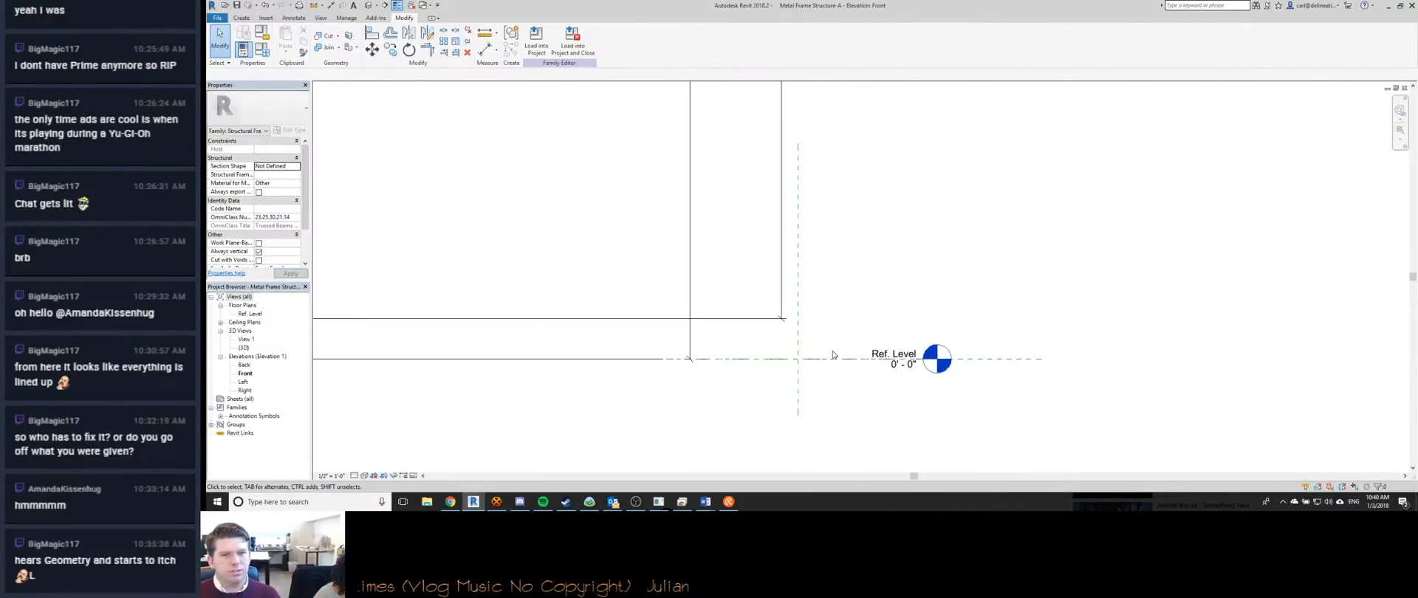
scroll(811, 367, down, 5)
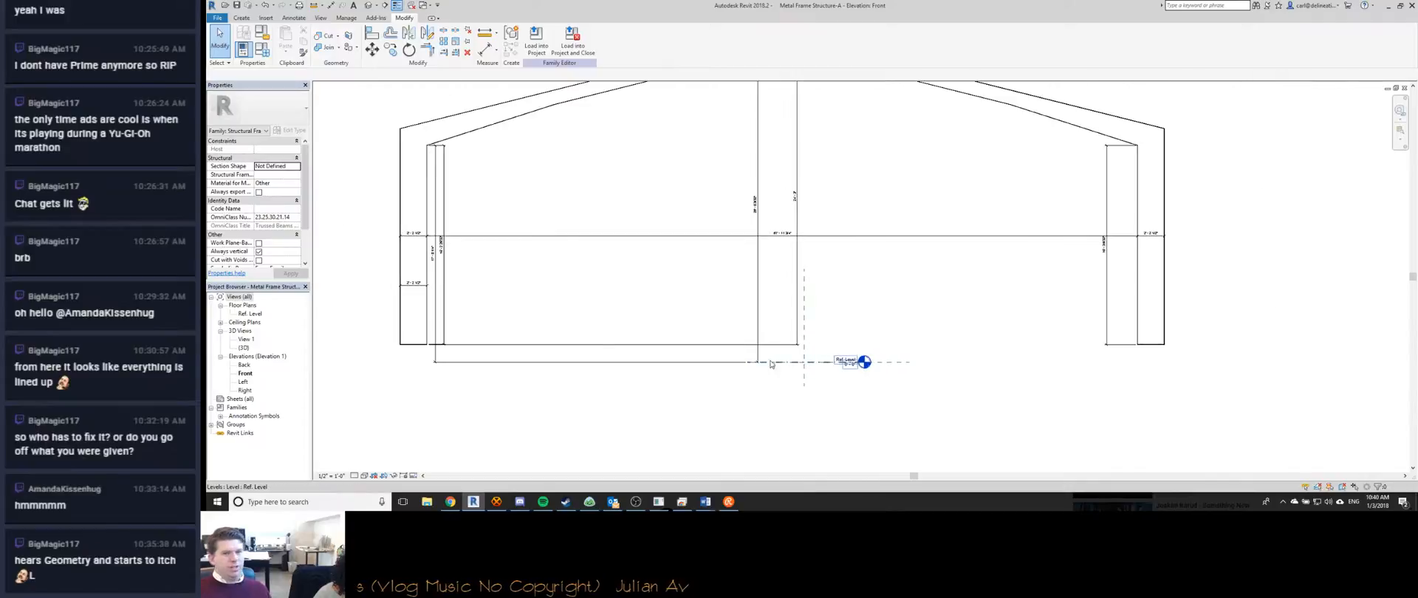
click(573, 42)
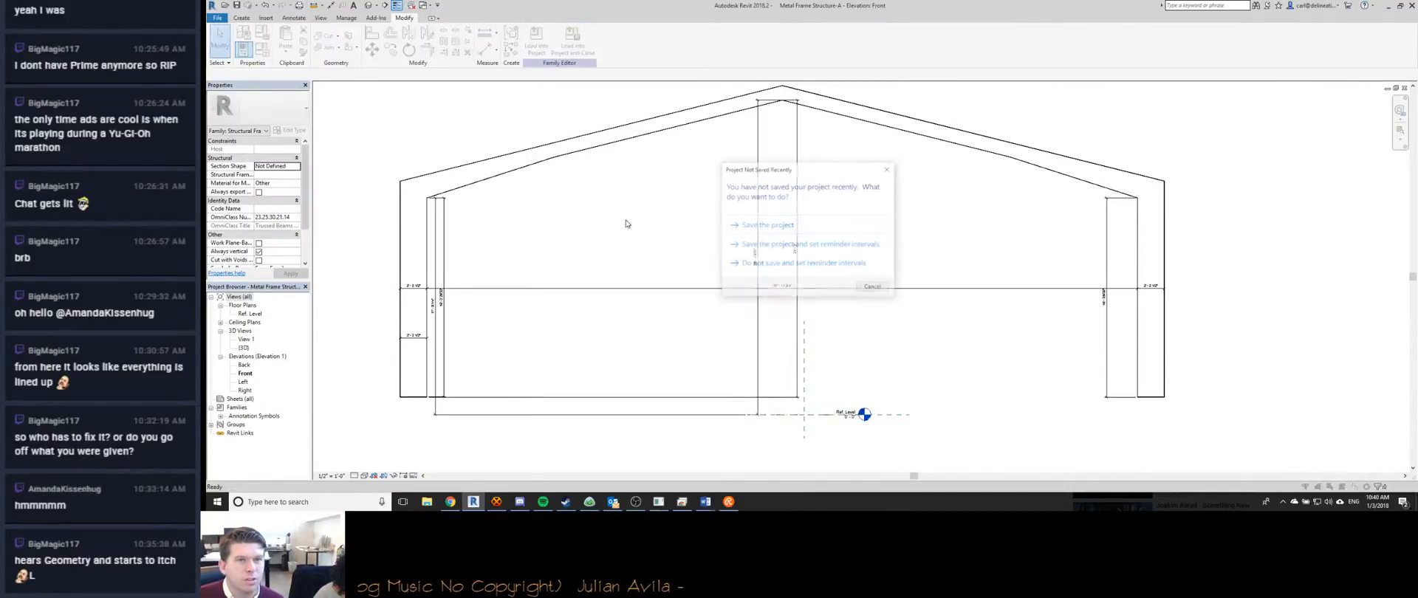
click(873, 288)
Place one Metal Frame Structure-A beam in the Floor Plan, in line with the second vertical grid beyond the building's upper edge.
scroll(624, 172, down, 4)
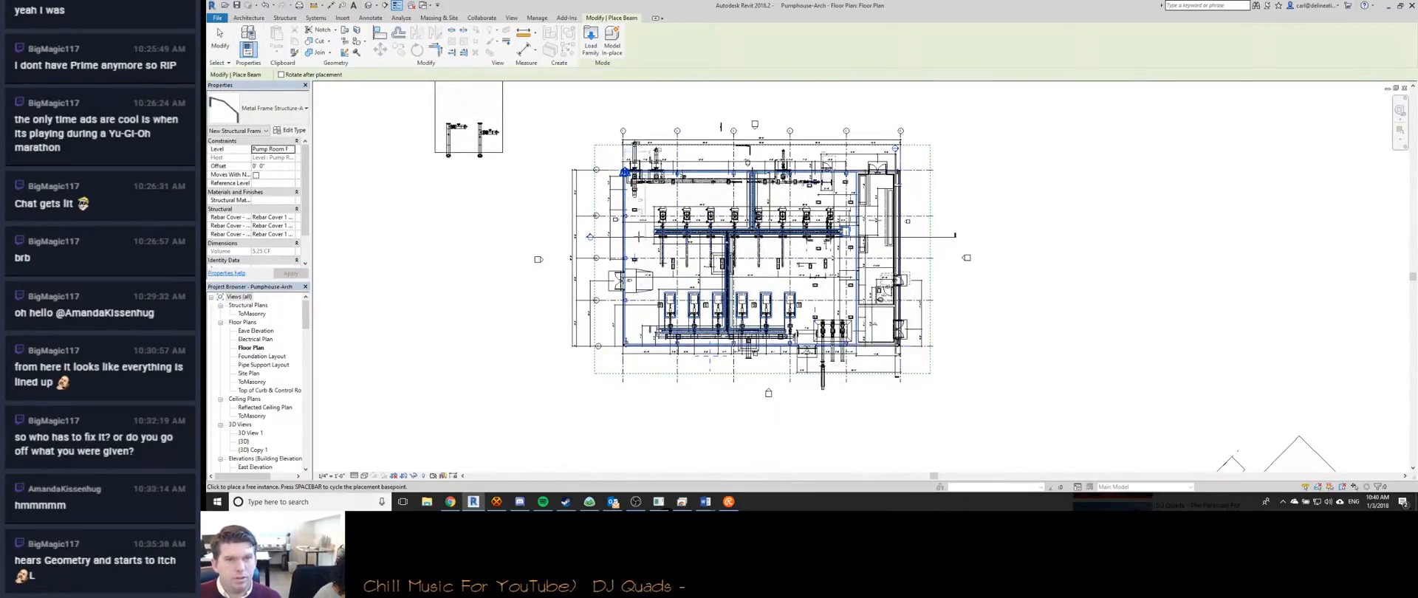
scroll(676, 206, up, 3)
scroll(676, 206, down, 2)
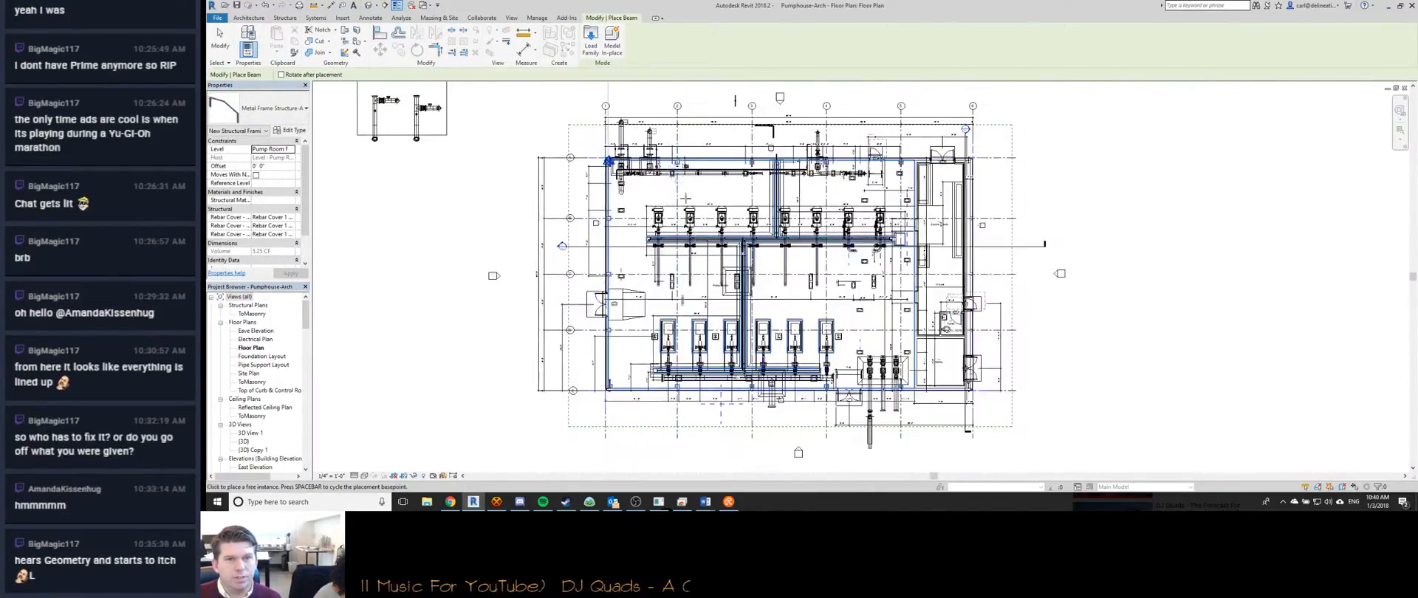
middle_drag(677, 206, 684, 324)
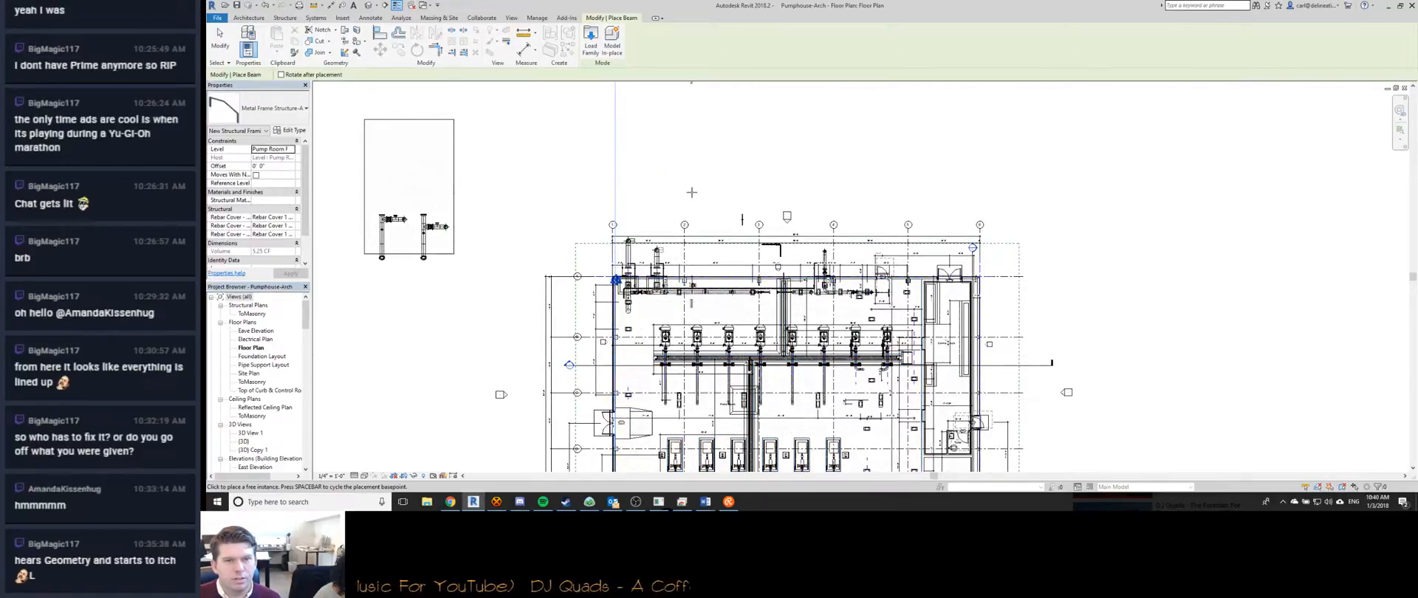
click(684, 115)
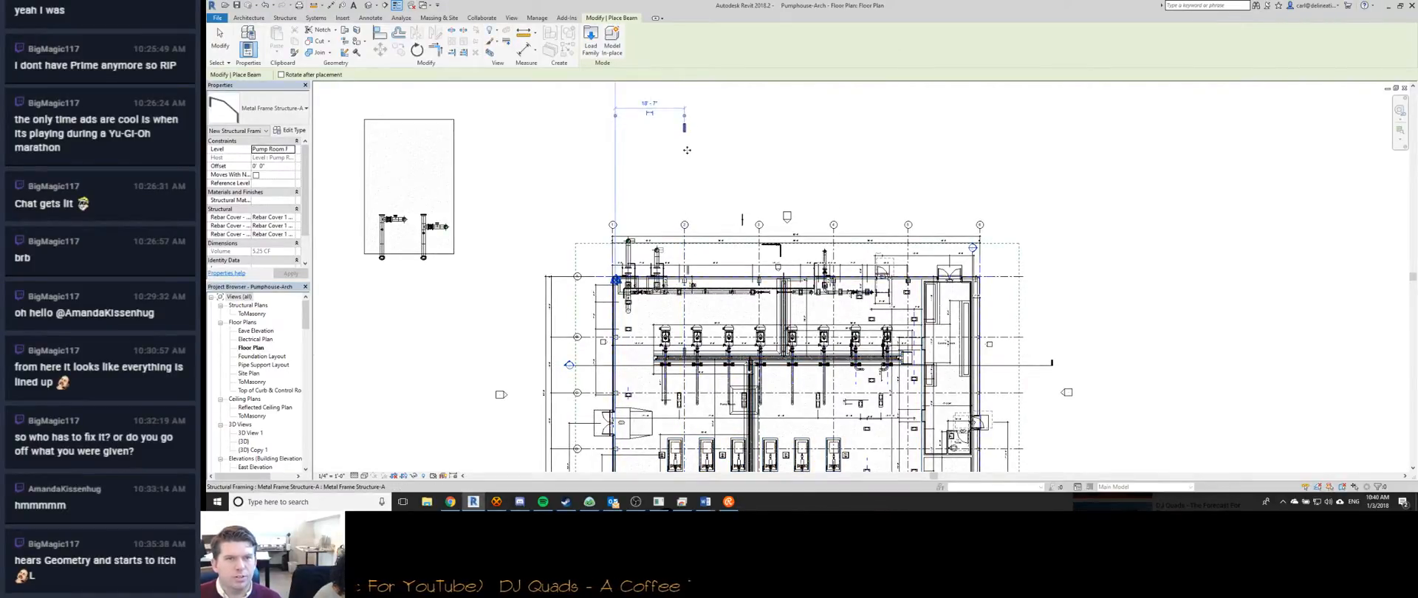
key(Escape)
key(Escape)
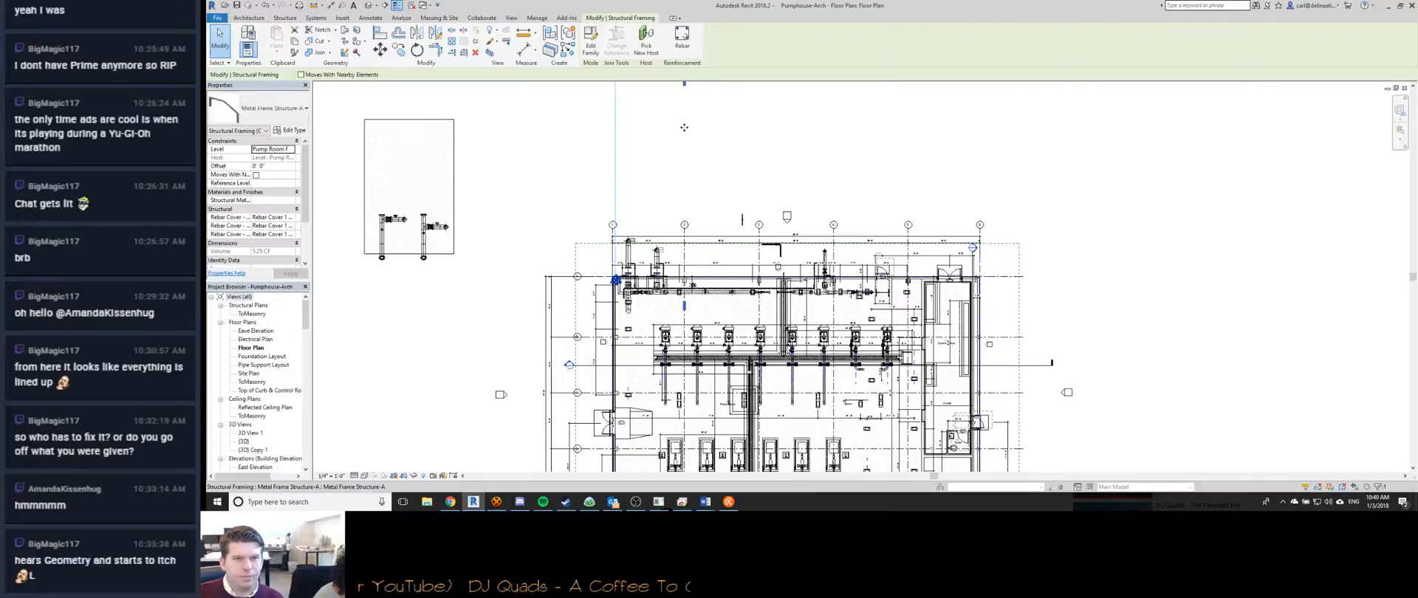
key(Escape)
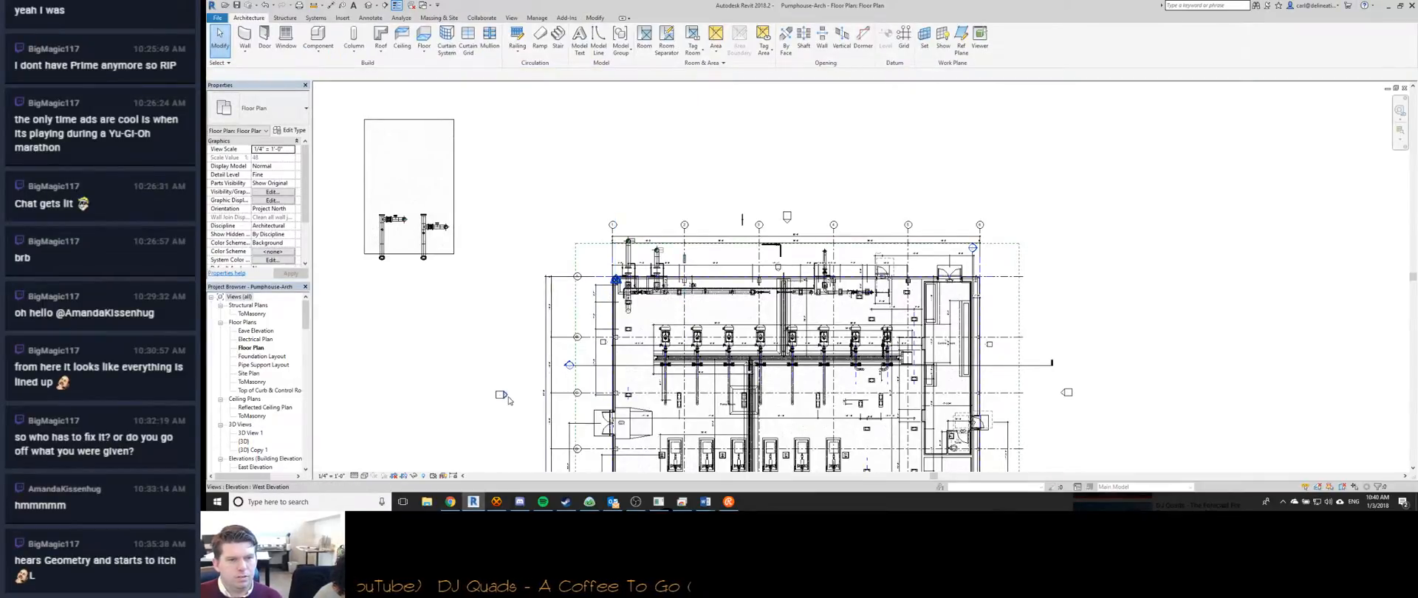
Open the West Elevation and examine the placed frame's column bases against the ground line.
click(505, 398)
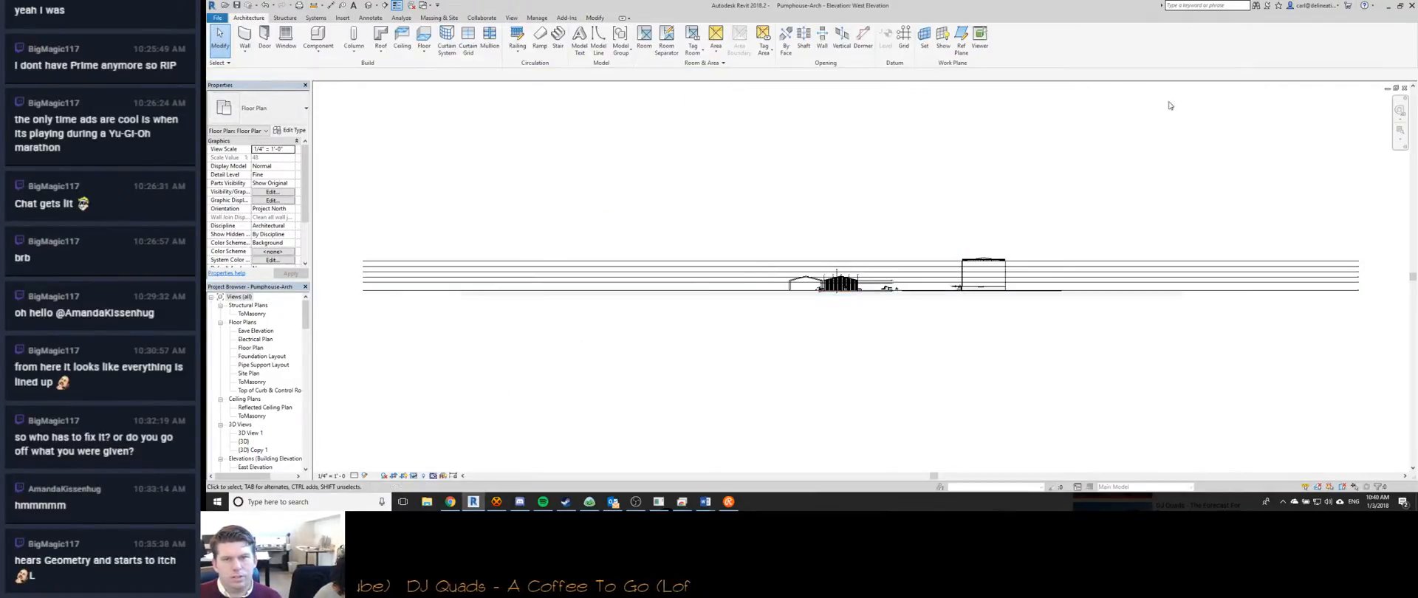
scroll(780, 286, up, 6)
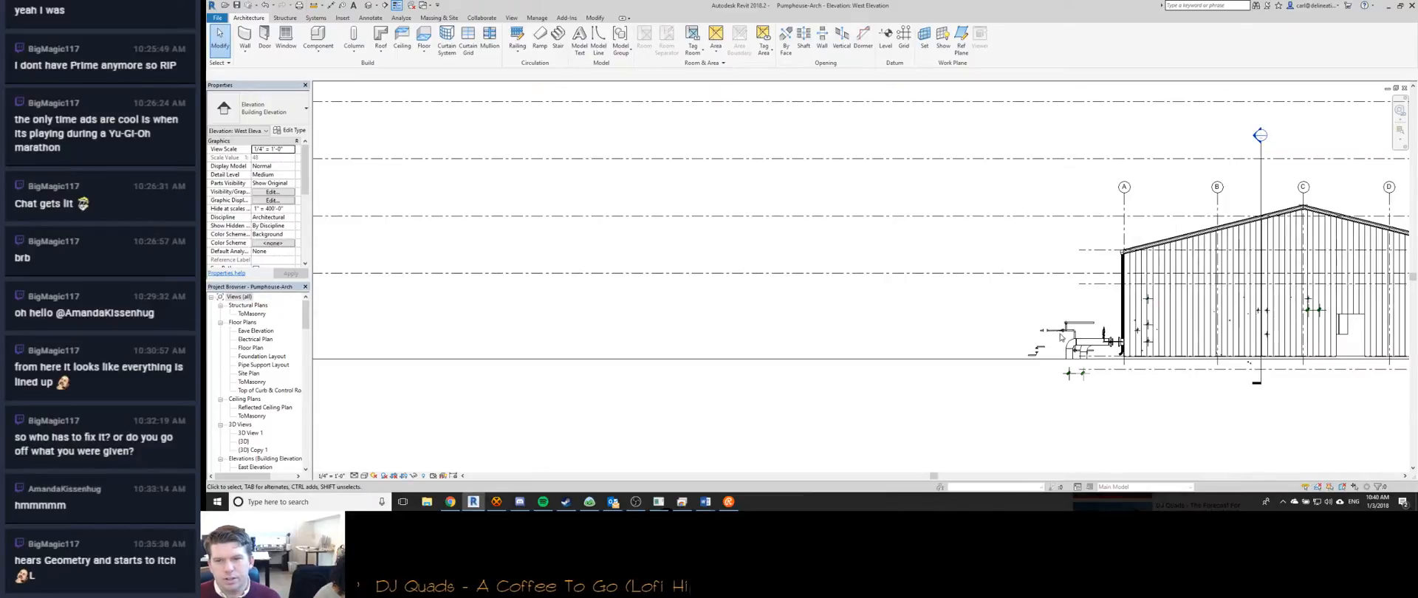
middle_drag(885, 286, 776, 286)
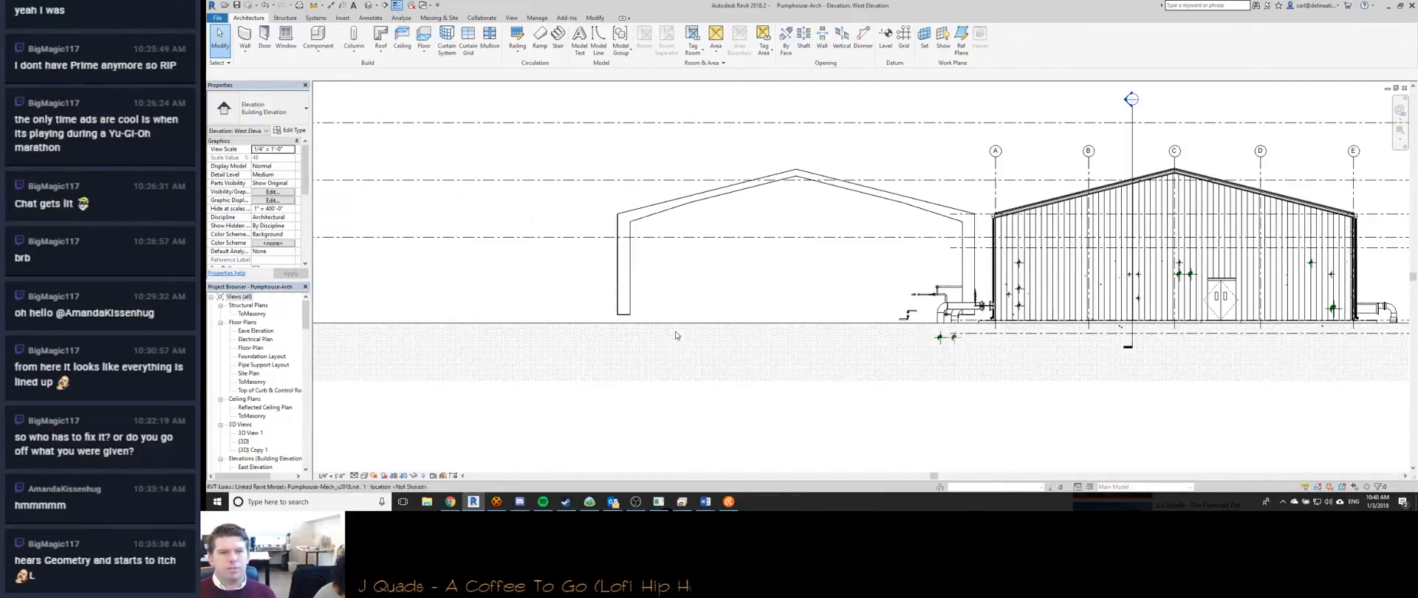
scroll(616, 323, up, 3)
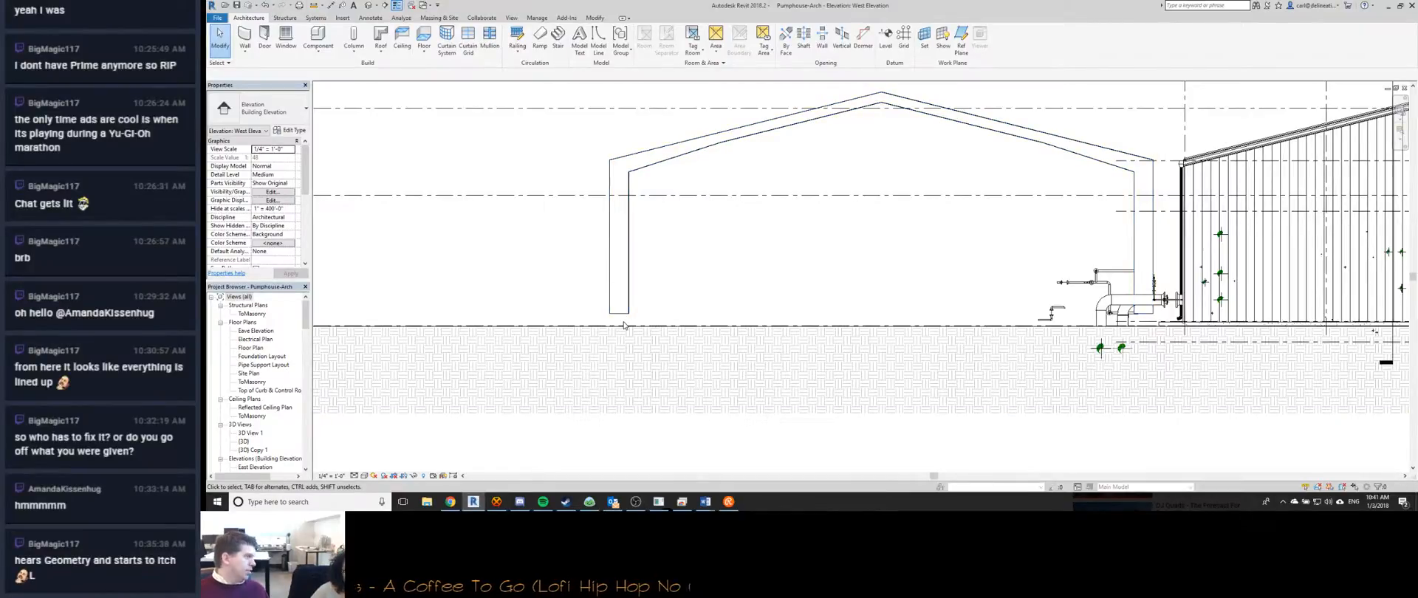
Inspect the Ref. Level and its temporary dimensions to the frame in the family's Front elevation.
key(ctrl+Tab)
key(ctrl+Tab)
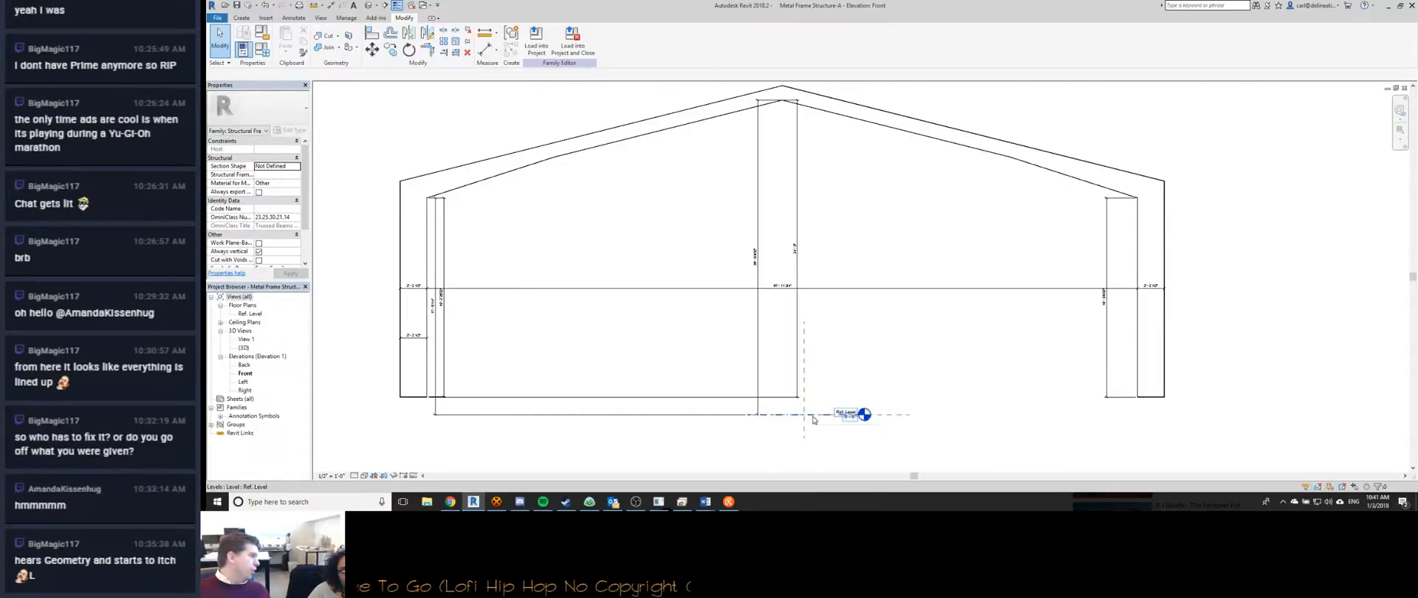
click(814, 418)
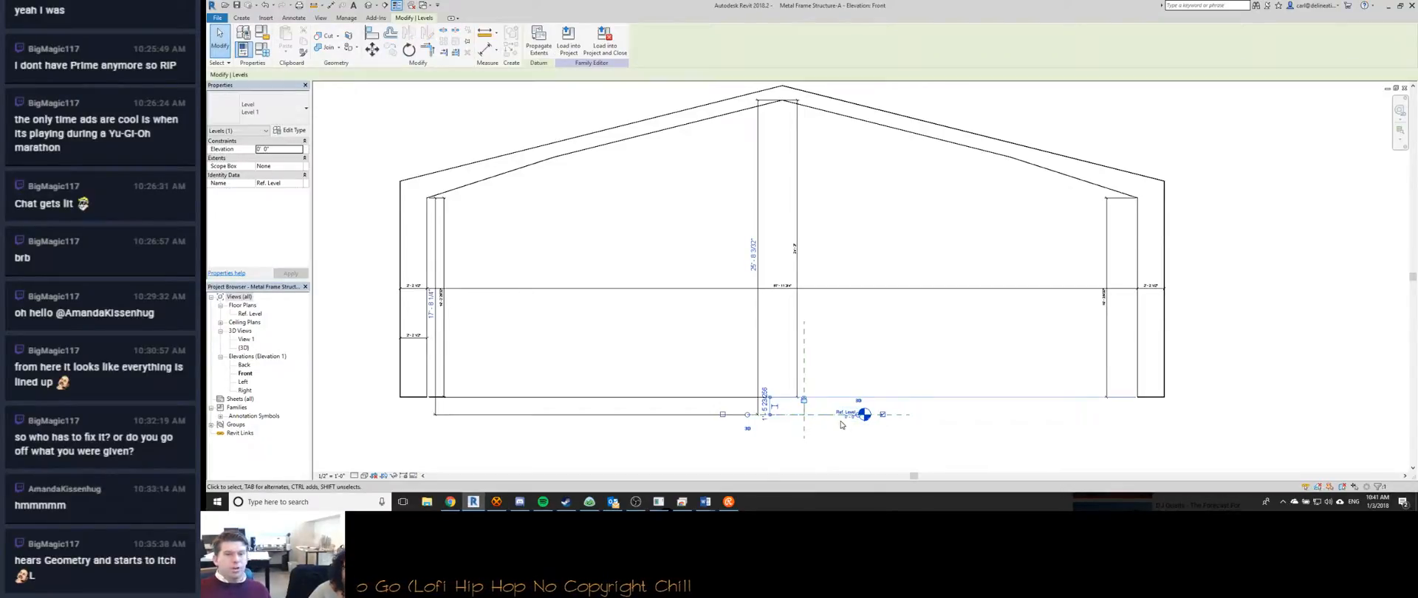
scroll(805, 415, up, 2)
scroll(805, 415, down, 2)
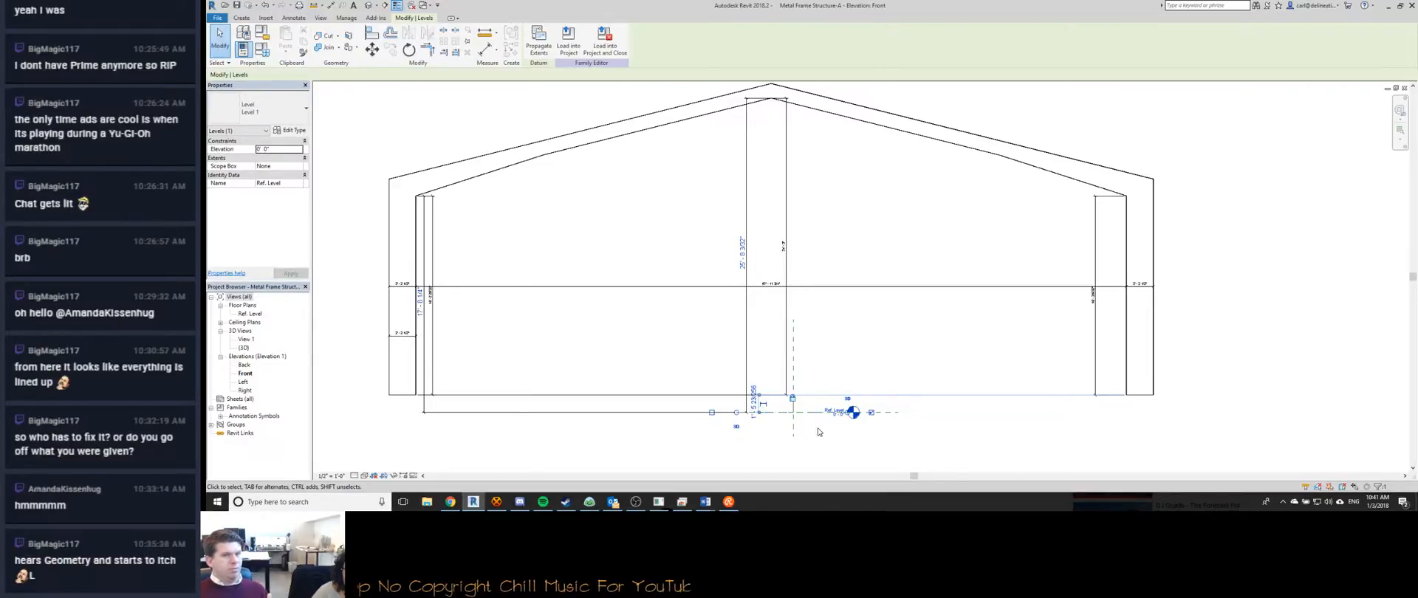
Check the placed frame in the West Elevation, then review the Floor Plan's extents and view range properties.
key(ctrl+Tab)
key(ctrl+Tab)
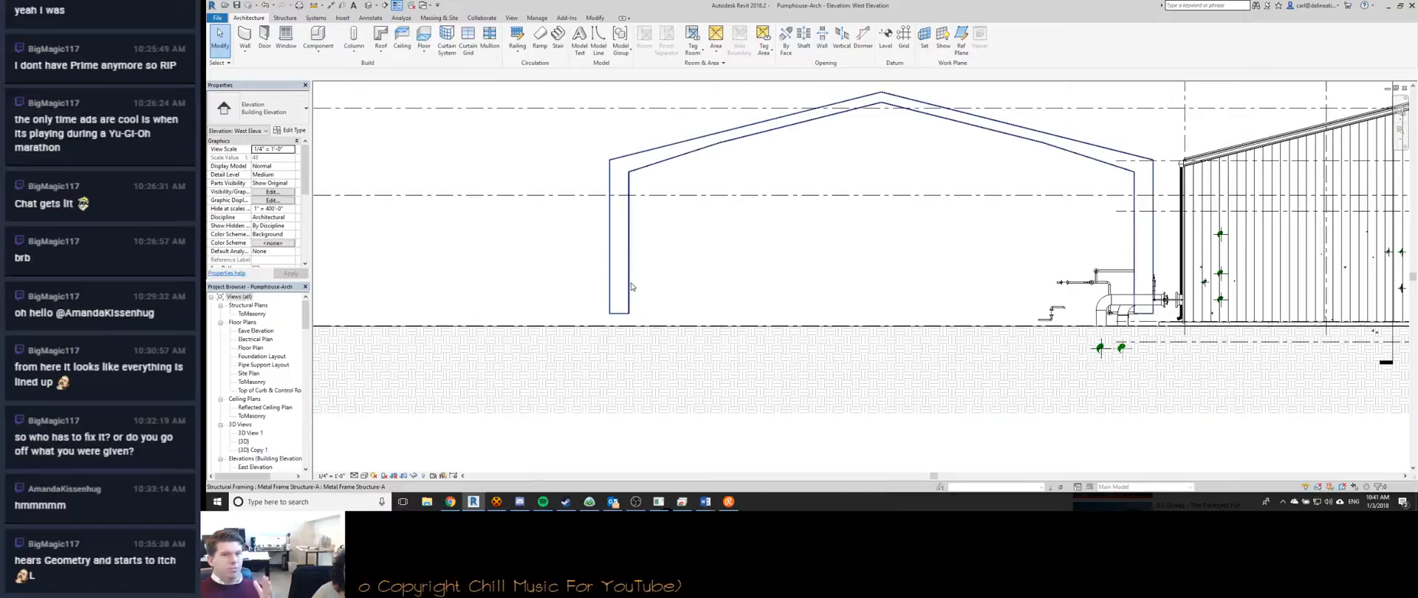
key(ctrl+Tab)
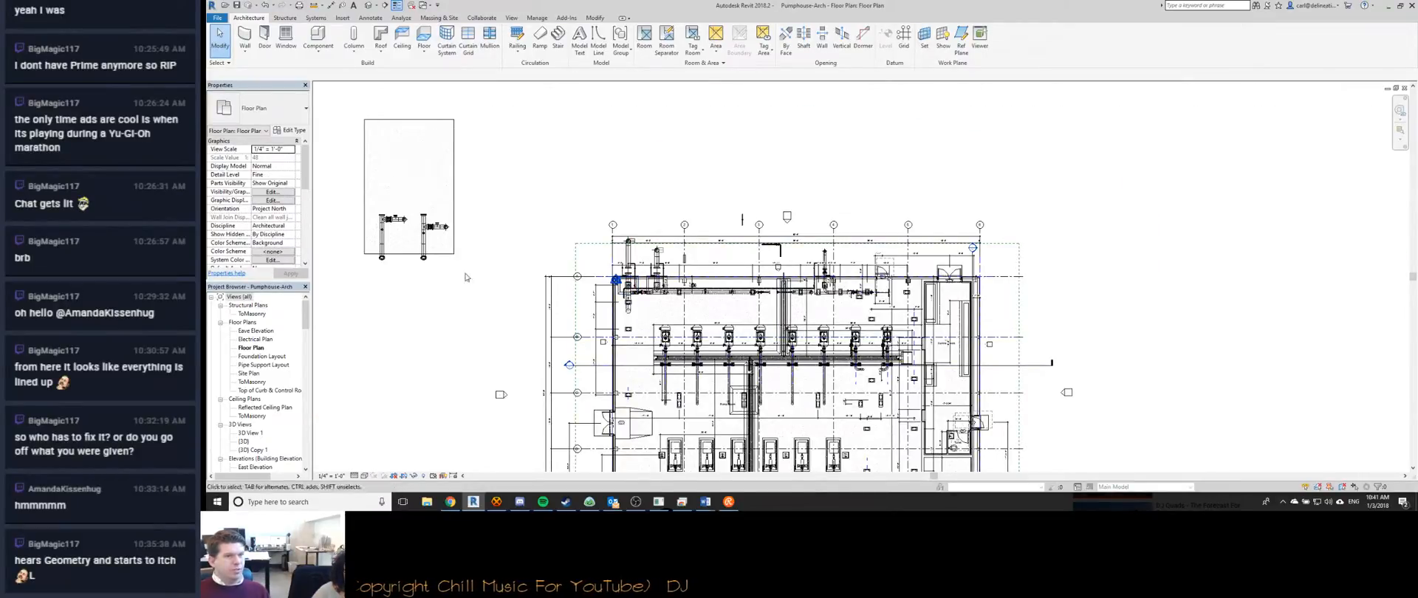
drag(305, 187, 303, 229)
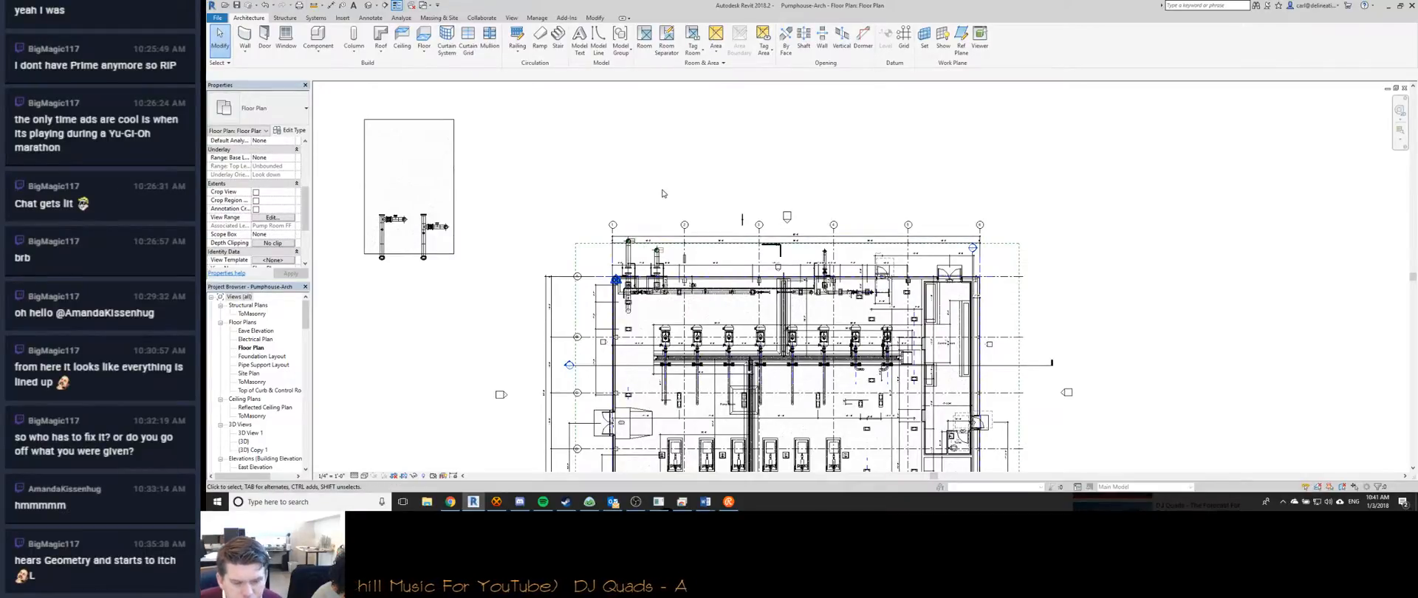
In the West Elevation, add an aligned dimension from the Pump Room FF level to the base of the placed frame's outer column.
key(ctrl+Tab)
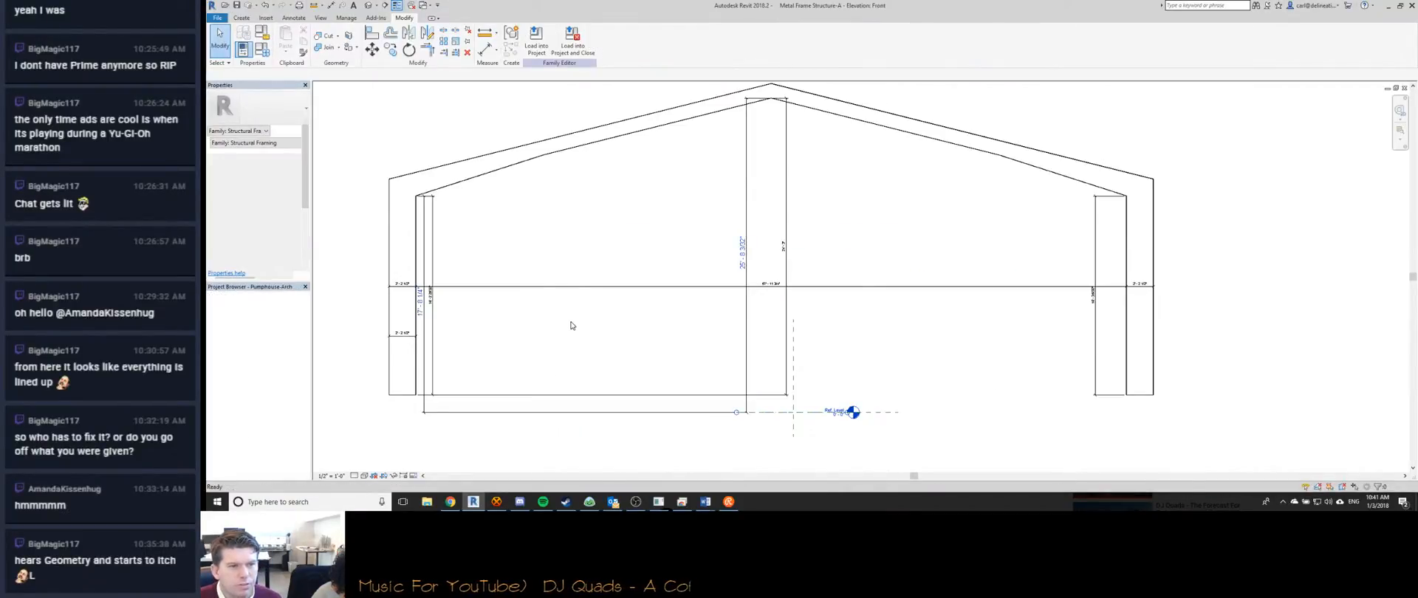
key(ctrl+Tab)
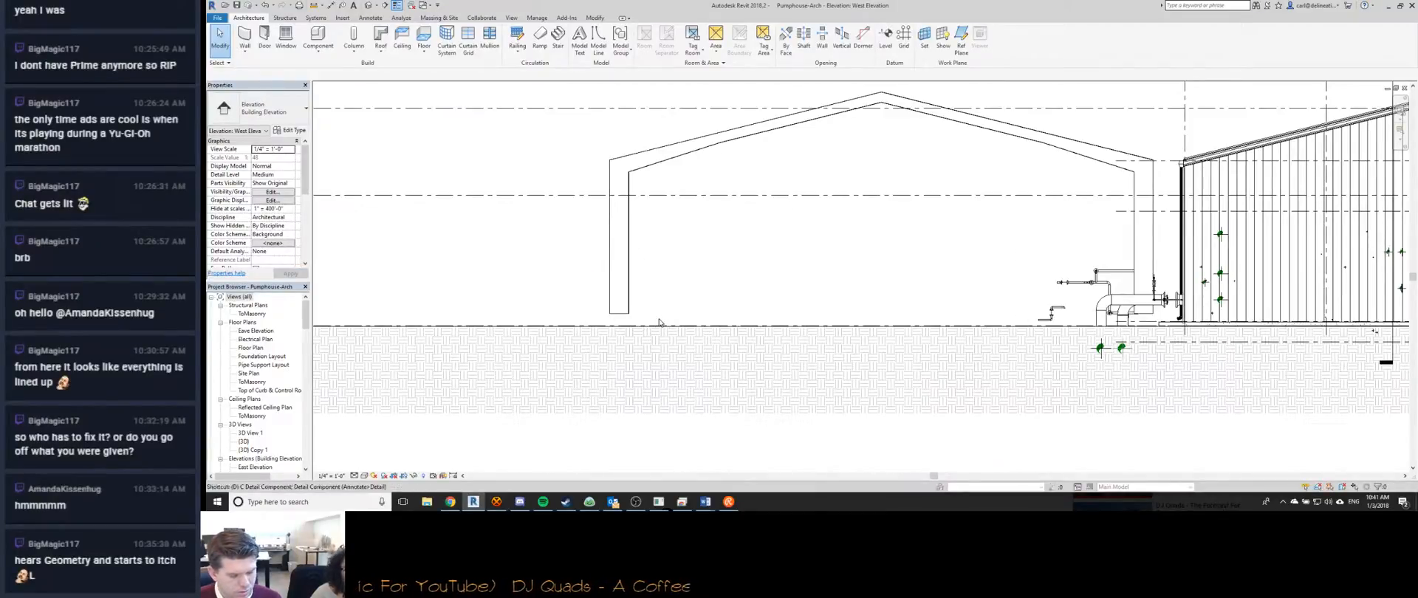
key(d)
key(i)
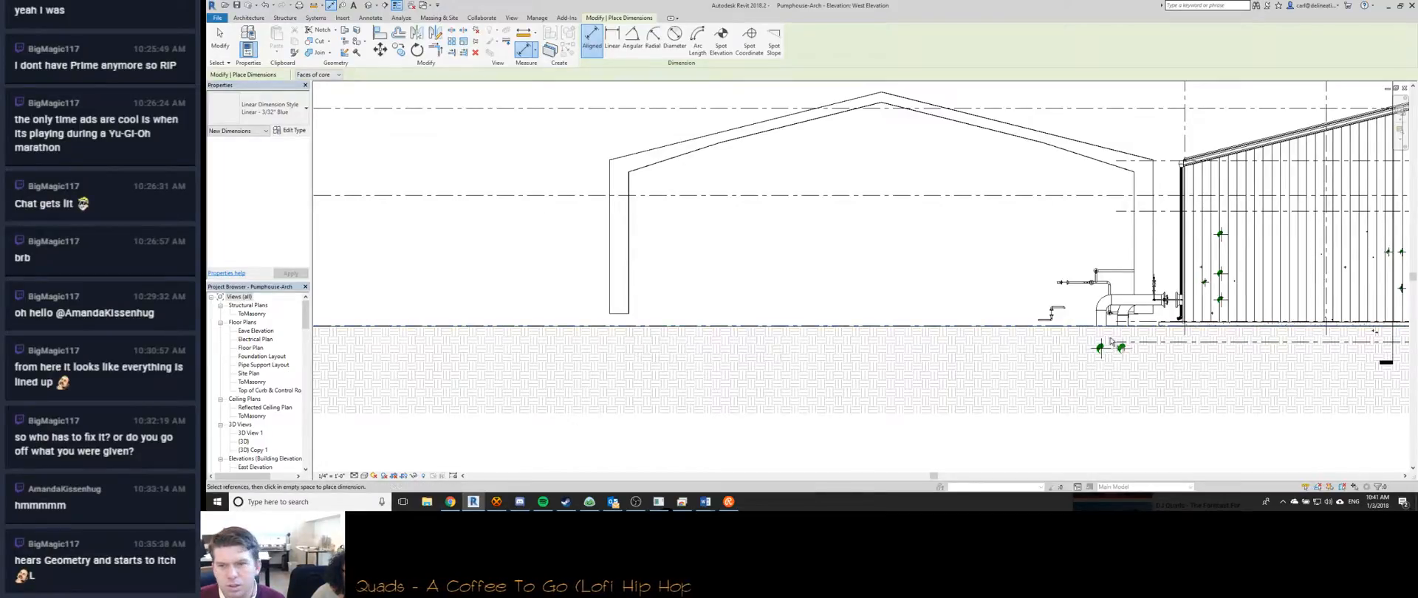
scroll(1082, 325, up, 2)
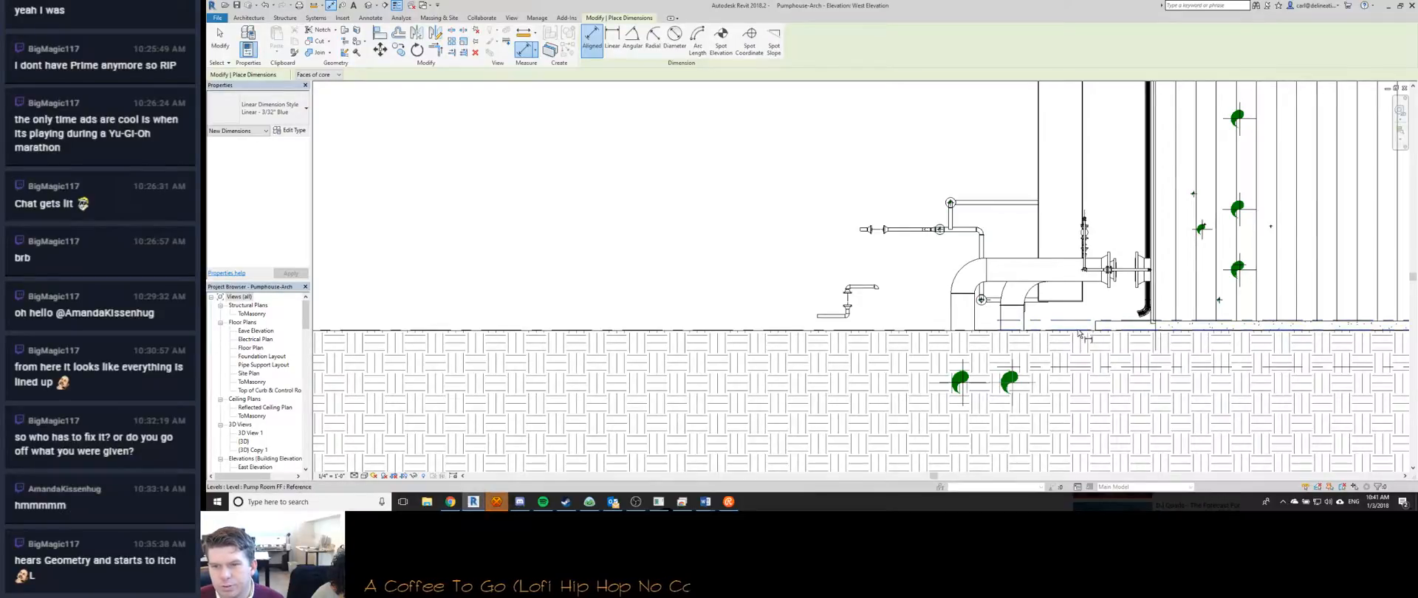
click(1083, 333)
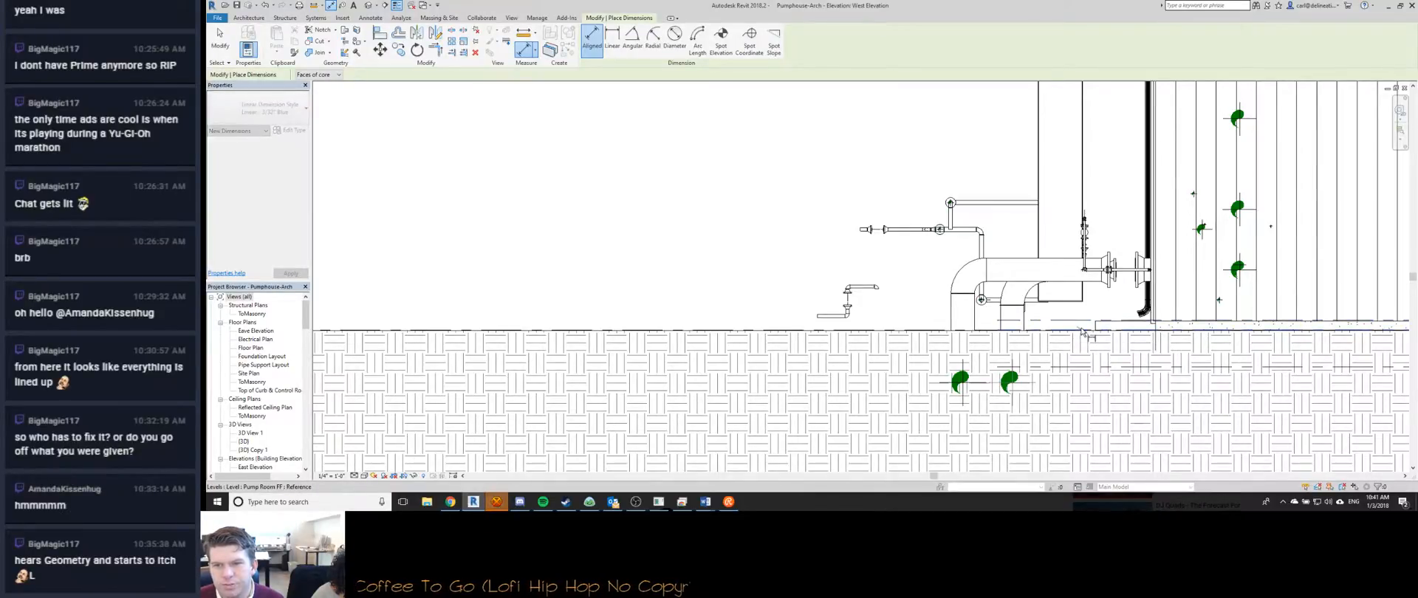
scroll(1083, 332, up, 5)
scroll(1083, 333, down, 4)
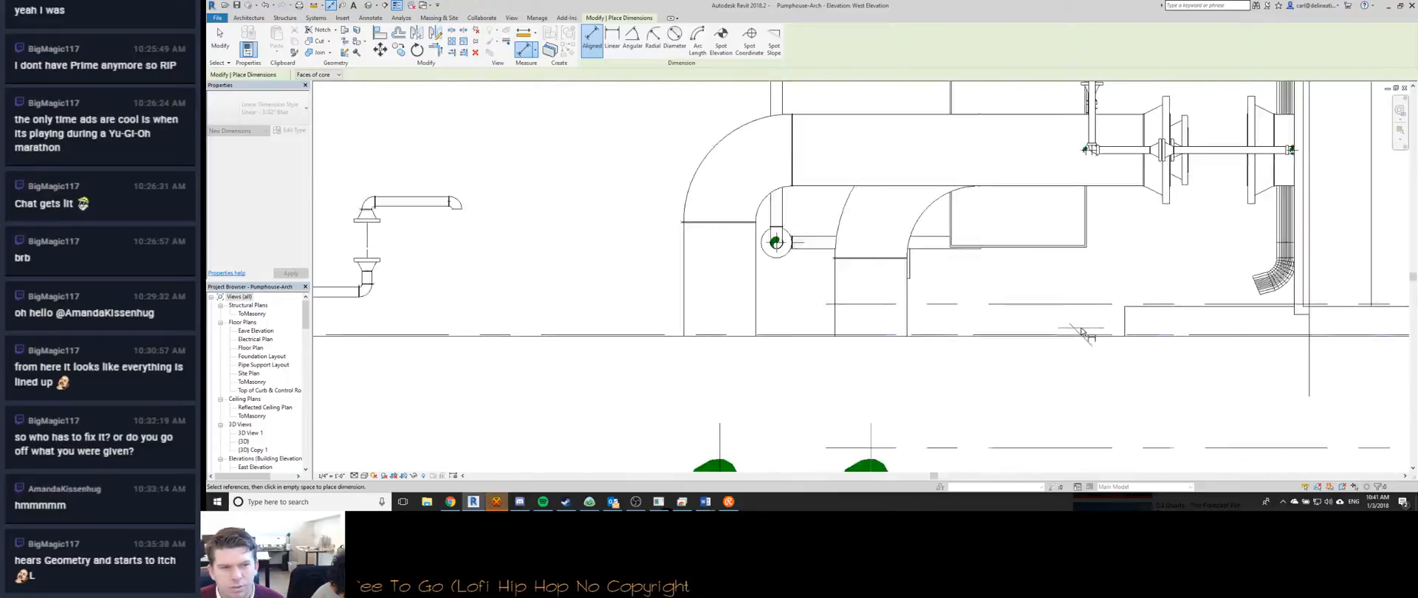
scroll(1083, 332, down, 1)
middle_drag(602, 309, 1177, 352)
scroll(1175, 352, down, 1)
scroll(697, 345, up, 6)
click(713, 350)
scroll(713, 352, down, 2)
click(626, 311)
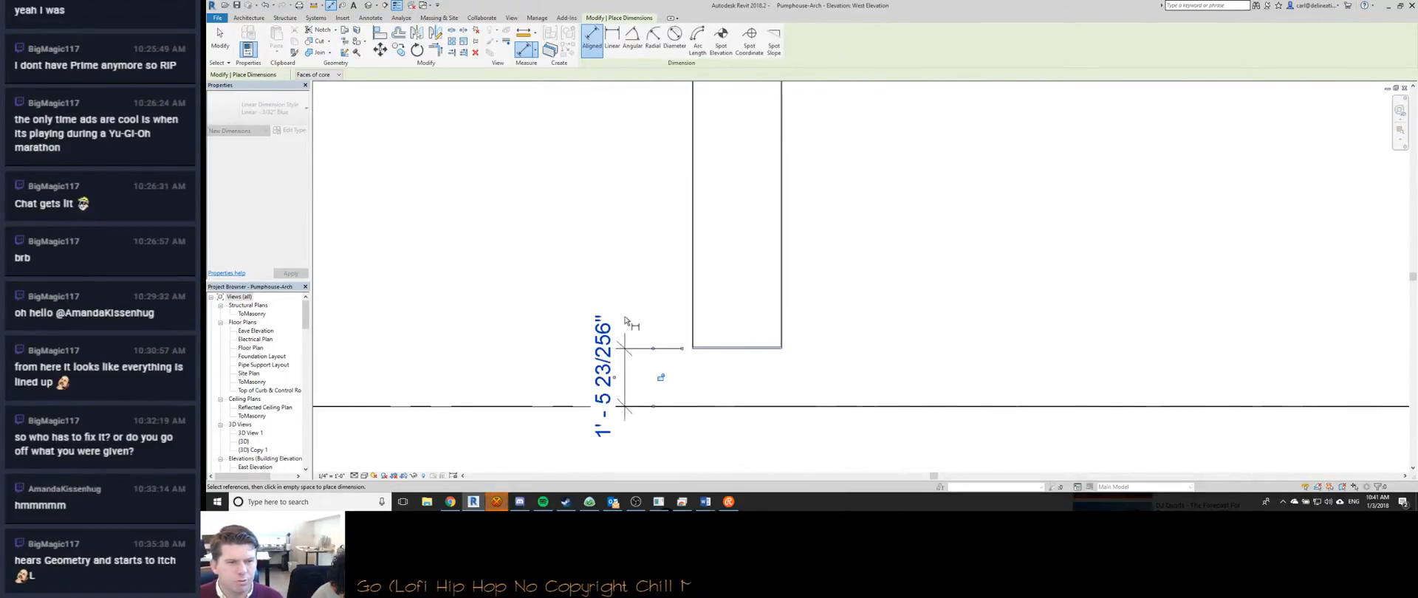
key(Escape)
key(Escape)
In the family's Front elevation, add an aligned dimension between the Ref. Level and the base of the frame column.
key(ctrl+Tab)
key(ctrl+Tab)
key(ctrl+Tab)
key(ctrl+Tab)
key(ctrl+Tab)
key(ctrl+Tab)
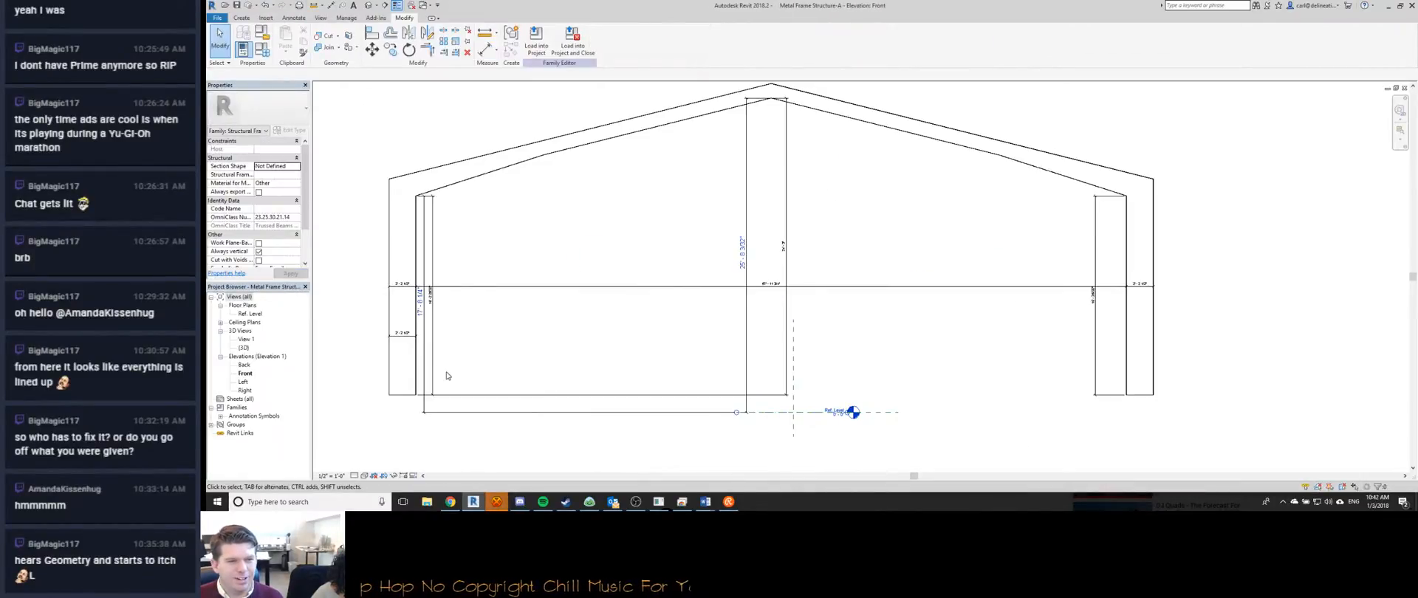
middle_drag(484, 370, 605, 334)
scroll(899, 389, up, 2)
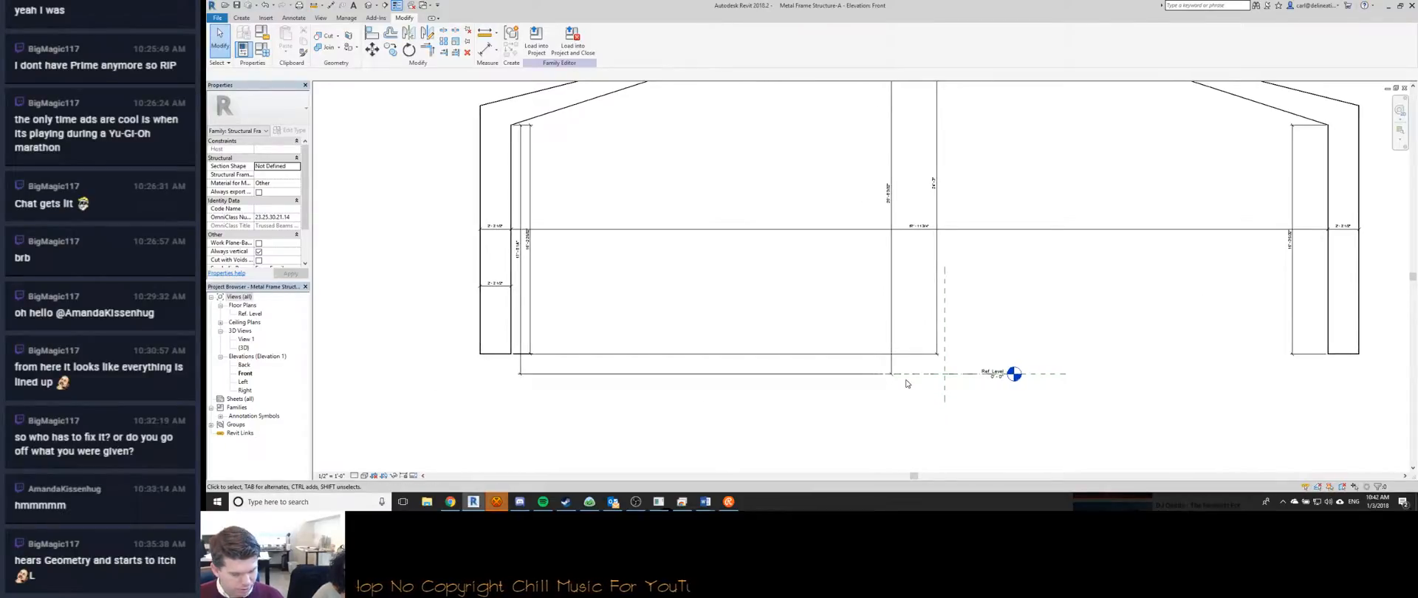
key(d)
key(i)
scroll(490, 364, up, 6)
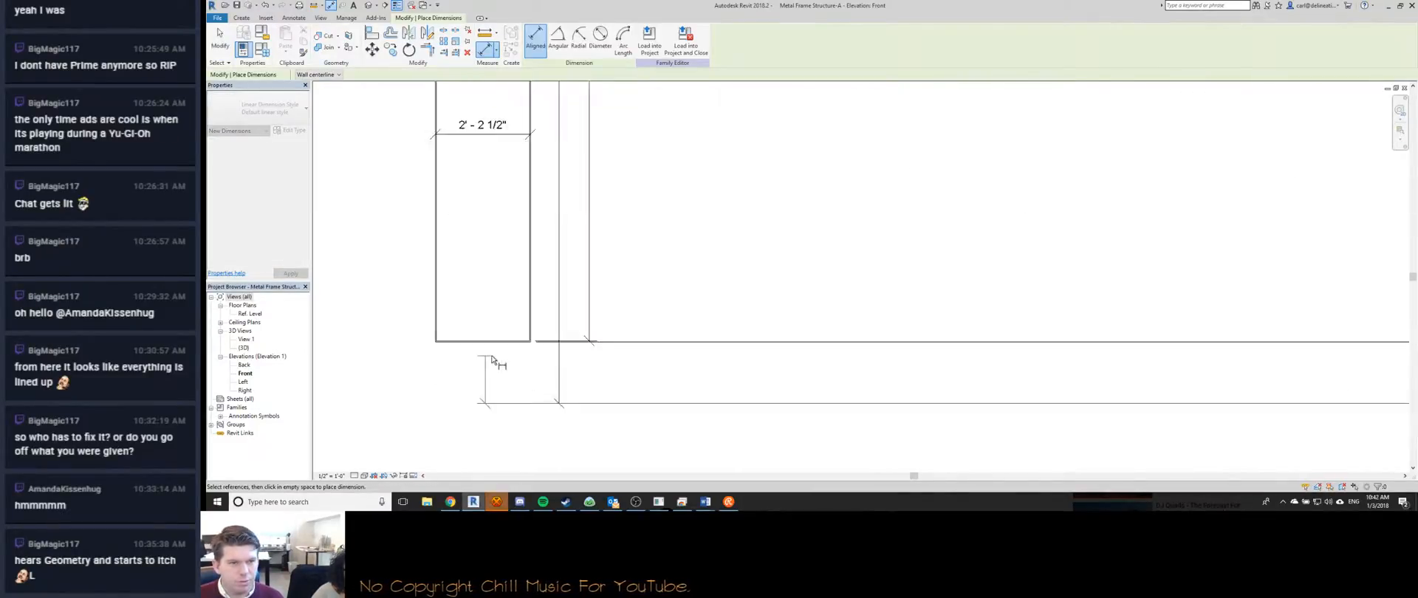
scroll(527, 309, down, 4)
click(535, 358)
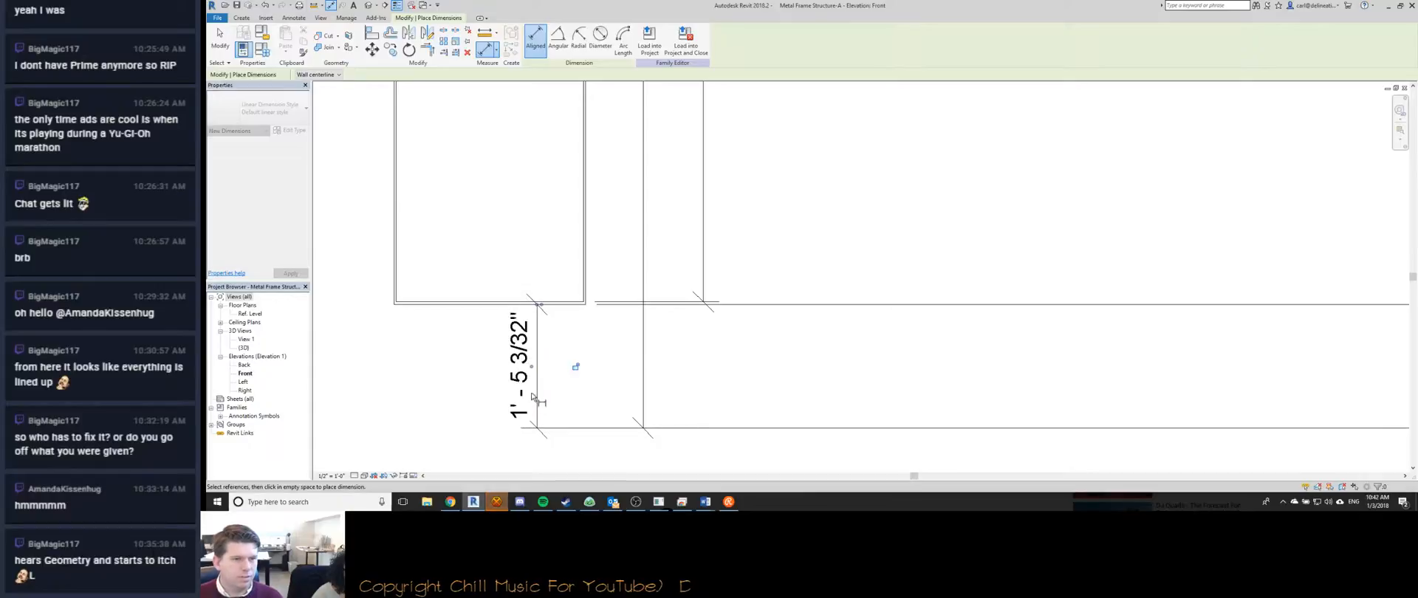
key(Escape)
key(Escape)
Override the project units in the default linear dimension style and round its values to the nearest 1/256".
click(533, 345)
click(290, 130)
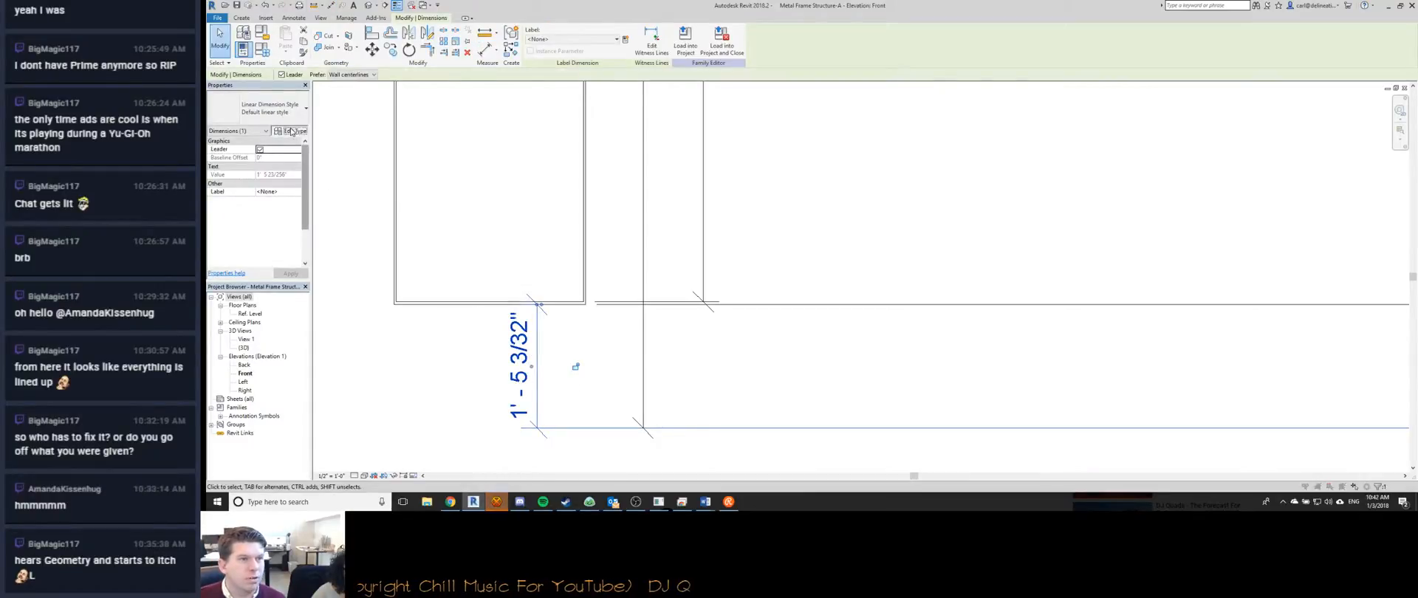
scroll(886, 262, down, 6)
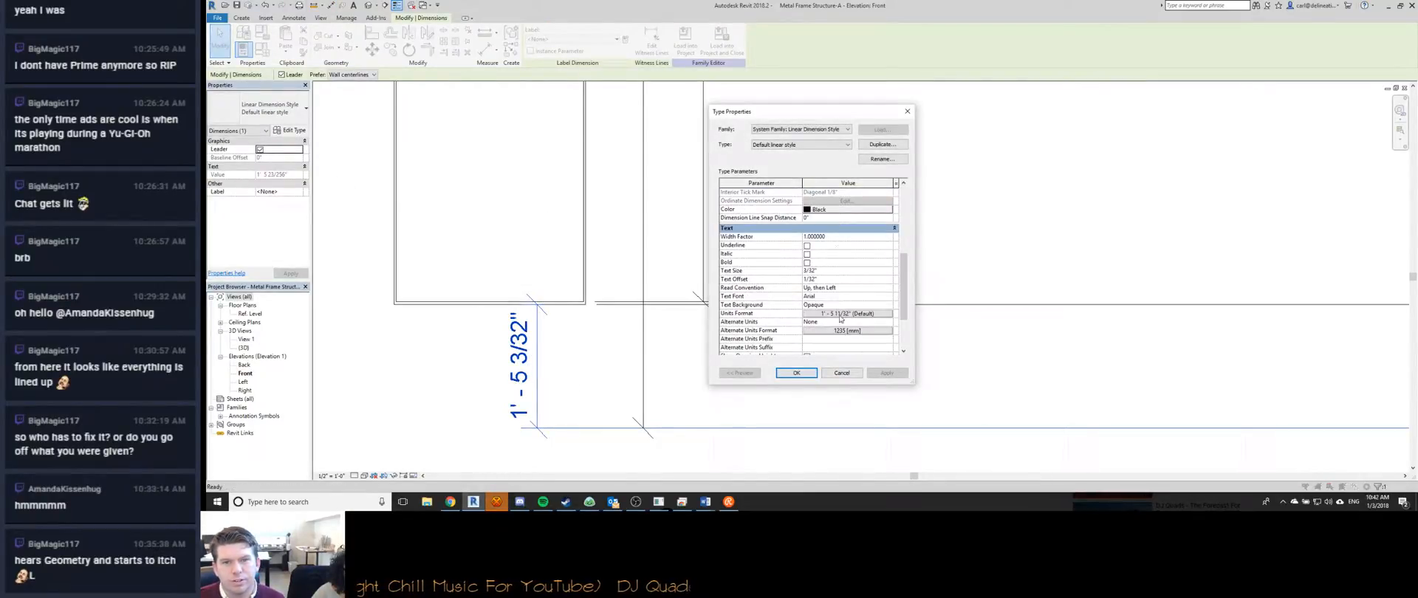
click(840, 314)
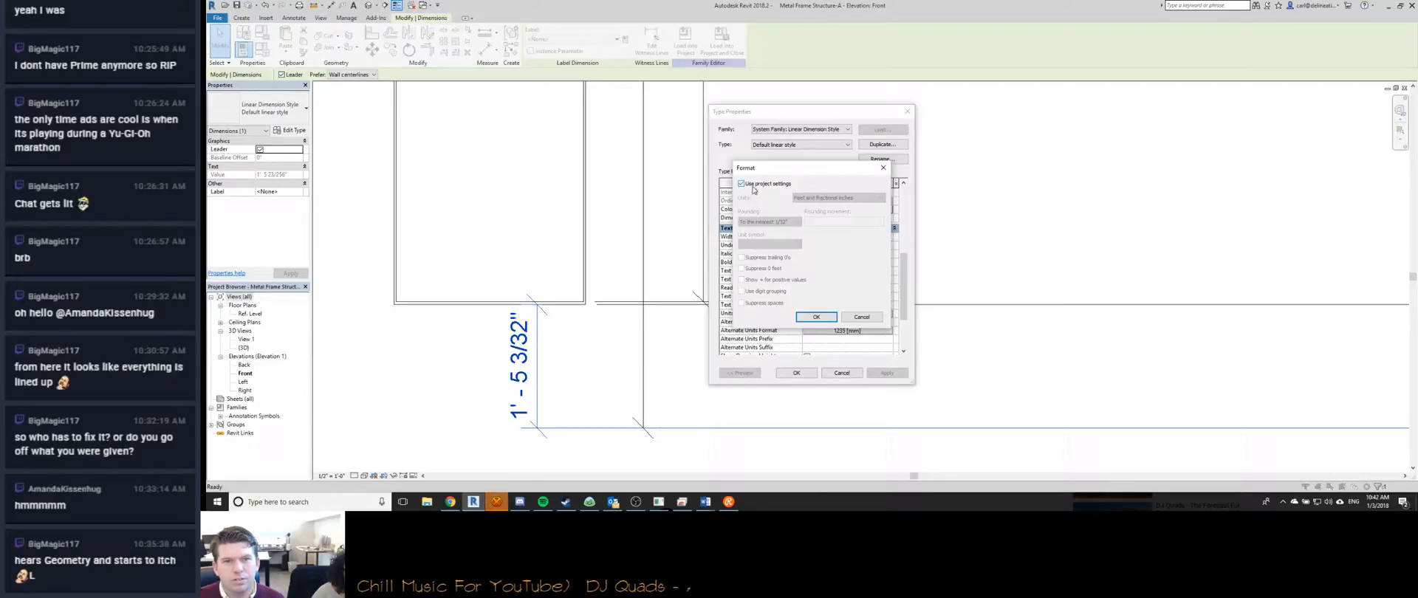
click(769, 185)
click(771, 222)
click(770, 293)
click(816, 317)
click(796, 372)
scroll(679, 332, down, 2)
key(ctrl+Tab)
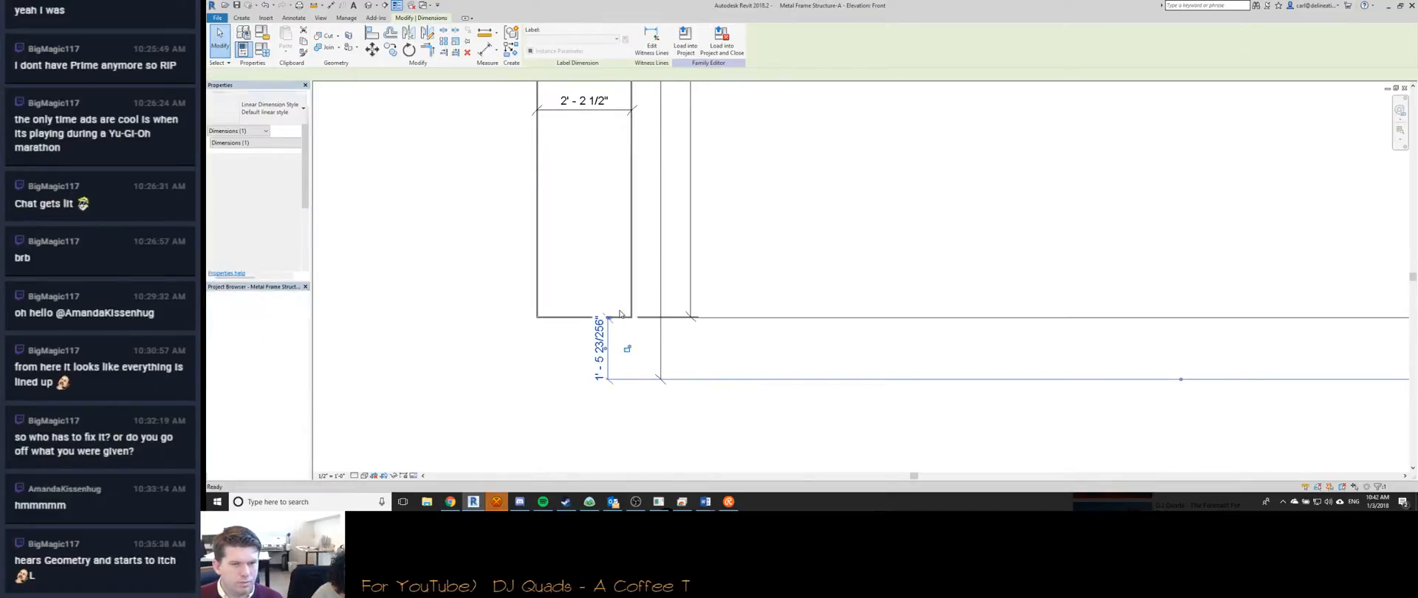
Compare the column base dimension in the project's West Elevation with the matching dimension to the Ref. Level in the family's Front elevation.
key(ctrl+Tab)
key(ctrl+Tab)
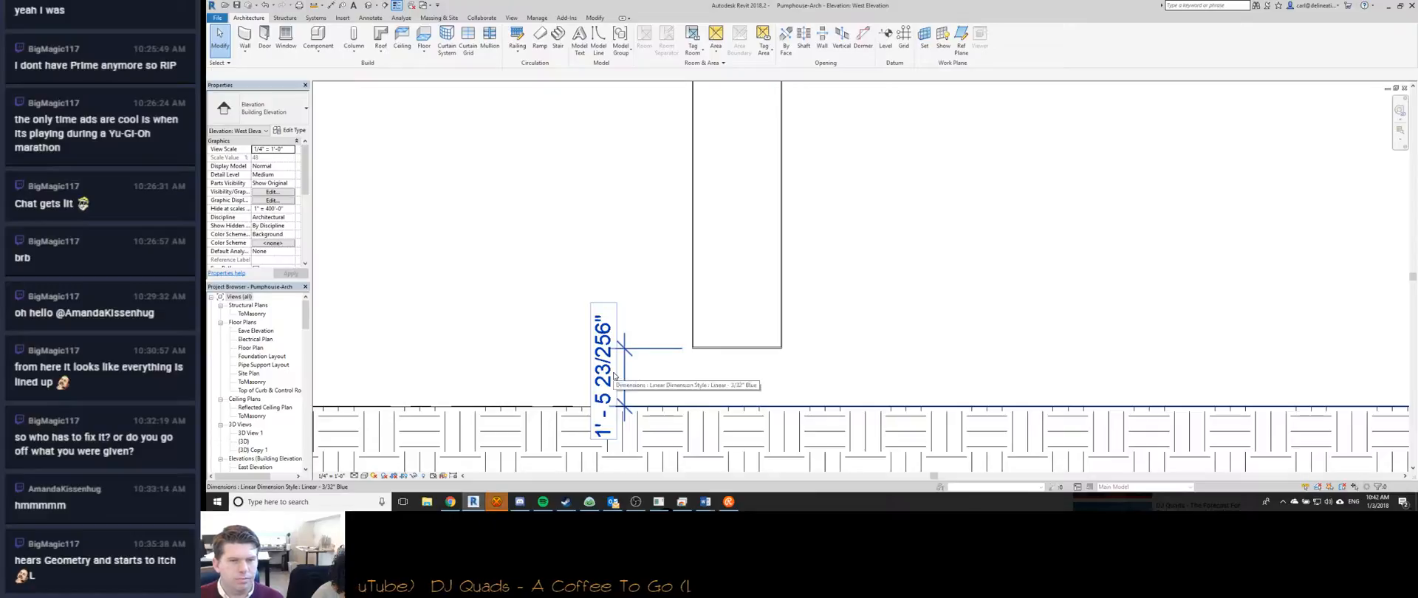
scroll(613, 377, down, 5)
key(ctrl+Tab)
key(ctrl+Tab)
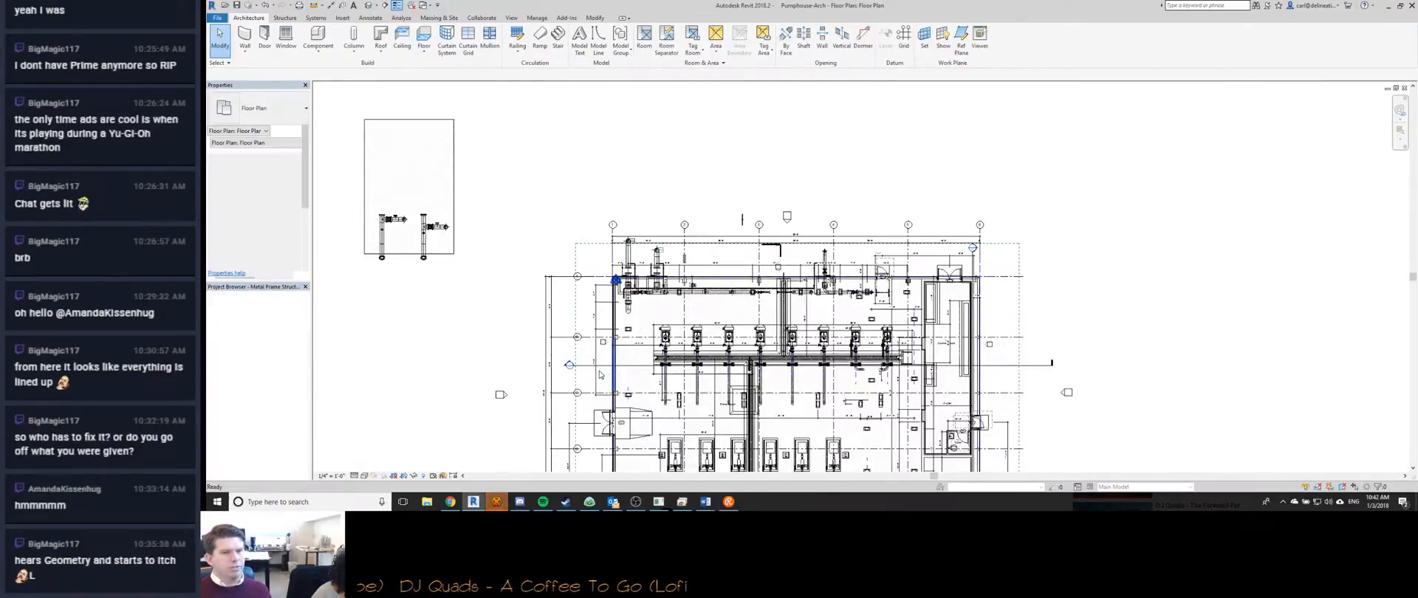
scroll(675, 336, down, 3)
scroll(675, 336, down, 1)
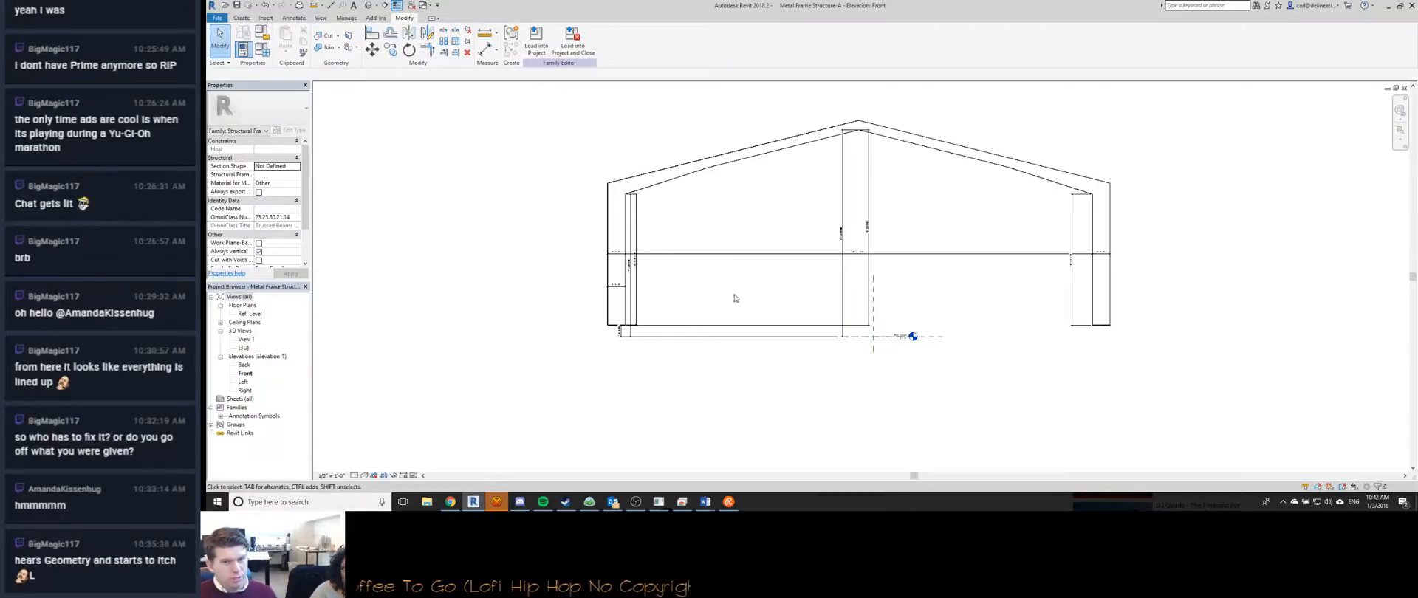
scroll(627, 336, up, 3)
click(612, 329)
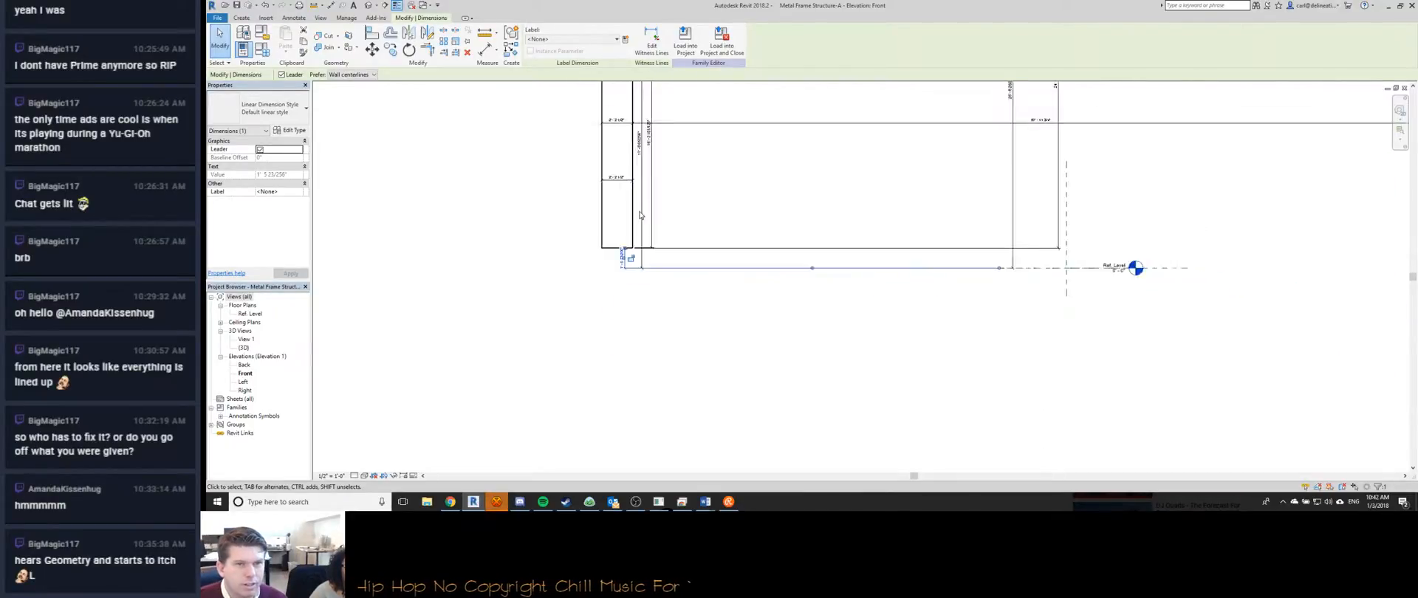
In the project's Floor Plan, select the placed metal frame and set its Offset from Pump Room FF to 5' 0".
key(ctrl+Tab)
key(ctrl+Tab)
key(ctrl+Tab)
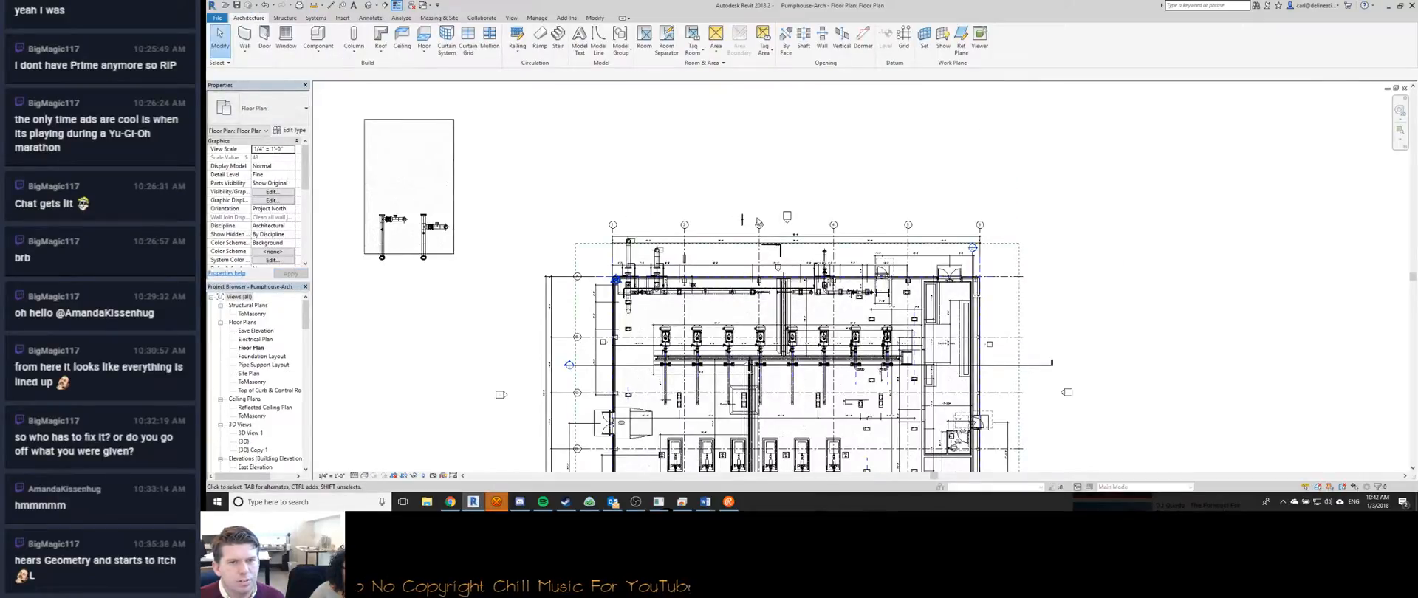
click(759, 223)
scroll(698, 155, down, 2)
click(696, 138)
click(273, 166)
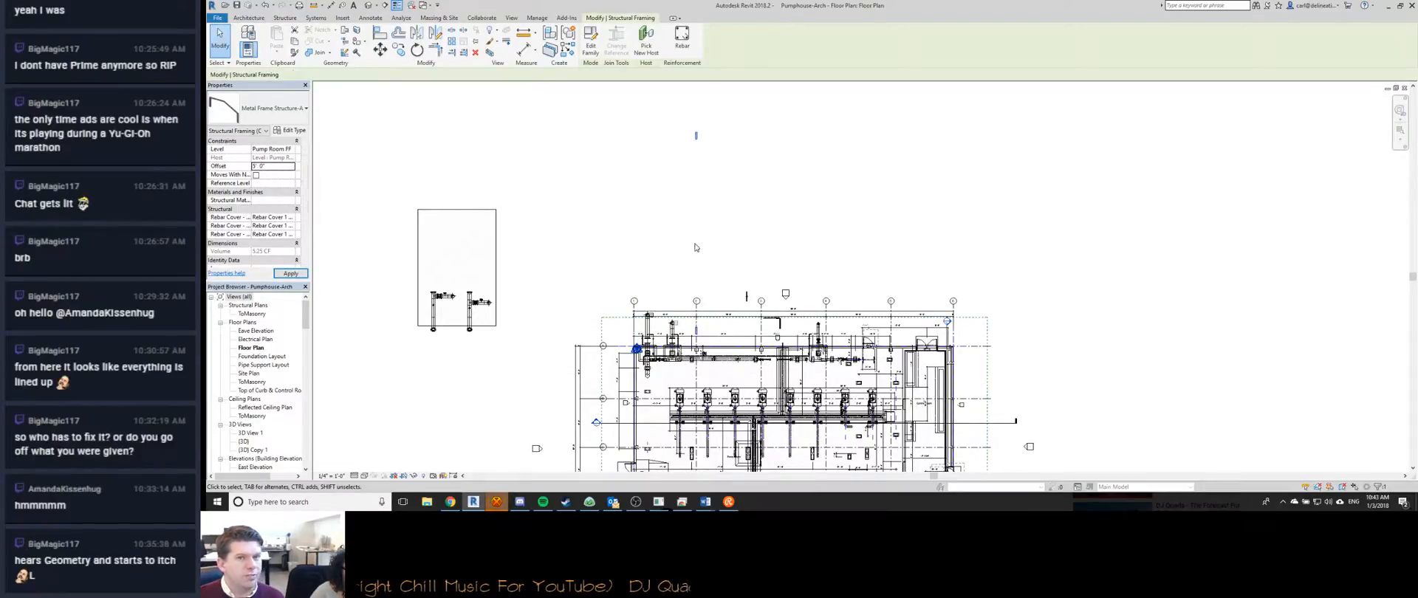
scroll(694, 211, down, 1)
Check the placed frame's base dimension in the West Elevation, then compare it with the 3D view and the family's Front elevation.
key(ctrl+Tab)
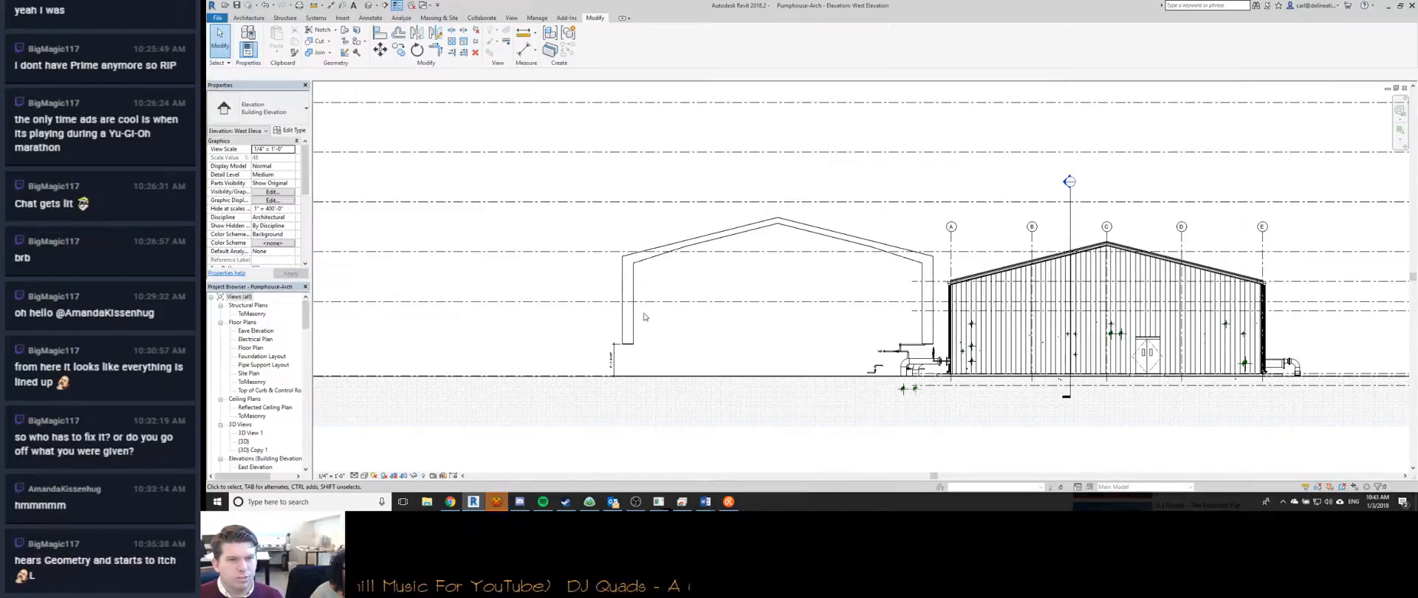
scroll(614, 367, up, 4)
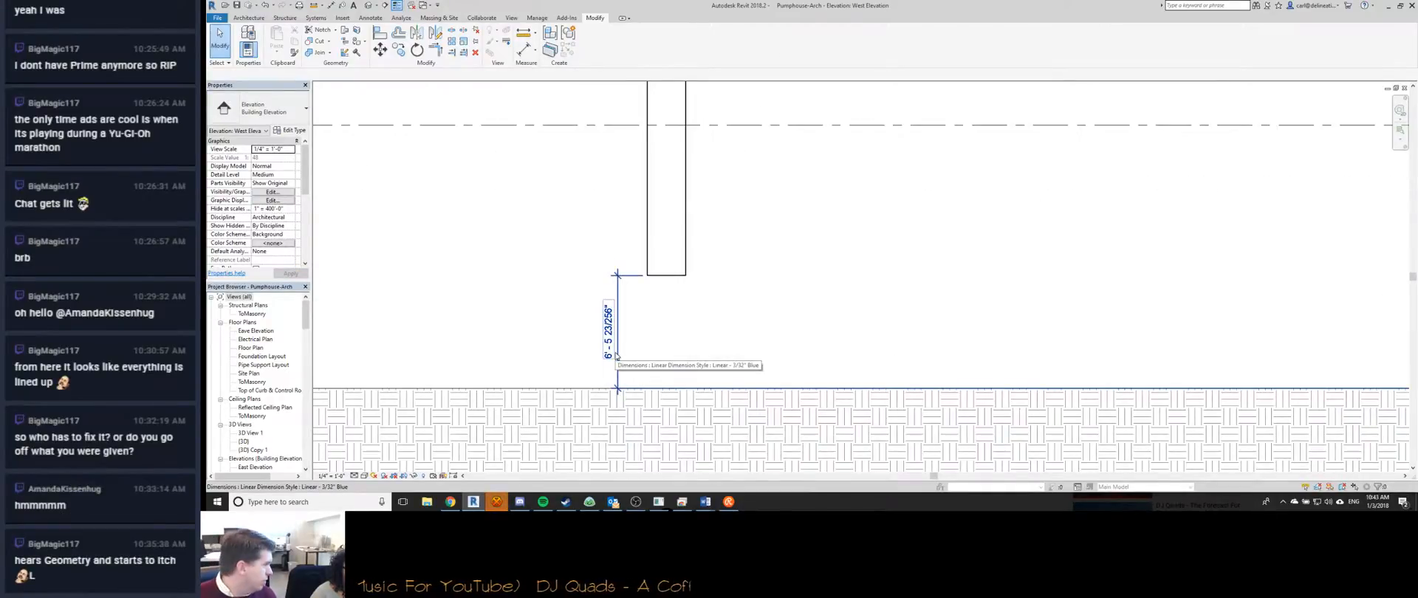
scroll(616, 357, down, 4)
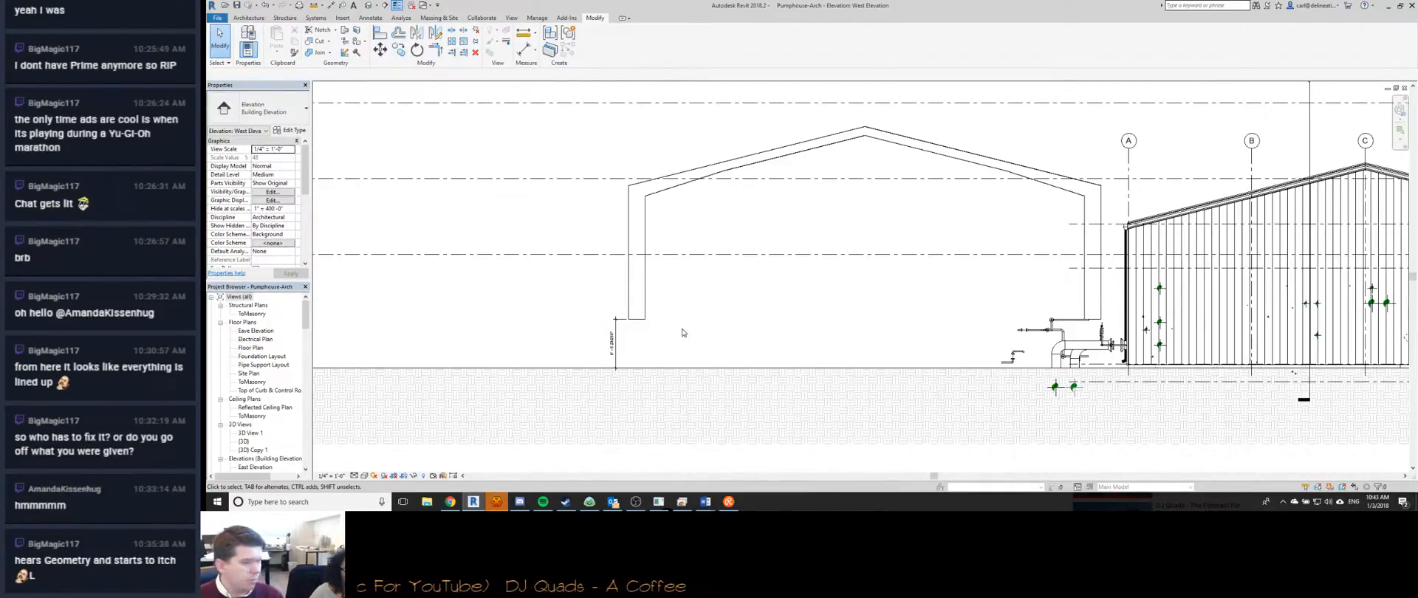
key(ctrl+Tab)
key(ctrl+Tab)
key(ctrl+Tab)
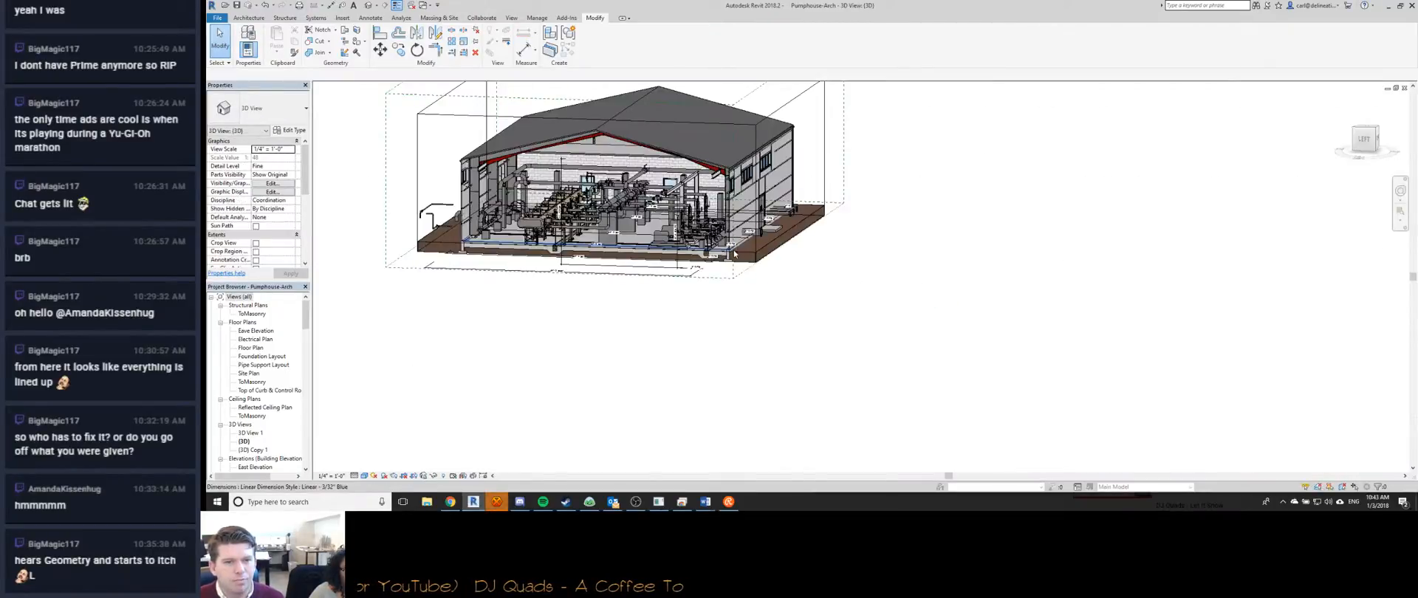
key(ctrl+Tab)
key(ctrl+Tab)
key(ctrl+Tab)
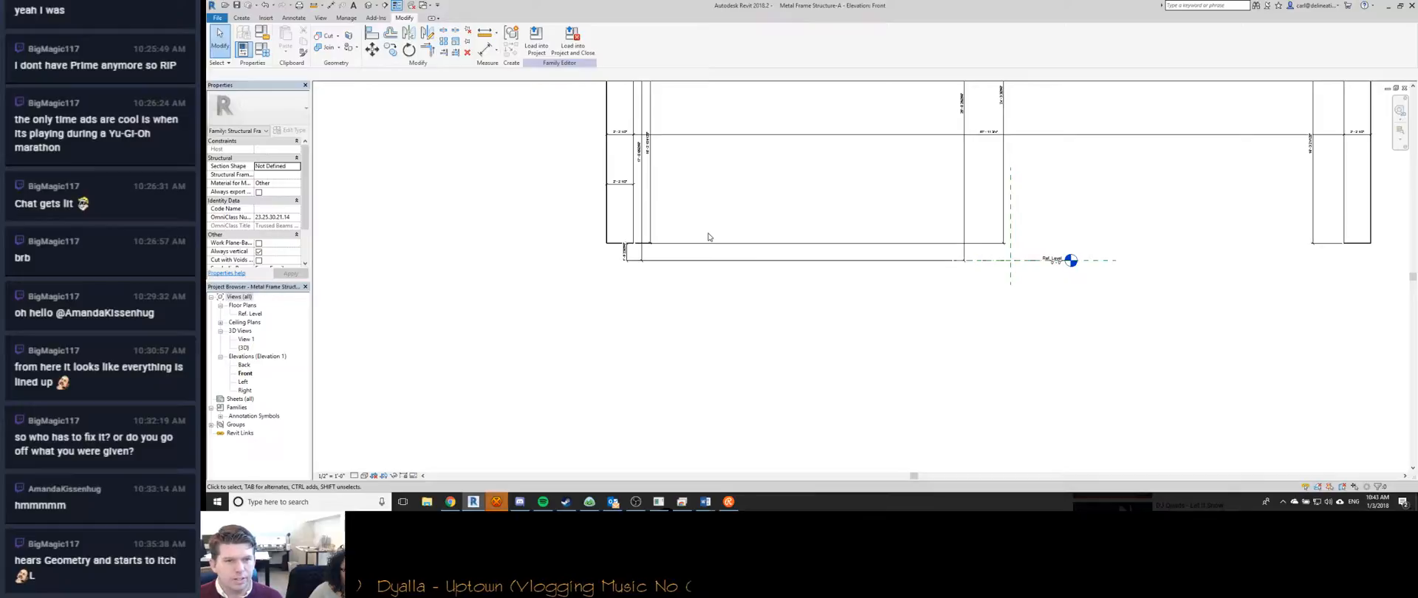
scroll(708, 237, down, 3)
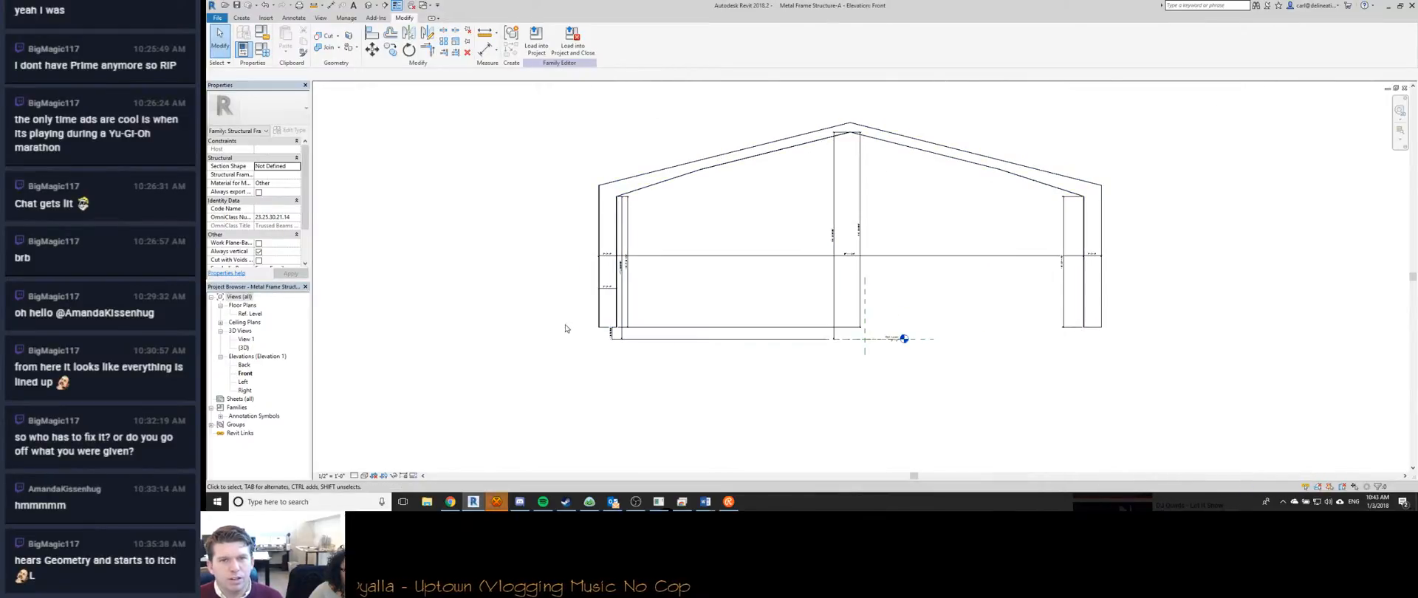
In the family's Front elevation, extend both ends of the Ref. Level line beyond the frame's outer columns.
scroll(624, 181, up, 4)
click(906, 148)
middle_drag(941, 216, 915, 198)
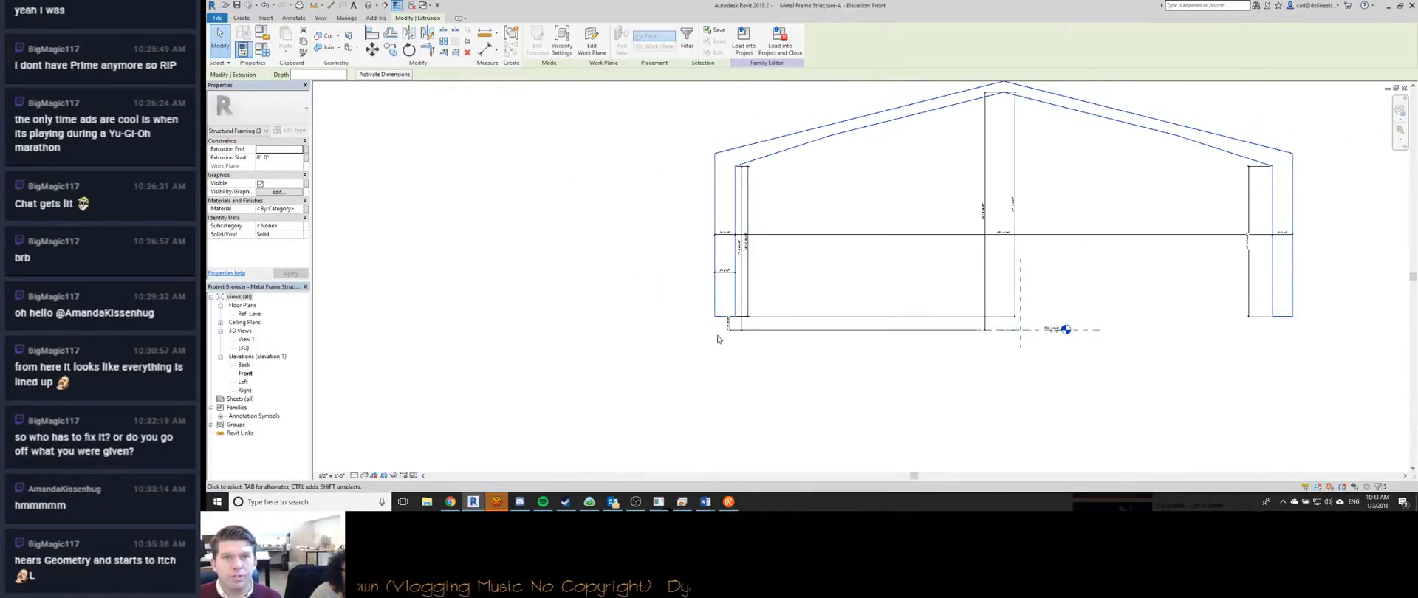
scroll(774, 292, up, 5)
scroll(1069, 380, down, 4)
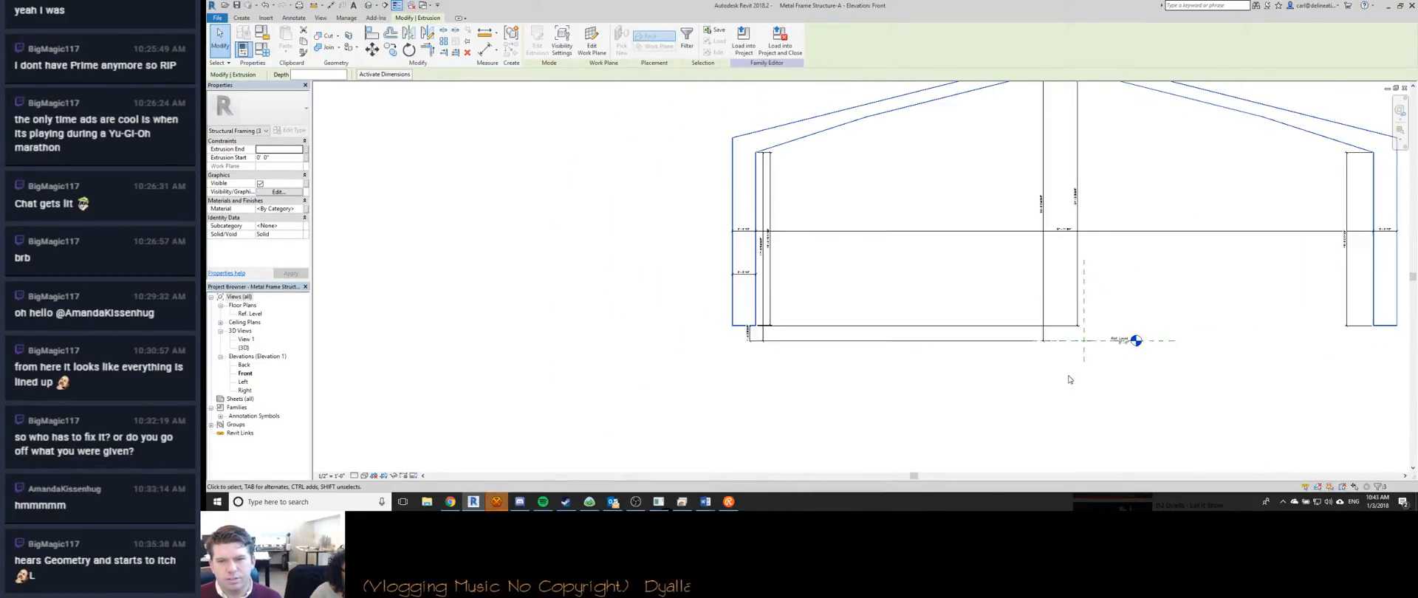
click(1119, 339)
drag(717, 331, 674, 338)
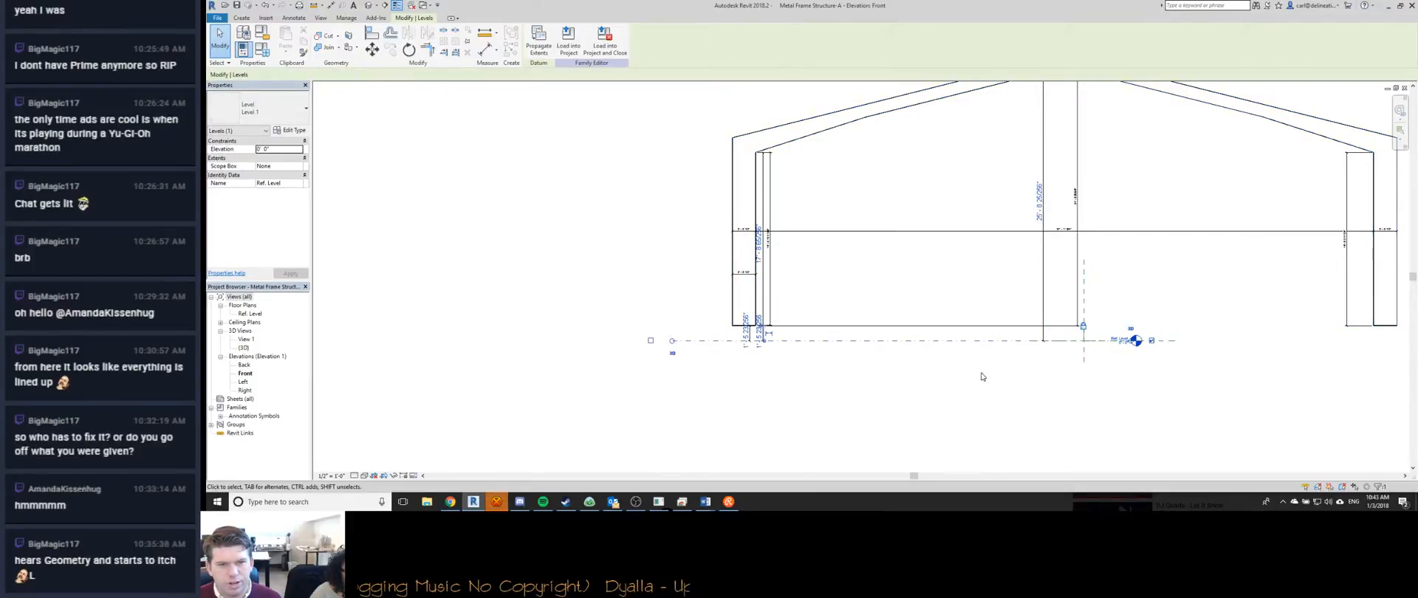
middle_drag(881, 367, 644, 349)
drag(898, 323, 1243, 322)
Set the frame extrusion's base distance from the Ref. Level to 0 and delete that dimension.
click(593, 142)
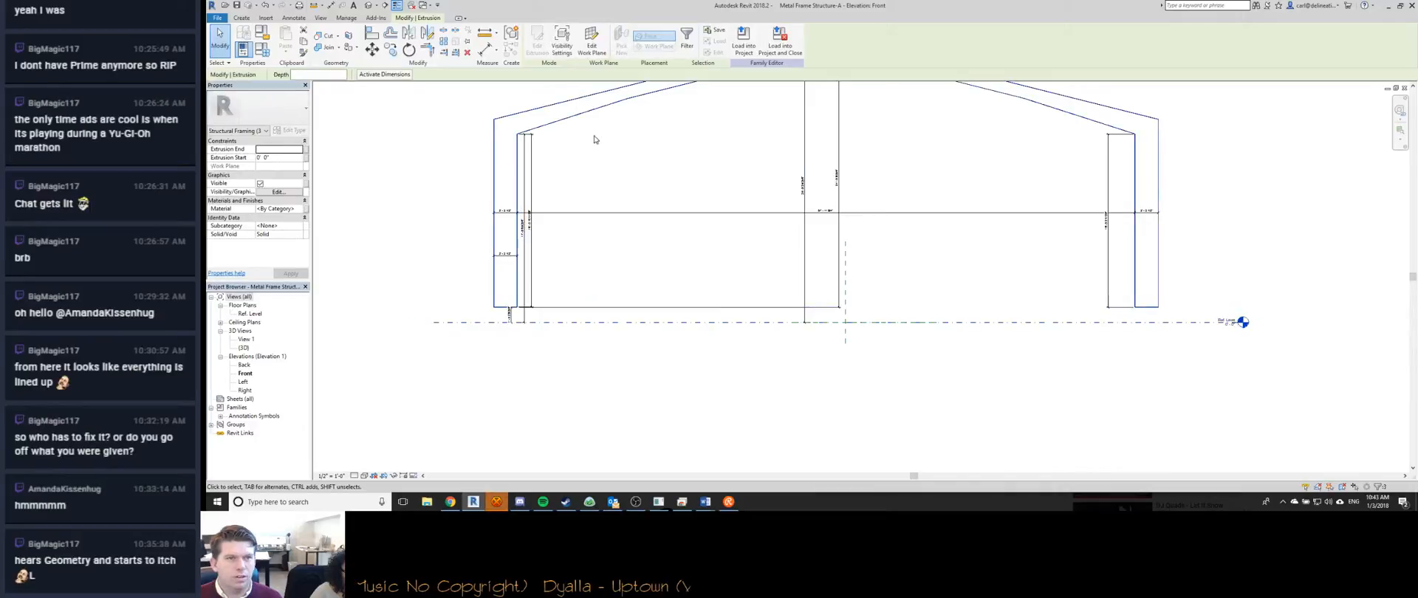
scroll(585, 178, up, 4)
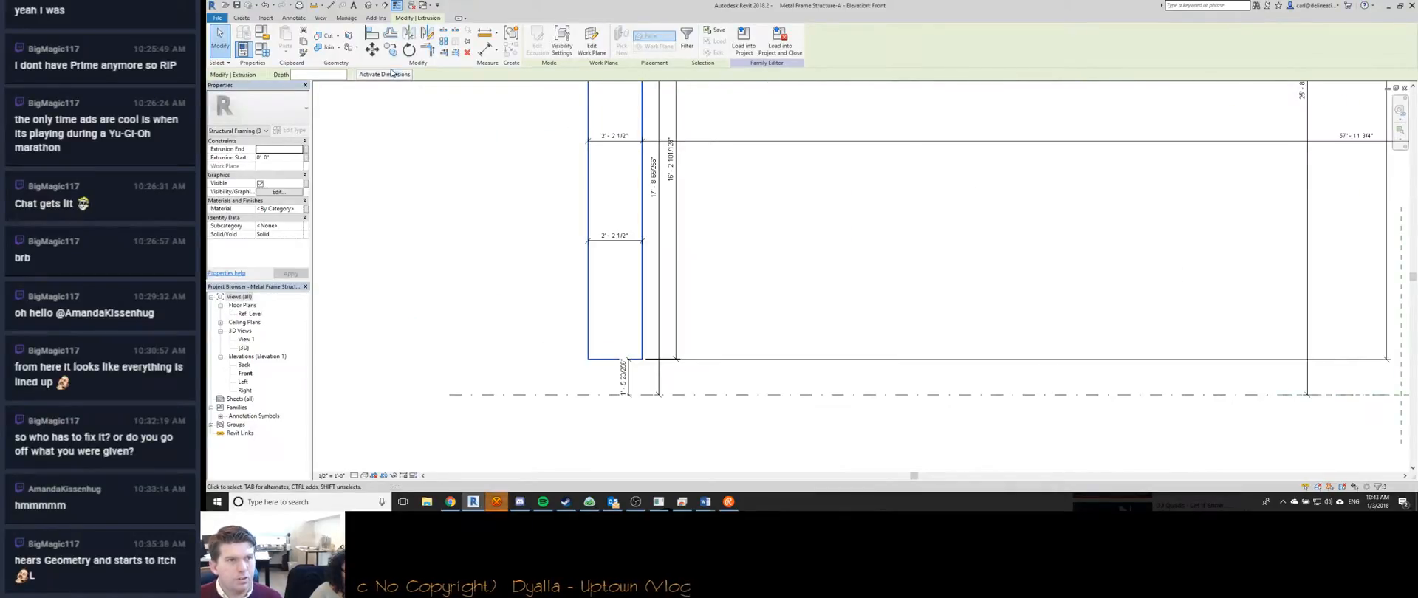
click(623, 377)
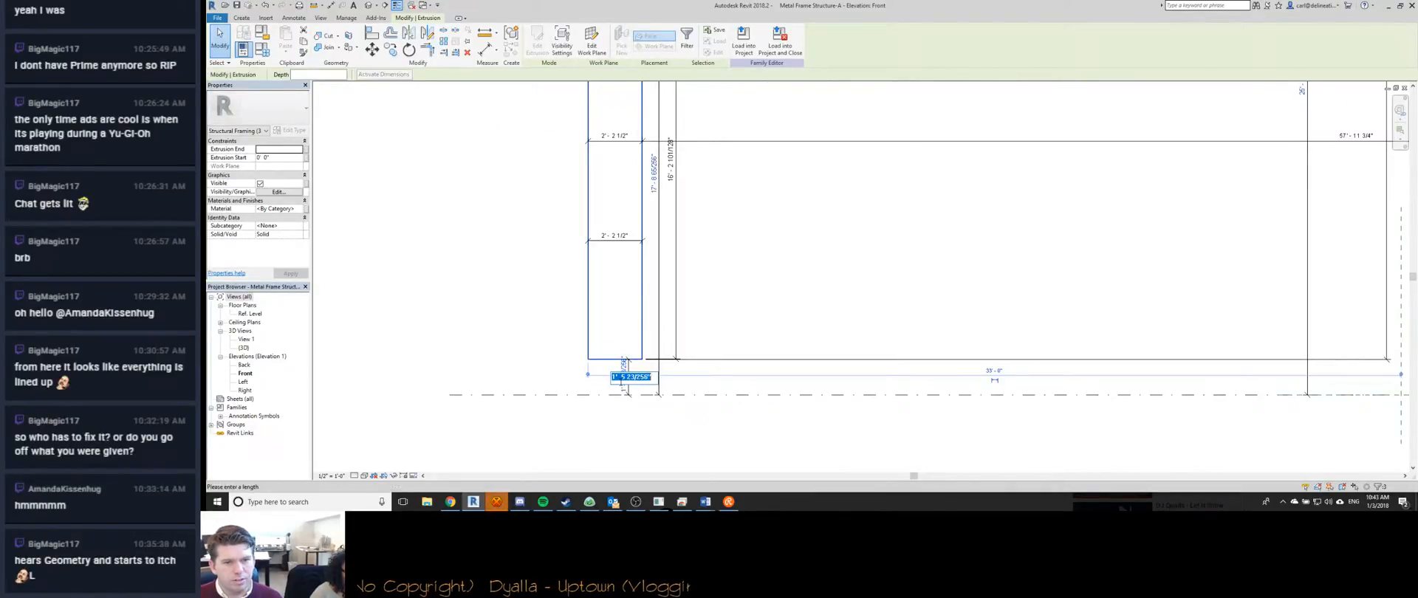
text(0)
key(Return)
click(623, 392)
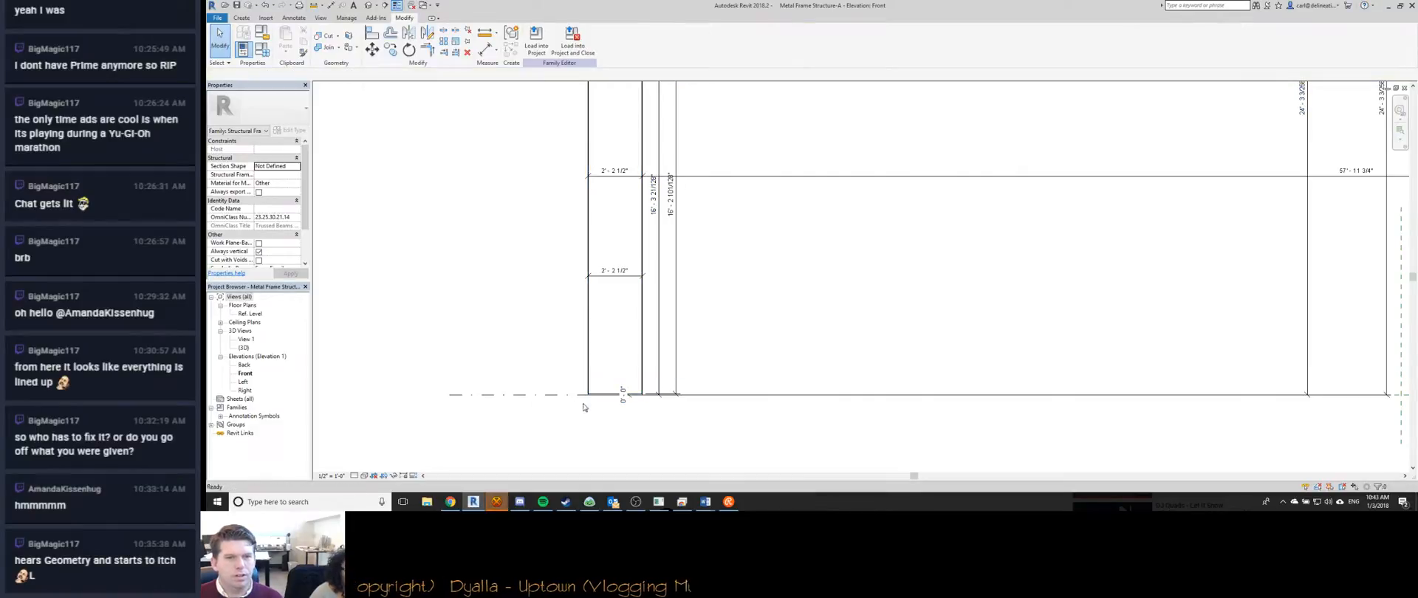
click(624, 394)
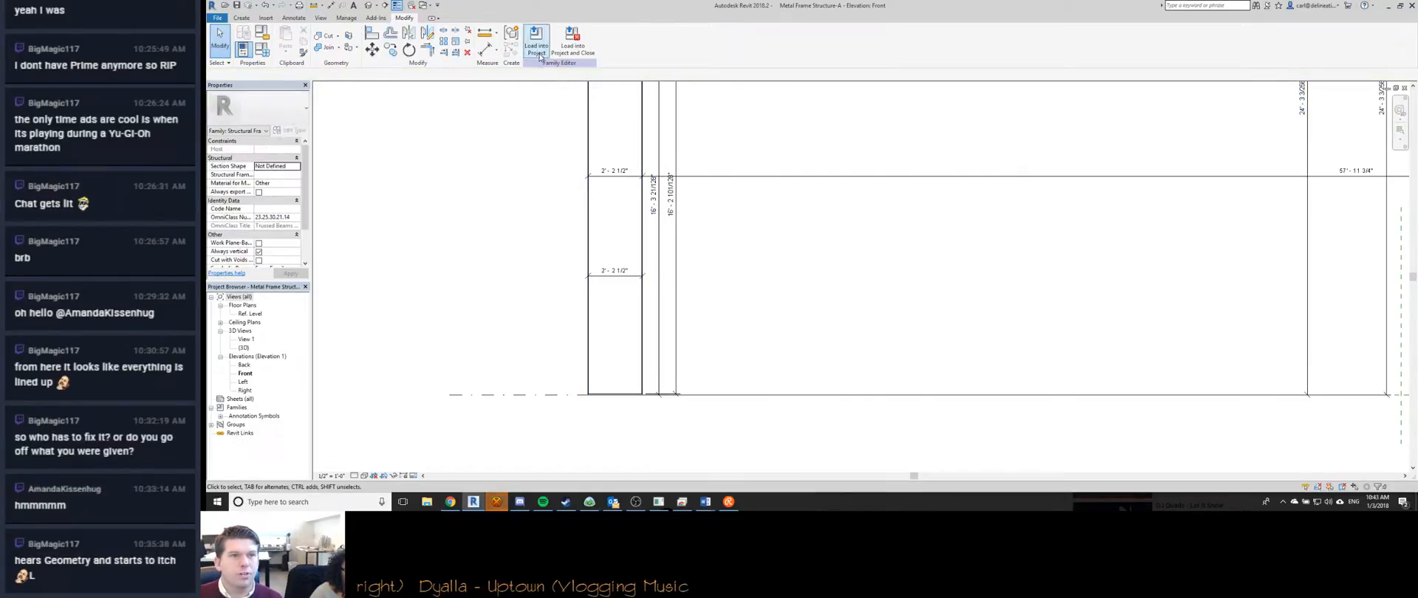
Load the edited frame family into the pumphouse project and set the placed frame's Offset from Pump Room FF to 0.
click(685, 40)
click(754, 225)
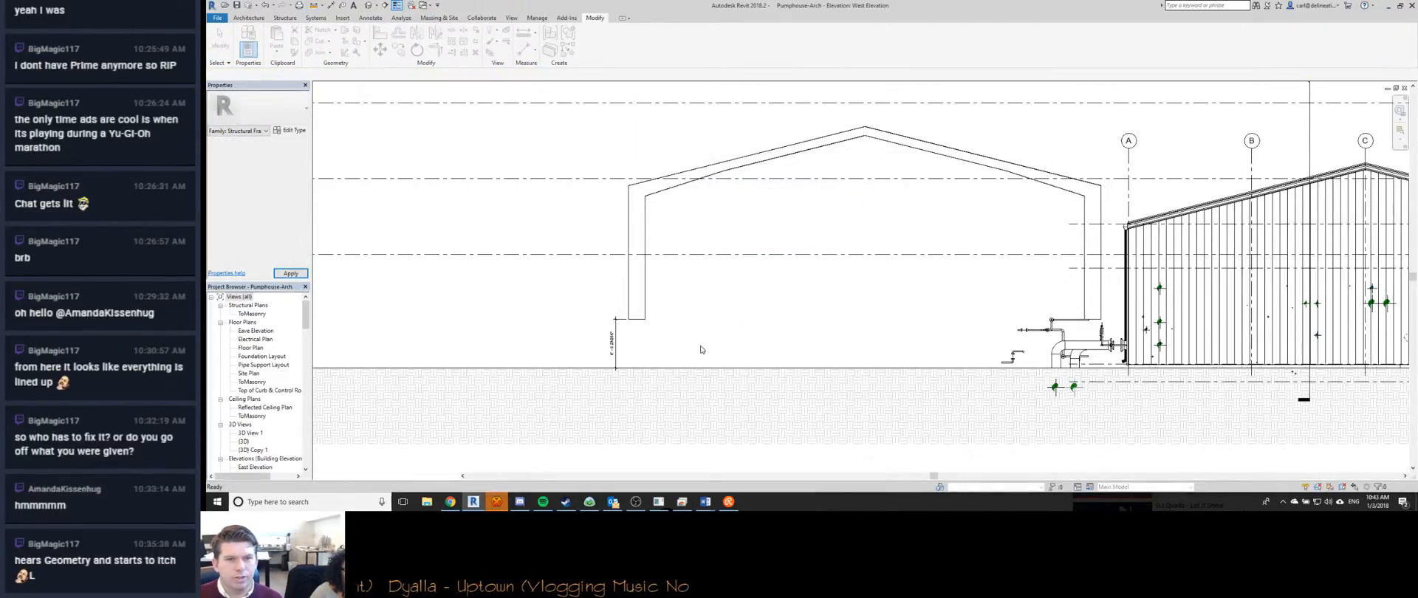
click(637, 325)
click(283, 167)
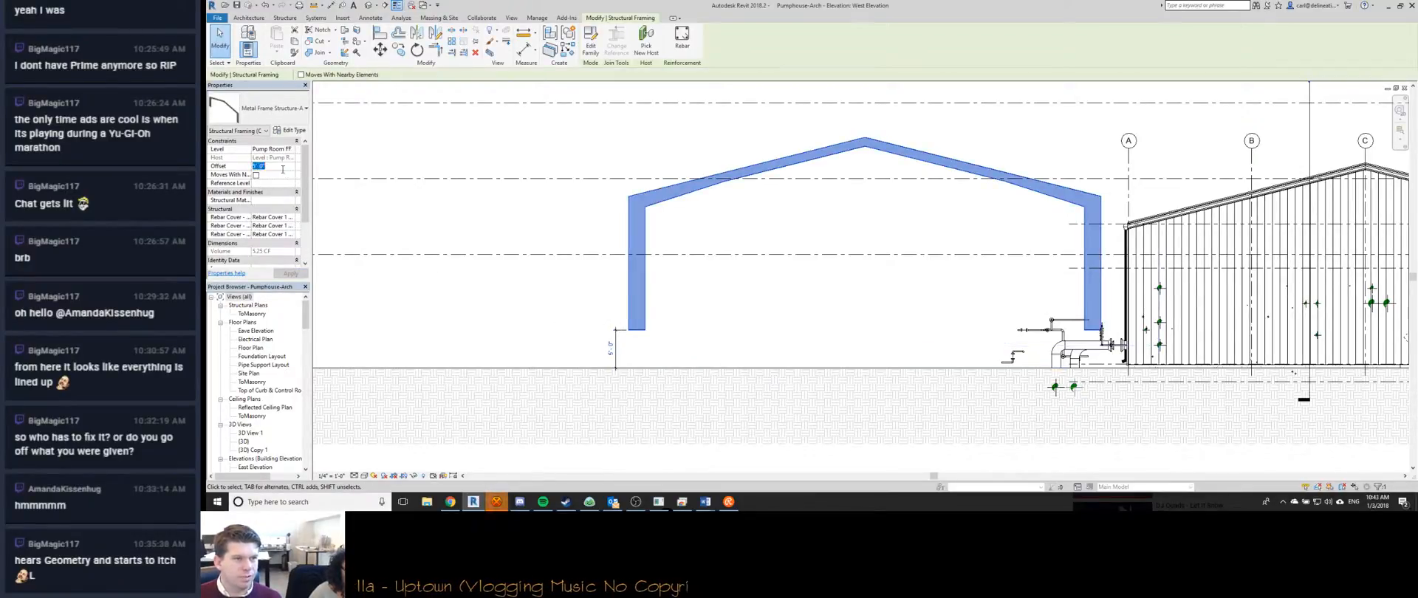
key(Escape)
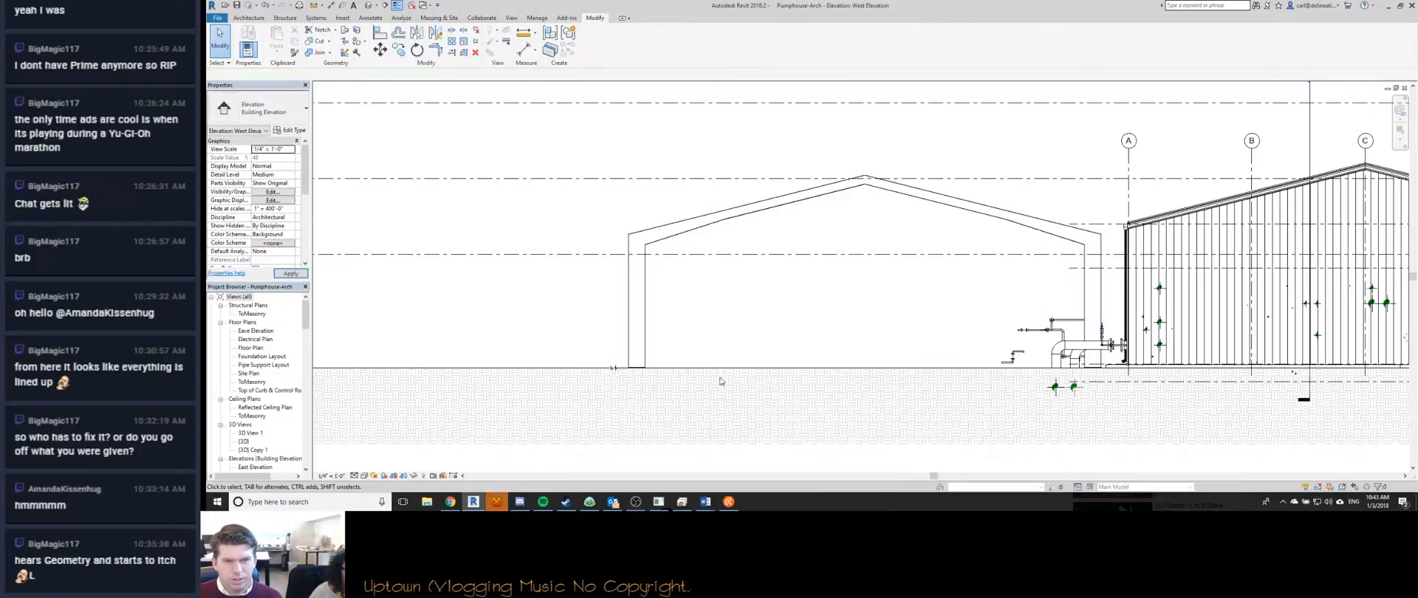
click(683, 296)
Review the whole frame in the family's Front elevation, then check the centre reference planes' Defines Origin property in the Ref. Level plan.
key(ctrl+Tab)
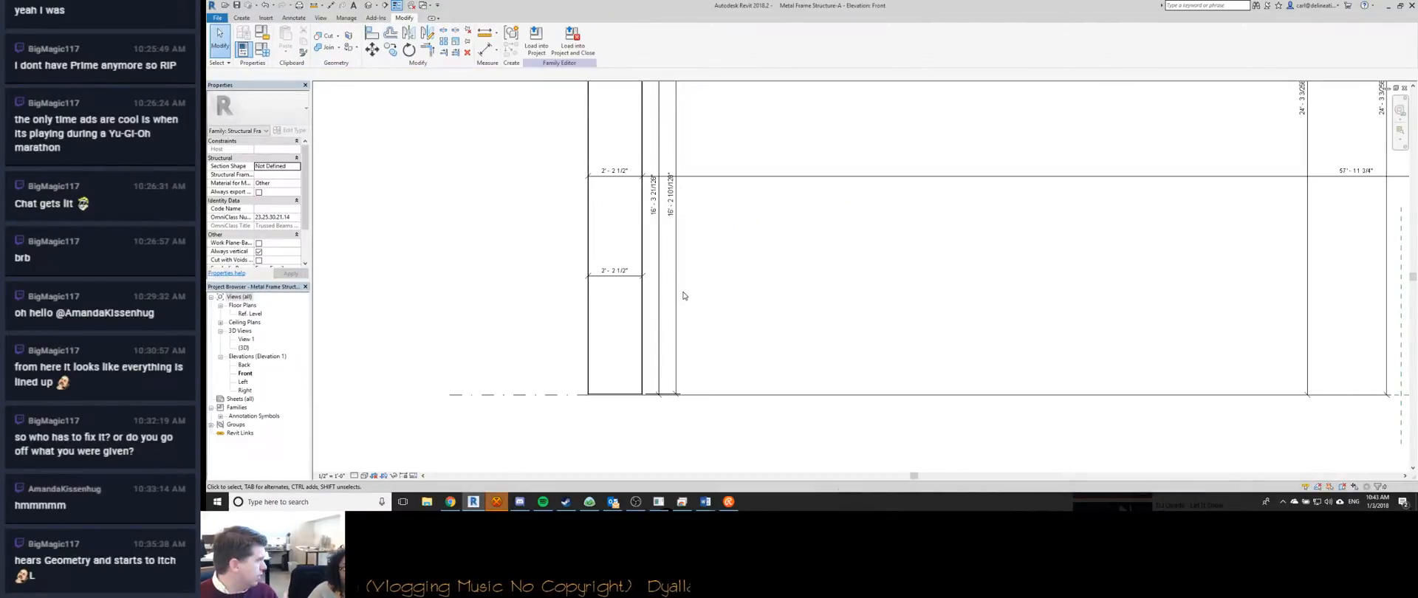
key(z)
key(f)
scroll(879, 292, down, 2)
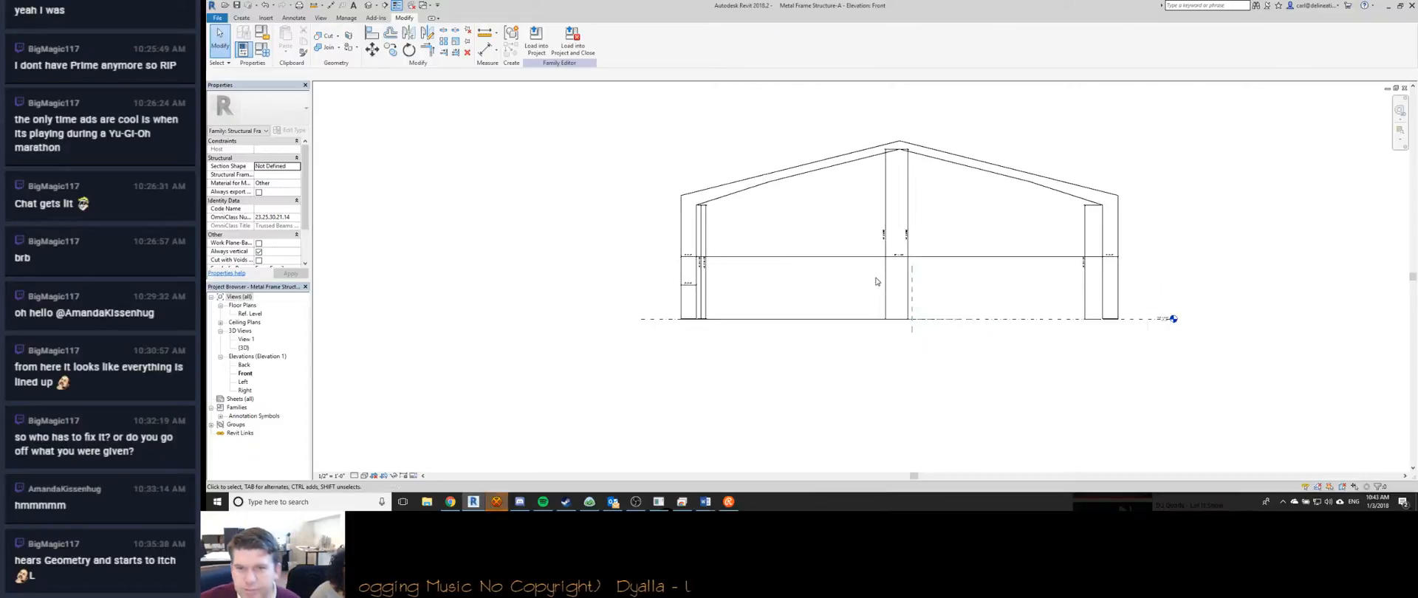
scroll(908, 293, up, 2)
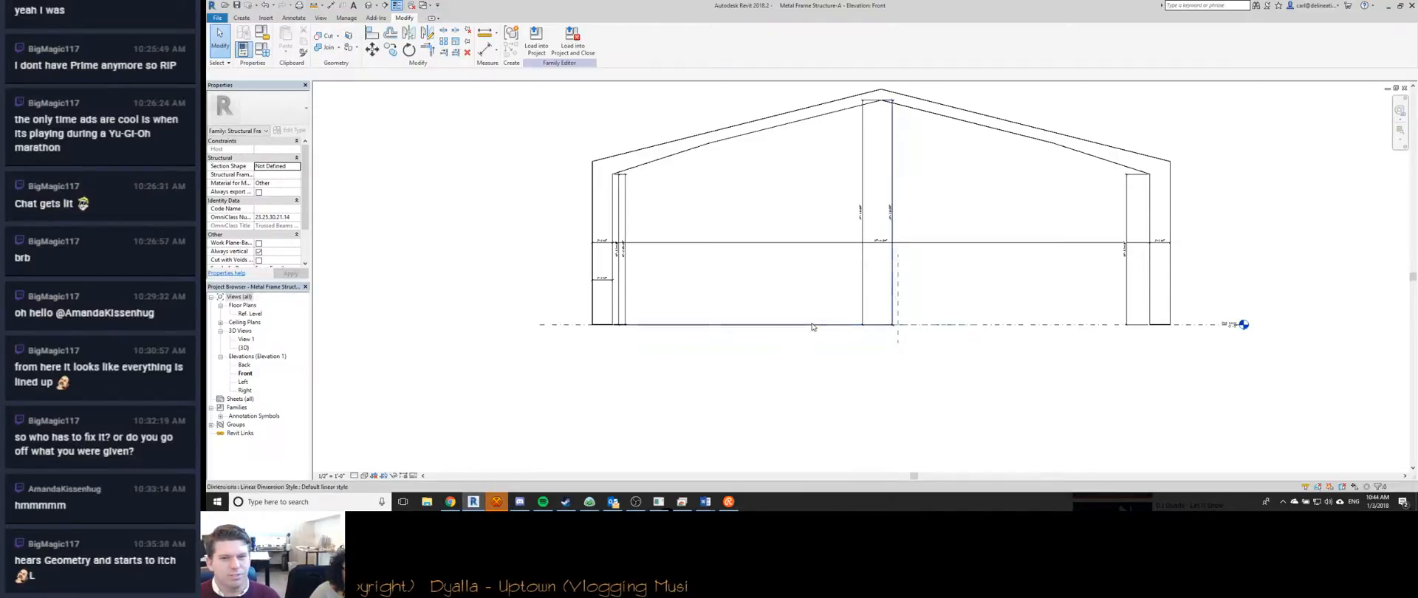
scroll(850, 317, down, 2)
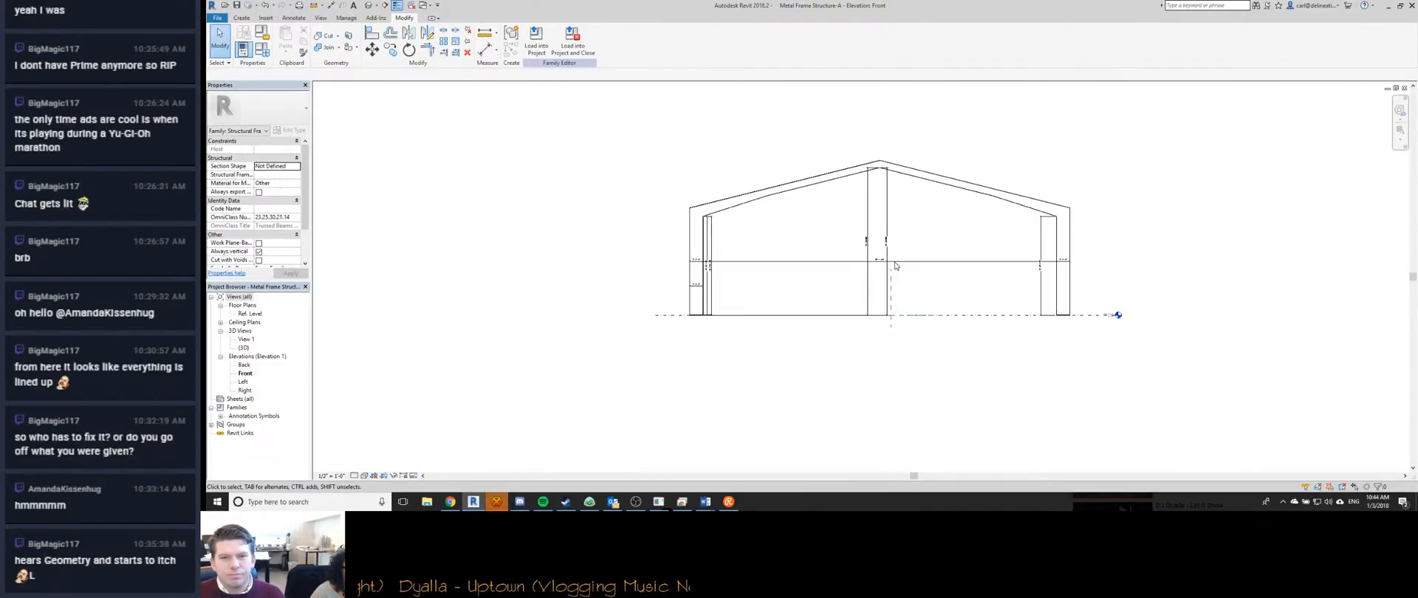
scroll(900, 303, up, 1)
double_click(246, 314)
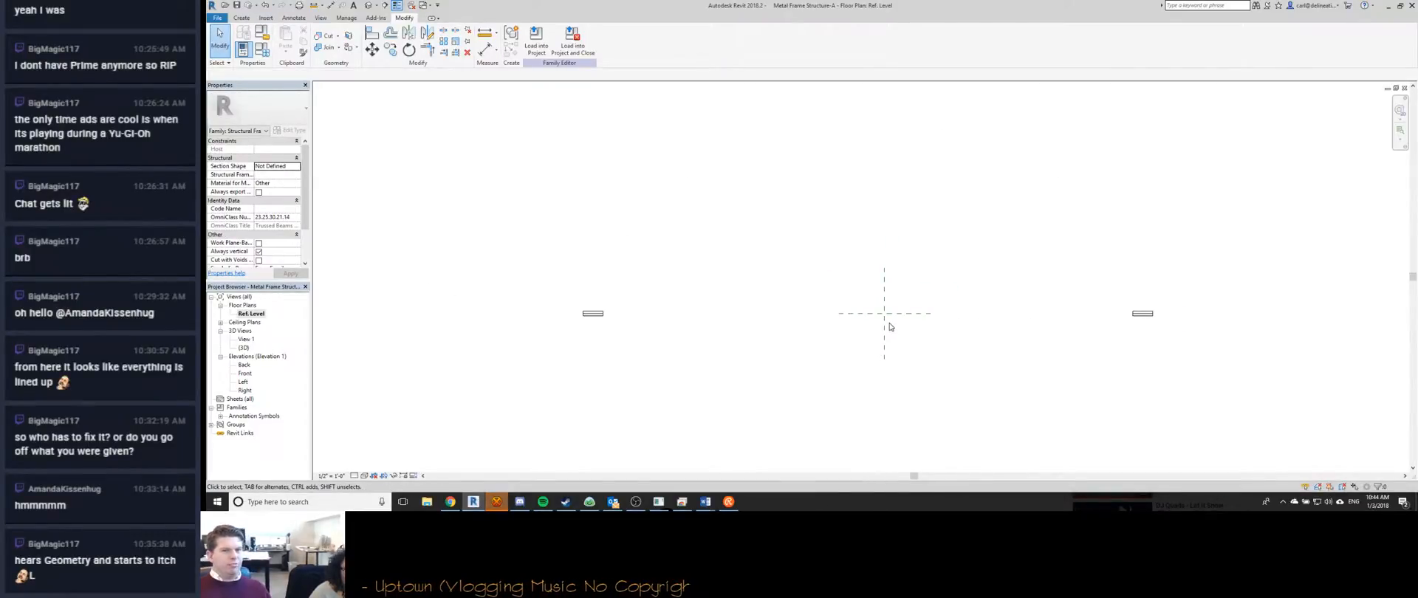
drag(888, 324, 870, 297)
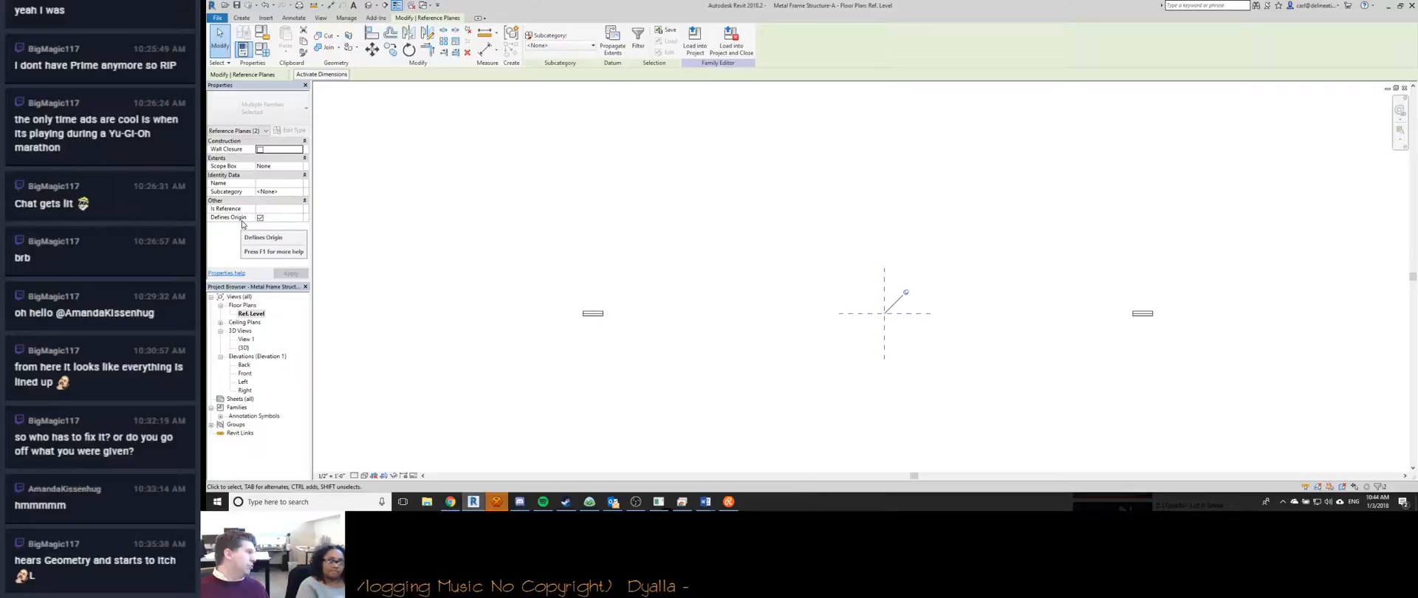
key(Escape)
Draw a vertical reference plane about 12' 6" to the left of the centre plane in the Ref. Level plan.
key(r)
key(p)
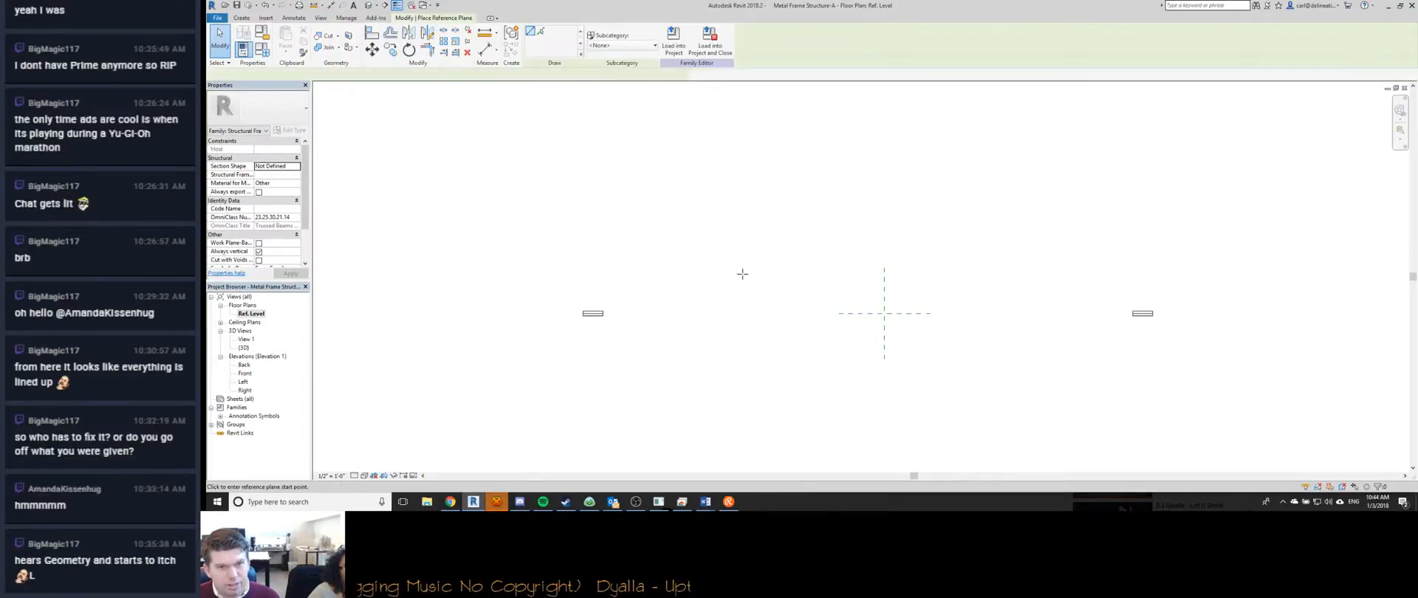
click(770, 266)
click(770, 369)
key(Escape)
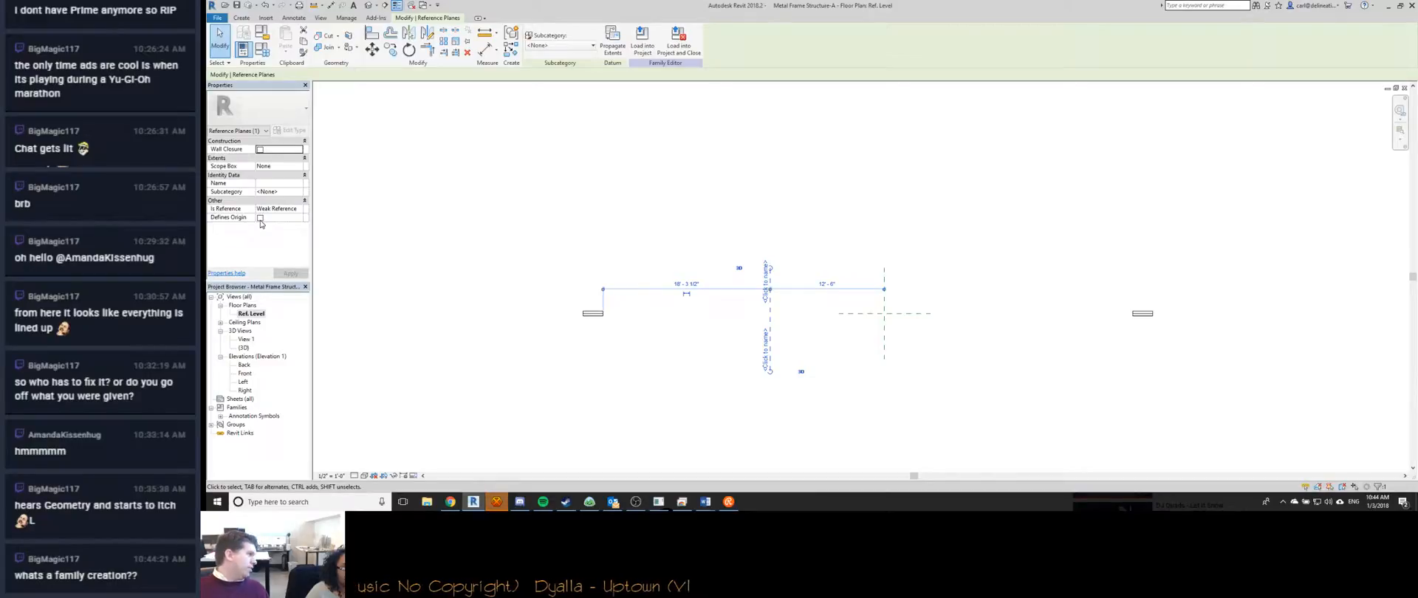
click(591, 336)
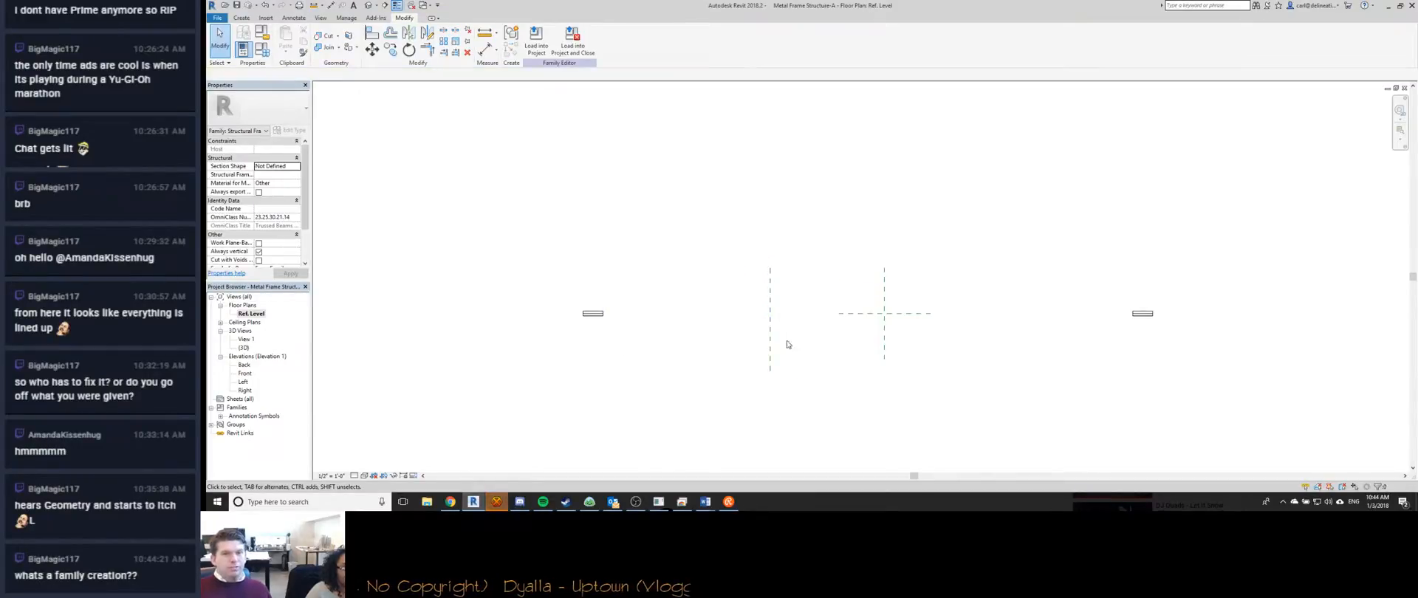
Turn on Defines Origin for the new vertical reference plane, then select the Center (Left/Right) plane to check its setting.
click(771, 348)
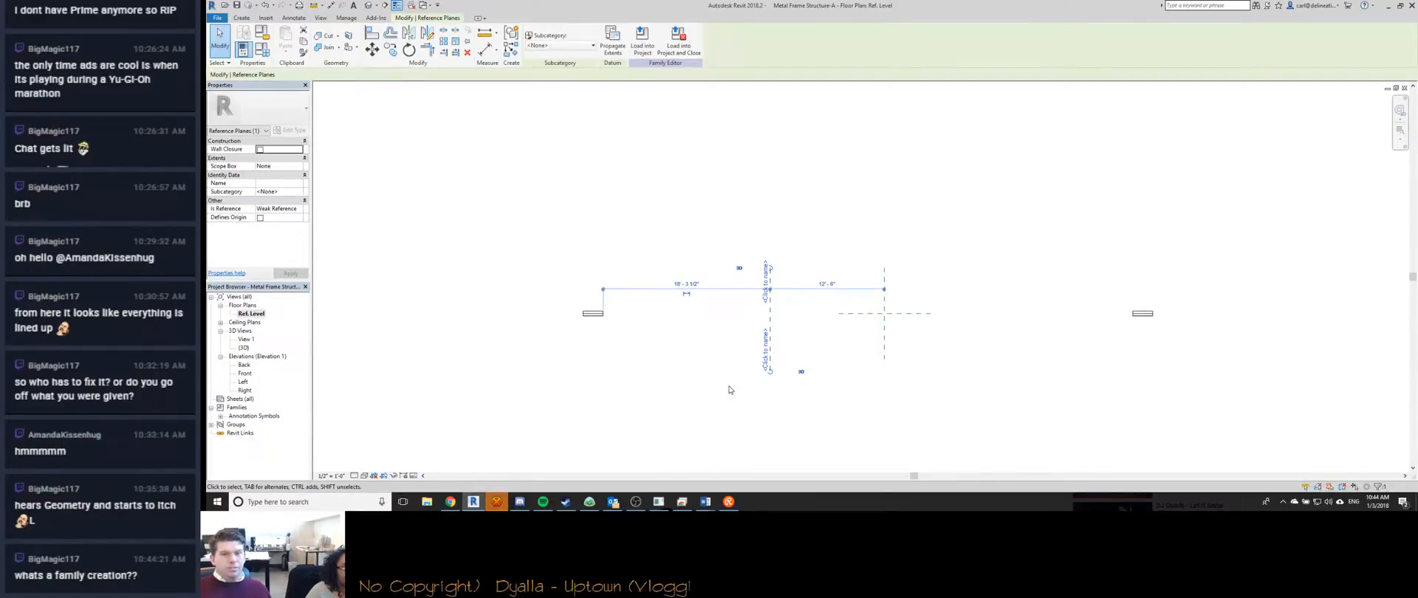
click(260, 217)
click(897, 304)
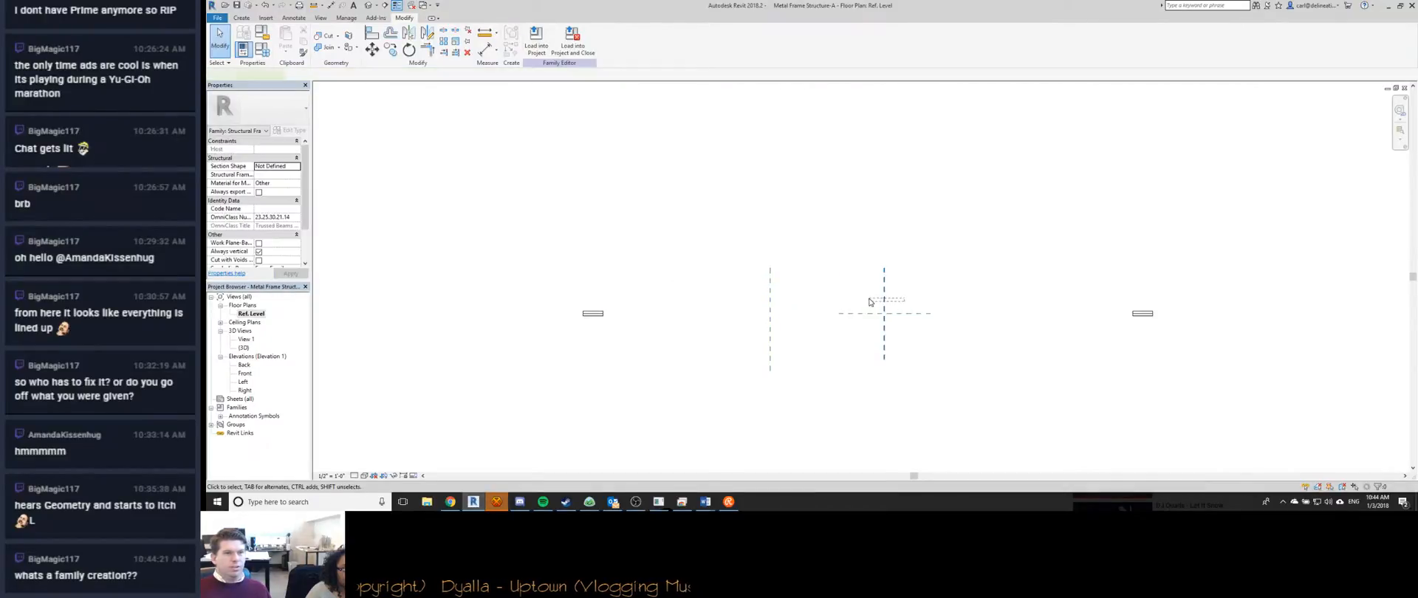
click(884, 303)
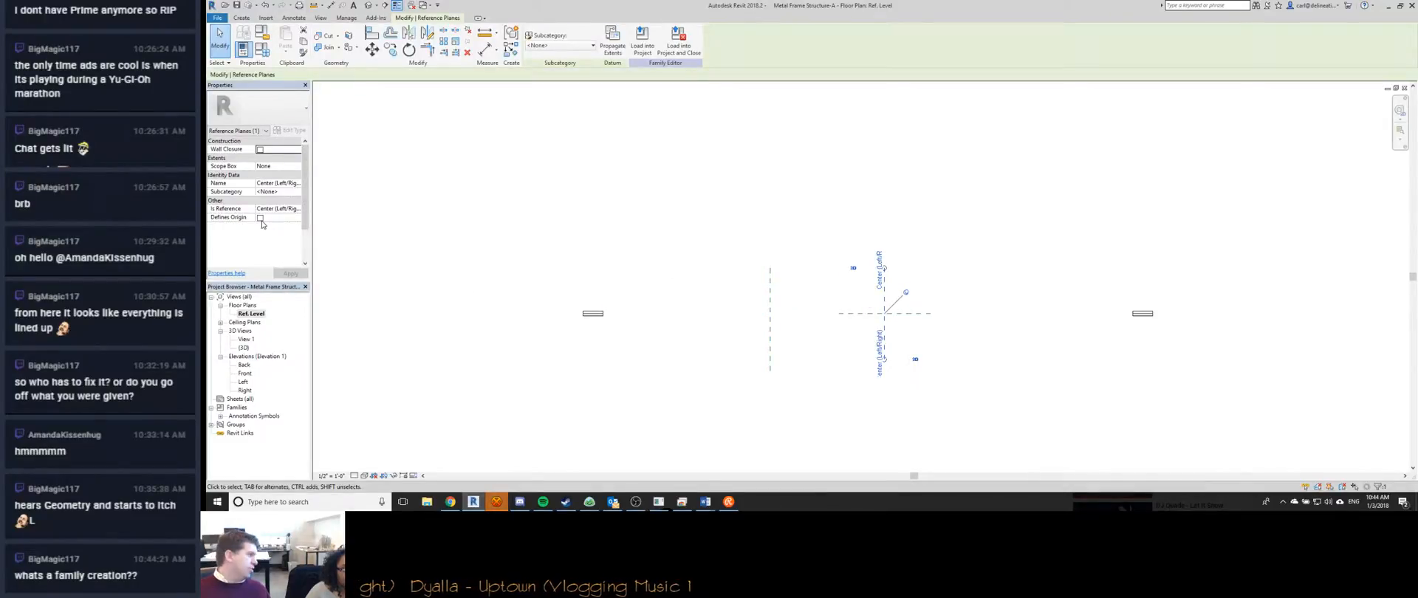
Load the frame family into the pumphouse project, overwriting the existing version, and review the frame's position in the West Elevation.
click(679, 44)
click(768, 259)
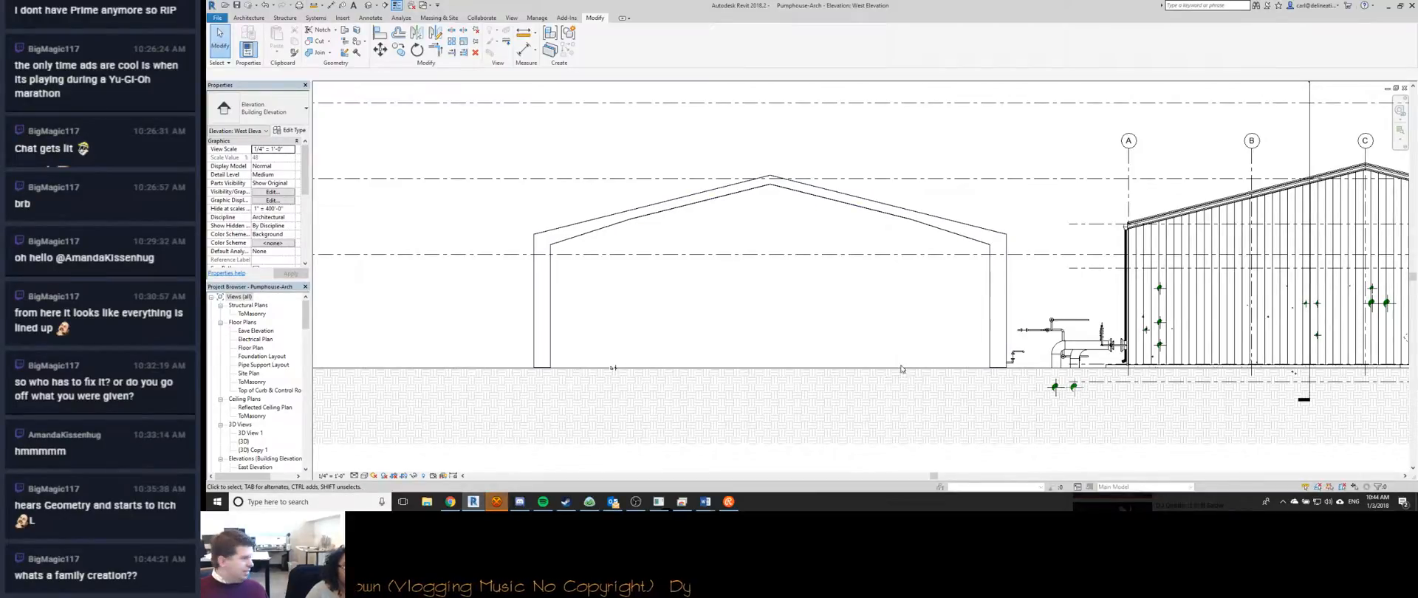
scroll(910, 404, up, 1)
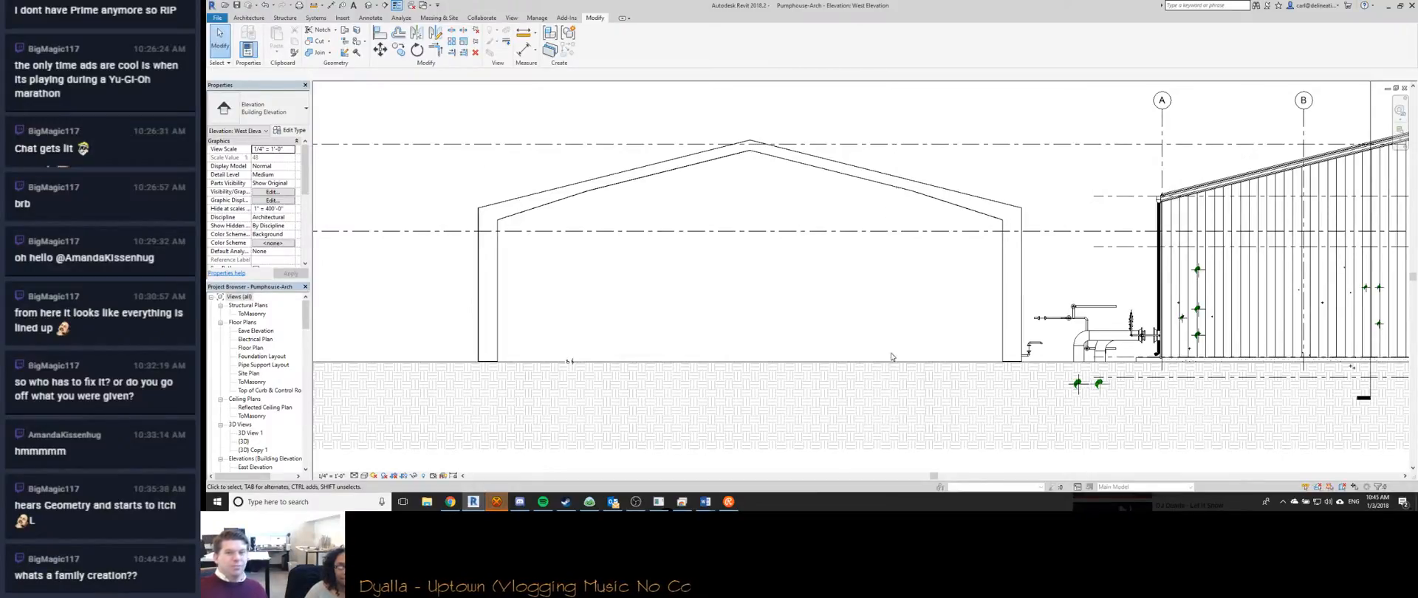
scroll(867, 185, up, 1)
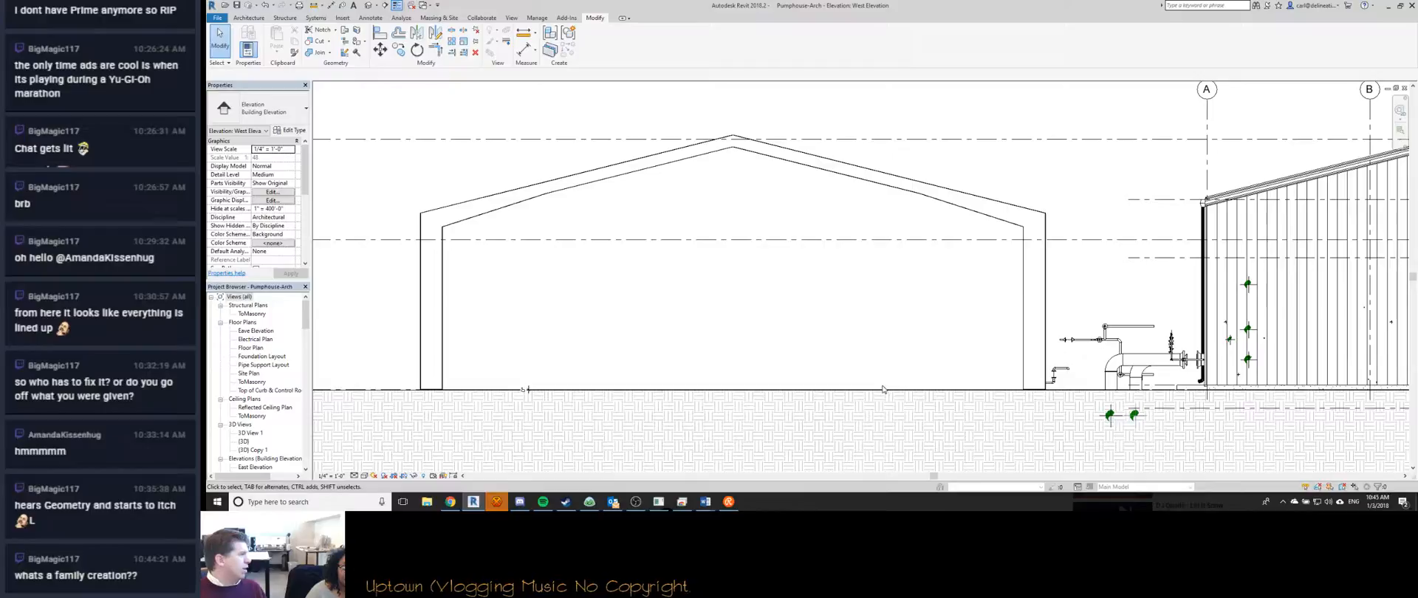
Turn on Defines Origin for the family's Center (Left/Right) plane and reload the family into the project, overwriting the existing version.
key(ctrl+Tab)
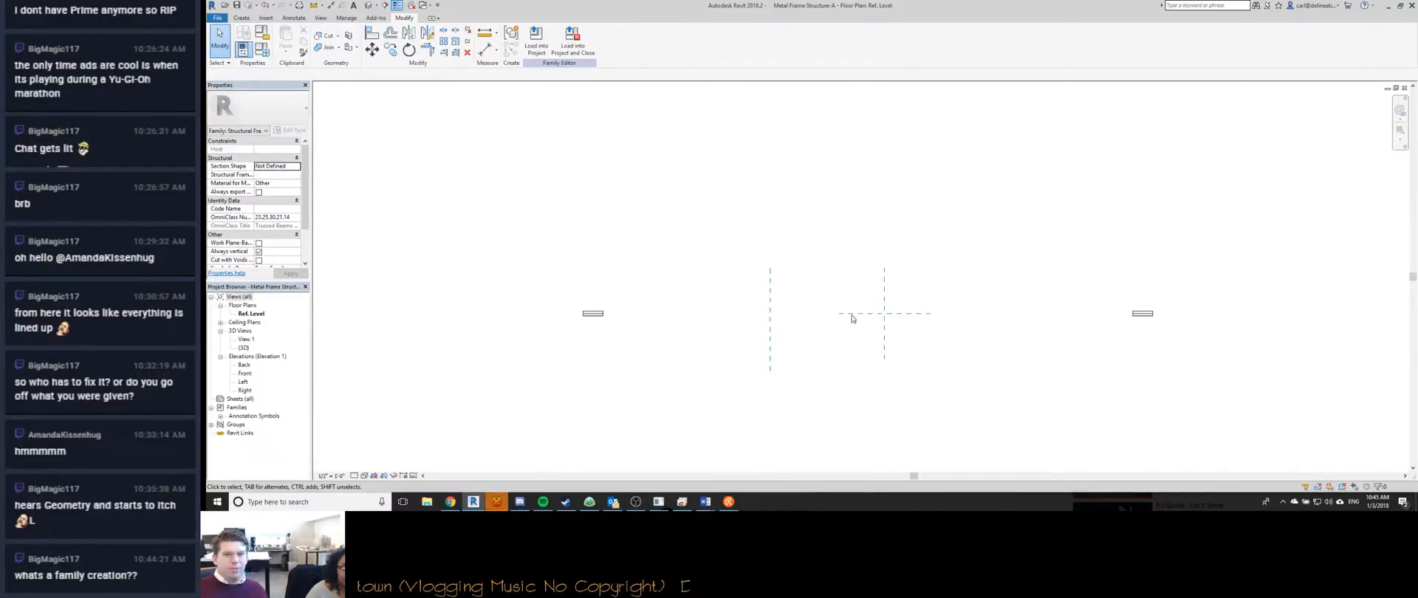
click(838, 290)
click(260, 217)
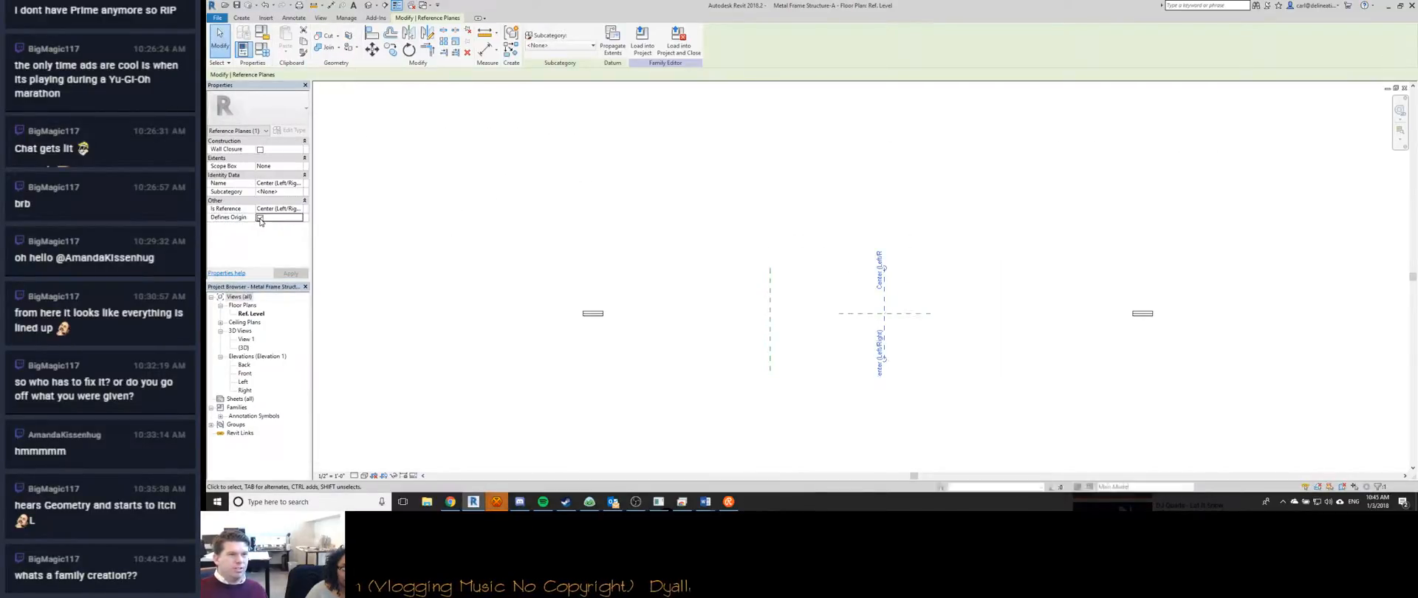
click(639, 49)
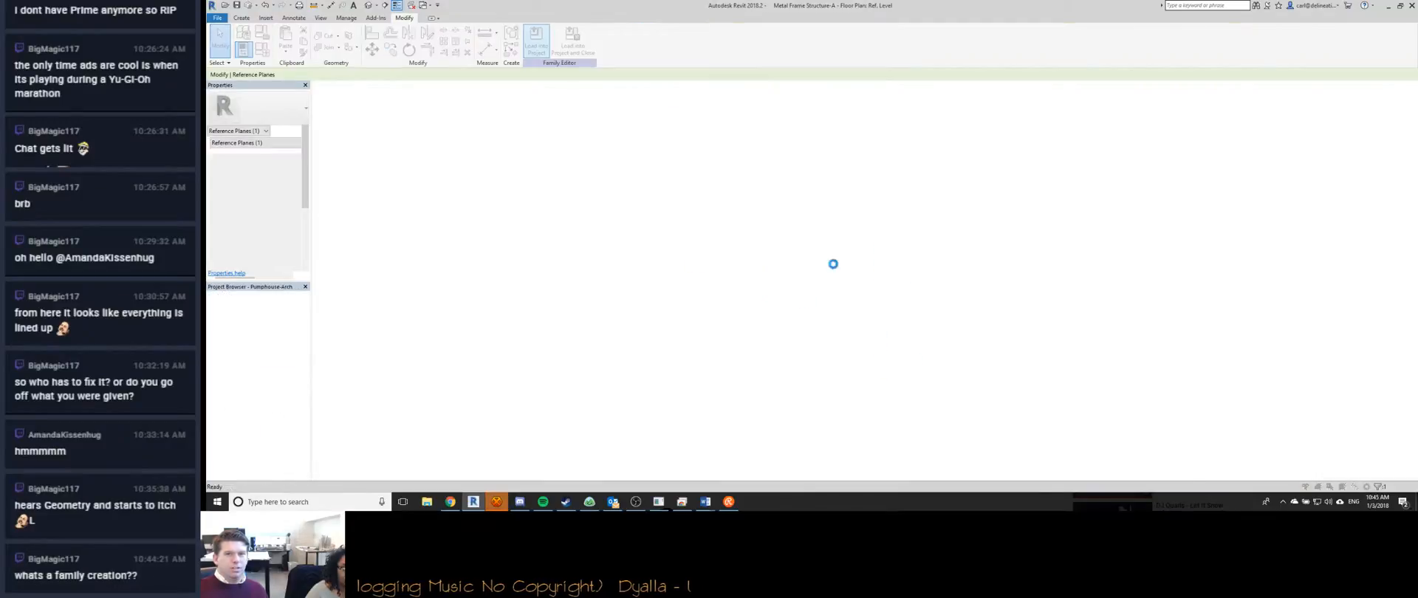
click(794, 217)
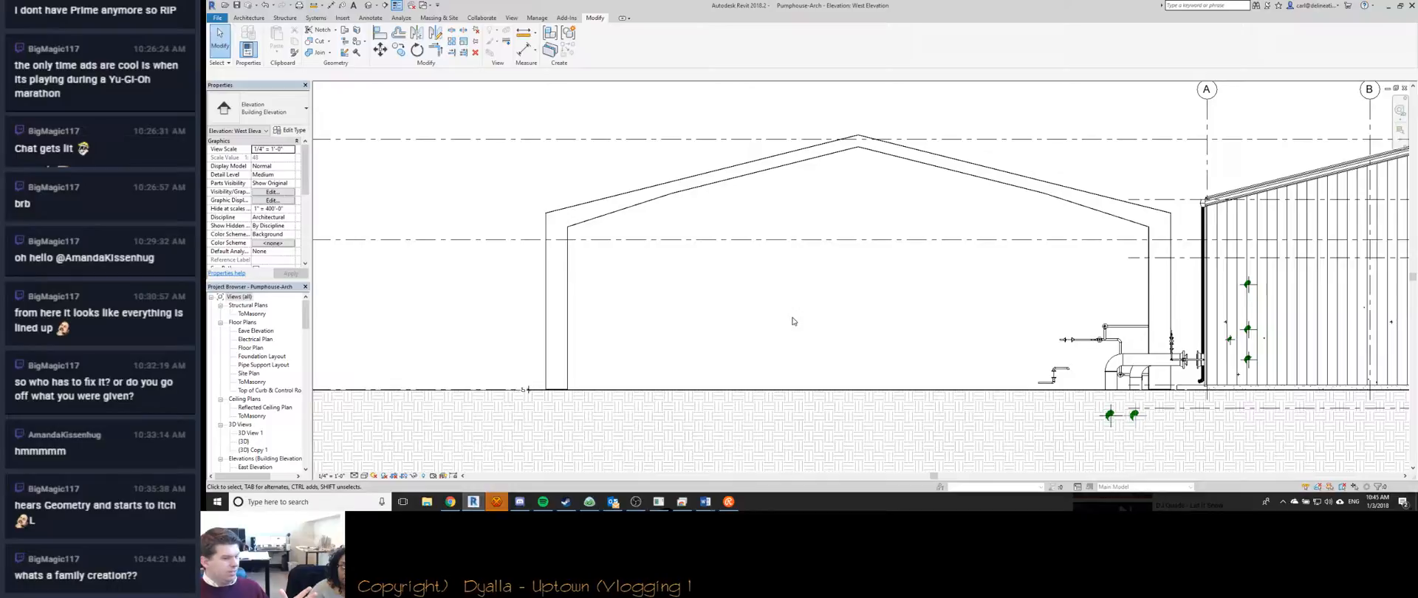
Draw a short horizontal reference plane just below the Center (Front/Back) plane in the family's Ref. Level plan.
key(ctrl+Tab)
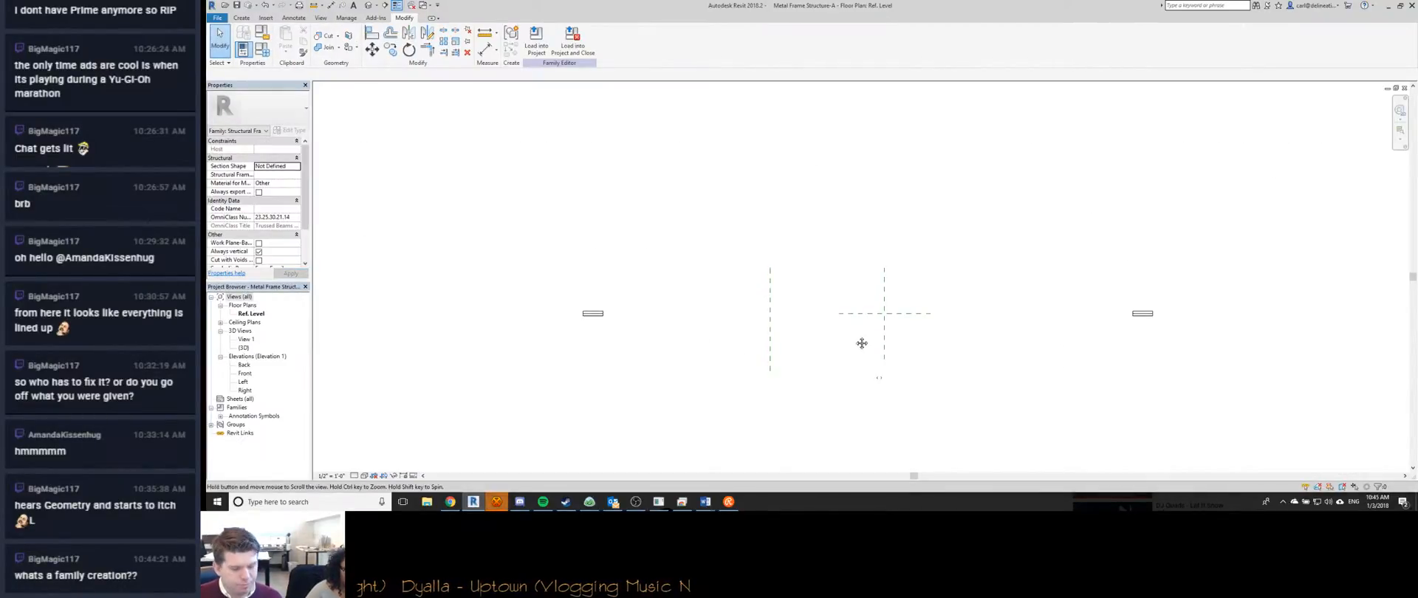
key(r)
key(p)
click(838, 337)
click(913, 337)
key(Escape)
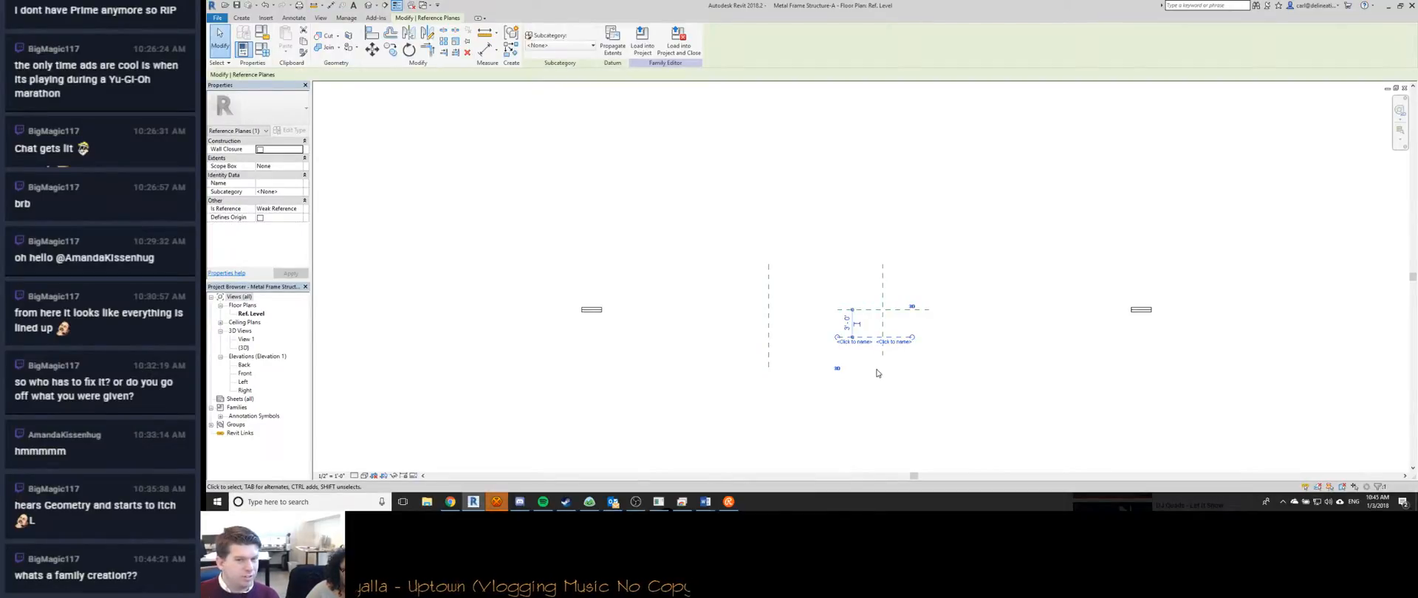
key(Escape)
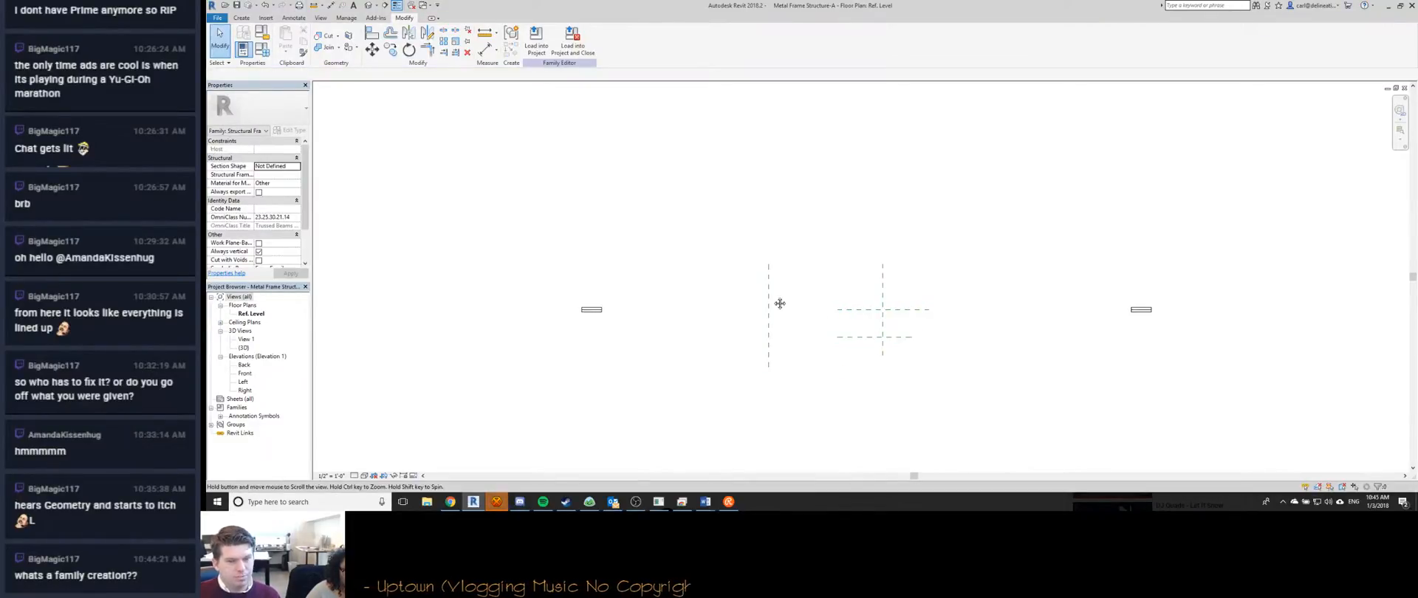
Draw a diagonal reference plane at about 143° across the upper end of the added vertical plane, then select it together with Center (Left/Right).
key(r)
key(p)
click(702, 317)
click(898, 180)
key(Escape)
click(818, 236)
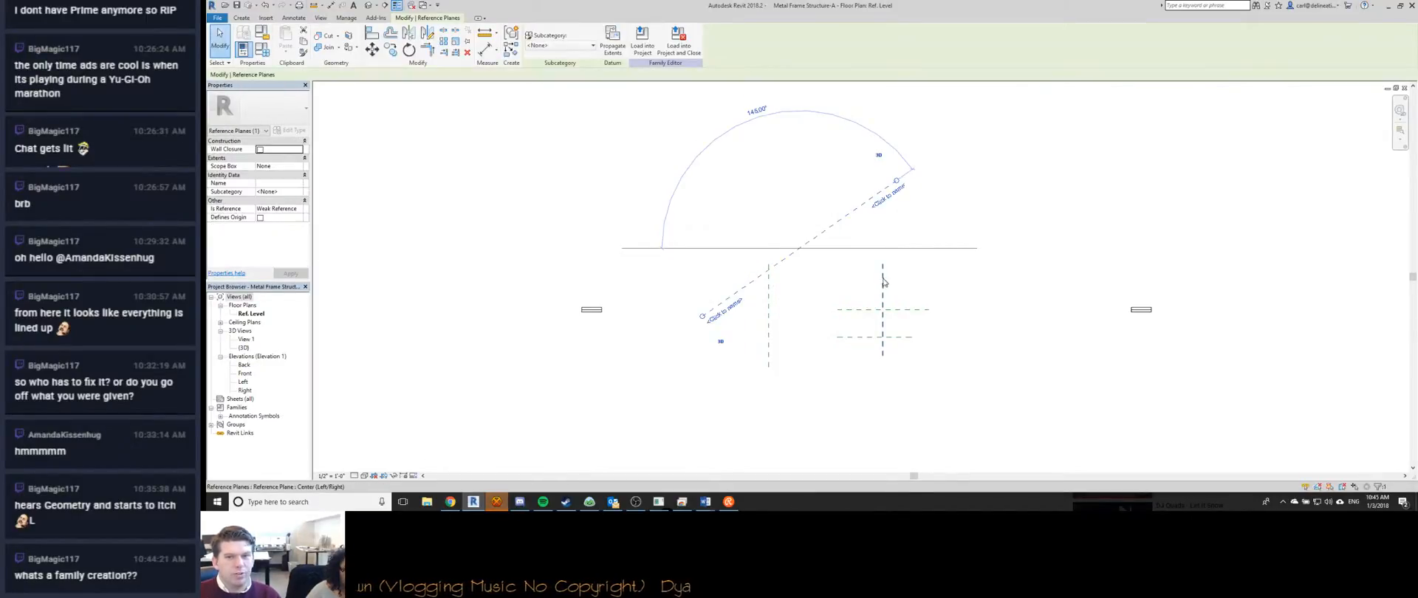
ctrl+click(868, 287)
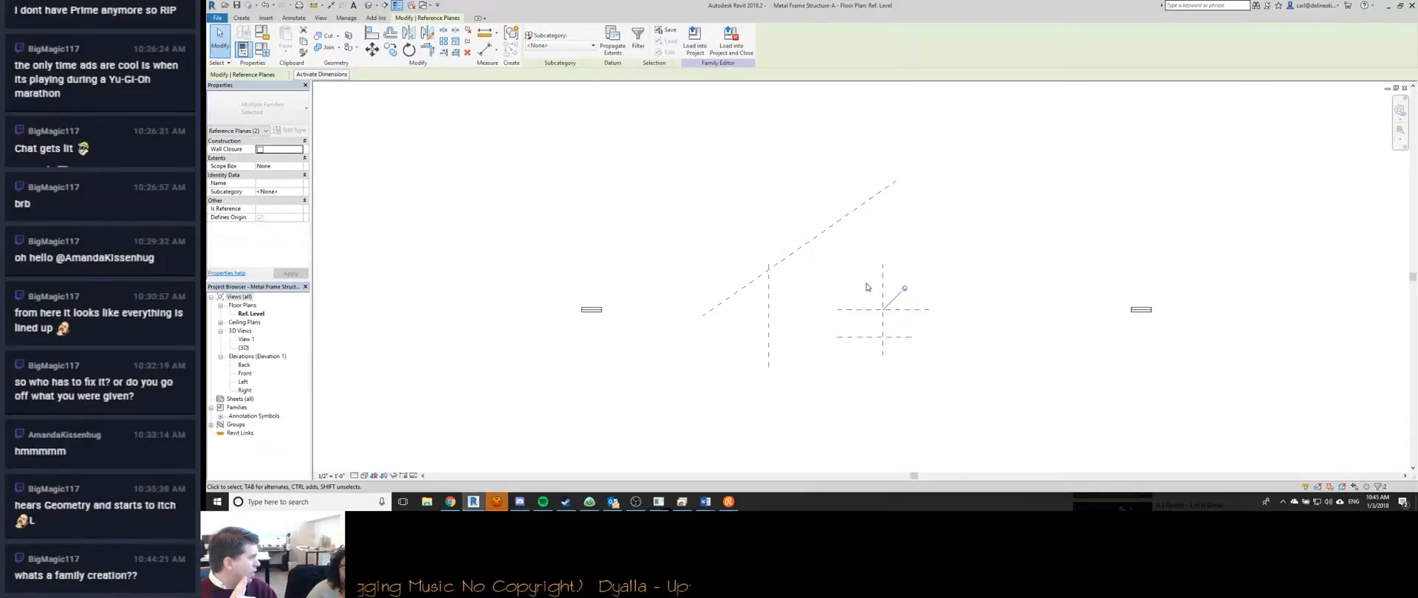
click(849, 251)
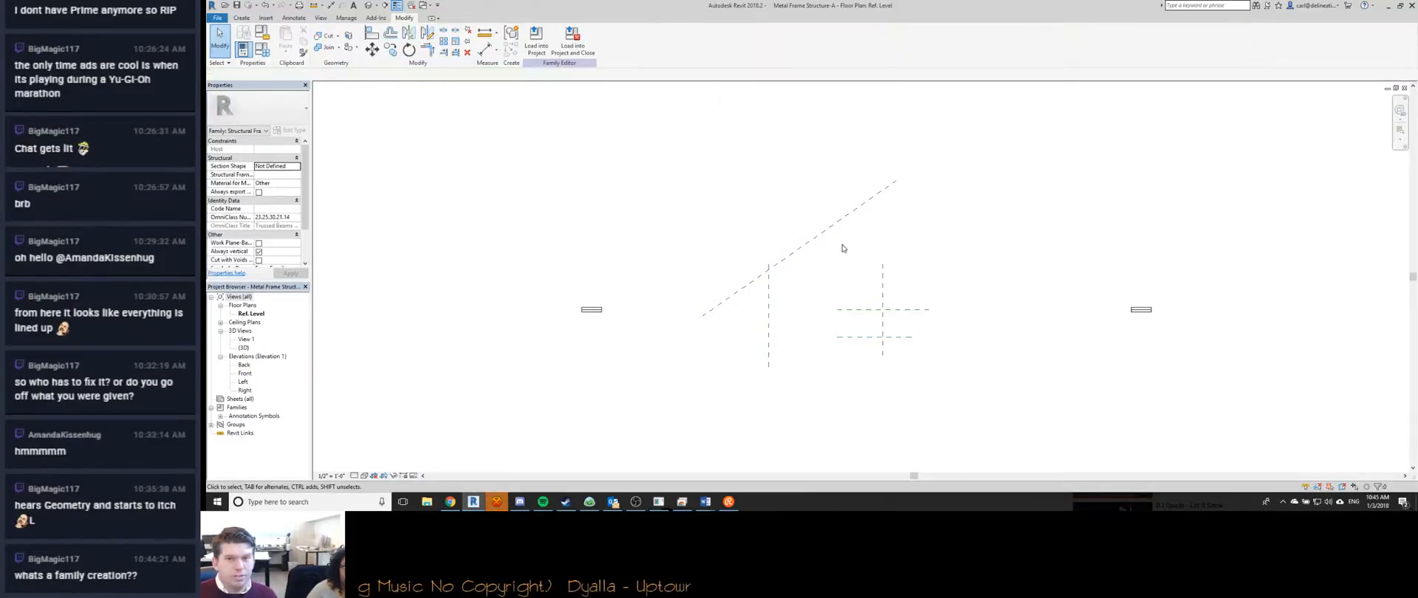
Turn on Defines Origin for the diagonal reference plane and load the family into the project, overwriting the existing version.
click(829, 228)
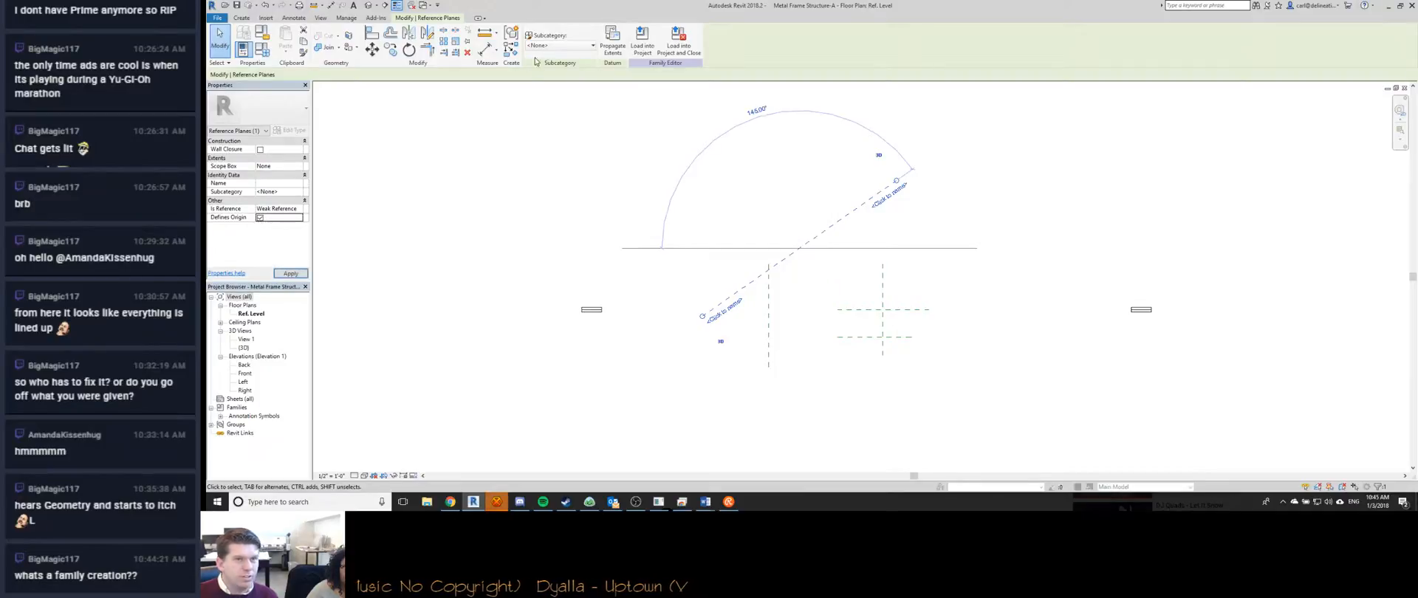
click(642, 41)
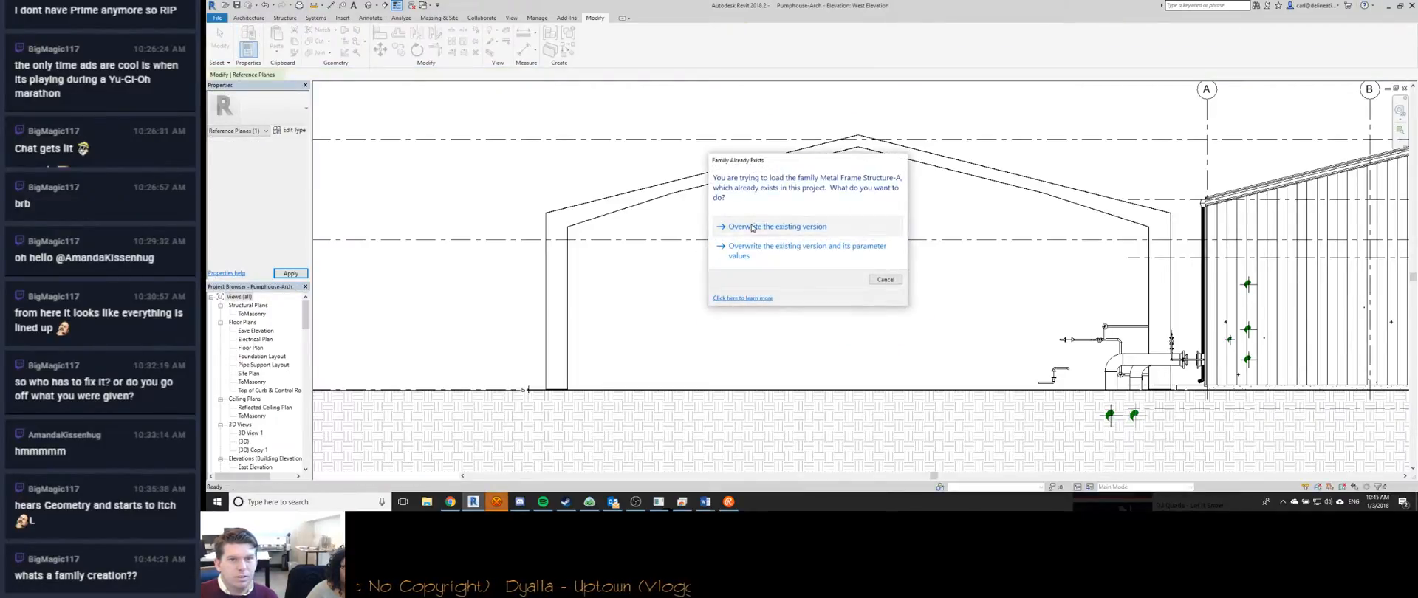
click(748, 226)
Enlarge the section box in the project's 3D view so it takes in the frame and site beside the pumphouse.
key(ctrl+Tab)
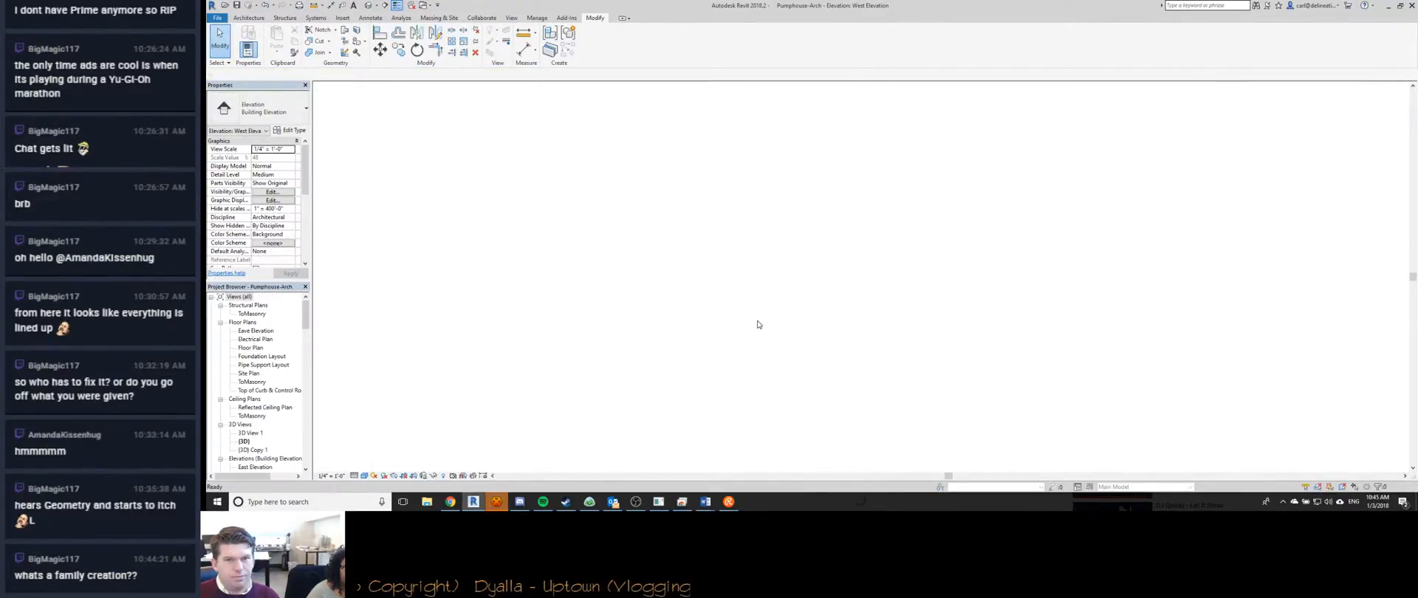
scroll(635, 246, down, 3)
click(680, 284)
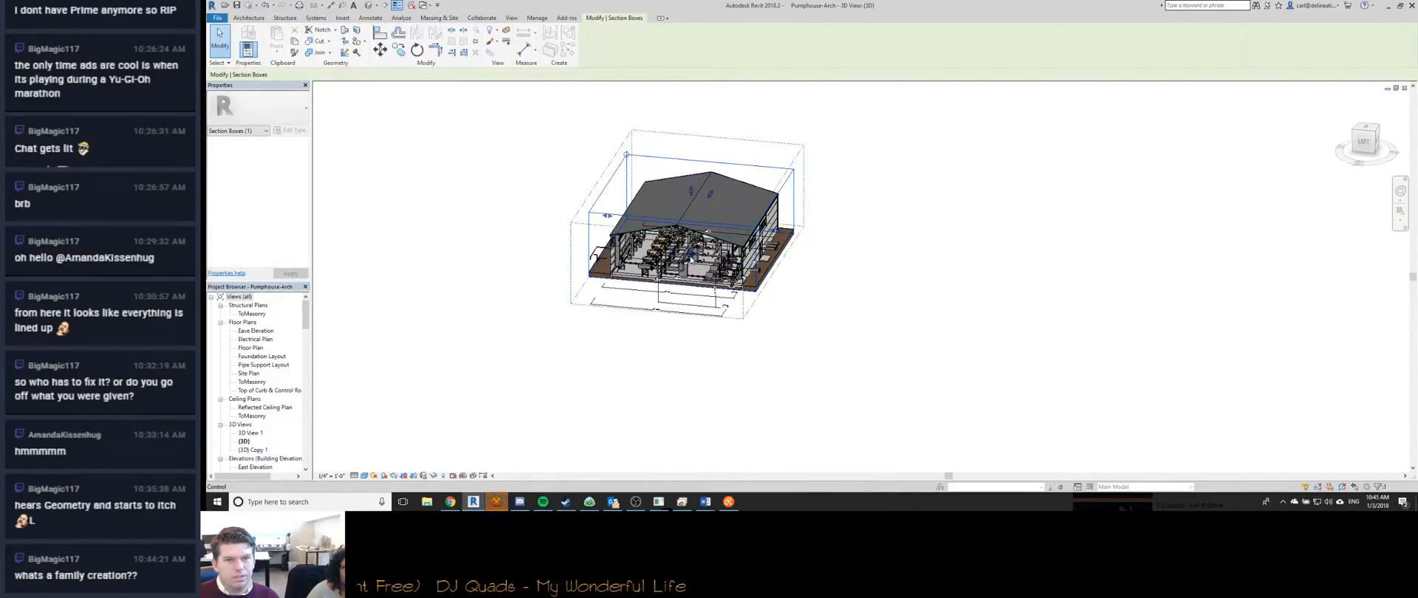
drag(672, 256, 610, 340)
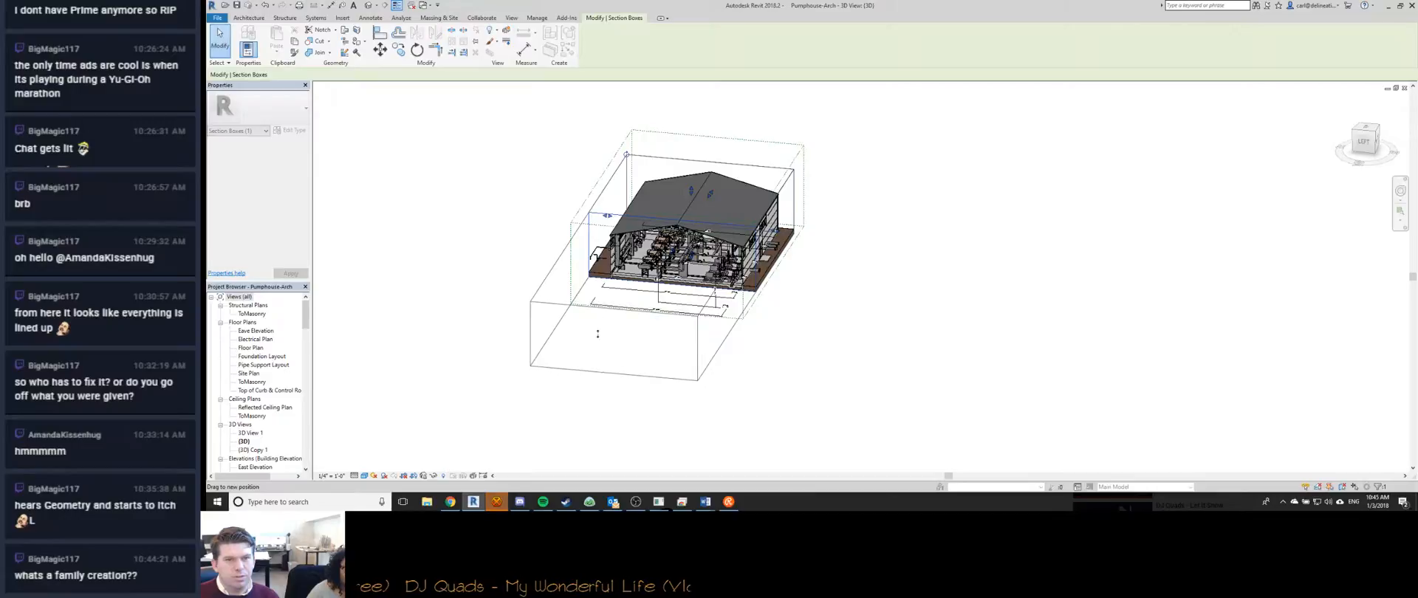
drag(578, 263, 453, 249)
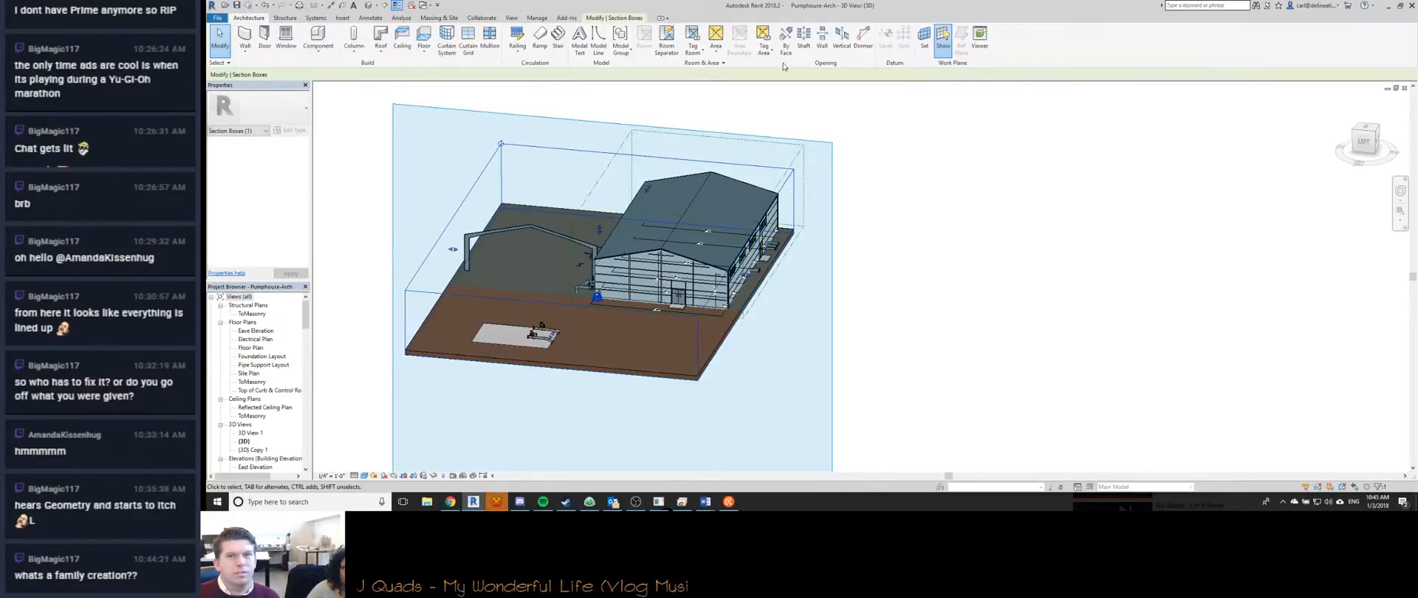
click(941, 218)
shift+middle_drag(799, 278, 754, 284)
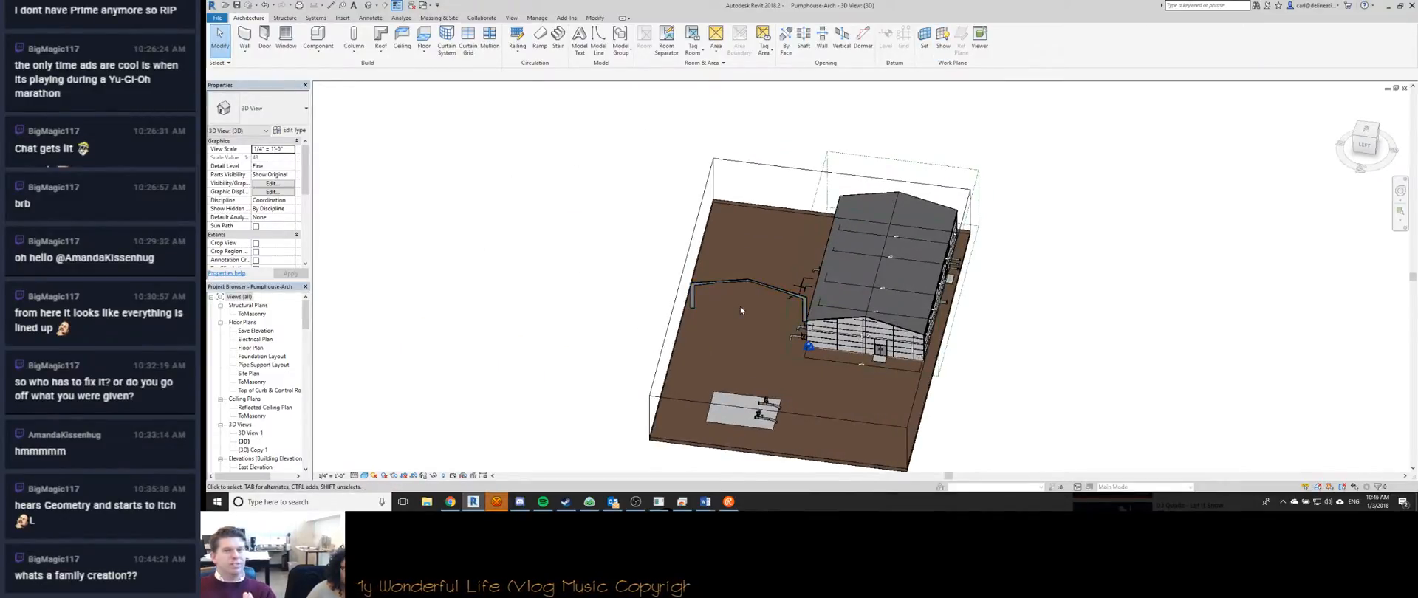
Check the Center (Front/Back) plane in the family's Ref. Level plan, then turn off Defines Origin for the diagonal reference plane.
key(ctrl+Tab)
key(ctrl+Tab)
key(ctrl+Tab)
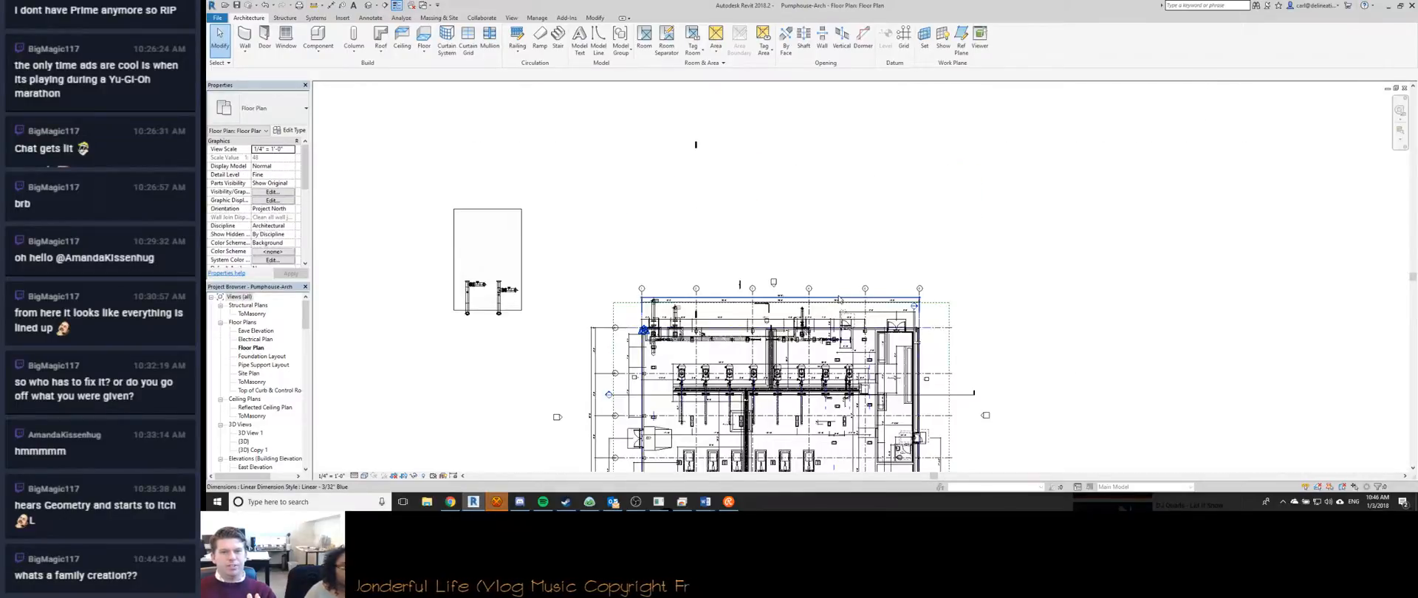
key(ctrl+Tab)
key(ctrl+Tab)
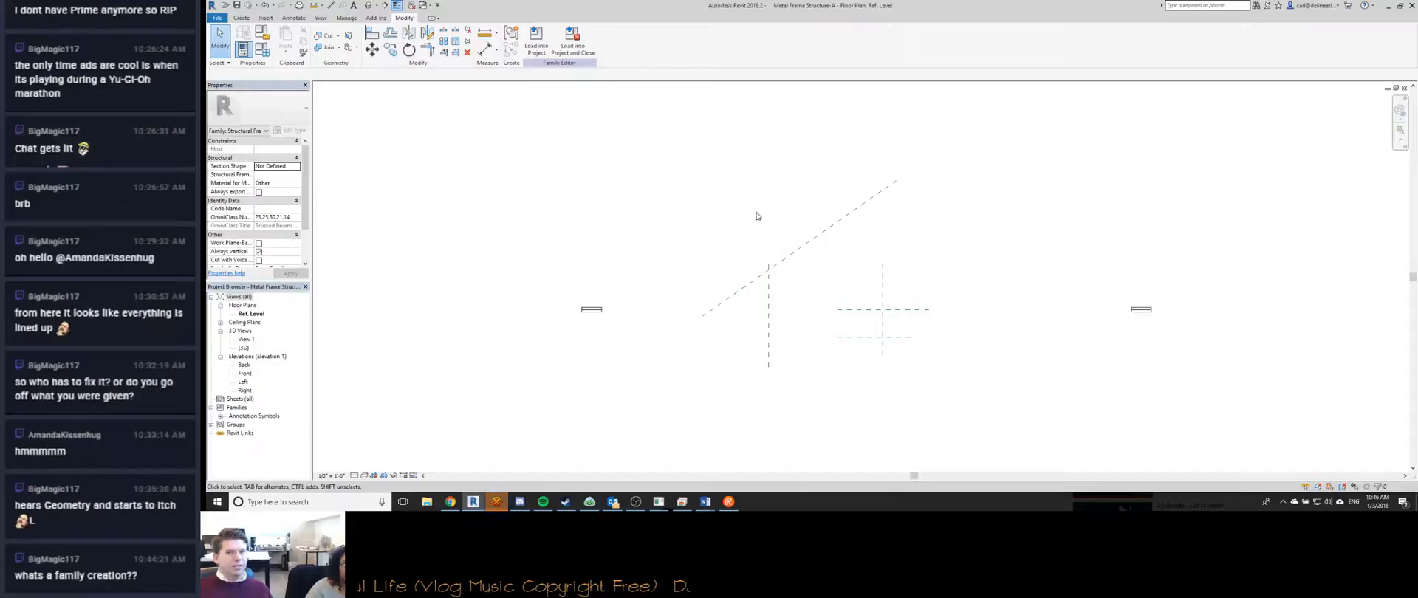
click(868, 310)
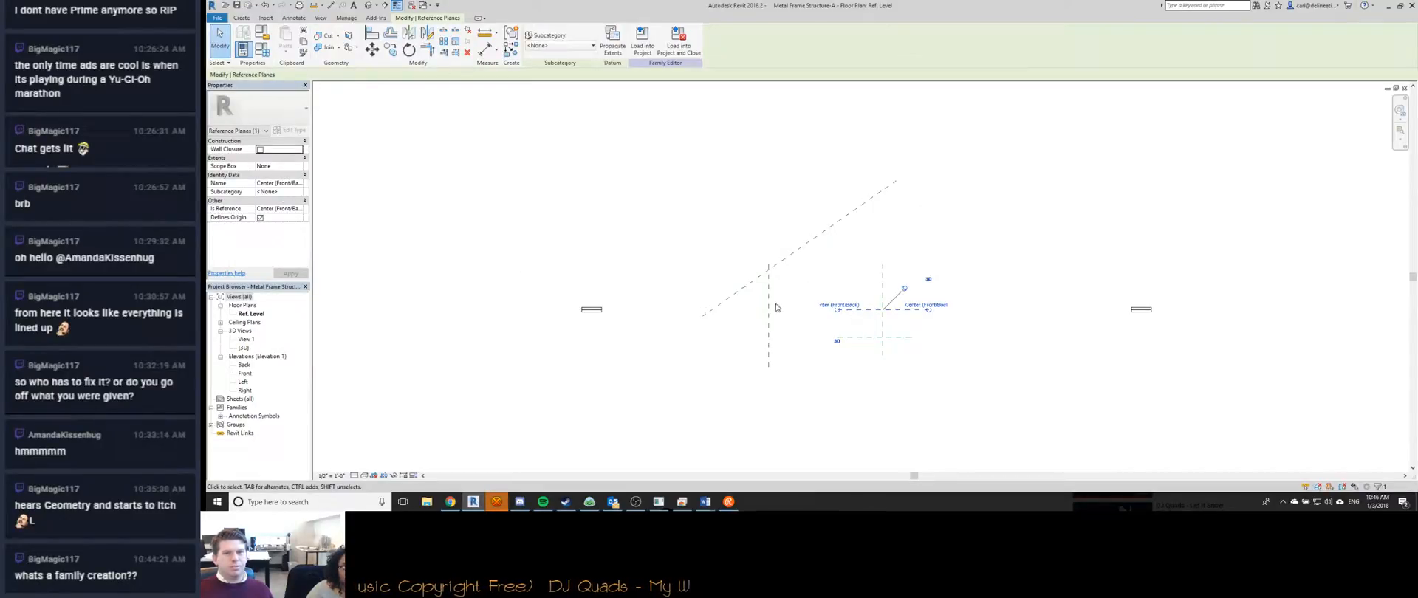
click(823, 232)
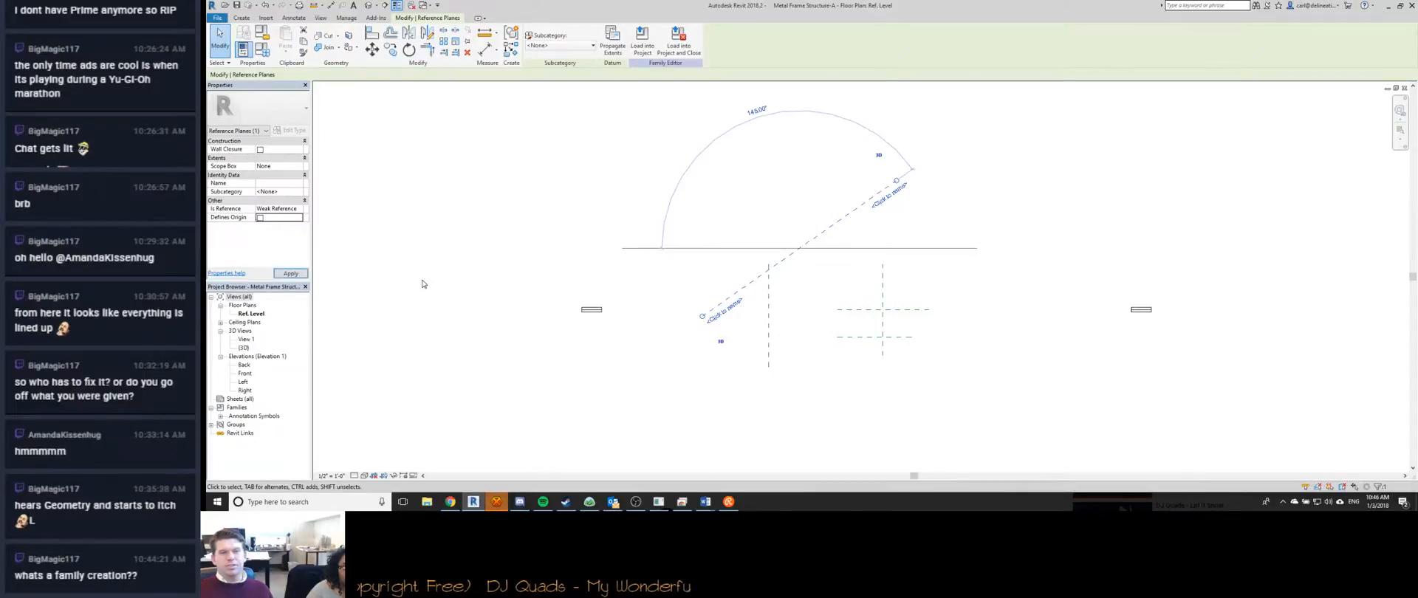
Delete the diagonal reference plane and the added vertical and horizontal ones, keeping only the two centre planes.
click(790, 269)
drag(790, 269, 734, 222)
key(Delete)
key(d)
key(e)
key(Escape)
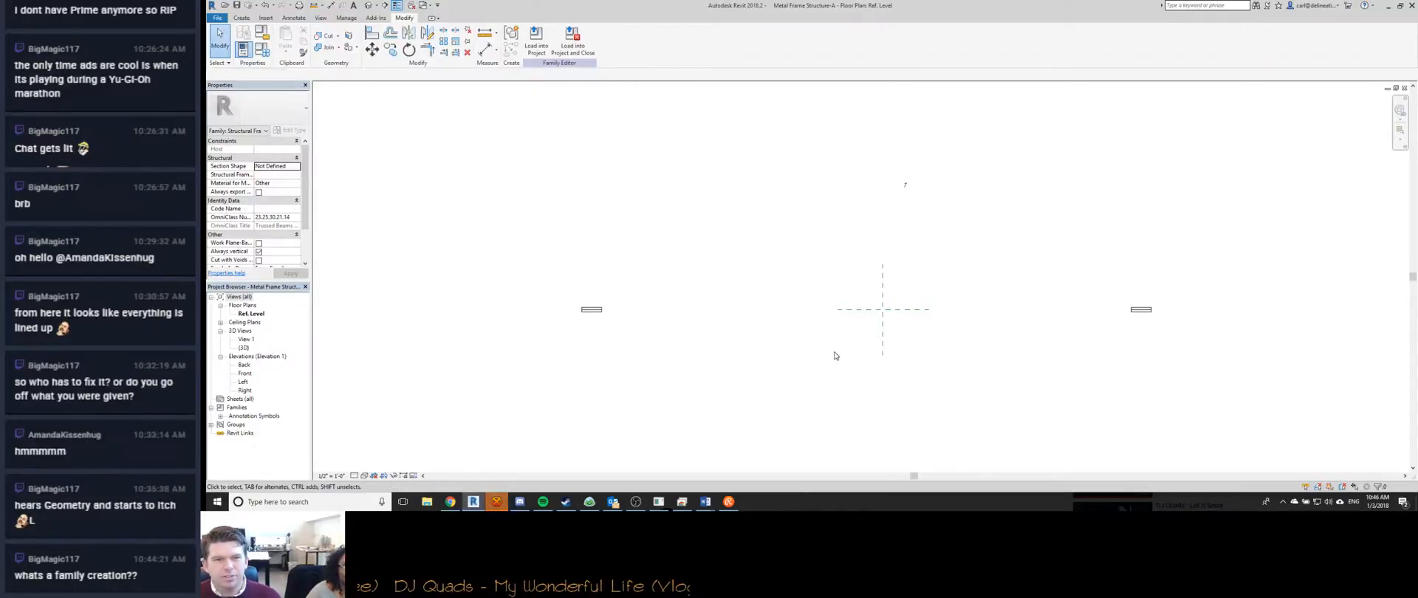
scroll(860, 328, up, 1)
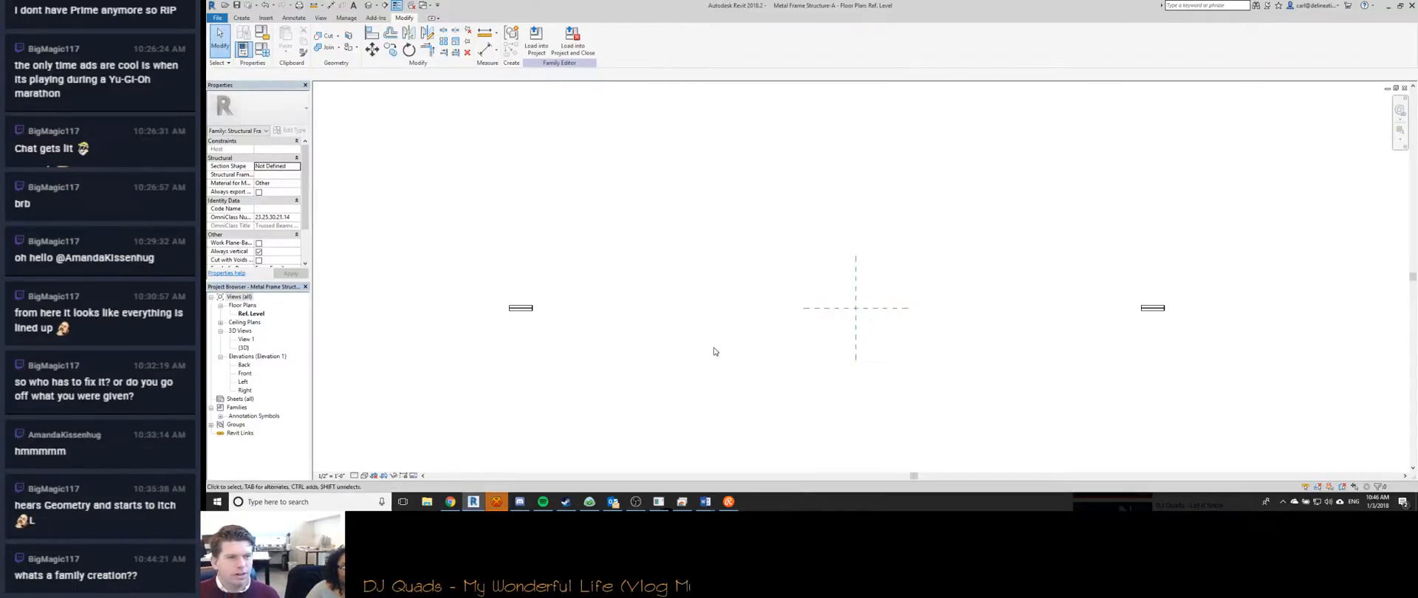
mouse_move(705, 501)
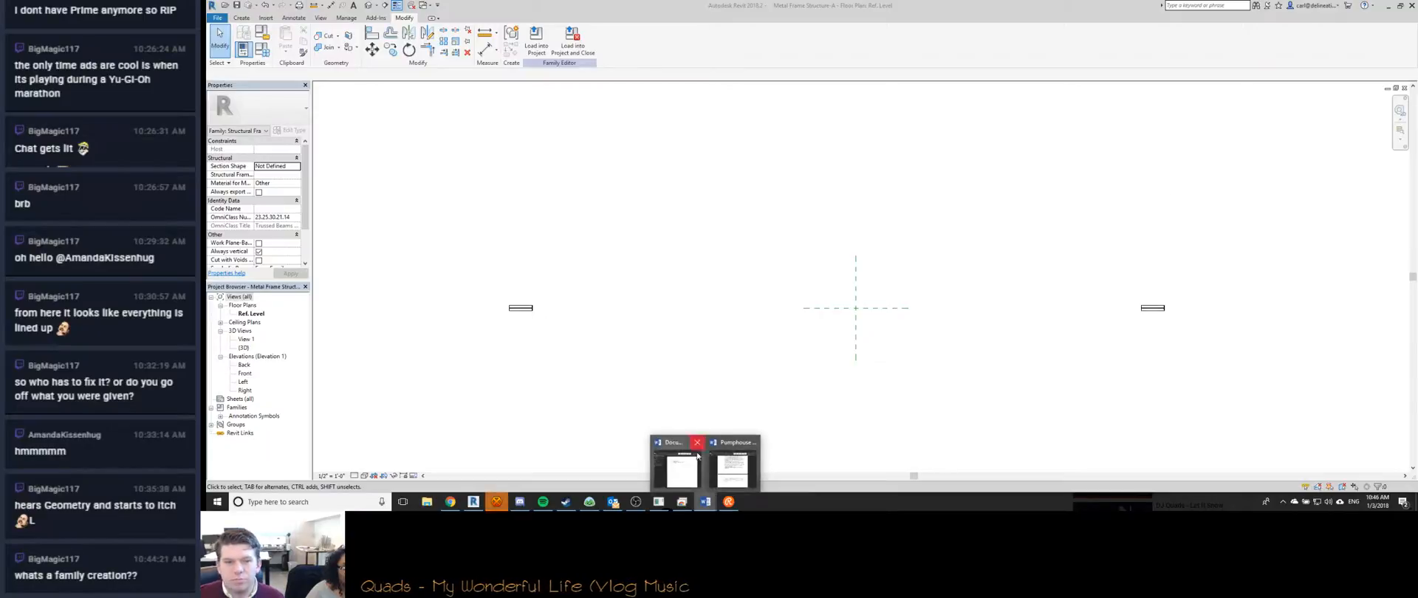
click(673, 466)
click(709, 344)
middle_drag(590, 344, 725, 330)
scroll(974, 310, down, 3)
scroll(968, 310, up, 4)
scroll(975, 310, down, 2)
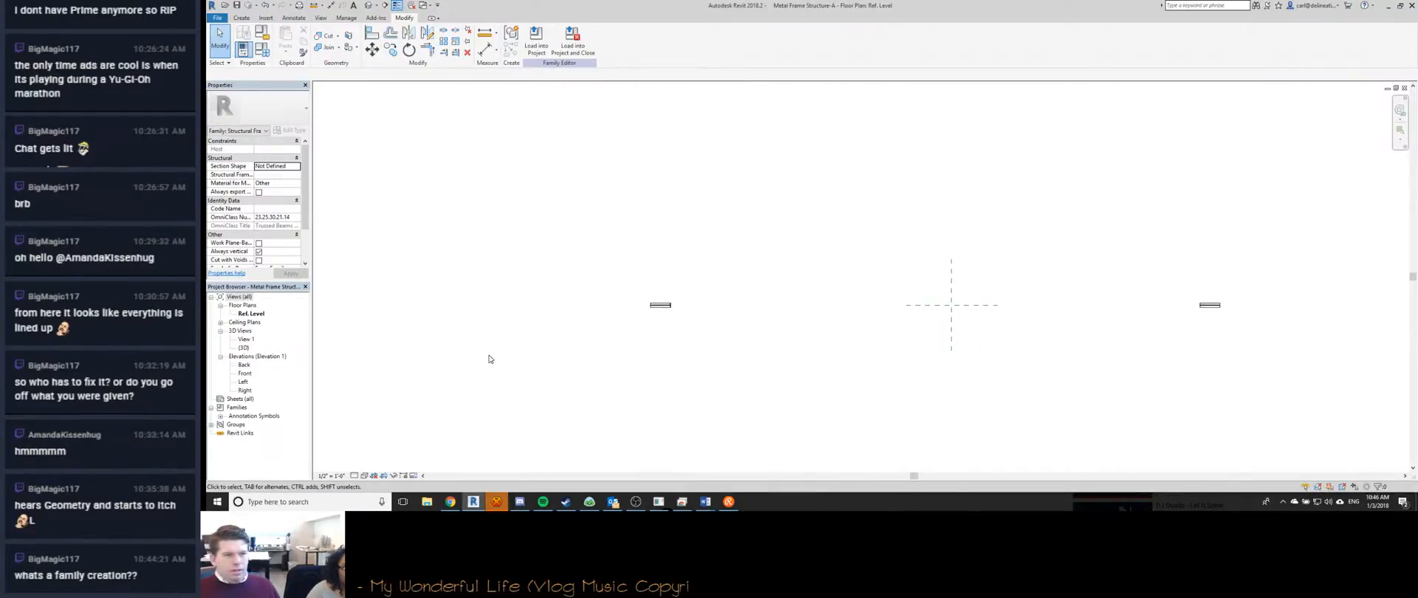
Extend the Center (Left/Right) reference plane upward past the frame's ridge in the family's Front elevation.
double_click(245, 375)
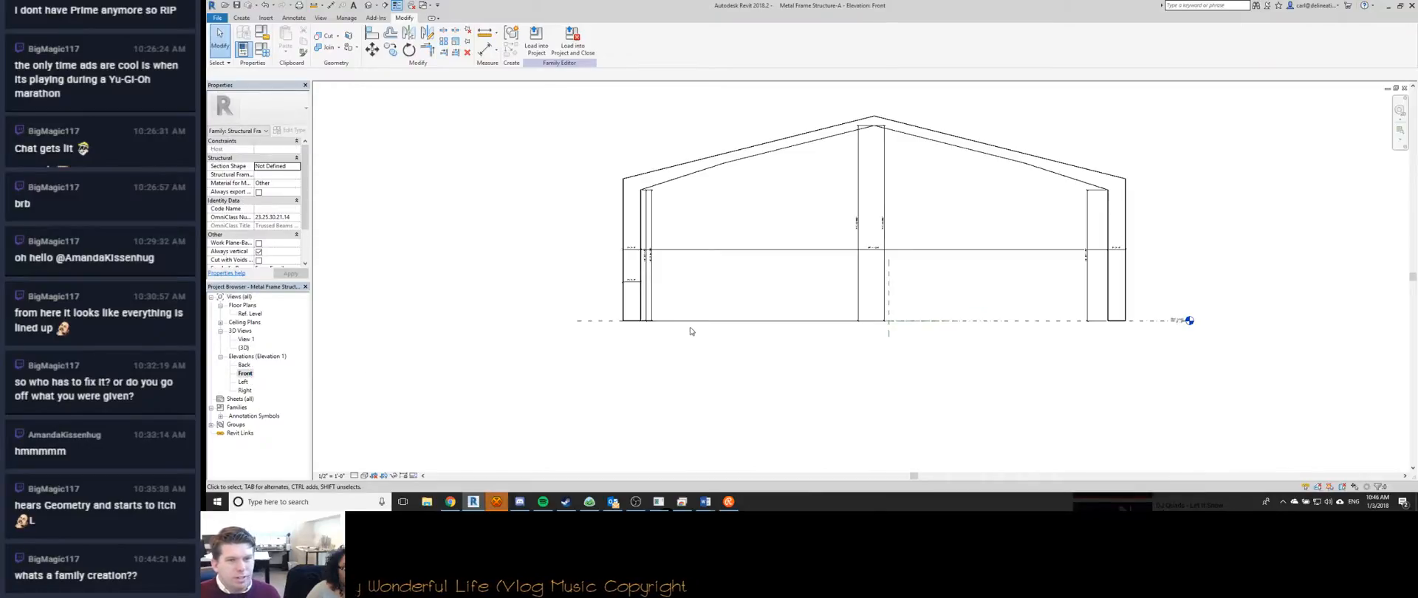
click(888, 287)
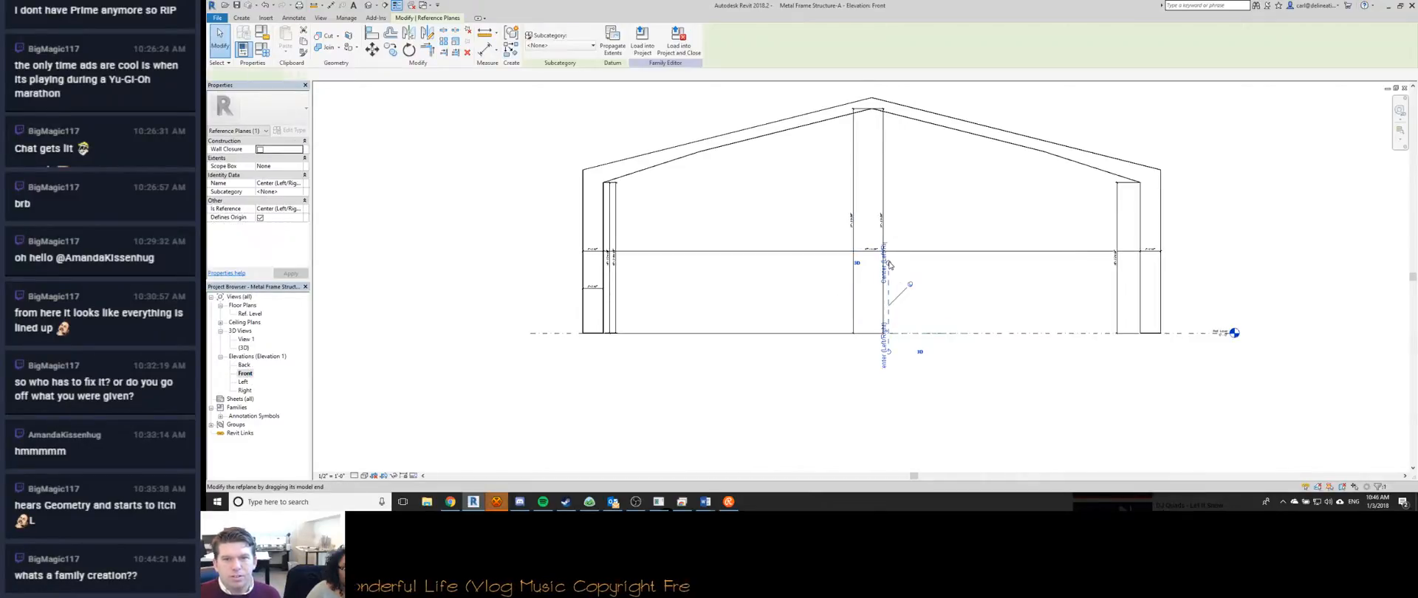
middle_drag(899, 236, 898, 269)
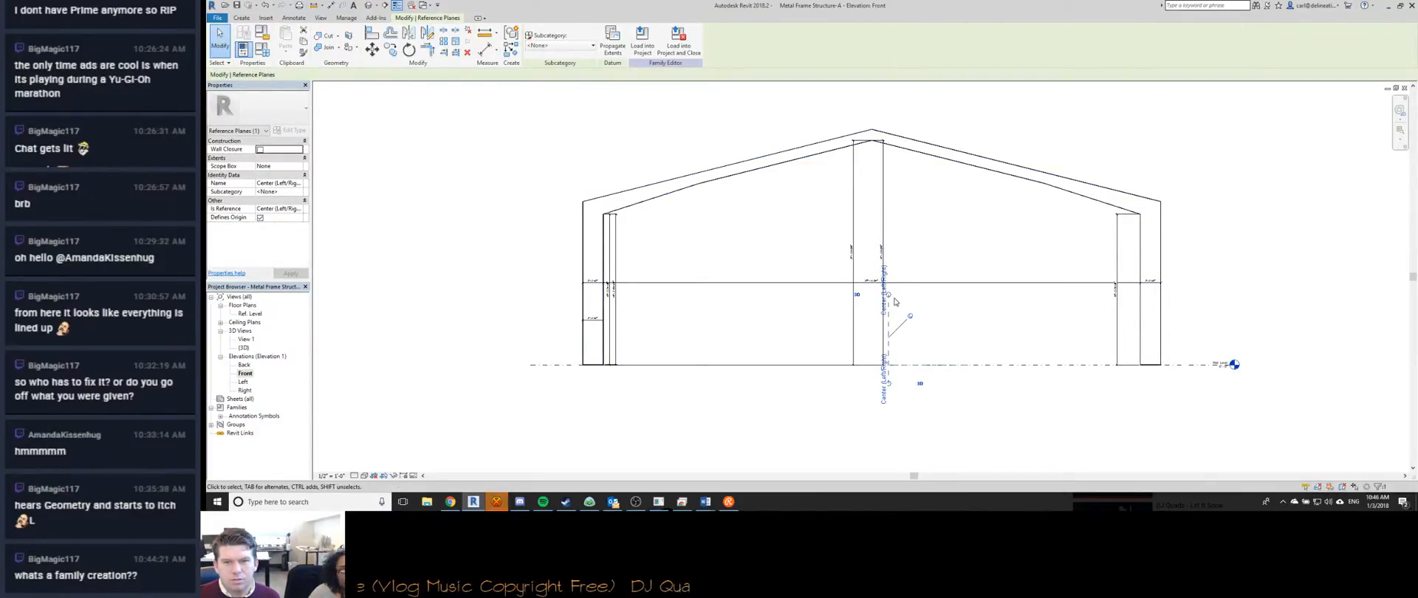
scroll(894, 302, up, 4)
drag(880, 292, 886, 265)
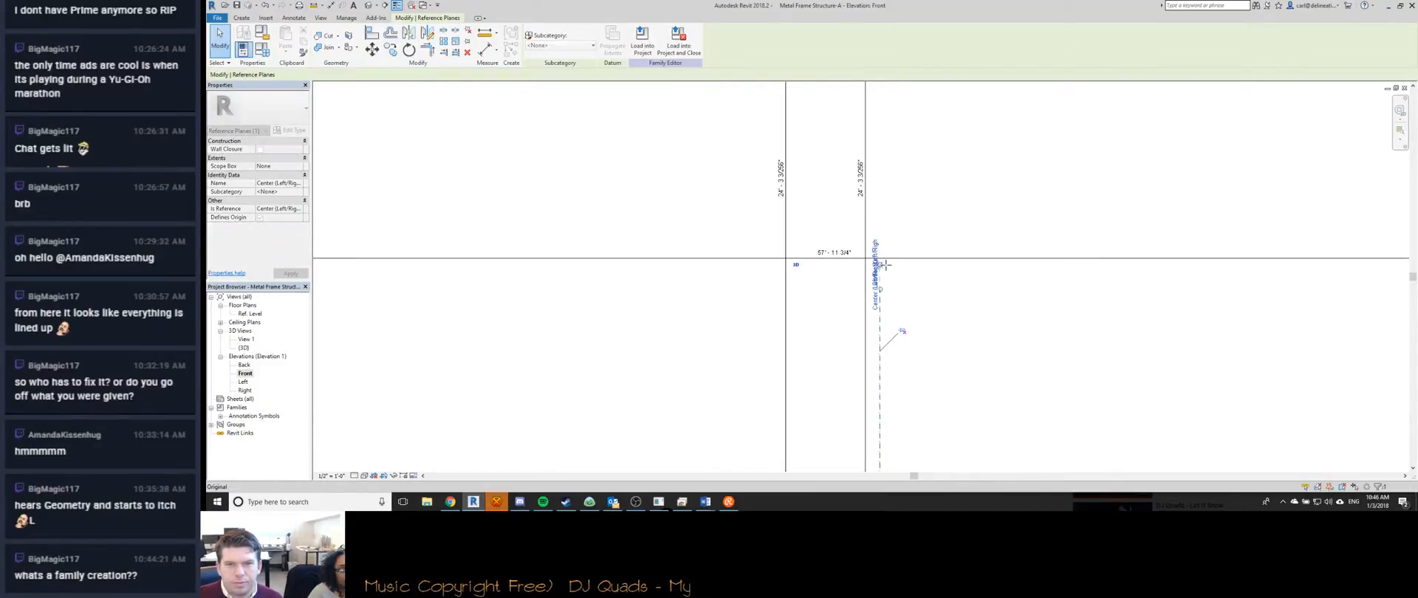
scroll(886, 264, down, 4)
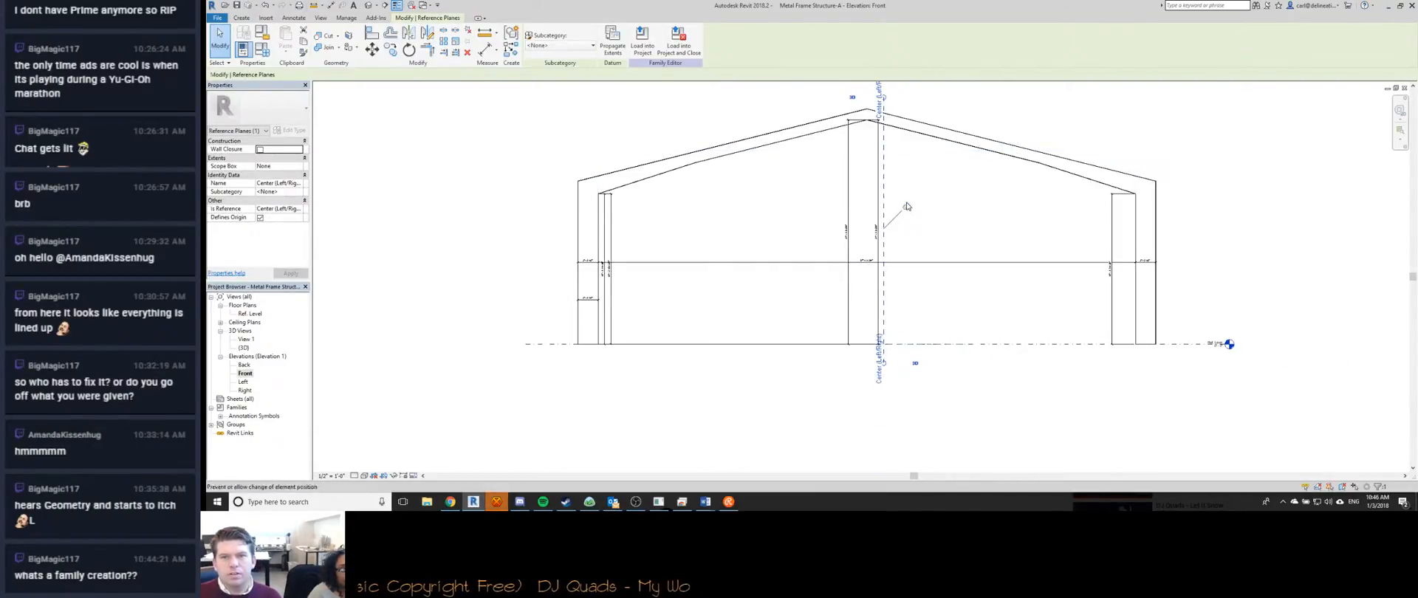
middle_drag(939, 124, 916, 266)
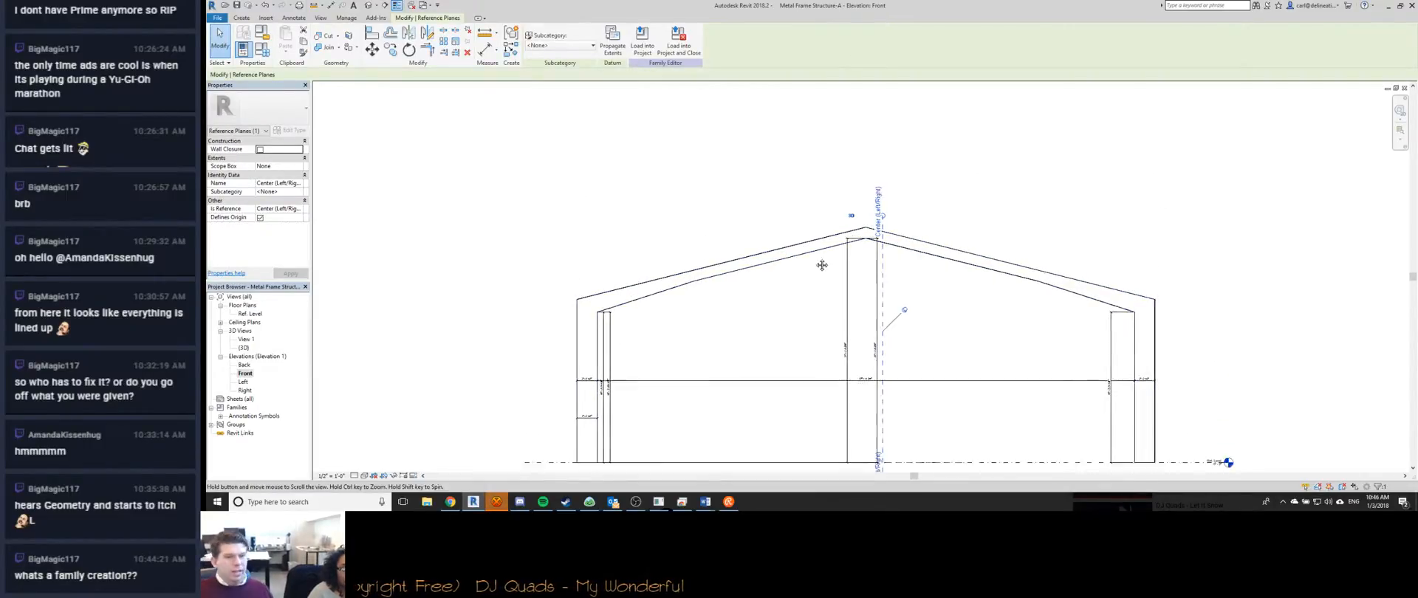
middle_drag(829, 277, 811, 217)
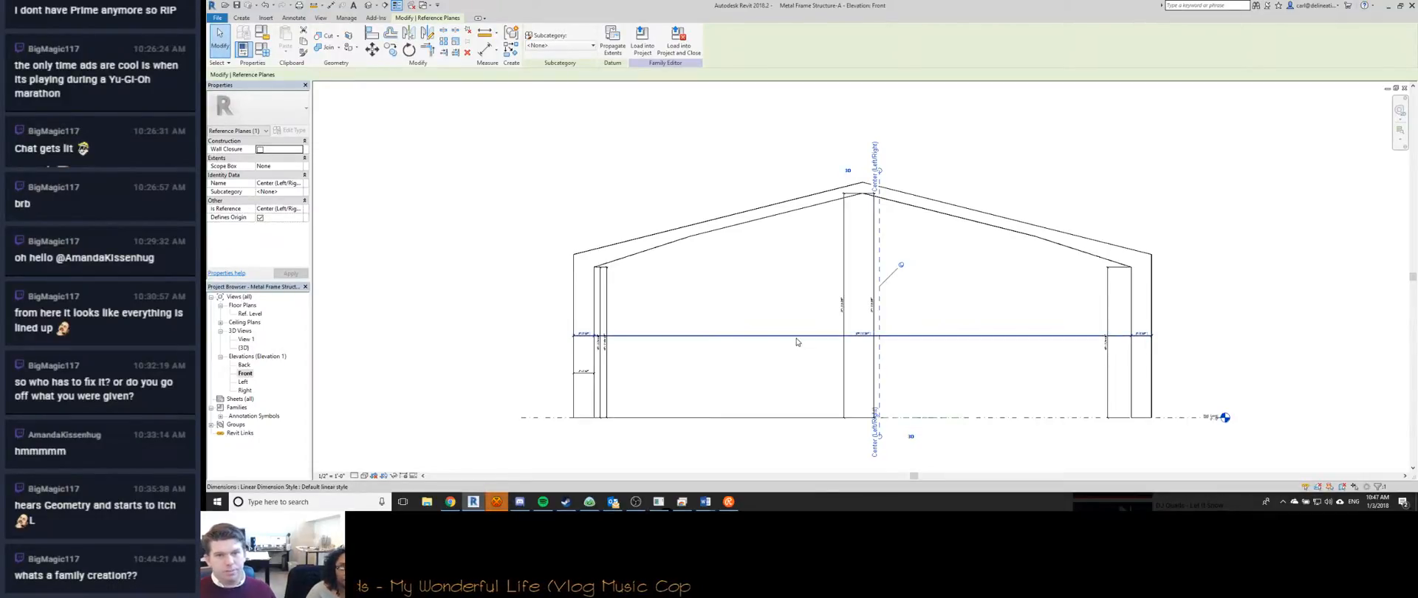
Open the project's Floor Plan and locate the placed metal frame beyond the pumphouse's grid bubbles.
scroll(743, 352, down, 1)
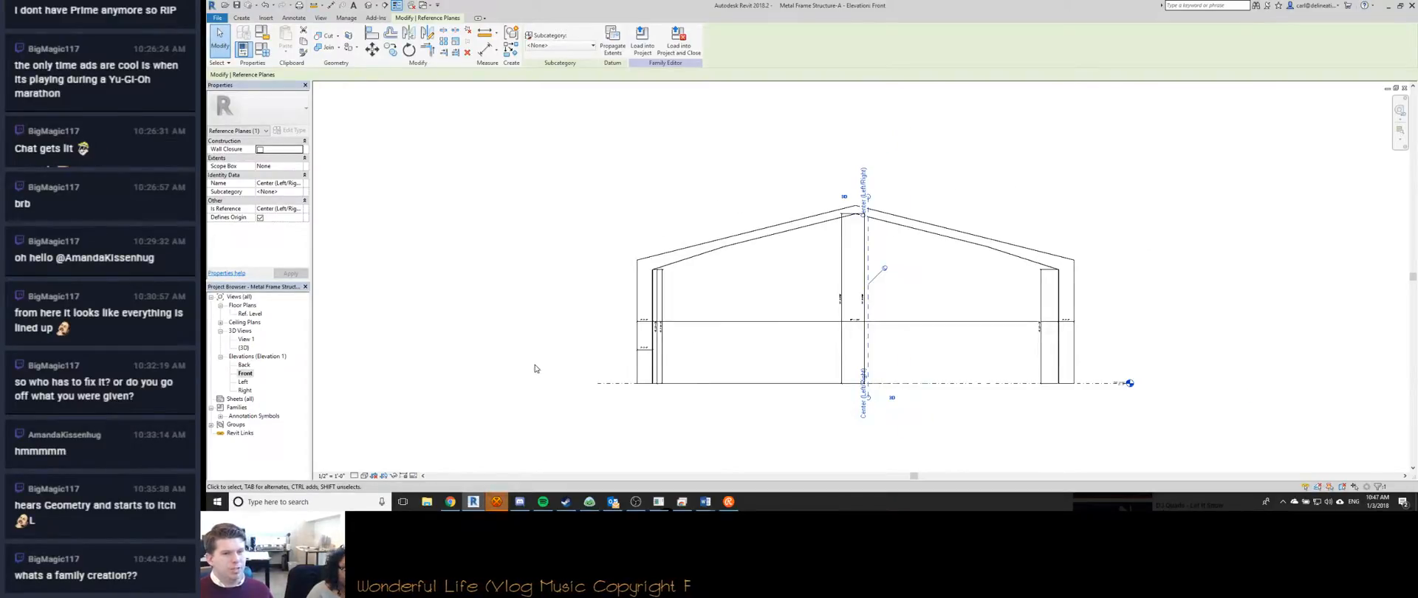
key(ctrl+Tab)
scroll(624, 321, down, 1)
scroll(622, 363, down, 1)
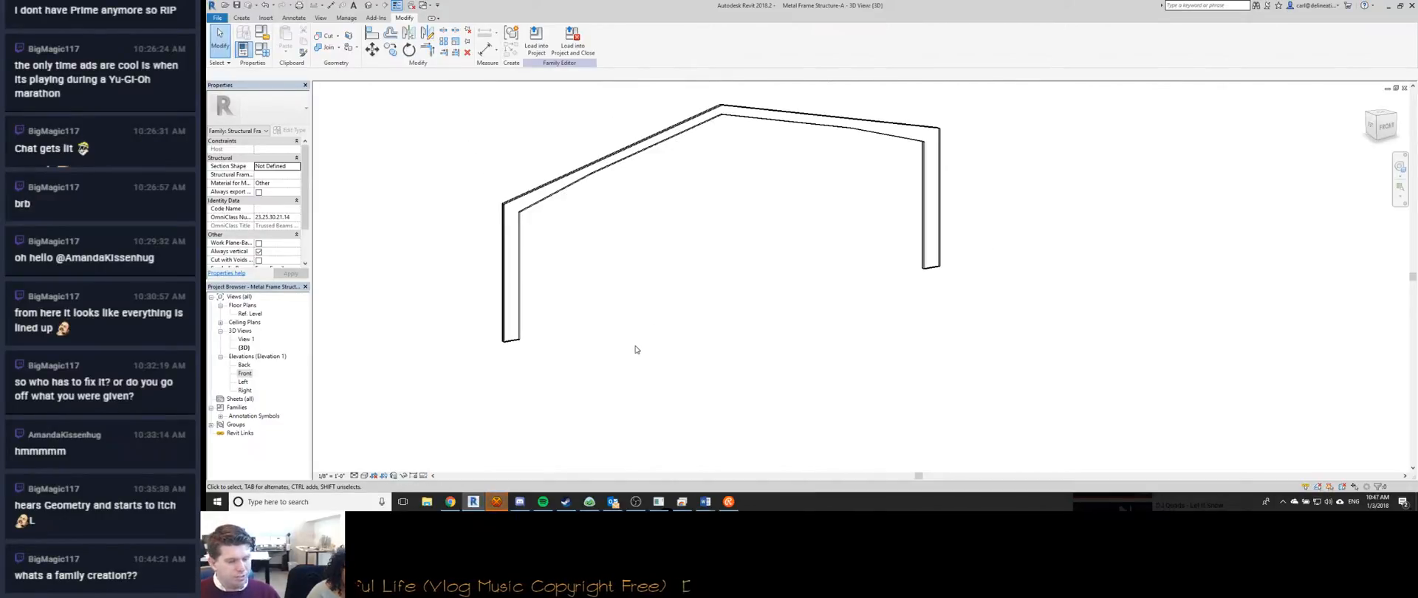
key(ctrl+Tab)
key(ctrl+Tab)
key(ctrl+Tab)
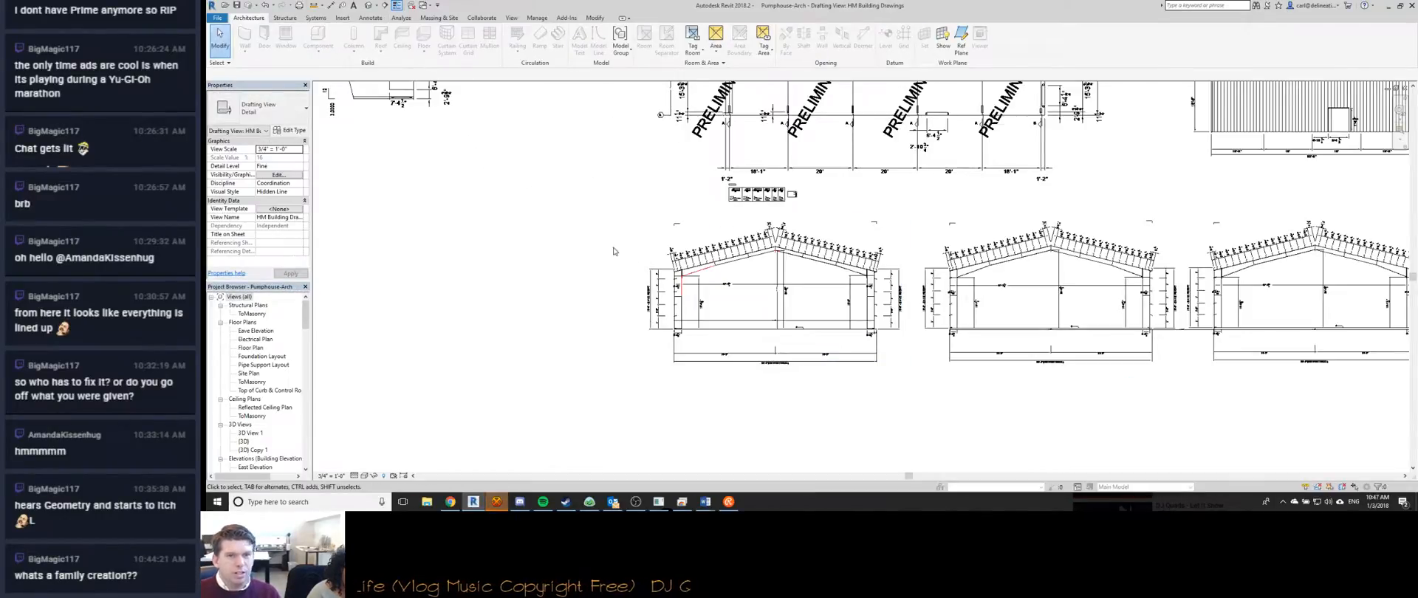
double_click(253, 346)
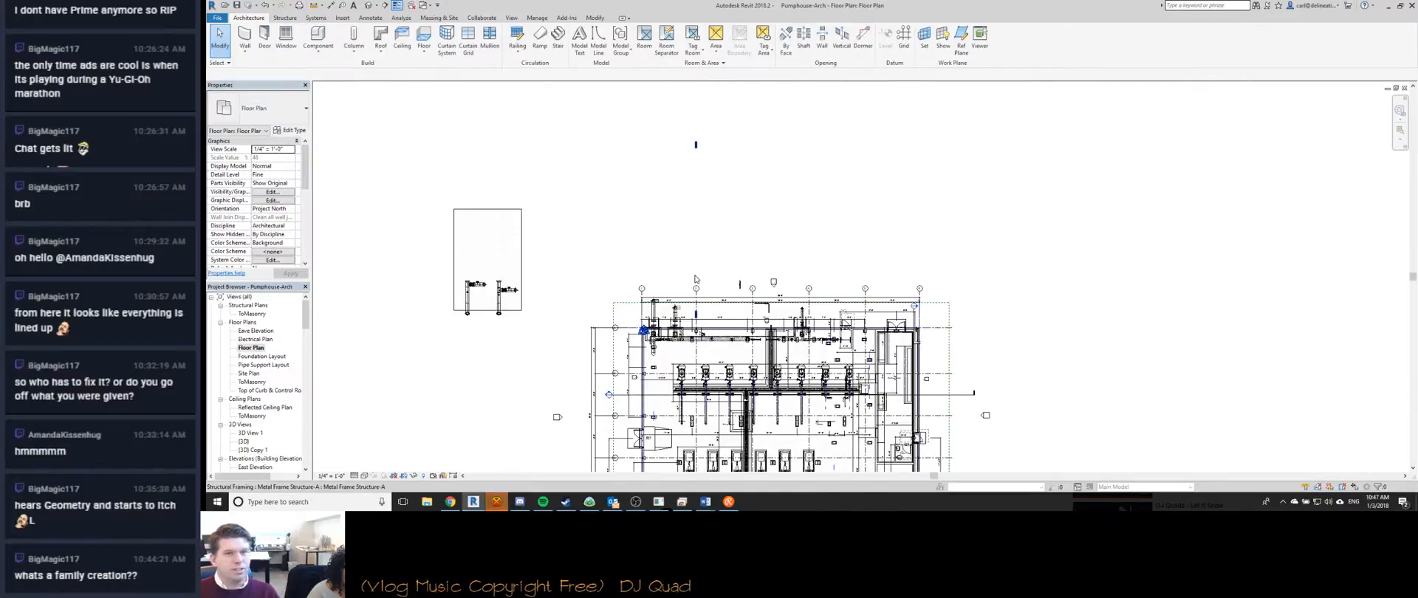
scroll(650, 202, down, 1)
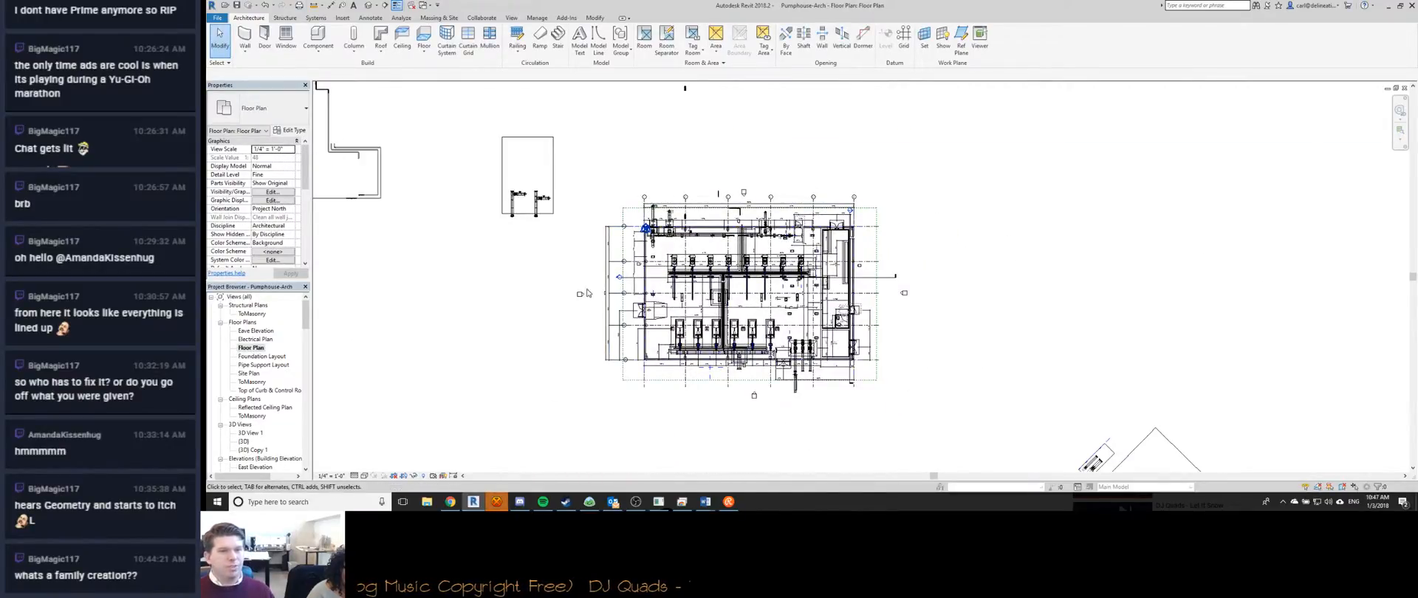
scroll(582, 292, up, 1)
middle_drag(685, 90, 680, 226)
key(b)
key(r)
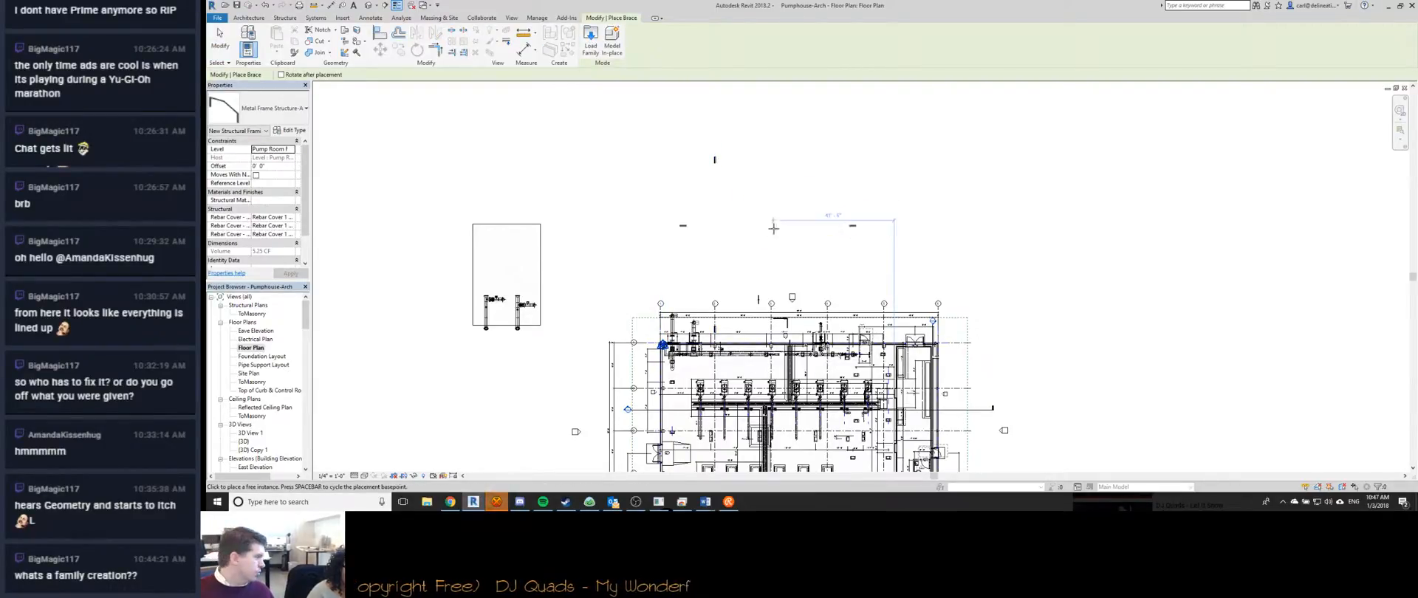
middle_drag(713, 244, 732, 209)
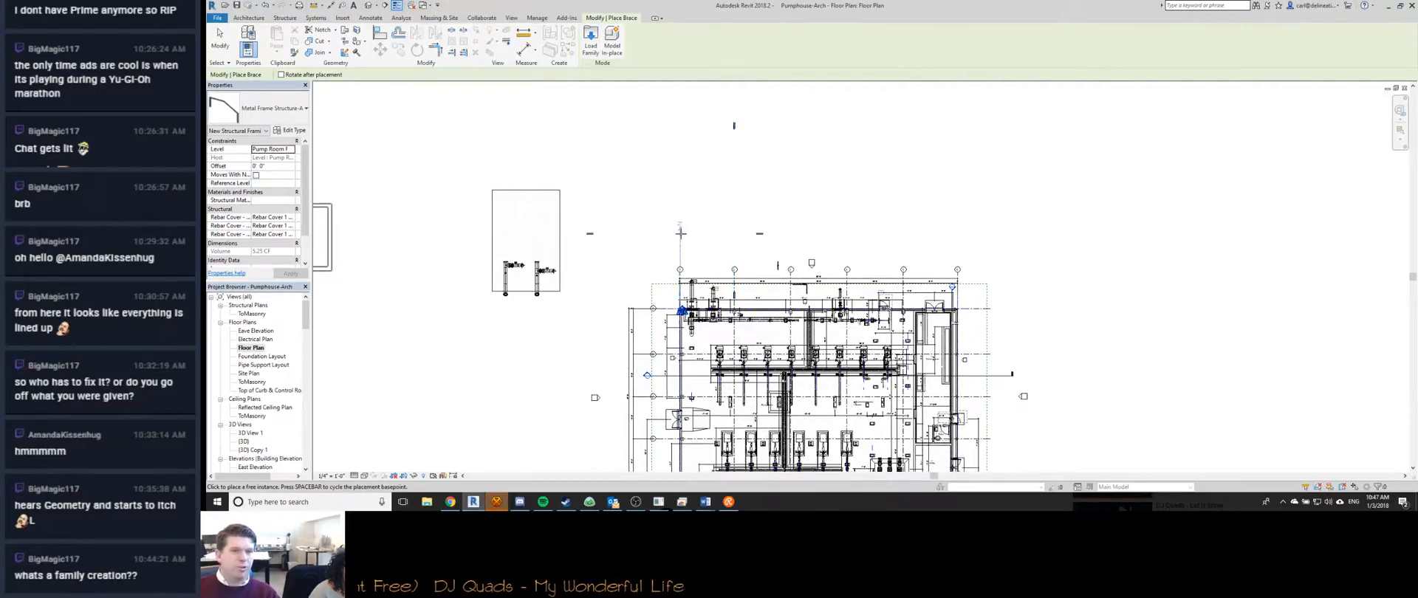
key(Escape)
key(Escape)
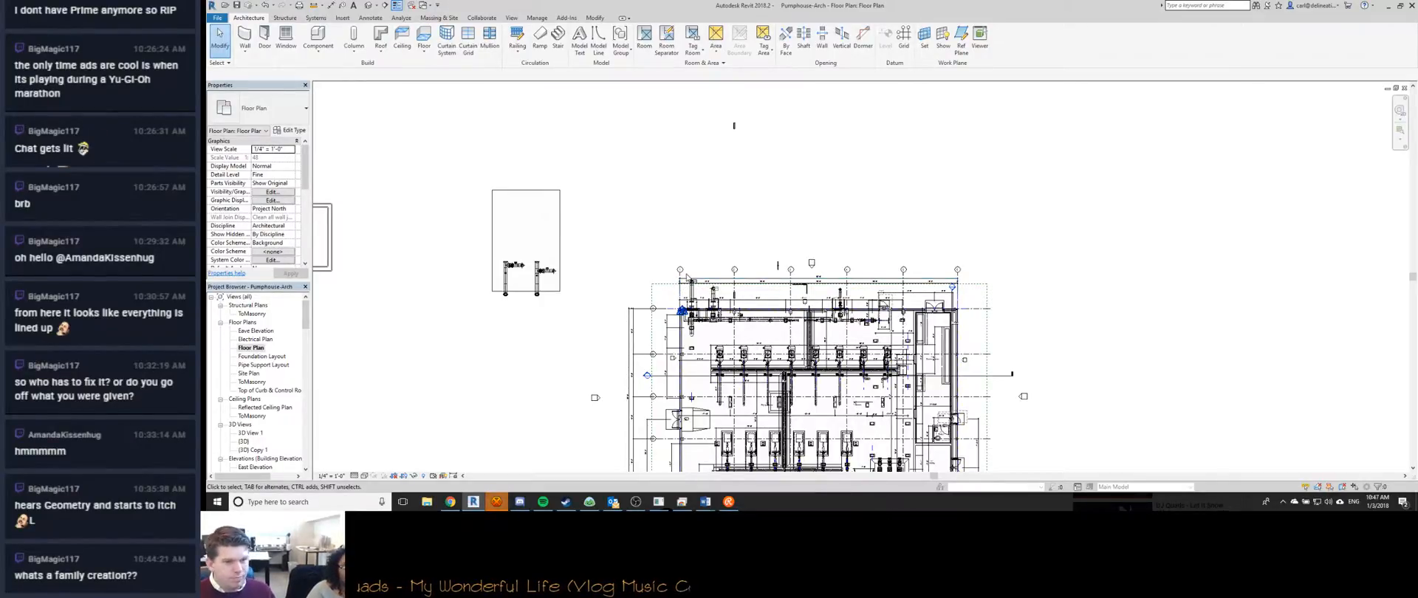
middle_drag(692, 254, 705, 192)
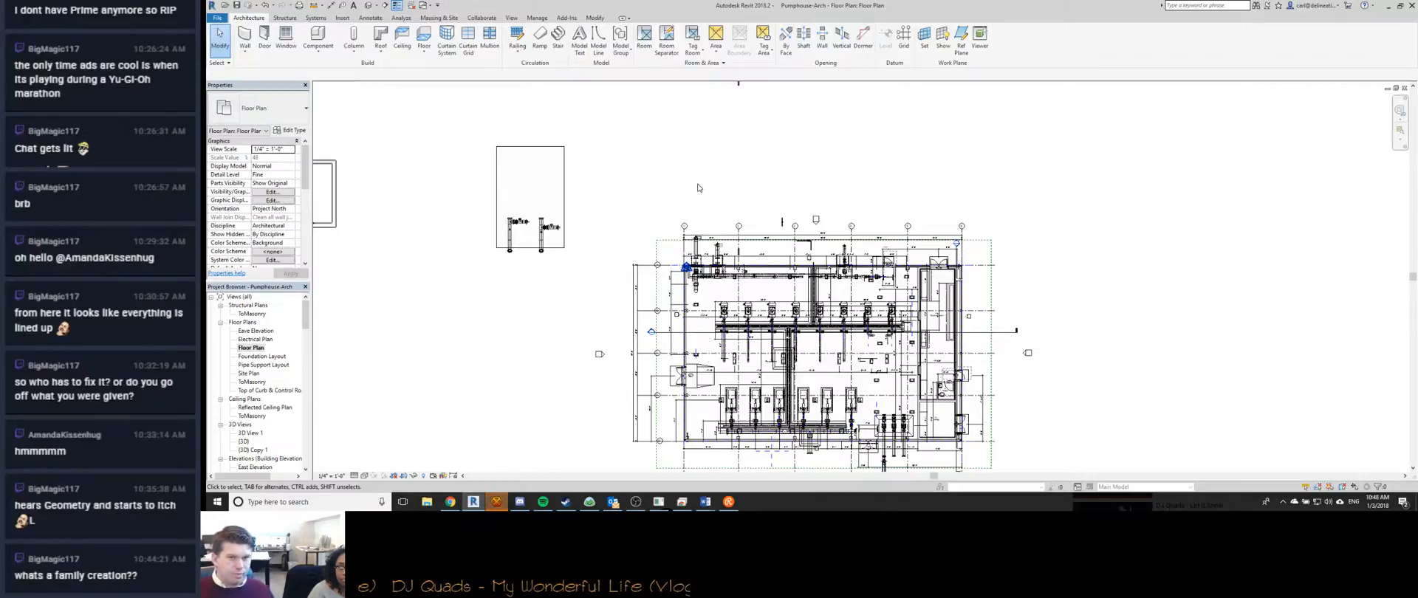
Inspect the frame's column outlines and their distance from the centre planes in the family's Ref. Level plan.
key(ctrl+Tab)
key(ctrl+Tab)
key(ctrl+Tab)
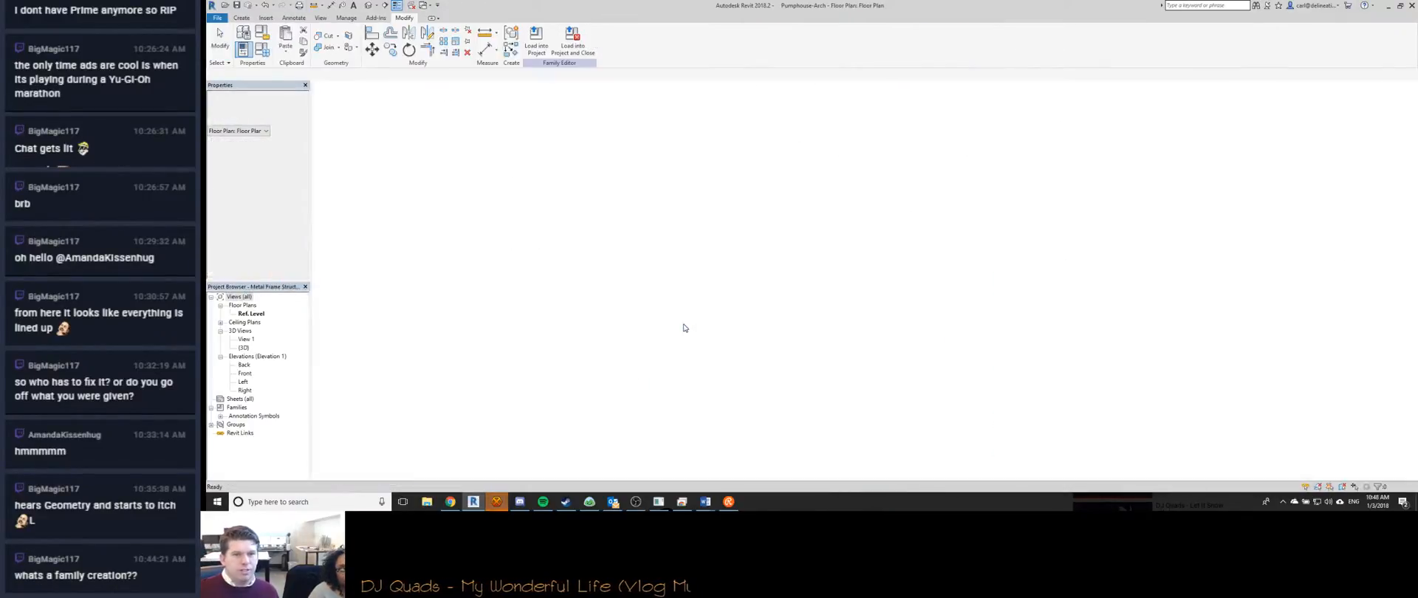
scroll(647, 314, up, 5)
scroll(702, 260, up, 4)
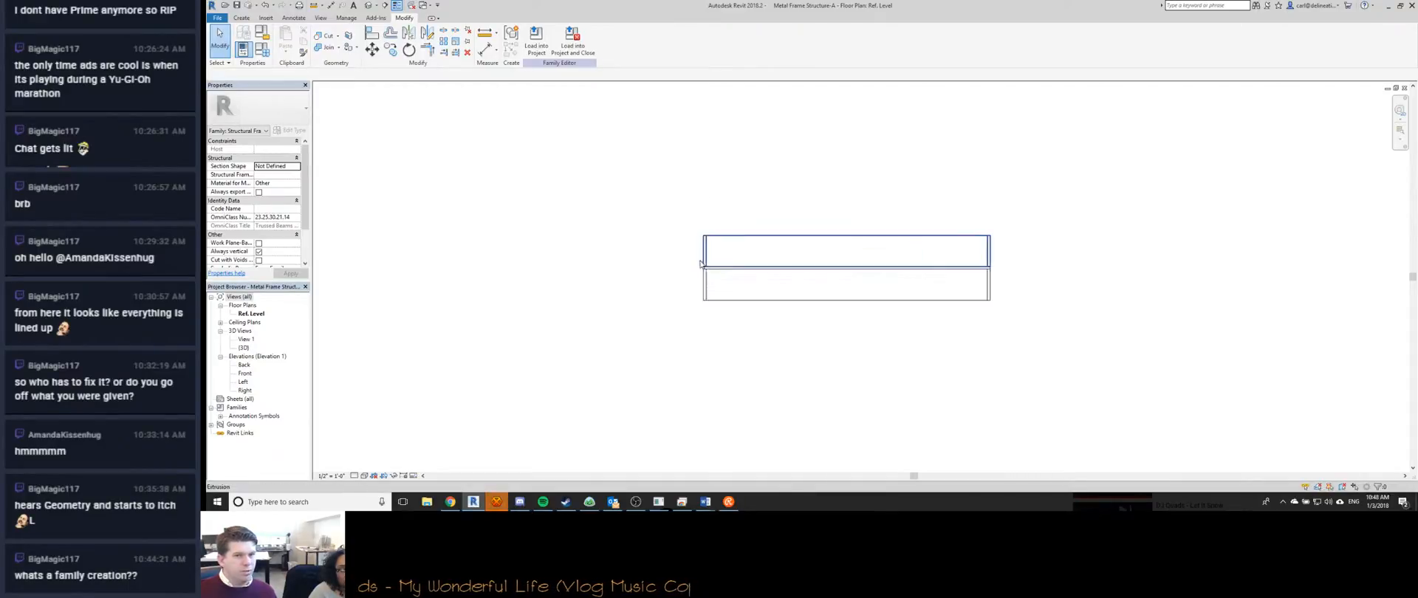
scroll(702, 274, down, 2)
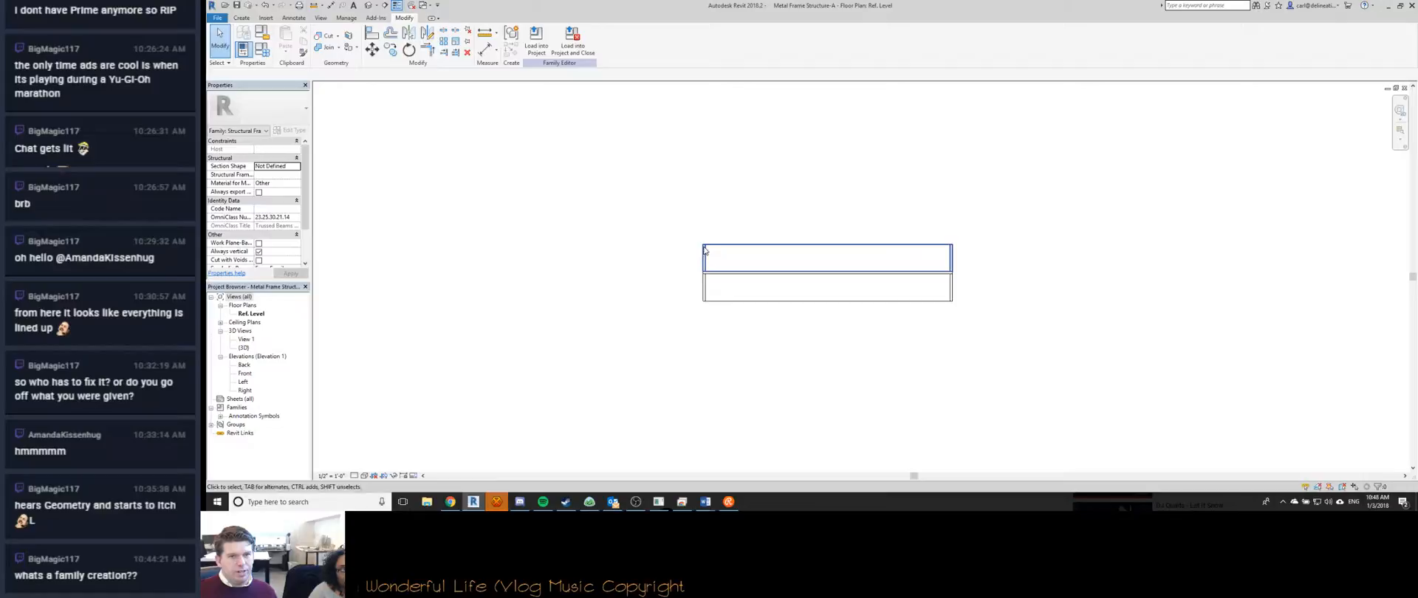
scroll(702, 262, up, 3)
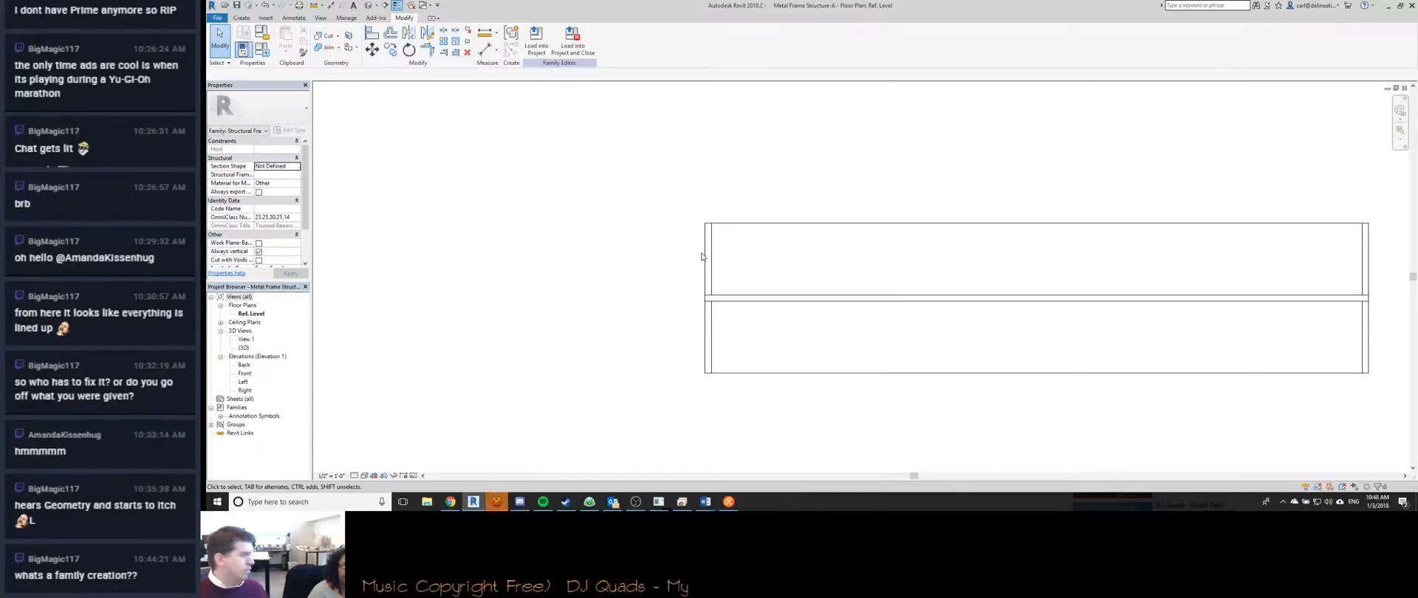
scroll(701, 256, down, 6)
scroll(691, 254, down, 3)
key(d)
key(i)
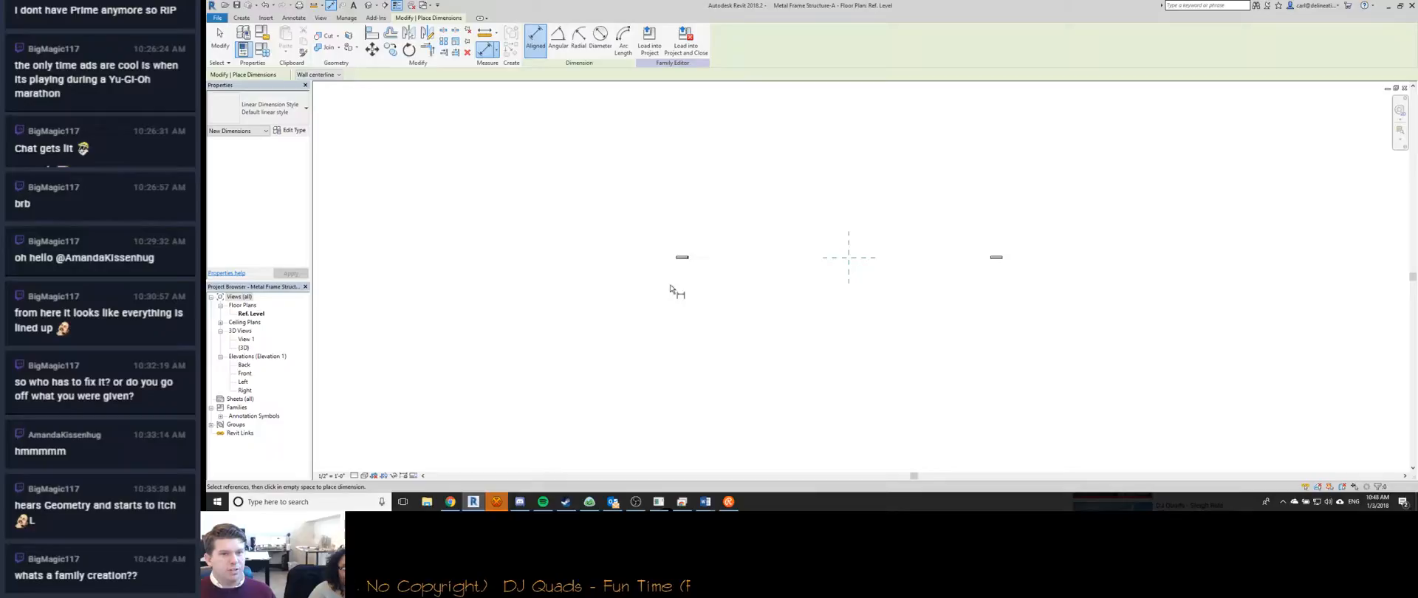
key(r)
key(p)
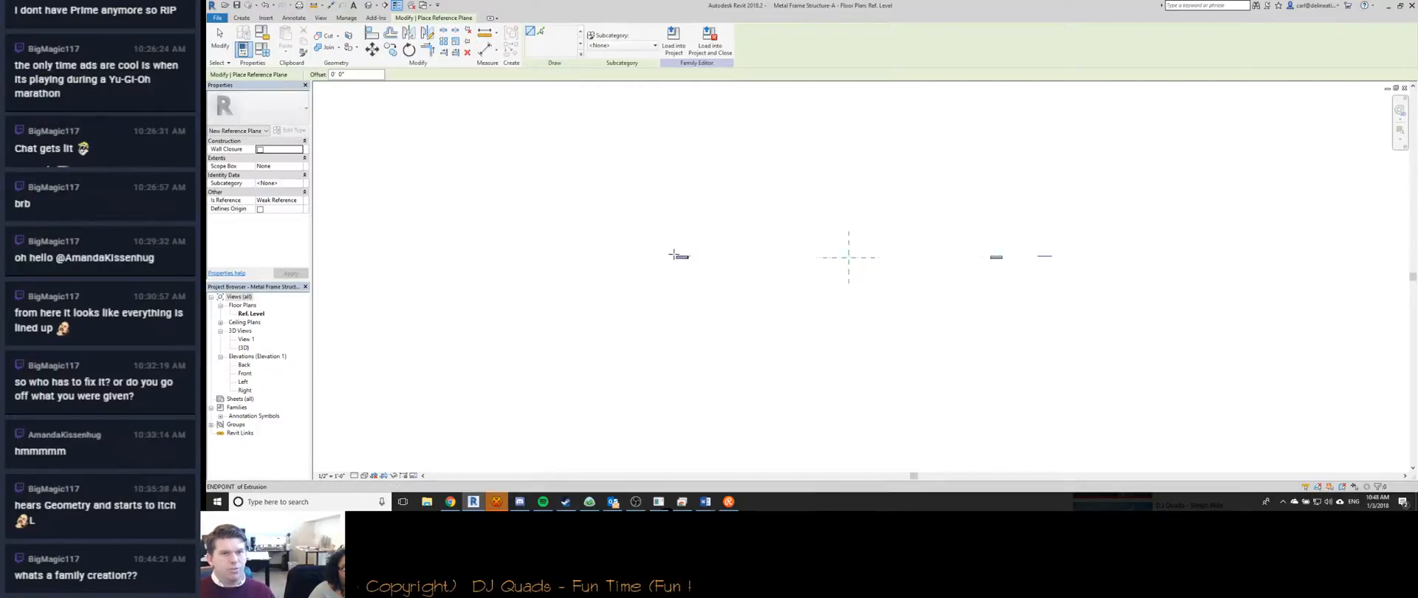
scroll(683, 297, up, 4)
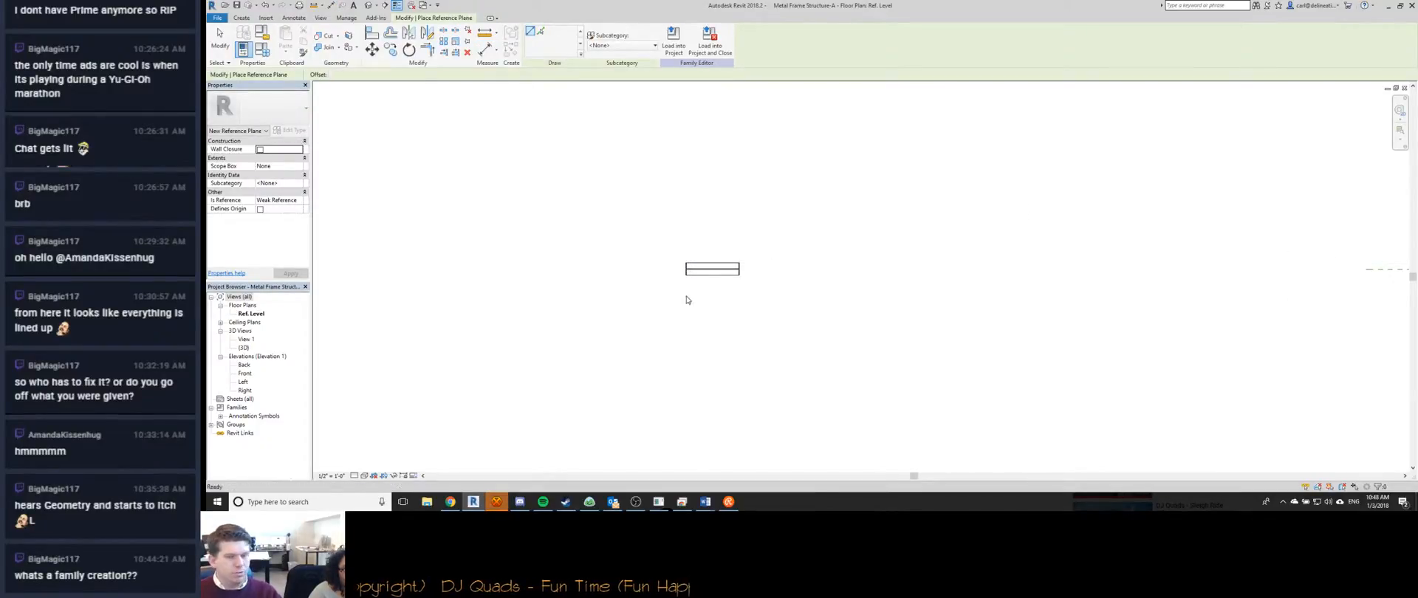
Move the placed frame in the project's Floor Plan off grid 2, about midway towards grid 3 and farther from the building.
key(ctrl+Tab)
middle_drag(738, 88, 734, 124)
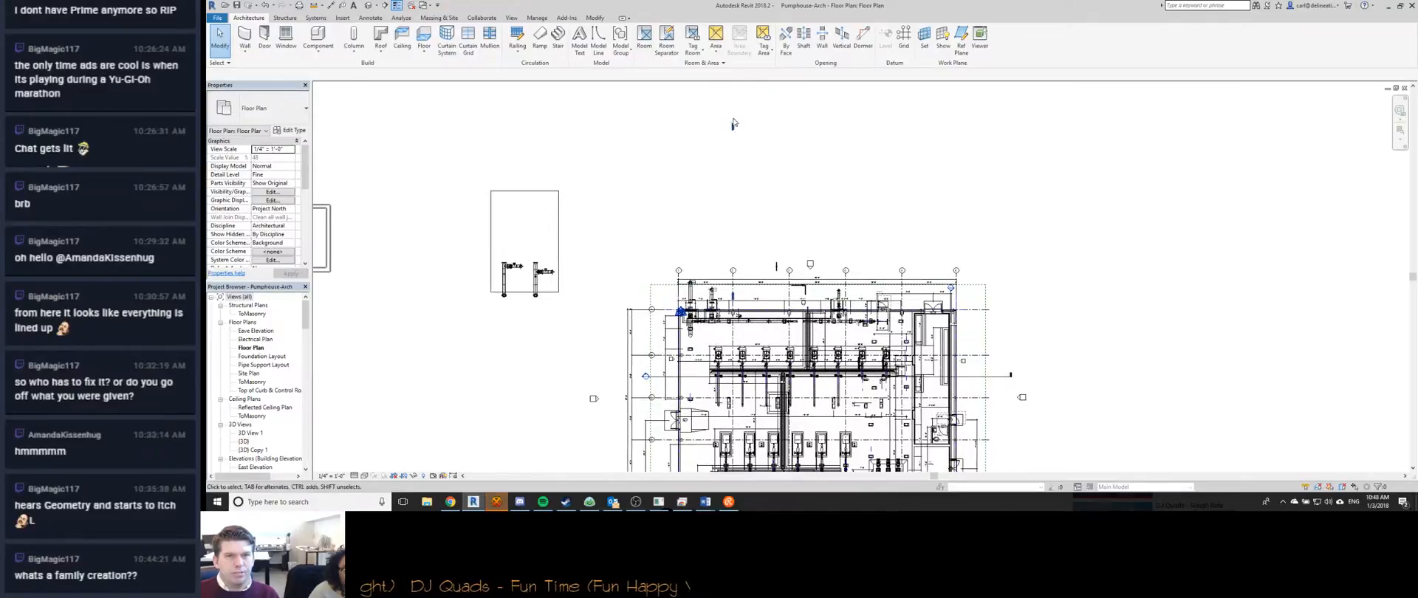
click(734, 124)
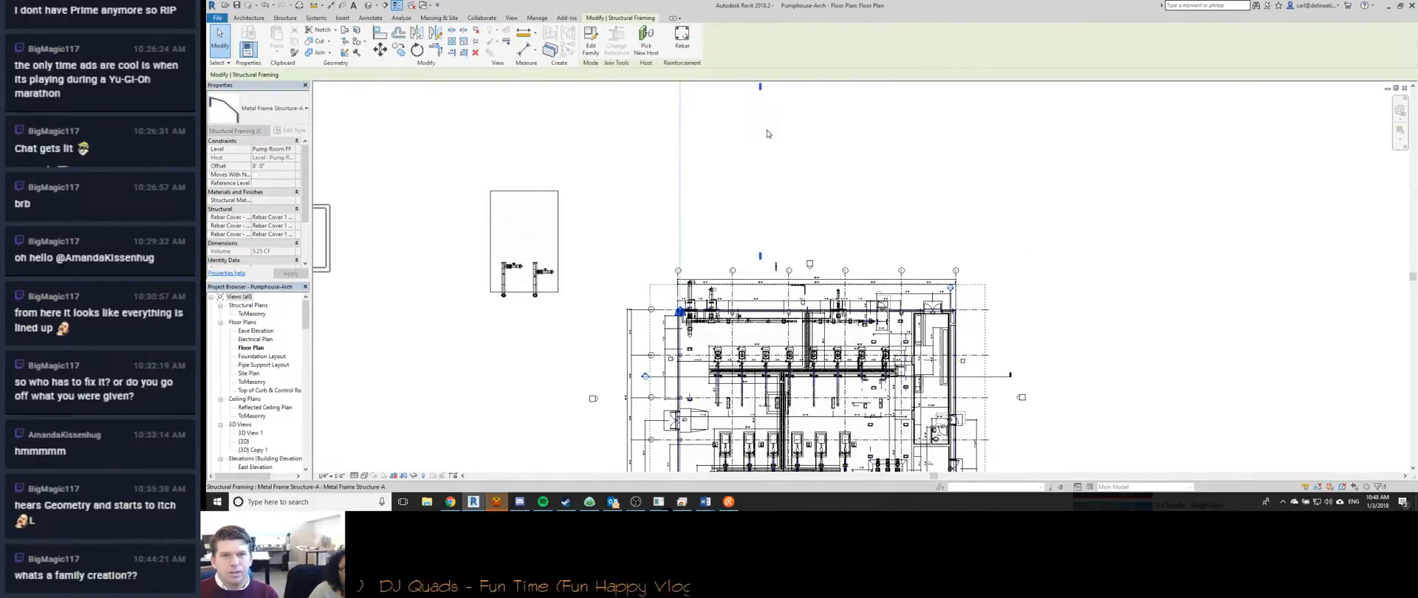
middle_drag(768, 134, 772, 189)
Load the edited Metal Frame Structure-A family back into the Pumphouse-Arch project.
key(d)
key(i)
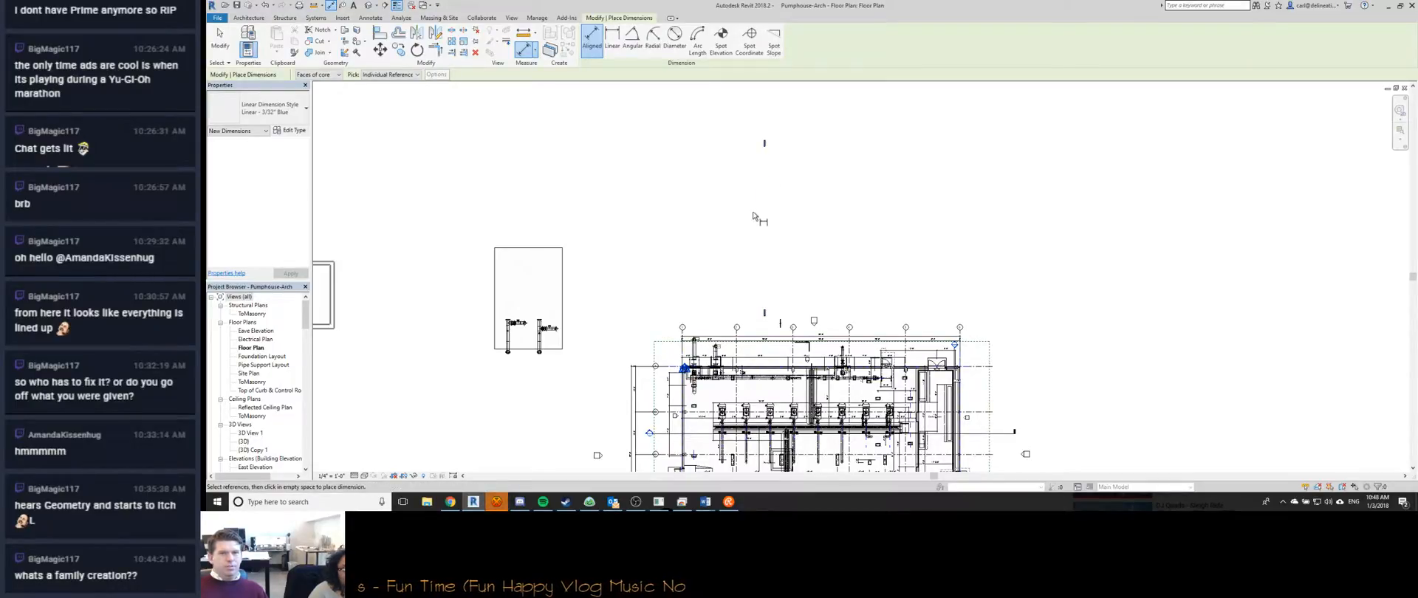
key(ctrl+Tab)
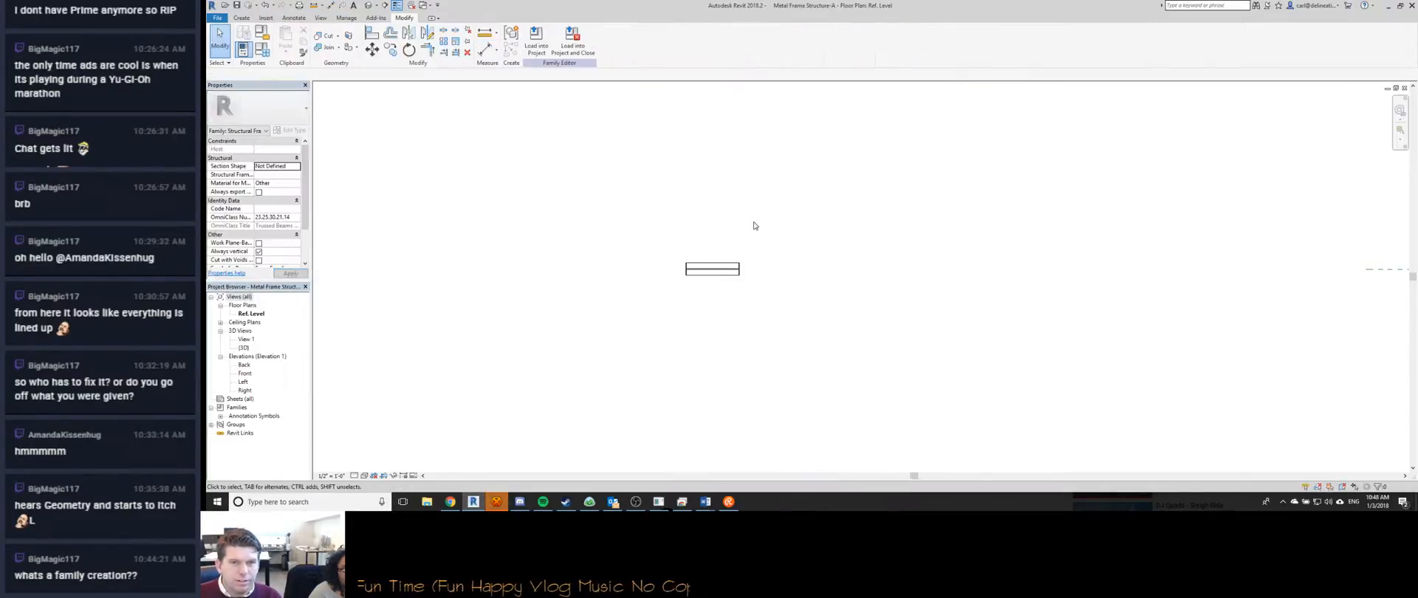
key(ctrl+Tab)
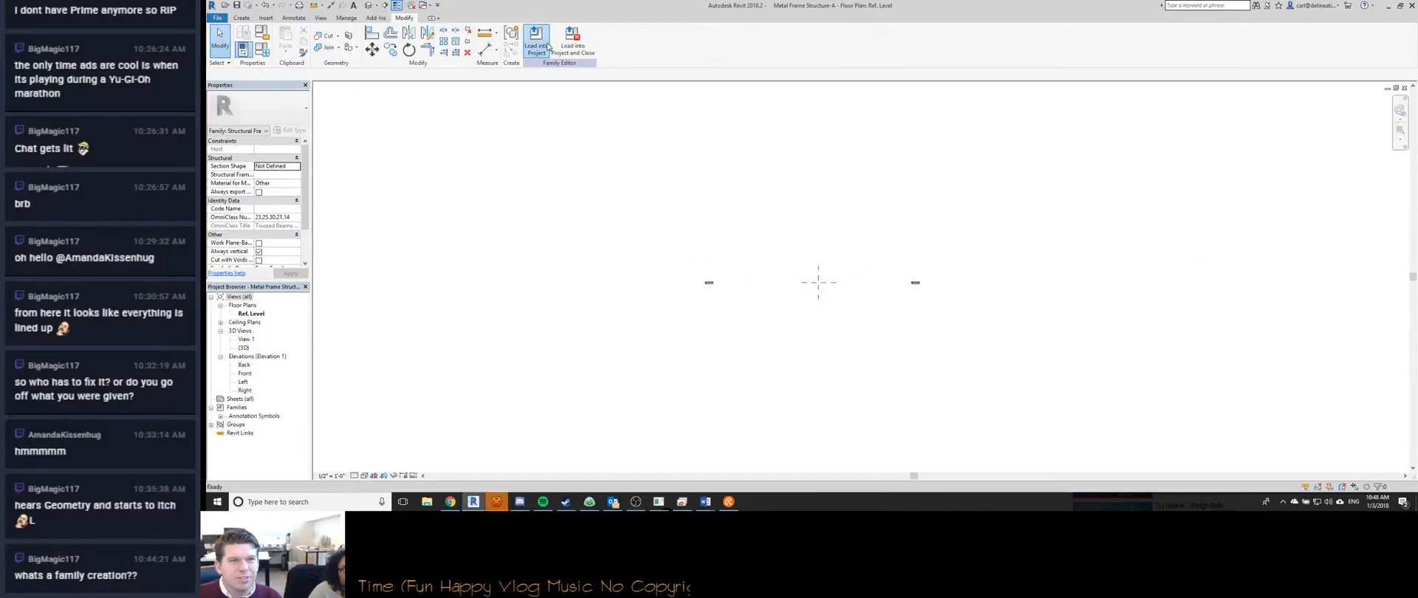
click(789, 255)
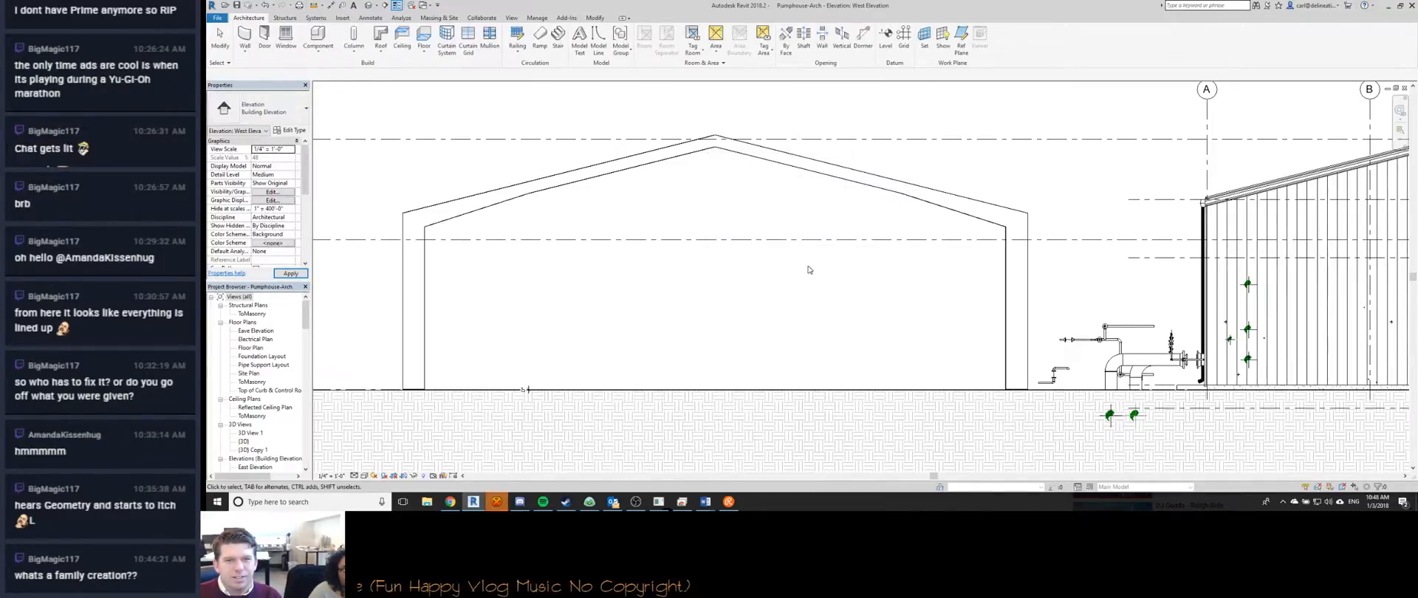
Check in the project's Floor Plan which references on the placed frame's column can be picked for a dimension.
key(ctrl+Tab)
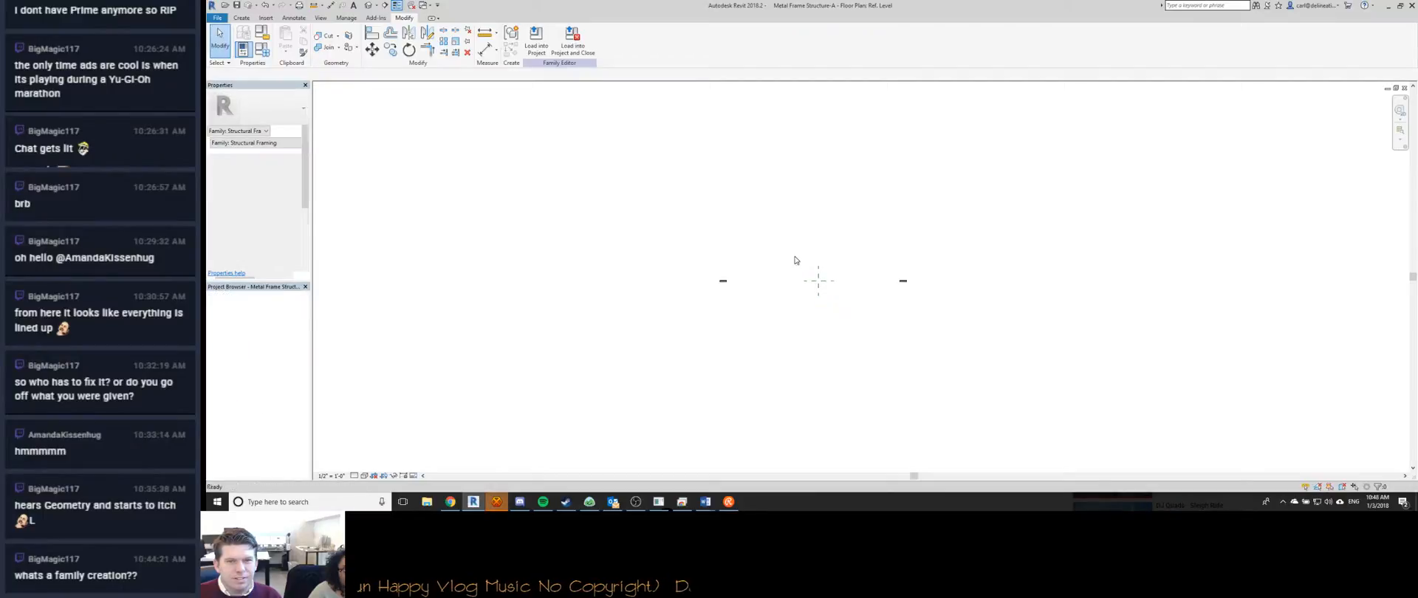
key(ctrl+Tab)
key(ctrl+Tab)
key(ctrl+Tab)
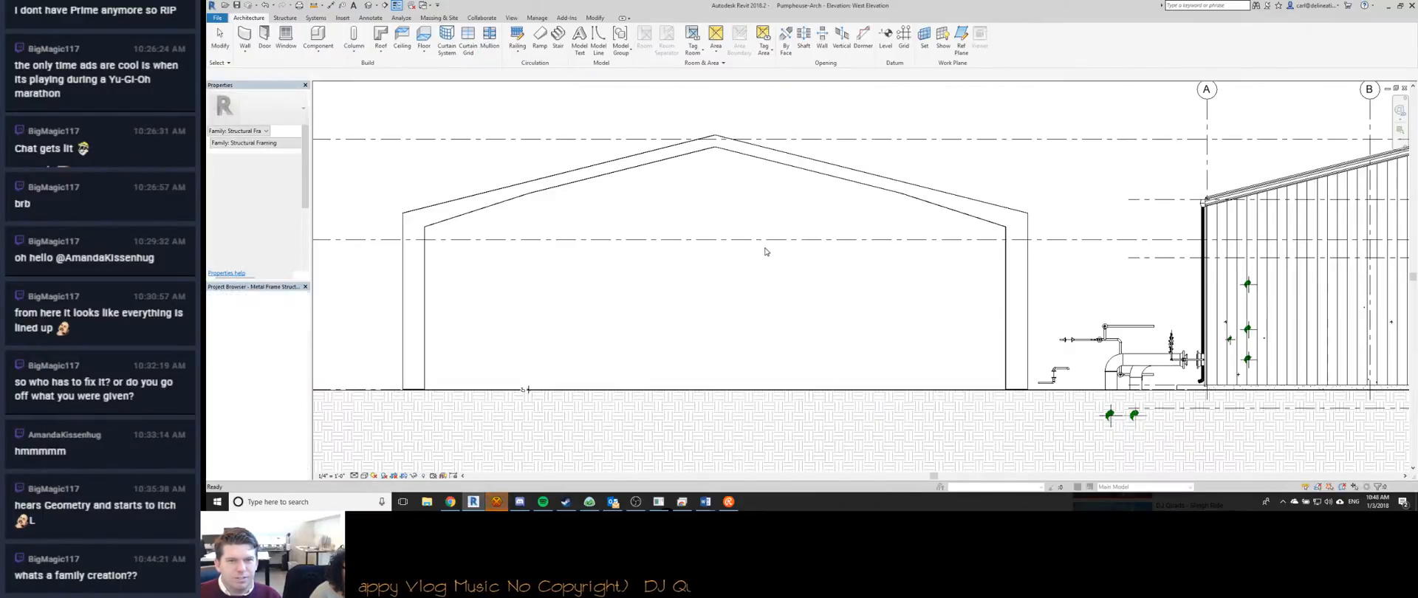
key(ctrl+Tab)
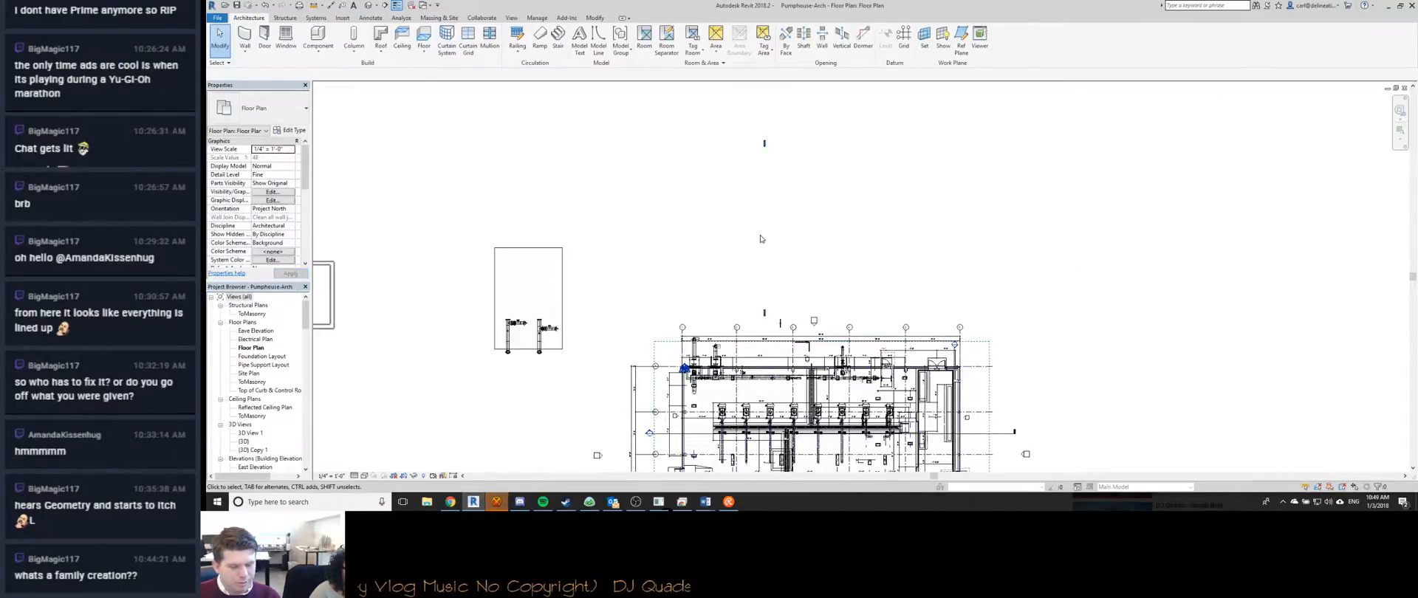
key(i)
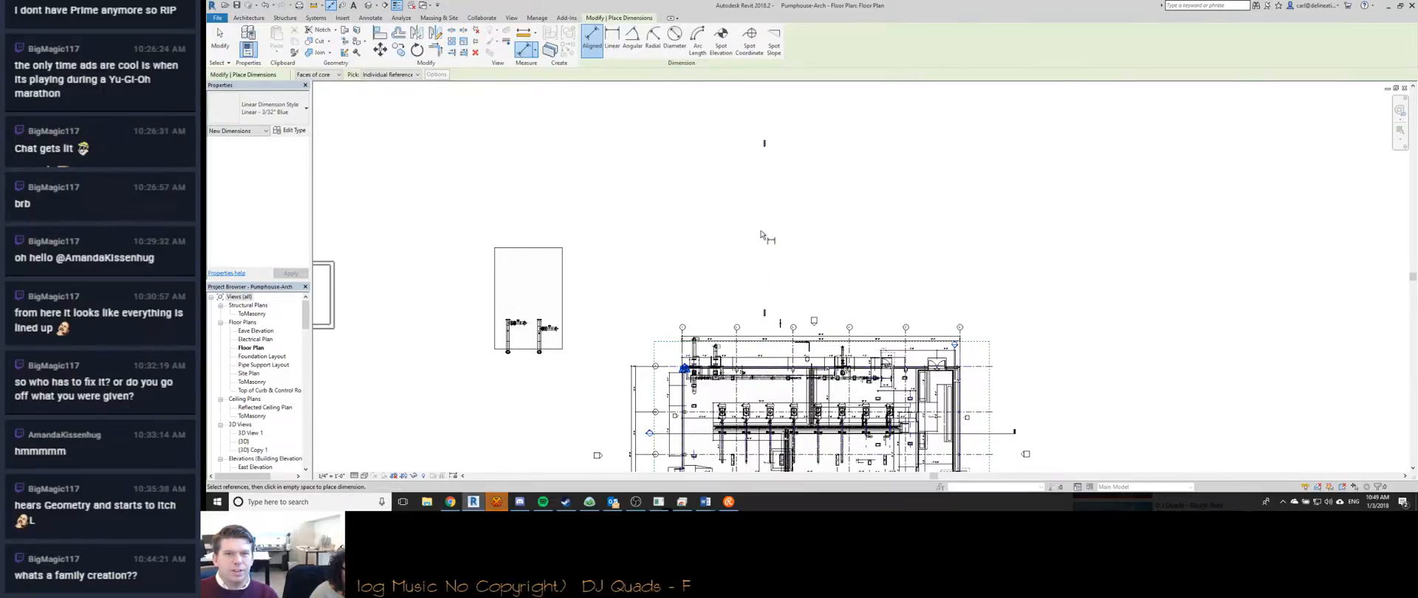
scroll(766, 227, up, 2)
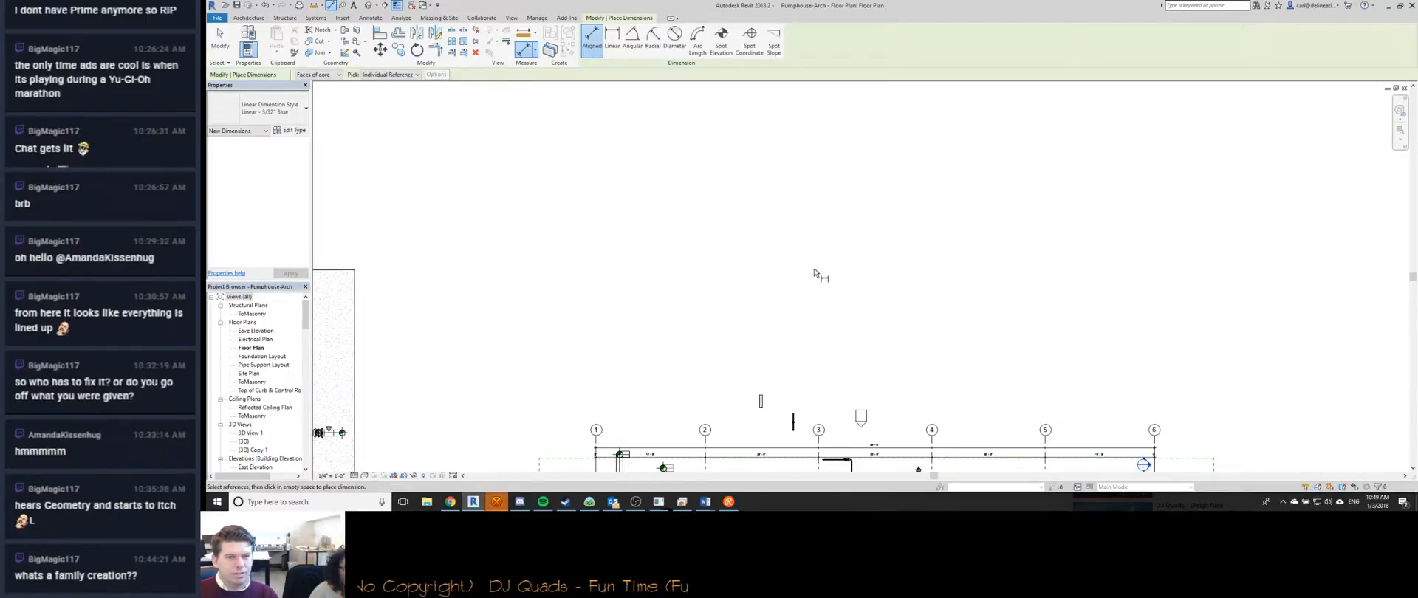
scroll(747, 399, up, 8)
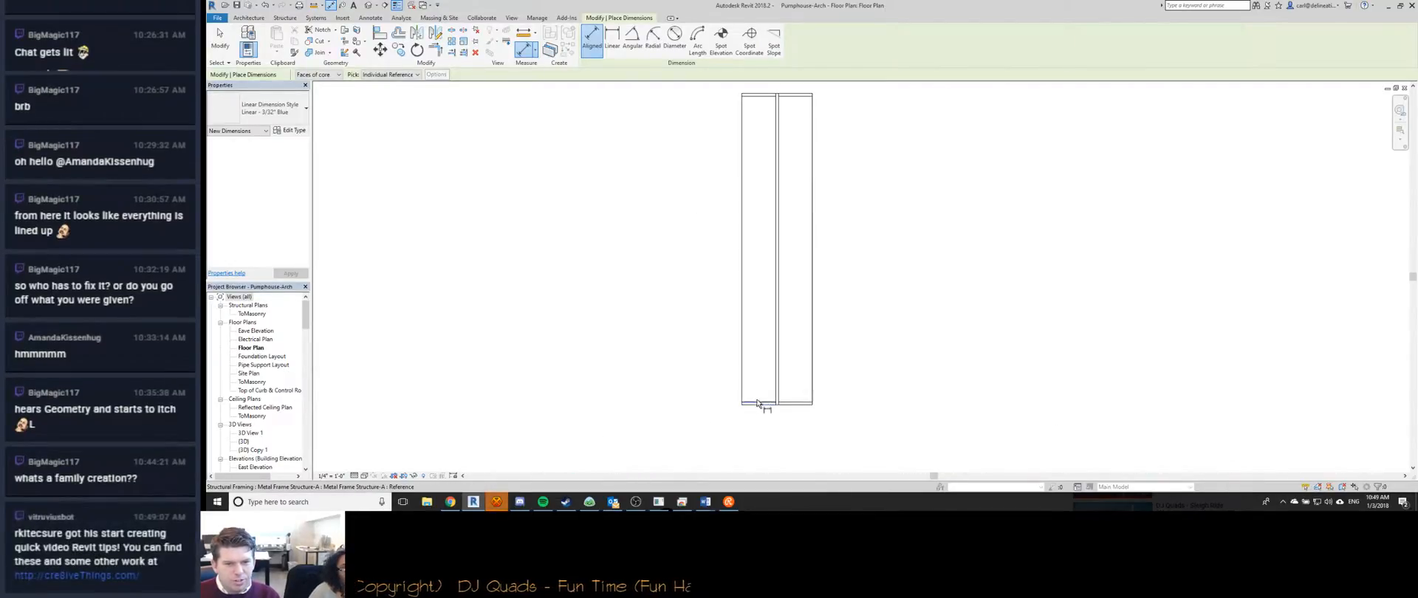
scroll(749, 399, down, 7)
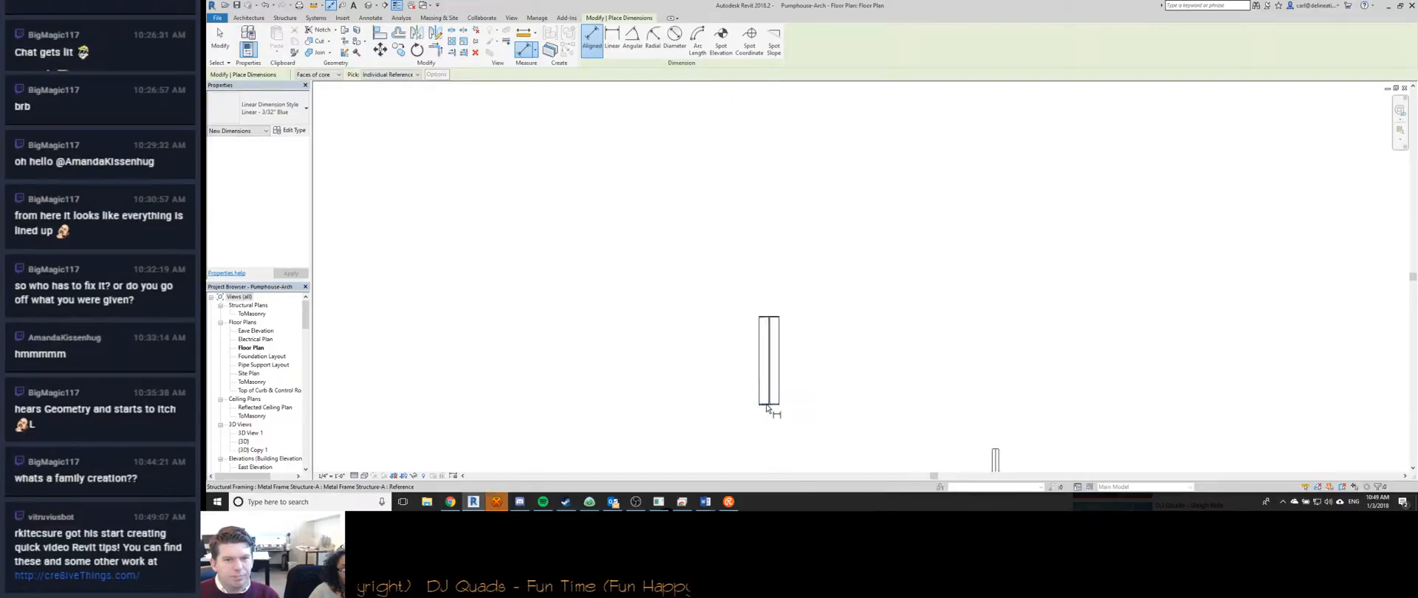
key(Escape)
key(Escape)
scroll(768, 355, down, 3)
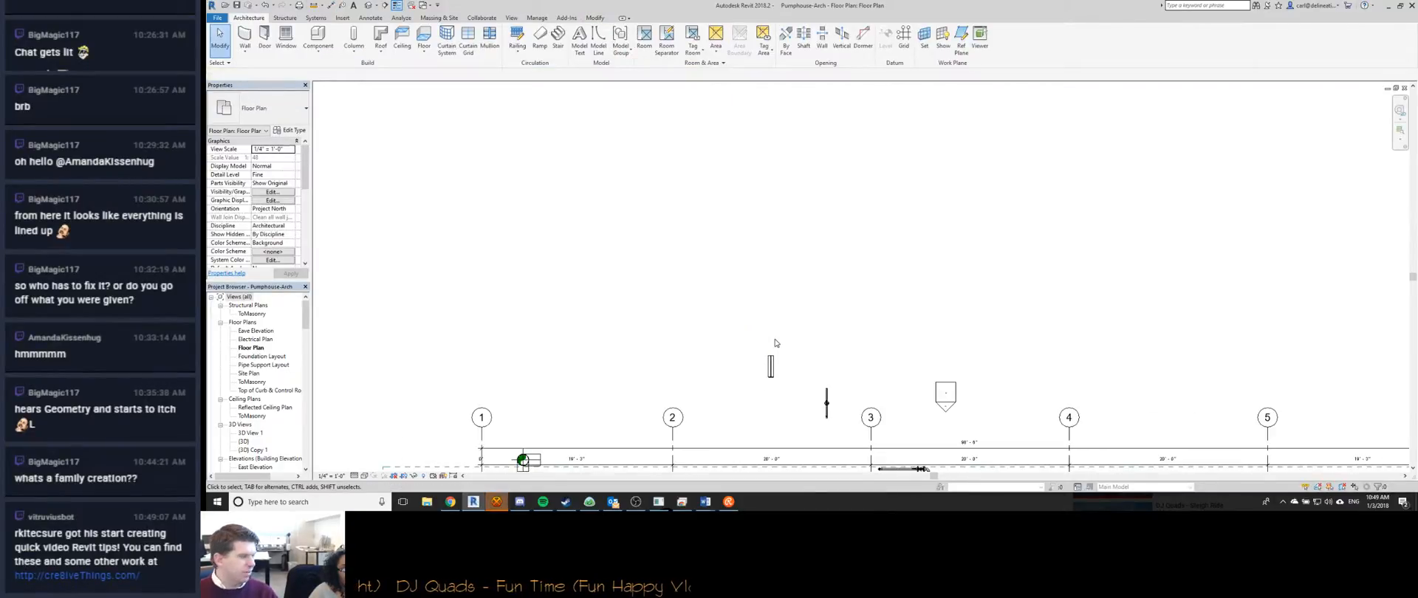
scroll(774, 359, up, 8)
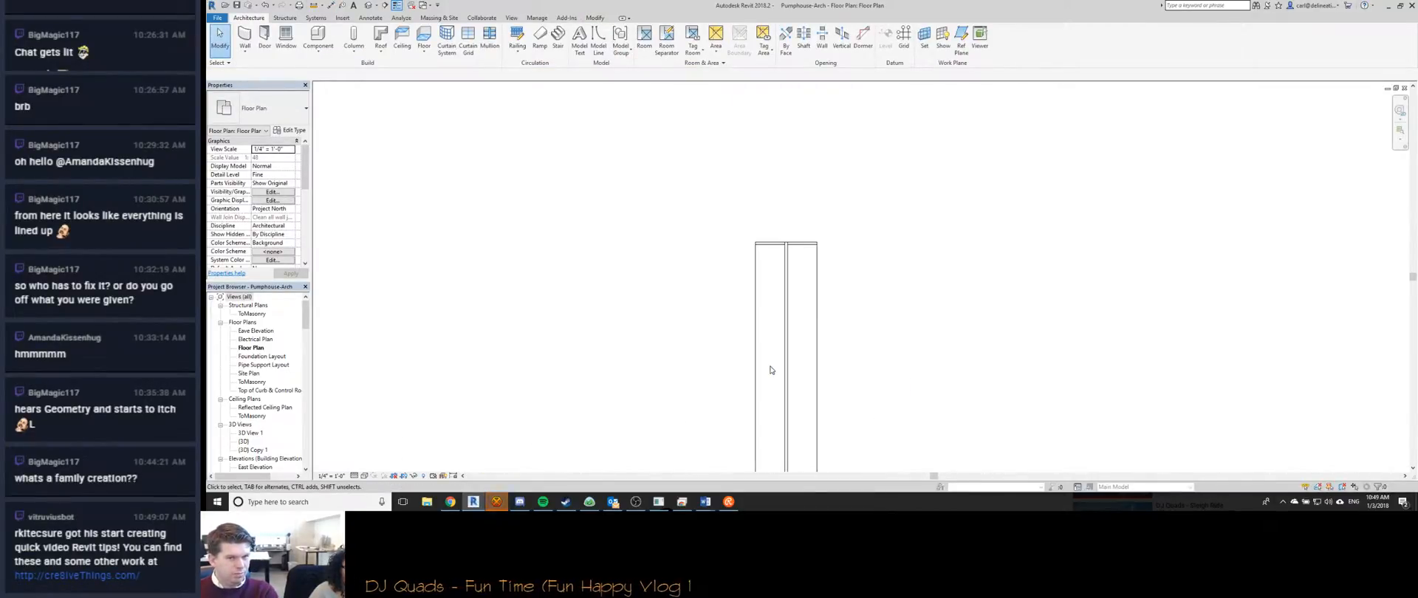
scroll(794, 340, down, 4)
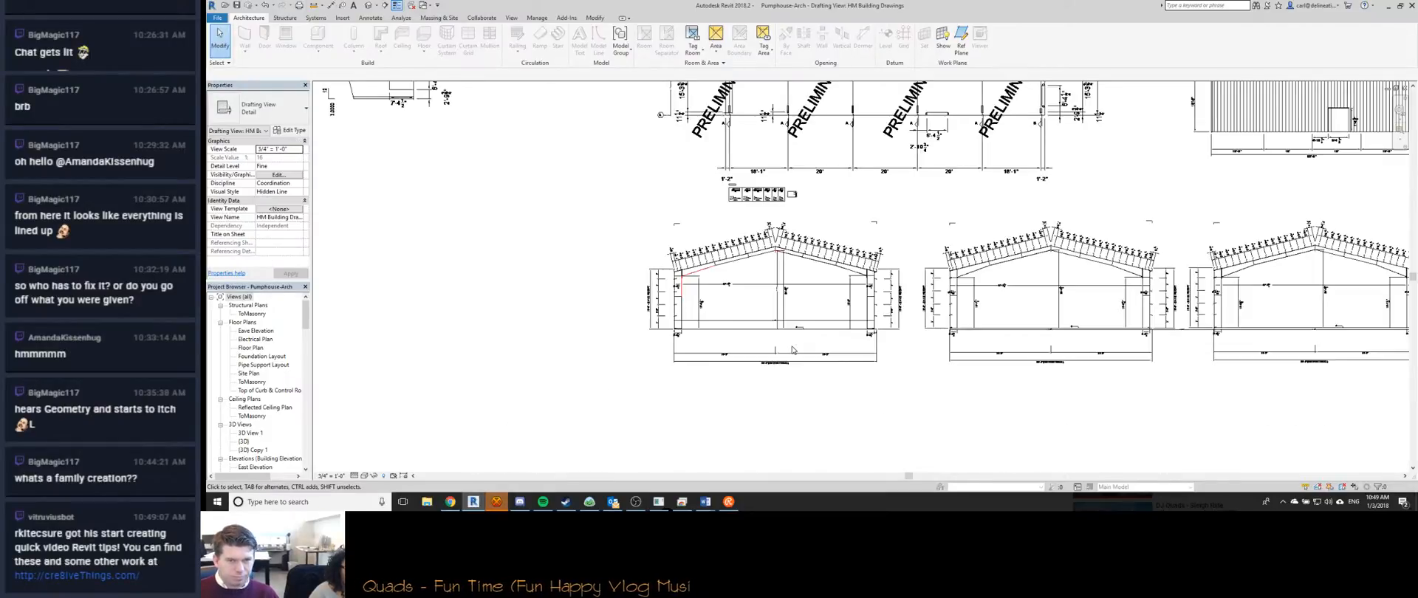
Draw a vertical reference plane beside the outer face of each frame column in the family's Ref. Level plan.
double_click(792, 344)
scroll(721, 300, up, 4)
key(r)
key(p)
scroll(706, 231, up, 2)
click(711, 250)
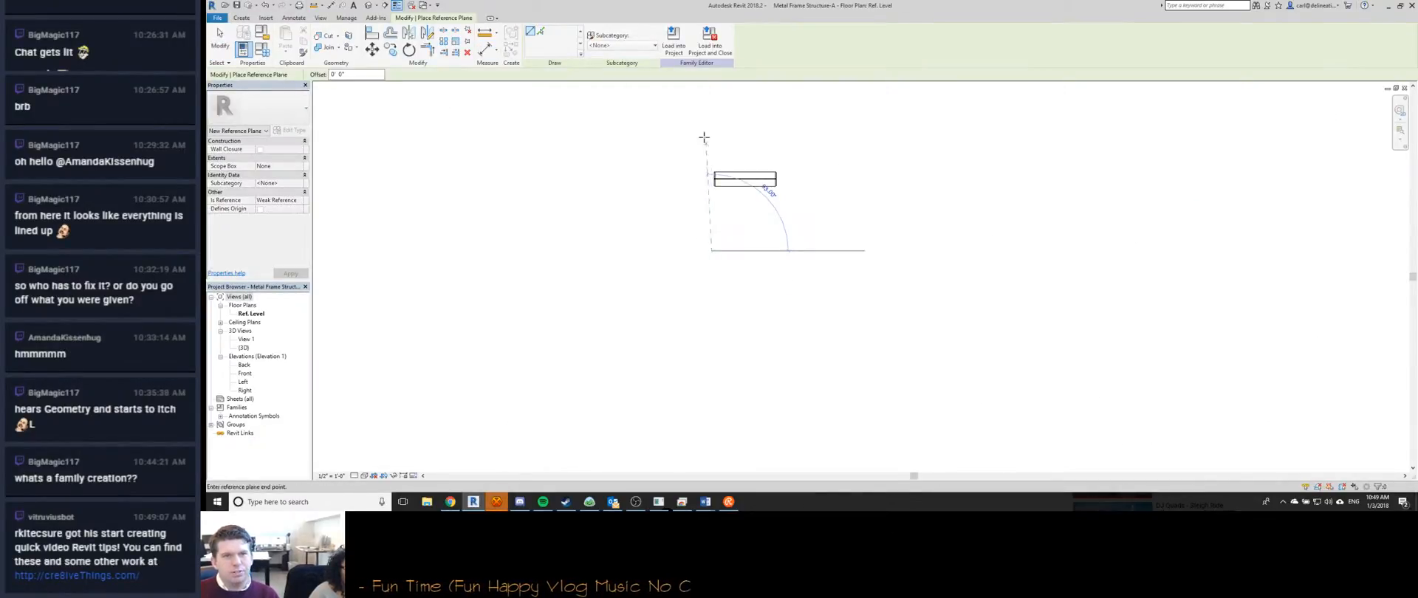
scroll(665, 122, down, 5)
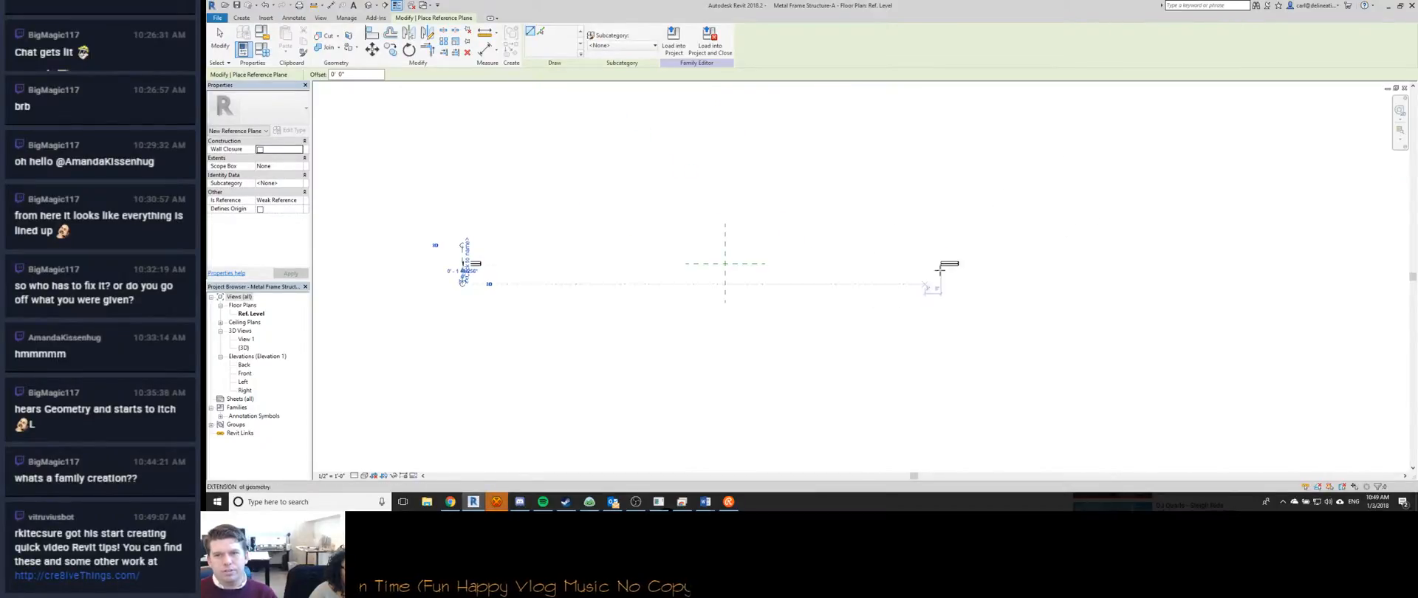
click(959, 238)
click(962, 296)
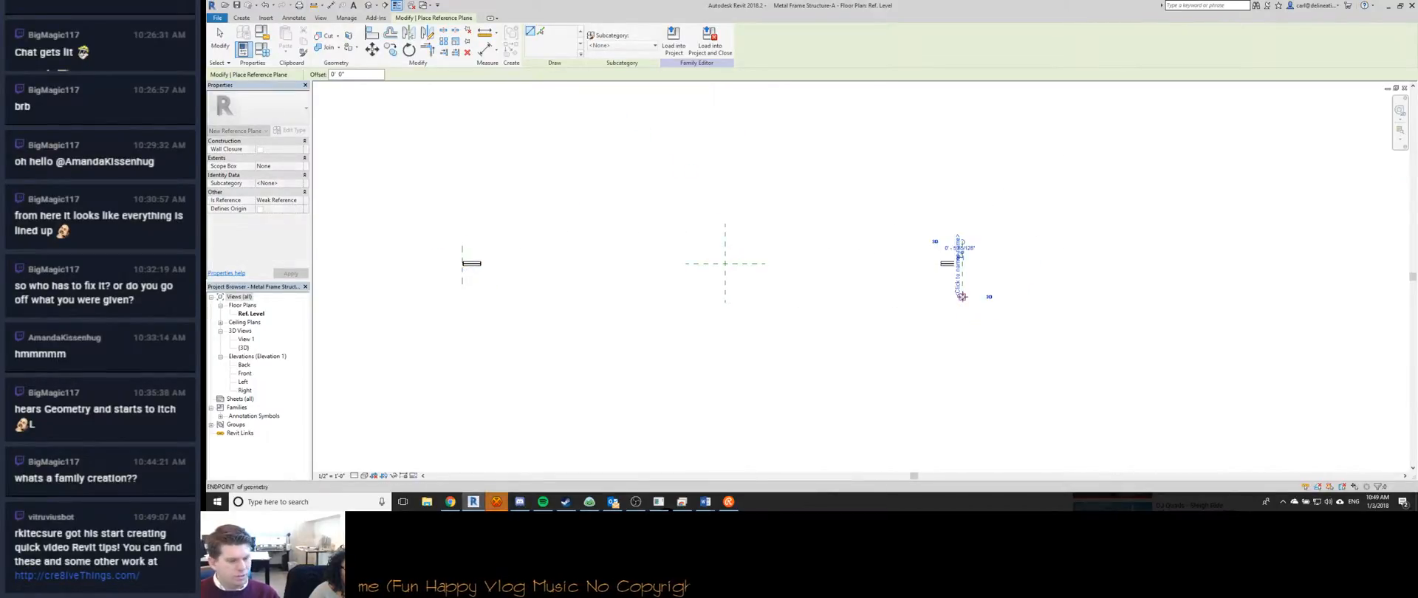
Load the Metal Frame Structure-A family with its new reference planes into the Pumphouse-Arch project, overwriting the existing version.
key(Escape)
middle_drag(482, 294, 597, 303)
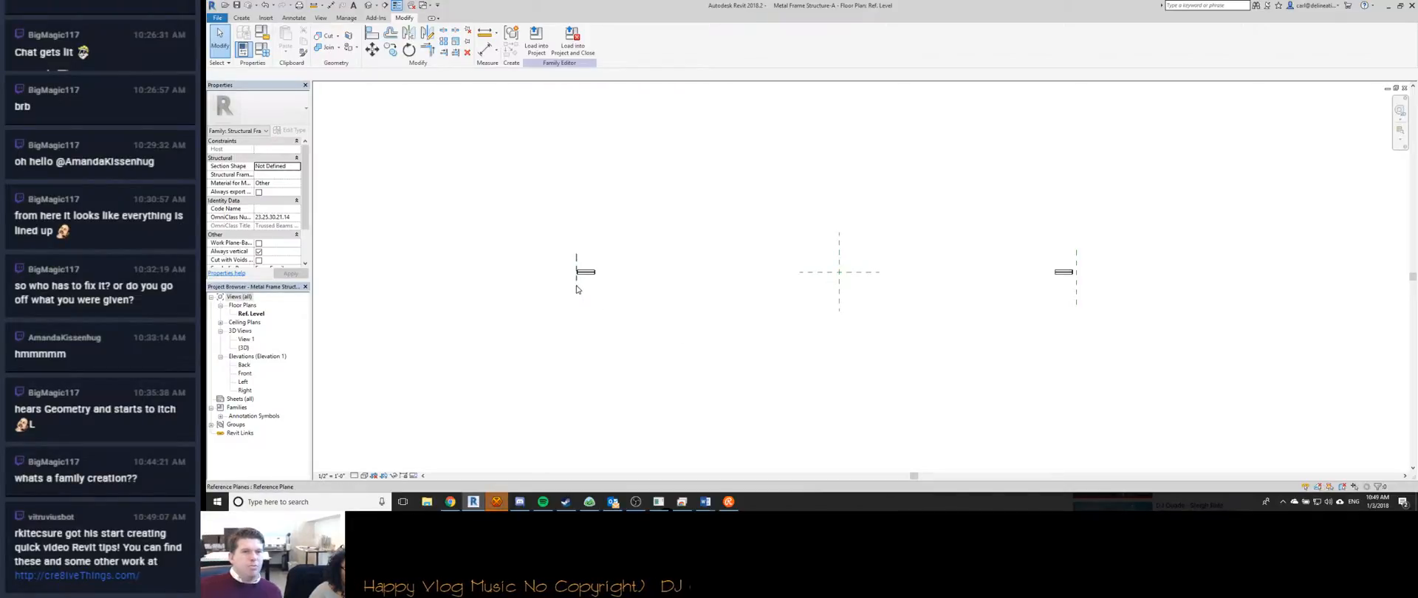
click(577, 290)
click(1101, 292)
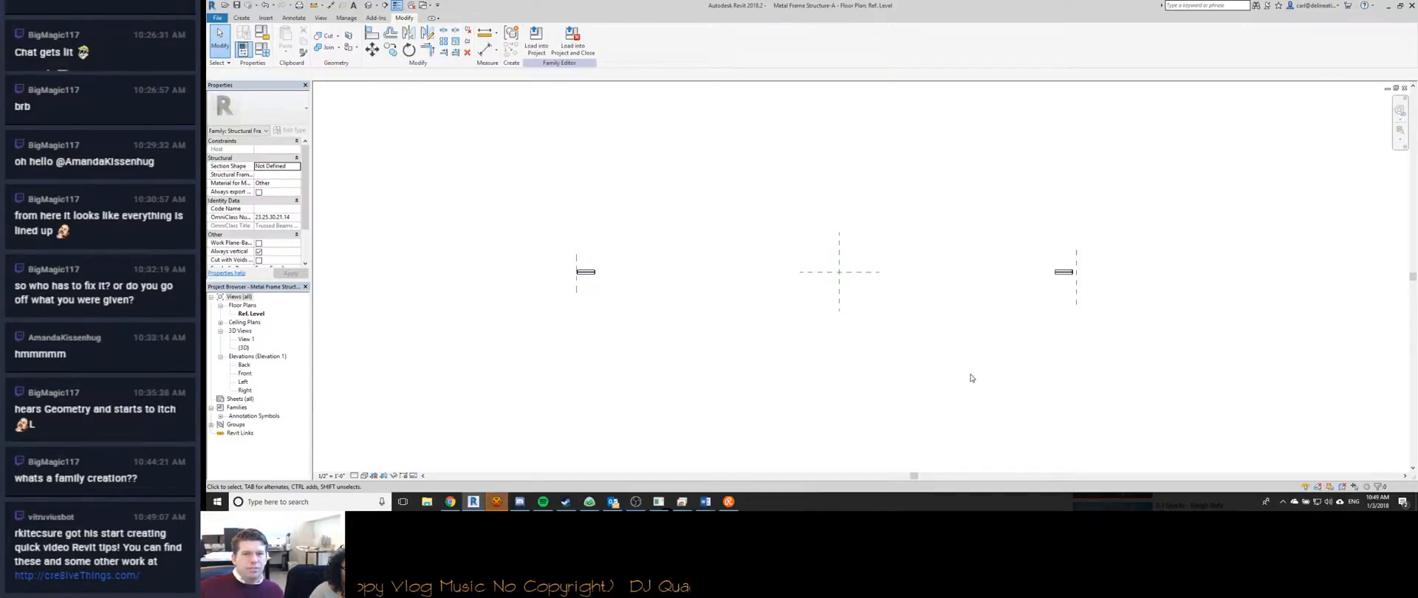
click(536, 37)
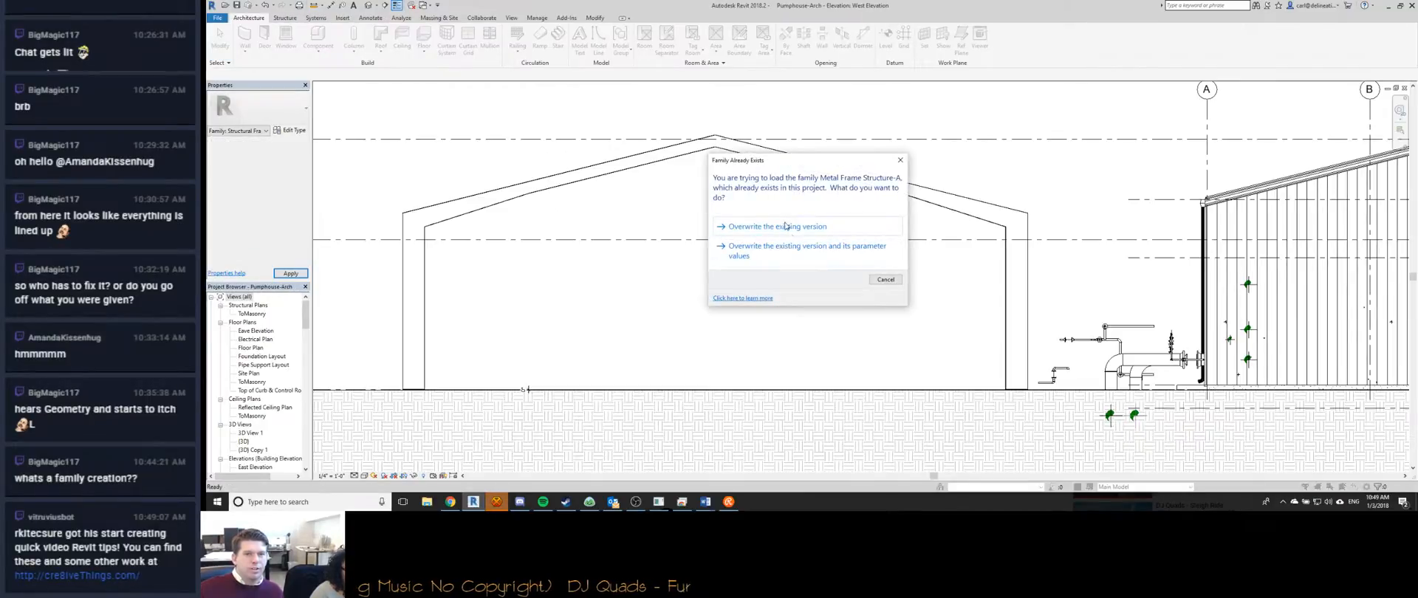
click(777, 229)
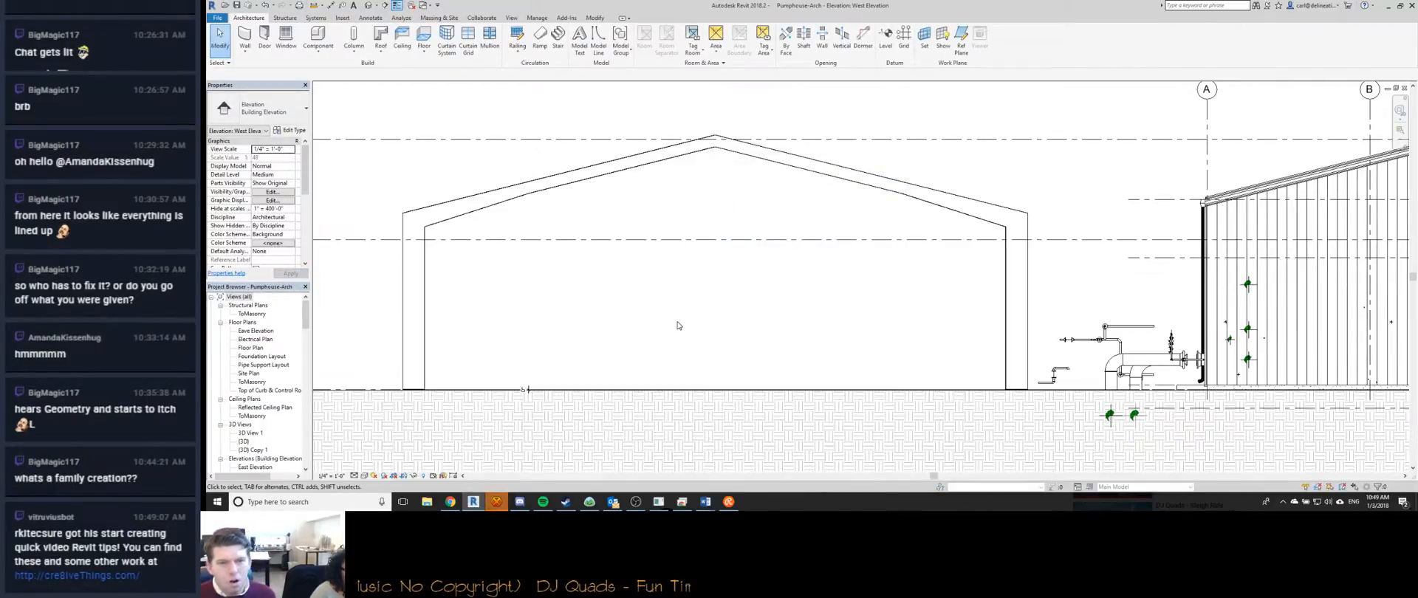
Check in the project's Floor Plan whether the frame column between grids 2 and 3 offers references for an aligned dimension.
key(ctrl+Tab)
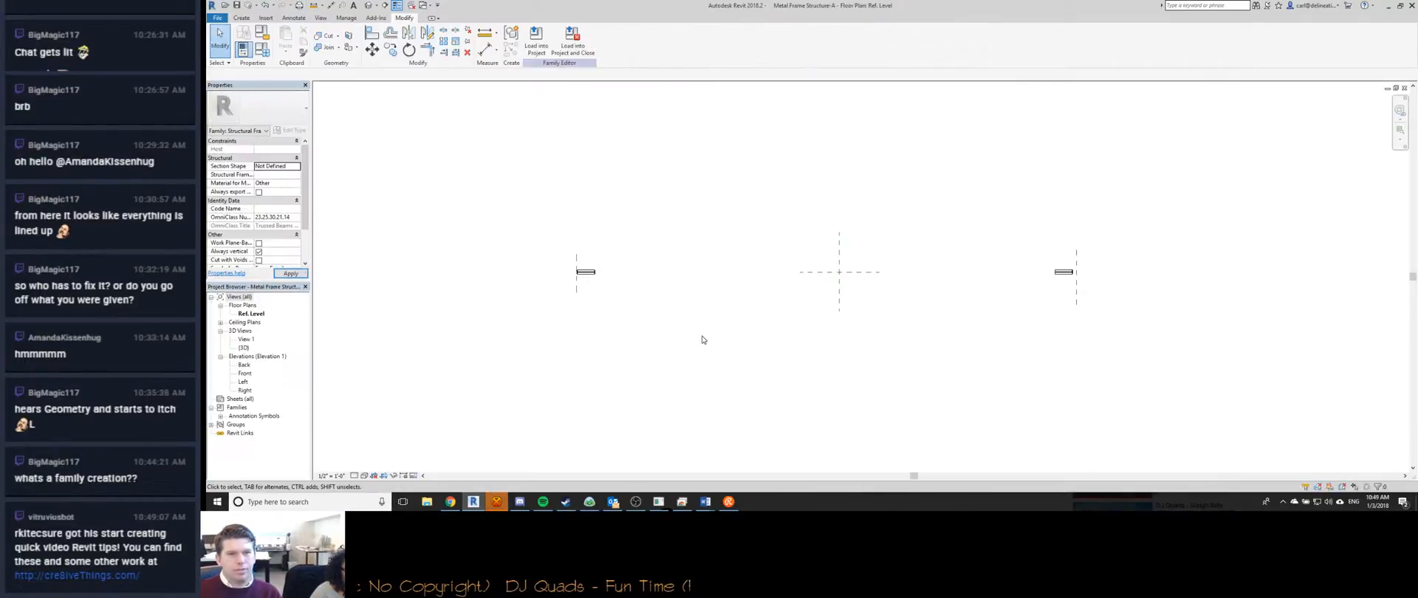
key(ctrl+Tab)
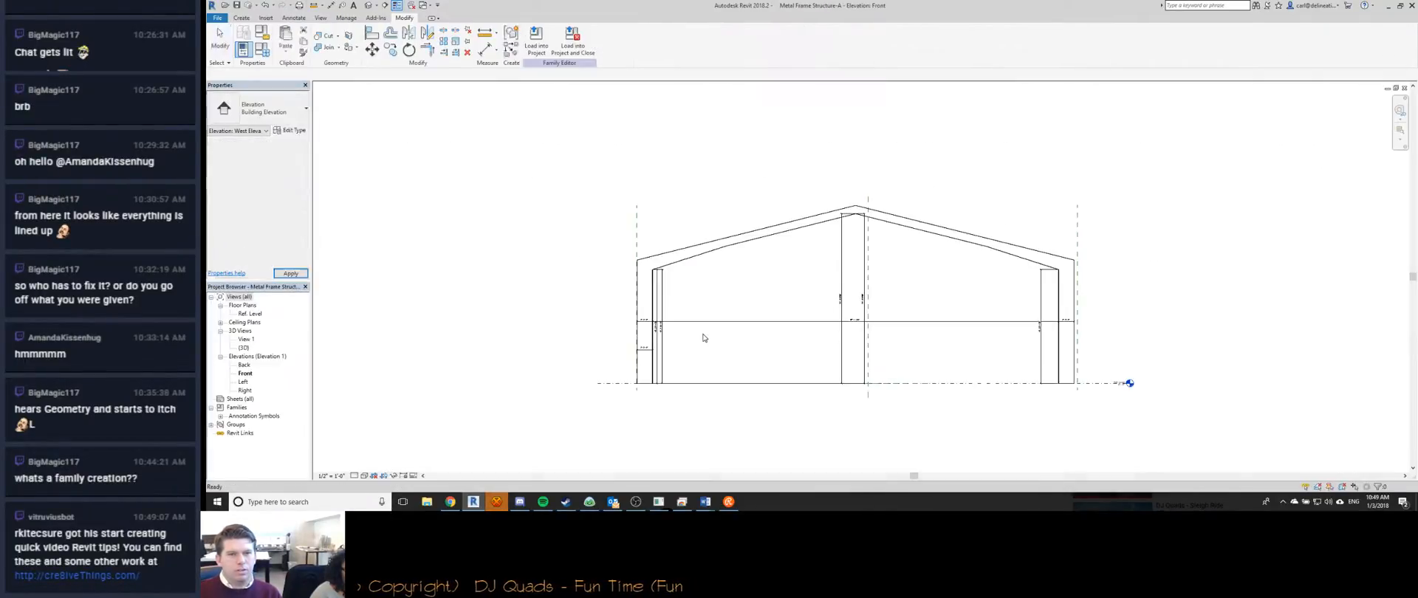
key(ctrl+Tab)
key(ctrl+Tab)
key(ctrl+Tab)
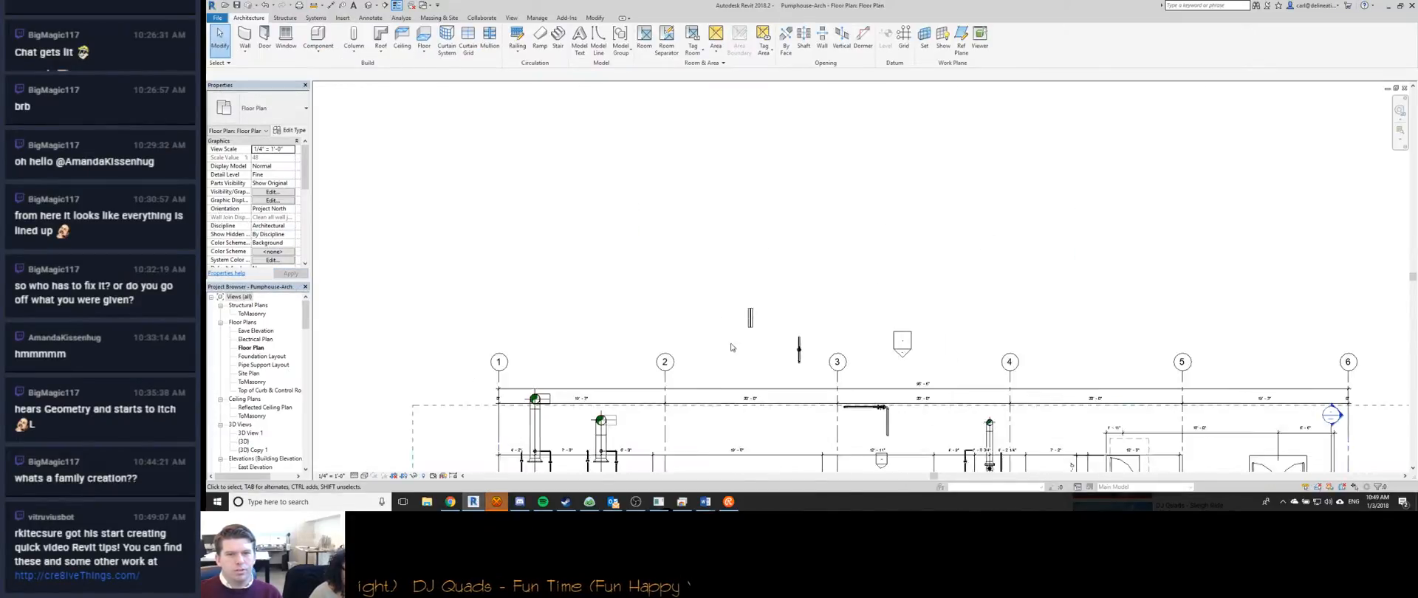
scroll(731, 347, down, 3)
click(760, 333)
scroll(760, 334, up, 2)
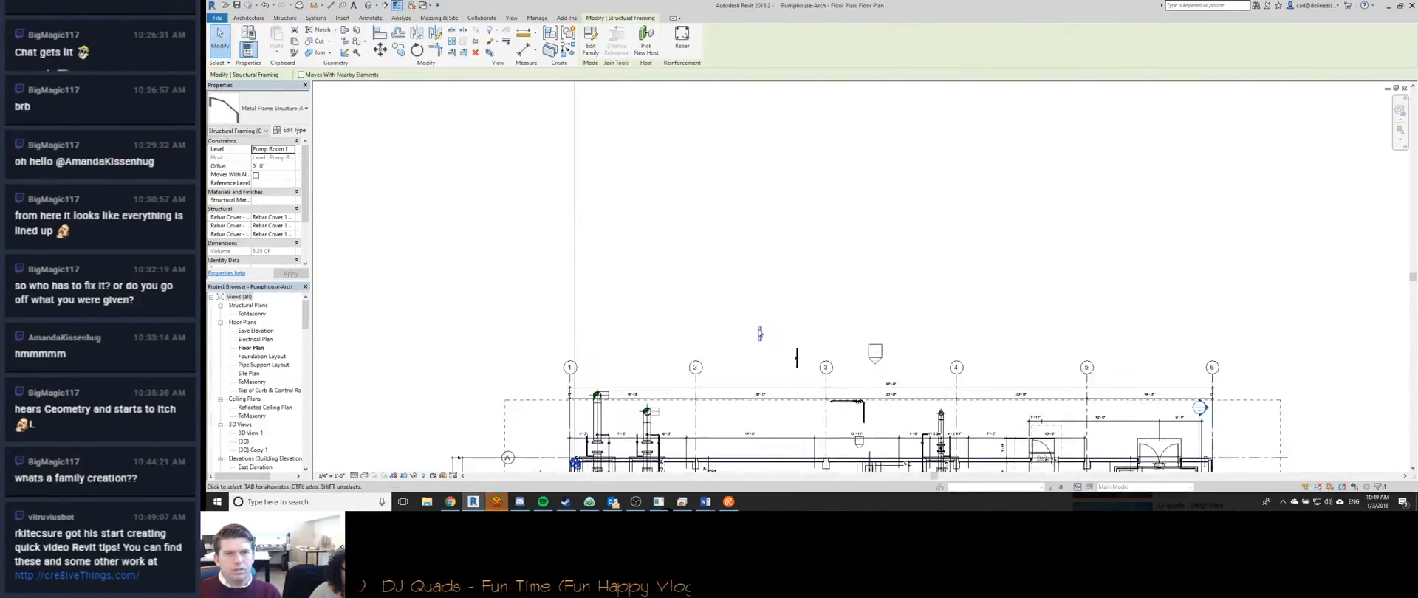
key(d)
key(i)
scroll(745, 275, up, 3)
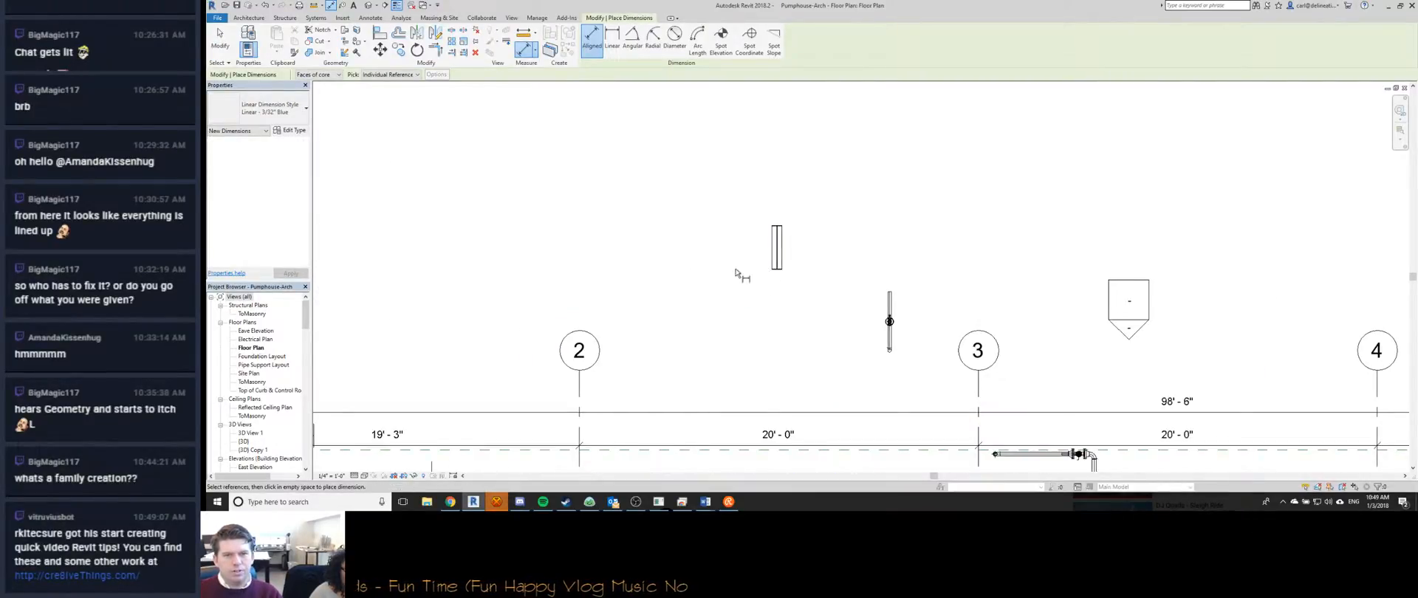
key(Escape)
key(Escape)
Check whether the frame's other column, farther from the building, offers references for an aligned dimension.
scroll(750, 270, down, 5)
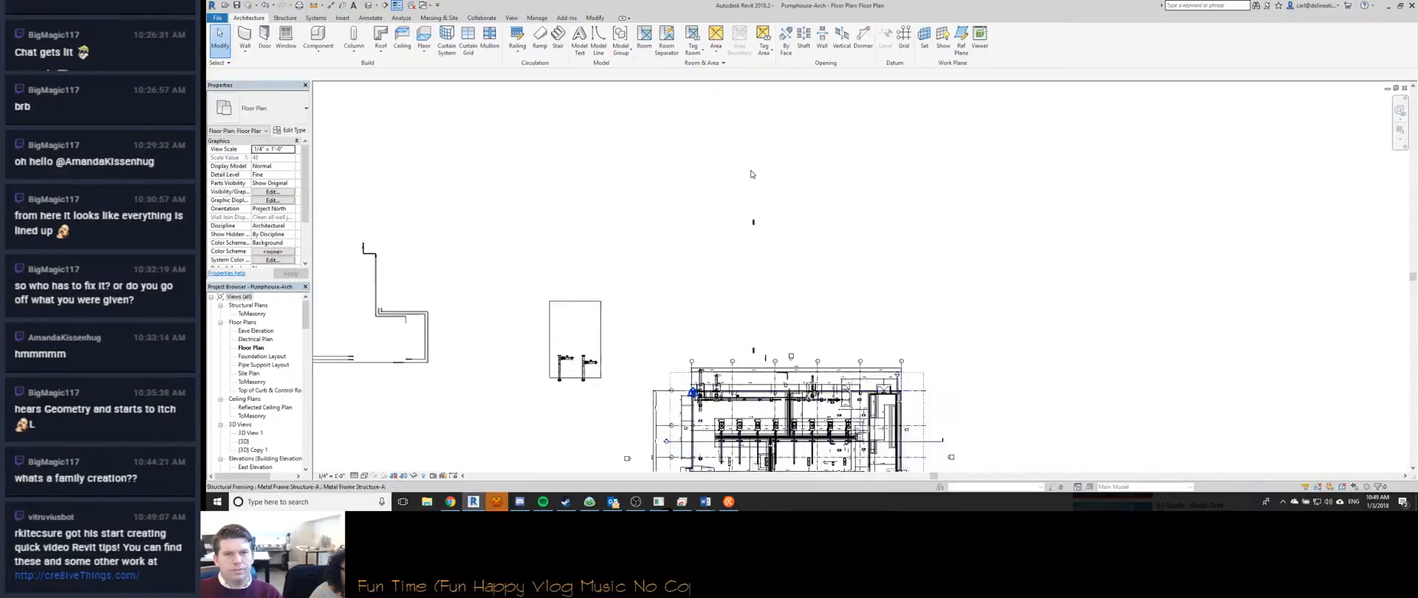
scroll(753, 251, up, 5)
key(d)
key(i)
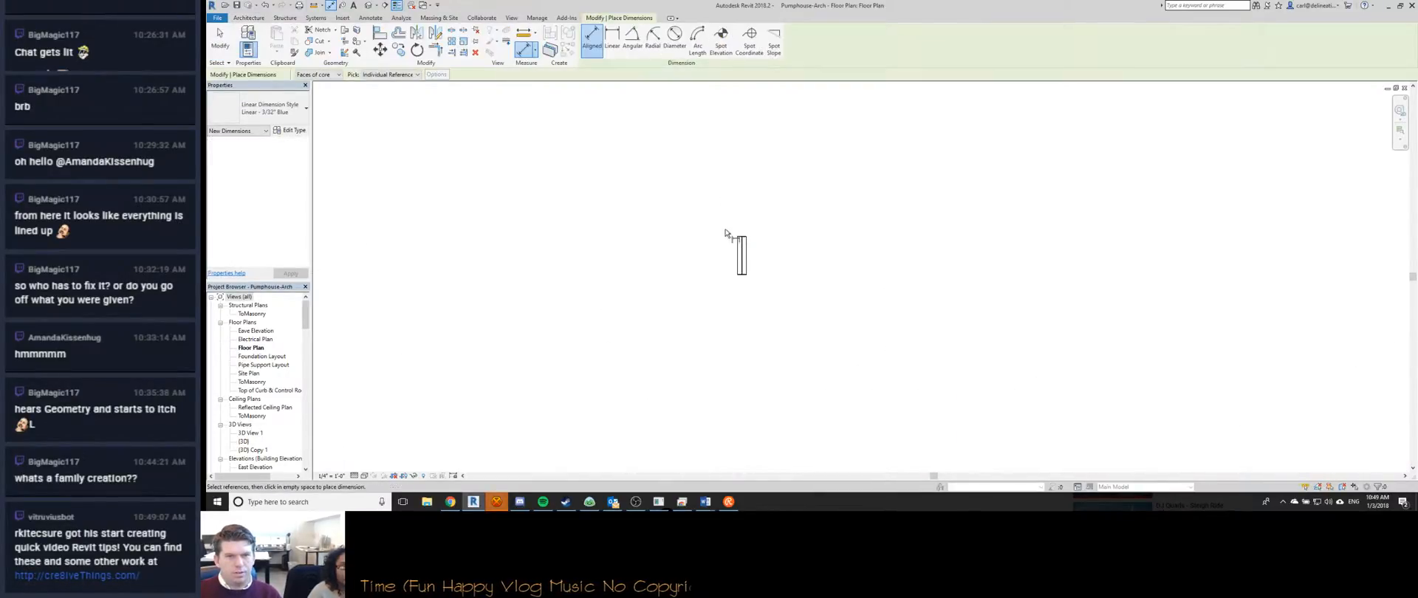
key(Escape)
key(Escape)
In the family's Ref. Level plan, set the reference plane at the left column to Strong Reference.
double_click(749, 245)
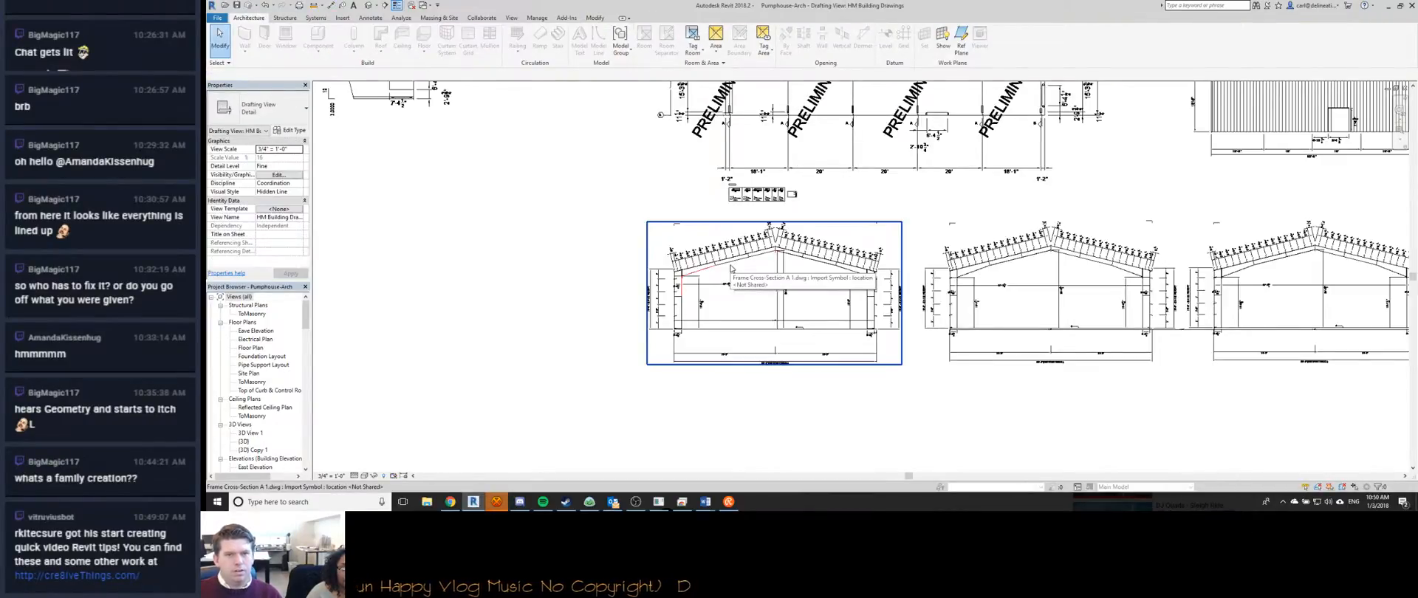
key(ctrl+Tab)
key(ctrl+Tab)
click(576, 288)
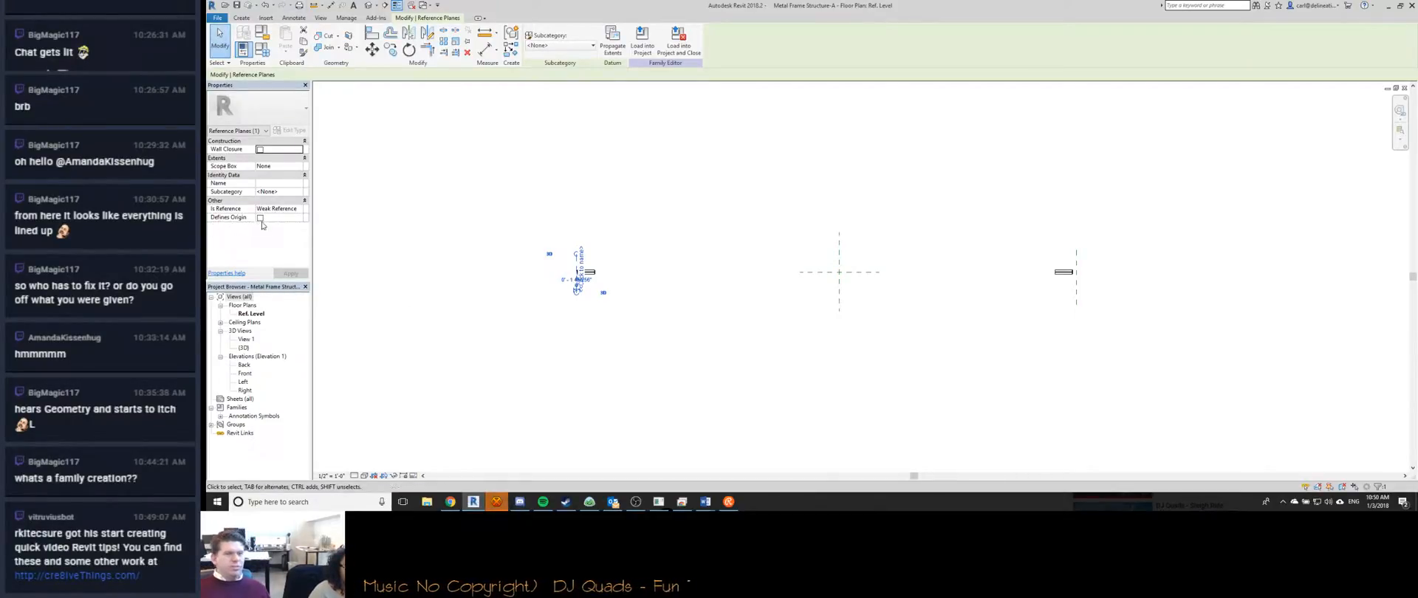
click(299, 209)
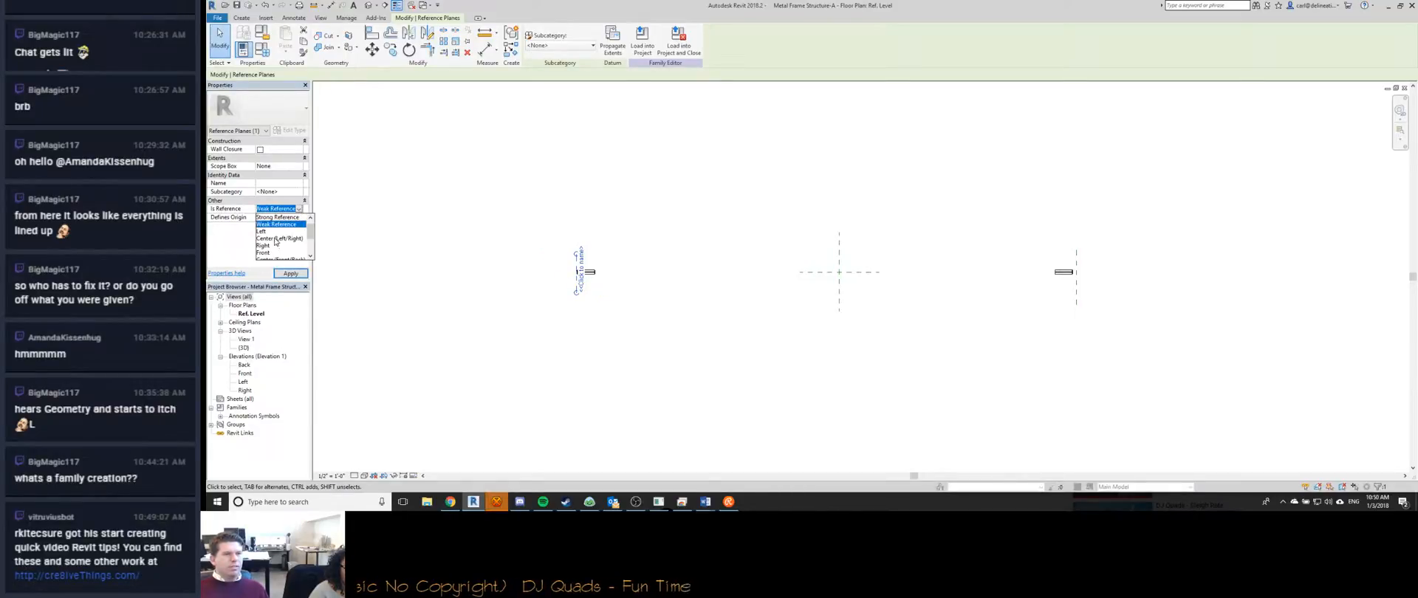
scroll(274, 231, down, 2)
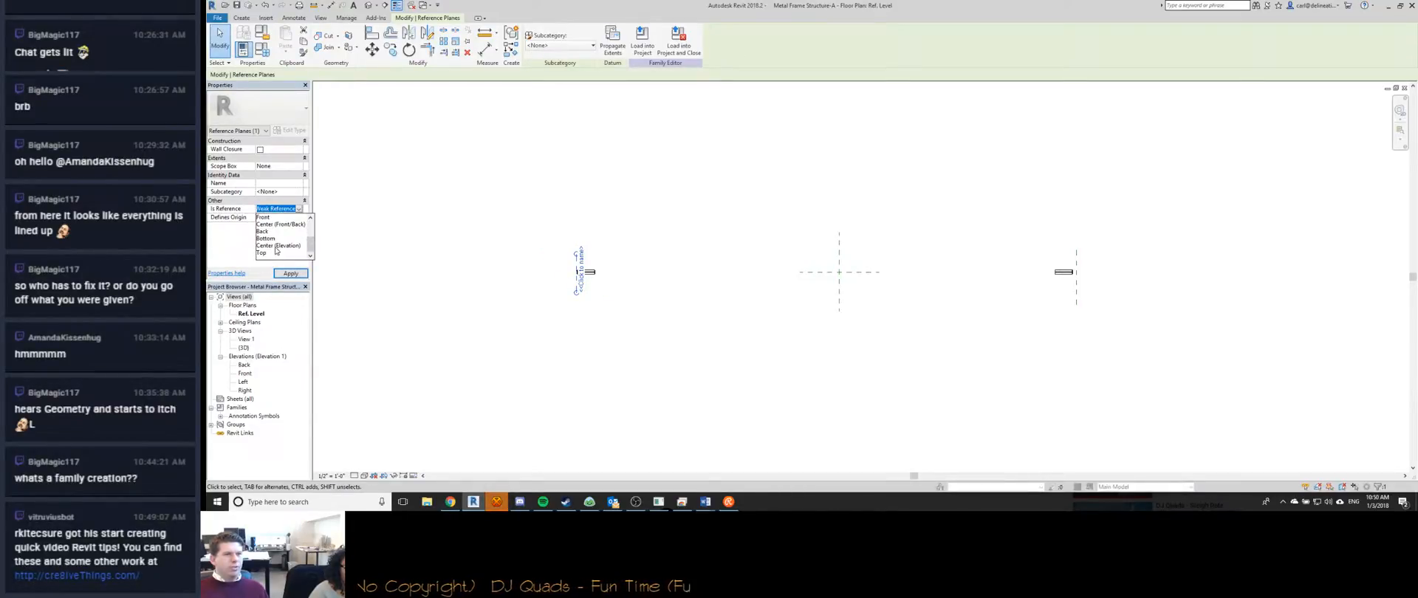
scroll(274, 255, up, 2)
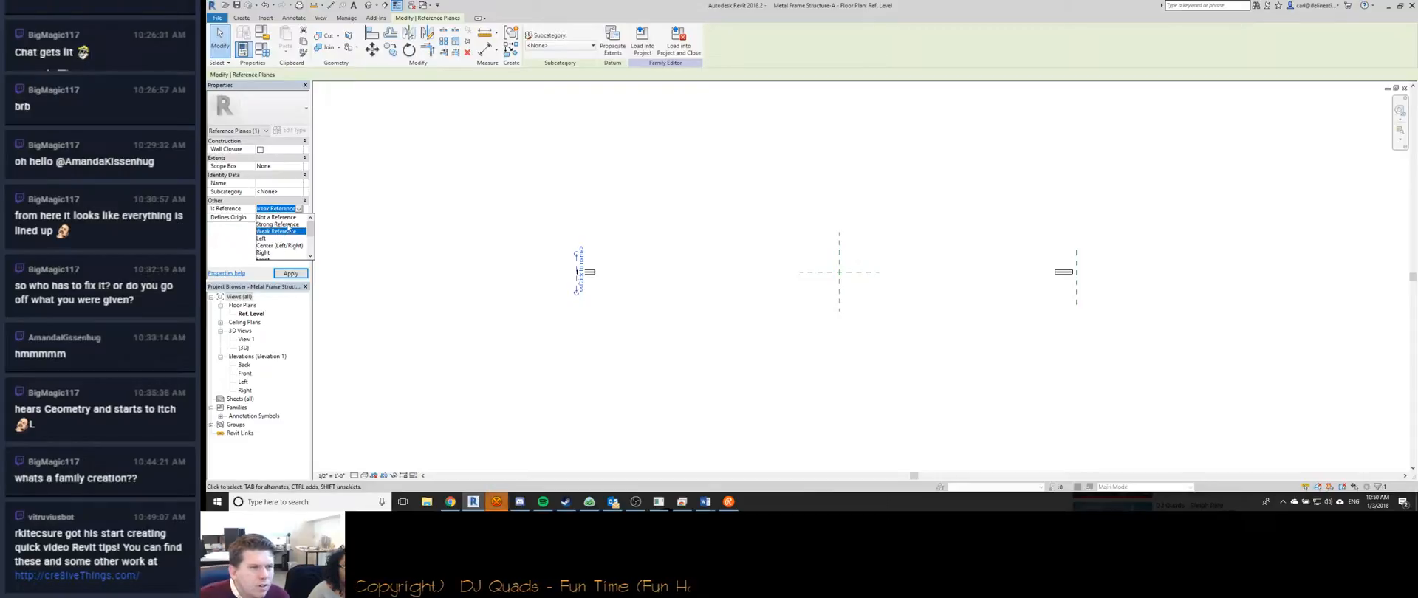
click(281, 218)
Make the reference plane at the right column a Strong Reference, leaving its datum extents unpropagated.
click(1076, 275)
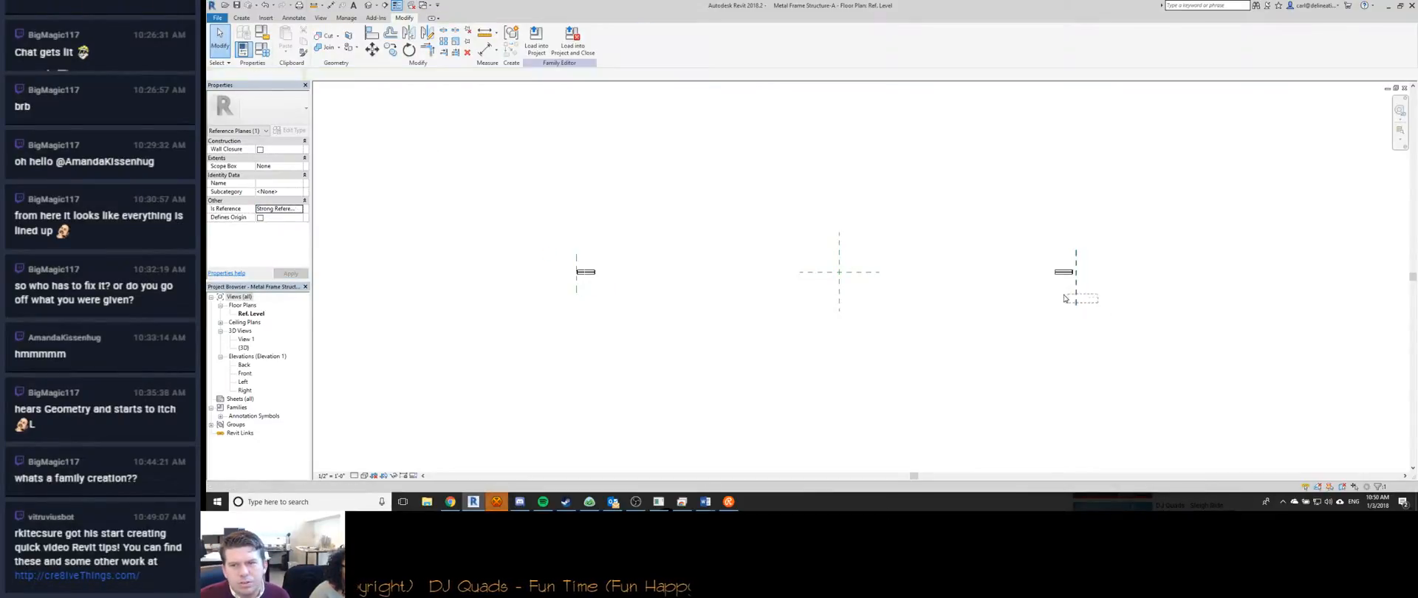
click(298, 209)
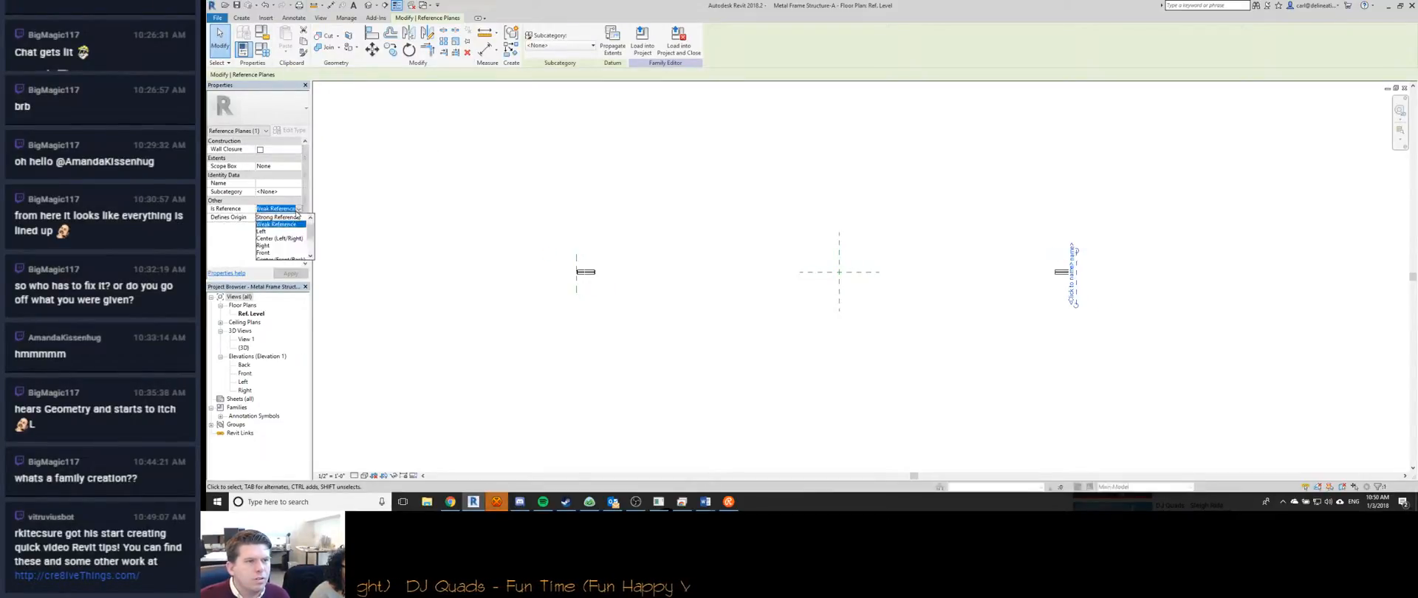
click(277, 220)
click(612, 40)
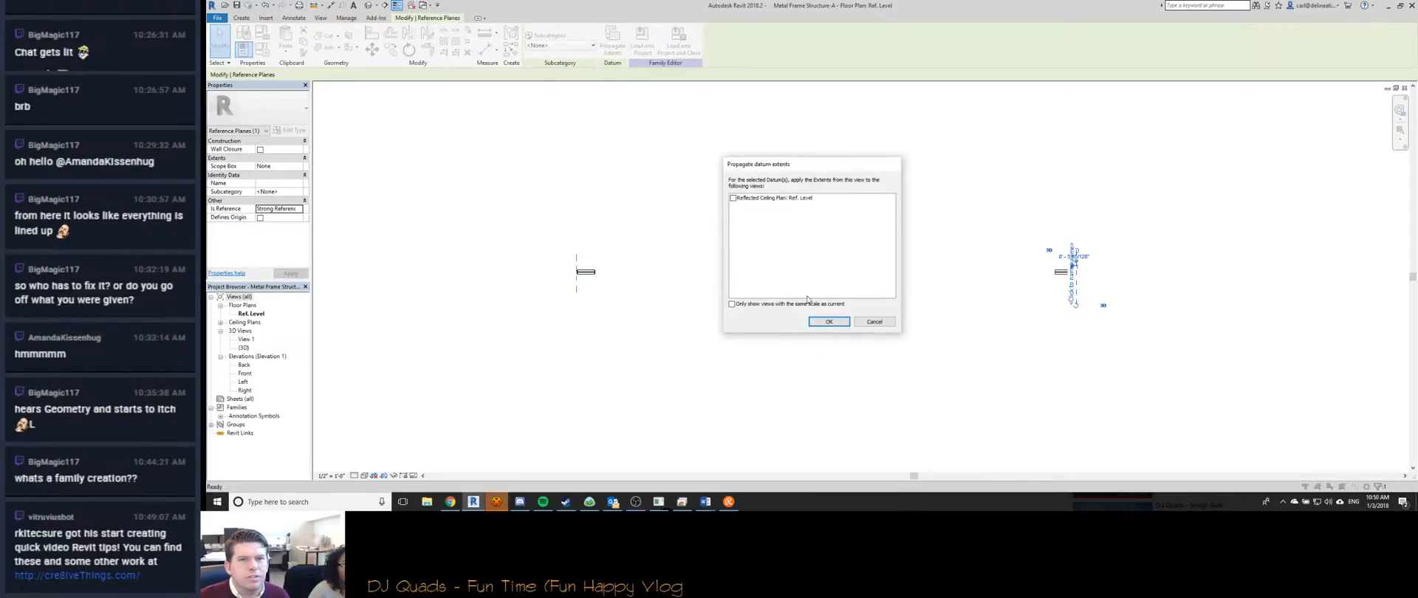
click(874, 322)
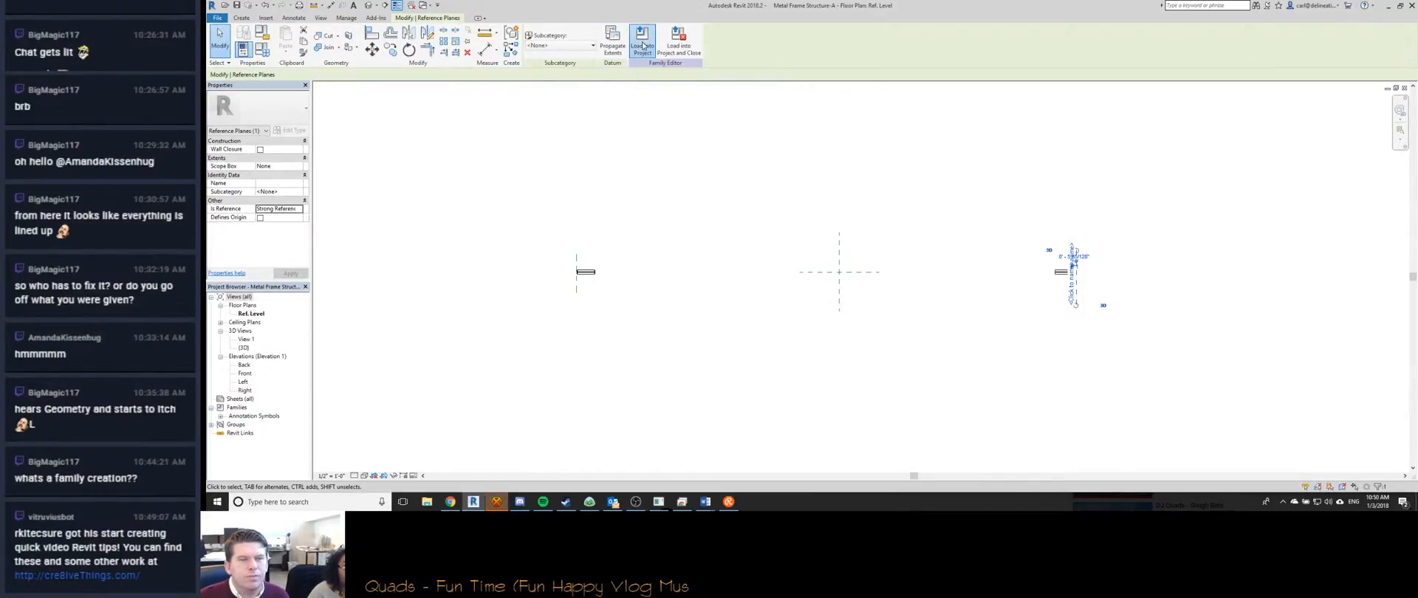
Load the Metal Frame Structure-A family with its strong reference planes into the Pumphouse-Arch project.
click(642, 38)
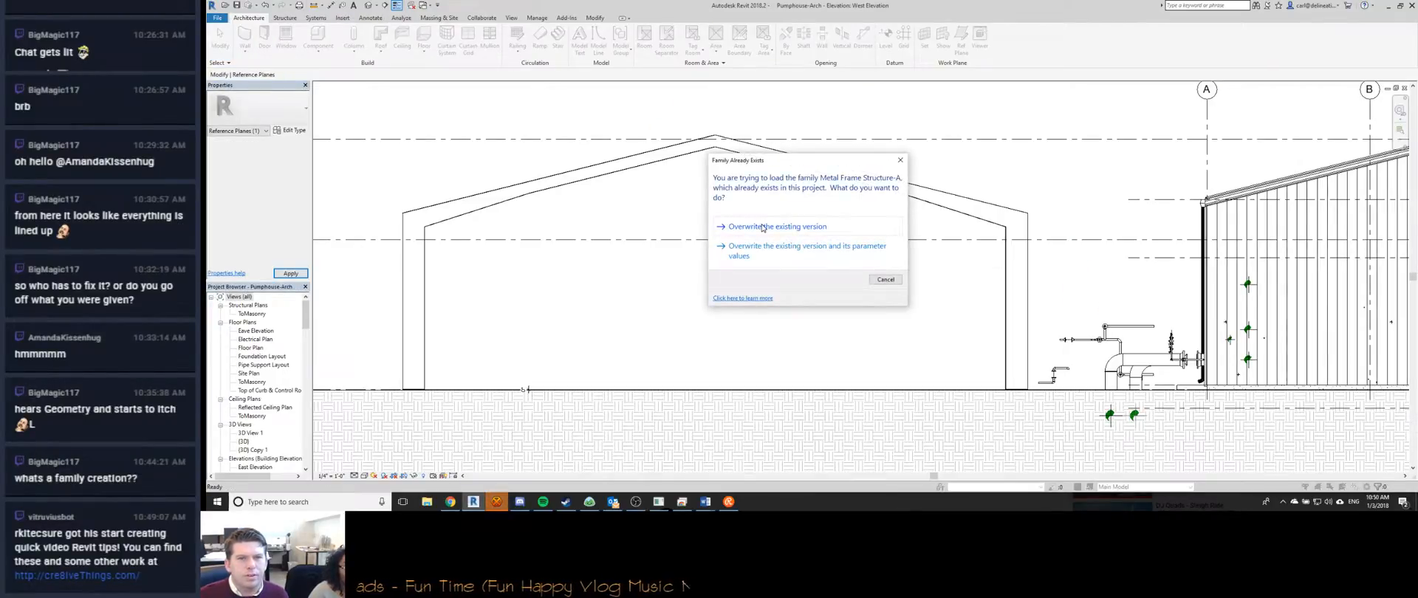
Overwrite the existing version of the Metal Frame Structure-A family in the project and switch to the Floor Plan view.
click(762, 226)
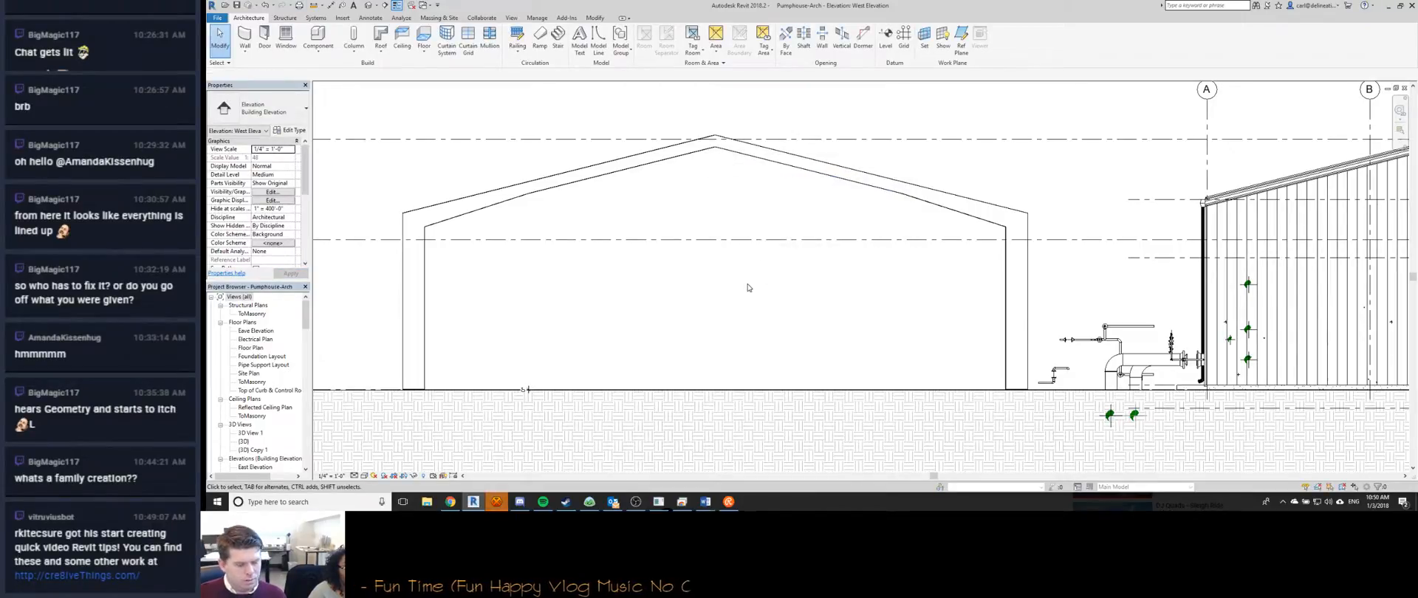
key(ctrl+Tab)
key(ctrl+Tab)
key(ctrl+Tab)
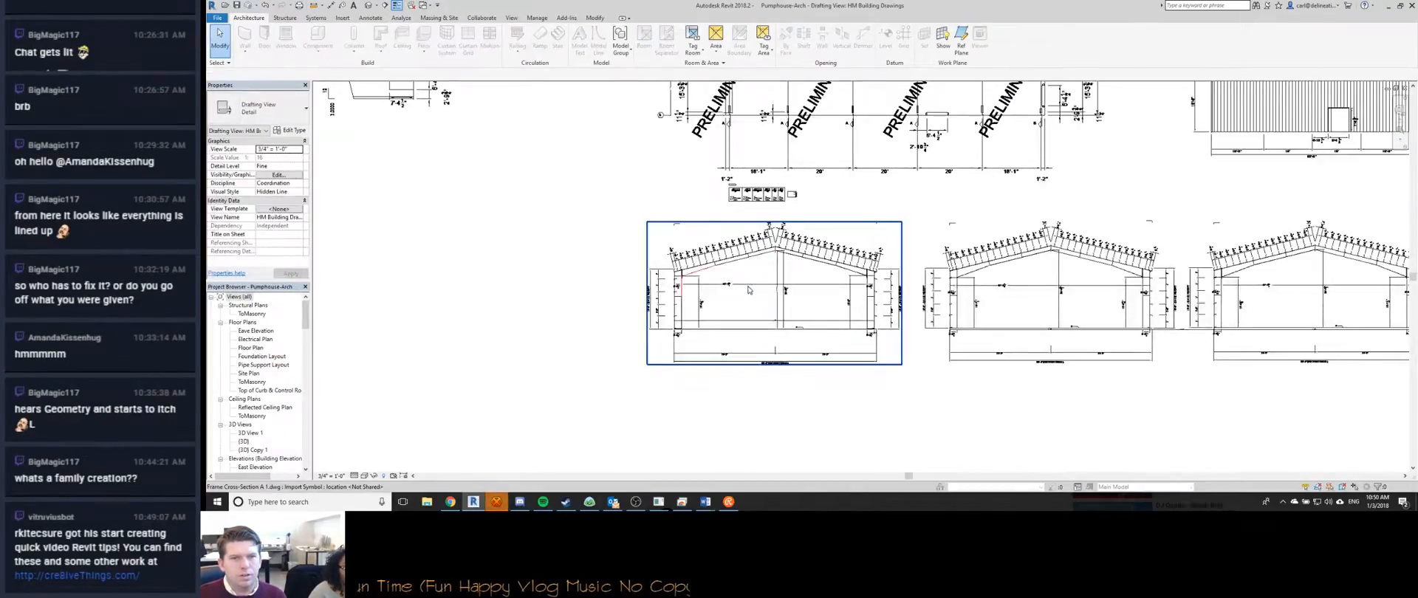
key(ctrl+Tab)
key(ctrl+Tab)
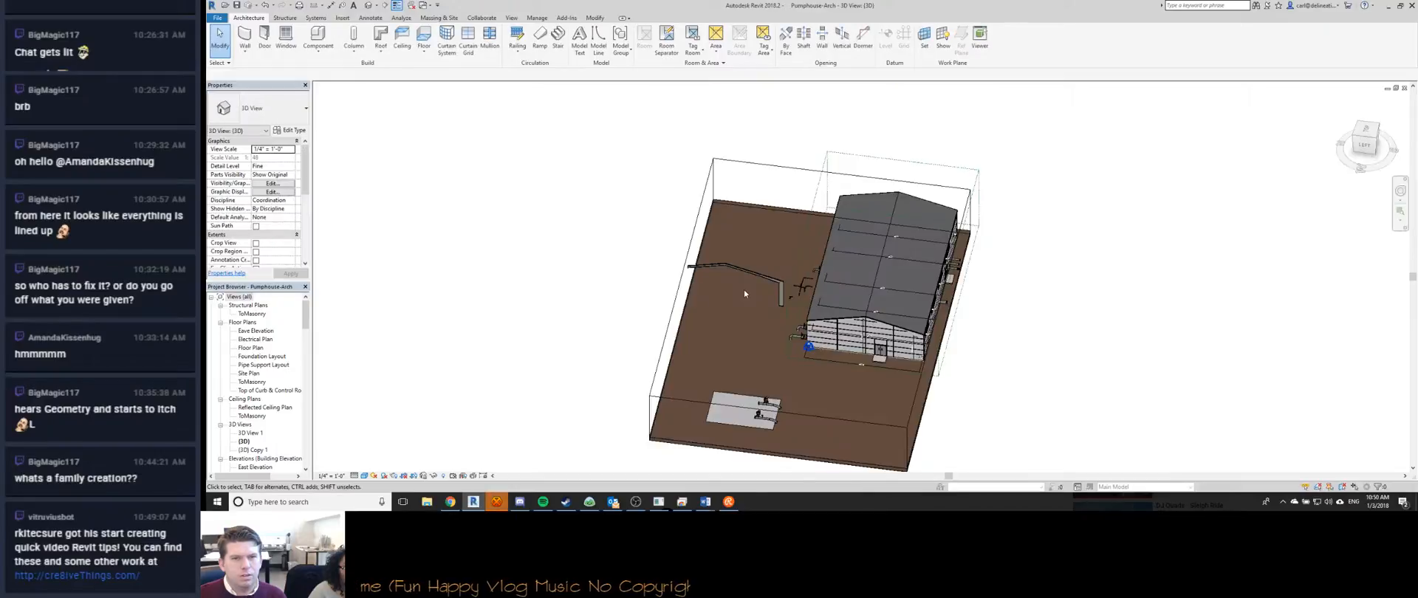
key(ctrl+Tab)
key(ctrl+Tab)
key(ctrl+Tab)
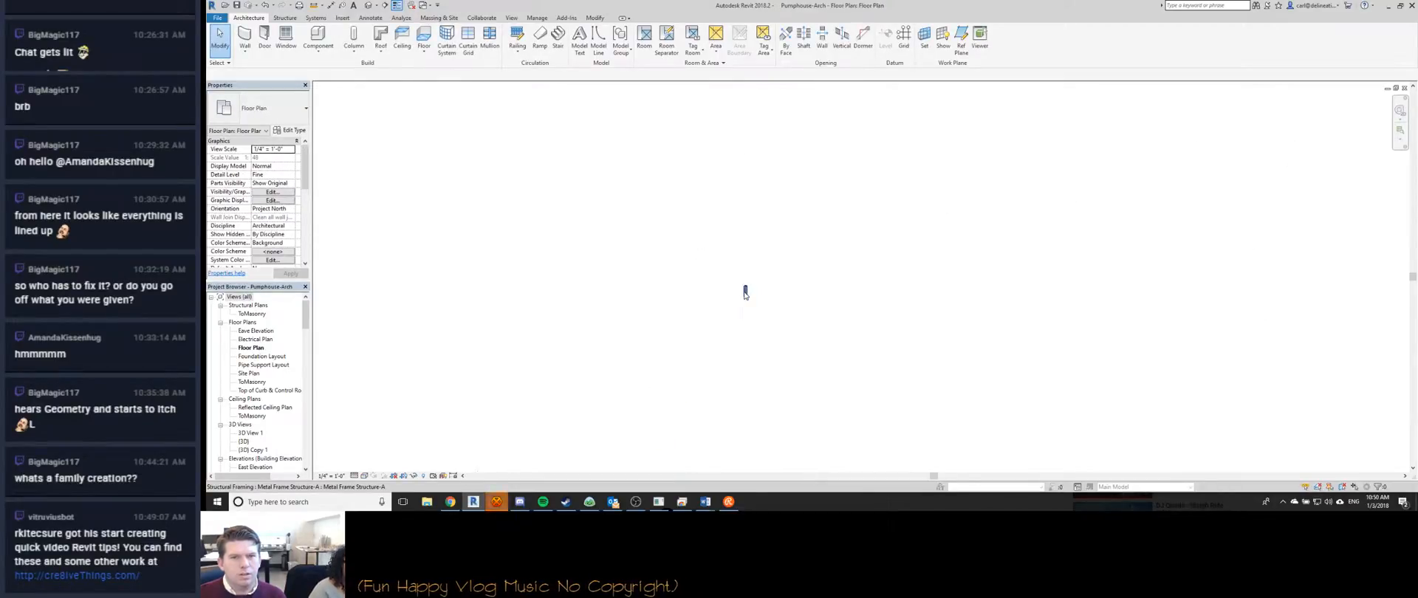
Check with the Aligned Dimension tool which references the metal frame offers at both of its column ends in plan.
key(d)
key(i)
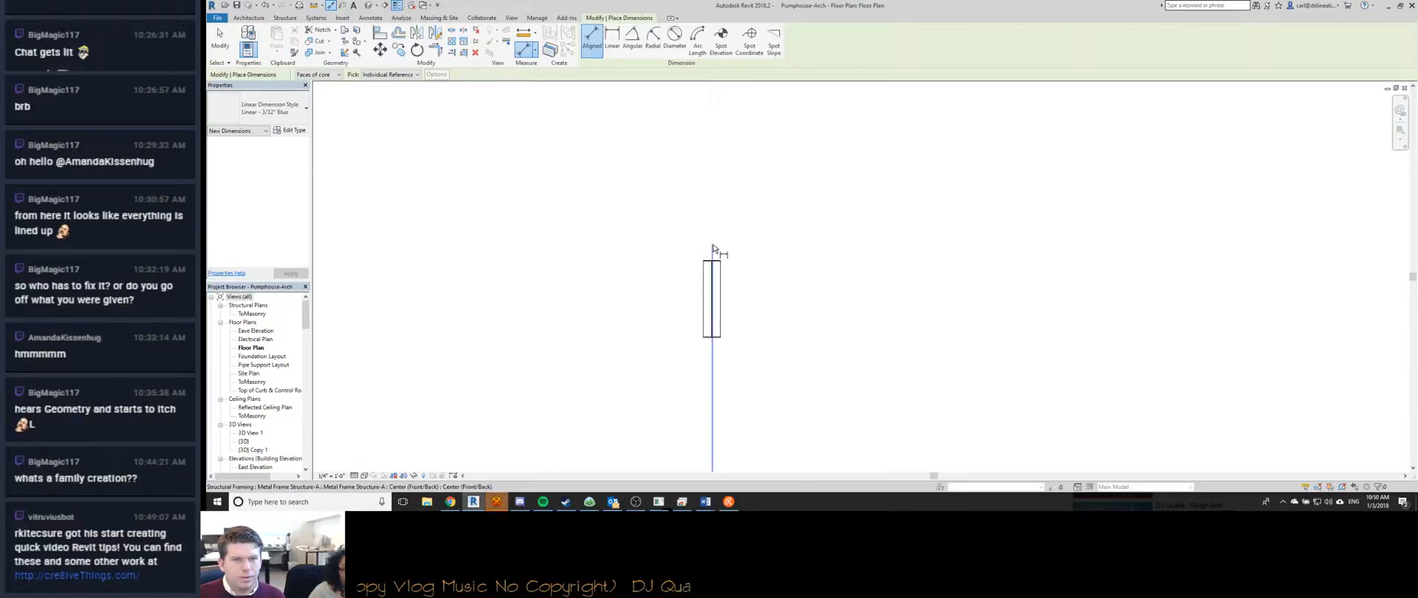
scroll(724, 402, down, 4)
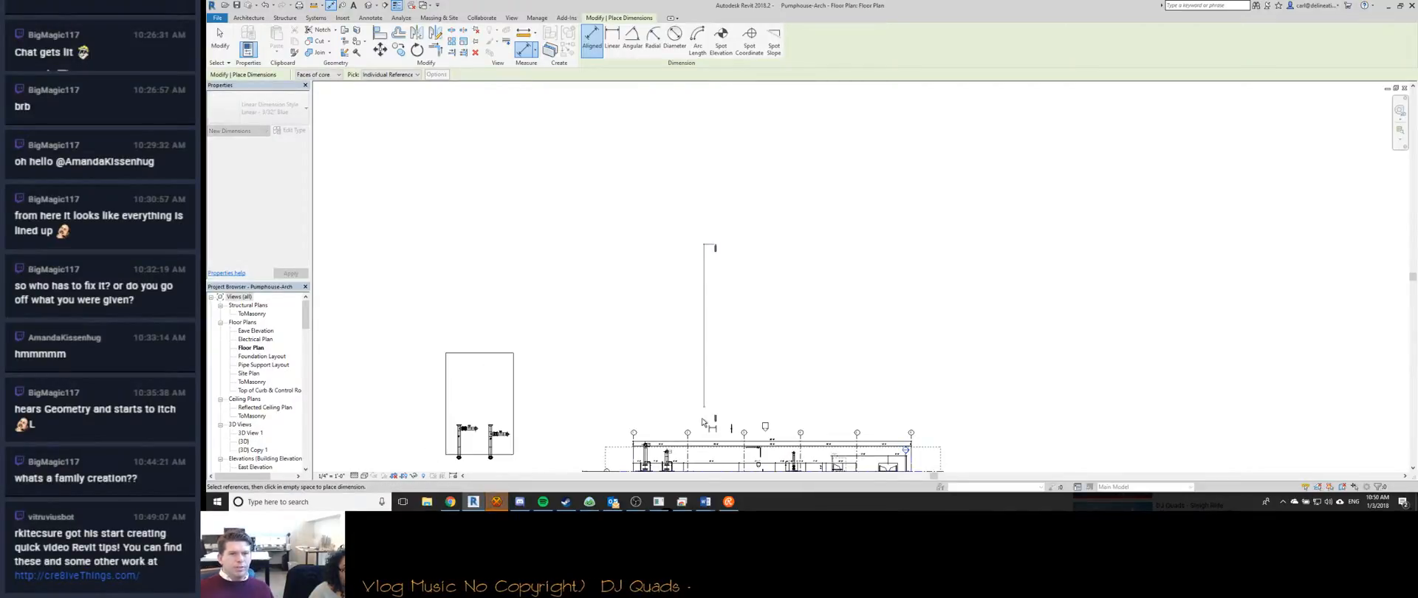
scroll(723, 403, up, 8)
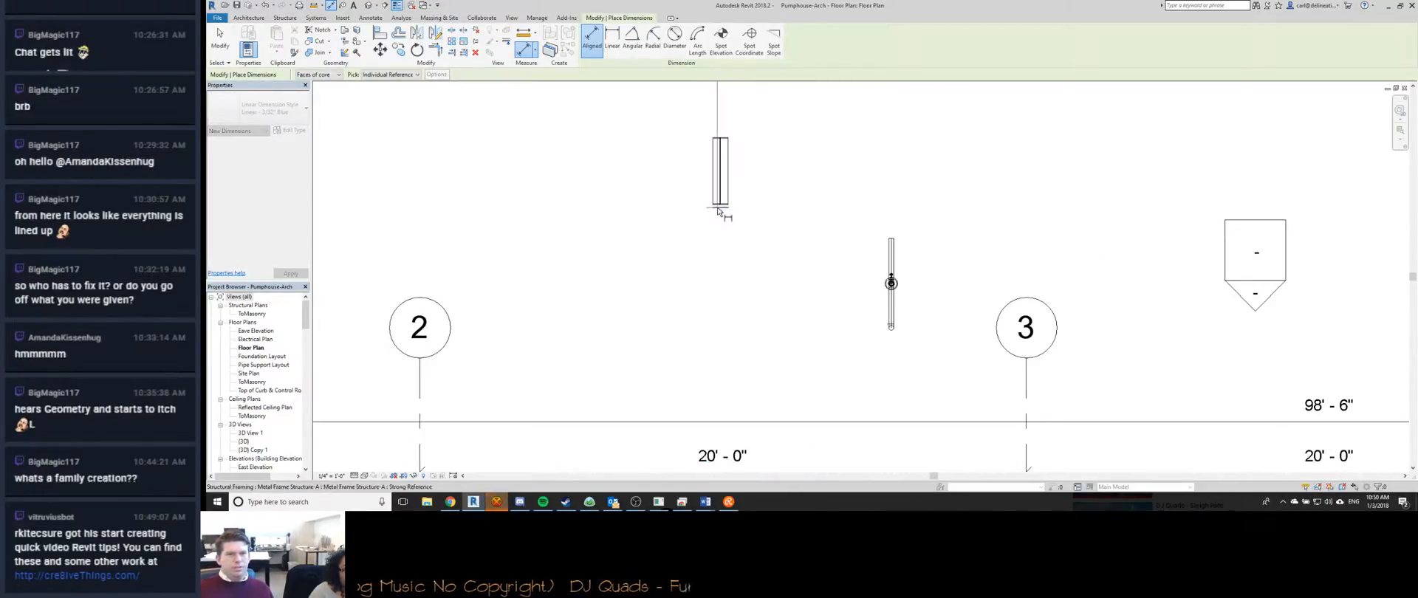
middle_drag(687, 212, 698, 363)
scroll(705, 351, up, 5)
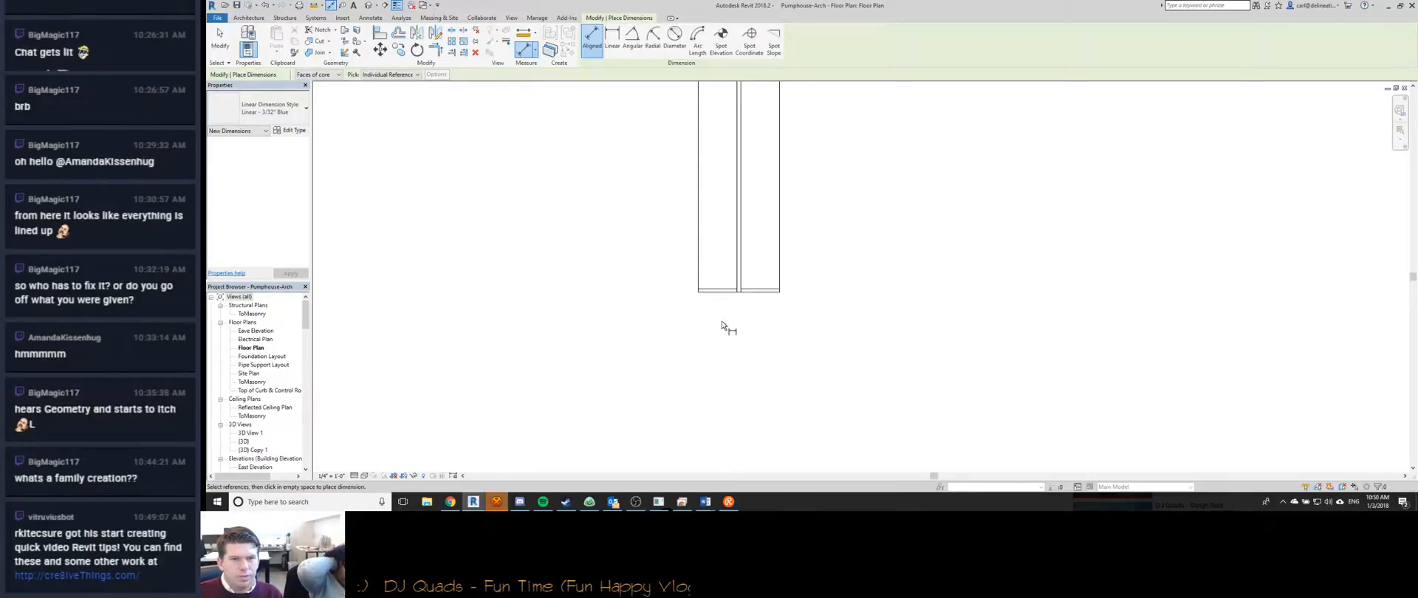
scroll(723, 298, down, 4)
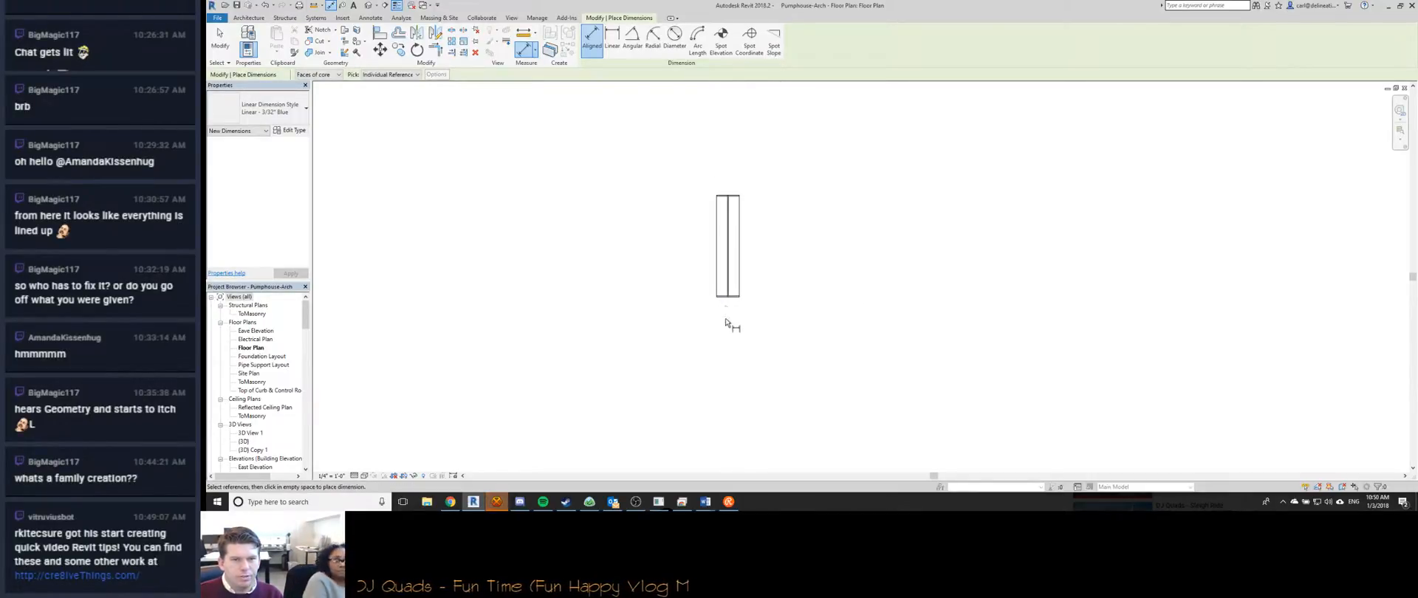
scroll(737, 328, down, 3)
scroll(732, 311, up, 3)
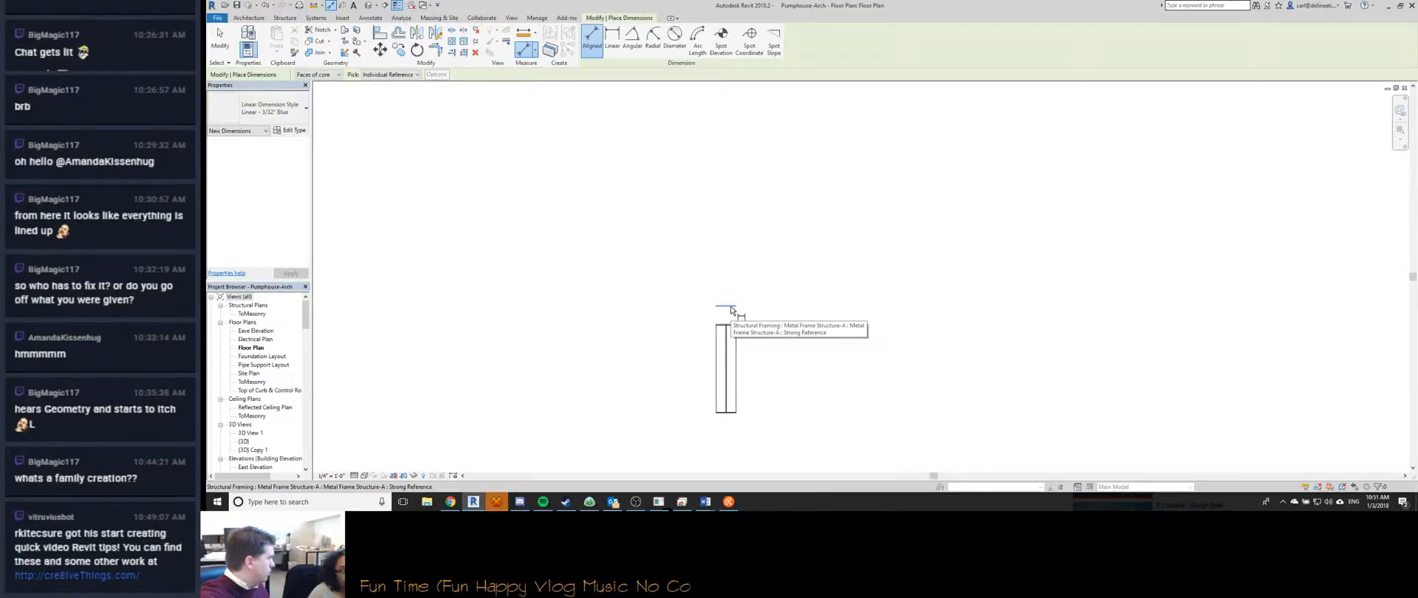
key(Escape)
key(Escape)
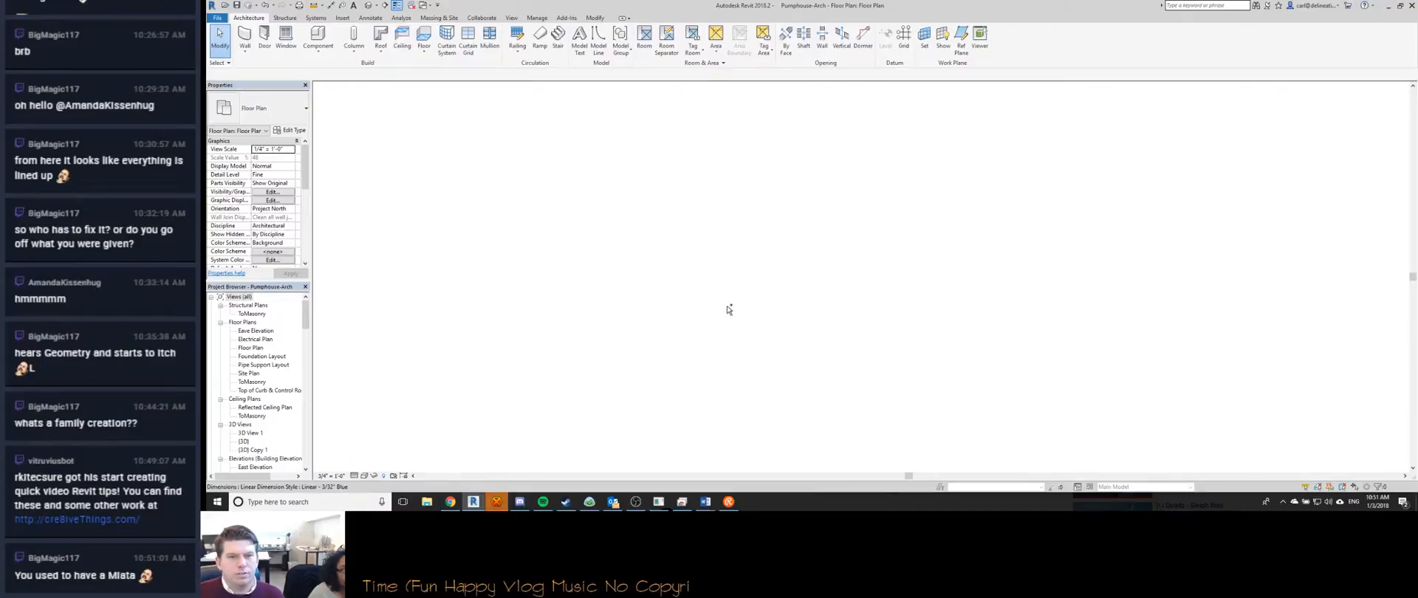
Switch to the frame family's Ref. Level plan and name the left-hand reference plane "Left".
key(ctrl+Tab)
key(ctrl+Tab)
key(ctrl+Tab)
key(ctrl+Tab)
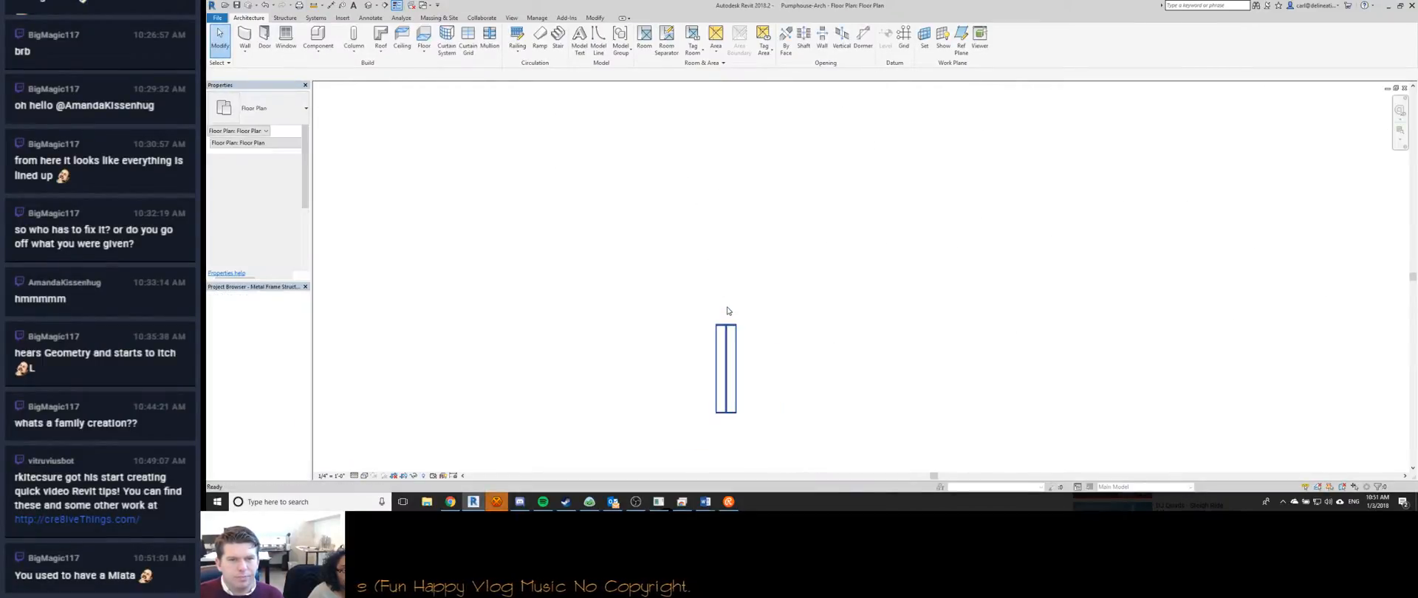
key(ctrl+Tab)
click(578, 292)
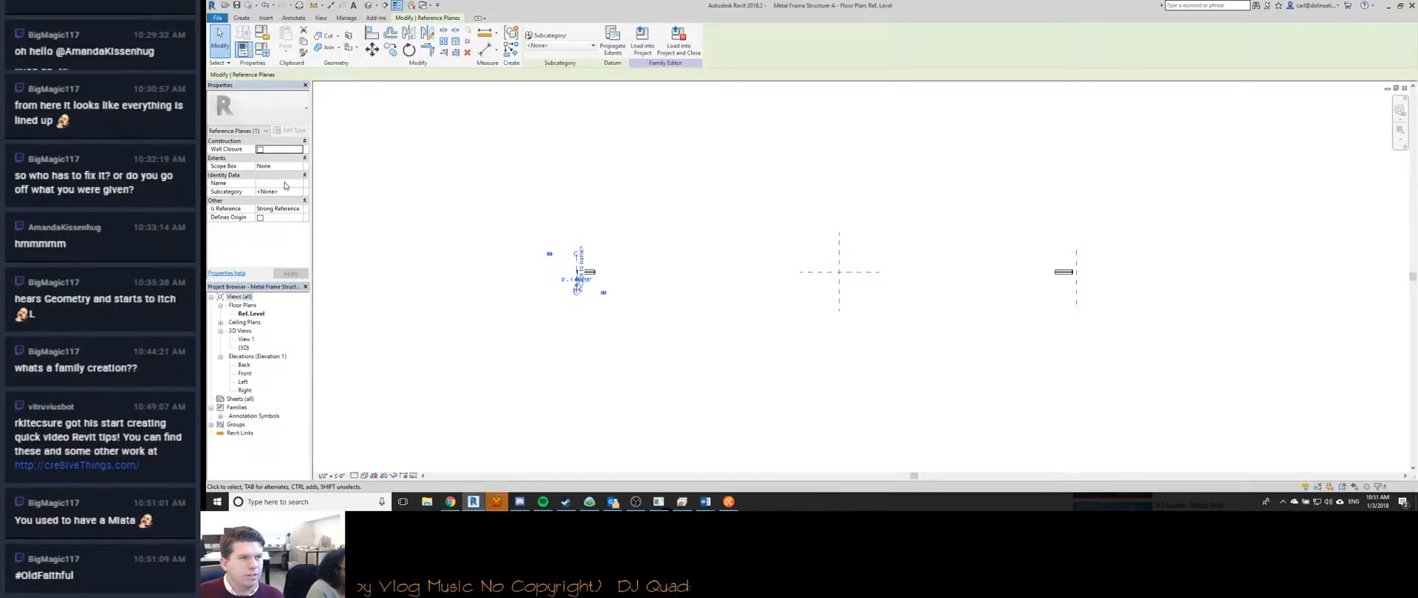
click(276, 184)
text(Left)
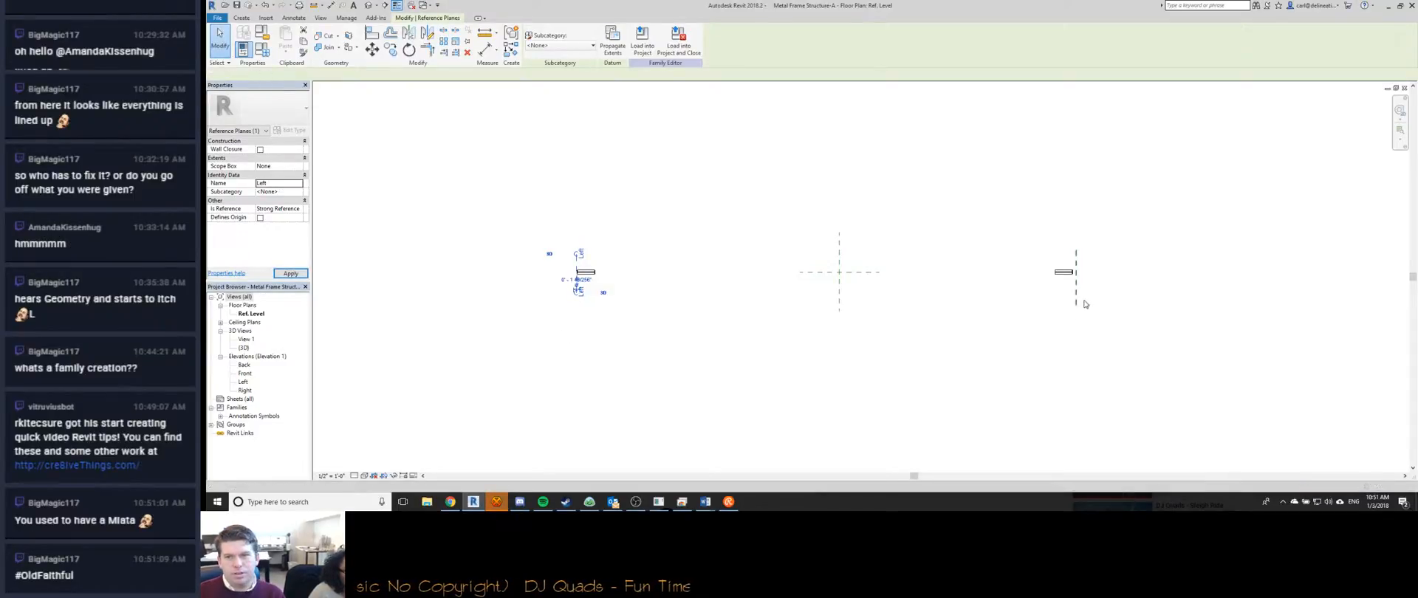
Name the right-hand reference plane "Right Reference" and rename the left-hand one "Left Reference".
click(1076, 307)
click(287, 185)
text(Right)
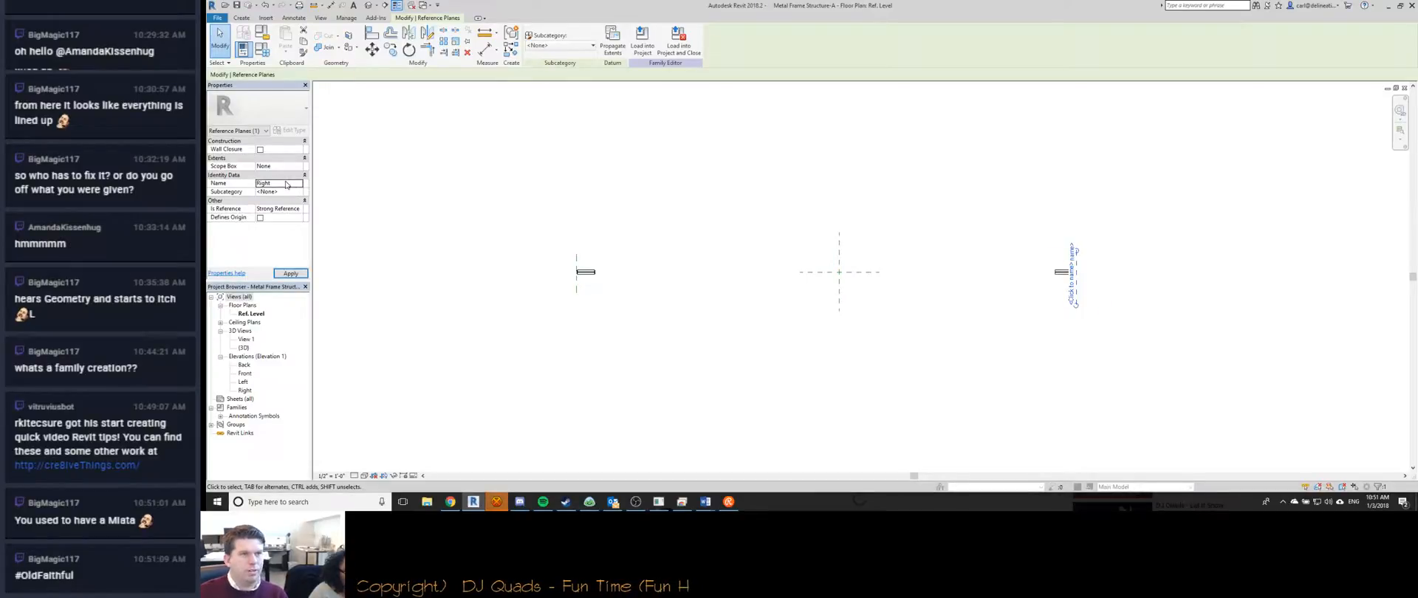
text( Reference)
click(578, 263)
click(290, 184)
text(Reference)
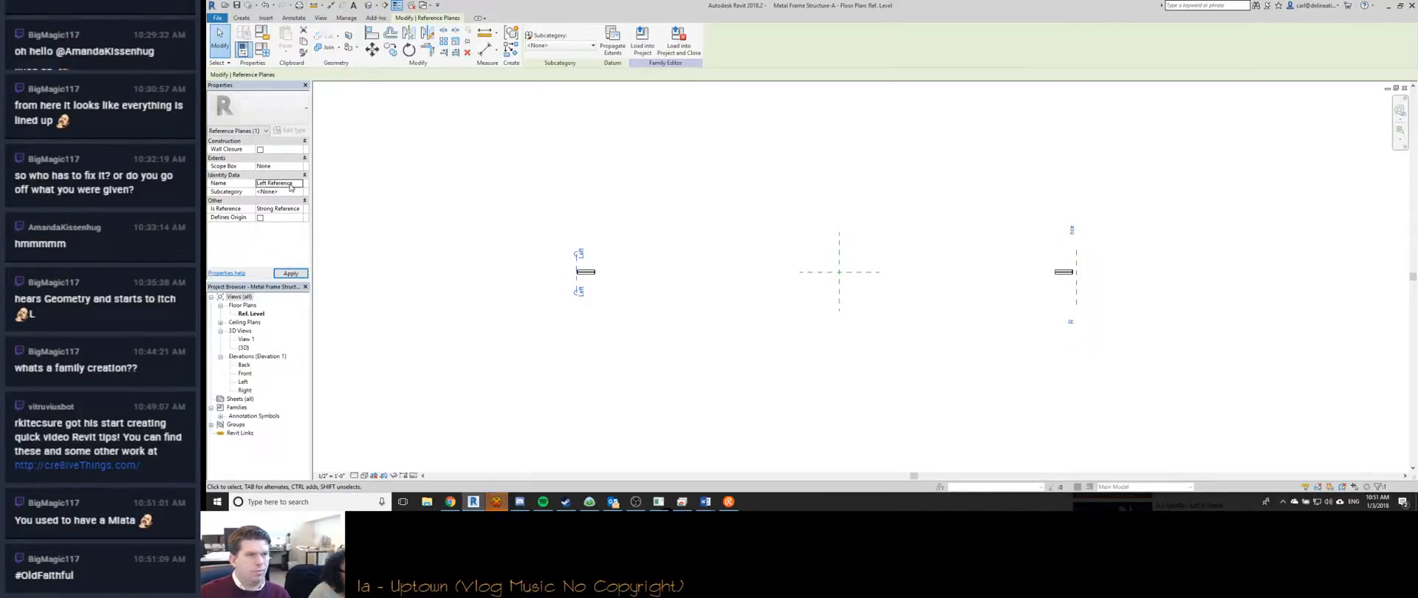
Load the edited frame family into the project, overwriting the existing one.
click(607, 118)
click(541, 49)
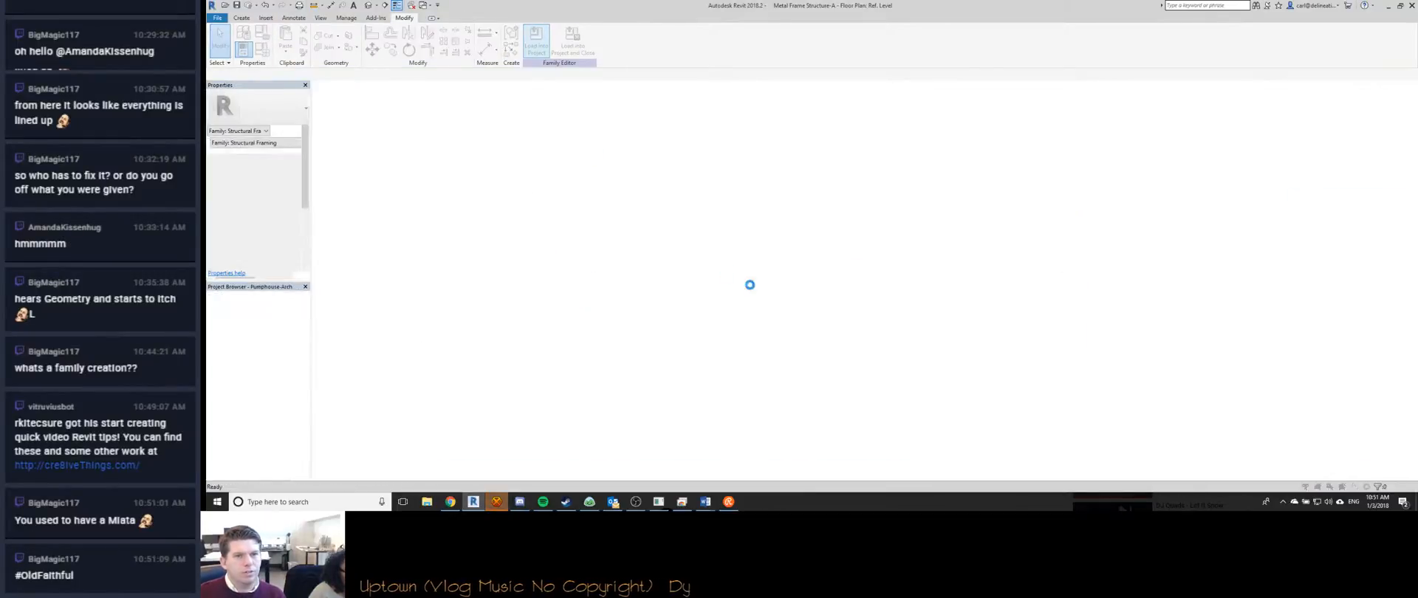
click(768, 255)
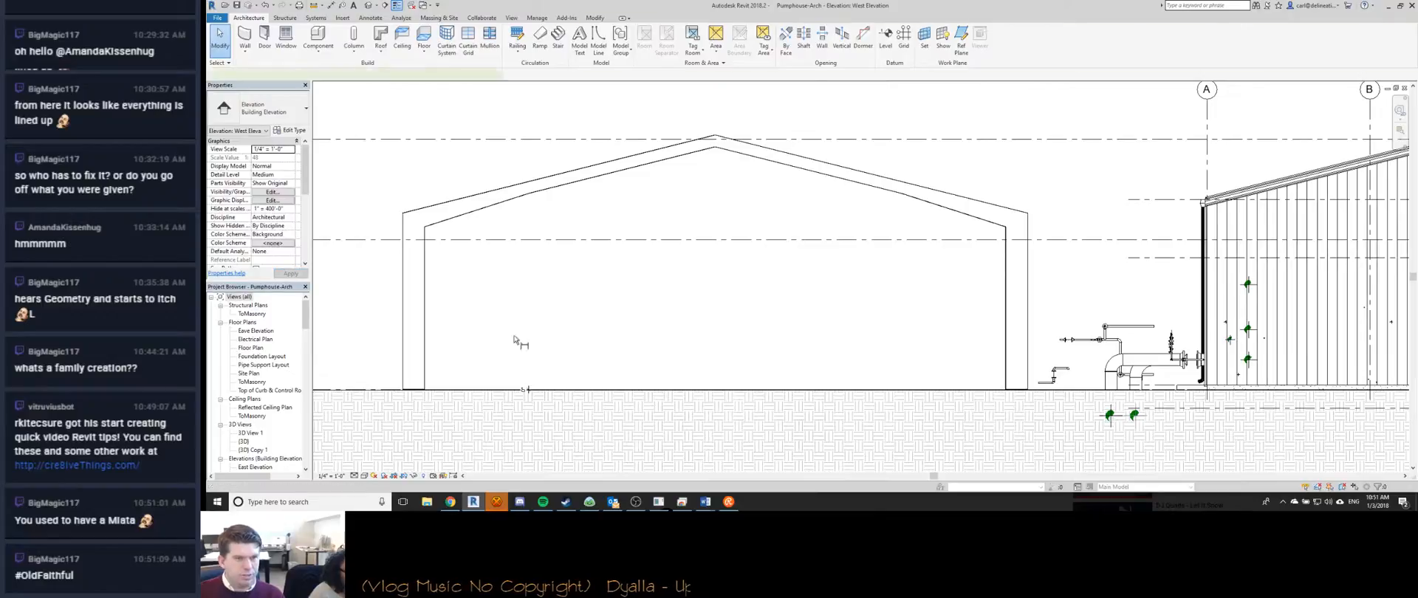
Check the names of the frame's outer and center references in the West Elevation with the Aligned Dimension tool.
key(d)
key(i)
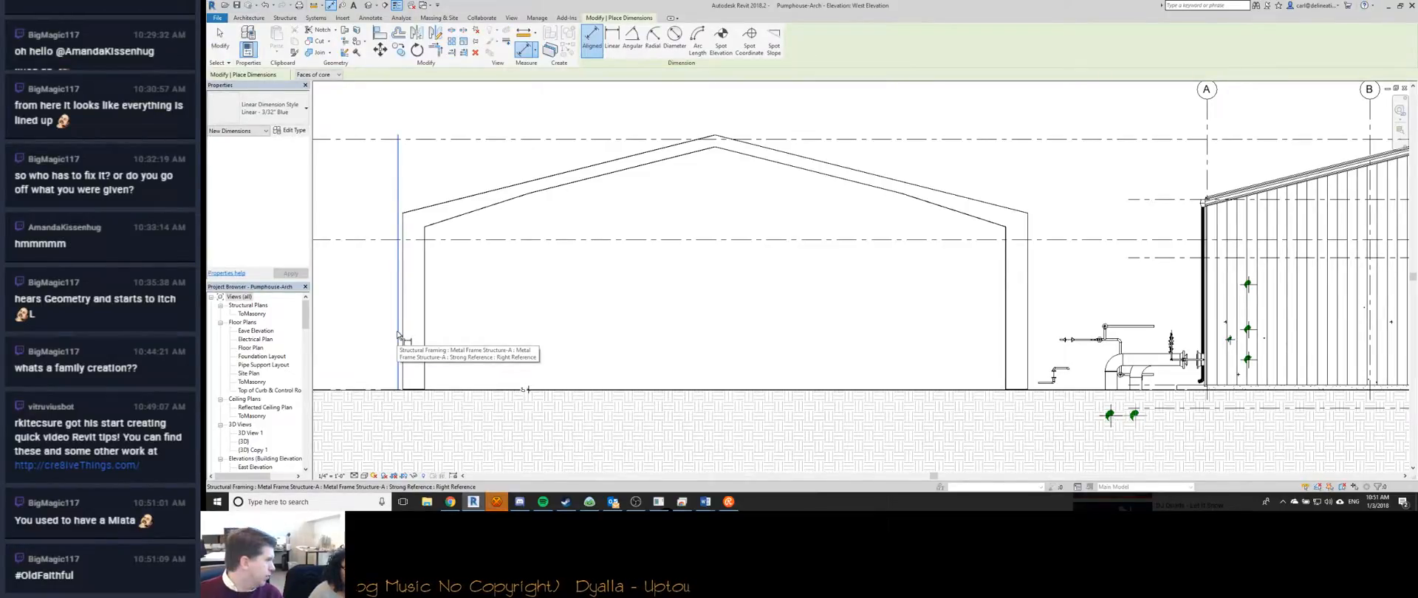
click(399, 336)
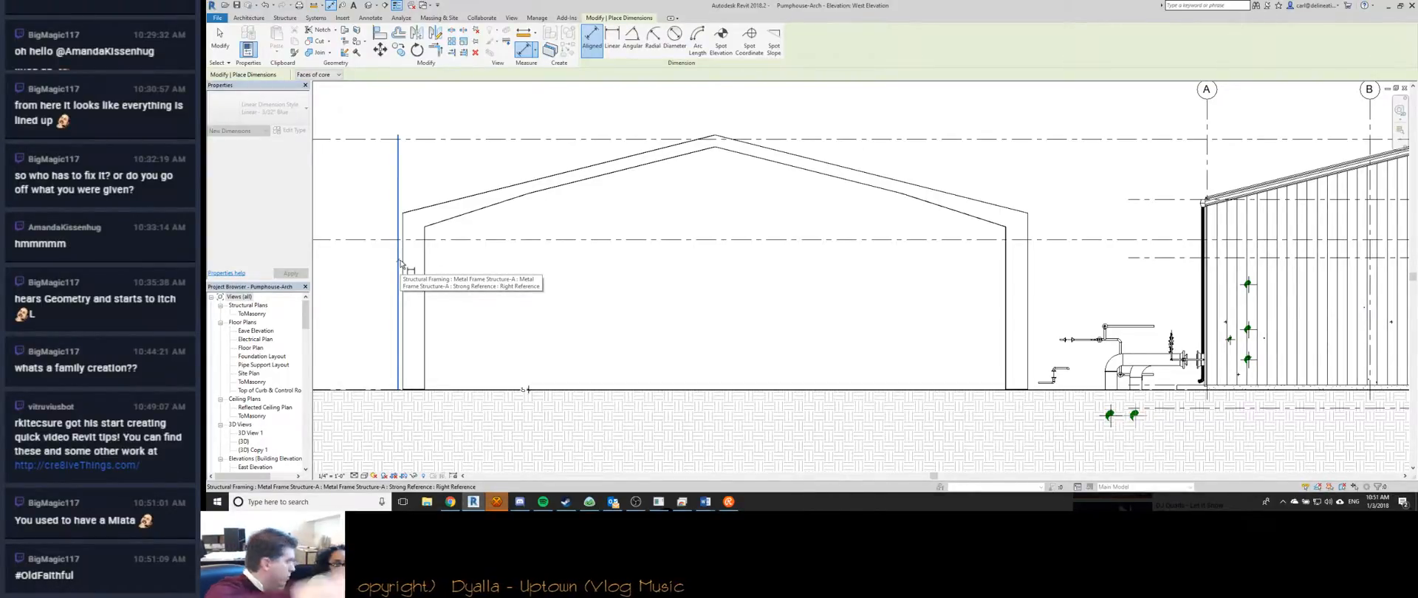
key(Escape)
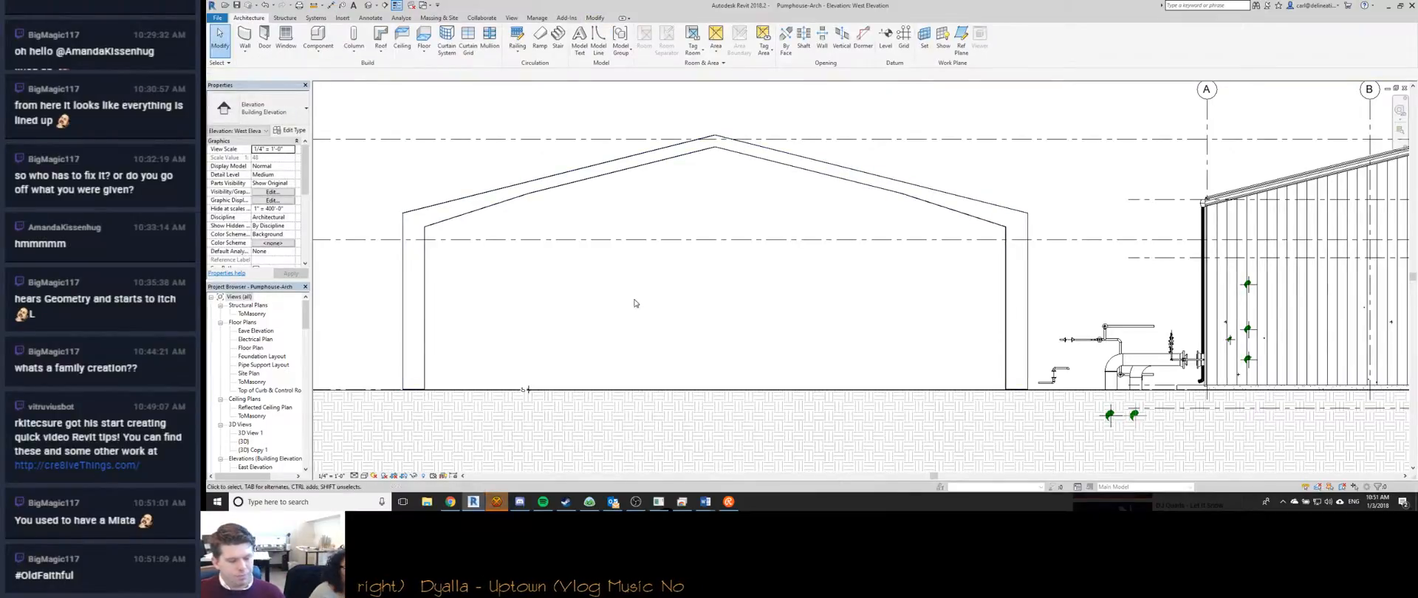
key(d)
key(i)
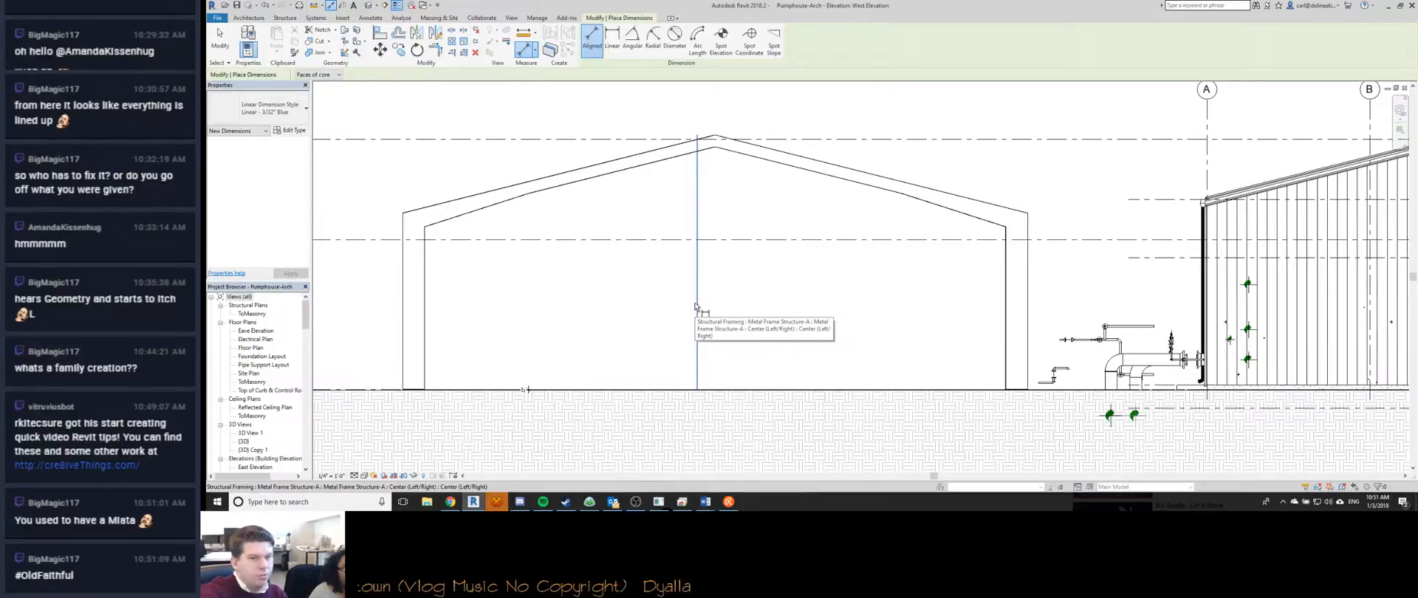
Rename the family's center reference plane "Middle (Left/Right)", keeping Center (Left/Right) as its Is Reference setting.
double_click(695, 307)
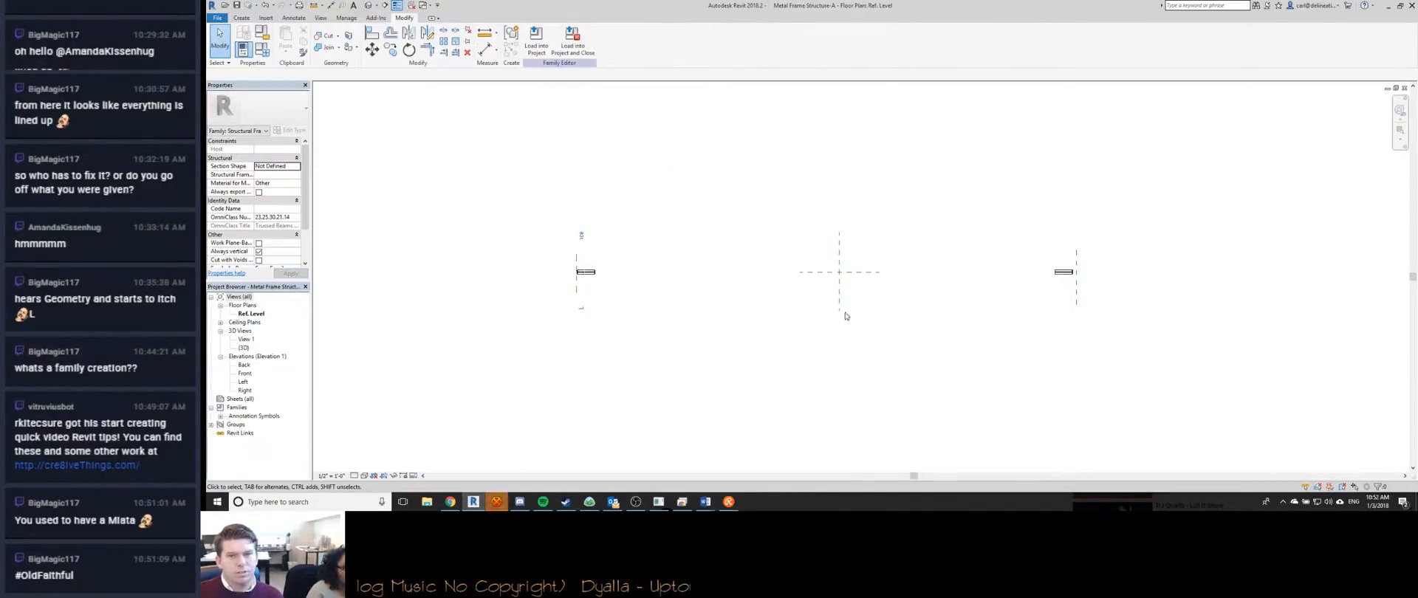
click(841, 299)
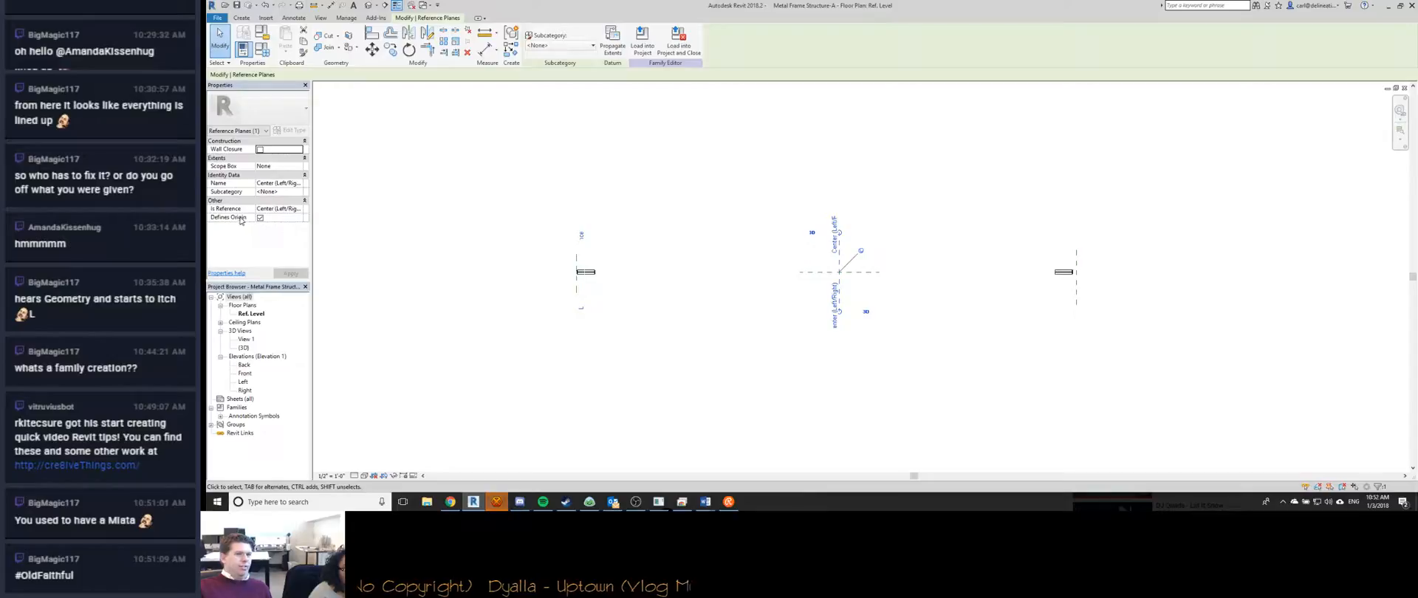
click(298, 209)
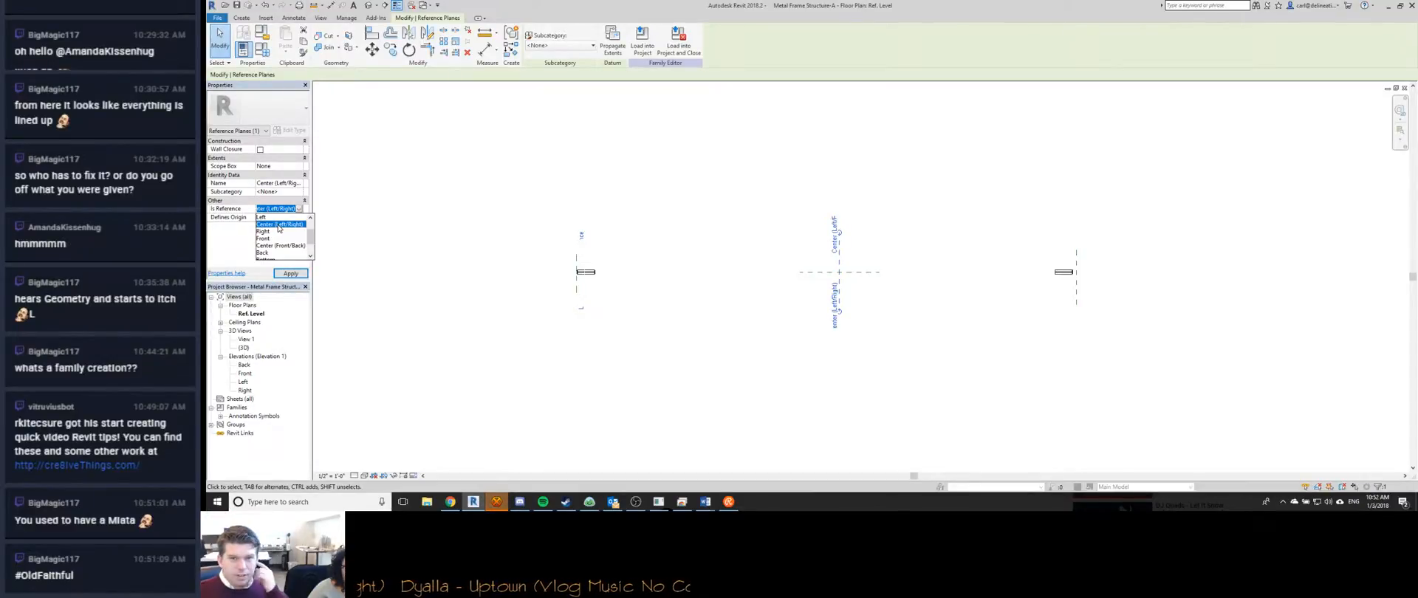
click(280, 224)
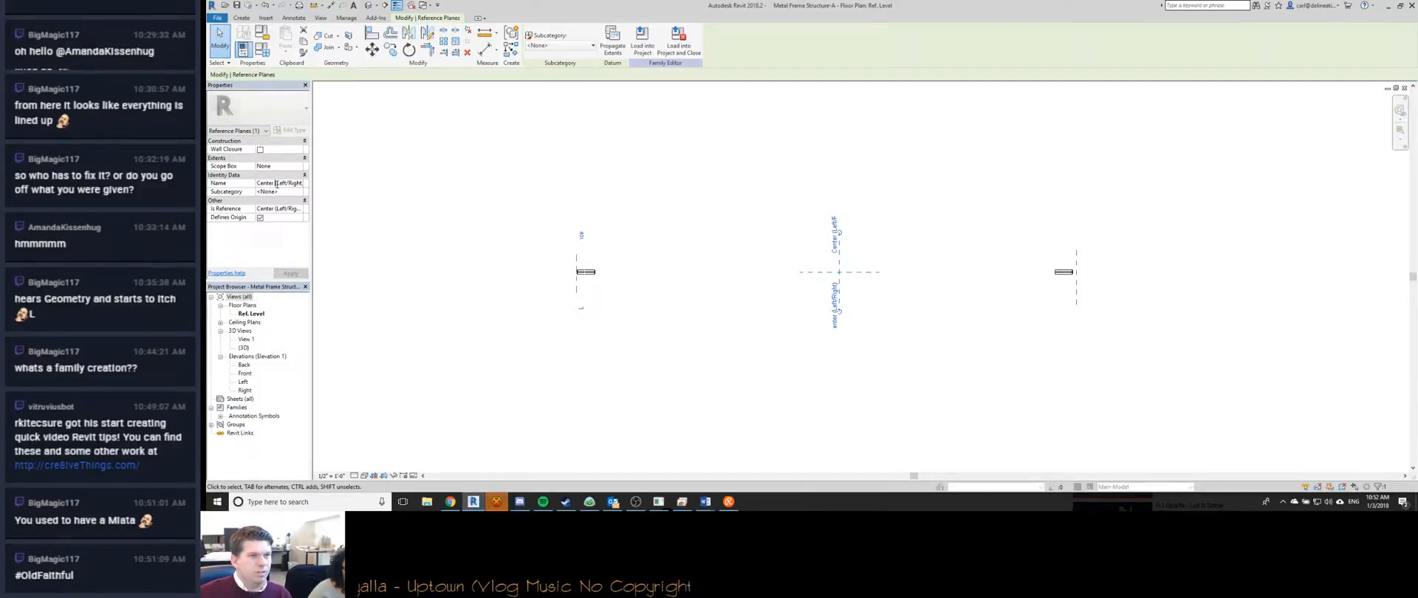
drag(276, 183, 244, 189)
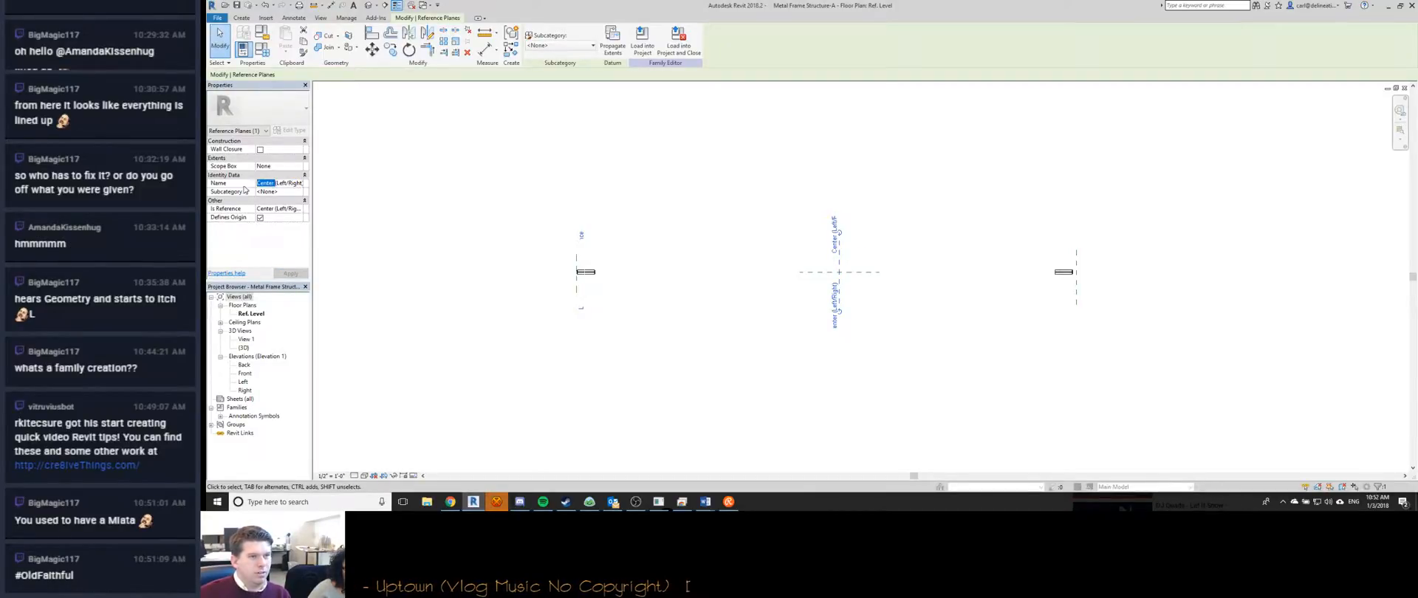
text(Middle)
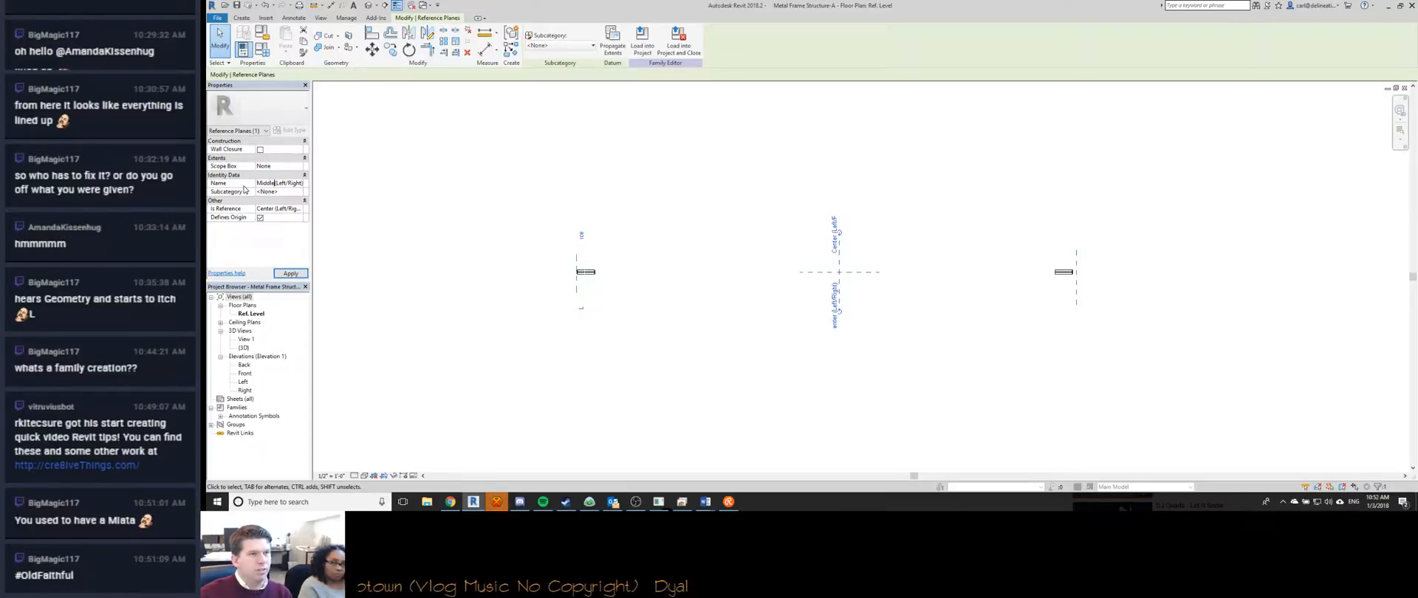
click(352, 189)
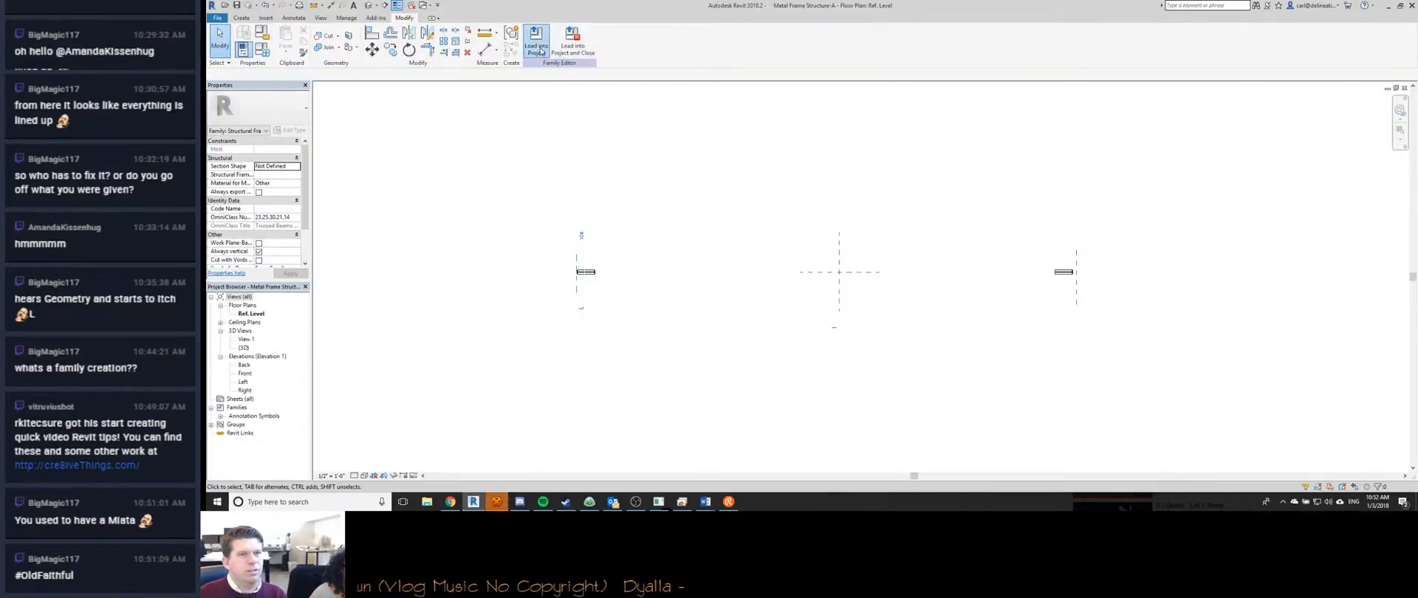
Load the family into the project over the existing version and check its center reference with the Aligned Dimension tool.
click(537, 44)
click(758, 228)
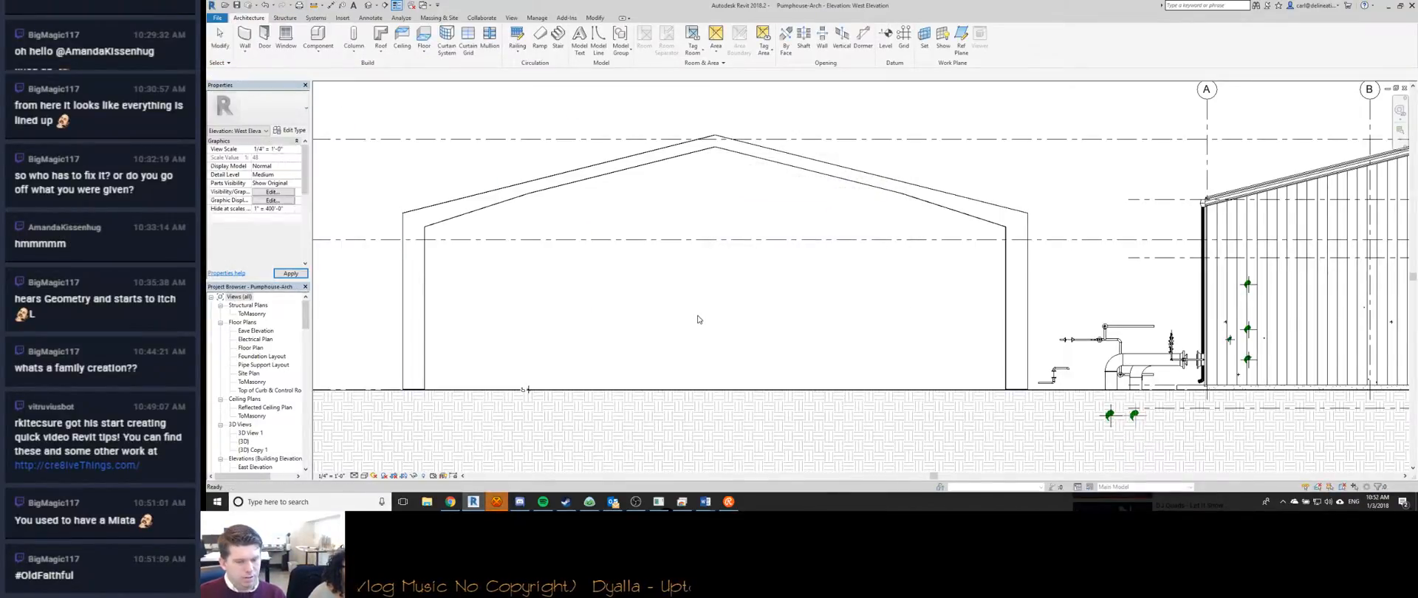
key(d)
key(i)
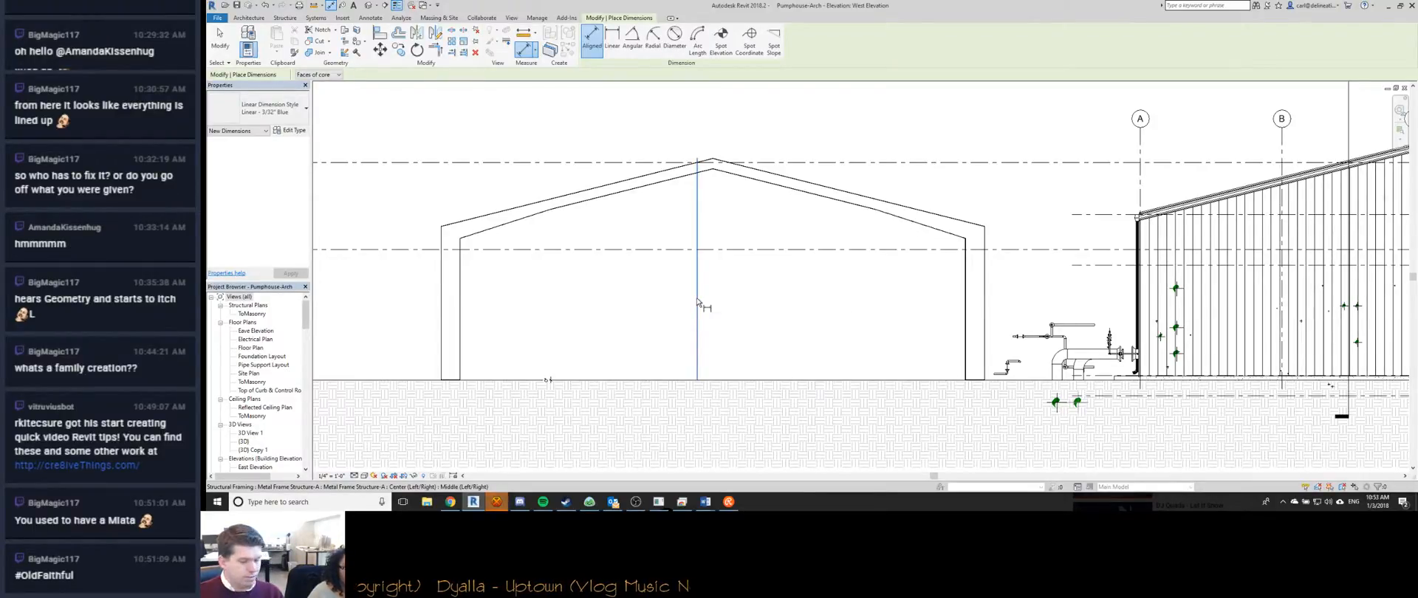
Open the metal frame family for editing and examine the Is Reference options of its left reference plane.
double_click(697, 301)
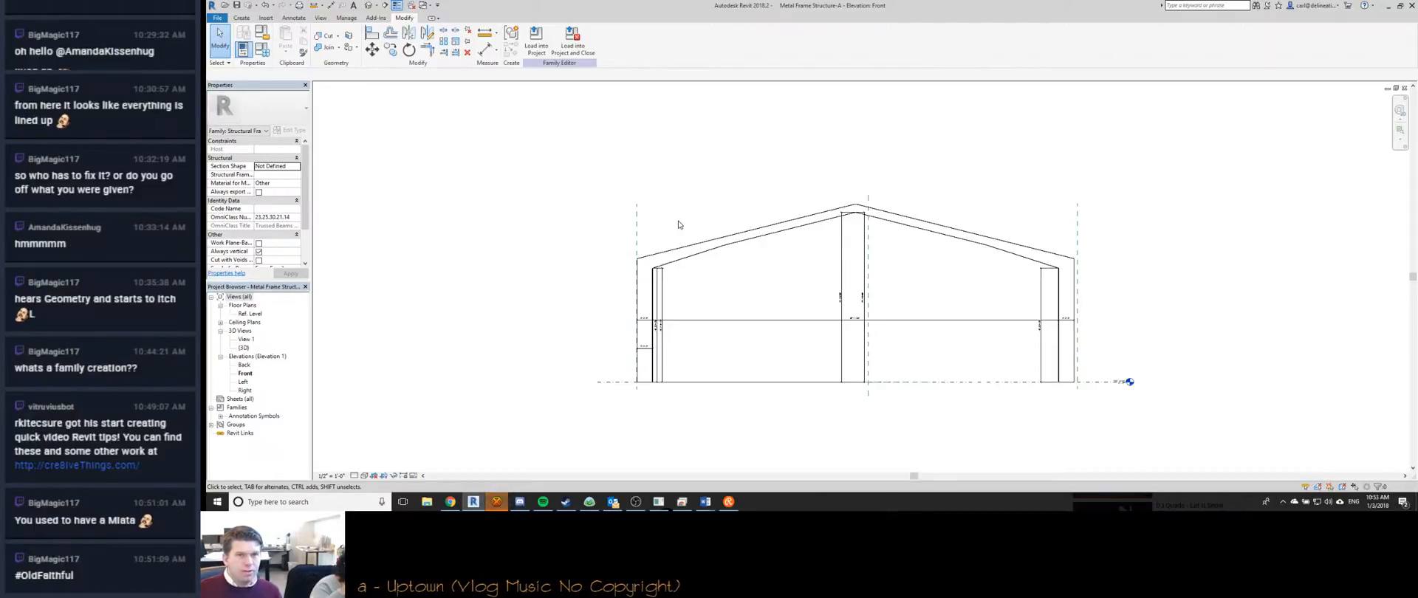
click(636, 228)
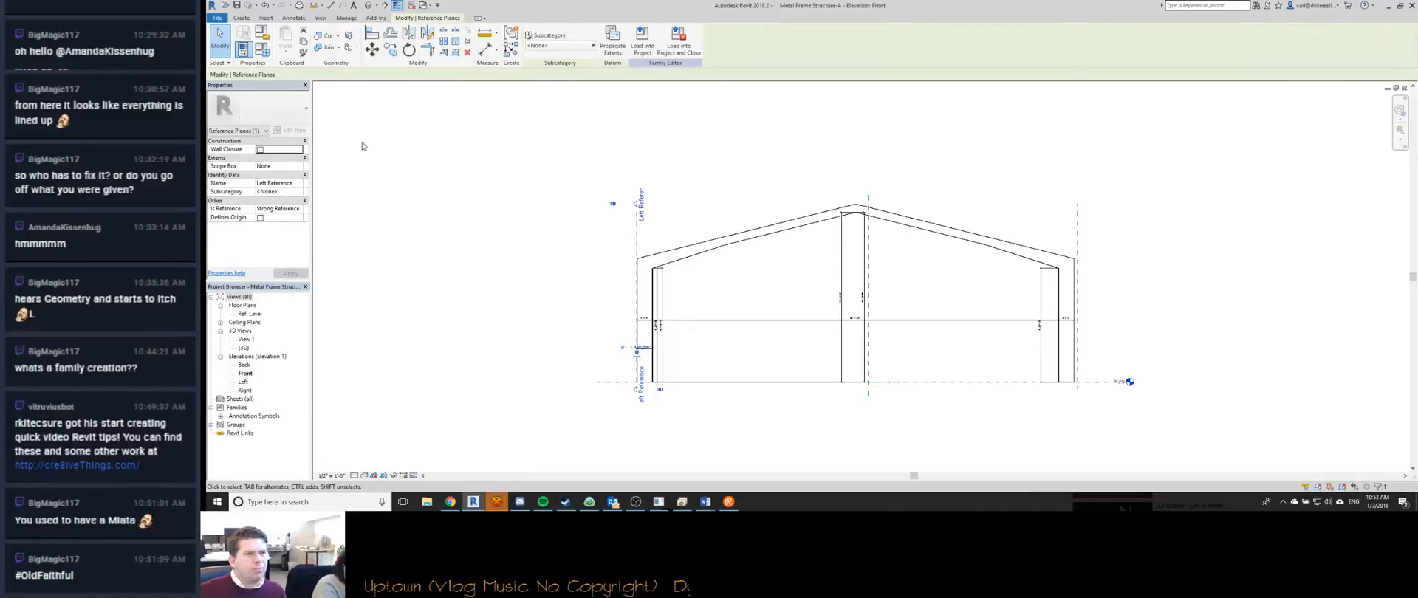
click(299, 210)
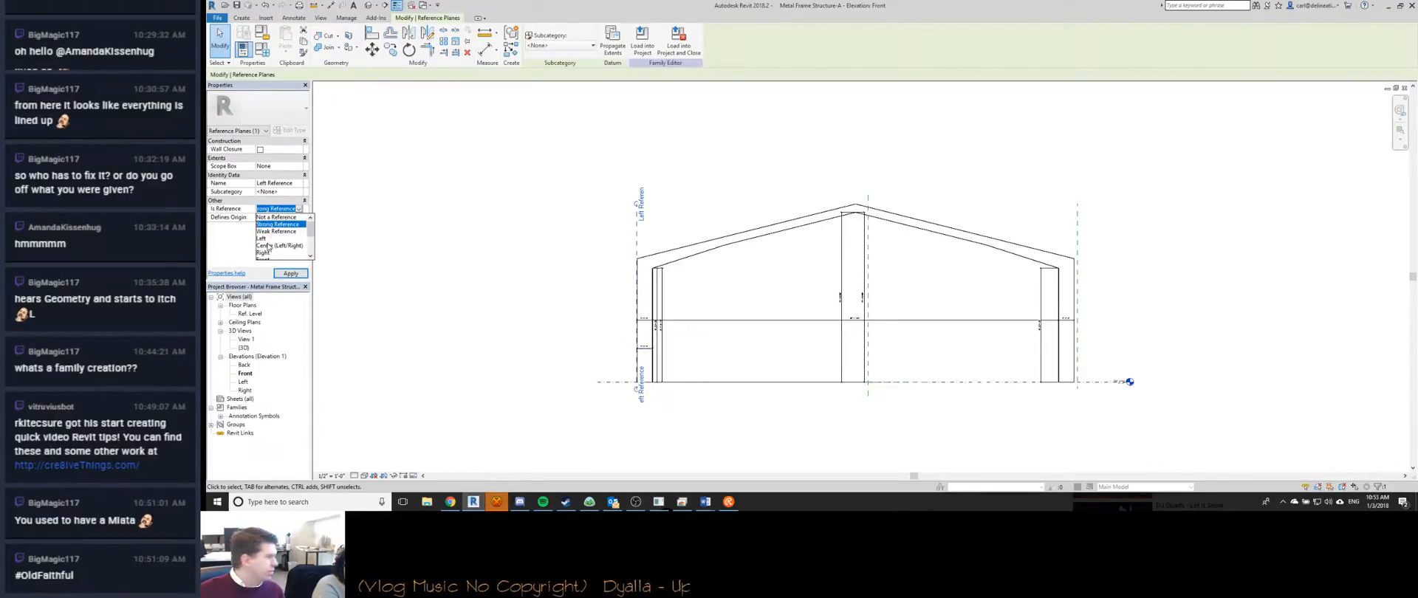
scroll(267, 250, down, 2)
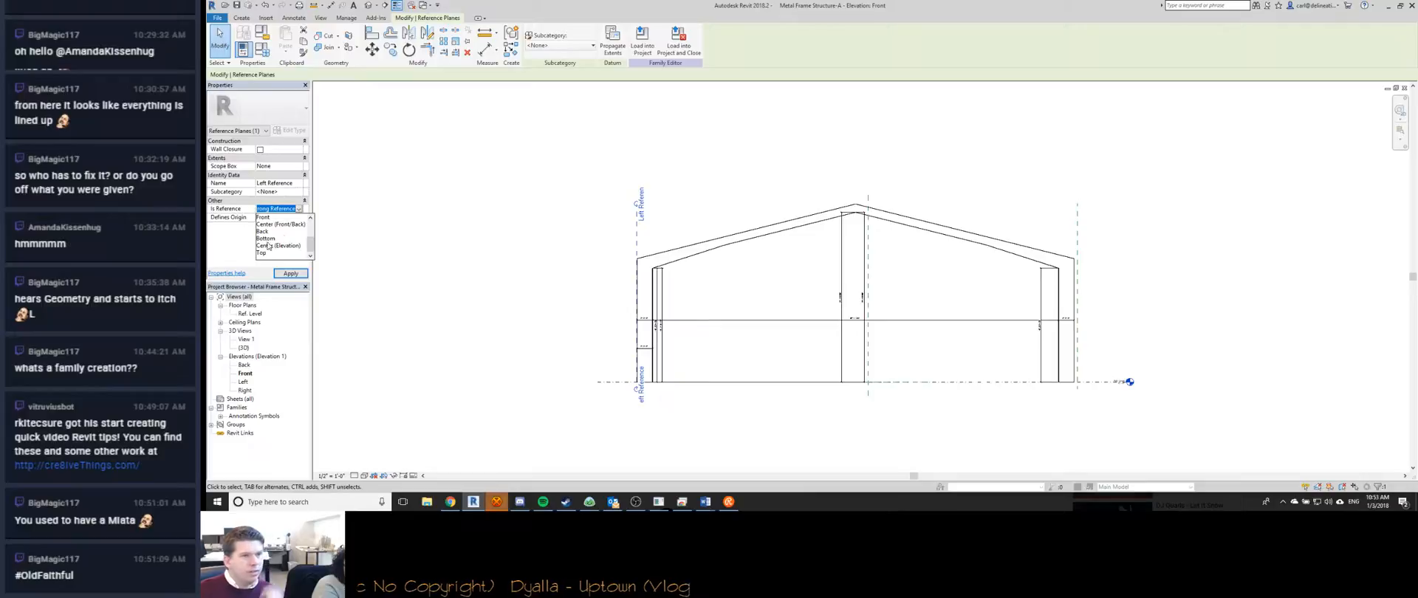
Examine the Scope Box and Subcategory choices available for the left reference plane.
click(296, 167)
click(299, 167)
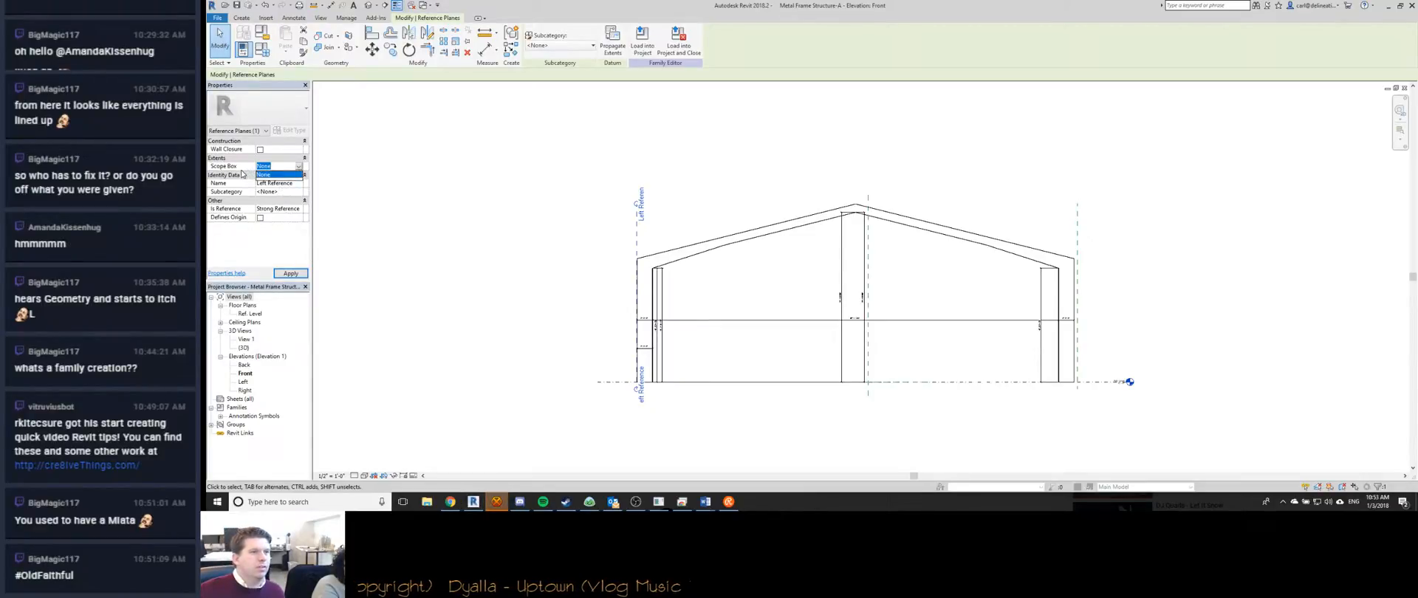
click(244, 170)
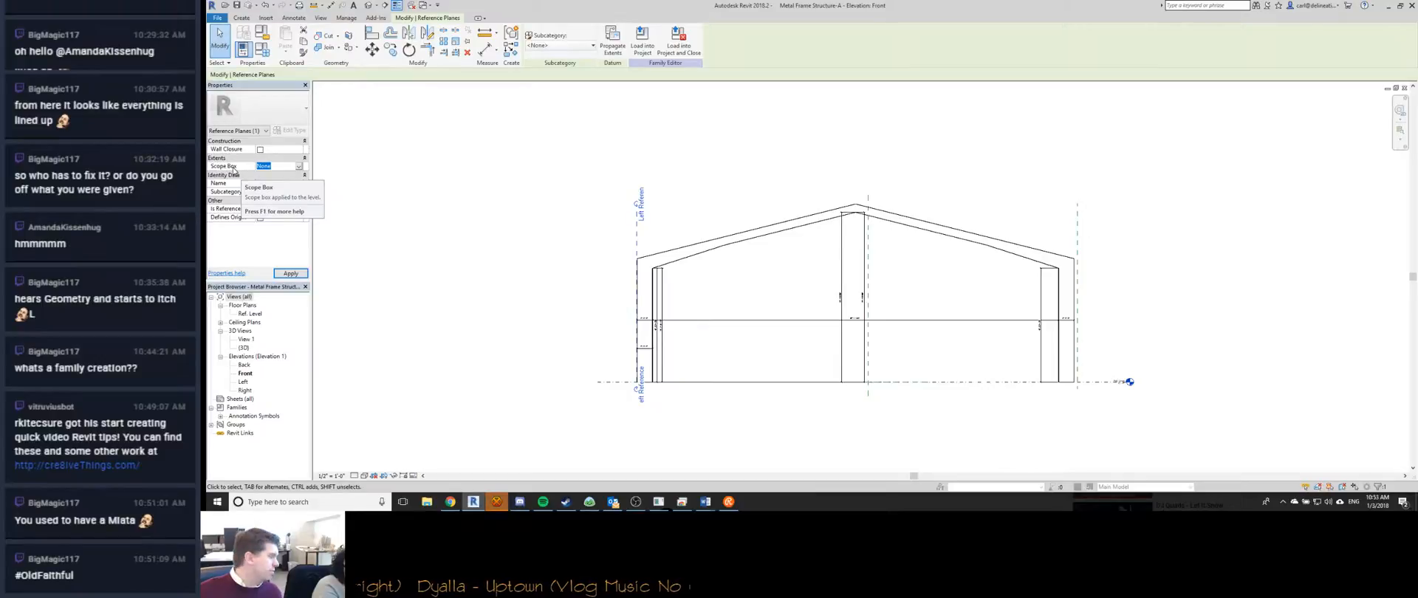
key(Escape)
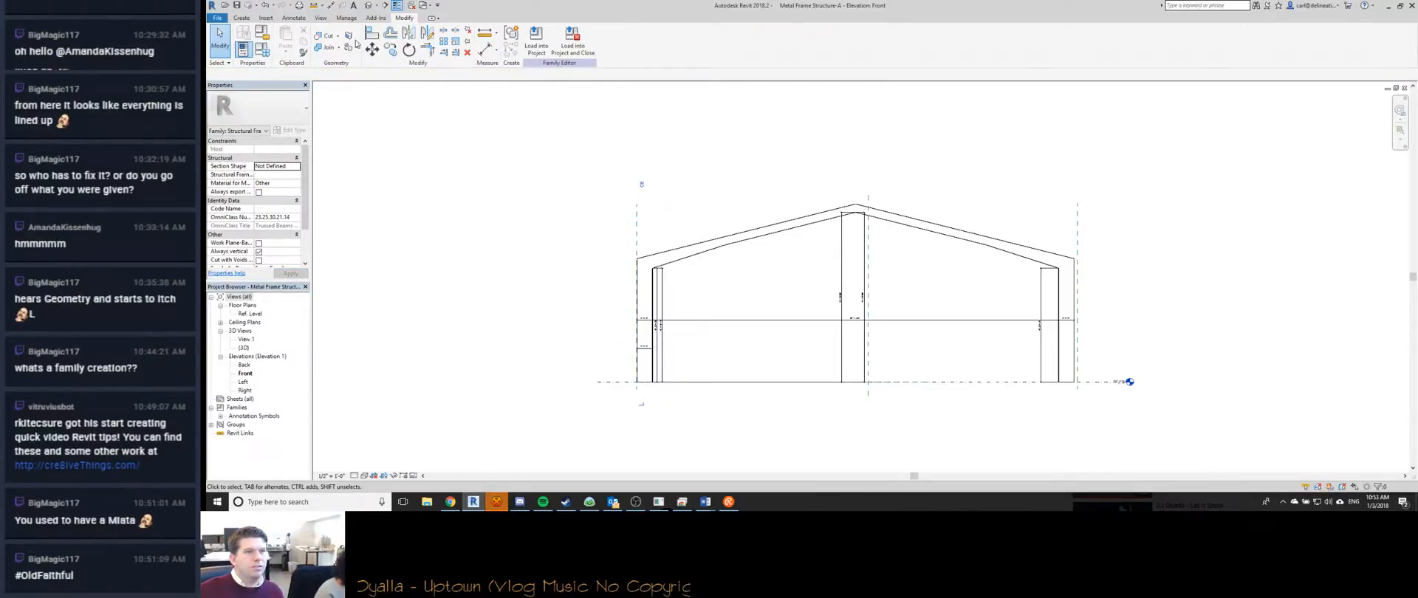
click(601, 206)
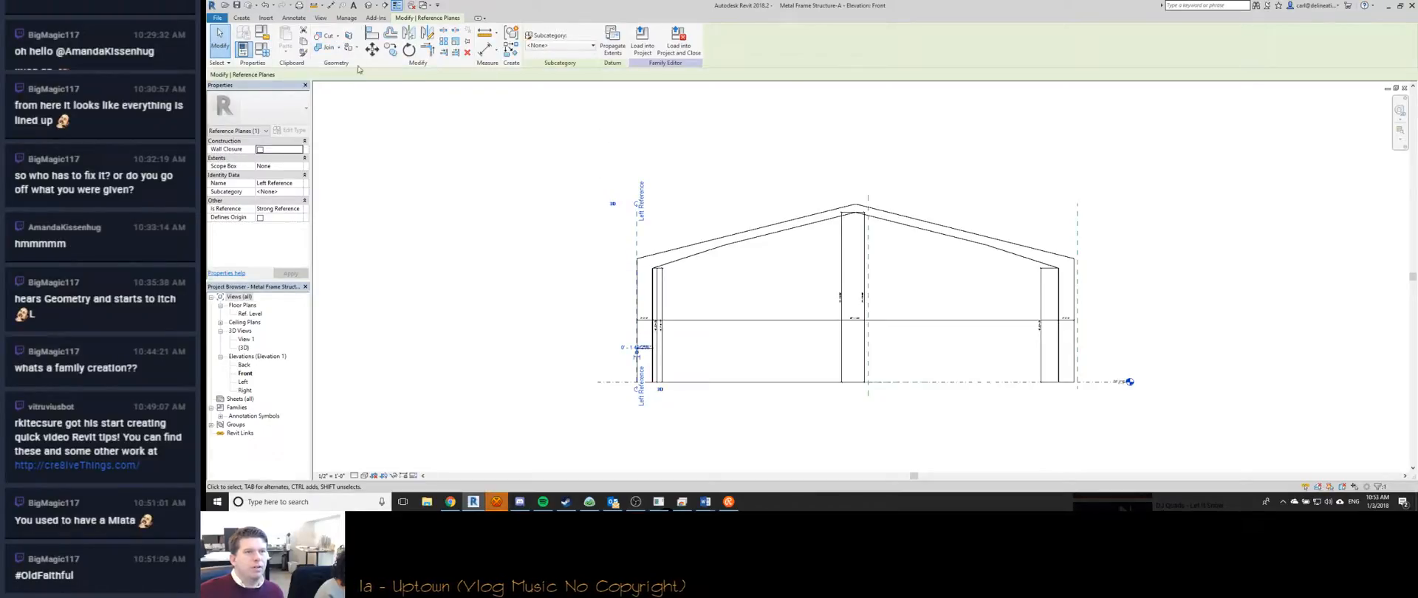
click(551, 46)
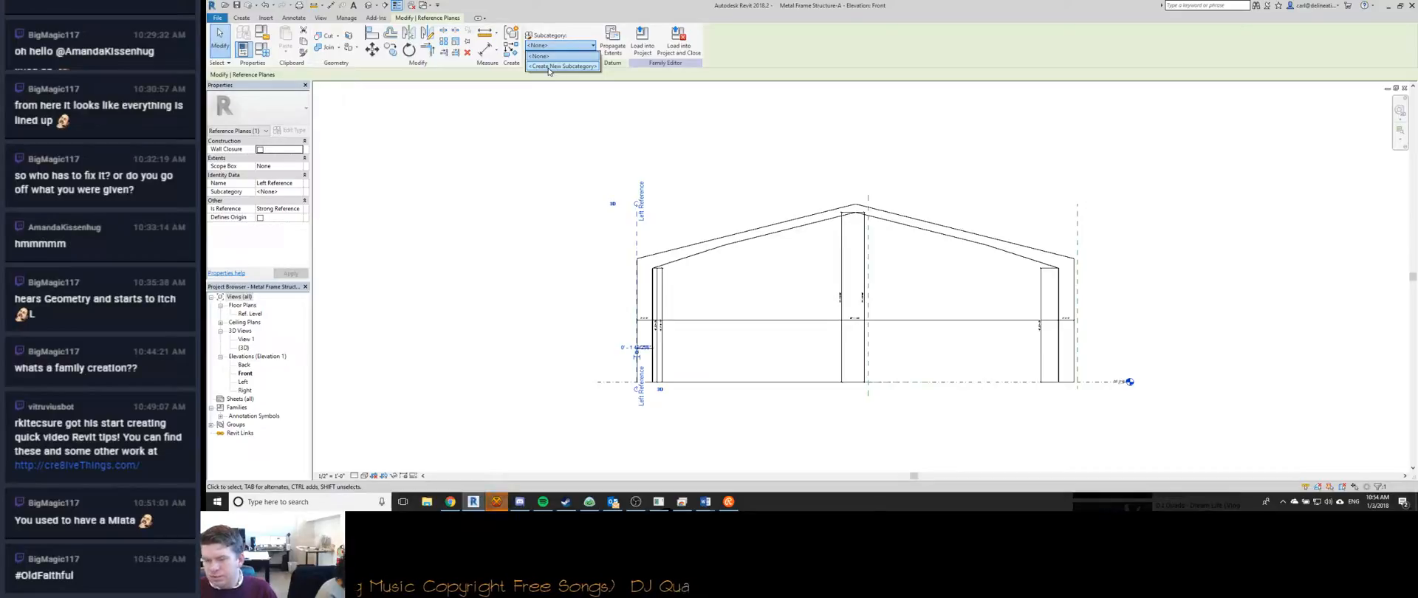
key(Escape)
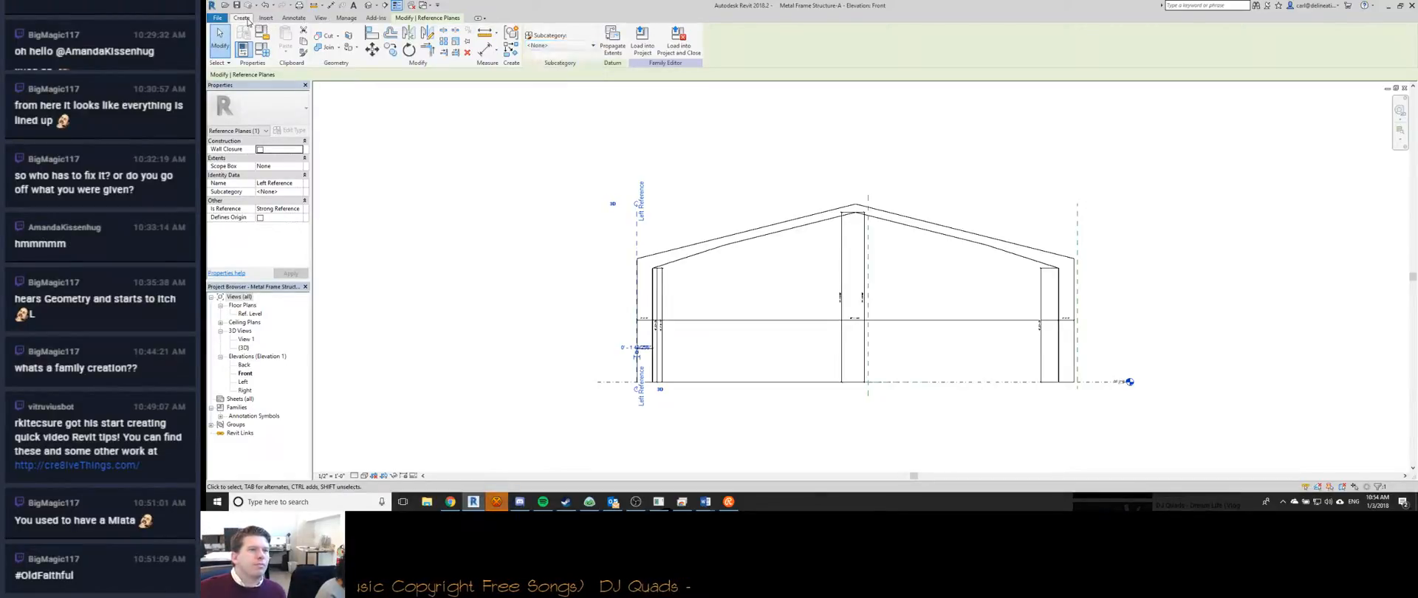
click(242, 18)
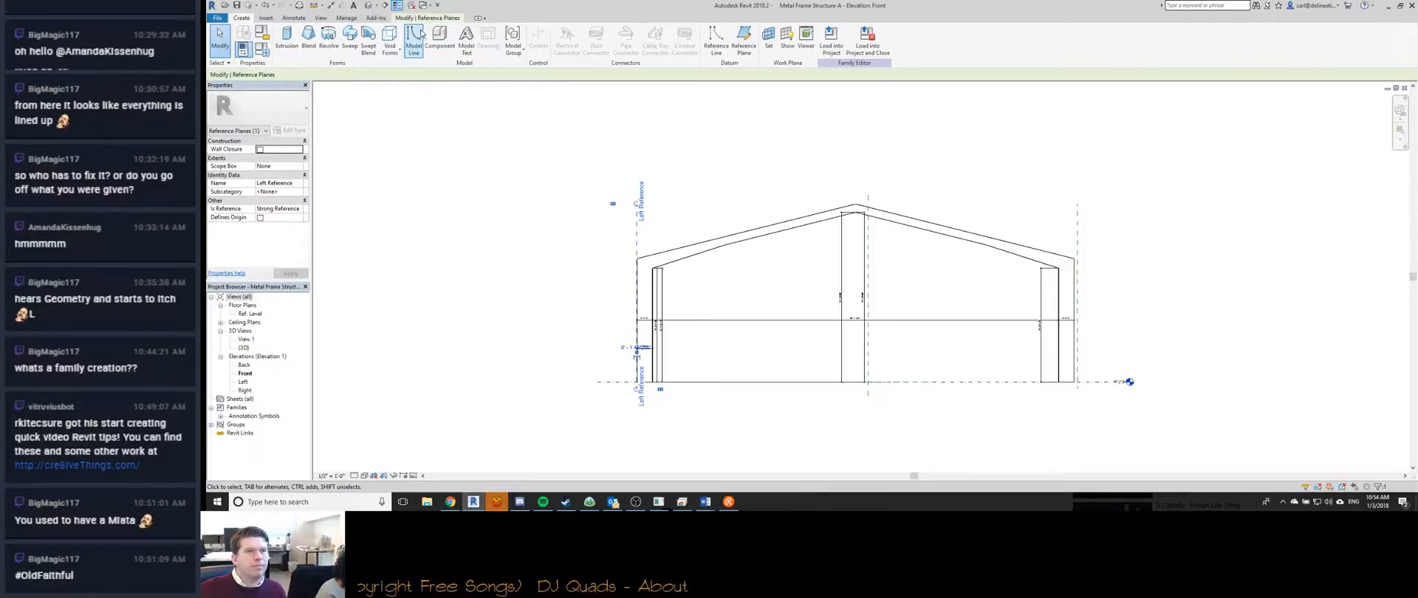
click(265, 18)
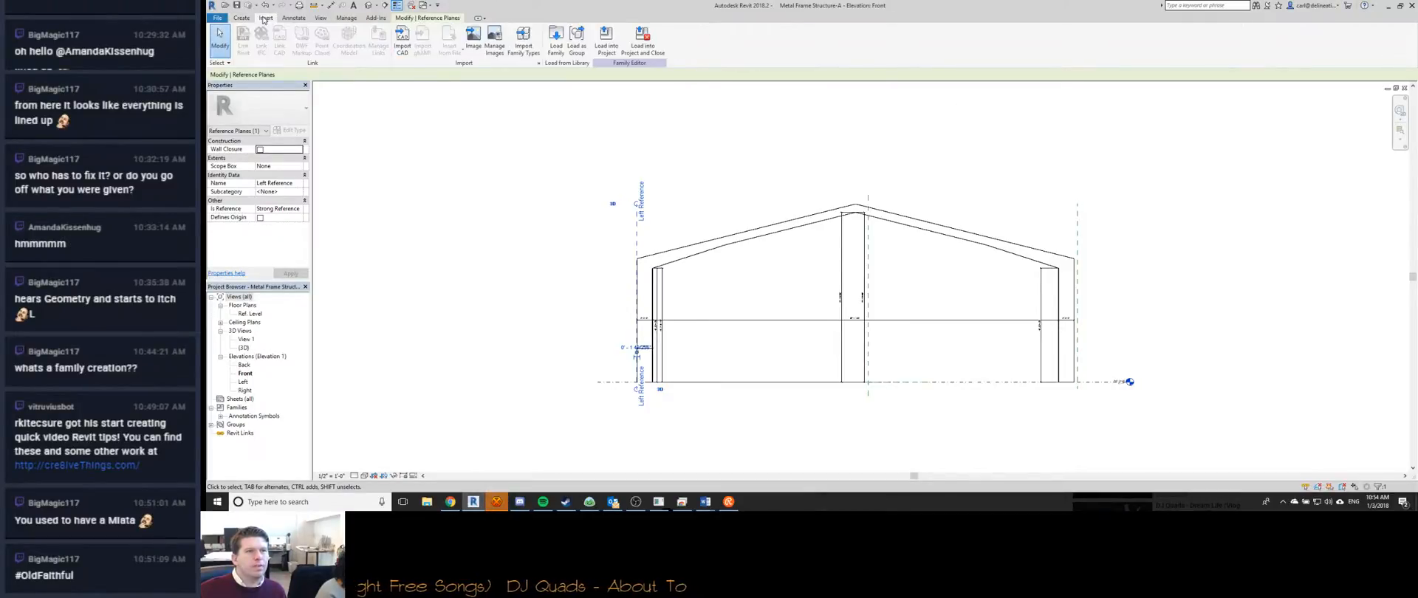
click(294, 18)
click(320, 21)
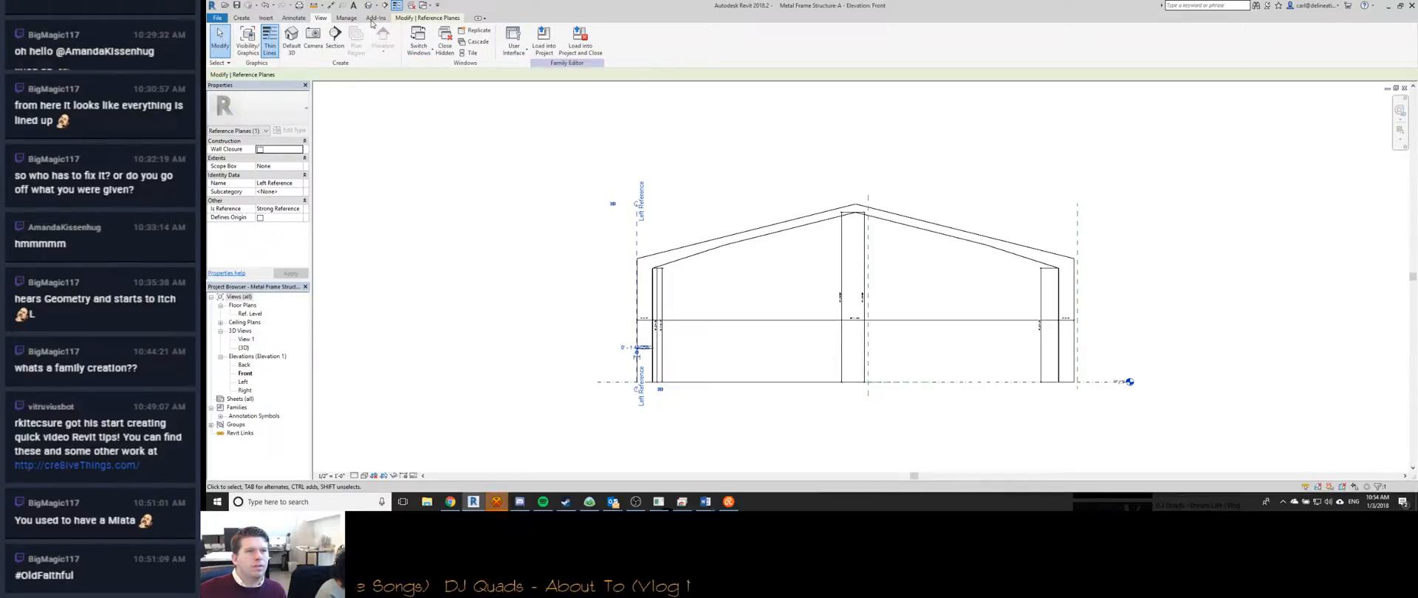
click(347, 18)
click(378, 18)
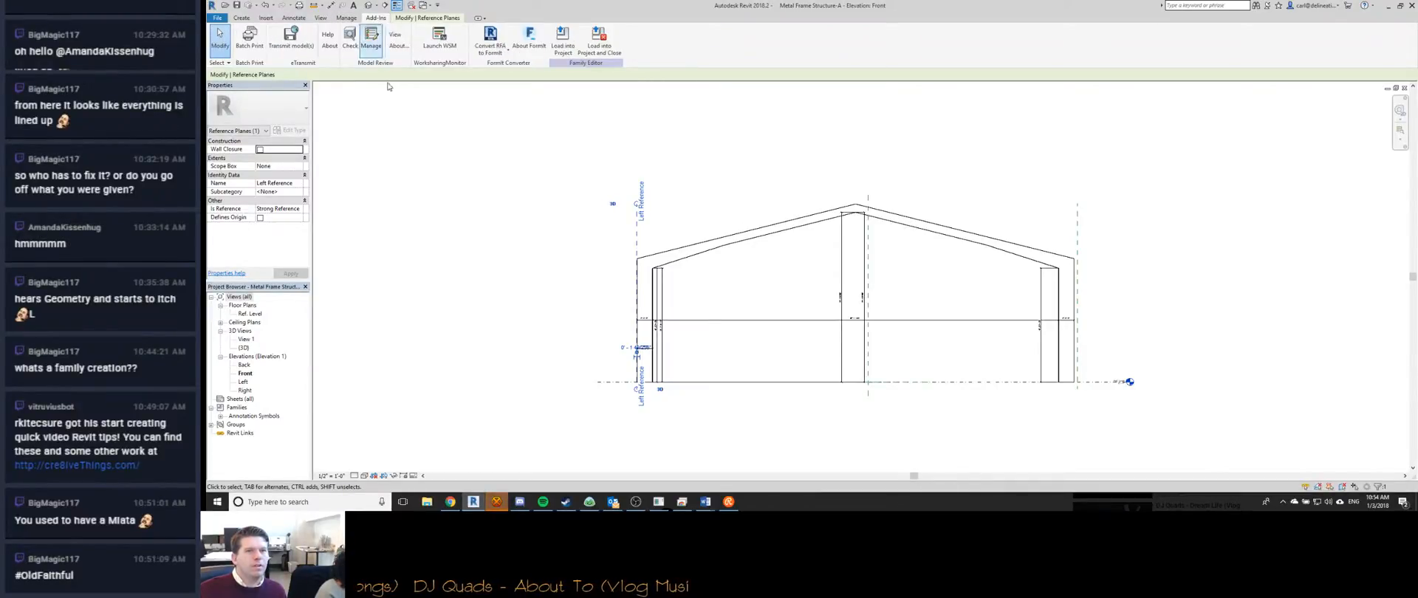
key(Escape)
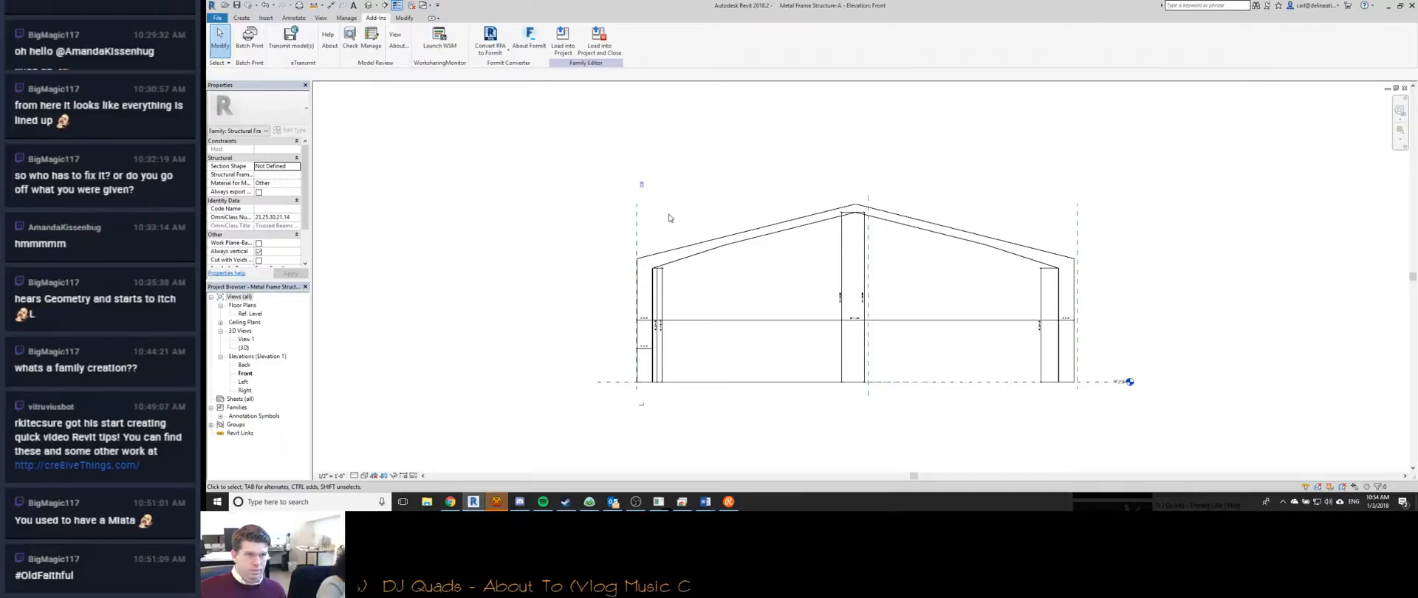
click(616, 217)
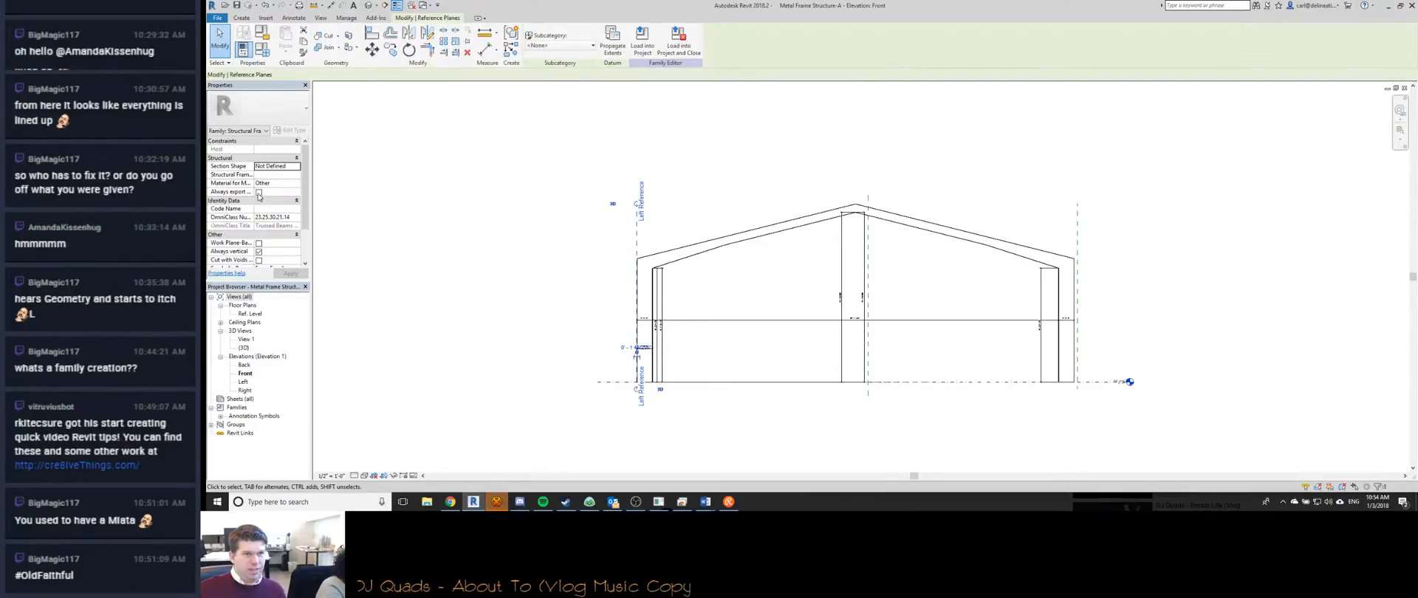
click(561, 46)
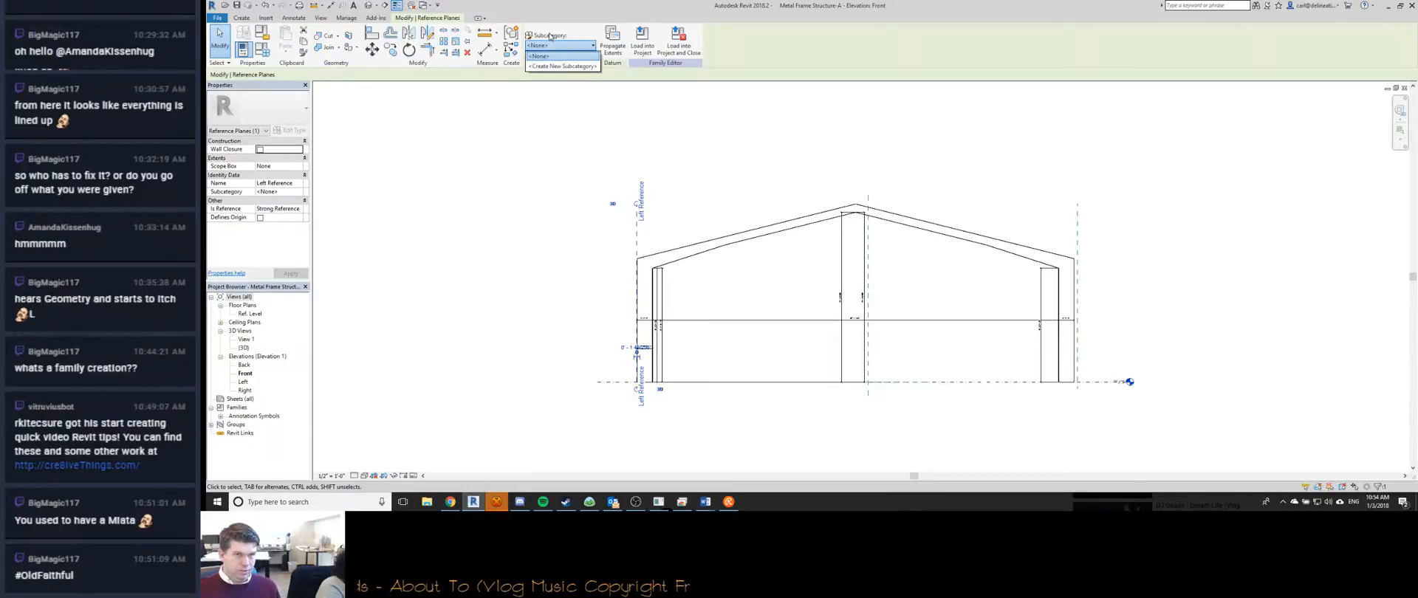
click(642, 218)
click(562, 46)
click(557, 64)
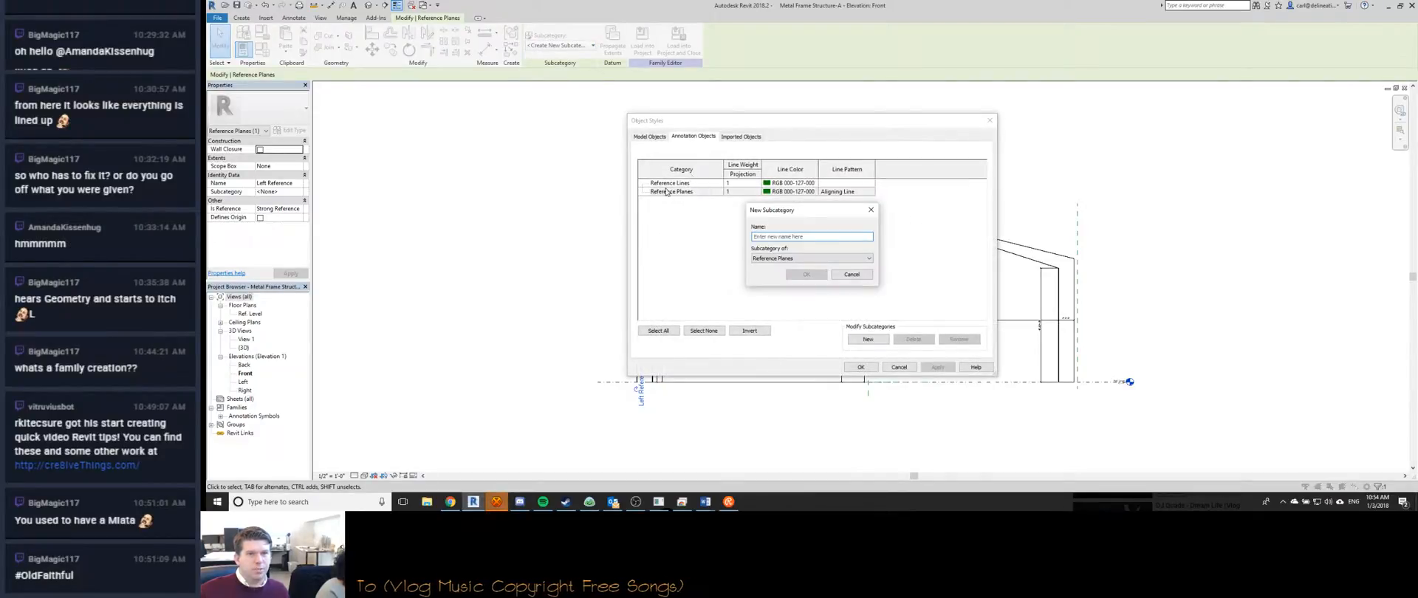
click(852, 275)
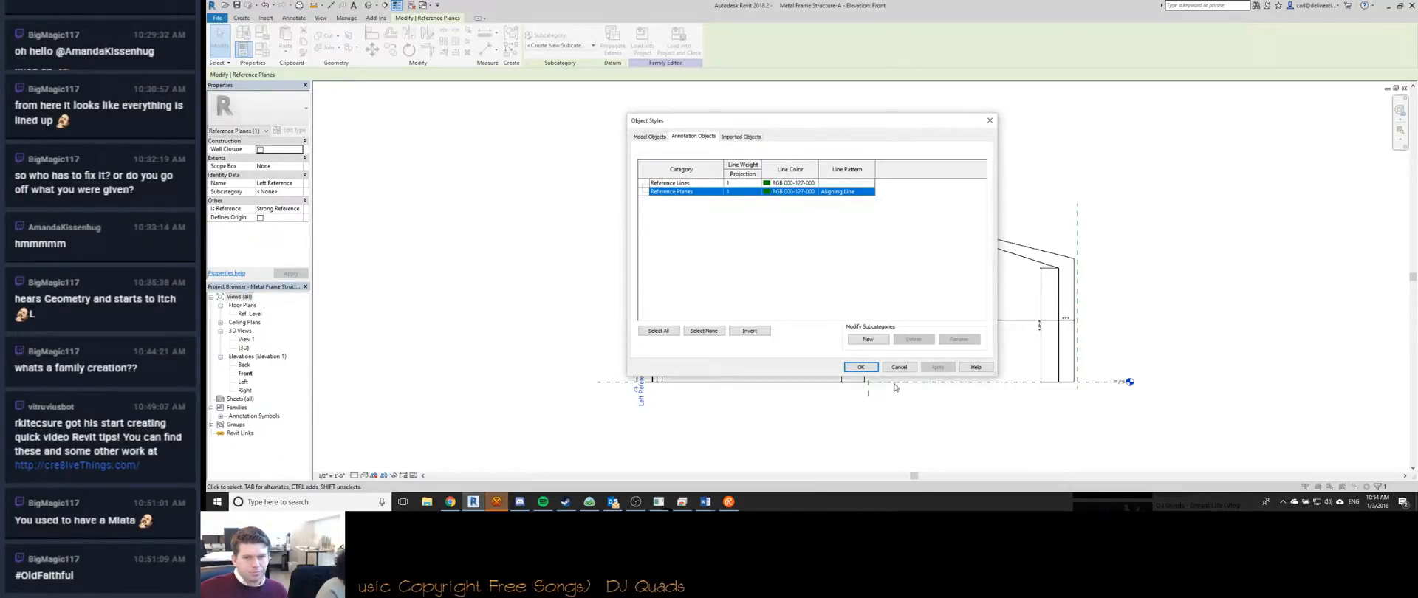
click(899, 367)
click(652, 246)
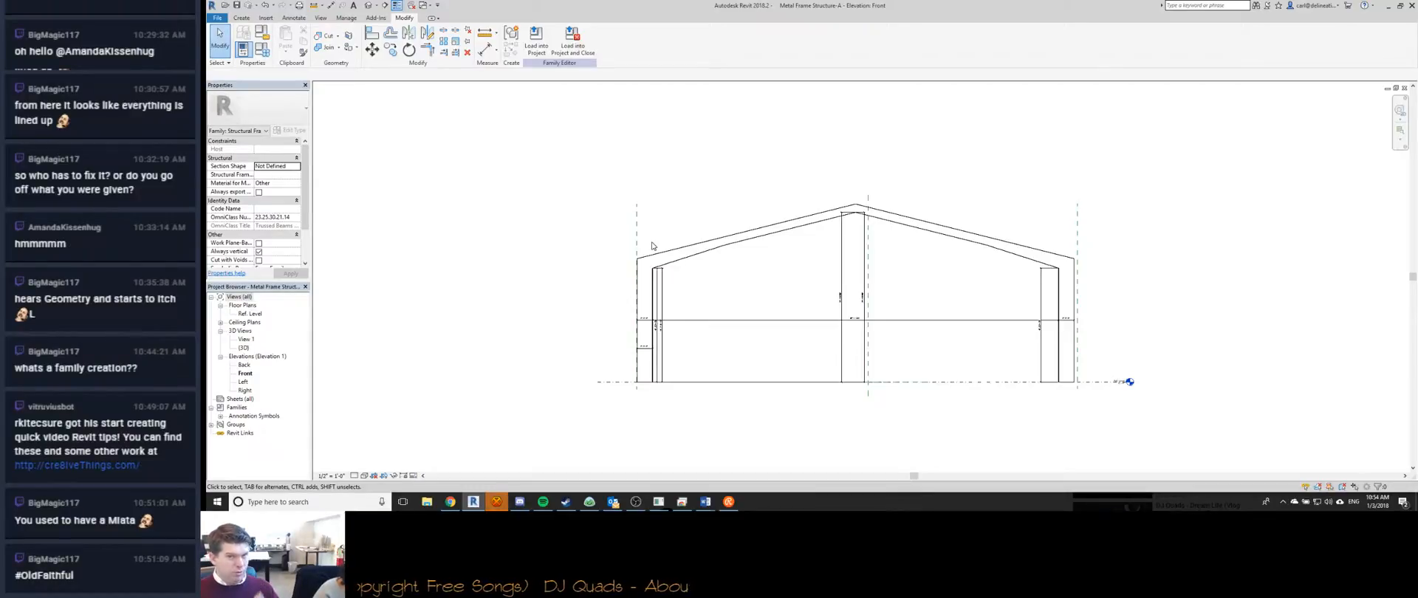
Review the full range of Is Reference options for the left reference plane, keeping Strong Reference.
click(636, 215)
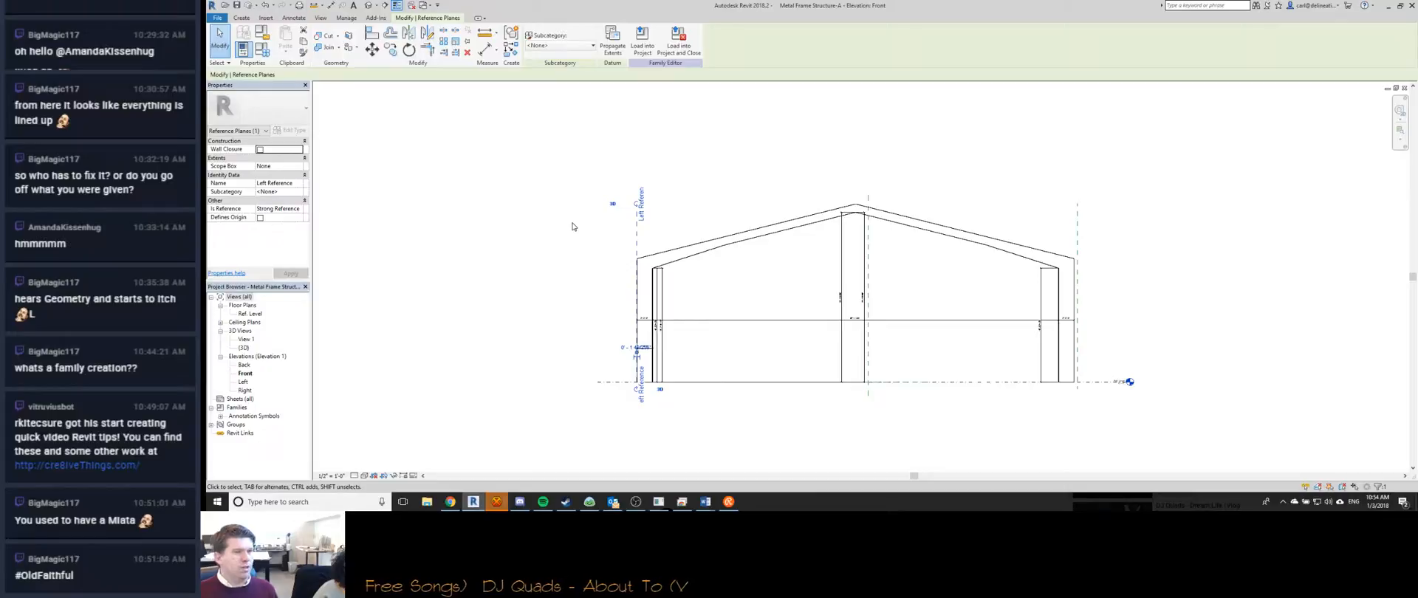
click(301, 212)
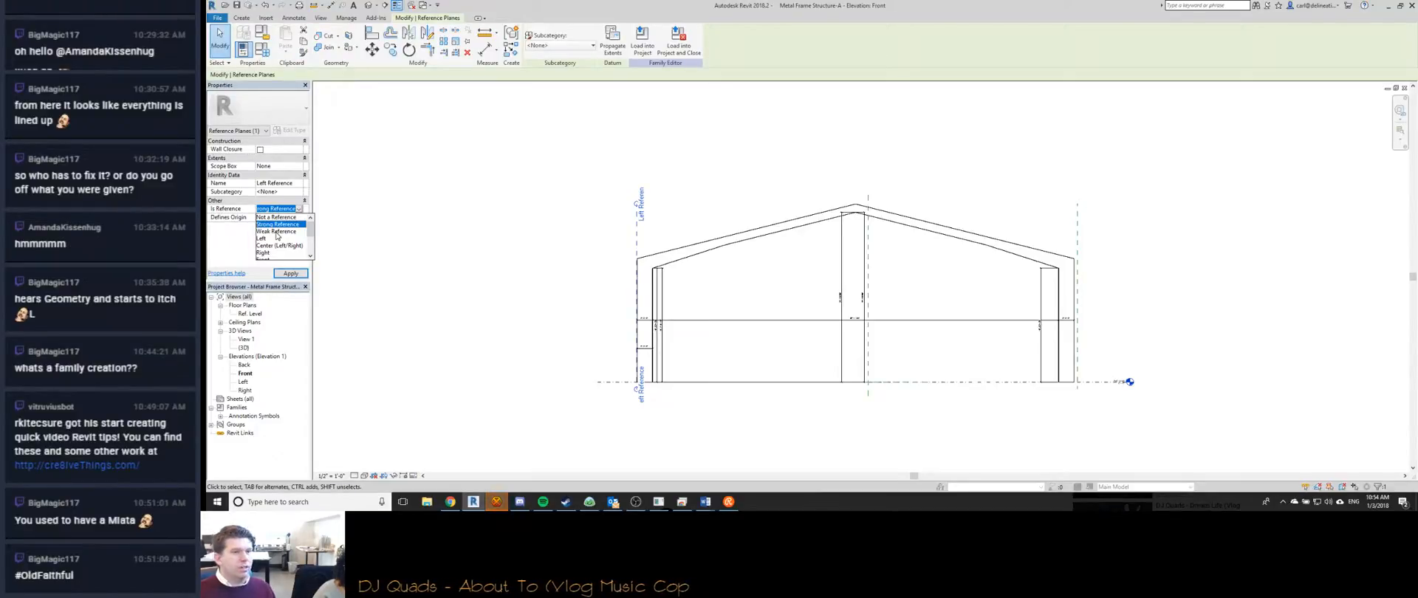
scroll(274, 250, down, 2)
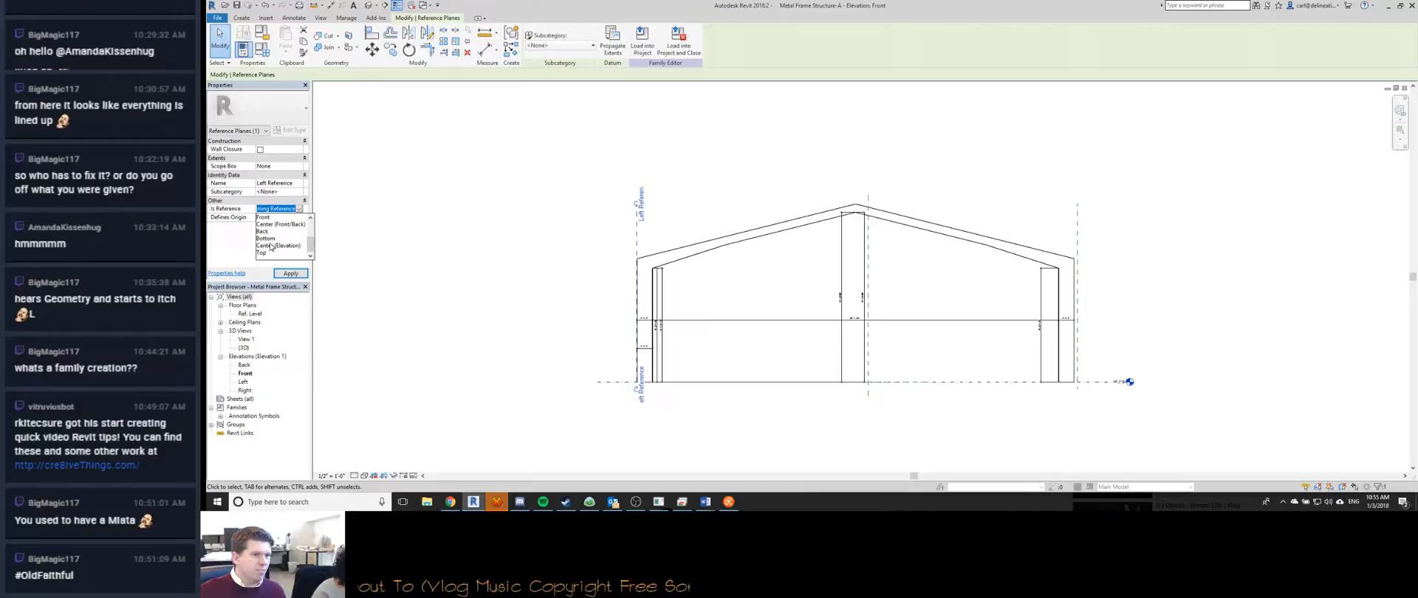
scroll(271, 238, up, 1)
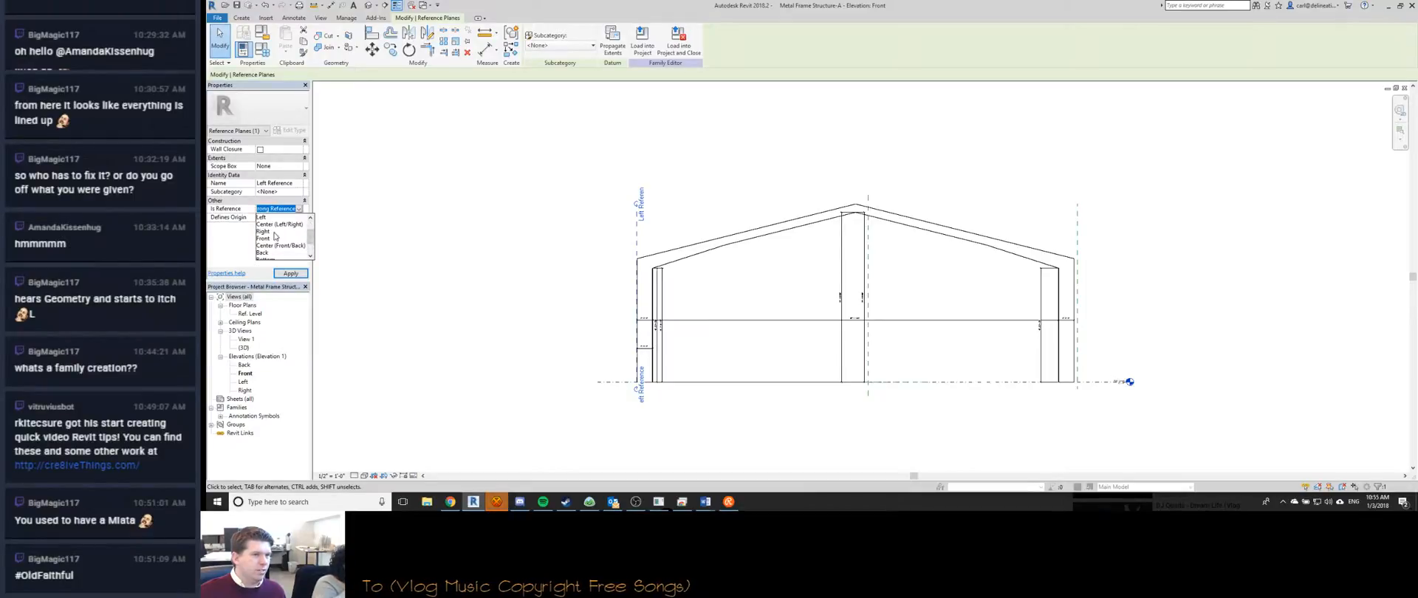
scroll(271, 238, down, 1)
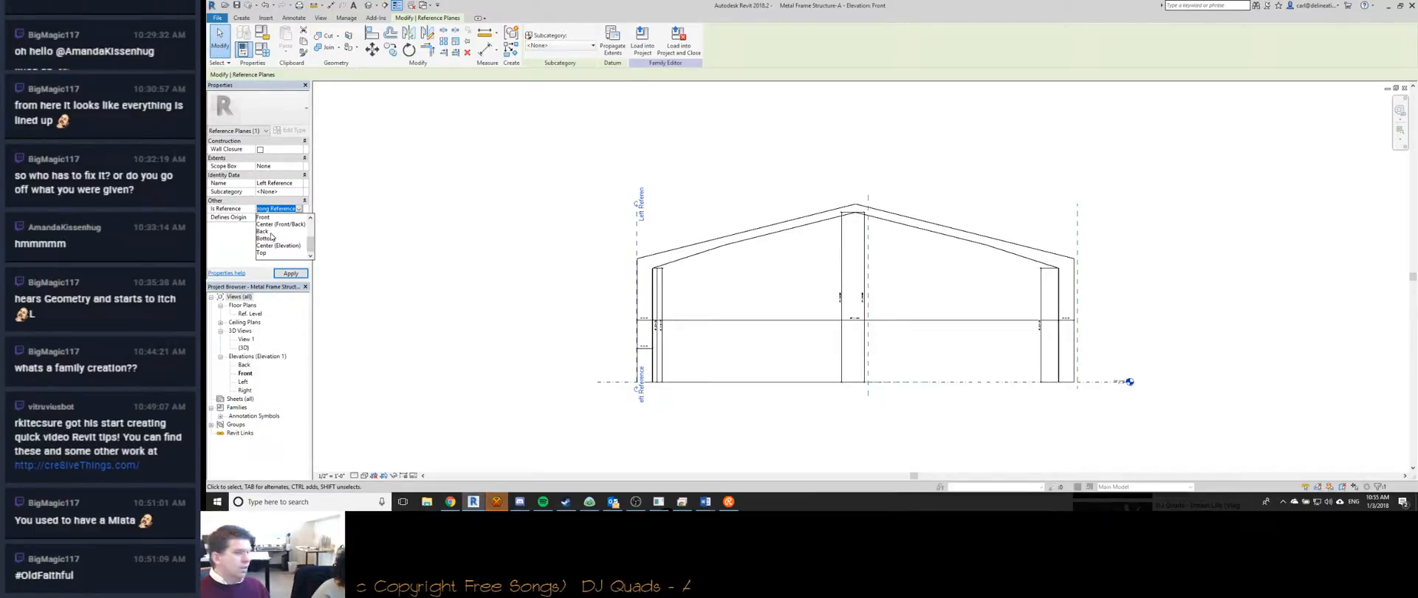
scroll(274, 251, up, 1)
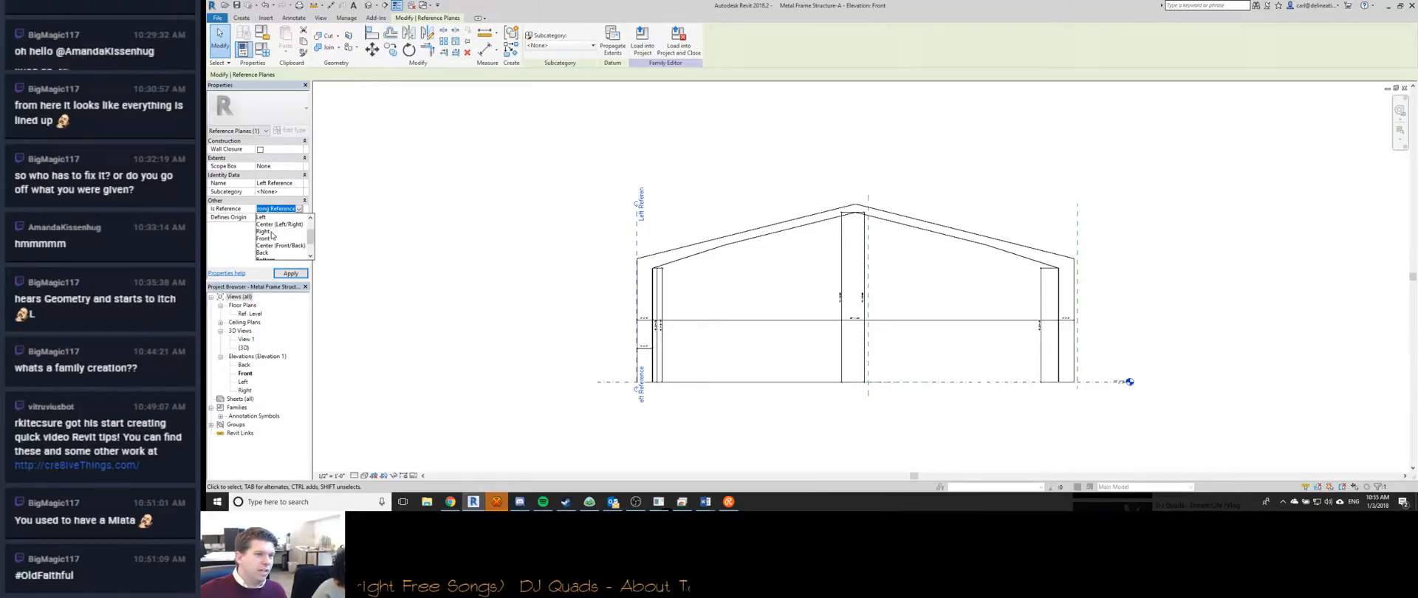
scroll(271, 234, up, 1)
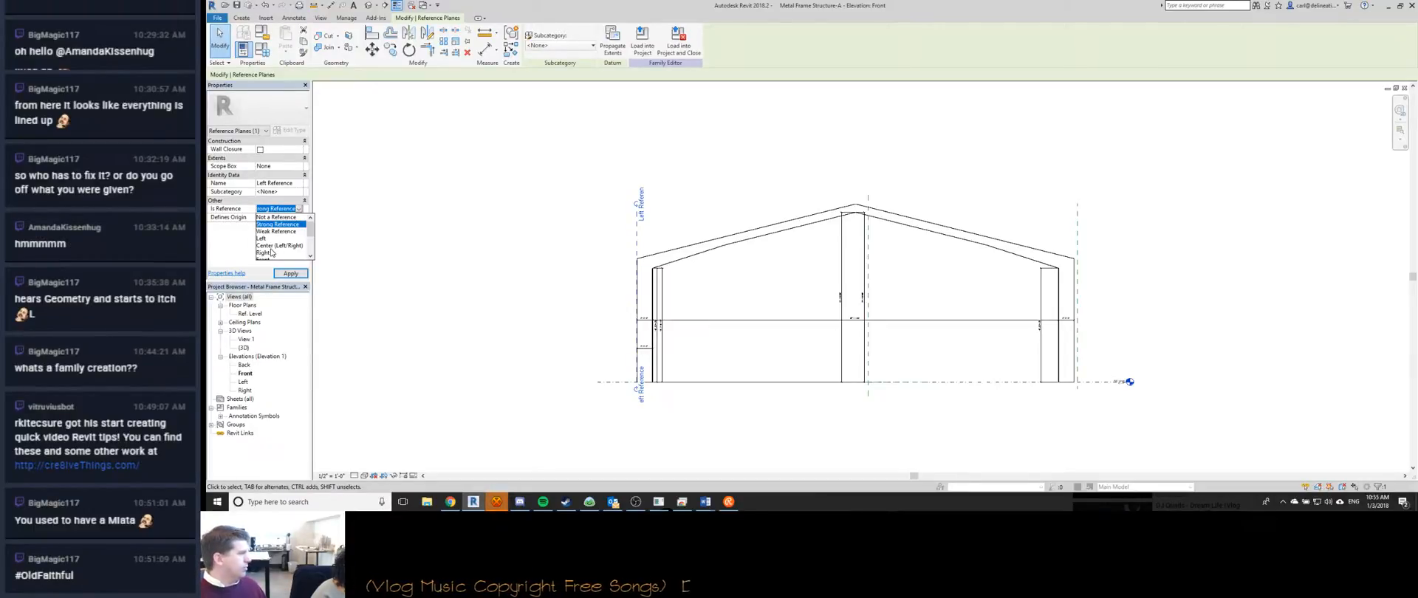
click(430, 286)
scroll(638, 222, up, 3)
scroll(634, 230, down, 3)
scroll(634, 246, up, 2)
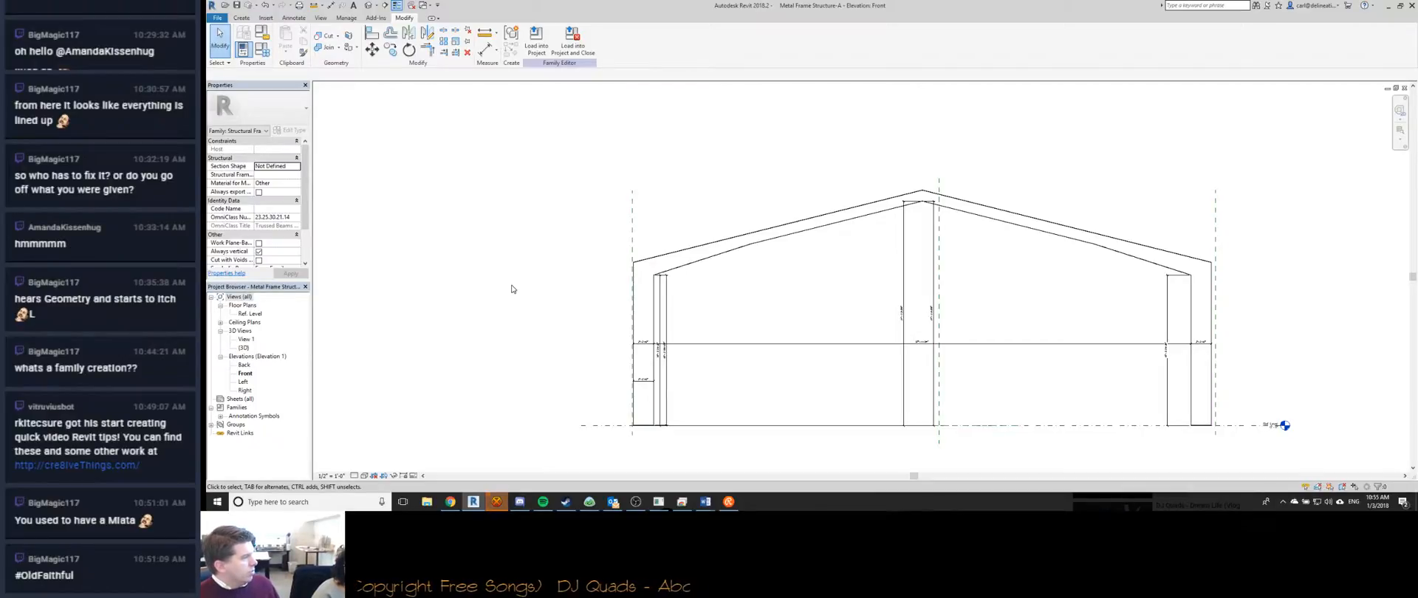
click(630, 212)
click(298, 209)
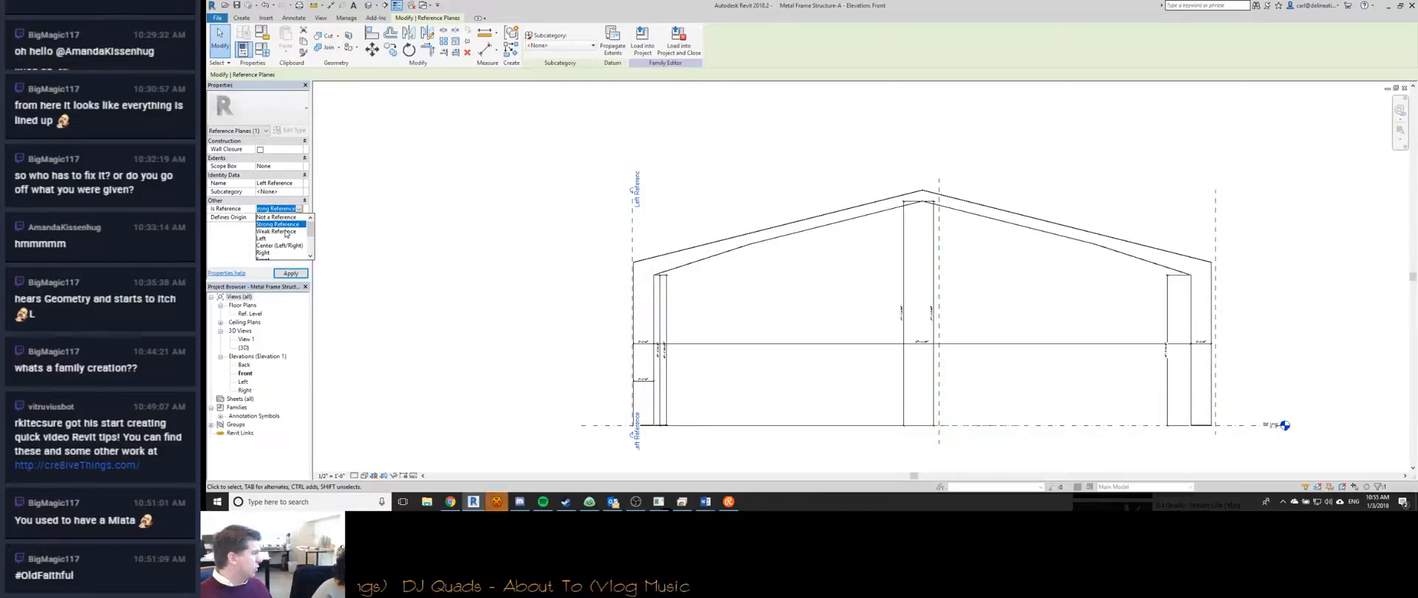
click(731, 185)
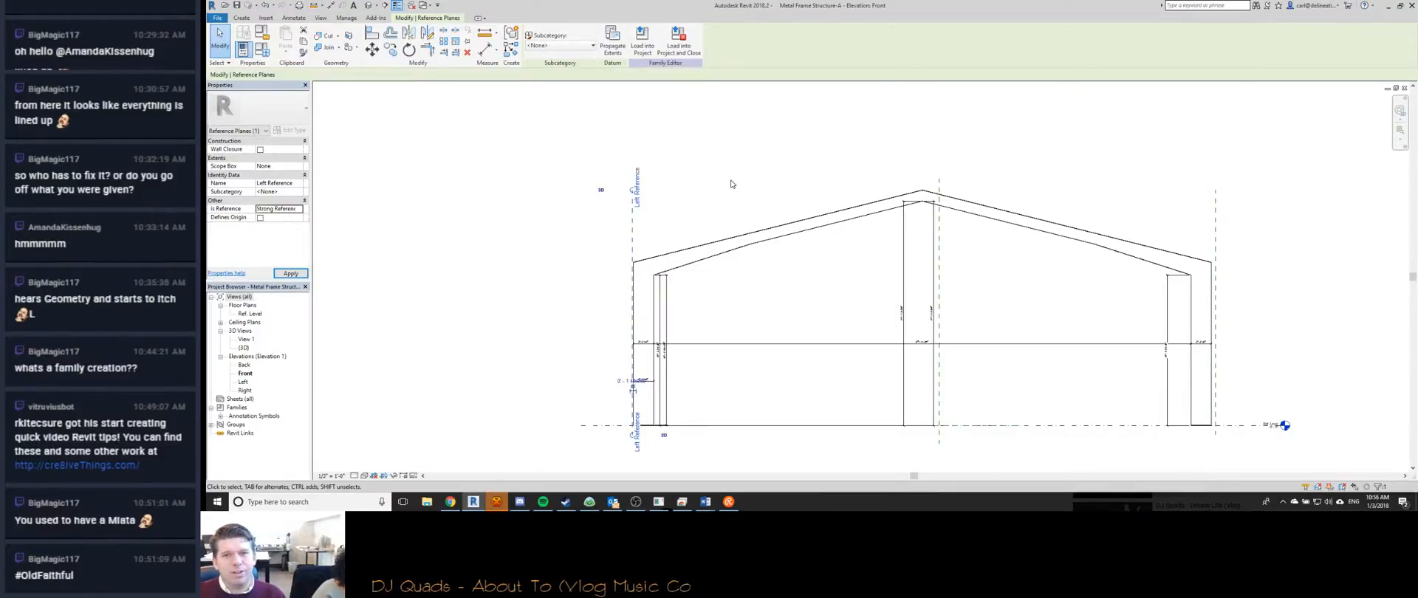
scroll(731, 185, down, 3)
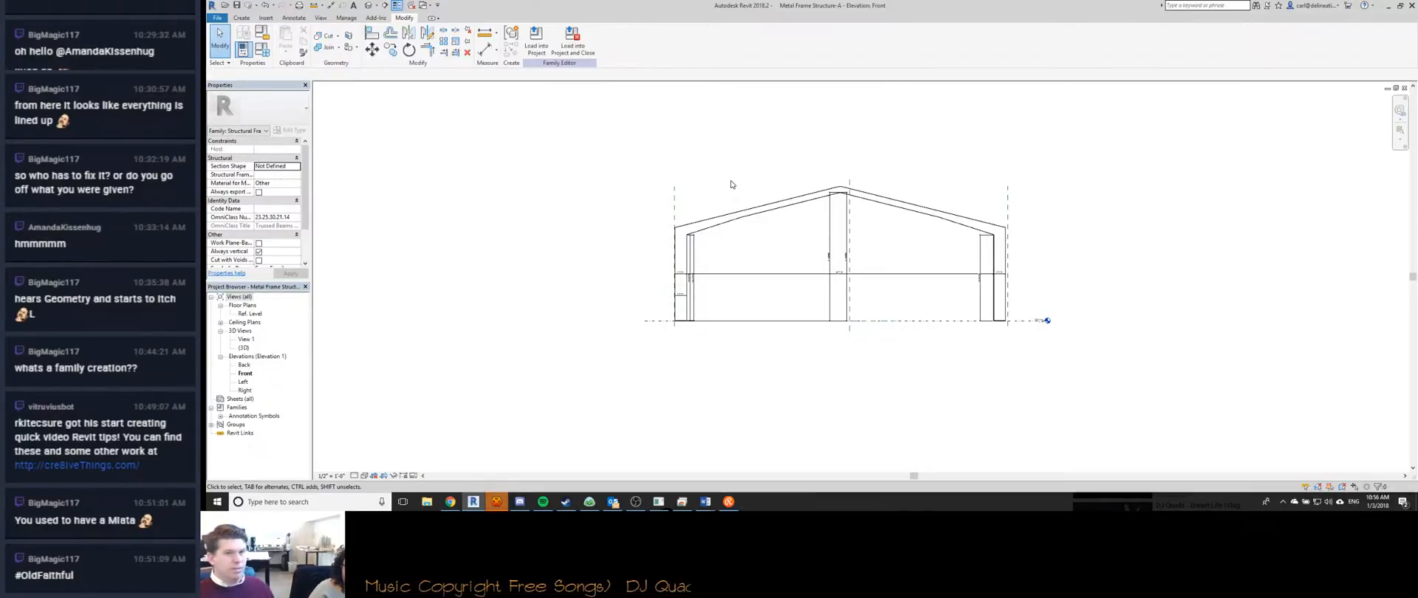
scroll(717, 191, down, 2)
scroll(445, 299, up, 4)
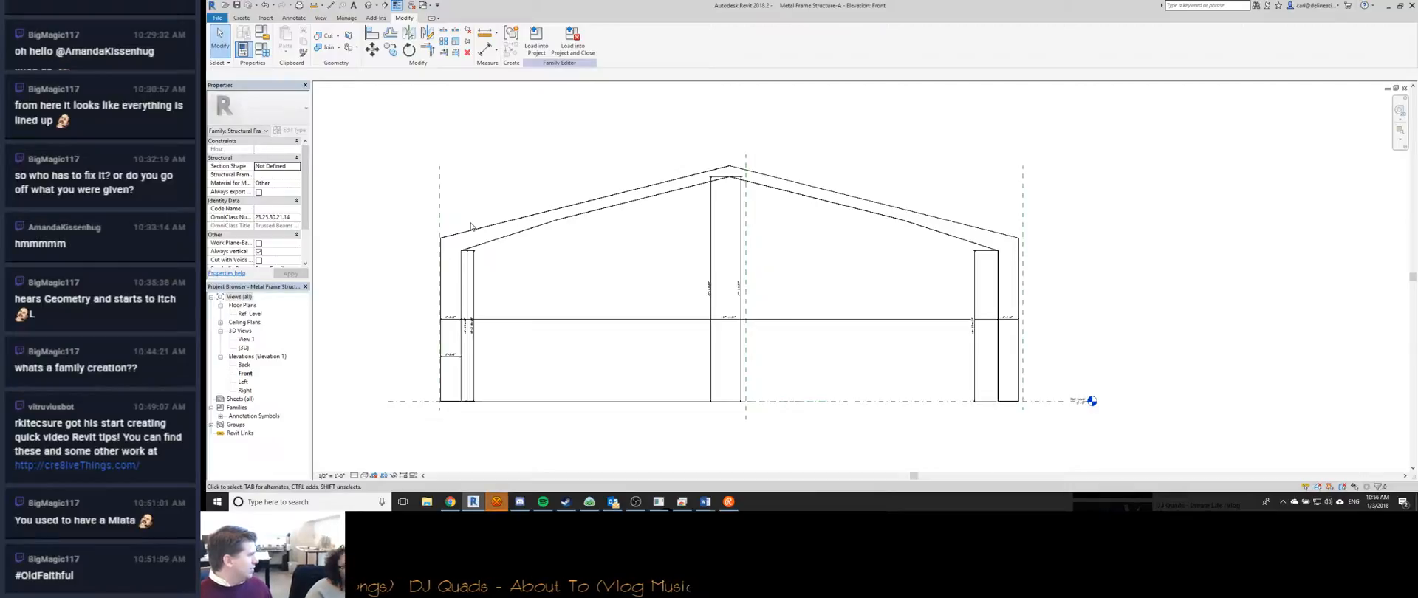
scroll(525, 277, down, 3)
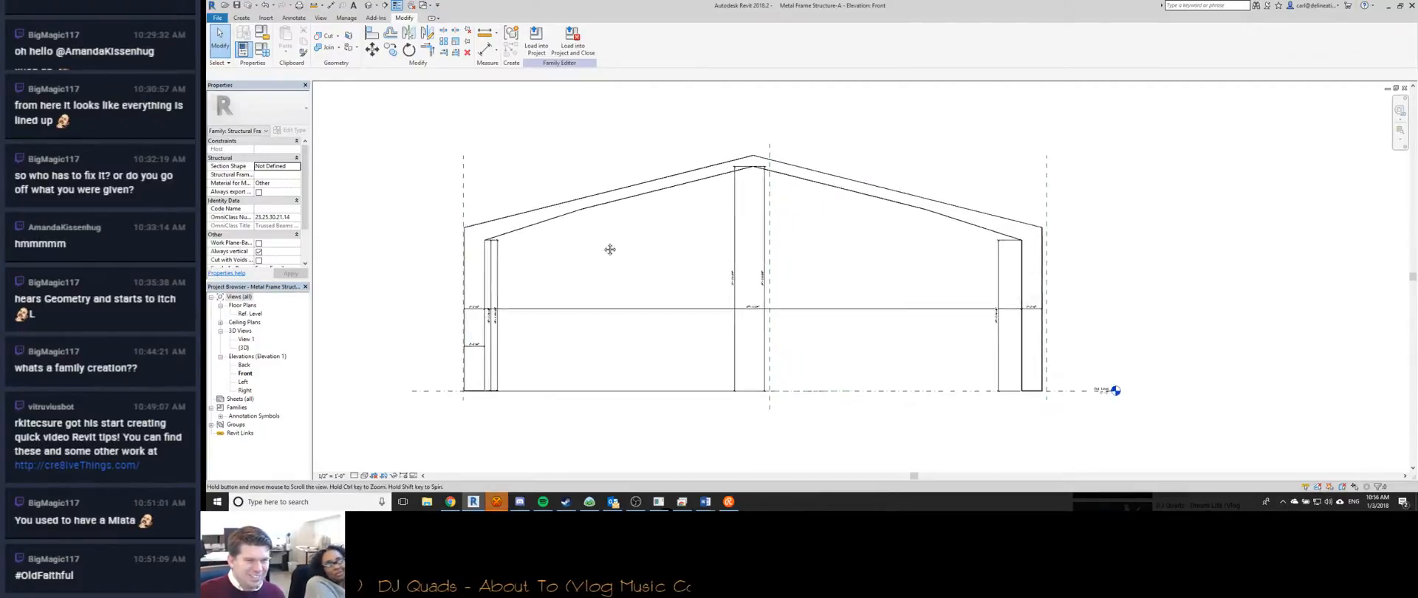
scroll(571, 296, up, 3)
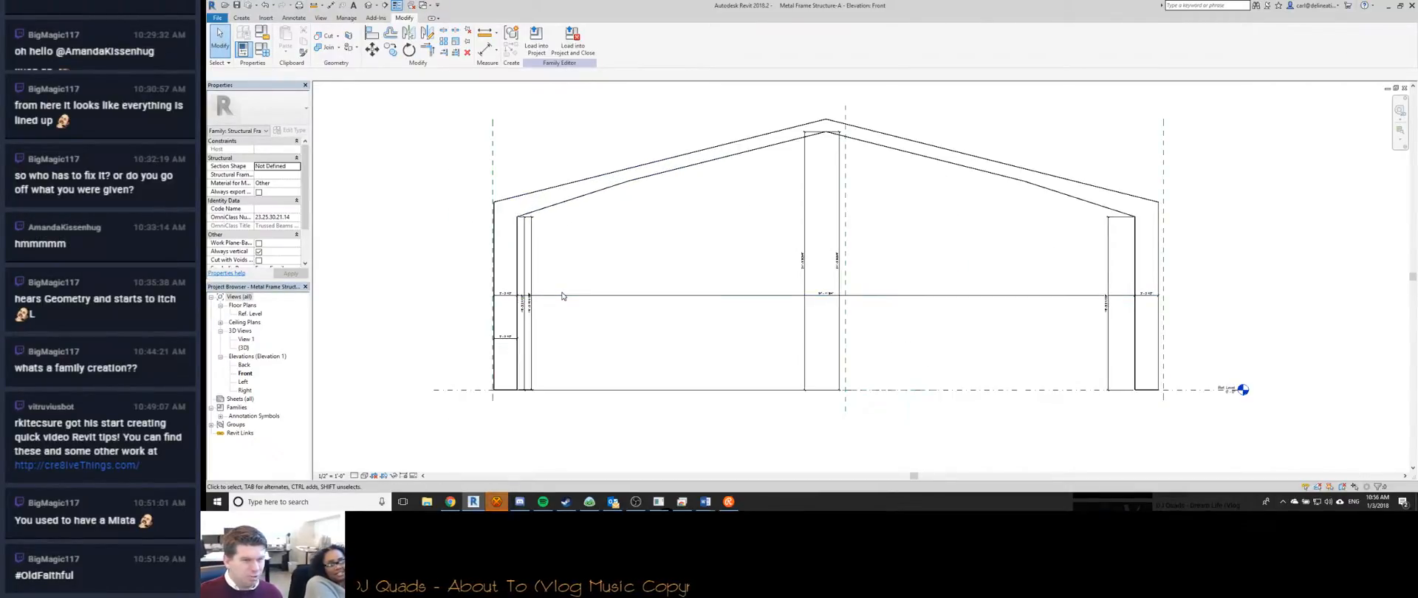
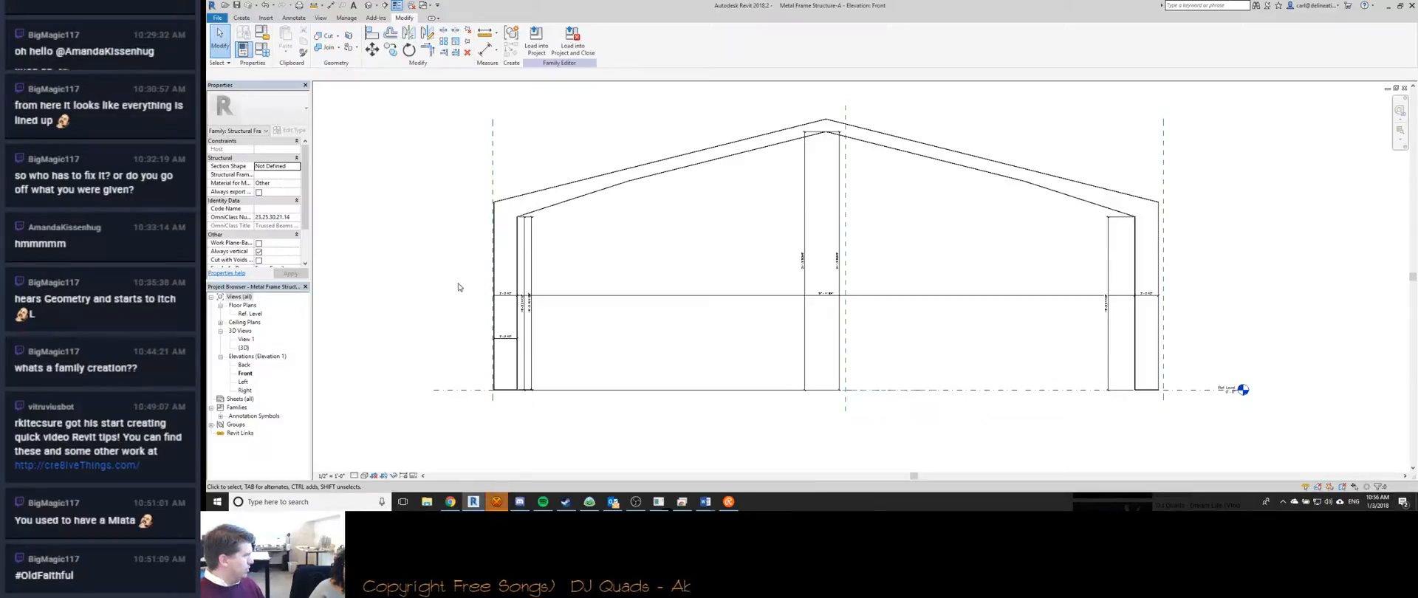
Reduce the open windows to the family's front elevation and one project elevation, tiled side by side.
scroll(709, 304, down, 3)
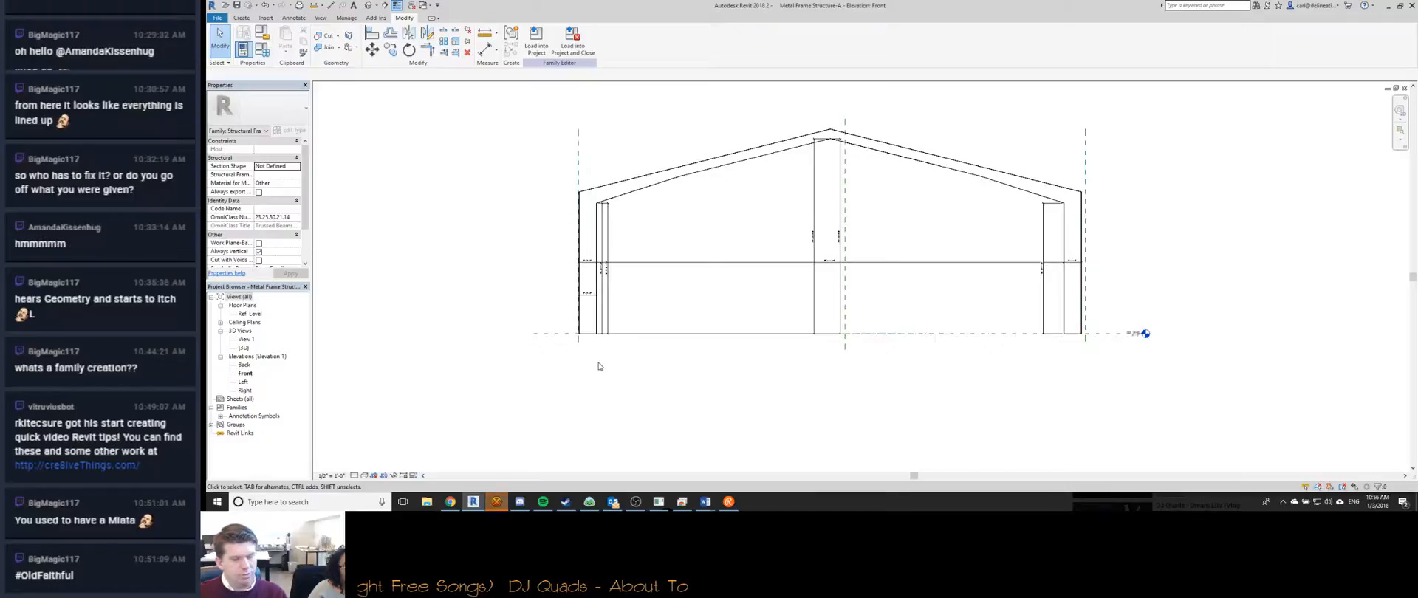
key(w)
key(t)
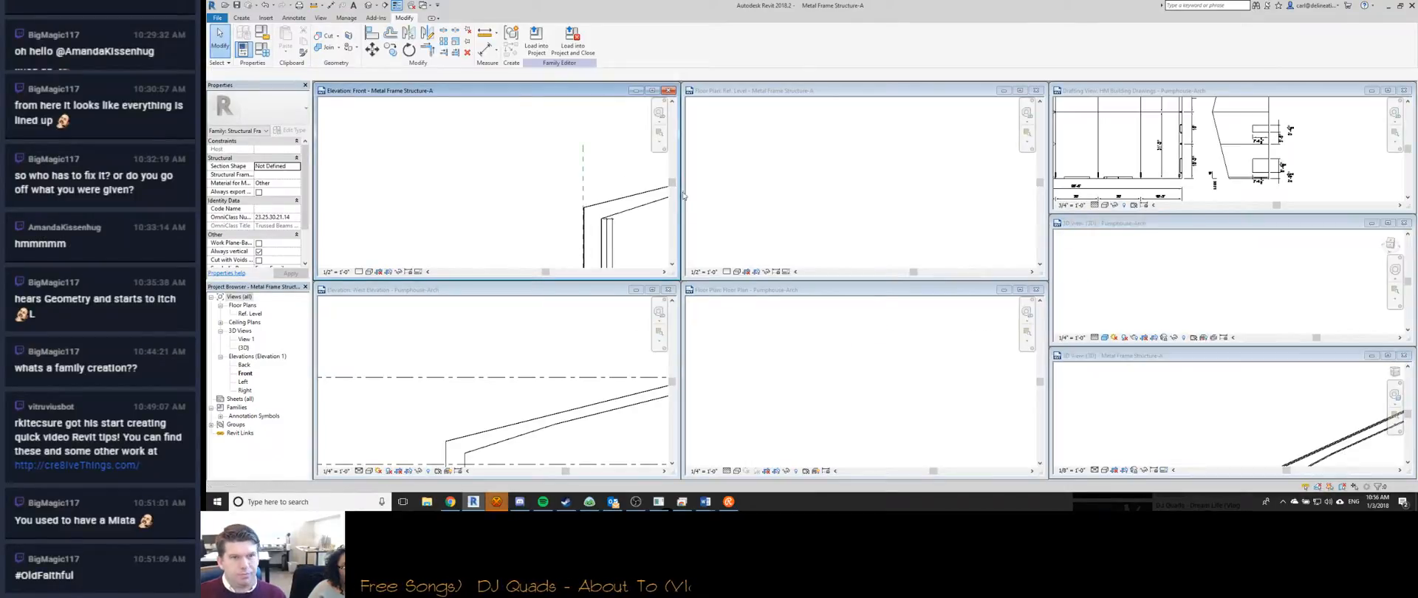
double_click(502, 94)
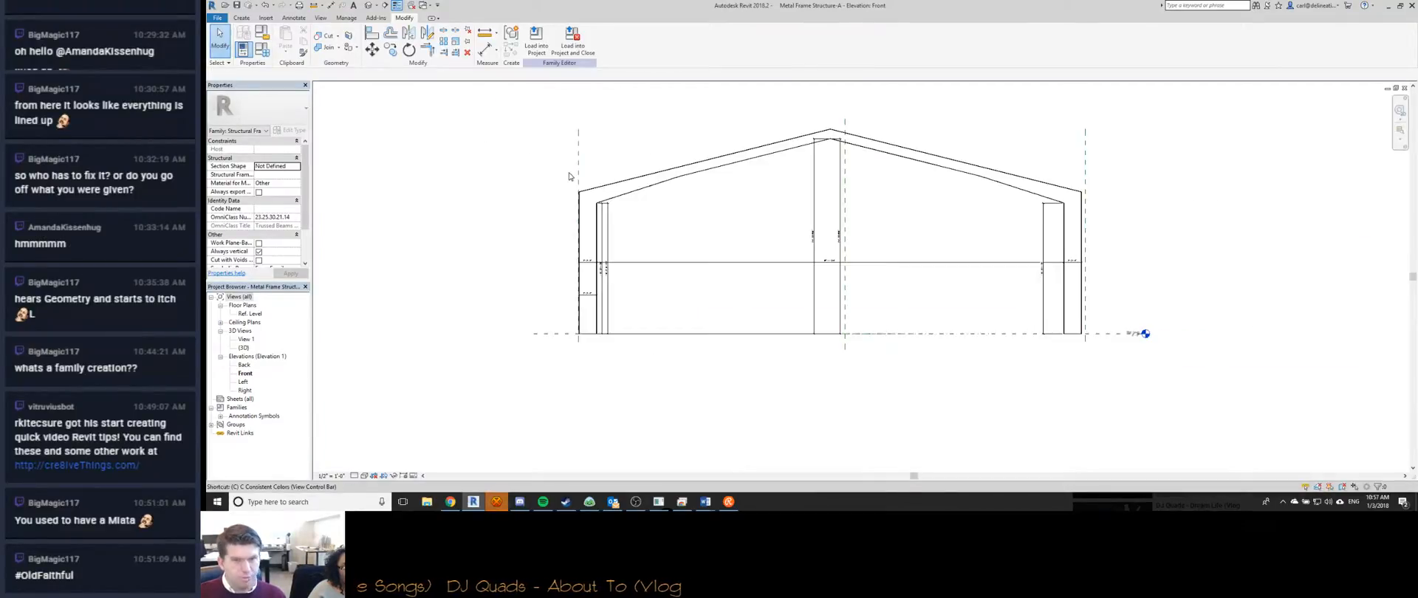
key(t)
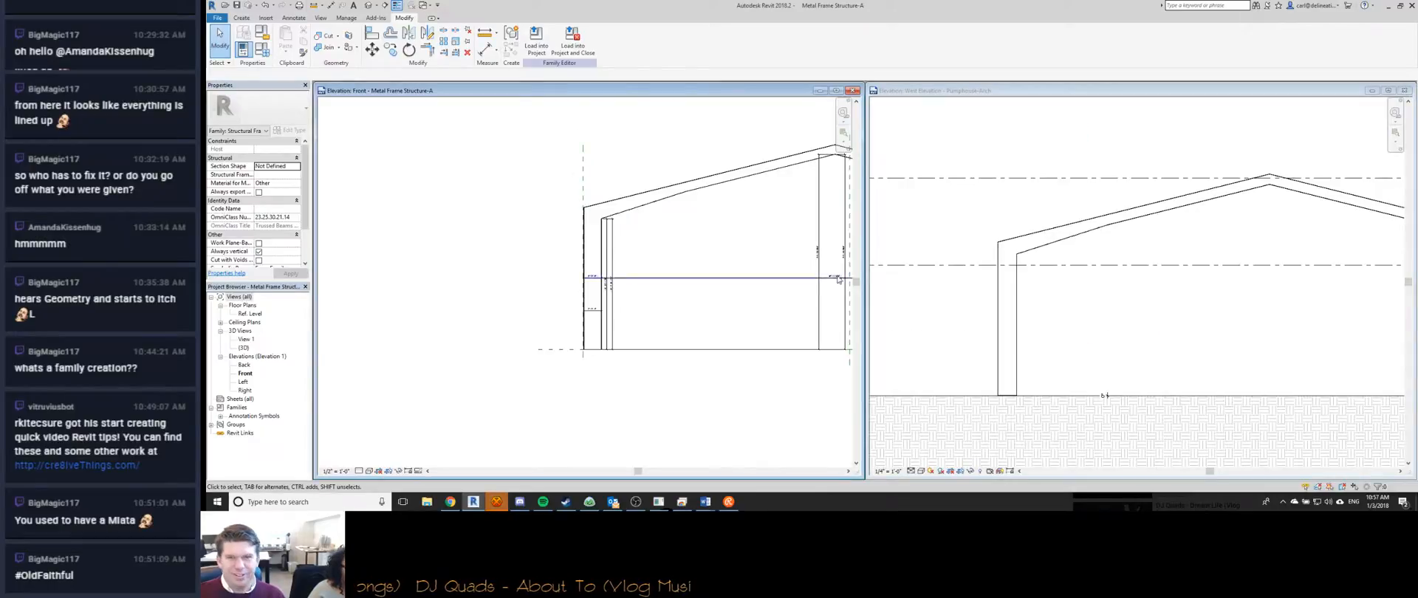
Replace the project elevation with the HM Building Drawings drafting view and tile it beside the family's front elevation.
key(ctrl+Tab)
click(286, 365)
scroll(255, 406, down, 2)
scroll(252, 416, down, 10)
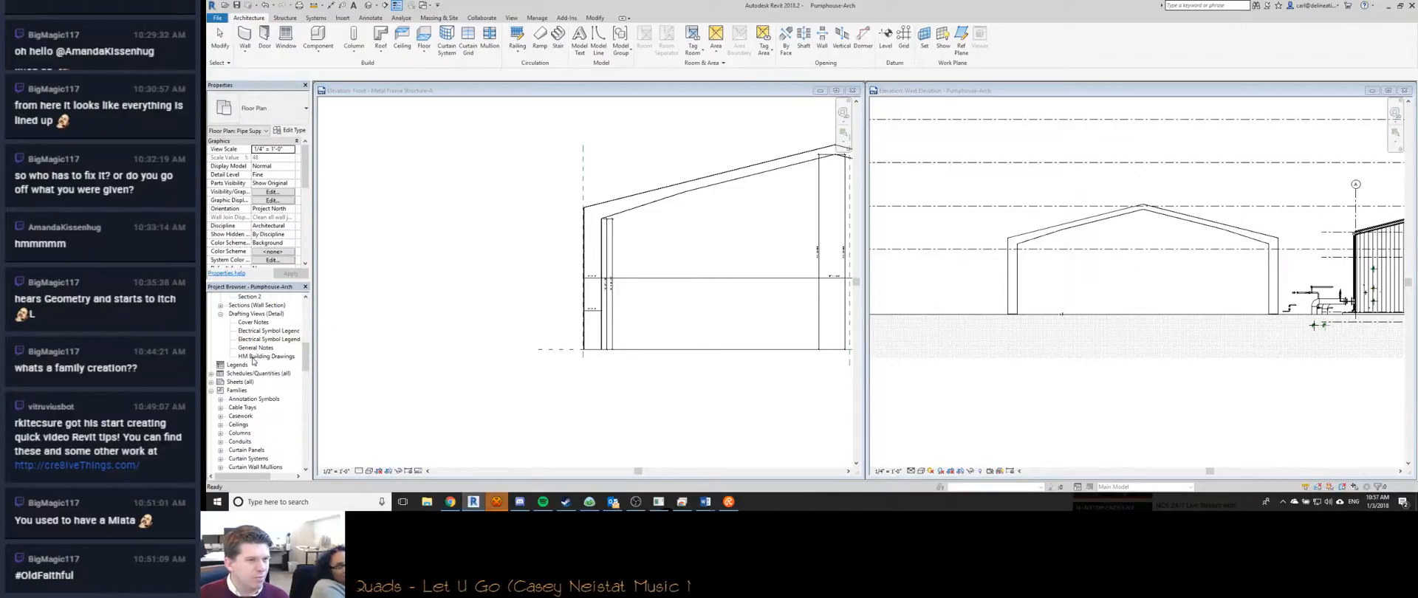
double_click(255, 356)
click(1405, 90)
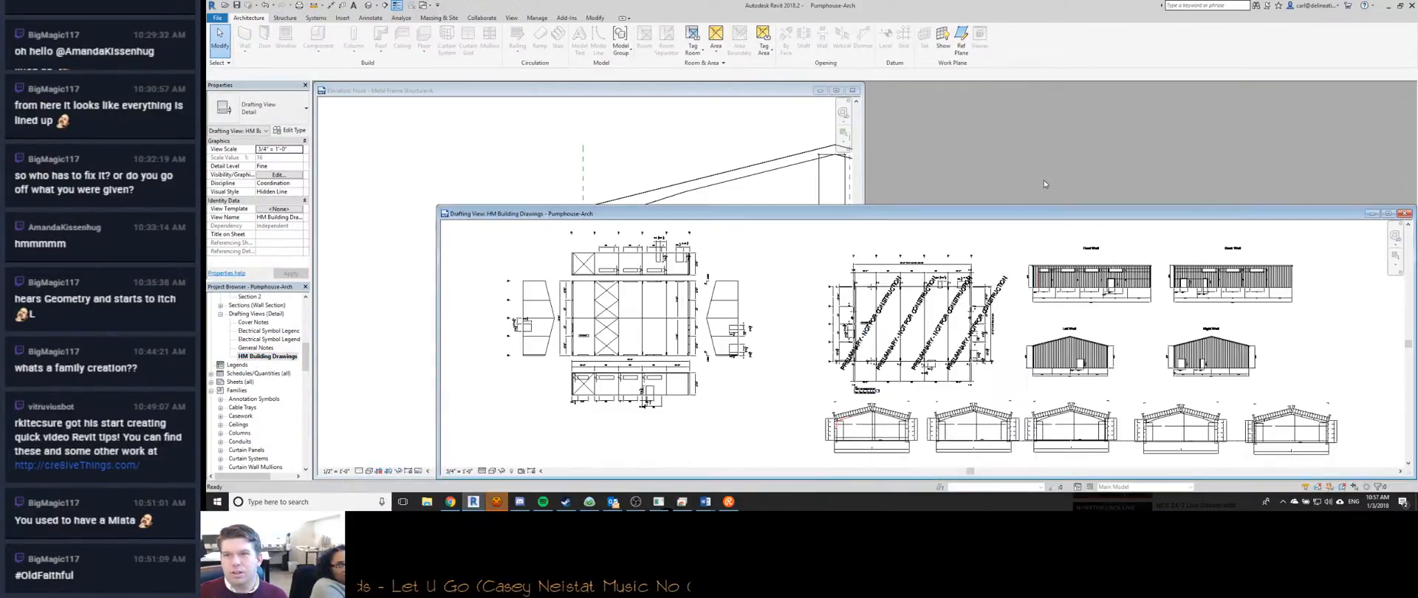
key(w)
key(t)
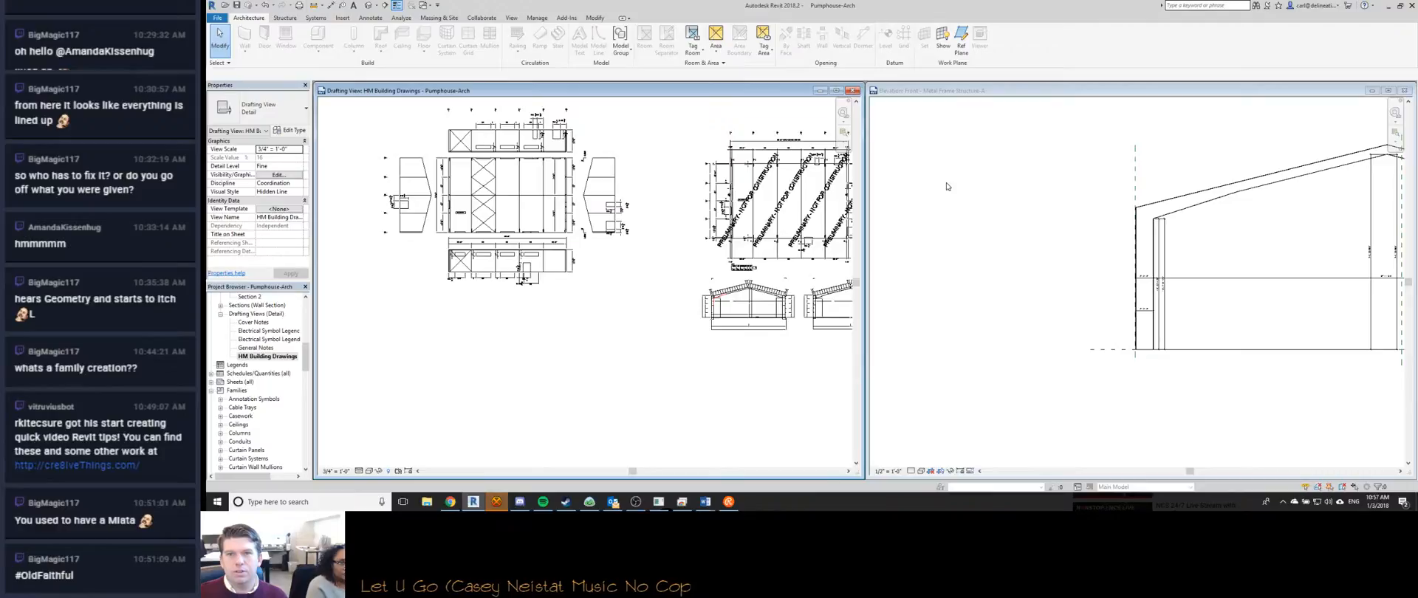
Compare the first frame cross-section in the building drawings with the metal frame family's front elevation.
click(755, 279)
scroll(755, 279, up, 8)
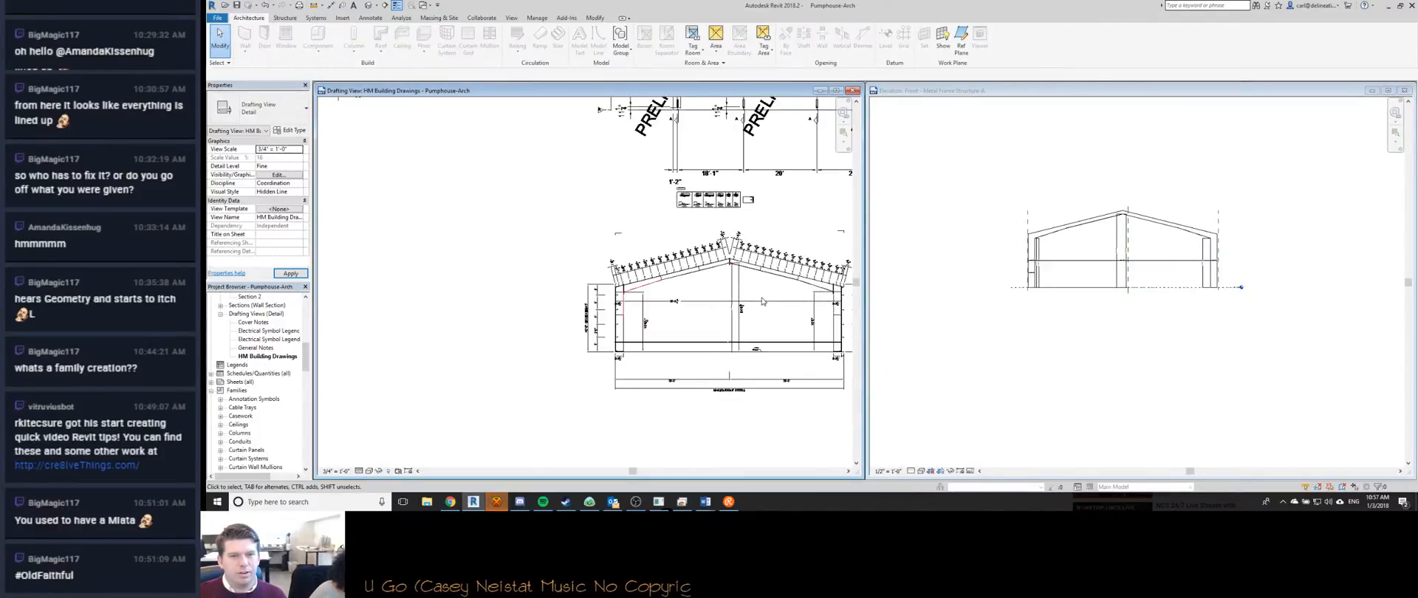
scroll(647, 281, down, 3)
click(919, 91)
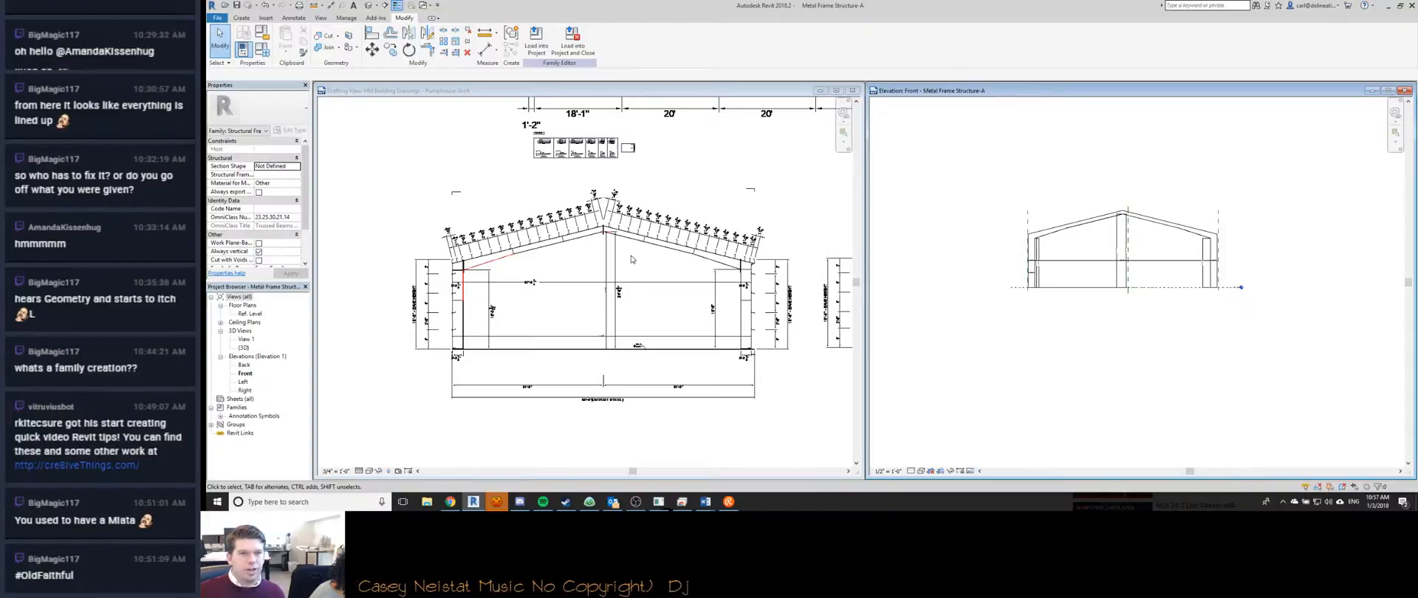
click(637, 281)
scroll(637, 281, down, 3)
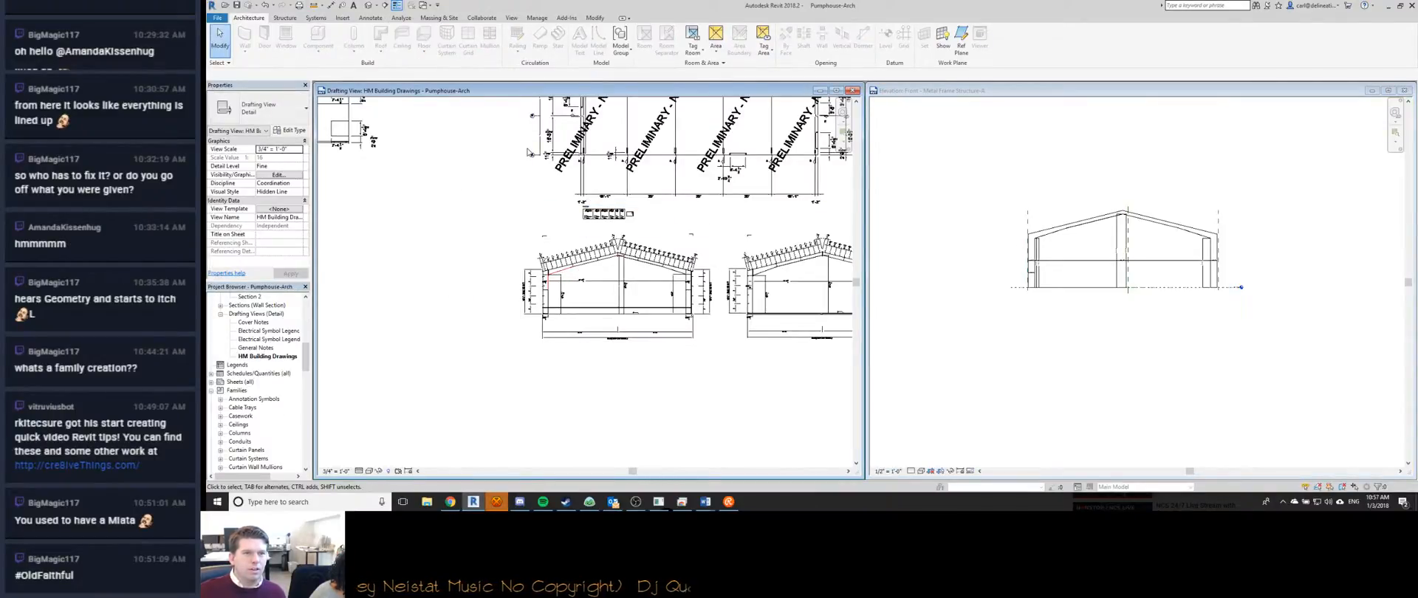
Examine the anchor rod plan's grid lines, column positions and bay dimensions in the building drawings.
scroll(529, 164, up, 6)
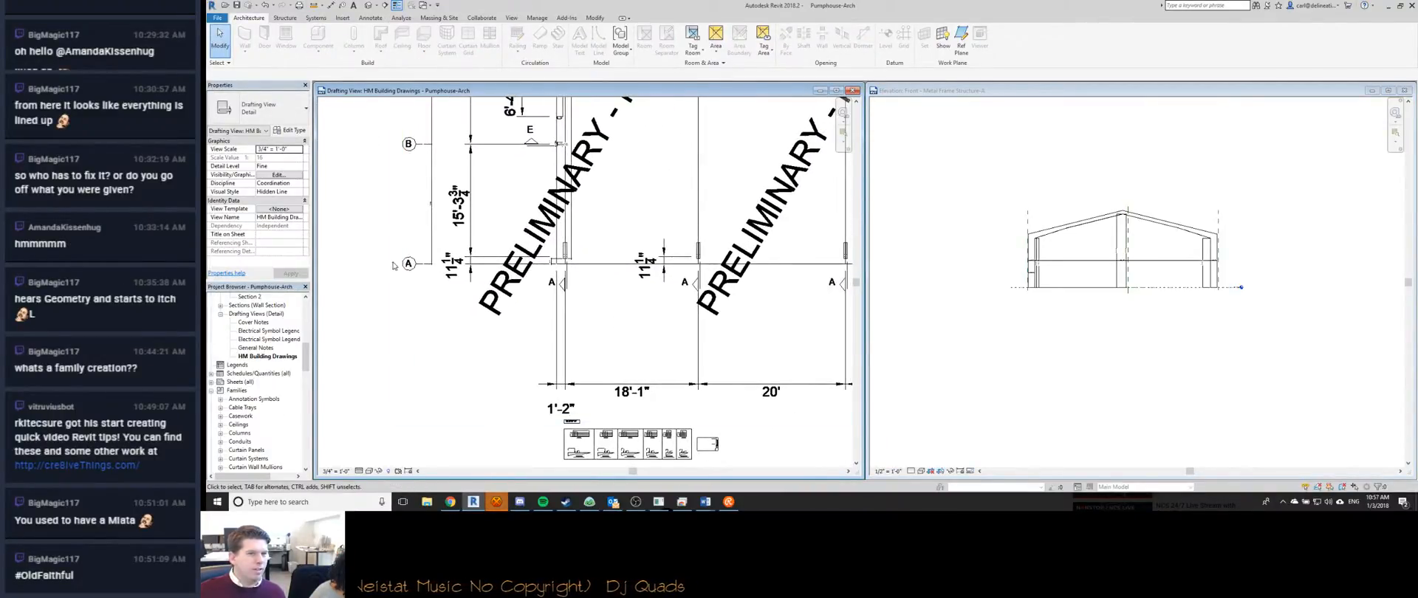
scroll(616, 268, down, 4)
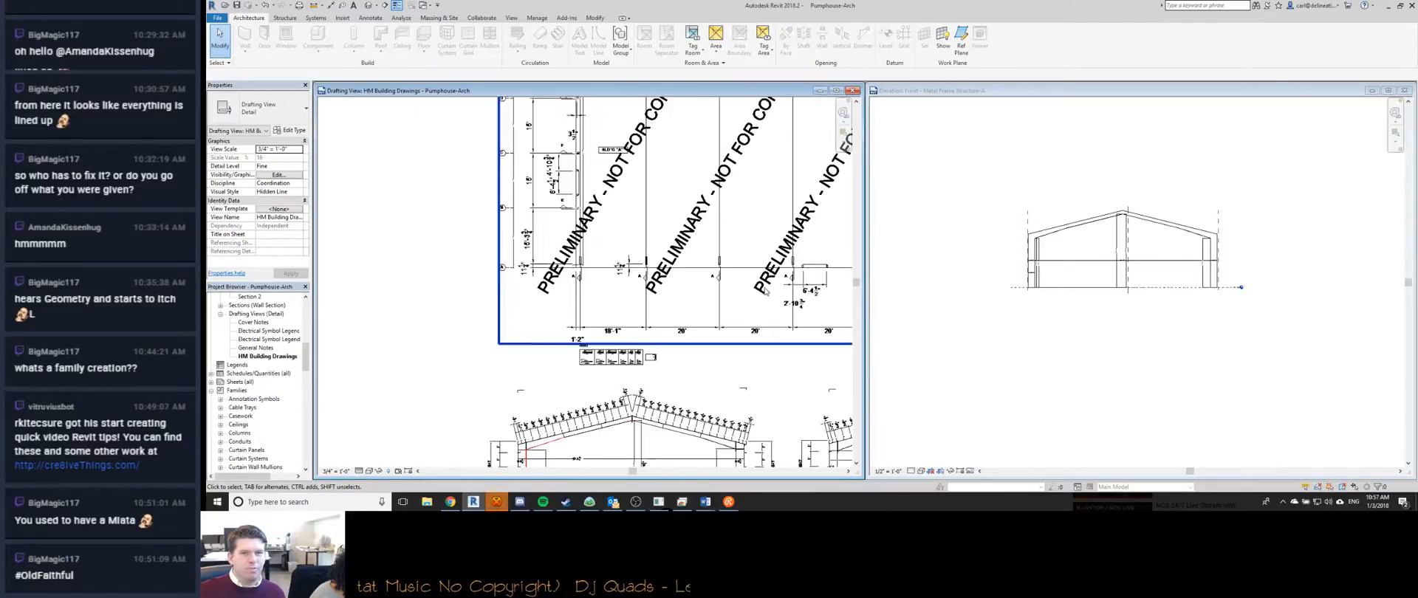
middle_drag(403, 253, 416, 287)
scroll(517, 310, down, 3)
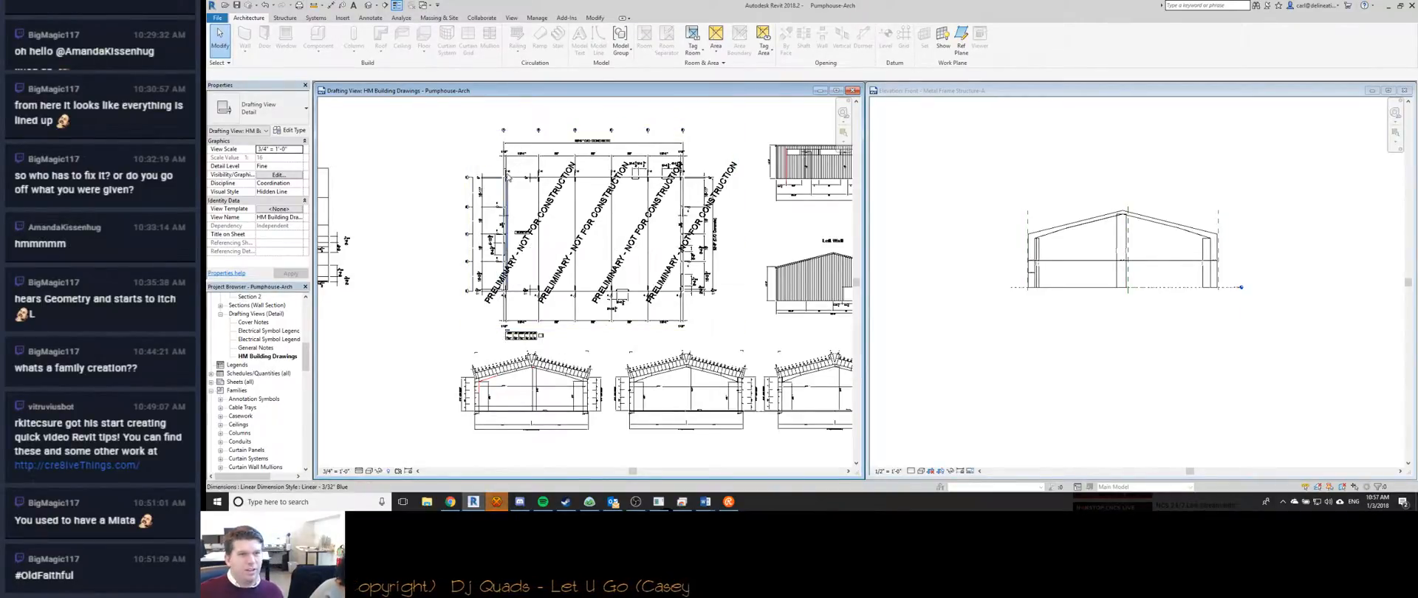
scroll(499, 131, up, 5)
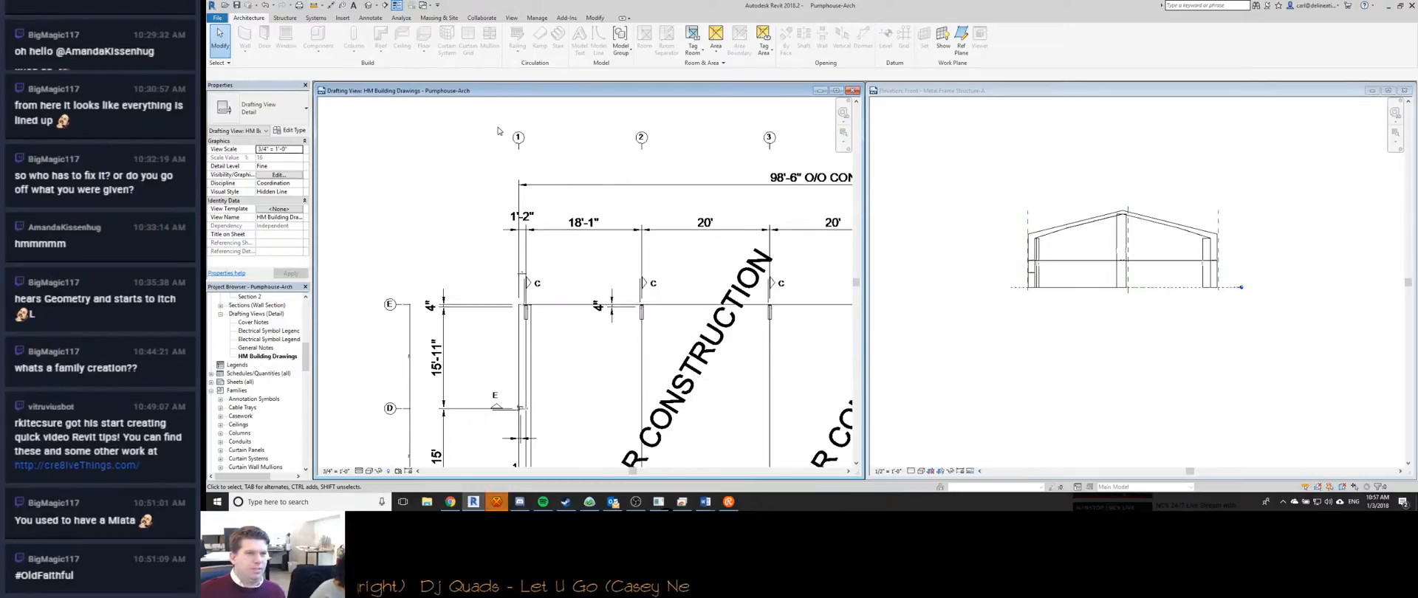
scroll(499, 131, down, 2)
scroll(468, 258, down, 2)
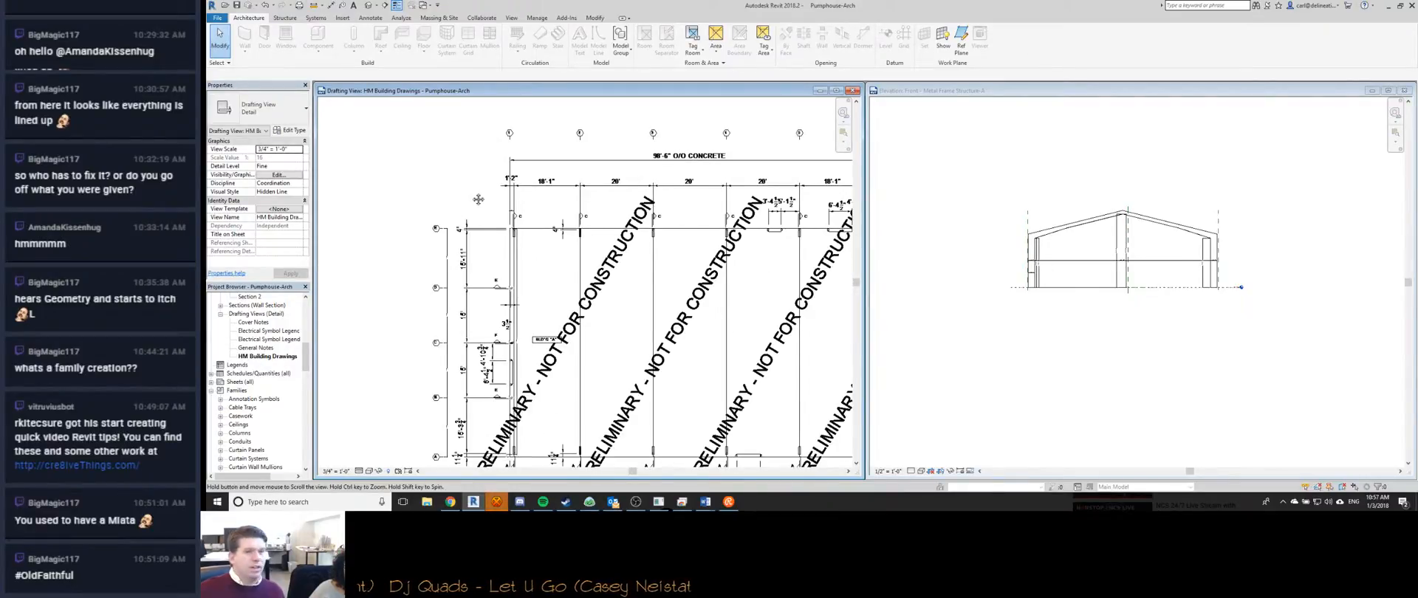
middle_drag(468, 259, 443, 242)
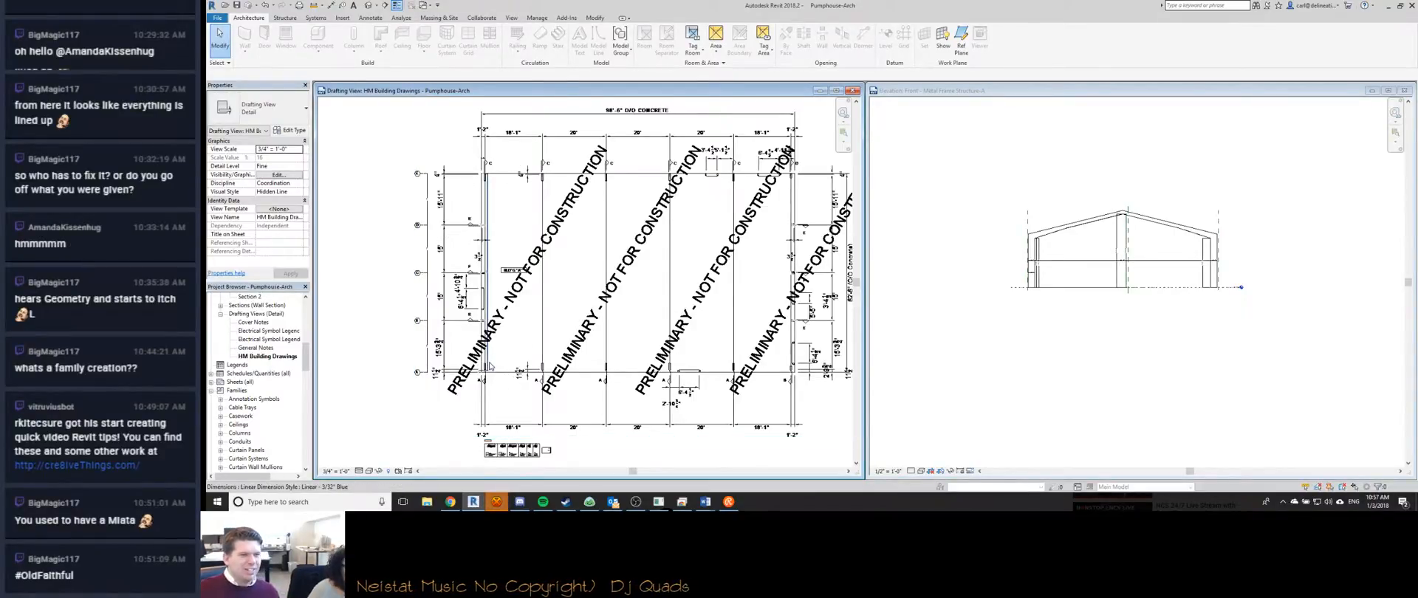
scroll(490, 365, up, 2)
scroll(490, 365, down, 1)
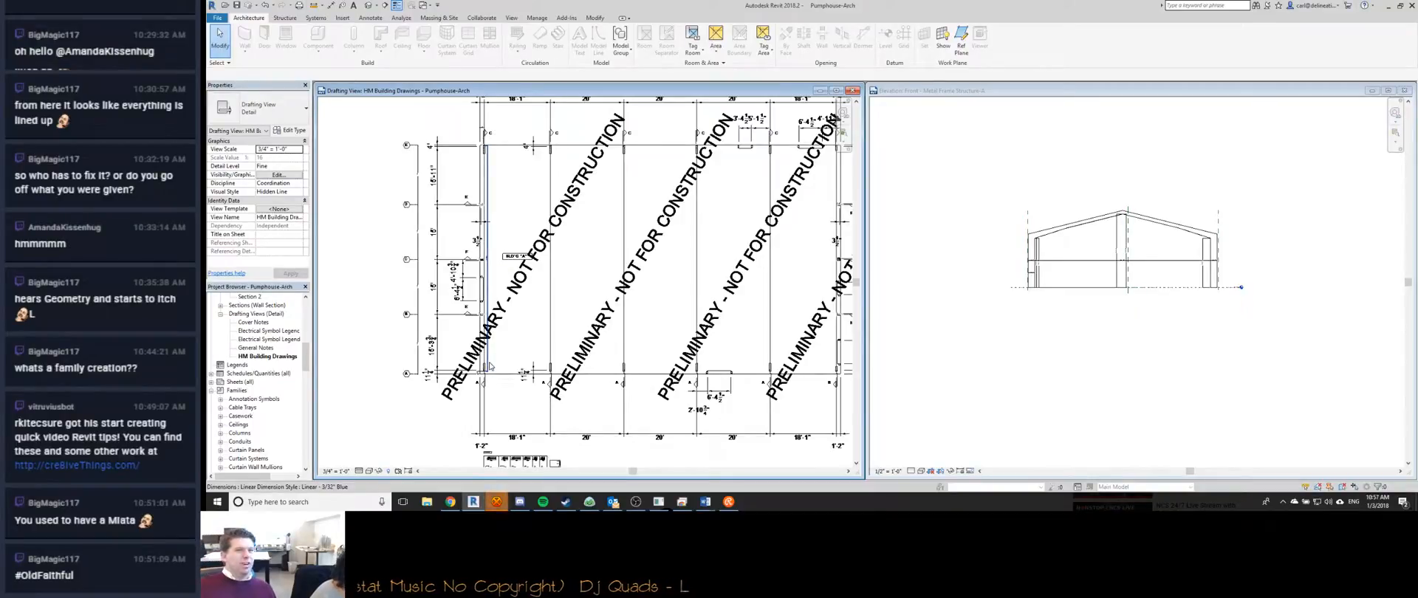
scroll(489, 364, down, 4)
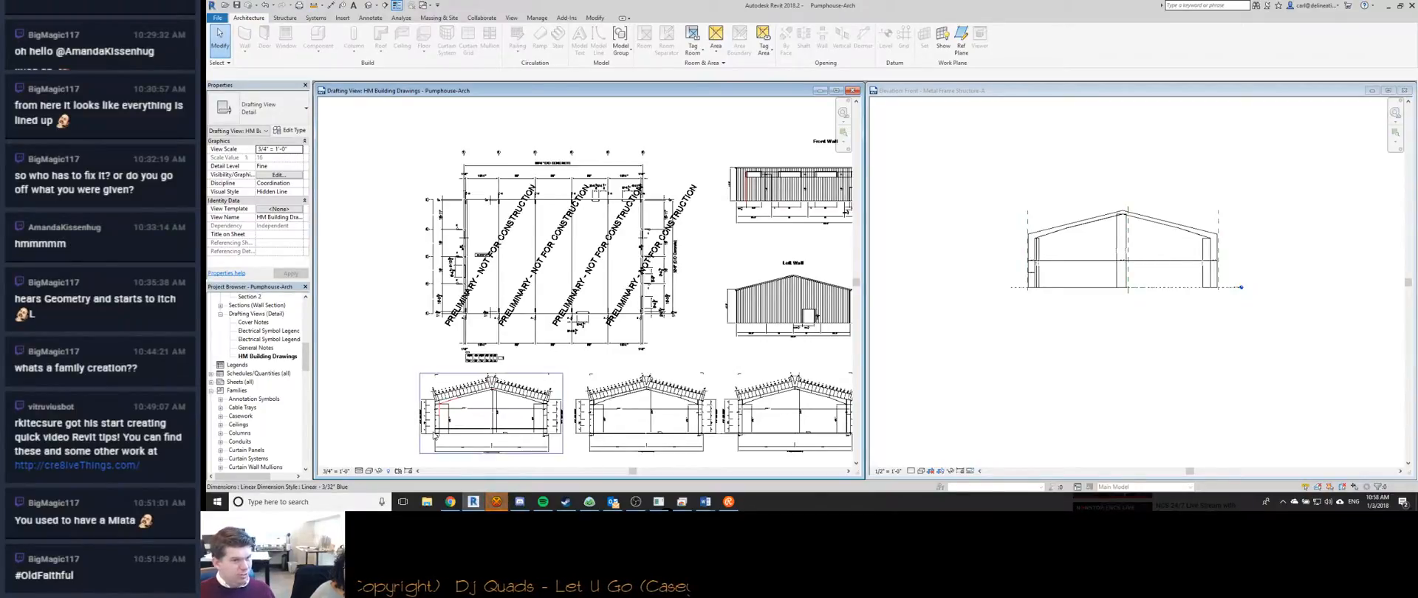
Check the first frame cross-section's eave and rafter dimensions against the grid layout of the anchor rod plan.
scroll(446, 411, up, 4)
scroll(474, 367, down, 3)
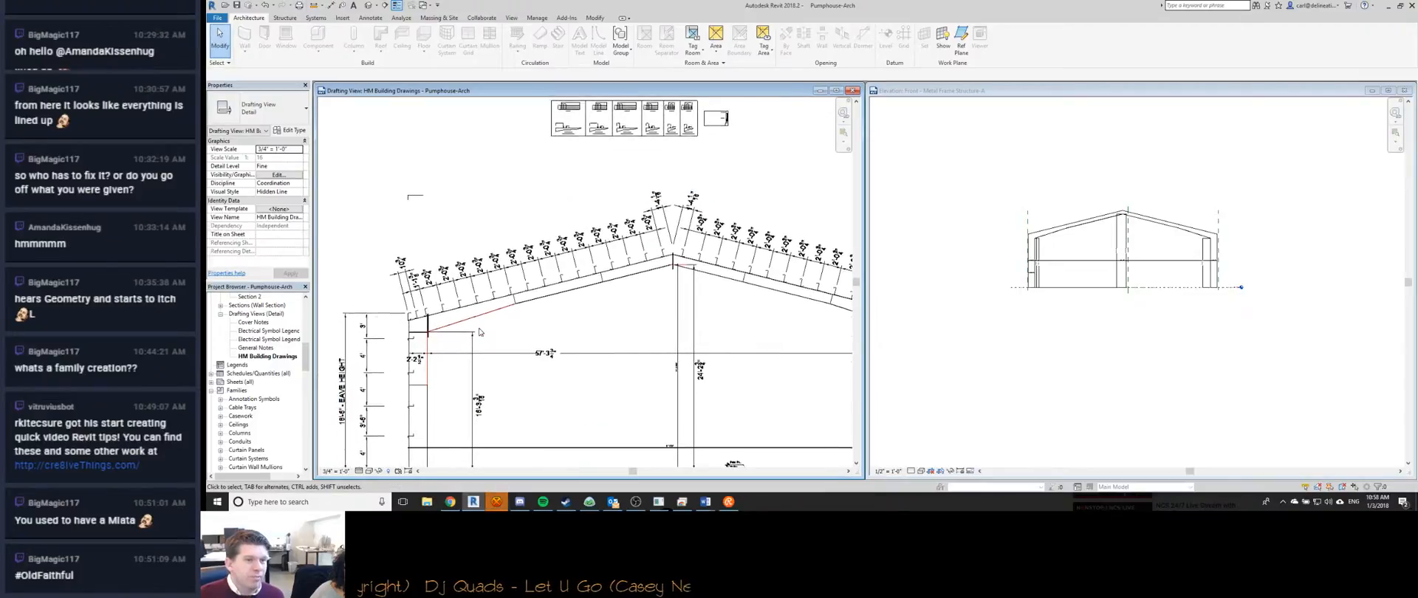
middle_drag(530, 148, 529, 325)
scroll(525, 304, down, 5)
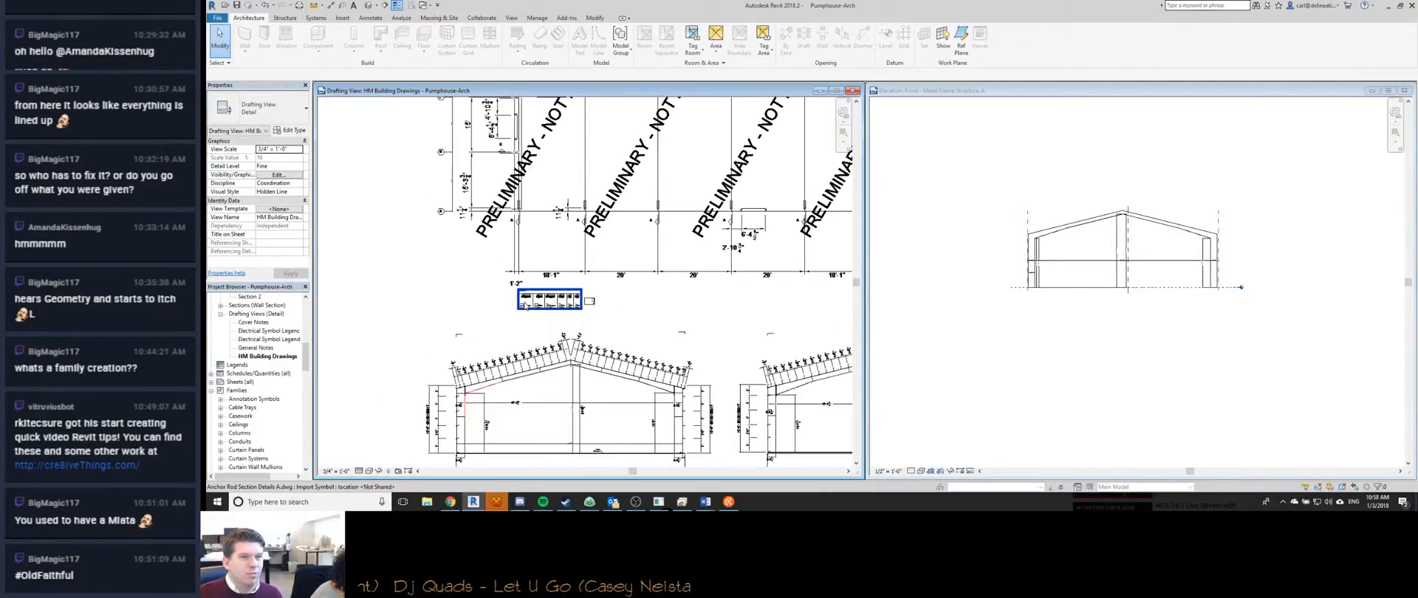
middle_drag(505, 286, 480, 317)
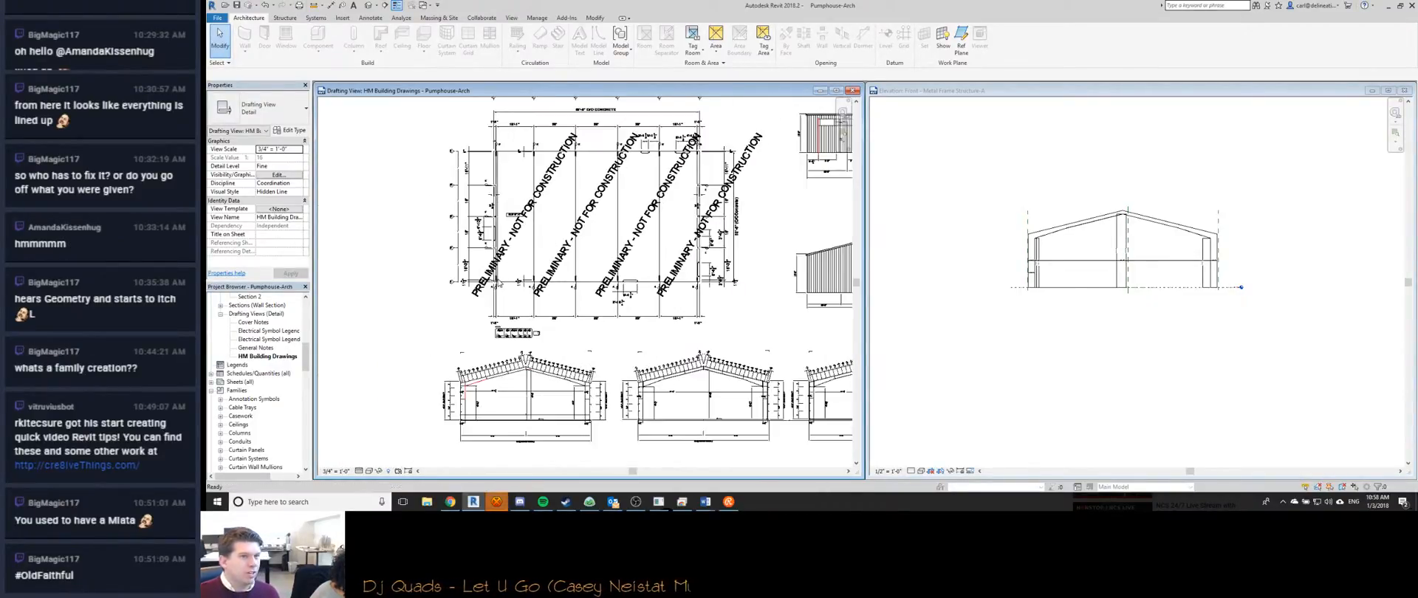
scroll(499, 281, down, 1)
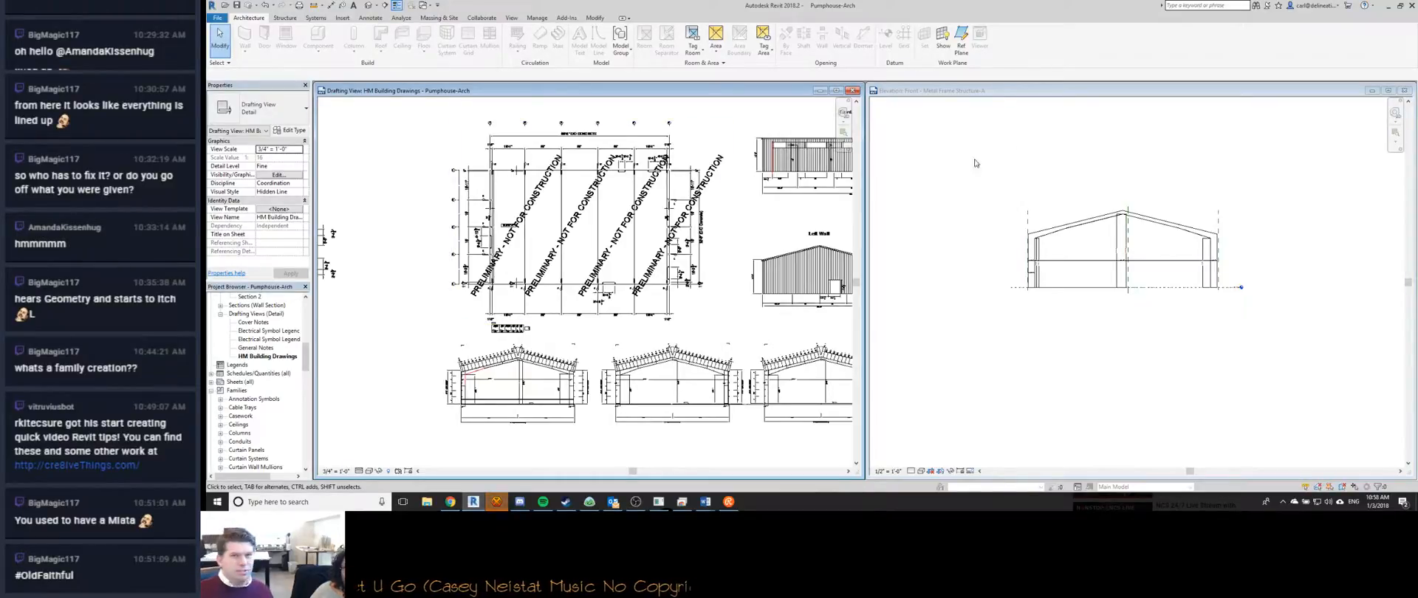
scroll(481, 124, up, 5)
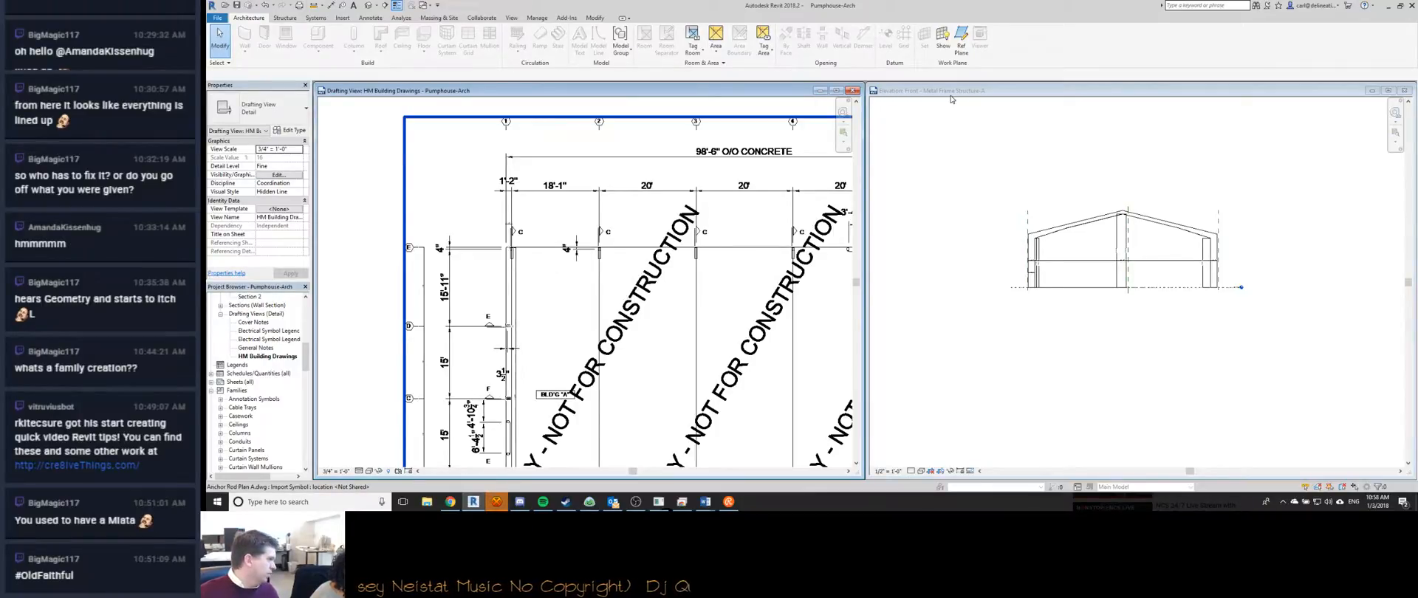
middle_drag(547, 254, 544, 251)
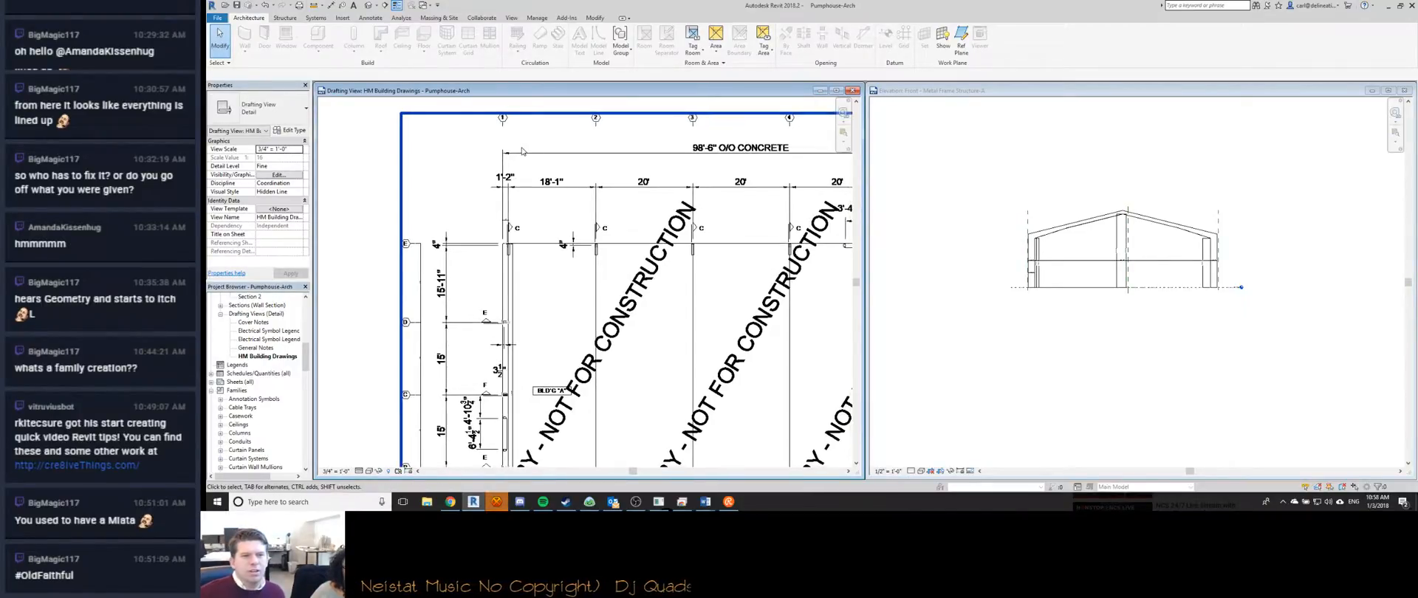
scroll(561, 260, down, 6)
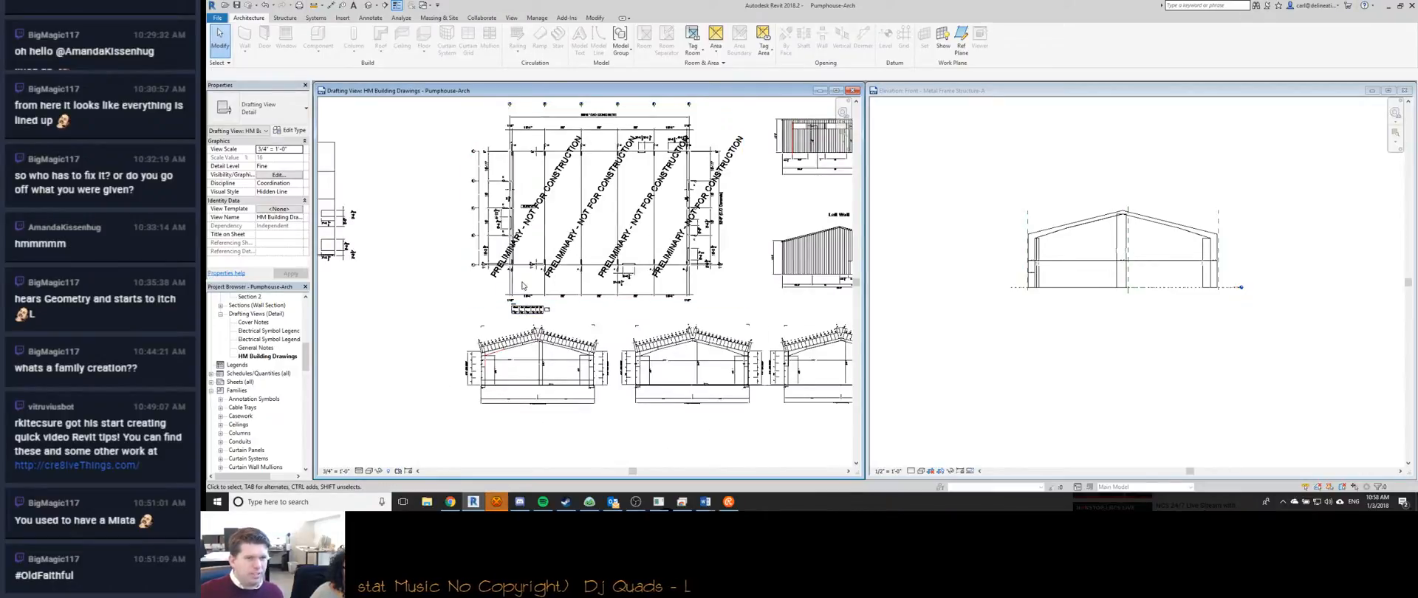
scroll(492, 250, up, 6)
scroll(492, 249, down, 1)
middle_drag(524, 118, 533, 347)
scroll(532, 347, down, 4)
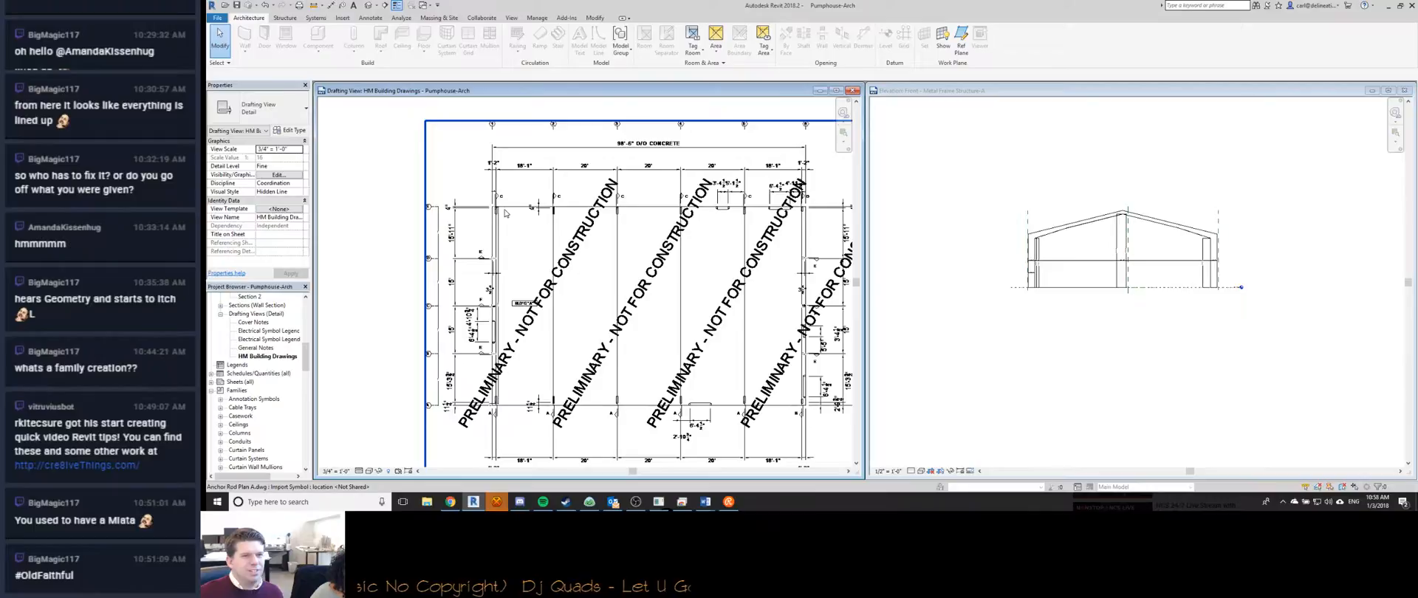
Inspect the column base at the anchor rod plan's grid 1 and E corner, including its offset from grid line E.
scroll(506, 213, up, 3)
scroll(505, 213, down, 3)
scroll(505, 213, down, 3)
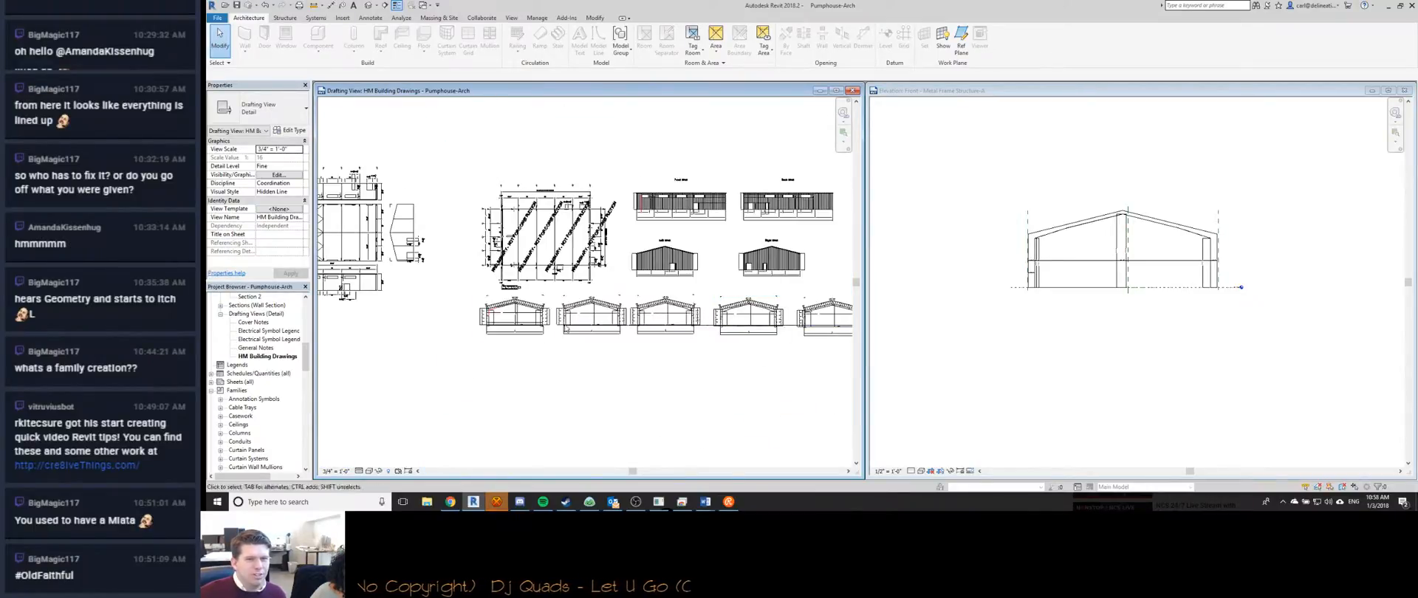
scroll(683, 353, down, 2)
middle_drag(685, 354, 240, 325)
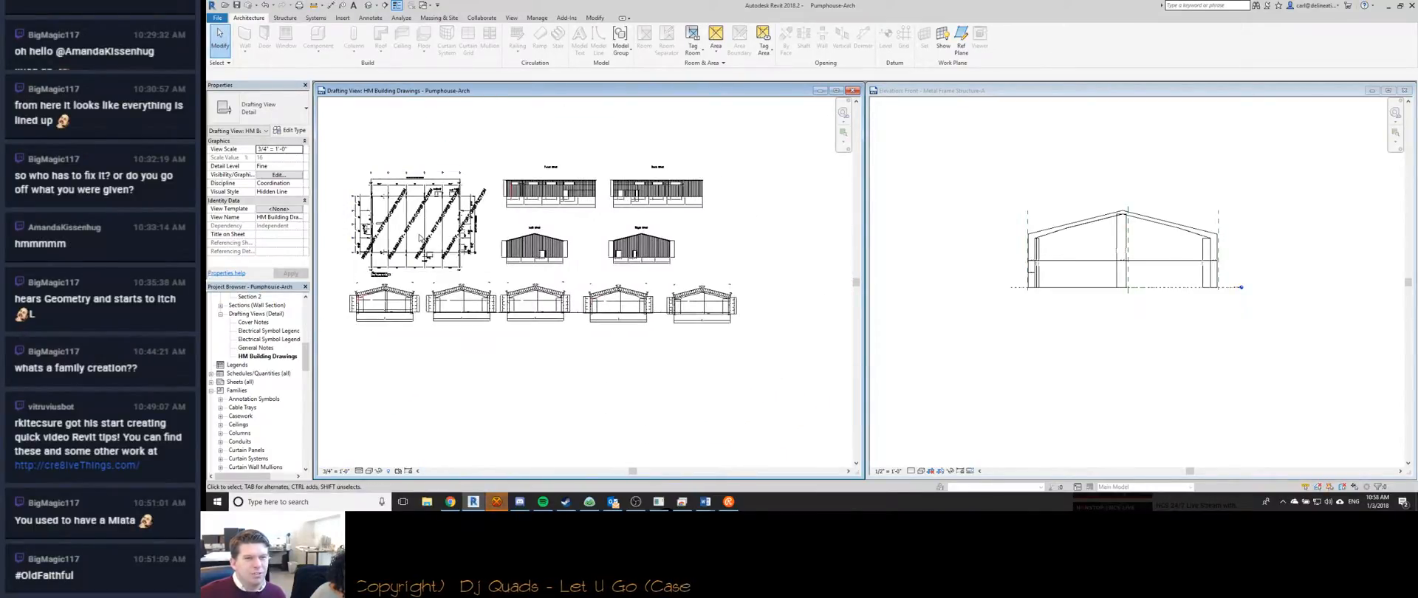
scroll(418, 238, up, 1)
scroll(462, 234, up, 2)
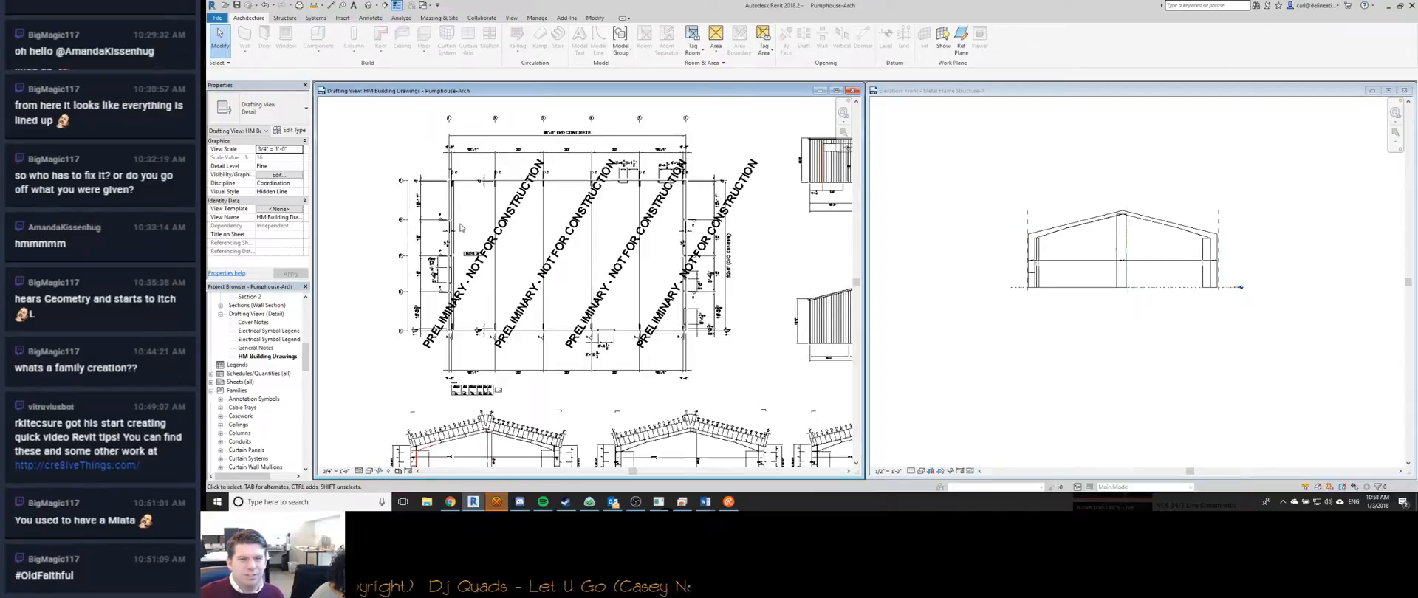
scroll(467, 170, up, 3)
scroll(477, 199, down, 3)
scroll(487, 228, up, 4)
scroll(487, 227, up, 2)
scroll(443, 220, down, 1)
scroll(382, 206, up, 4)
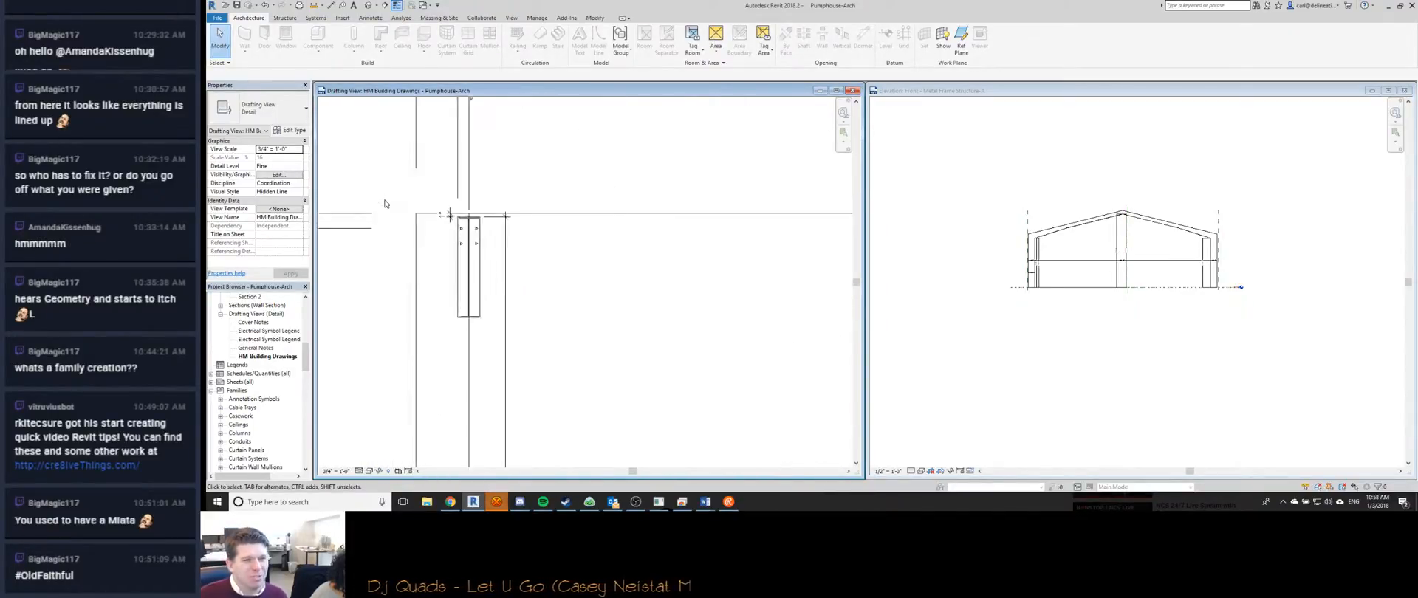
scroll(384, 204, down, 3)
scroll(627, 223, down, 2)
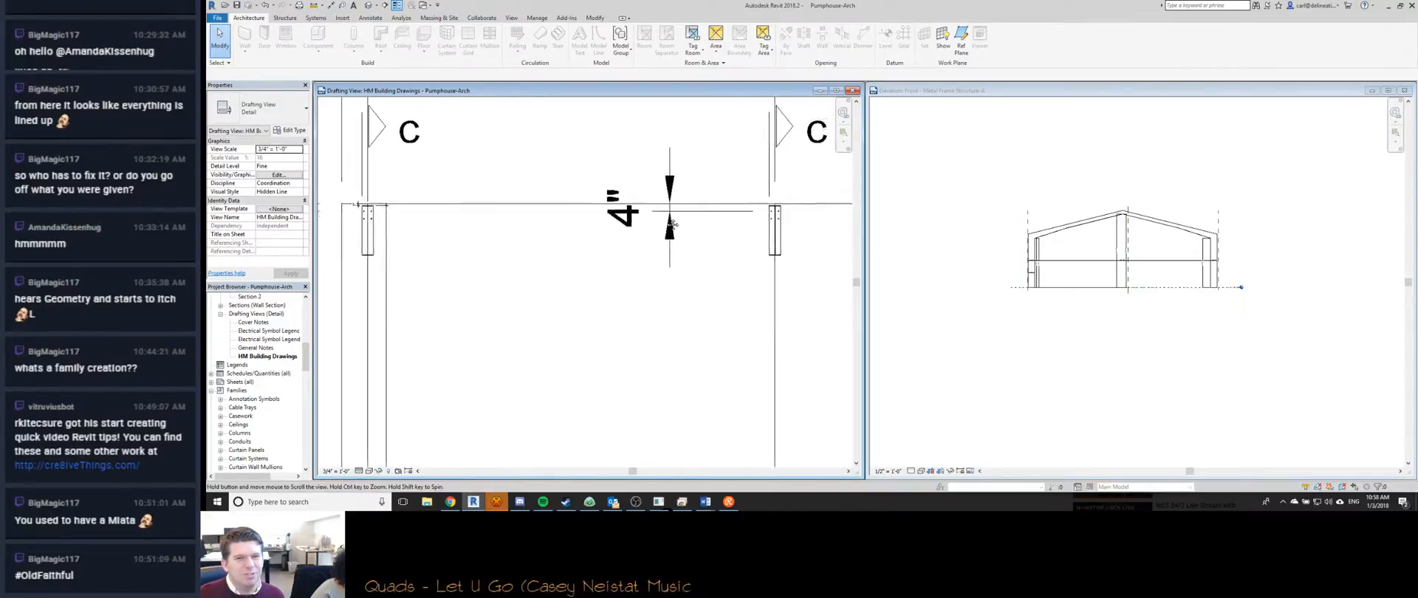
scroll(626, 223, down, 3)
scroll(687, 272, down, 1)
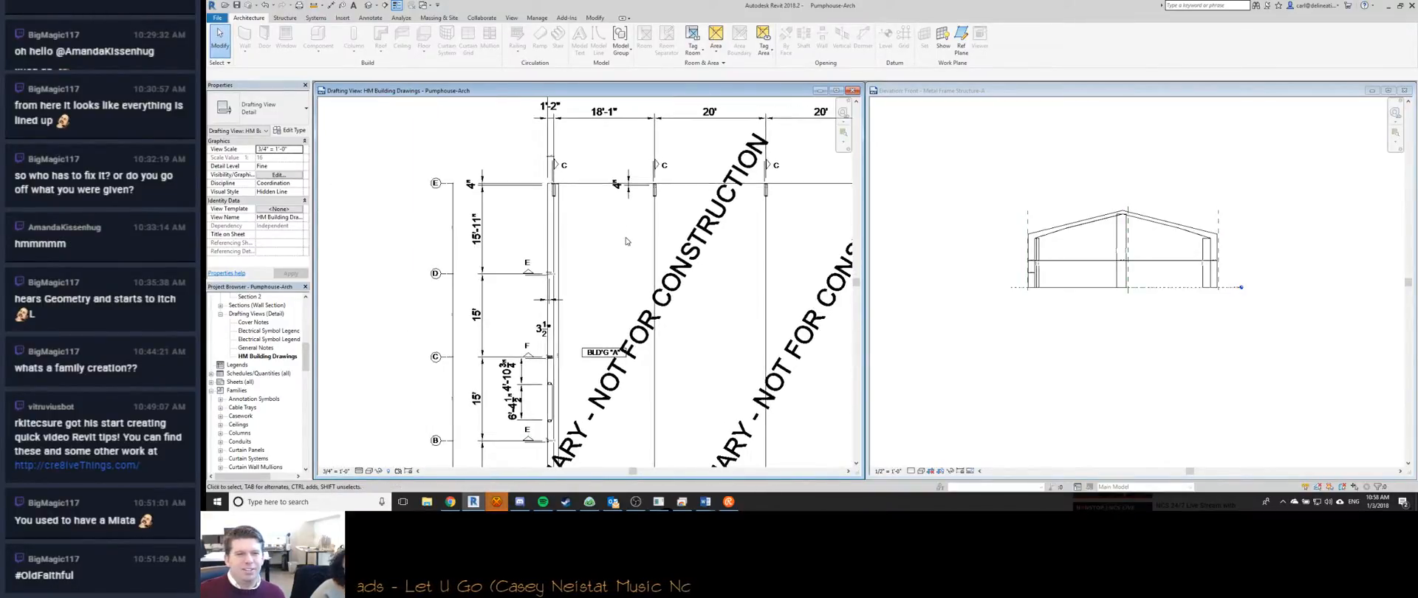
Examine the eave corner and purlin spacing of the first frame cross-section, leaving the imported drawing unselected.
scroll(672, 352, down, 3)
middle_drag(672, 352, 665, 130)
scroll(449, 150, up, 4)
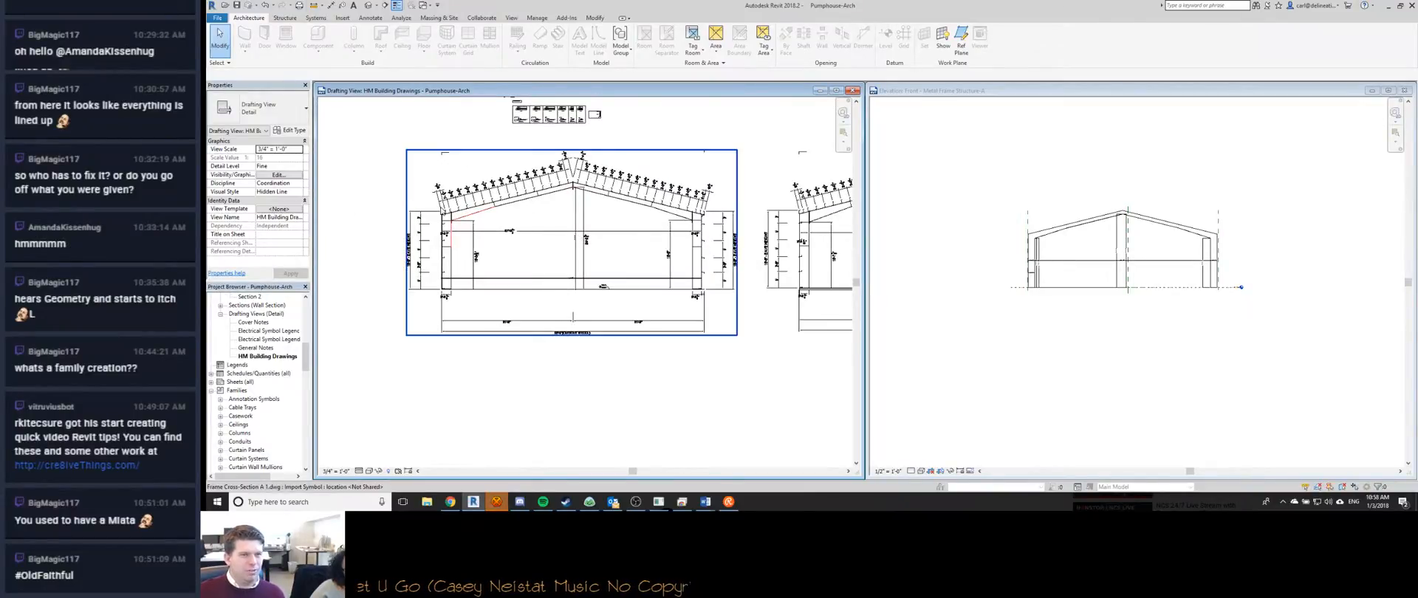
scroll(472, 229, up, 5)
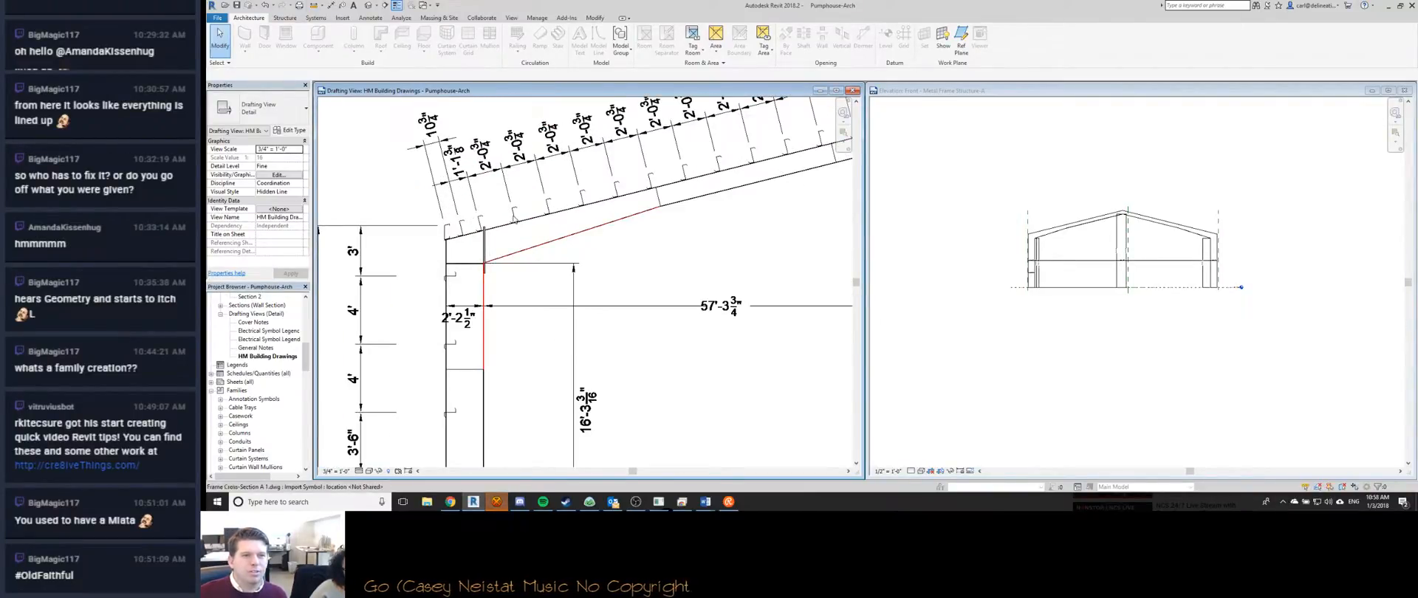
click(501, 217)
key(Escape)
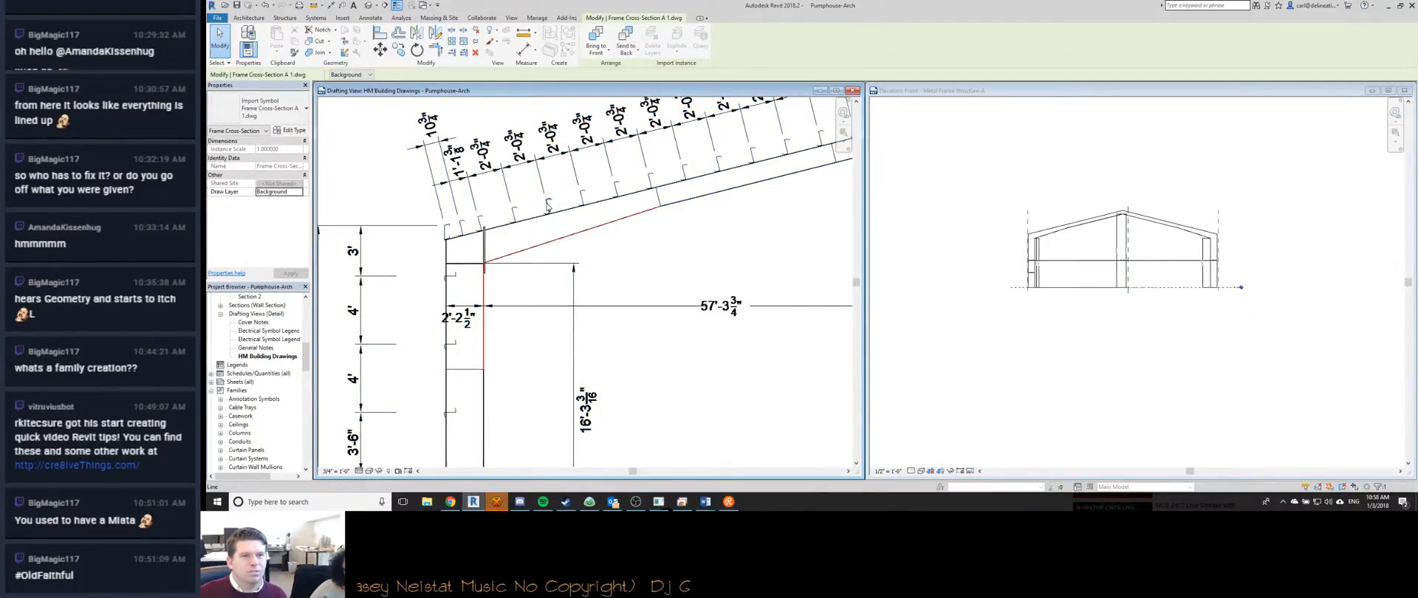
Hide the purlin and girt layer of the imported frame cross-section in the drafting view.
click(548, 206)
click(785, 278)
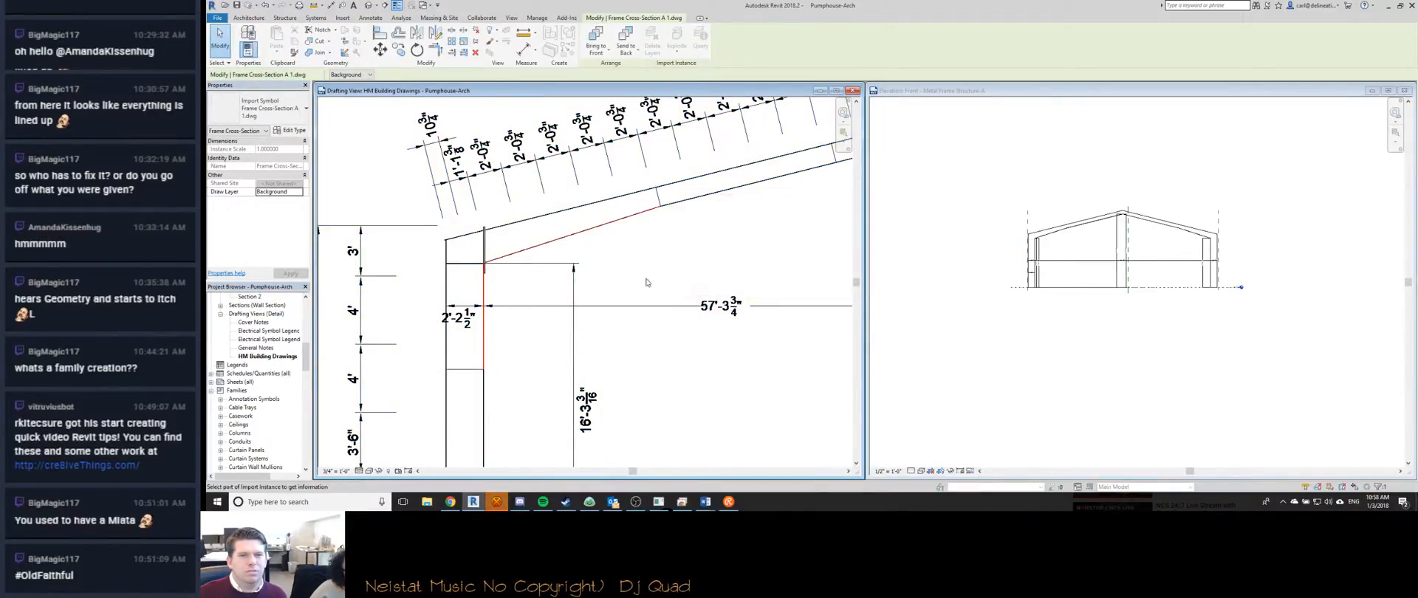
scroll(507, 226, down, 3)
middle_drag(700, 241, 662, 256)
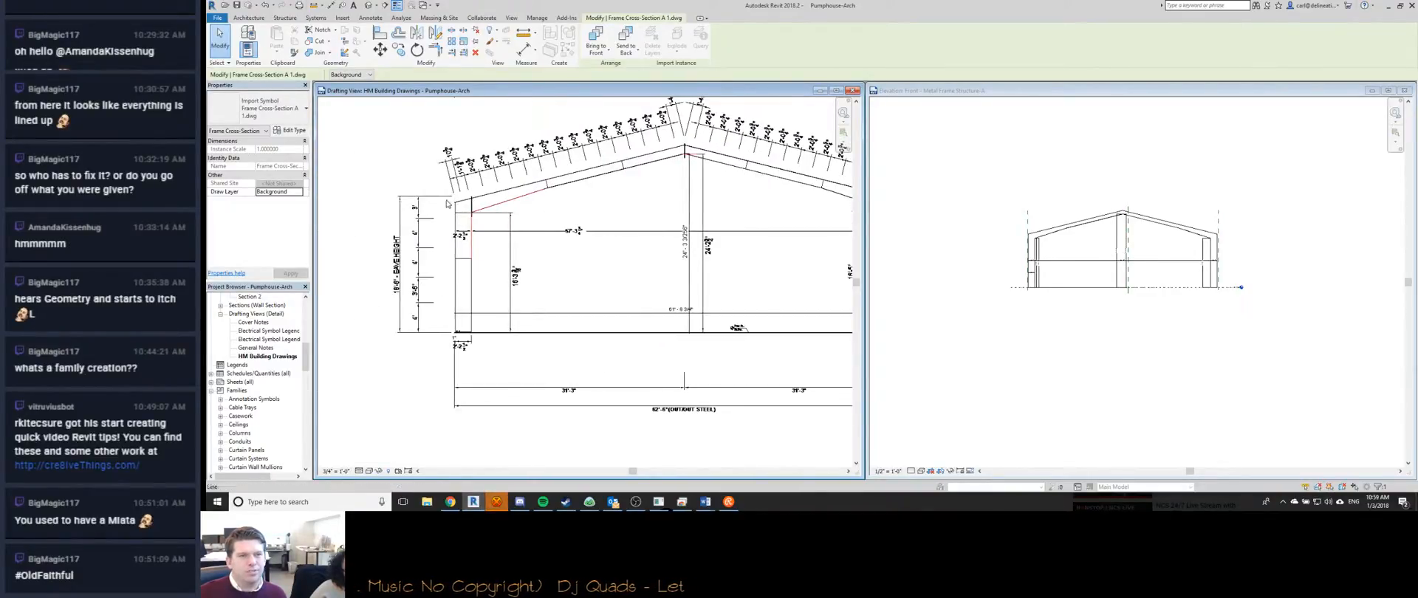
Compare the steel plate details at the two opposite eave corners of the frame cross-section.
scroll(455, 203, up, 5)
scroll(504, 198, up, 4)
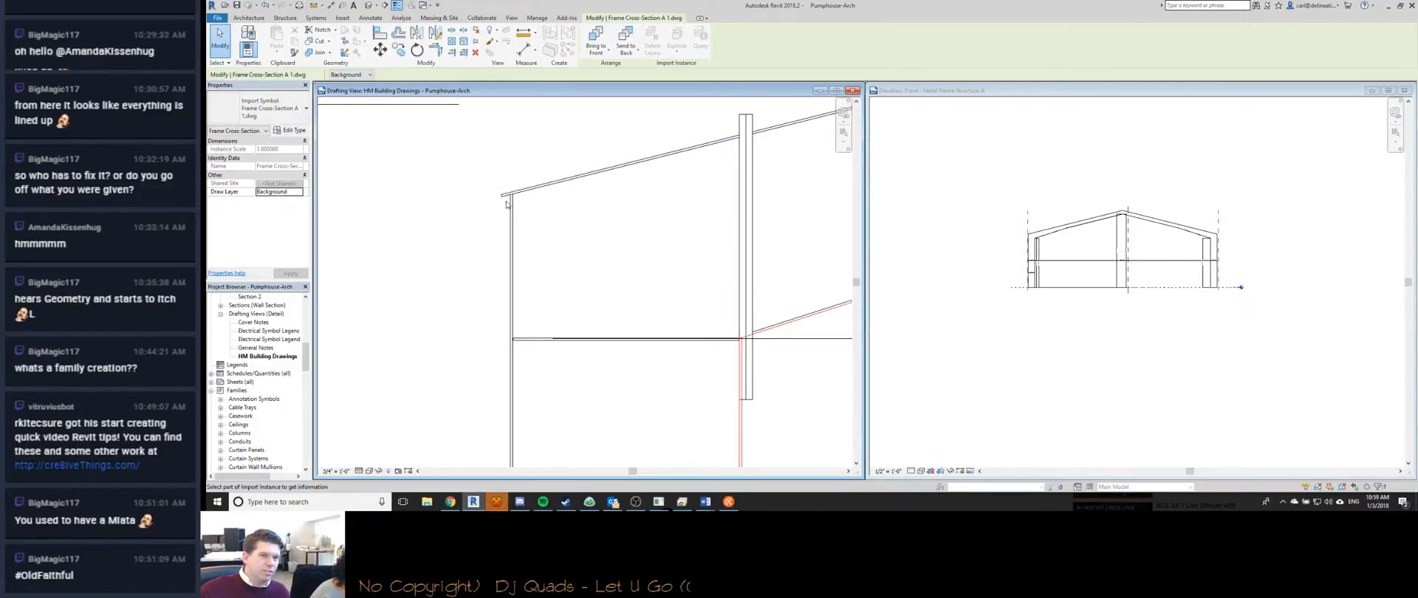
scroll(500, 206, down, 6)
scroll(690, 204, up, 4)
scroll(681, 201, down, 3)
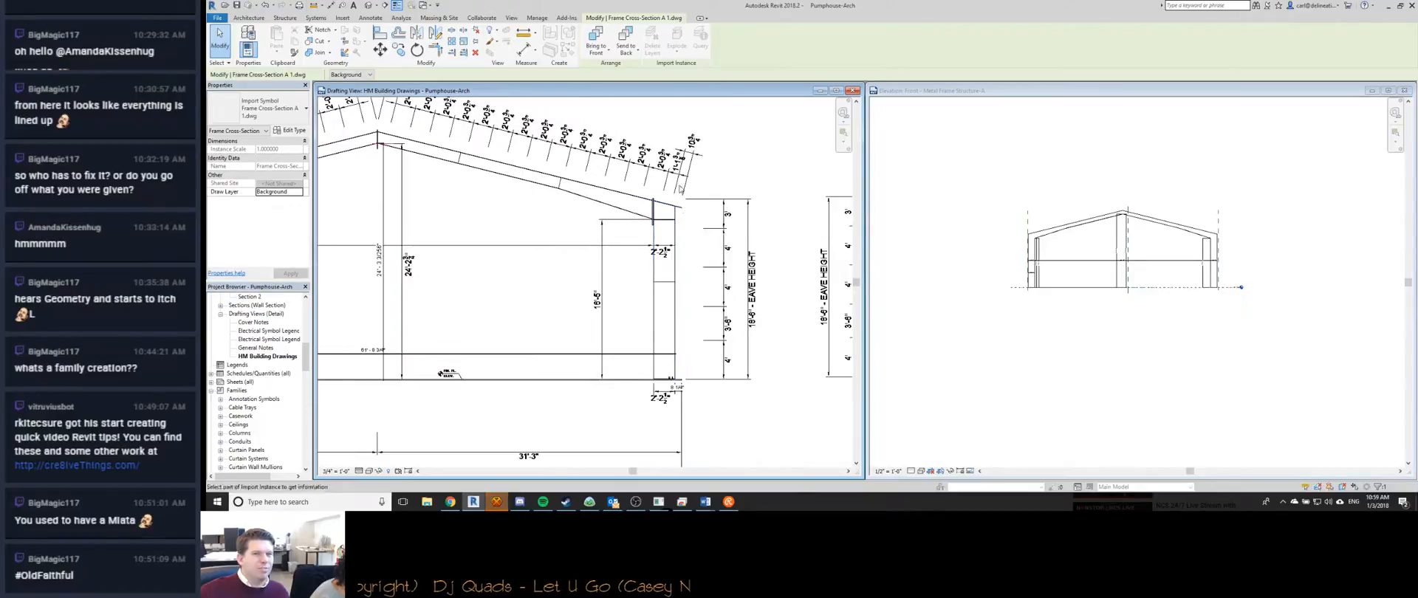
scroll(674, 389, up, 4)
scroll(673, 390, down, 4)
scroll(667, 195, up, 5)
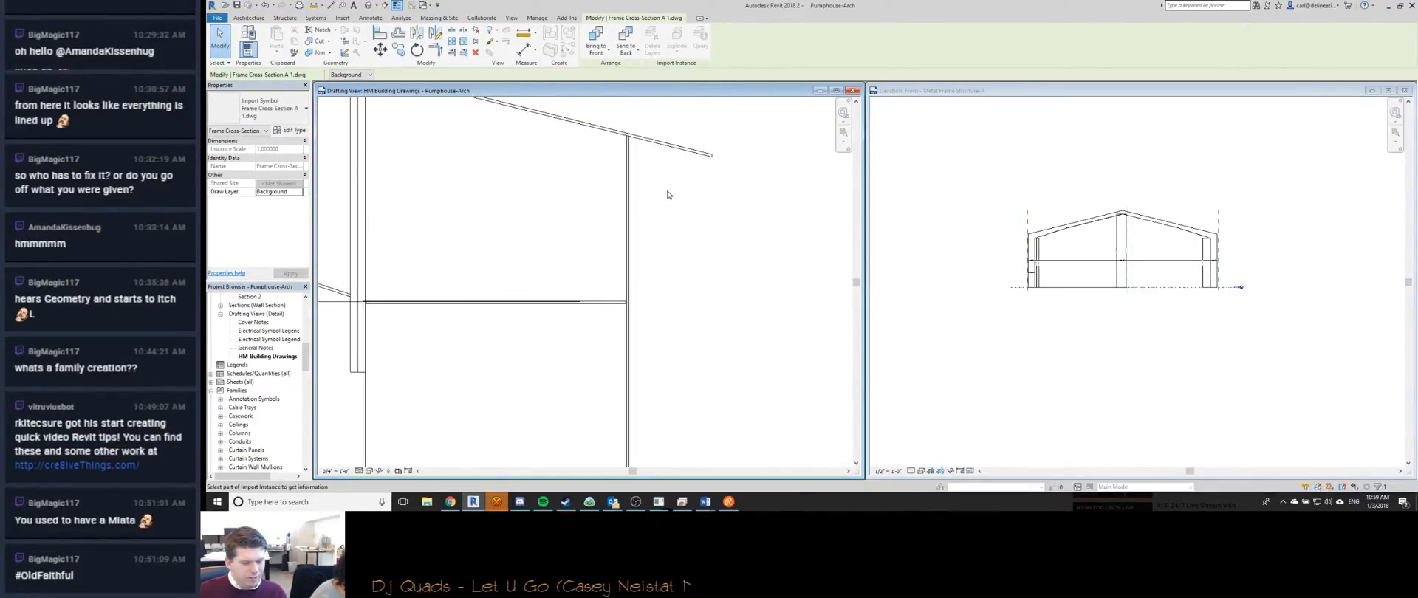
Try to dimension the horizontal overhang from the column's outer edge to the sloping plate's end at the eave.
key(d)
key(i)
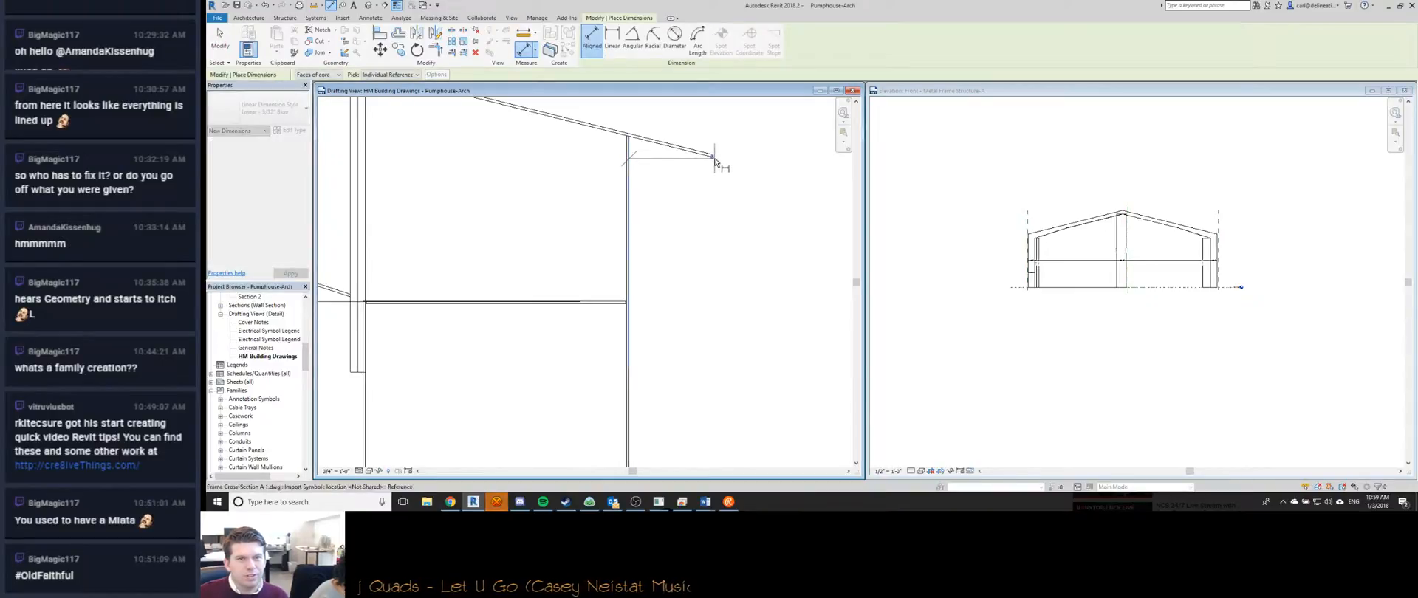
scroll(709, 215, down, 5)
middle_drag(487, 215, 610, 249)
key(Escape)
key(Escape)
Inspect the left column's eave and base, including the small offset beside its 2'-2 1/2" width dimension.
scroll(494, 233, up, 5)
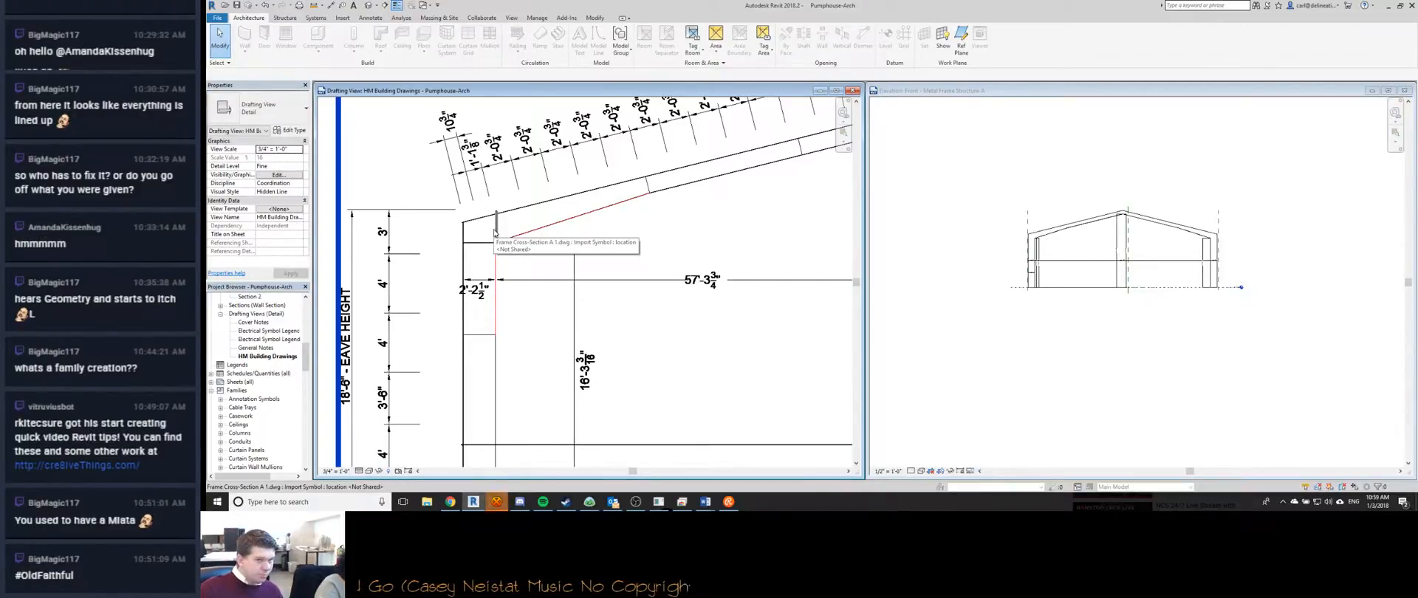
scroll(495, 232, down, 4)
scroll(464, 362, up, 5)
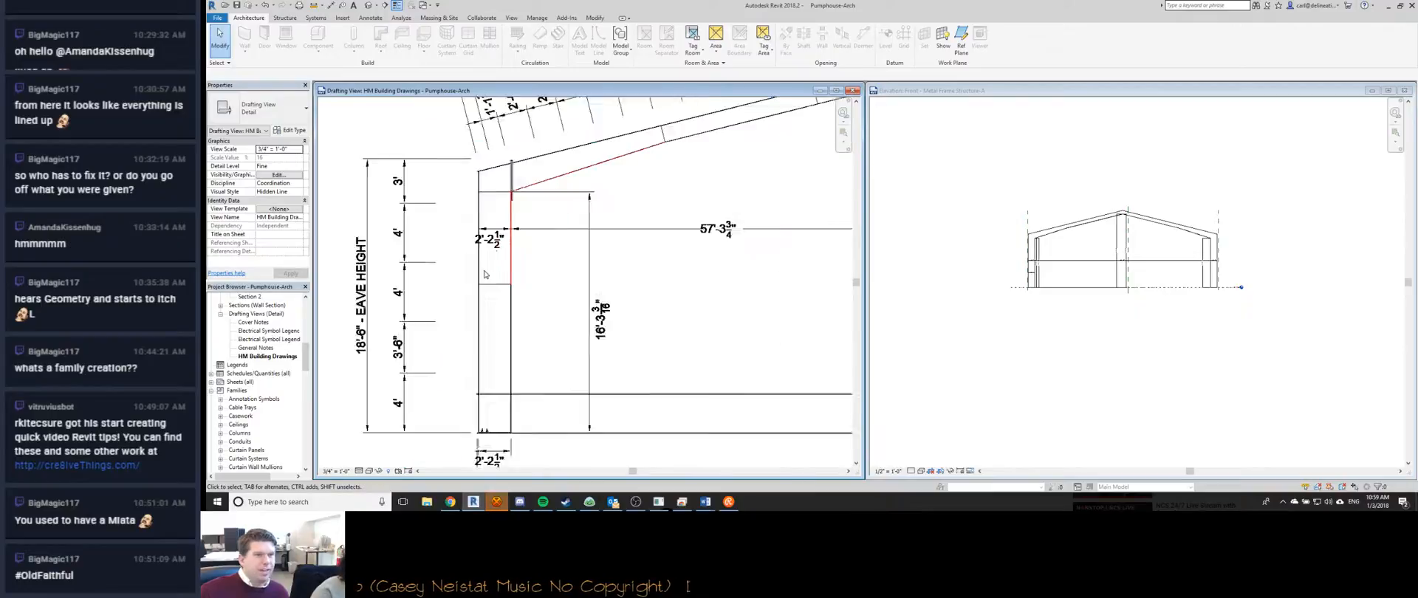
middle_drag(464, 362, 508, 273)
scroll(466, 292, up, 5)
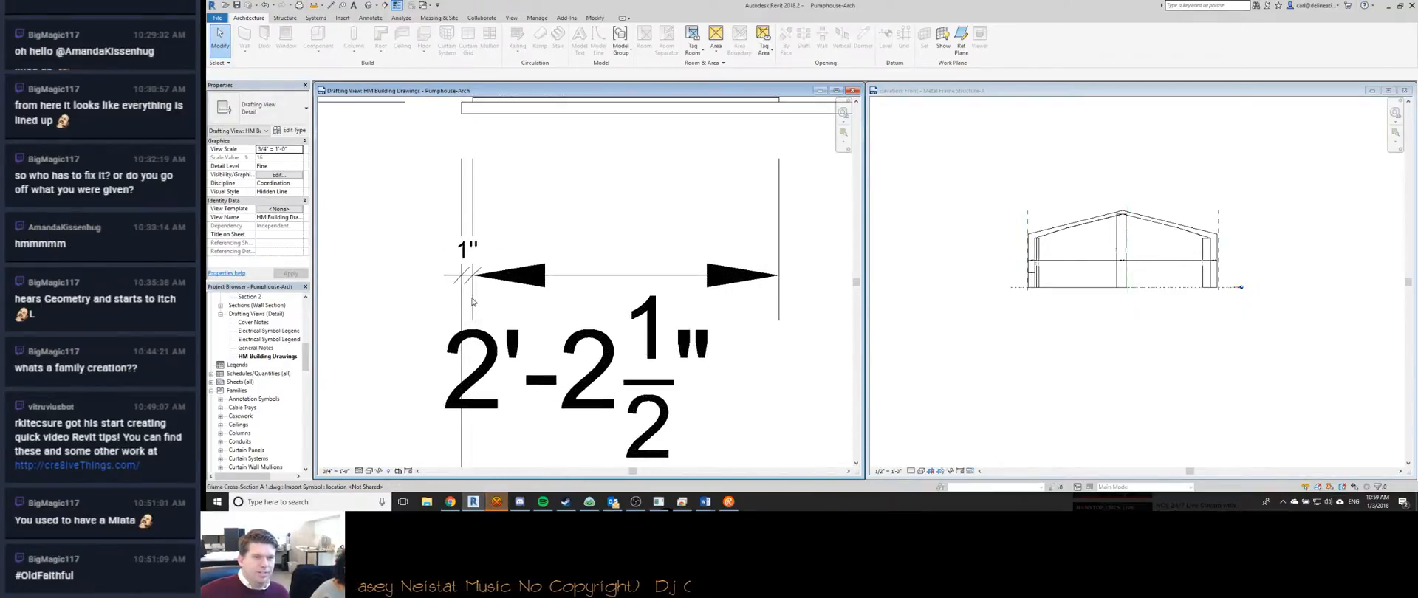
scroll(466, 292, down, 6)
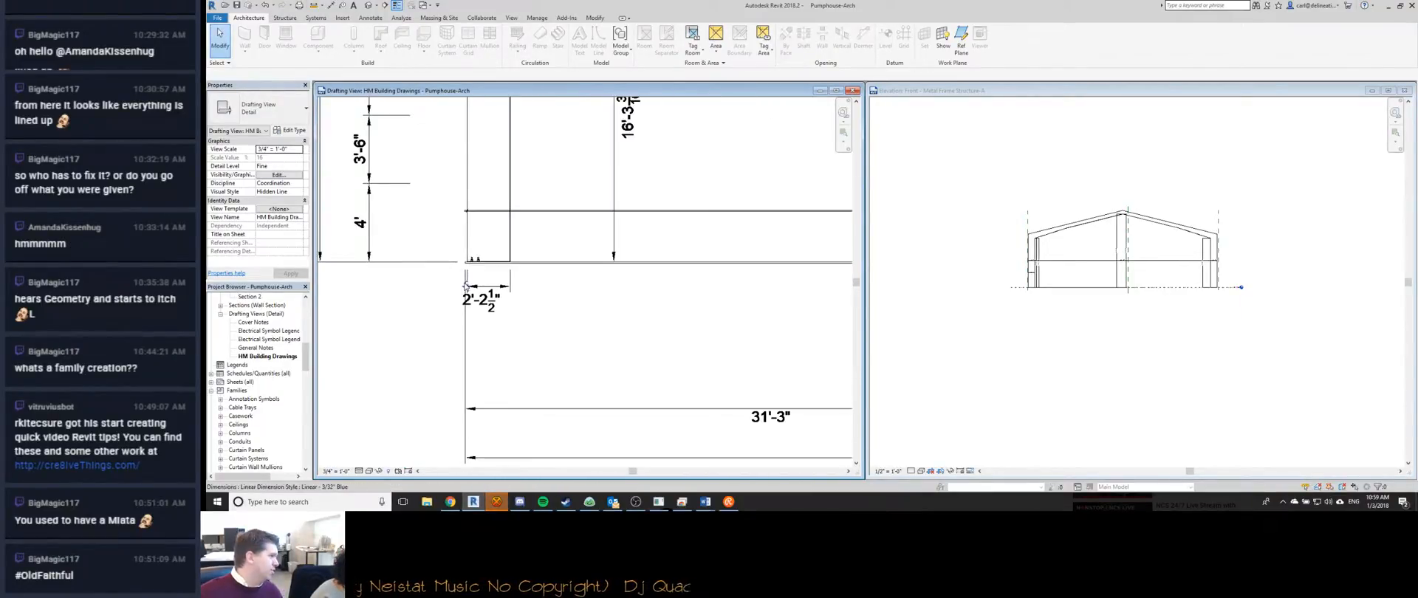
Examine the left column and rafter against the overall span dimensions of the frame cross-section.
scroll(467, 286, up, 1)
scroll(471, 155, up, 4)
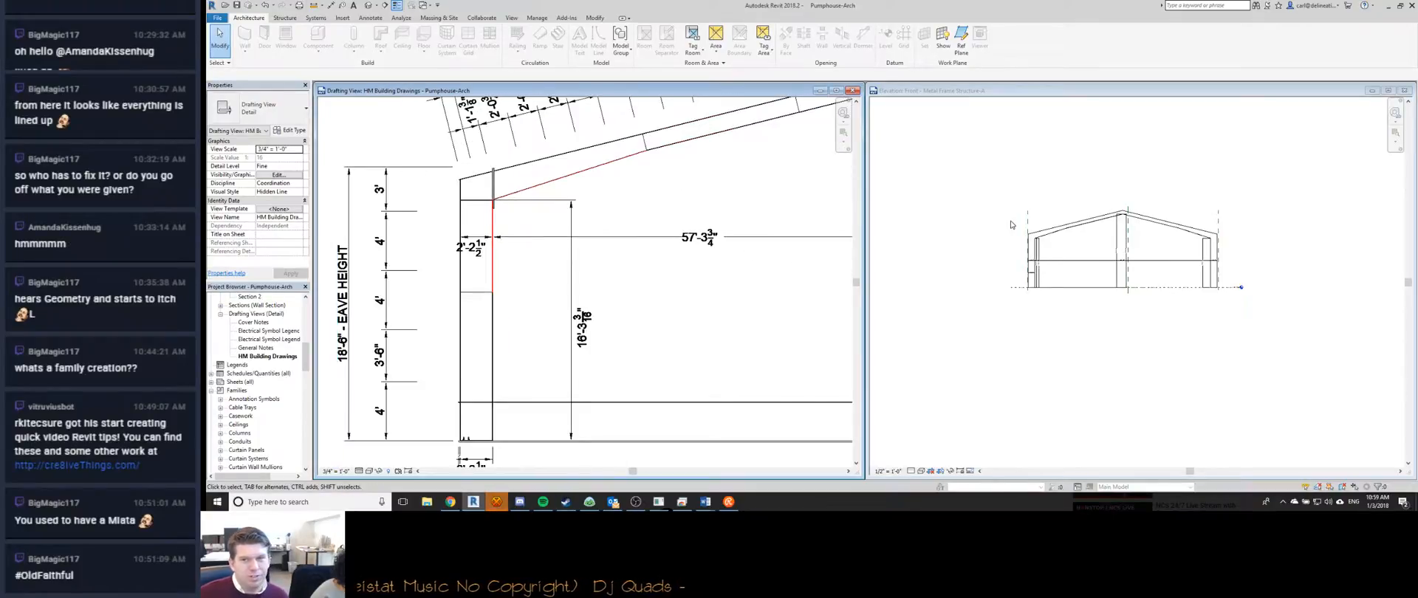
scroll(443, 260, down, 5)
scroll(461, 253, up, 5)
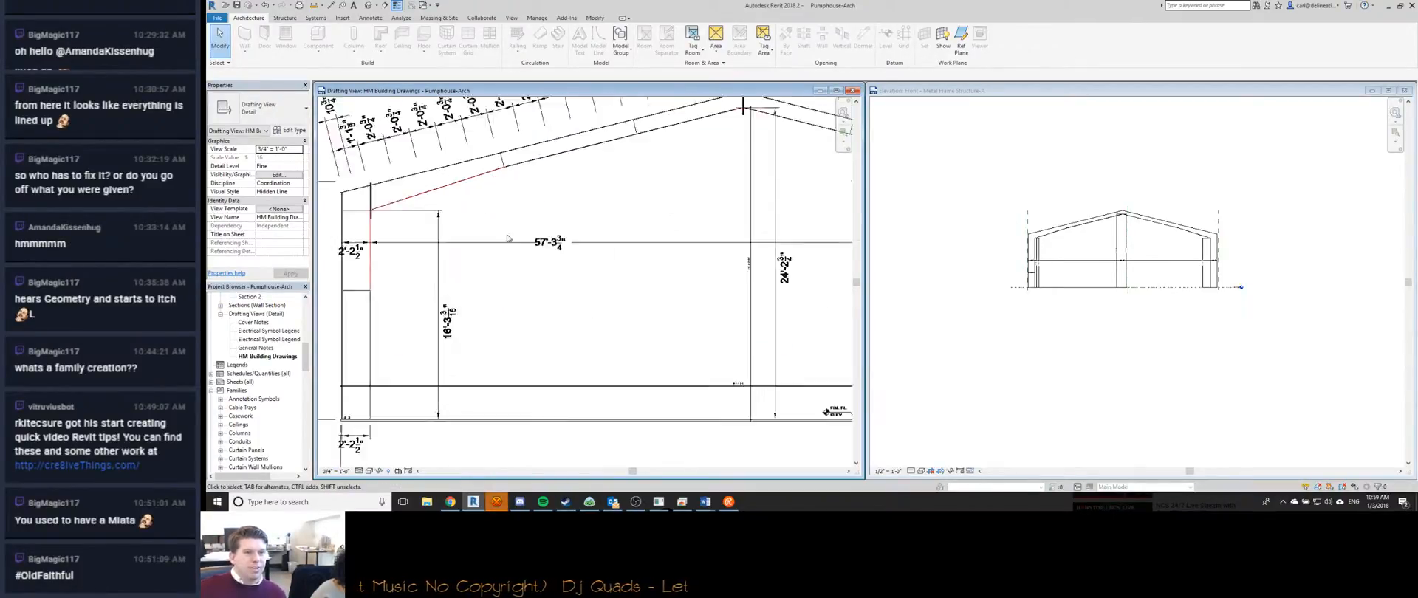
scroll(571, 250, down, 4)
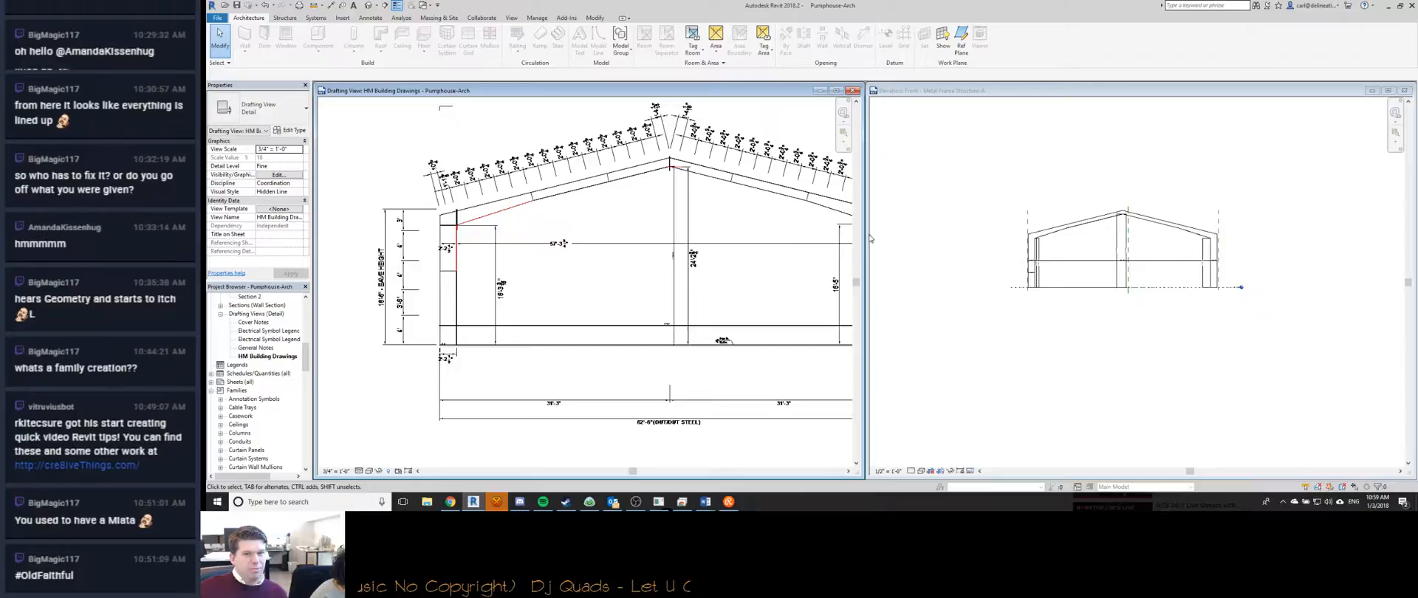
scroll(383, 238, up, 1)
scroll(382, 239, up, 4)
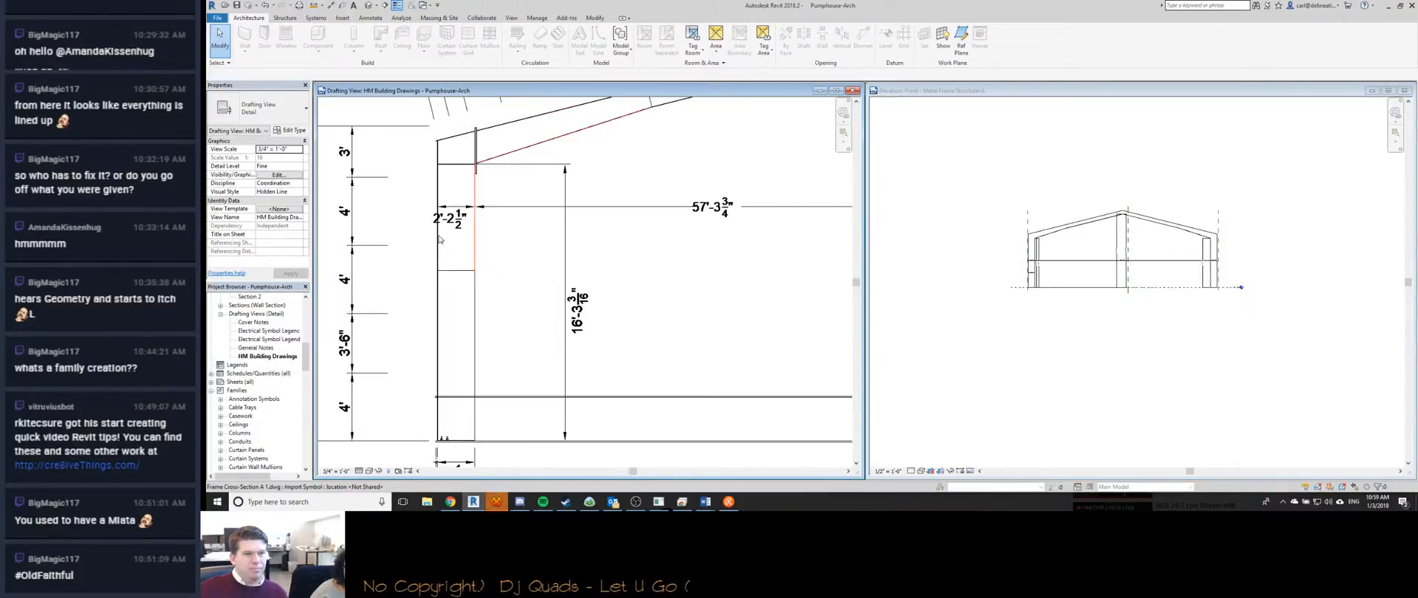
scroll(414, 244, down, 2)
Compare the metal frame family's front elevation with the full frame cross-section in the building drawings.
click(1124, 245)
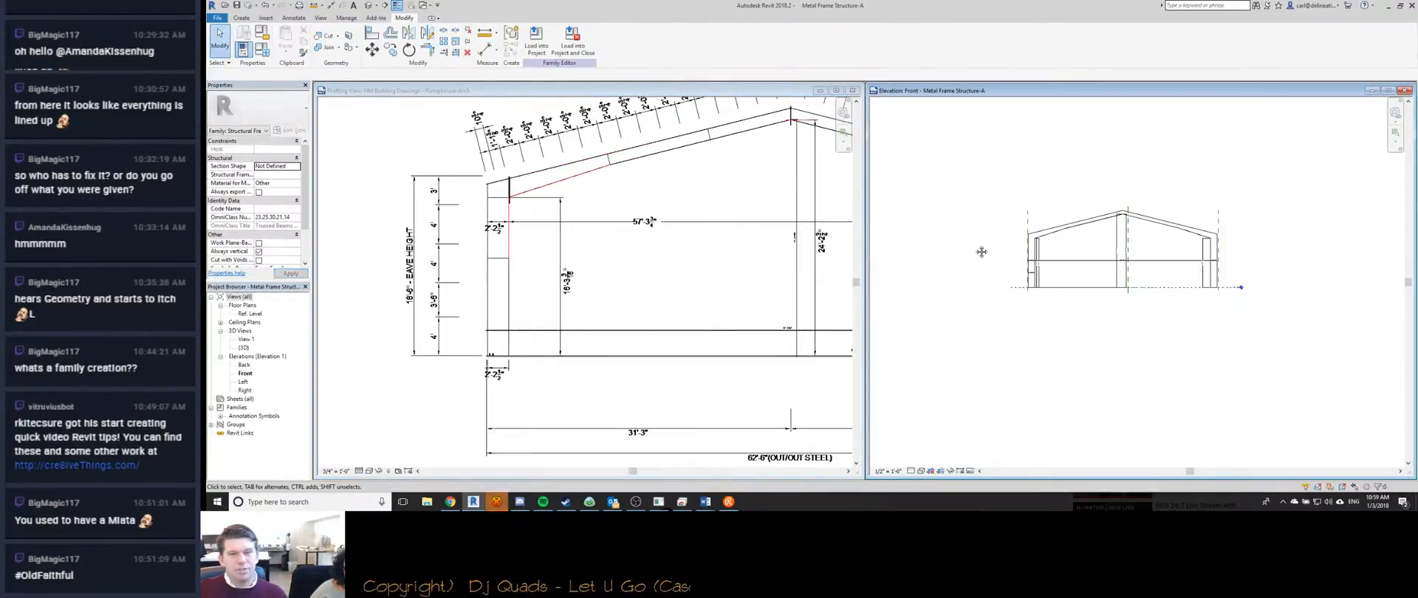
scroll(1026, 229, up, 1)
scroll(1027, 228, down, 2)
click(588, 351)
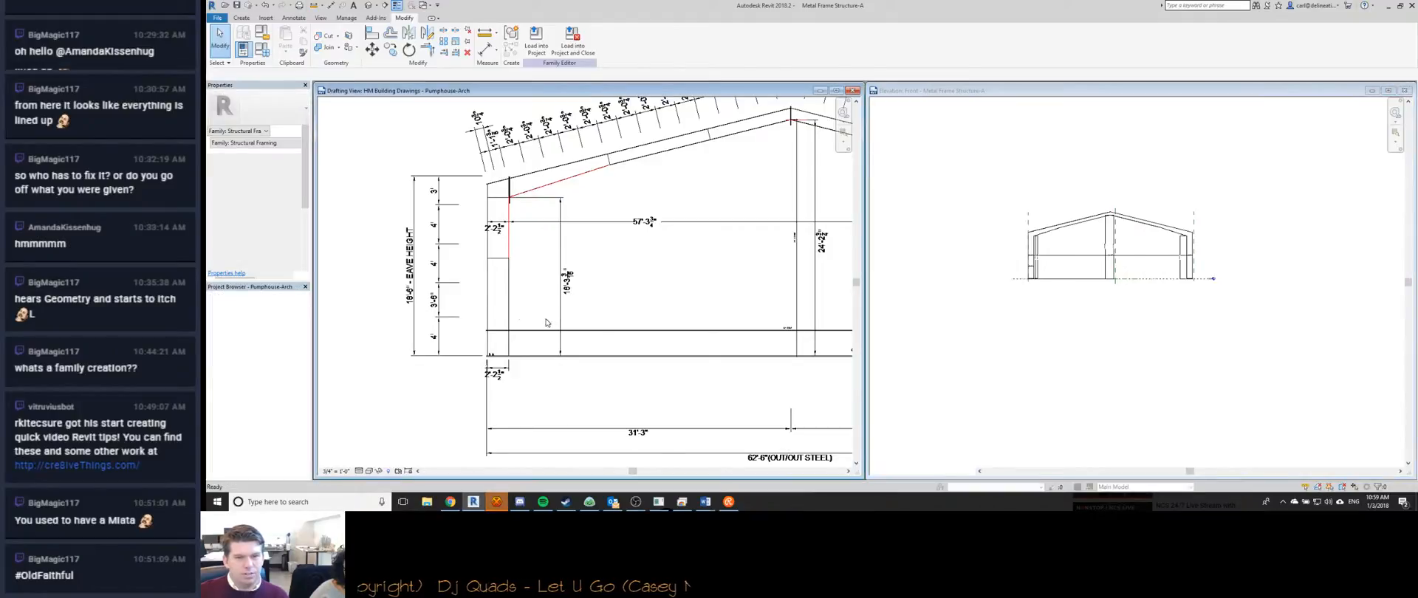
scroll(587, 352, down, 3)
click(1022, 240)
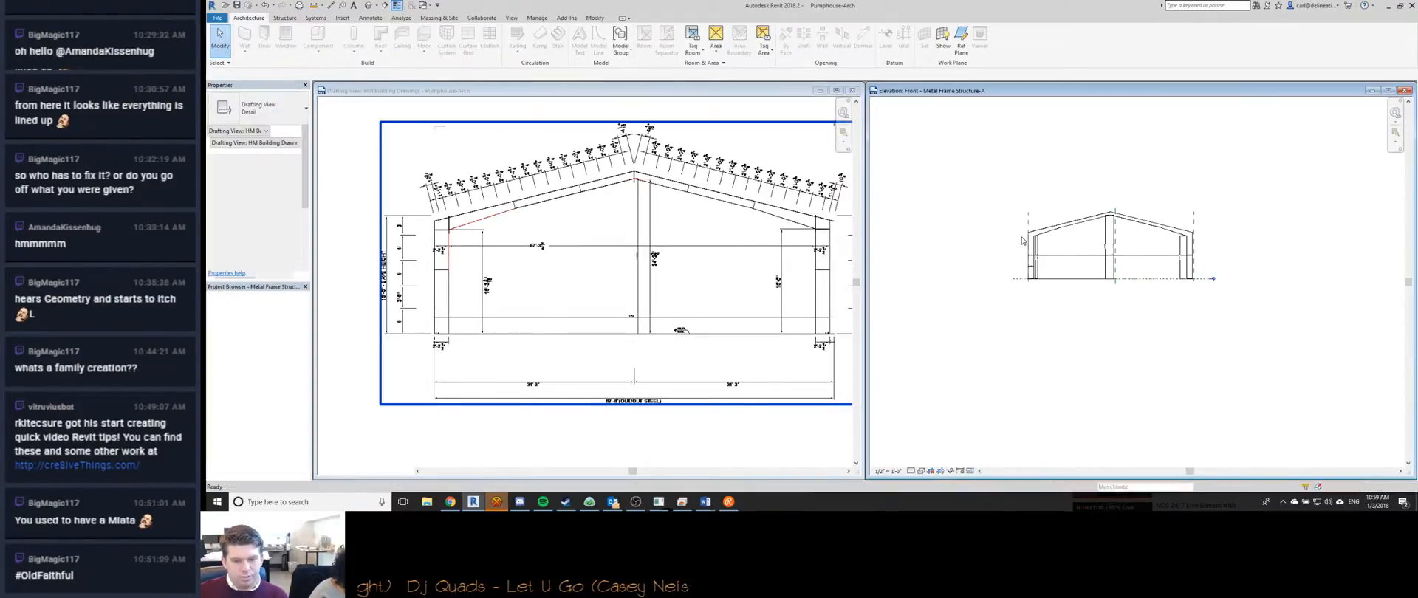
scroll(1023, 240, up, 1)
Draw a vertical red detail line on the building drawings' frame cross-section from the mark between the 31'-3" dimensions up to the ridge.
click(535, 365)
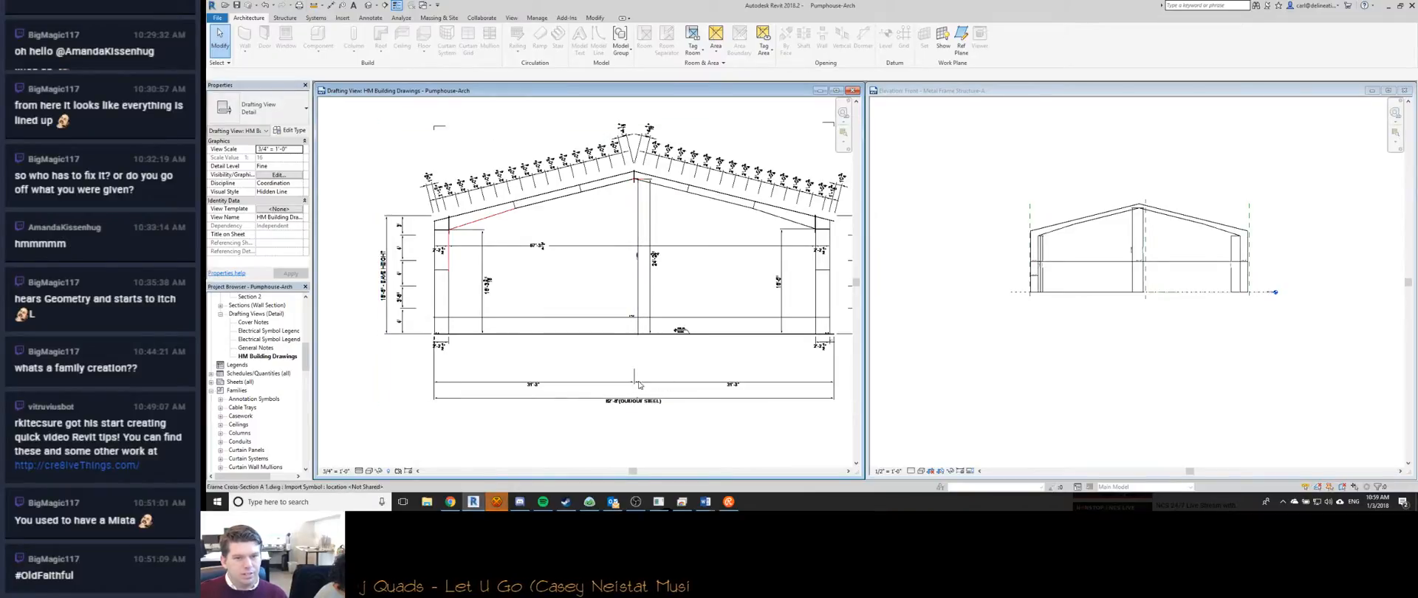
scroll(633, 384, up, 1)
key(d)
key(l)
scroll(634, 384, up, 2)
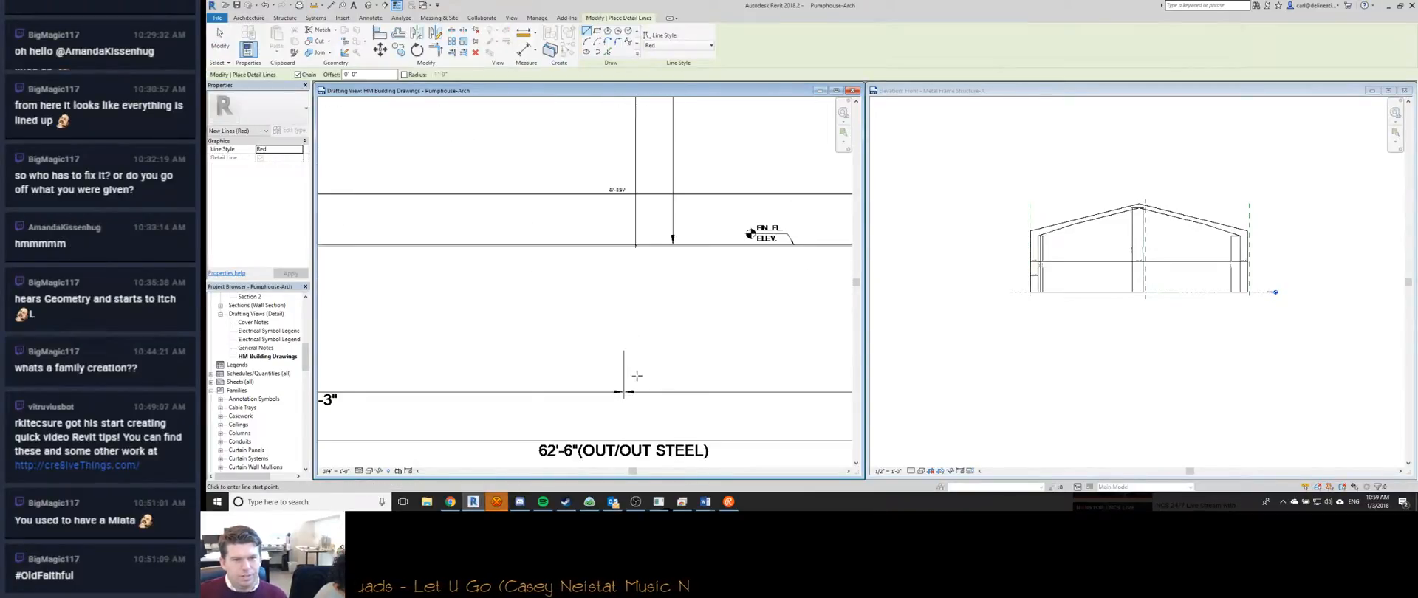
scroll(633, 357, down, 2)
click(625, 366)
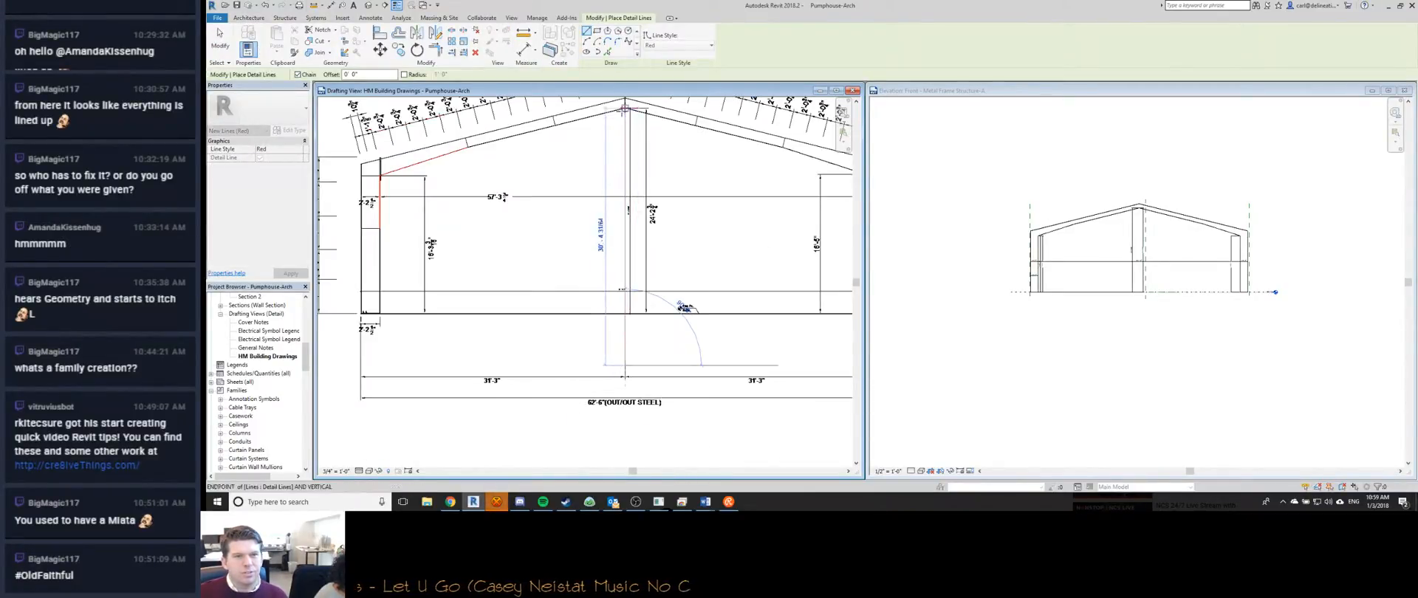
scroll(632, 119, up, 3)
click(640, 198)
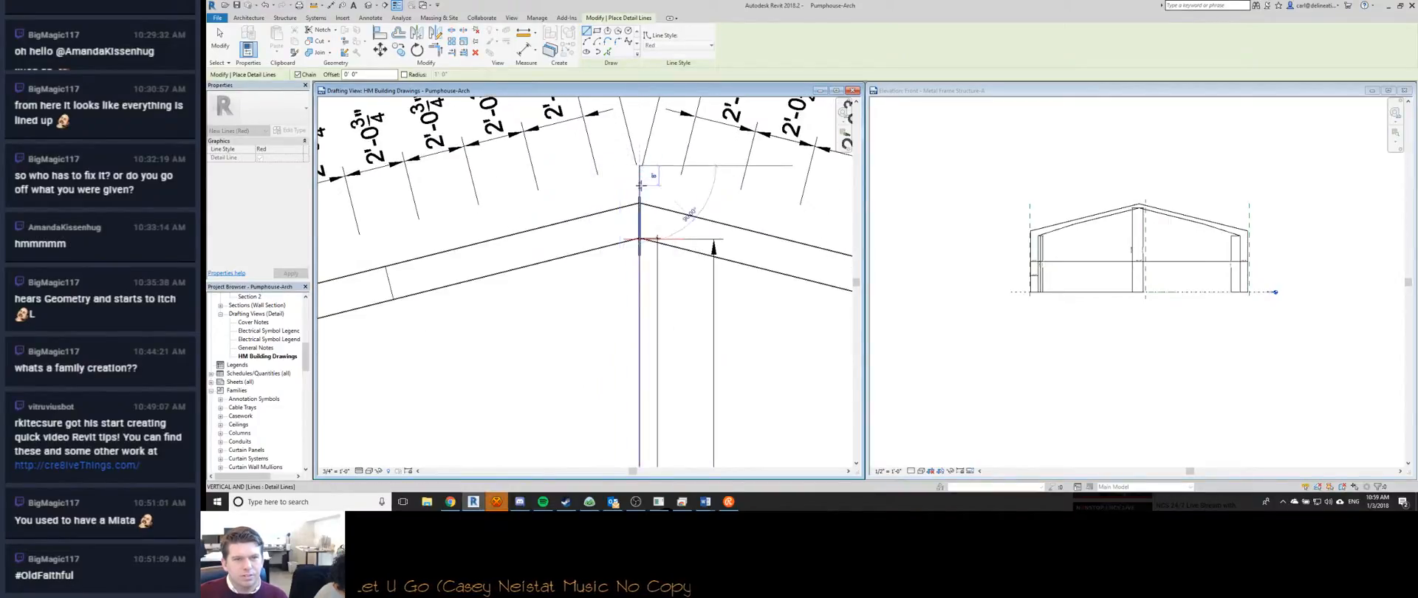
scroll(639, 197, up, 2)
scroll(637, 277, down, 6)
scroll(644, 304, down, 1)
key(Escape)
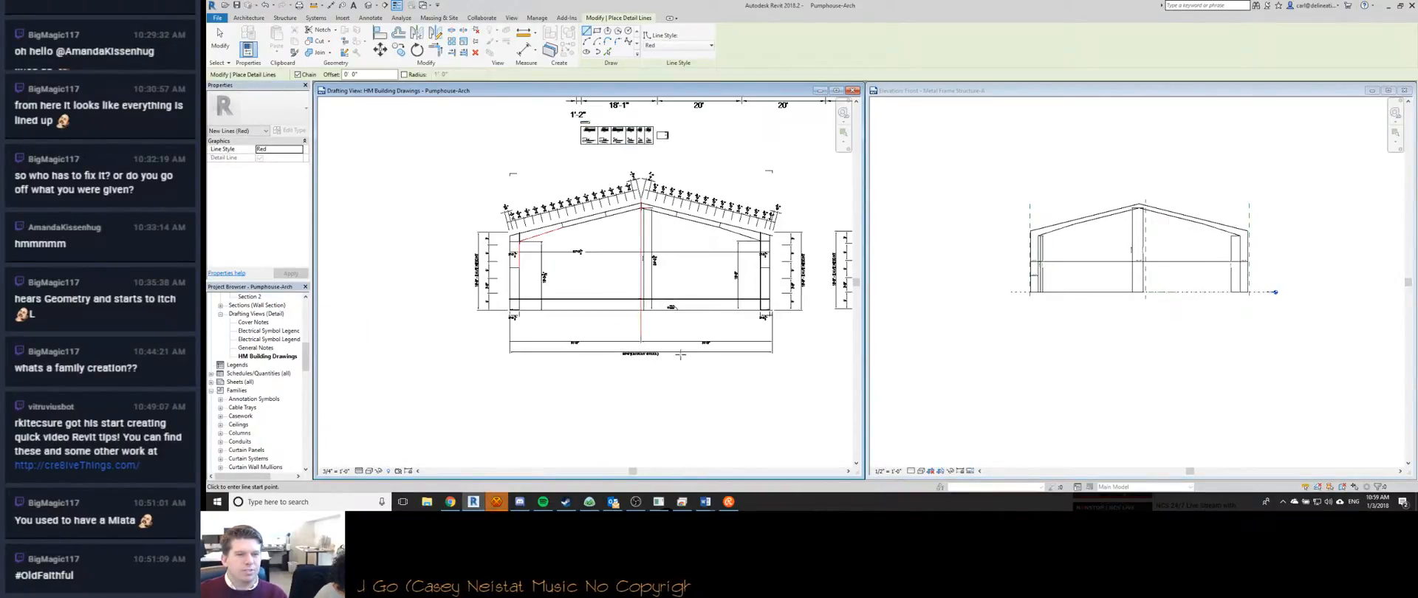
Set the Is Reference property of the metal frame family's left reference plane to Left.
click(976, 332)
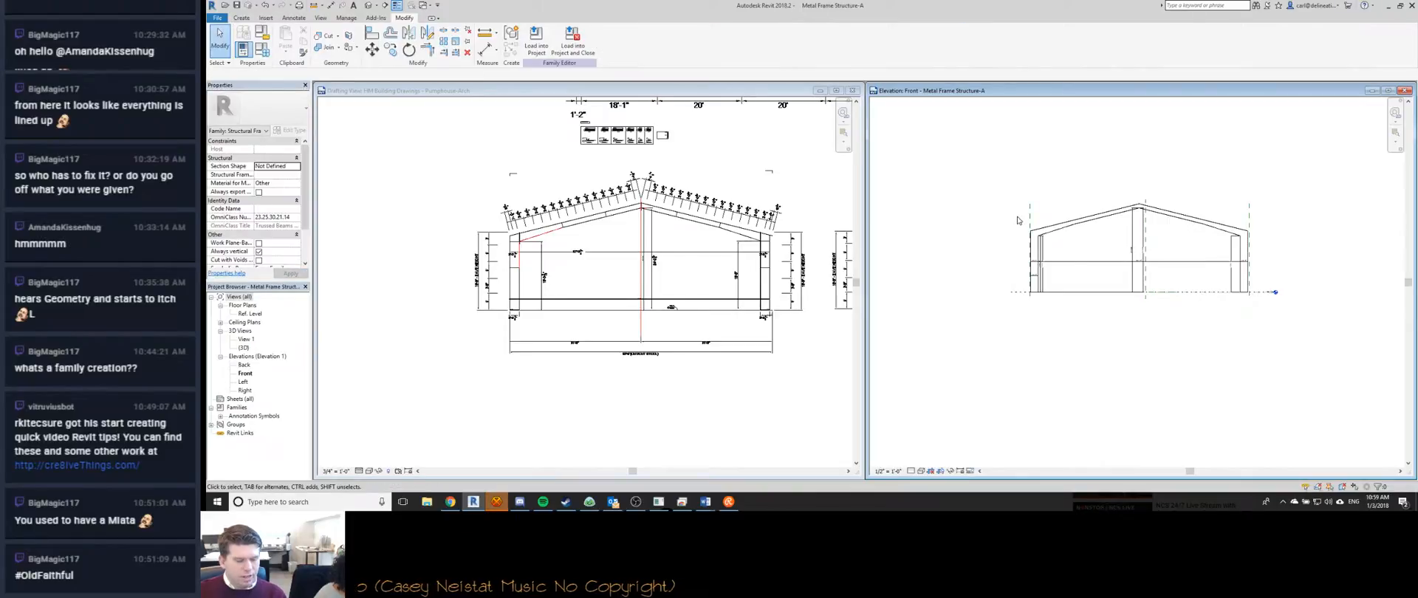
scroll(583, 352, down, 1)
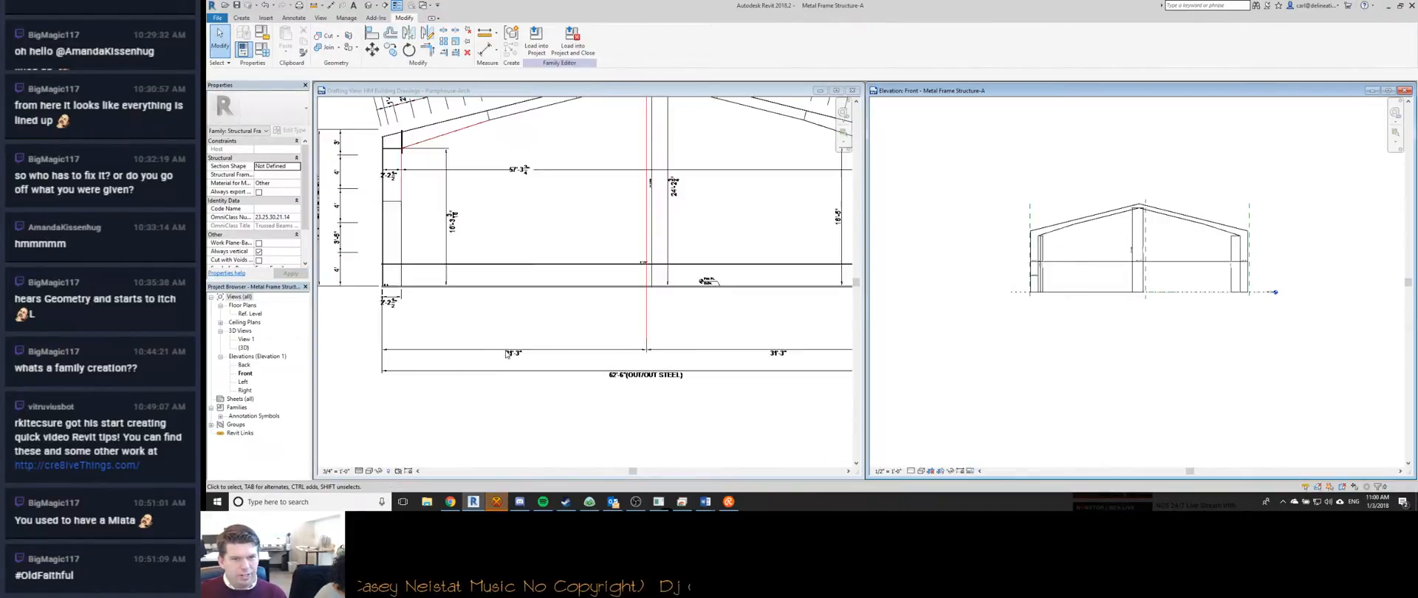
middle_drag(1072, 350, 1025, 335)
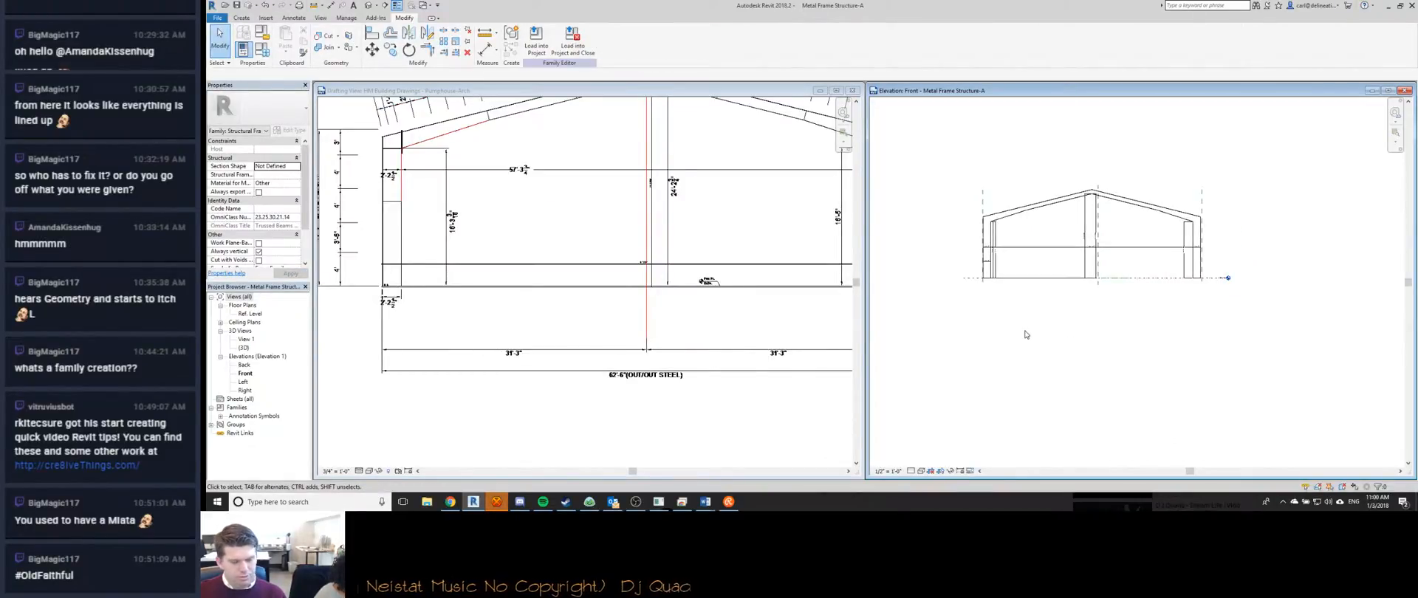
click(982, 211)
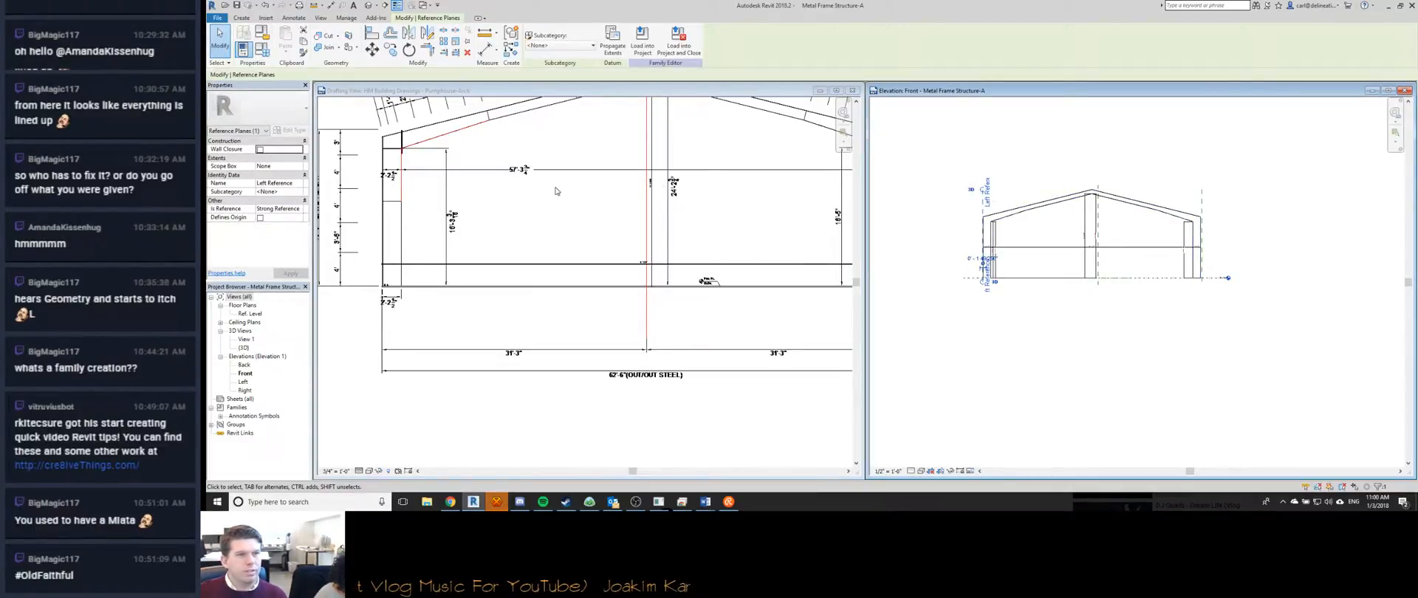
click(300, 209)
click(261, 238)
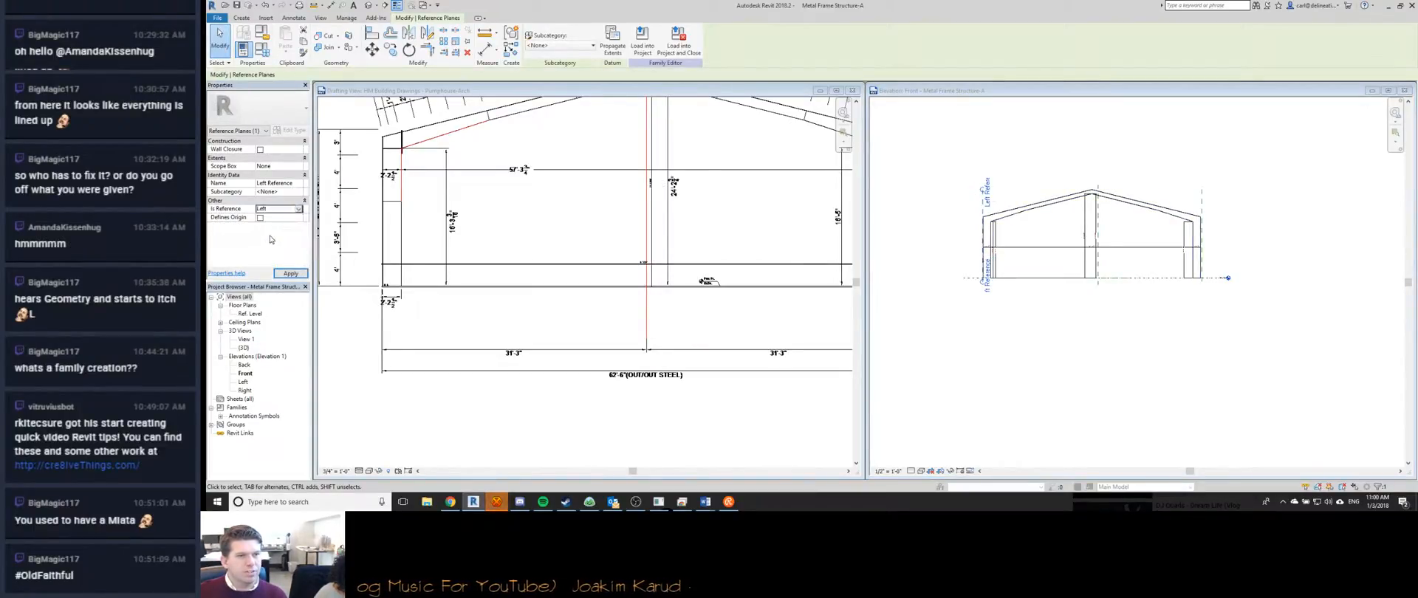
Set the right reference plane's Is Reference property to Right and rename the plane OuttoOut-Right.
click(1197, 196)
click(1197, 196)
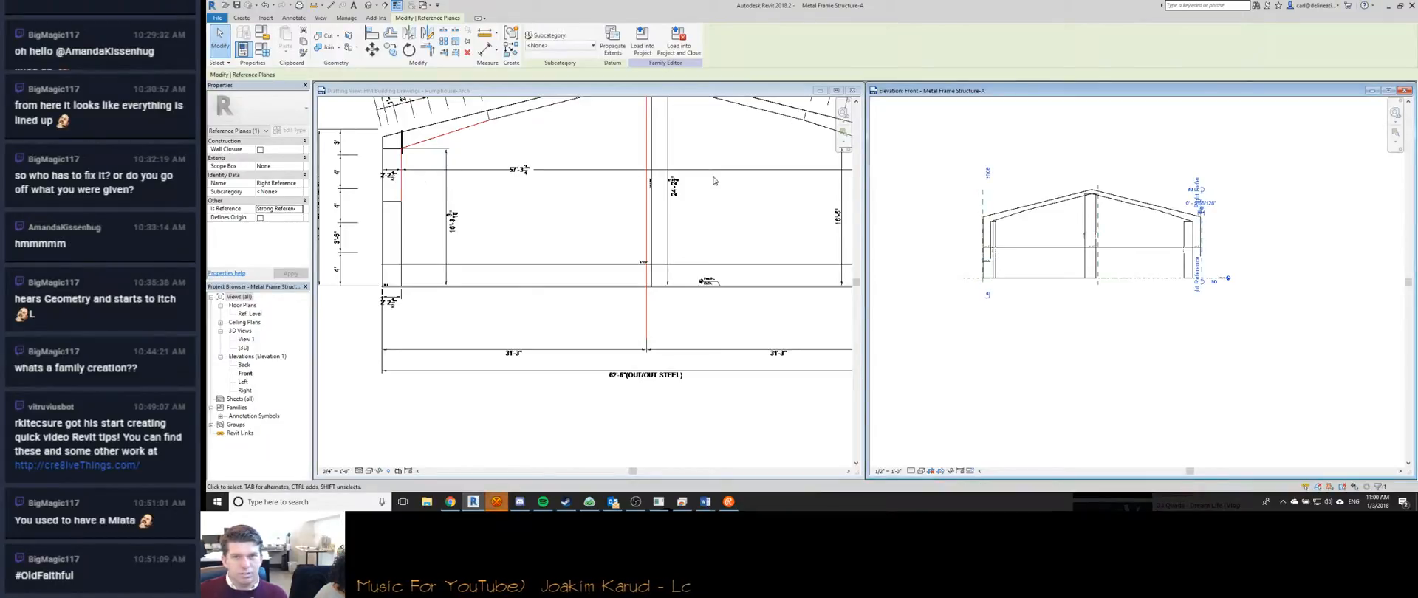
click(260, 209)
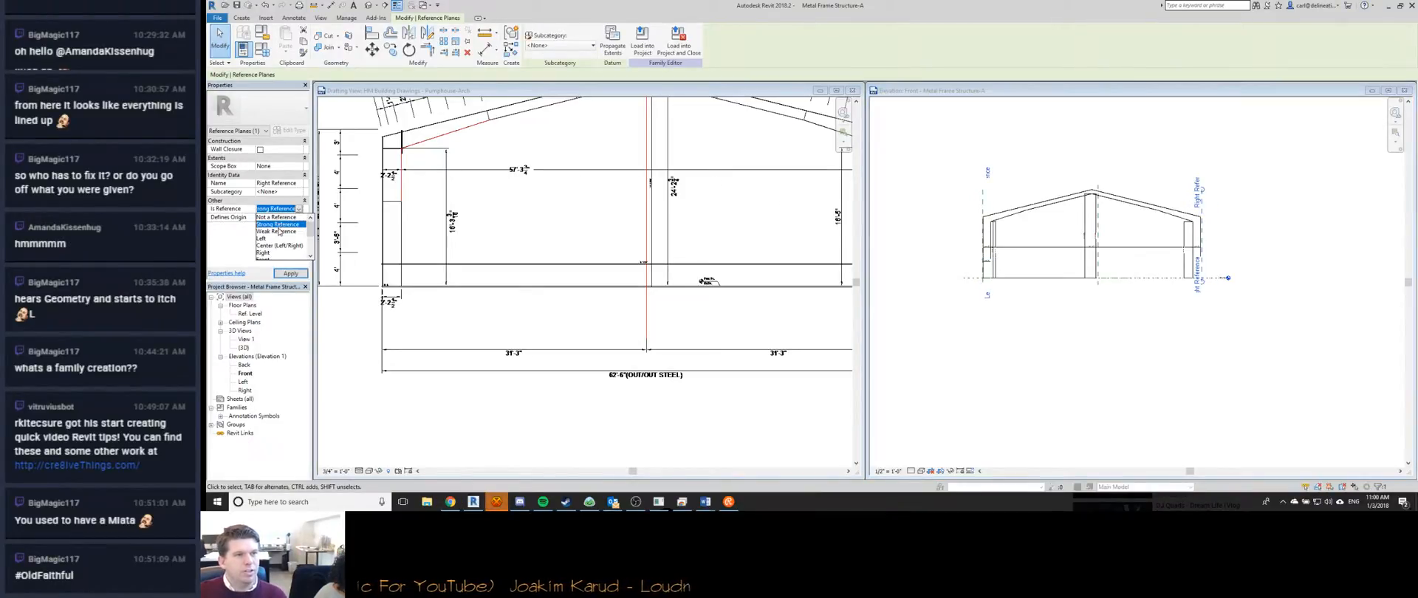
click(277, 257)
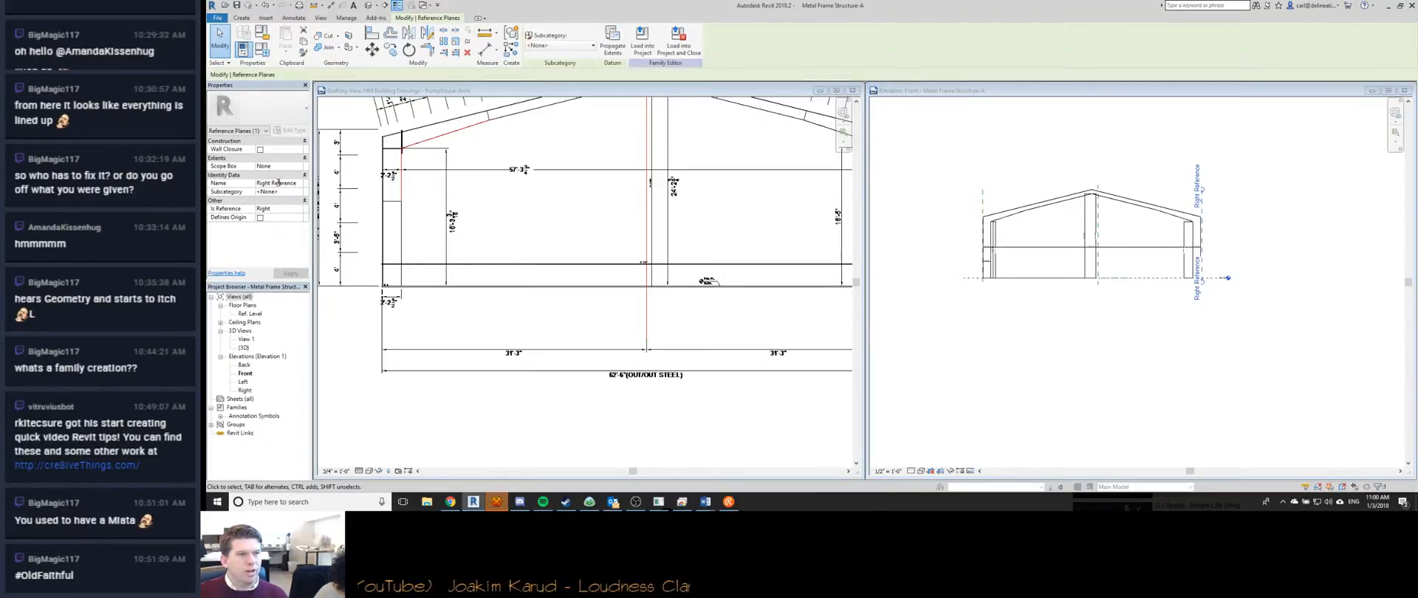
click(273, 183)
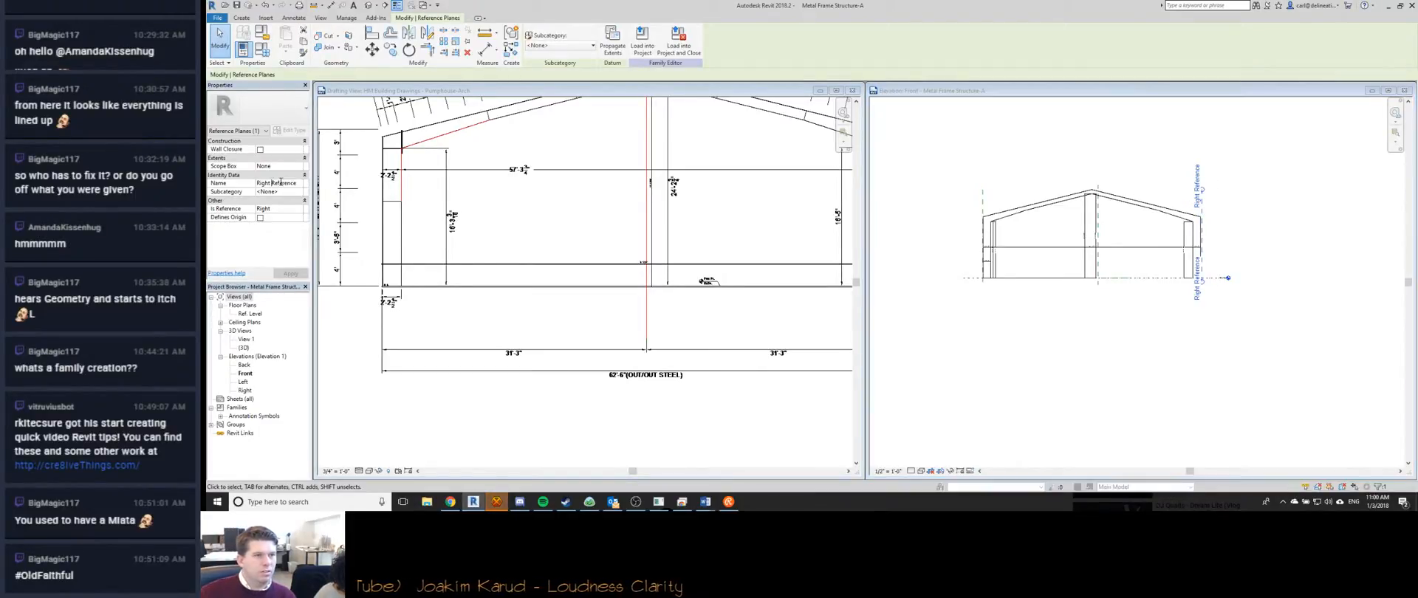
drag(297, 184, 253, 183)
text(OuttoOut-Right)
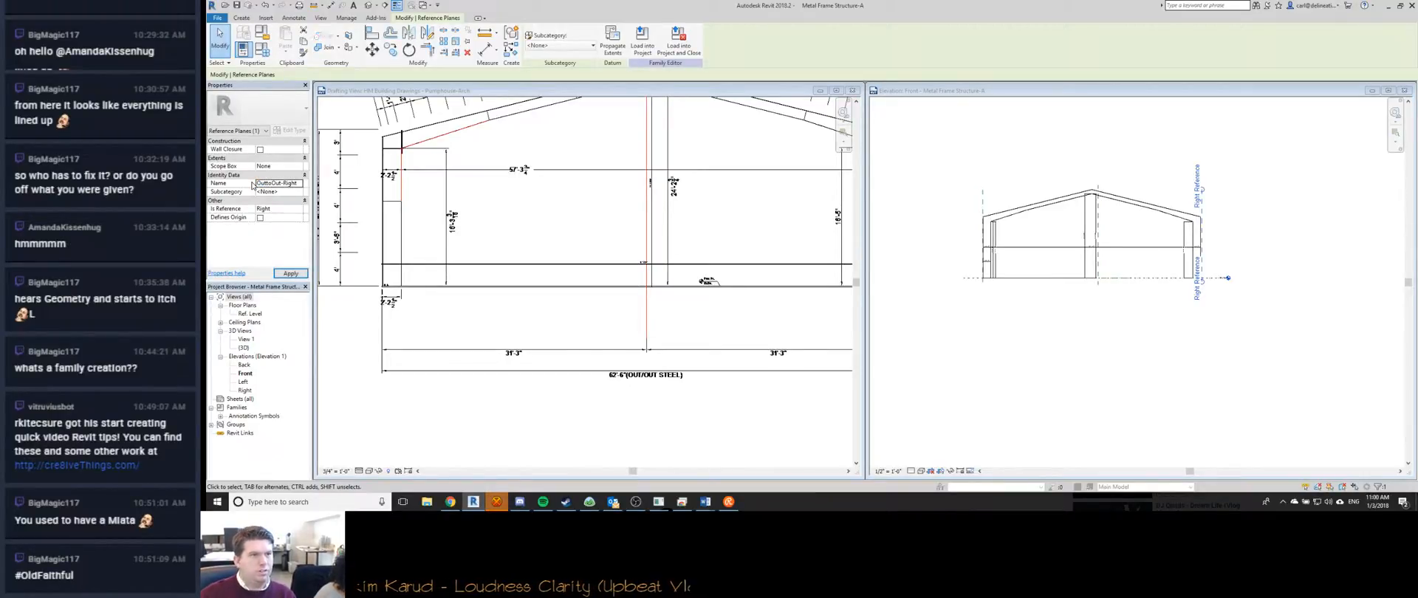
key(Return)
Rename the metal frame family's left reference plane to OuttoOut Left.
click(982, 201)
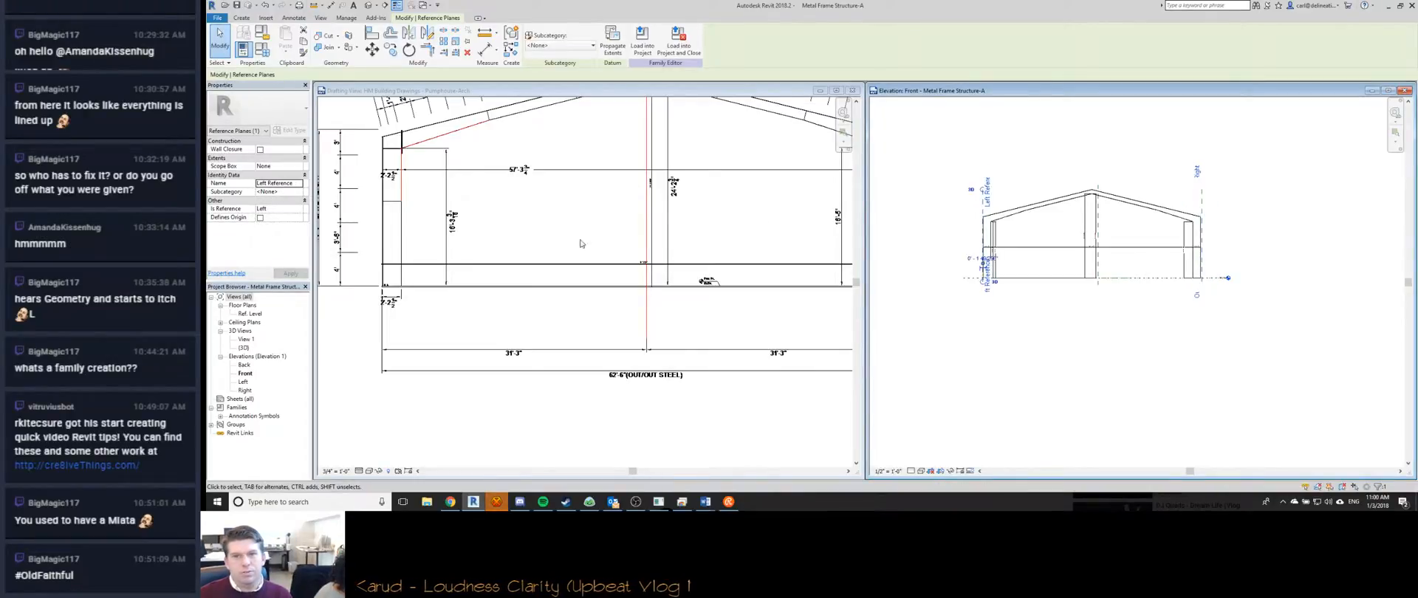
drag(293, 184, 251, 183)
text(Outto)
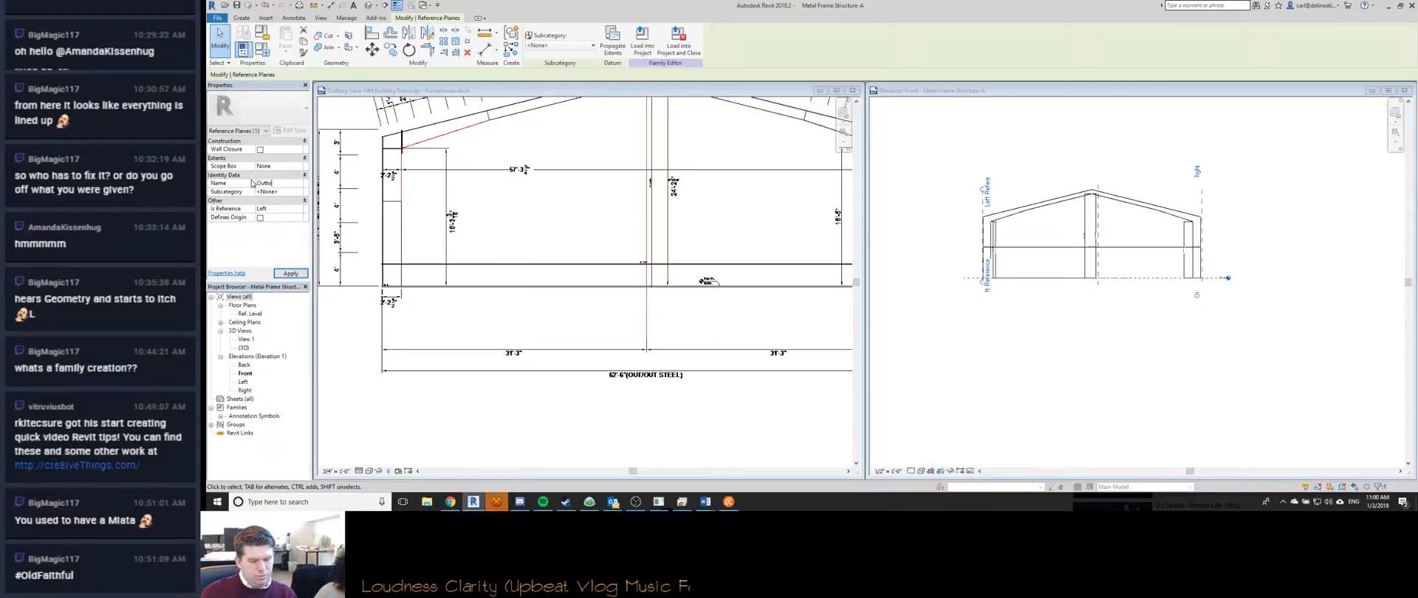
text(Out-Left)
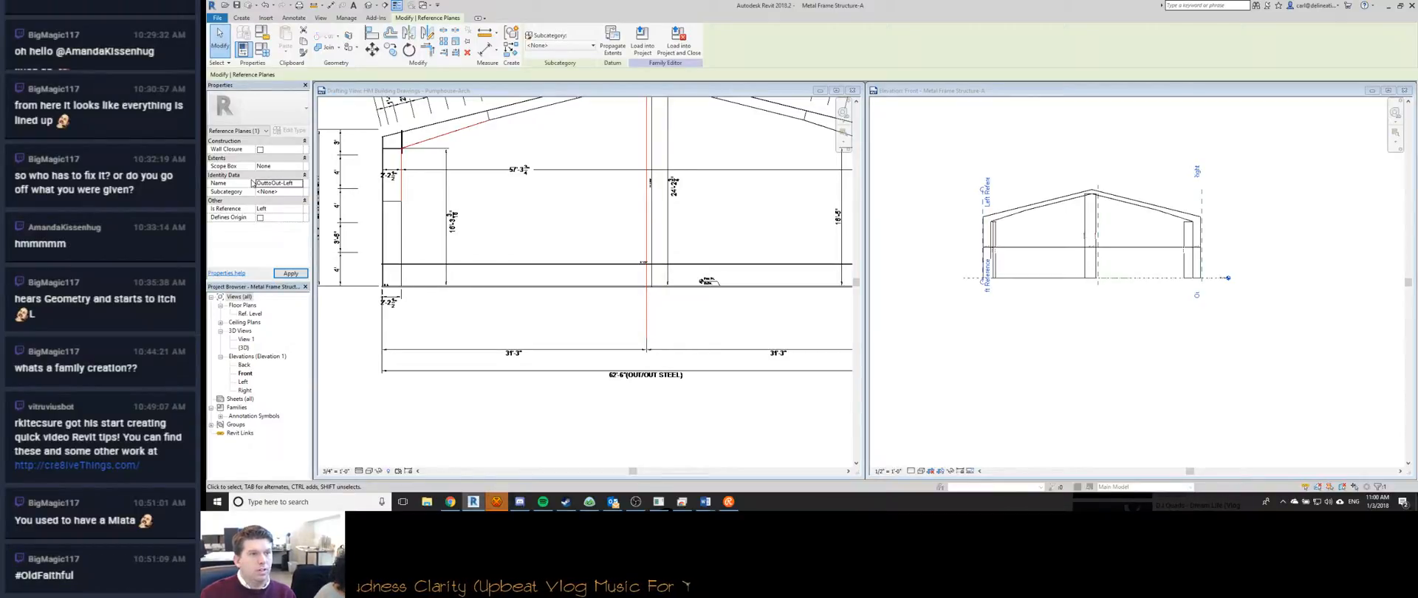
key(Return)
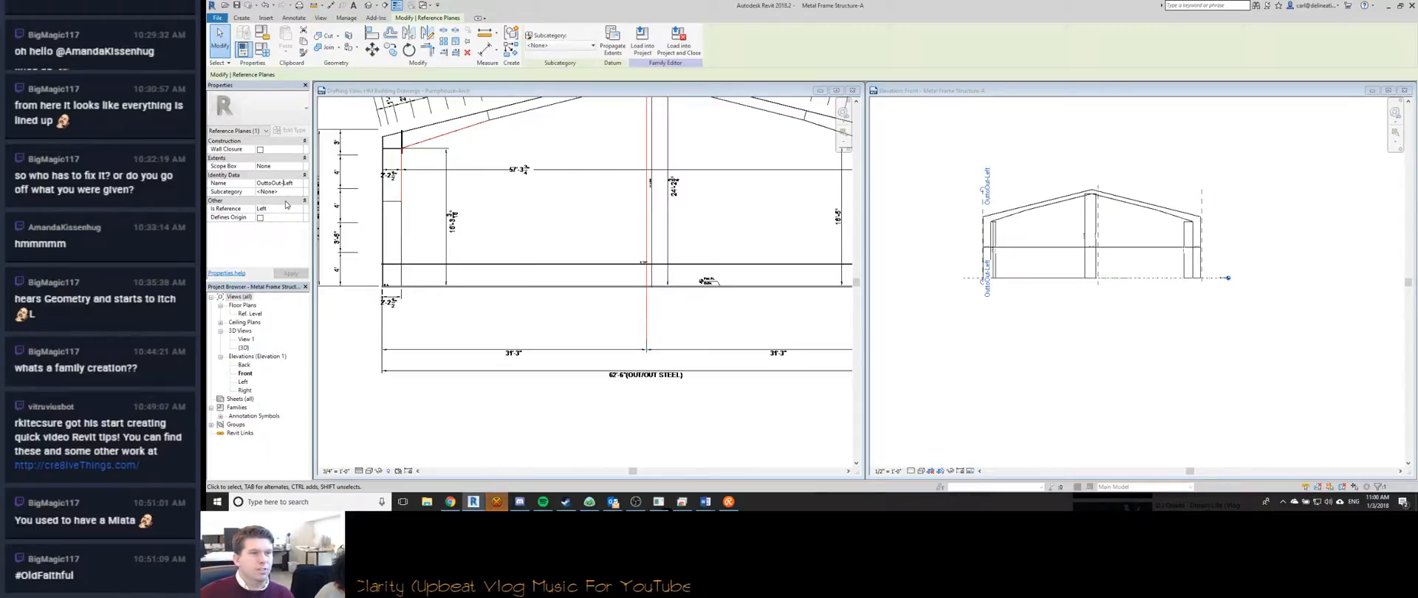
key(Left)
key(Left)
key(Left)
key(Left)
key(BackSpace)
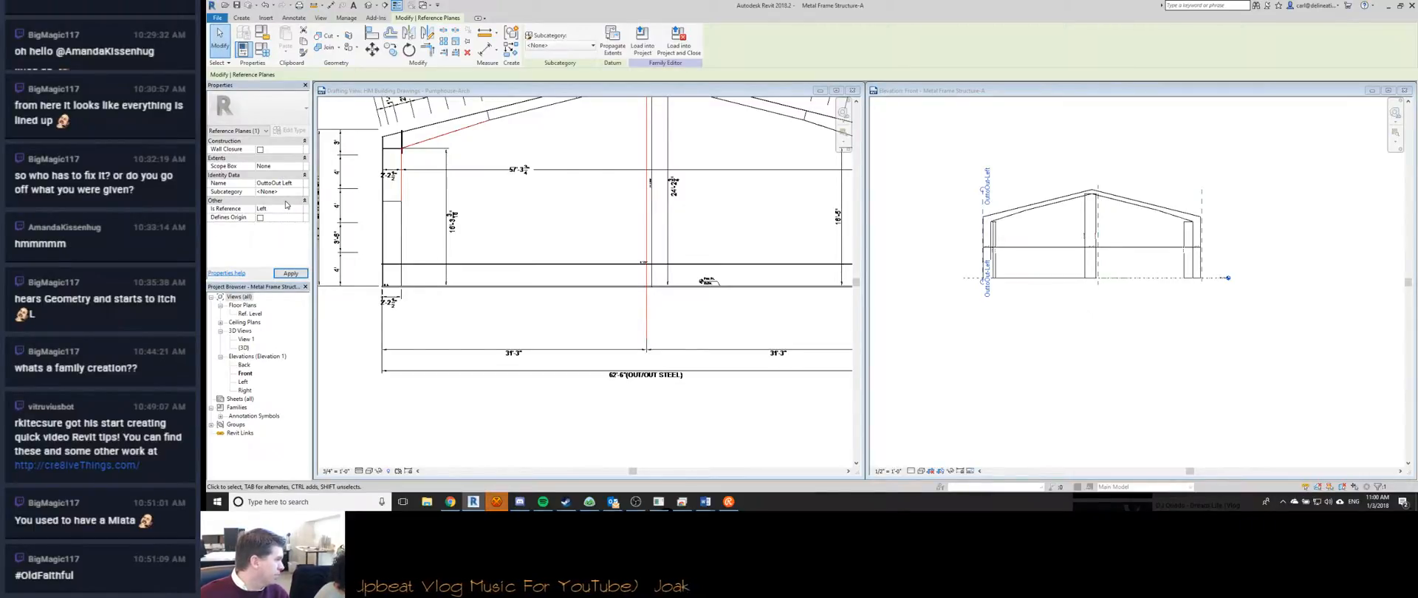
Rename the right reference plane to OuttoOut Right, with a space instead of the hyphen, and check the left plane's name.
click(1026, 135)
click(1201, 203)
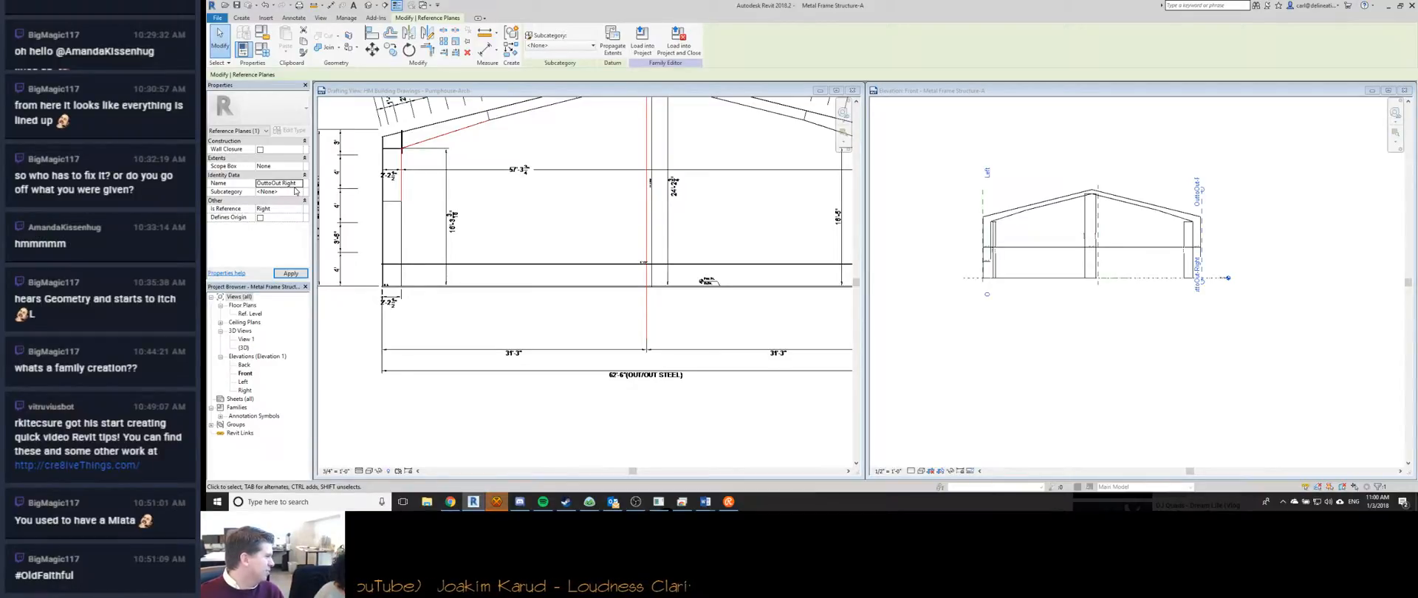
click(923, 192)
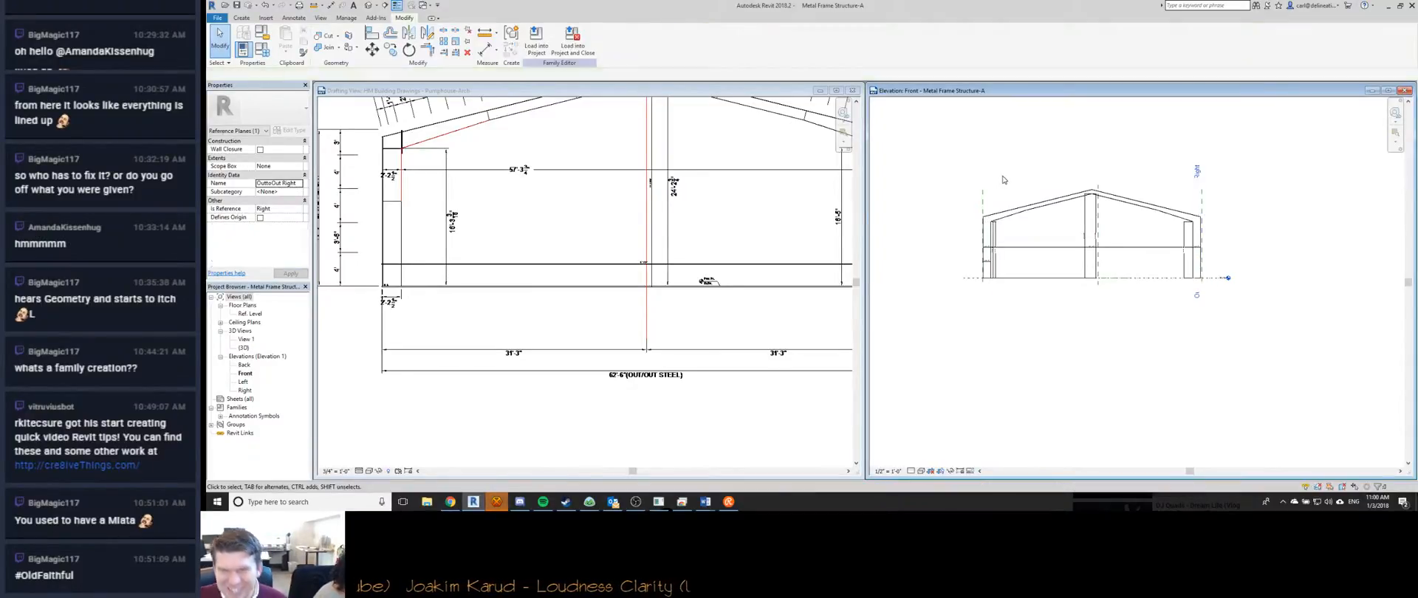
click(1199, 193)
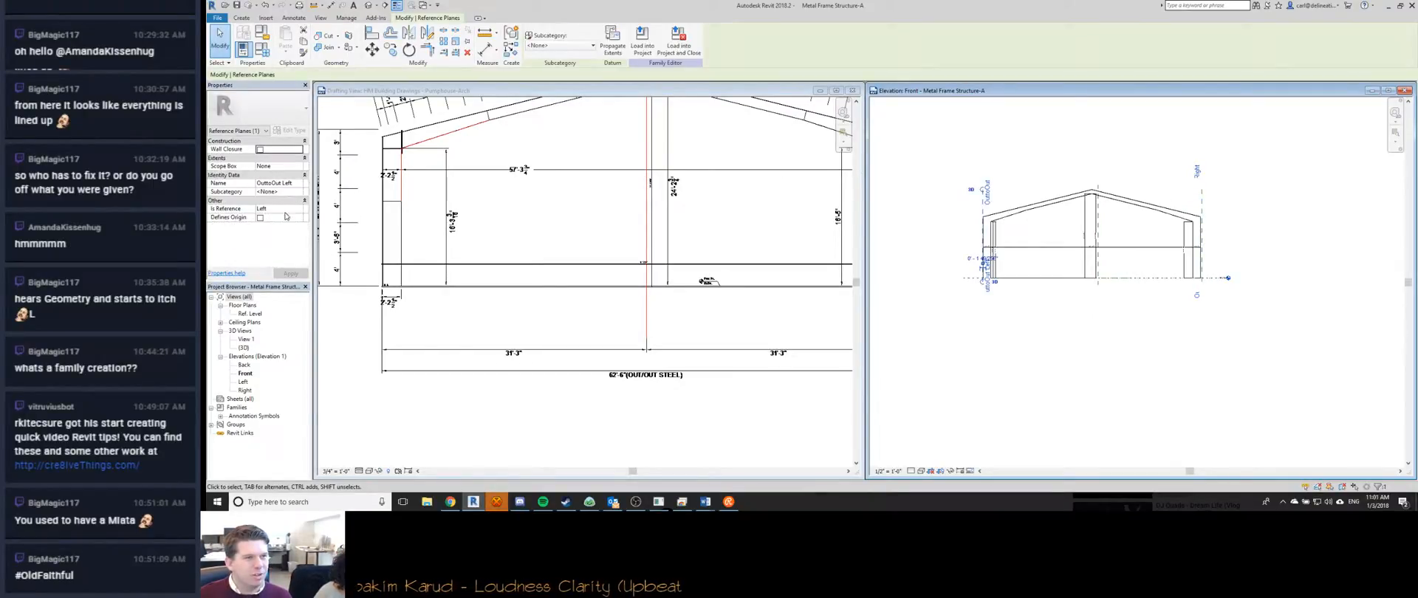
click(1047, 180)
Rename the middle reference plane at the frame's ridge to OuttoOut Center.
click(1097, 207)
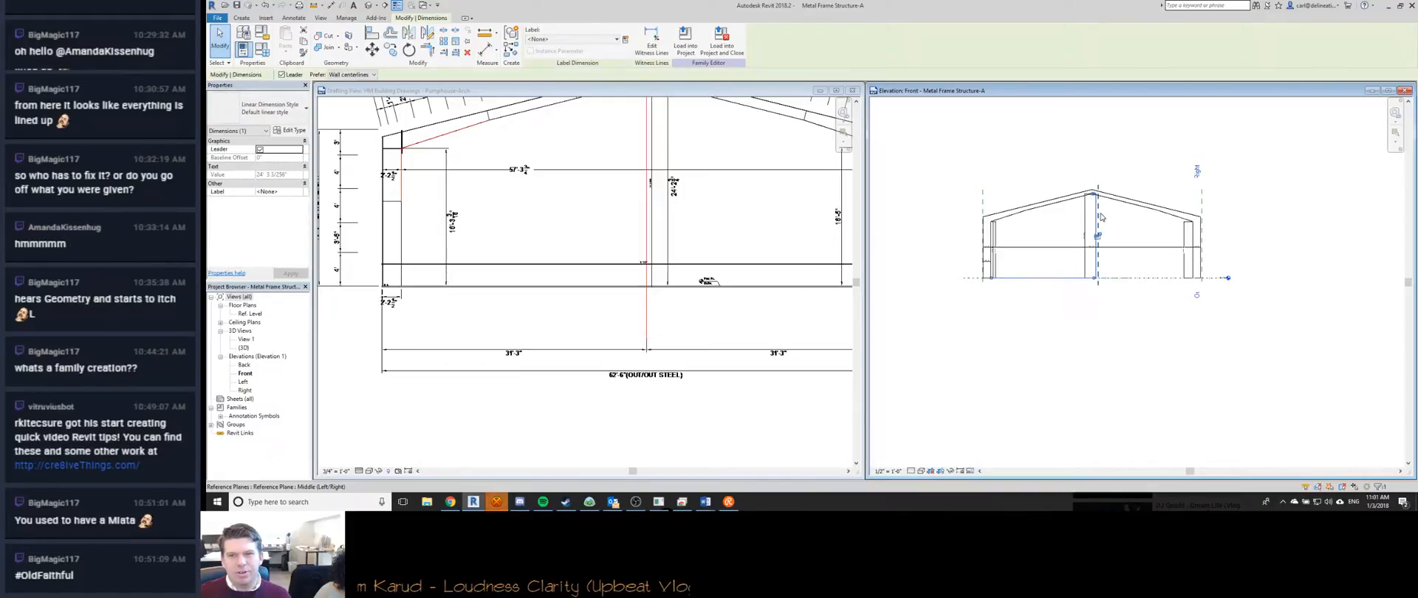
click(268, 183)
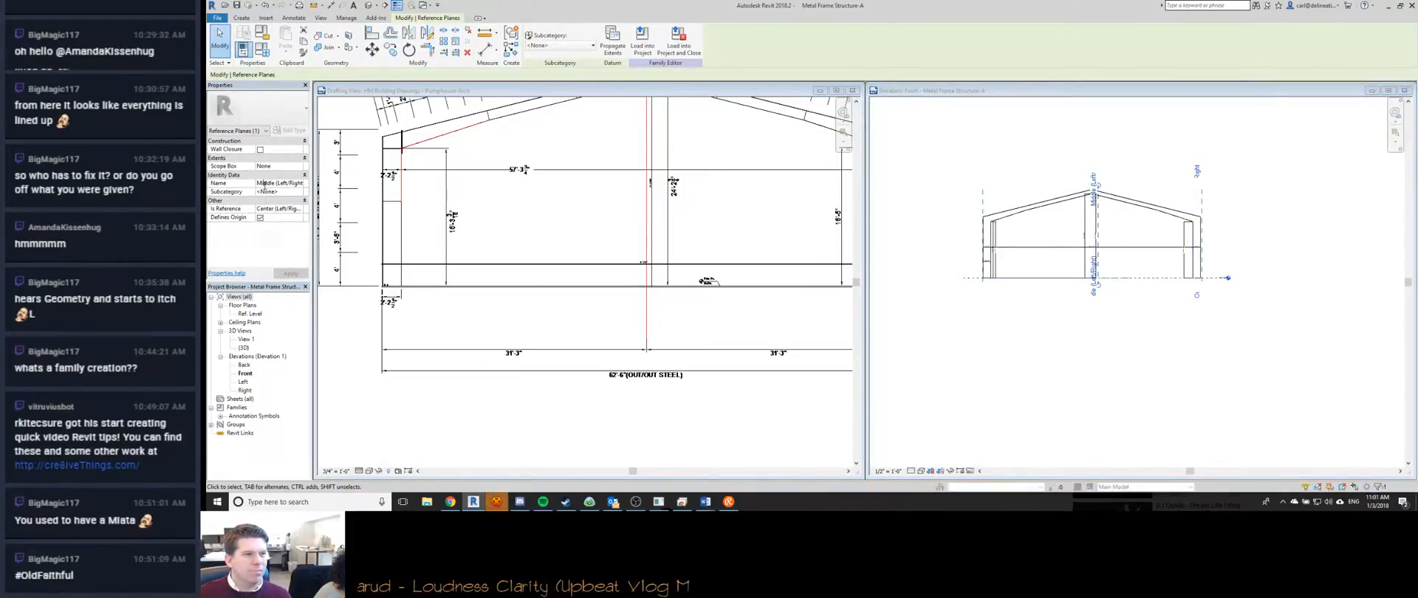
drag(272, 180, 258, 182)
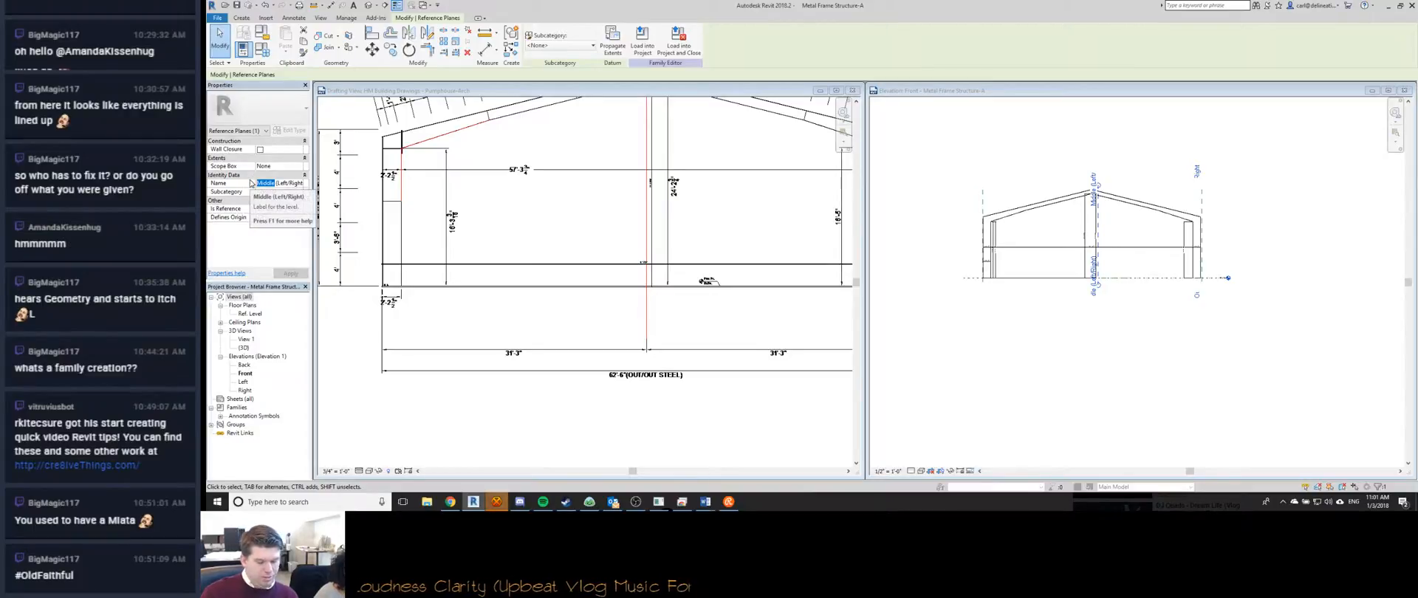
text(Out to Out)
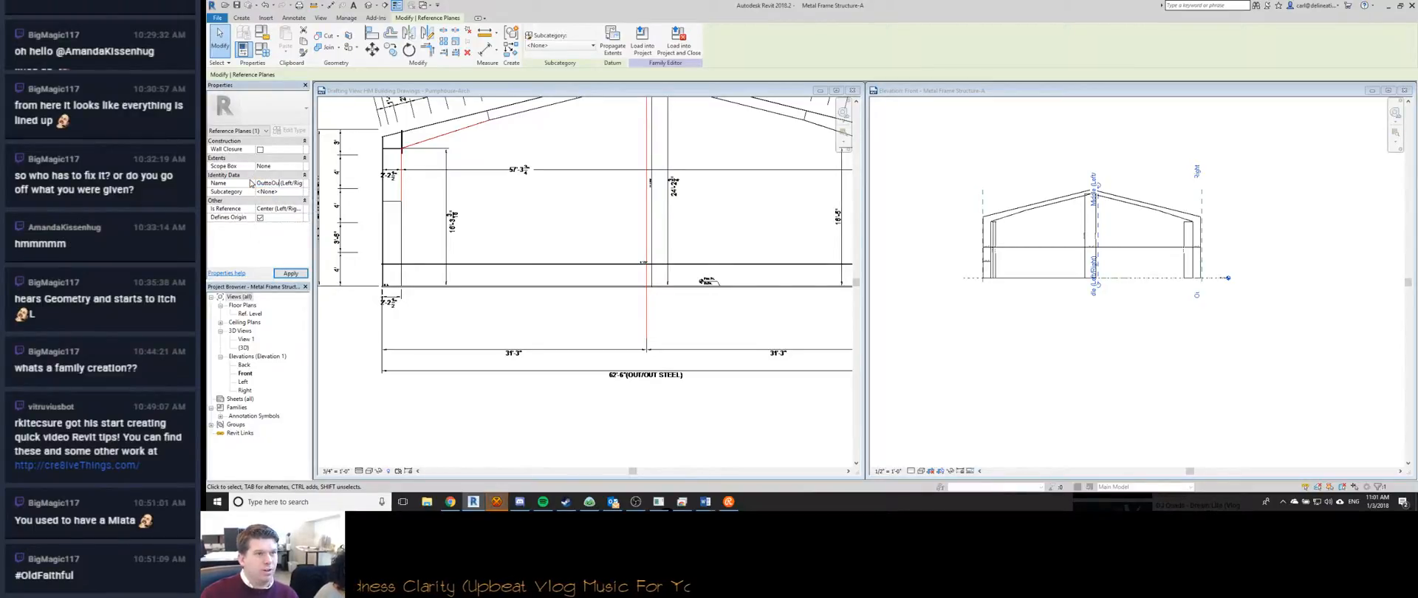
key(shift+End)
key(Delete)
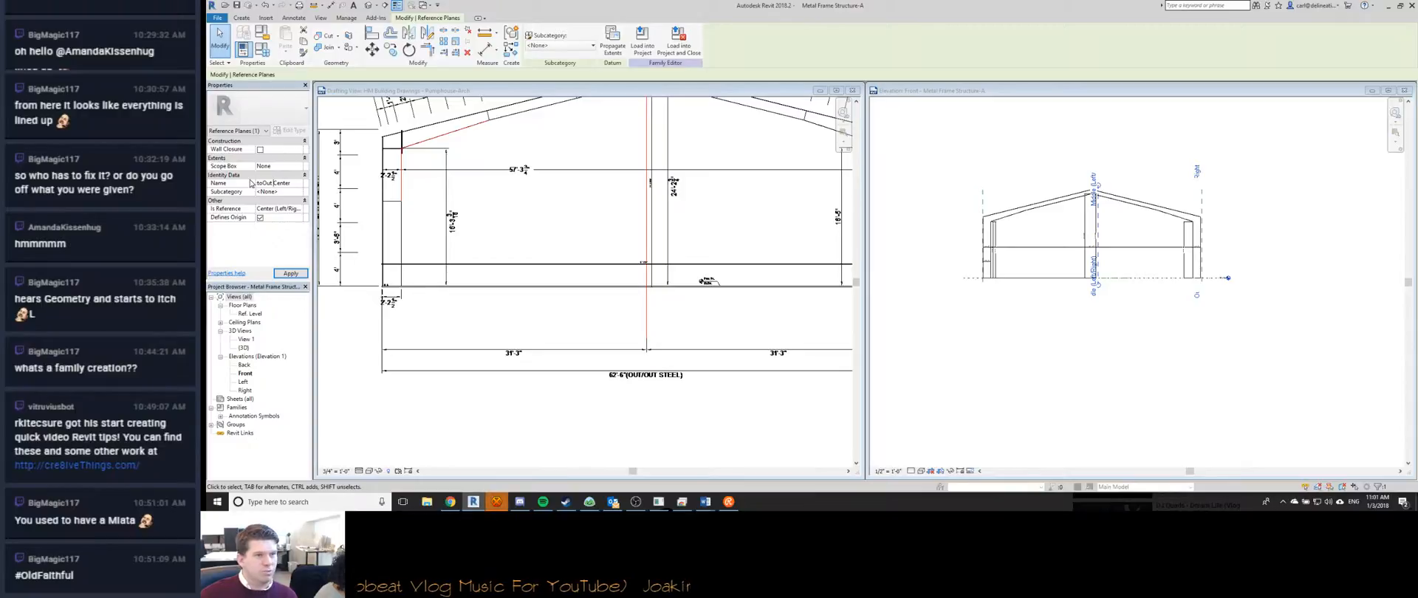
click(1098, 271)
Turn off Defines Origin for the center reference plane and set its Is Reference property to Strong Reference.
scroll(1098, 272, up, 2)
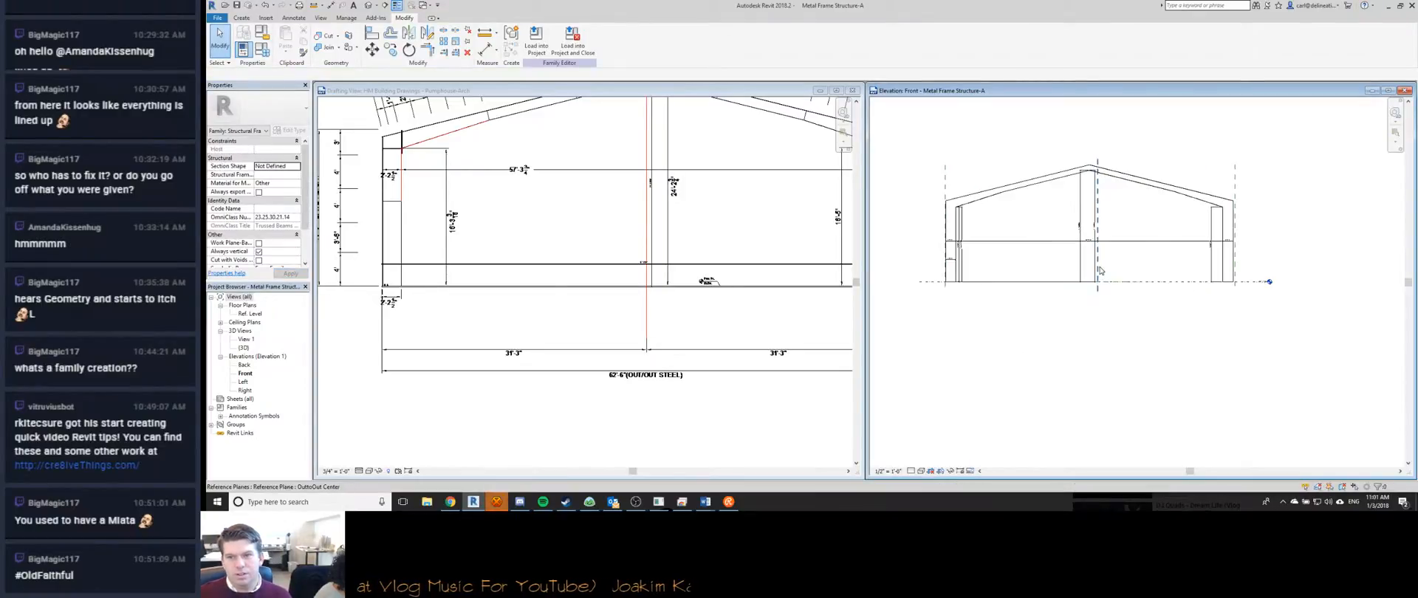
click(1097, 270)
click(277, 209)
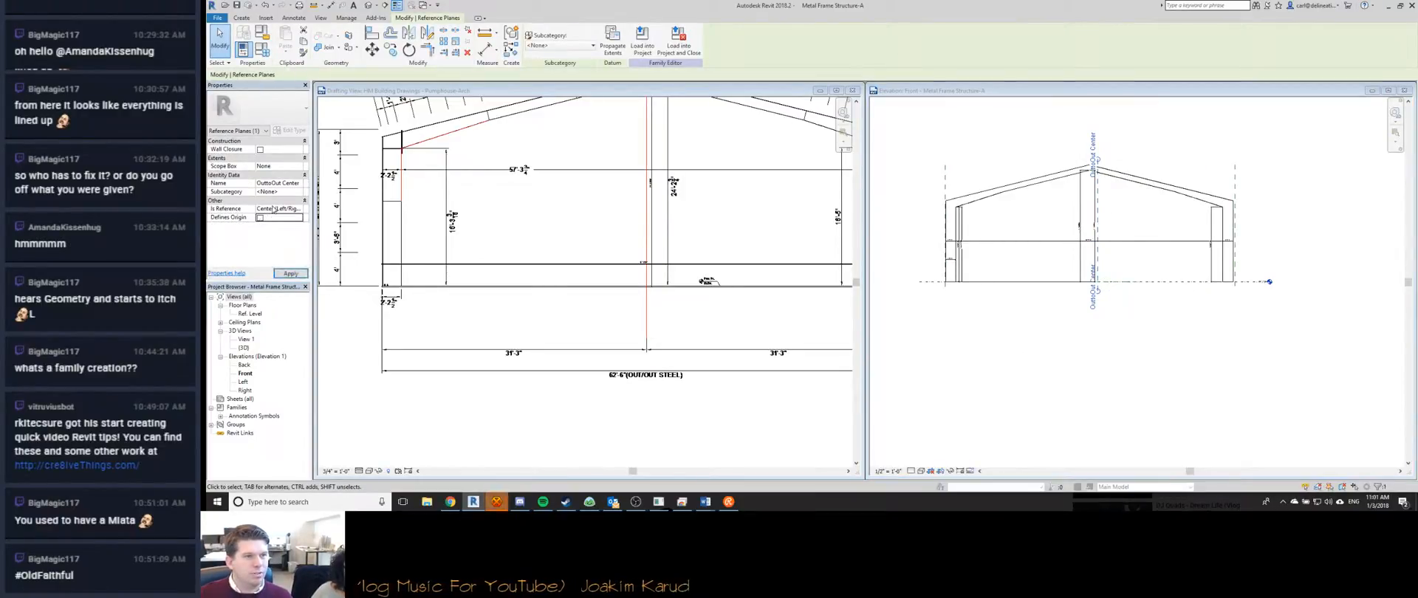
click(299, 209)
scroll(269, 253, down, 2)
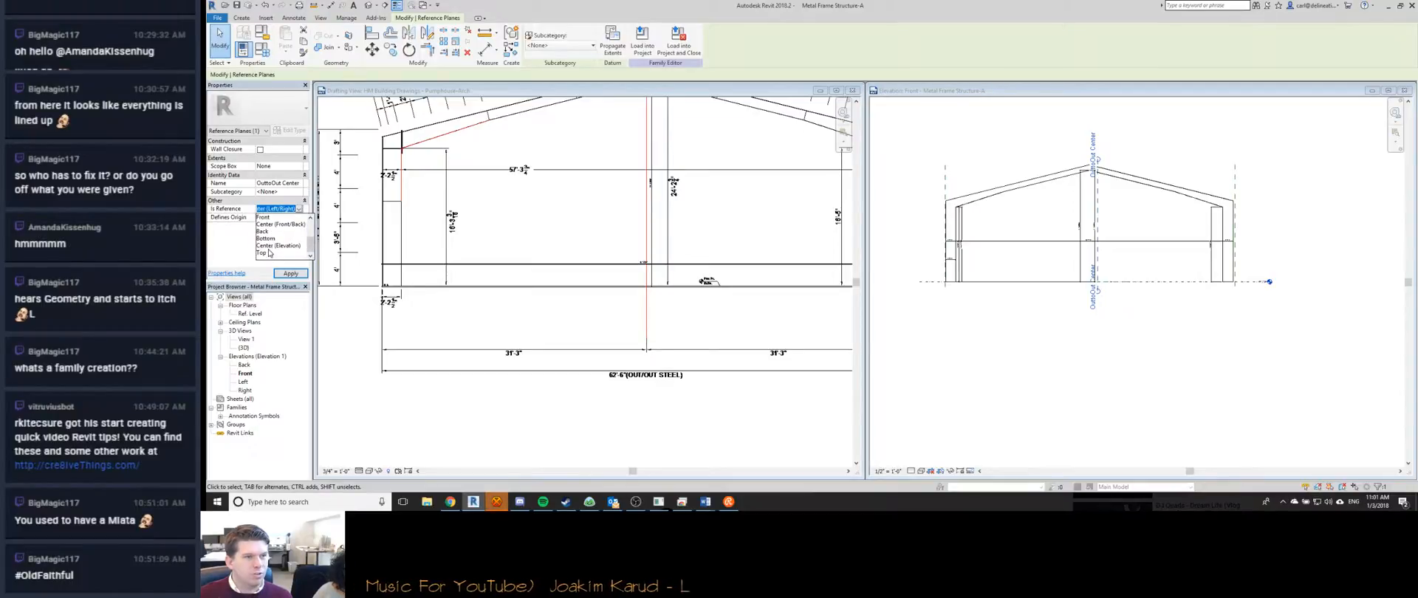
scroll(269, 253, up, 3)
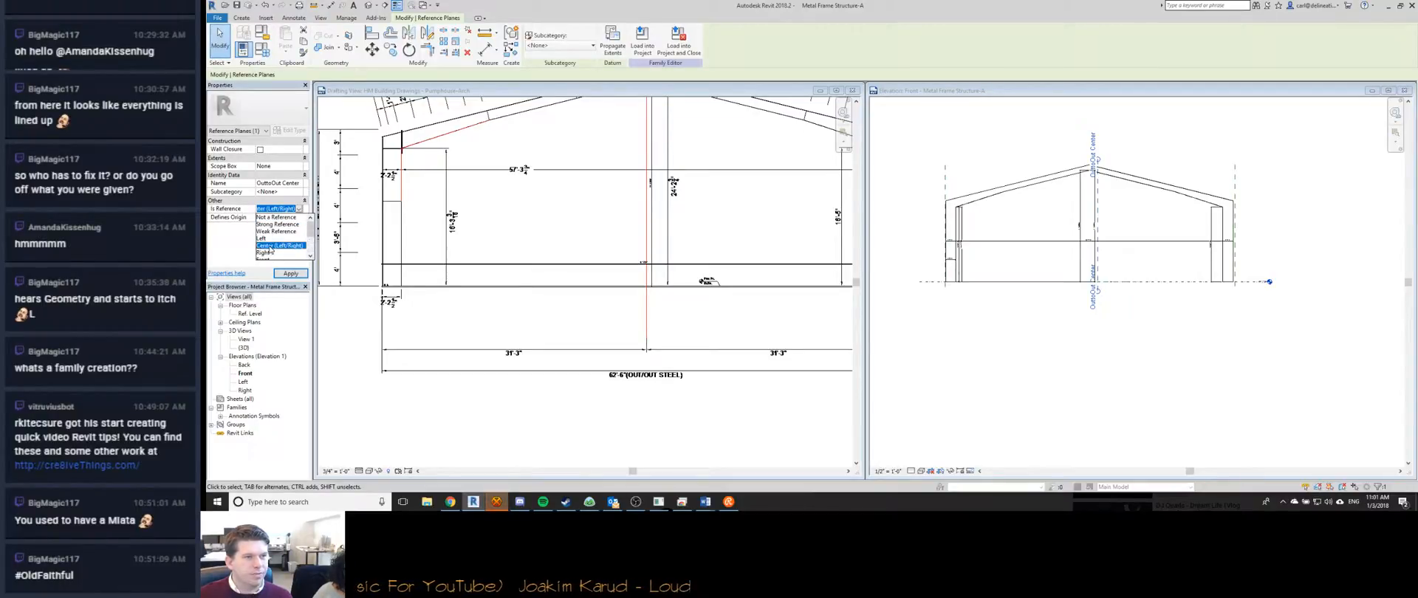
click(271, 232)
click(1031, 331)
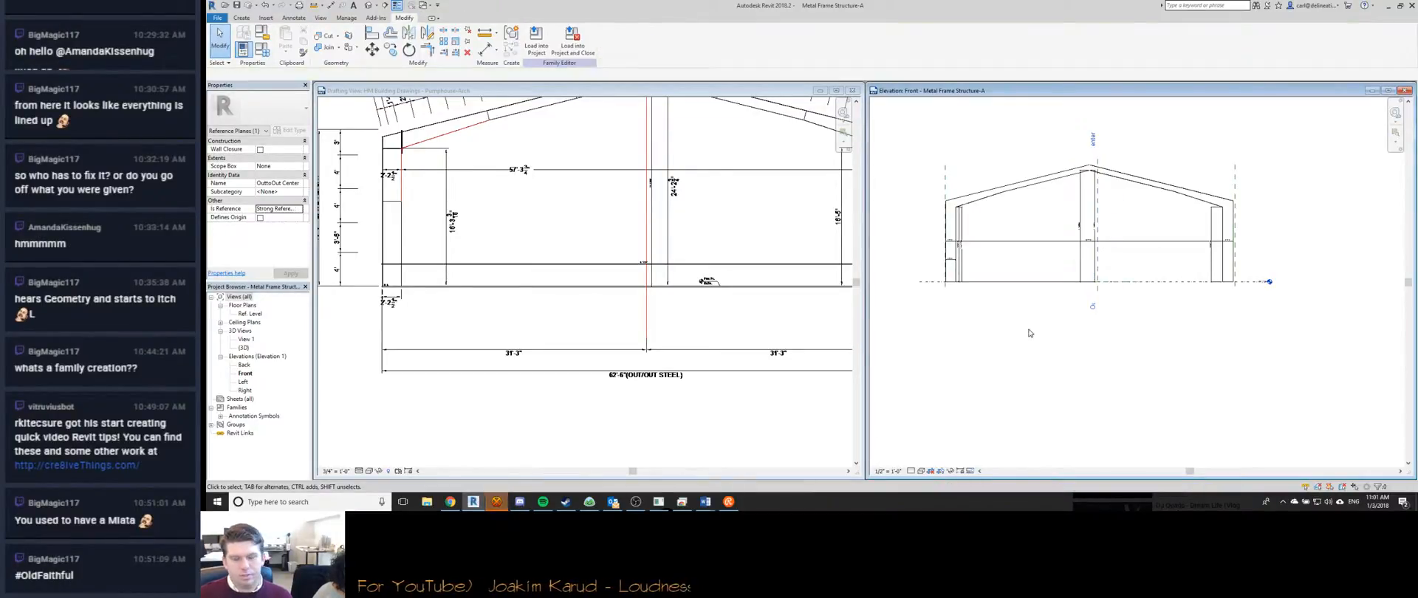
Place an aligned dimension between the left and right out-to-out reference planes, below the frame's base.
key(d)
key(i)
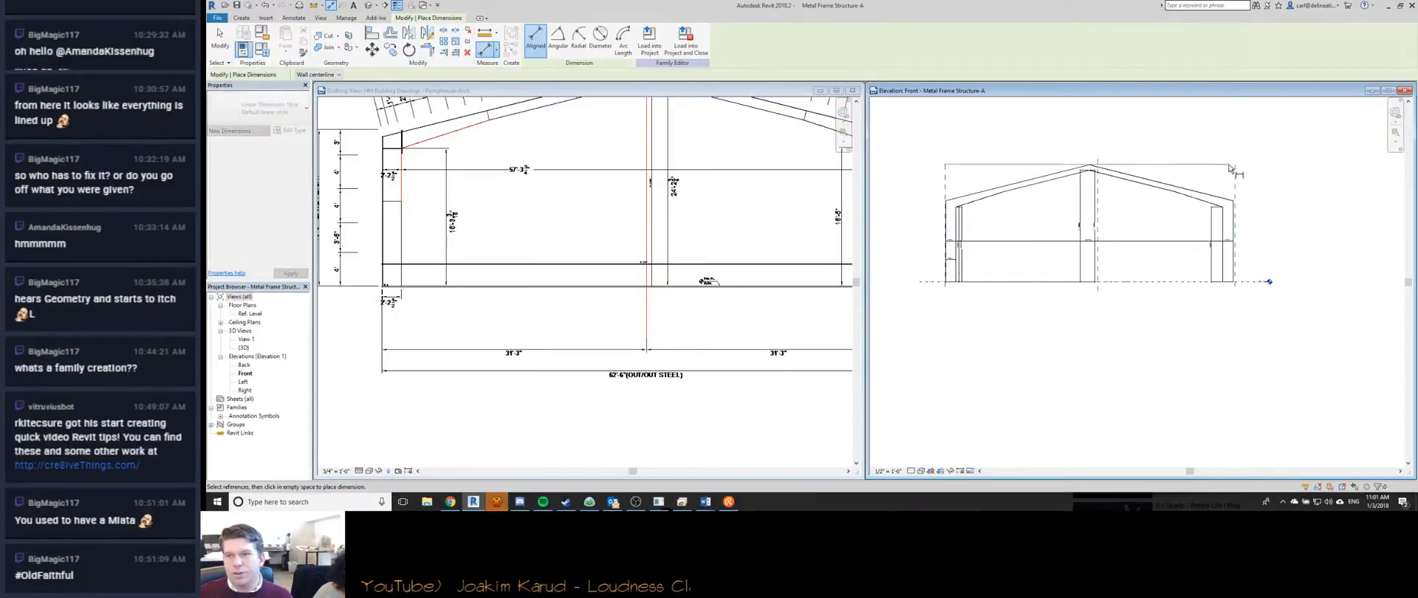
click(1090, 311)
key(Escape)
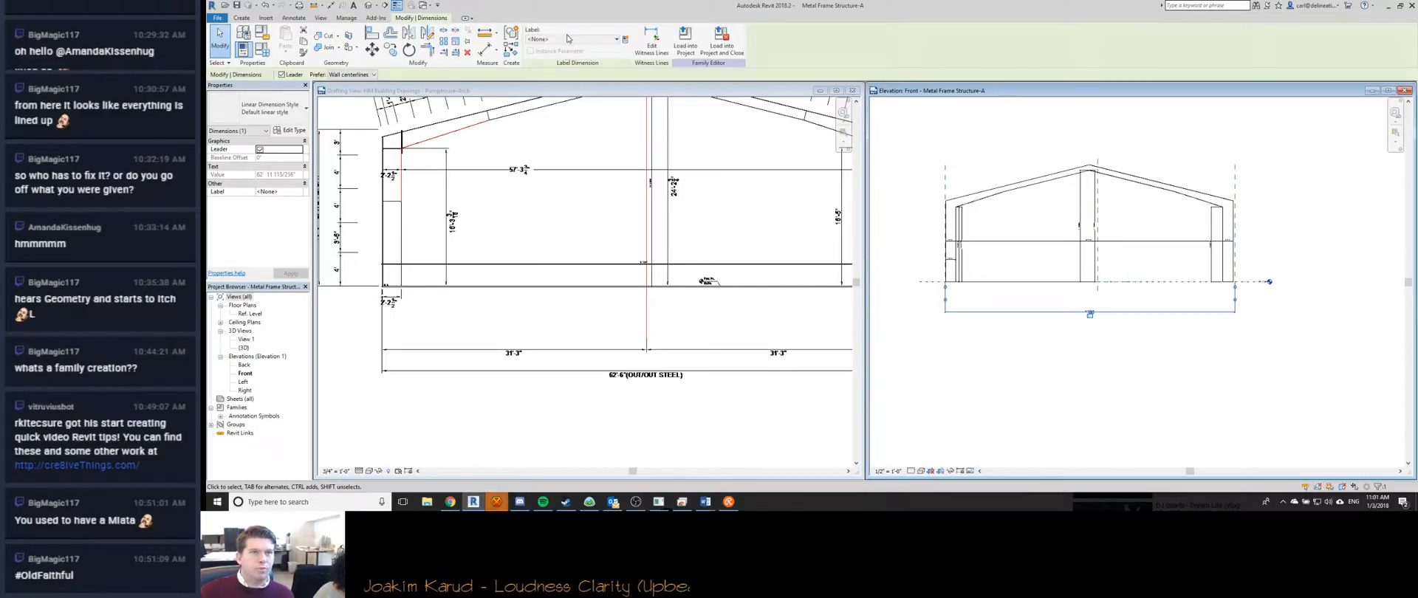
Label the overall dimension with a new family type parameter named Out to Out Width, grouped under Dimensions.
middle_drag(1107, 327, 1109, 325)
scroll(1107, 326, up, 5)
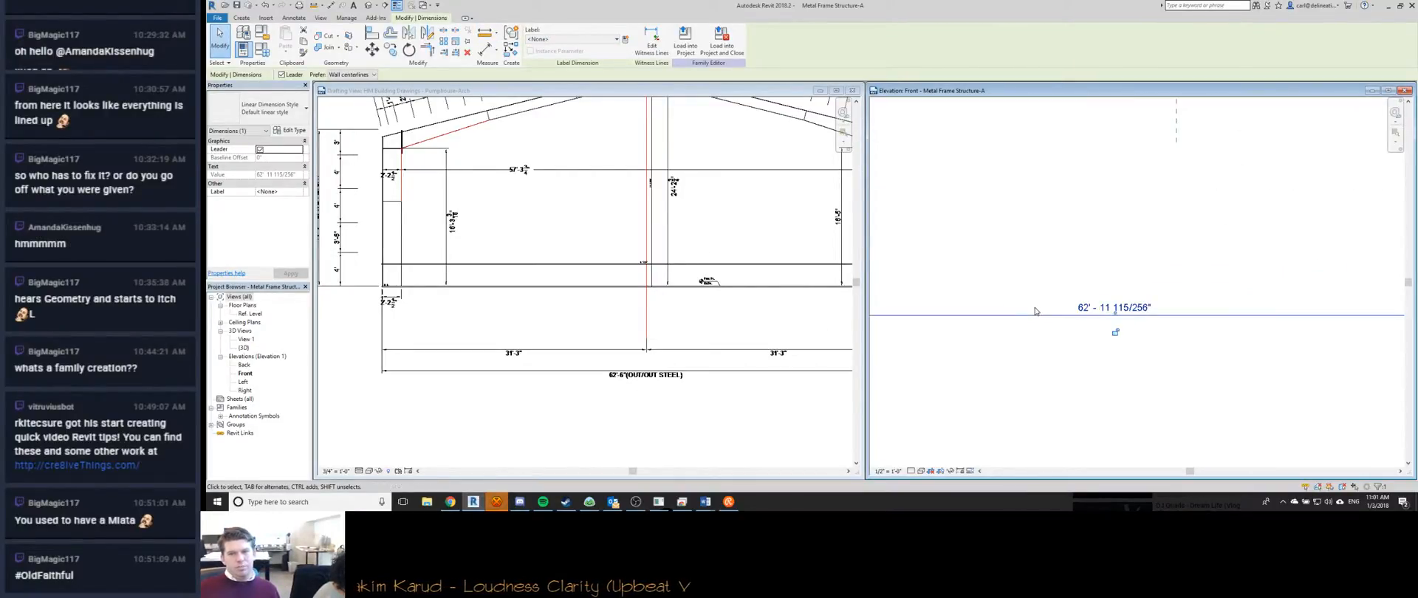
scroll(1040, 310, down, 3)
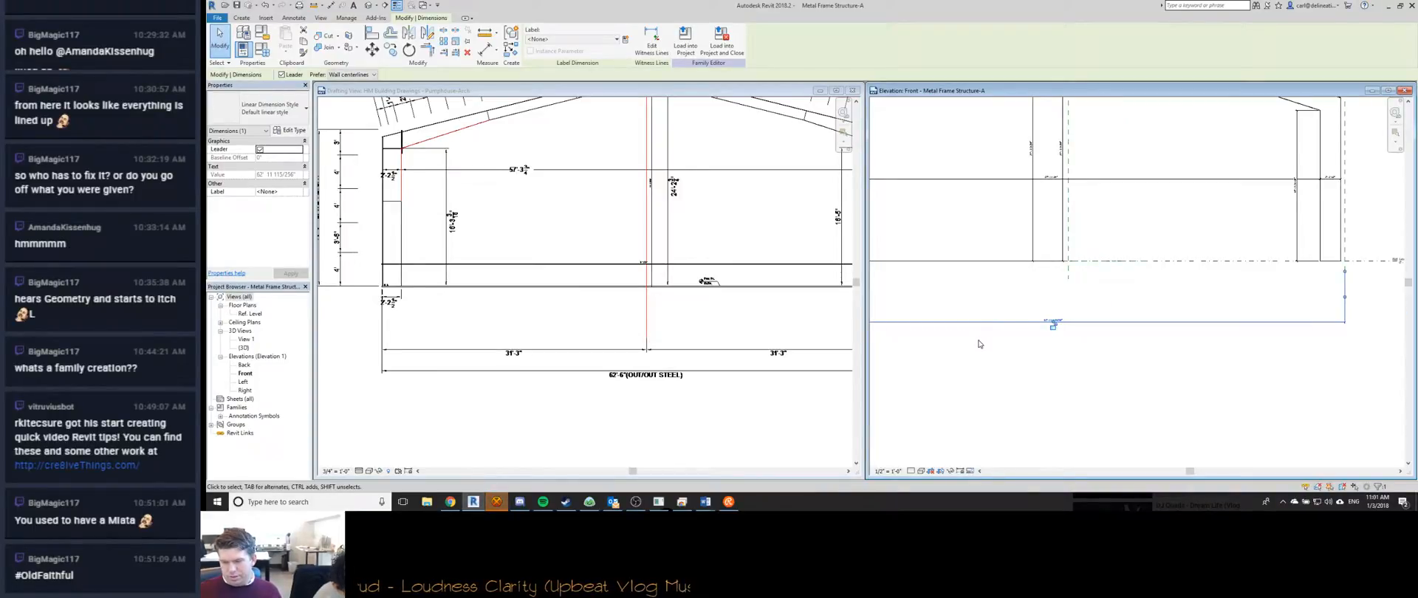
scroll(1027, 356, down, 2)
click(588, 40)
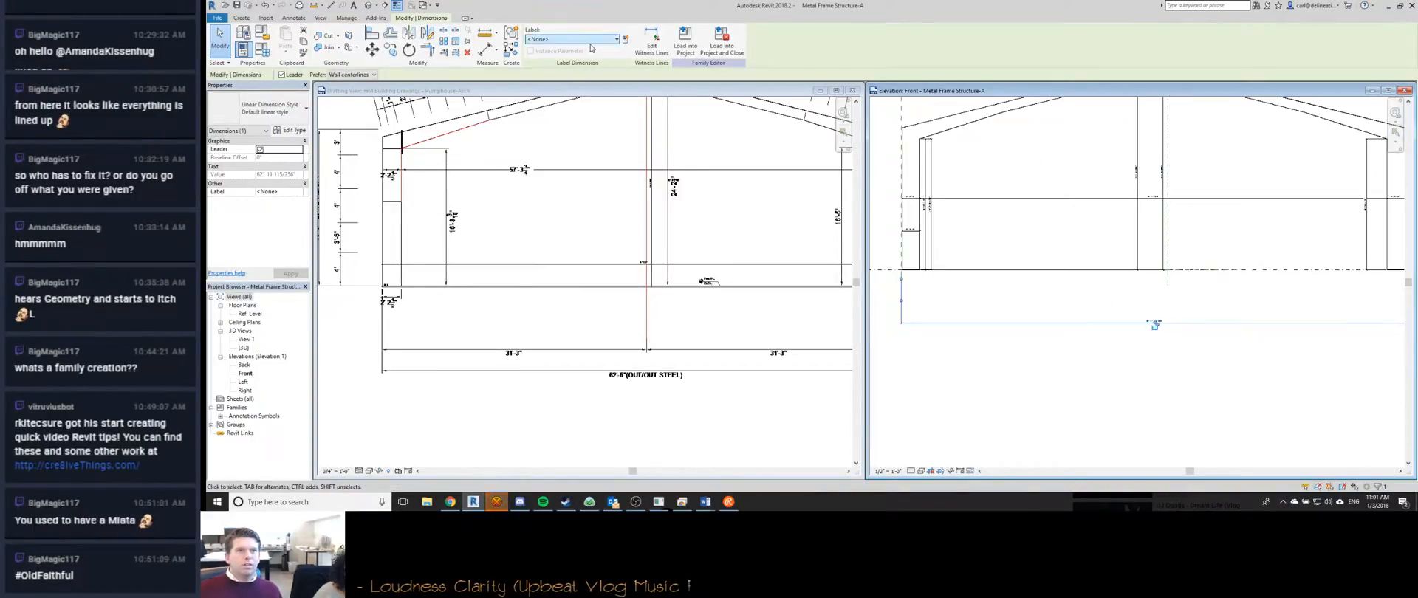
click(570, 46)
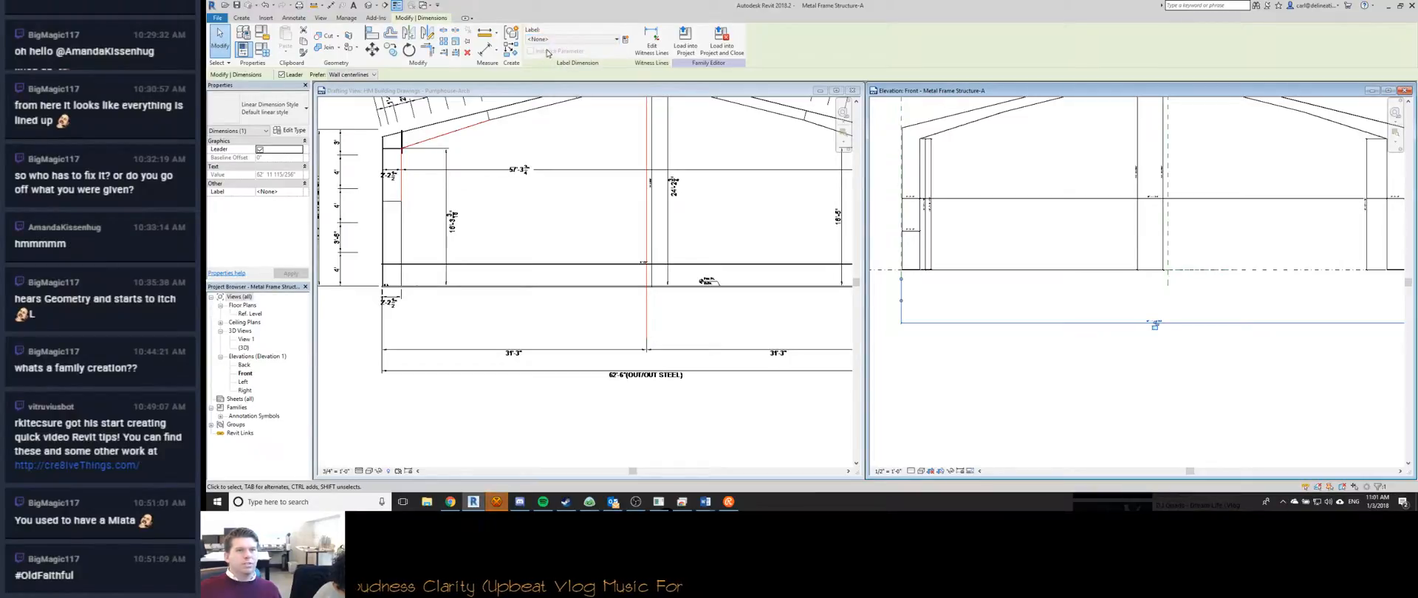
click(547, 40)
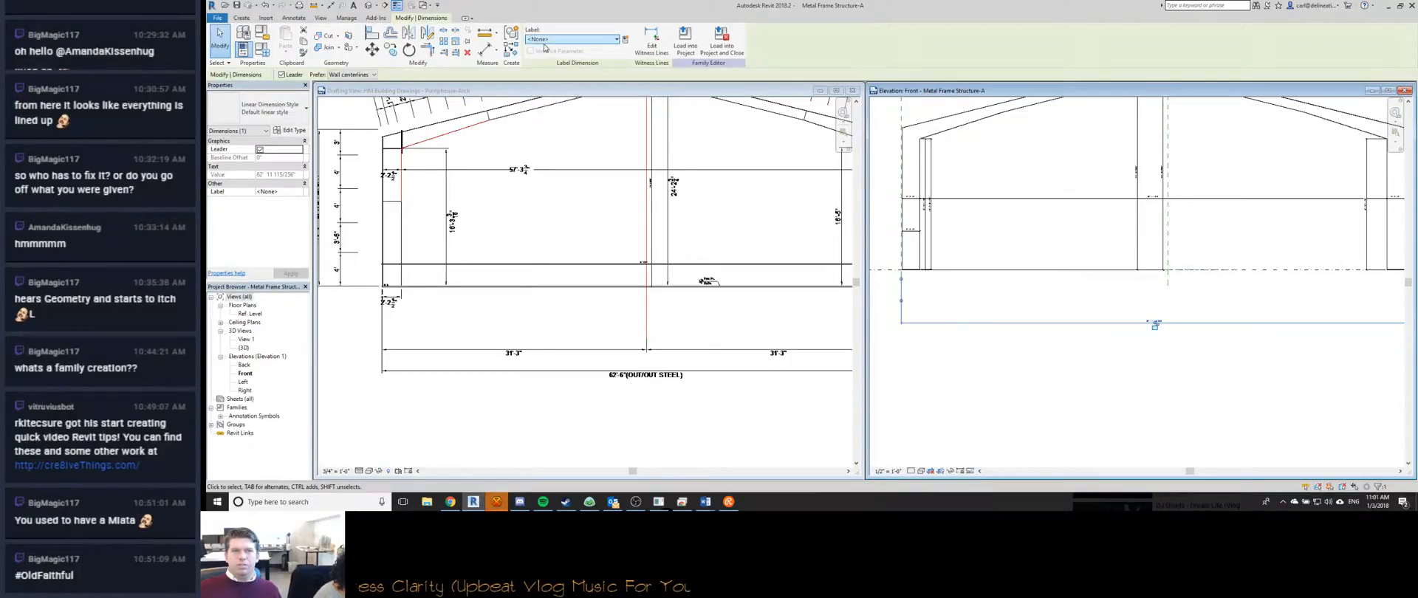
click(548, 43)
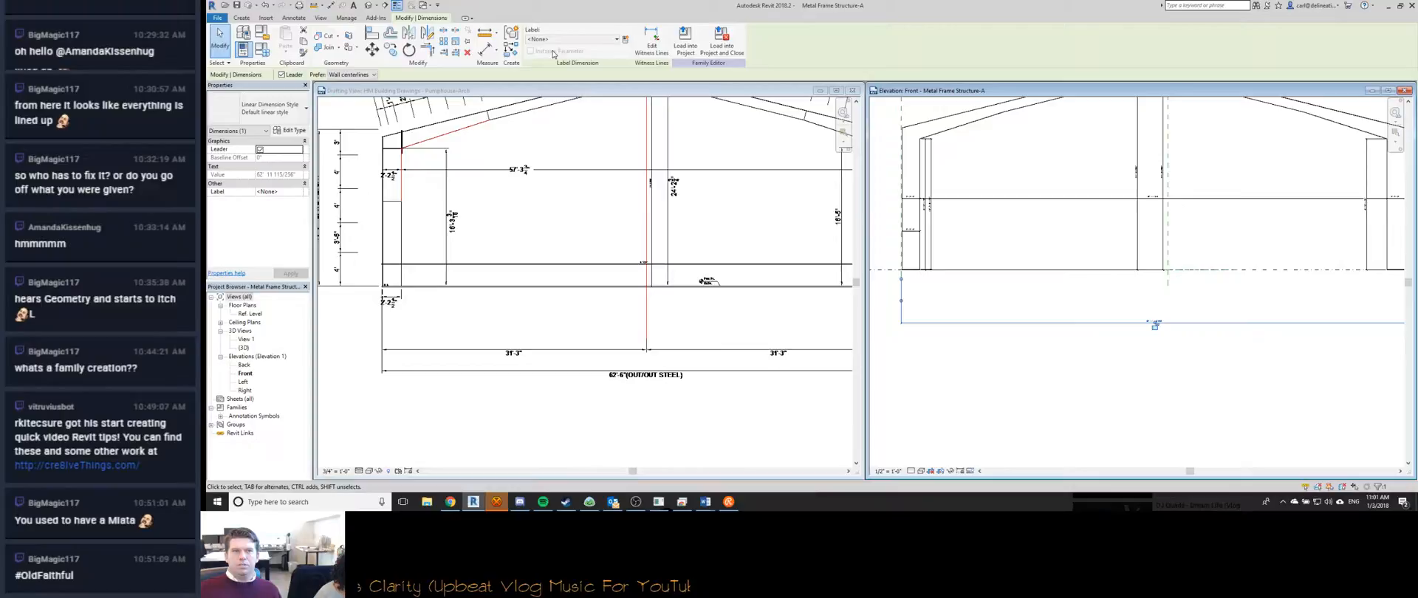
click(626, 41)
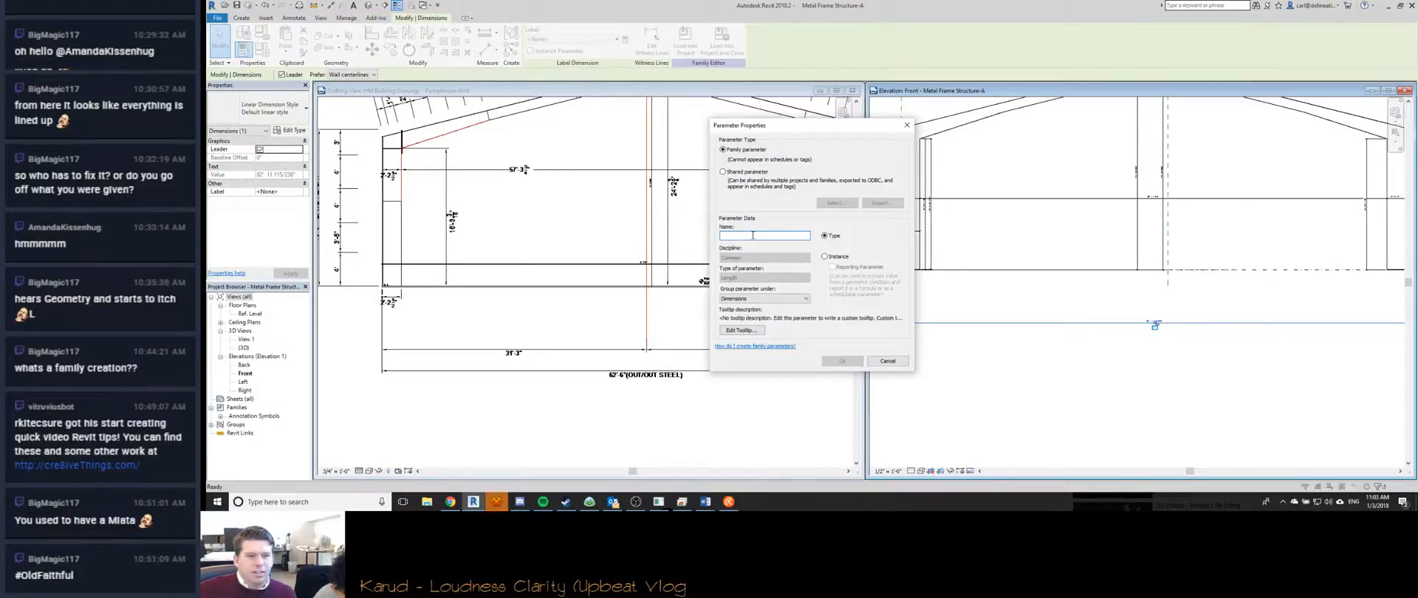
text(Out to Out Width)
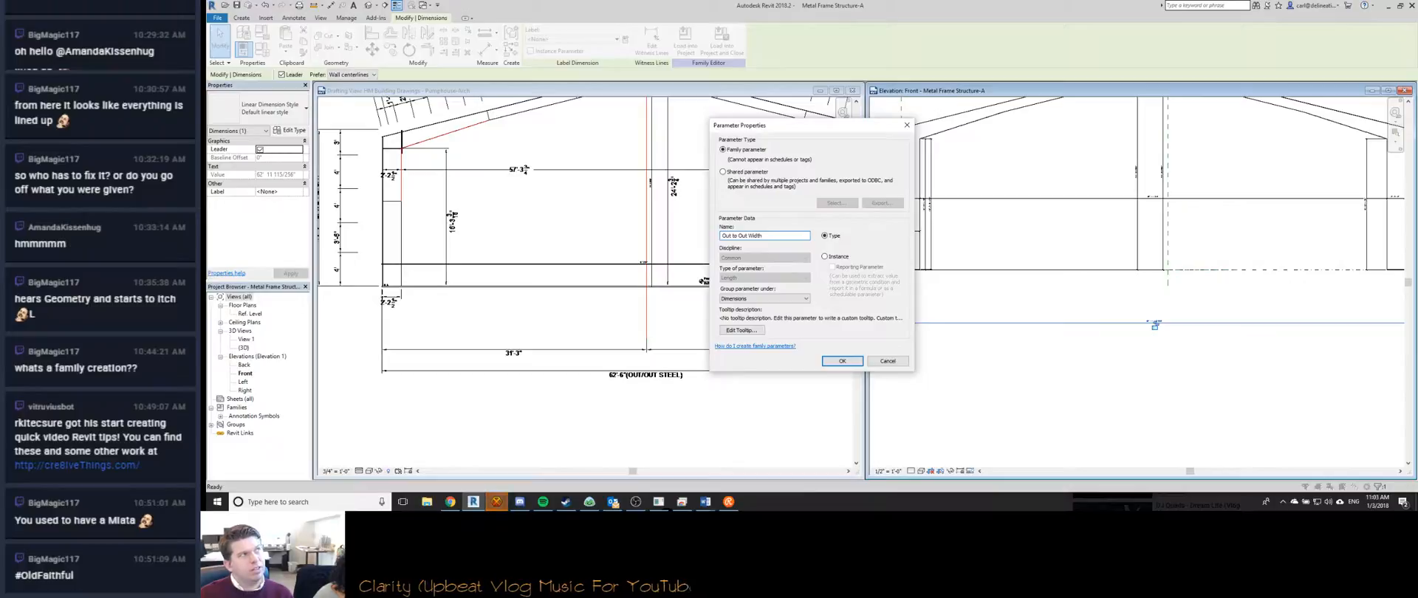
key(Return)
Add an aligned dimension string across the left, center and right reference planes, just above the Out to Out Width dimension.
scroll(1089, 344, down, 3)
scroll(1089, 343, up, 4)
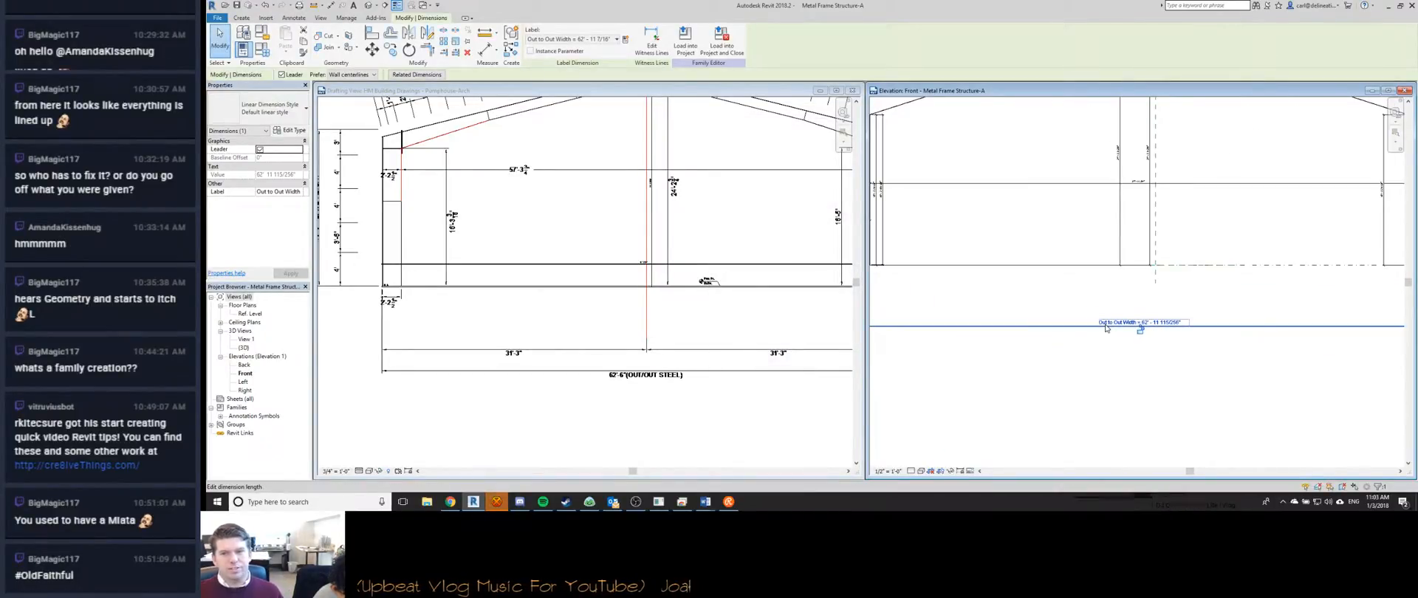
scroll(1067, 351, down, 3)
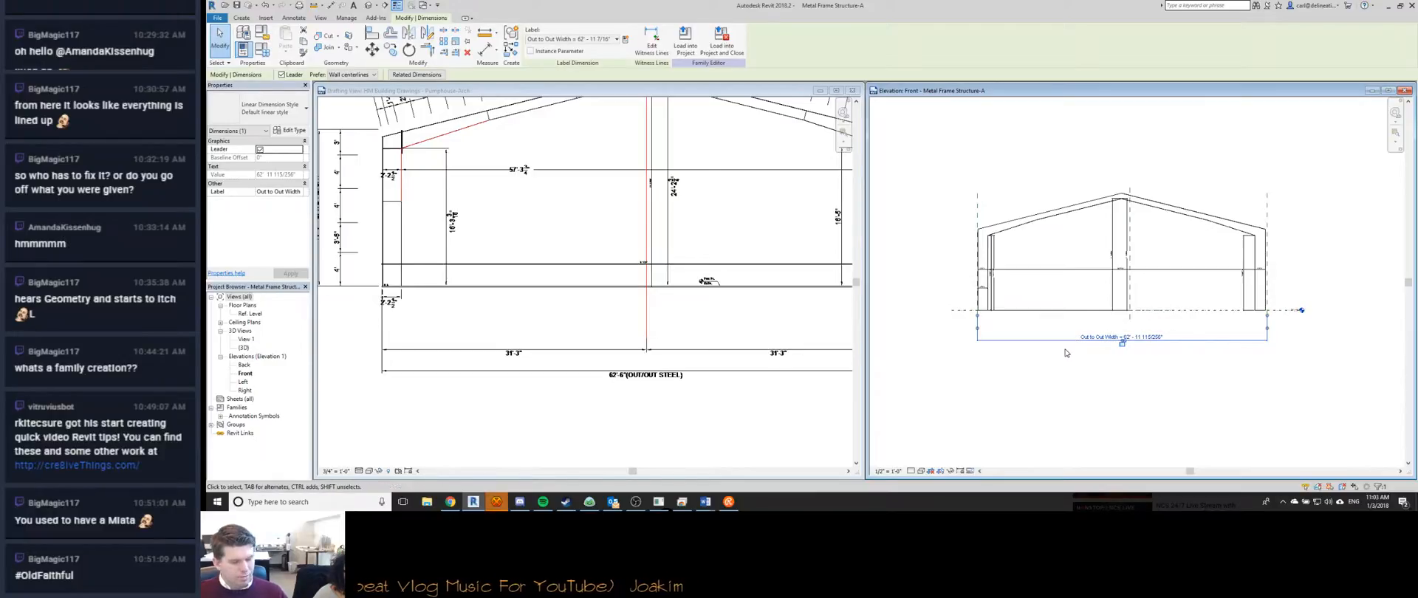
key(d)
key(i)
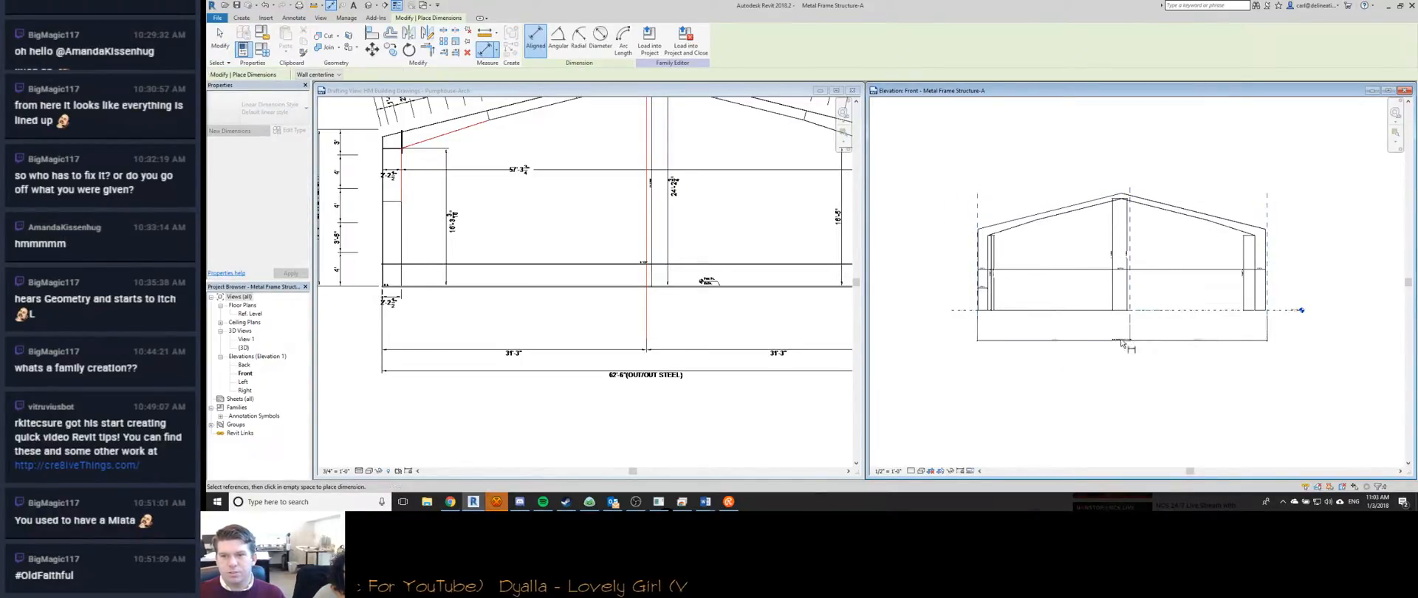
scroll(1113, 336, up, 1)
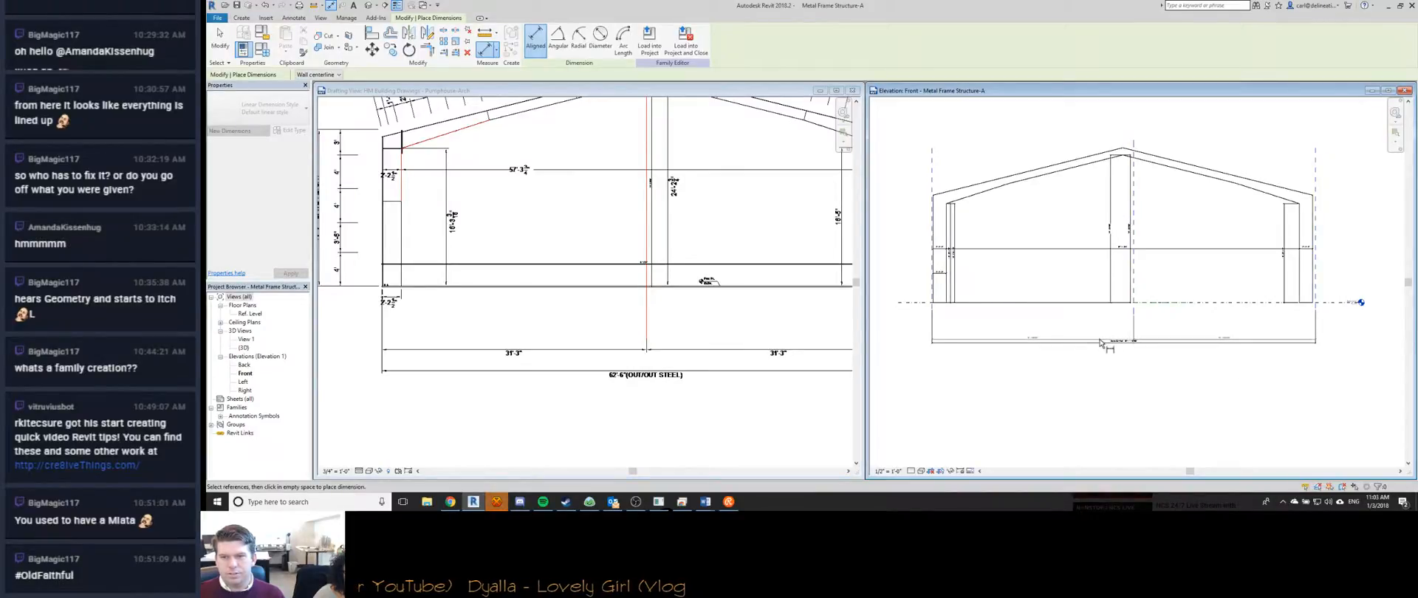
scroll(1098, 343, up, 3)
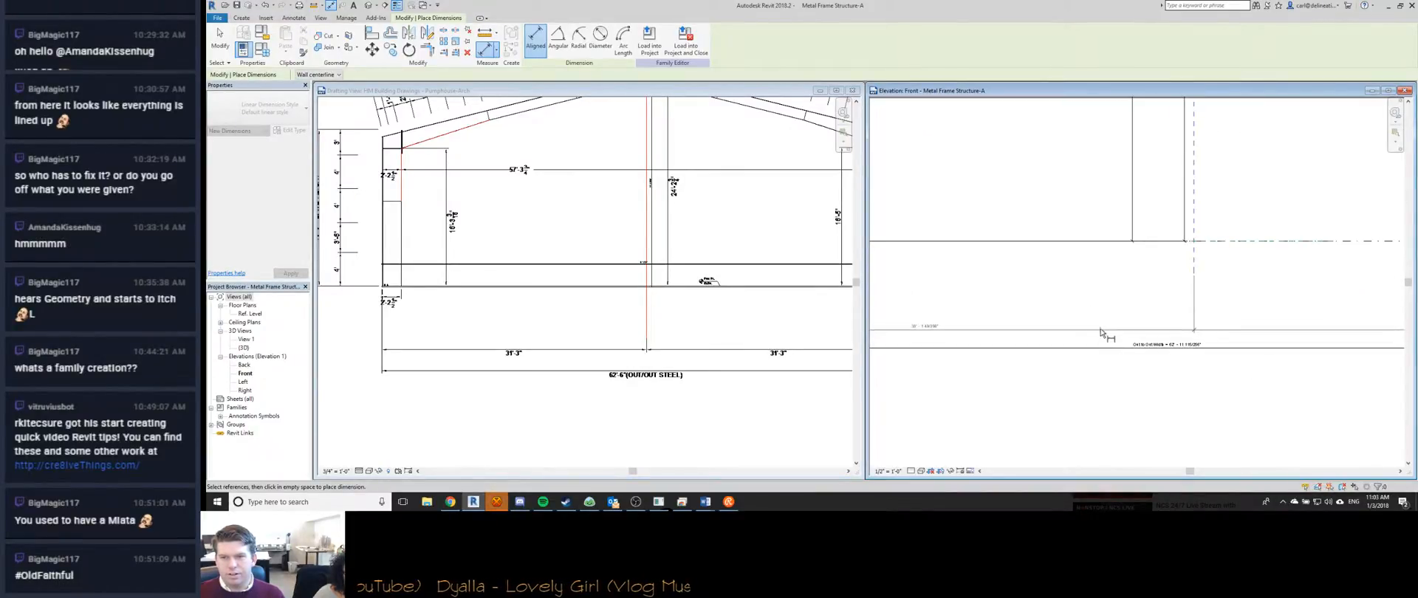
click(1171, 334)
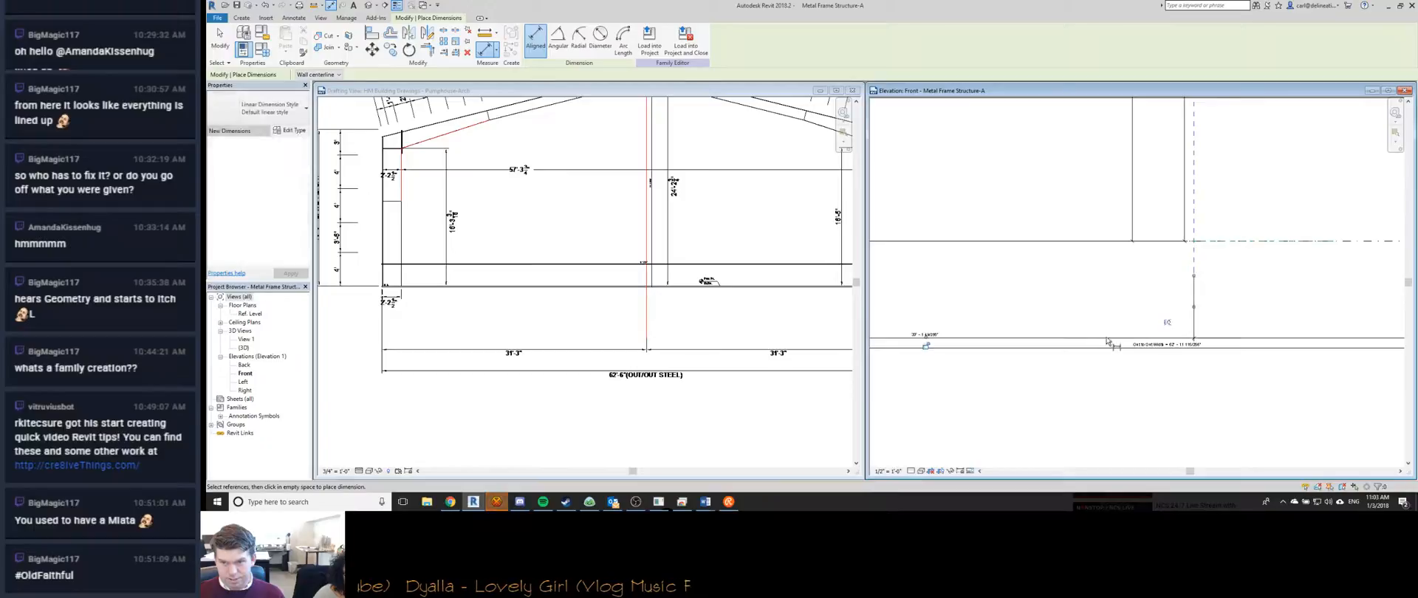
scroll(1095, 316, down, 1)
scroll(1094, 316, down, 4)
key(Escape)
key(Escape)
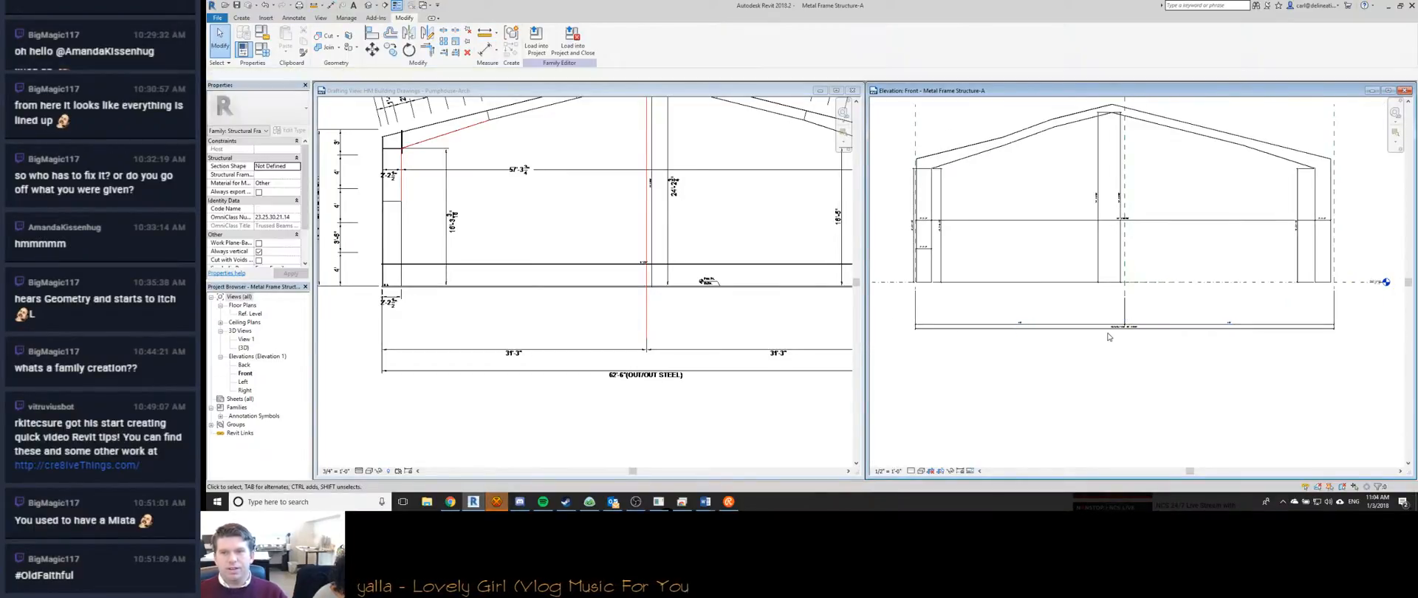
Set the Out to Out Width dimension below the frame to 62' 6".
scroll(1124, 326, down, 1)
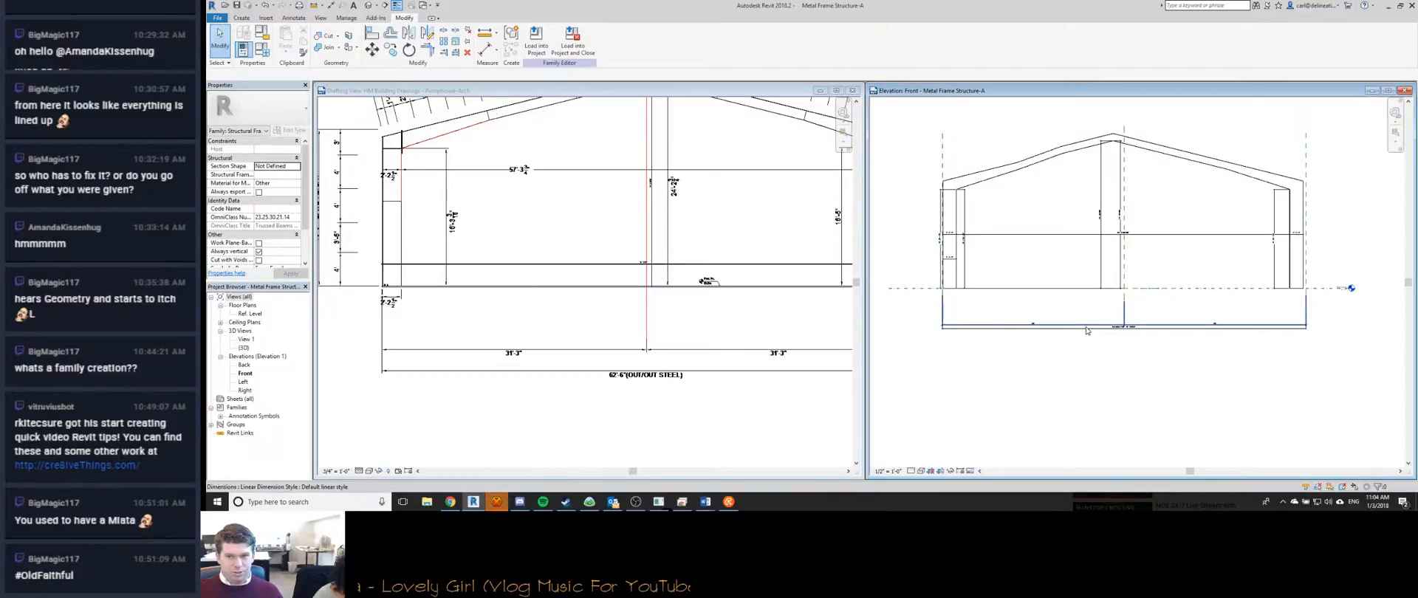
click(1088, 327)
scroll(1134, 342, up, 1)
click(1105, 334)
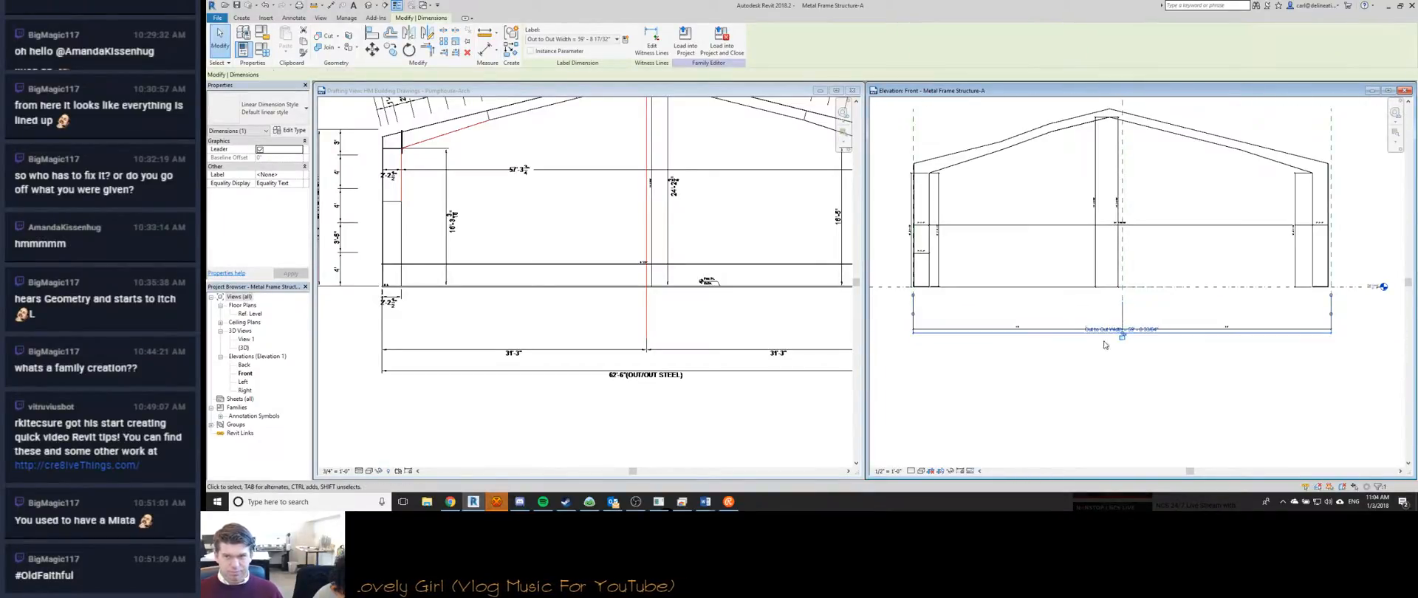
click(1106, 332)
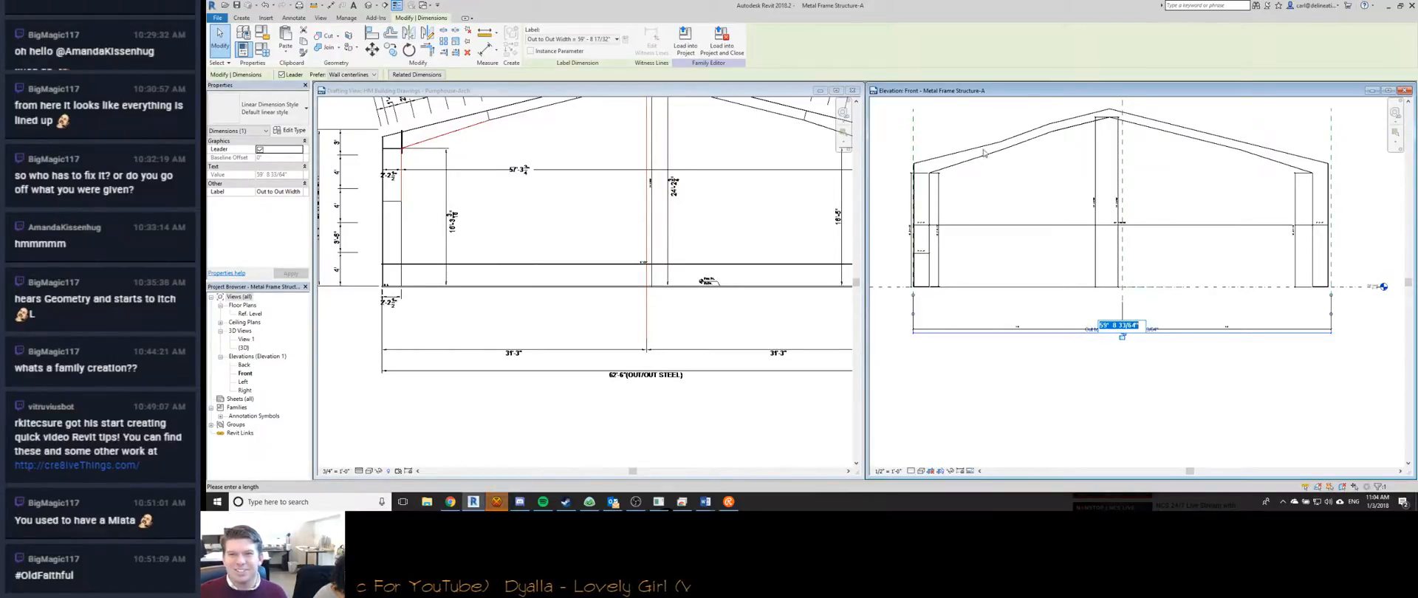
click(1135, 325)
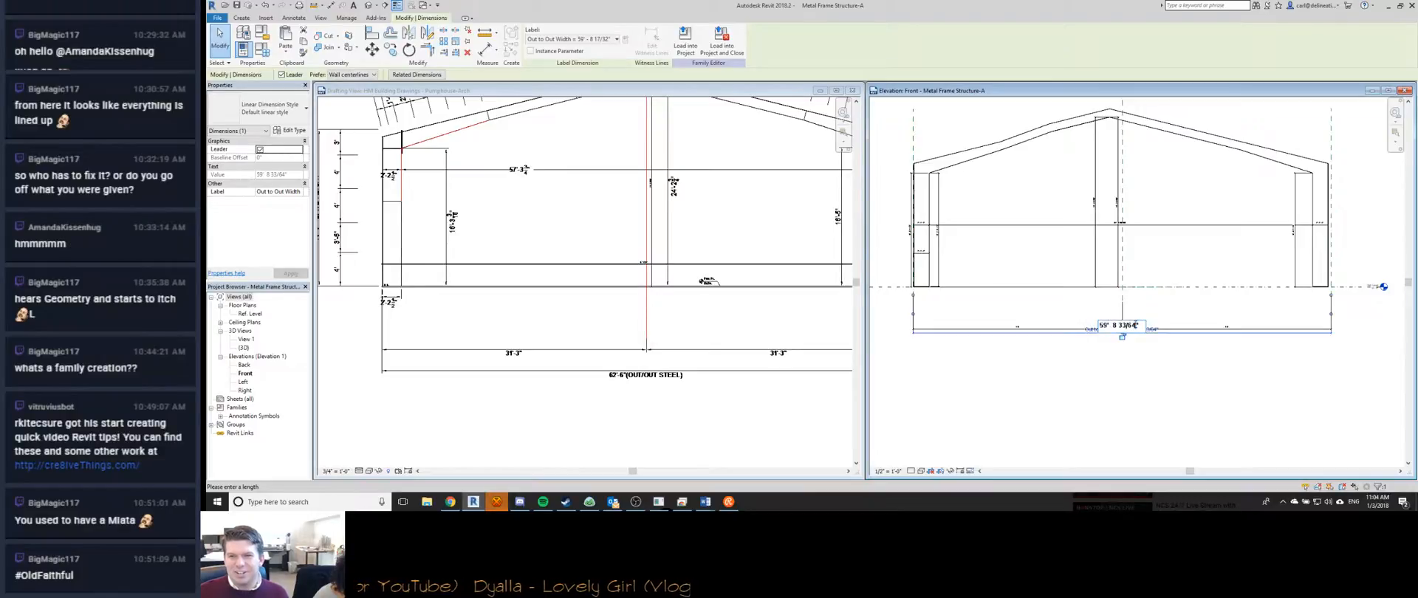
drag(1139, 325, 1096, 334)
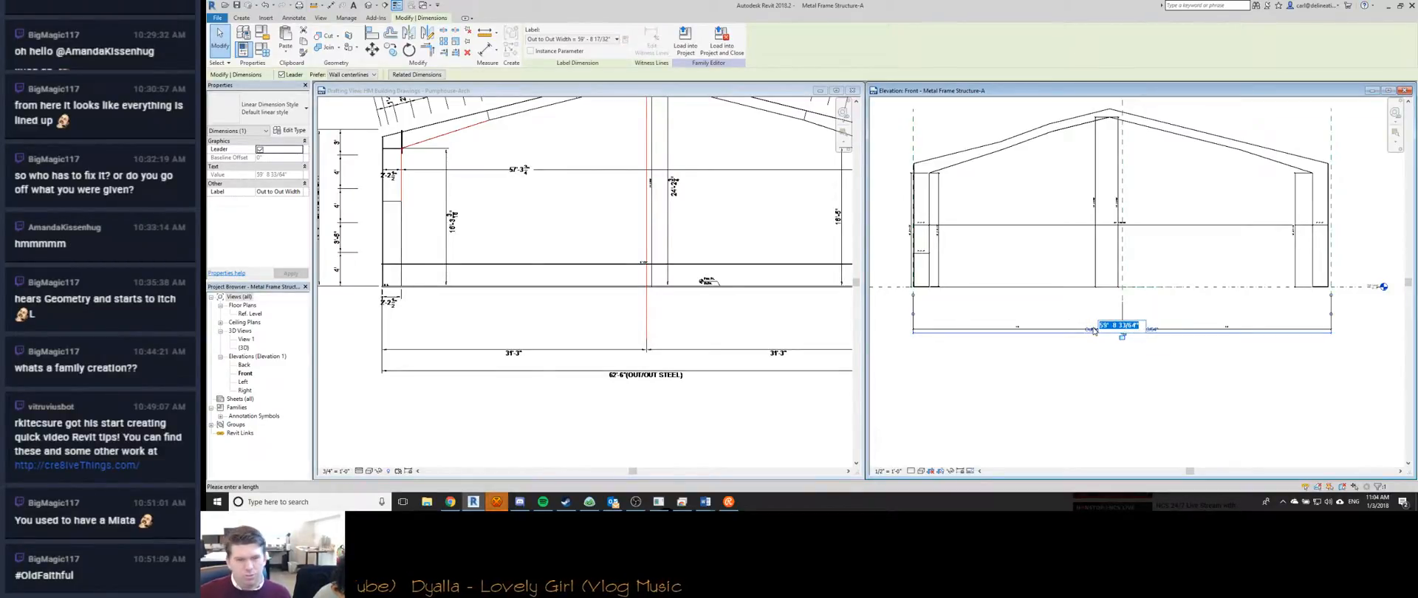
text(62 6)
key(Return)
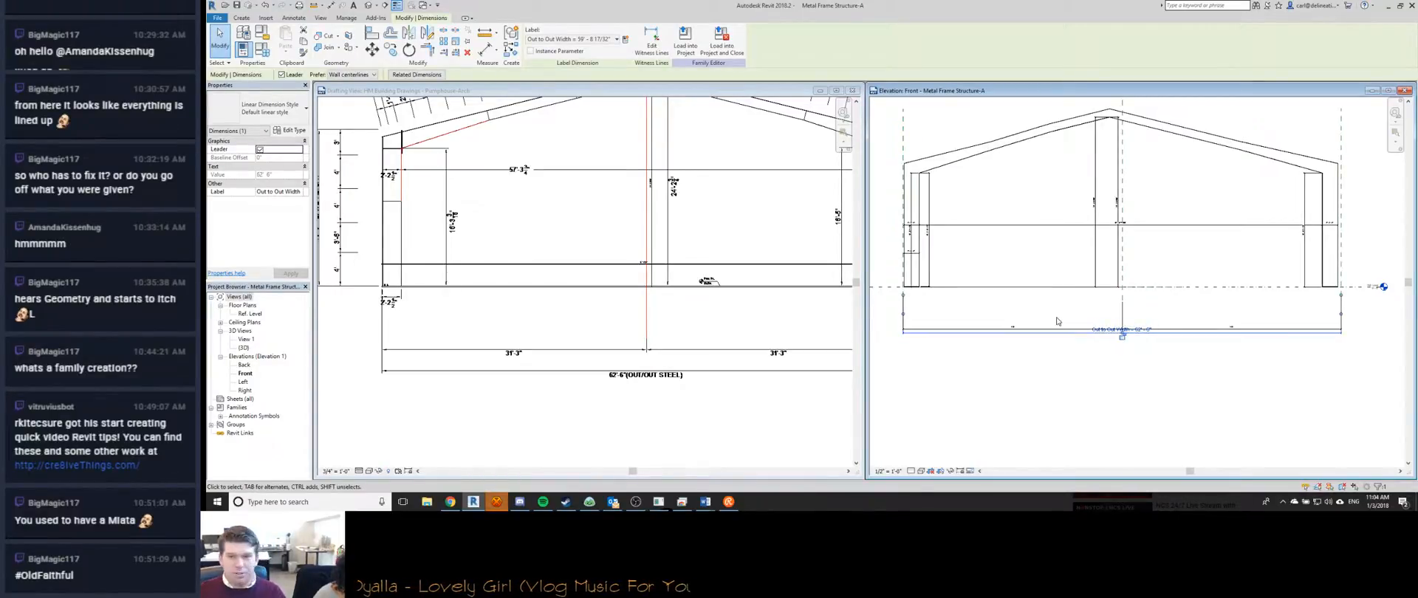
click(1055, 383)
Test the frame's flexing by setting the Out to Out Width parameter to 50' in the family types.
scroll(1118, 326, up, 5)
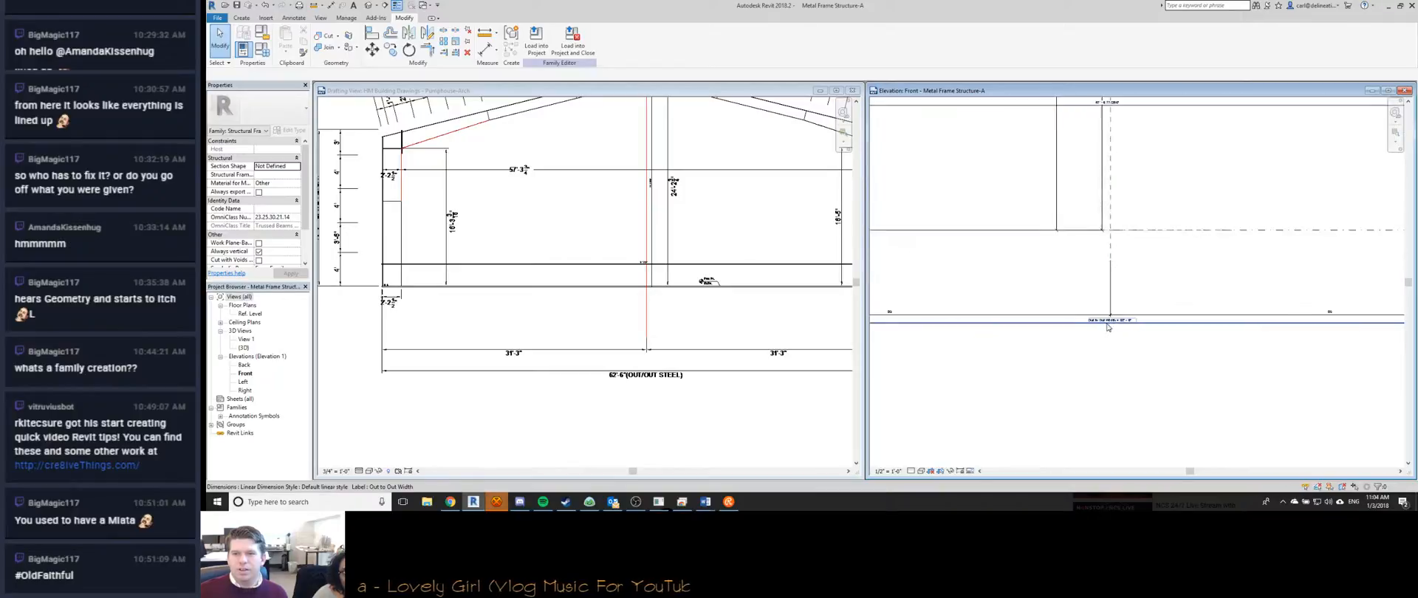
scroll(1119, 326, down, 1)
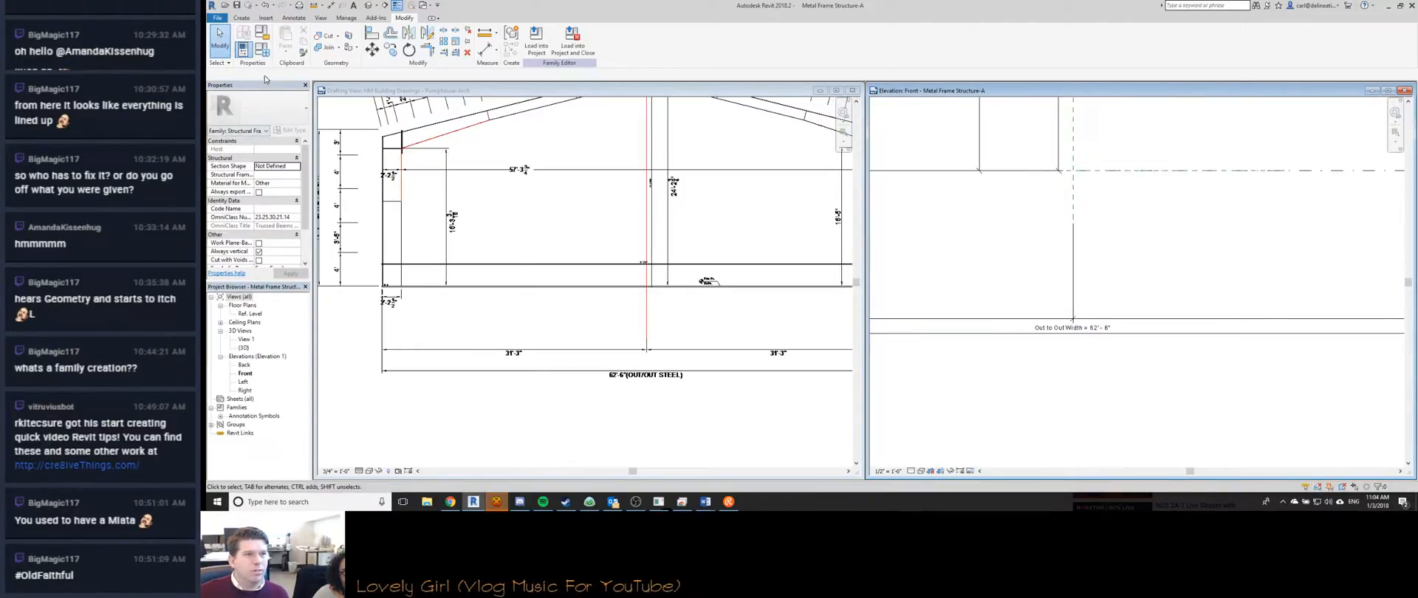
click(262, 32)
click(808, 212)
text(50)
key(Tab)
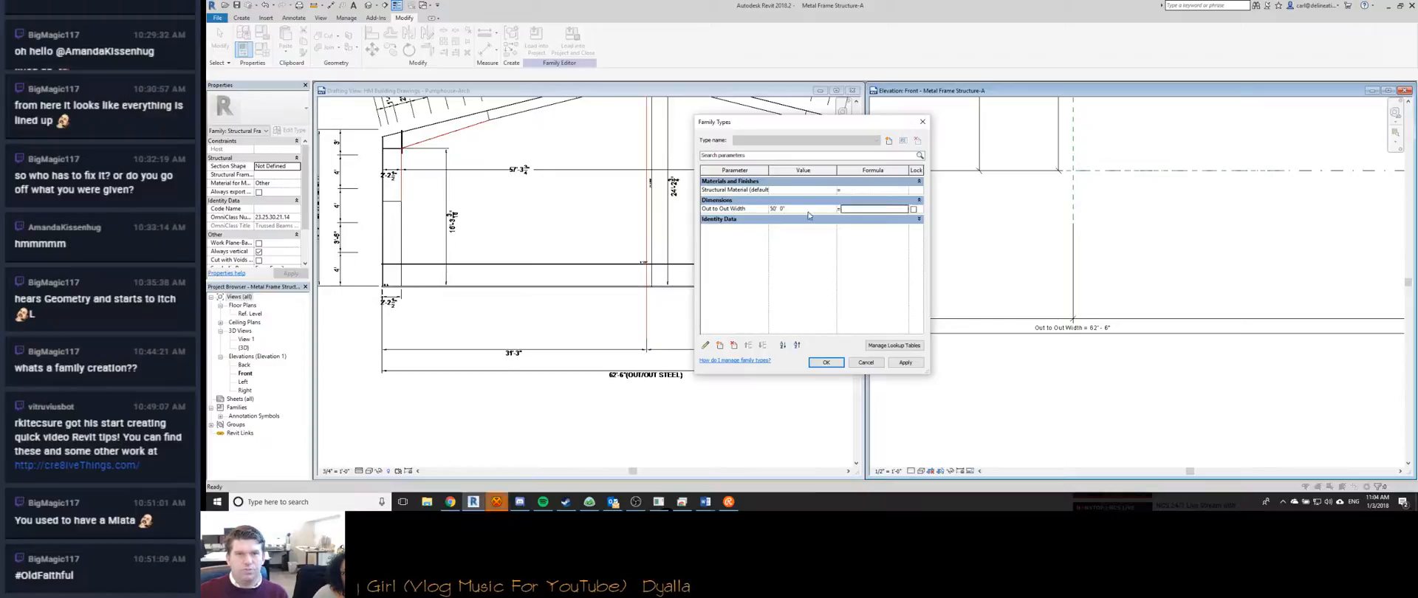
click(826, 362)
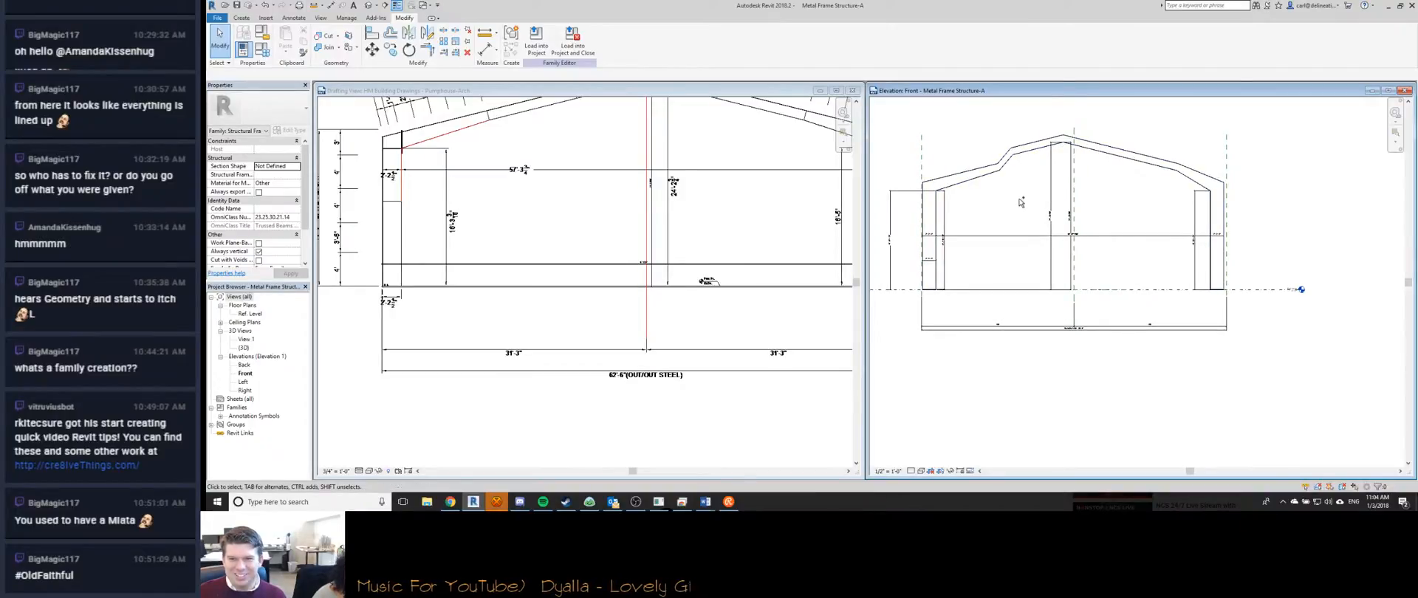
scroll(1020, 201, up, 6)
scroll(1093, 316, down, 3)
Compare the family's out-to-out width with the out/out steel dimension in the HM Building Drawings view.
click(600, 388)
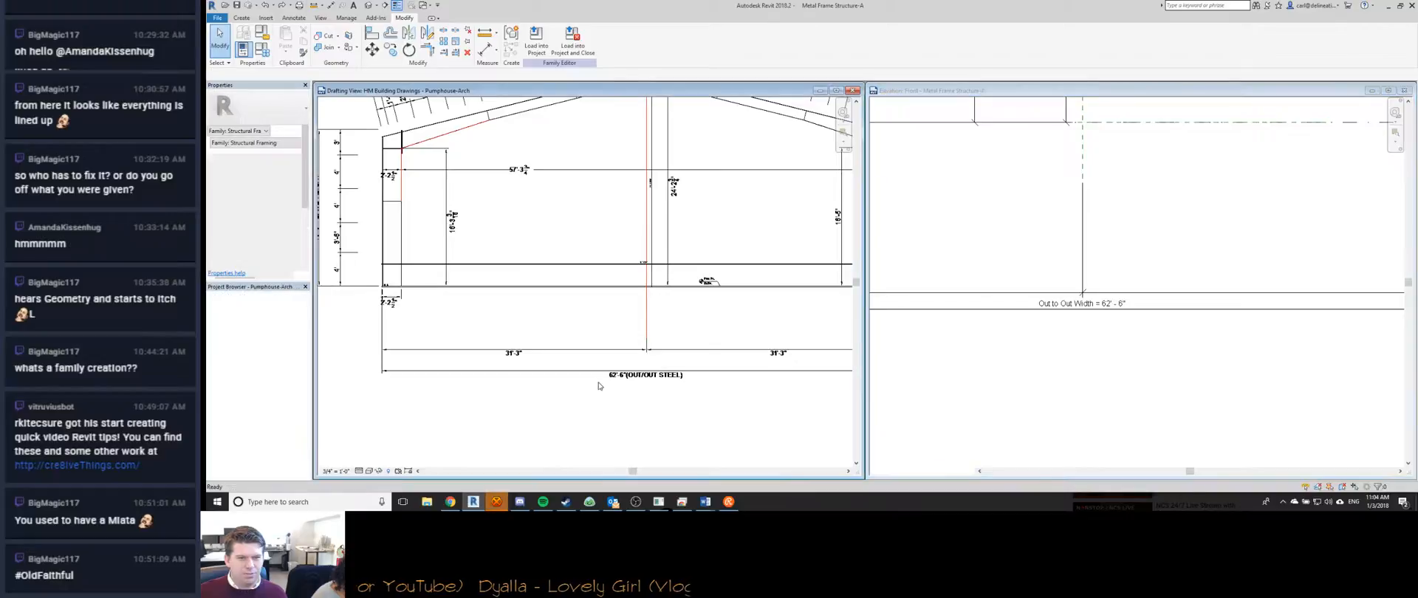
scroll(583, 354, down, 3)
scroll(418, 309, up, 3)
scroll(517, 295, down, 2)
click(1131, 293)
scroll(1131, 293, down, 3)
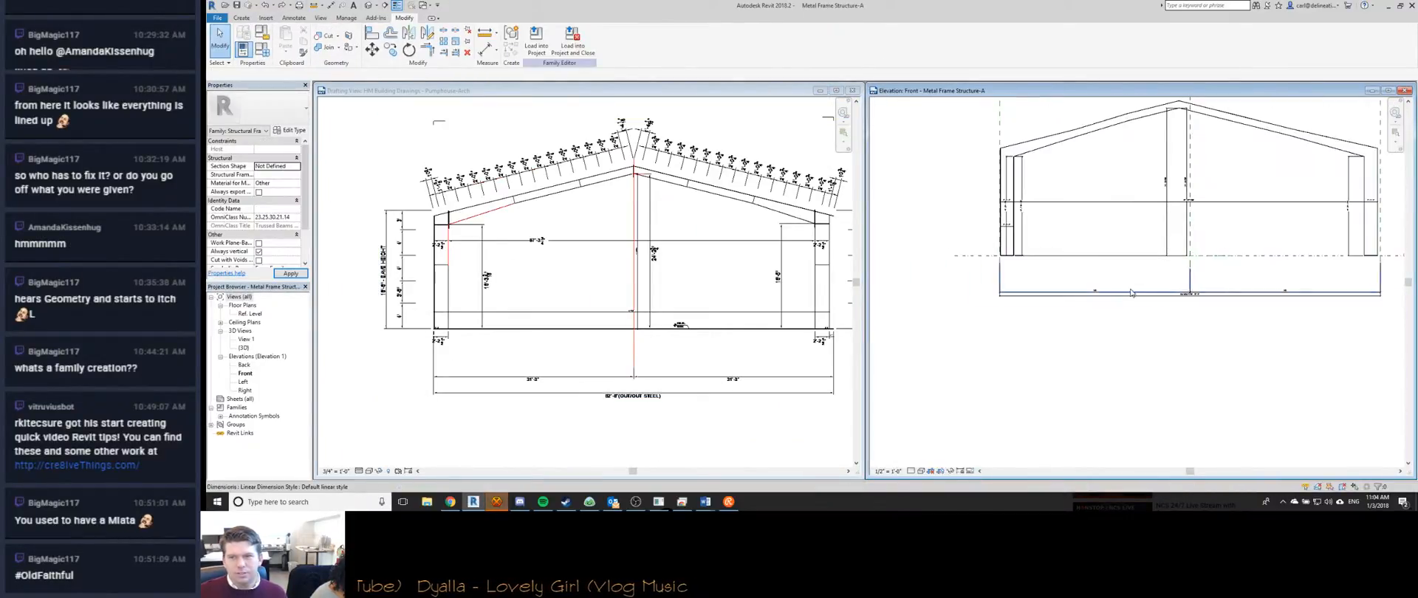
middle_drag(958, 167, 952, 213)
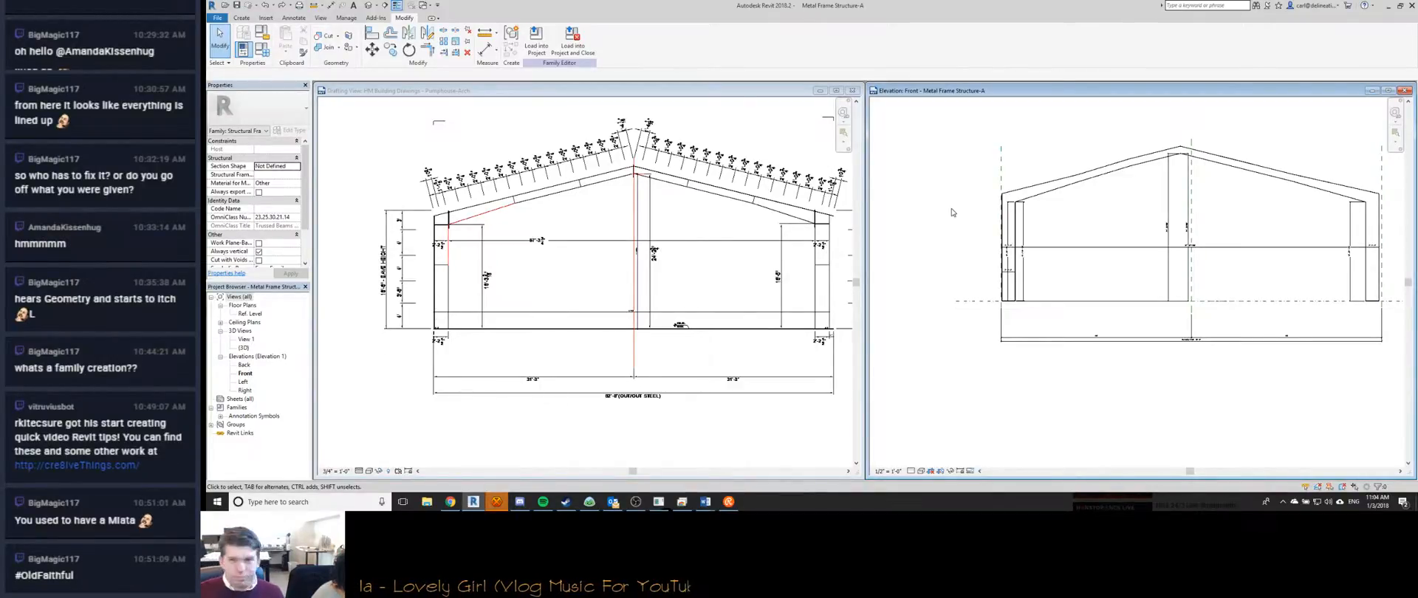
Move the Out to Out Width dimension slightly farther below the dimension string across the three reference planes.
click(1001, 181)
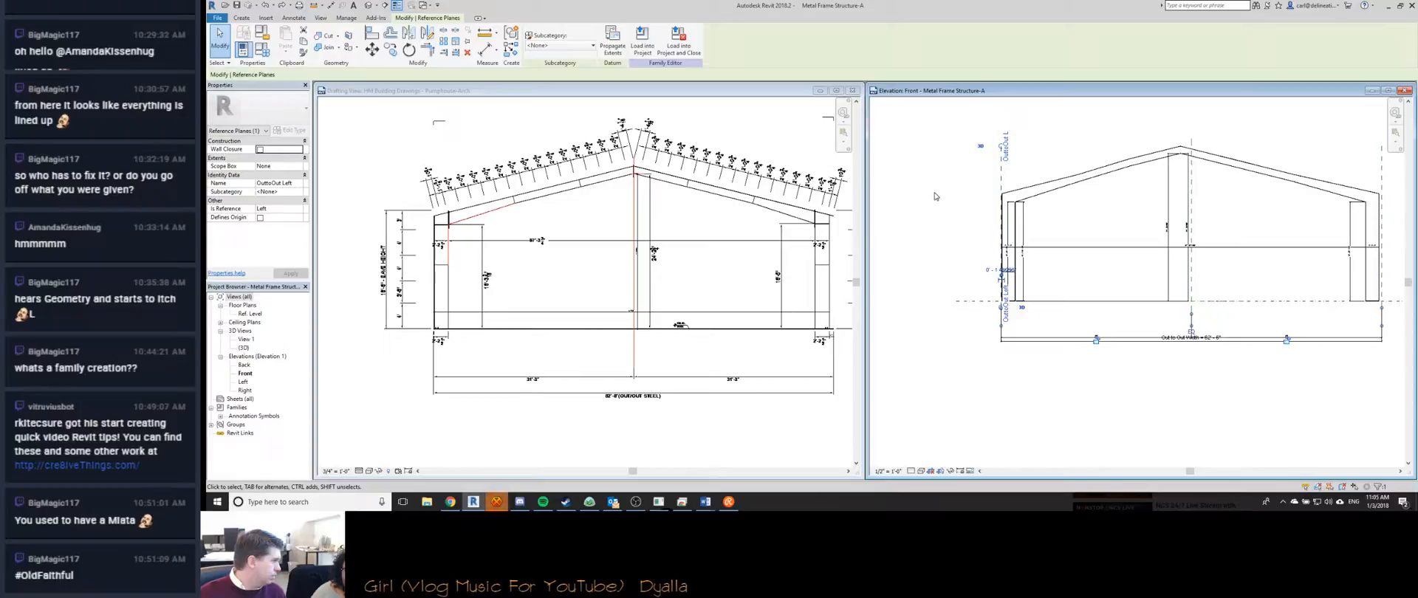
click(935, 196)
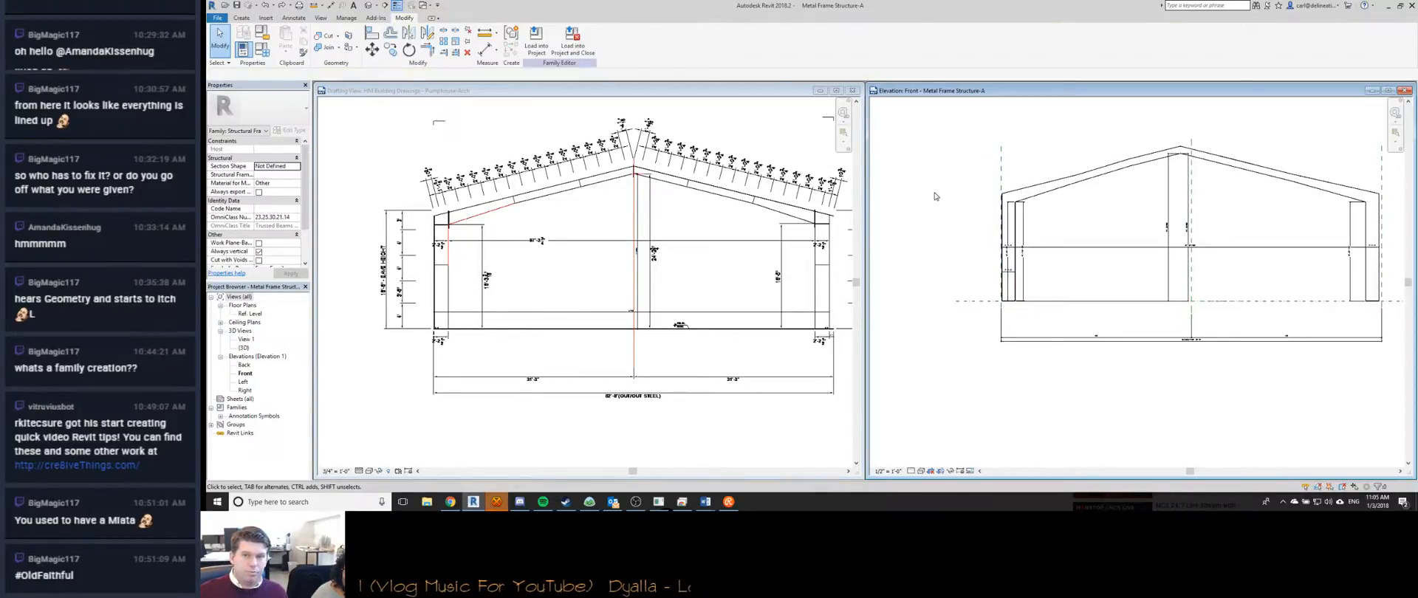
click(1062, 340)
drag(1062, 342, 1274, 360)
middle_drag(1273, 360, 1095, 362)
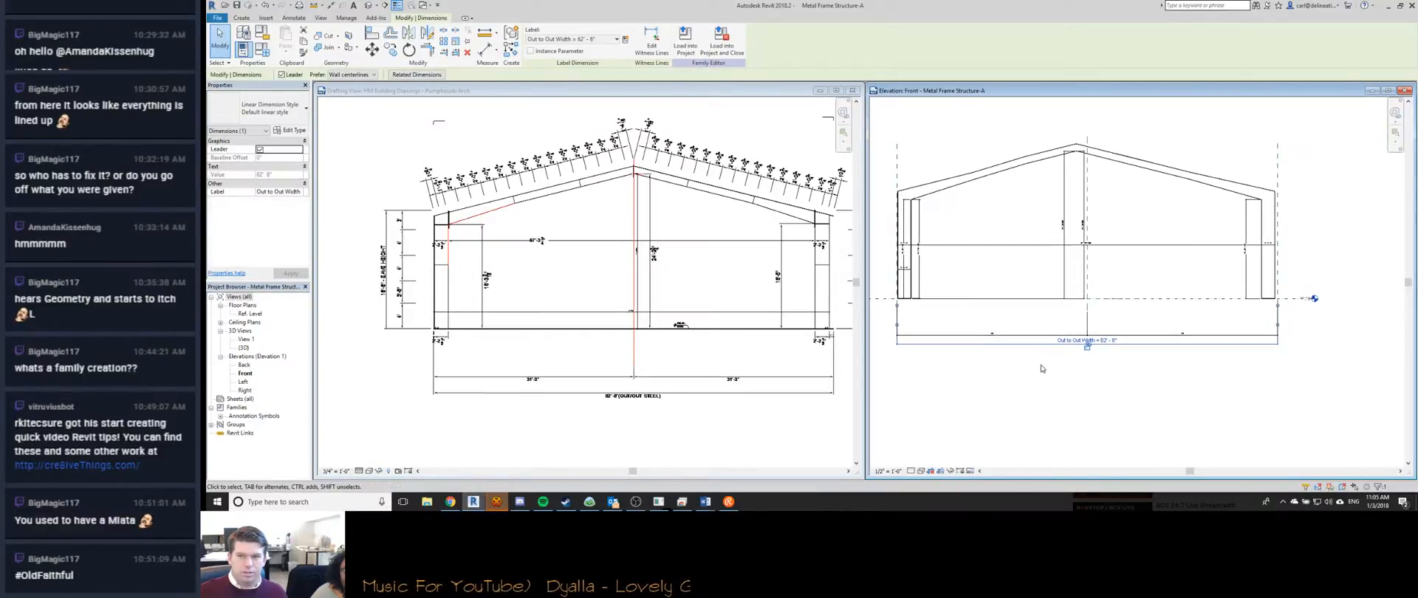
scroll(943, 368, down, 1)
middle_drag(943, 368, 991, 364)
click(954, 367)
click(949, 192)
key(Escape)
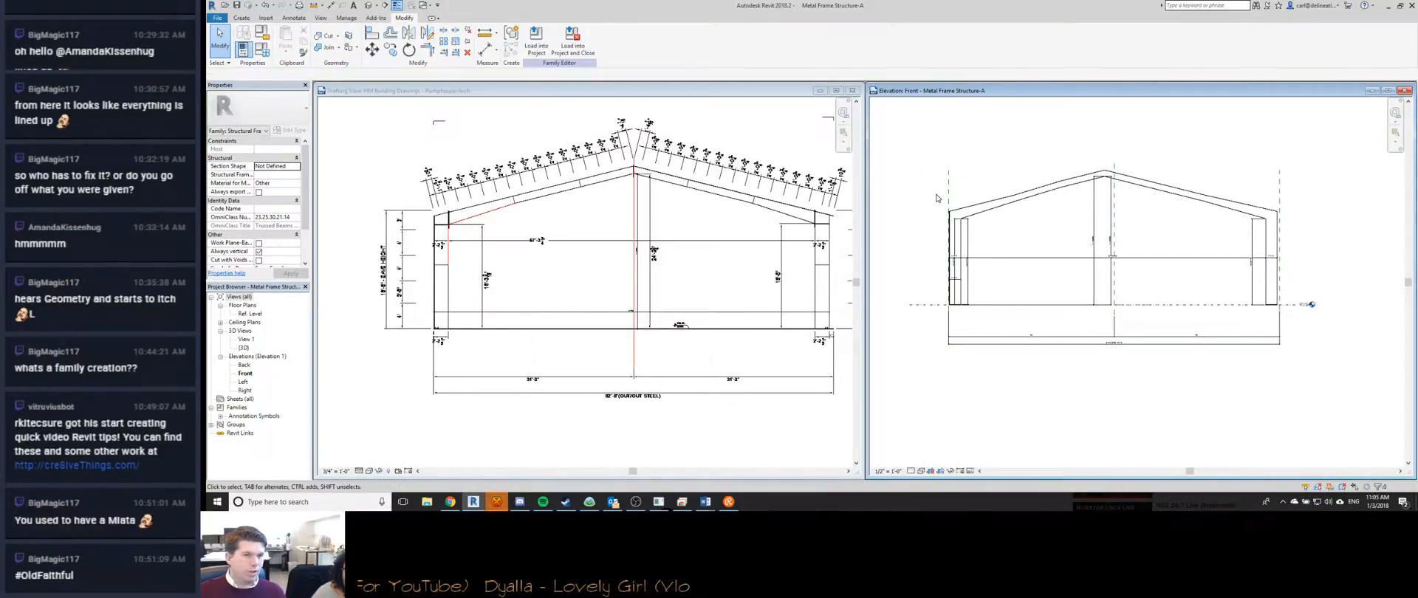
scroll(1026, 351, up, 3)
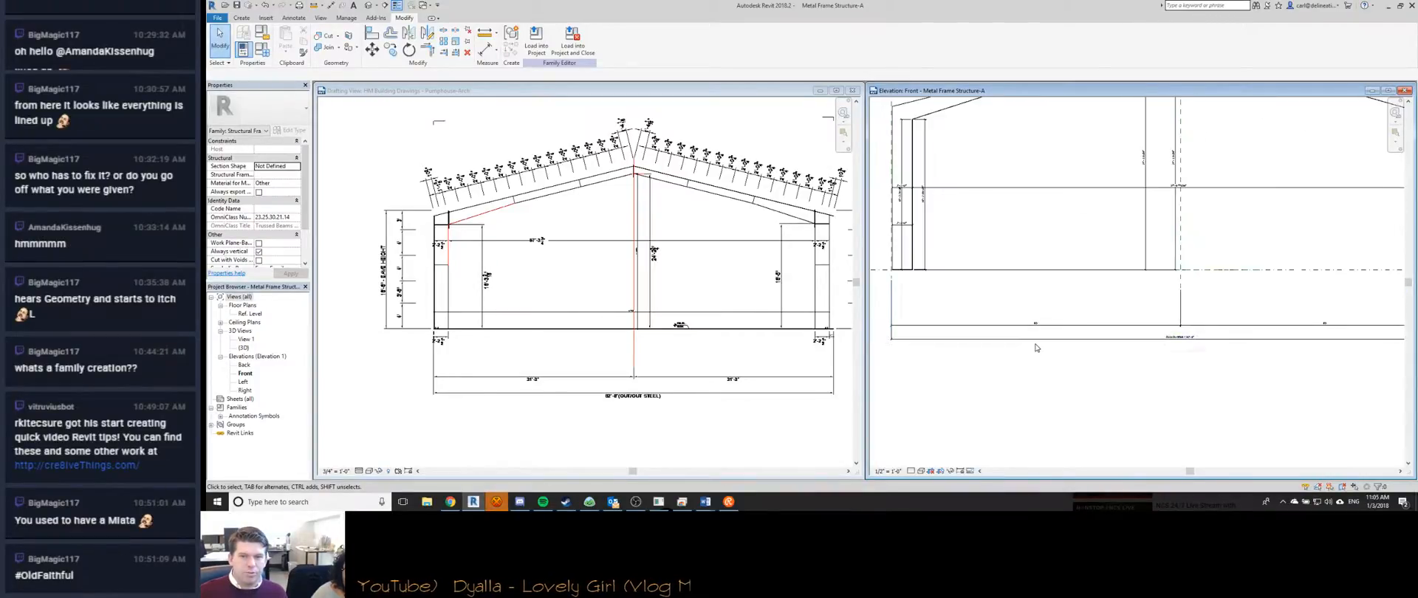
click(1150, 339)
scroll(1017, 358, down, 2)
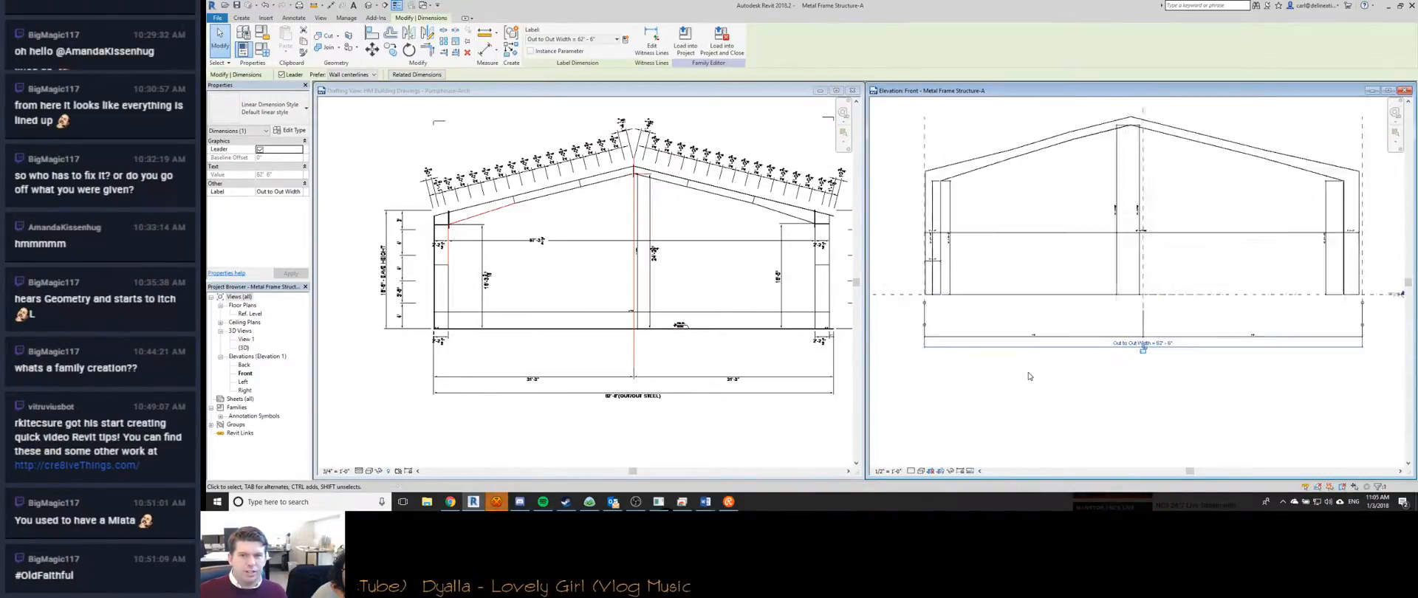
click(536, 40)
click(565, 72)
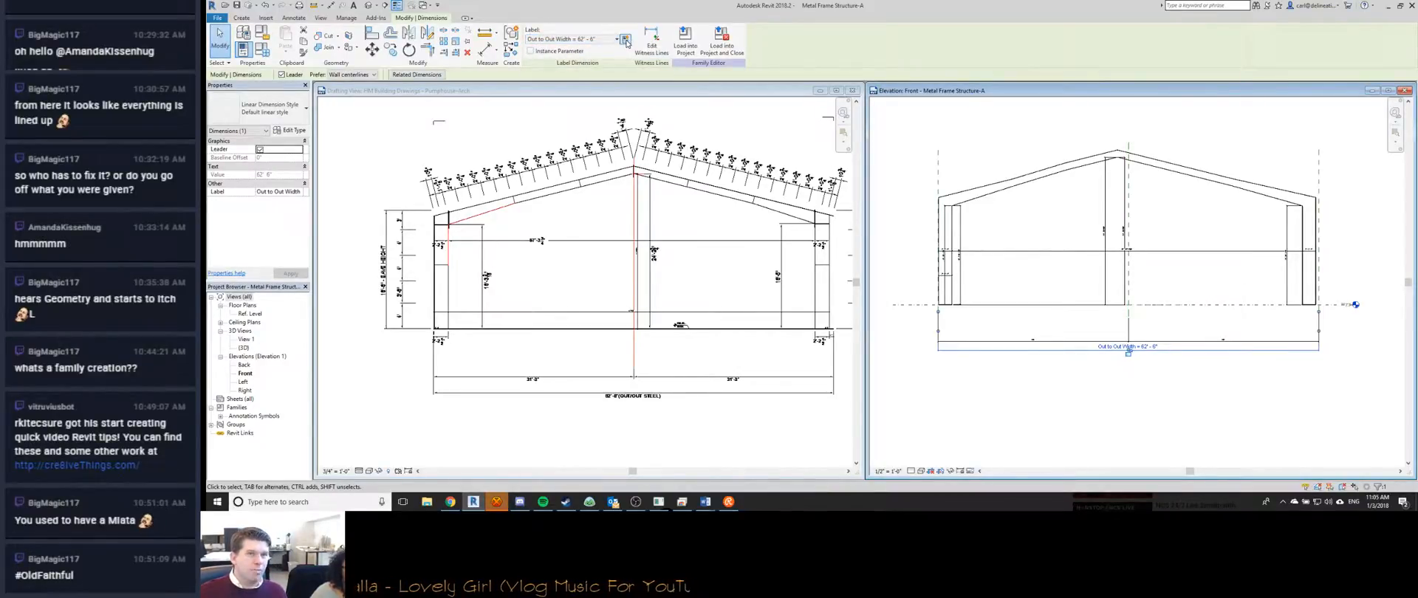
click(979, 161)
scroll(978, 161, down, 2)
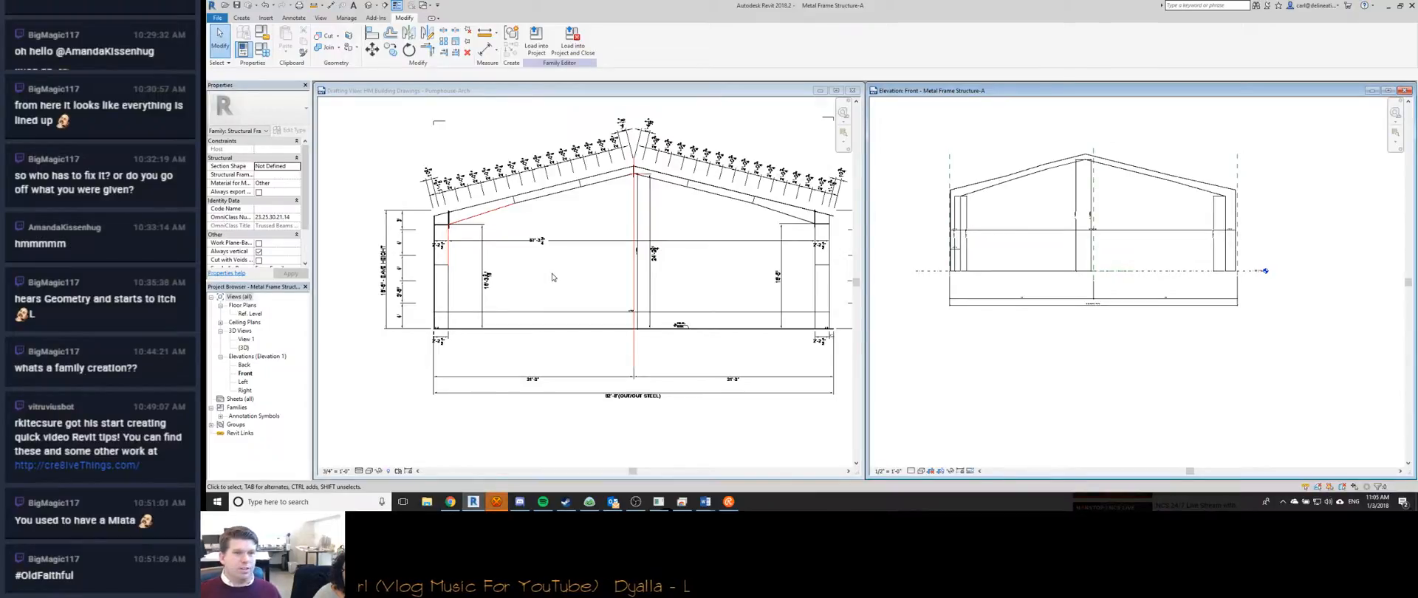
Examine the eave height dimension and the column's eave corner in the HM Building Drawings view.
click(364, 285)
scroll(365, 285, up, 3)
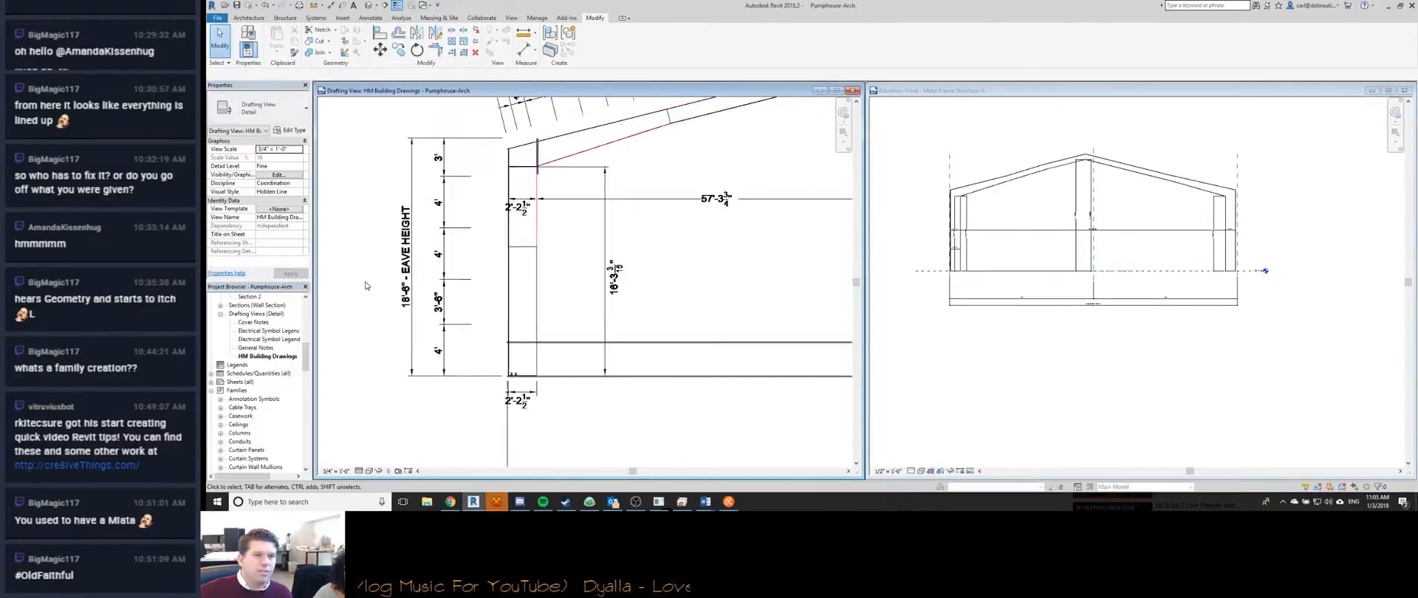
scroll(369, 282, down, 1)
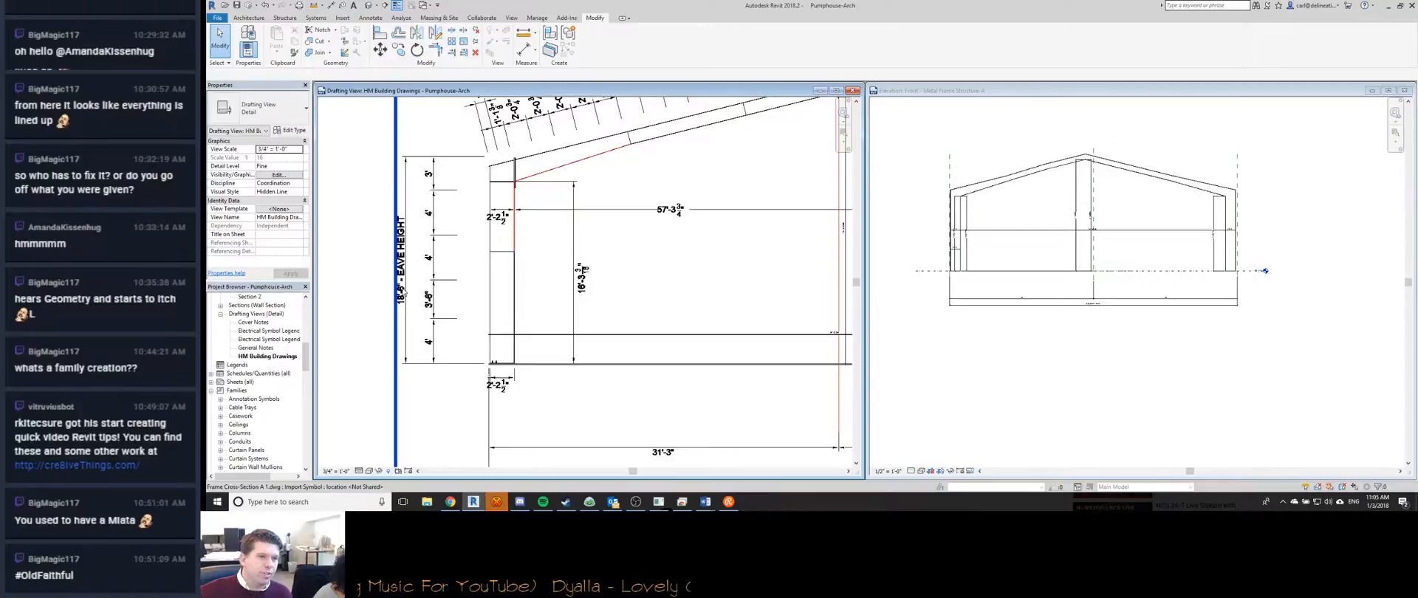
scroll(402, 292, up, 3)
scroll(405, 155, down, 2)
scroll(401, 220, down, 2)
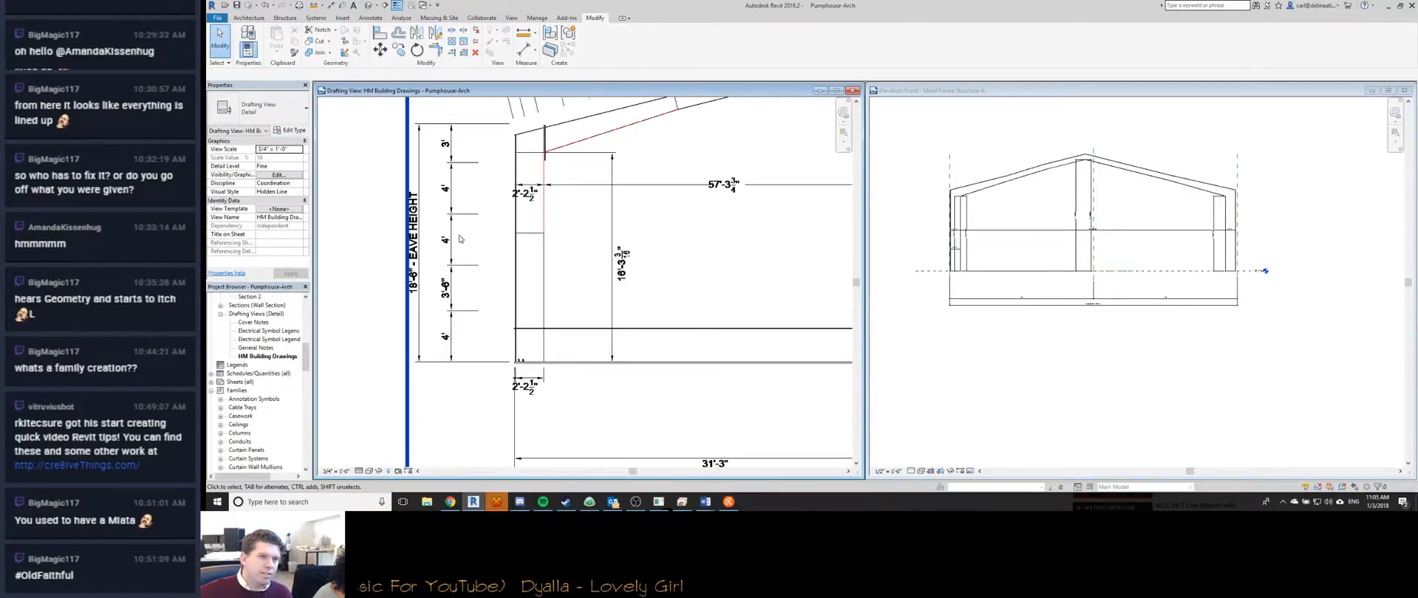
middle_drag(522, 138, 518, 205)
scroll(509, 189, up, 3)
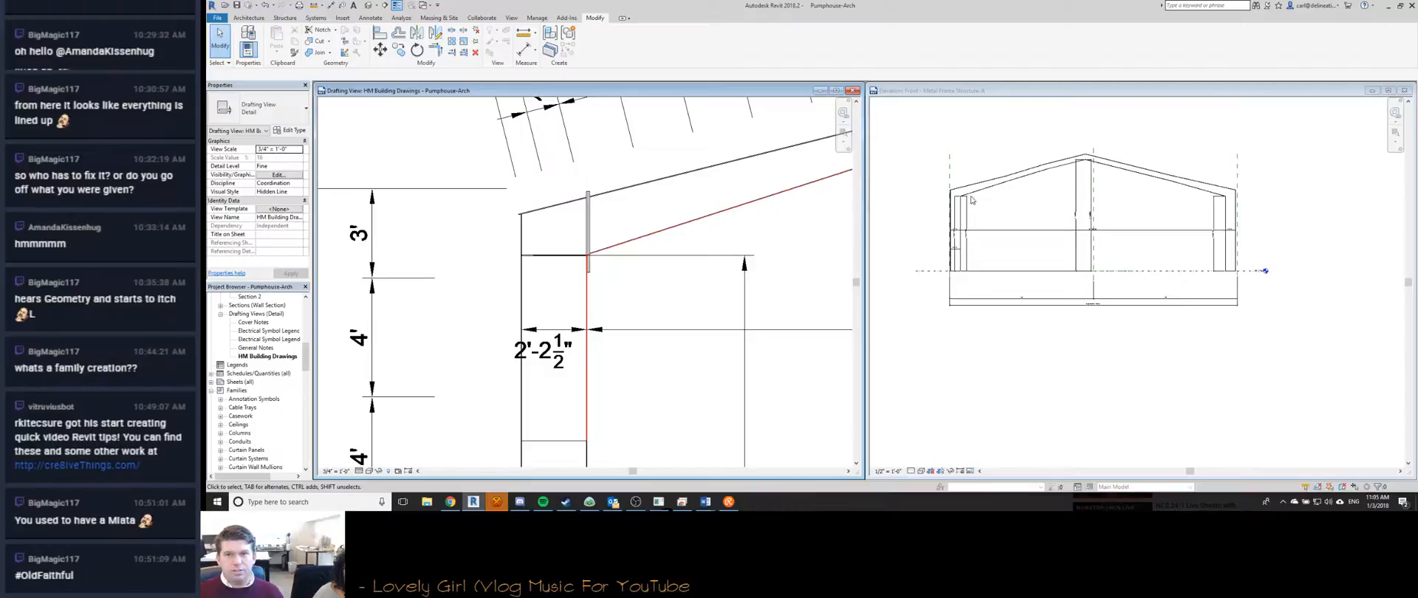
Create a new family type parameter named Eave Height in the frame family, with type Length, grouped under Dimensions.
click(936, 189)
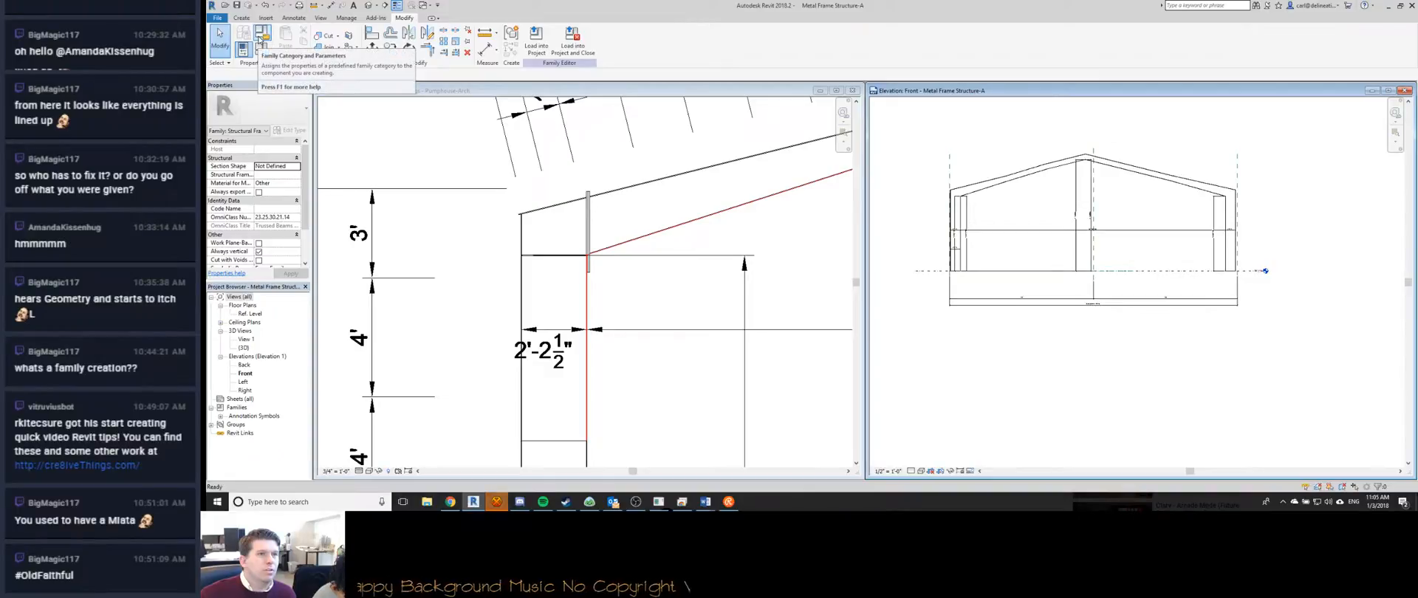
click(259, 39)
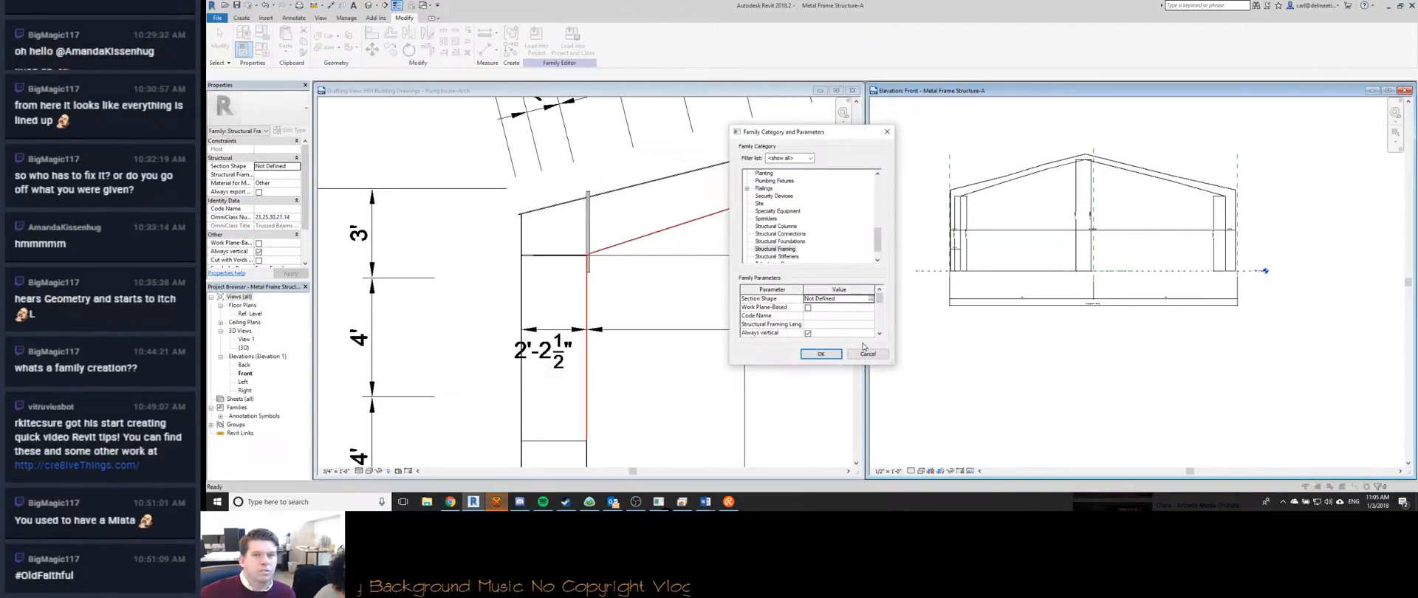
click(882, 354)
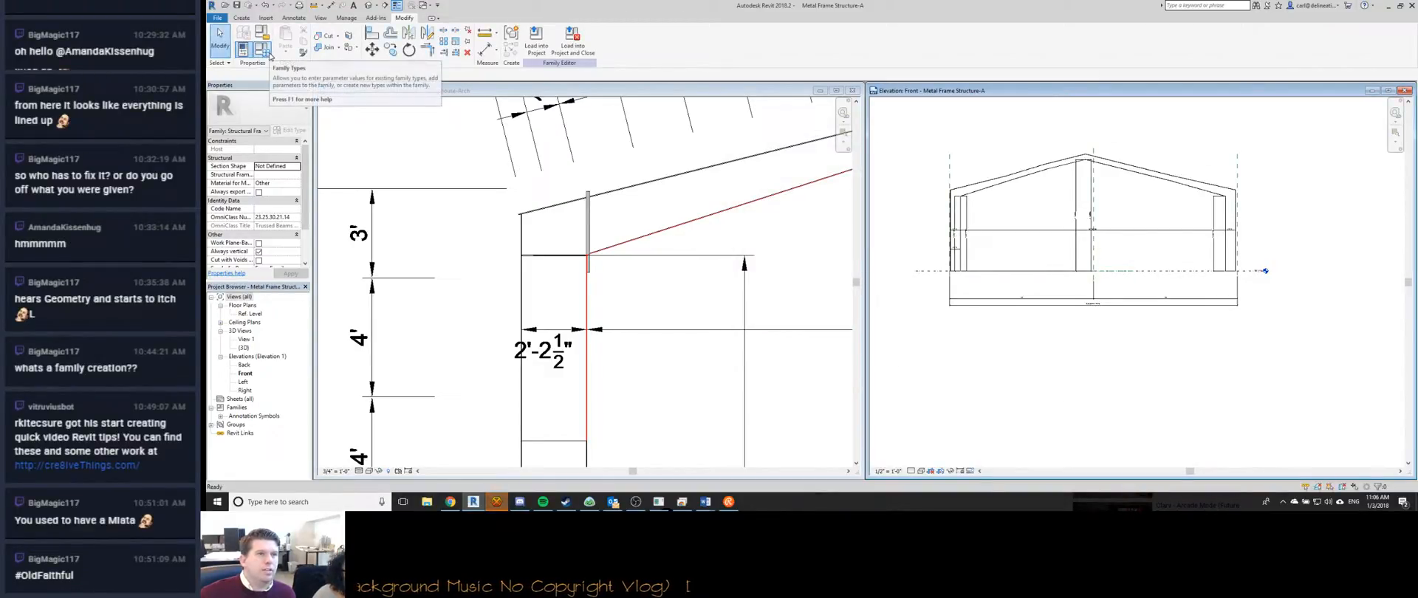
click(262, 49)
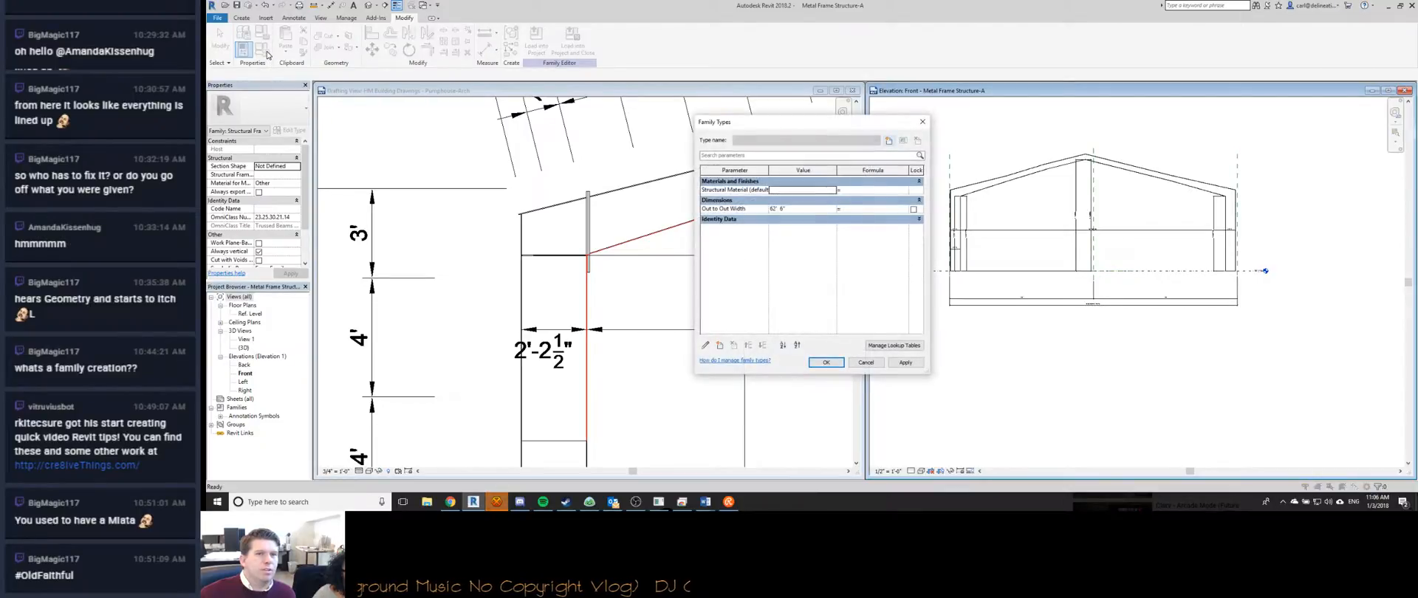
drag(776, 121, 614, 89)
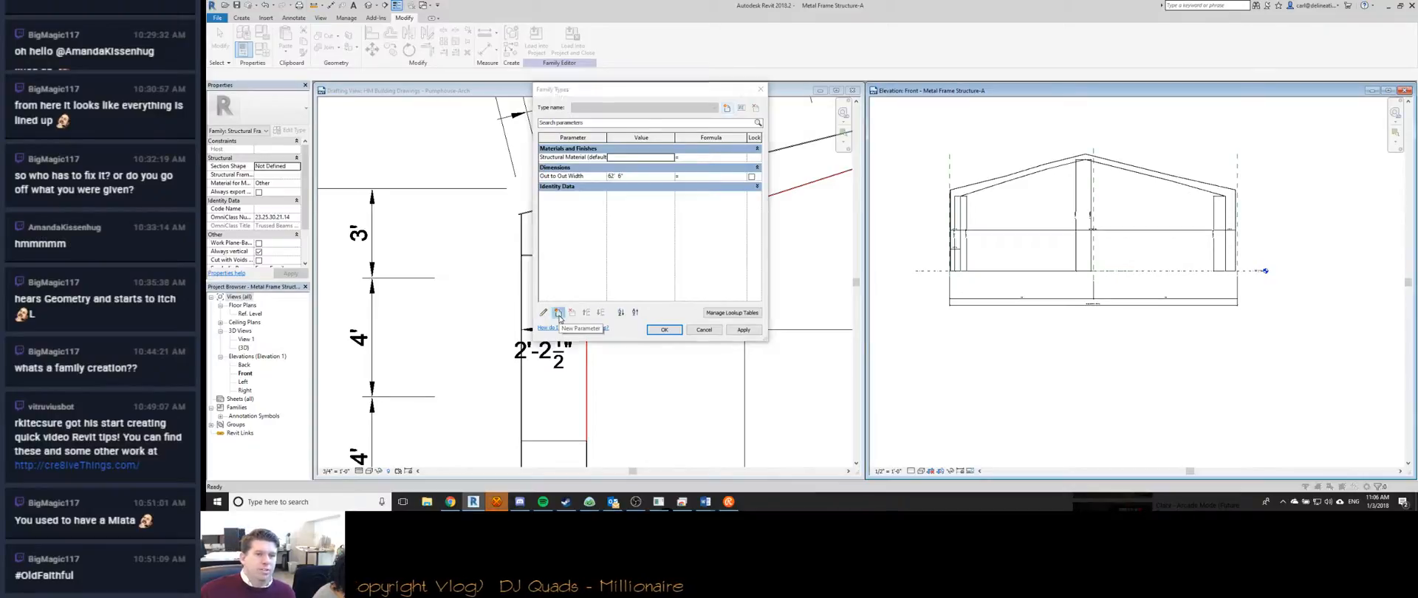
click(558, 313)
text(Eave Height)
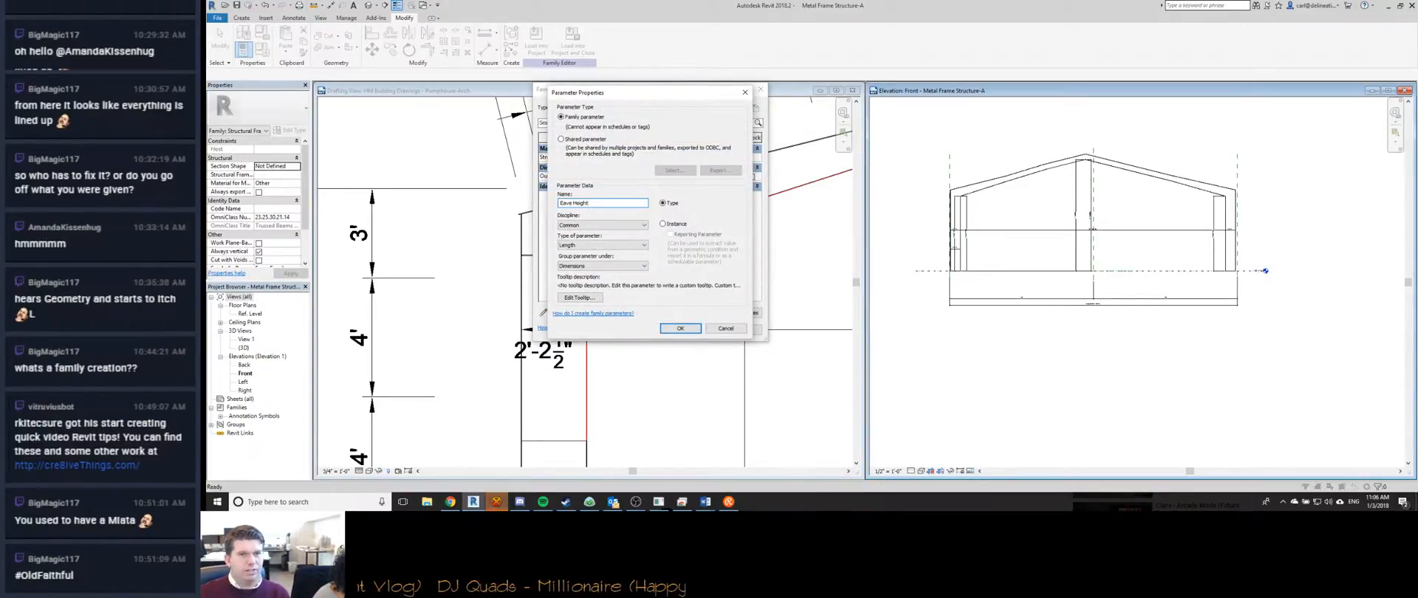
click(594, 245)
click(591, 272)
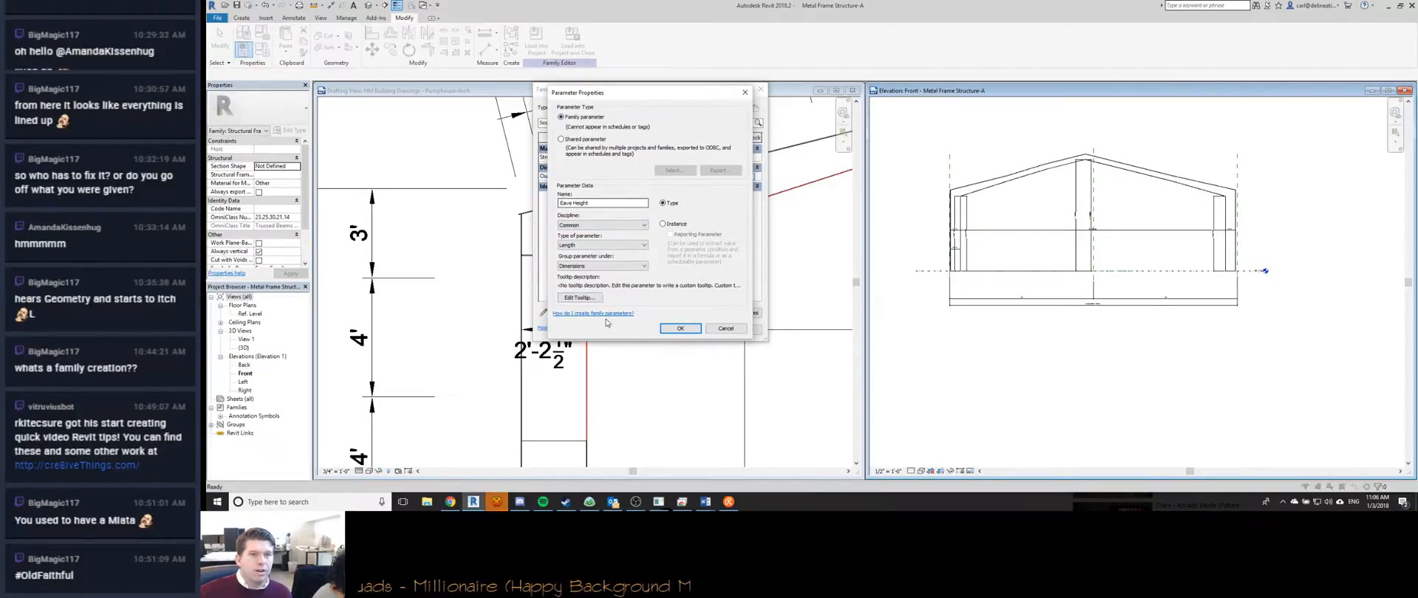
Give the Eave Height parameter the tooltip "Eave Height reference dimension. This does not reference actual geometry in this family." and accept the family types.
click(580, 297)
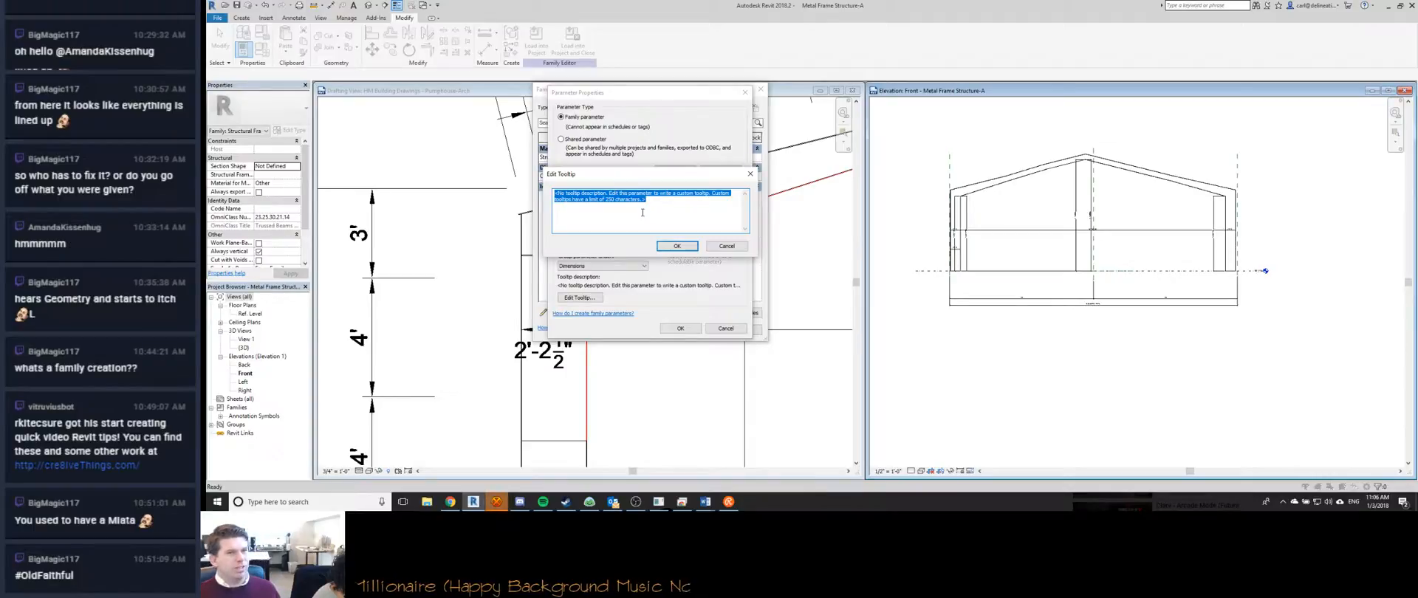
text(Ea)
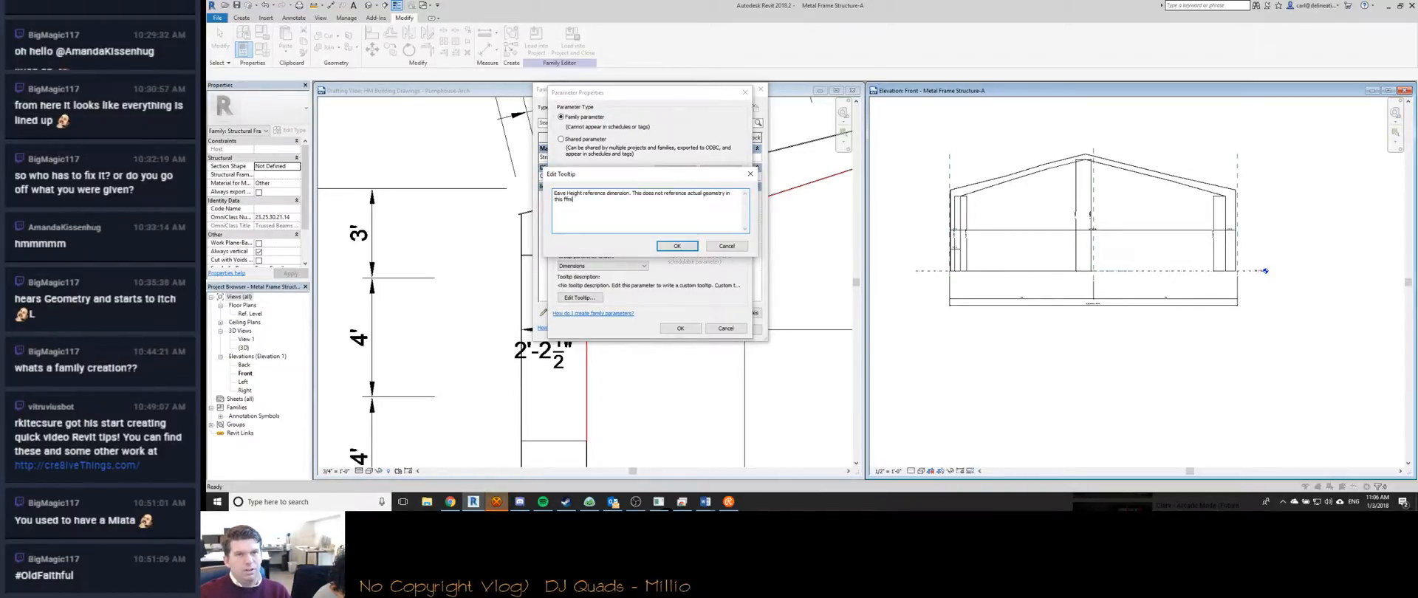
key(BackSpace)
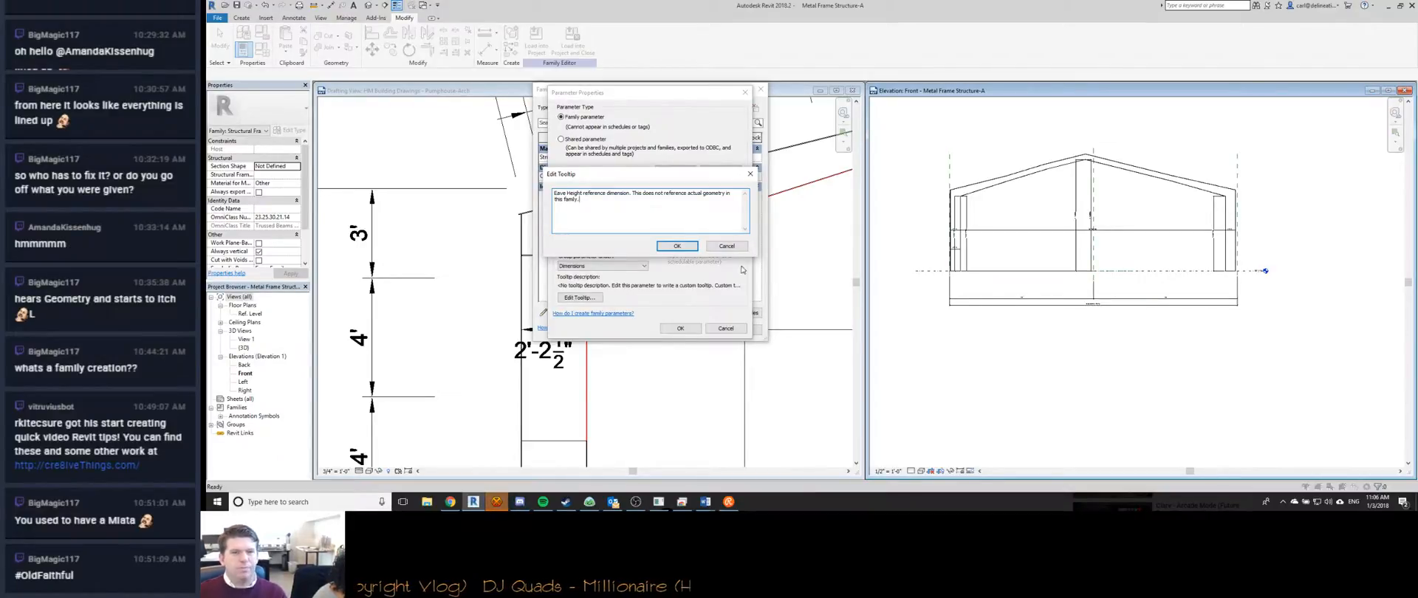
click(676, 245)
click(676, 328)
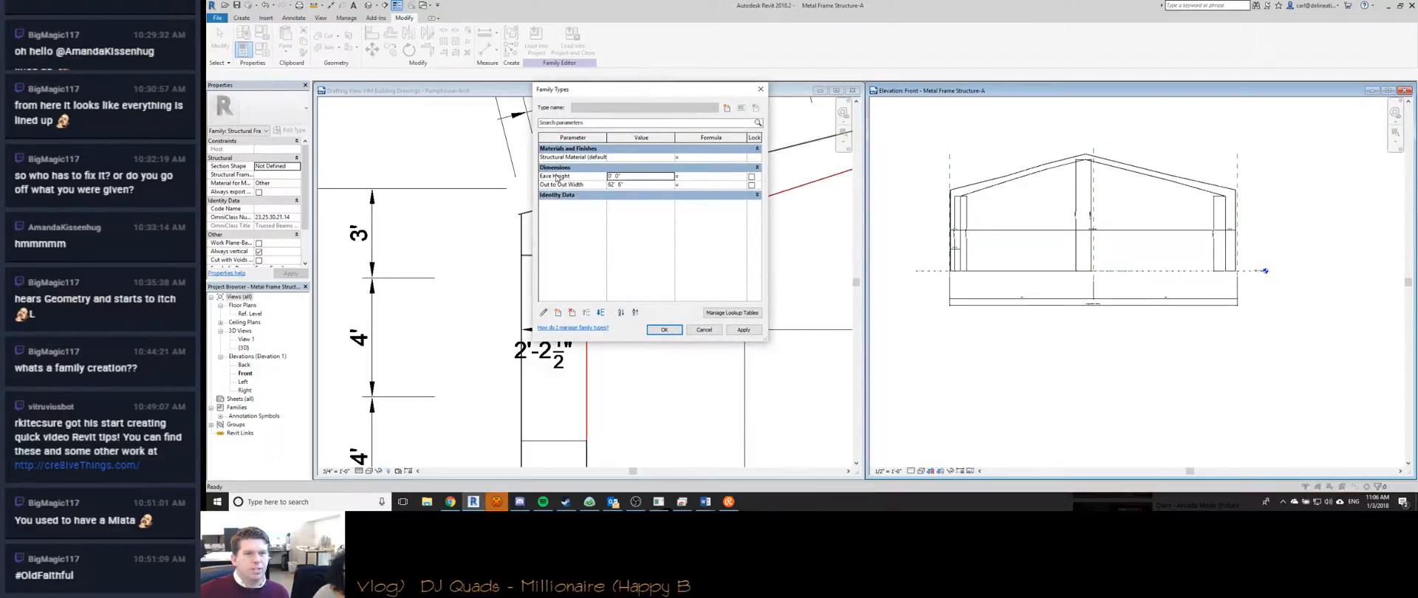
mouse_move(558, 178)
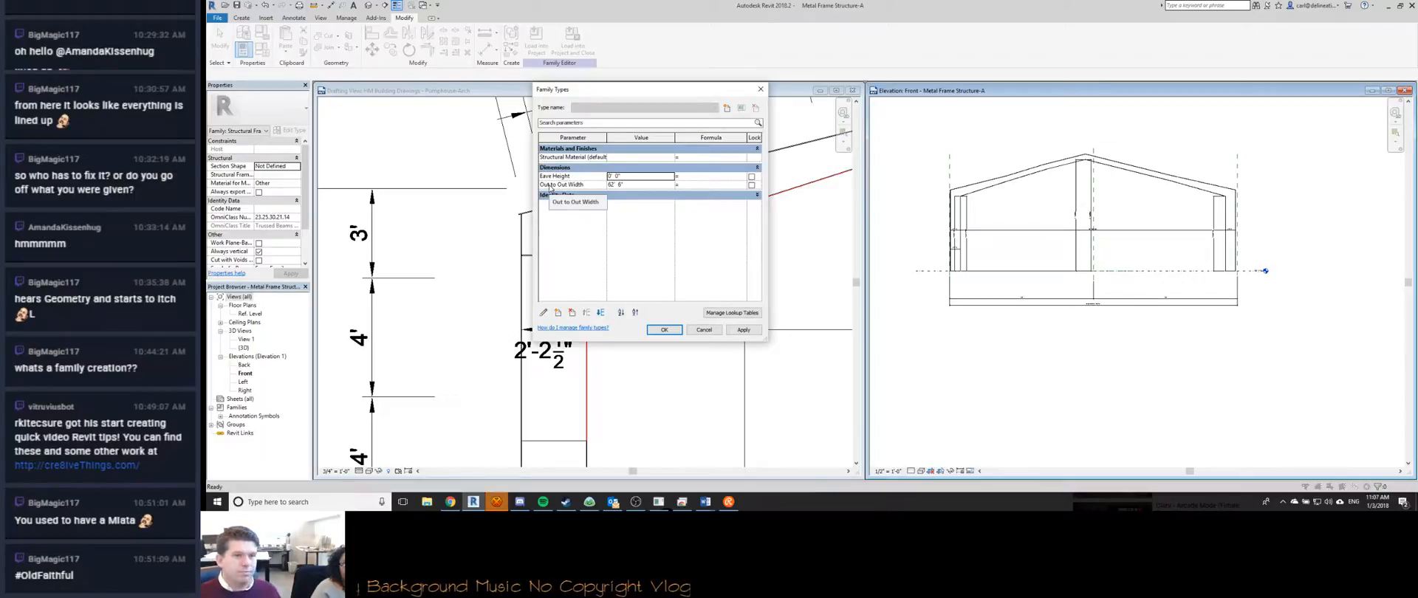
click(574, 185)
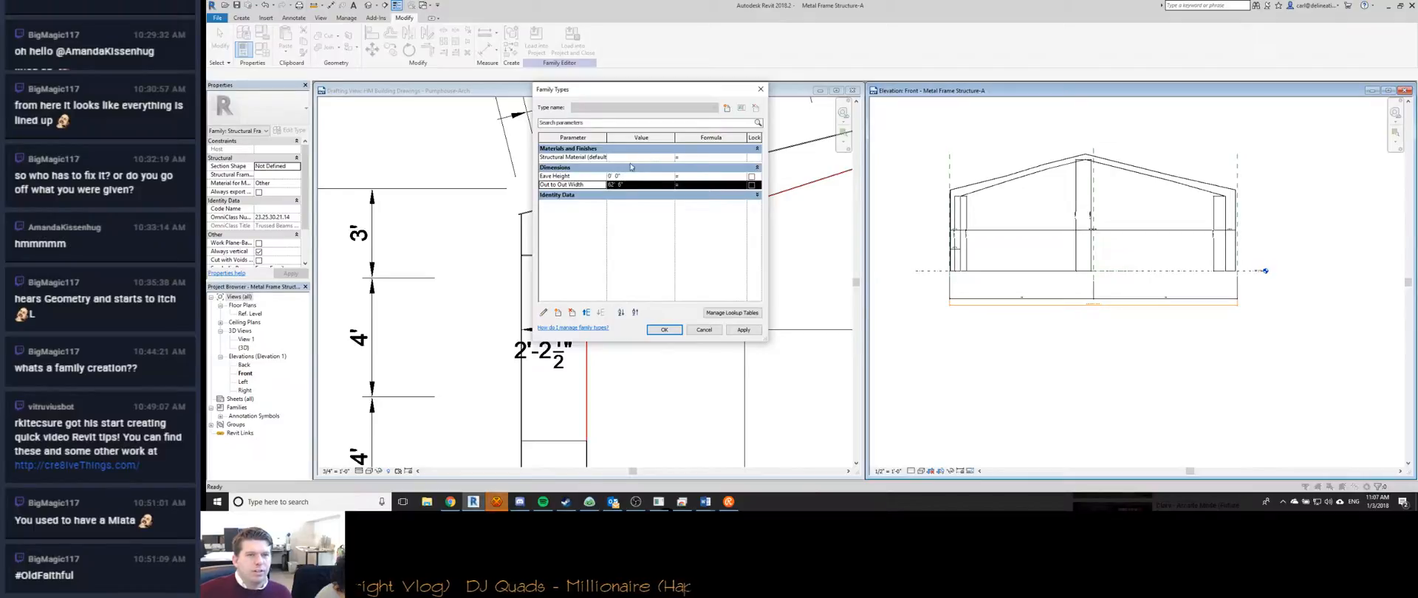
click(664, 330)
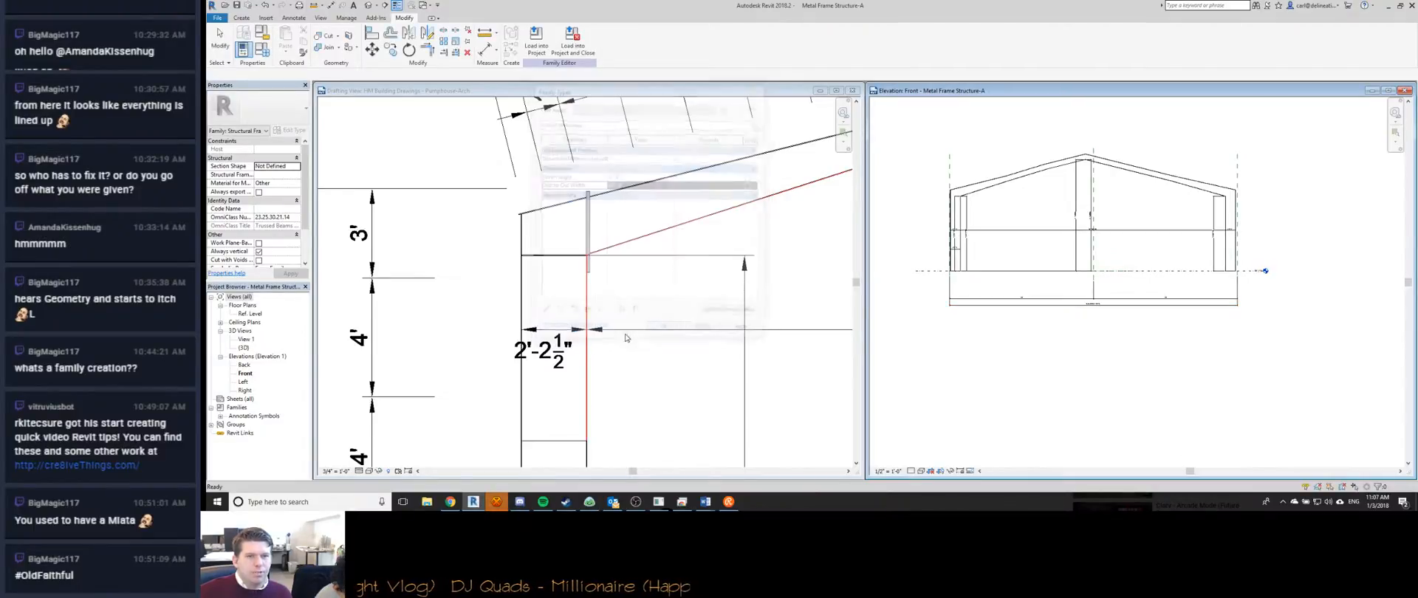
Examine the eave height dimensions on both sides of the frame in the HM Building Drawings view.
click(712, 357)
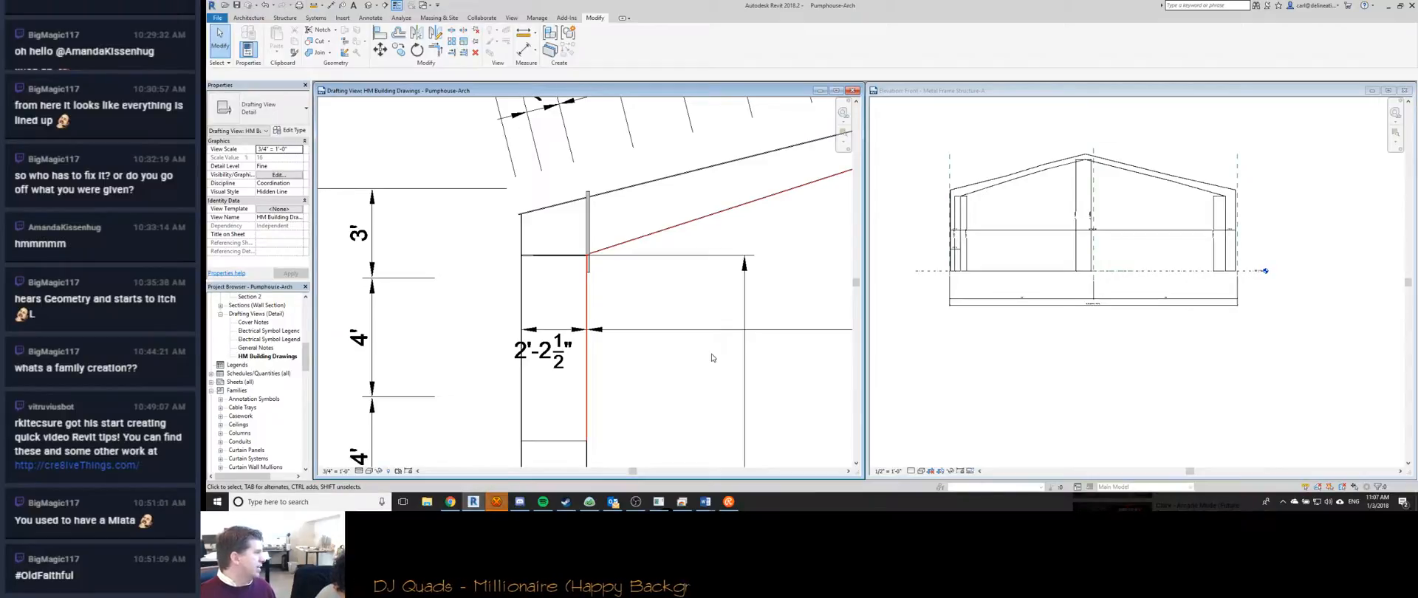
scroll(712, 357, down, 1)
middle_drag(679, 364, 668, 254)
scroll(709, 266, down, 3)
scroll(579, 318, up, 3)
scroll(587, 226, down, 5)
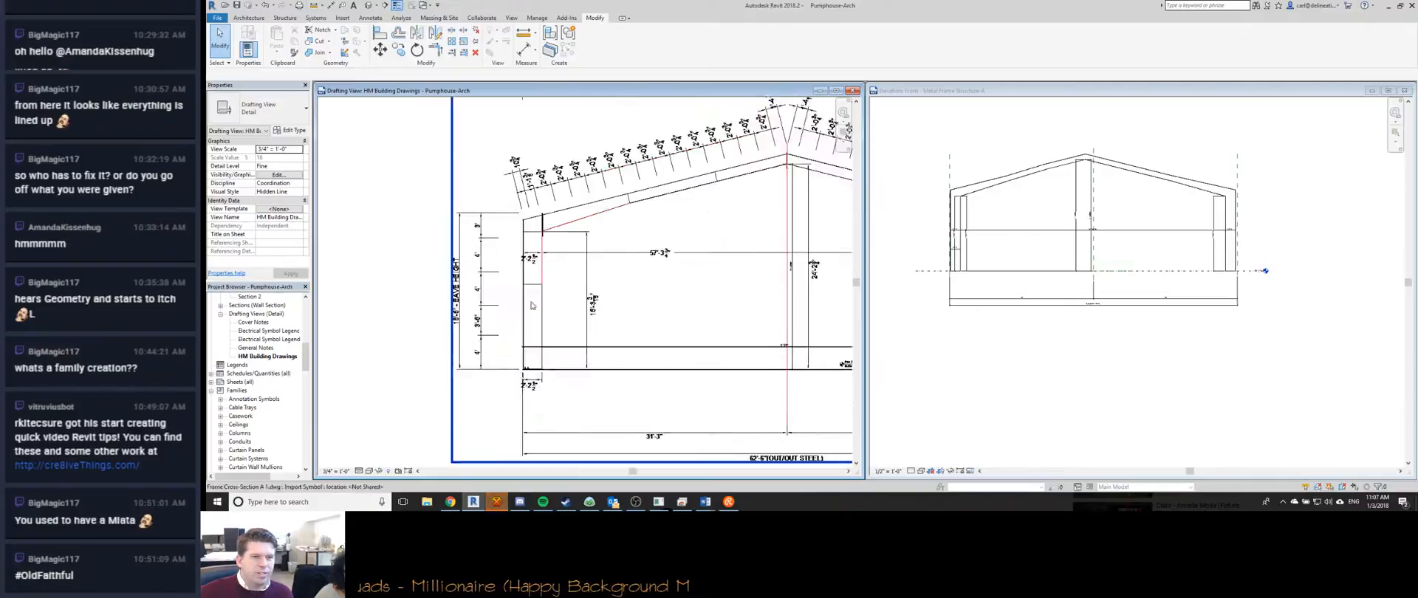
scroll(565, 269, up, 3)
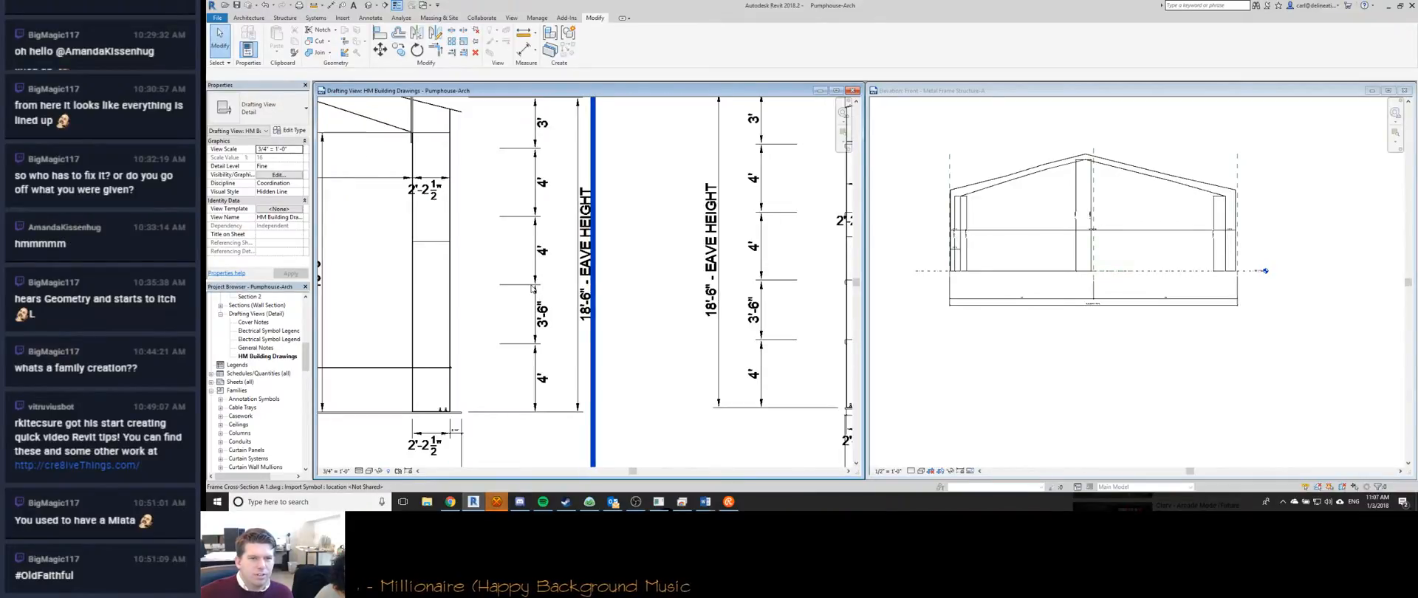
scroll(531, 288, down, 4)
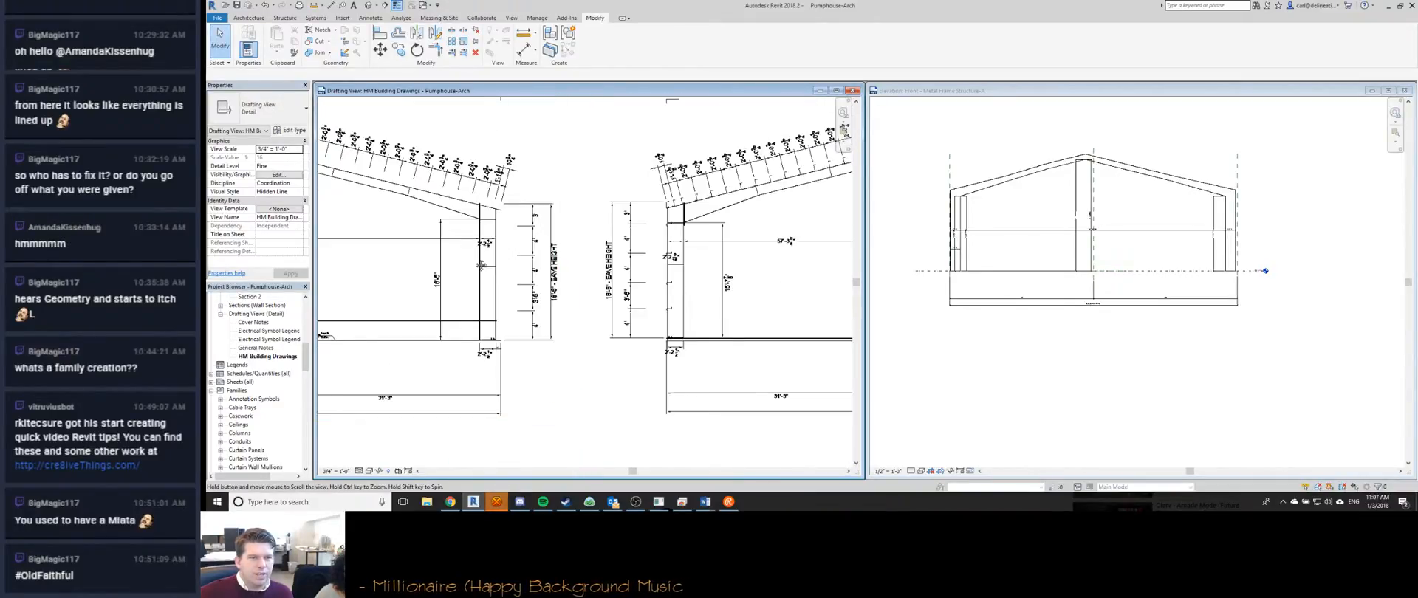
Draw a horizontal reference plane across the frame family's front elevation, slightly above the eaves, about 19'-7" above the base.
click(993, 275)
scroll(940, 196, up, 2)
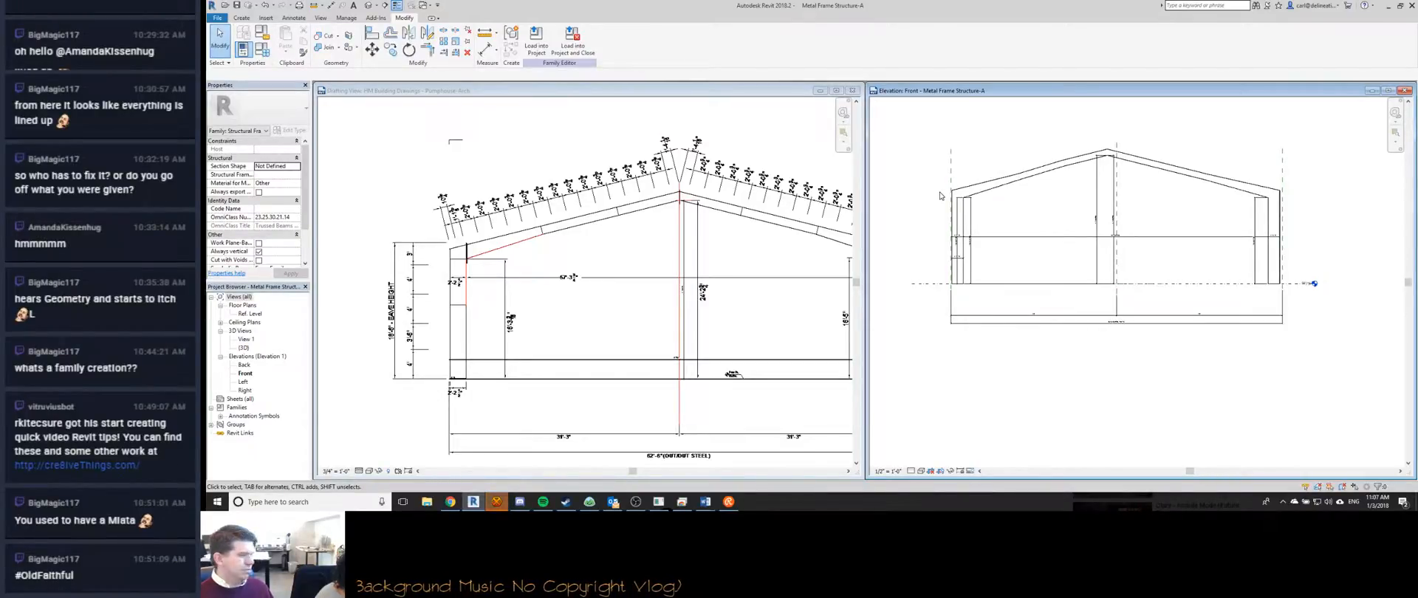
middle_drag(942, 194, 937, 206)
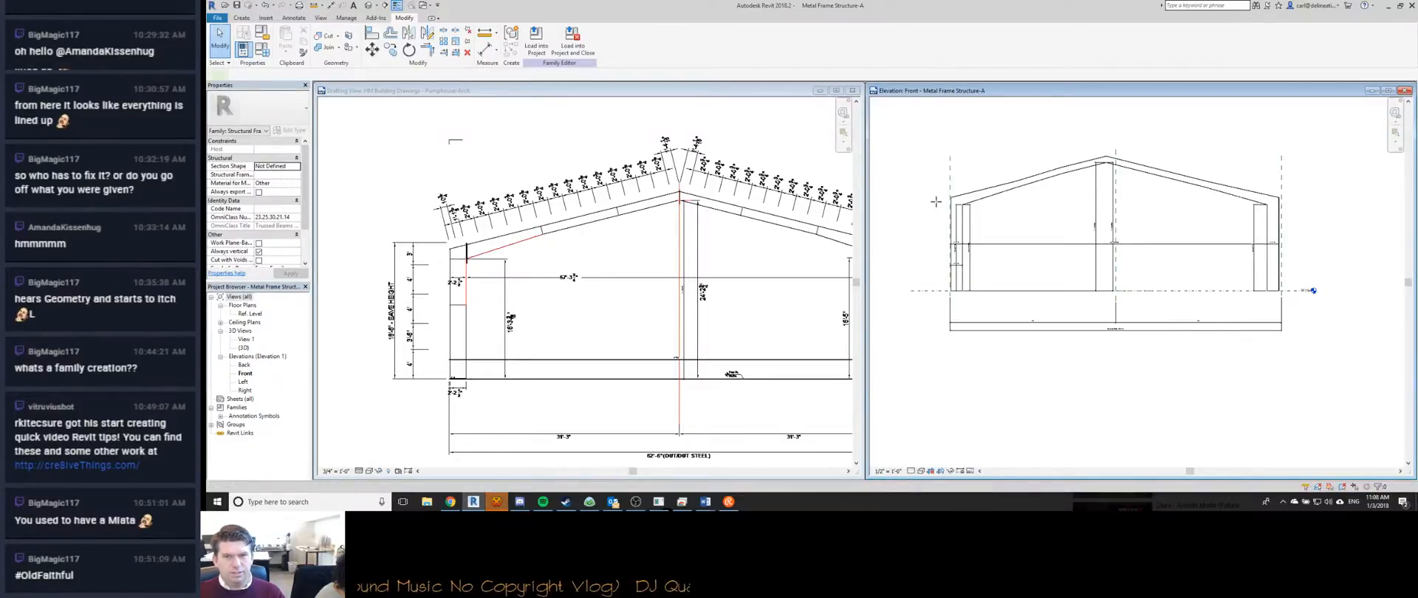
key(r)
key(p)
key(Escape)
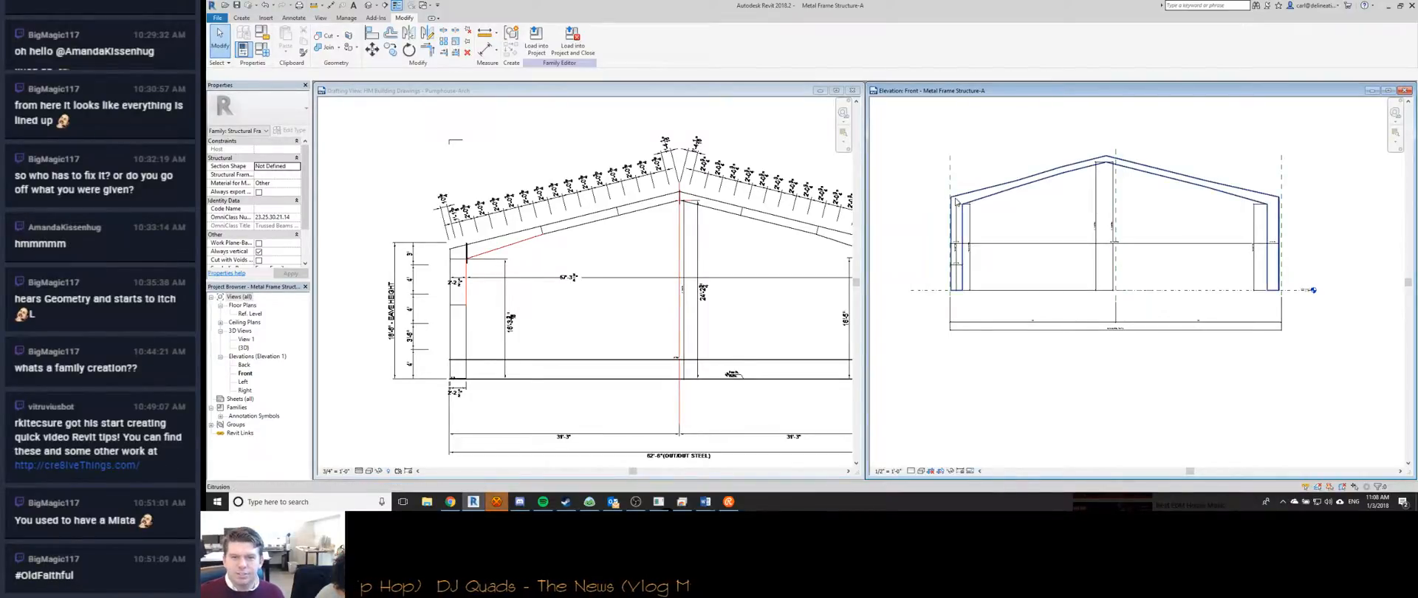
middle_drag(909, 186, 864, 169)
scroll(913, 191, up, 2)
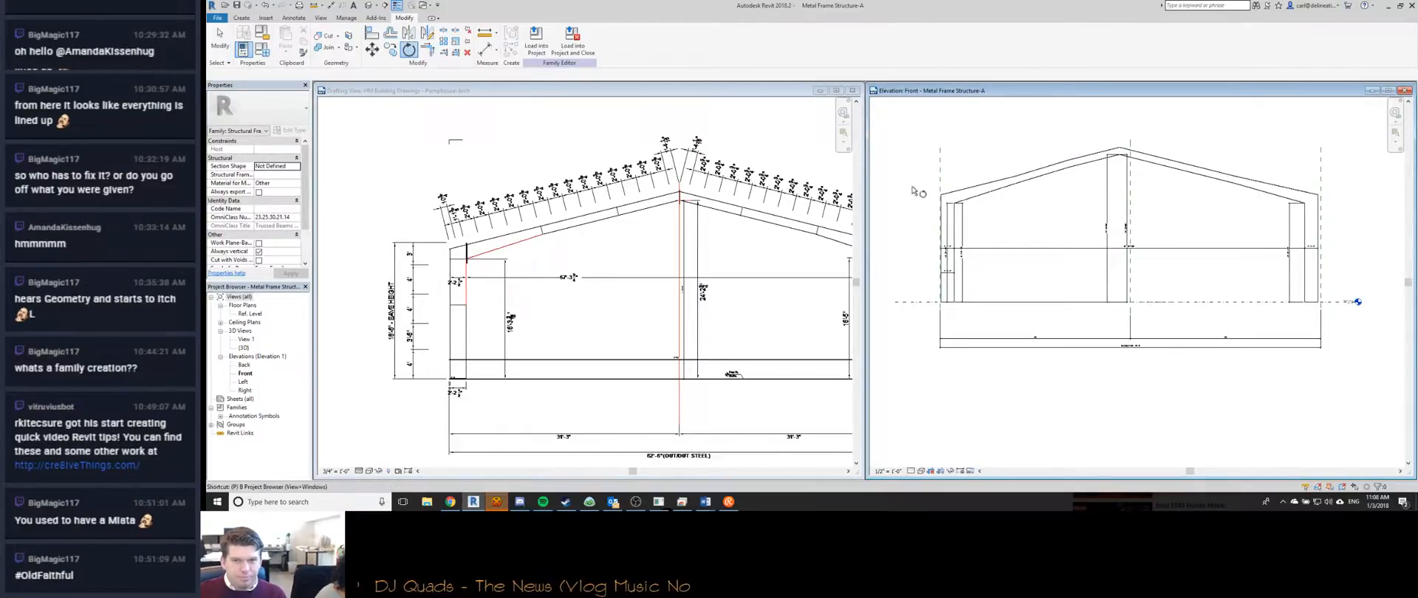
key(p)
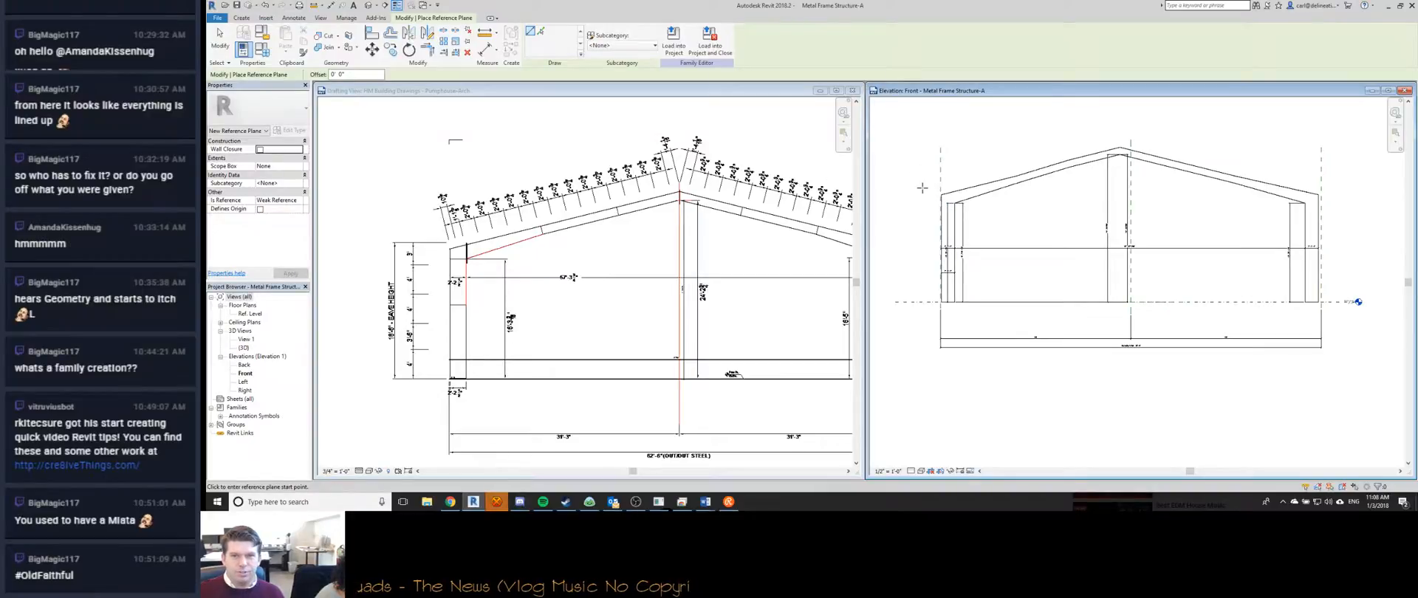
click(927, 184)
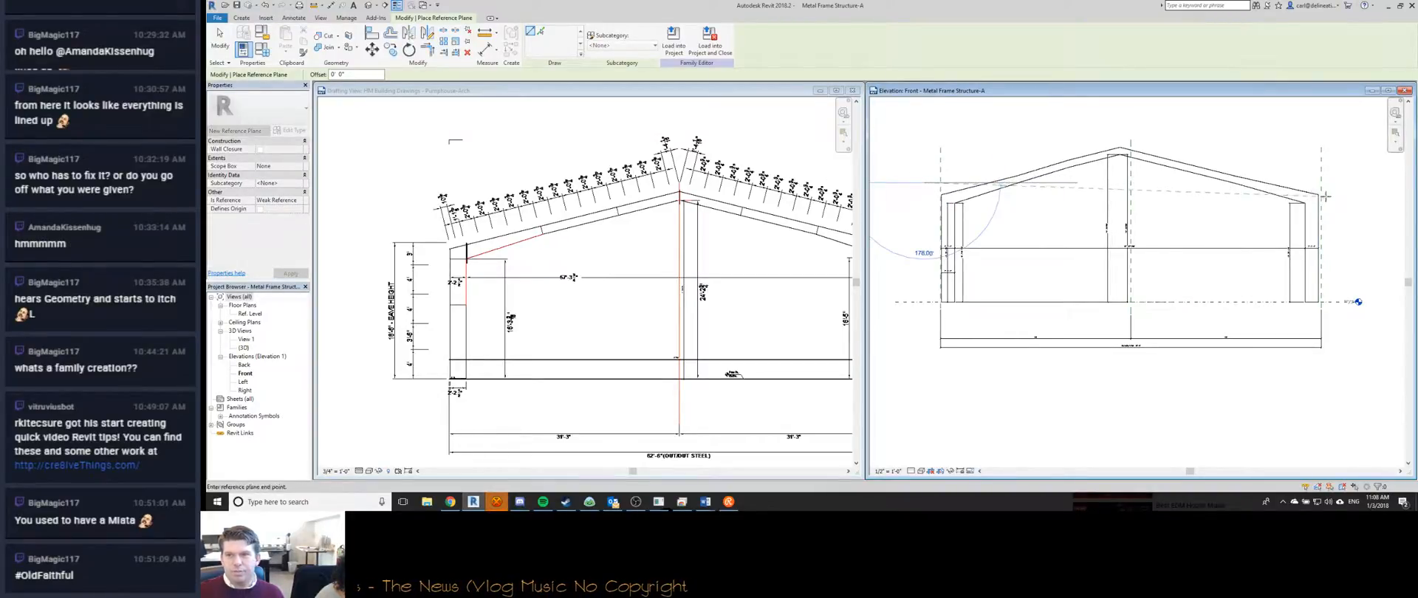
click(1344, 183)
key(Escape)
key(Escape)
Name the new horizontal reference plane Eave Height.
click(1070, 184)
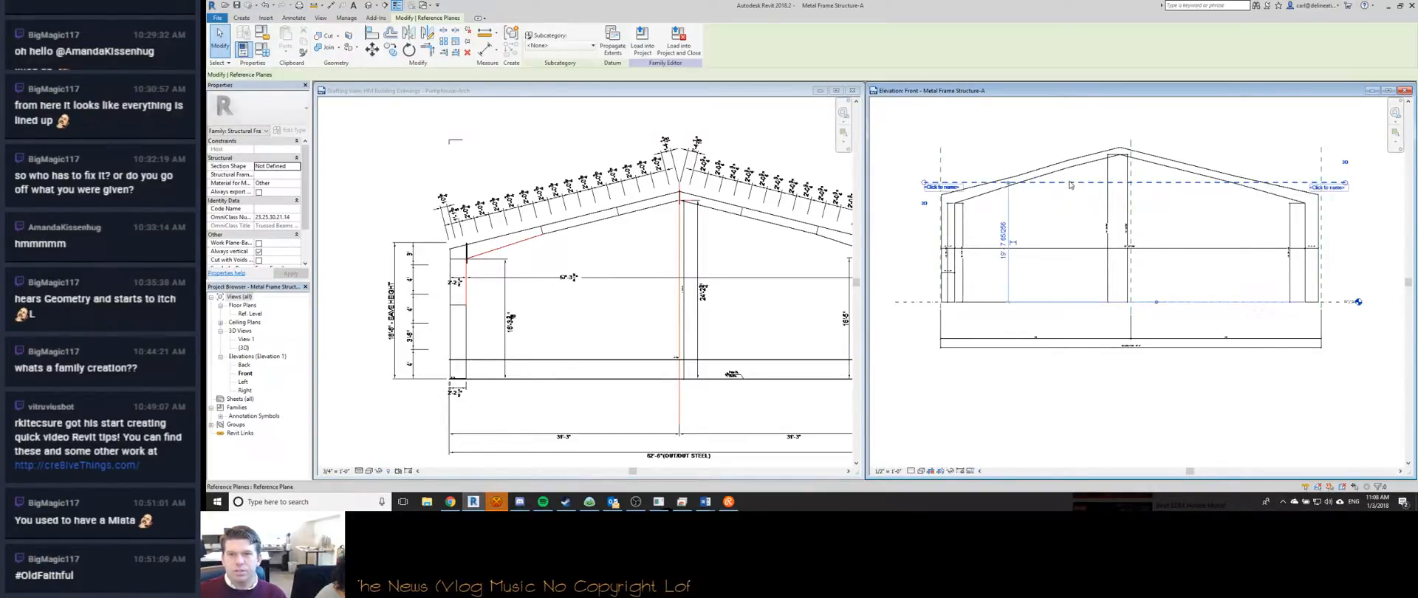
click(292, 209)
click(299, 209)
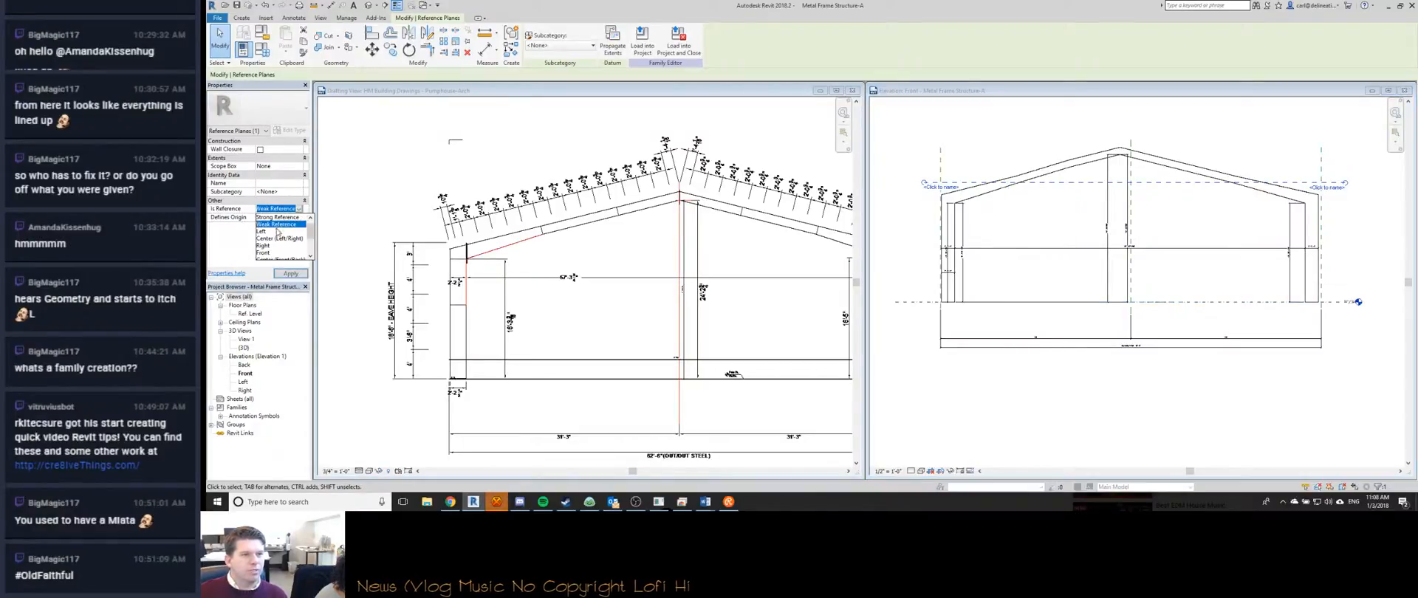
key(Escape)
click(289, 183)
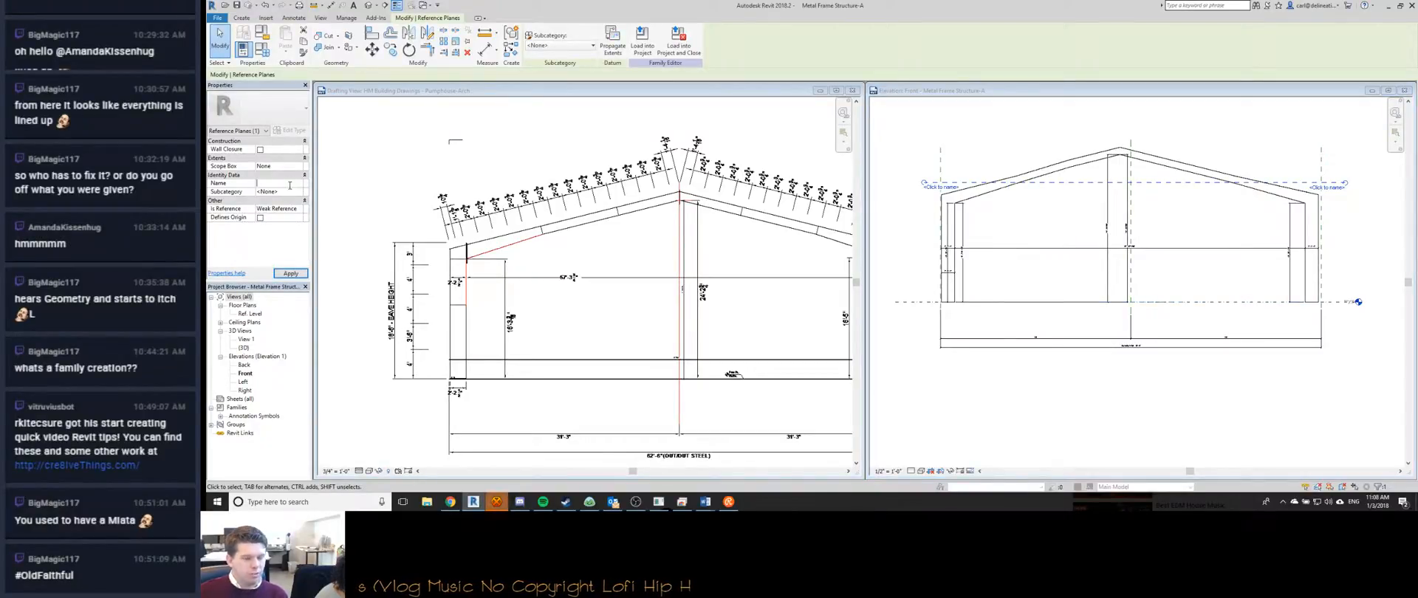
text(Eave Height)
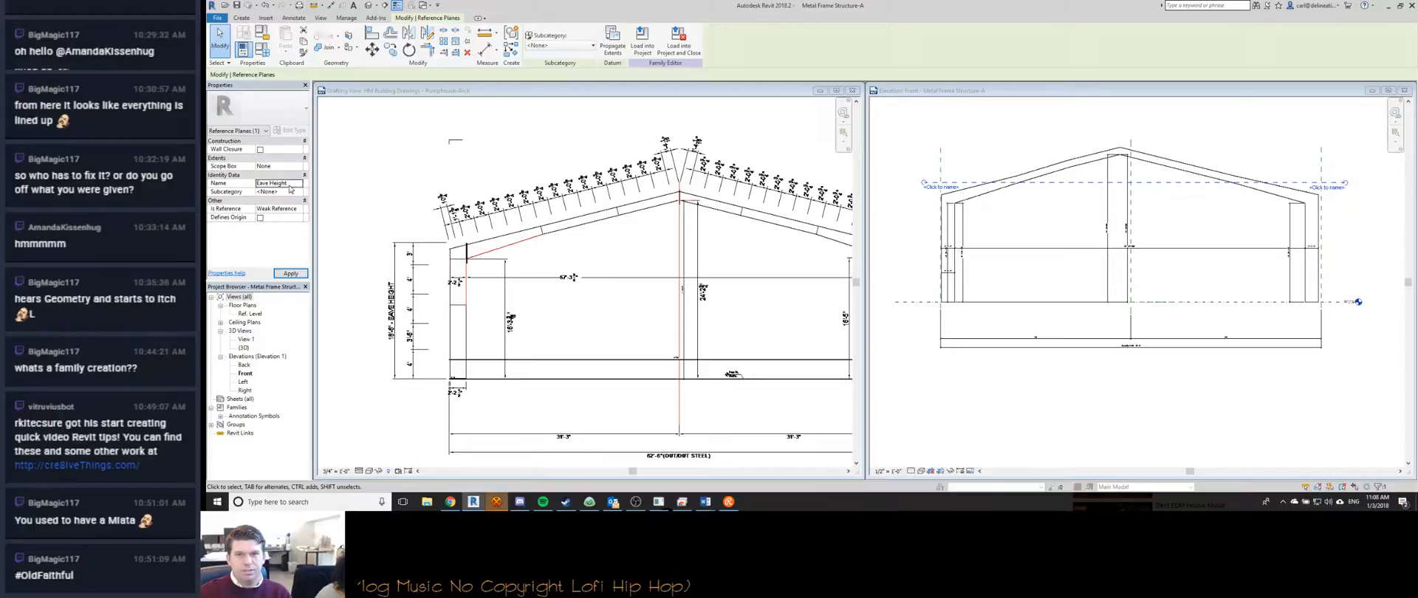
click(1341, 308)
click(924, 188)
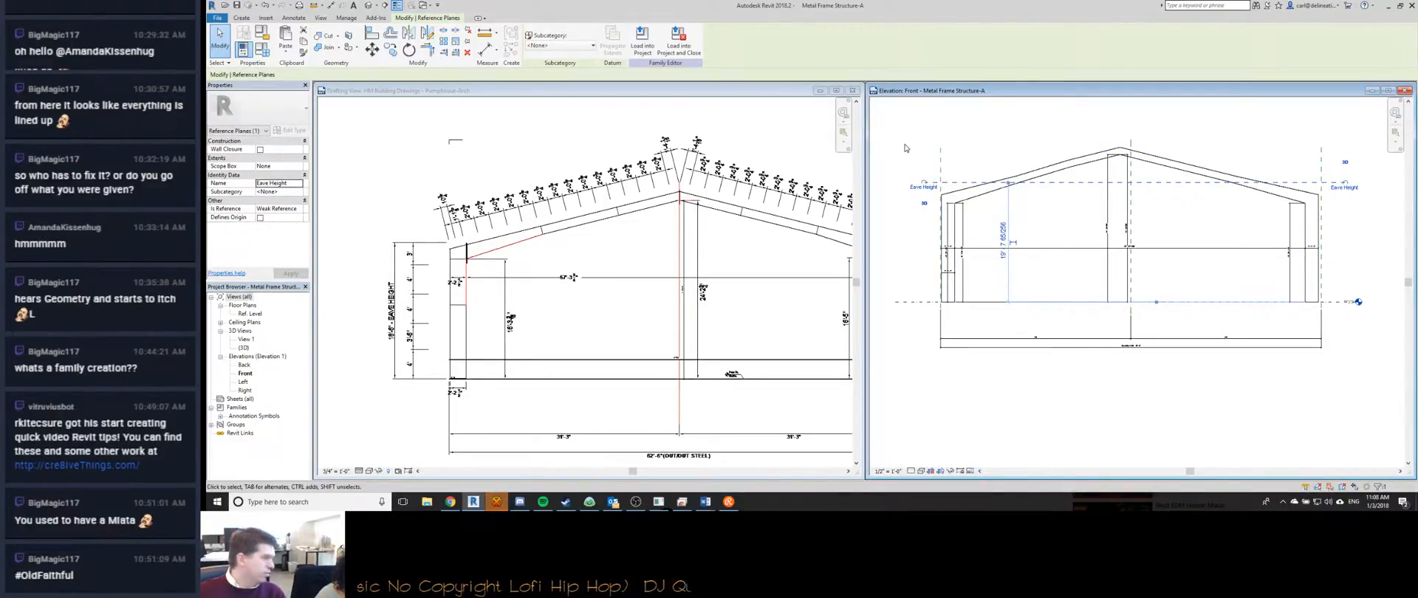
key(Return)
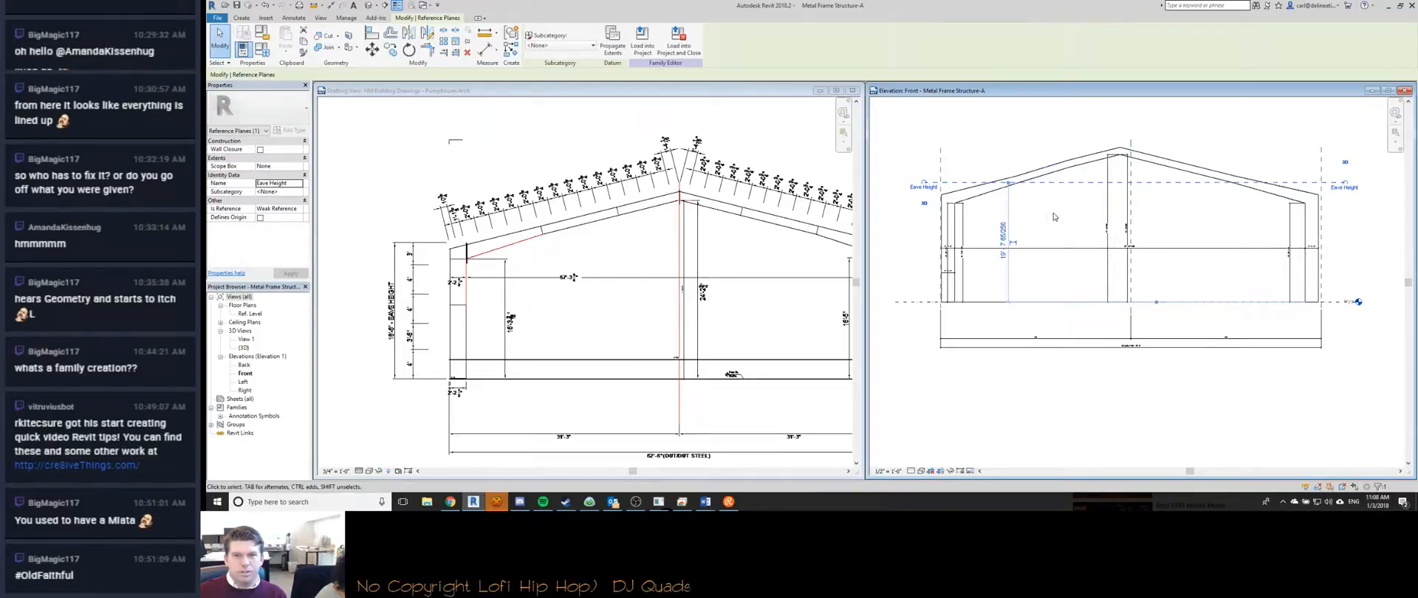
Make the temporary vertical dimension from the frame's base to the Eave Height reference plane permanent.
scroll(1013, 236, up, 2)
scroll(1034, 240, down, 2)
scroll(1056, 242, up, 1)
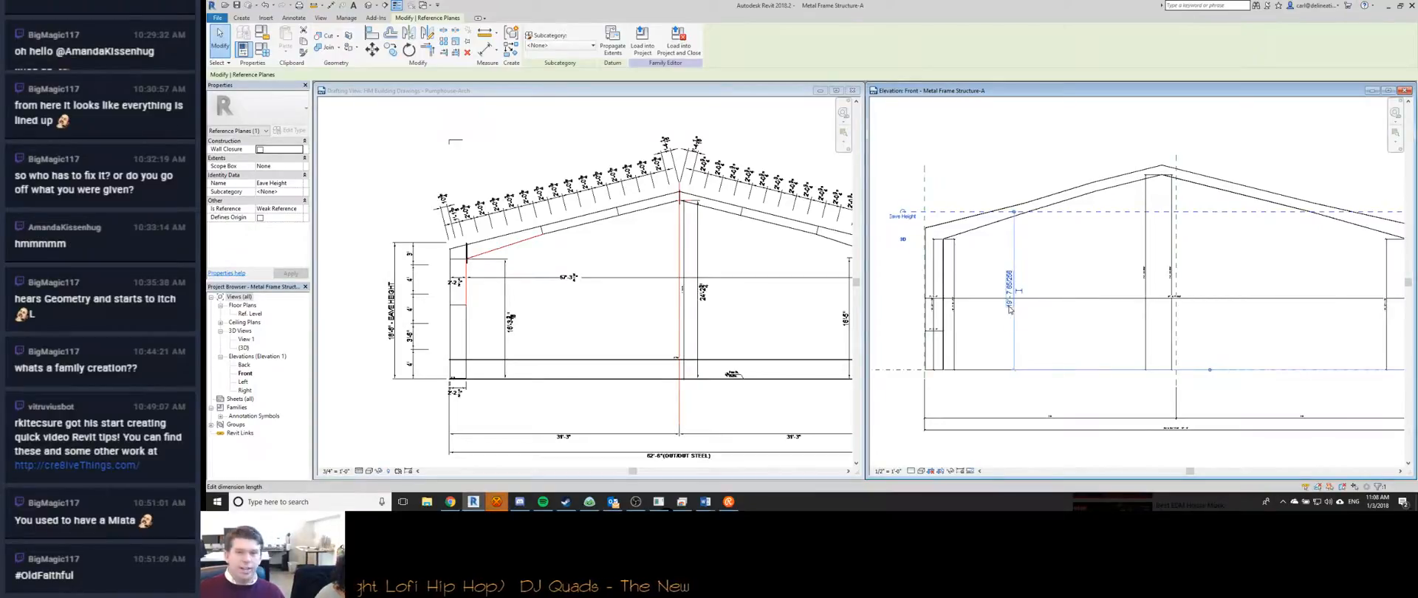
scroll(1012, 310, down, 2)
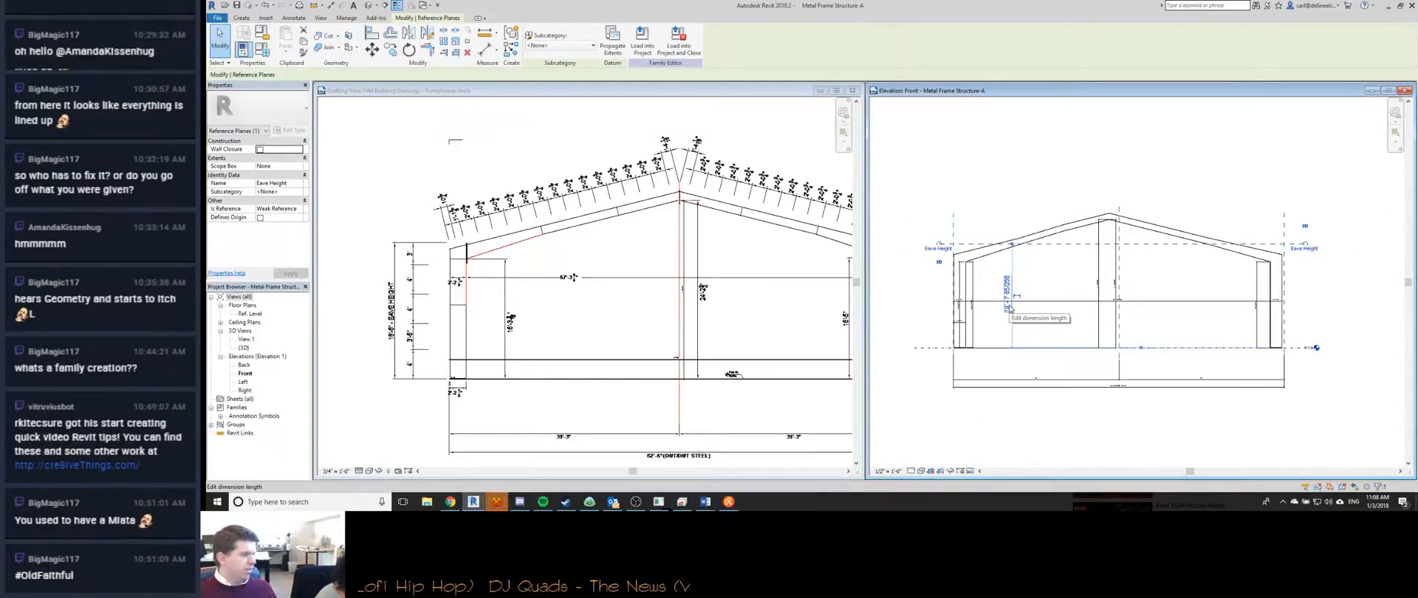
click(1014, 299)
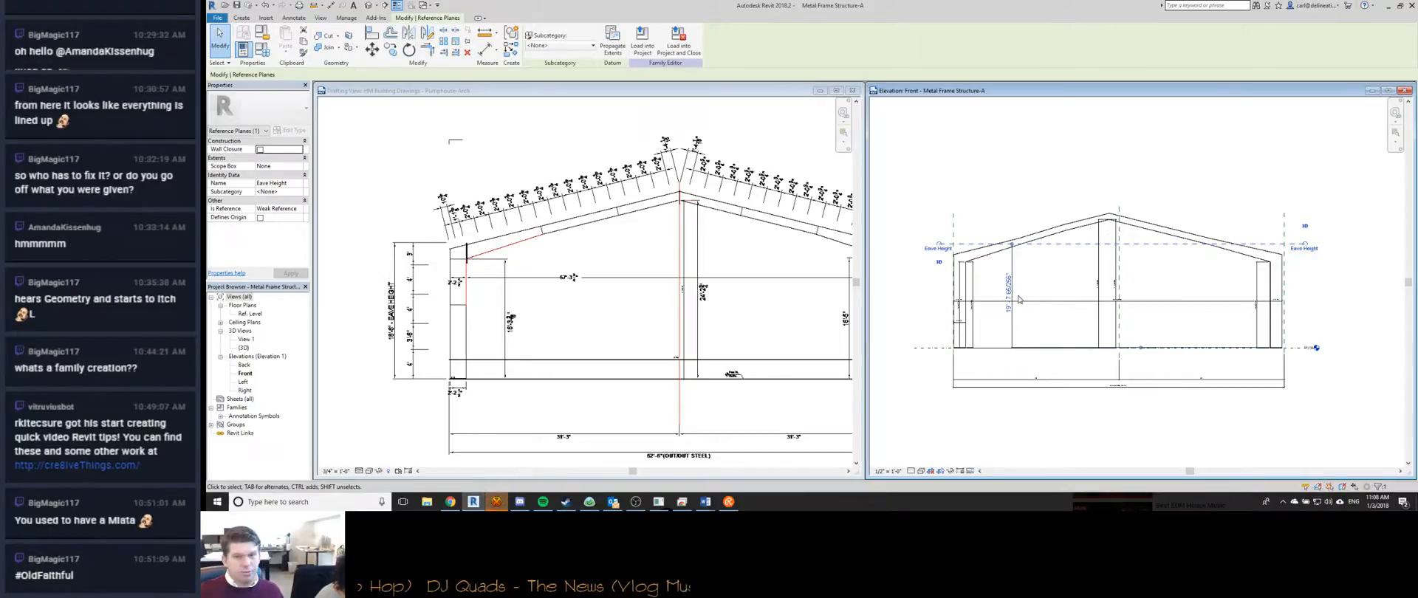
scroll(1013, 325, up, 5)
scroll(1010, 333, down, 3)
Move the lower witness line of the vertical eave dimension onto the Ref. Level reference.
click(1030, 322)
scroll(1030, 322, down, 3)
scroll(1276, 327, down, 2)
scroll(1276, 340, up, 5)
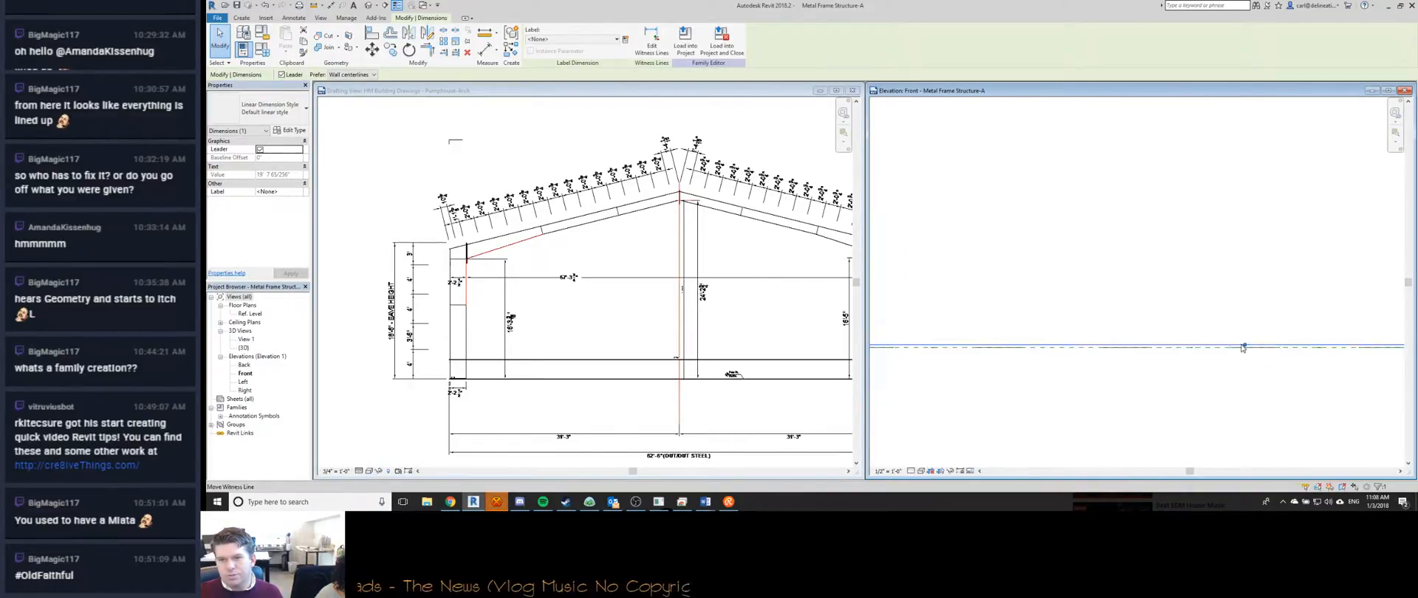
click(1243, 346)
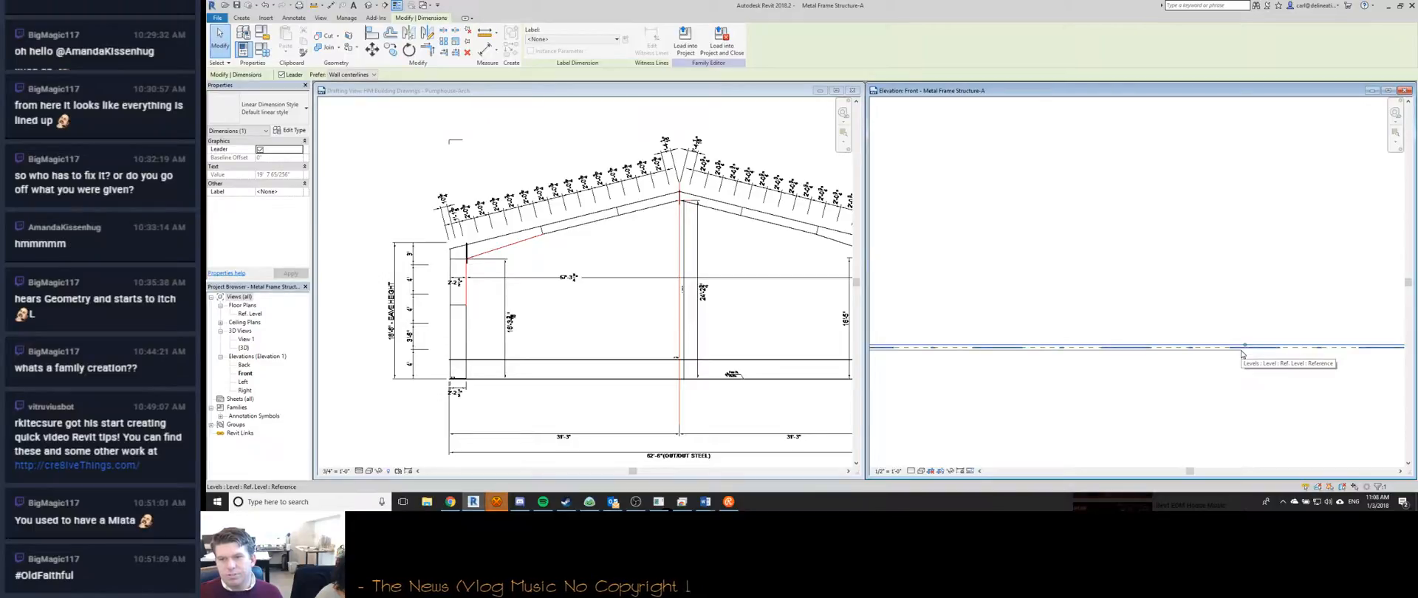
click(1242, 347)
scroll(1219, 347, down, 5)
scroll(1196, 351, up, 3)
scroll(1150, 353, down, 2)
scroll(1004, 281, up, 5)
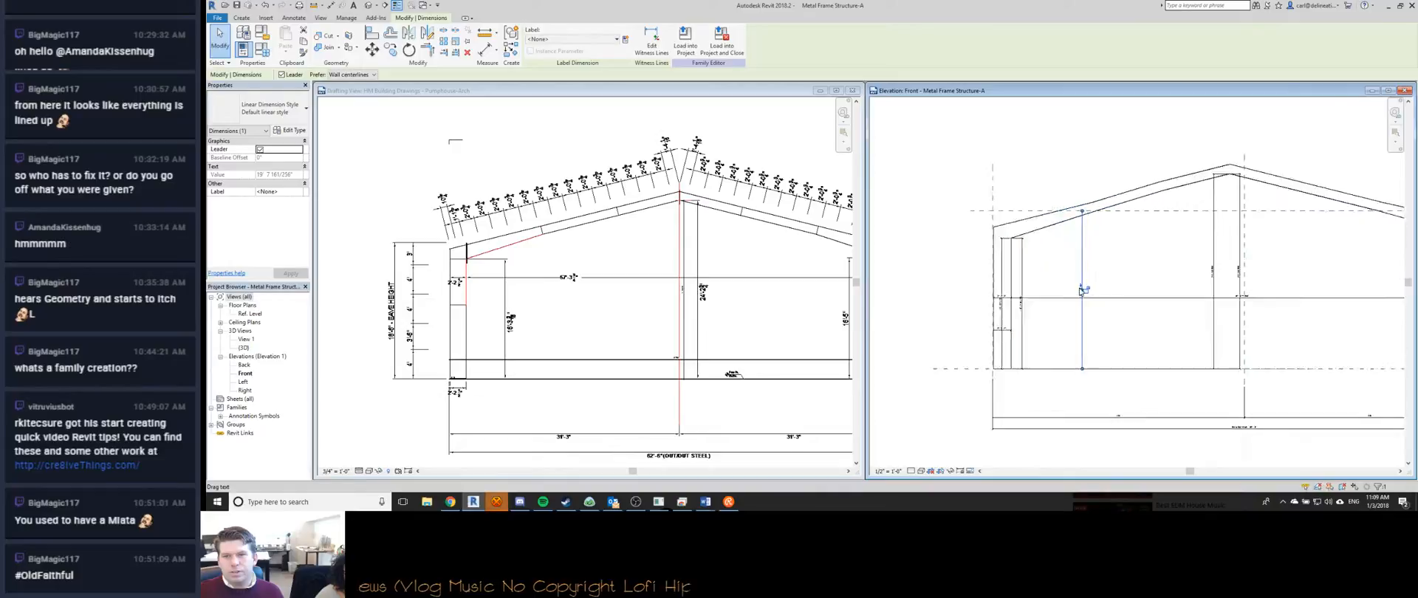
Label the vertical dimension between Ref. Level and the Eave Height plane with the Eave Height parameter.
scroll(1087, 257, down, 3)
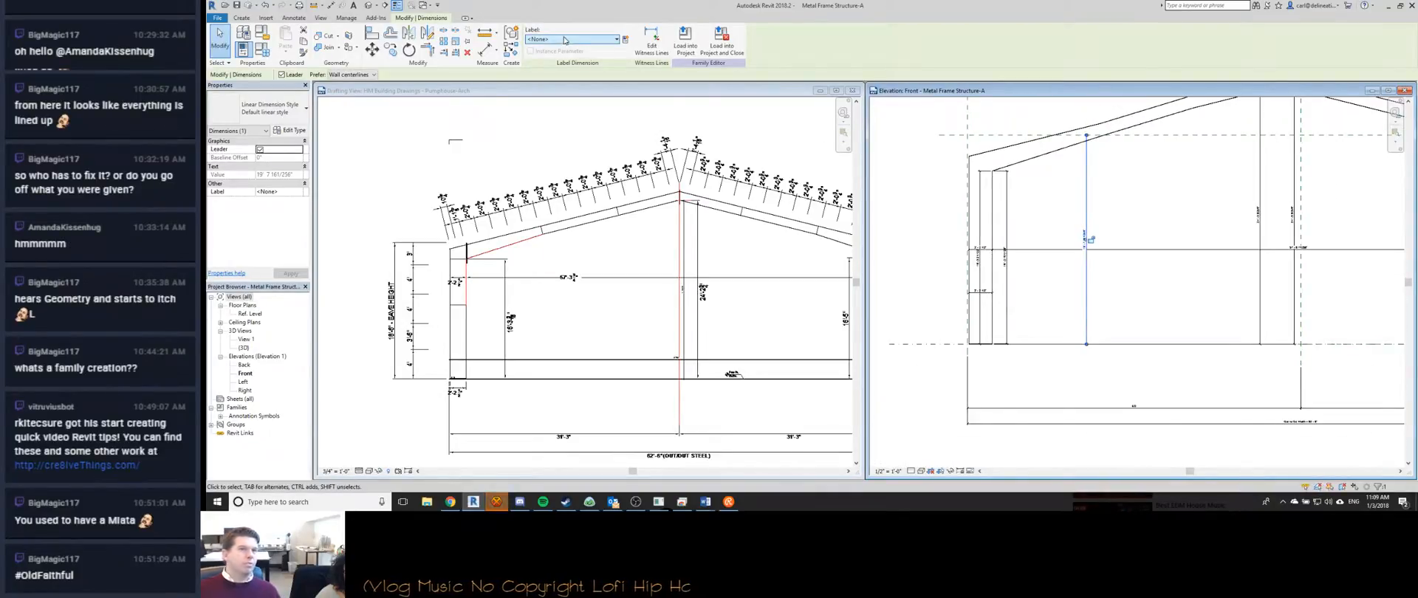
click(982, 135)
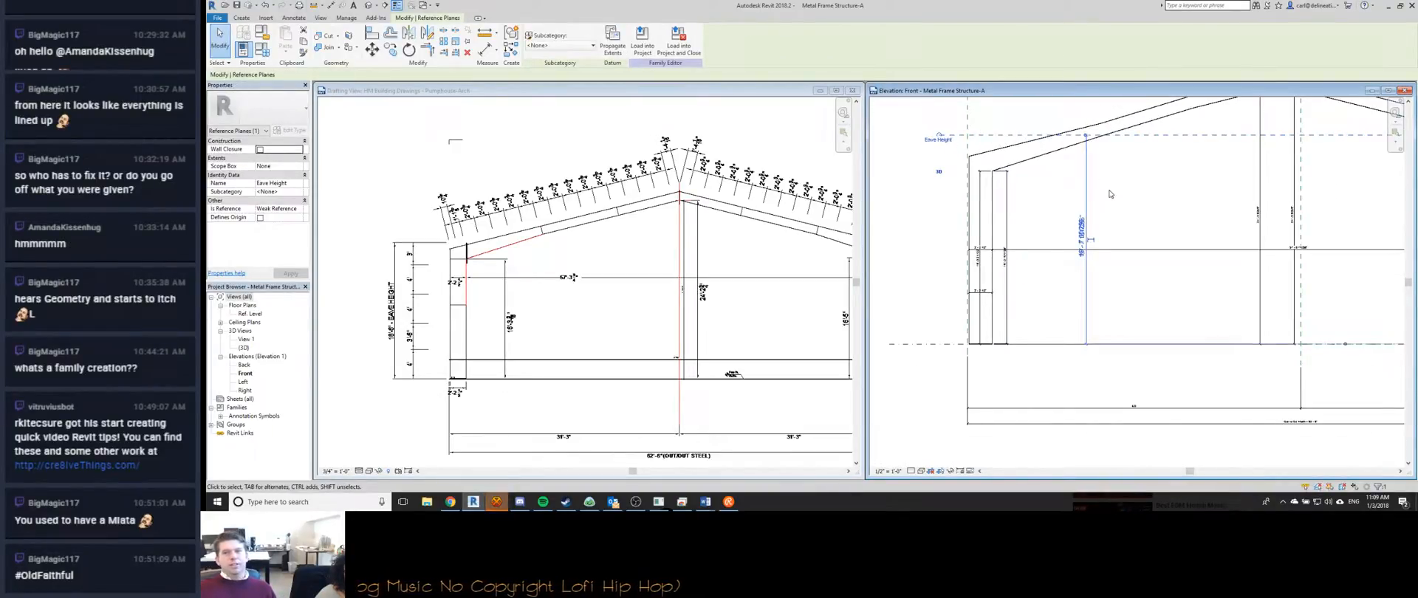
click(1135, 202)
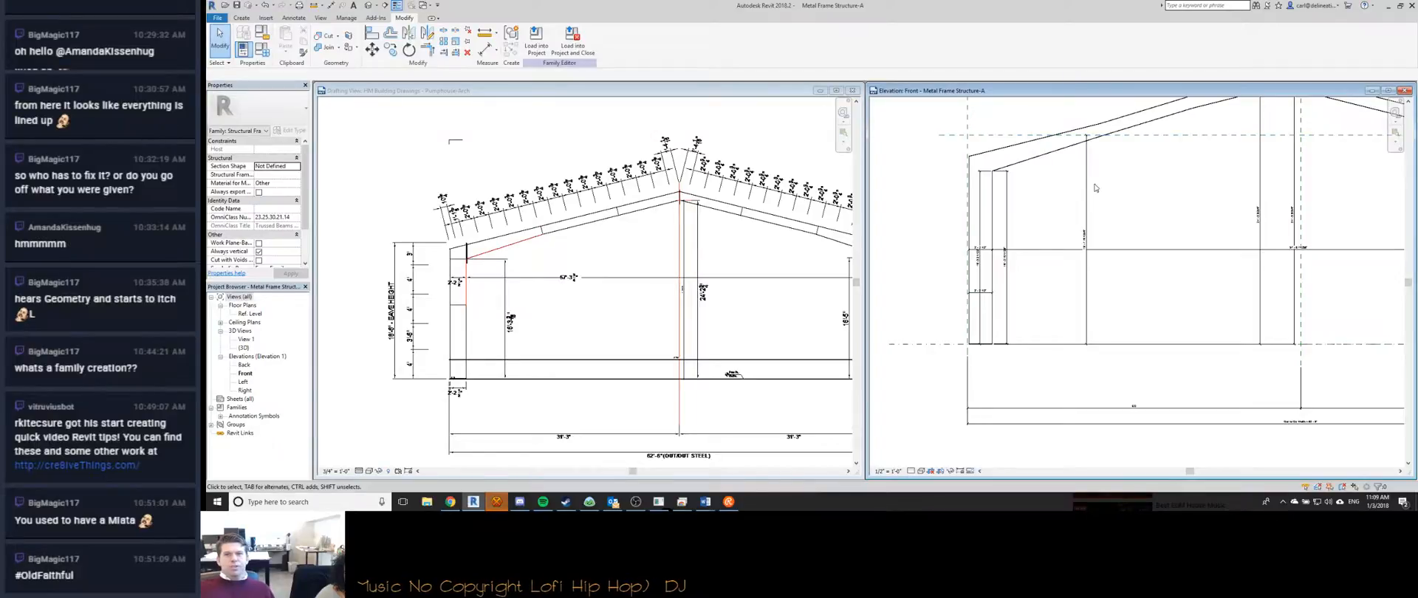
click(1087, 194)
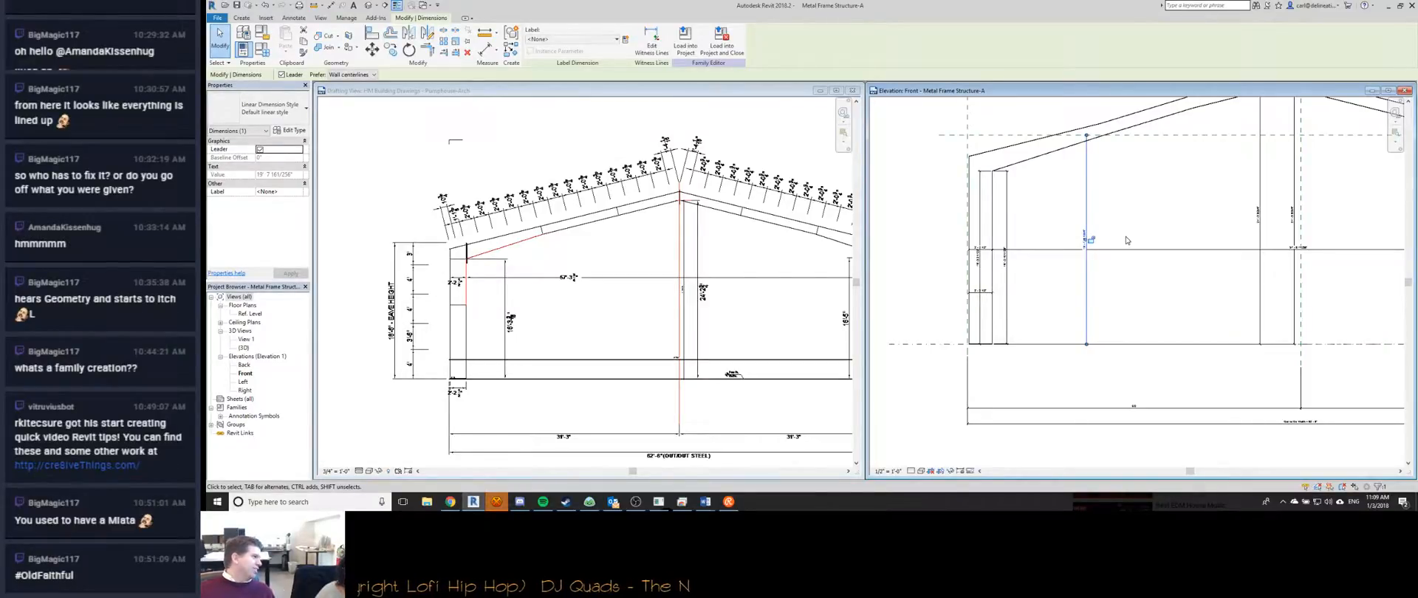
click(574, 39)
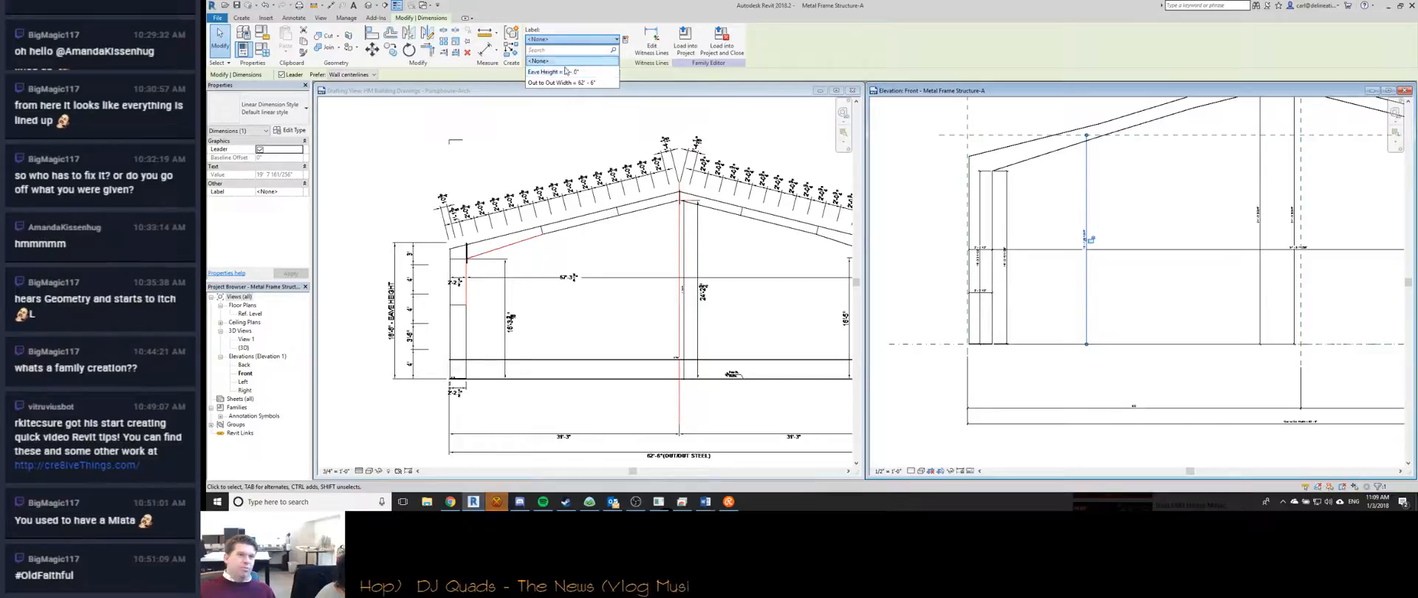
click(568, 72)
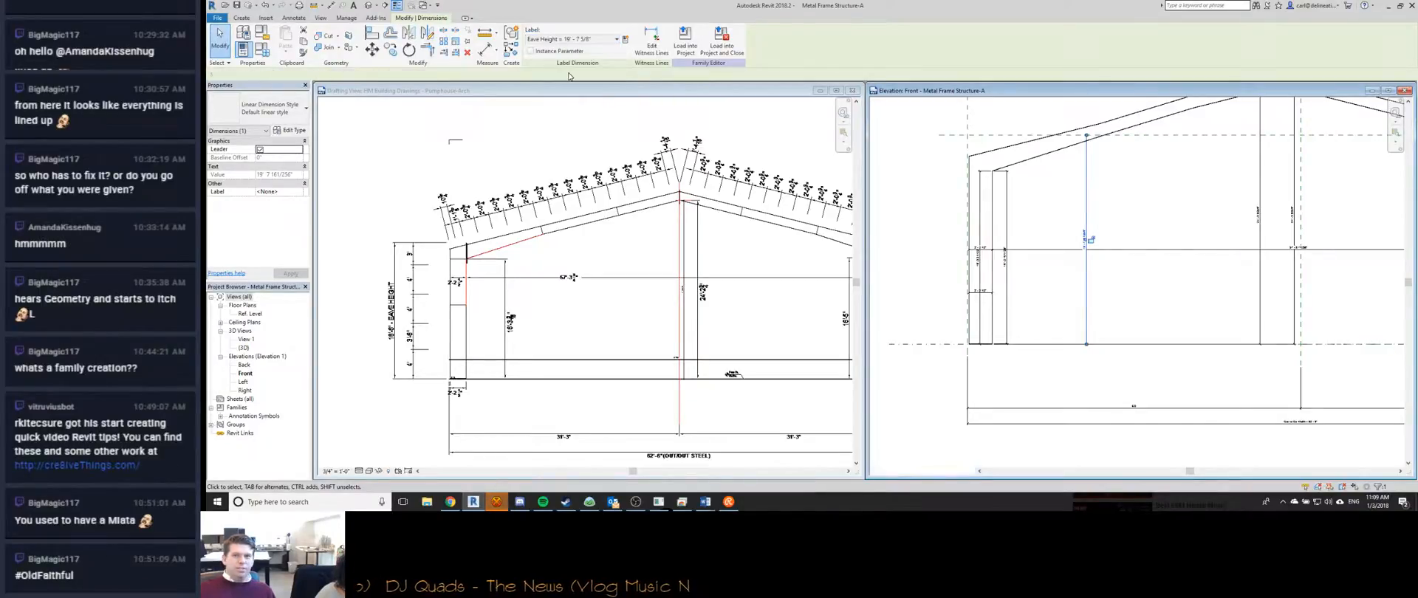
Set the labelled Eave Height dimension to 16'-8".
click(569, 39)
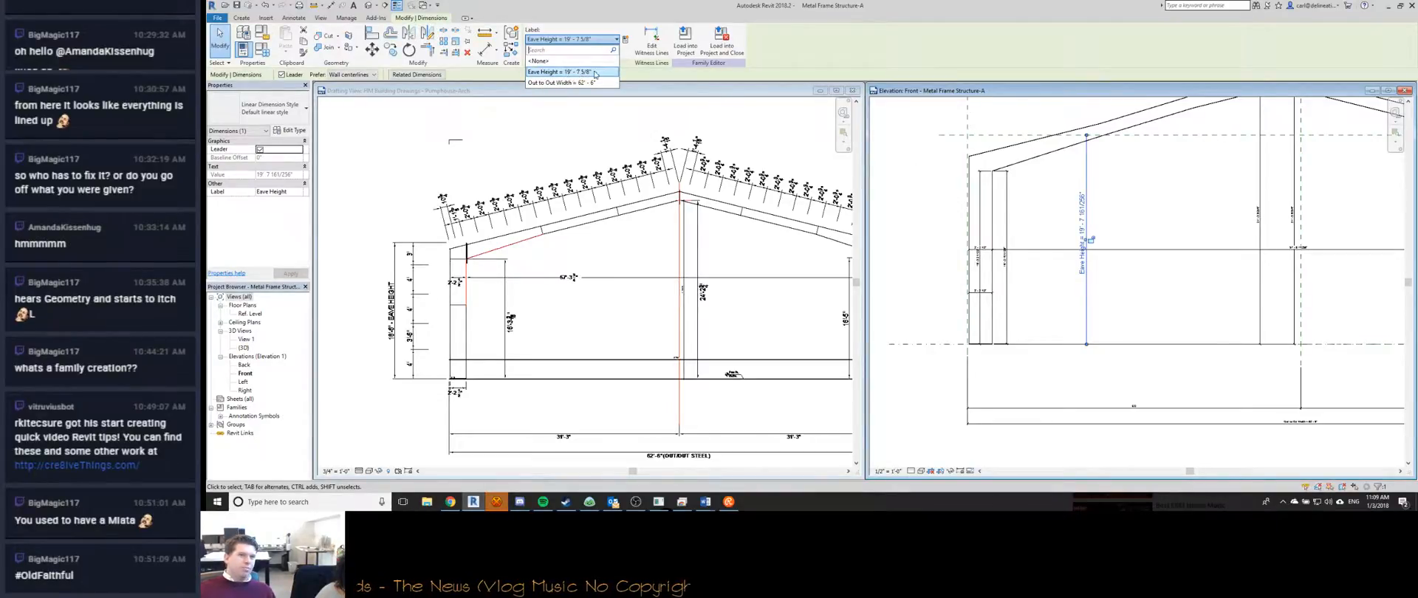
click(1080, 218)
click(1082, 221)
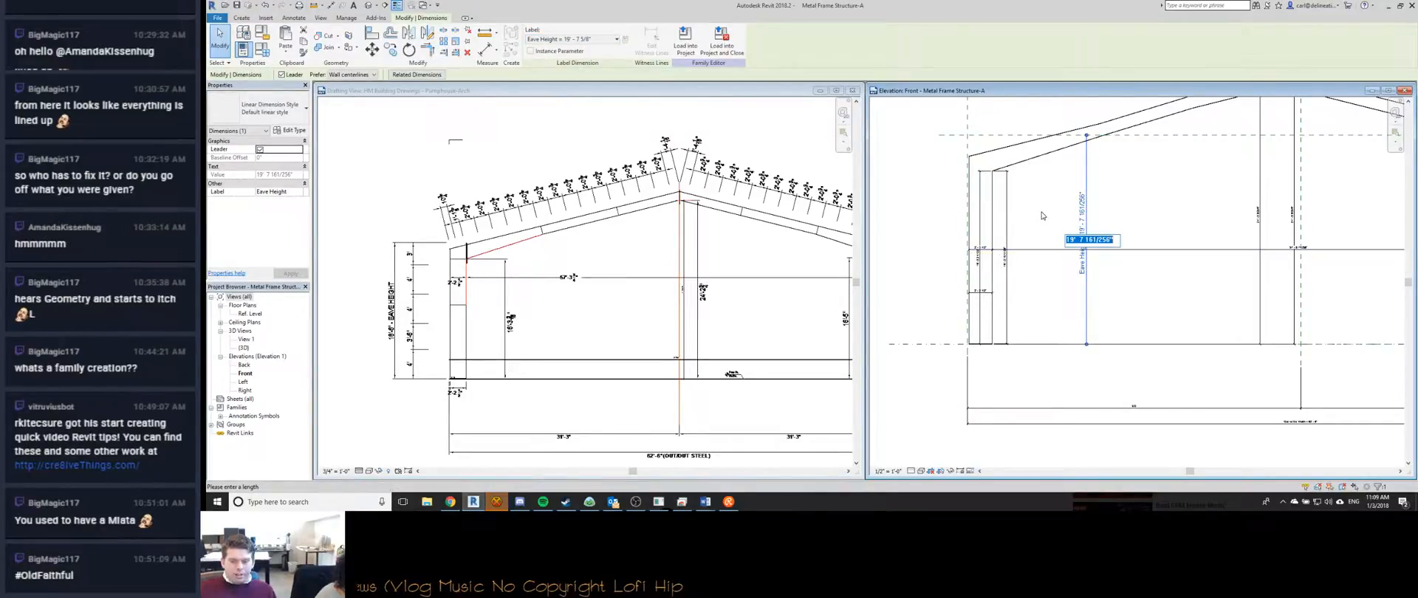
text(16'8)
key(Return)
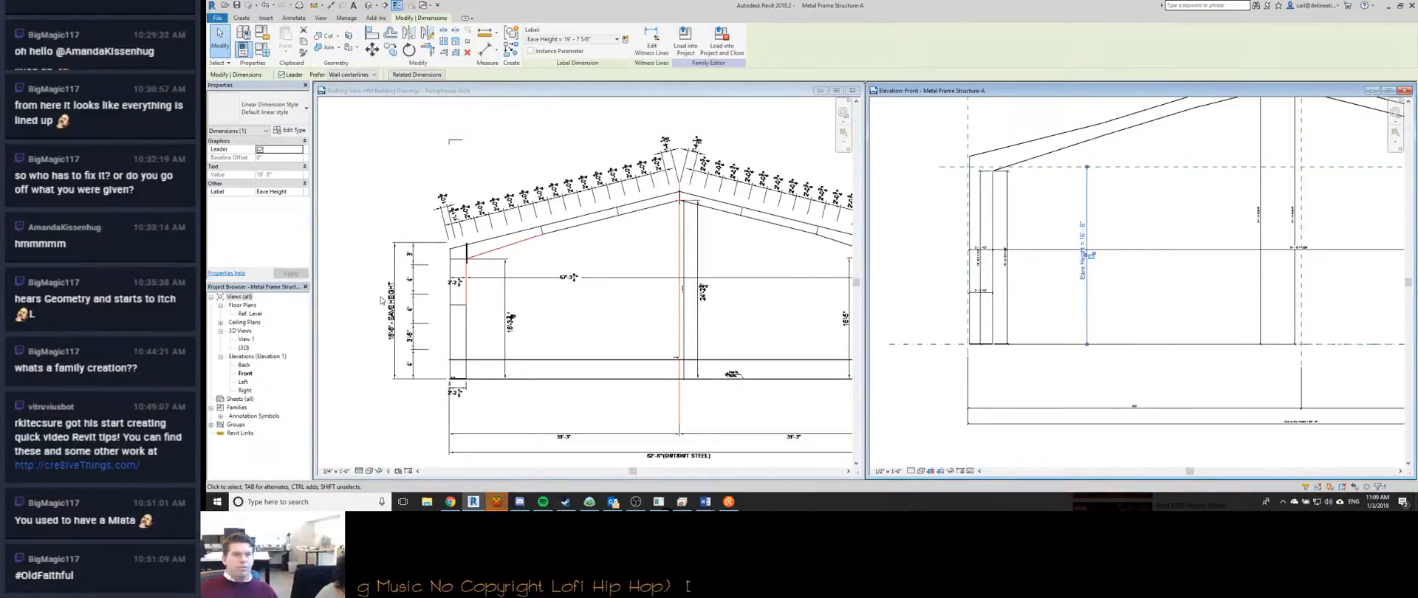
Set the Eave Height parameter to 18'-6" in the family types, following the eave height in the building drawing.
click(377, 336)
scroll(389, 336, up, 3)
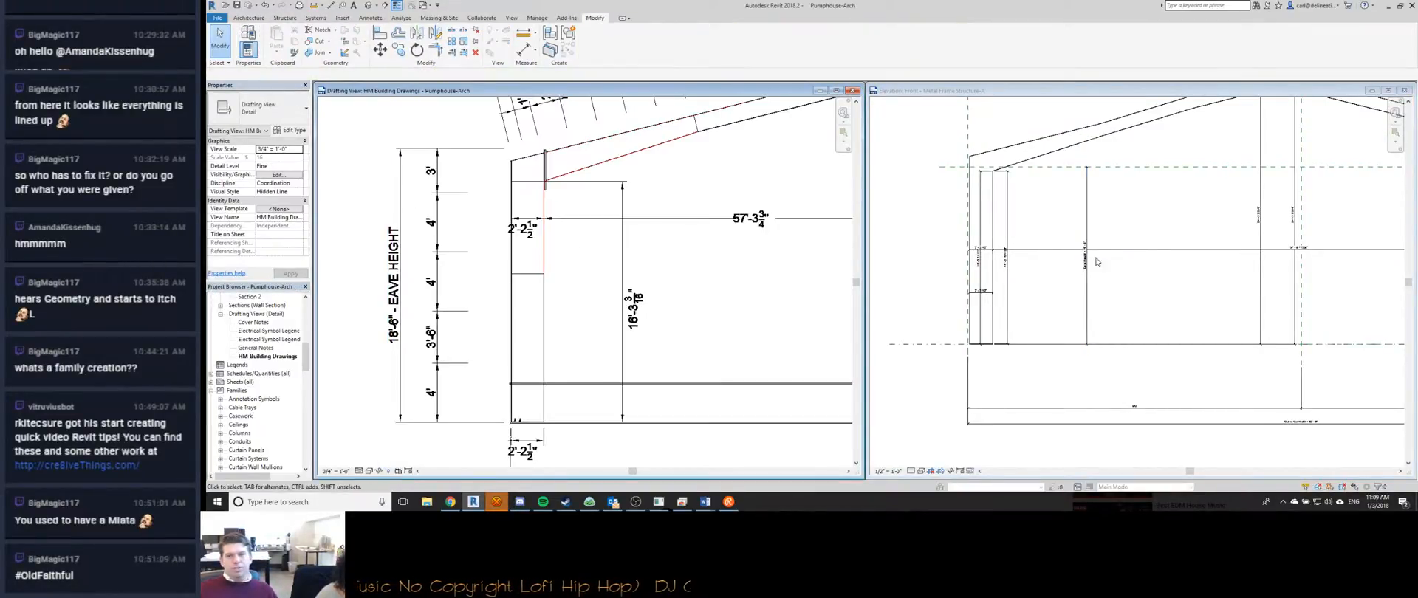
click(1115, 252)
click(1085, 253)
click(243, 33)
click(633, 177)
text(18'6)
key(Tab)
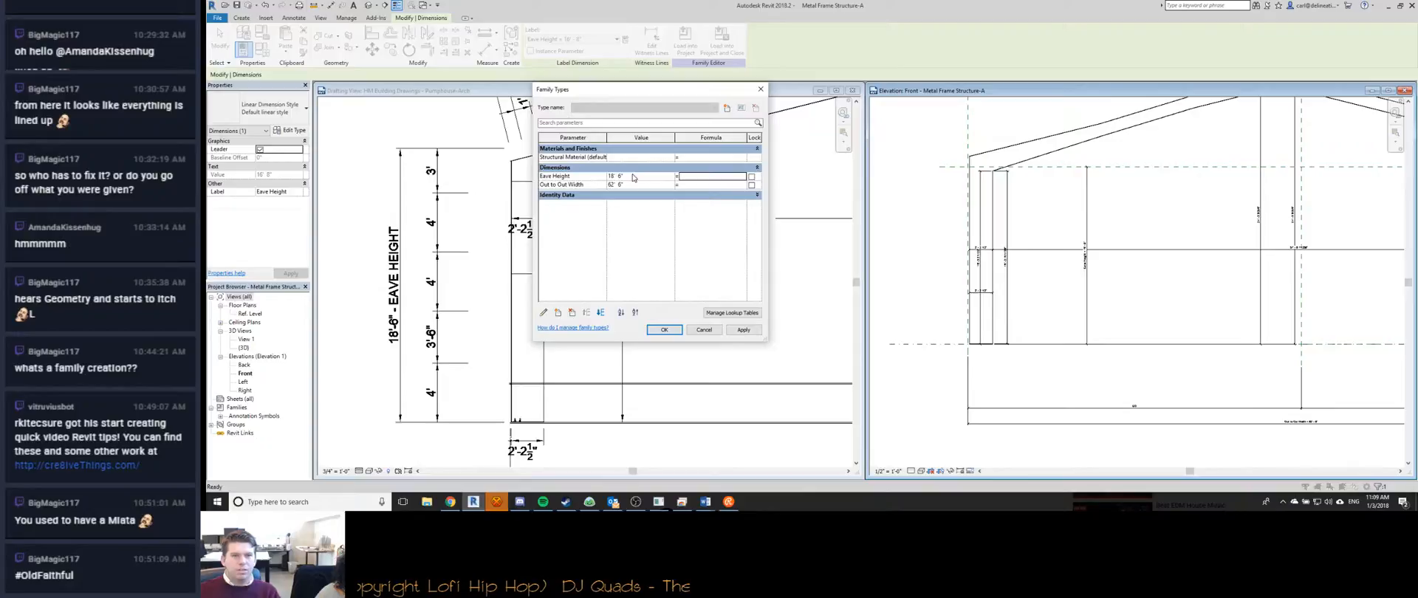
click(664, 330)
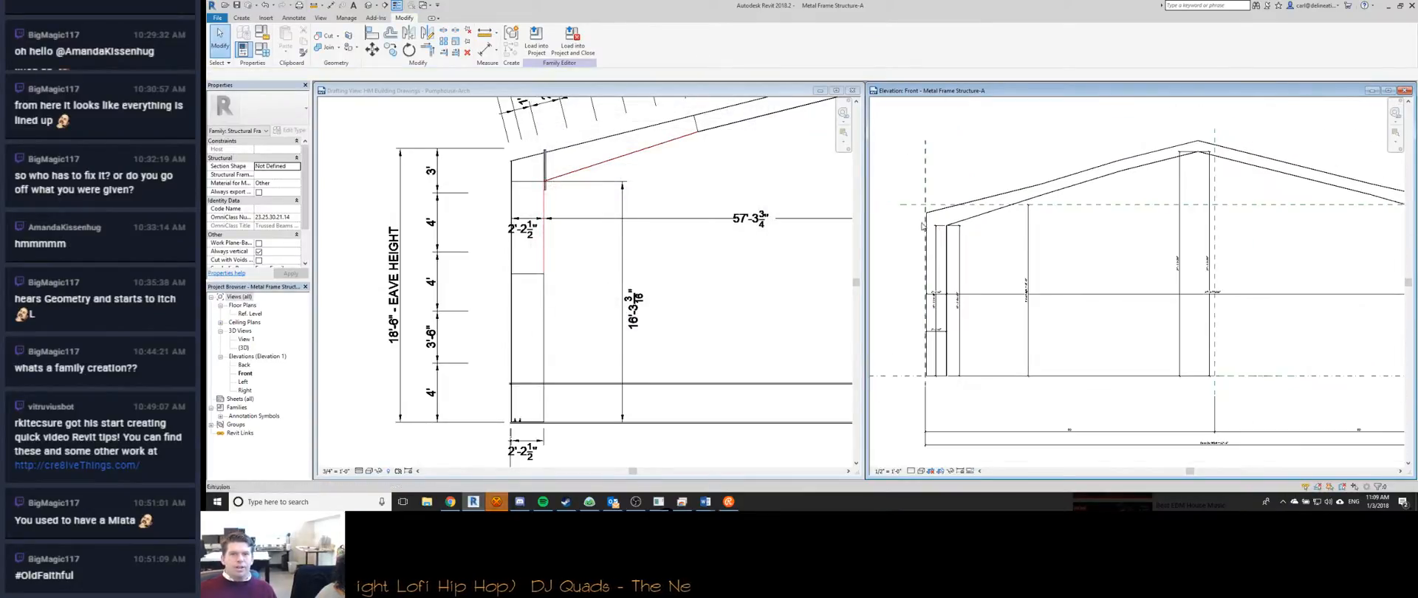
scroll(1027, 246, down, 3)
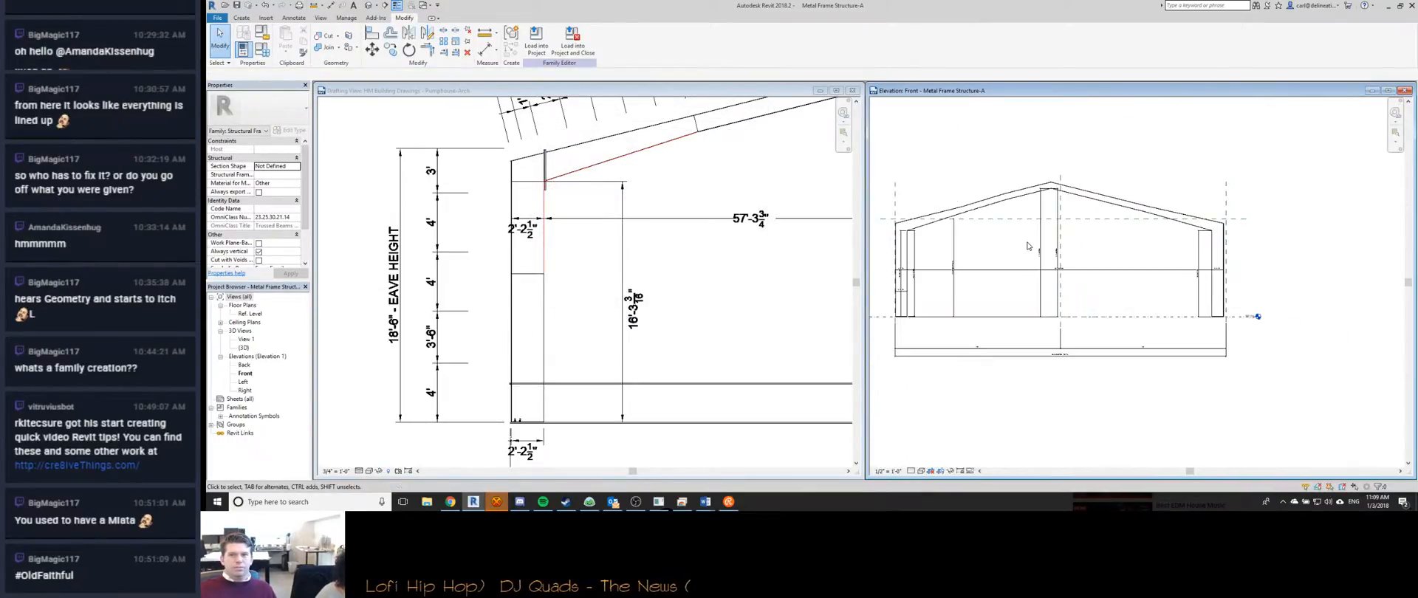
Draw a vertical reference plane through the left column of the frame, extending past its eave and base.
click(604, 226)
scroll(612, 219, down, 2)
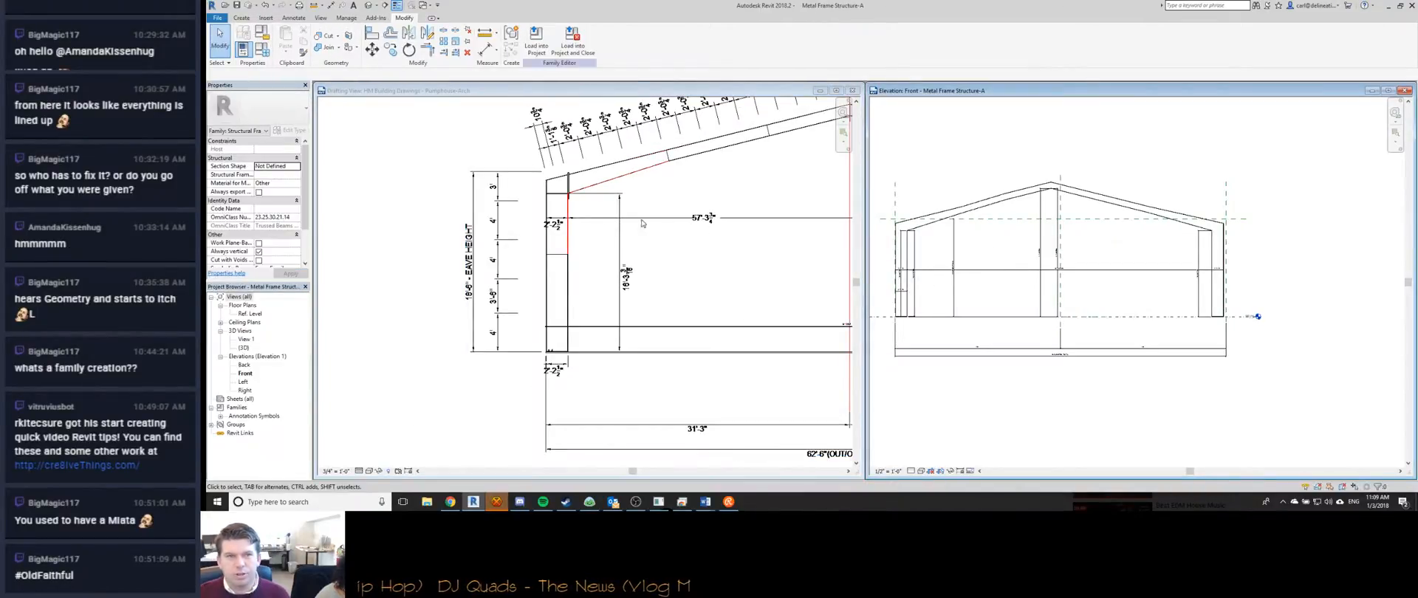
scroll(722, 299, down, 2)
scroll(706, 205, up, 2)
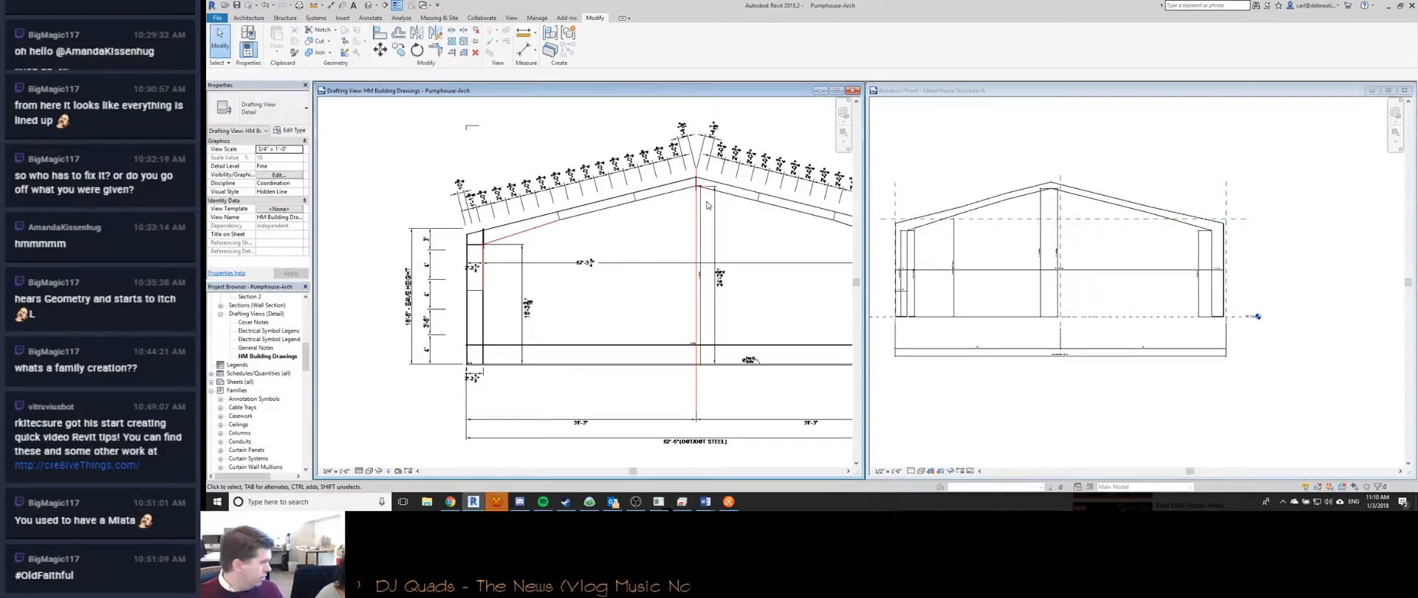
click(963, 228)
scroll(963, 228, up, 5)
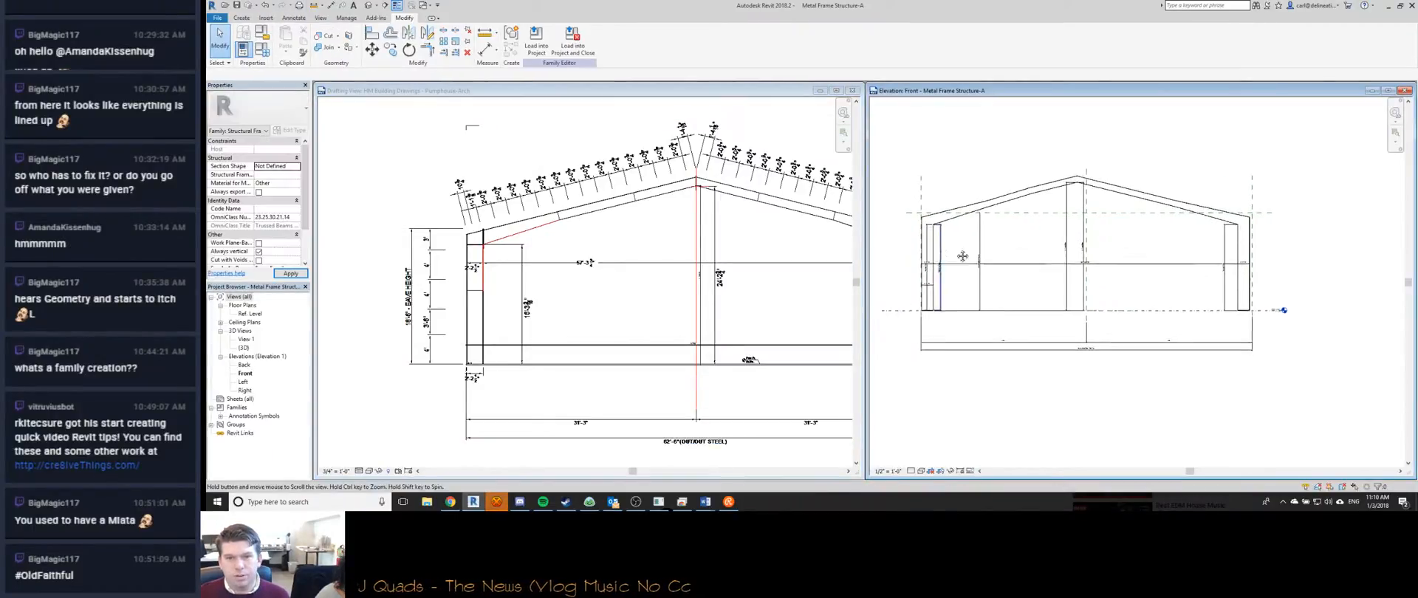
key(r)
key(p)
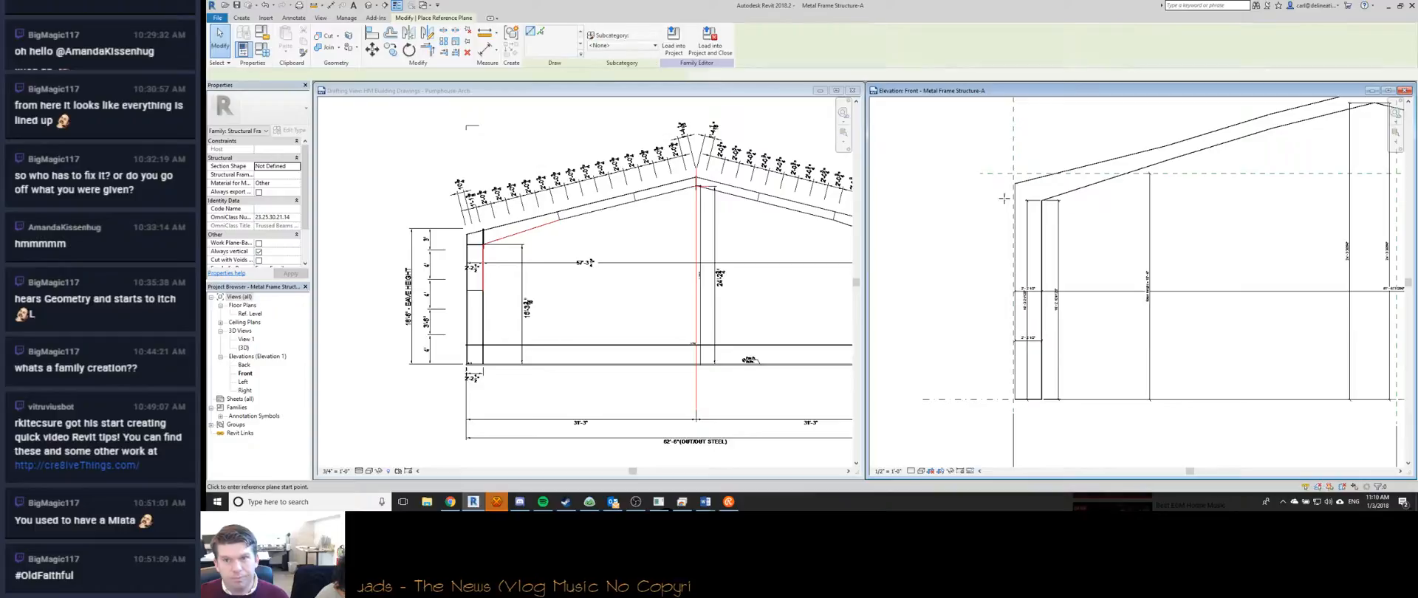
click(1039, 142)
click(1043, 434)
Examine the whole frame in the building drawing, comparing the columns and dimensions on both sides.
scroll(1071, 296, down, 5)
click(638, 327)
scroll(638, 326, down, 4)
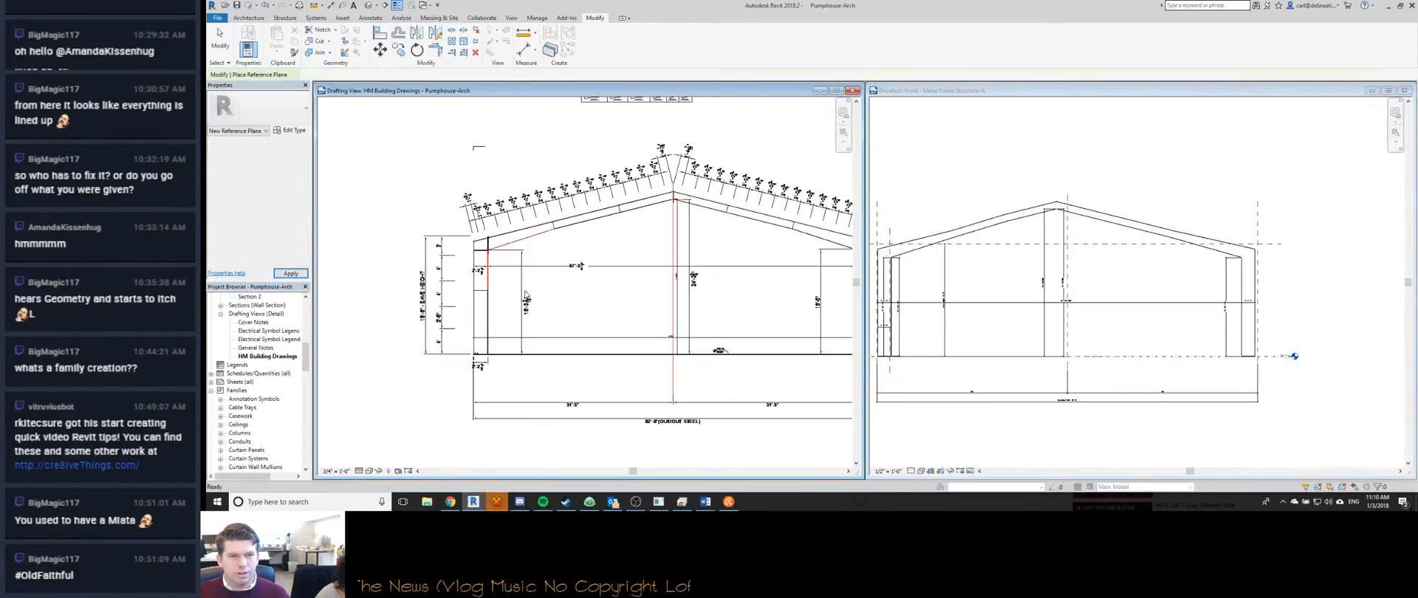
mouse_move(340, 318)
middle_down()
mouse_move(504, 316)
mouse_move(488, 316)
middle_up()
middle_drag(787, 339, 458, 307)
mouse_move(755, 315)
middle_down()
mouse_move(422, 299)
mouse_move(650, 303)
mouse_move(532, 309)
mouse_move(628, 303)
mouse_move(483, 284)
mouse_move(510, 296)
middle_up()
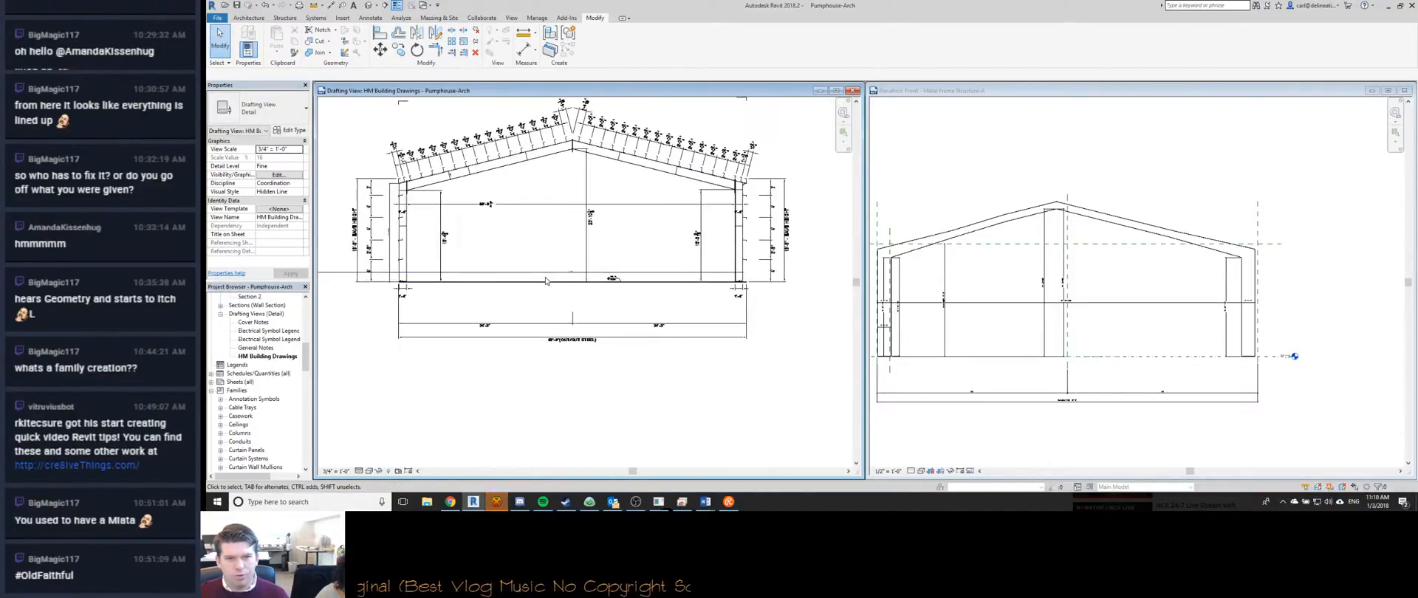
middle_drag(805, 280, 665, 288)
middle_drag(775, 296, 603, 313)
scroll(573, 310, down, 1)
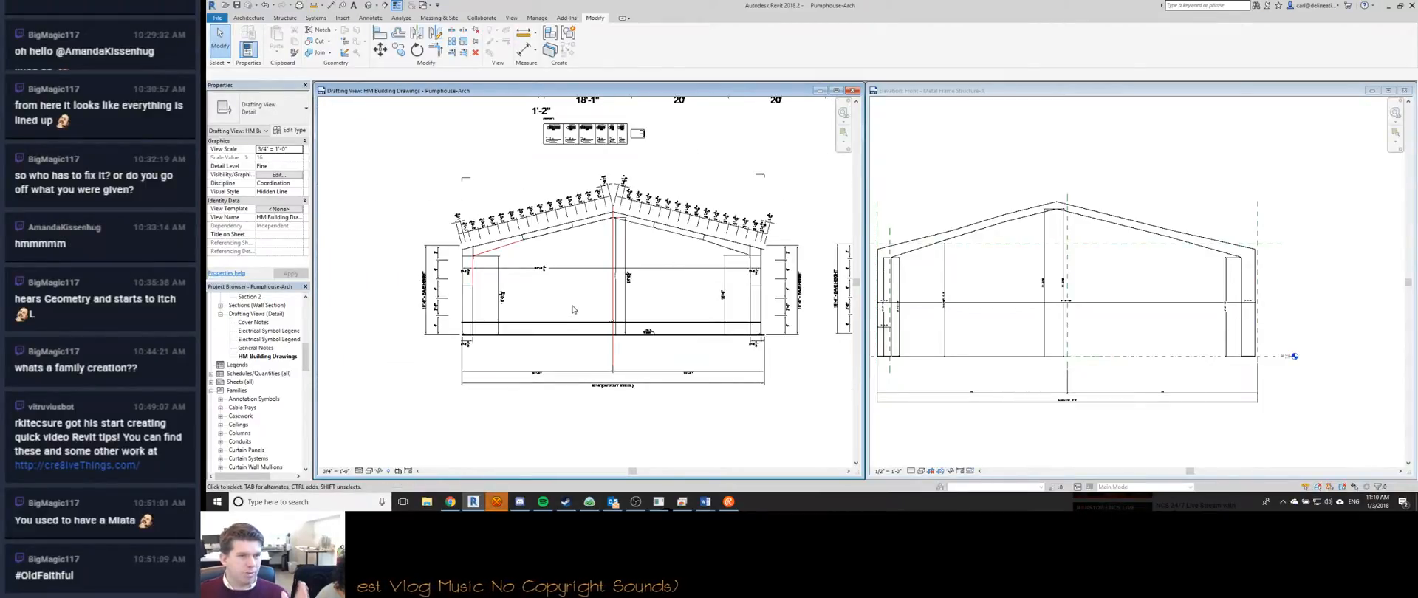
Draw a vertical reference plane through the right column of the frame, extending past its eave and base.
middle_click(1241, 223)
key(r)
key(p)
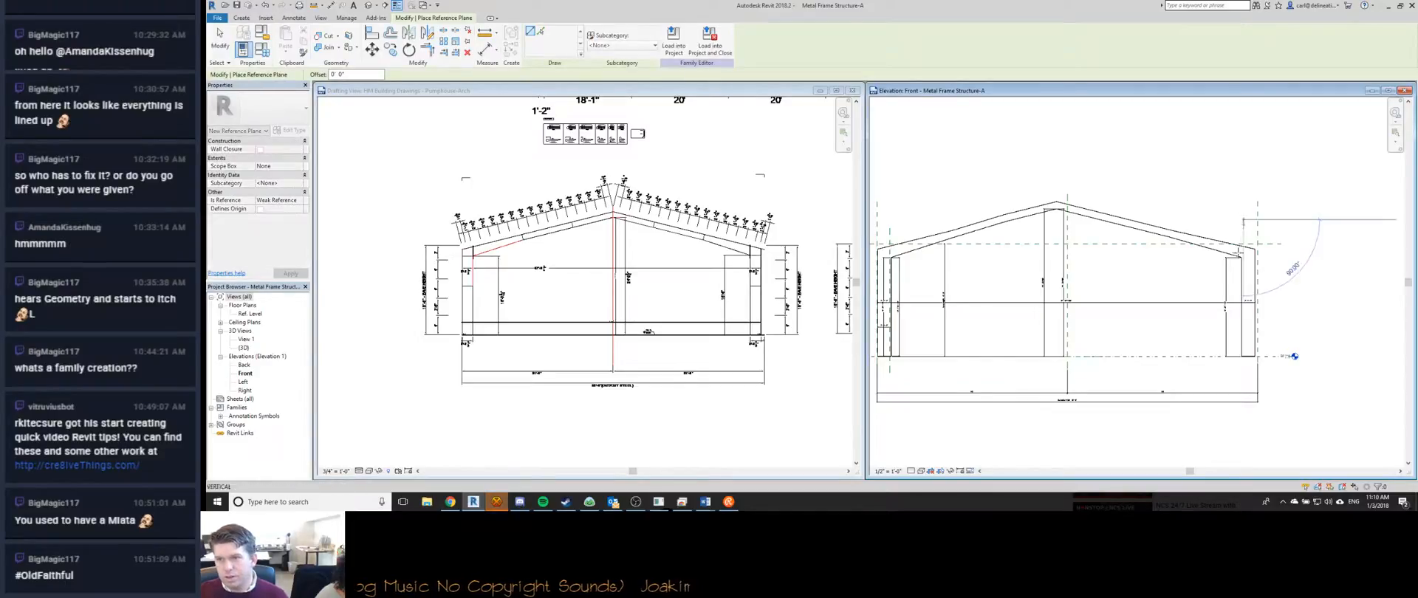
click(1244, 372)
Add aligned dimensions below both columns between each outer reference plane and the adjacent new column plane.
key(d)
key(i)
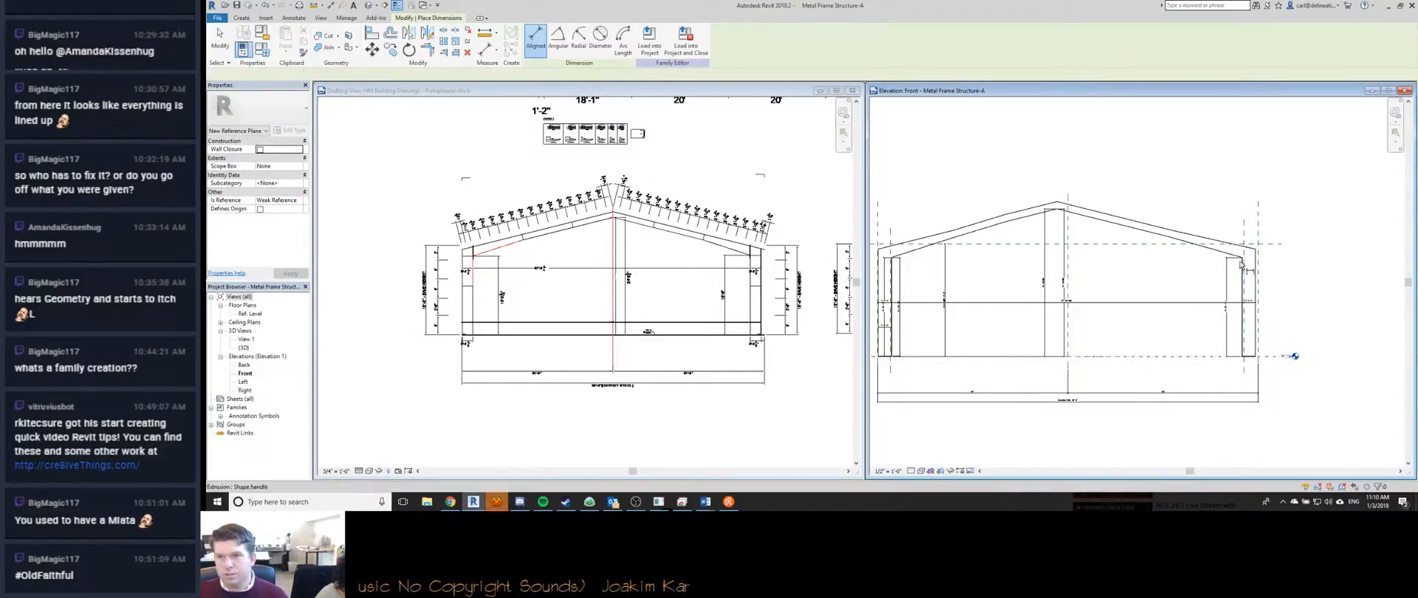
middle_drag(877, 291, 1035, 288)
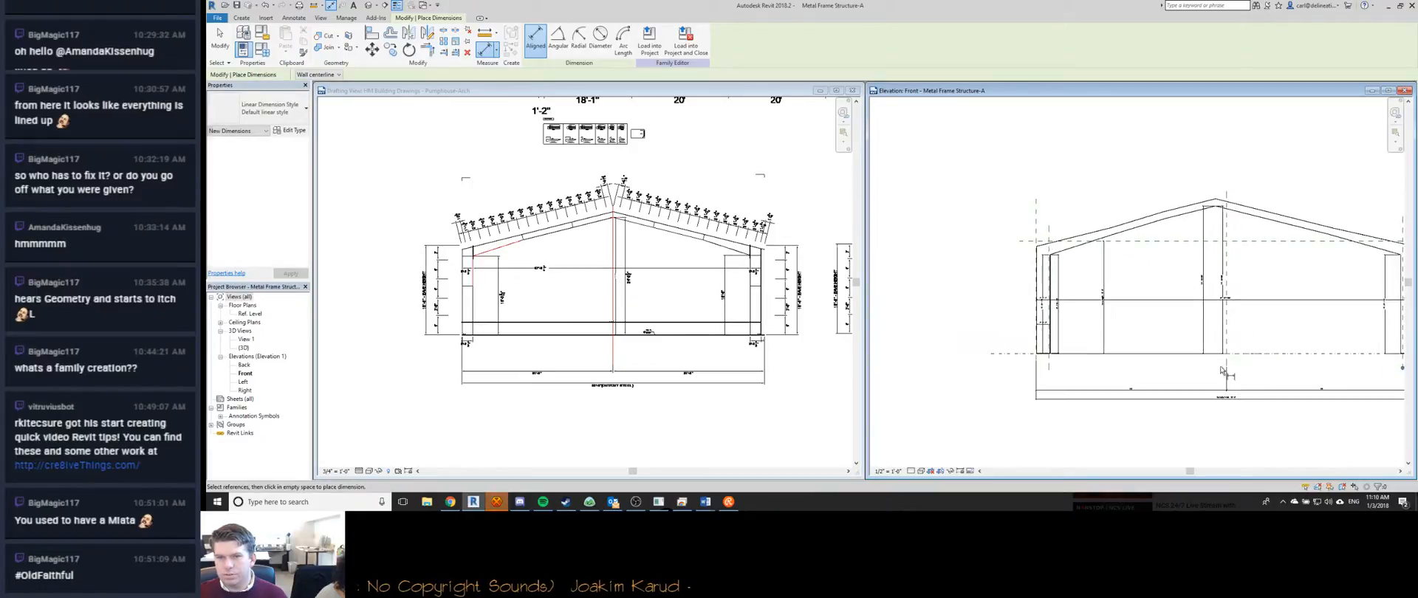
click(1047, 240)
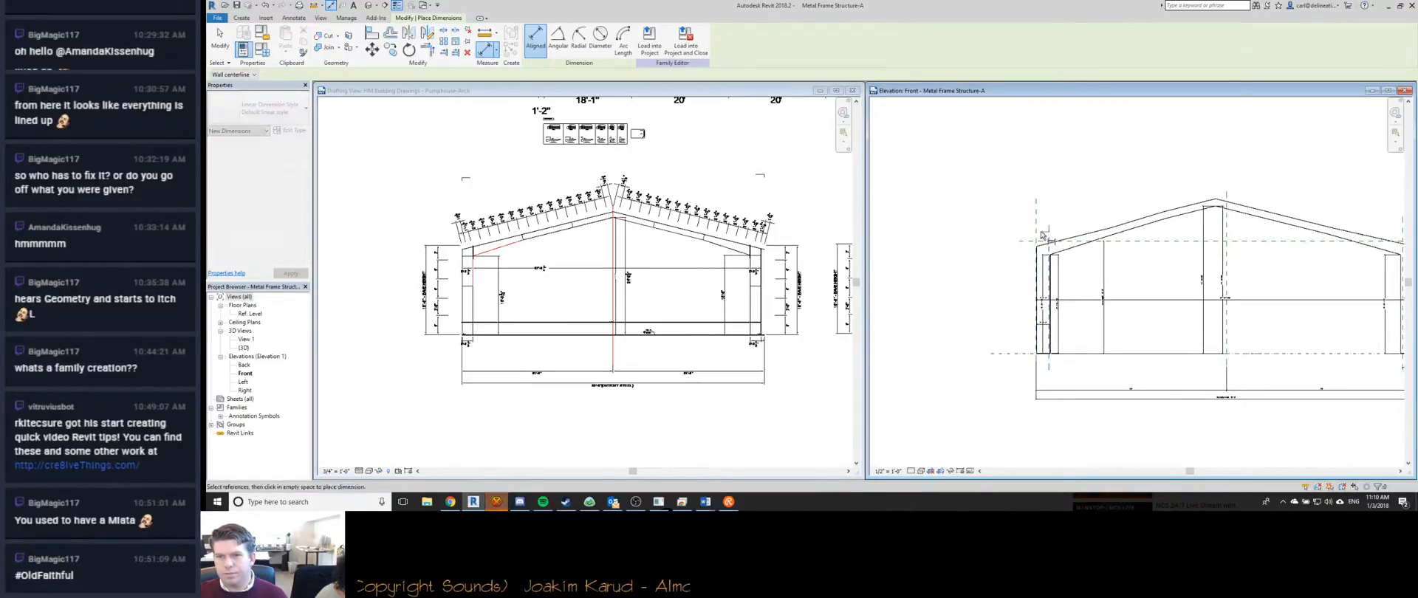
click(1021, 372)
scroll(1332, 390, up, 2)
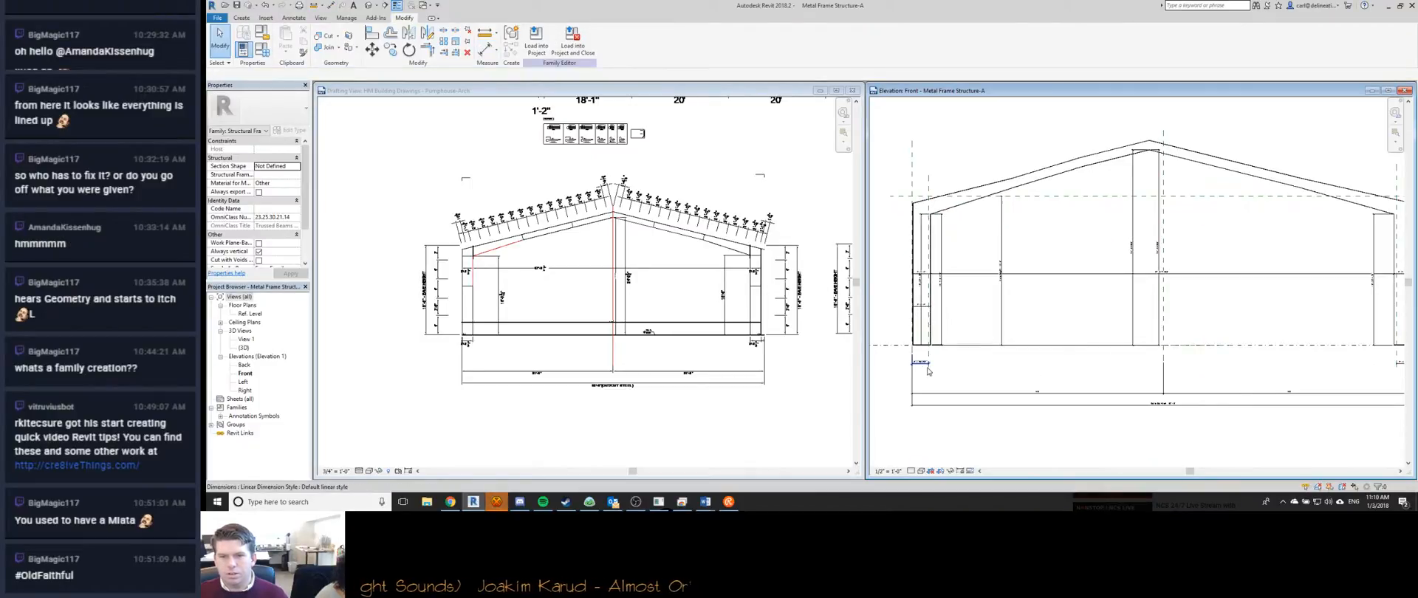
key(Escape)
Label both column dimensions with a new family type parameter named Column Depth.
drag(1331, 390, 1144, 365)
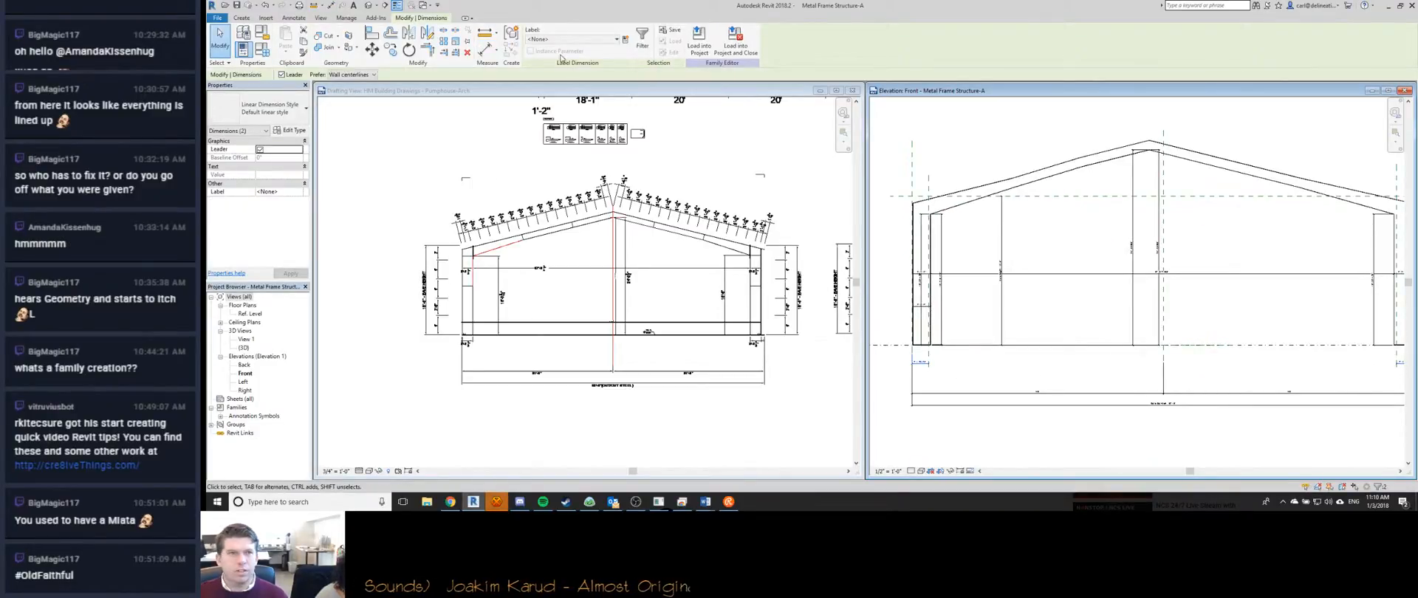
click(625, 39)
text(Colum)
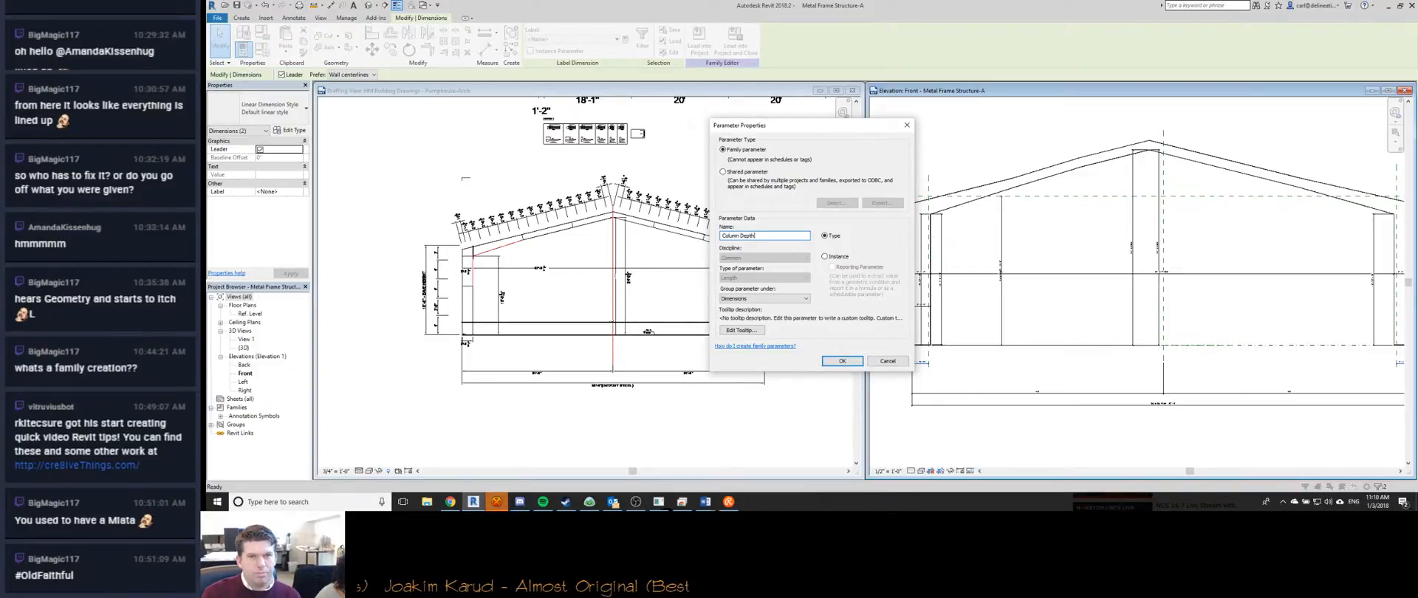
text(n Depth)
key(Return)
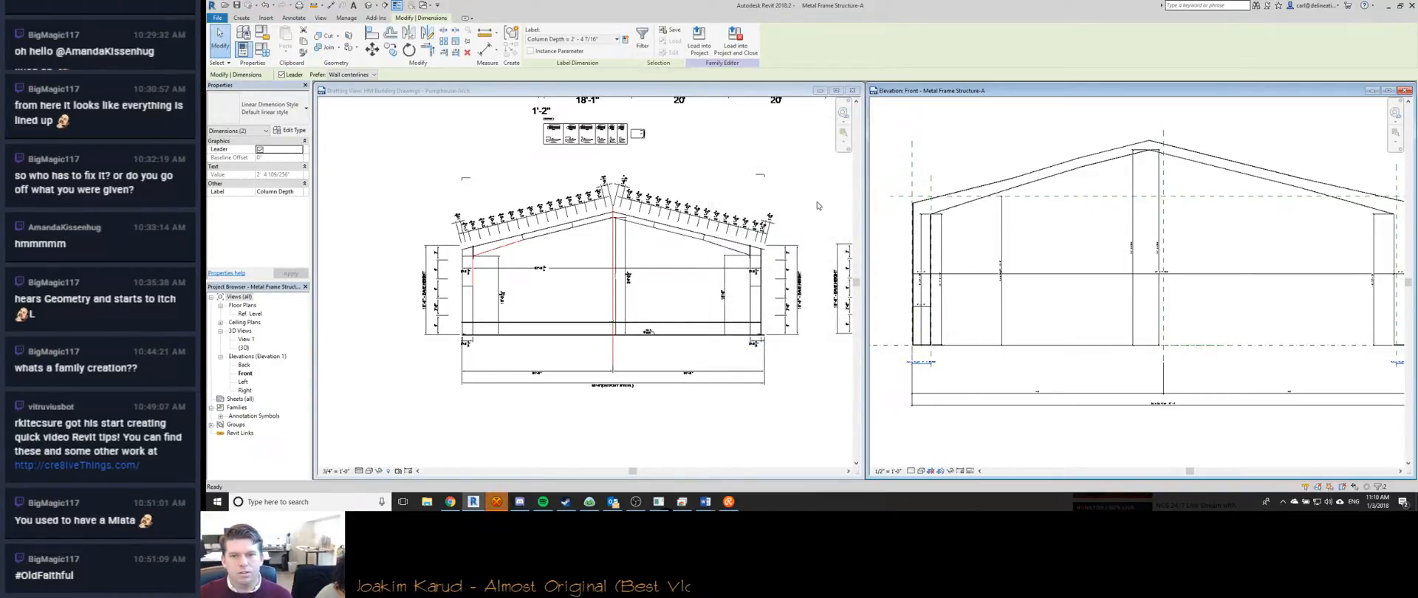
Set the Column Depth dimension to 2'-2 1/2".
click(922, 362)
scroll(916, 366, down, 2)
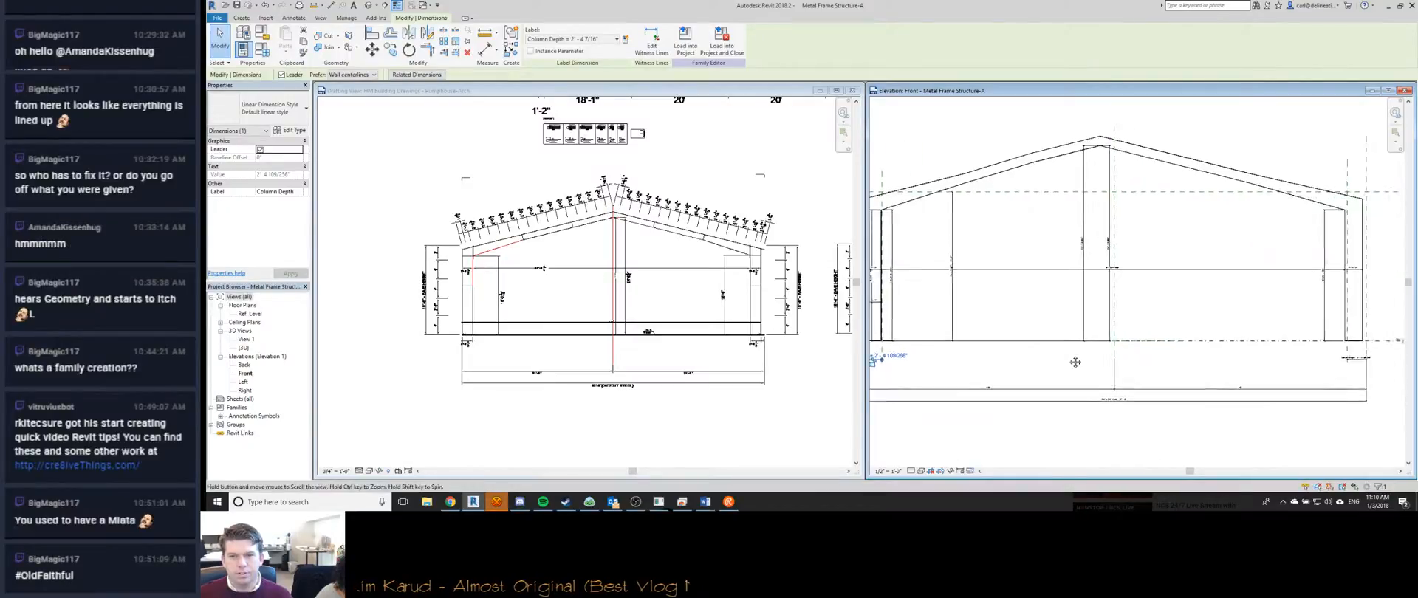
click(907, 353)
text(2)
text( 2.5)
key(Return)
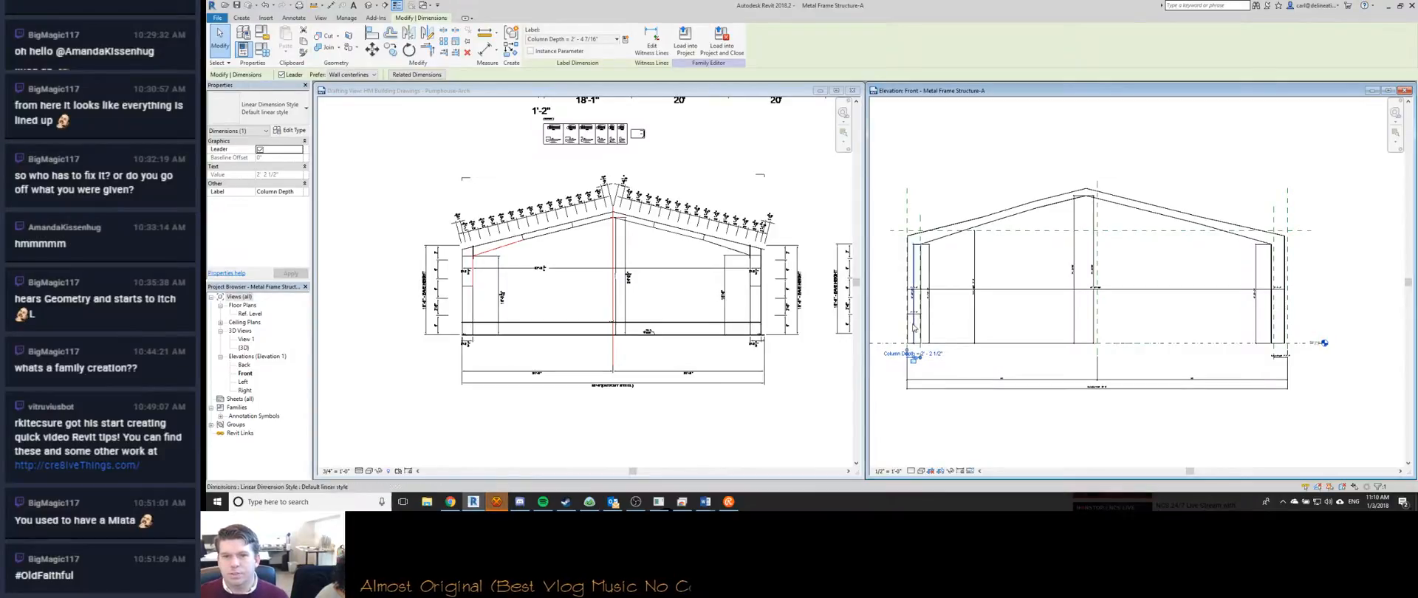
scroll(912, 341, down, 1)
Review the reference planes and the Out to Out Width dimension in the front elevation against the building drawing.
middle_drag(916, 251, 946, 226)
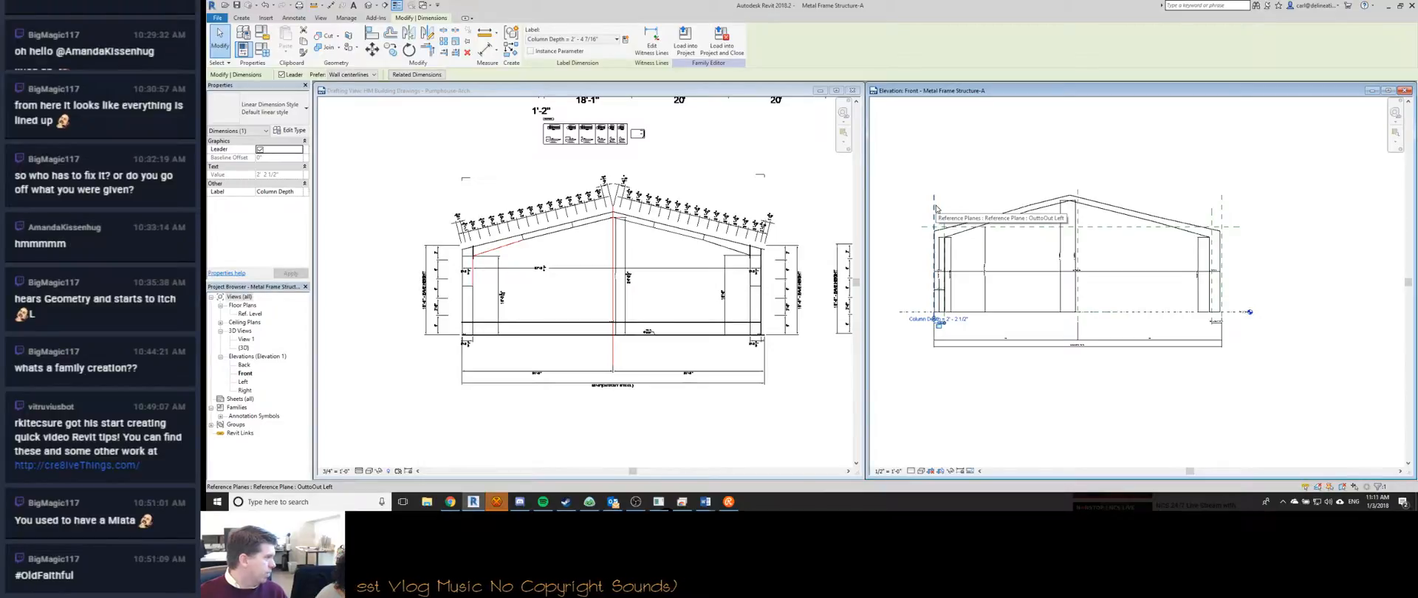
click(1076, 344)
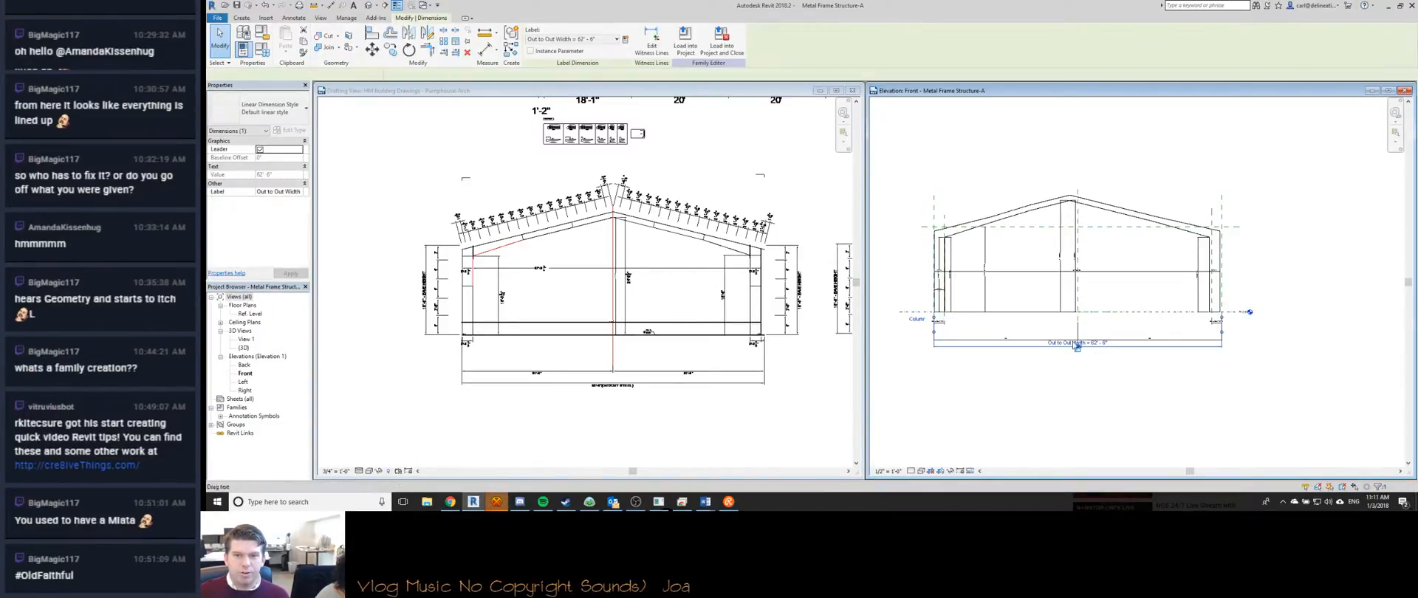
click(1032, 360)
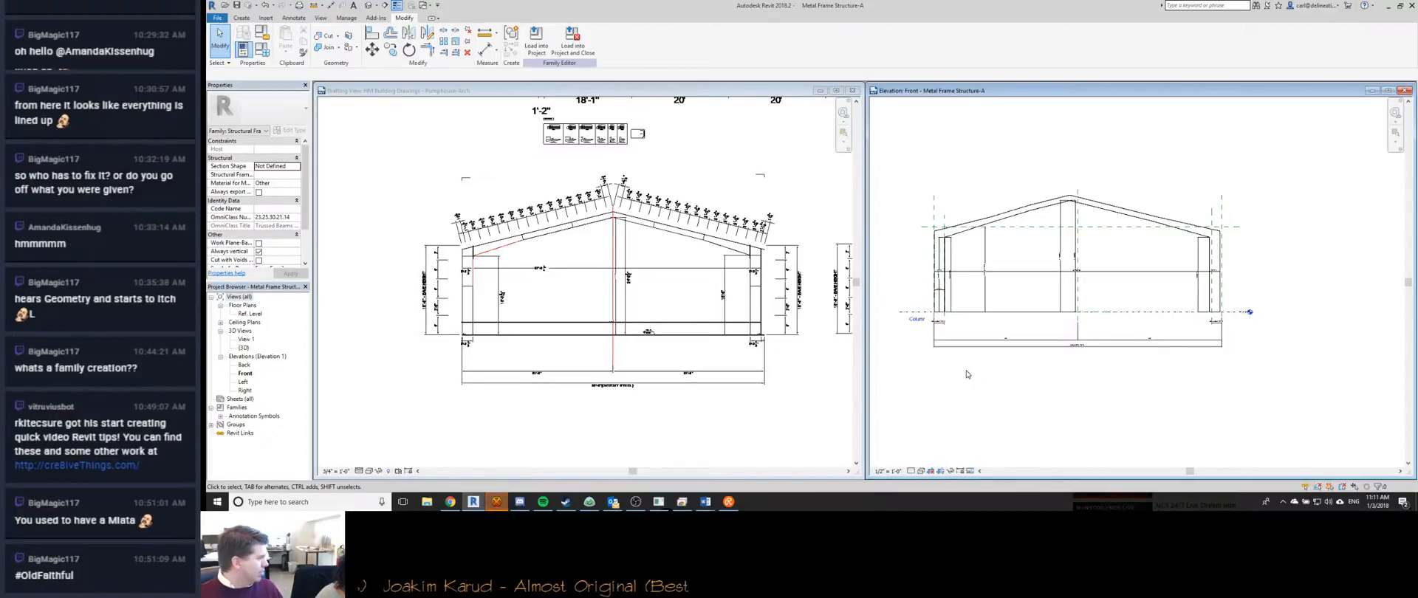
click(496, 272)
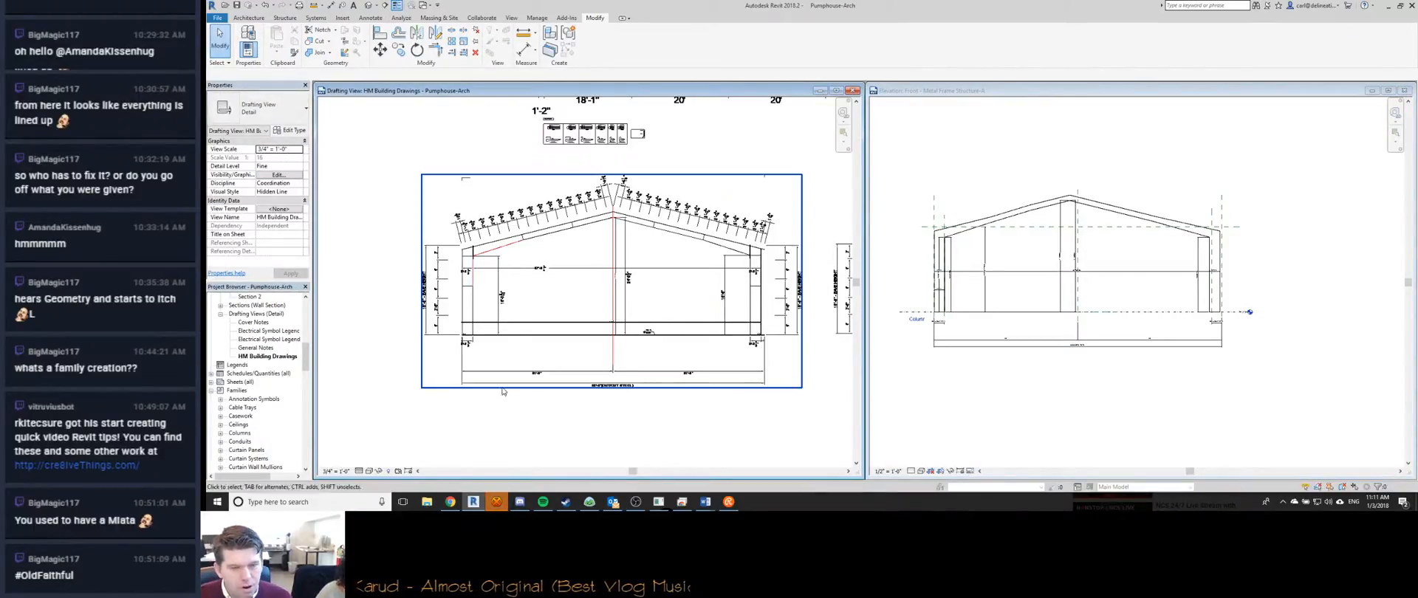
click(1029, 385)
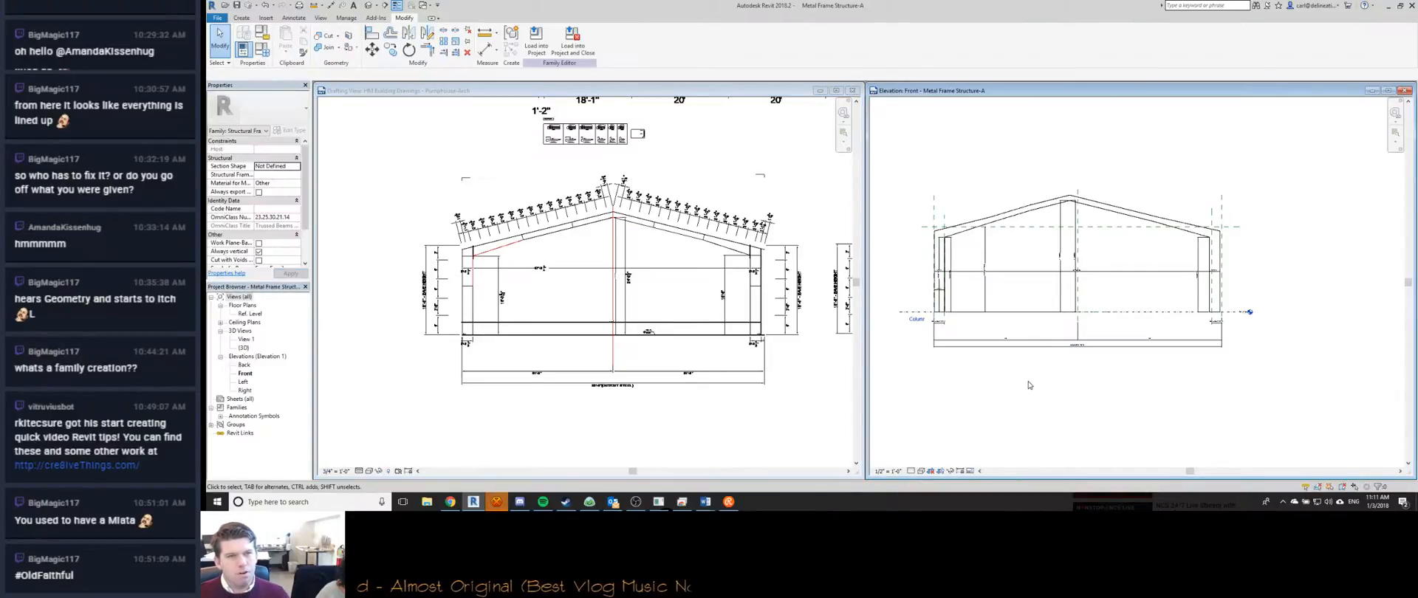
scroll(934, 214, down, 1)
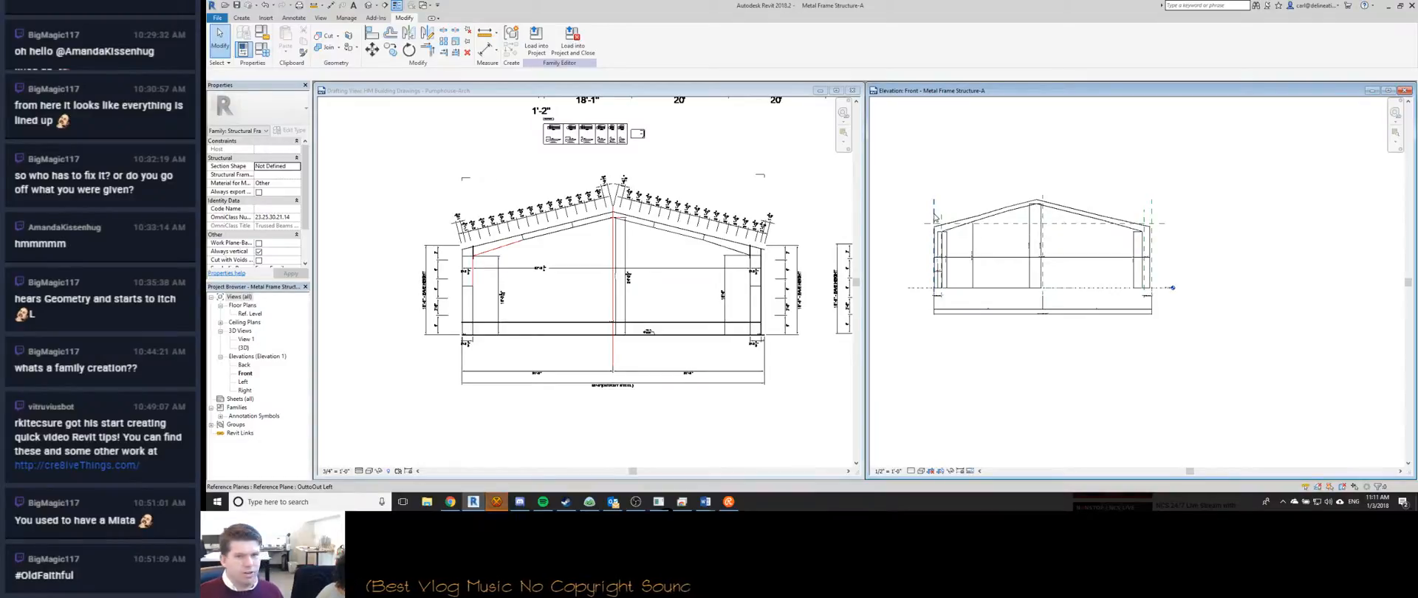
scroll(973, 219, up, 2)
scroll(973, 219, down, 1)
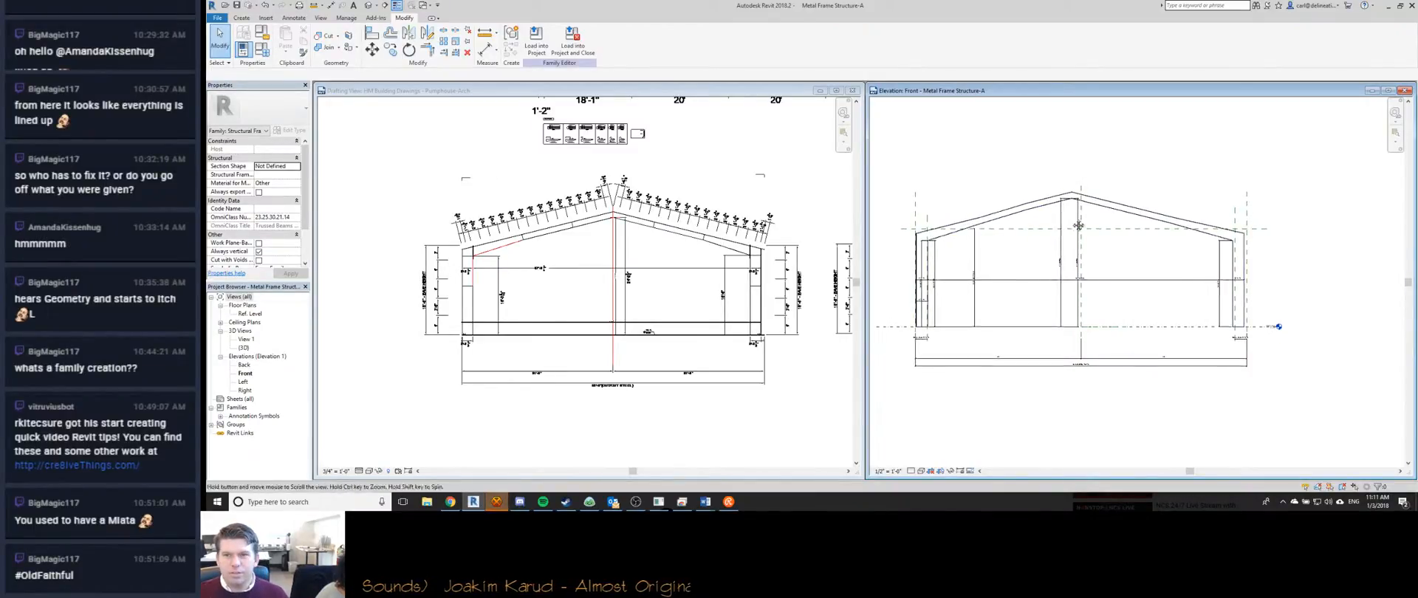
Dismiss the save reminder and draw a horizontal reference plane just below the frame's ridge.
scroll(1033, 225, up, 4)
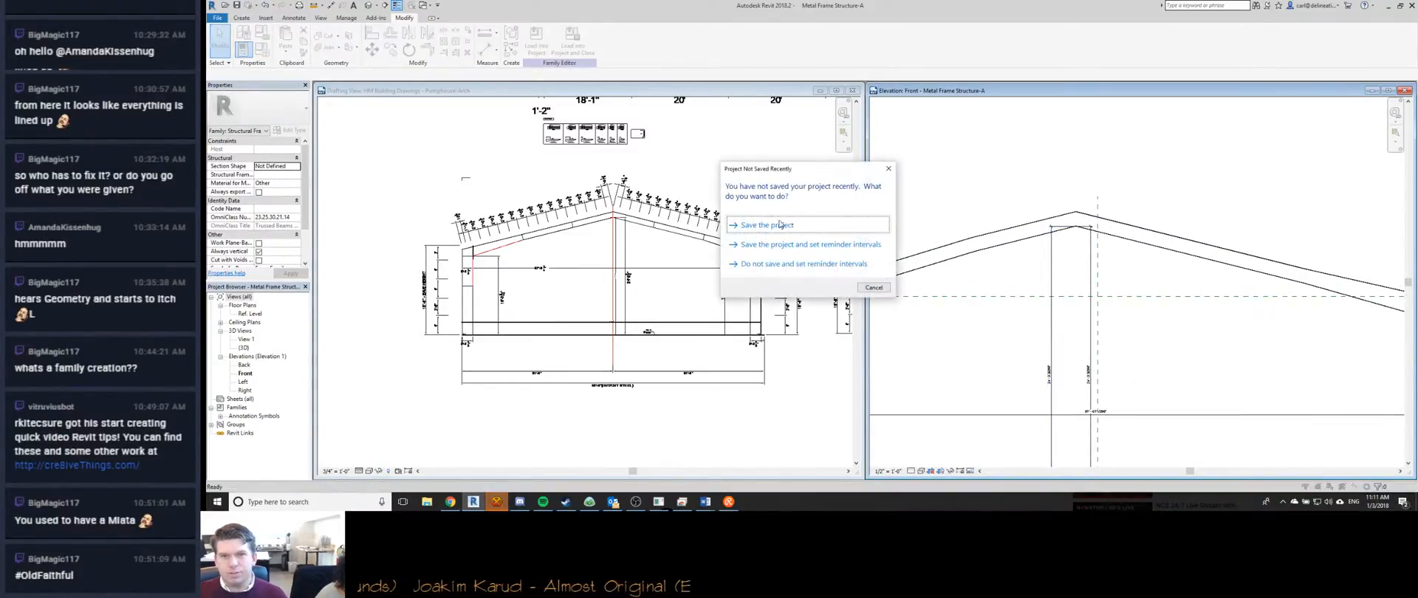
click(861, 286)
key(r)
key(p)
click(897, 240)
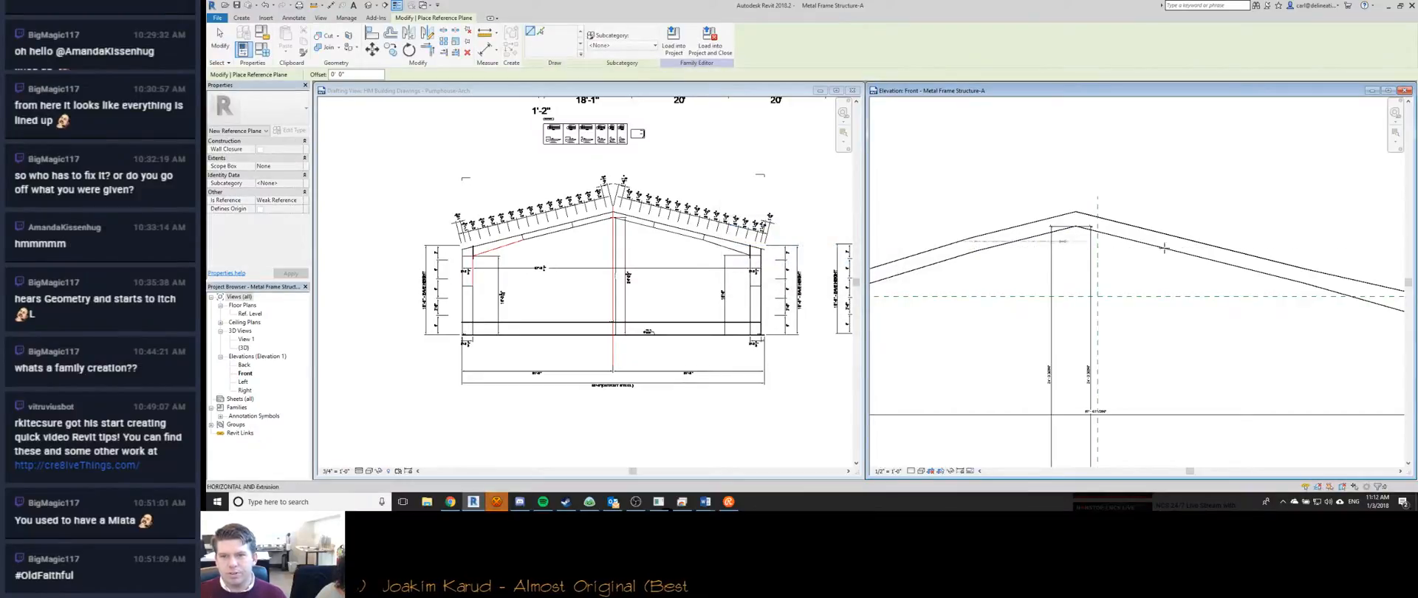
click(1212, 246)
Draw short horizontal reference planes at the knees of the left and right columns in the front elevation.
scroll(1217, 133, down, 3)
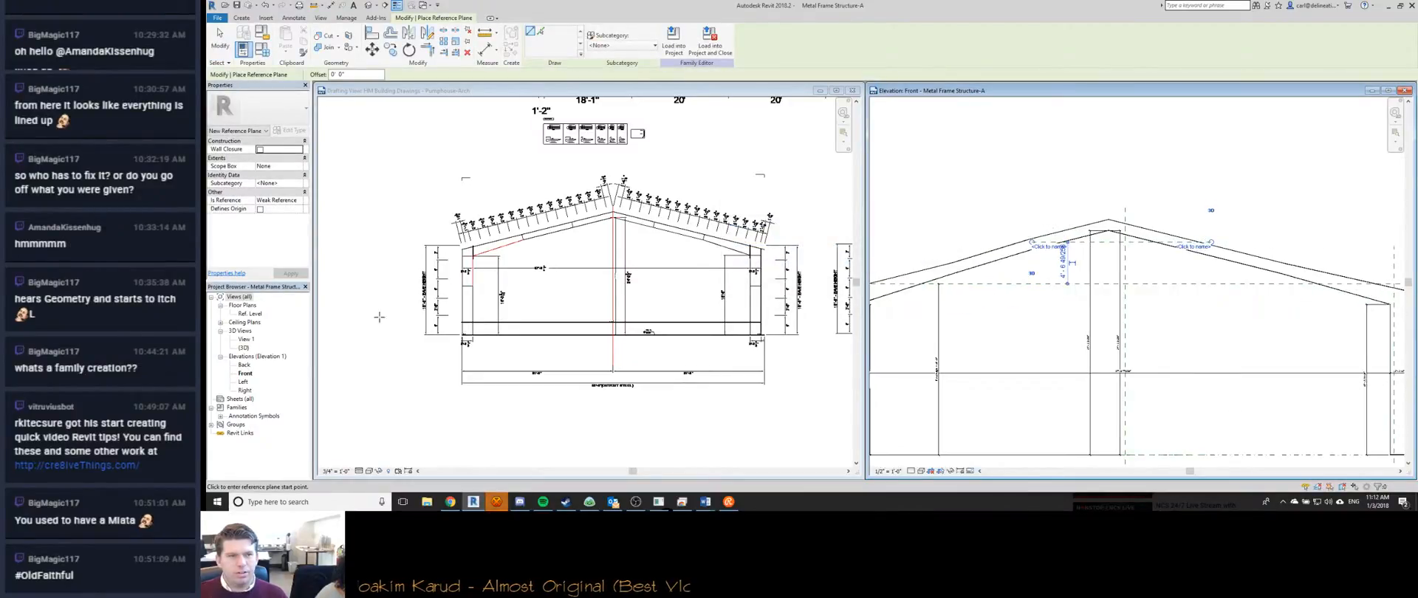
scroll(1216, 133, down, 2)
click(991, 208)
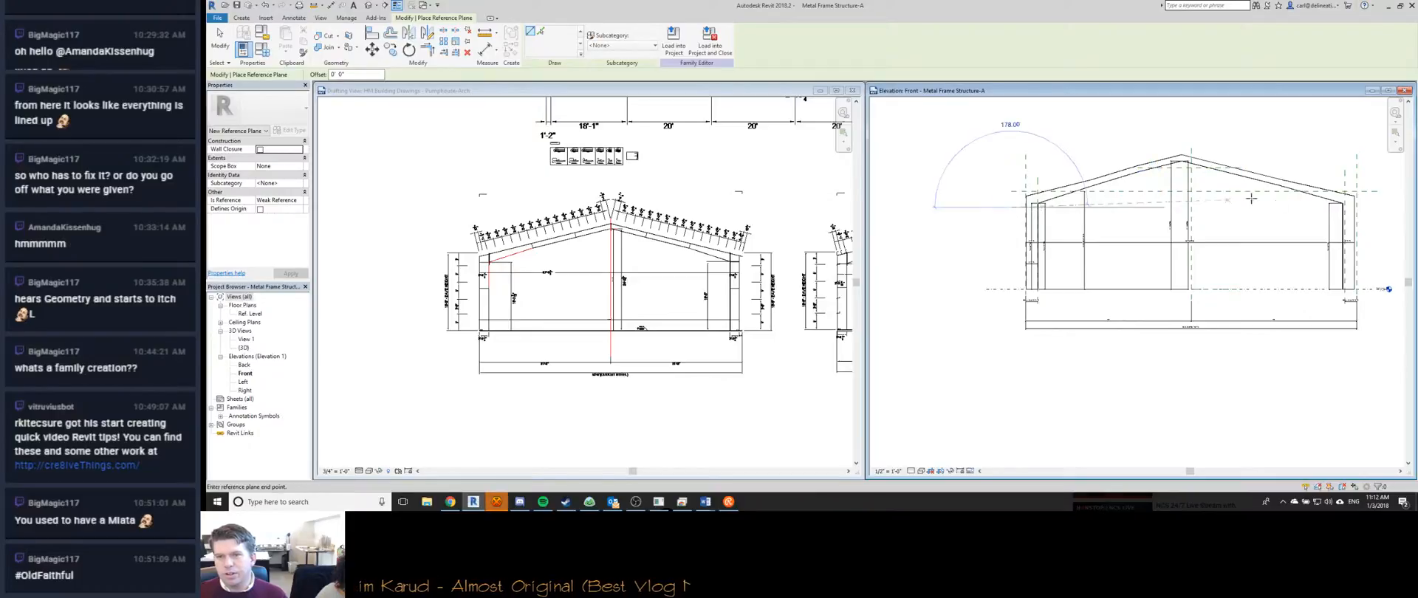
click(1361, 207)
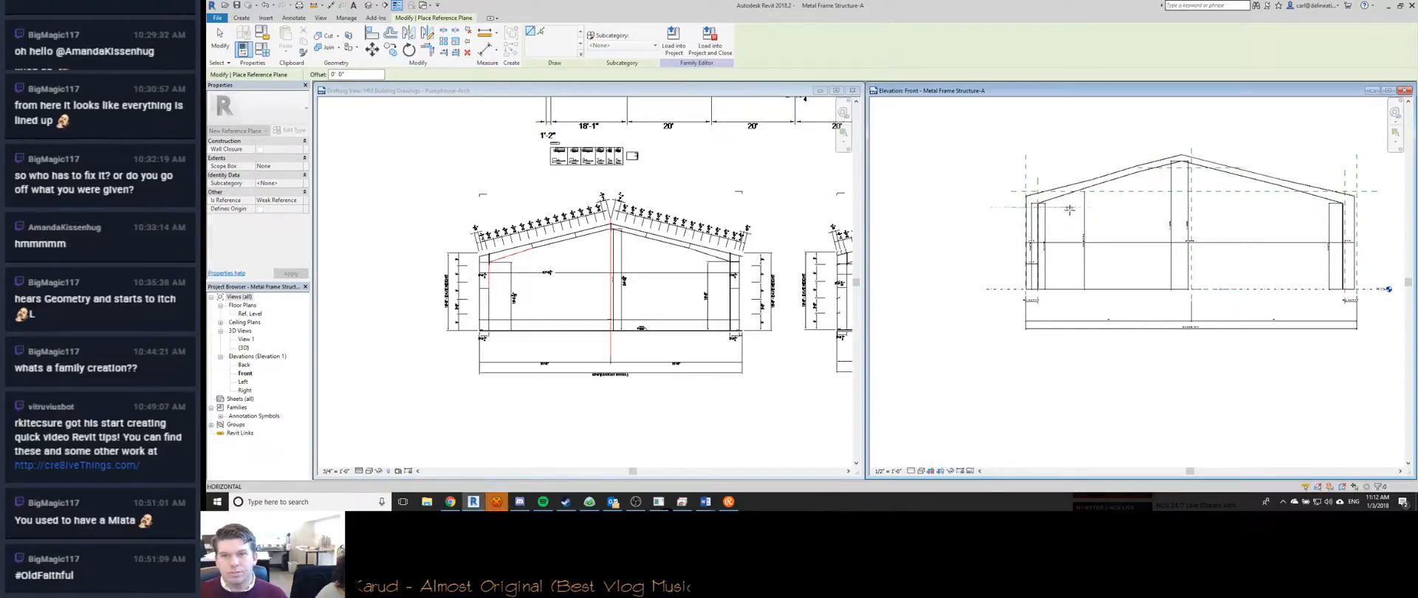
Check the building drawing's inner heights, and dimension the ridge and left knee reference planes up from the reference level.
click(517, 306)
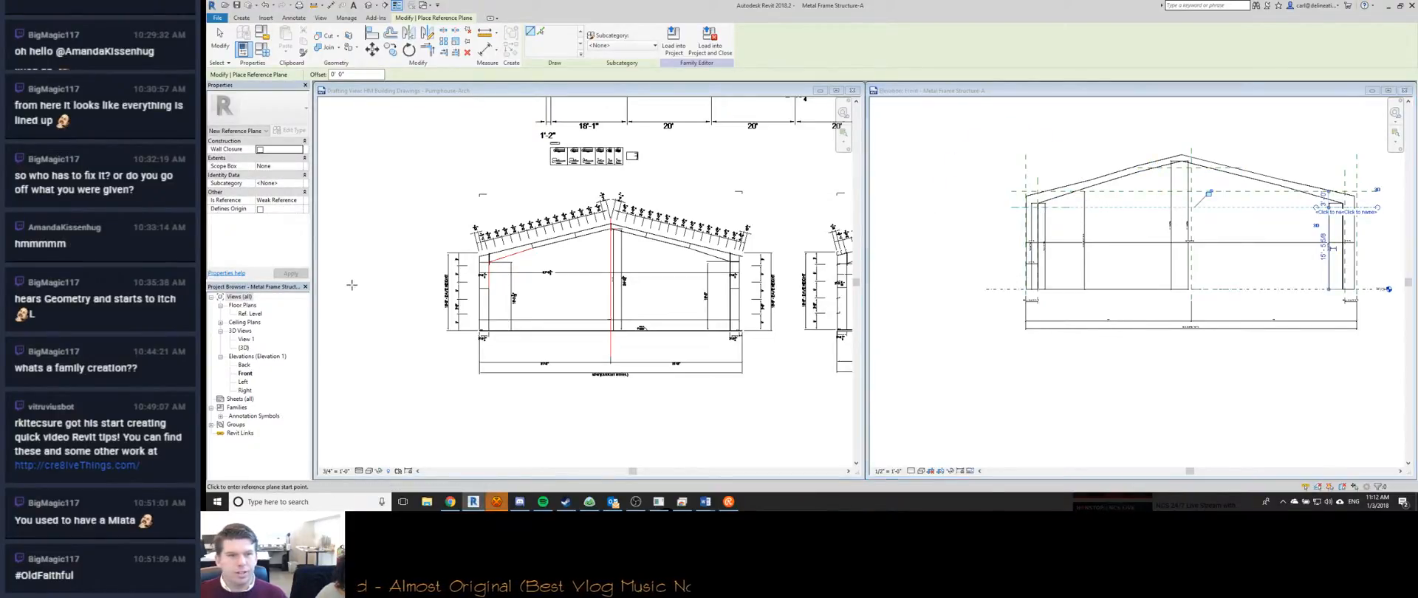
scroll(517, 306, up, 4)
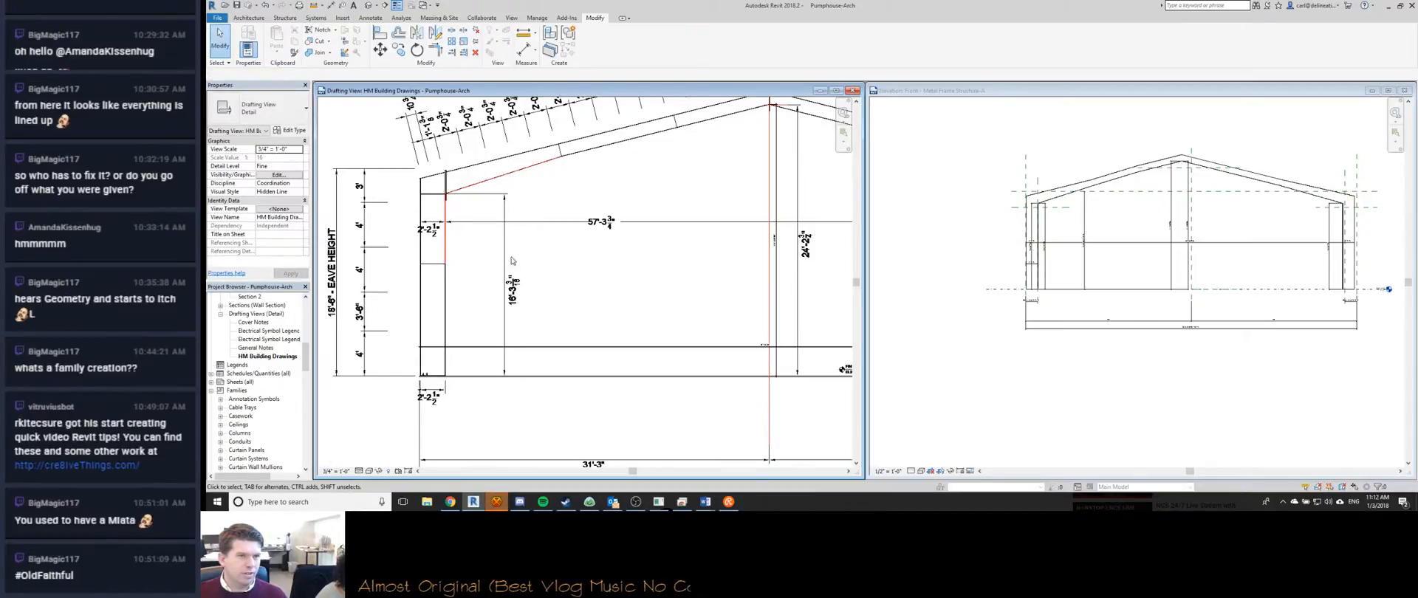
scroll(655, 310, down, 2)
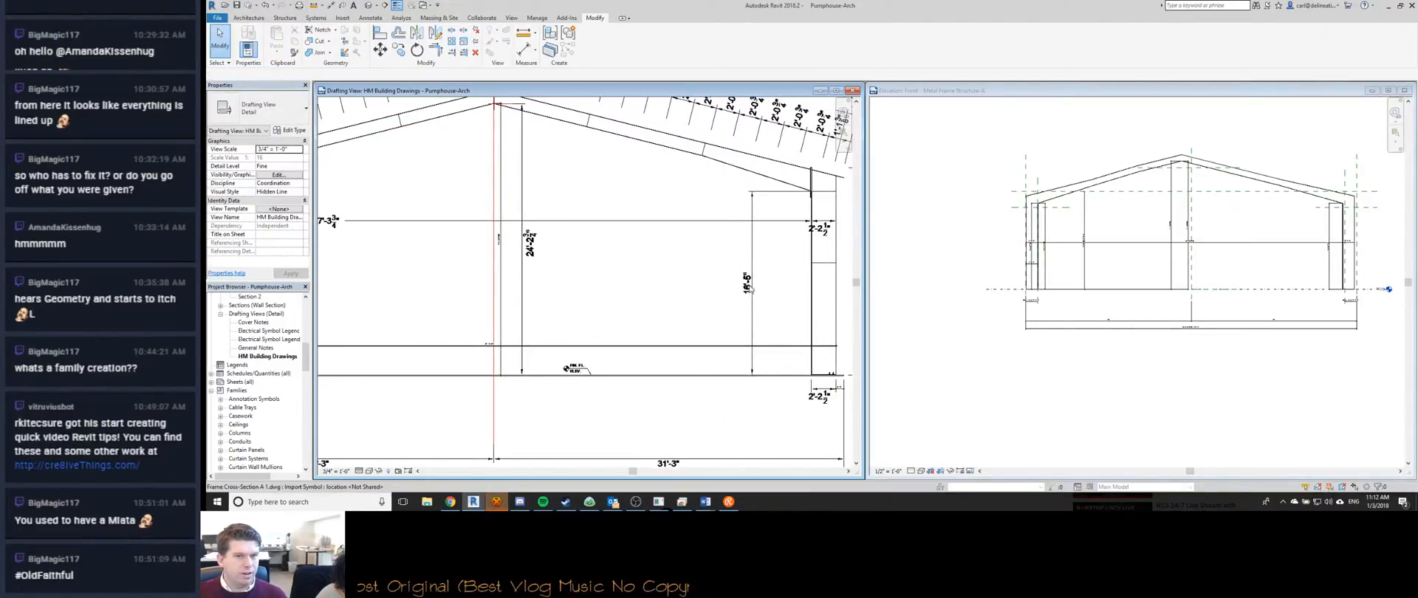
middle_drag(618, 270, 642, 276)
click(1083, 209)
scroll(1092, 188, up, 2)
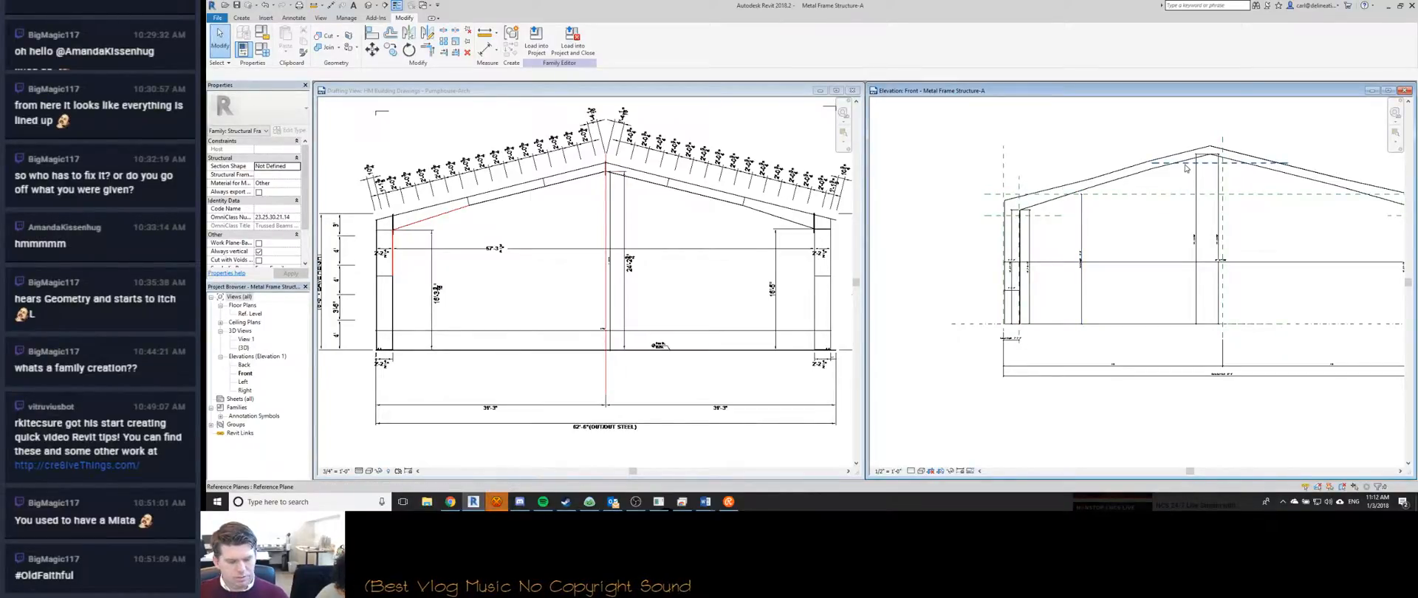
key(d)
key(i)
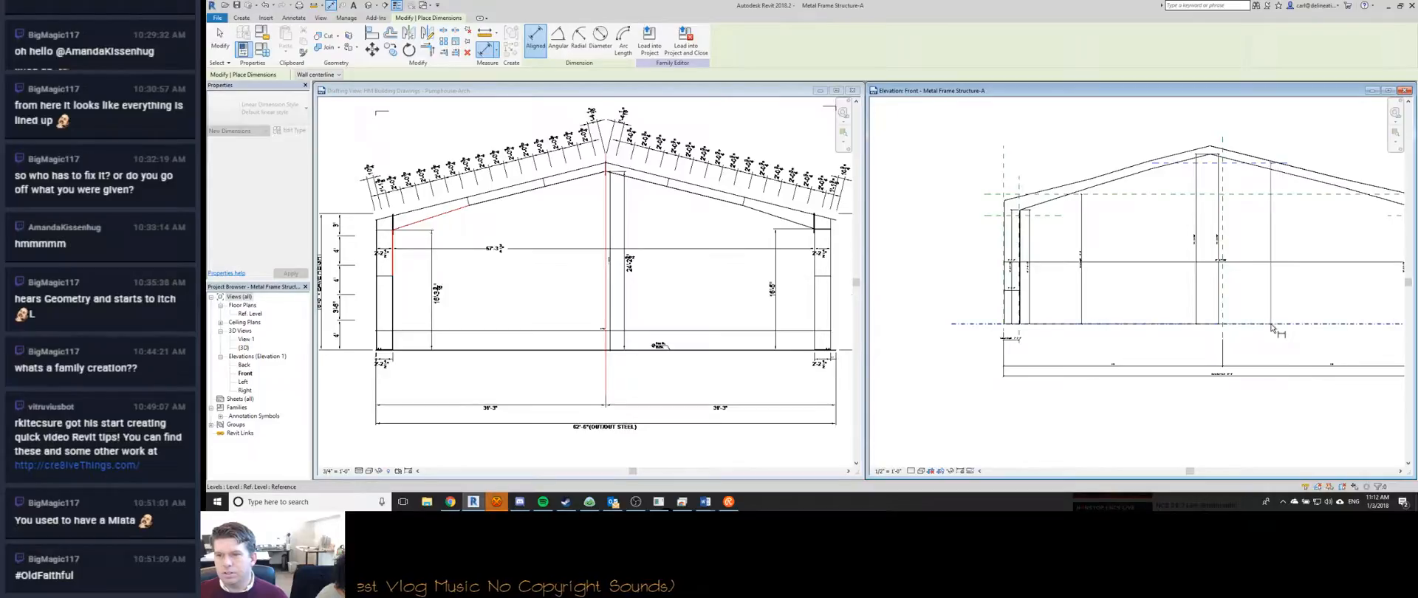
click(1267, 310)
click(1049, 218)
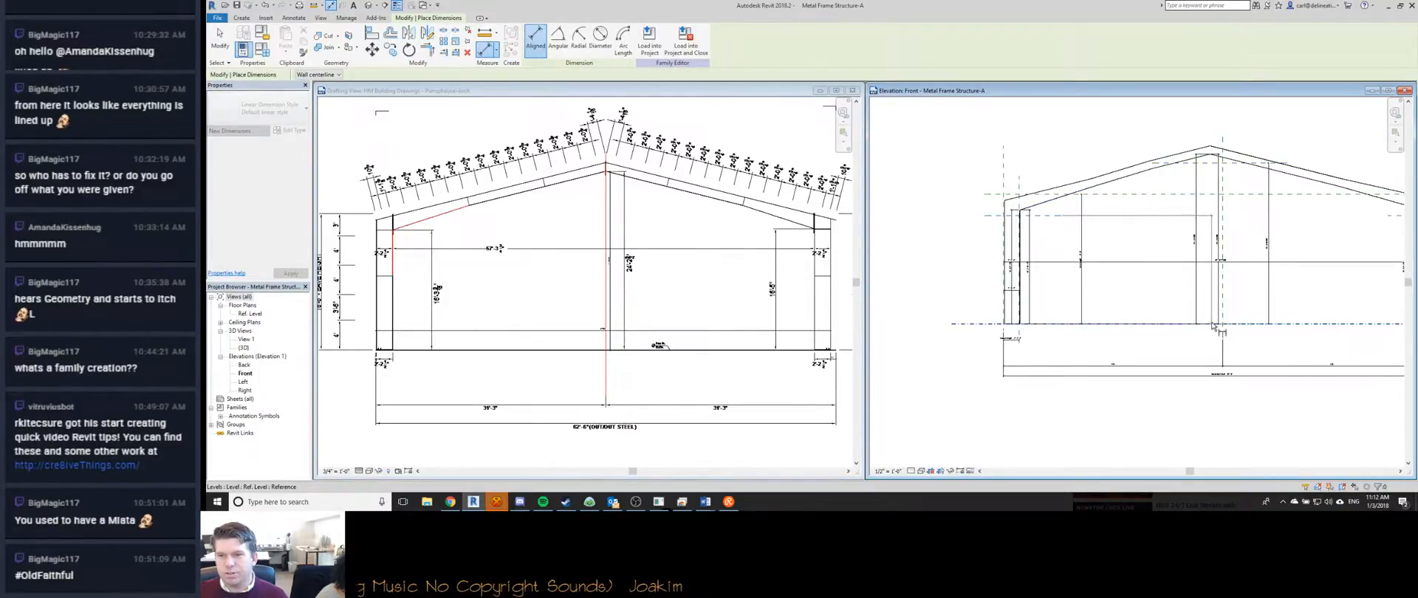
key(Escape)
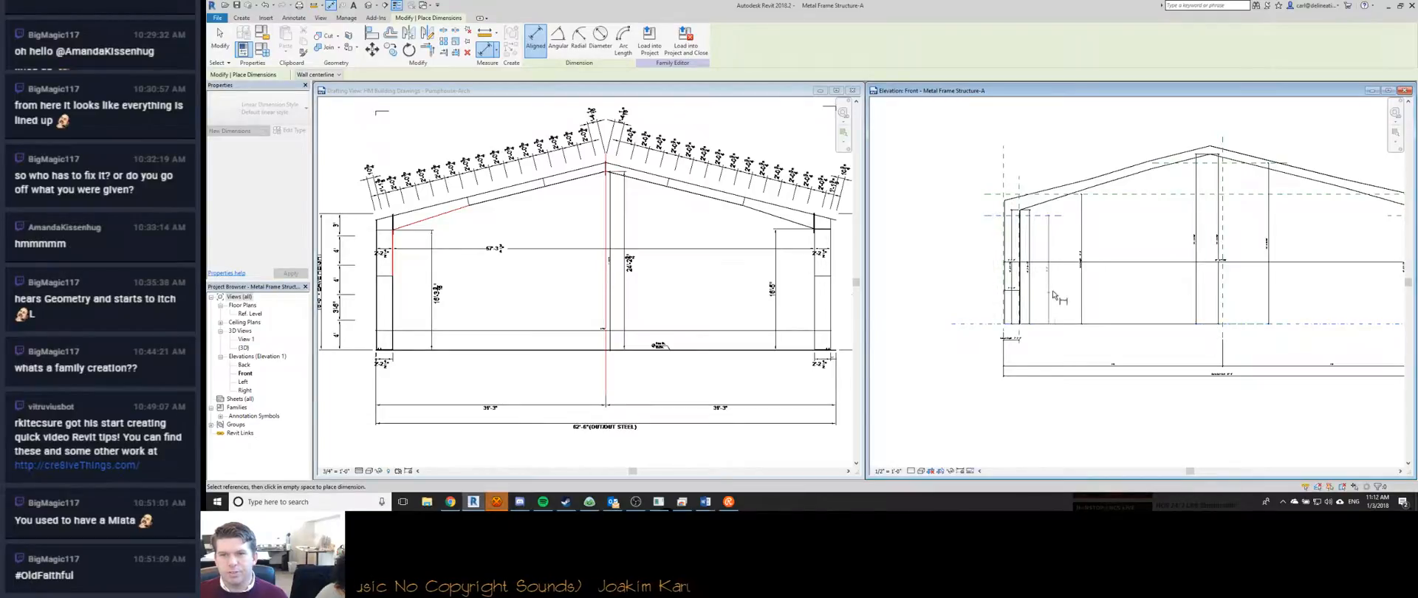
key(Escape)
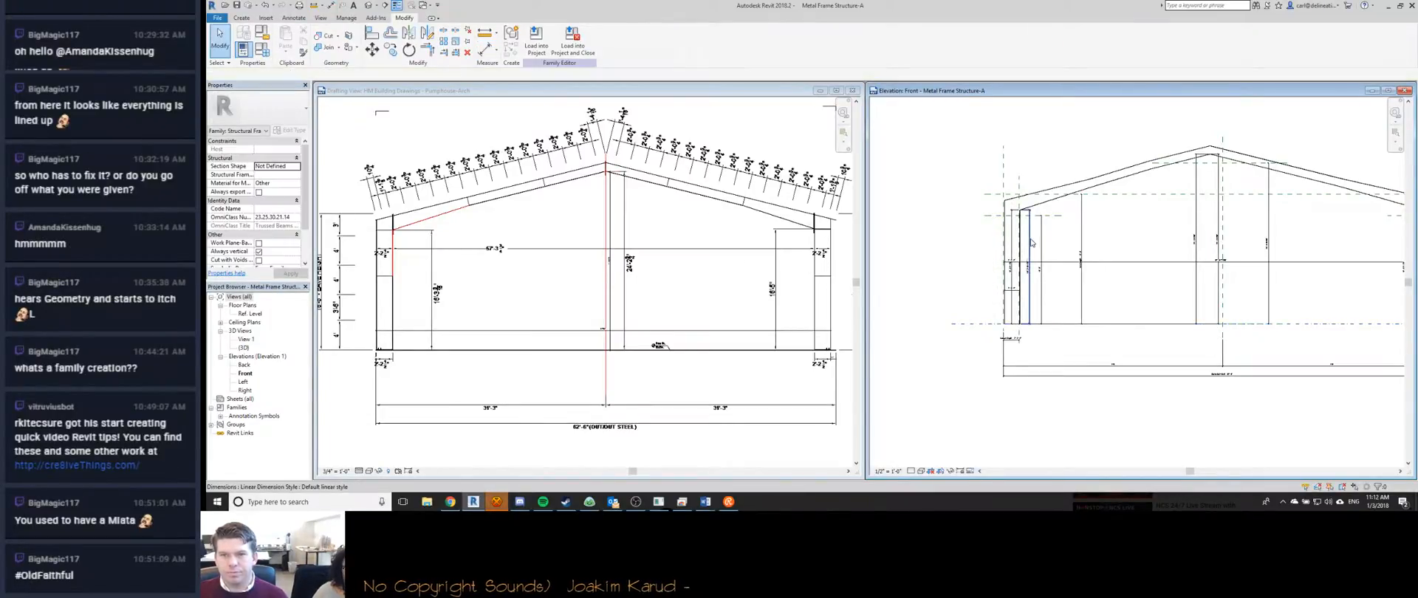
Delete the leftover unlabelled dimensions around the left column and move the Eave Height dimension outside the frame.
scroll(1032, 242, up, 3)
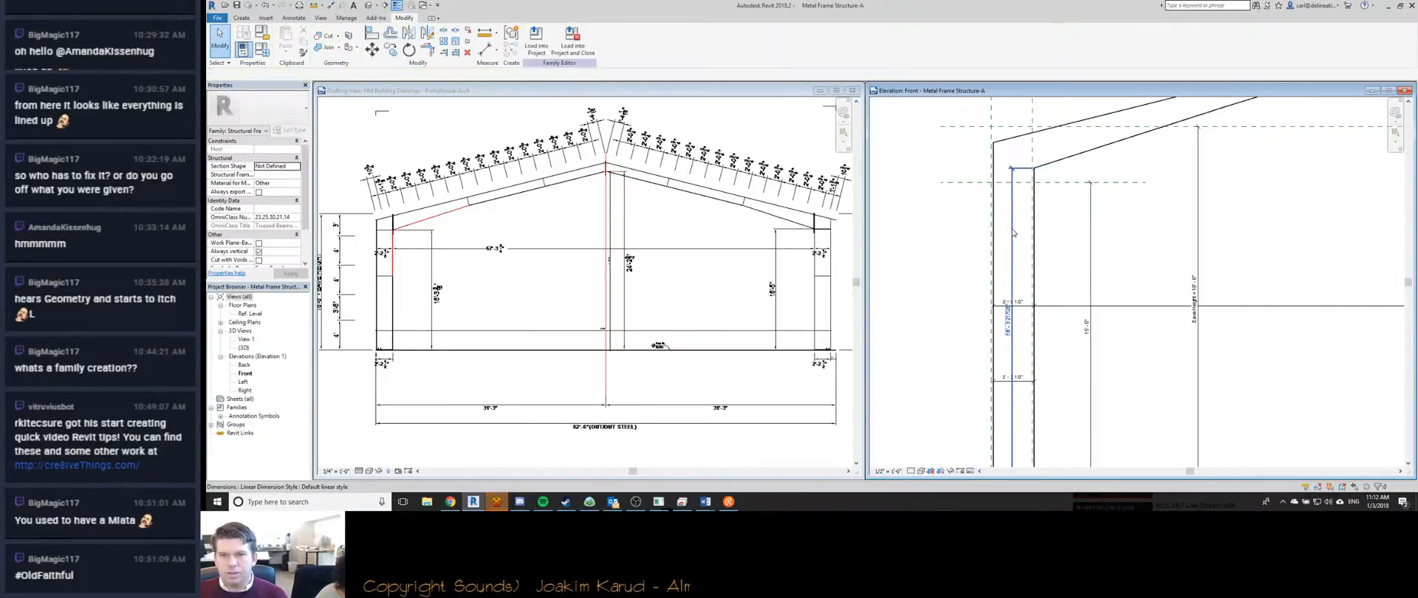
scroll(954, 212, down, 2)
click(949, 265)
key(Delete)
click(949, 320)
key(Delete)
scroll(1081, 218, down, 2)
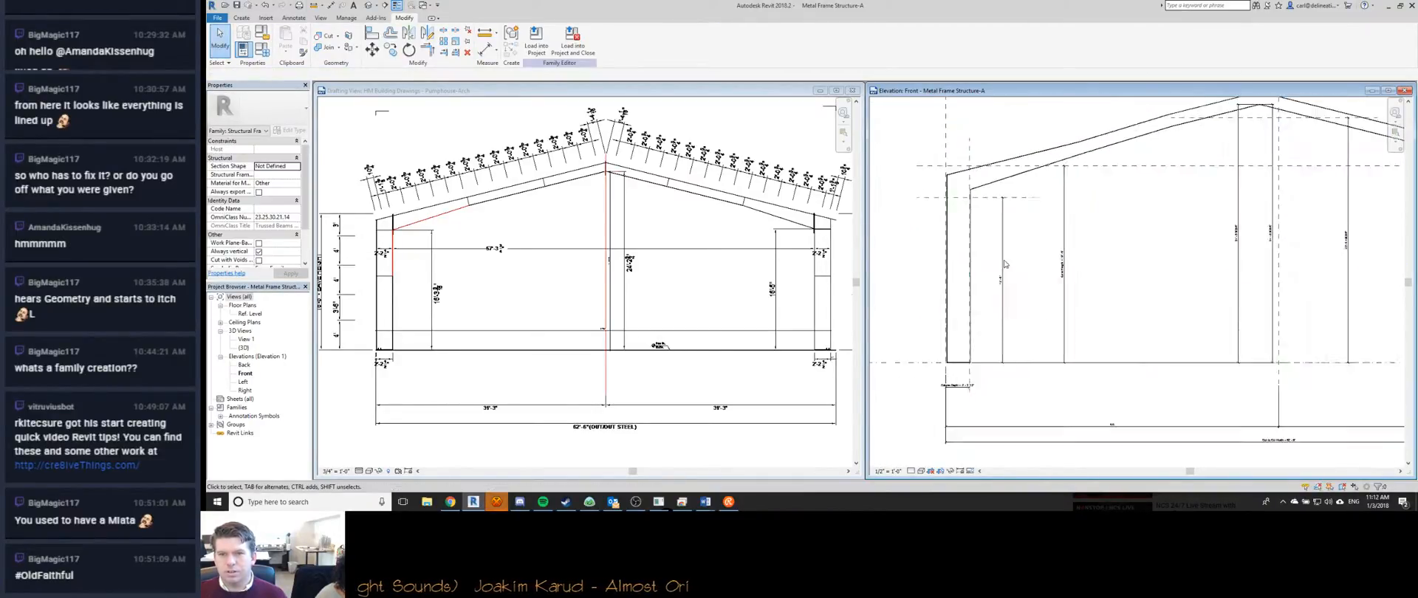
click(1050, 235)
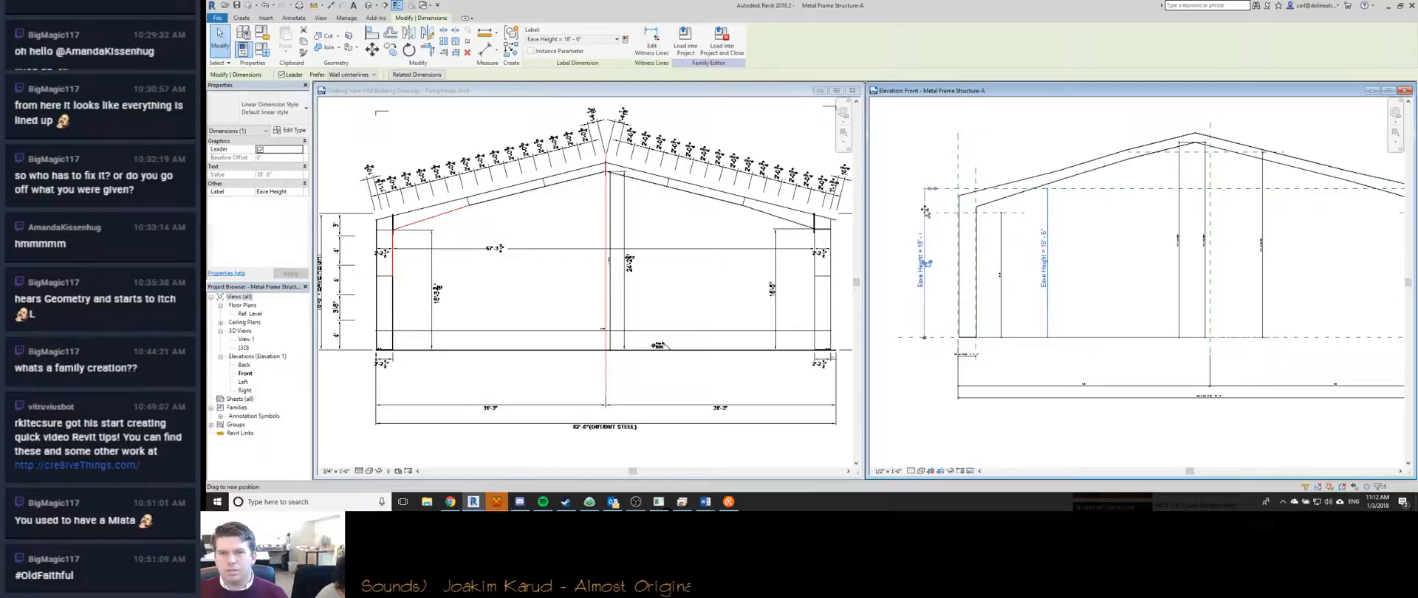
Delete the leftover vertical dimensions measured to the frame itself at the ridge and the right column.
scroll(1120, 217, up, 1)
click(1141, 248)
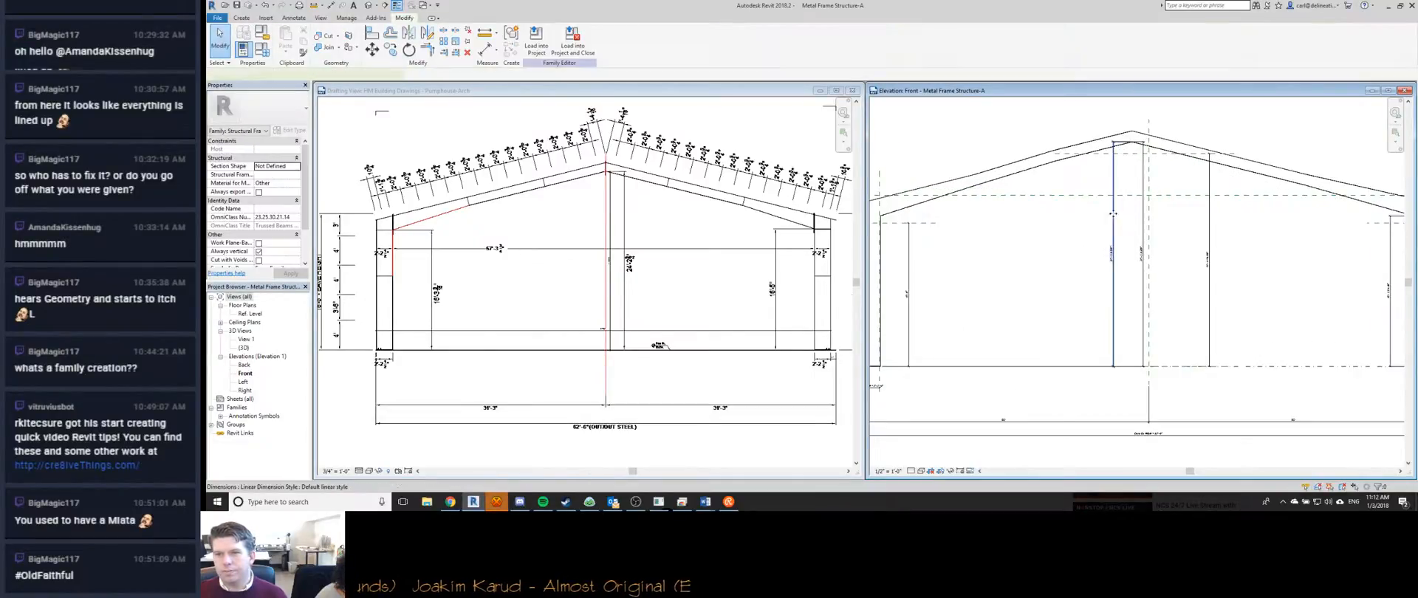
key(Delete)
middle_drag(1231, 275, 1050, 265)
scroll(1051, 266, down, 3)
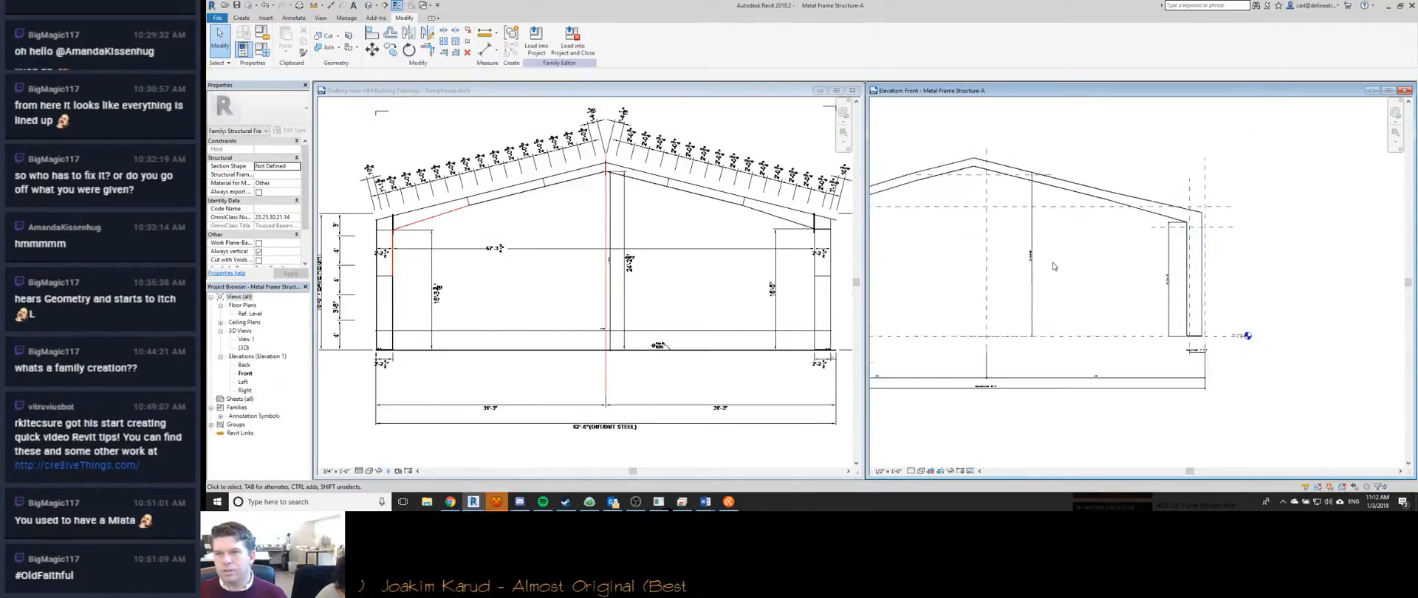
middle_drag(1149, 273, 1219, 253)
scroll(1181, 253, down, 1)
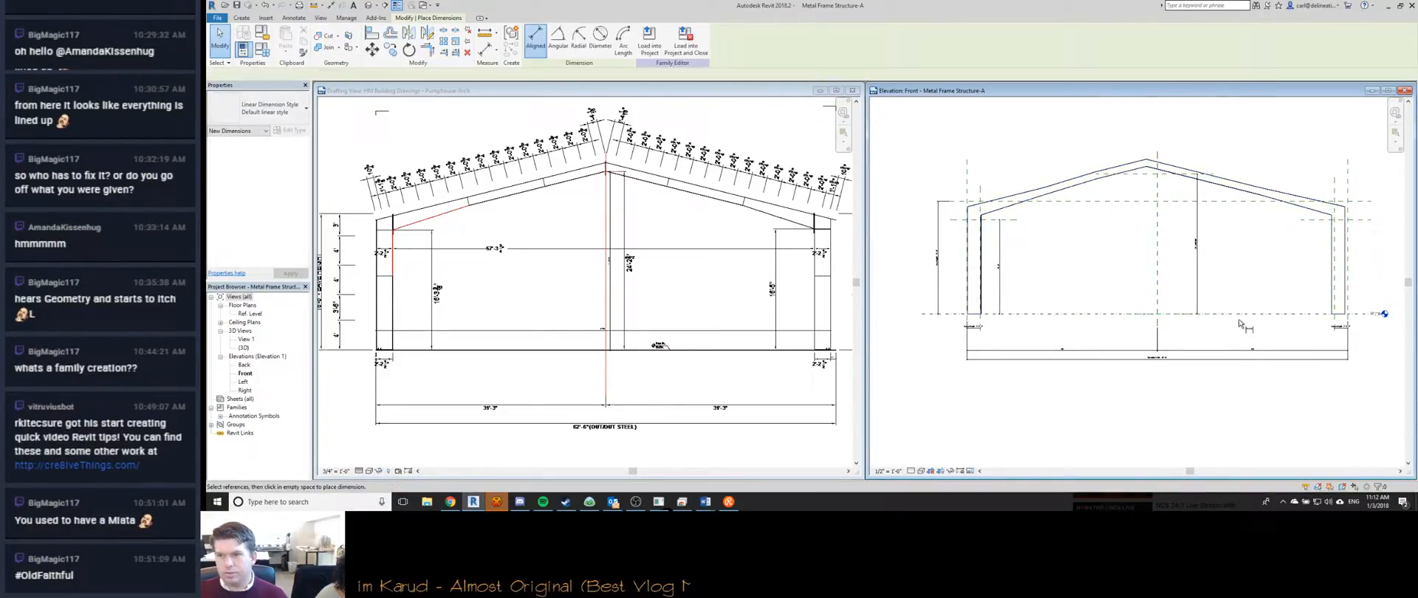
Dimension the right knee reference plane's height from the reference level.
key(d)
key(i)
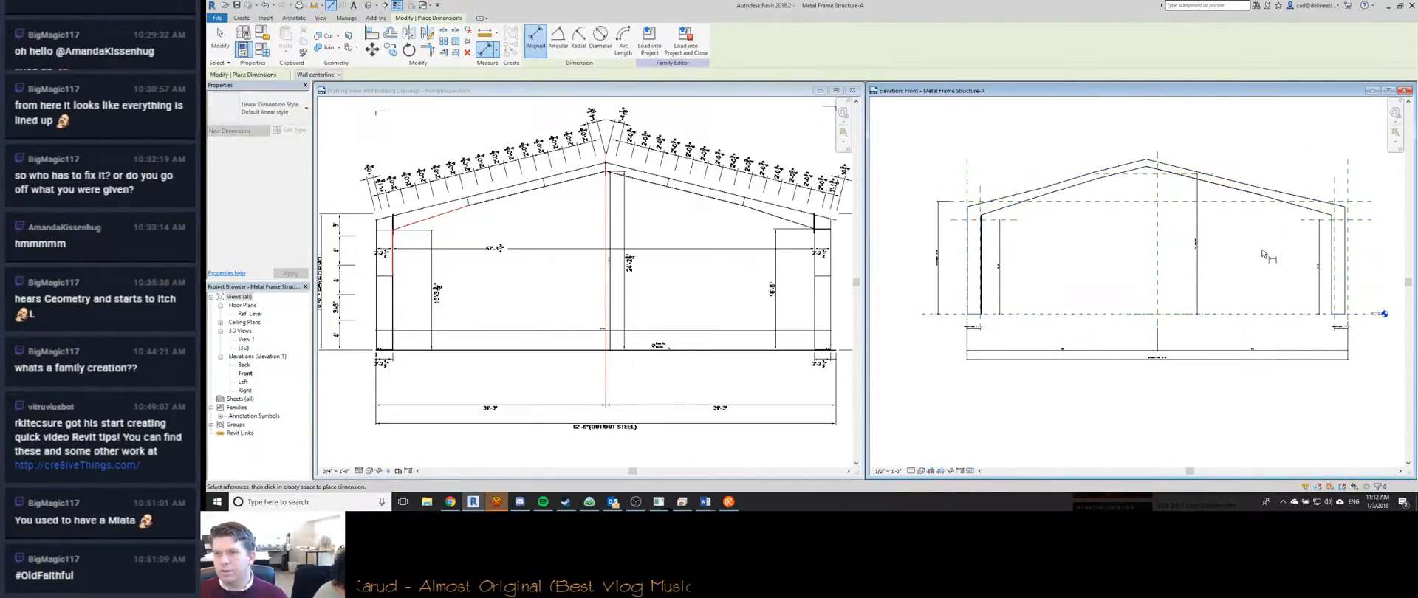
key(Escape)
key(Escape)
middle_drag(1321, 238, 1293, 232)
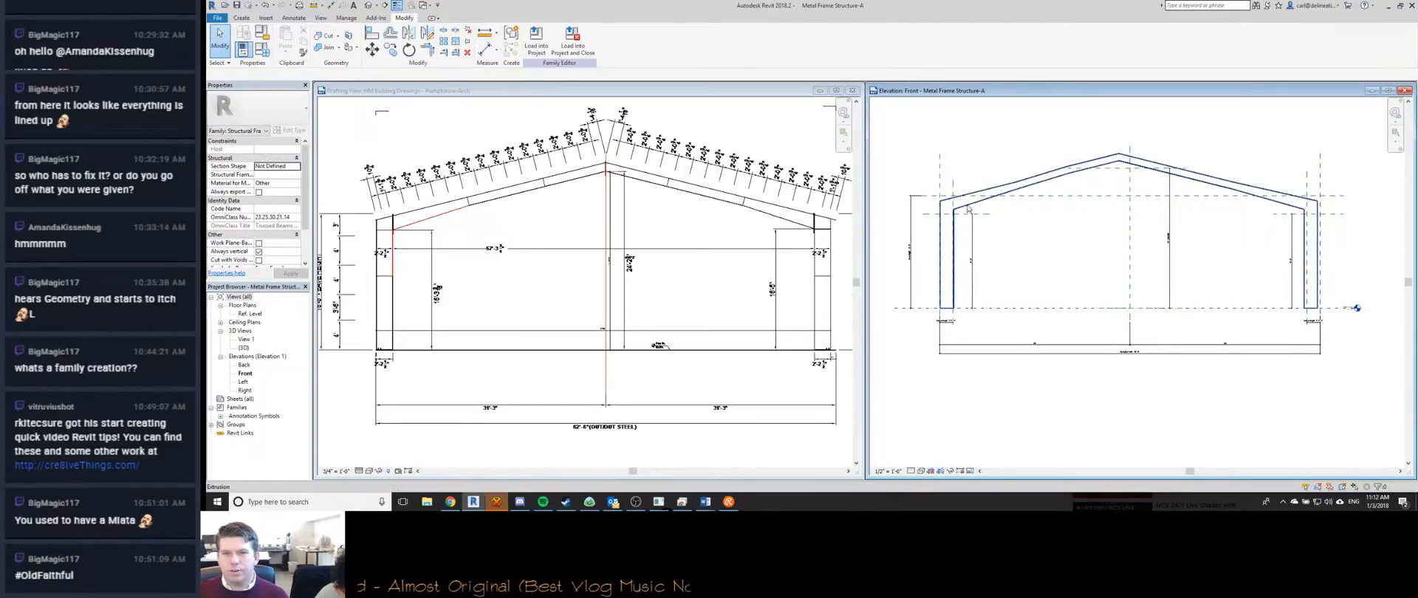
Name the horizontal reference plane below the ridge Ridge Bottom Height.
click(1115, 173)
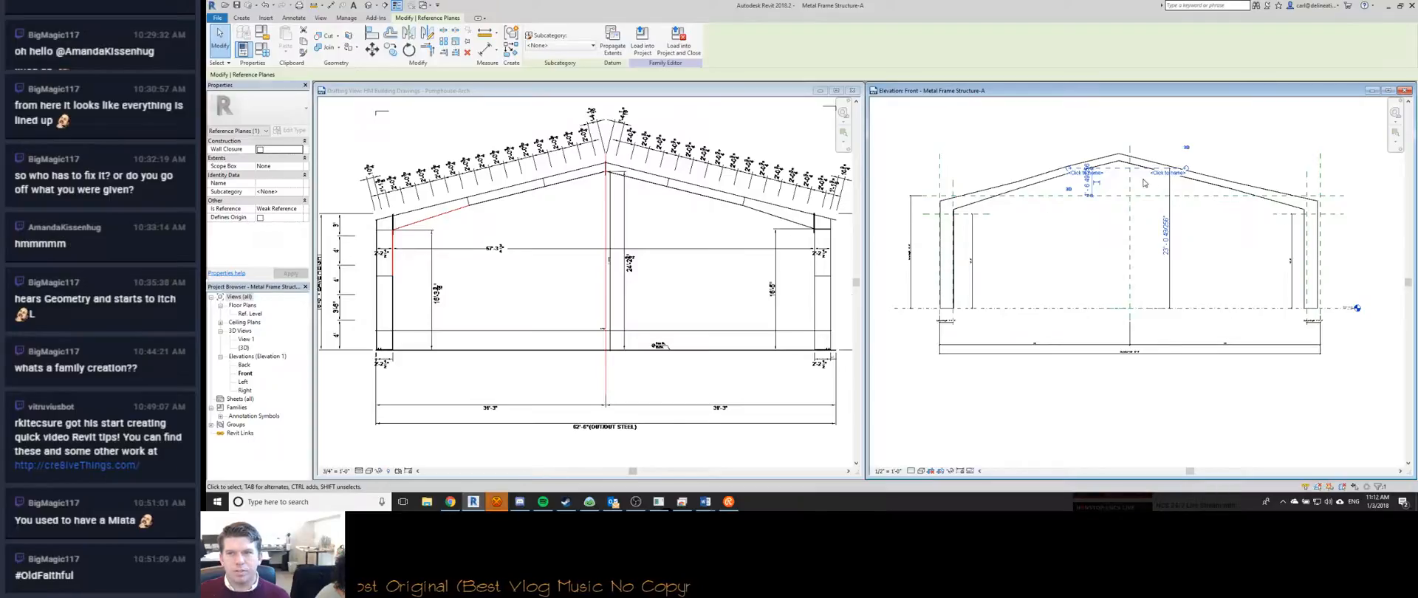
click(1073, 174)
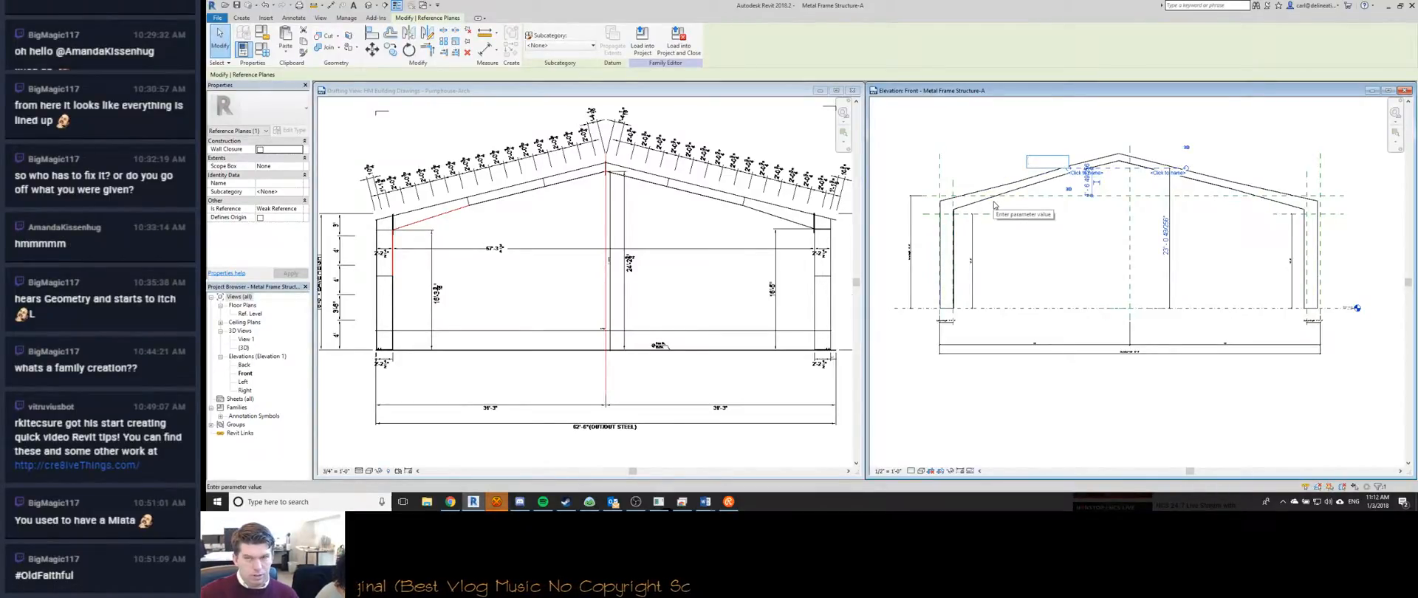
text(Ridge)
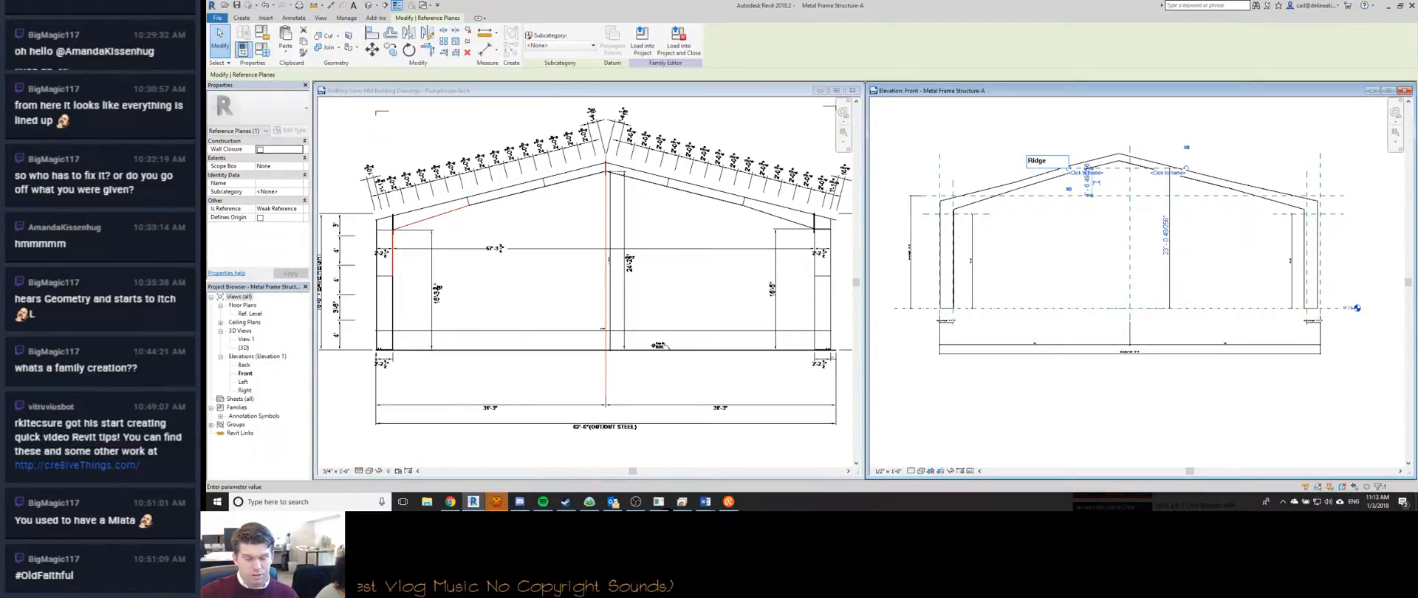
text( Bottom Height)
key(Return)
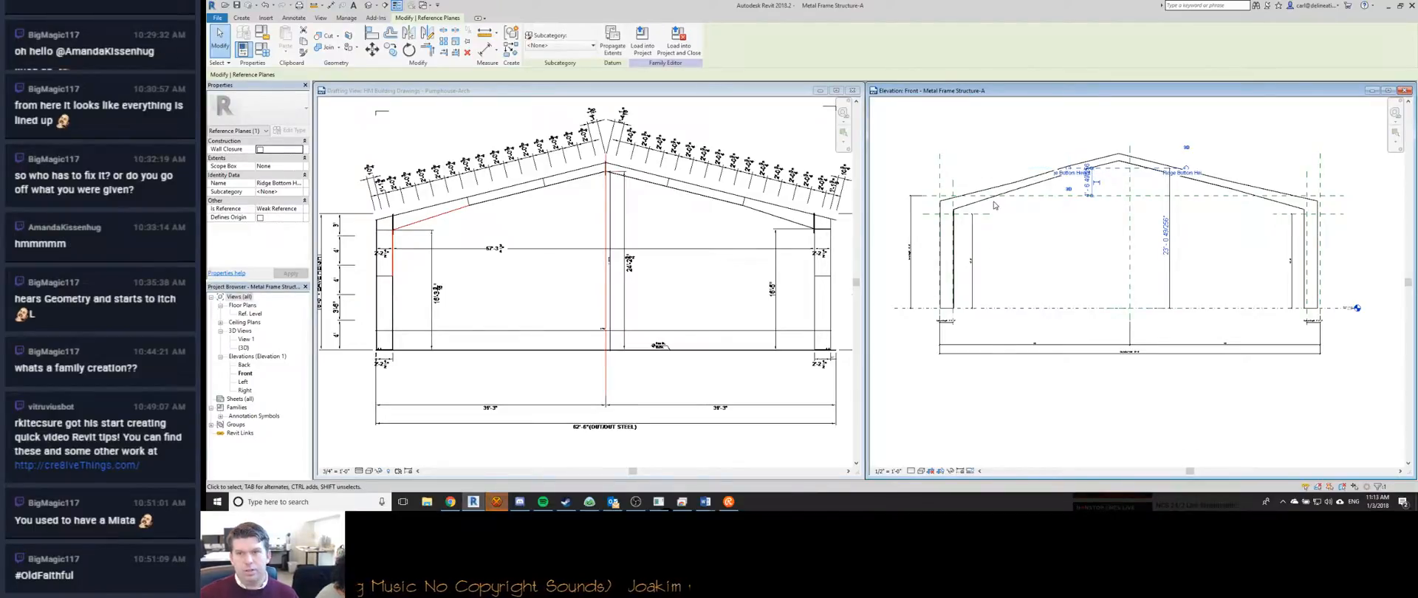
Name the short horizontal reference plane at the left column Left Knee Height.
click(974, 214)
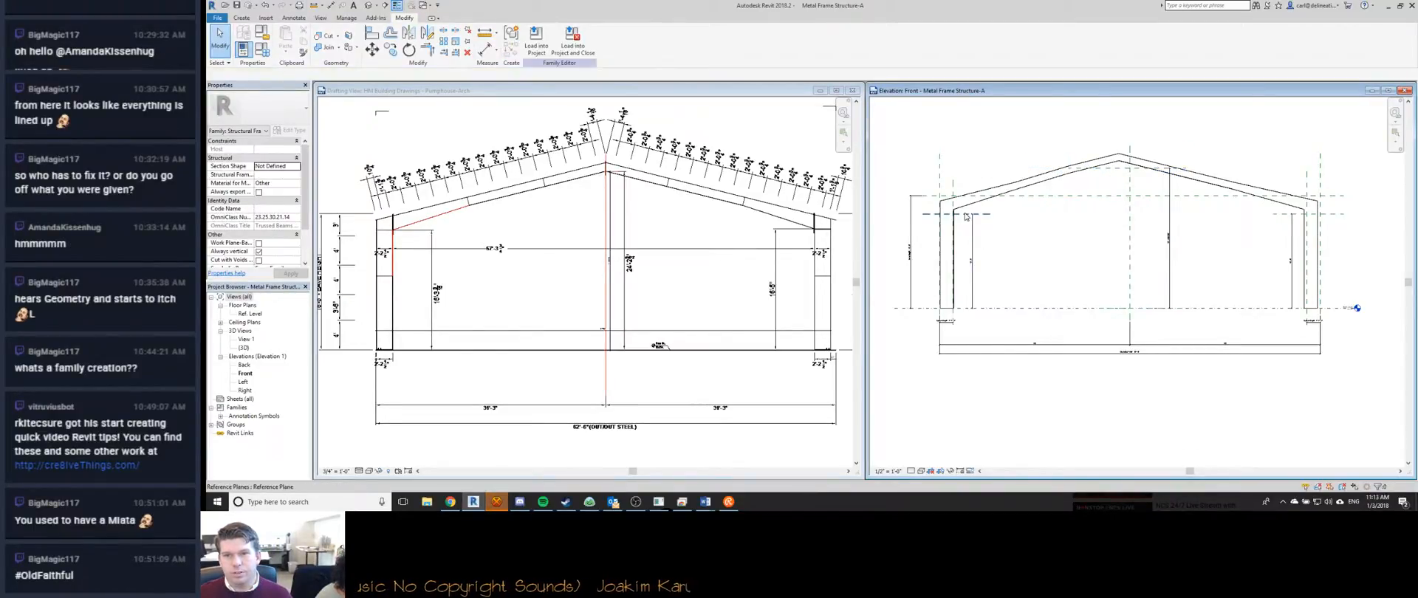
click(929, 219)
text(Left)
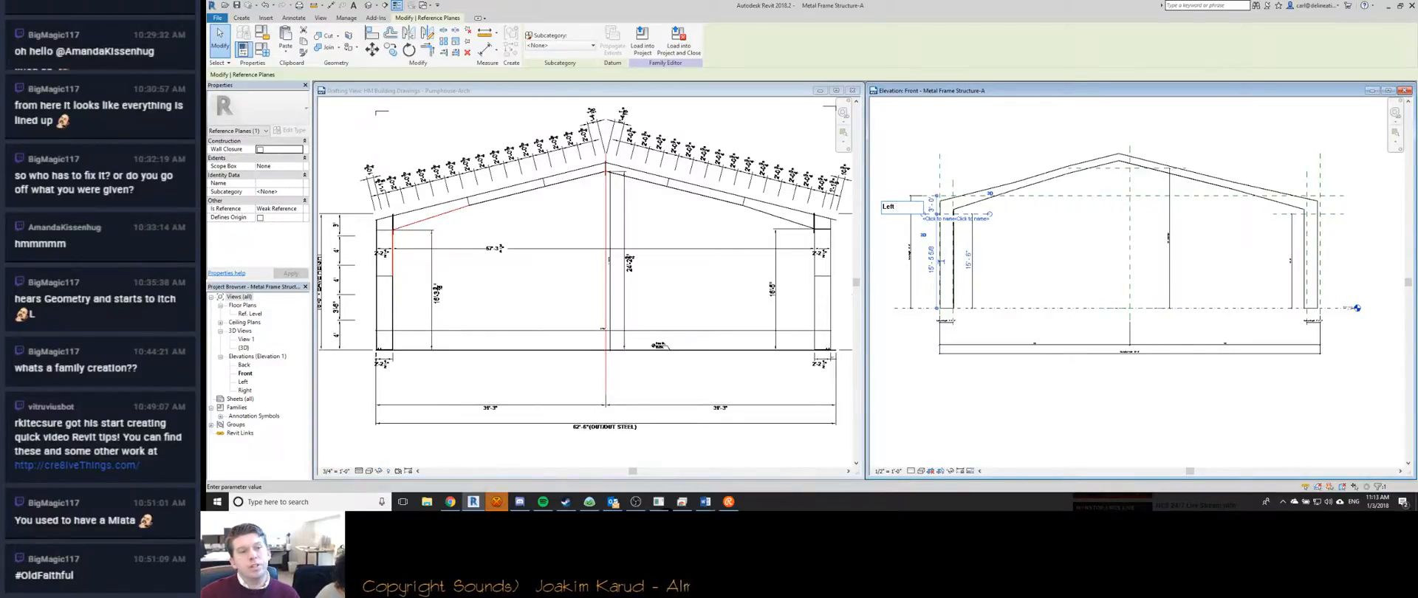
text( Knee Height)
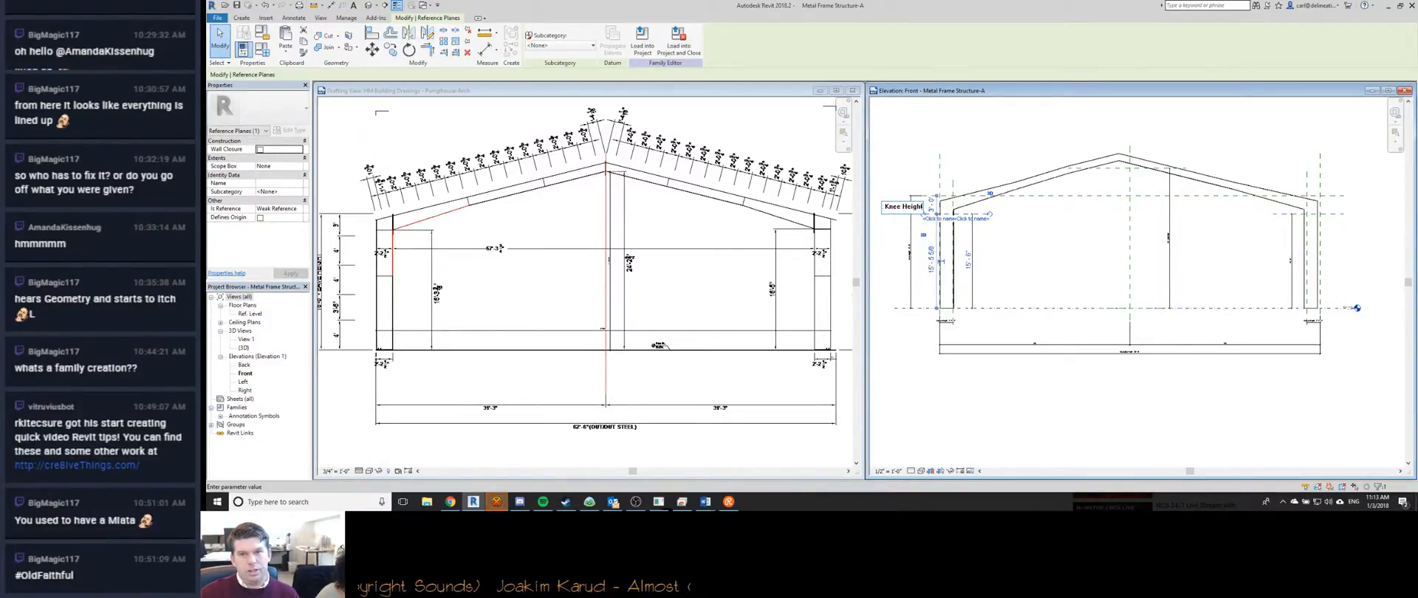
key(Return)
Name the short horizontal reference plane at the right column Right Knee Height.
click(1291, 259)
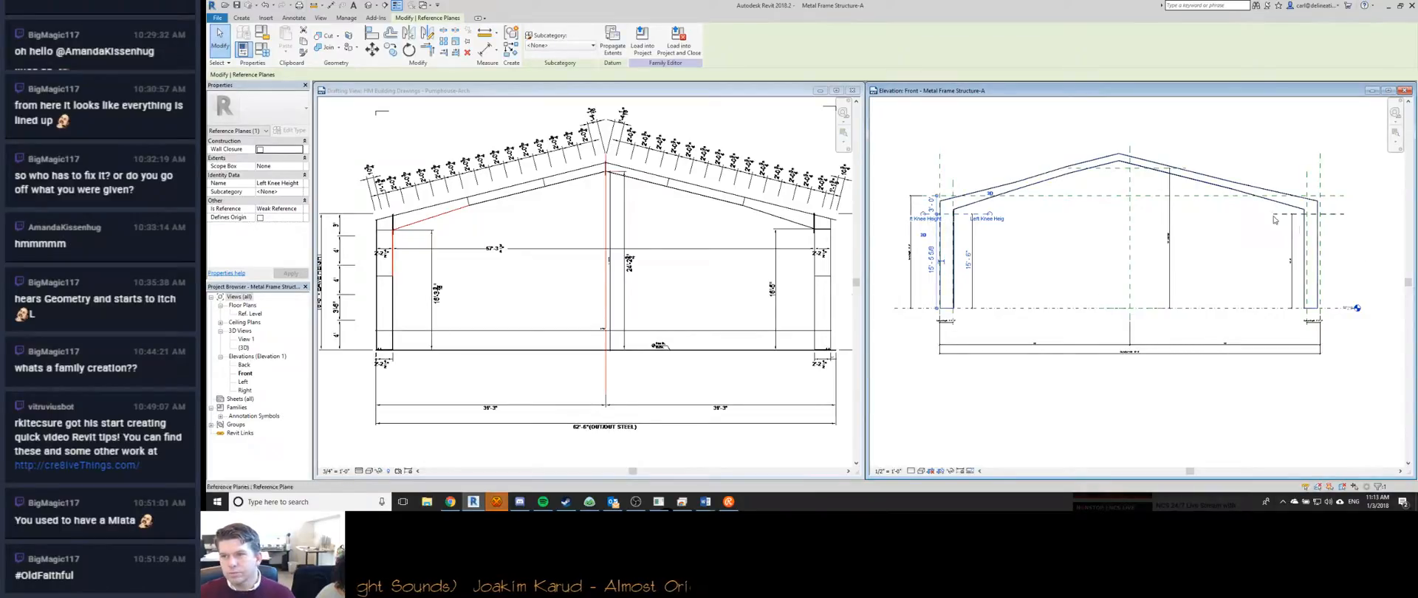
click(1280, 220)
text(Eight N)
text(nee )
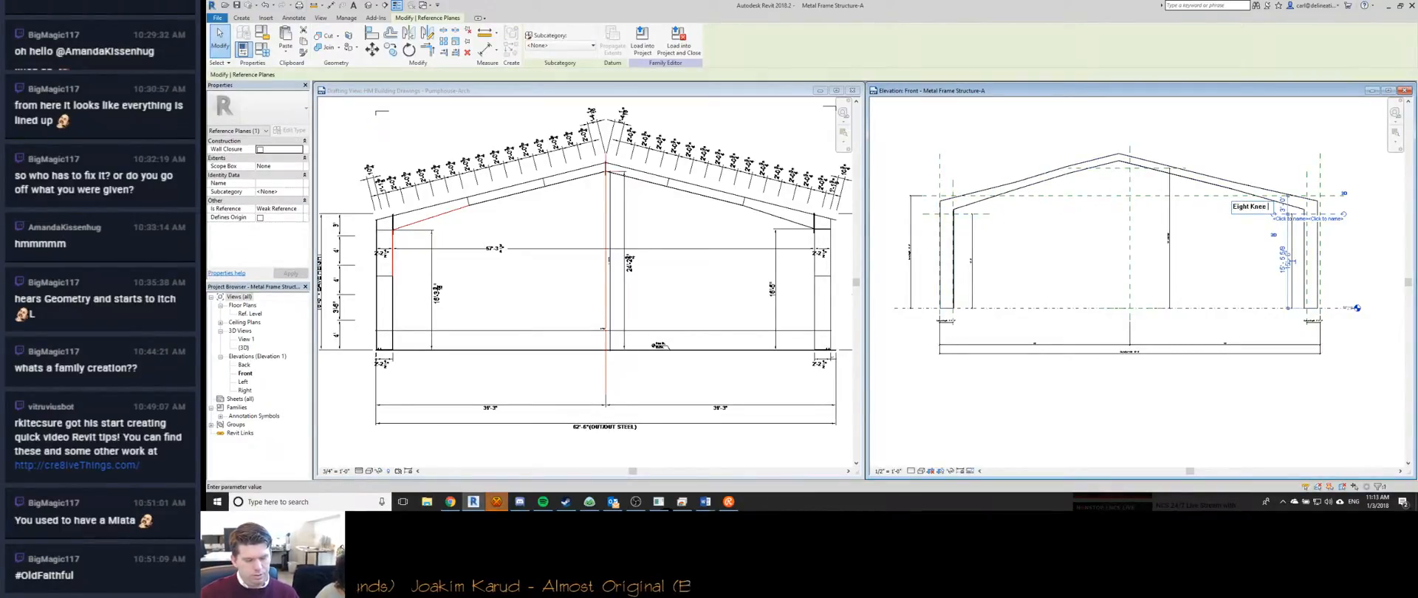
text(Height)
key(Escape)
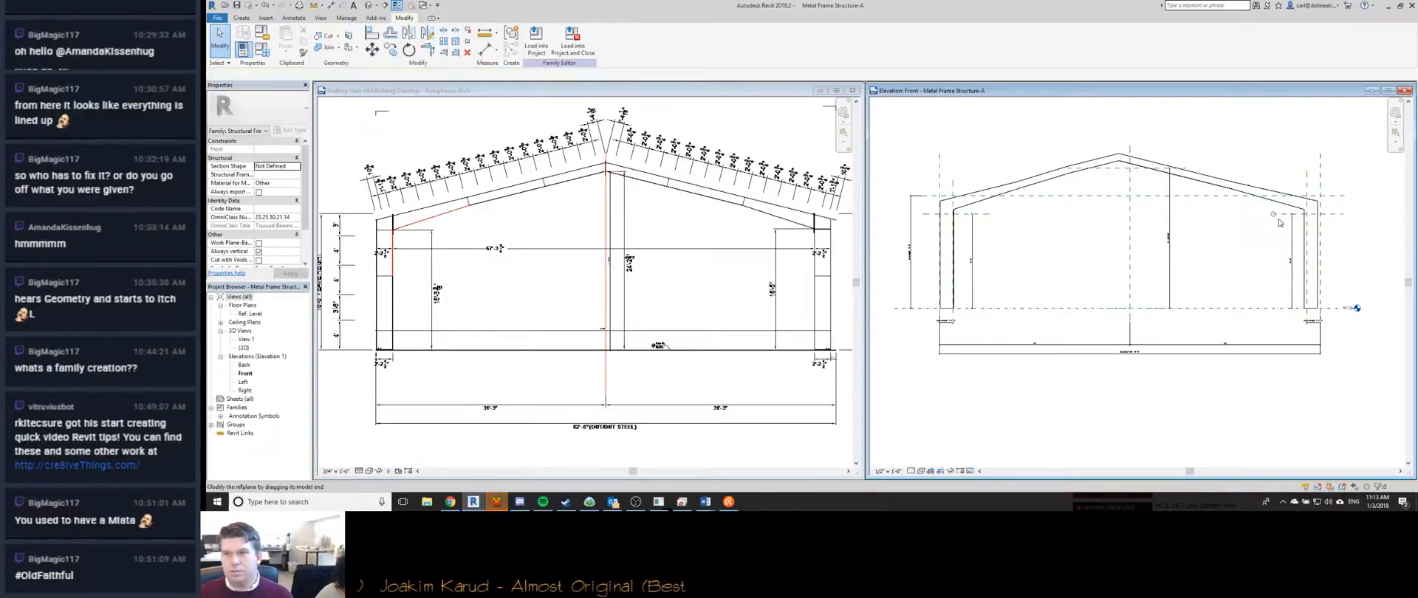
Set the Left Knee Height reference plane to 16'-3 3/16" above the reference level.
click(978, 214)
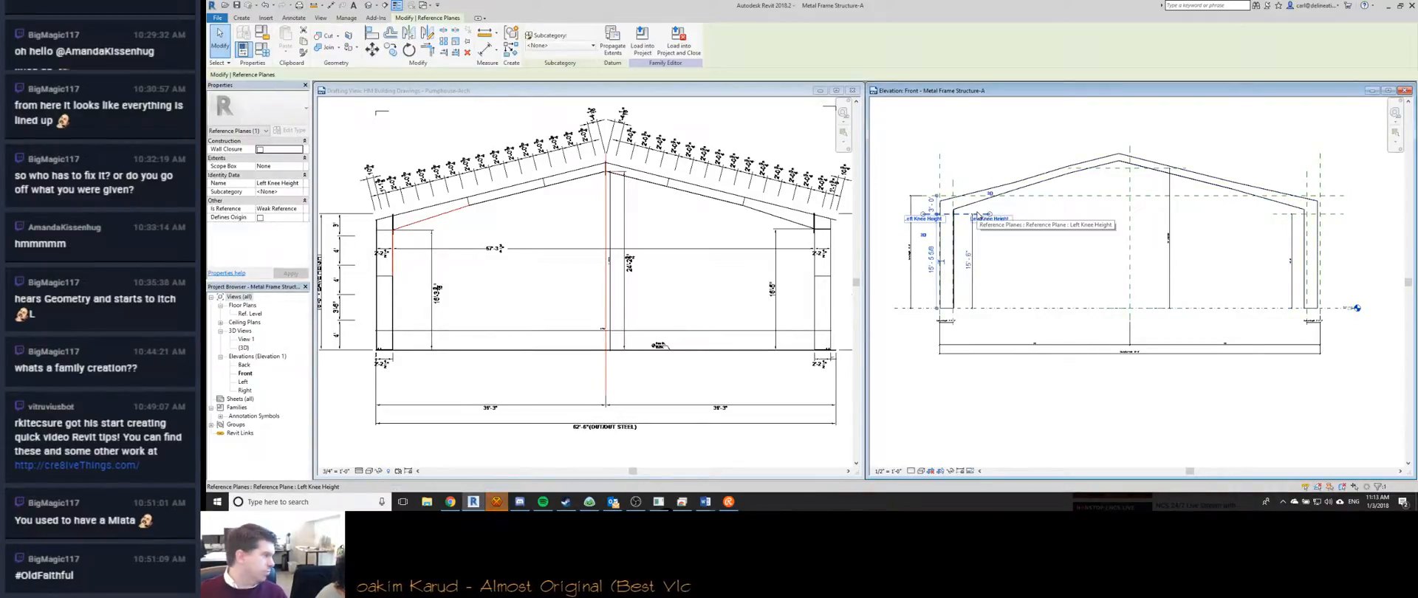
key(Escape)
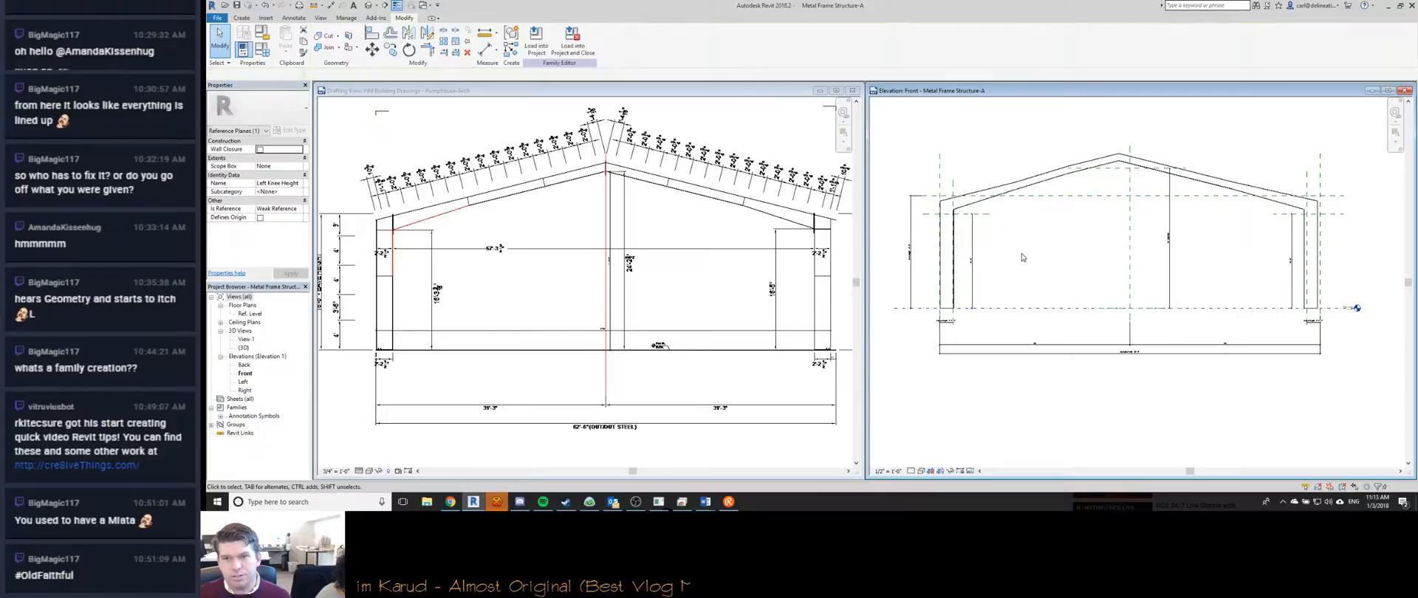
click(979, 214)
click(970, 260)
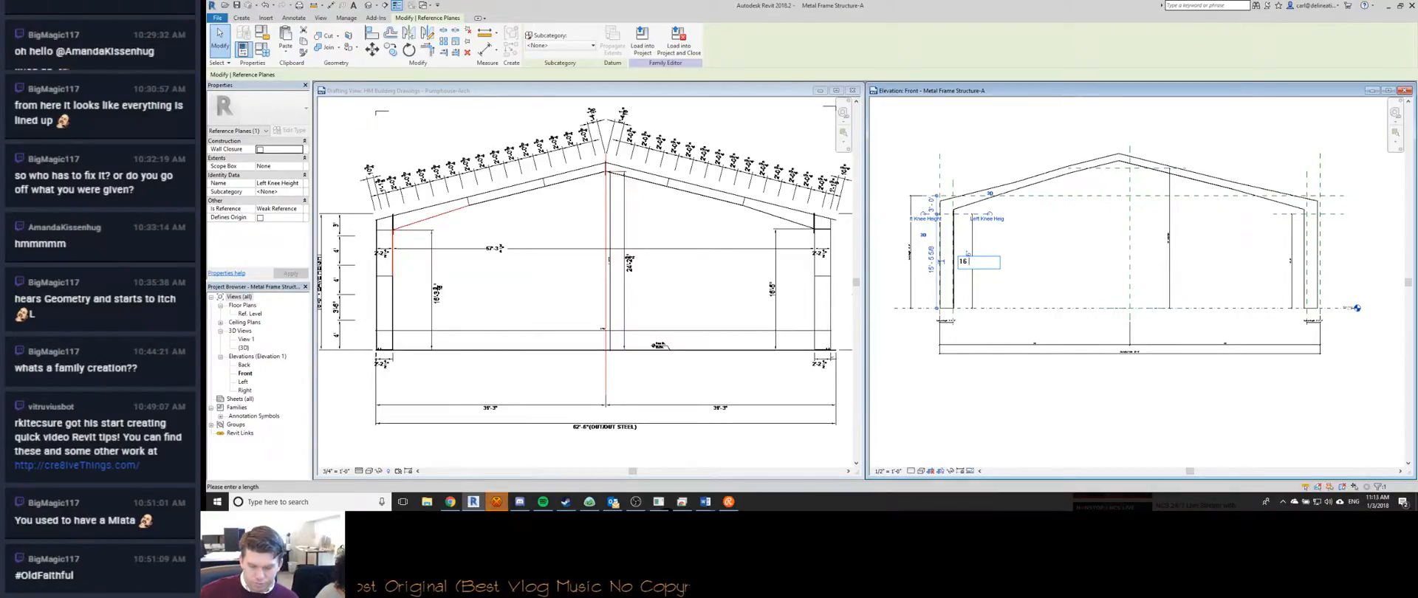
text(16' - 3 3/16)
key(Return)
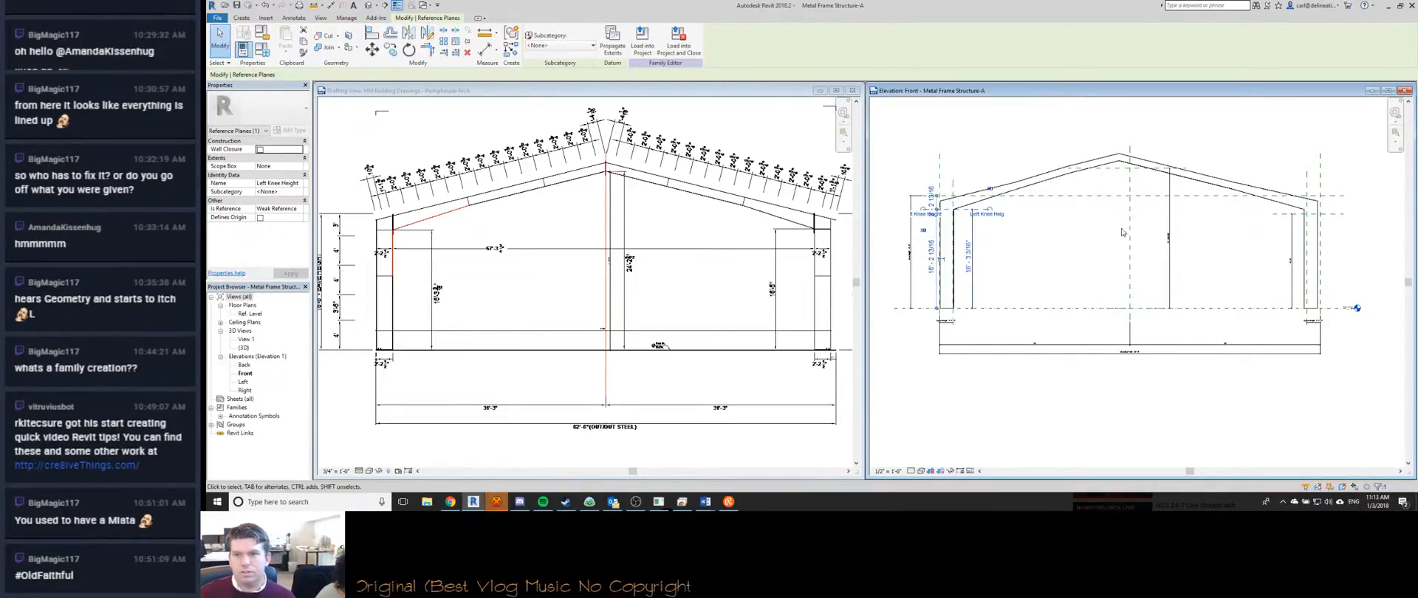
Set the Ridge Bottom Height reference plane to 24'-2 3/4" above the reference level.
click(1139, 172)
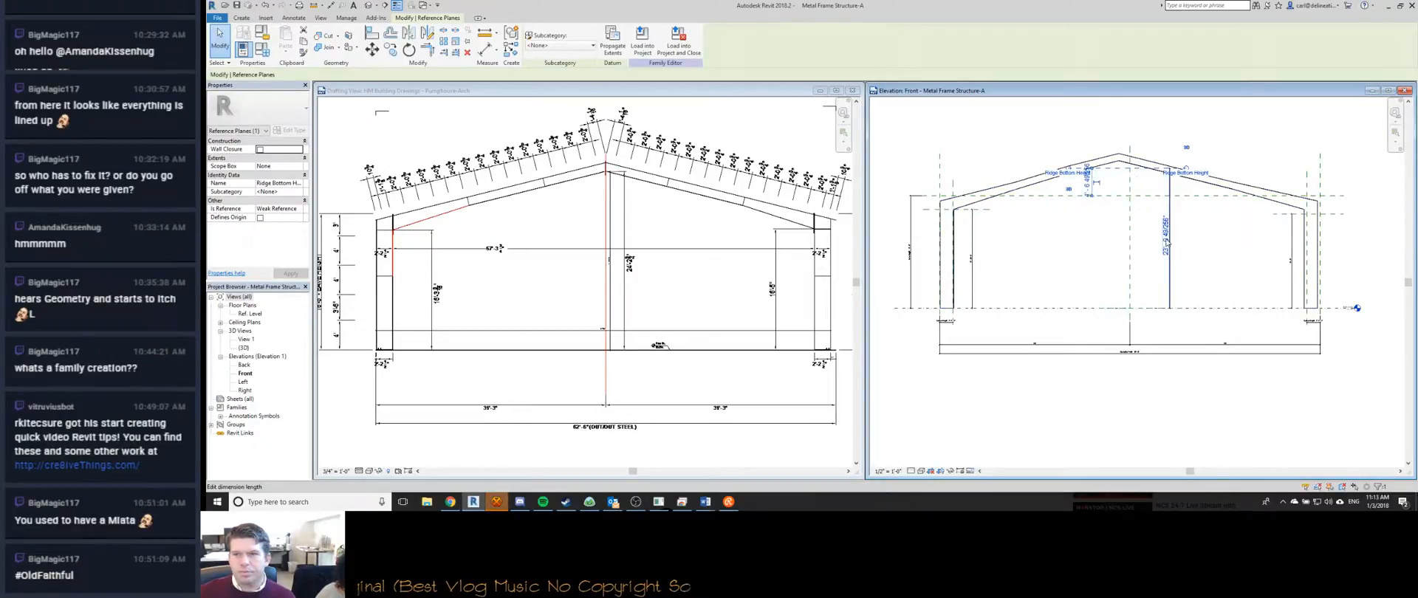
click(1166, 238)
text(24)
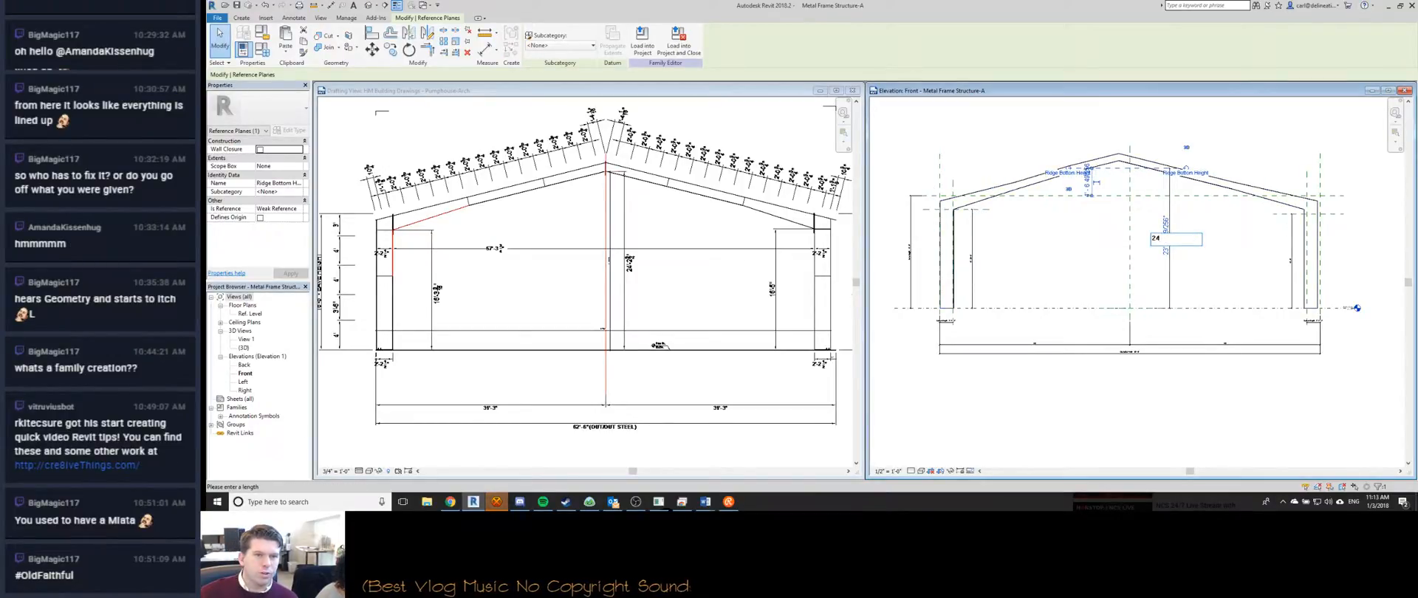
text( 2.75)
key(Return)
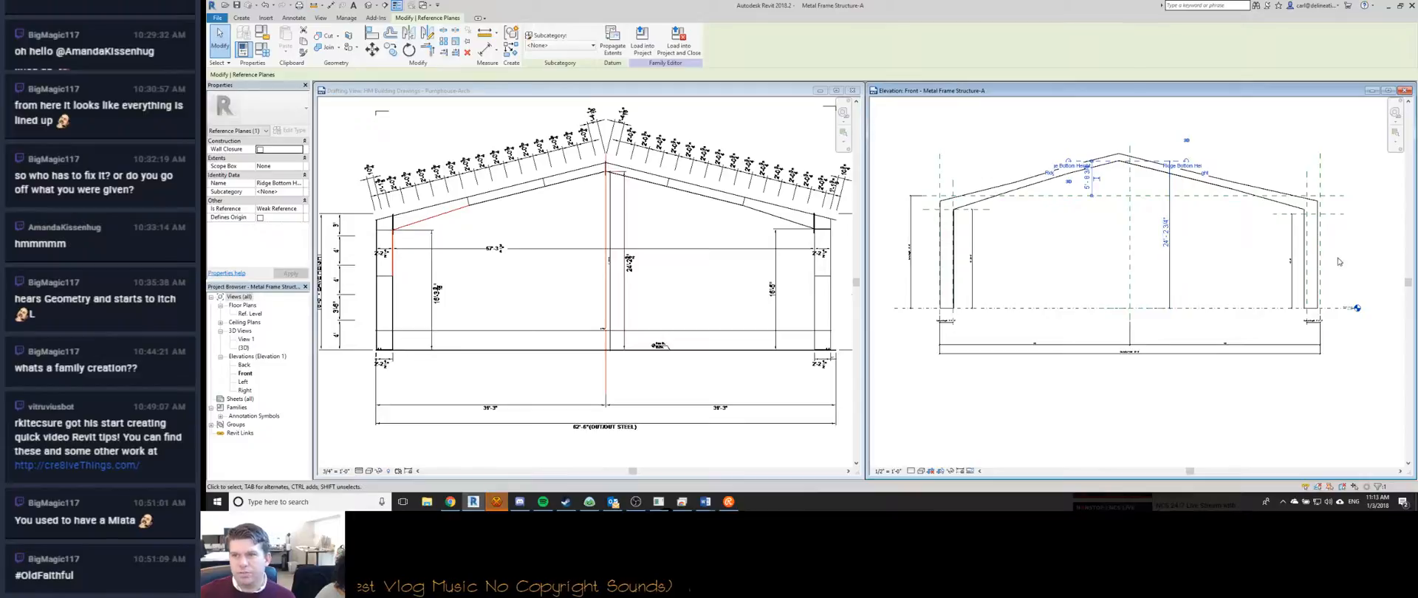
Set the Right Knee Height reference plane to 16'-5" above the reference level.
click(1289, 214)
scroll(1289, 257, up, 4)
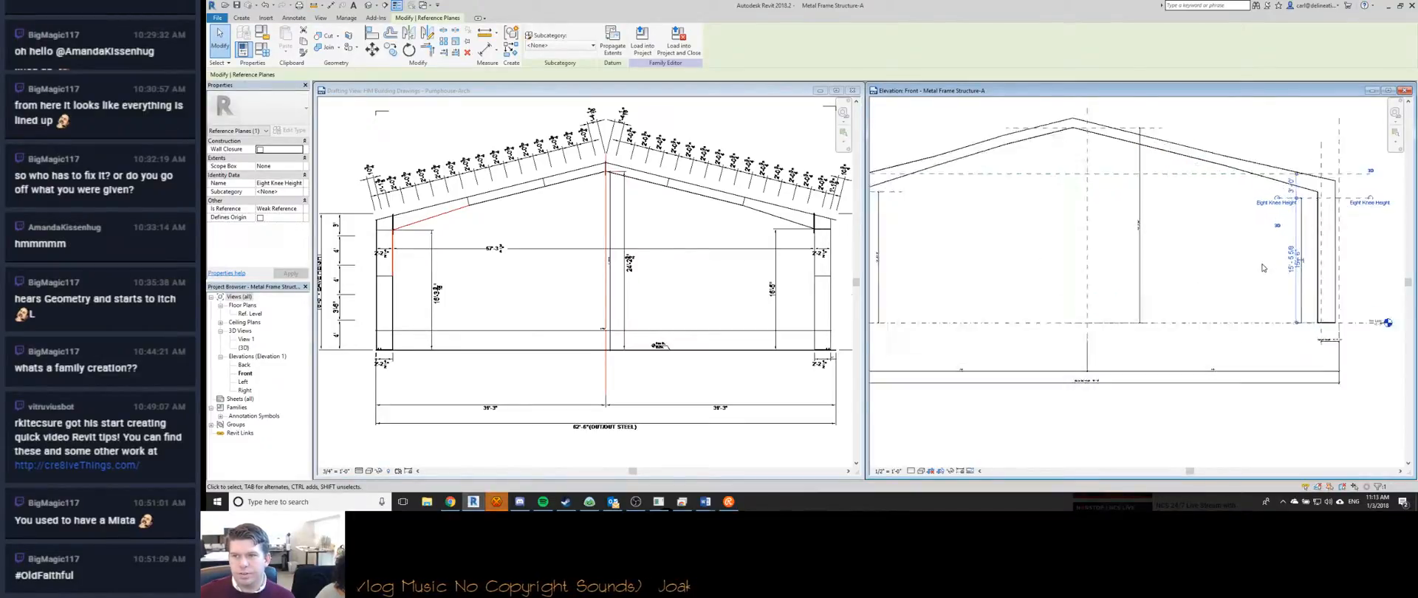
click(1189, 263)
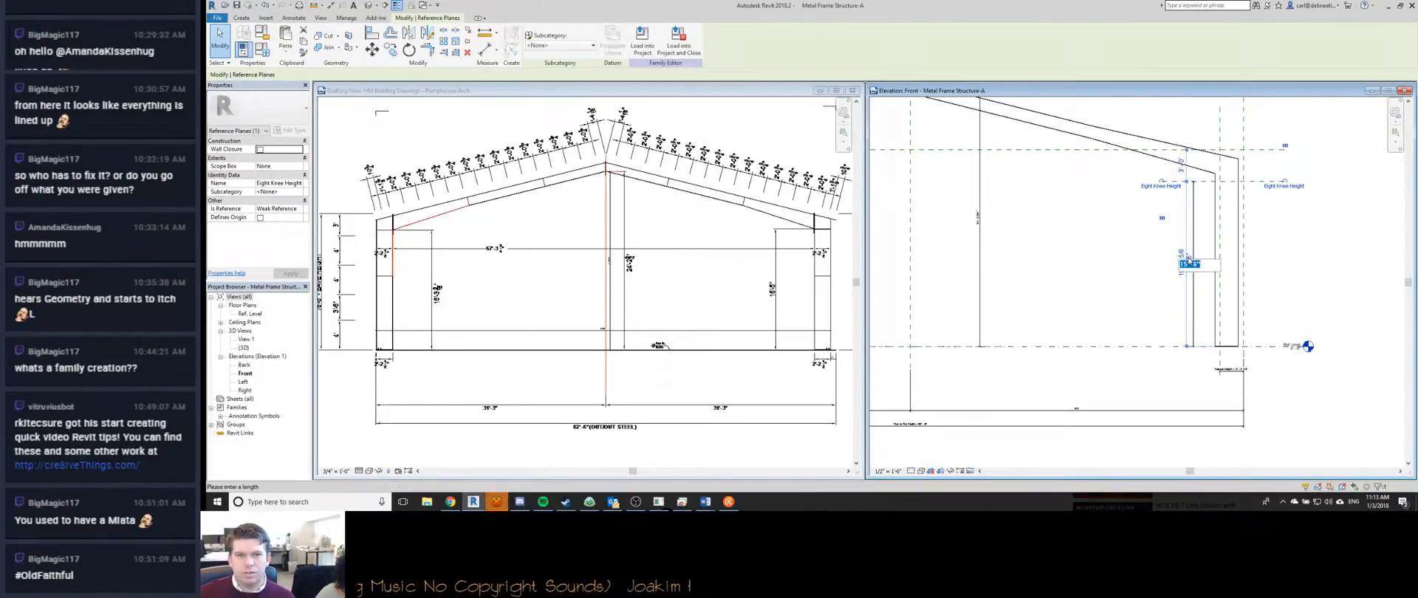
text(16)
key(Return)
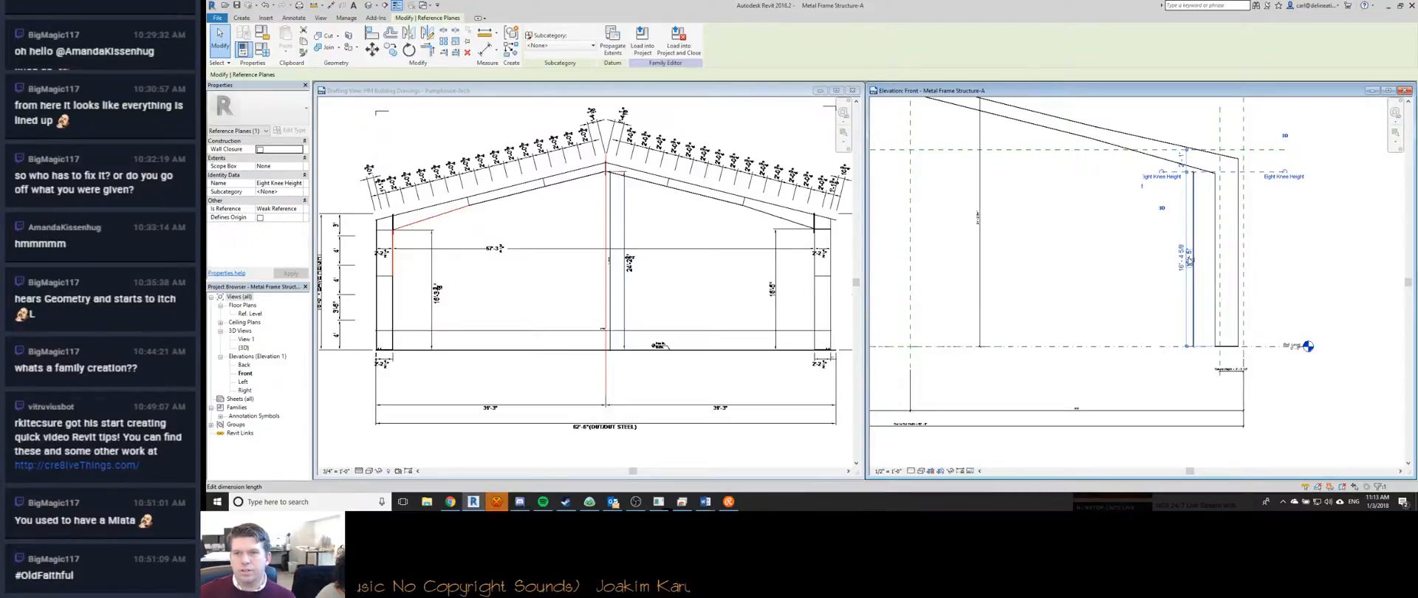
key(Escape)
scroll(1119, 238, down, 3)
middle_drag(1120, 239, 1195, 271)
scroll(1048, 259, down, 2)
middle_drag(993, 267, 1014, 268)
scroll(968, 256, up, 1)
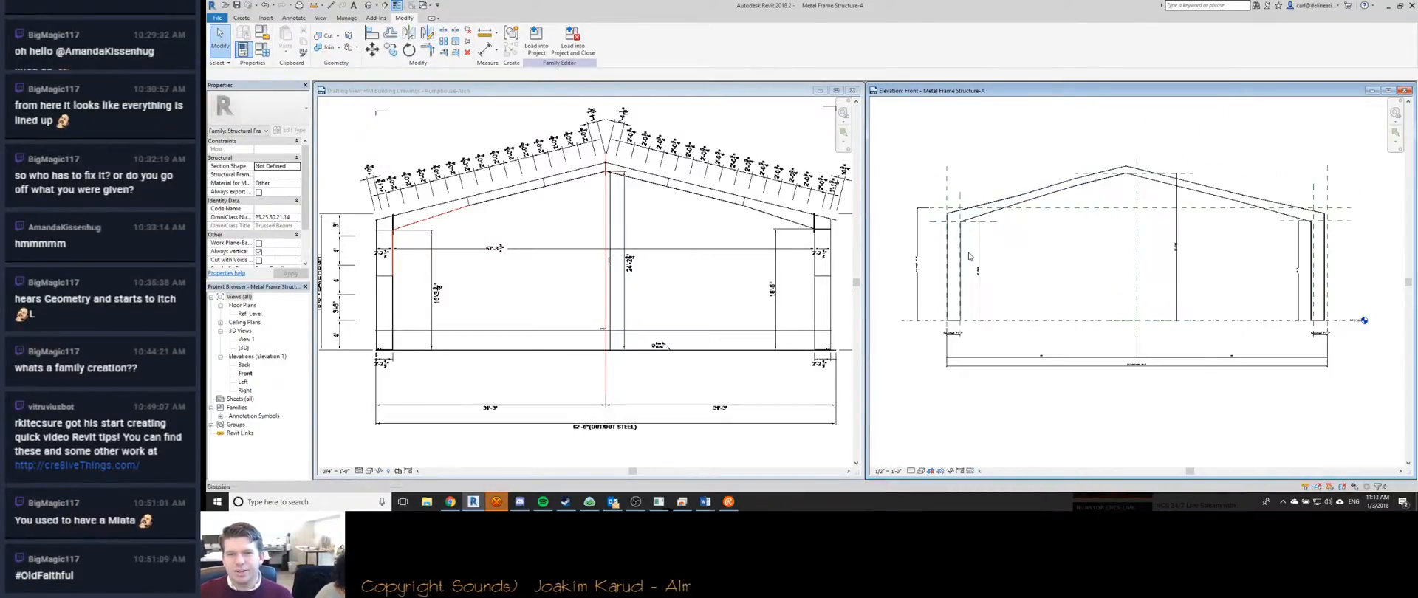
Label the left knee height dimension with a new type parameter named Left Knee Height.
click(978, 266)
click(549, 39)
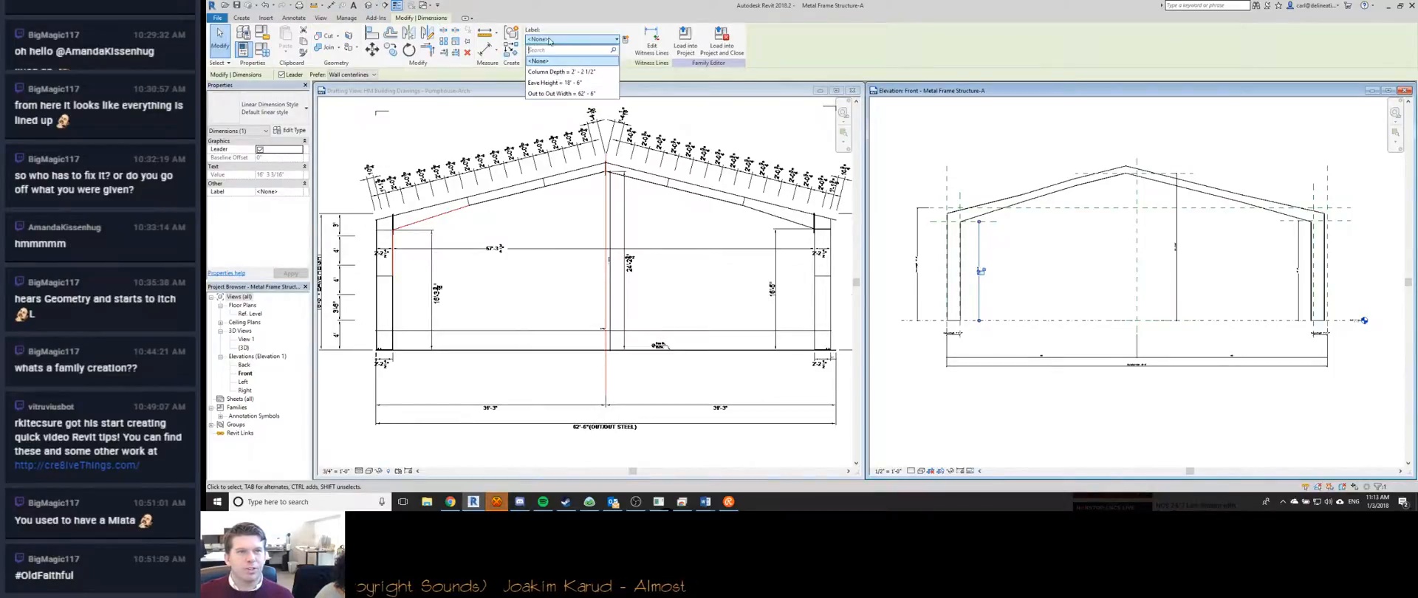
click(624, 39)
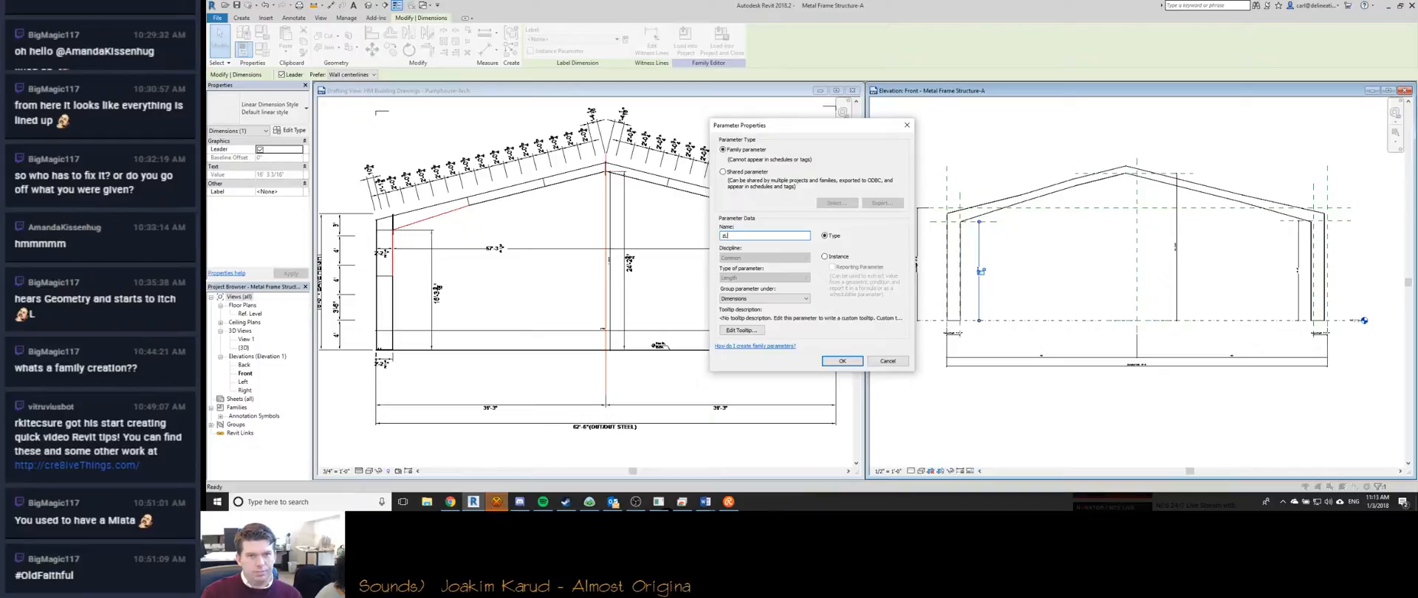
key(BackSpace)
key(BackSpace)
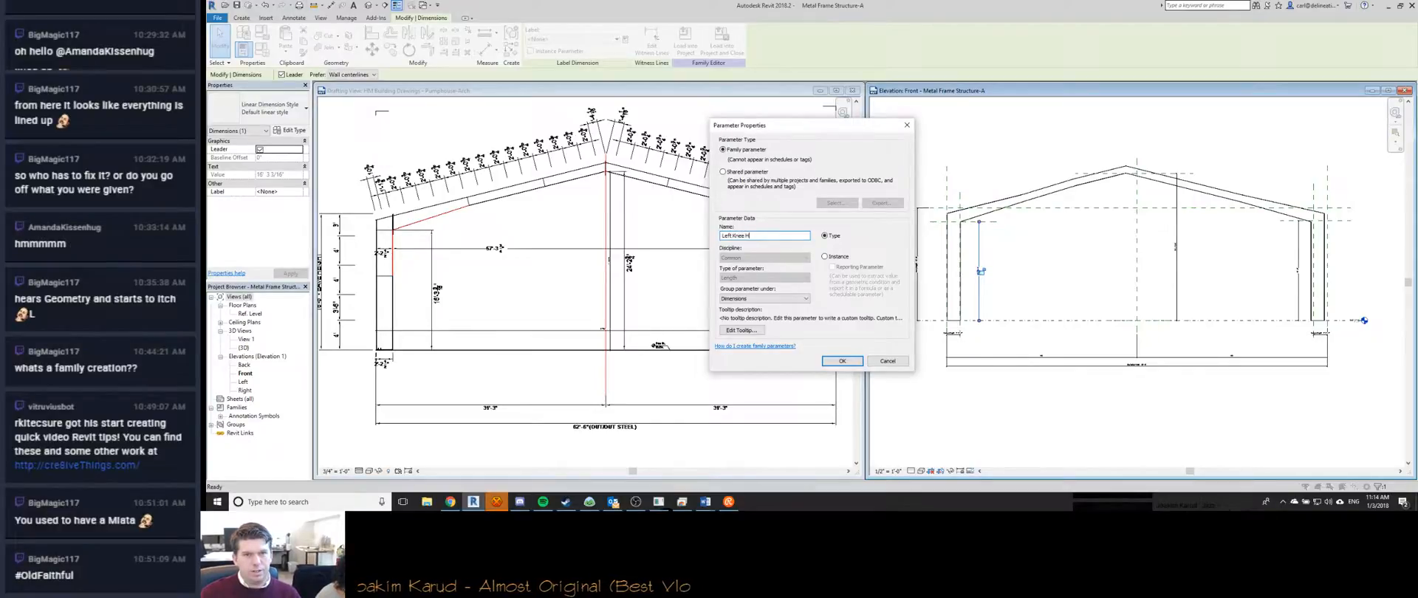
key(Return)
Label the right knee height dimension with a new type parameter named Right Knee Height.
click(1301, 264)
click(546, 40)
key(Escape)
key(Escape)
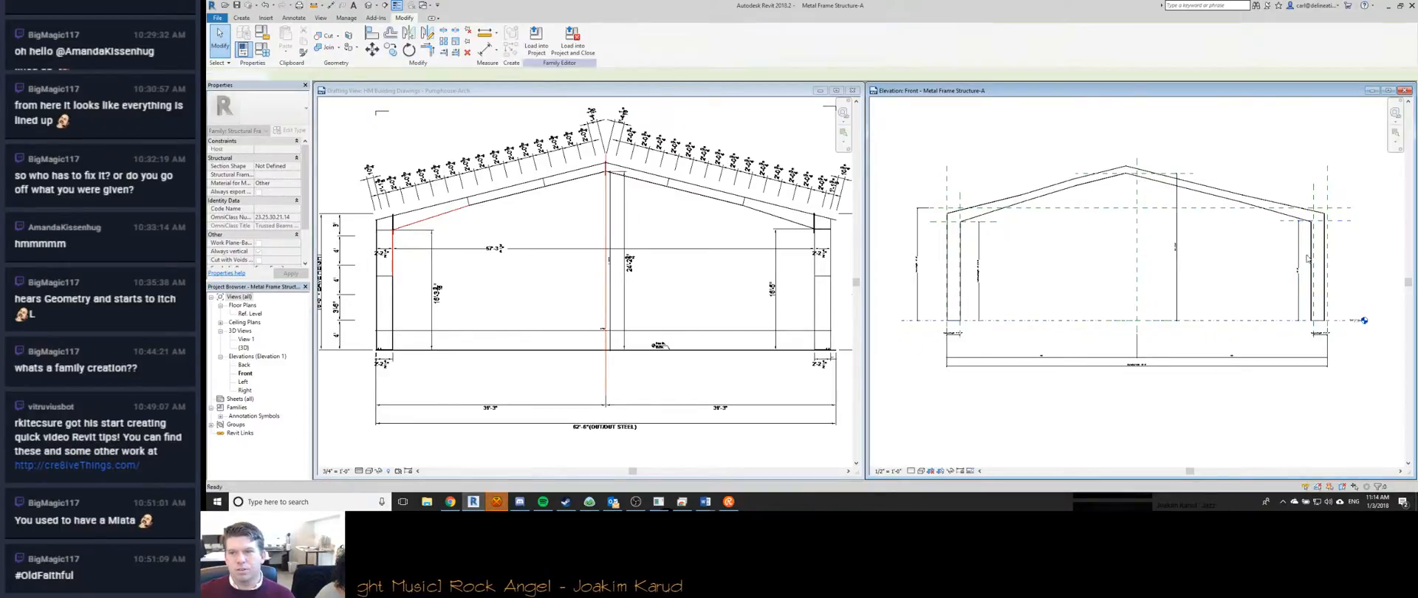
click(1299, 271)
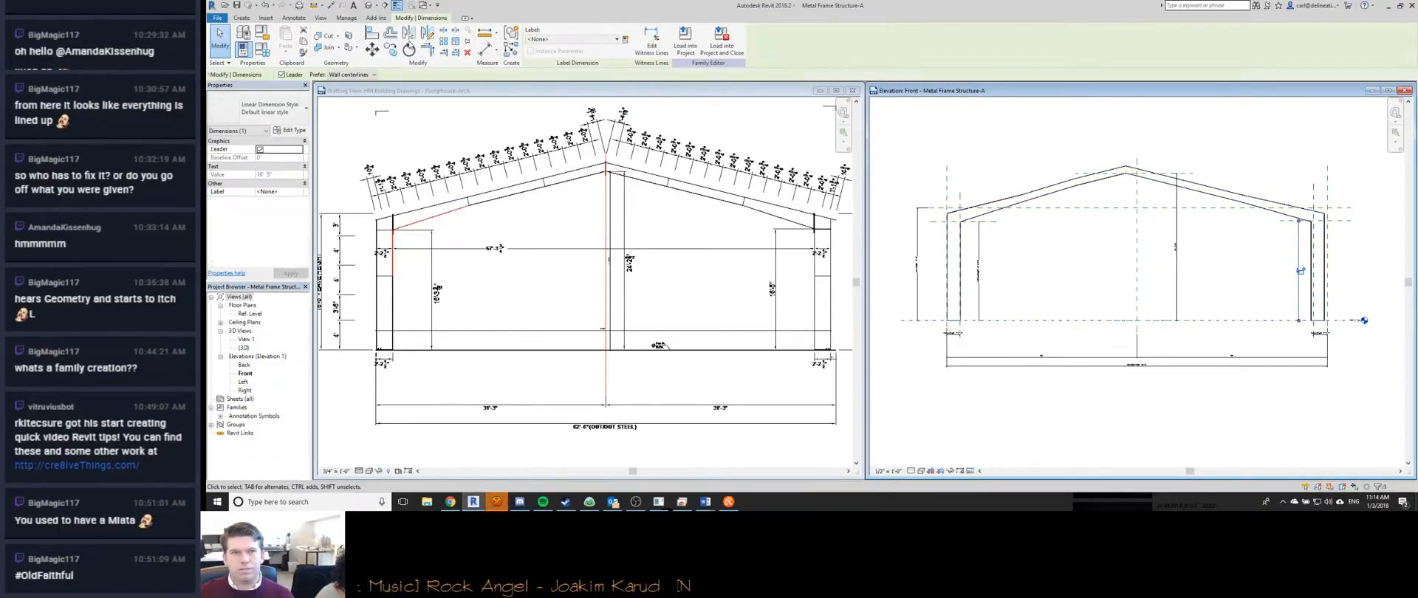
click(624, 40)
text(Right K)
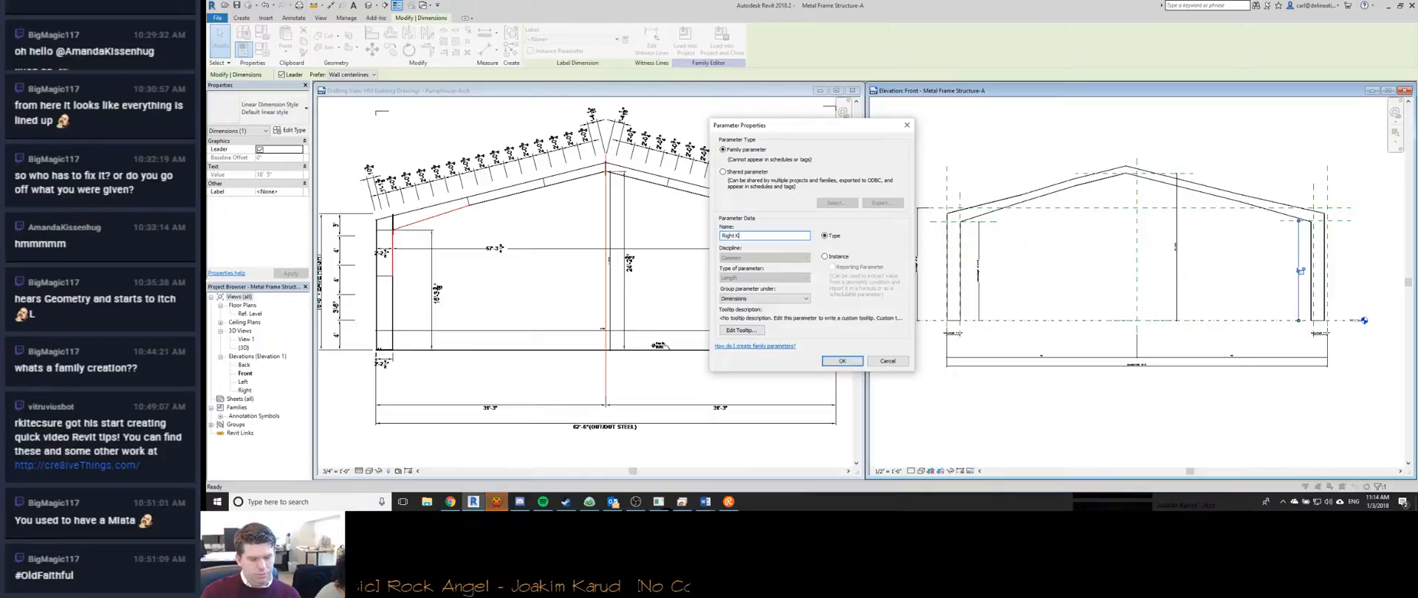
text(nee Height)
key(Return)
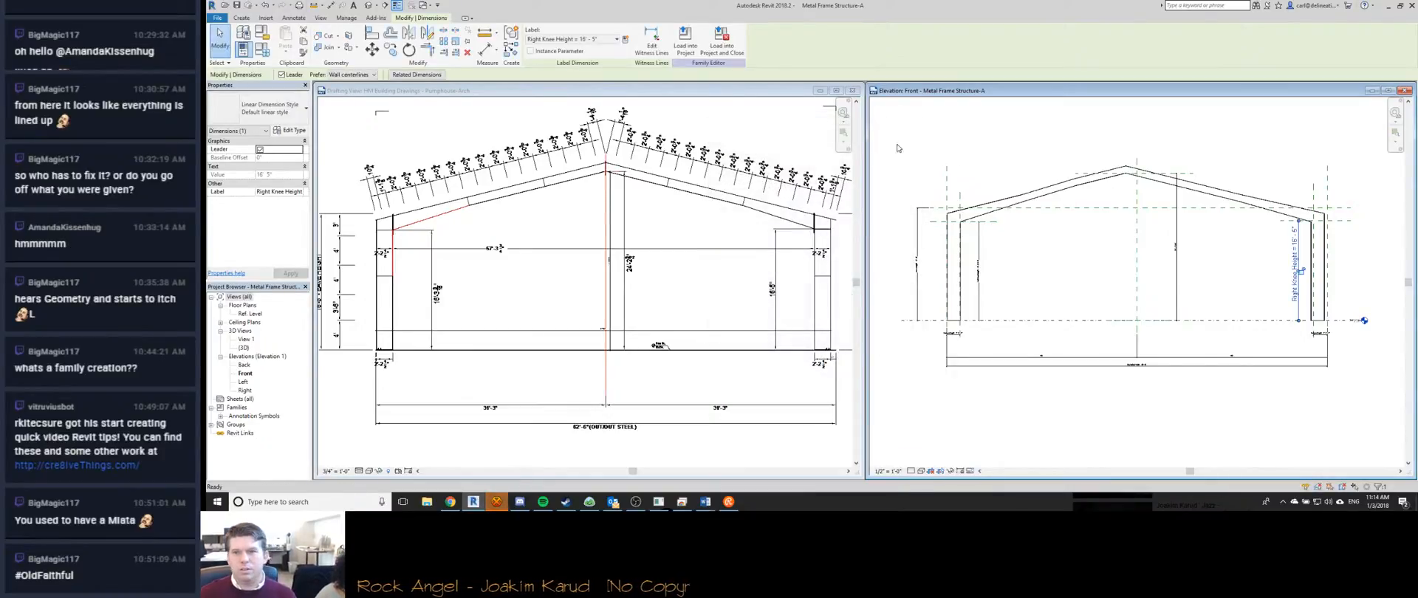
Label the vertical dimension below the ridge with a new type parameter named Ridge Bottom Height.
click(1176, 243)
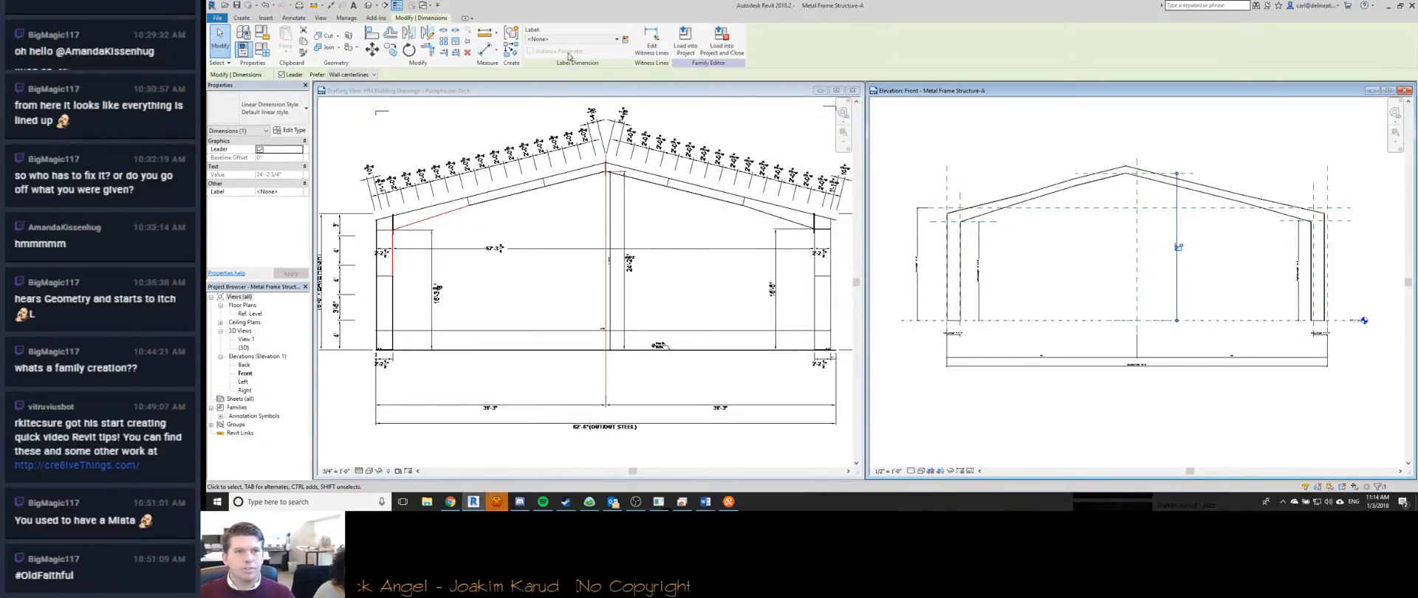
key(Escape)
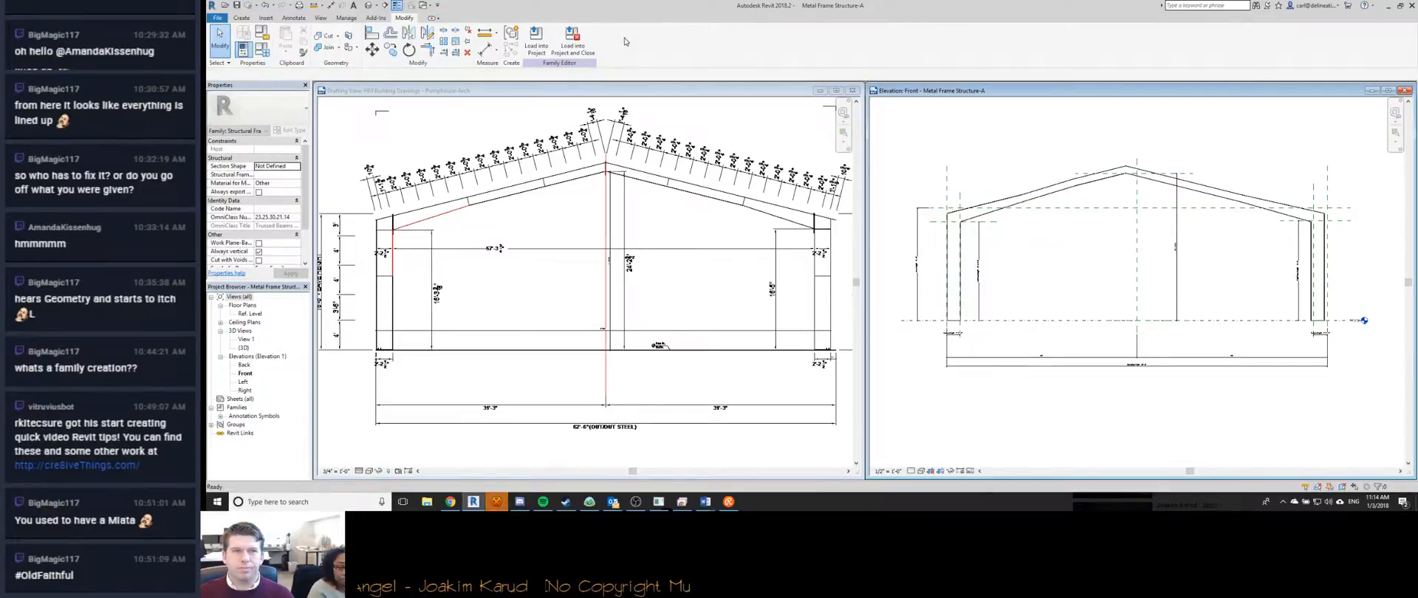
click(1177, 221)
click(628, 41)
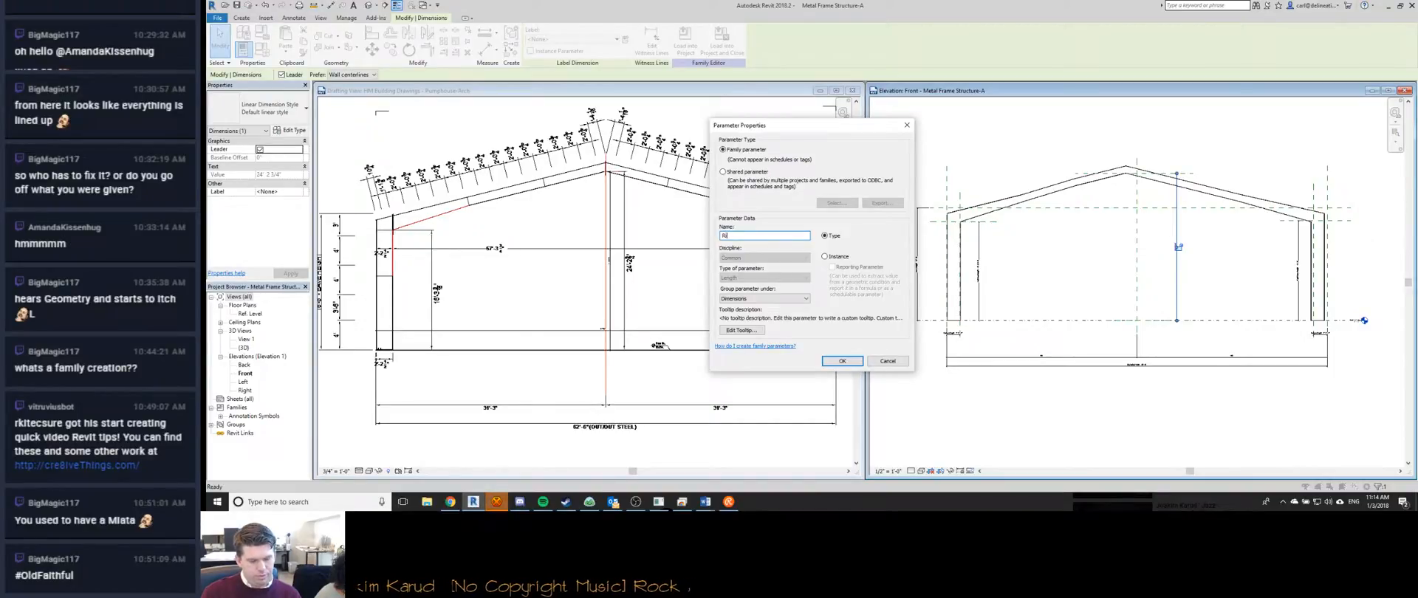
text(Ridge Bottom Height)
key(Return)
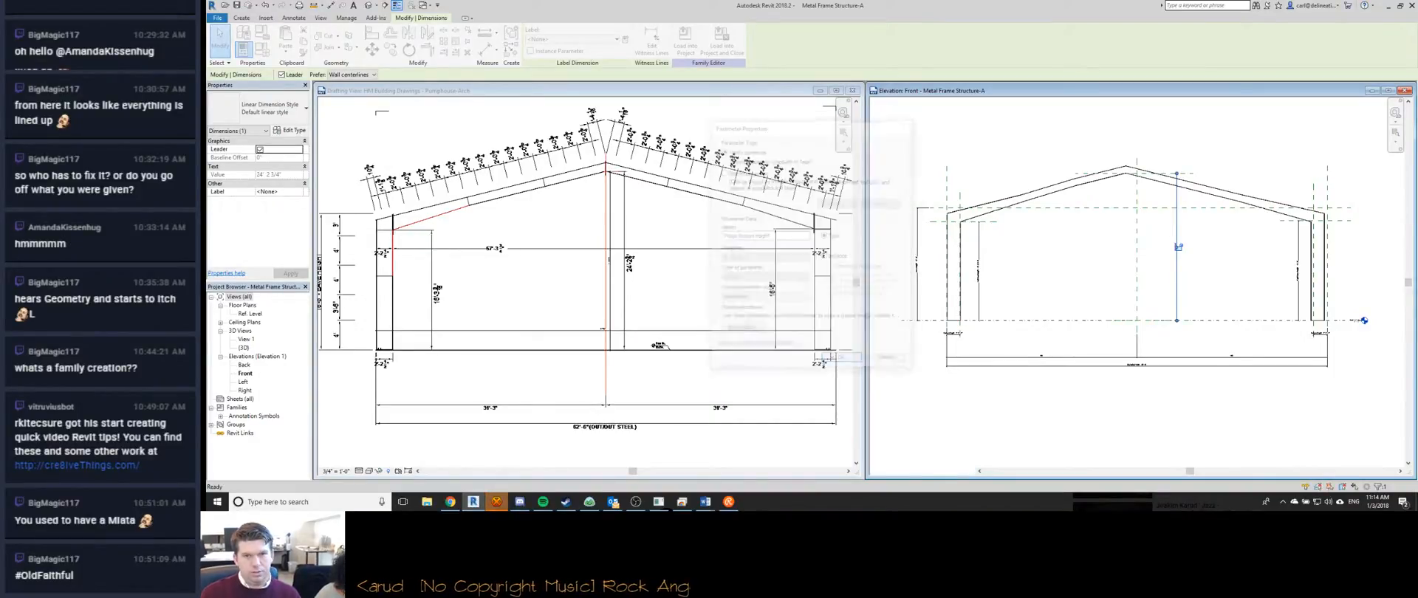
key(Escape)
scroll(1174, 190, down, 1)
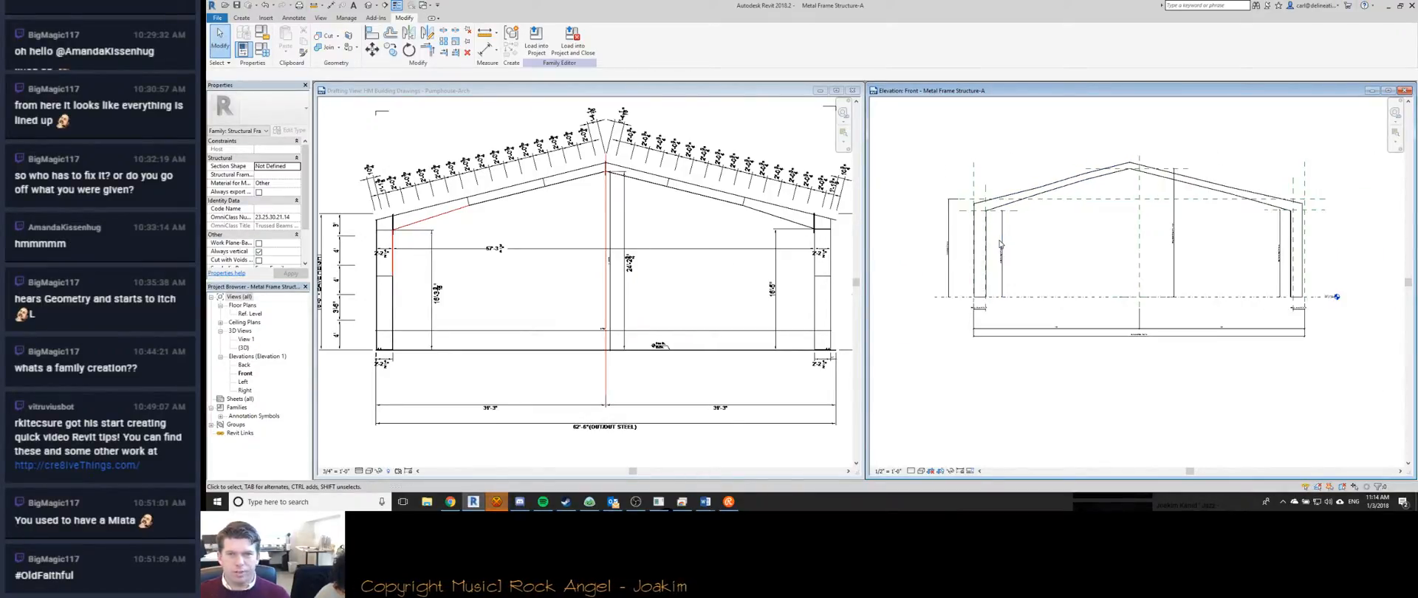
Temporarily hide the frame extrusion in the front elevation so only reference planes and dimensions show.
scroll(976, 209, up, 2)
scroll(982, 211, down, 2)
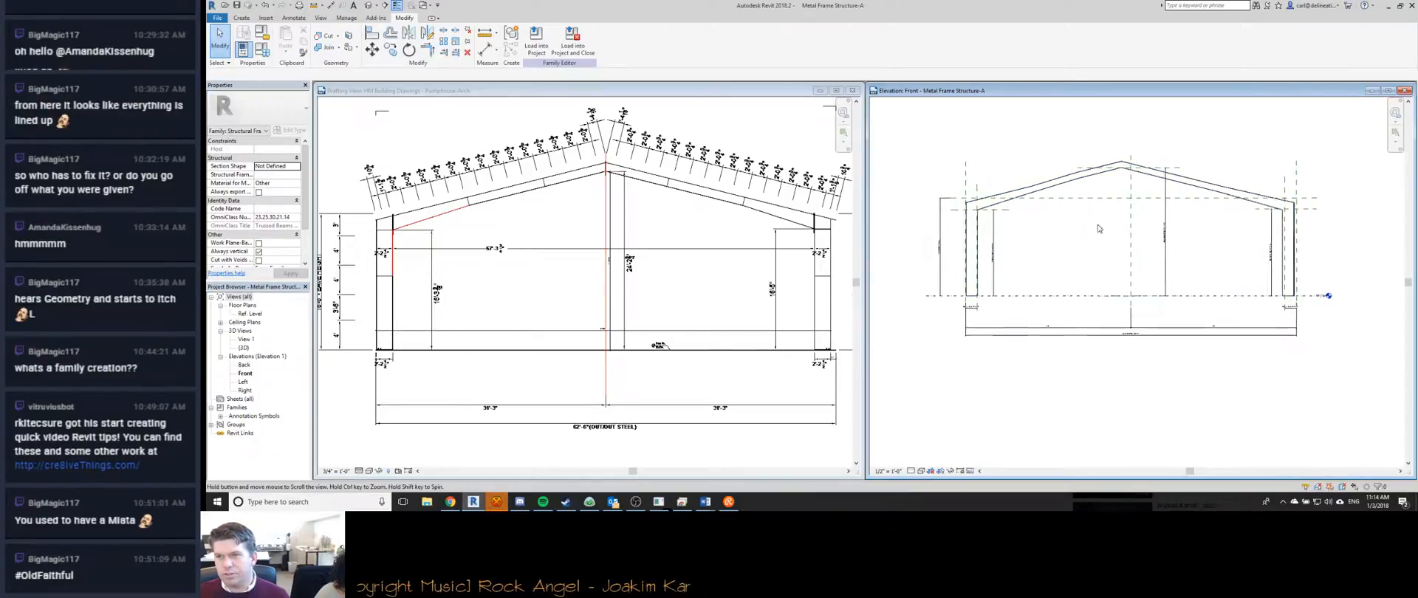
scroll(1108, 310, down, 2)
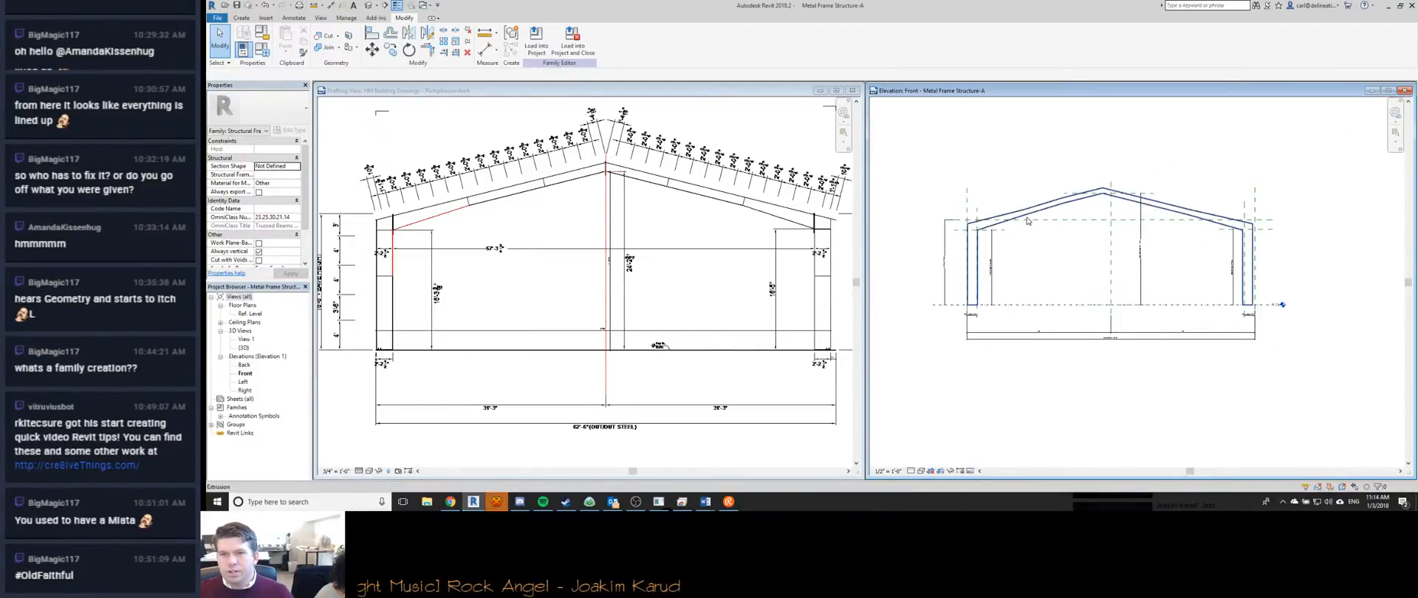
click(1025, 209)
key(h)
key(h)
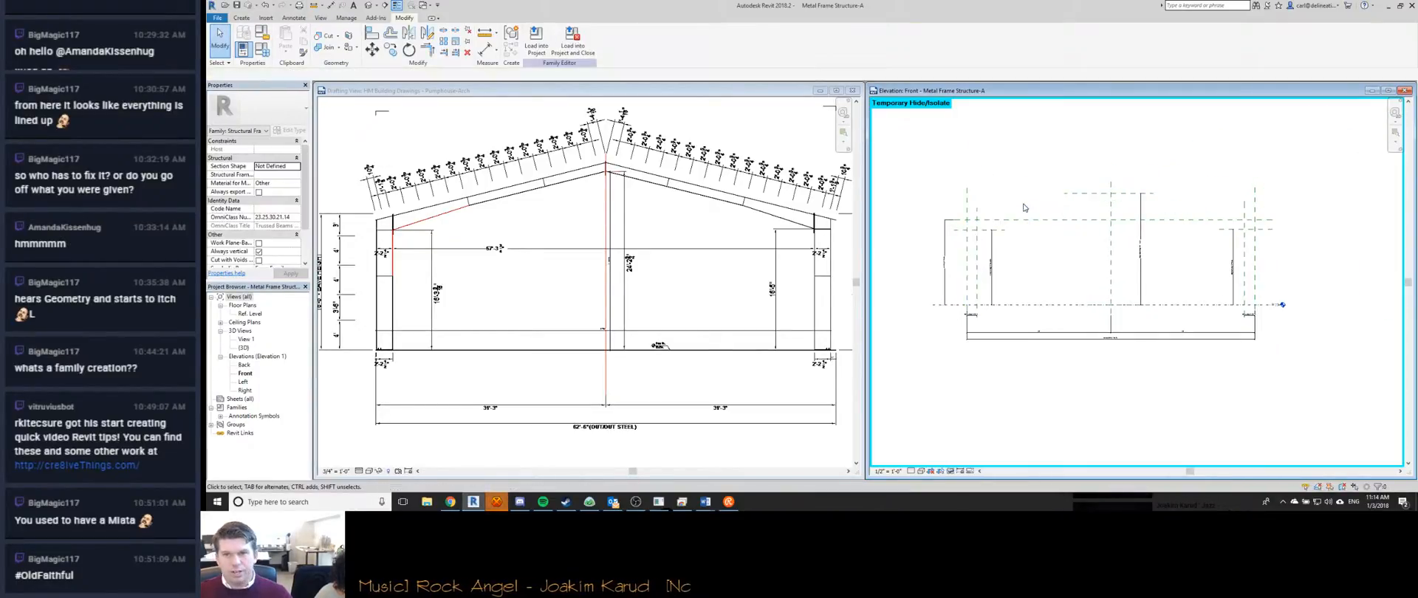
middle_drag(993, 264, 1010, 265)
scroll(1021, 268, up, 3)
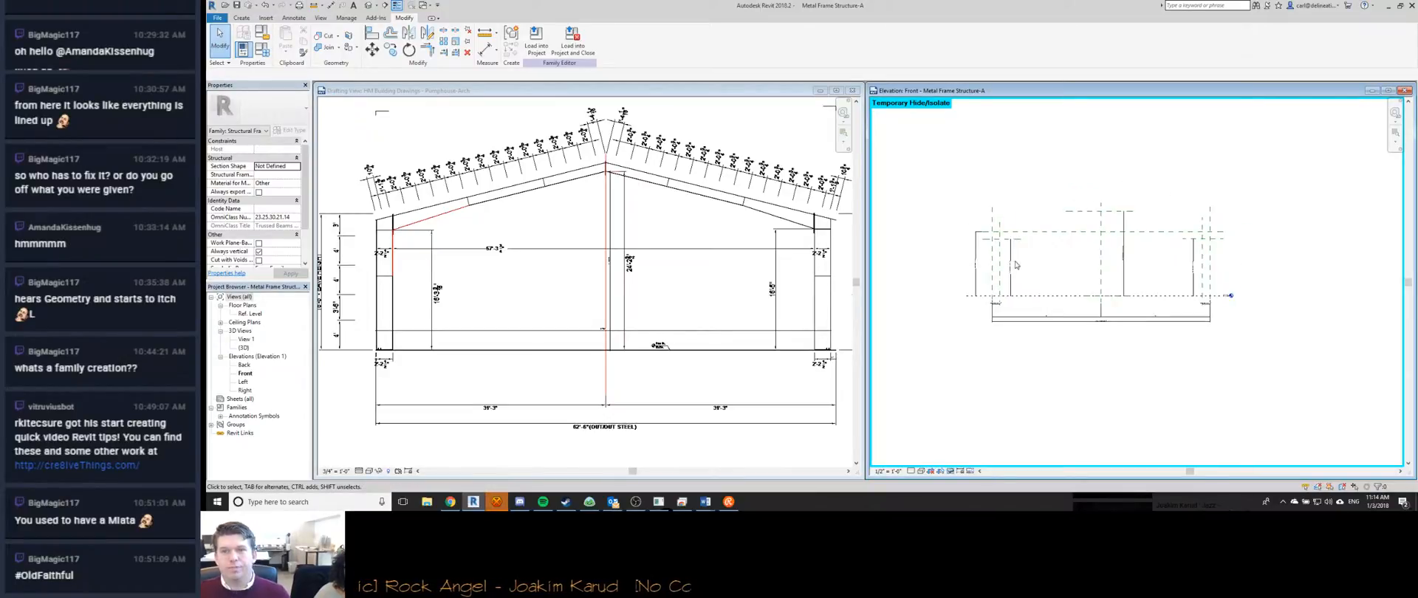
scroll(991, 253, down, 2)
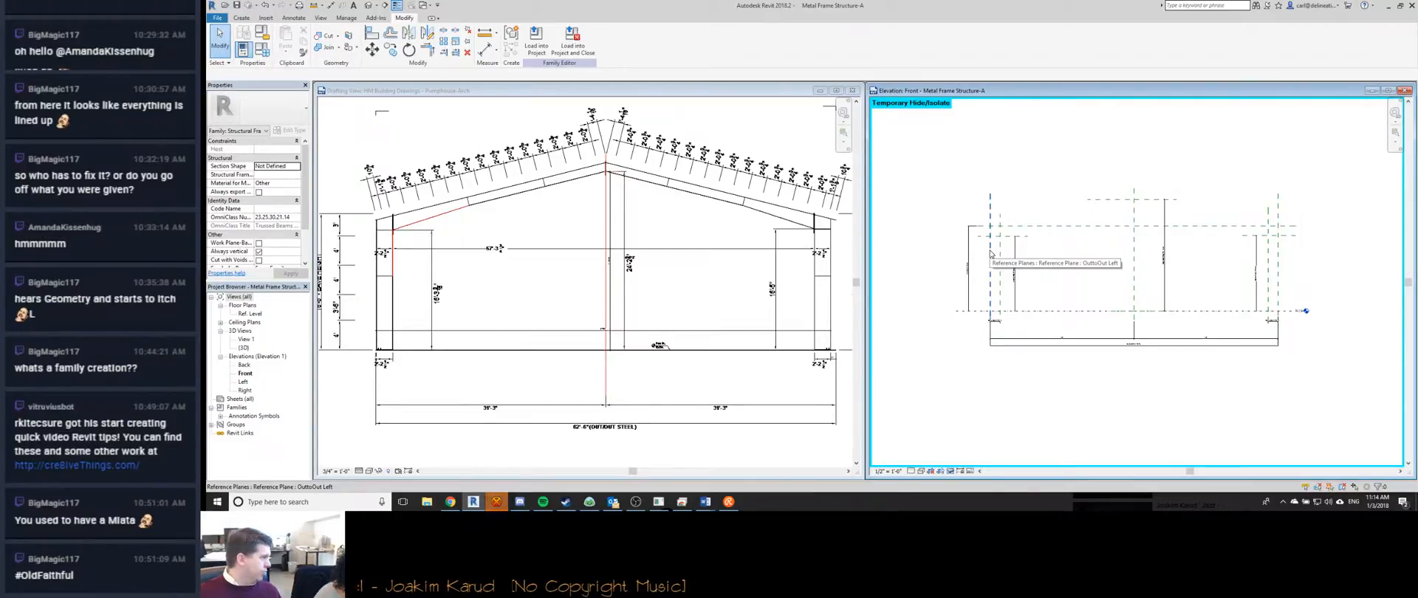
Try to move the OuttoOut Left reference plane inward toward the centre plane.
click(991, 254)
drag(990, 253, 1041, 263)
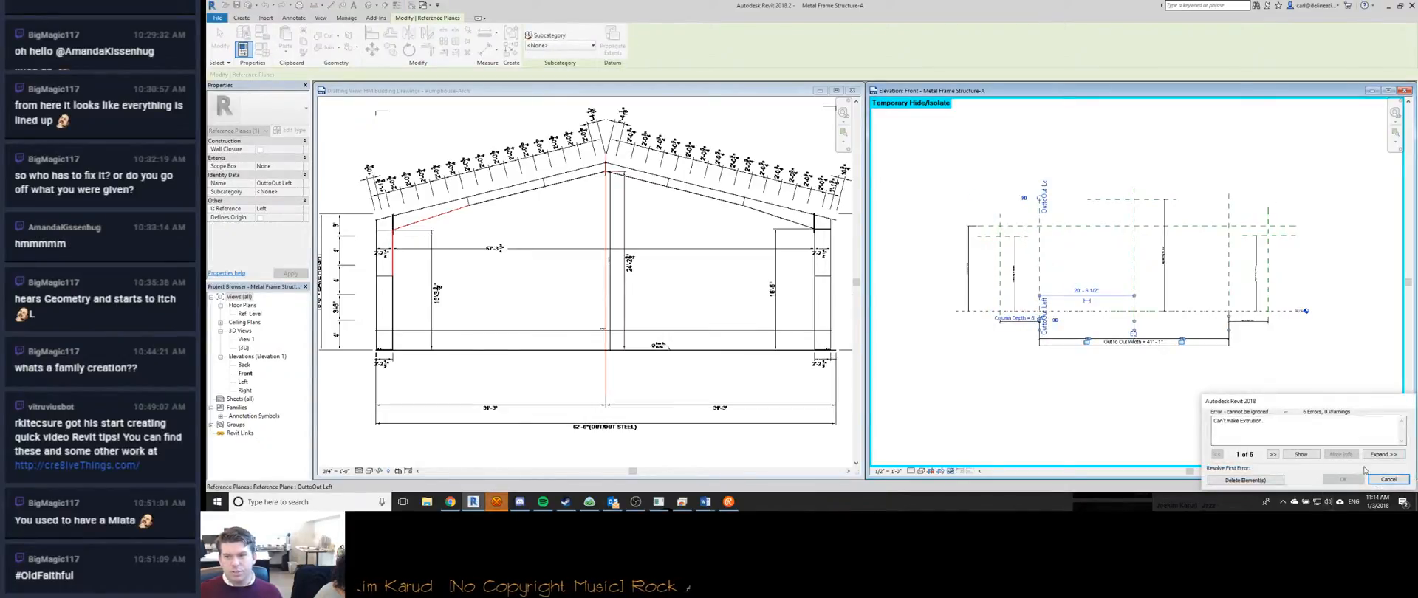
click(1388, 479)
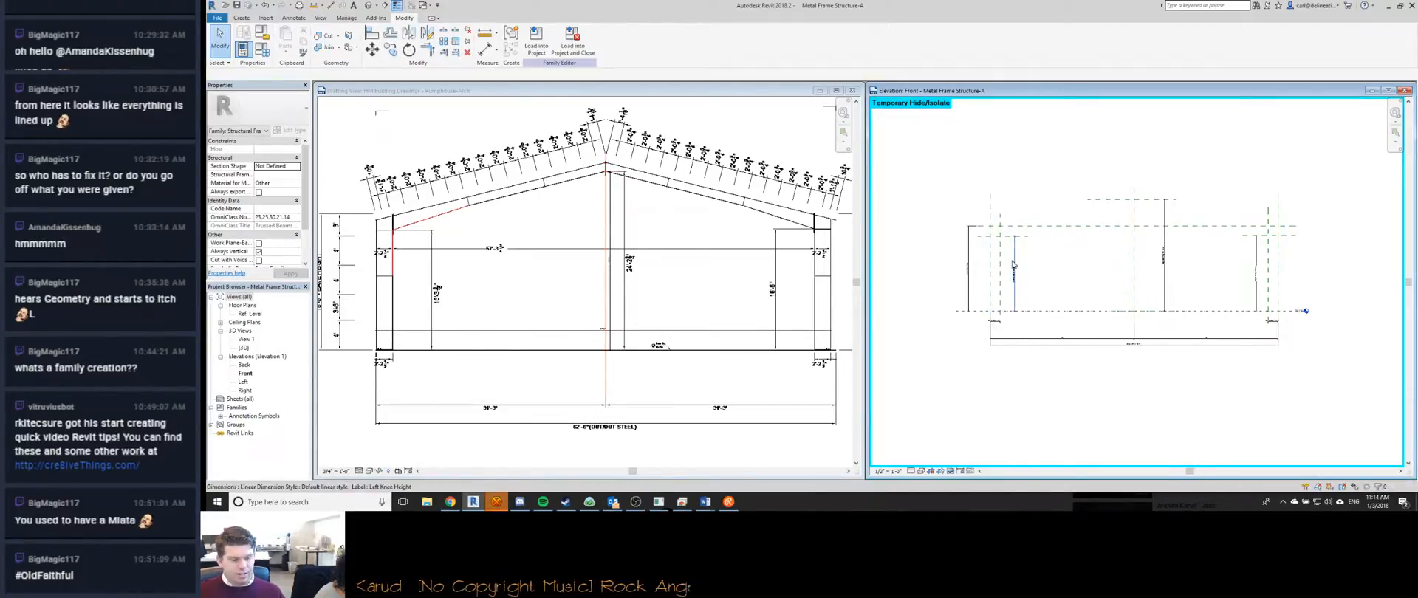
Delete the frame extrusion and shift the OuttoOut Left reference plane slightly outward as a flex test.
drag(1078, 209, 1037, 201)
key(Delete)
mouse_move(993, 271)
mouse_down()
mouse_move(1030, 267)
mouse_move(988, 266)
mouse_up()
scroll(990, 264, up, 3)
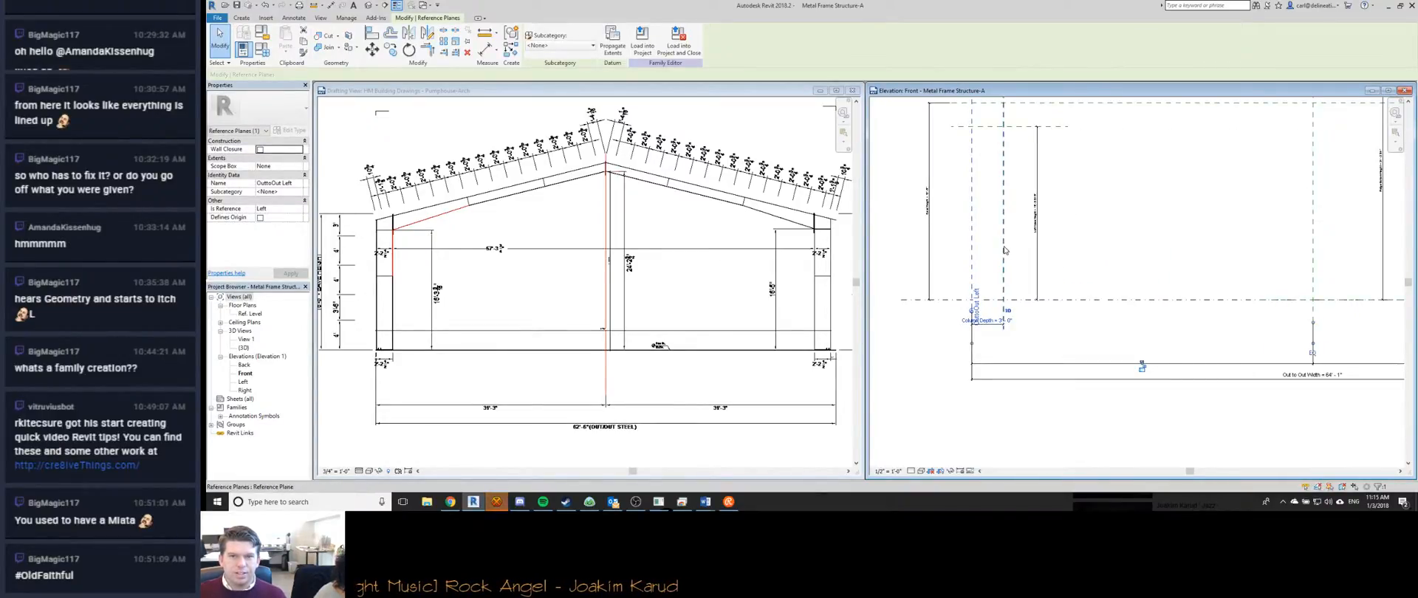
scroll(1003, 251, down, 2)
scroll(1002, 231, down, 2)
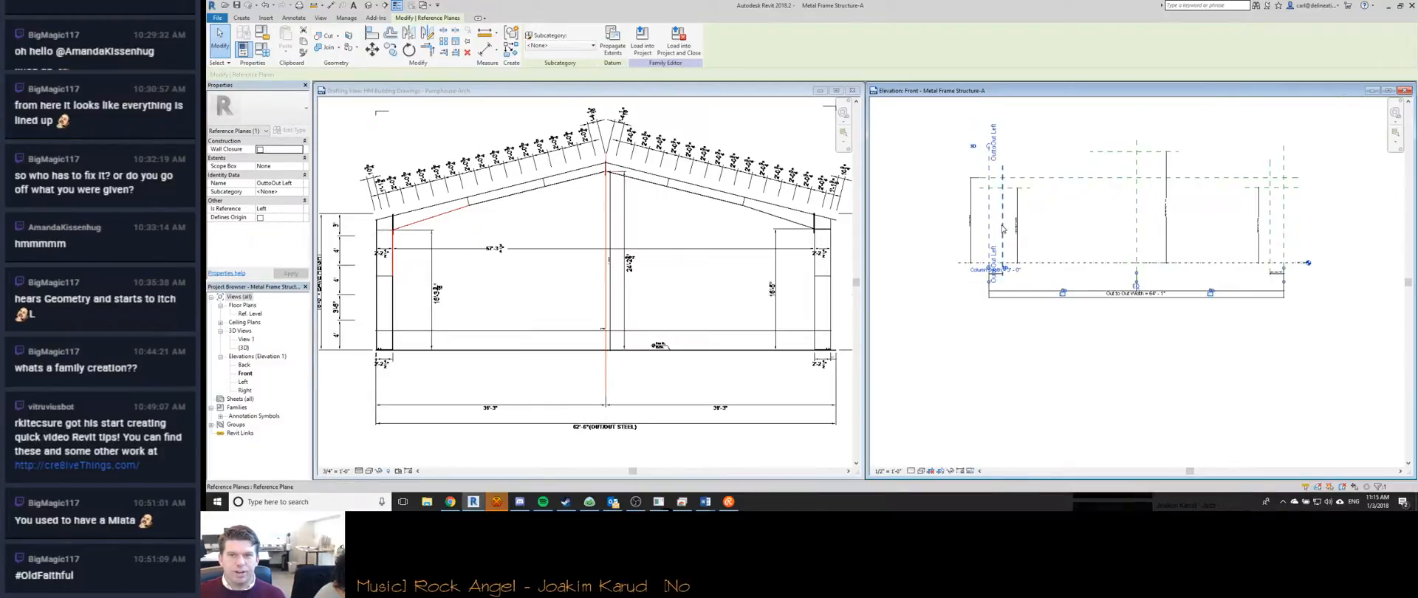
Flex the reference planes by moving OuttoOut Left inward past the column plane and back outward.
drag(1002, 231, 1032, 232)
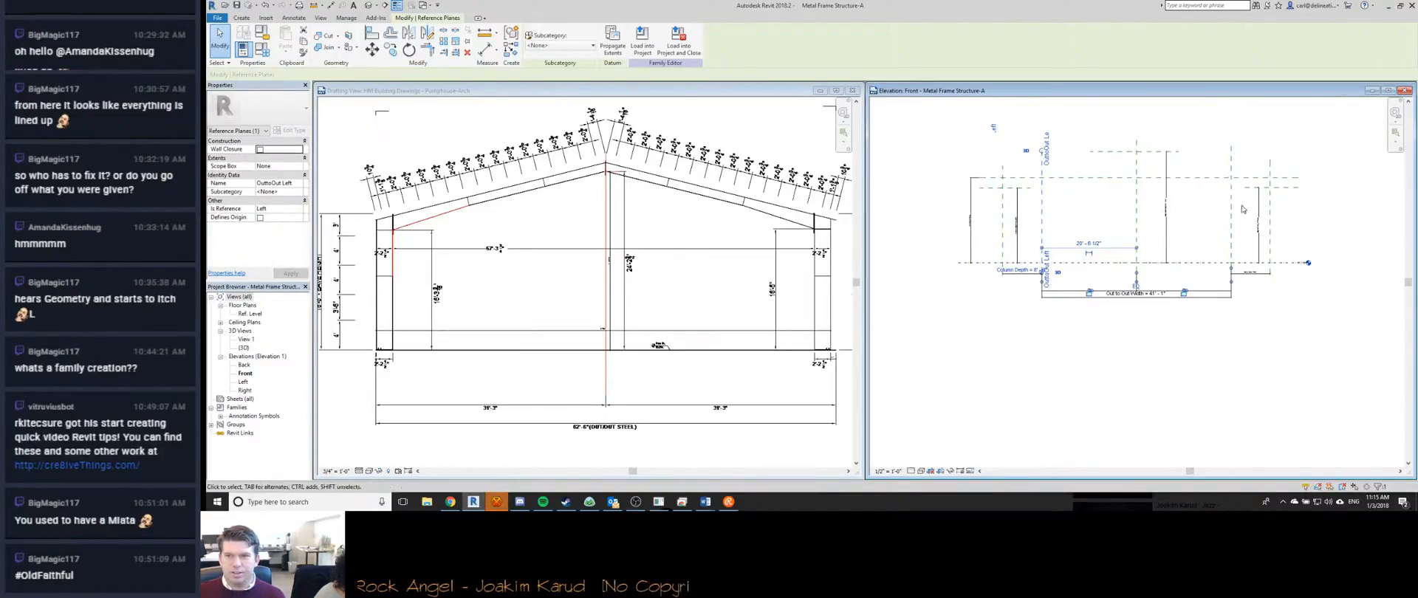
scroll(1285, 209, up, 2)
scroll(1107, 236, down, 3)
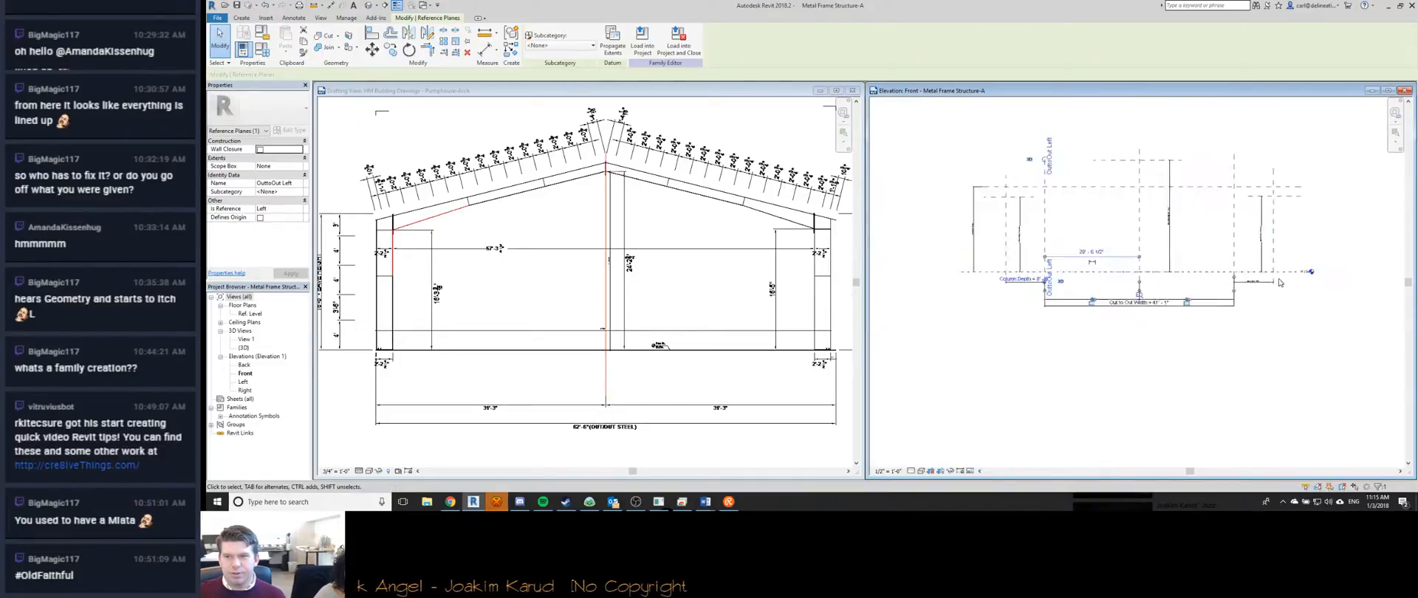
drag(1079, 233, 1031, 234)
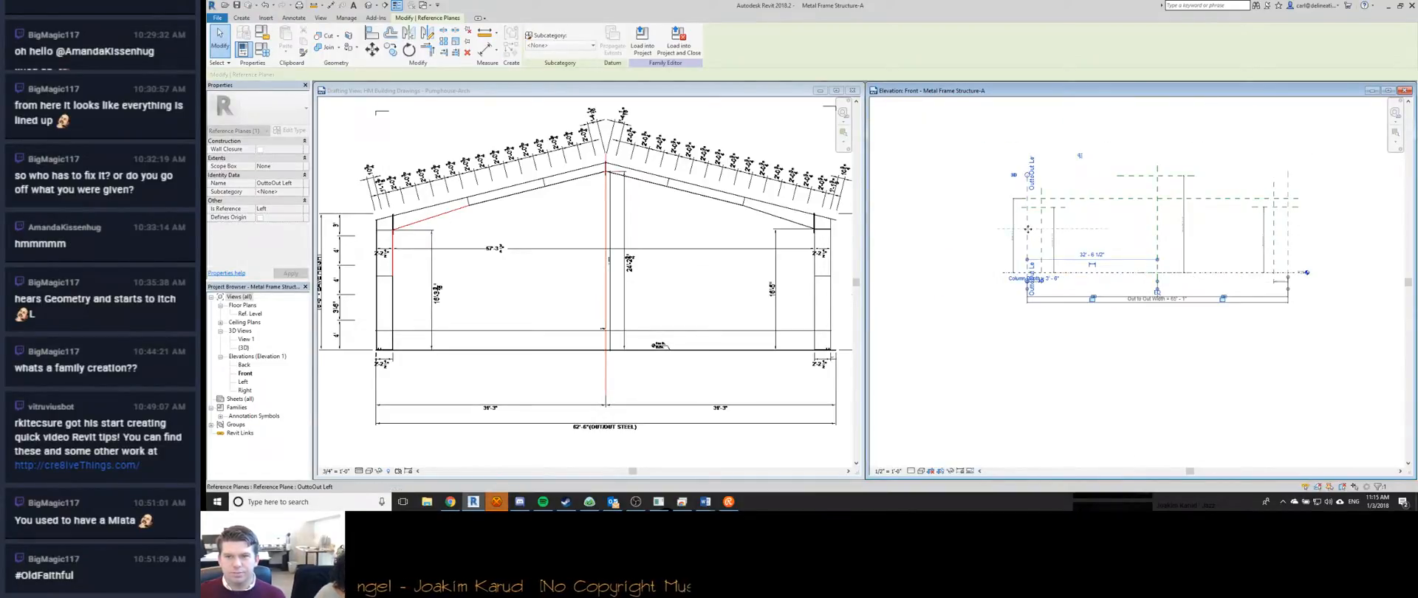
scroll(1036, 237, up, 3)
scroll(1049, 317, down, 2)
key(Escape)
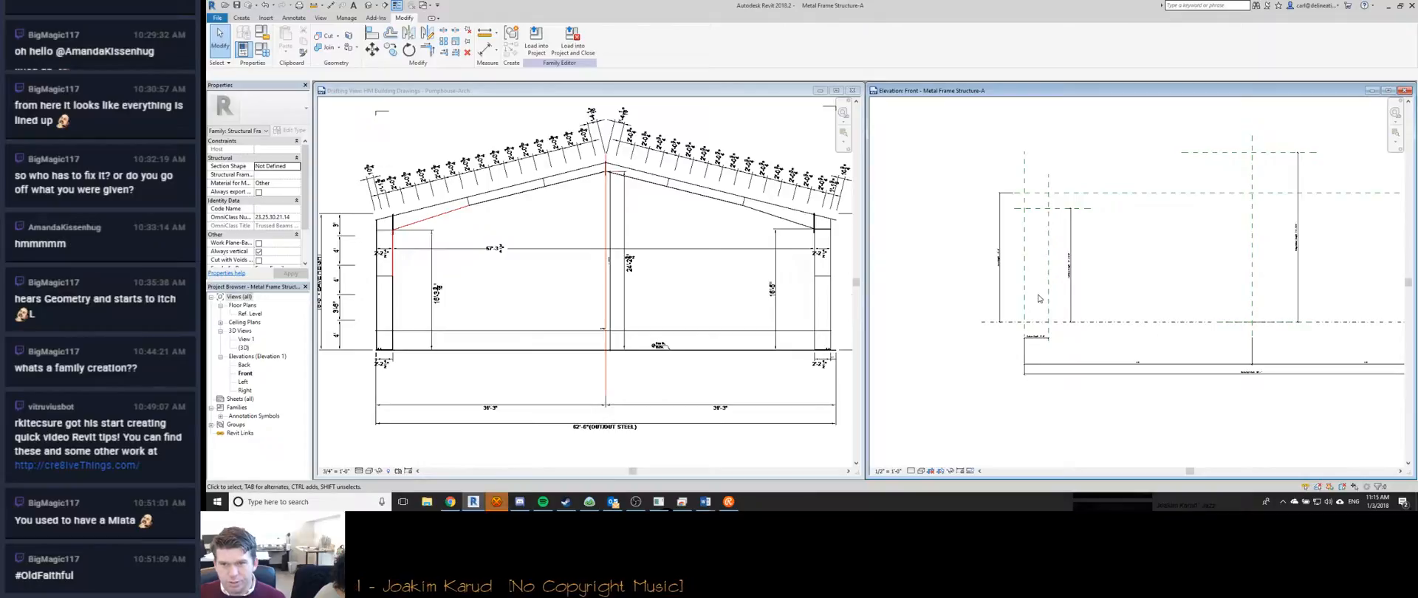
Undo the plane moves and the extrusion's deletion, and temporarily hide the frame extrusion again.
scroll(1072, 297, down, 4)
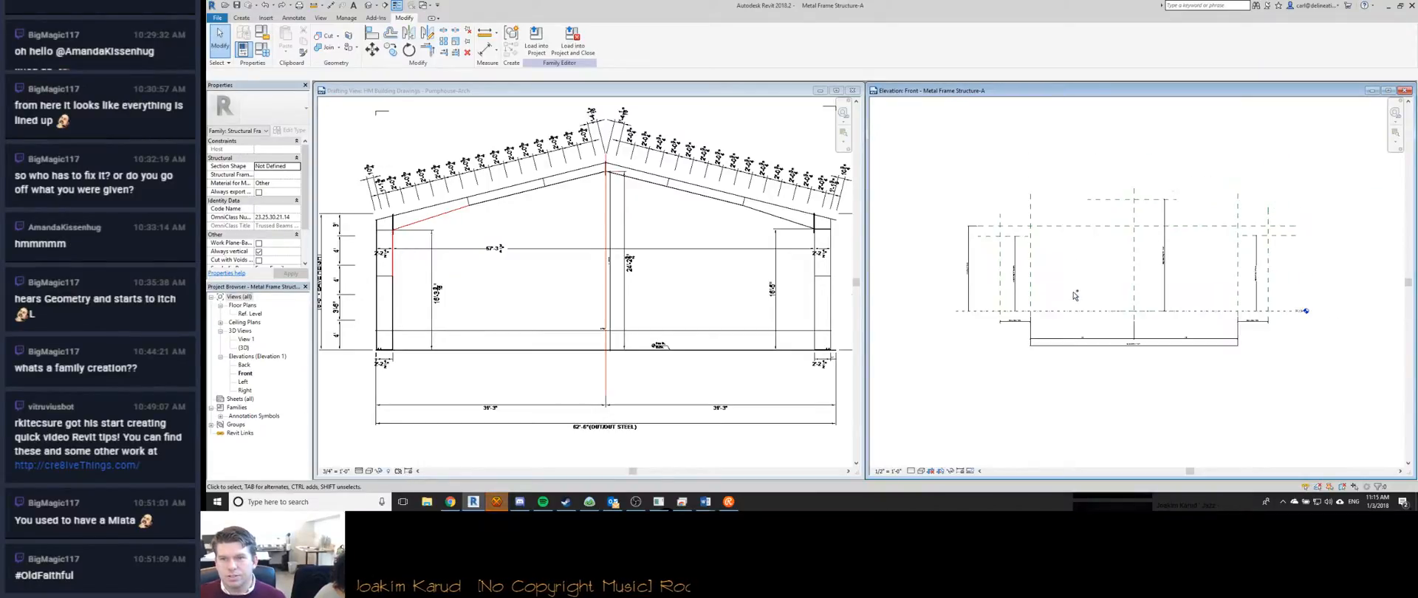
key(Escape)
click(1076, 216)
key(h)
key(h)
click(990, 263)
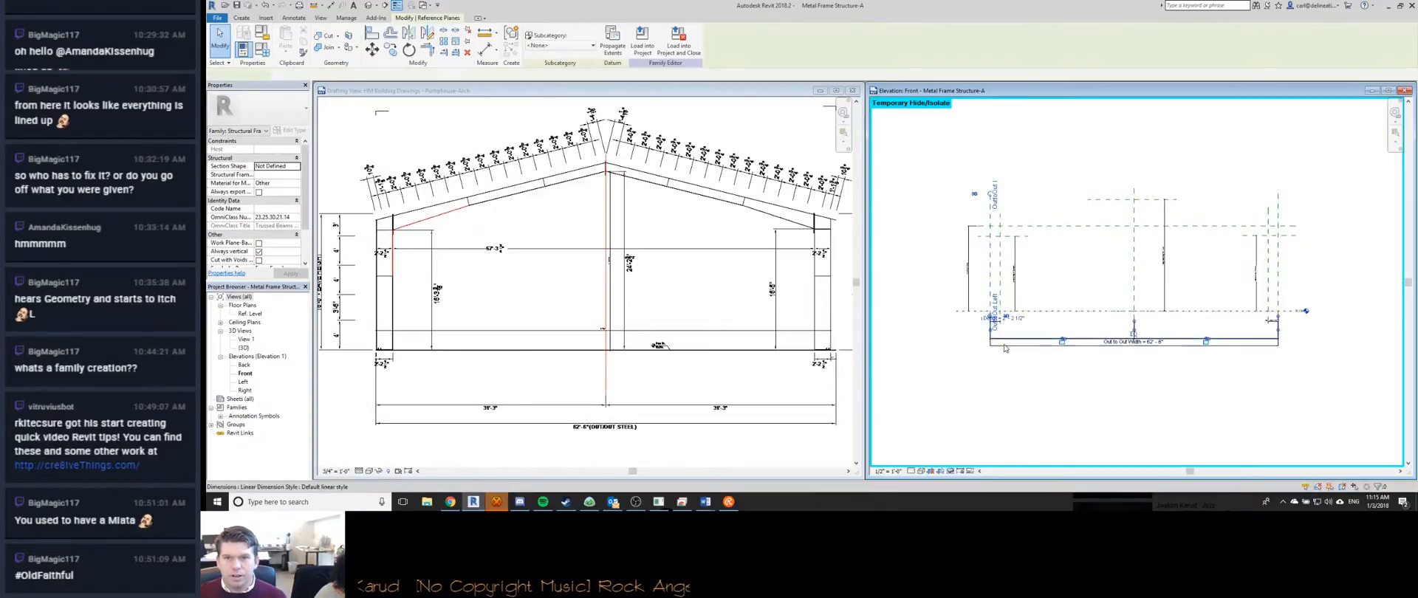
key(Escape)
scroll(1030, 274, up, 2)
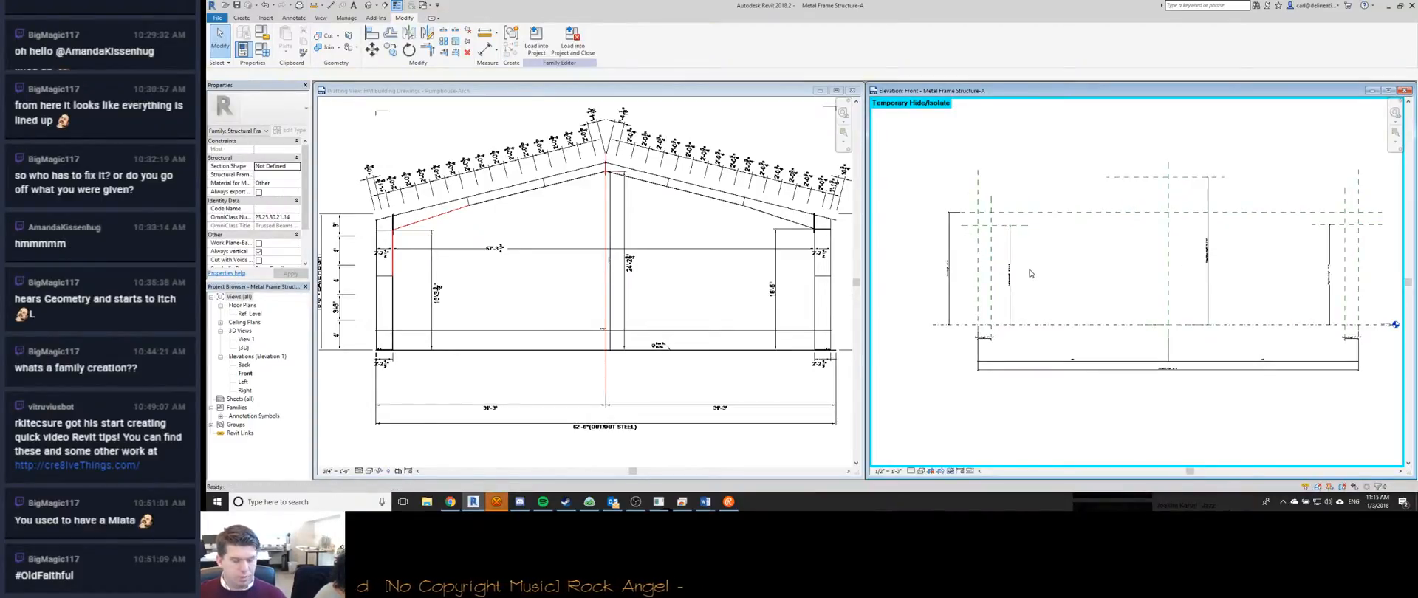
Restore the temporarily hidden frame extrusion and flex it by moving the OuttoOut Left reference plane inward and back outward.
key(h)
key(r)
click(979, 198)
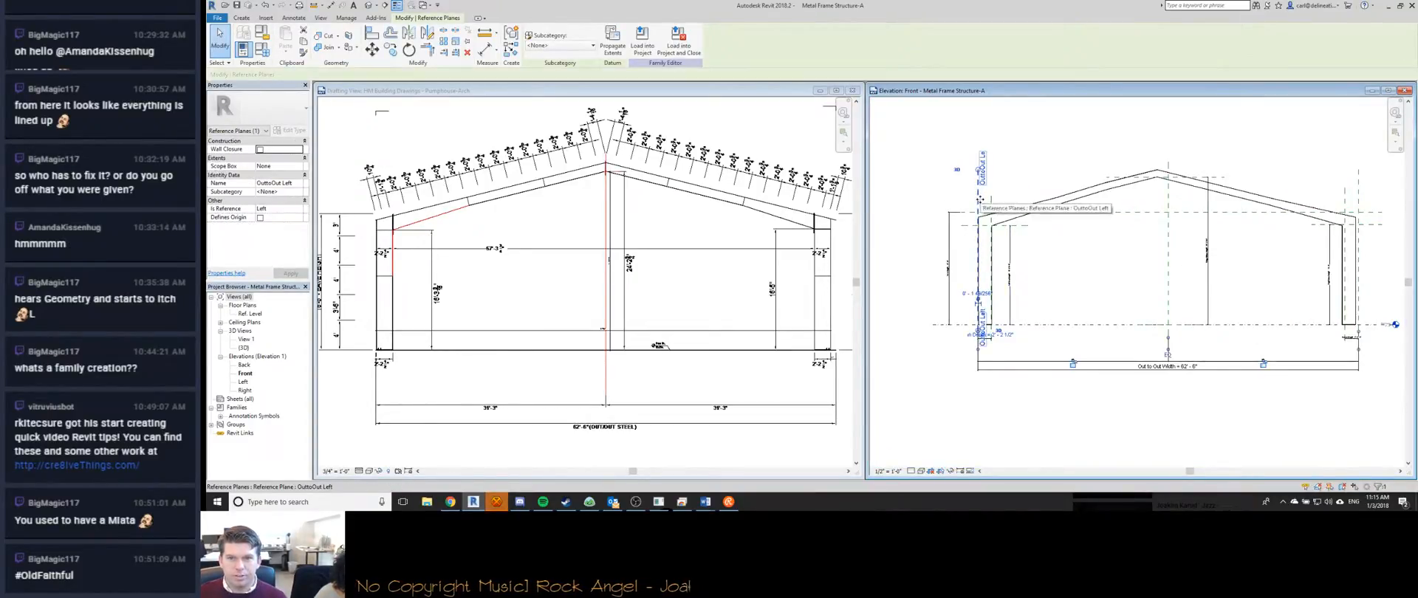
drag(979, 198, 1006, 203)
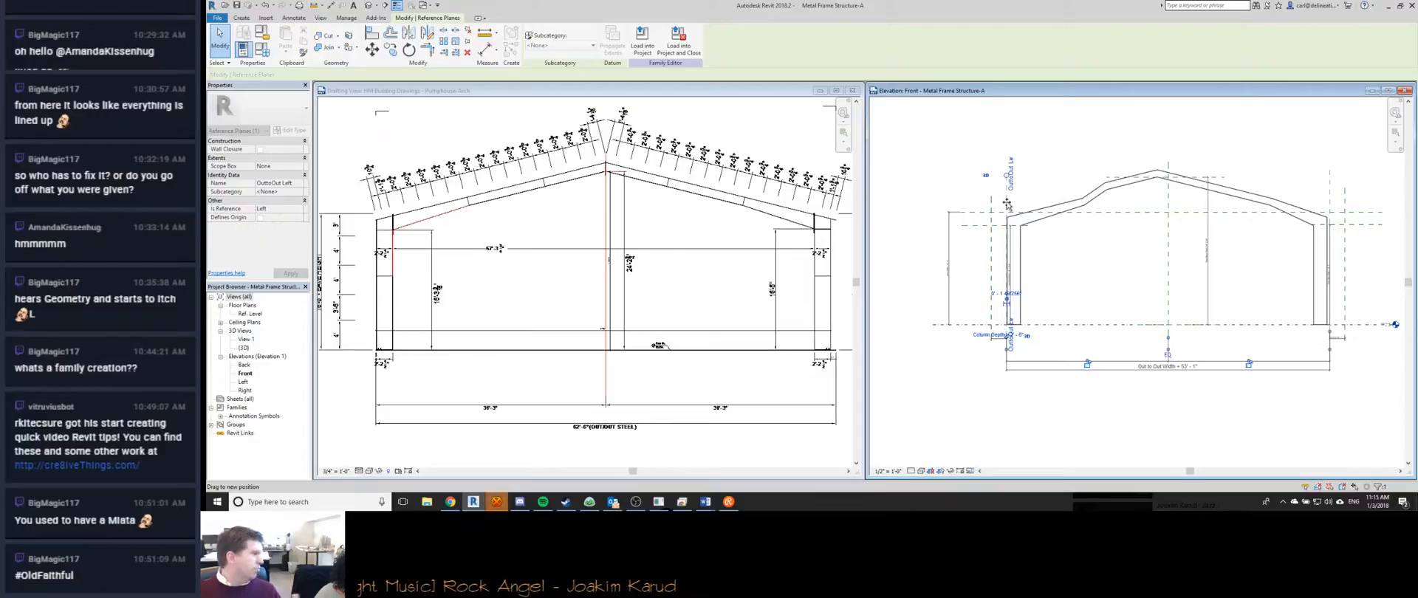
drag(1007, 203, 975, 194)
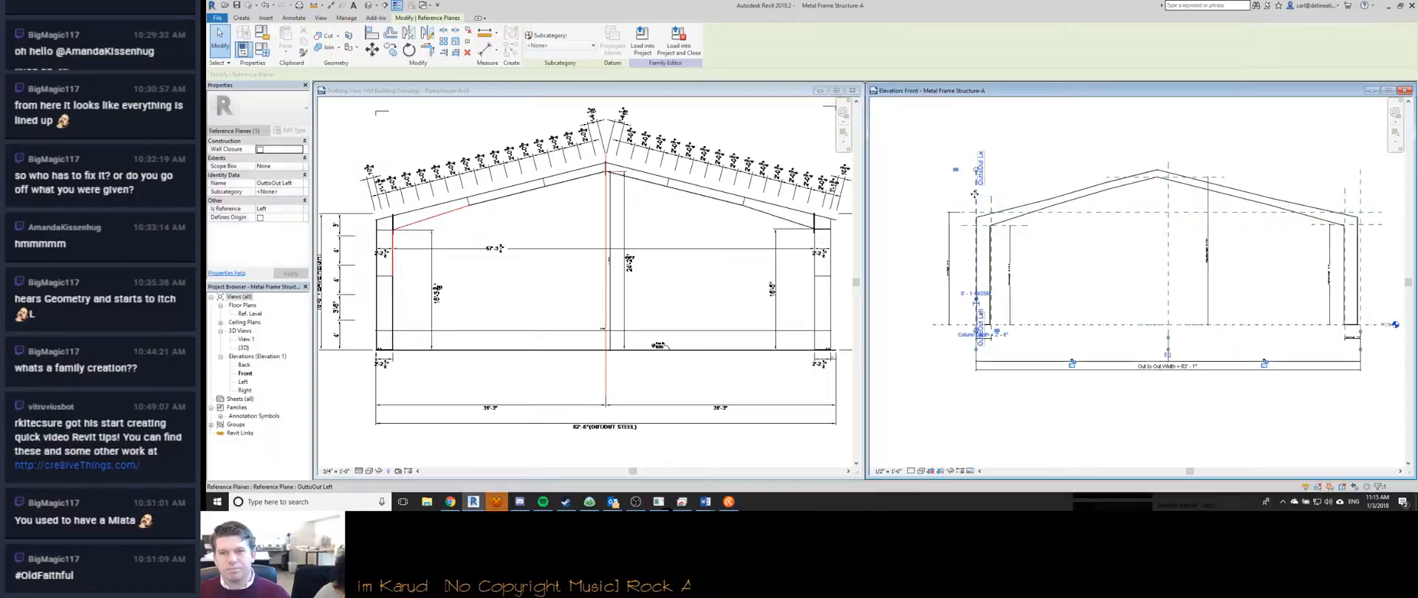
key(Escape)
key(super)
click(1237, 407)
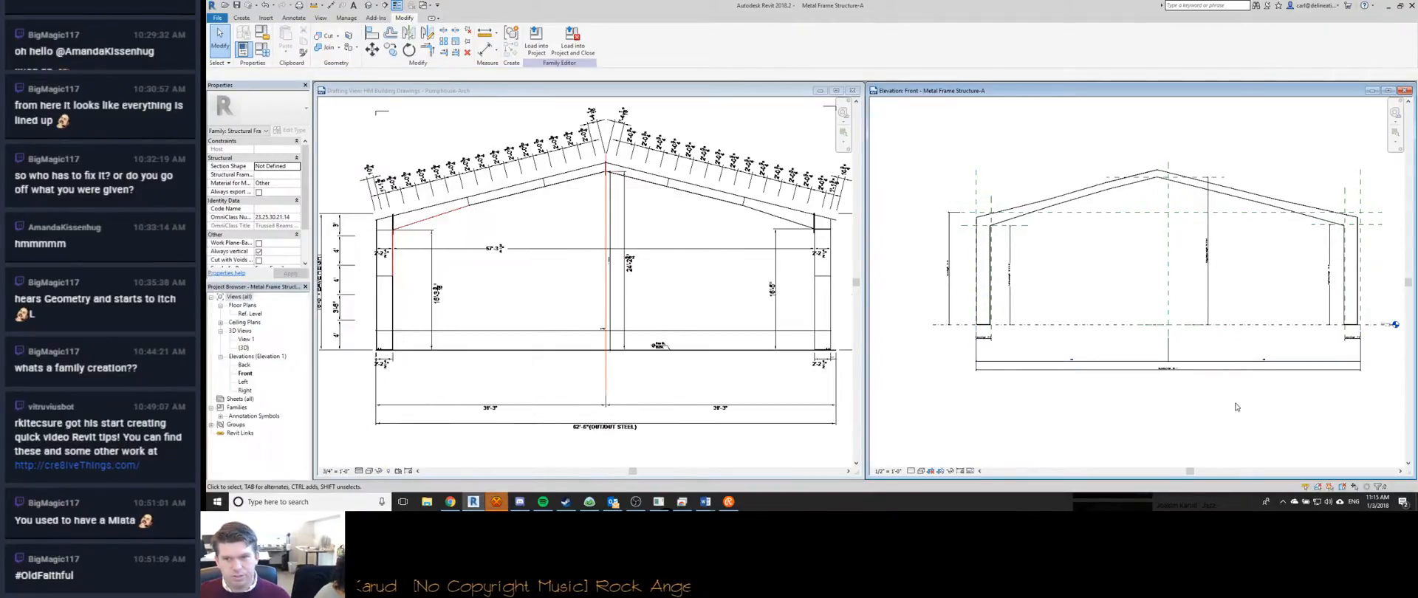
Set the Out to Out Width dimension below the frame to 62' 6".
click(1166, 367)
click(1167, 367)
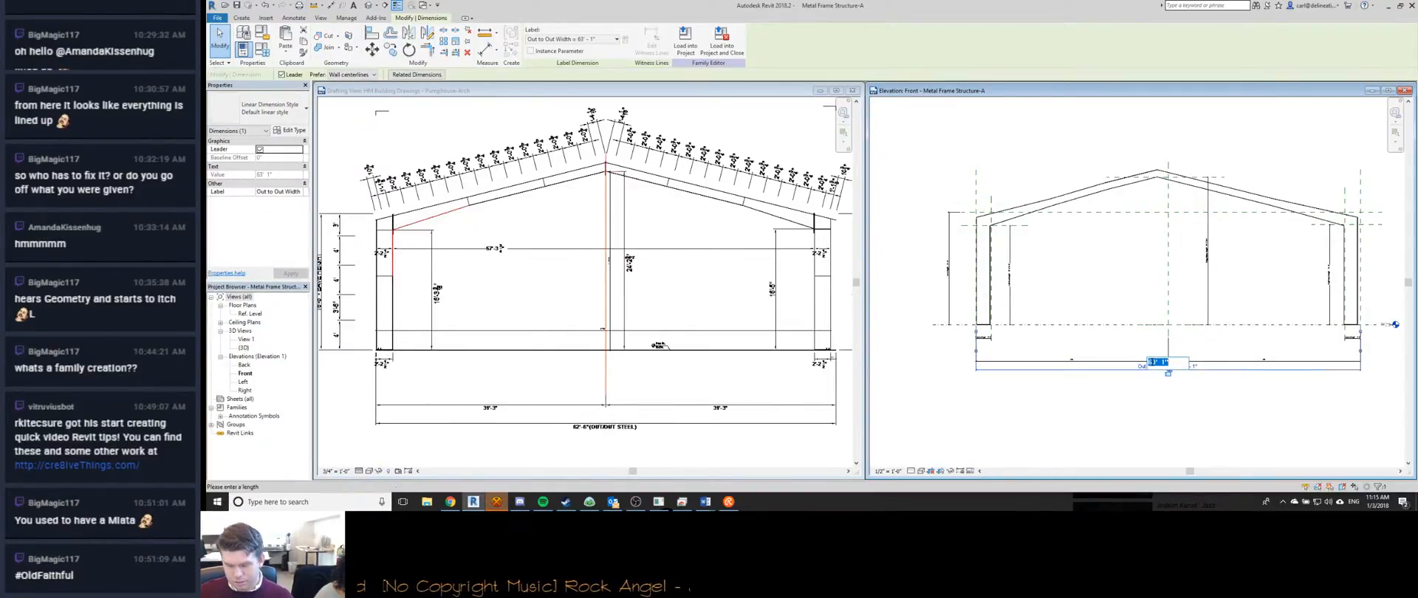
text(62 6)
key(Return)
key(Escape)
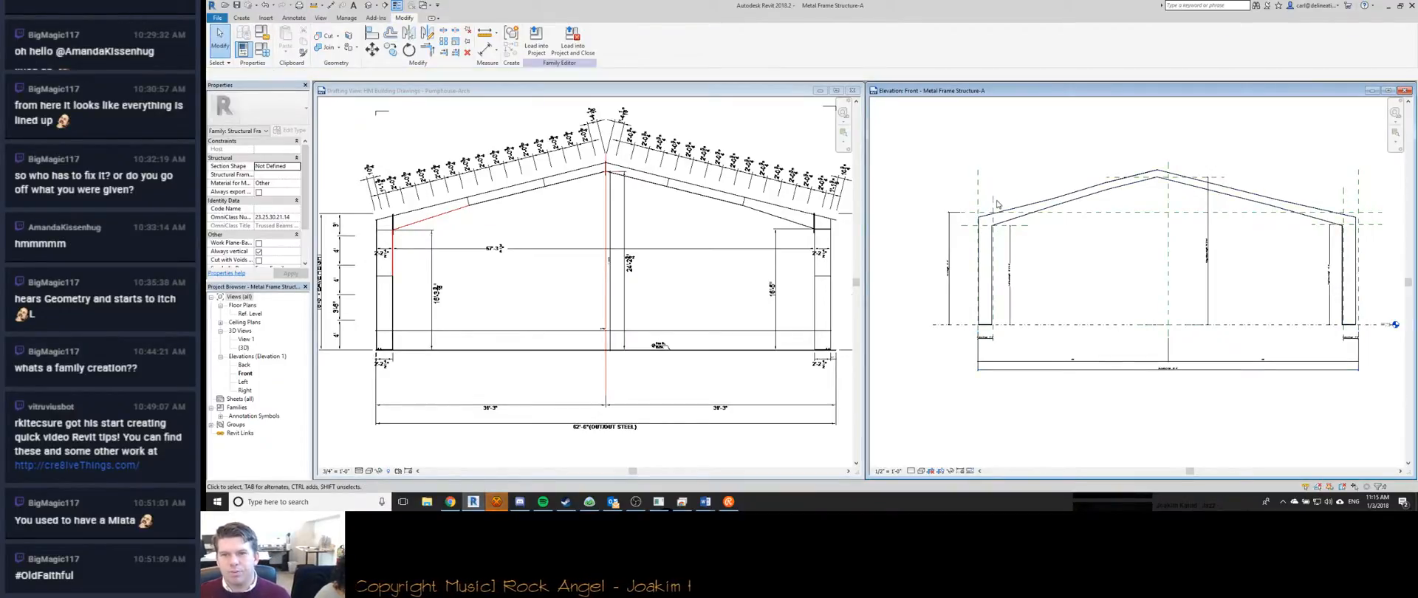
Check the parameter labels on the Column Depth dimensions at the bases of both columns.
click(988, 338)
ctrl+click(1339, 344)
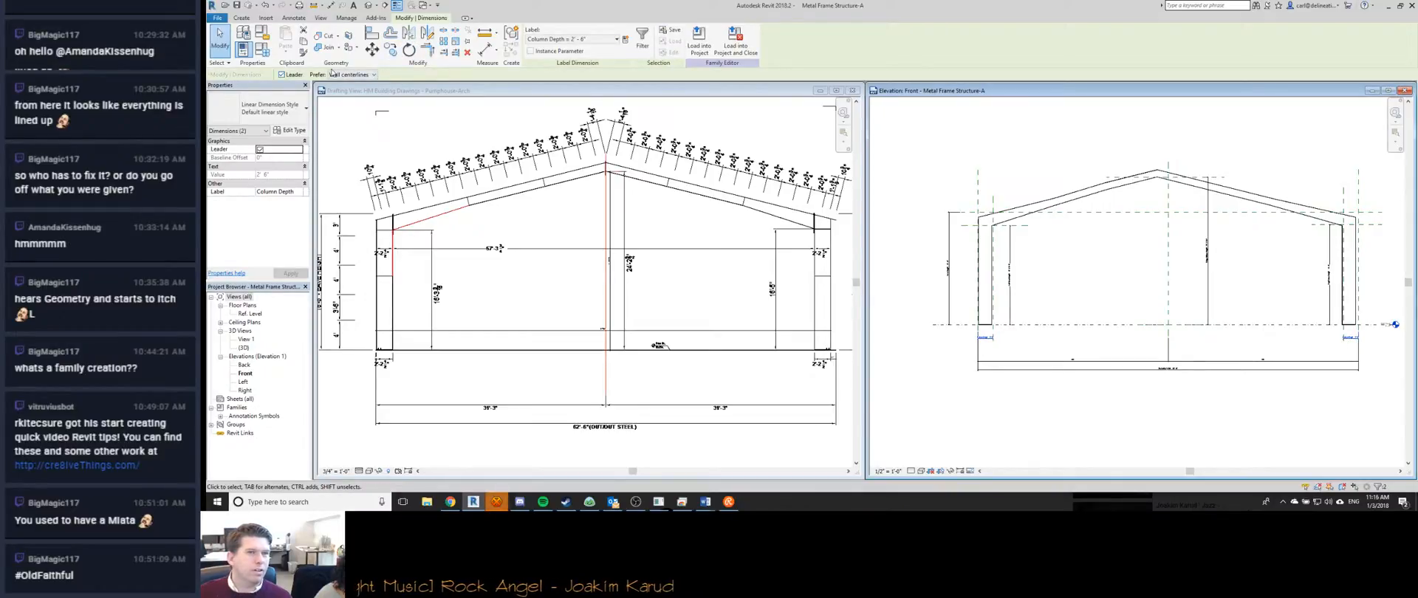
click(986, 337)
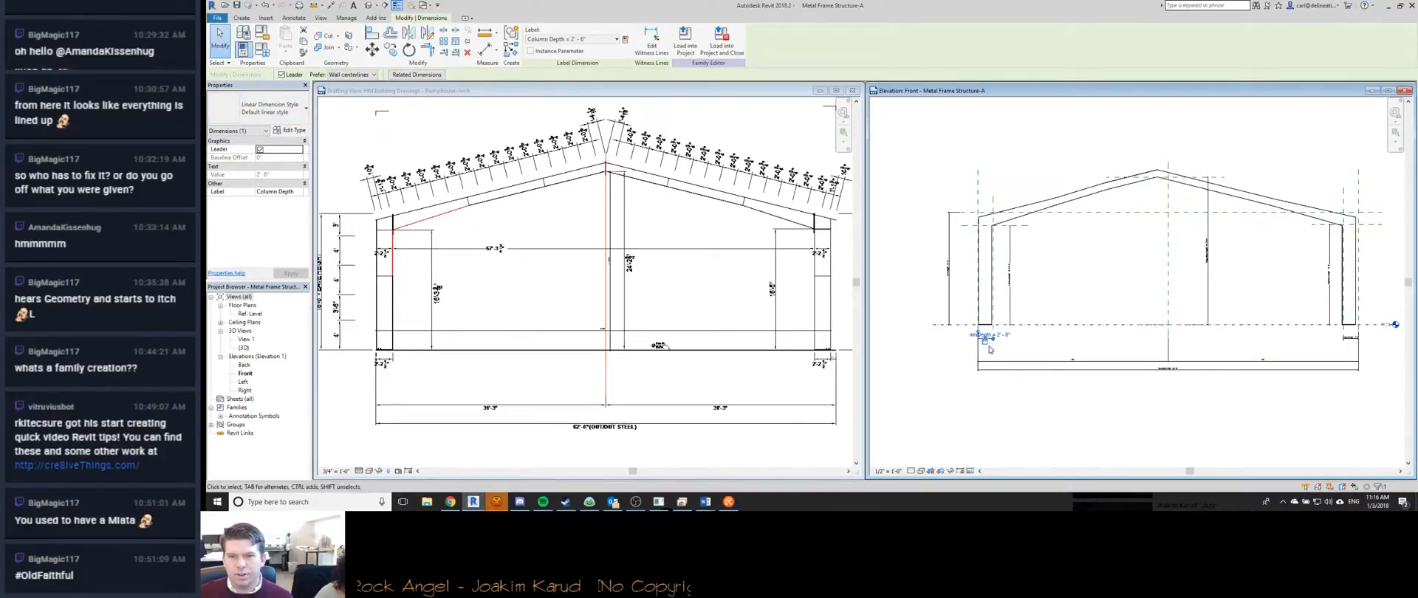
click(1346, 339)
key(Escape)
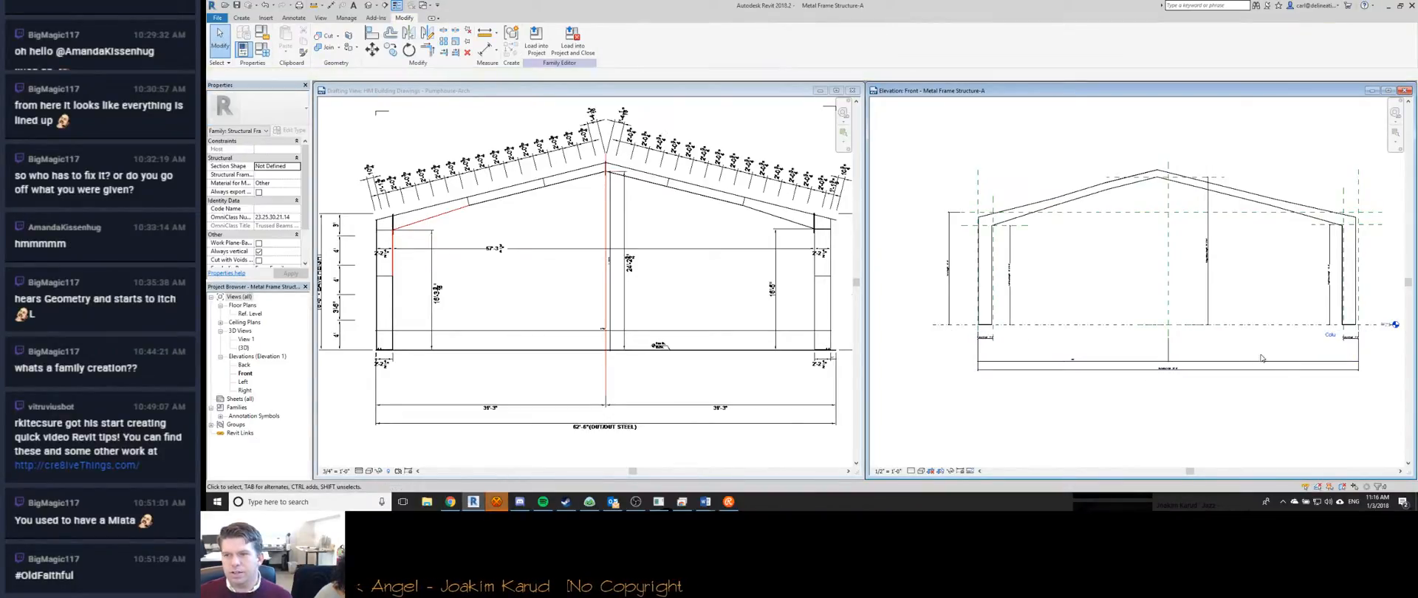
click(1351, 344)
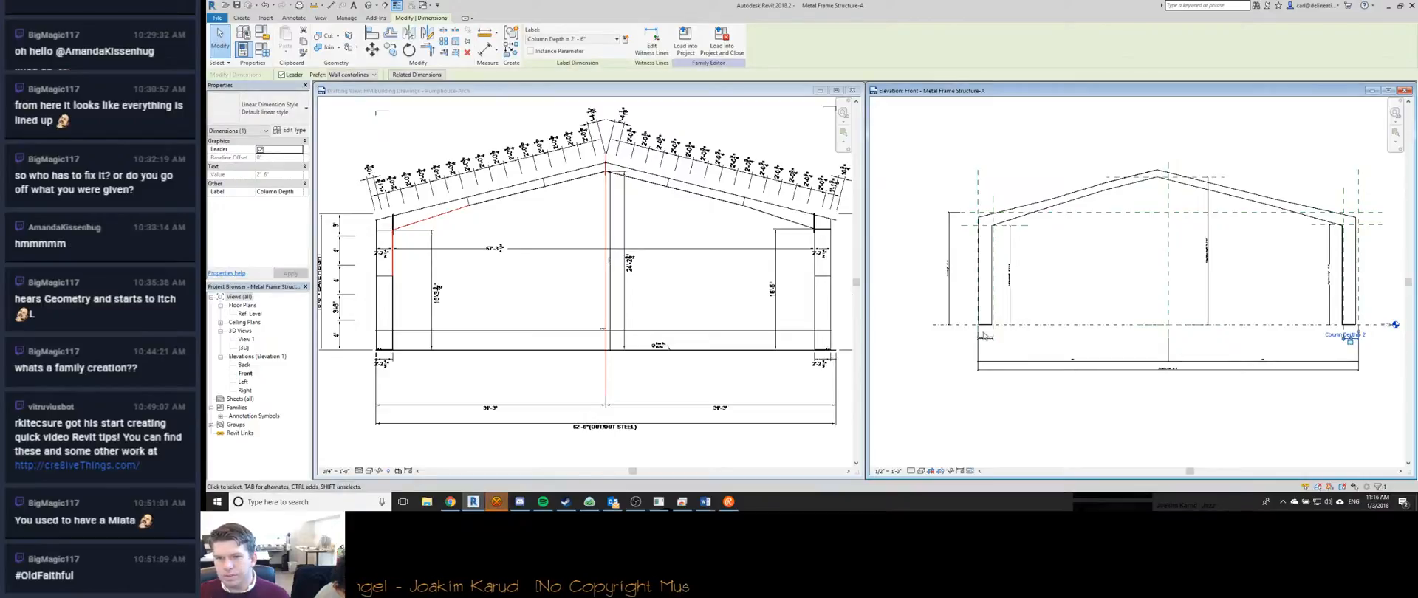
key(Escape)
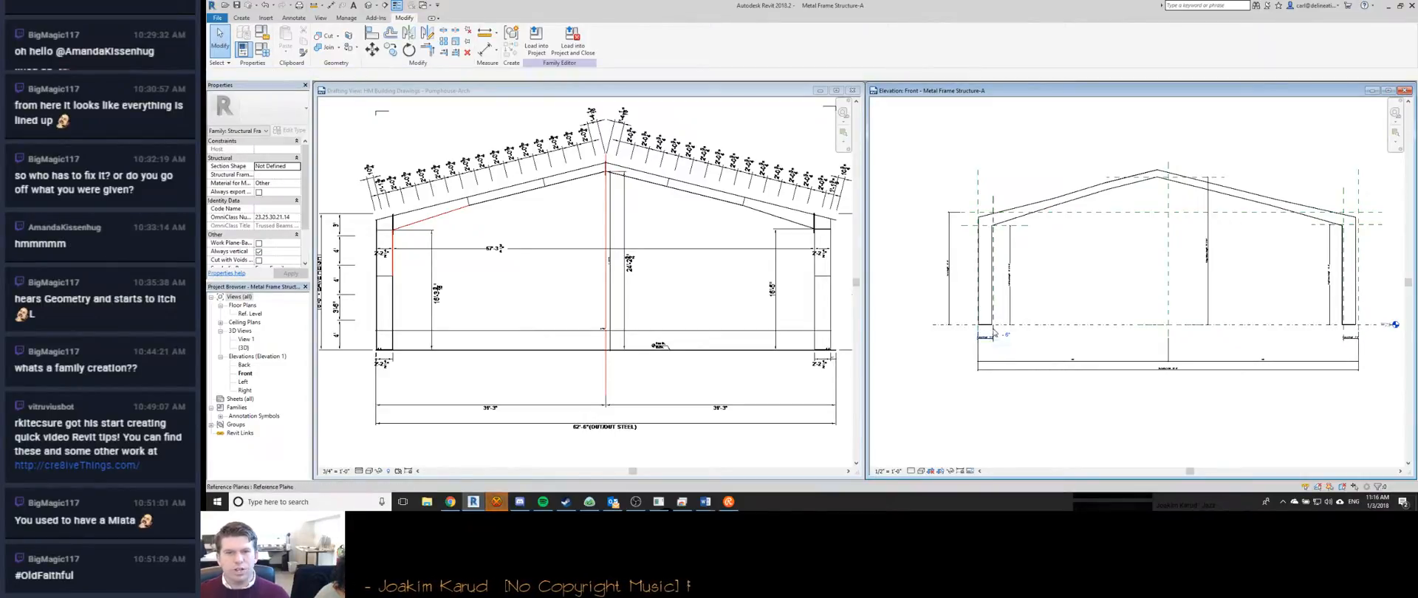
Flex the frame by moving the OuttoOut Left reference plane slightly inward.
click(978, 199)
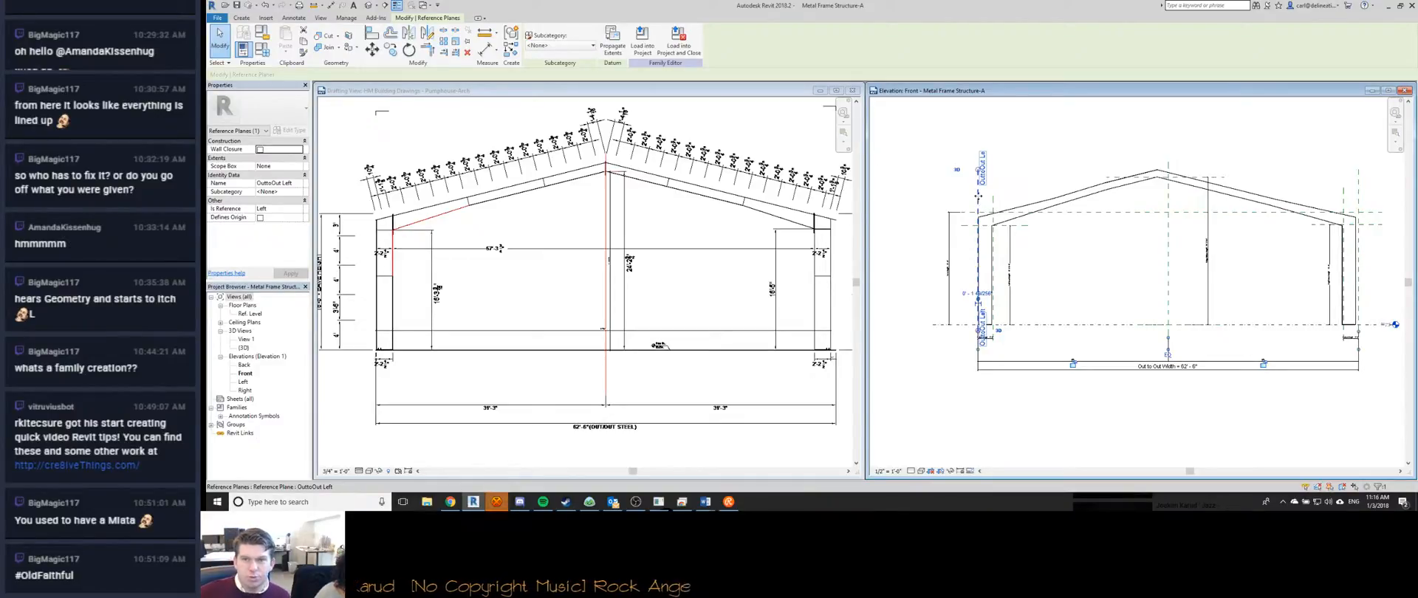
mouse_move(970, 196)
mouse_down()
mouse_move(999, 196)
mouse_move(987, 195)
mouse_up()
key(Escape)
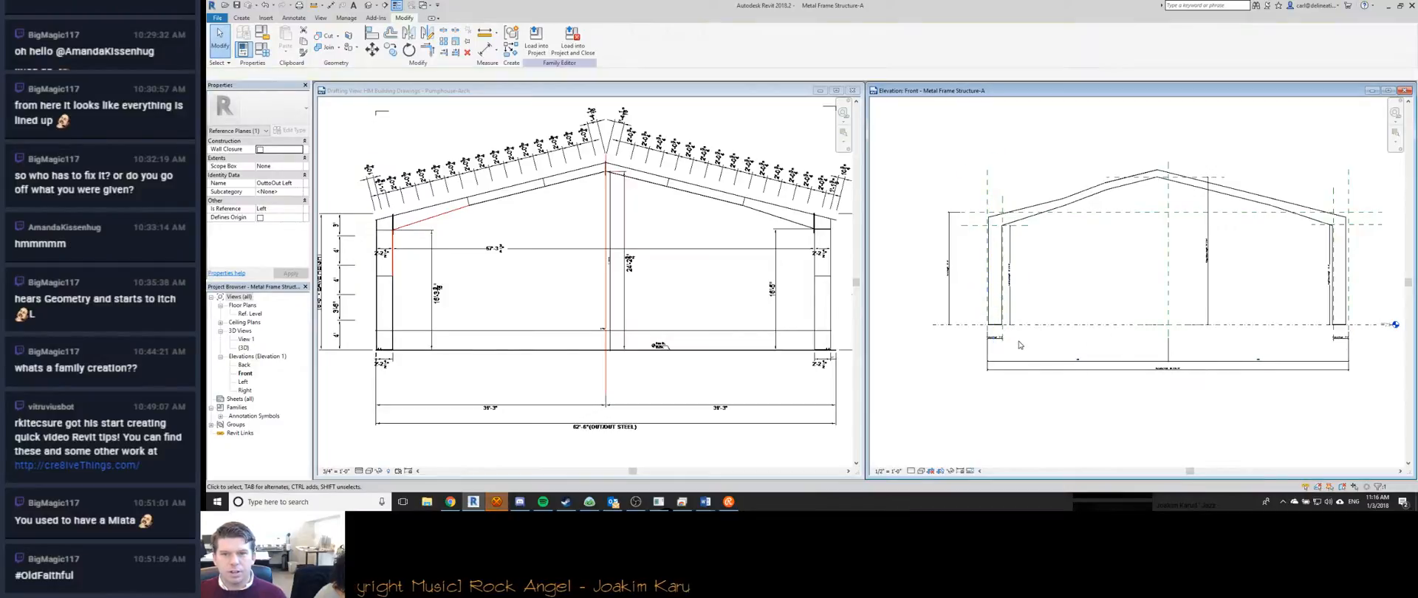
Lock the Column Depth parameter in Family Types and examine the left column's depth dimension up close.
click(263, 49)
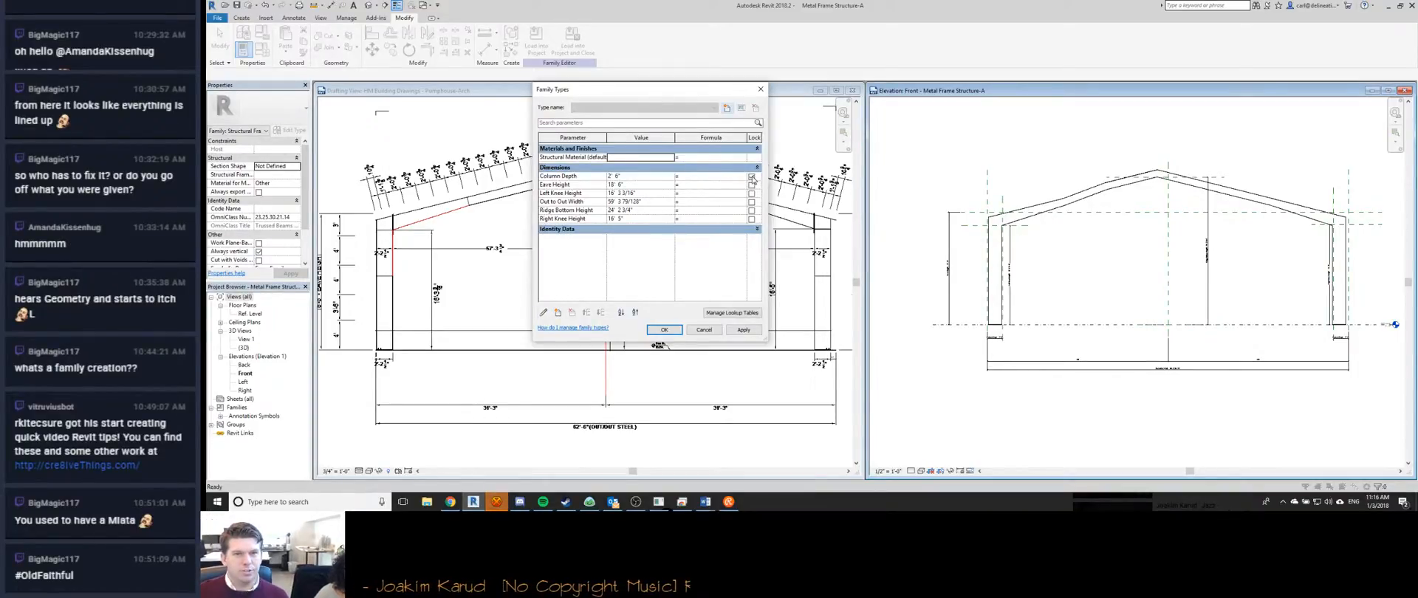
click(664, 329)
click(1005, 338)
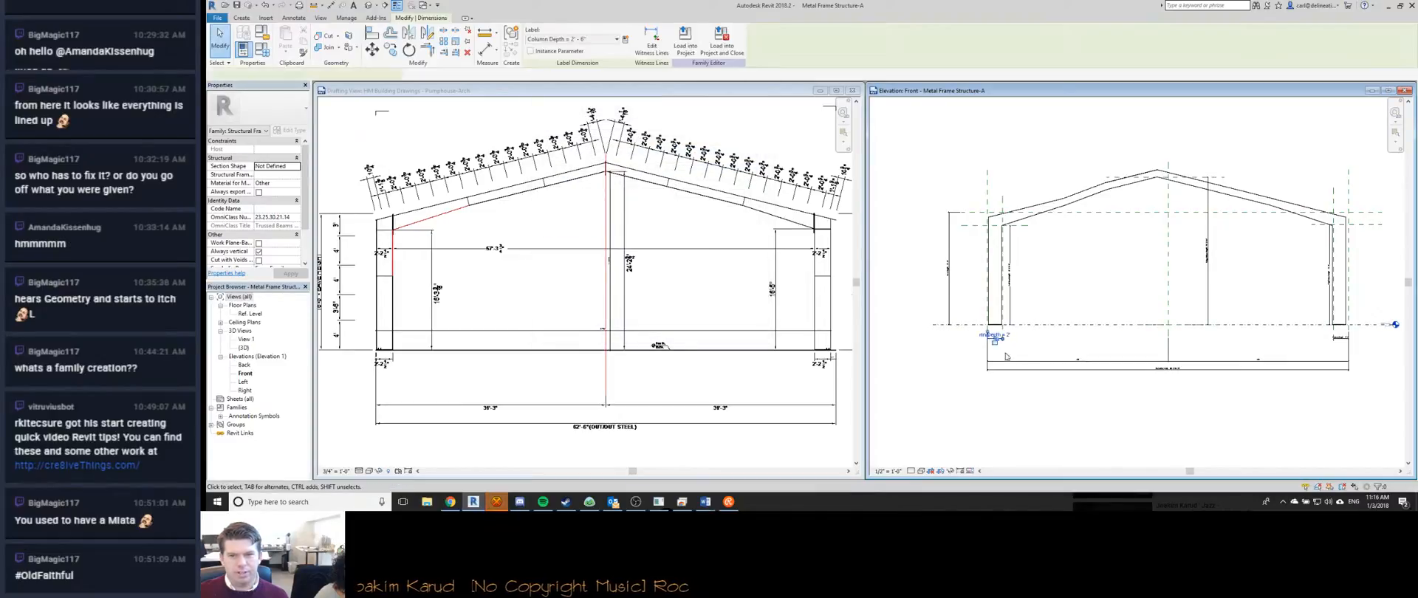
scroll(994, 336, up, 5)
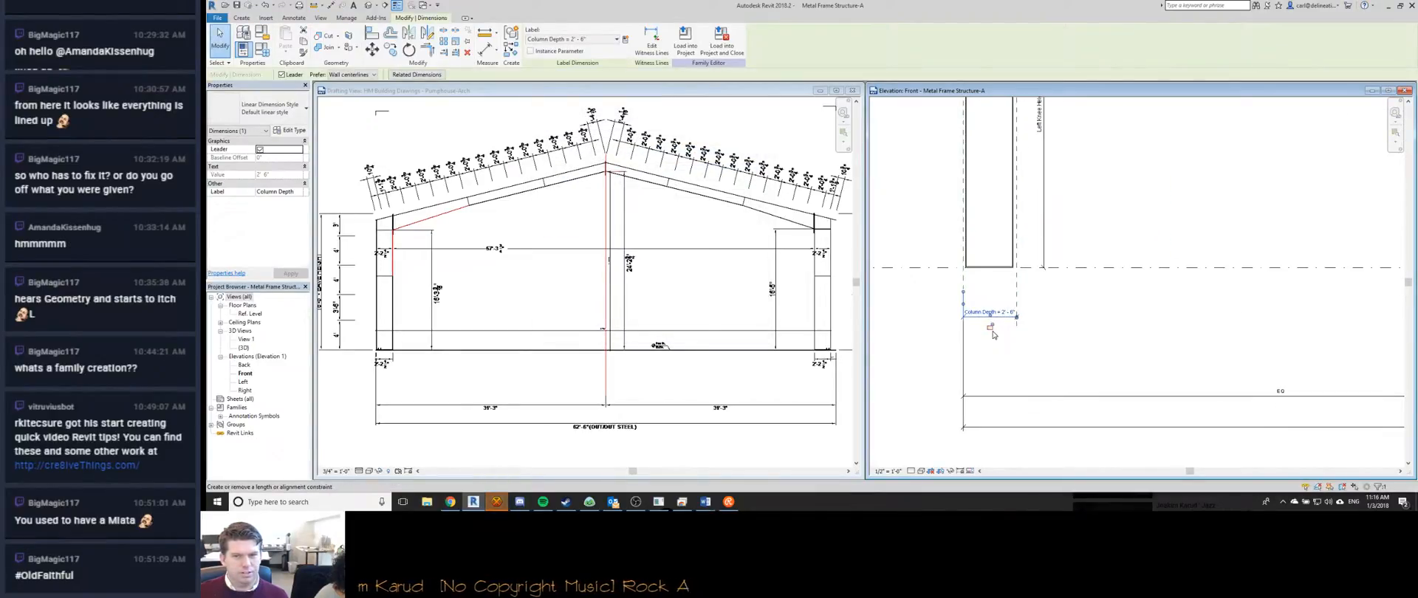
key(Escape)
scroll(993, 335, down, 6)
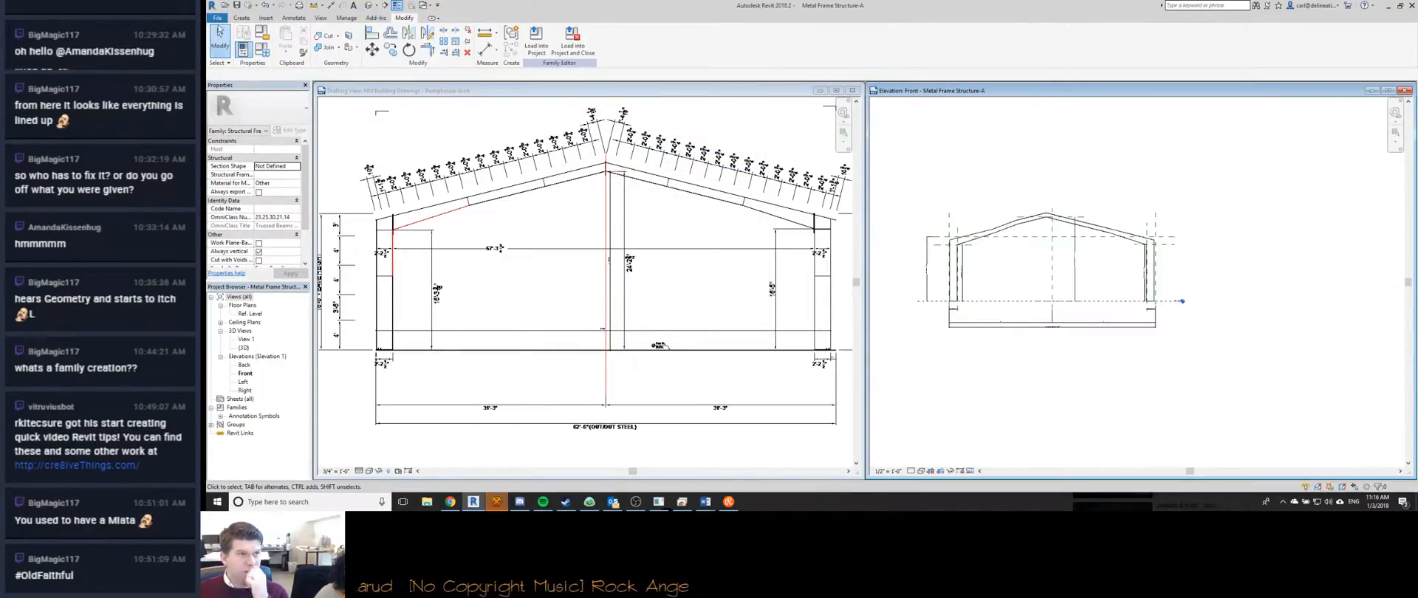
Review the dimension parameters and their lock settings in Family Types.
click(264, 49)
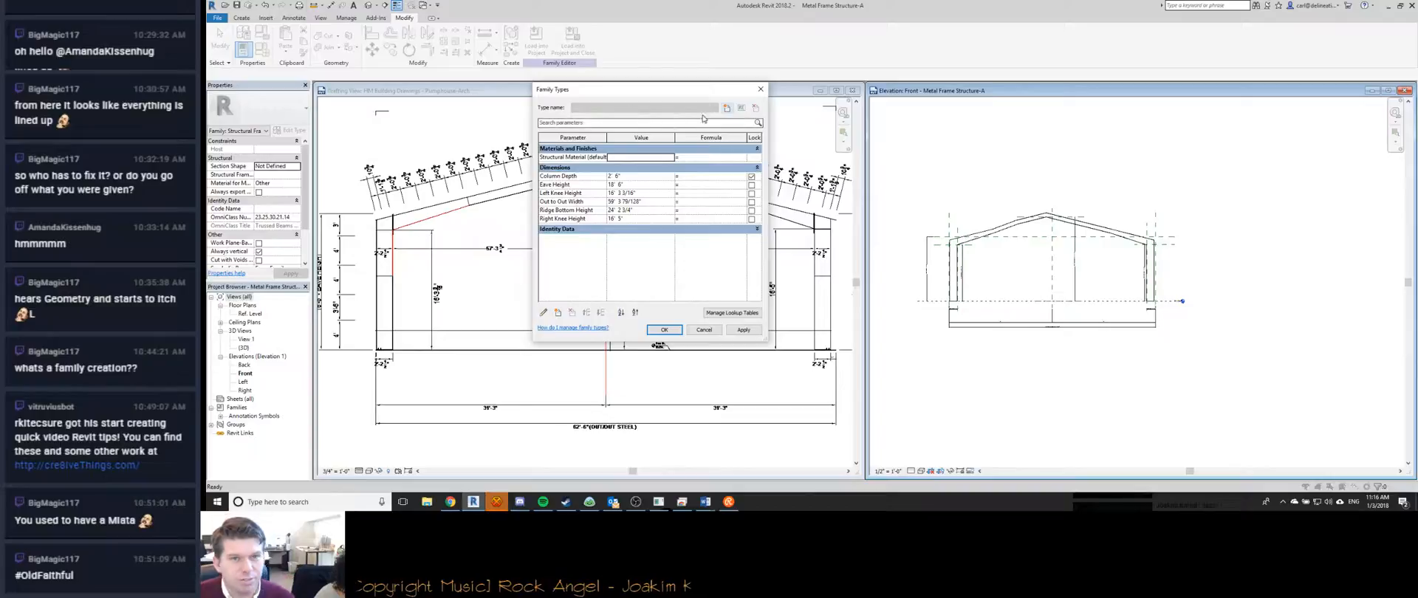
click(599, 230)
click(589, 200)
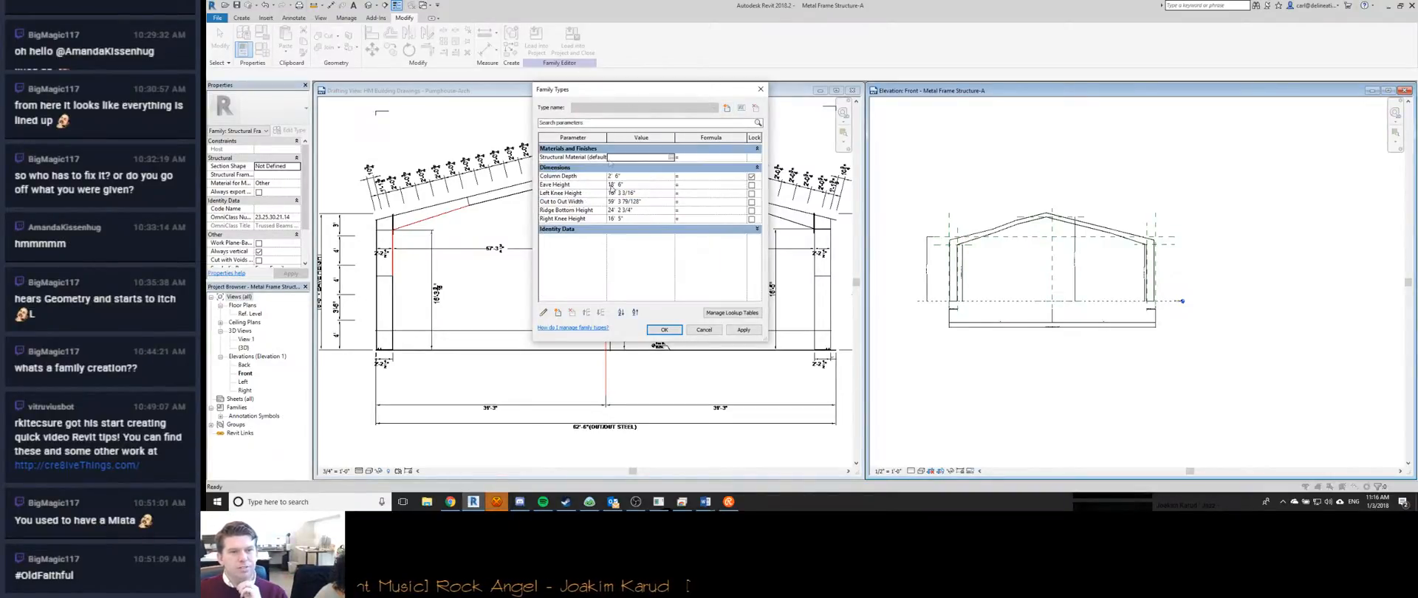
click(664, 330)
Raise the Eave Height reference plane slightly and compare with the building drawing in the project's drafting view.
click(1009, 239)
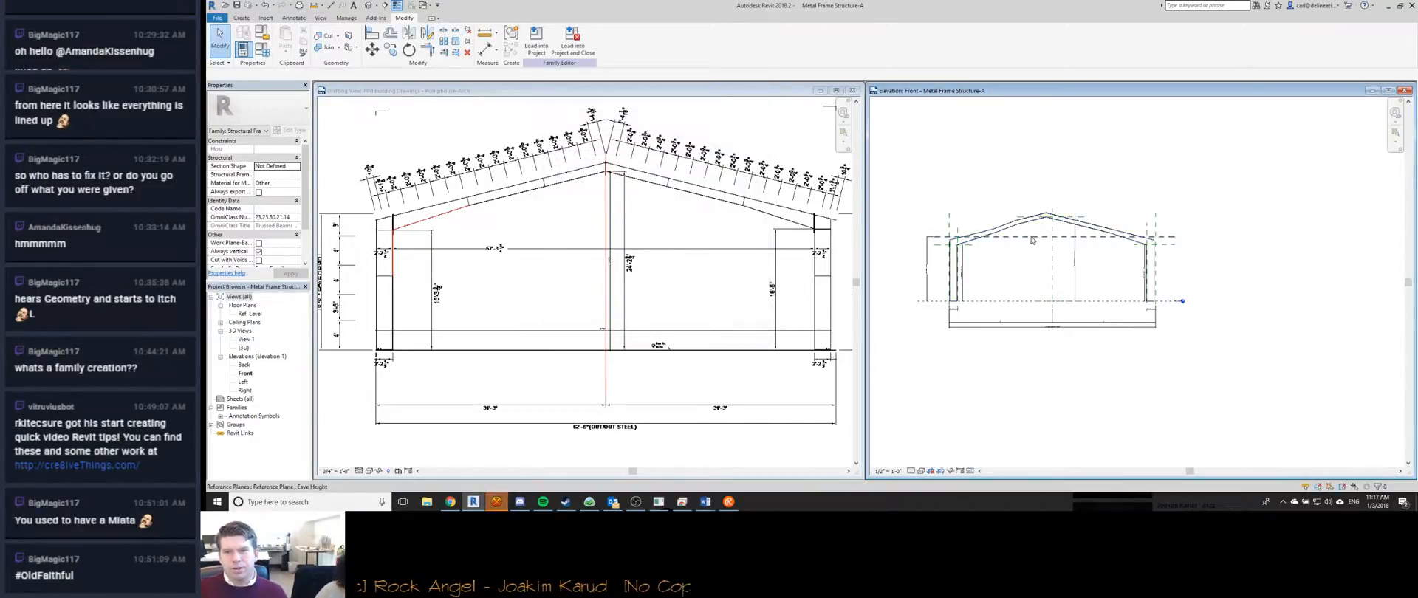
mouse_move(1016, 237)
mouse_down()
mouse_move(1013, 187)
mouse_move(1015, 236)
mouse_up()
click(613, 197)
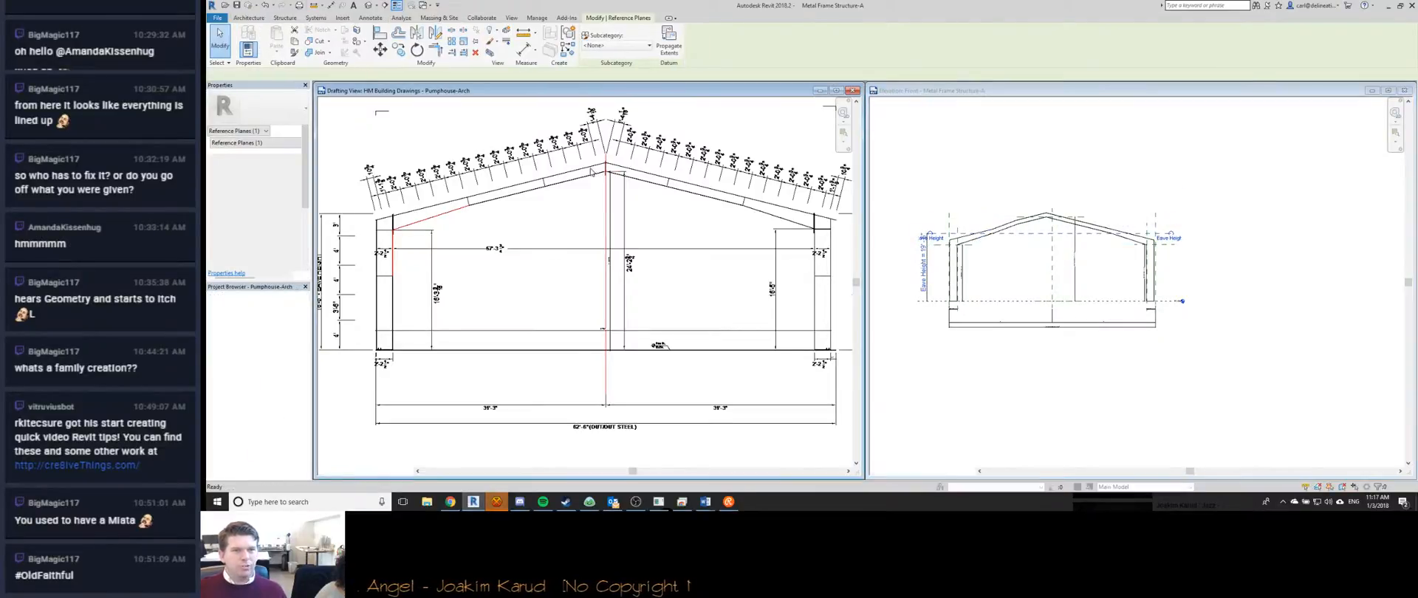
scroll(613, 198, down, 2)
key(Escape)
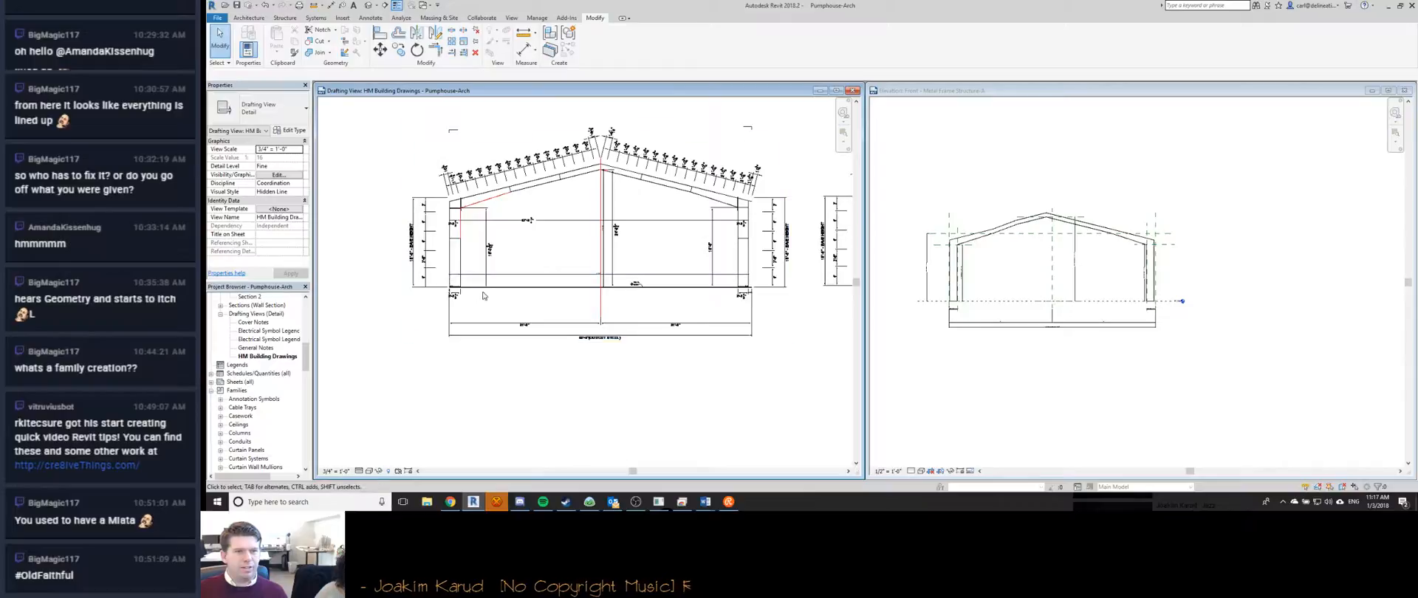
click(923, 195)
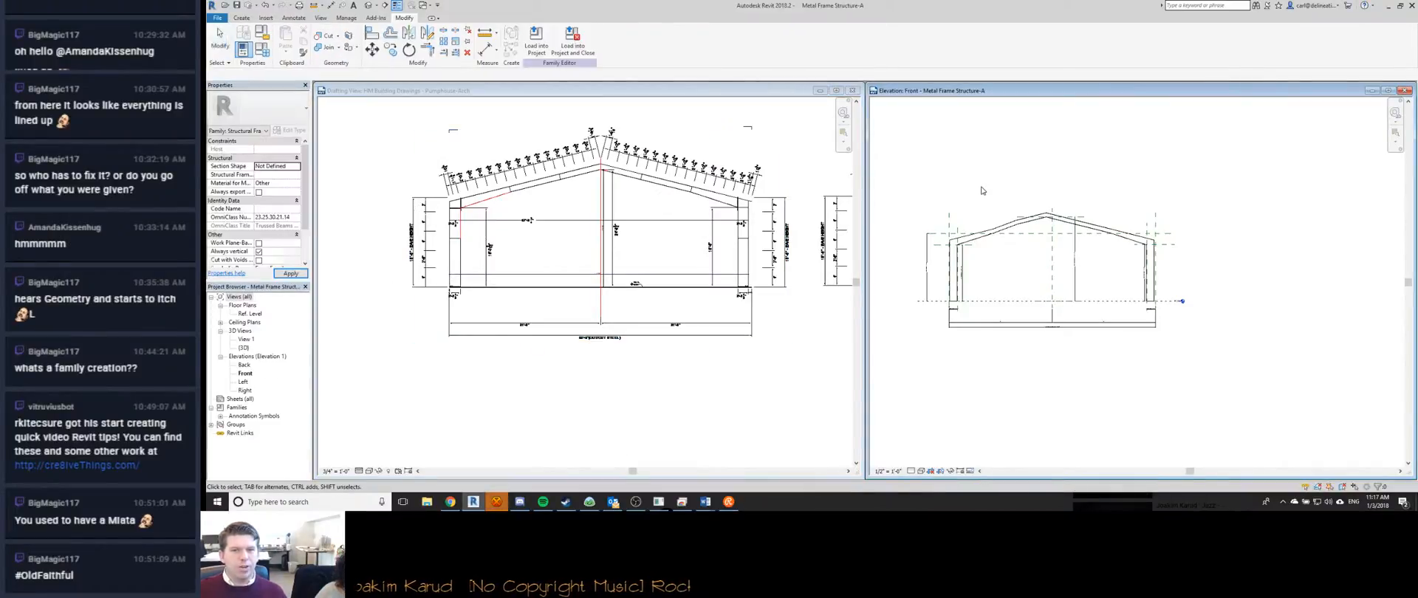
Flex the Left Knee Height reference plane, leaving it lower, and raise the Eave Height plane to 20' 6".
scroll(936, 249, up, 4)
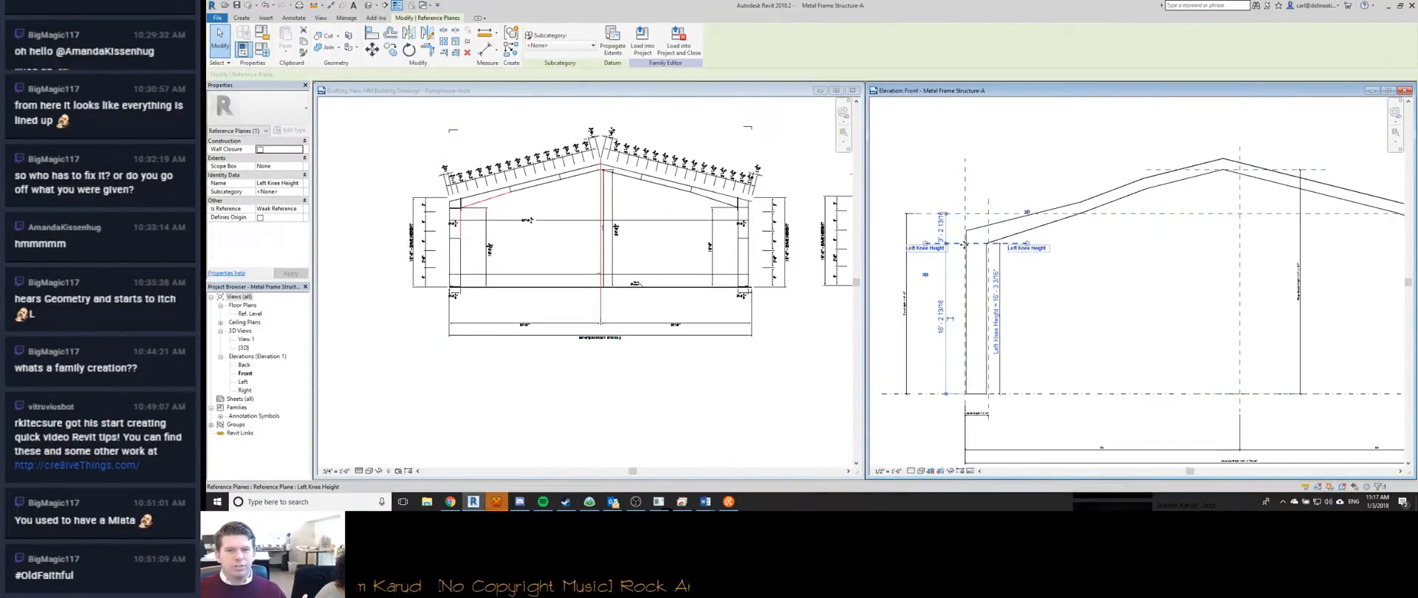
drag(958, 249, 957, 193)
mouse_move(960, 239)
mouse_down()
mouse_move(954, 192)
mouse_move(958, 256)
mouse_up()
mouse_move(1169, 217)
mouse_down()
mouse_move(1156, 152)
mouse_move(1152, 204)
mouse_up()
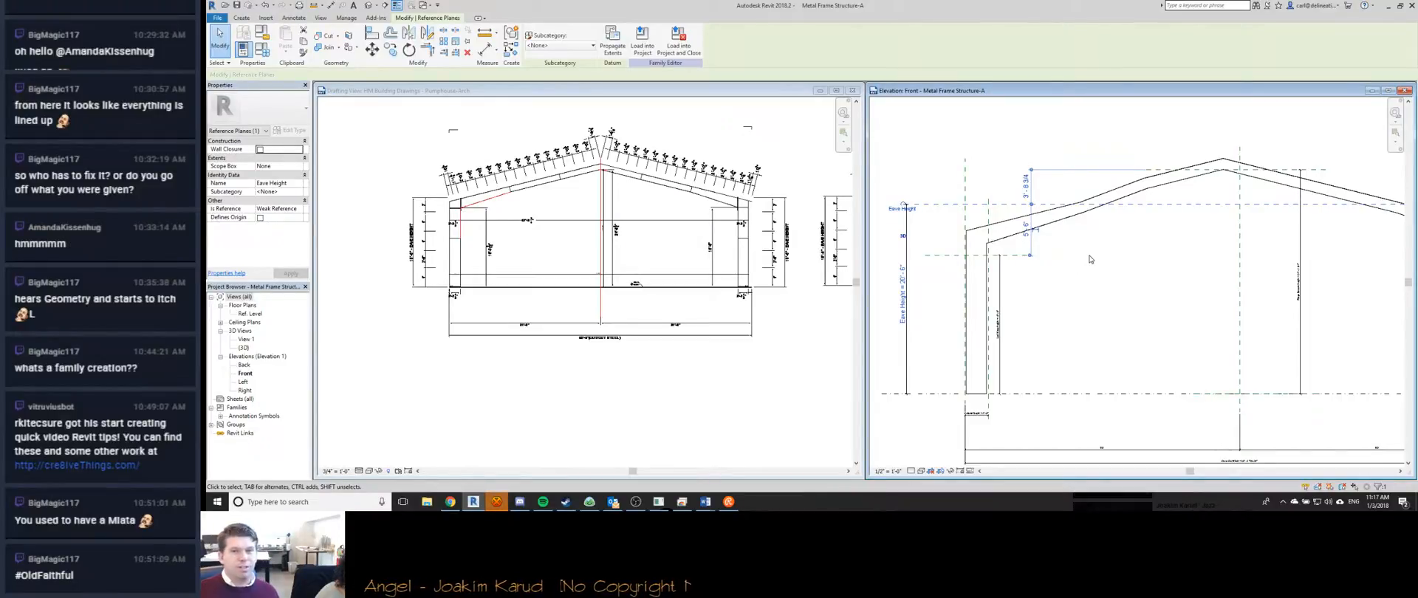
scroll(940, 260, down, 2)
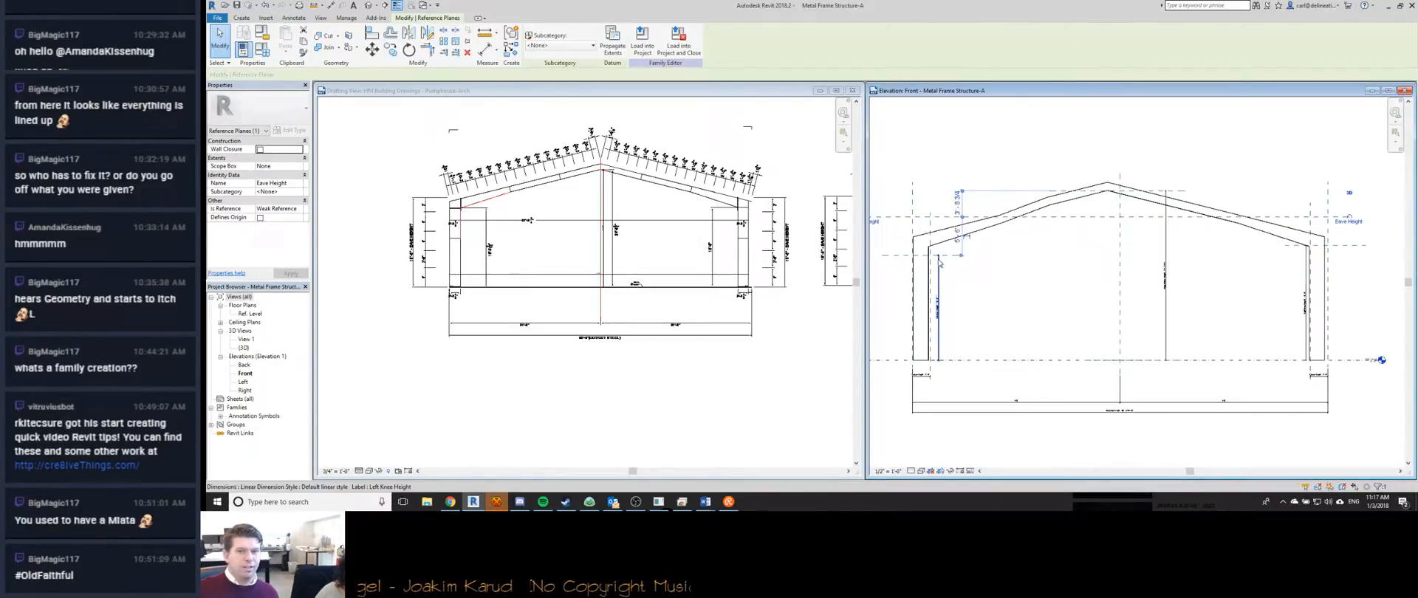
middle_drag(894, 229, 928, 237)
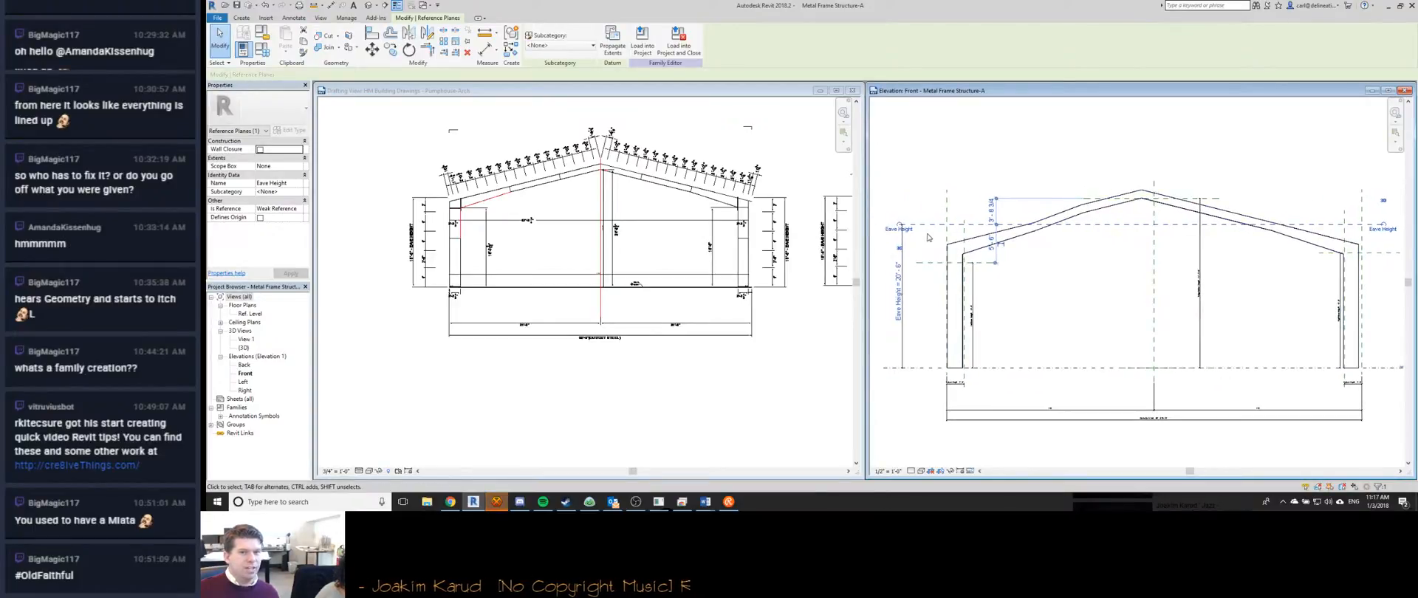
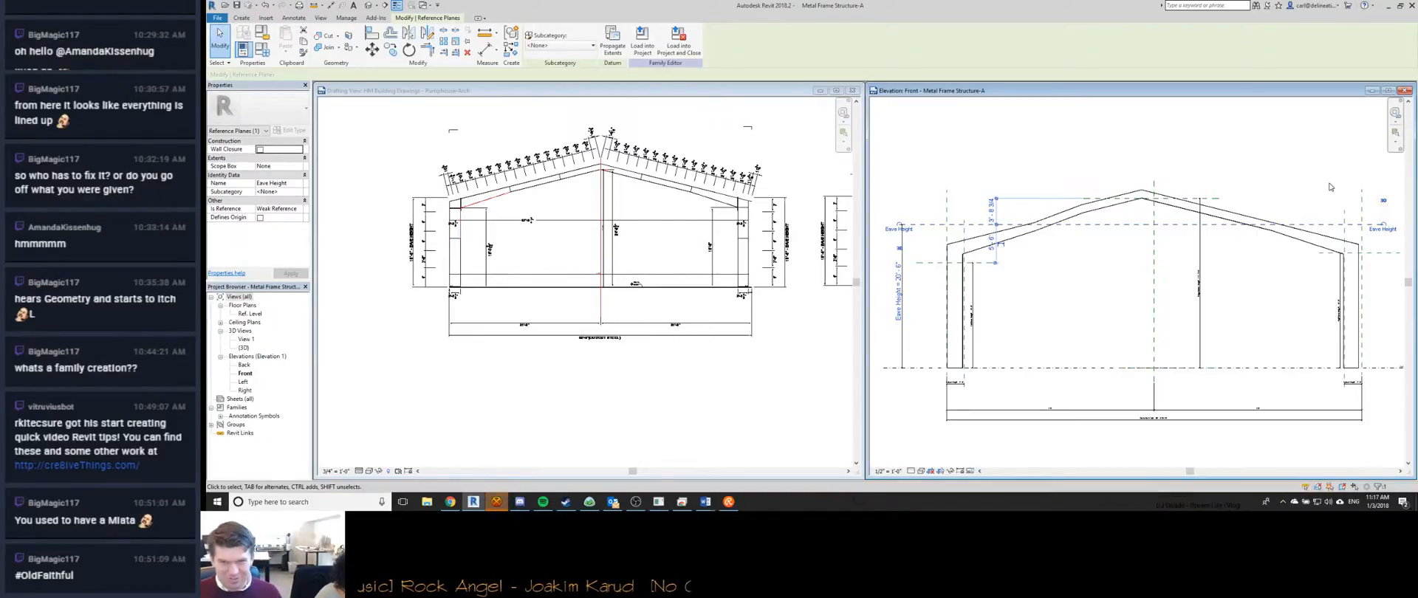
Set the Left Knee Height dimension in the front elevation to 16' 3 3/16".
scroll(1198, 340, down, 3)
click(458, 266)
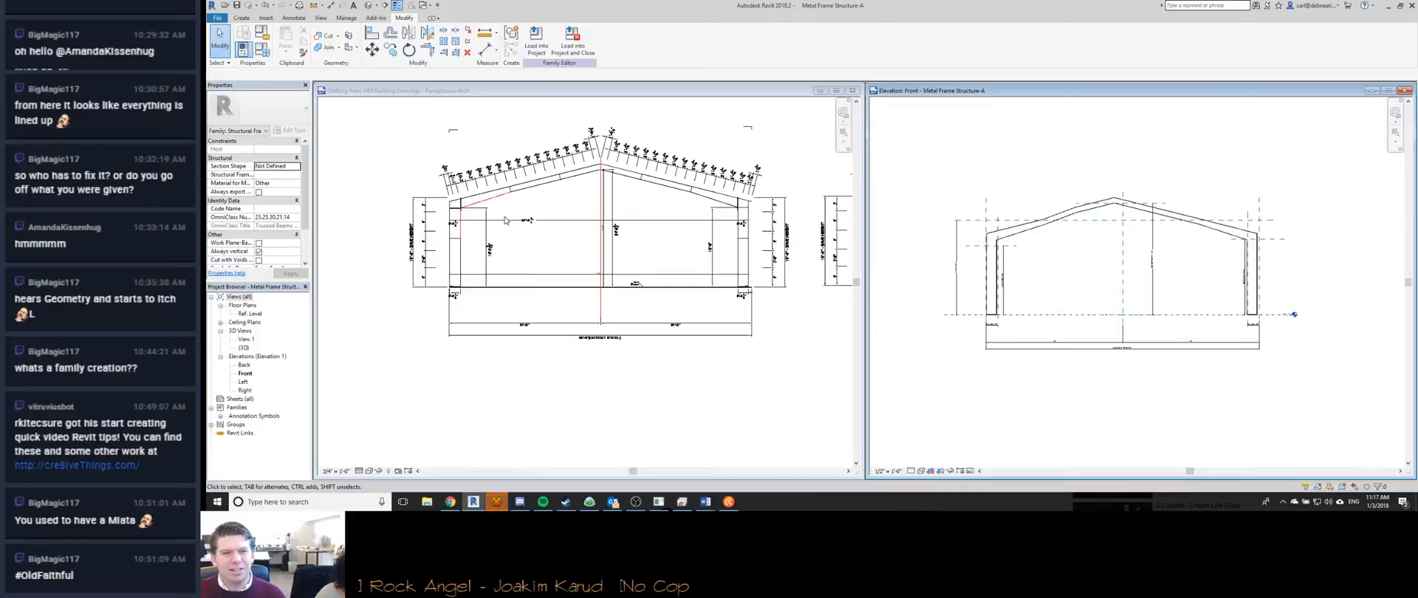
scroll(458, 266, up, 4)
scroll(975, 242, up, 3)
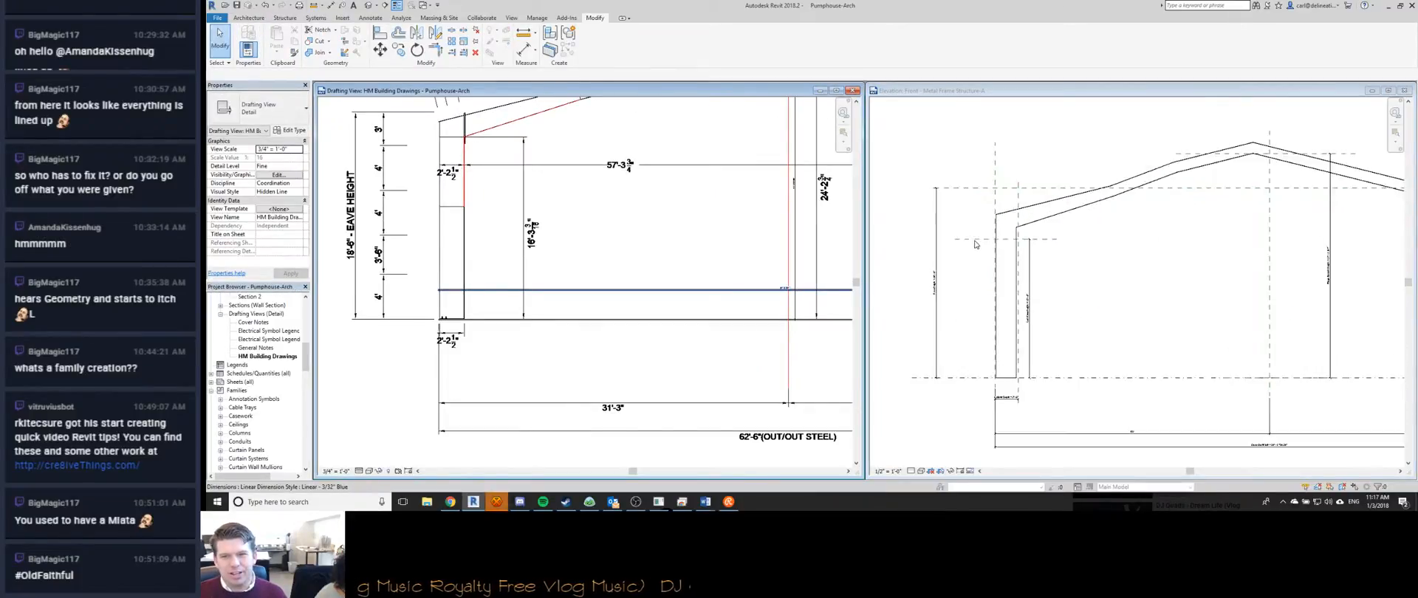
click(974, 239)
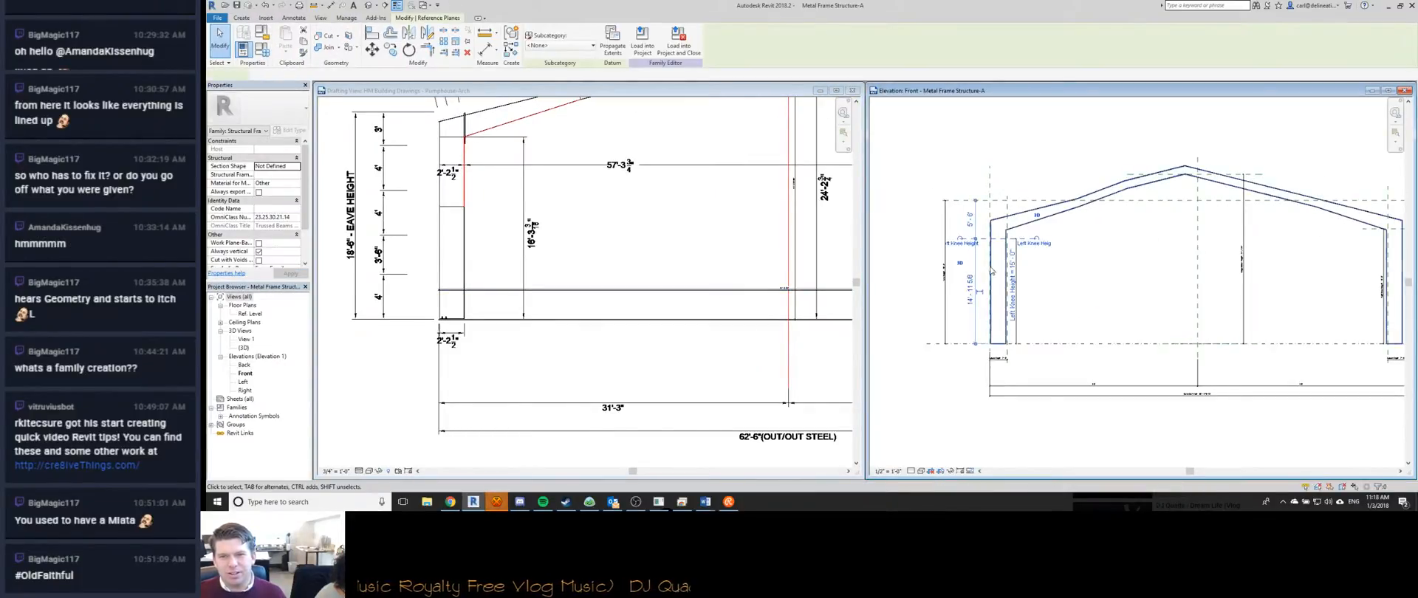
click(1012, 292)
text(16 3 3/16)
key(Return)
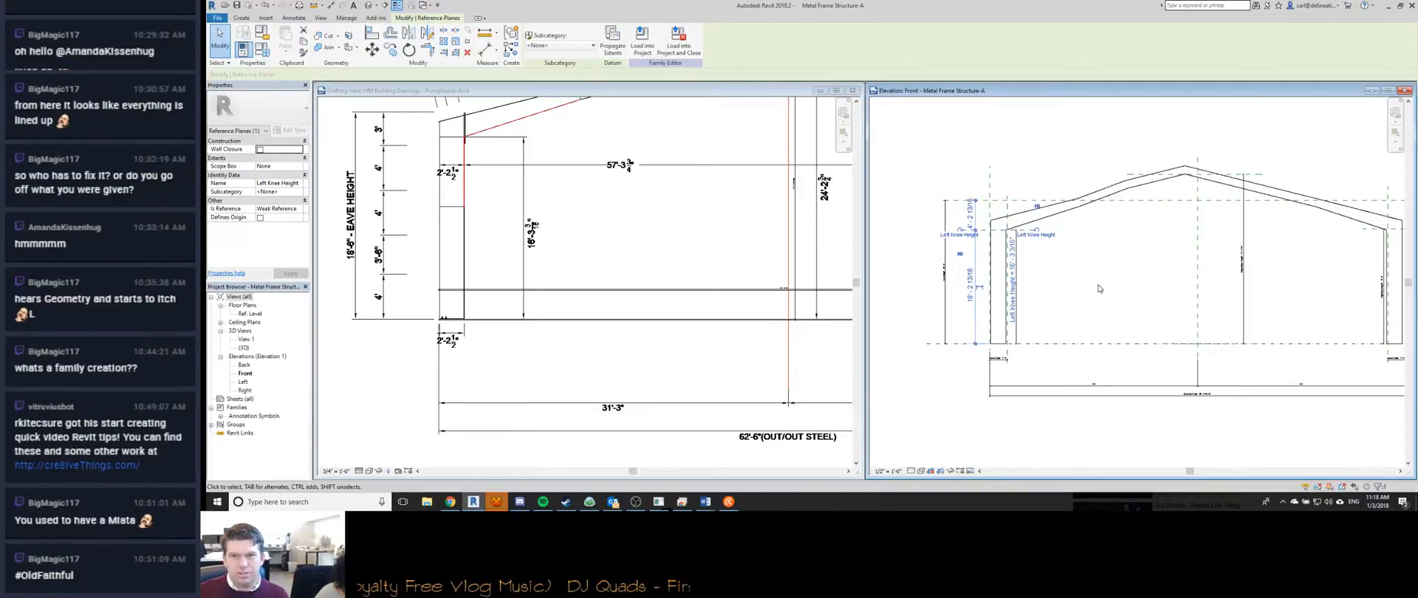
Set the Eave Height dimension of the metal frame to 18' 6".
key(Escape)
click(968, 200)
click(941, 272)
text(18' - 6)
key(Return)
Edit the Ridge Bottom Height dimension to match the ridge height given in the reference drawing.
middle_drag(1414, 240, 1236, 242)
click(1253, 233)
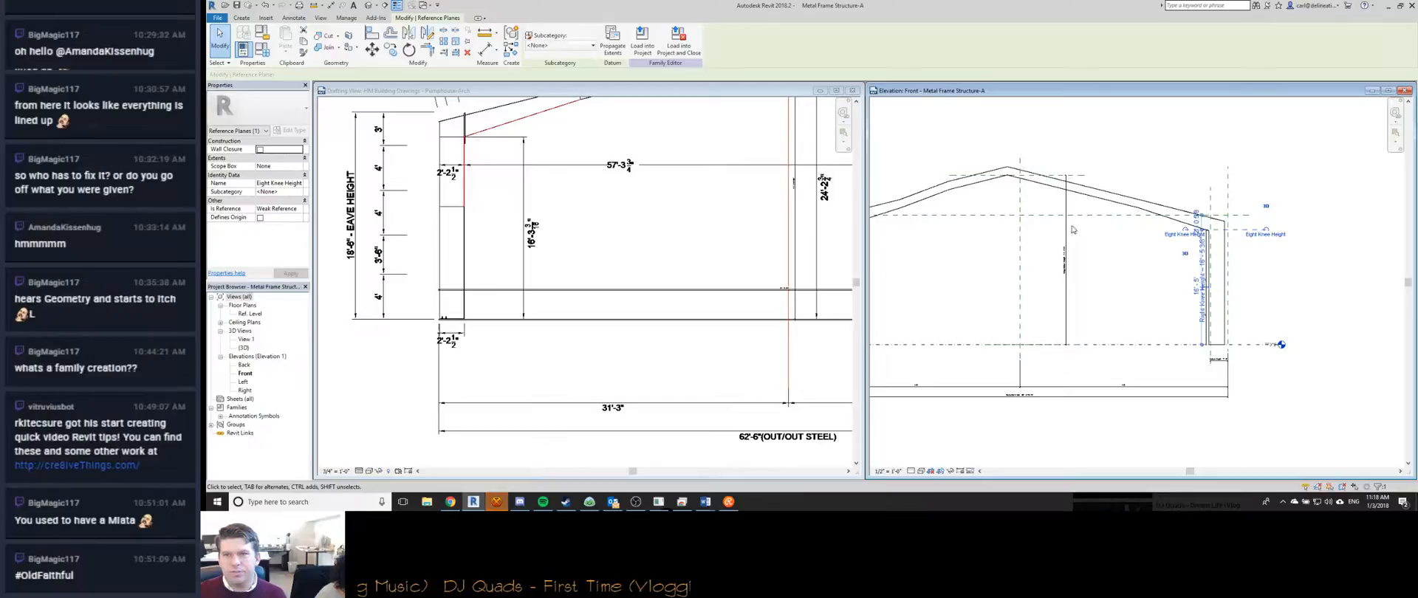
click(1055, 176)
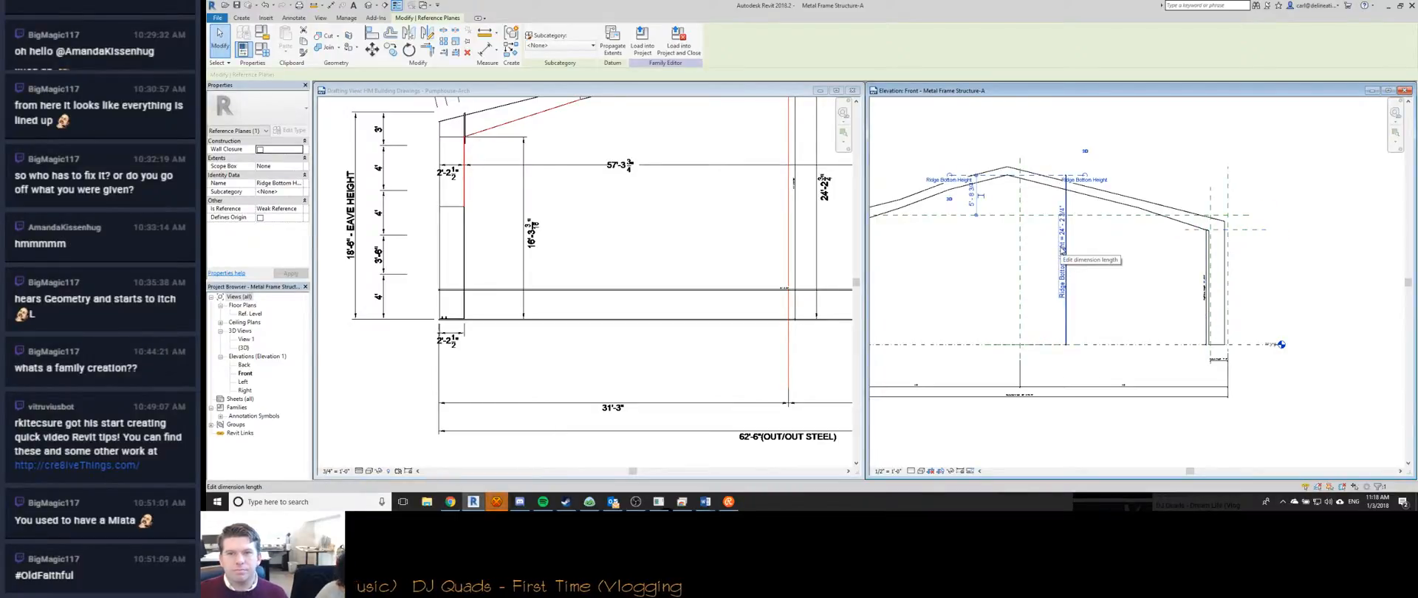
click(1064, 251)
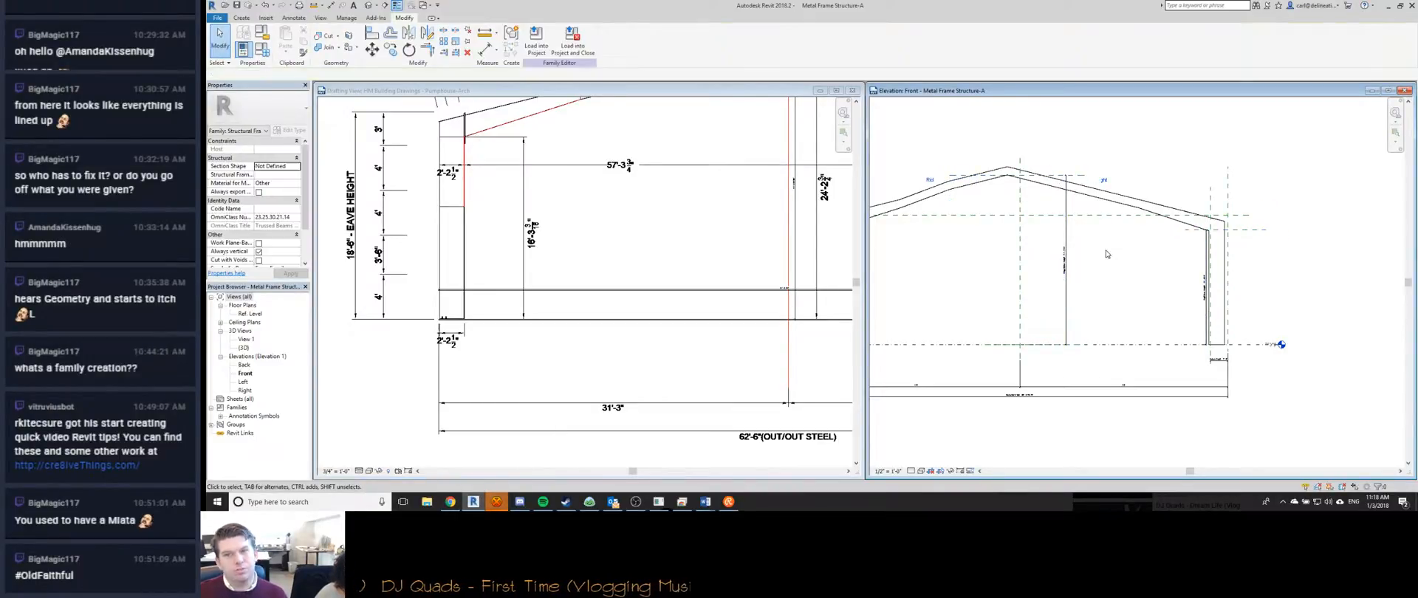
click(1065, 255)
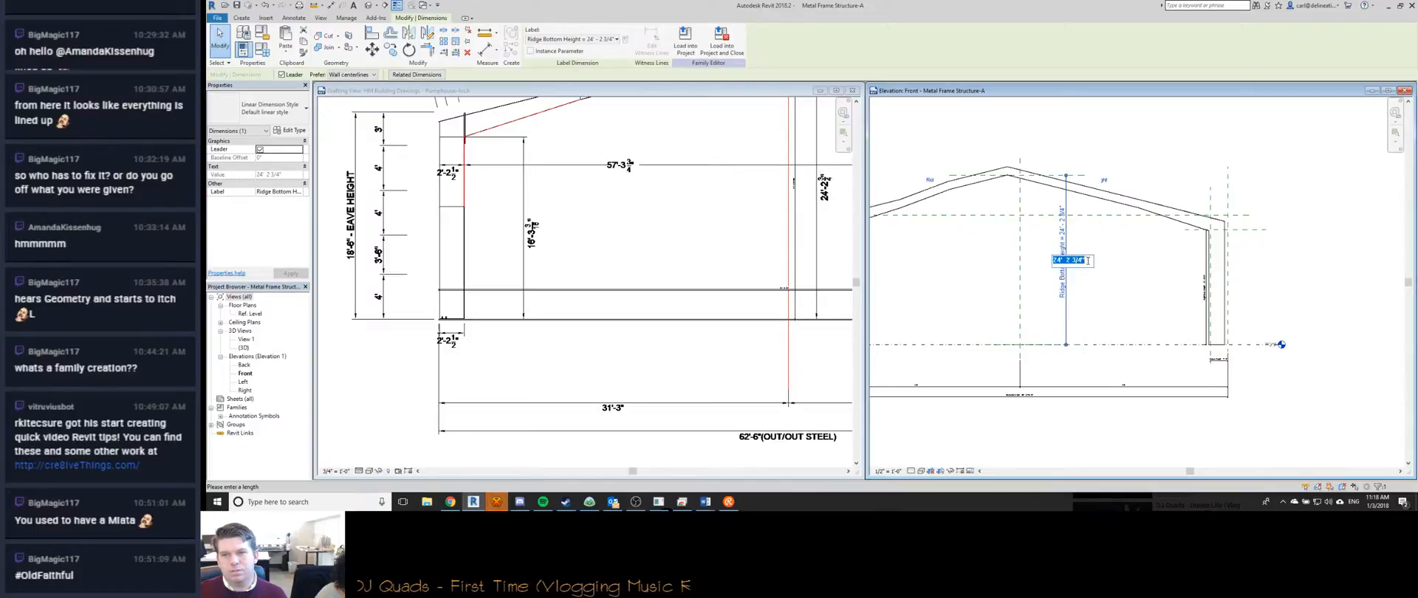
text(24 2)
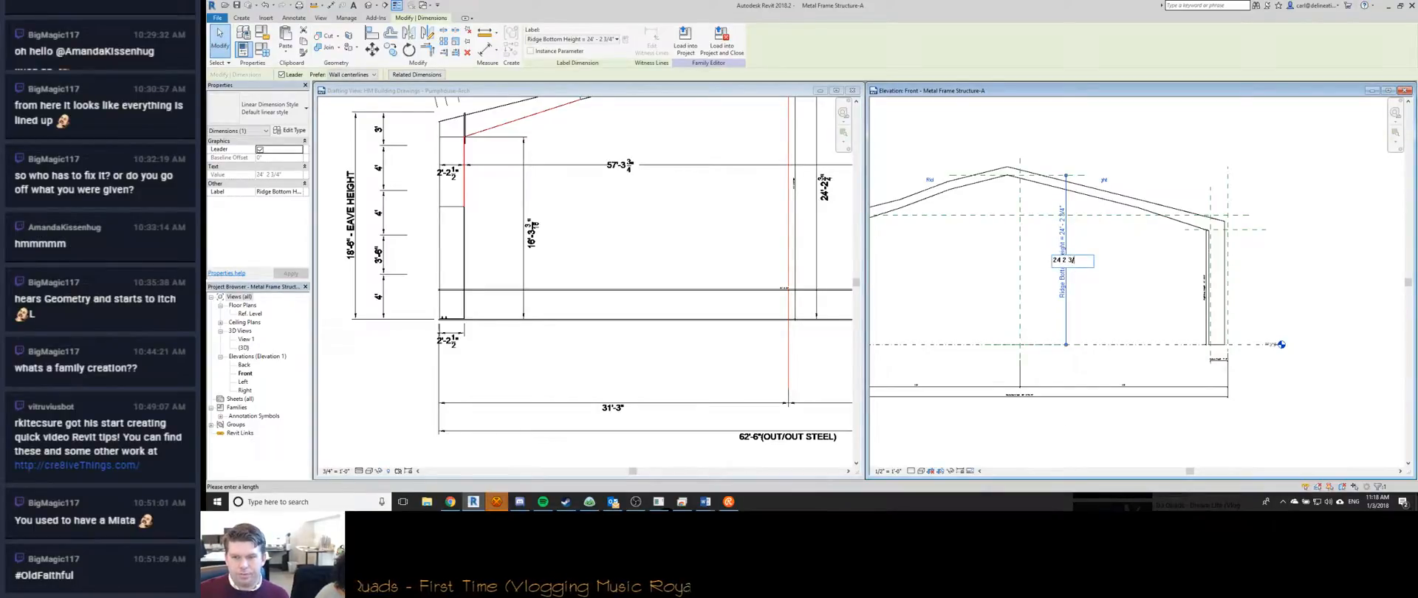
key(Return)
key(Escape)
Examine the frame cross sections in the HM Building Drawings view and compare their shape with the family's frame.
scroll(960, 313, down, 3)
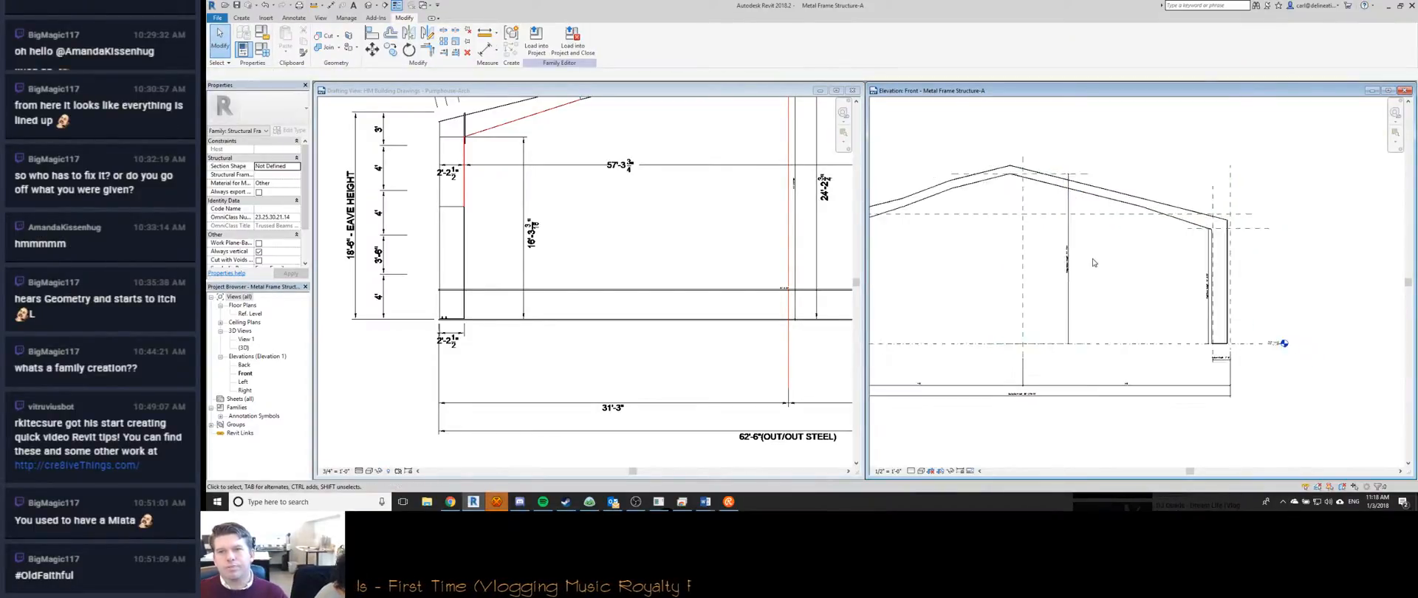
scroll(960, 312, down, 2)
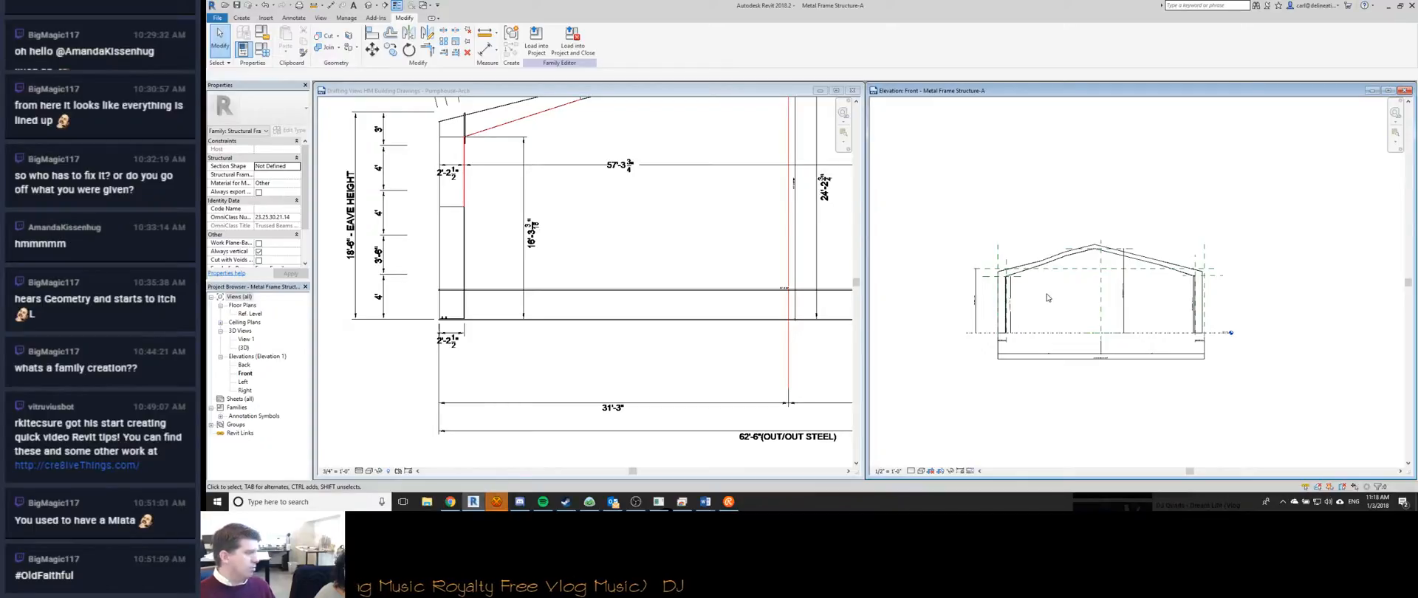
click(642, 254)
scroll(624, 240, down, 3)
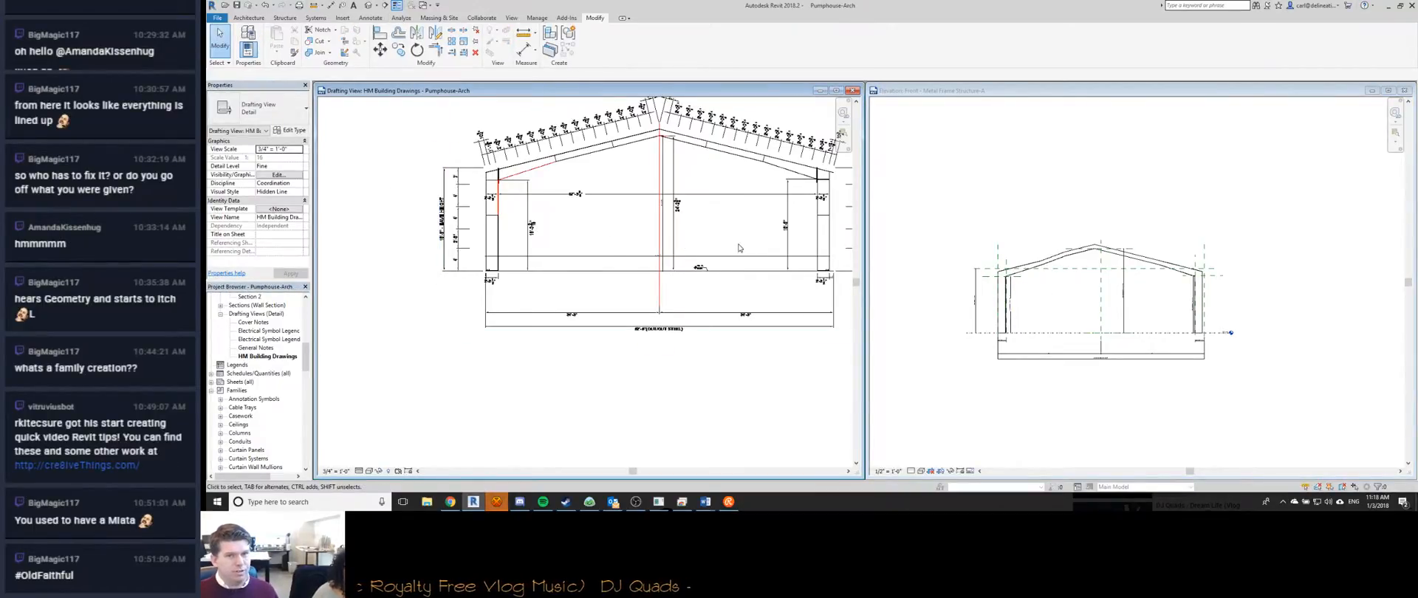
scroll(619, 235, down, 2)
scroll(624, 256, down, 2)
middle_drag(624, 256, 573, 267)
scroll(703, 201, up, 4)
scroll(703, 200, down, 5)
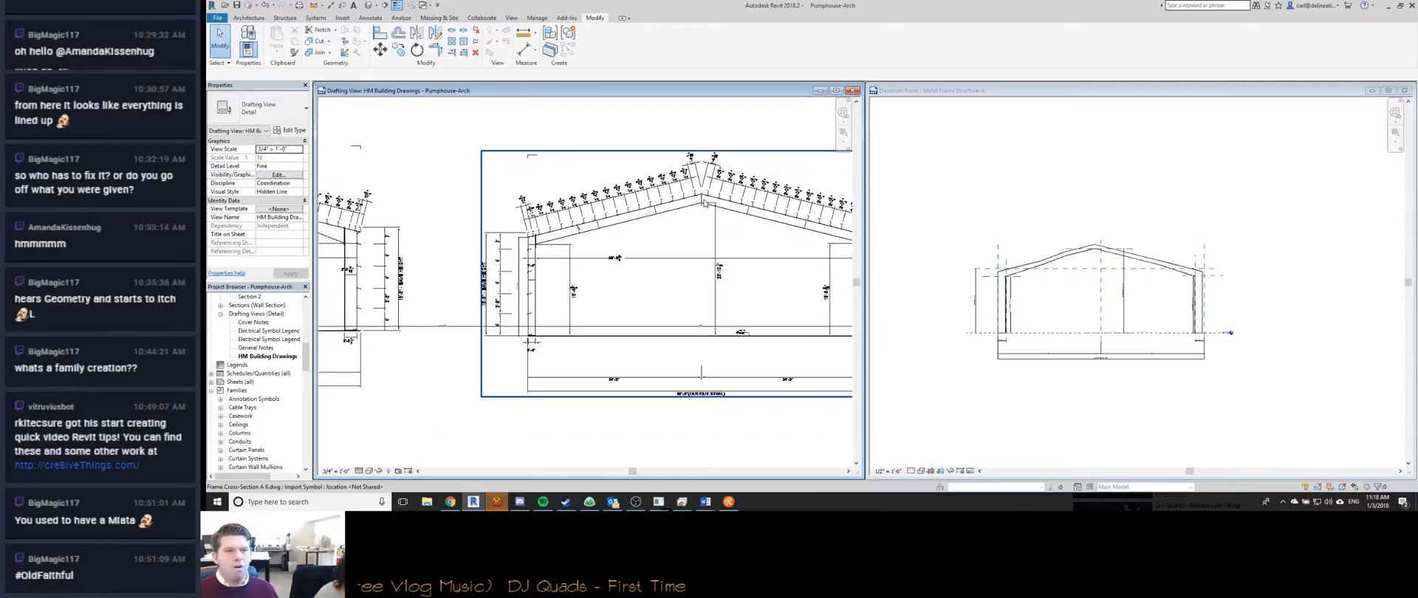
middle_drag(606, 266, 770, 289)
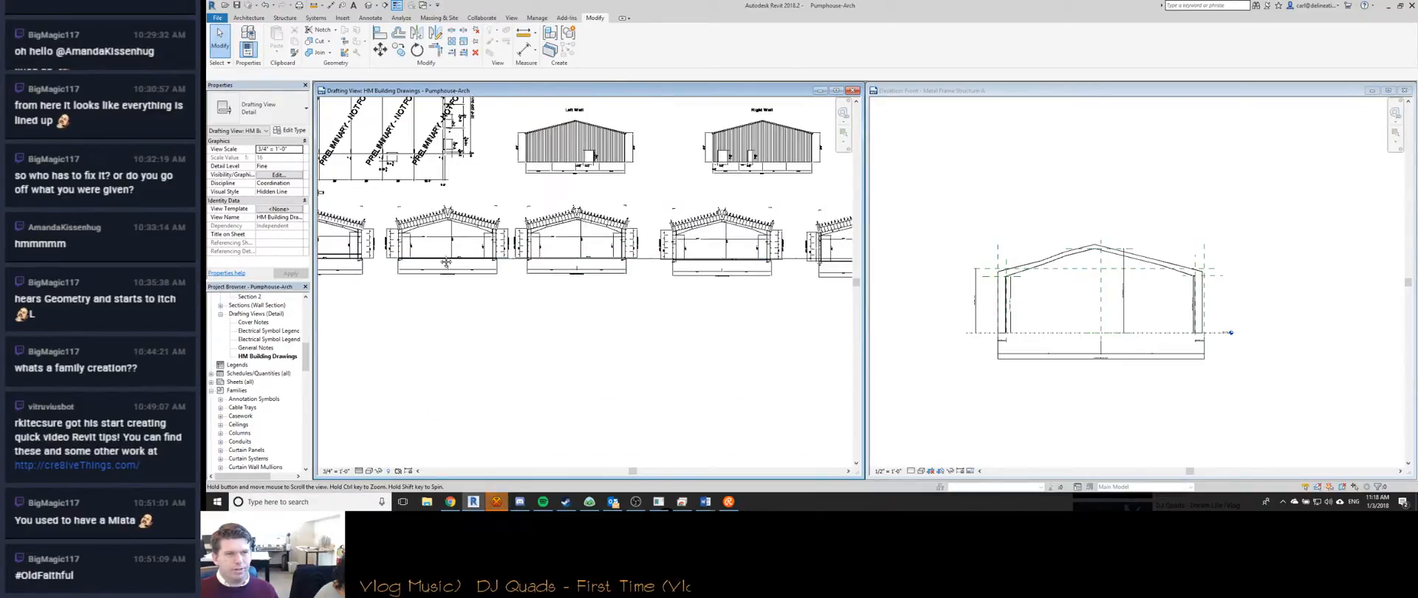
middle_drag(445, 264, 517, 270)
middle_drag(420, 247, 512, 249)
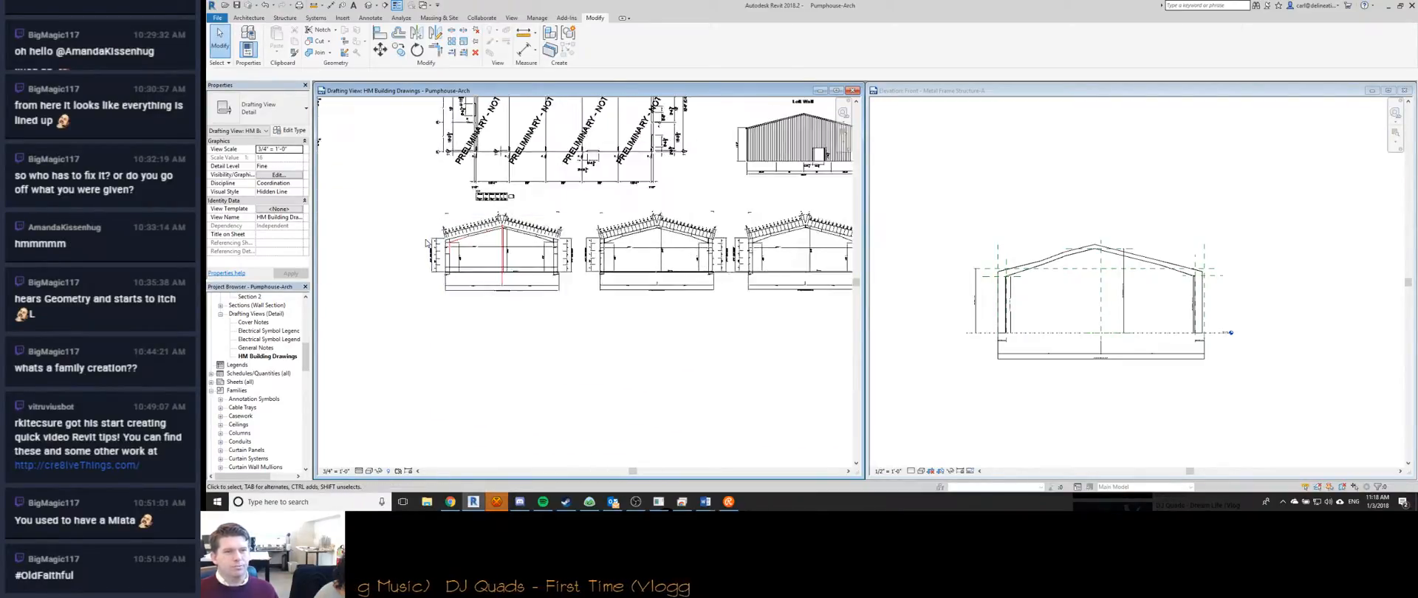
scroll(416, 243, up, 5)
Move the left Out/Out reference plane slightly inward, giving an out-to-out width of about 58' 1".
click(905, 274)
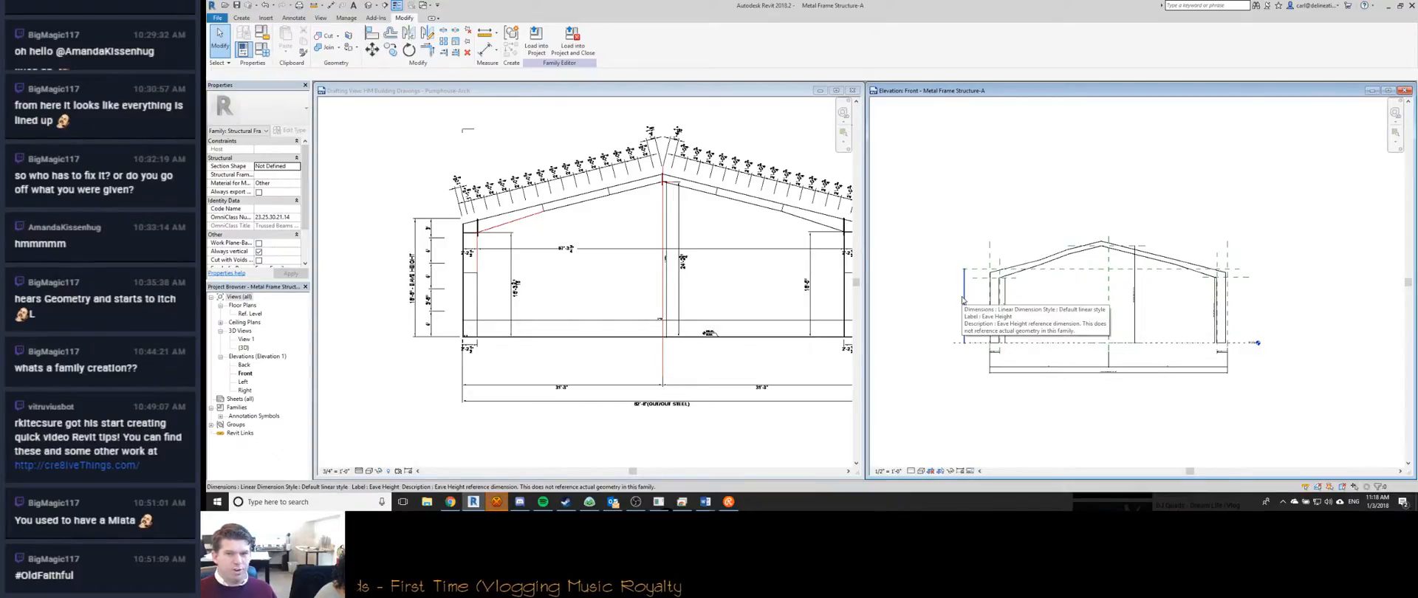
scroll(1003, 283, up, 5)
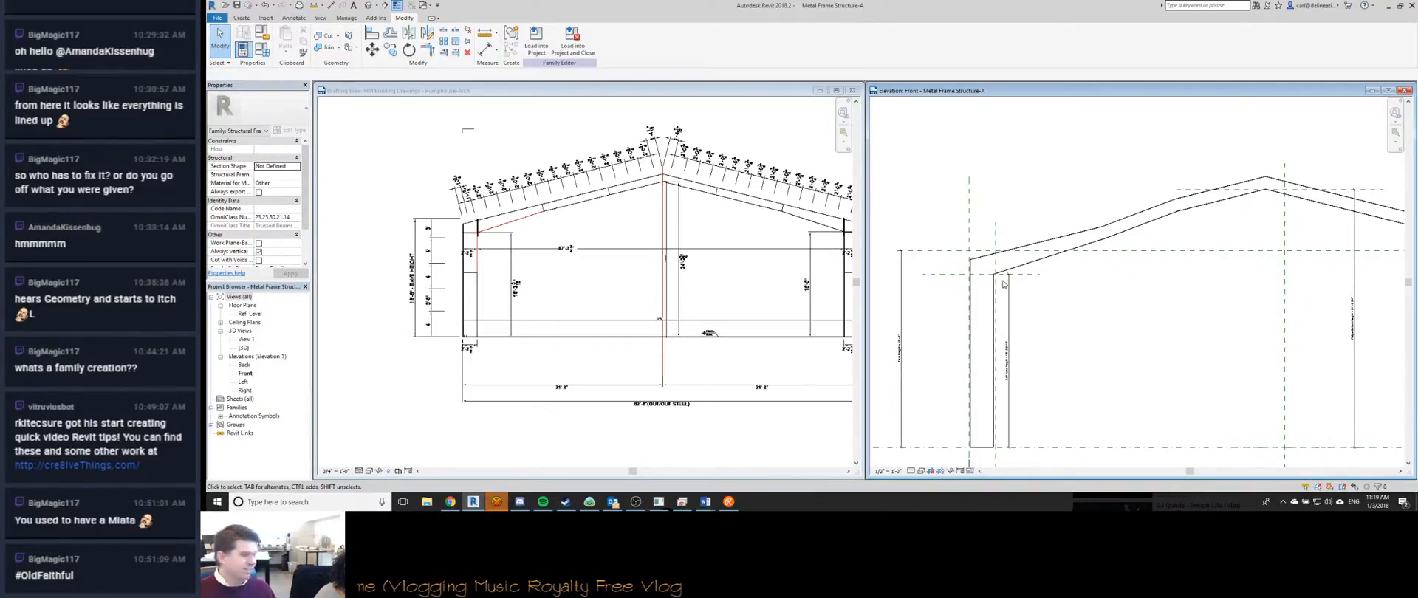
scroll(1064, 295, down, 2)
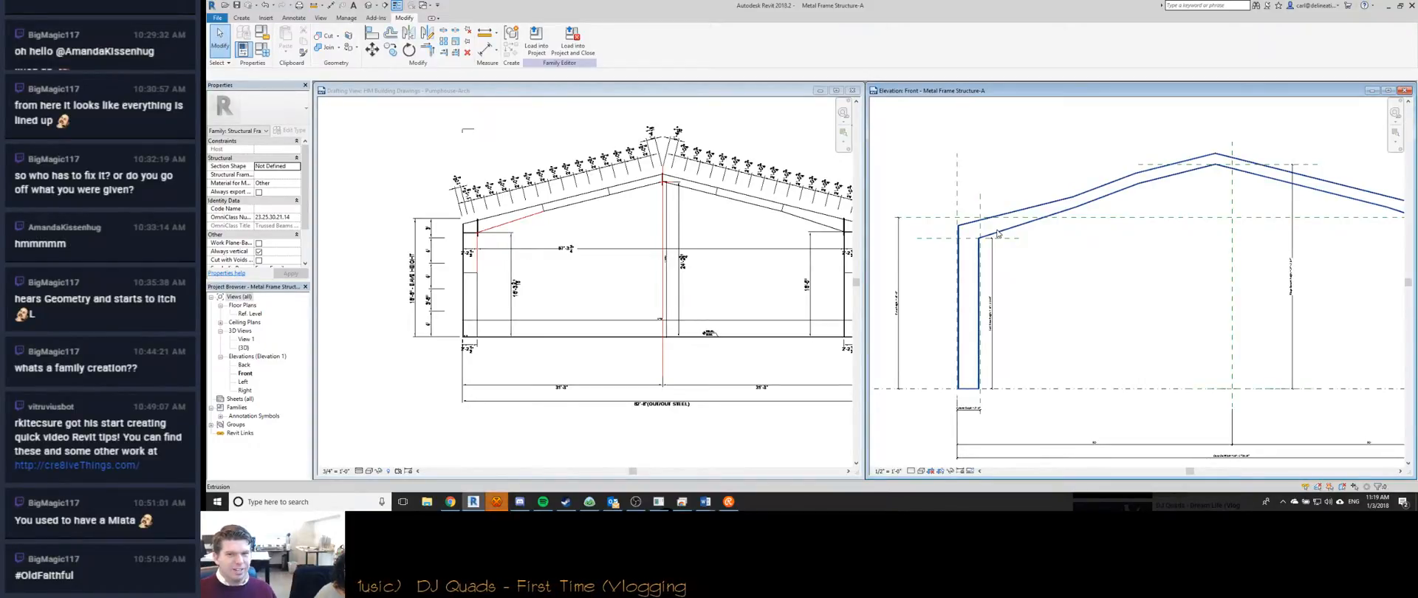
scroll(945, 232, down, 1)
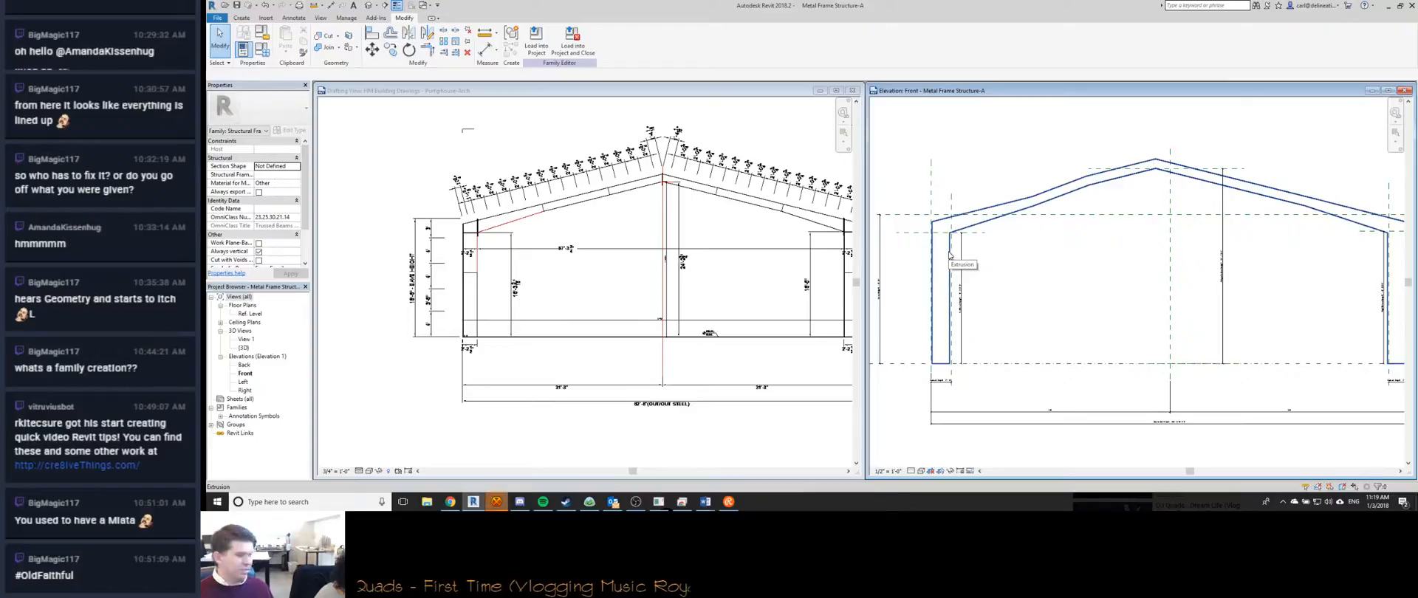
click(931, 196)
mouse_move(931, 196)
mouse_down()
mouse_move(949, 198)
mouse_move(936, 198)
mouse_up()
scroll(999, 270, down, 2)
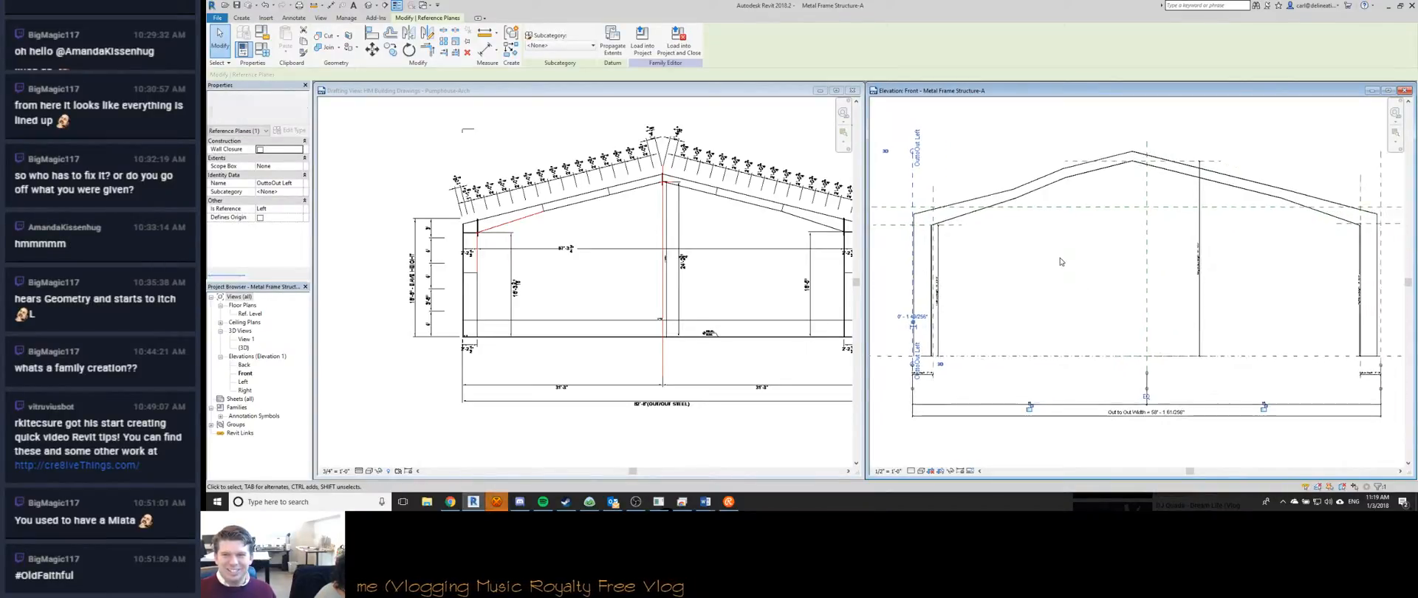
middle_drag(1000, 268, 1025, 259)
Show automatic sketch dimensions in the front elevation through the annotation category visibility overrides.
key(v)
key(g)
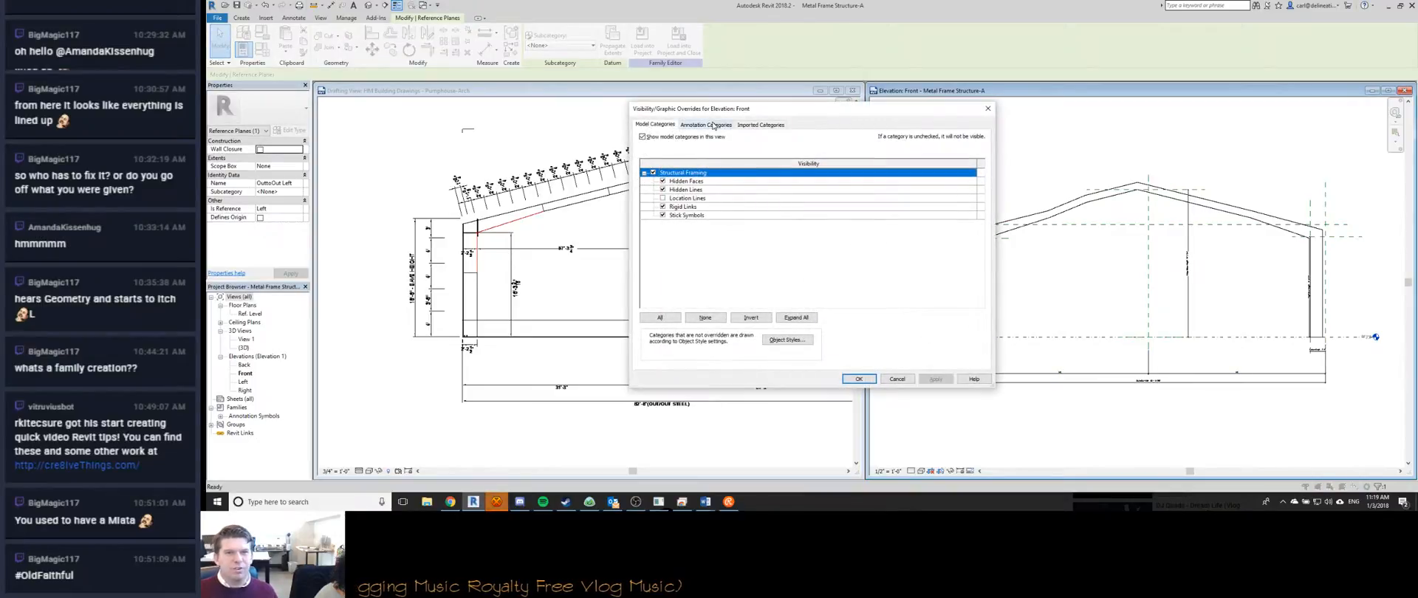
click(725, 125)
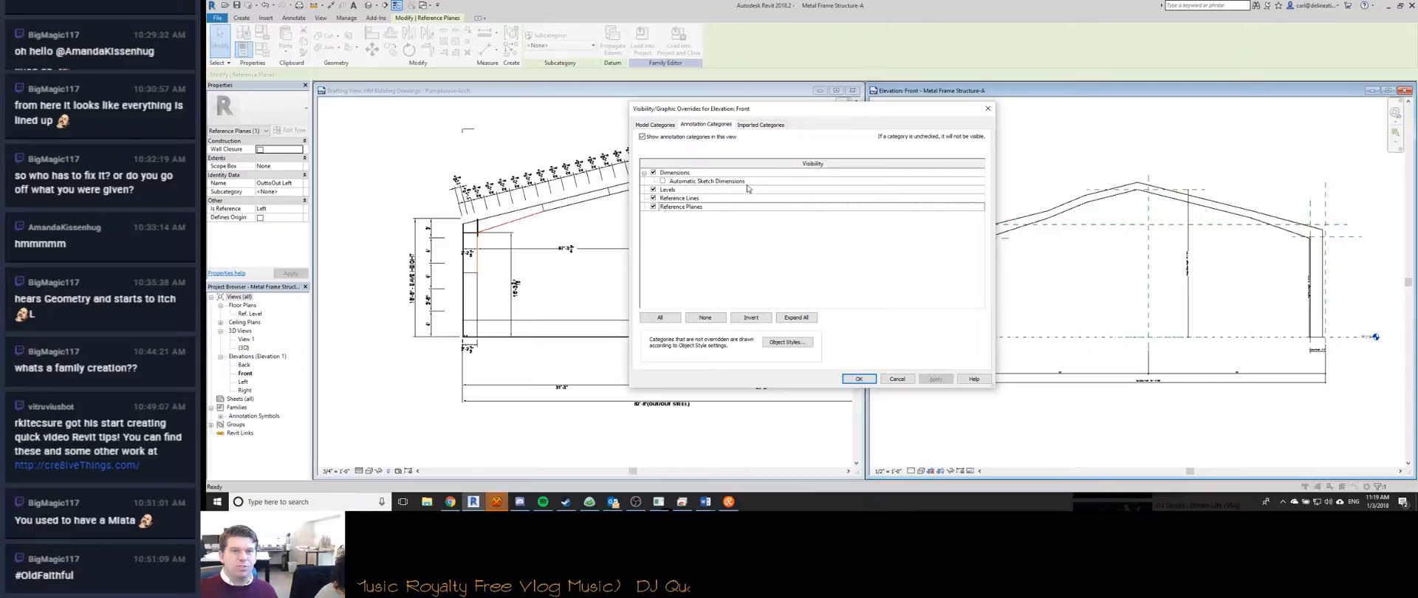
click(662, 183)
click(859, 379)
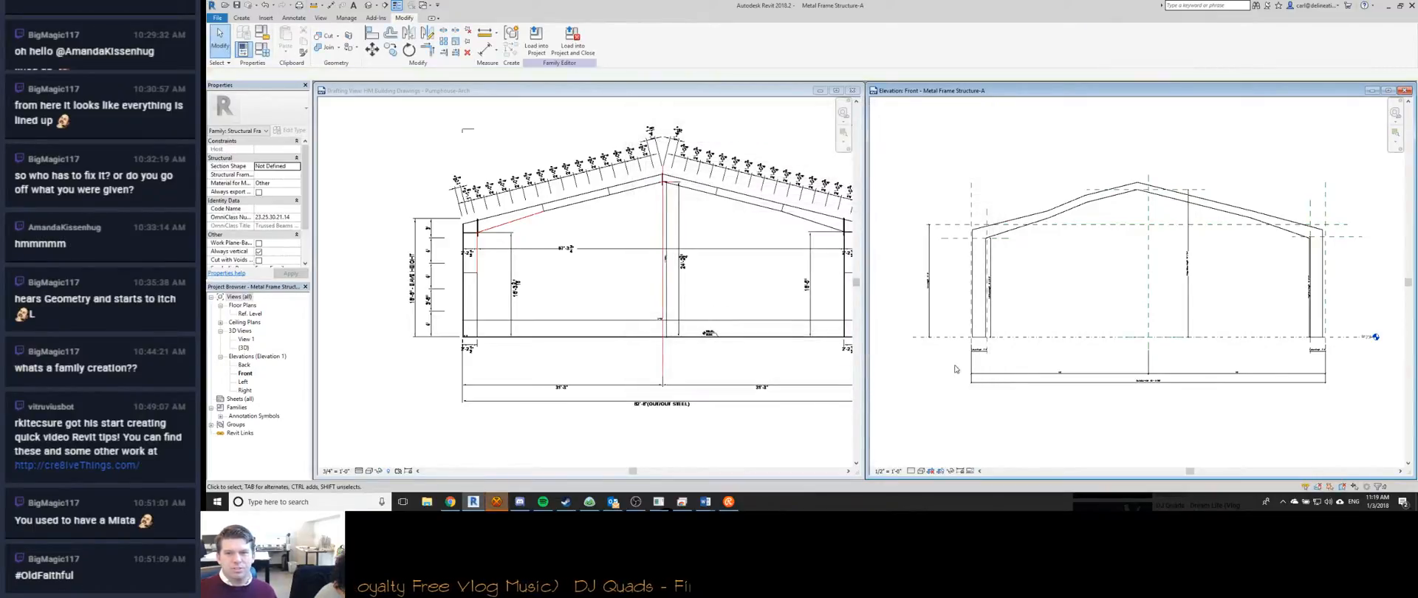
Open the frame extrusion's sketch for editing and inspect its automatic dimensions around the left knee and roof.
scroll(972, 230, up, 5)
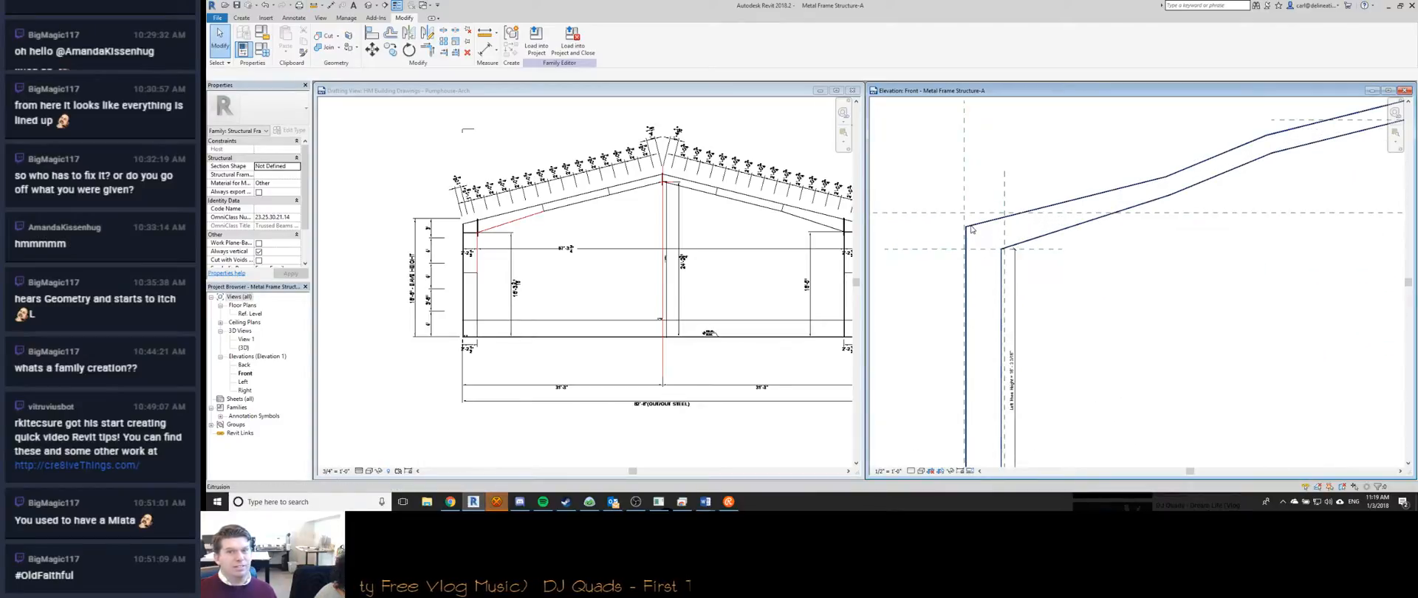
scroll(972, 230, down, 3)
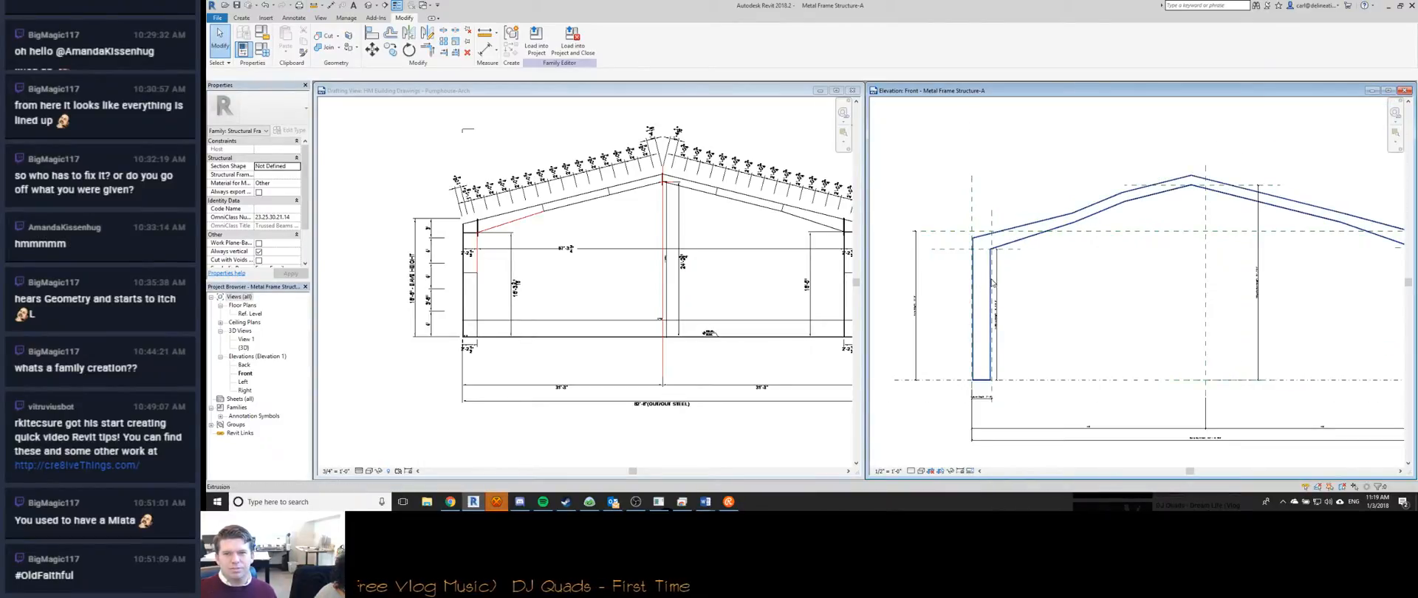
click(536, 37)
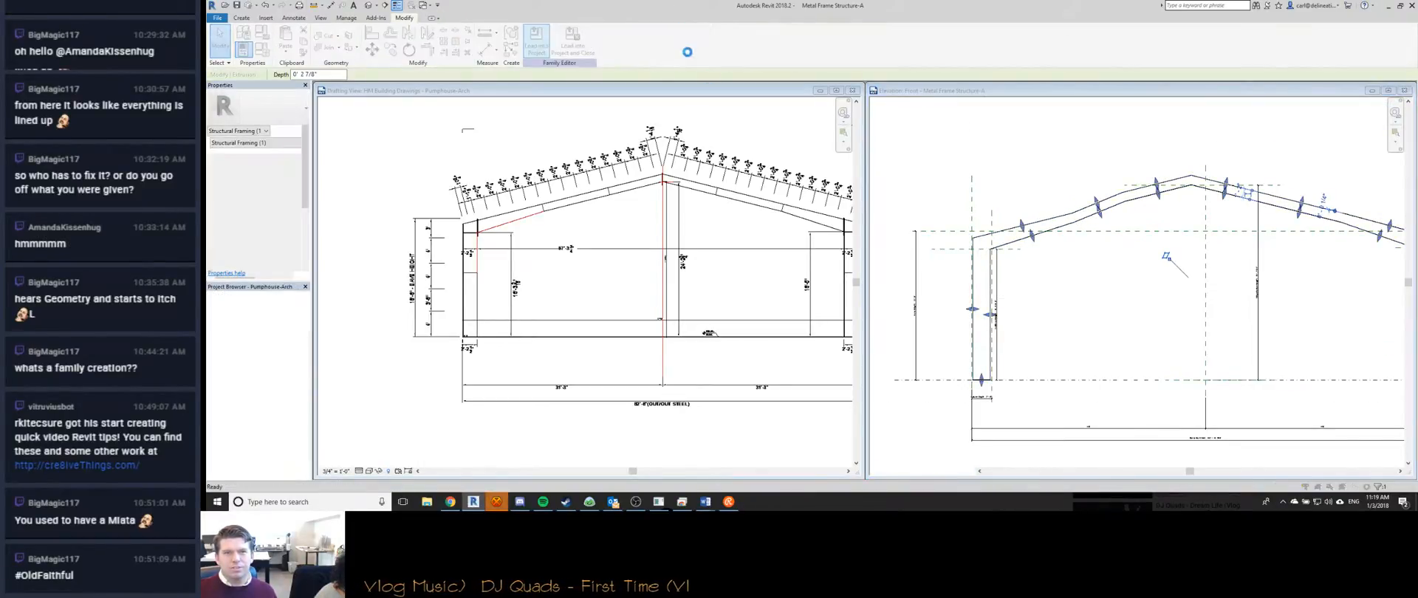
click(977, 242)
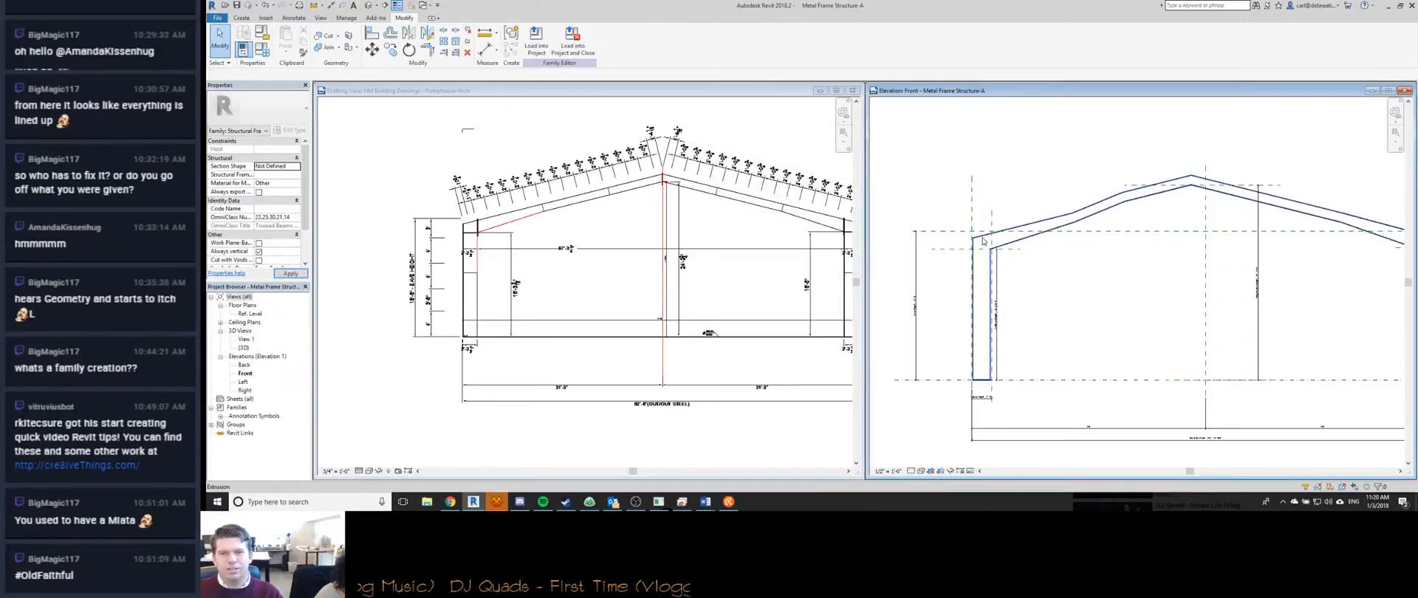
scroll(977, 226, up, 5)
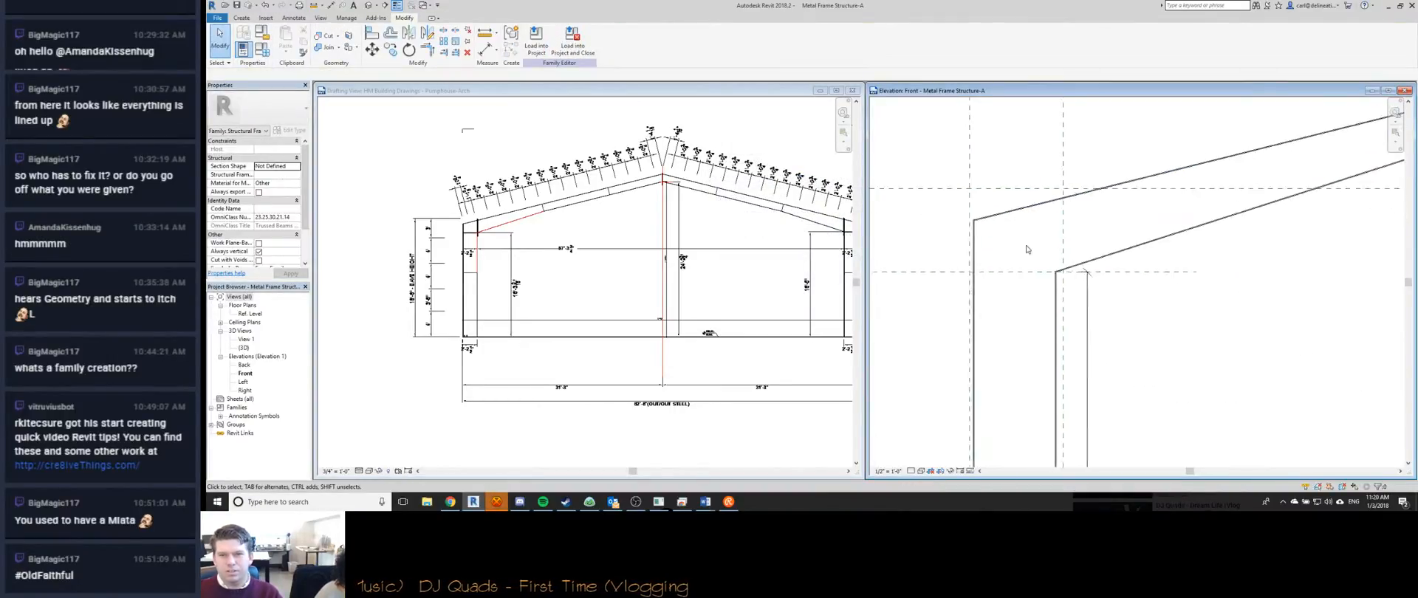
click(973, 221)
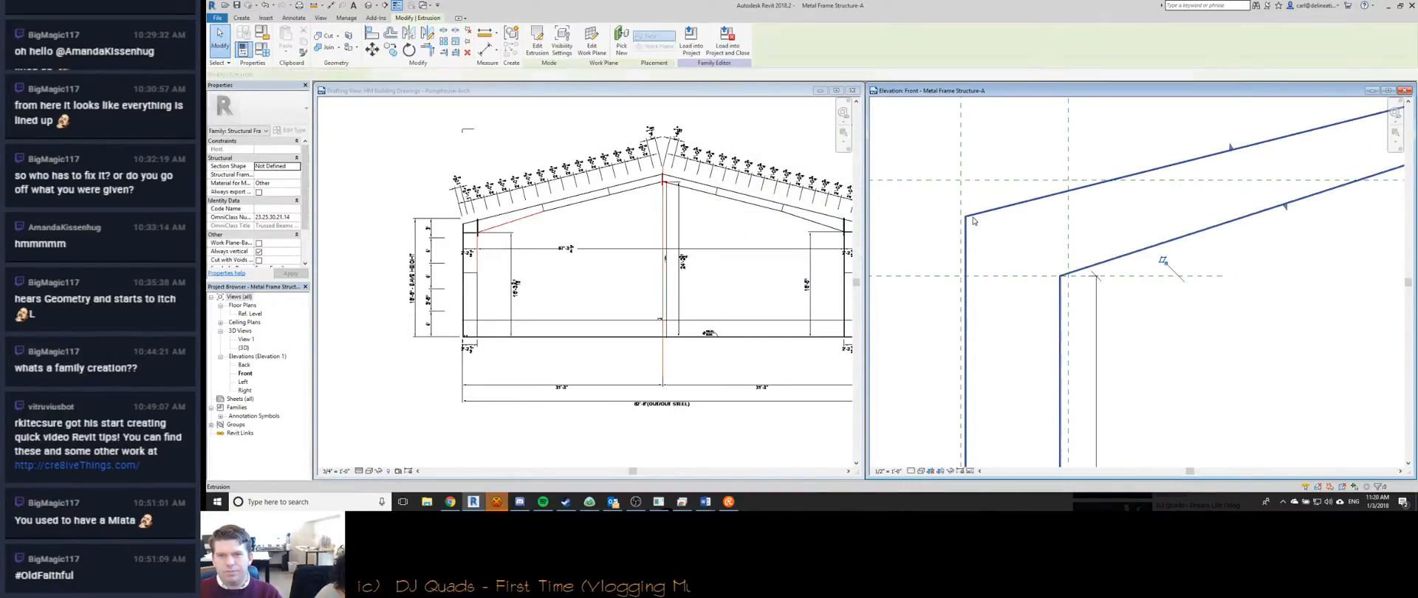
click(537, 38)
scroll(1067, 221, down, 4)
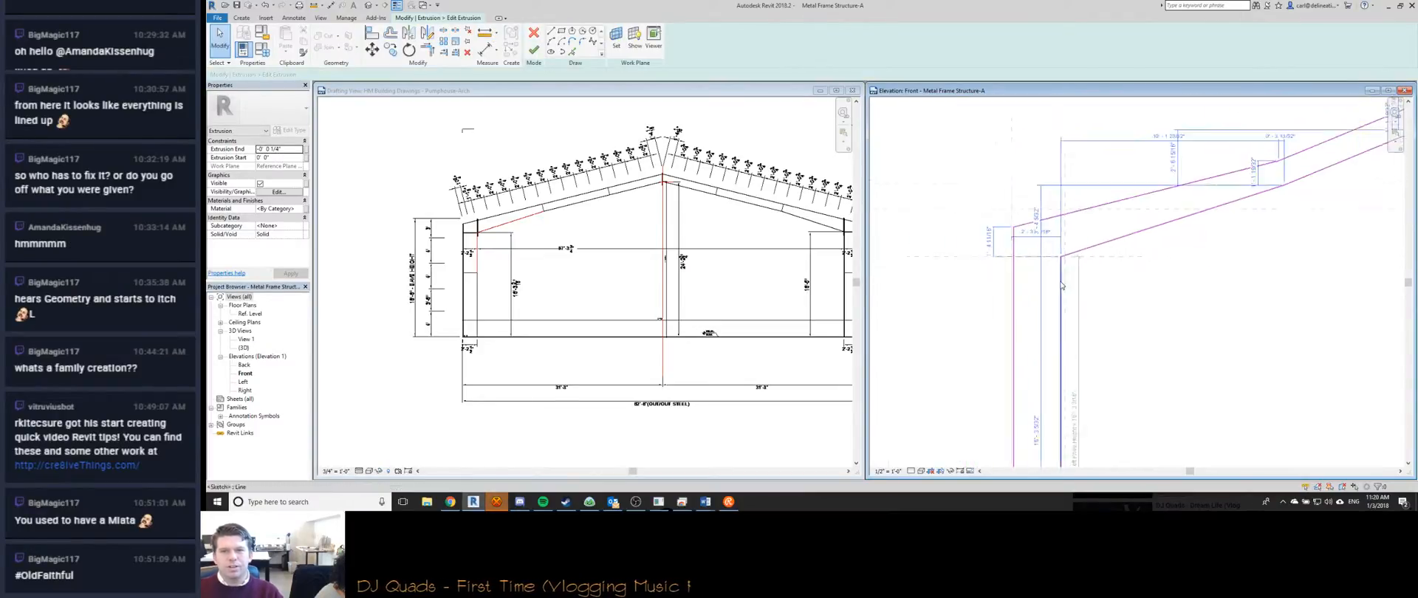
scroll(1074, 236, down, 4)
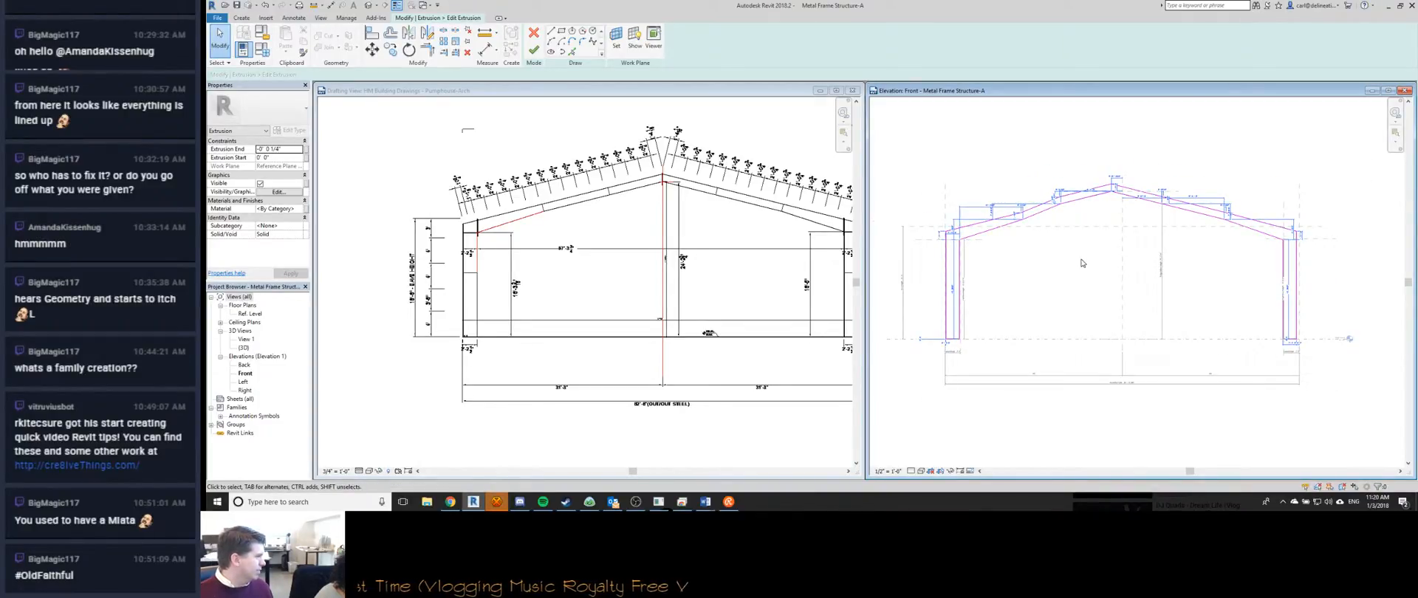
click(975, 203)
scroll(974, 203, up, 2)
click(975, 211)
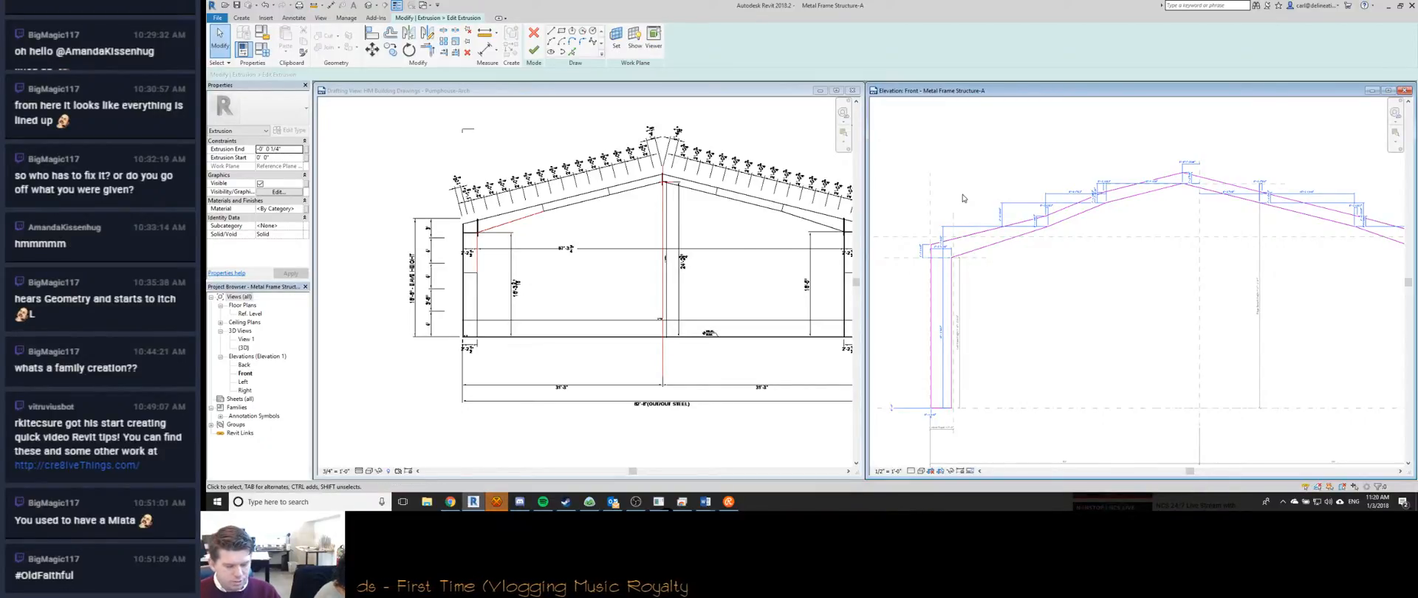
Try to hide the automatic sketch dimensions through the front elevation's annotation visibility overrides.
key(v)
key(g)
click(702, 125)
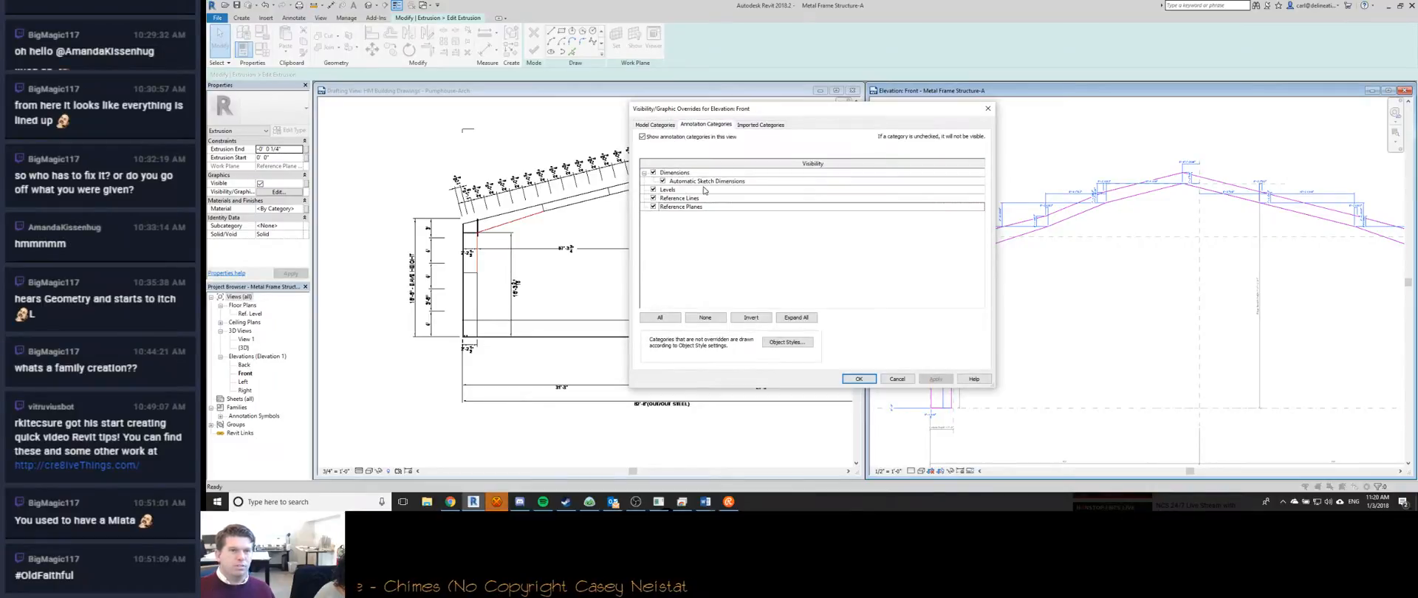
click(665, 181)
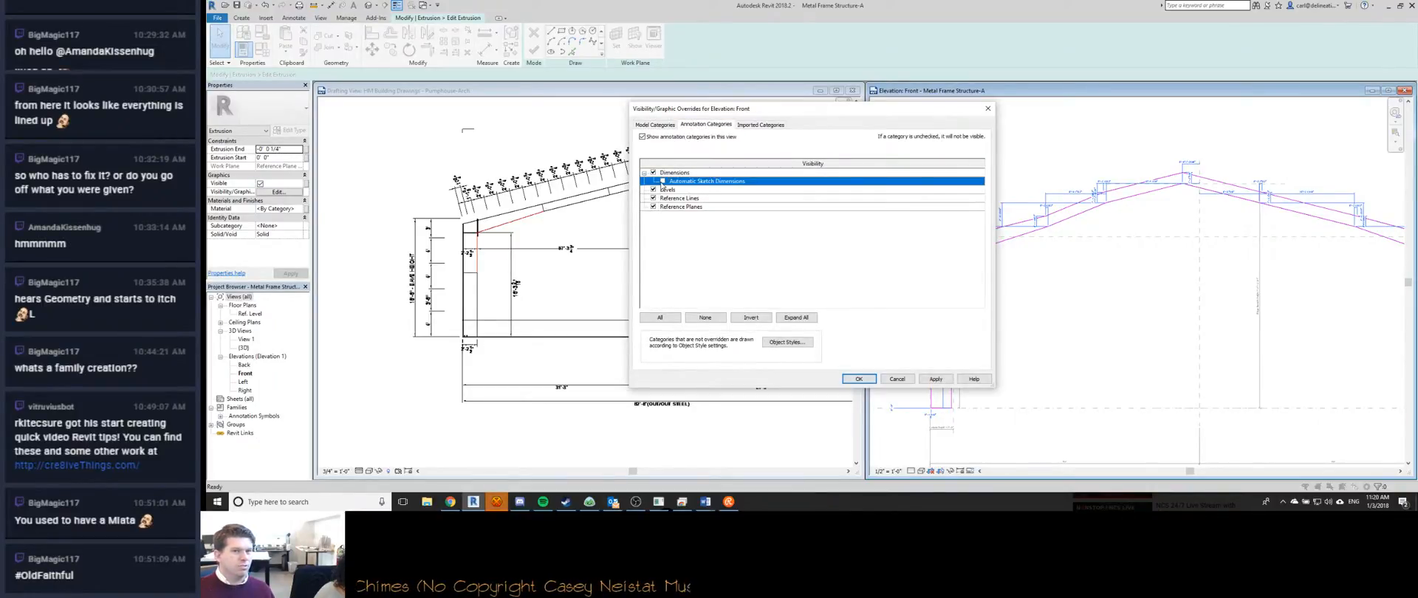
click(859, 379)
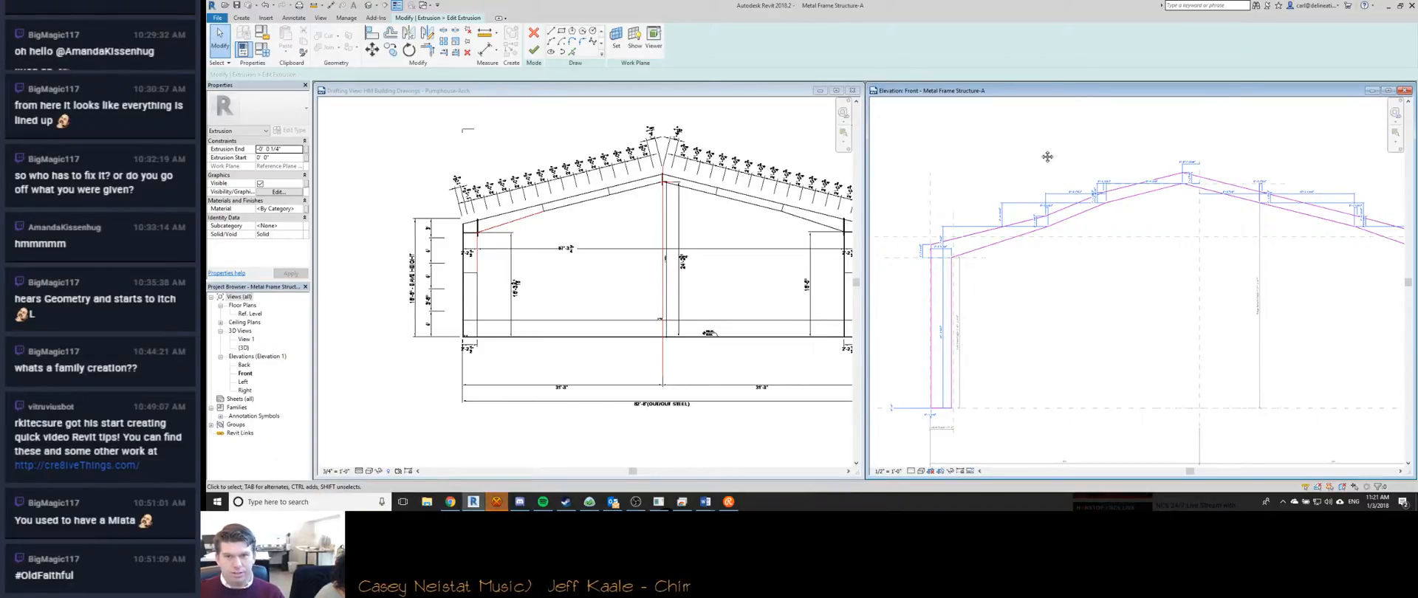
Examine the first frame cross-section in the HM Building Drawings view, checking its left knee, column depth and roof ridge.
scroll(1004, 156, down, 2)
scroll(1040, 154, down, 2)
click(685, 262)
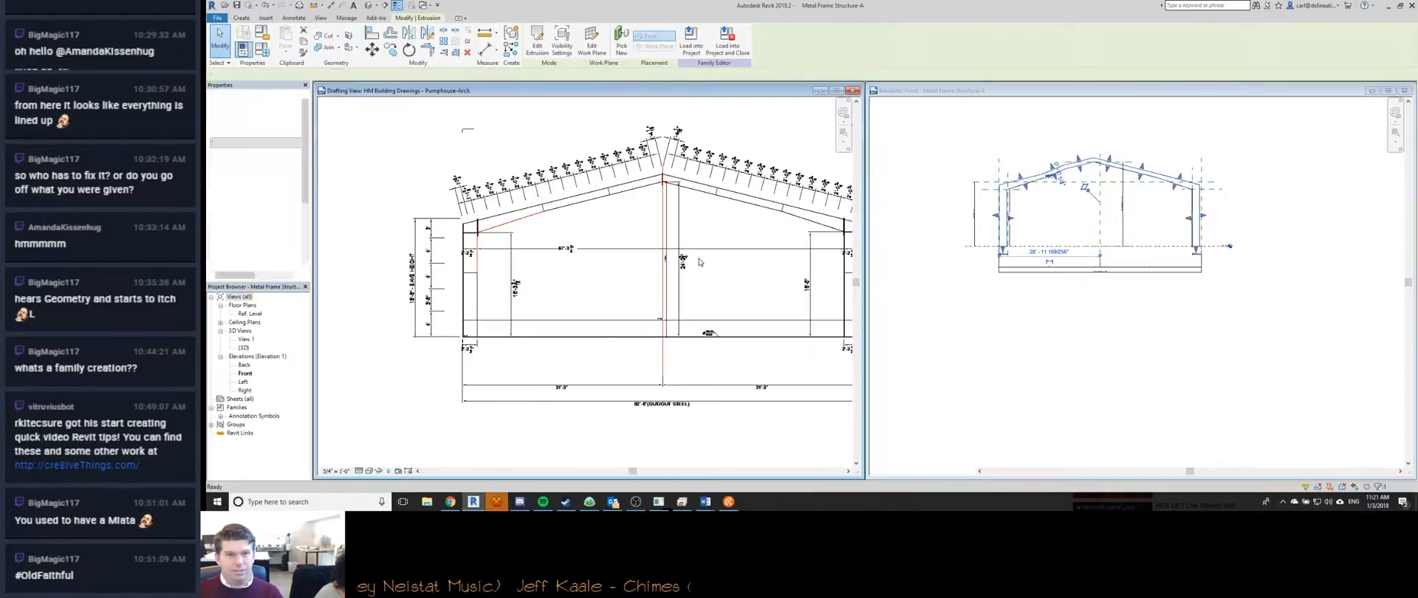
scroll(684, 262, down, 1)
scroll(685, 262, down, 3)
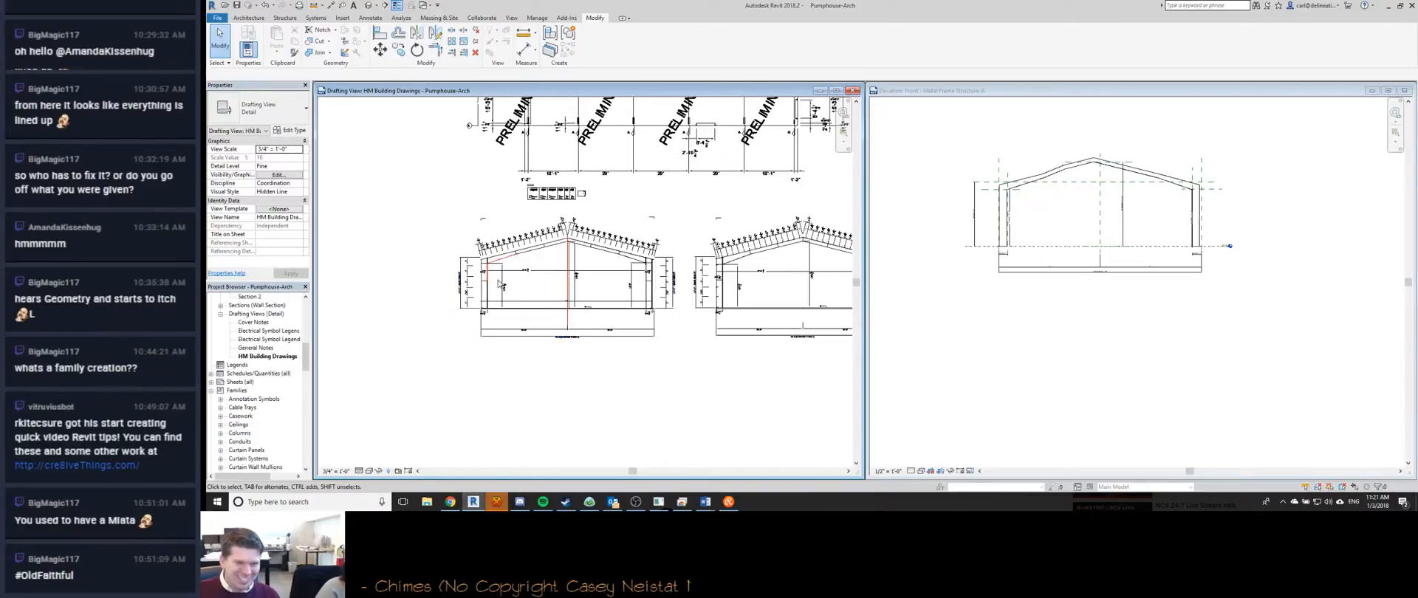
scroll(498, 283, up, 5)
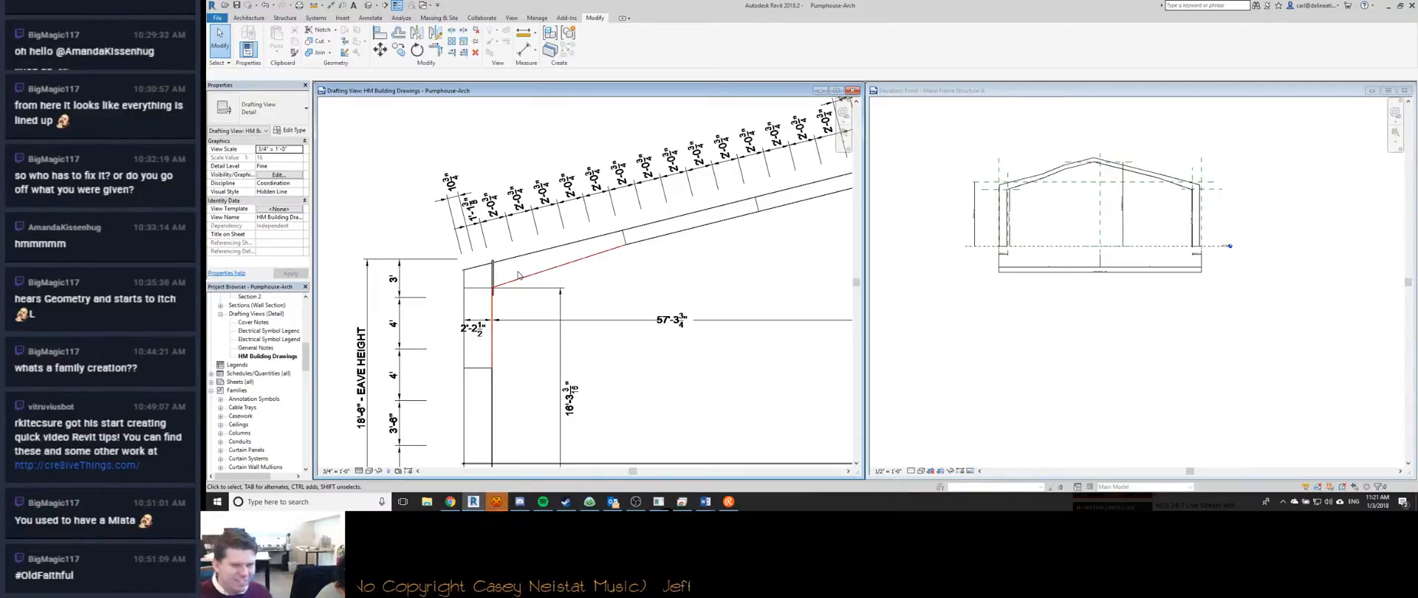
scroll(544, 280, down, 4)
scroll(554, 296, up, 2)
scroll(768, 222, up, 3)
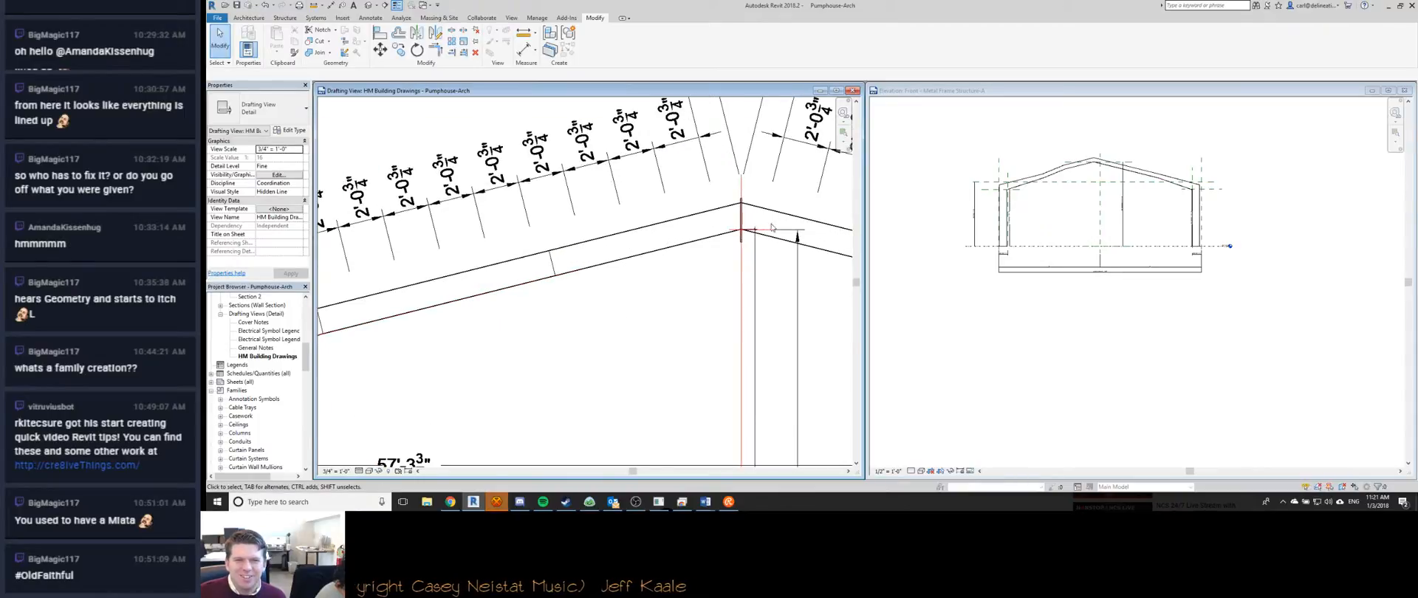
scroll(760, 259, down, 3)
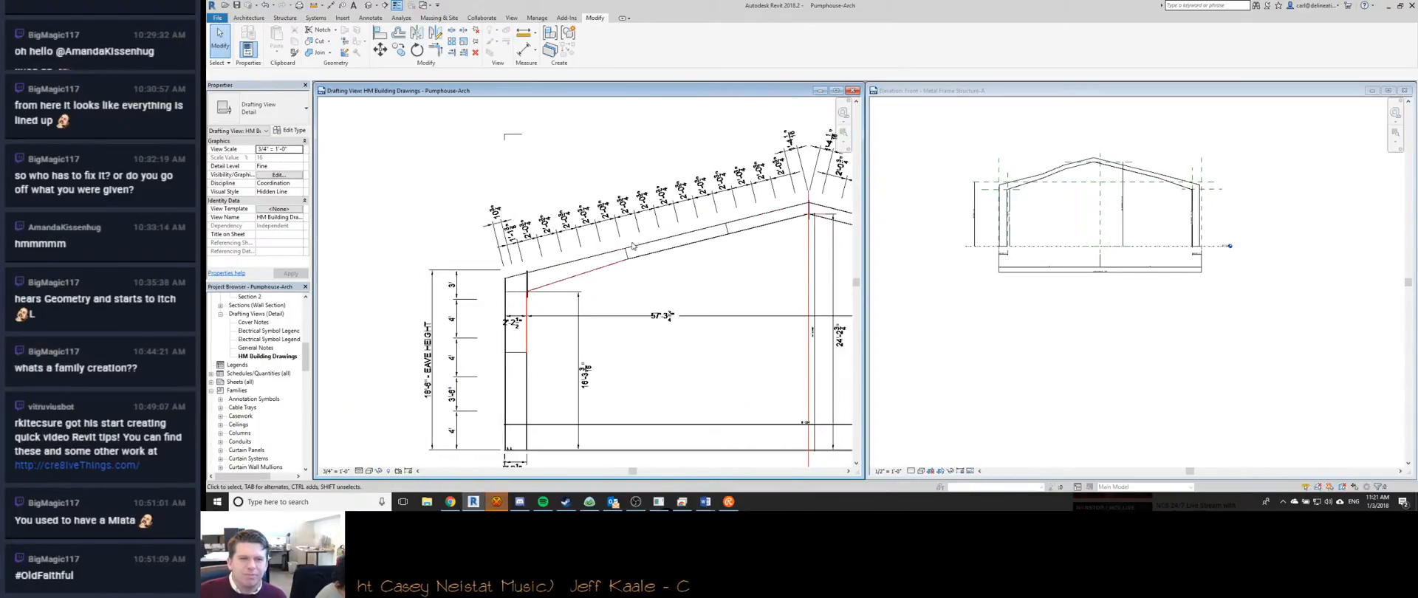
scroll(750, 280, down, 1)
Compare the column, knee and roof dimensions of the other frame cross-sections in the HM Building Drawings view.
middle_drag(750, 279, 349, 272)
scroll(848, 260, down, 2)
scroll(575, 268, up, 2)
scroll(575, 268, down, 2)
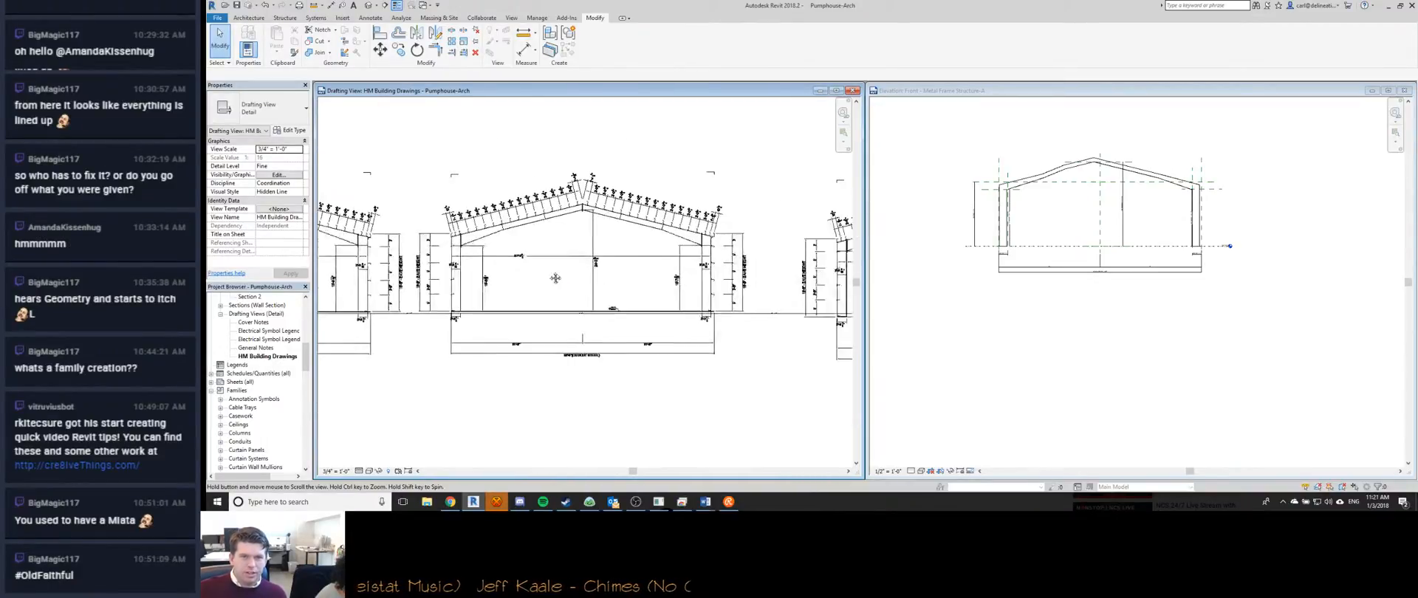
scroll(399, 236, up, 3)
middle_drag(399, 236, 558, 244)
scroll(559, 243, down, 1)
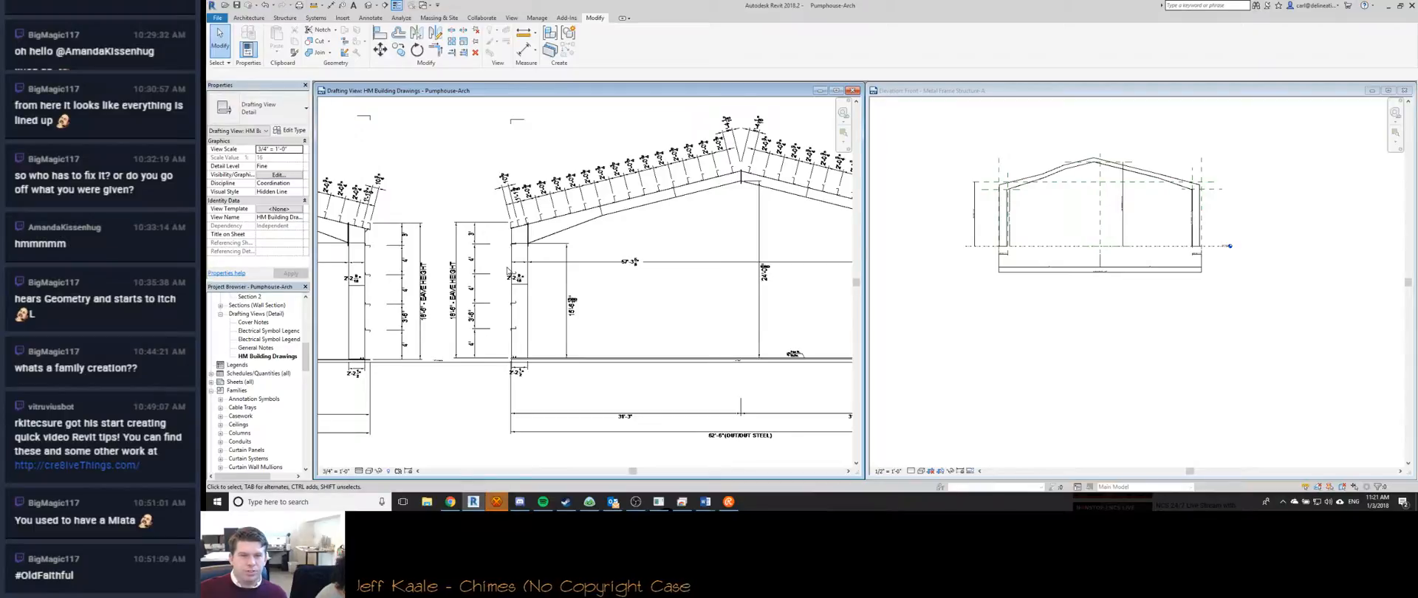
middle_drag(659, 298, 538, 291)
scroll(538, 291, down, 1)
scroll(443, 264, down, 1)
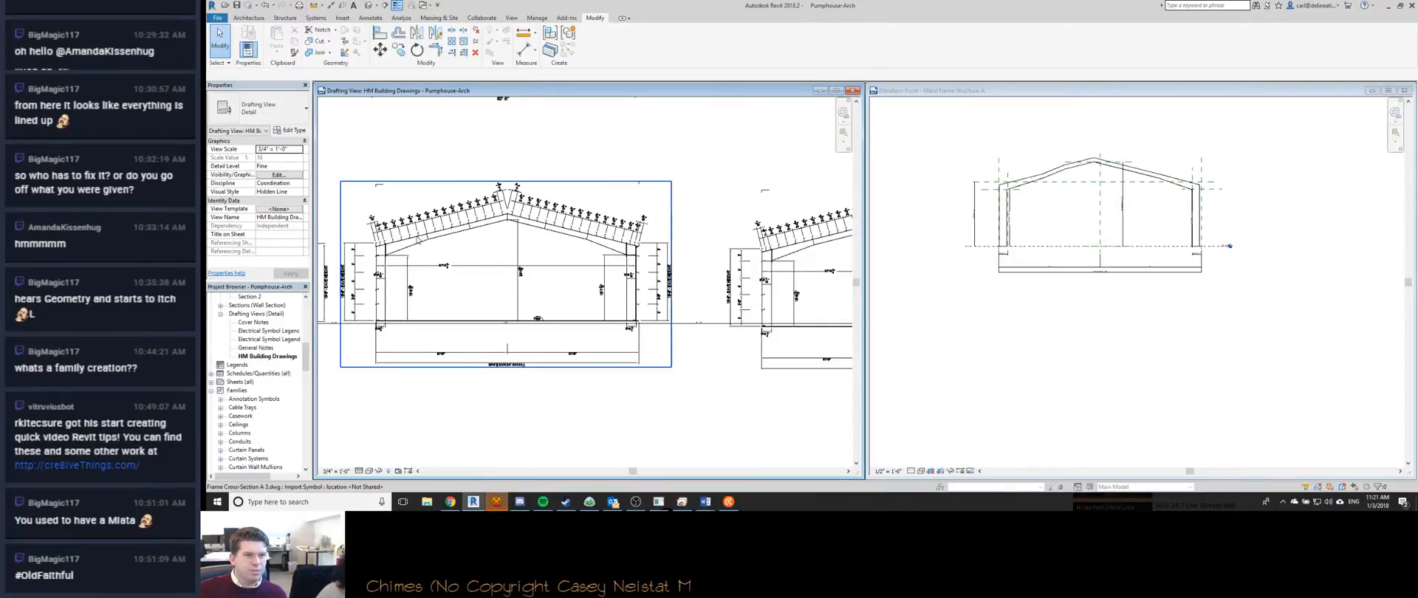
middle_drag(345, 258, 717, 278)
scroll(717, 278, down, 5)
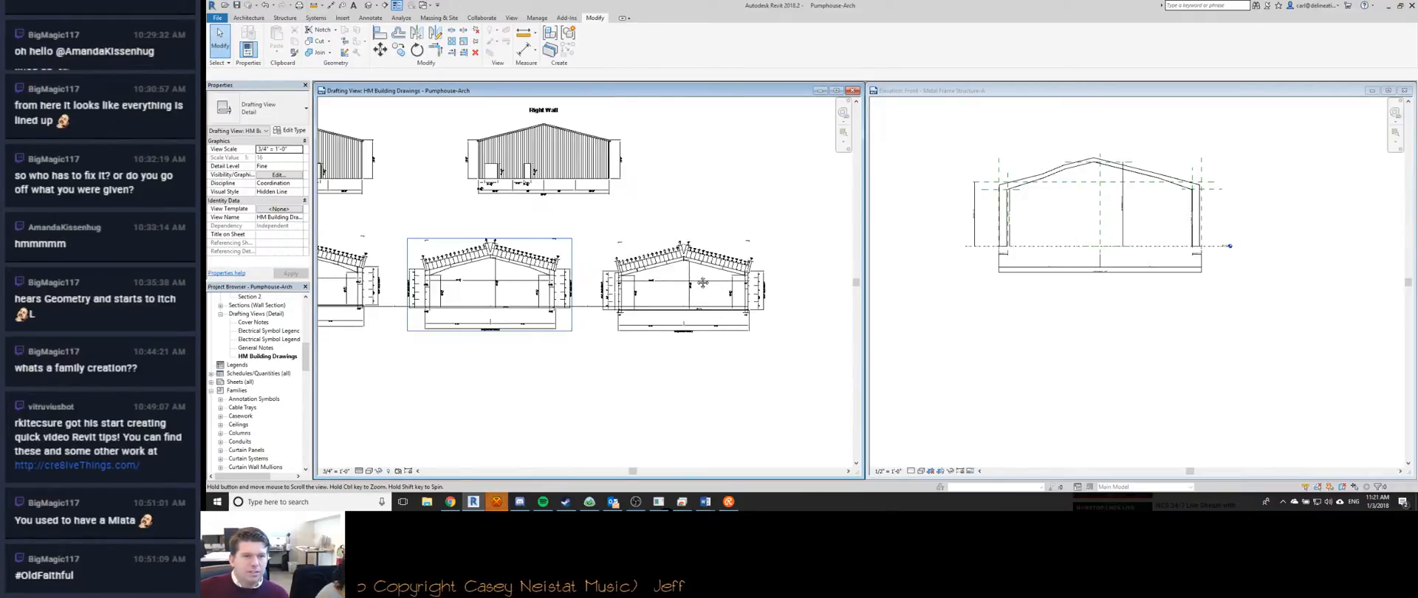
scroll(510, 295, up, 8)
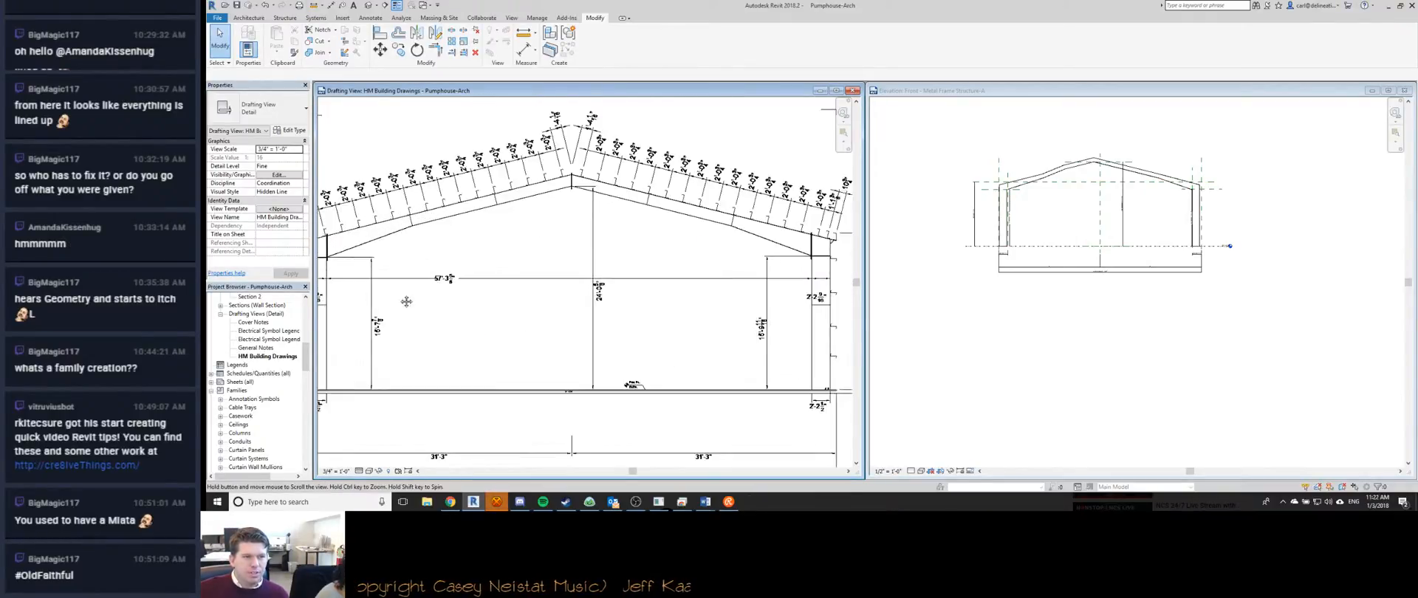
scroll(579, 292, up, 3)
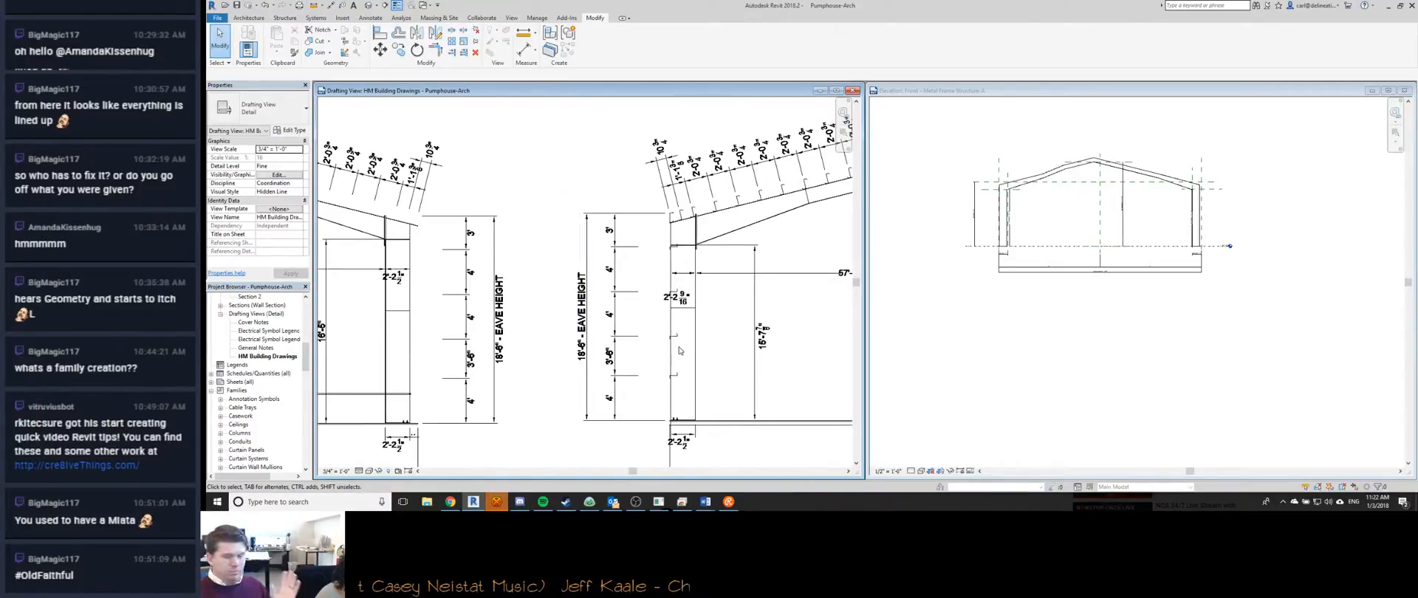
Compare the left column base of the frame family's front elevation with the column base in the building drawings.
click(1001, 213)
scroll(1001, 213, down, 2)
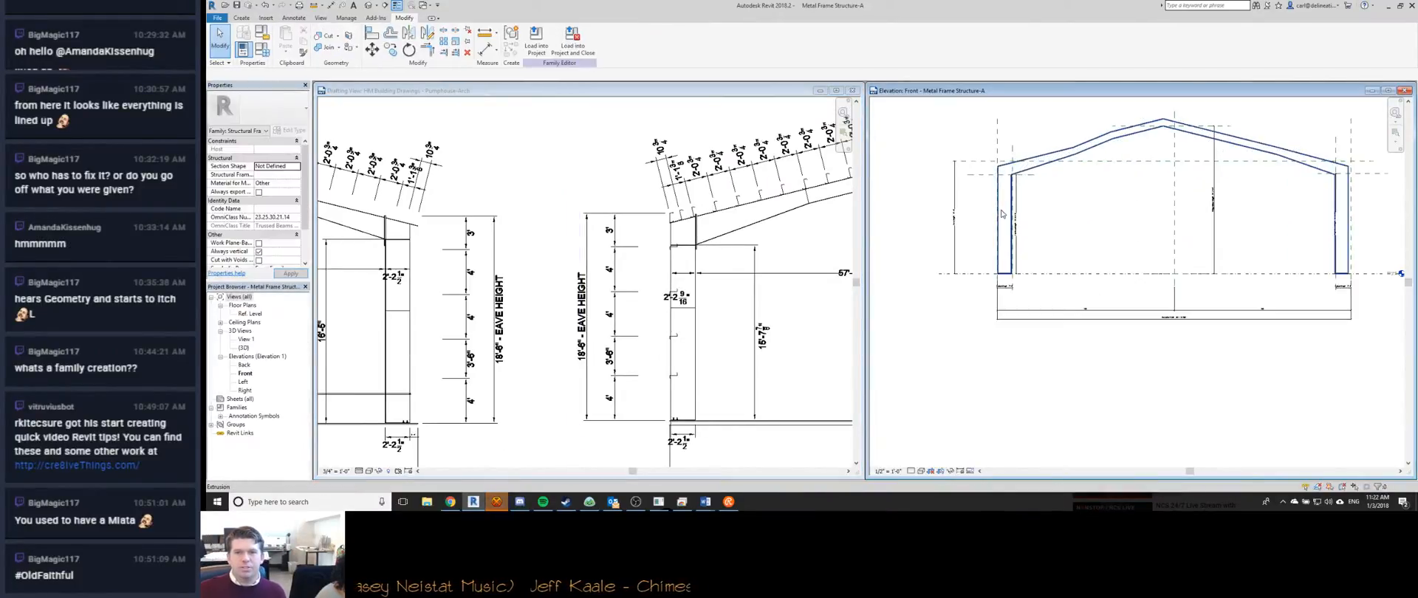
scroll(971, 243, up, 5)
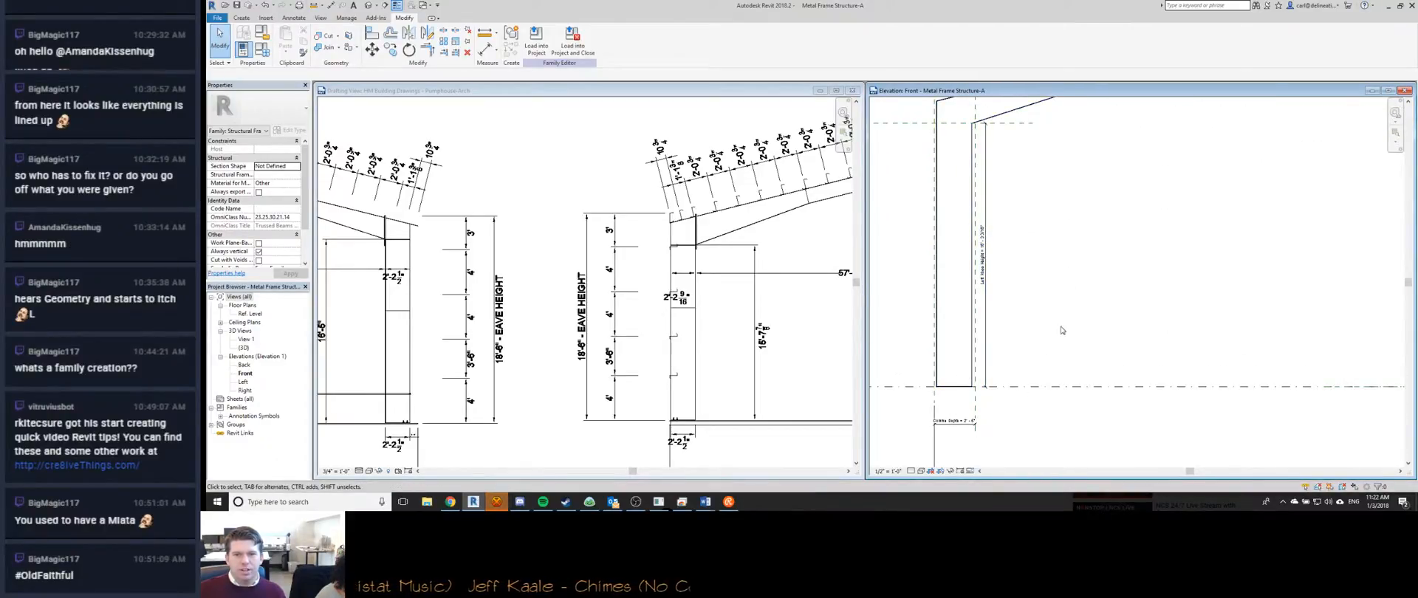
click(667, 302)
scroll(667, 302, up, 6)
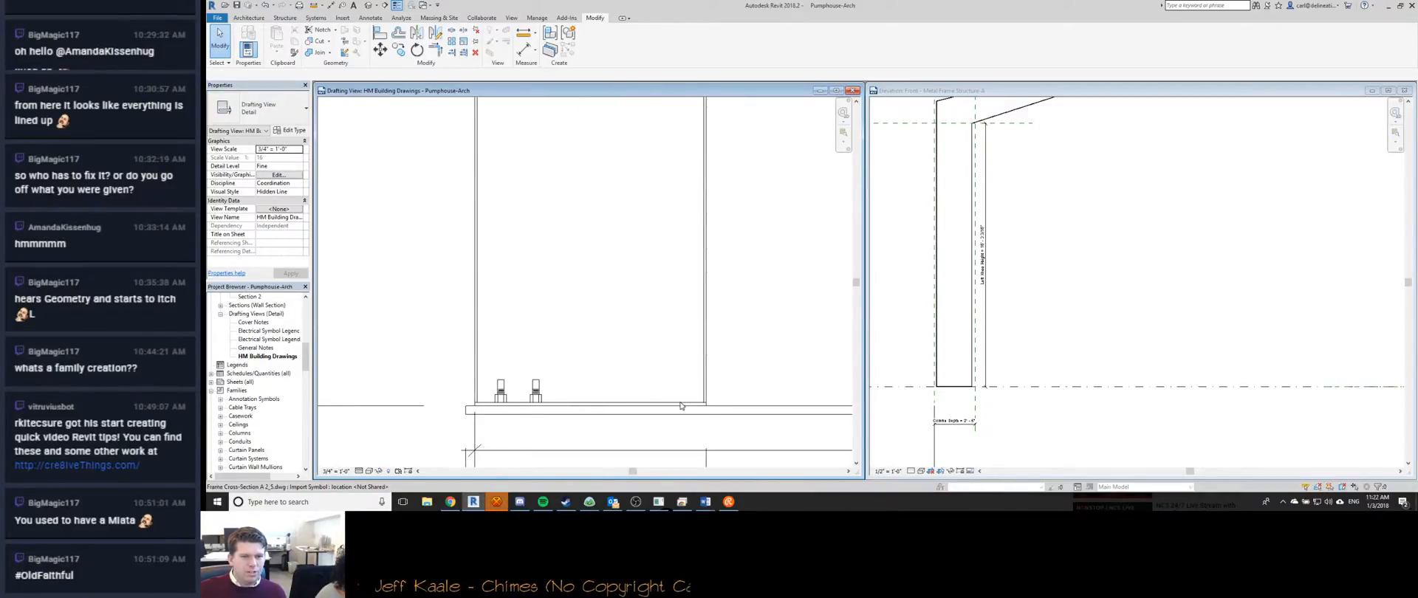
Switch to HexChat and read the #TheLounge discussion about snapping beams to a structural family.
click(497, 503)
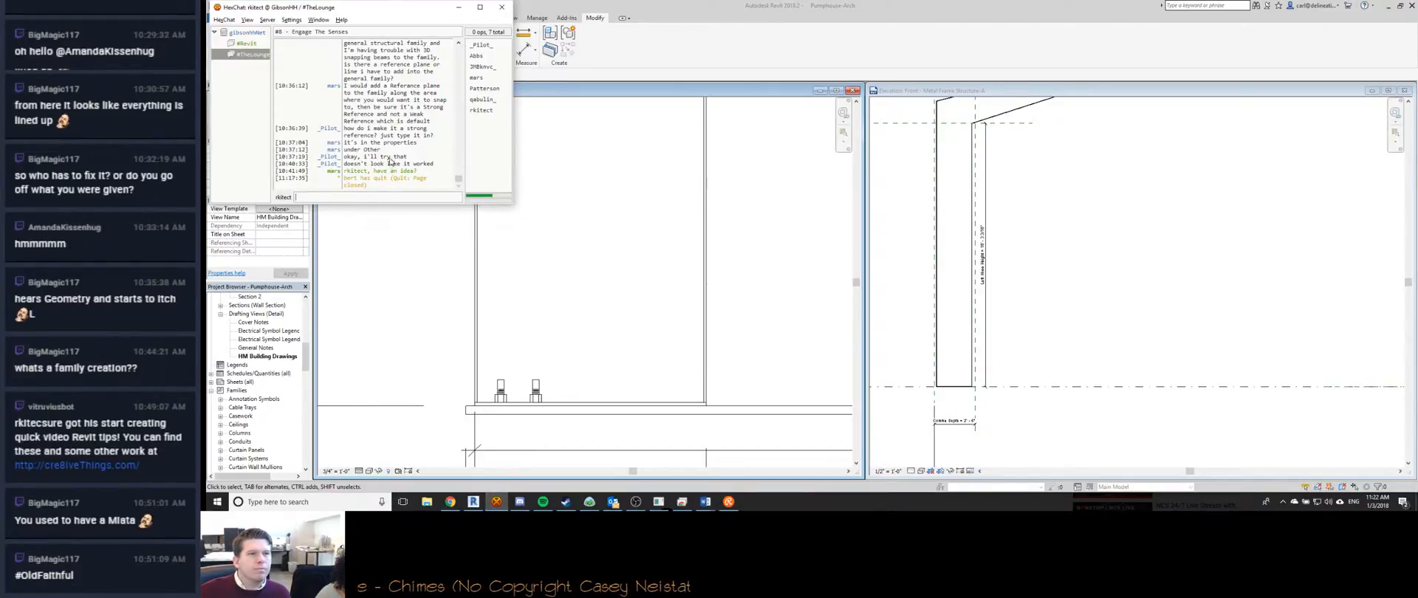
scroll(392, 165, up, 2)
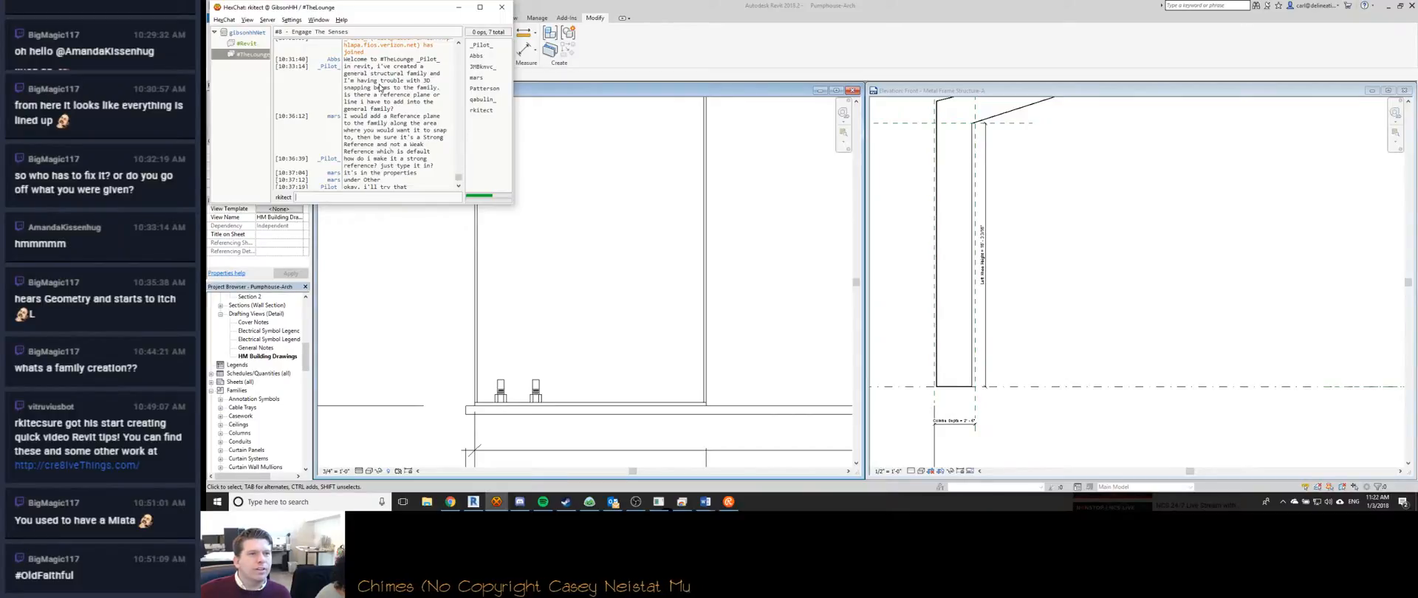
scroll(379, 85, down, 1)
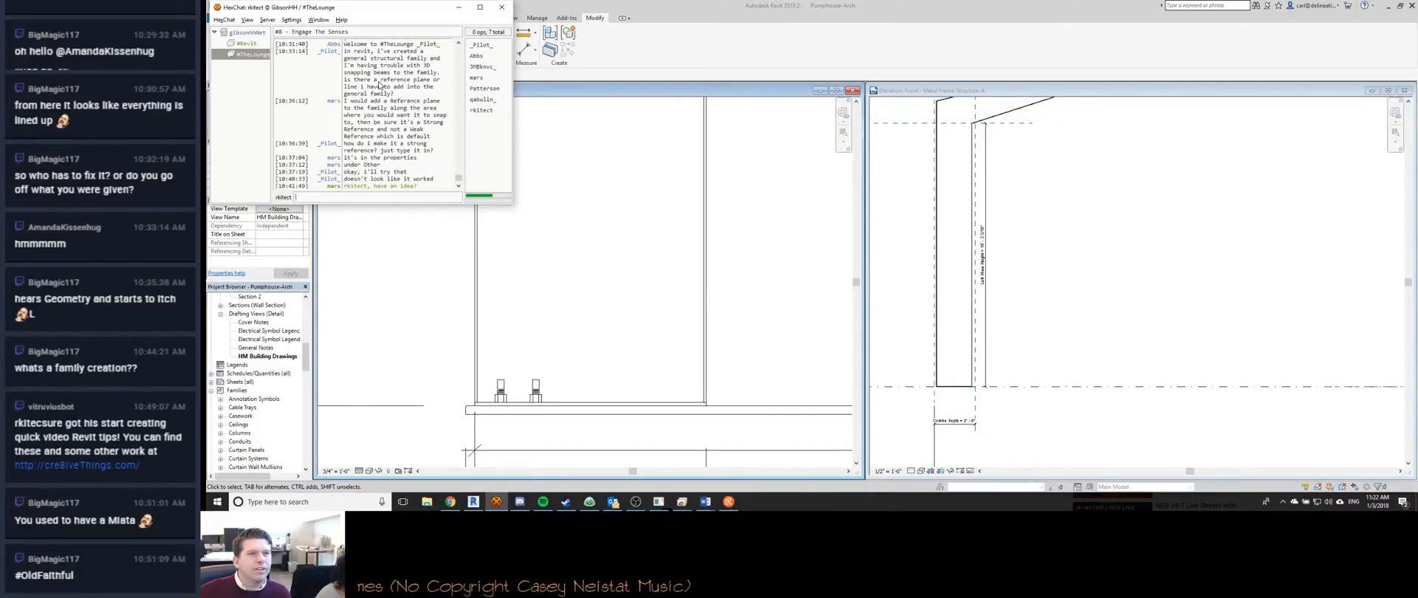
scroll(379, 86, up, 8)
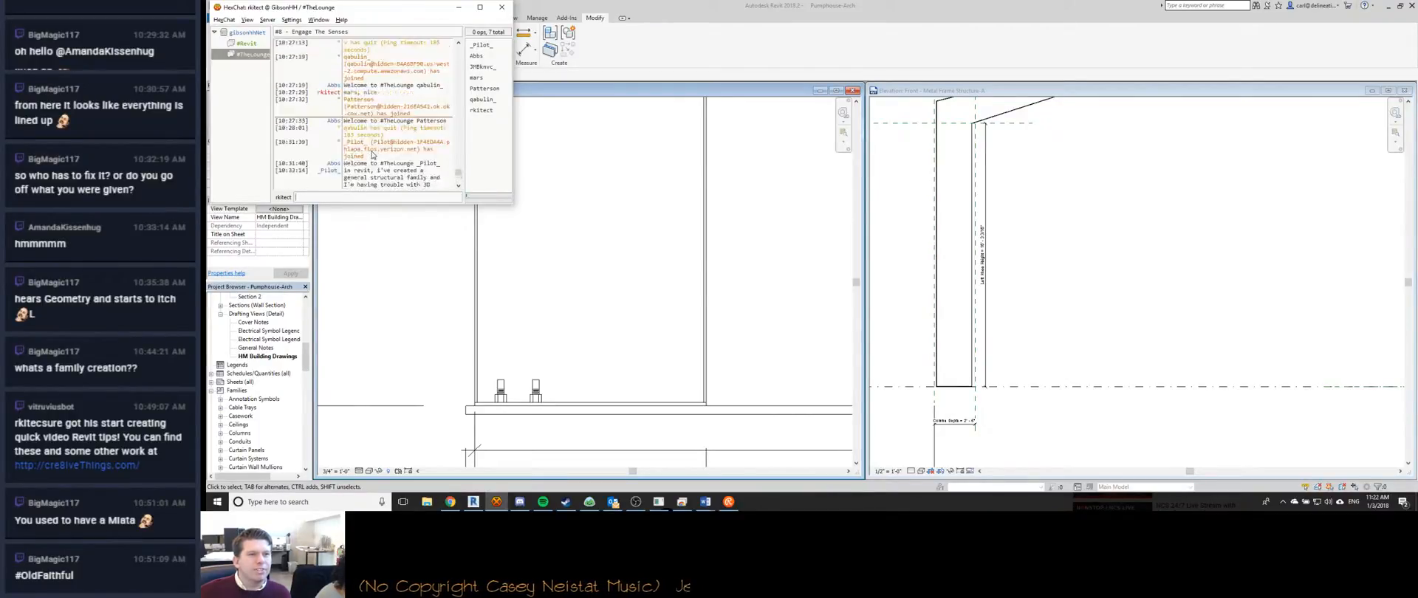
scroll(373, 155, down, 8)
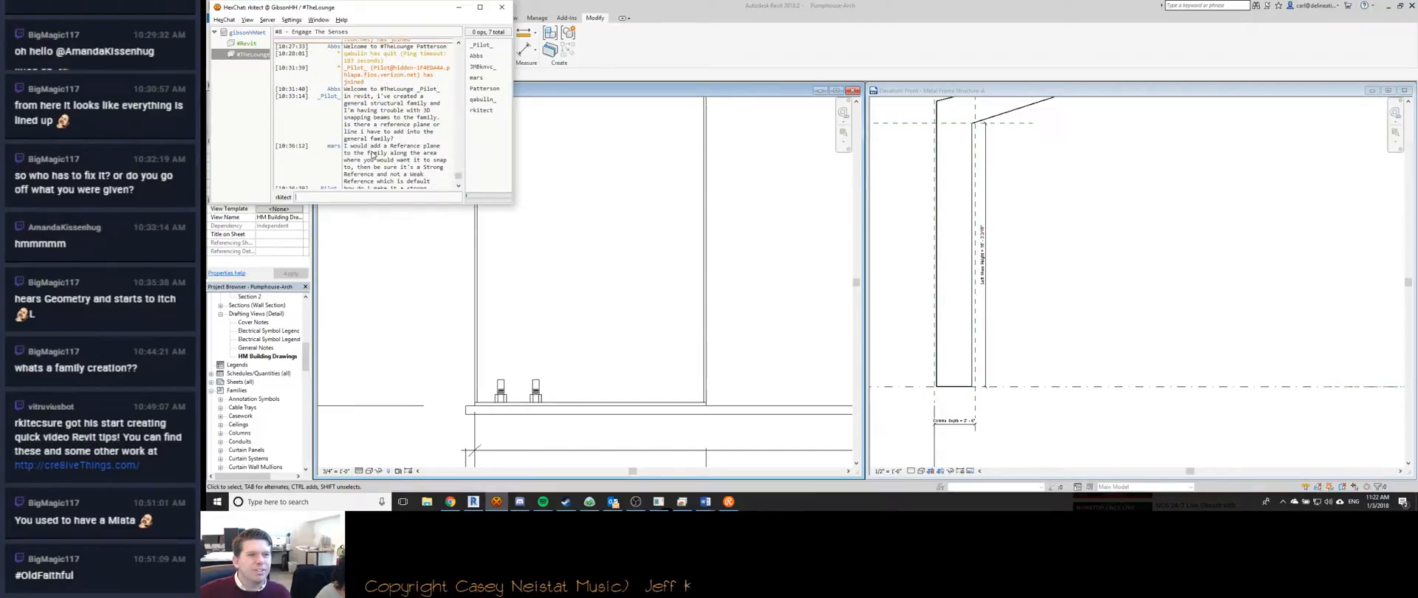
scroll(373, 155, down, 4)
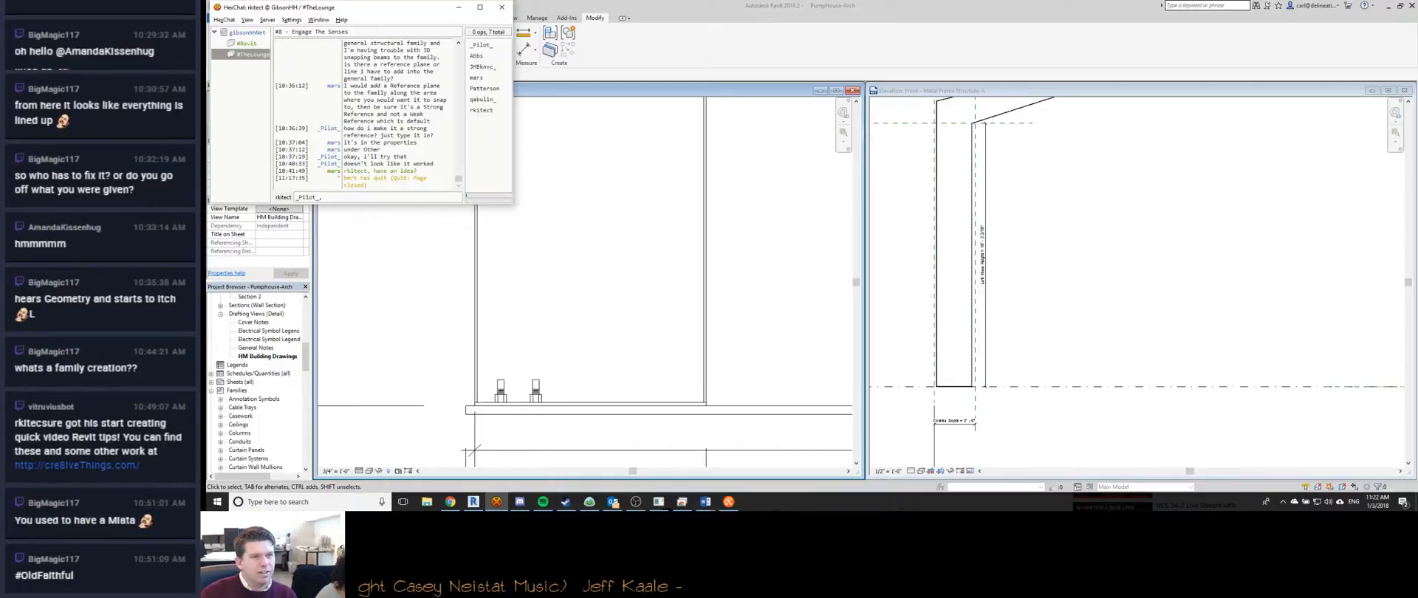
Reply to the asker in #TheLounge: "I'm literally making a structural family right now and going over reference planes".
text(litera)
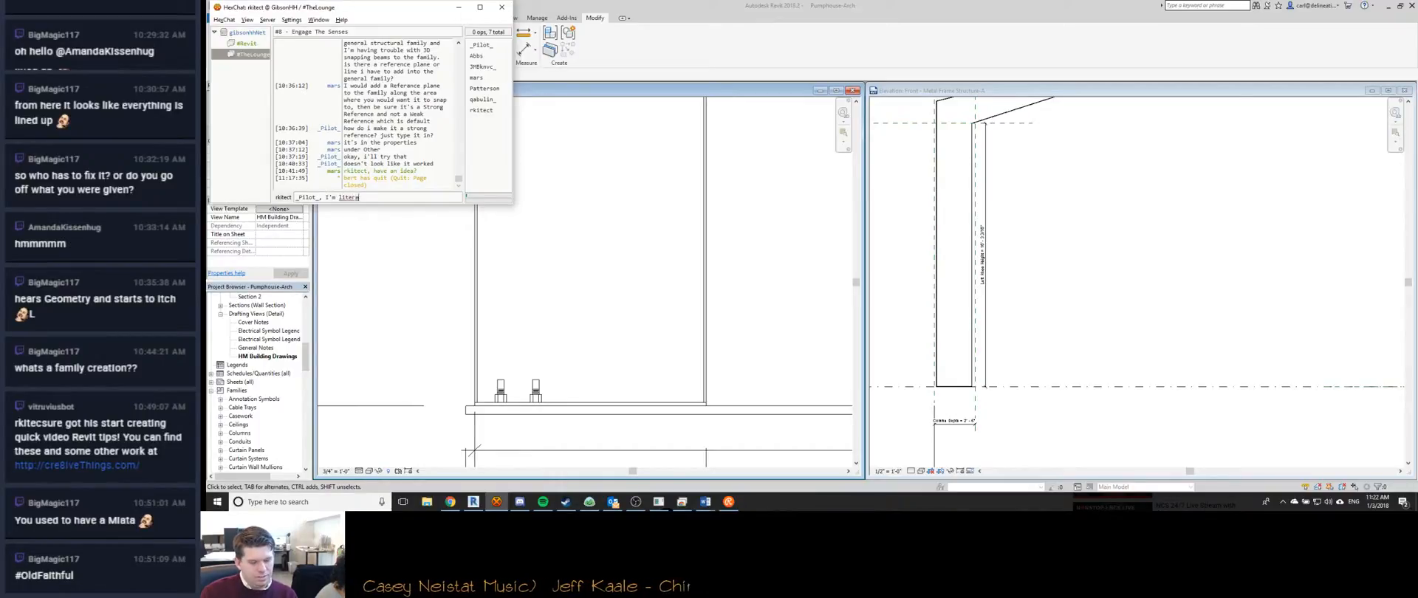
text(lly making a structural family)
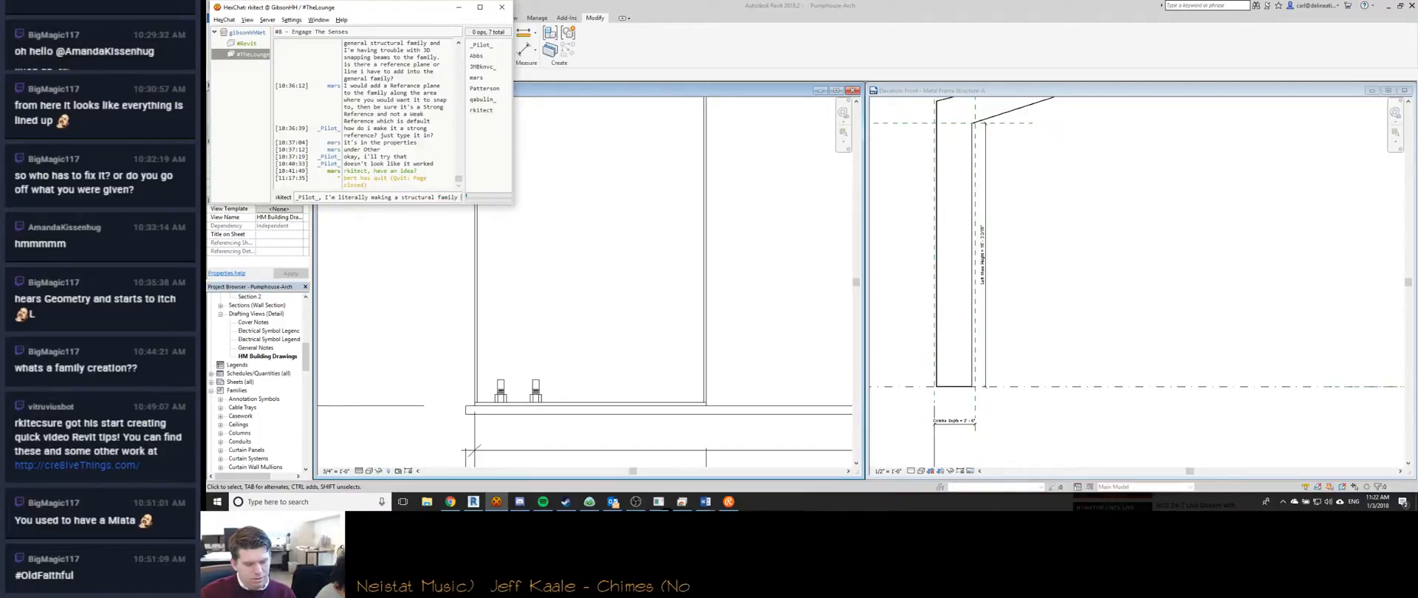
text( right now and goin)
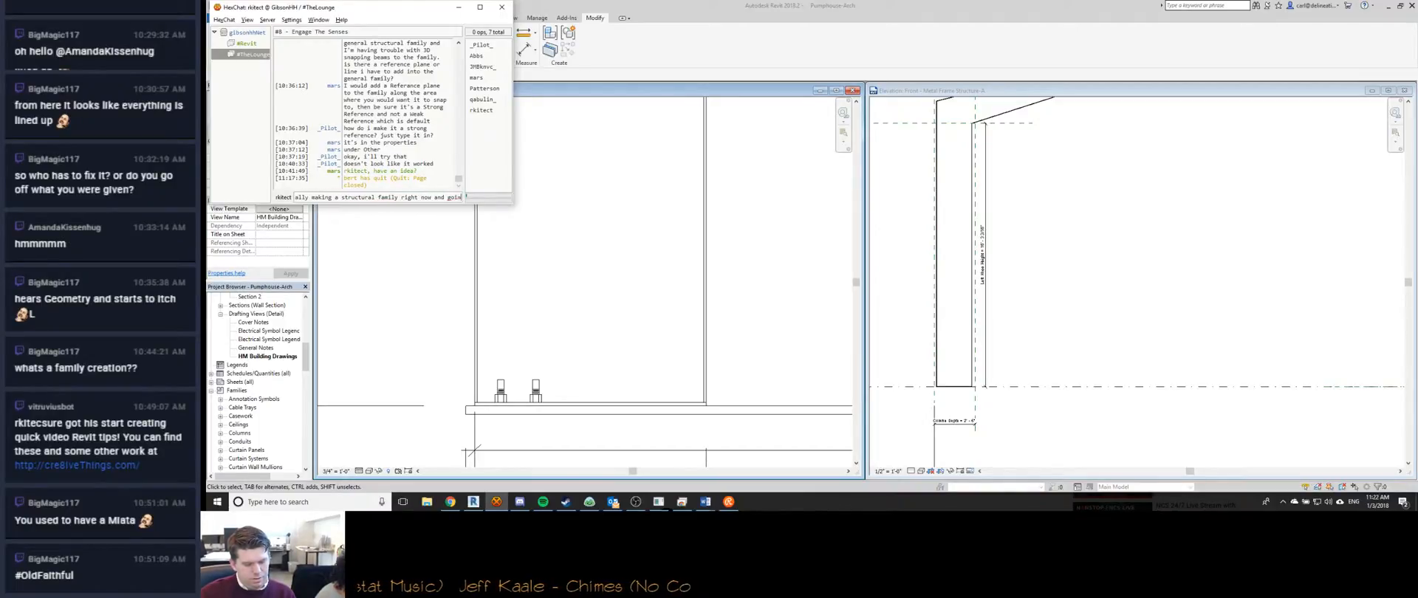
text(g over reference planes)
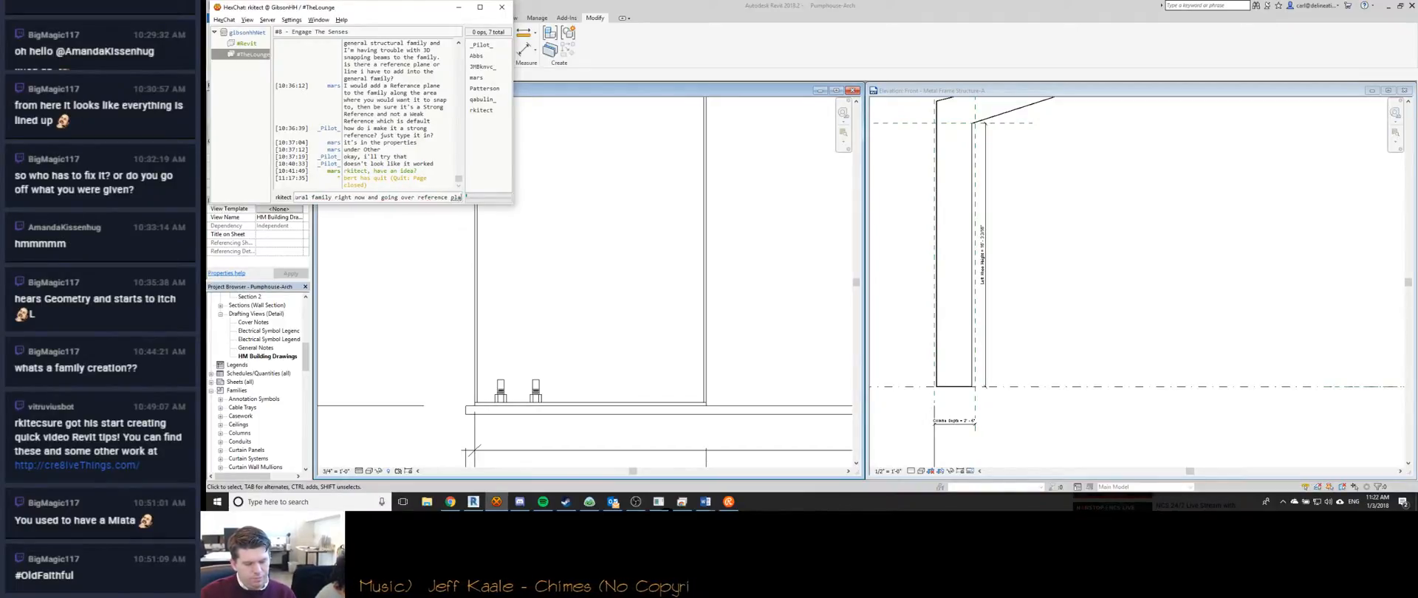
key(Return)
Reread the #TheLounge messages about adding a reference plane and making it a Strong Reference.
scroll(387, 140, up, 4)
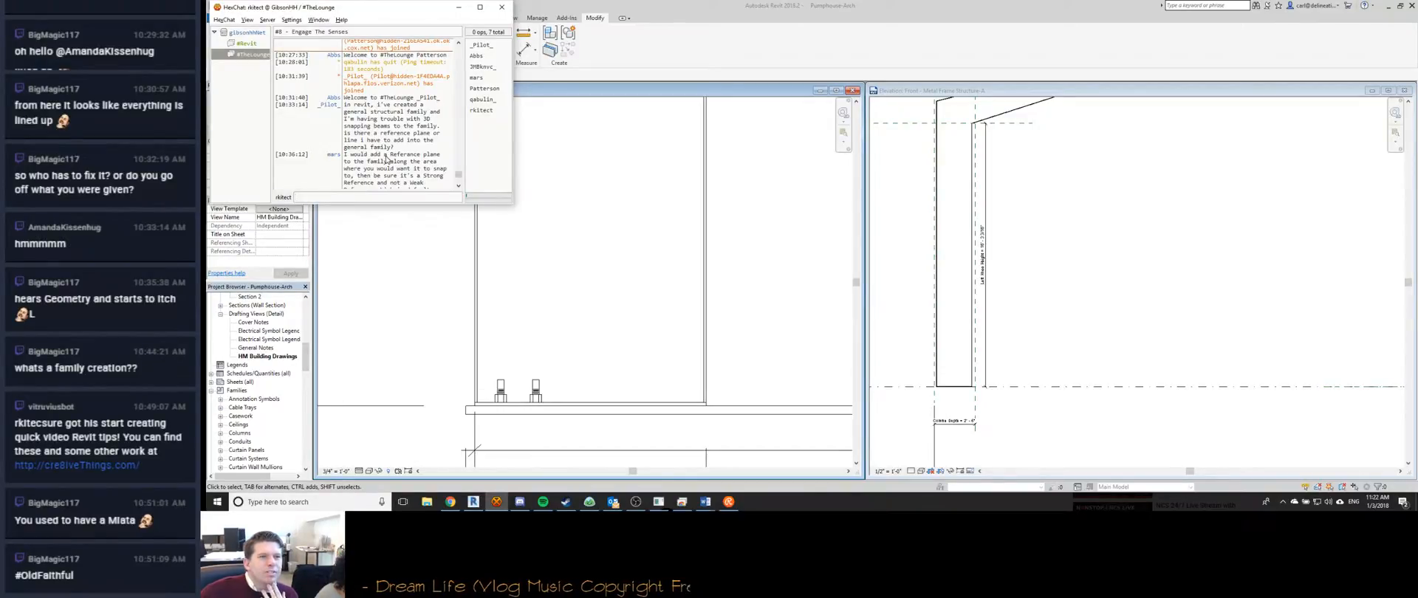
scroll(386, 158, down, 1)
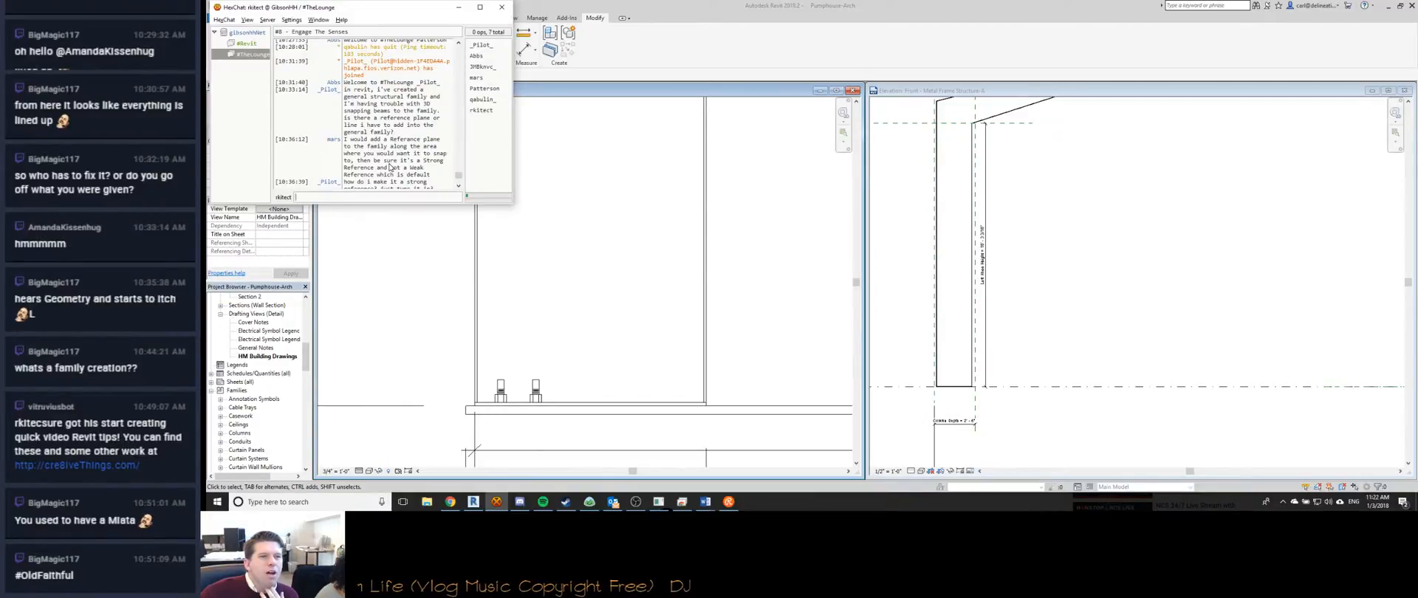
scroll(389, 168, down, 1)
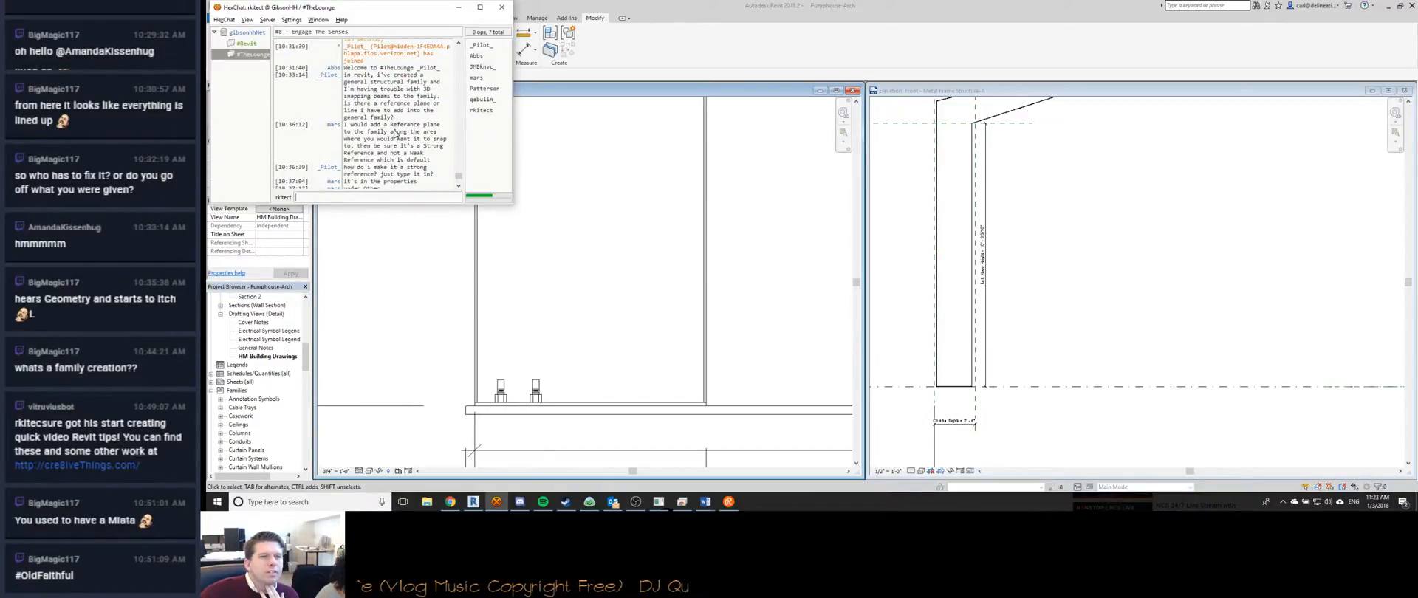
scroll(395, 132, down, 4)
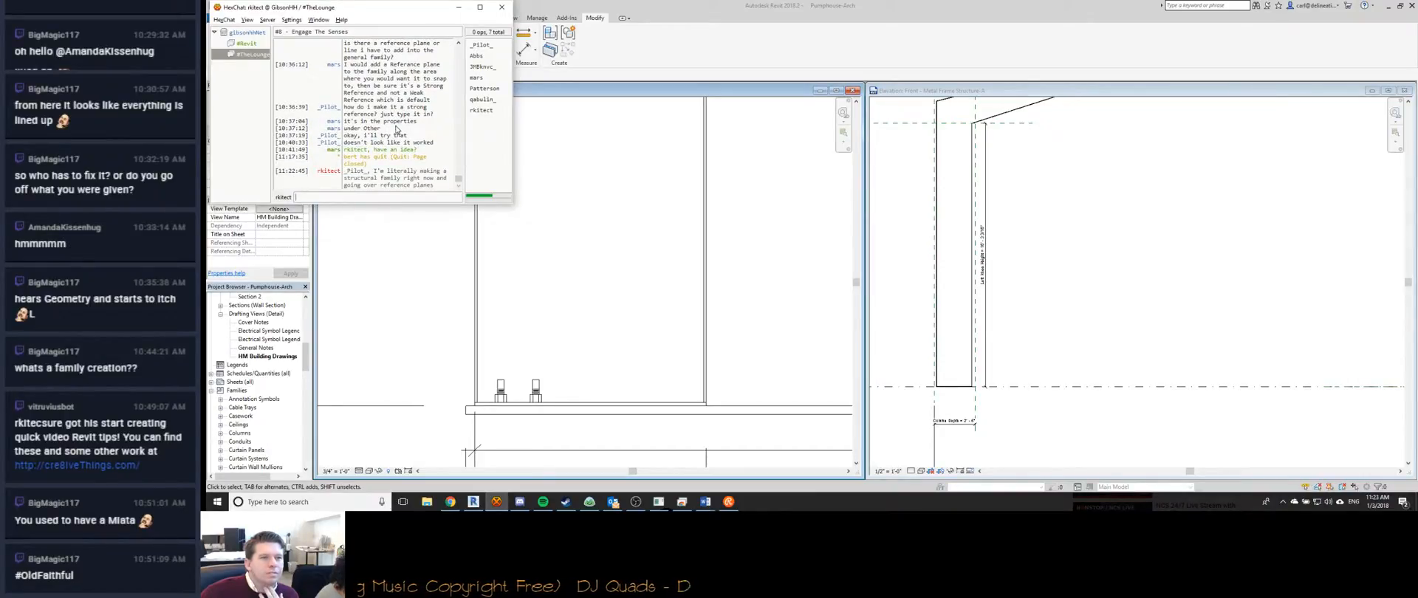
scroll(377, 119, up, 1)
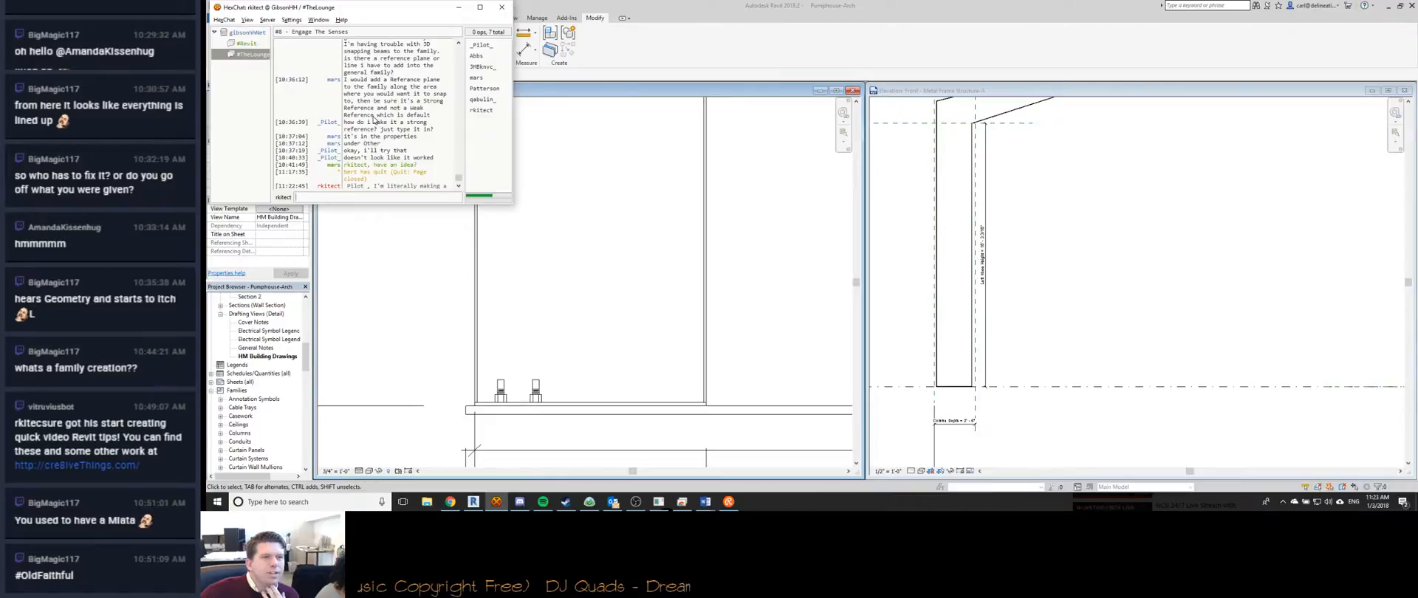
scroll(375, 118, up, 2)
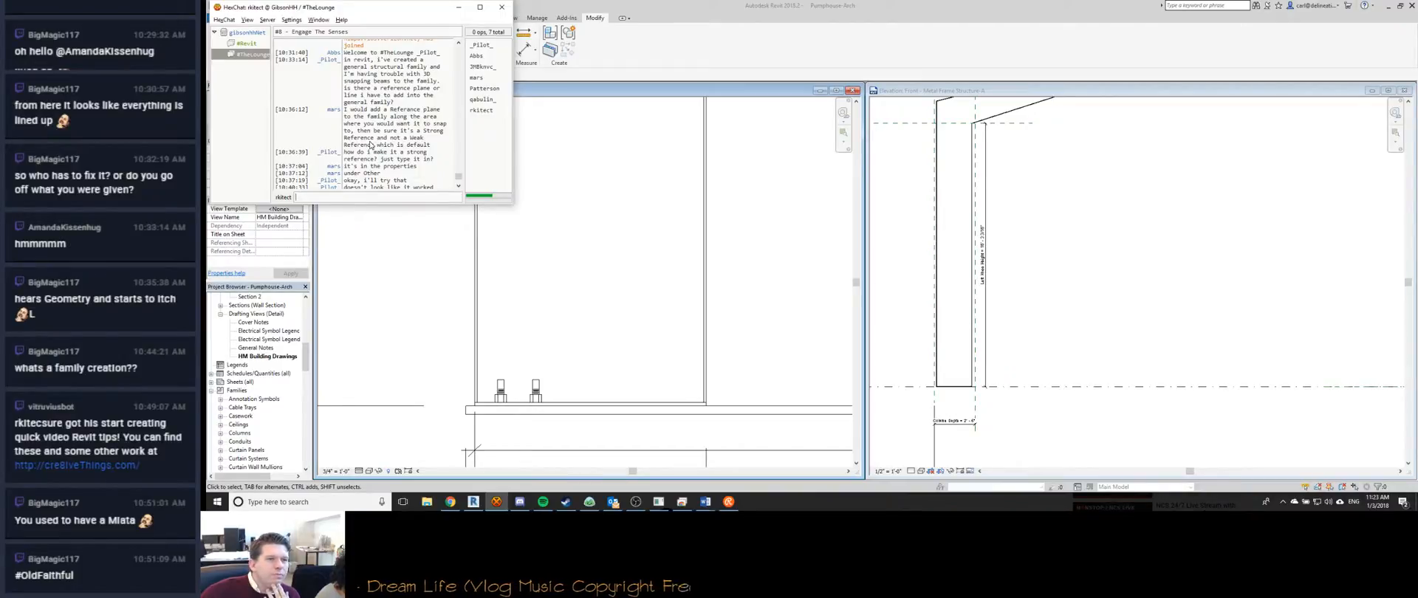
scroll(371, 144, down, 2)
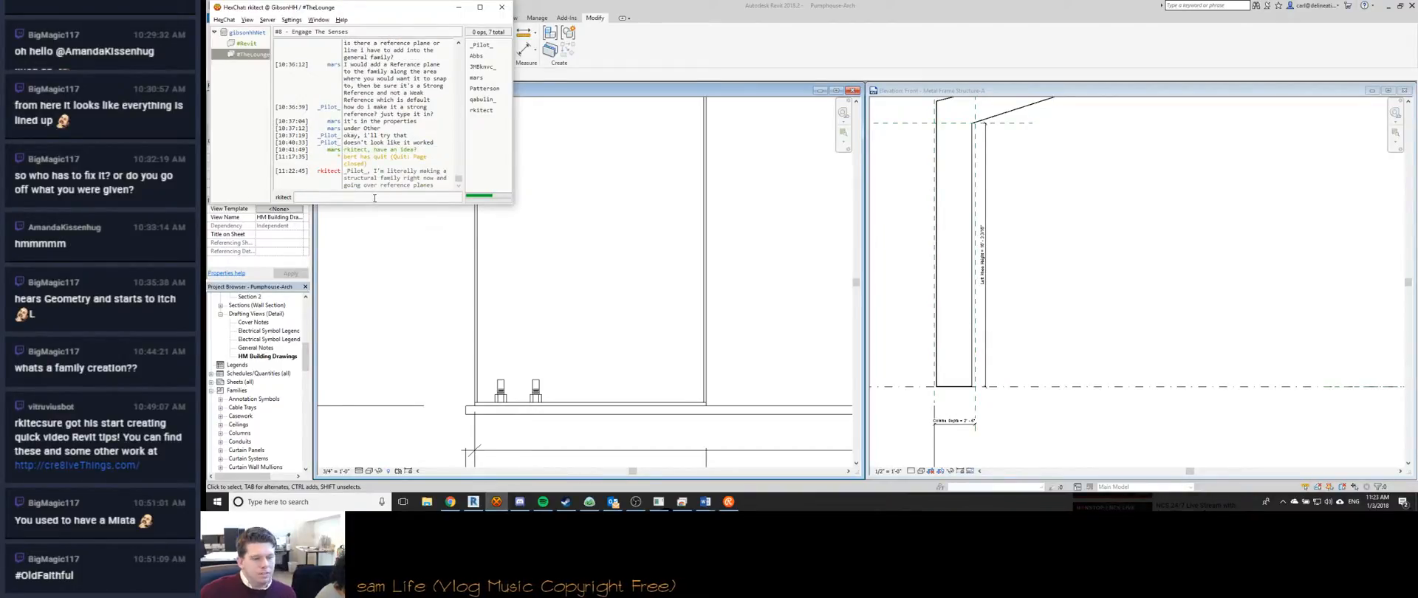
Post the question "do you want to do this in 3d or elevation/plan views?" in #TheLounge and review the earlier messages.
text(do.you)
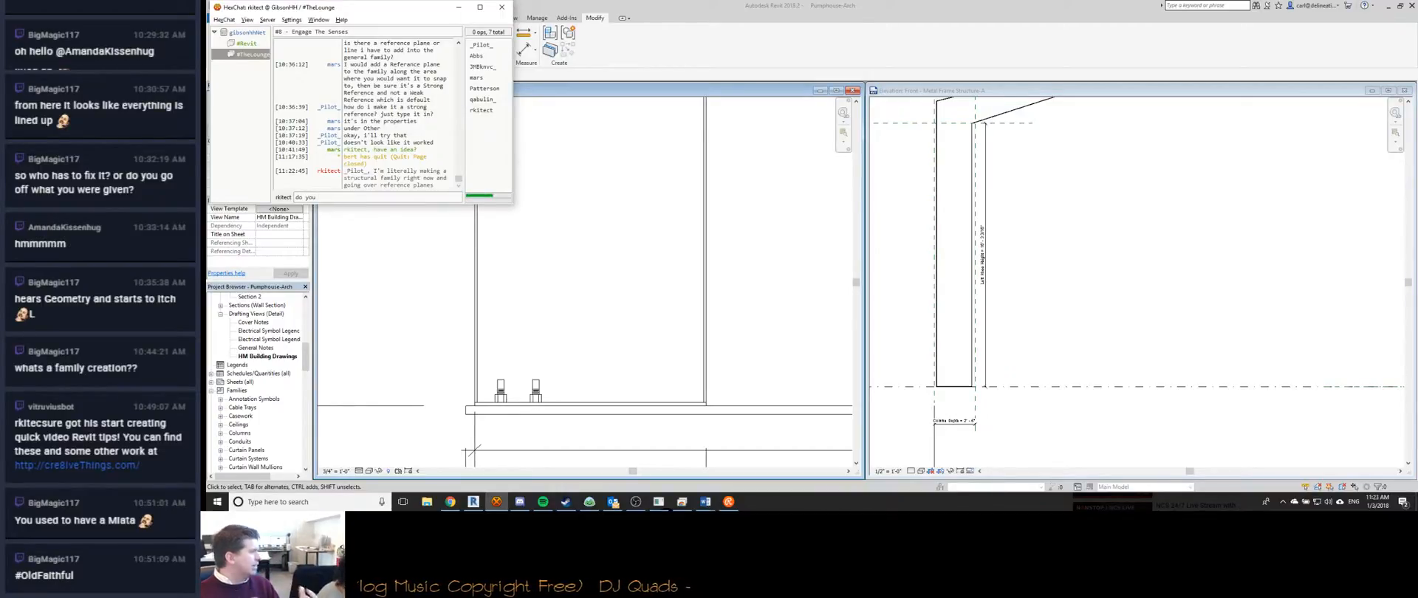
text(want to do this in 3d or elev)
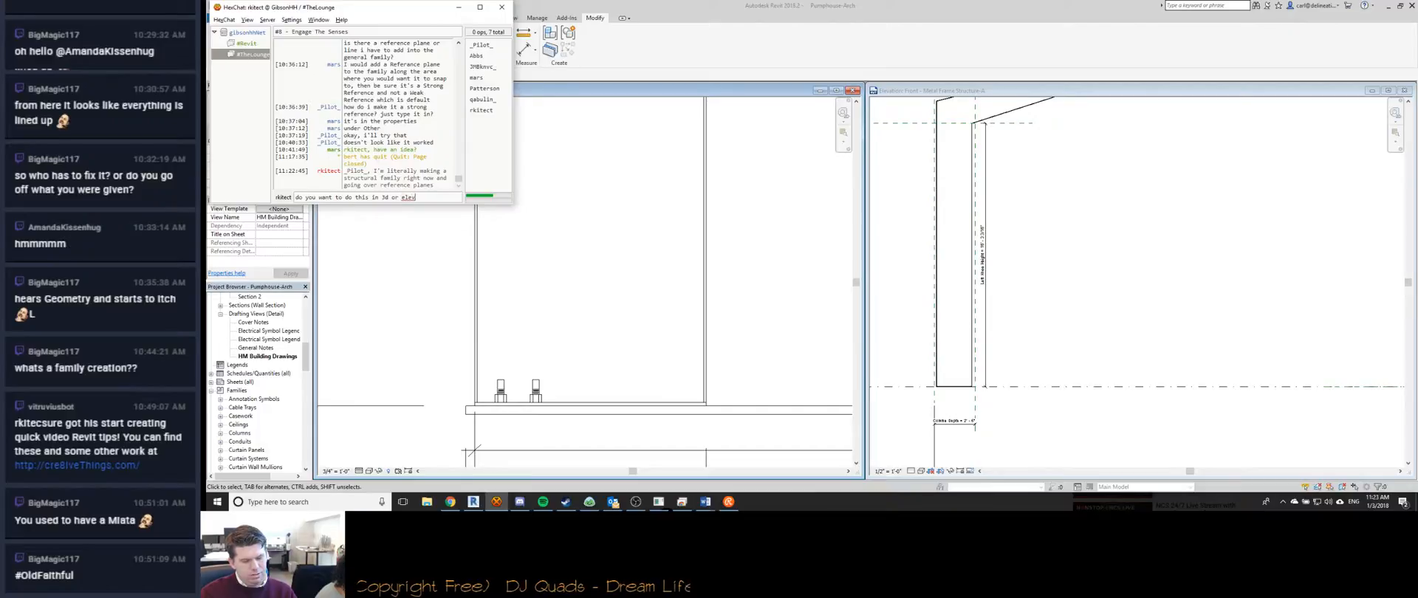
text(ation/plan views?)
key(Return)
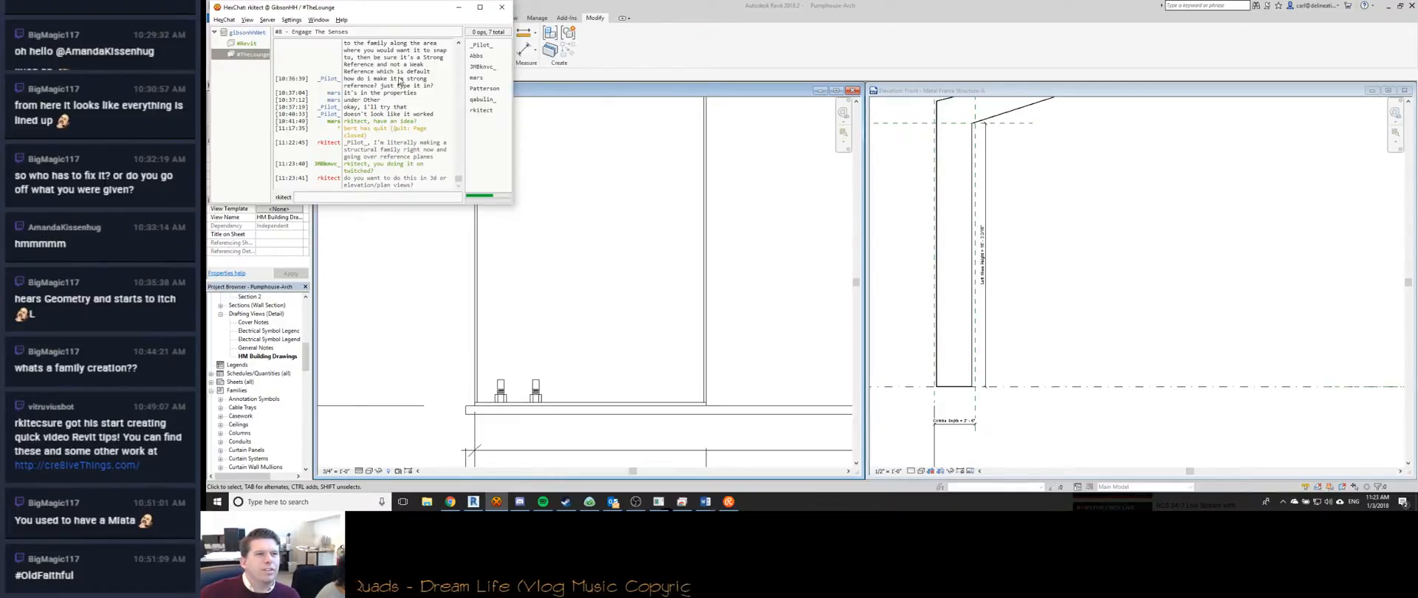
scroll(399, 82, up, 4)
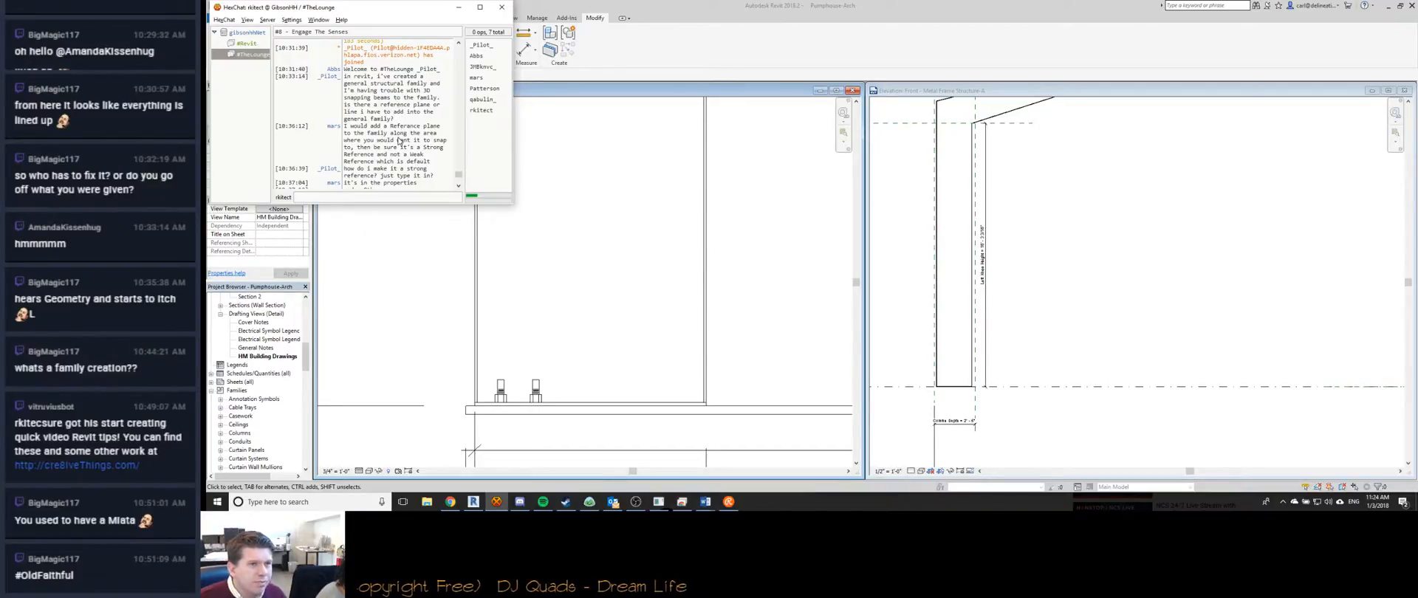
Read the latest #TheLounge messages and return to Revit to view the whole metal frame in the Front elevation.
scroll(385, 151, down, 4)
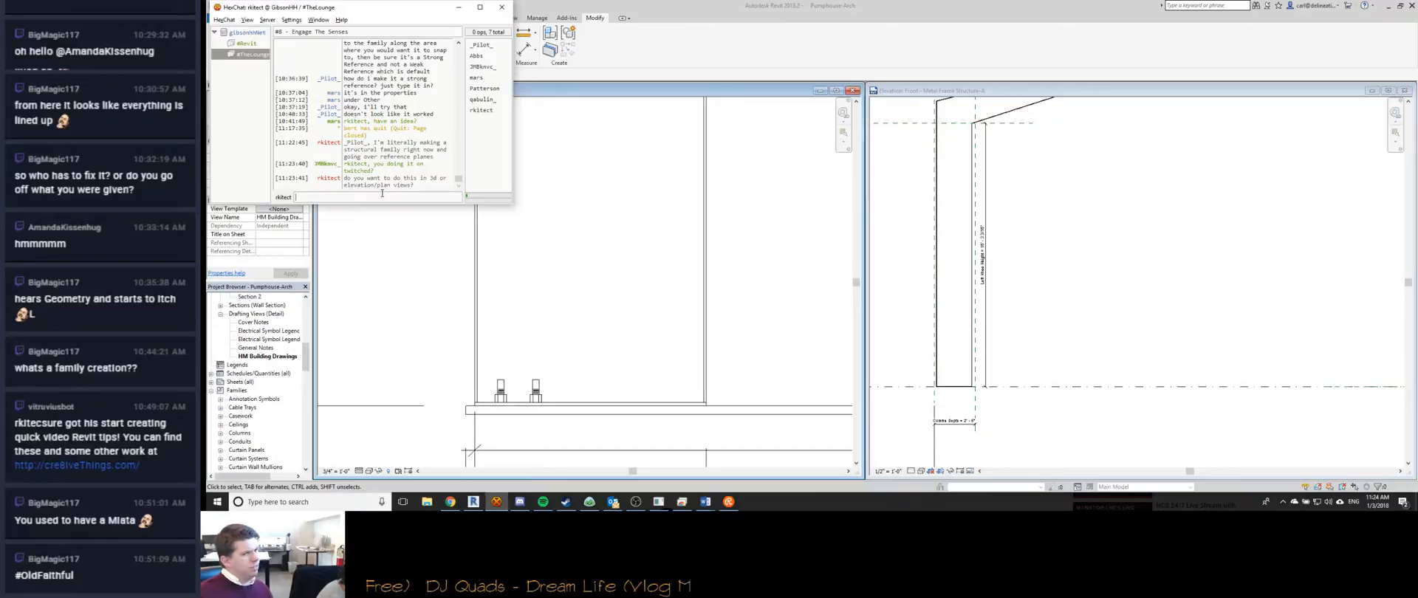
click(1044, 166)
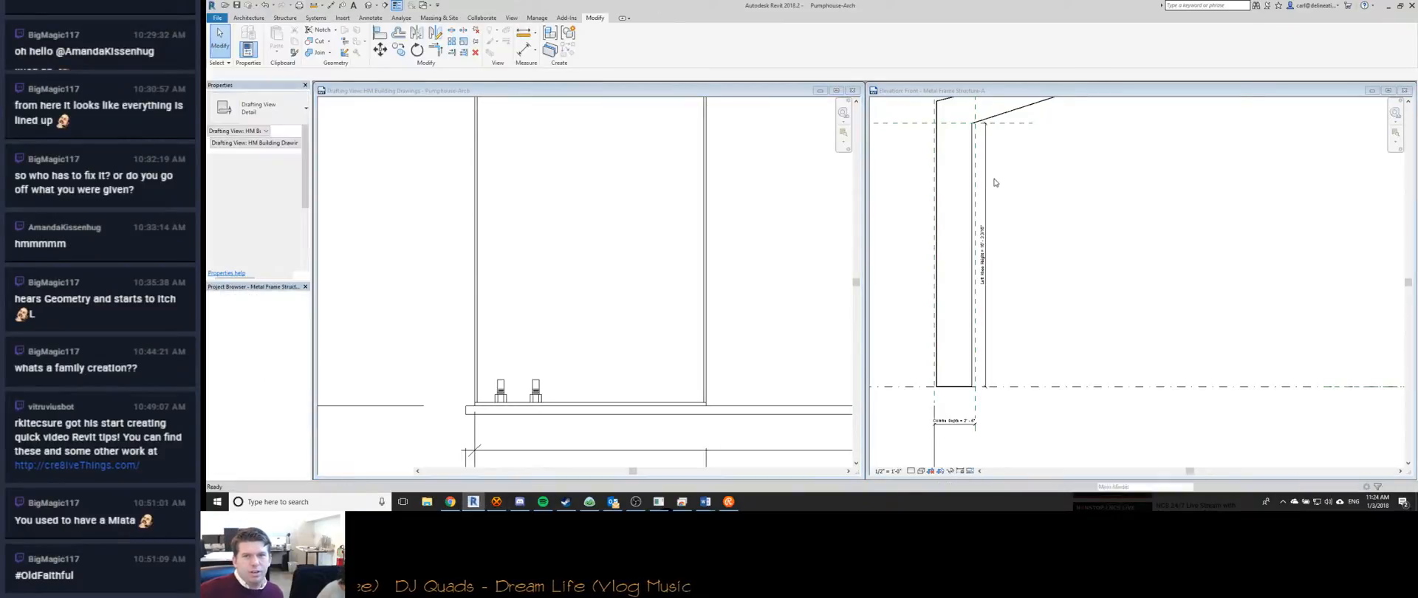
scroll(1043, 166, down, 3)
middle_drag(971, 125, 930, 176)
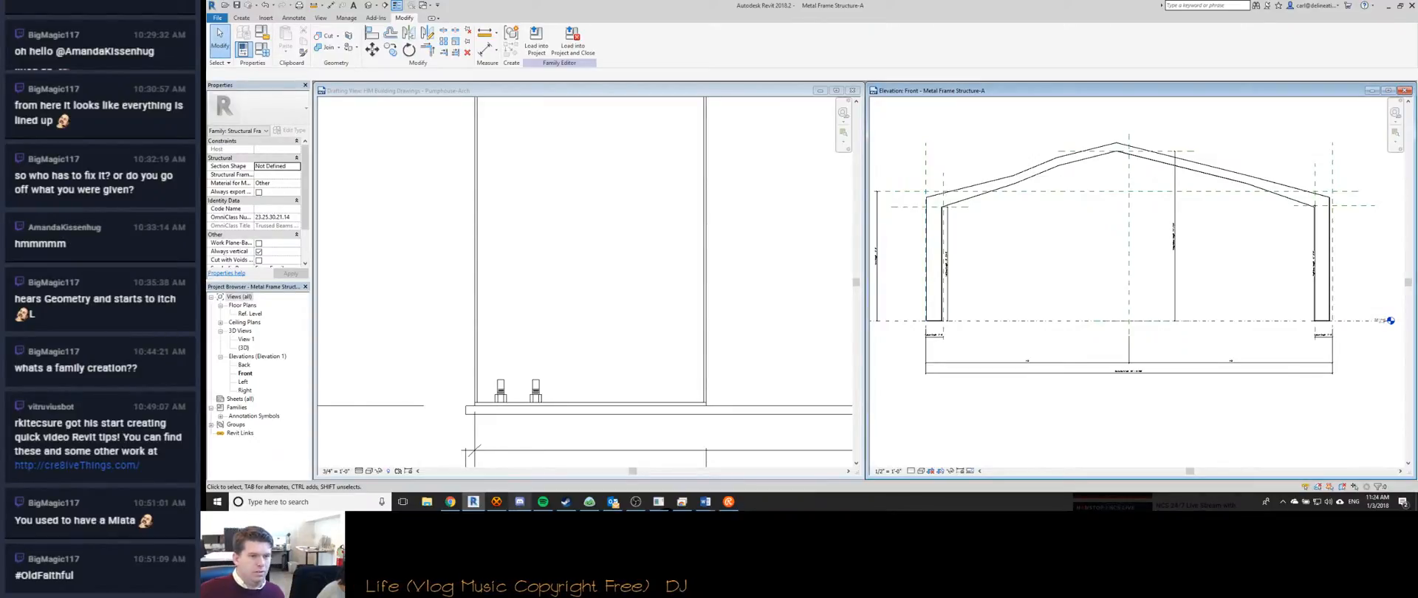
Post the reply "yes" in the HexChat #TheLounge channel and return to Revit.
click(497, 501)
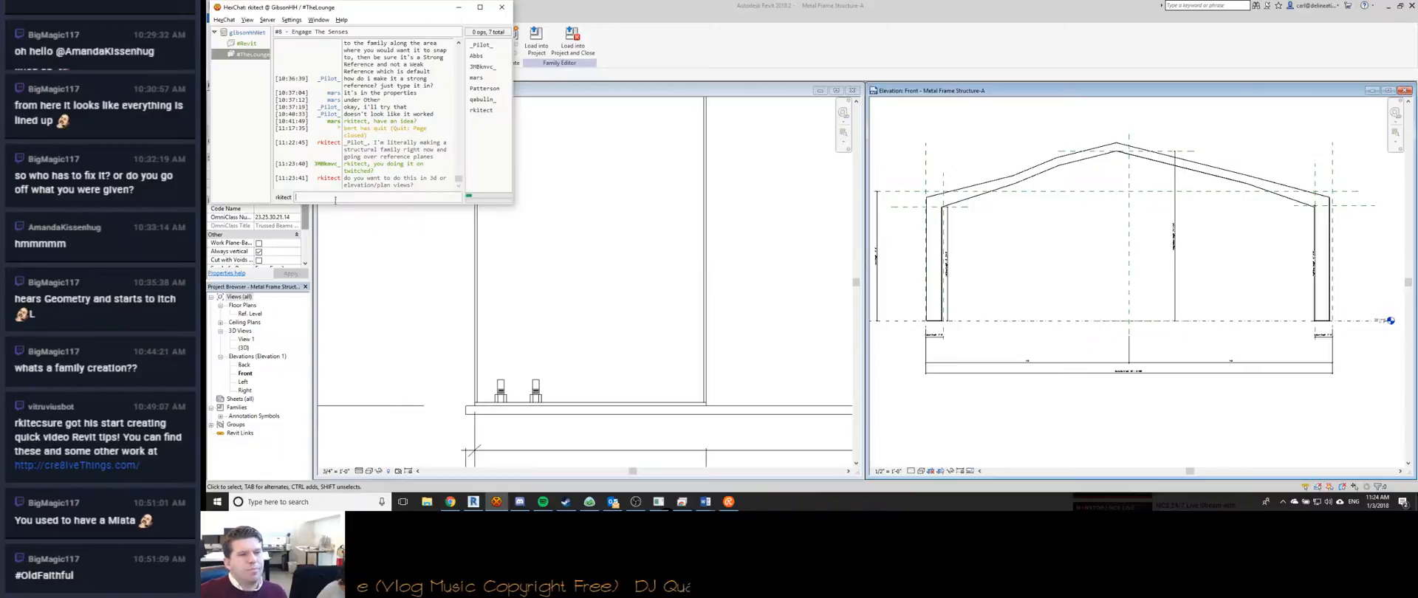
text(yes)
key(Return)
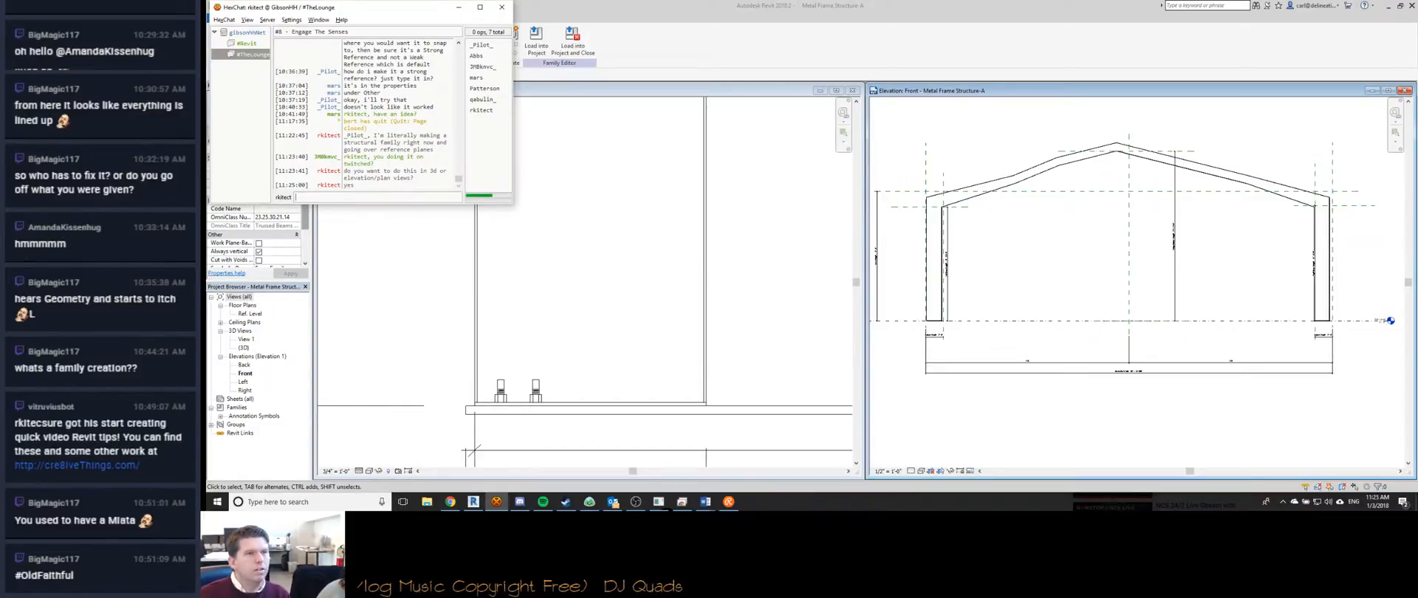
click(550, 215)
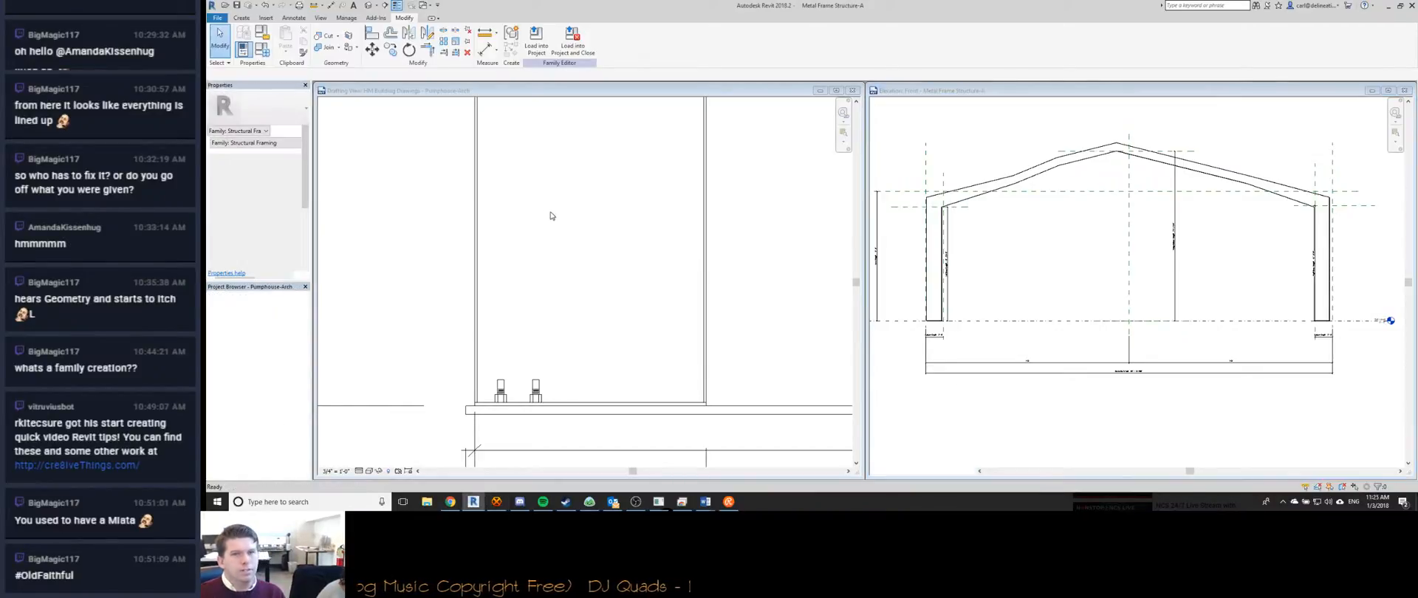
Inspect the name and Is Reference setting of the reference plane along the frame's outer left edge.
click(909, 154)
click(926, 159)
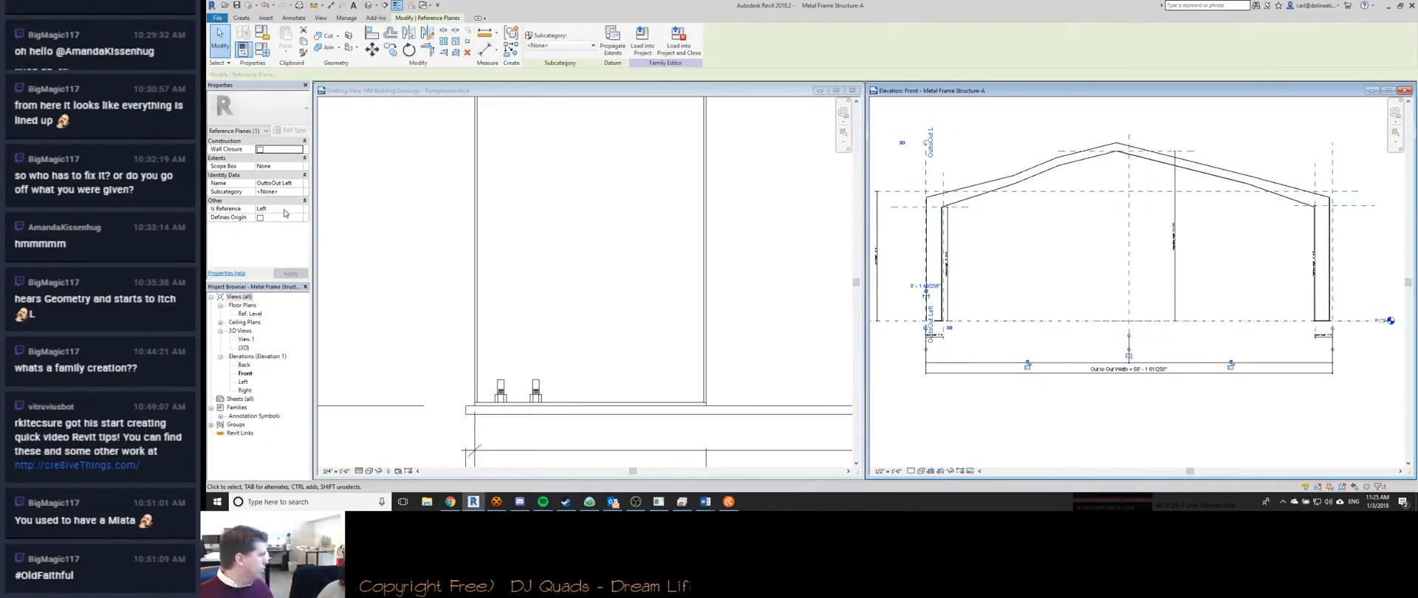
key(Escape)
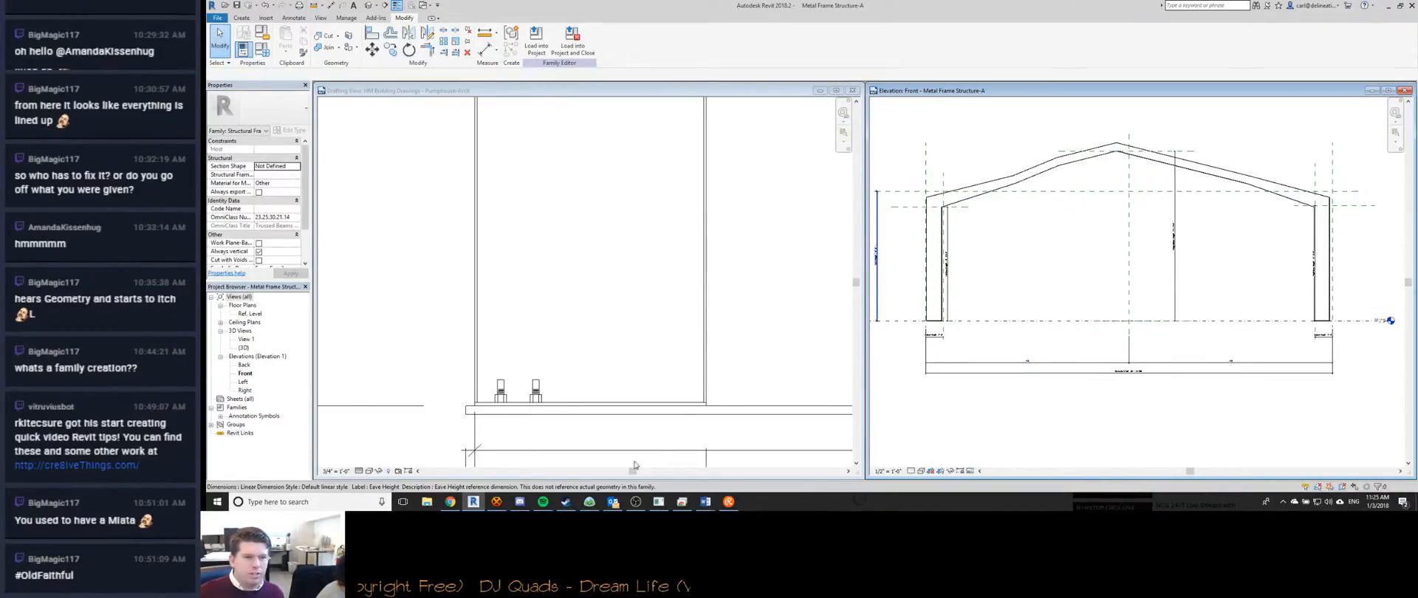
Check the #Revit channel in HexChat, and address the member who asked about streaming in #TheLounge with the answer "yes".
click(498, 503)
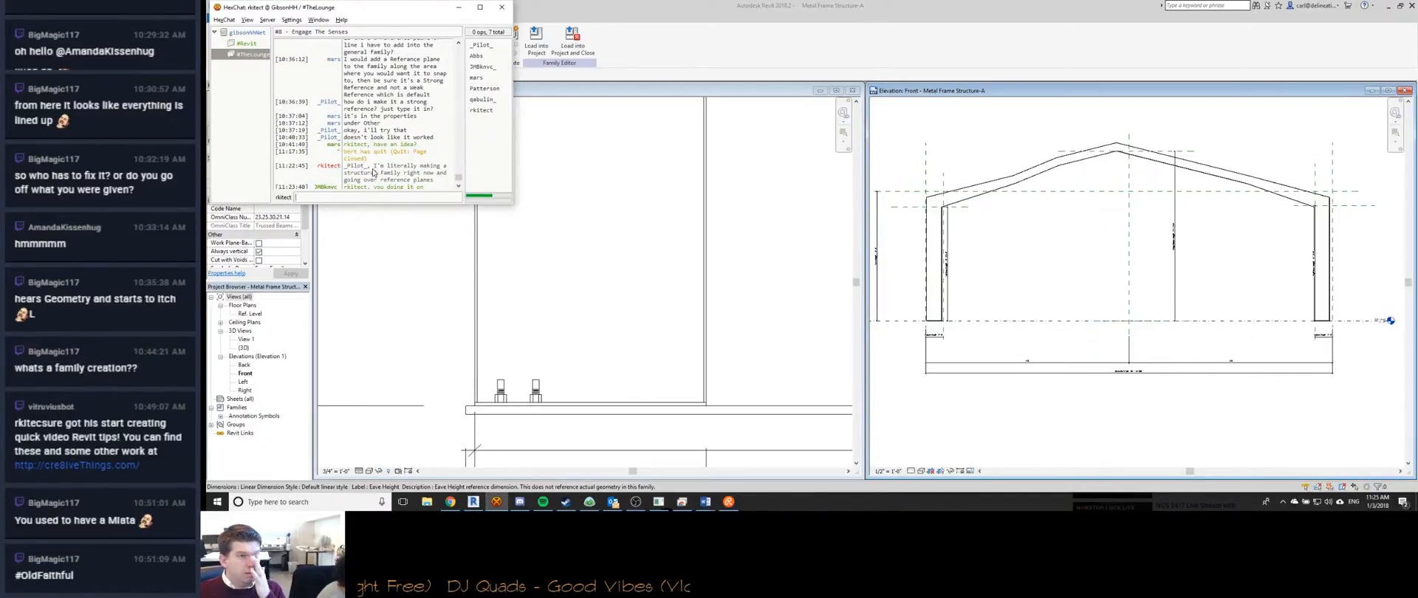
click(261, 56)
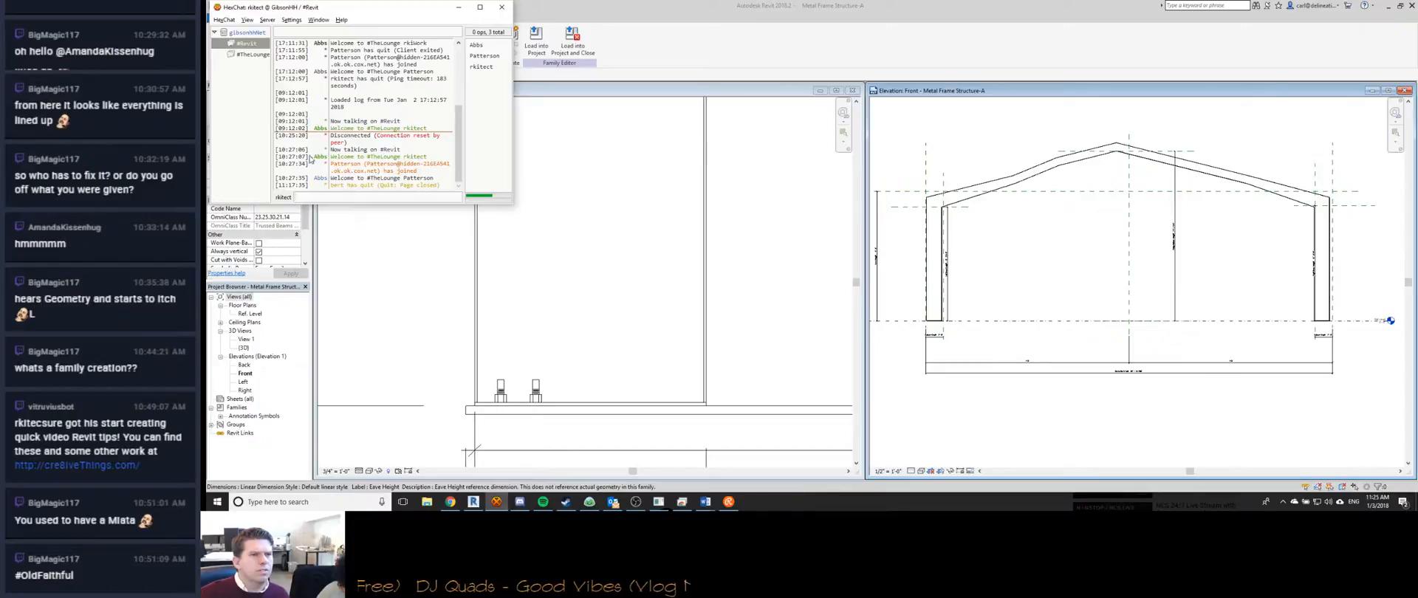
click(248, 55)
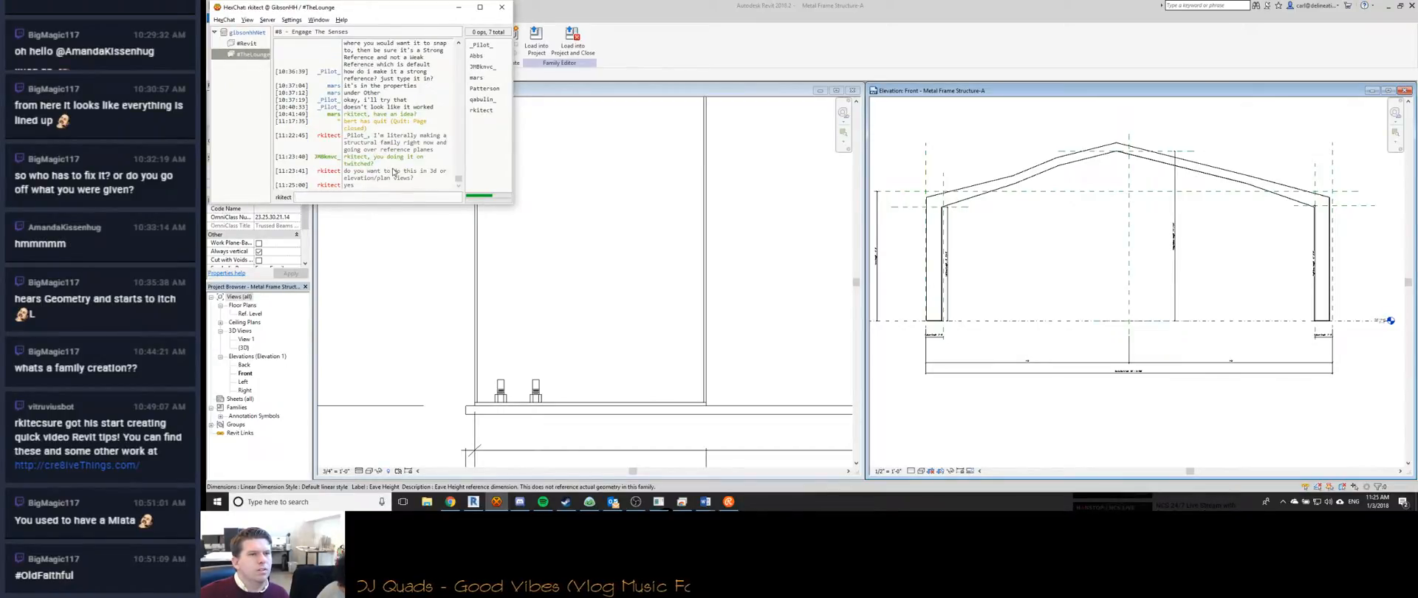
text(JMBknvc_,)
key(Return)
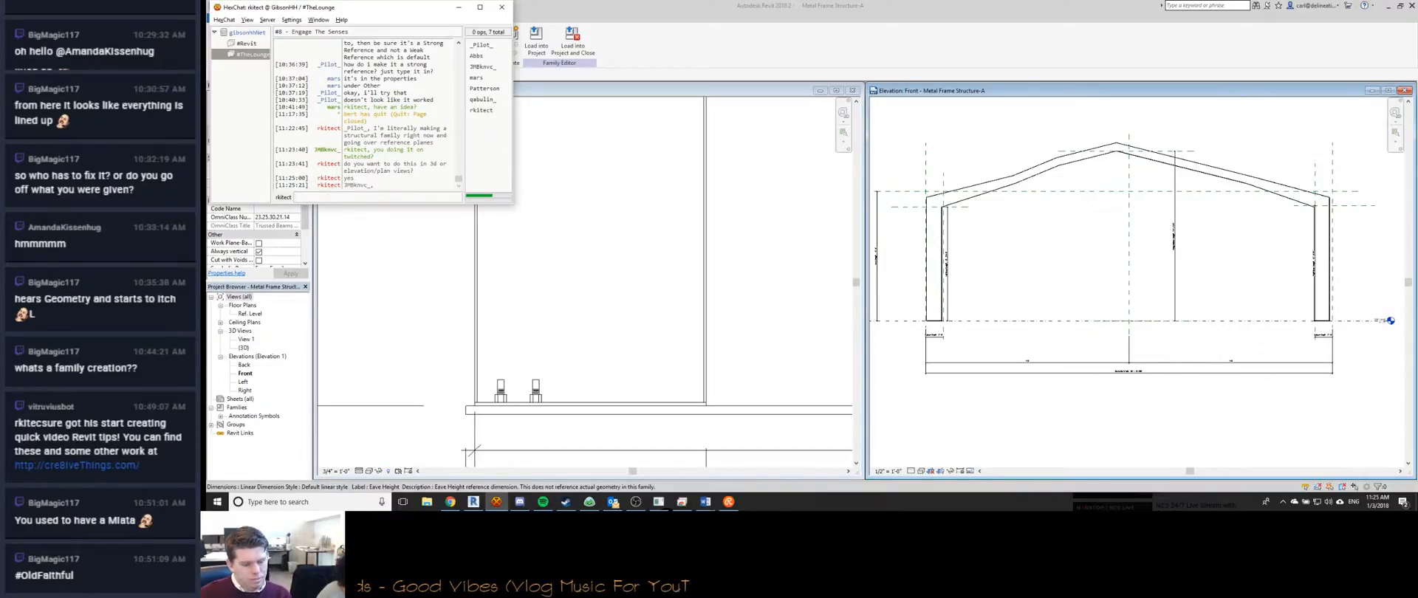
text(yes)
key(Return)
Reread the #TheLounge question about snapping beams to a general structural family and return to Revit.
scroll(402, 107, up, 4)
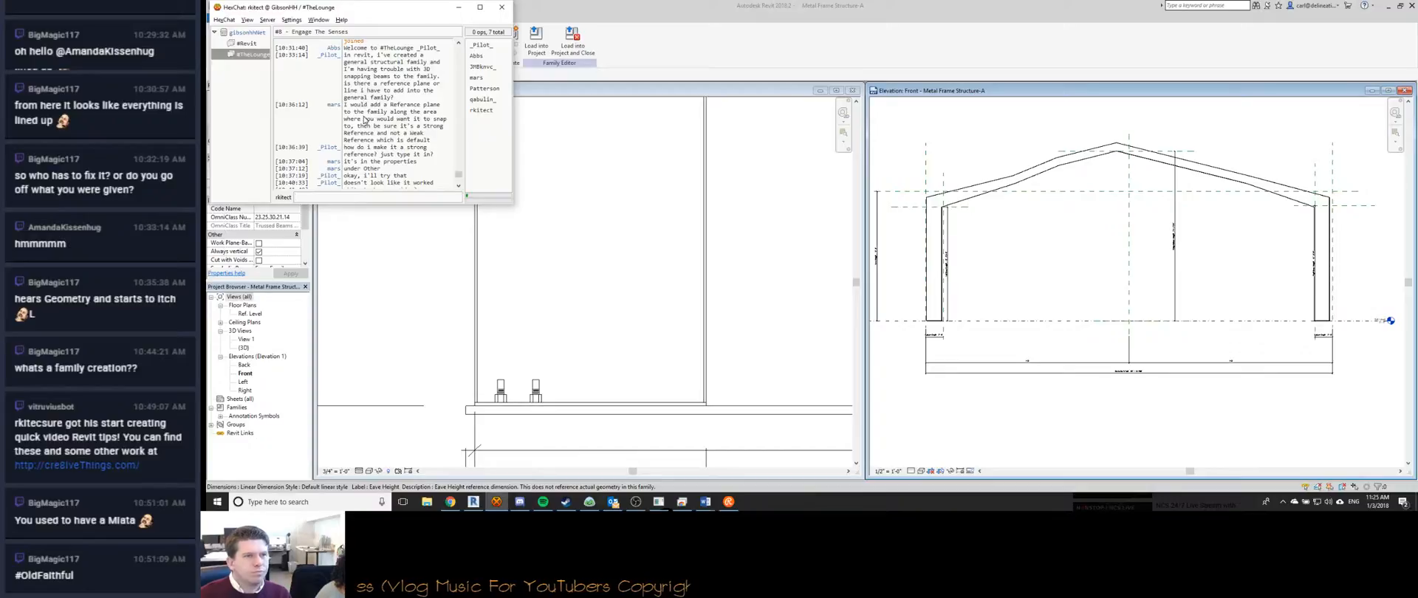
scroll(362, 111, down, 5)
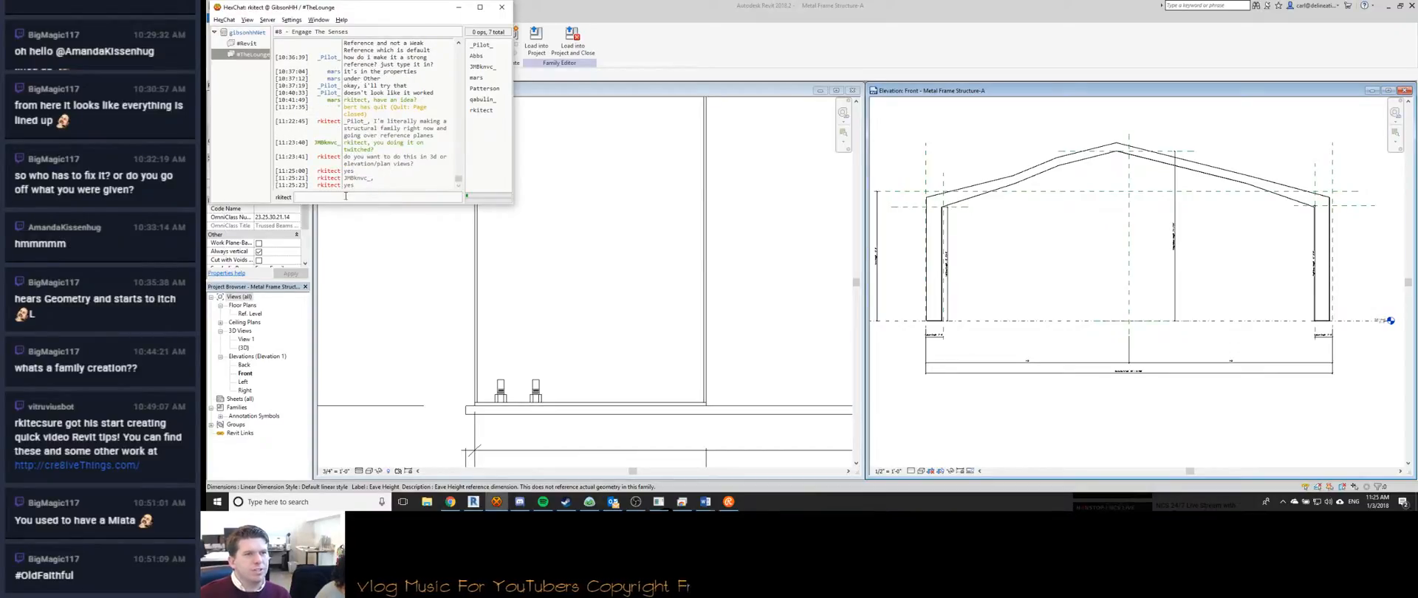
scroll(349, 118, up, 2)
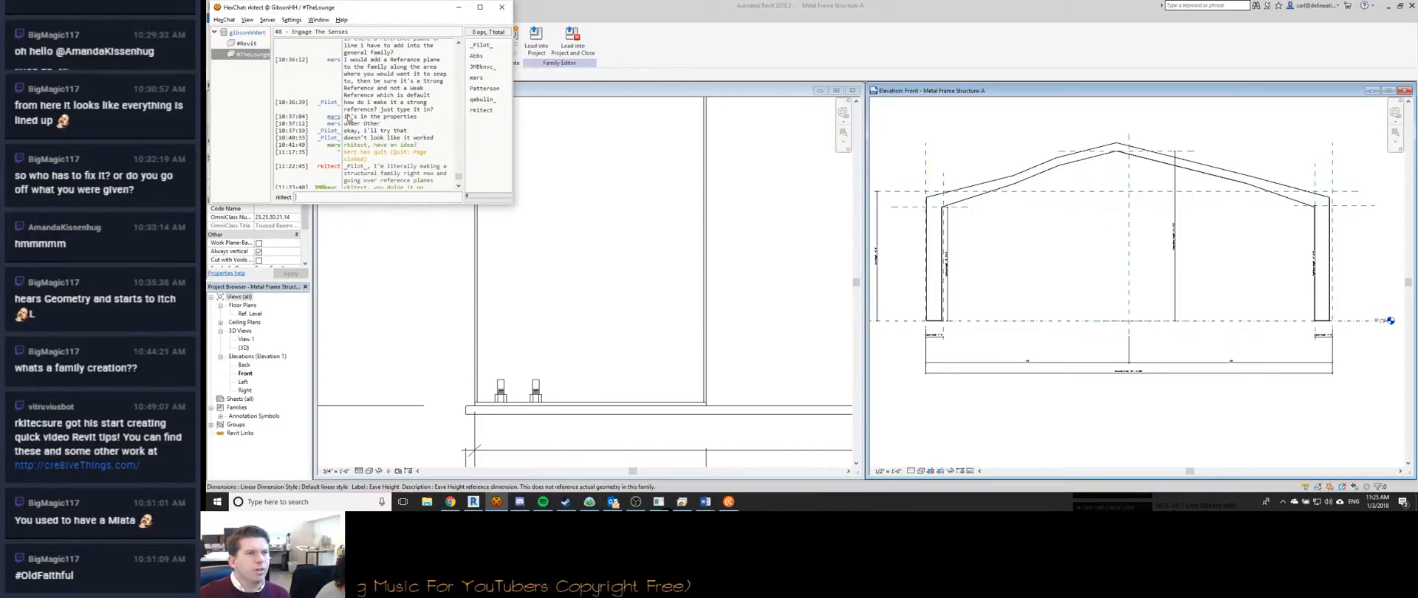
scroll(349, 118, up, 2)
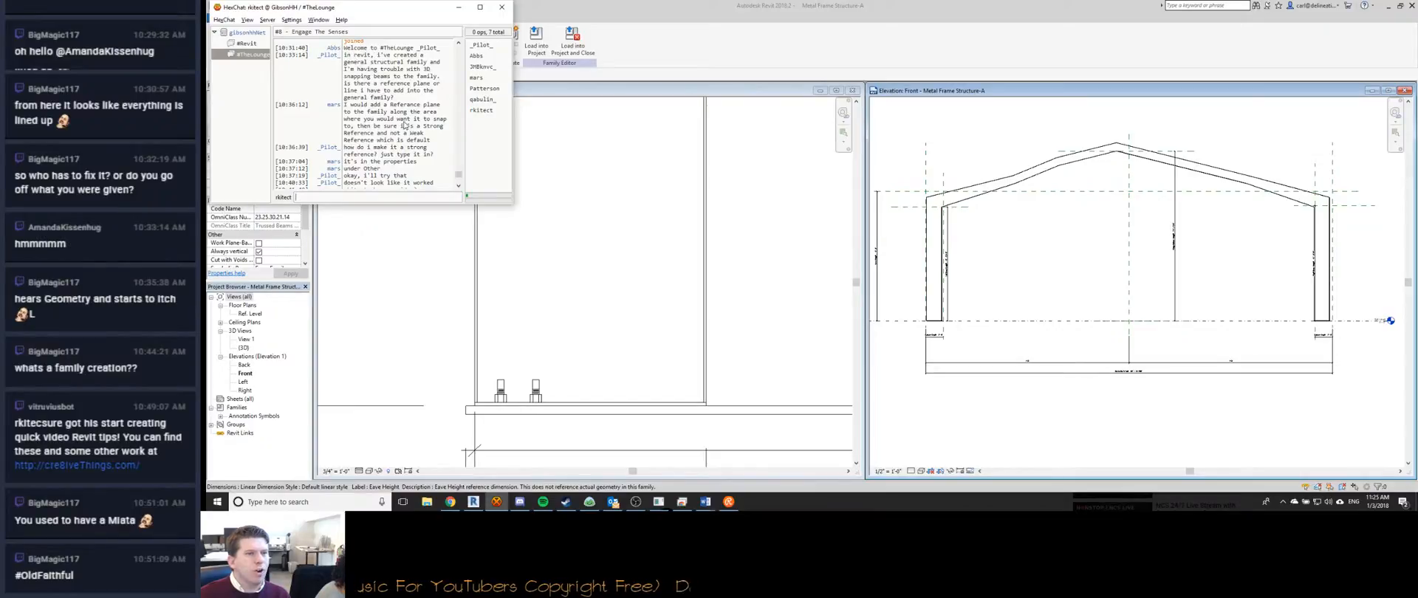
scroll(402, 129, down, 4)
click(738, 37)
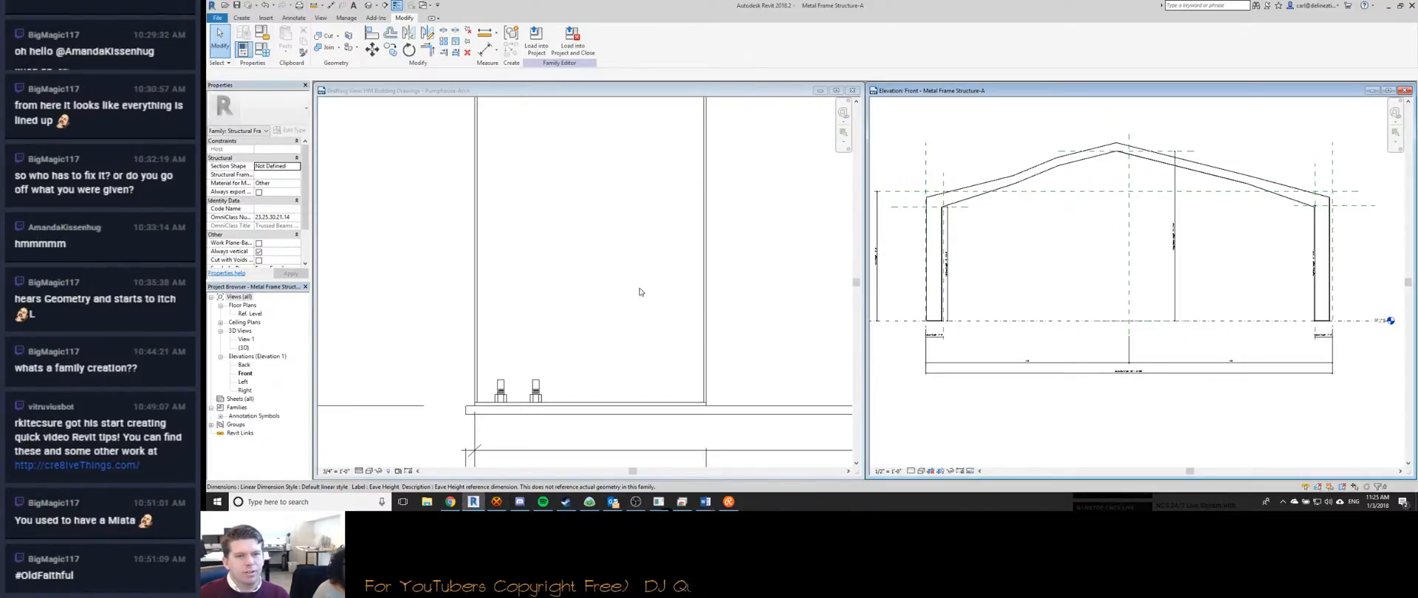
Compare the left column and eave in the HM Building Drawings view with the frame's left corner in the Front elevation.
key(ctrl+Tab)
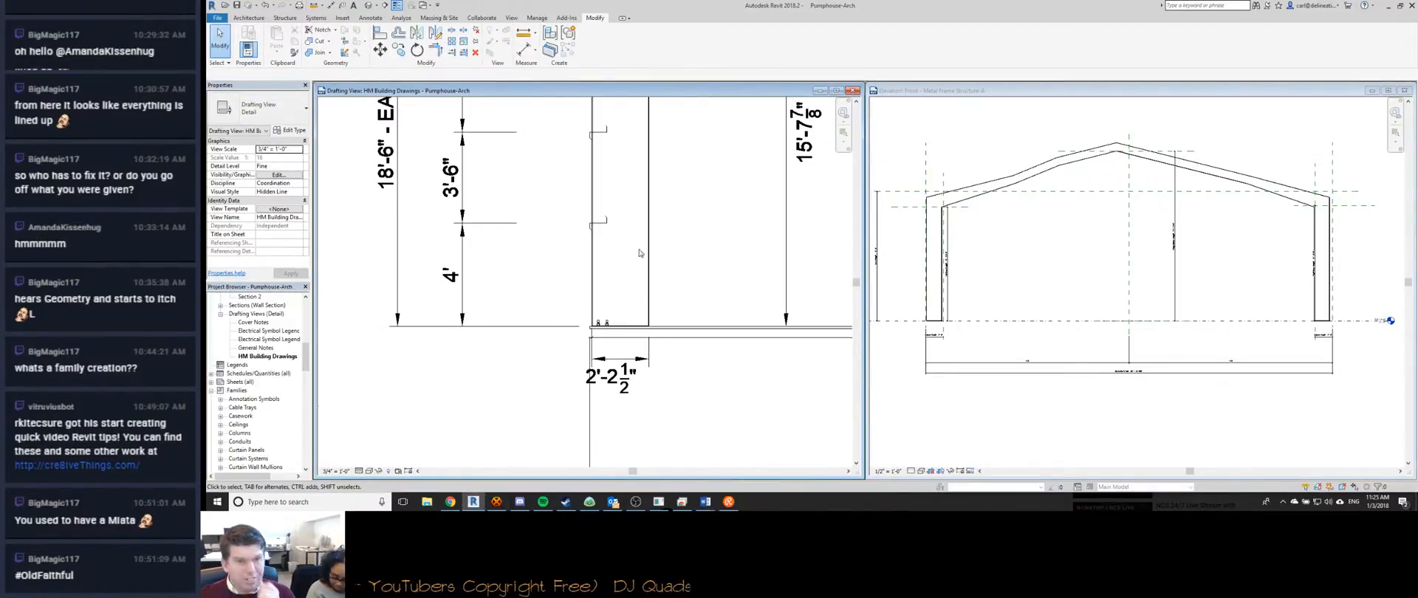
scroll(640, 256, down, 4)
middle_drag(640, 256, 607, 314)
scroll(605, 325, down, 1)
middle_drag(979, 243, 1054, 285)
scroll(900, 202, up, 3)
scroll(900, 203, up, 1)
middle_drag(1084, 334, 972, 244)
scroll(963, 174, up, 8)
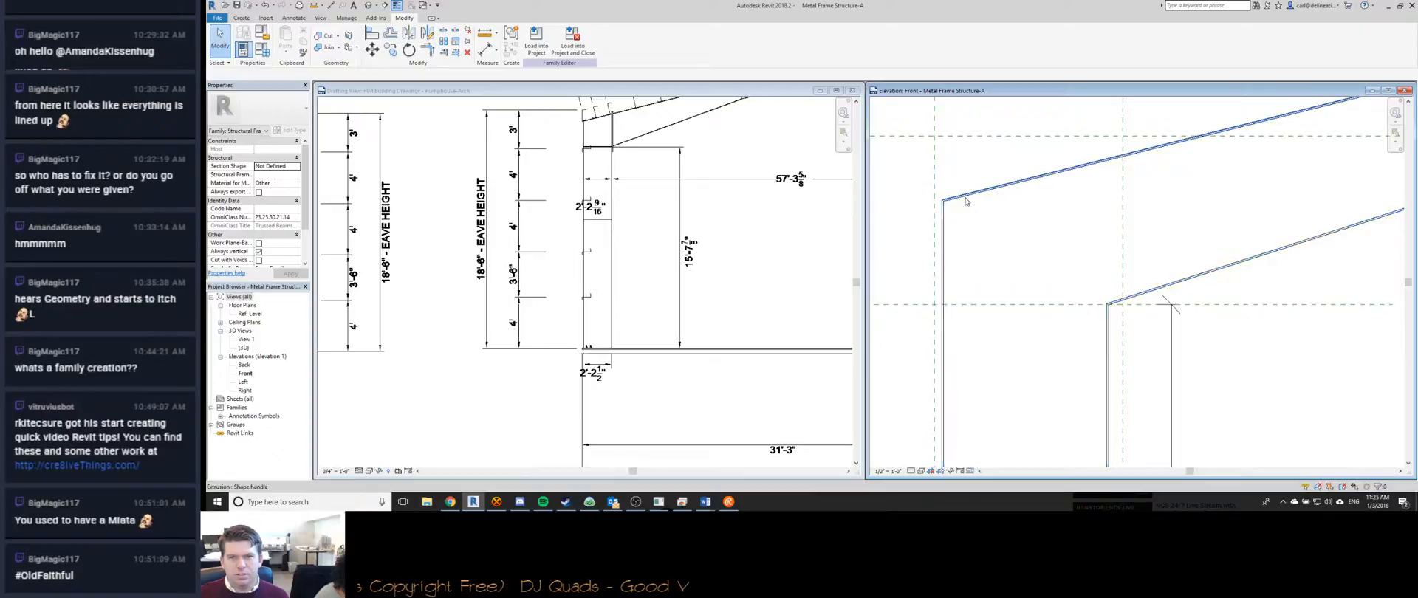
Edit the frame extrusion's sketch and set the automatic dimension between the OuttoOut Left plane and the left column's outer line to 0.
click(944, 221)
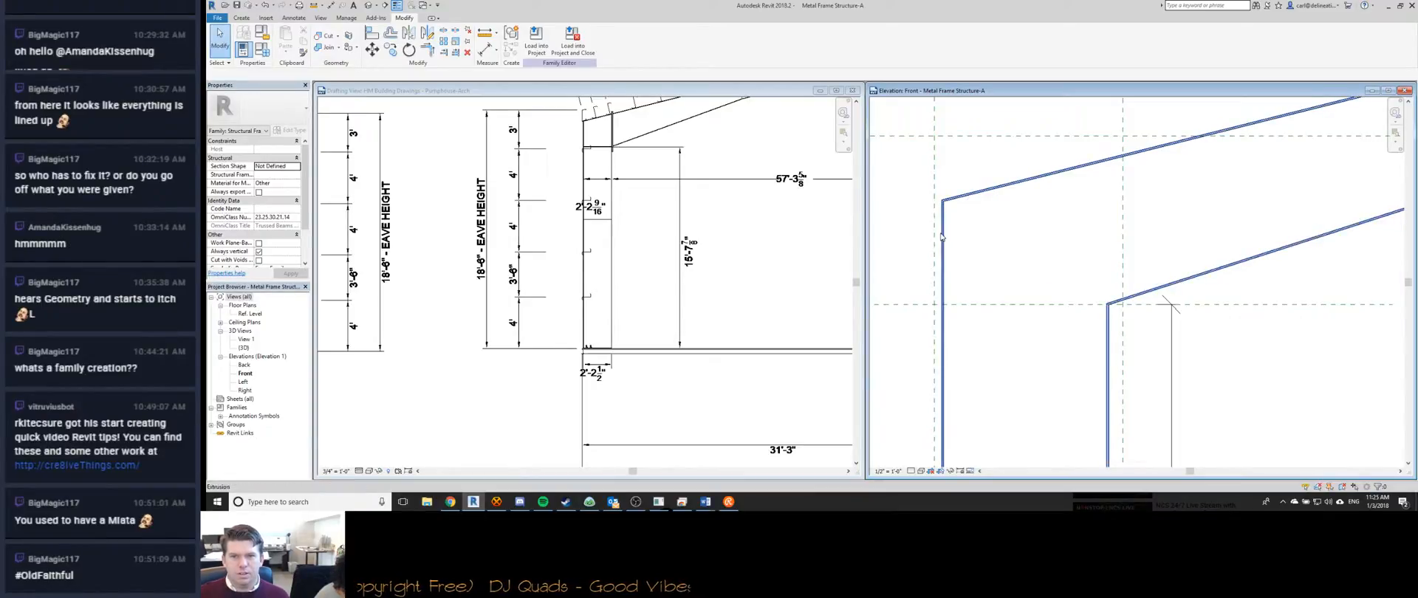
double_click(942, 237)
scroll(995, 362, down, 4)
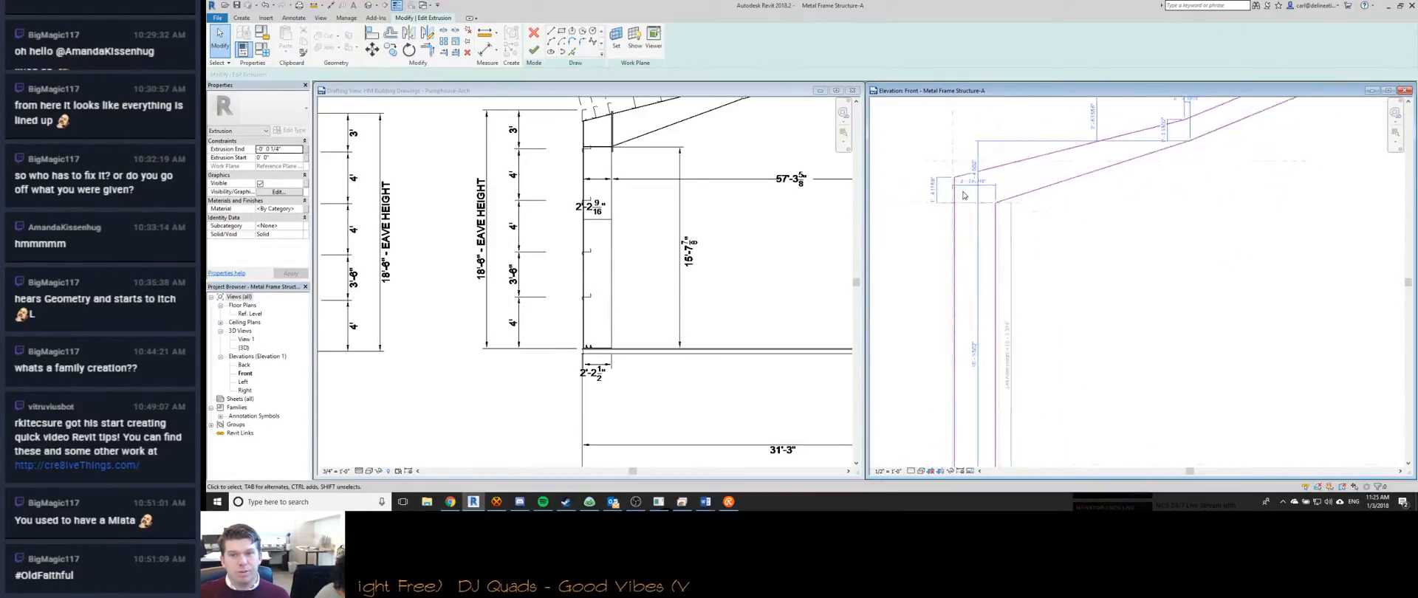
scroll(995, 361, up, 5)
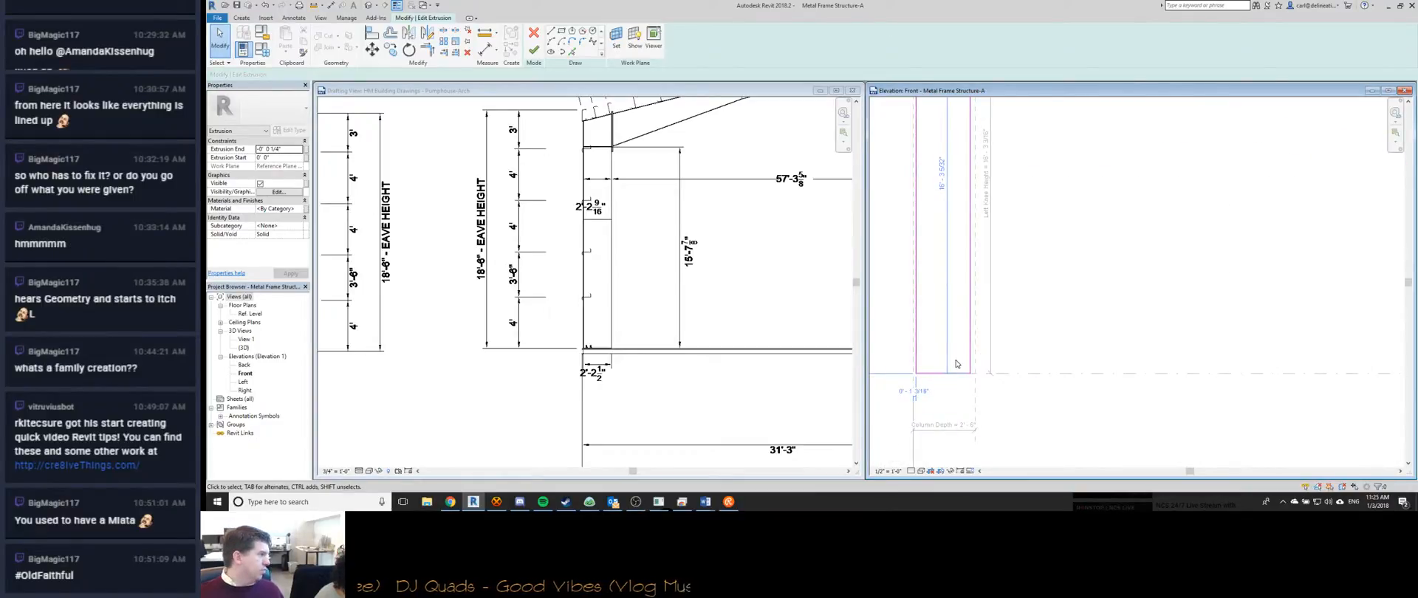
scroll(957, 363, up, 4)
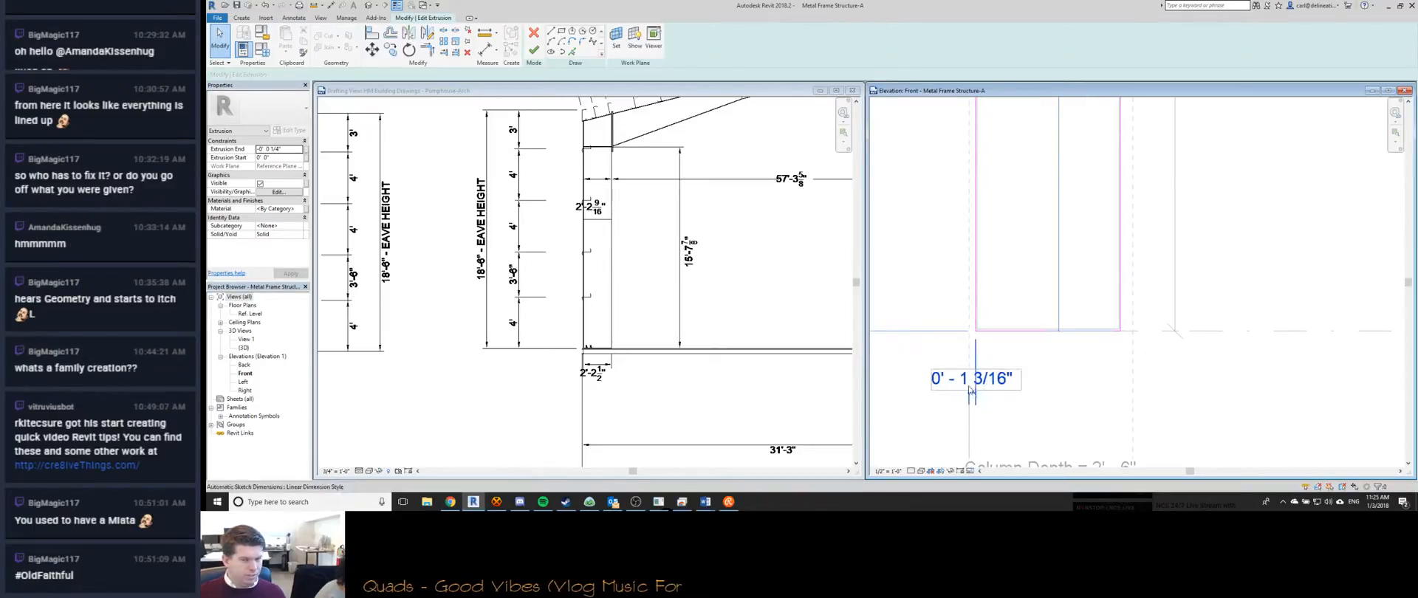
scroll(960, 395, down, 2)
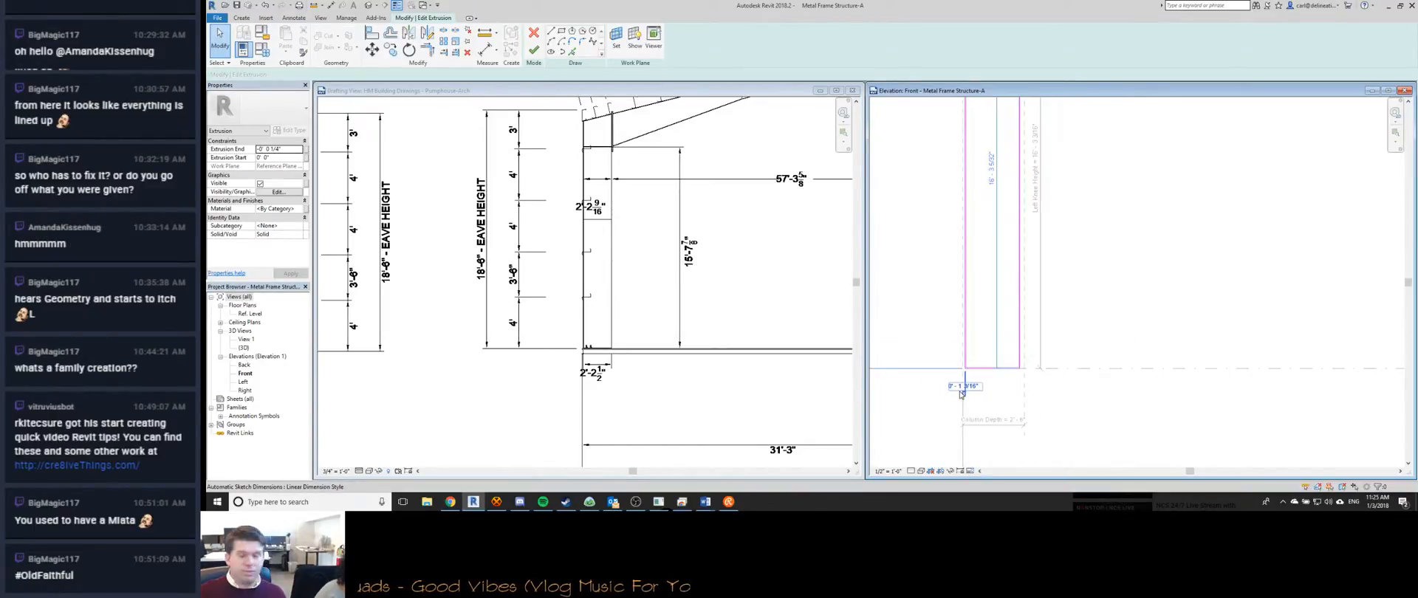
click(966, 310)
scroll(964, 372, up, 3)
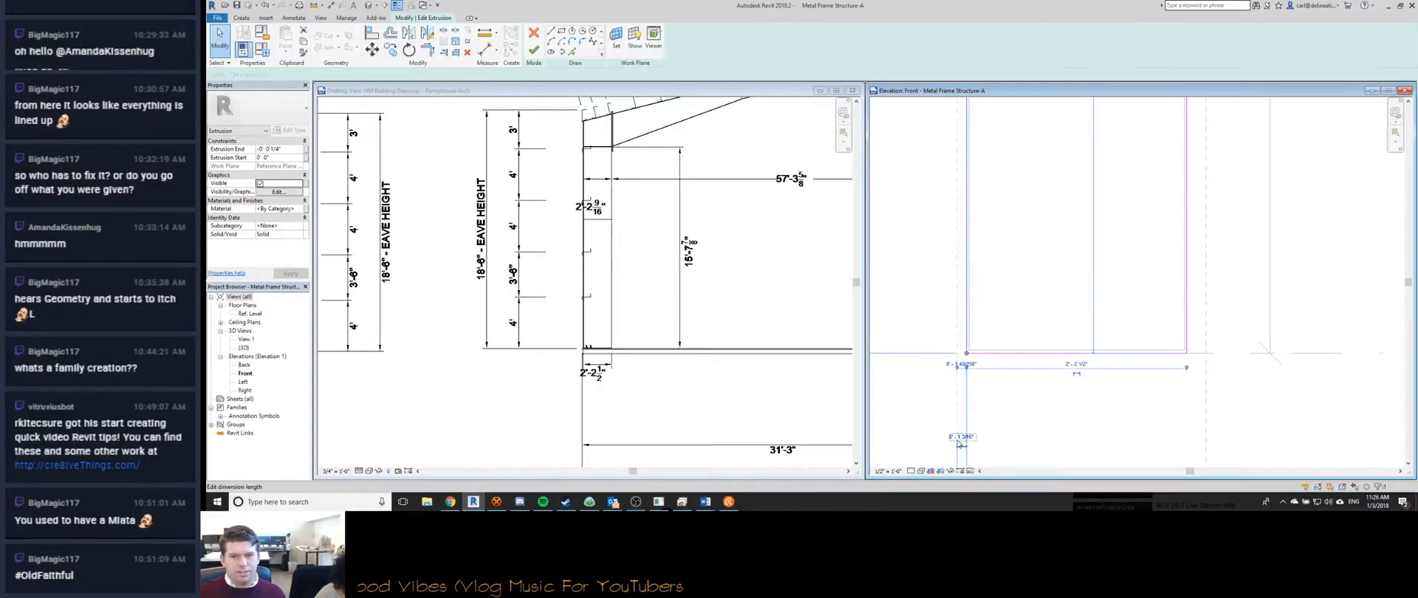
click(958, 437)
text(0)
key(Return)
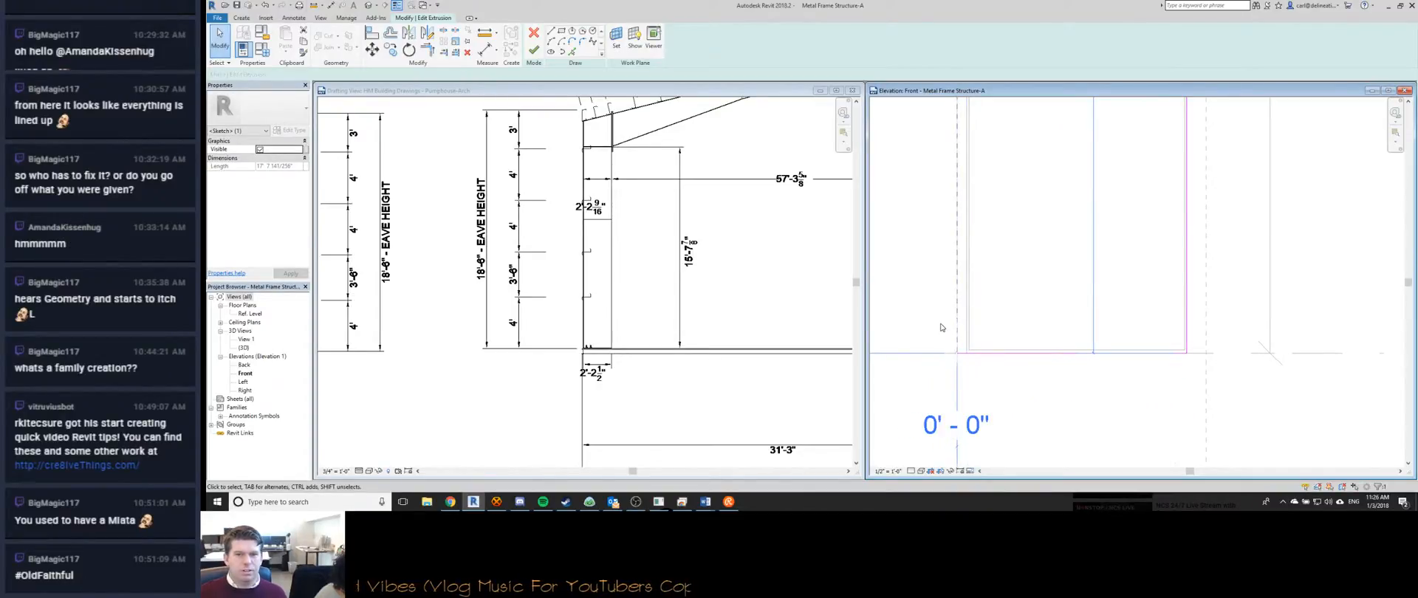
Finish the extrusion sketch and check the left column's outer edge against the OuttoOut Left reference plane.
scroll(940, 327, down, 2)
scroll(940, 327, down, 2)
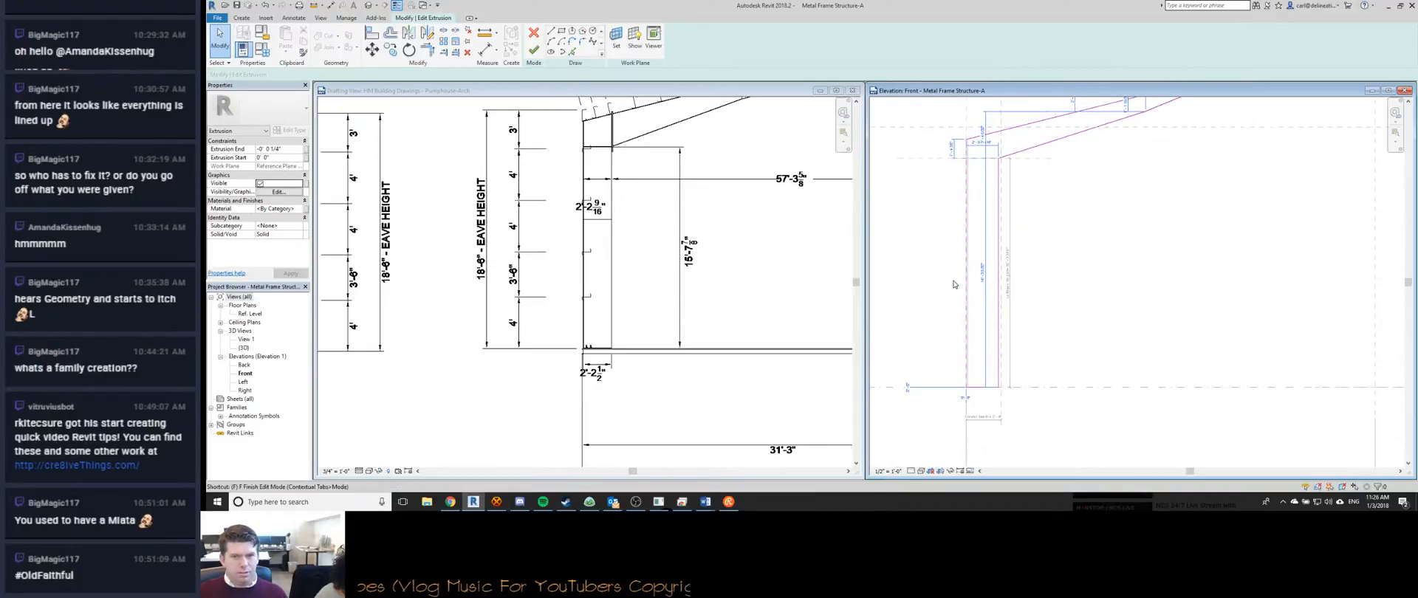
middle_drag(940, 327, 962, 296)
scroll(962, 296, down, 2)
click(966, 178)
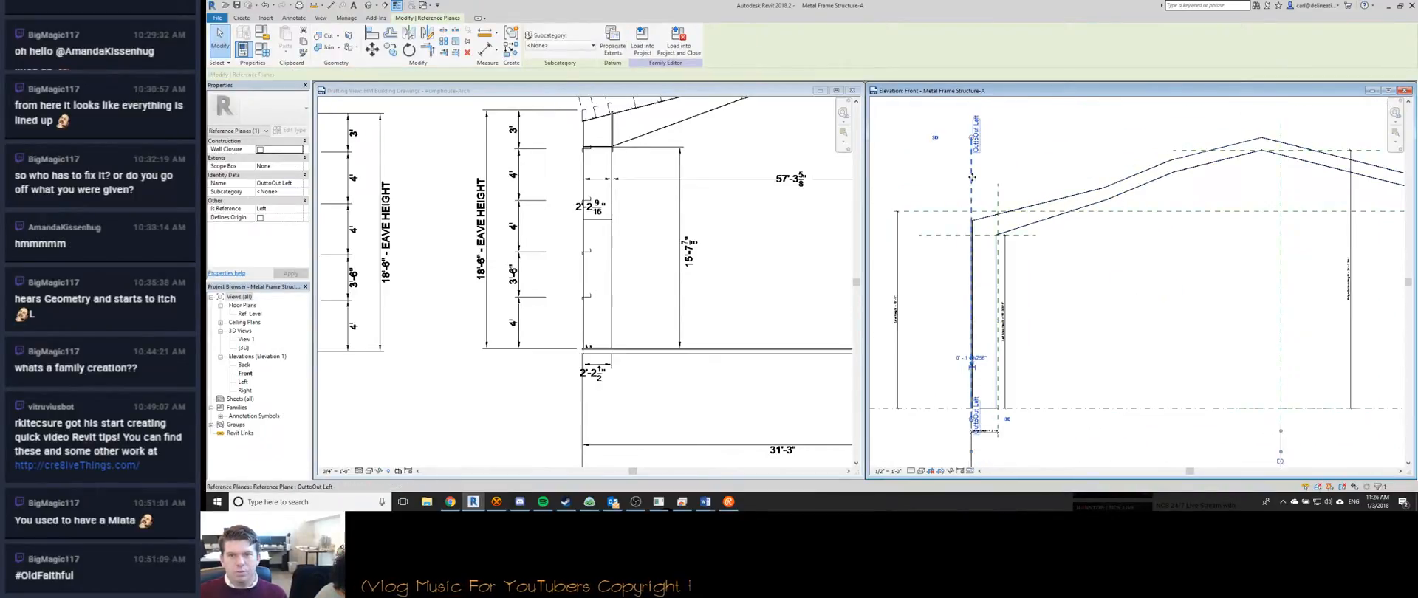
scroll(952, 384, up, 5)
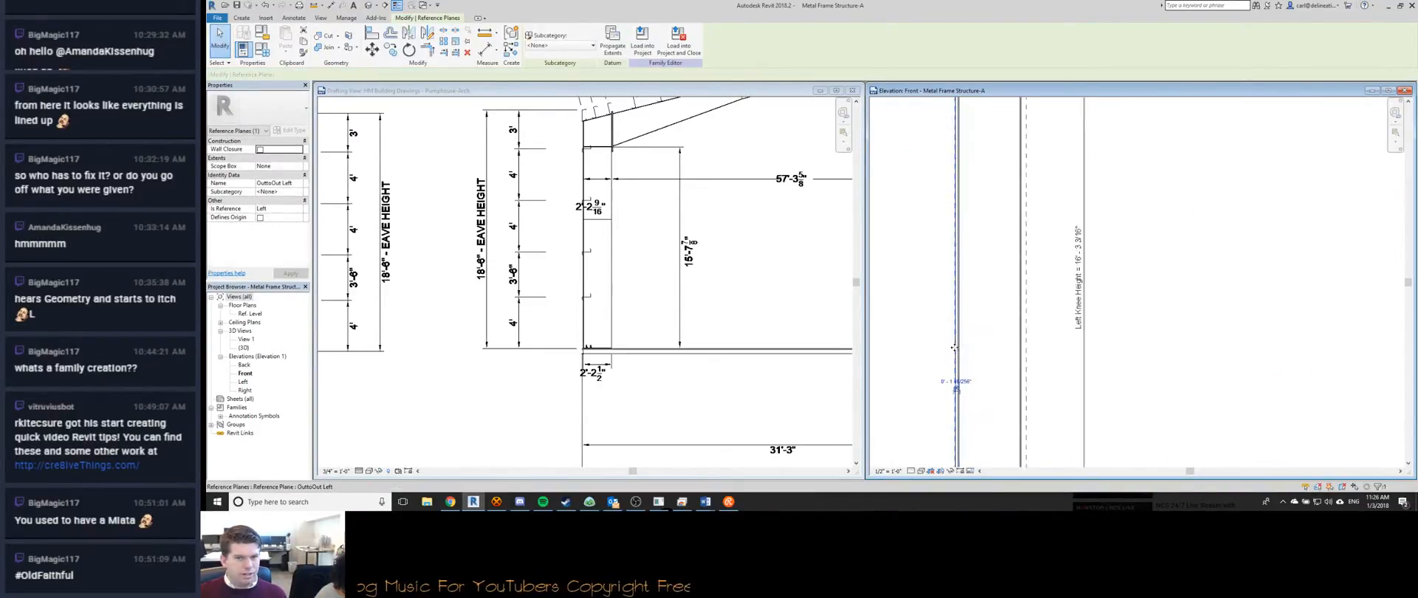
scroll(951, 383, down, 5)
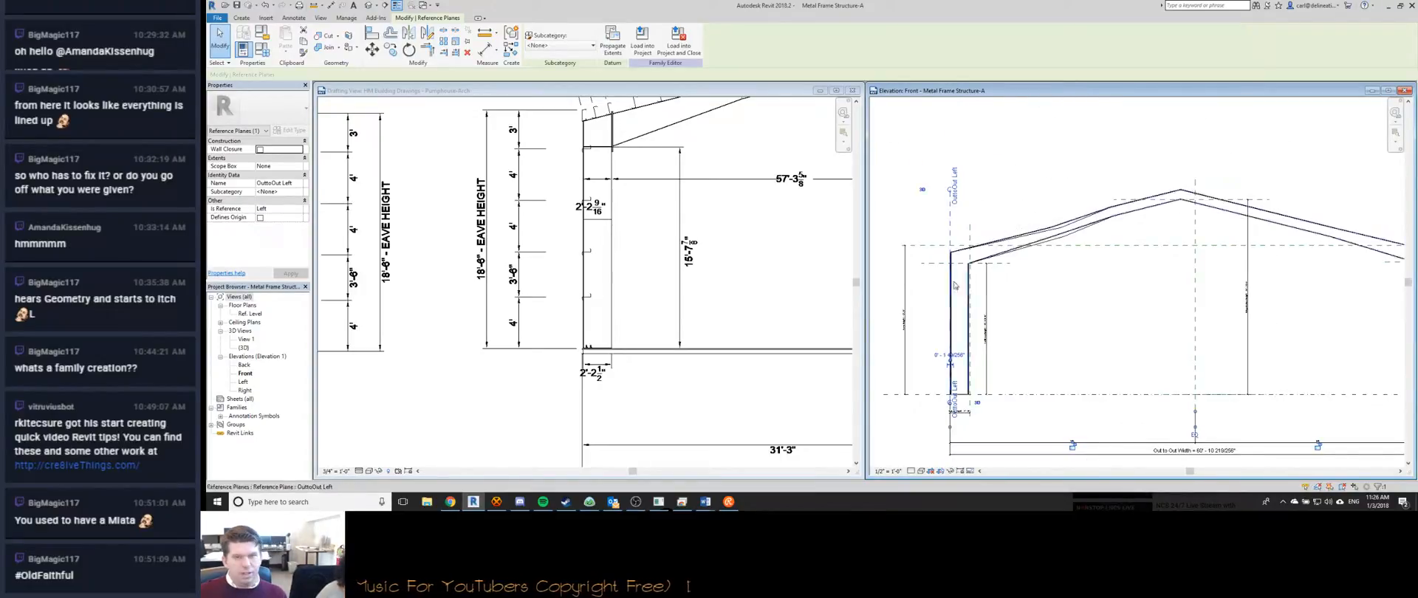
scroll(957, 269, up, 4)
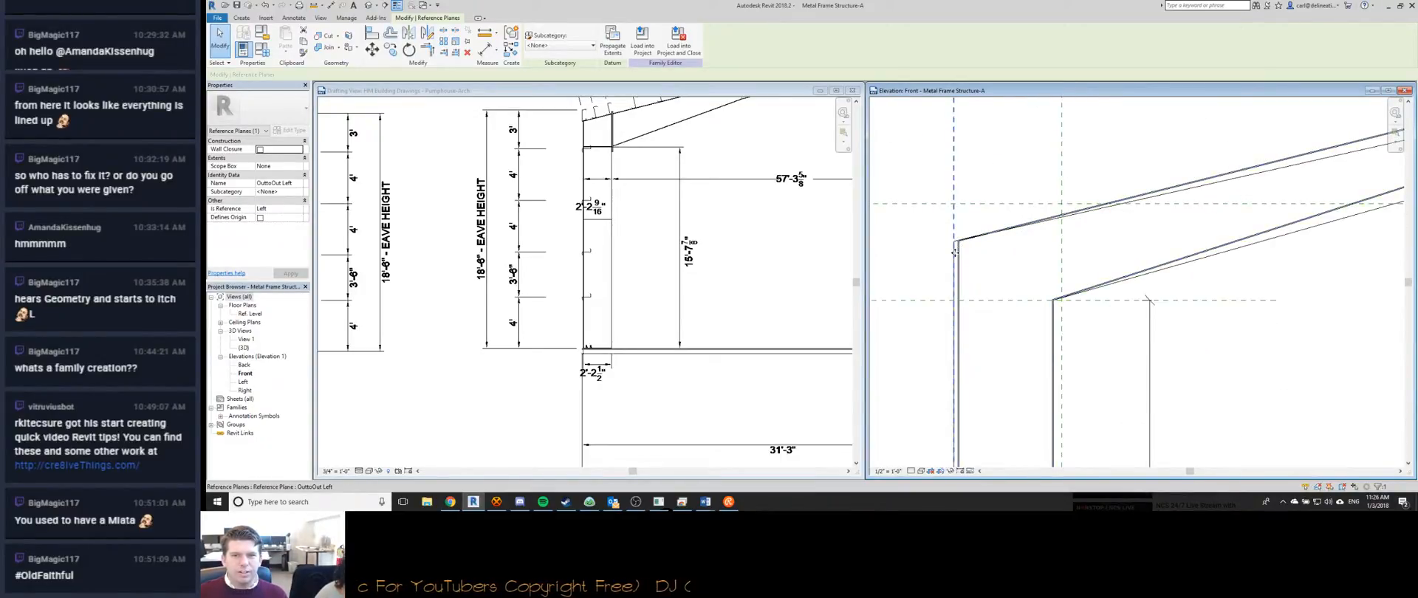
Reopen the frame extrusion's sketch and align the left column's outer line to the OuttoOut Left reference plane.
click(954, 252)
double_click(954, 253)
scroll(988, 347, down, 4)
middle_drag(987, 348, 990, 244)
scroll(990, 244, down, 1)
scroll(981, 435, up, 5)
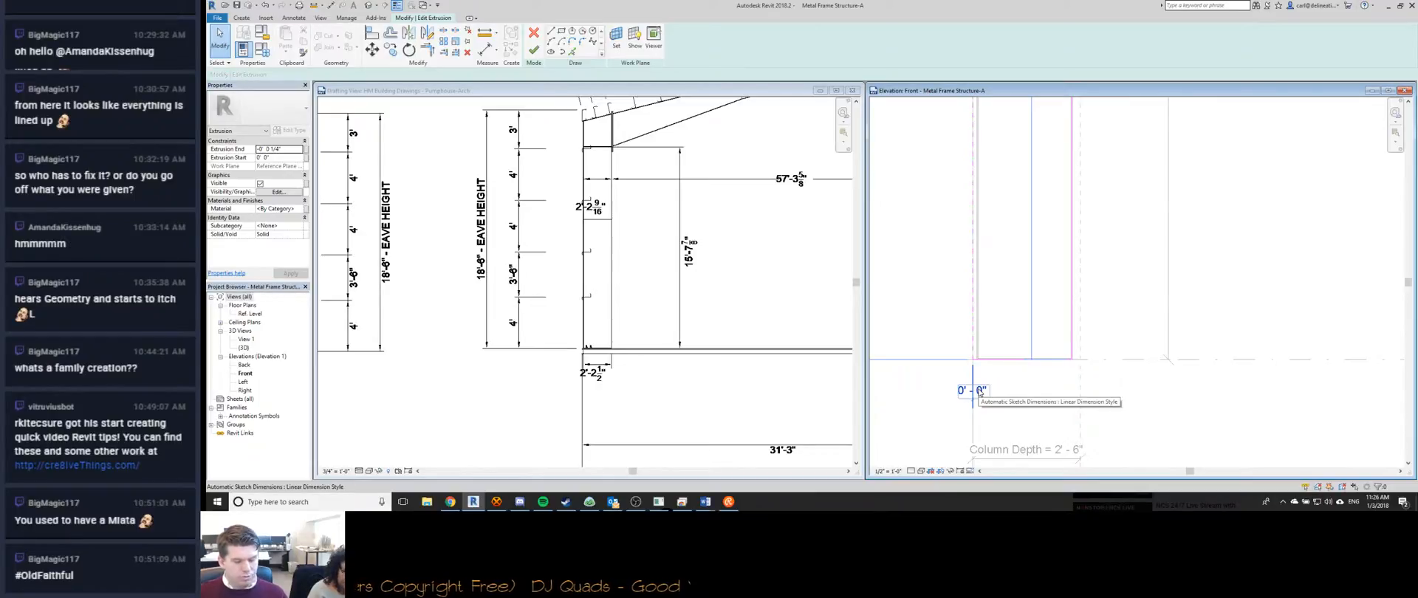
key(a)
key(l)
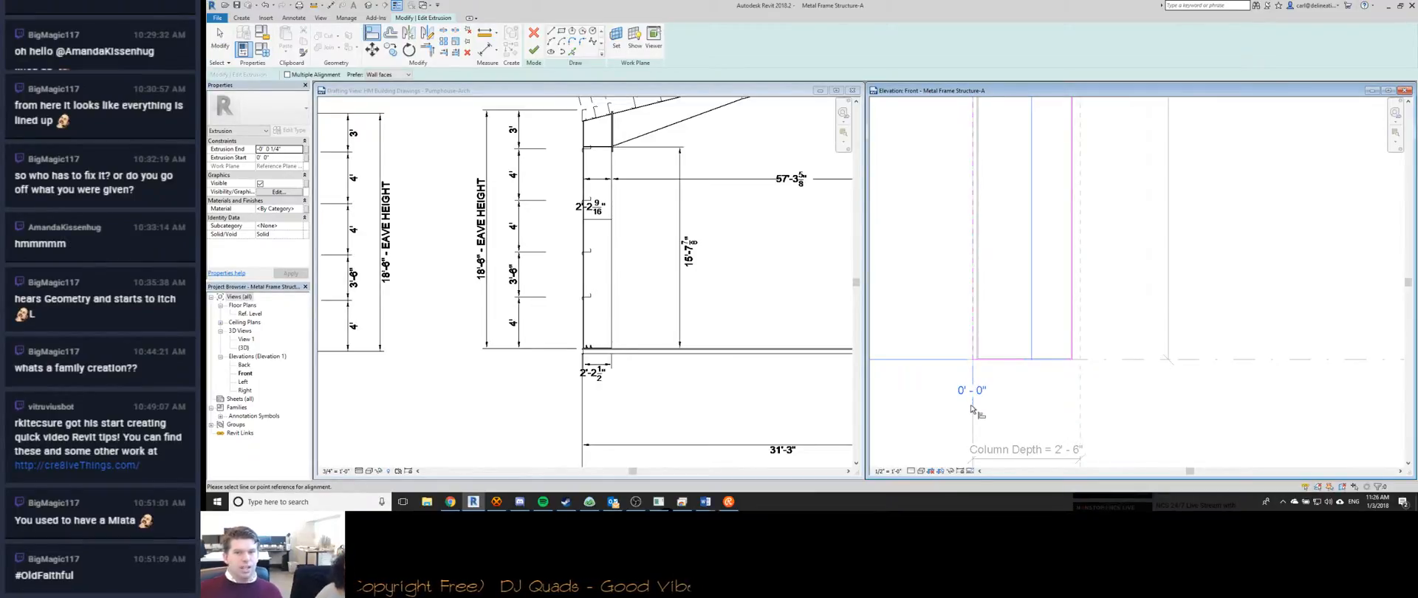
click(973, 375)
click(978, 260)
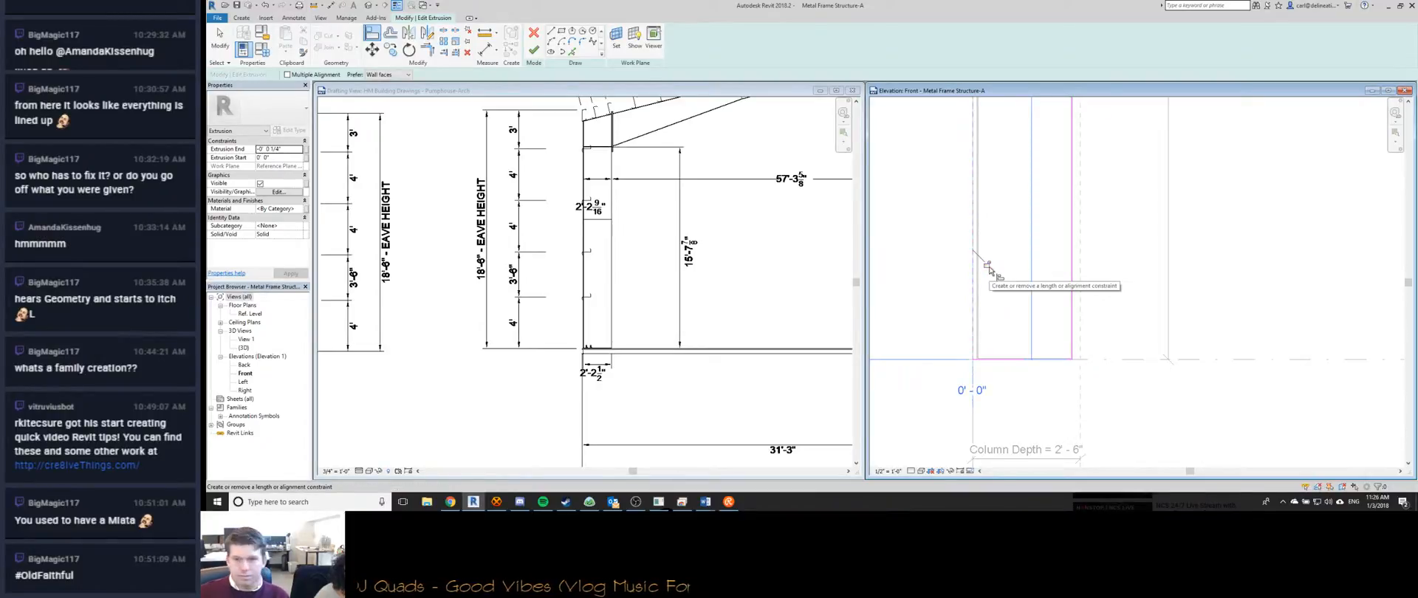
key(Escape)
key(d)
key(i)
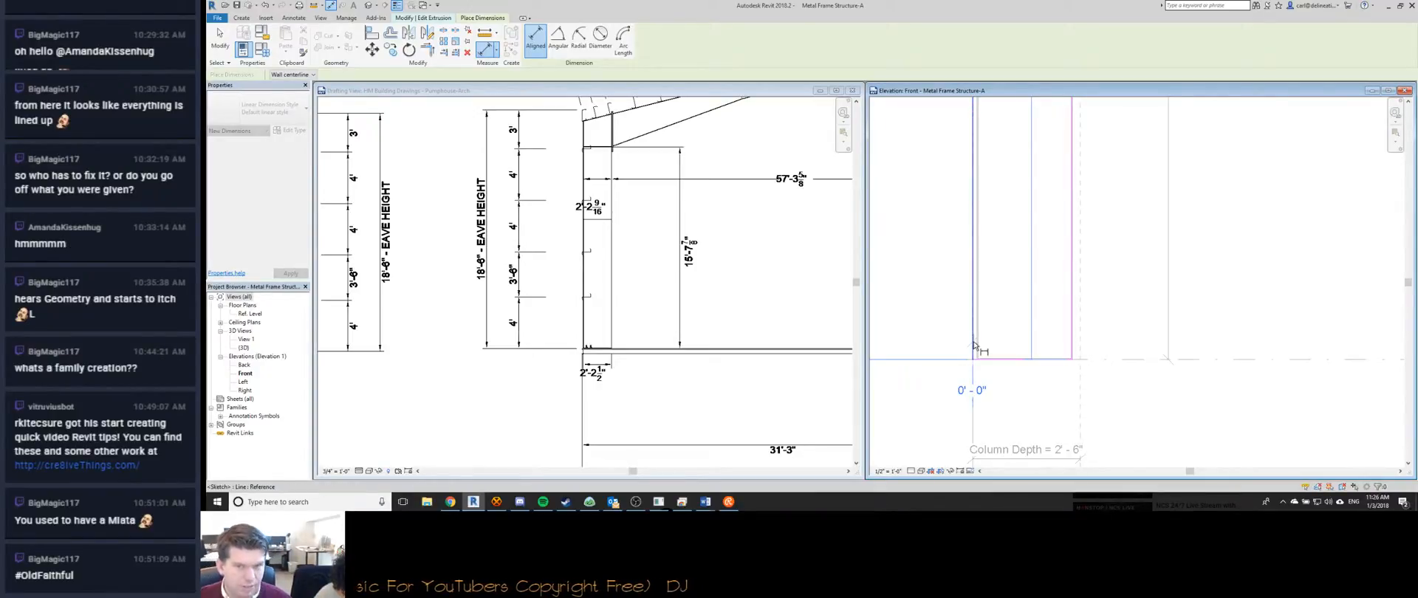
scroll(973, 342, down, 2)
click(973, 346)
middle_drag(975, 408, 990, 356)
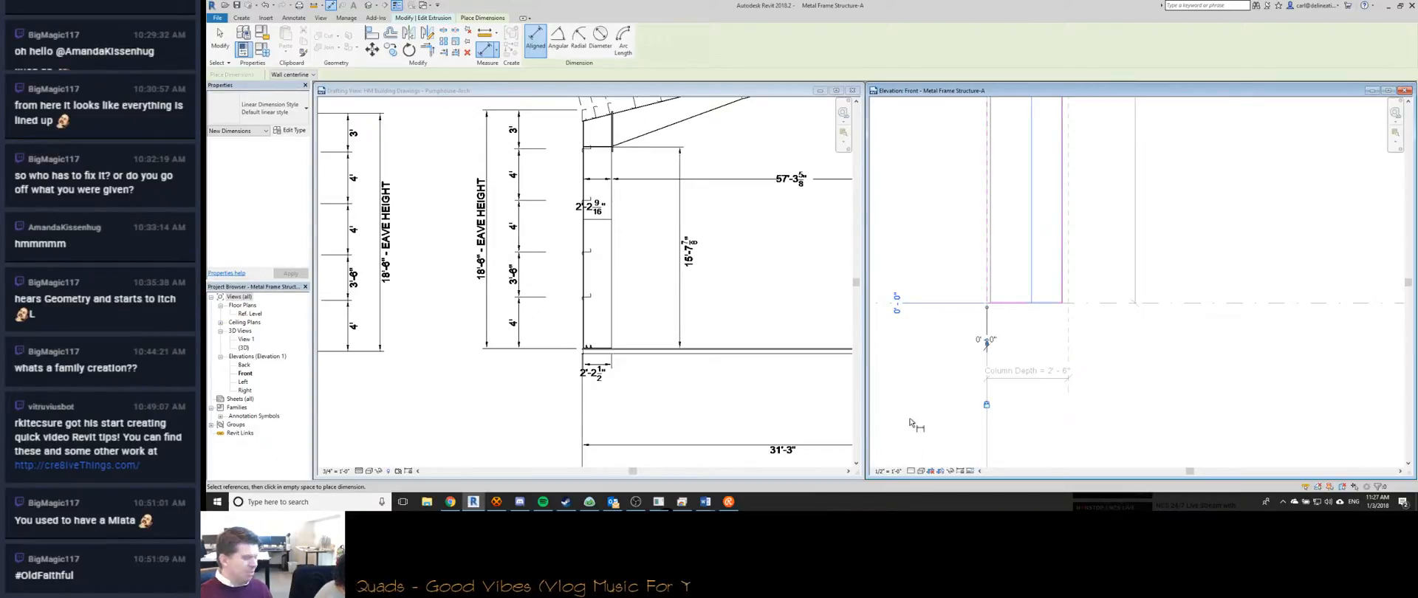
scroll(997, 342, up, 1)
key(Escape)
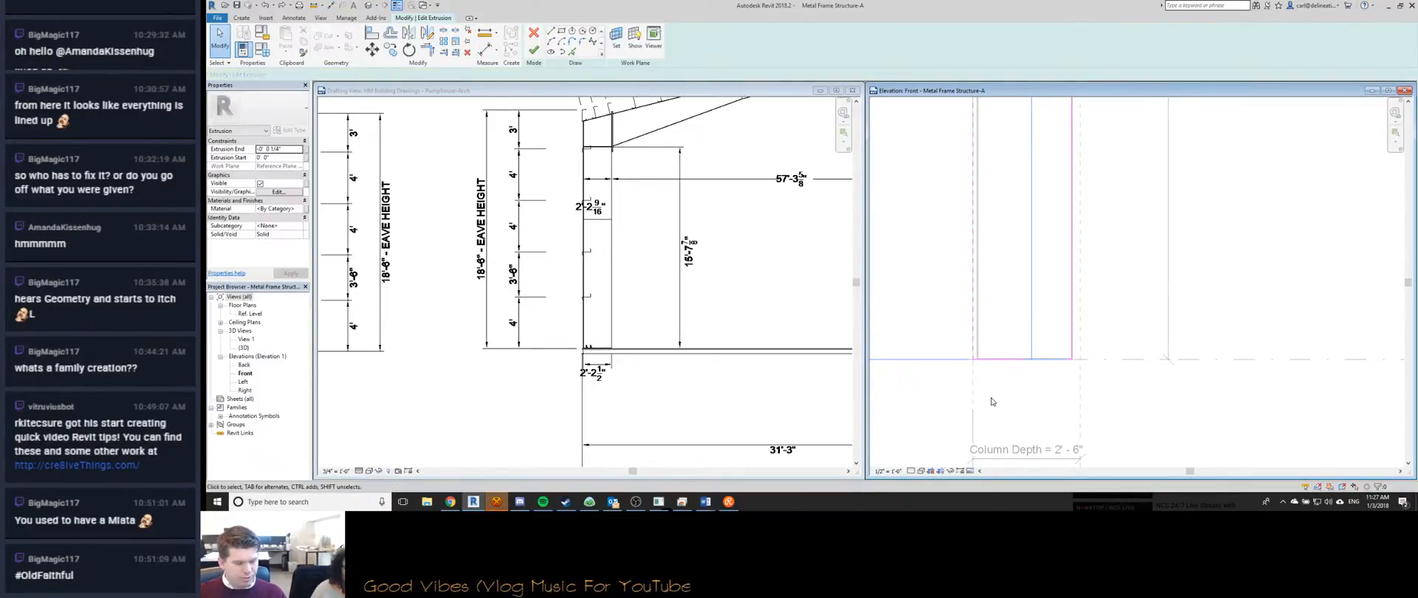
Align the left column's inner sketch line to the Column Depth reference plane and check the result across the frame.
key(a)
key(l)
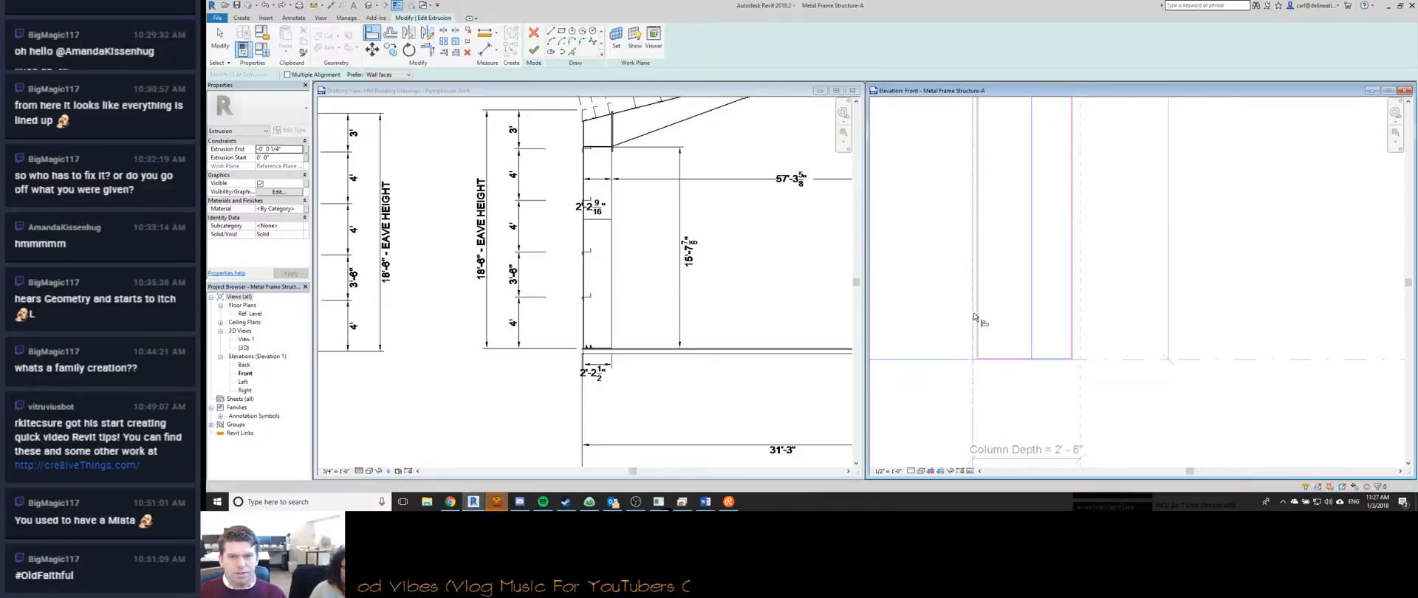
key(Escape)
middle_drag(1074, 400, 1049, 395)
key(a)
key(l)
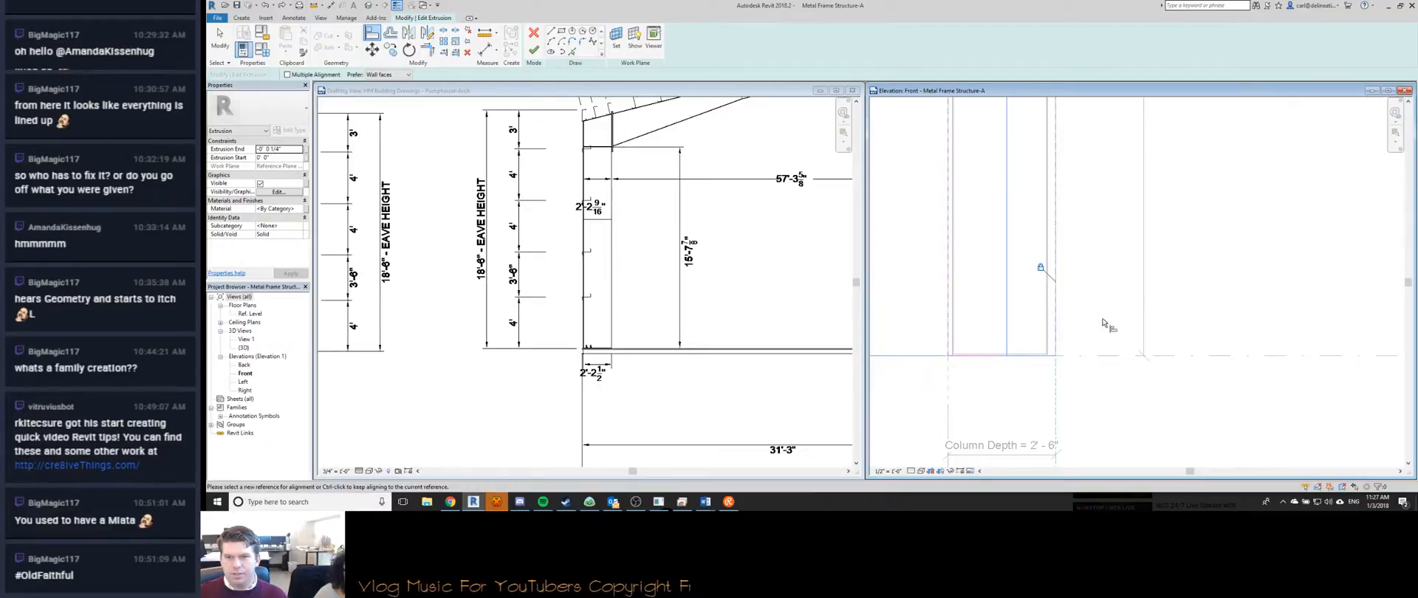
key(Escape)
scroll(1070, 301, down, 2)
scroll(1084, 395, down, 4)
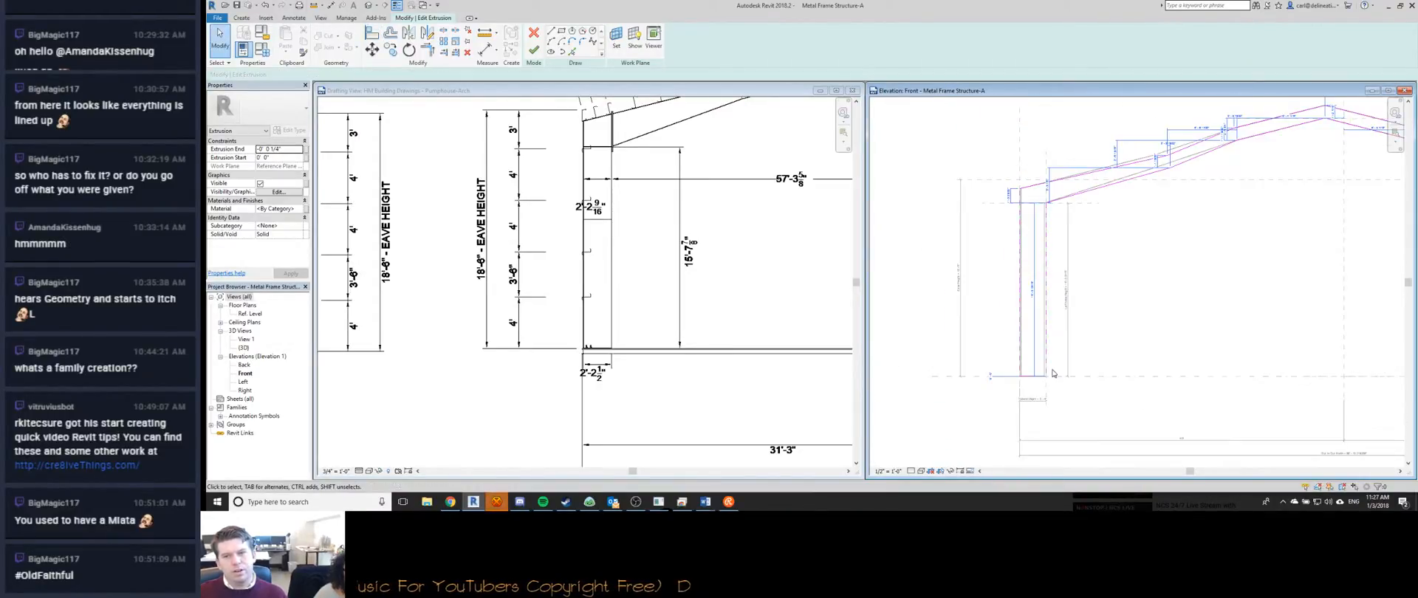
scroll(1054, 369, up, 3)
scroll(1034, 359, up, 3)
scroll(1004, 355, down, 5)
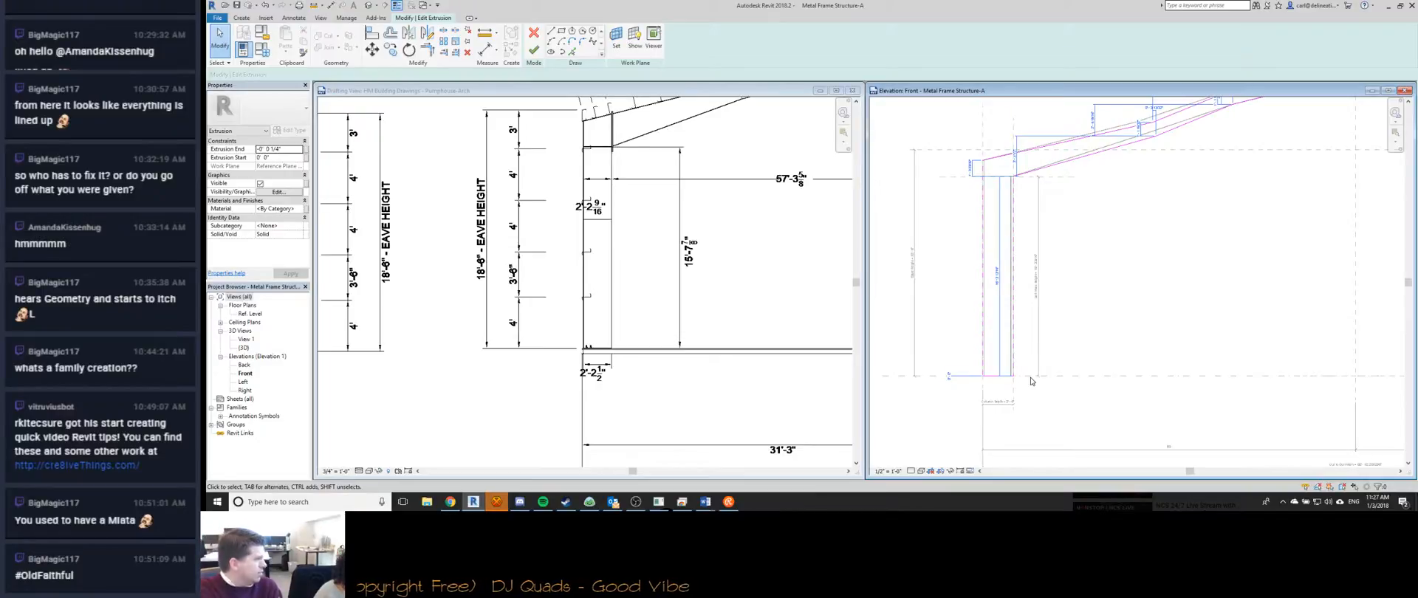
Switch to HexChat, post "I'M LITERALLY DOING THAT SAME THING RIGHT NOW" and ask whether the beams to snap are in front elevation.
click(496, 502)
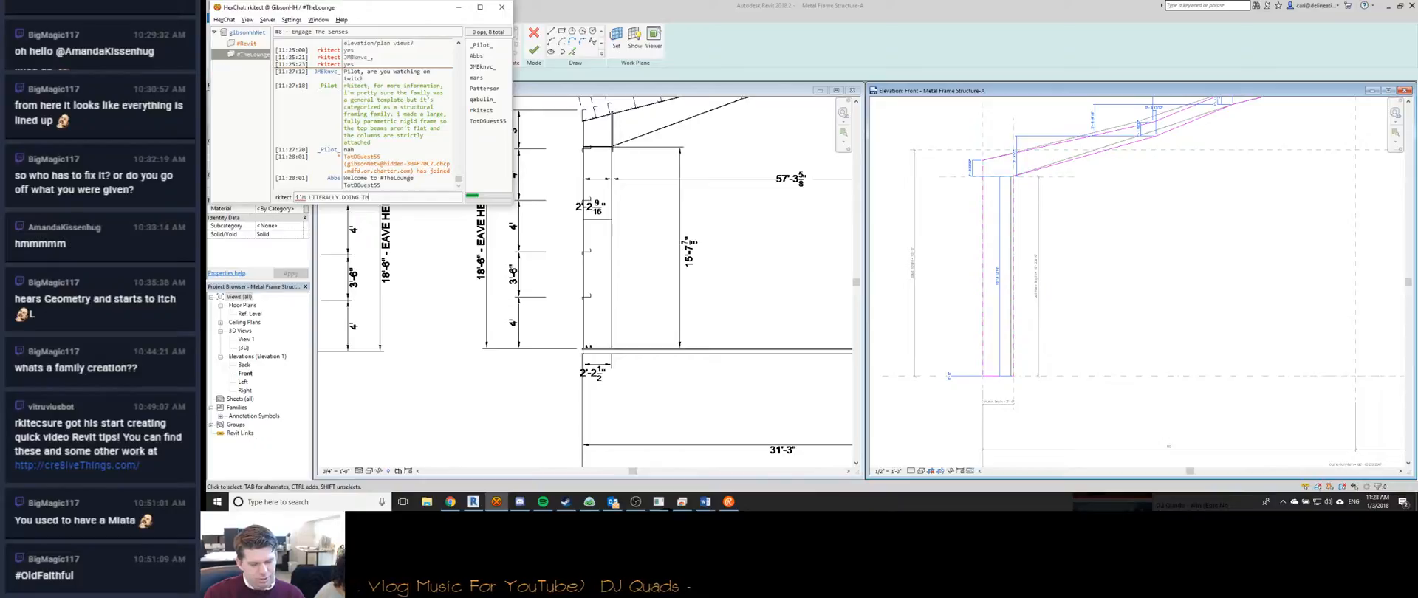
text(NOW)
key(Return)
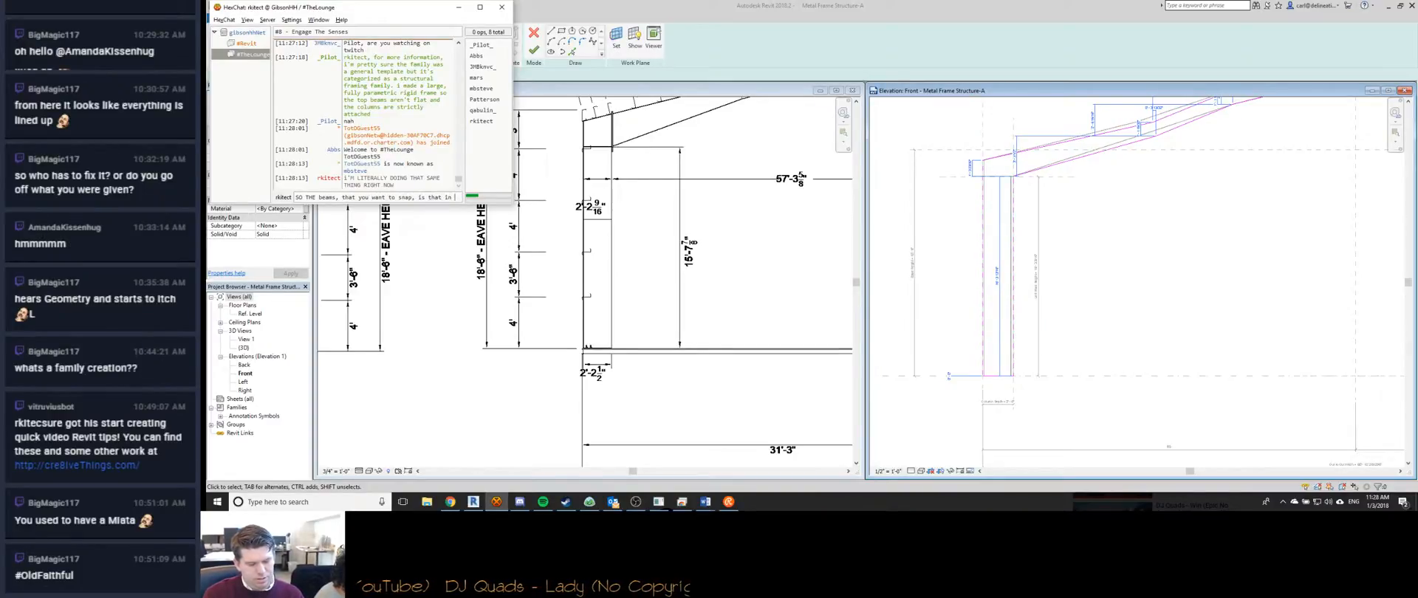
text(front elevation?)
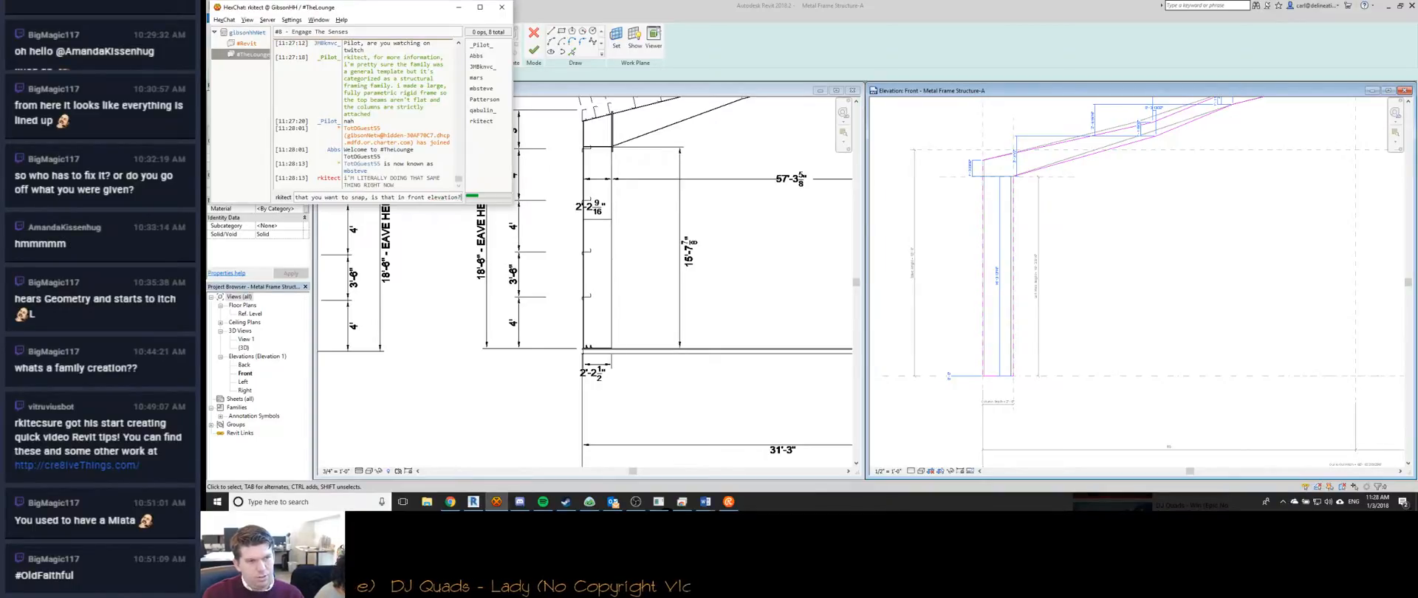
key(Return)
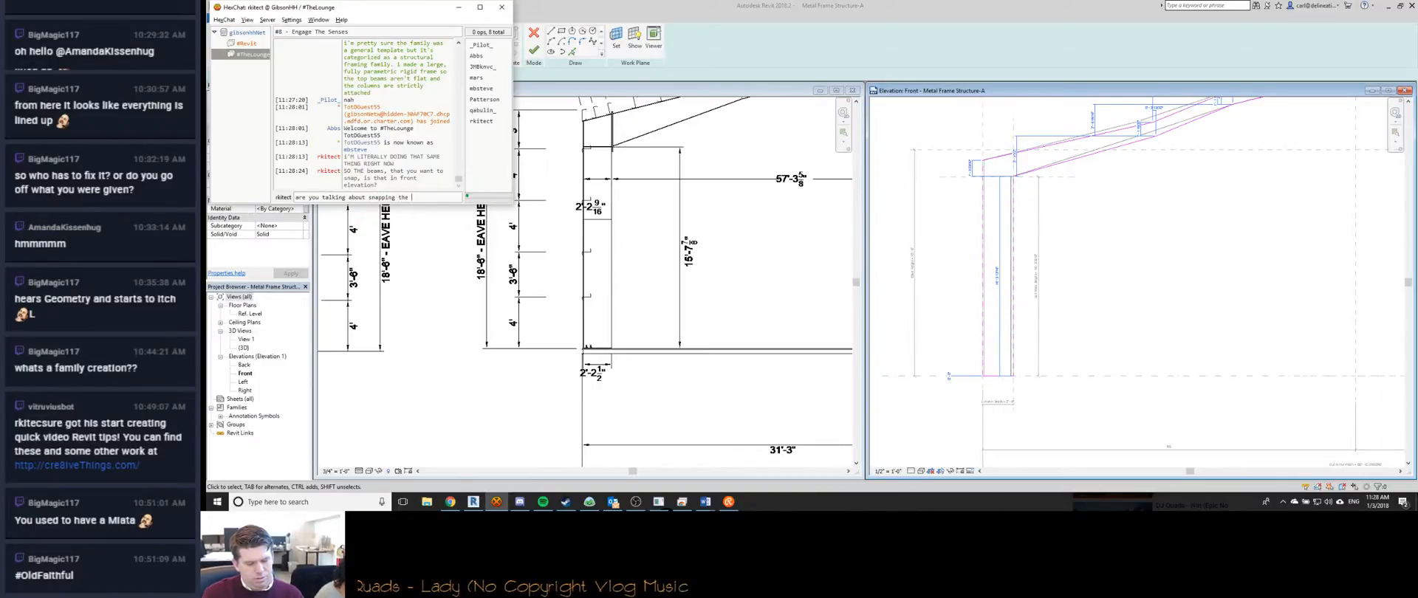
Ask in the chat whether the question is about snapping the purlins across the slope of the main bent.
text(ss the slope of the )
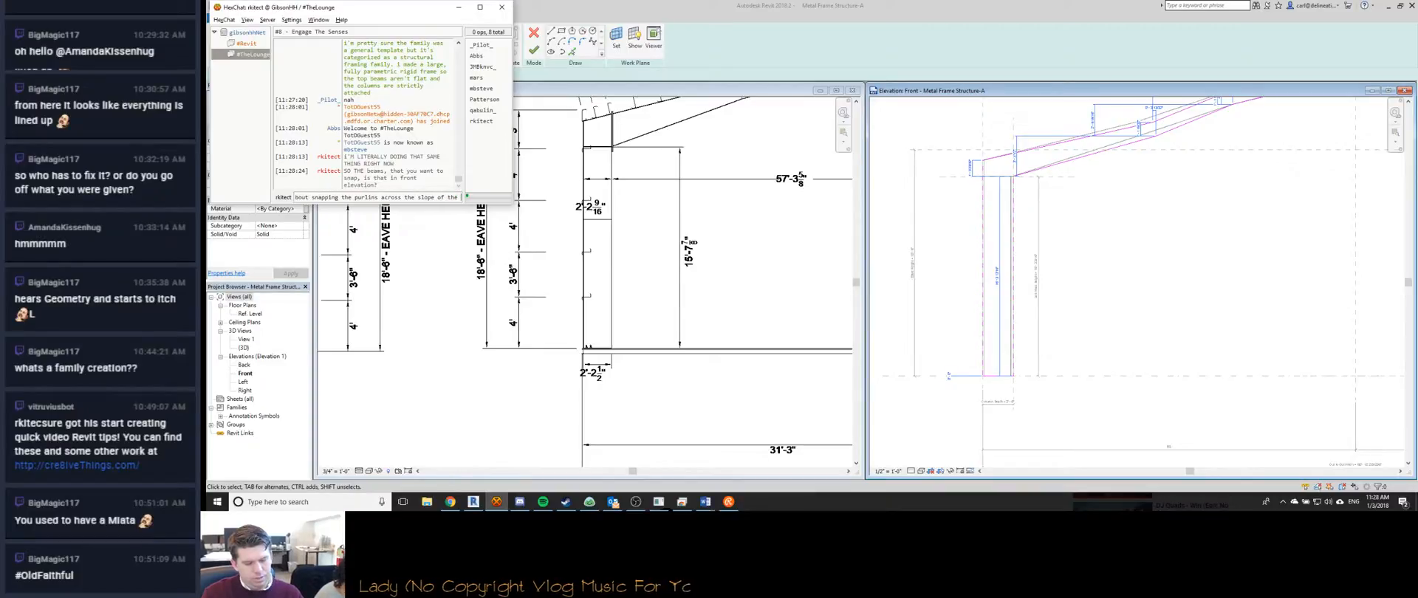
text(main bent?)
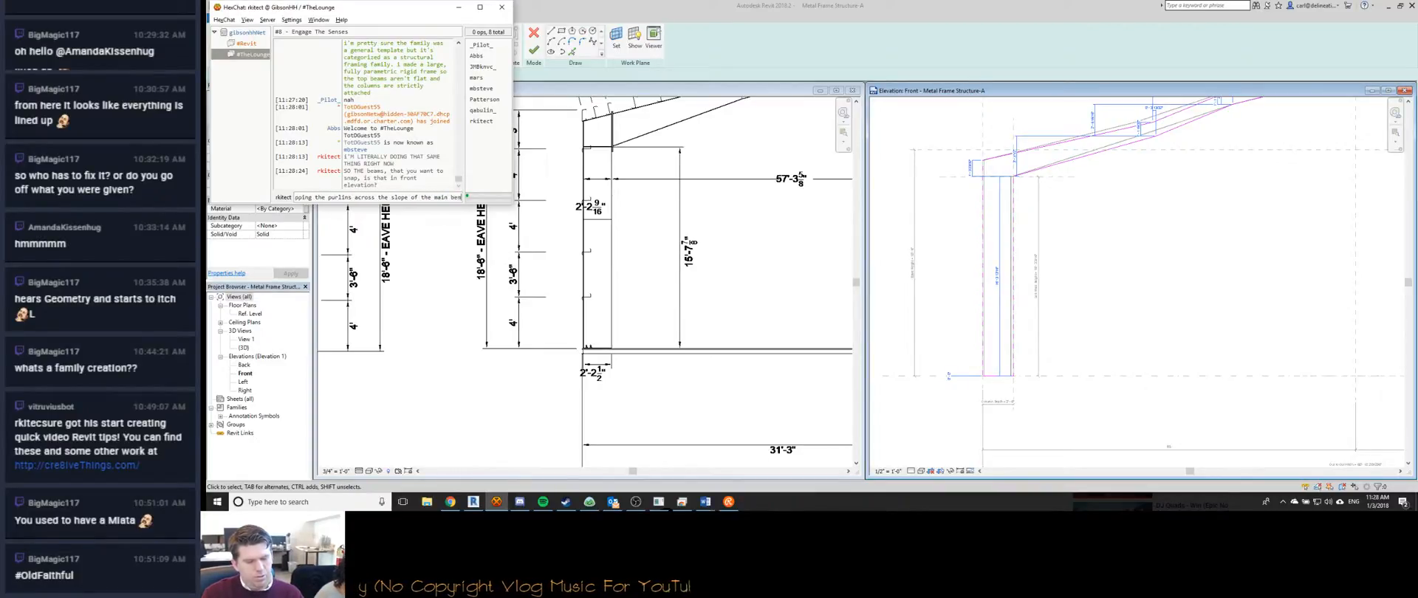
key(Return)
Switch back to Revit and check the left column's inner sketch line against the Column Depth plane from eave to base.
click(1025, 192)
scroll(1025, 192, down, 3)
scroll(1025, 191, up, 4)
scroll(1025, 191, up, 4)
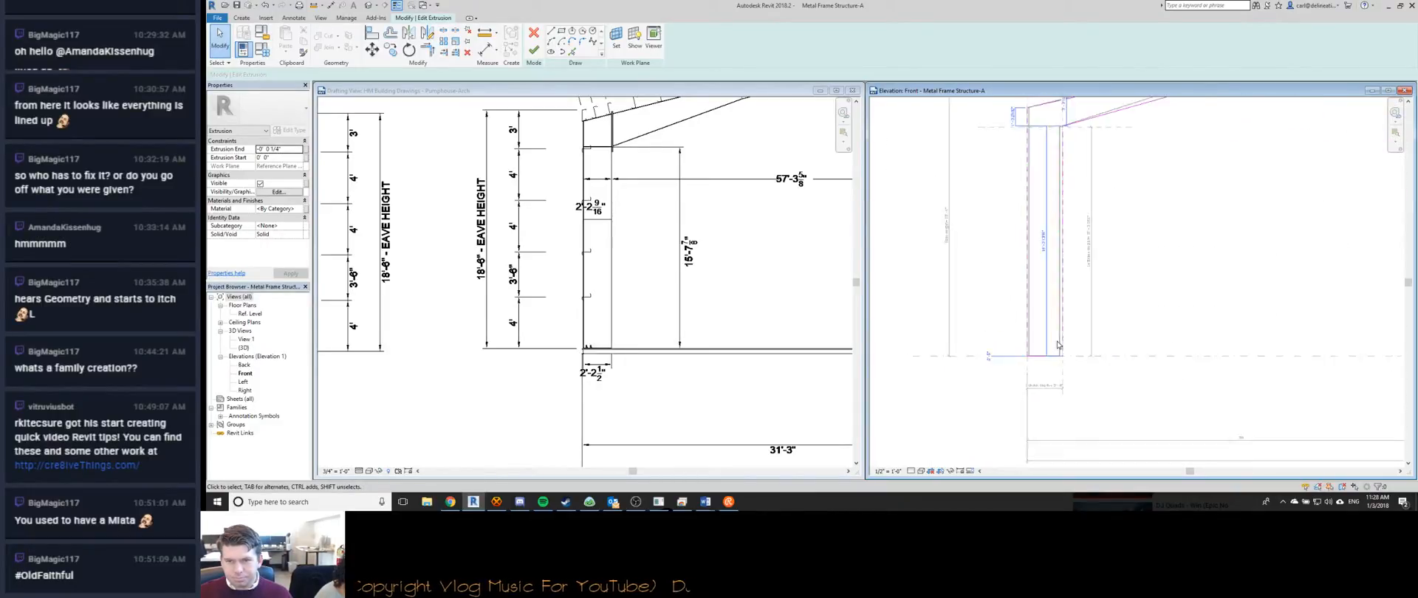
scroll(1069, 207, up, 3)
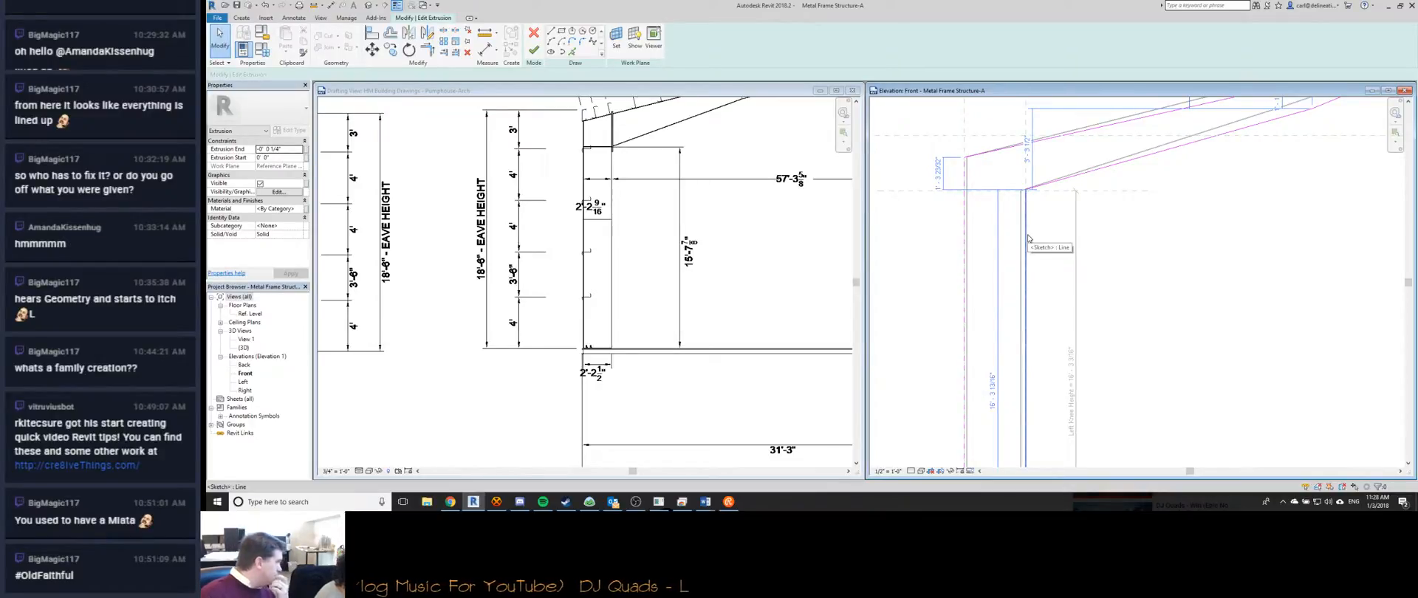
scroll(1028, 237, down, 2)
scroll(996, 310, up, 2)
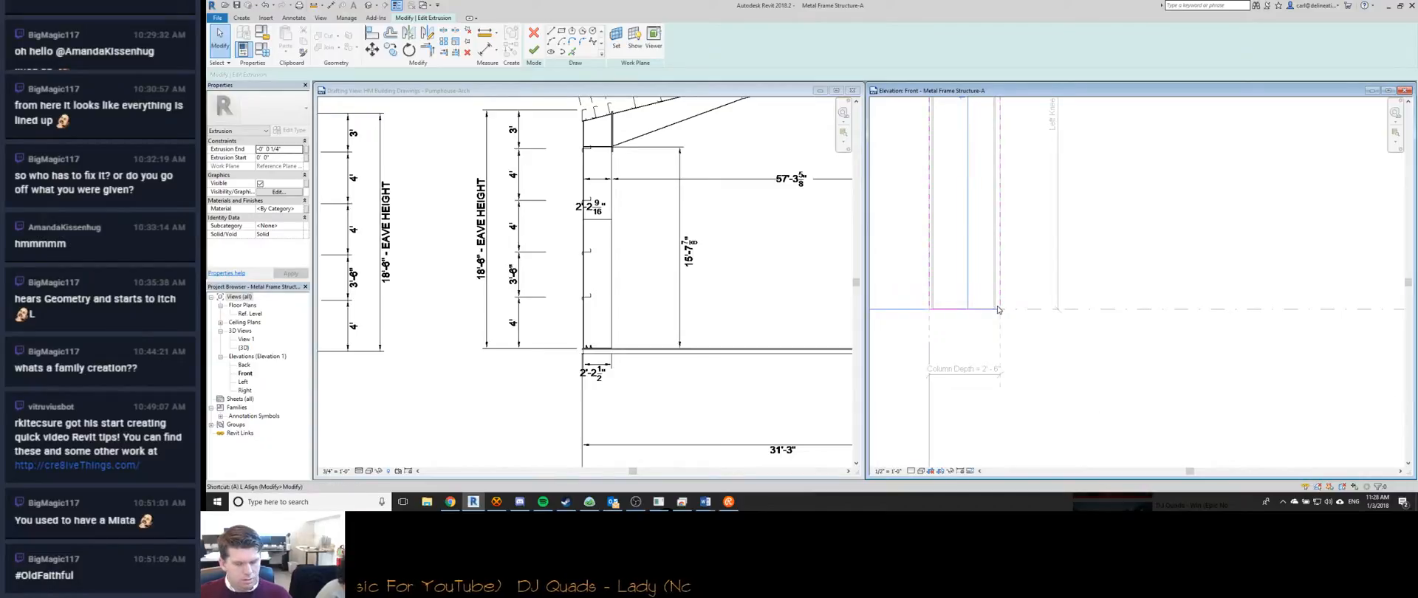
key(a)
key(l)
scroll(1023, 260, down, 3)
key(Escape)
key(Escape)
Compare the sketch's left eave corner in the Front elevation with the column and rafter junction in the HM Building Drawings view.
scroll(971, 249, up, 3)
scroll(972, 248, up, 1)
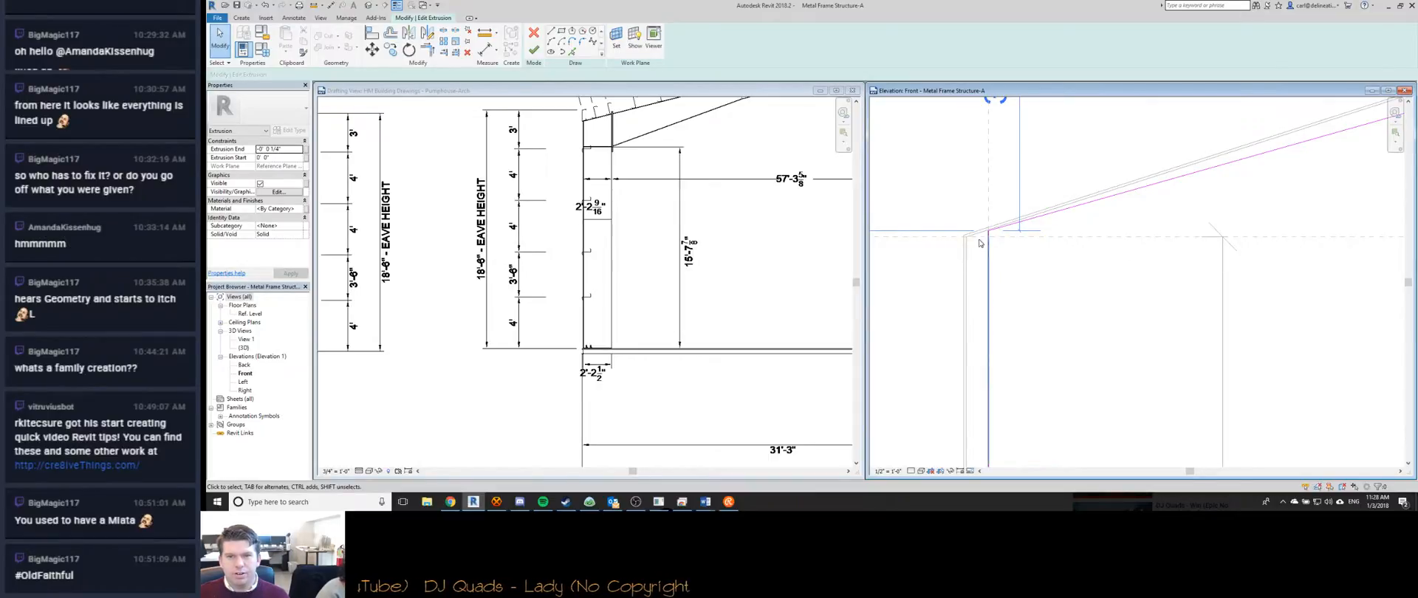
scroll(974, 254, down, 1)
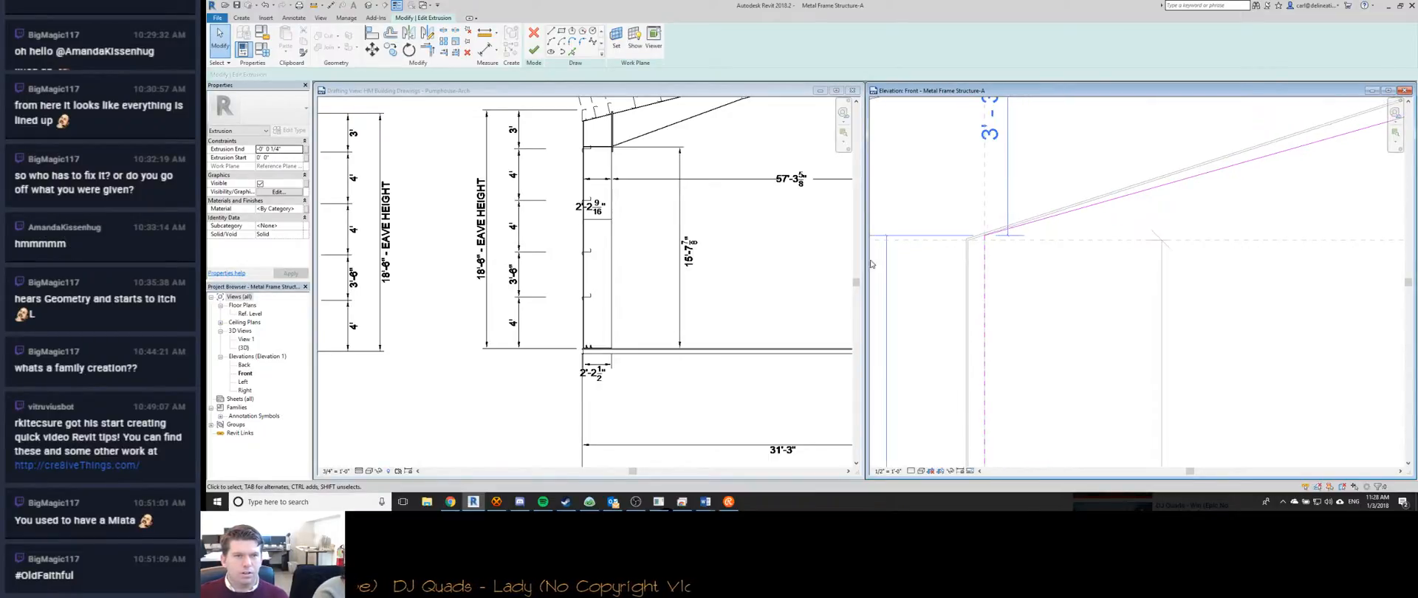
click(611, 167)
scroll(611, 165, down, 3)
click(1071, 265)
double_click(1072, 265)
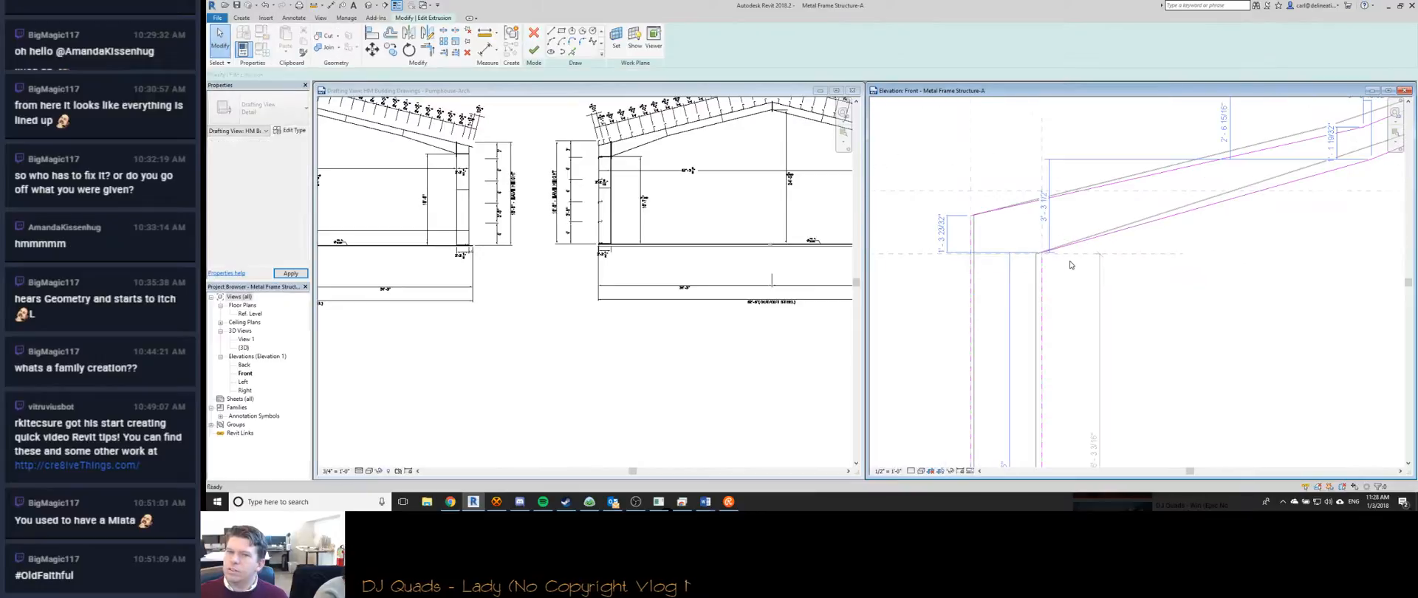
click(601, 212)
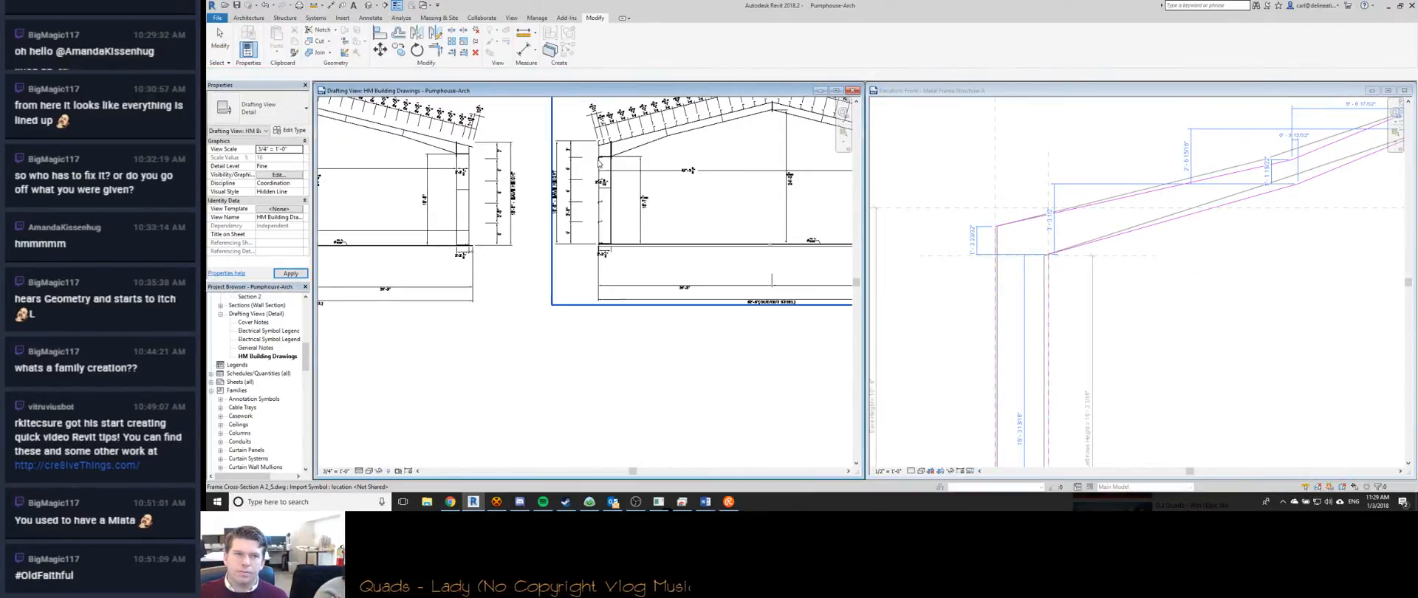
scroll(598, 225, up, 5)
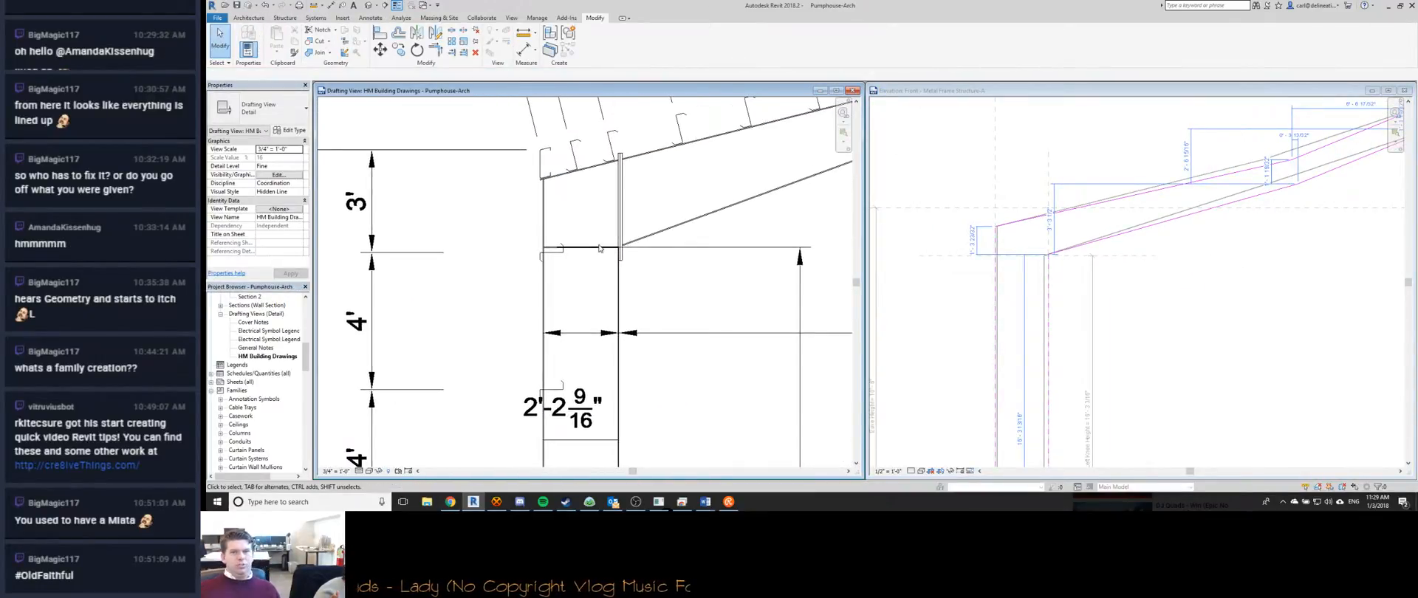
scroll(1039, 258, up, 3)
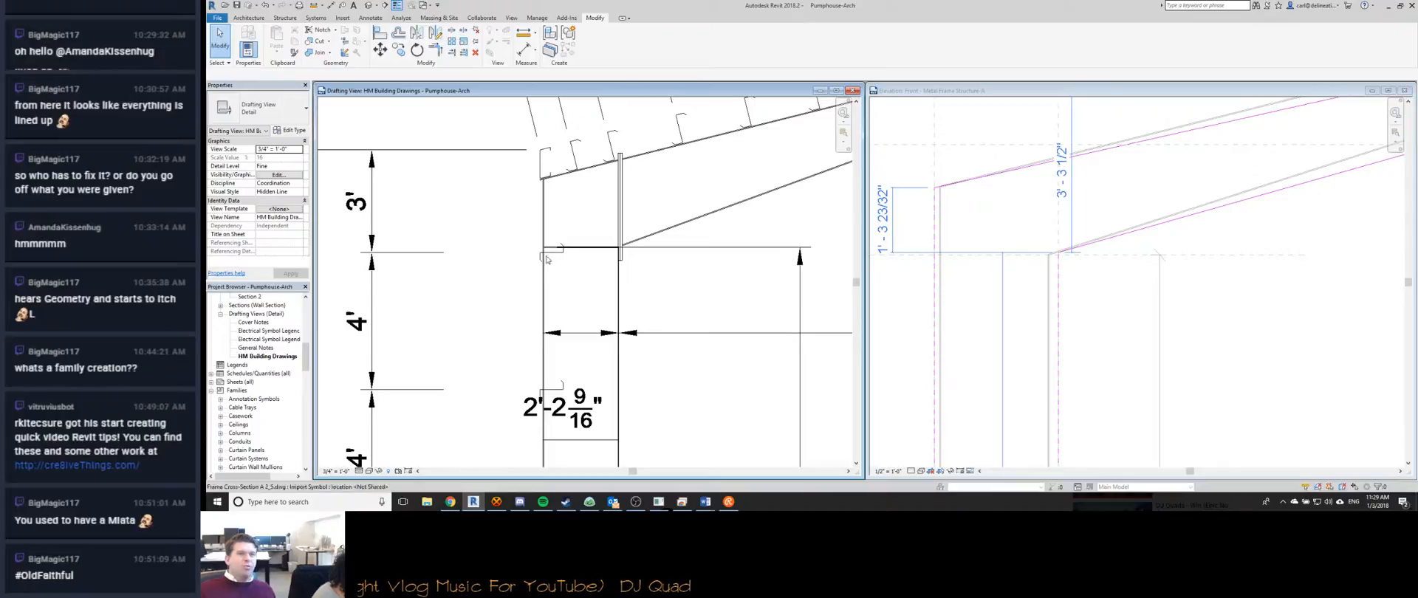
scroll(546, 264, down, 2)
scroll(623, 242, up, 5)
scroll(623, 242, down, 4)
scroll(616, 259, up, 2)
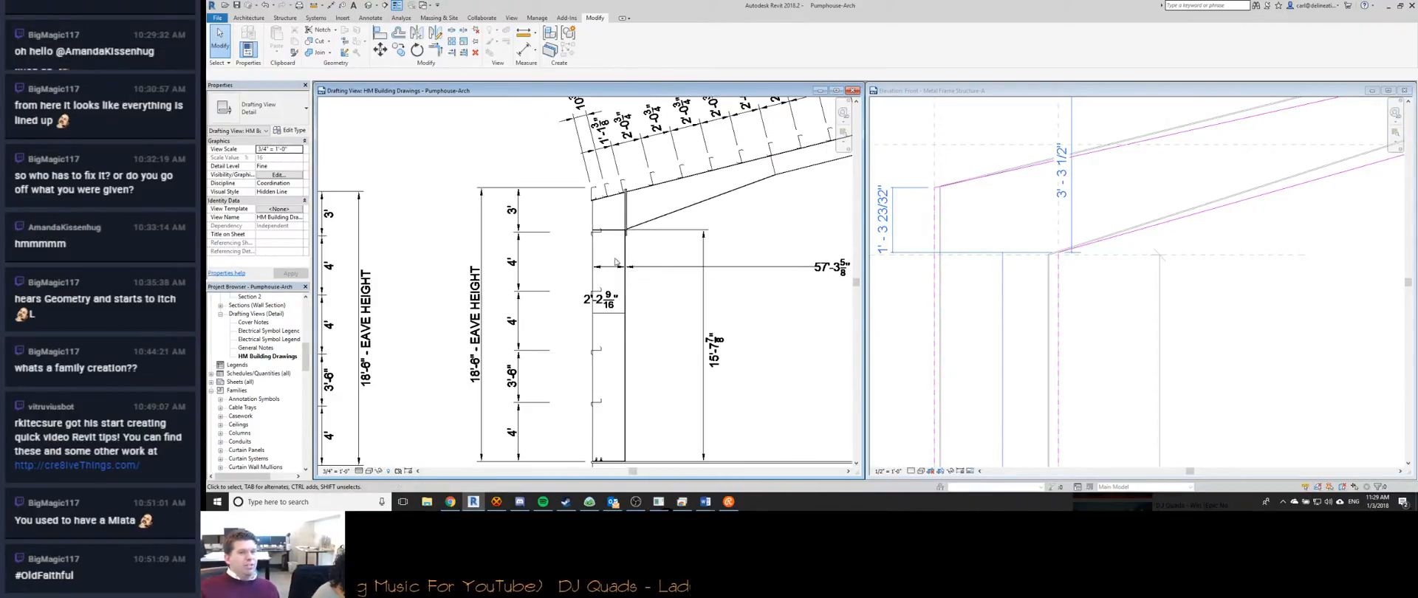
Examine the left knee in the other frame cross section, where the column's inner face meets the rafter's underside.
scroll(615, 261, down, 1)
scroll(664, 296, down, 4)
scroll(719, 334, up, 1)
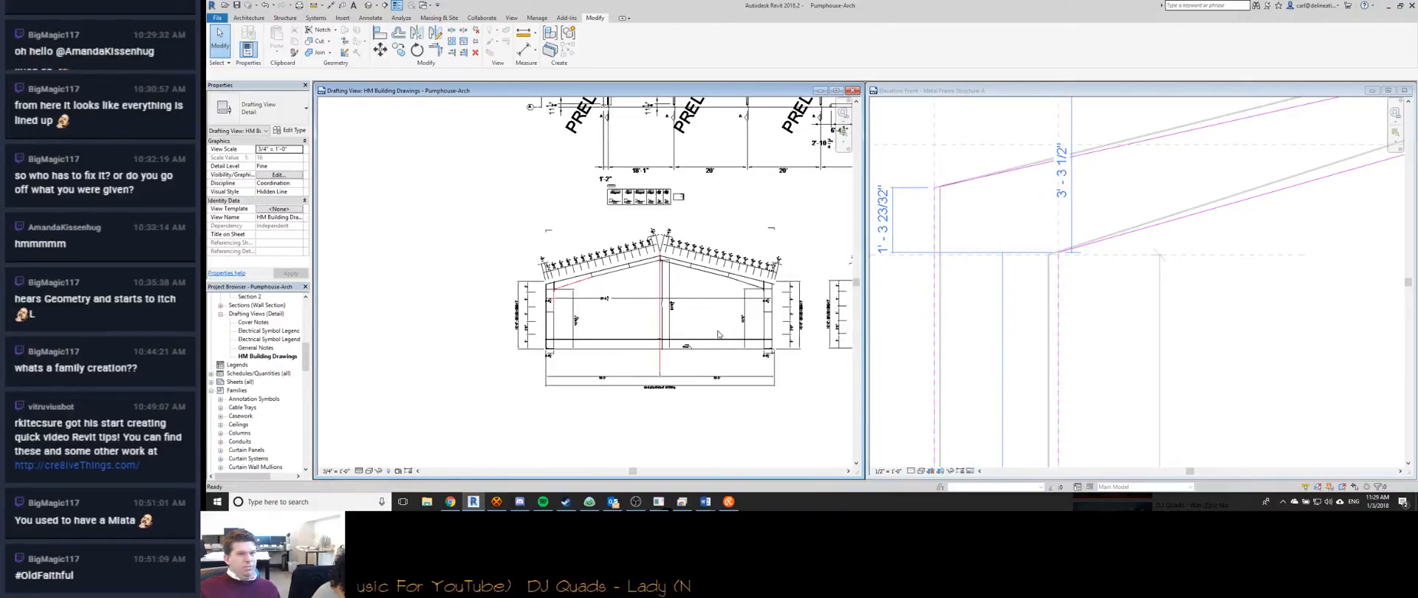
scroll(552, 317, up, 4)
scroll(610, 301, up, 2)
scroll(610, 301, down, 3)
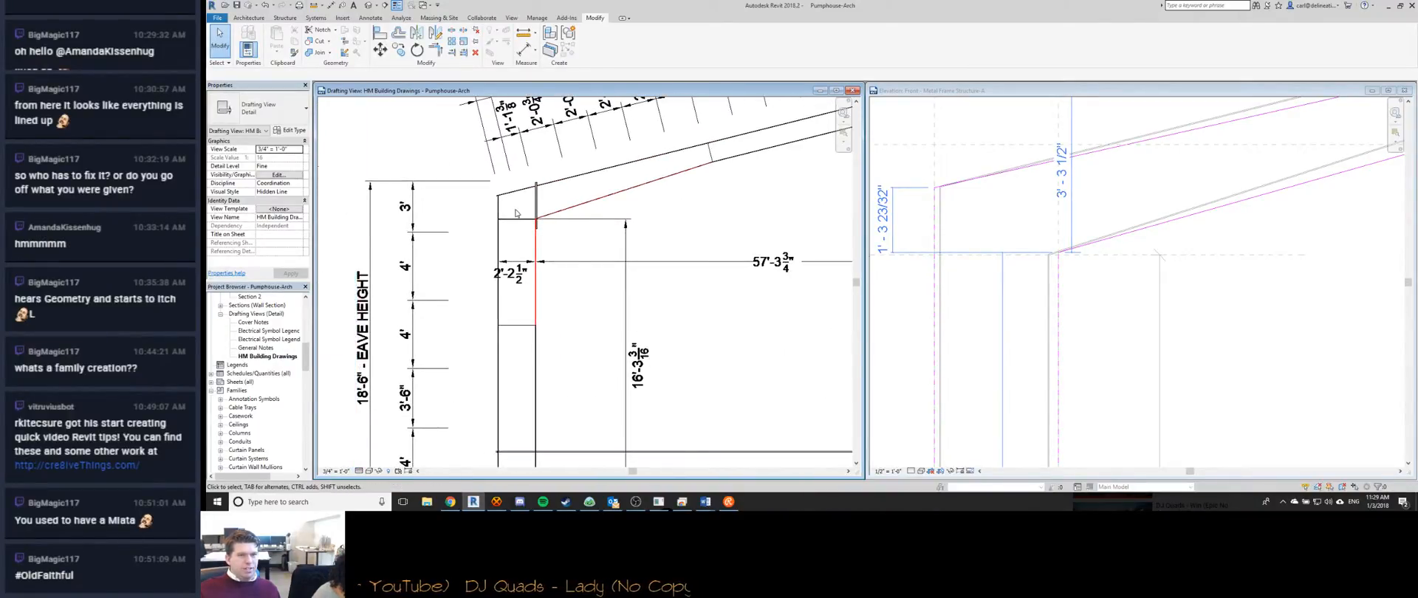
scroll(516, 213, up, 5)
scroll(572, 177, up, 5)
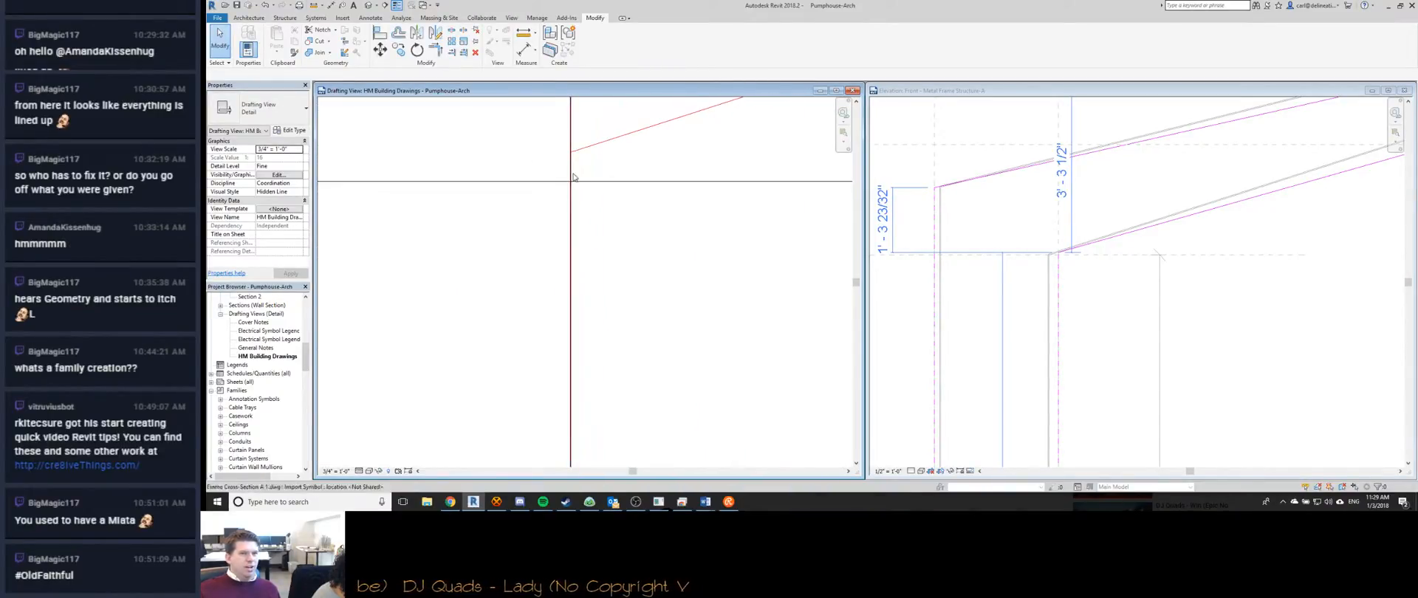
scroll(548, 191, down, 2)
scroll(548, 190, up, 5)
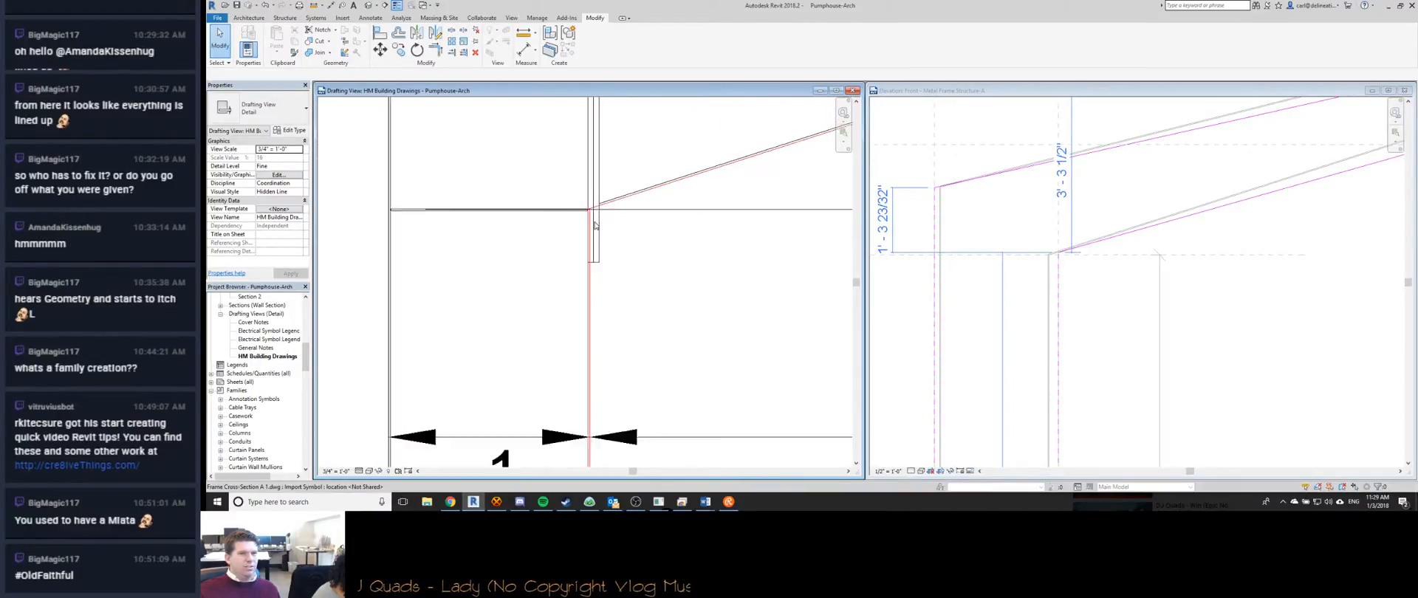
scroll(599, 225, down, 2)
scroll(476, 222, down, 2)
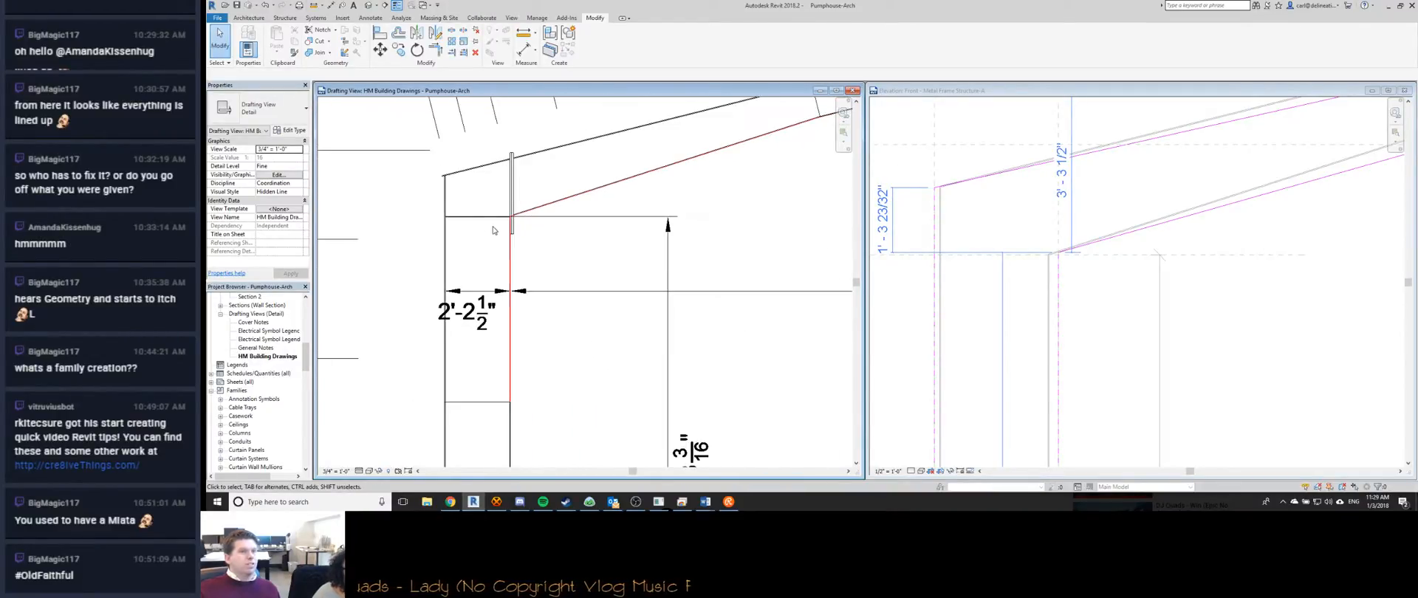
scroll(528, 223, up, 2)
scroll(506, 223, down, 3)
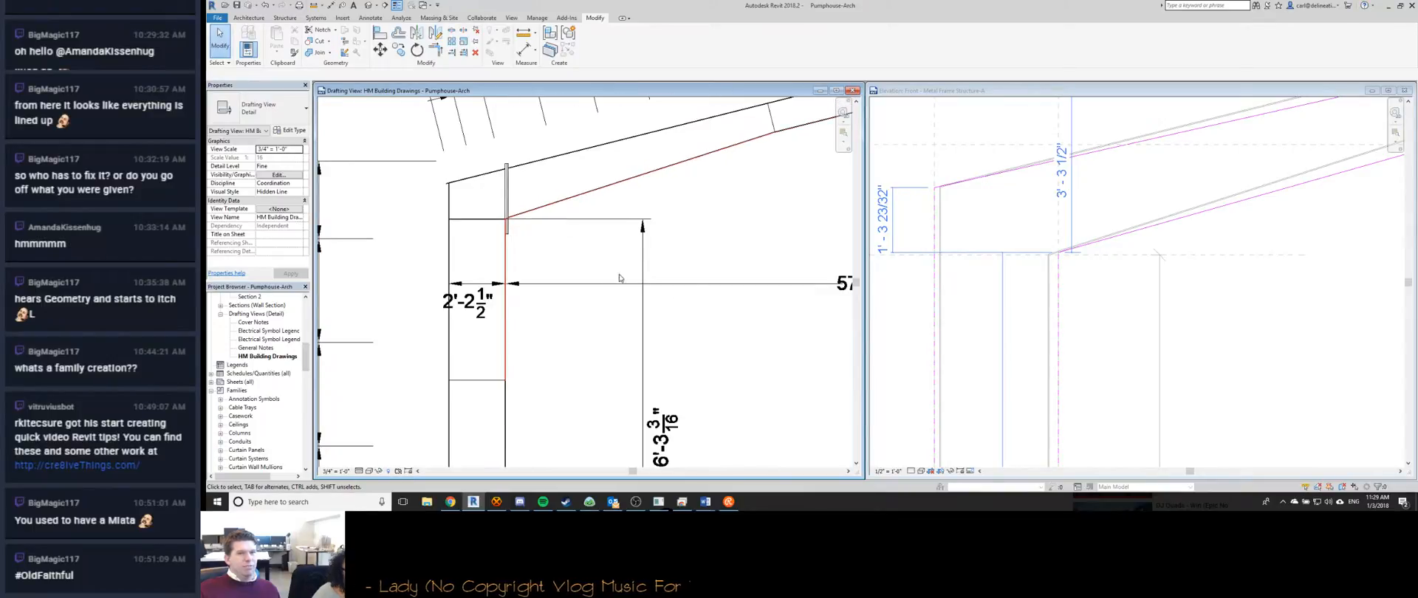
scroll(501, 185, up, 4)
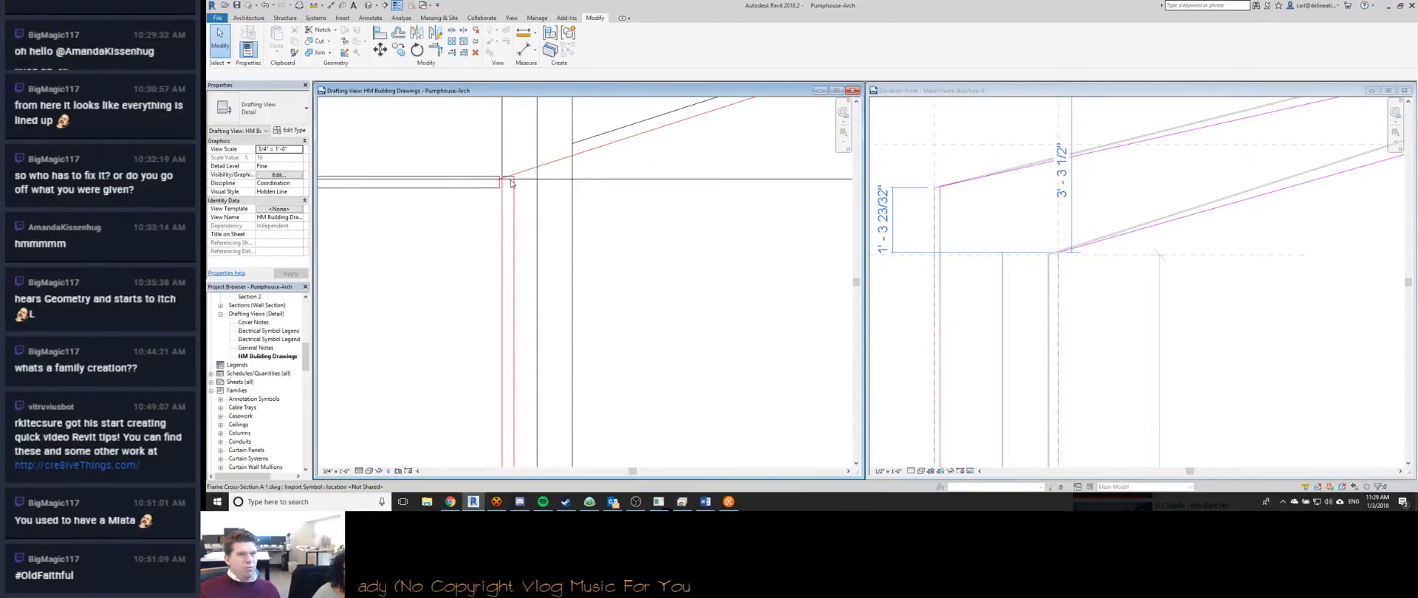
Compare the inner knee intersection in the Front elevation with the red detail lines in the HM Building Drawings view, and look over the ridge.
key(ctrl+Tab)
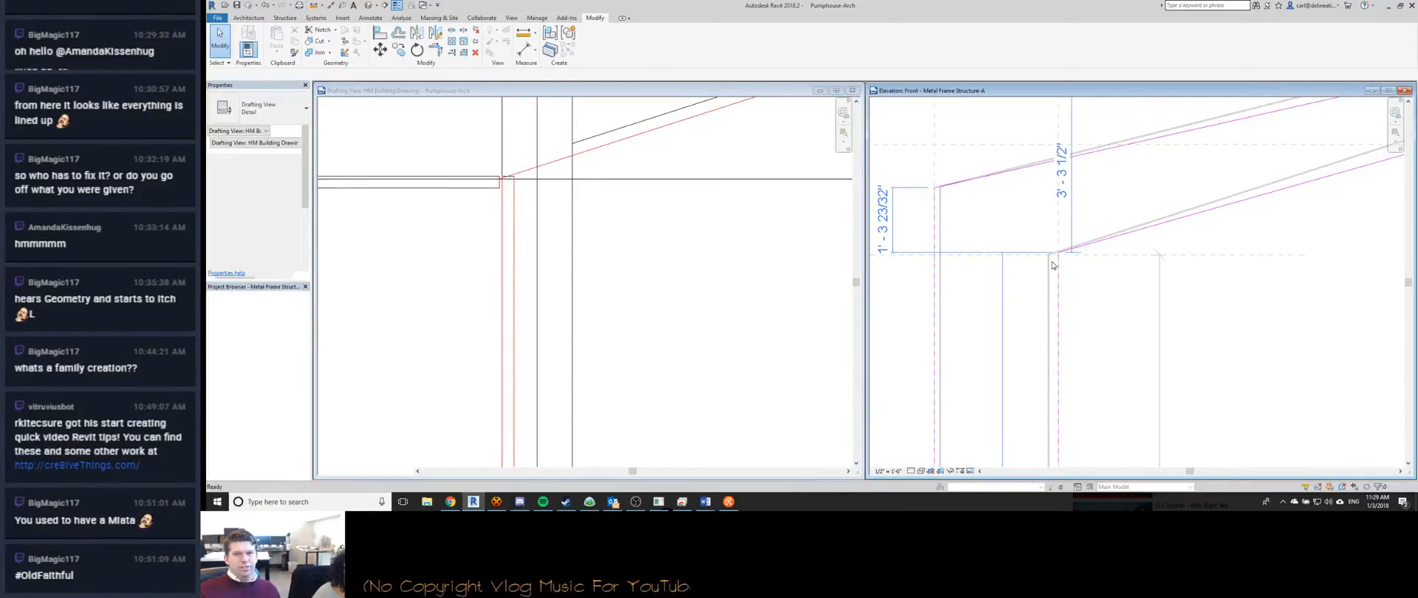
key(ctrl+Tab)
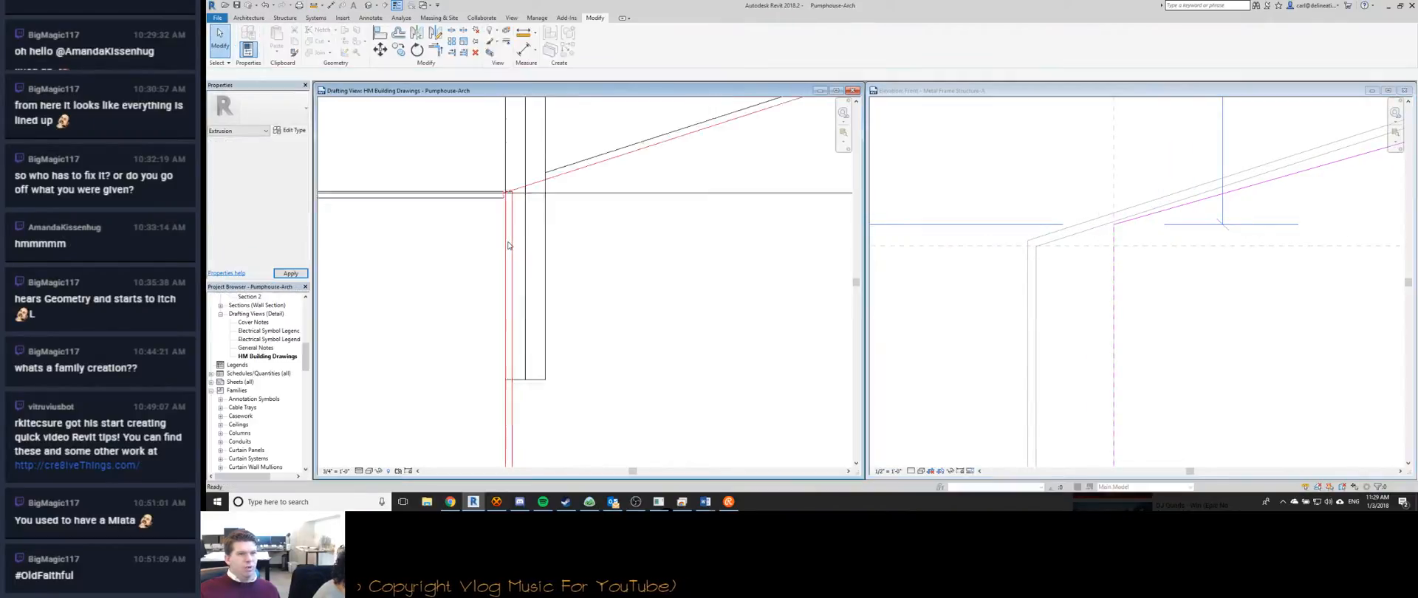
scroll(516, 222, up, 4)
scroll(502, 227, down, 3)
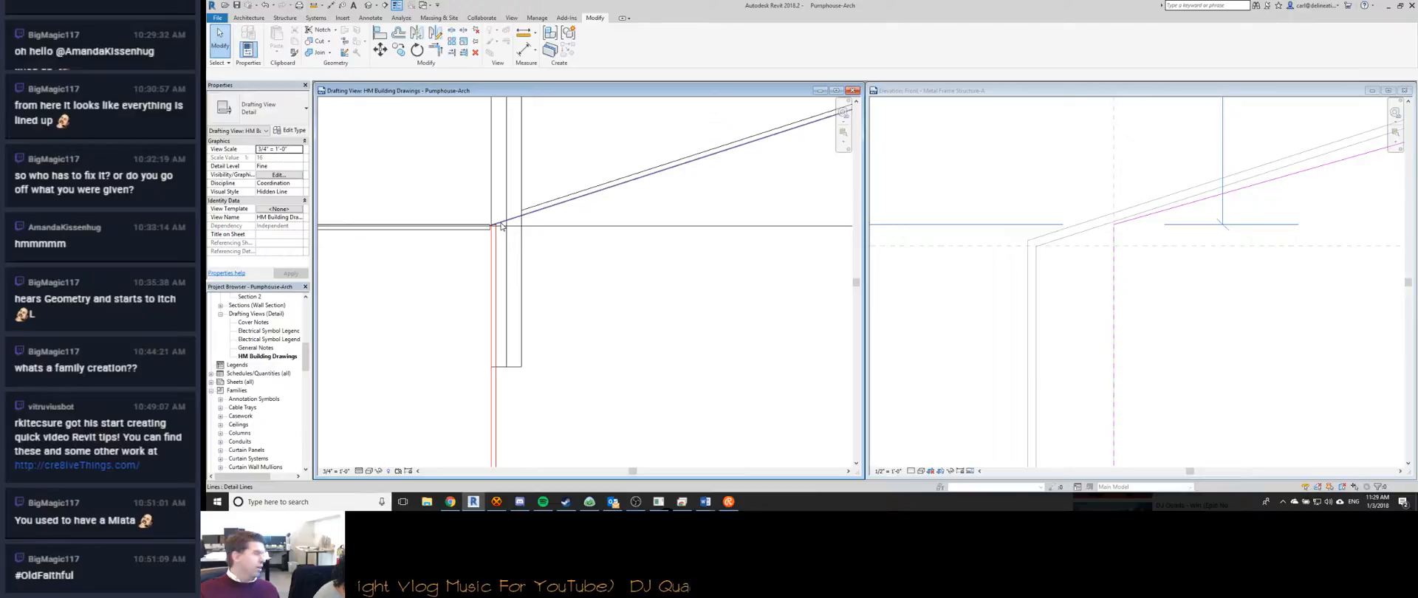
scroll(502, 226, down, 4)
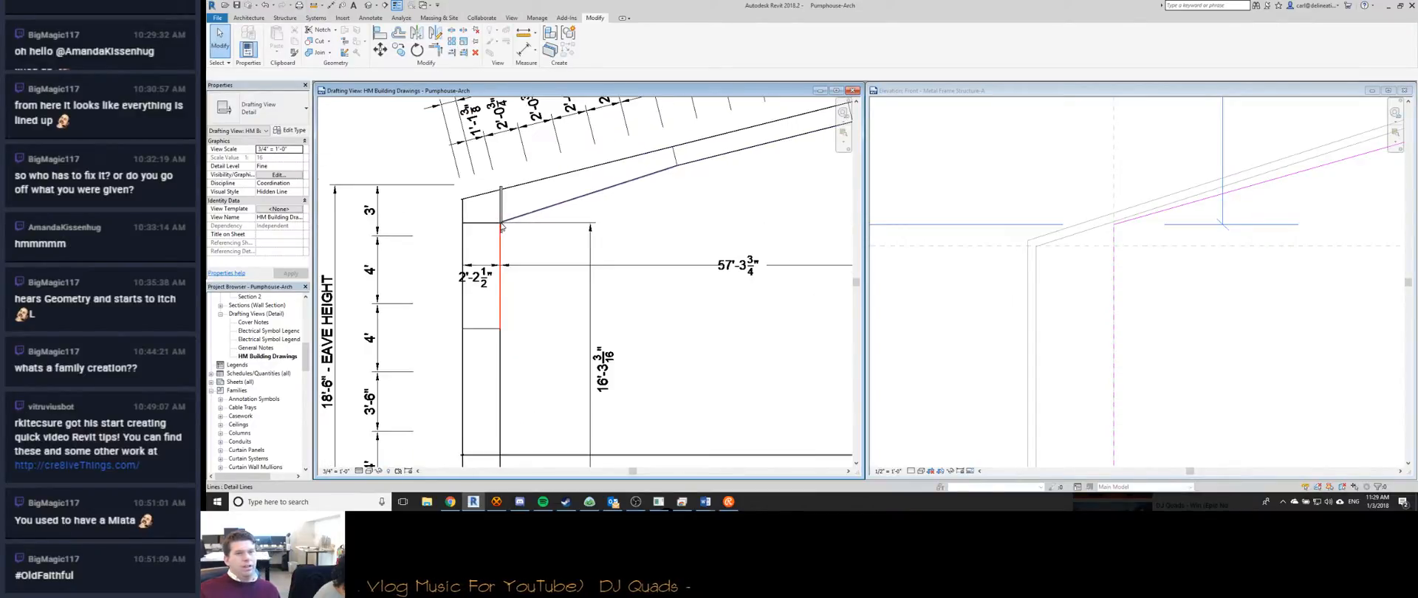
scroll(644, 176, up, 3)
scroll(663, 391, up, 4)
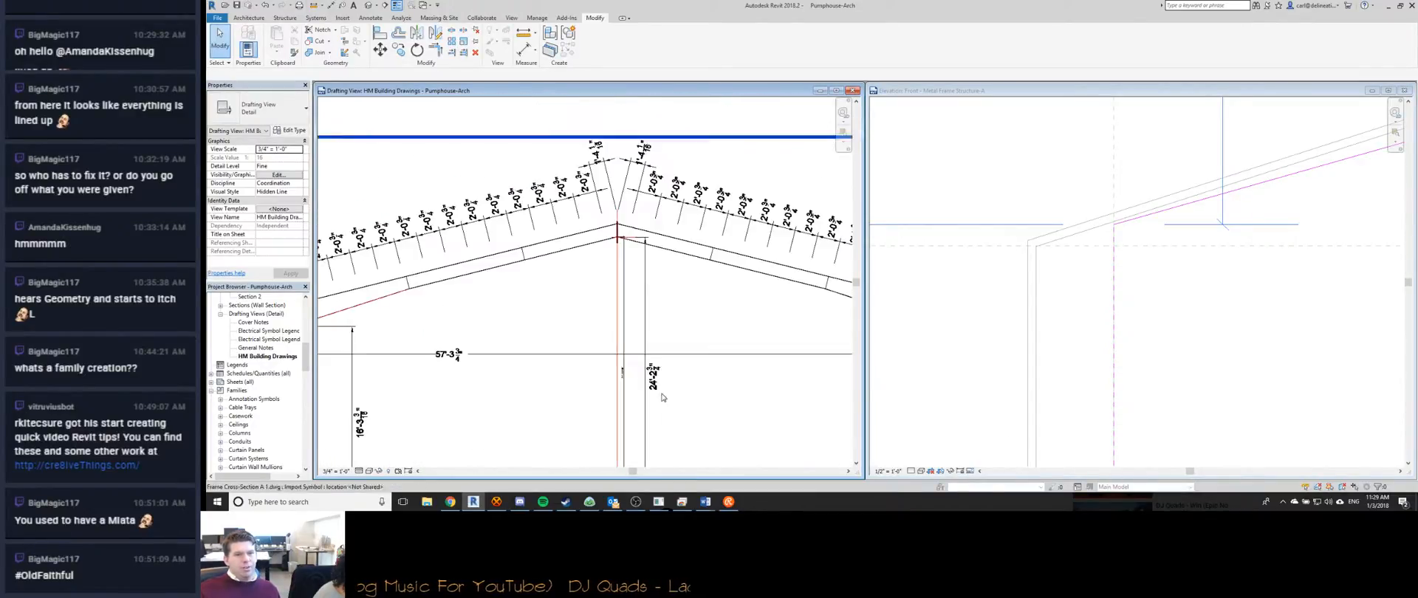
Examine the ridge joint and left knee in the HM Building Drawings view, following the red detail lines between them.
scroll(591, 214, down, 3)
scroll(562, 206, up, 4)
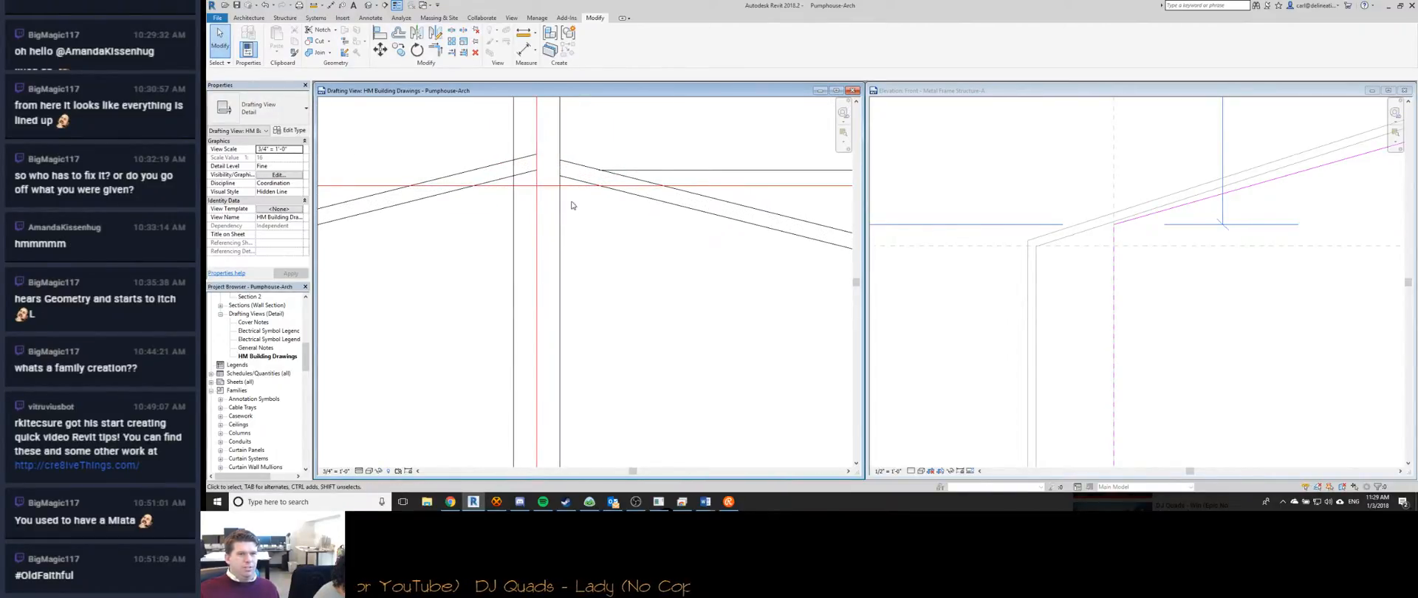
scroll(538, 188, down, 3)
scroll(539, 184, up, 5)
scroll(531, 262, down, 3)
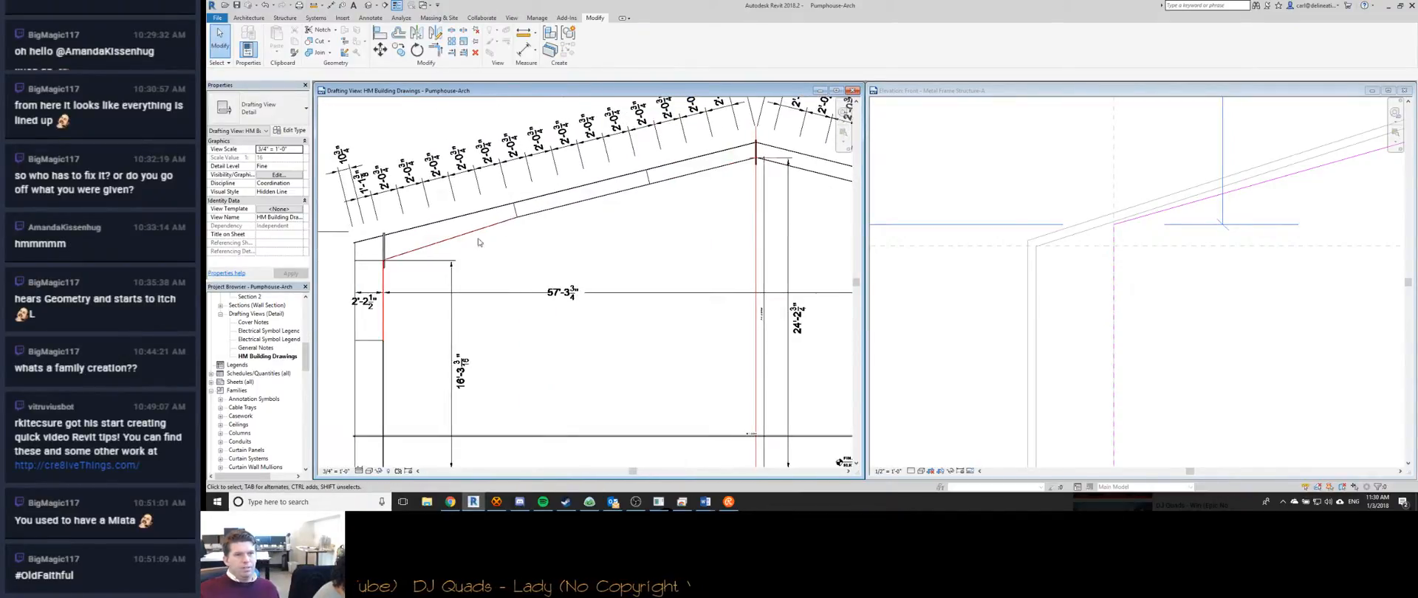
scroll(557, 190, up, 4)
scroll(557, 190, down, 1)
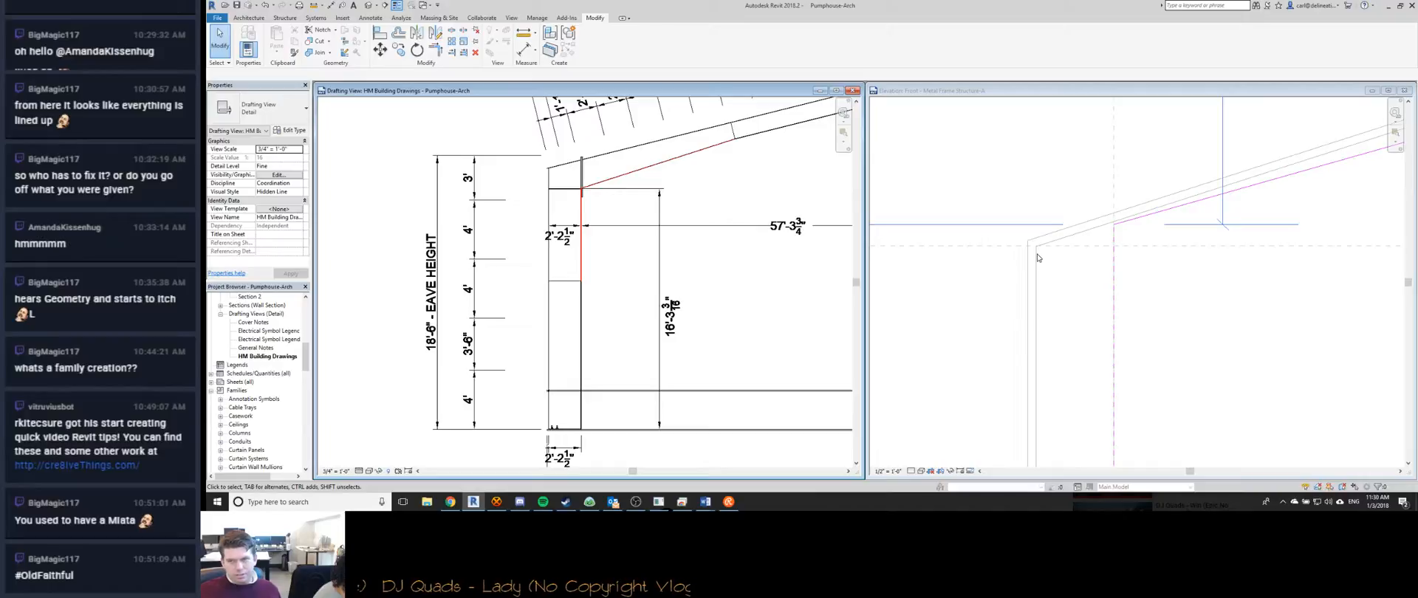
Align the right column's outer and inner sketch lines with the out-to-out and column depth reference planes, and finish the extrusion sketch.
click(1039, 259)
scroll(1039, 259, down, 6)
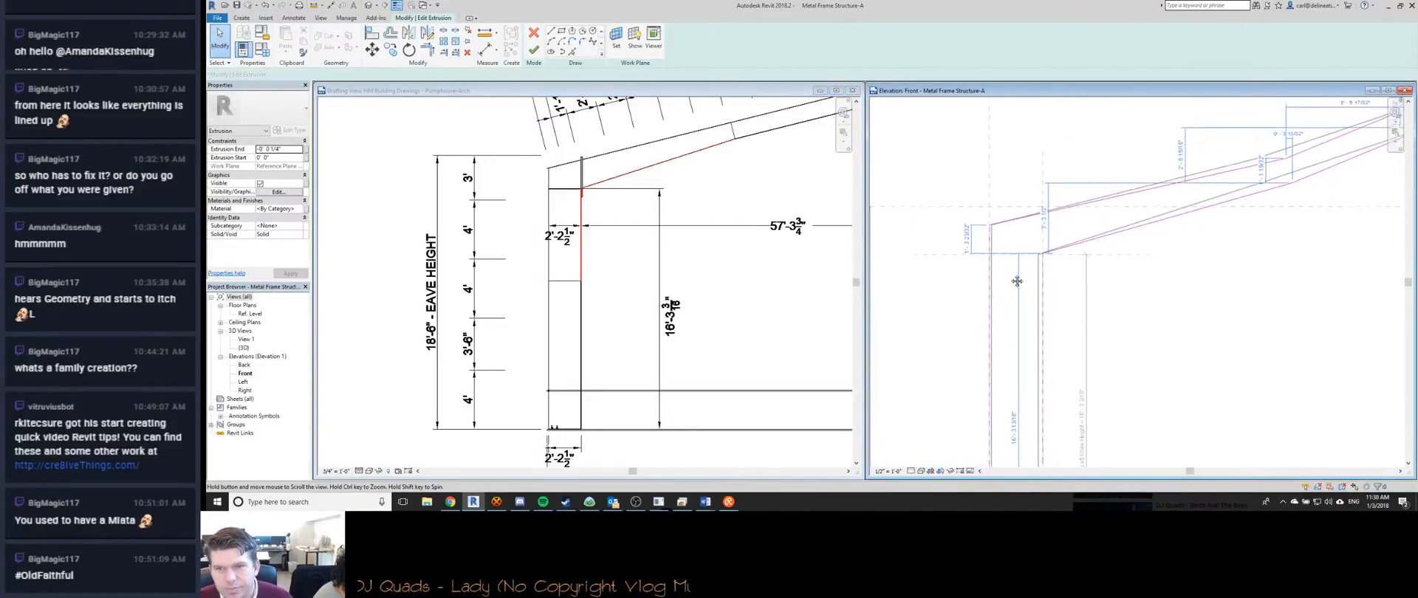
scroll(1010, 243, up, 6)
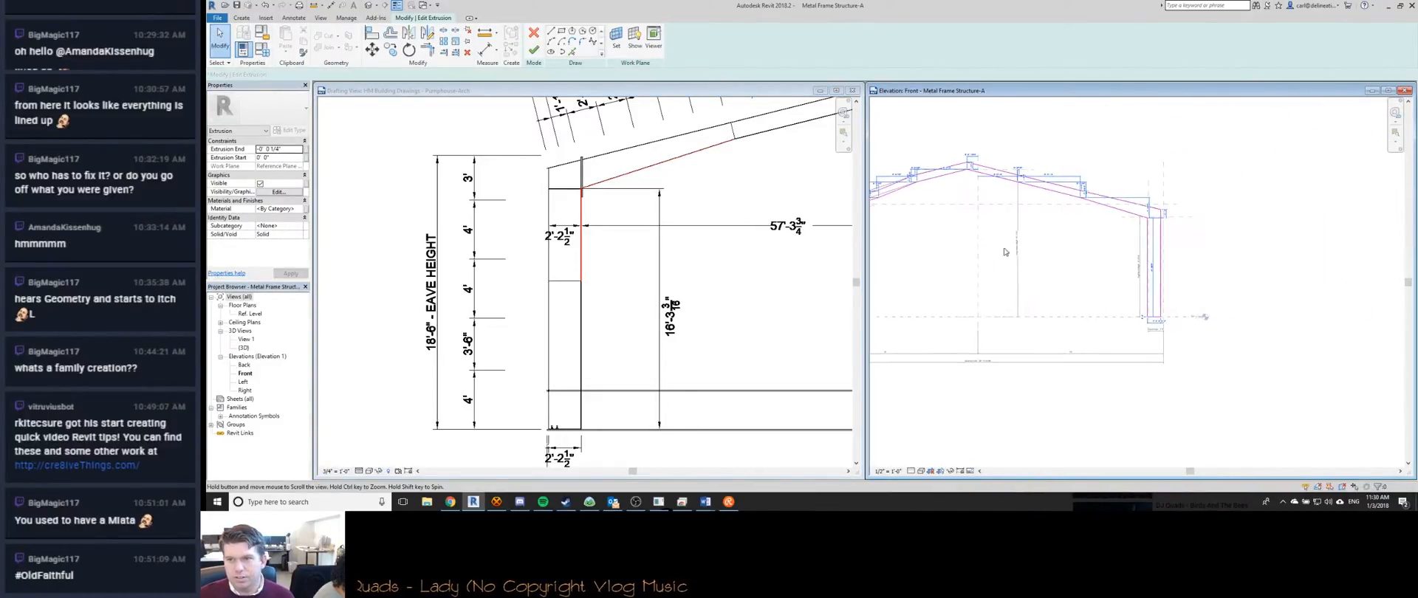
key(l)
click(1174, 240)
click(1164, 222)
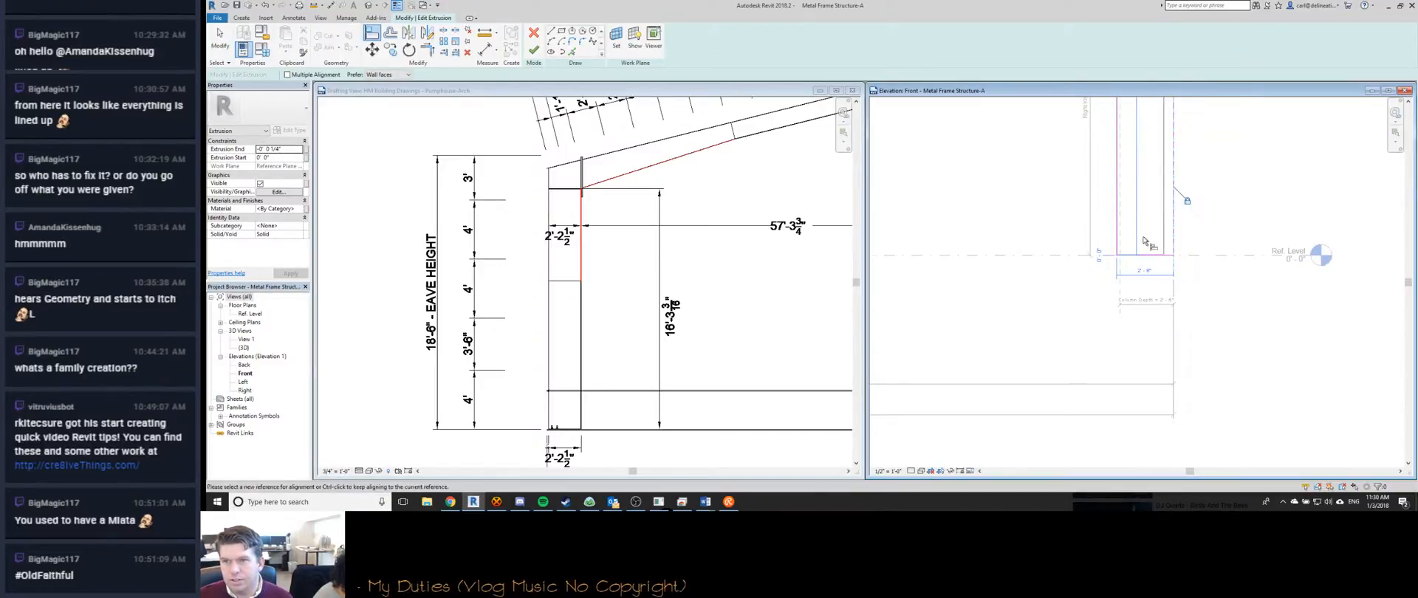
click(1116, 221)
click(1121, 214)
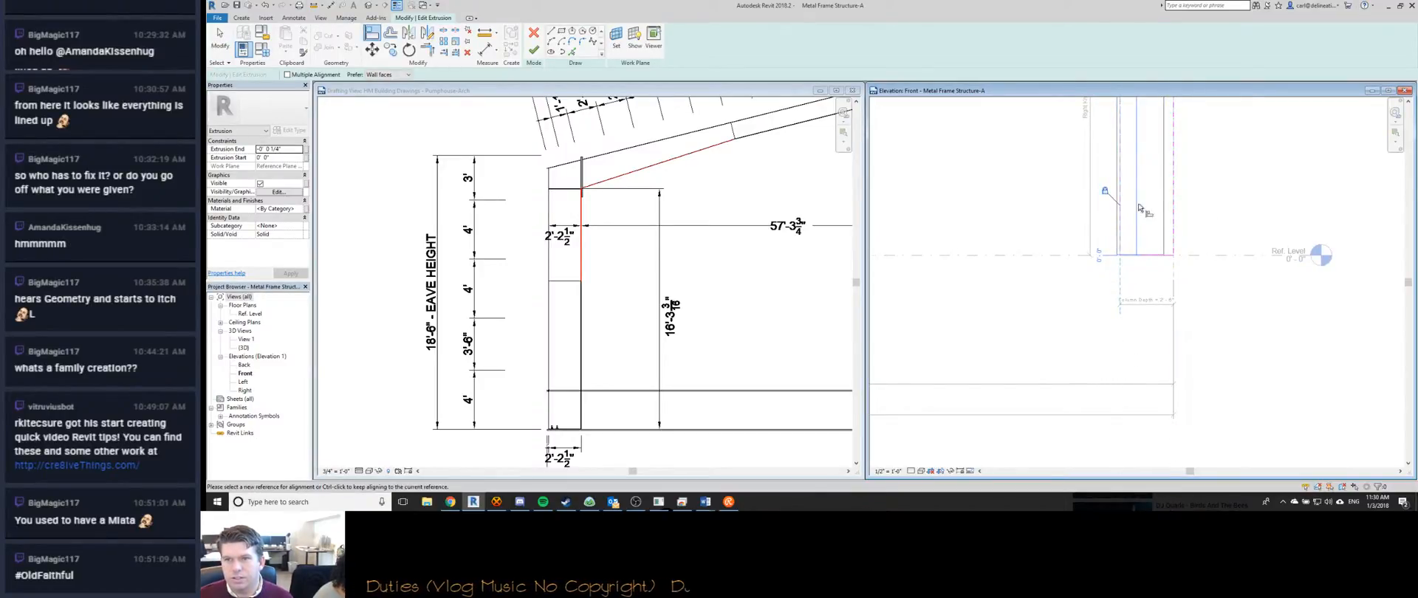
scroll(1191, 202, down, 4)
middle_drag(1191, 201, 1188, 229)
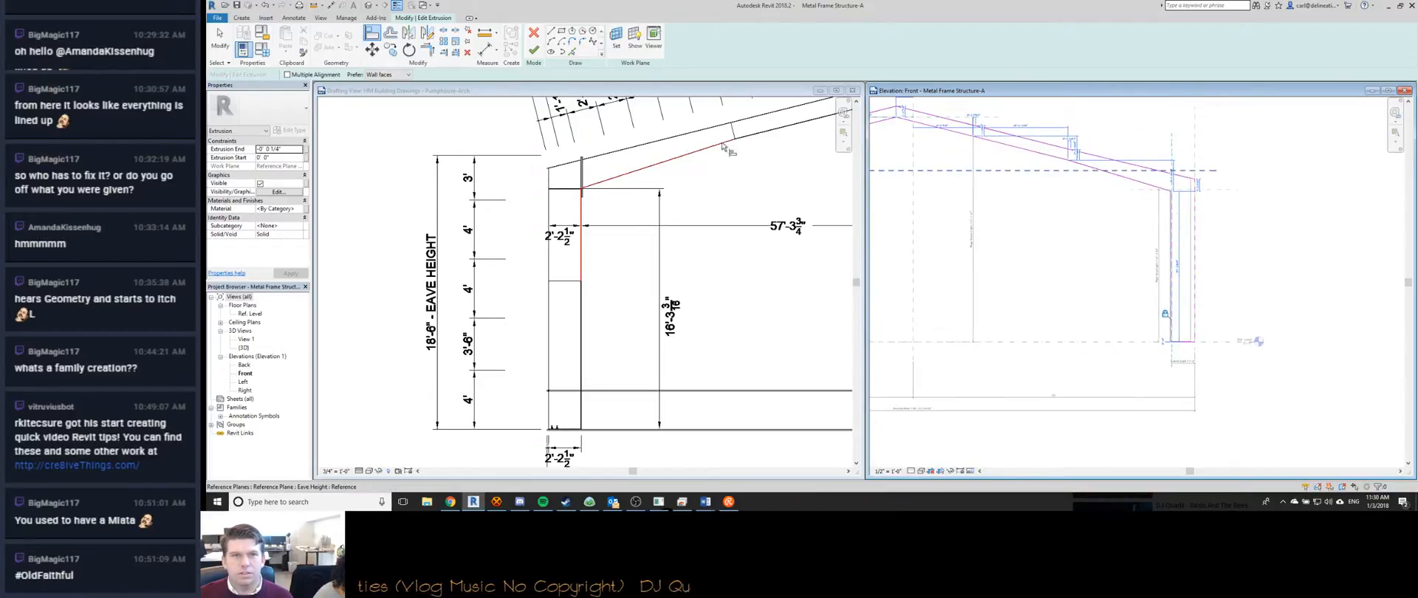
click(533, 49)
Temporarily hide the overlapping frame geometry in the Front elevation, leaving one clean frame outline with its reference planes.
scroll(1044, 280, down, 3)
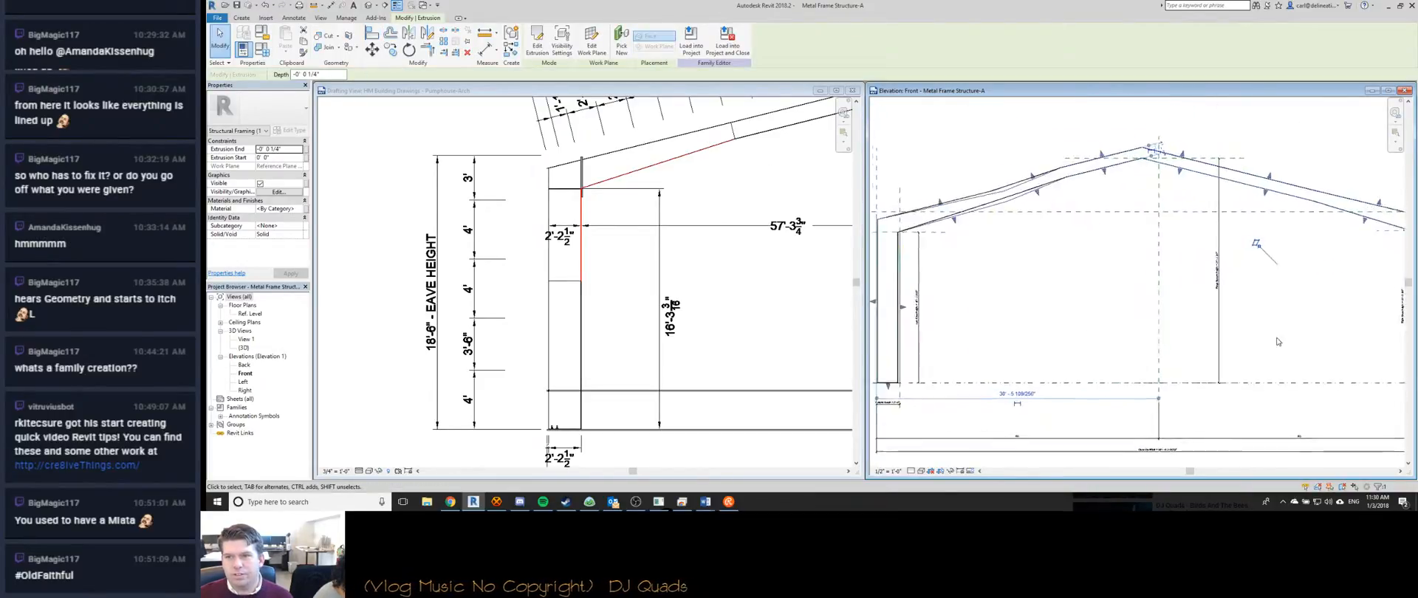
scroll(1043, 280, up, 4)
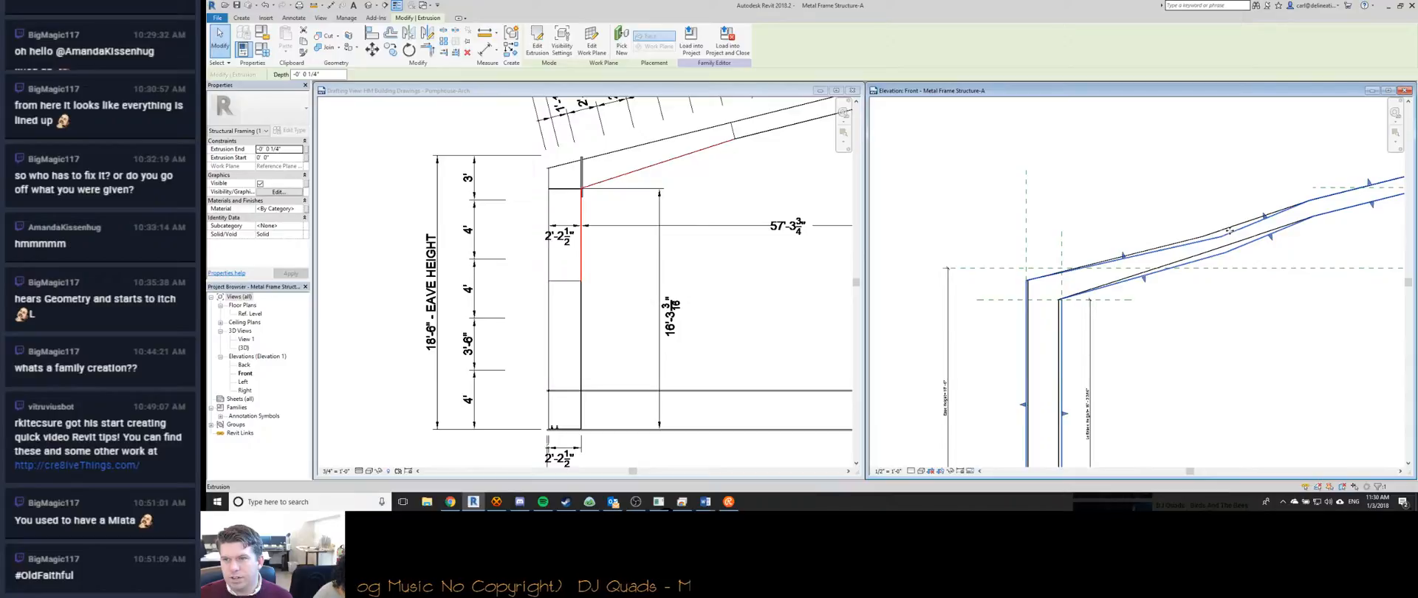
click(1181, 217)
click(1183, 243)
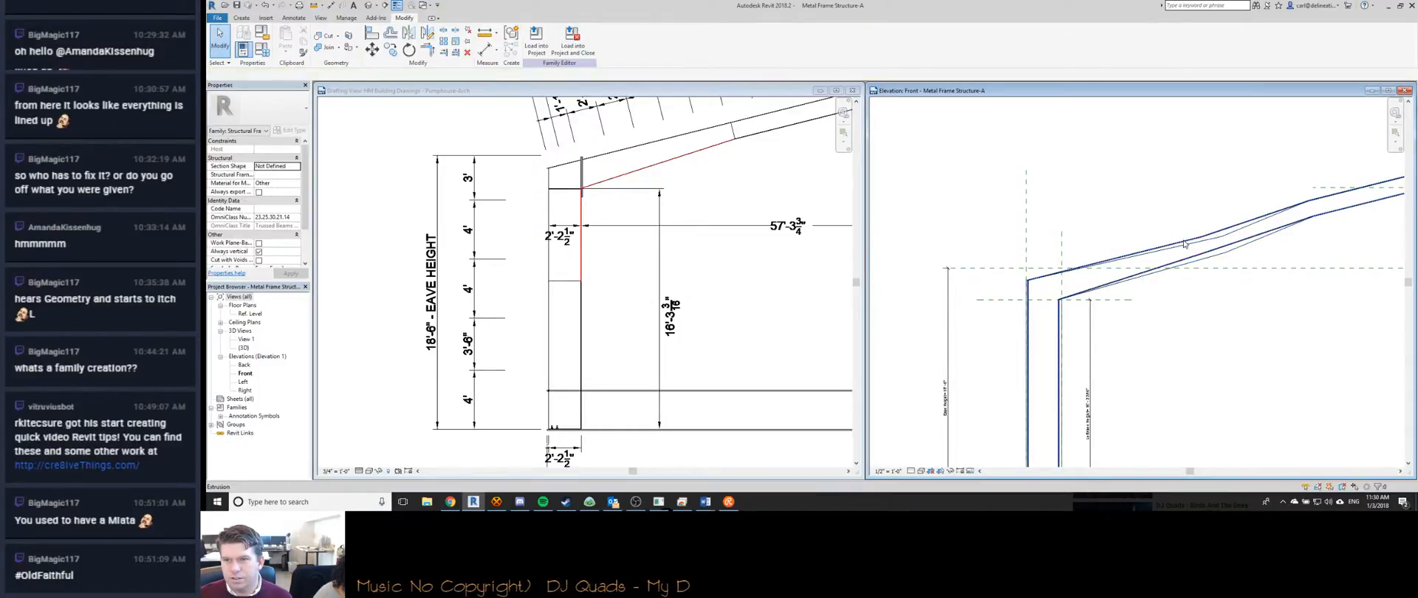
key(h)
key(h)
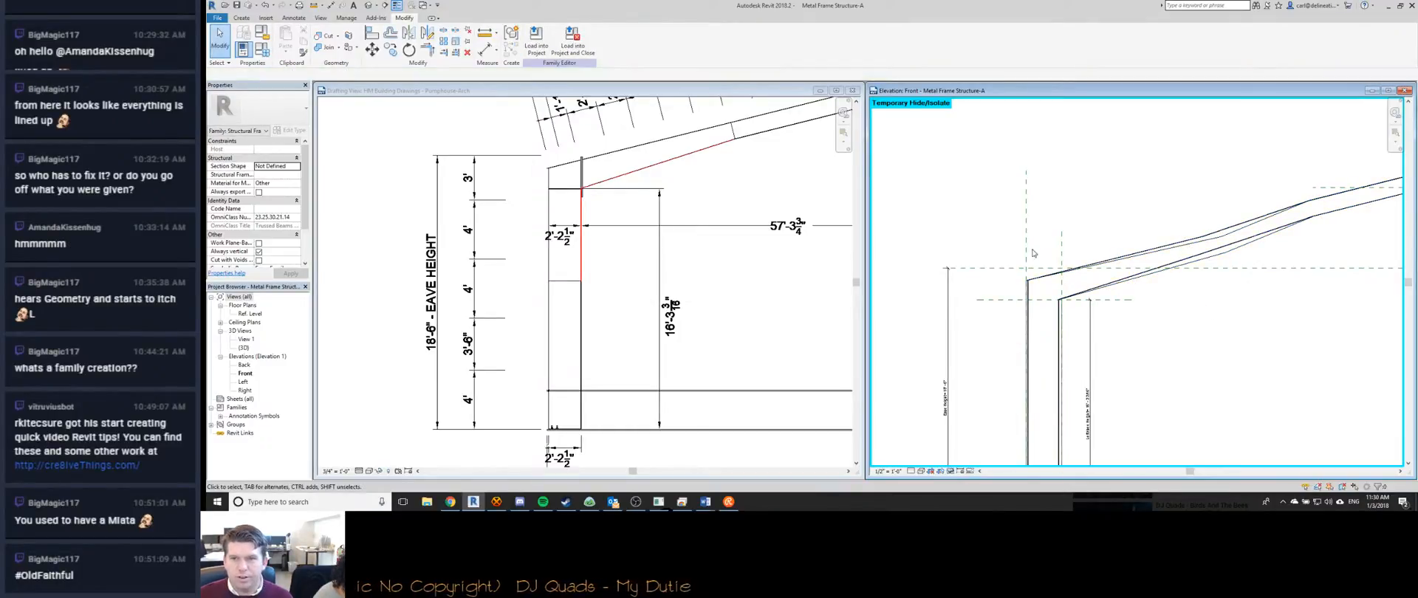
scroll(1054, 302, down, 2)
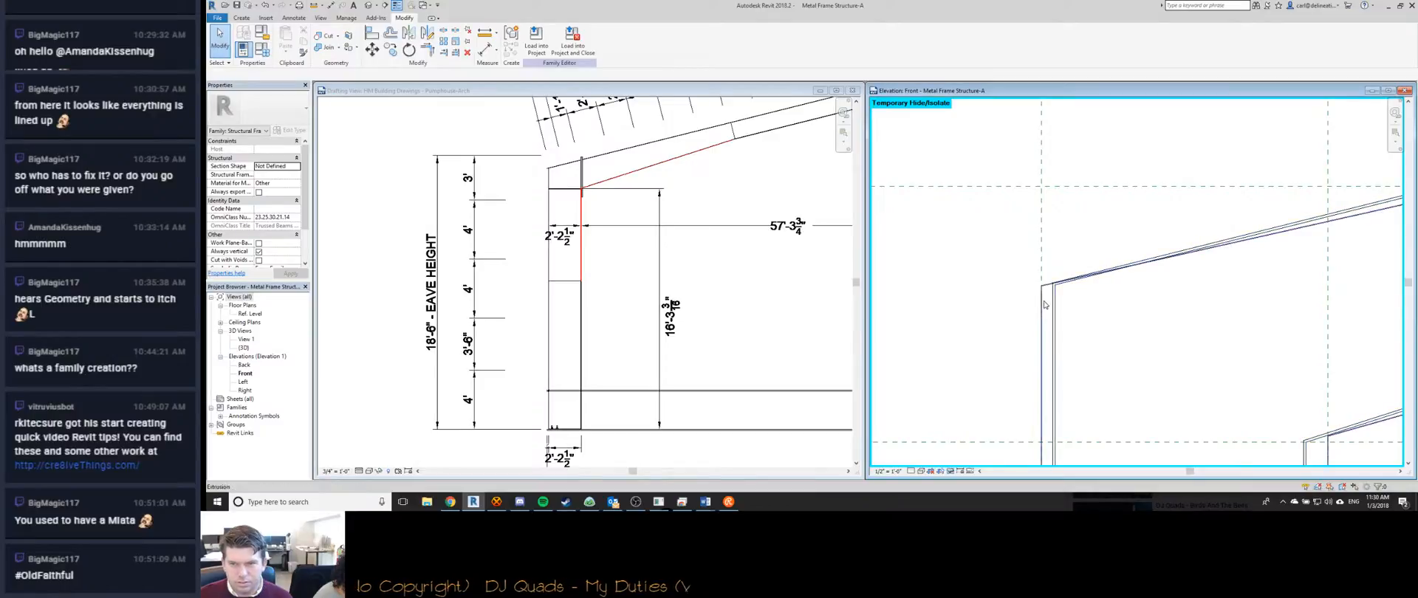
click(1054, 301)
click(1035, 228)
scroll(1035, 229, down, 4)
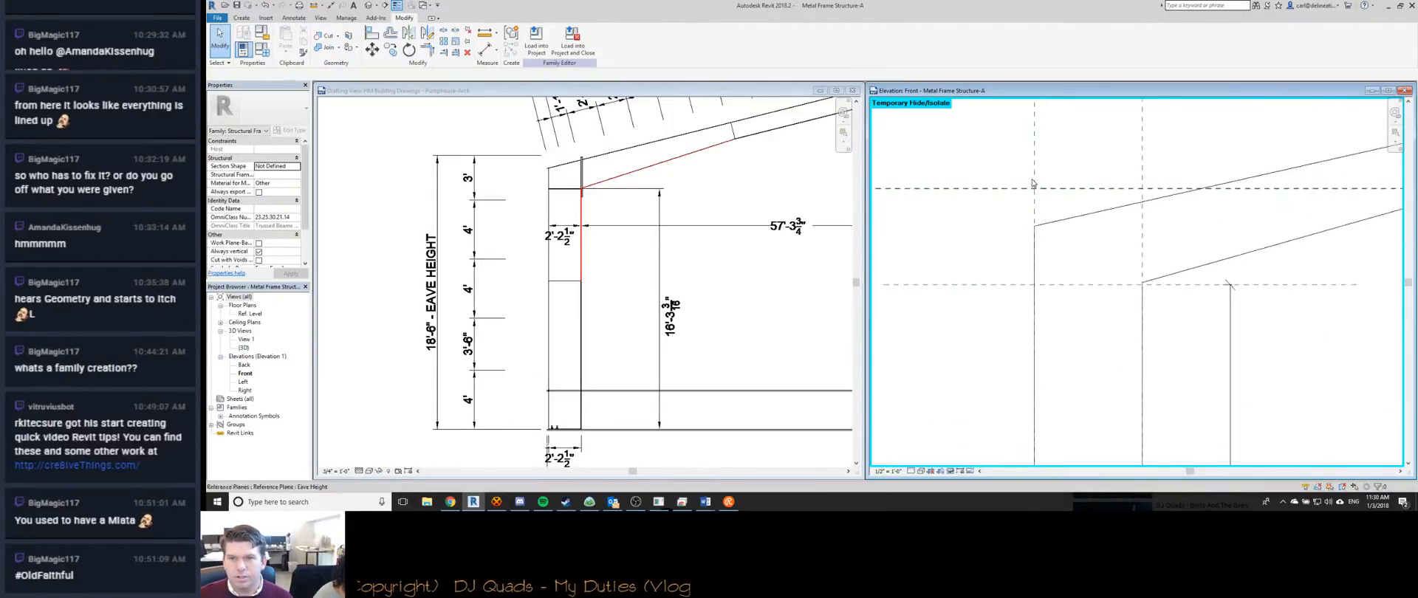
Flex the frame's overall width by moving the OuttoOut Left reference plane outward and inward.
click(1020, 268)
scroll(1020, 268, up, 3)
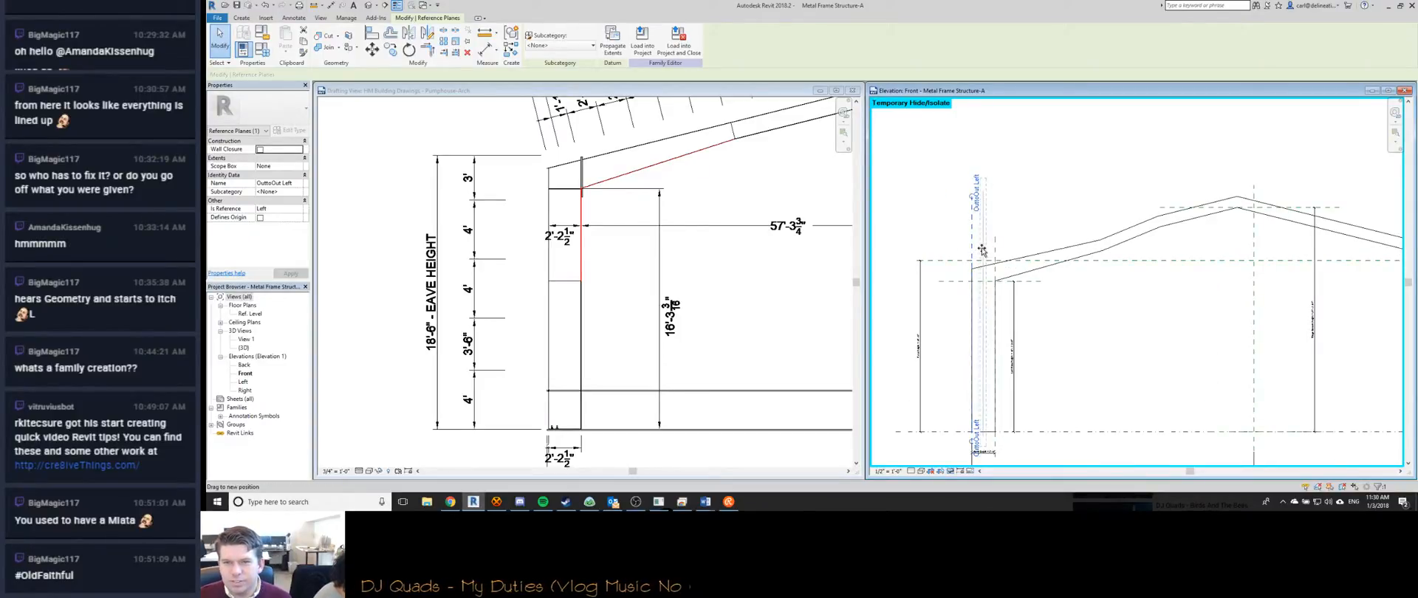
middle_drag(969, 254, 948, 231)
scroll(948, 231, down, 2)
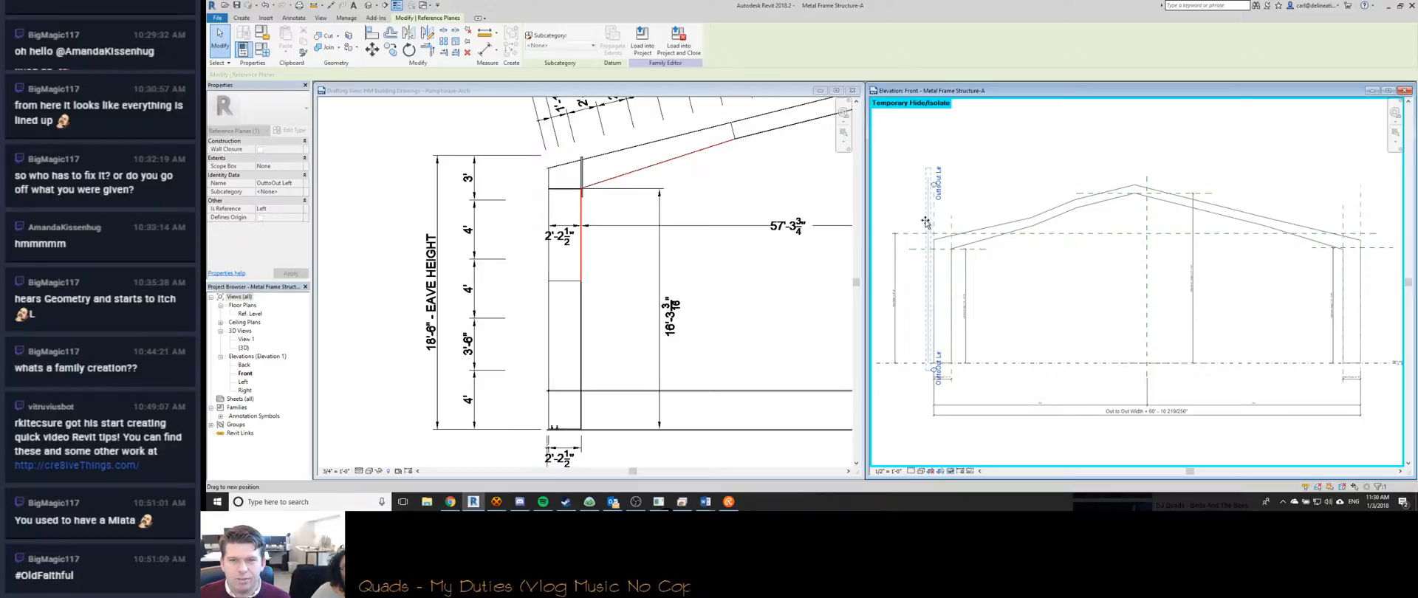
drag(949, 219, 936, 219)
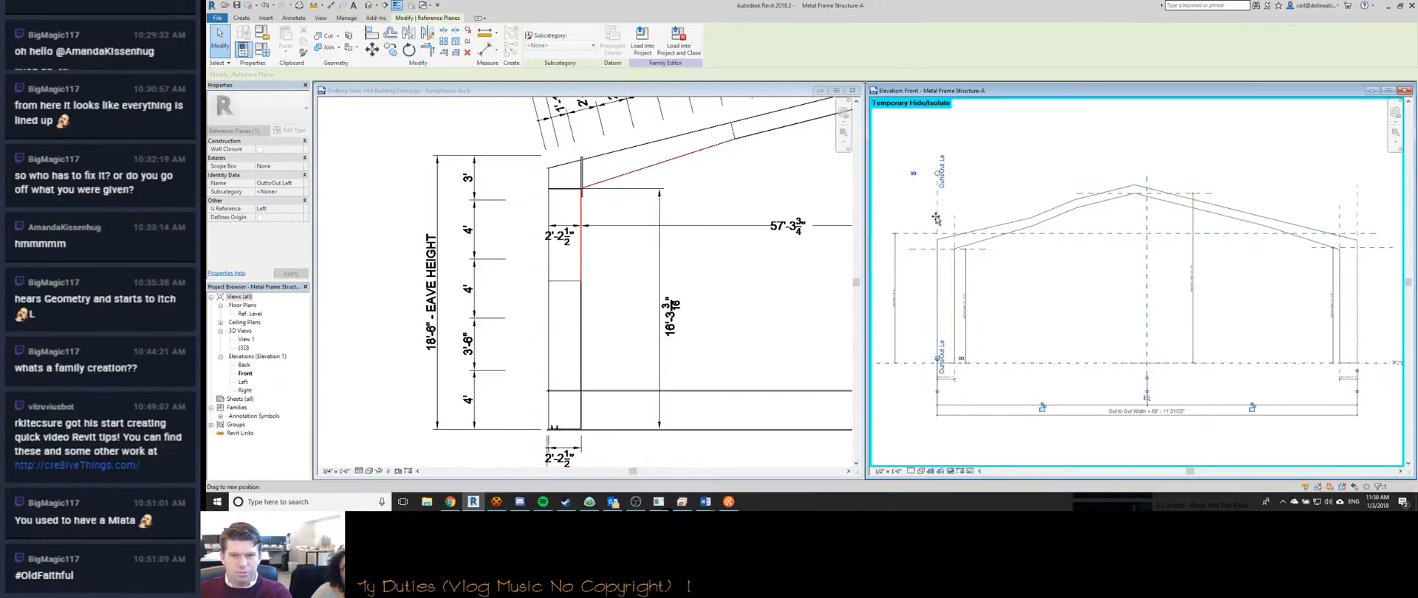
Set the Column Depth dimension at the left column's base to 1'-4".
click(947, 380)
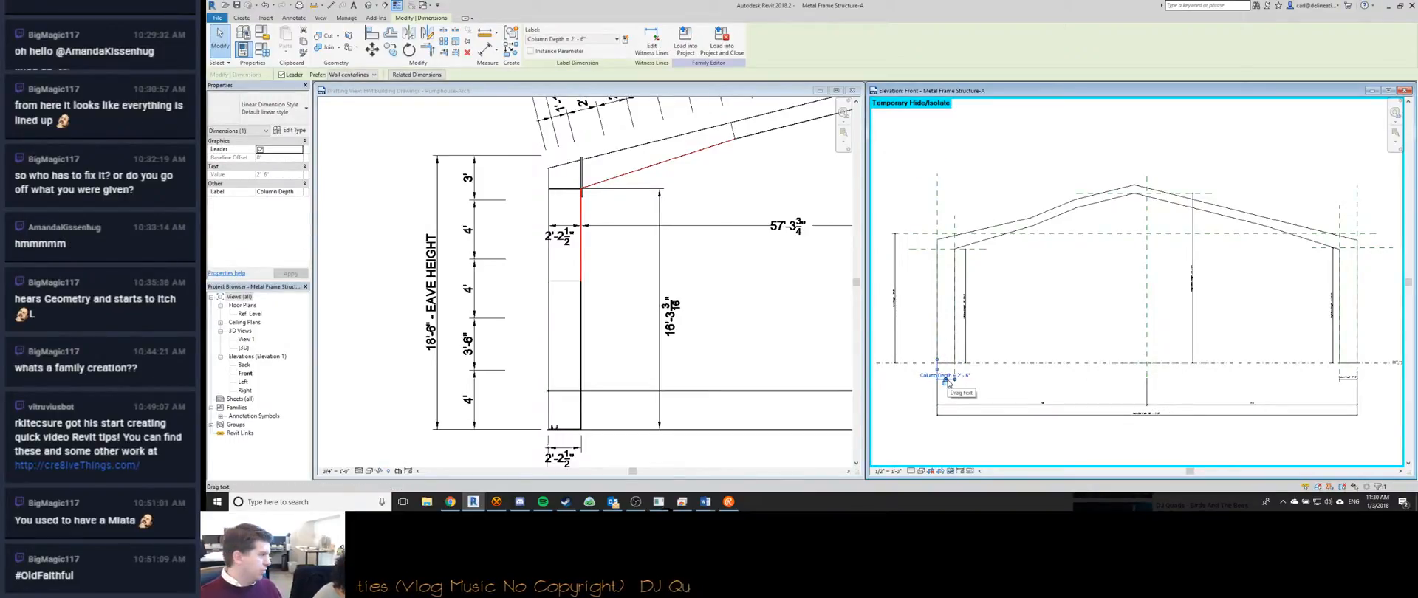
click(948, 380)
text(1' - 4)
key(Return)
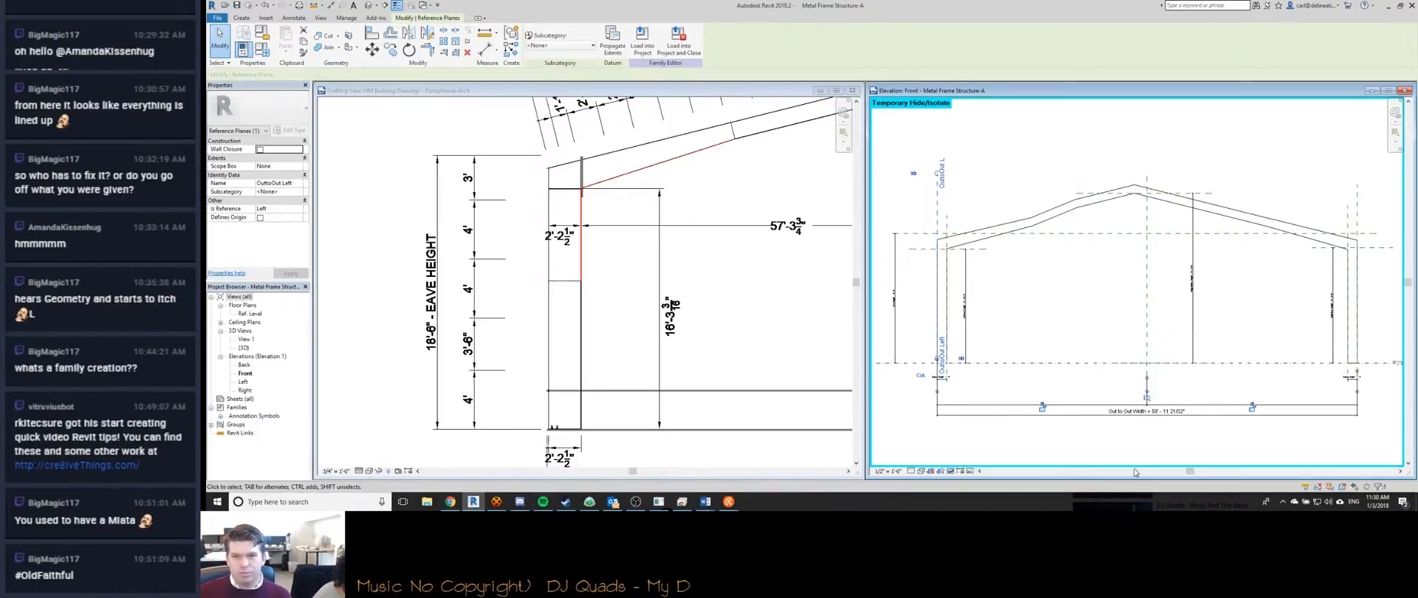
Set the Out to Out Width dimension below the frame to 63'-6".
click(1119, 411)
click(1119, 412)
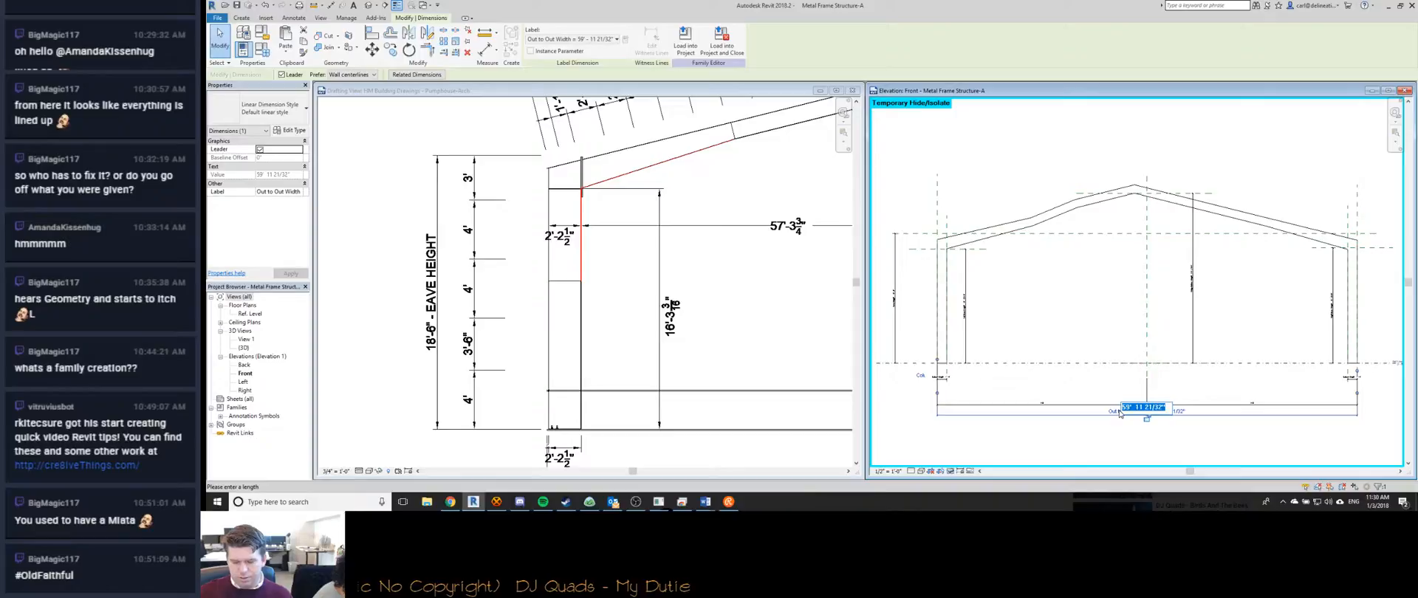
text(63 6)
key(Return)
click(1092, 375)
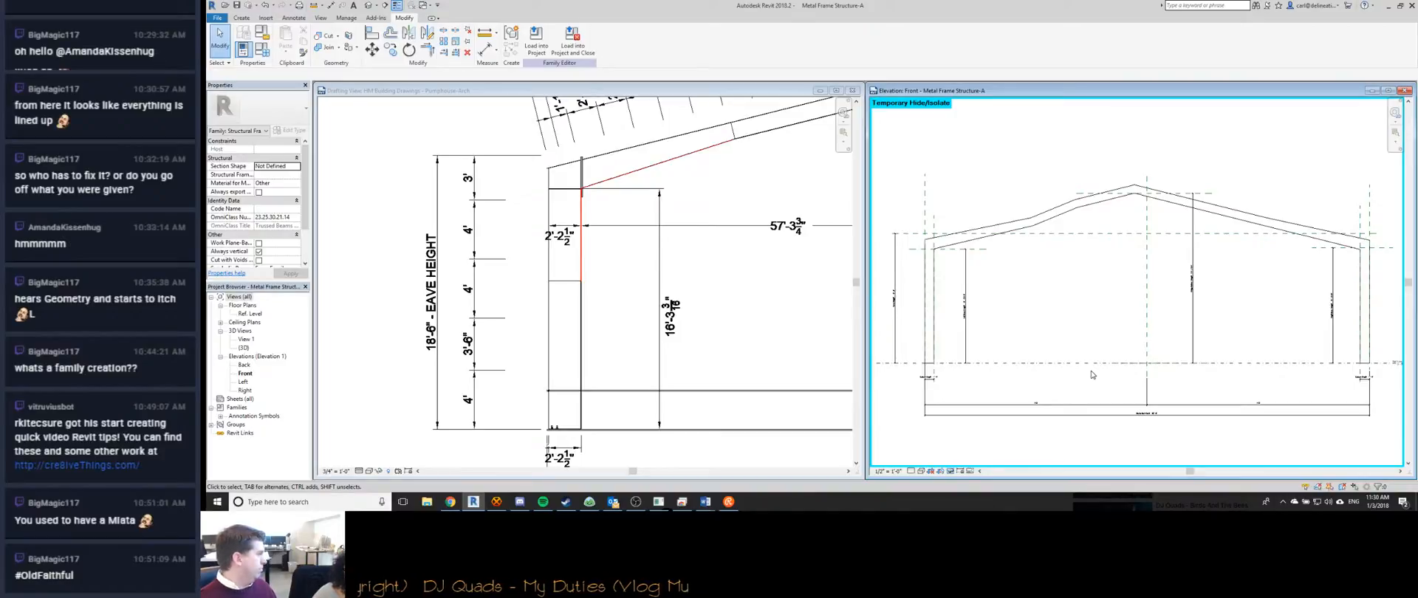
Set the Column Depth dimension at the left column's base to 2'-2.5".
click(929, 378)
click(921, 372)
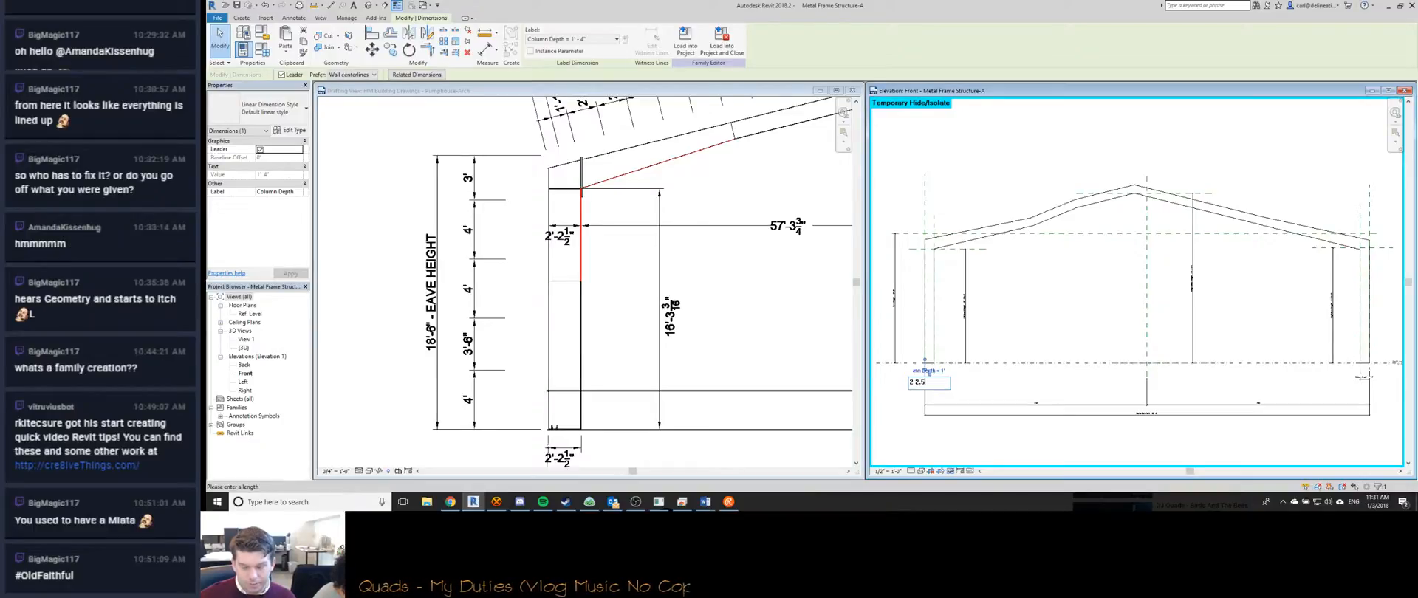
text(2 2.5)
key(Return)
key(Escape)
middle_drag(979, 274, 978, 288)
scroll(990, 289, down, 1)
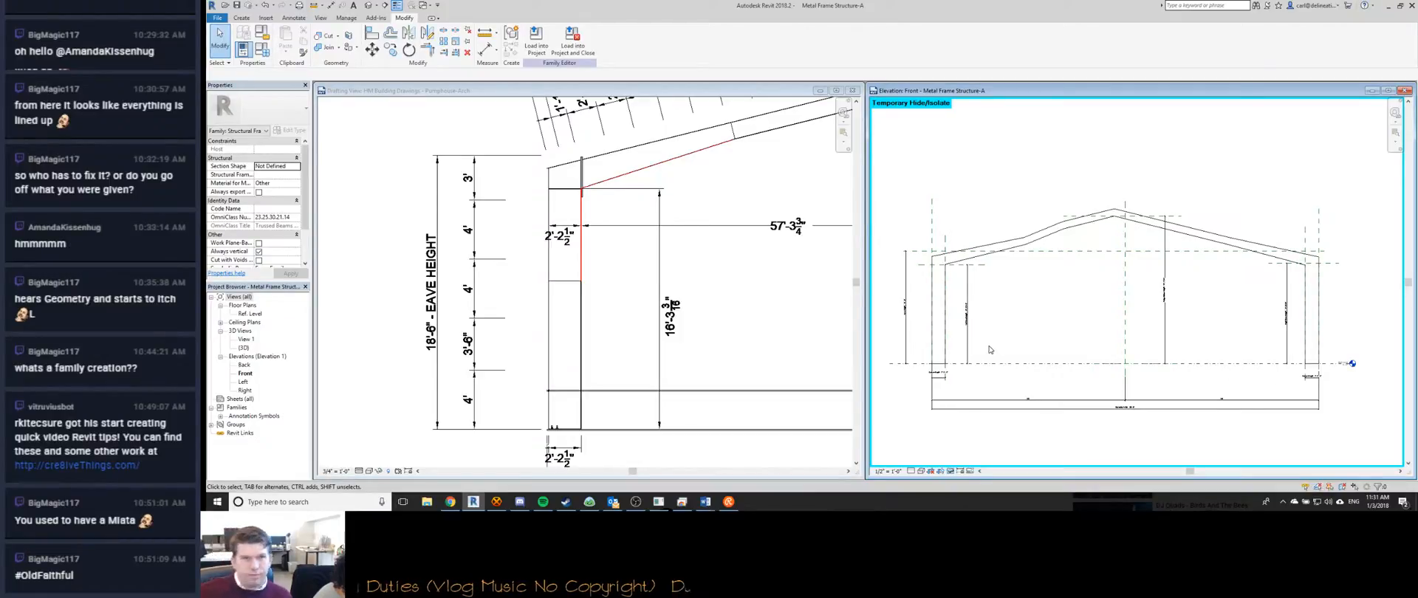
Examine the frame cross section's ridge, eave, column and overall steel width dimensions in the HM Building Drawings view.
click(632, 267)
scroll(632, 267, down, 1)
mouse_move(631, 268)
middle_down()
mouse_move(679, 261)
mouse_move(537, 242)
middle_up()
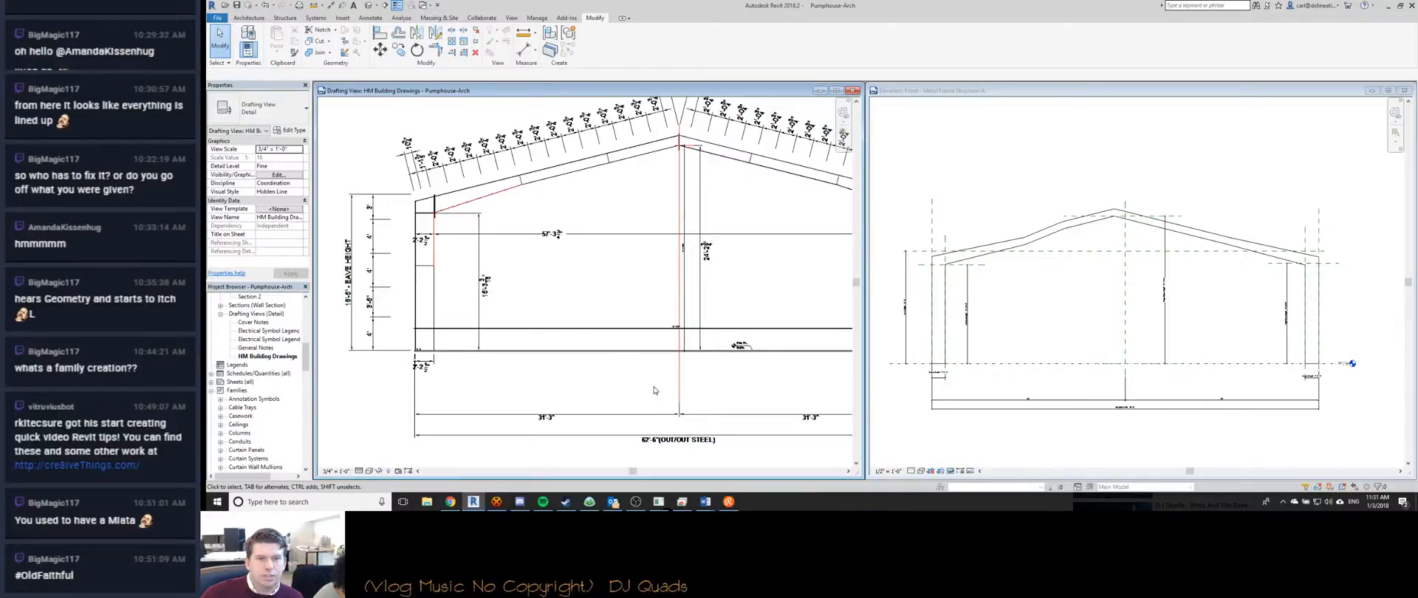
scroll(652, 132, up, 5)
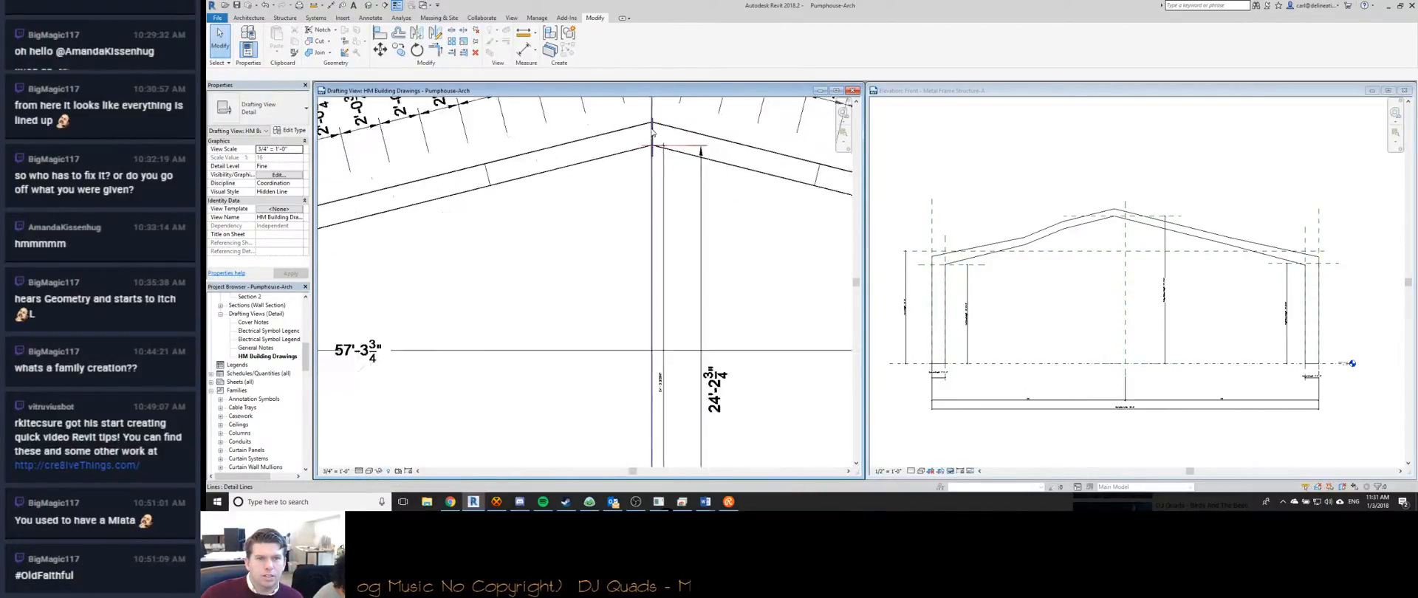
scroll(652, 132, down, 5)
middle_drag(632, 314, 524, 344)
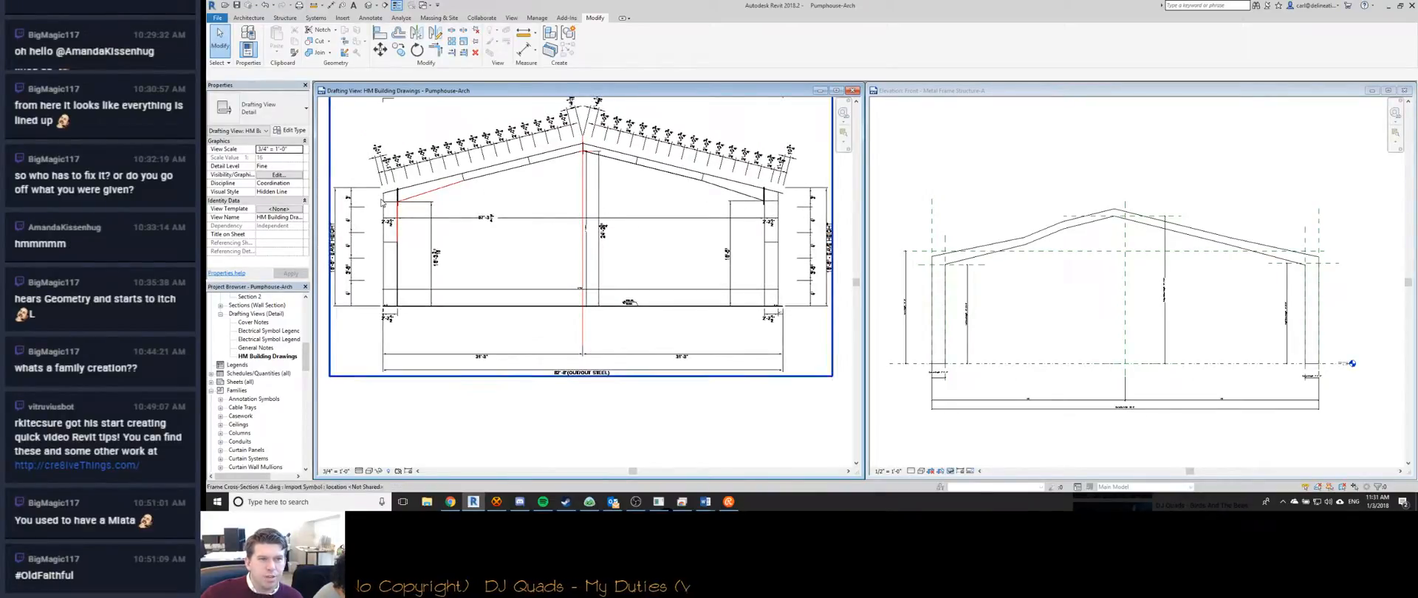
scroll(378, 192, up, 2)
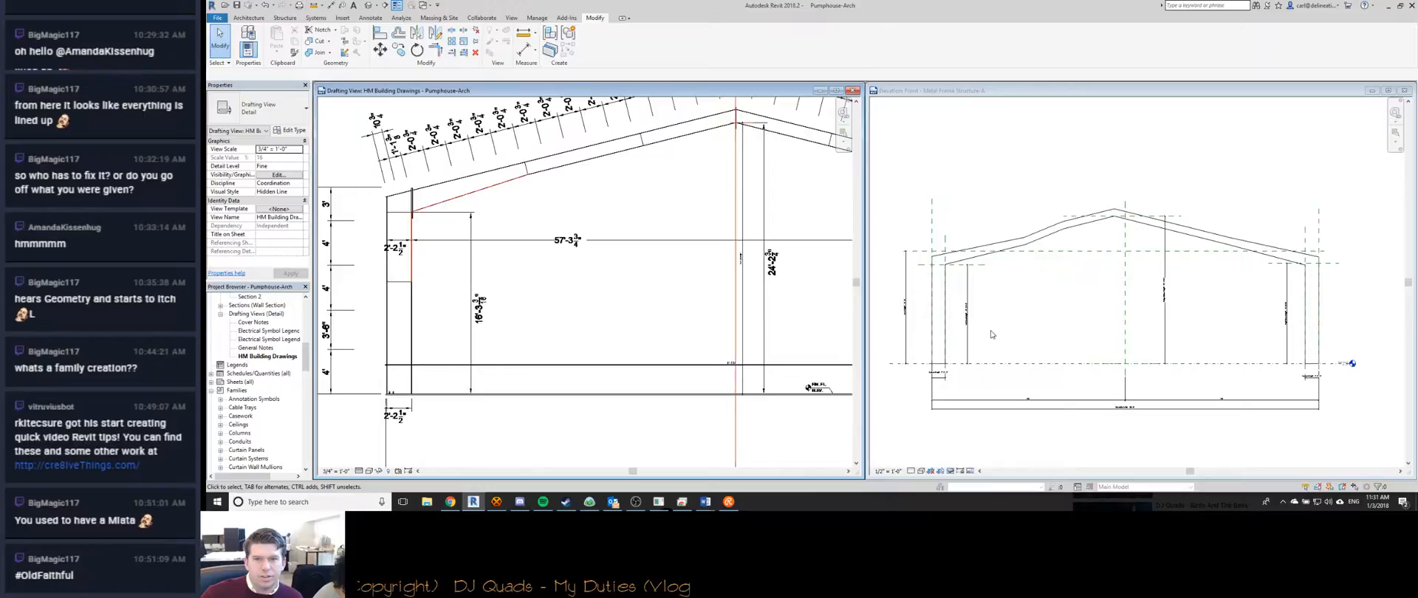
scroll(410, 360, down, 2)
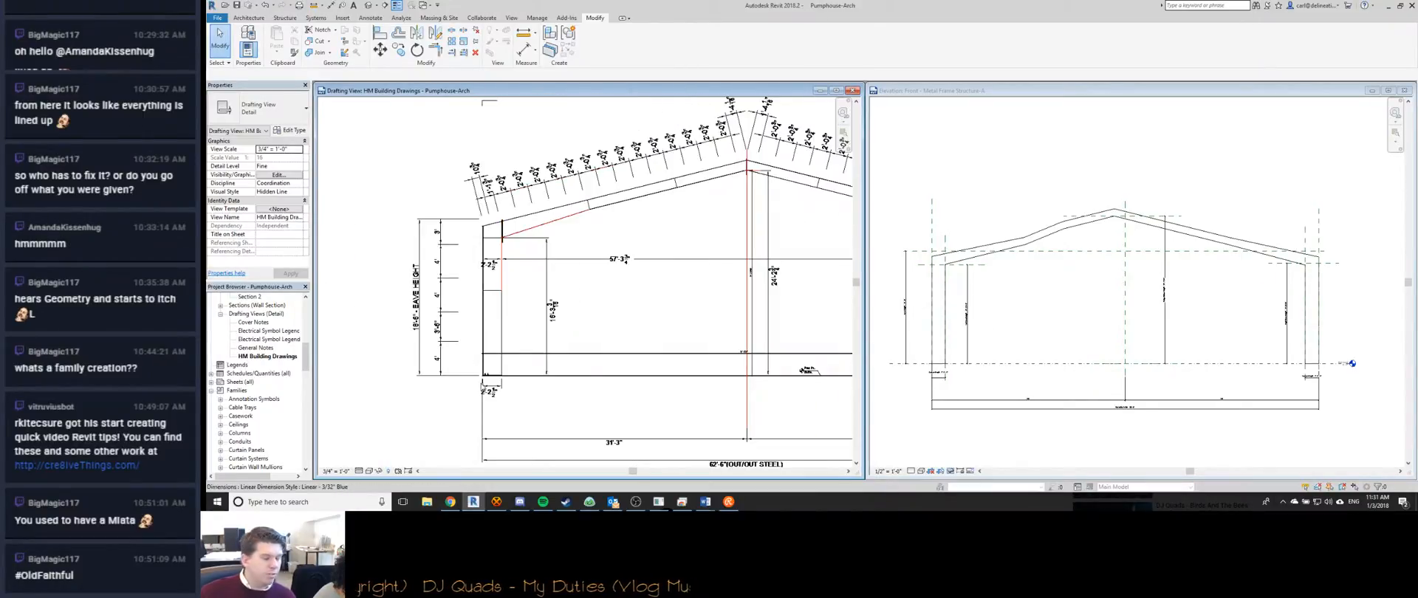
middle_drag(534, 350, 483, 342)
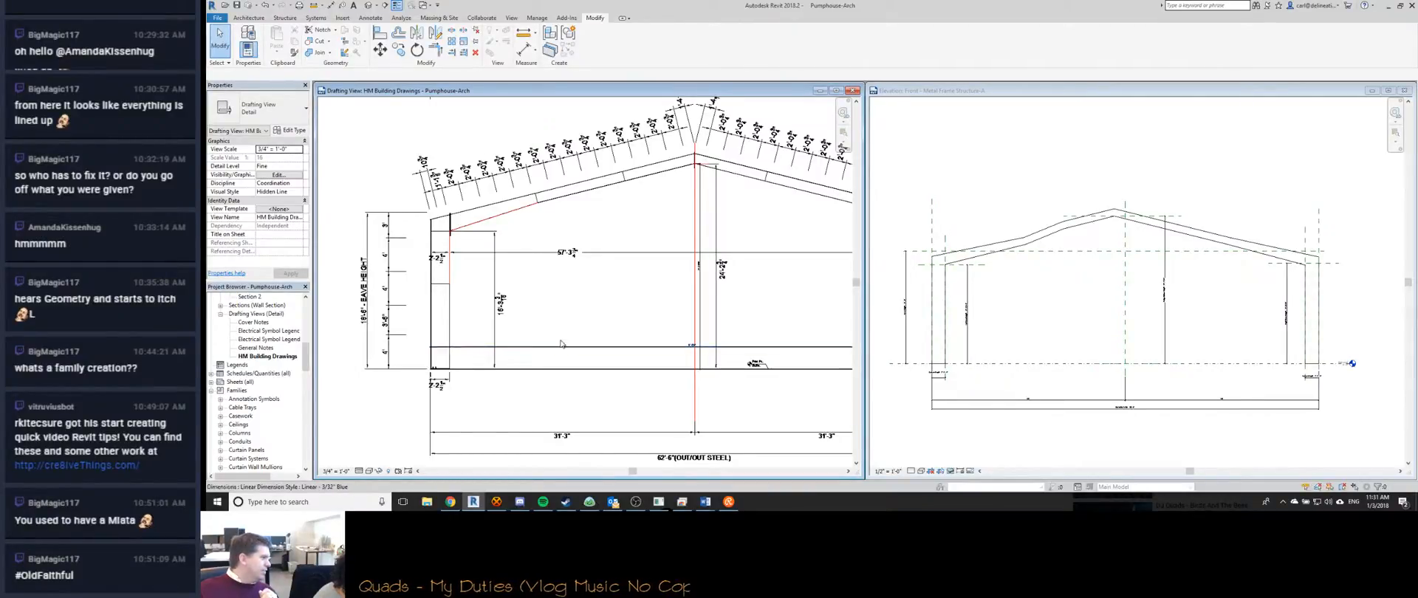
middle_drag(658, 397, 595, 353)
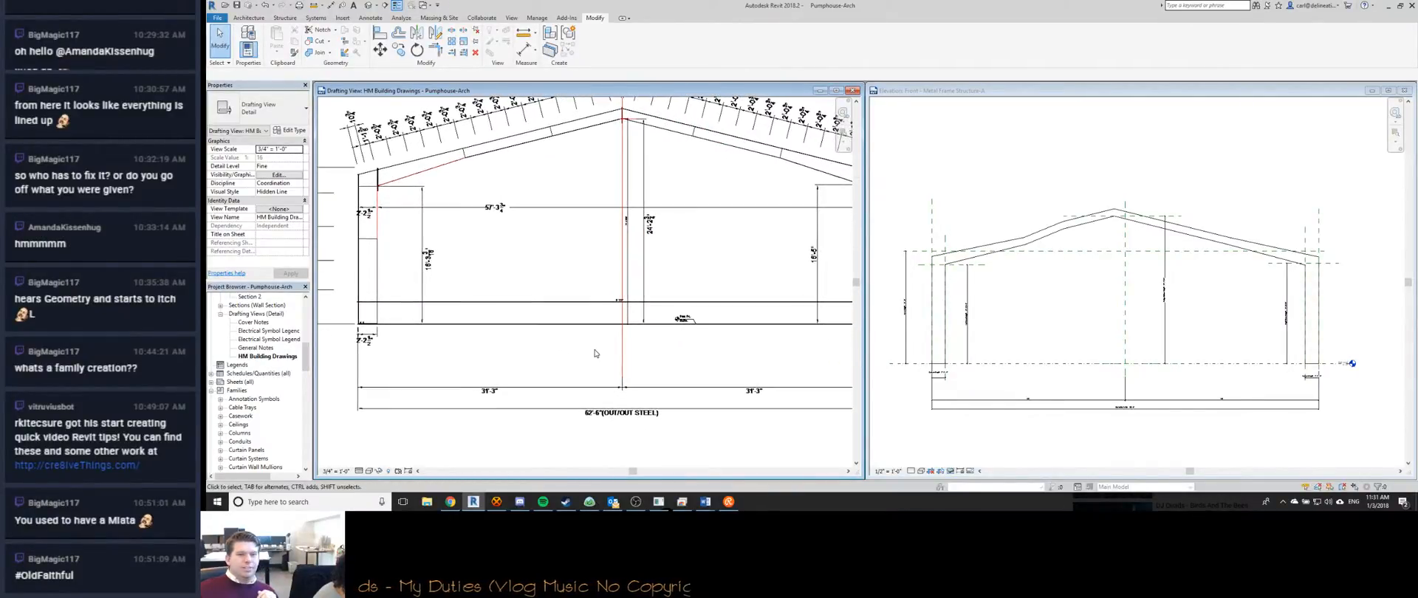
Set the frame family's Out to Out Width dimension to 62'-6".
click(1161, 408)
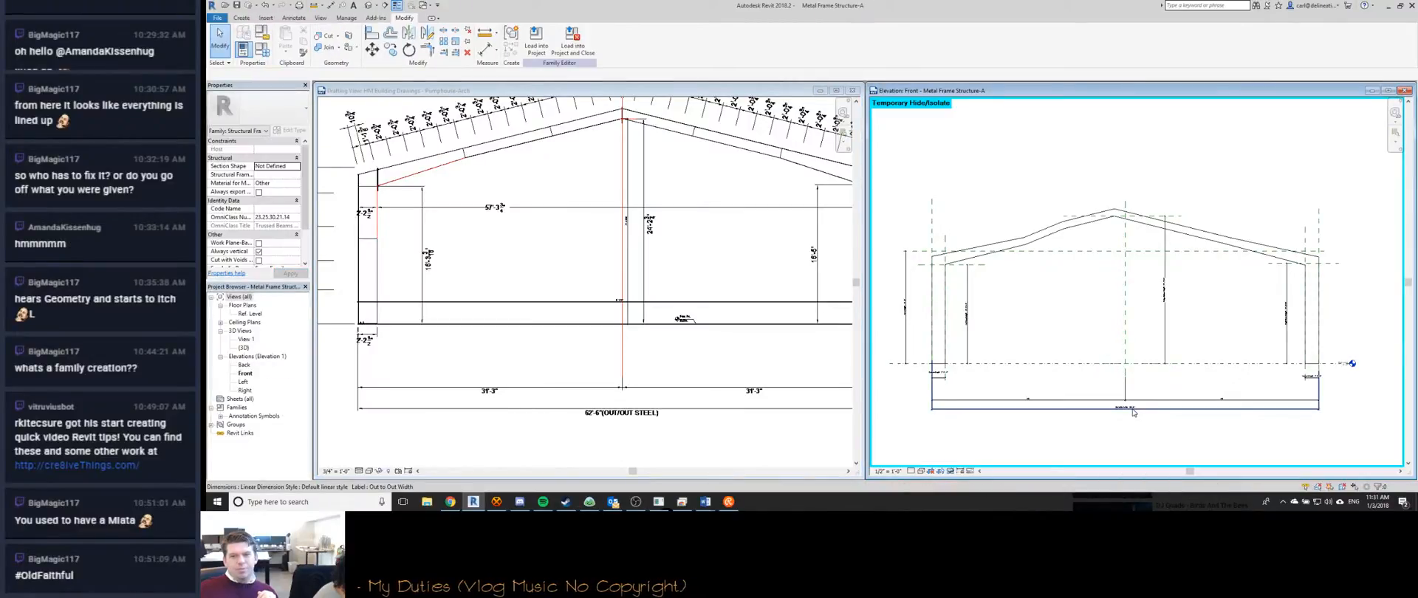
click(1124, 407)
click(1115, 403)
text(62' - 6)
key(Return)
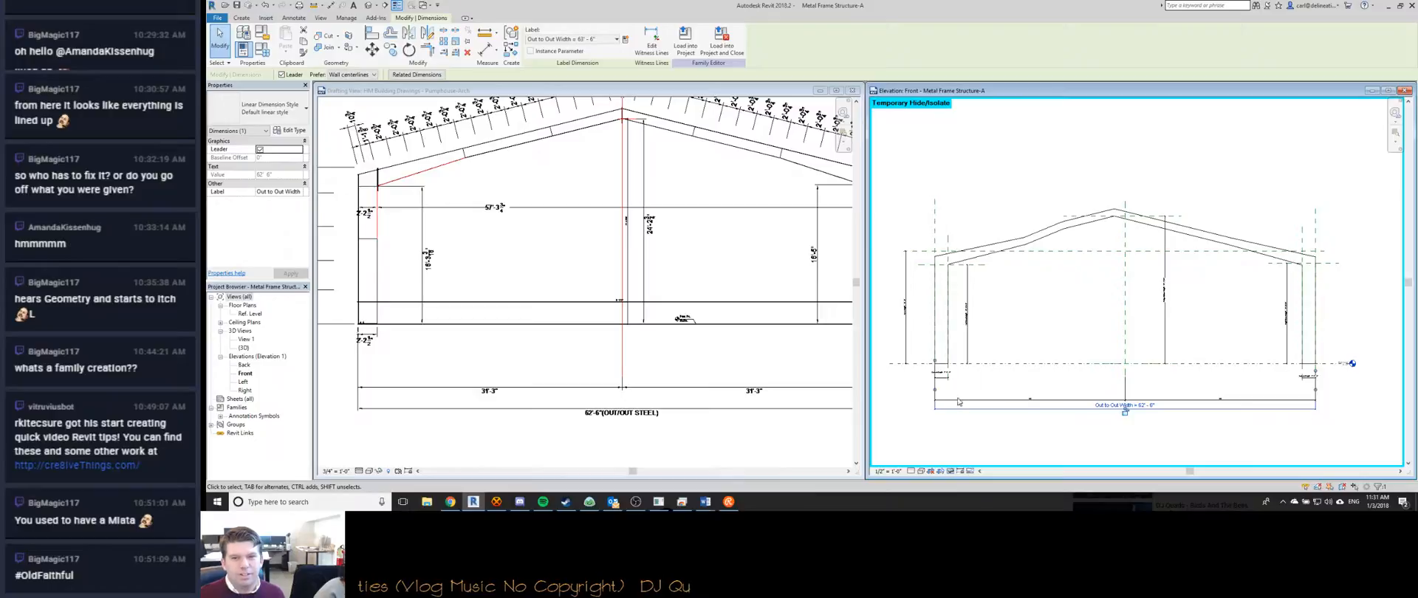
Compare the family's column base with the column depth dimensions of the full cross section in the HM Building Drawings view.
click(934, 375)
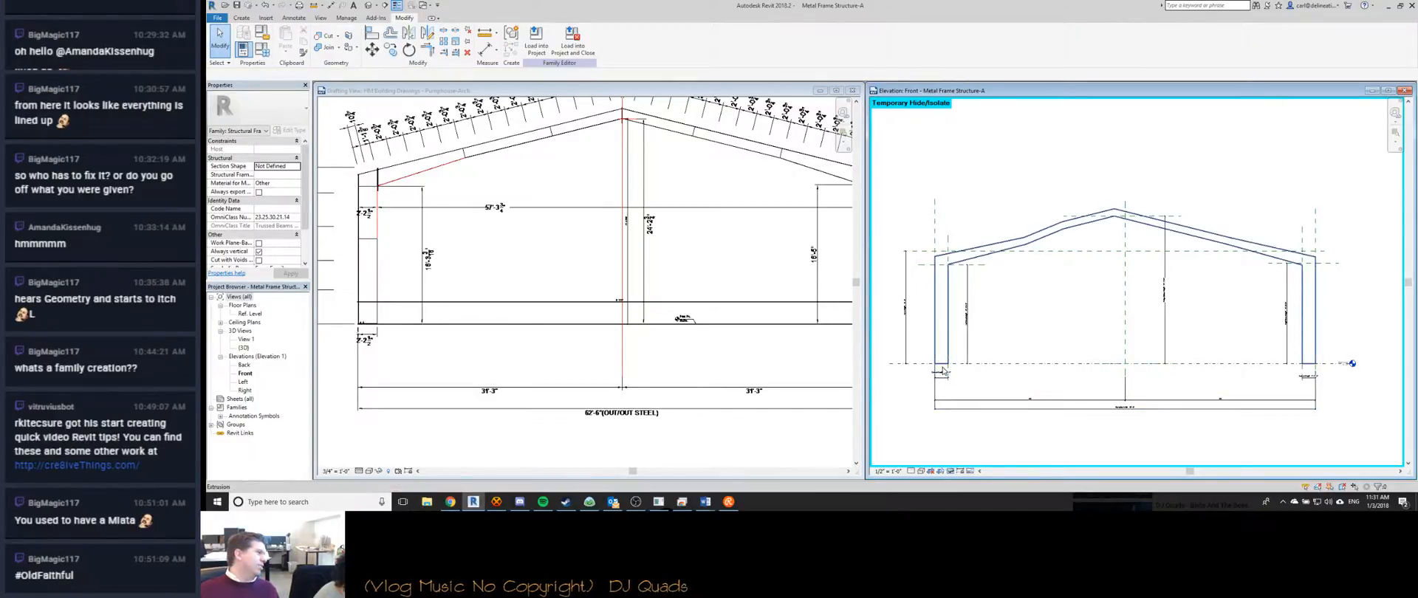
click(549, 314)
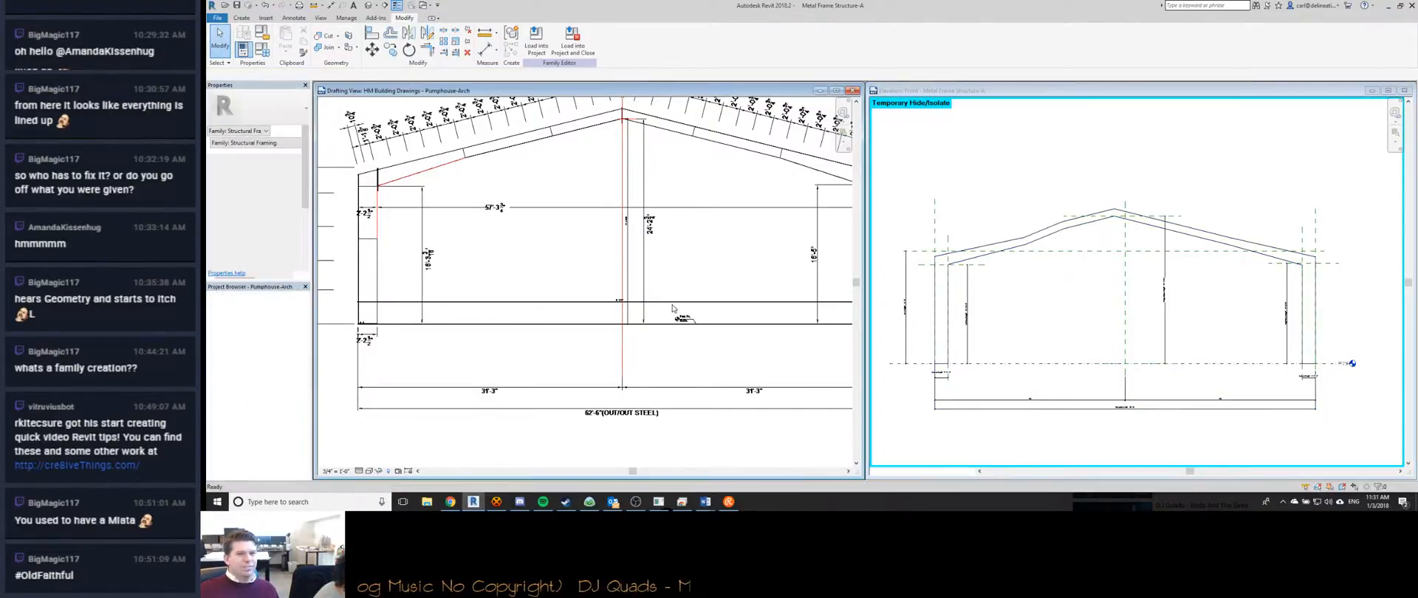
scroll(549, 313, down, 2)
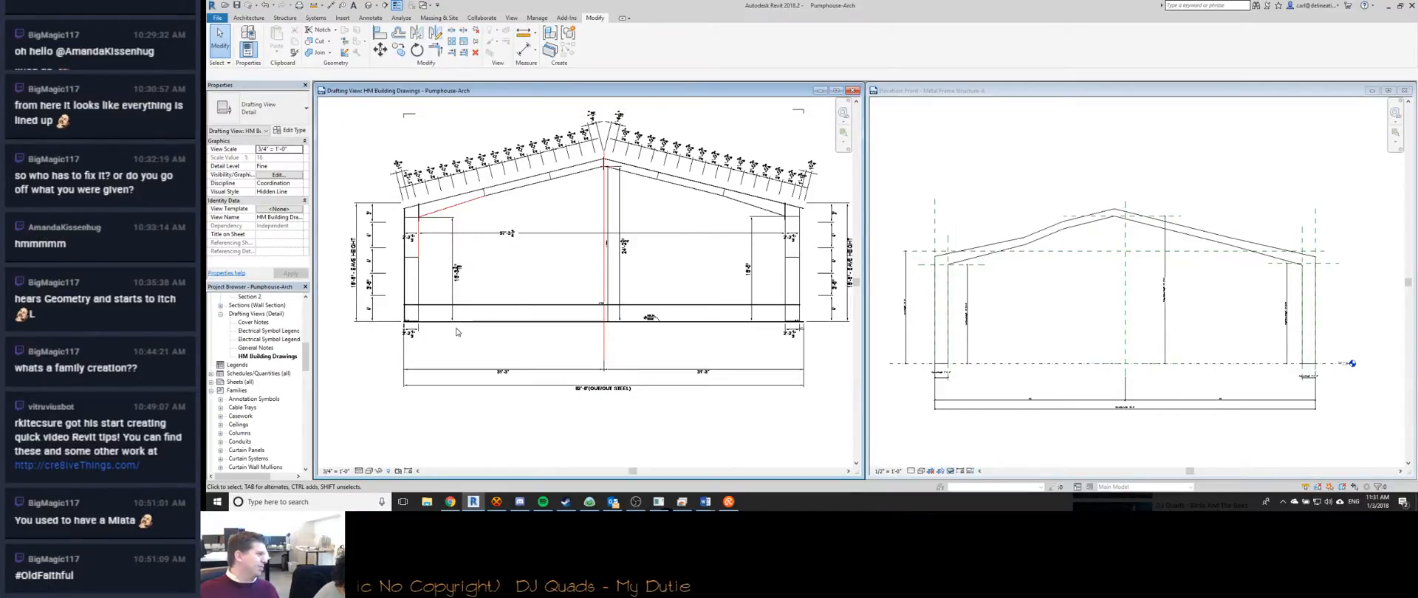
Compare the steel line and column face at the left column's base in the HM Building Drawings view with the family's OuttoOut Left plane.
scroll(432, 316, up, 4)
scroll(421, 332, down, 1)
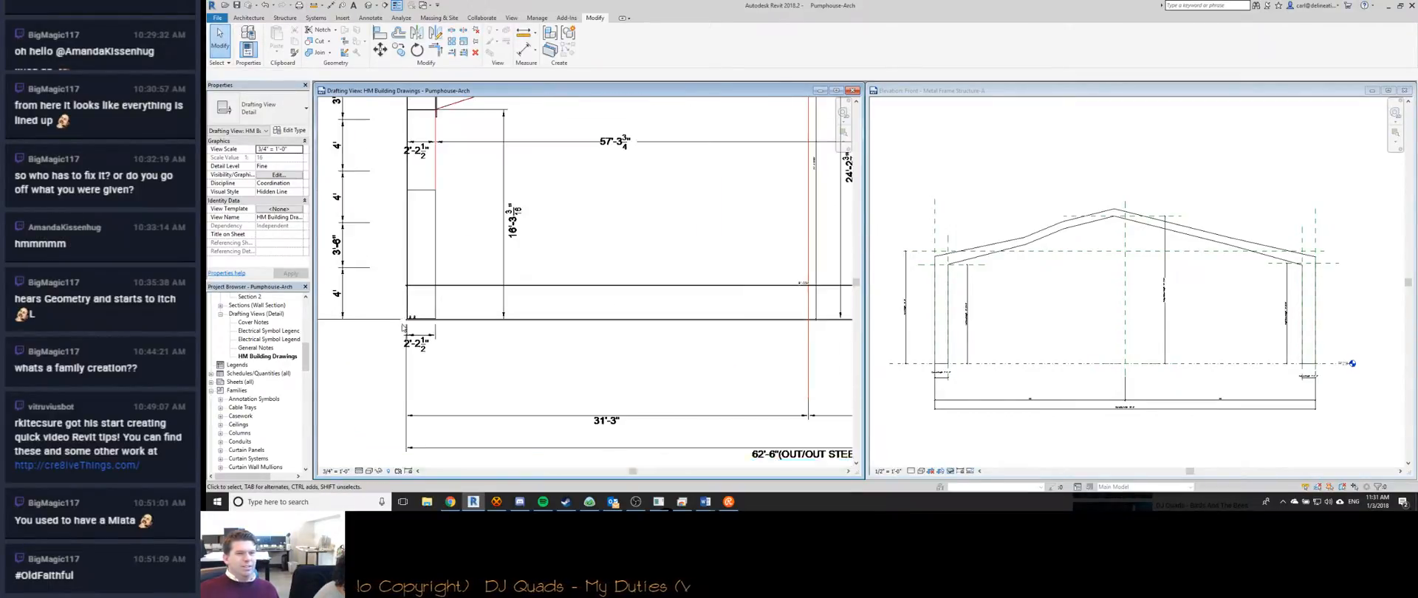
scroll(413, 349, down, 1)
click(943, 251)
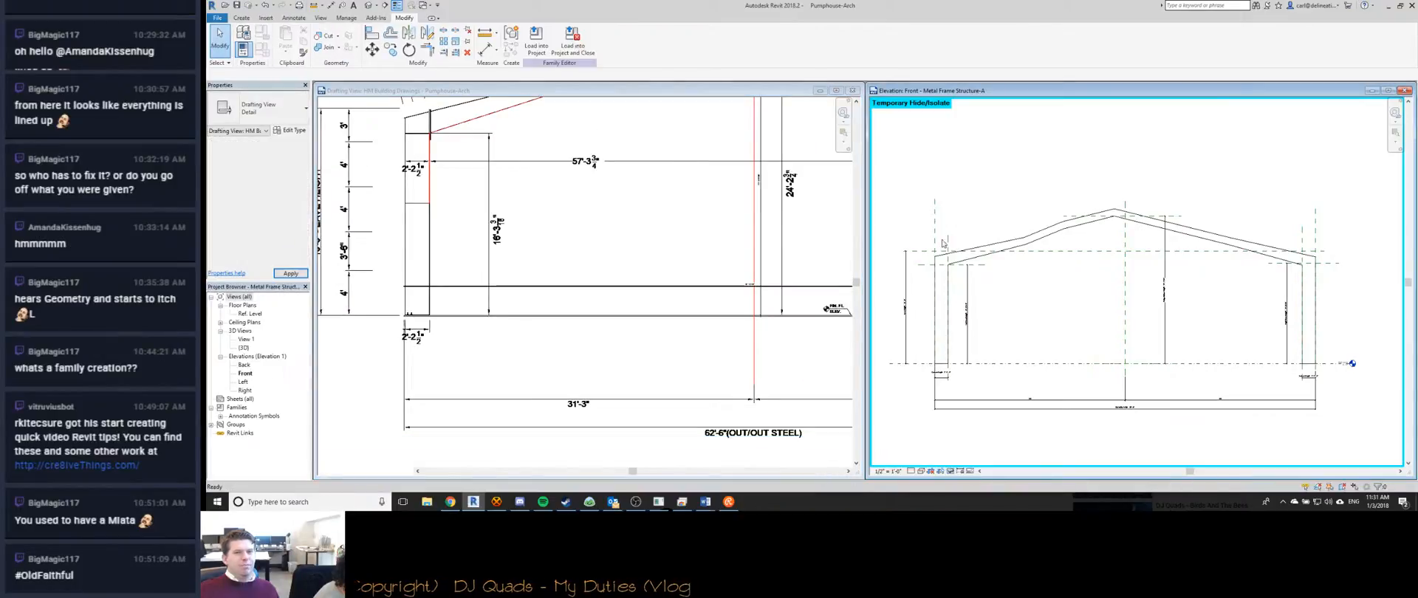
scroll(943, 251, up, 3)
scroll(943, 251, down, 3)
click(940, 238)
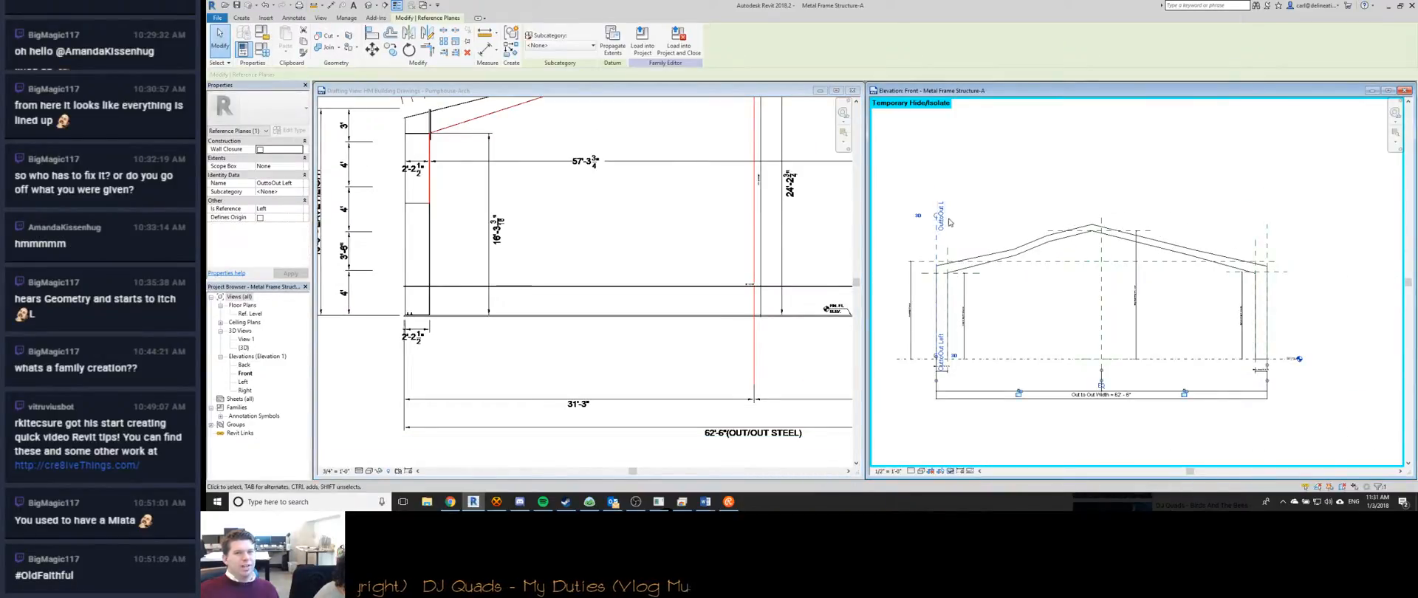
click(416, 334)
scroll(414, 335, up, 5)
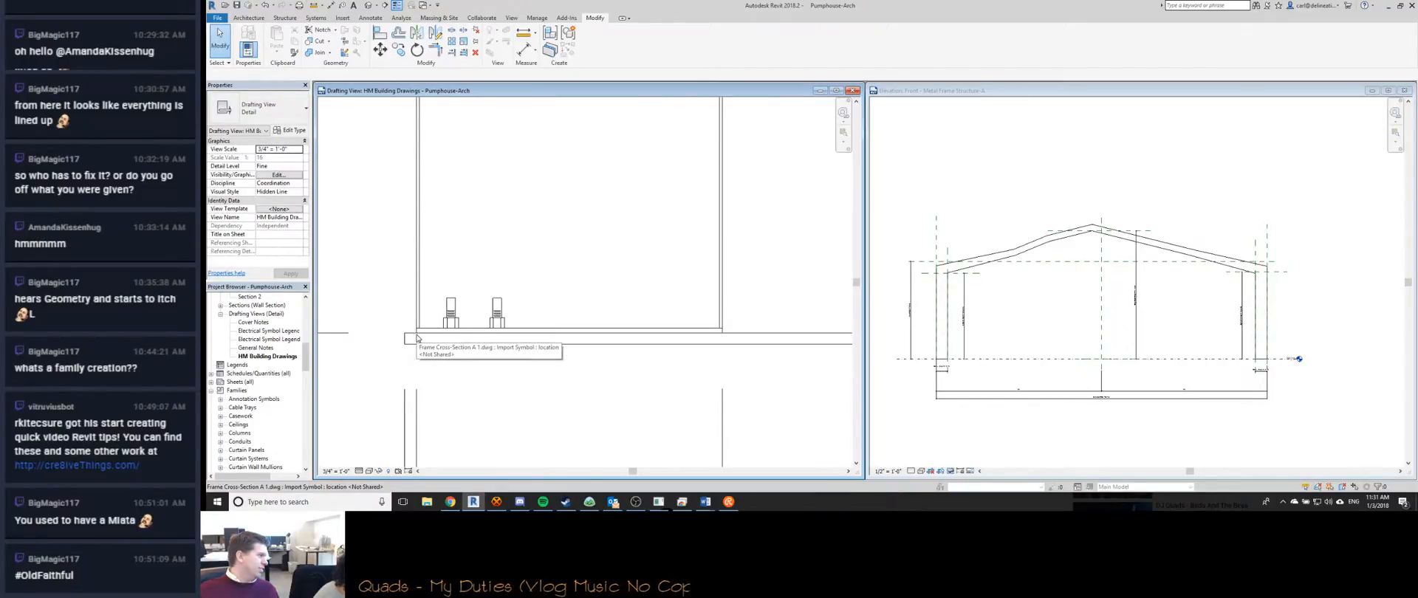
click(997, 292)
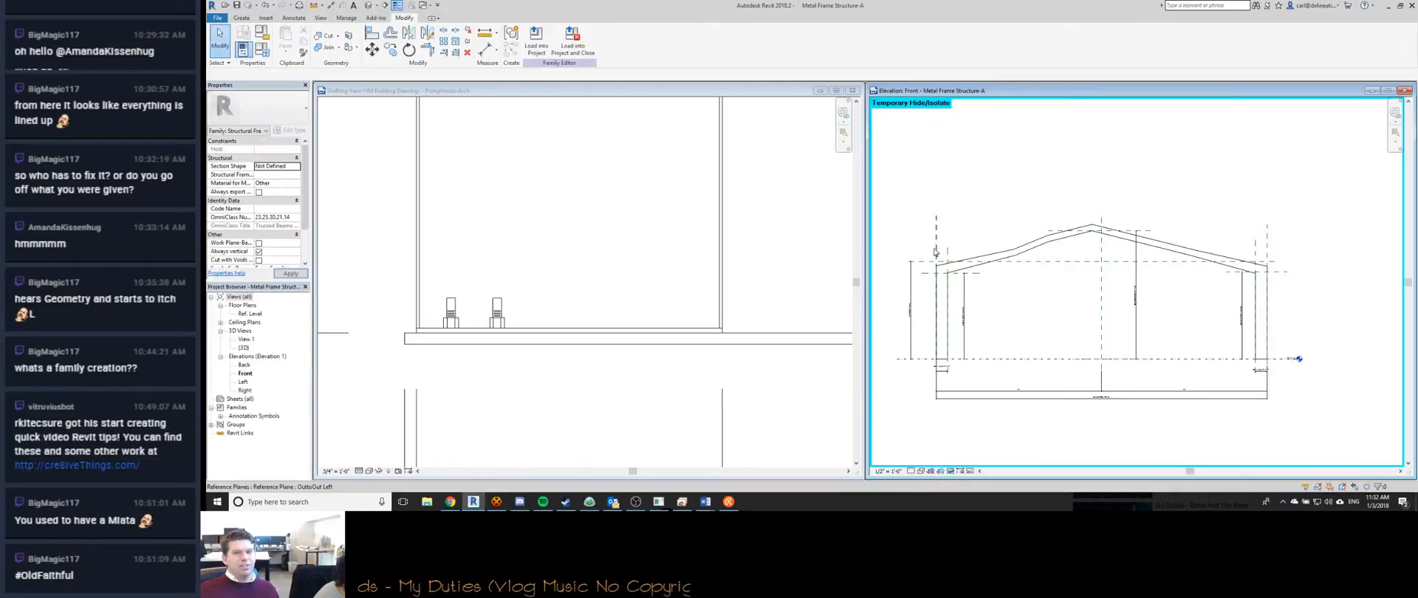
click(357, 250)
scroll(531, 251, down, 4)
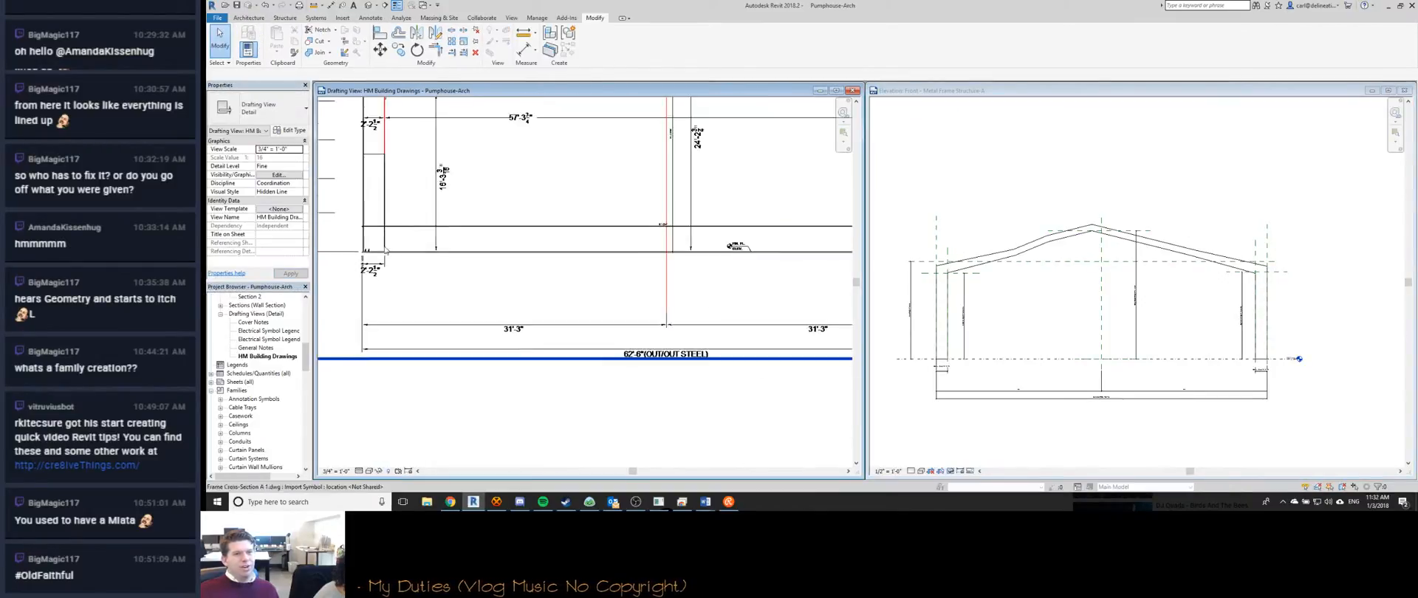
scroll(712, 246, up, 4)
scroll(659, 333, down, 5)
middle_drag(441, 350, 441, 320)
Draw a vertical reference plane about 6" inside the OuttoOut Left plane, running along the left column in the family's front elevation.
click(943, 292)
scroll(943, 292, up, 2)
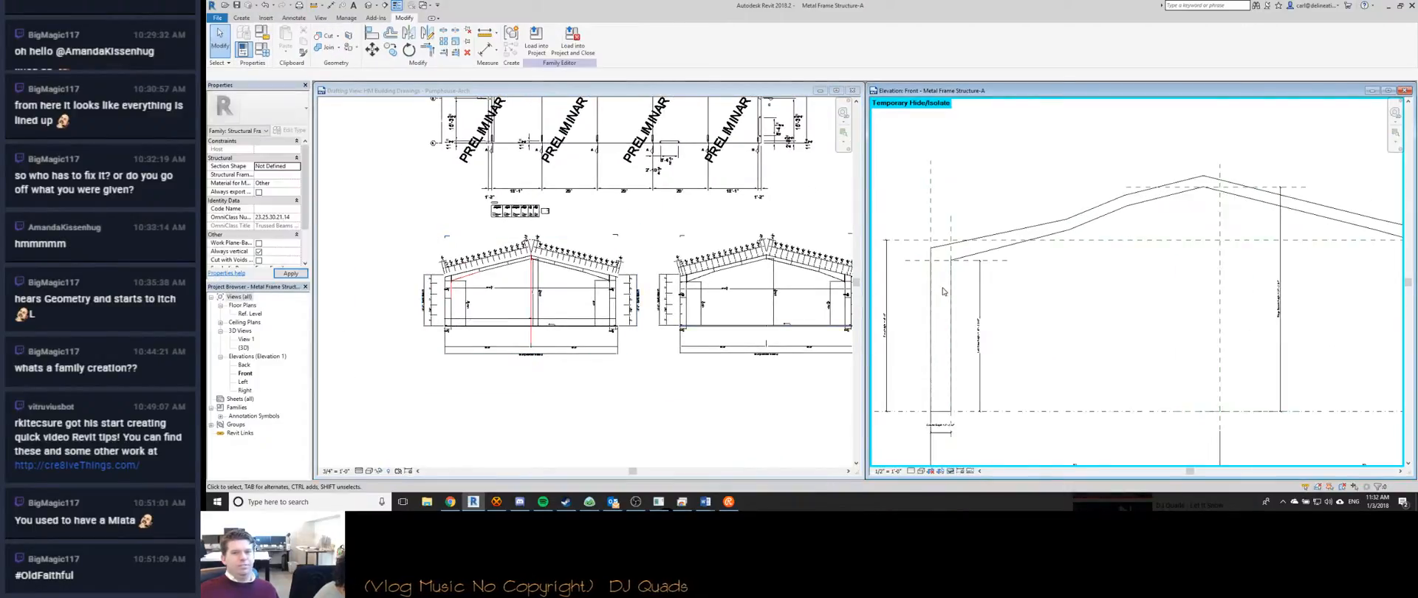
middle_drag(942, 291, 937, 222)
key(r)
key(p)
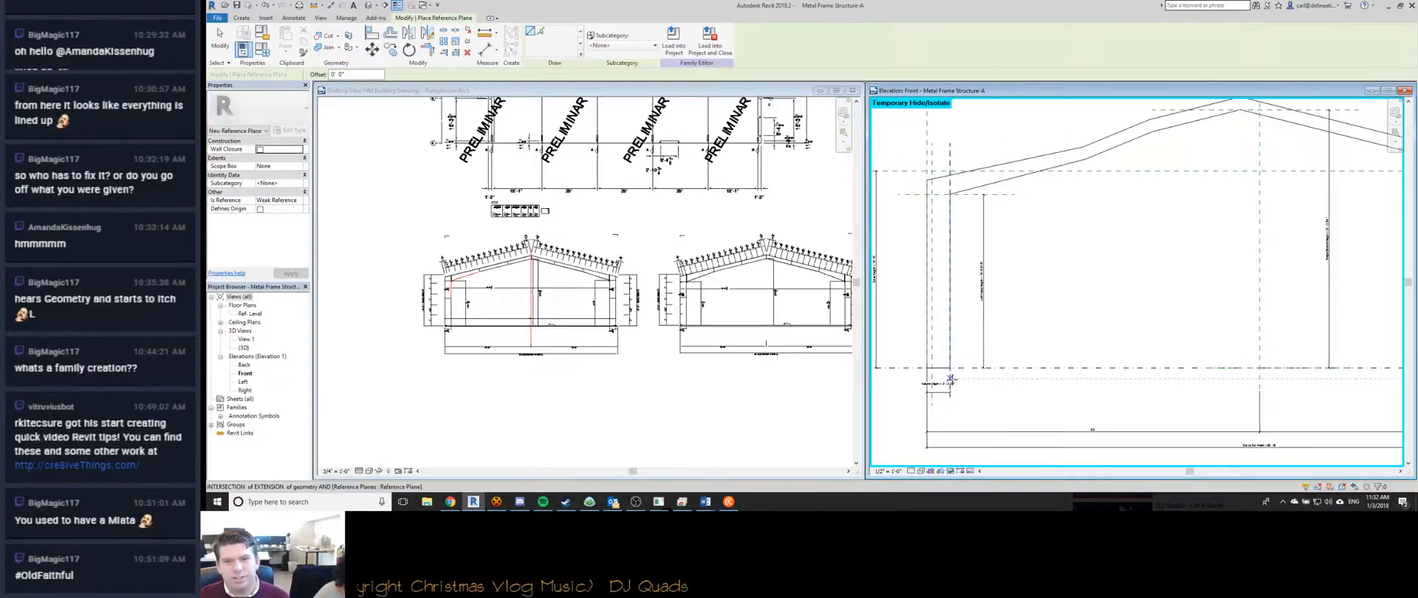
key(Escape)
key(Escape)
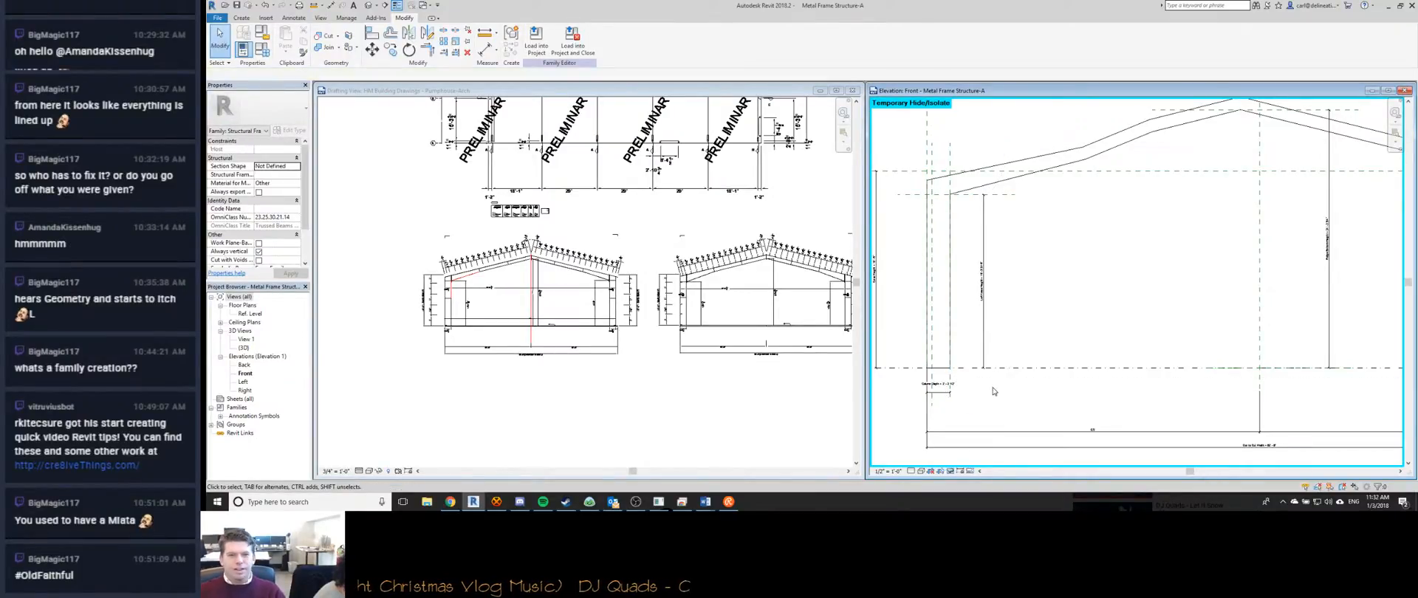
Dimension the distance between the OuttoOut Left plane and the new vertical reference plane, placing it below the left column's base.
scroll(947, 392, up, 1)
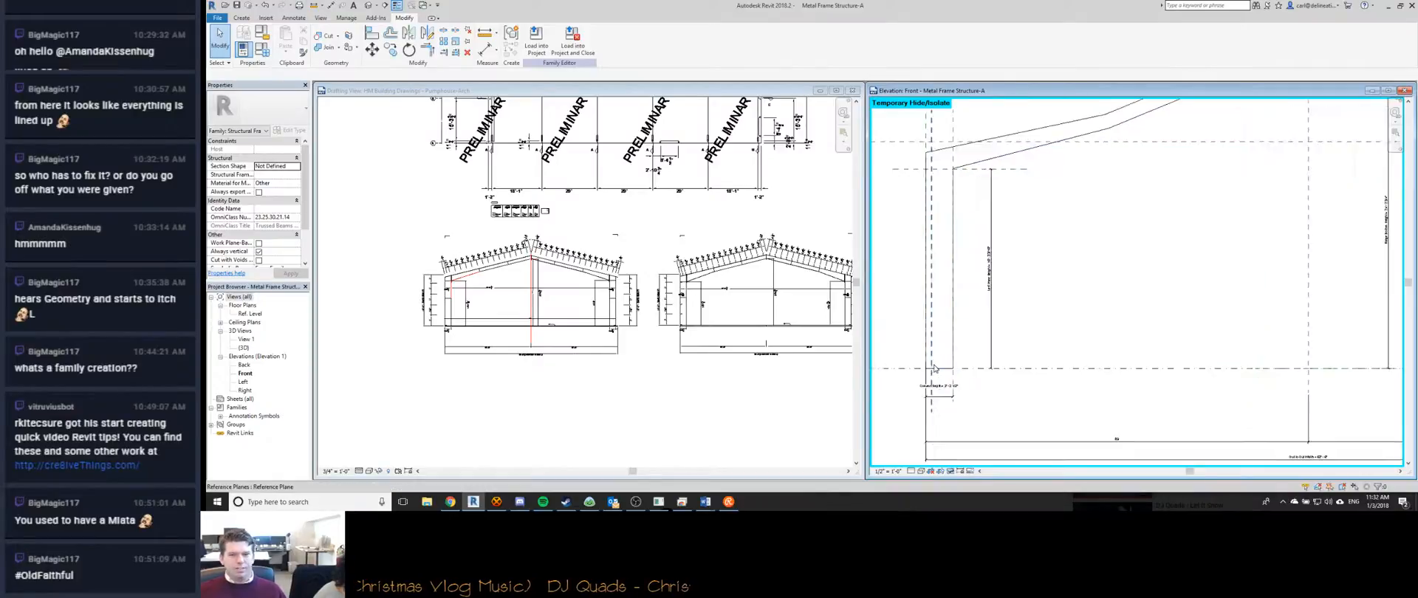
key(d)
key(i)
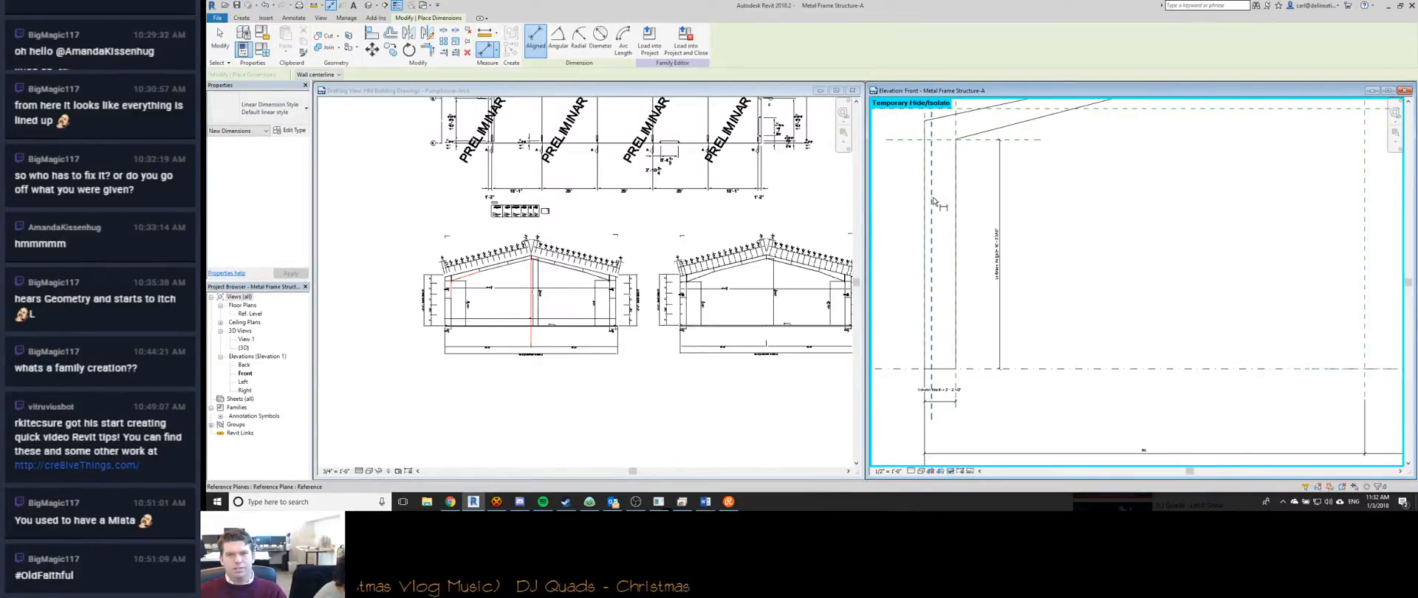
click(944, 198)
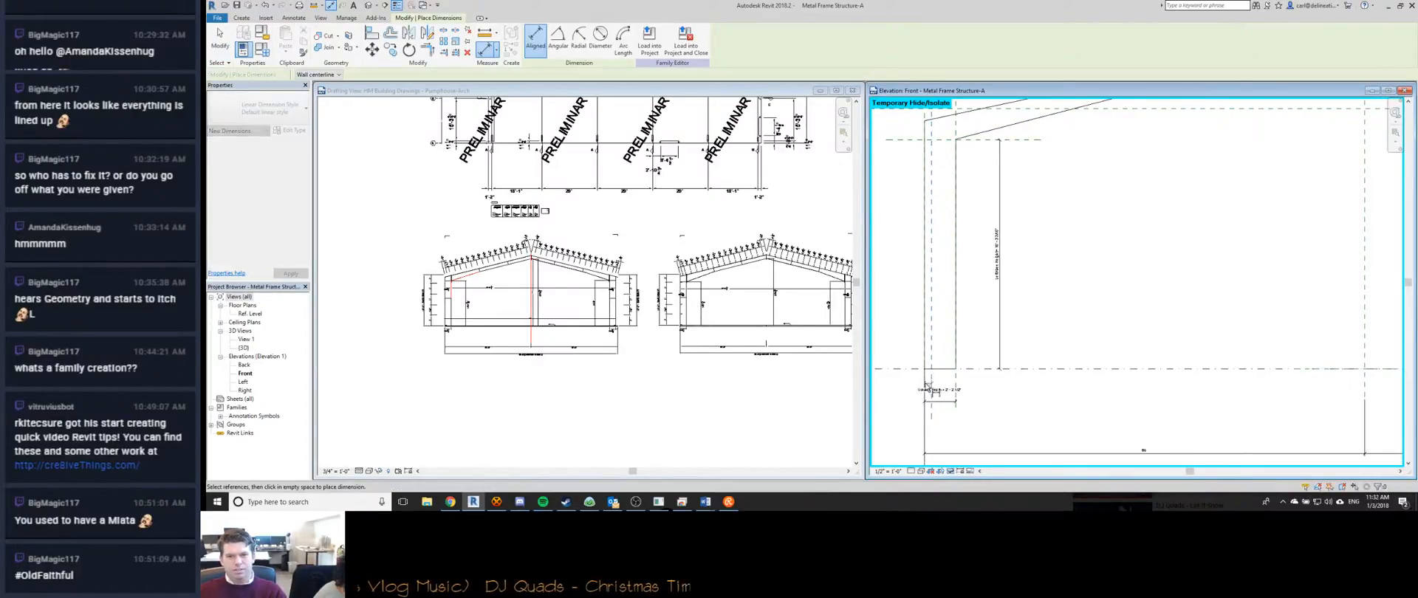
middle_drag(934, 125, 928, 197)
scroll(921, 167, down, 2)
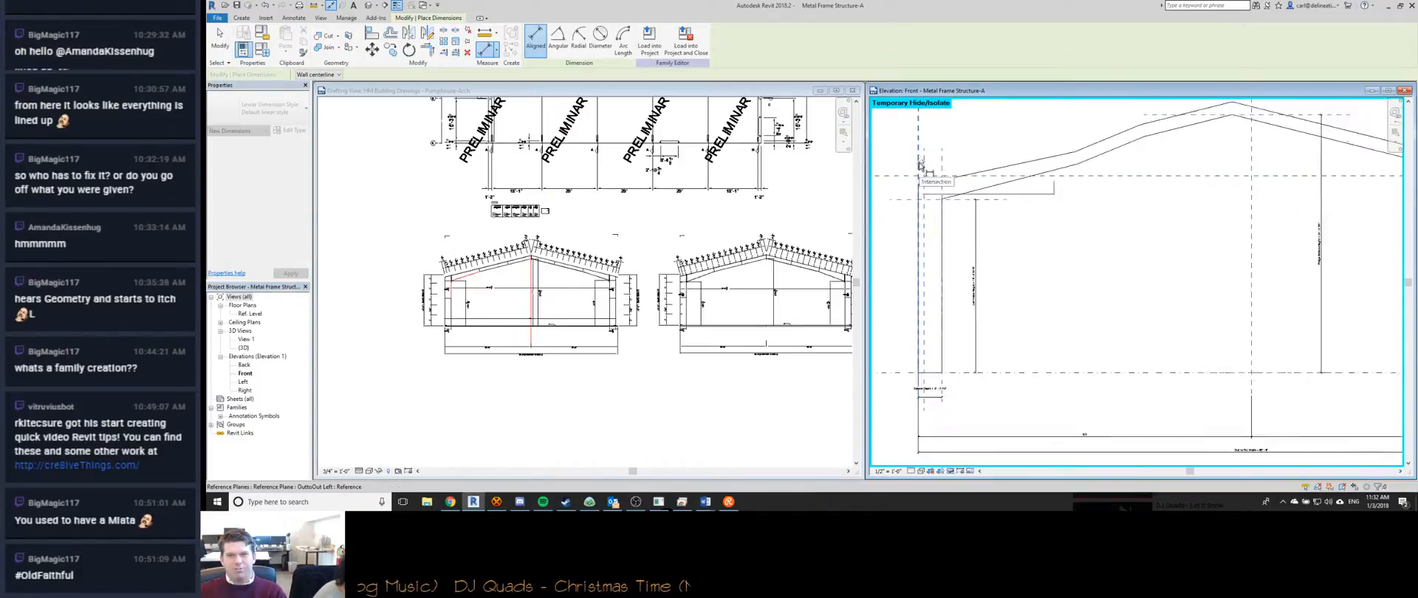
scroll(897, 355, up, 2)
key(Escape)
key(Escape)
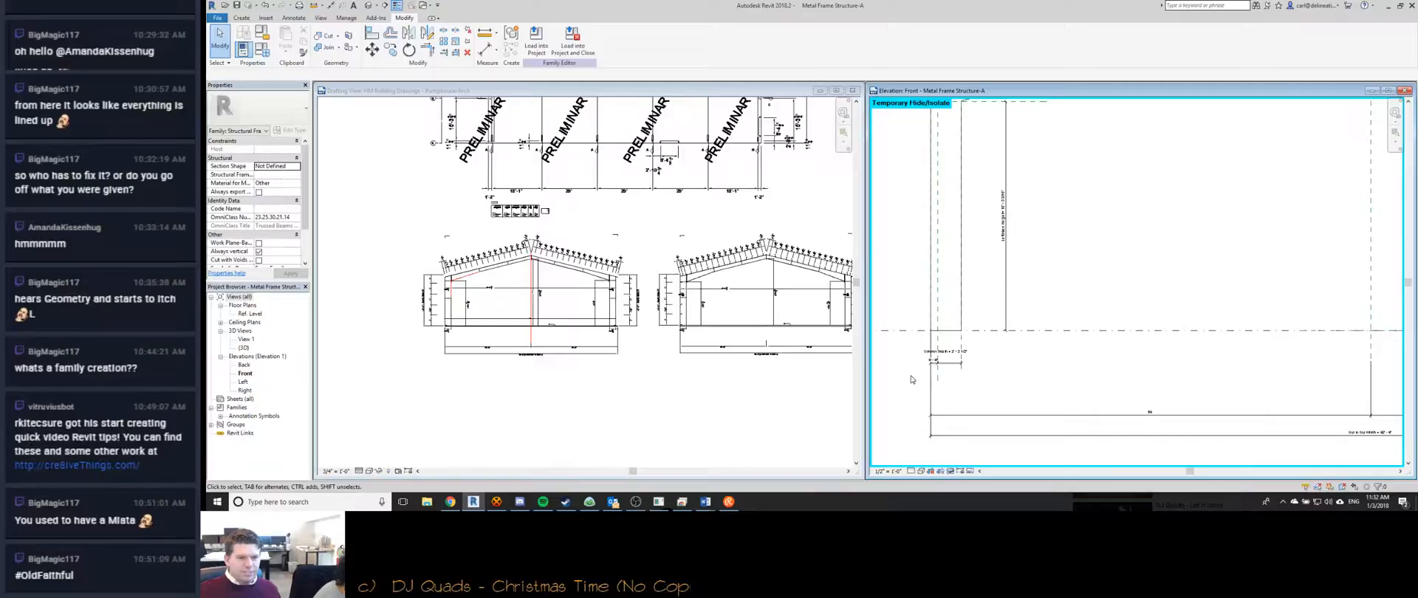
Check the small offset at the left column's base in the building drawing and set the new reference plane's offset to 1".
scroll(910, 379, up, 3)
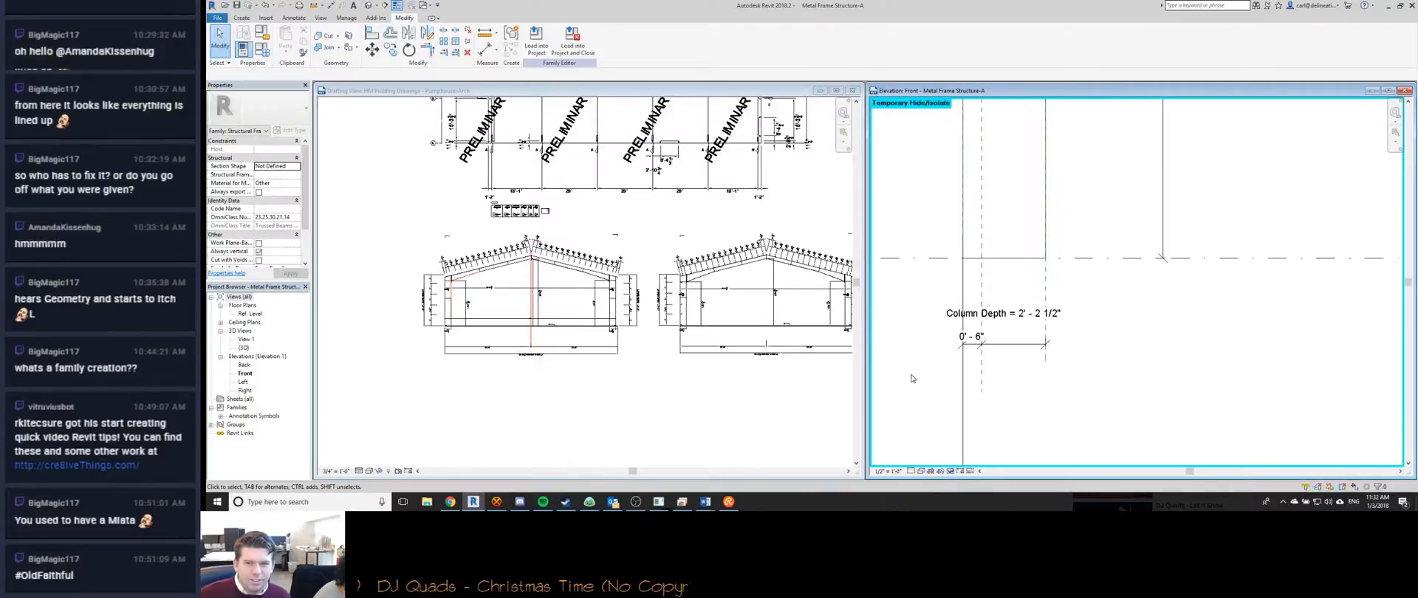
click(468, 358)
scroll(472, 363, up, 6)
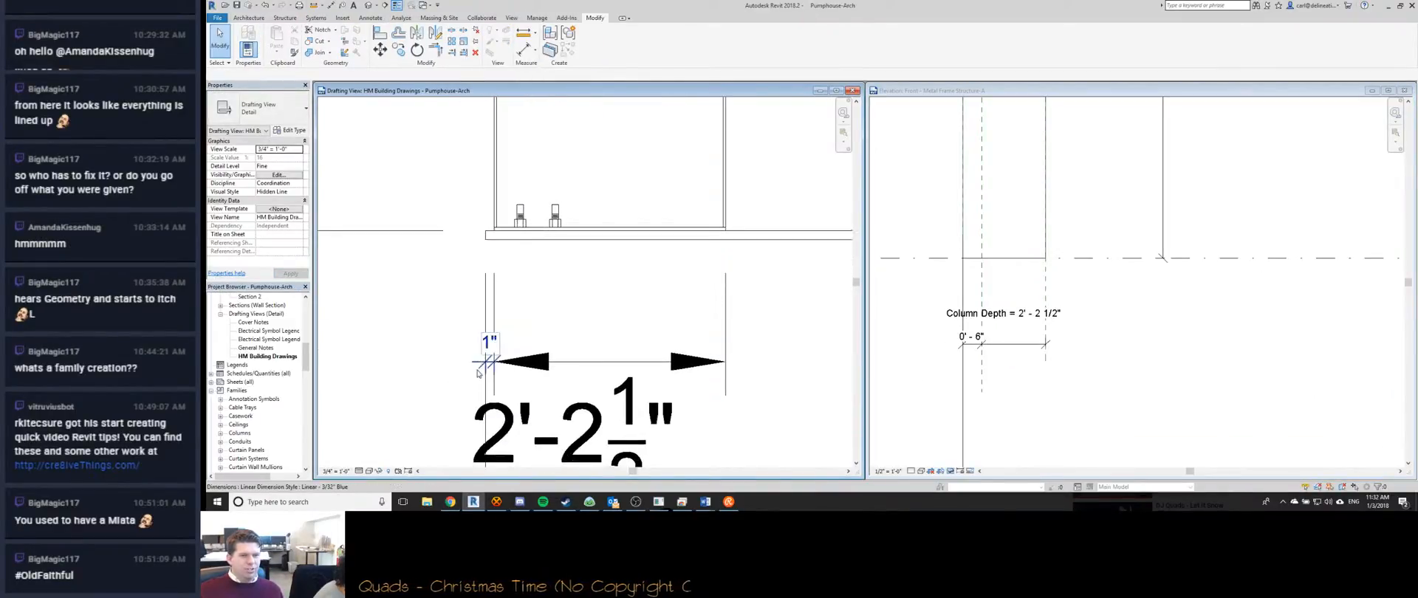
scroll(480, 363, up, 2)
scroll(486, 350, down, 3)
click(487, 353)
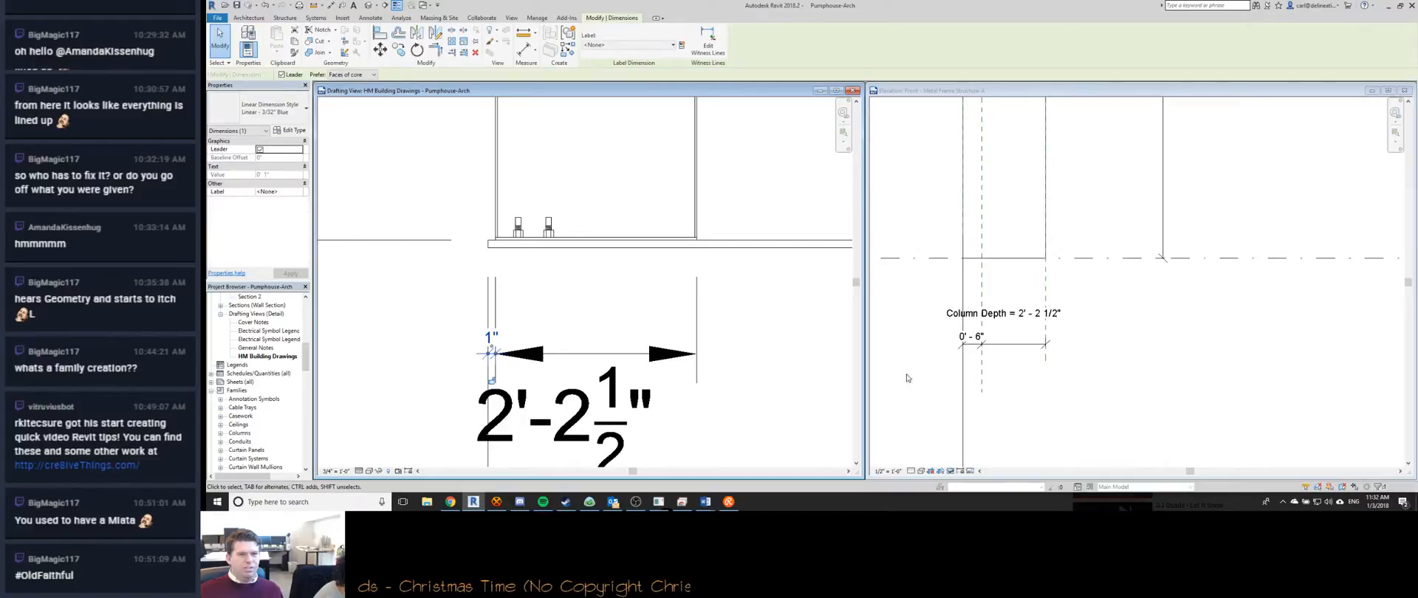
click(945, 286)
click(981, 295)
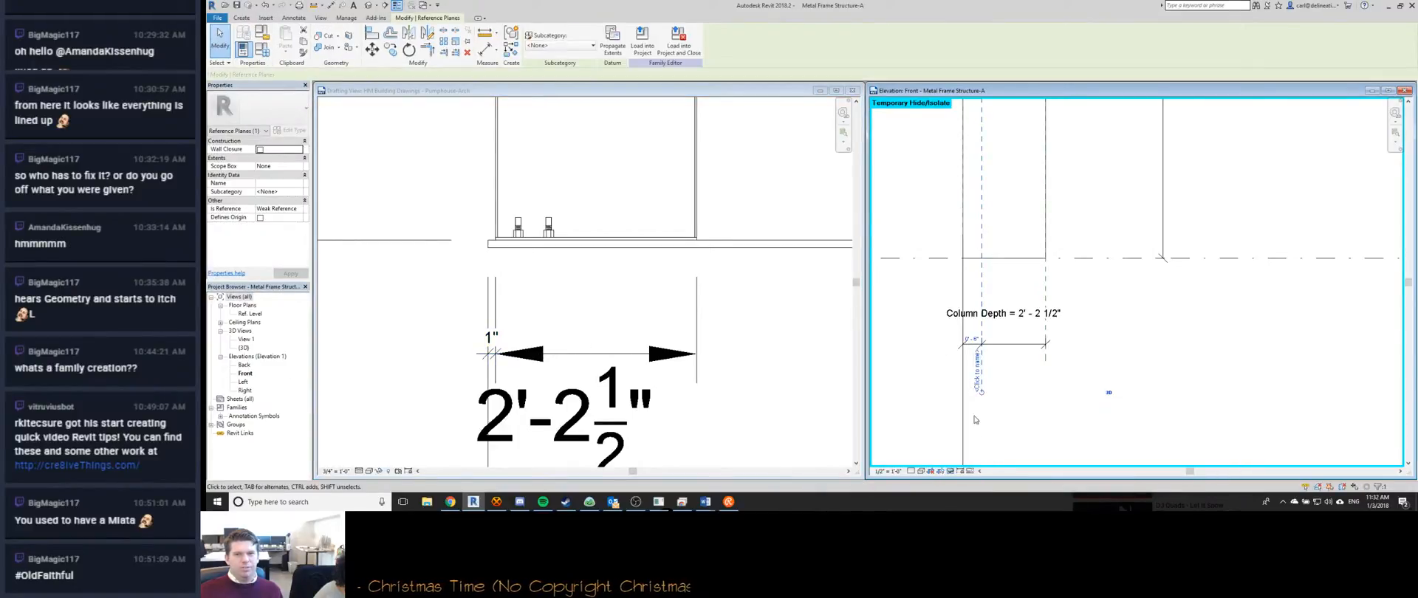
click(970, 340)
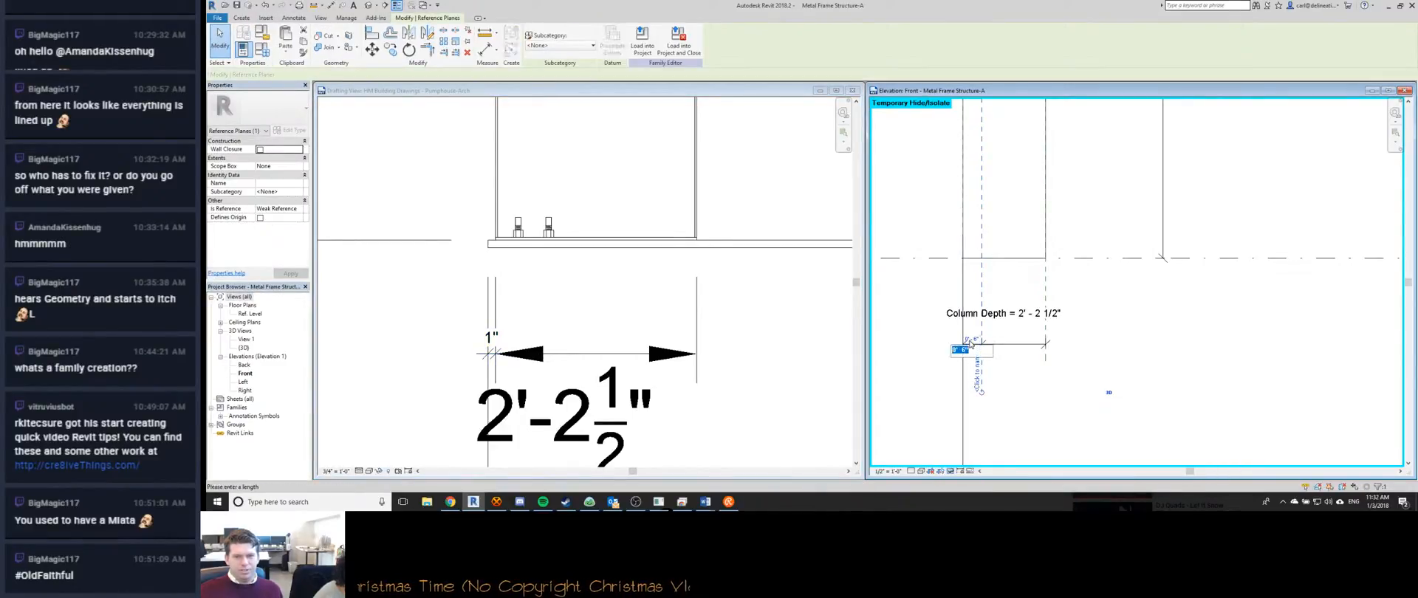
key(Return)
click(933, 346)
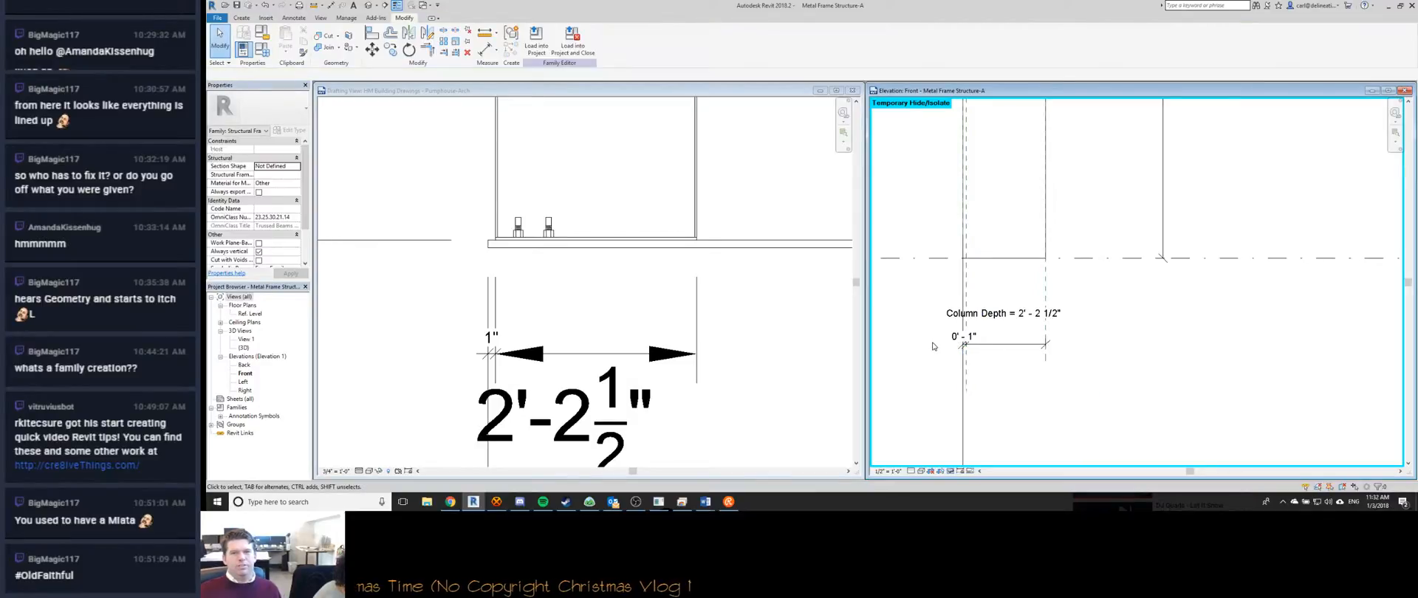
Move the 1" offset dimension down so it sits clear below the Column Depth dimension.
scroll(920, 410, down, 3)
scroll(1003, 341, up, 1)
scroll(1003, 341, up, 3)
click(1024, 328)
drag(1024, 328, 960, 372)
scroll(956, 372, down, 2)
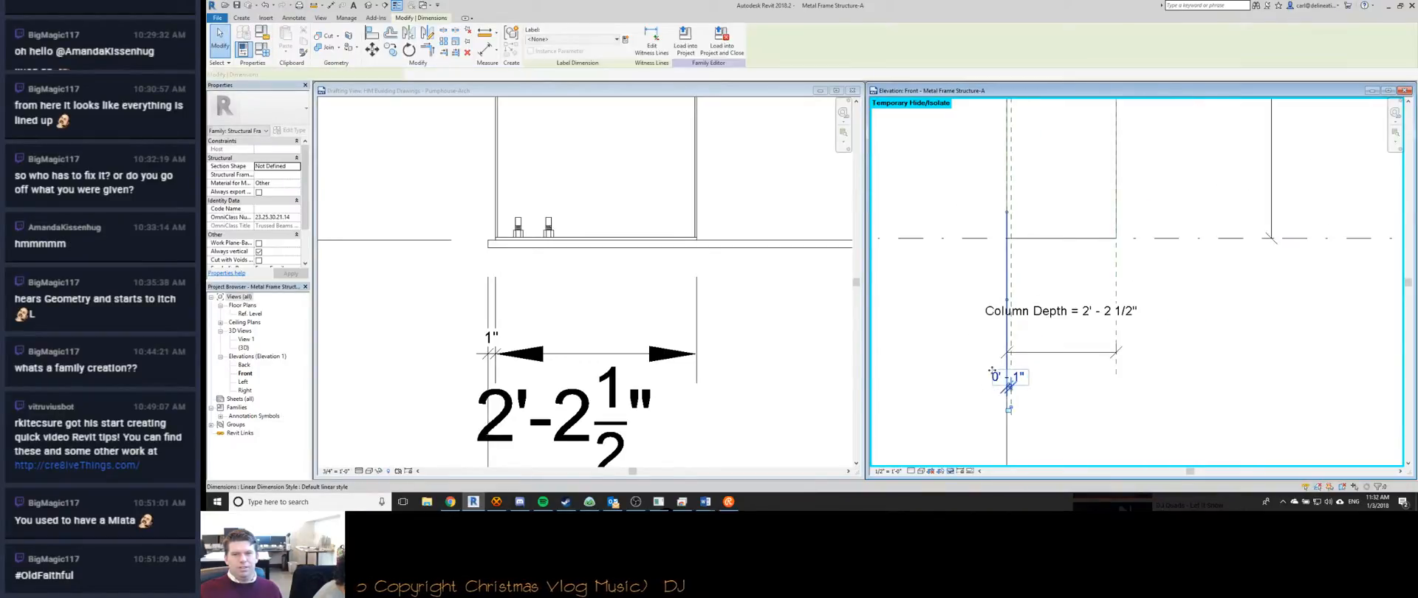
middle_drag(944, 372, 970, 314)
scroll(968, 314, down, 1)
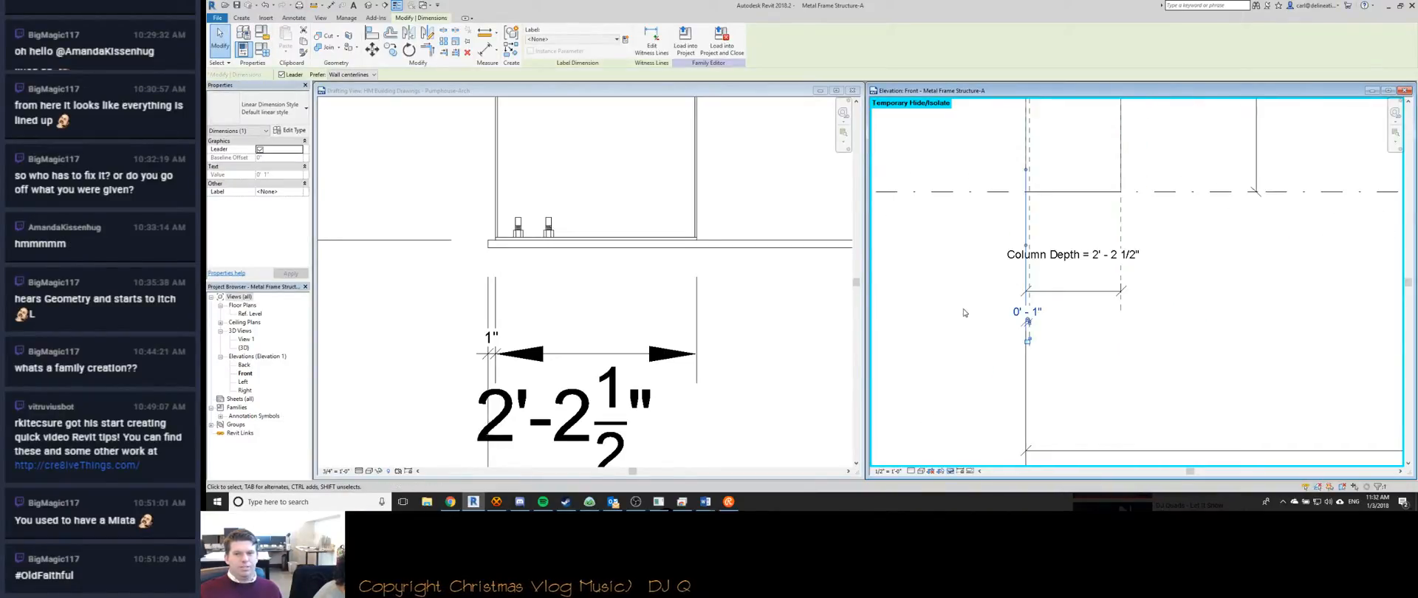
Label the 1" offset dimension with a new type family parameter named OuttoOut Offset Left.
click(966, 371)
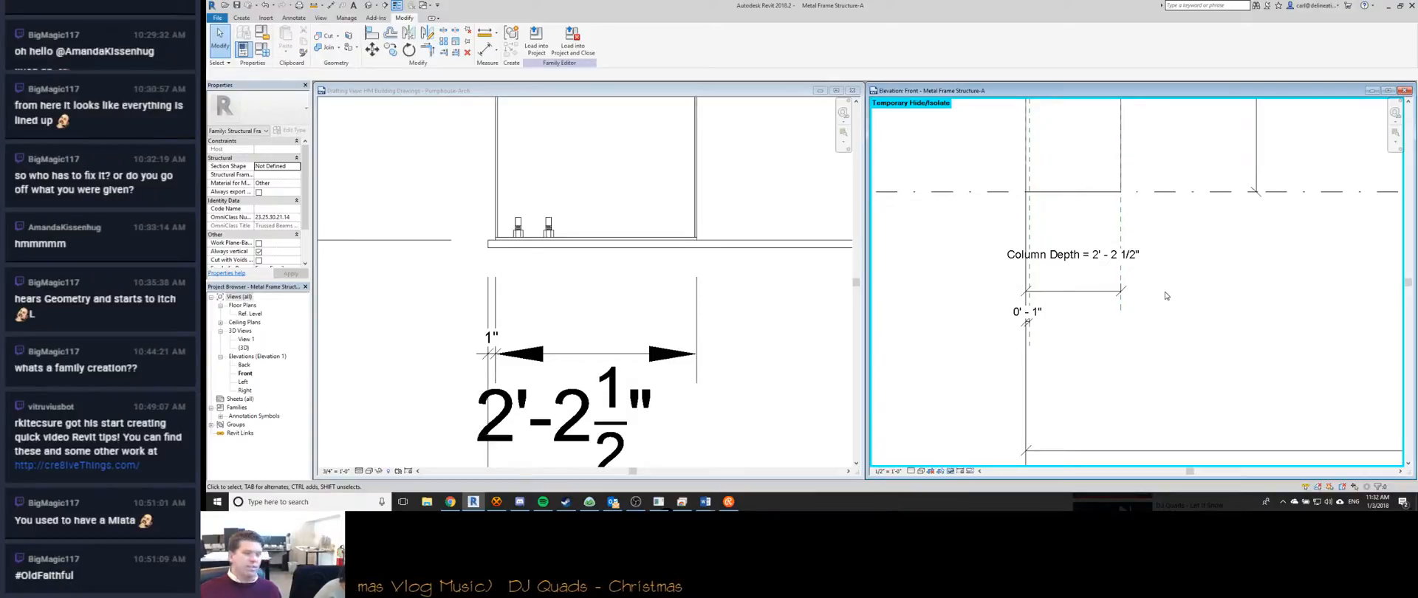
click(1028, 310)
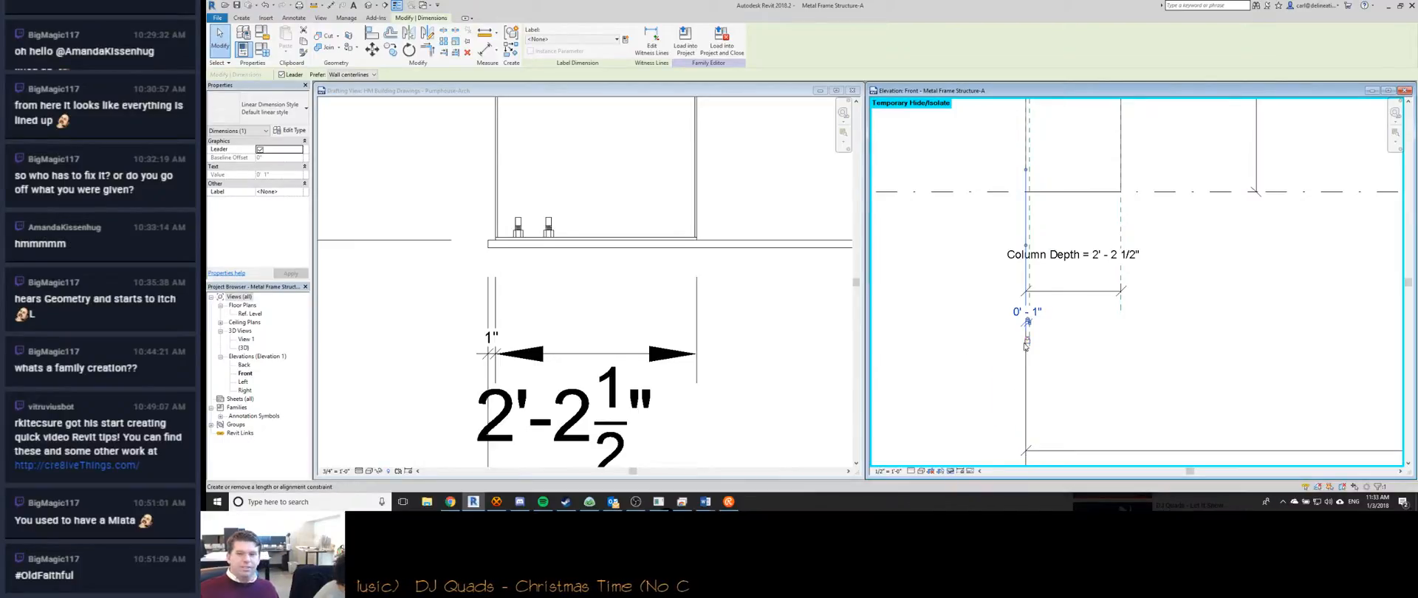
click(915, 379)
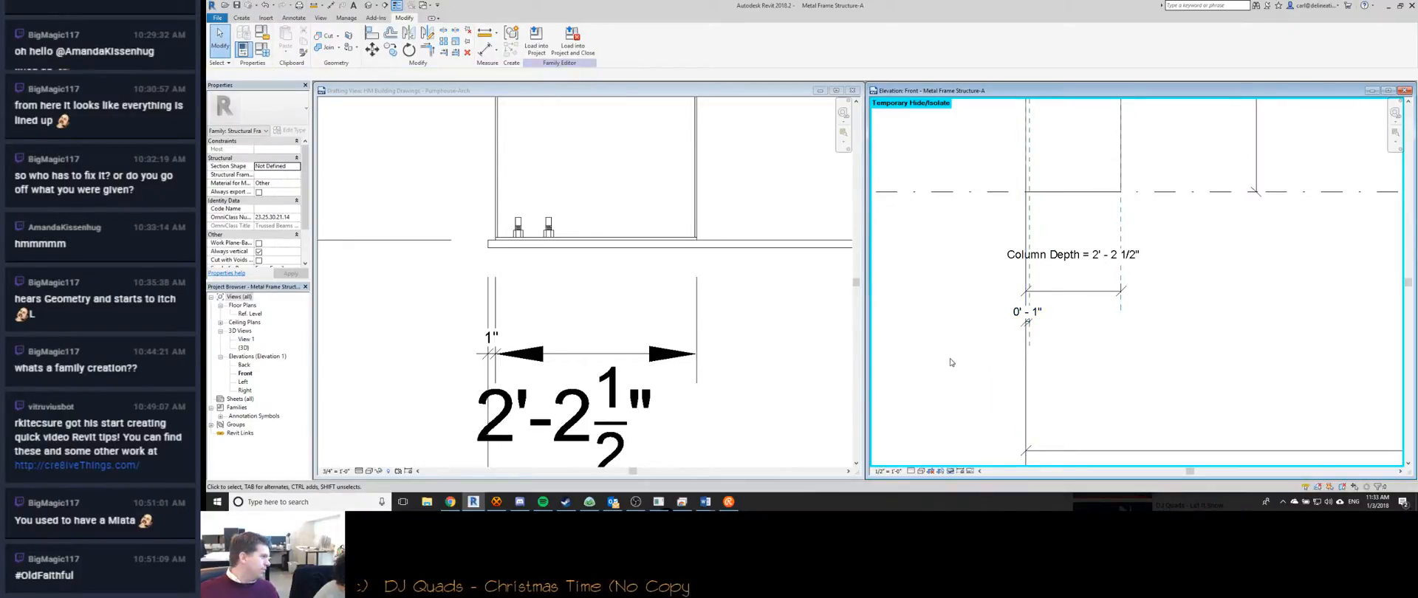
click(1015, 320)
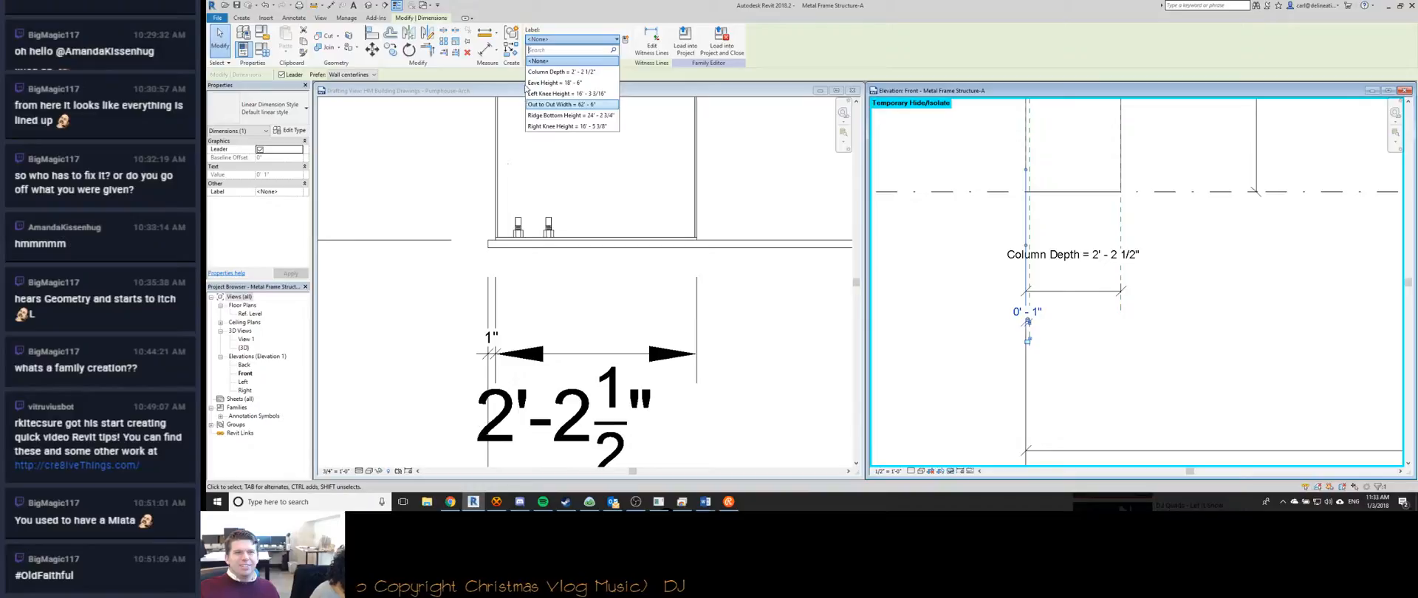
click(625, 39)
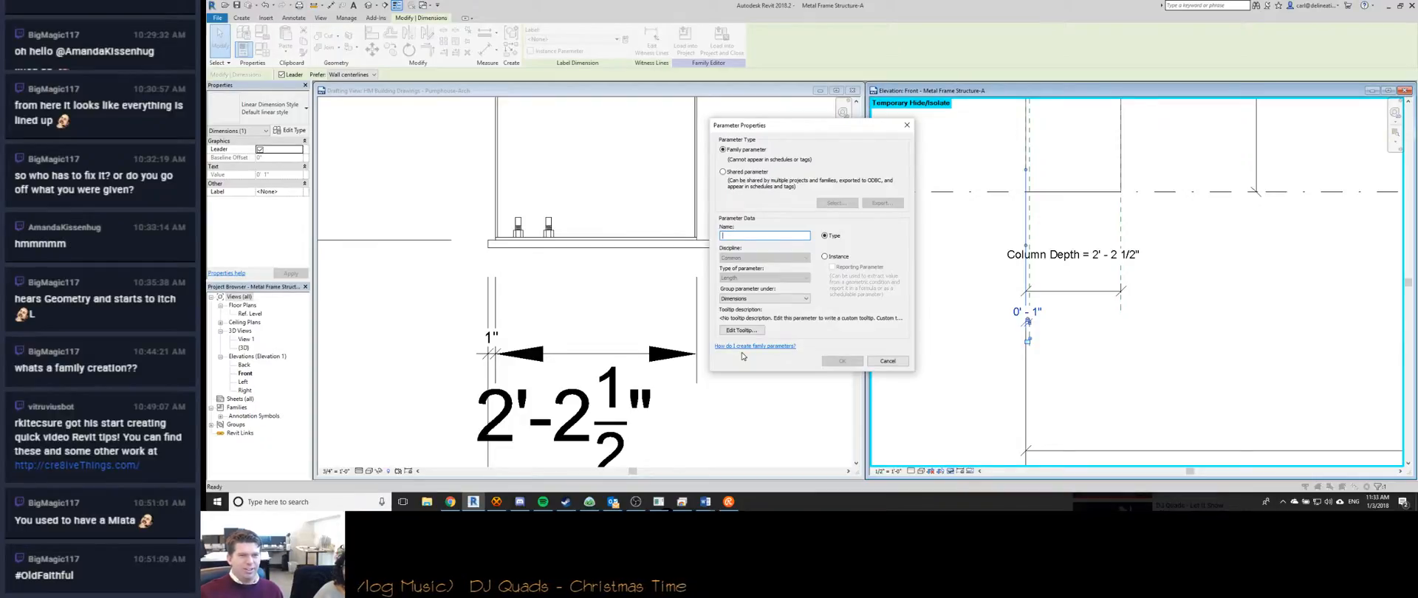
text(uttoOut Offset Left)
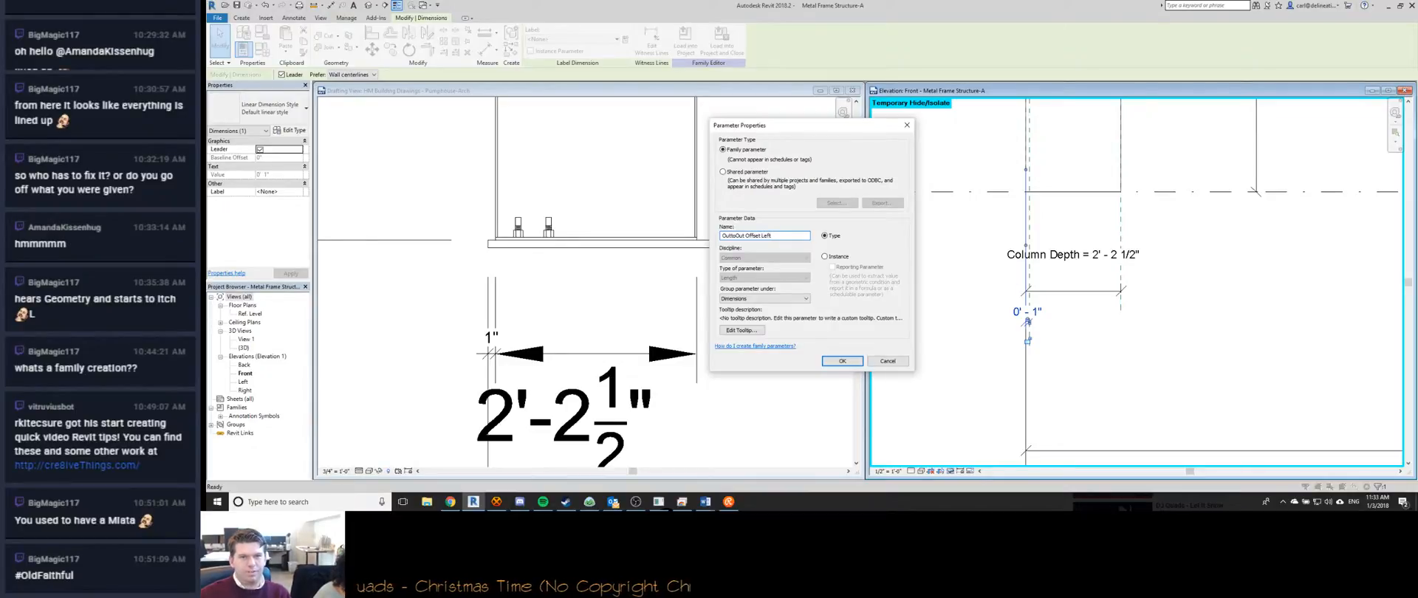
key(Return)
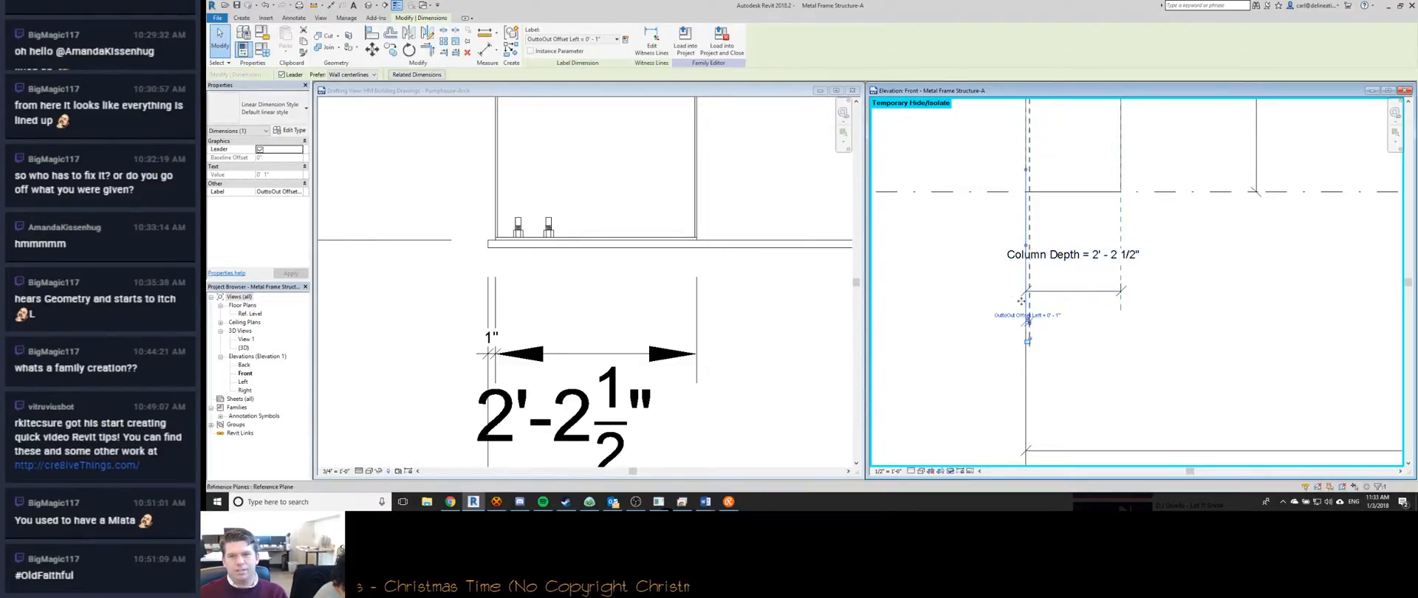
Open the frame extrusion's sketch for editing from the left column's base.
scroll(1097, 345, down, 3)
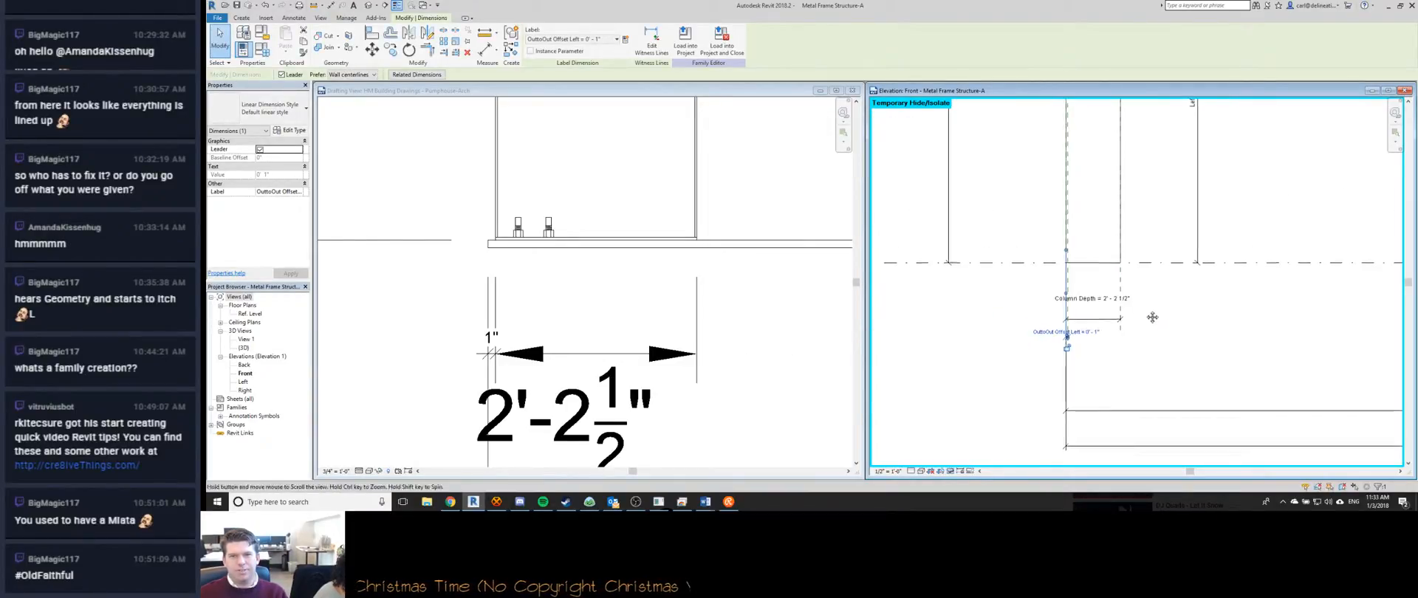
scroll(1067, 376, down, 2)
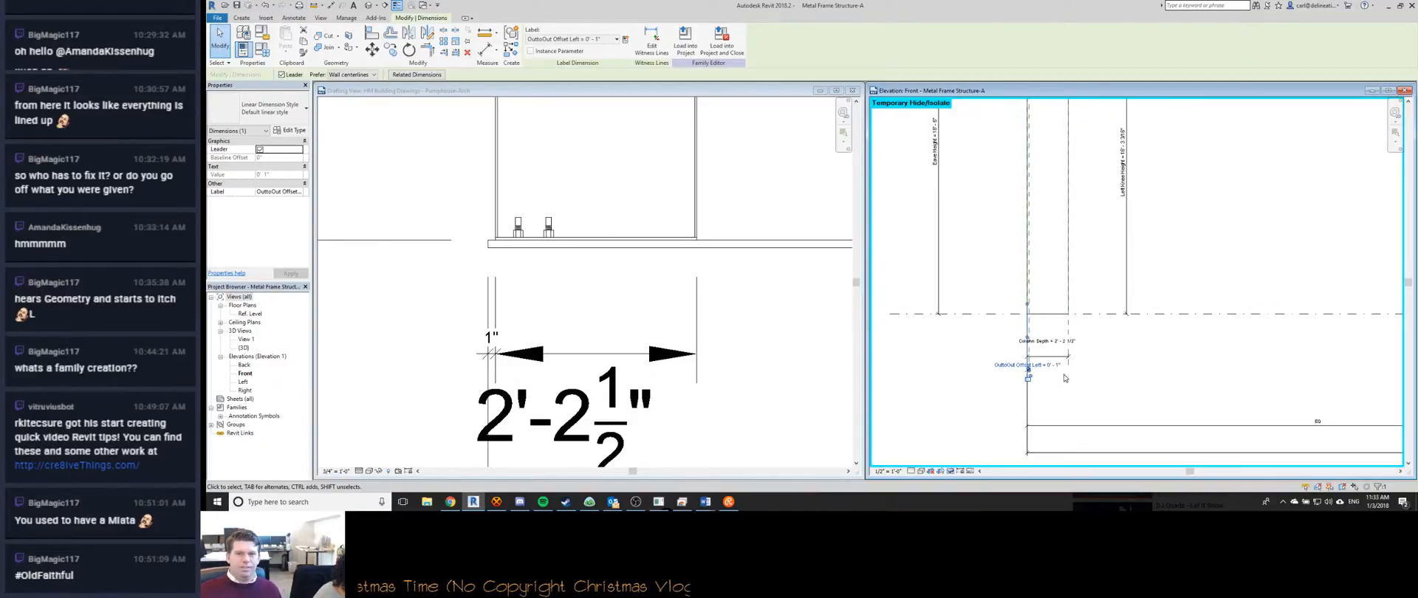
click(1124, 384)
scroll(1043, 313, down, 2)
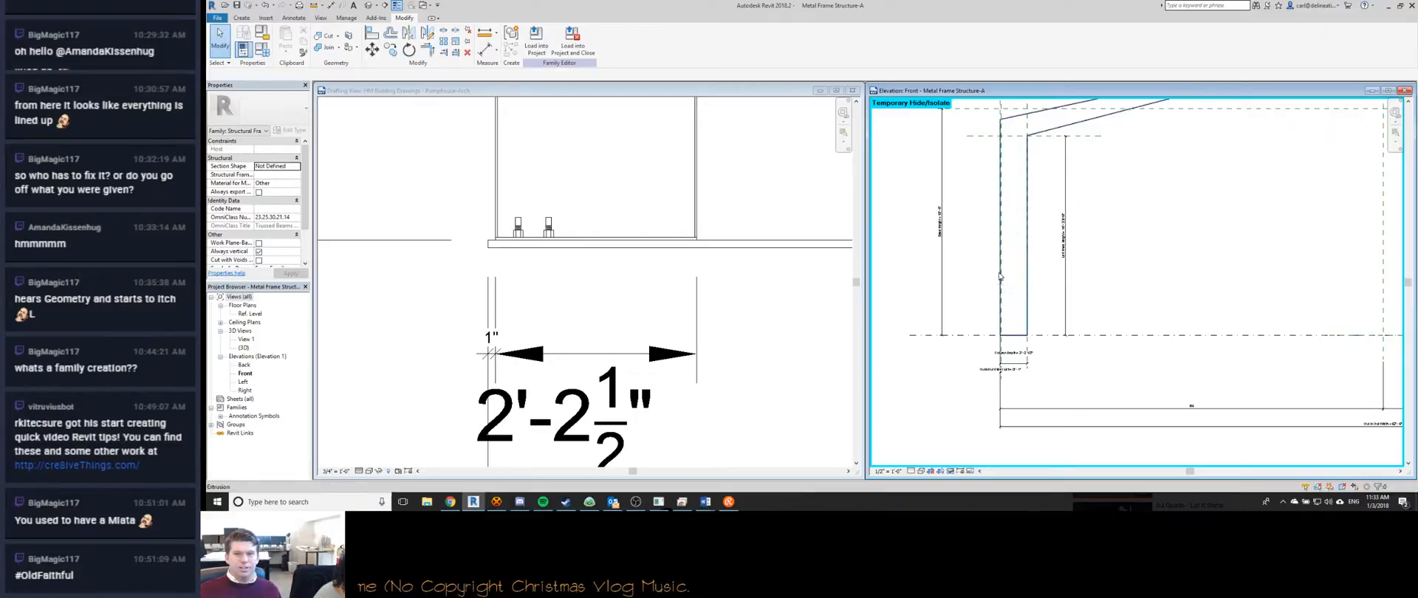
click(1014, 325)
double_click(1011, 314)
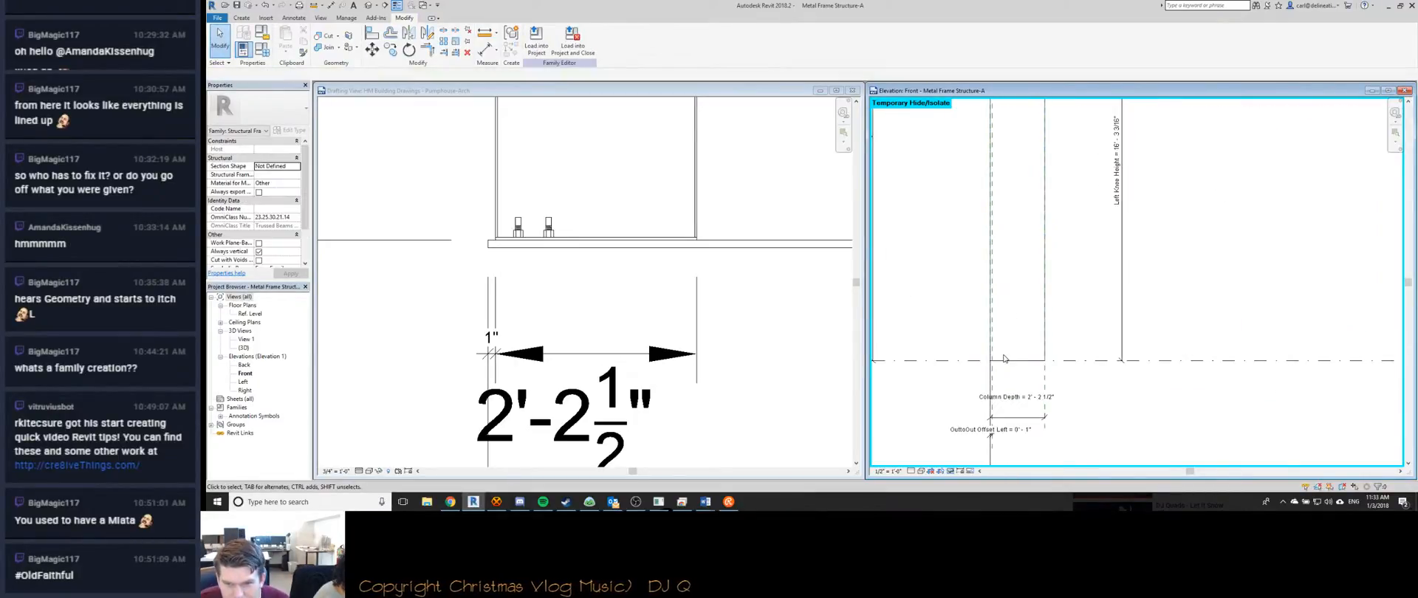
Align the left column's outer sketch line to the OuttoOut Offset Left plane, removing the conflicting constraints, and finish the sketch.
scroll(1005, 301, up, 2)
key(a)
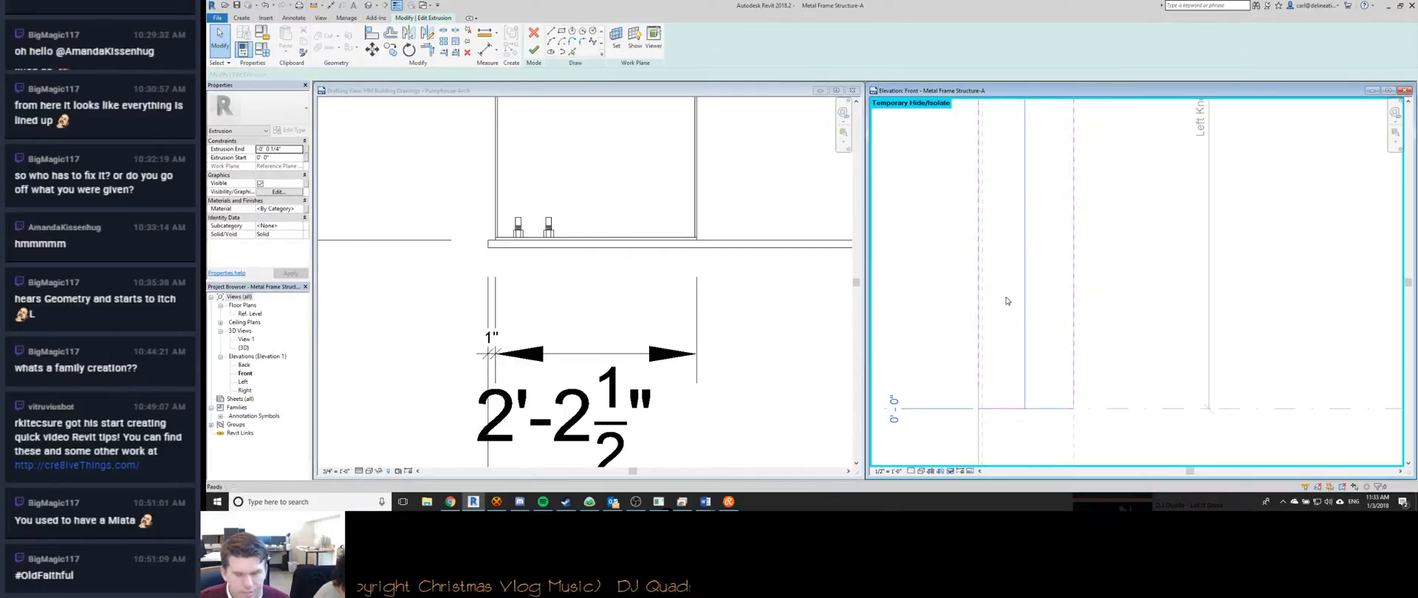
key(l)
click(985, 294)
click(988, 295)
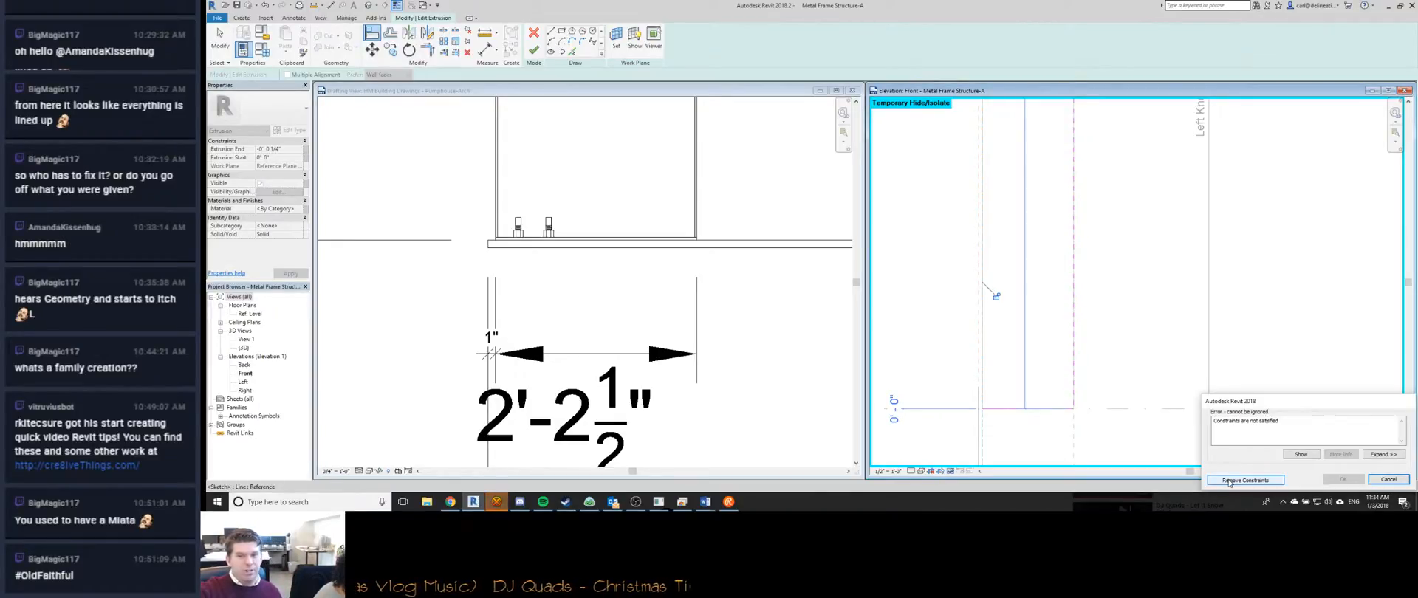
click(1228, 481)
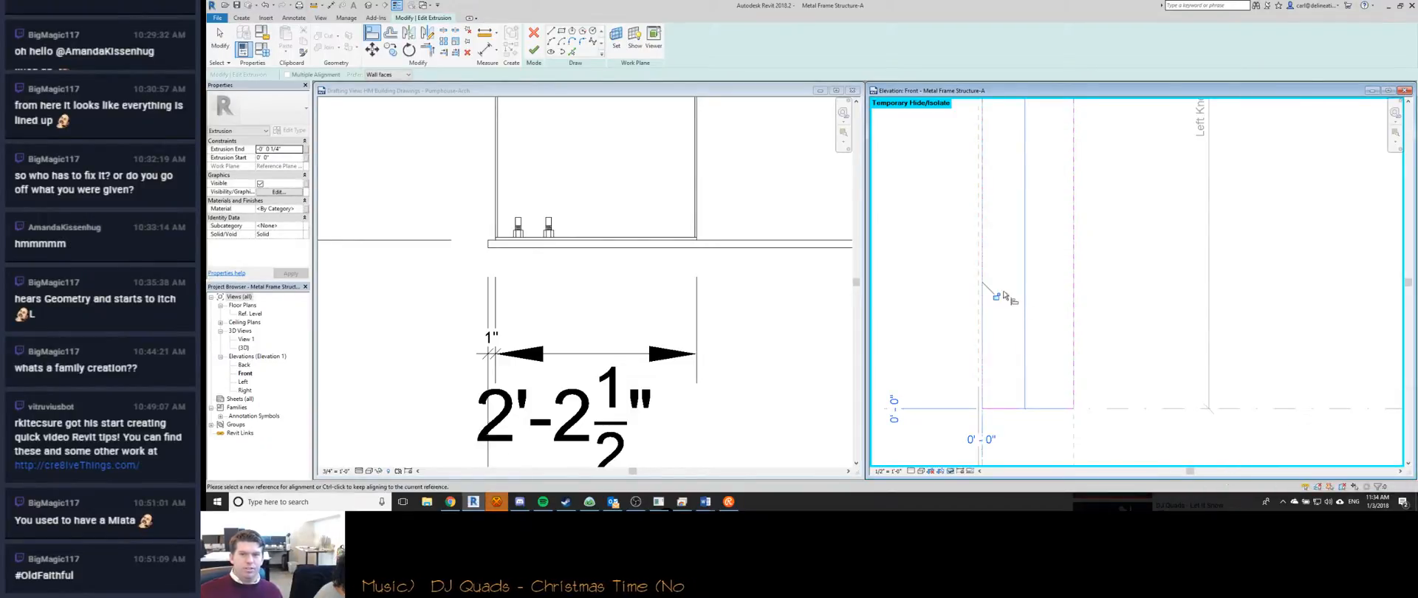
scroll(938, 334, down, 2)
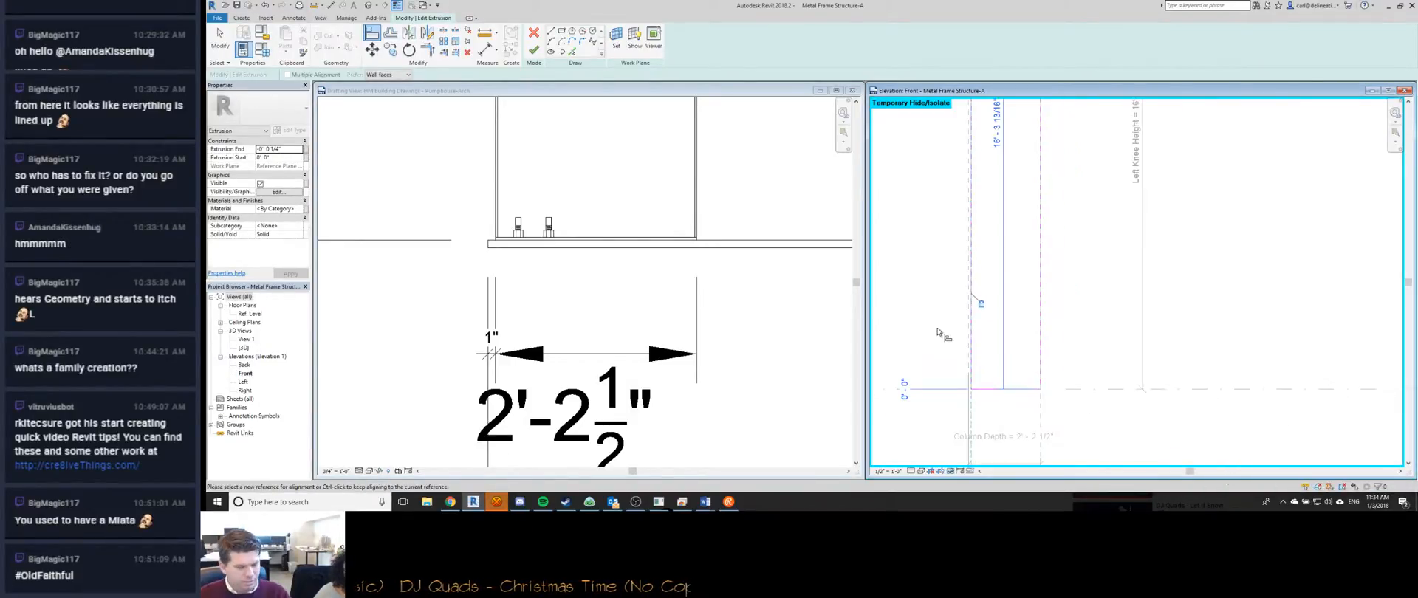
key(Escape)
scroll(937, 333, down, 2)
scroll(937, 333, up, 3)
click(533, 50)
scroll(992, 406, up, 3)
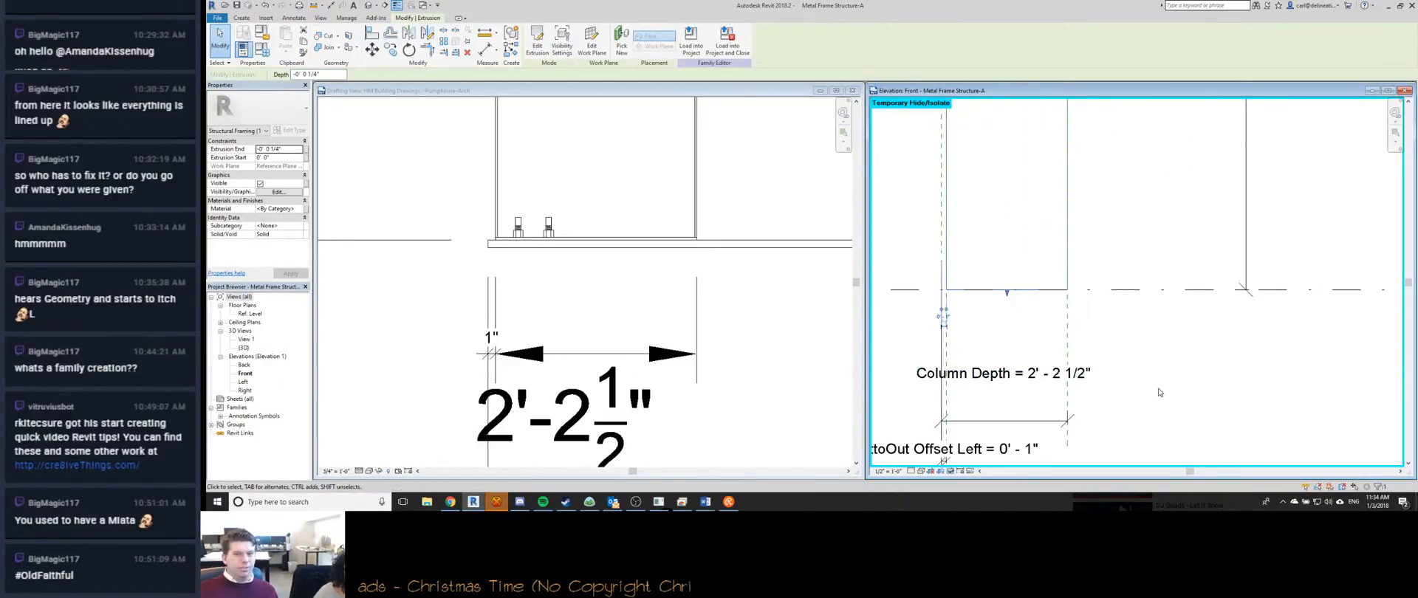
Move the left Column Depth dimension's outer witness line to the new offset plane and relabel the dimension with the Column Depth parameter.
middle_drag(1159, 392, 1186, 338)
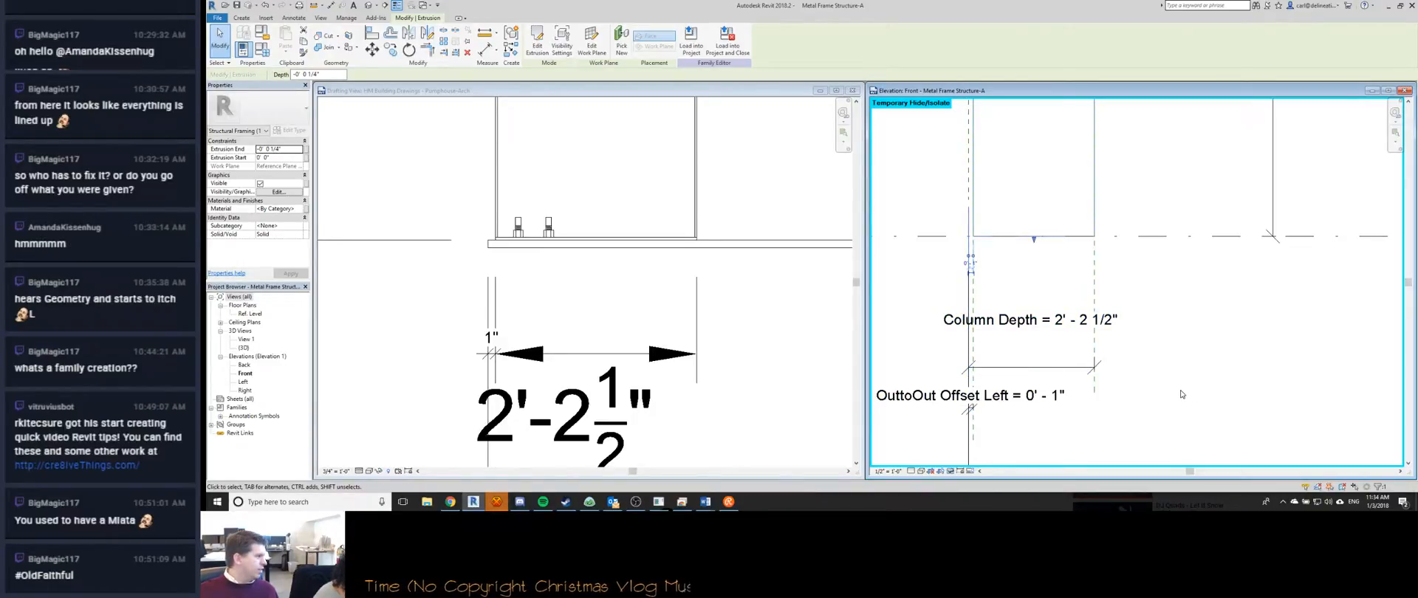
click(1042, 368)
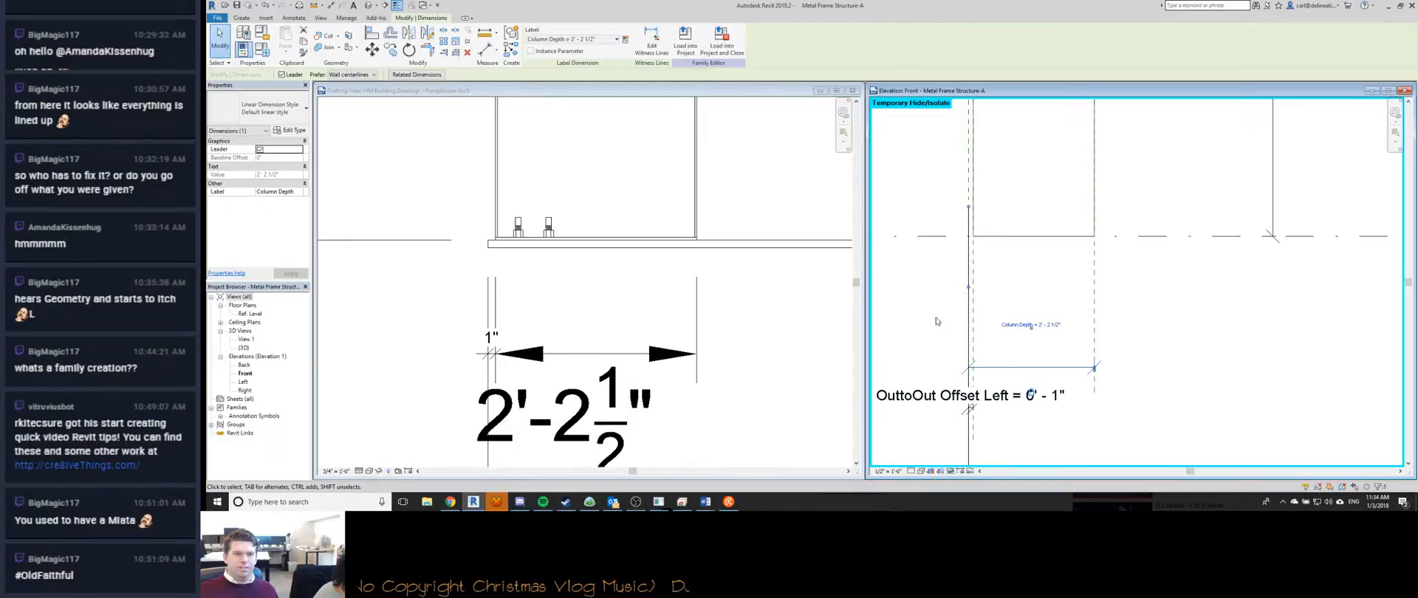
drag(968, 287, 973, 288)
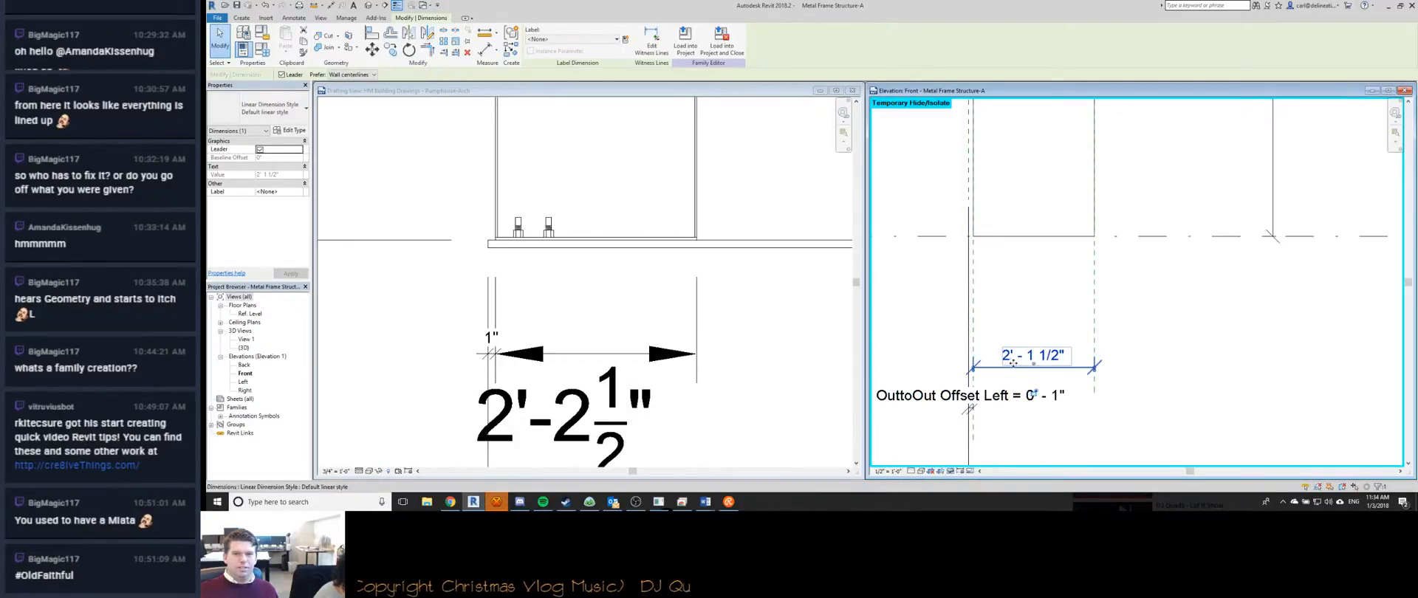
click(345, 74)
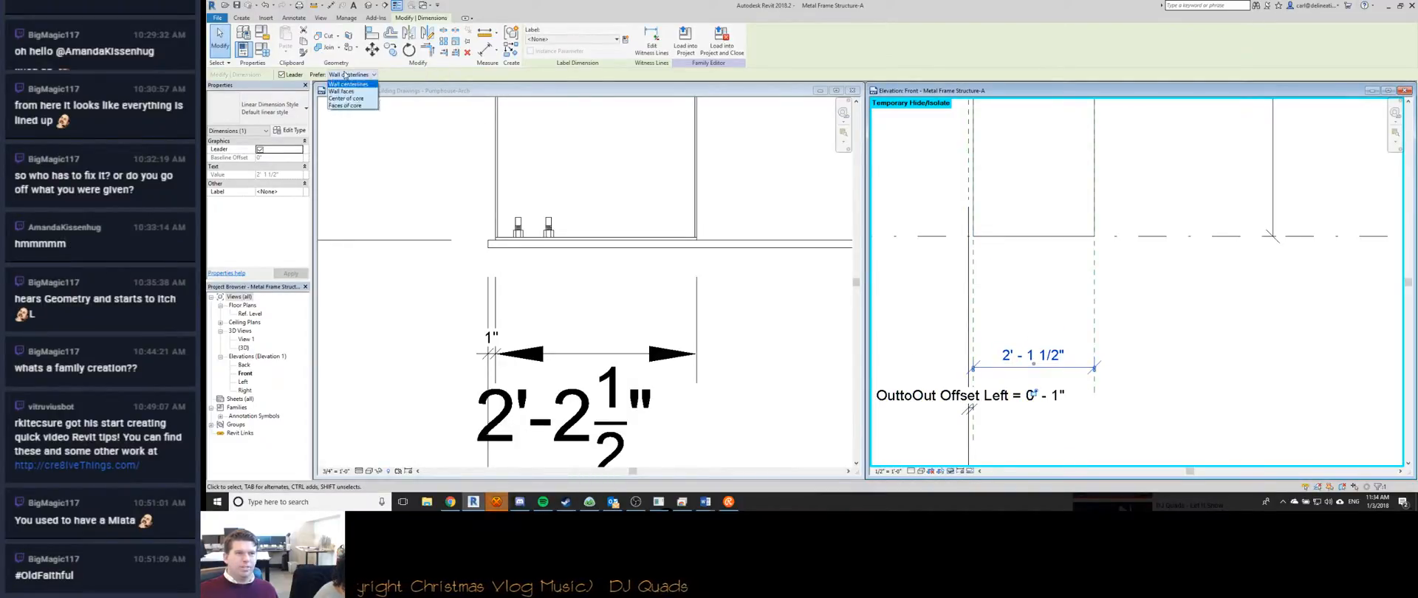
click(570, 39)
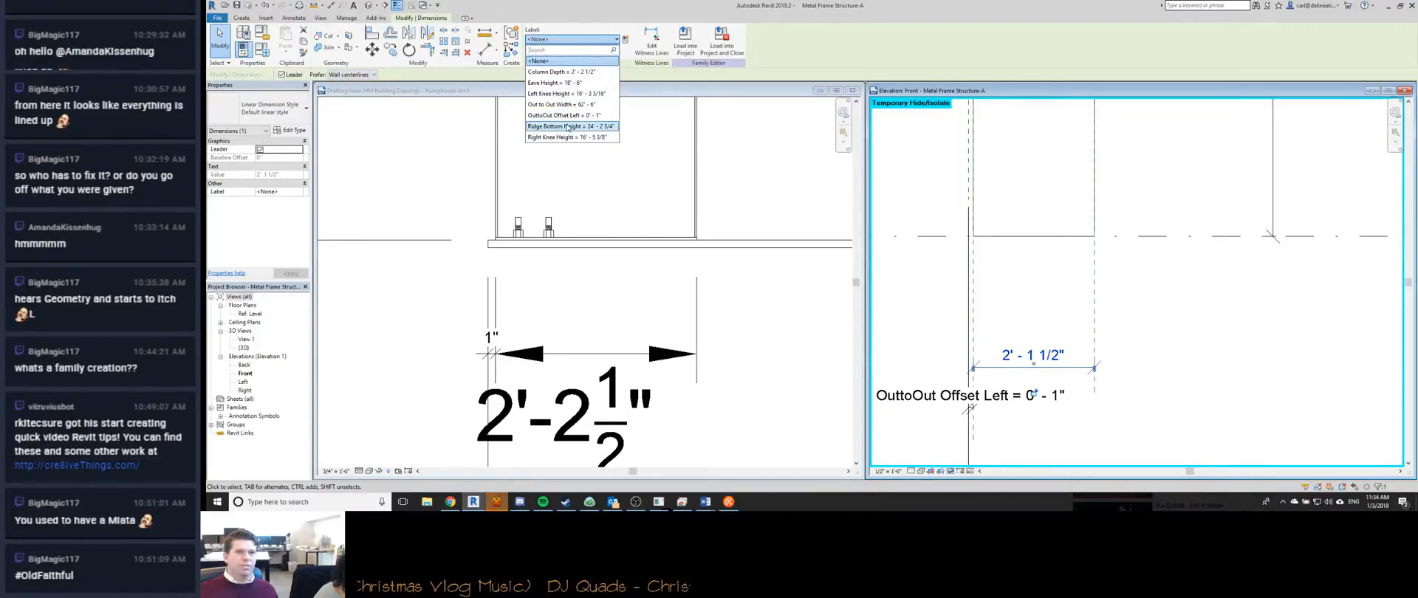
click(567, 72)
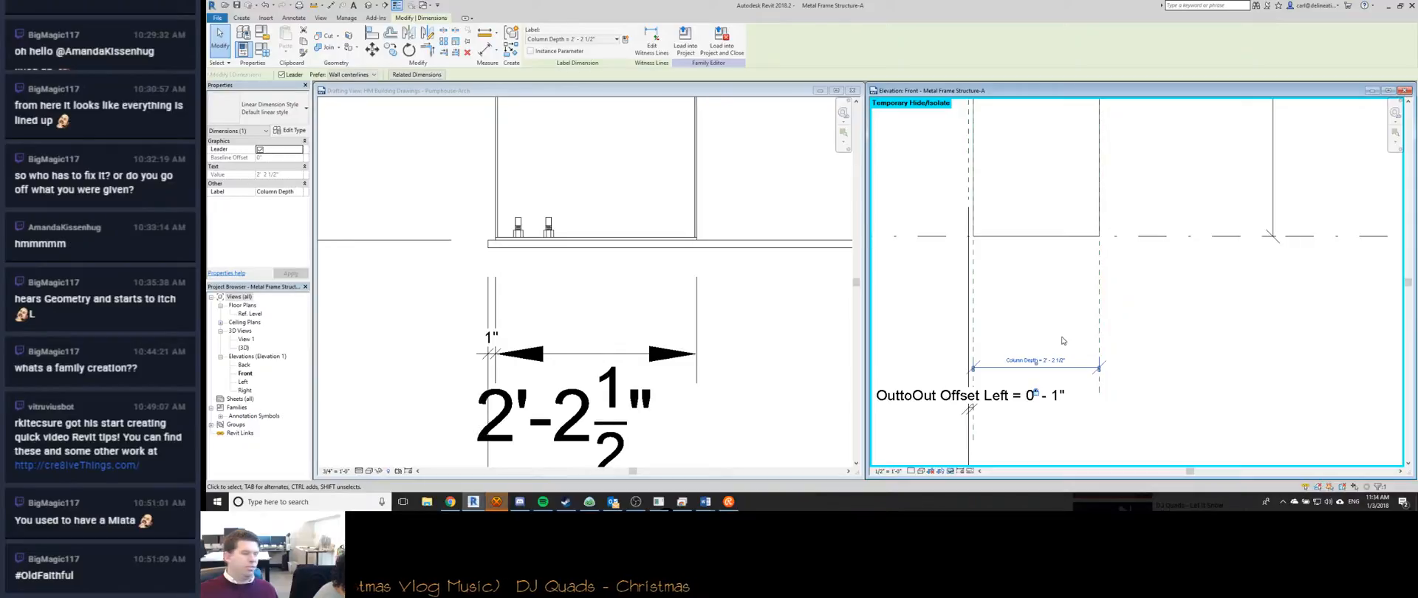
click(1169, 322)
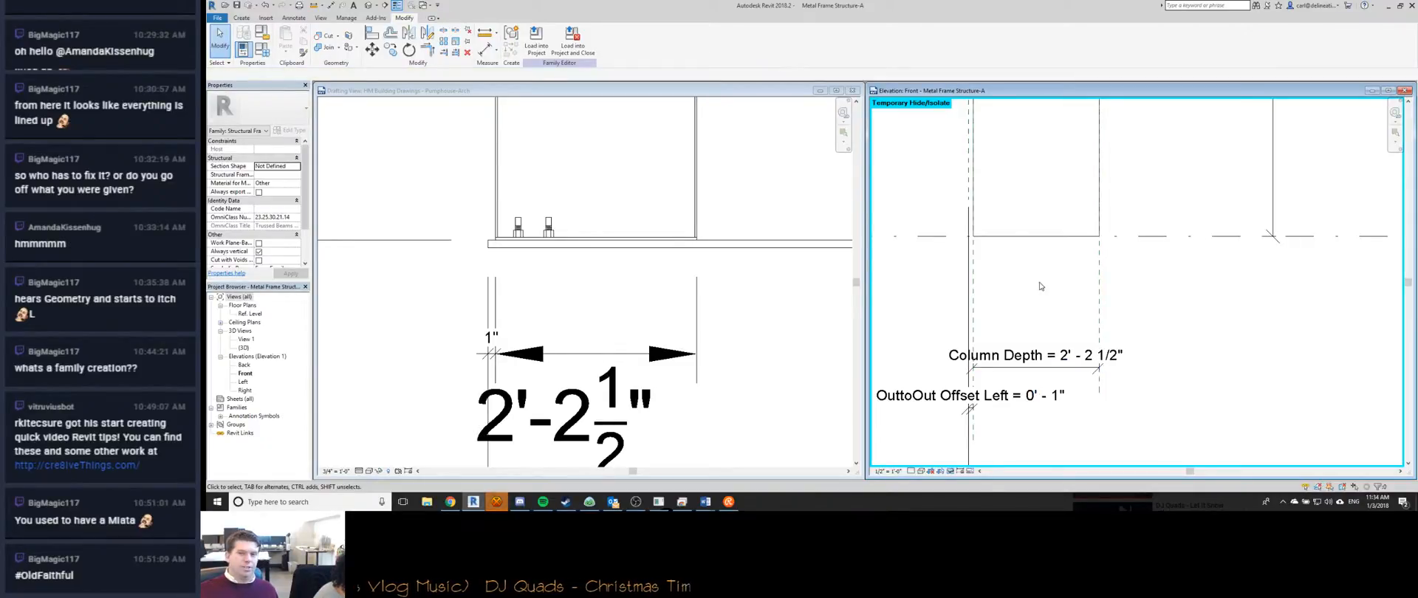
Draw a vertical reference plane just inside the right column's outer face, running from above the eave to below the base.
scroll(1039, 287, down, 1)
scroll(1040, 287, down, 5)
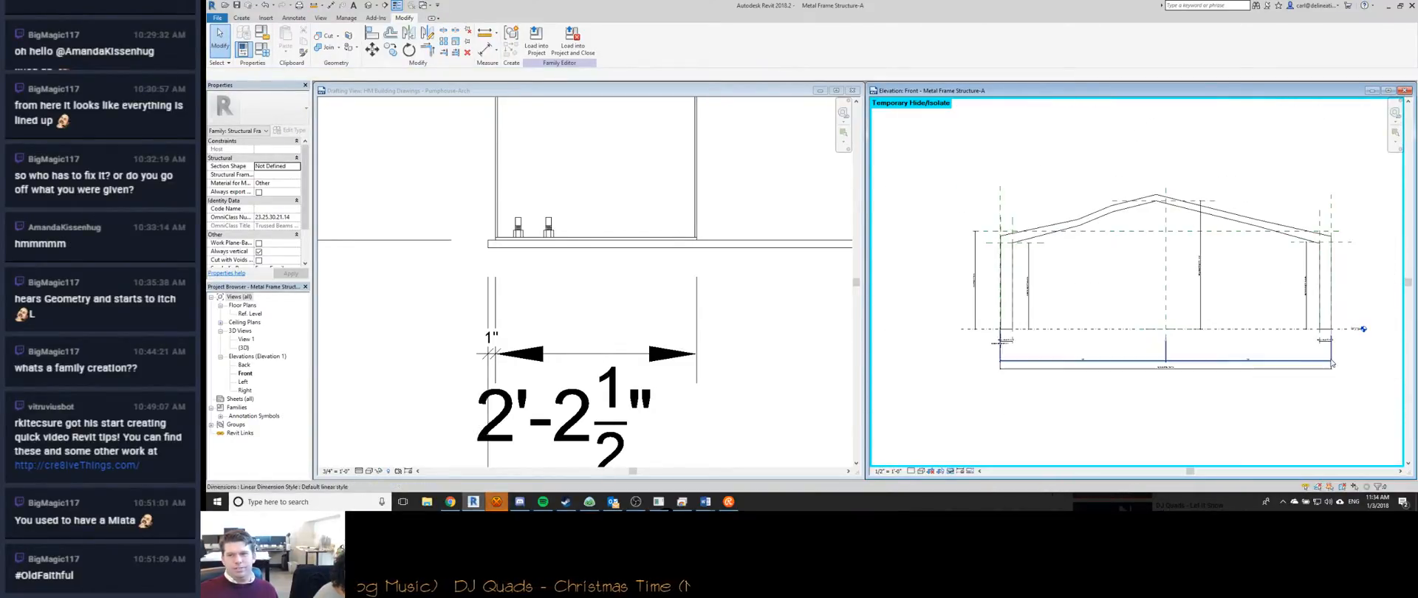
scroll(1248, 251, up, 5)
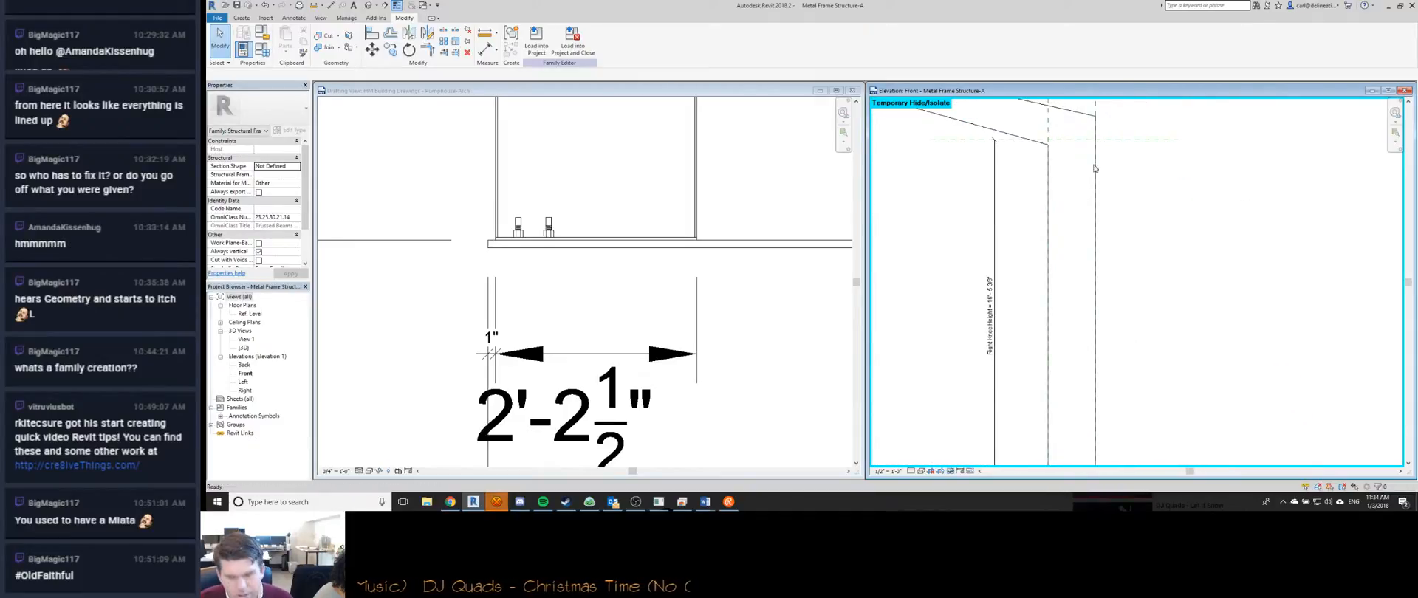
key(r)
key(p)
scroll(1095, 126, down, 3)
click(1111, 178)
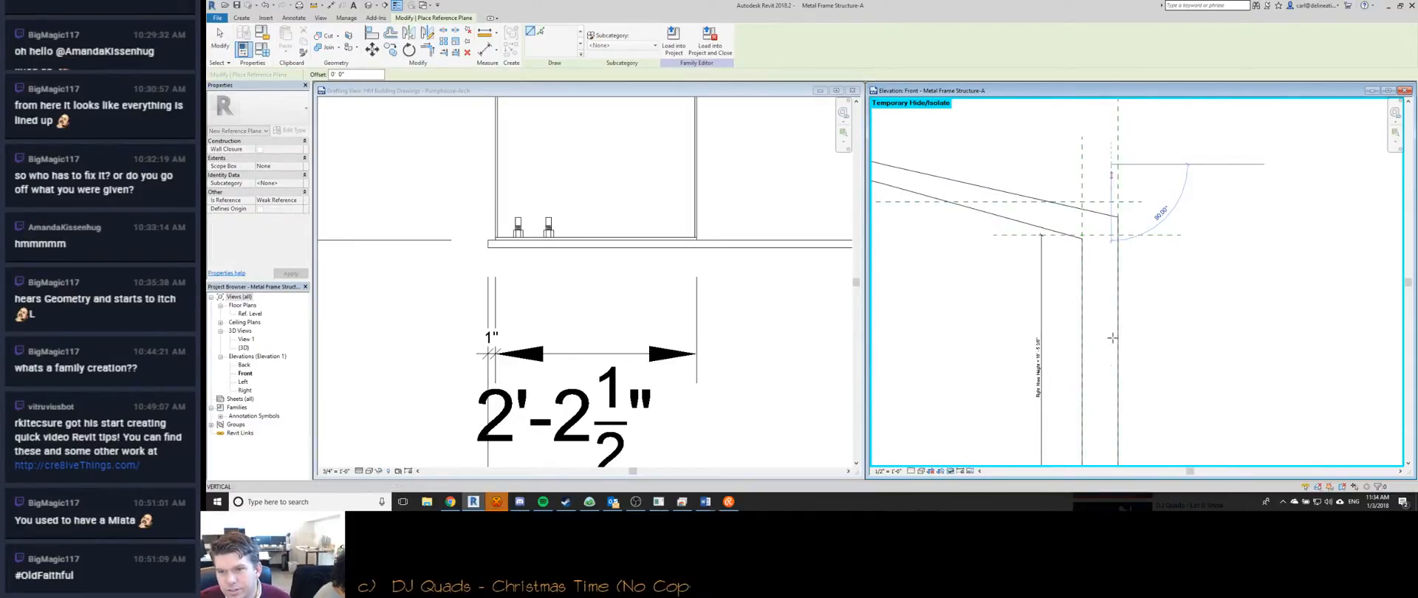
click(1118, 404)
scroll(1102, 318, up, 4)
key(Escape)
key(Escape)
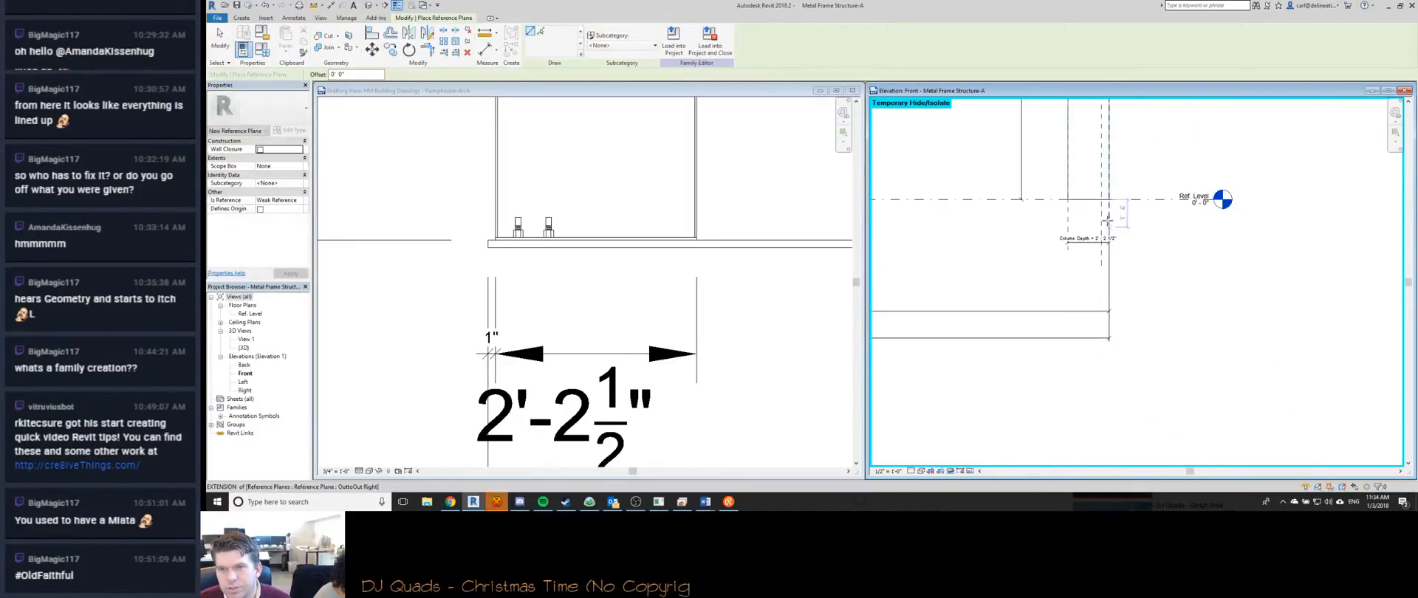
Dimension the distance between the new vertical reference plane and the OuttoOut Right plane, placing it just below the right column's base.
scroll(1100, 186, up, 2)
key(d)
key(i)
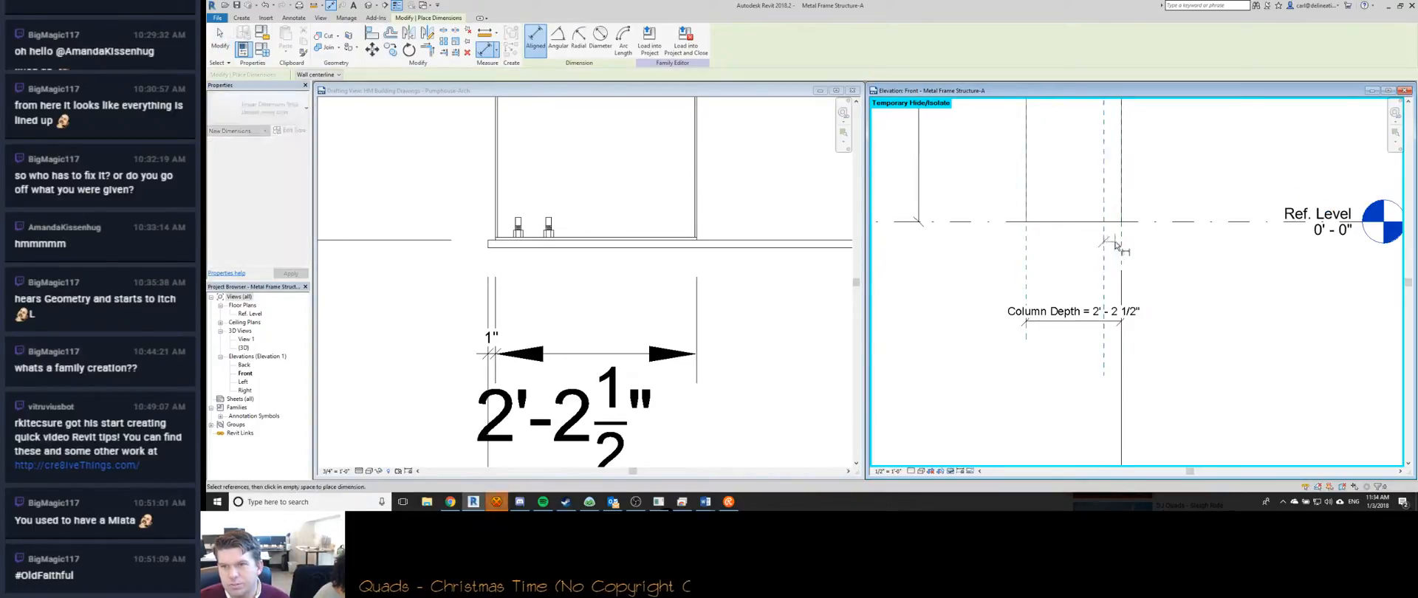
click(1122, 242)
click(1162, 258)
key(Escape)
key(Escape)
Label the right offset dimension with a new type family parameter named OuttoOut offset Right.
click(1105, 245)
click(1108, 256)
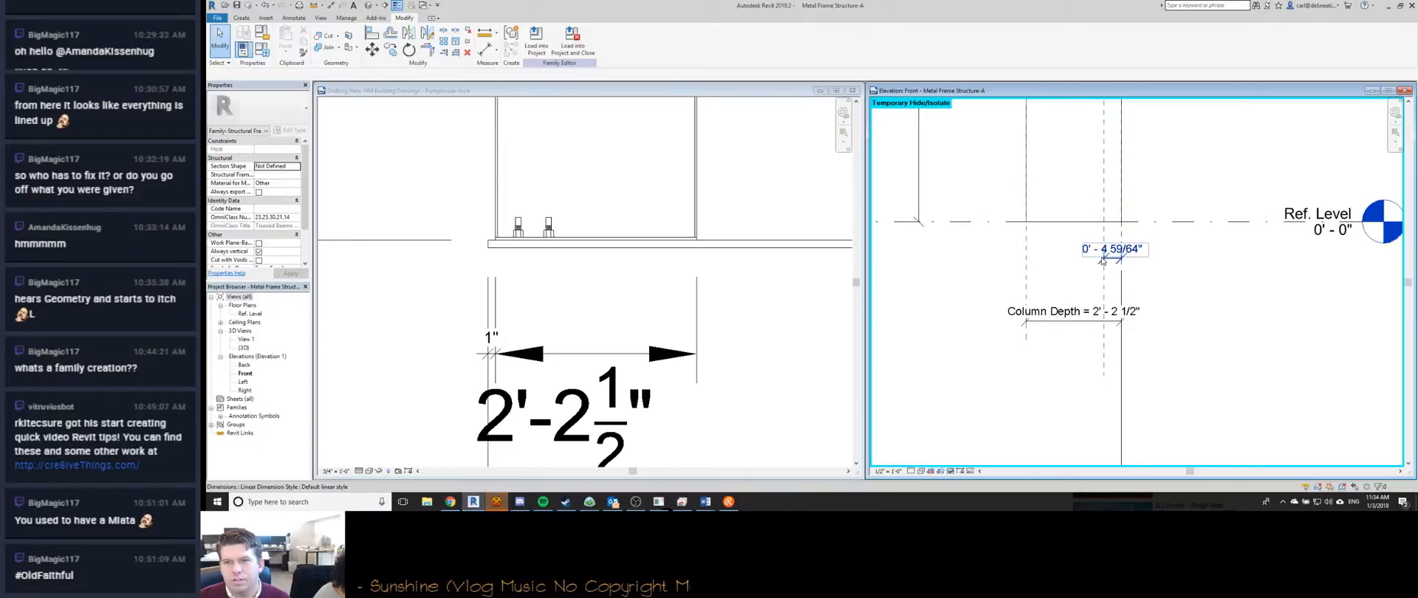
click(551, 39)
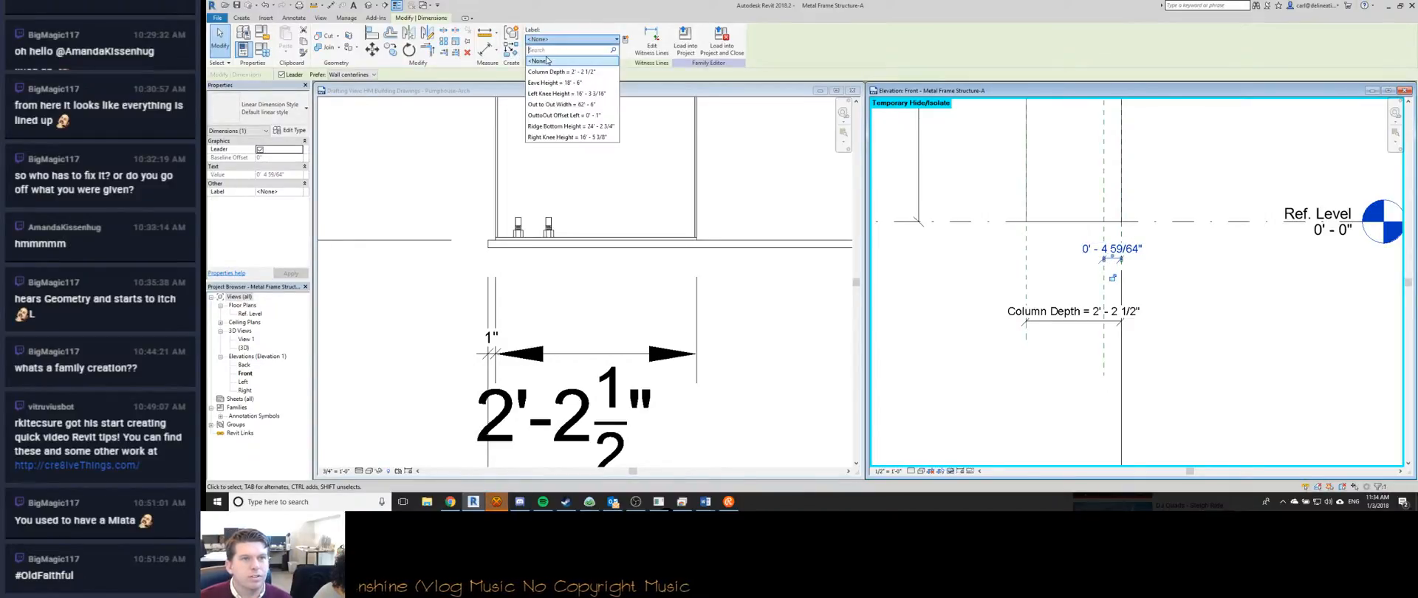
click(625, 41)
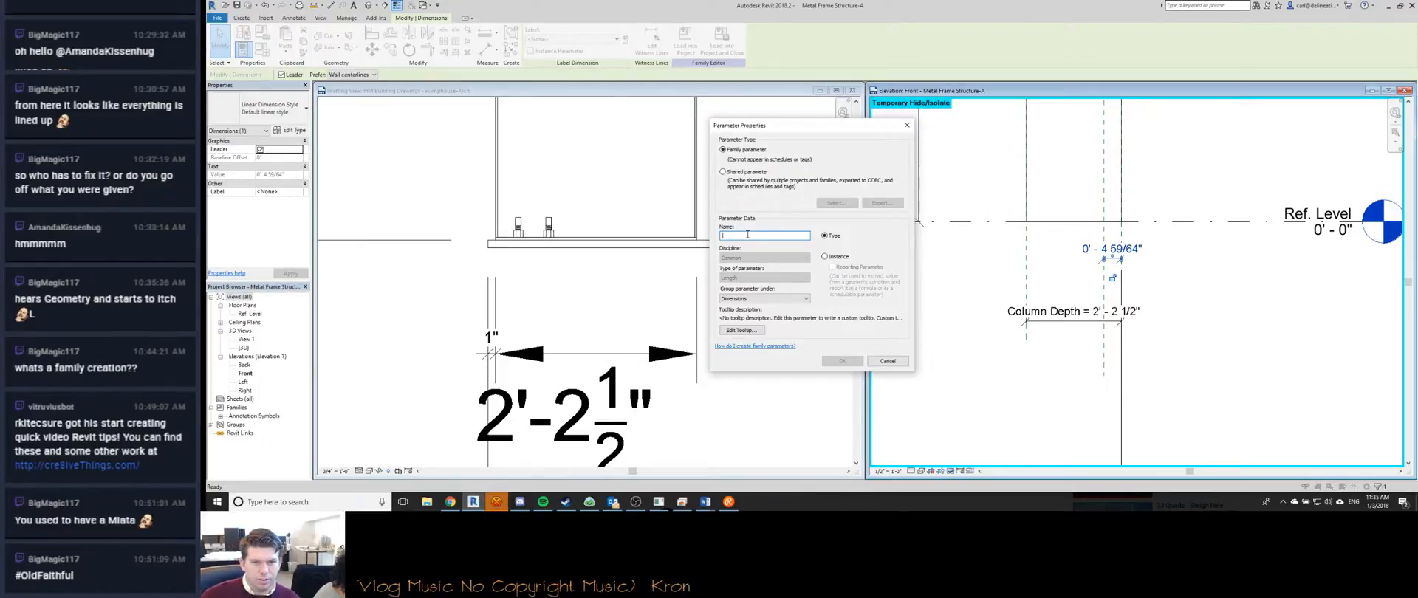
text(OuttoOut offset Right)
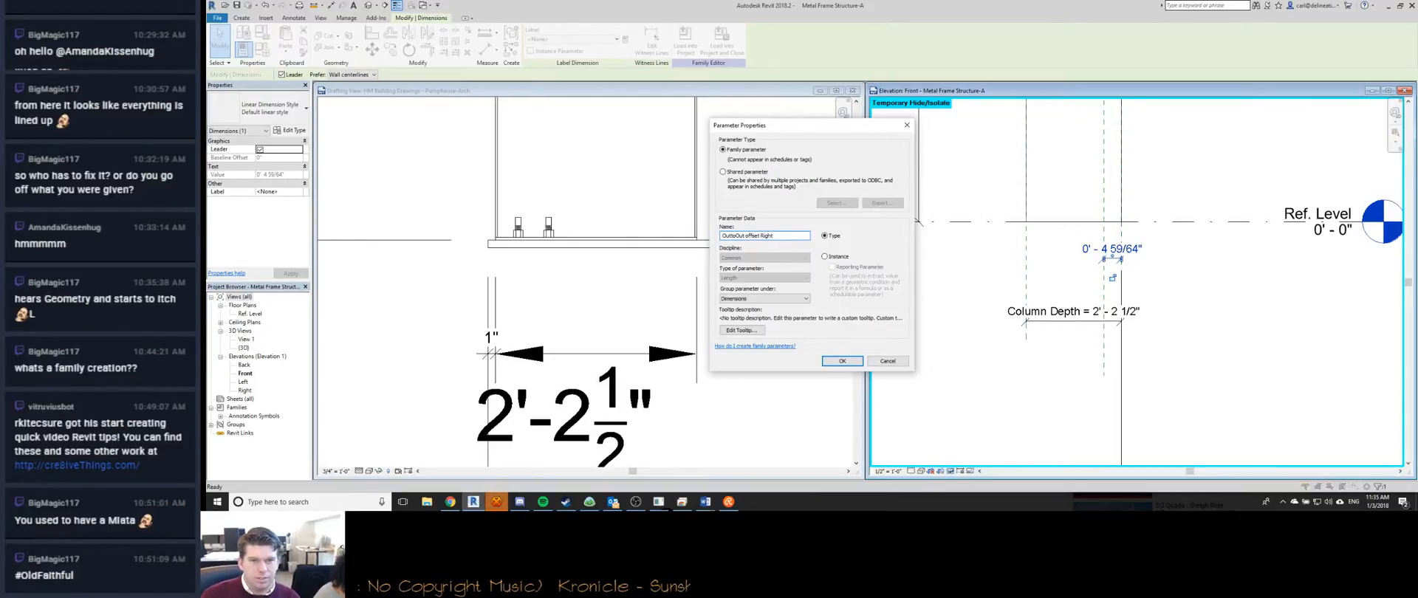
key(Return)
Set the OuttoOut offset Right dimension to 4.25".
click(1094, 255)
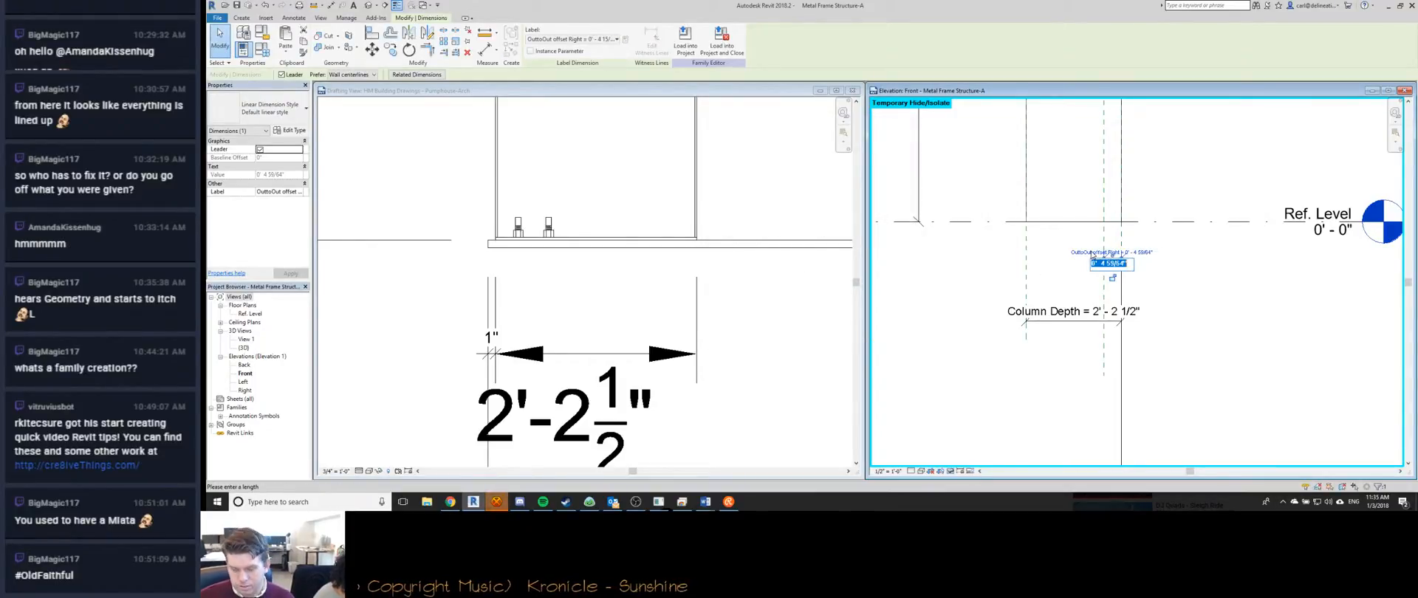
text(4.25)
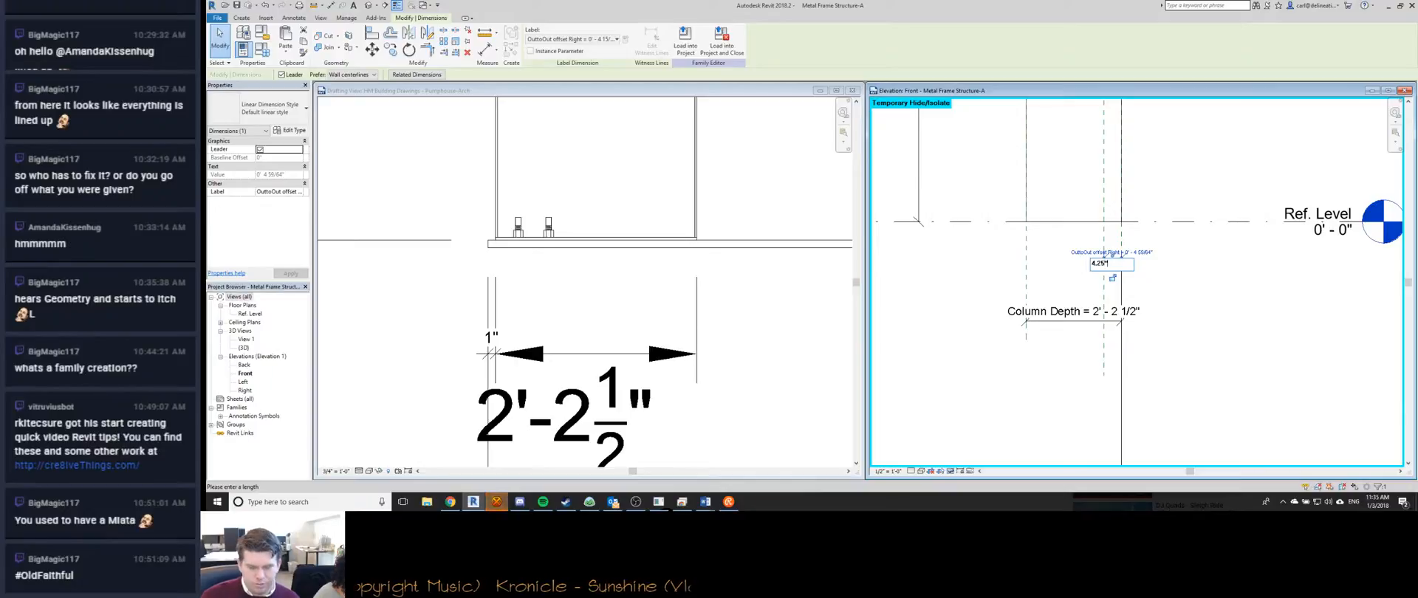
key(Return)
Check the offset at the right column's base in the building drawing and set OuttoOut offset Right to 8.25".
click(667, 263)
key(Escape)
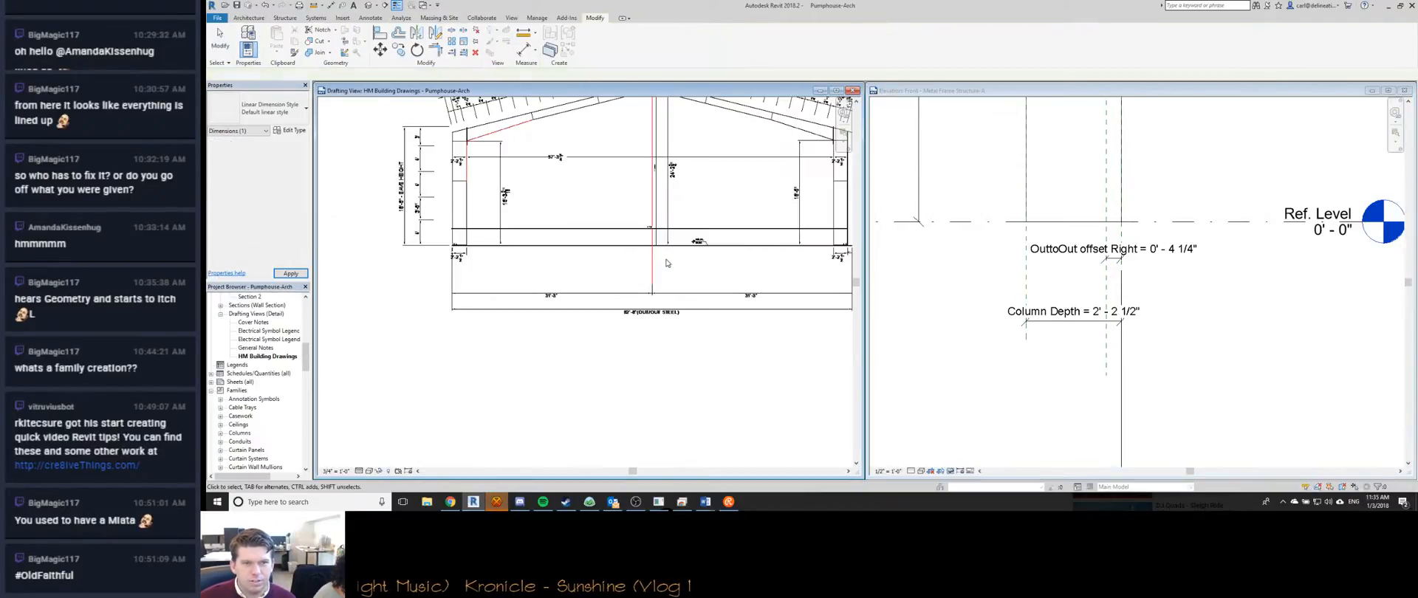
scroll(554, 244, up, 6)
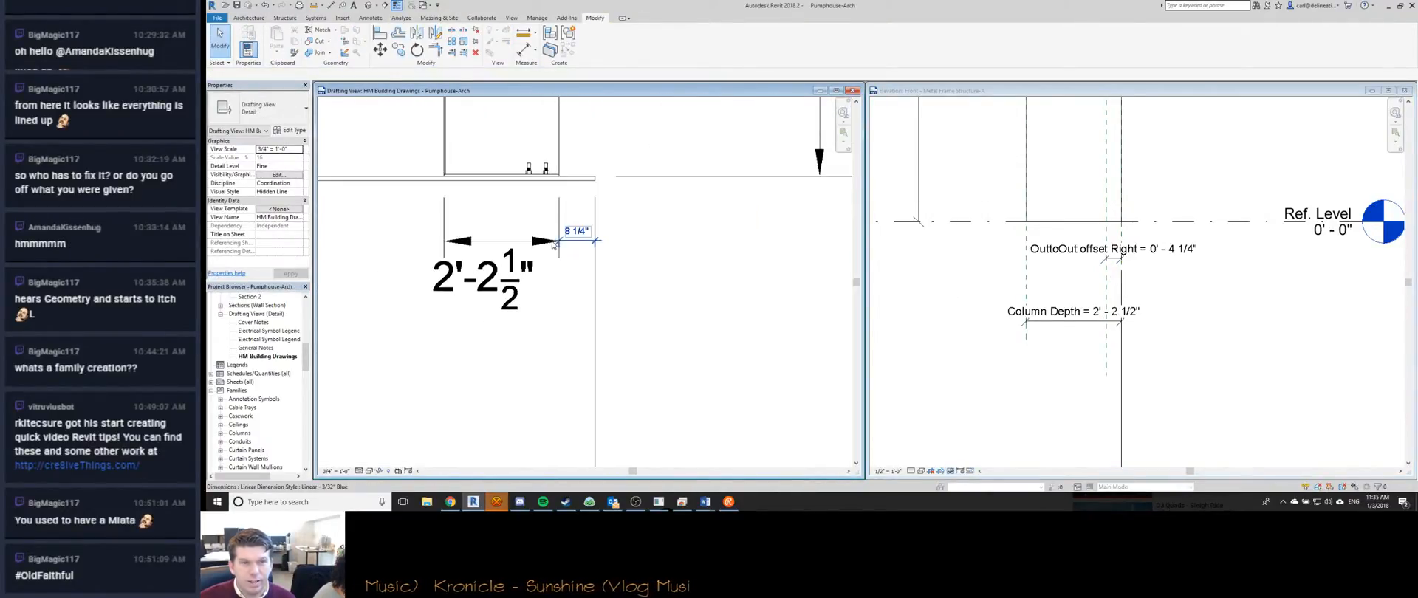
click(1101, 254)
click(1153, 253)
text(0 8.25)
key(Return)
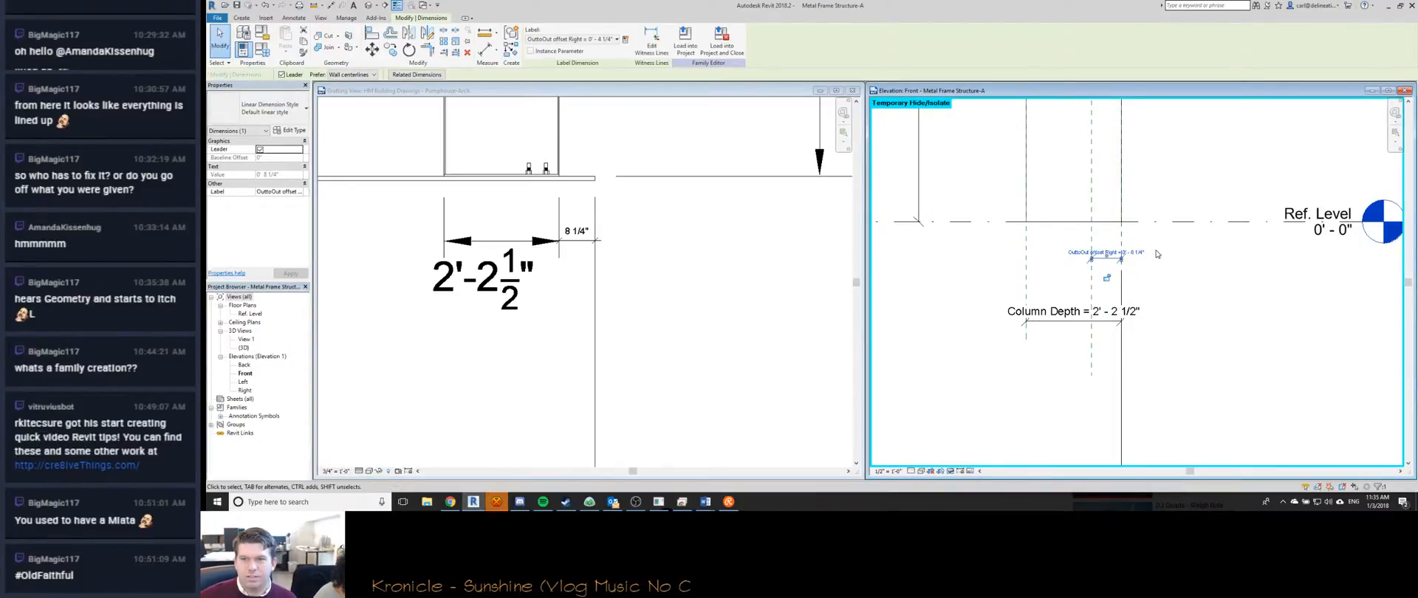
Move the right Column Depth dimension's outer witness line to the new offset plane and relabel the dimension with the Column Depth parameter.
click(1046, 298)
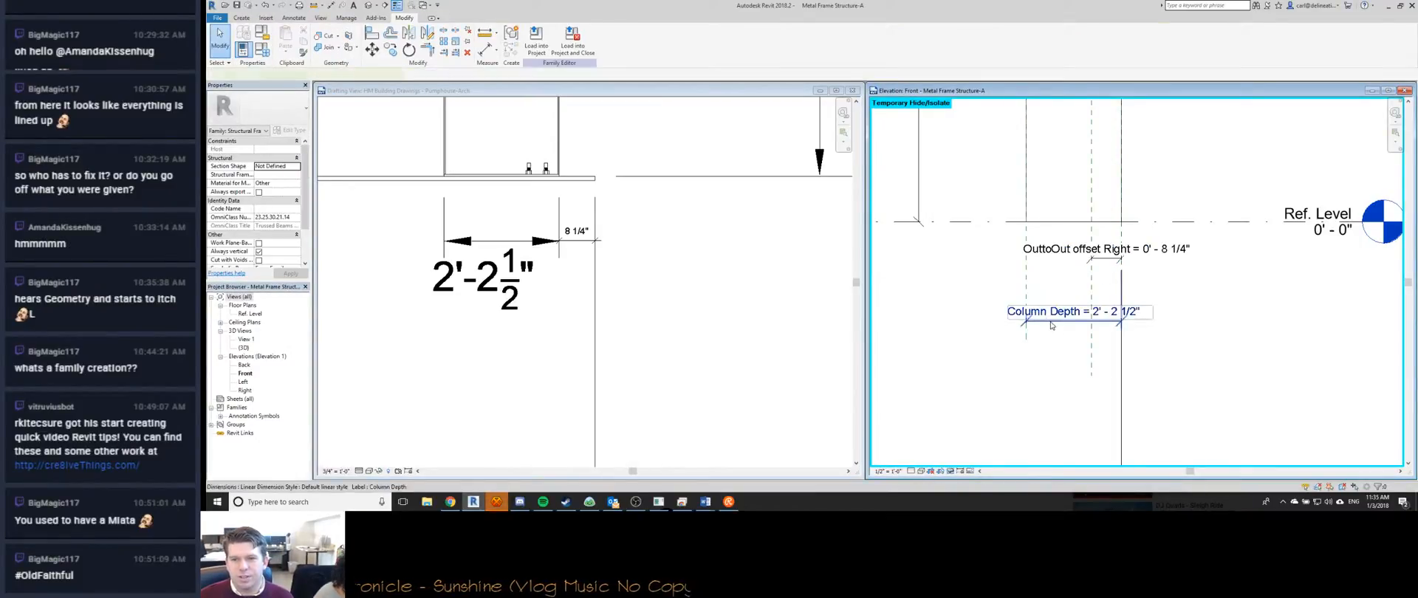
click(1064, 311)
drag(1098, 289, 1092, 291)
click(590, 38)
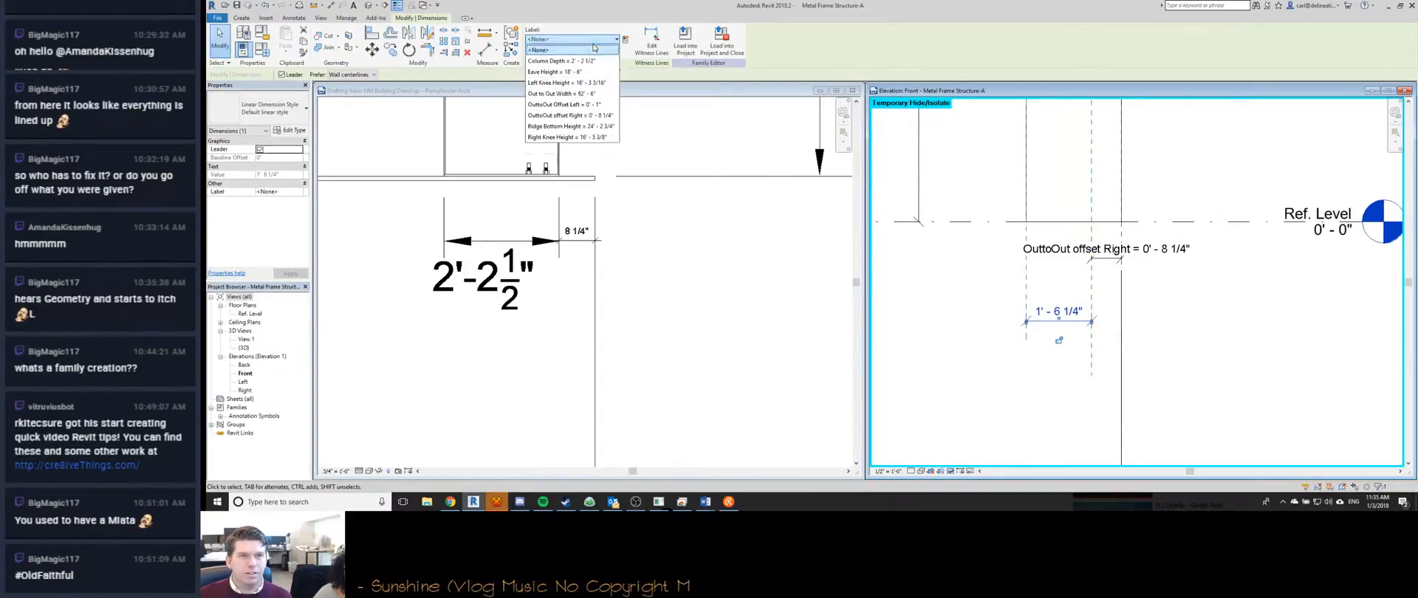
click(548, 71)
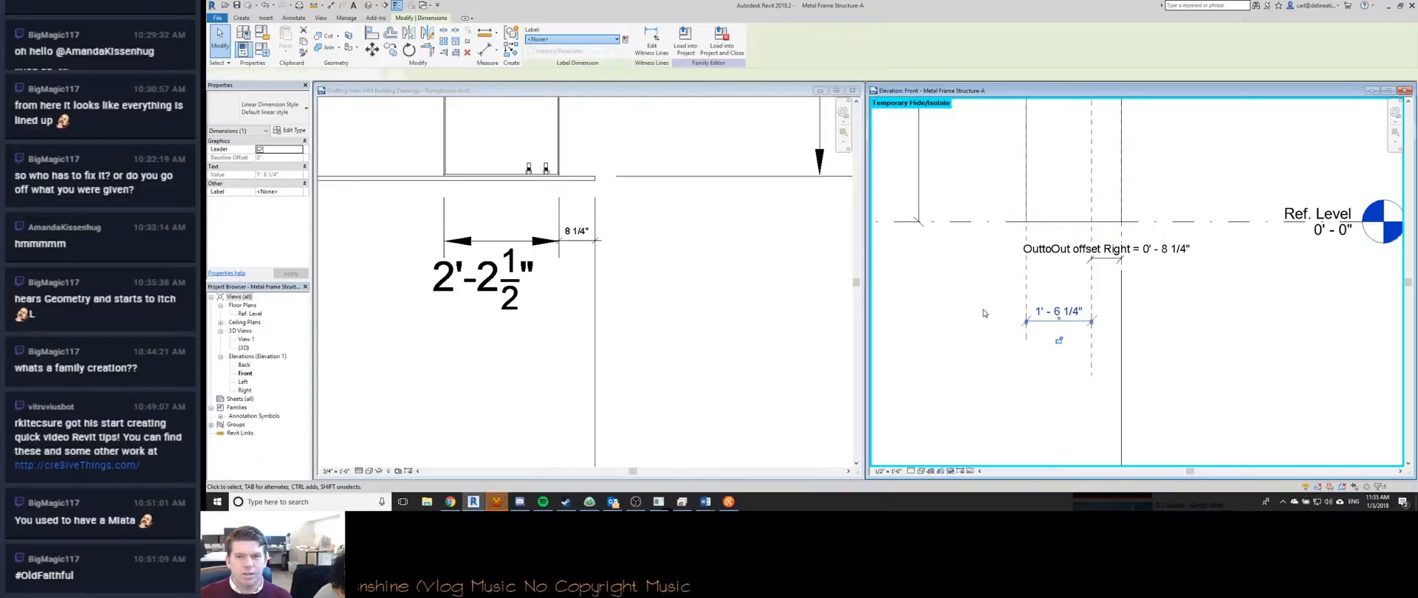
Align and lock the right column's outer edge in the extrusion sketch to the right out-to-out offset plane, and finish the sketch.
middle_drag(1040, 224, 1034, 321)
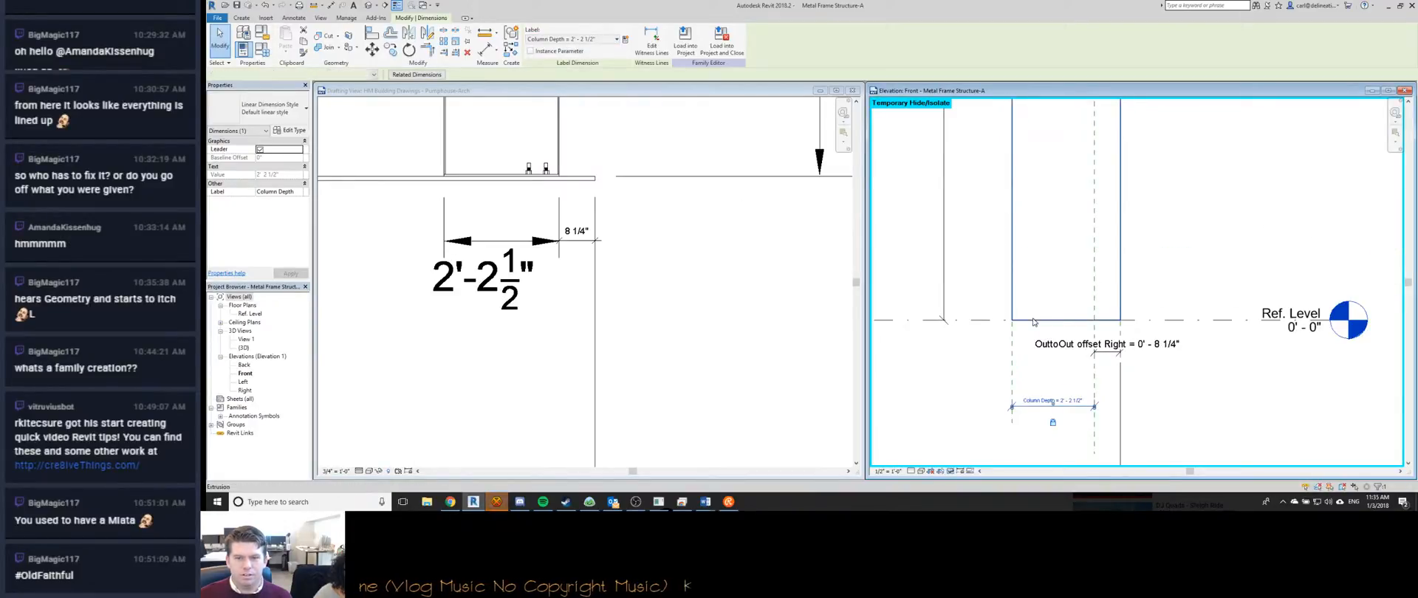
double_click(1096, 331)
click(1095, 330)
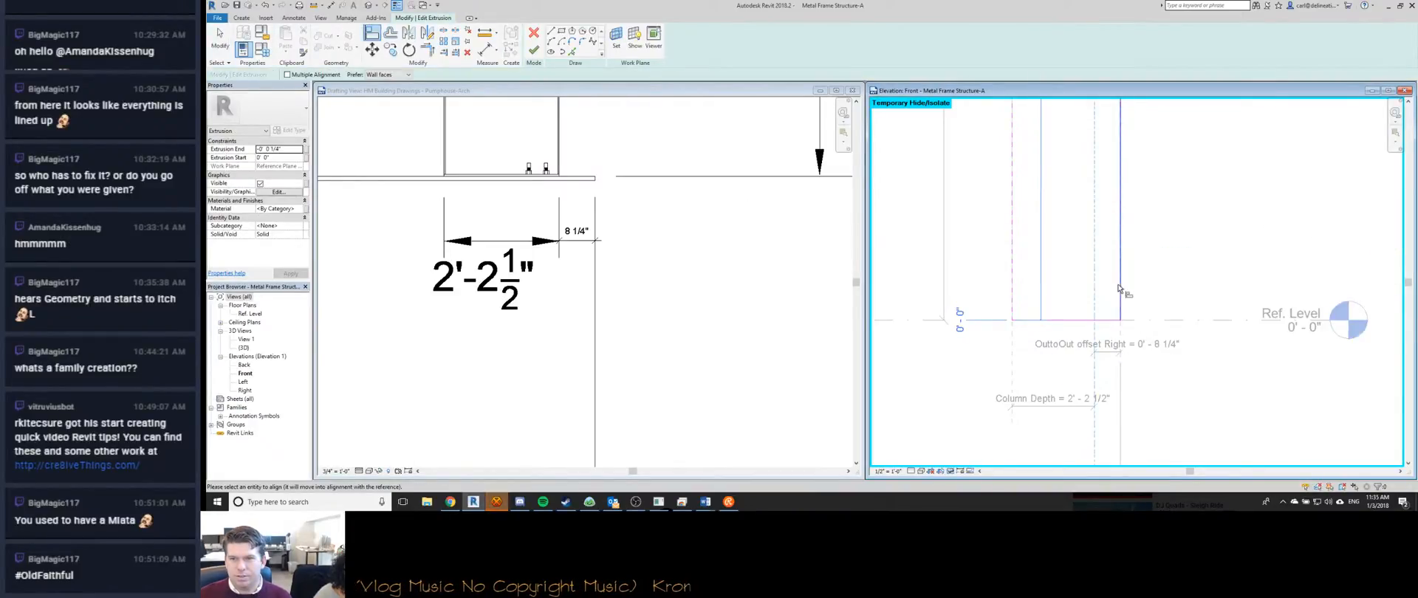
click(1120, 291)
click(1110, 290)
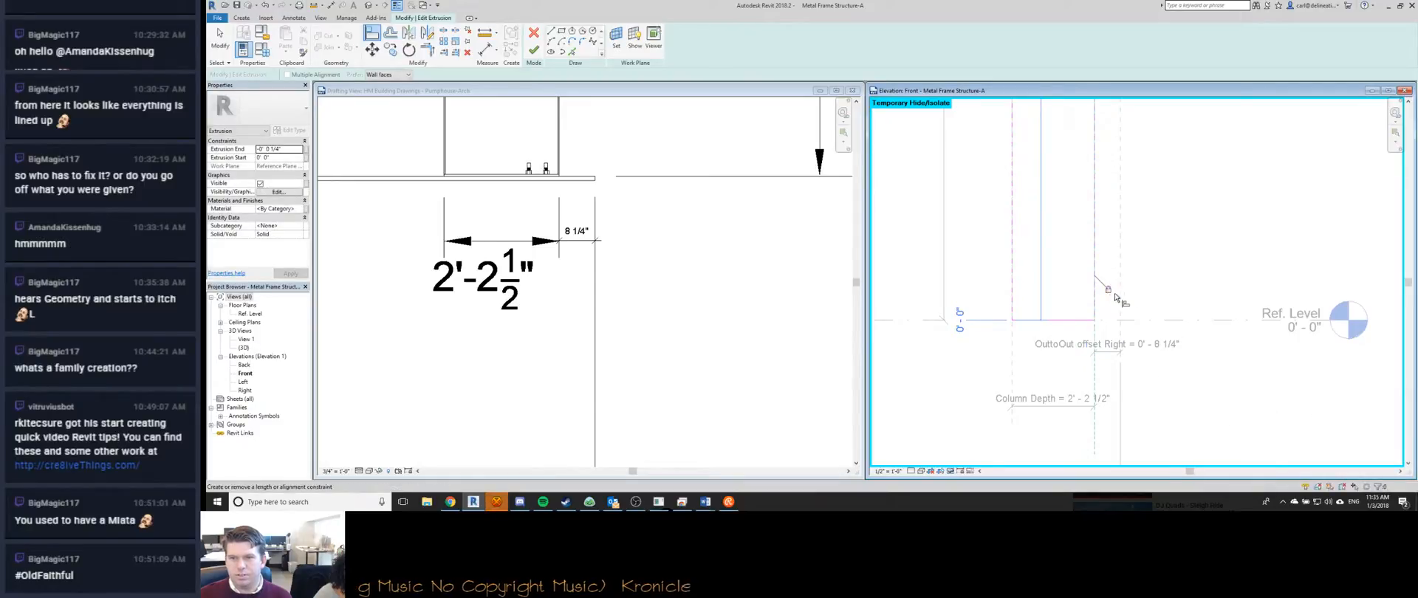
scroll(1186, 272, down, 2)
key(Escape)
key(Escape)
key(f)
key(f)
Inspect the whole frame outline and its eave corners against the reference planes.
scroll(1192, 273, down, 3)
scroll(1157, 265, up, 5)
scroll(1157, 265, down, 3)
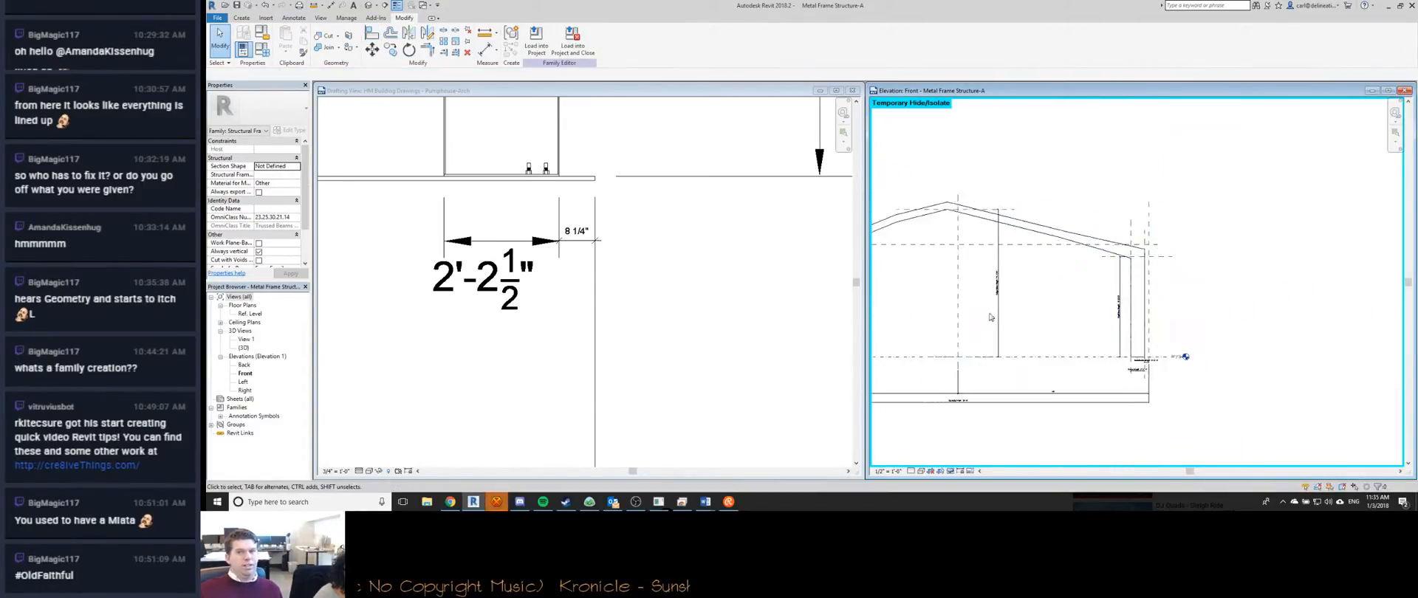
scroll(970, 220, up, 5)
scroll(970, 220, down, 3)
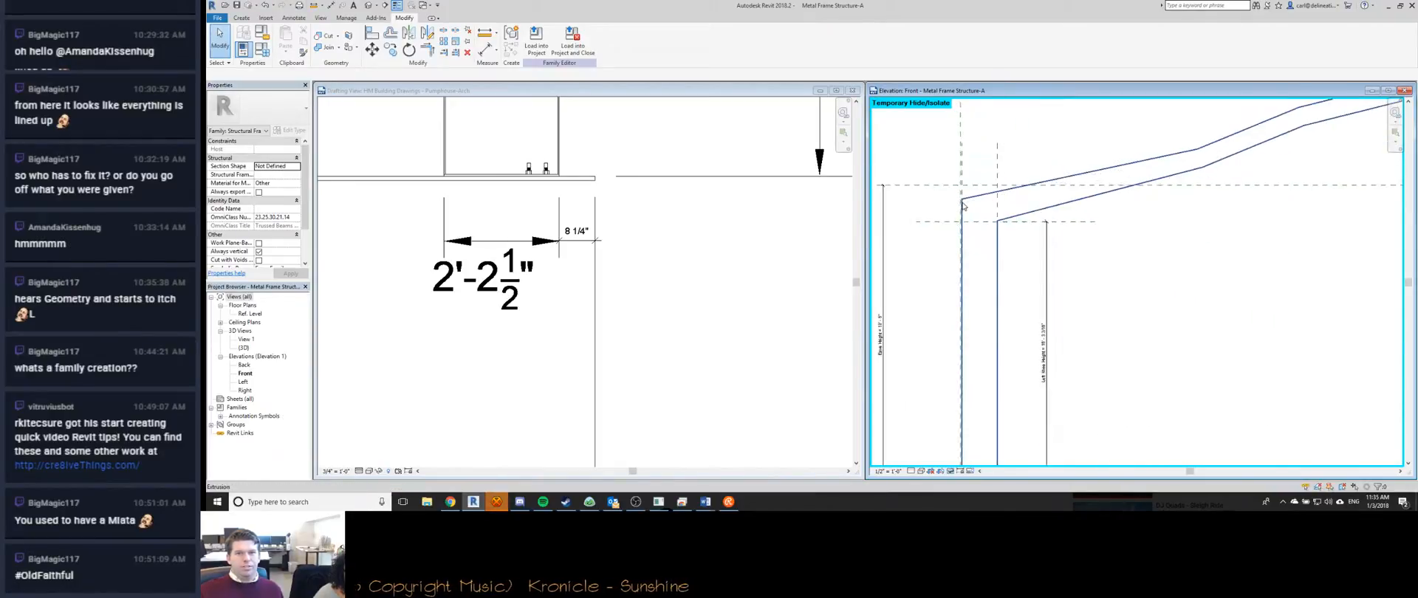
scroll(1016, 336, down, 4)
middle_drag(1166, 344, 1125, 345)
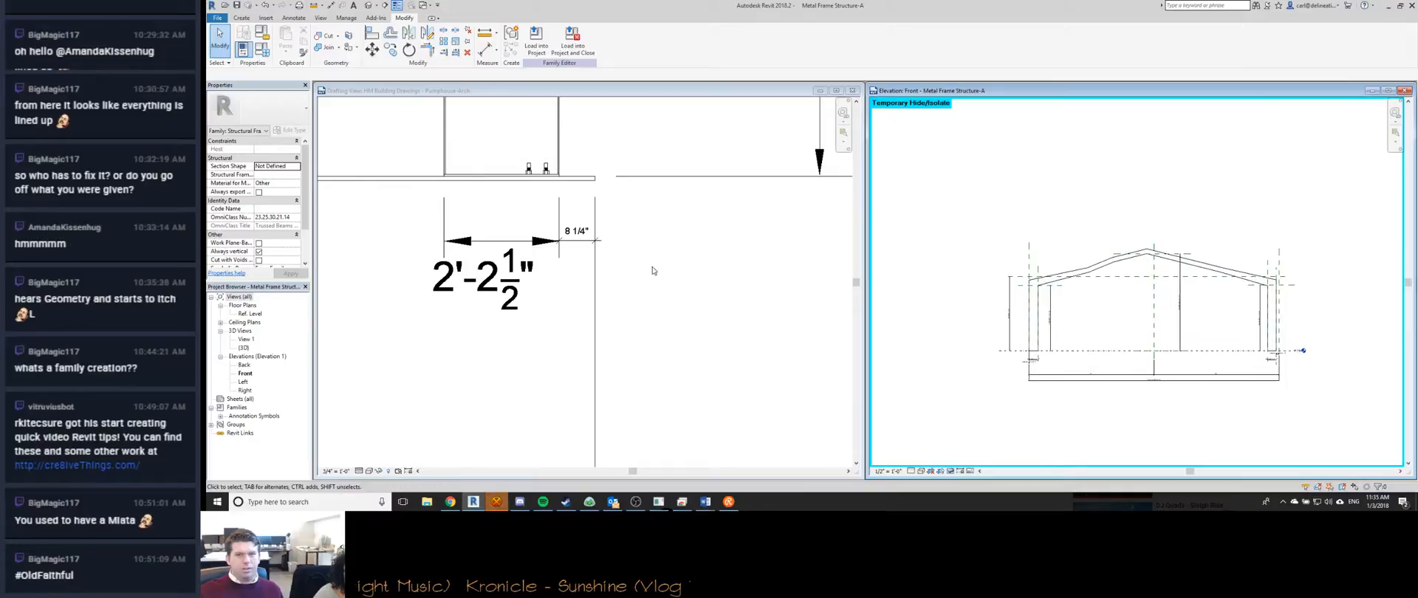
Switch to HexChat, read the discussion about snapping beams to the rigid frame, and clear the #TheLounge chat log.
click(495, 502)
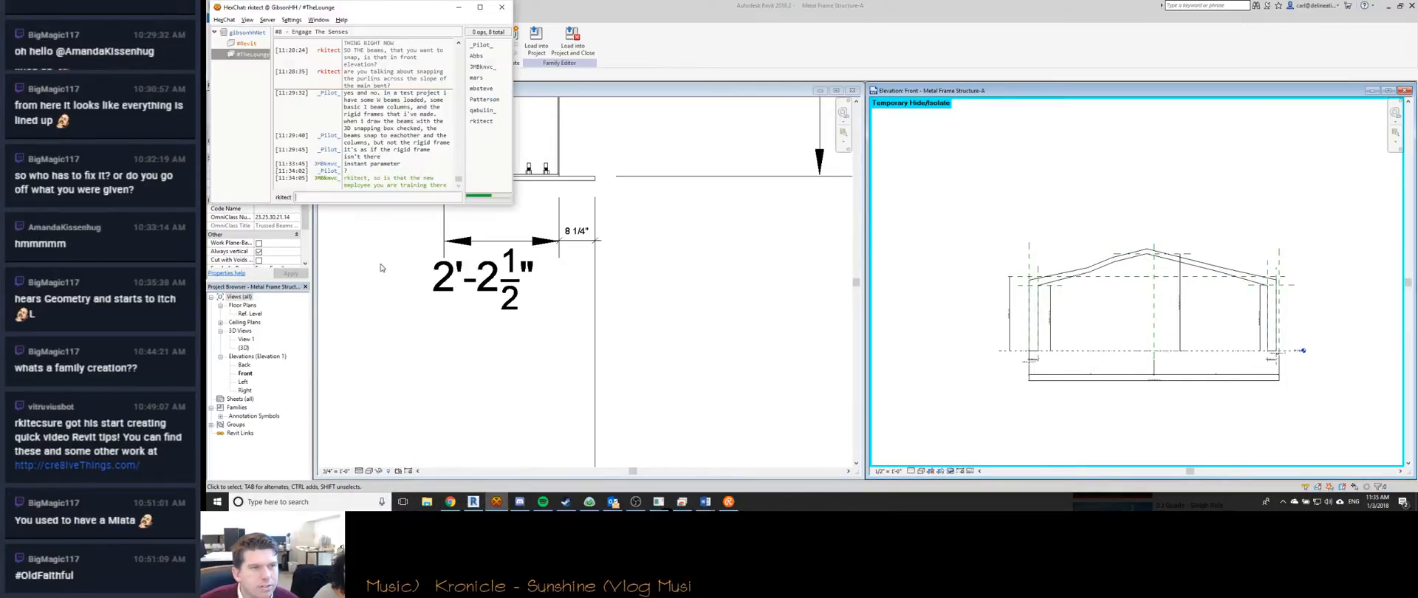
scroll(401, 138, up, 3)
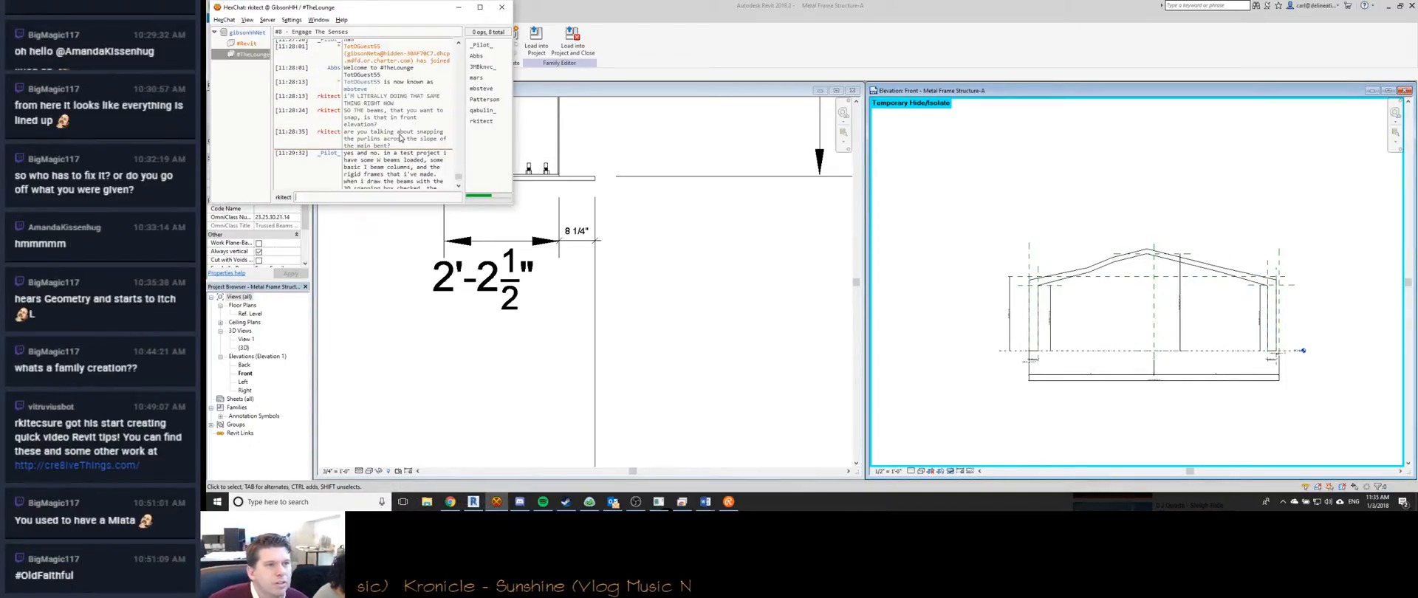
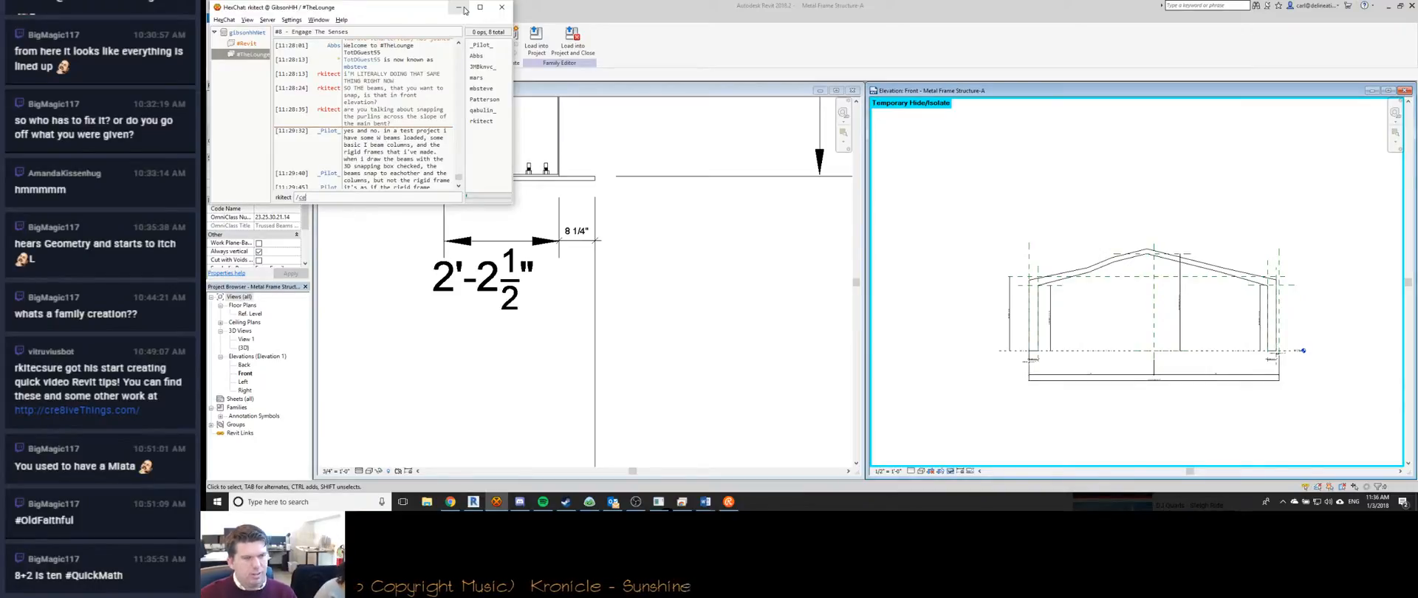
key(Return)
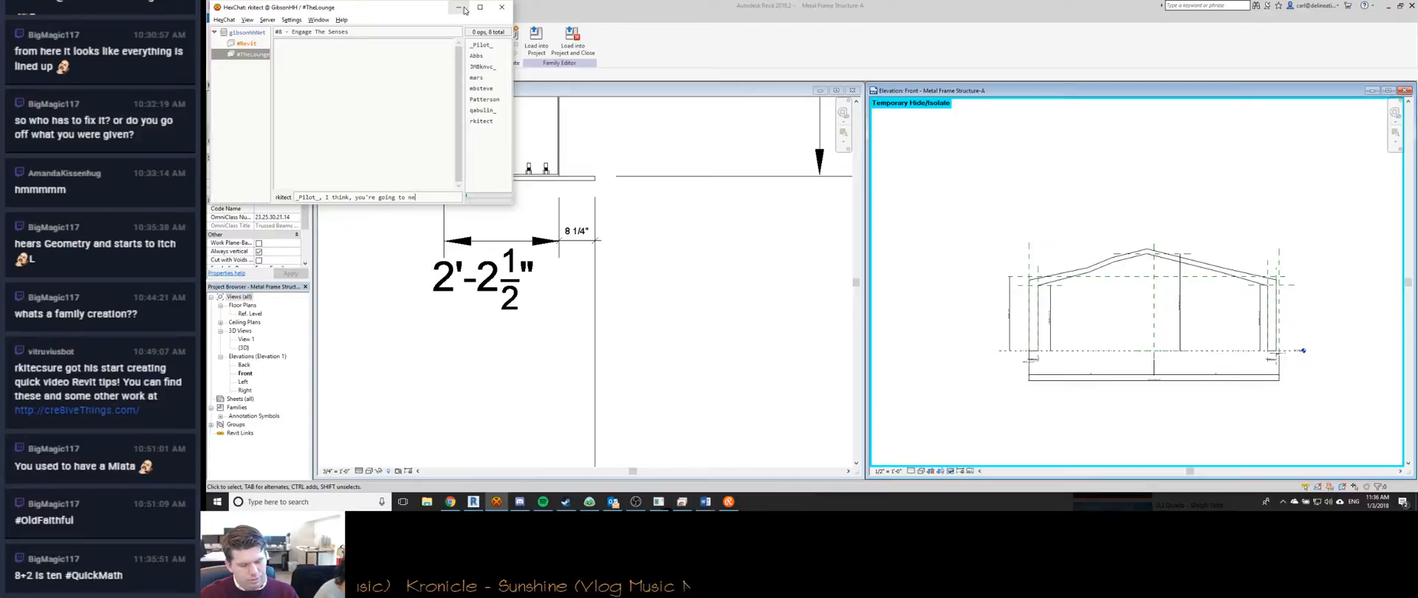
Send a chat reply advising to create intersecting reference lines, which create intersecting points to snap to in 3D.
text(e intersecting reference)
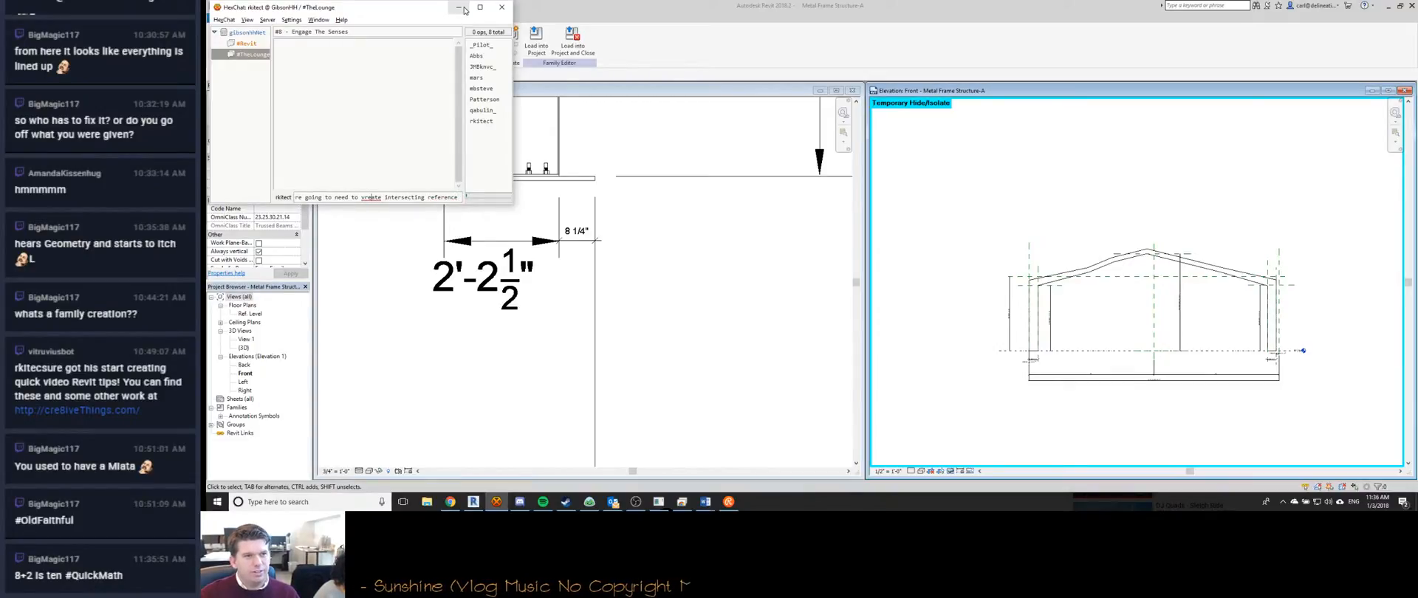
key(ctrl+Left)
key(ctrl+Left)
key(ctrl+Left)
key(Delete)
text(c)
key(End)
text(lines, which create intersecting points to s)
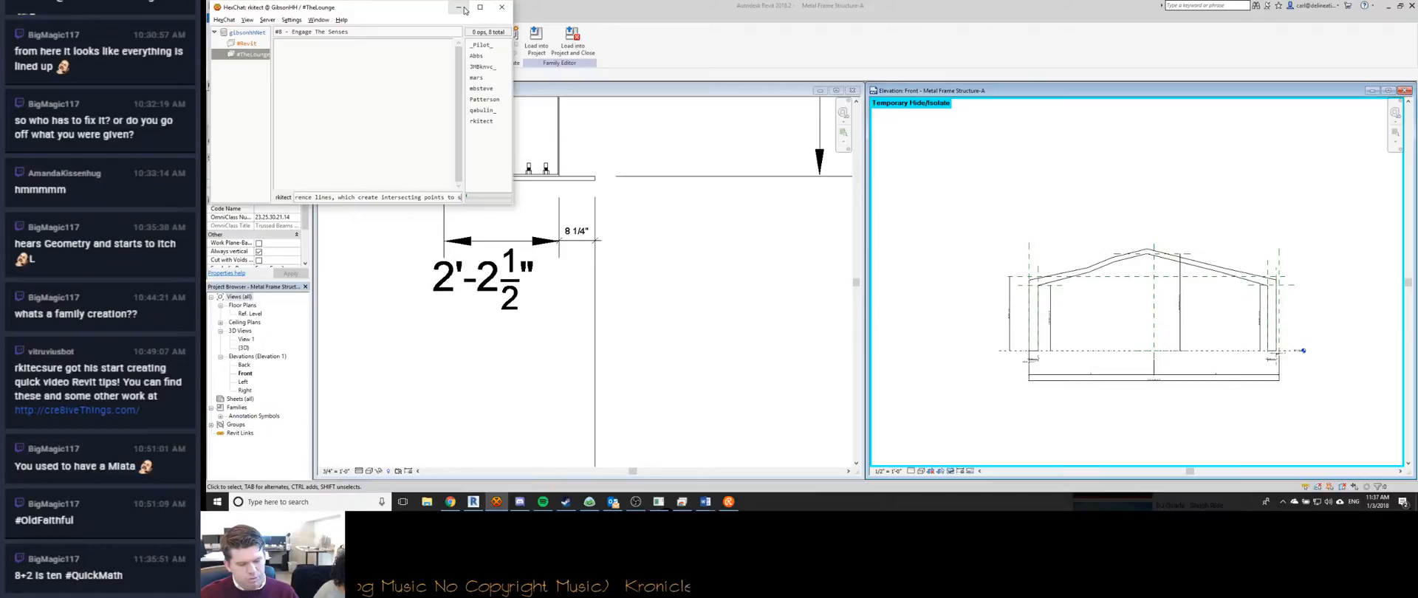
text(nap to in 3d)
key(Return)
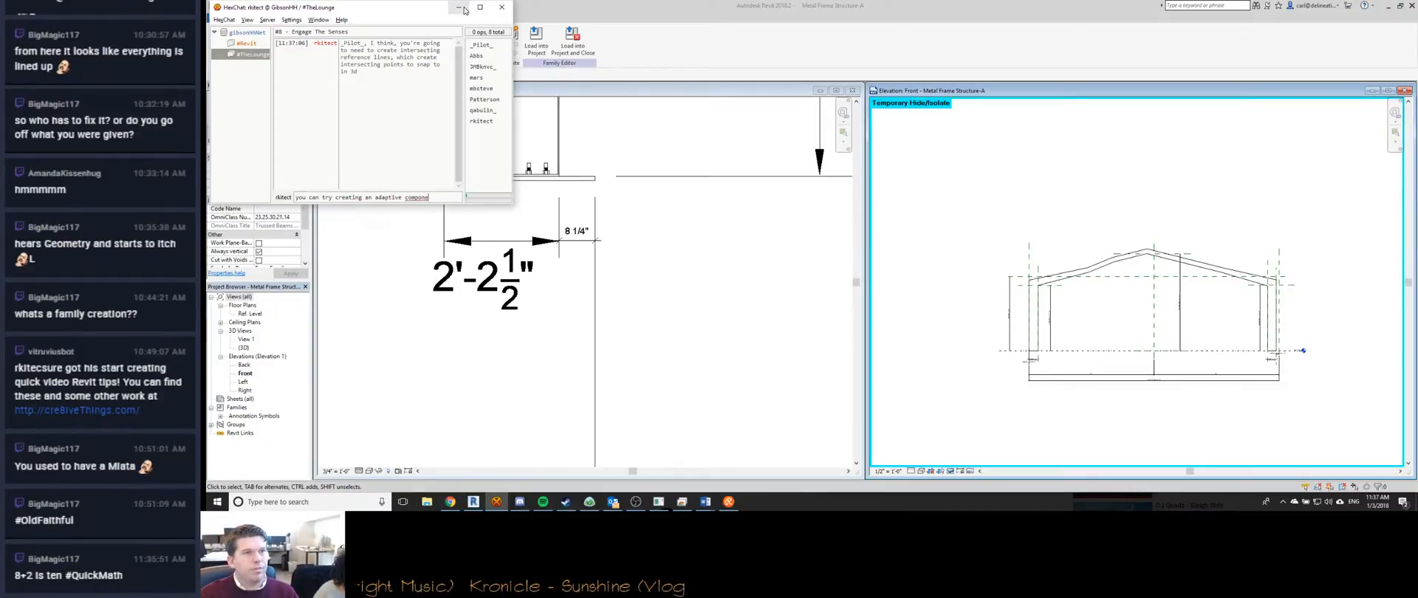
Send follow-up messages suggesting an adaptive component with segments controlled for the spacing parameter, and asking whether this is for the purlins along the top.
text(segments )
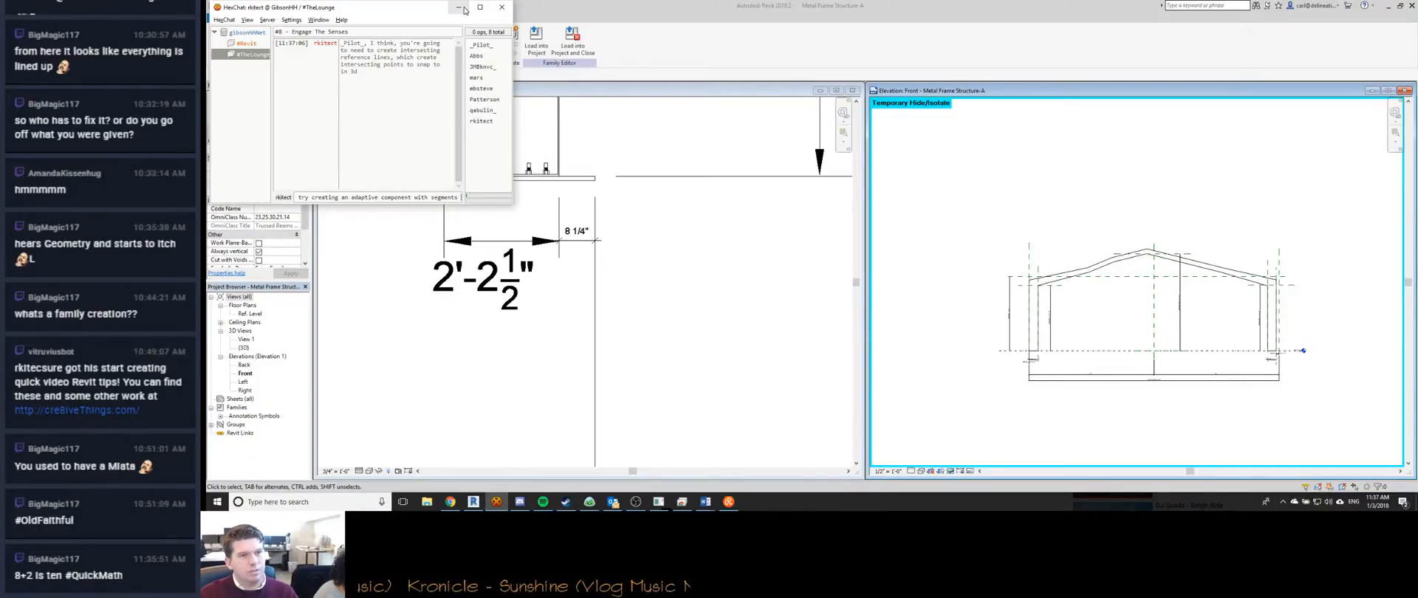
text(that you c)
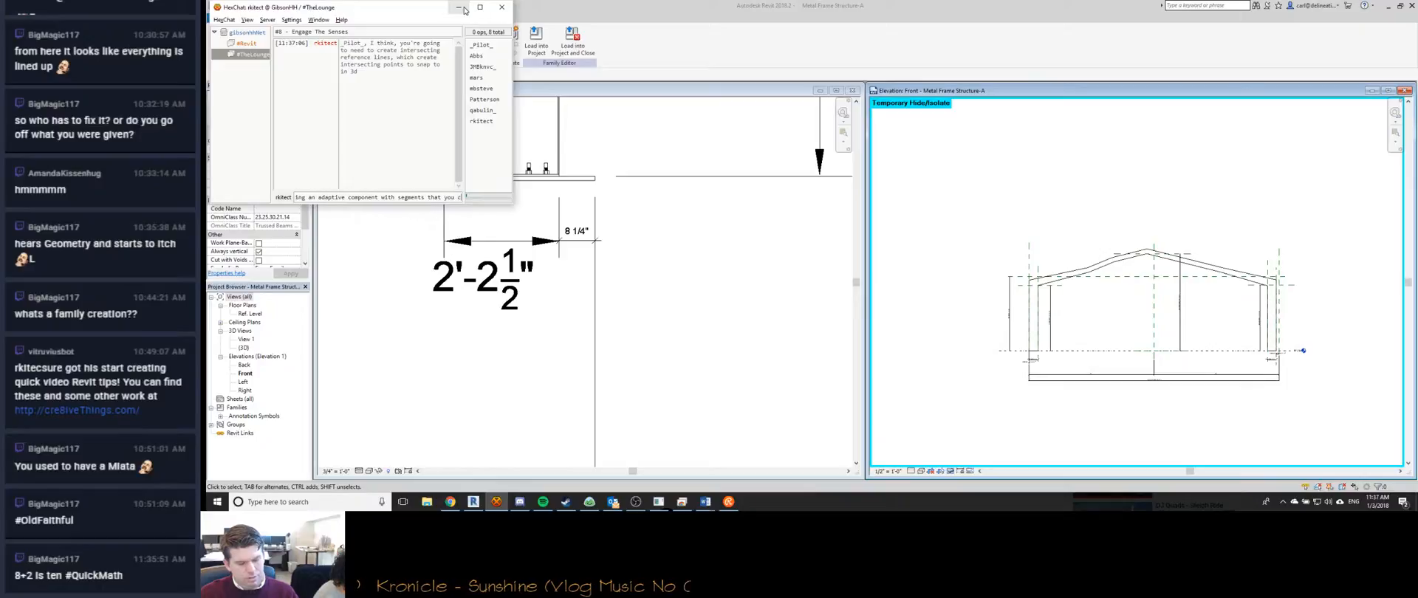
text(an control)
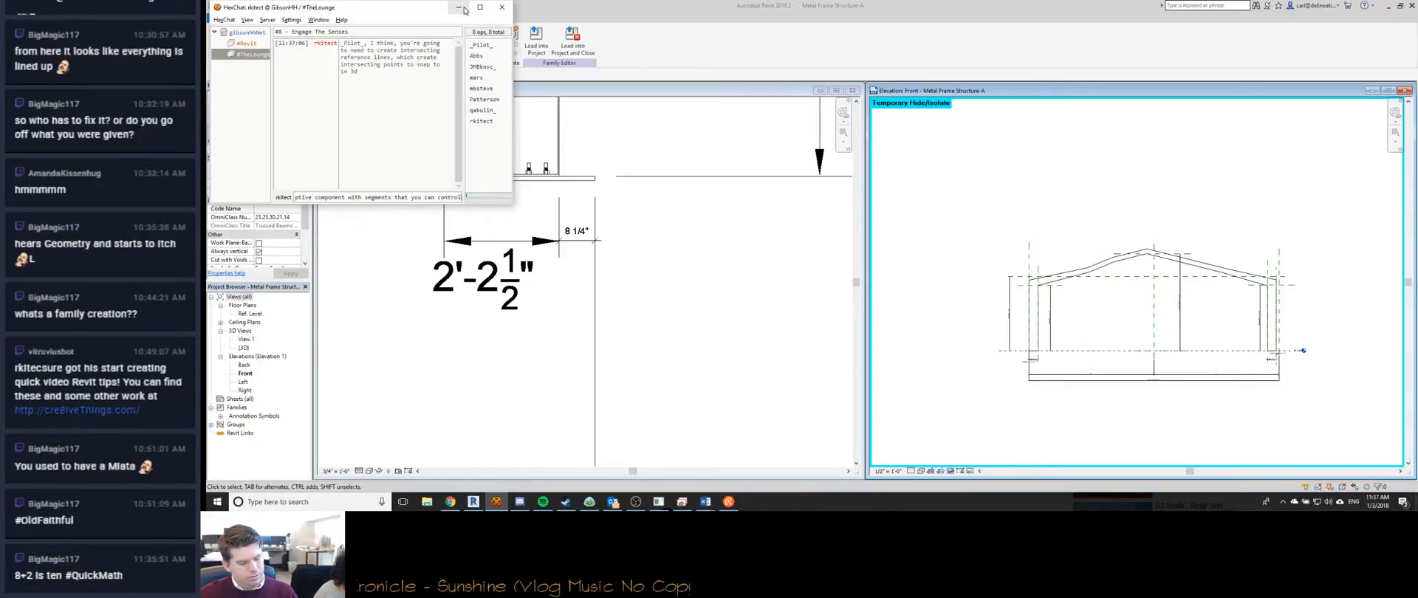
text( for the spacin)
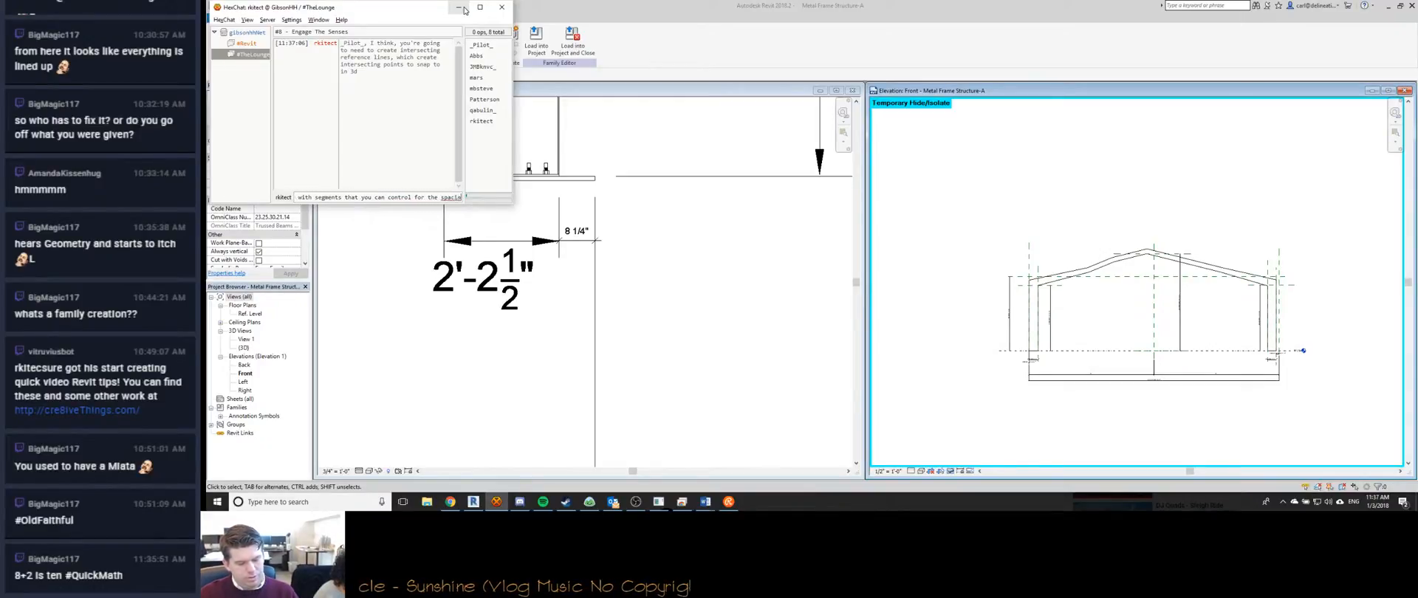
text(g parameter)
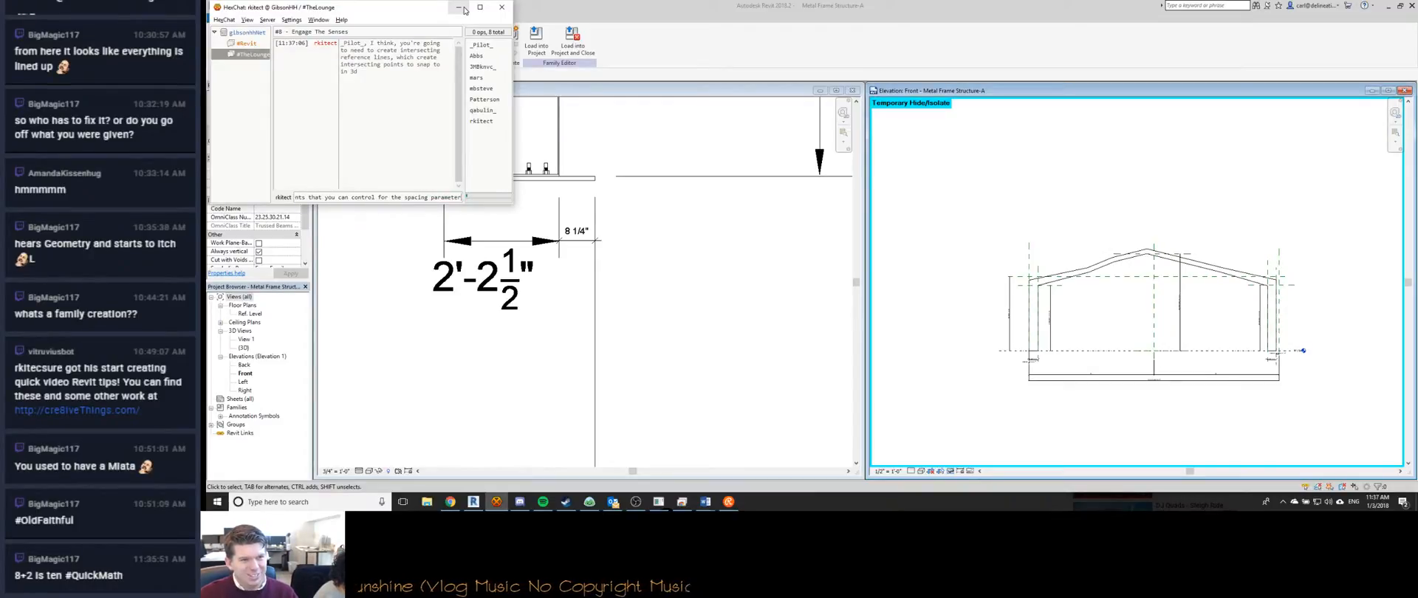
key(Return)
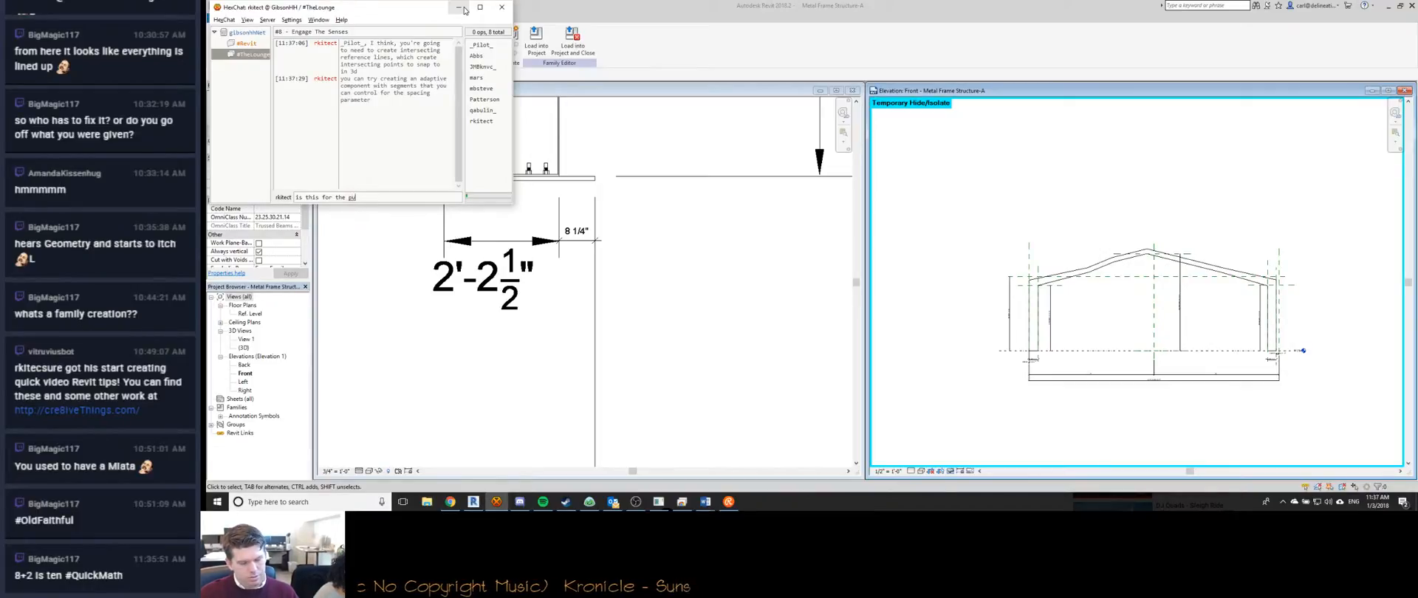
text(?)
key(Return)
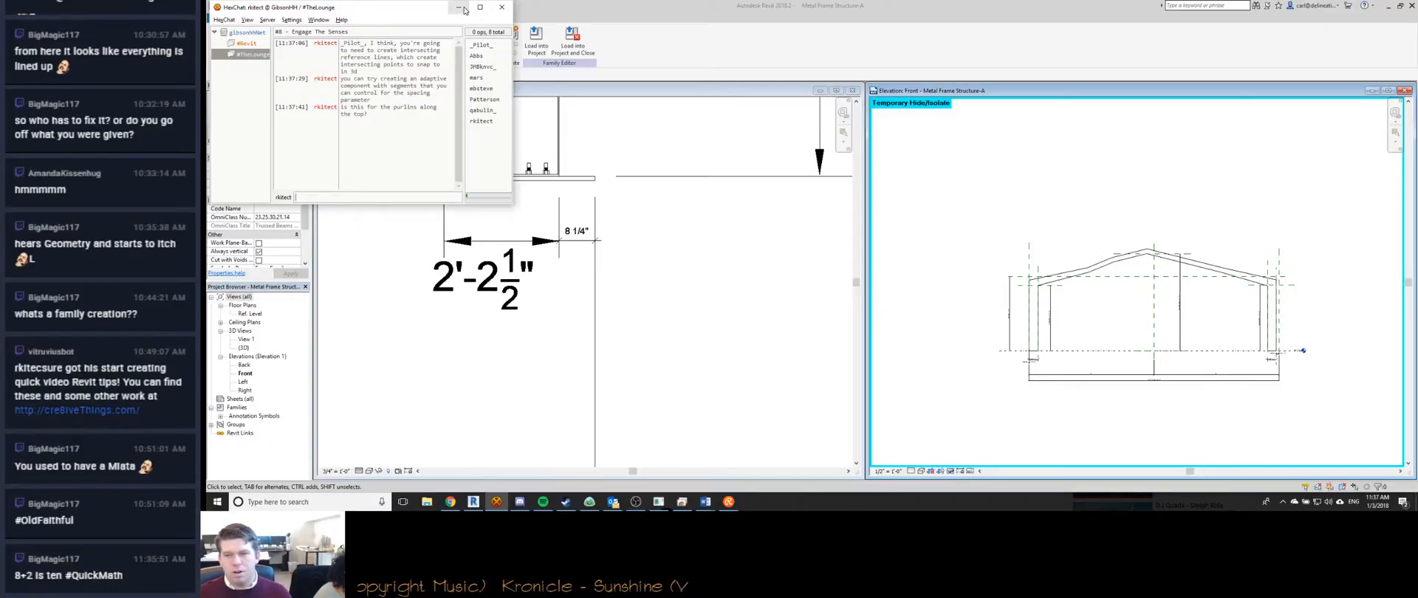
Return to Revit and set the OuttoOut Offset Left dimension at the left column's base to 1".
click(459, 7)
scroll(1061, 337, up, 5)
middle_drag(1061, 337, 1043, 285)
scroll(1022, 286, down, 2)
scroll(974, 266, up, 4)
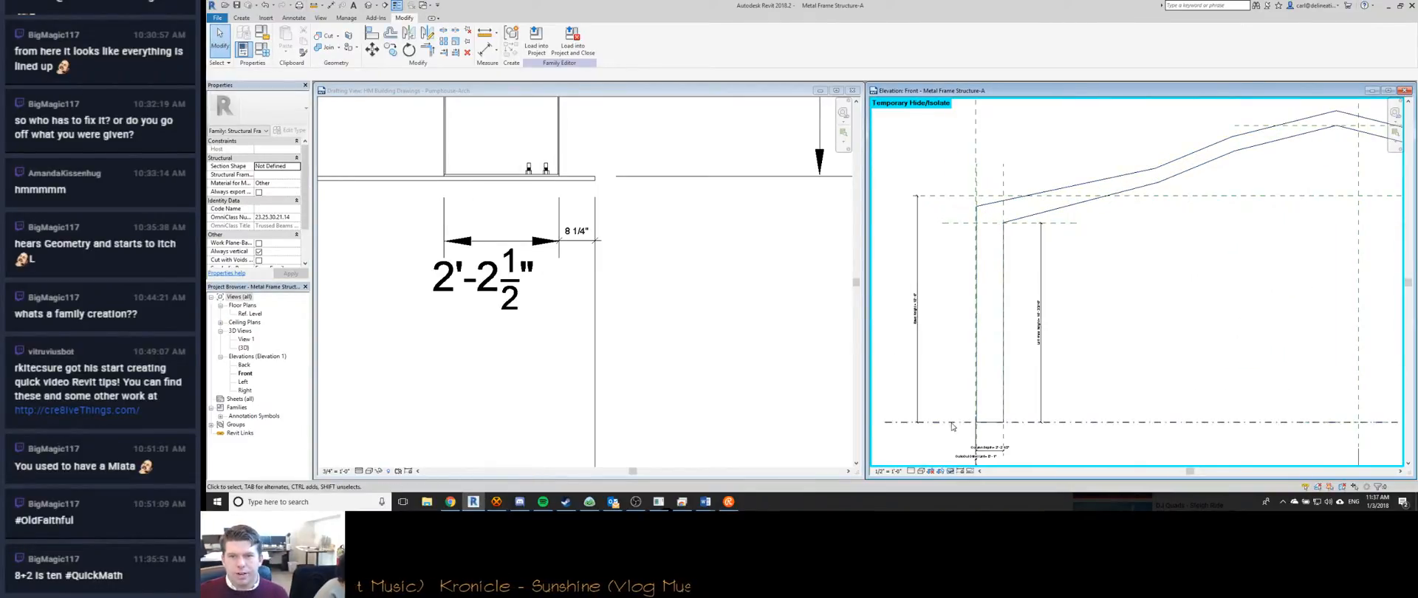
scroll(931, 234, down, 3)
scroll(932, 402, up, 4)
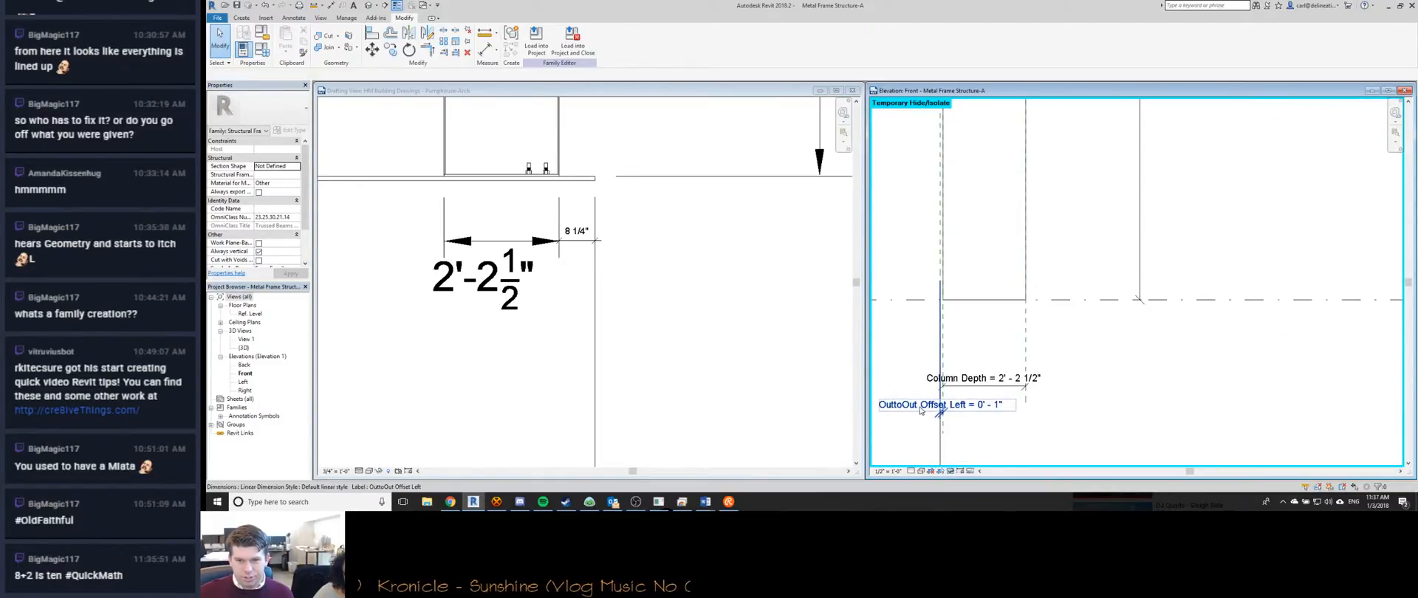
double_click(921, 412)
text(1)
key(Return)
Examine the left column's base, its offset plane and the overall frame in the front elevation.
scroll(946, 370, down, 3)
scroll(948, 353, up, 4)
middle_drag(948, 353, 1004, 308)
scroll(992, 312, down, 3)
scroll(990, 310, up, 3)
scroll(986, 309, down, 3)
scroll(977, 306, up, 5)
key(Escape)
scroll(977, 306, down, 6)
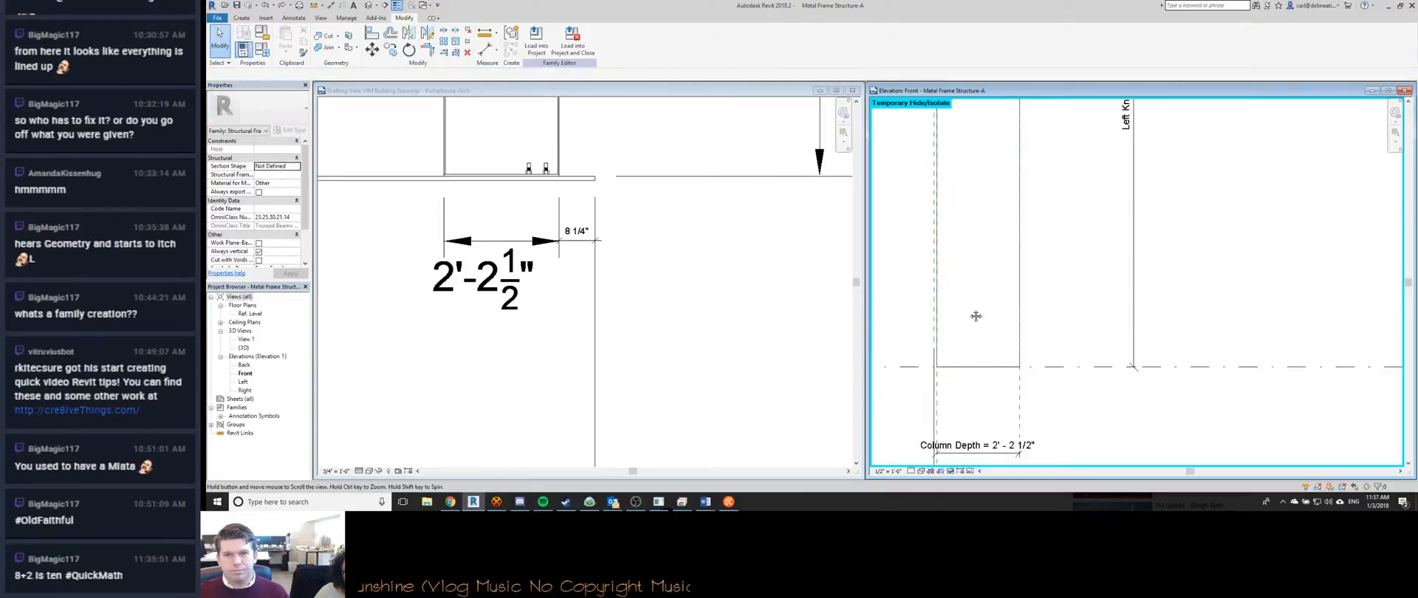
scroll(981, 250, down, 2)
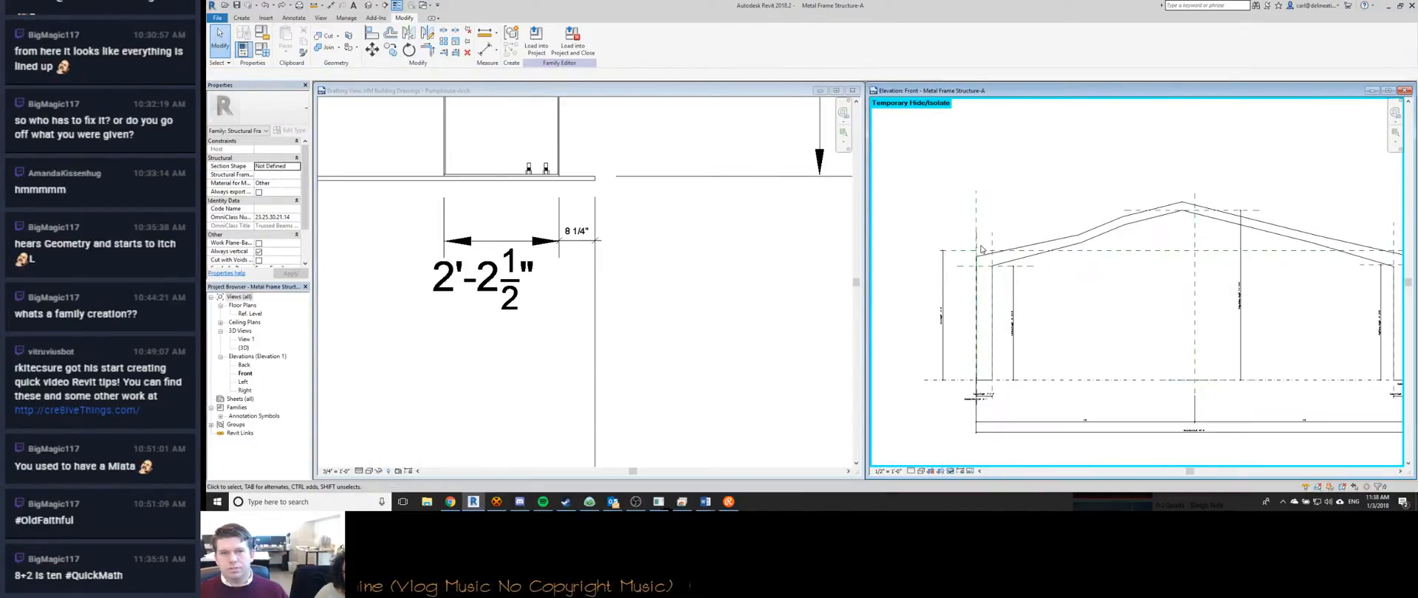
Compare the left column's eave and knee heights in the building drawing with the Left Knee Height dimension in the family.
click(650, 284)
scroll(624, 185, down, 5)
scroll(624, 184, down, 3)
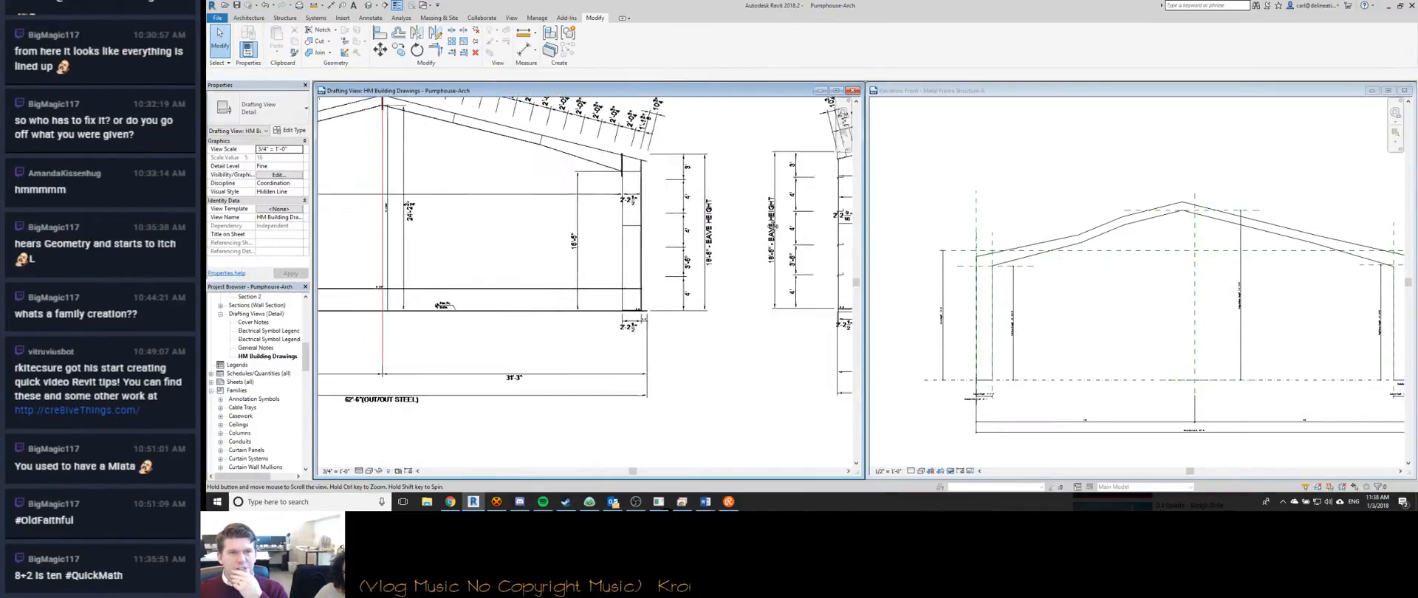
scroll(543, 186, up, 2)
scroll(543, 186, up, 4)
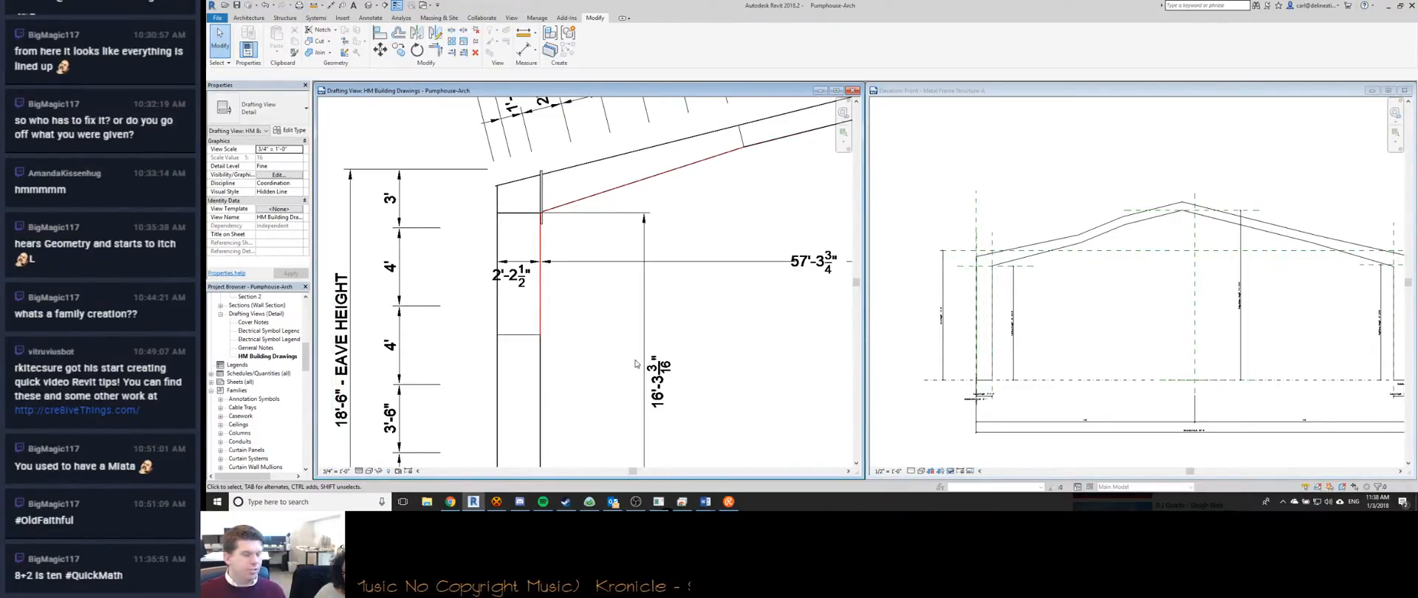
middle_drag(617, 358, 605, 310)
click(944, 350)
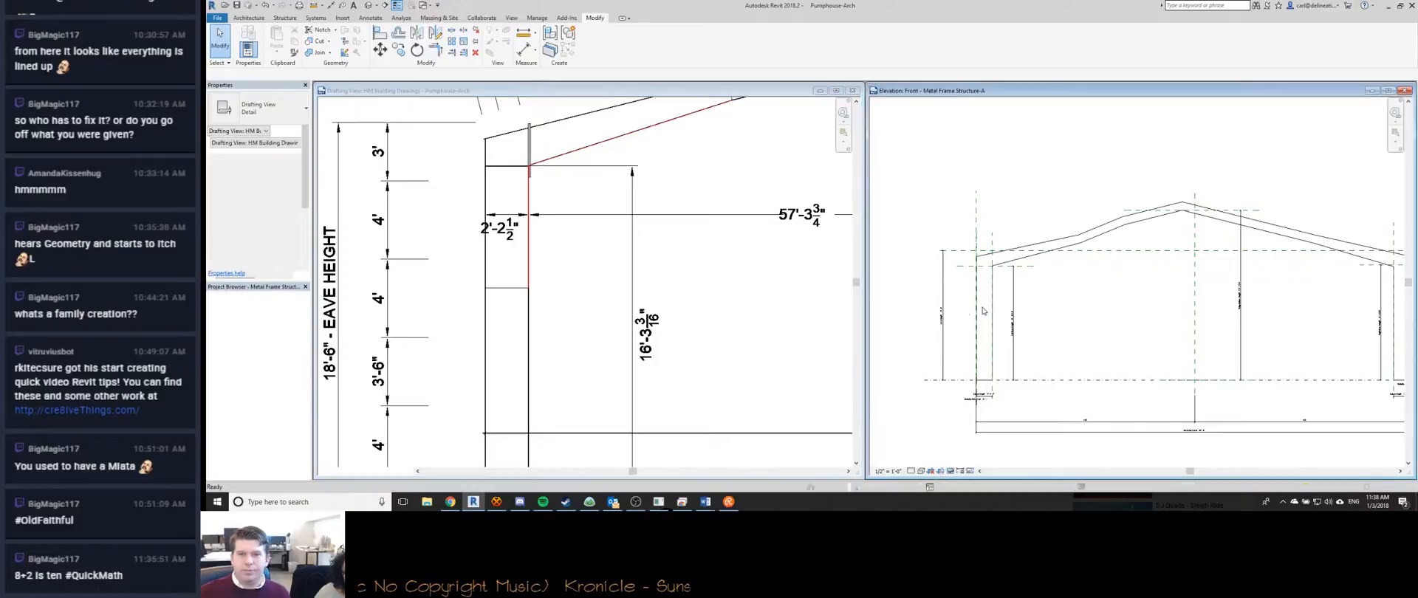
scroll(990, 340, up, 5)
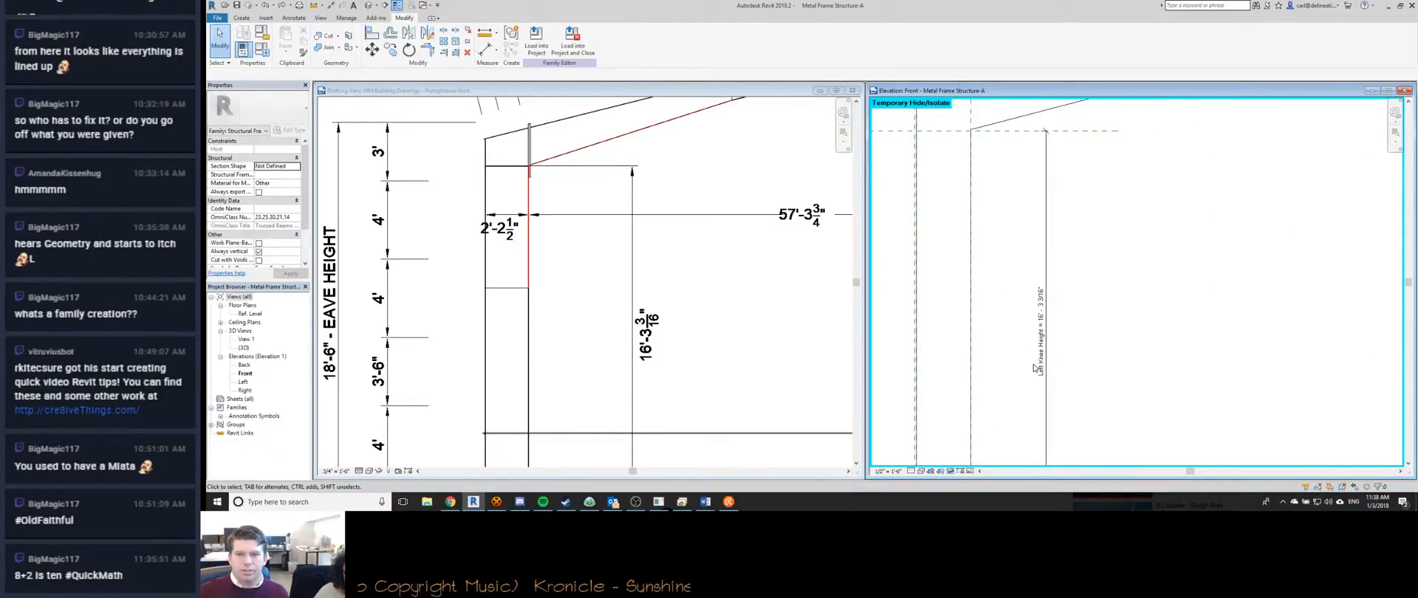
scroll(1041, 239, down, 3)
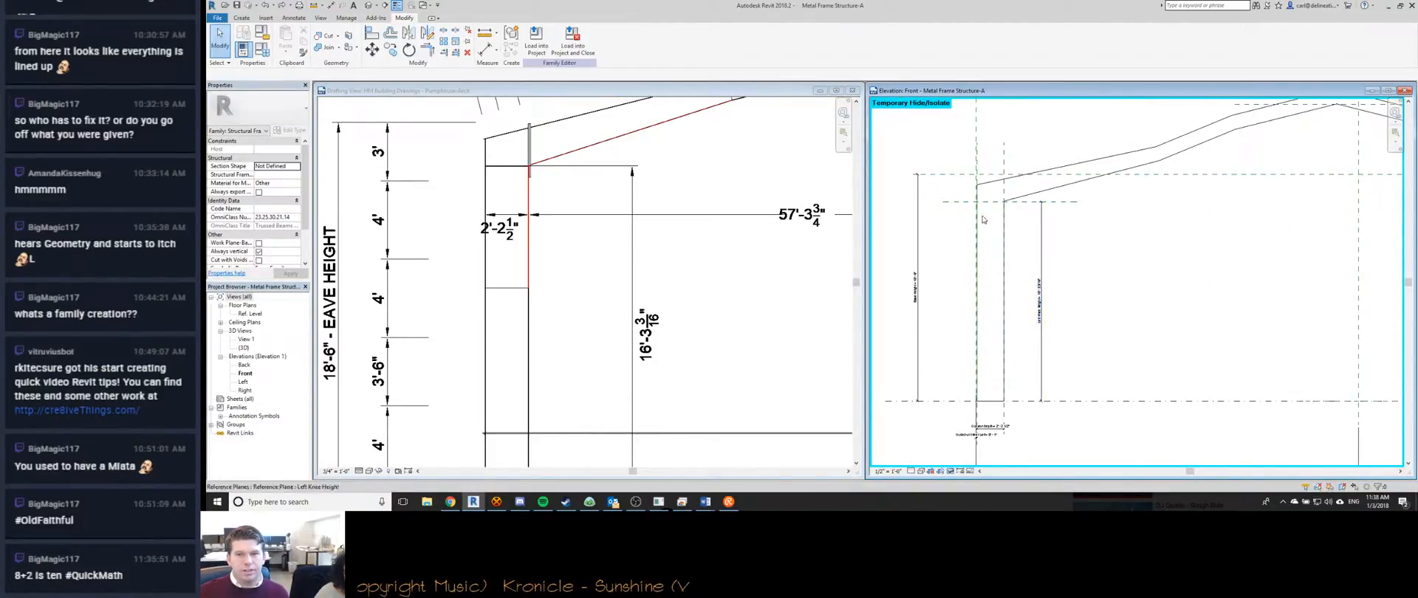
middle_drag(1090, 333, 1038, 337)
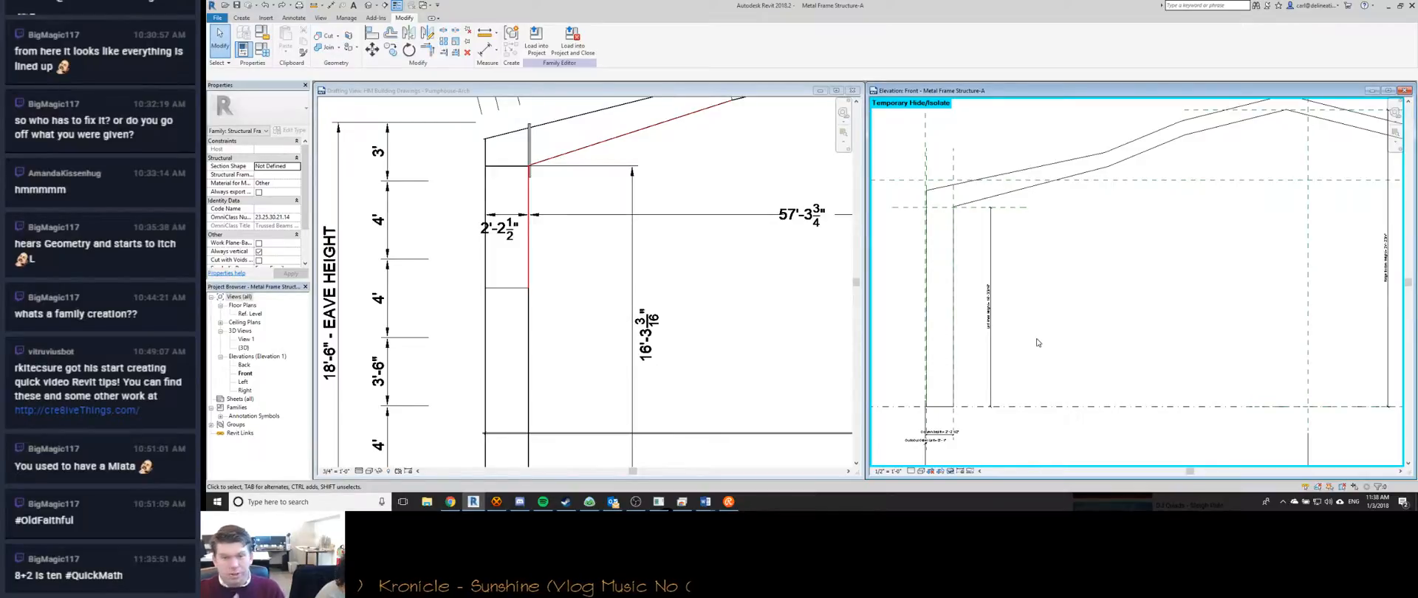
Open the metal frame extrusion's sketch for editing and check the inner column line at the left knee.
click(952, 256)
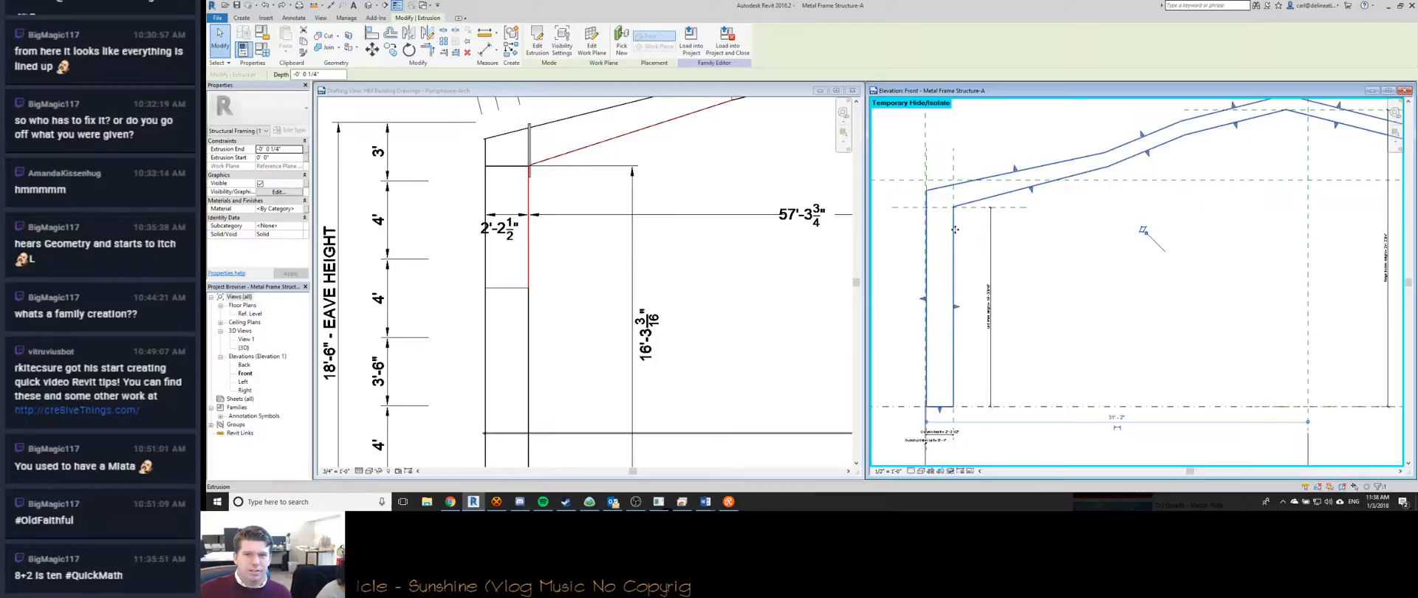
double_click(954, 236)
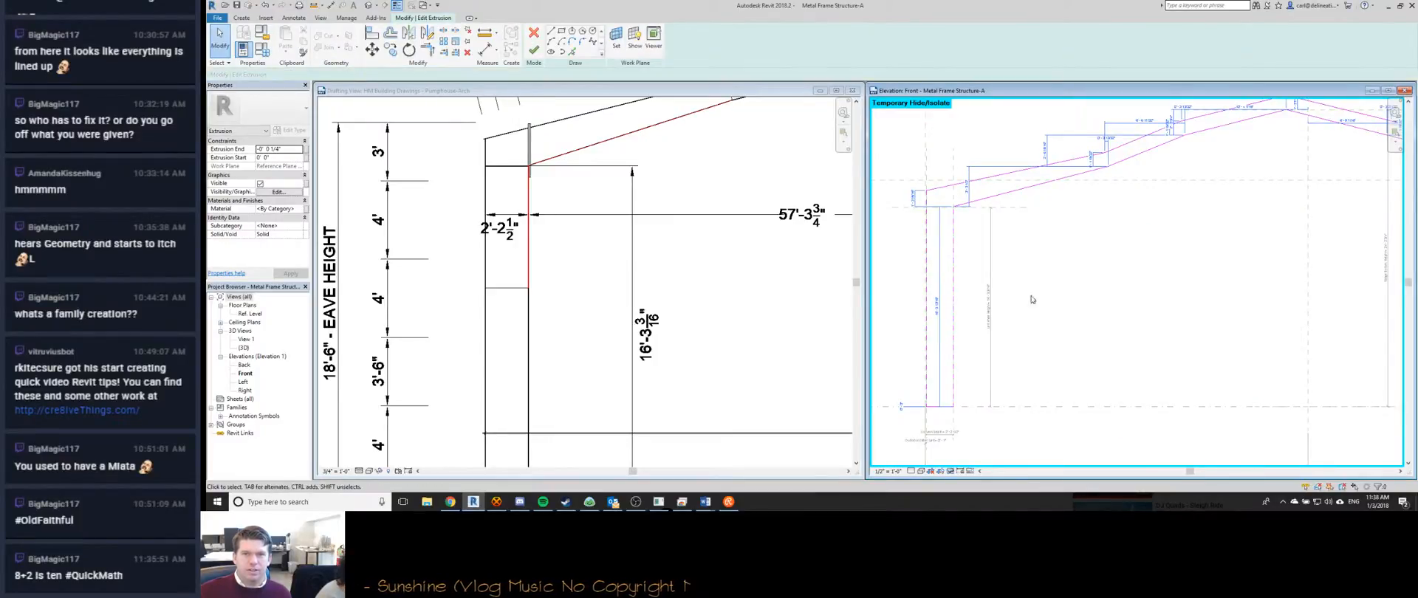
scroll(995, 283, up, 3)
mouse_move(996, 283)
middle_down()
mouse_move(1009, 266)
mouse_move(1024, 275)
middle_up()
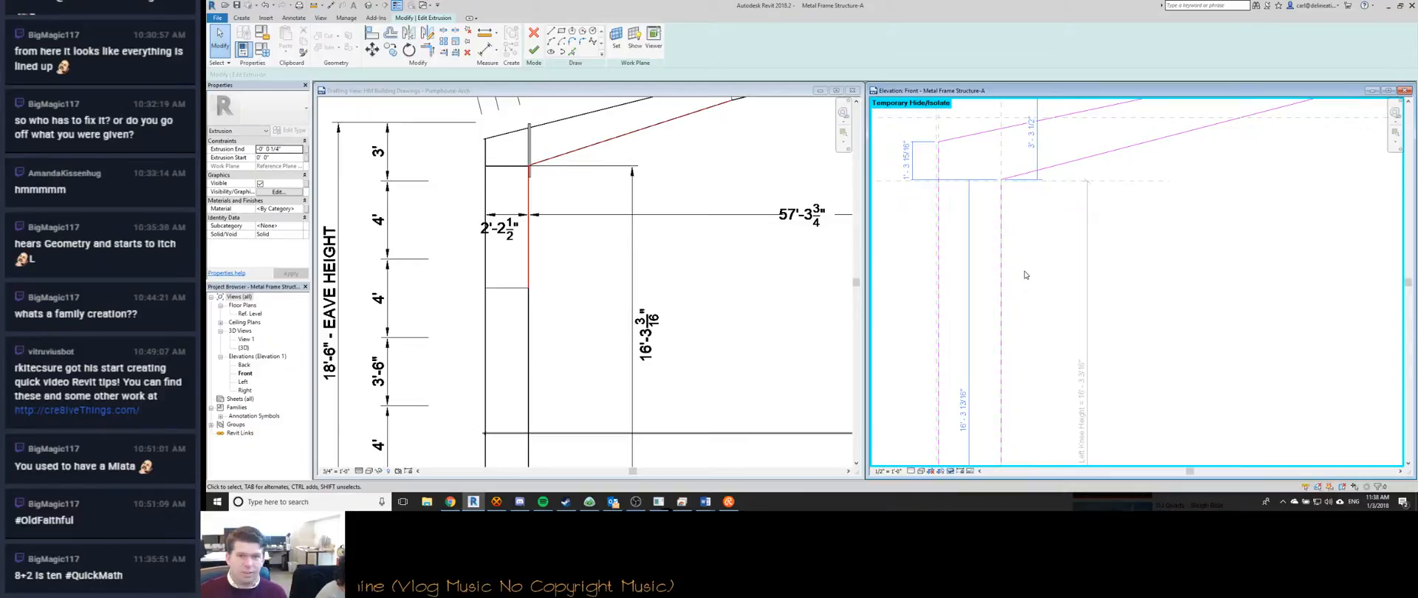
scroll(994, 171, up, 3)
scroll(989, 236, up, 2)
click(977, 262)
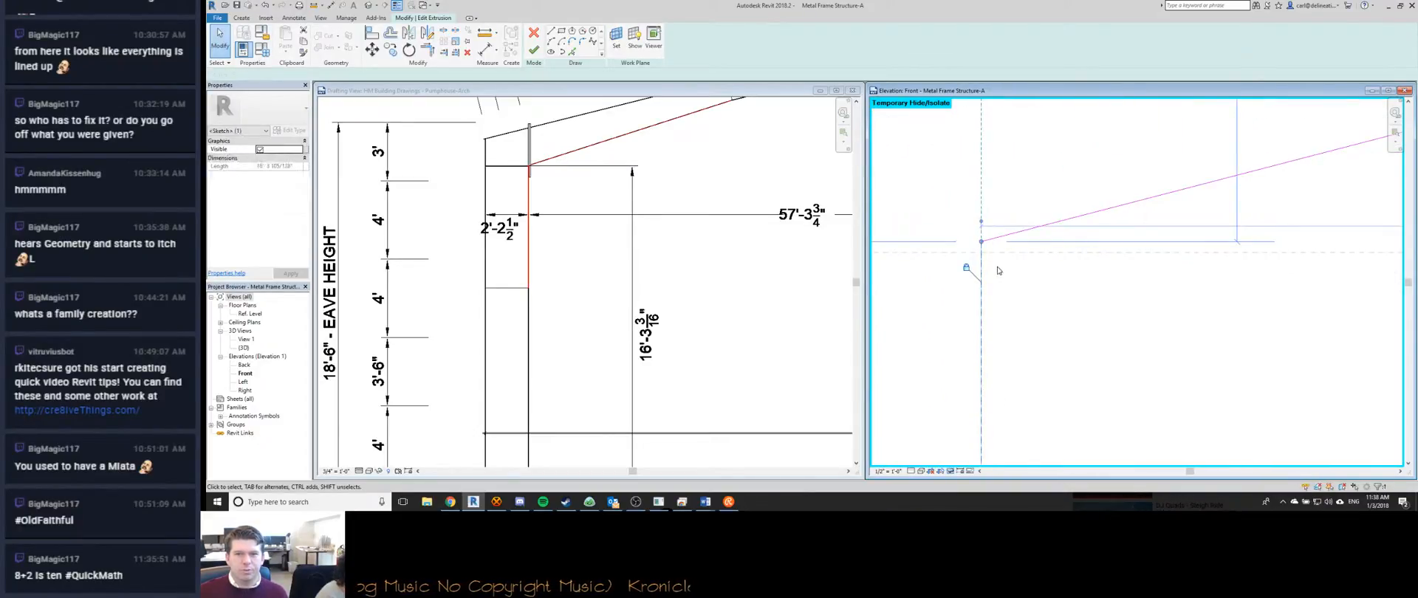
click(1038, 295)
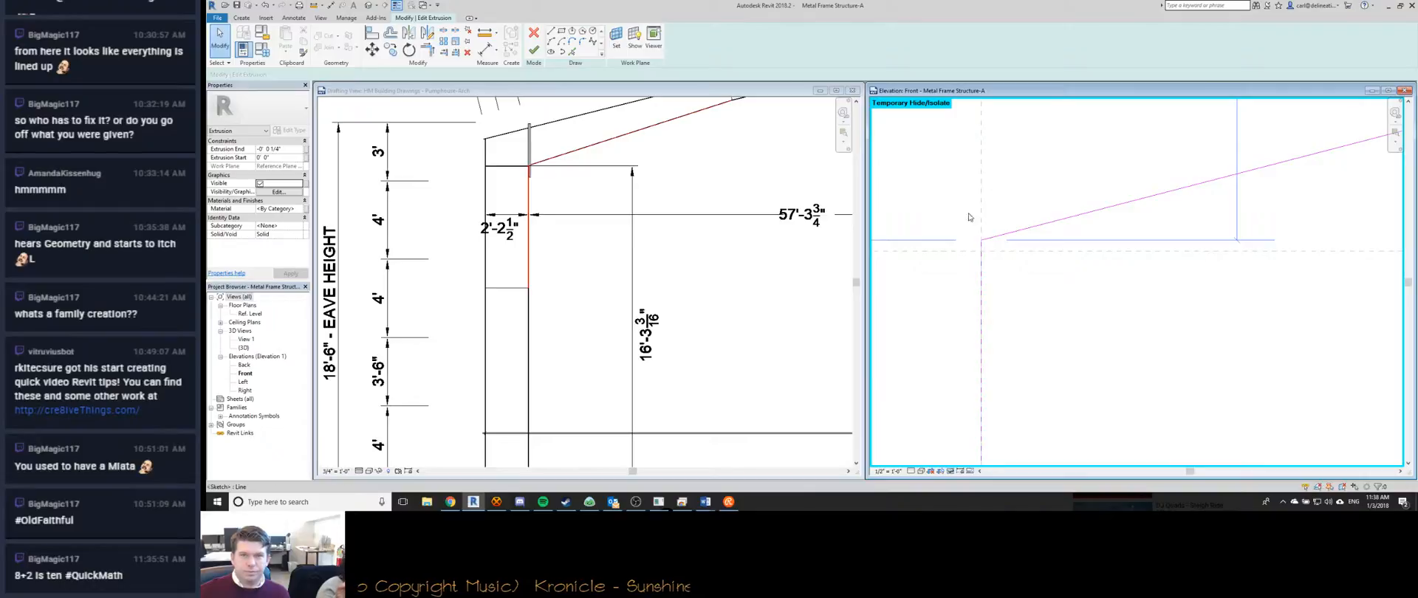
Trim the inner column line to the Left Knee Height plane using a short temporary horizontal line.
click(551, 31)
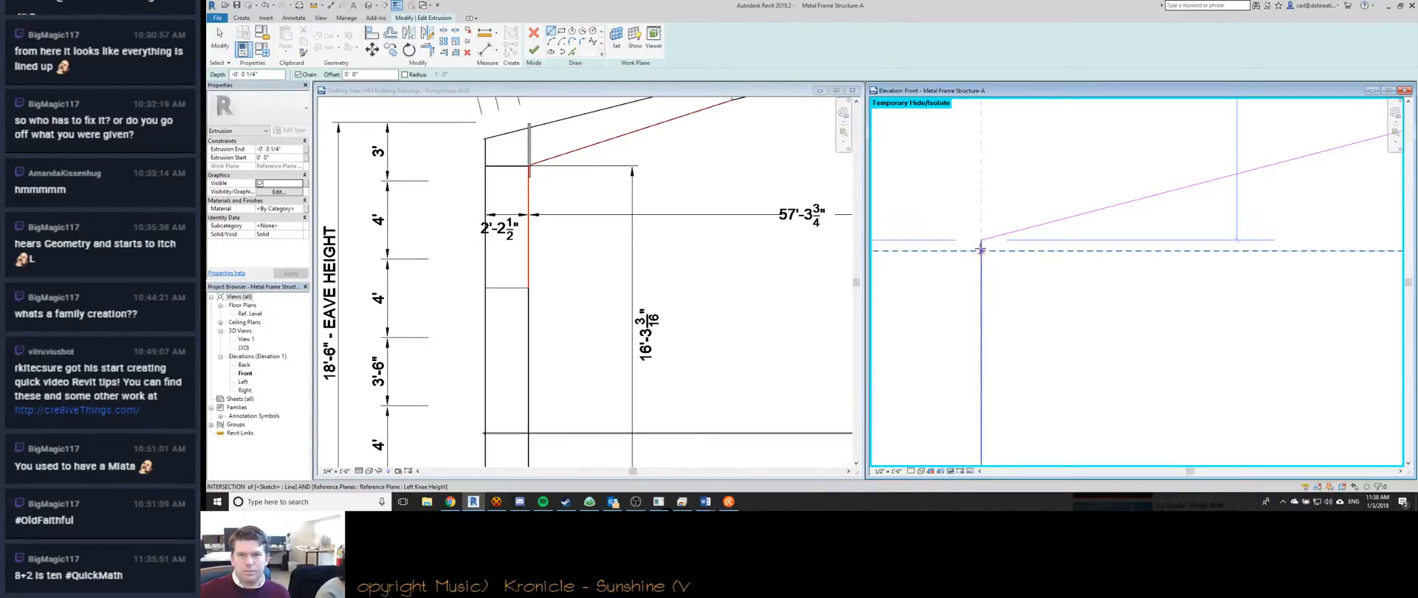
click(981, 250)
key(Escape)
key(Escape)
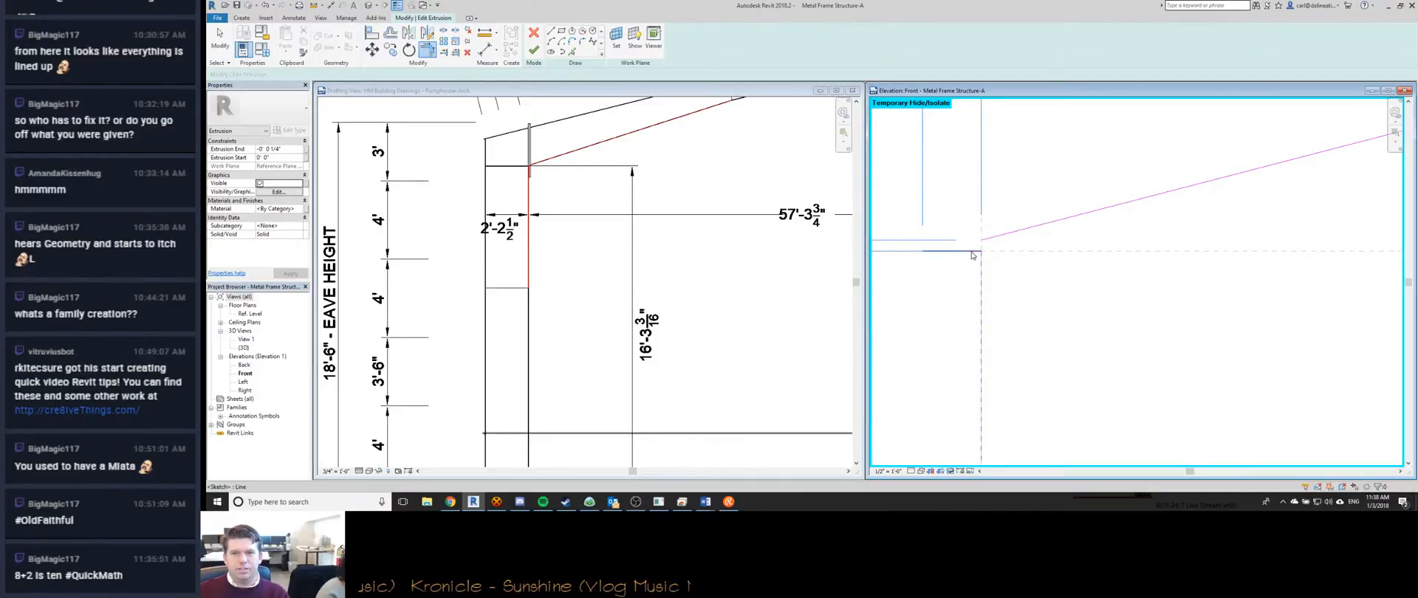
click(972, 252)
key(Escape)
Examine the left knee's inner corner where the column line and lower rafter line meet the knee height plane.
scroll(1031, 289, down, 3)
mouse_move(1039, 334)
middle_down()
mouse_move(991, 309)
mouse_move(948, 253)
middle_up()
scroll(948, 253, up, 3)
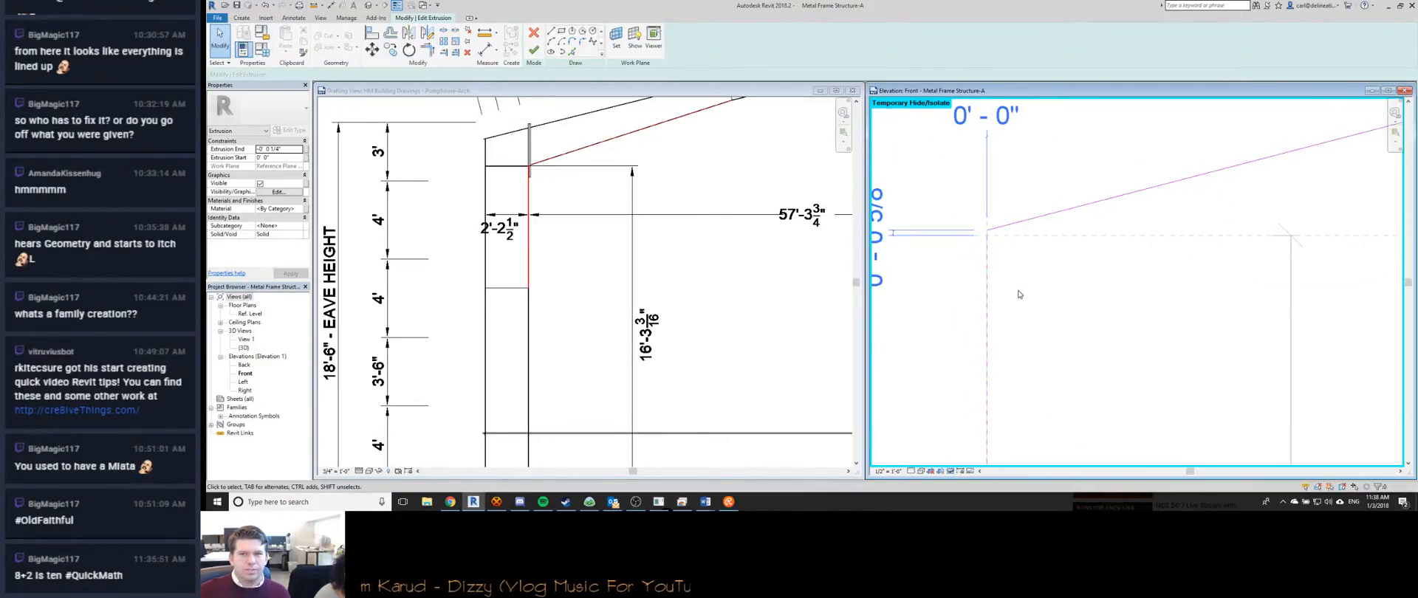
middle_drag(966, 265, 1071, 268)
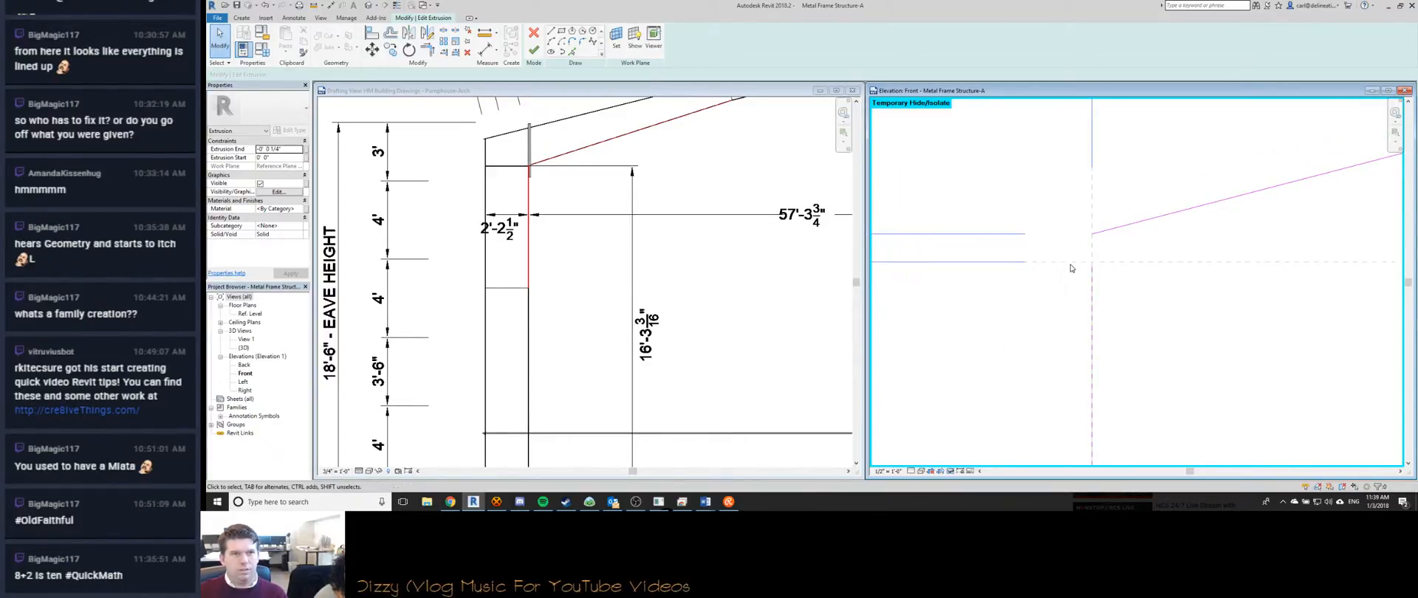
scroll(1077, 263, down, 1)
middle_drag(1076, 263, 1059, 245)
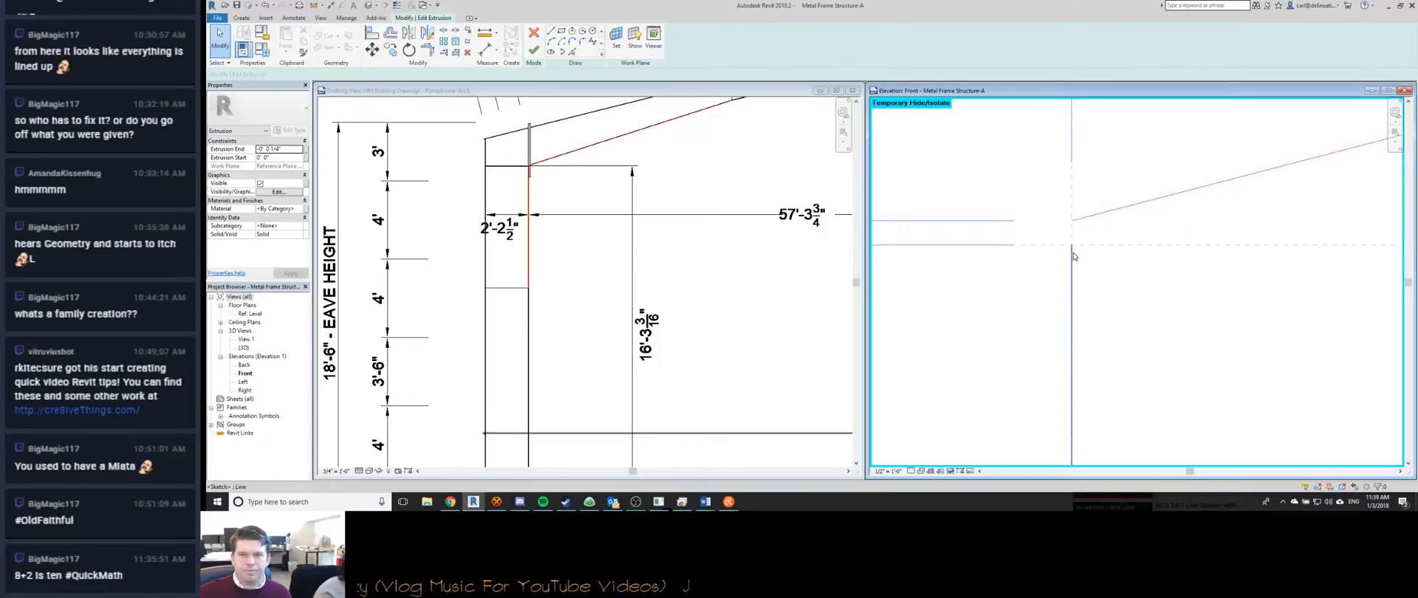
scroll(1075, 263, down, 1)
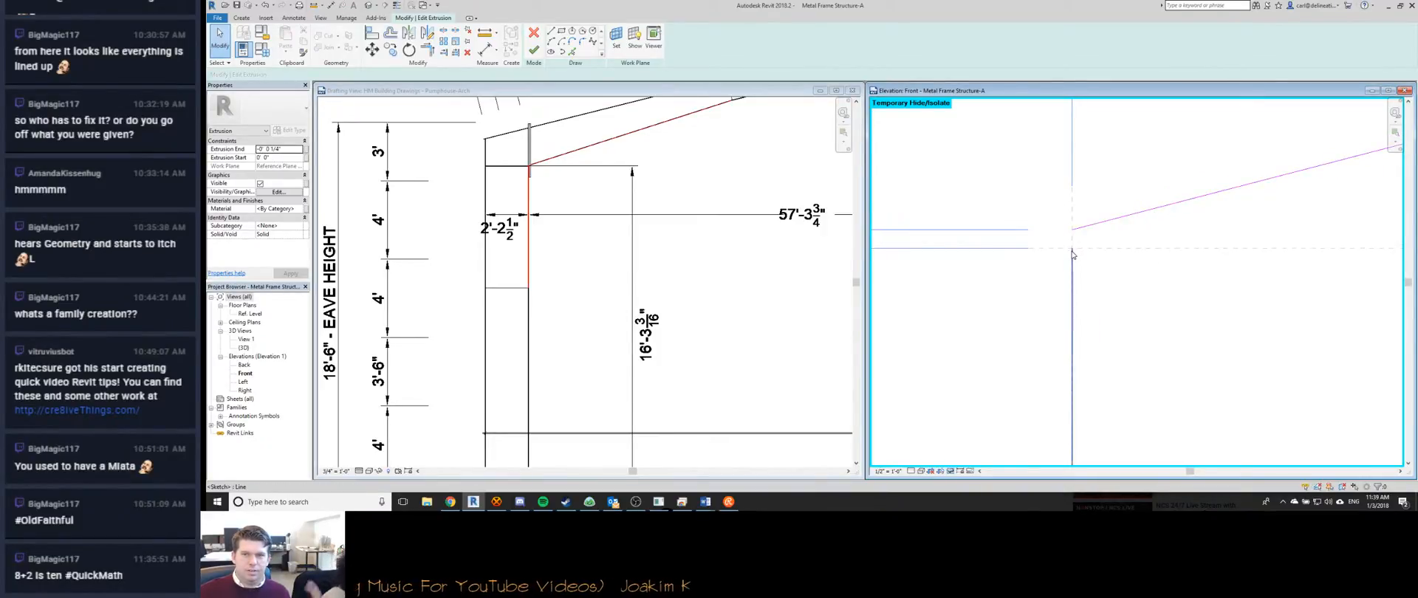
Try a short horizontal line about 2 3/4" long on the Left Knee Height plane from the inner column line's top end.
click(551, 31)
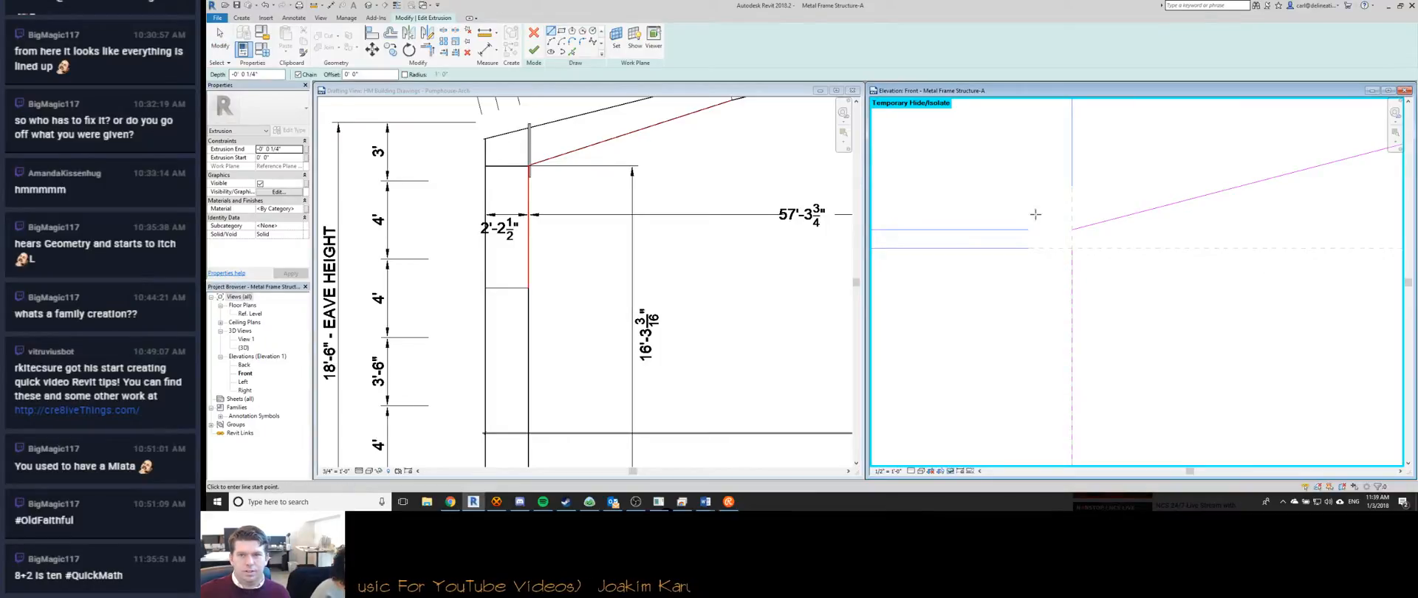
click(1072, 249)
click(991, 248)
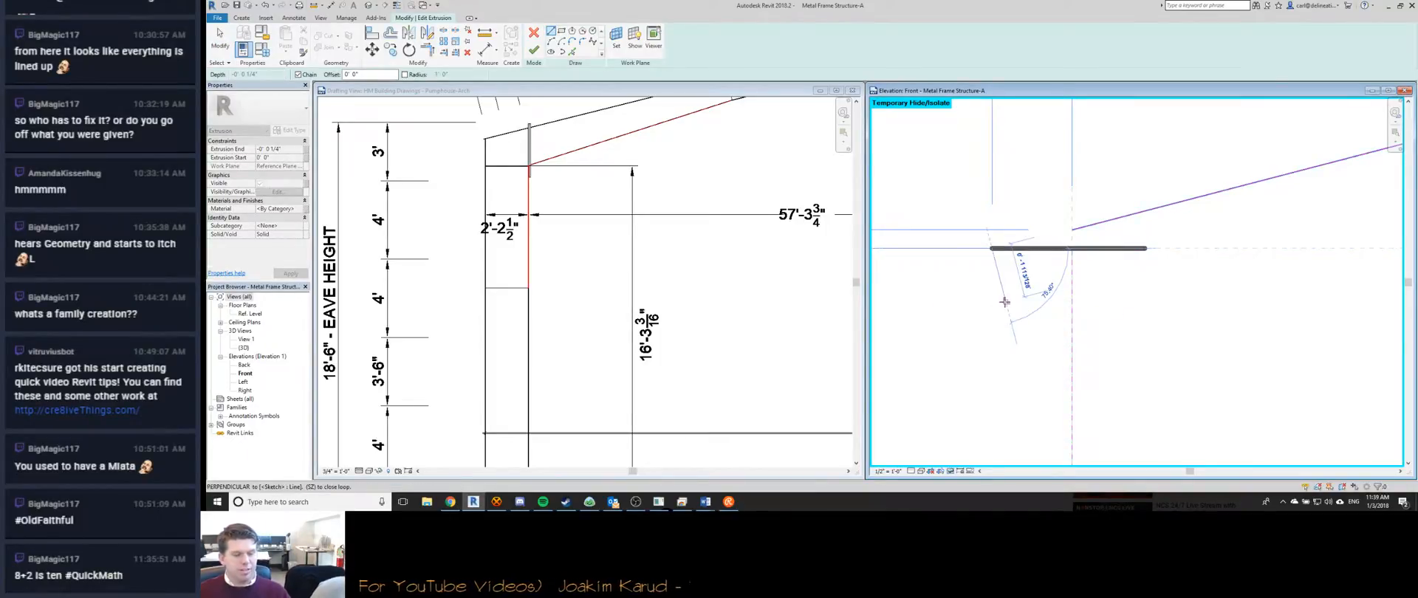
key(Escape)
key(Escape)
scroll(1006, 305, down, 5)
scroll(1008, 299, up, 4)
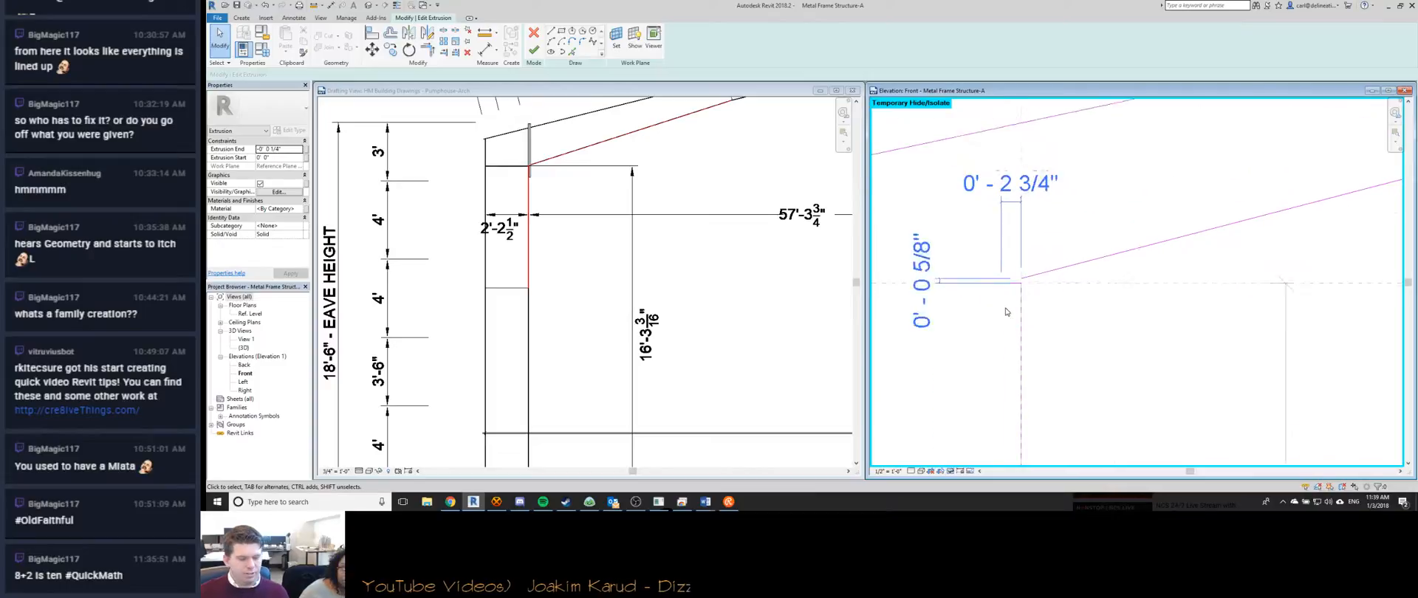
click(1016, 279)
key(Escape)
scroll(1049, 255, down, 3)
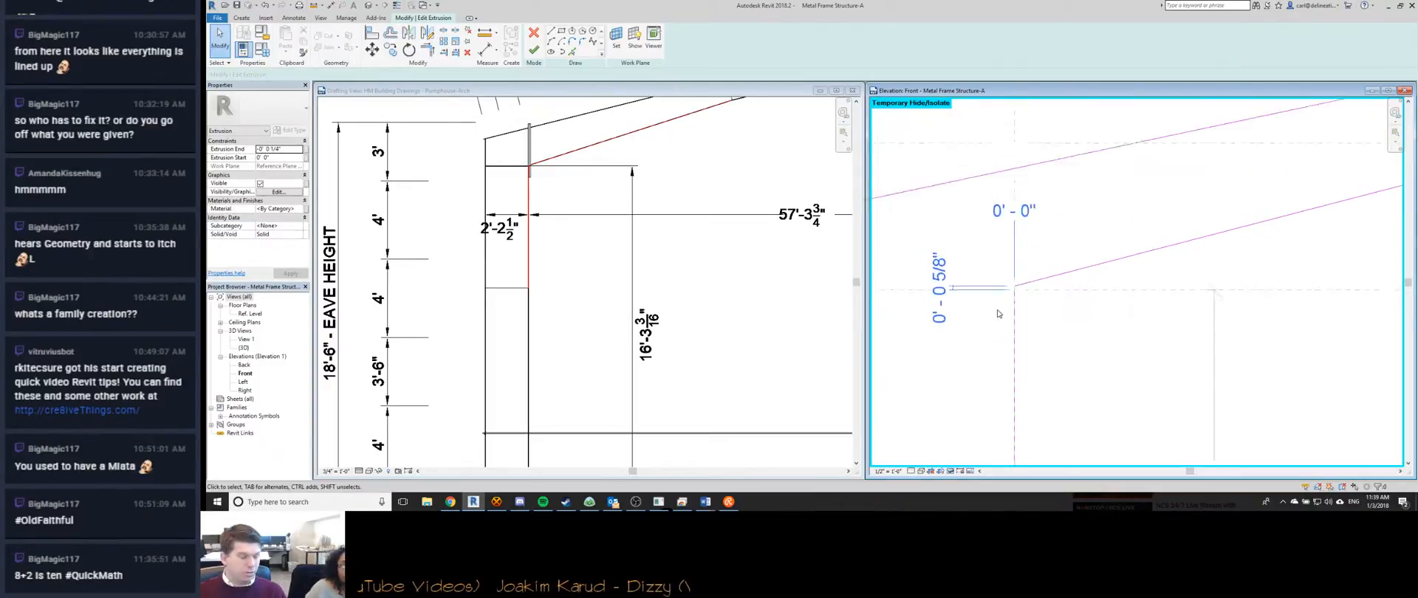
Dimension the vertical distance between the Left Knee Height plane and the lower rafter line's left endpoint.
scroll(1065, 237, down, 1)
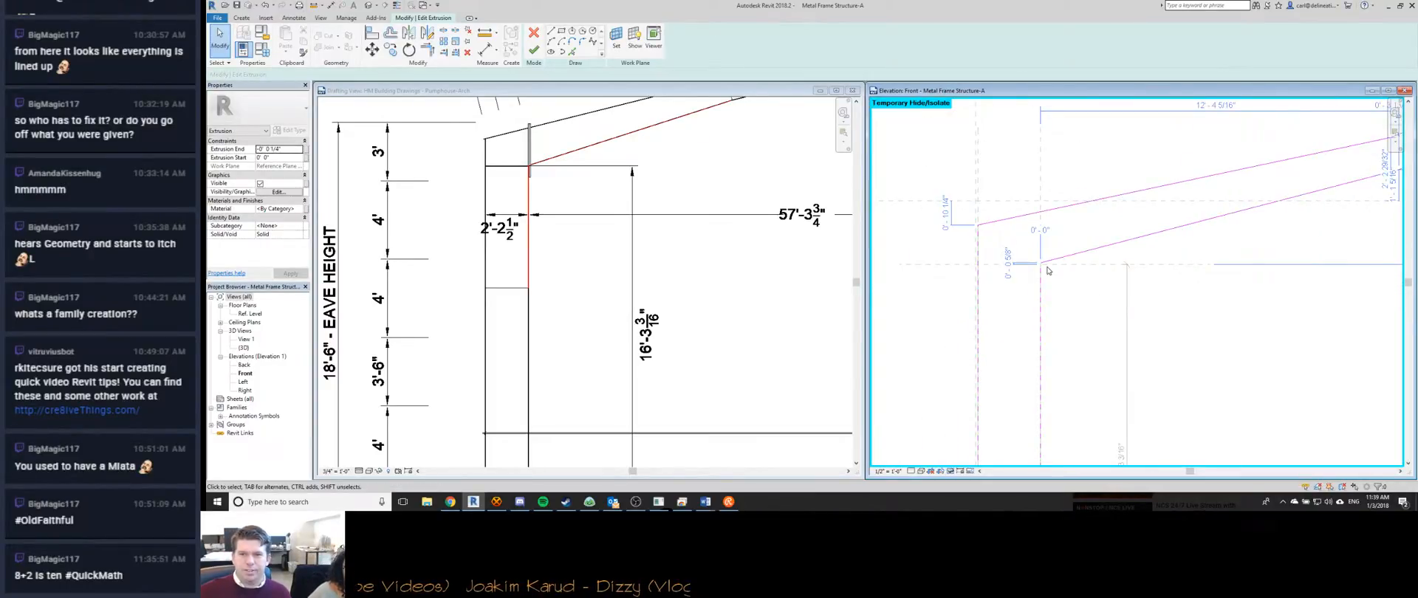
click(1055, 260)
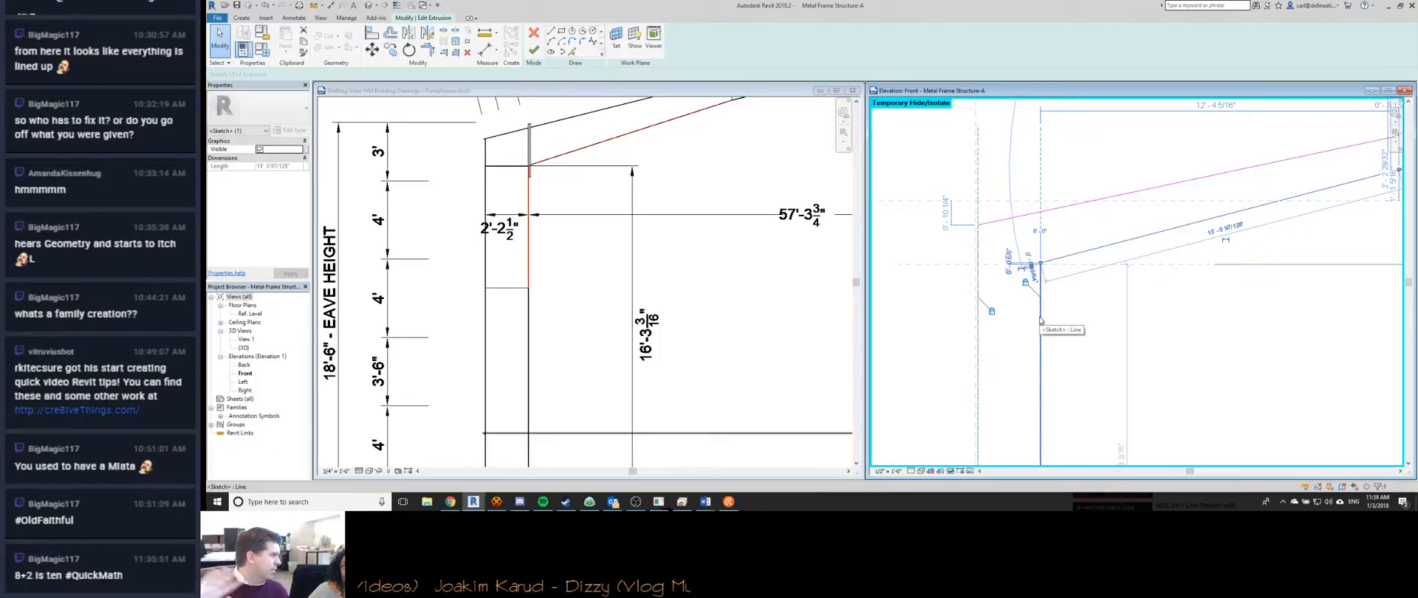
scroll(1041, 319, up, 5)
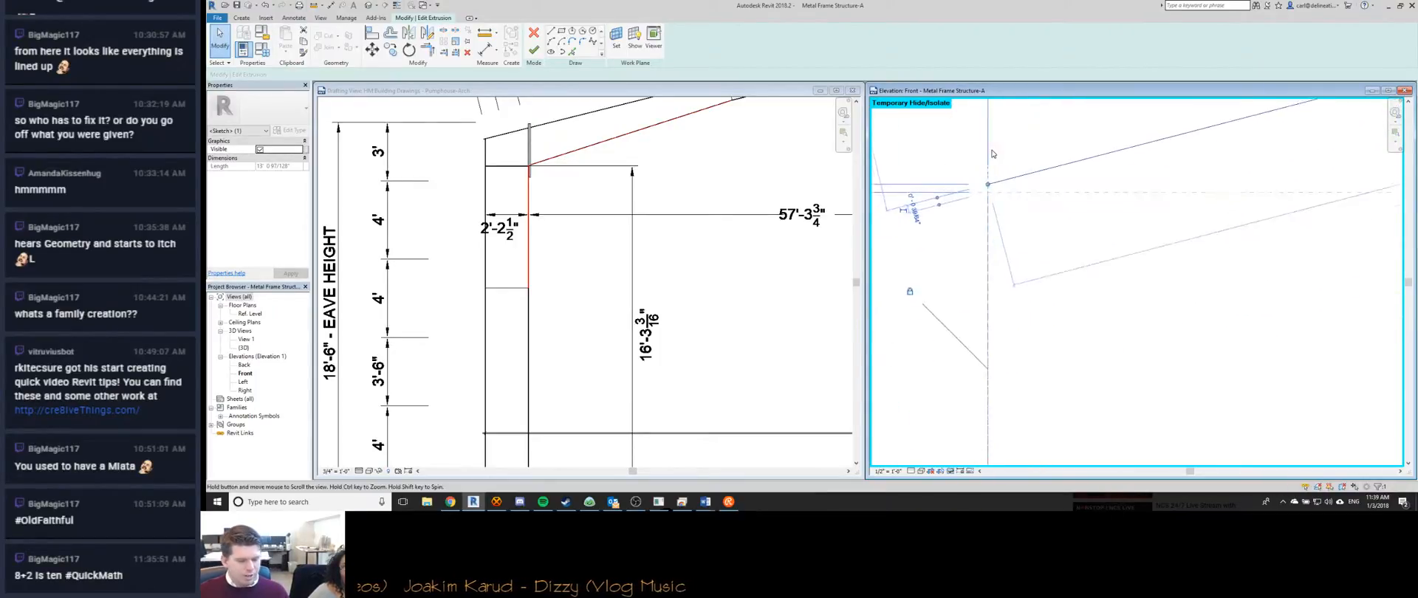
key(d)
key(i)
scroll(1048, 302, up, 5)
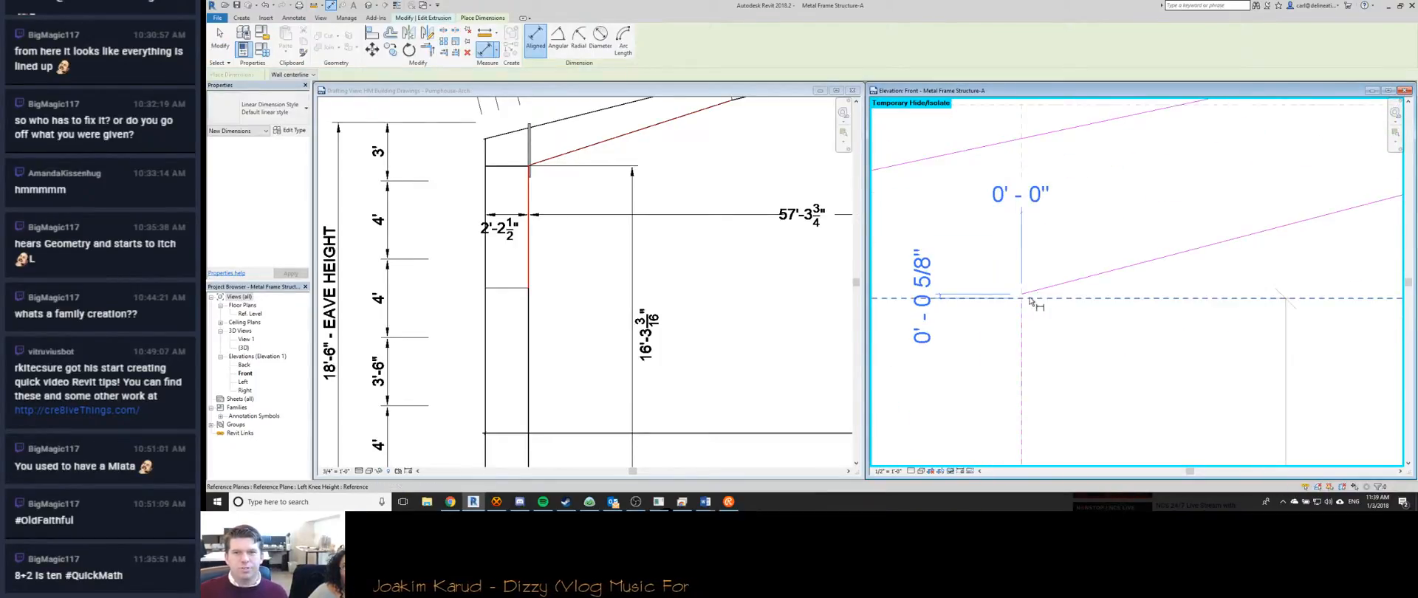
scroll(1044, 306, up, 2)
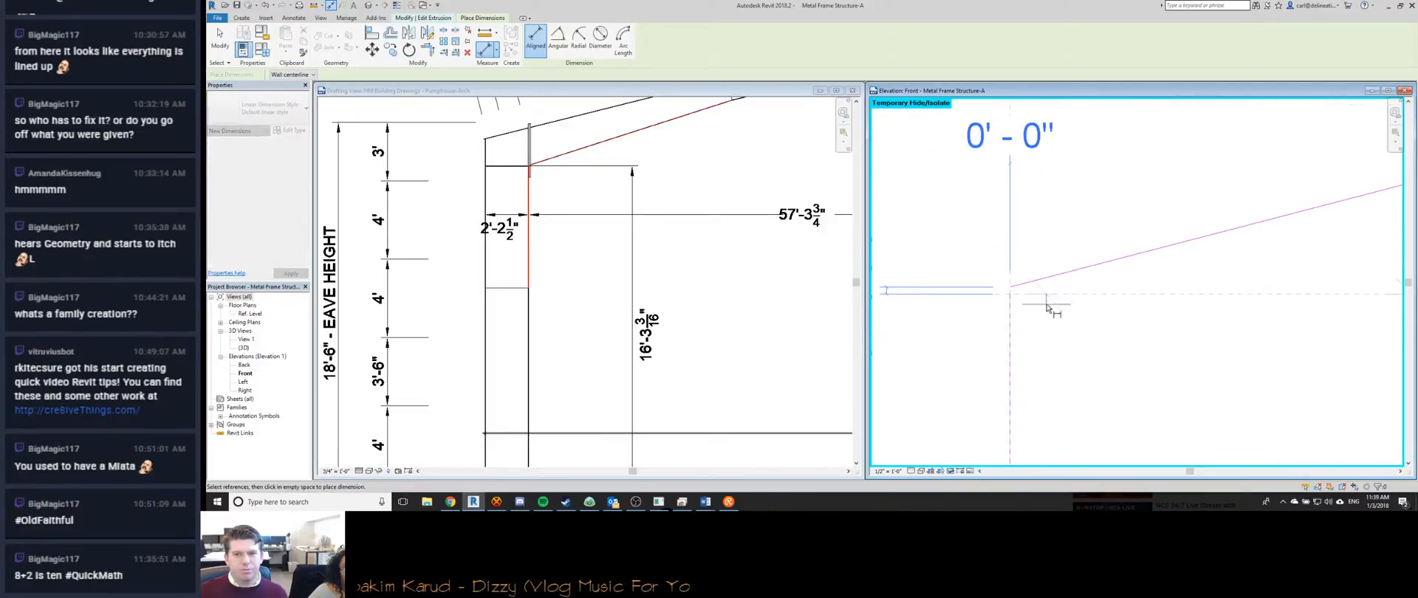
click(1012, 293)
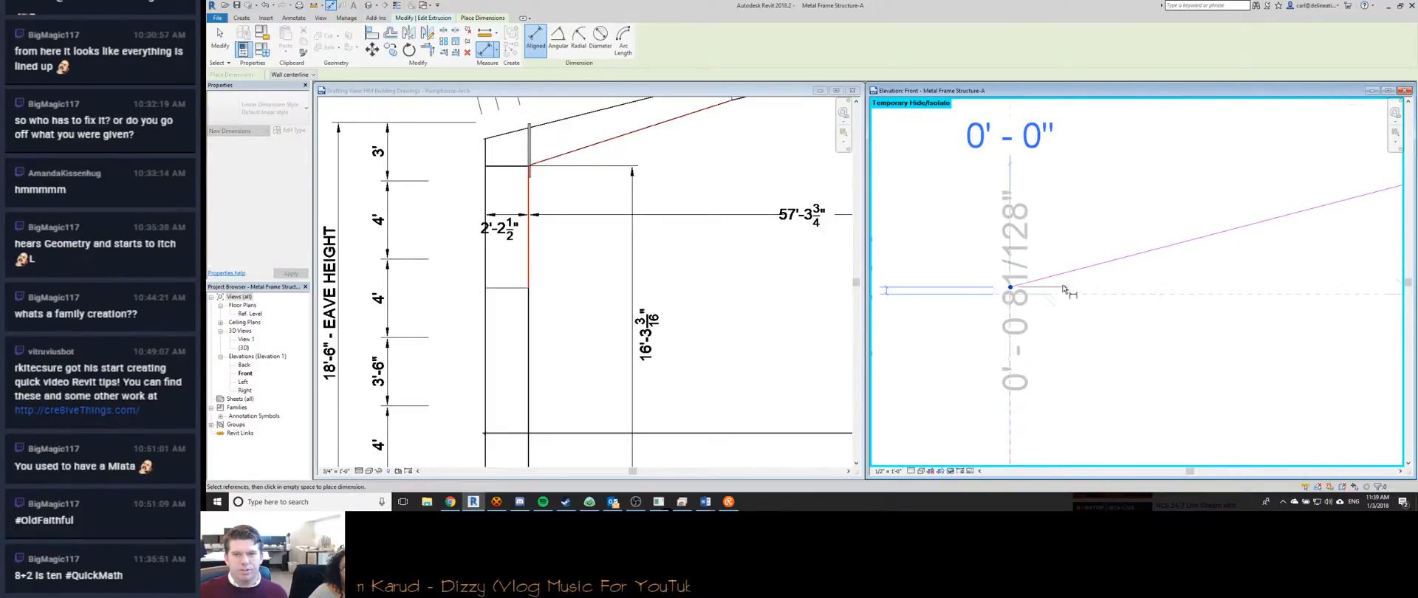
key(Escape)
key(Escape)
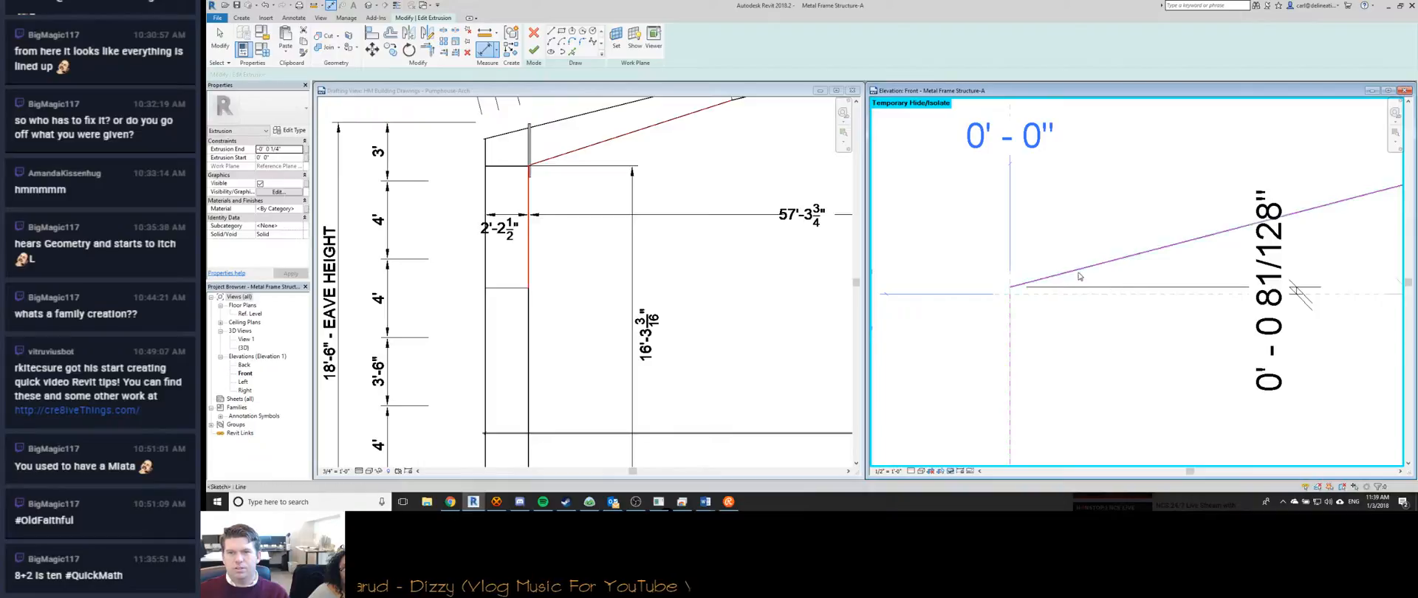
Set the dimension between the lower rafter line's endpoint and the Left Knee Height plane to 0.
click(1291, 291)
click(1286, 291)
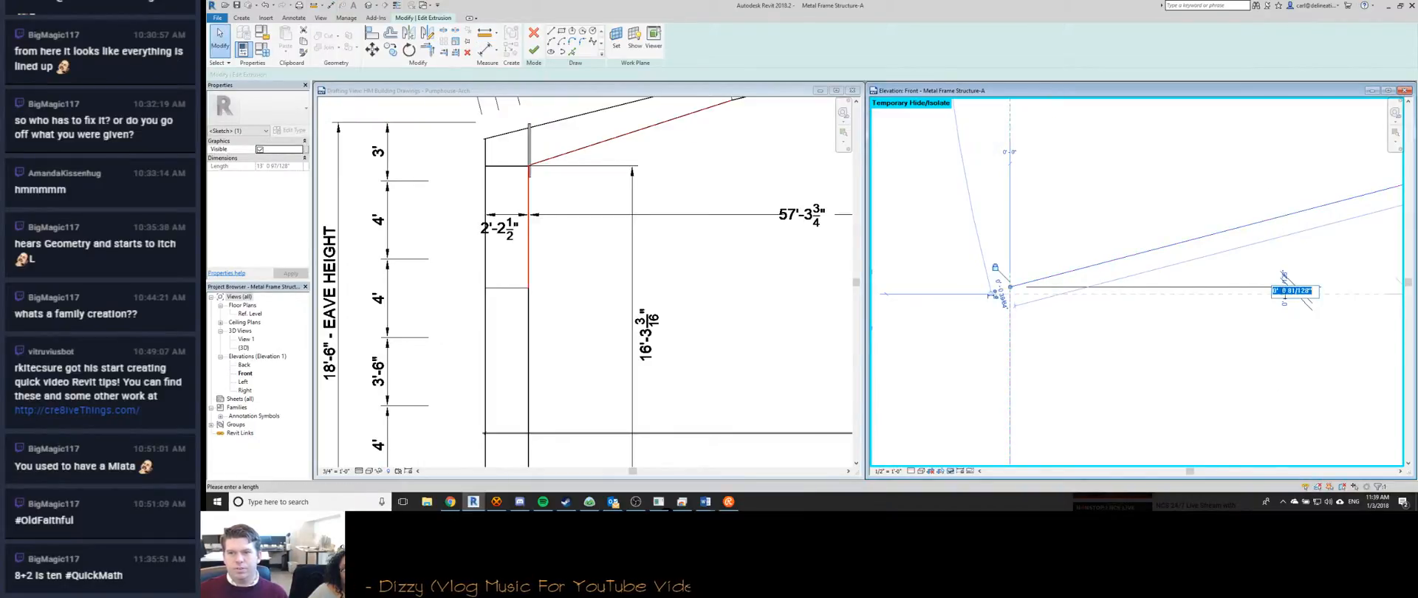
text(0)
key(Return)
key(Escape)
scroll(1275, 308, up, 3)
scroll(1028, 337, down, 3)
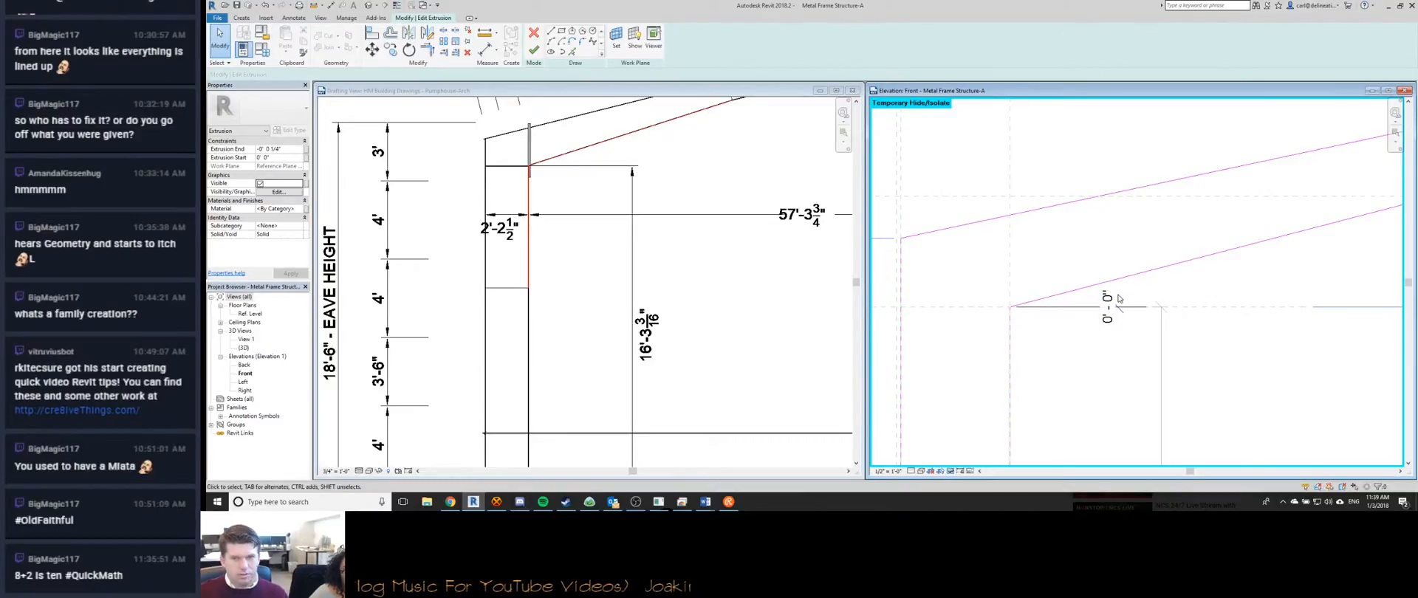
Undo the zero value and remove the dimension between the rafter endpoint and the knee height plane.
scroll(1118, 297, up, 3)
click(1271, 248)
scroll(1076, 277, down, 2)
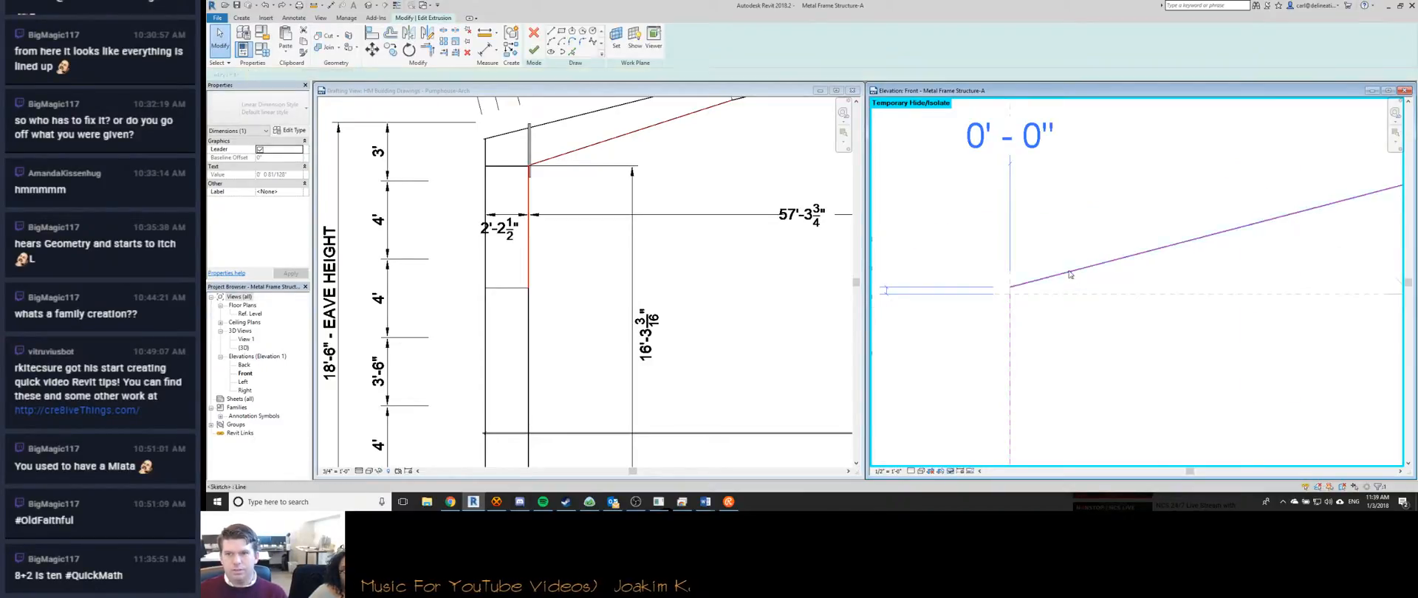
key(Escape)
scroll(1076, 277, down, 1)
Try to align the lower rafter line's left endpoint with the Left Knee Height plane and the inner column line.
key(a)
key(l)
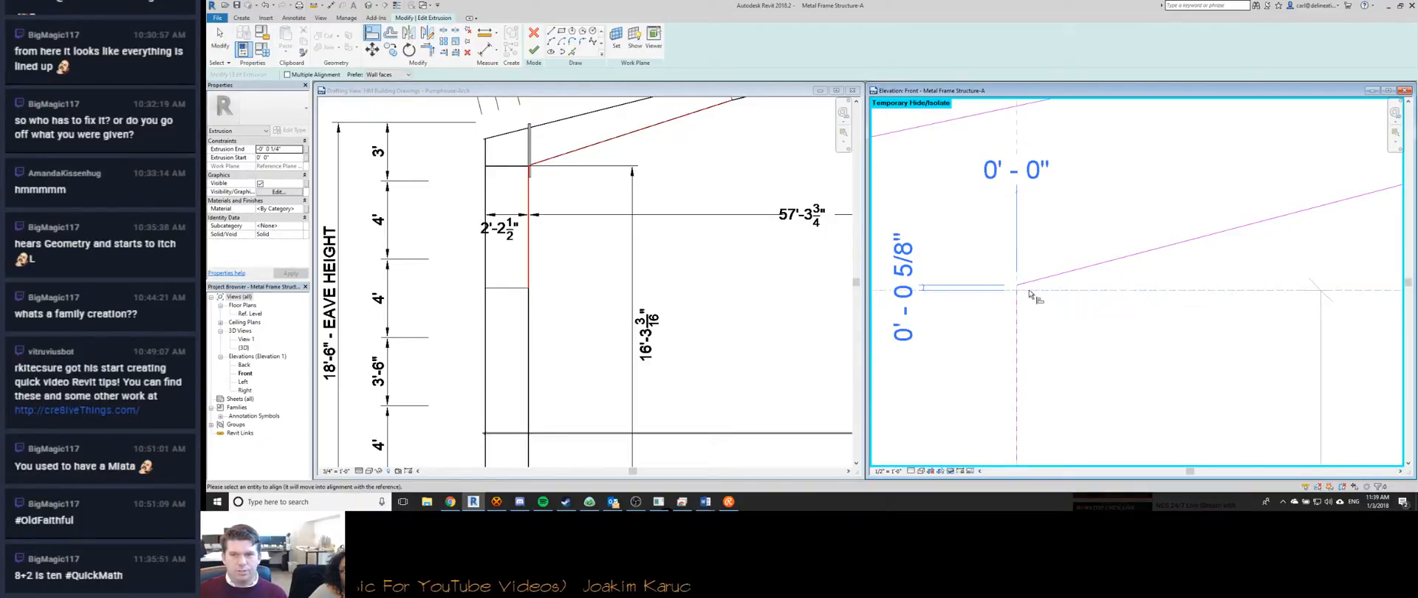
click(953, 287)
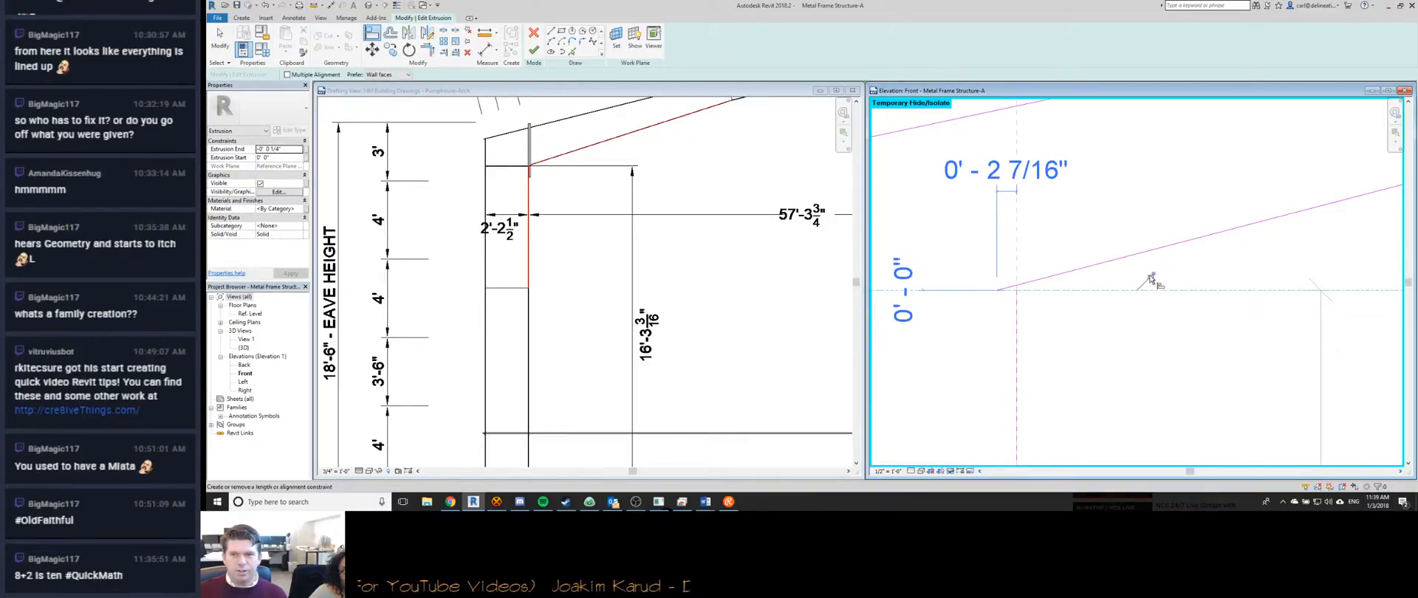
click(1002, 290)
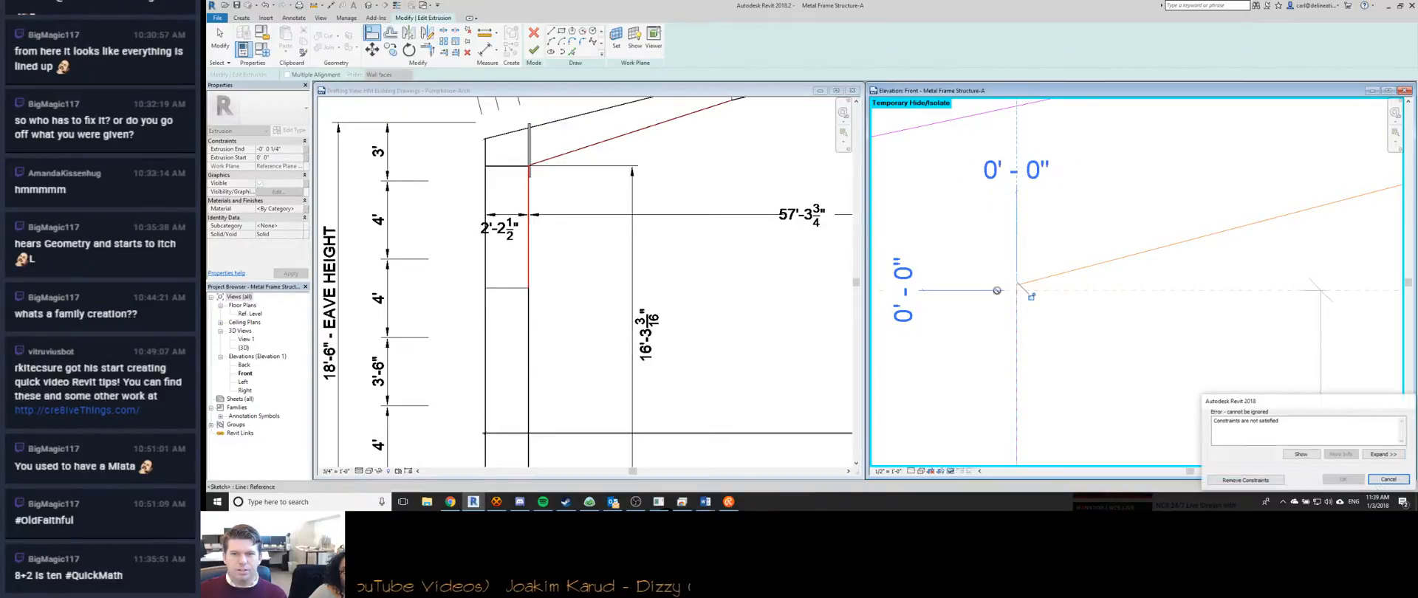
click(1388, 479)
key(Escape)
Try to release the alignment constraint near the lower rafter line's left end.
click(1001, 291)
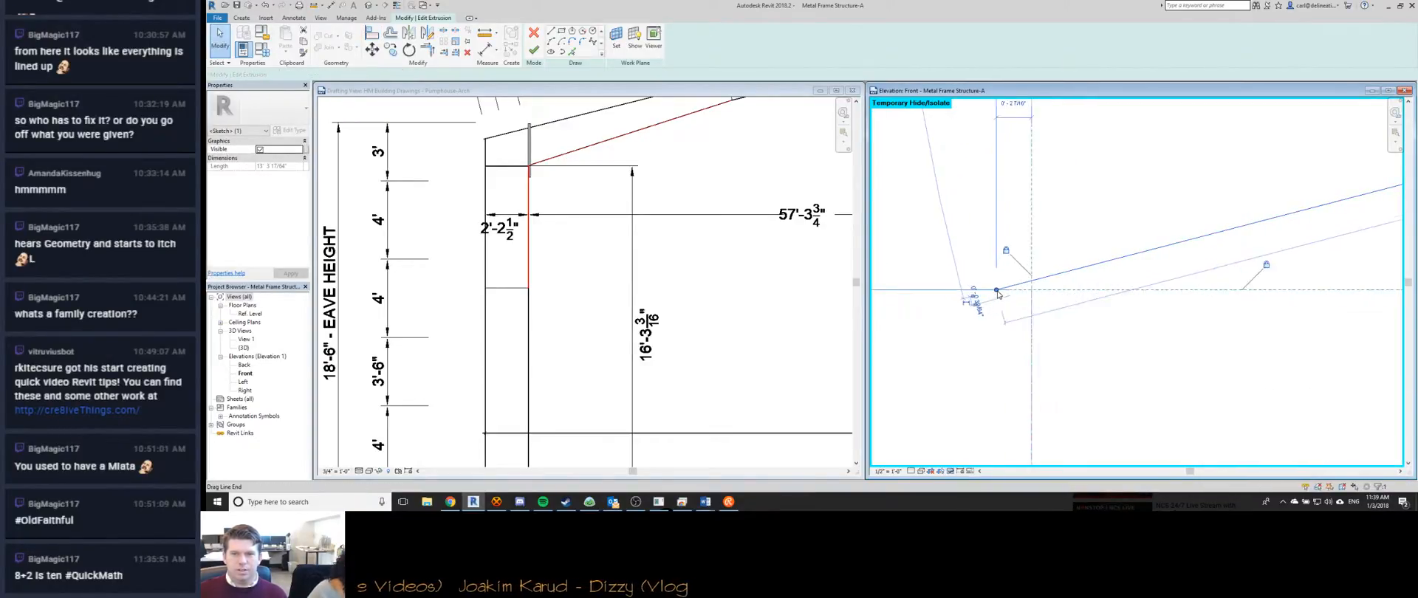
key(Escape)
click(1030, 286)
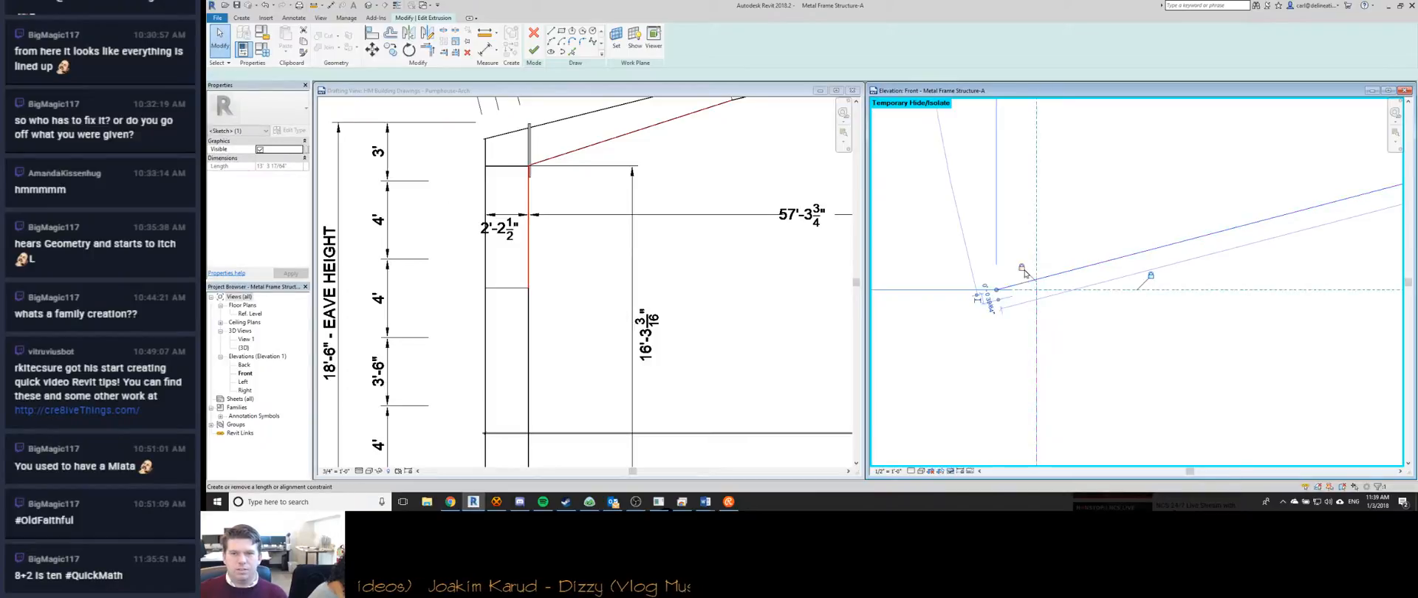
key(Escape)
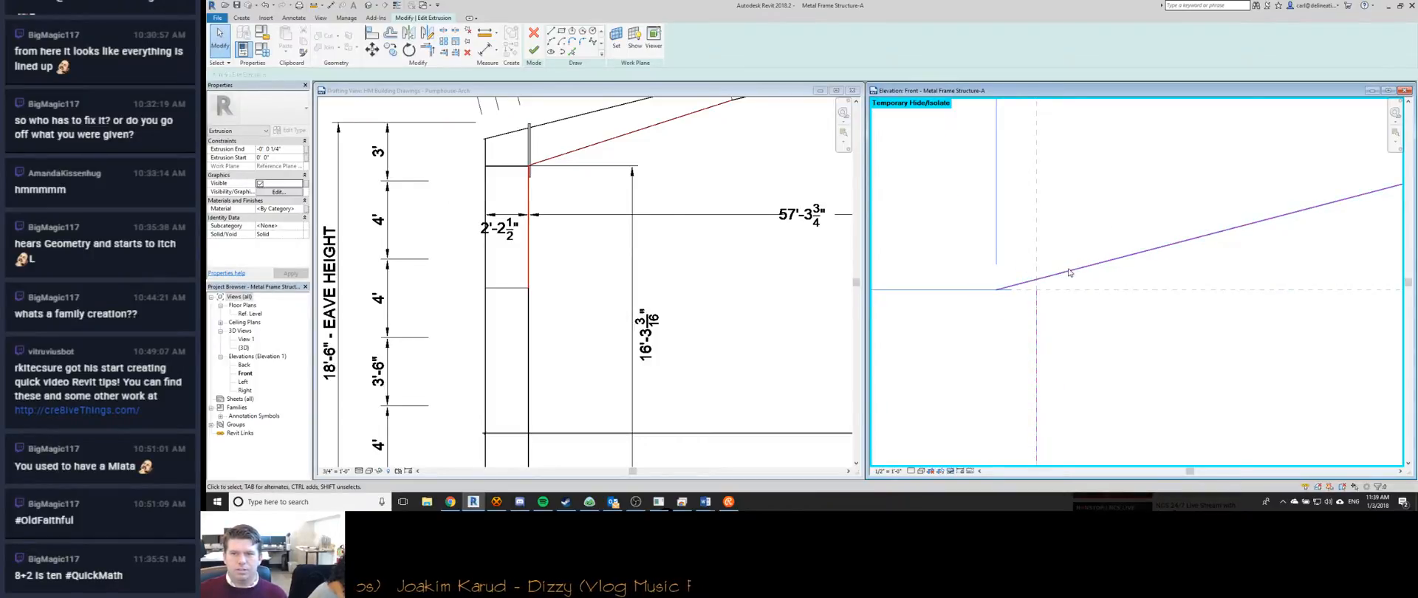
Undo the endpoint alignment and move the lower rafter line's end to where the inner column line meets the Left Knee Height plane.
key(ctrl+z)
key(ctrl+z)
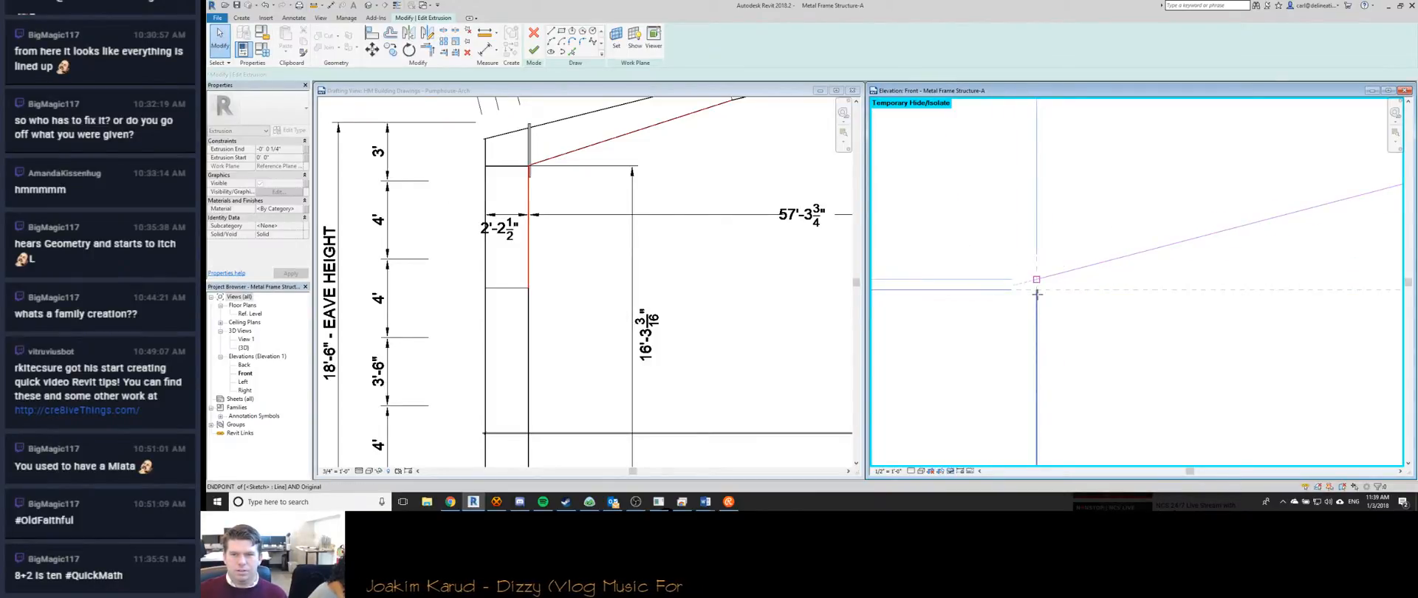
key(ctrl+z)
key(ctrl+z)
key(ctrl+z)
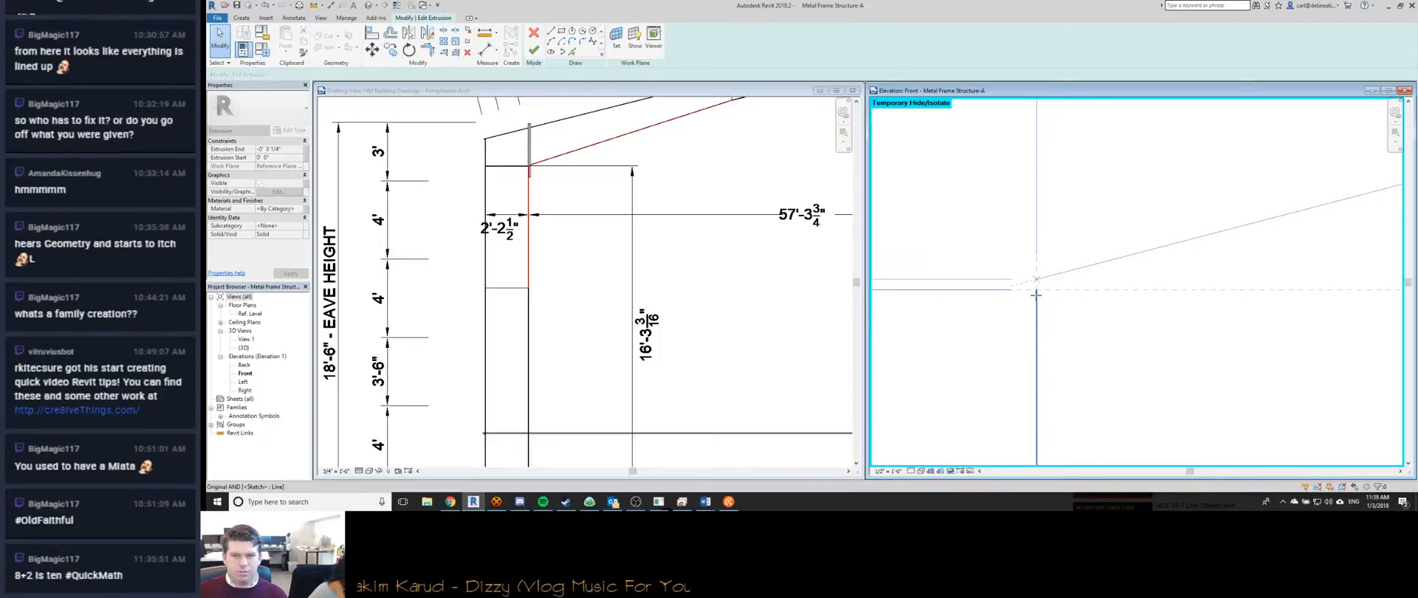
key(ctrl+z)
click(1037, 289)
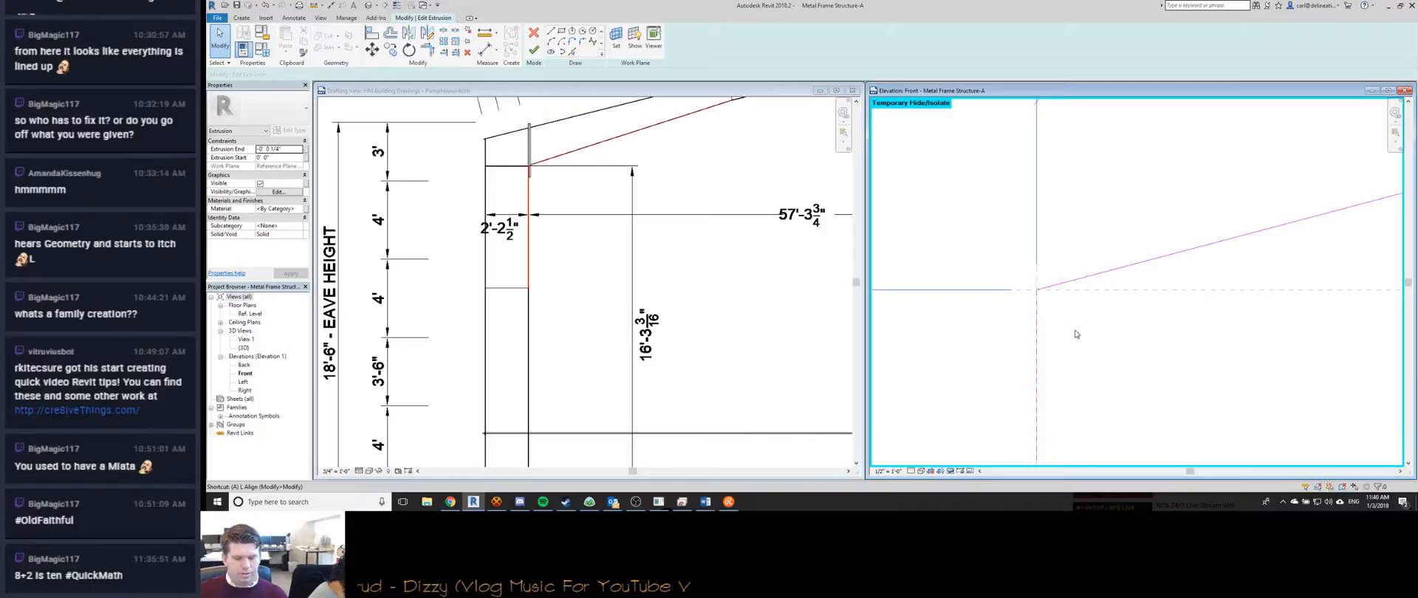
Try pulling the inner column line's upper end away from the knee corner and undo the move.
key(l)
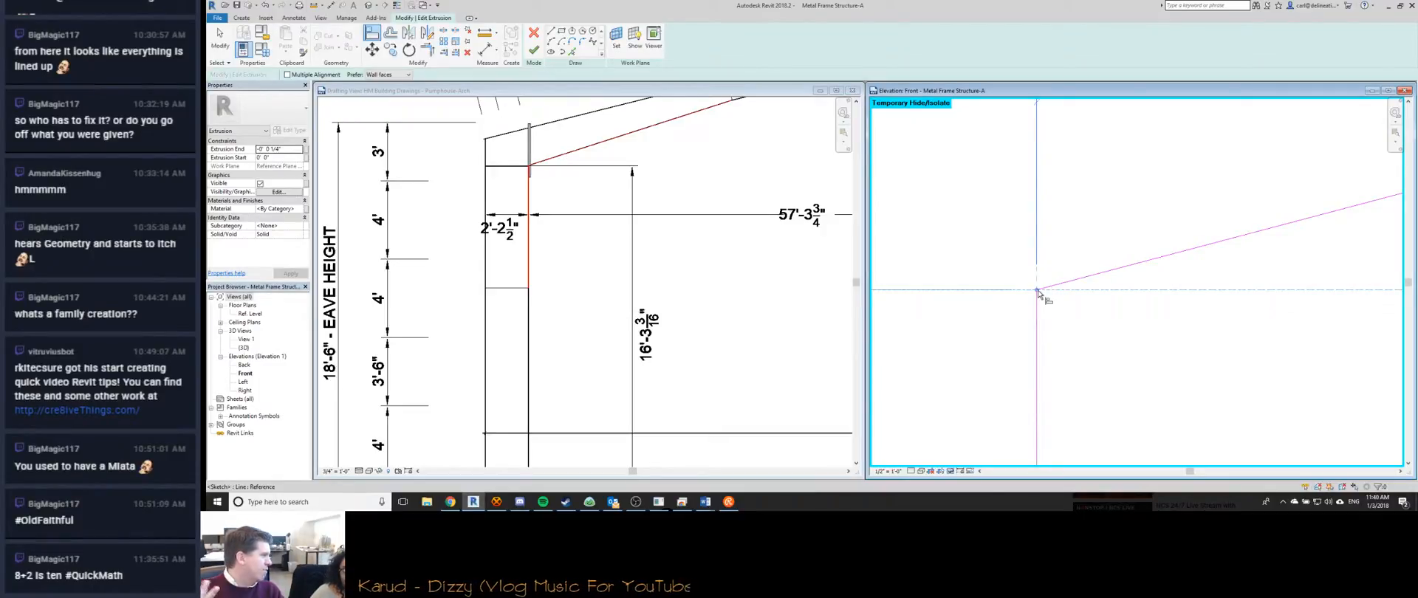
click(1038, 292)
key(Escape)
key(Escape)
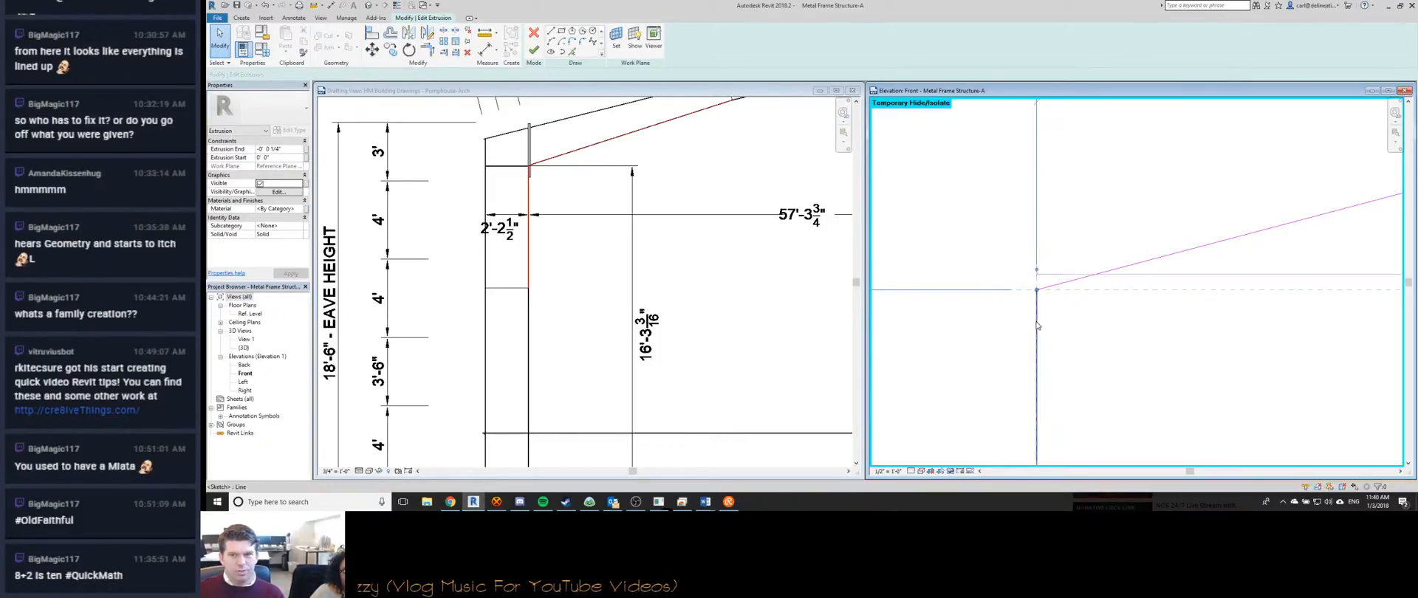
drag(1038, 319, 984, 310)
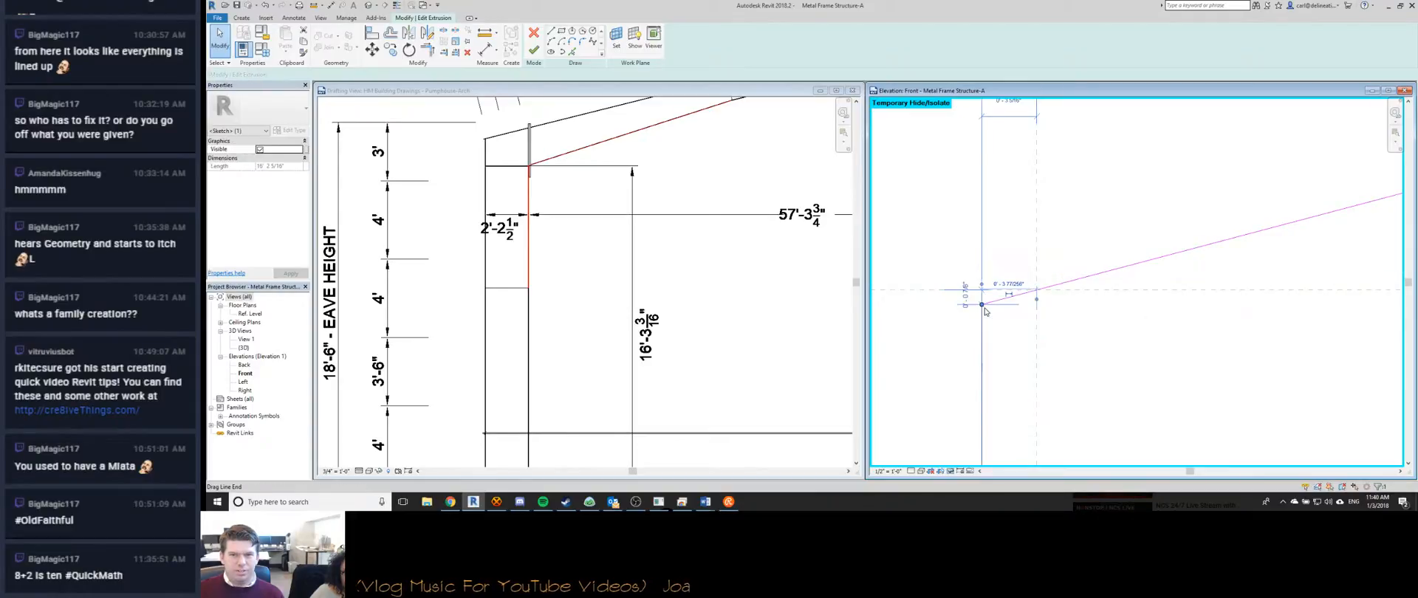
key(ctrl+z)
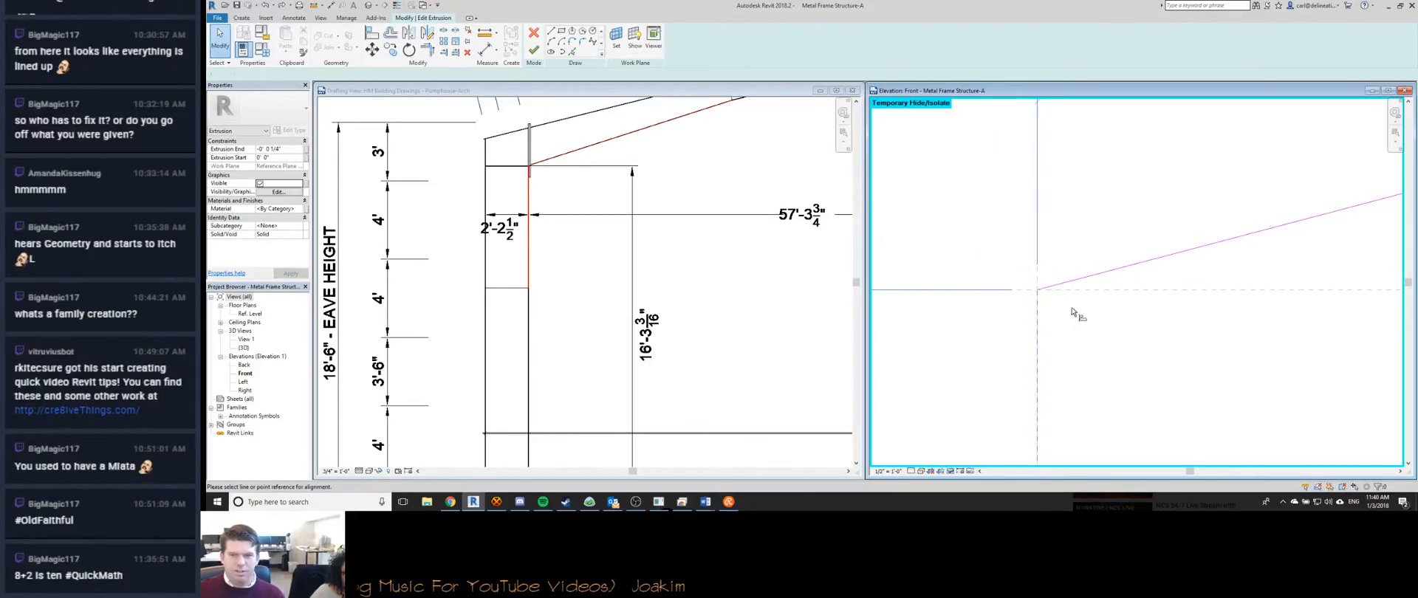
Align and lock the sketch endpoint at the left knee corner to the Left Knee Height plane, and finish the extrusion sketch.
key(a)
key(l)
click(1039, 291)
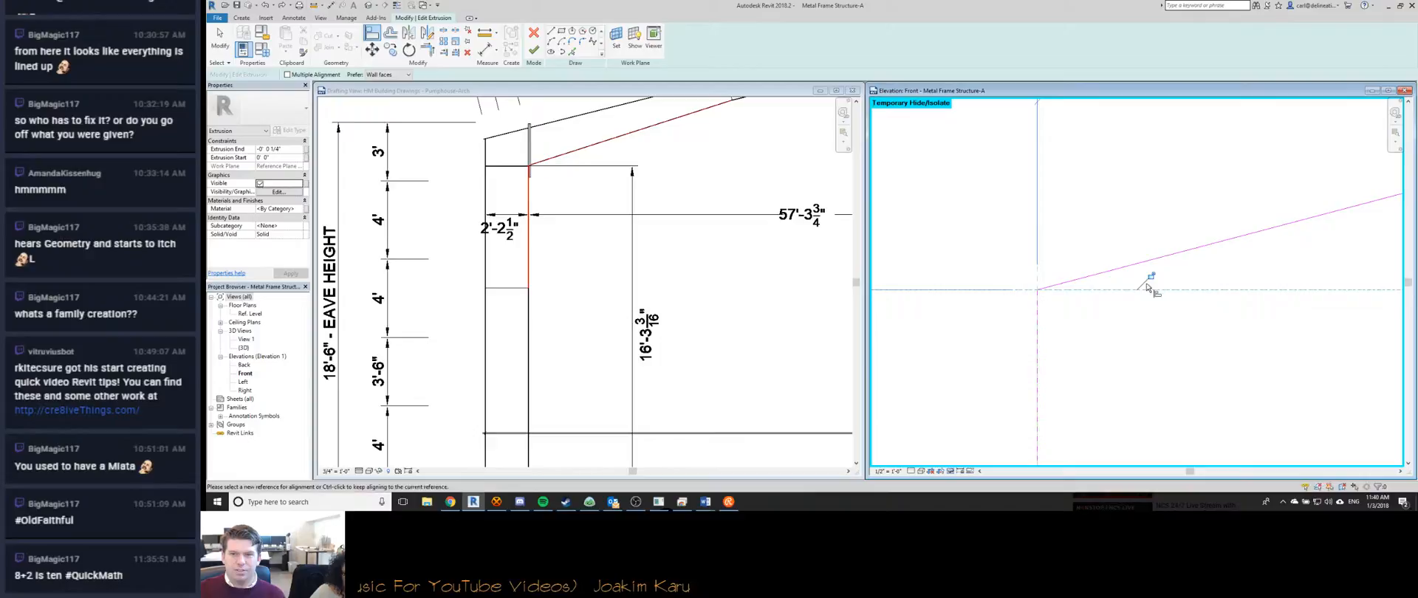
click(1041, 290)
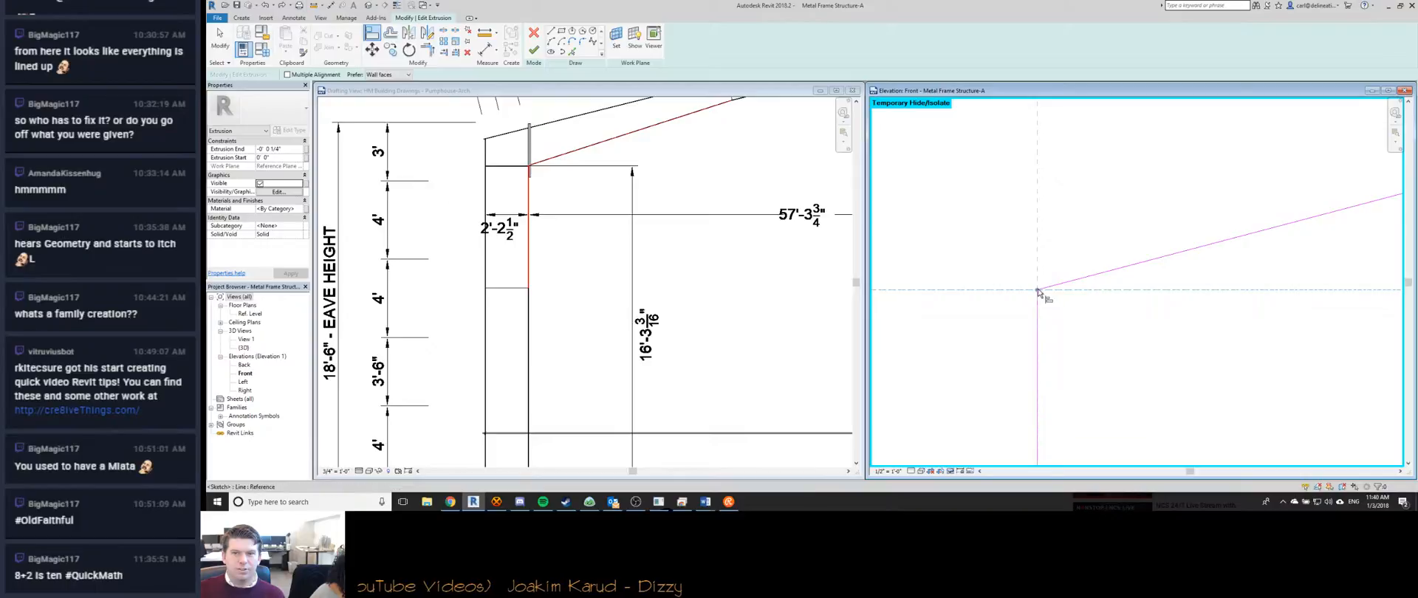
click(1037, 294)
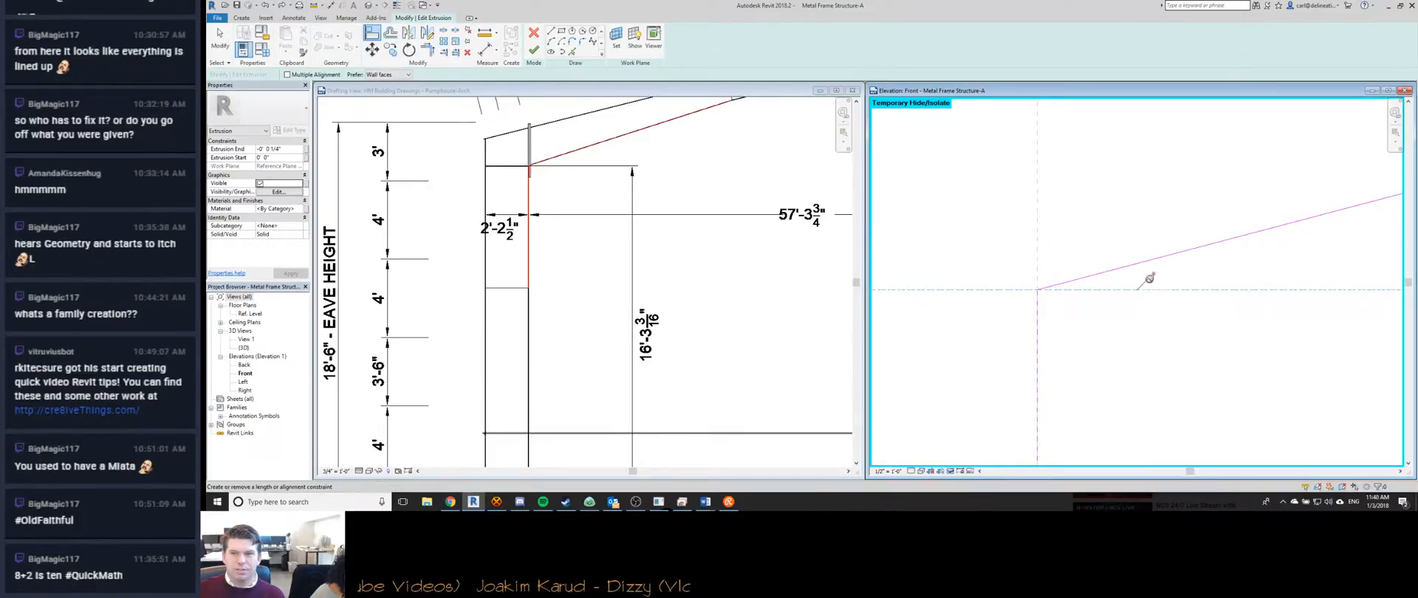
click(1387, 480)
key(Escape)
scroll(1056, 314, down, 4)
scroll(1063, 318, up, 3)
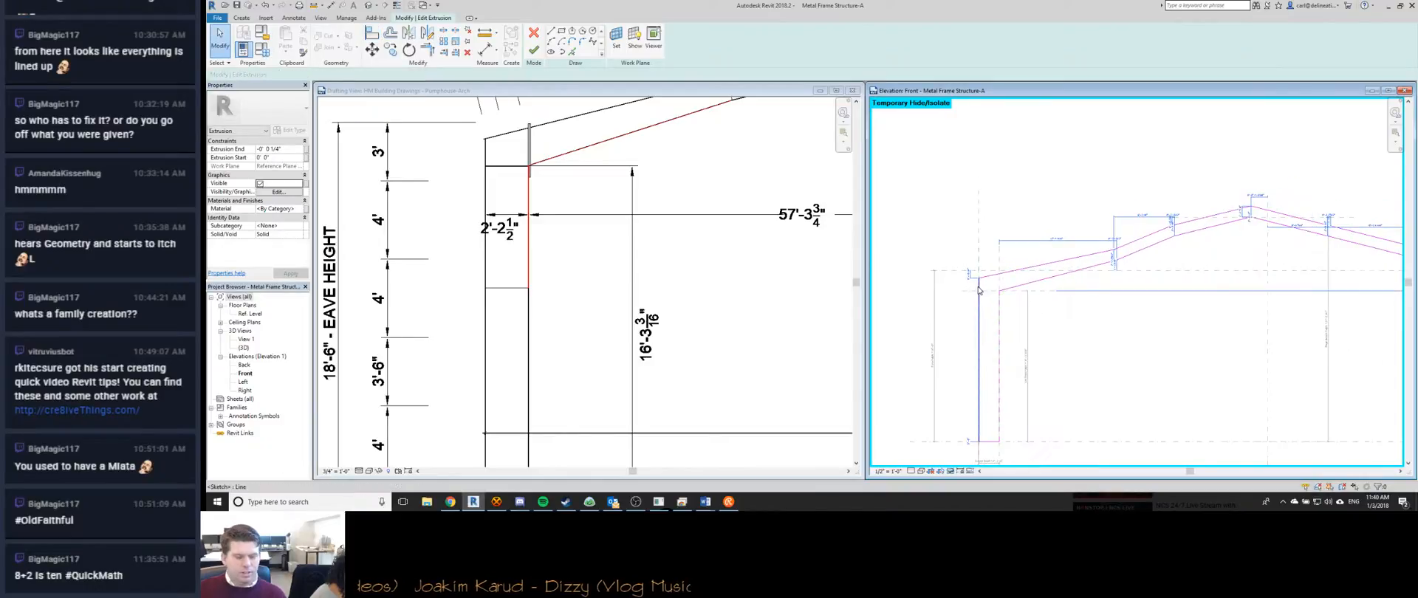
click(534, 49)
scroll(1048, 308, up, 2)
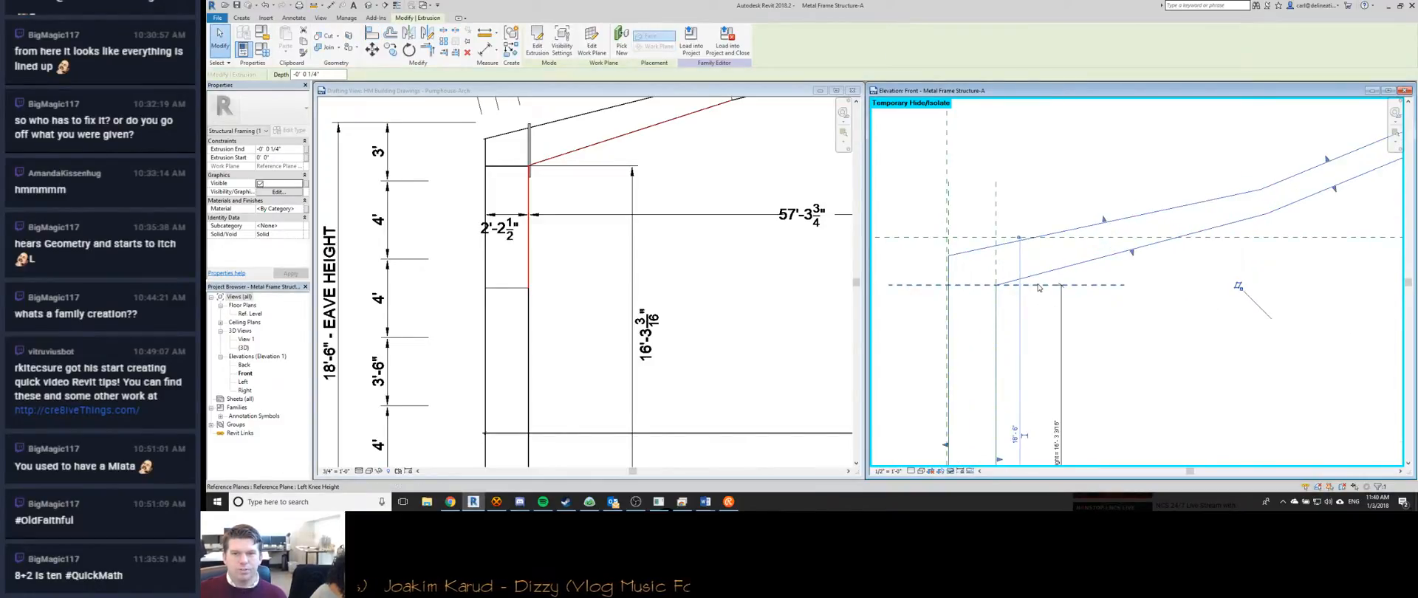
Select the Left Knee Height plane, try nudging it slightly, and inspect how the knee corner meets the planes.
click(1029, 284)
drag(1028, 290, 1031, 282)
click(1031, 350)
scroll(1031, 350, down, 3)
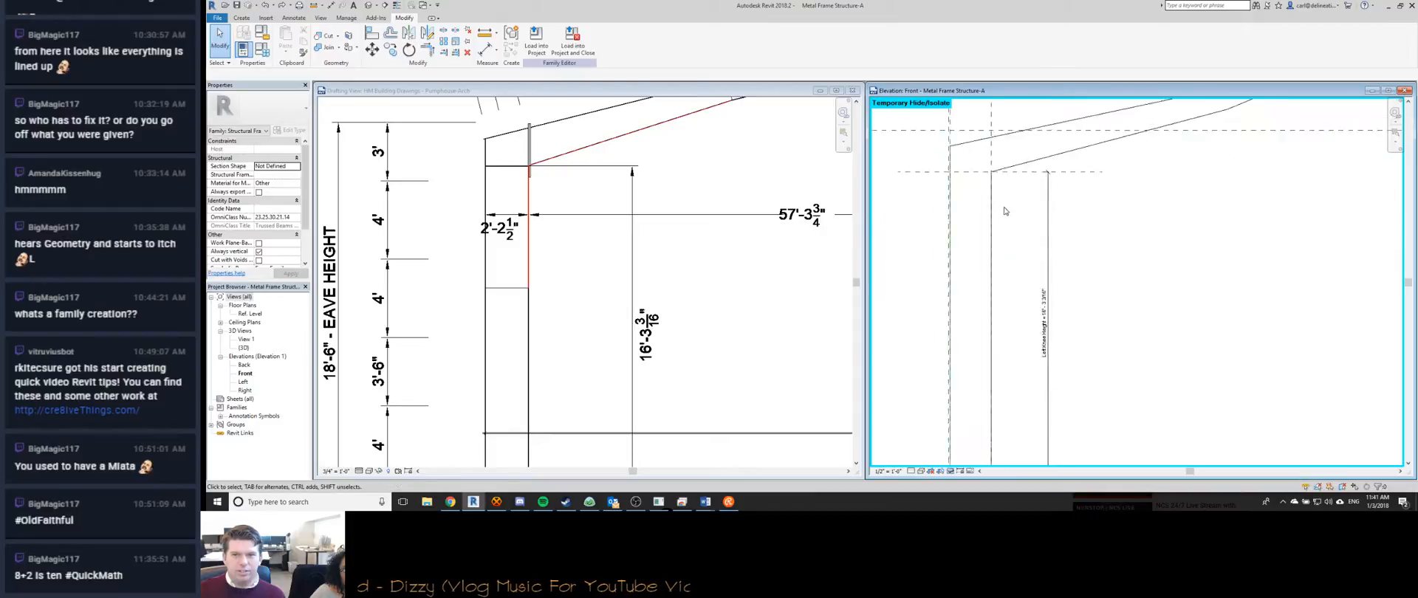
scroll(1003, 202, down, 3)
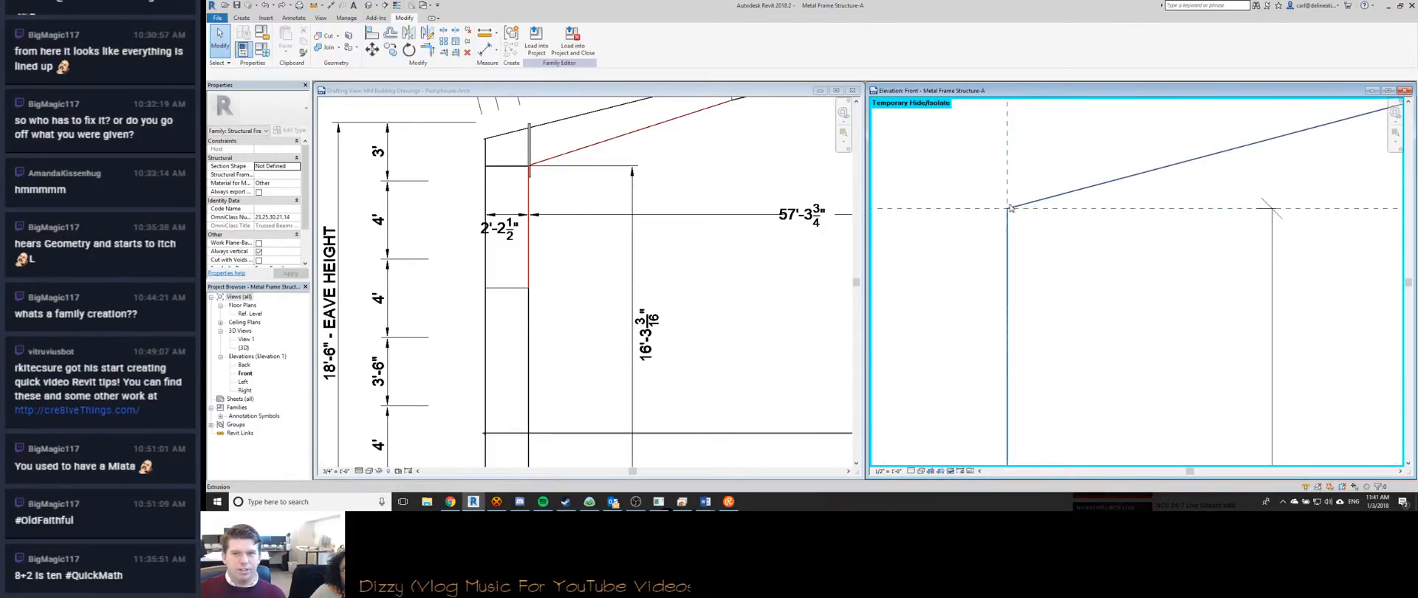
scroll(998, 221, up, 5)
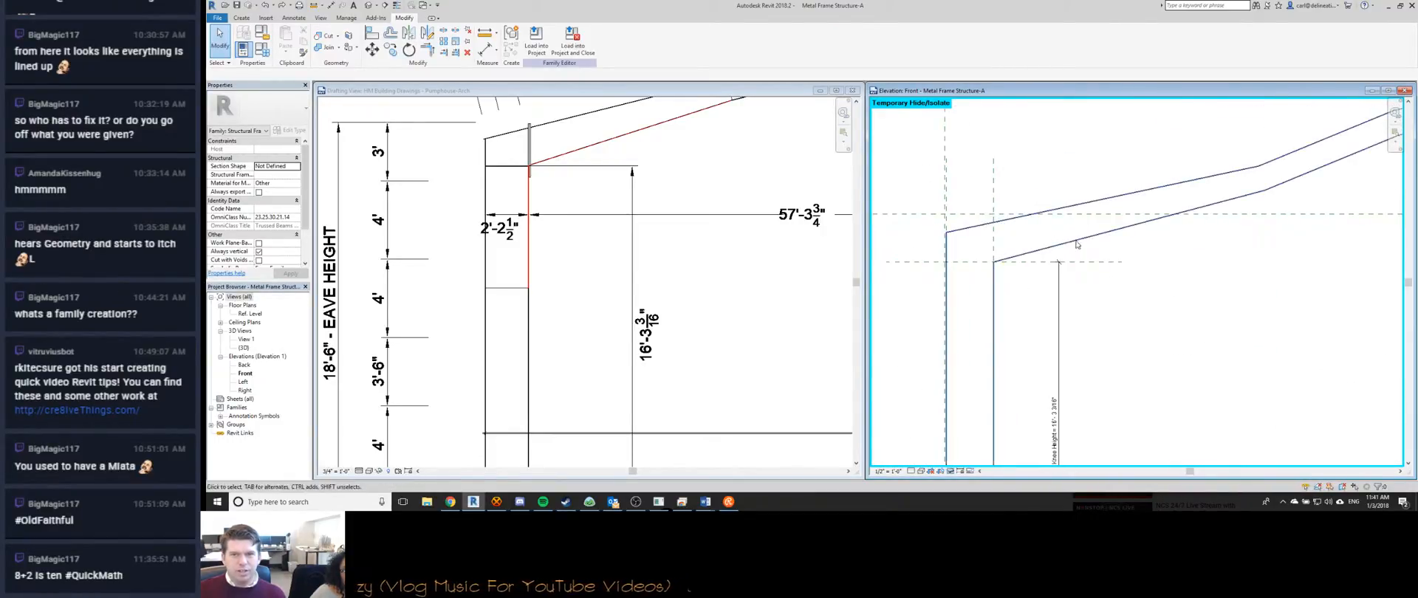
scroll(995, 254, up, 3)
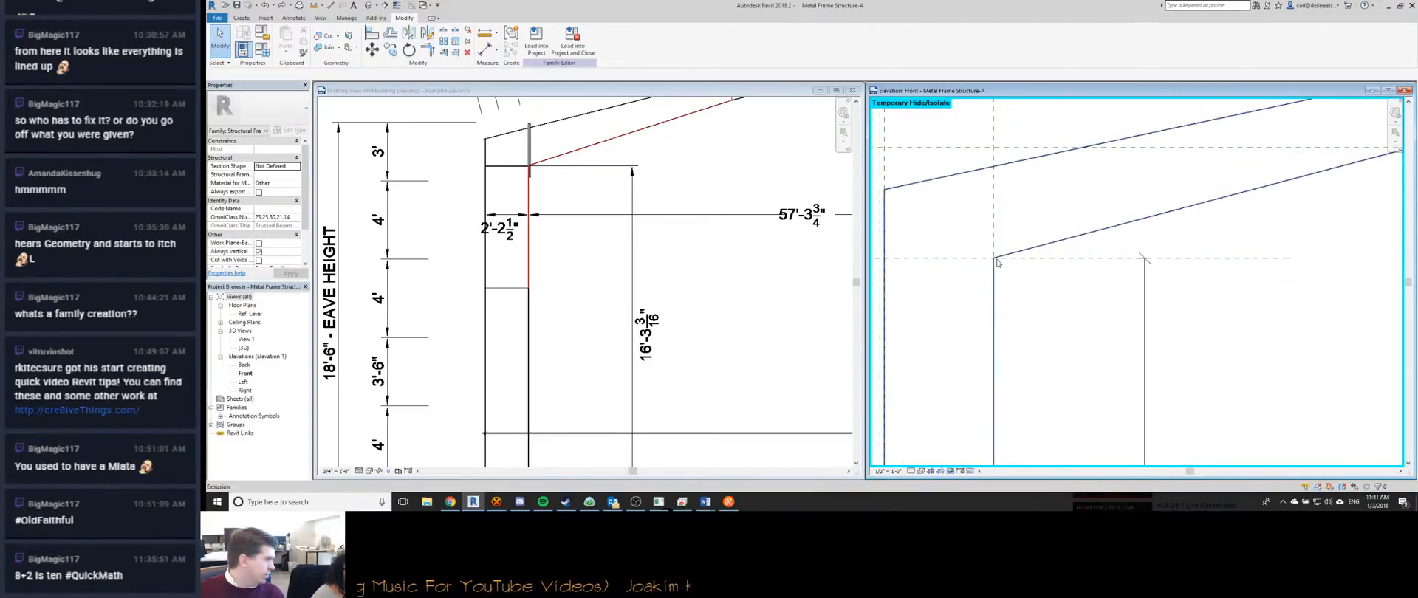
Try shifting the left column's inner reference plane by hand and drop the selection.
click(993, 229)
drag(994, 229, 978, 223)
key(Escape)
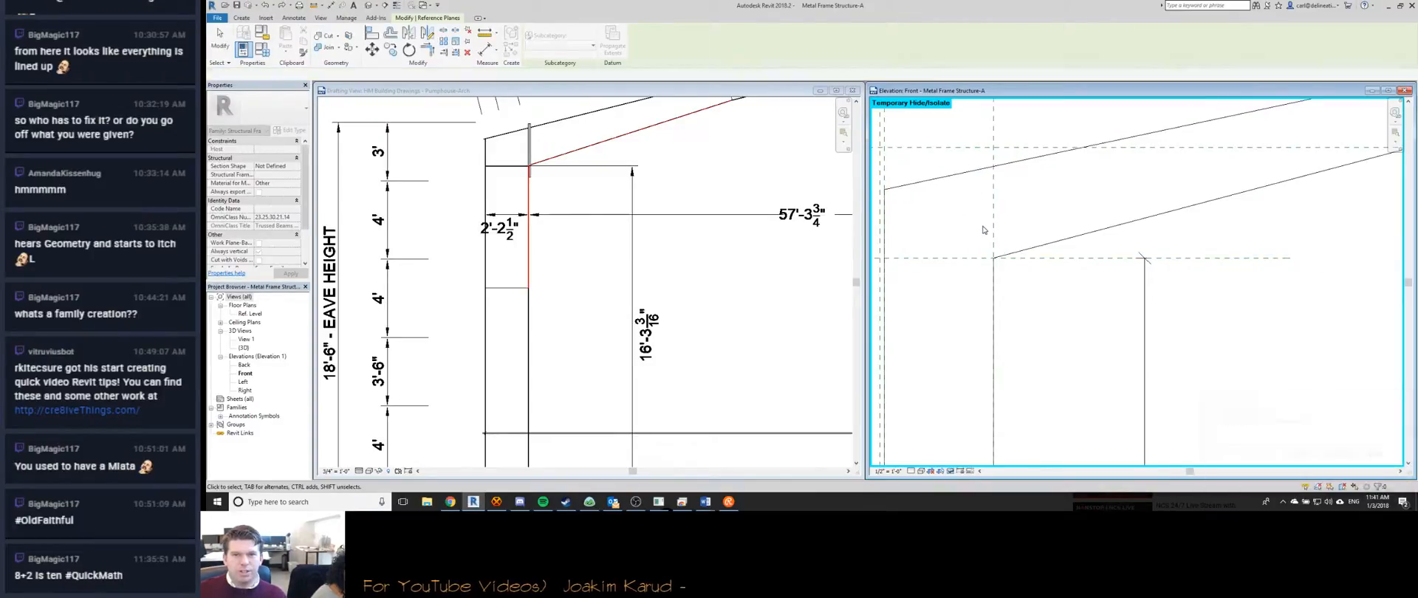
key(Escape)
scroll(988, 234, down, 5)
scroll(995, 393, up, 2)
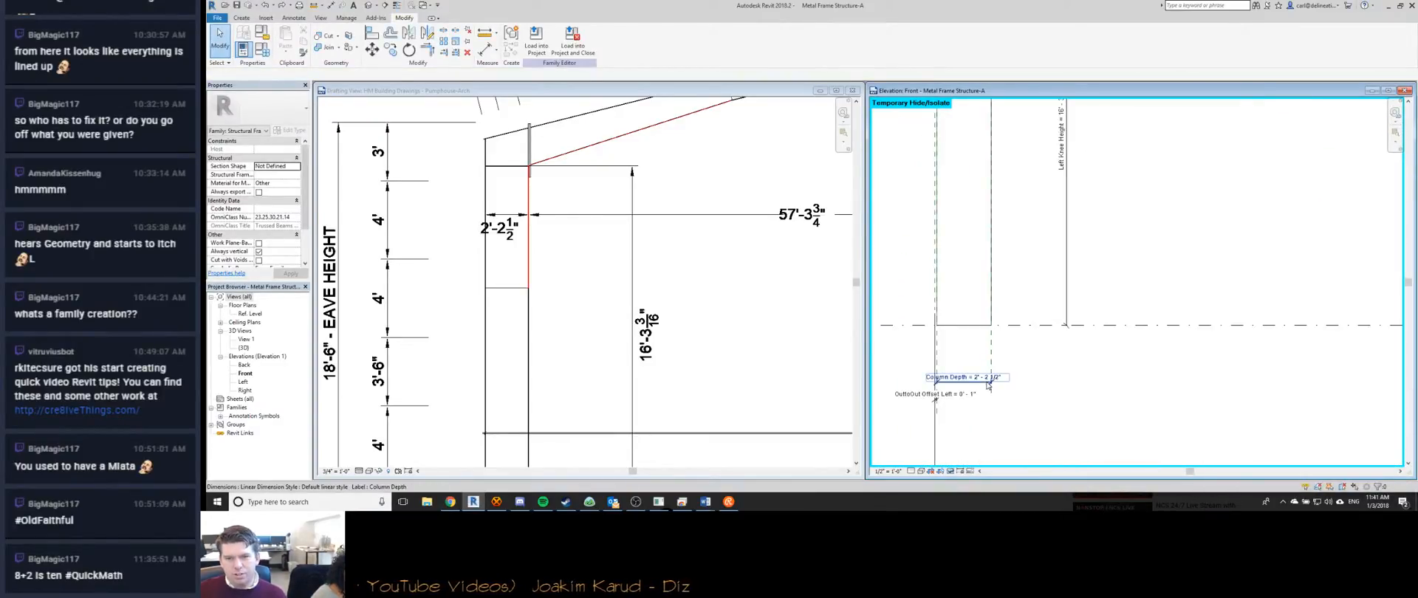
Try a Column Depth of 1' 4" to test the left knee corner, and undo the change.
click(972, 380)
click(972, 381)
text(1 4)
key(Return)
scroll(981, 172, down, 3)
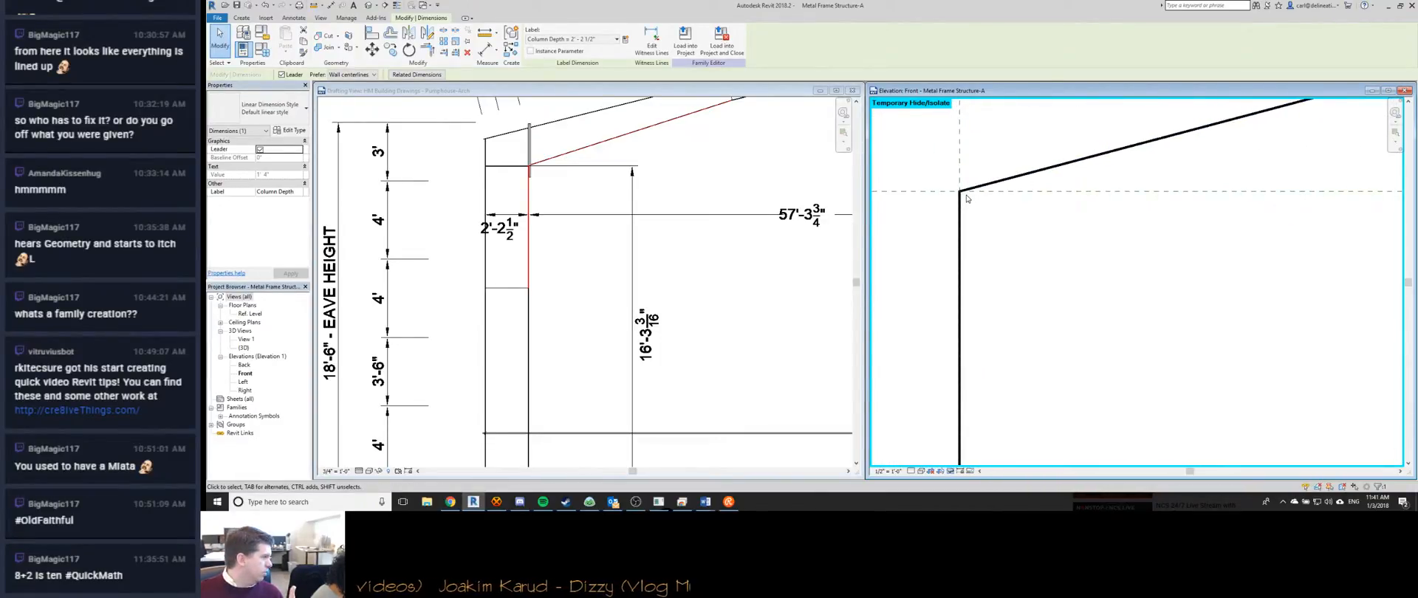
key(ctrl+z)
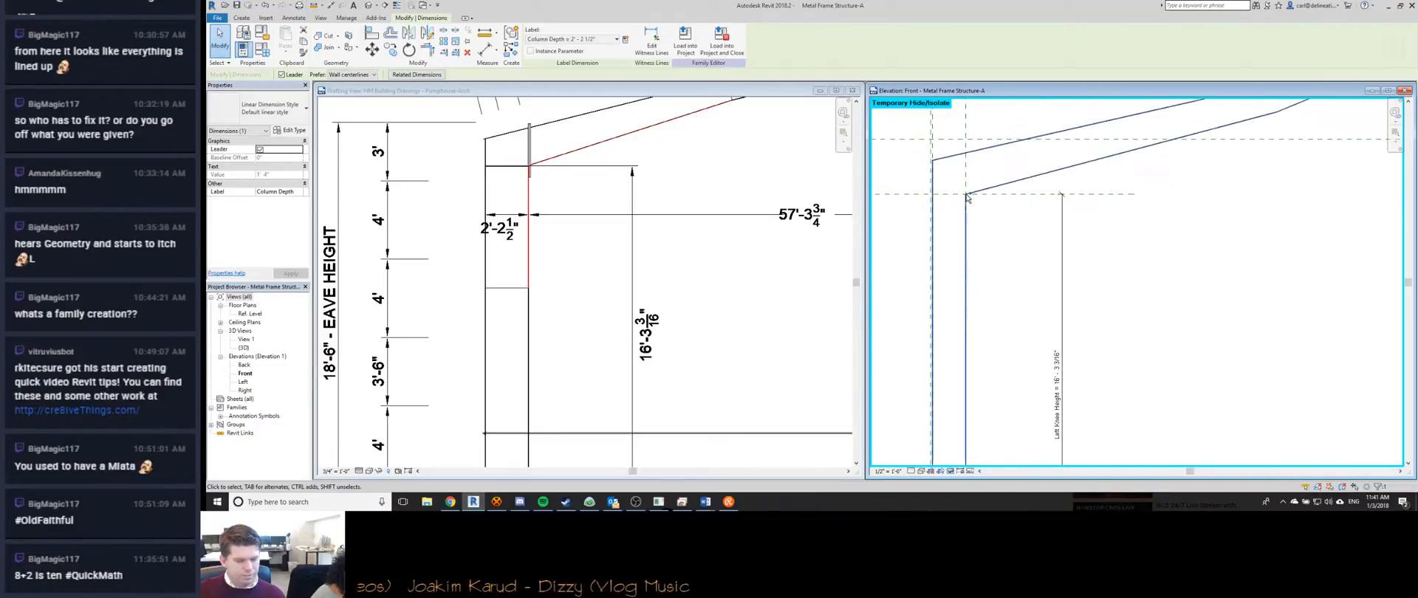
click(972, 226)
scroll(971, 226, down, 3)
scroll(986, 236, up, 3)
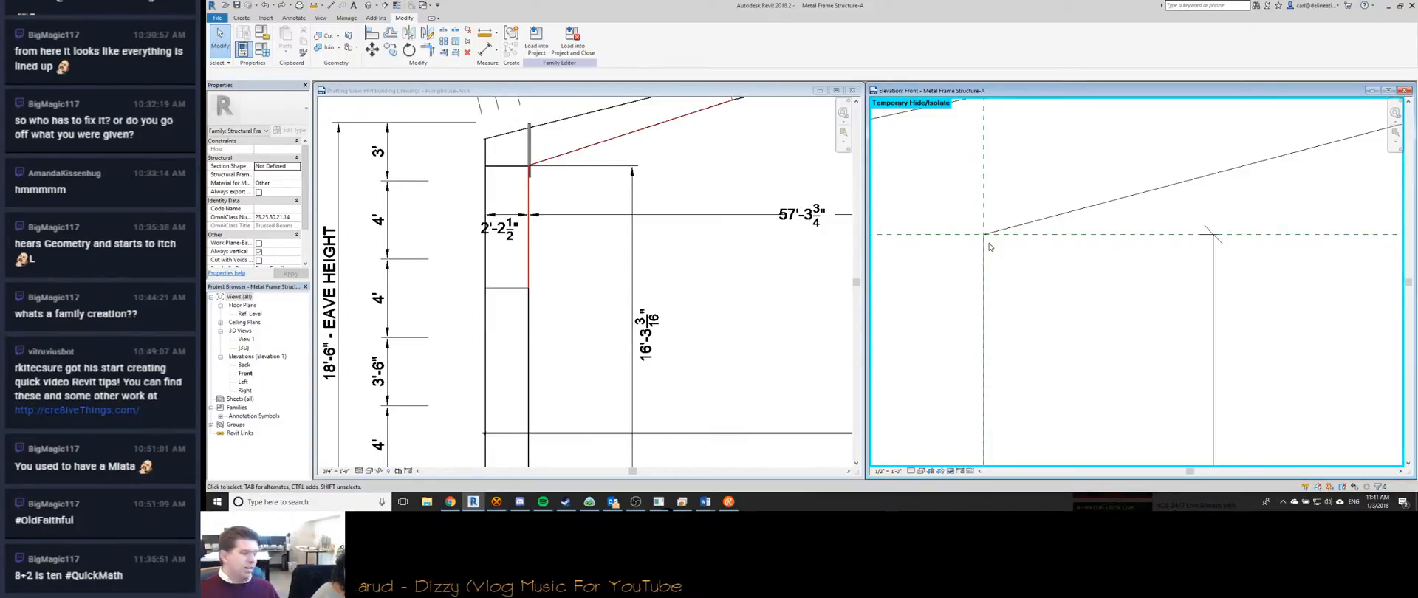
Open the frame extrusion's sketch for editing and remove the lower rafter lines on the right half.
scroll(990, 247, down, 5)
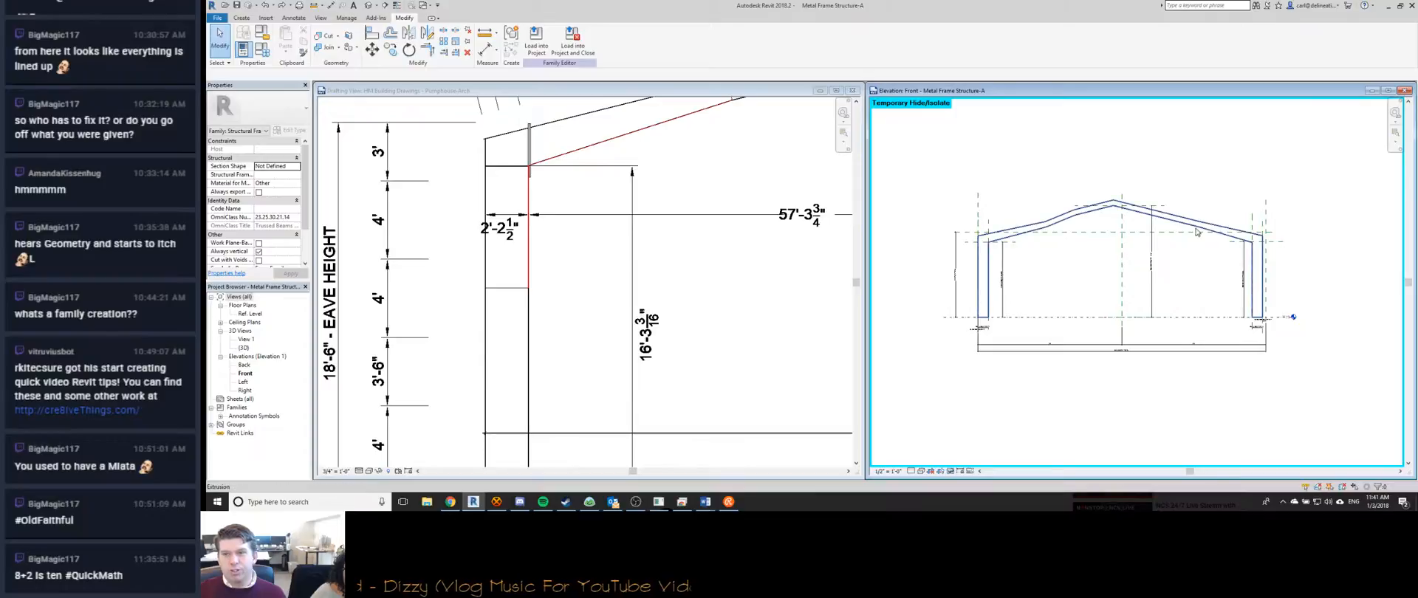
click(1198, 228)
double_click(1196, 228)
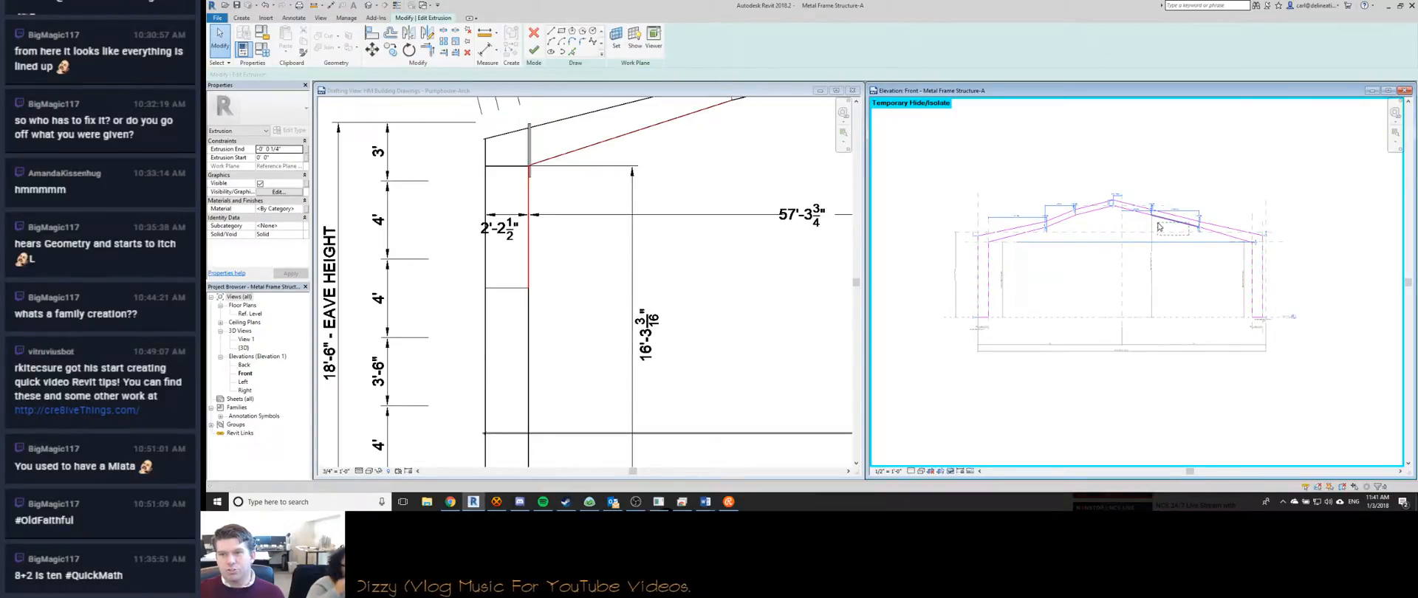
key(Escape)
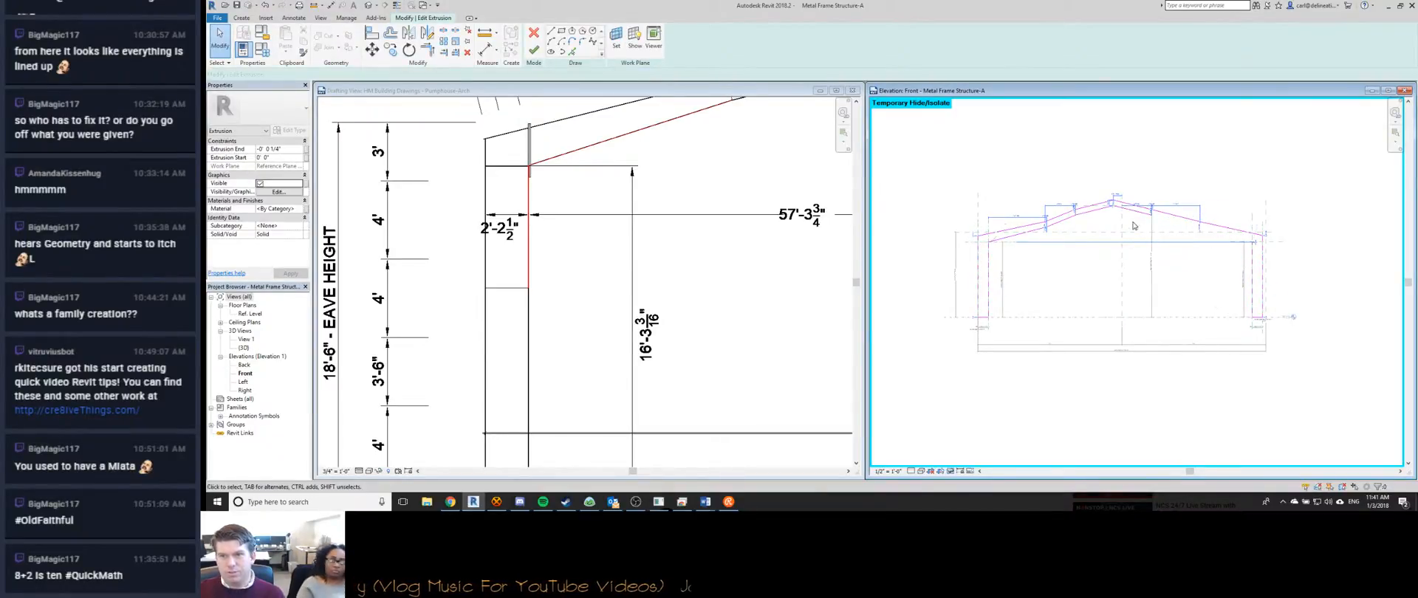
middle_drag(1143, 260, 1139, 260)
scroll(1196, 266, up, 8)
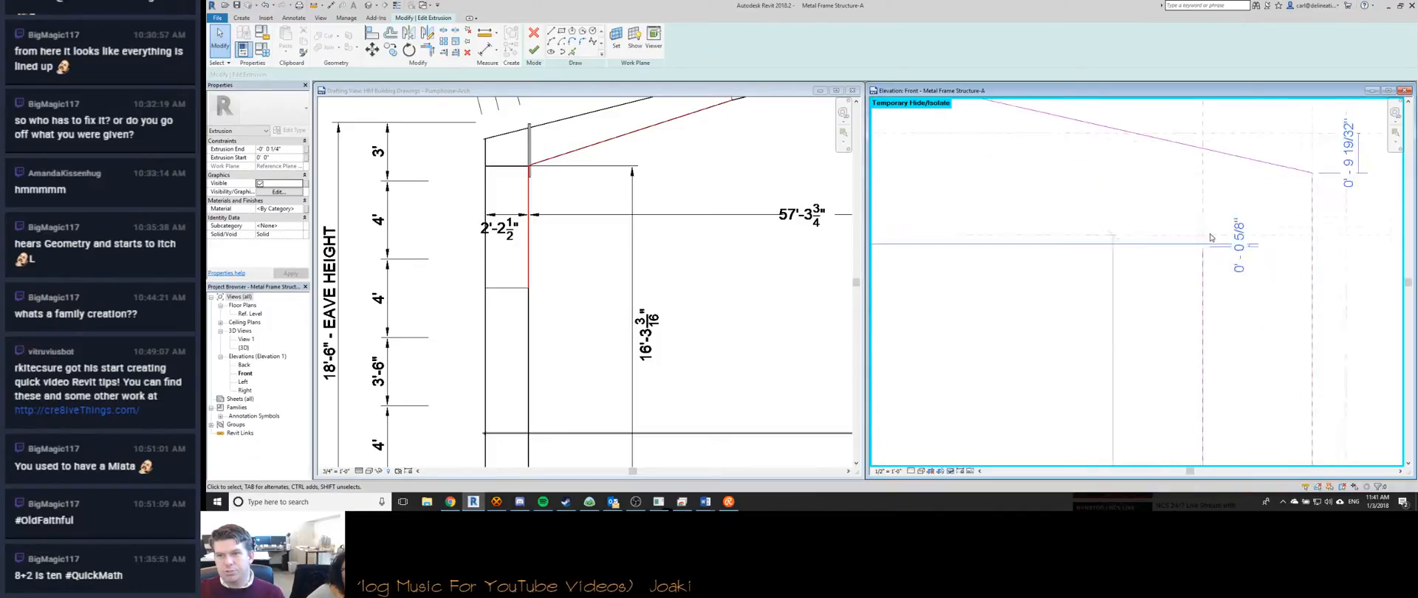
key(t)
key(r)
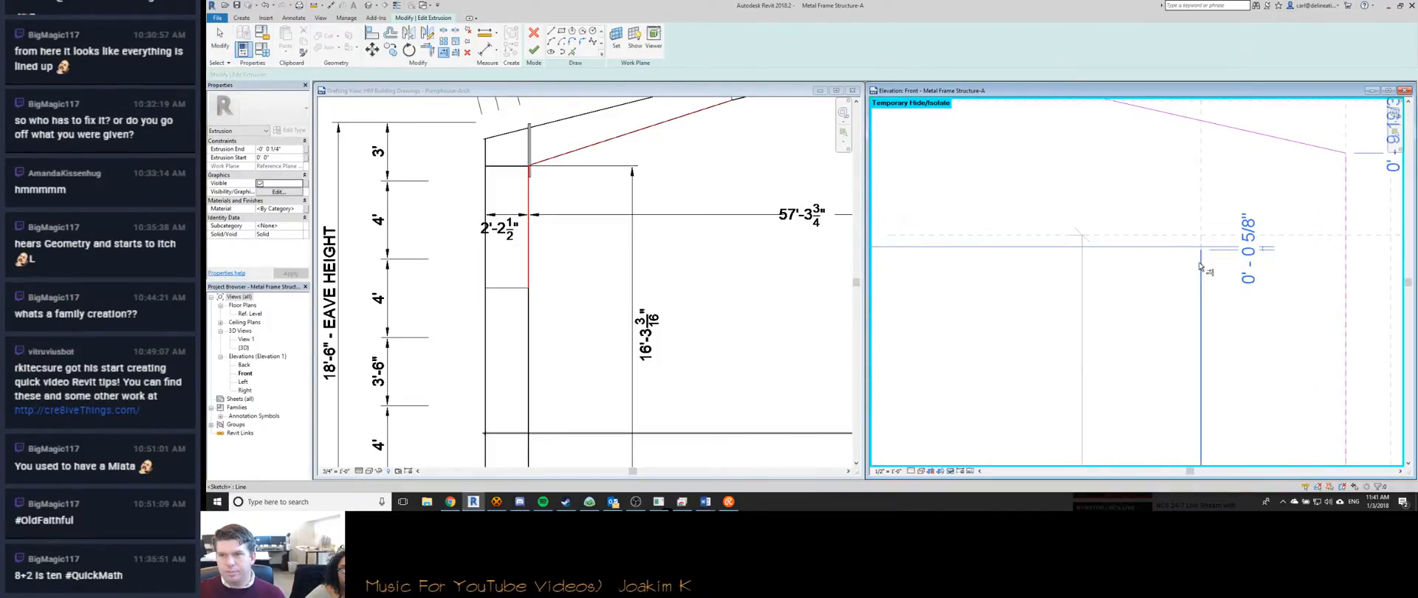
scroll(1182, 277, down, 1)
key(Escape)
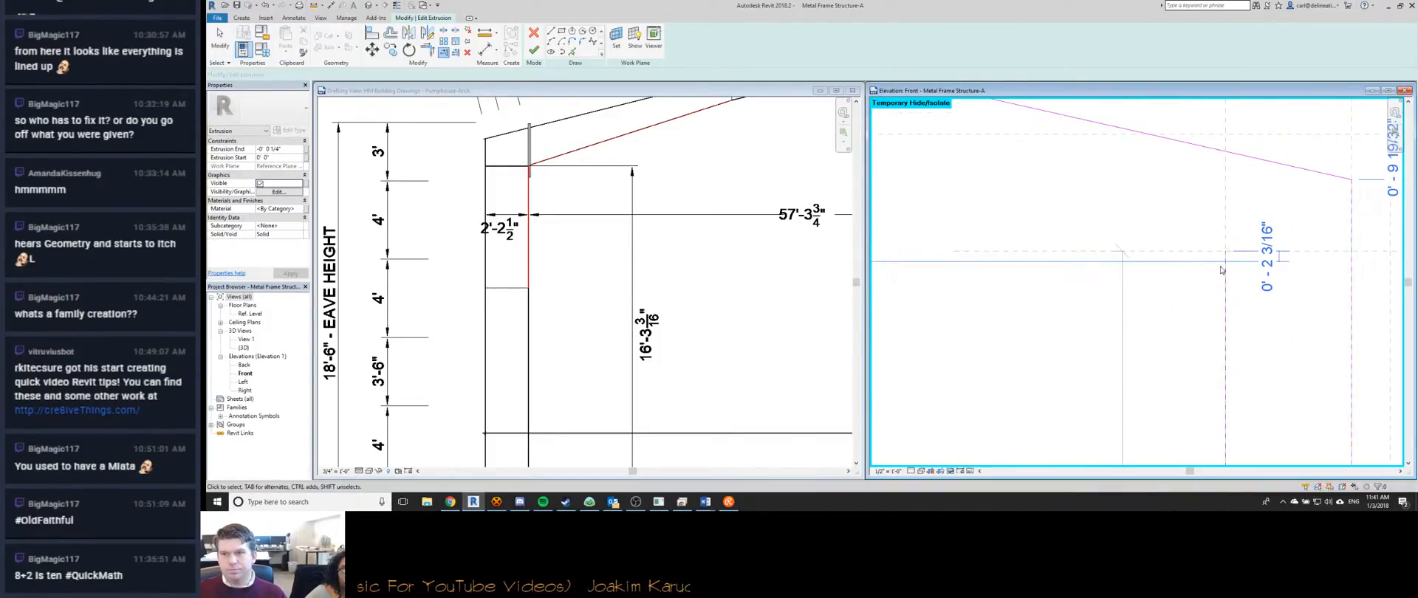
Draw new lower rafter lines from the right knee corner to the peak on the centre plane and down to the left knee corner.
click(1226, 274)
click(551, 31)
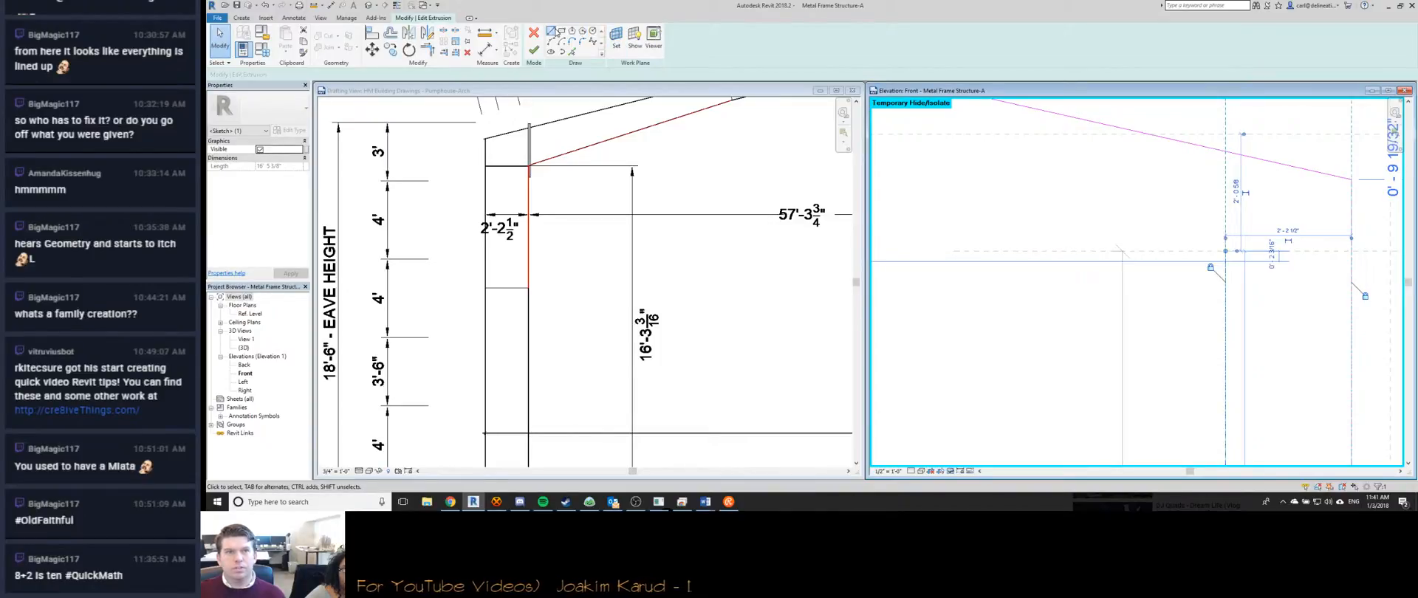
click(1226, 251)
scroll(1226, 251, down, 3)
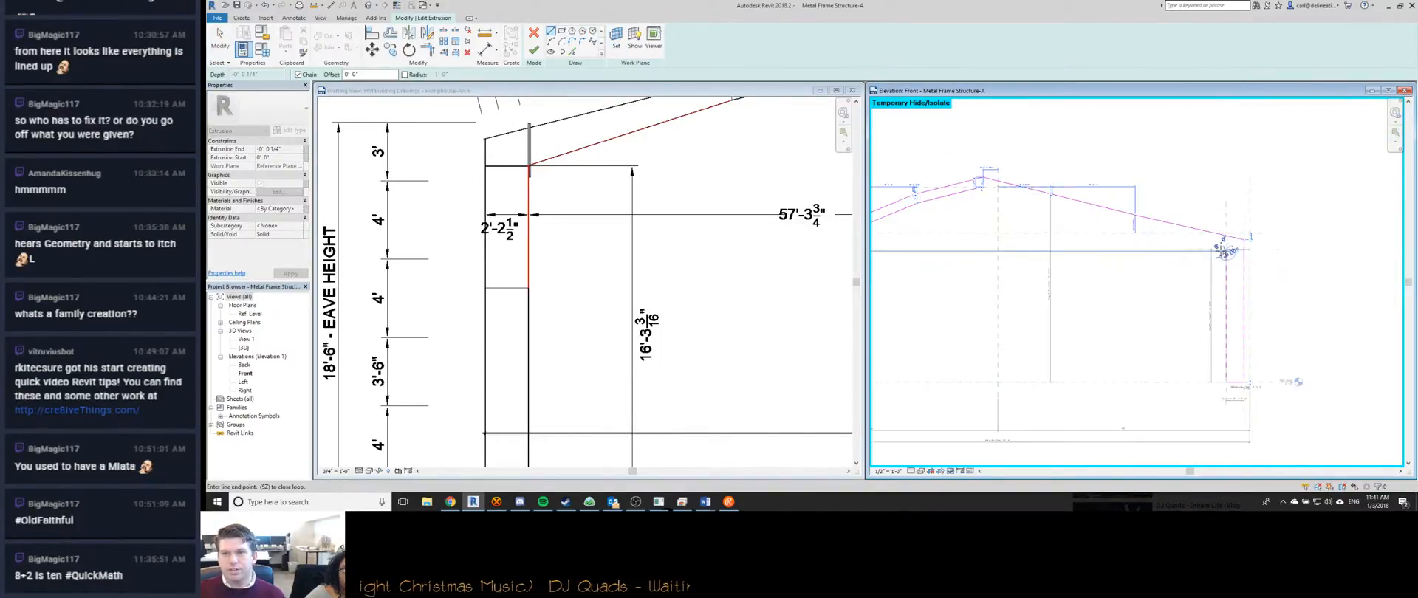
scroll(1255, 207, up, 4)
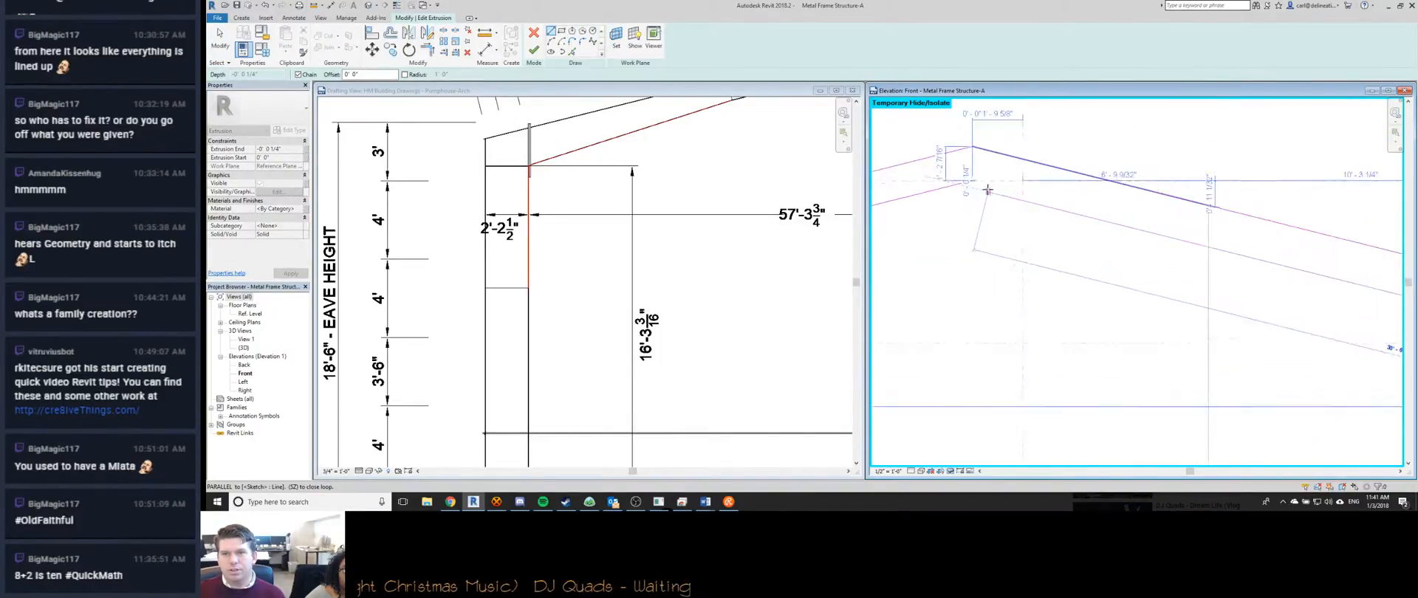
click(1041, 177)
scroll(969, 219, down, 5)
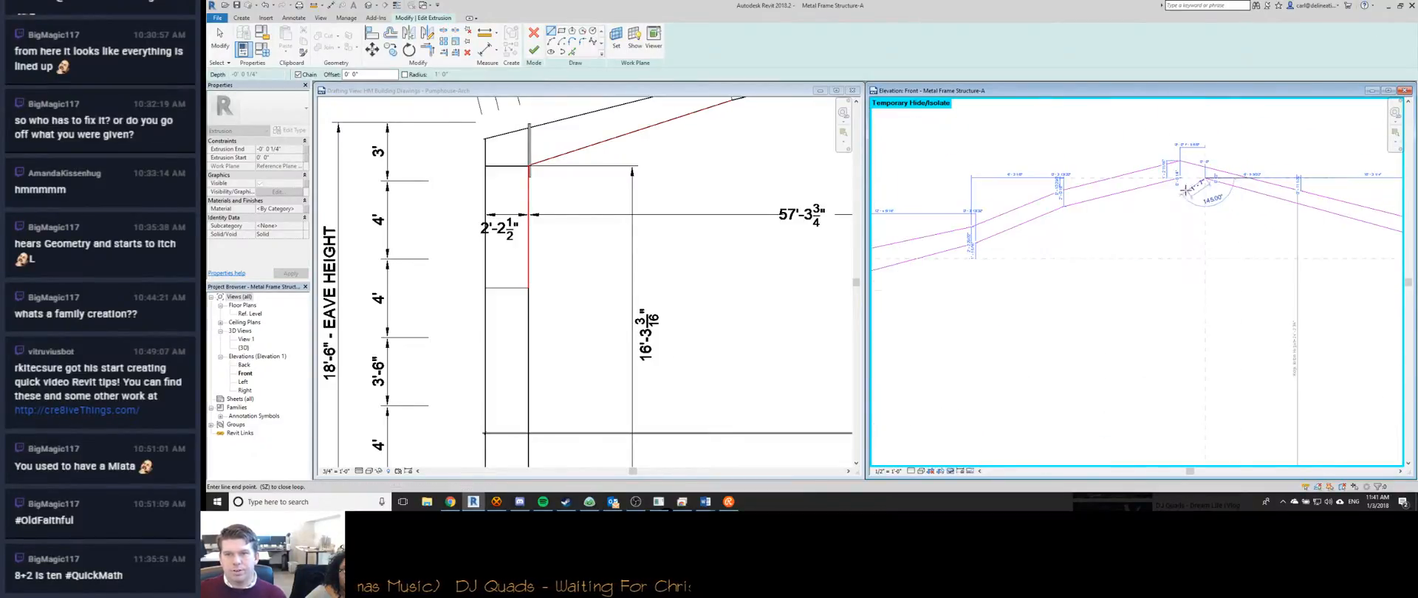
scroll(1097, 200, up, 8)
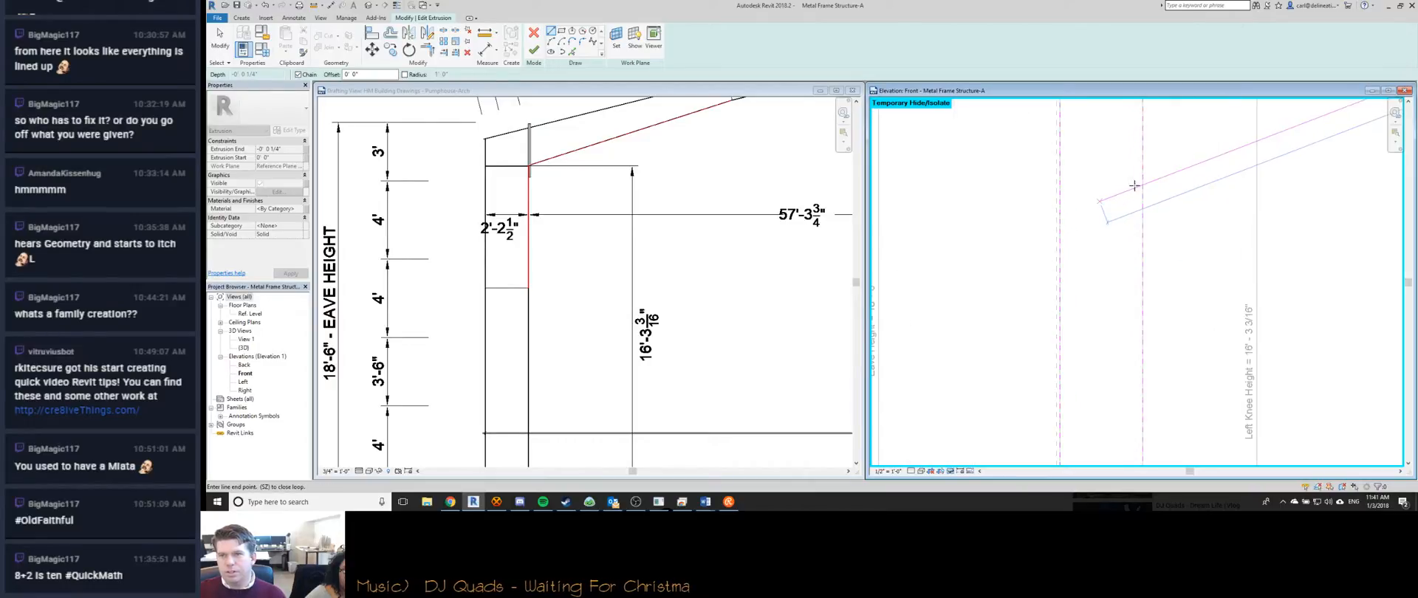
click(1001, 273)
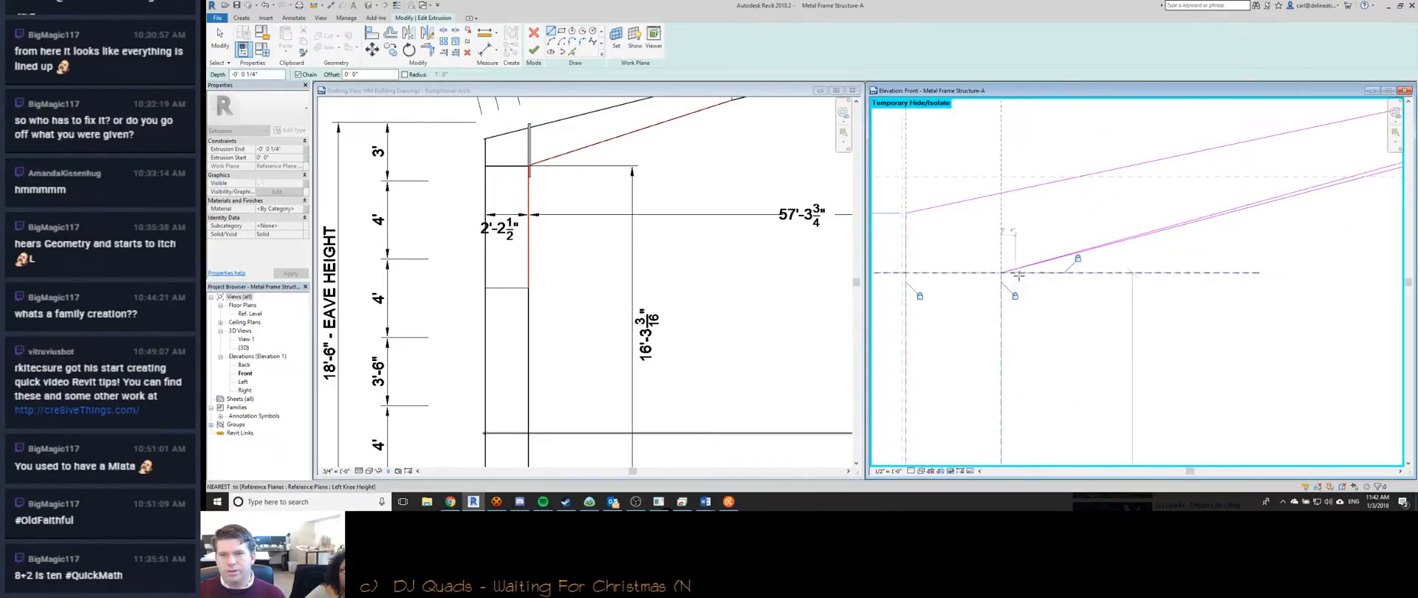
key(Escape)
key(Escape)
Delete the old bent lower rafter lines on the left half and finish the extrusion sketch.
middle_drag(1282, 276, 798, 361)
scroll(782, 353, down, 5)
scroll(975, 336, down, 1)
scroll(1168, 191, down, 3)
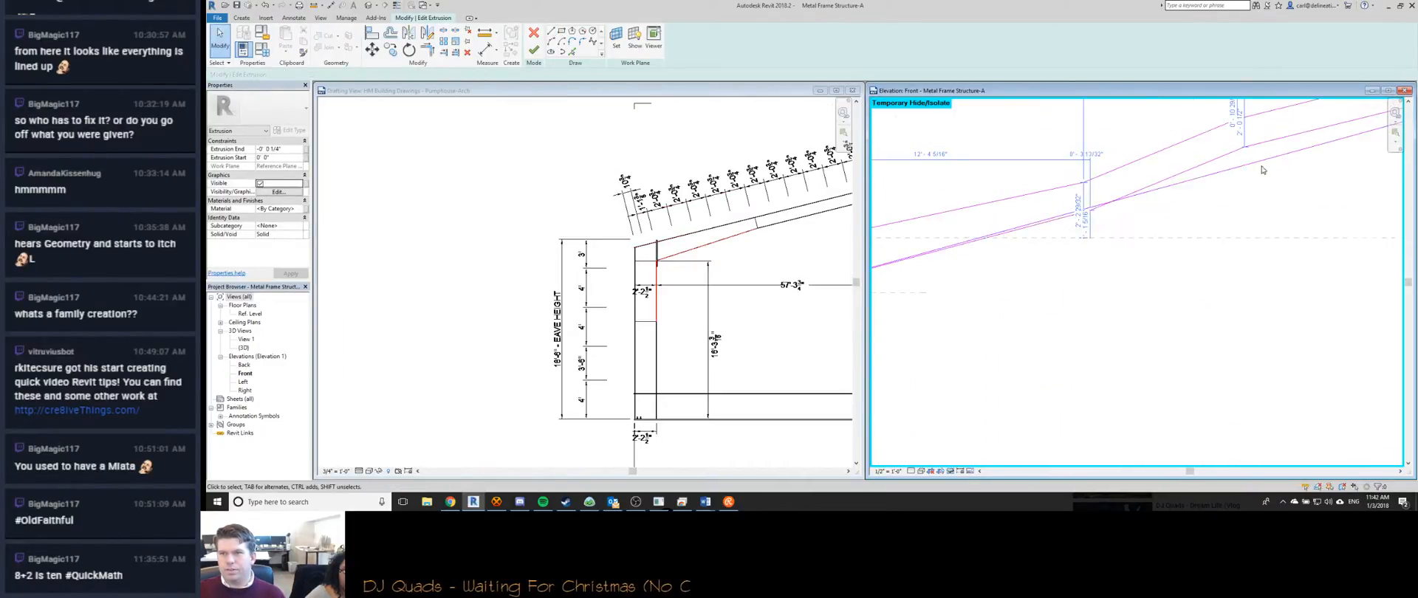
key(Tab)
click(1169, 182)
key(Escape)
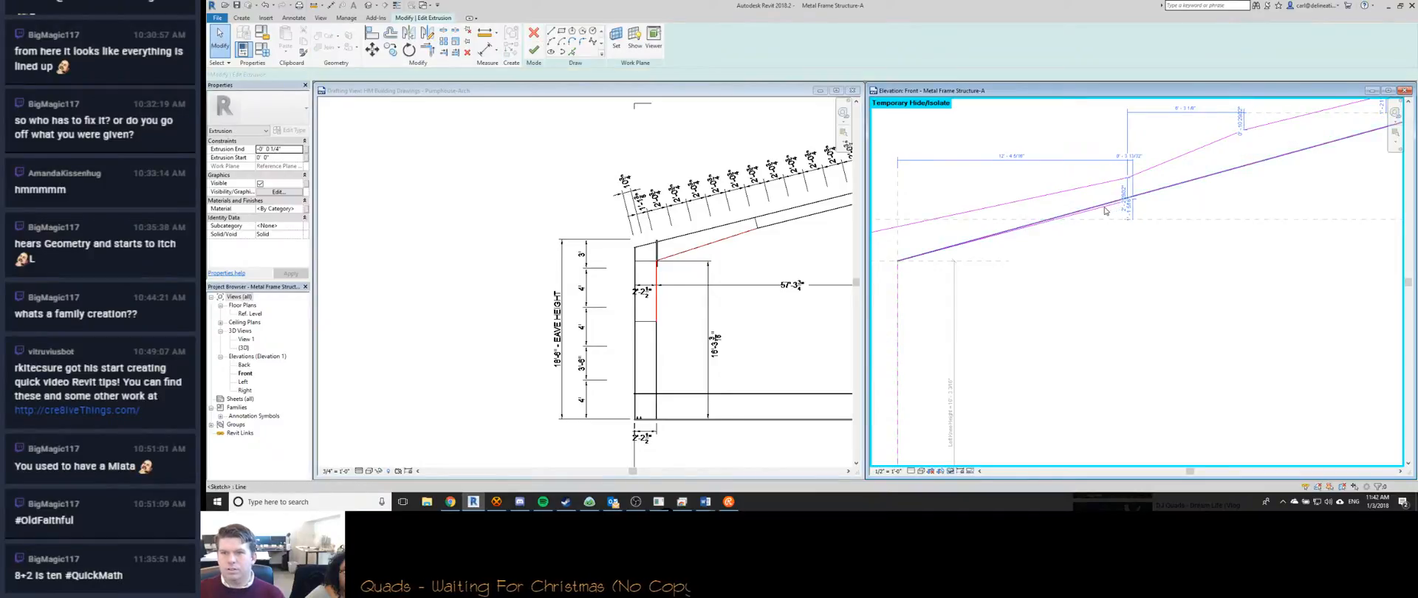
click(1106, 207)
key(Delete)
middle_drag(1220, 231, 1088, 229)
scroll(1089, 229, down, 5)
scroll(1156, 192, up, 5)
scroll(1141, 215, down, 3)
click(534, 49)
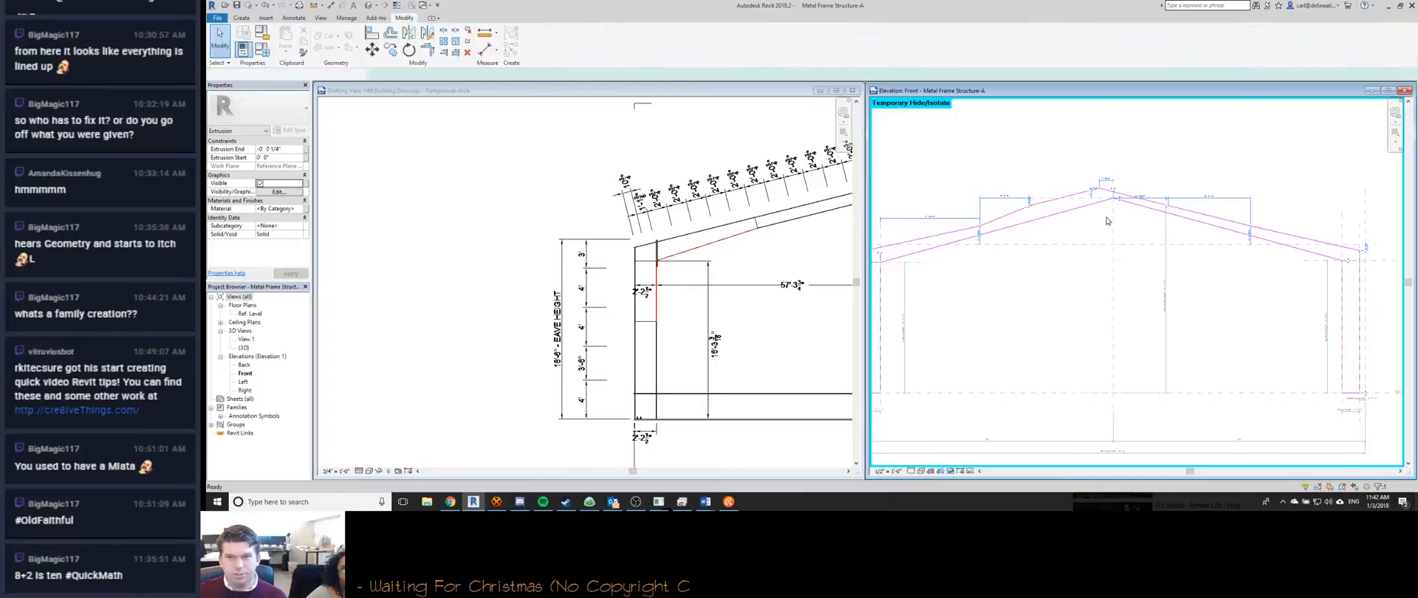
Examine the right knee corner and the lower rafter edges against the reference planes.
middle_drag(1178, 262, 1079, 249)
middle_drag(1264, 249, 1238, 251)
scroll(1238, 252, up, 7)
scroll(1226, 253, down, 7)
scroll(1227, 253, up, 3)
scroll(1226, 251, down, 5)
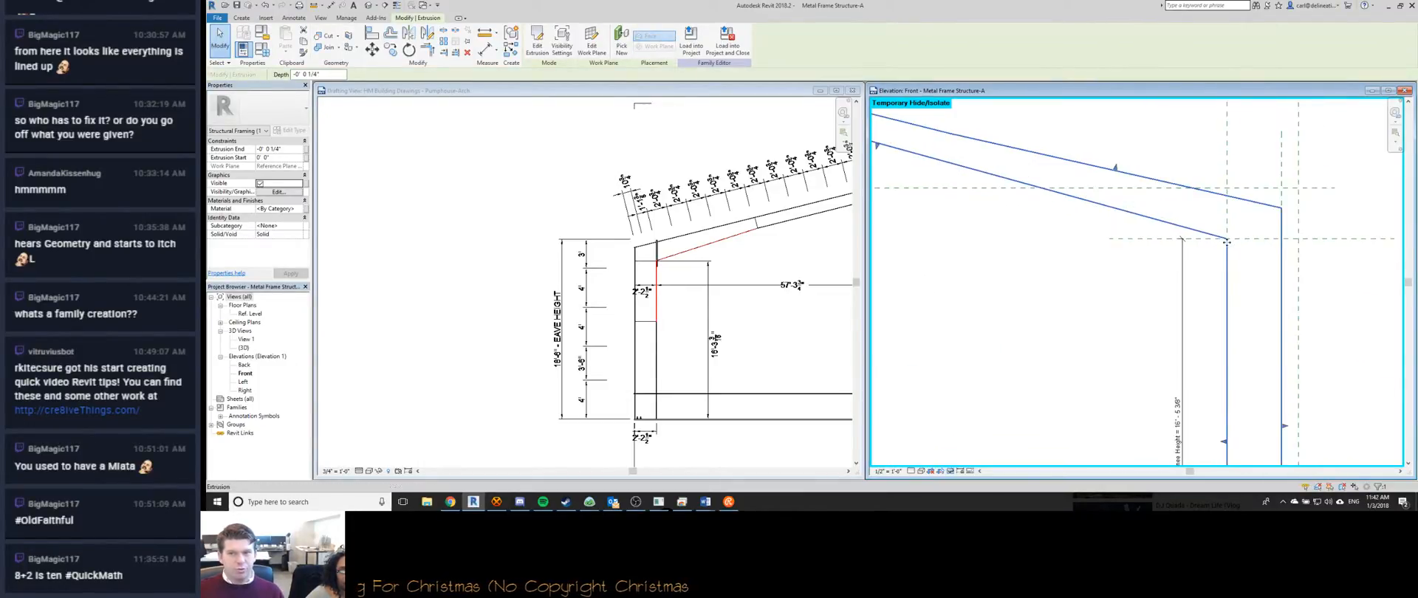
scroll(1224, 242, up, 4)
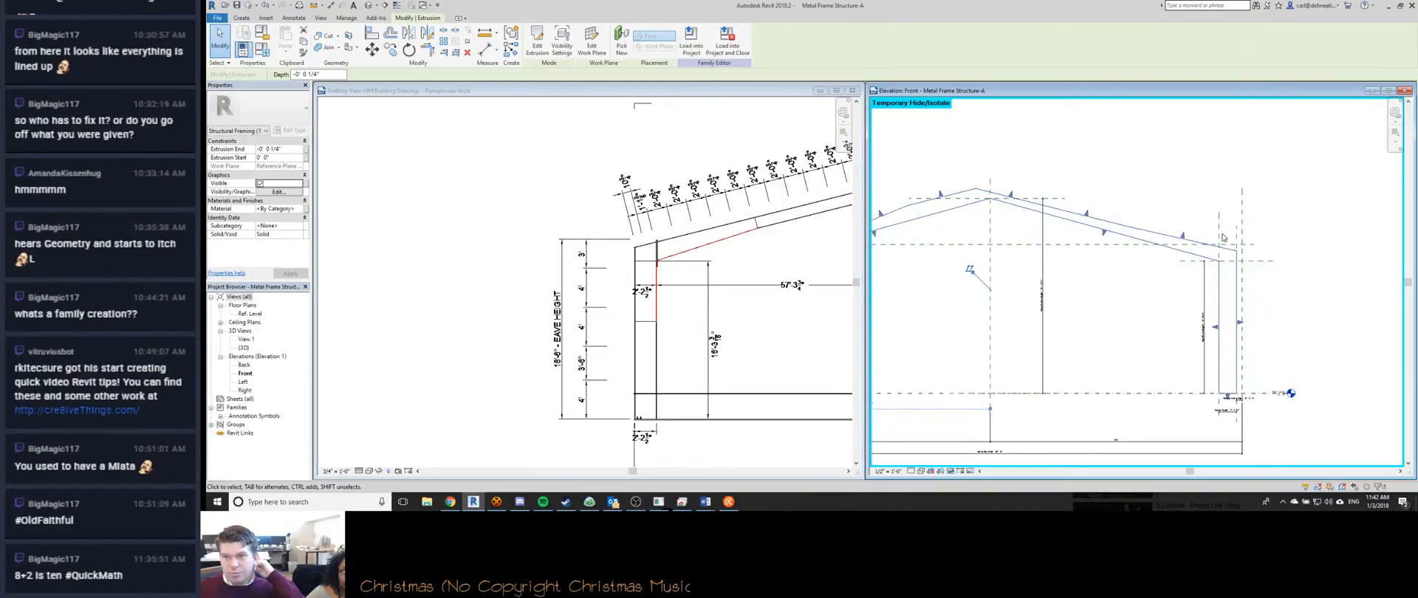
Flex the frame by moving the Right Knee Height reference plane down to about 15' 7".
click(1193, 261)
scroll(1194, 259, up, 4)
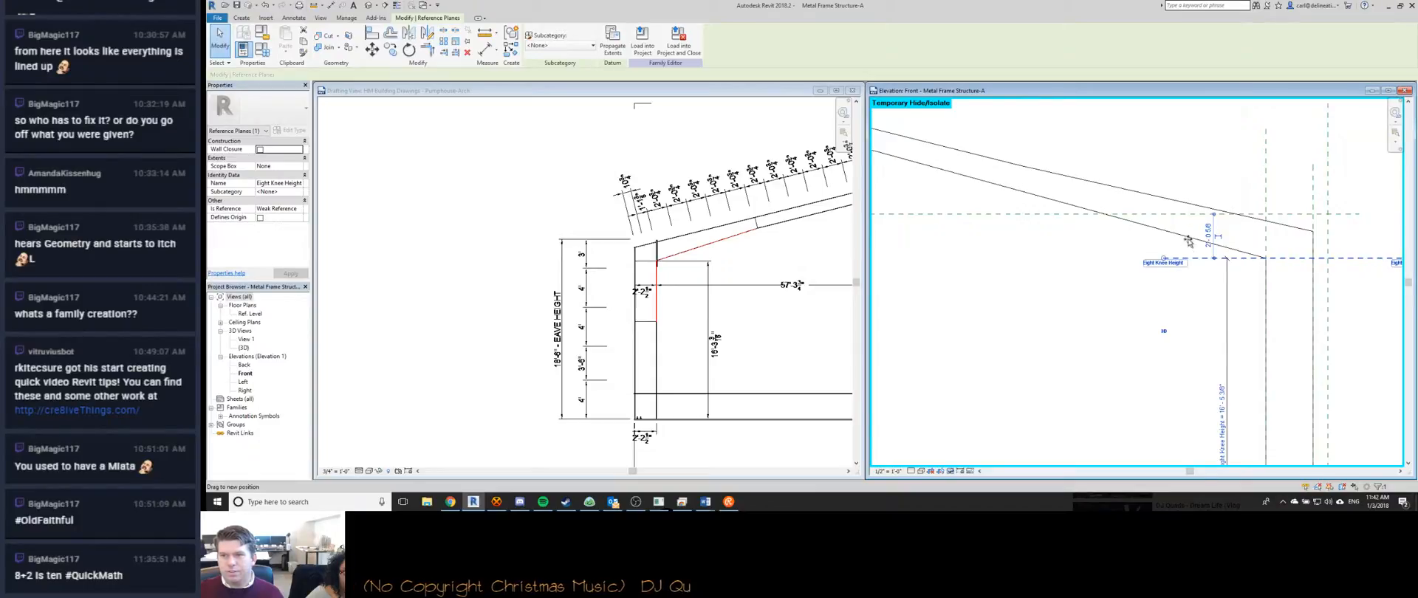
mouse_move(1196, 288)
mouse_down()
mouse_move(1193, 243)
mouse_move(1190, 277)
mouse_up()
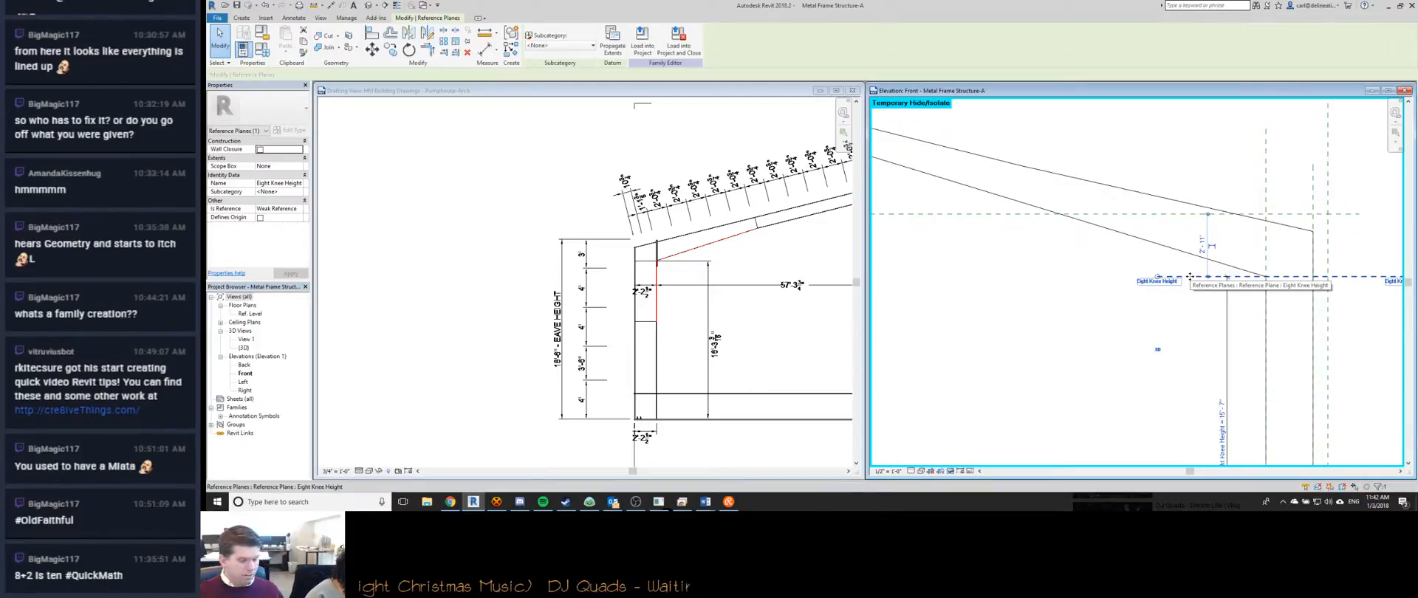
scroll(1118, 198, down, 5)
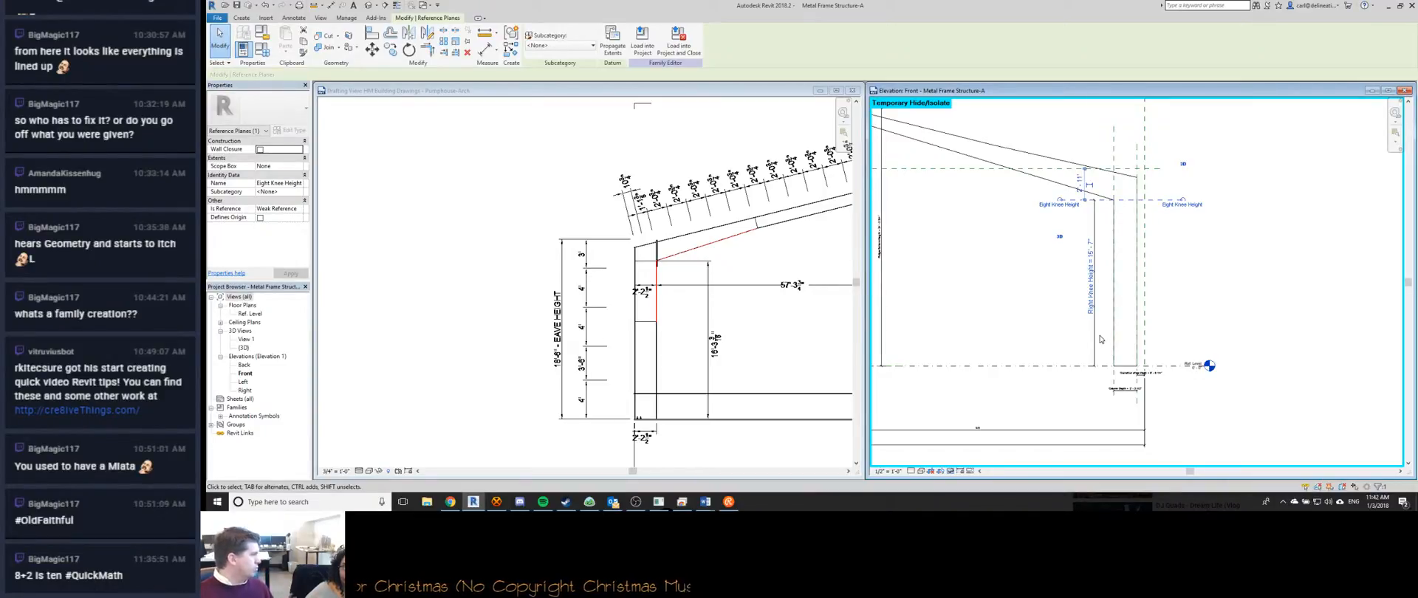
Flex the Column Depth parameter at the right column by setting it to 1' 4".
scroll(1115, 355, up, 3)
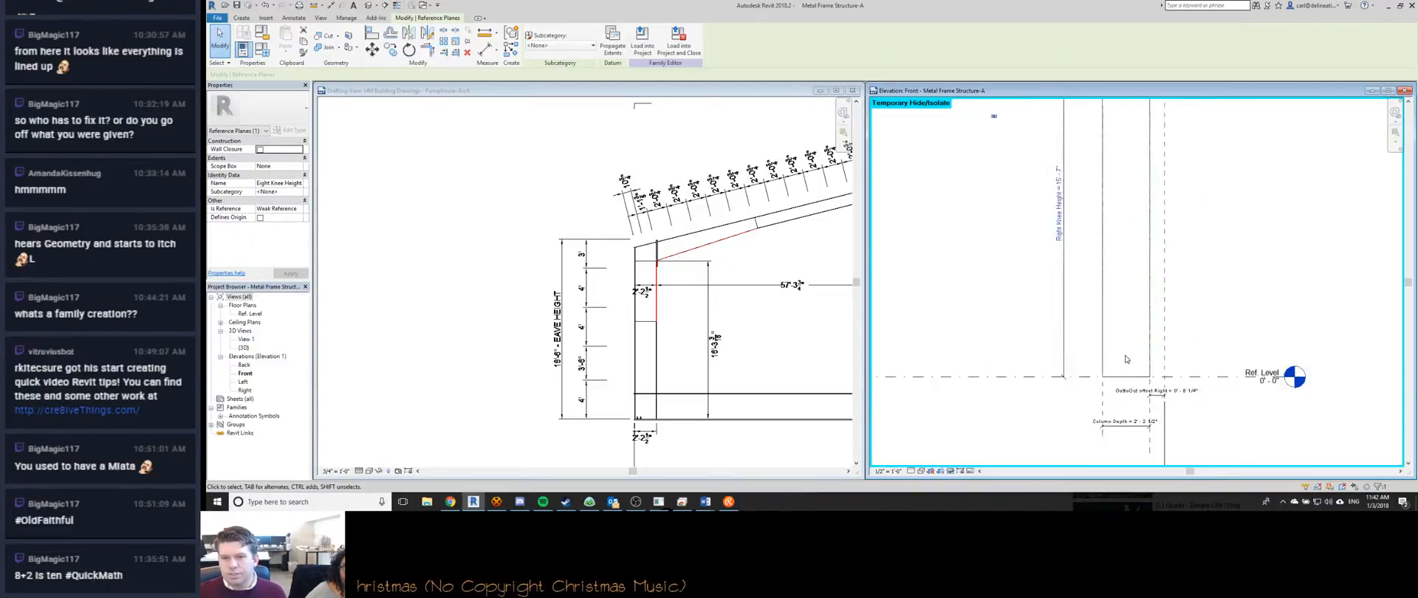
click(1122, 414)
click(1122, 414)
text(1 4)
key(Return)
scroll(1139, 266, down, 5)
scroll(1149, 253, up, 5)
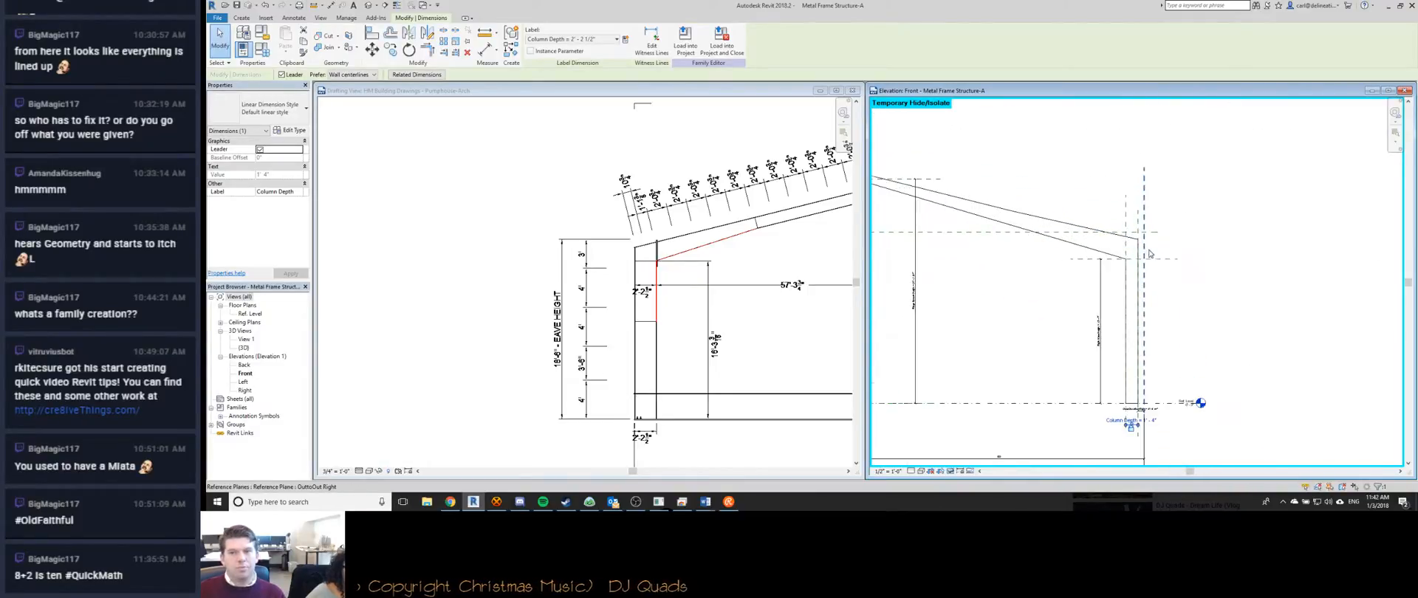
Undo the test changes to the column depth and the right knee height.
scroll(1123, 251, up, 3)
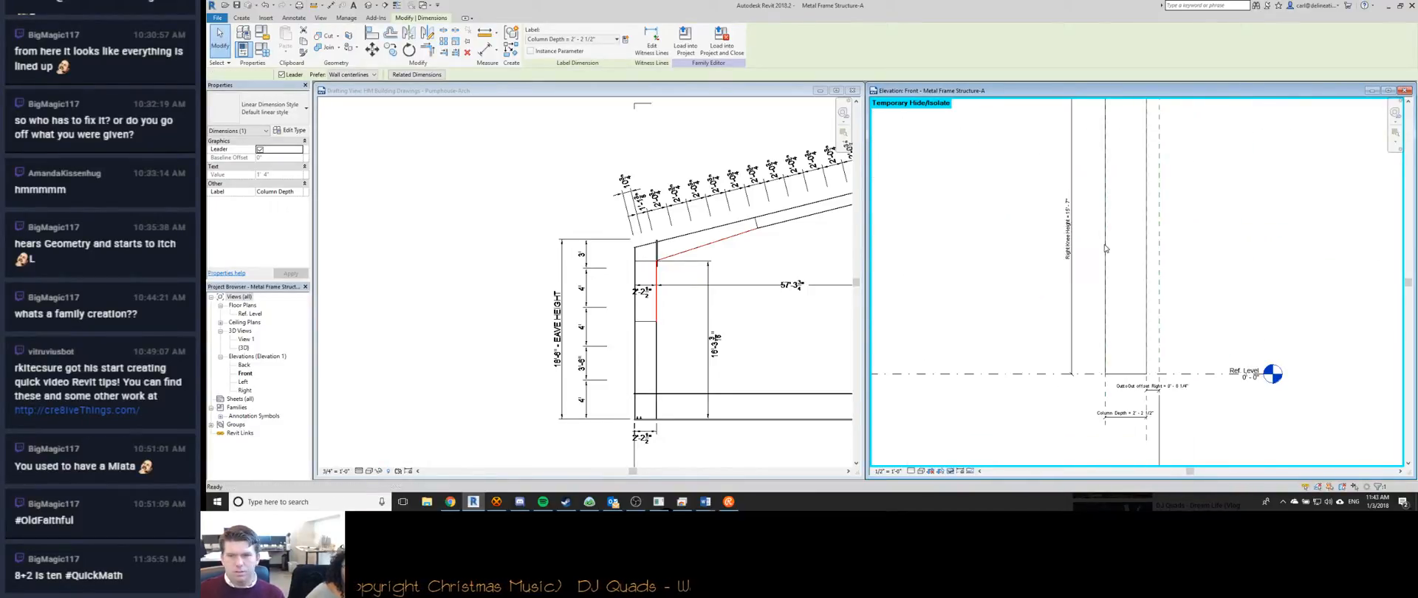
click(1106, 248)
scroll(1128, 321, down, 1)
key(ctrl+z)
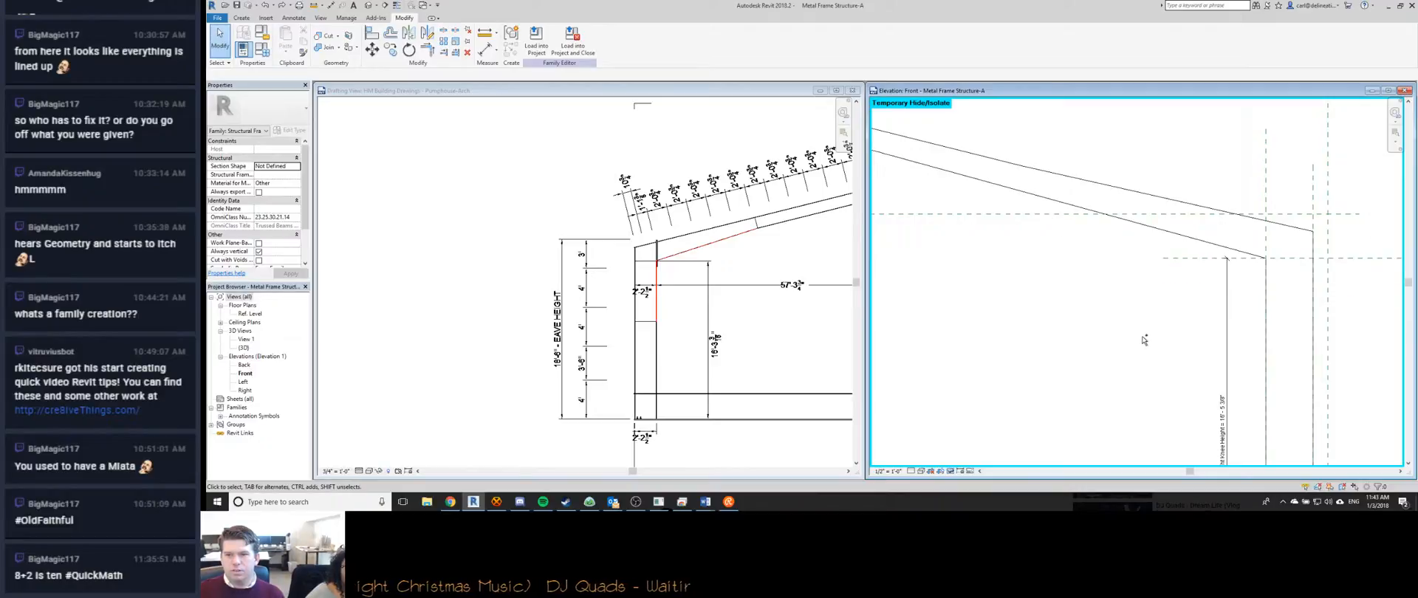
key(ctrl+z)
key(ctrl+z)
key(ctrl+z)
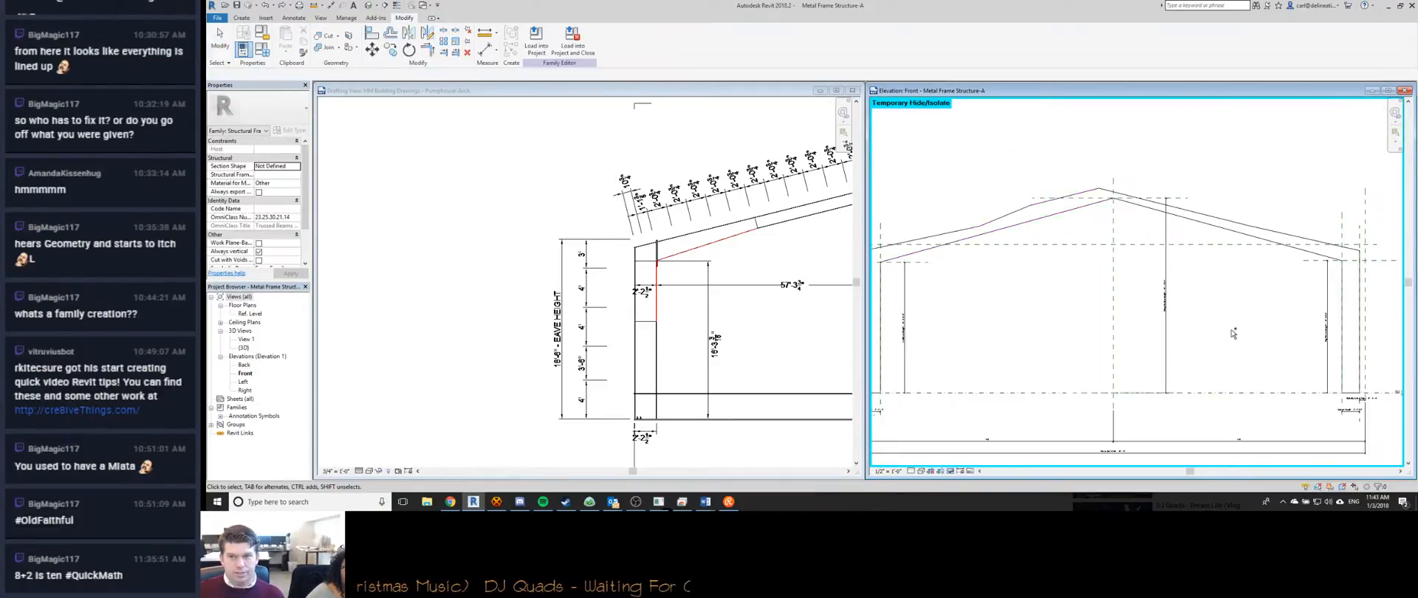
Set the right knee height dimension to 16' 5" and check the right knee corner against its planes.
scroll(1169, 291, down, 2)
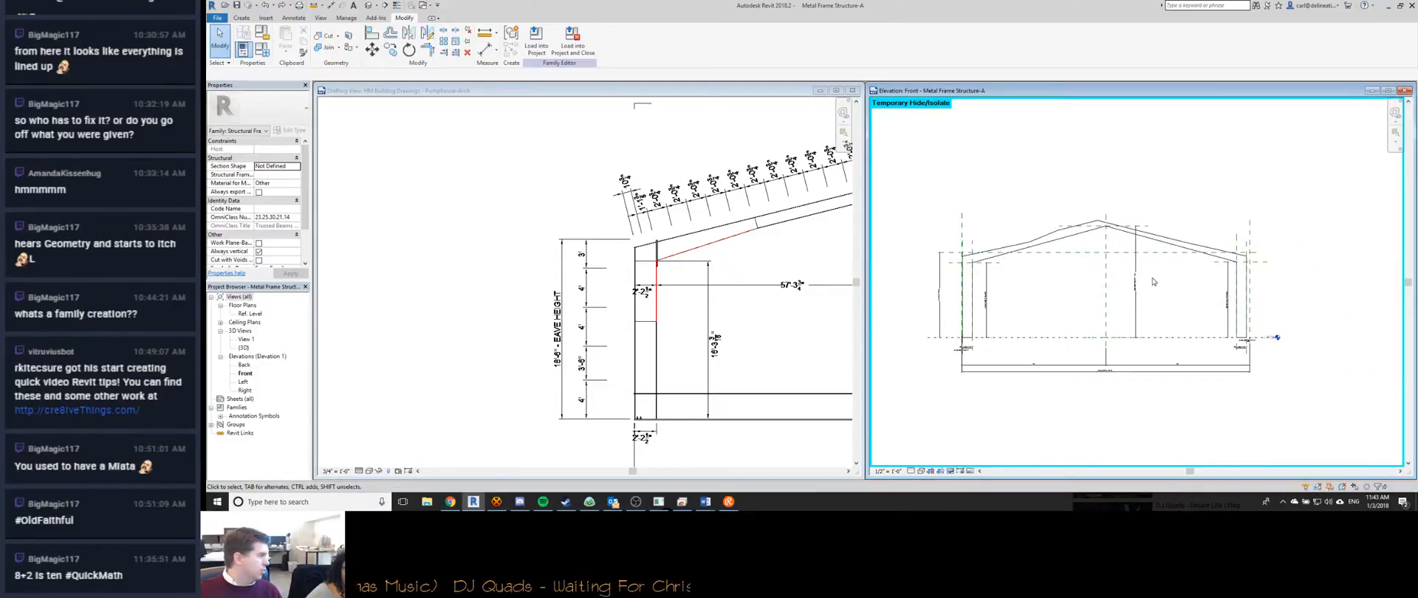
scroll(1123, 280, up, 5)
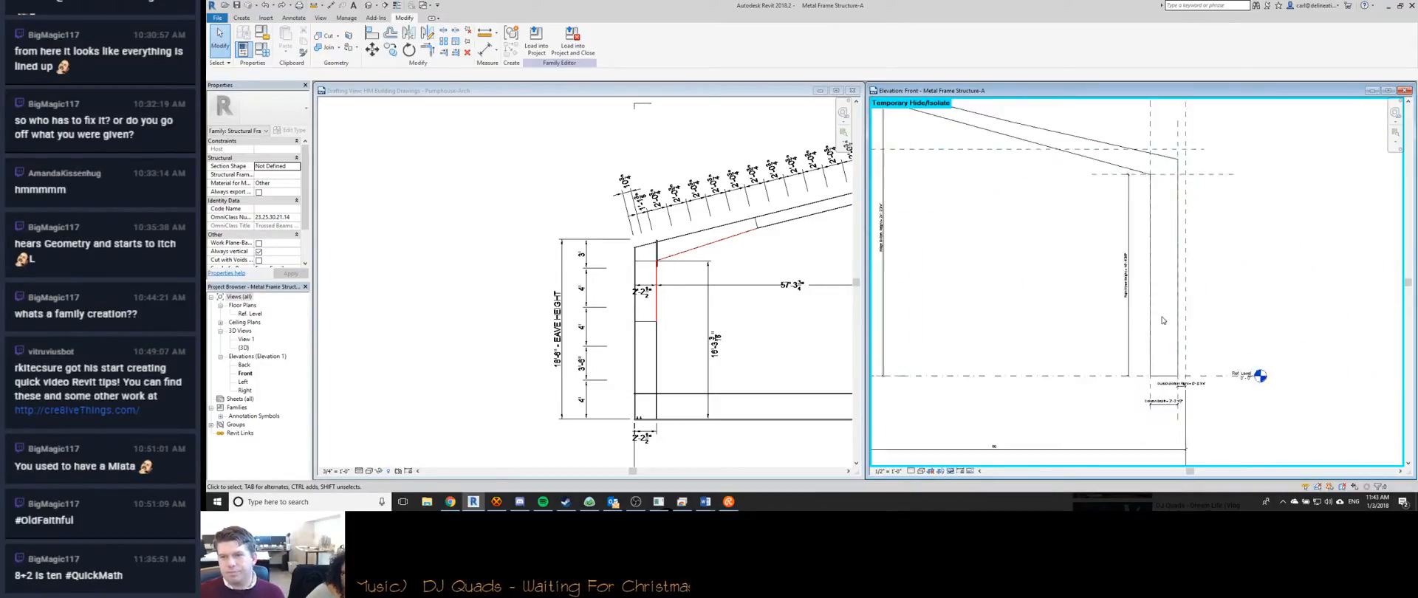
click(1118, 237)
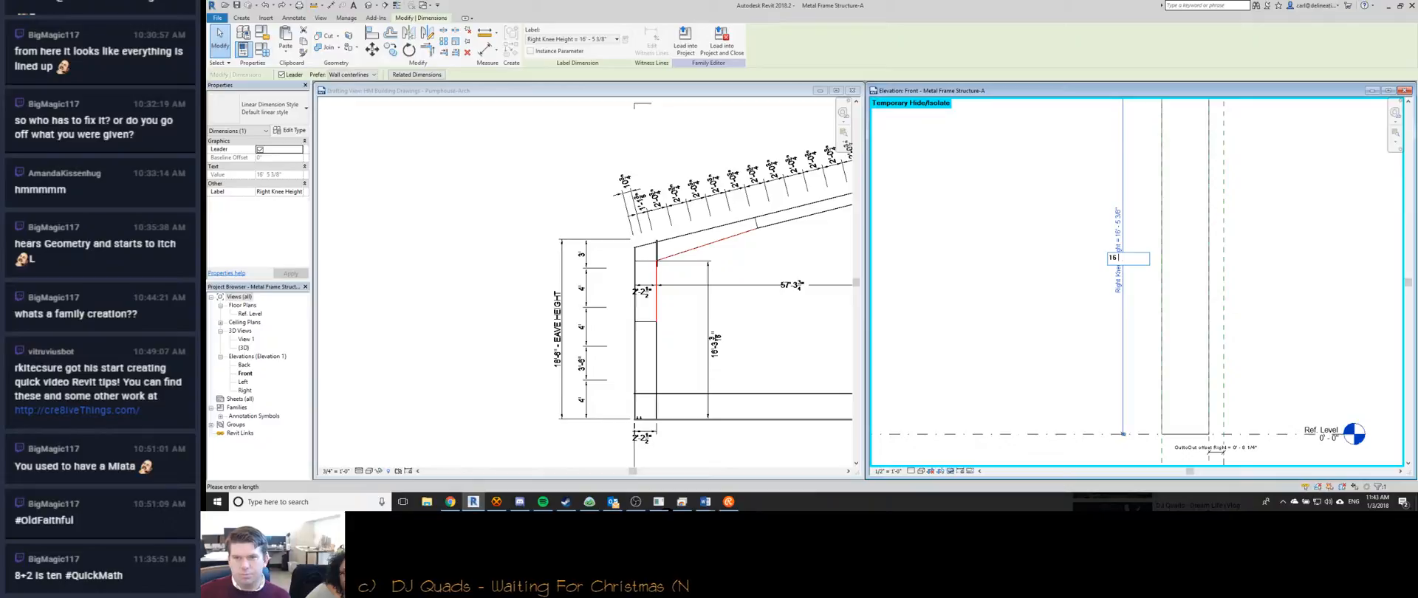
scroll(1132, 347, down, 4)
scroll(1137, 325, up, 6)
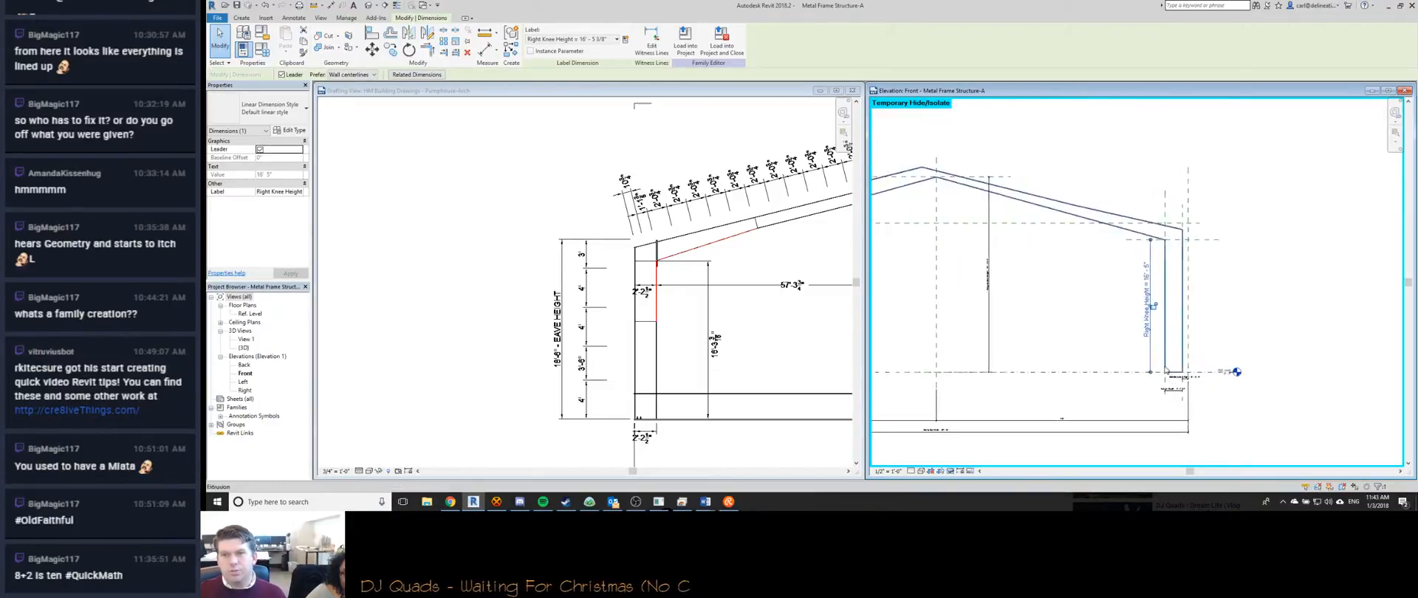
scroll(1158, 280, down, 2)
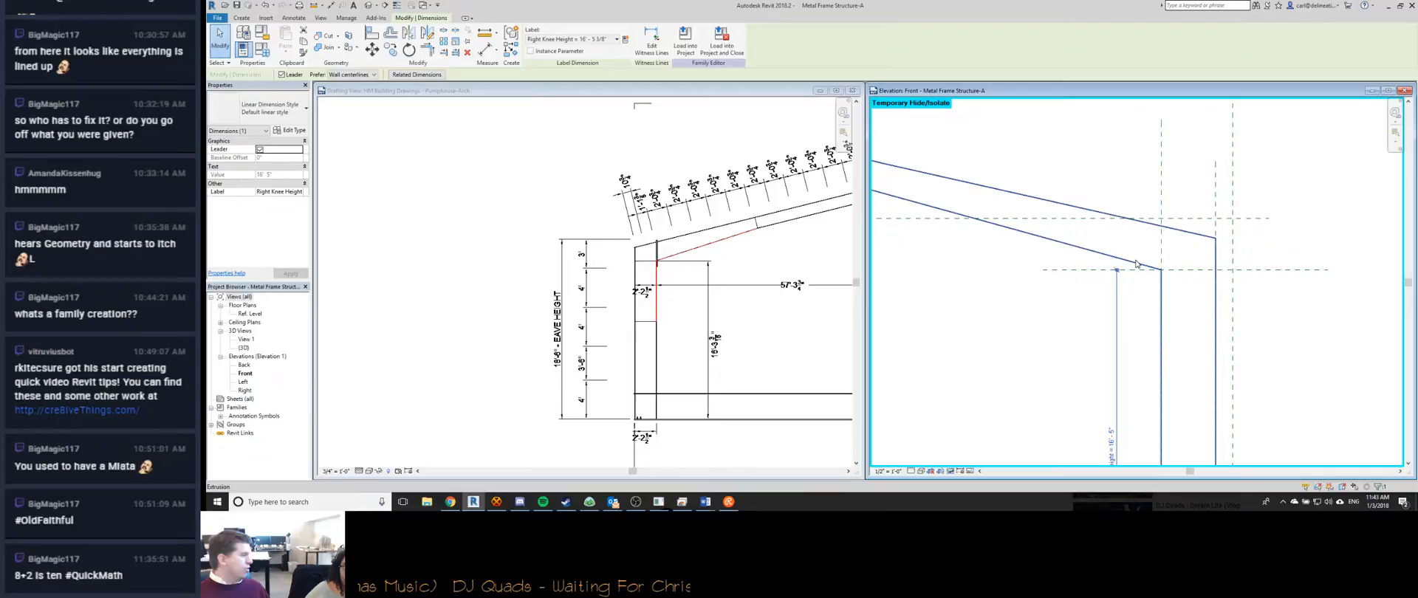
scroll(1136, 264, down, 6)
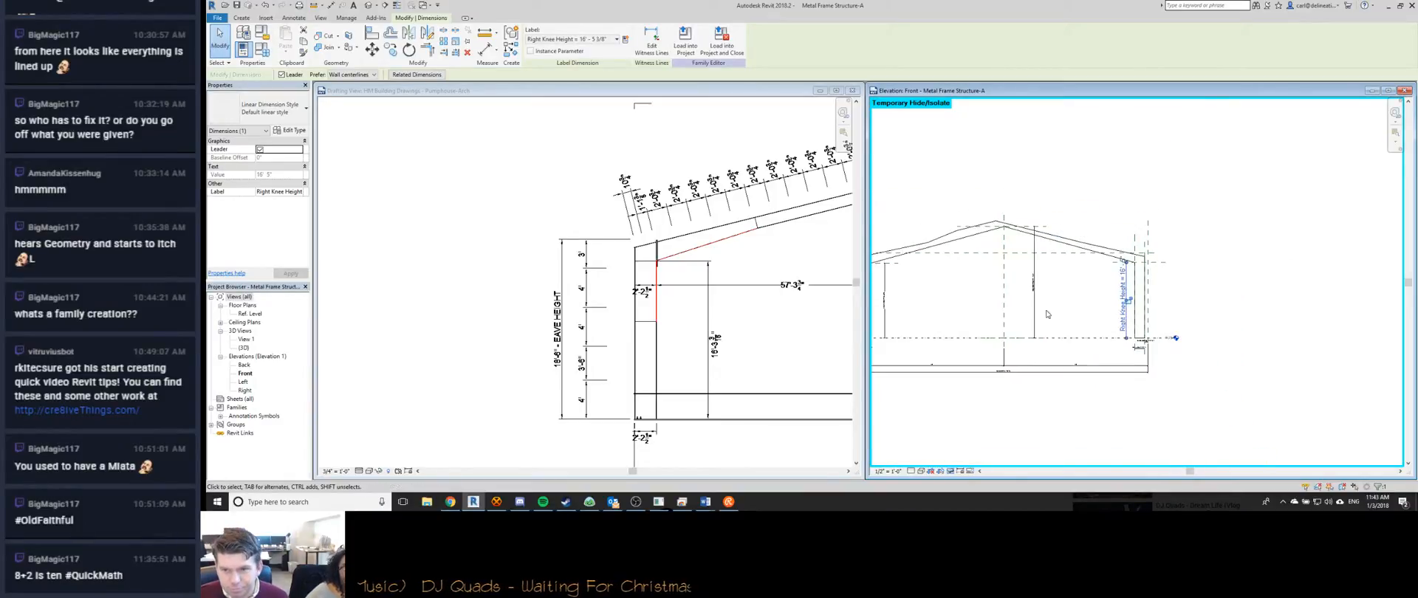
Set the left out-to-out offset dimension to 0' 6" and check the left knee corner against its planes.
scroll(969, 263, up, 6)
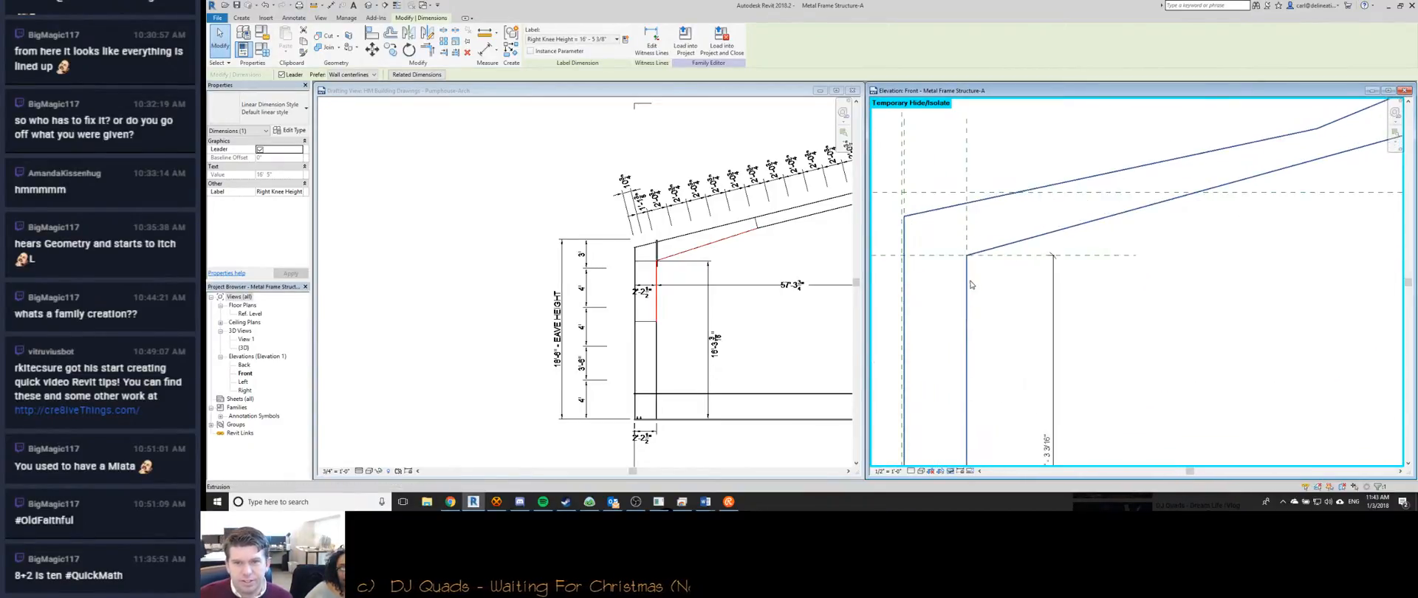
scroll(968, 263, down, 4)
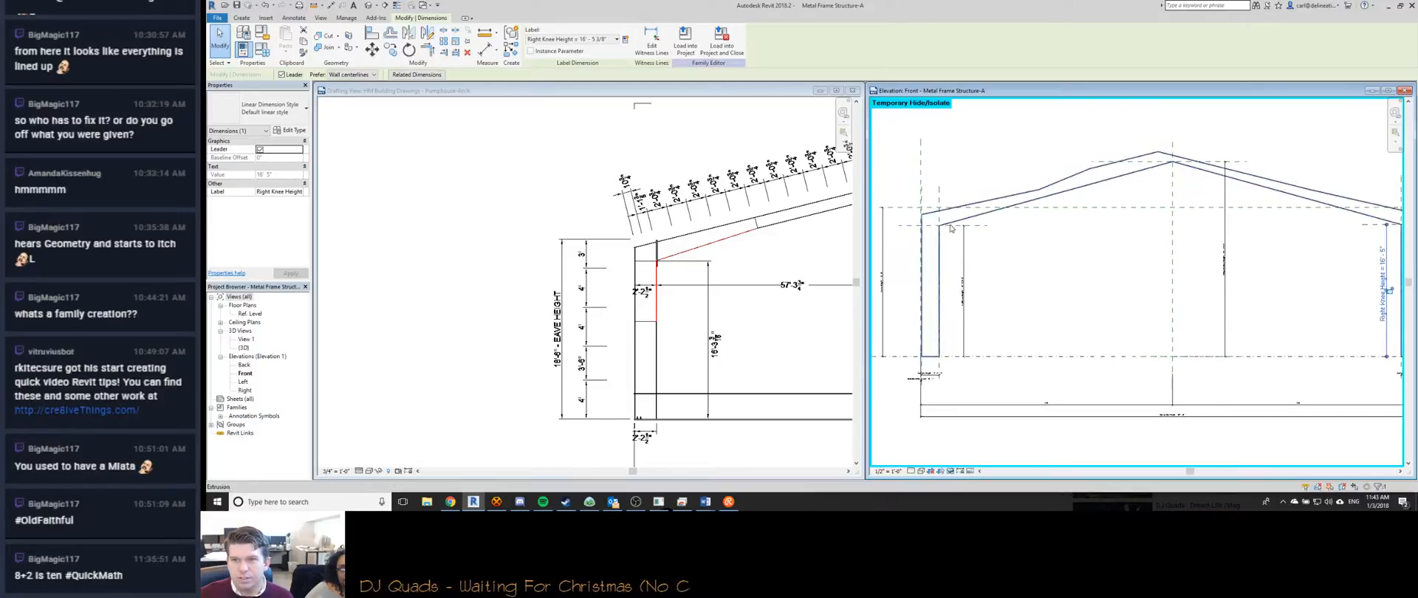
scroll(923, 336, up, 4)
click(905, 415)
click(905, 415)
text(0 6)
key(Return)
scroll(959, 206, down, 3)
scroll(958, 206, up, 3)
scroll(940, 279, up, 3)
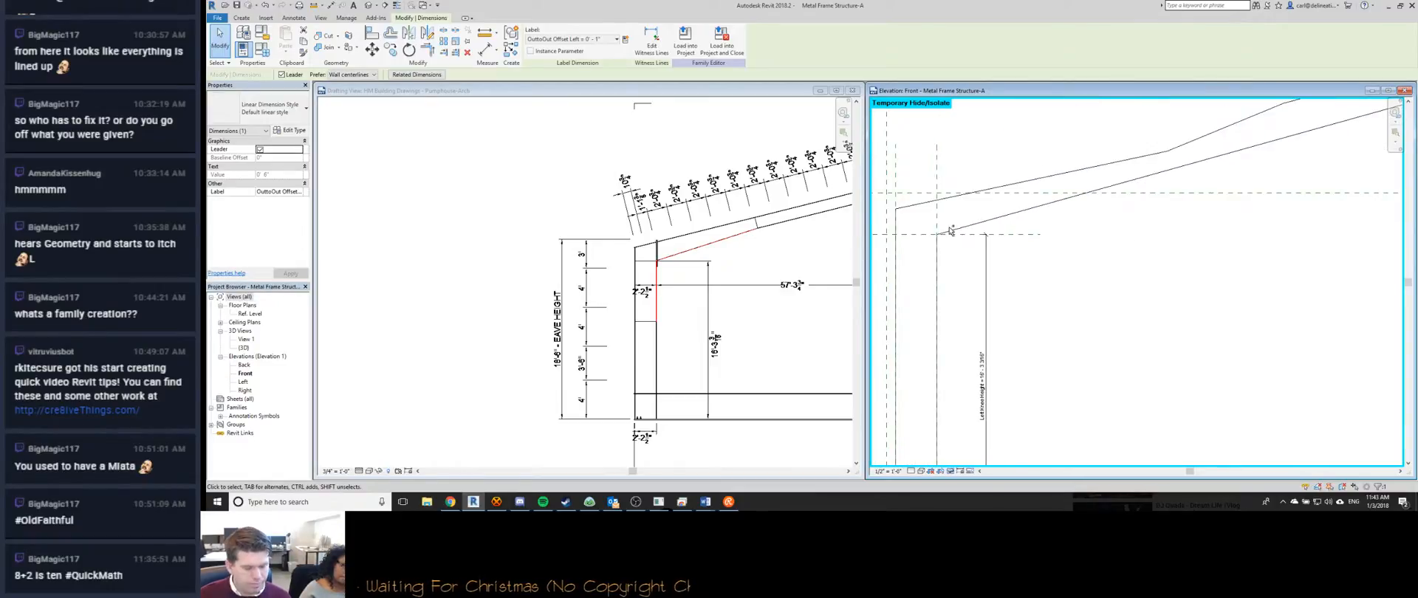
scroll(939, 279, down, 5)
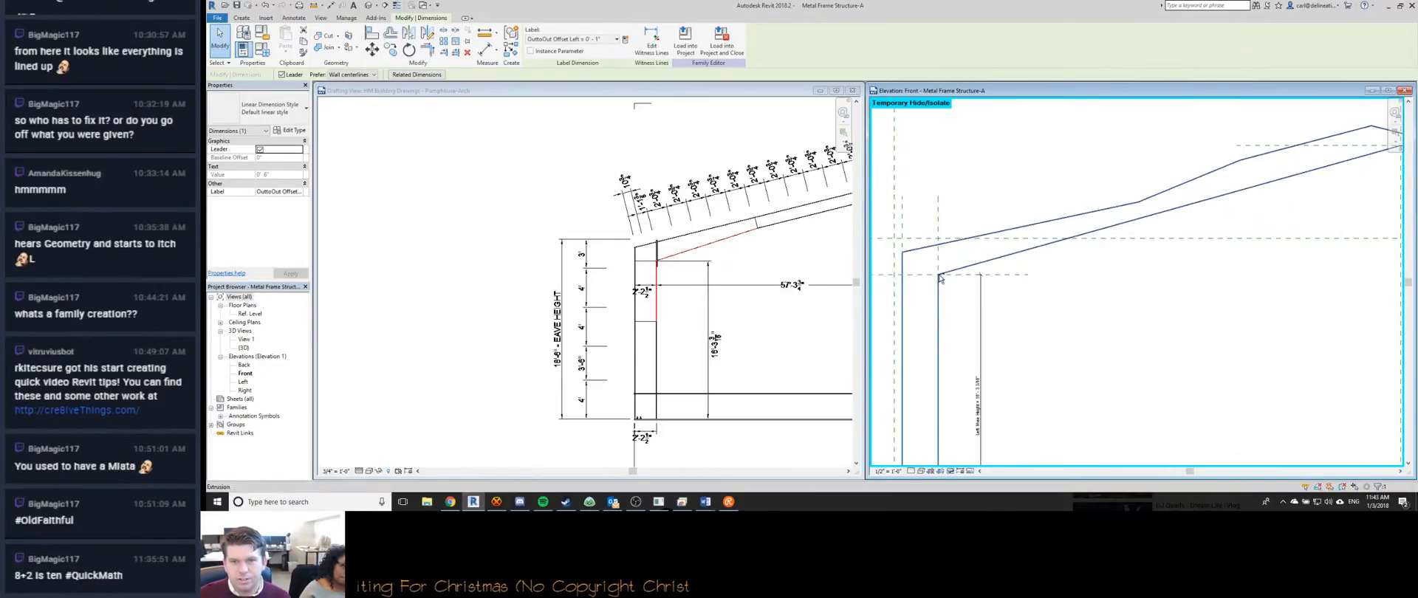
Switch to the HM Building Drawings drafting view and examine the eave and knee corner of the frame cross-section.
click(1001, 252)
click(721, 300)
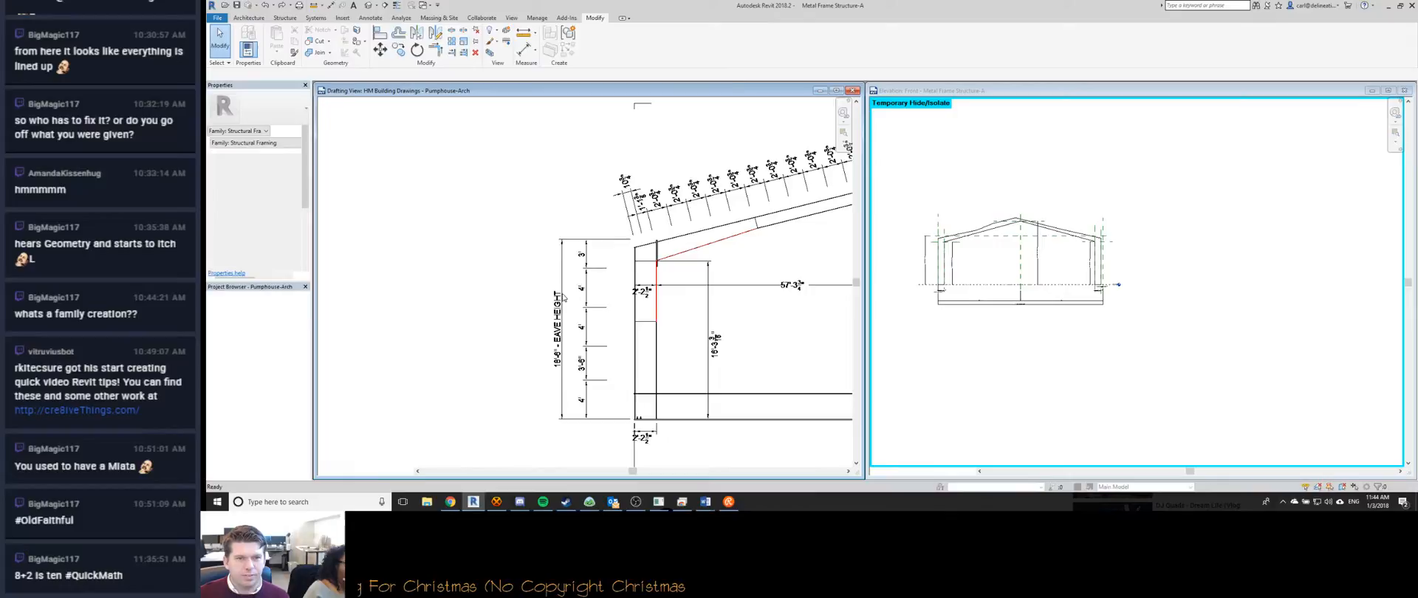
scroll(597, 270, up, 4)
scroll(597, 270, down, 3)
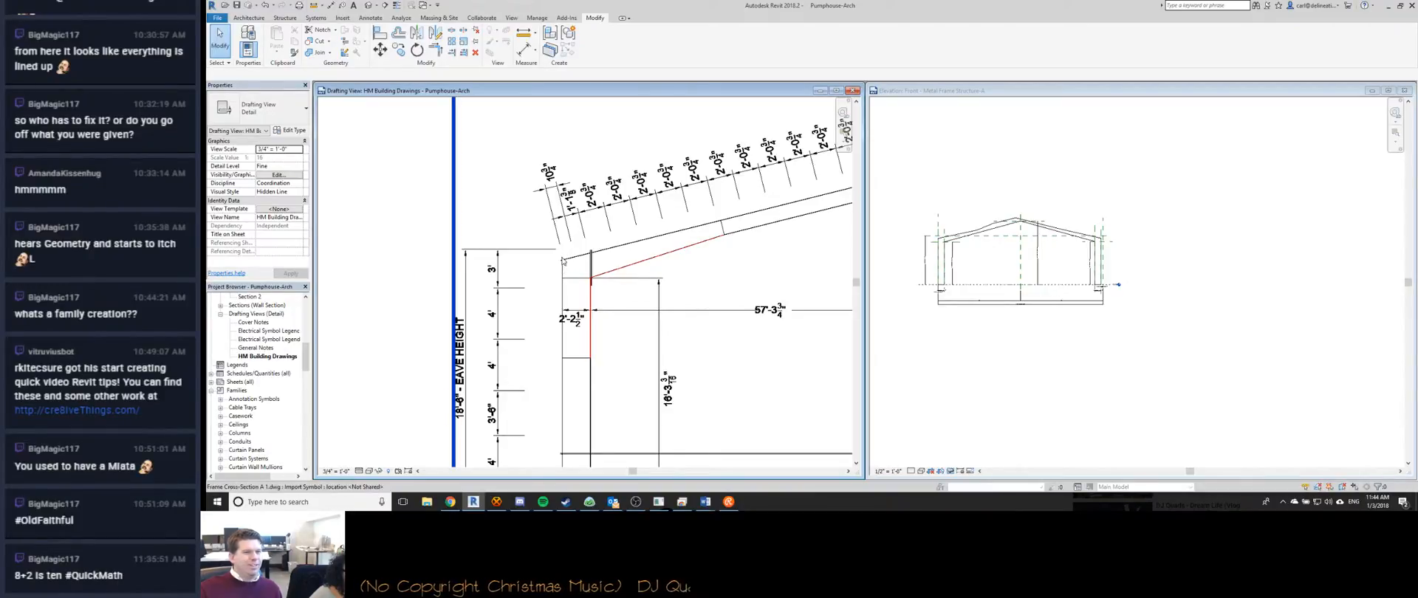
scroll(564, 270, up, 4)
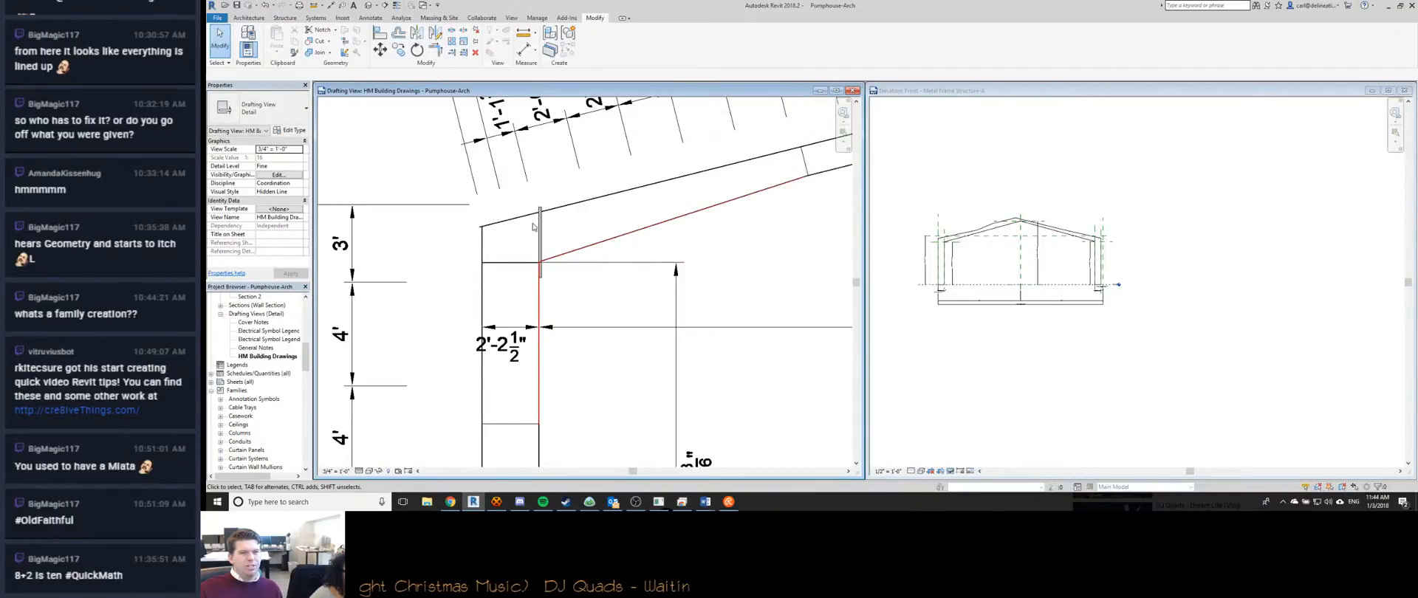
scroll(539, 221, down, 6)
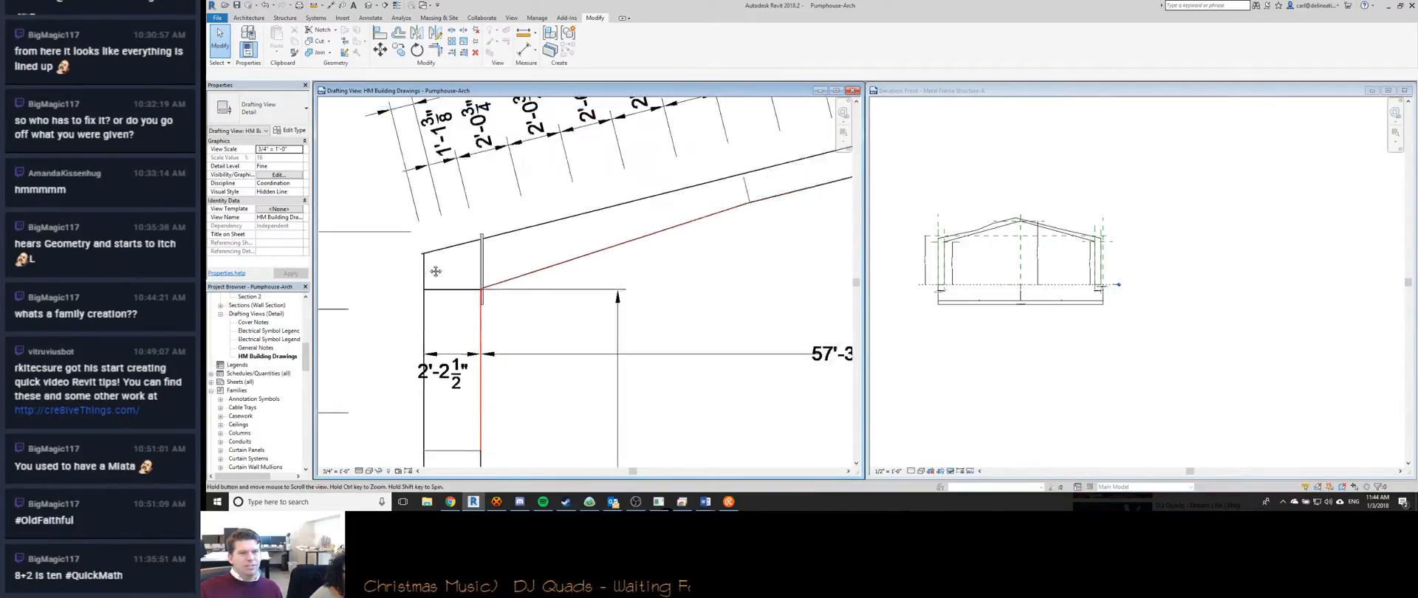
scroll(427, 260, up, 5)
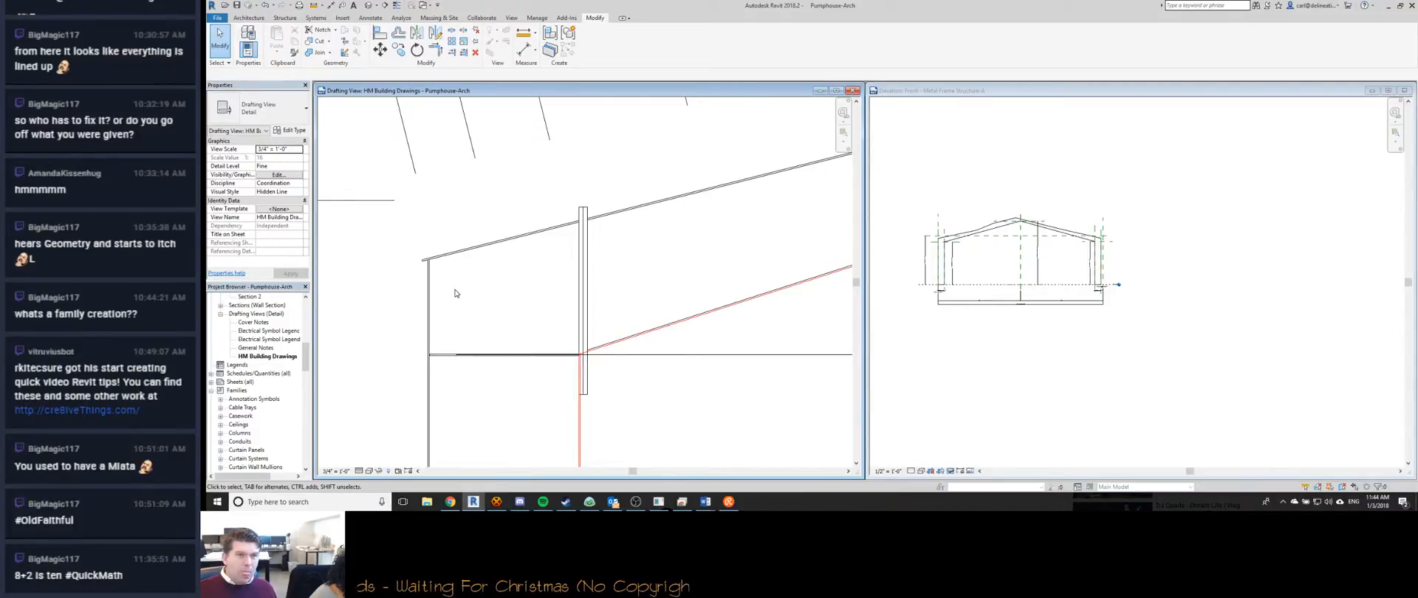
scroll(461, 285, down, 3)
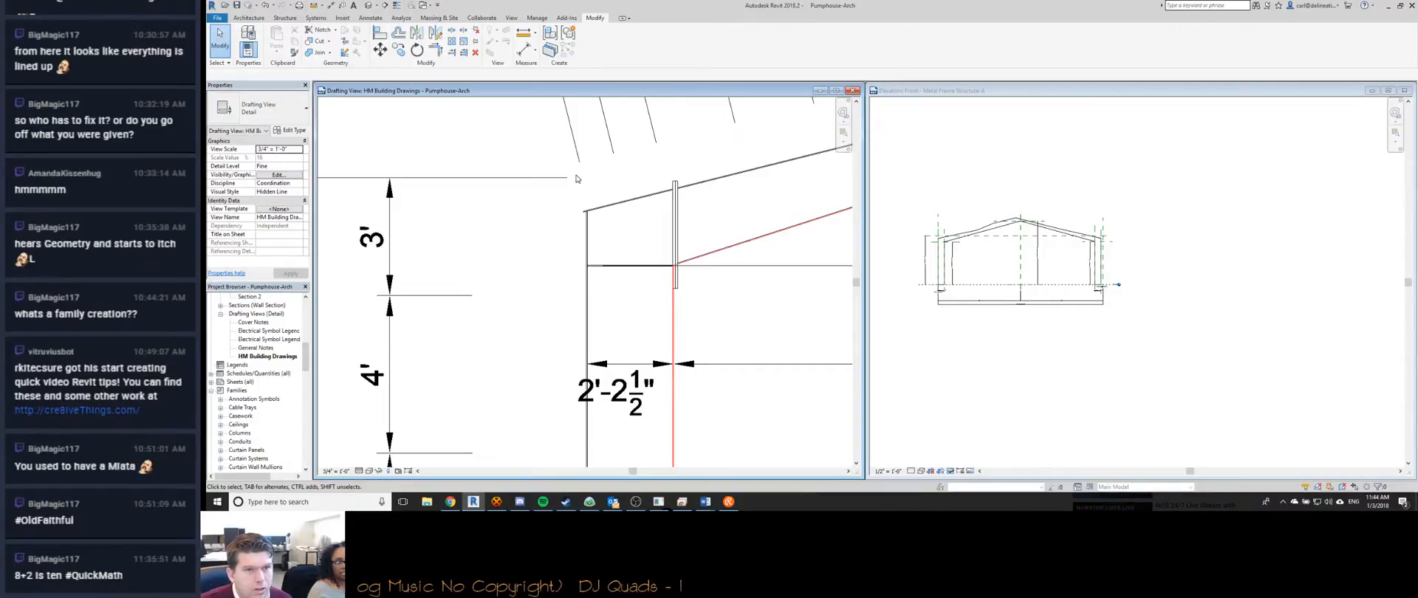
Turn on the A-SEC layer of Frame Cross-Section A 1.dwg in the drafting view's imported category visibility and inspect the eave corner.
key(v)
key(g)
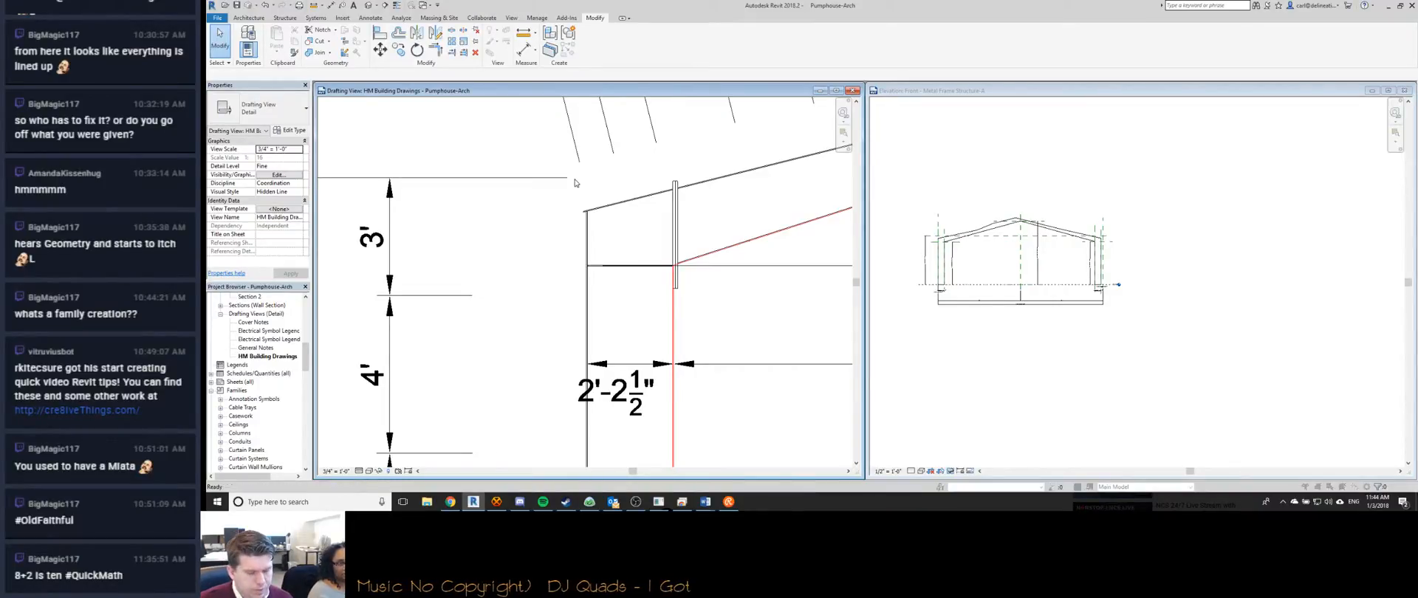
click(762, 125)
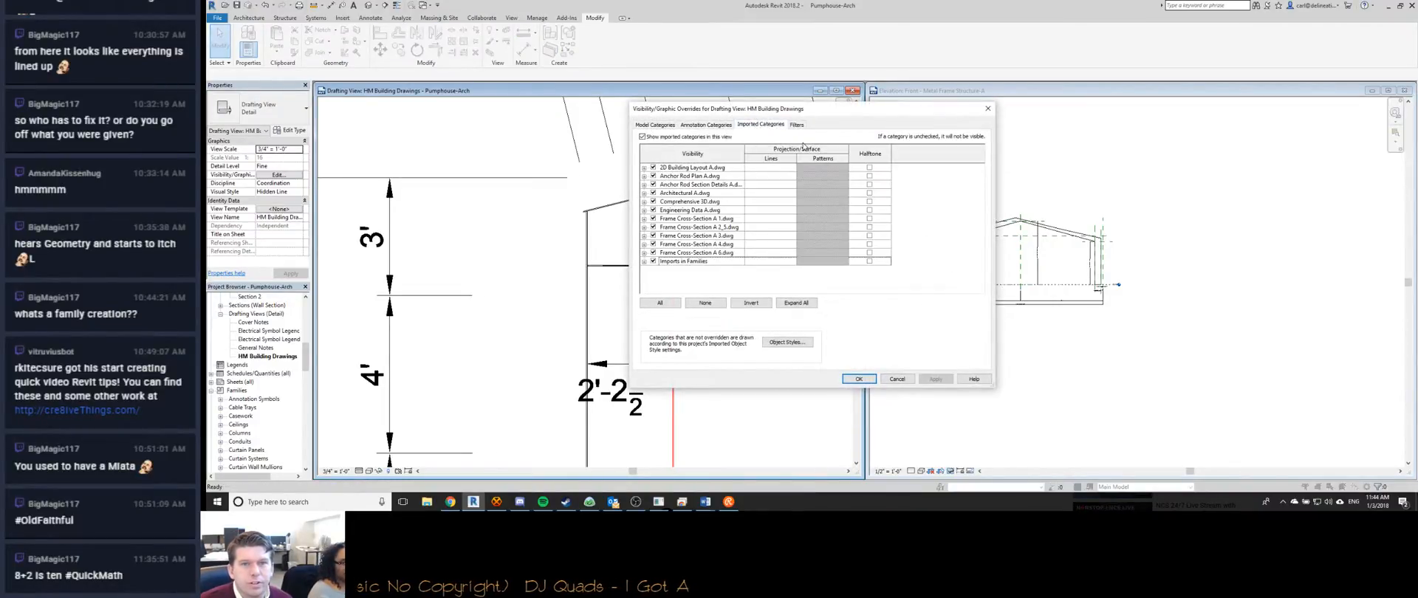
click(644, 220)
click(663, 235)
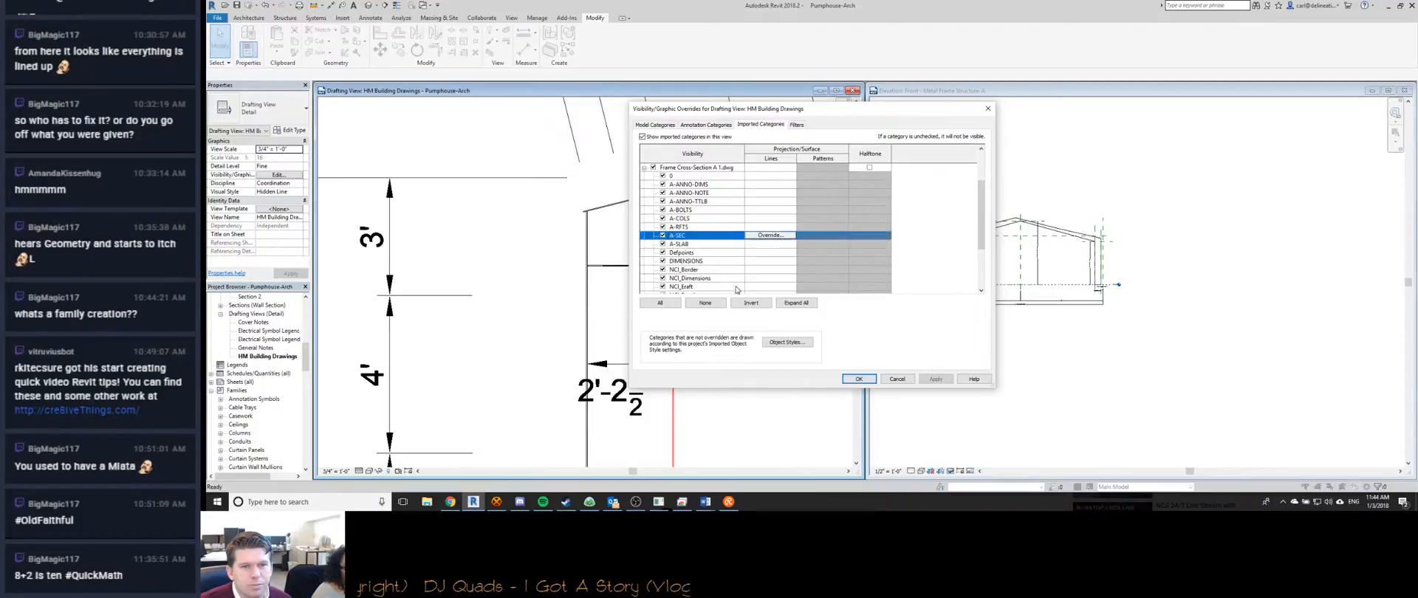
click(859, 379)
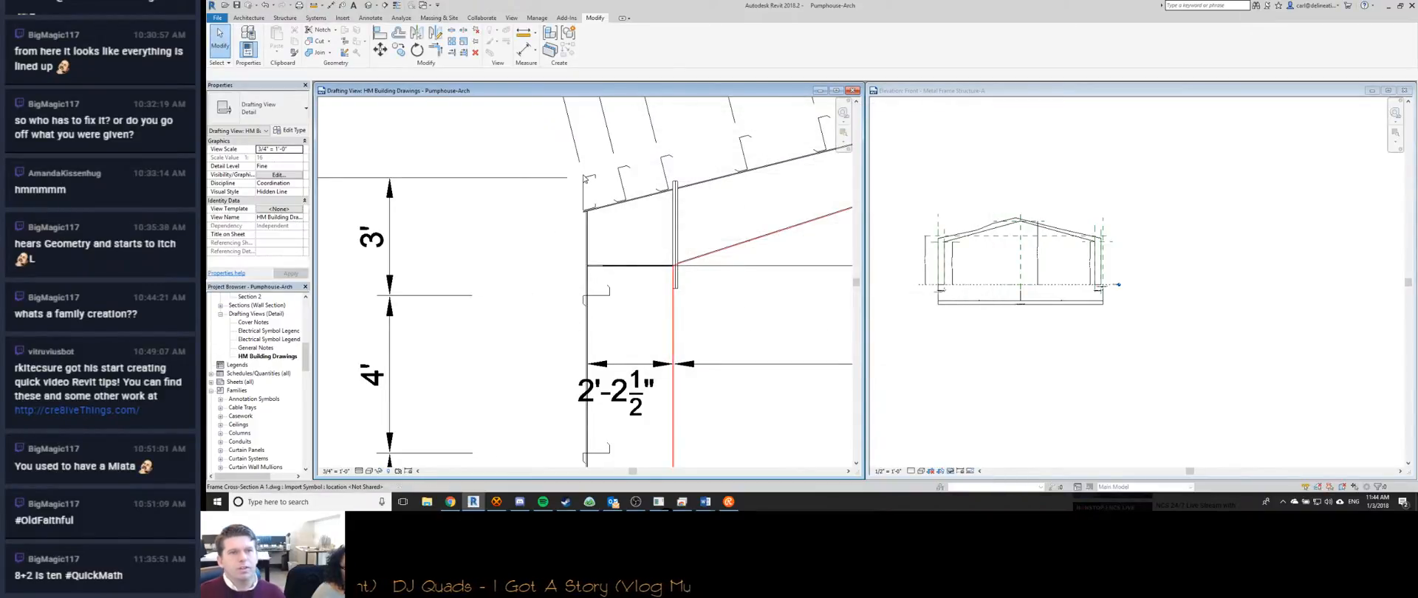
scroll(581, 174, up, 4)
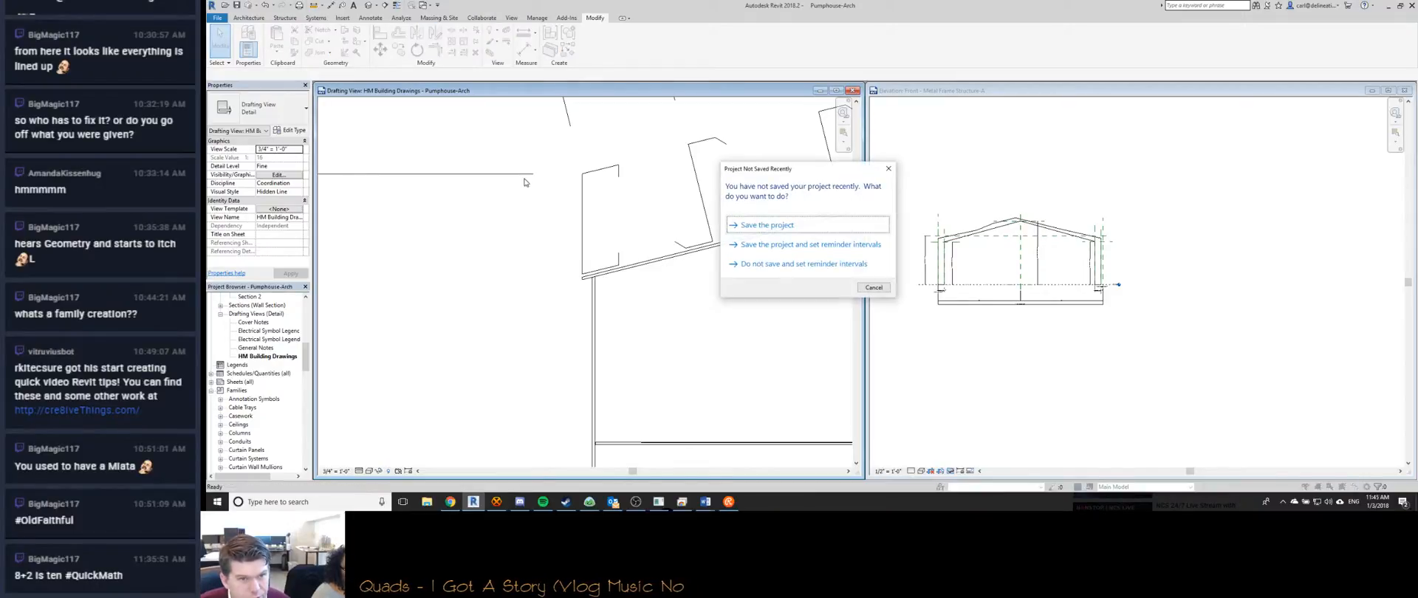
Dismiss the save reminder and draw a red detail line extending the horizontal extension line to the upper corner of the lowest roof purlin.
click(873, 287)
key(d)
key(l)
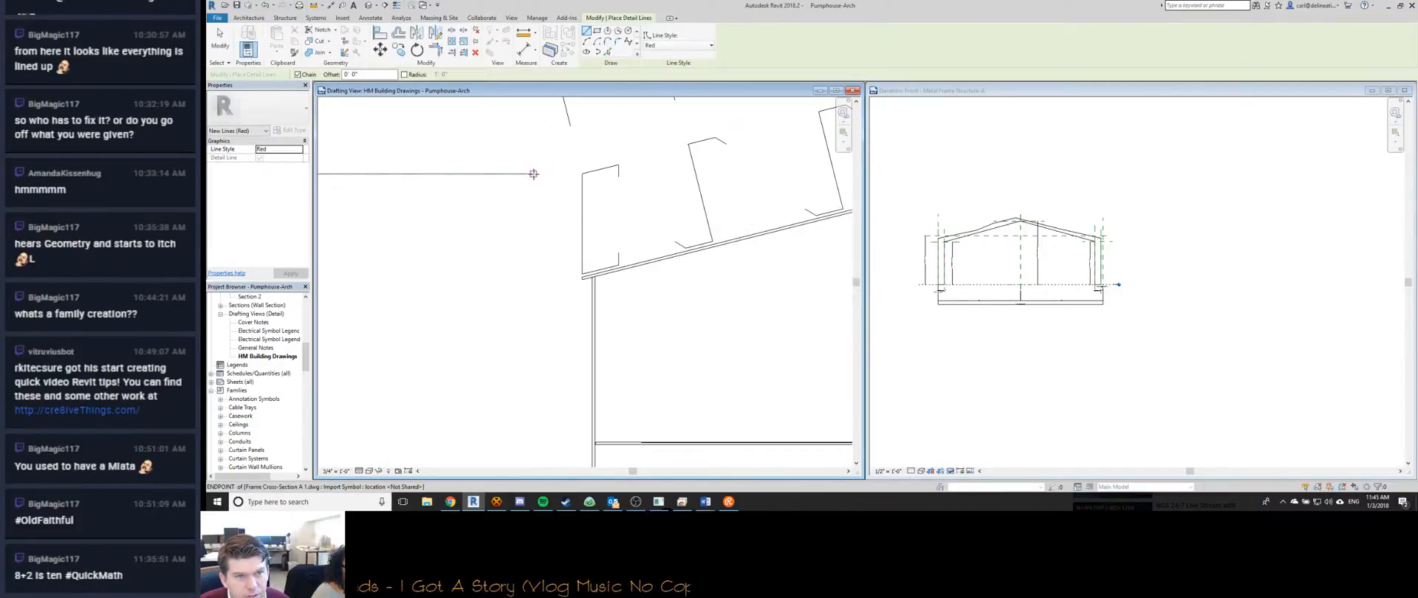
click(582, 174)
key(Escape)
key(Escape)
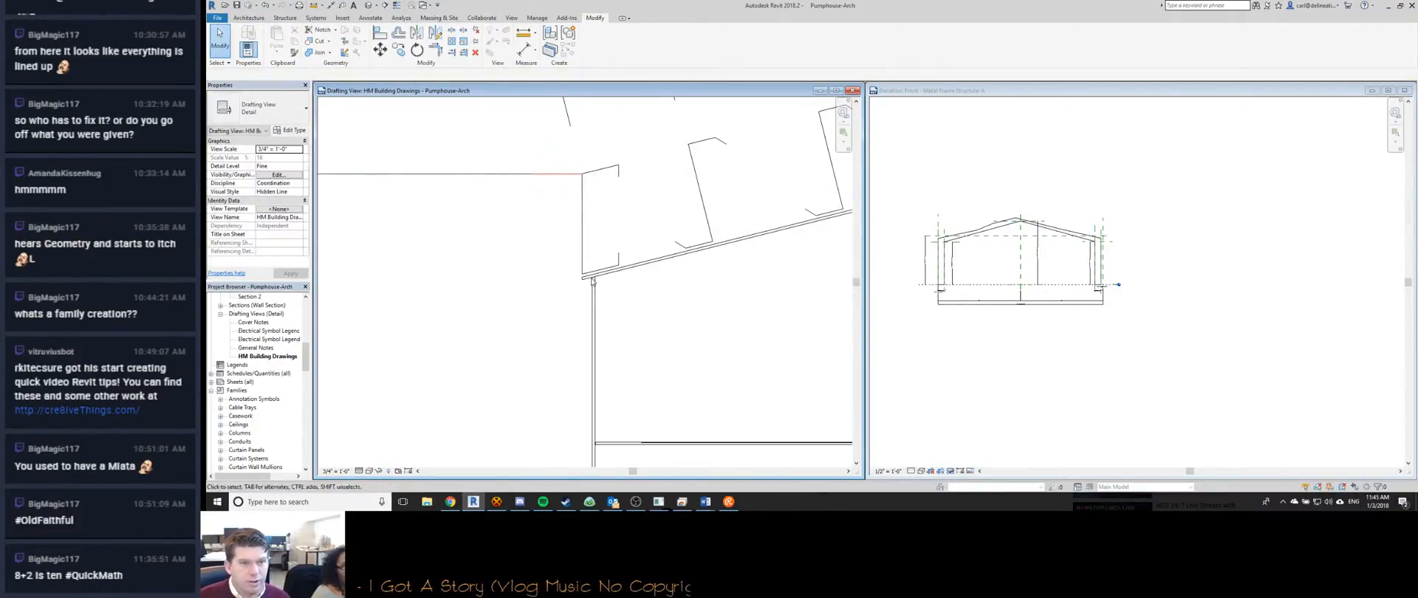
Read the recent messages in the HexChat window and return to the Revit drafting view.
scroll(583, 281, down, 2)
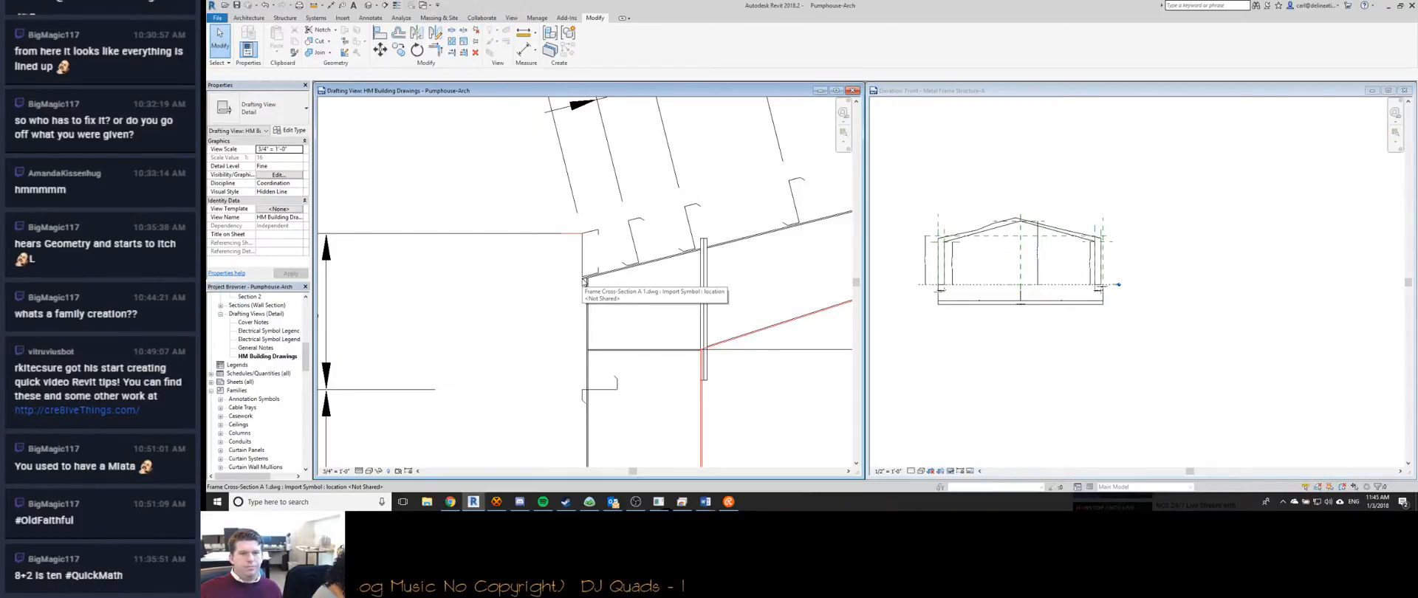
click(496, 502)
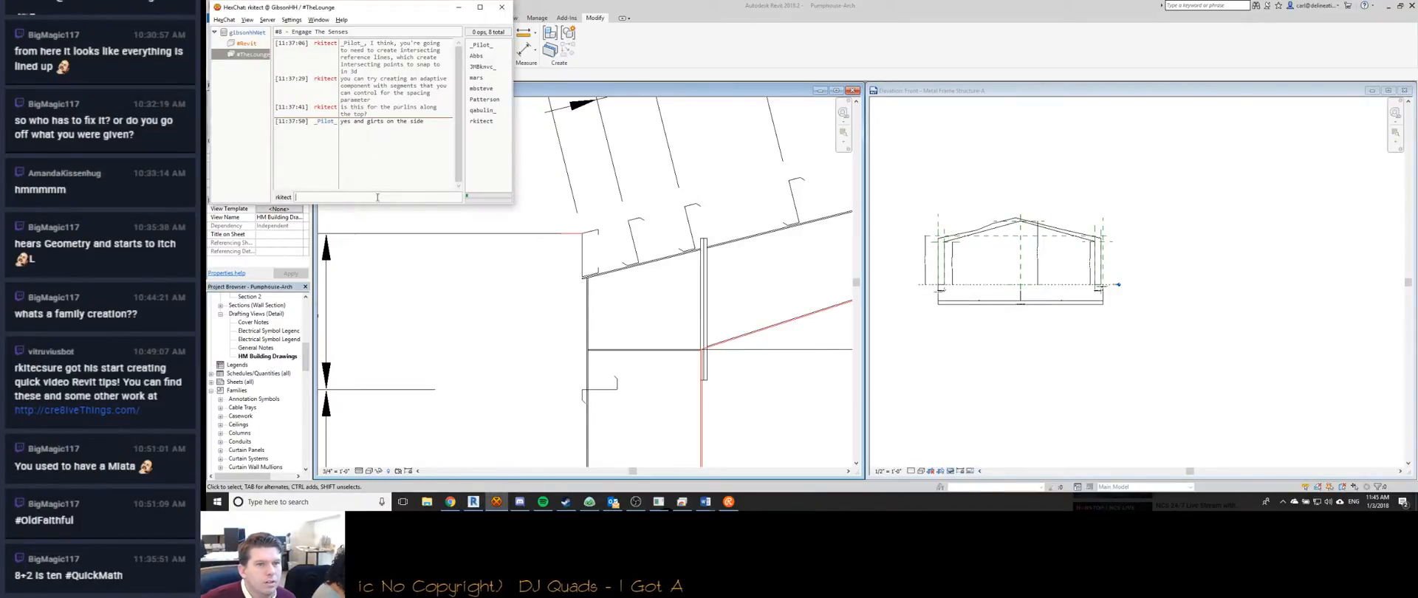
click(551, 200)
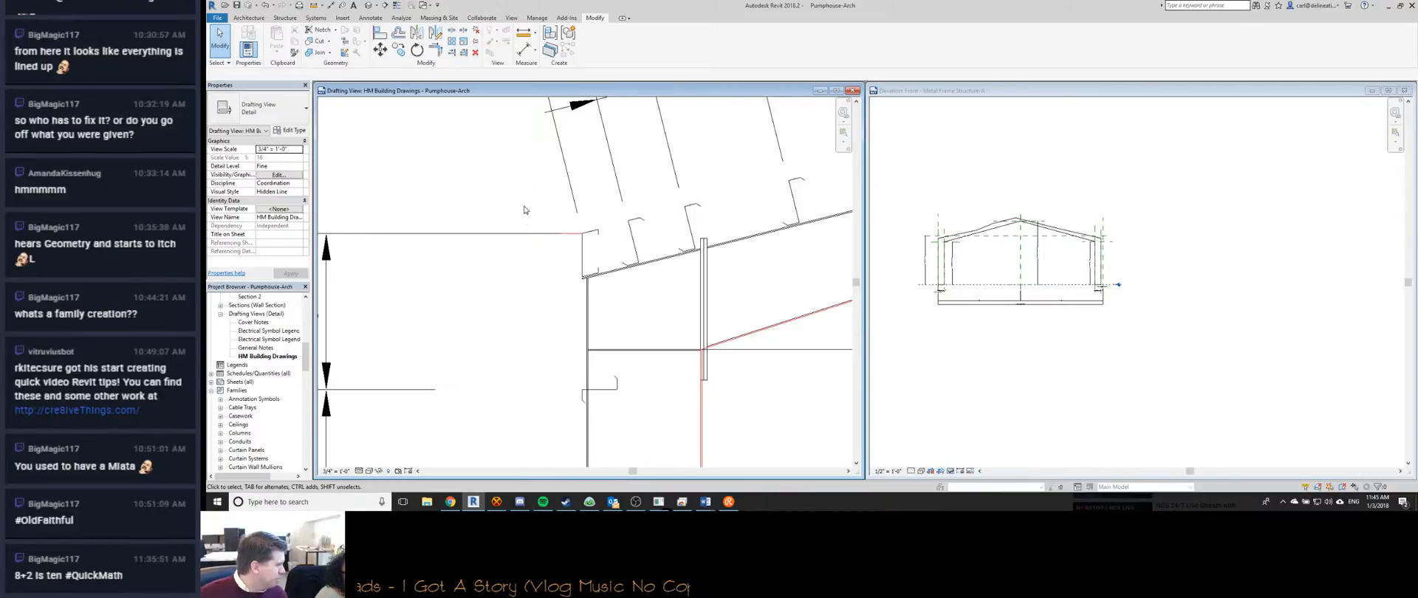
Examine the neighbouring imported frame cross-section and compare its overall shape with the metal frame family's front elevation.
scroll(657, 232, down, 5)
middle_drag(695, 221, 369, 202)
scroll(545, 219, down, 3)
mouse_move(684, 244)
middle_down()
mouse_move(302, 236)
mouse_move(354, 232)
mouse_move(284, 218)
middle_up()
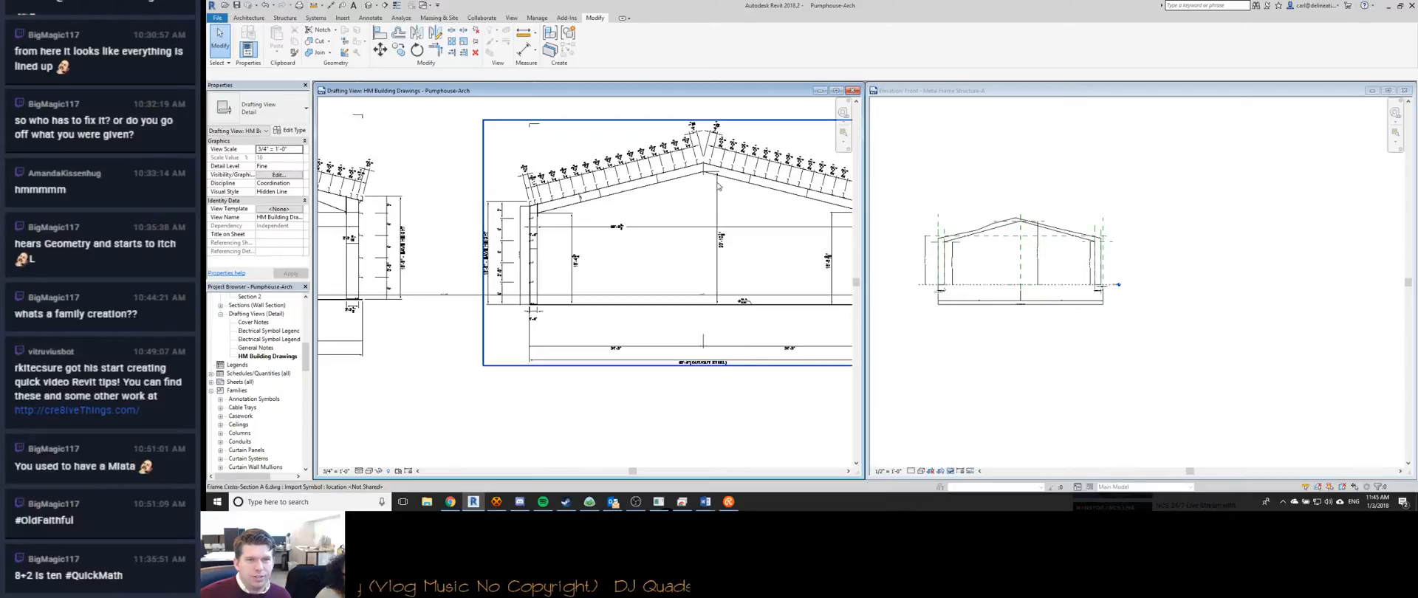
scroll(600, 211, up, 5)
scroll(599, 211, down, 2)
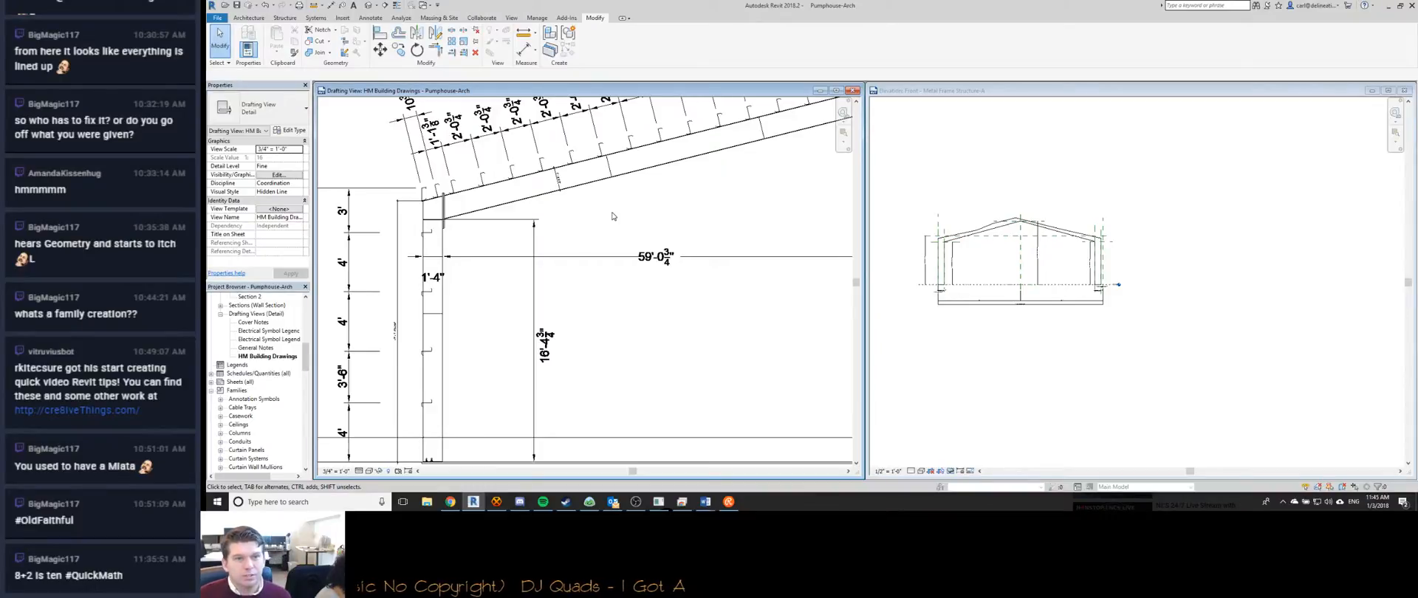
scroll(612, 217, down, 6)
click(991, 236)
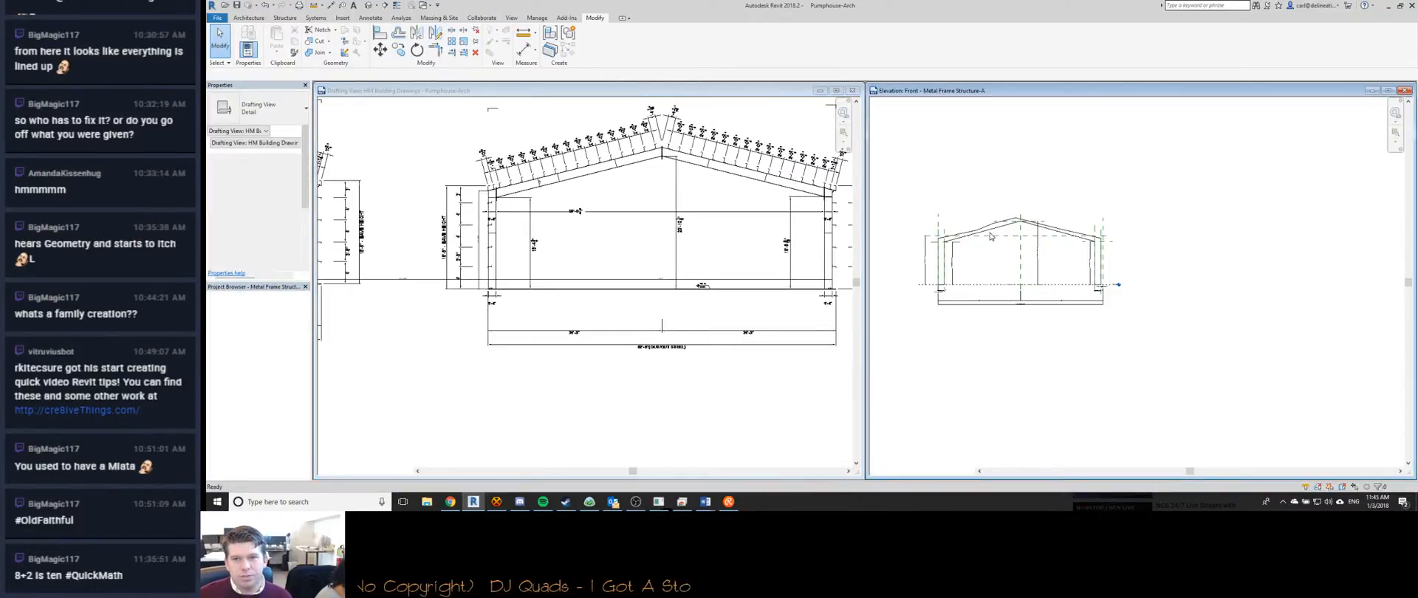
scroll(991, 237, up, 4)
scroll(1016, 228, down, 2)
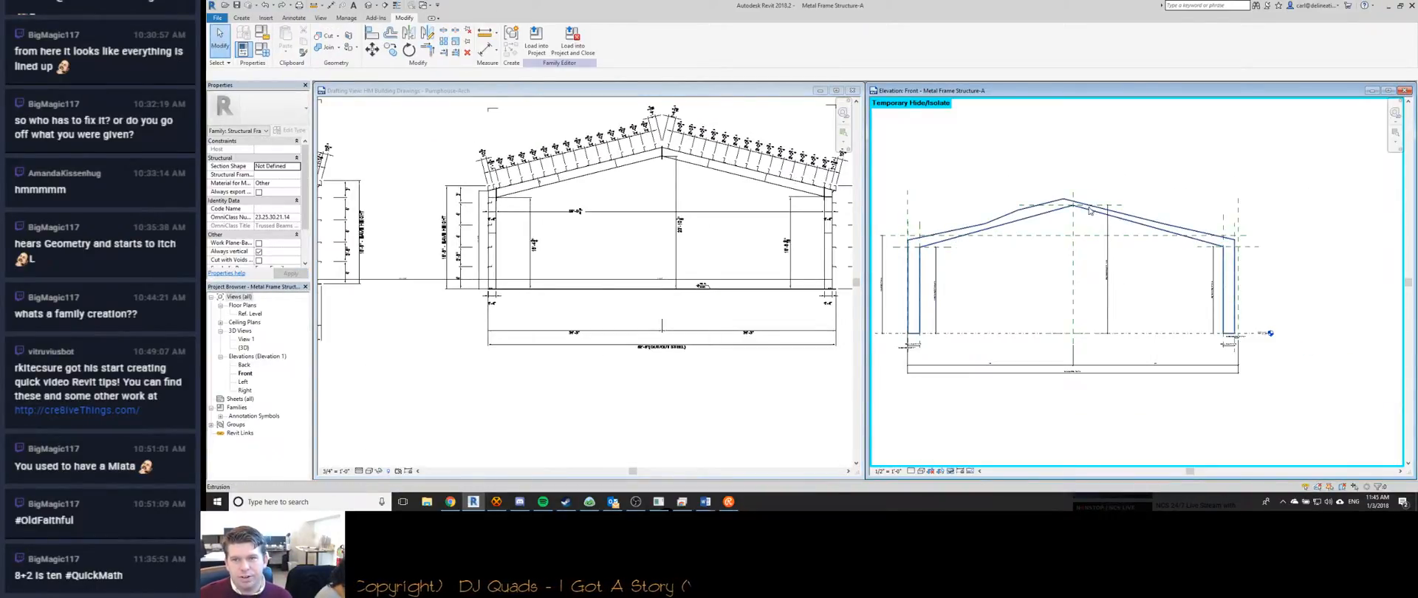
Set the frame family's Ridge Bottom Height to 23' 10 1/8" to match the imported cross-section.
click(672, 218)
scroll(674, 214, up, 5)
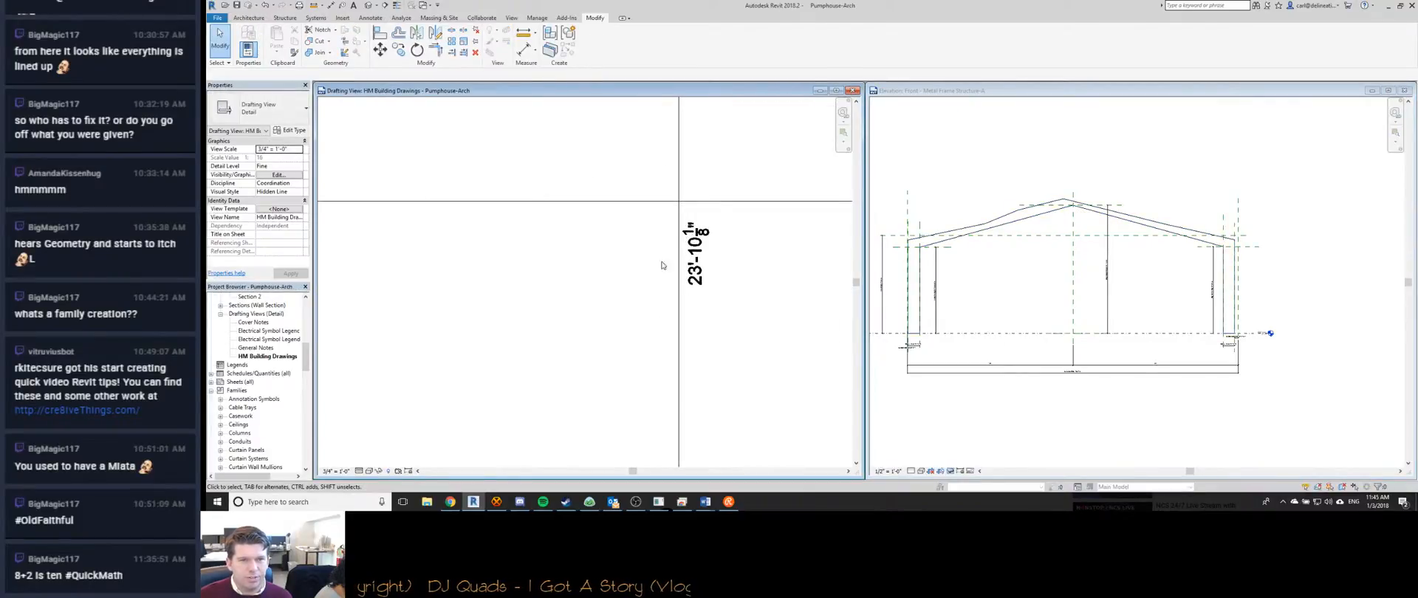
click(1119, 209)
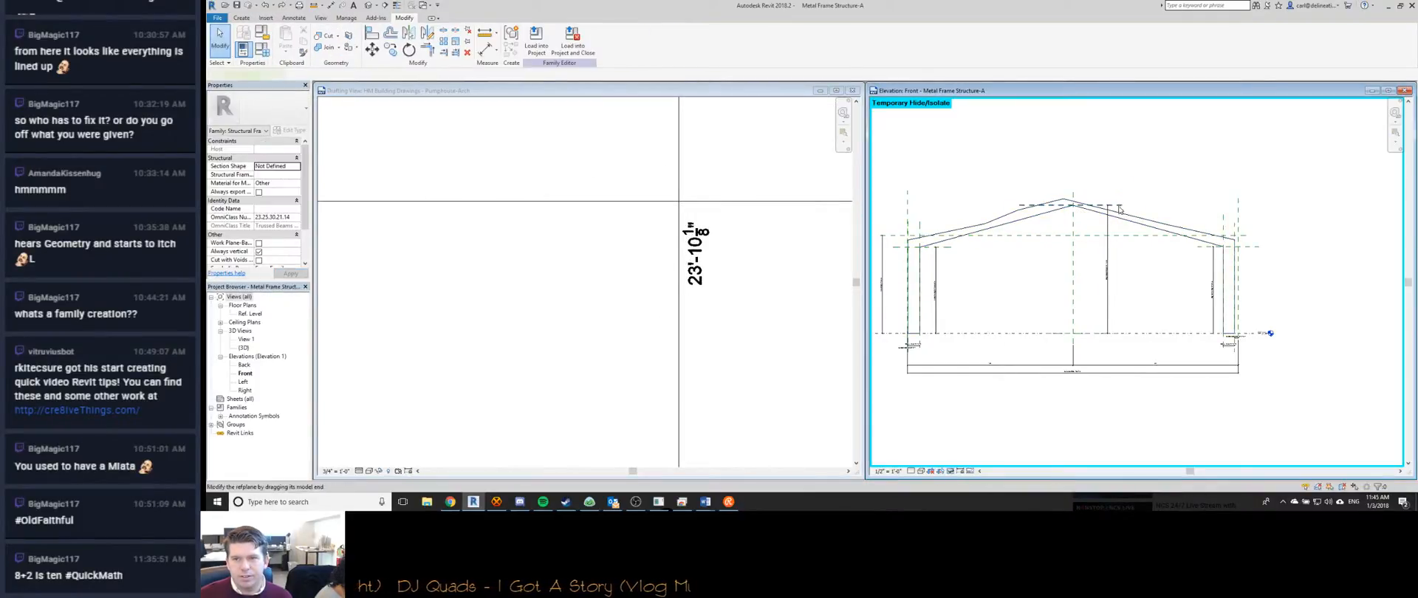
click(1116, 210)
click(1108, 267)
text(23 10 1/8)
key(Return)
key(Escape)
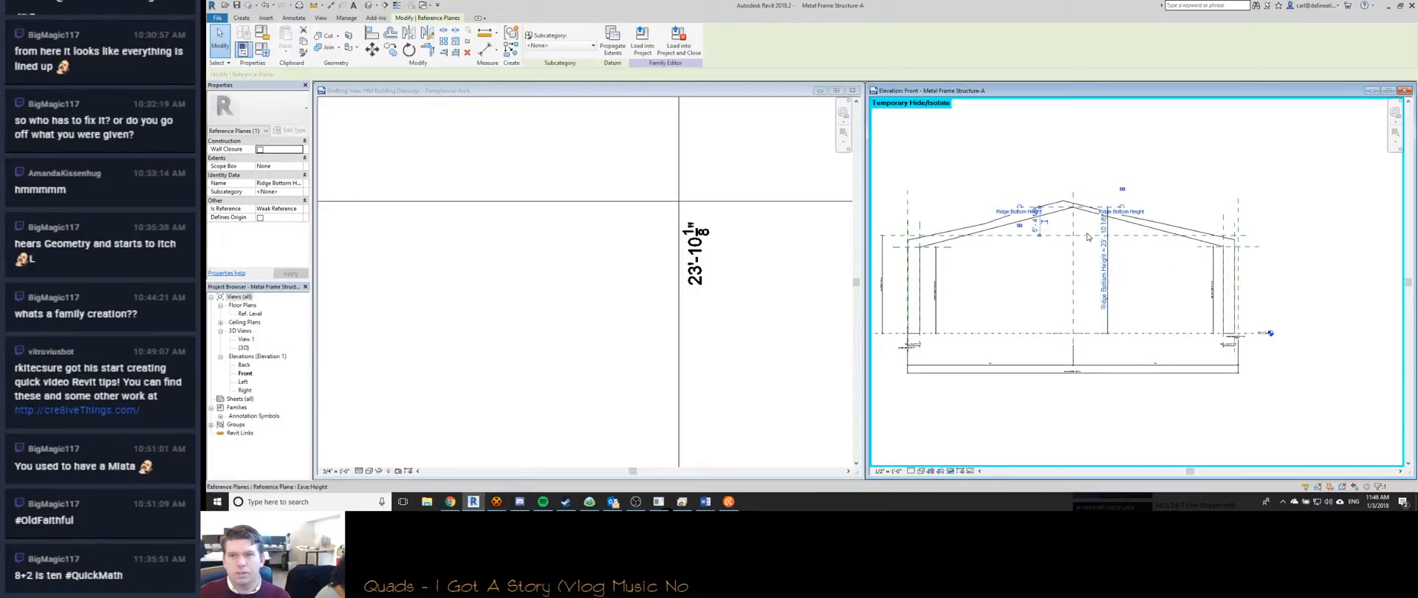
Set the Column Depth dimension at the base of the left column to 1'-4".
scroll(1079, 218, up, 3)
scroll(1080, 218, down, 5)
click(690, 280)
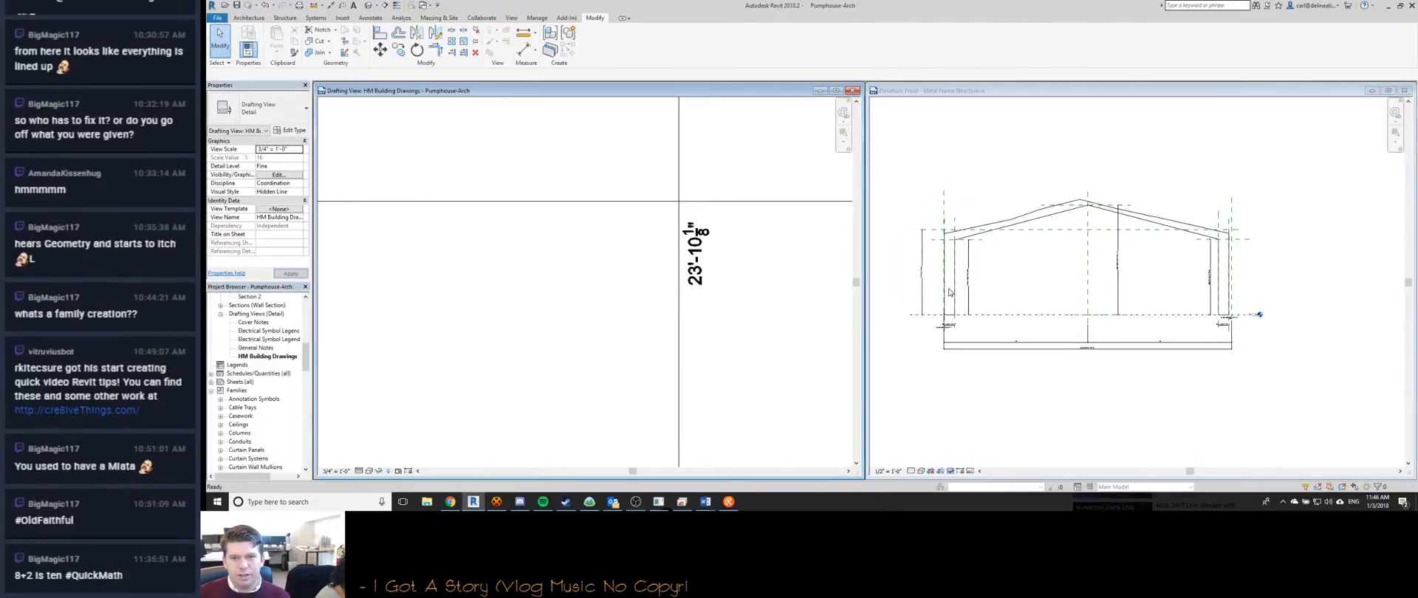
click(952, 326)
click(952, 323)
click(952, 323)
text(1'4")
key(Return)
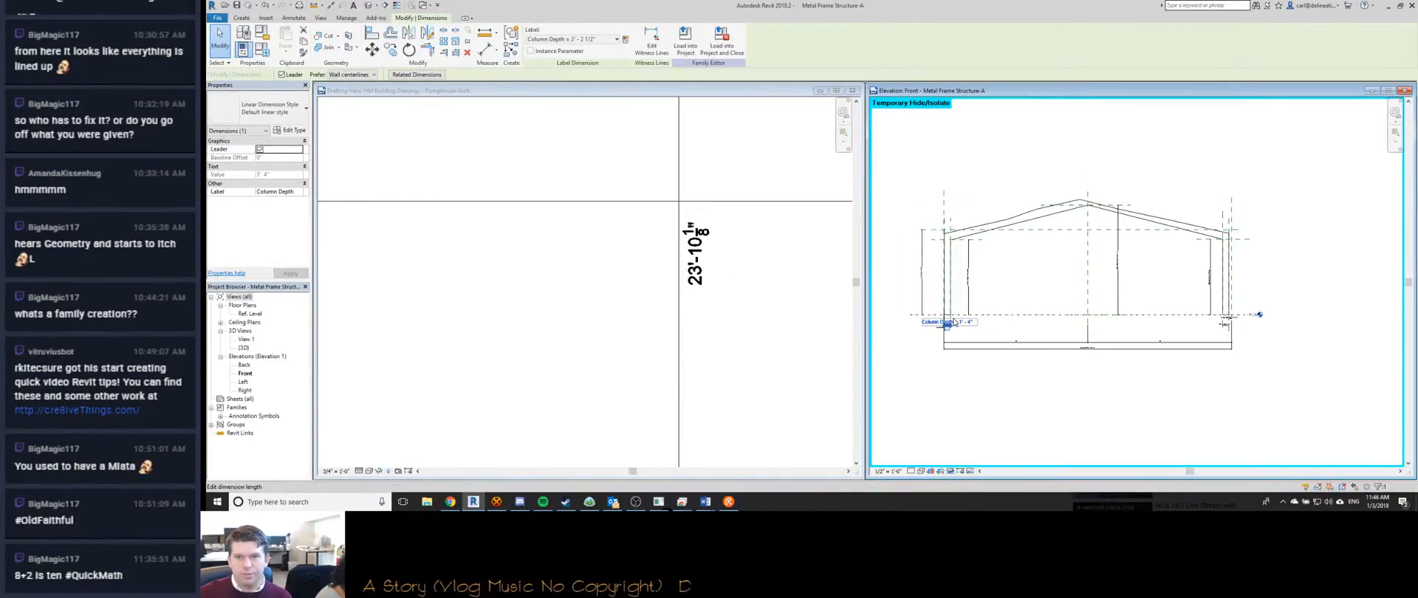
click(1031, 167)
Review the column and clear-height dimensions on both sides of the imported frame cross-section.
click(640, 243)
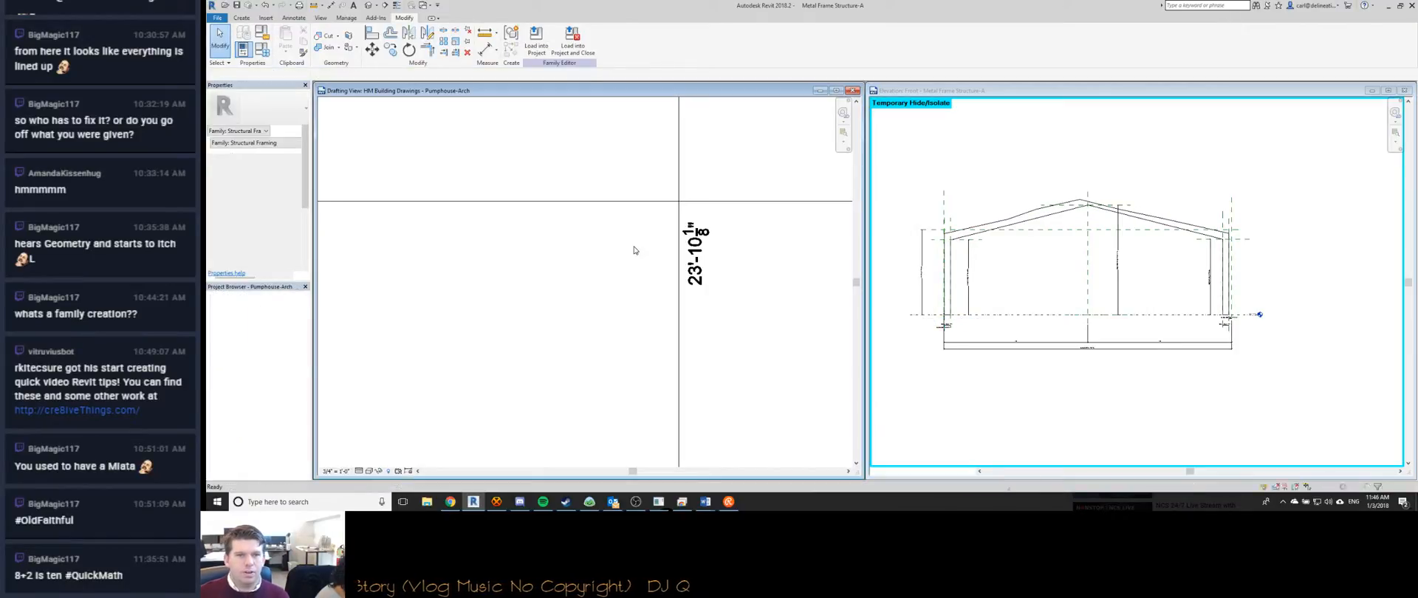
scroll(635, 247, down, 5)
scroll(596, 216, up, 6)
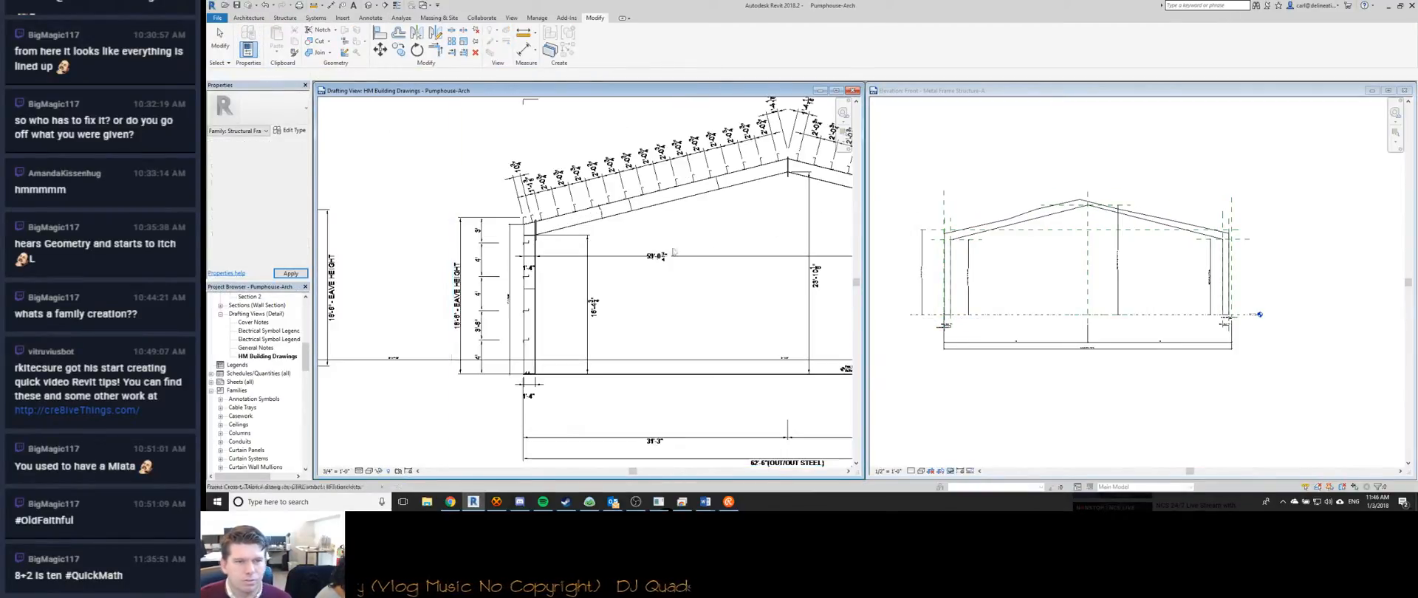
scroll(660, 183, up, 2)
scroll(651, 185, down, 2)
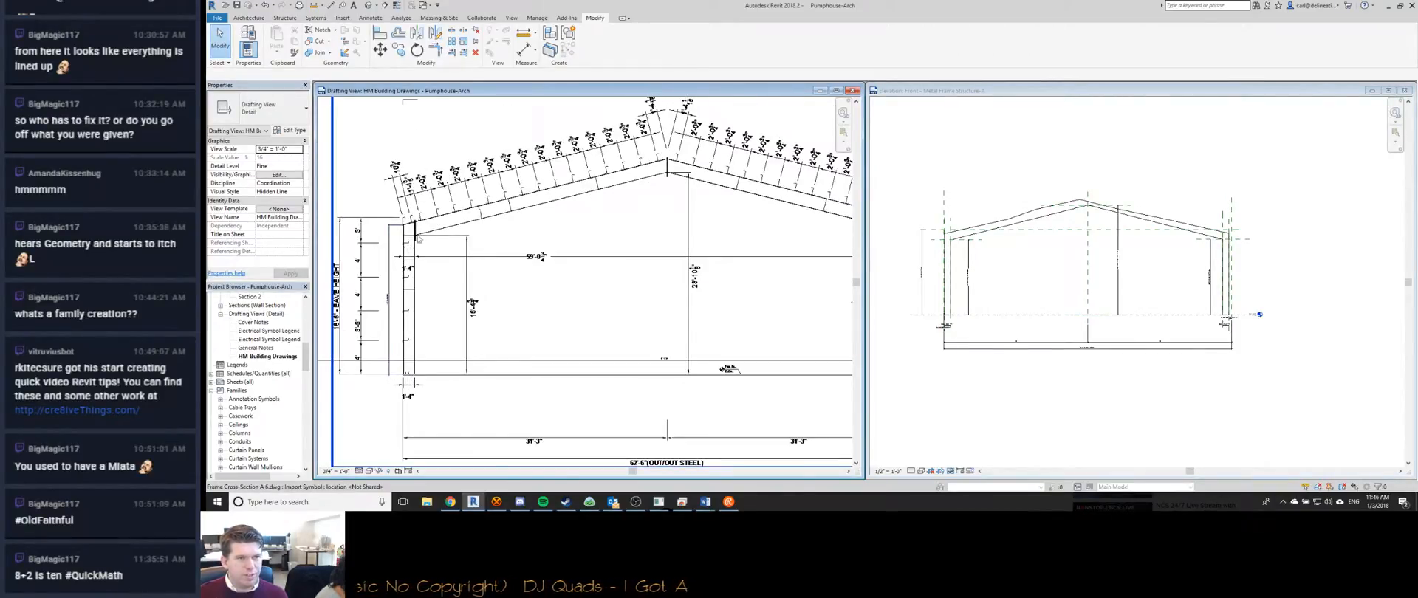
middle_drag(837, 246, 701, 209)
scroll(720, 209, down, 1)
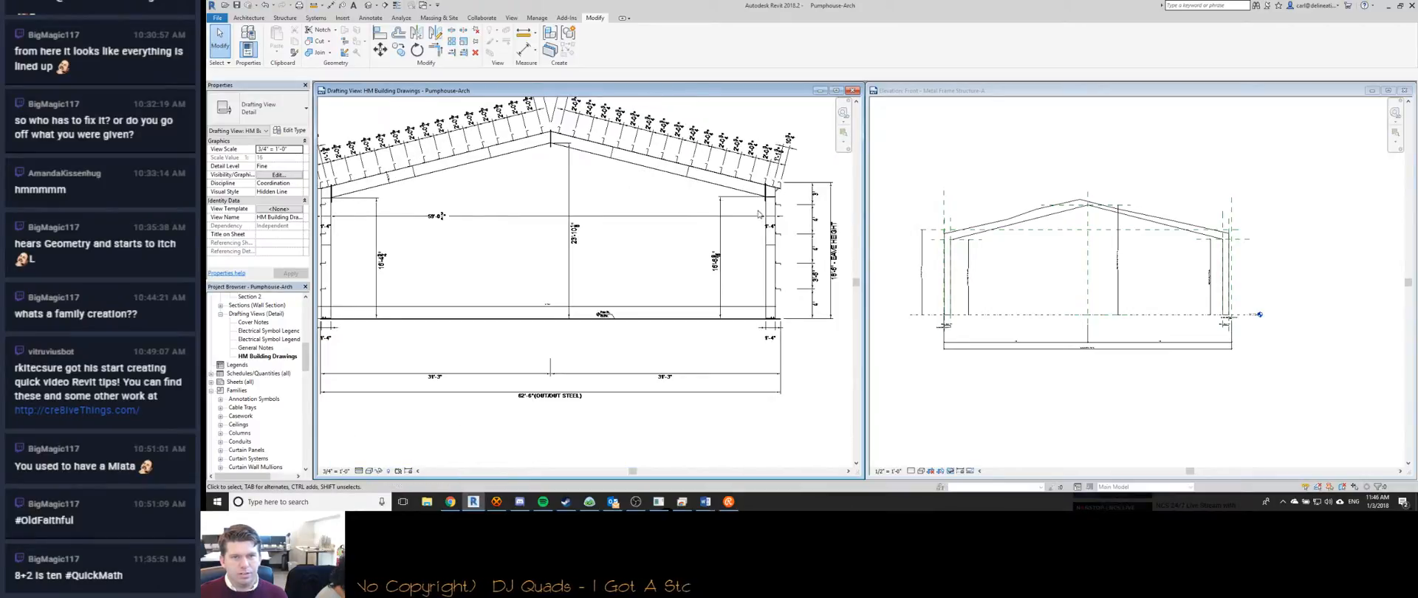
Set the frame family's Left Knee Height to 16' 4 3/4", following the left column dimension in the cross-section.
scroll(366, 290, up, 5)
middle_drag(620, 288, 843, 301)
click(960, 295)
scroll(960, 251, up, 3)
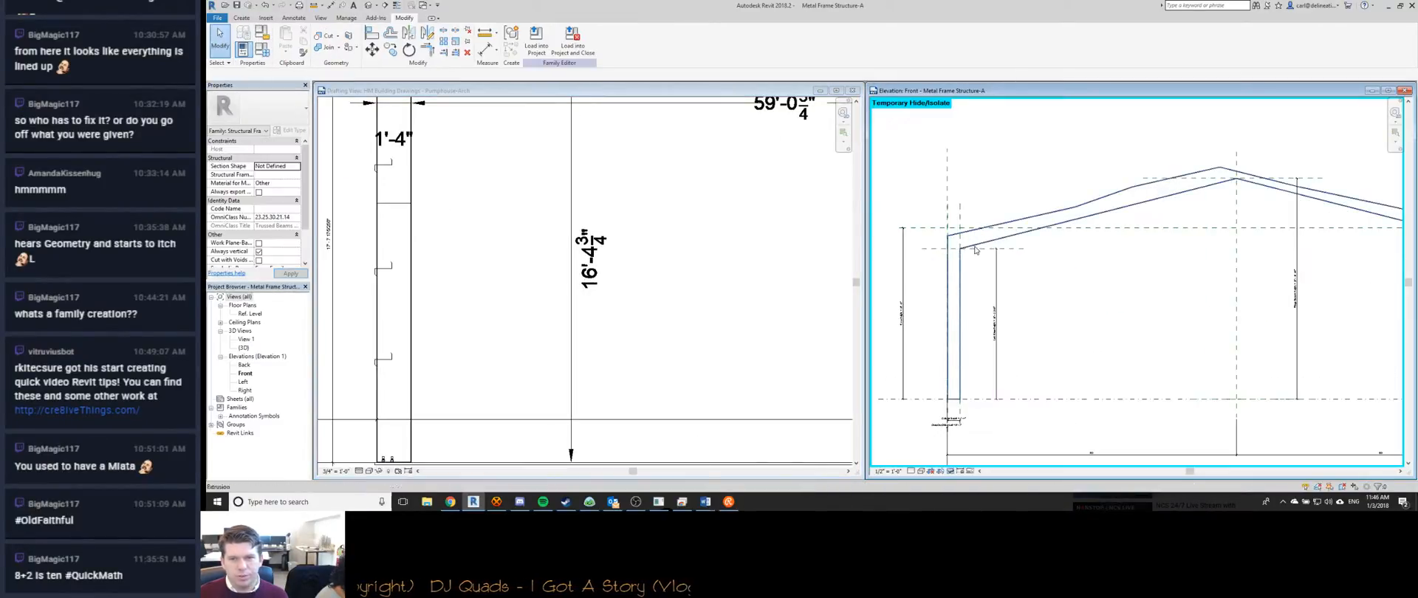
click(975, 248)
click(991, 331)
text(1)
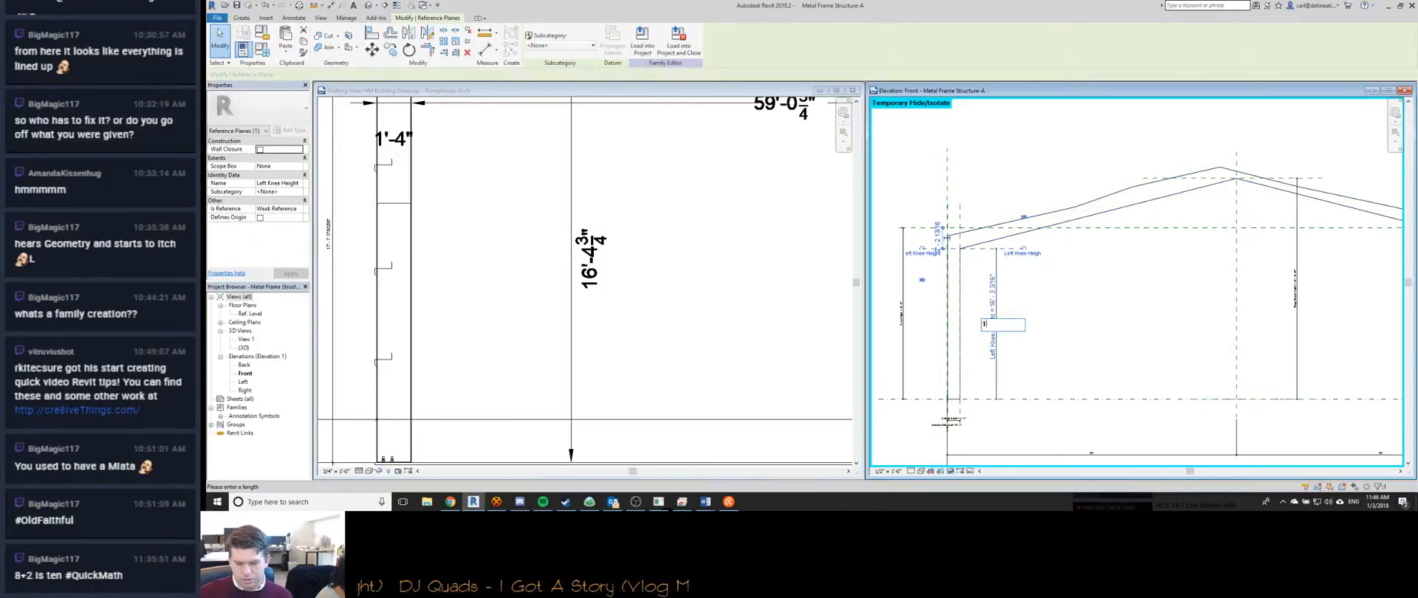
text(6 4.75)
key(Return)
scroll(1138, 281, down, 3)
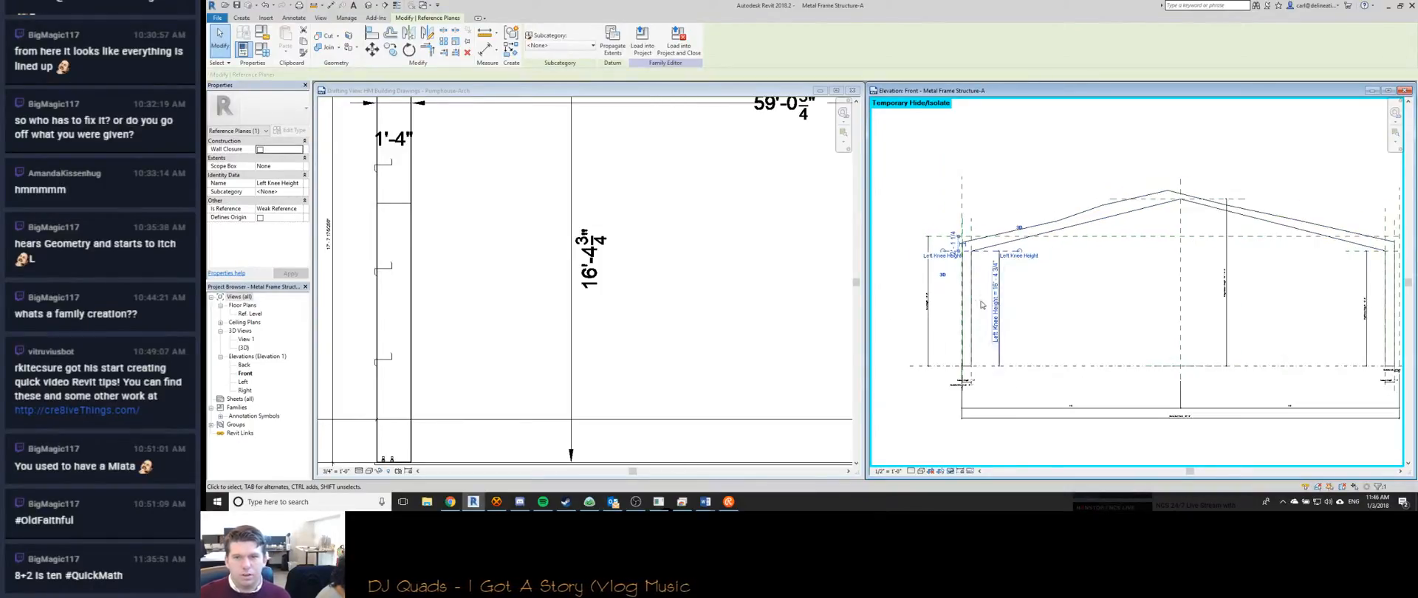
Set the frame family's Right Knee Height to 16' 6 9/16", following the right column dimension in the cross-section.
click(599, 305)
scroll(600, 305, down, 4)
scroll(600, 305, down, 2)
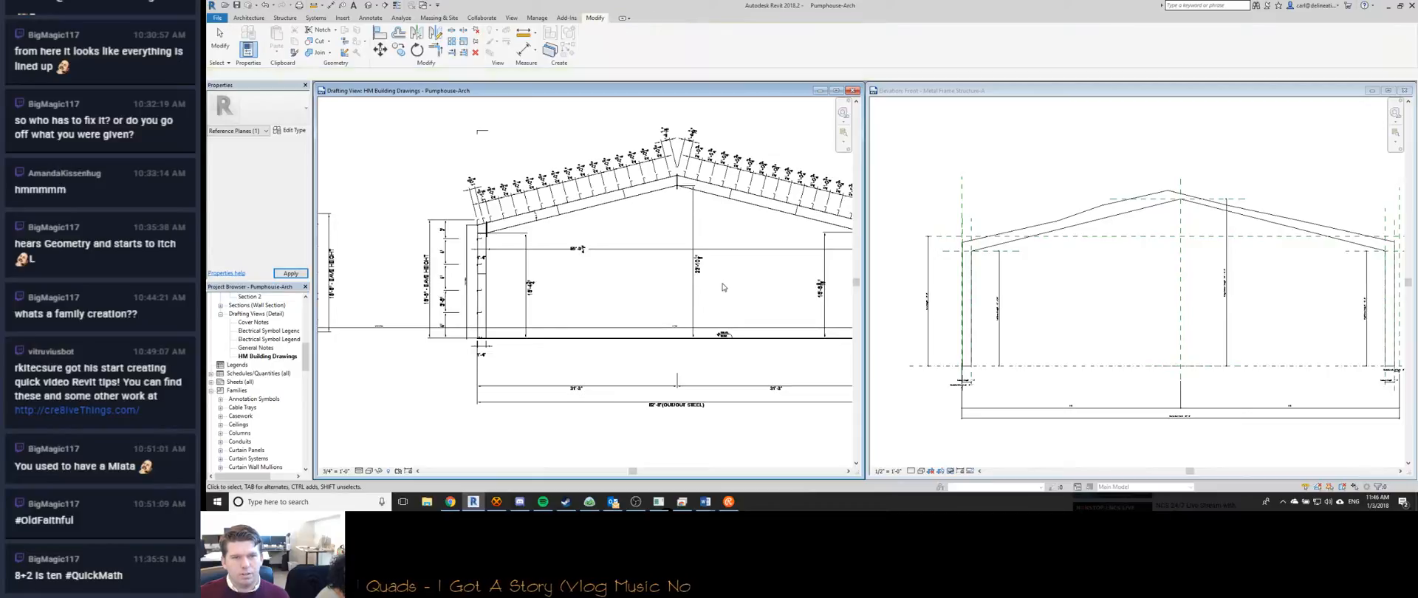
scroll(628, 293, up, 6)
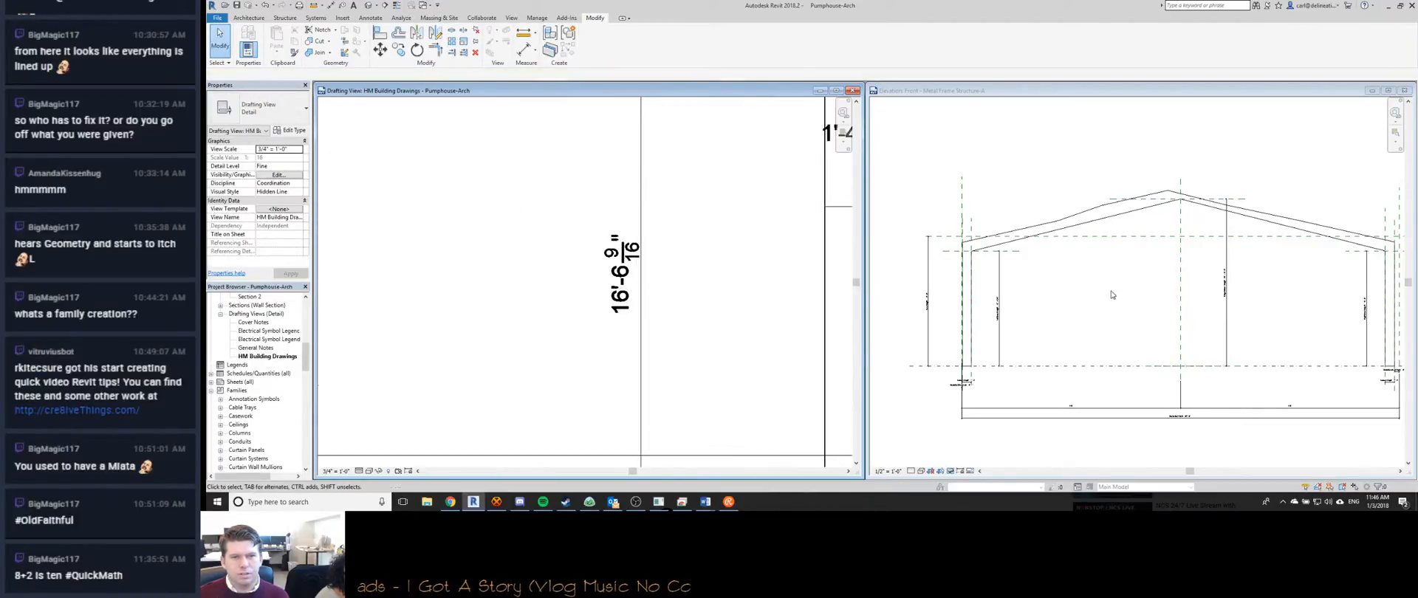
click(1278, 311)
scroll(1177, 307, down, 2)
scroll(1178, 307, up, 5)
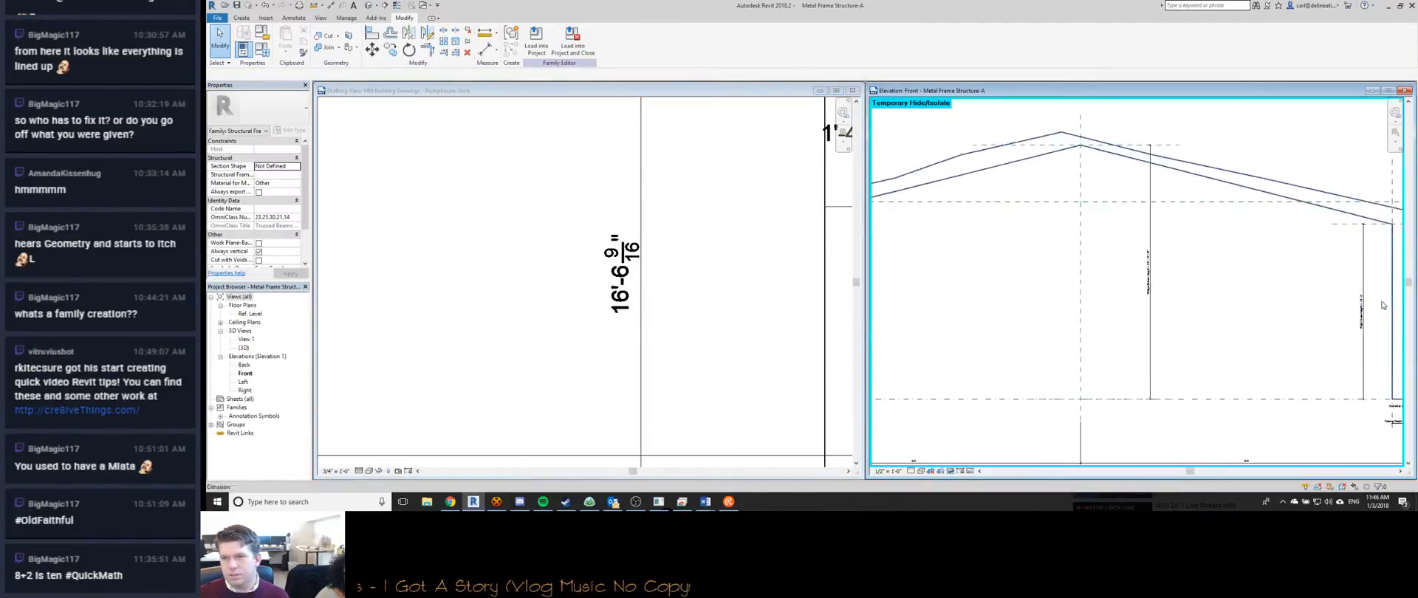
double_click(1150, 279)
text(16)
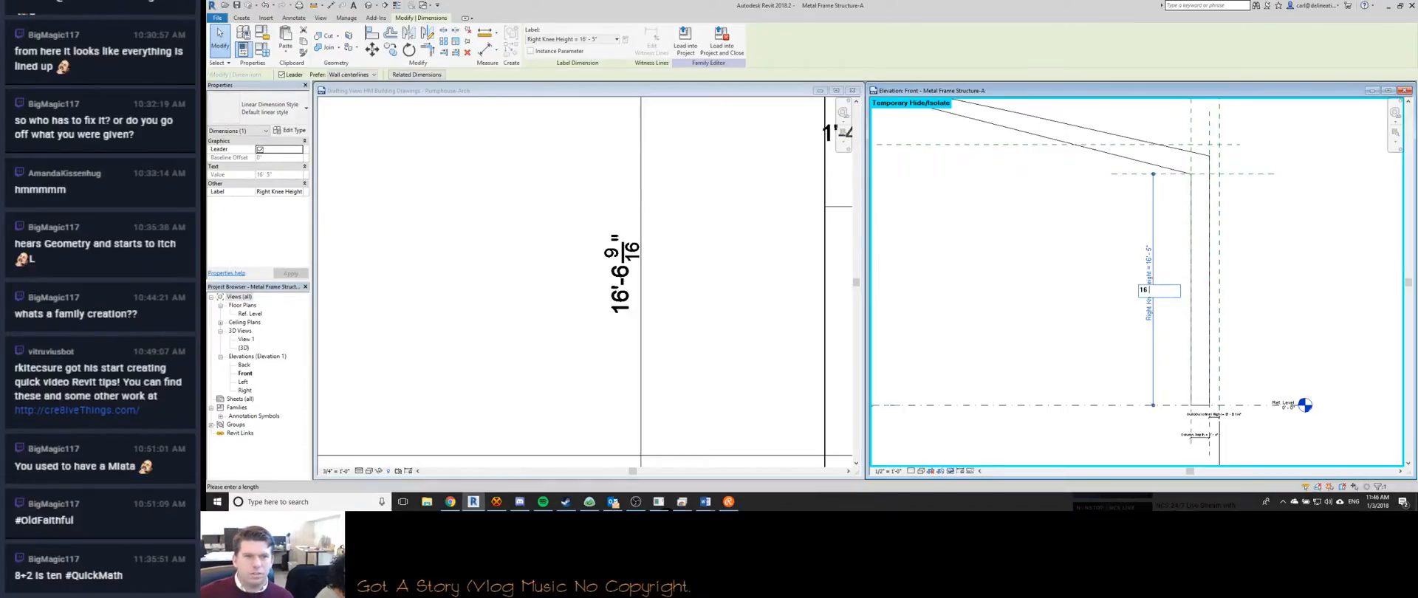
text(' 6 9/16)
key(Return)
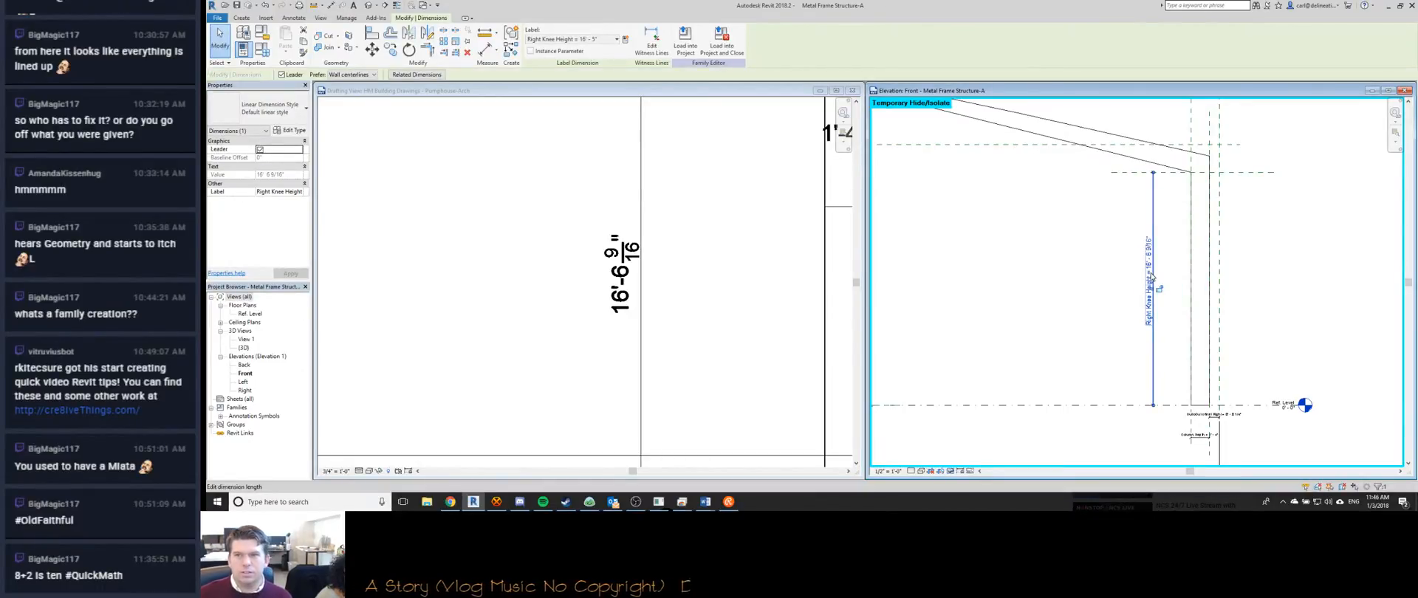
scroll(1152, 280, down, 5)
Compare the ridge height, clear span and overall width in the imported cross-section with the frame family's dimensions.
click(693, 292)
key(Escape)
scroll(439, 229, up, 5)
click(954, 276)
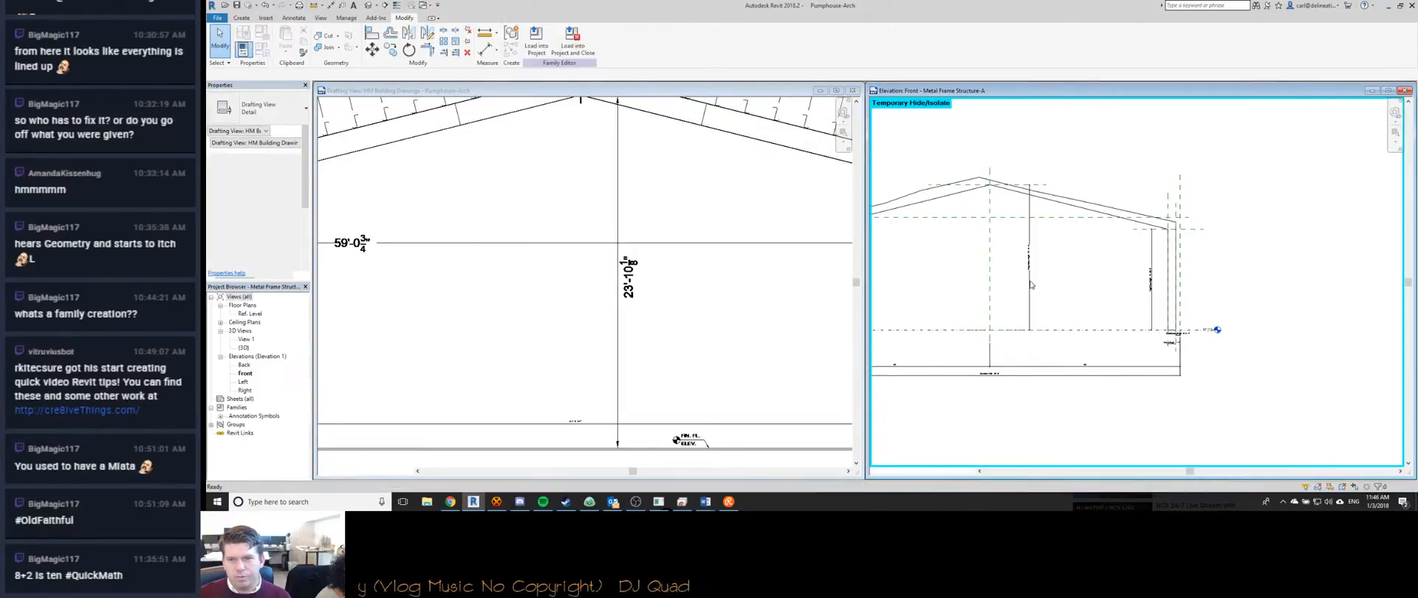
scroll(1040, 286, up, 3)
click(687, 277)
scroll(665, 310, down, 5)
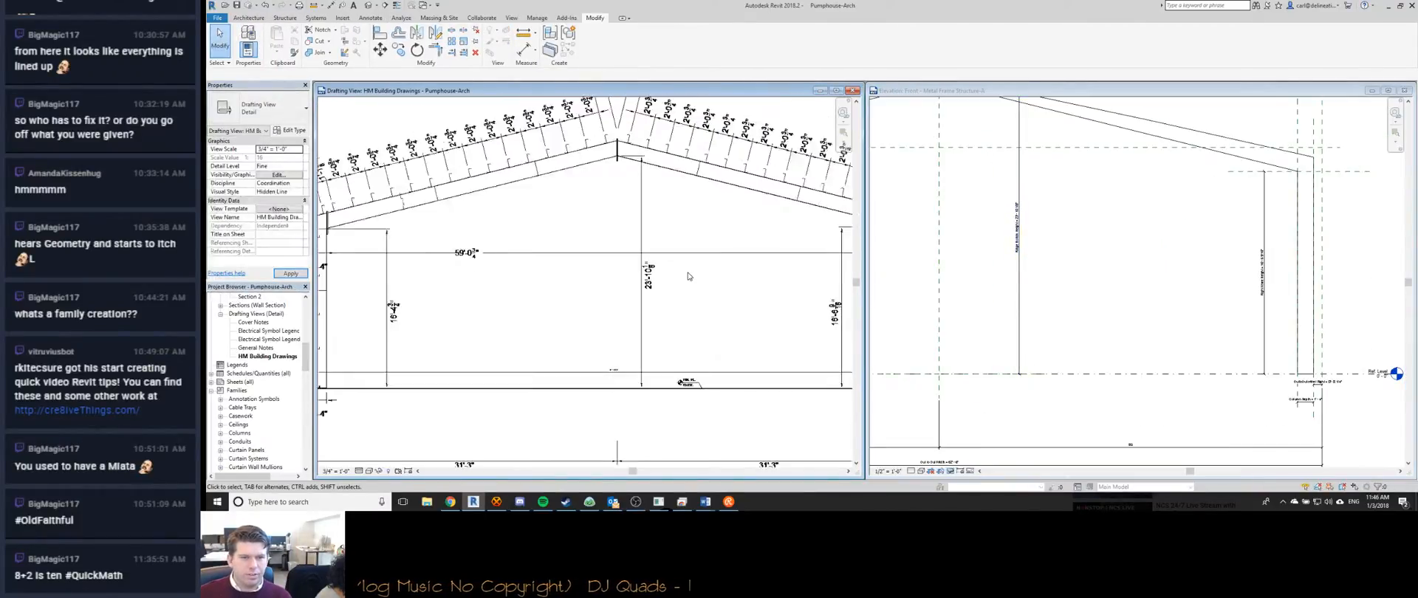
scroll(635, 392, up, 3)
scroll(635, 395, down, 2)
scroll(635, 394, down, 1)
click(979, 395)
scroll(978, 396, up, 4)
scroll(979, 395, down, 5)
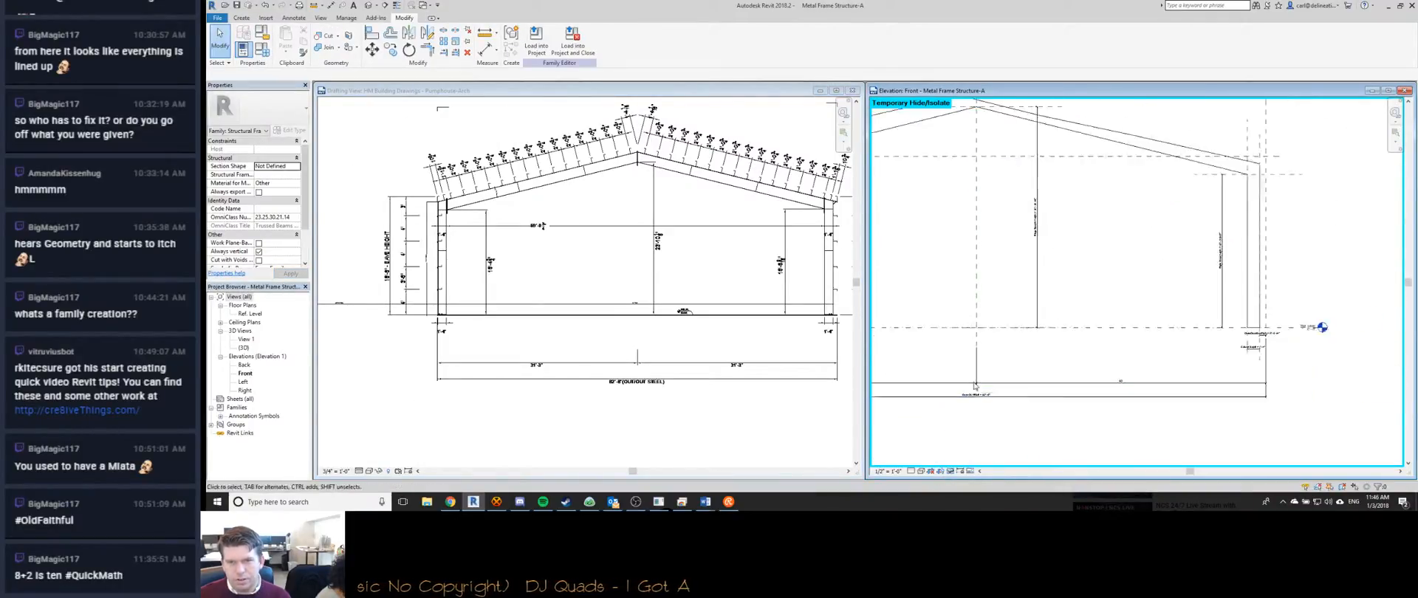
Compare the left eave height in the imported cross-section with the Eave Height dimension in the frame family.
click(728, 336)
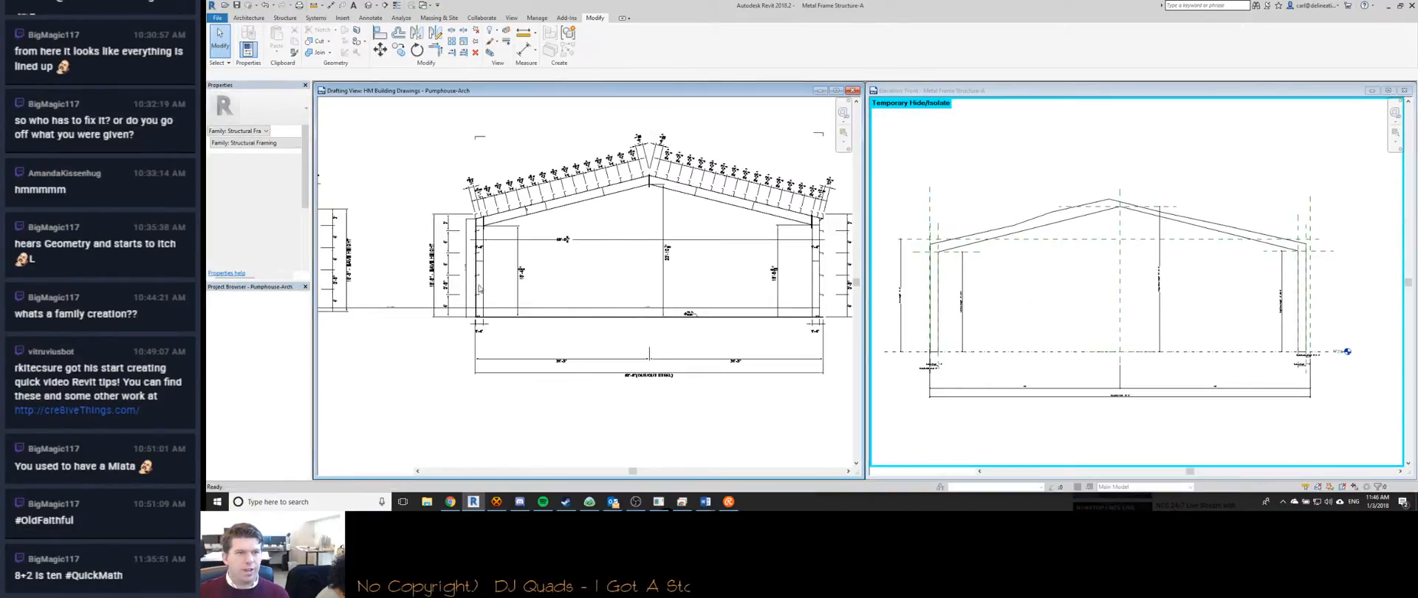
scroll(414, 236, up, 5)
click(972, 325)
scroll(972, 325, up, 4)
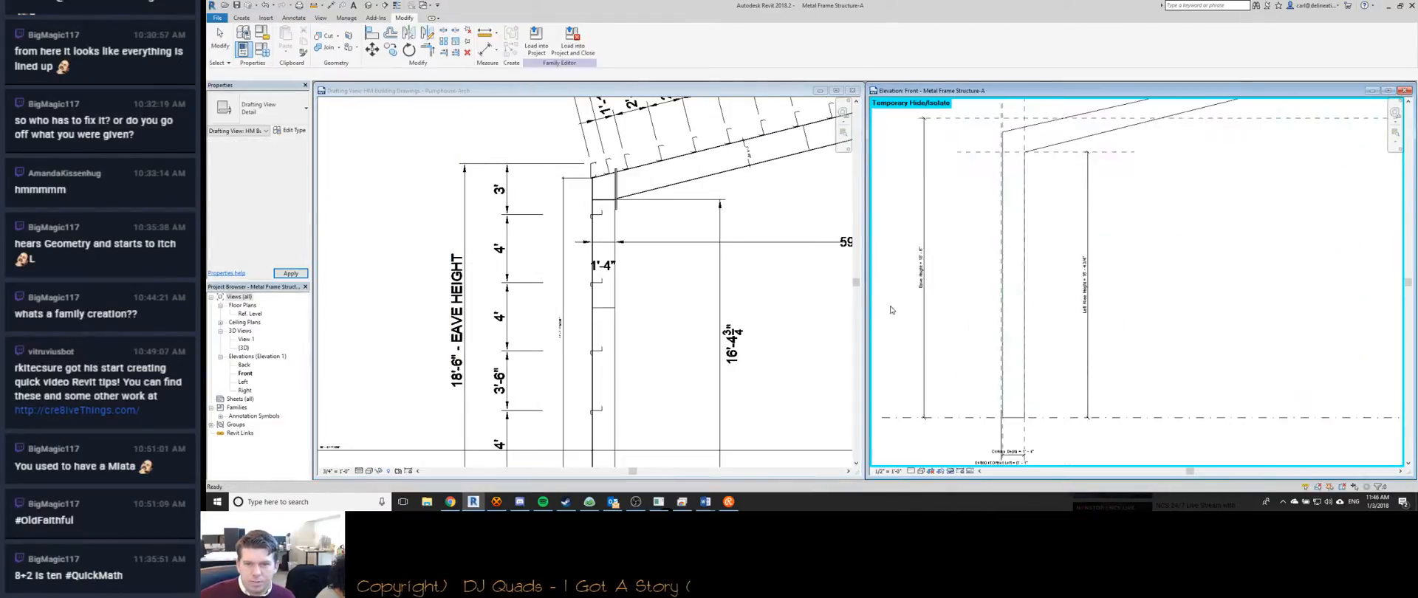
scroll(960, 281, down, 5)
scroll(942, 230, up, 5)
scroll(942, 230, down, 5)
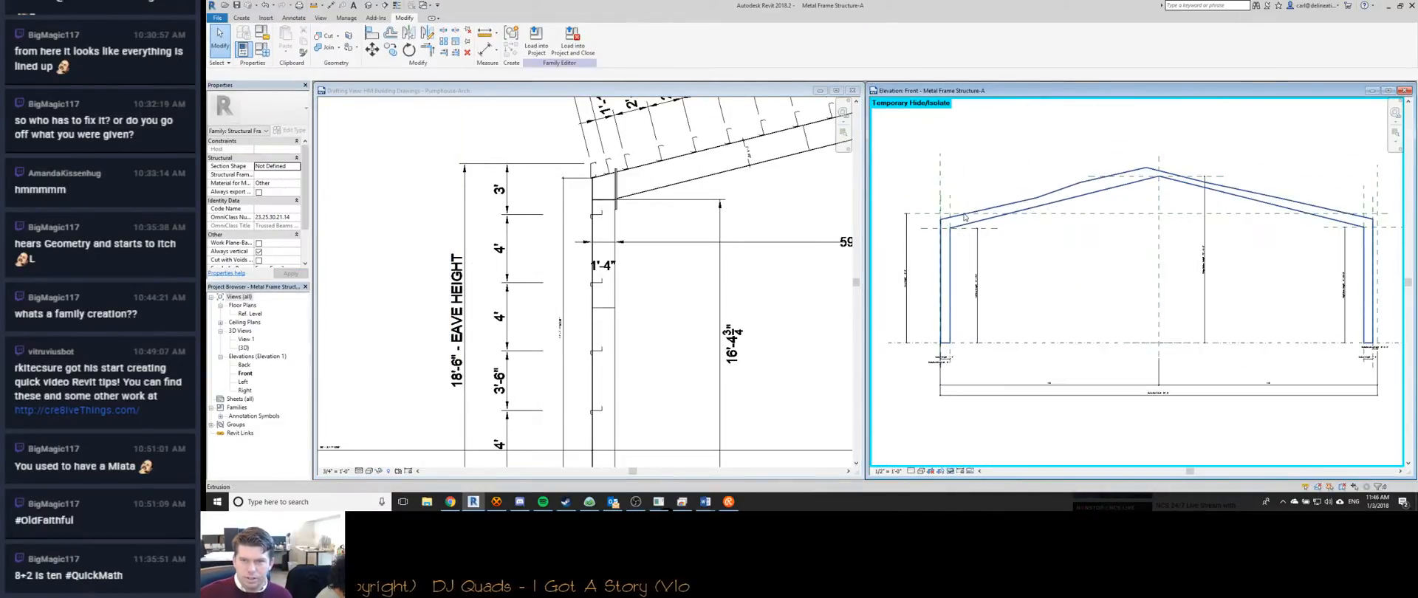
Examine how the rafter meets the column at the left eave of the imported cross-section.
click(615, 258)
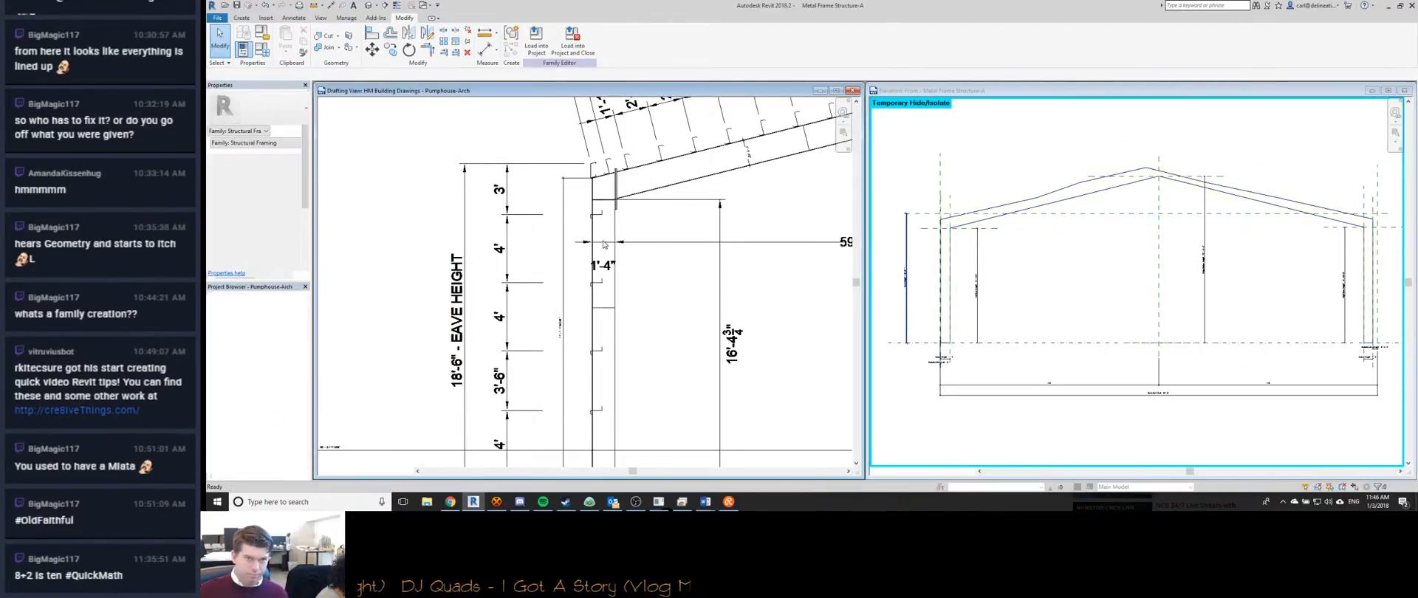
scroll(615, 258, down, 3)
middle_drag(615, 257, 454, 264)
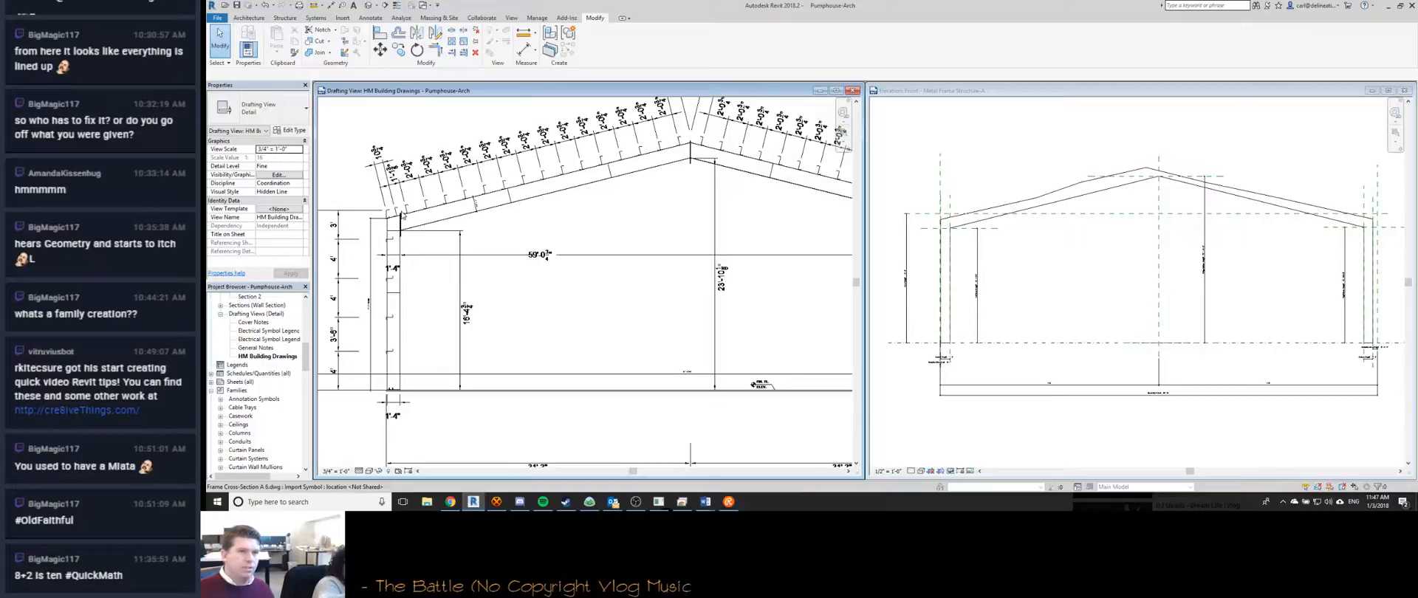
scroll(692, 145, up, 2)
scroll(517, 192, down, 2)
scroll(344, 221, up, 3)
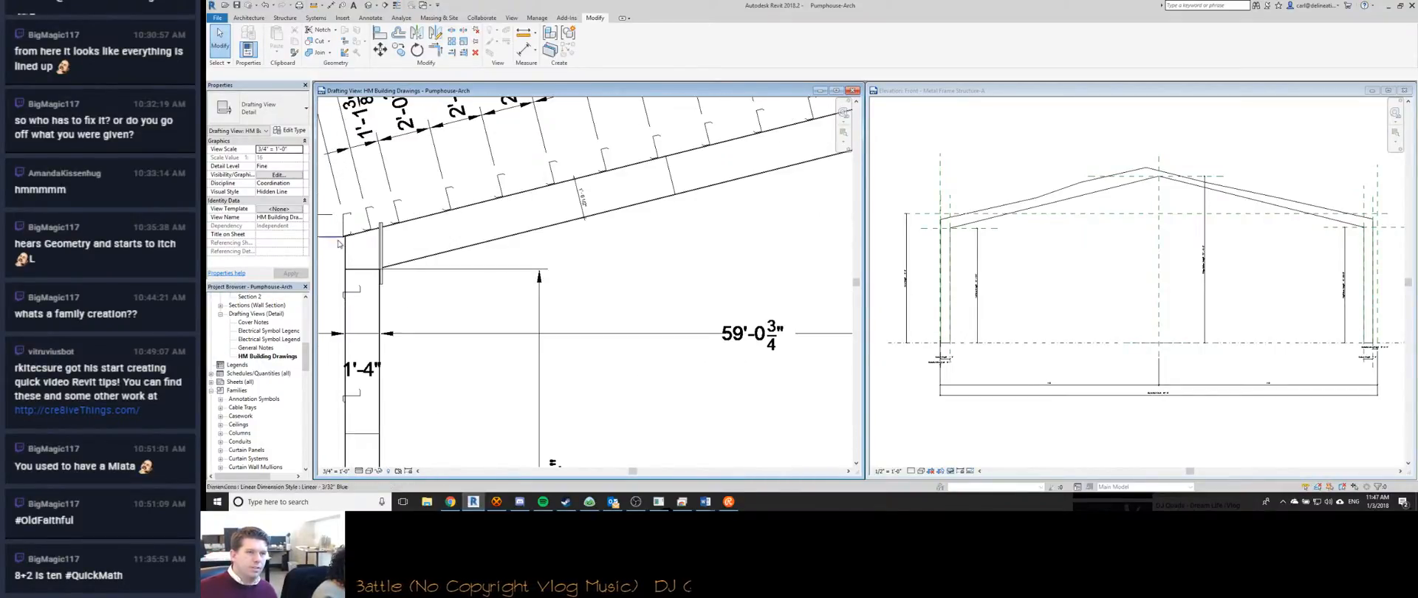
Review the eave height and girt spacing dimensions along the left column of the imported cross-section.
scroll(334, 236, down, 2)
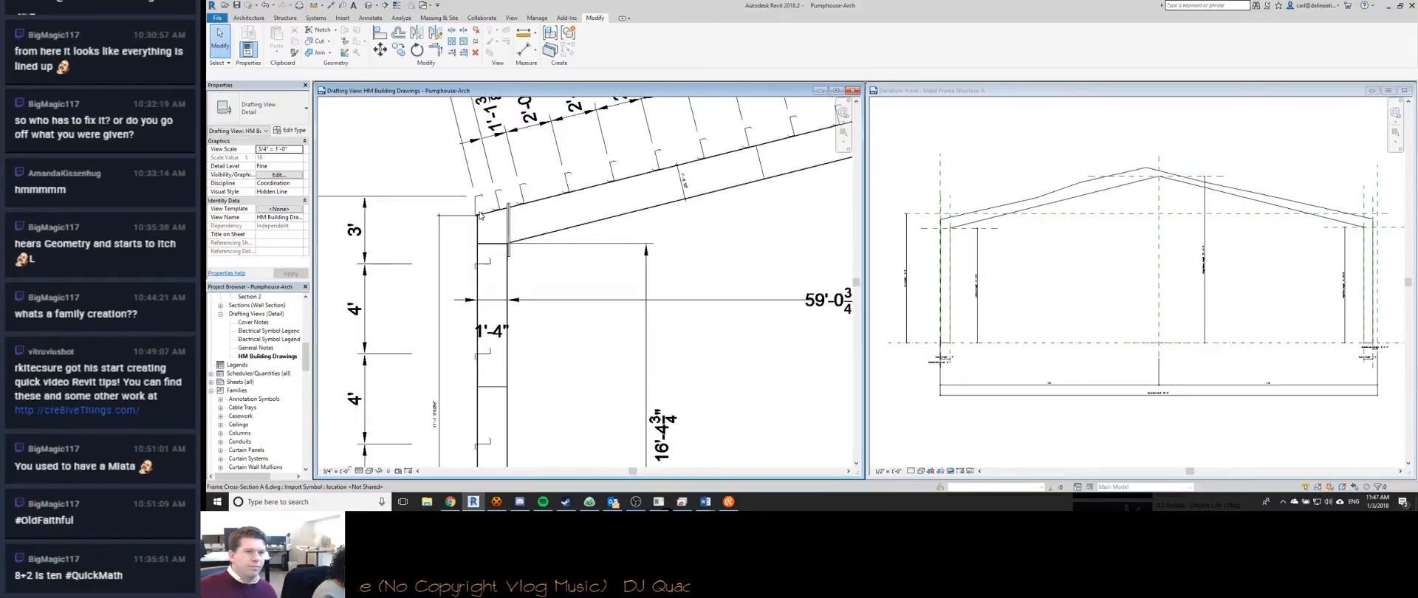
middle_drag(334, 236, 475, 221)
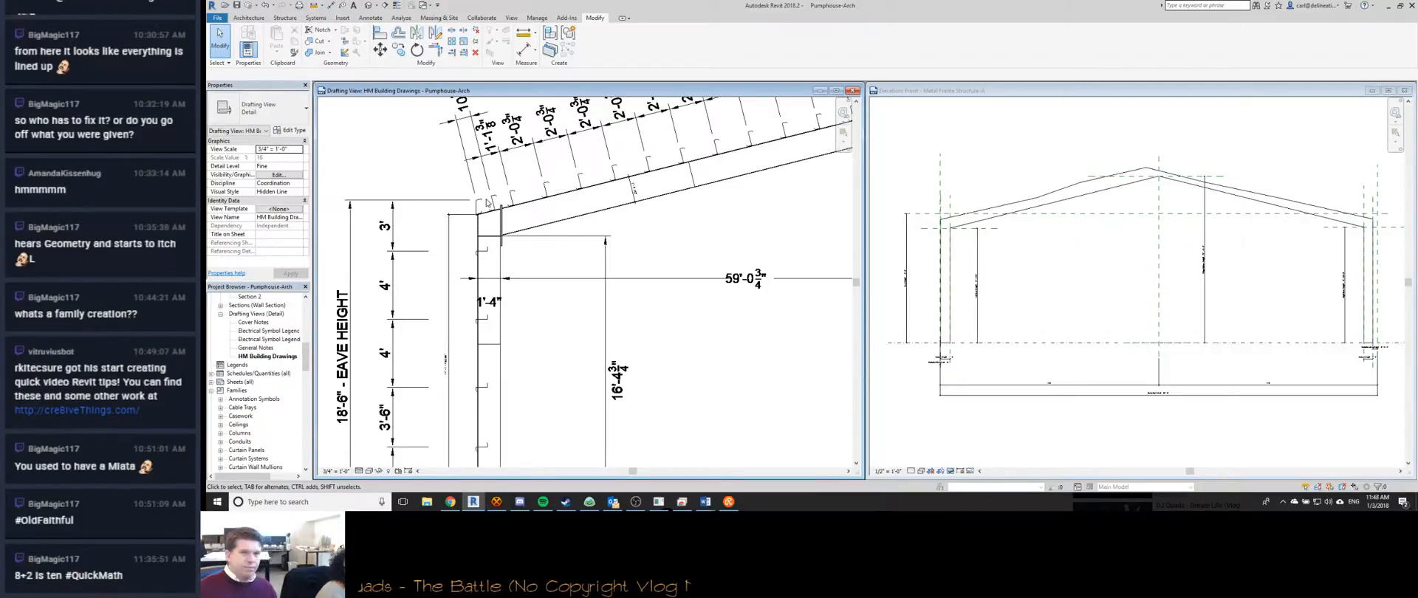
scroll(695, 277, down, 2)
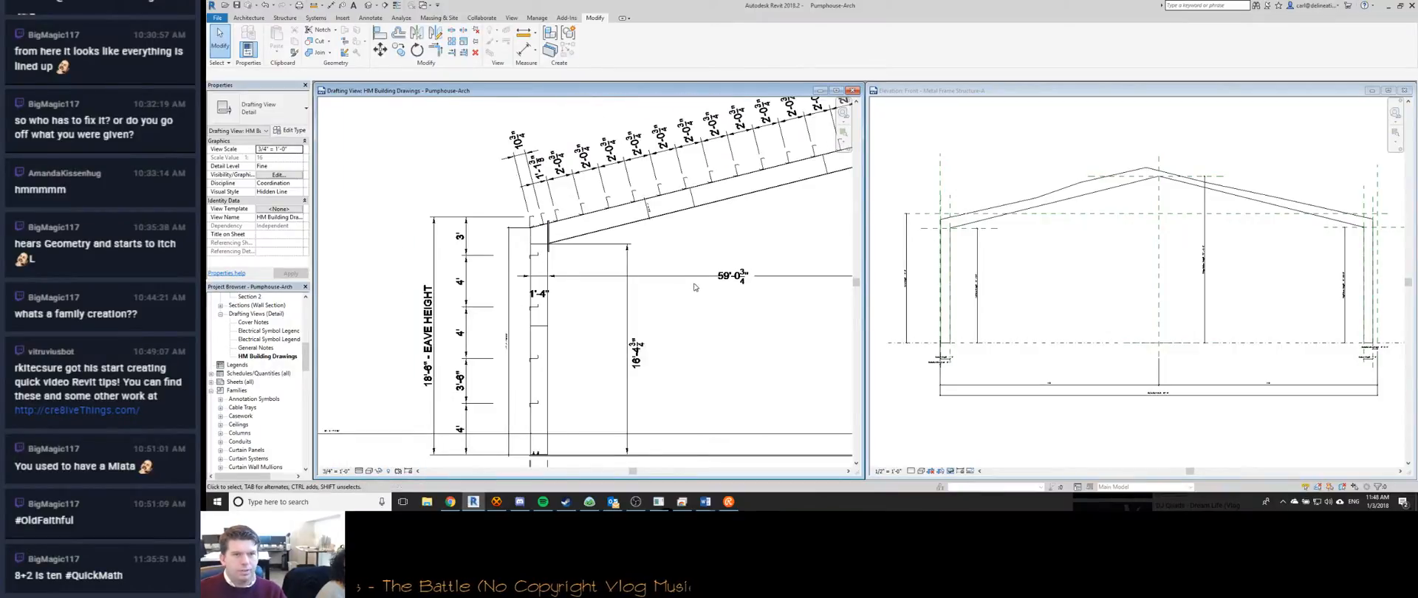
scroll(695, 277, down, 3)
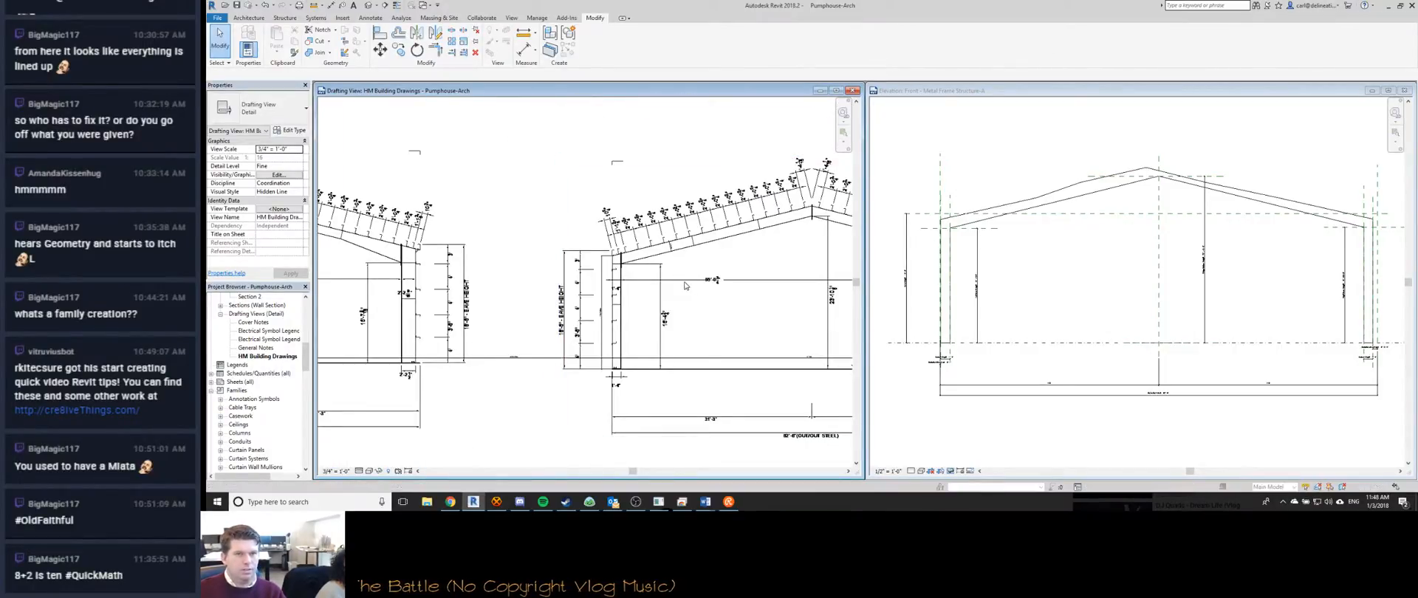
Open the default 3D view and inspect the pump house roof and rigid frame at the open end.
key(3)
key(d)
shift+middle_drag(673, 274, 783, 185)
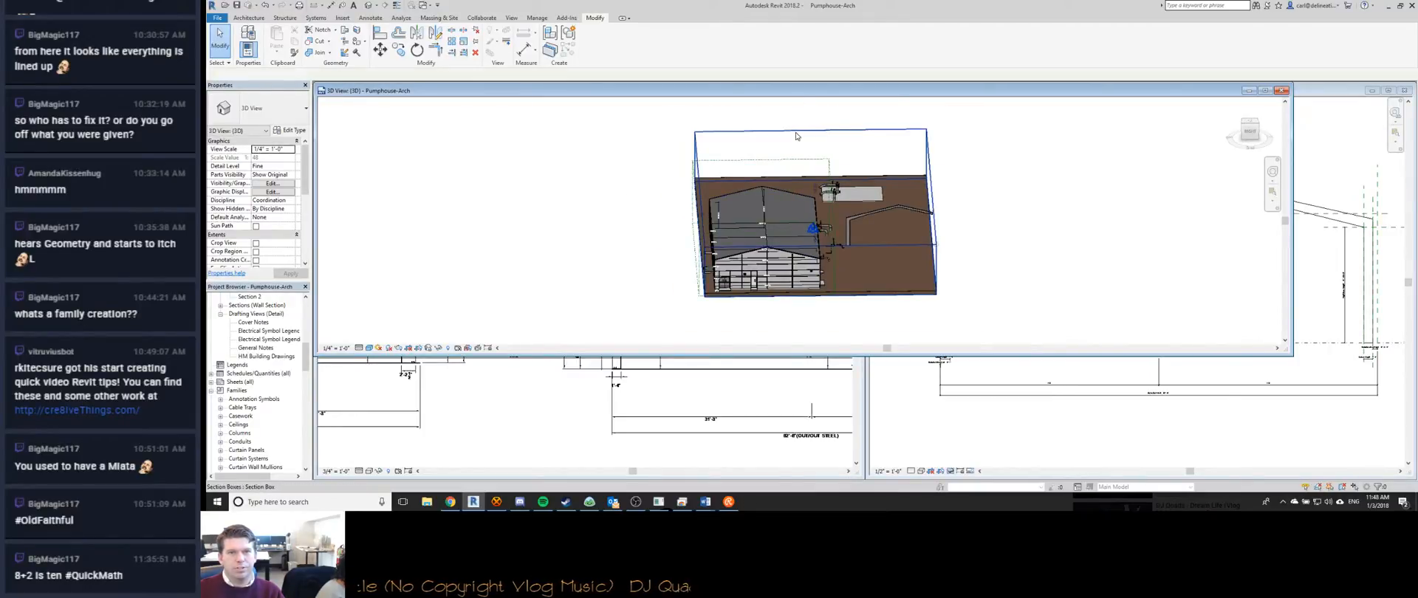
click(865, 216)
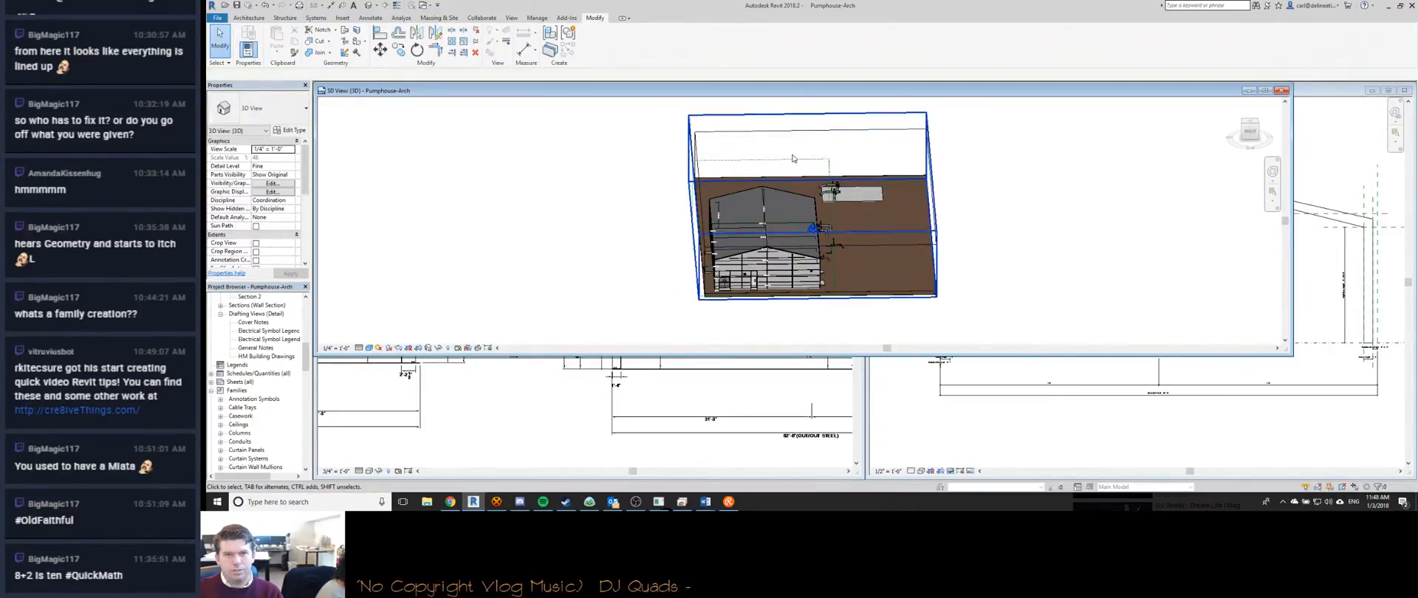
click(927, 194)
shift+middle_drag(927, 194, 738, 266)
scroll(635, 273, up, 4)
scroll(639, 236, up, 5)
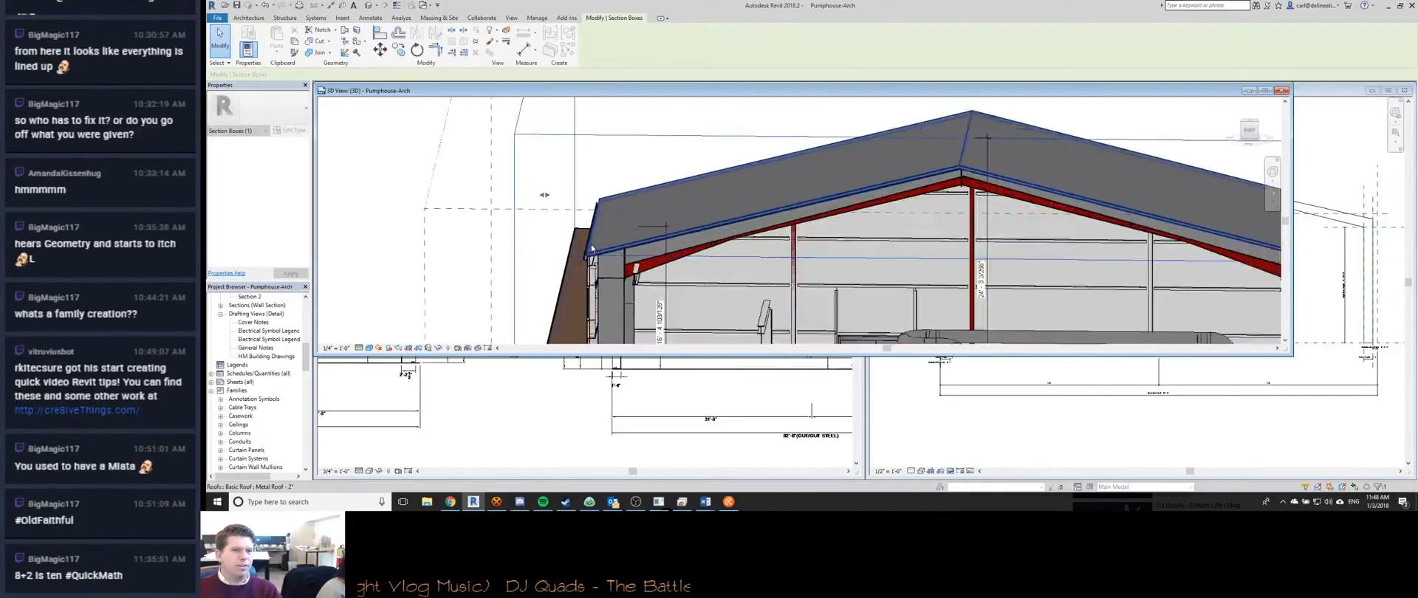
Select the metal roof and examine from the east side and at an angle how it sits on the rigid frame.
click(759, 183)
shift+middle_drag(868, 260, 975, 244)
click(1245, 130)
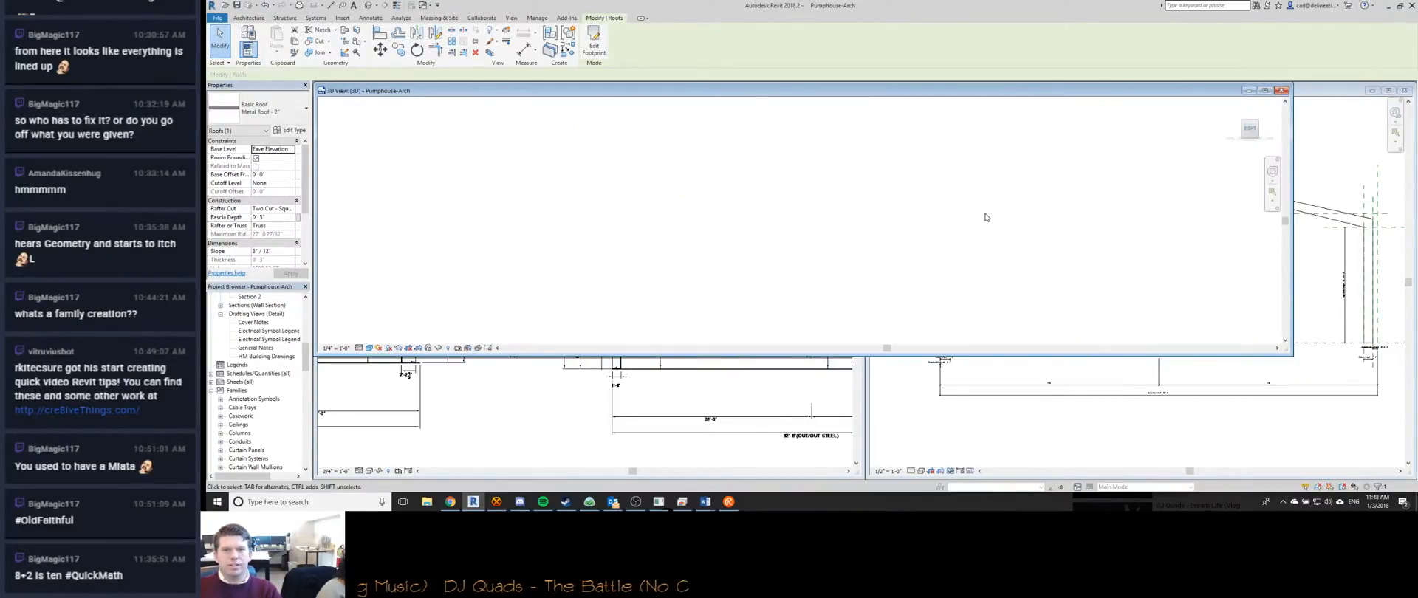
scroll(809, 219, up, 5)
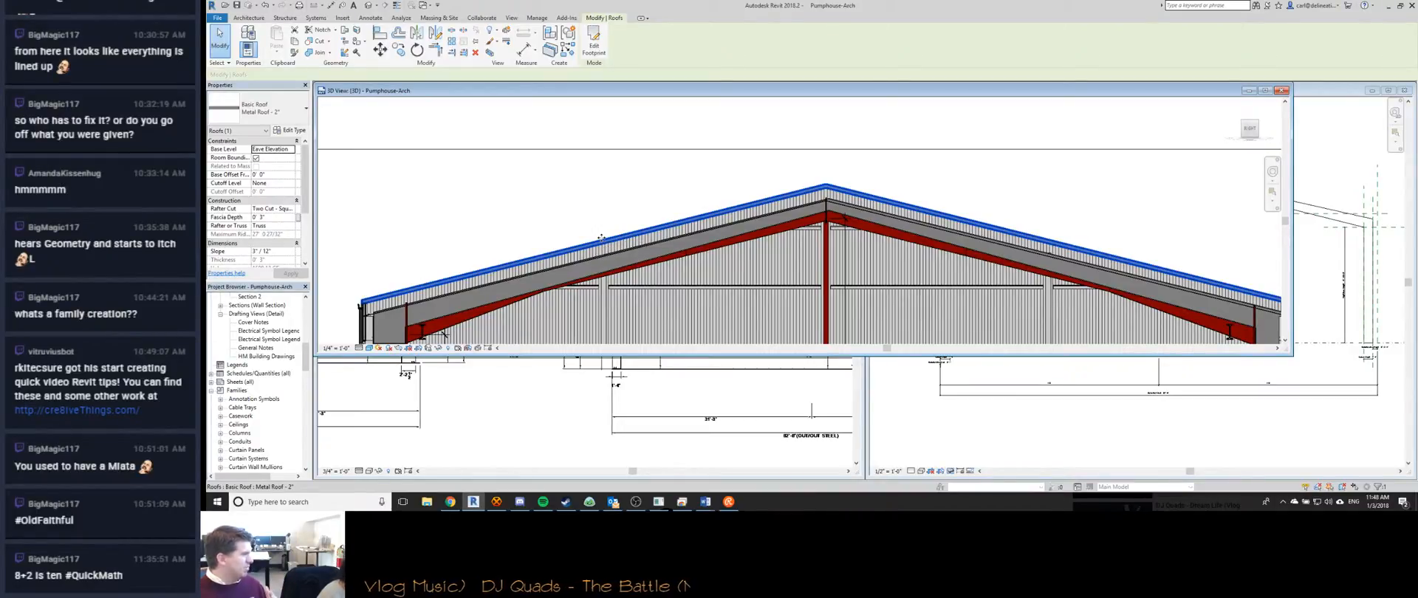
scroll(603, 221, down, 2)
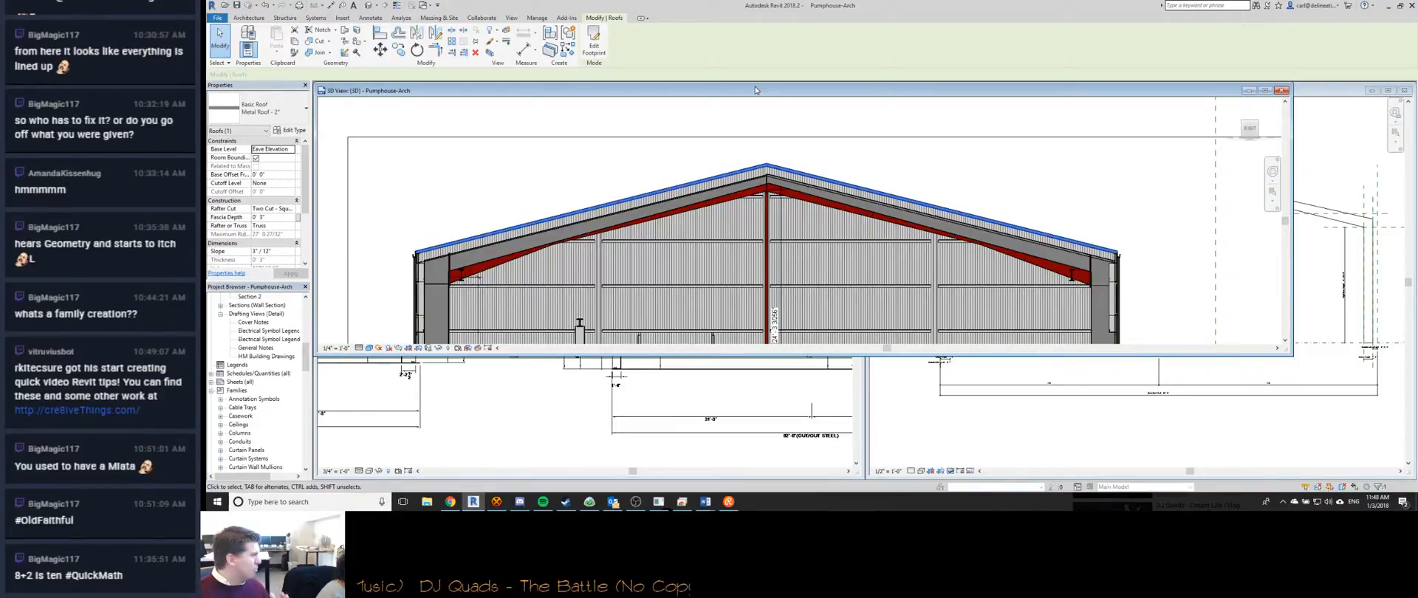
shift+middle_drag(647, 153, 579, 243)
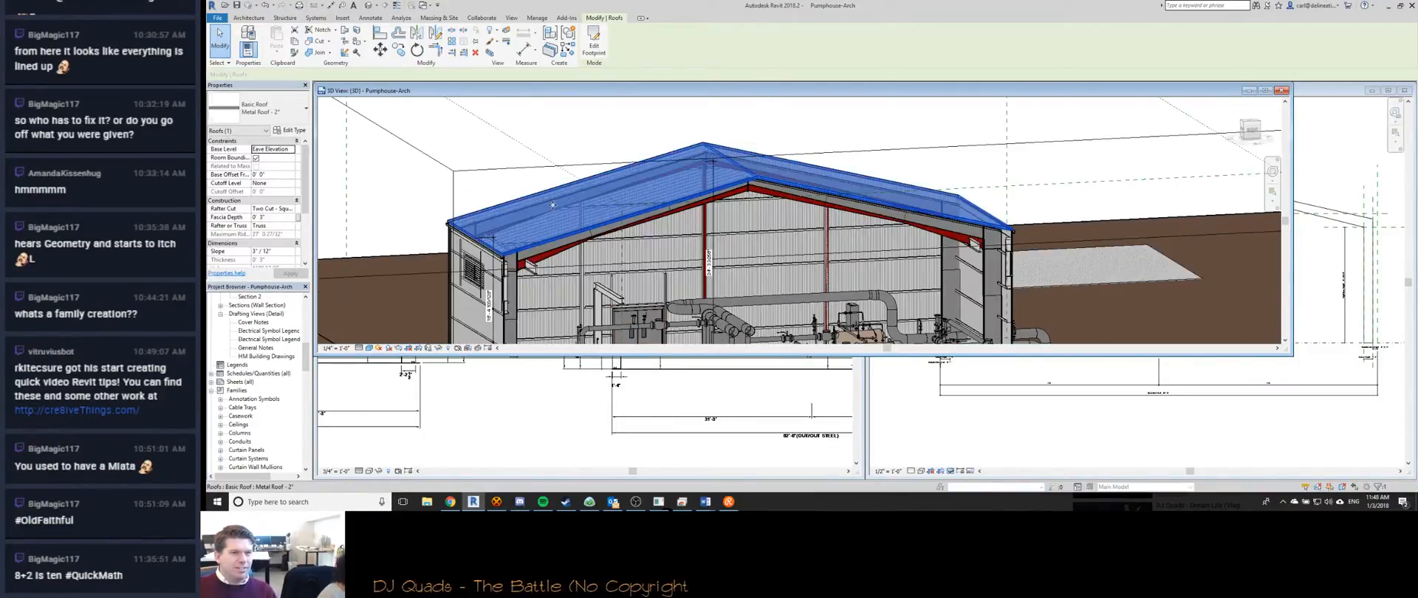
Inspect the type dimensions of the existing metal building rigid frame, including its Rise, without changing them.
click(563, 249)
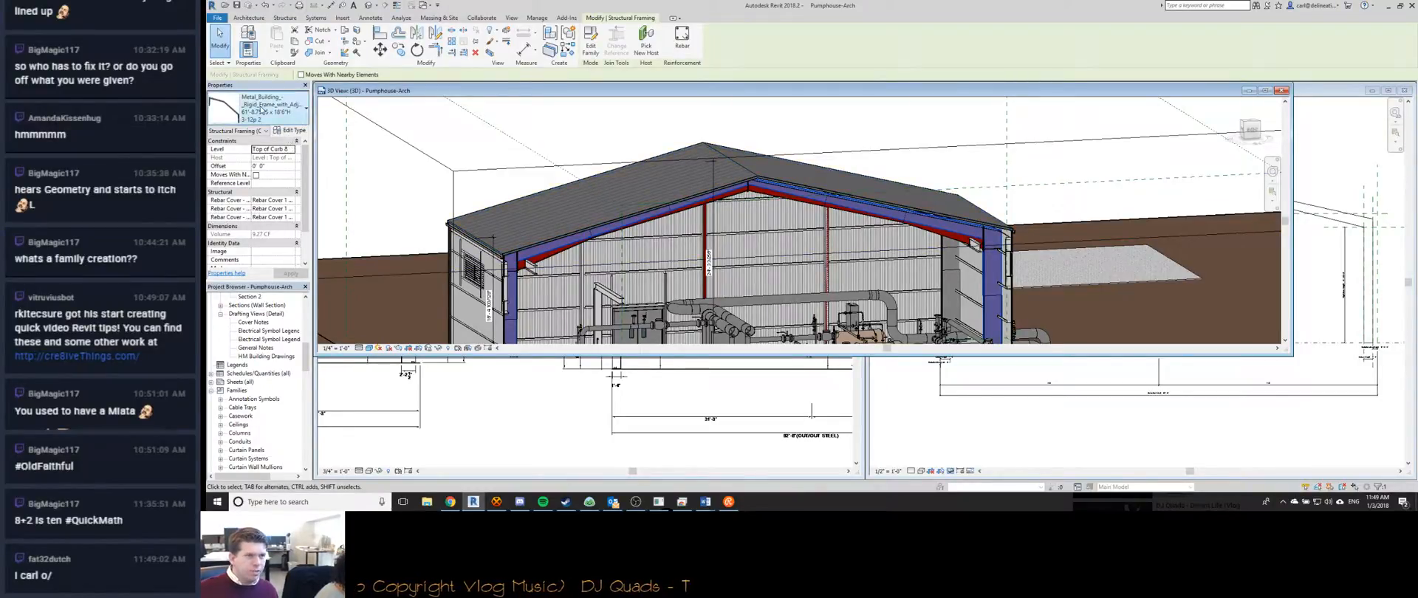
click(305, 248)
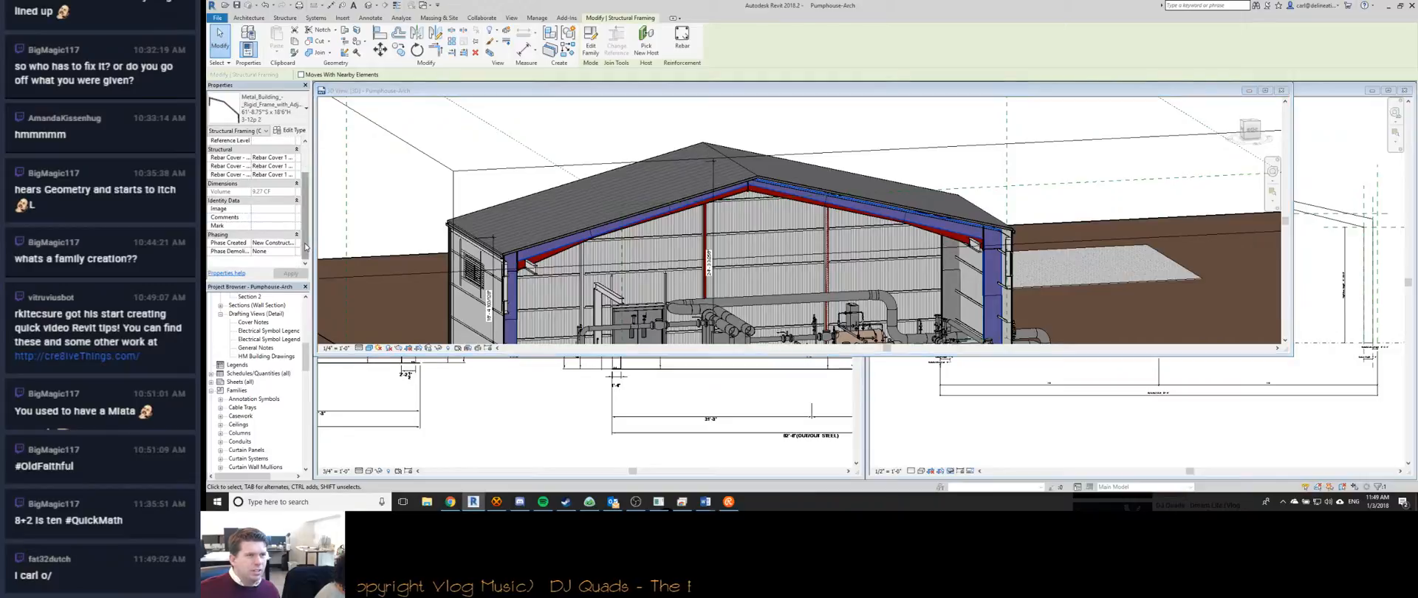
scroll(305, 248, up, 3)
click(291, 130)
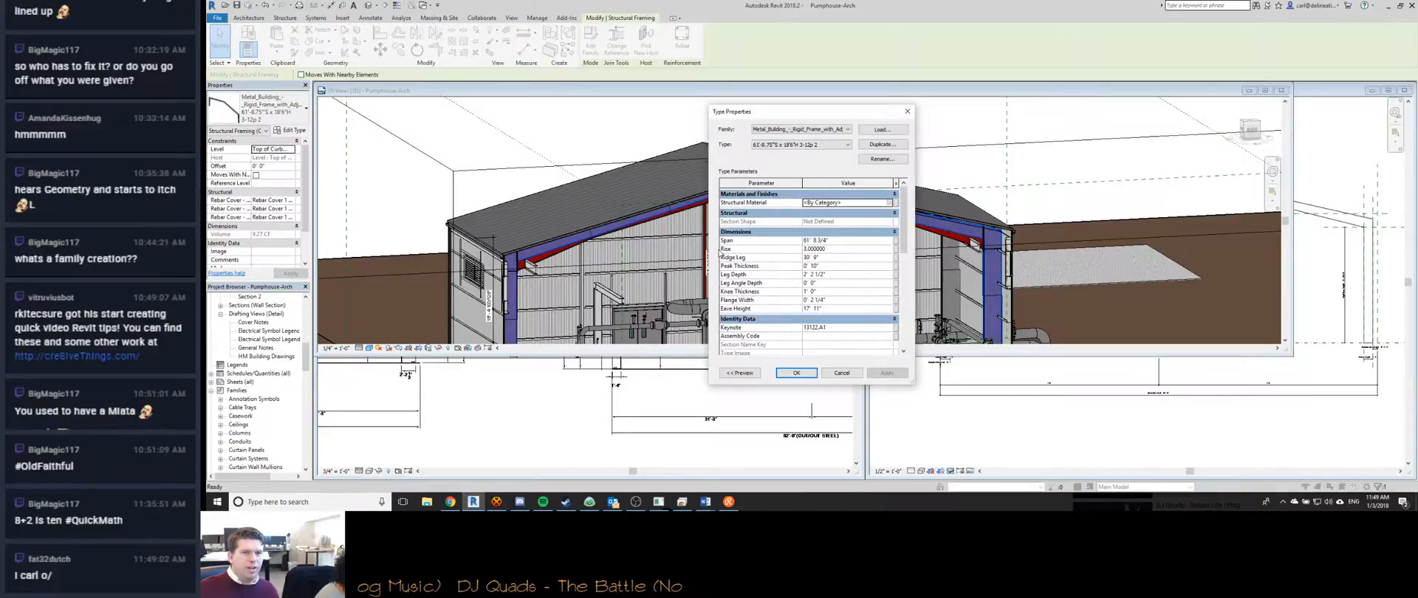
click(831, 250)
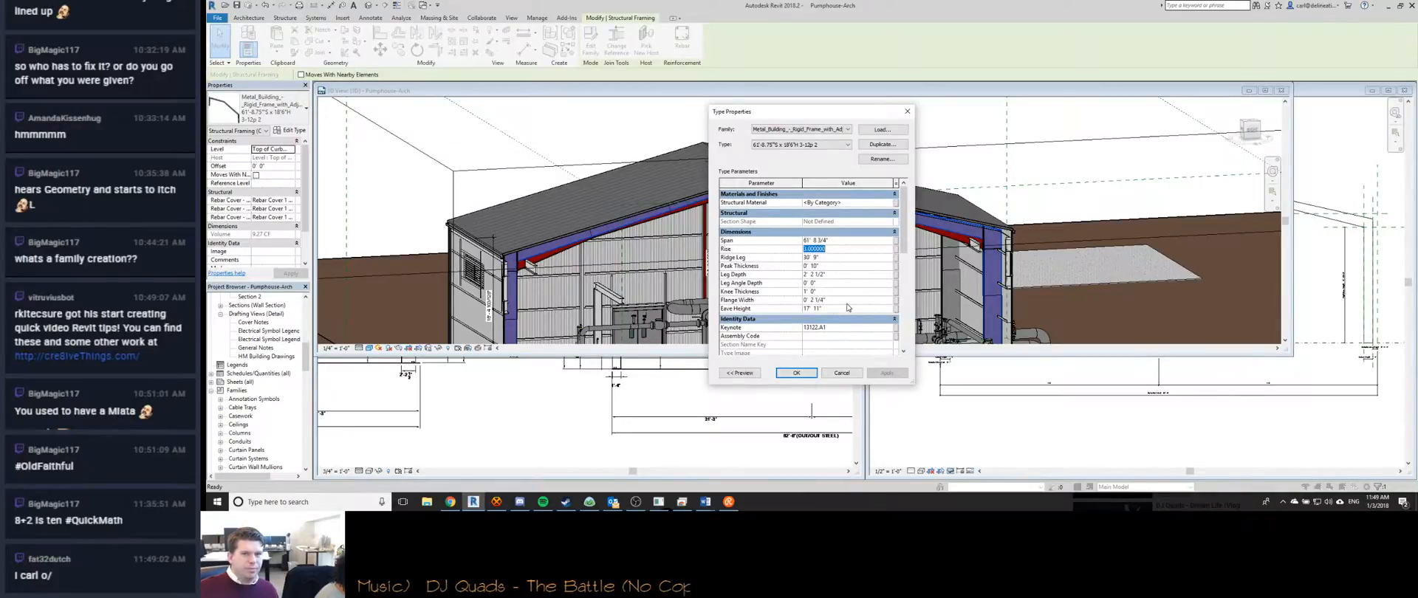
click(842, 375)
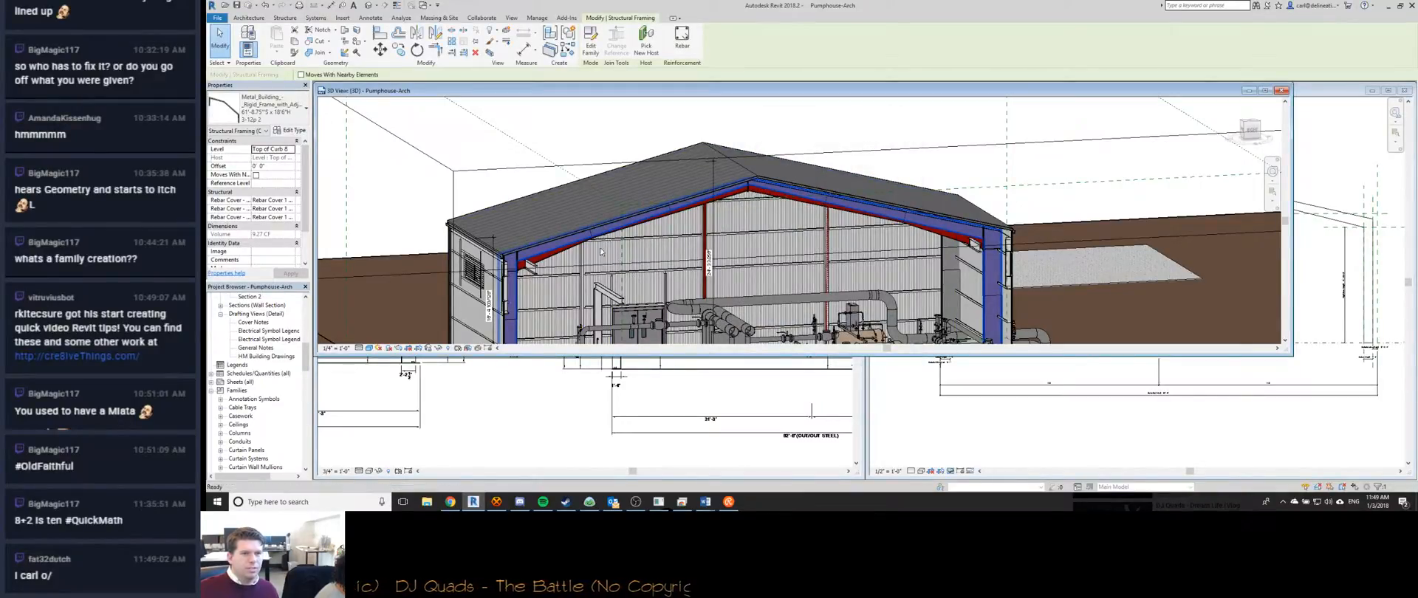
Open the existing rigid frame's family for editing and show its Front elevation around the knee and ridge.
double_click(600, 252)
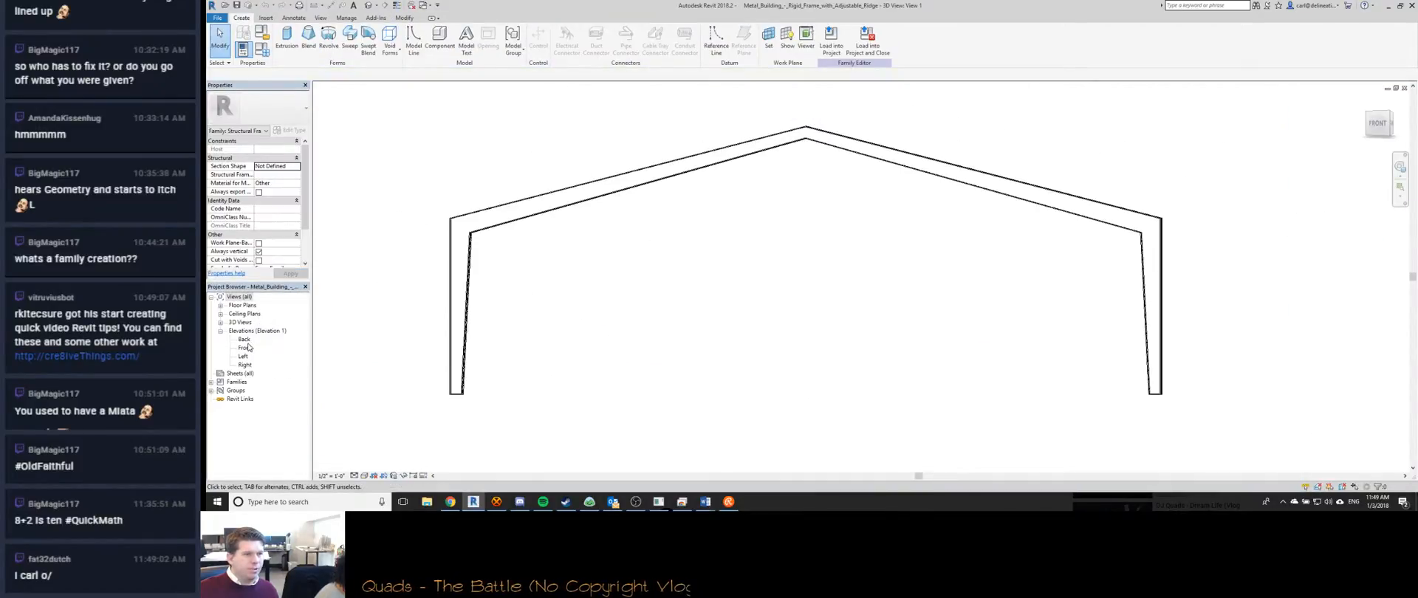
double_click(245, 347)
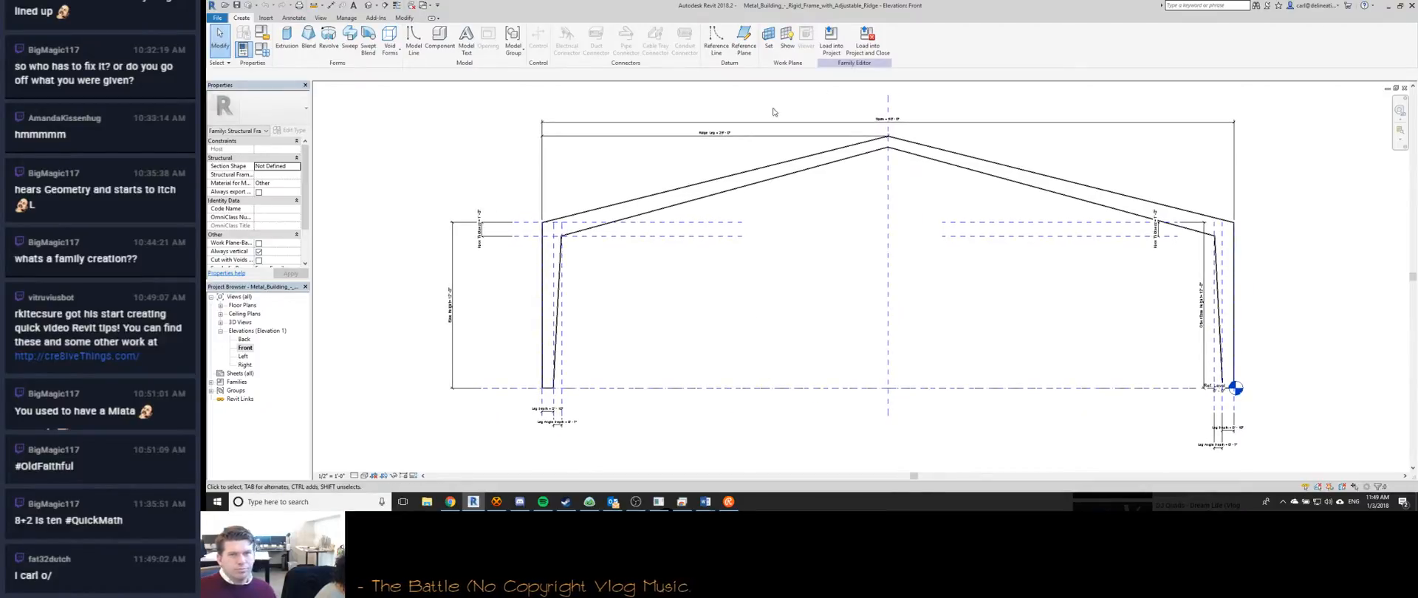
scroll(763, 138, up, 2)
scroll(762, 138, down, 1)
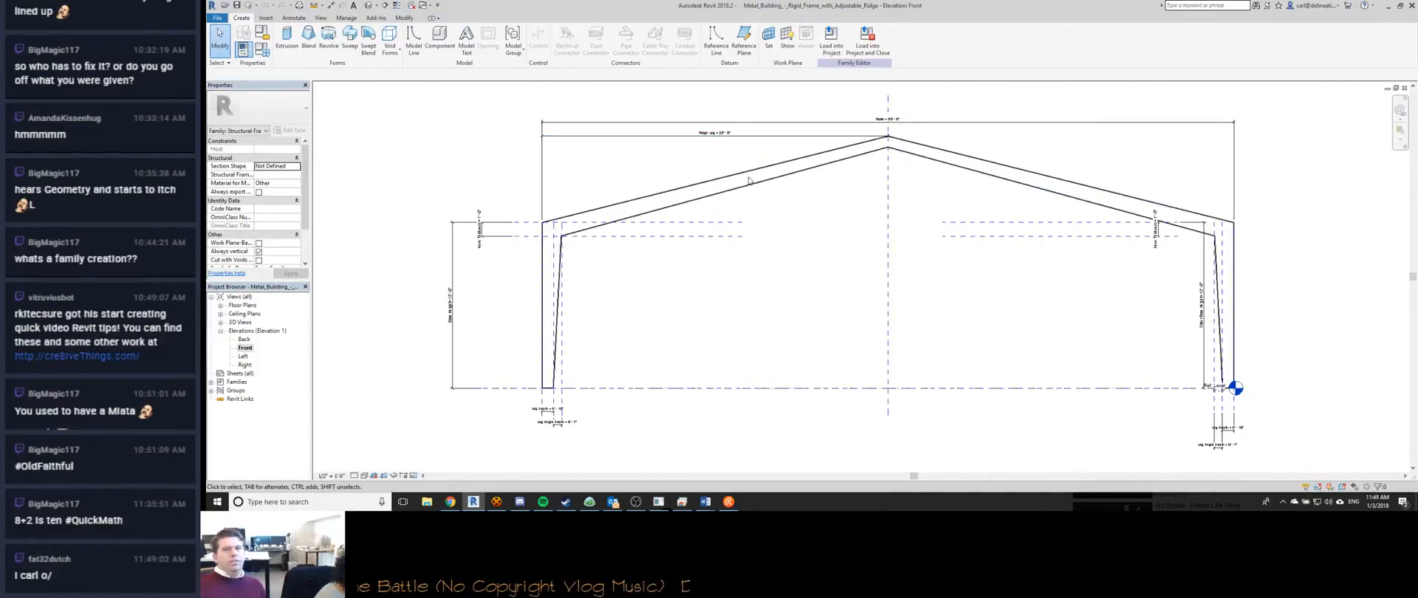
scroll(515, 227, up, 2)
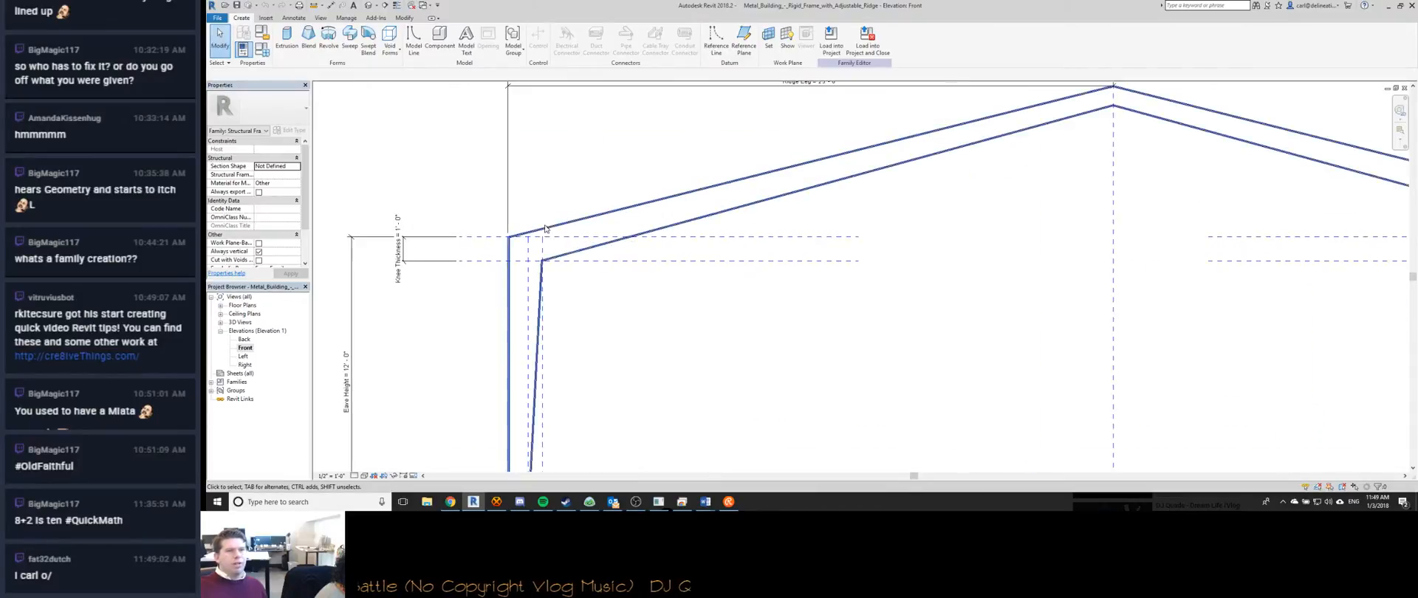
Set the Rise of the rigid frame family's current type to 4 and view the whole frame.
click(263, 49)
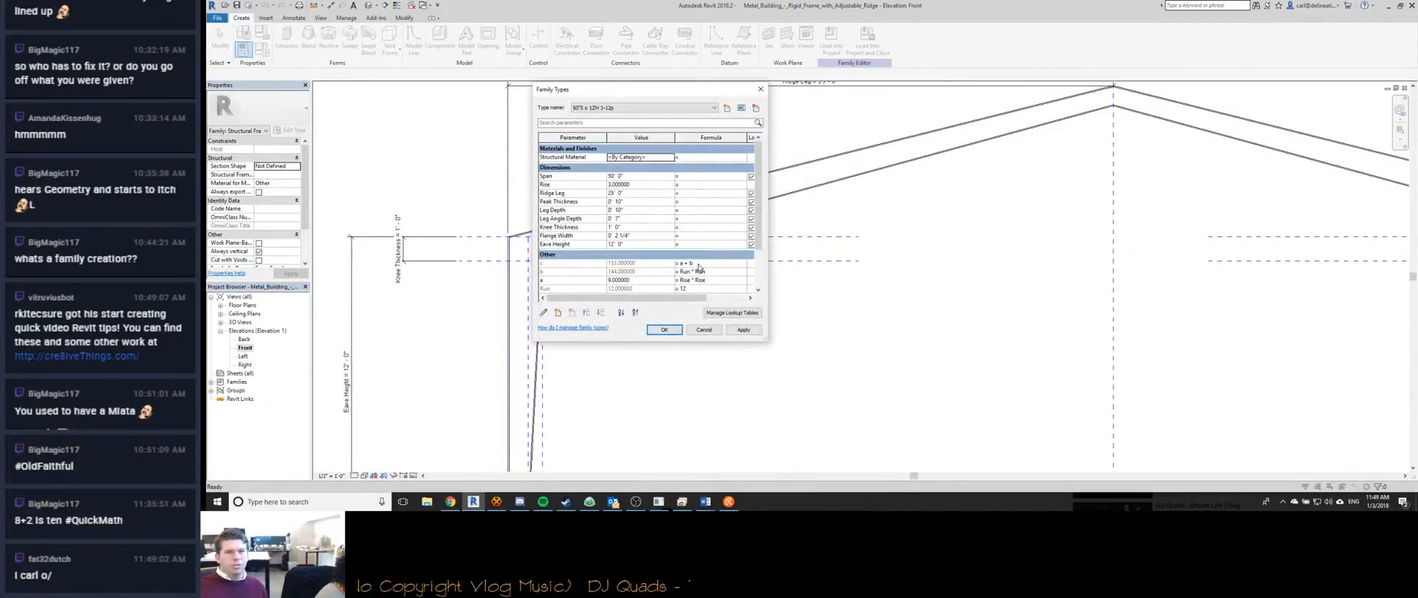
click(650, 182)
text(4)
key(Tab)
click(664, 330)
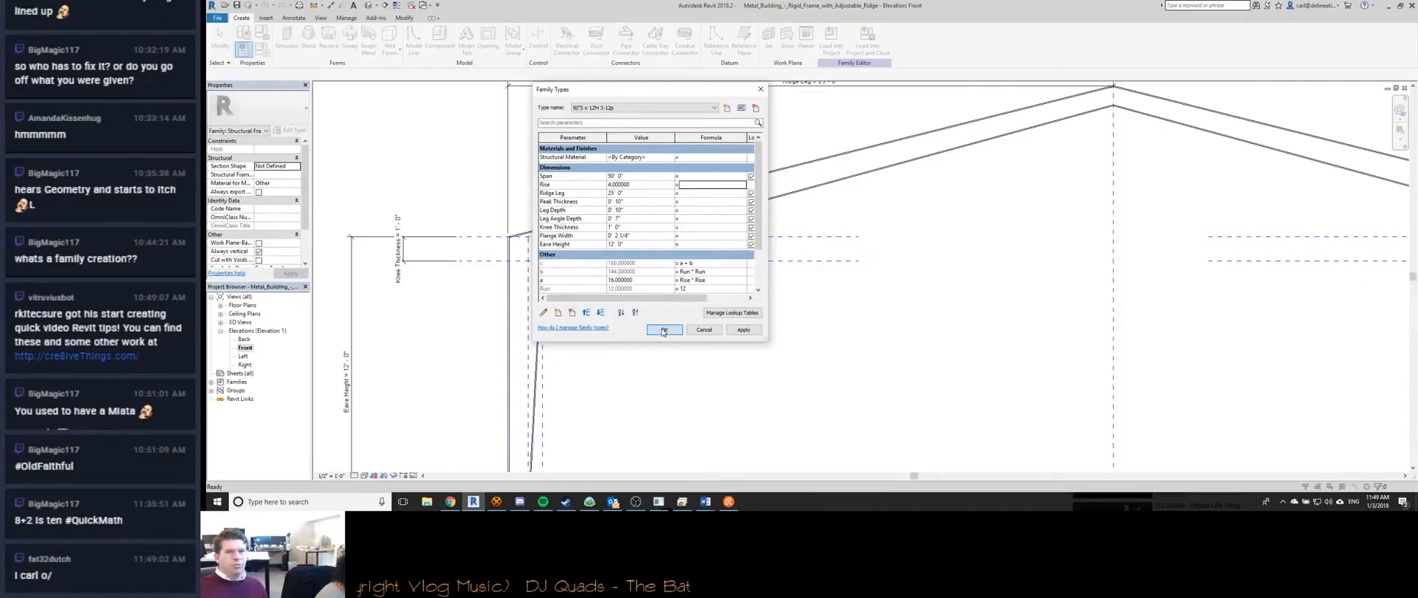
scroll(732, 374, down, 4)
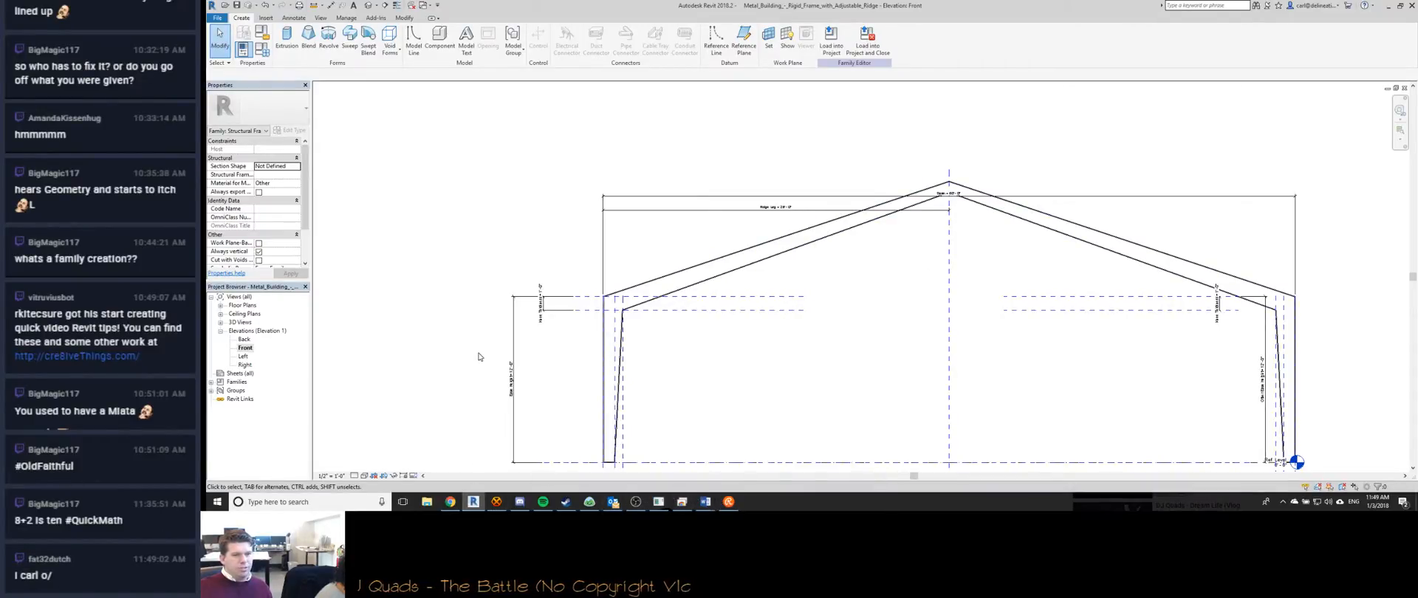
Return to the HM Building Drawings drafting view and examine the ridge and tapered rafters in Frame Cross-Section A 4.
key(3)
key(d)
key(ctrl+Tab)
key(ctrl+Tab)
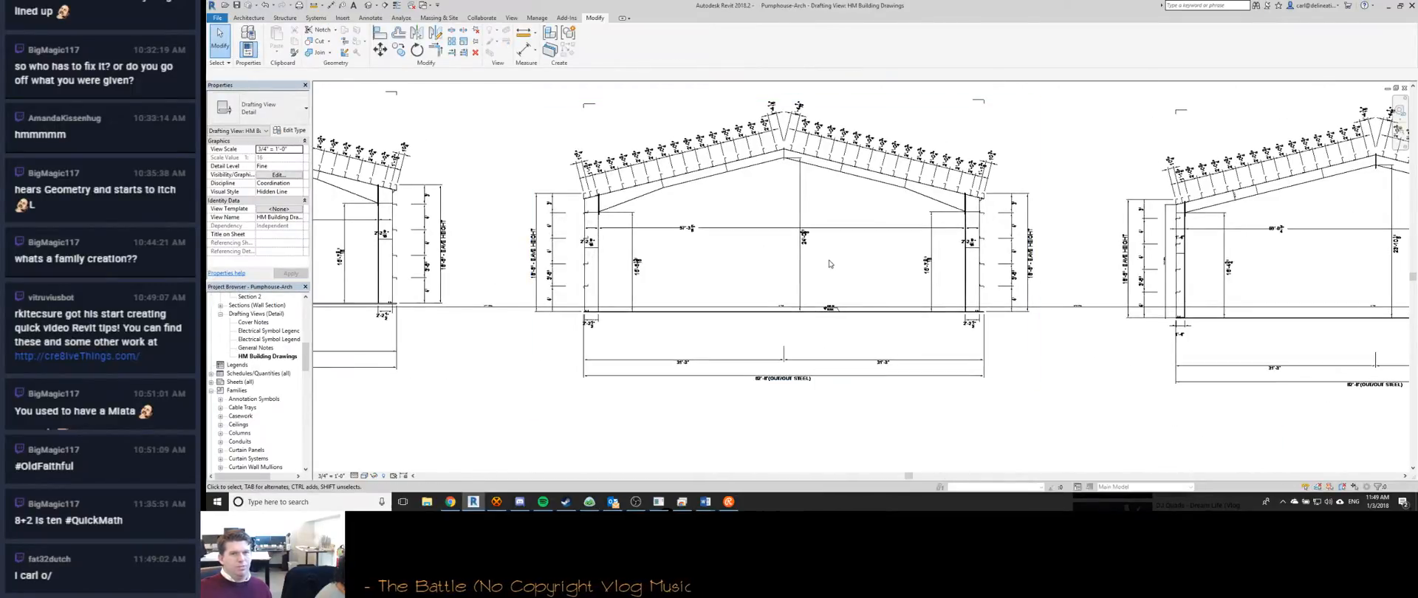
scroll(785, 187, up, 3)
scroll(780, 202, down, 3)
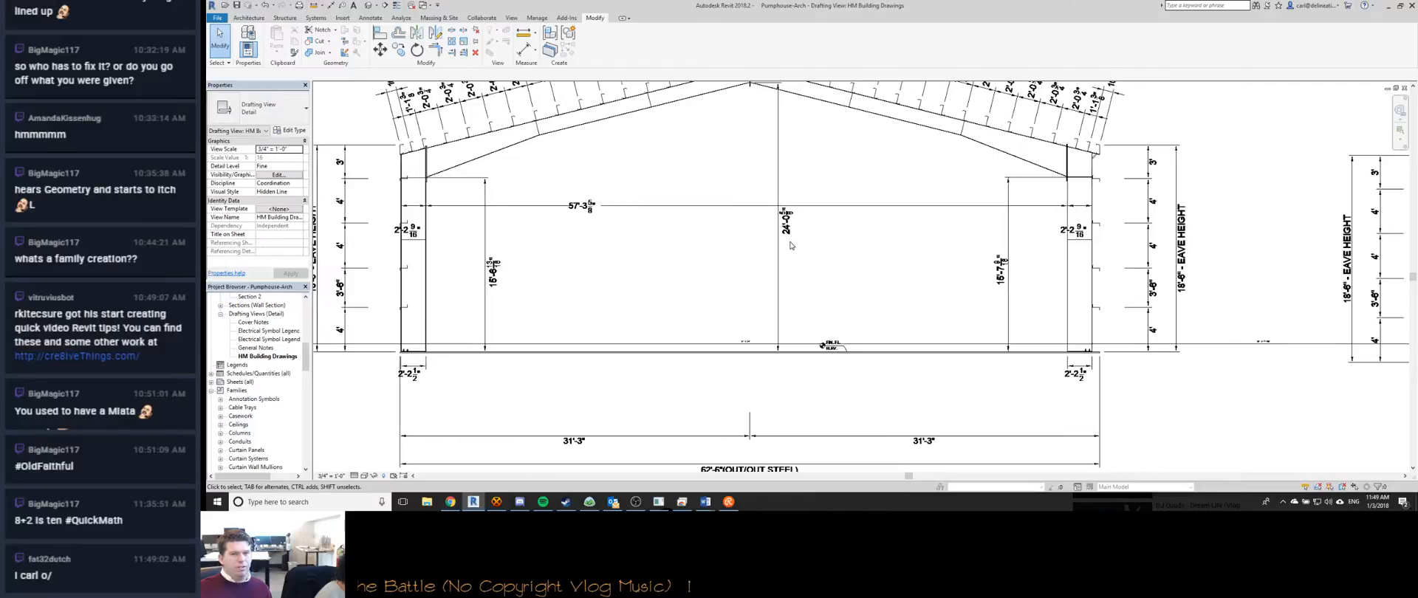
middle_drag(781, 213, 803, 237)
scroll(797, 154, up, 4)
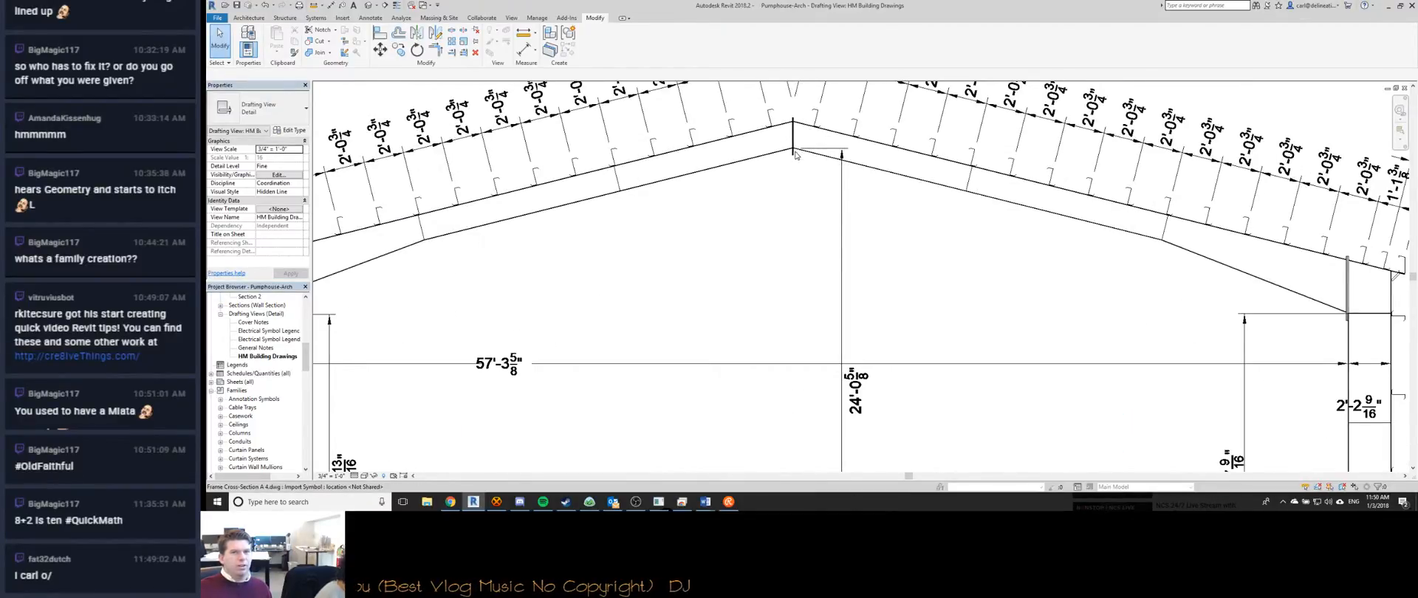
scroll(795, 127, down, 2)
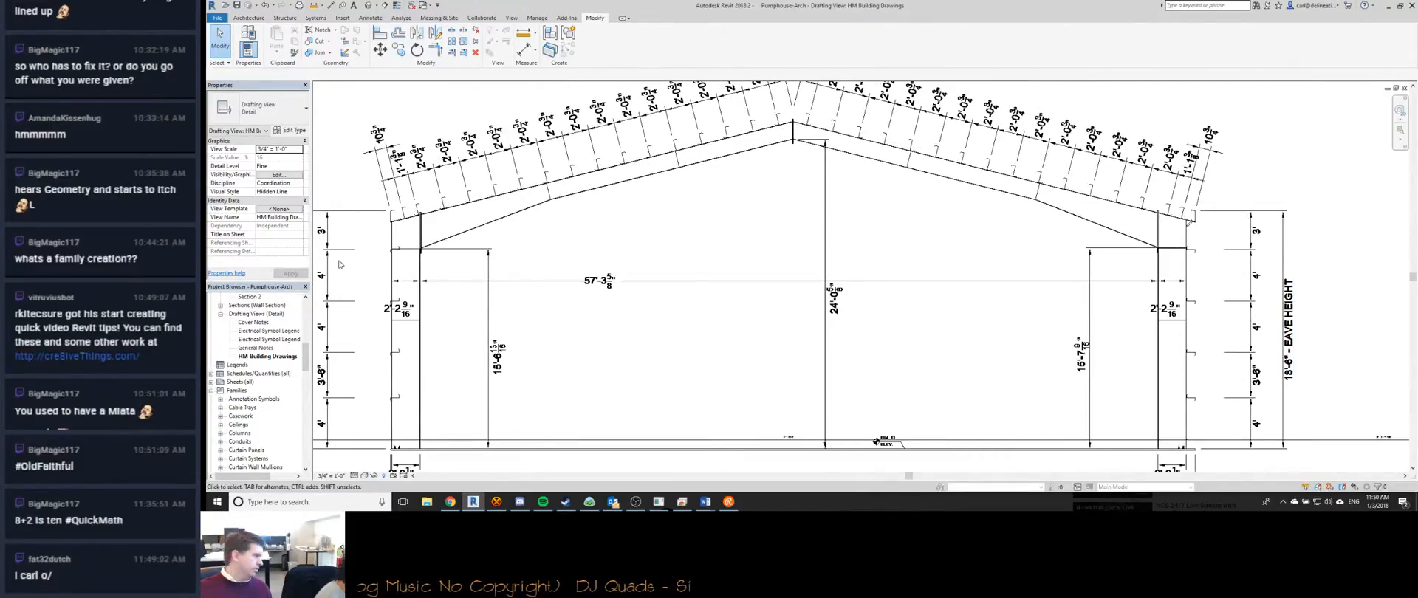
Draw a short horizontal detail line from the ridge height dimension's extension line to the rafter underside at the ridge in Frame Cross-Section A 6.
scroll(749, 222, down, 3)
scroll(793, 211, up, 5)
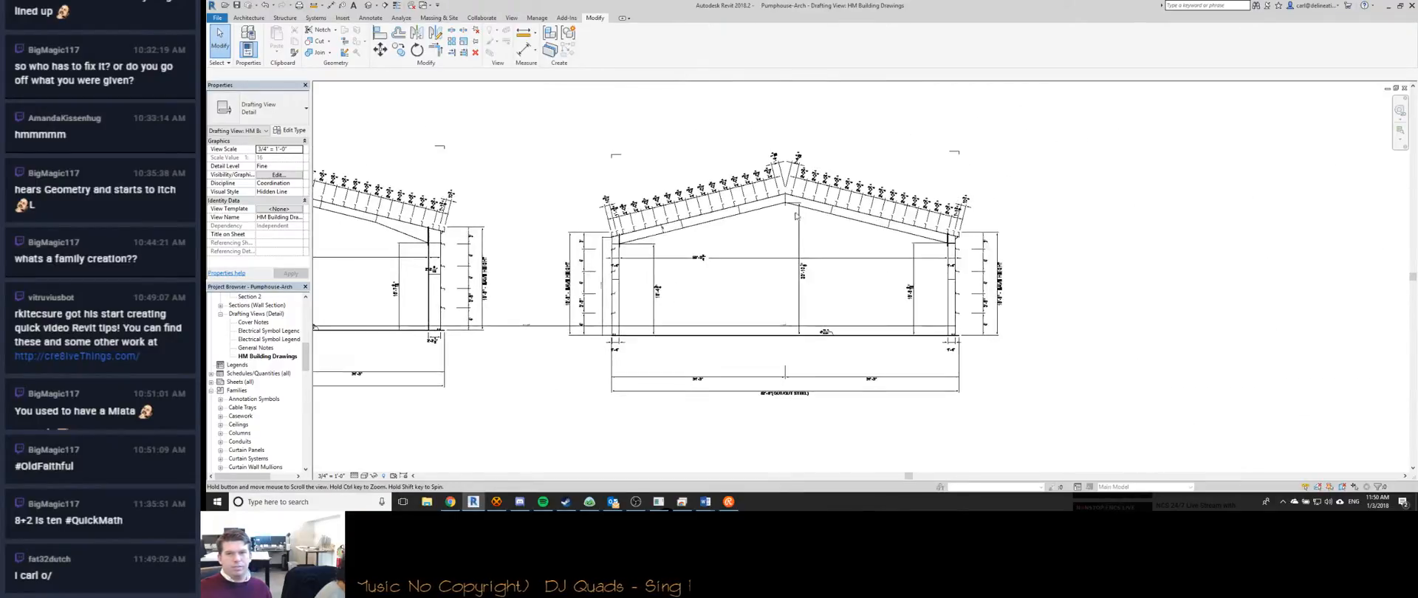
scroll(793, 211, up, 6)
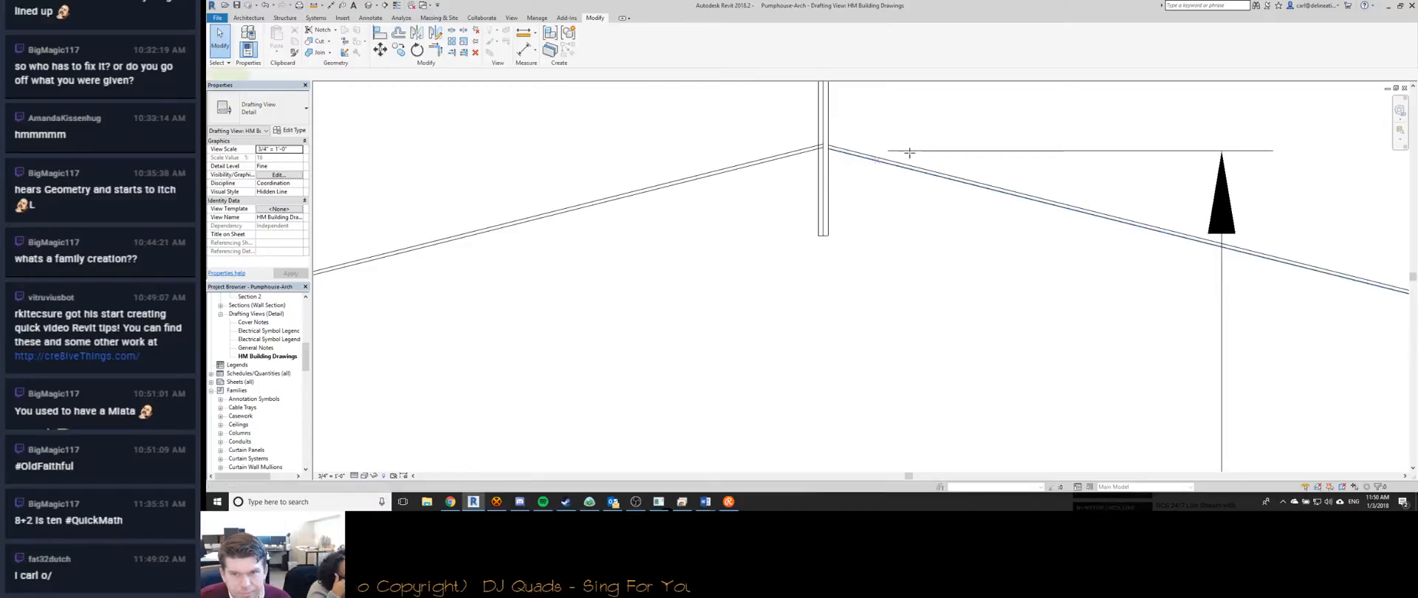
key(d)
key(l)
click(926, 152)
click(810, 150)
key(Escape)
key(Escape)
scroll(889, 210, down, 5)
scroll(889, 210, down, 5)
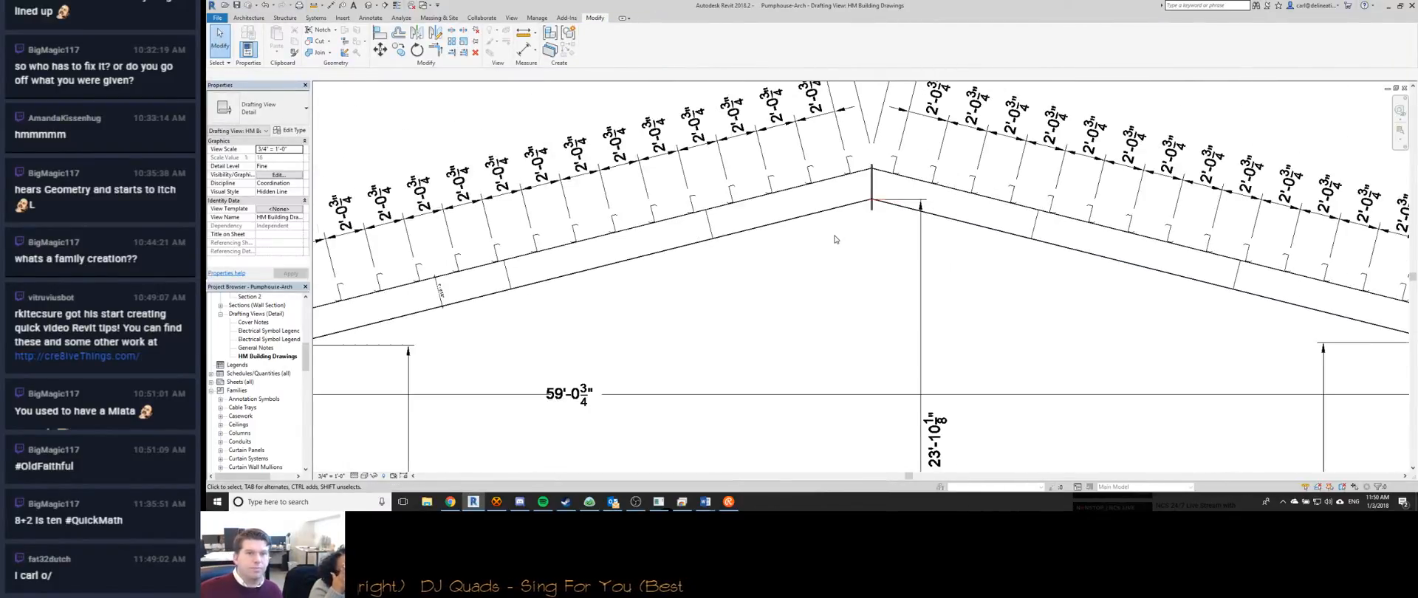
Measure the rafter depth between its lower and upper edges near the ridge in Frame Cross-Section A 6.
scroll(829, 220, up, 6)
key(d)
key(i)
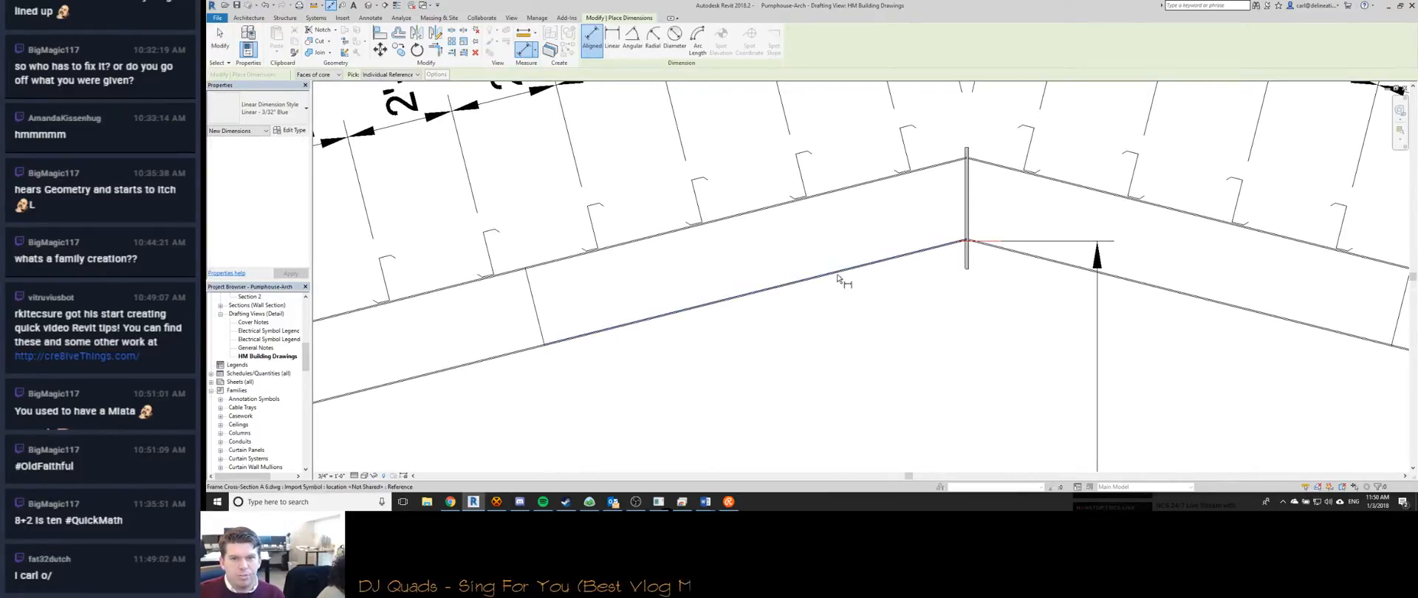
click(837, 273)
click(825, 195)
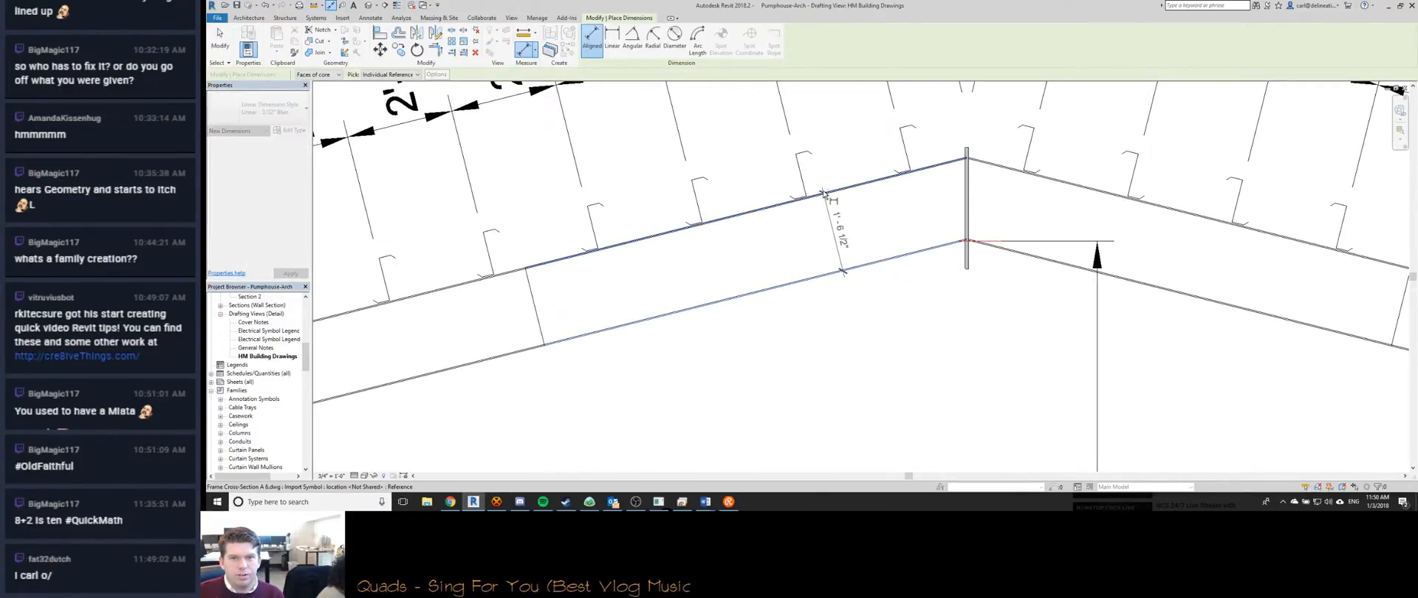
scroll(821, 197, down, 3)
scroll(849, 207, up, 3)
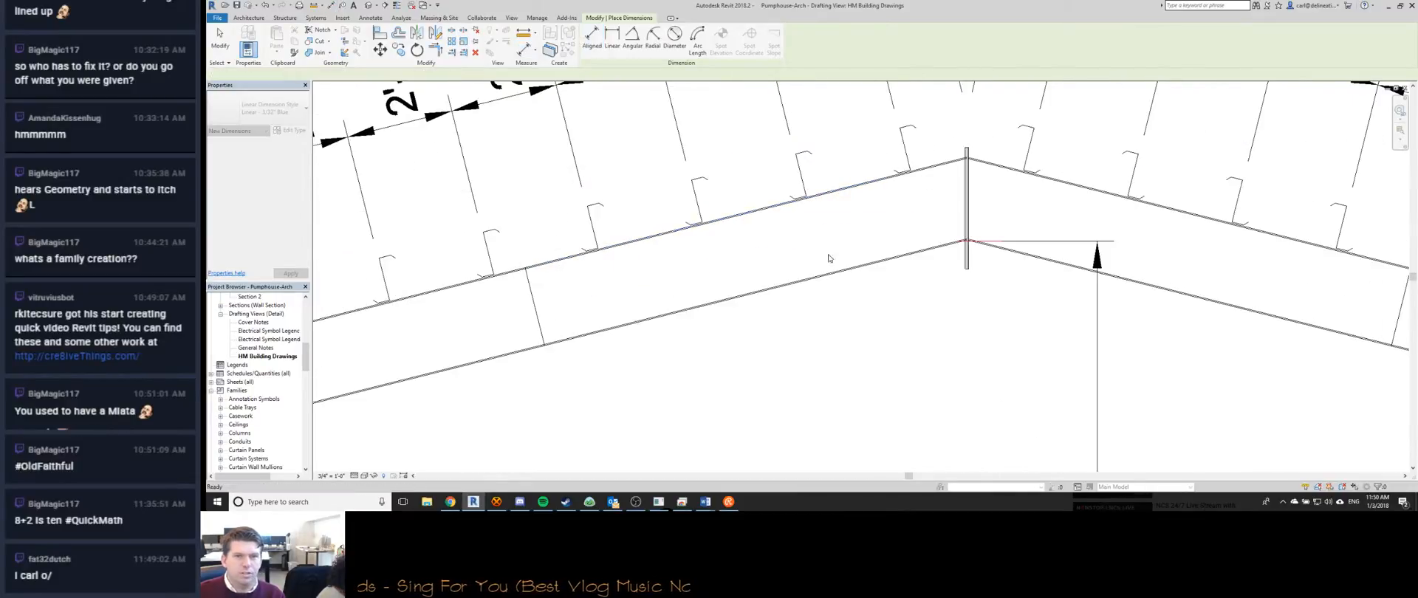
scroll(861, 197, down, 3)
key(Escape)
key(Escape)
scroll(775, 263, down, 4)
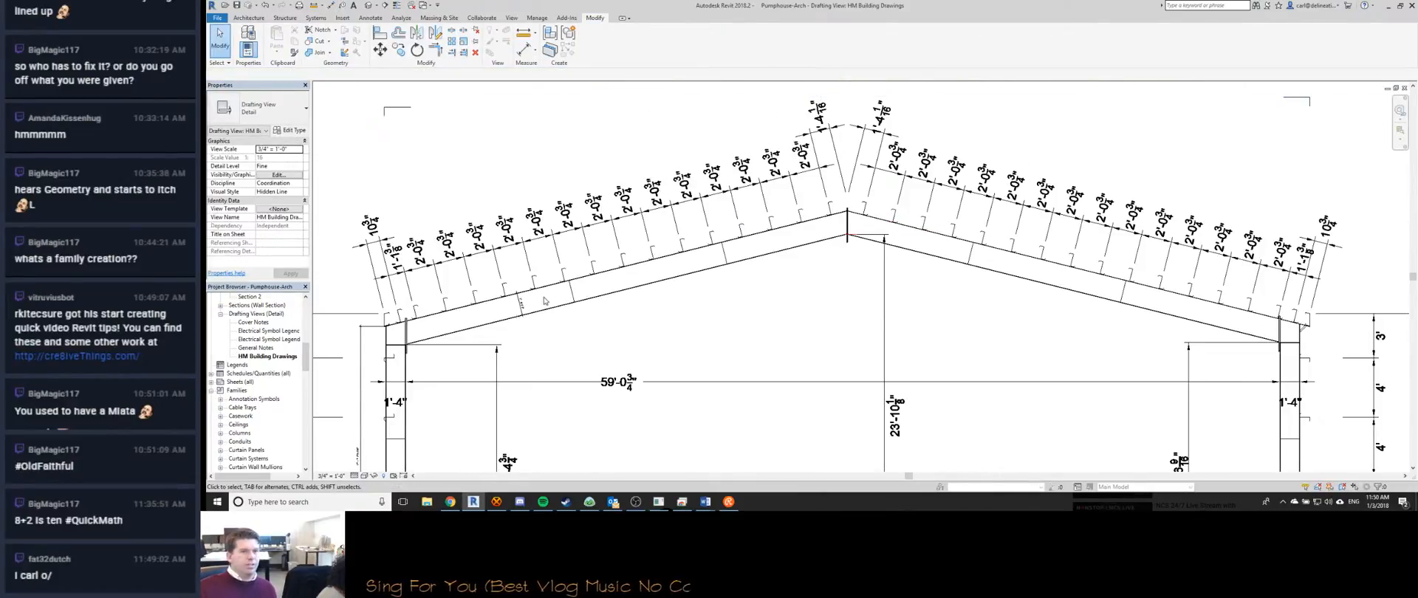
middle_drag(781, 282, 883, 277)
scroll(1002, 217, up, 3)
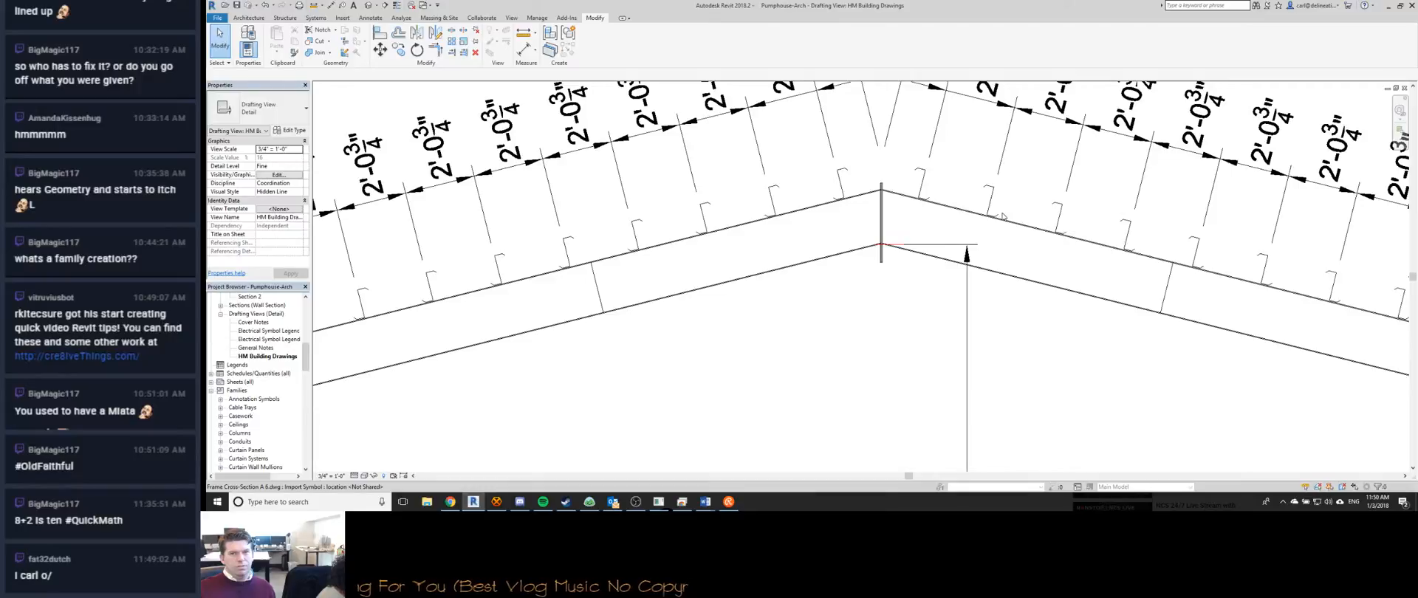
Return to the 3D view and temporarily isolate the imported Comprehensive 3D.dwg model.
key(ctrl+Tab)
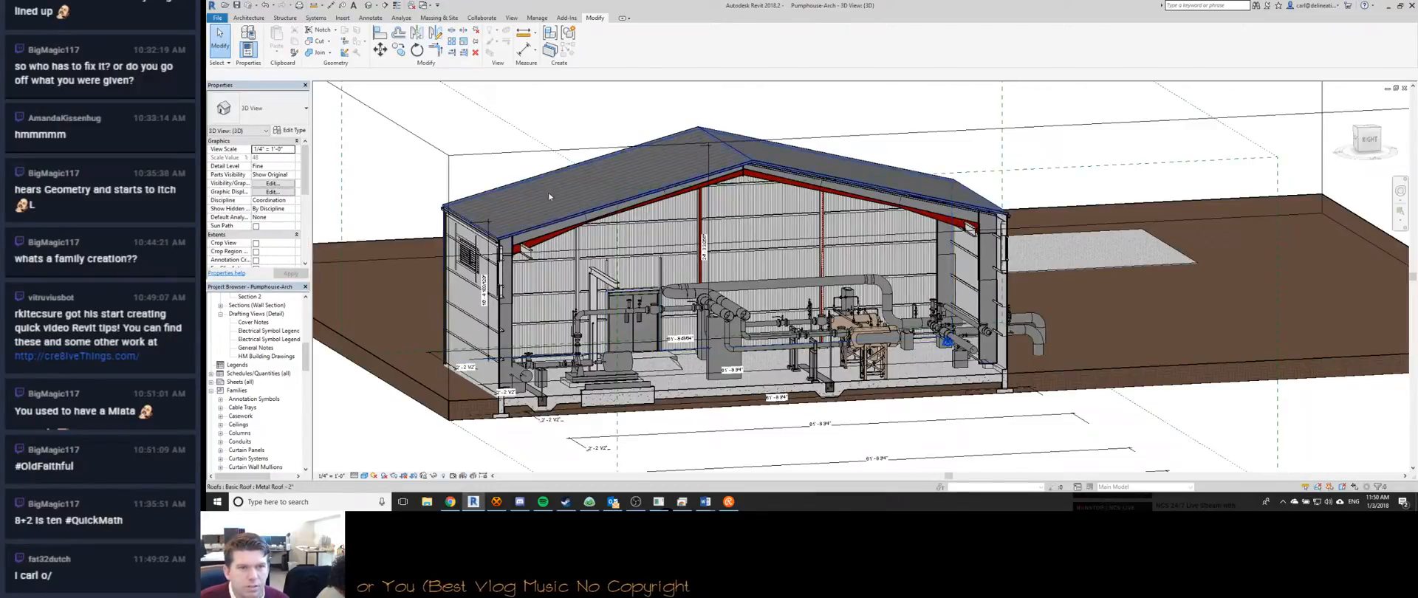
shift+middle_drag(687, 207, 727, 204)
scroll(802, 154, up, 6)
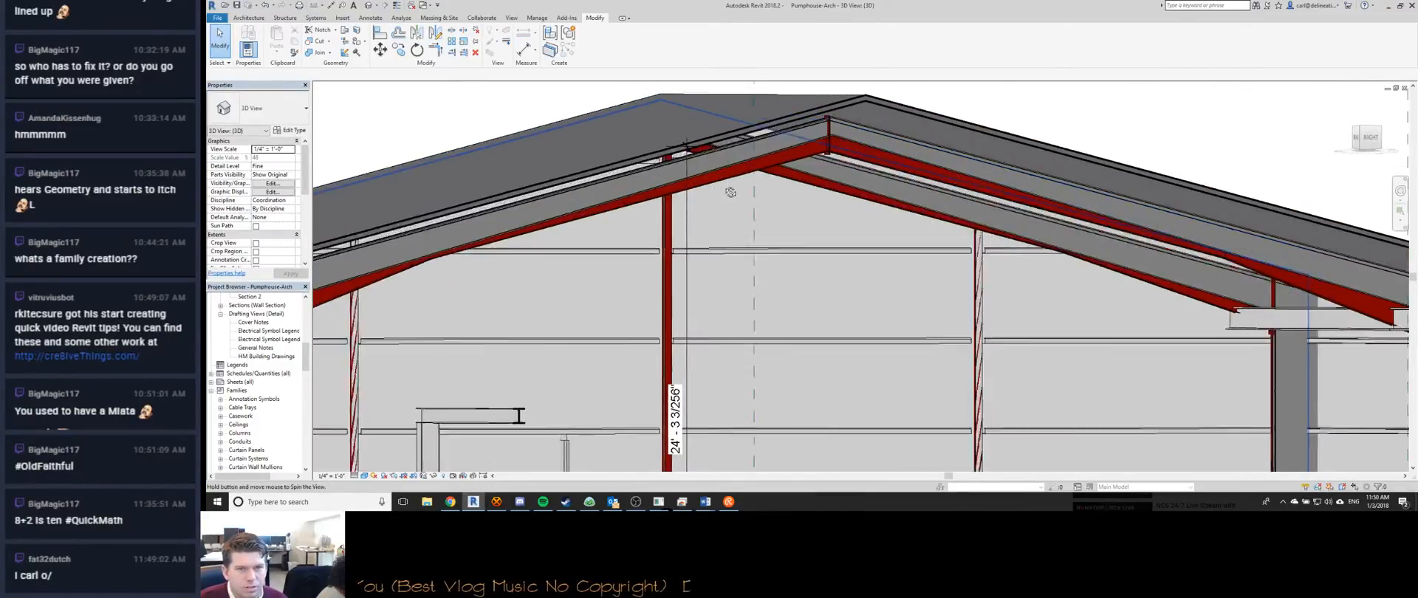
click(828, 146)
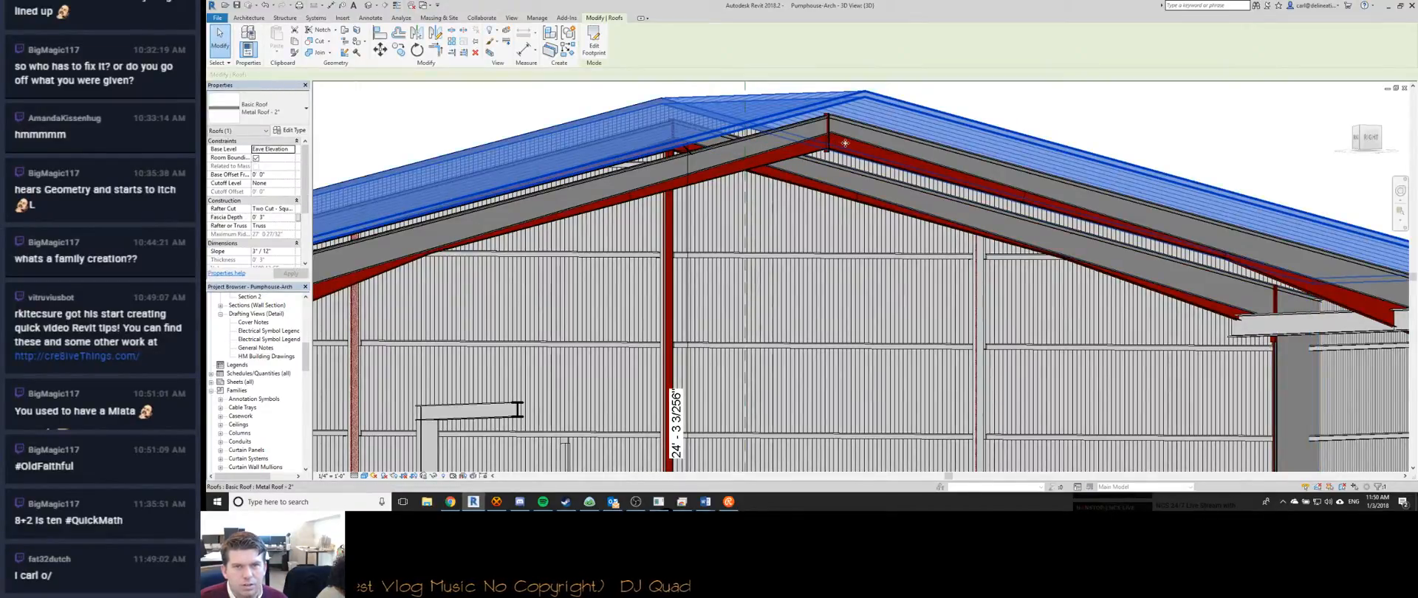
key(Escape)
click(847, 144)
click(846, 145)
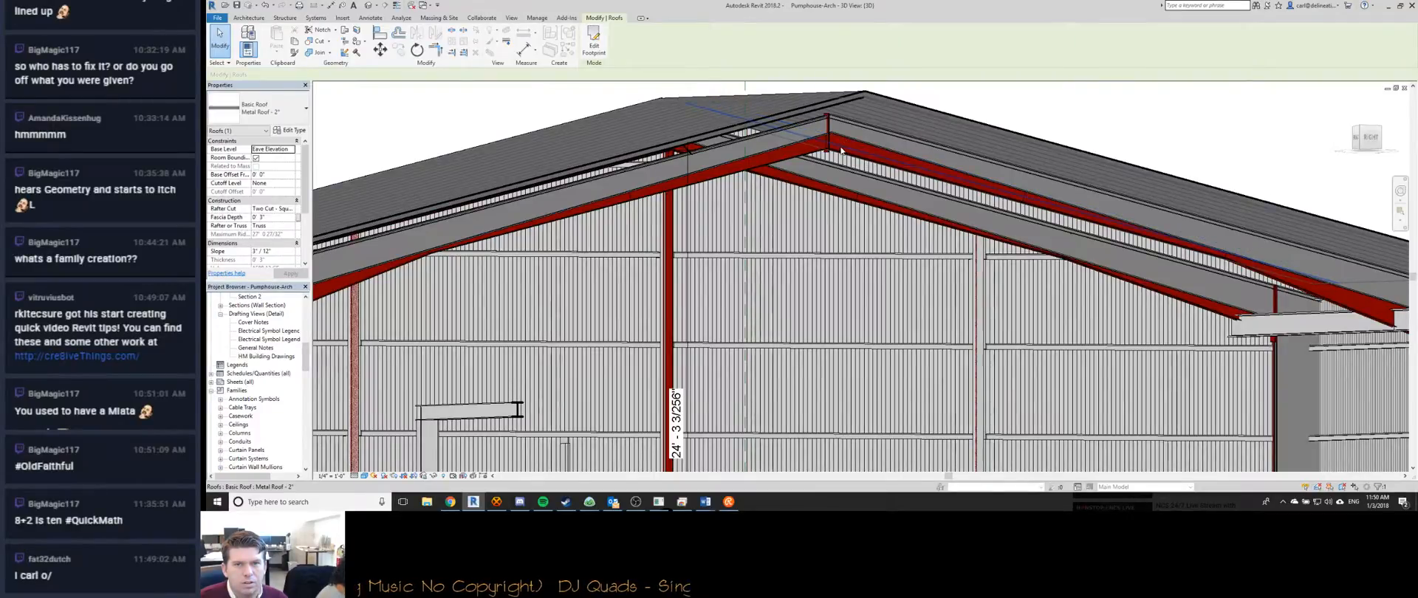
scroll(841, 151, down, 8)
shift+middle_drag(823, 198, 881, 221)
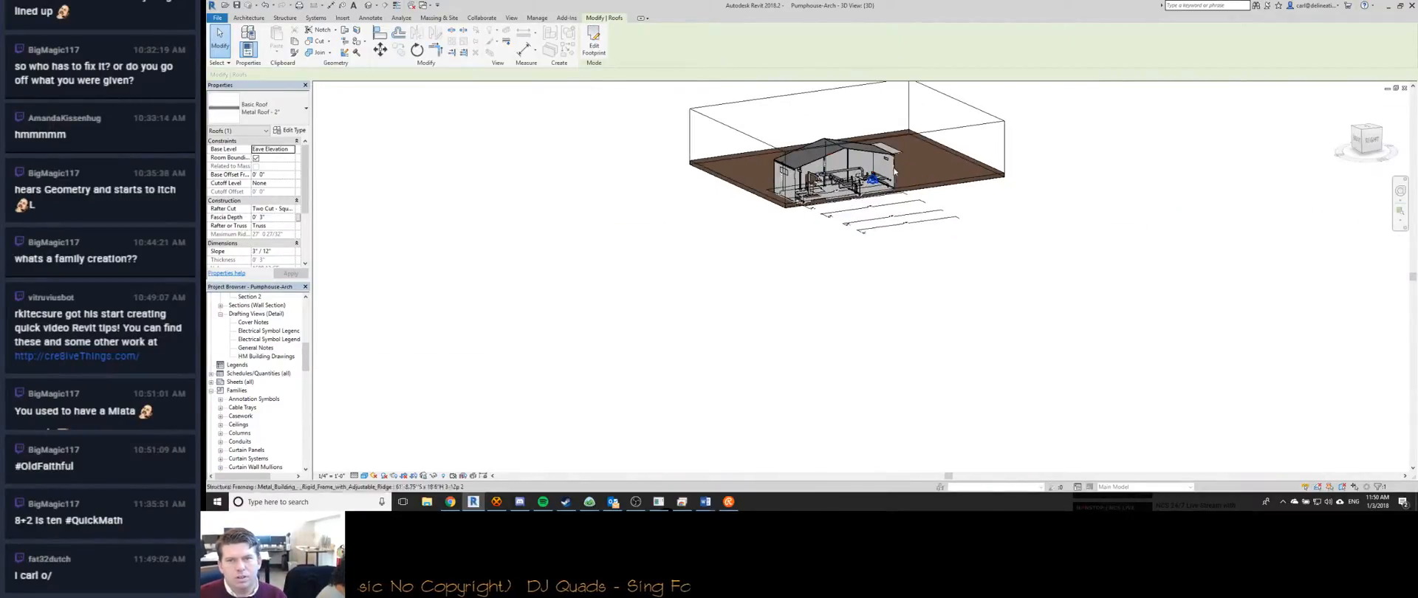
scroll(890, 158, up, 4)
scroll(890, 159, up, 3)
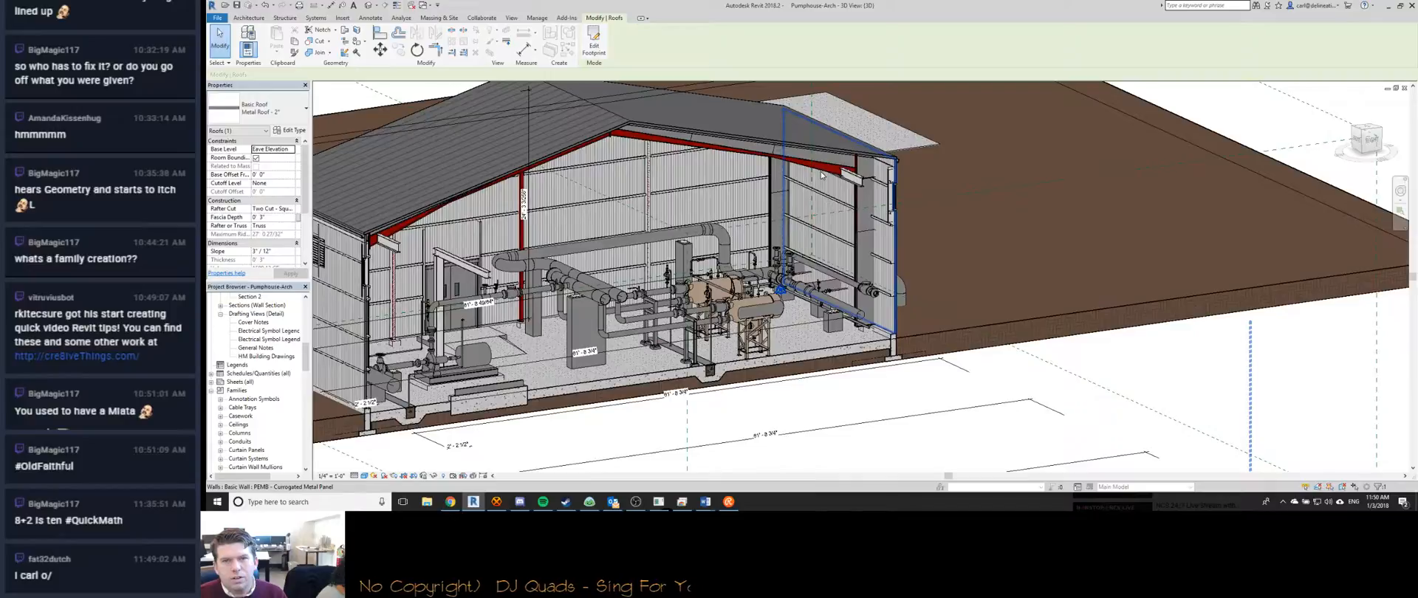
key(Tab)
click(728, 155)
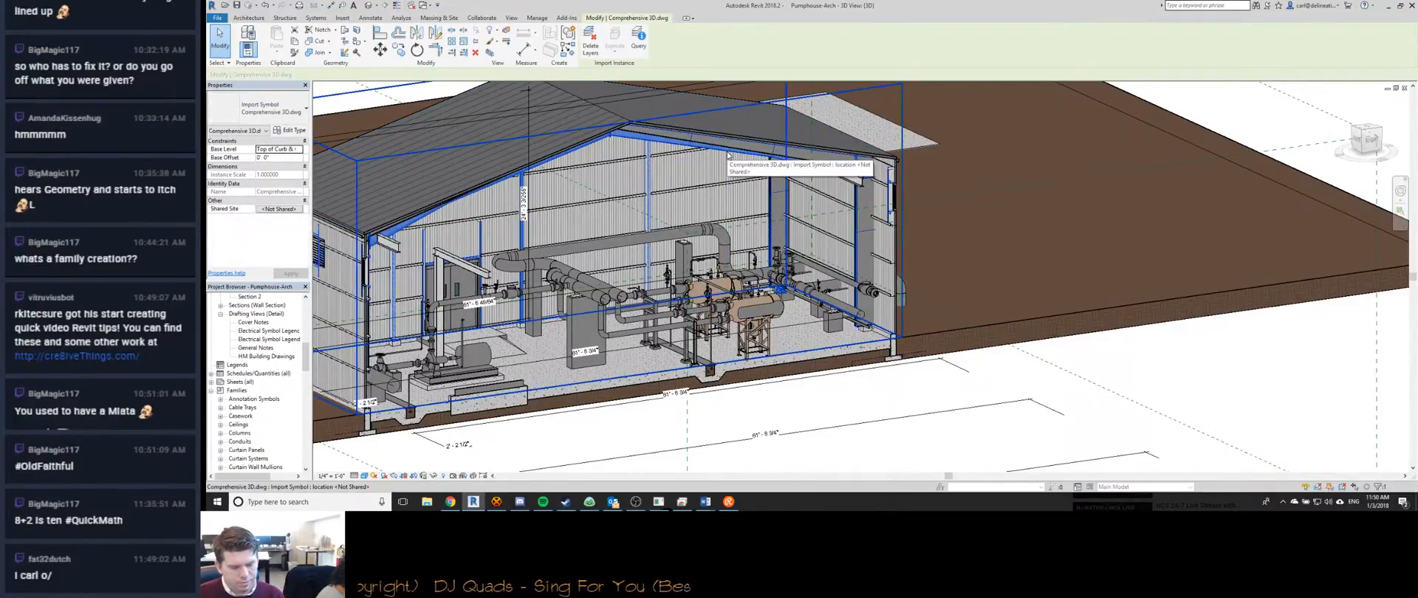
key(h)
key(i)
Place an aligned dimension for the rafter depth near the ridge on the exposed imported red frame.
key(d)
key(i)
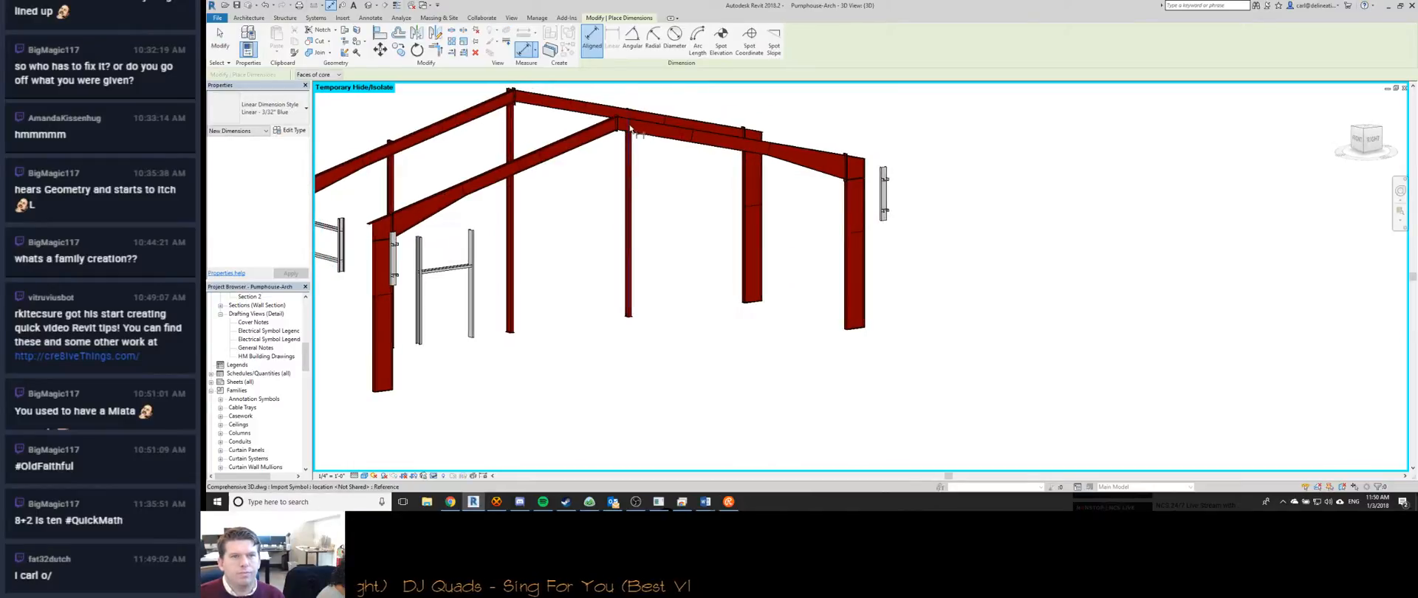
scroll(625, 152, up, 4)
scroll(624, 155, down, 5)
scroll(616, 190, up, 5)
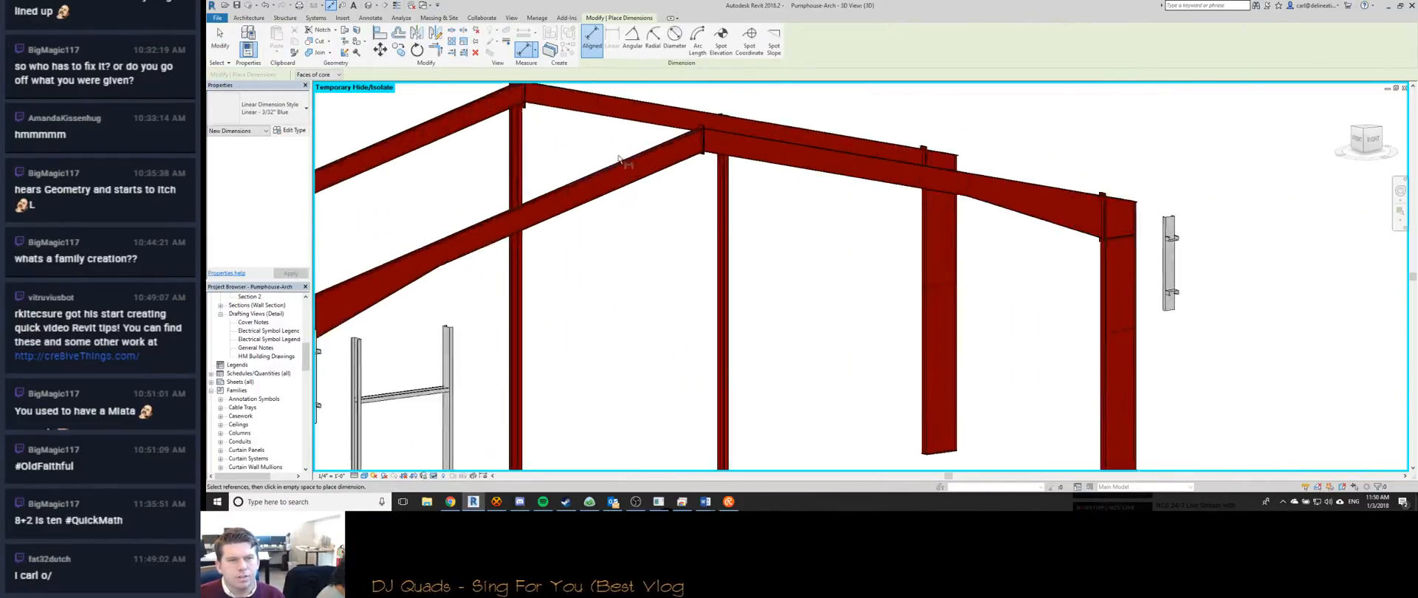
click(609, 172)
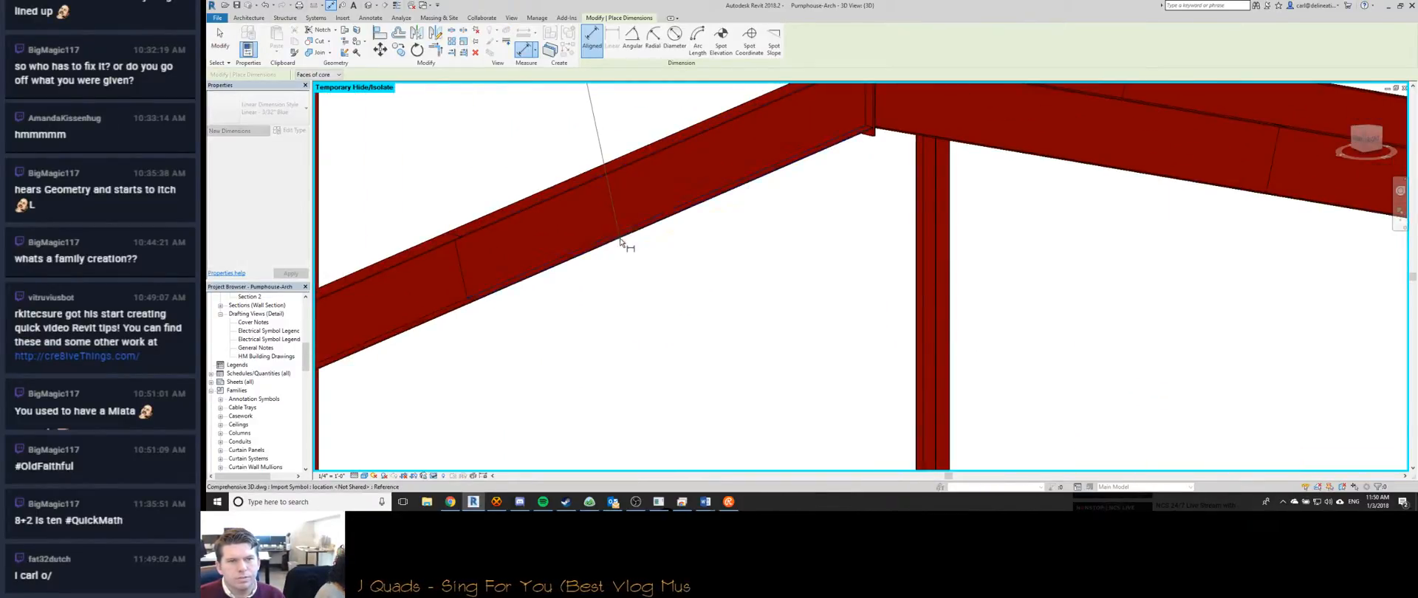
scroll(620, 242, down, 5)
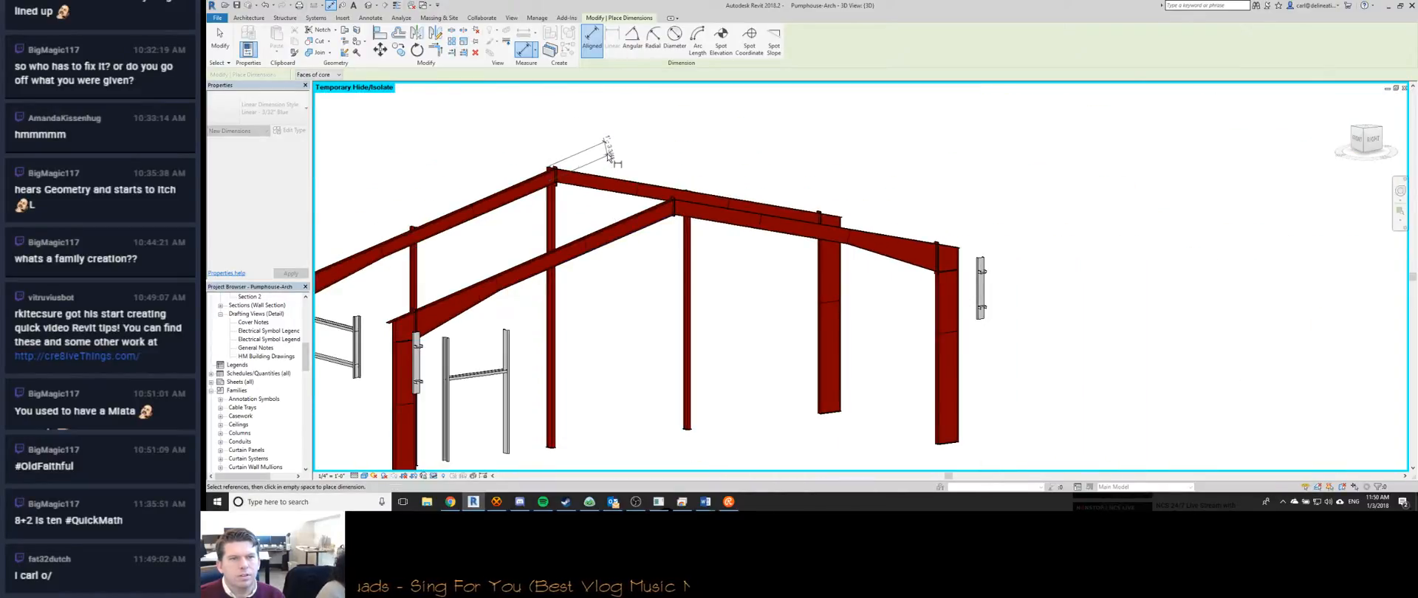
scroll(607, 155, down, 4)
key(Escape)
key(Escape)
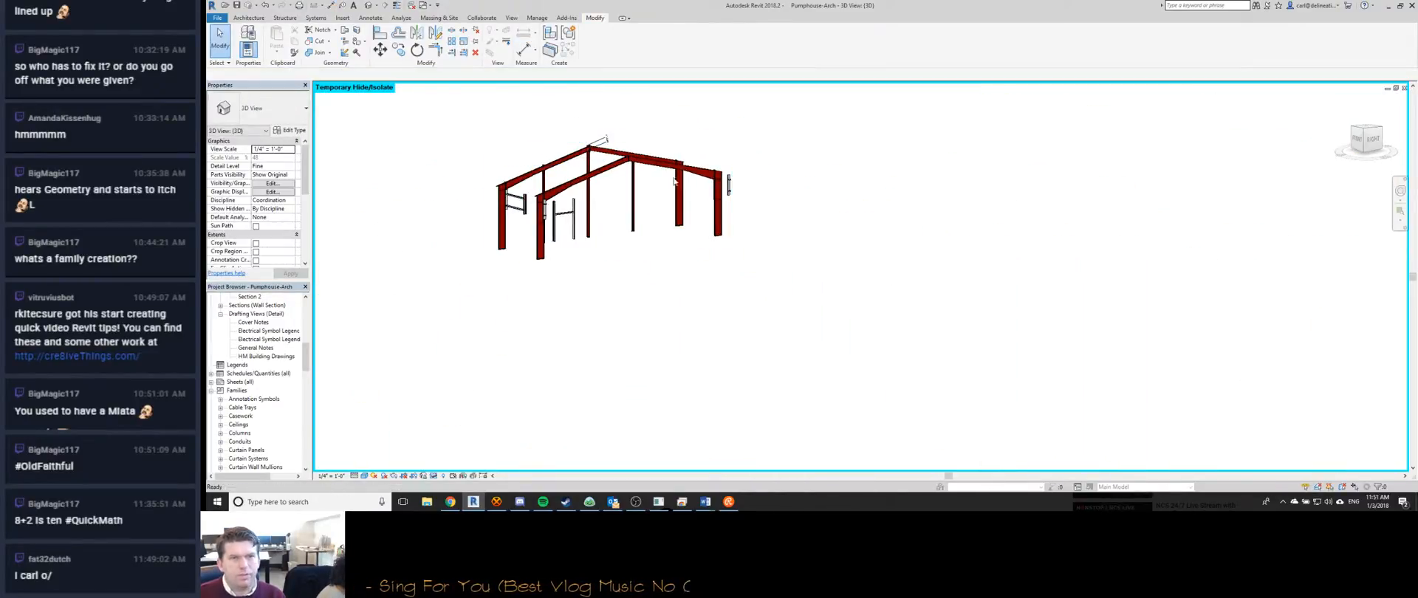
Reveal the hidden section box, extend it outward to take in more frames, and leave the reveal mode.
key(r)
key(h)
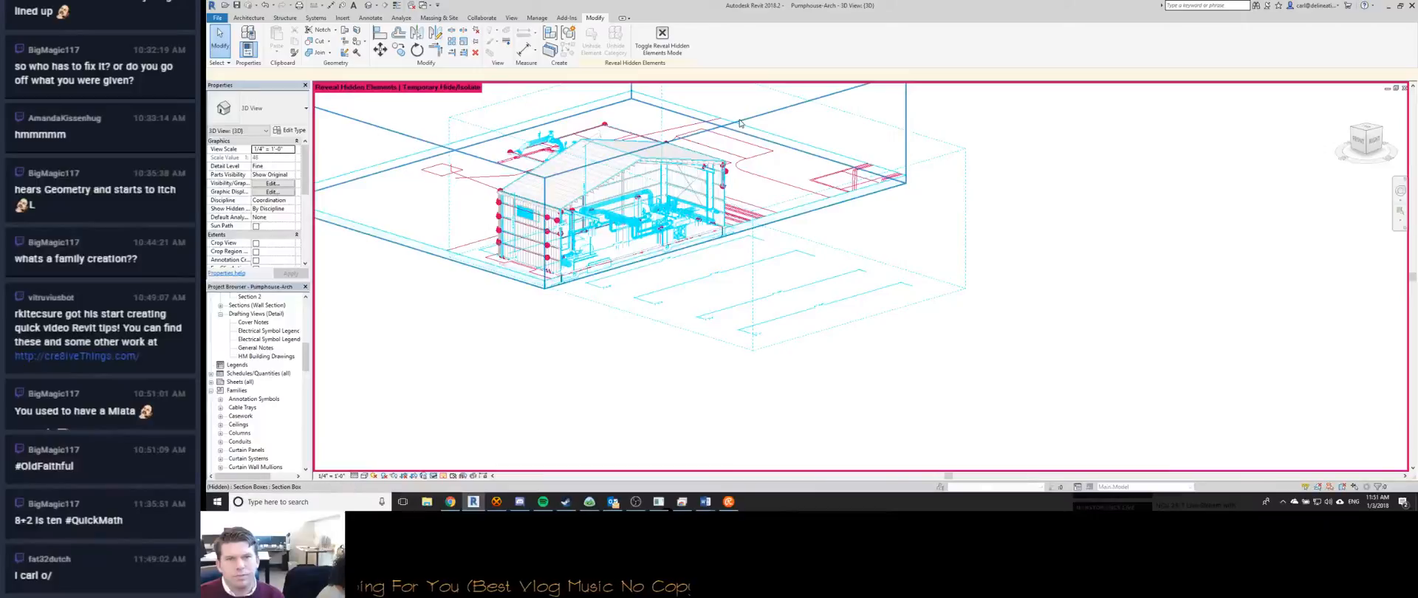
click(740, 122)
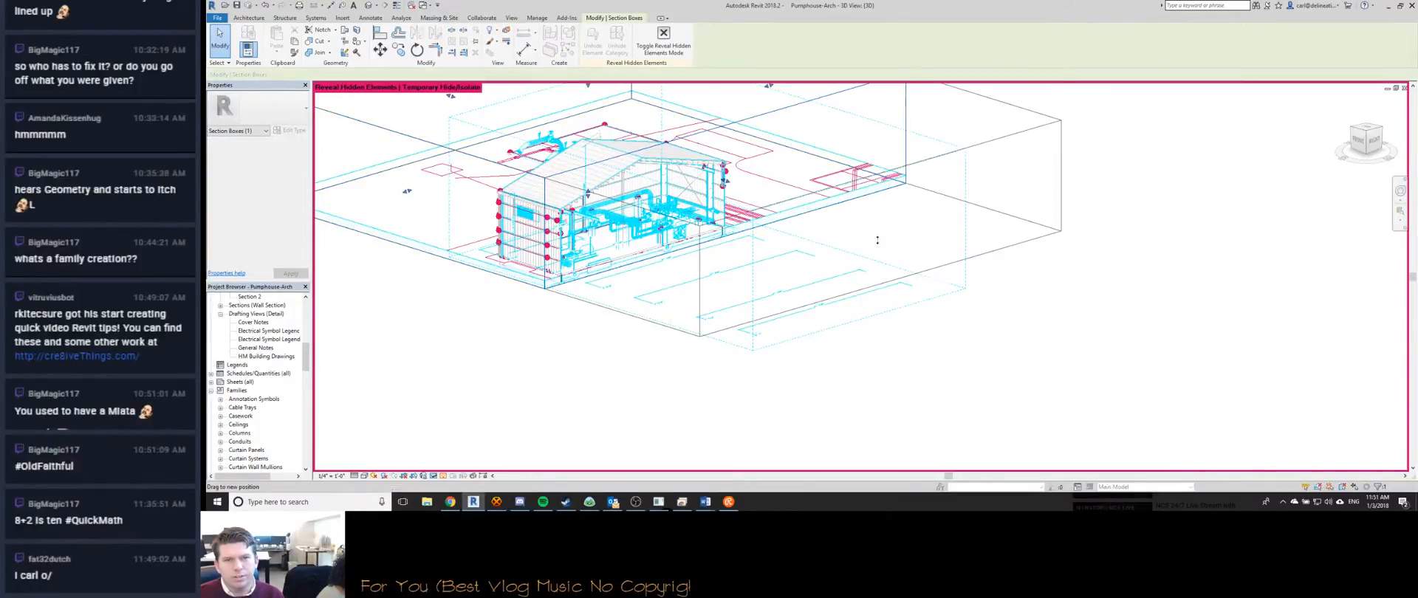
key(r)
key(h)
scroll(863, 154, up, 8)
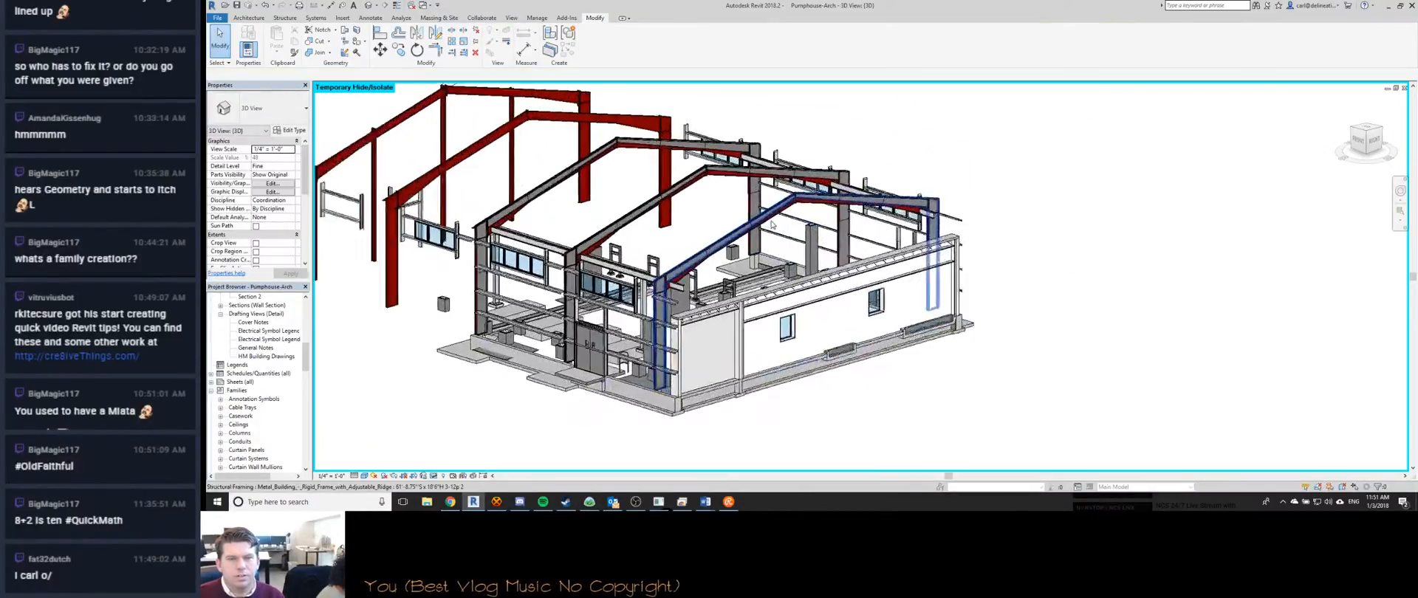
Temporarily hide the rigid frame family instance that covers the nearest imported frame.
scroll(861, 162, up, 2)
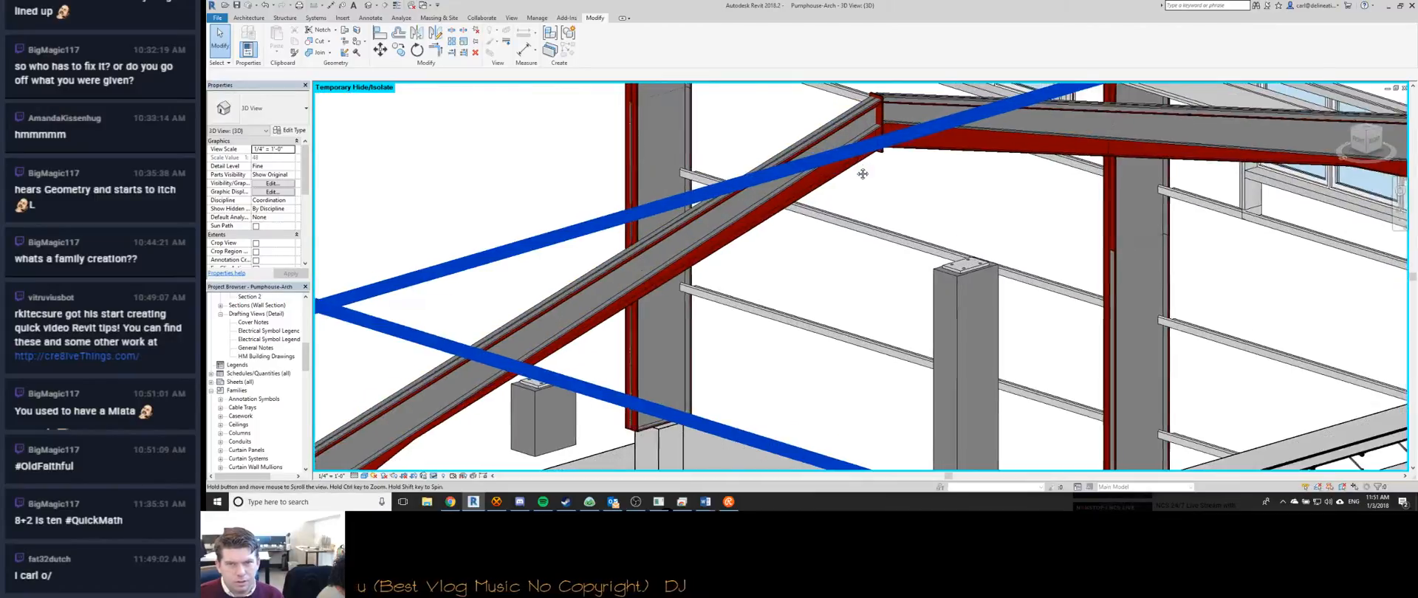
click(844, 173)
key(Escape)
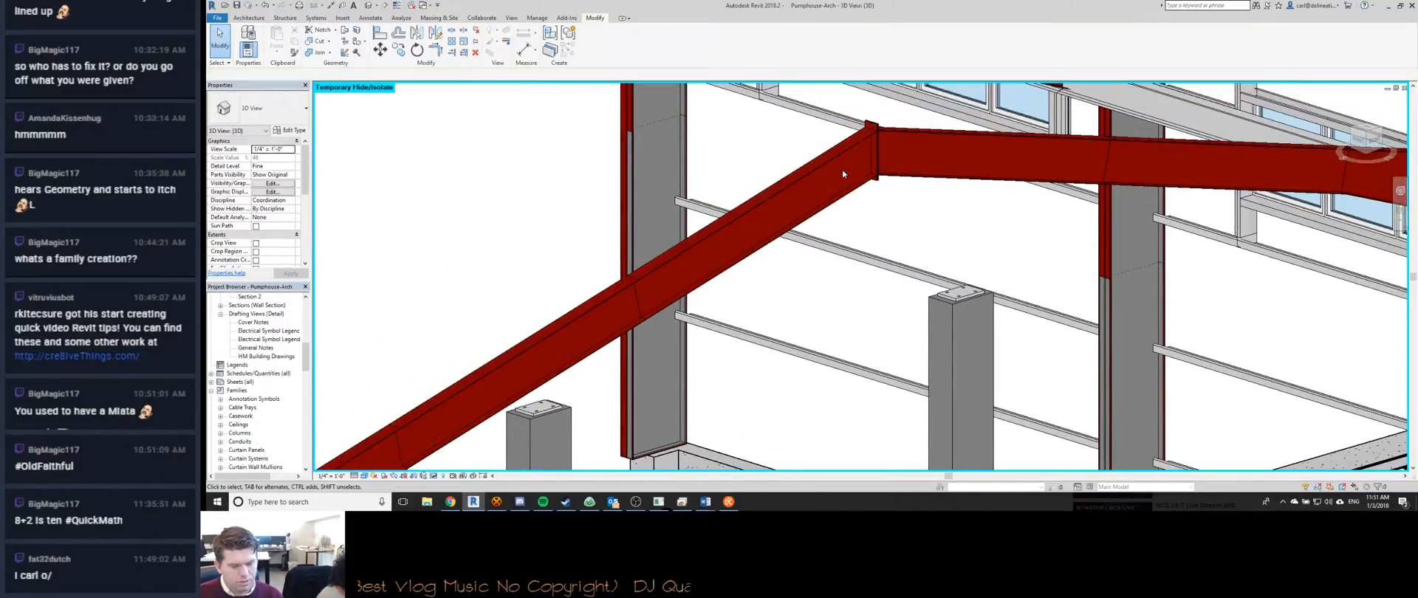
Place an aligned dimension between the upper and lower rafter edges near the ridge of the uncovered imported frame.
key(d)
key(i)
scroll(825, 171, up, 2)
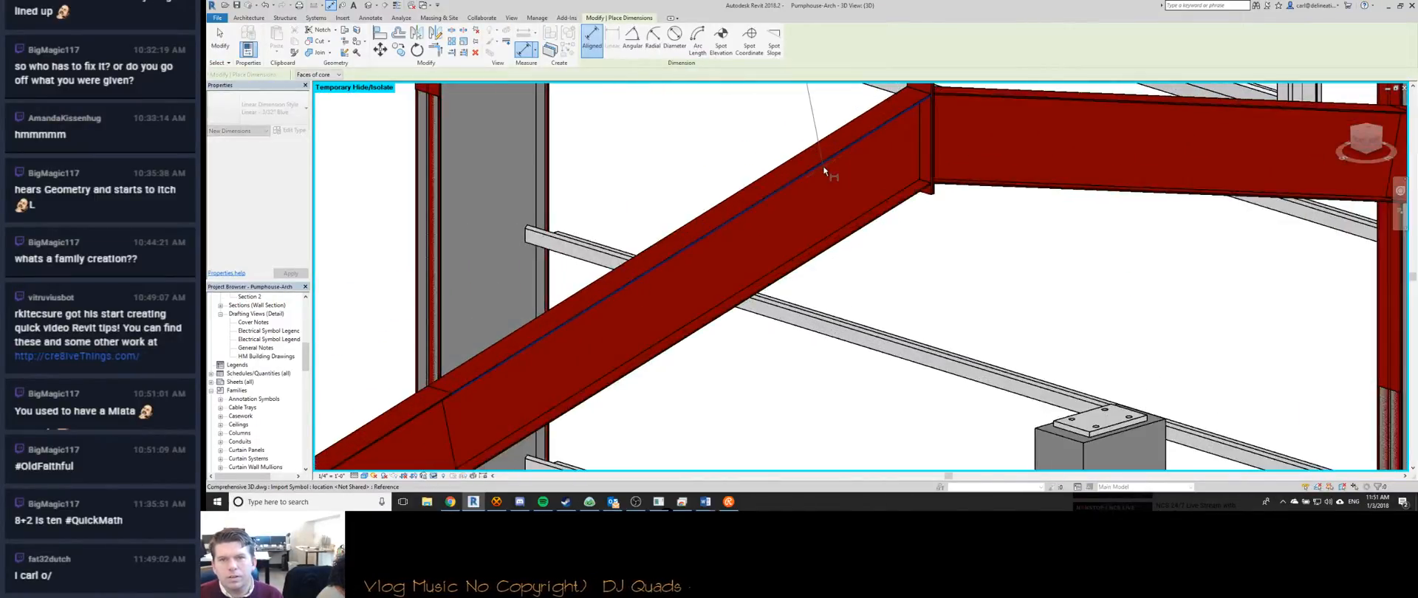
scroll(825, 170, down, 3)
scroll(825, 169, up, 5)
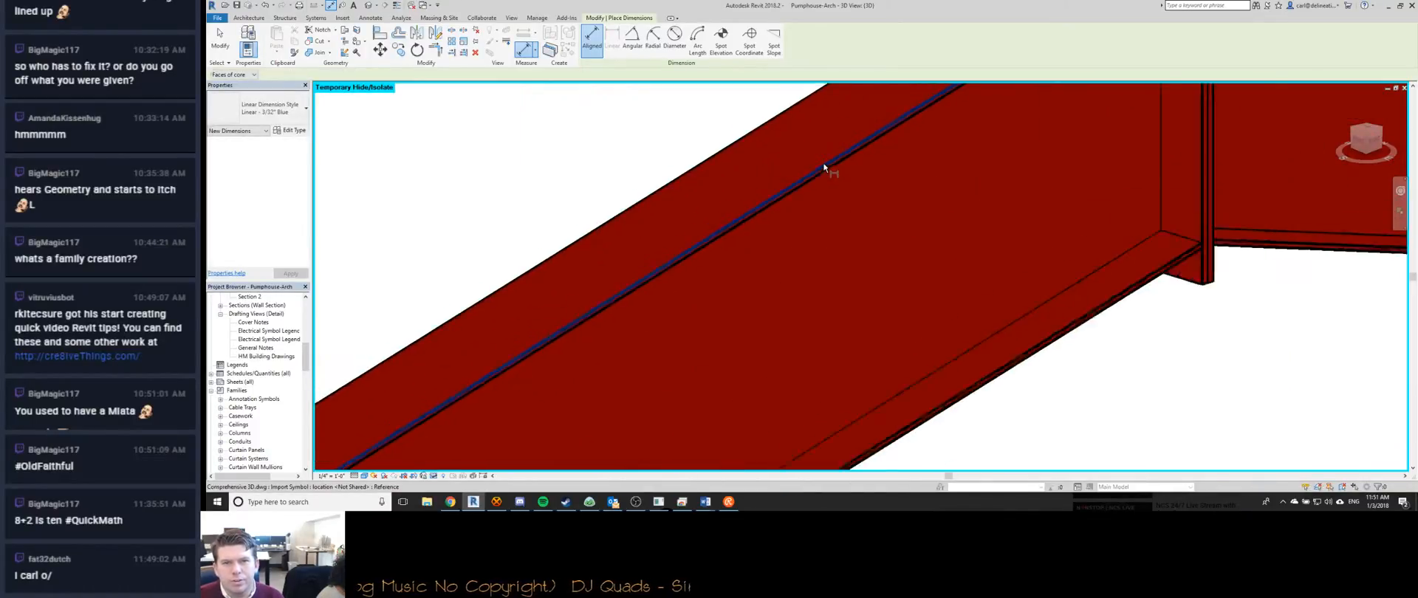
scroll(836, 205, down, 3)
scroll(842, 221, up, 3)
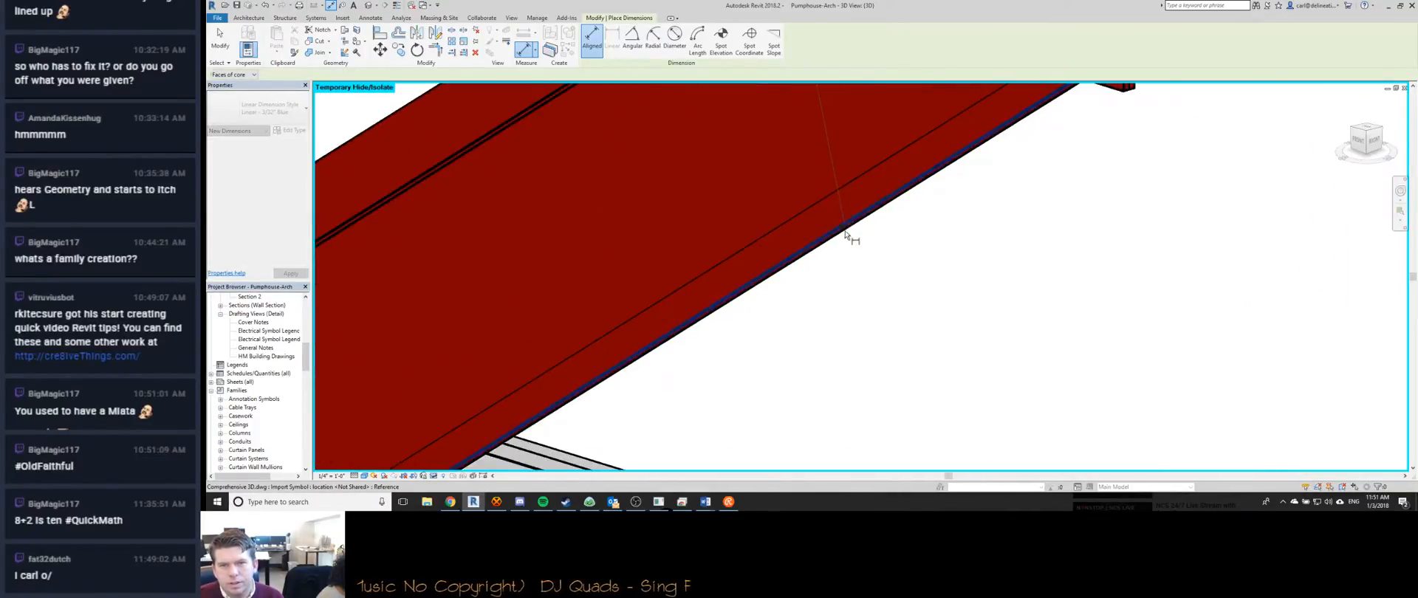
scroll(846, 235, down, 4)
scroll(812, 96, up, 6)
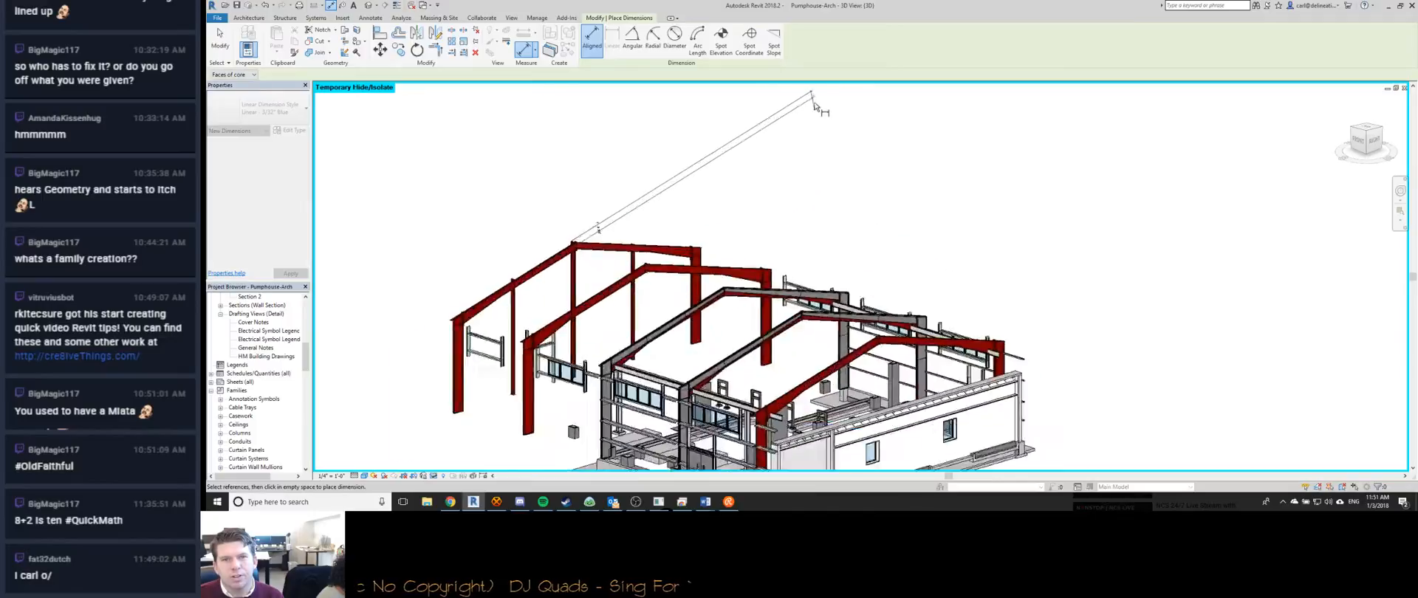
scroll(813, 96, down, 6)
click(654, 221)
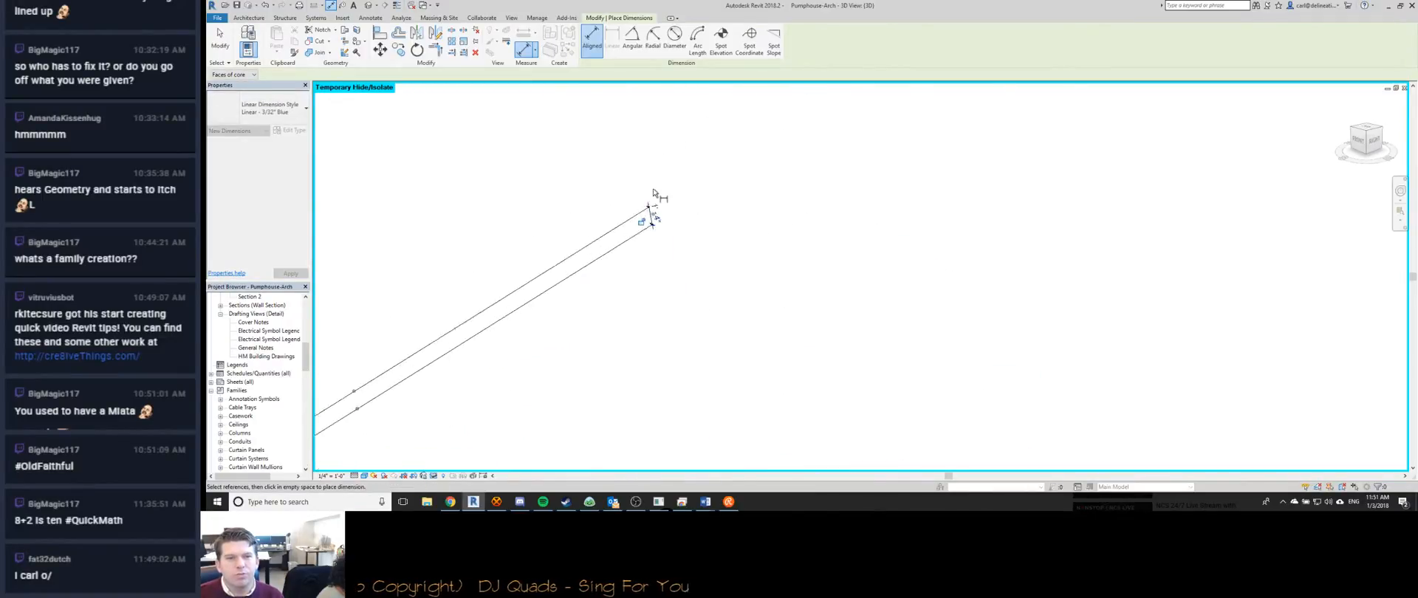
scroll(624, 292, up, 3)
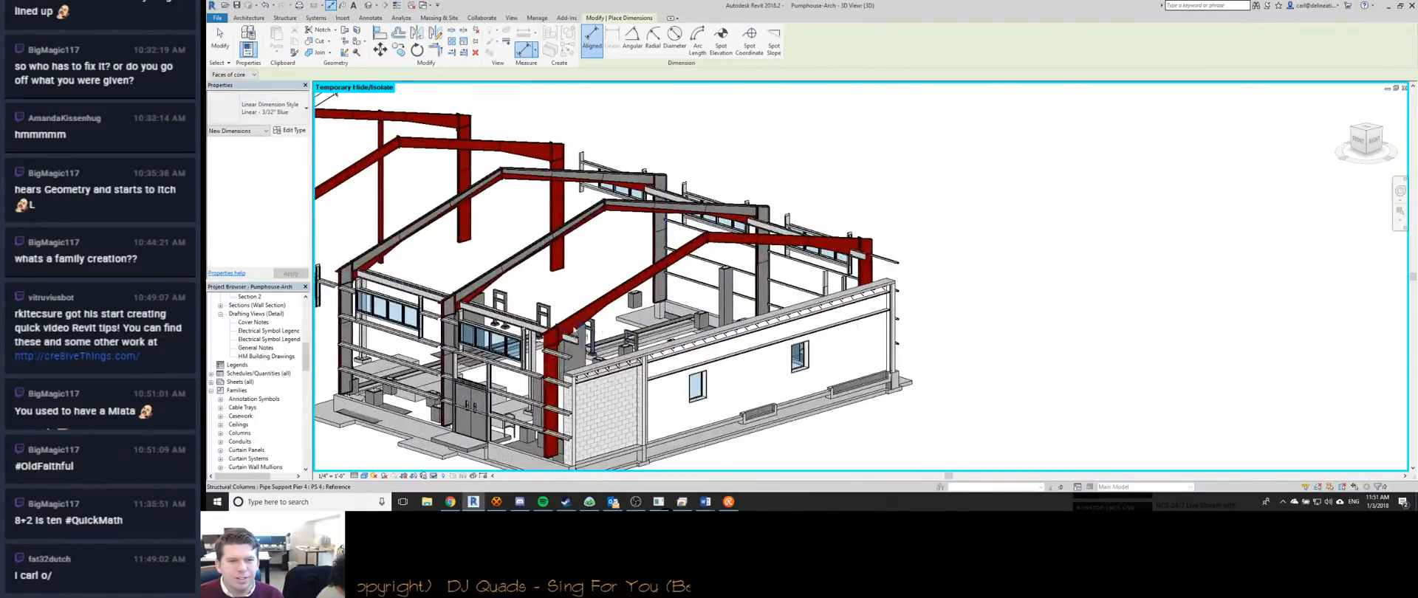
shift+middle_drag(697, 324, 821, 319)
key(Escape)
key(Escape)
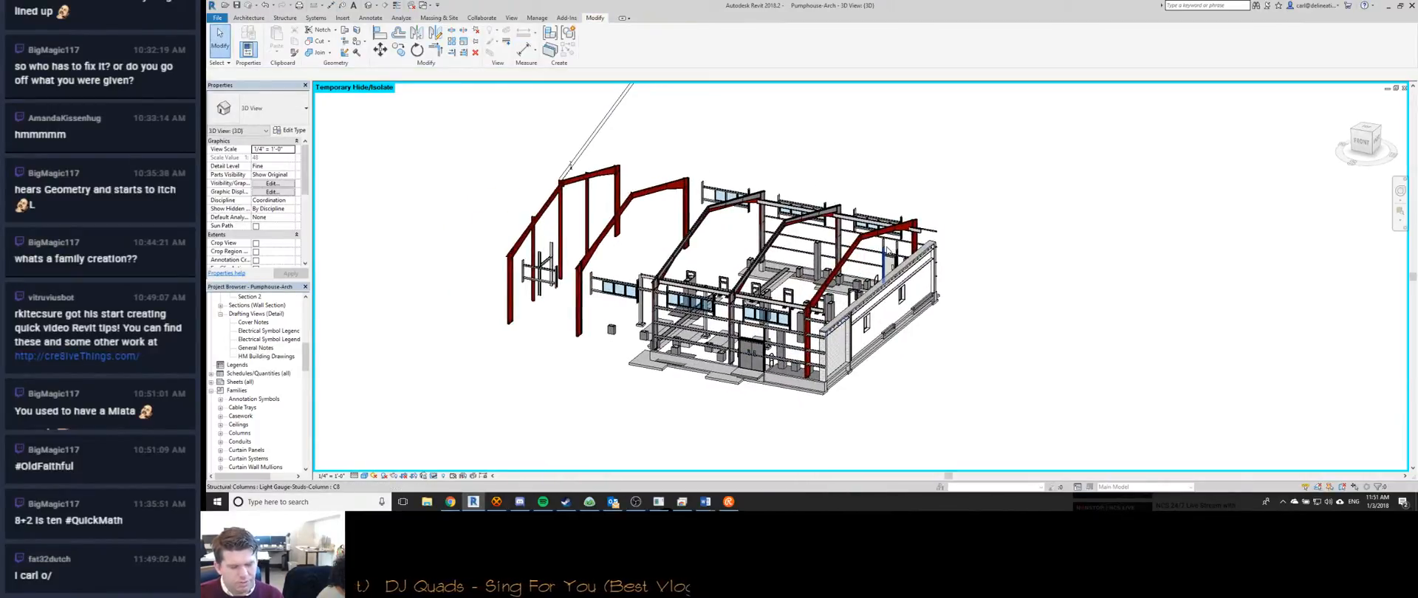
Reveal the section box again and extend it past the building's end wall, ending the reveal mode.
key(r)
key(h)
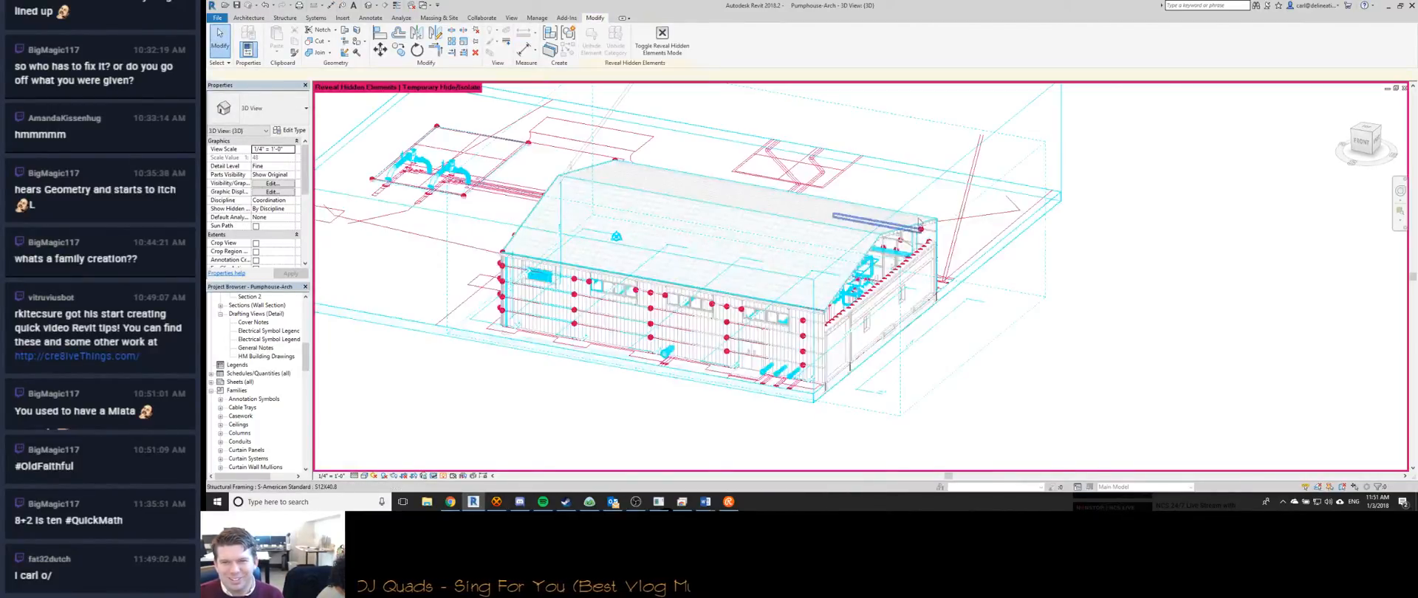
click(936, 240)
drag(936, 240, 1058, 282)
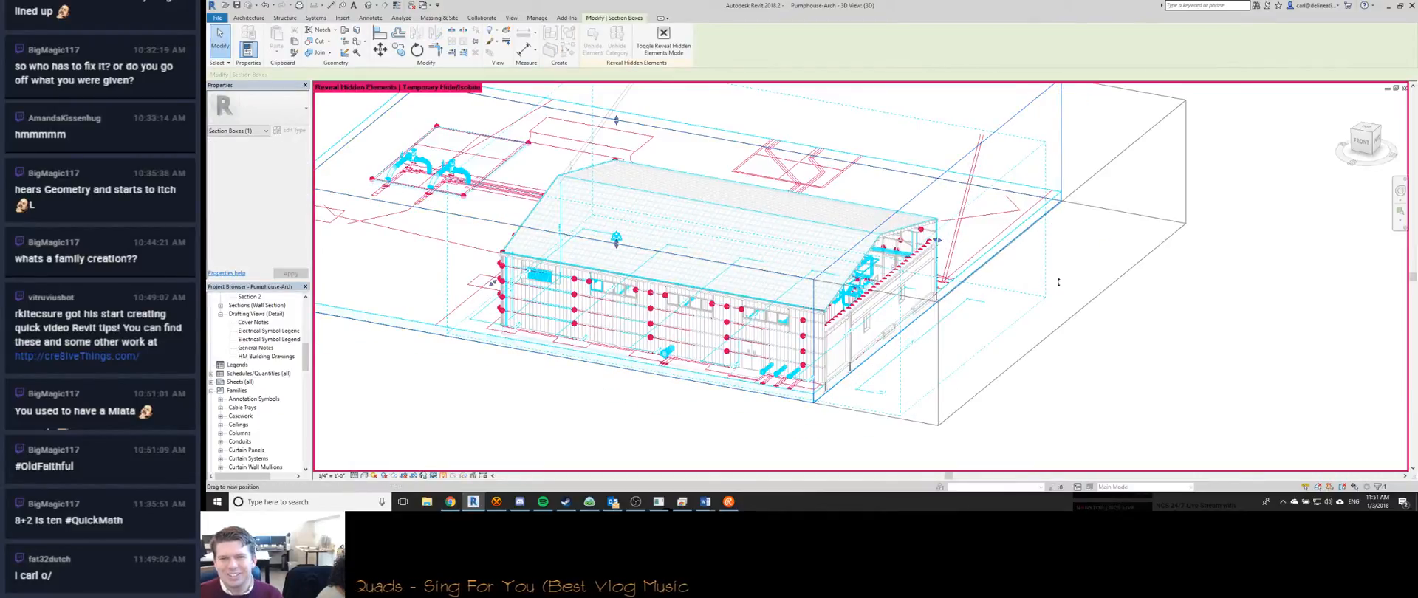
key(r)
key(h)
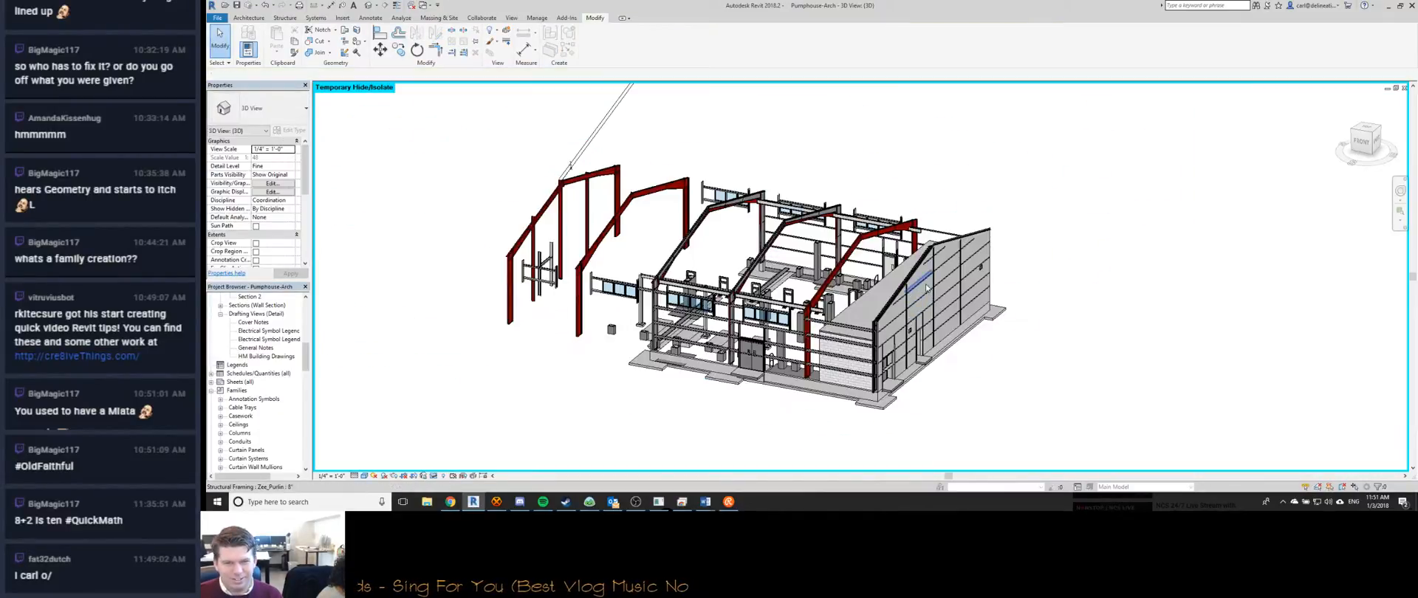
Clear the grid 6 rigid frame, the adjoining edge member and the corrugated metal panel wall from the imported end frame.
scroll(877, 328, up, 3)
scroll(877, 327, up, 5)
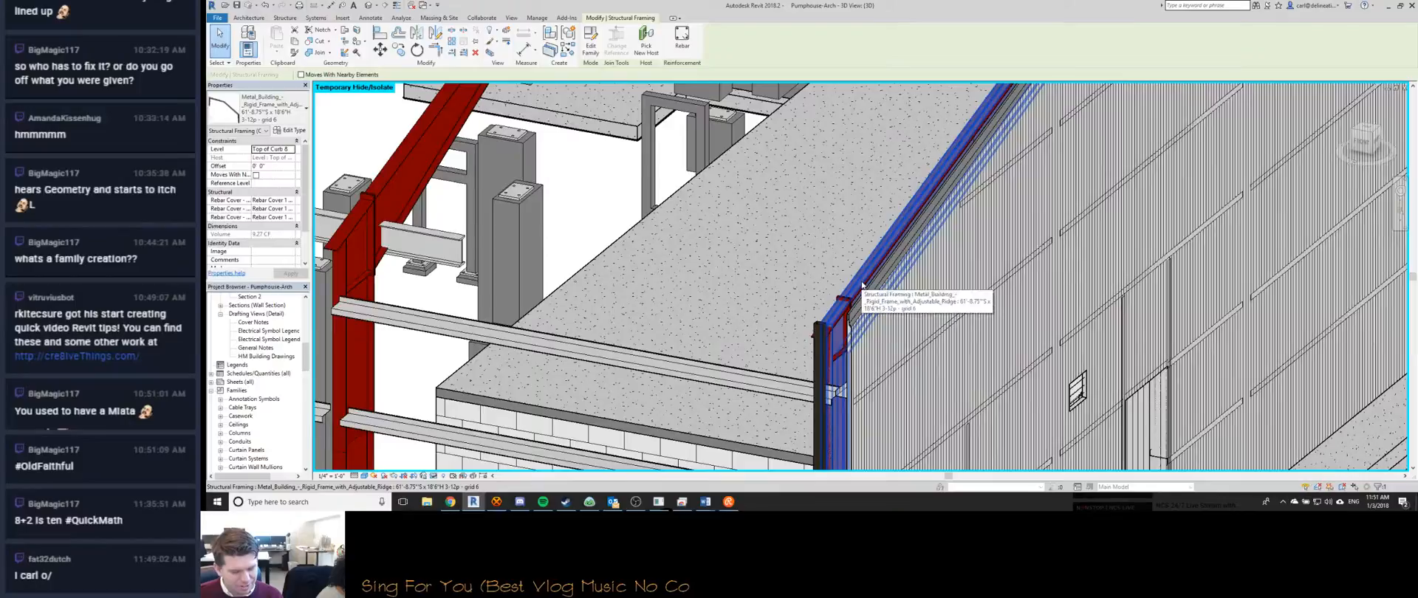
scroll(864, 295, up, 5)
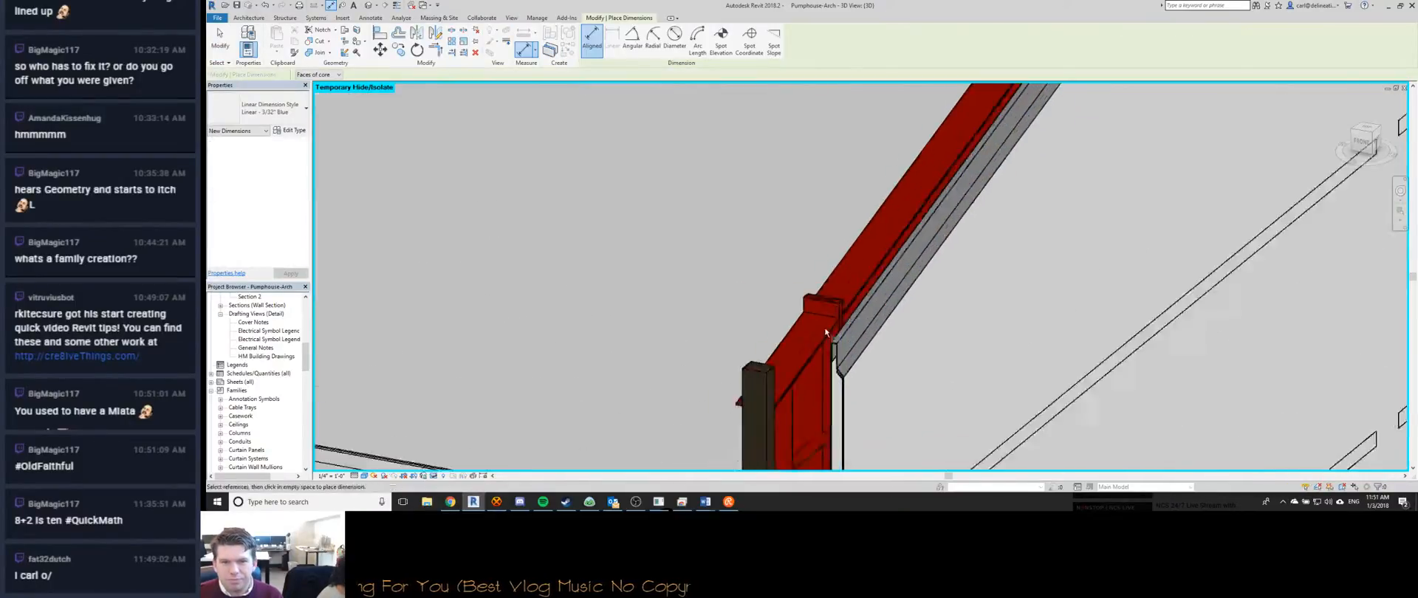
key(Escape)
click(875, 331)
key(Delete)
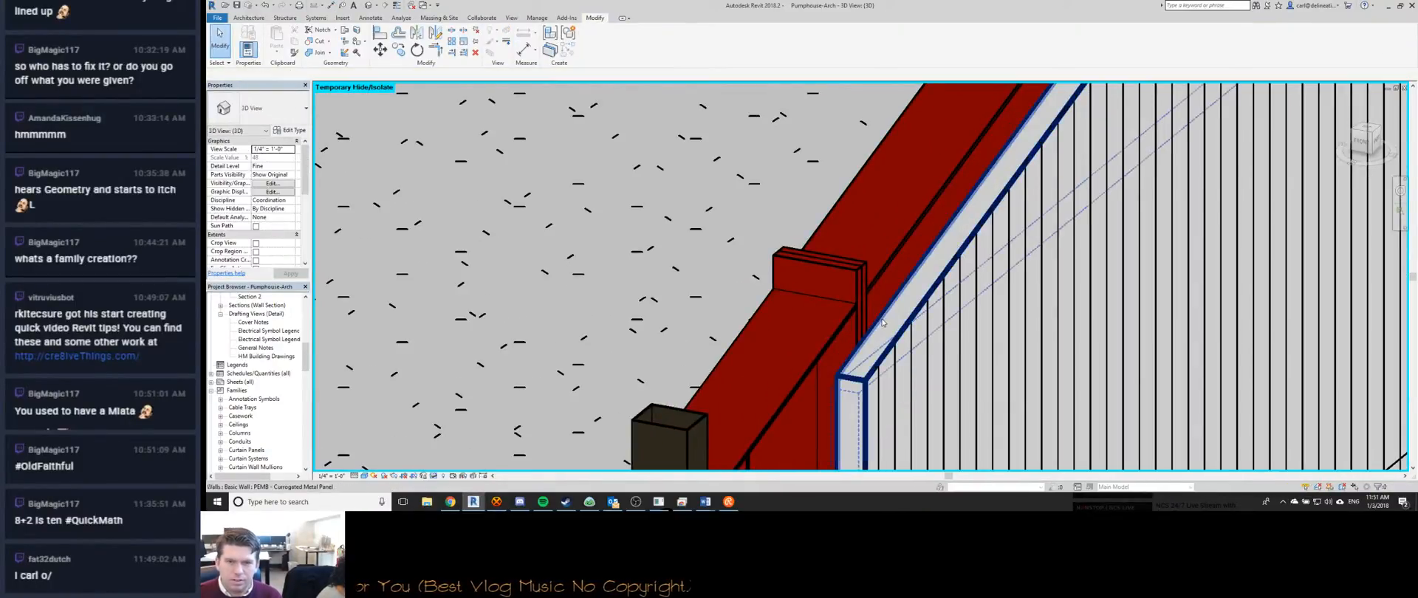
click(911, 328)
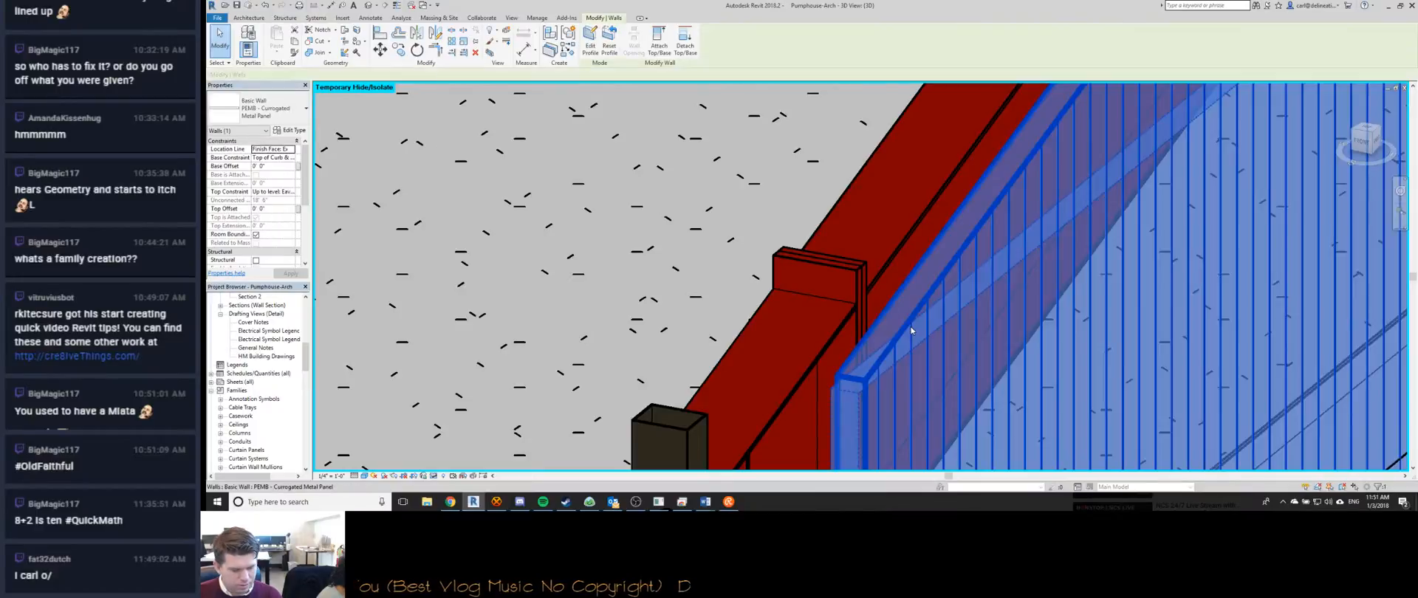
key(Delete)
Place an aligned dimension across the depth of the imported end frame's rafter.
key(d)
key(i)
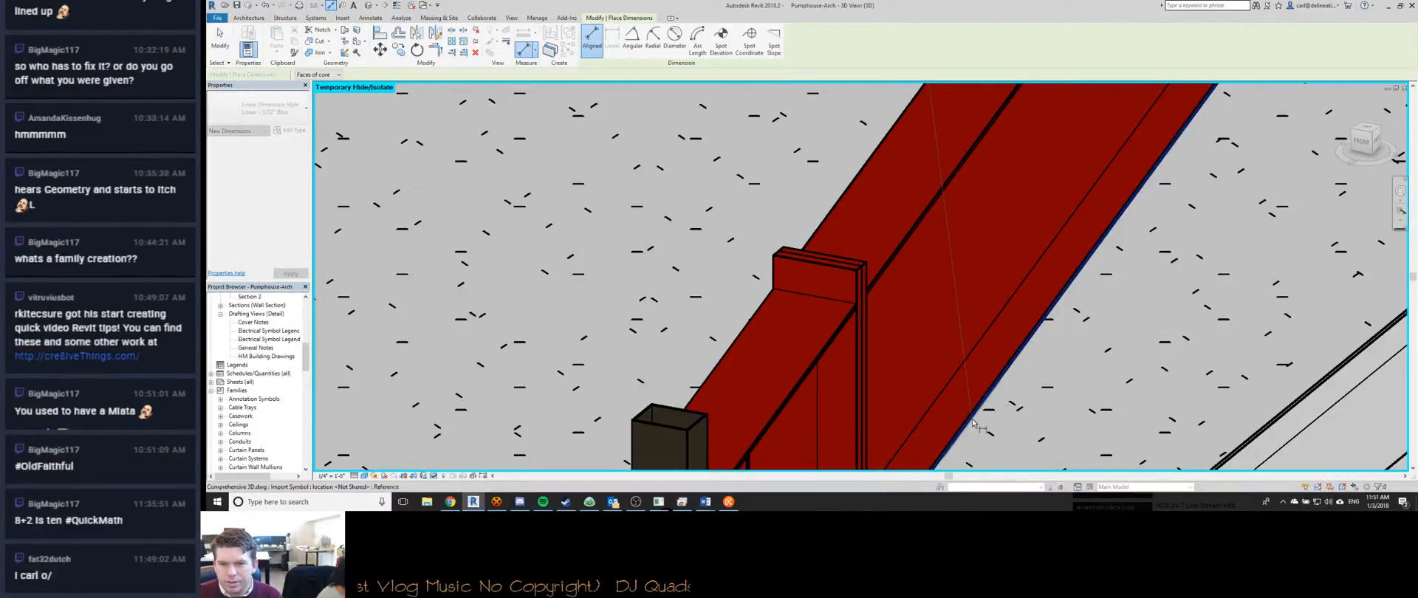
scroll(972, 419, down, 5)
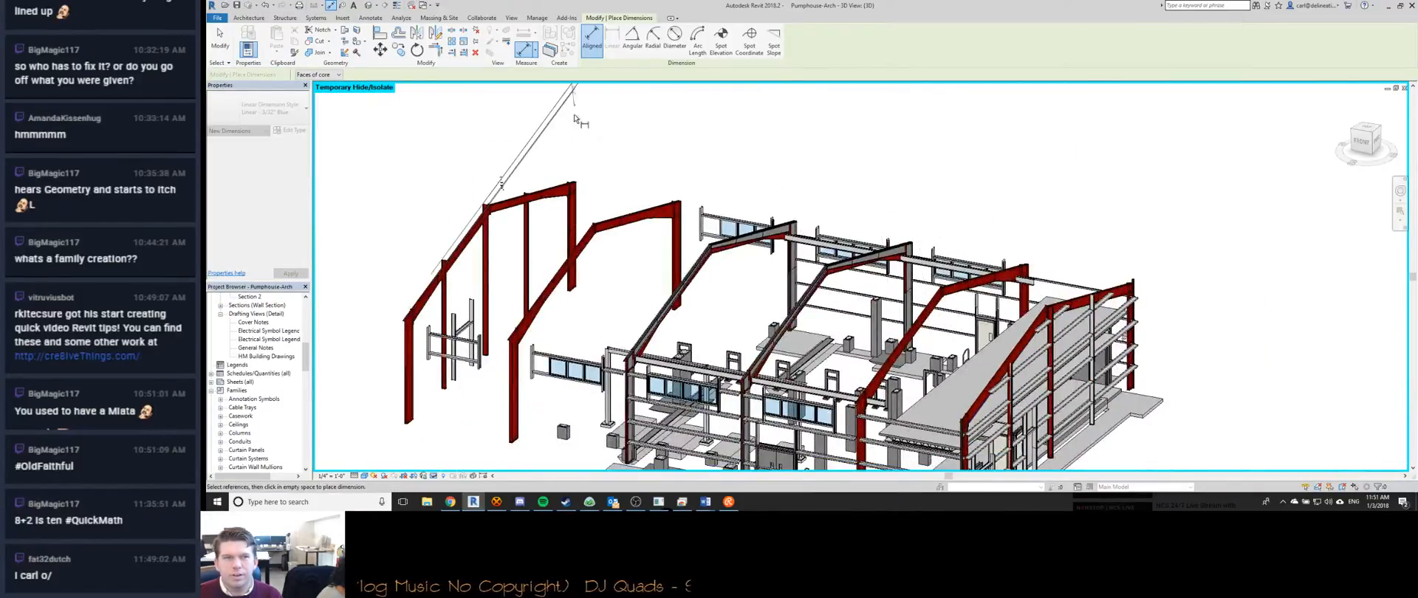
scroll(519, 181, up, 5)
click(513, 198)
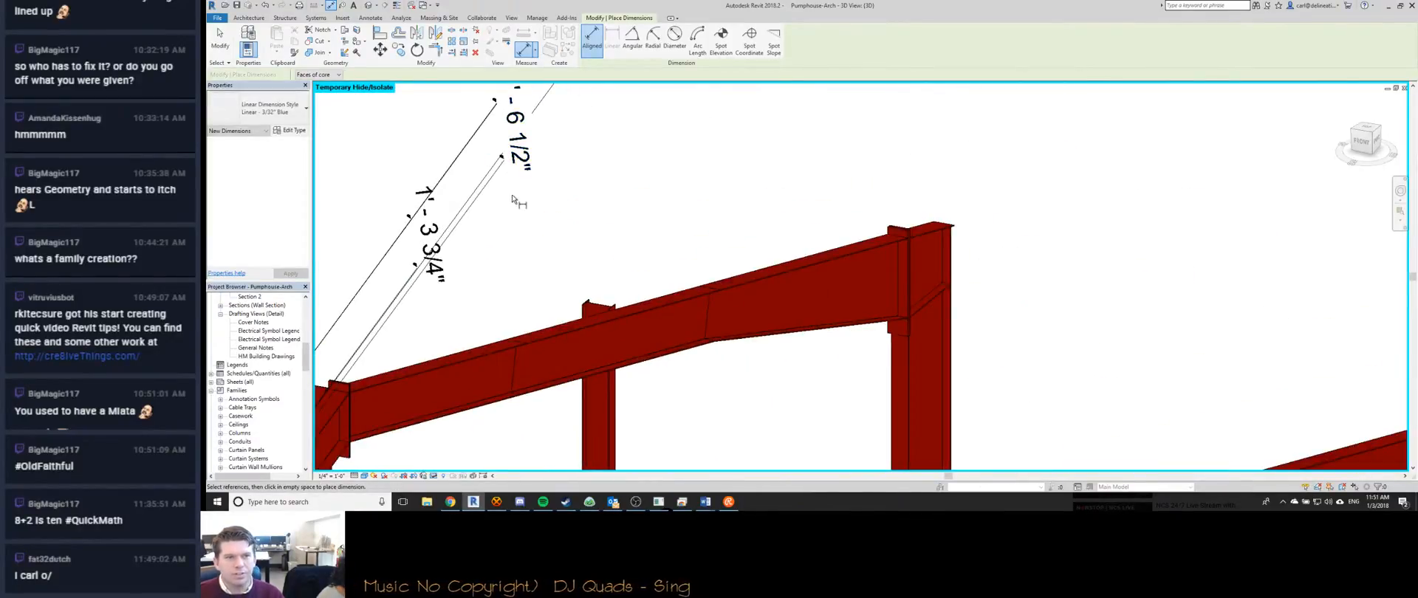
key(Escape)
key(Escape)
Examine the rafter depth and roof lines in the Frame Cross-Section A drawing of the HM Building Drawings view.
key(ctrl+Tab)
scroll(836, 268, down, 4)
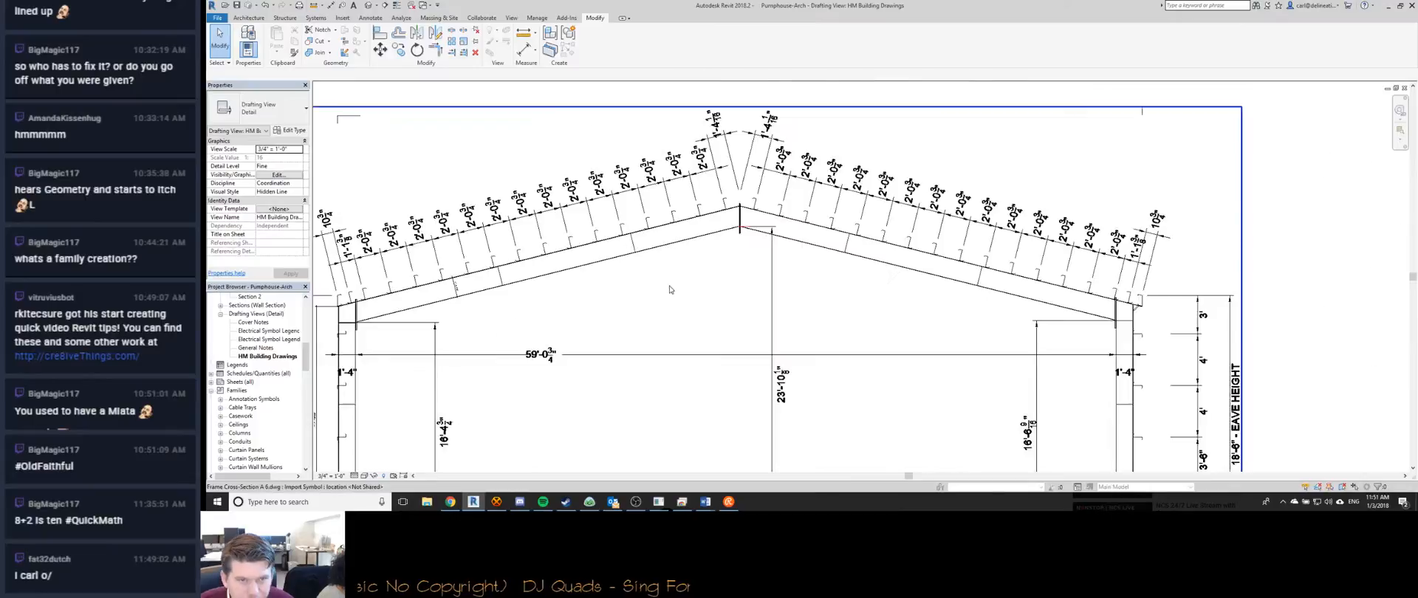
middle_drag(836, 268, 855, 271)
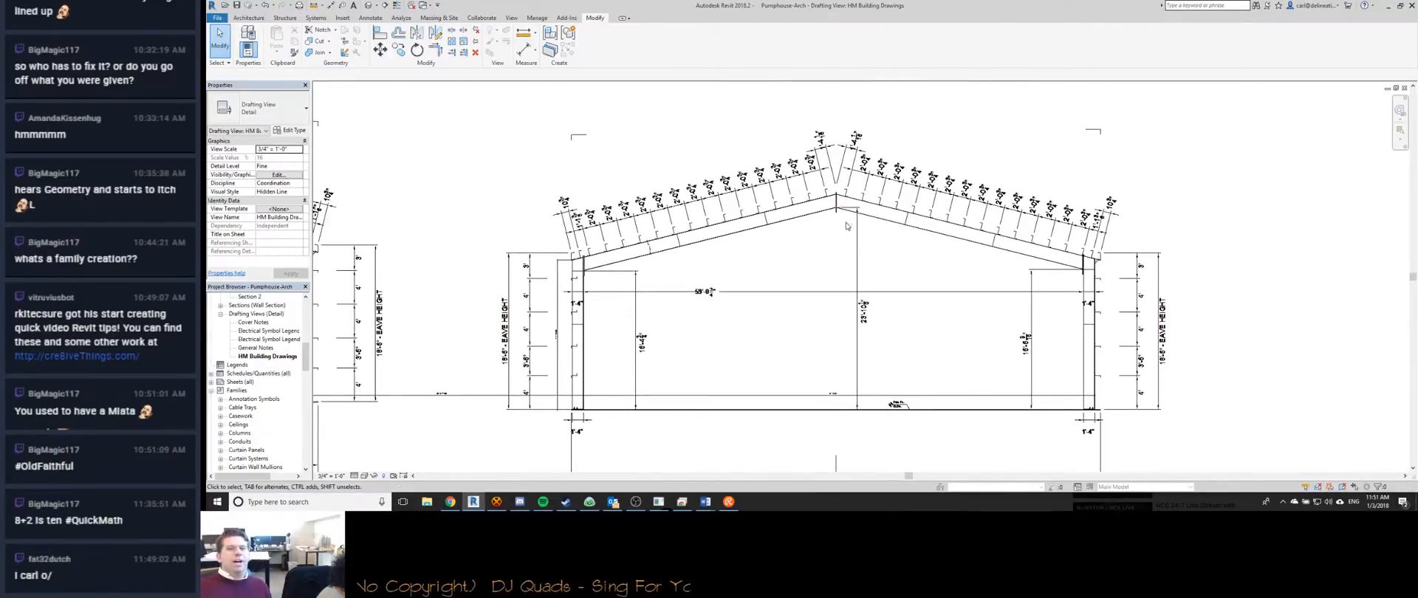
scroll(838, 210, up, 5)
scroll(849, 266, down, 3)
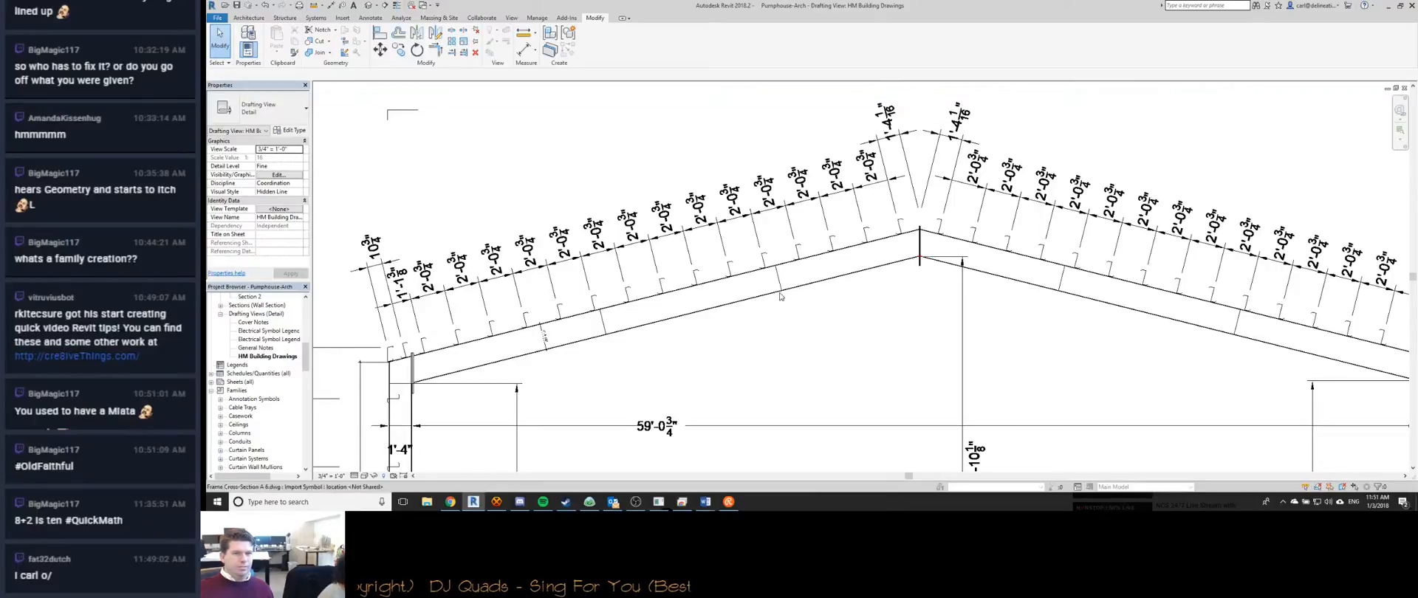
scroll(425, 385, down, 2)
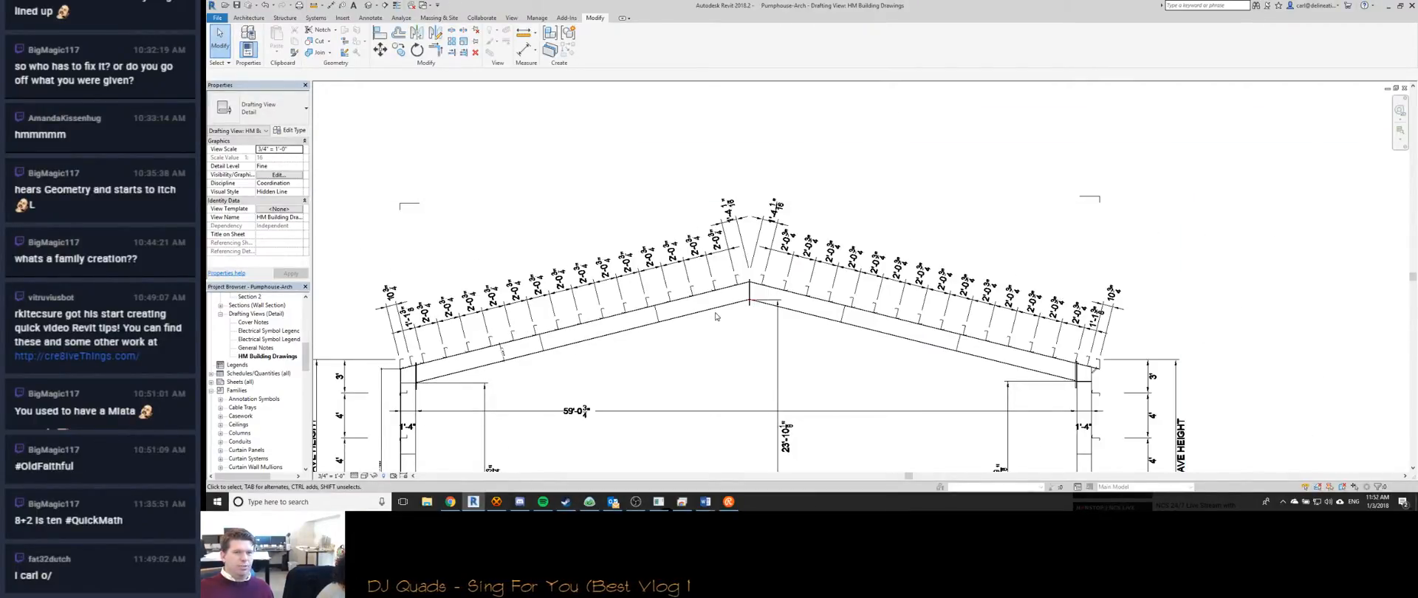
shift+scroll(650, 333, left, 3)
scroll(652, 333, down, 2)
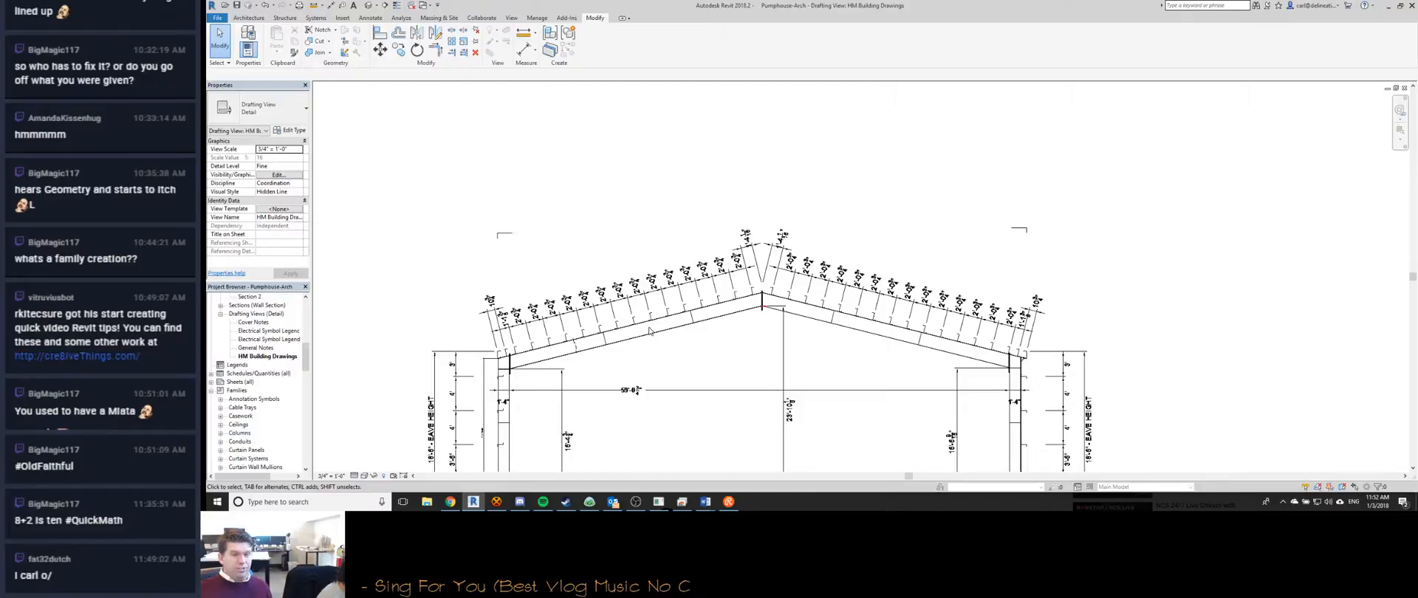
Reset the temporary hide in the 3D view and select the building's metal roof to check its slope.
key(ctrl+Tab)
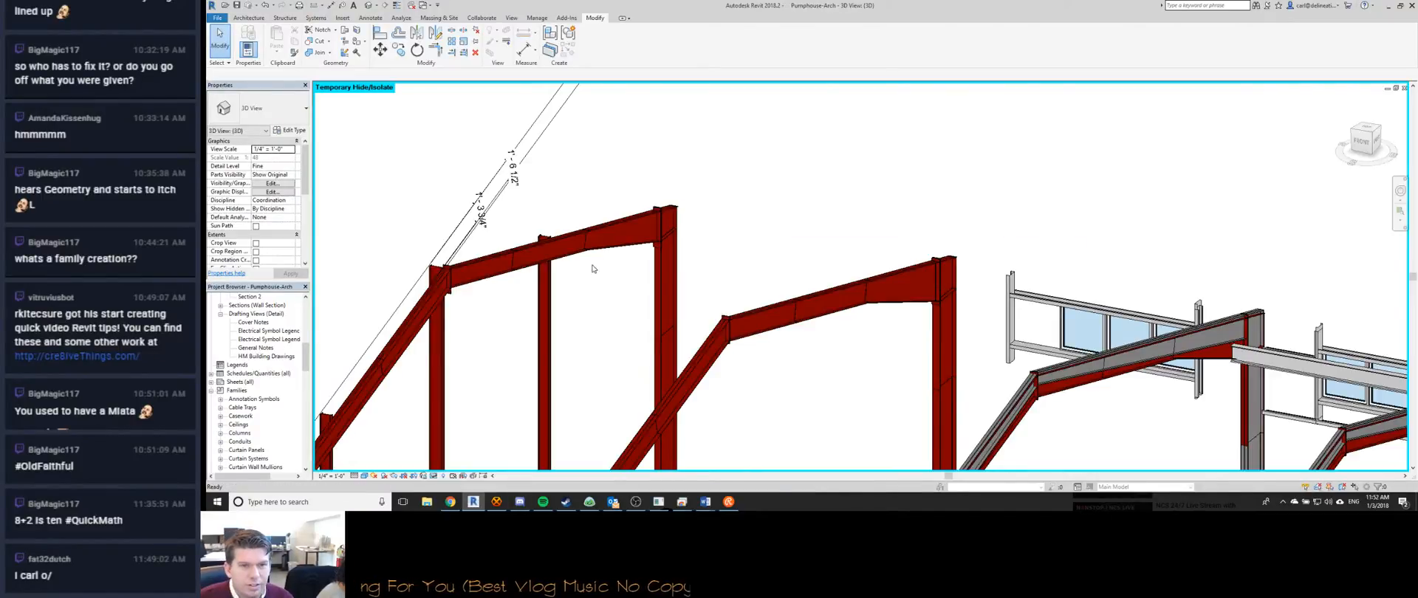
scroll(616, 245, down, 2)
key(h)
key(r)
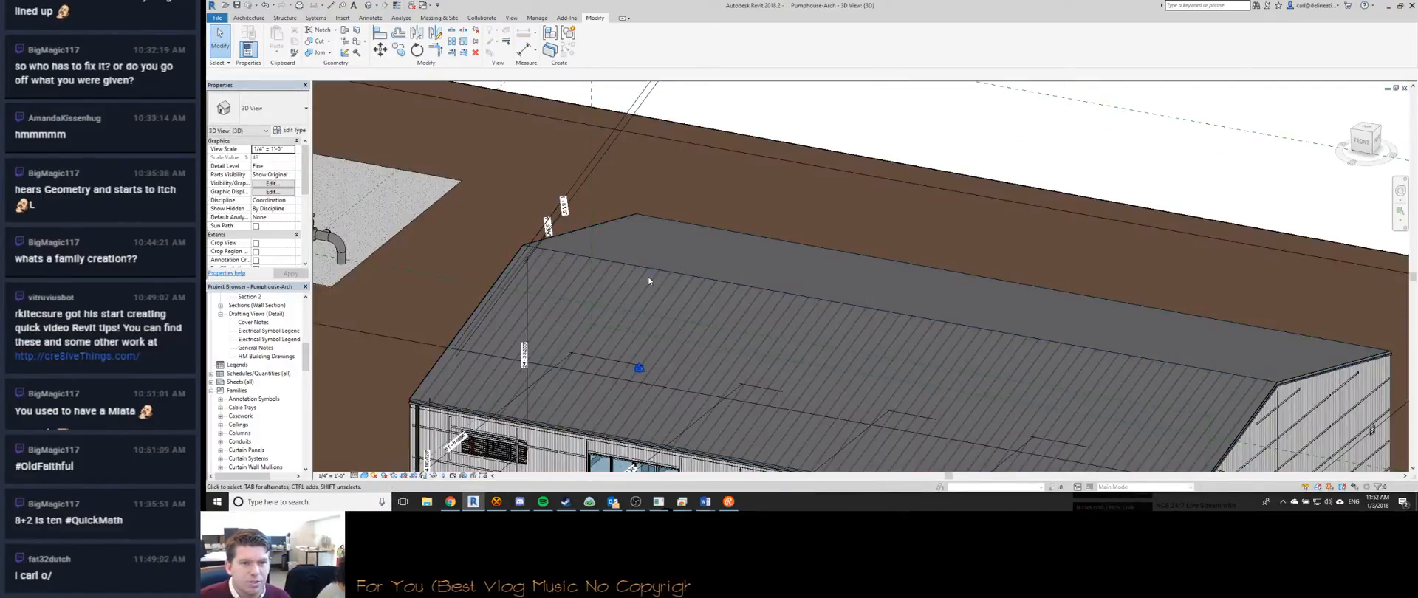
click(637, 269)
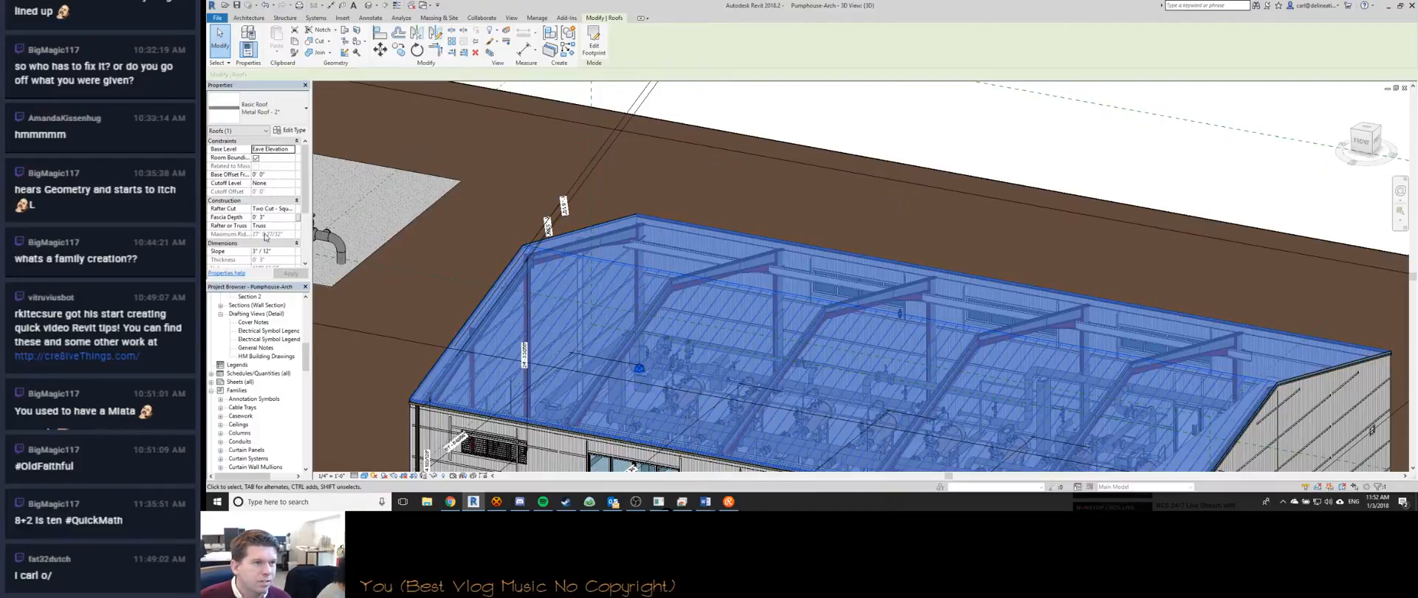
Compare the roof slope with the rafters and eave and ridge height dimensions in the frame cross-section drawing.
key(ctrl+Tab)
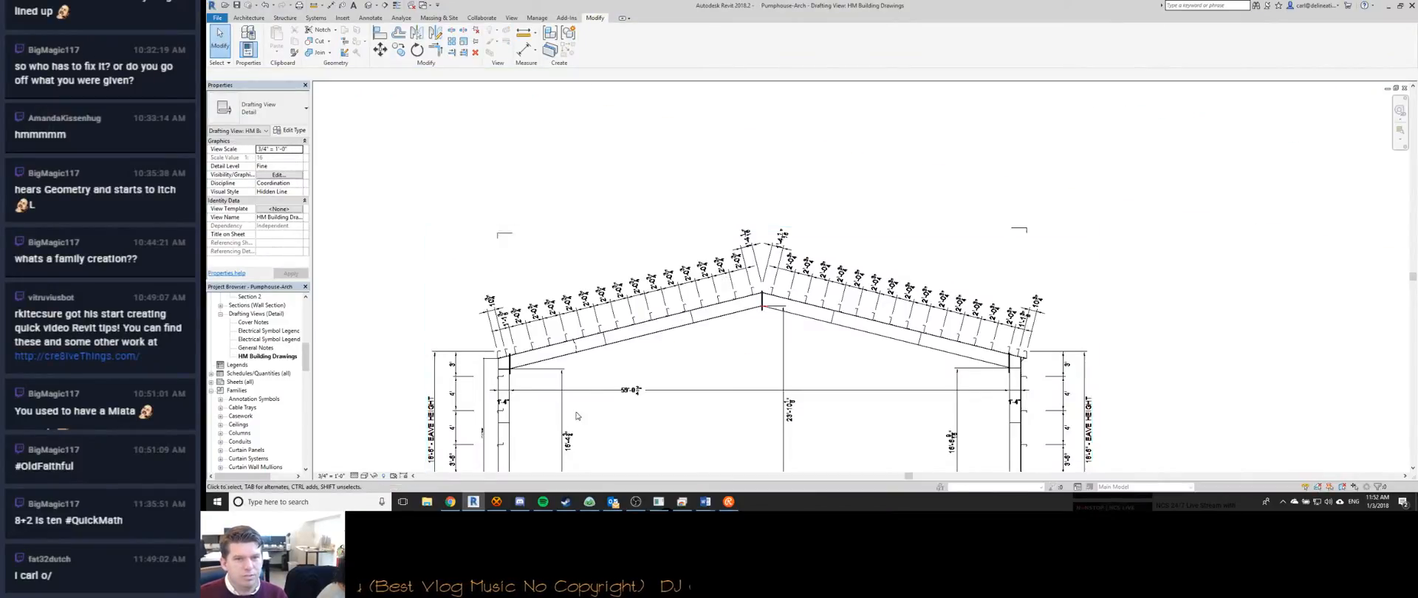
scroll(557, 351, down, 2)
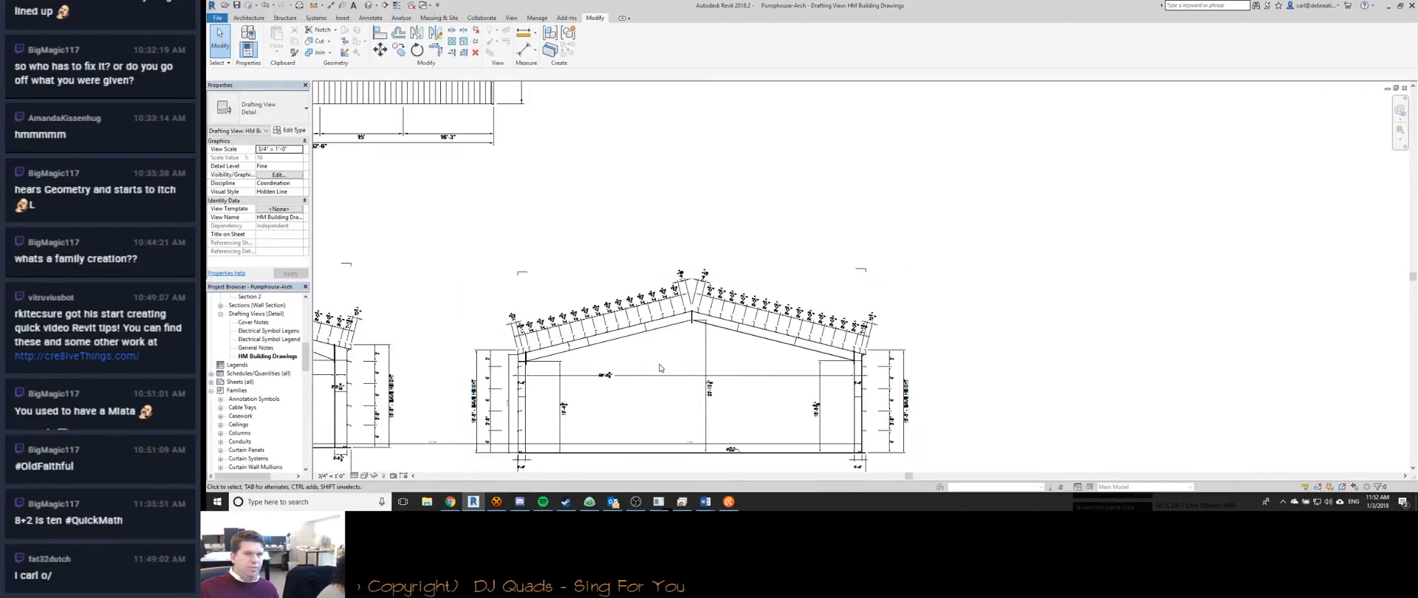
scroll(566, 348, up, 5)
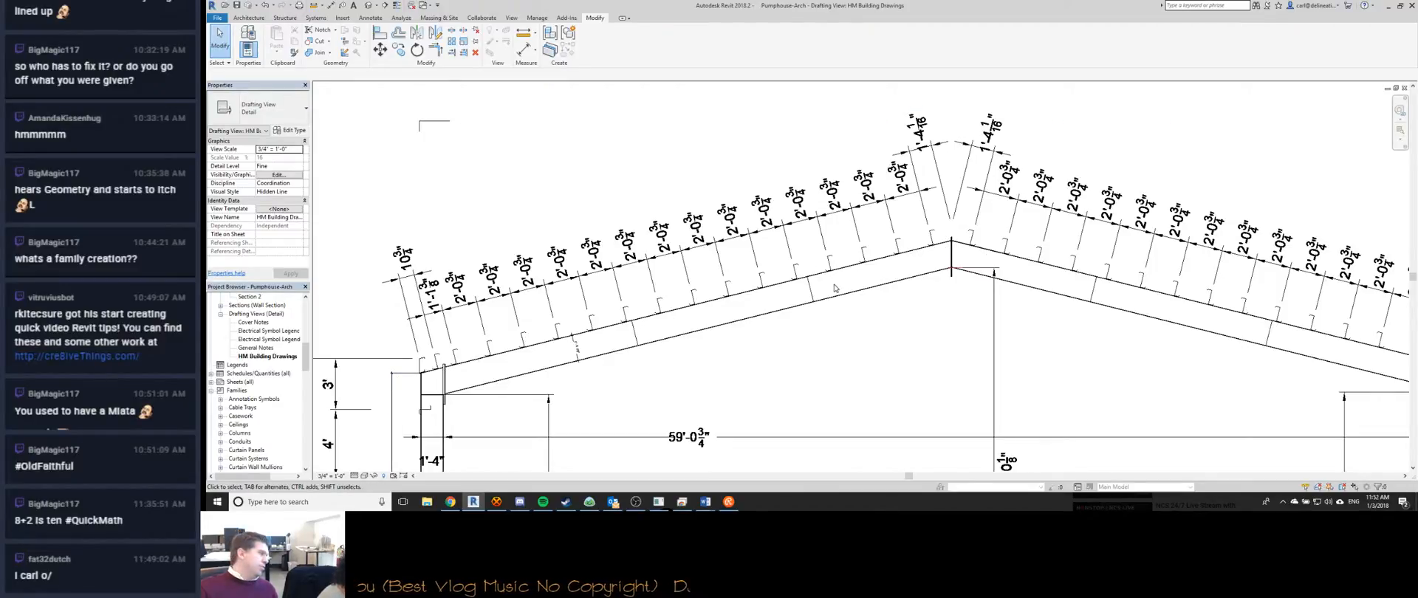
scroll(835, 289, down, 2)
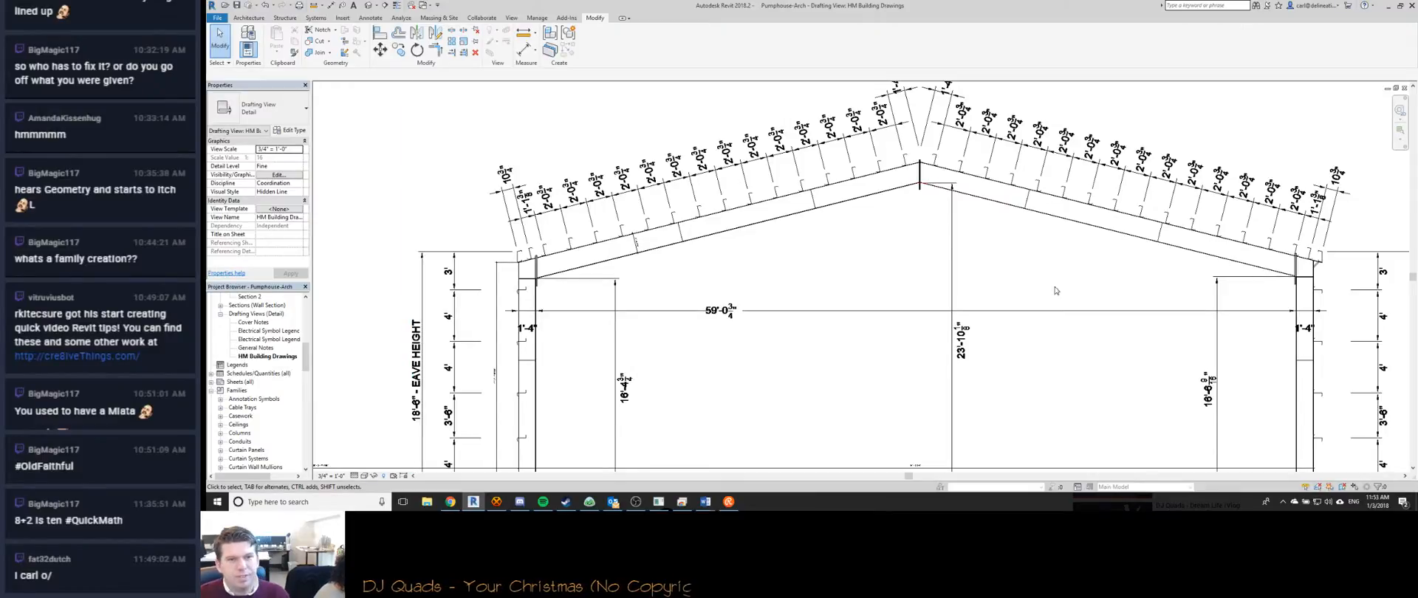
scroll(762, 267, down, 2)
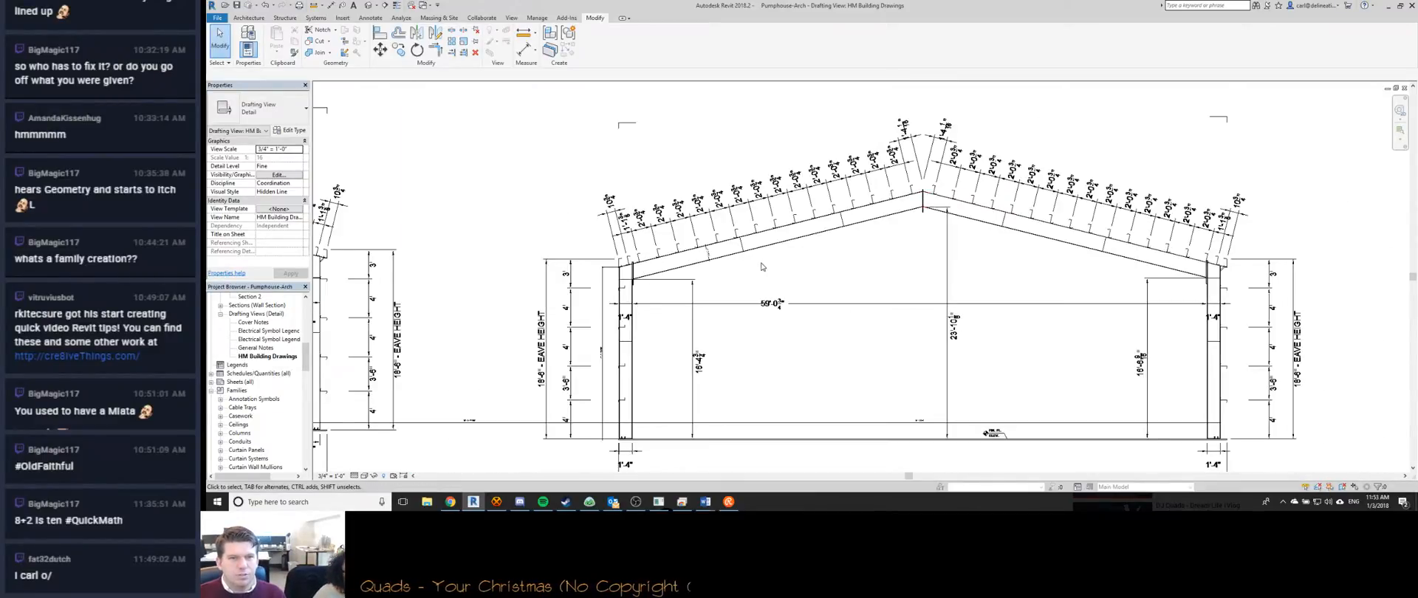
scroll(762, 267, down, 1)
middle_drag(710, 284, 743, 249)
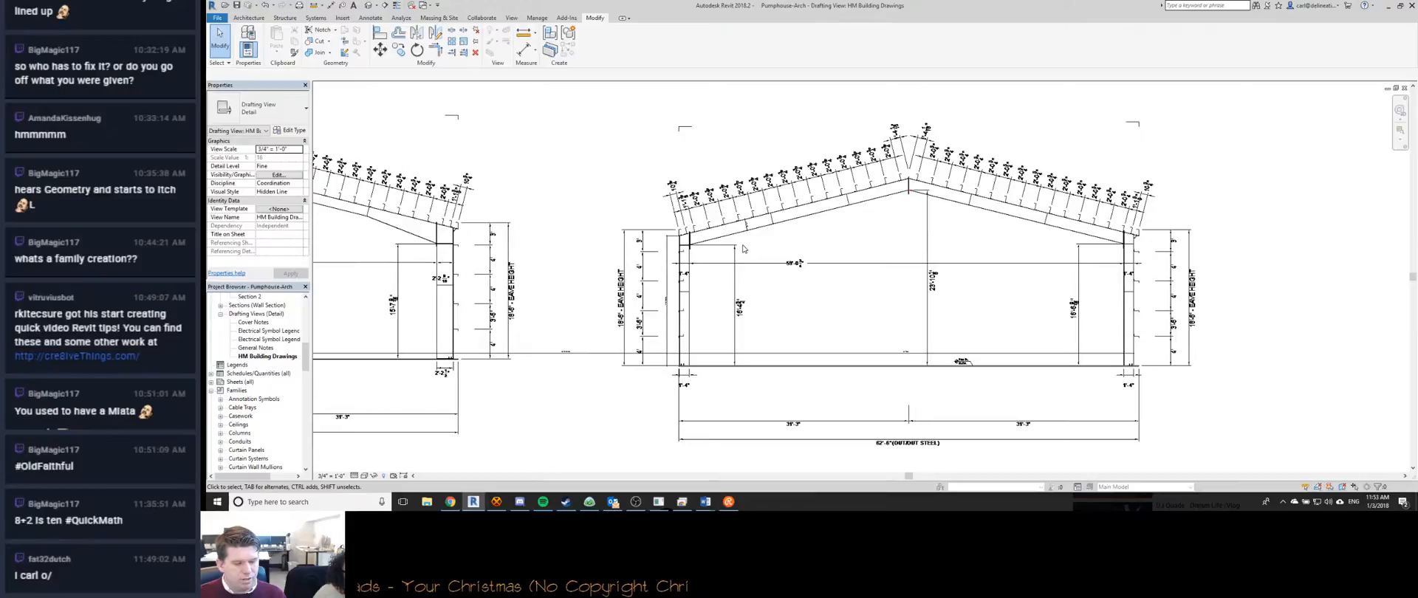
Open the frame extrusion's sketch in the Metal Frame Structure family and delete the upper rafter lines on both sides of the ridge.
key(ctrl+Tab)
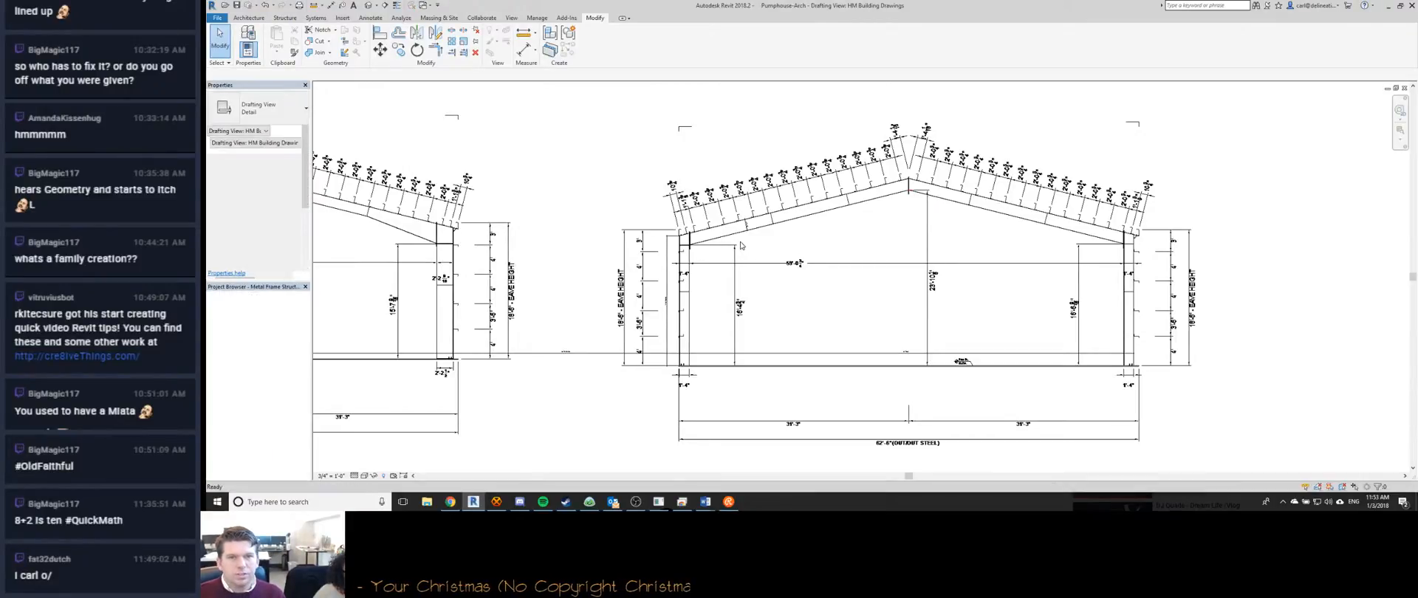
middle_drag(653, 296, 783, 296)
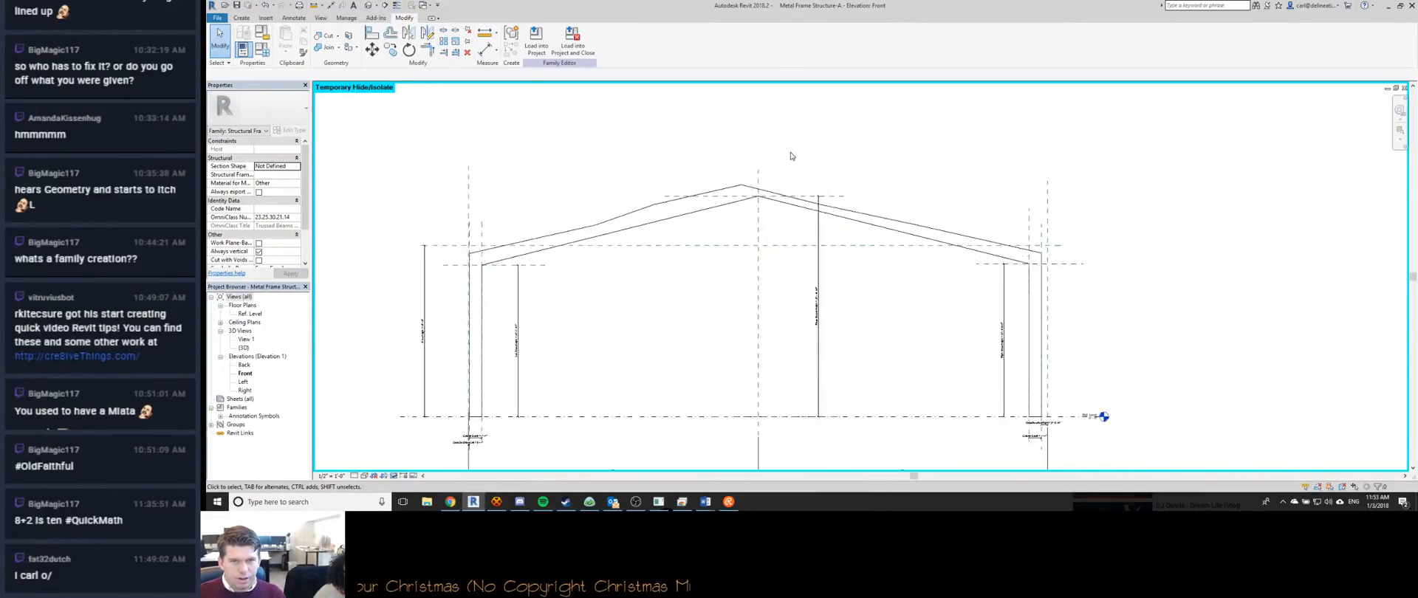
middle_drag(666, 194, 676, 195)
scroll(676, 195, up, 3)
double_click(677, 198)
mouse_move(690, 309)
middle_down()
mouse_move(777, 369)
mouse_move(760, 369)
middle_up()
drag(811, 253, 692, 235)
key(Delete)
key(Delete)
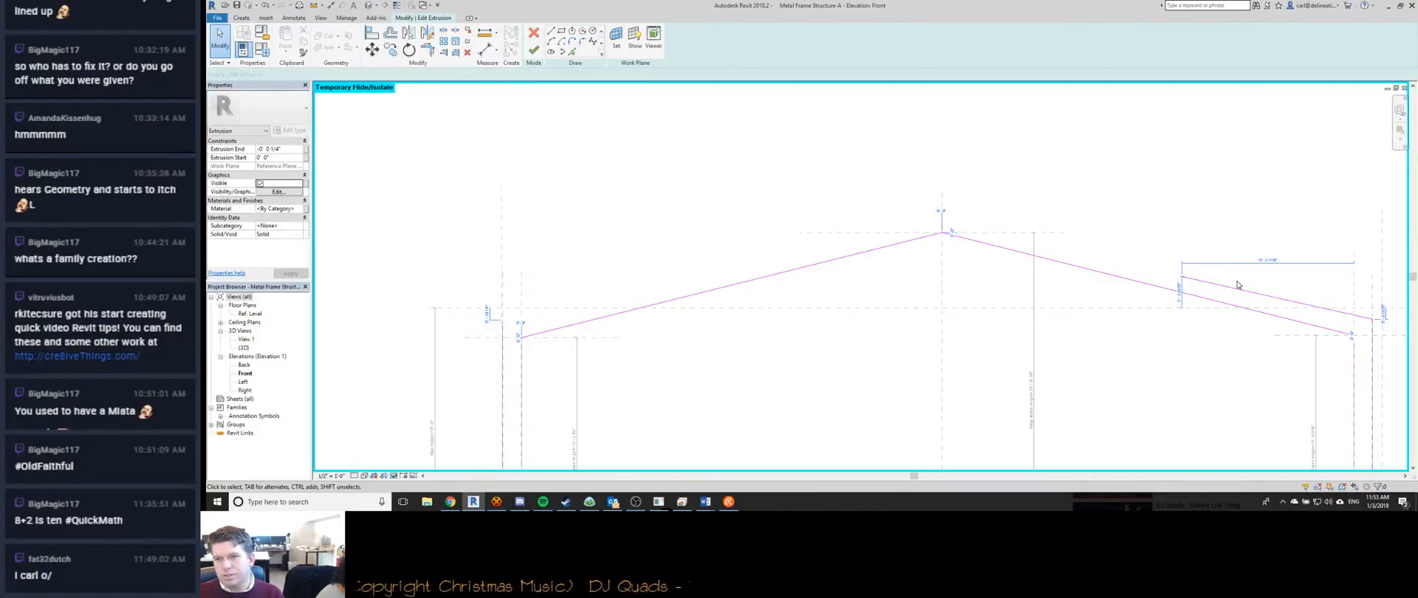
click(1237, 288)
key(Delete)
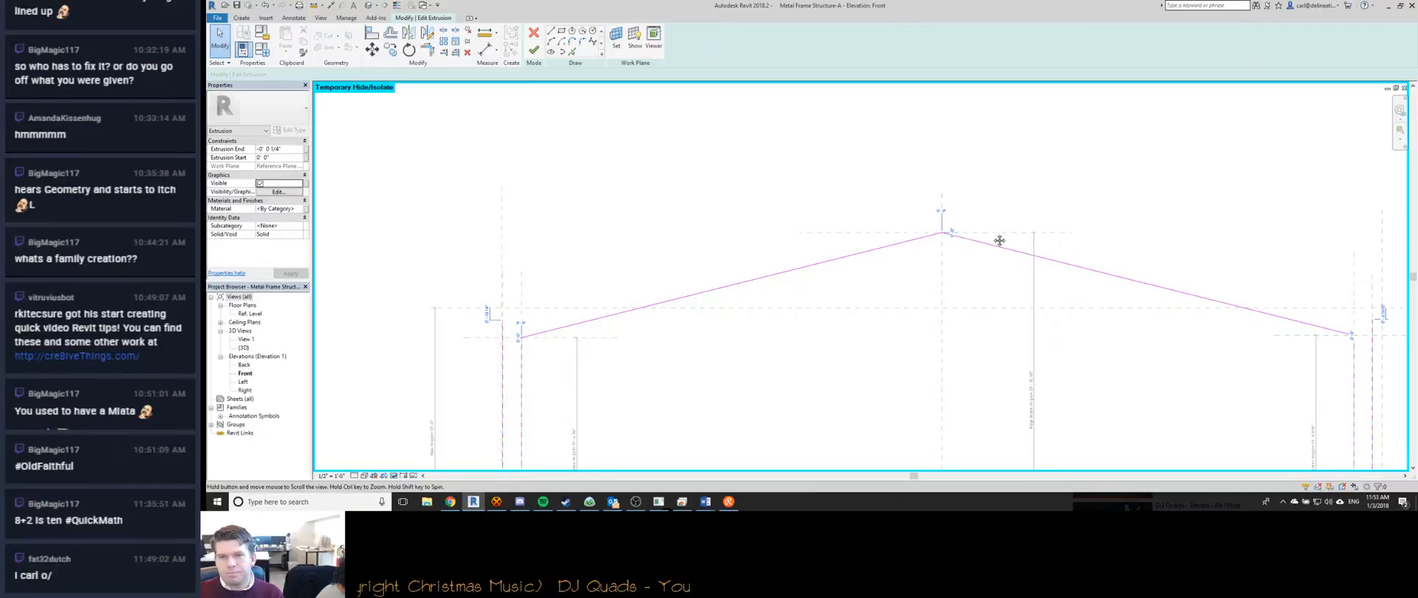
Offset copies of both lower rafter lines upward by 1' 6 1/2".
key(o)
key(f)
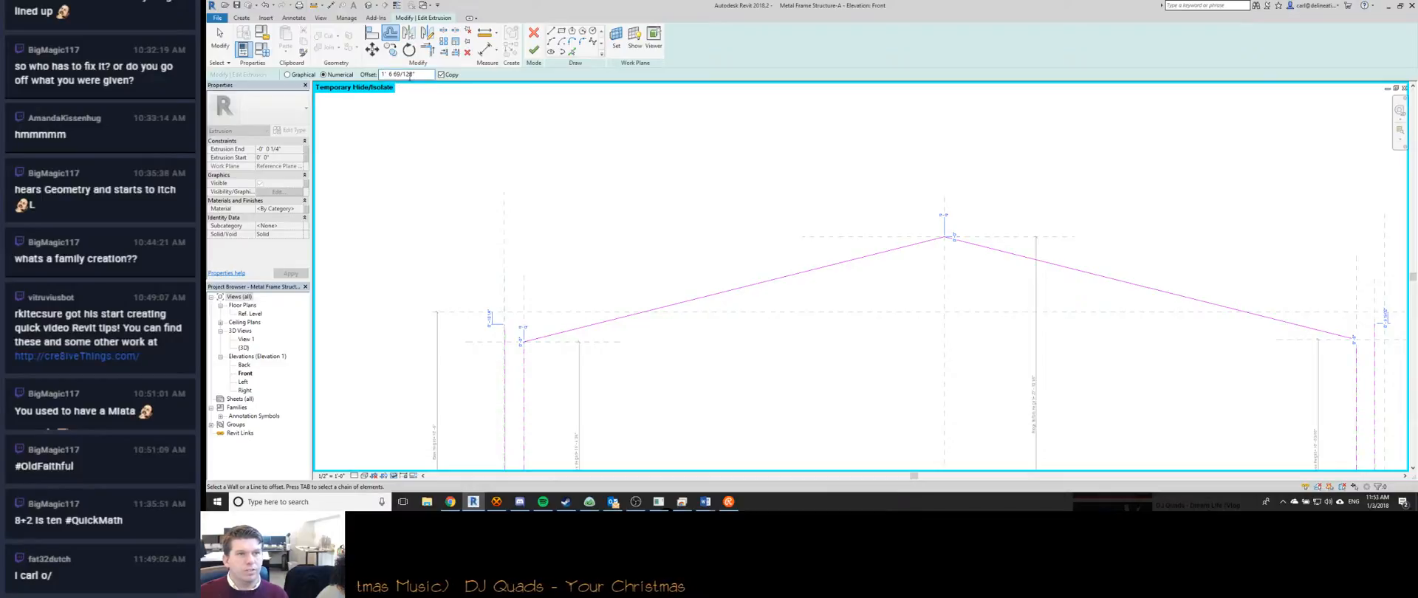
text(1 6)
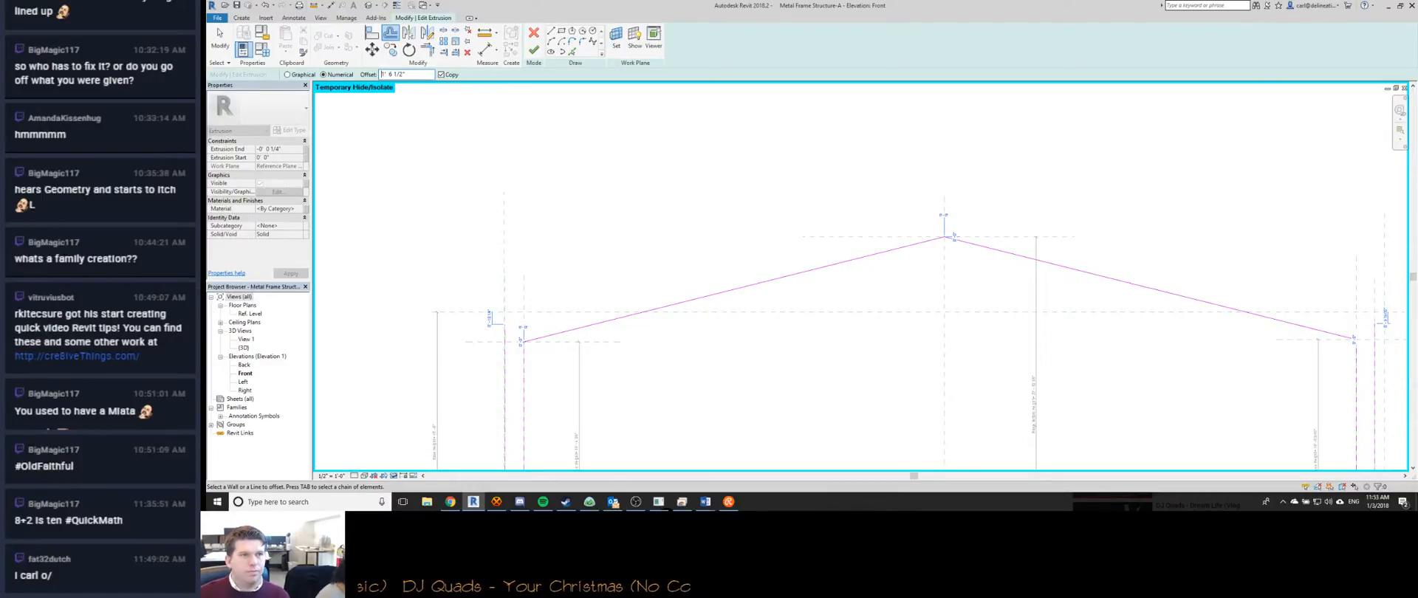
click(769, 282)
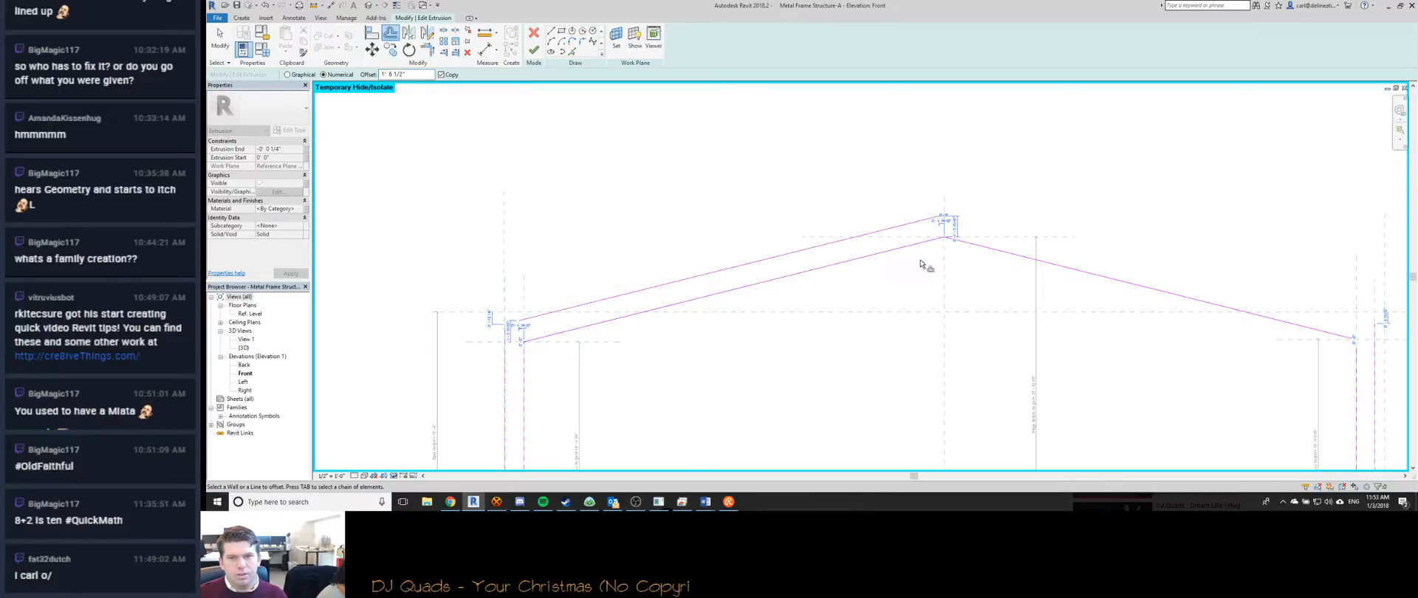
click(999, 257)
middle_drag(1133, 222, 1054, 211)
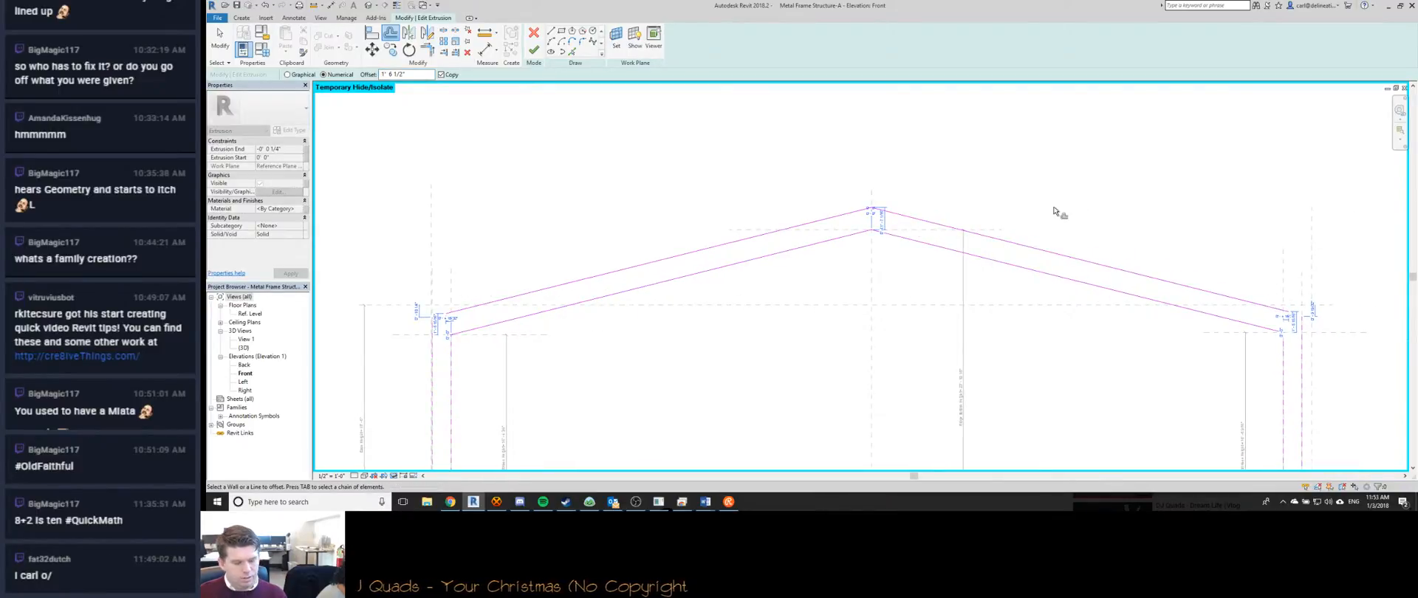
Trim the new upper rafter lines to the outer column lines at both eaves and finish the extrusion sketch.
key(t)
key(r)
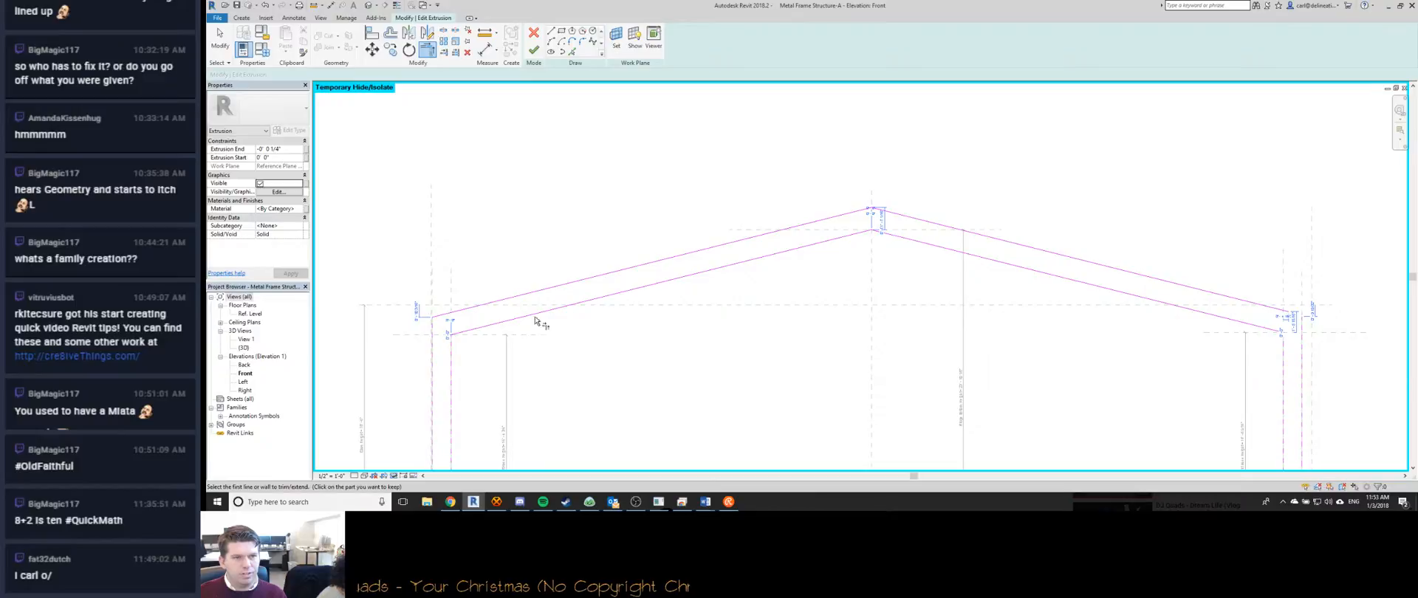
click(1057, 249)
click(1313, 357)
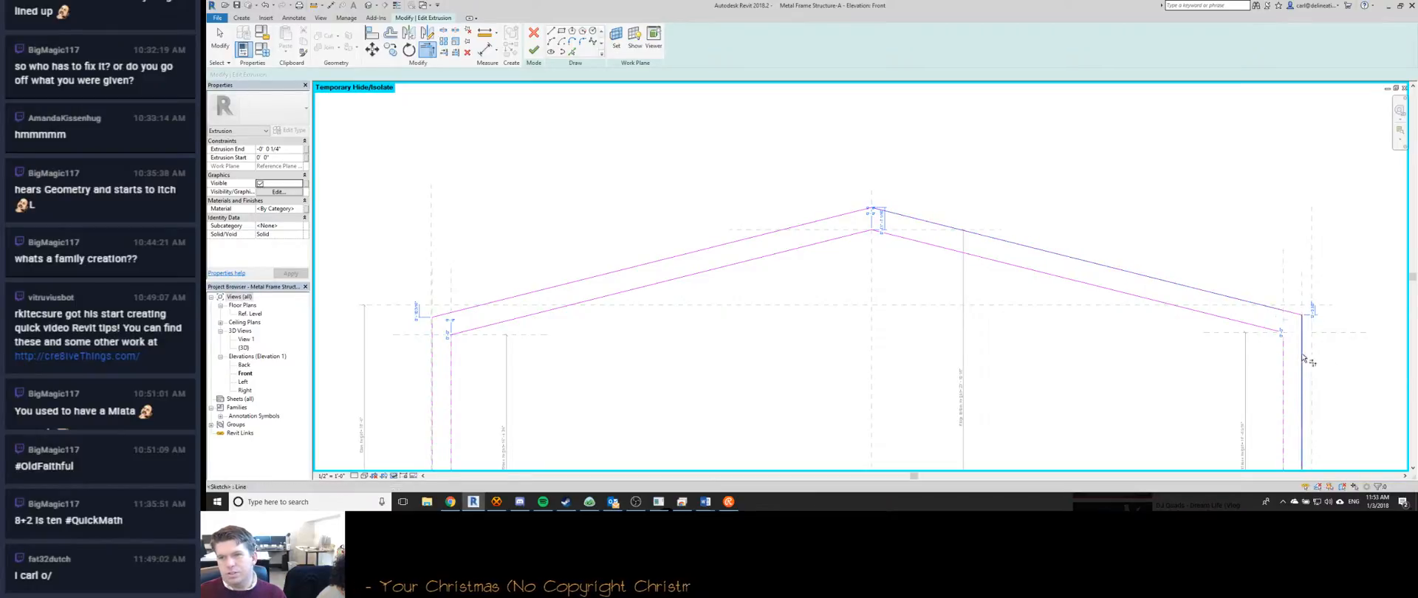
middle_drag(777, 130, 851, 156)
key(Escape)
key(Escape)
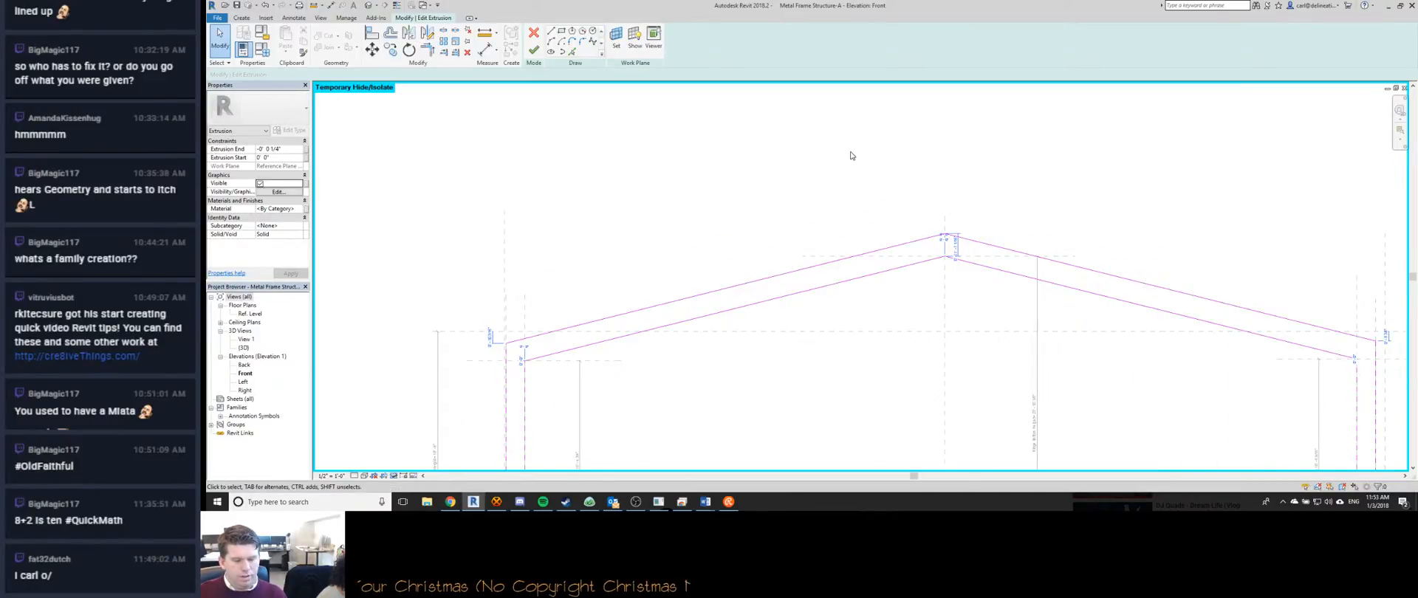
key(f)
key(f)
scroll(851, 156, down, 2)
key(Escape)
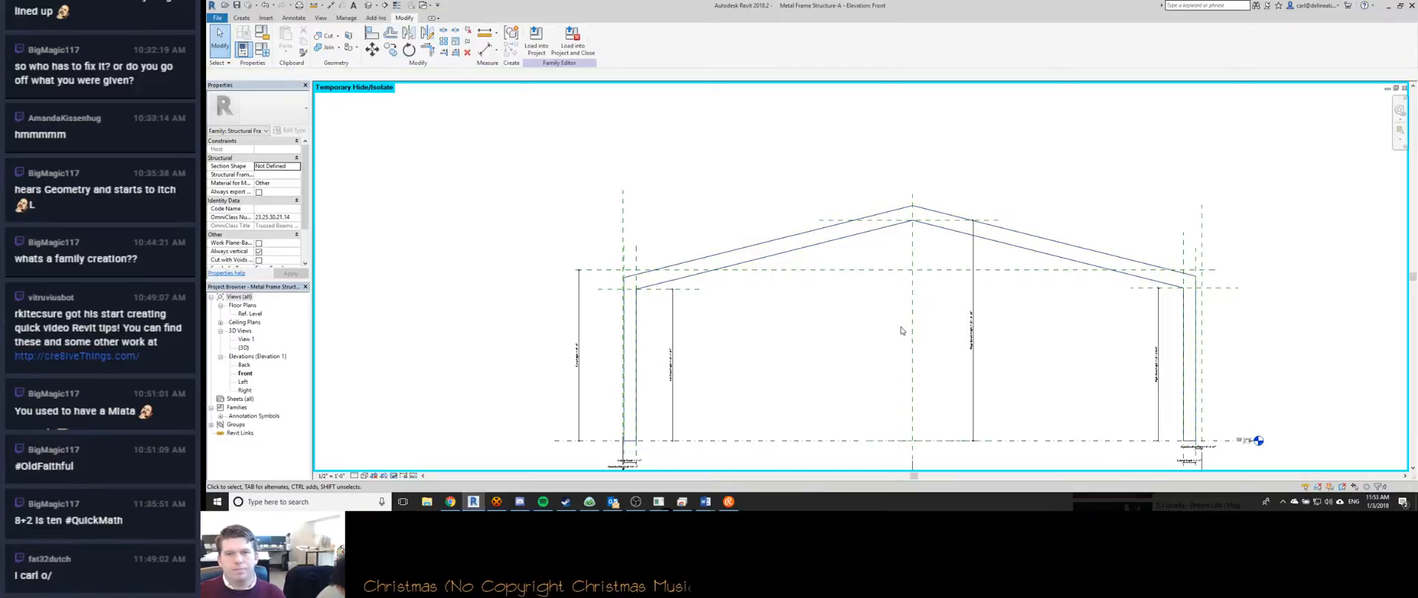
Flex the frame by setting the Ridge Bottom Height dimension to 26'.
middle_drag(799, 343, 789, 332)
click(961, 322)
click(960, 323)
text(26)
key(Return)
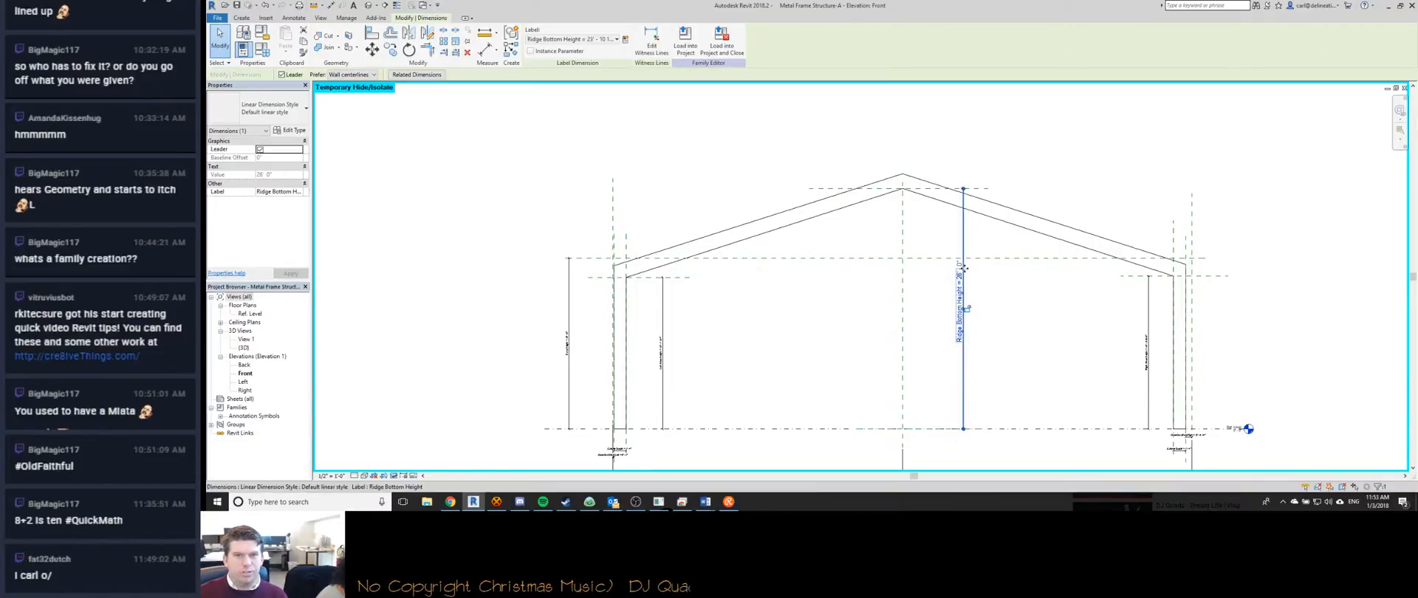
scroll(871, 212, up, 3)
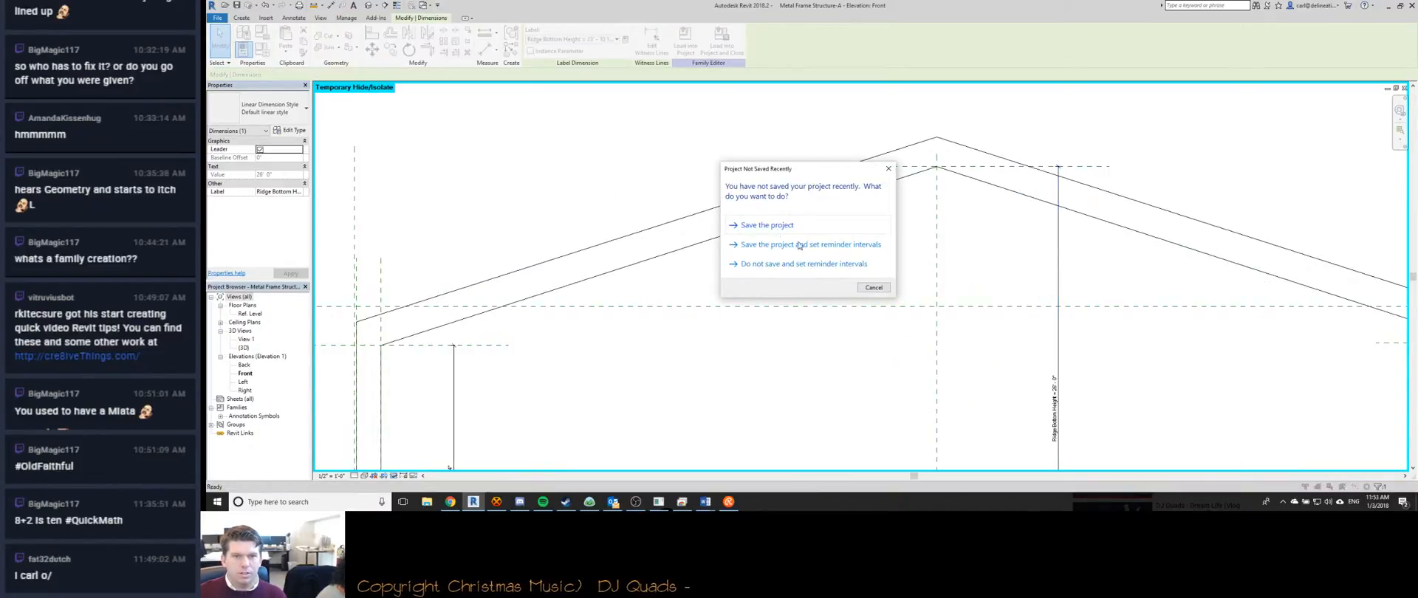
key(Escape)
key(Escape)
key(d)
key(i)
key(Escape)
key(Escape)
Undo the Ridge Bottom Height change.
scroll(709, 222, down, 3)
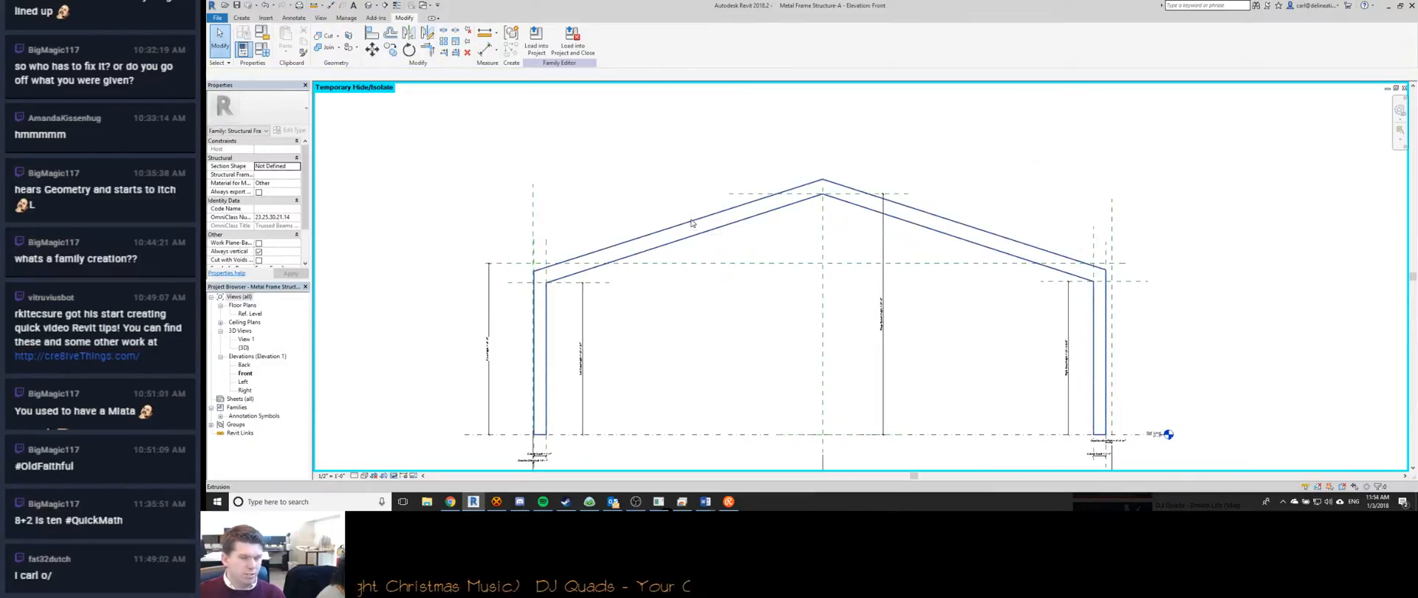
scroll(691, 223, up, 2)
scroll(747, 238, down, 2)
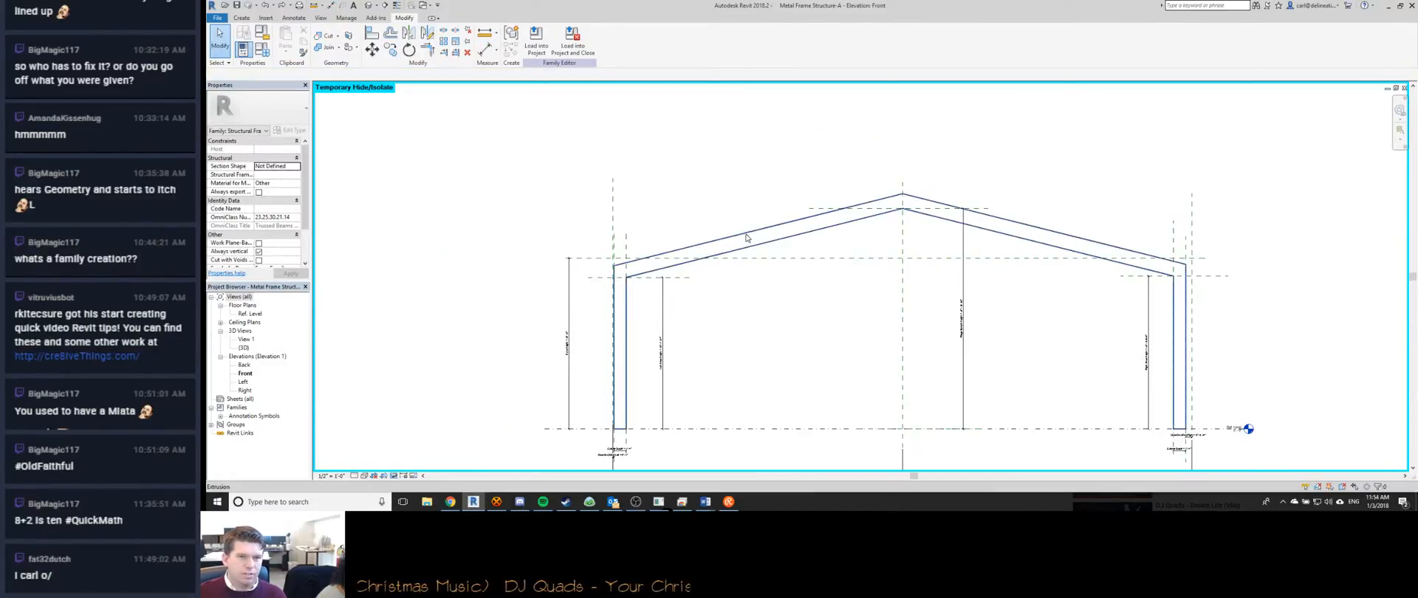
scroll(747, 237, up, 2)
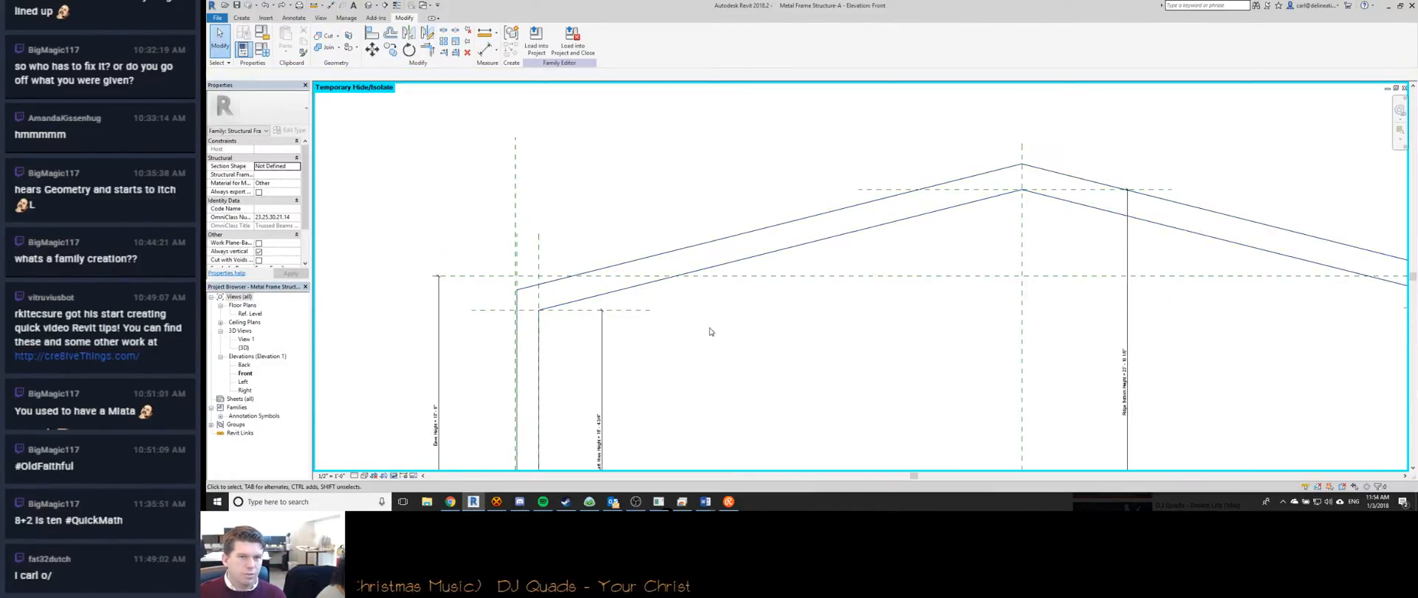
Open the frame extrusion's sketch for editing and inspect the automatic dimensions at the ridge peak.
double_click(734, 266)
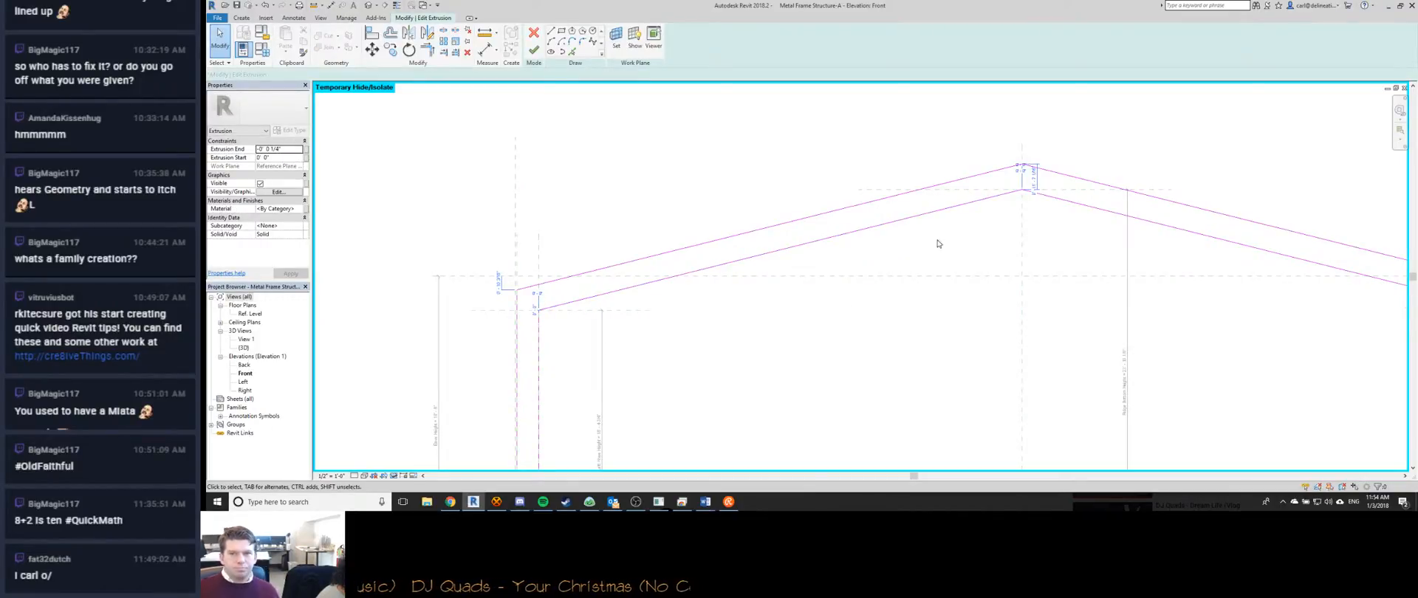
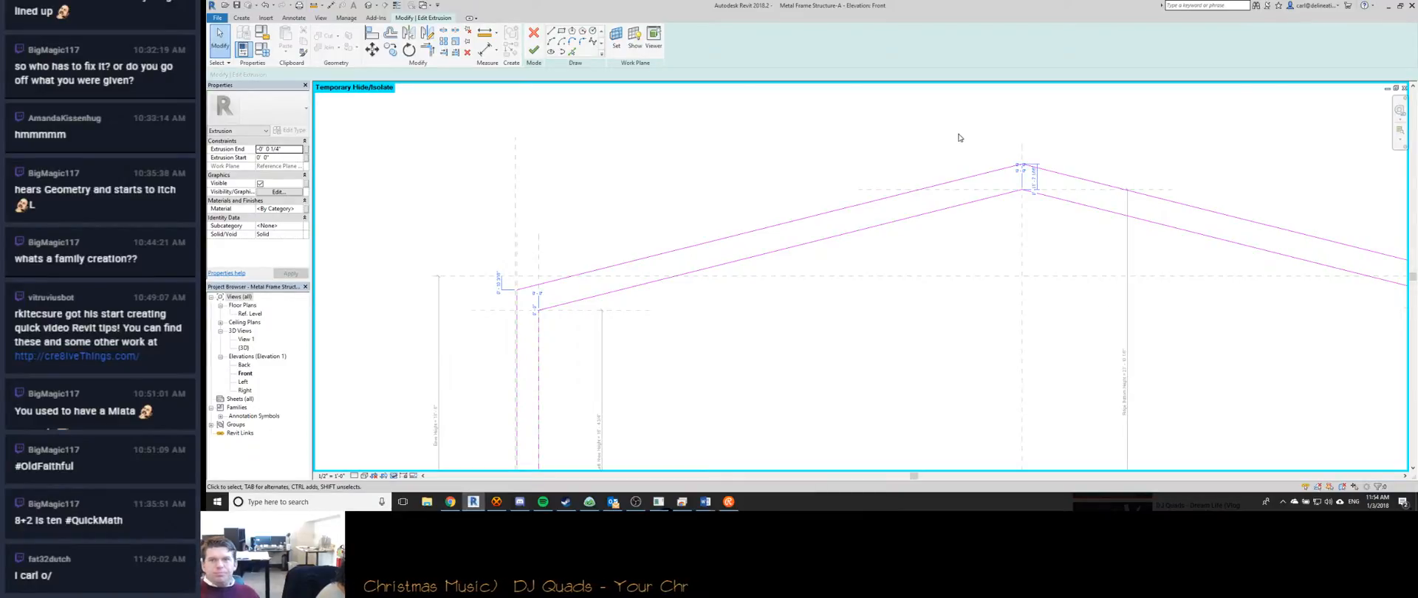
scroll(1023, 166, up, 8)
click(1006, 127)
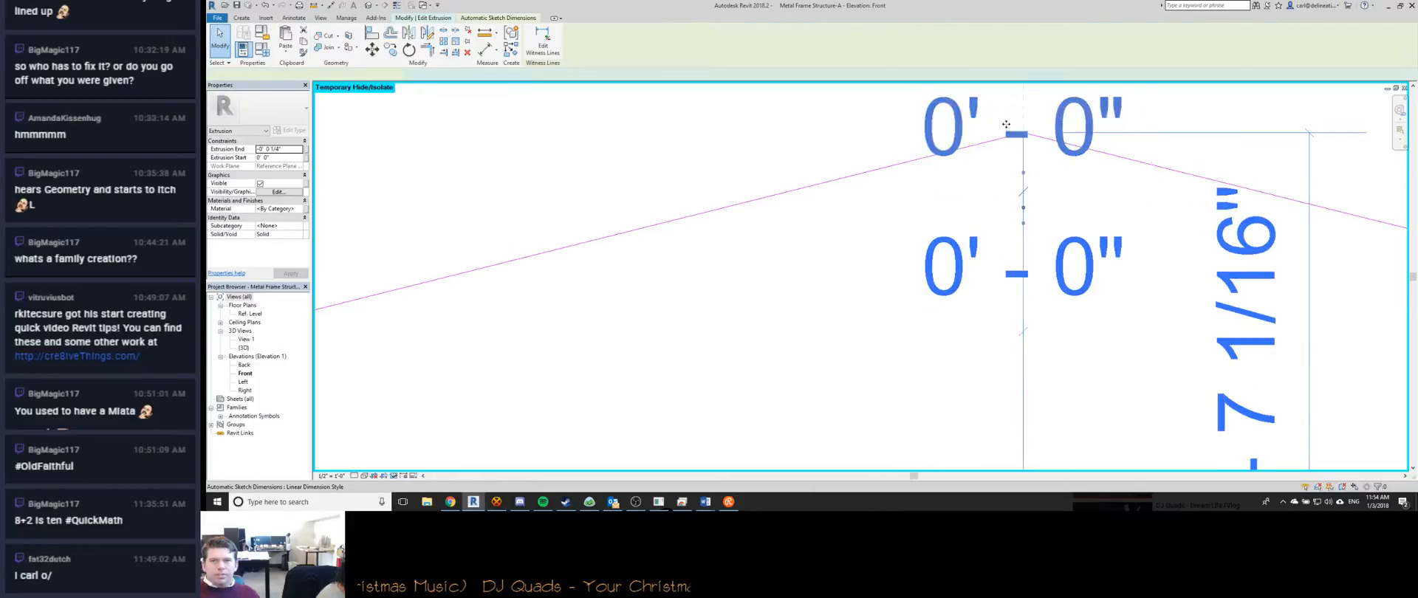
key(Escape)
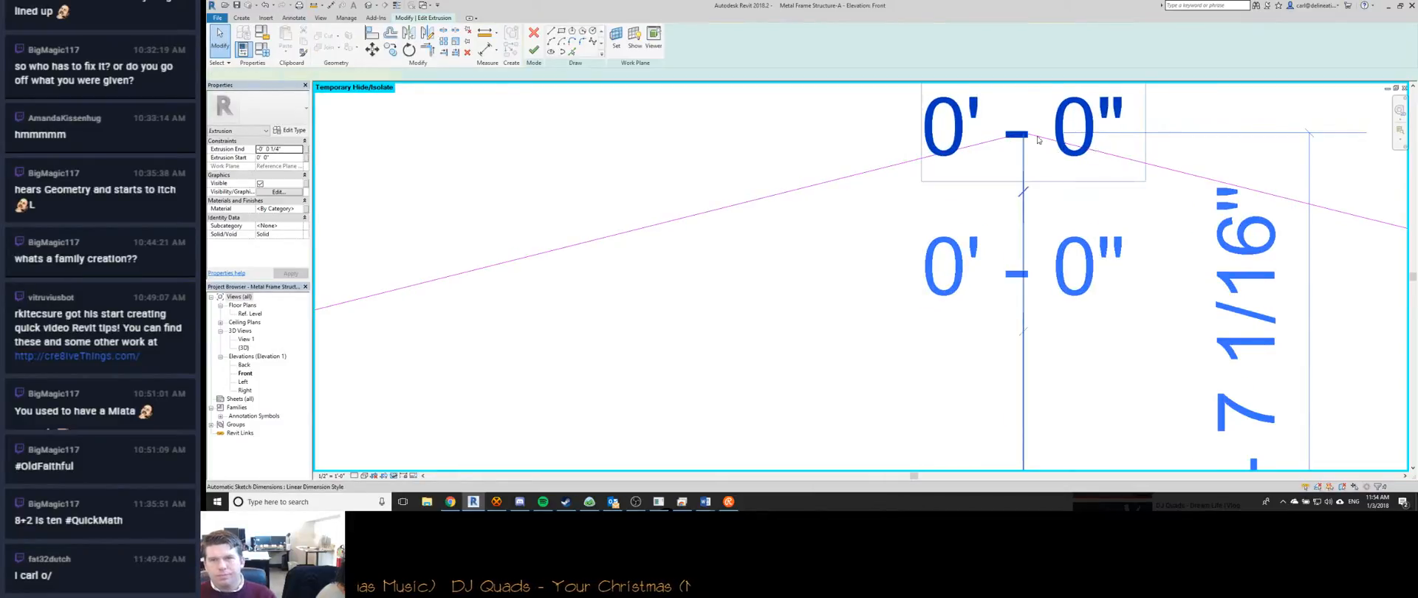
drag(1043, 156, 1011, 127)
scroll(982, 155, down, 4)
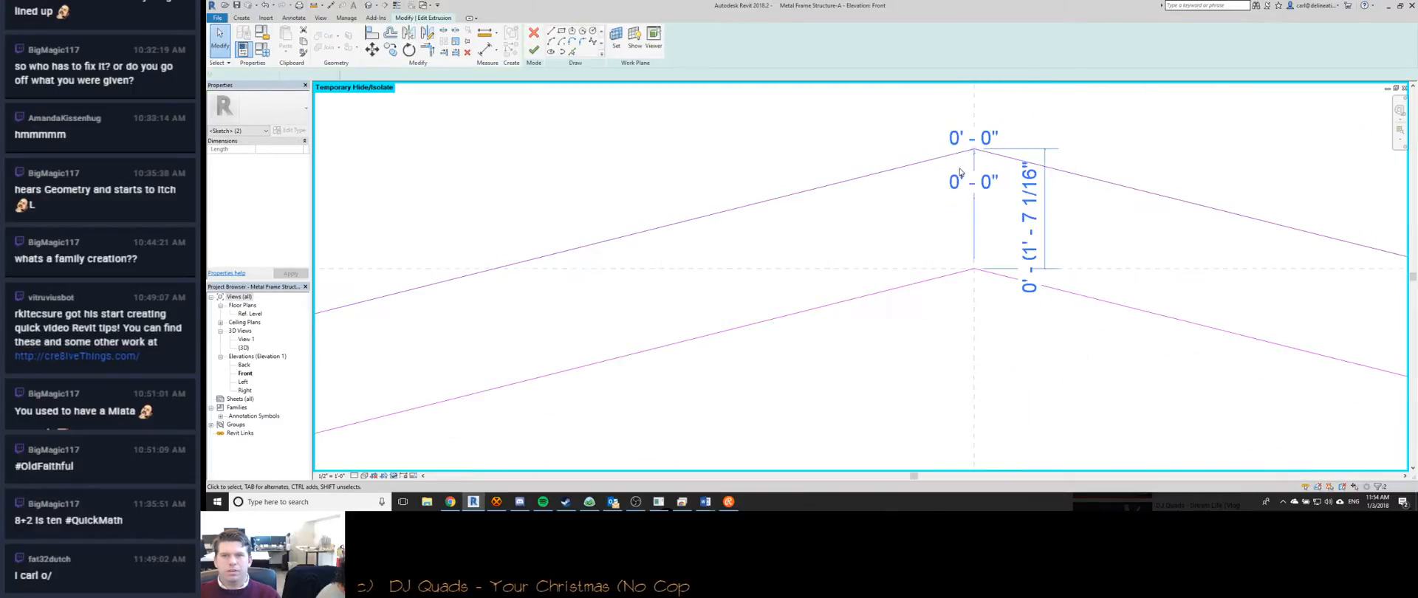
Add an aligned dimension between the upper and lower sketch lines of the left rafter.
key(d)
key(i)
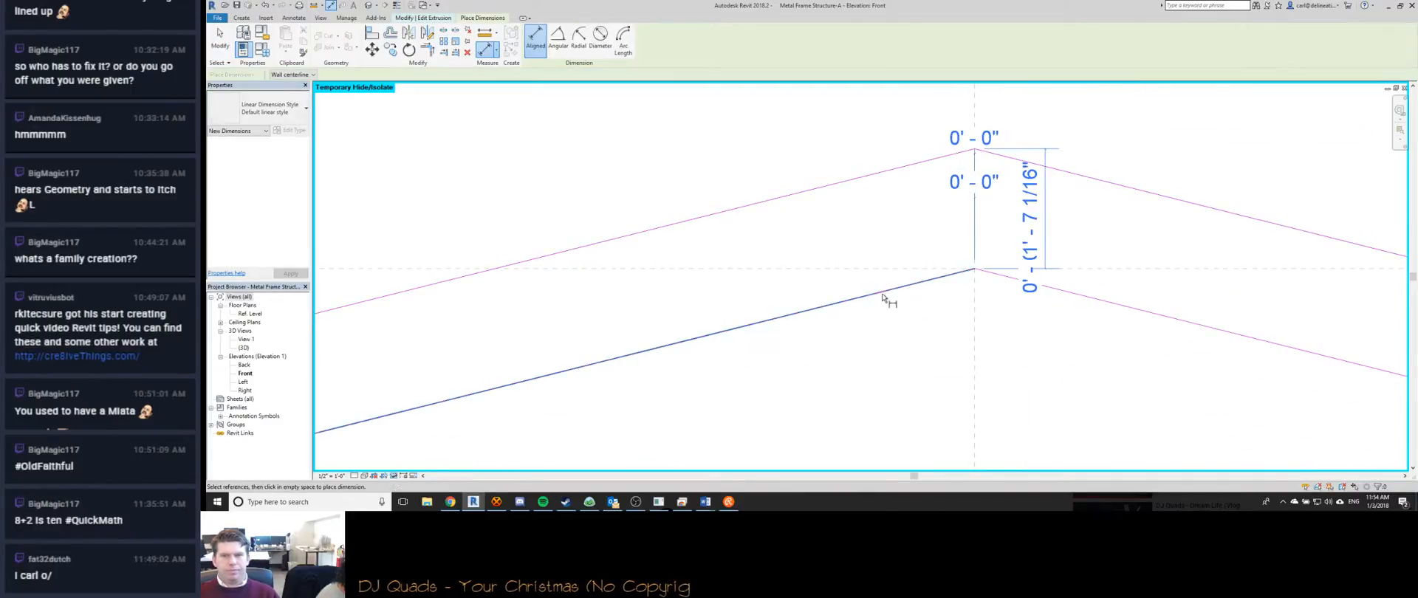
click(820, 187)
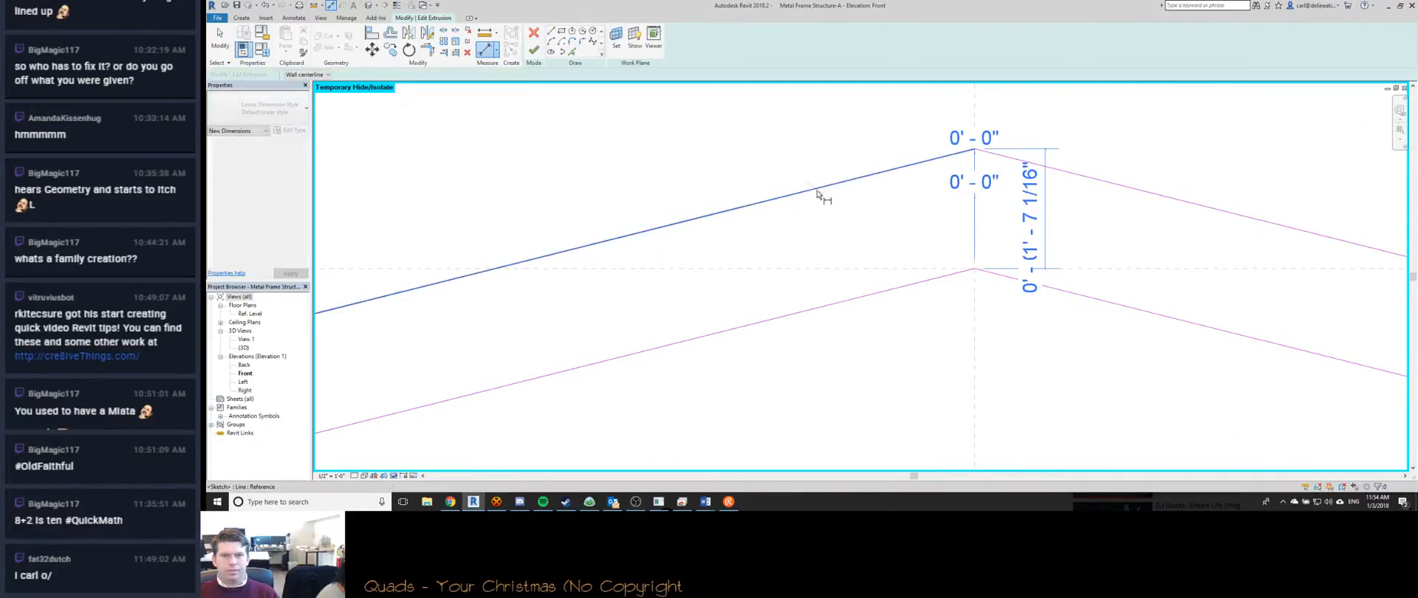
click(824, 306)
scroll(788, 203, down, 3)
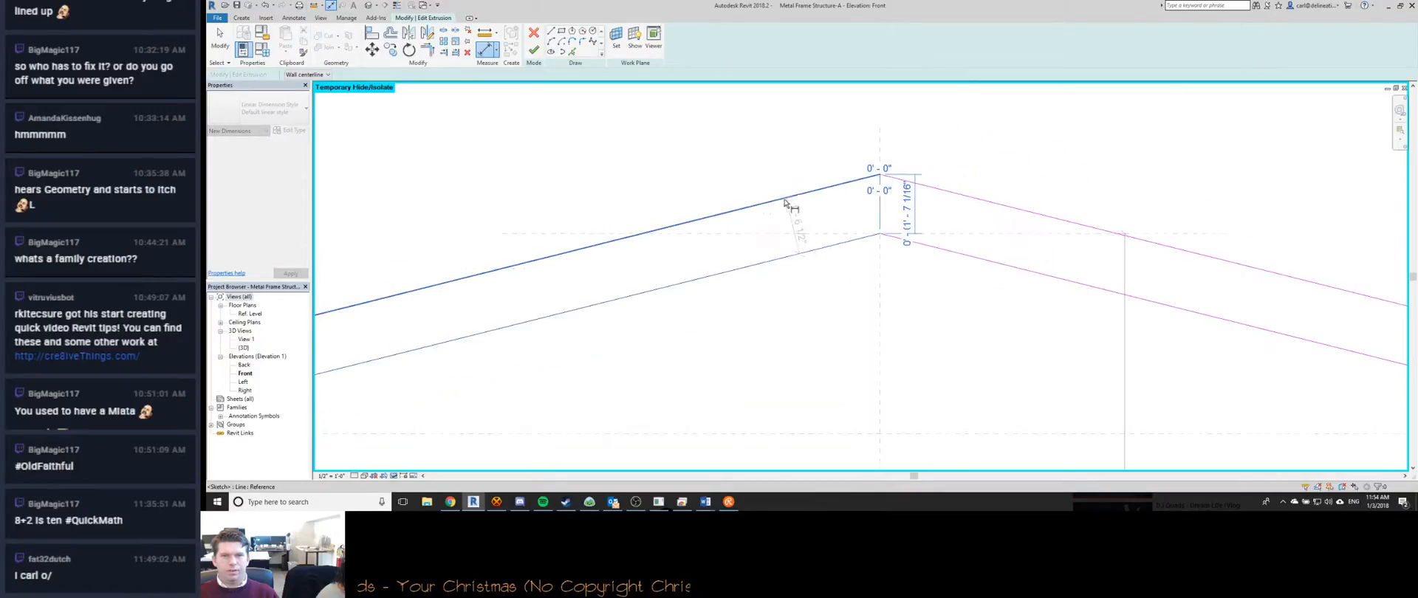
click(663, 186)
scroll(754, 222, down, 3)
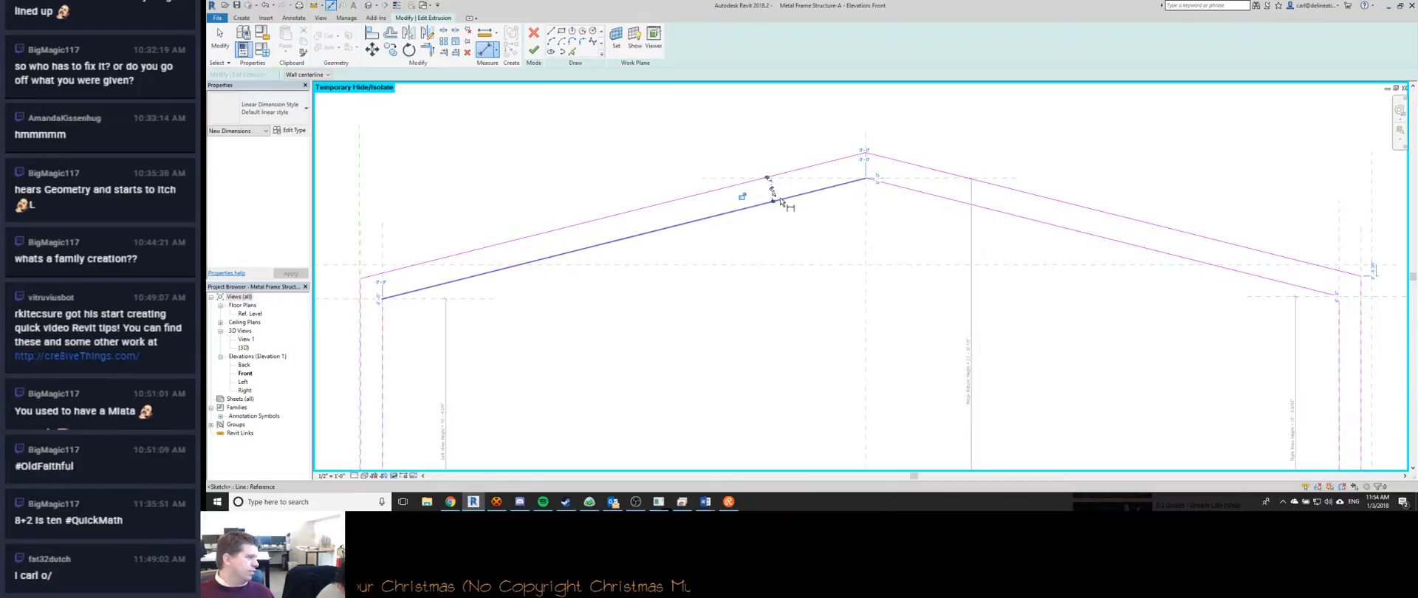
scroll(838, 155, up, 5)
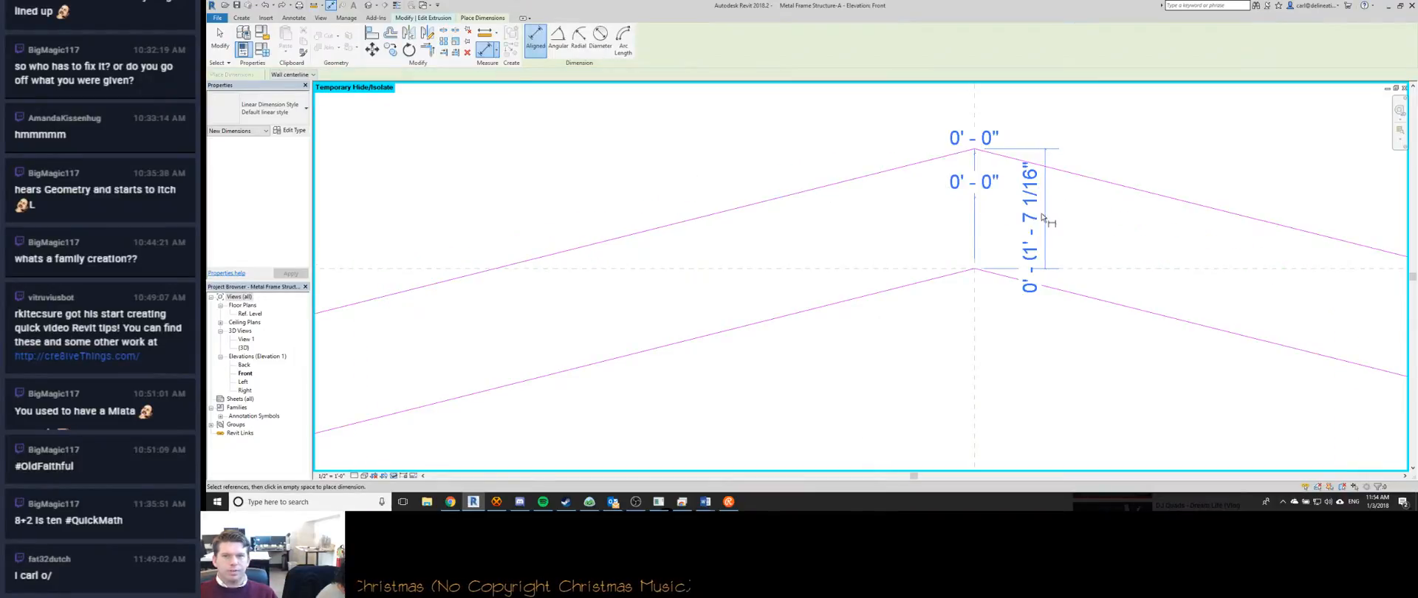
click(775, 199)
click(808, 312)
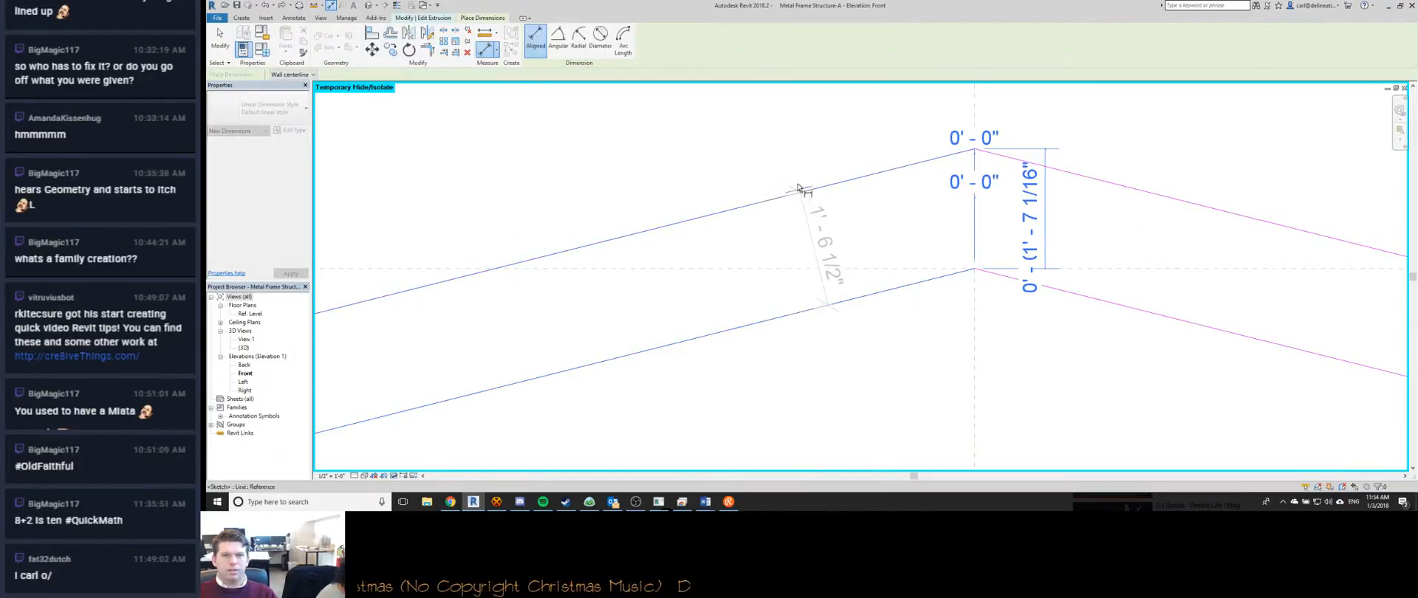
click(812, 247)
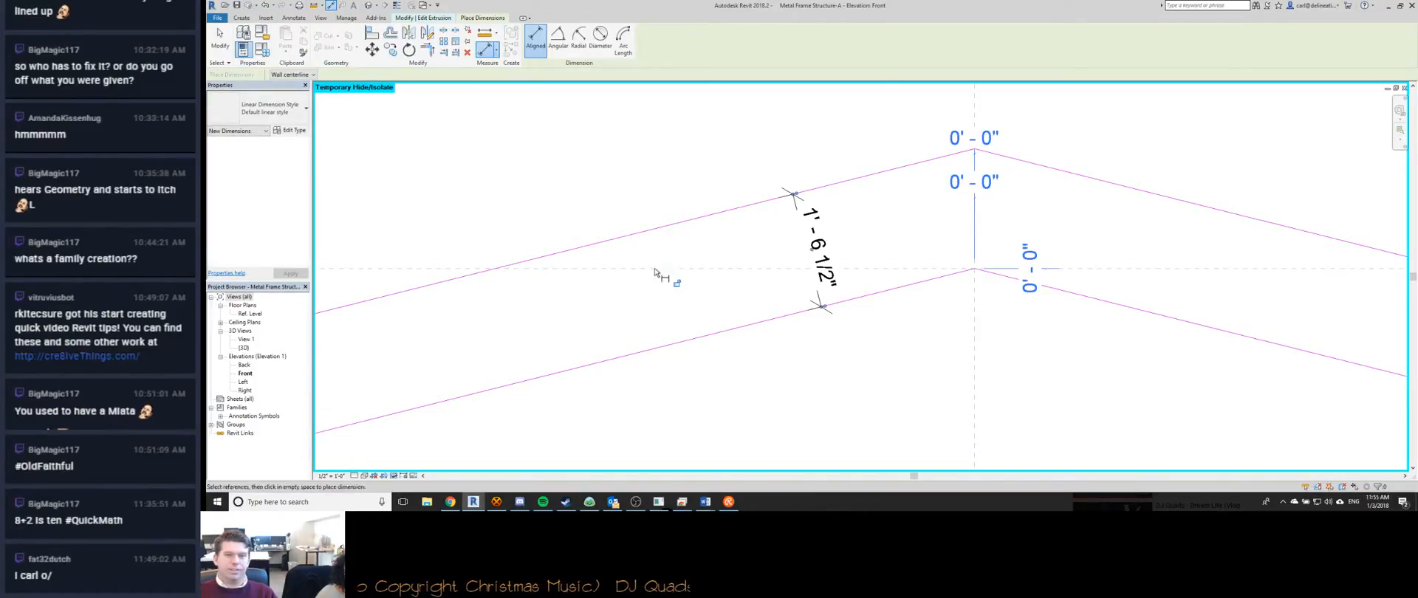
Add an aligned dimension between the right rafter's upper and lower lines and finish the extrusion sketch.
click(1174, 316)
click(1207, 209)
click(1195, 260)
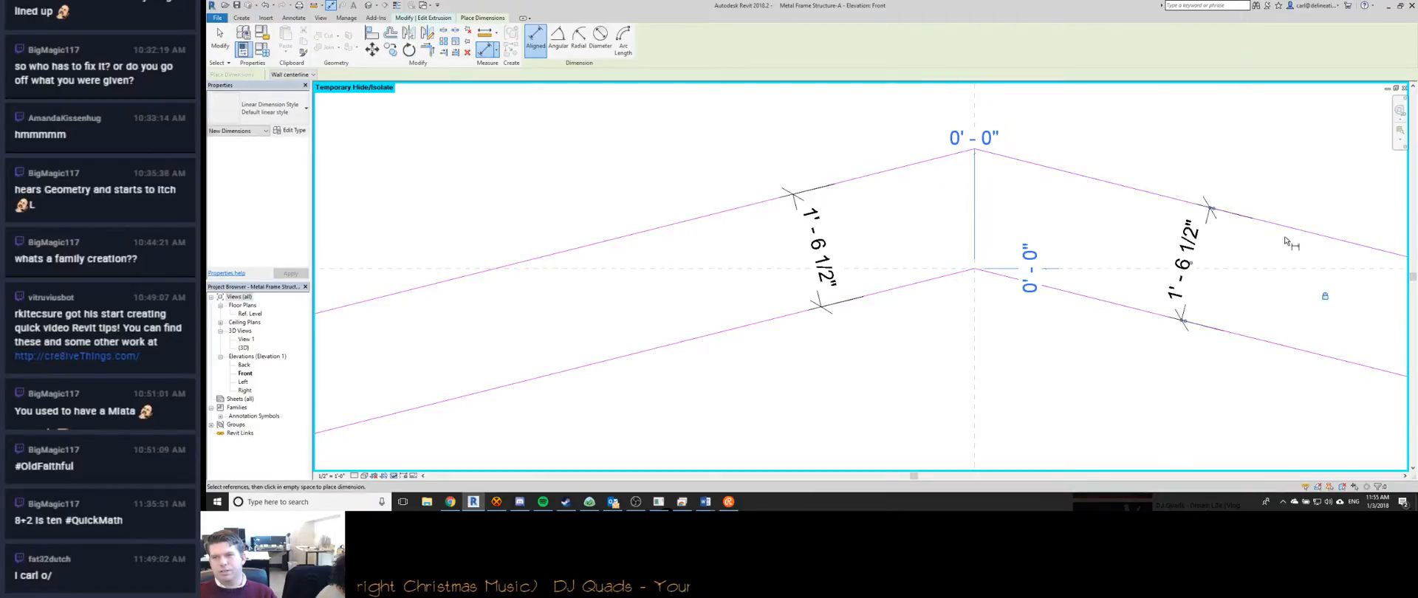
scroll(1033, 184, down, 5)
key(Escape)
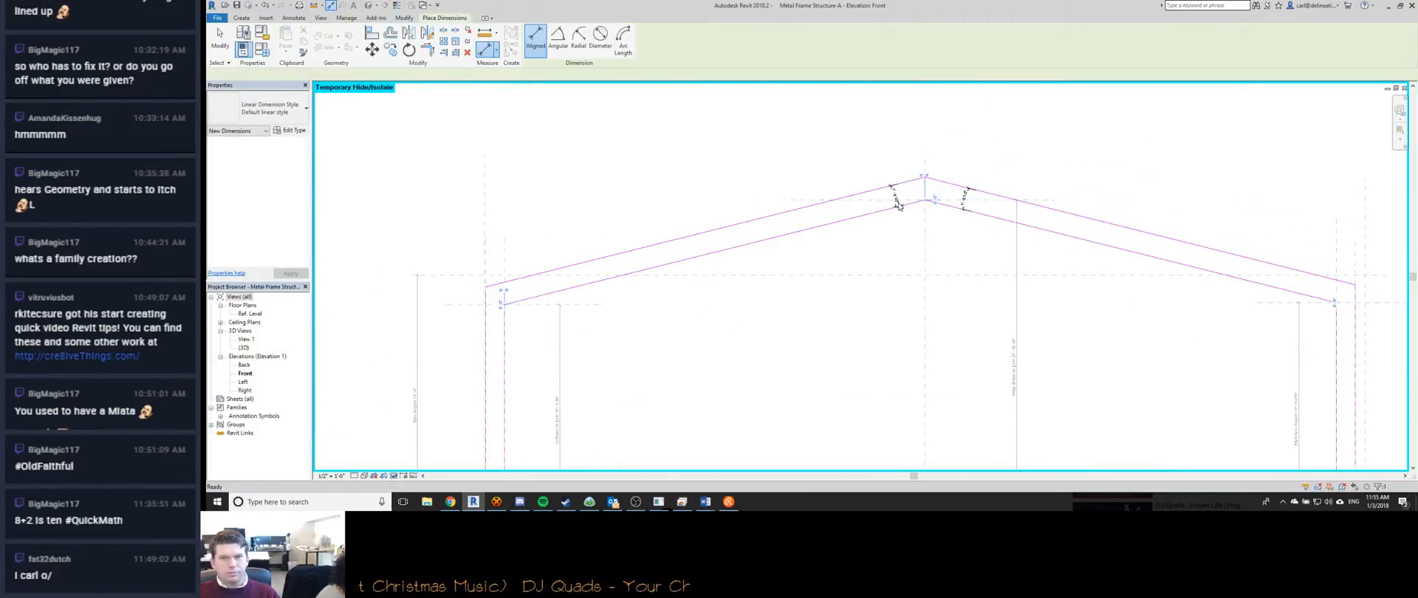
Flex the frame by setting the Ridge Bottom Height dimension to 26' and check the resulting rafter shape.
scroll(896, 187, up, 1)
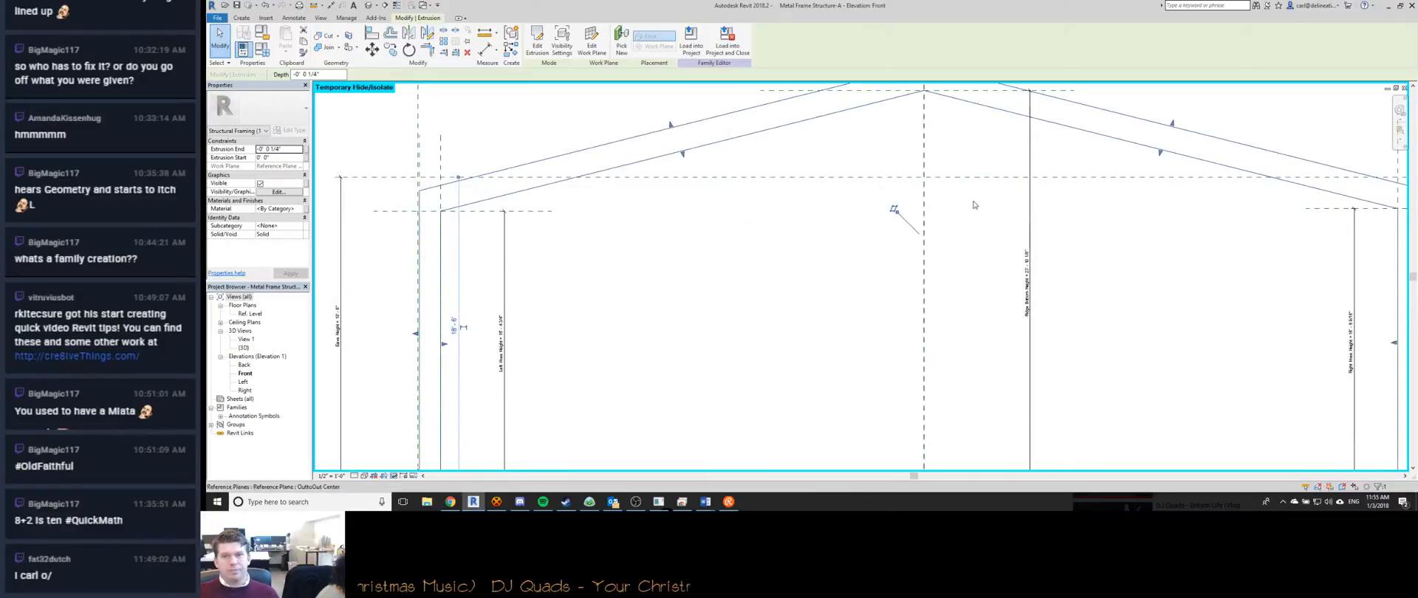
scroll(1036, 161, down, 2)
click(1024, 244)
click(1022, 237)
text(26)
key(Return)
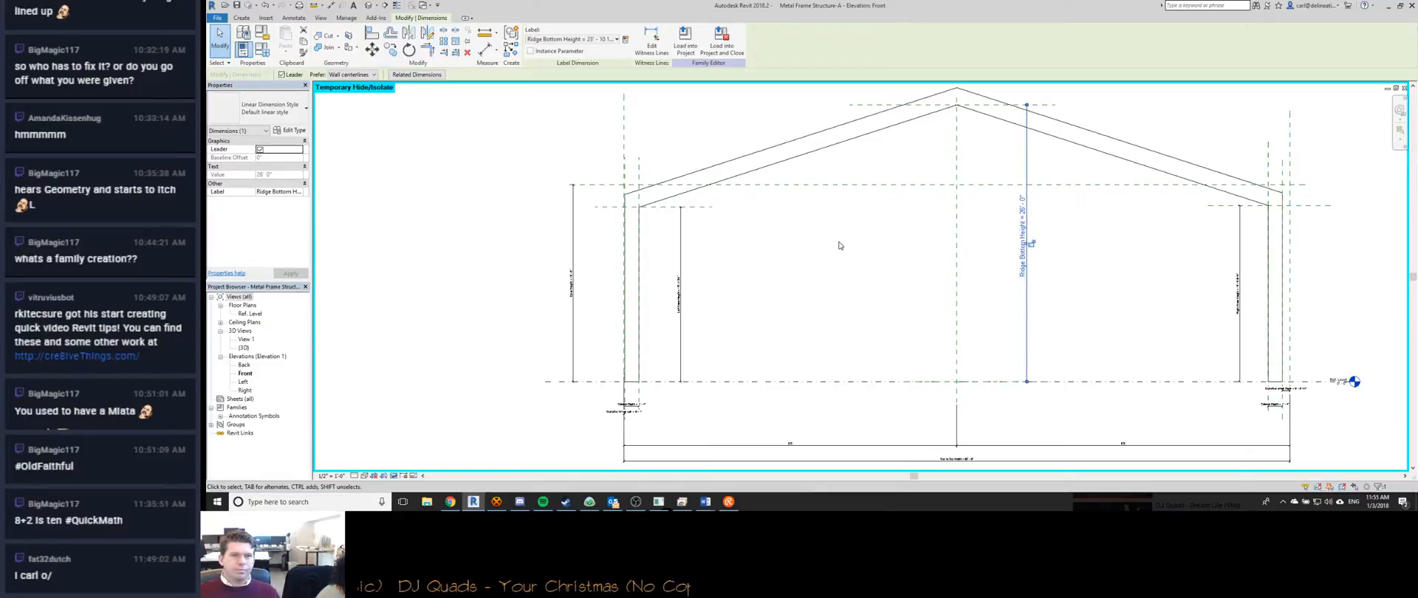
middle_drag(842, 227, 847, 273)
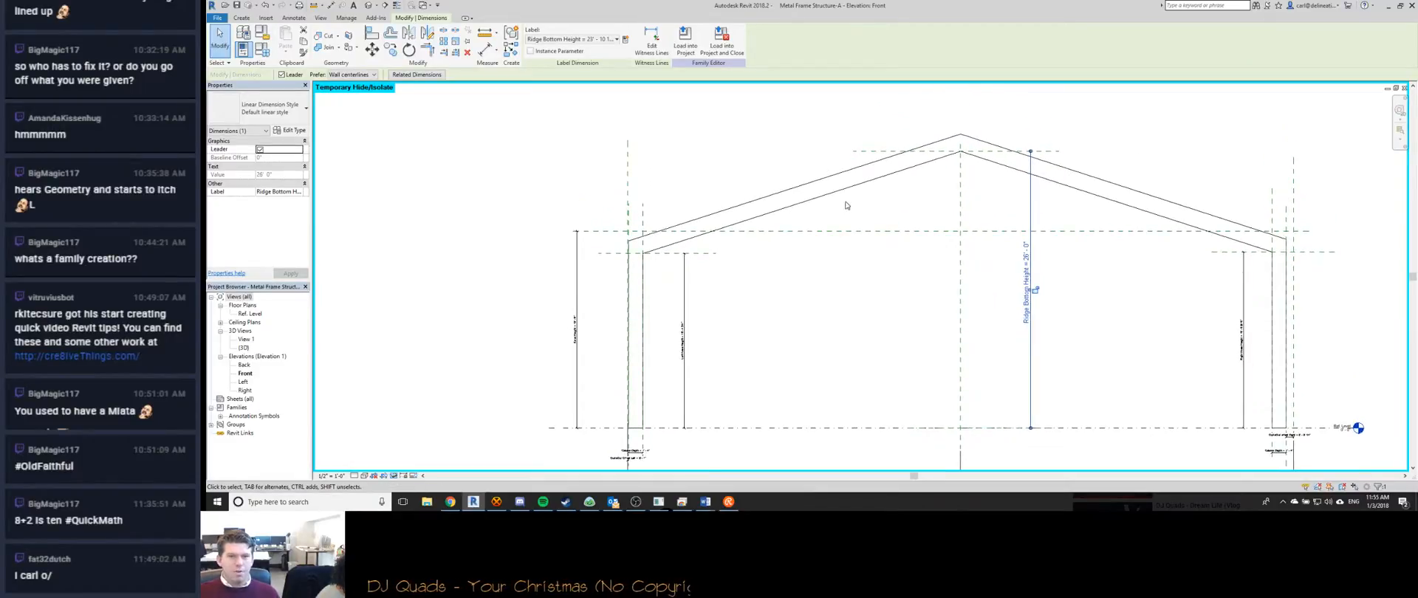
middle_drag(862, 199, 865, 208)
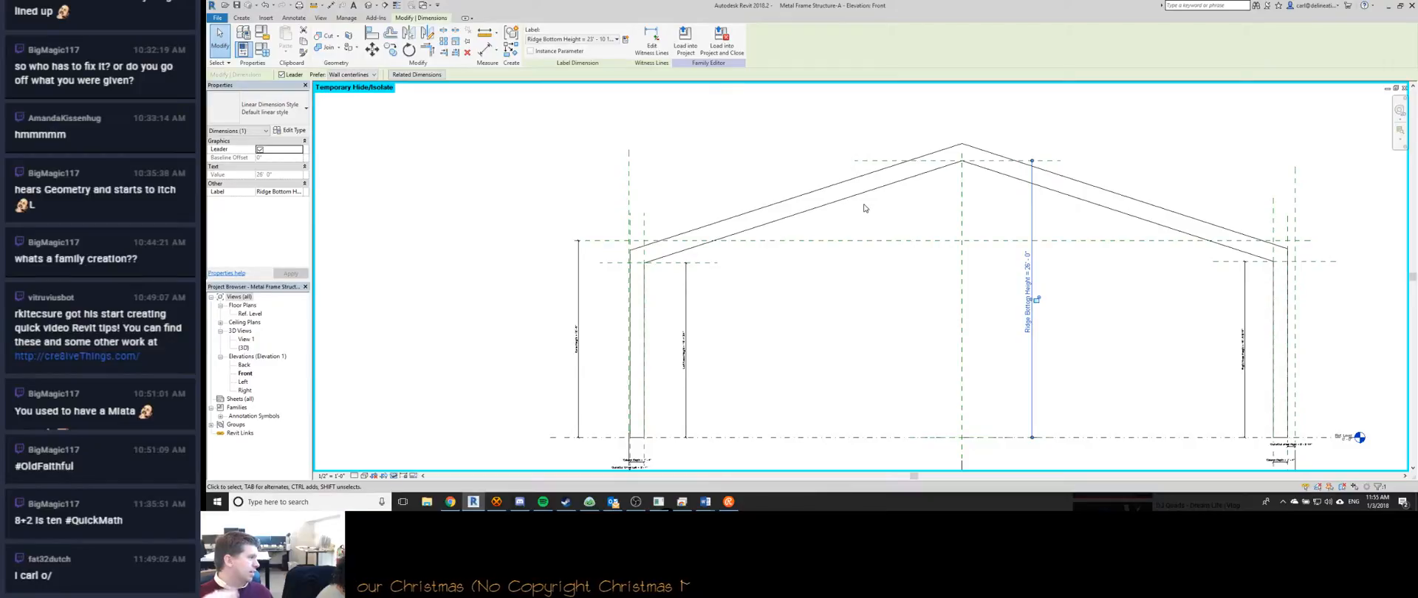
Try to dimension the left rafter's depth in the flexed frame.
key(d)
key(i)
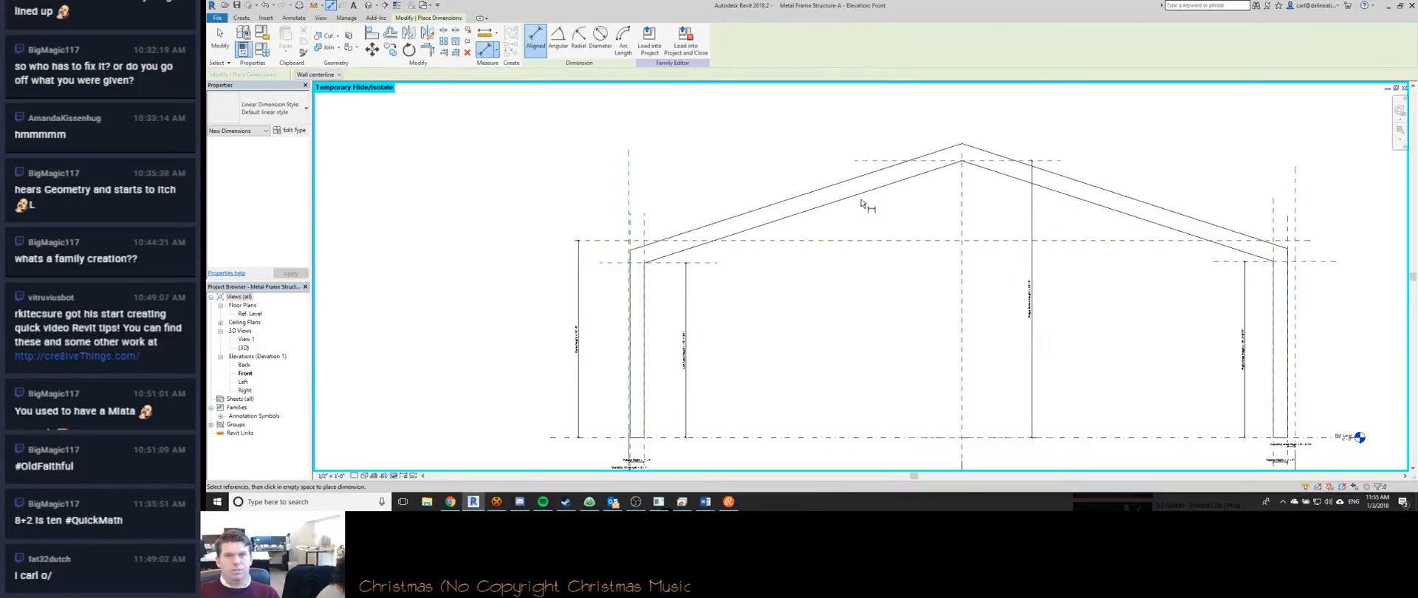
click(851, 187)
scroll(851, 186, up, 5)
scroll(834, 204, down, 5)
Undo the flex of the Ridge Bottom Height.
key(ctrl+z)
key(ctrl+z)
key(ctrl+z)
key(ctrl+z)
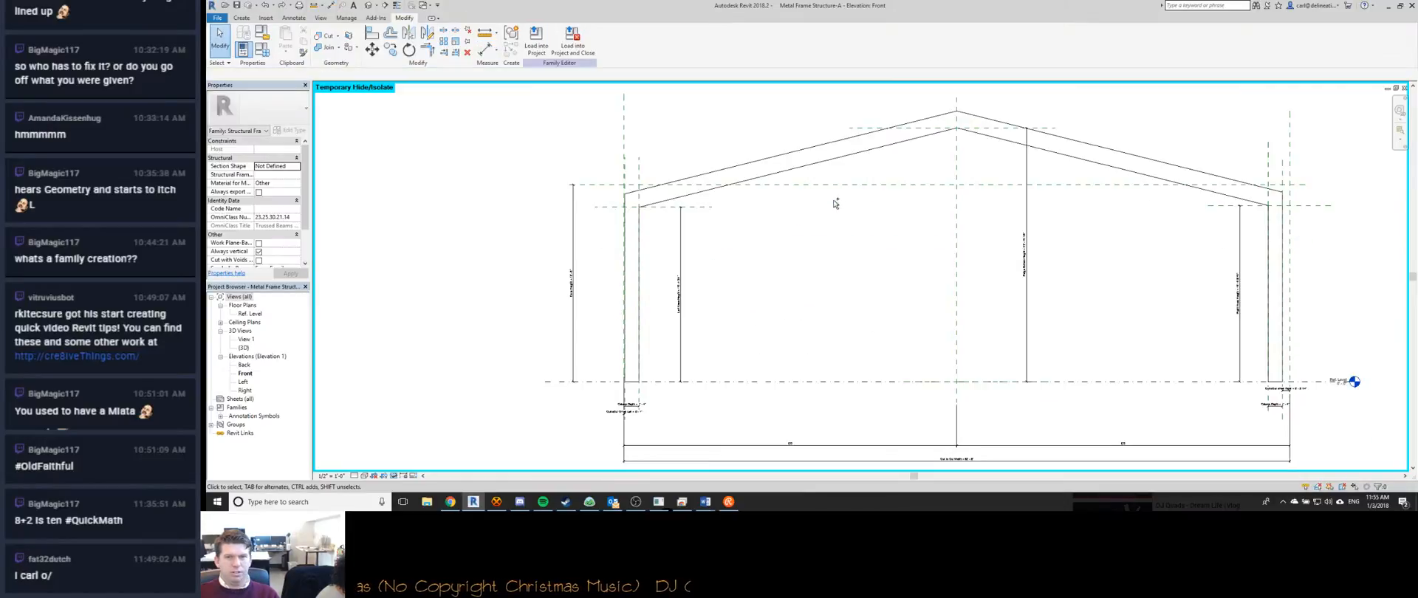
key(d)
key(i)
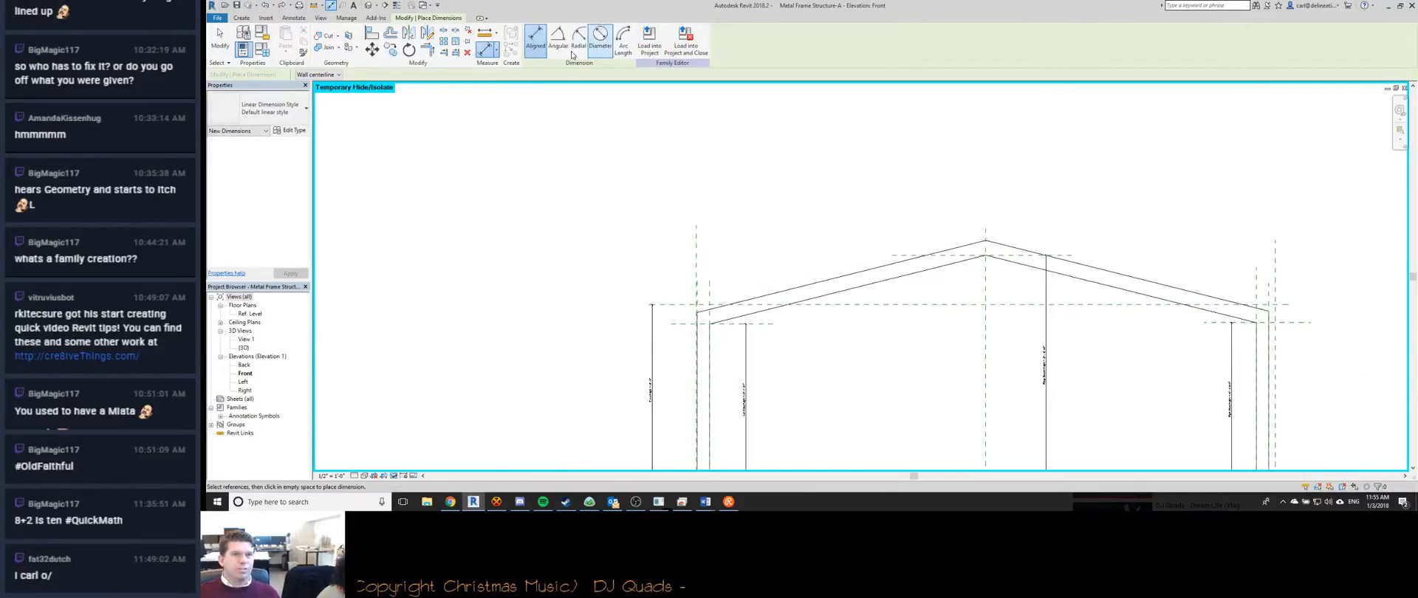
middle_drag(857, 241, 727, 230)
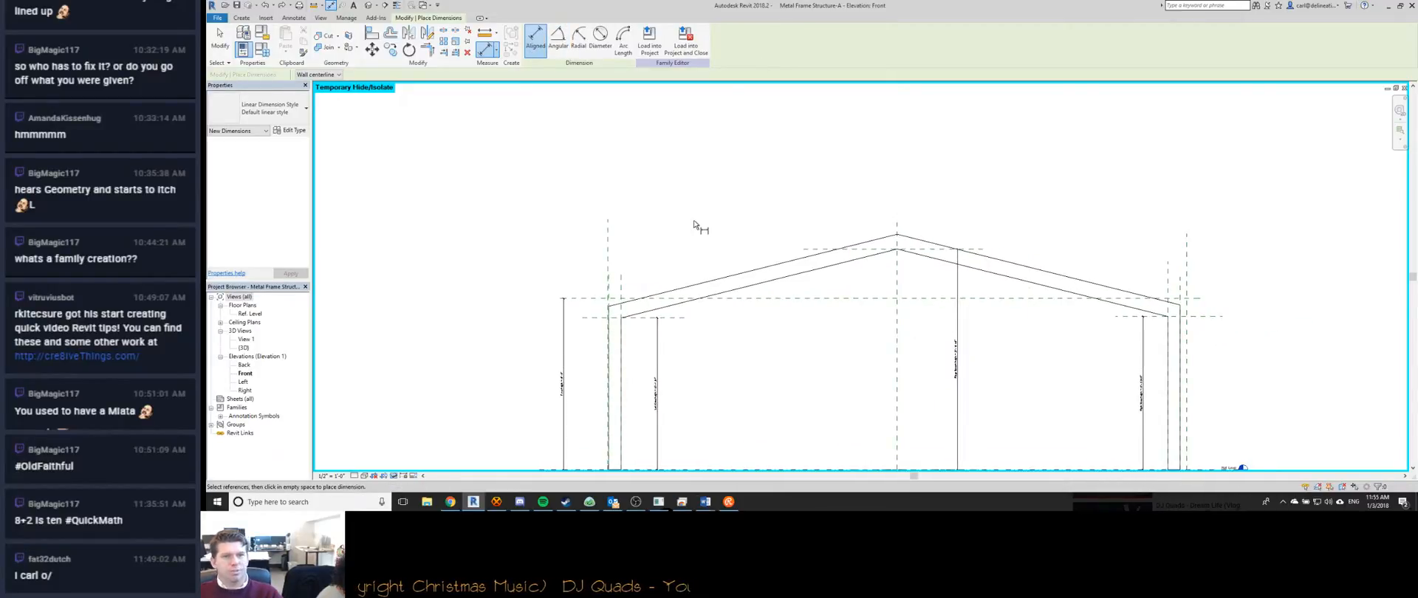
key(Escape)
scroll(856, 288, down, 2)
scroll(916, 302, down, 2)
scroll(1059, 320, up, 6)
scroll(821, 192, down, 5)
scroll(822, 192, up, 4)
scroll(768, 244, down, 3)
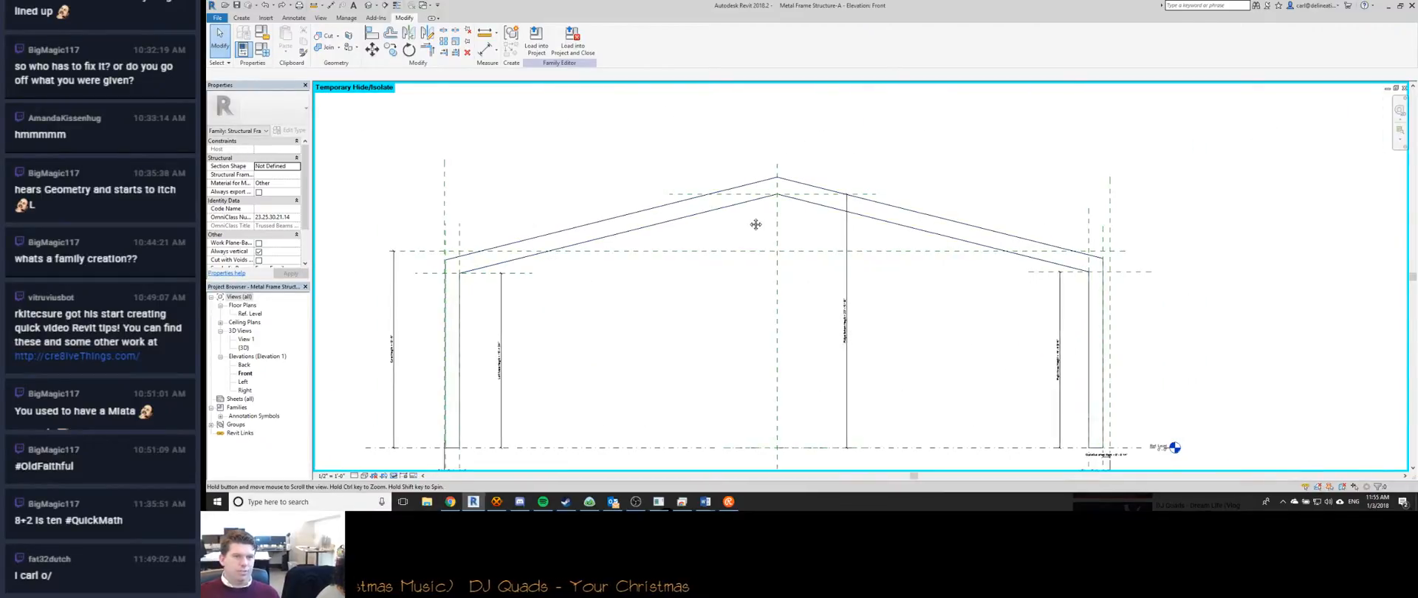
Look over the front elevation of the rigid frame family with adjustable ridge, and close that view.
key(ctrl+Tab)
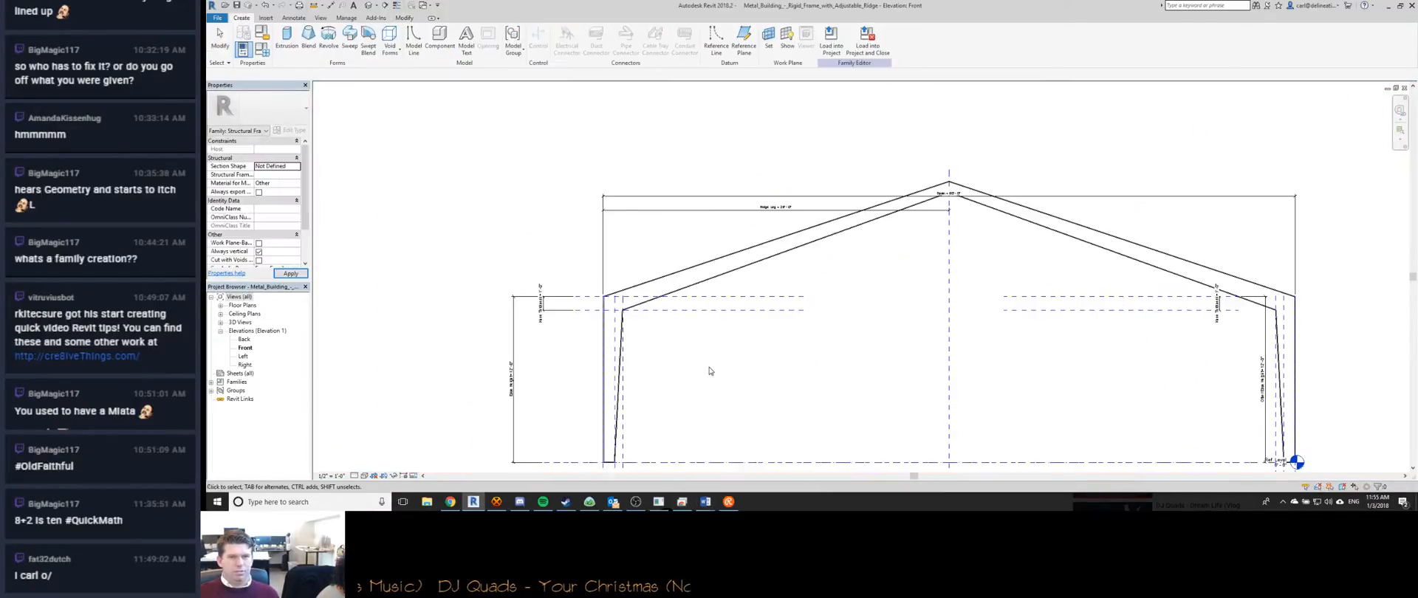
scroll(709, 370, down, 1)
scroll(709, 371, up, 1)
scroll(709, 371, down, 3)
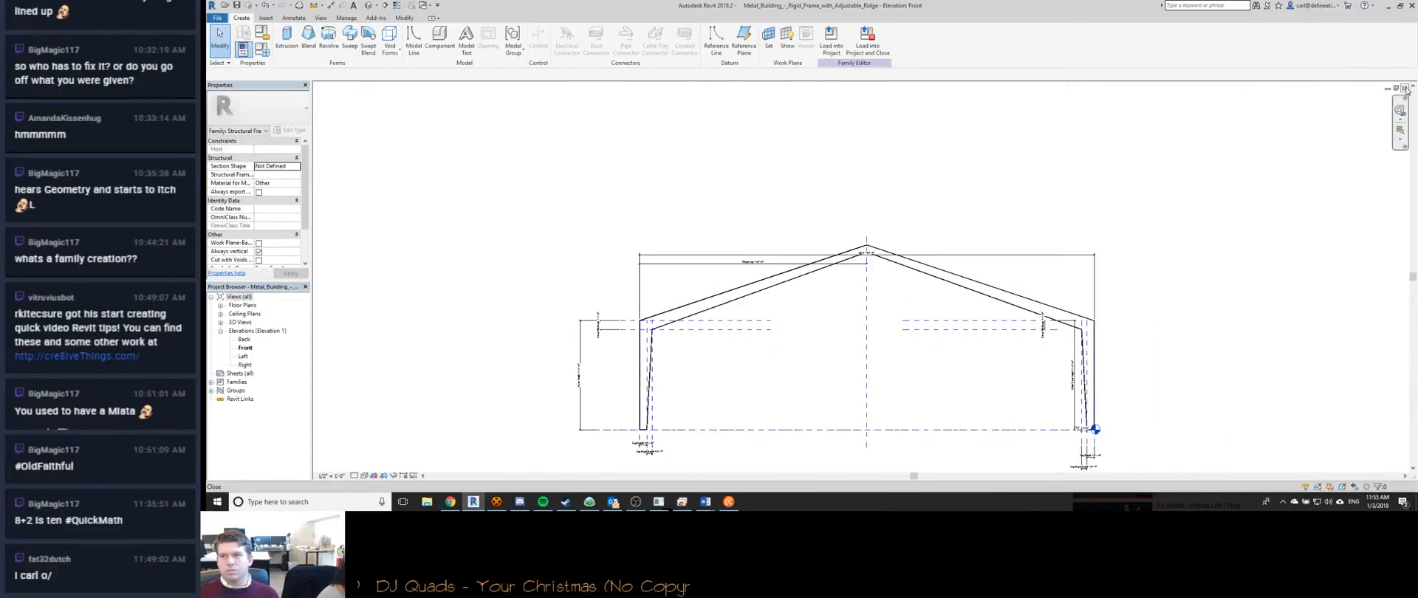
click(1404, 88)
click(823, 256)
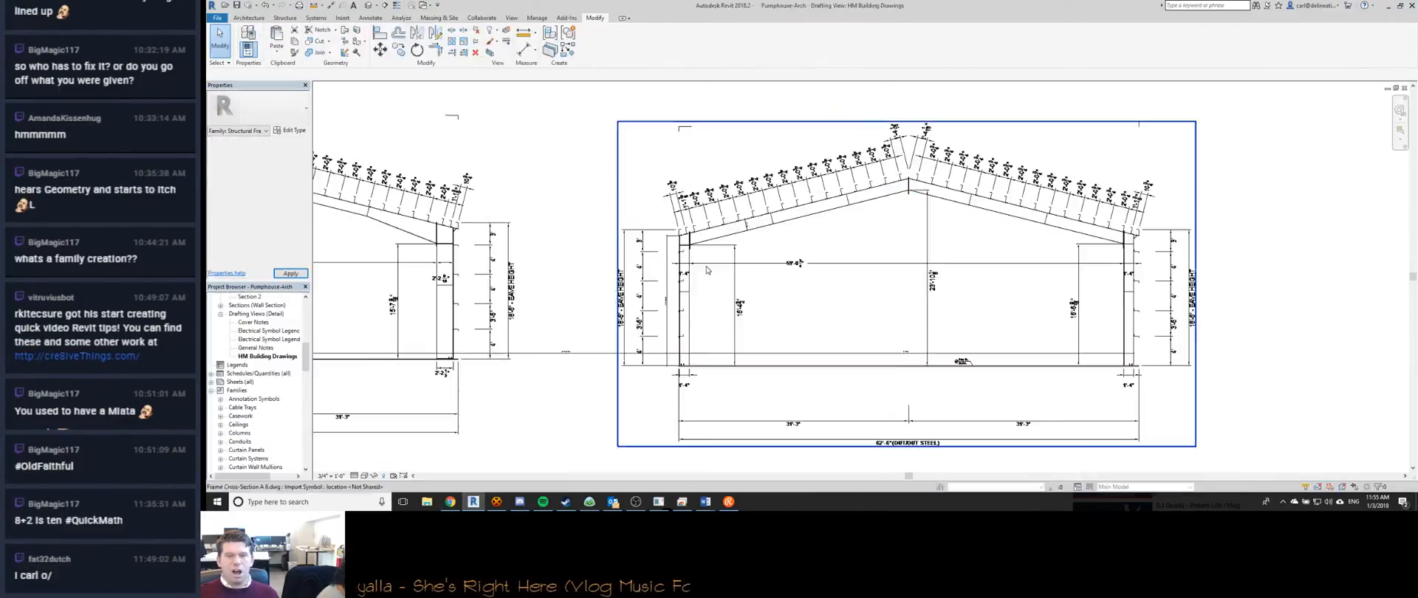
Examine the frame cross-sections in the HM Building Drawings view, comparing the rafter and column shapes of each frame.
scroll(620, 259, up, 1)
scroll(620, 258, down, 1)
middle_drag(622, 256, 978, 274)
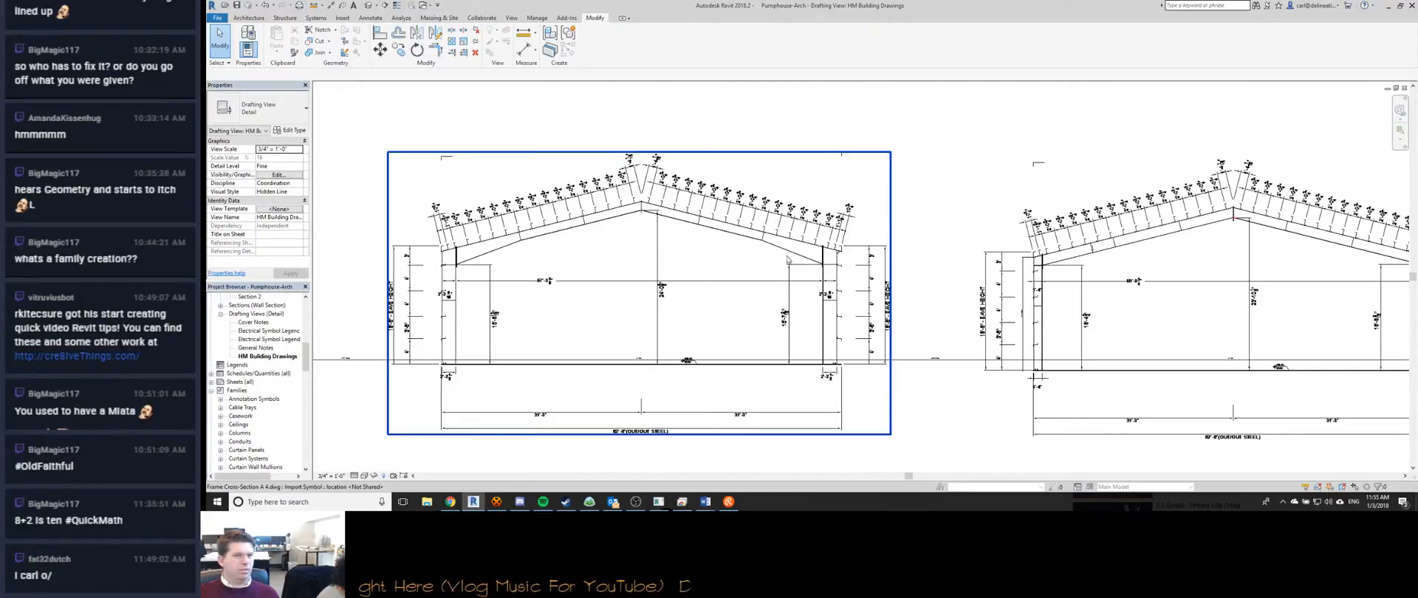
middle_drag(1120, 221, 527, 209)
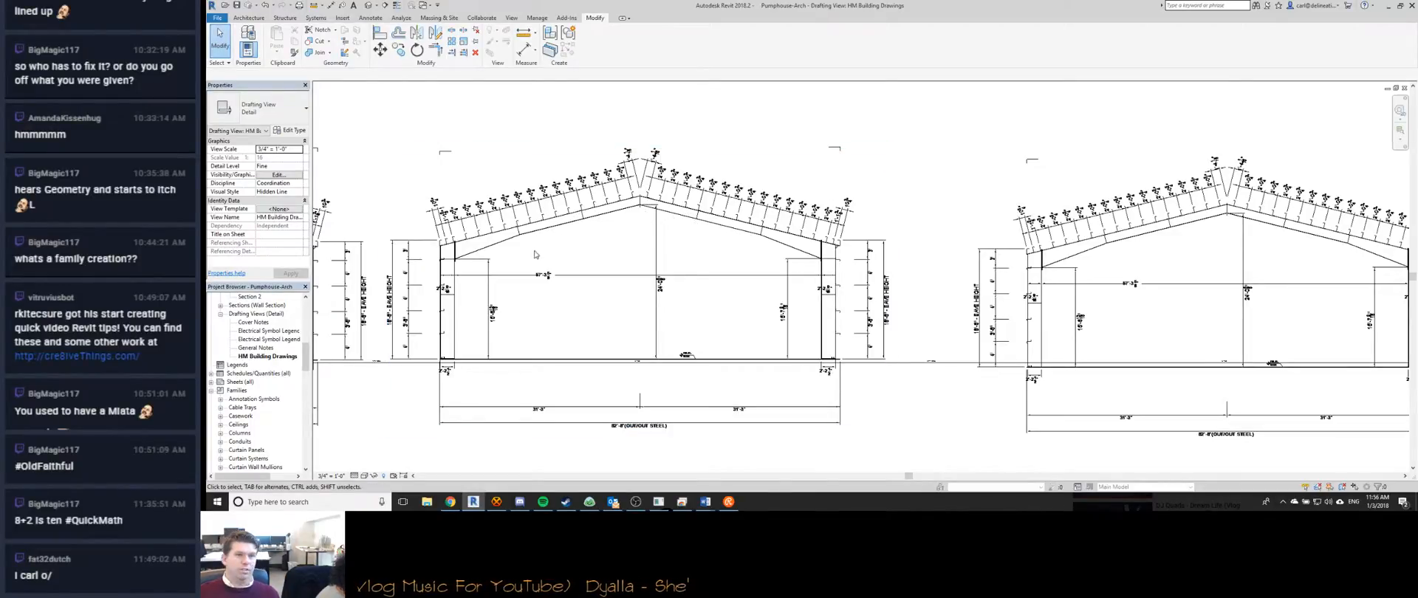
middle_drag(807, 273, 472, 263)
middle_drag(403, 237, 244, 228)
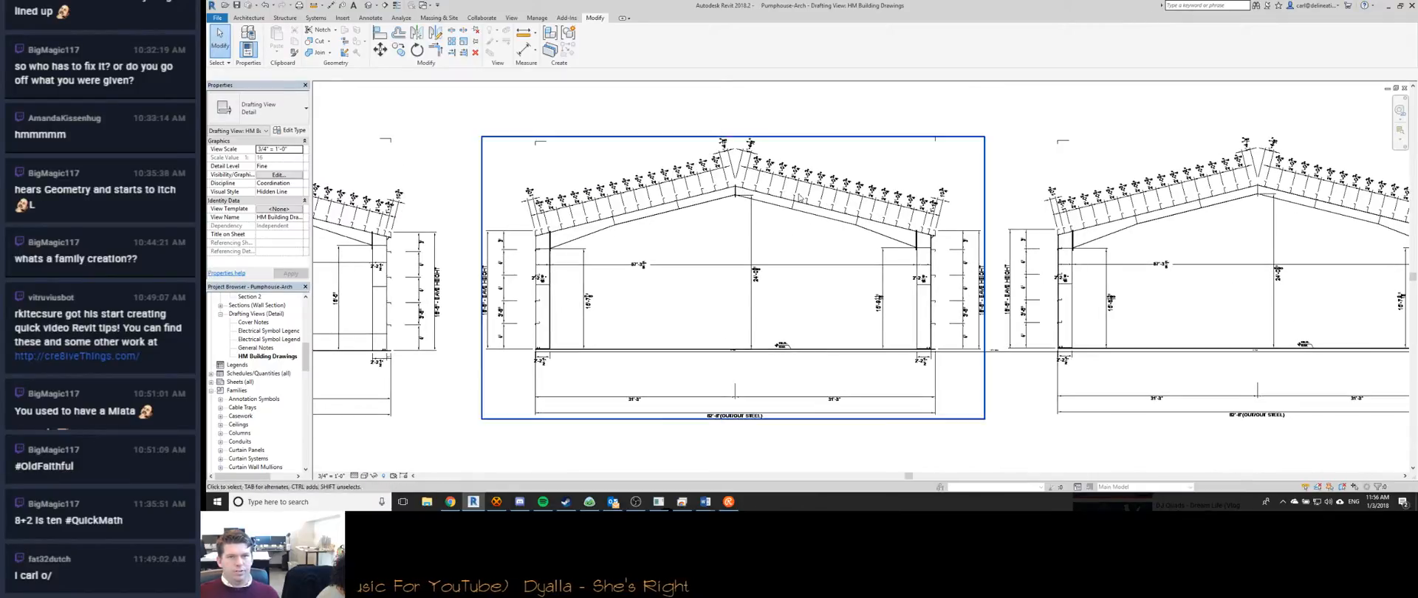
scroll(800, 198, up, 2)
scroll(468, 237, down, 2)
scroll(452, 224, up, 1)
scroll(452, 224, up, 1)
scroll(459, 224, down, 1)
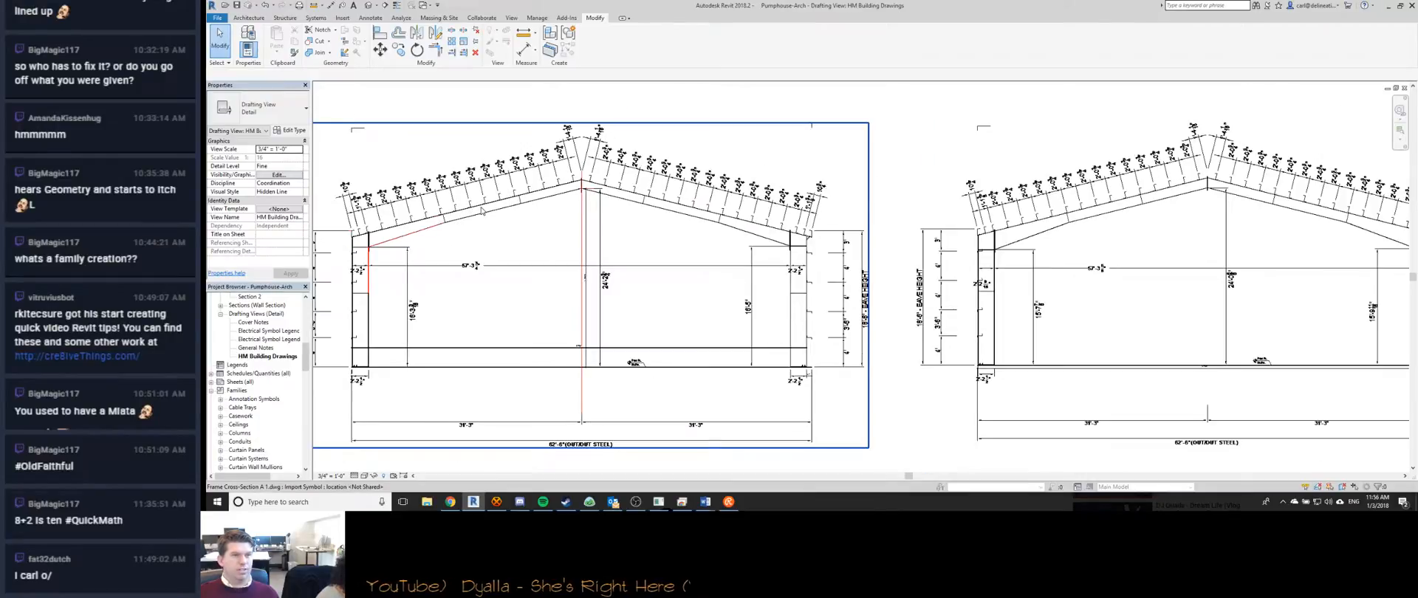
middle_drag(503, 227, 534, 228)
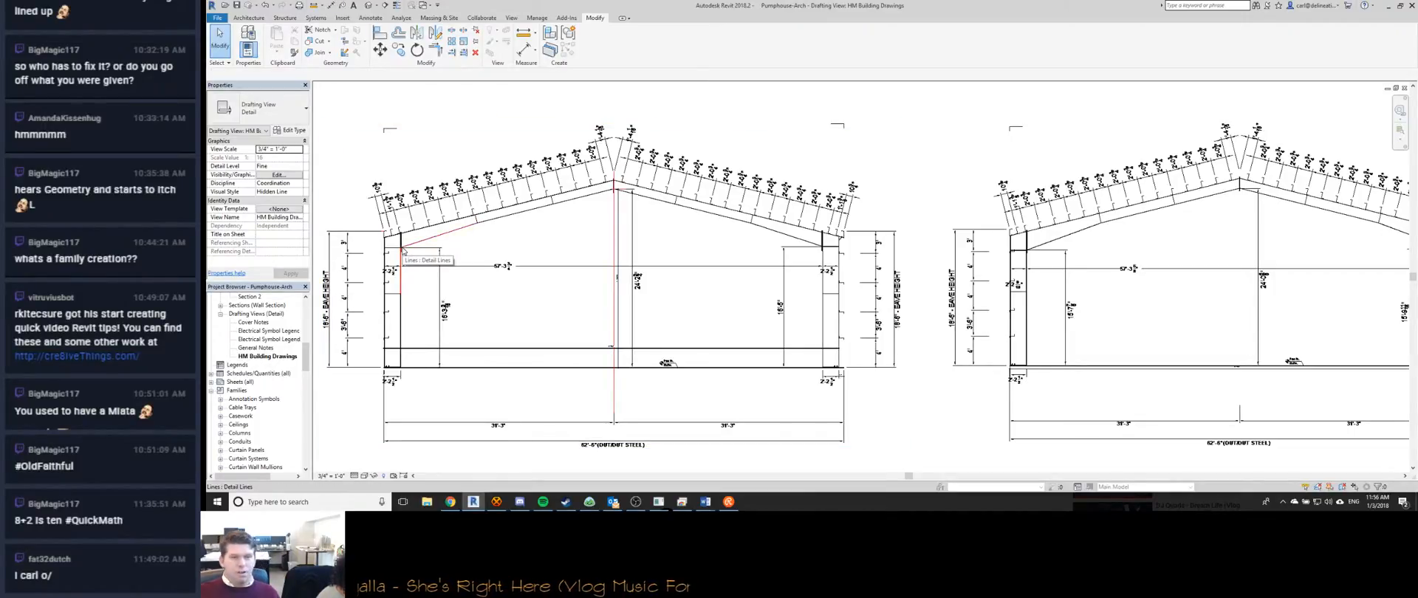
middle_drag(1256, 225, 669, 221)
middle_drag(1301, 226, 866, 202)
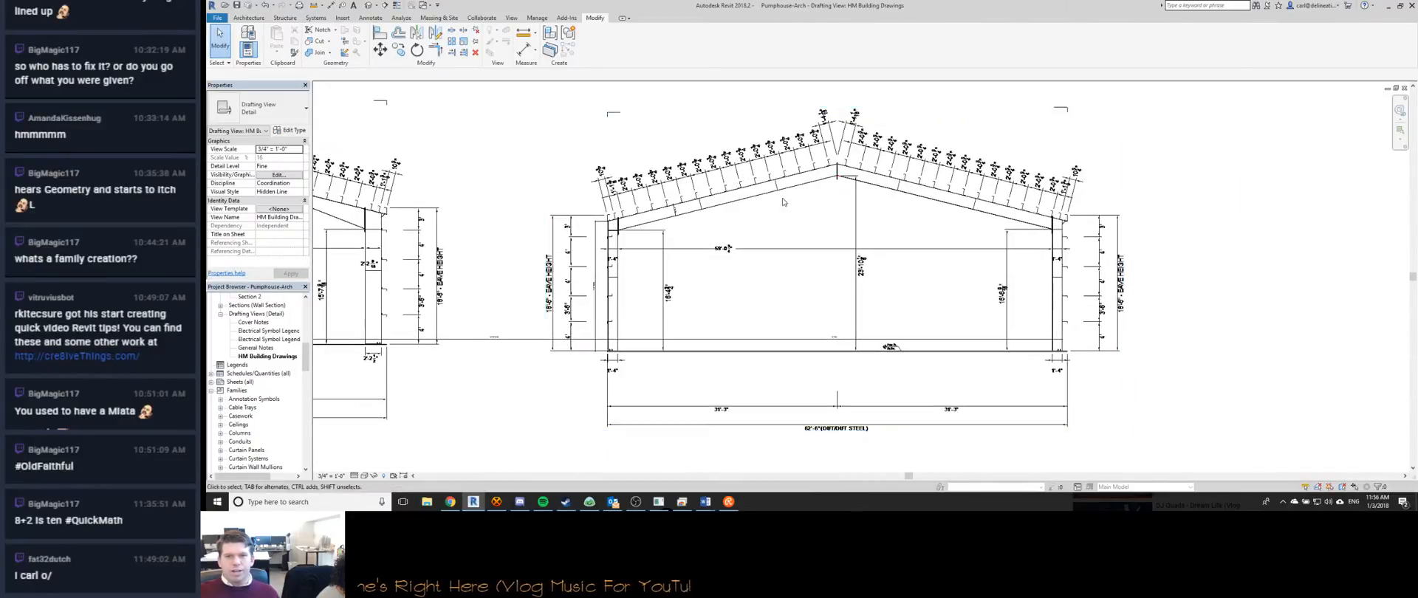
scroll(806, 244, up, 1)
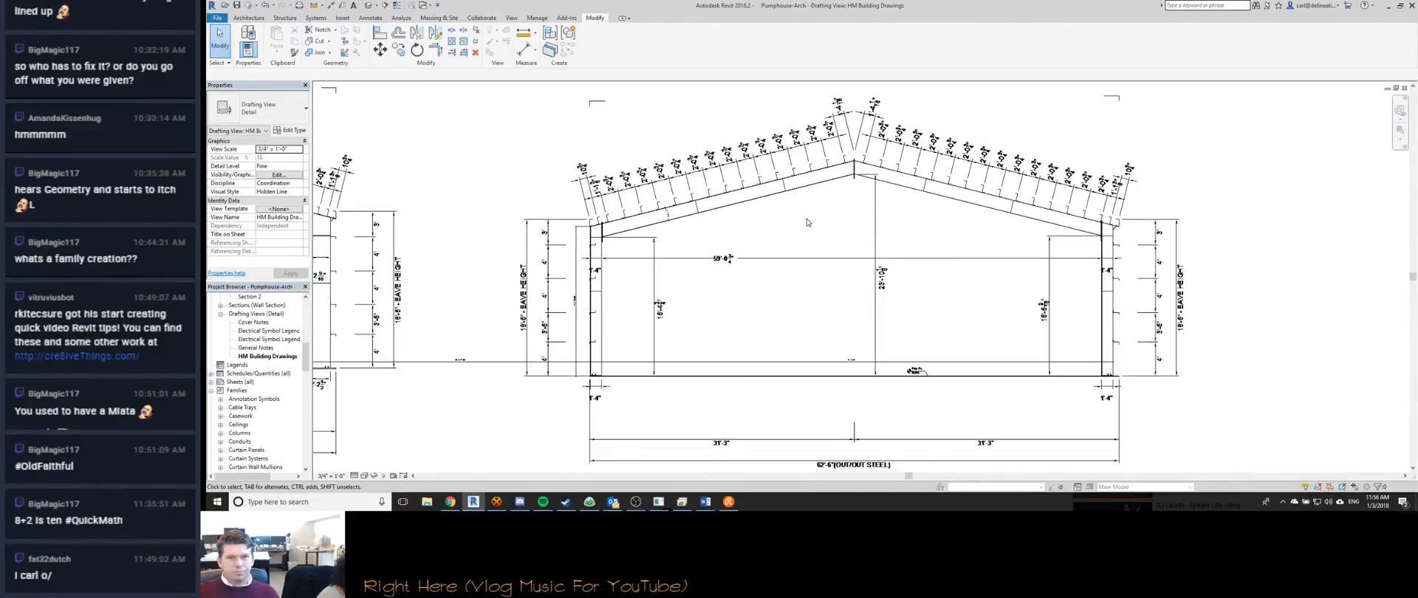
Compare the frame family's front elevation with its cross-section in the HM Building Drawings view.
key(ctrl+Tab)
scroll(816, 196, down, 2)
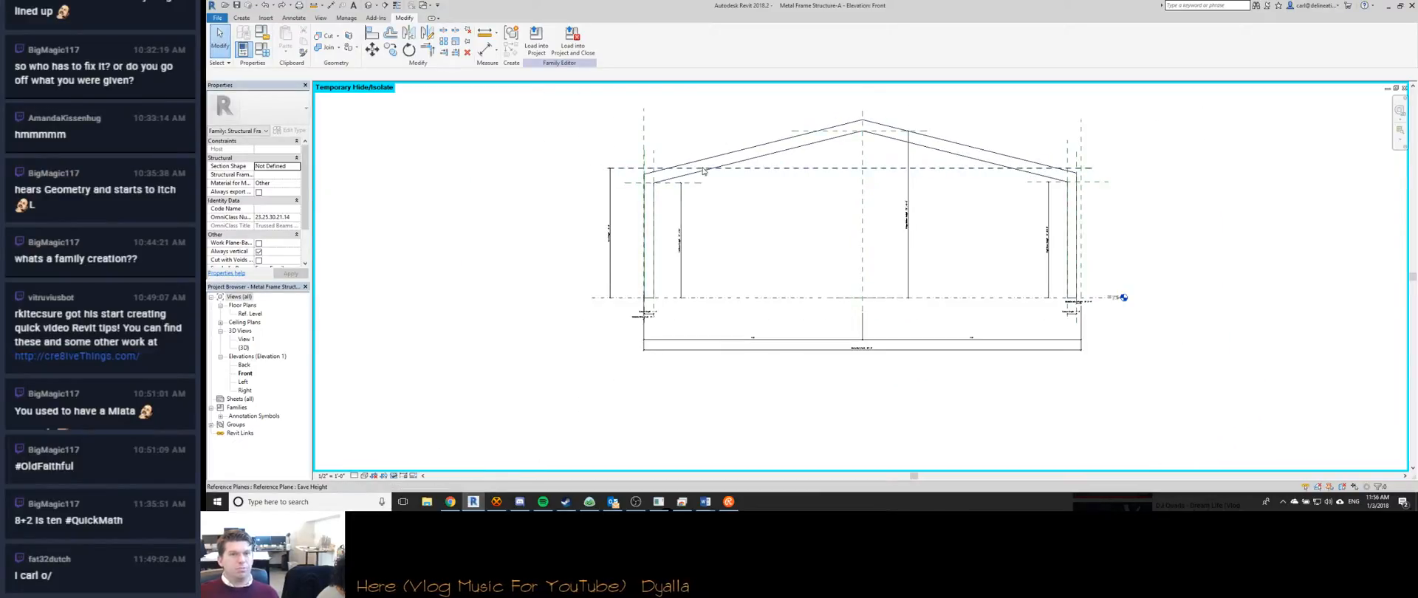
scroll(735, 180, up, 2)
key(ctrl+Tab)
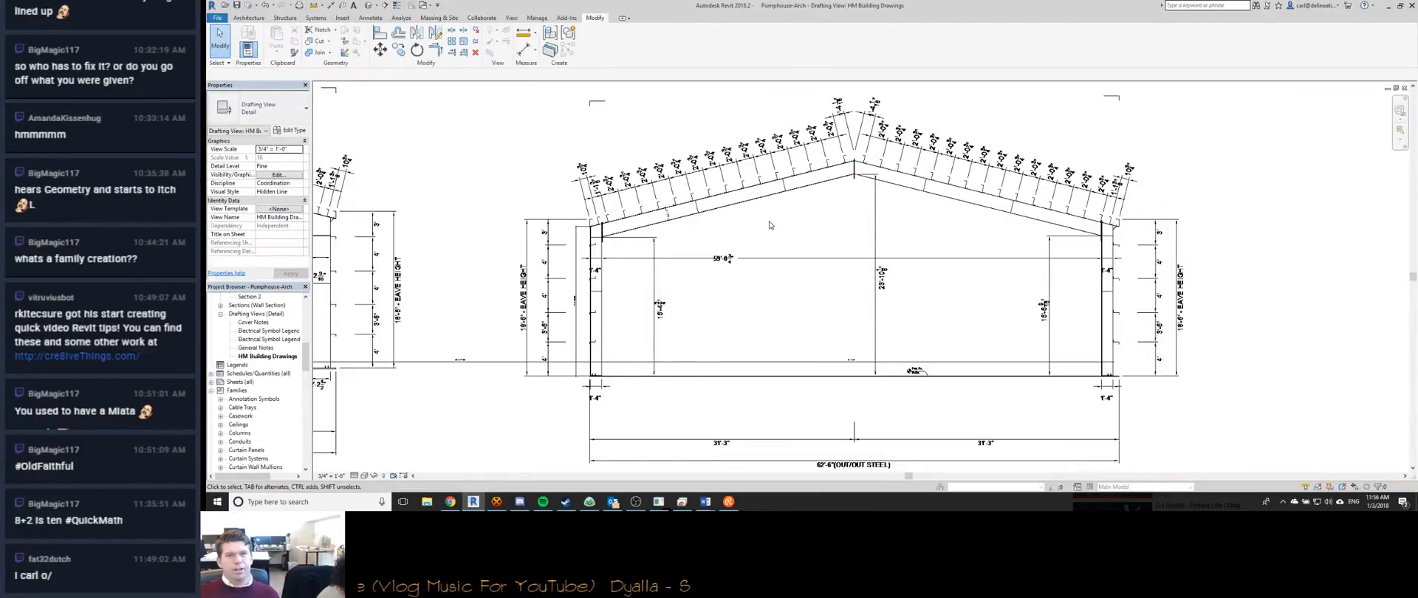
Inspect the eave corners of the frame cross-section in the HM Building Drawings view and compare them with the family's front elevation.
key(ctrl+Tab)
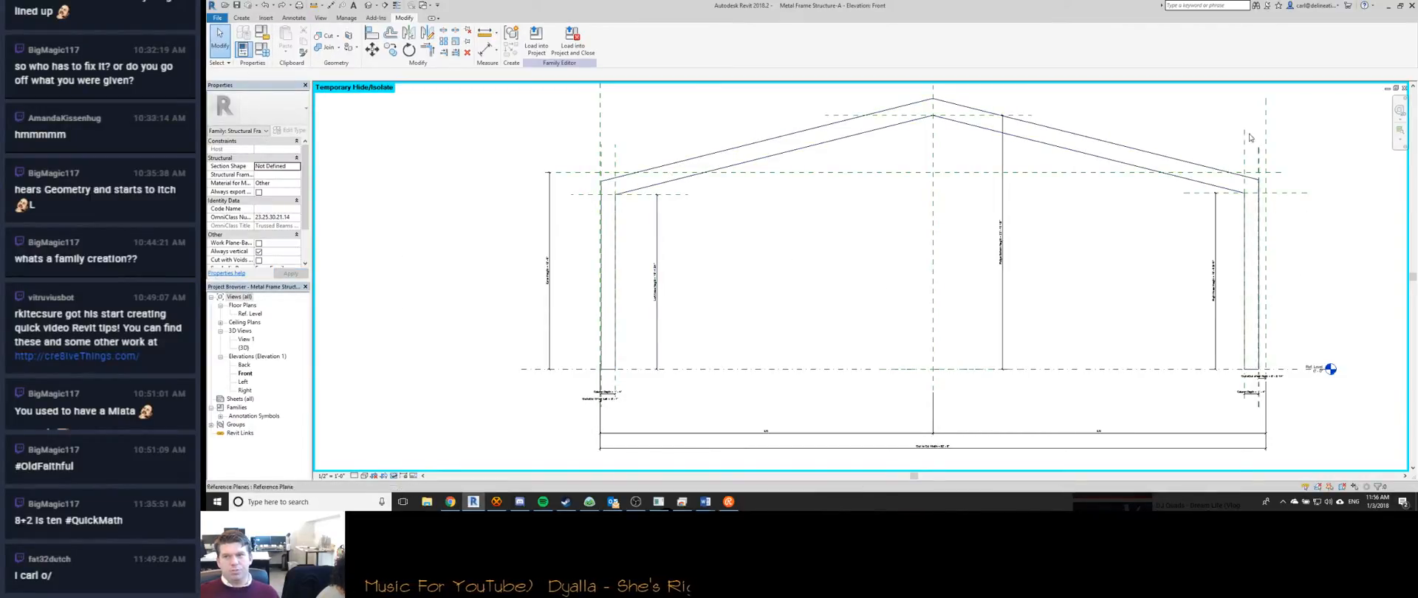
key(ctrl+Tab)
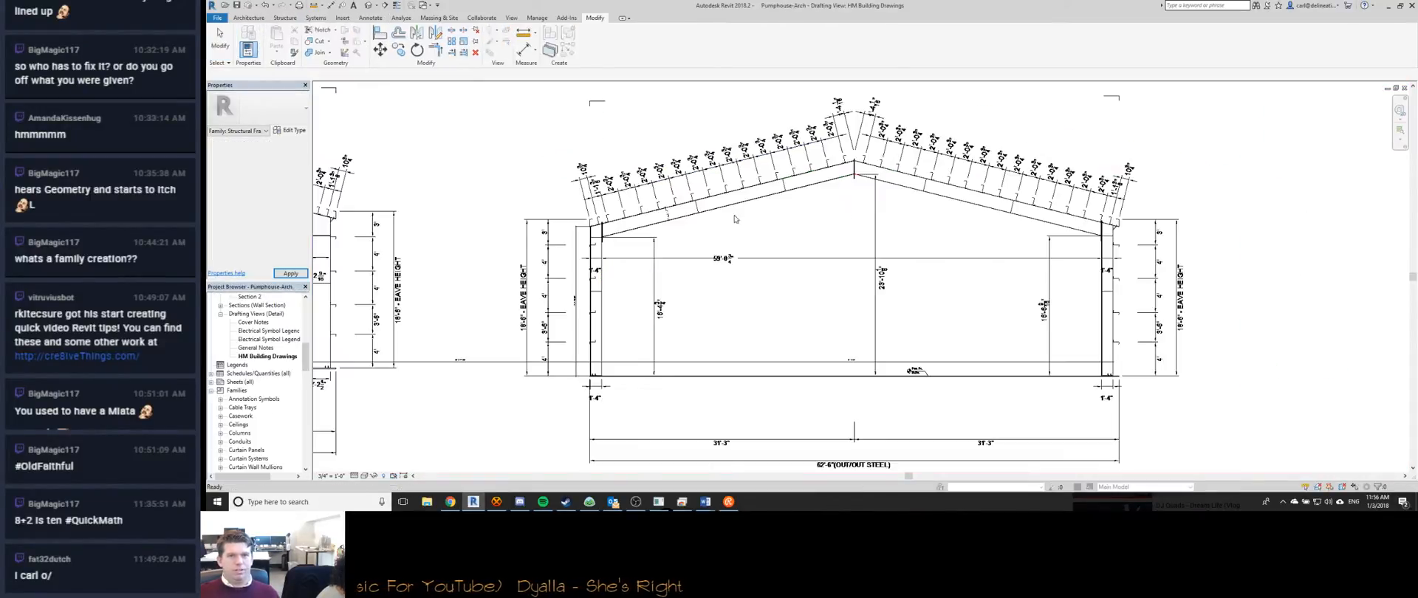
scroll(589, 230, up, 5)
scroll(583, 180, down, 5)
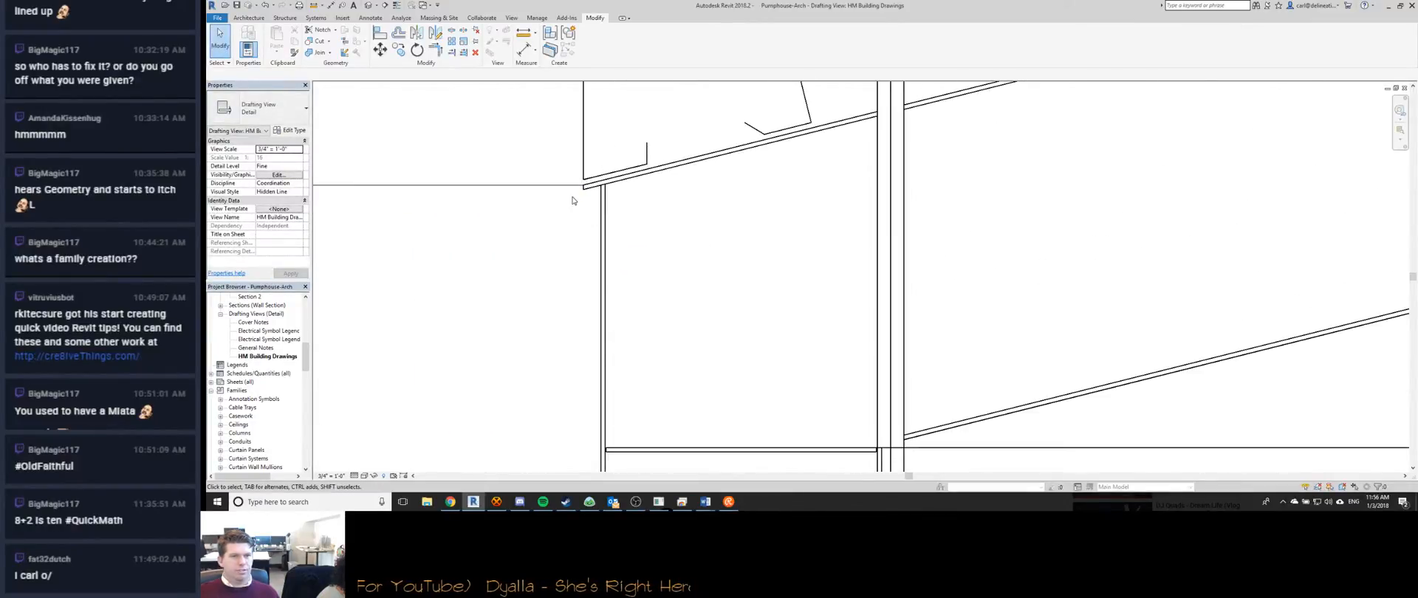
scroll(1106, 197, up, 3)
scroll(953, 151, up, 3)
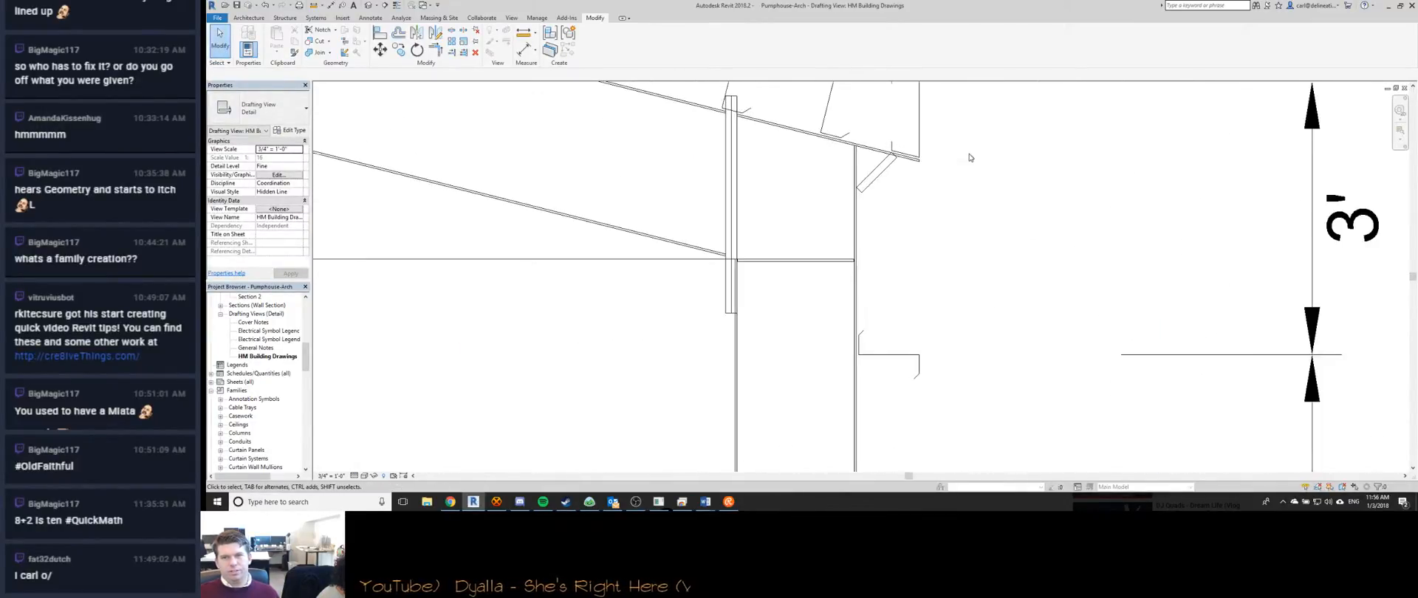
scroll(969, 161, down, 2)
scroll(969, 162, down, 5)
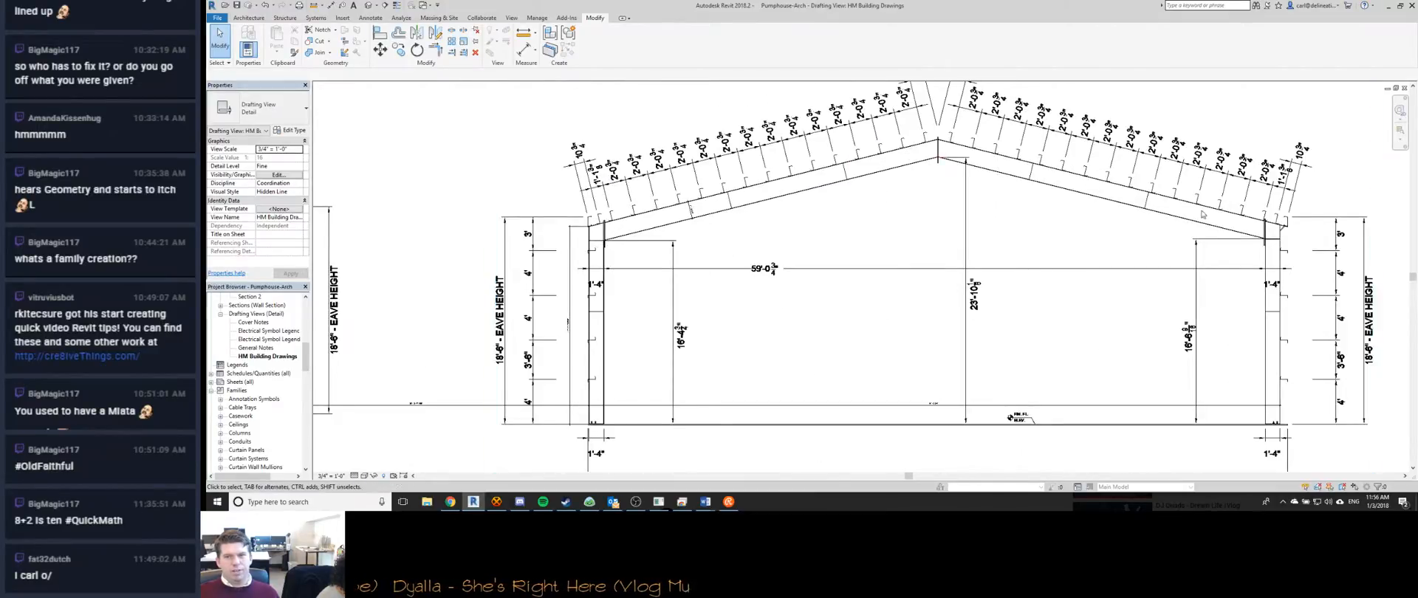
scroll(796, 218, down, 2)
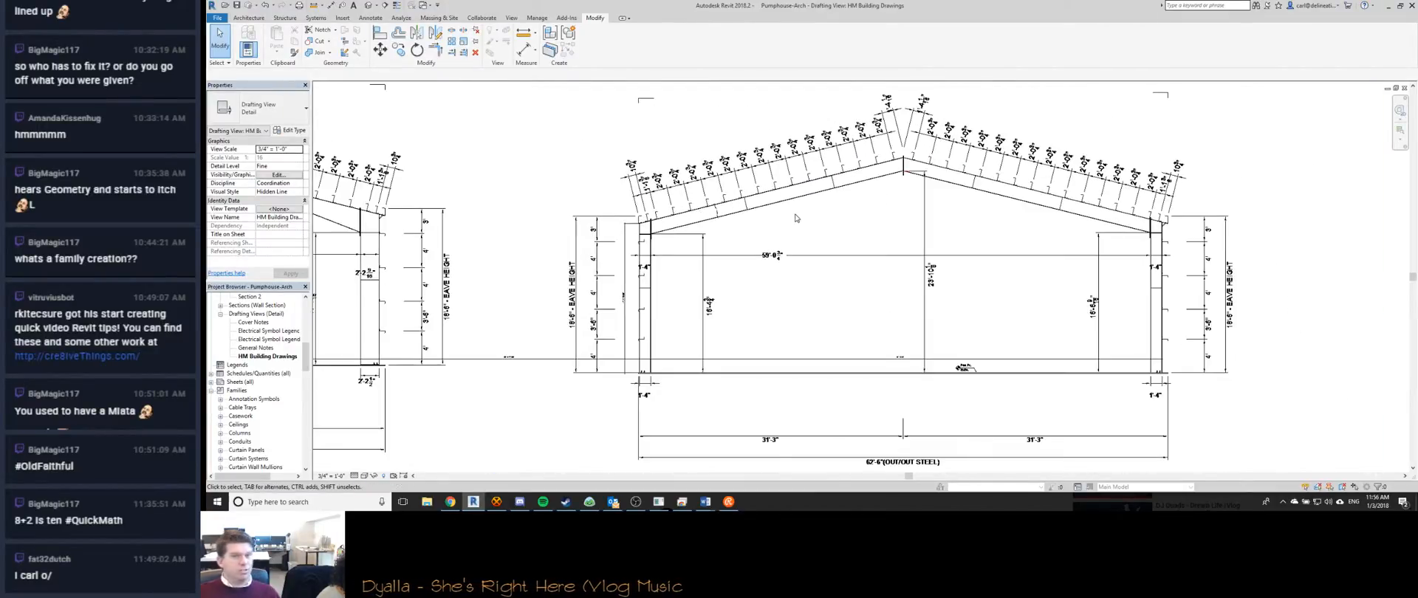
key(ctrl+Tab)
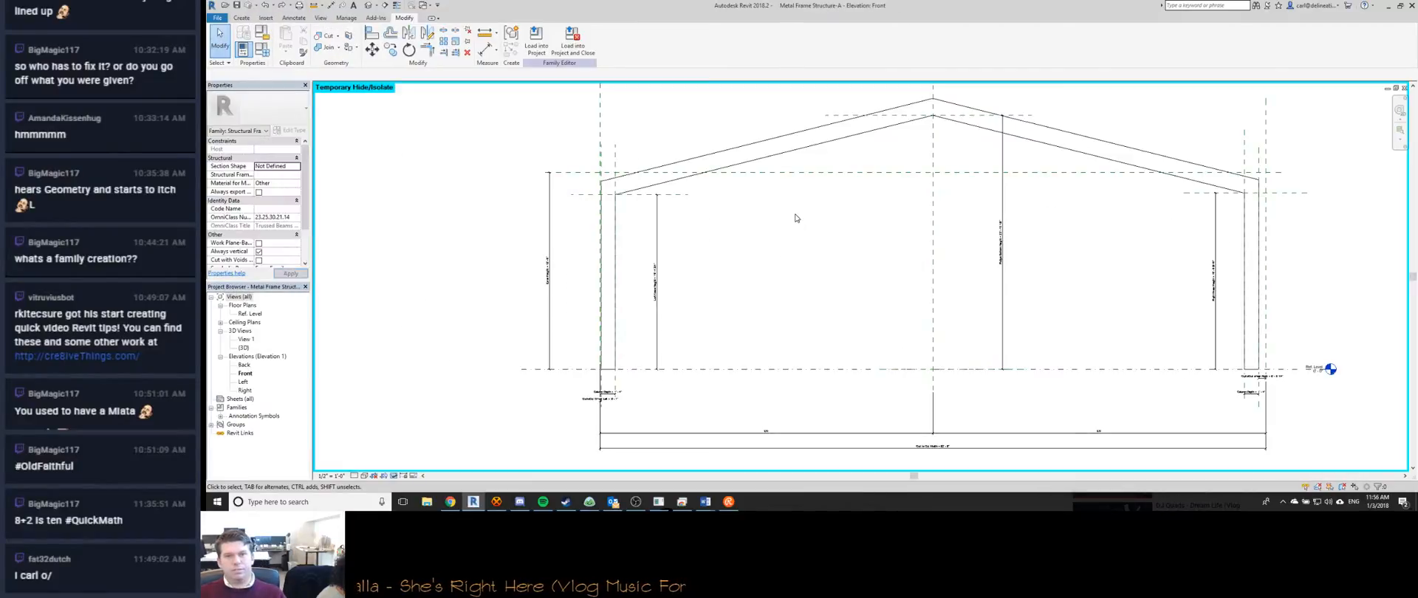
Restore the temporarily hidden elements and hide the straight-rafter frame extrusion in the family's front elevation.
key(h)
key(r)
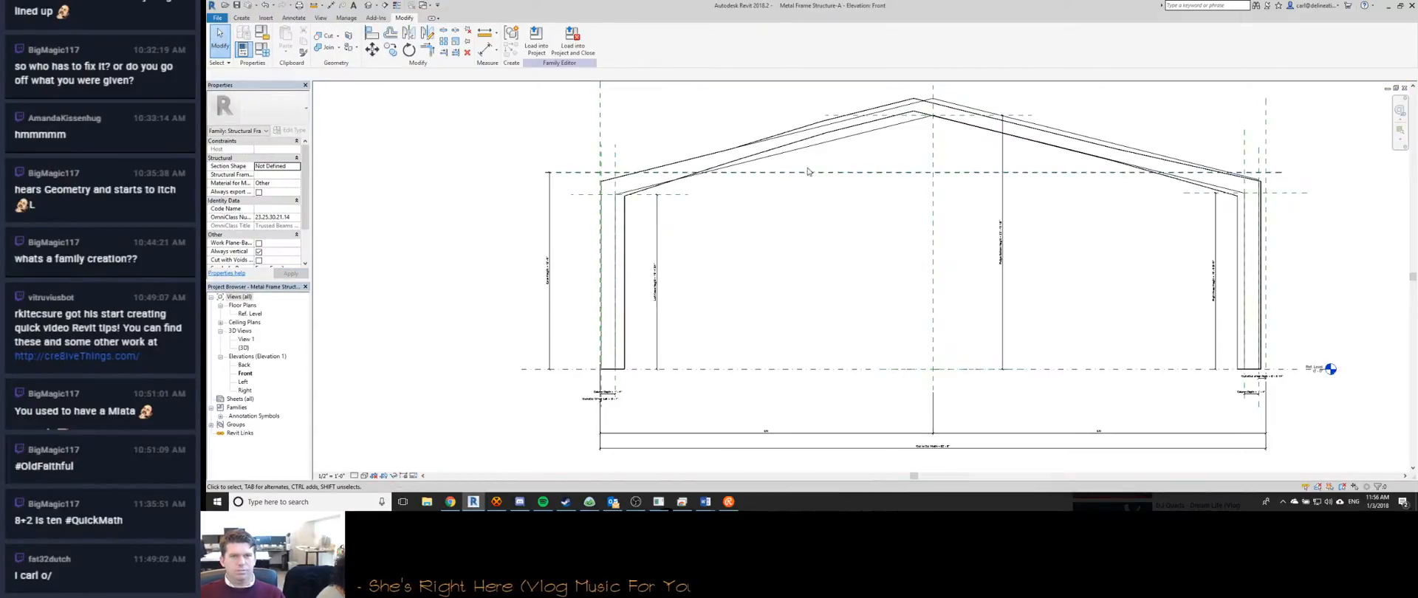
click(825, 121)
click(749, 265)
scroll(827, 303, down, 2)
click(835, 244)
key(h)
key(h)
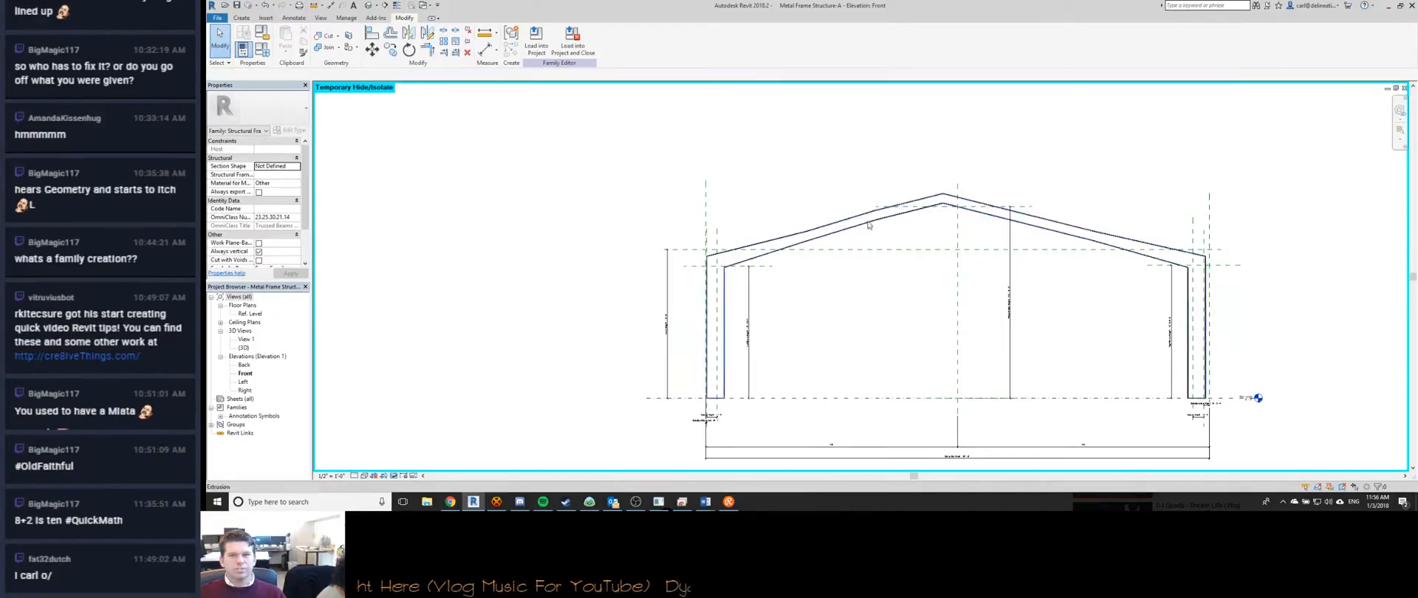
Restore the straight-rafter frame and temporarily hide the original kinked frame extrusion instead, fitting the whole frame in view.
scroll(824, 252, up, 2)
scroll(929, 252, down, 1)
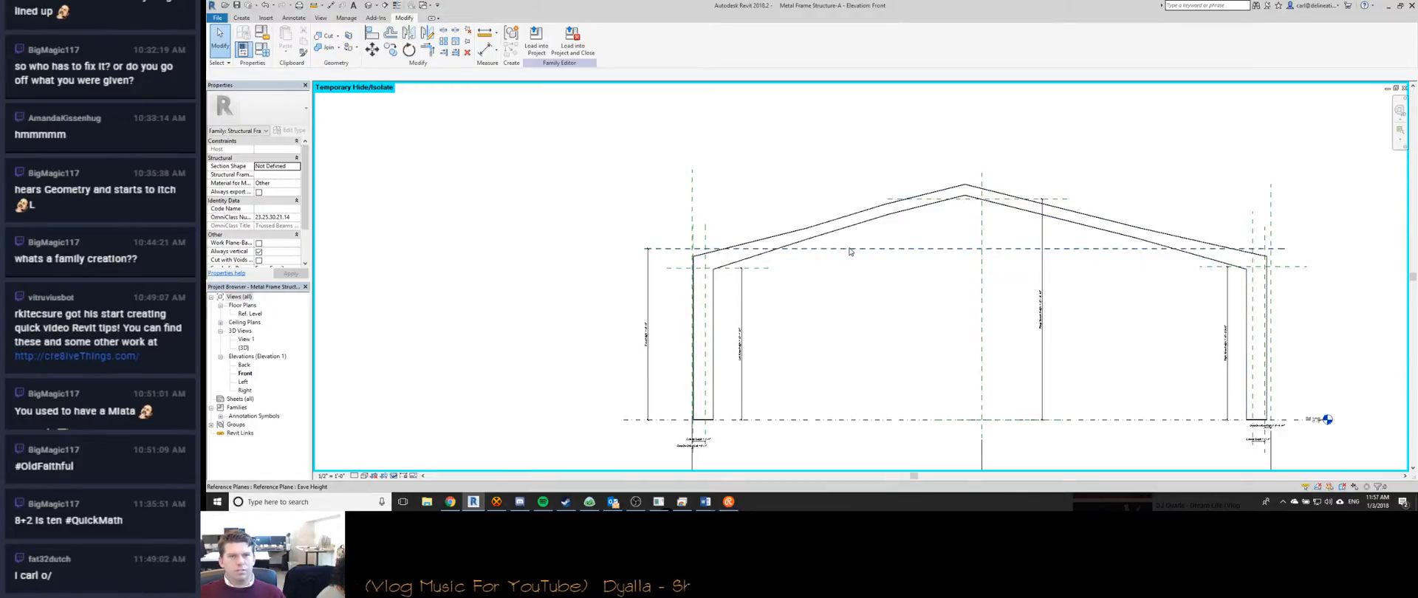
scroll(849, 251, up, 2)
click(846, 226)
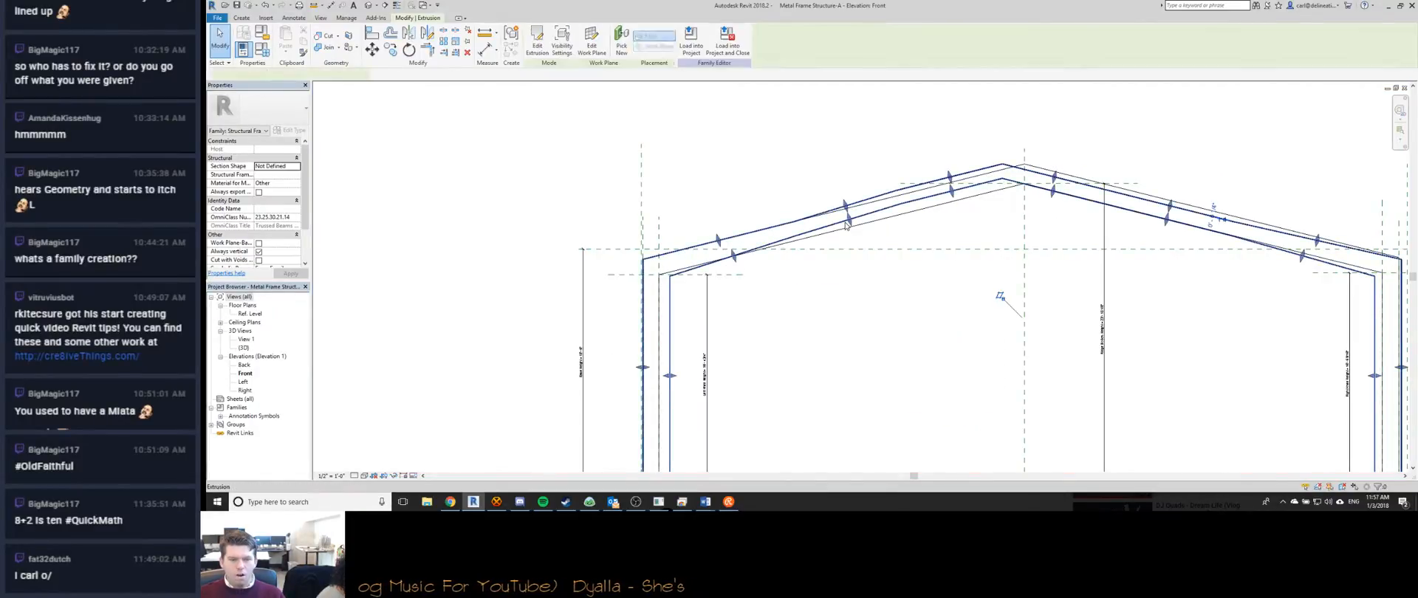
key(h)
key(i)
key(Escape)
key(z)
key(f)
Create a family type named Grid D - 1'4" Col x 18.5" Parallel Beam.
click(262, 33)
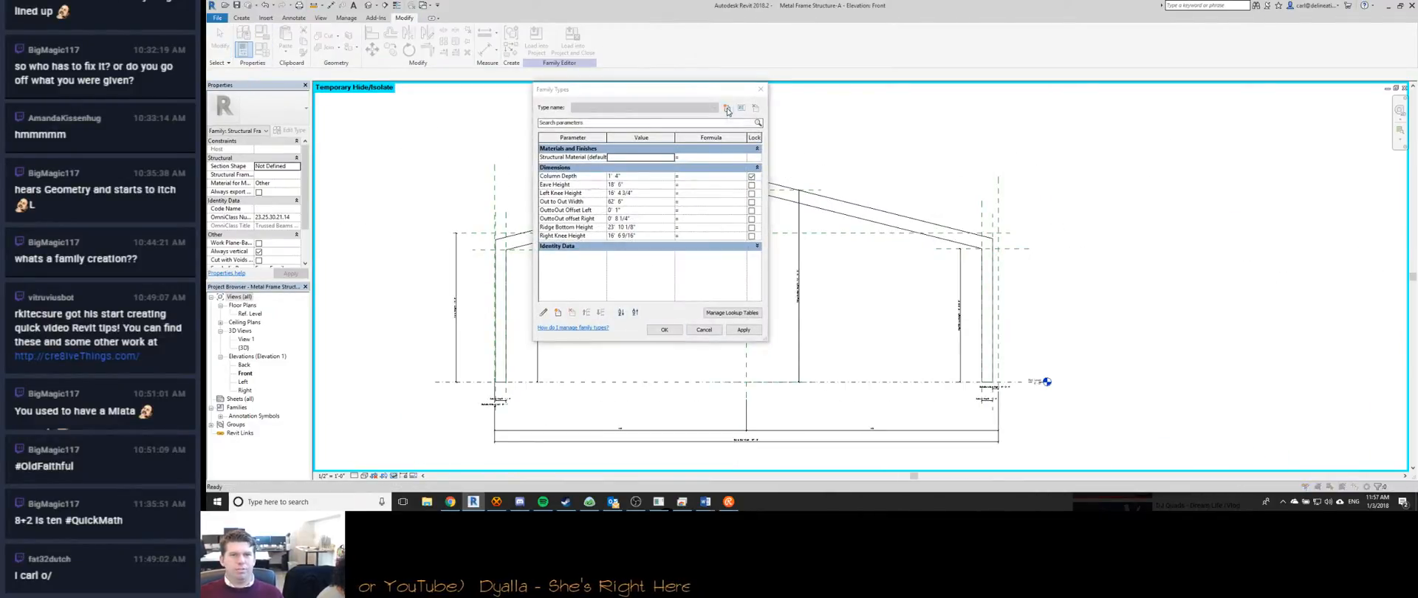
click(726, 107)
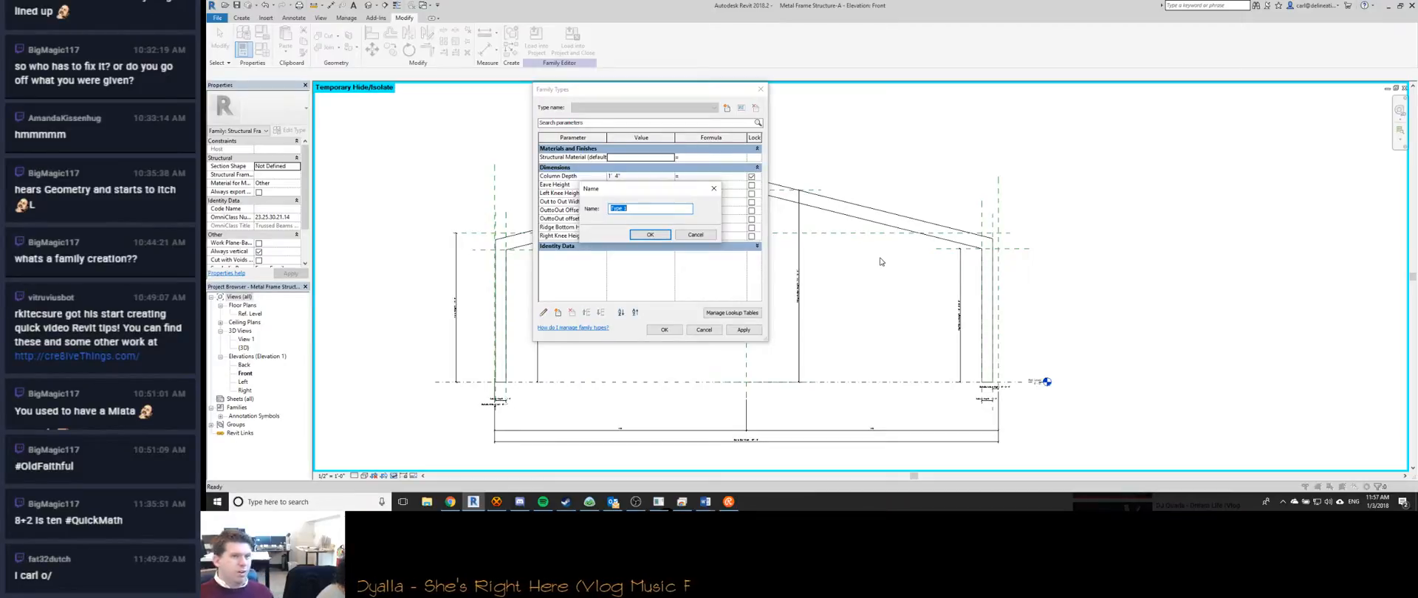
text(Grid D - 1'4" Parallel Beam)
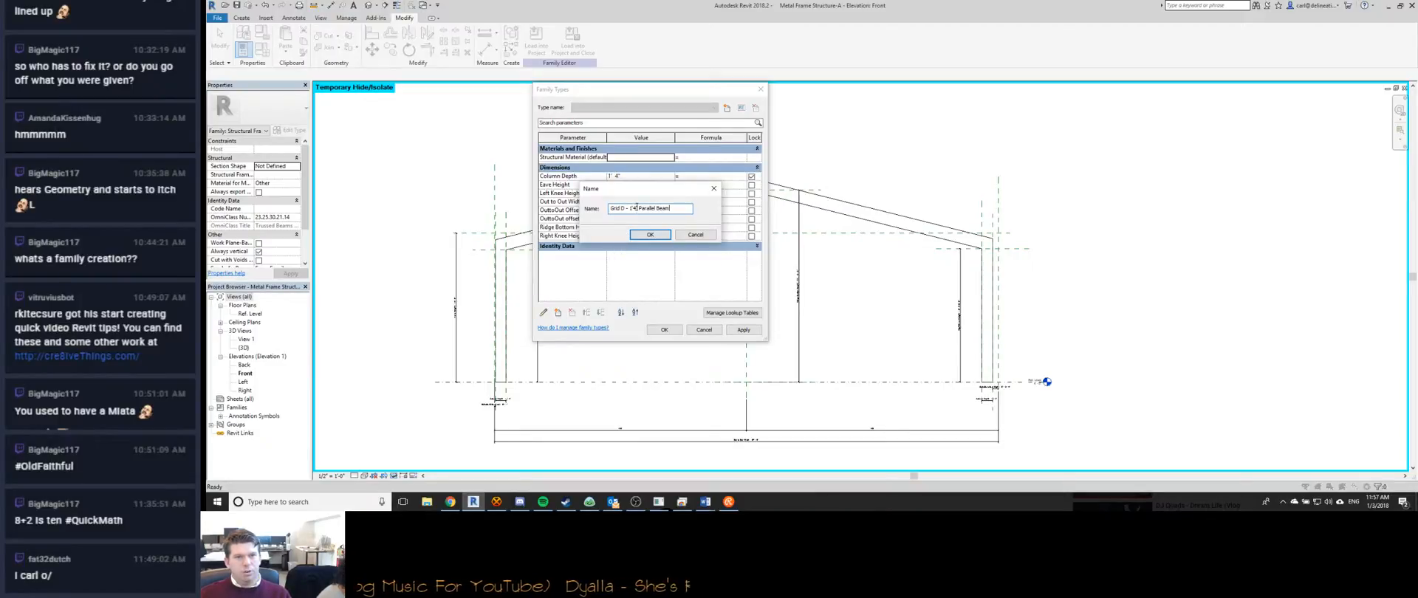
text(Col)
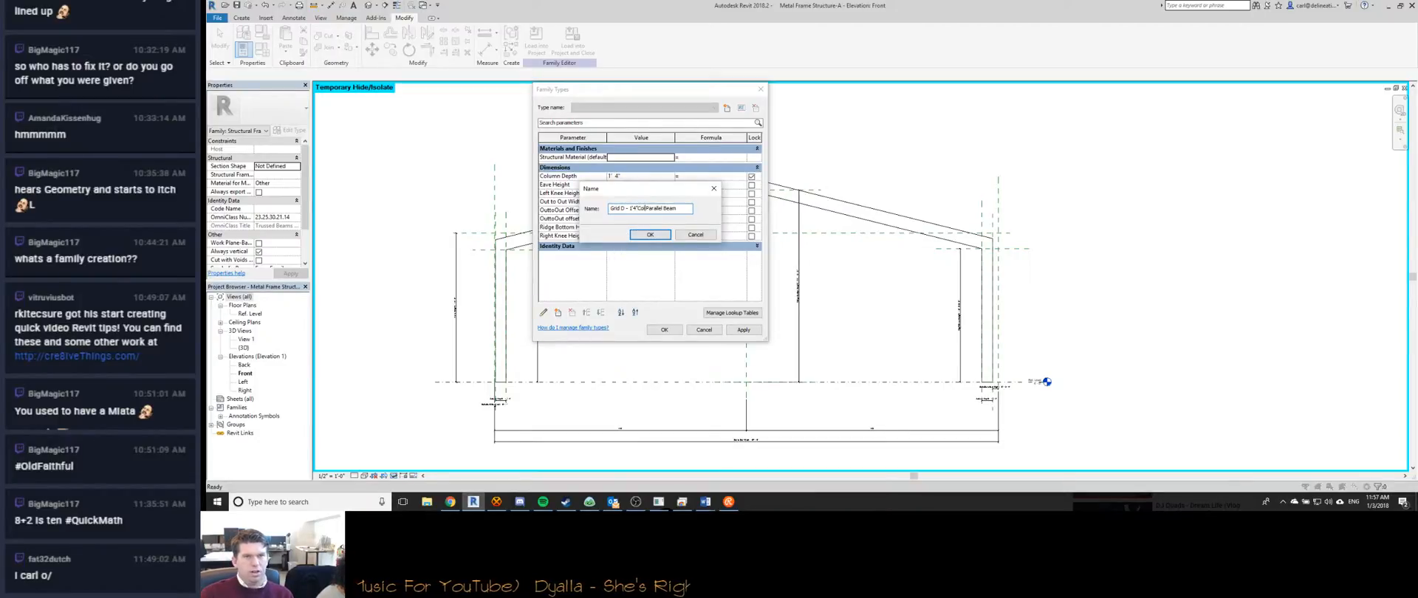
text( x)
text( 18)
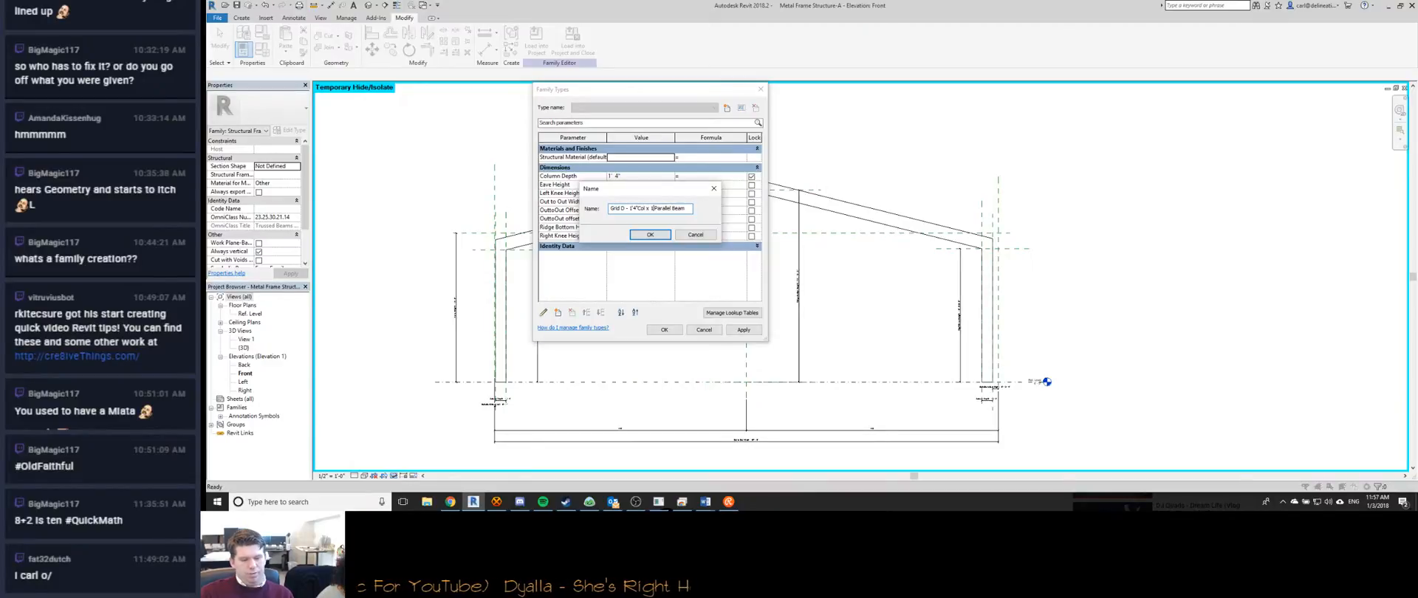
text(.5")
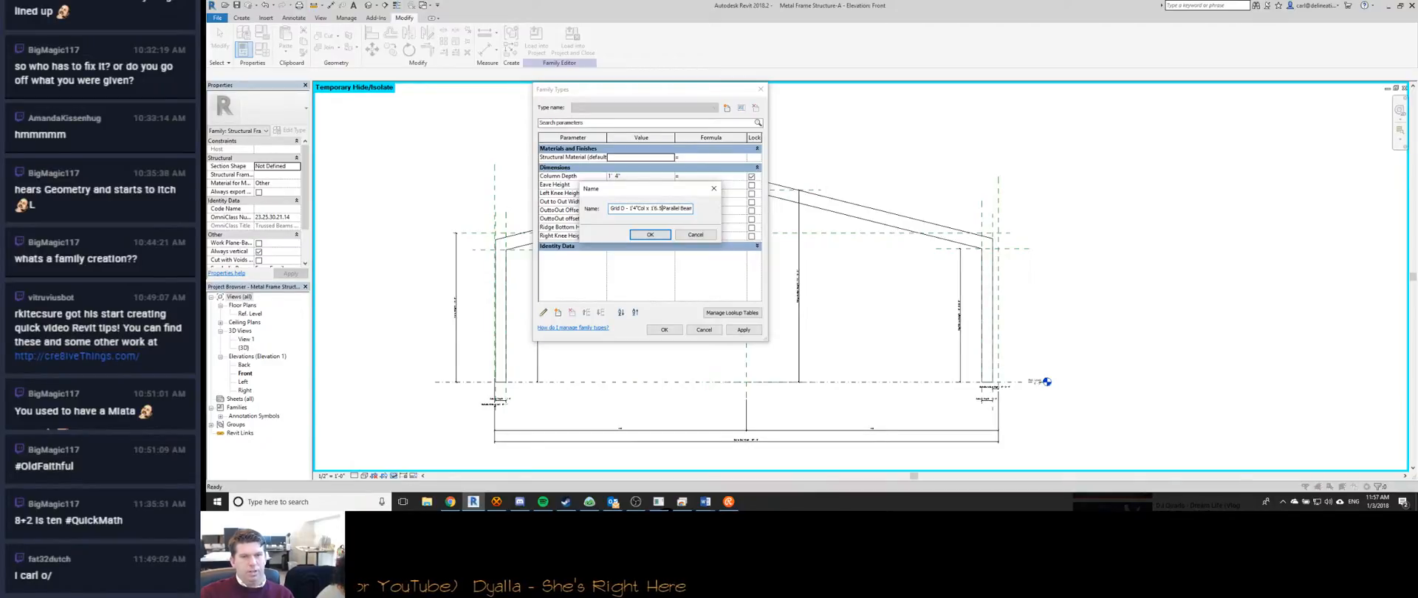
click(647, 234)
click(664, 330)
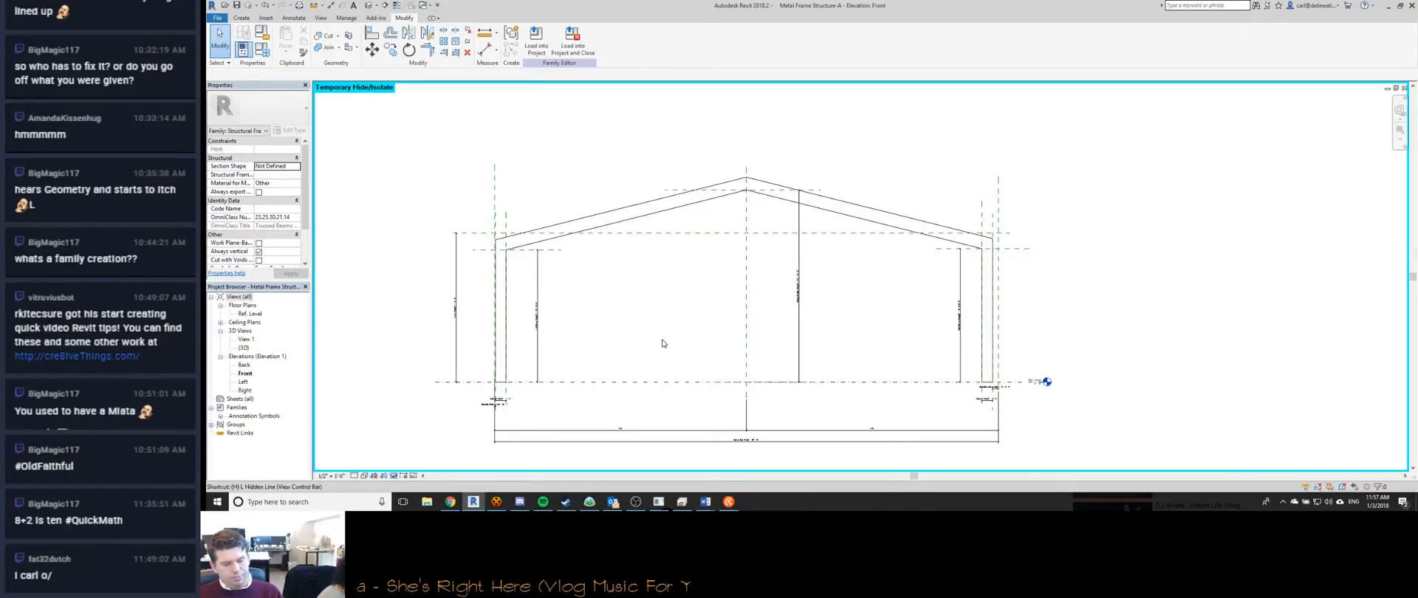
Reset the temporary hiding and compare the original frame extrusion with the rebuilt straight-rafter frame.
key(h)
key(r)
scroll(683, 194, down, 2)
scroll(684, 196, up, 2)
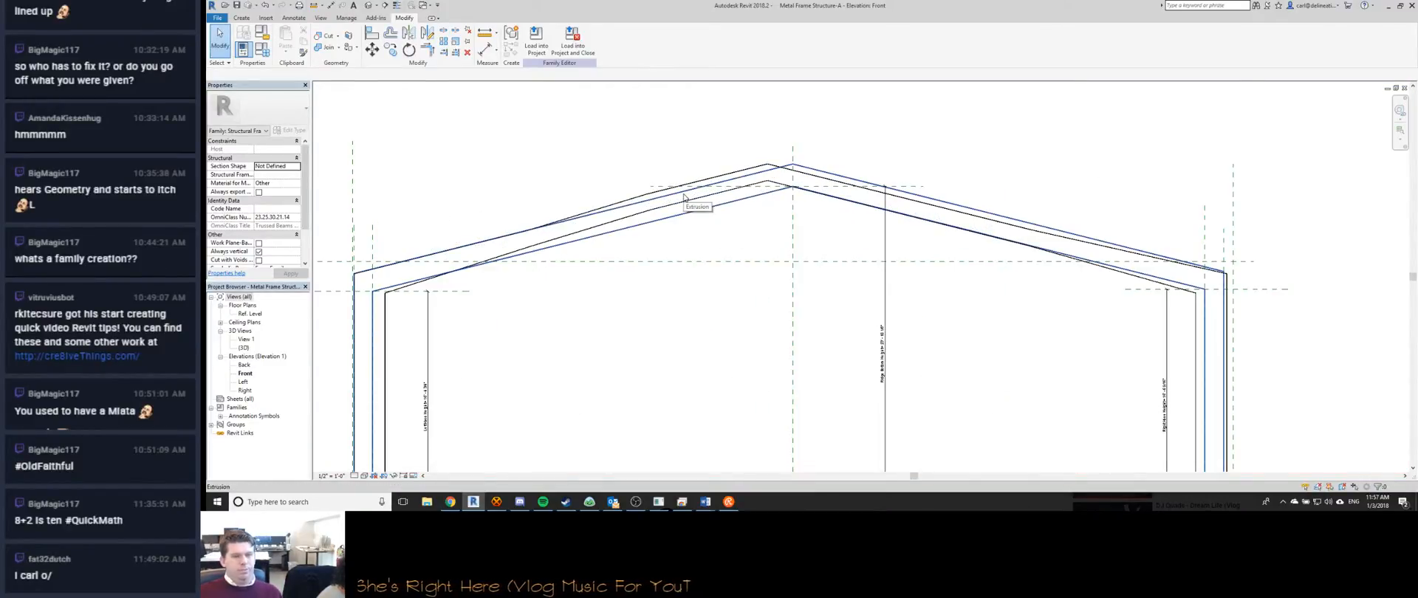
scroll(655, 146, up, 3)
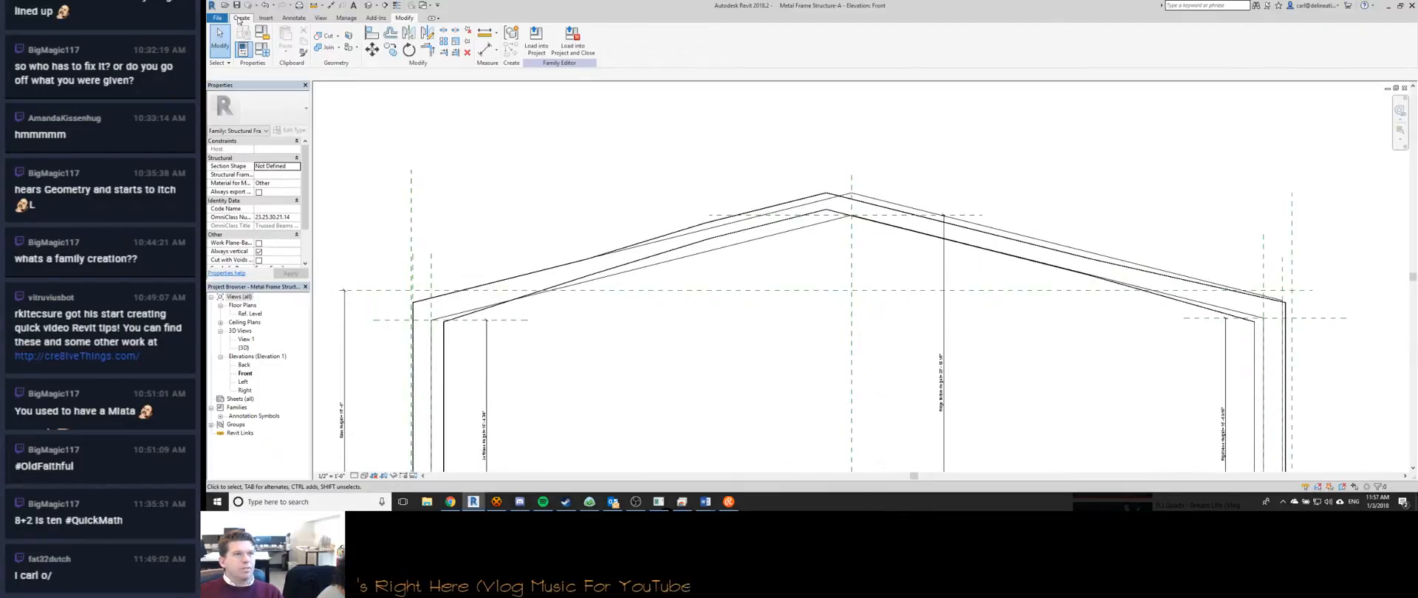
Save the family under the new file name Metal Frame Structure-Parametric.
click(217, 17)
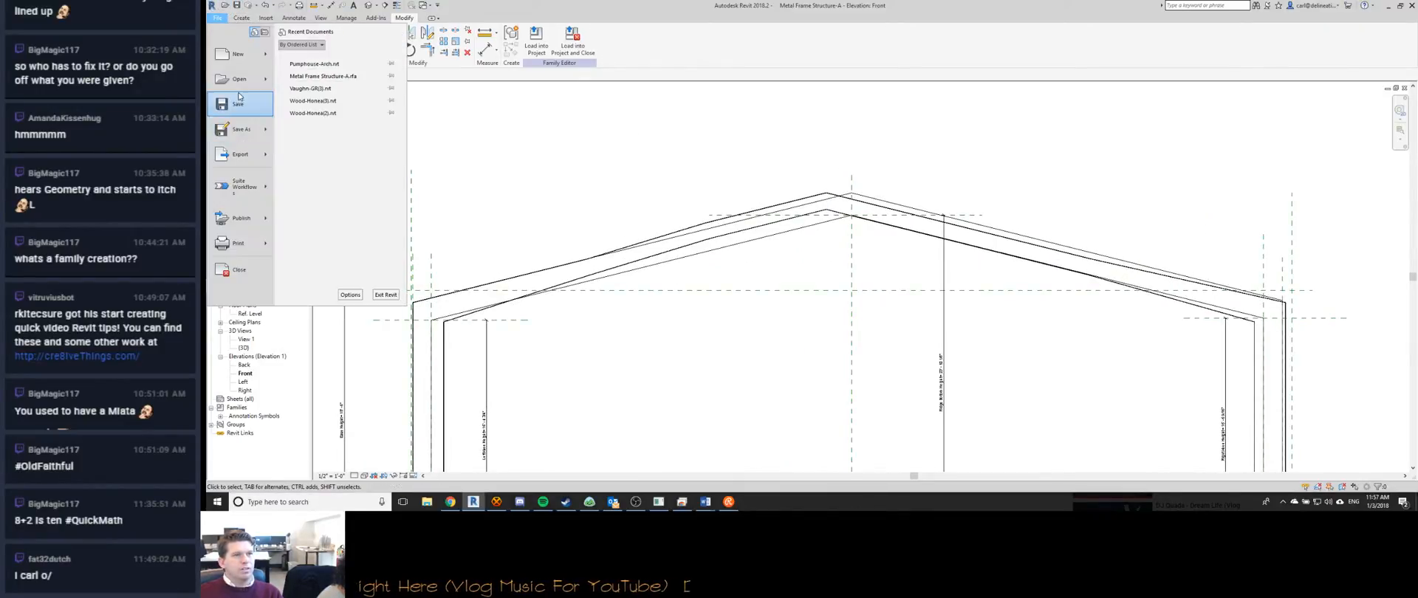
key(Escape)
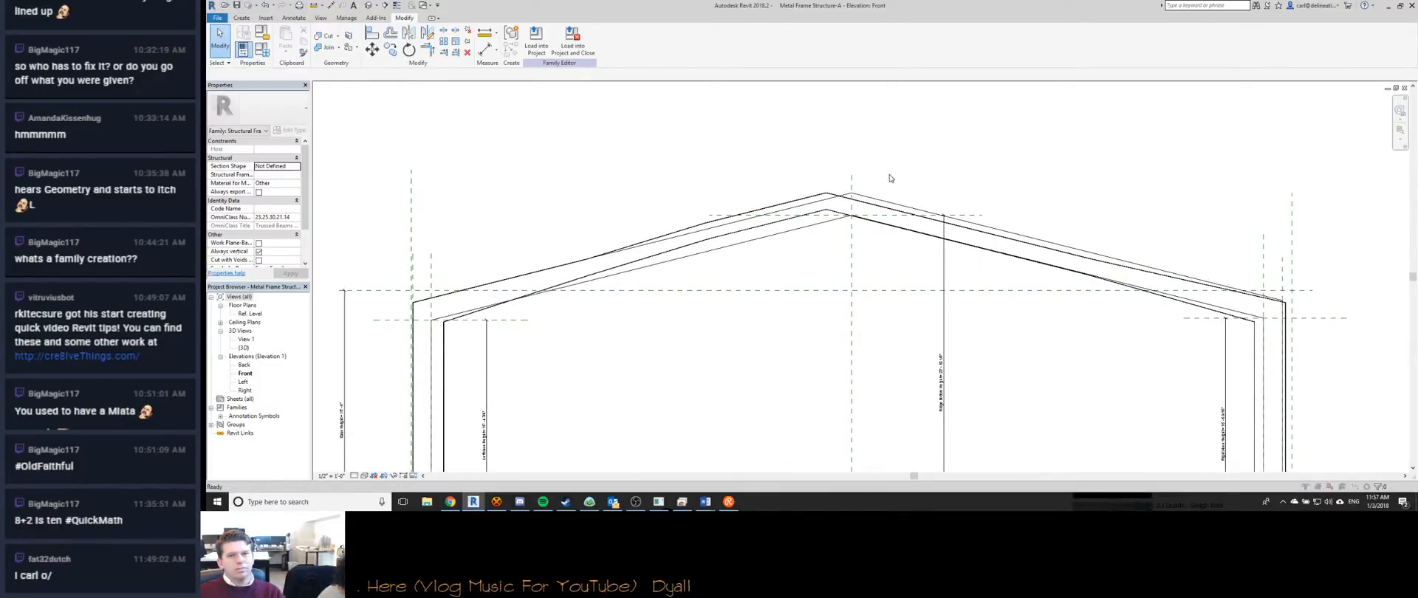
key(ctrl+s)
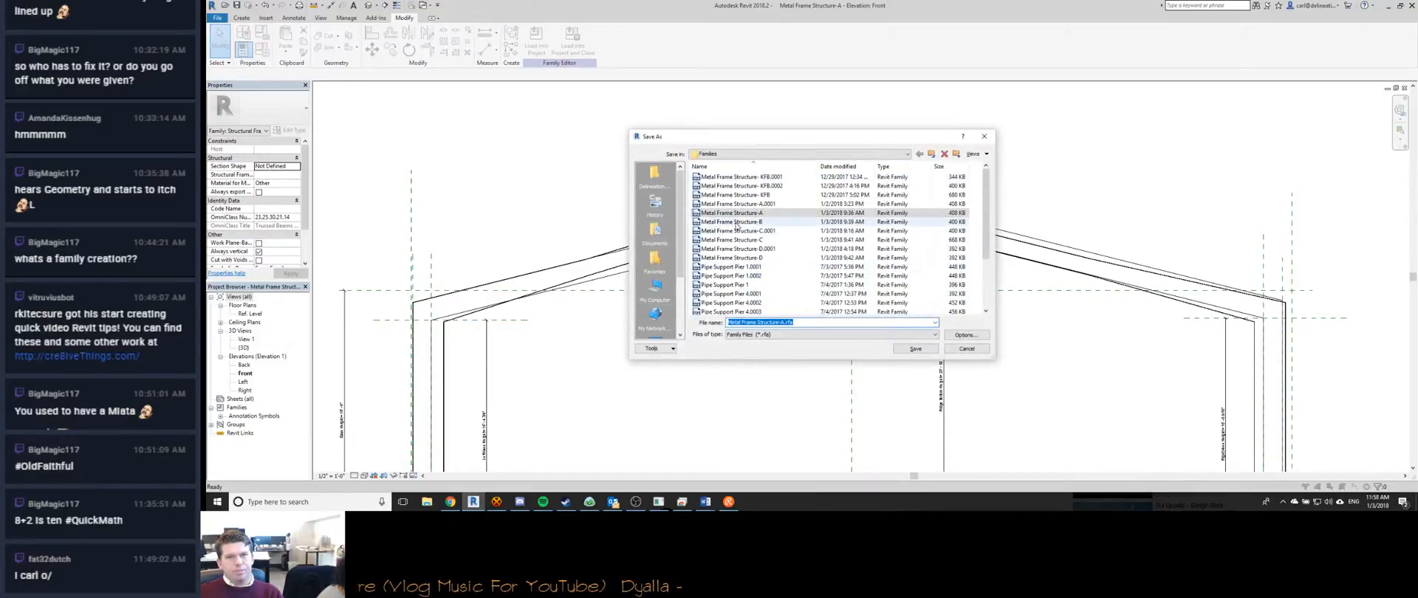
click(777, 322)
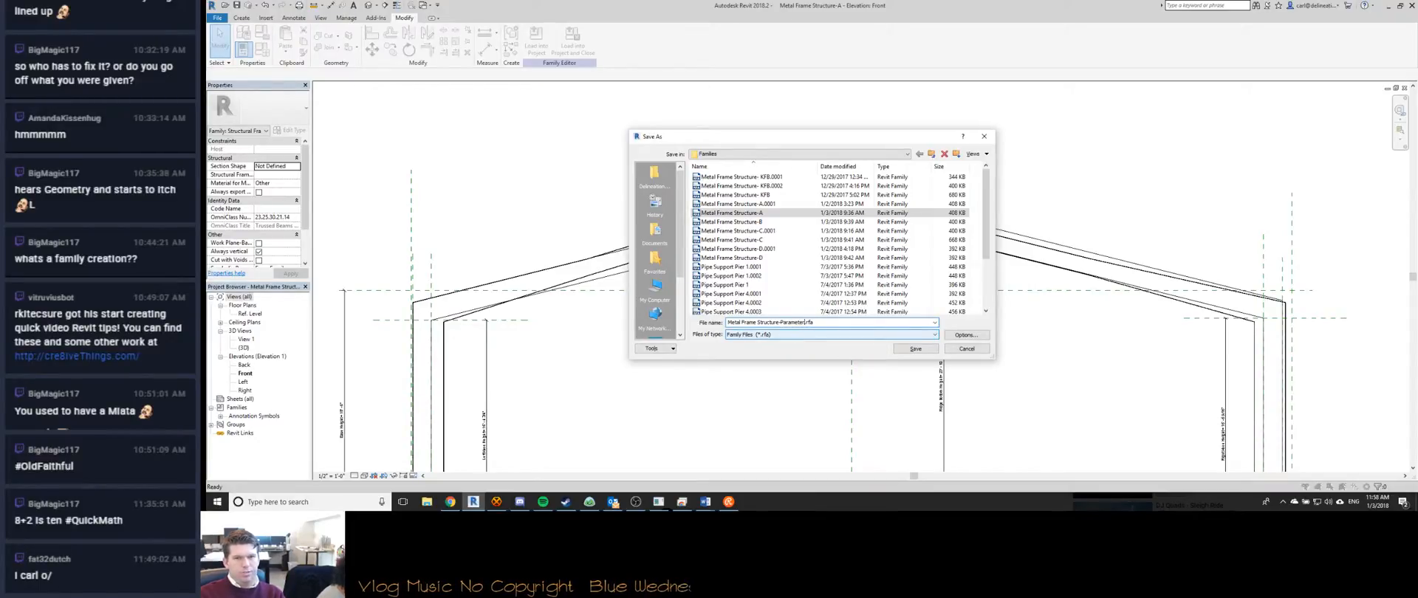
key(Return)
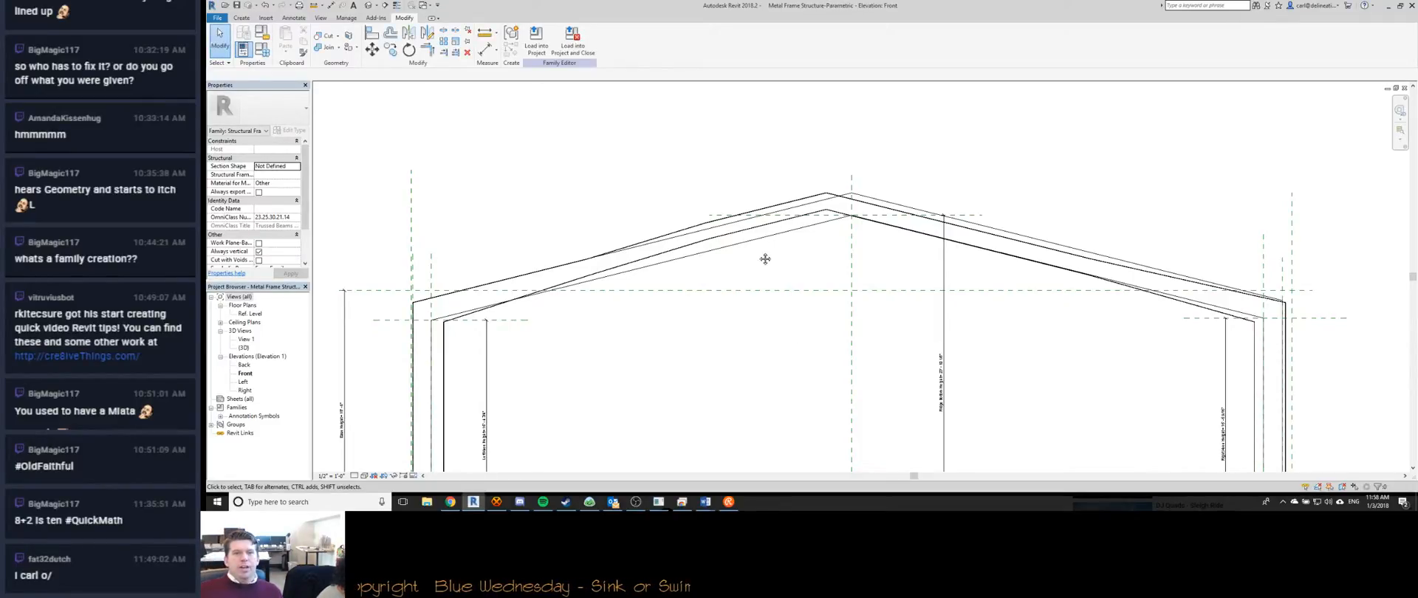
Temporarily hide the original frame extrusion again so that only the rebuilt parametric frame is shown.
scroll(761, 256, down, 3)
scroll(749, 266, down, 1)
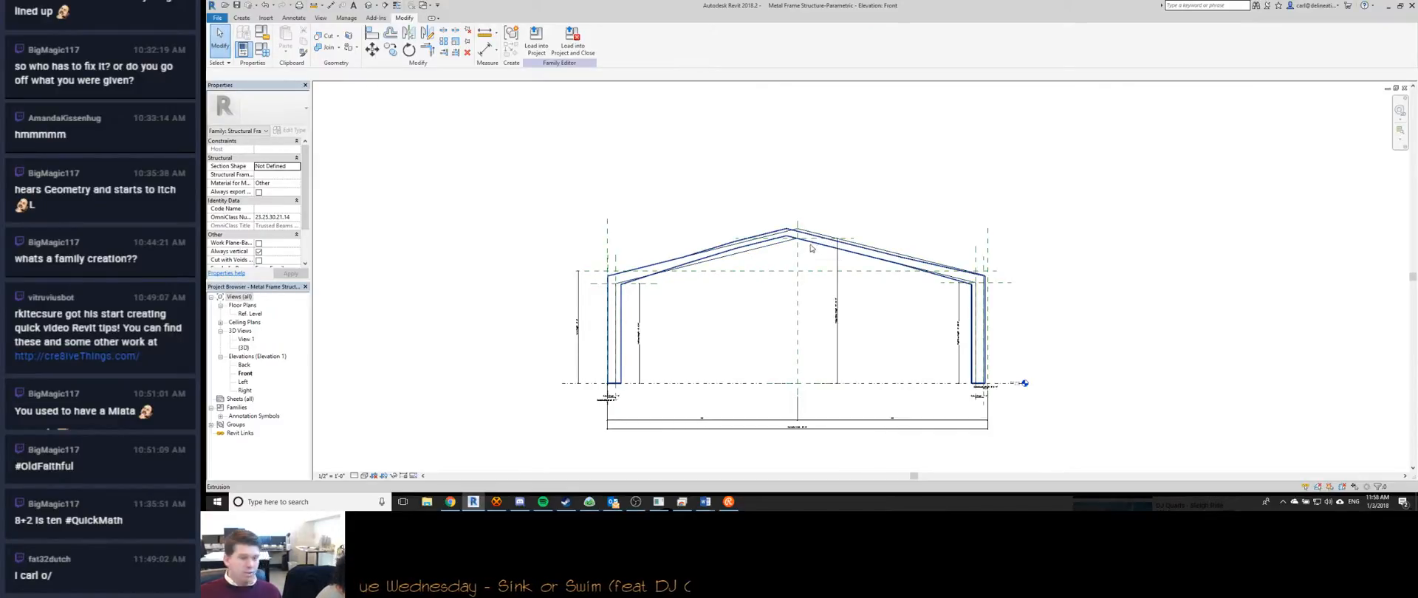
scroll(768, 248, up, 3)
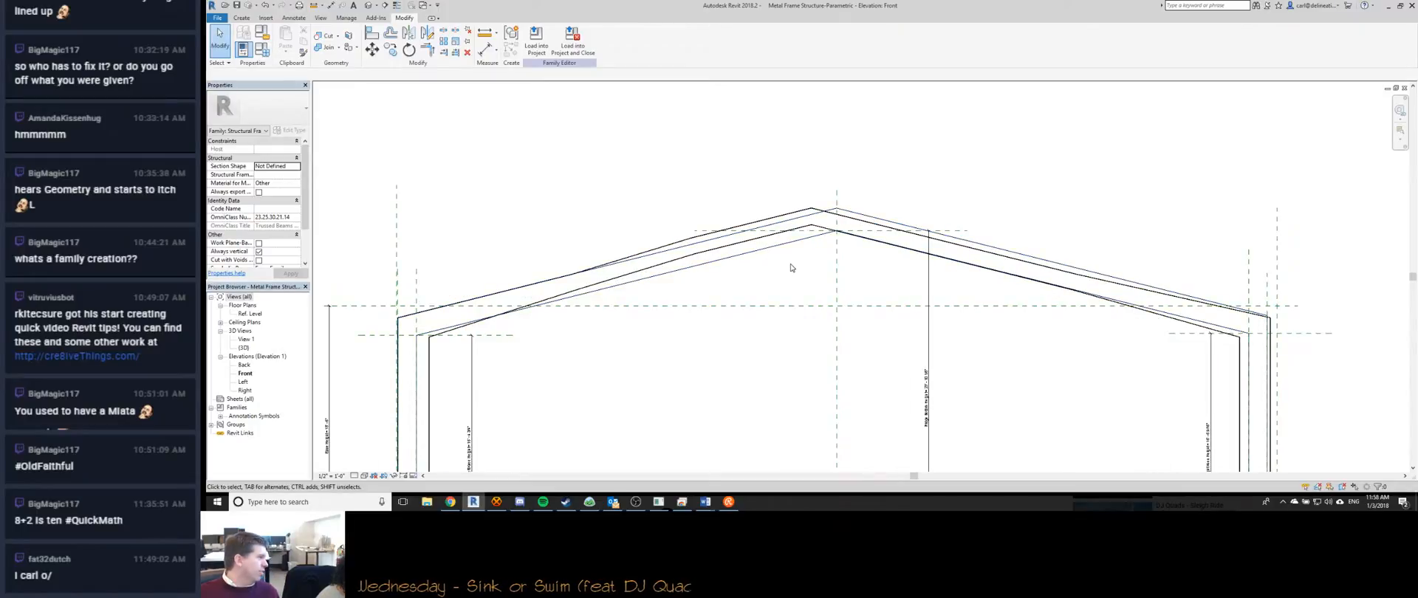
scroll(773, 257, down, 3)
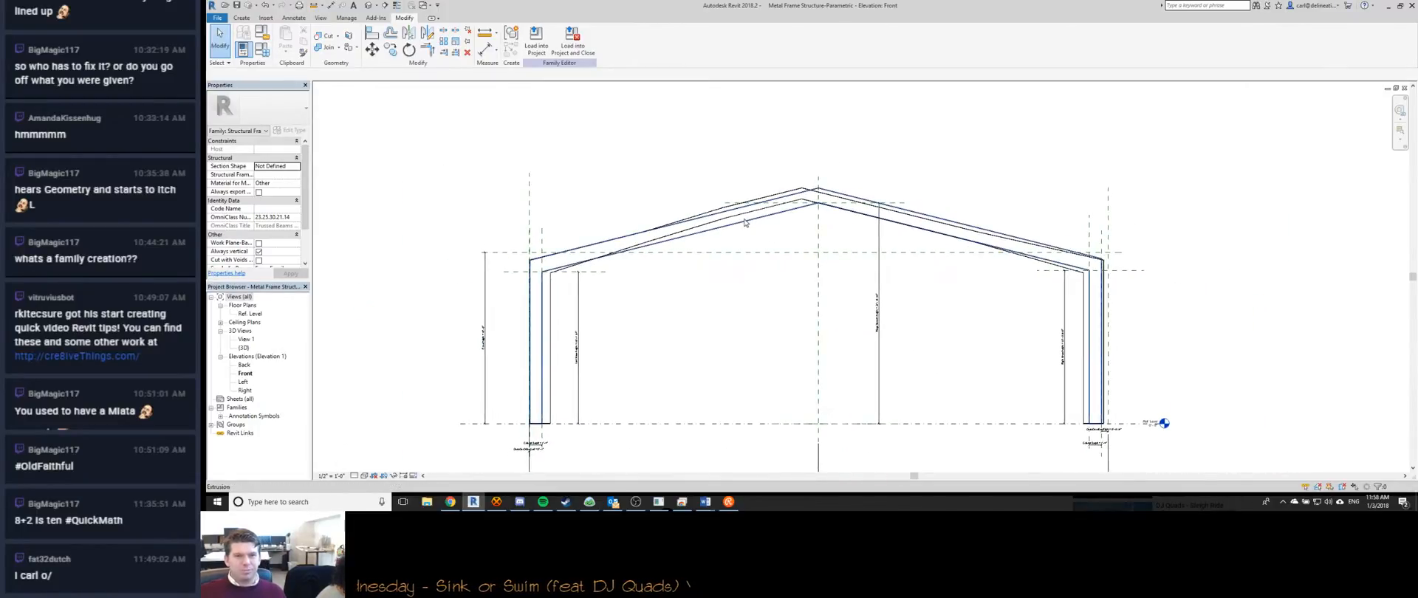
click(744, 215)
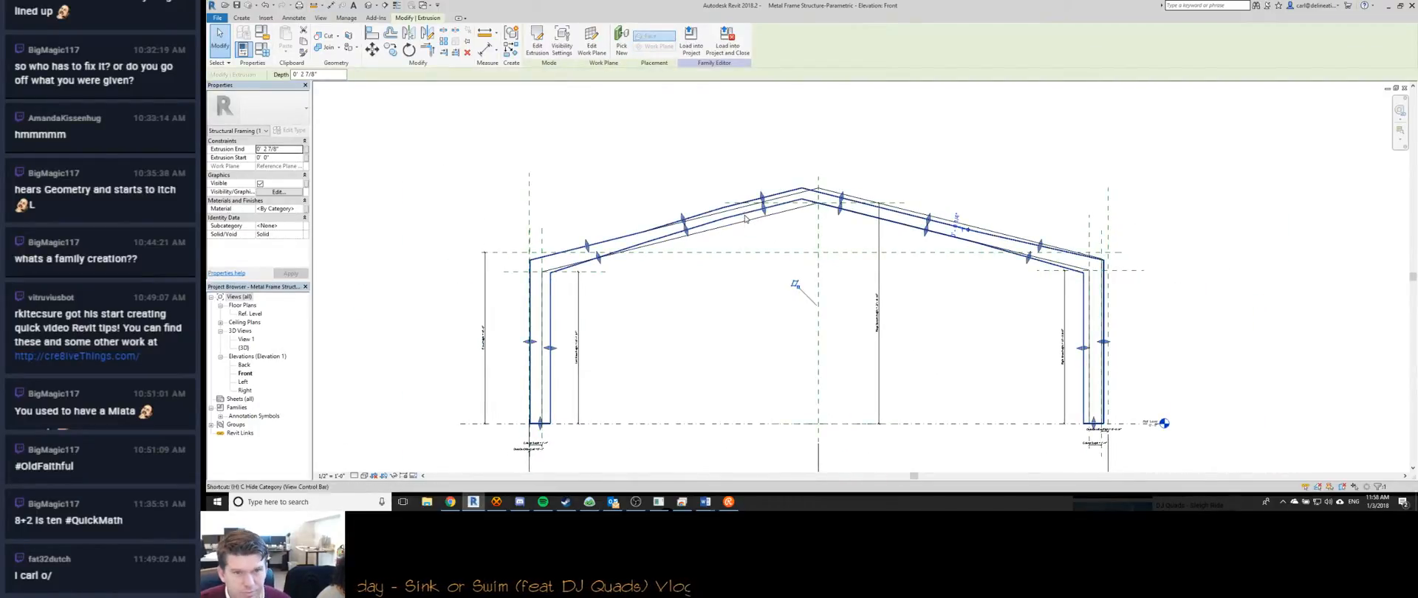
key(h)
key(h)
scroll(813, 229, down, 2)
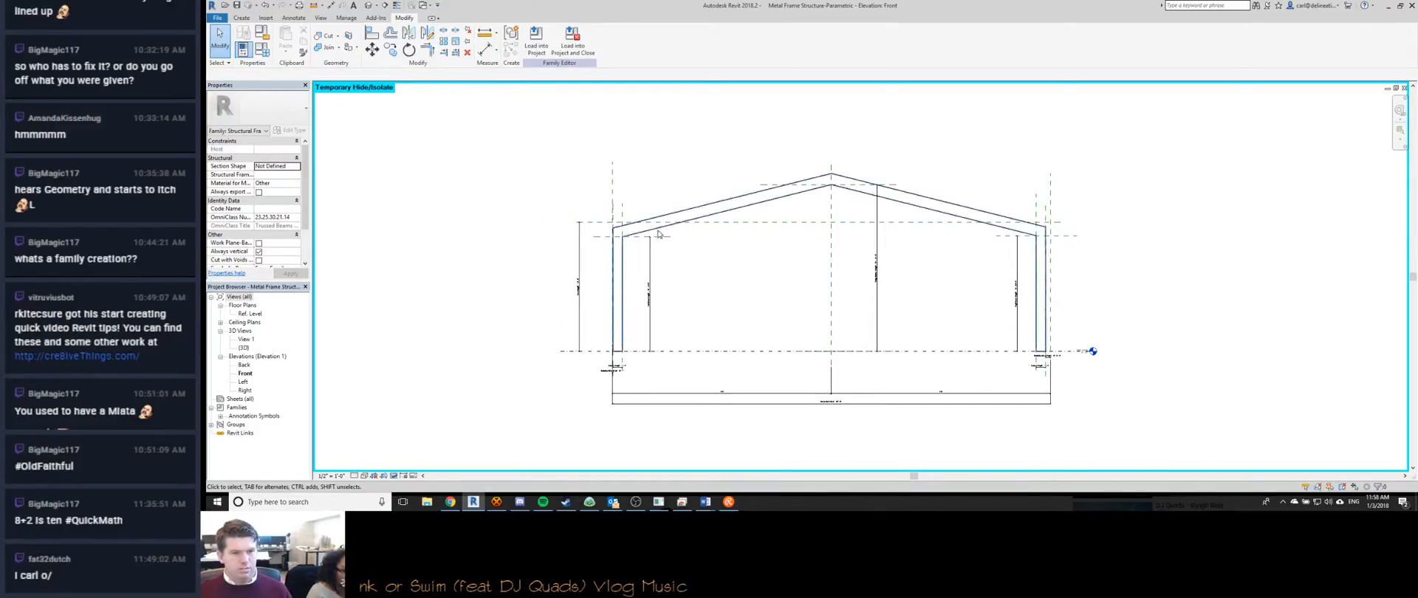
Switch to HexChat to read the messages in #TheLounge, and return to the frame's front elevation in Revit.
click(497, 501)
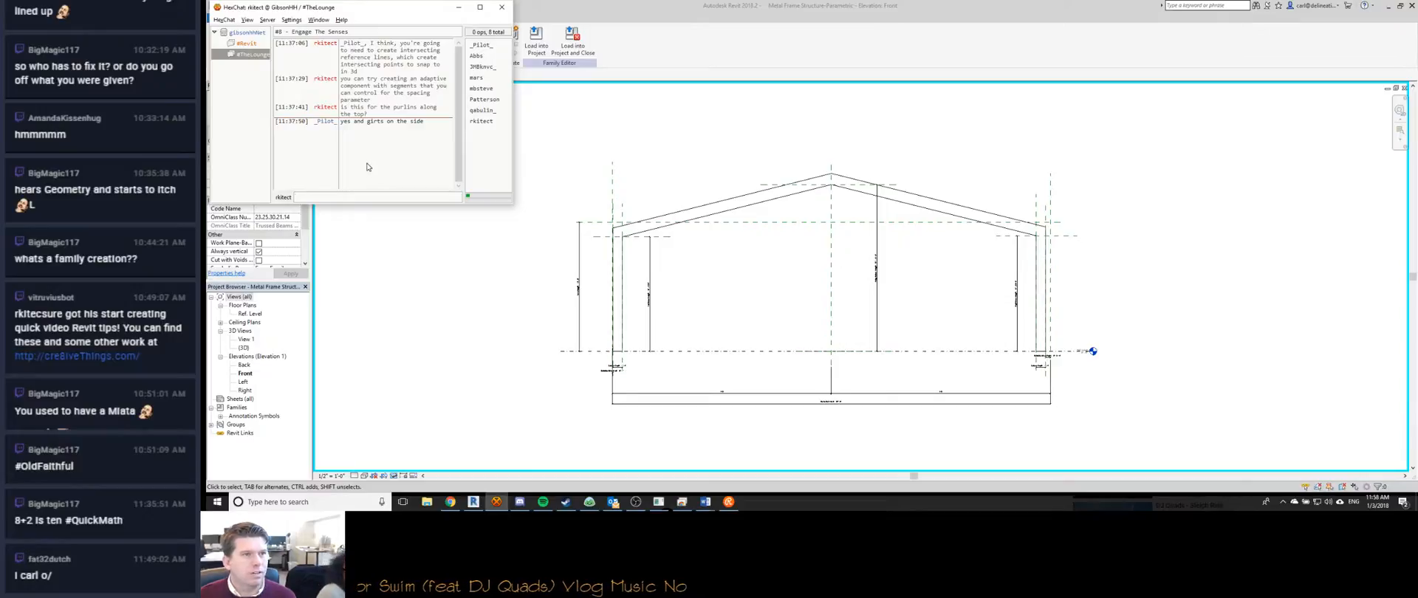
click(588, 150)
scroll(722, 247, down, 3)
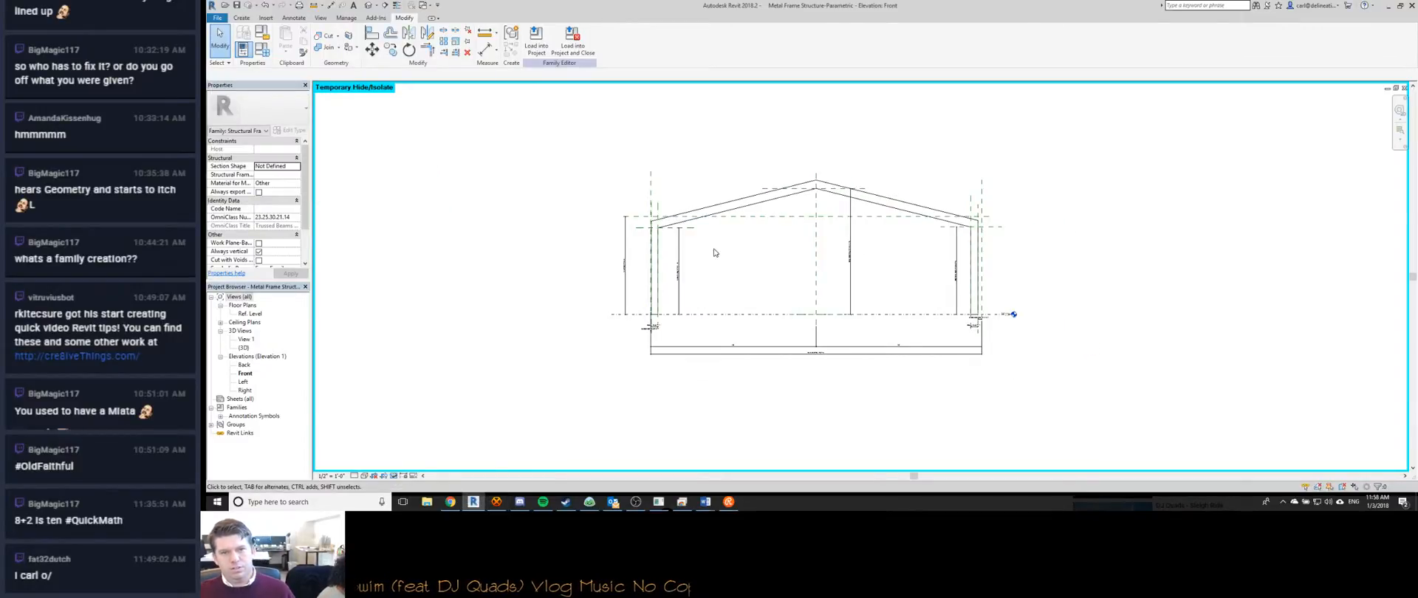
scroll(621, 384, up, 1)
Reply in HexChat #TheLounge suggesting reference lines that intersect at intervals or an adaptive component with segments, and return to Revit.
mouse_move(614, 503)
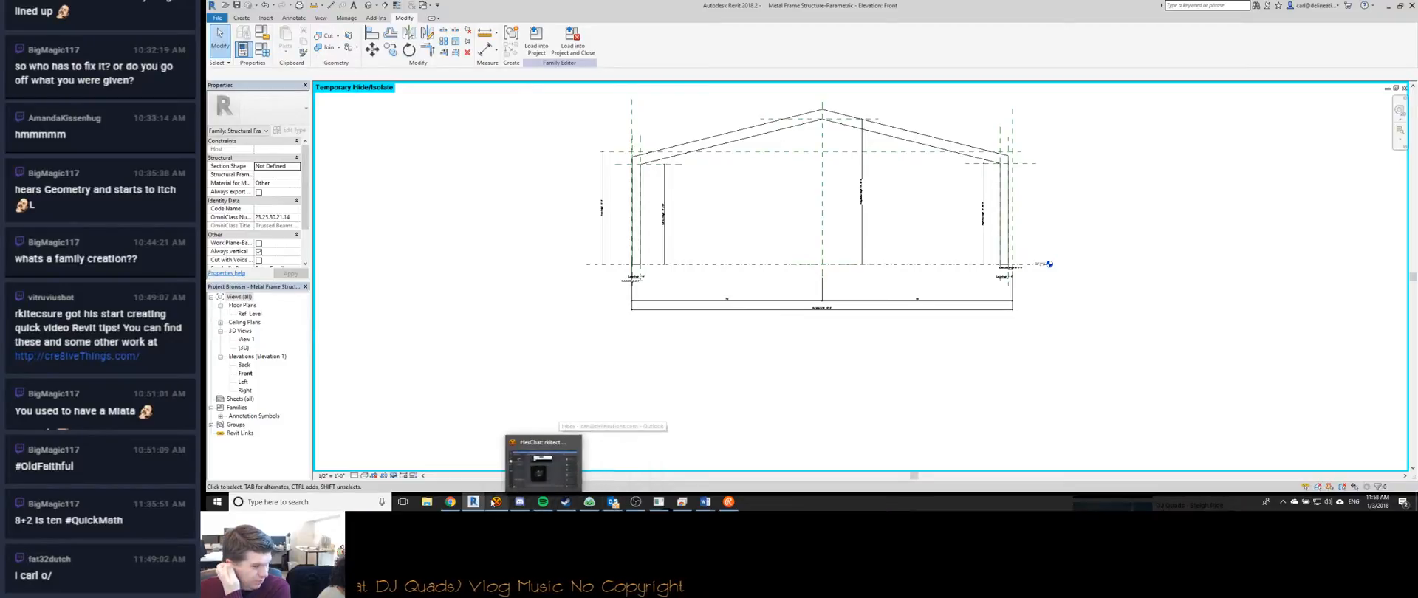
click(495, 503)
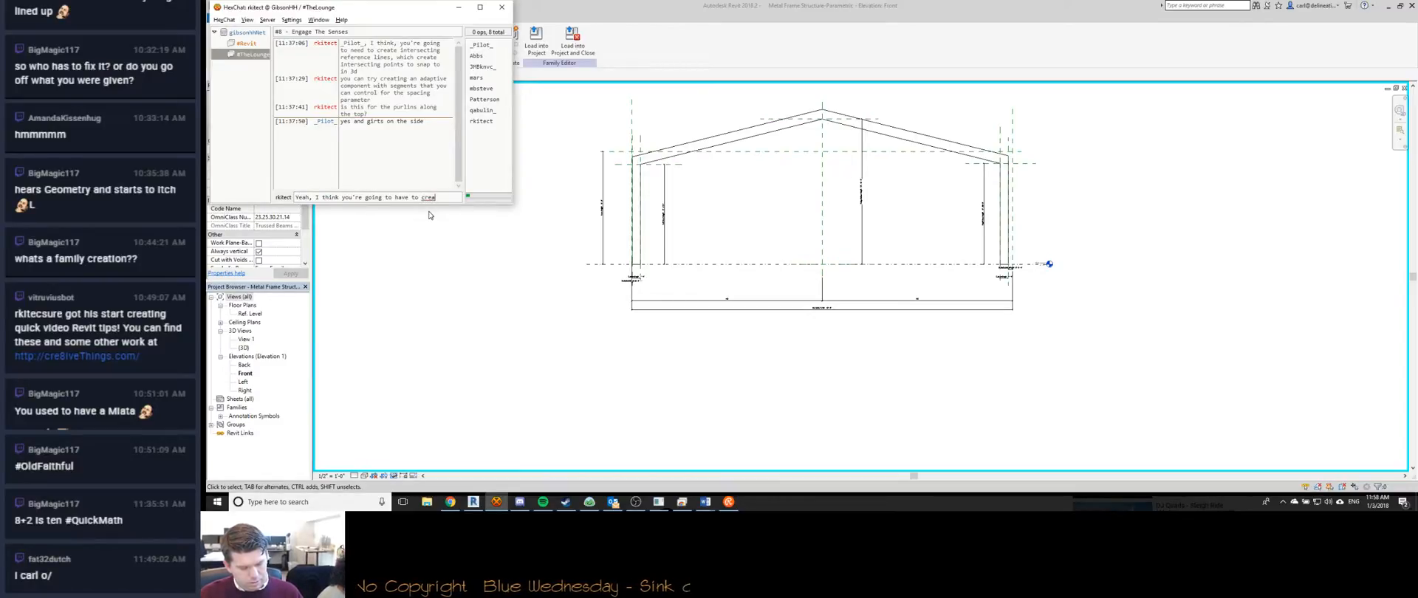
text(rence lin)
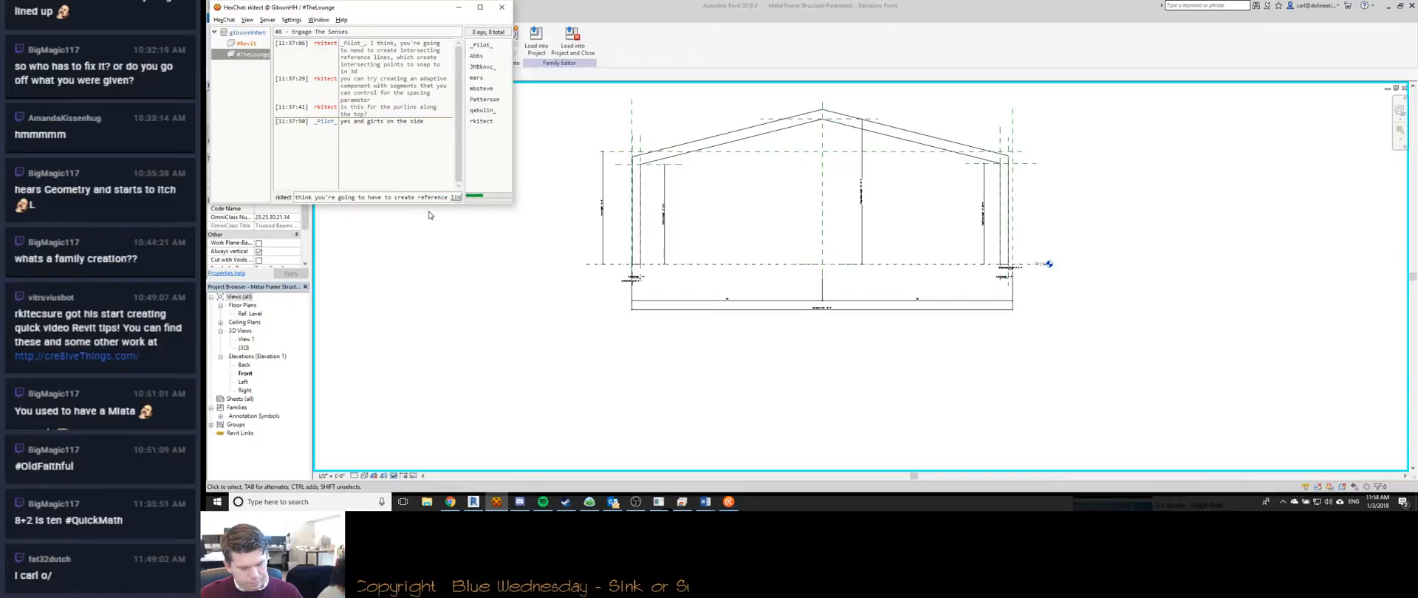
text(es that inte)
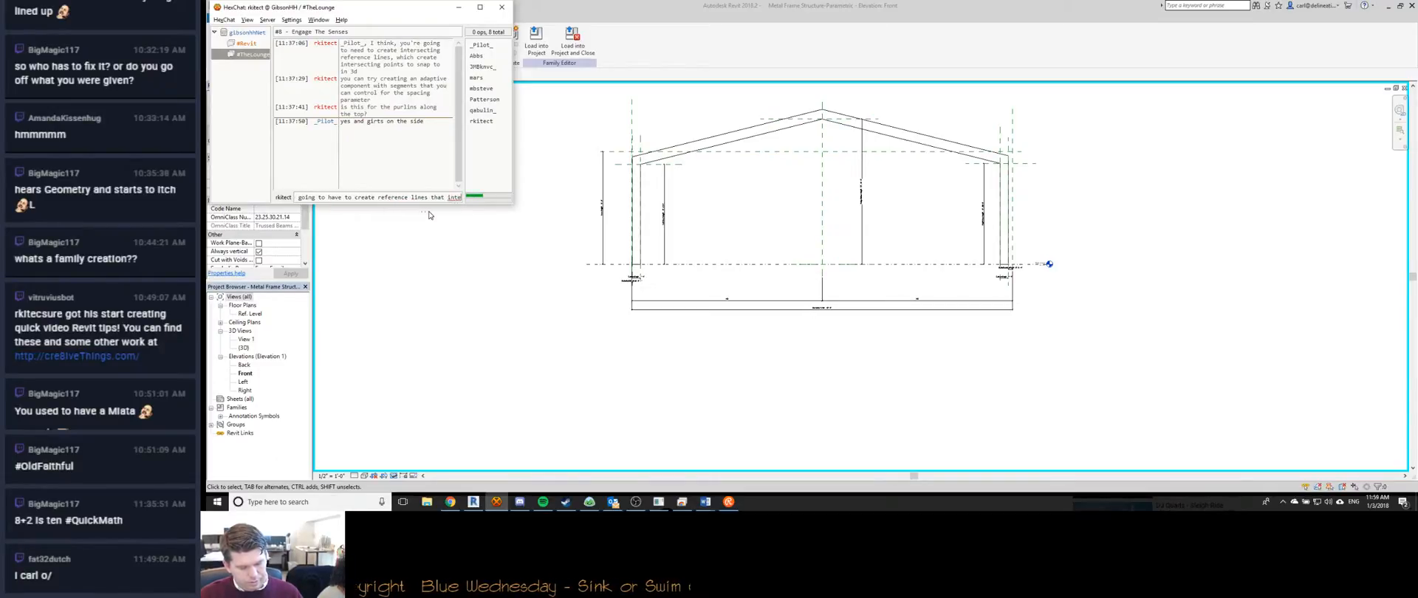
text(rsect at inter)
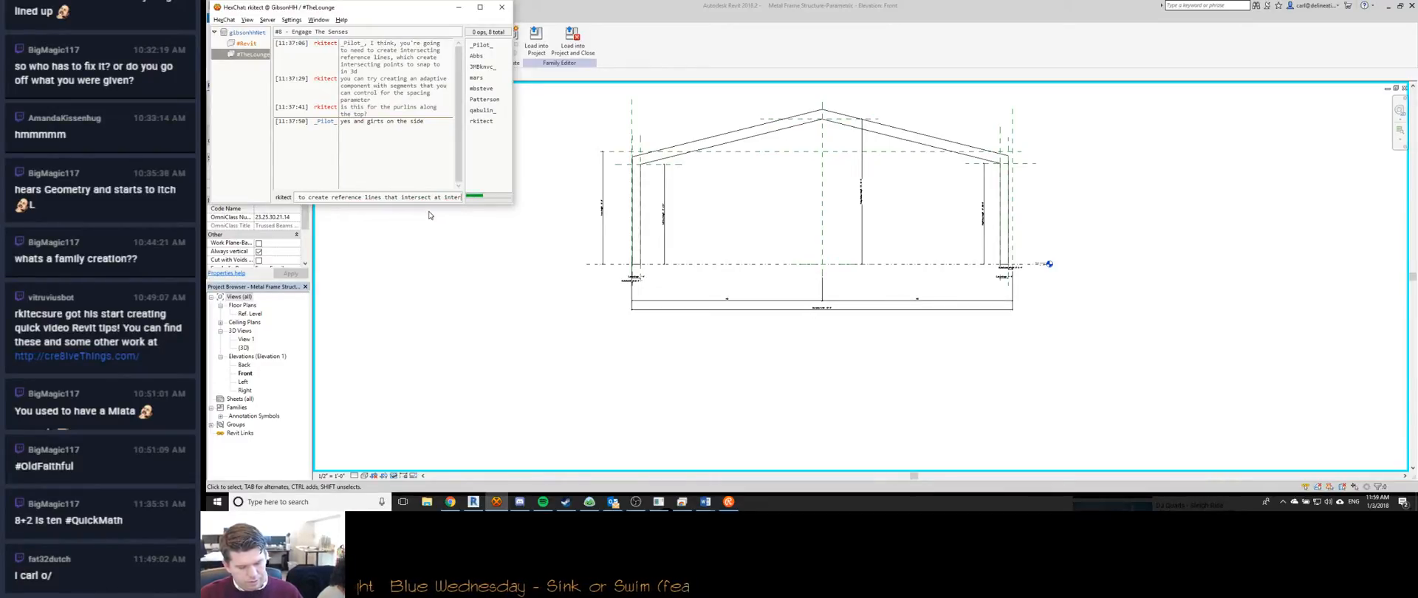
text(vals or the ada)
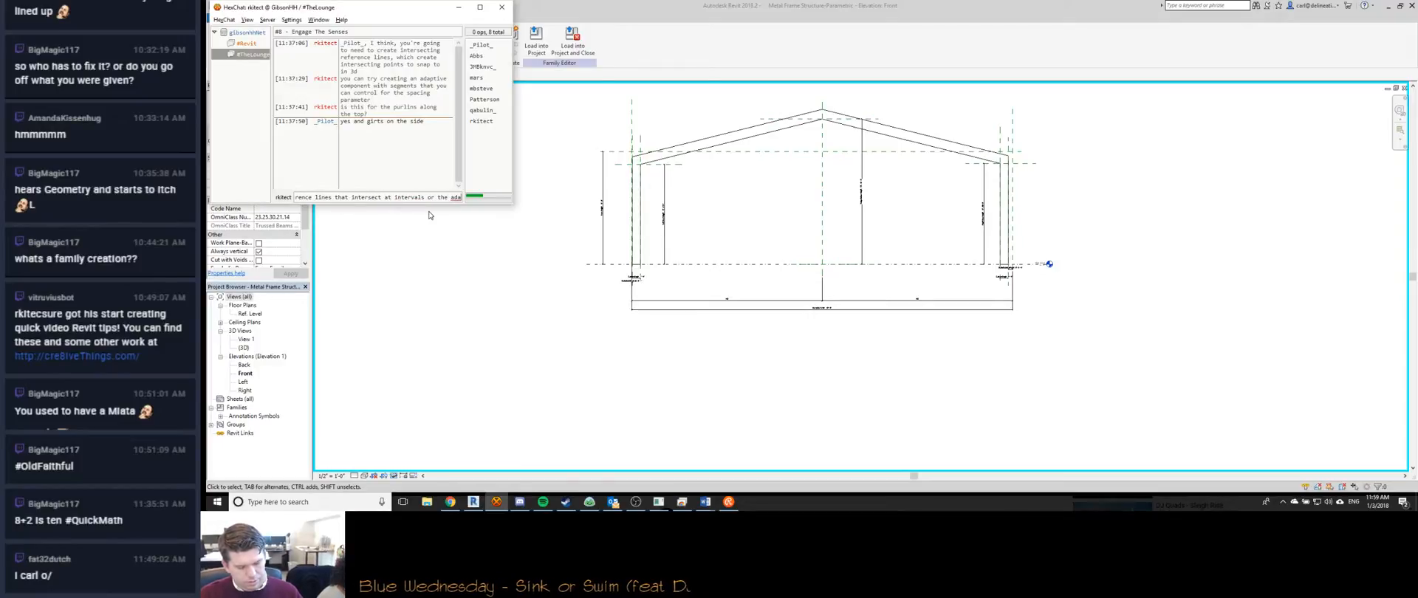
text(ptive component wit)
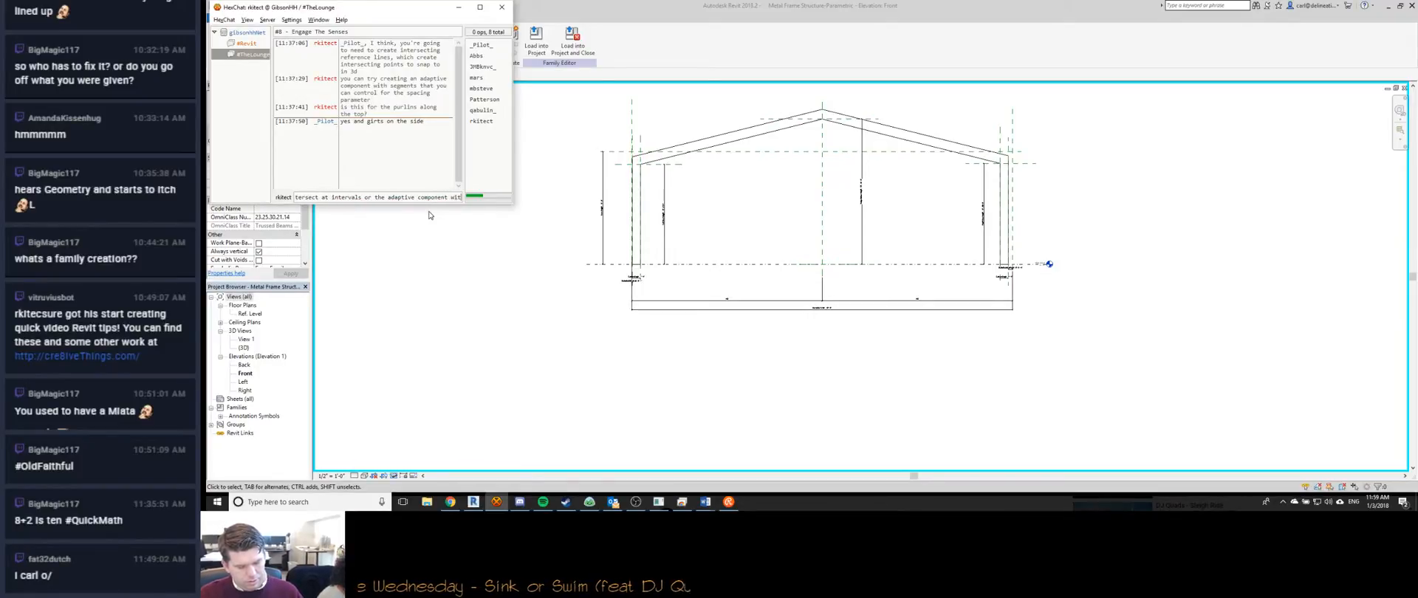
text(h segments to do this)
key(Return)
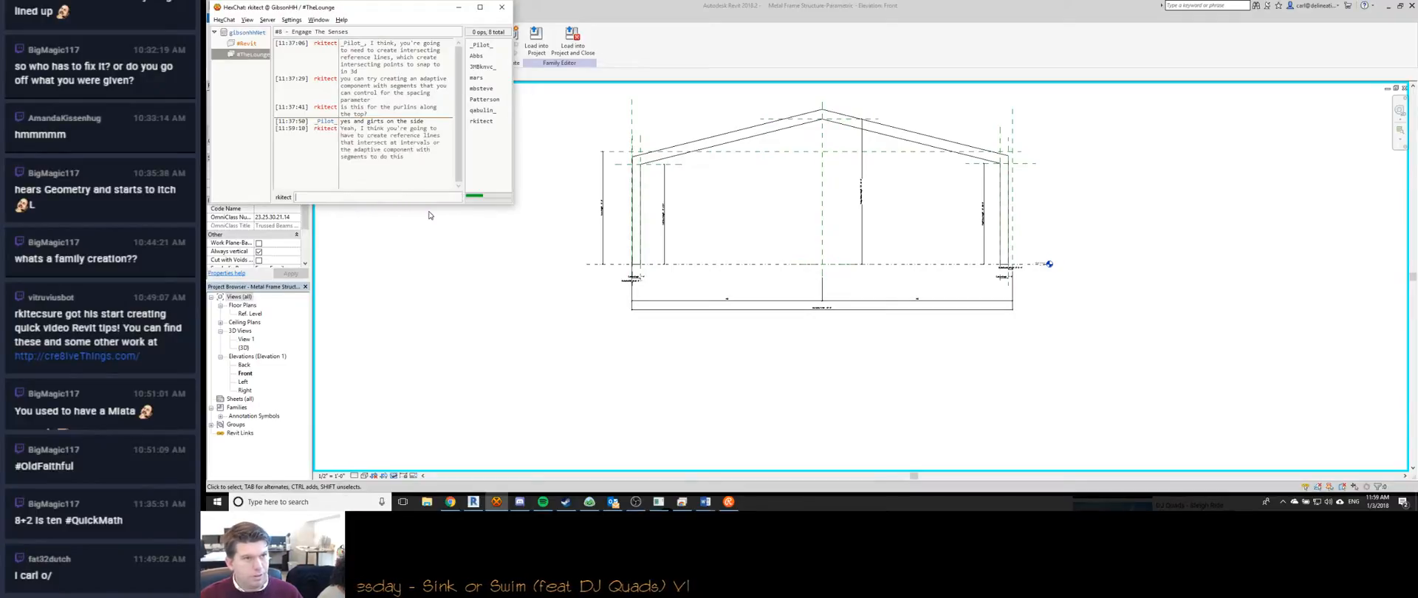
click(429, 215)
scroll(753, 210, down, 2)
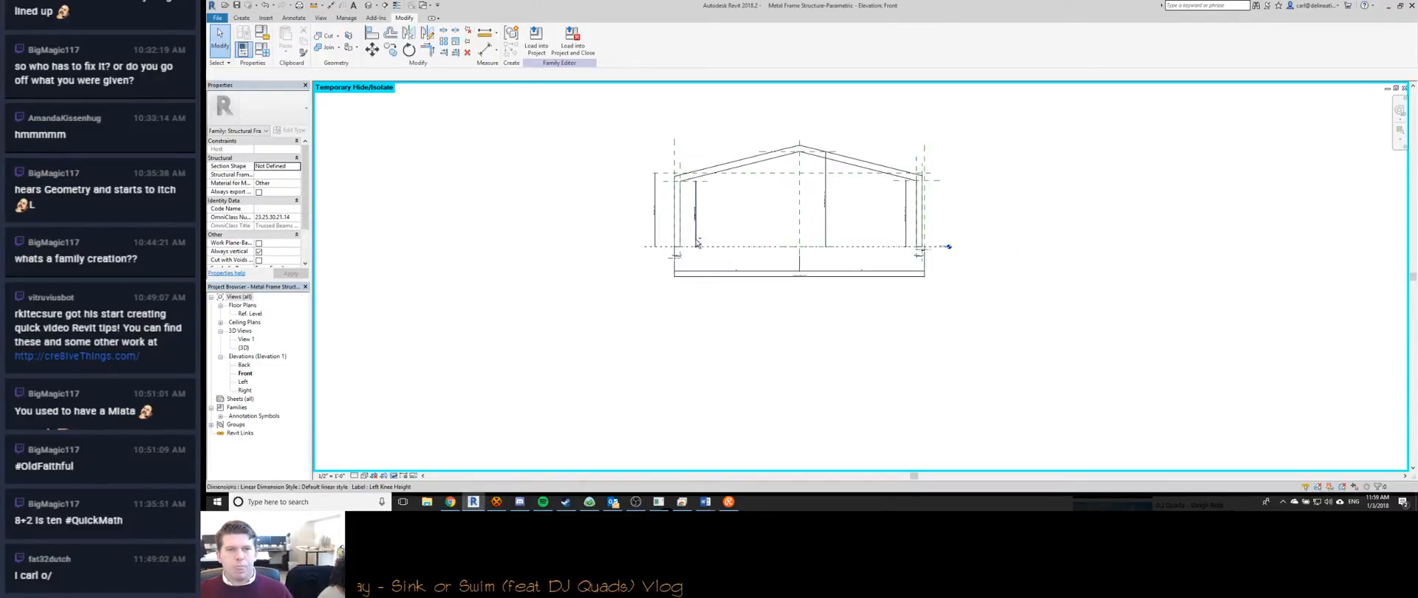
scroll(738, 277, up, 4)
scroll(731, 281, down, 3)
middle_drag(714, 288, 723, 268)
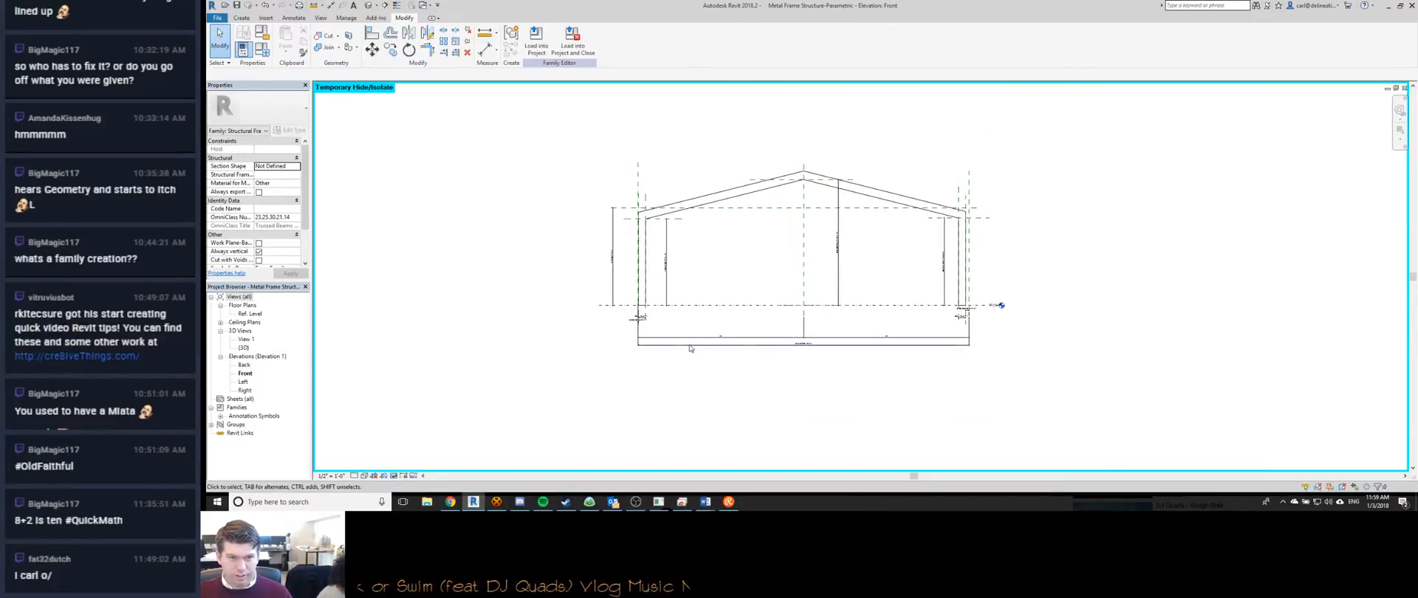
scroll(664, 262, up, 1)
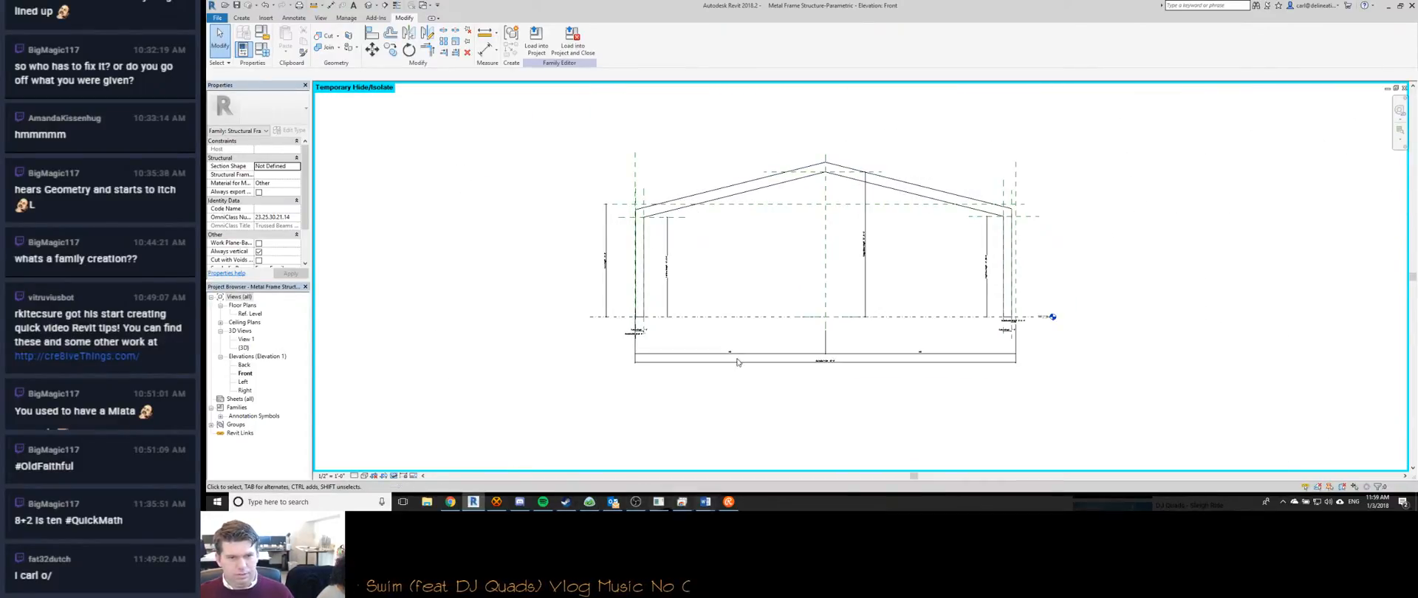
middle_drag(723, 323, 668, 323)
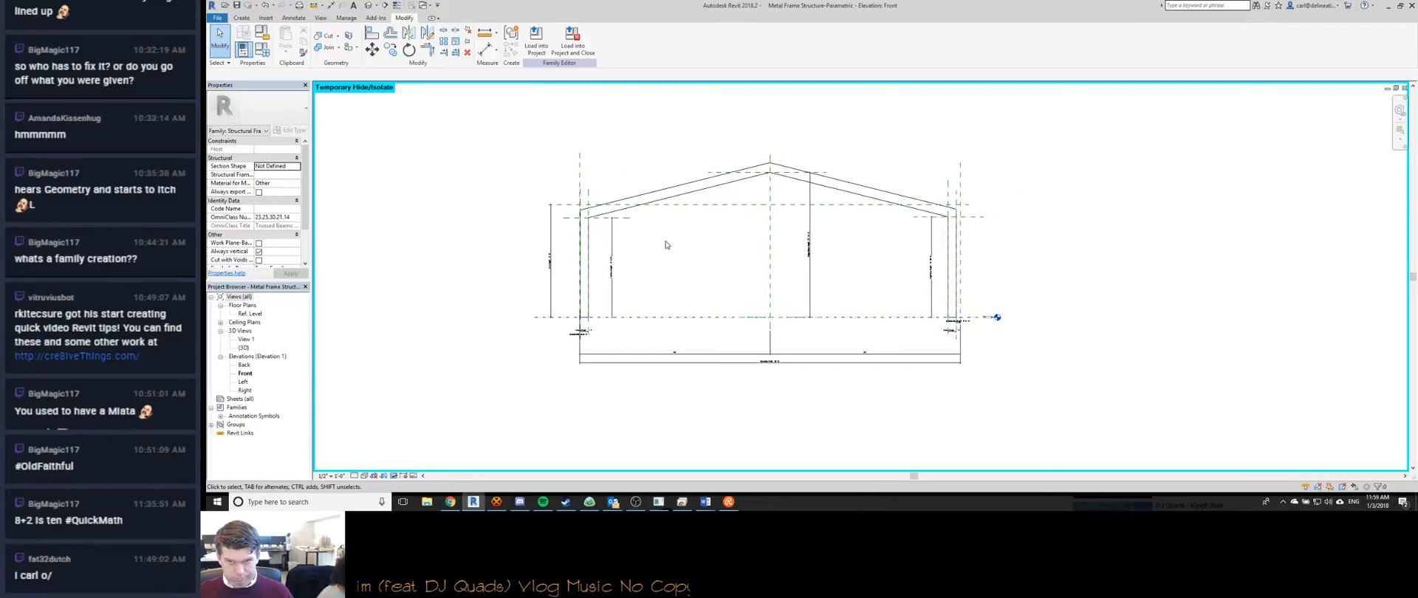
scroll(655, 247, up, 1)
scroll(603, 196, up, 3)
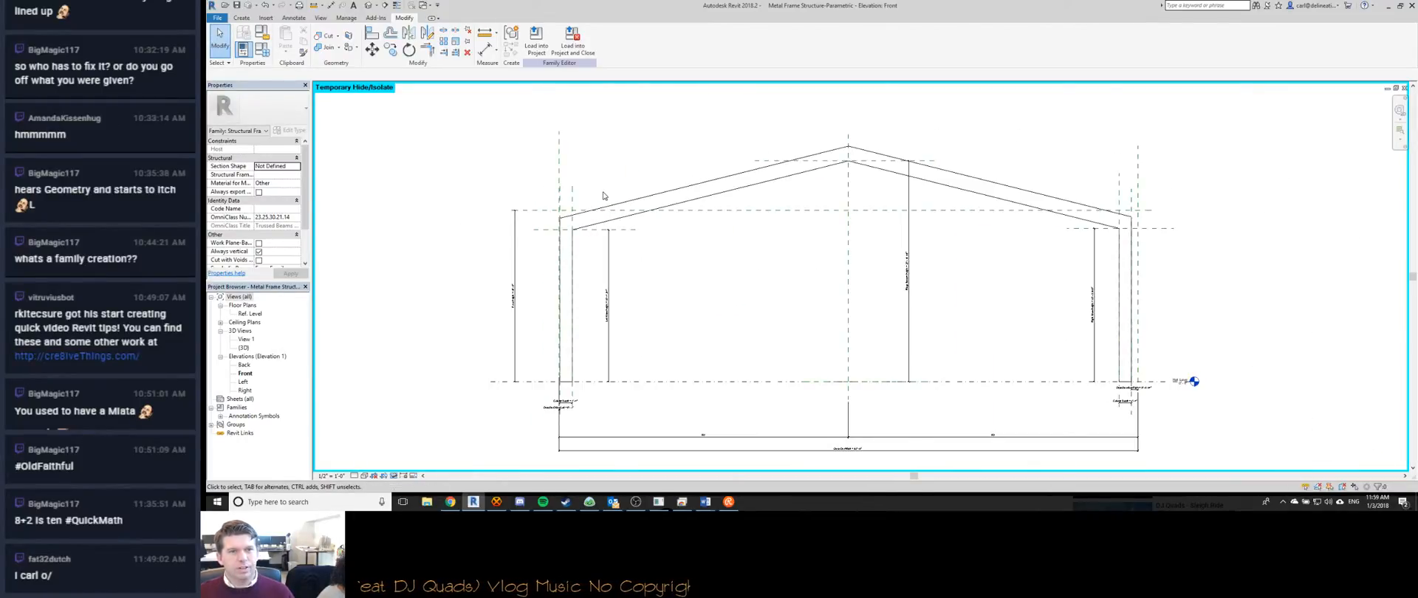
middle_drag(674, 247, 617, 229)
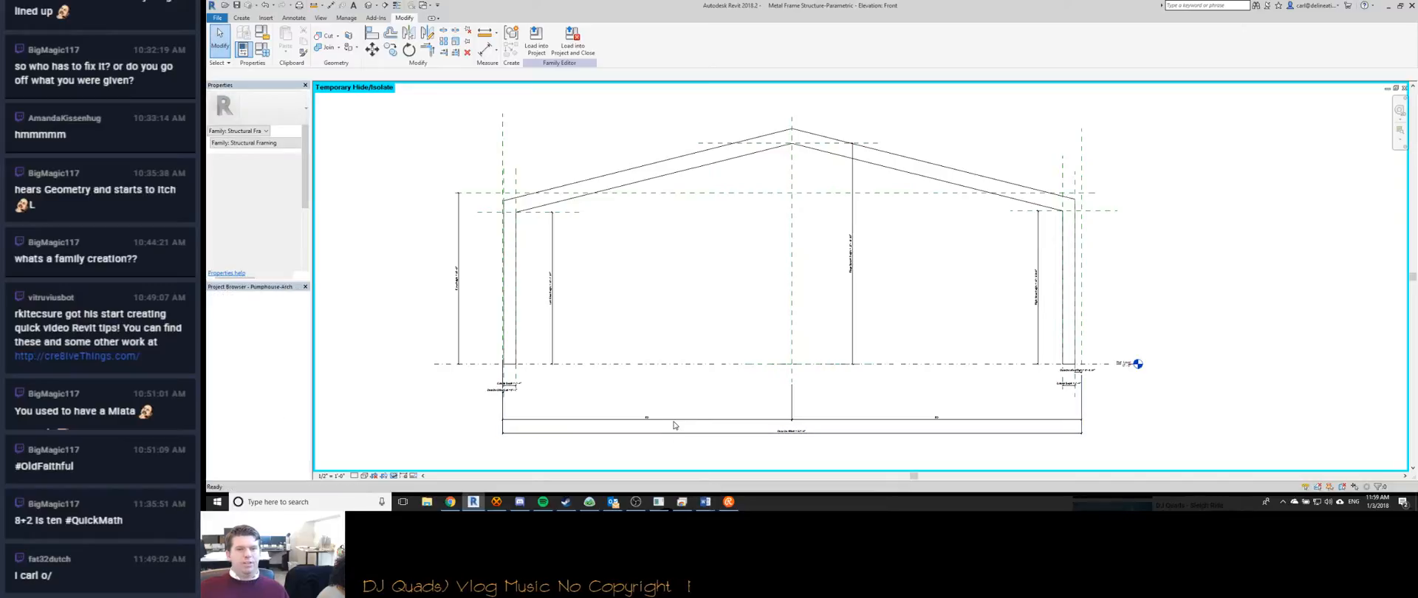
Compare the knees, columns and rafters in the imported frame cross-section drawings with the parametric frame's front elevation.
key(ctrl+Tab)
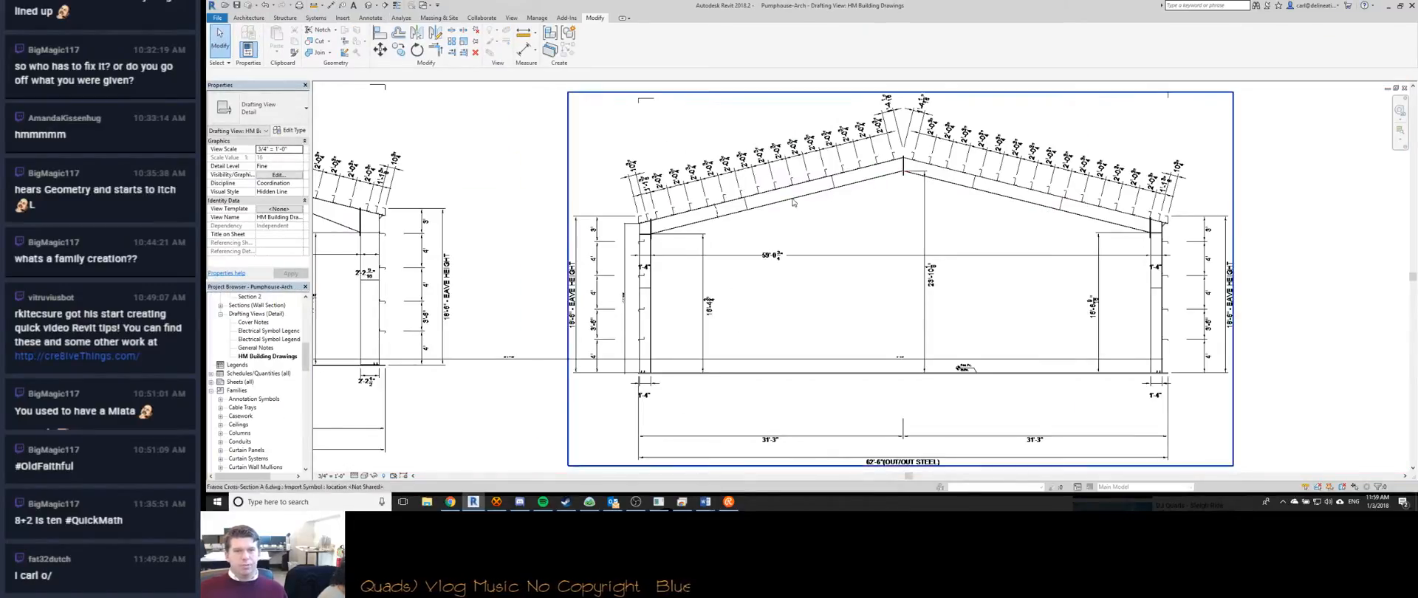
middle_drag(749, 228, 508, 198)
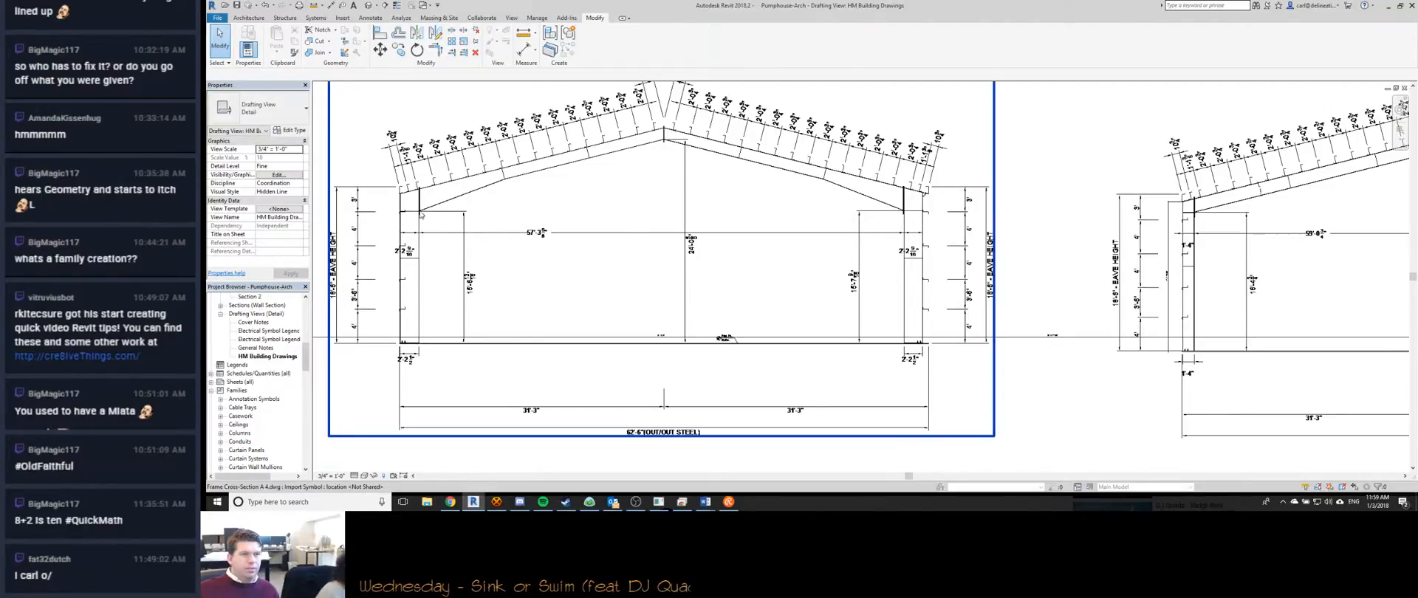
key(ctrl+Tab)
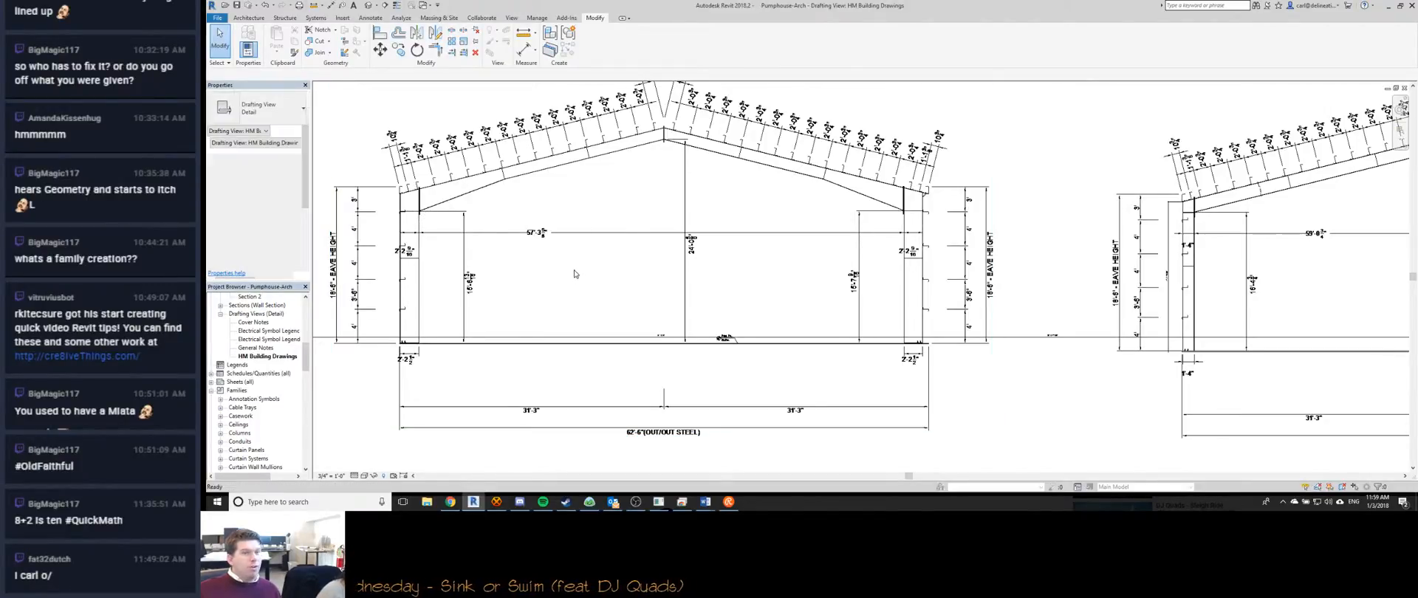
scroll(523, 223, up, 5)
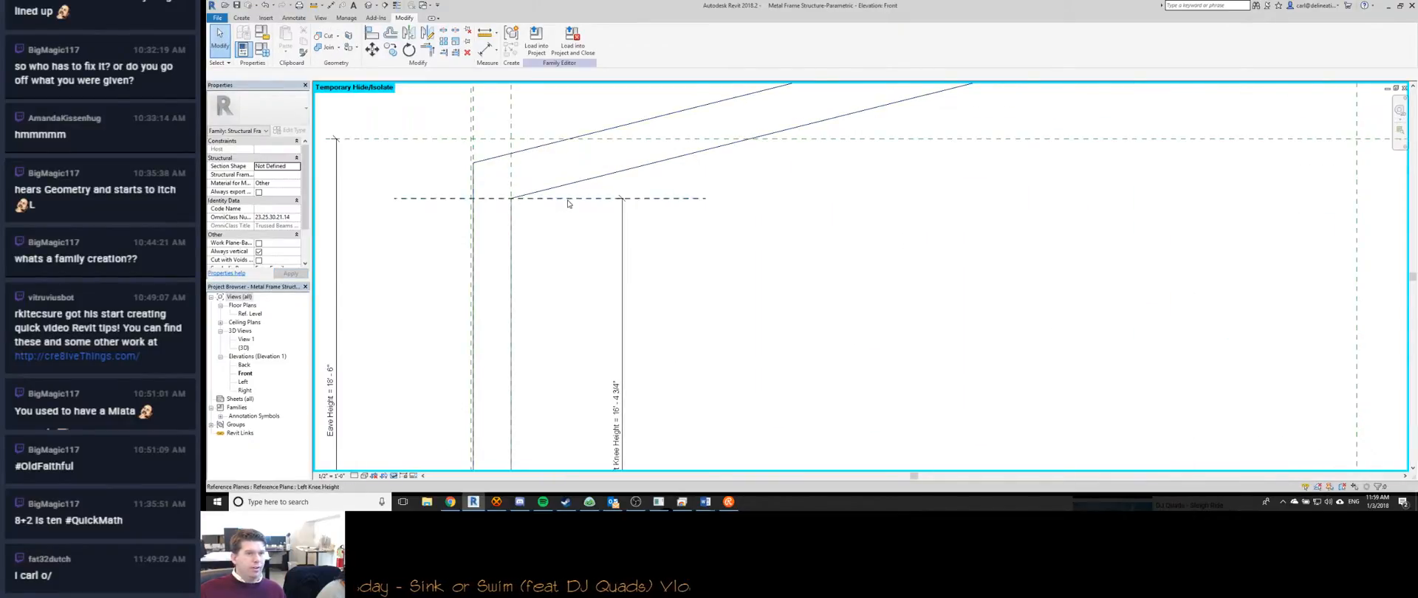
scroll(608, 225, down, 5)
key(ctrl+Tab)
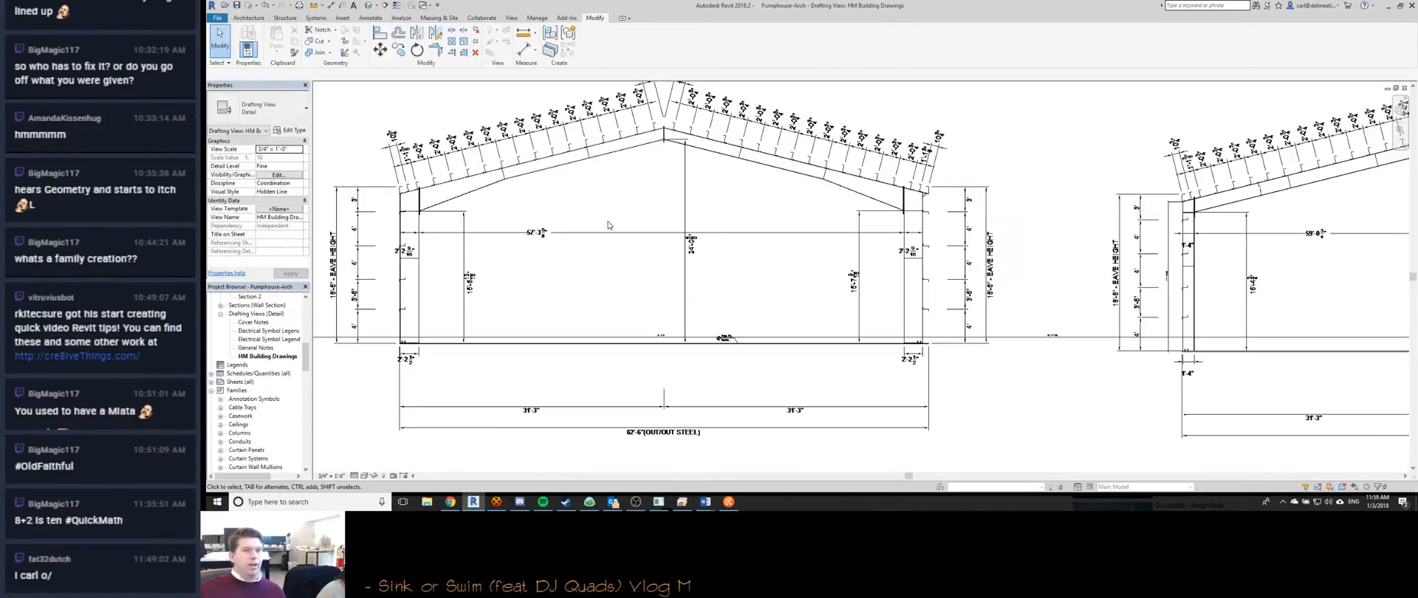
scroll(556, 270, down, 2)
scroll(555, 270, down, 2)
scroll(555, 270, up, 1)
middle_drag(768, 244, 716, 220)
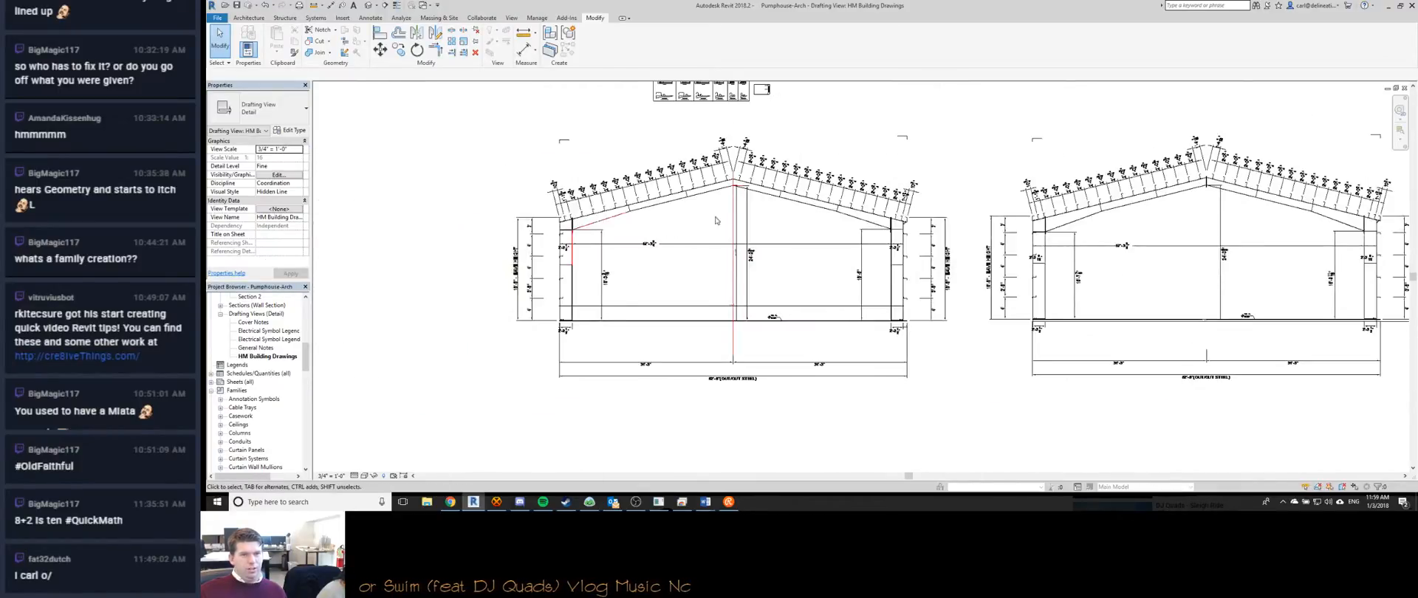
scroll(568, 255, up, 3)
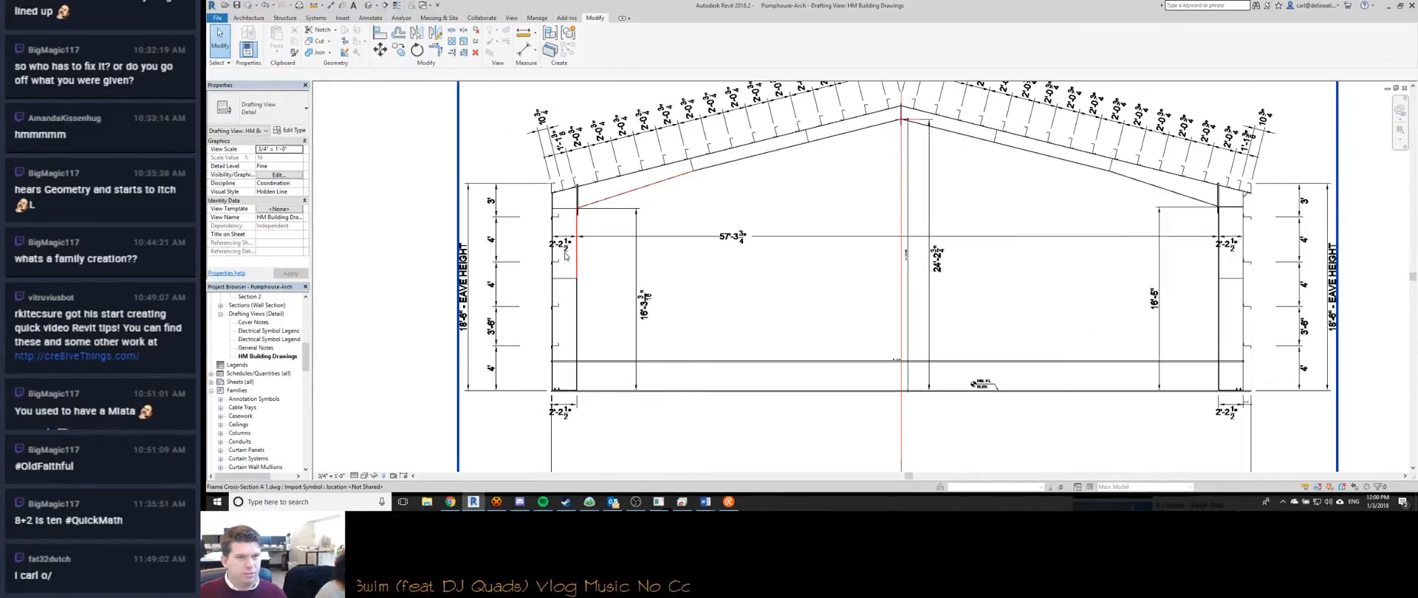
Tile the frame family's front elevation and the HM Building Drawings view side by side.
key(ctrl+Tab)
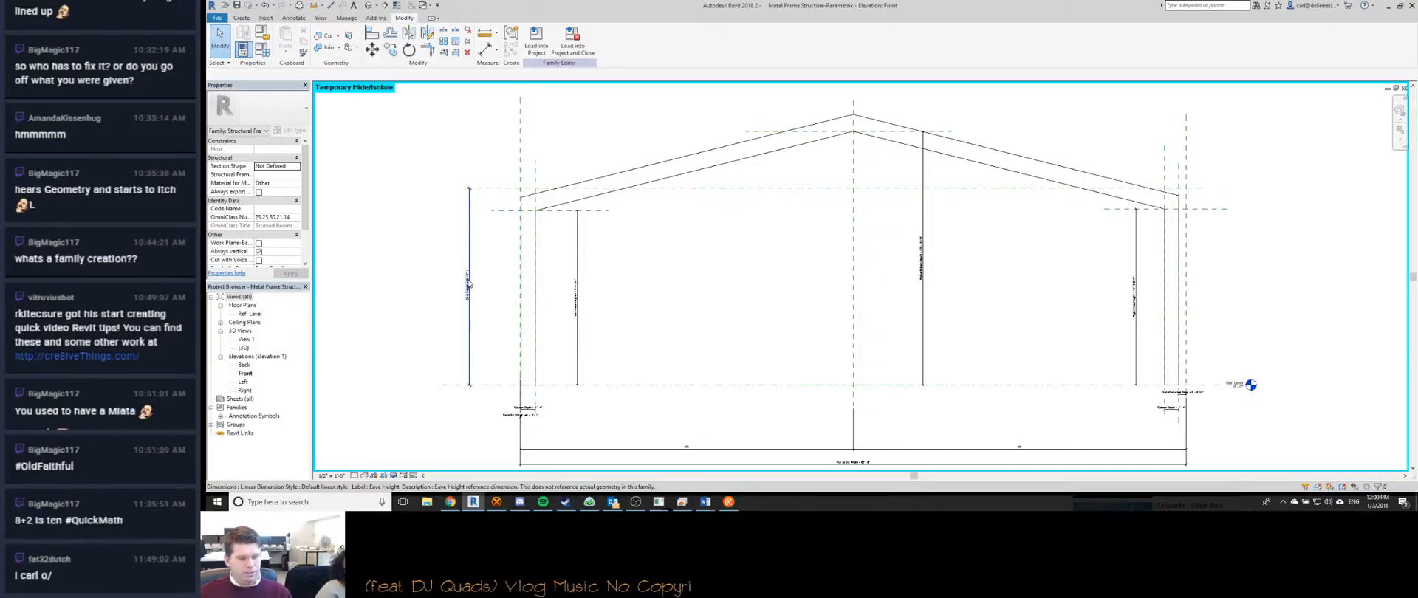
key(w)
key(t)
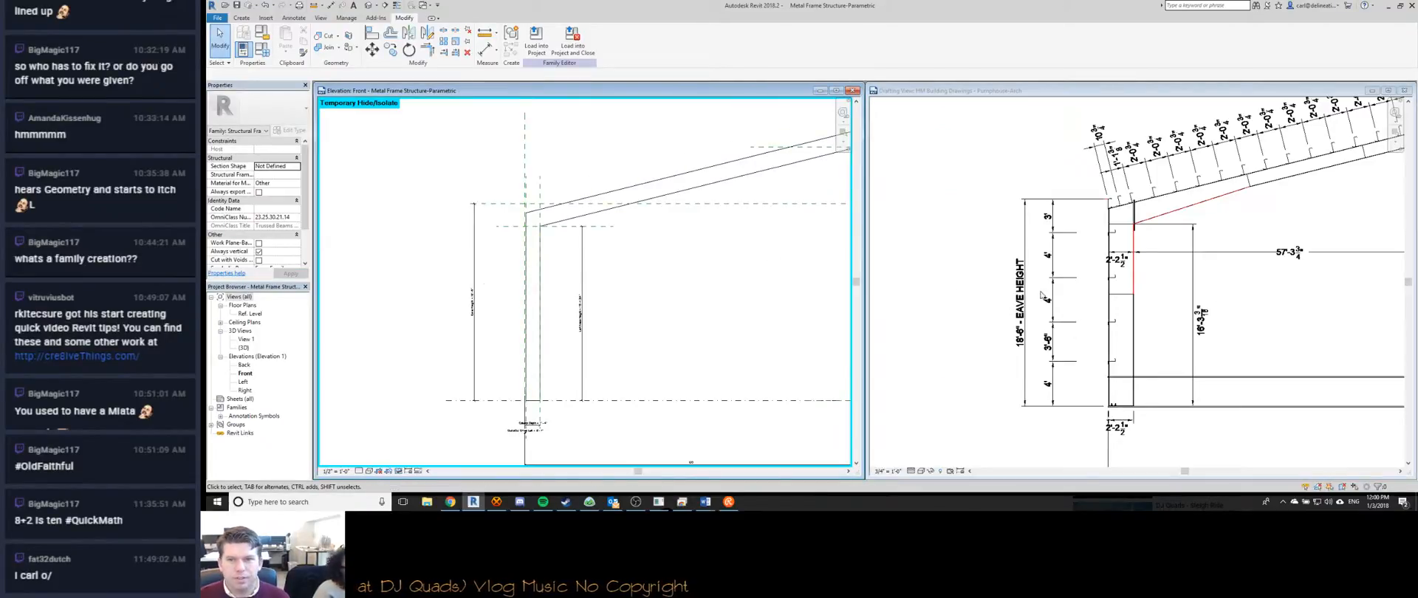
click(887, 281)
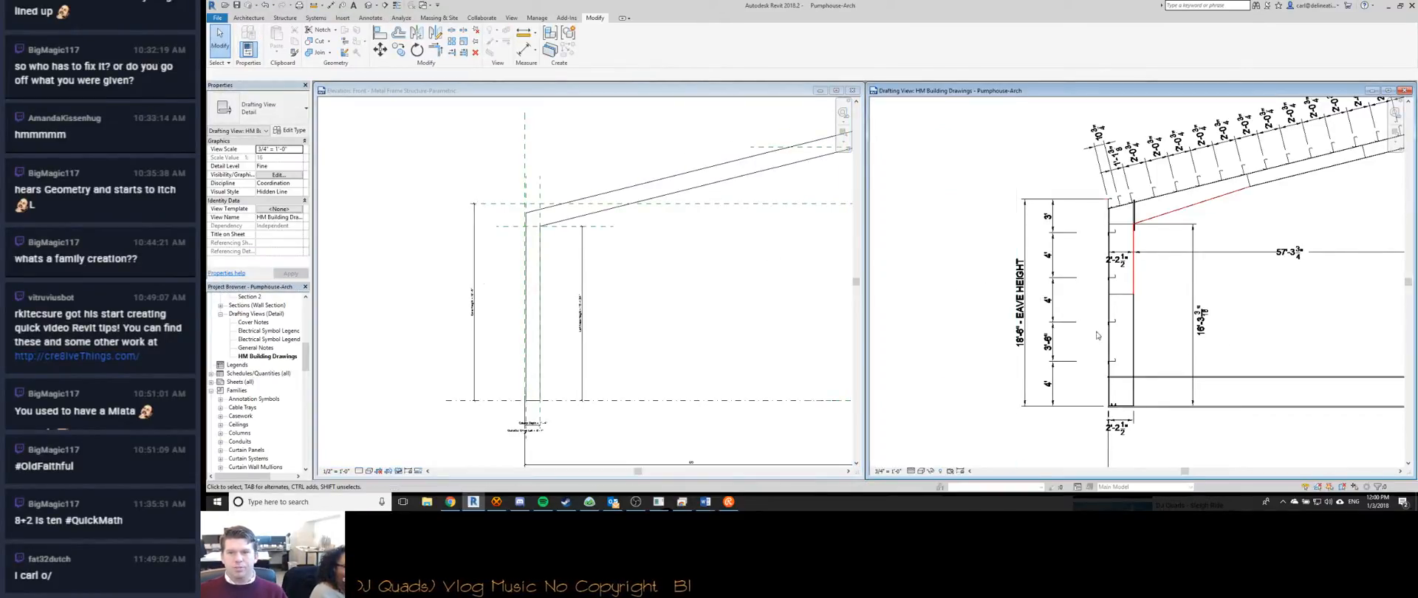
Set the Left Knee Height dimension in the family's front elevation to 16' 3 3/16".
click(568, 334)
double_click(595, 287)
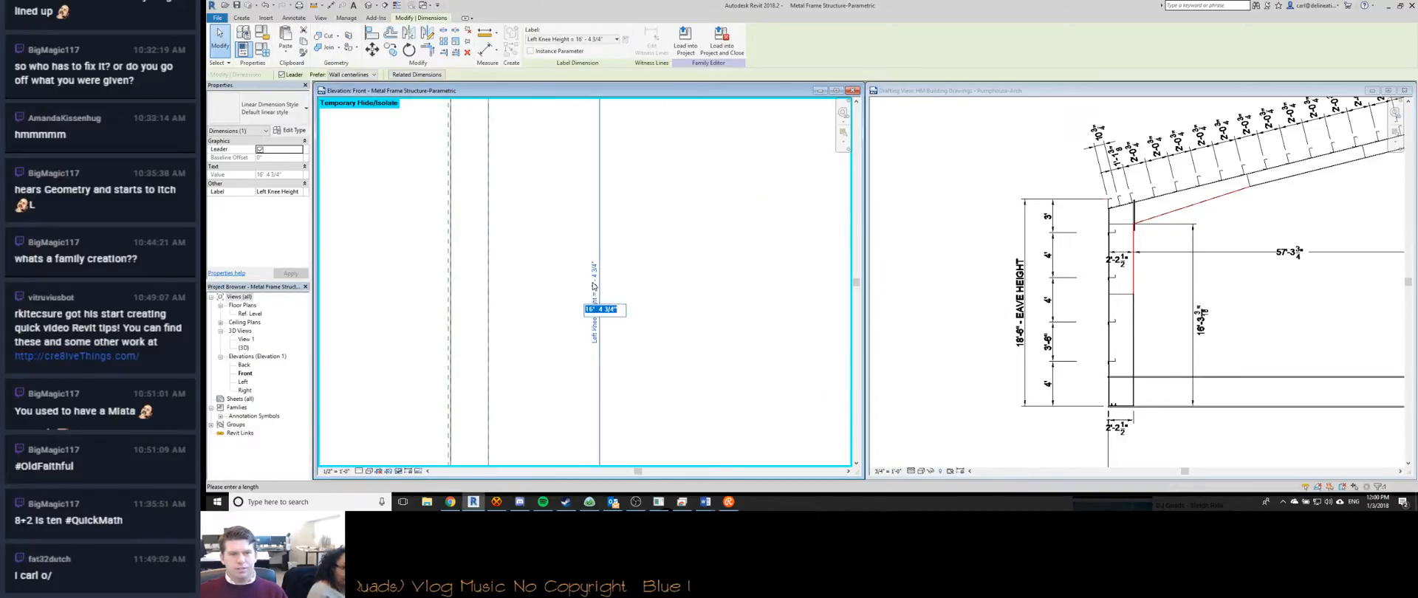
text(16 3)
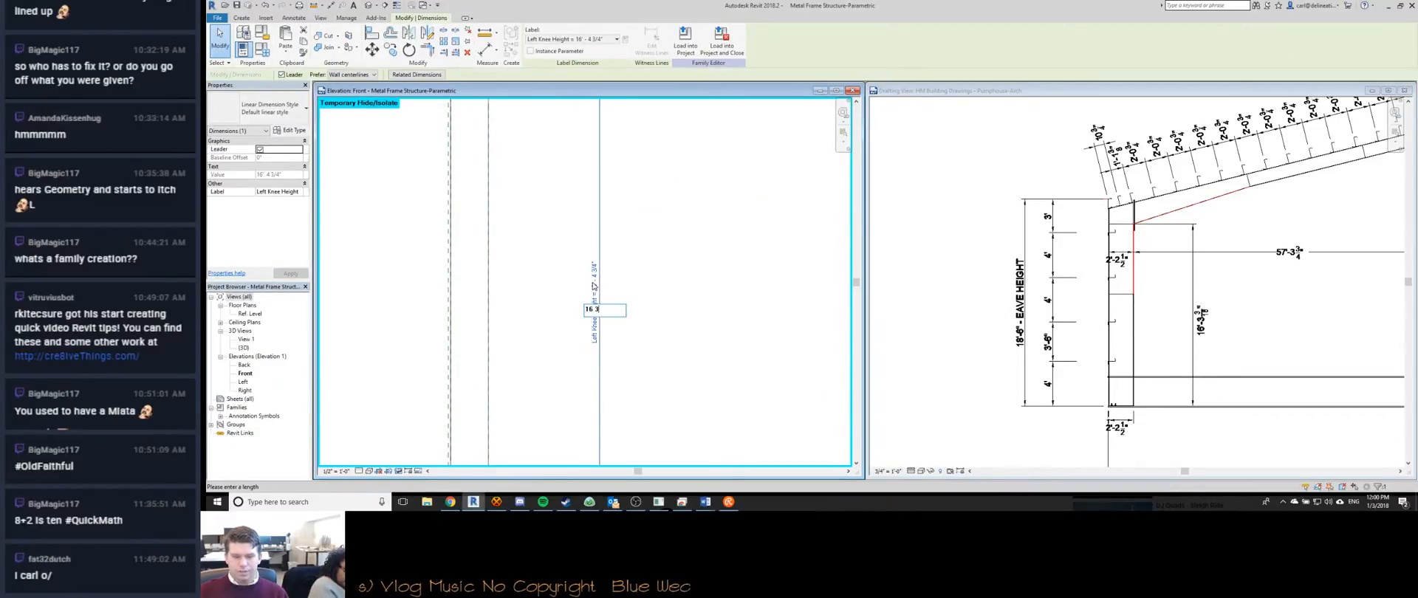
key(Return)
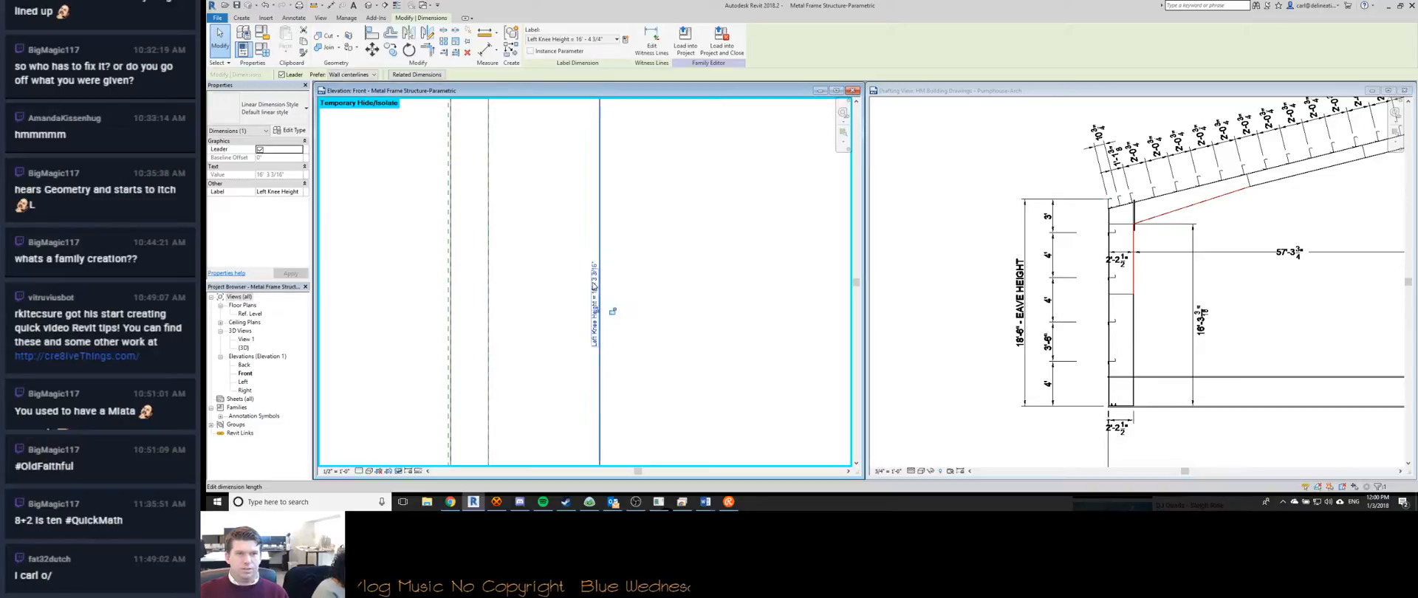
Set the Column Depth dimension at the base of the left column to 2' 2 1/2".
scroll(594, 288, down, 4)
scroll(554, 332, up, 6)
click(554, 333)
click(562, 334)
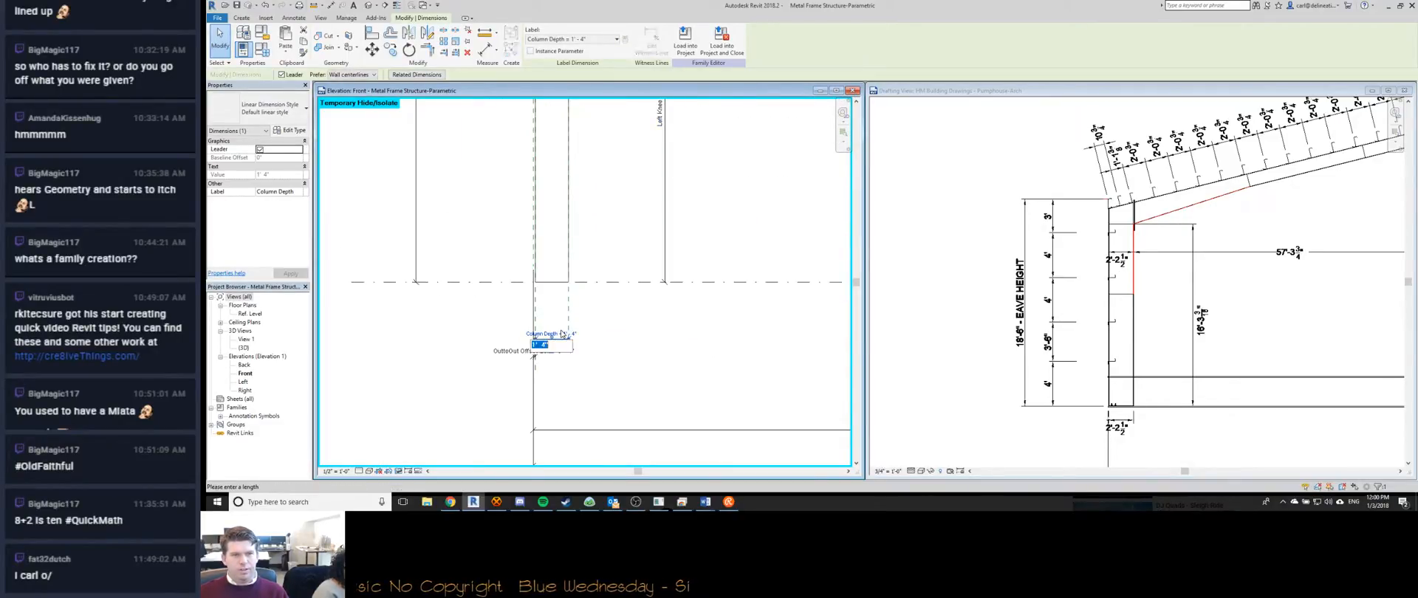
text(2 2.5)
key(Return)
Check the right half of the cross-section drawing and set the frame's Right Knee Height dimension to 16' 5".
scroll(483, 331, down, 4)
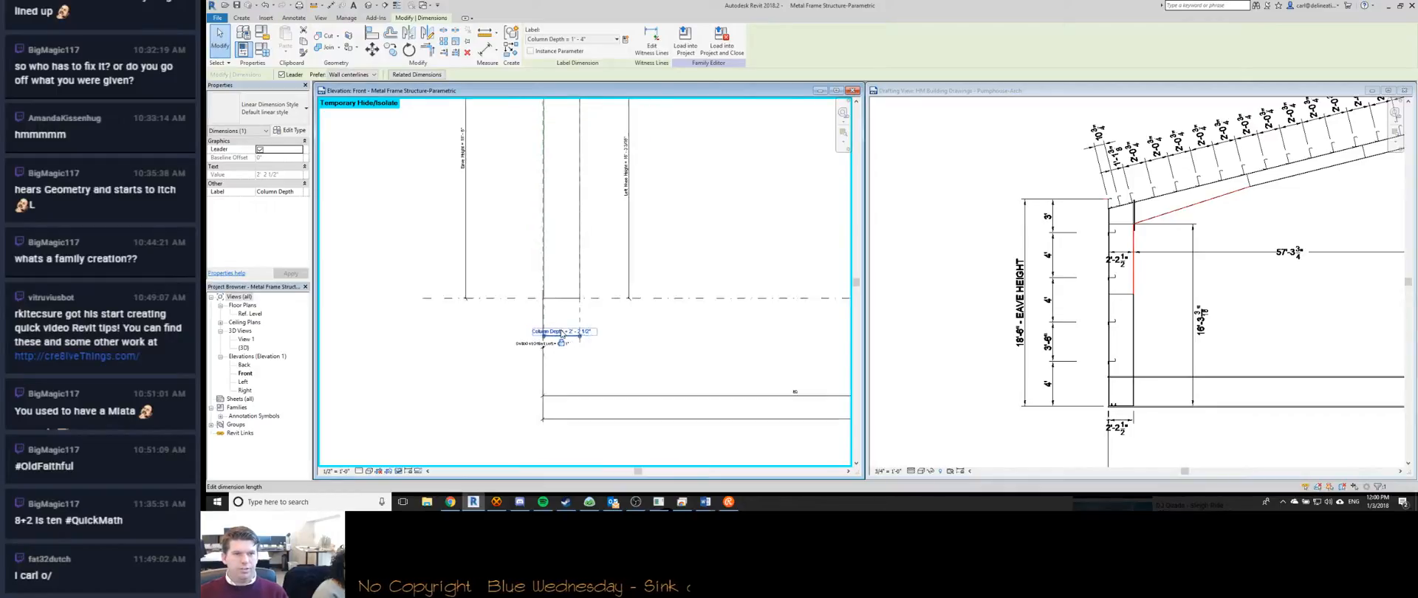
scroll(538, 307, up, 5)
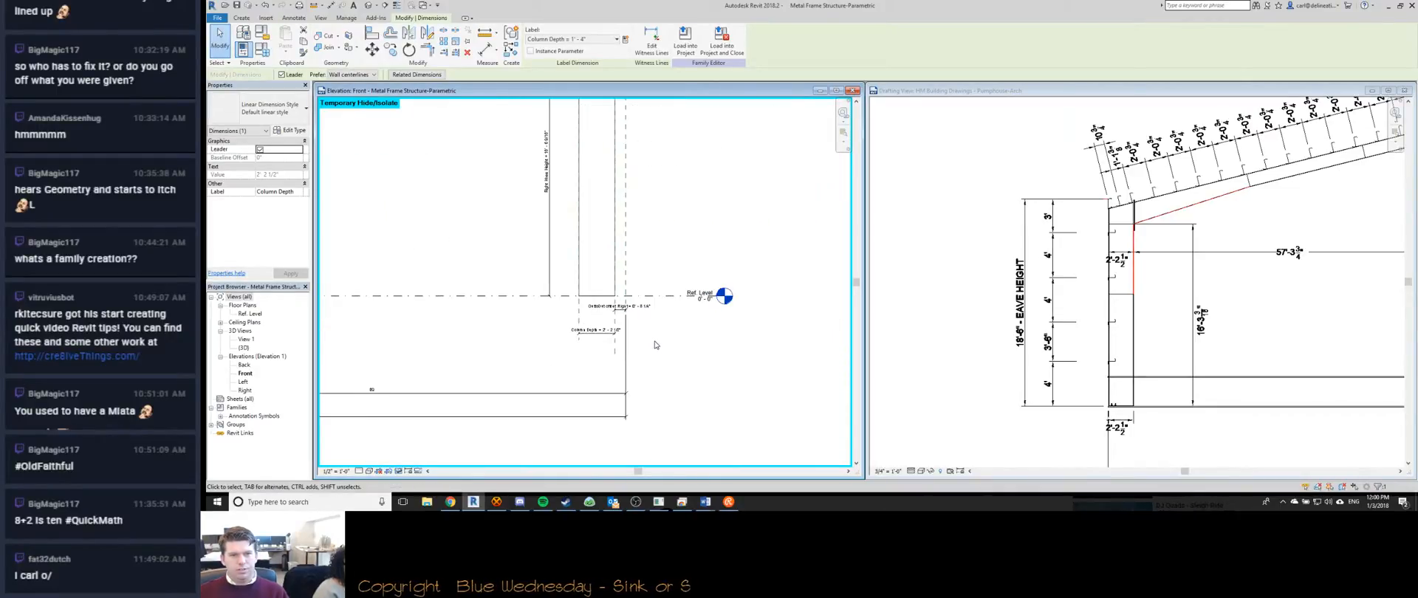
click(1066, 294)
middle_drag(1254, 307, 900, 321)
middle_drag(1366, 307, 1220, 306)
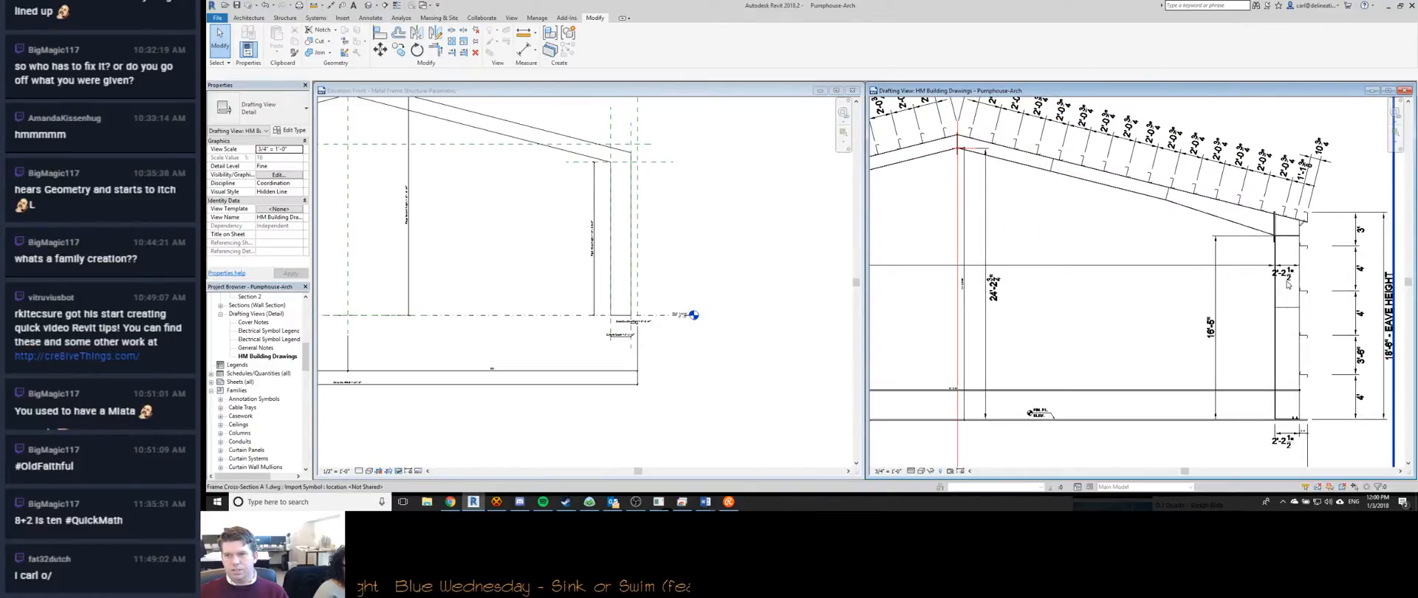
click(603, 280)
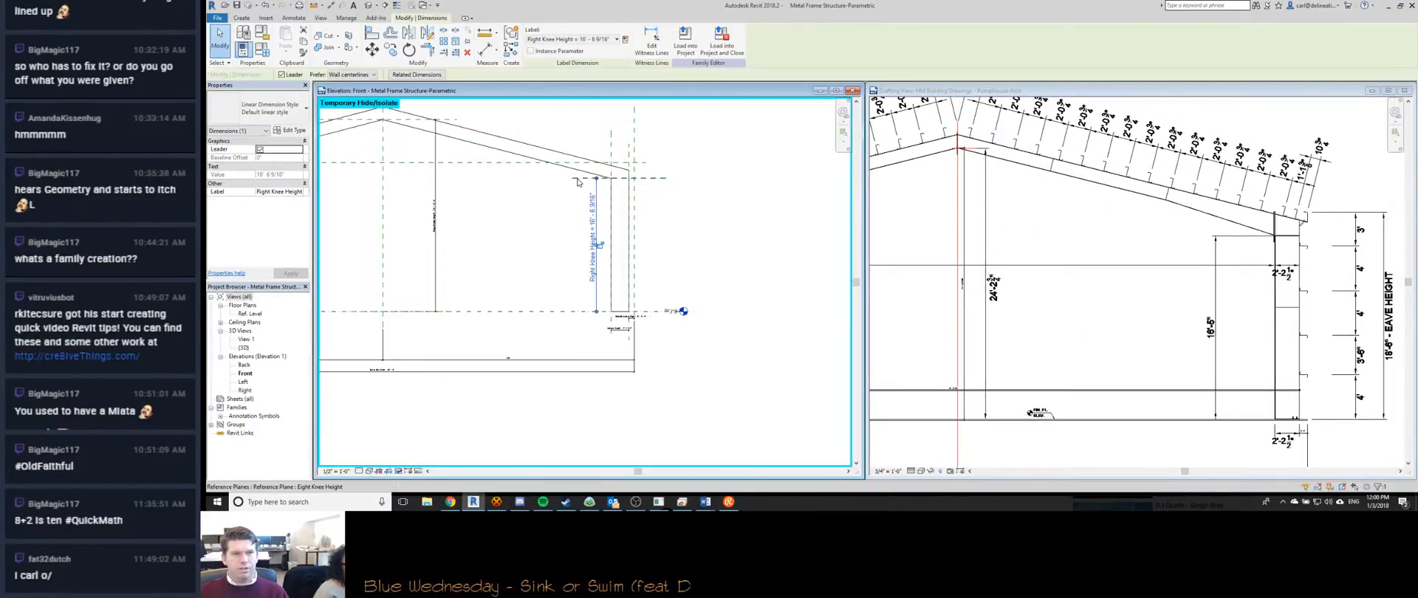
click(594, 222)
click(595, 233)
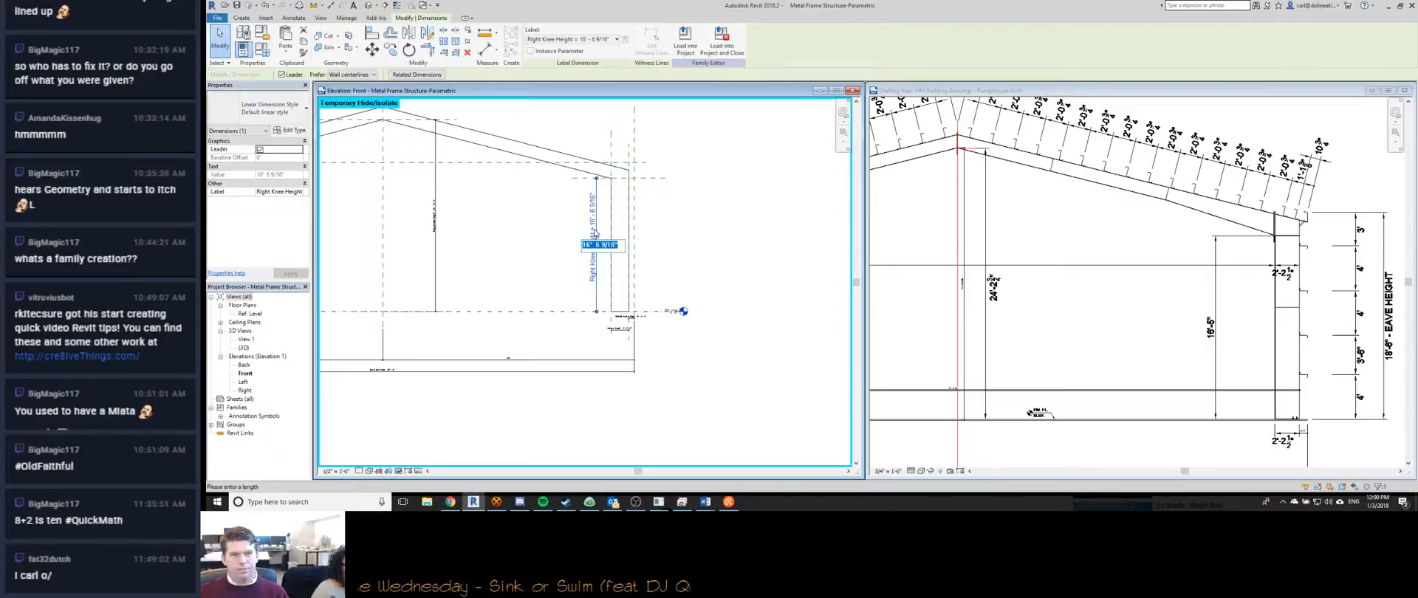
text(16 5)
key(Return)
Set the Ridge Bottom Height dimension at the frame's centre to 24' 2 3/4".
middle_drag(501, 229, 773, 251)
scroll(694, 229, up, 3)
click(702, 220)
click(702, 219)
text(24 2)
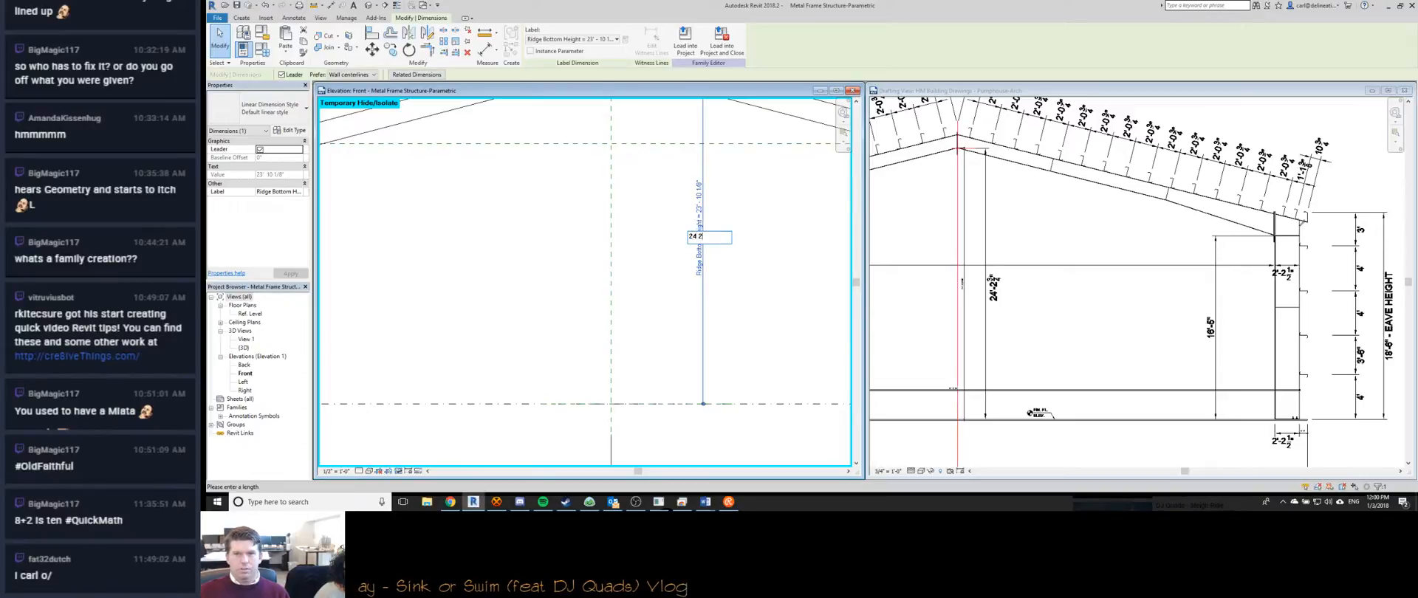
text(.7)
key(Return)
scroll(700, 219, down, 3)
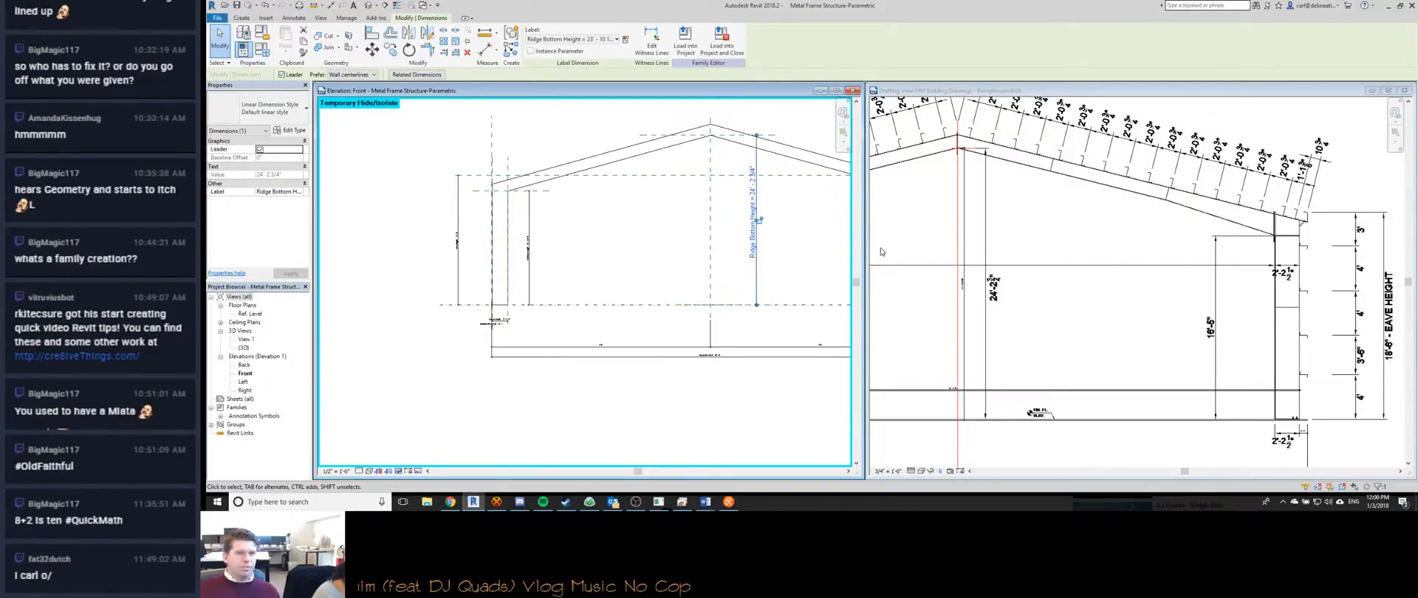
Dimension the rafter's depth perpendicular to its slope, left of the ridge in the haunched frame's cross-section drawing.
click(960, 252)
middle_drag(929, 237, 1008, 250)
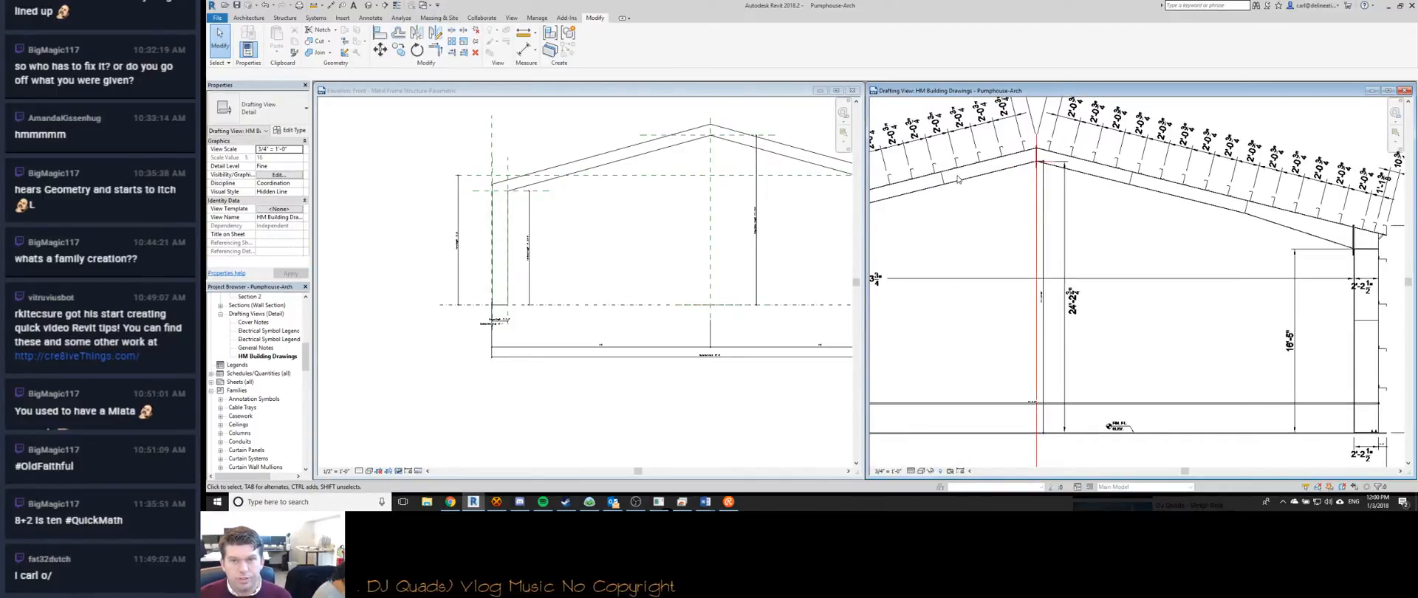
scroll(960, 188, up, 4)
scroll(960, 188, down, 2)
key(d)
key(i)
scroll(955, 190, up, 2)
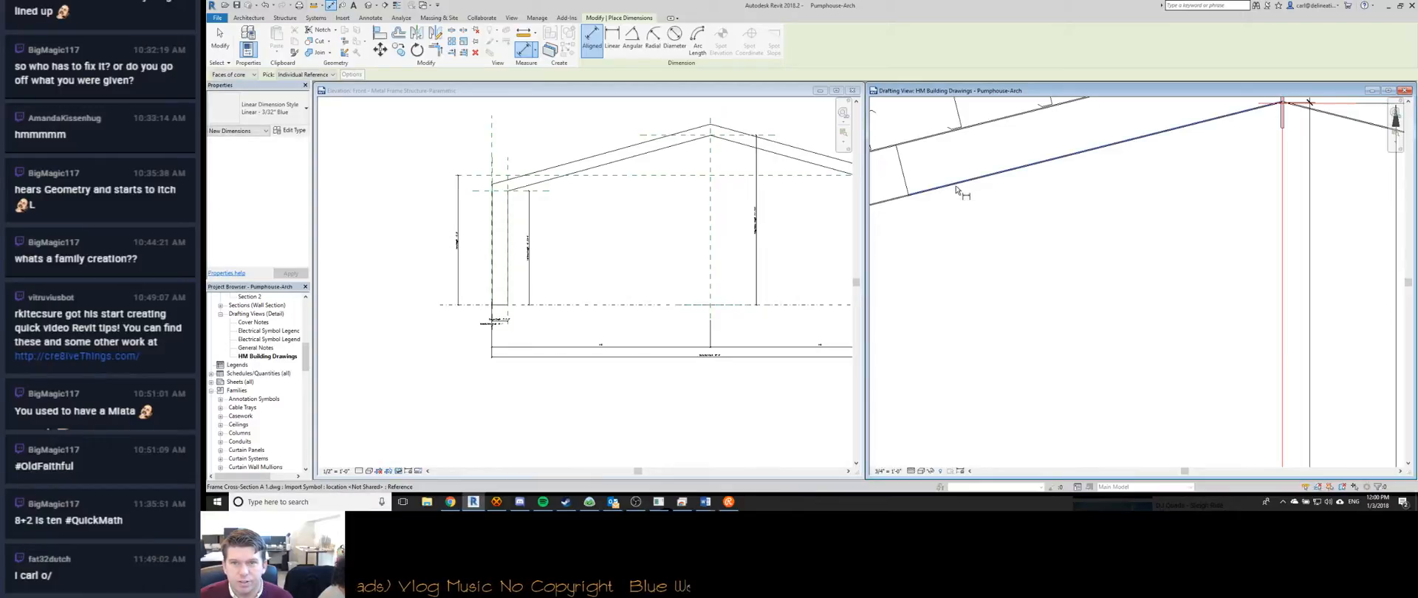
scroll(955, 187, up, 4)
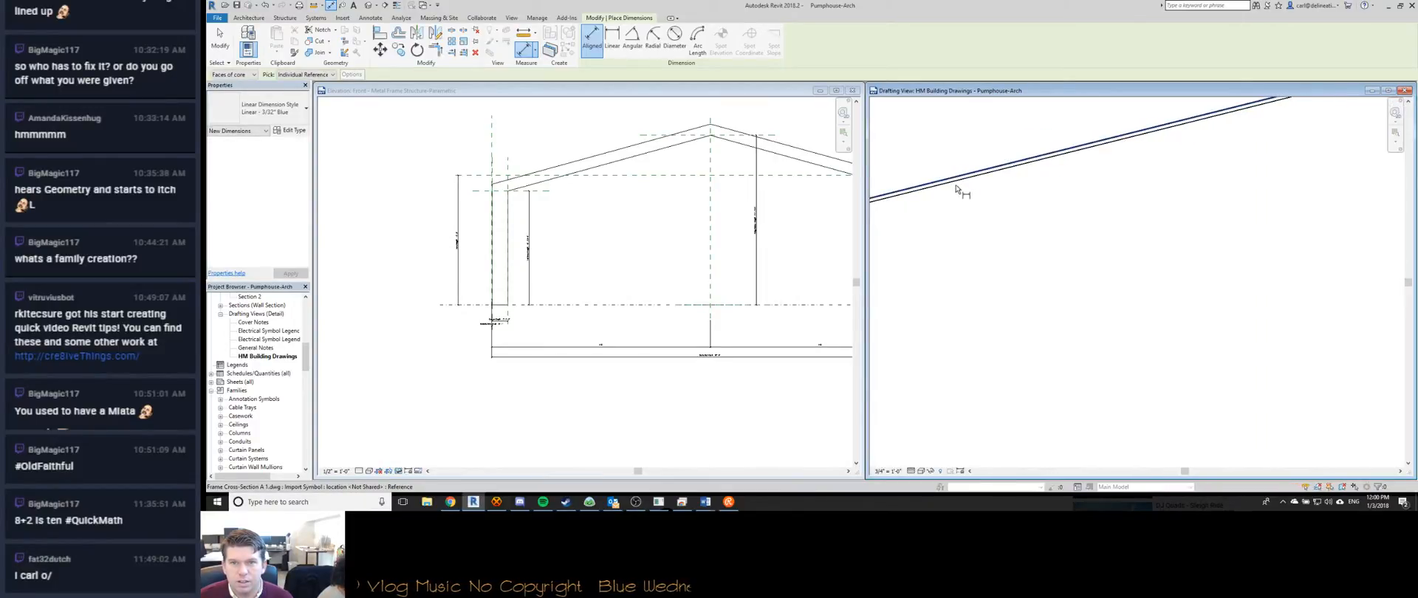
click(955, 184)
scroll(952, 177, down, 2)
middle_drag(942, 158, 997, 283)
click(984, 249)
scroll(993, 295, down, 2)
scroll(989, 277, down, 4)
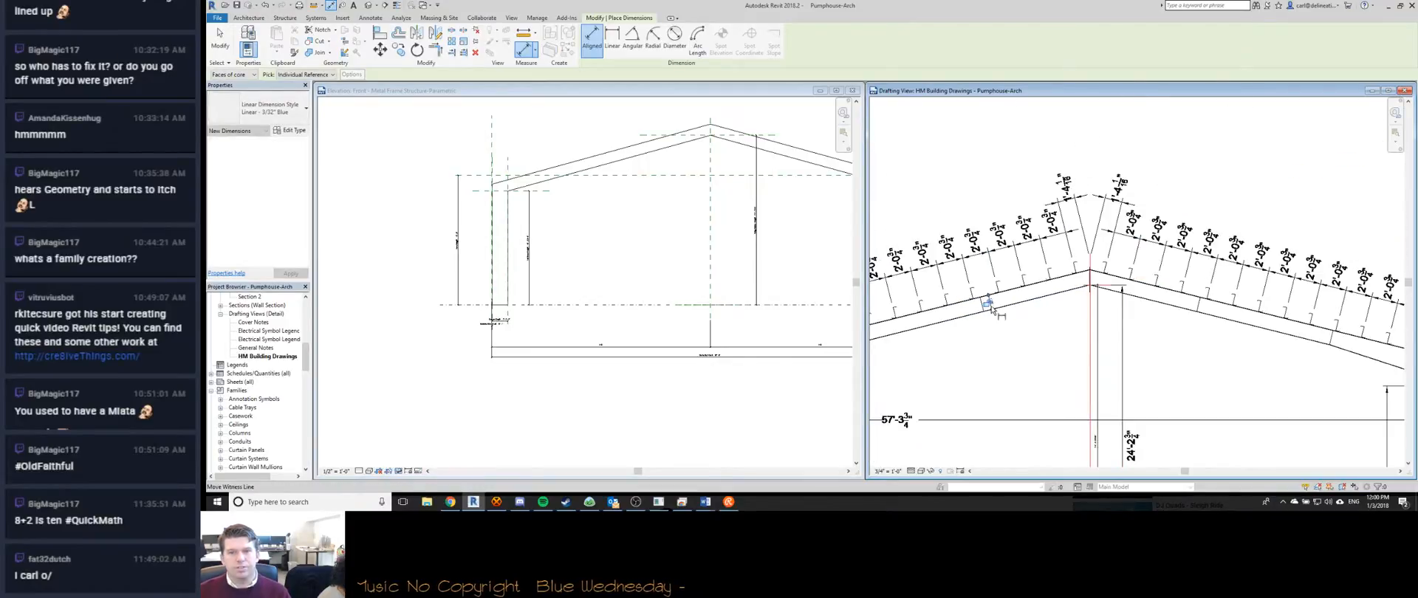
scroll(1005, 256, down, 2)
Open the frame extrusion's sketch in the family's front elevation and start a new label parameter for both rafter depth dimensions beside the ridge.
click(722, 201)
scroll(716, 203, down, 1)
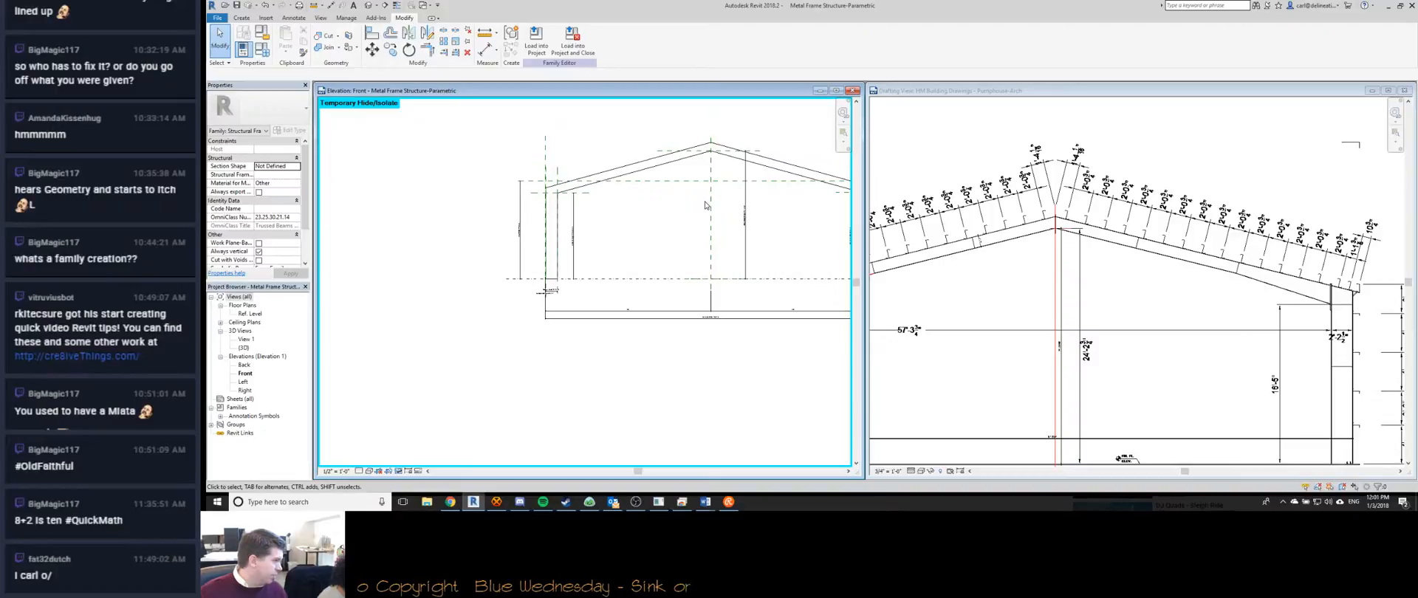
scroll(655, 166, up, 3)
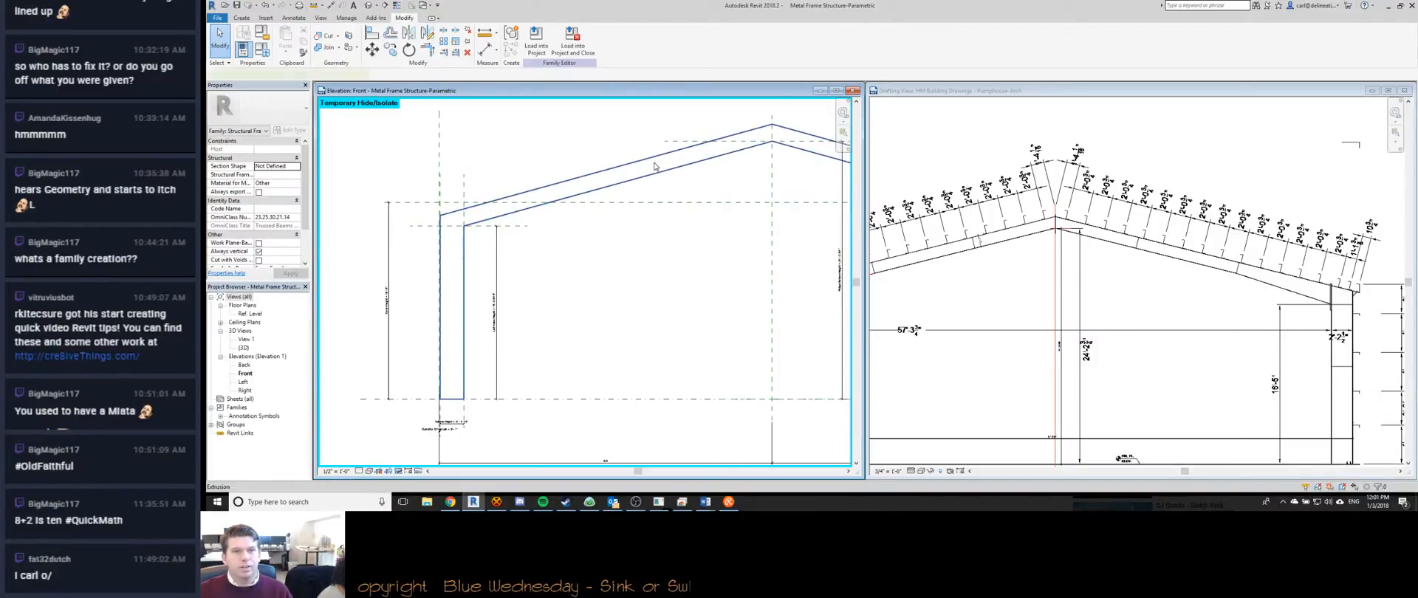
double_click(655, 166)
scroll(744, 150, up, 3)
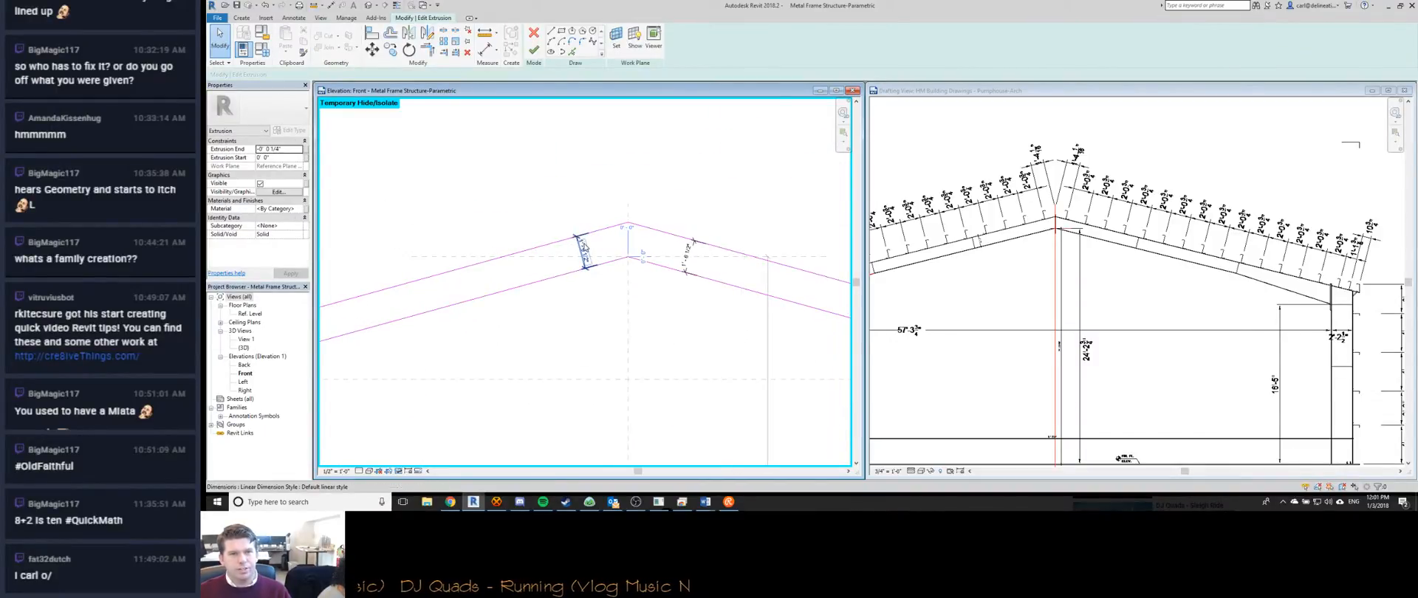
click(583, 250)
ctrl+click(689, 251)
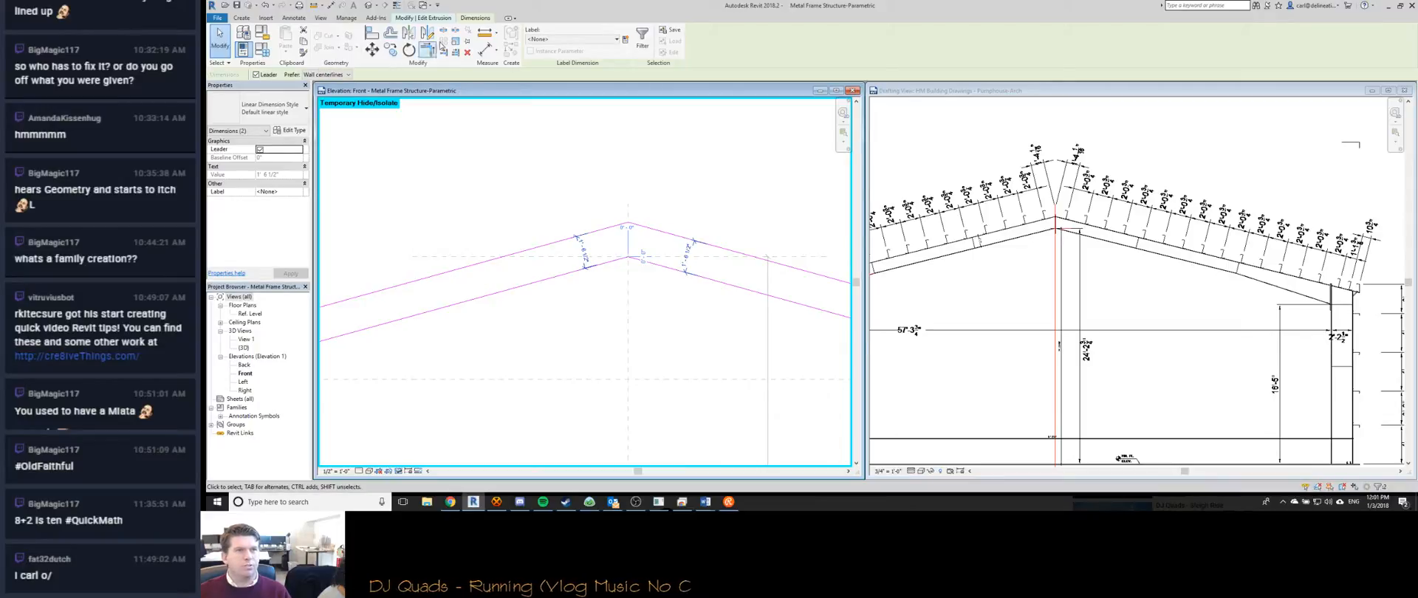
click(617, 40)
click(576, 146)
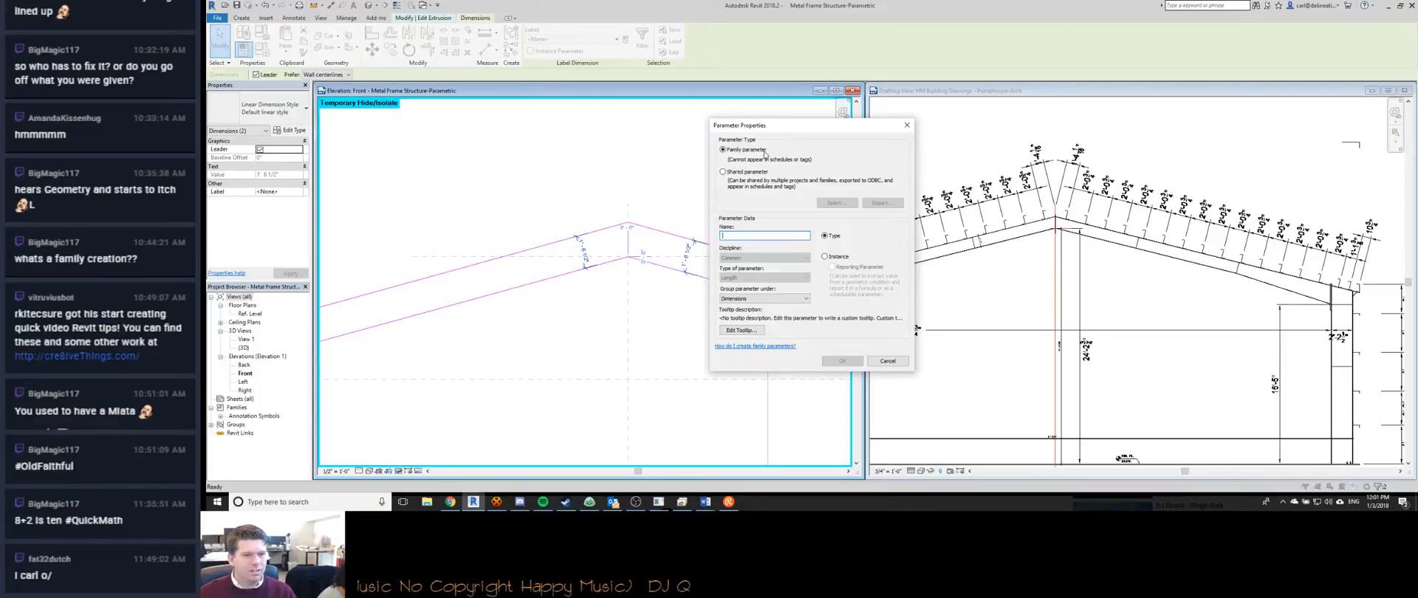
Search the web in Chrome for "haunch structural framing", view the labelled portal frame diagram, and return to Revit.
click(450, 502)
key(ctrl+t)
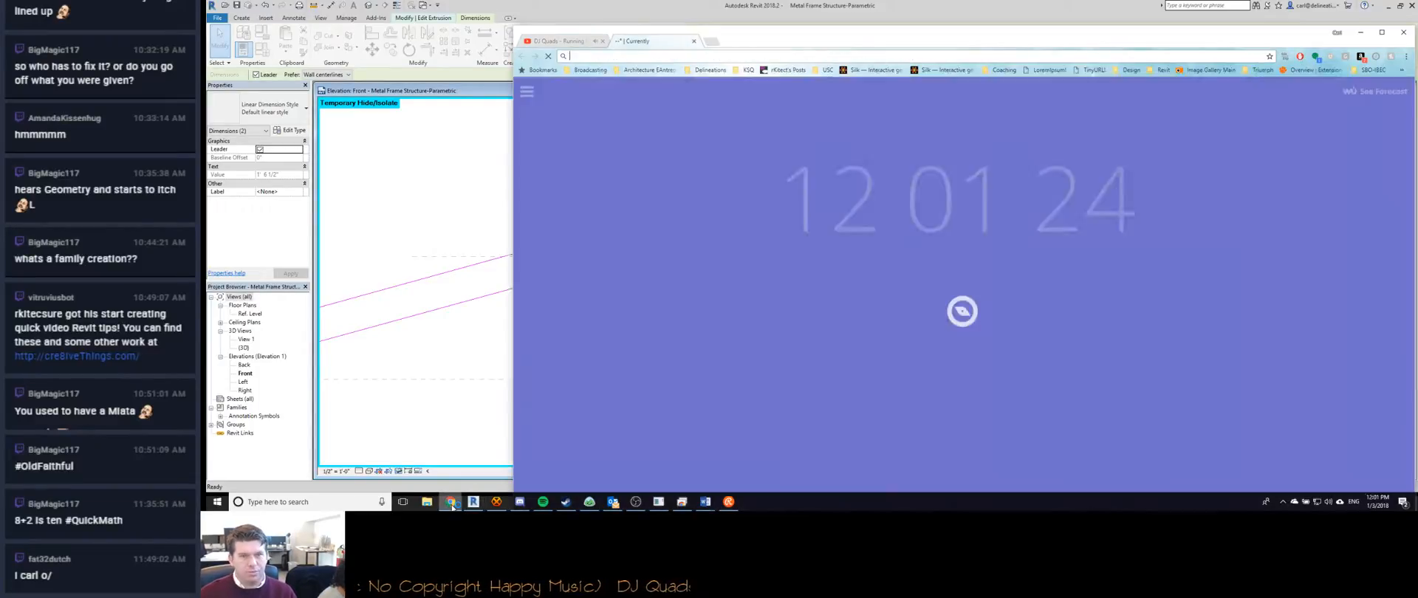
text(haunch)
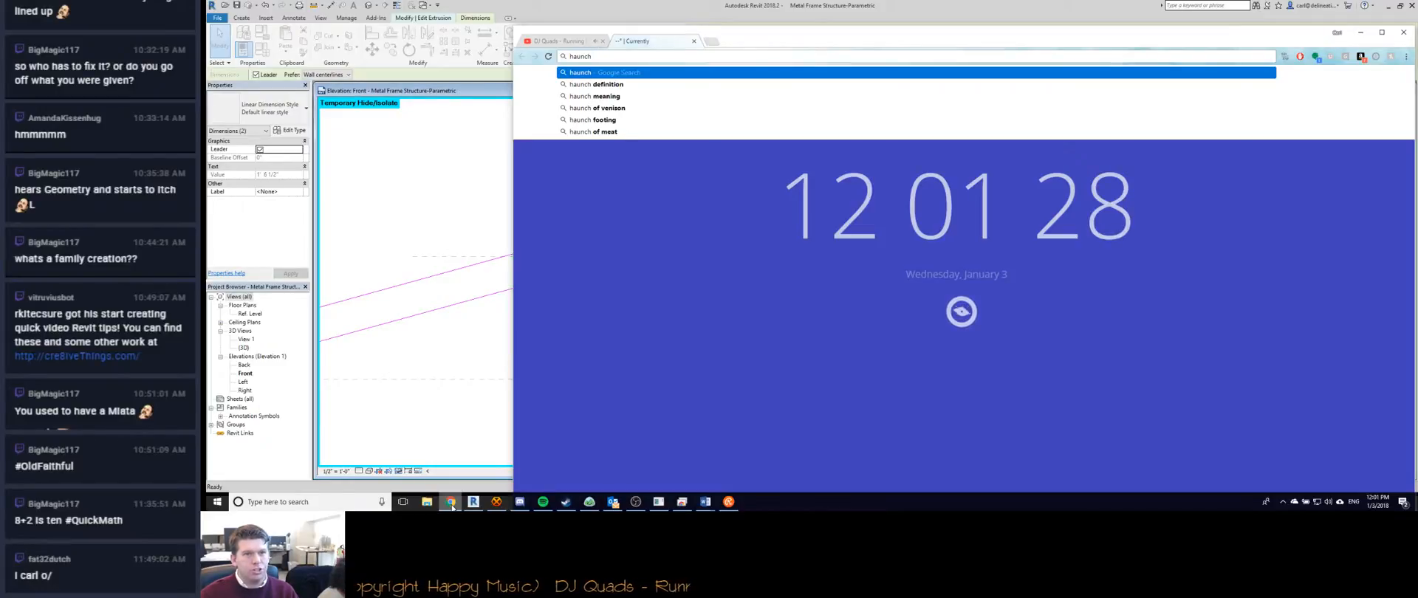
text( structural fr)
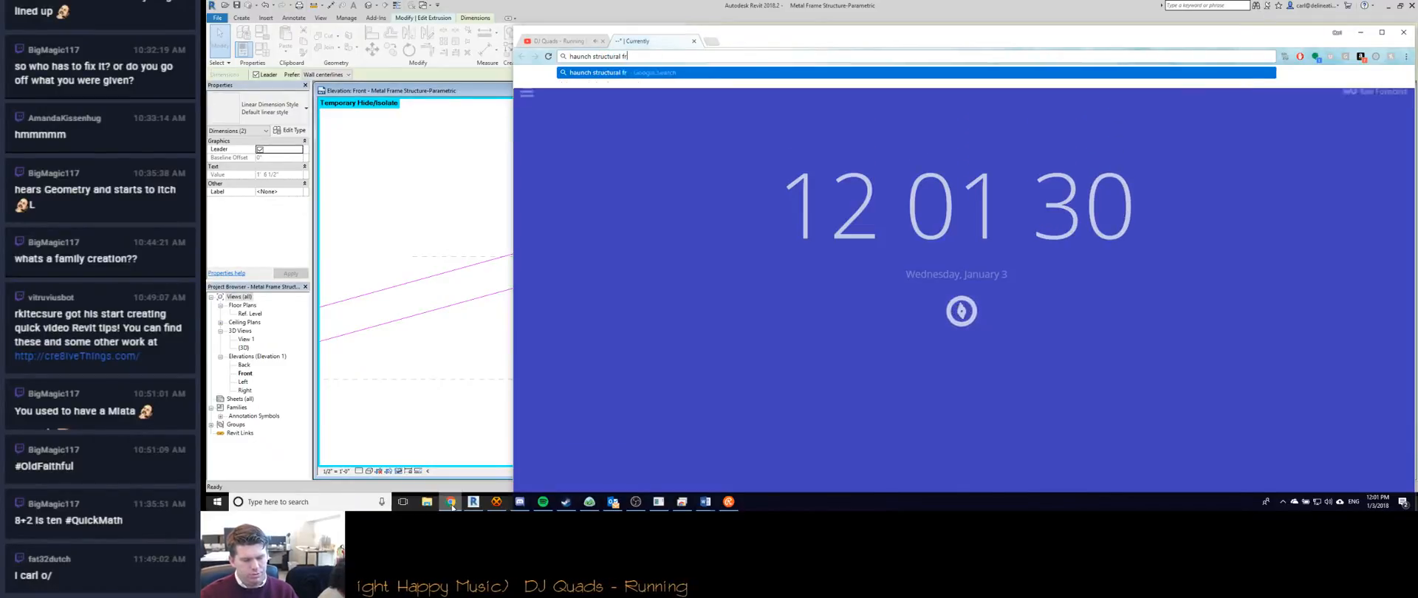
text(aming)
key(Return)
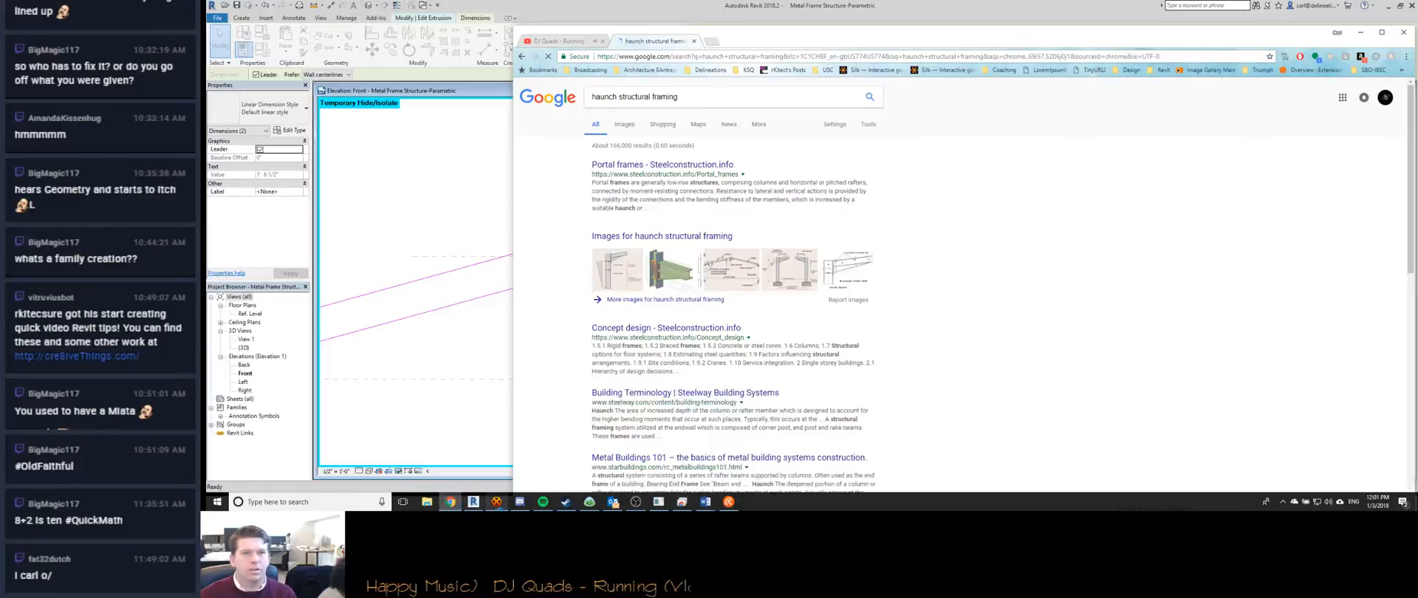
click(626, 279)
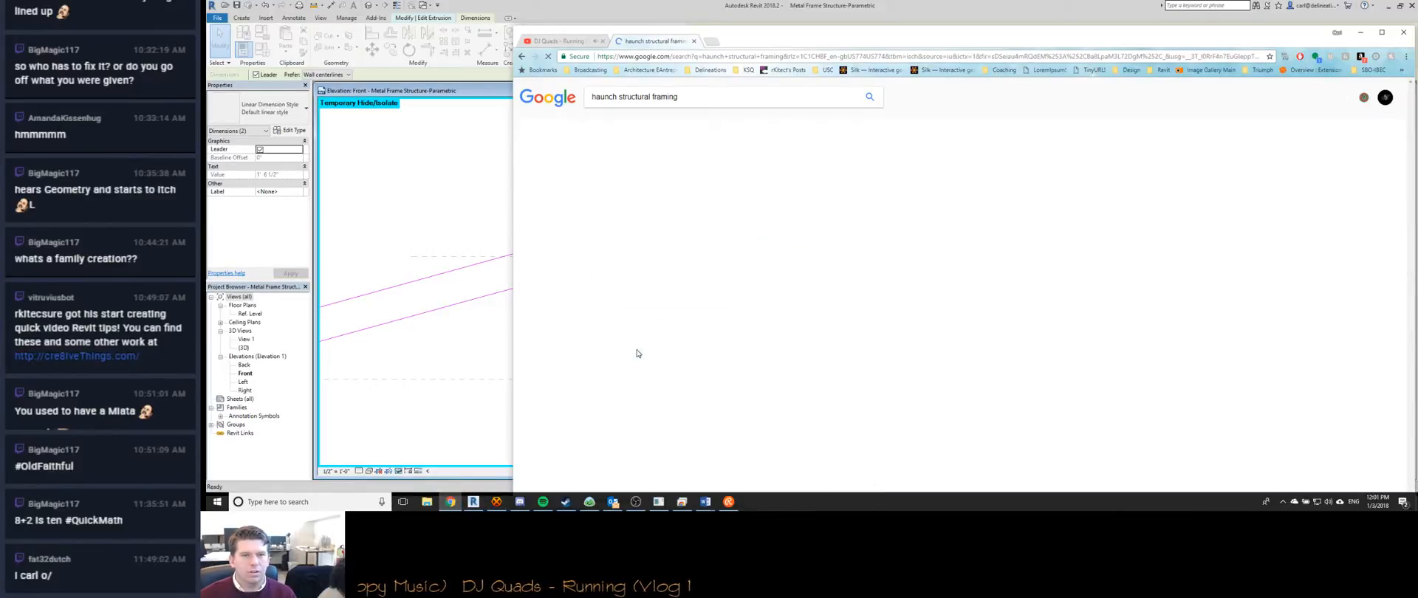
click(779, 182)
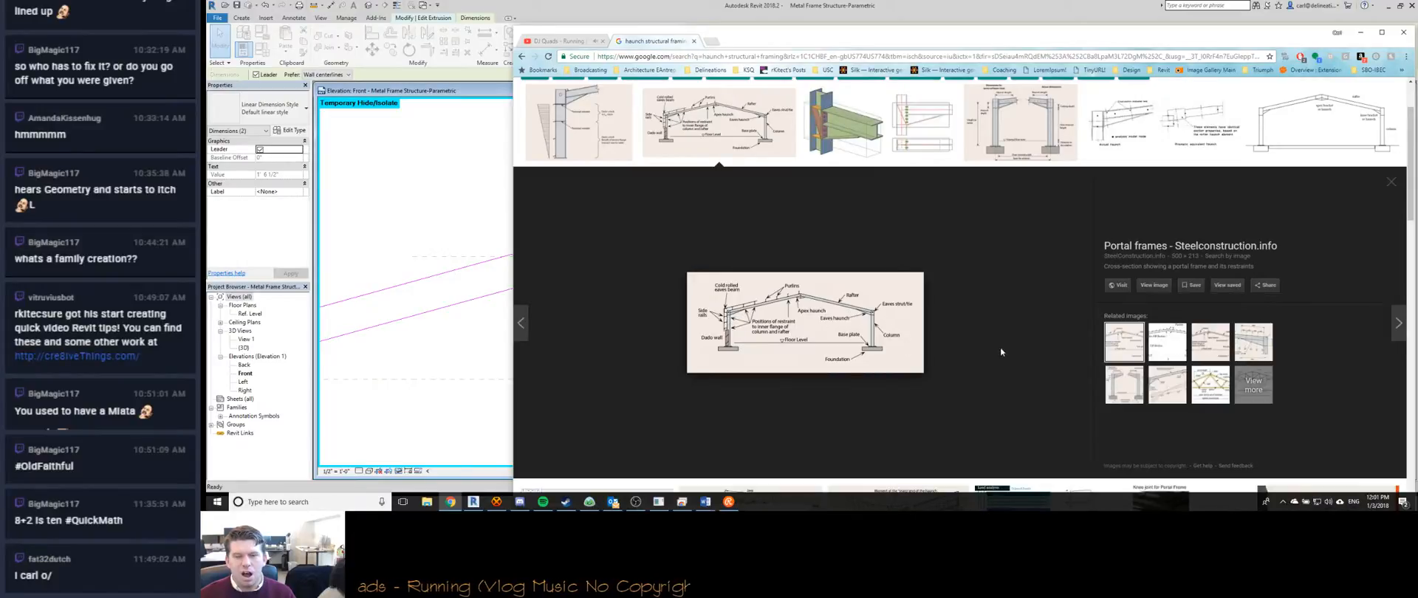
key(alt+Tab)
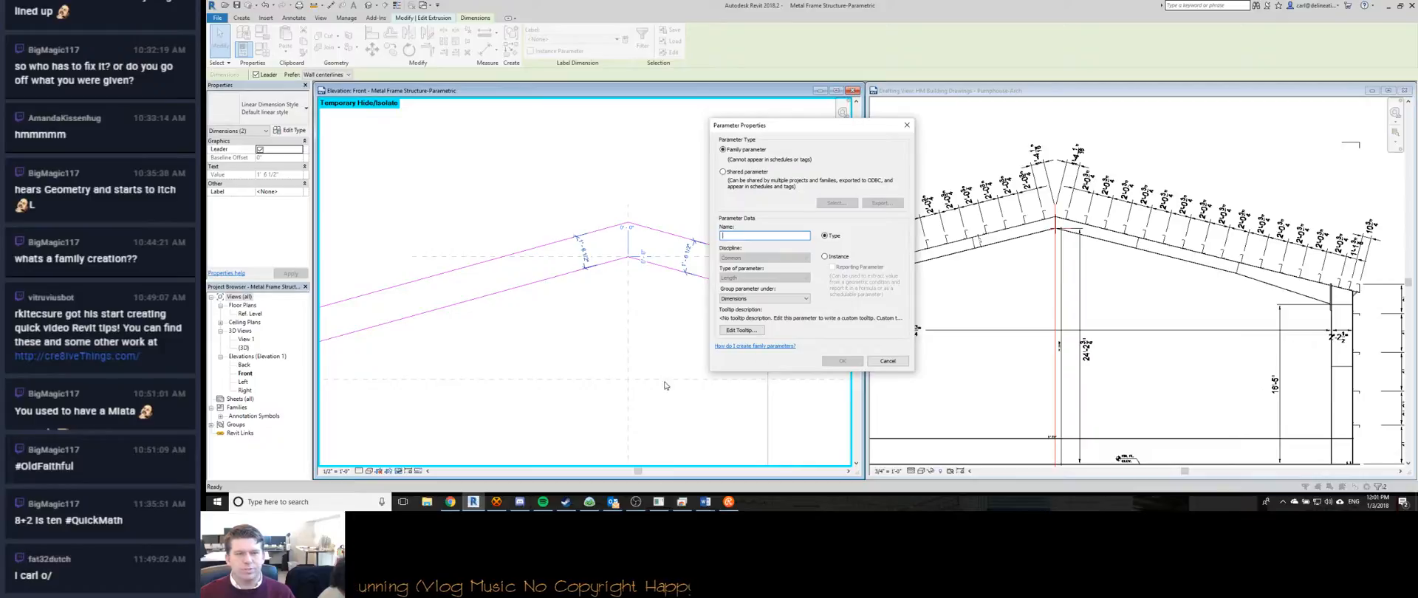
Name the new family parameter Rafter Depth for both rafter dimensions and finish the extrusion sketch.
text(Rafter Depth)
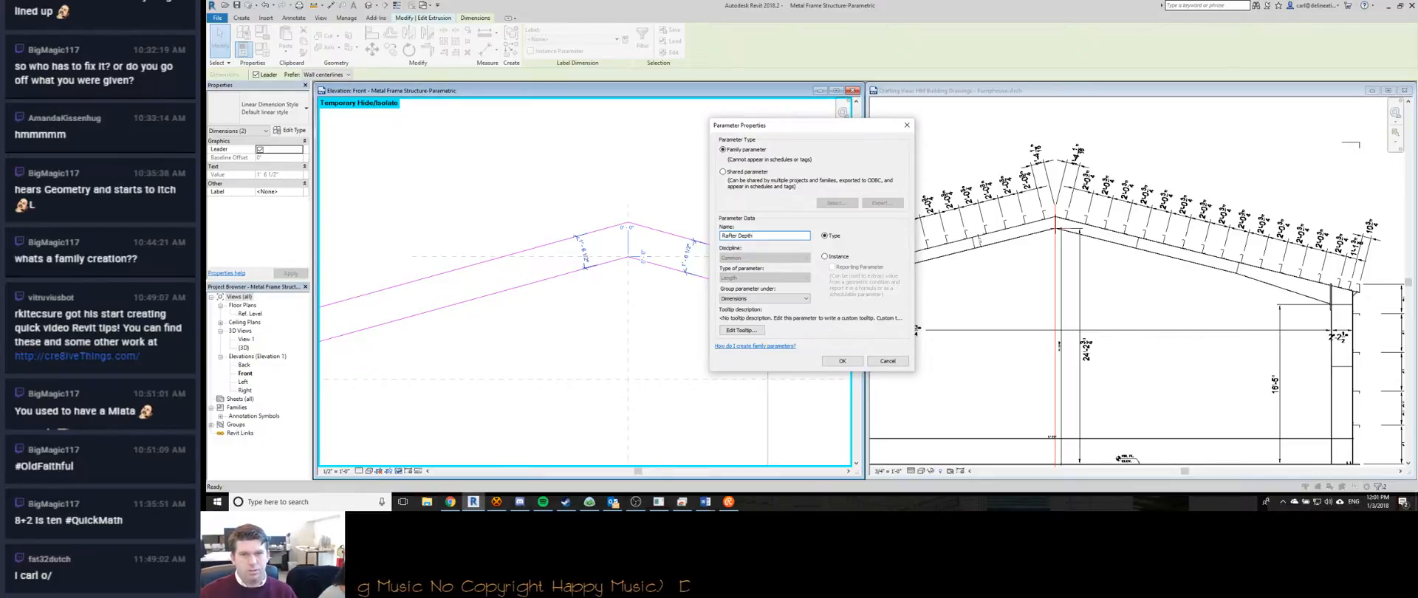
key(Return)
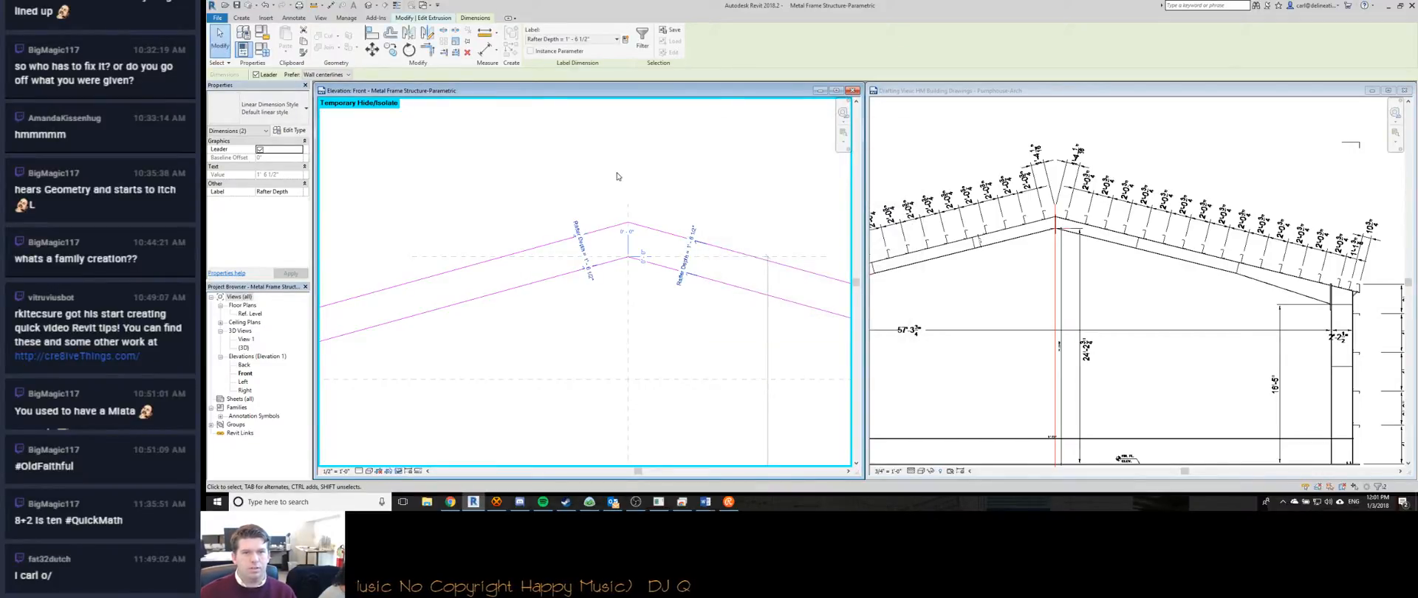
click(618, 175)
scroll(620, 174, down, 2)
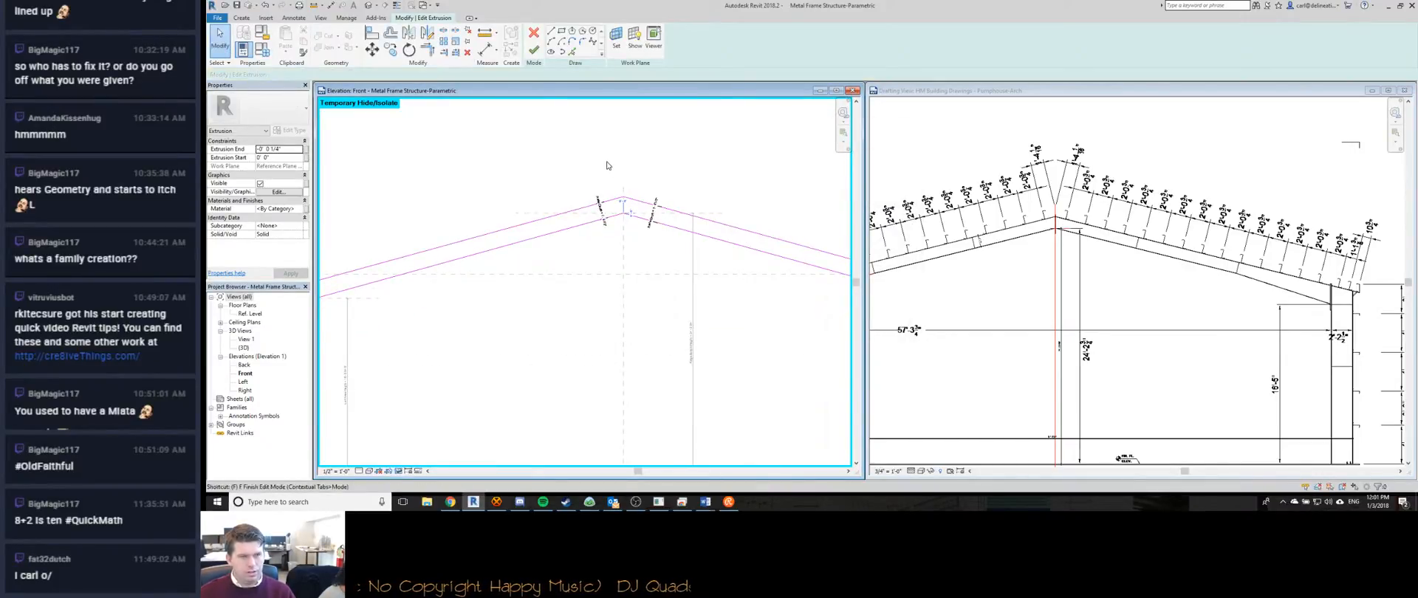
key(f)
key(f)
Create a new family type for Grid A, named after its 2'2.5" column and its rafter depth.
click(262, 49)
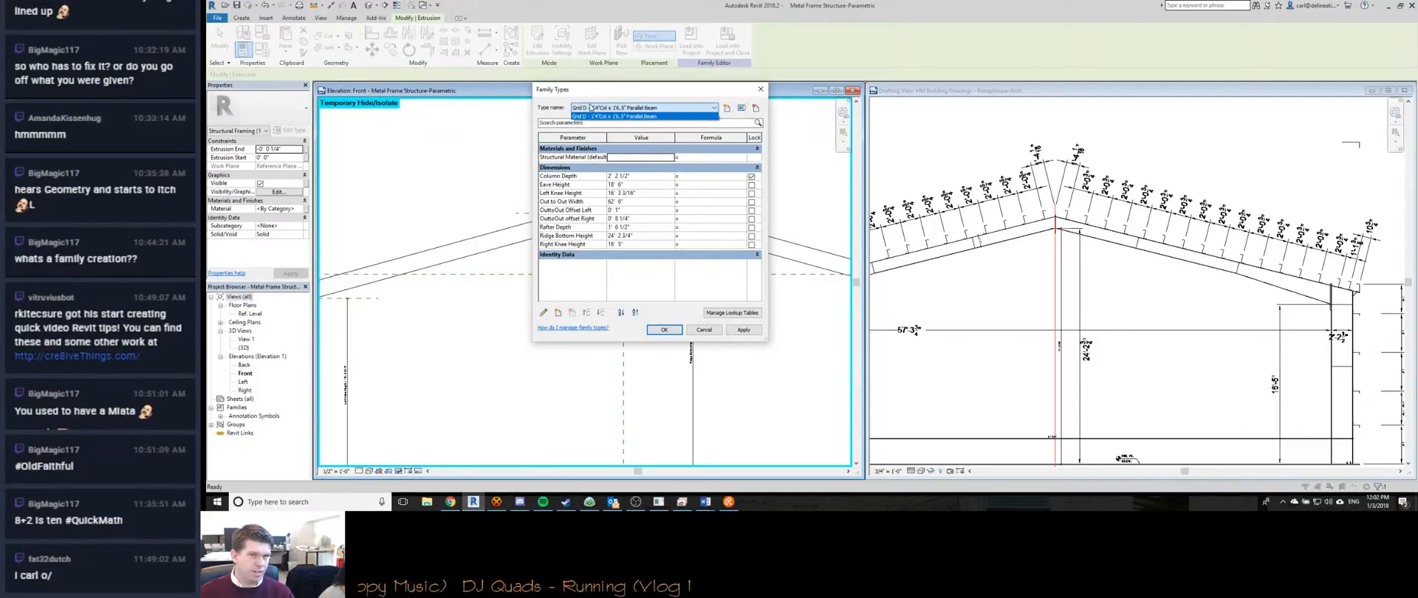
click(727, 108)
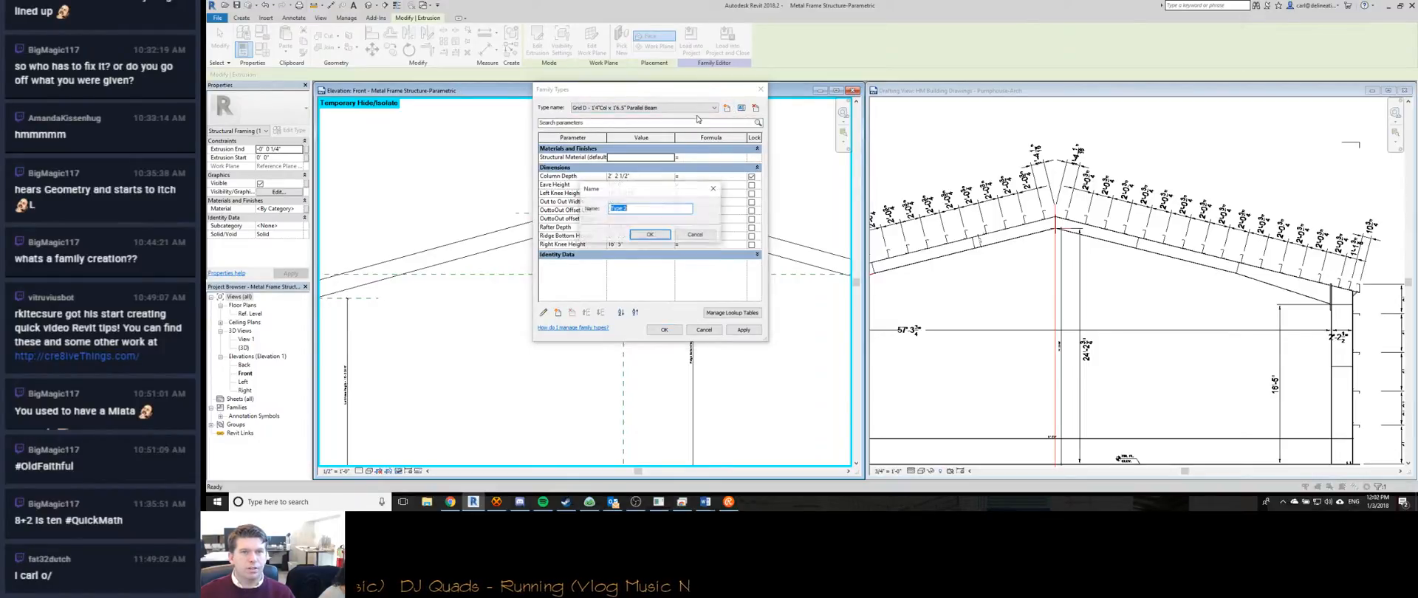
text(Gra)
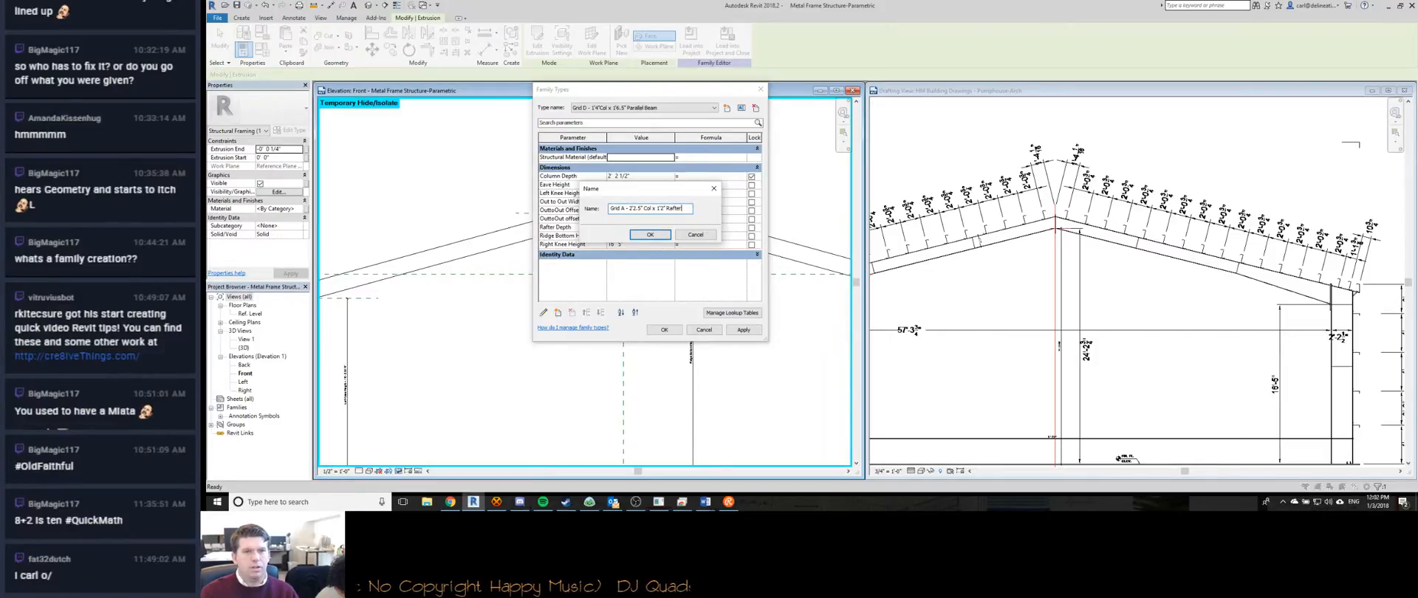
key(Return)
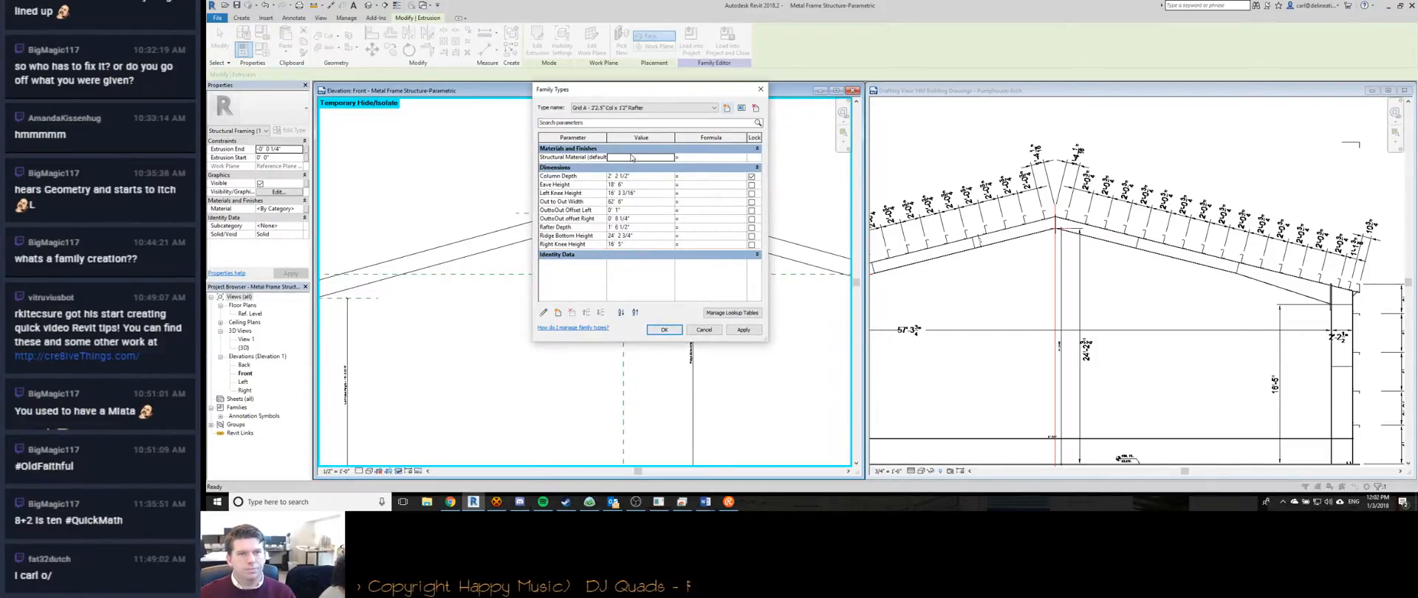
Switch the family to the existing Grid D parallel beam type with the 1'4" column and apply it.
click(615, 108)
click(613, 124)
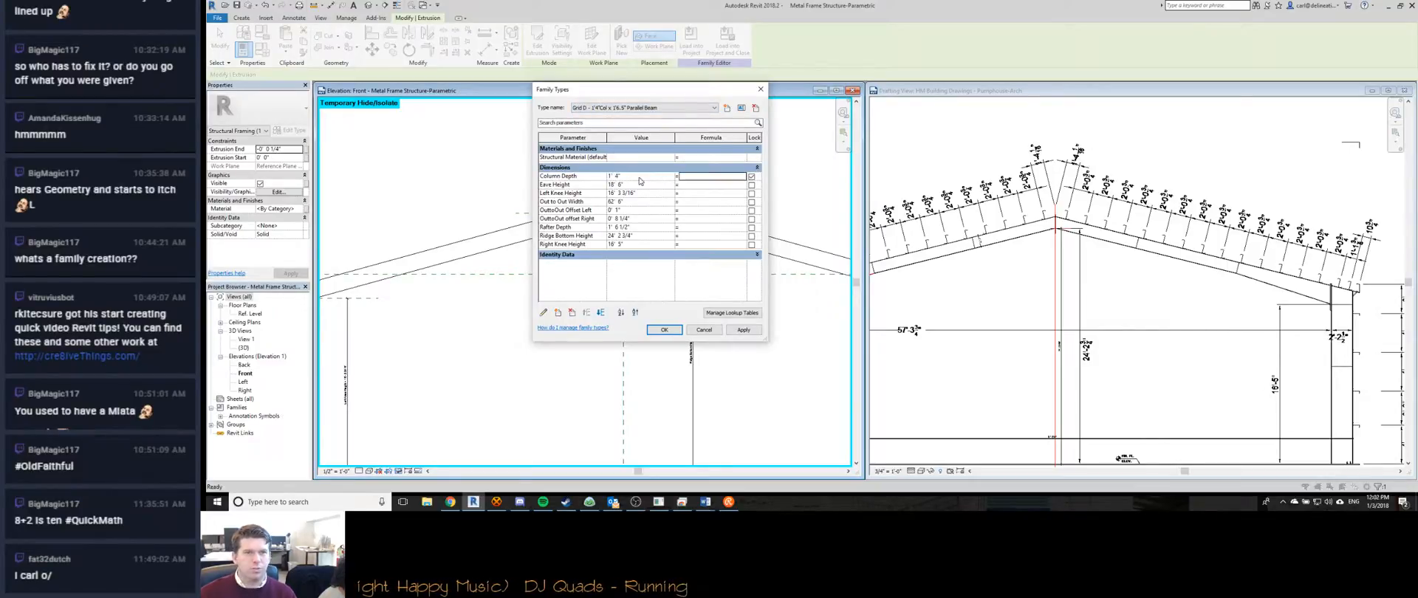
click(647, 192)
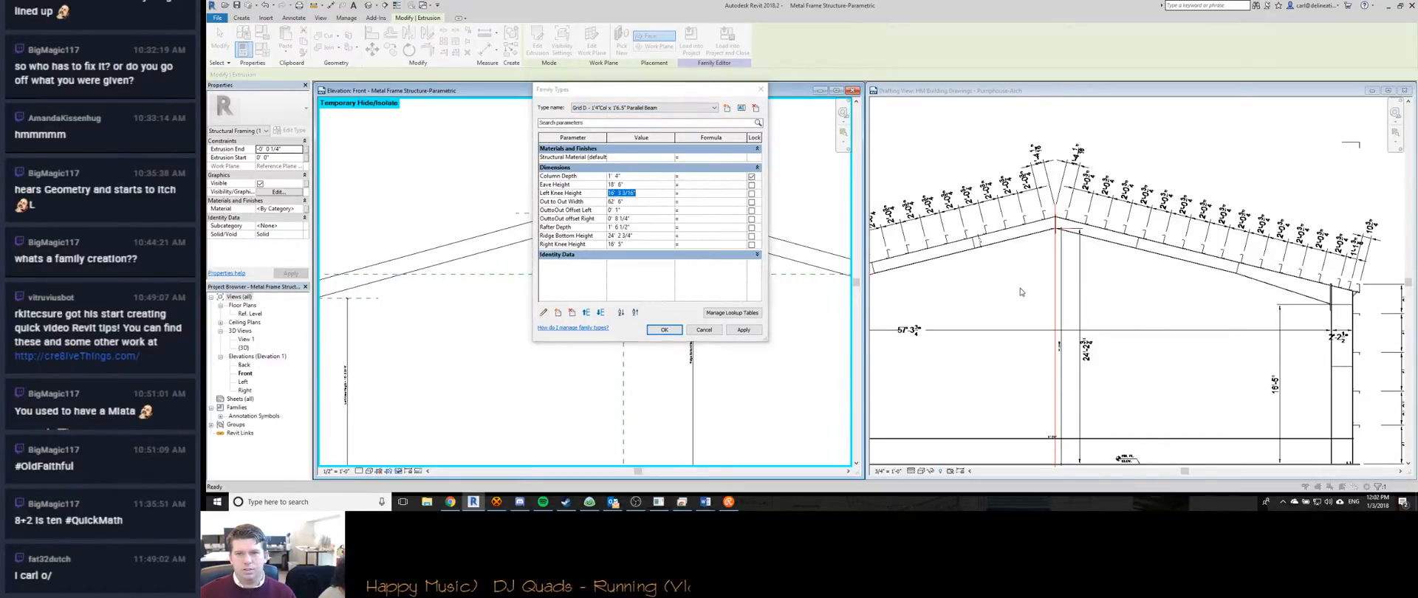
click(664, 329)
scroll(694, 320, down, 4)
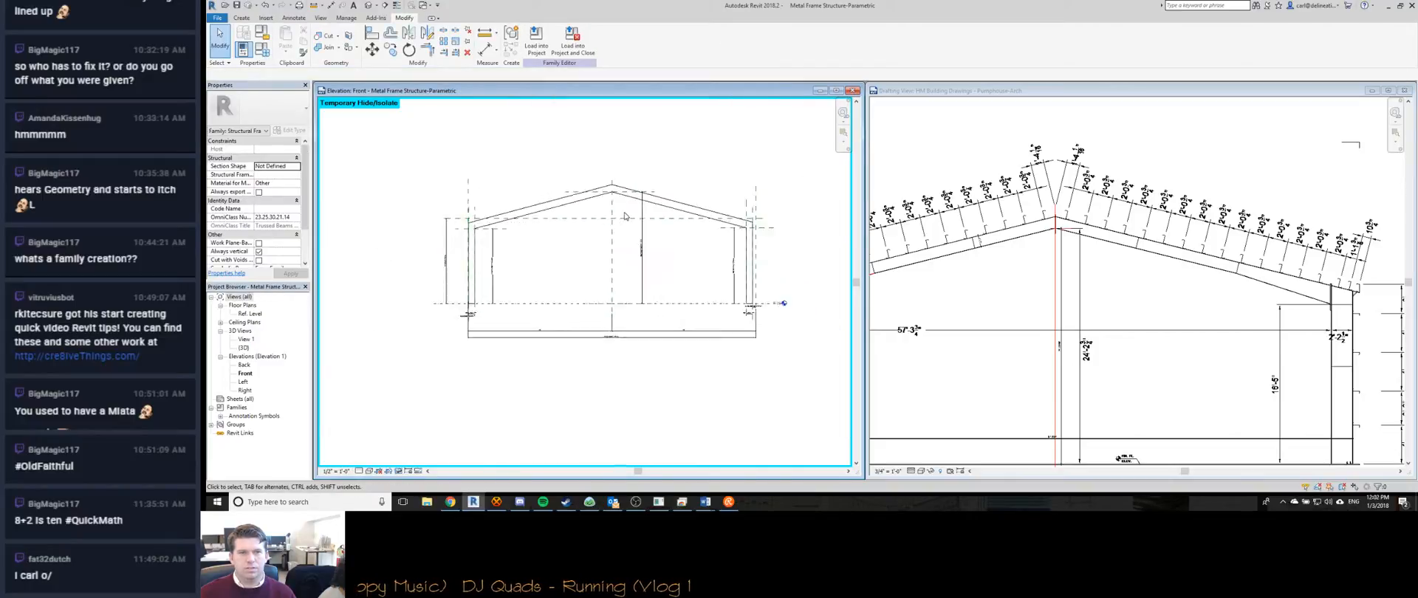
Check the second cross-section drawing and set the Grid D frame's Left Knee Height dimension to 16' 4 3/4".
click(1070, 322)
scroll(1070, 322, down, 4)
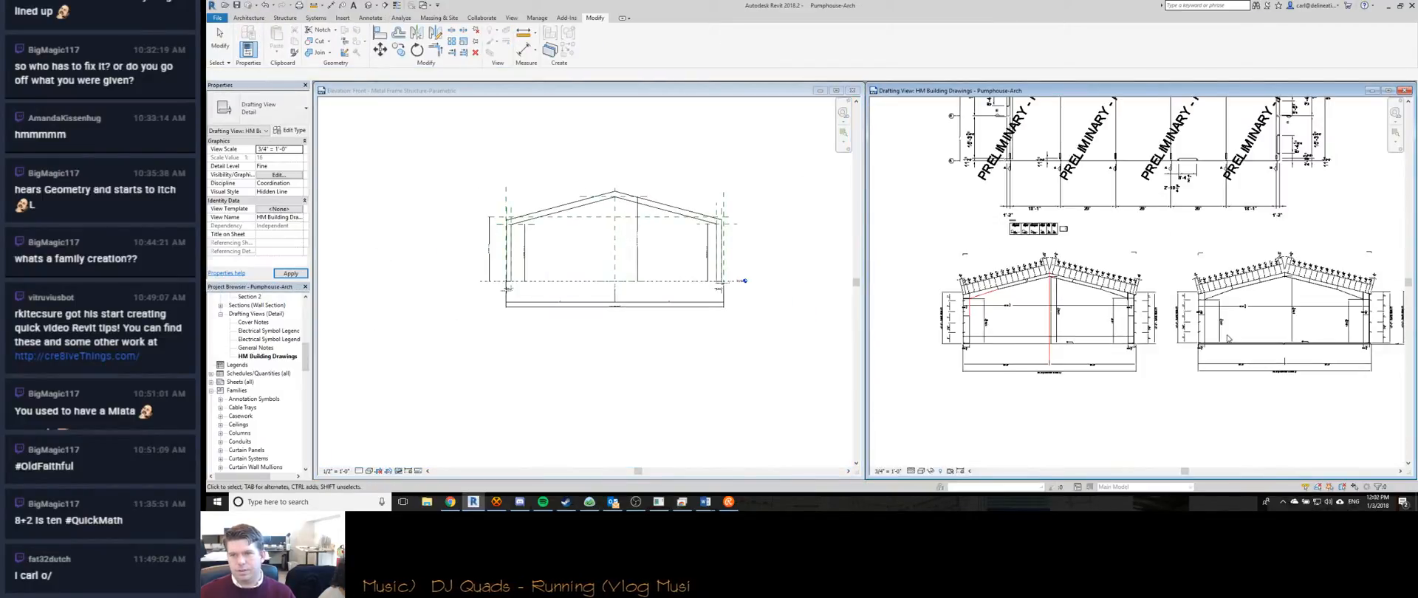
middle_drag(1091, 330, 1083, 303)
scroll(1083, 303, up, 4)
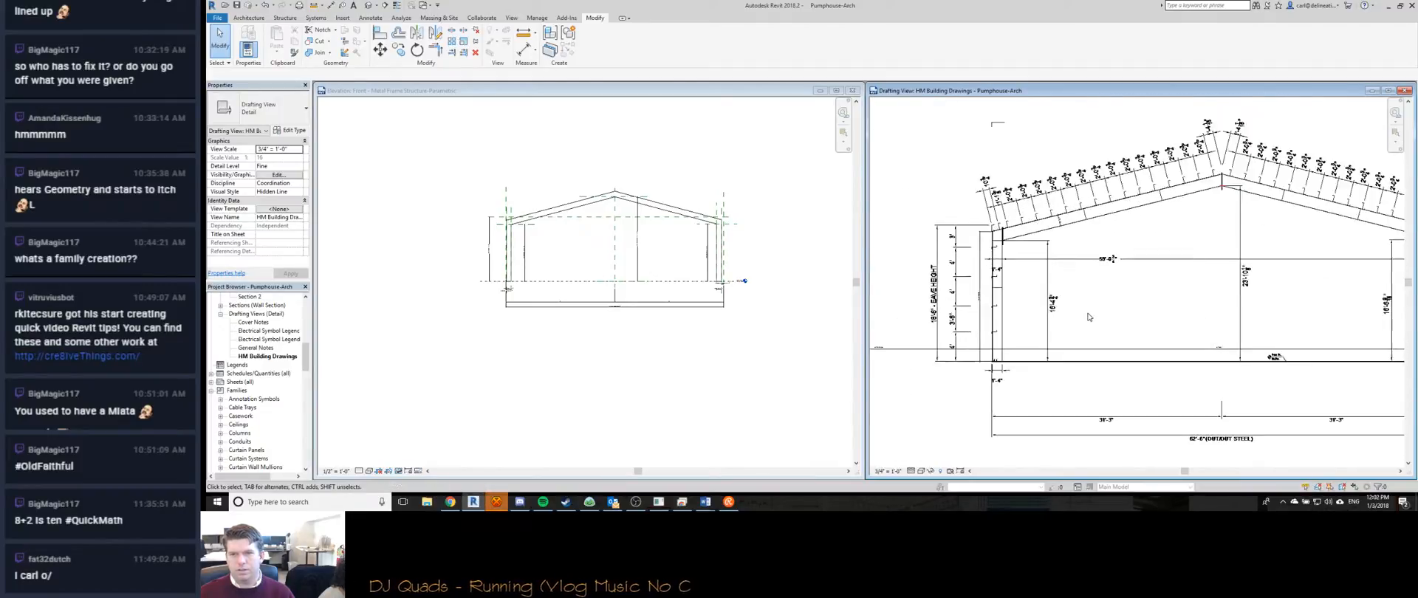
click(812, 317)
scroll(531, 260, up, 8)
middle_drag(494, 249, 481, 269)
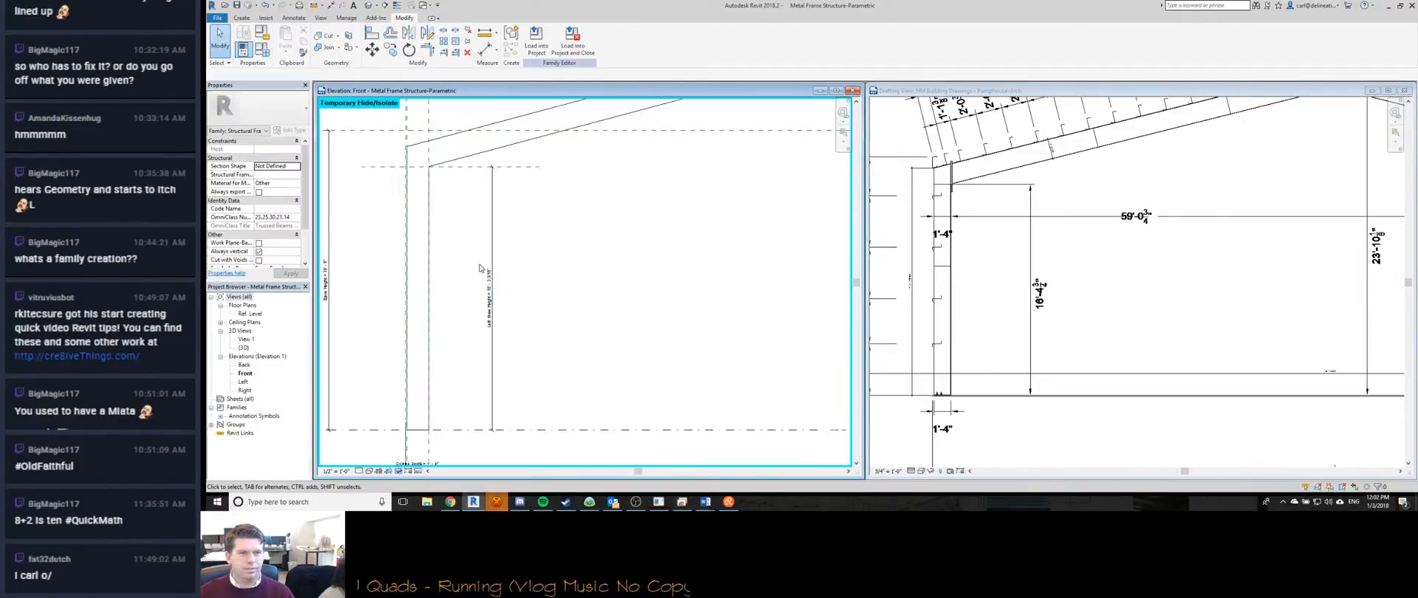
click(489, 244)
click(489, 298)
text(16' 4 3/4)
key(Return)
Check the right half of the Grid D cross-section and set the frame's Right Knee Height dimension to 16' 6 9/16".
scroll(475, 227, down, 2)
middle_drag(621, 295, 335, 279)
scroll(656, 282, up, 3)
click(1246, 285)
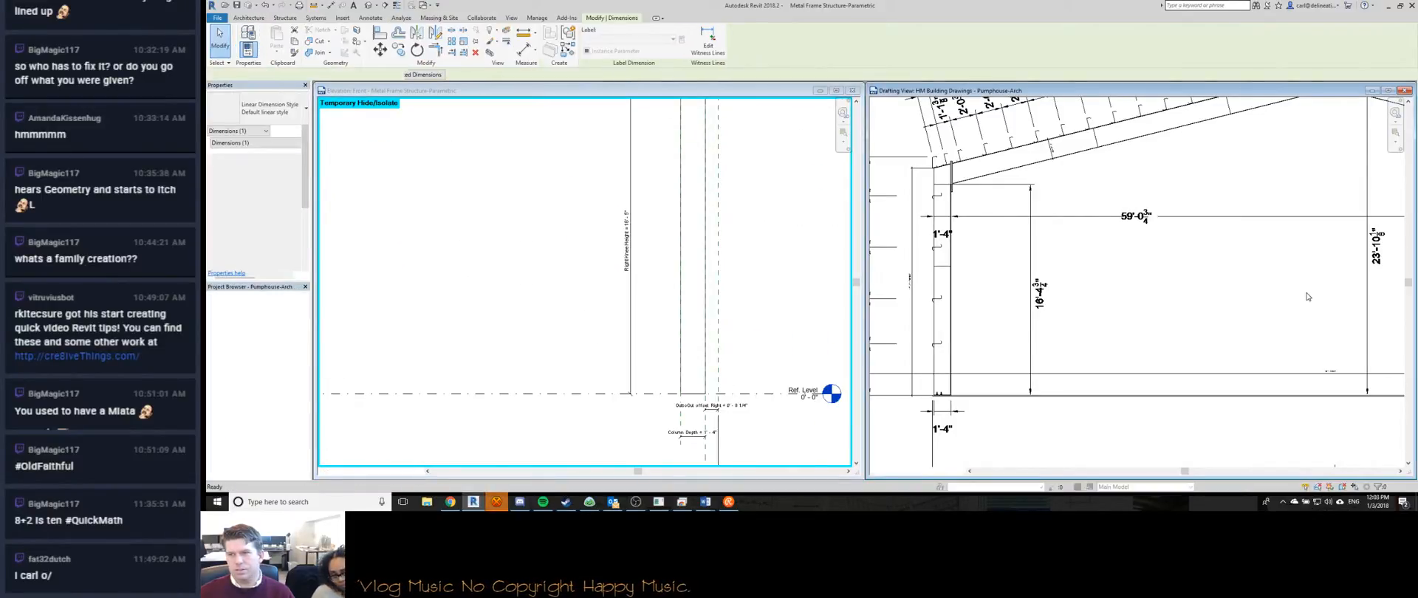
scroll(1307, 296, down, 2)
middle_drag(1307, 295, 1070, 296)
scroll(1255, 280, up, 4)
click(631, 231)
scroll(632, 231, up, 2)
scroll(631, 231, up, 1)
click(632, 231)
click(625, 246)
text(16 6 9/16)
key(Return)
scroll(590, 243, down, 3)
key(Escape)
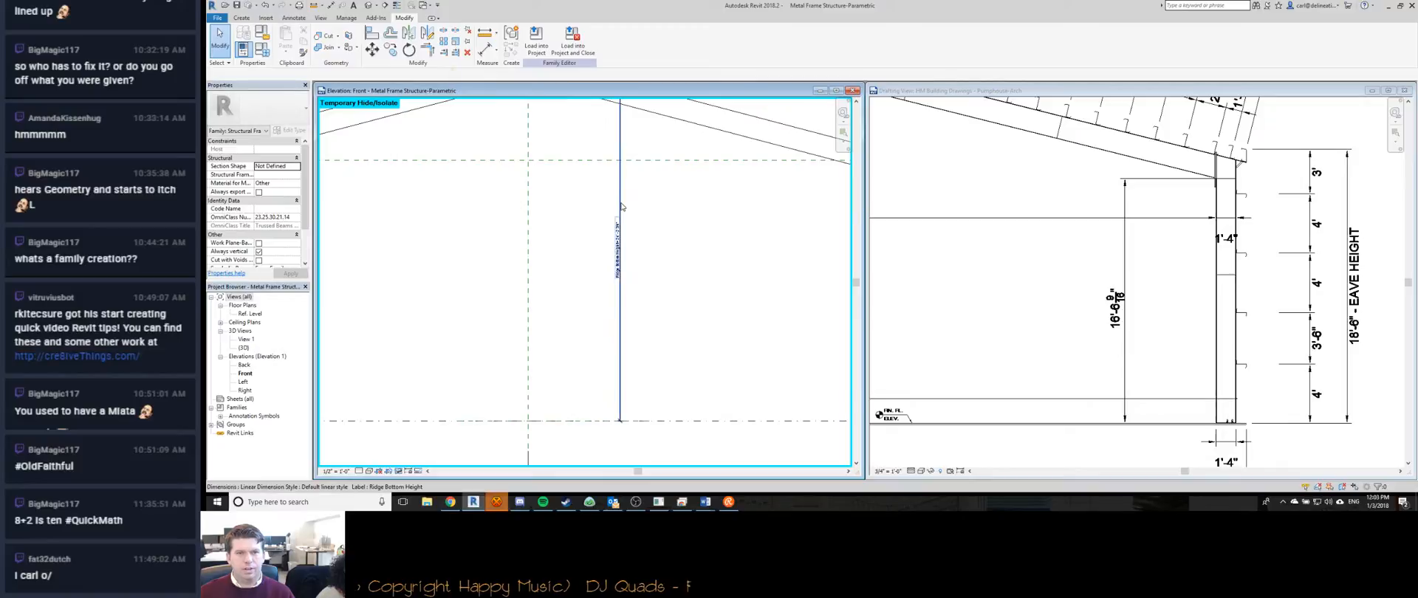
Check the ridge height in the Grid D cross-section and set the frame's Ridge Bottom Height dimension to 23' 10 1/8".
click(901, 264)
scroll(902, 264, down, 2)
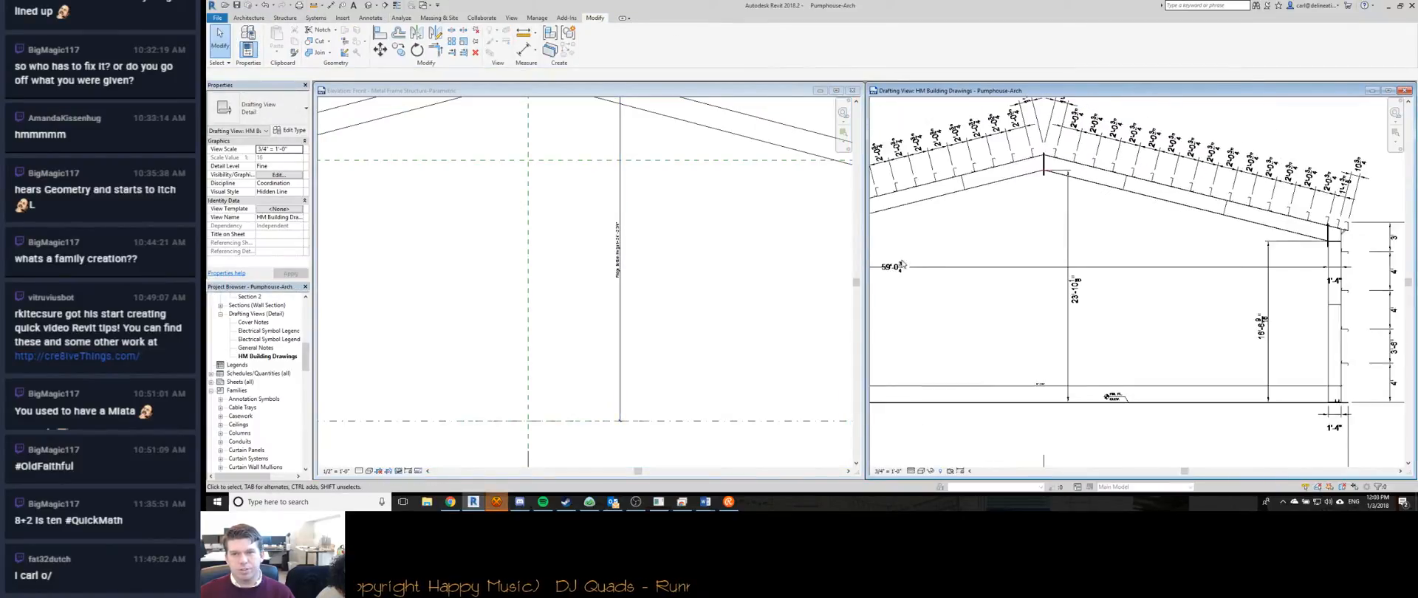
click(650, 316)
scroll(650, 316, up, 3)
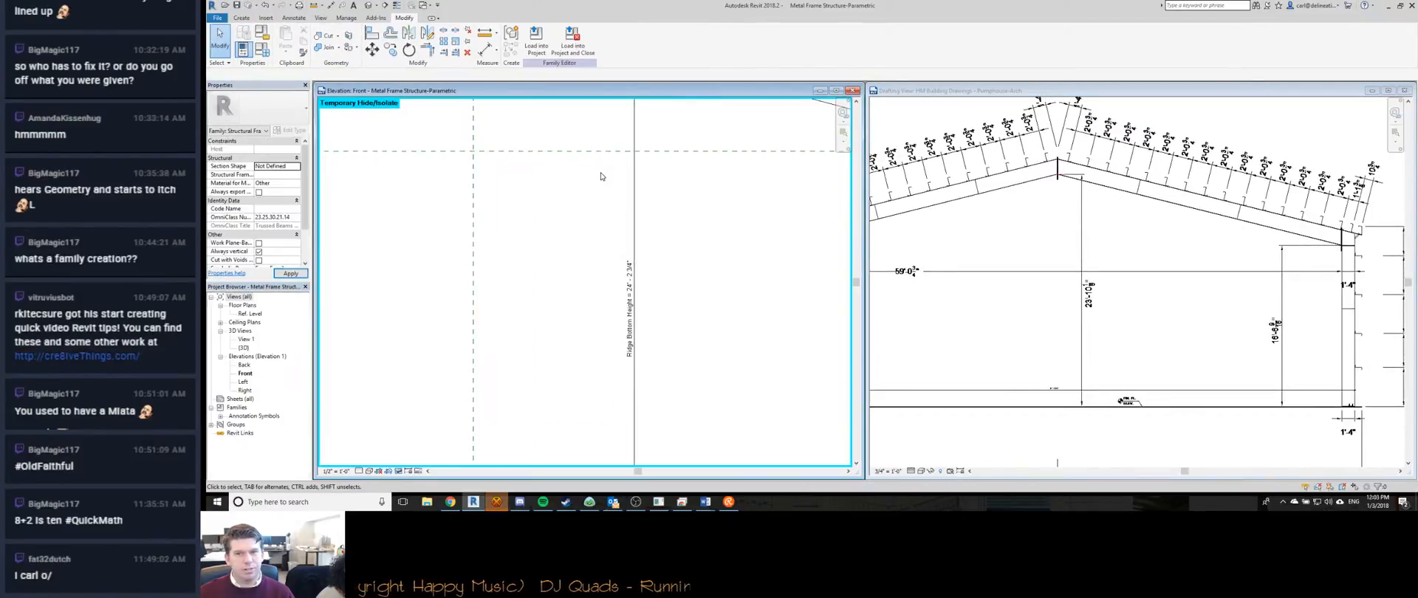
click(642, 309)
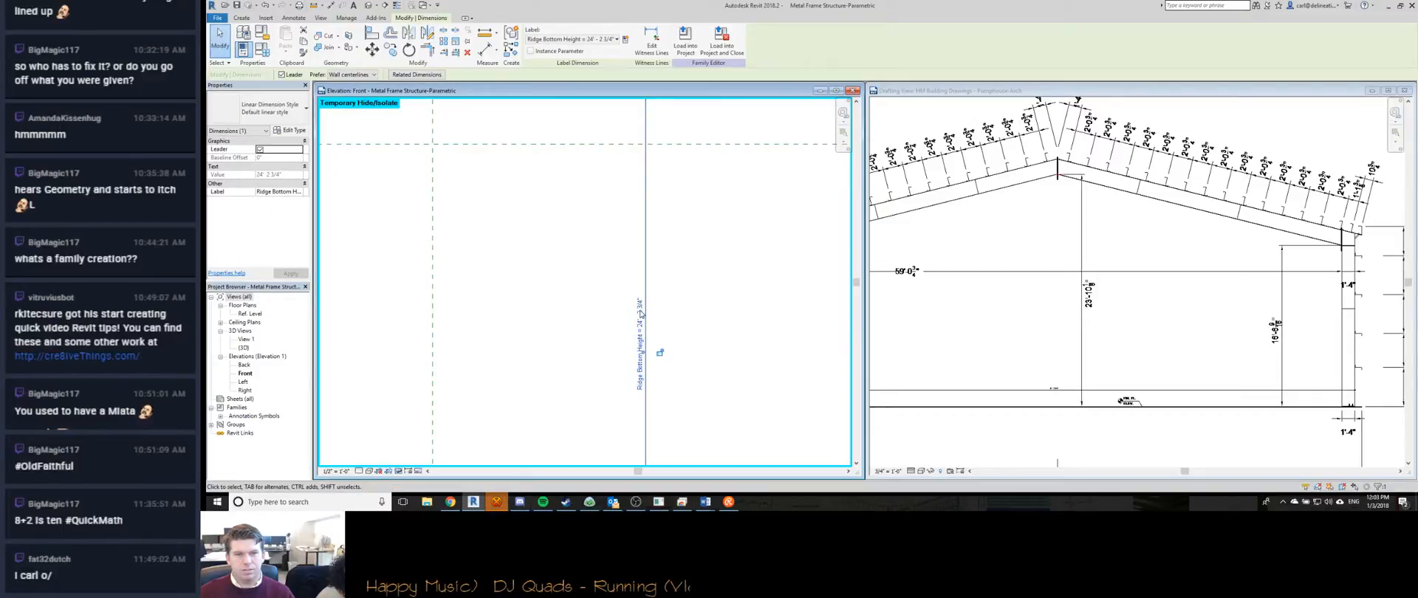
click(641, 322)
text(23')
text( - 10 1/8)
key(Return)
click(726, 302)
middle_drag(668, 295, 575, 269)
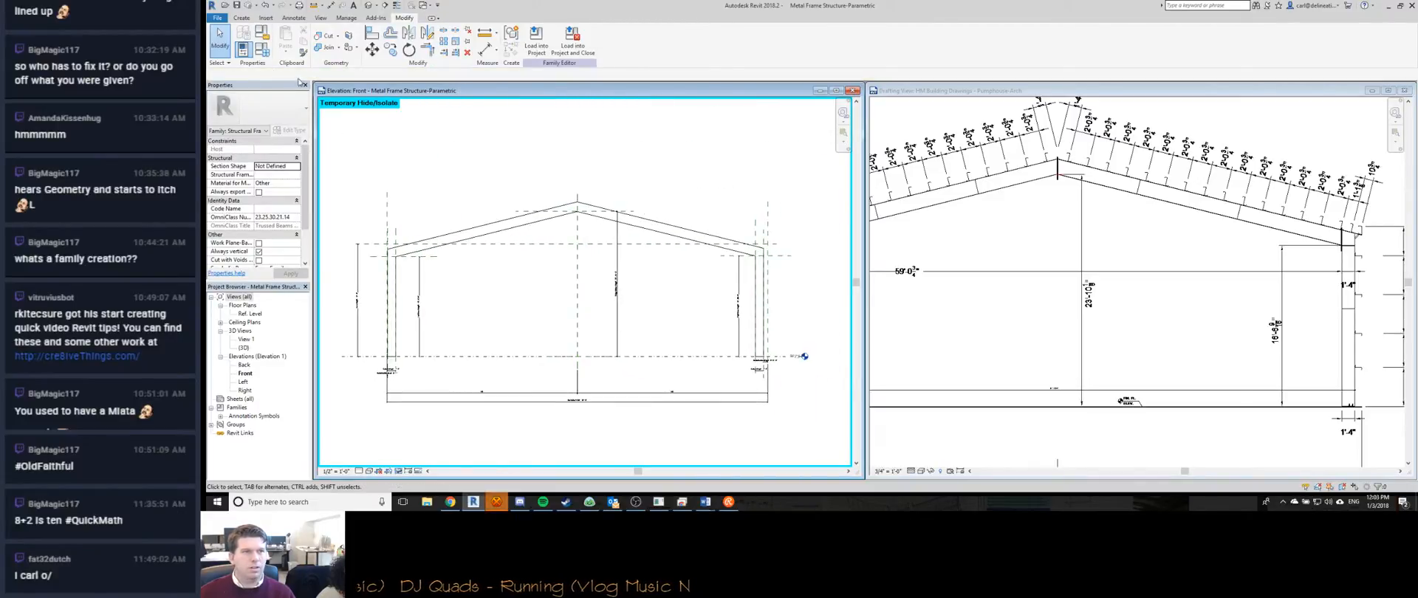
Switch the family to the existing Grid A type with the 2'2.5" column and 1'2" rafter and apply it.
click(248, 47)
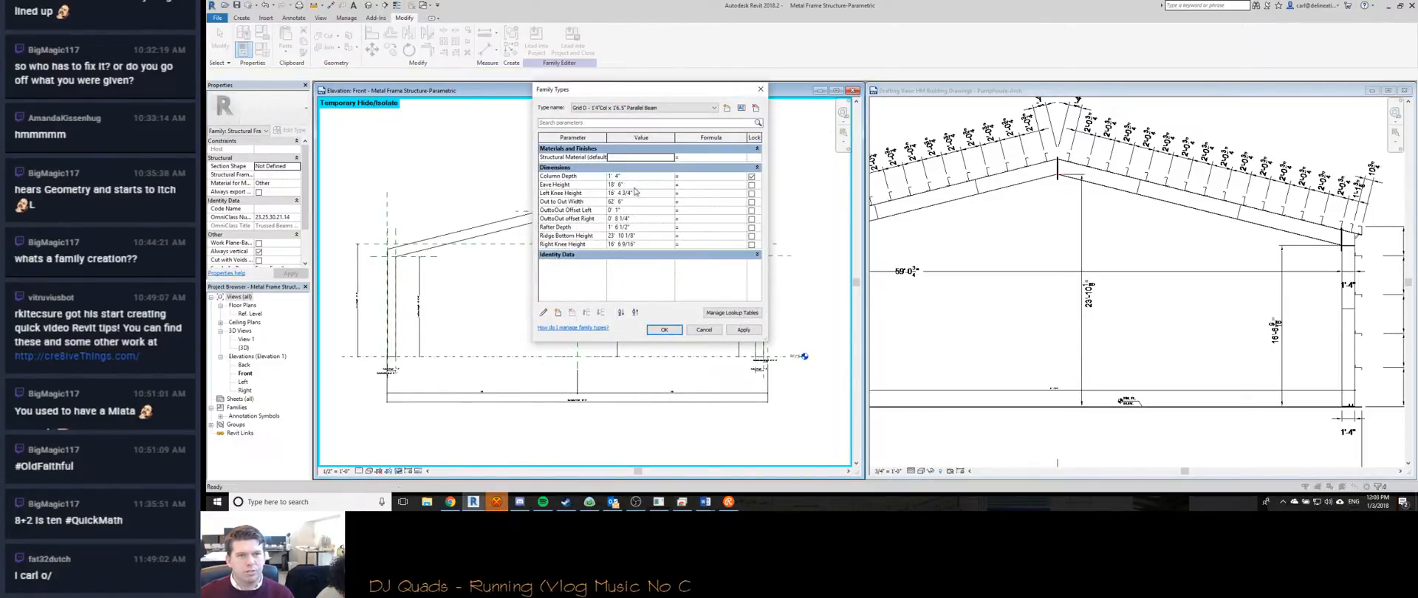
click(748, 333)
scroll(606, 111, up, 3)
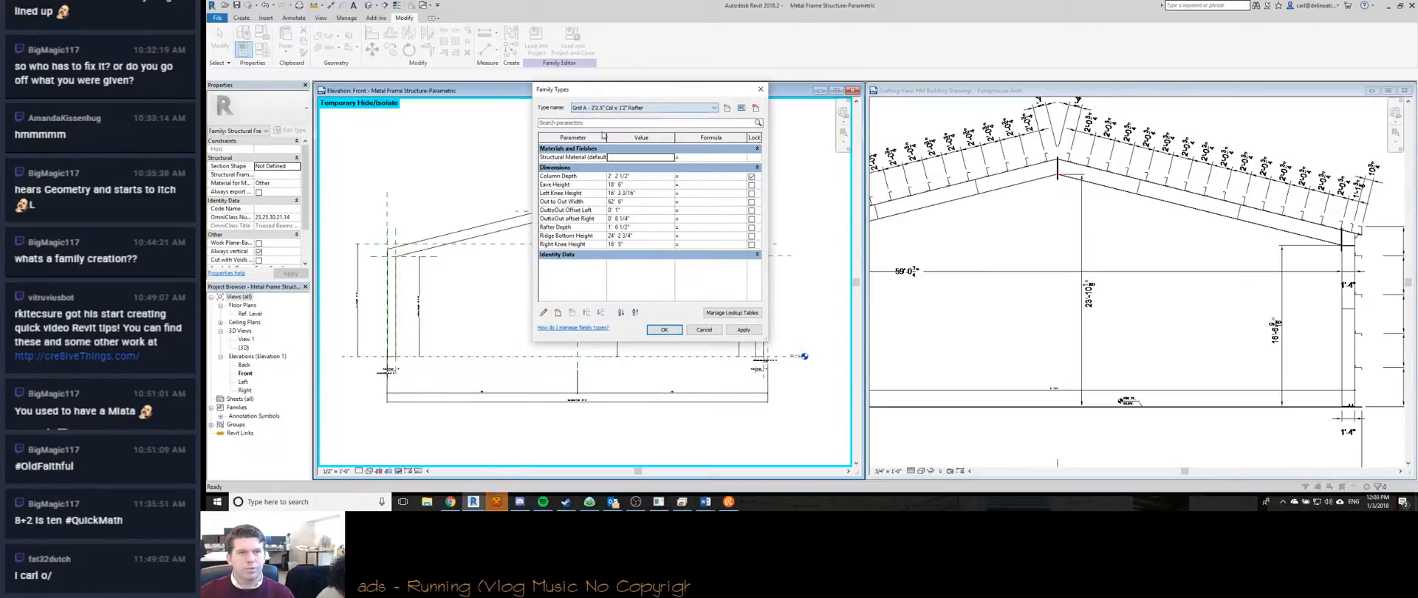
click(743, 330)
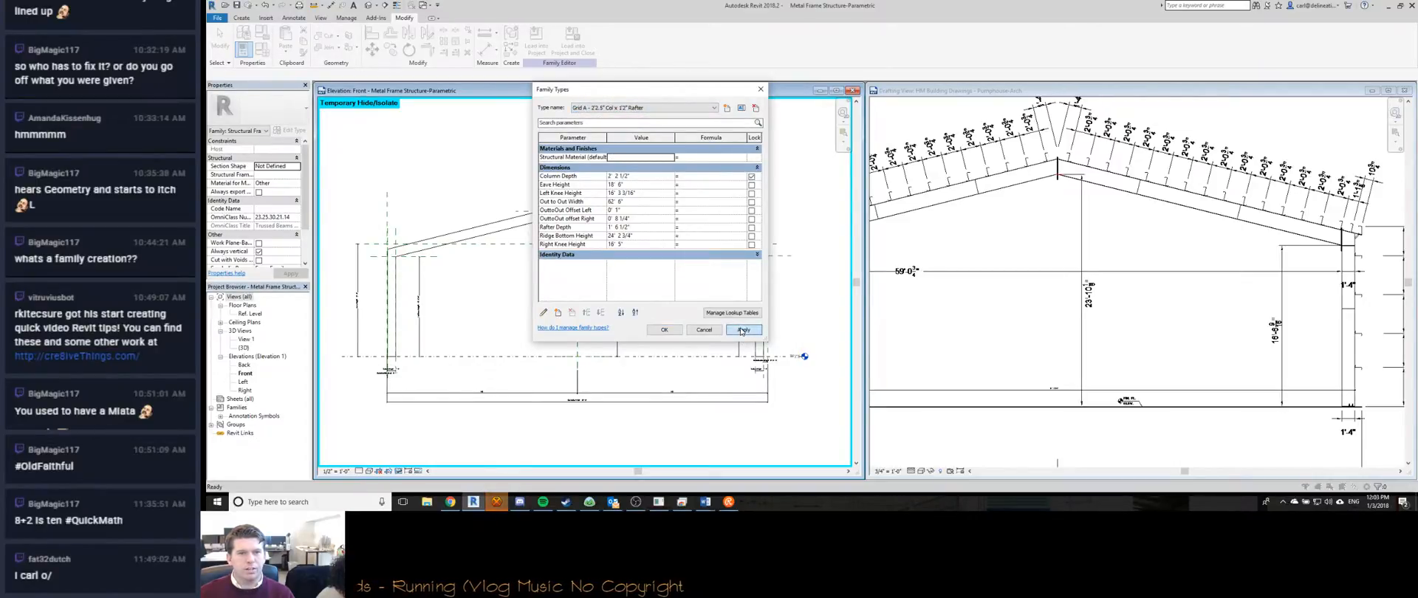
click(664, 330)
Try setting the Grid A frame's Left Knee Height dimension to 16' 4 3/4" and undo the change.
scroll(422, 321, up, 5)
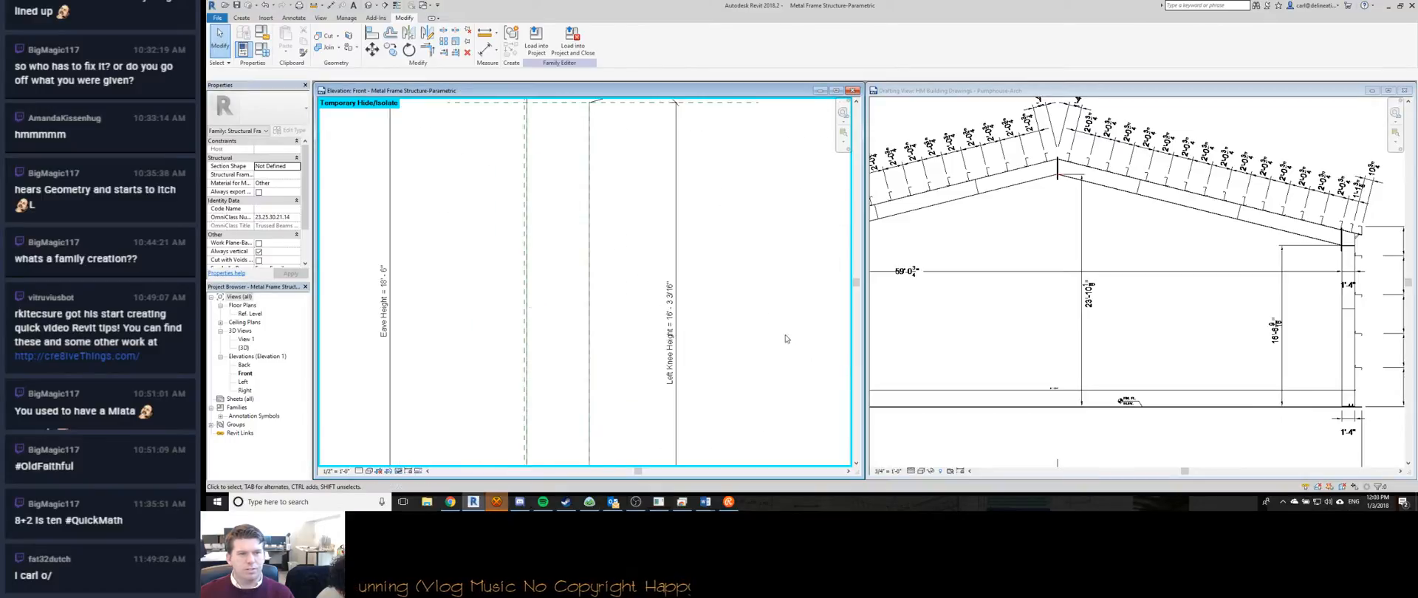
click(969, 330)
scroll(969, 329, down, 3)
scroll(969, 330, up, 6)
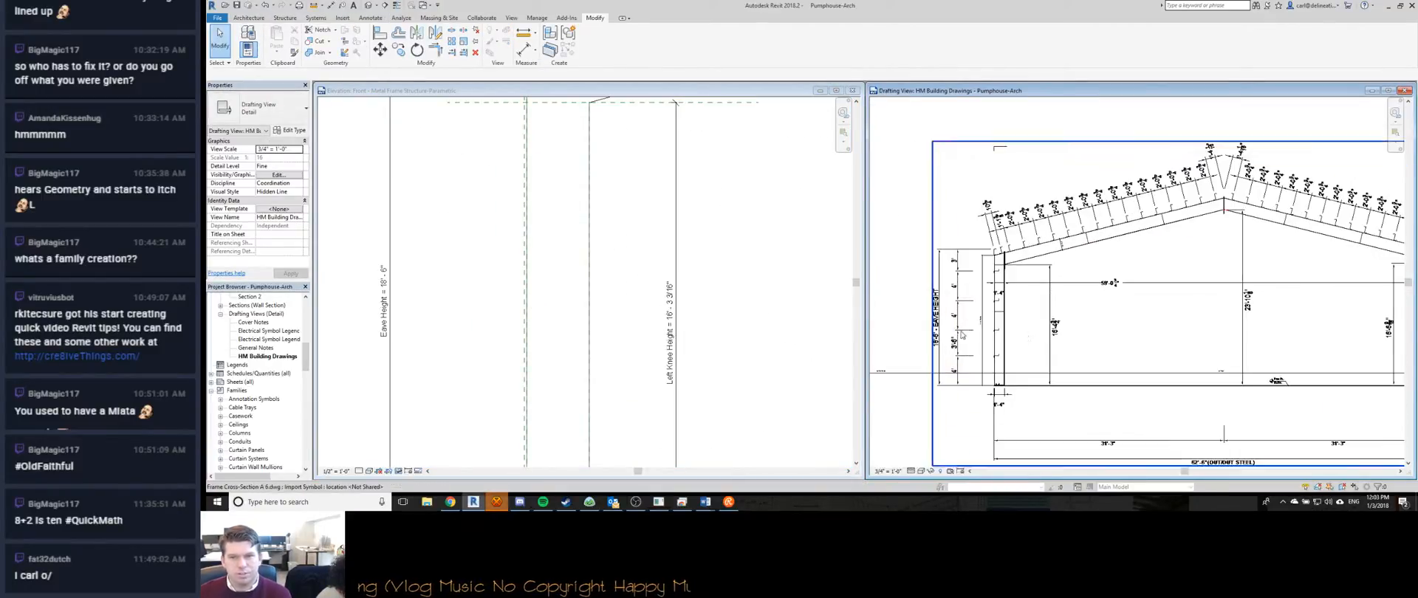
scroll(1063, 334, down, 2)
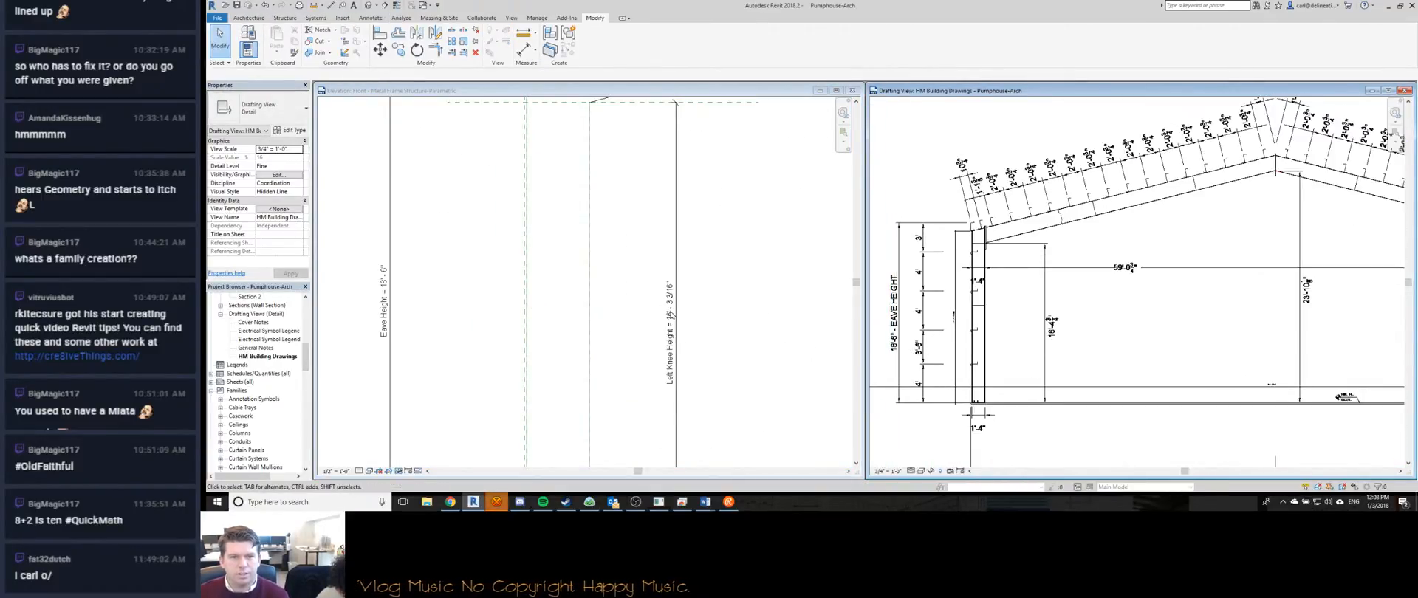
click(672, 318)
click(670, 315)
click(668, 311)
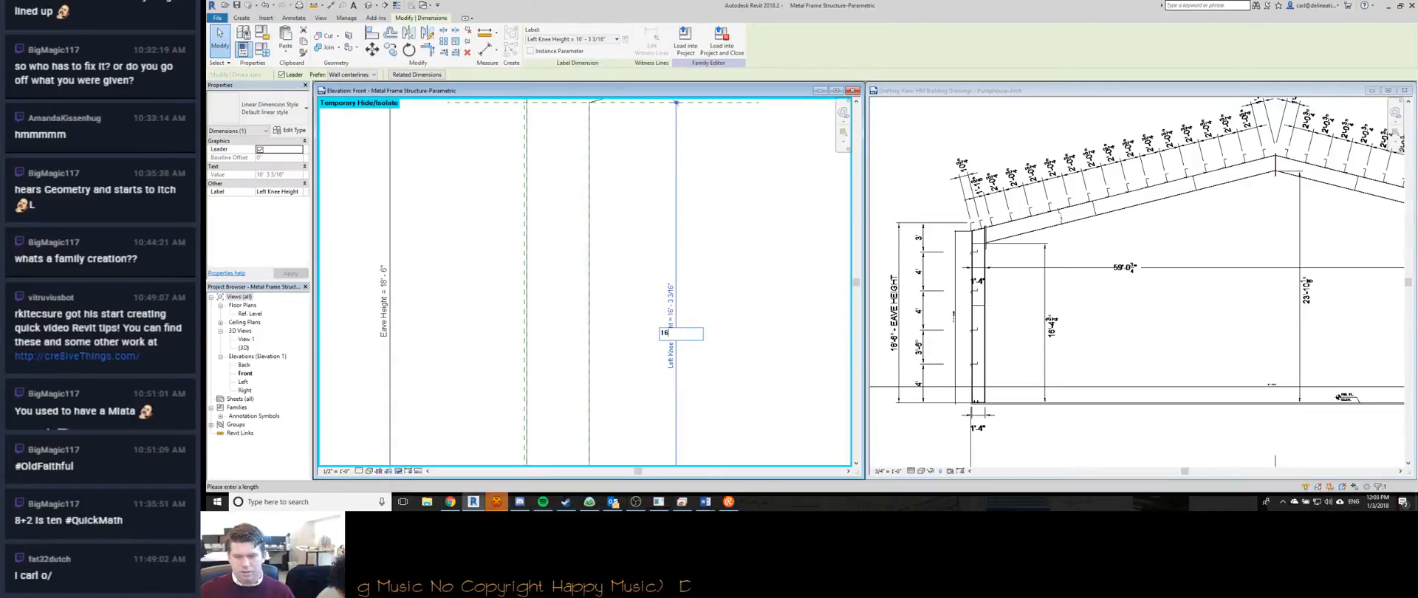
key(Return)
click(1130, 285)
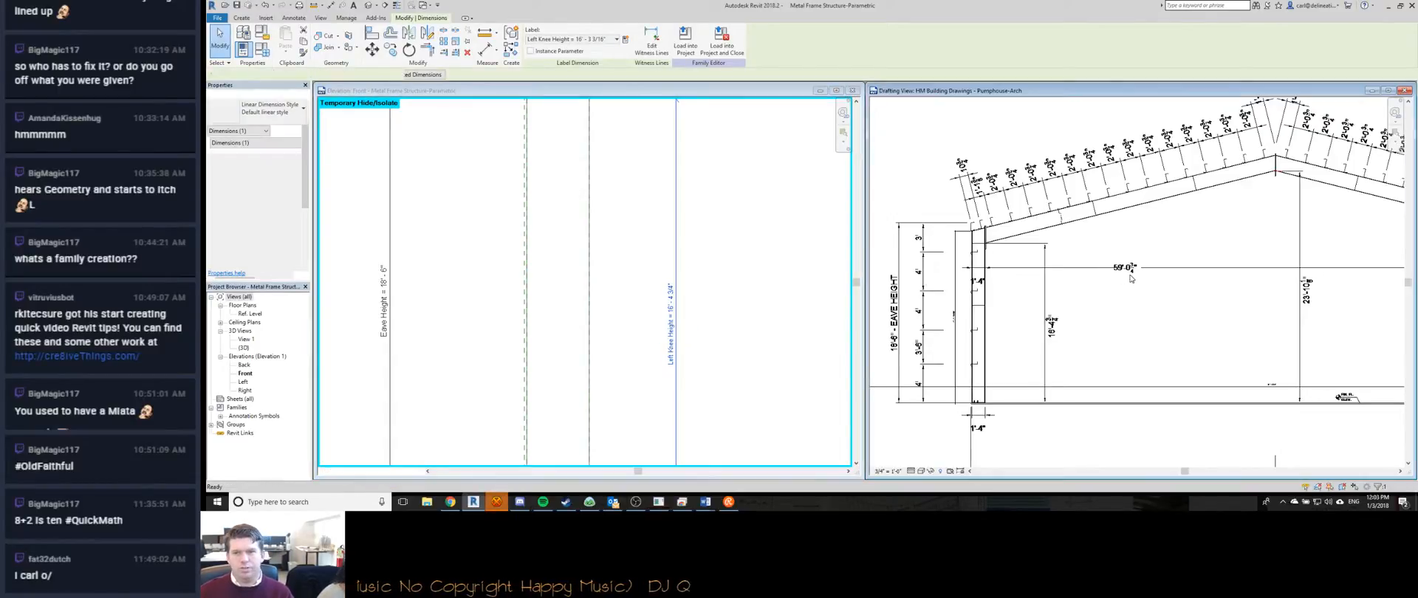
scroll(1130, 285, down, 5)
click(743, 278)
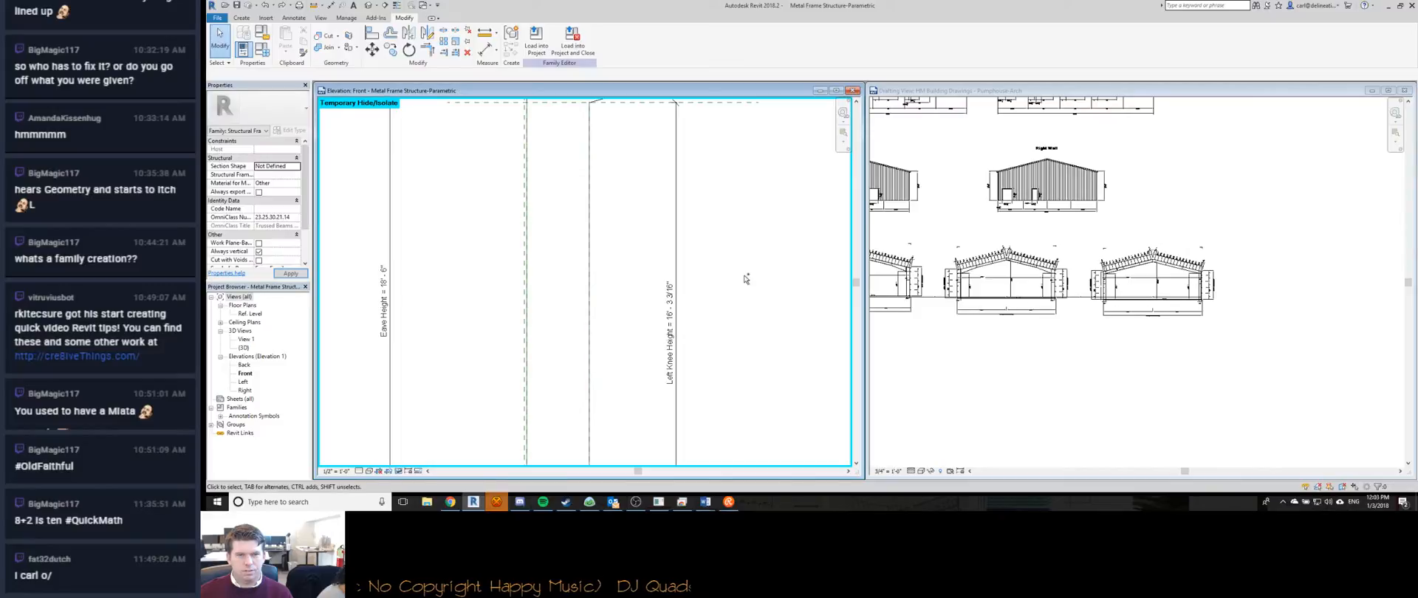
Find the Grid A cross-section drawing and compare its left knee and ridge heights with the frame's dimensions.
scroll(1039, 307, down, 3)
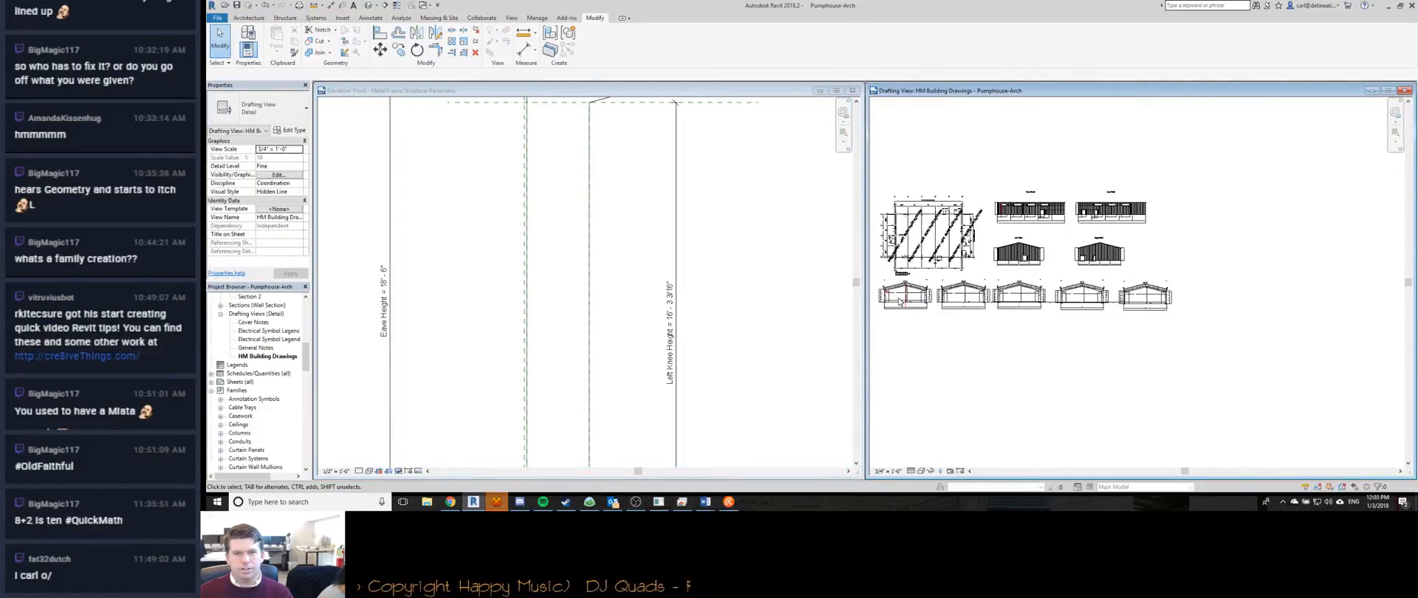
scroll(1049, 303, up, 5)
scroll(1182, 334, up, 6)
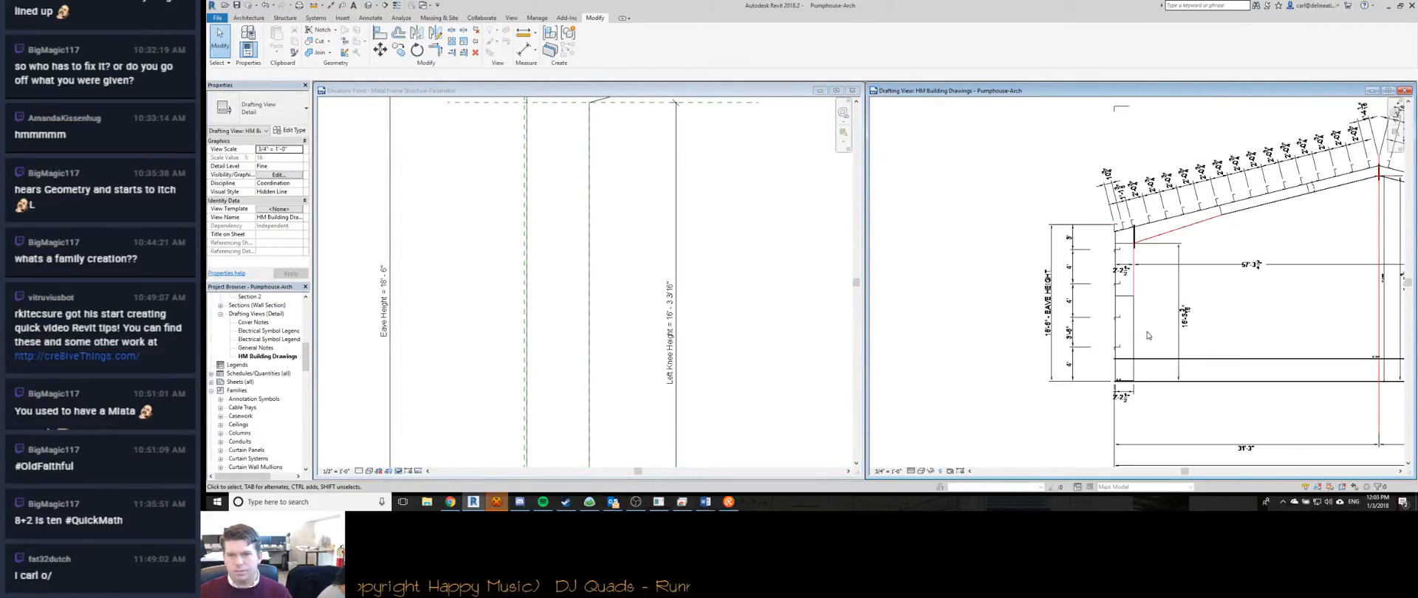
scroll(1106, 329, down, 3)
middle_drag(1208, 325, 1053, 320)
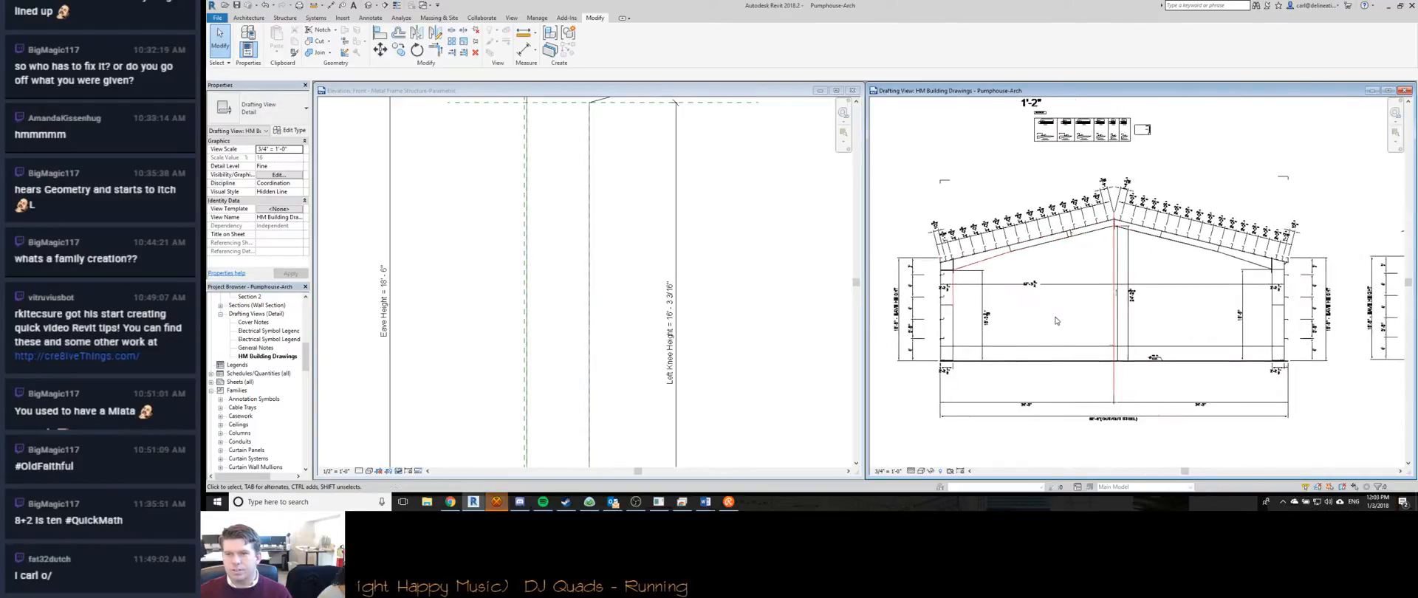
scroll(1130, 288, up, 5)
click(677, 316)
scroll(538, 307, down, 3)
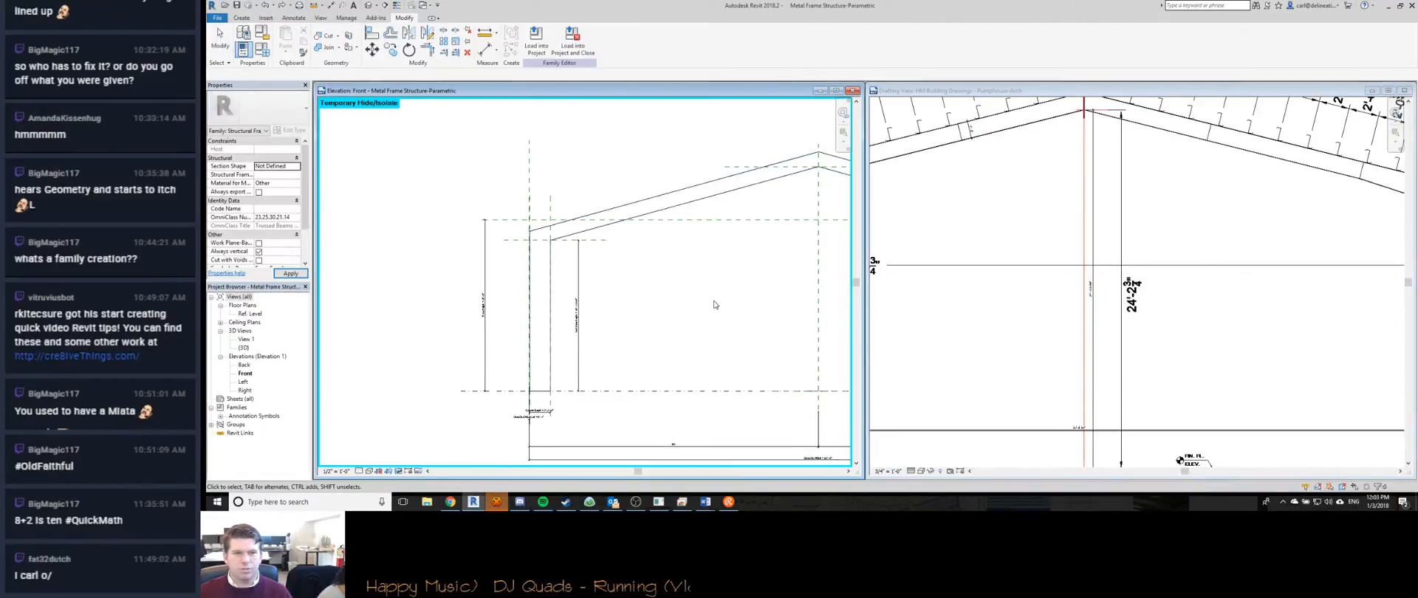
scroll(680, 280, up, 5)
scroll(680, 279, down, 3)
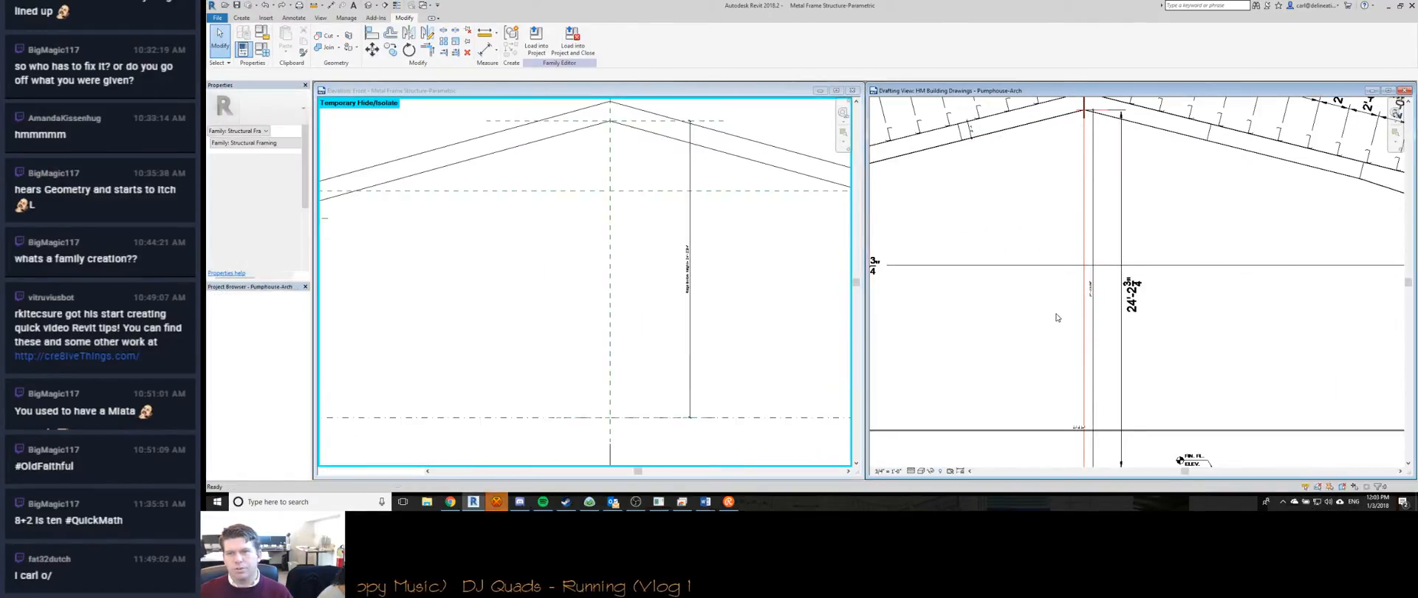
Compare the right knee height and column depth in the Grid A cross-section with the right half of the frame.
click(1130, 318)
scroll(1130, 318, down, 3)
scroll(1229, 324, up, 2)
click(722, 316)
scroll(722, 316, down, 3)
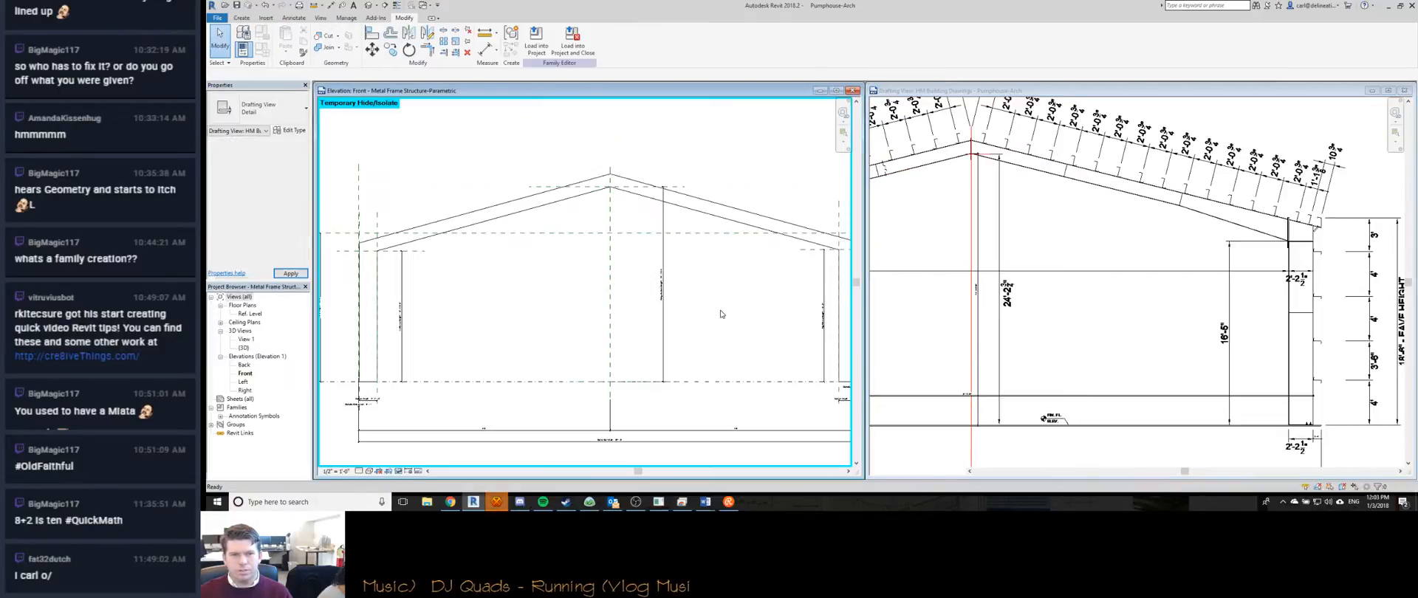
scroll(724, 309, up, 5)
scroll(724, 309, down, 3)
scroll(778, 381, up, 5)
scroll(778, 382, down, 5)
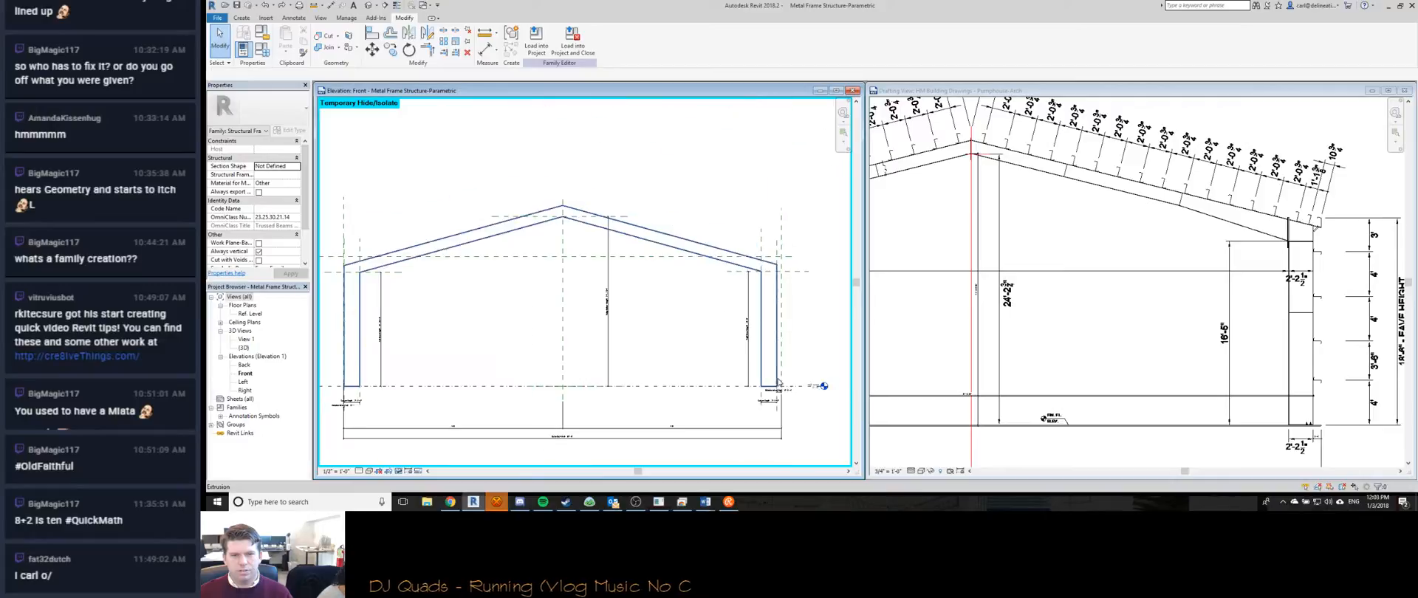
middle_drag(490, 372, 525, 359)
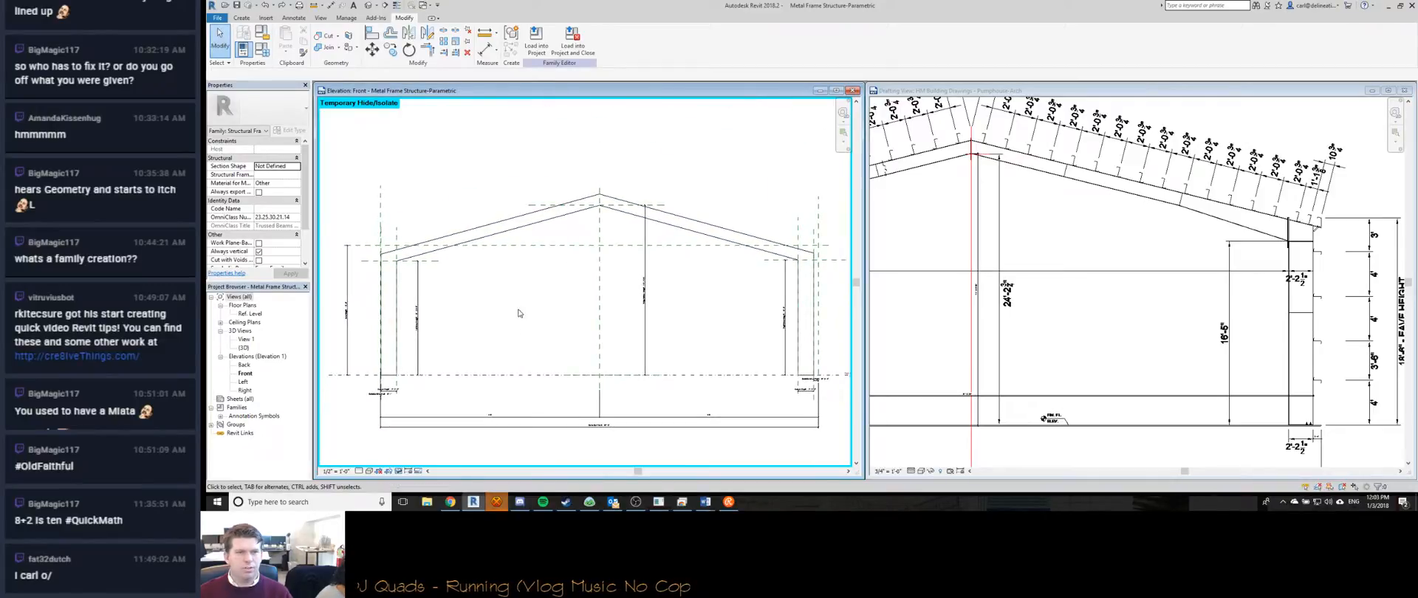
Check the rafters in the Grid A cross-section and set the Grid A type's Rafter Depth to 1' 2".
click(1010, 270)
scroll(1019, 258, down, 2)
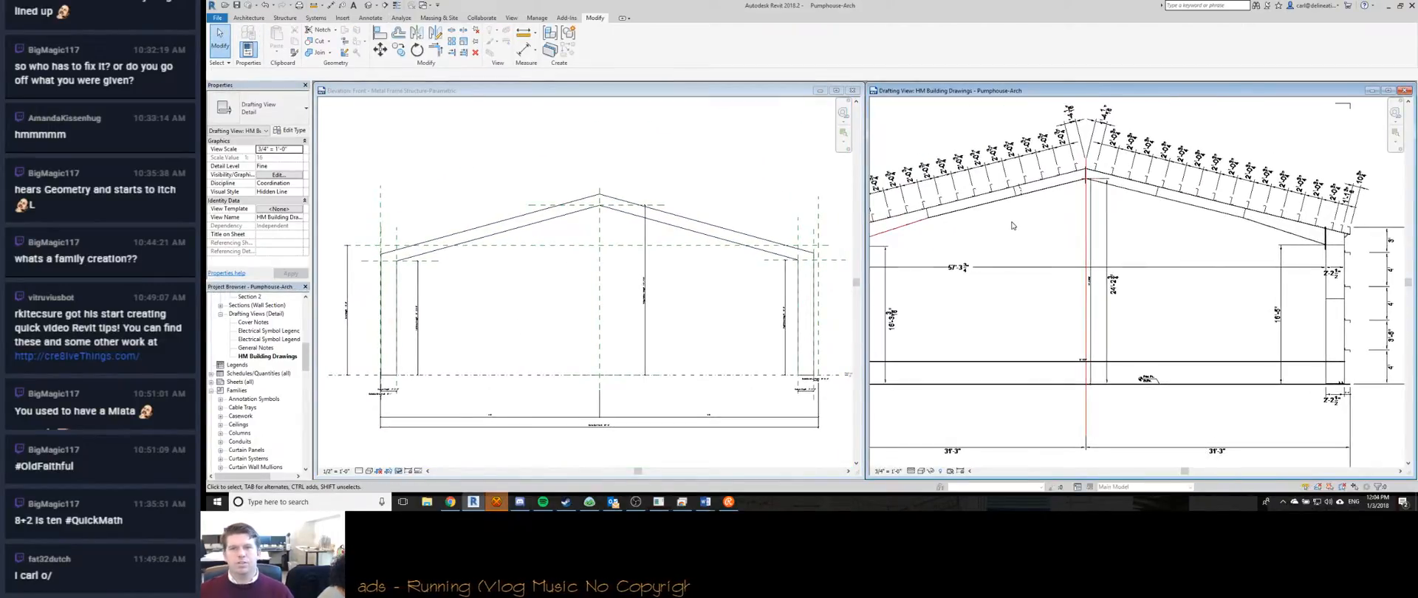
scroll(963, 226, up, 1)
middle_drag(963, 227, 1029, 227)
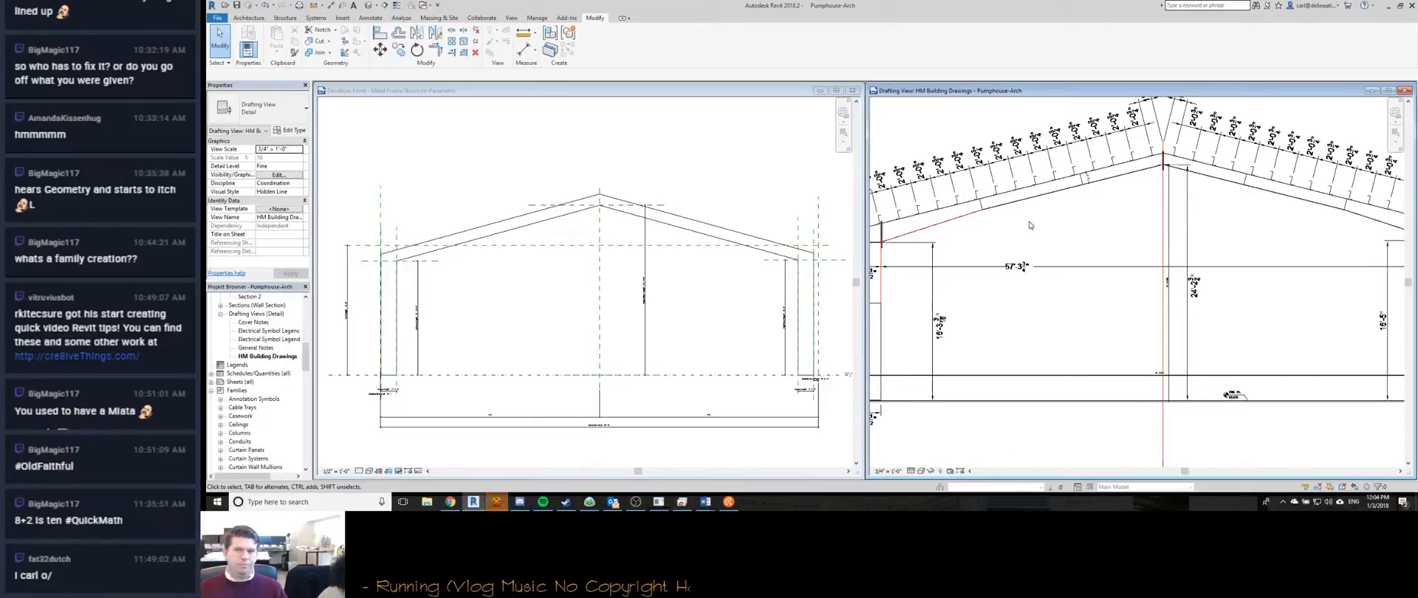
scroll(1027, 225, down, 1)
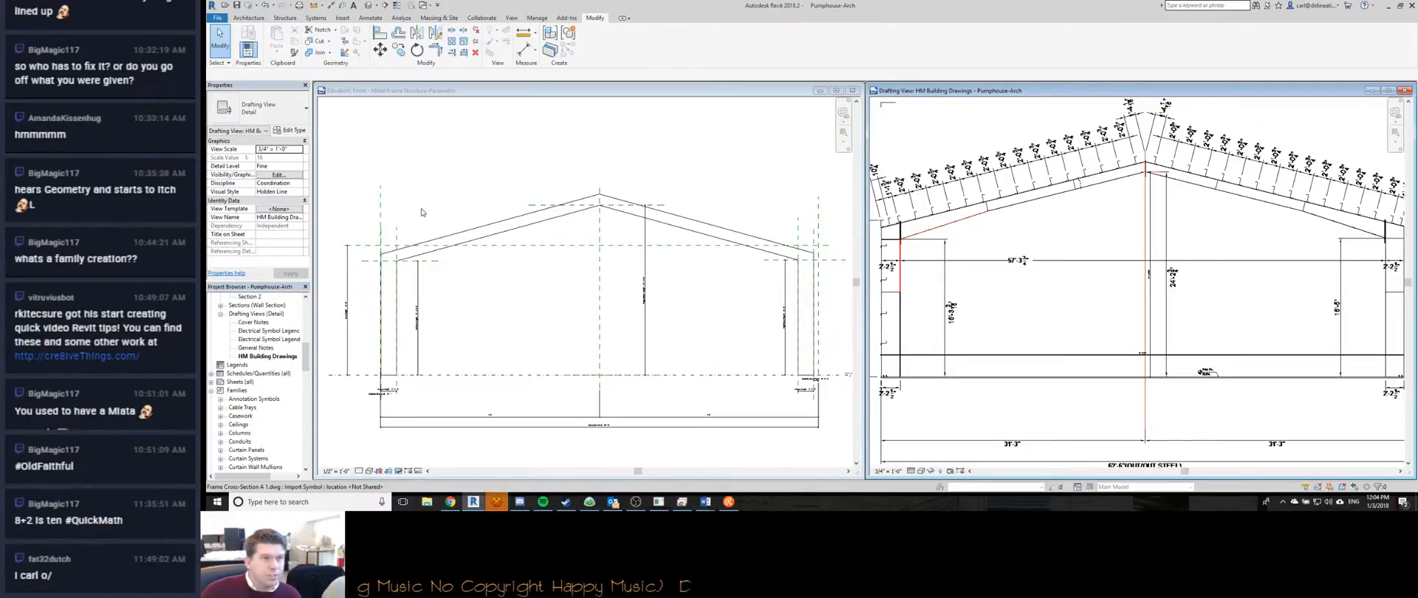
click(515, 234)
scroll(503, 191, up, 2)
scroll(499, 263, up, 1)
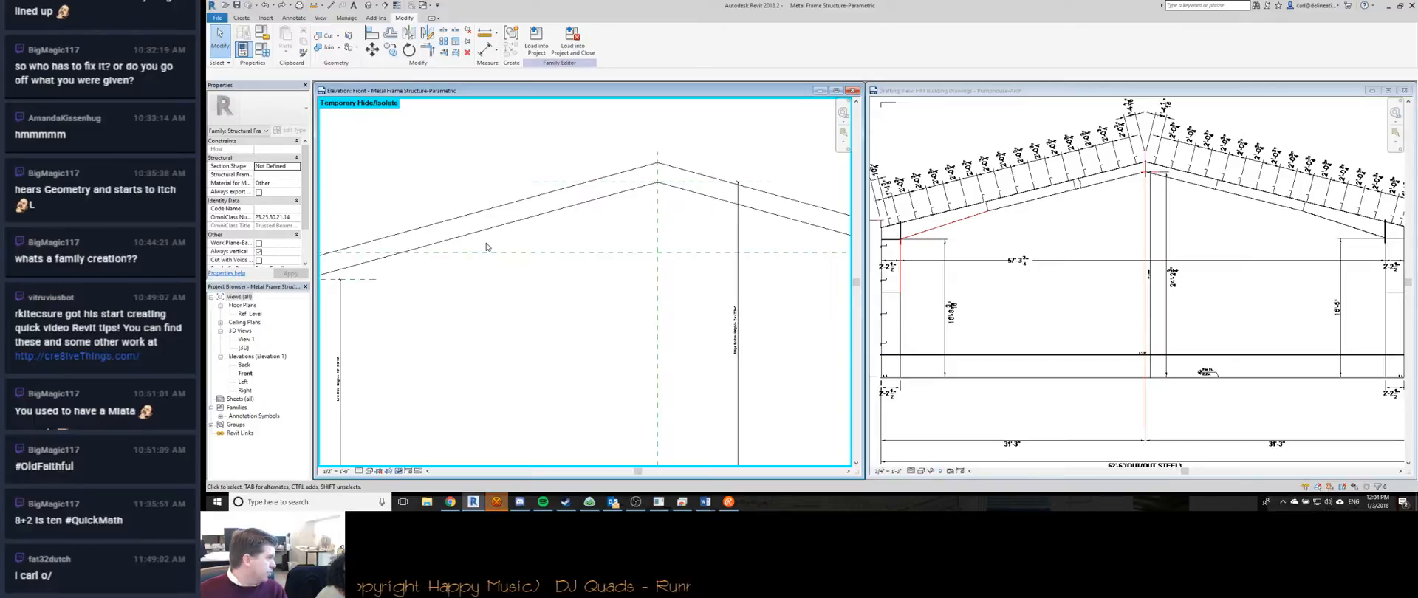
click(263, 49)
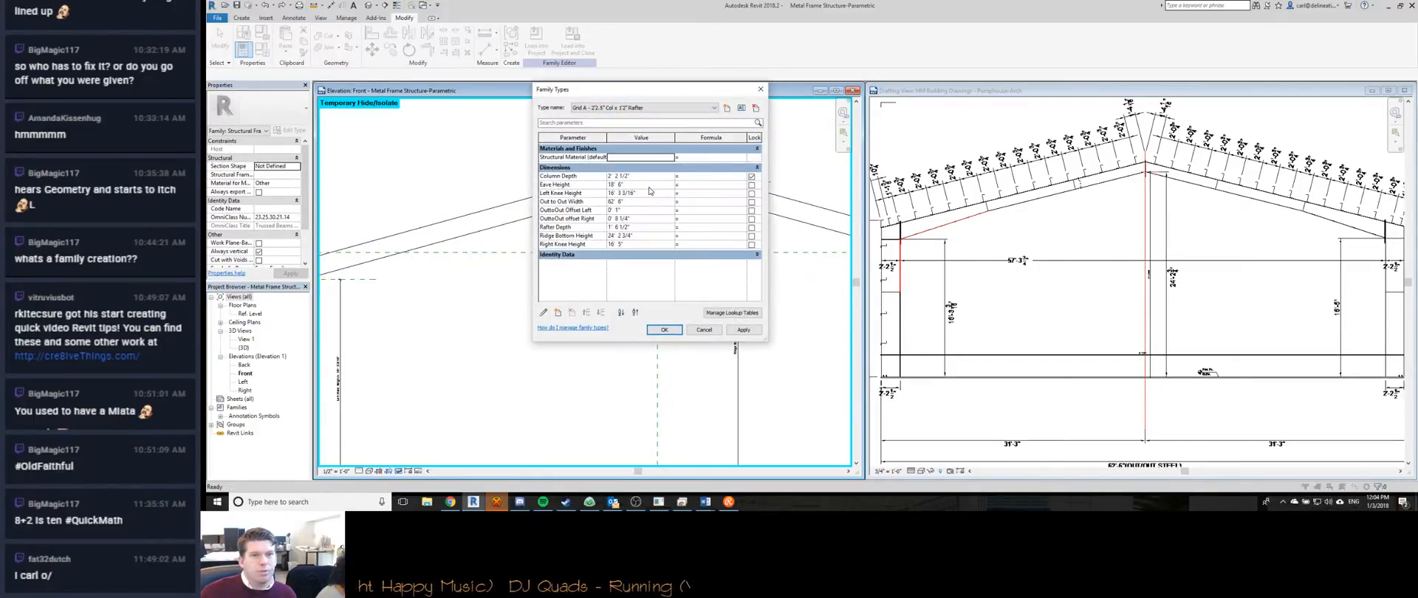
click(646, 228)
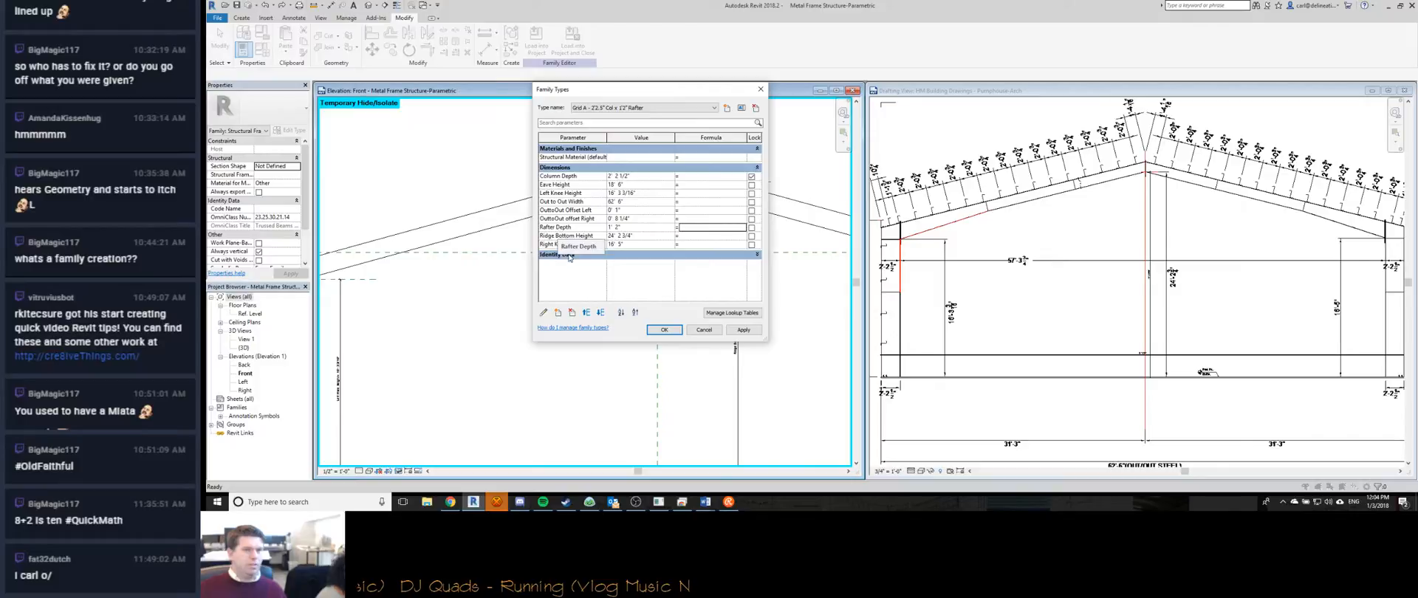
click(664, 329)
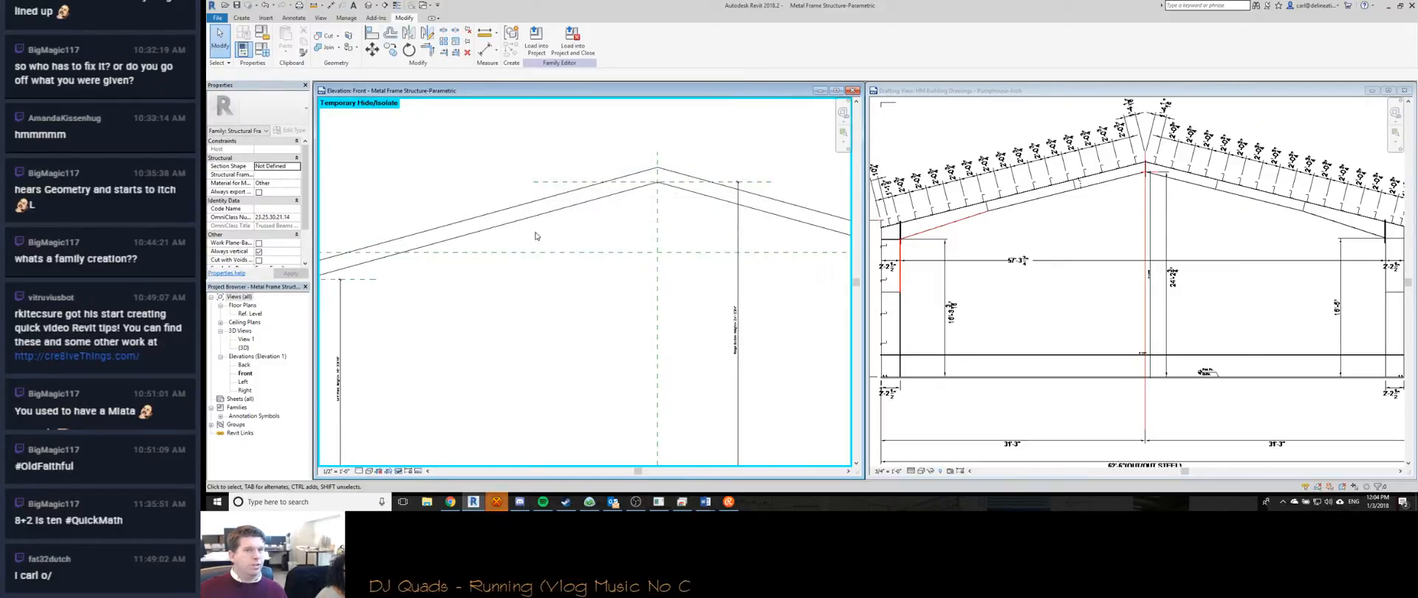
Review the ridge bottom plane and the Grid A type parameters, and examine the rafter in the cross-section drawing.
scroll(661, 268, down, 3)
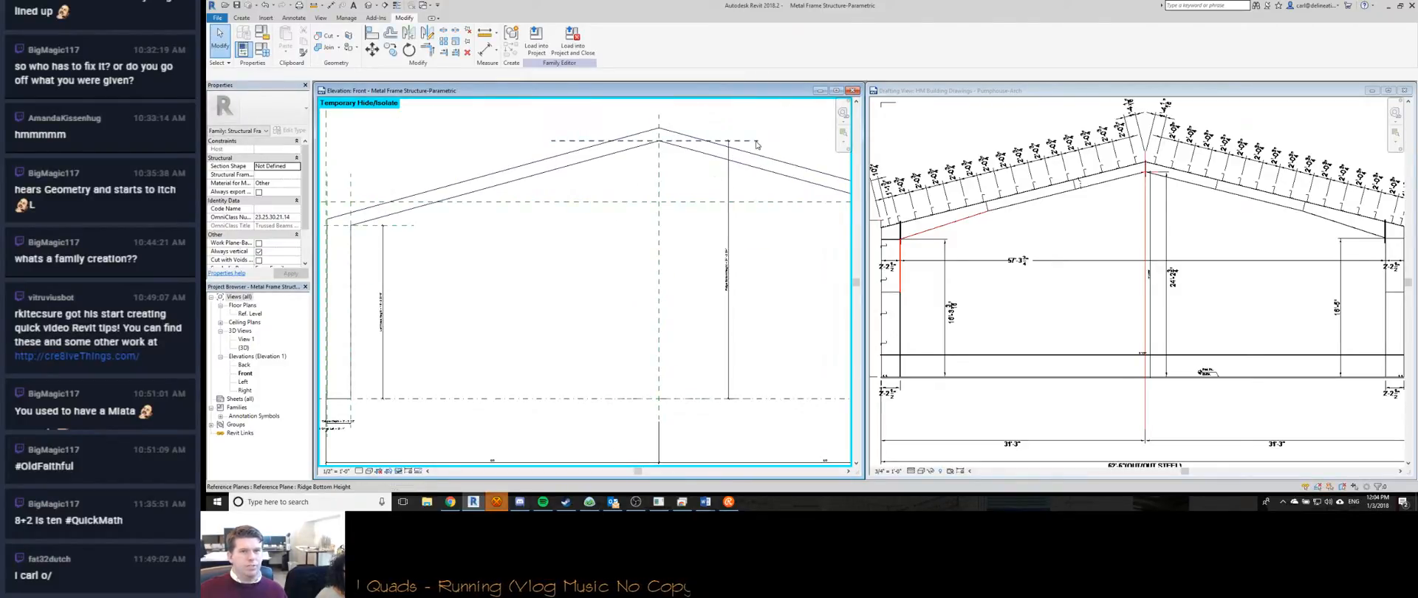
click(758, 143)
click(678, 268)
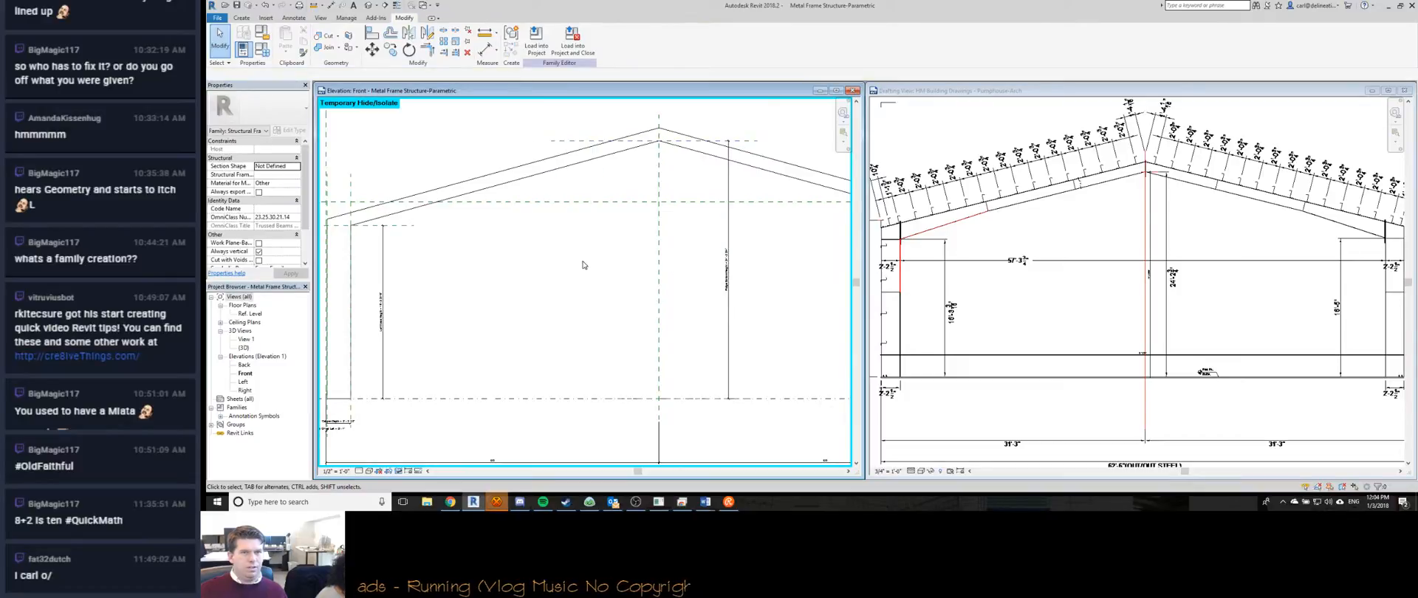
click(264, 52)
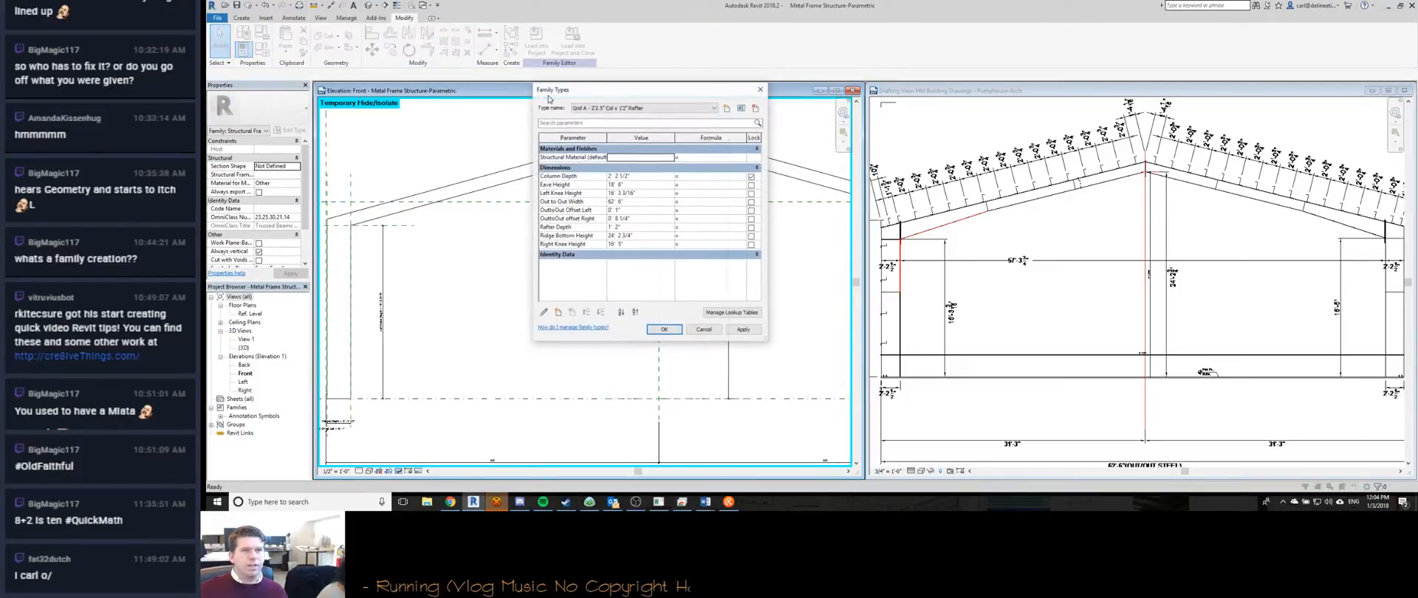
click(663, 330)
click(1078, 214)
scroll(1078, 207, up, 5)
scroll(1080, 203, down, 3)
scroll(1080, 203, down, 2)
Compare the full frame outline with the Grid A cross-section, examining the tapered rafter section at the left knee.
click(456, 395)
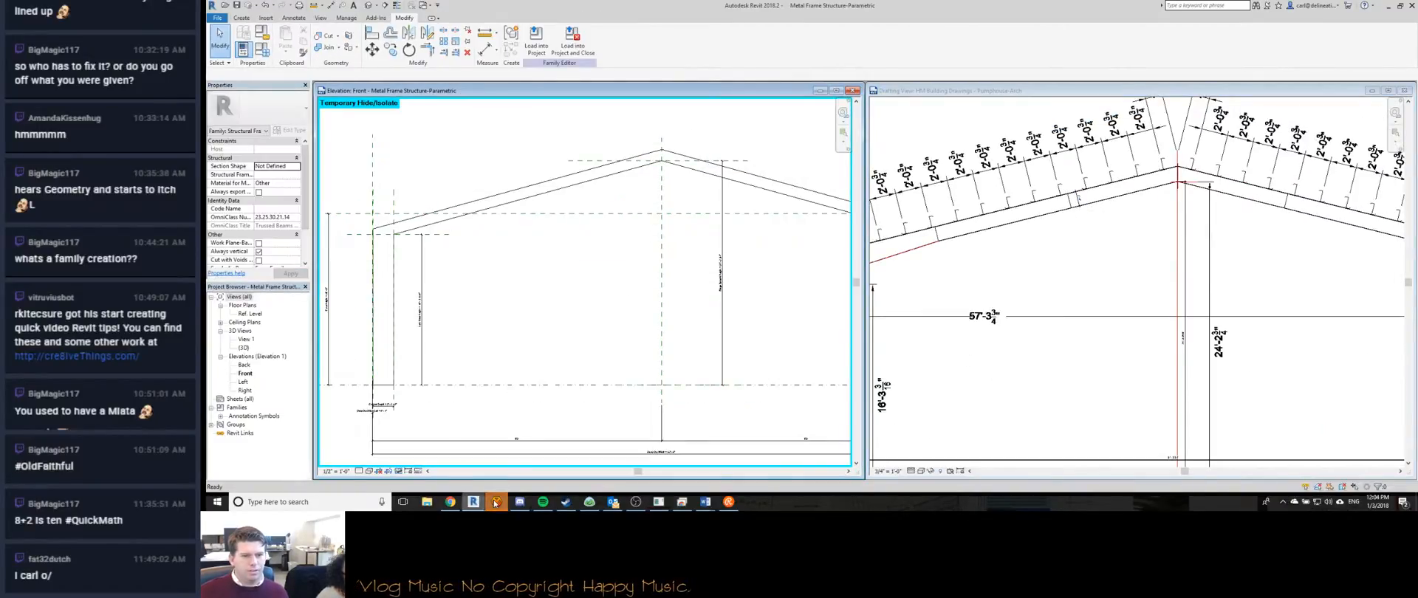
click(591, 255)
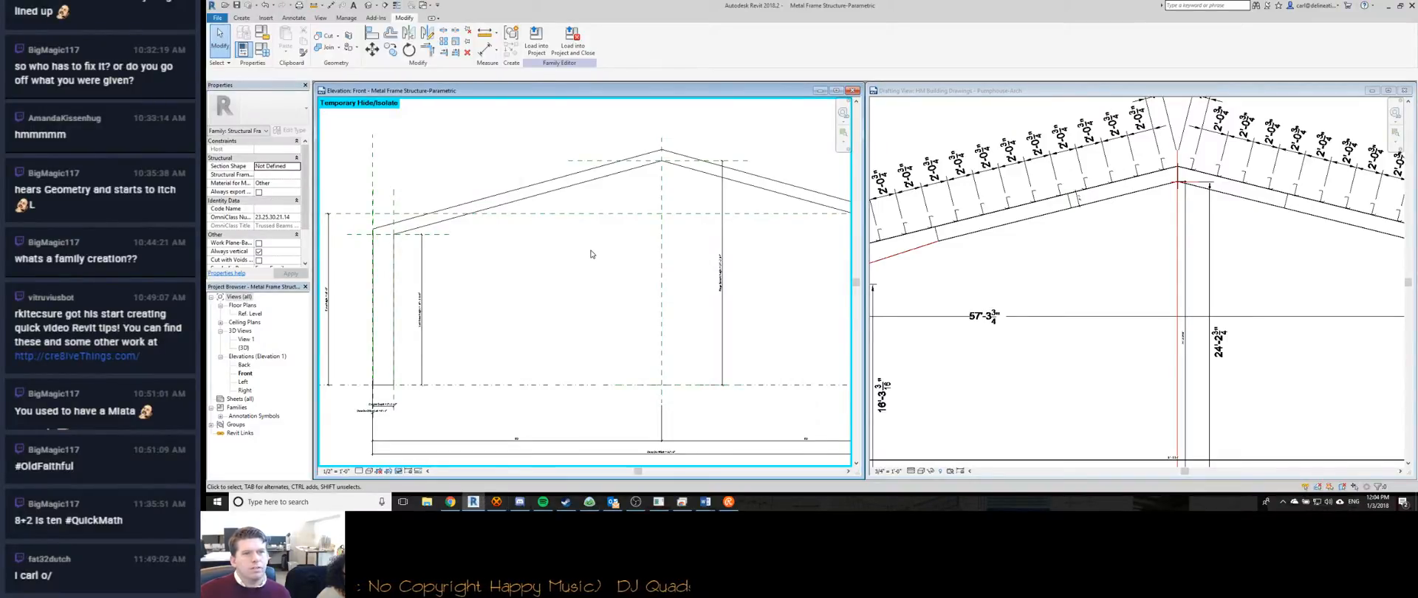
scroll(587, 251, down, 2)
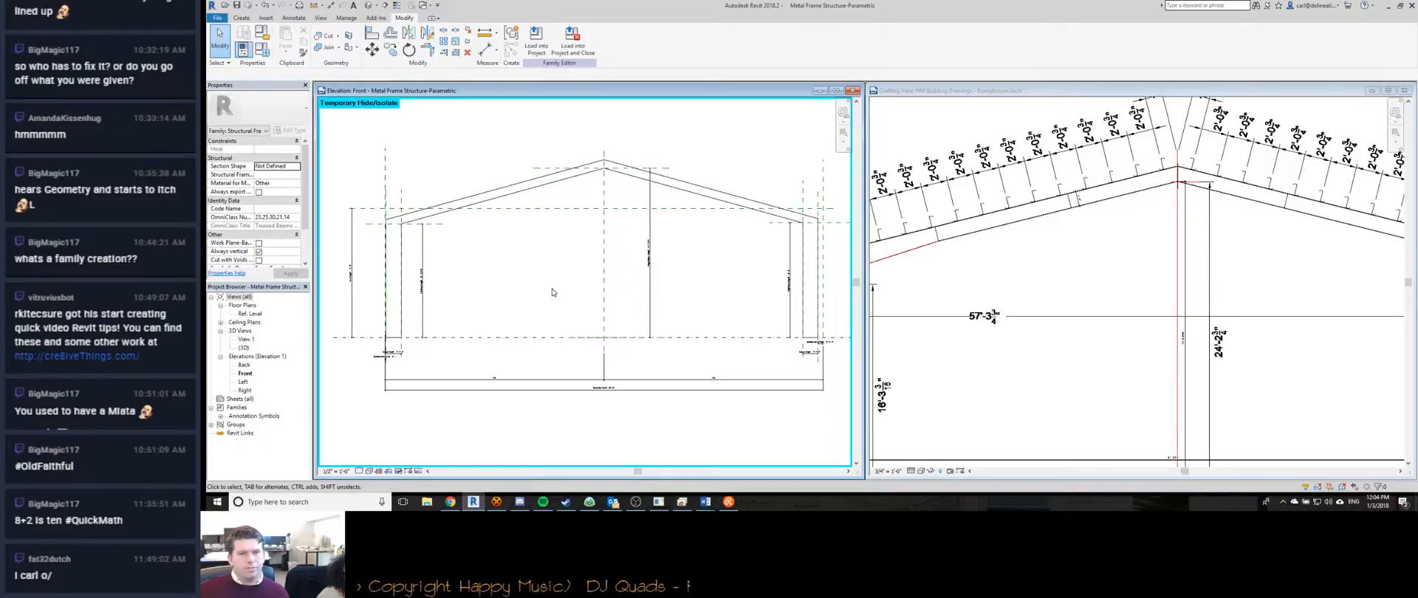
click(1052, 257)
scroll(1052, 257, down, 3)
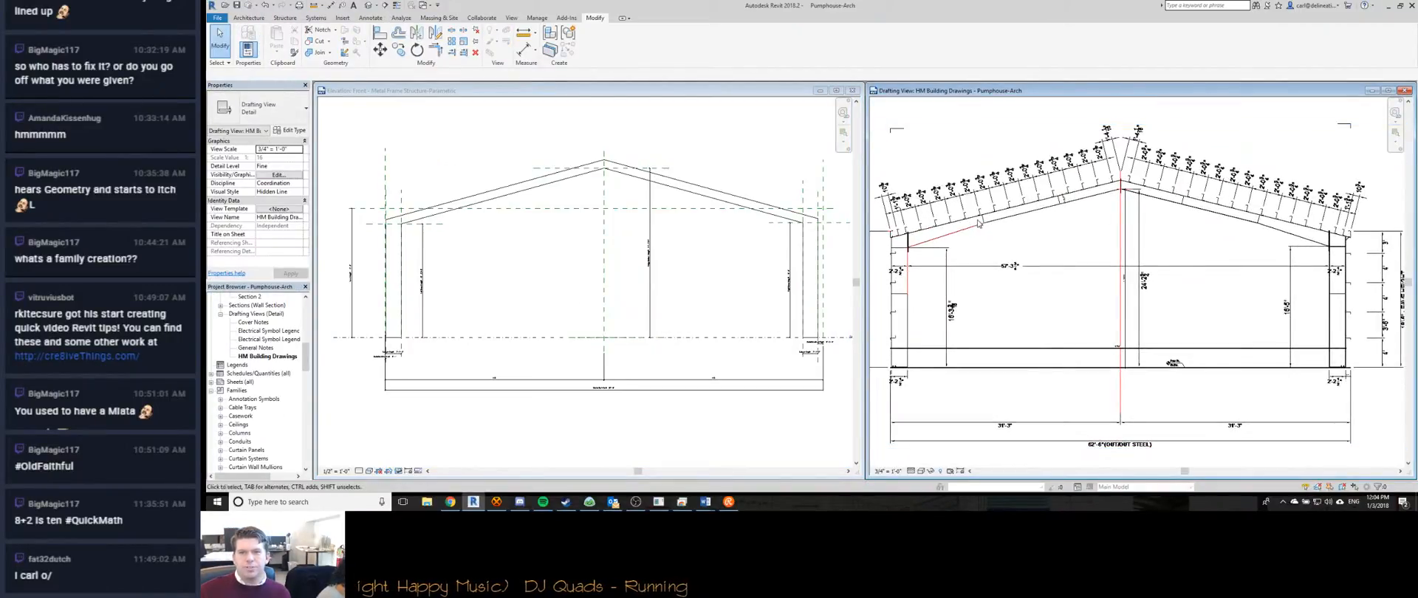
click(569, 288)
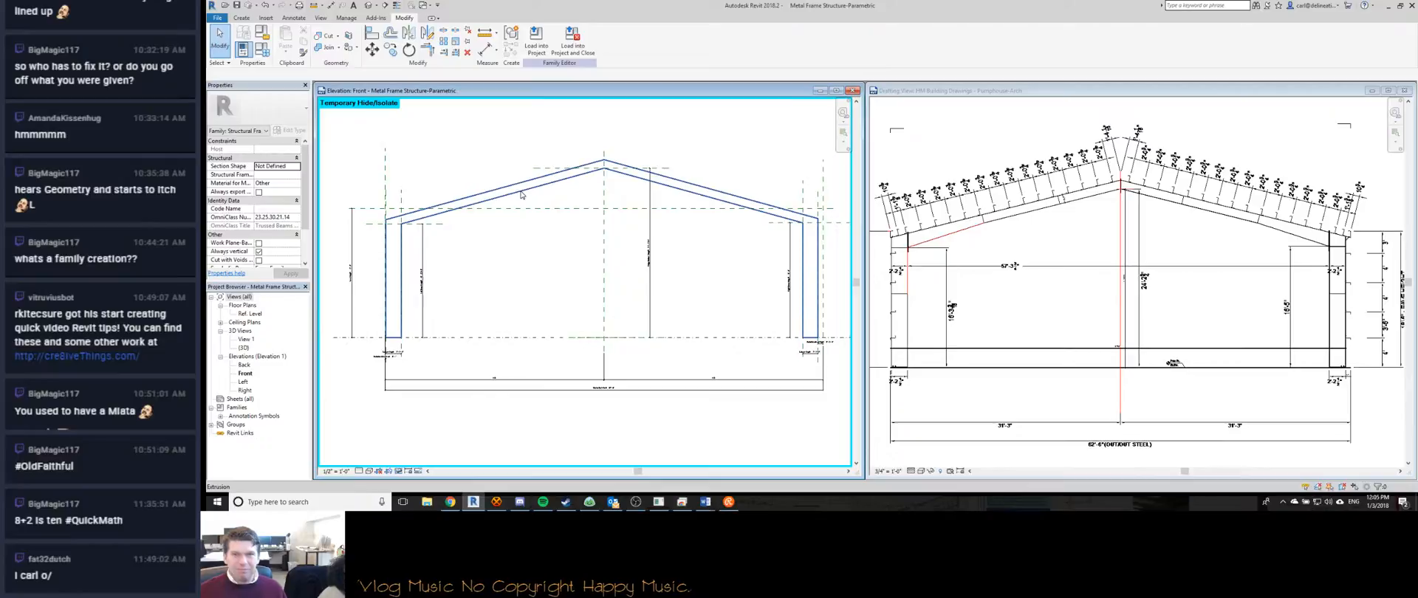
click(1034, 264)
scroll(1036, 263, down, 1)
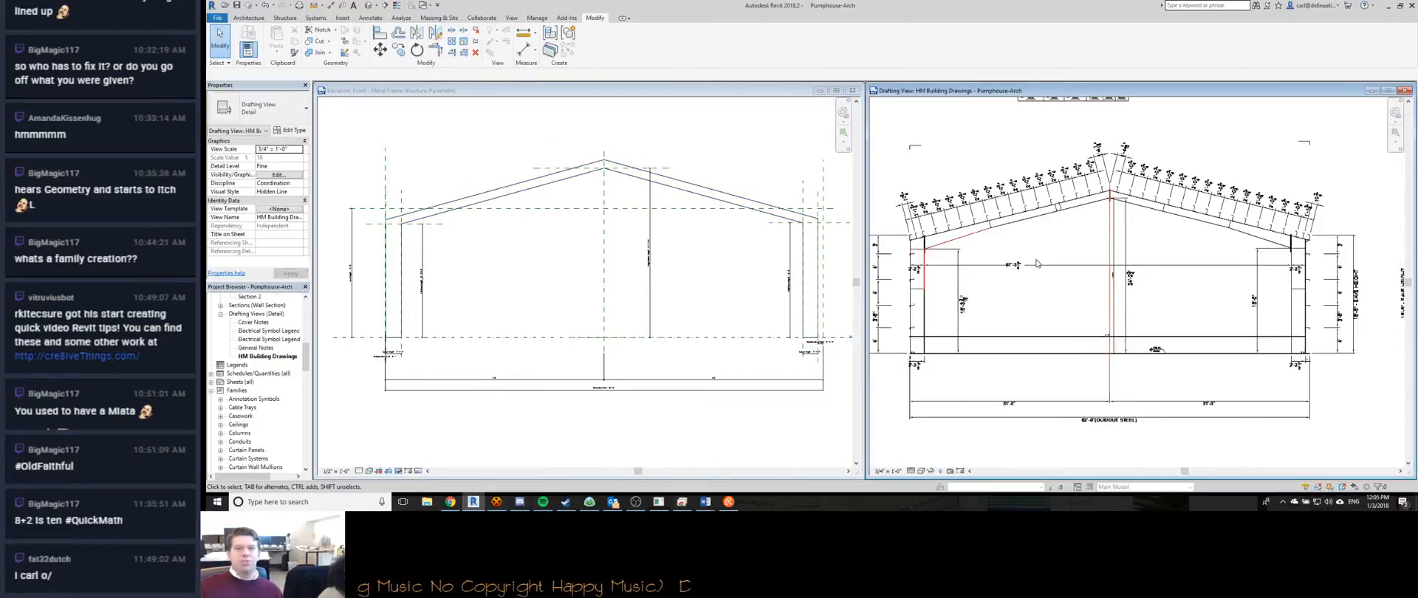
scroll(1012, 240, up, 2)
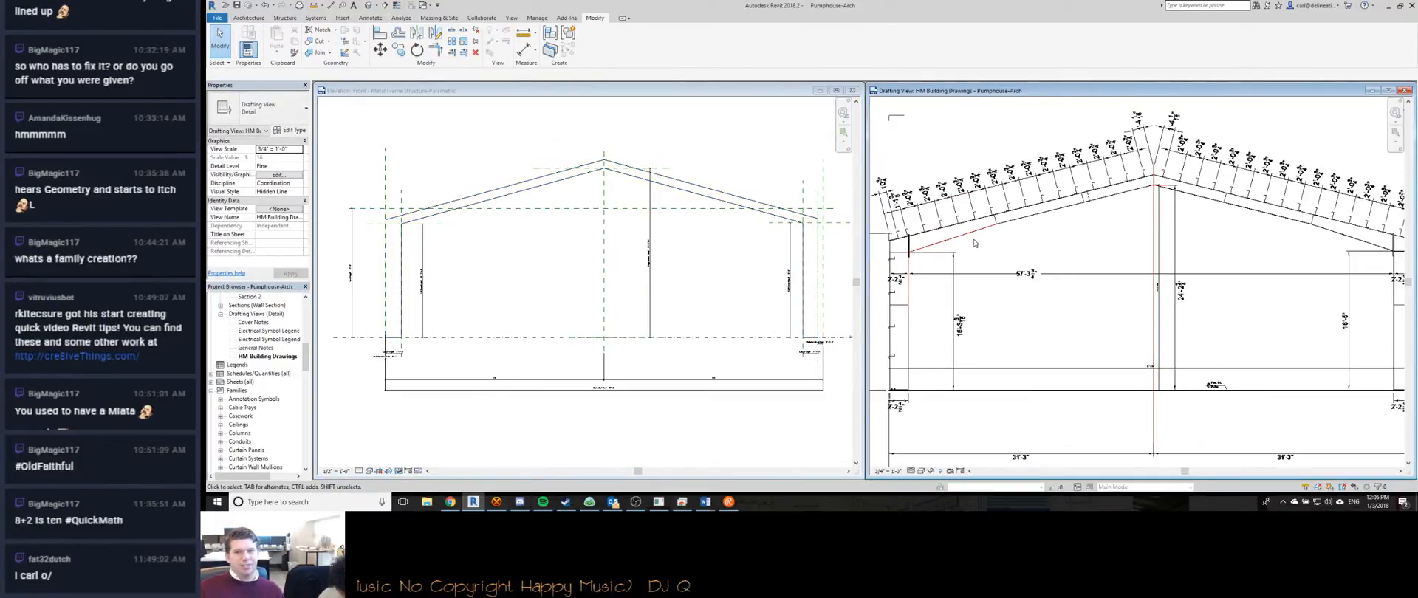
scroll(975, 242, down, 2)
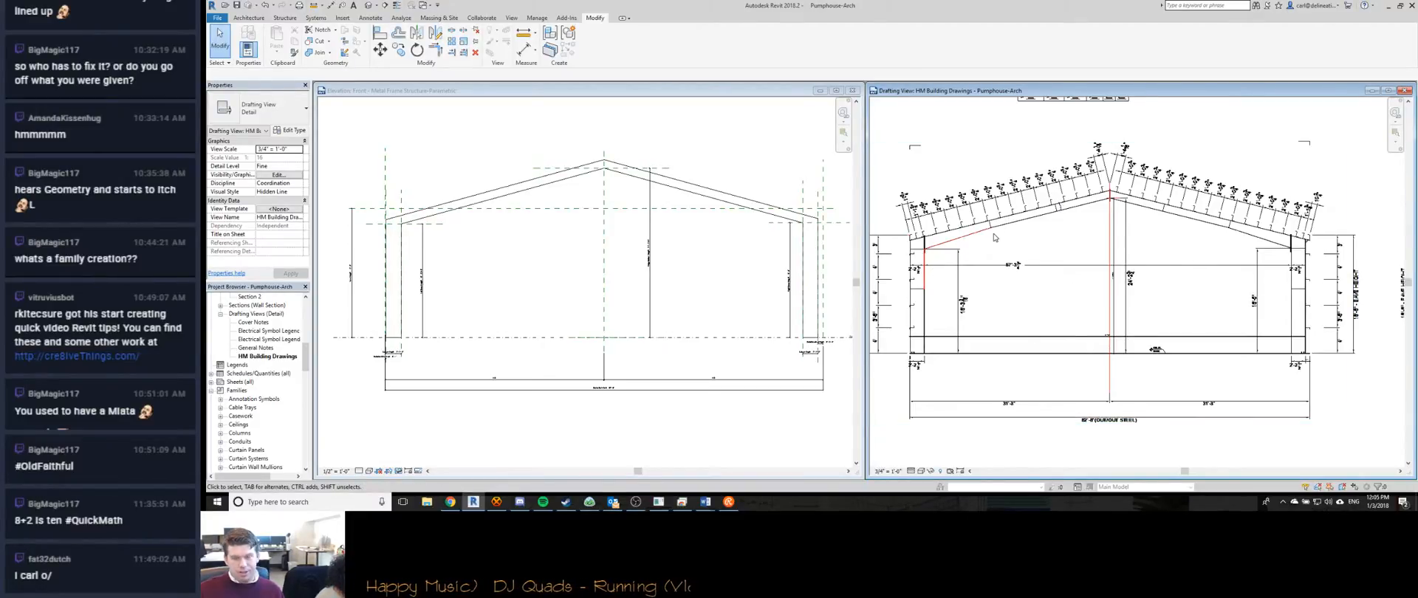
Draw a vertical red detail line down from the left rafter's taper joint in the Grid A cross-section.
scroll(994, 234, up, 5)
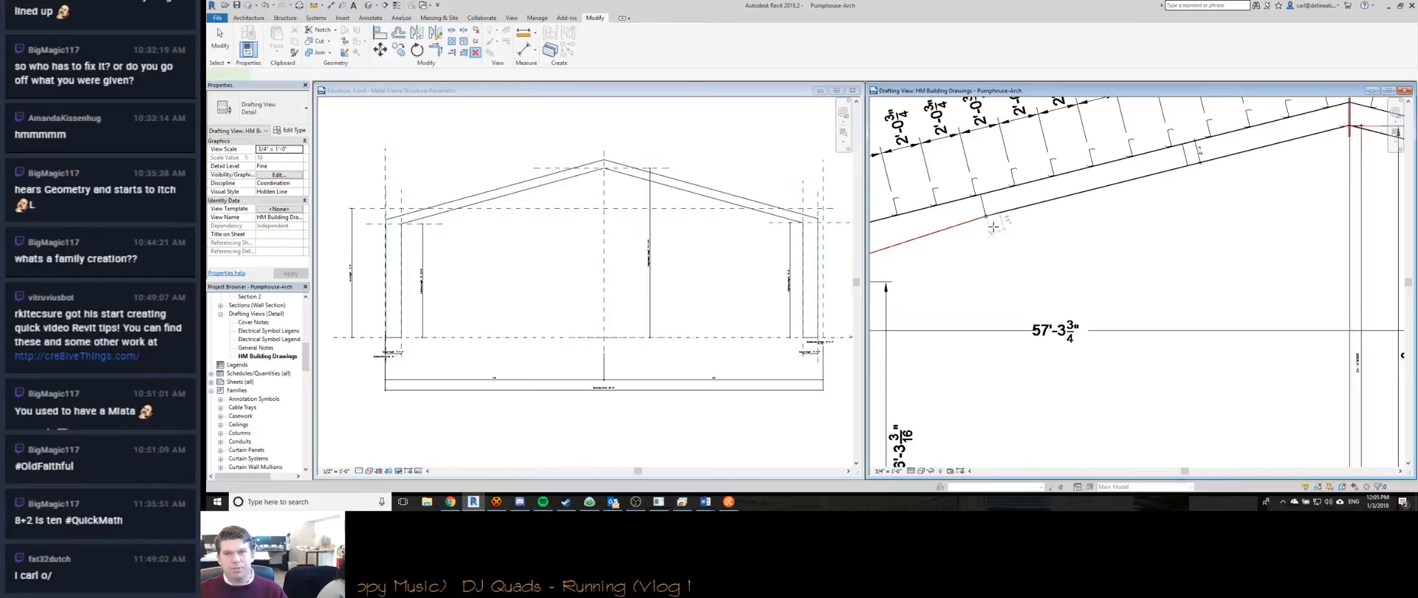
key(d)
key(l)
scroll(975, 210, up, 3)
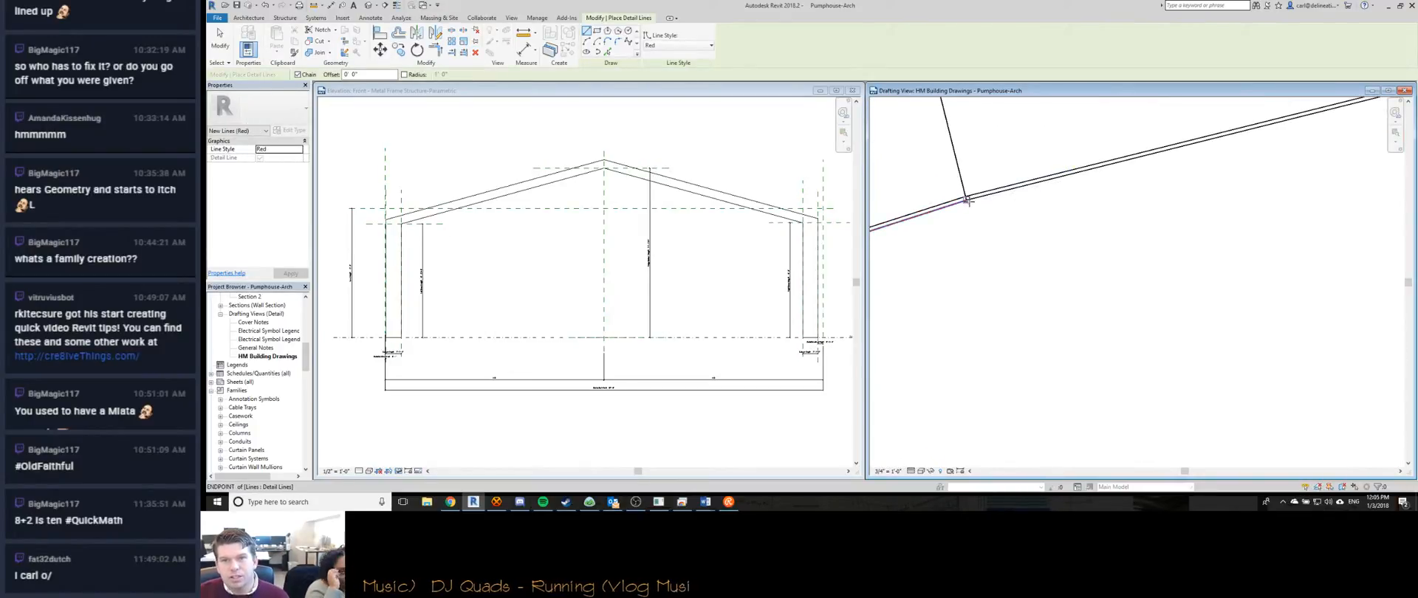
click(968, 201)
scroll(967, 215, down, 3)
scroll(964, 309, down, 2)
Draw a second vertical red detail line down from the next splice joint along the left rafter.
scroll(1236, 135, down, 4)
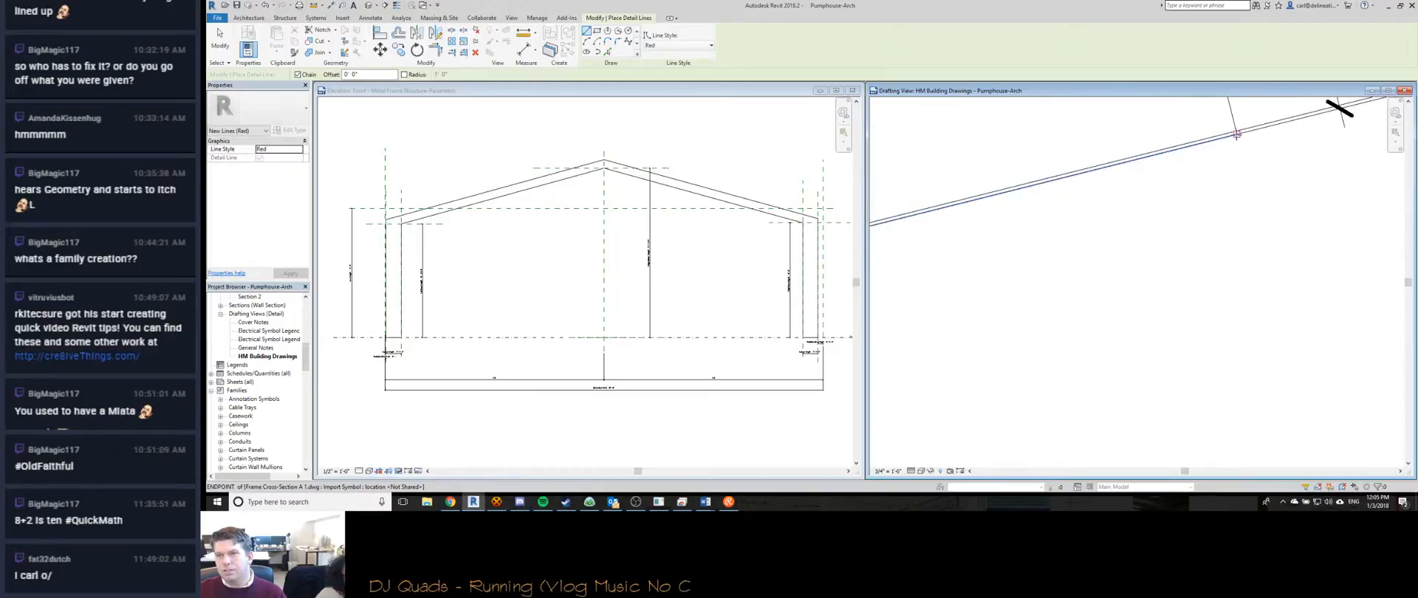
click(1236, 134)
scroll(1237, 134, up, 3)
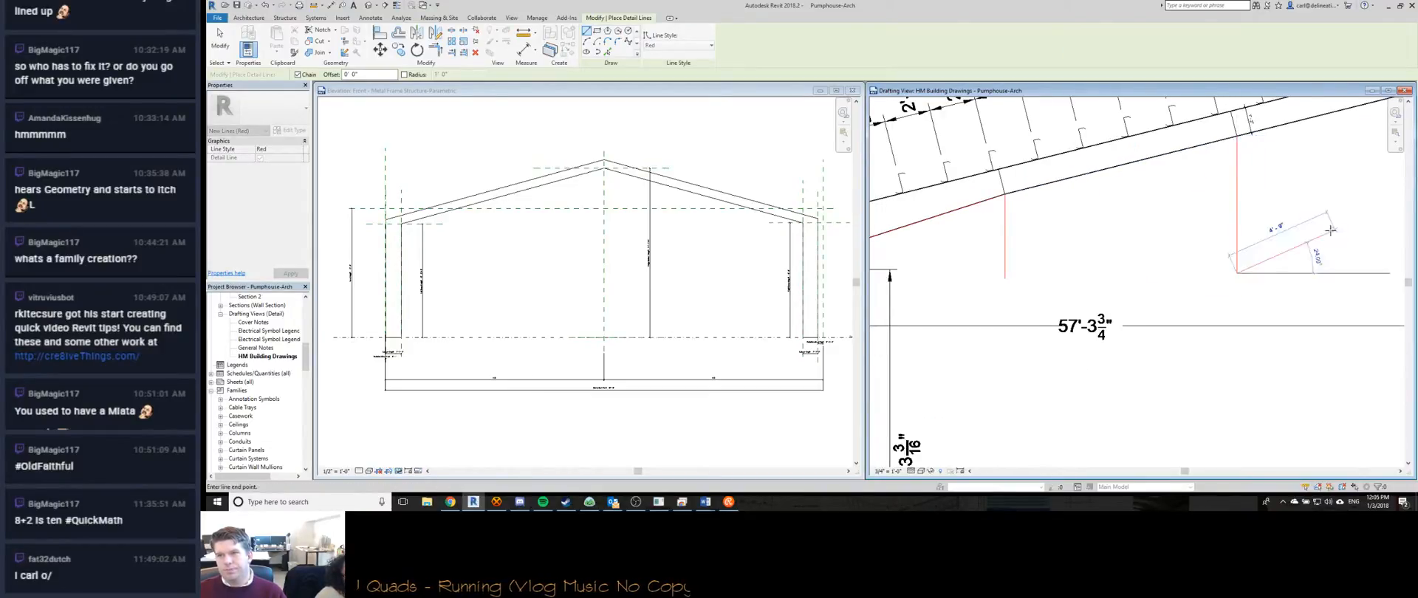
scroll(1333, 230, down, 3)
key(Escape)
scroll(1238, 207, up, 4)
scroll(1237, 206, down, 4)
key(Escape)
scroll(1132, 265, down, 2)
Mirror the two vertical joint lines about the ridge centerline onto the right rafter, keeping the originals.
drag(1119, 275, 998, 270)
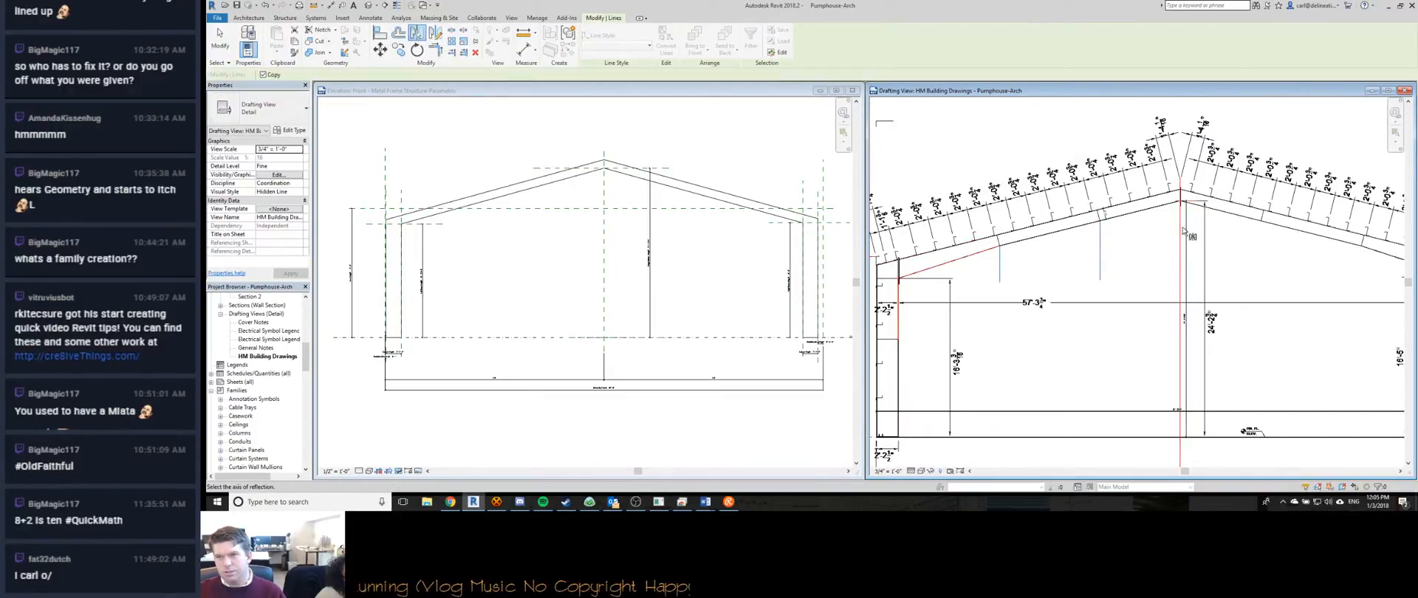
scroll(1172, 238, up, 5)
scroll(1172, 238, down, 4)
scroll(1212, 259, up, 5)
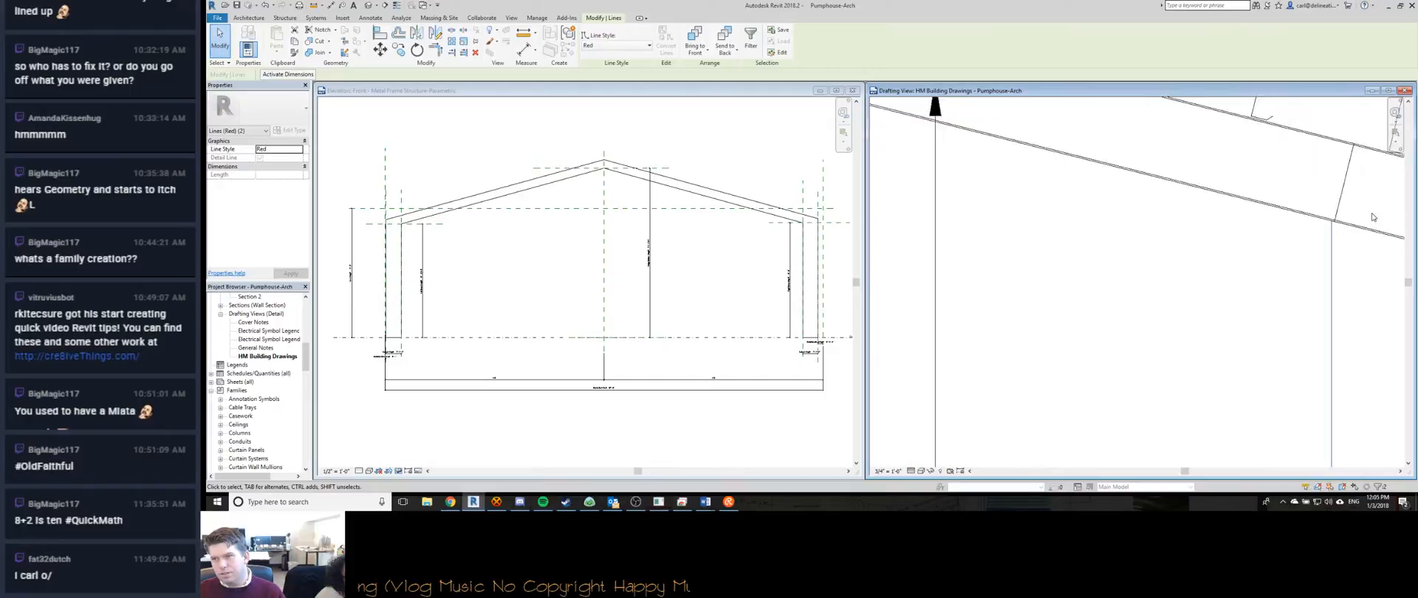
scroll(1212, 258, down, 5)
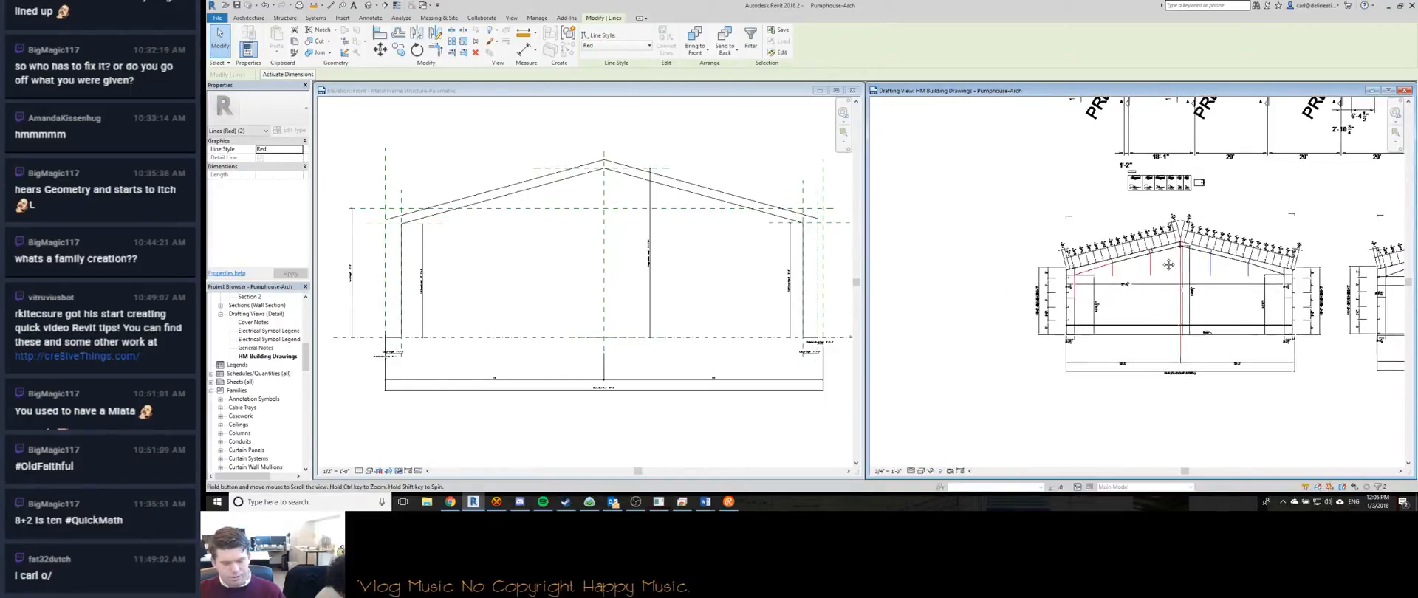
scroll(1151, 251, up, 5)
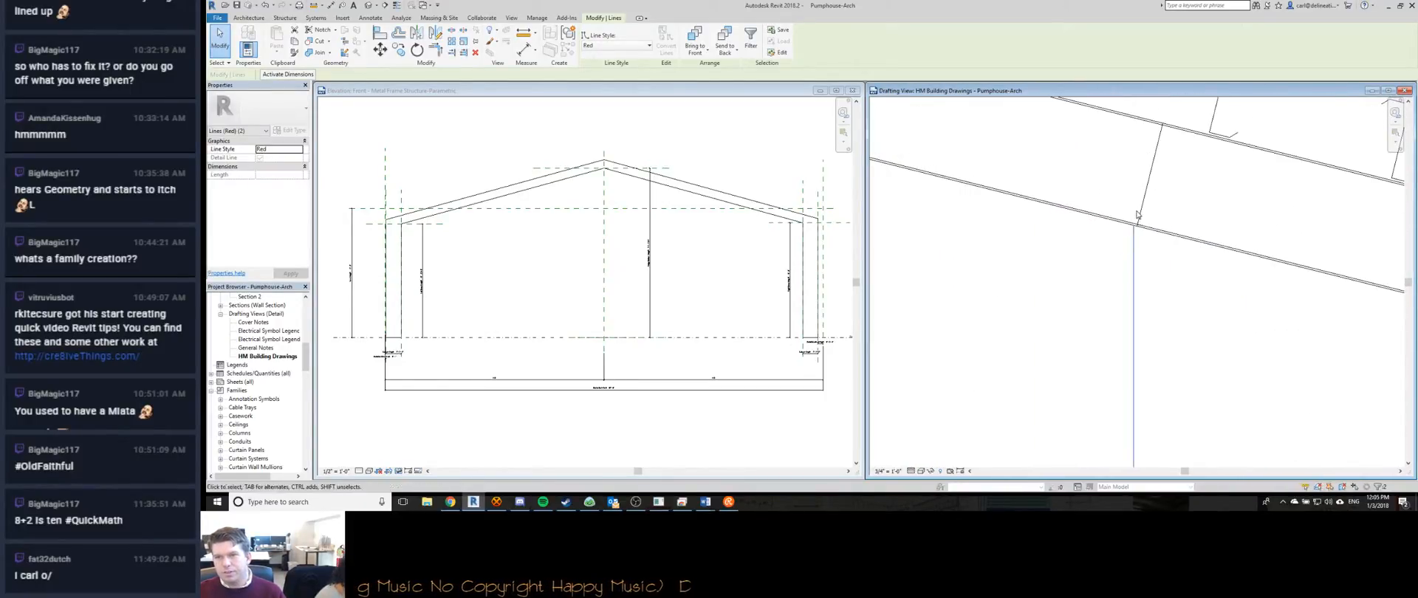
Move the two mirrored lines so they meet the endpoint of the right rafter's joint.
key(m)
key(v)
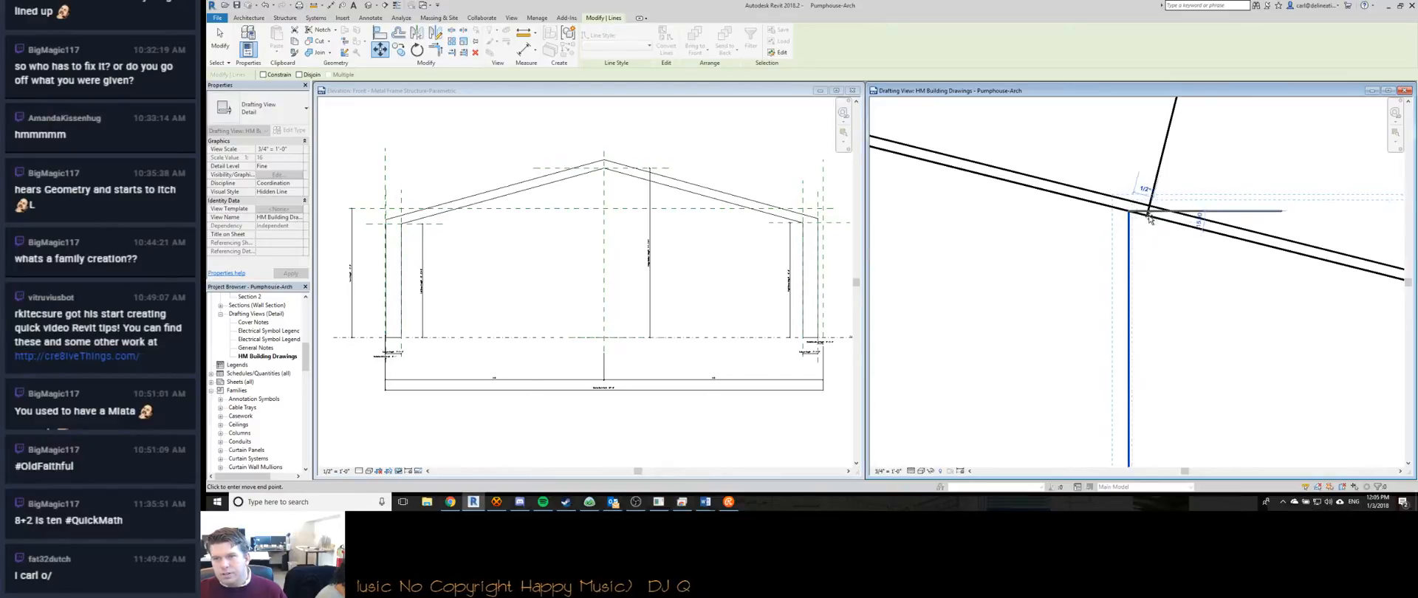
click(1147, 216)
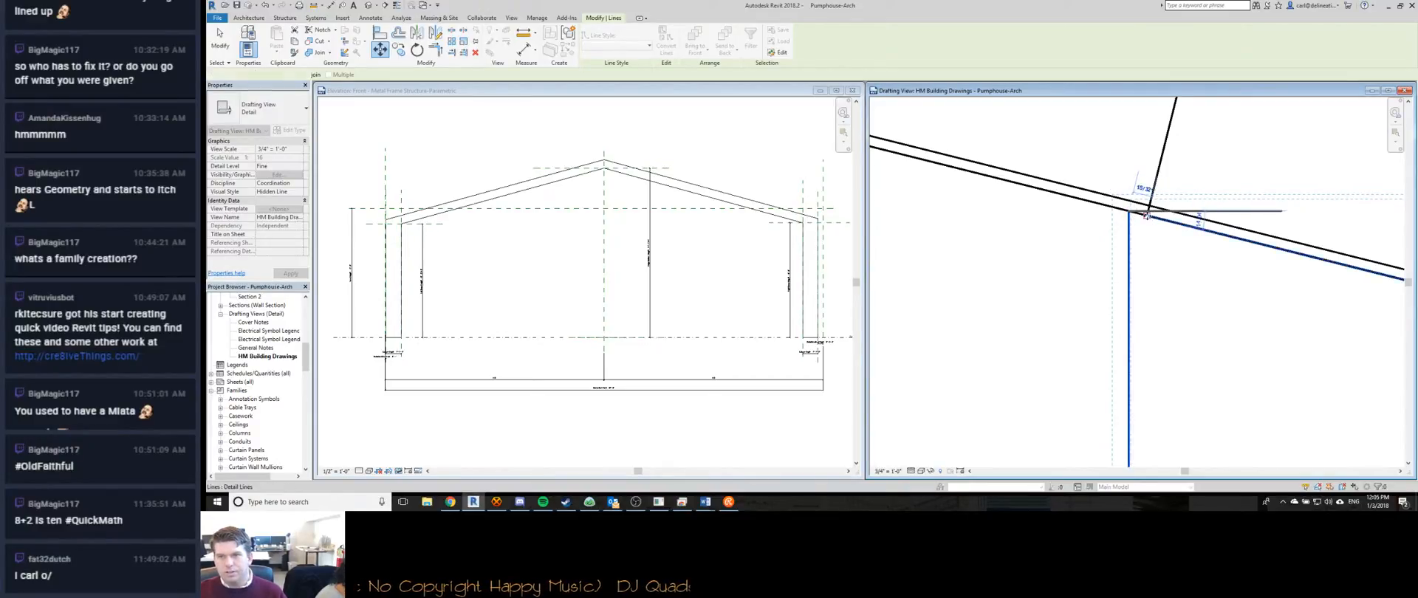
scroll(1071, 251, down, 5)
Check the mirrored lines against the right rafter's joints and examine the centerline at the ridge.
scroll(1057, 263, up, 5)
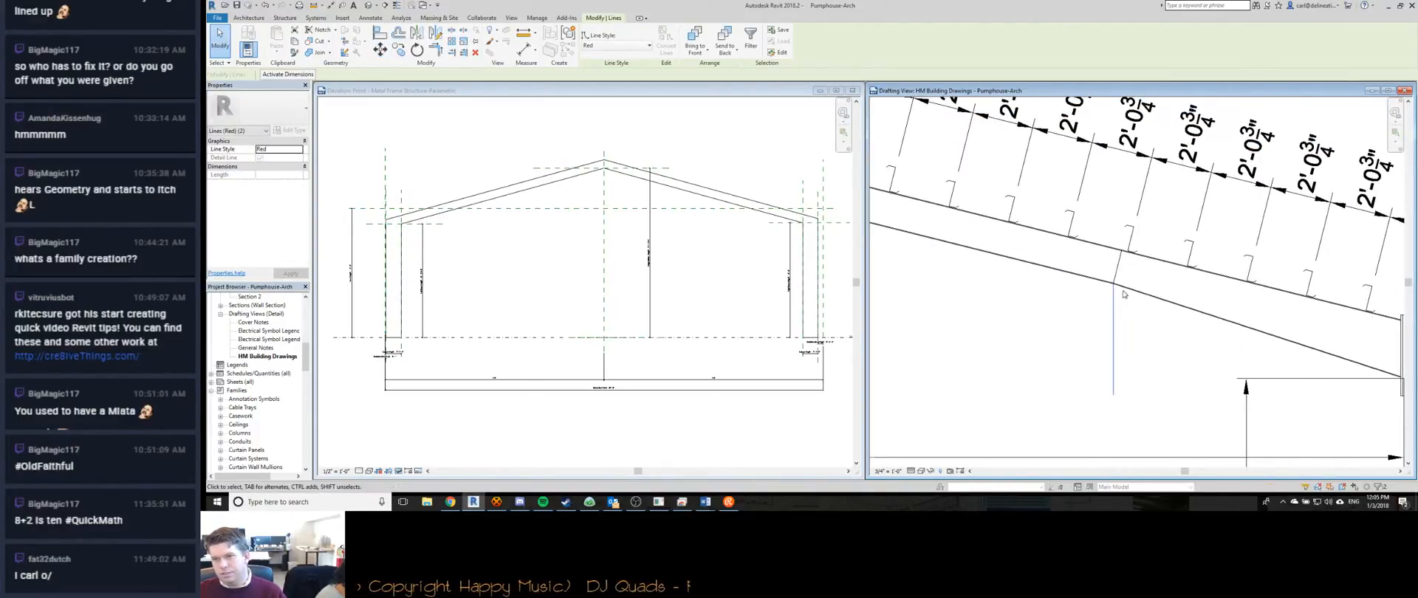
scroll(1073, 279, down, 5)
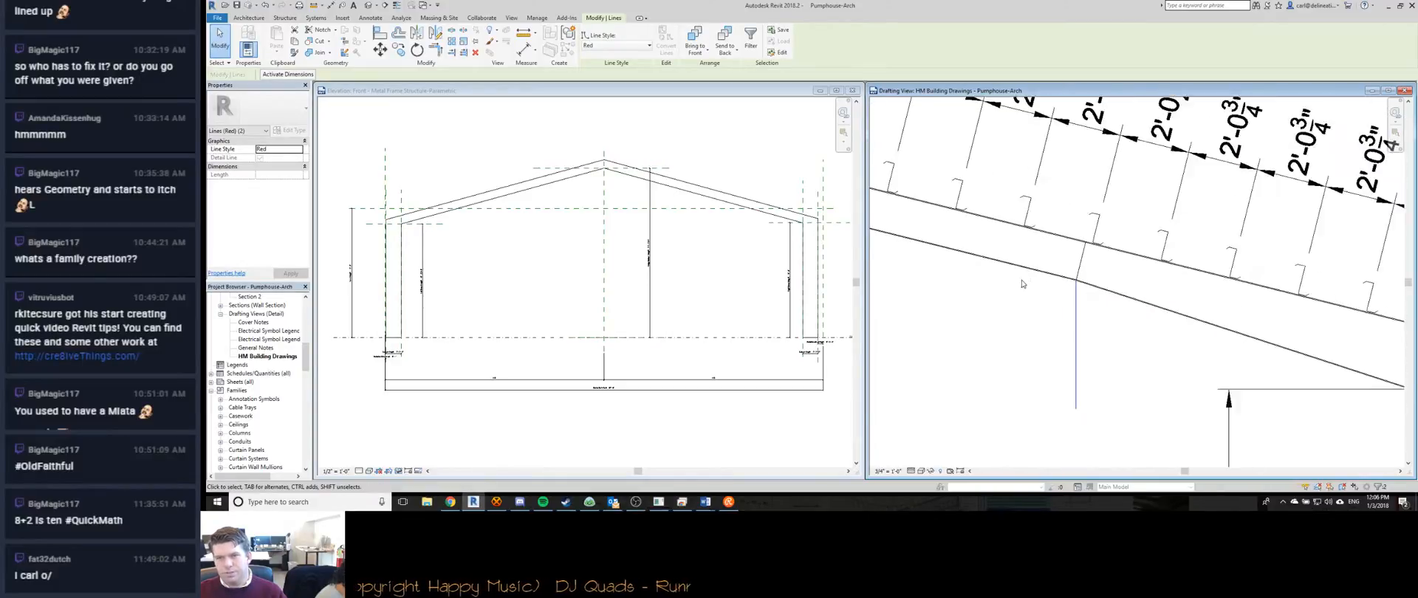
scroll(1077, 233, up, 5)
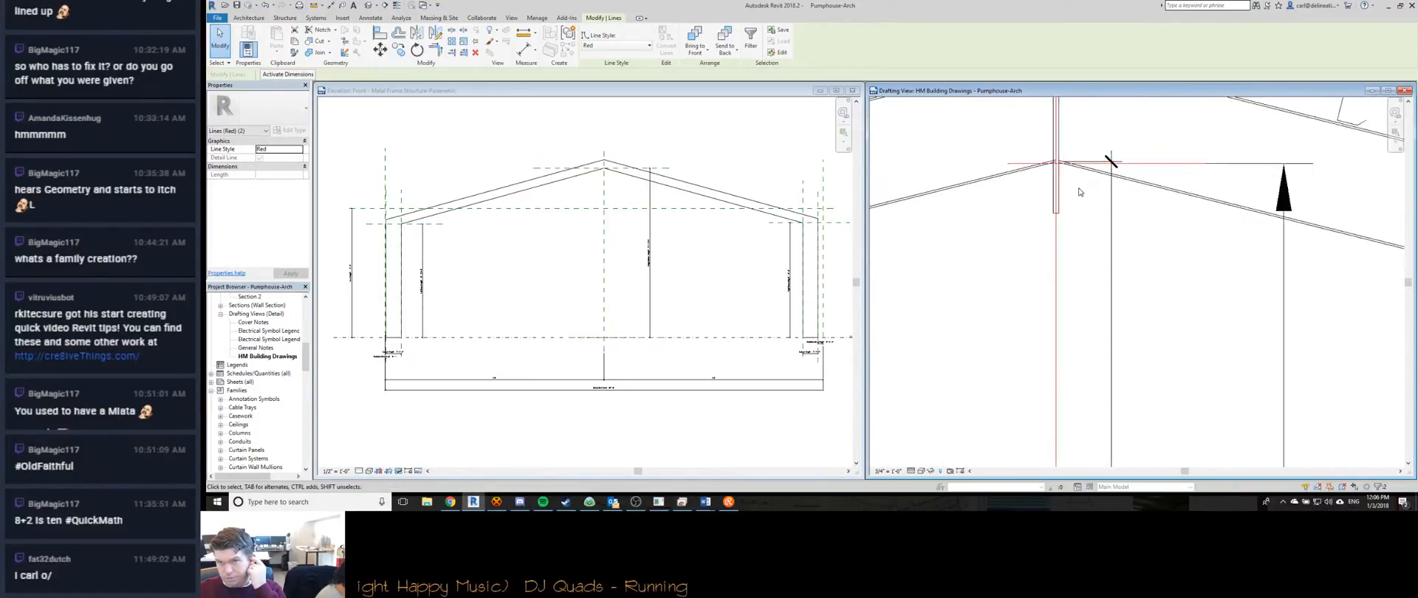
scroll(999, 212, up, 5)
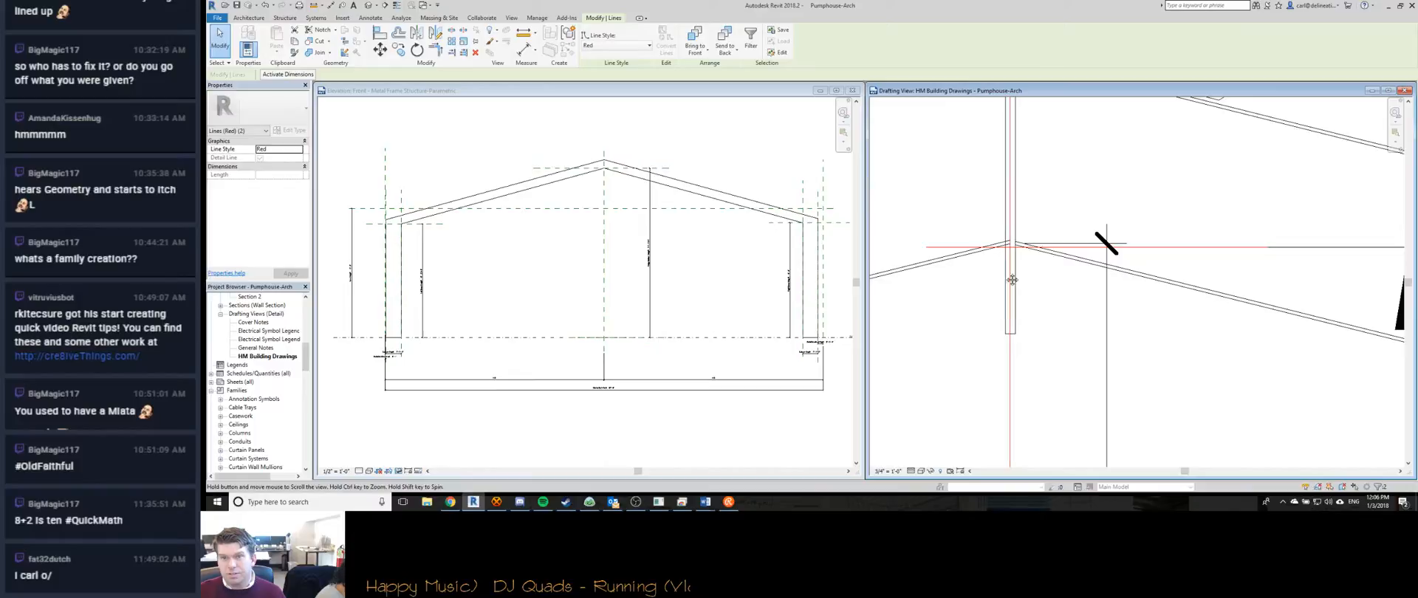
scroll(1006, 262, down, 5)
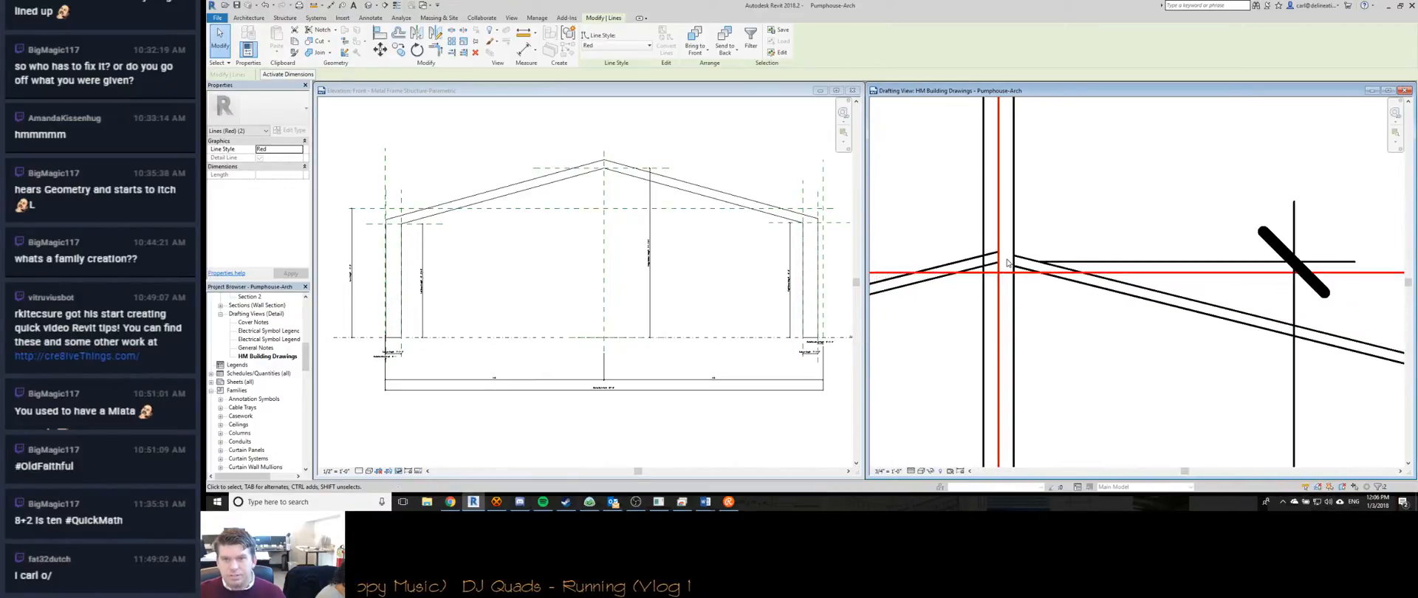
scroll(1099, 212, down, 3)
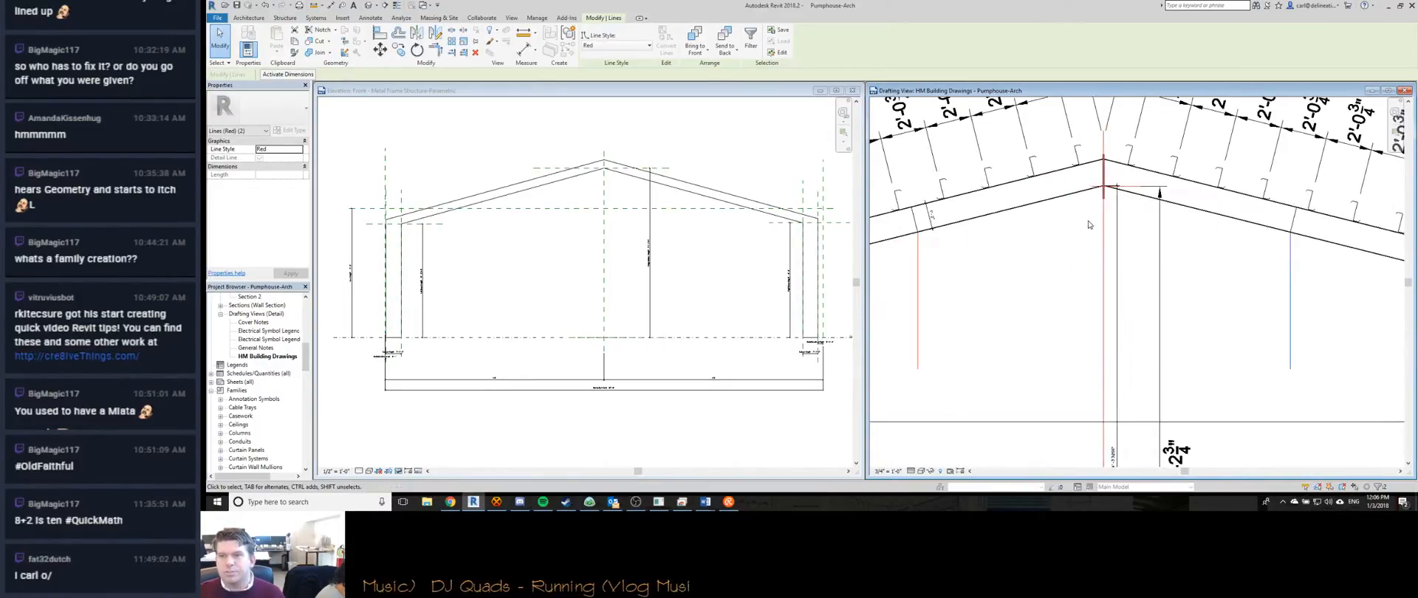
middle_drag(1016, 251, 1114, 228)
click(1115, 230)
Start an aligned dimension string from the left column's inner face to both joint lines on the left rafter.
scroll(1121, 256, down, 4)
key(d)
key(i)
scroll(913, 292, up, 5)
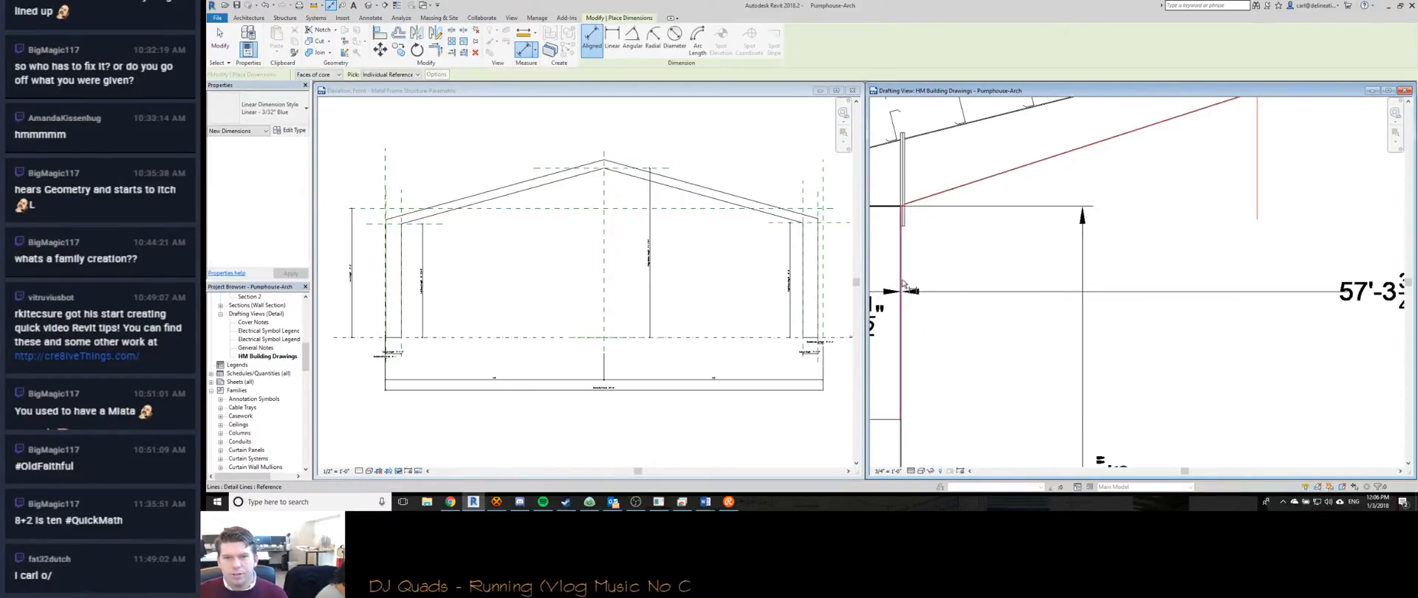
scroll(992, 273, down, 3)
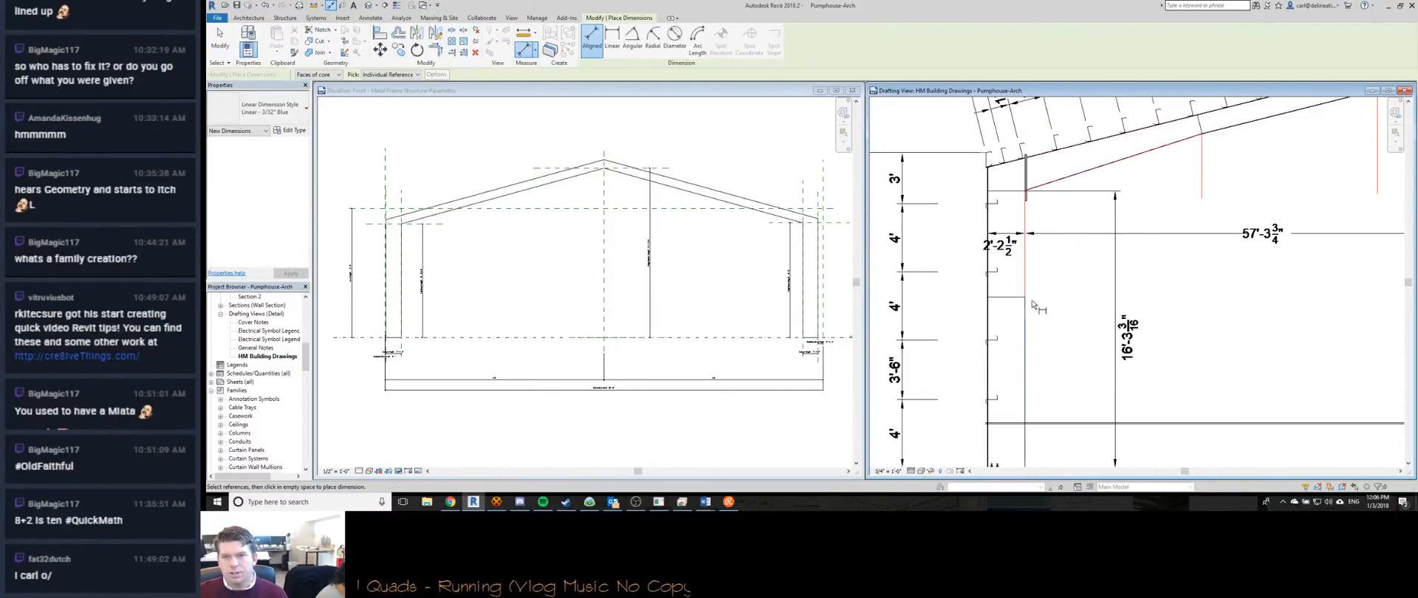
scroll(1032, 290, up, 3)
scroll(1027, 288, up, 4)
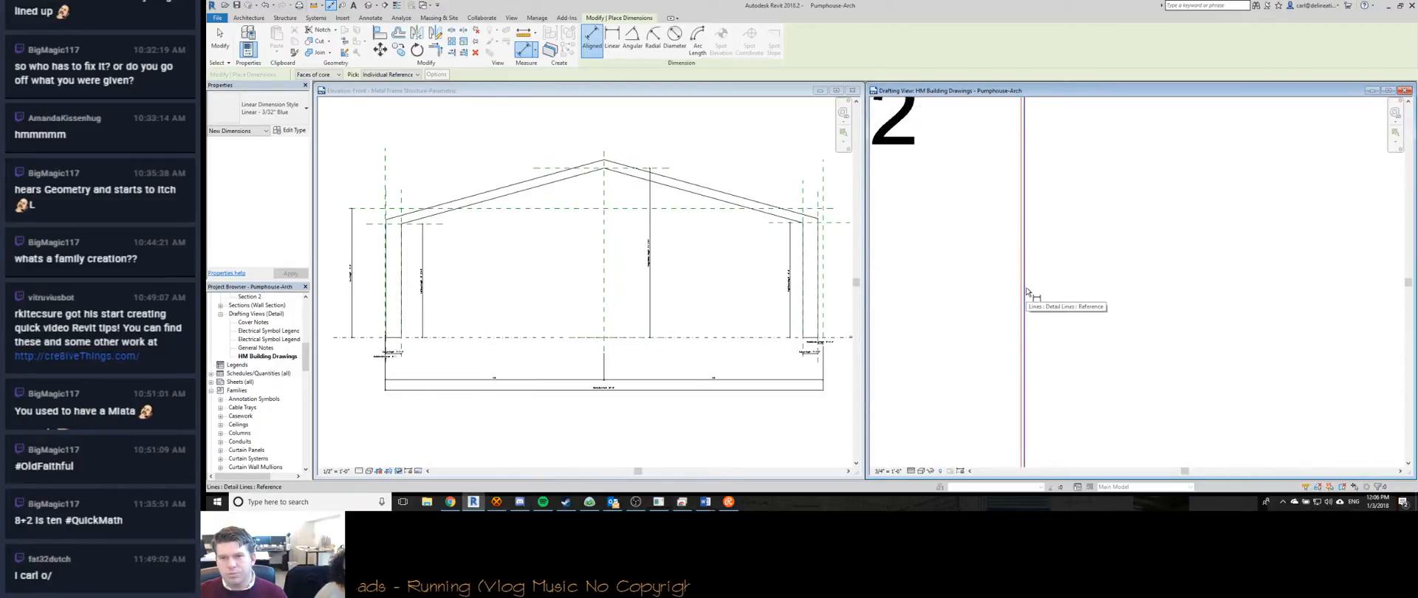
click(1024, 288)
scroll(1025, 288, down, 7)
scroll(1027, 288, down, 1)
click(1180, 191)
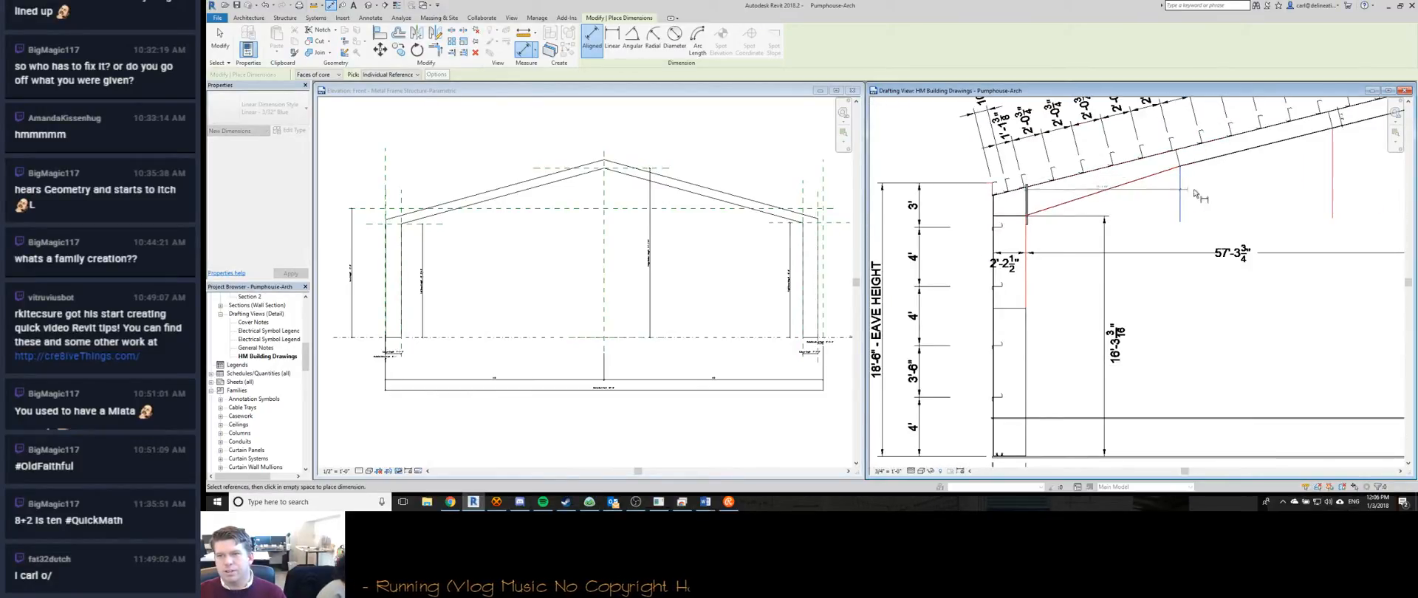
click(1333, 193)
Continue the dimension string through the ridge centerline and the right joint lines to the right column's inner face.
middle_drag(1367, 198, 1060, 240)
click(1149, 229)
click(1271, 235)
middle_drag(1315, 234, 1079, 235)
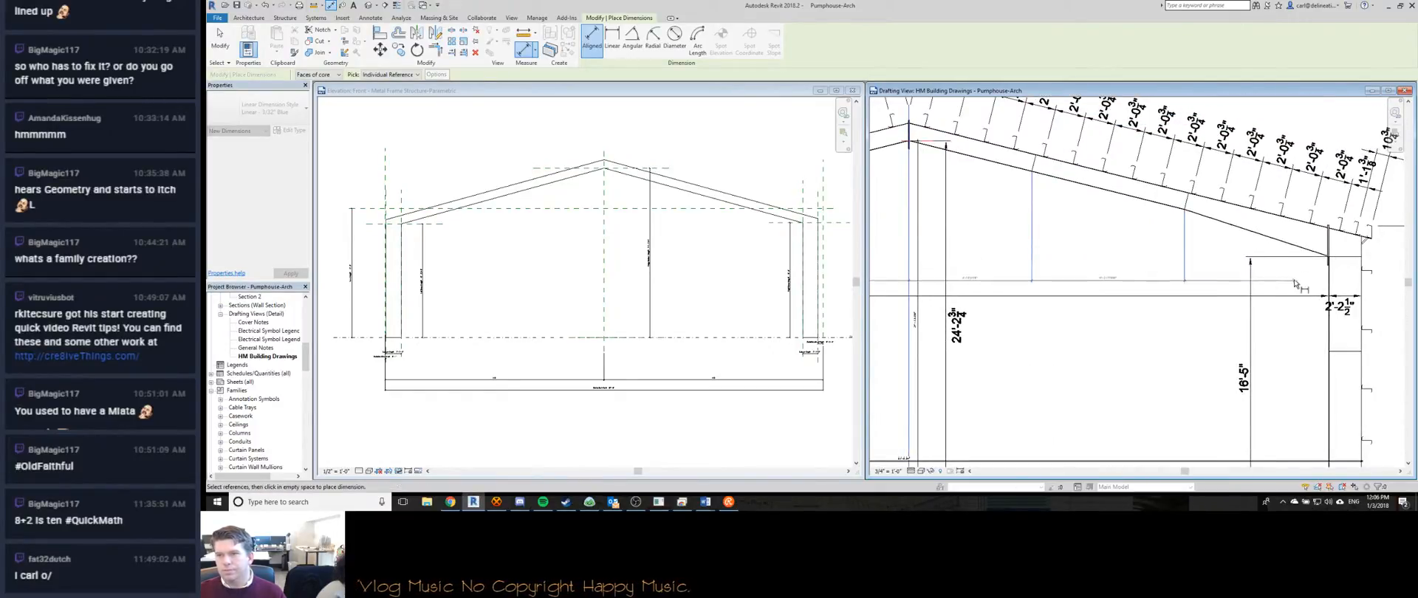
scroll(1348, 299, up, 5)
scroll(1108, 297, down, 4)
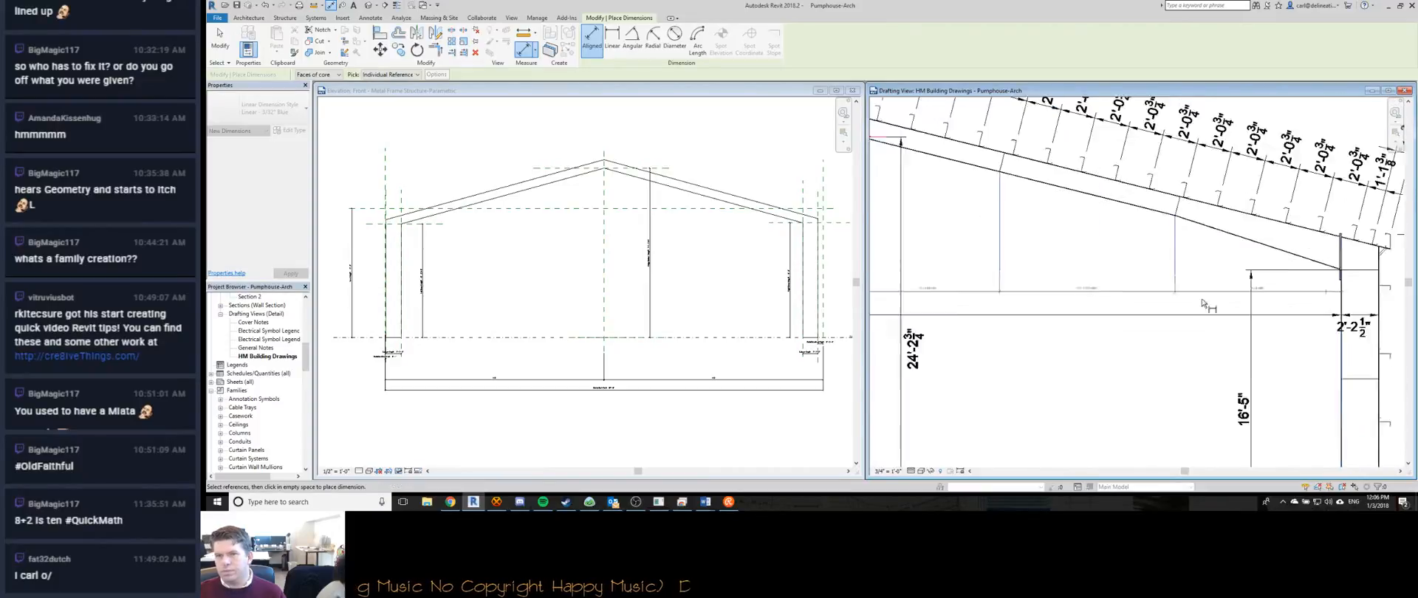
key(Escape)
scroll(1023, 285, down, 3)
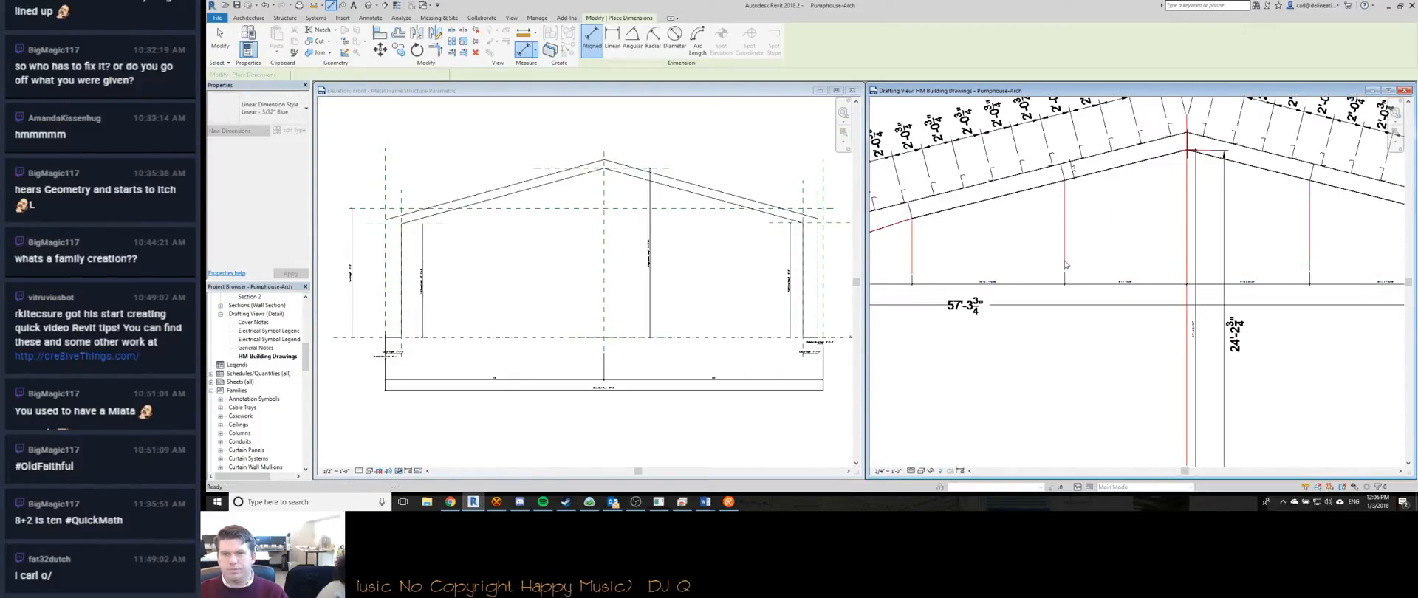
key(Escape)
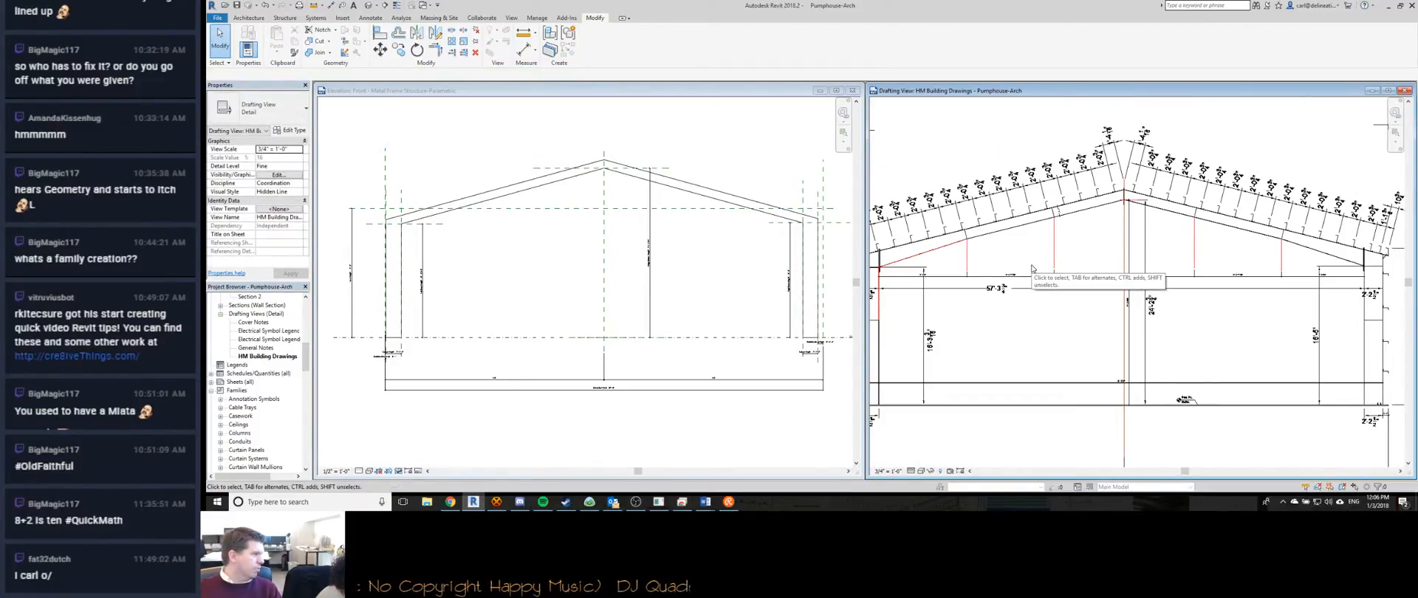
Draw a vertical reference plane crossing the left rafter in the frame family's front elevation.
click(443, 229)
scroll(393, 228, up, 2)
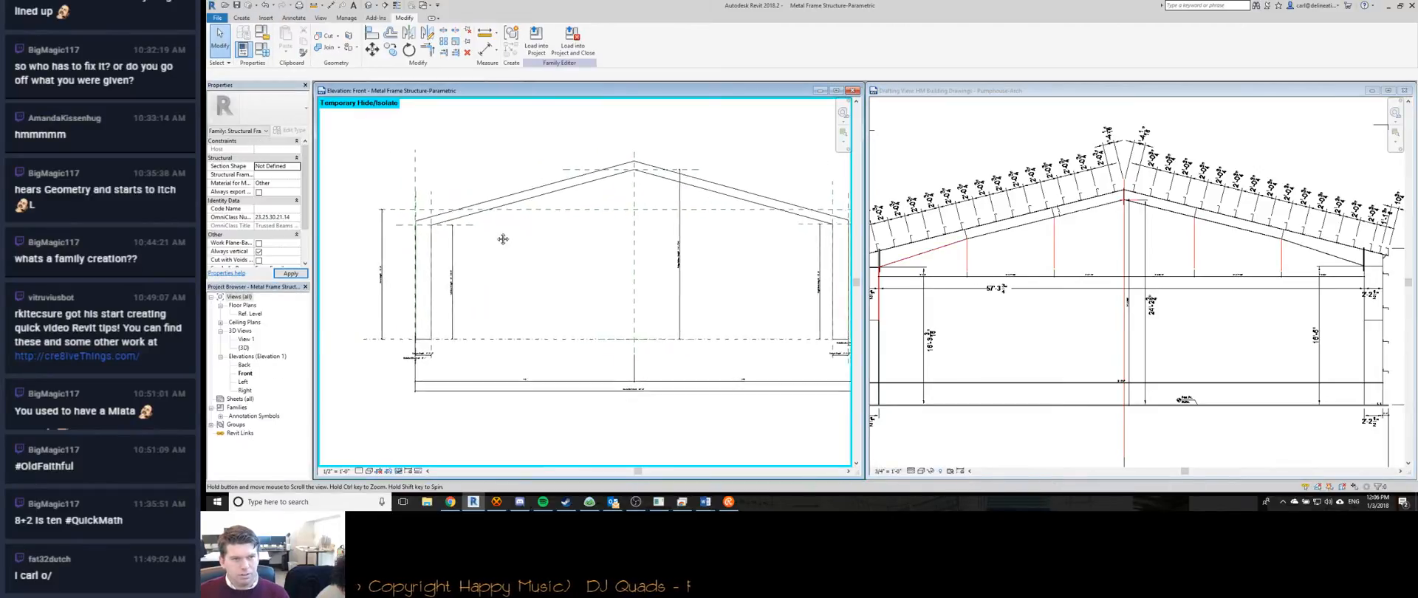
scroll(497, 236, up, 1)
key(r)
key(p)
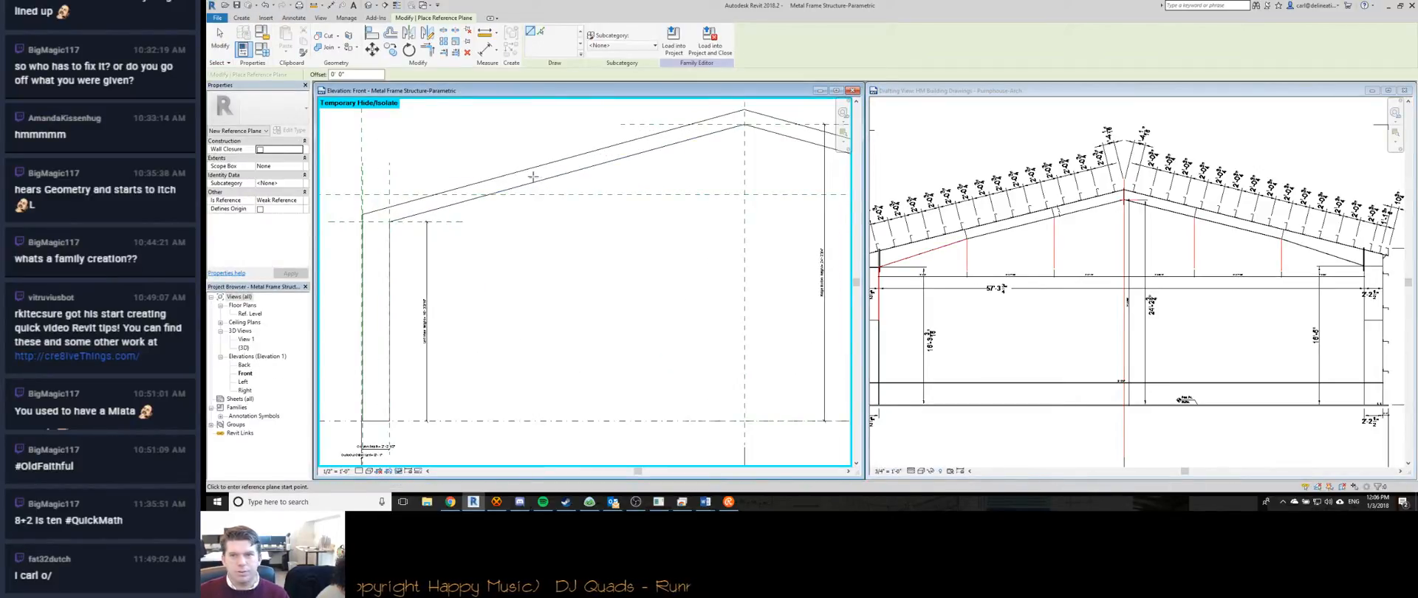
click(532, 176)
click(531, 299)
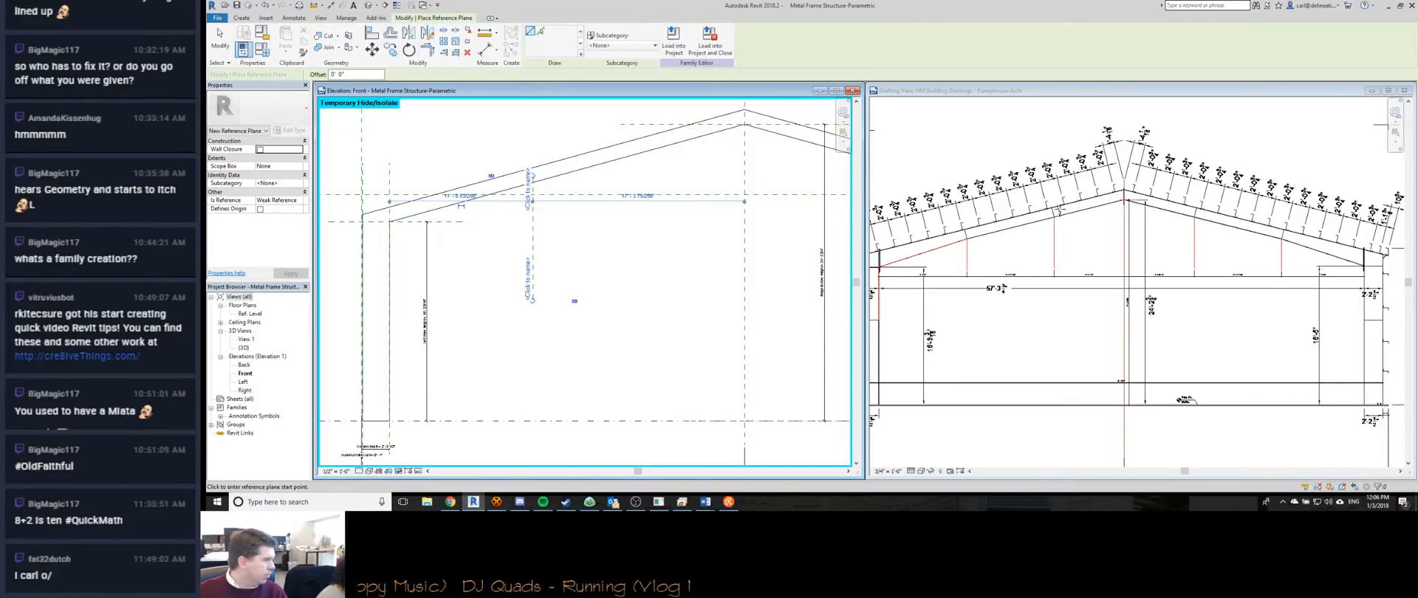
Check the neighboring cross-section, and draw a matching vertical reference plane across the family's right rafter.
click(1033, 216)
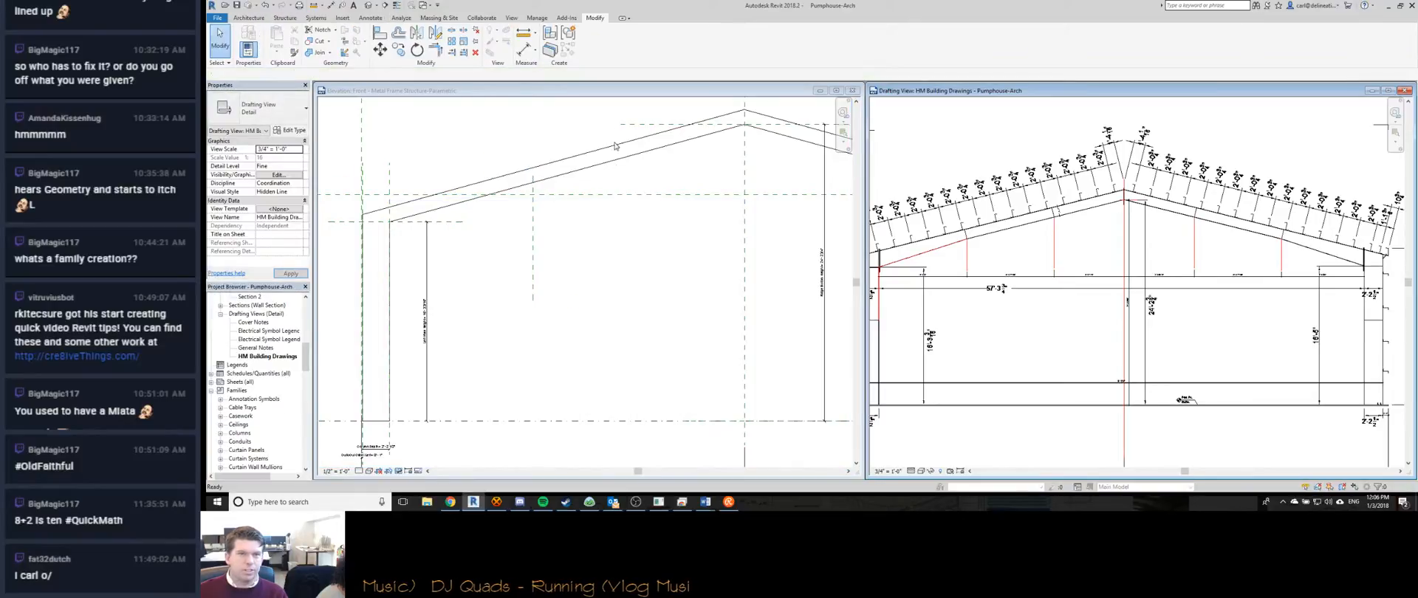
scroll(1115, 281, down, 4)
middle_drag(1135, 274, 649, 285)
click(654, 281)
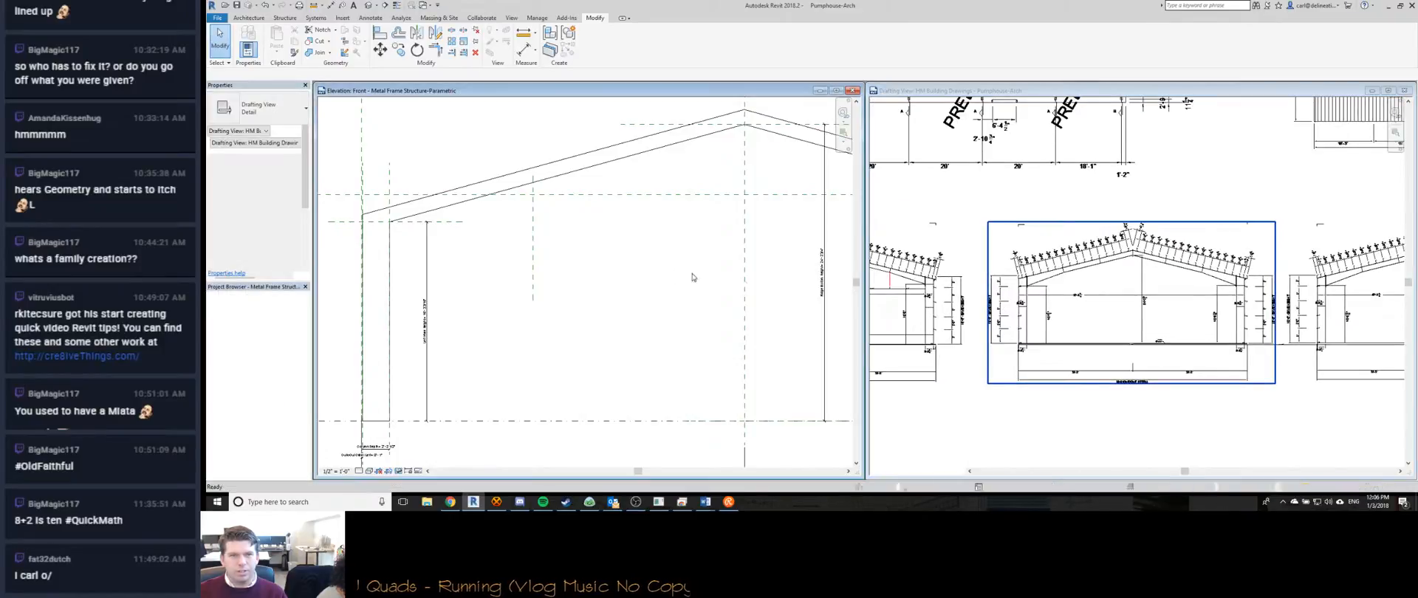
scroll(656, 281, down, 2)
middle_drag(849, 255, 603, 270)
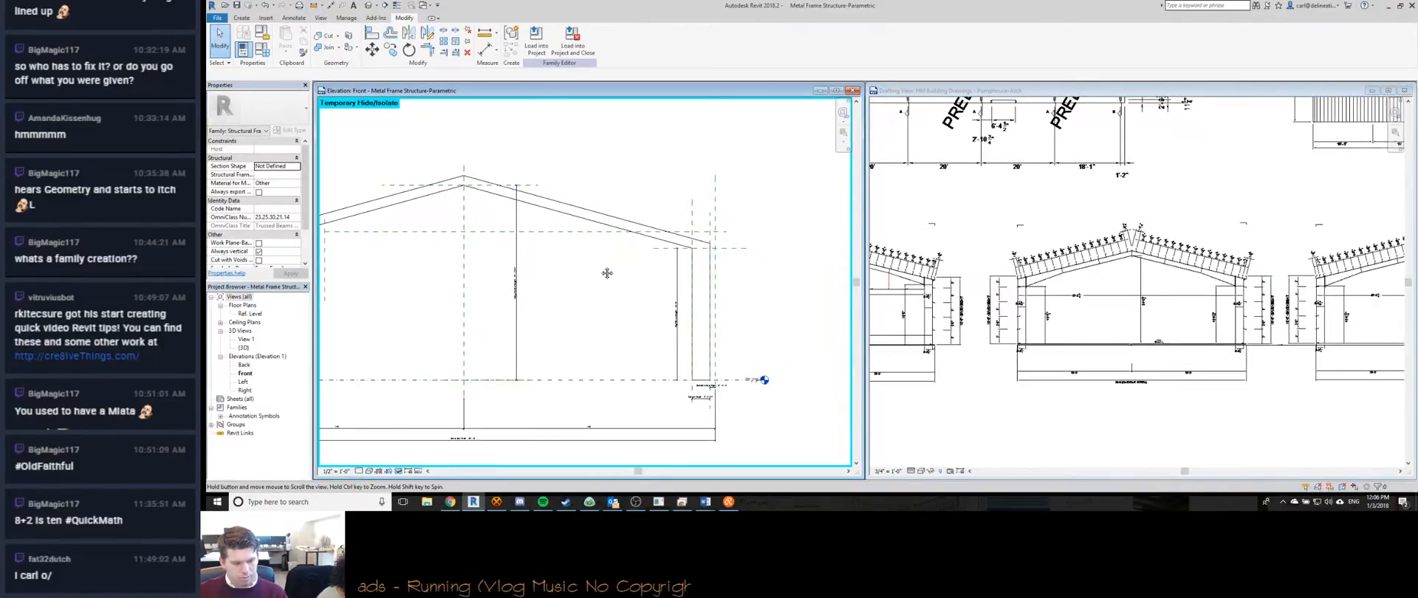
key(r)
key(p)
click(642, 216)
click(643, 300)
key(Escape)
scroll(583, 281, down, 1)
scroll(517, 221, up, 2)
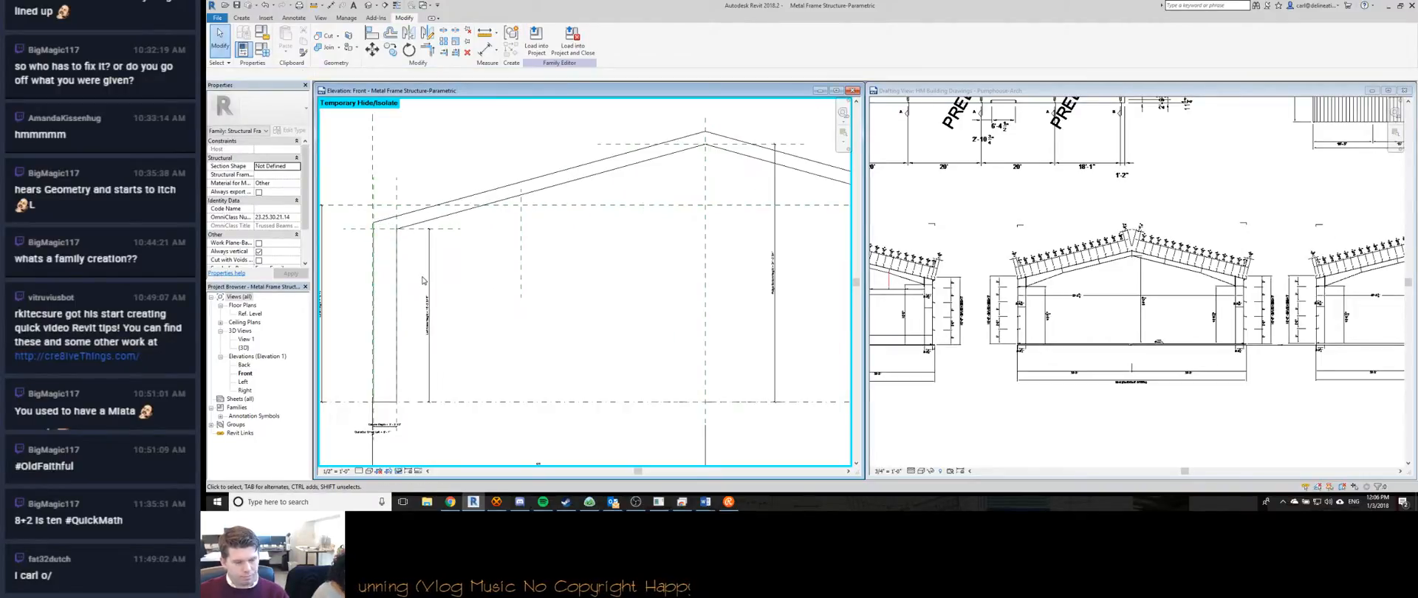
Read the horizontal distance from the right column's inner face to the taper joint in the Grid A cross-section.
click(1071, 310)
middle_drag(1057, 305, 1033, 319)
scroll(1033, 318, up, 3)
scroll(1222, 342, down, 1)
scroll(1215, 317, up, 5)
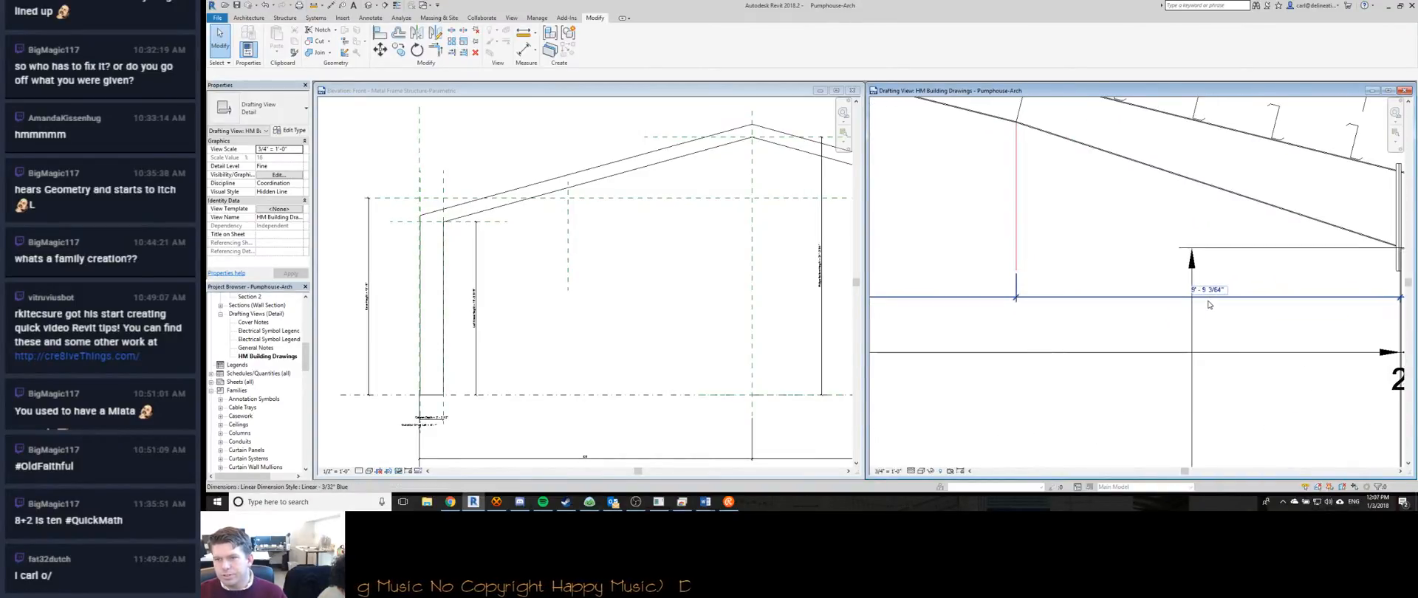
scroll(1209, 303, down, 5)
Dimension the horizontal distance from the left column's inner-face reference plane to the left rafter's taper joint plane in the family's front elevation.
click(660, 250)
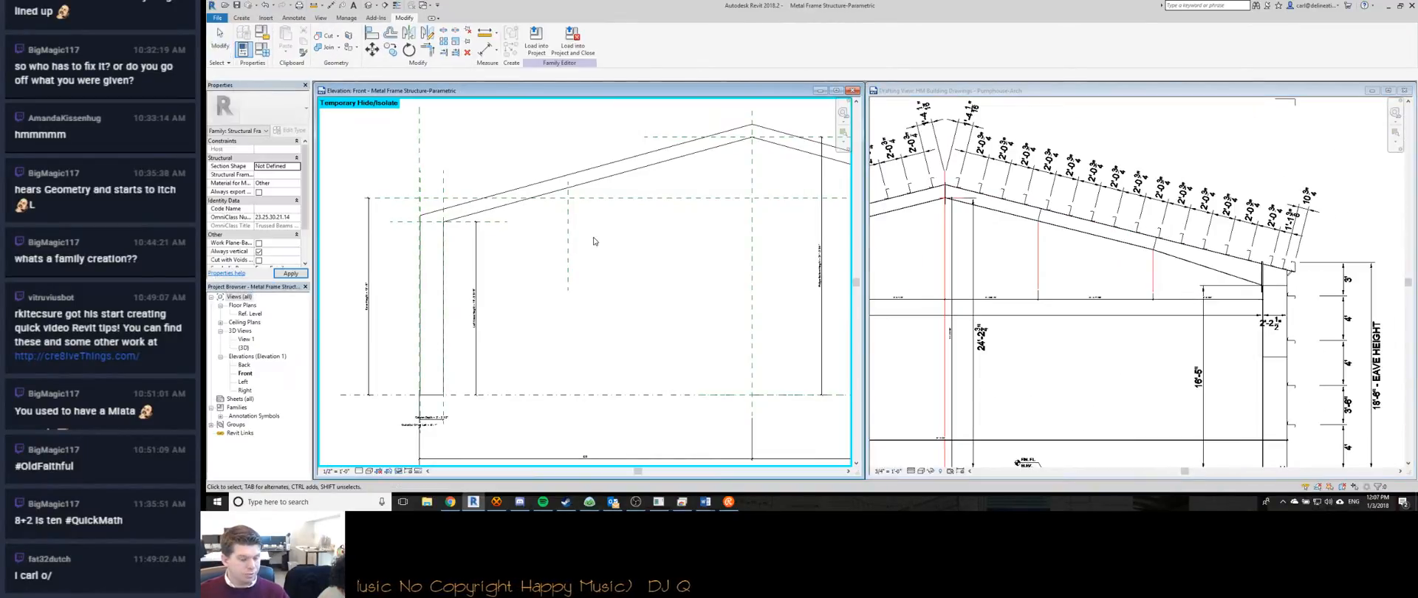
key(d)
key(i)
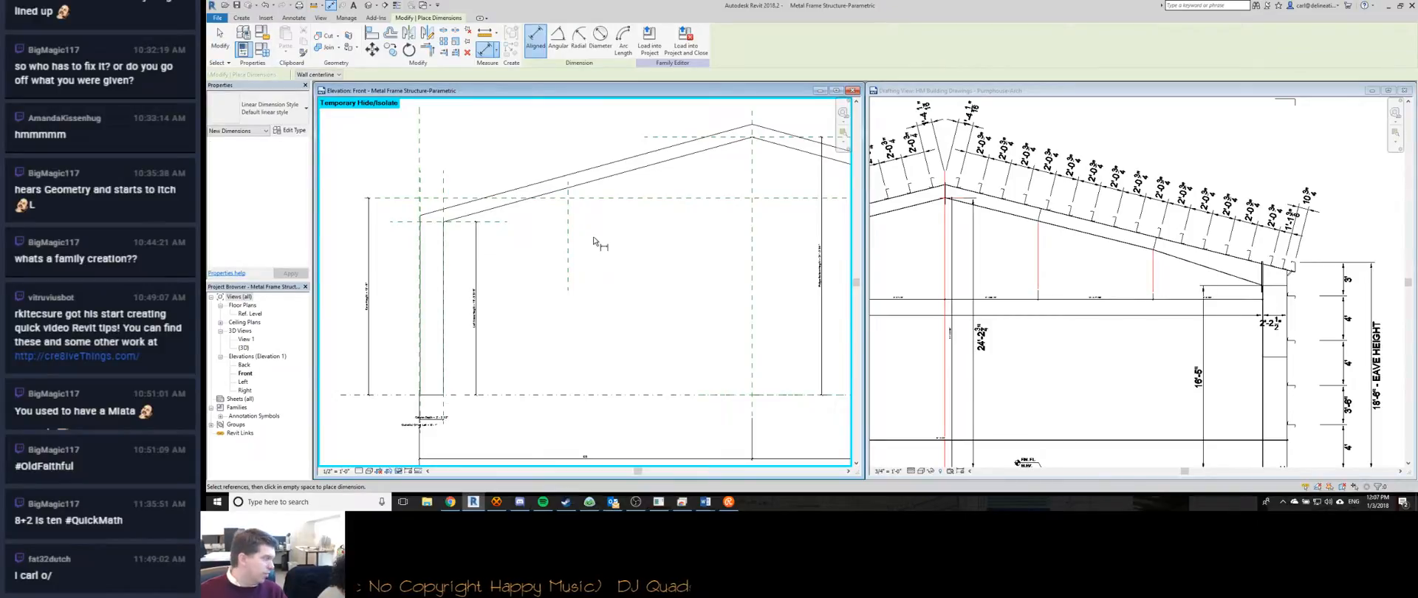
click(567, 238)
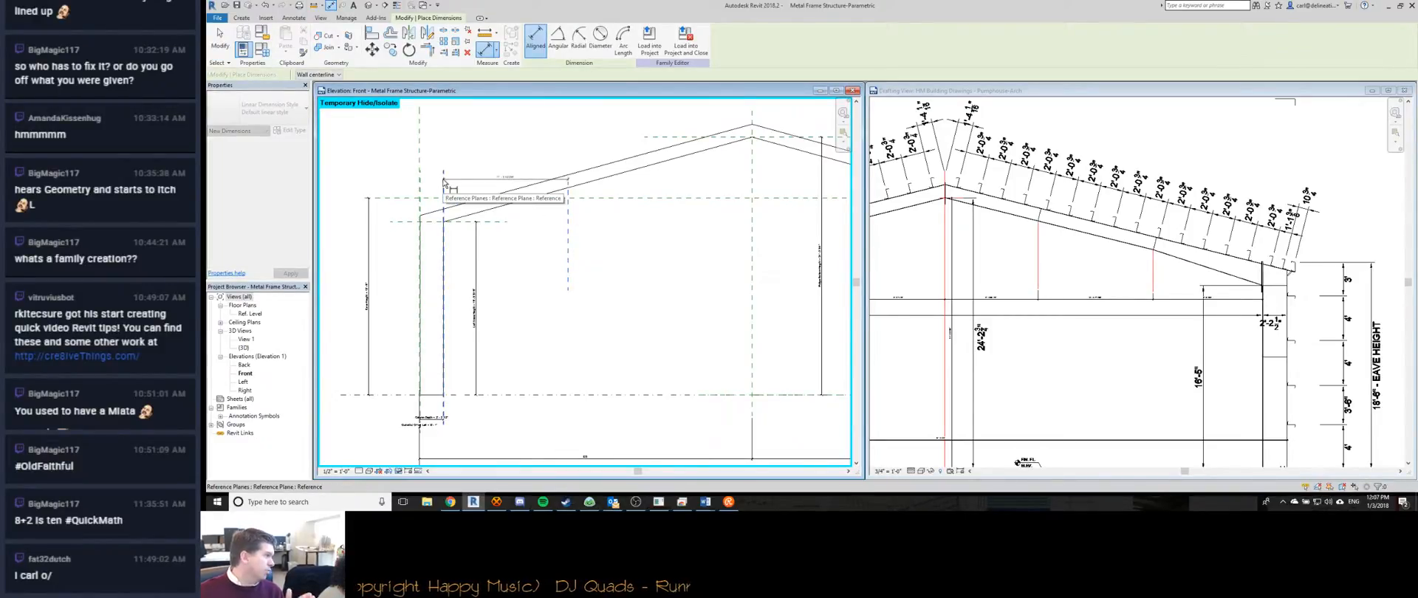
click(443, 179)
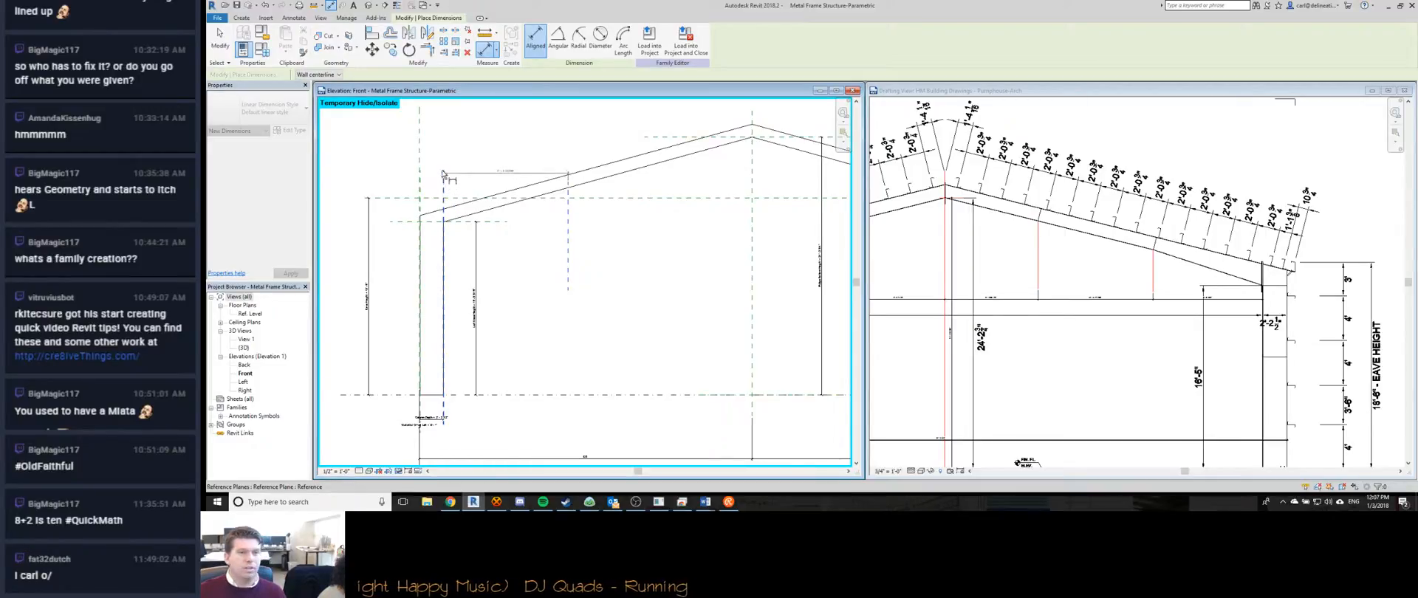
click(447, 150)
Dimension the horizontal distance from the right rafter's taper joint plane to the right column's inner-face reference plane.
scroll(739, 237, down, 3)
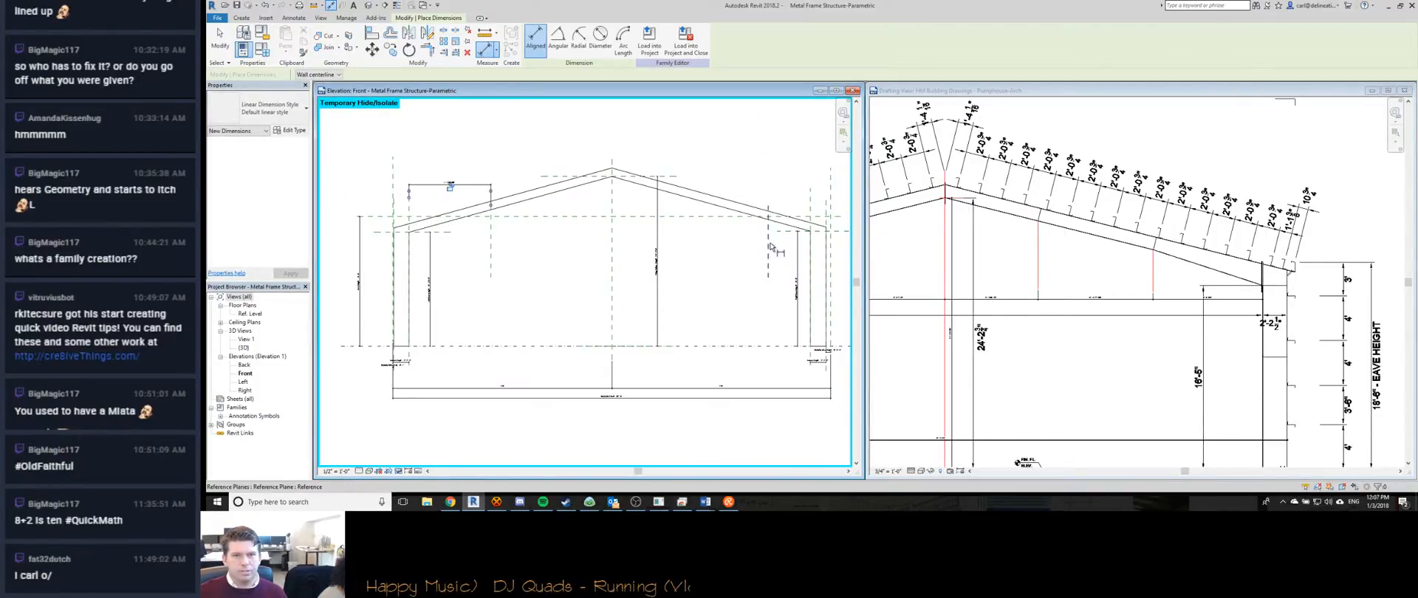
click(769, 245)
click(811, 208)
click(733, 186)
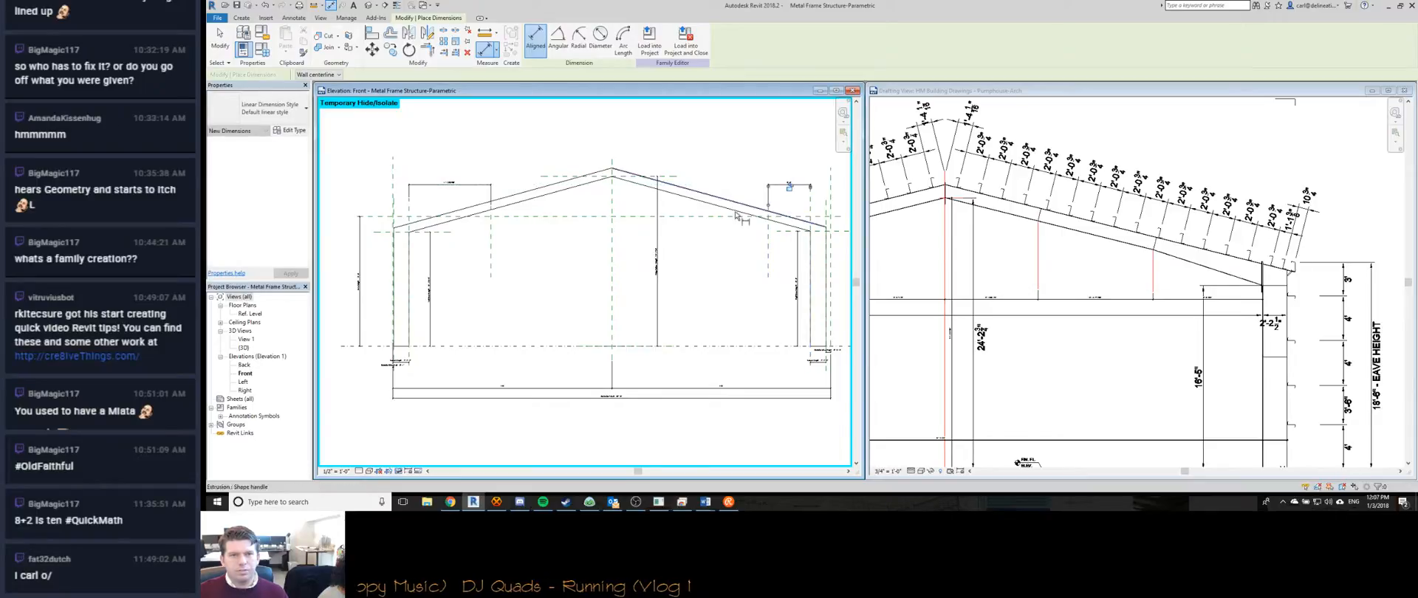
key(Escape)
key(Escape)
Check the left taper joint distance in the building drawings, and set the family's left joint plane 10' - 4 3/4" from the column's inner face.
click(1163, 310)
scroll(1163, 309, down, 5)
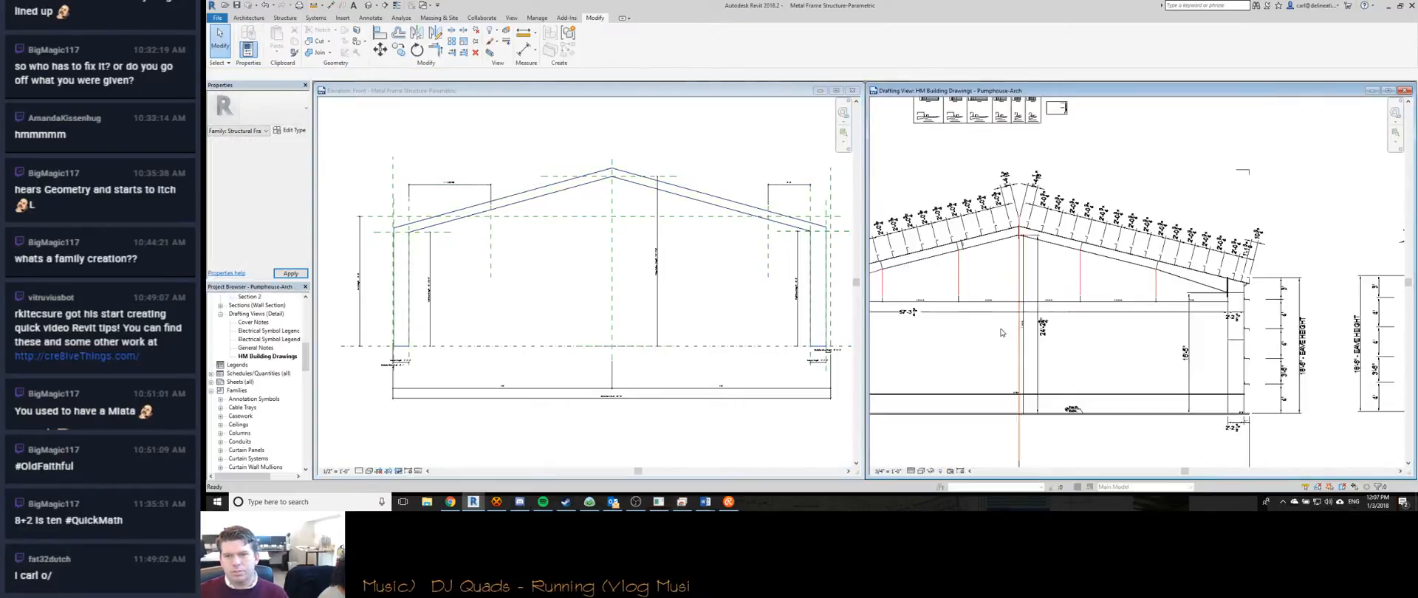
scroll(1089, 320, up, 6)
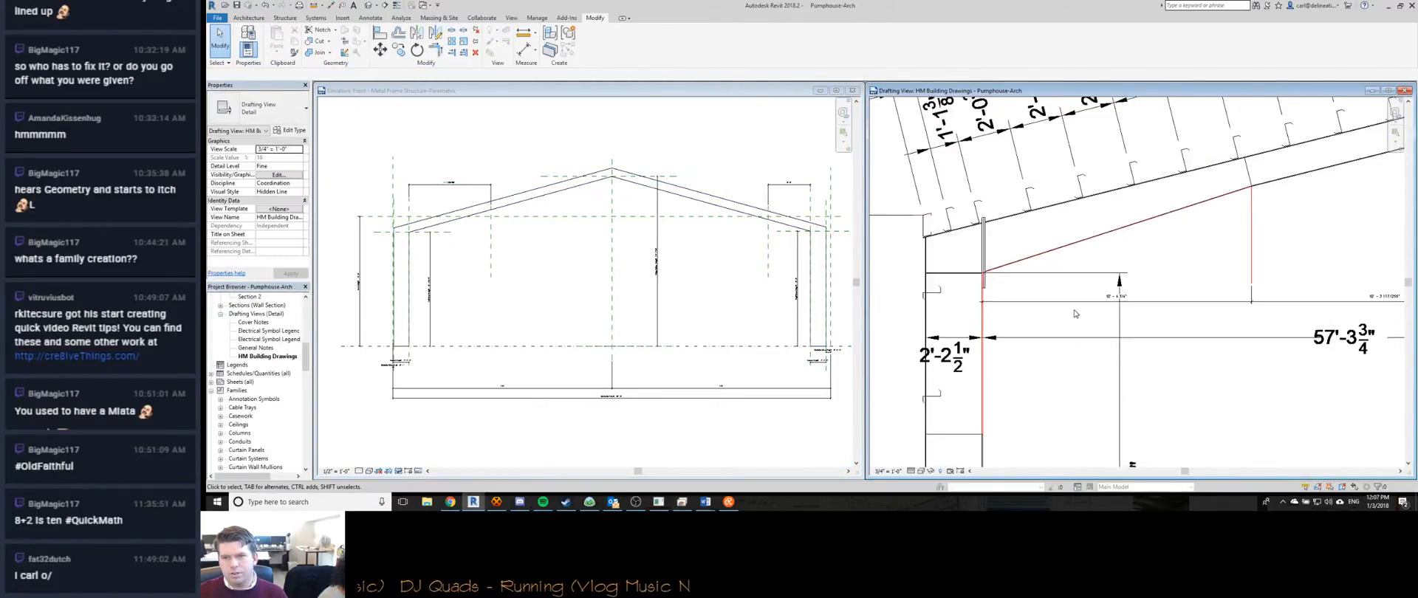
click(493, 253)
click(491, 253)
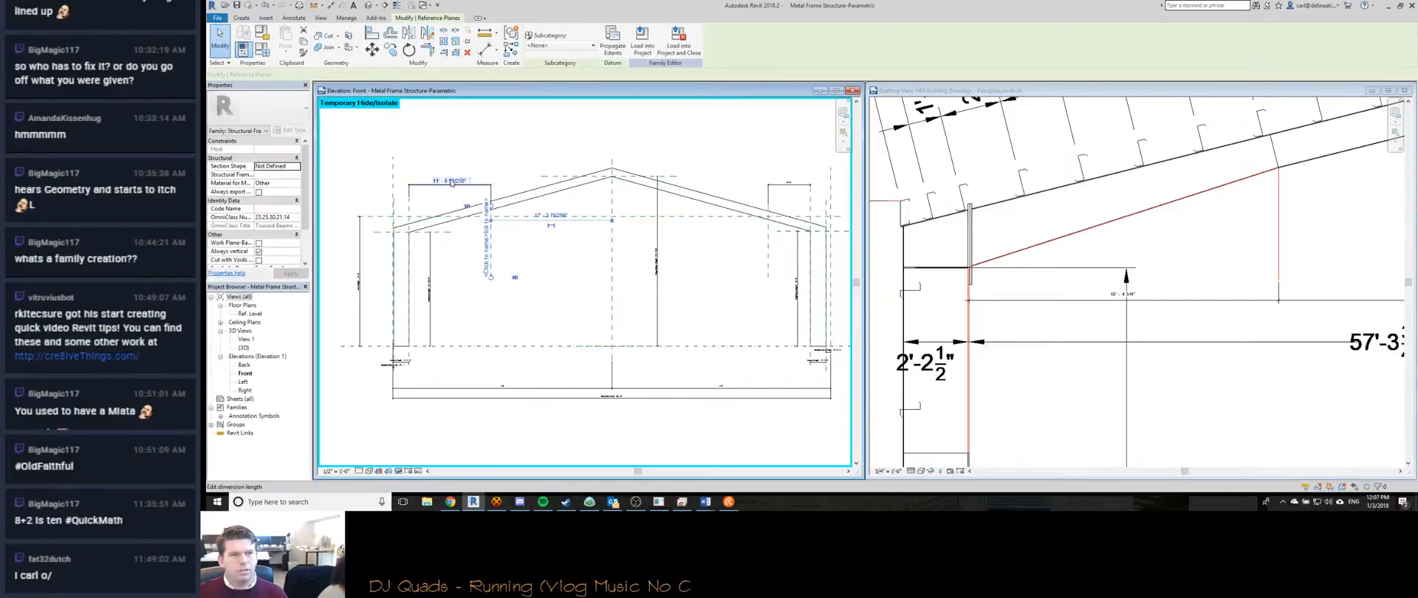
click(452, 180)
text(10 4.7)
key(Return)
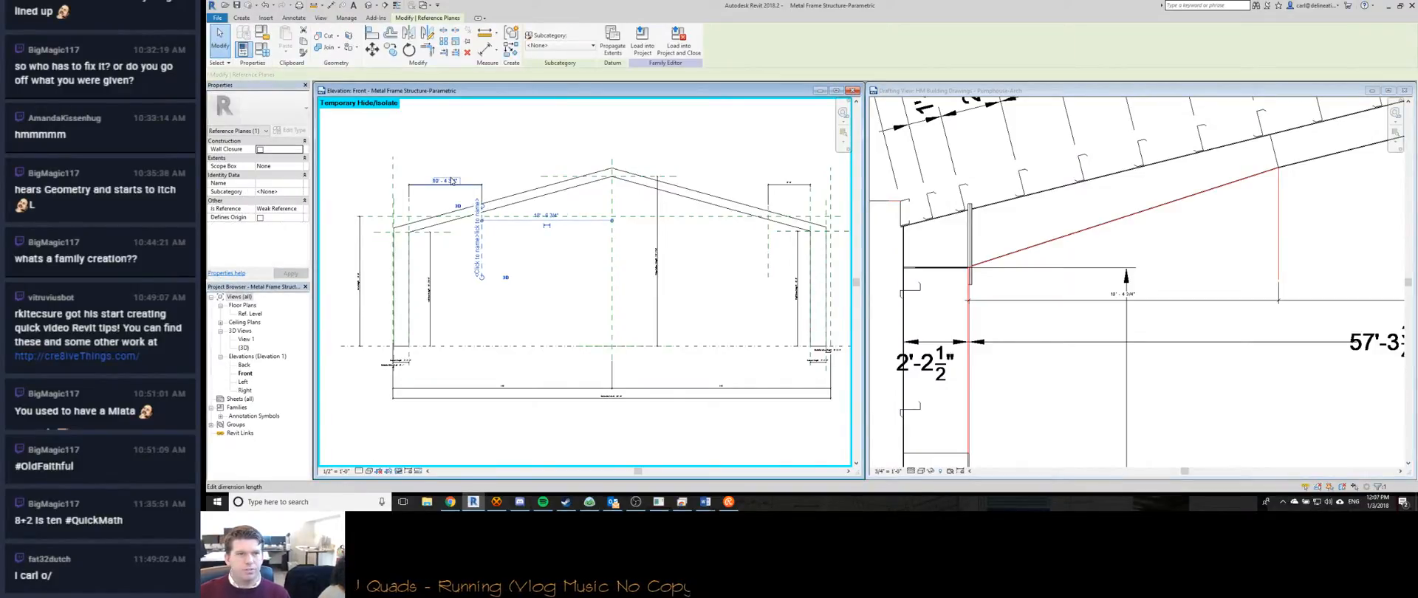
key(Escape)
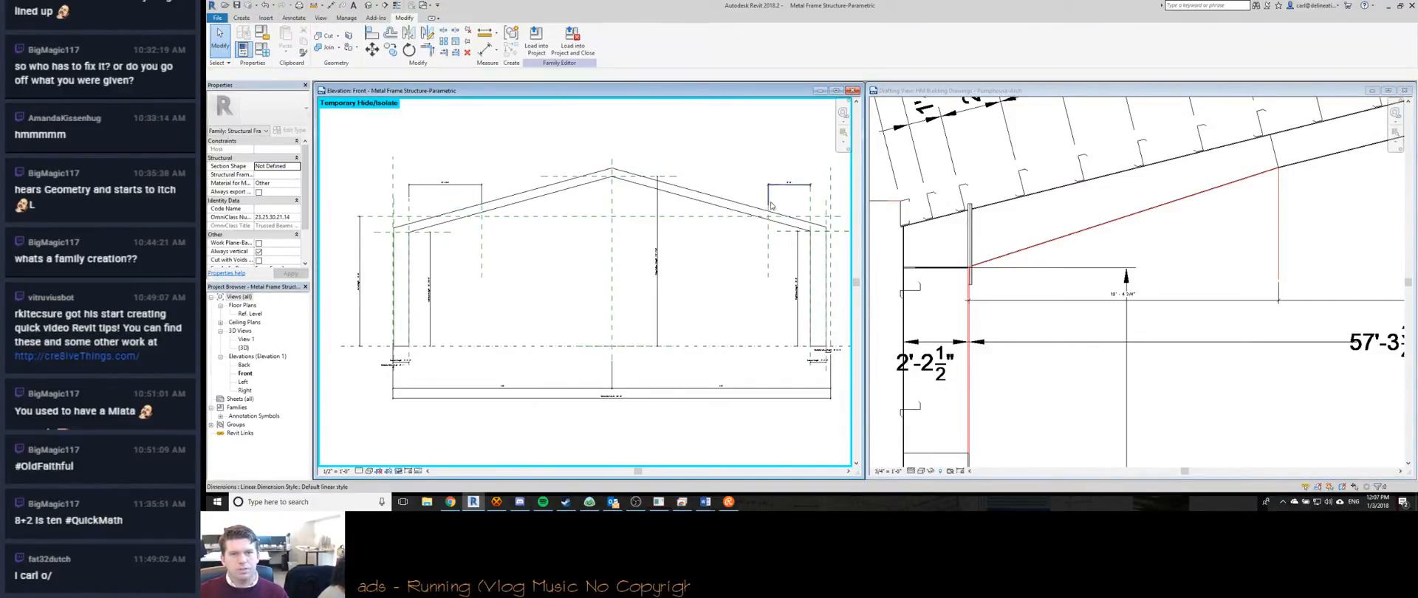
Check the right taper joint in the building drawings, and set the family's right joint plane 9' - 9 3/64" from the column's inner face.
click(1147, 318)
middle_drag(1147, 318, 595, 317)
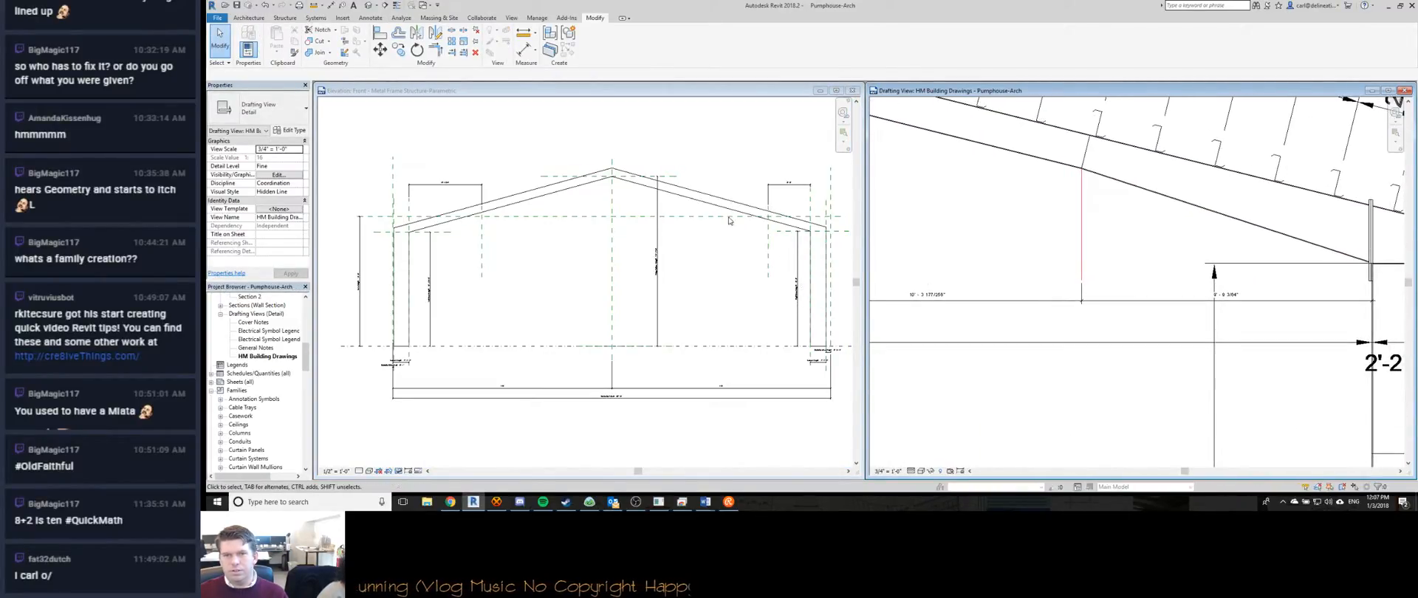
click(764, 194)
click(767, 194)
click(788, 180)
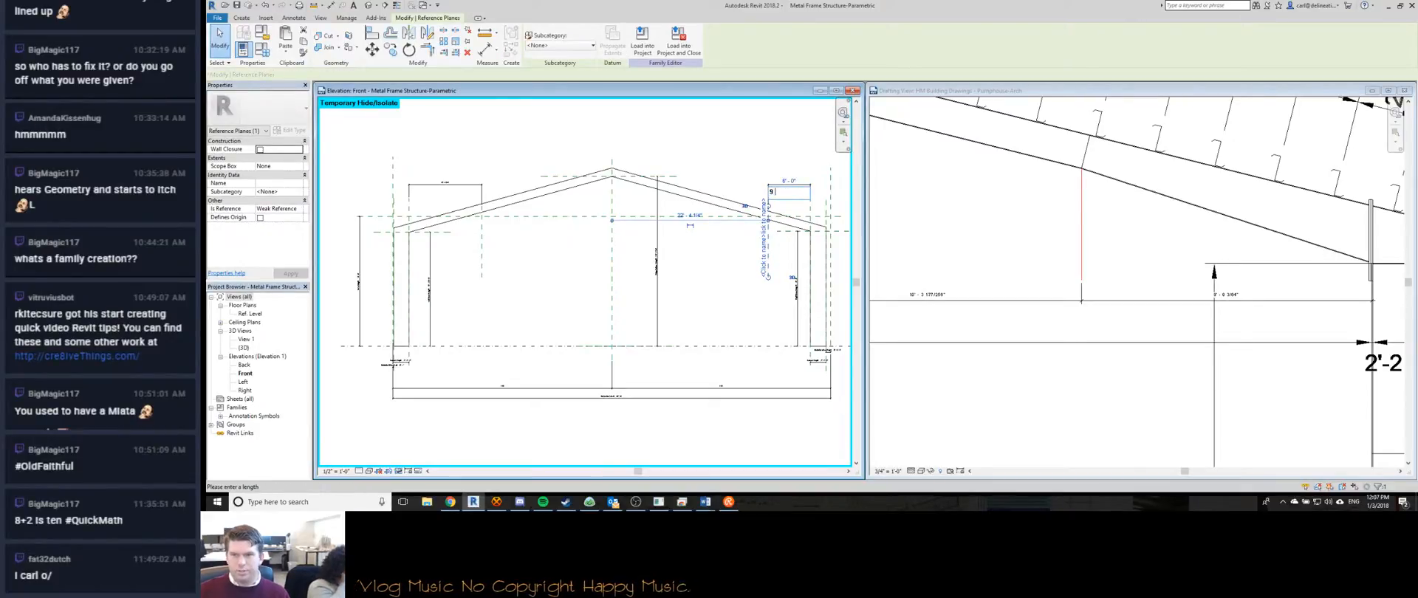
text(9' - 9 3/64)
key(Return)
key(Escape)
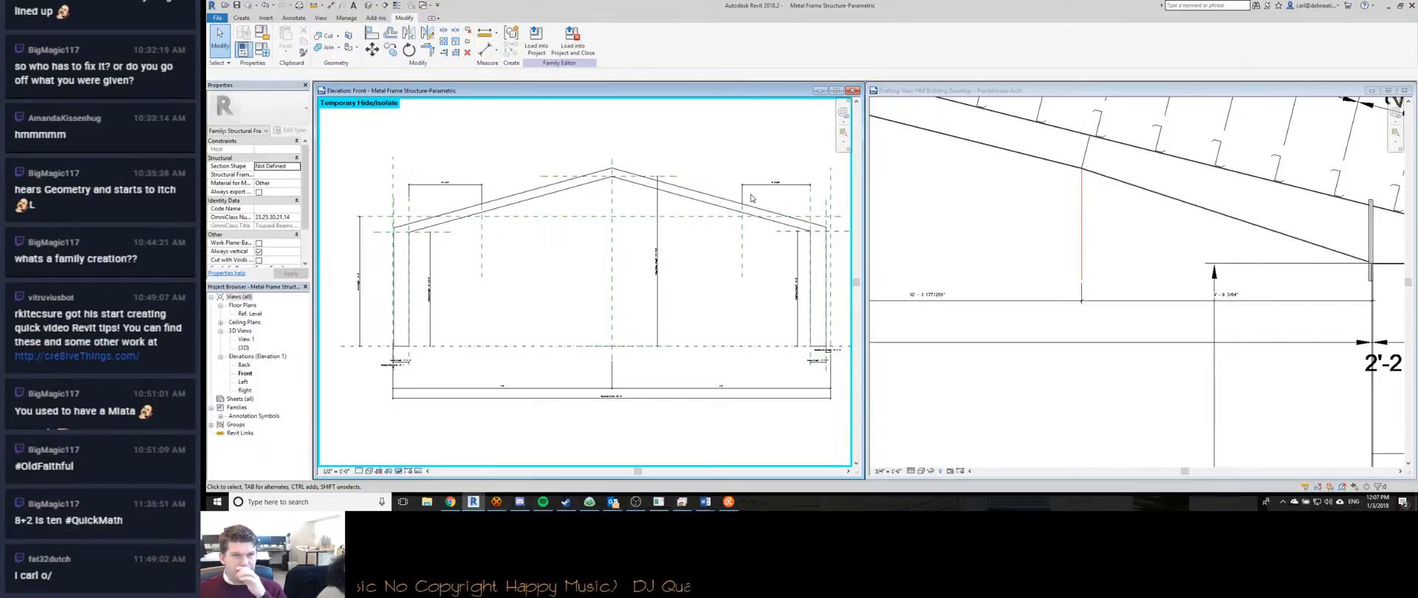
Name the right taper joint's reference plane "Right Haunch Length".
click(741, 246)
click(741, 254)
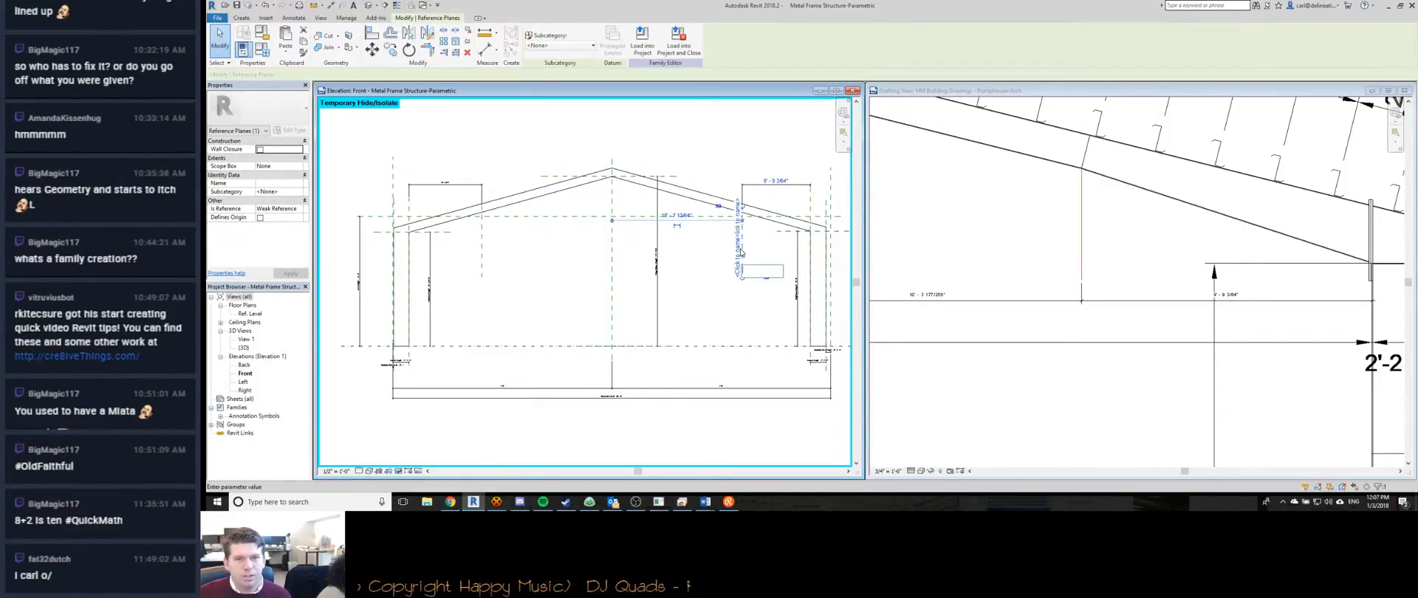
text(Right)
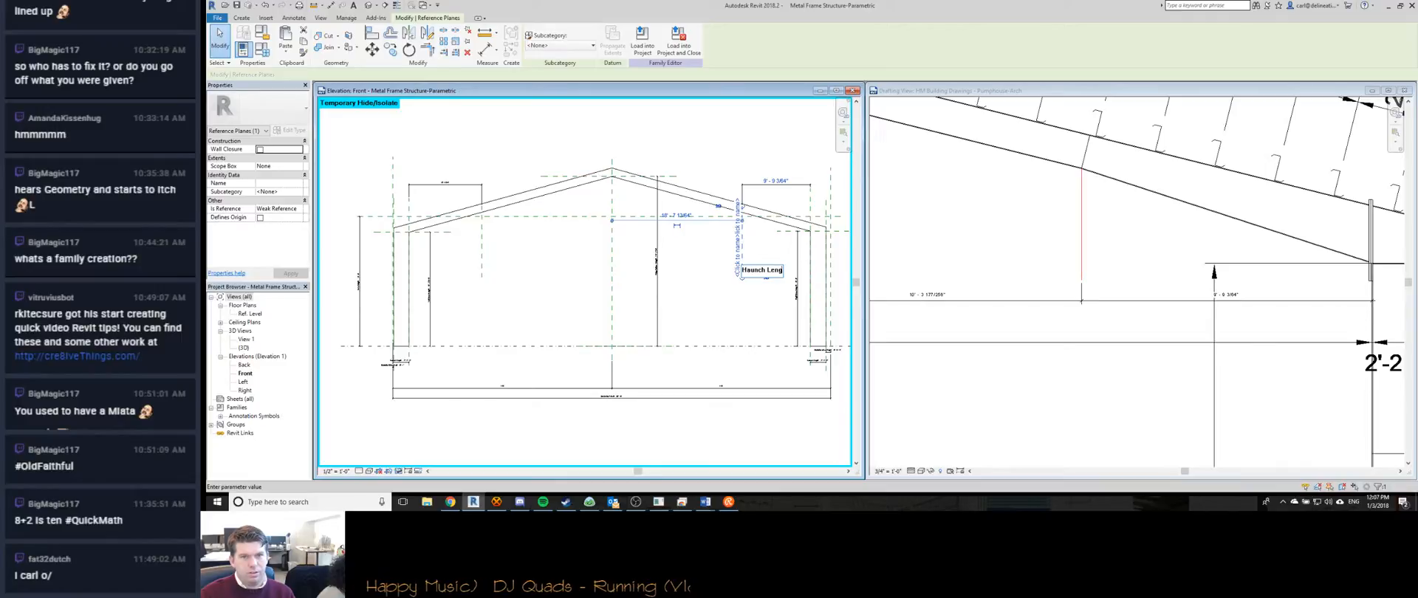
key(Return)
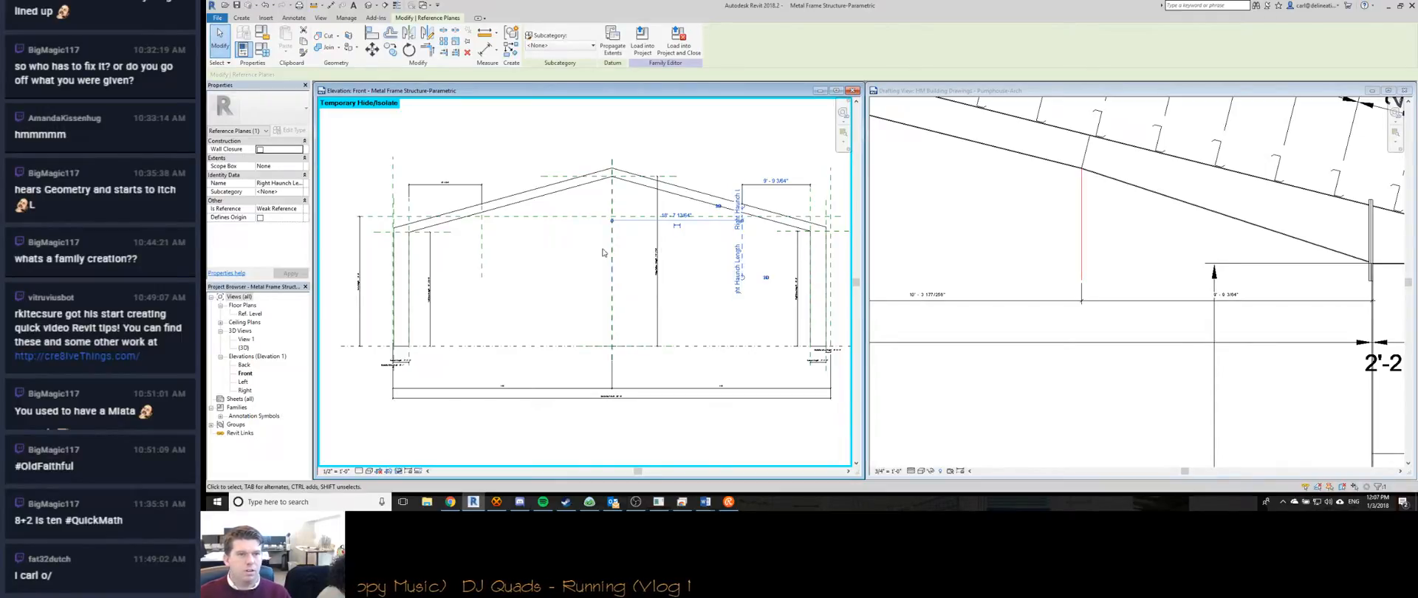
Name the left taper joint's reference plane "Left haunch".
click(479, 267)
click(479, 267)
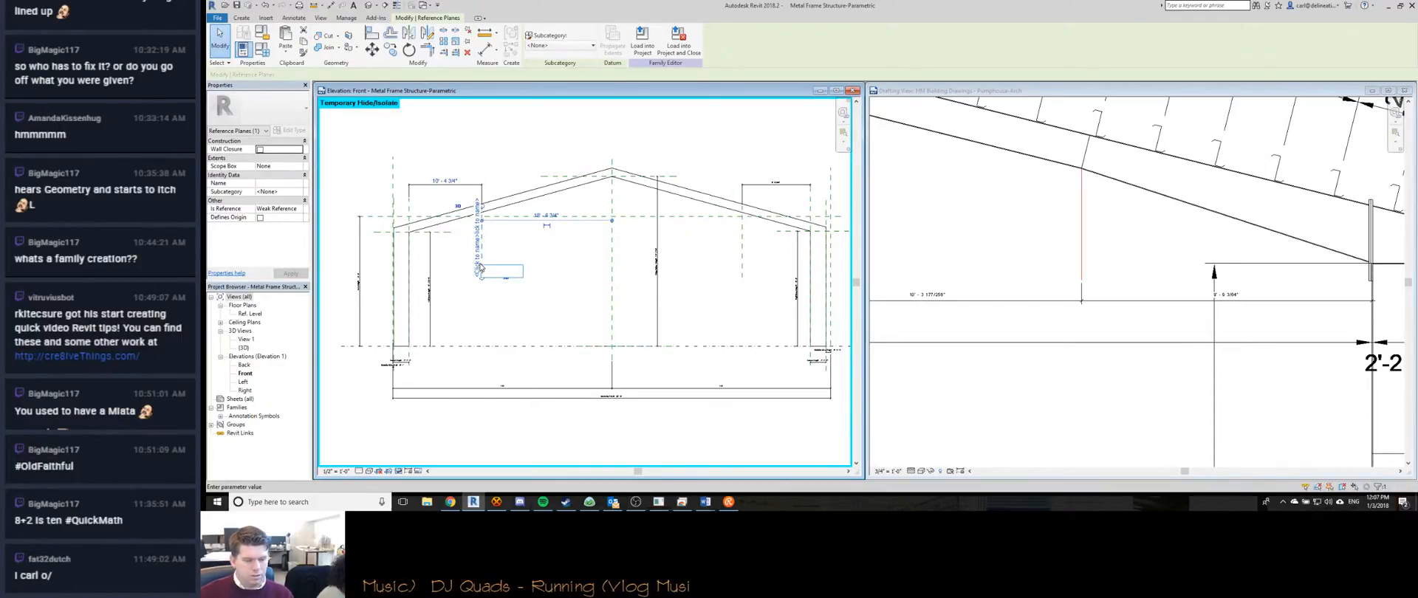
text(Left haunch)
key(Return)
Rename the right taper joint's reference plane as "Right Haunch".
click(741, 270)
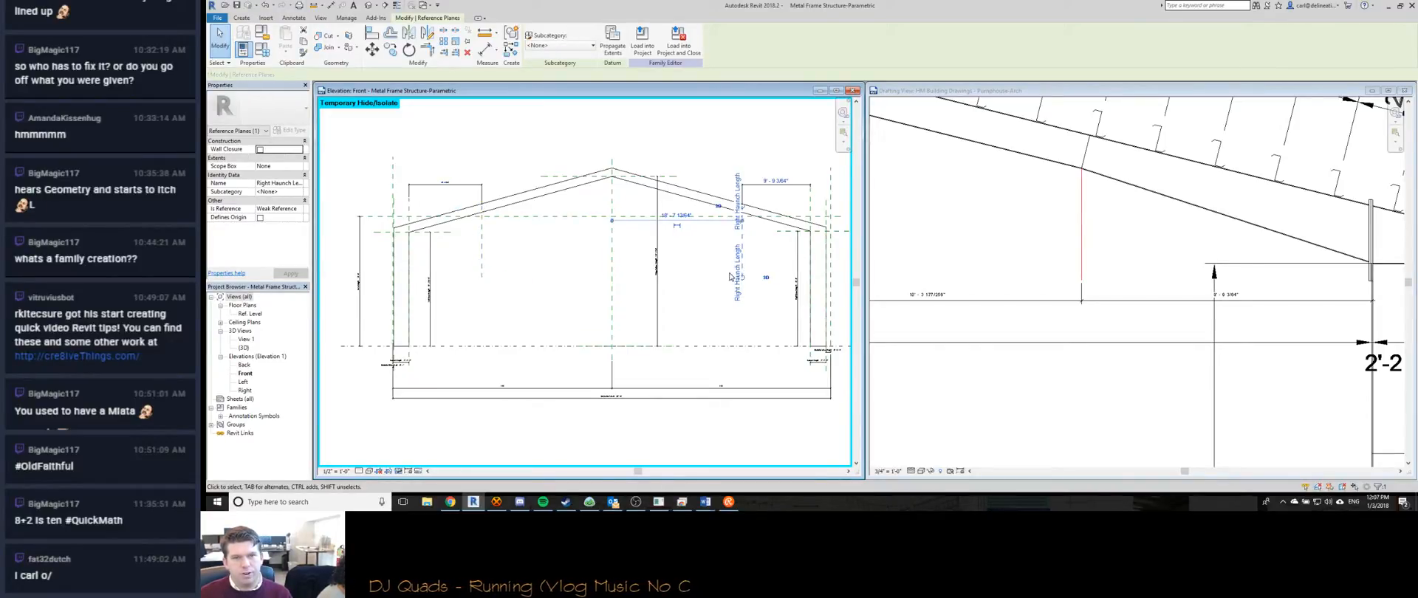
click(736, 273)
text(Right Haunch)
key(Return)
Label the left taper joint dimension with a new family type parameter named "Left Haunch length".
click(444, 185)
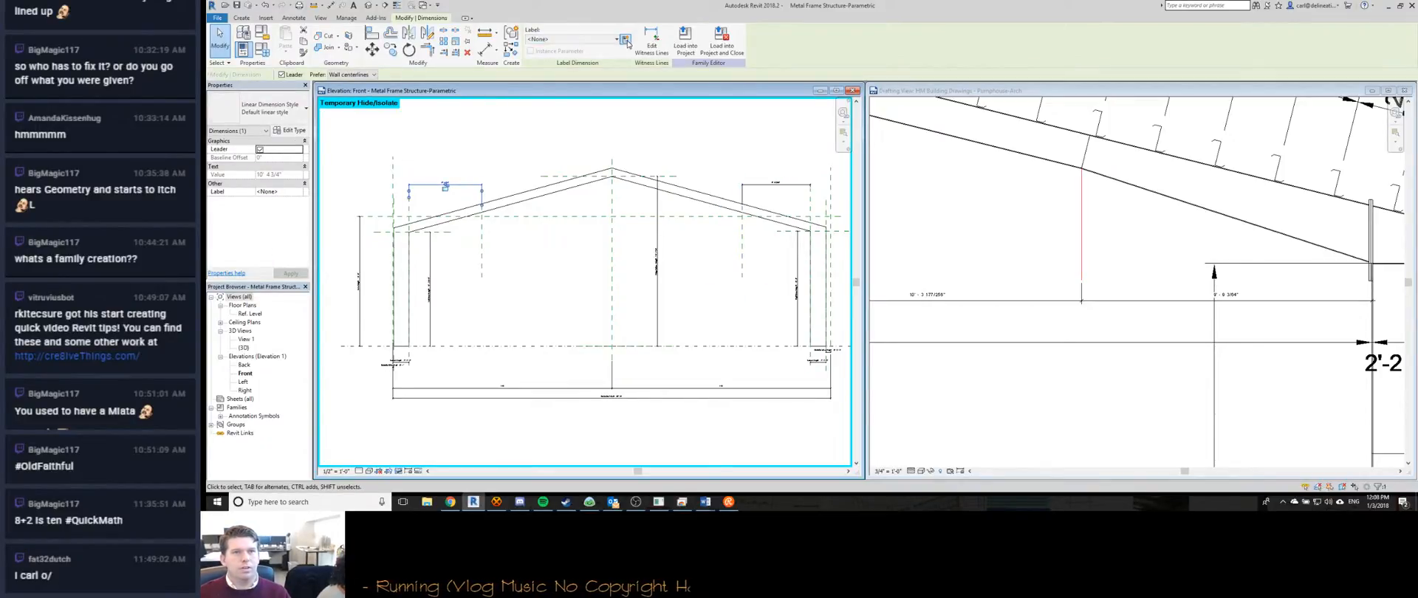
click(625, 39)
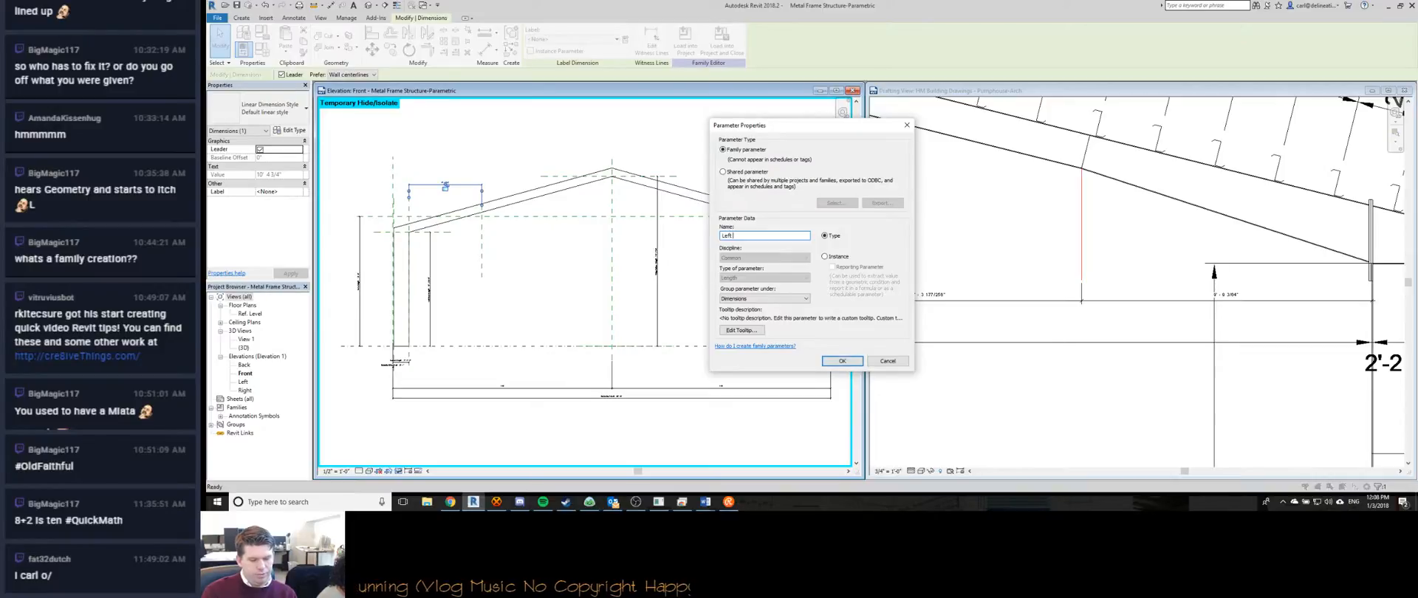
text(Left Haunch length)
key(Return)
Label the right taper joint dimension with a new family type parameter named "Right Haunch Length".
click(768, 186)
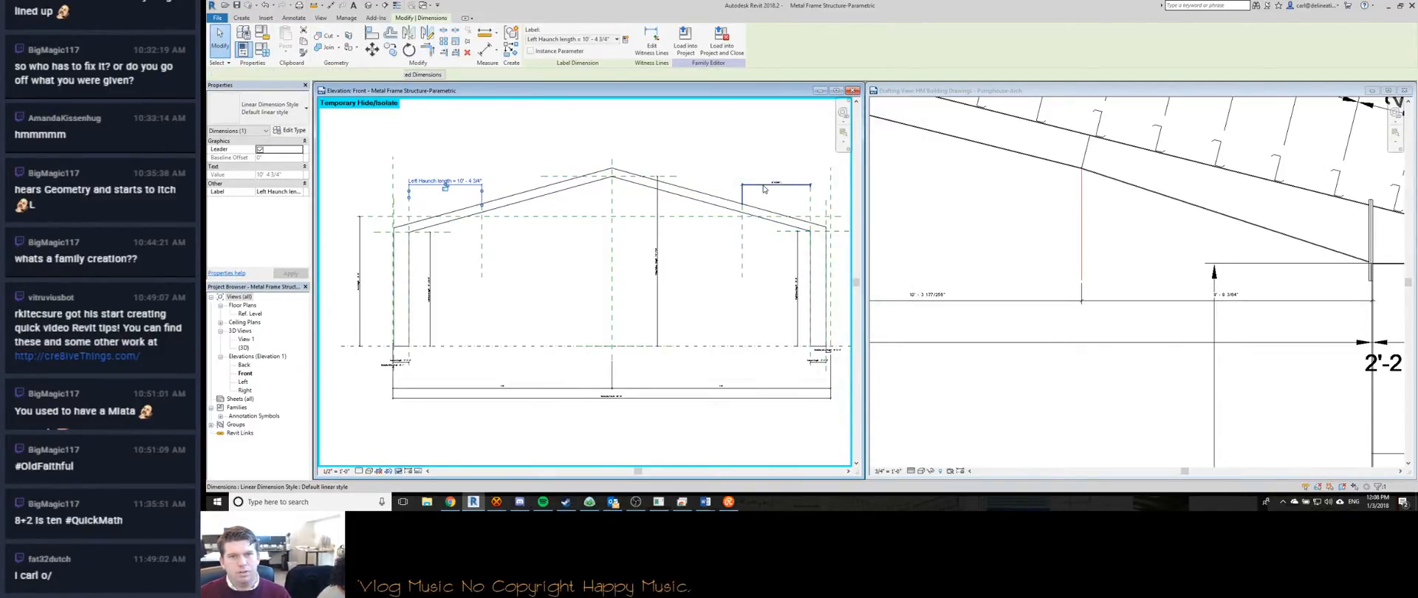
click(624, 40)
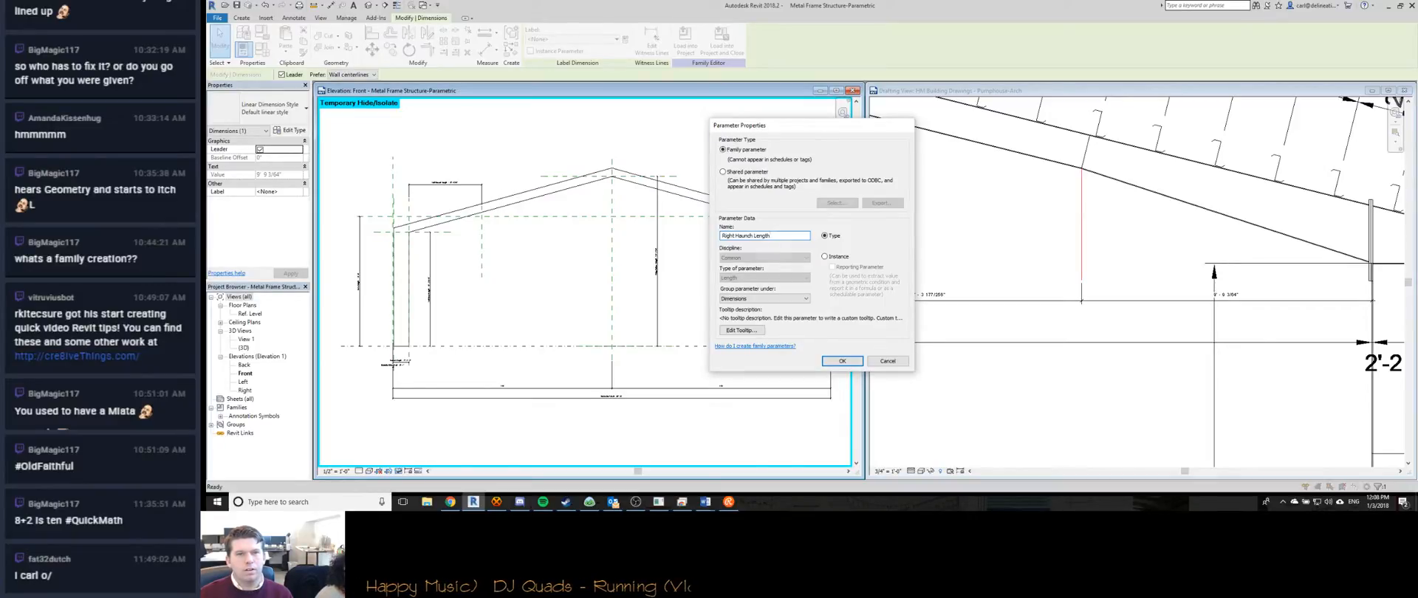
key(Return)
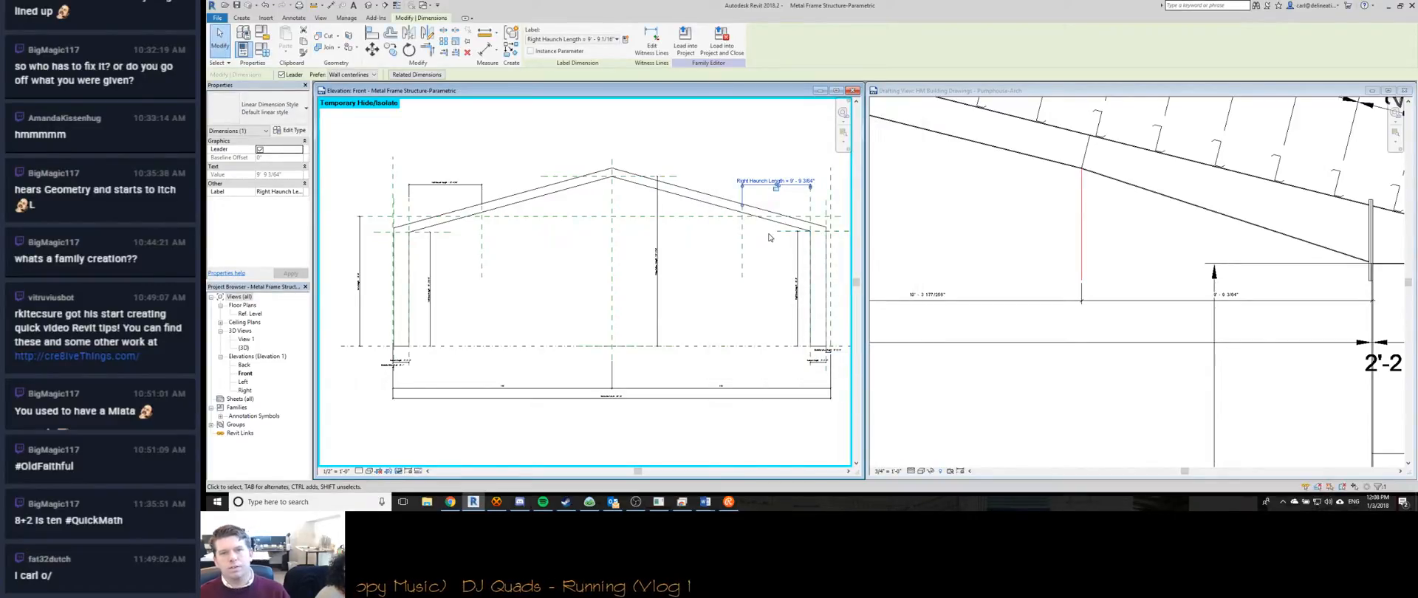
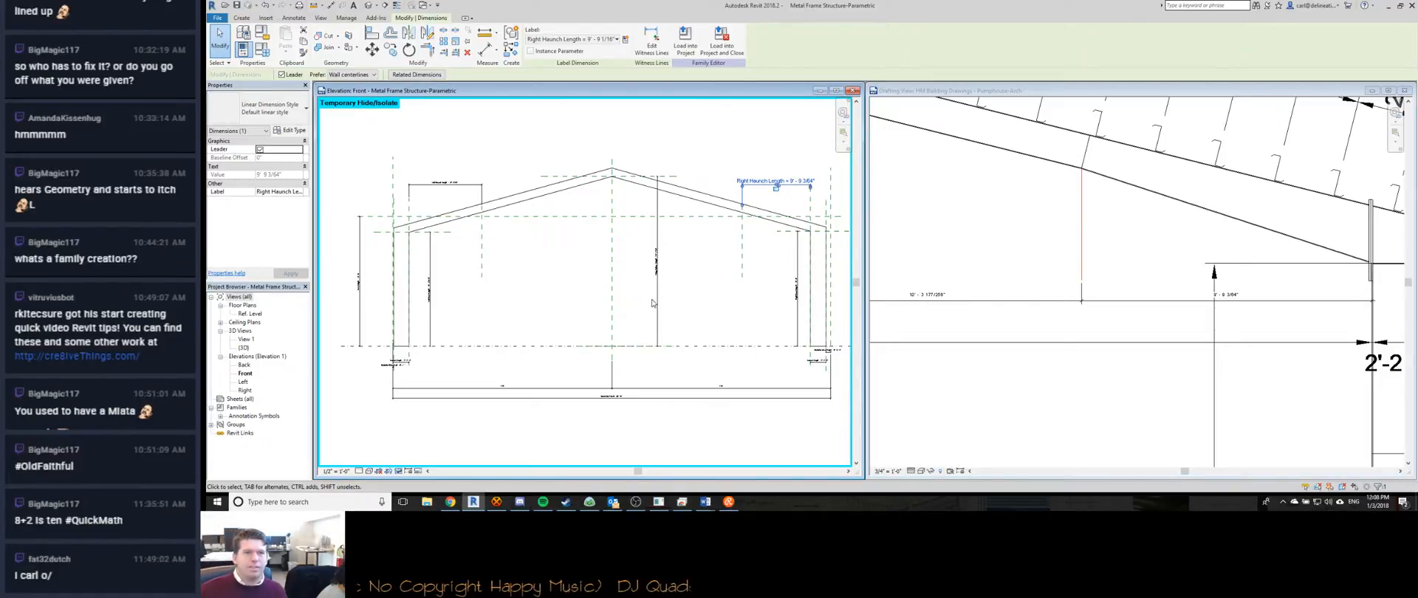
Compare the frame's ridge, rafters and haunches in the family's front elevation with the HM Building Drawings drafting view.
scroll(582, 157, down, 4)
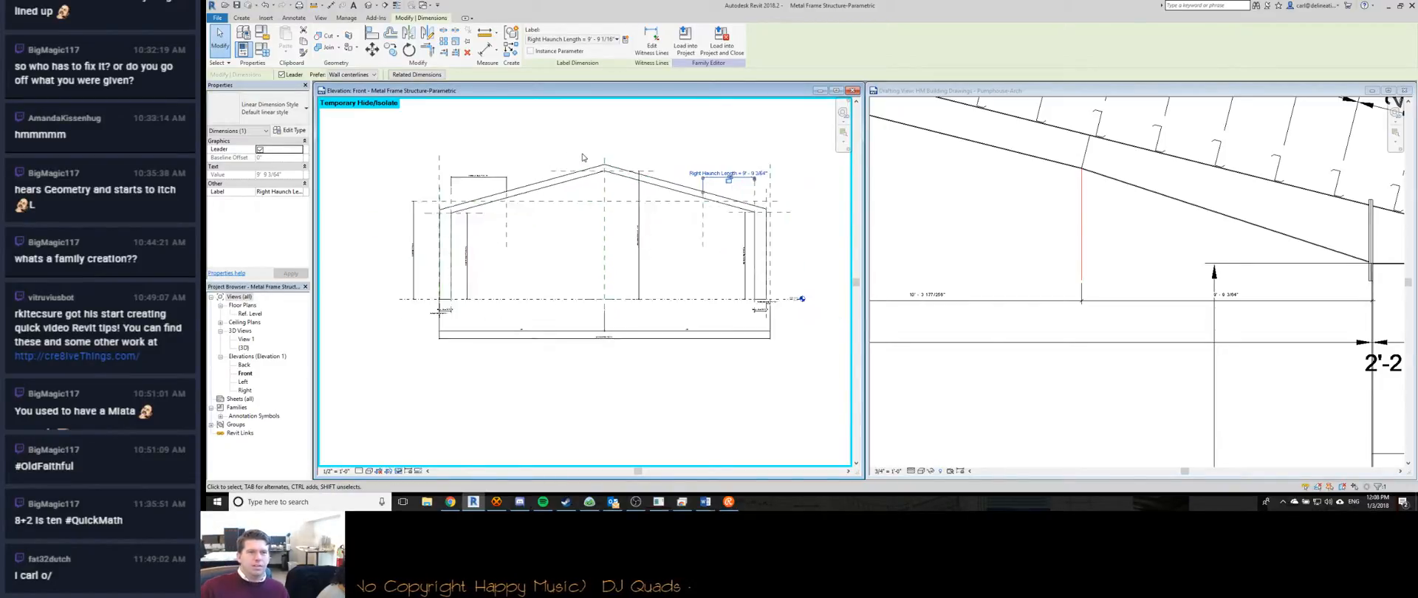
click(1184, 198)
scroll(1185, 198, down, 5)
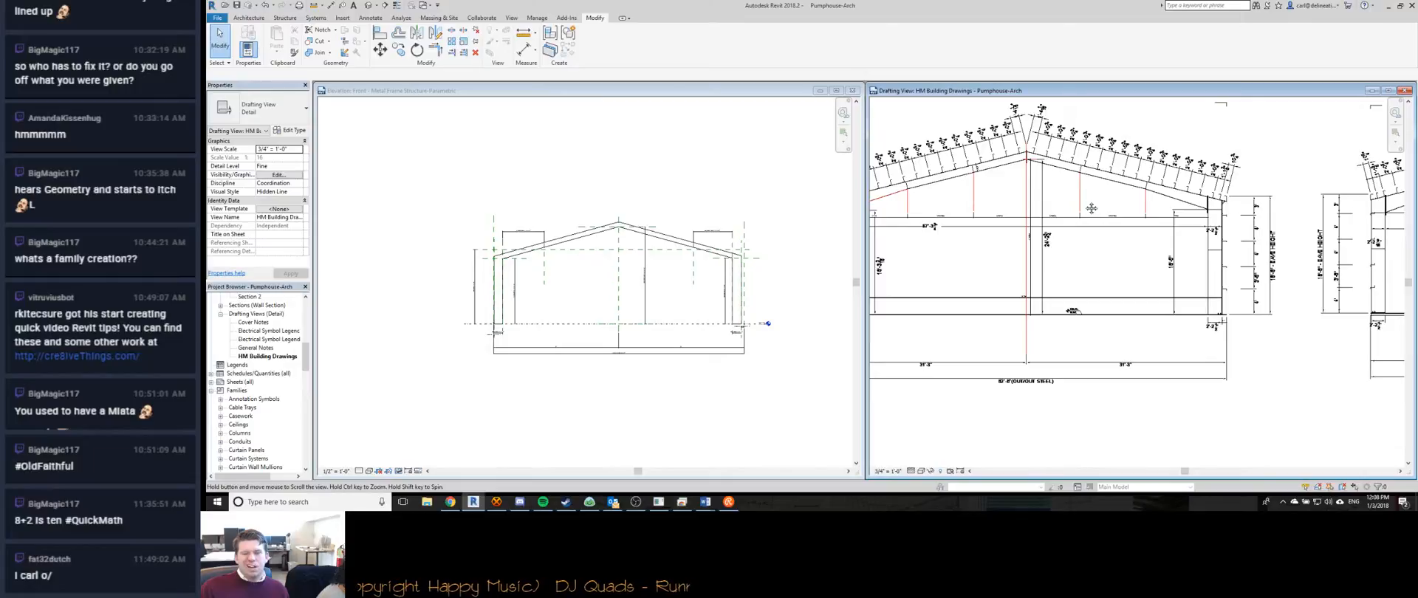
scroll(663, 246, down, 1)
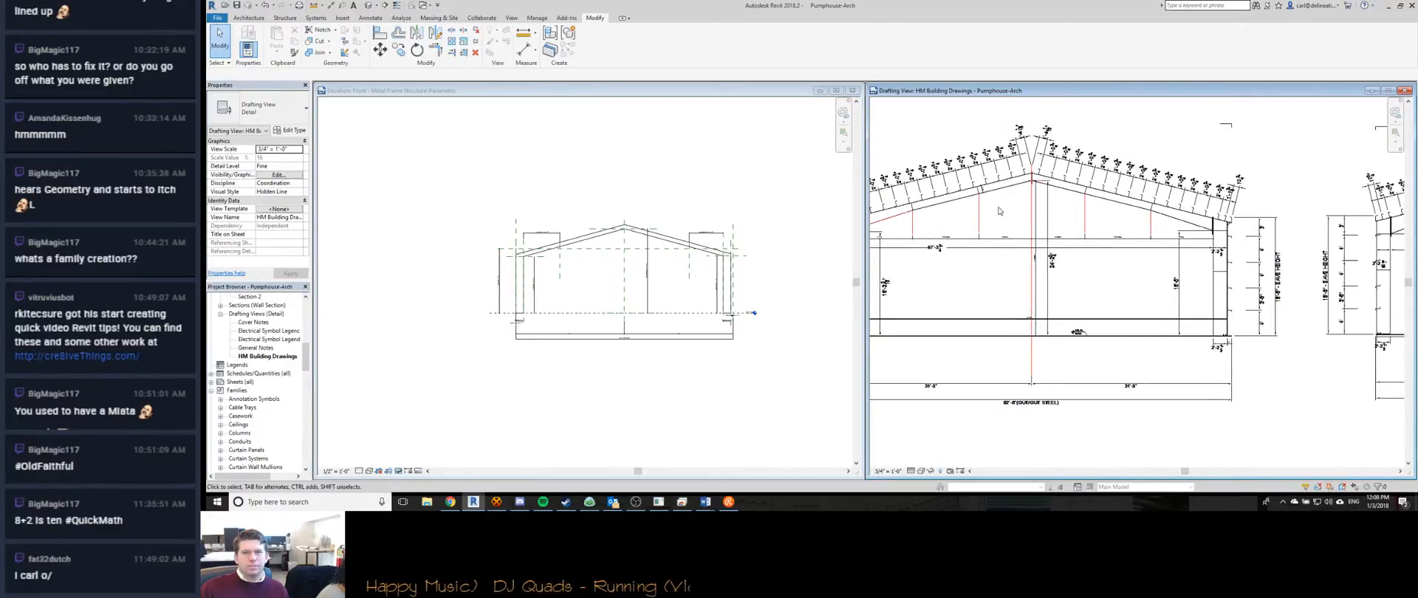
click(620, 225)
scroll(617, 224, up, 5)
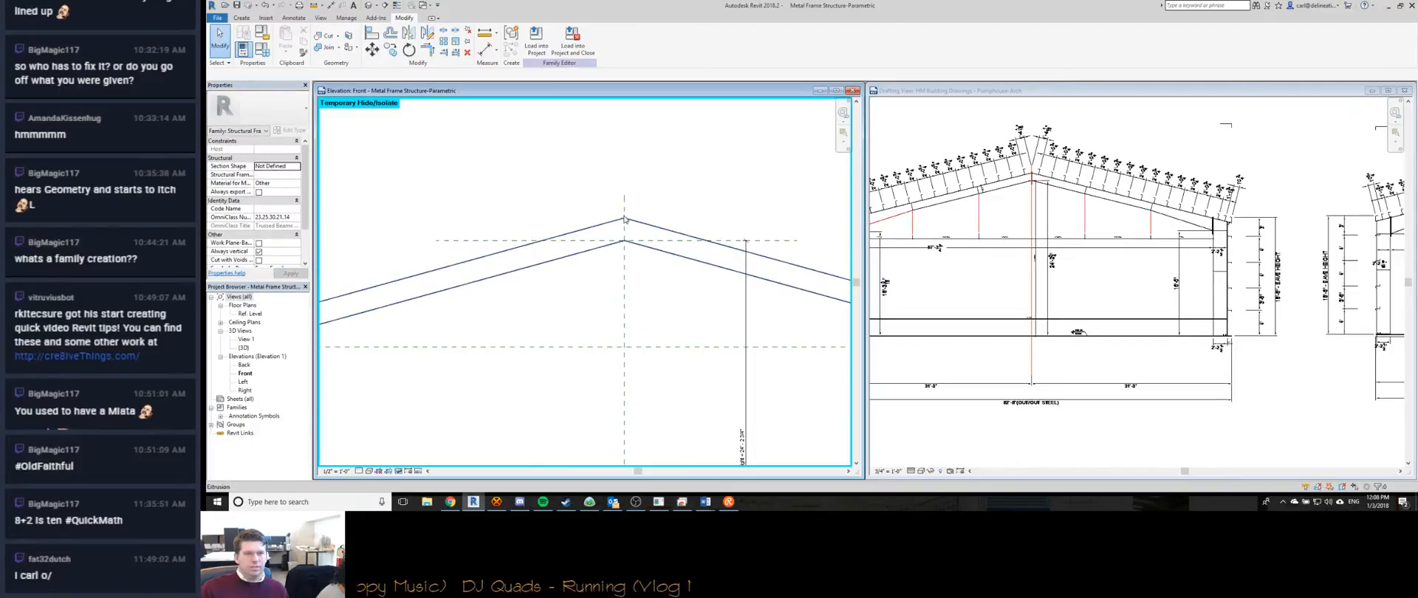
scroll(611, 219, down, 3)
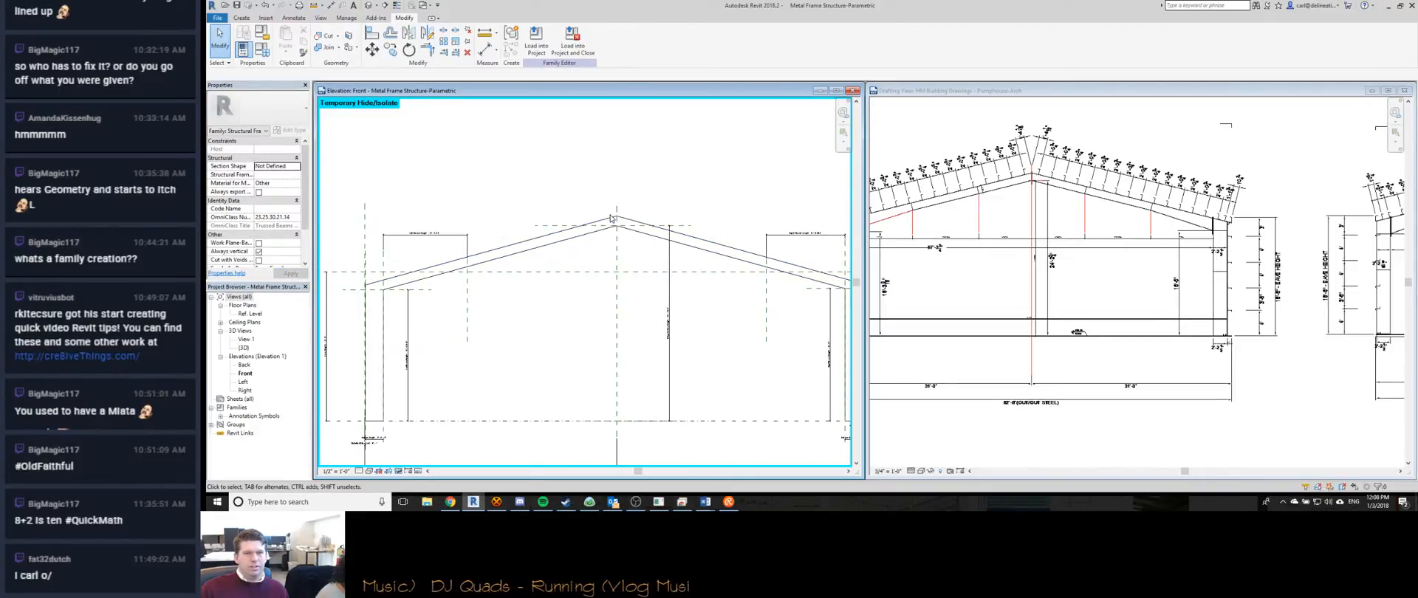
scroll(731, 242, down, 1)
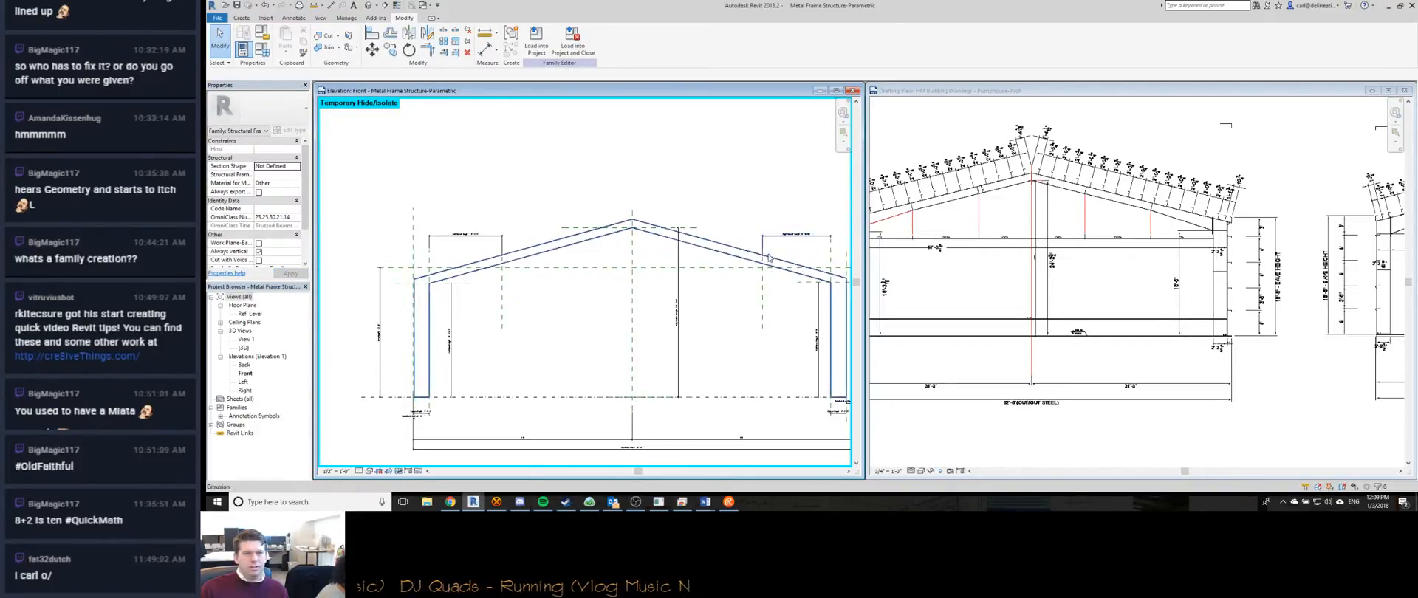
scroll(453, 265, up, 4)
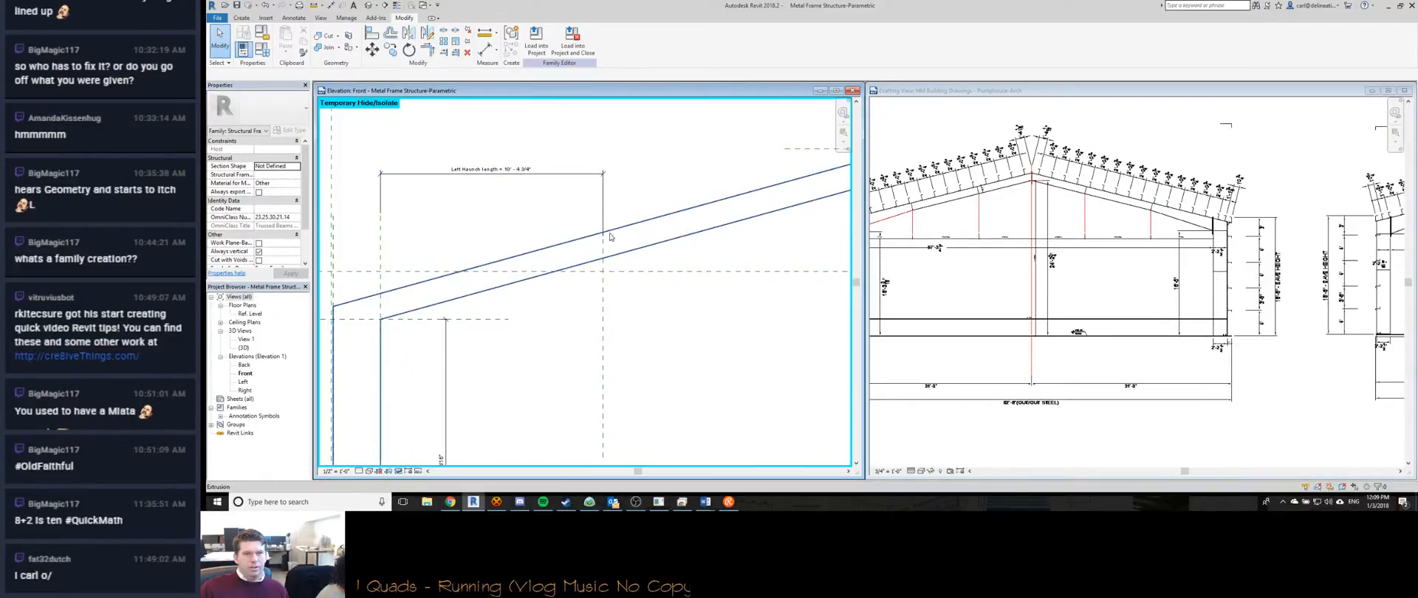
scroll(543, 229, down, 2)
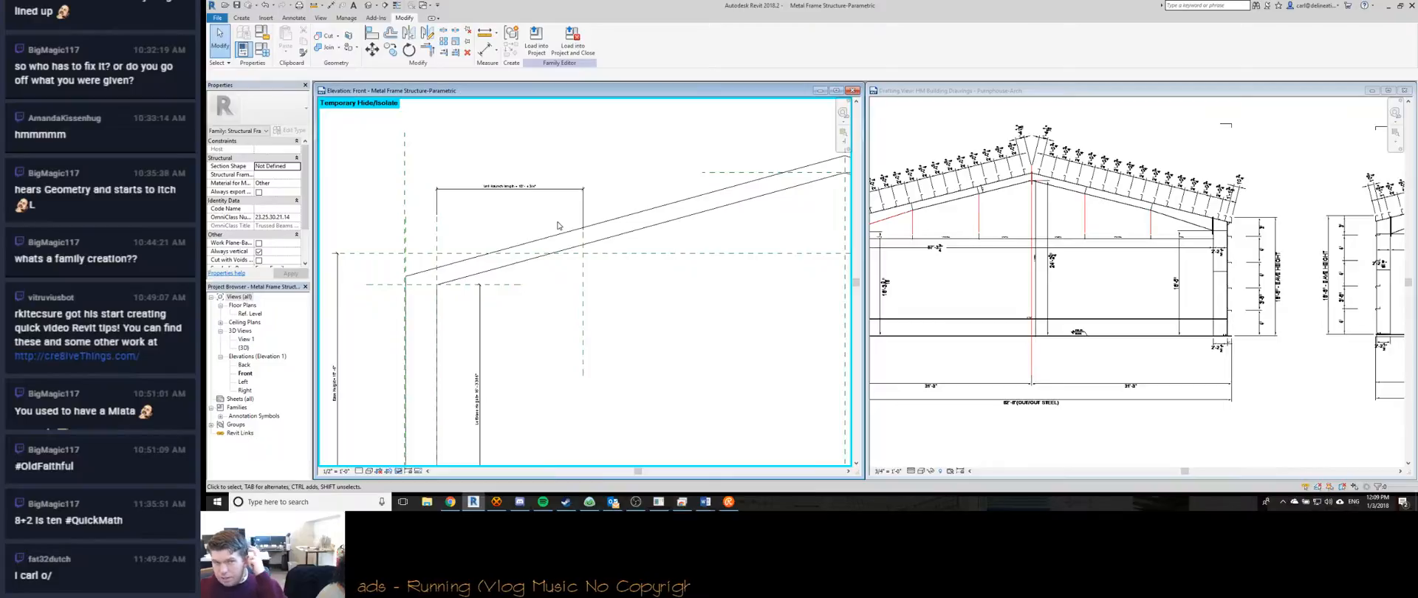
scroll(649, 255, down, 3)
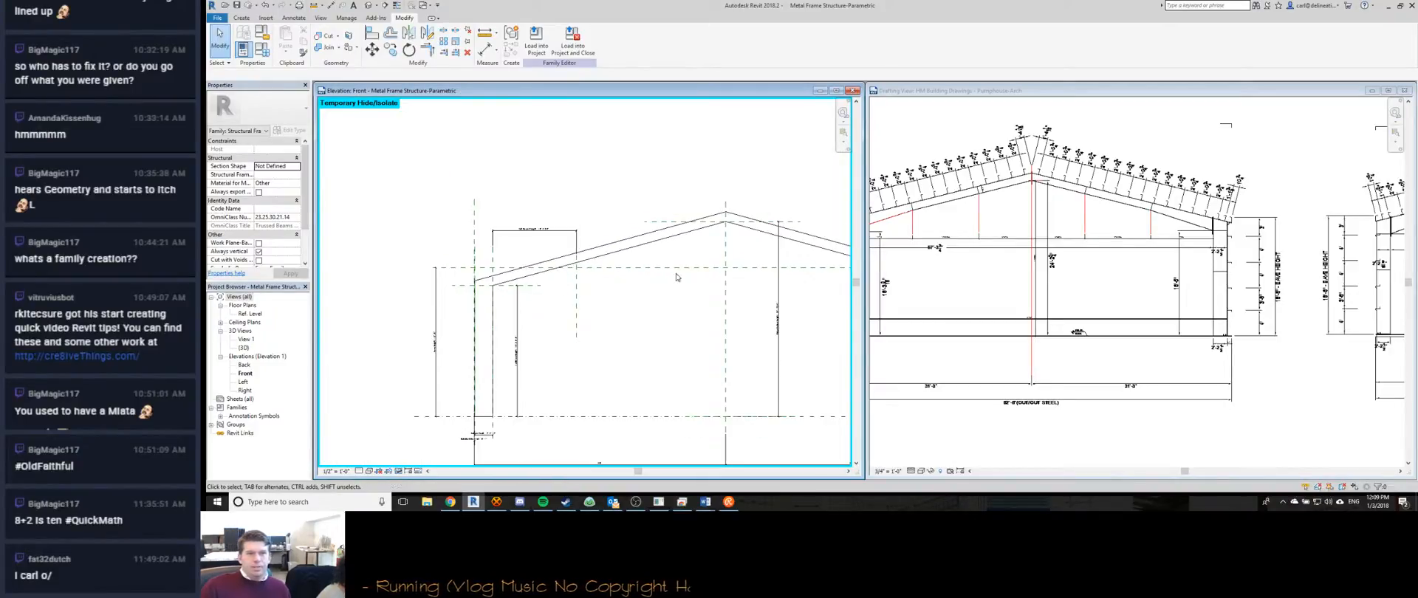
scroll(636, 295, down, 1)
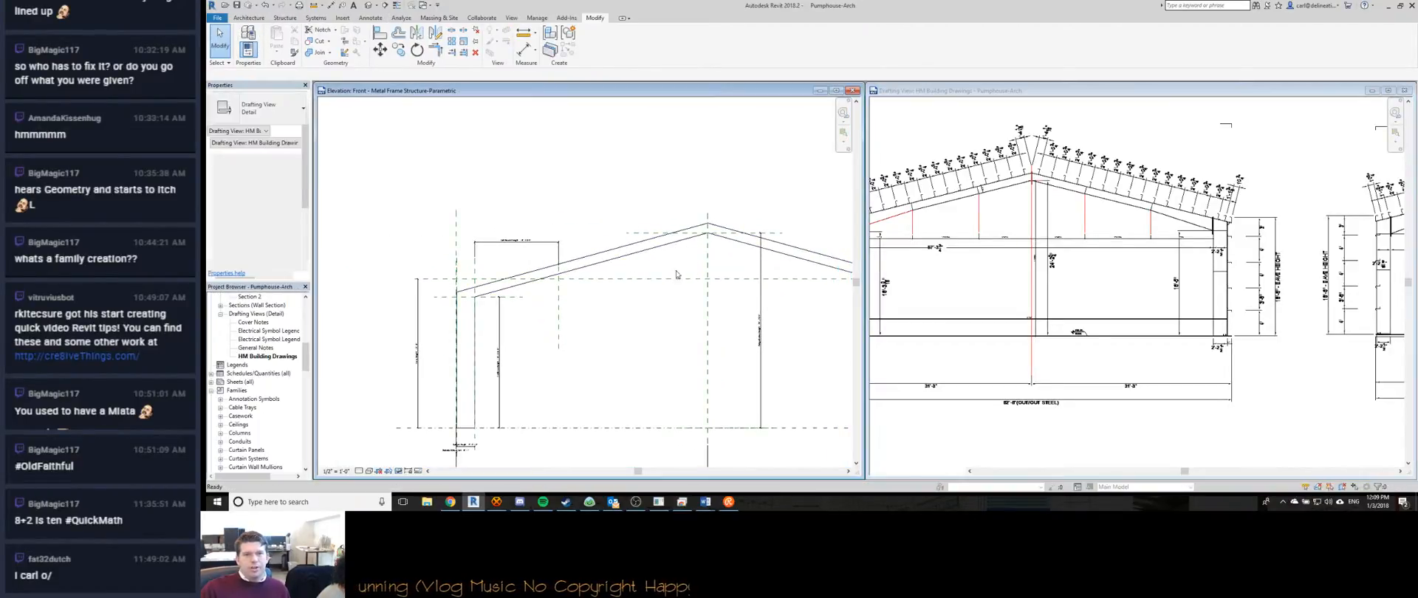
middle_drag(646, 306, 516, 273)
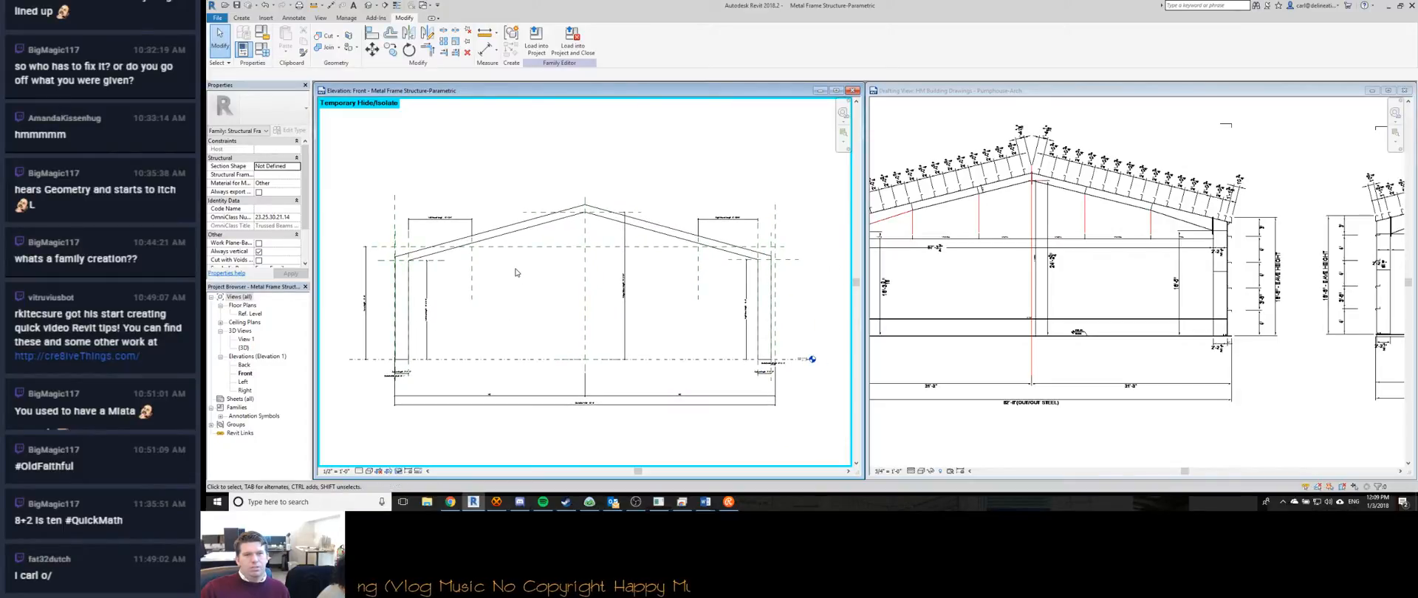
click(988, 282)
scroll(988, 283, down, 4)
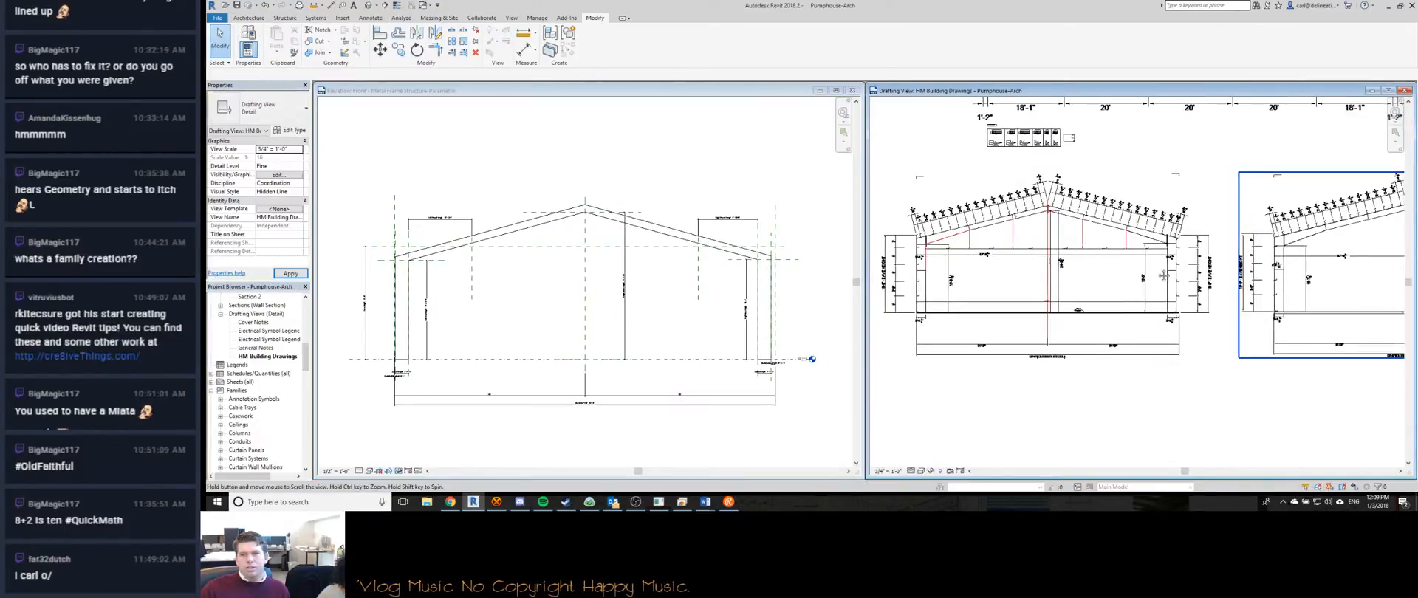
middle_drag(938, 249, 1176, 259)
middle_drag(897, 255, 1199, 268)
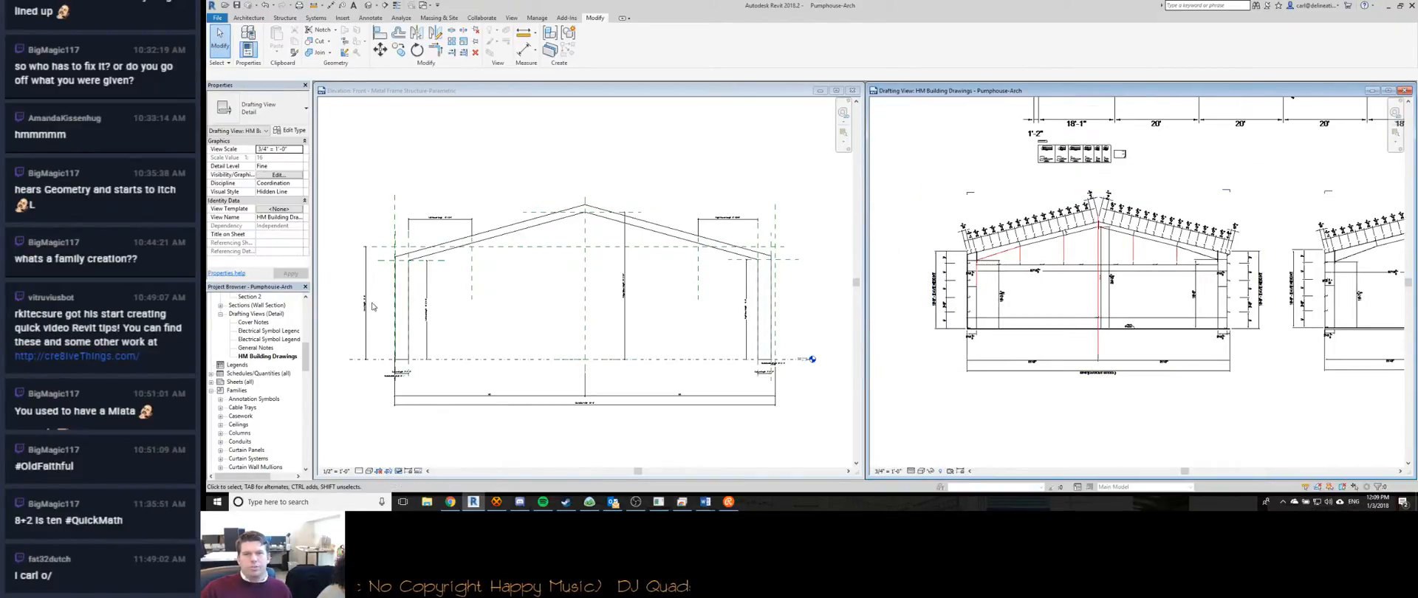
Draw a horizontal reference plane through the top peak of the frame's ridge in the front elevation.
click(527, 215)
scroll(530, 214, up, 4)
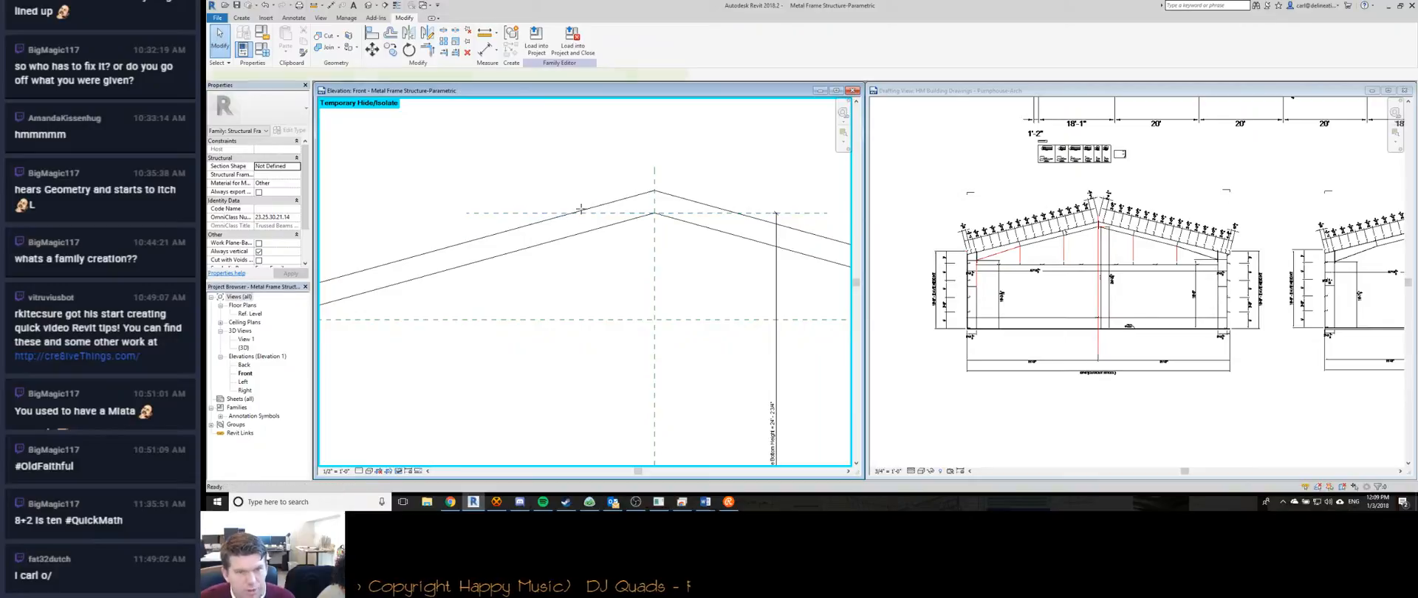
key(r)
key(p)
scroll(656, 190, up, 2)
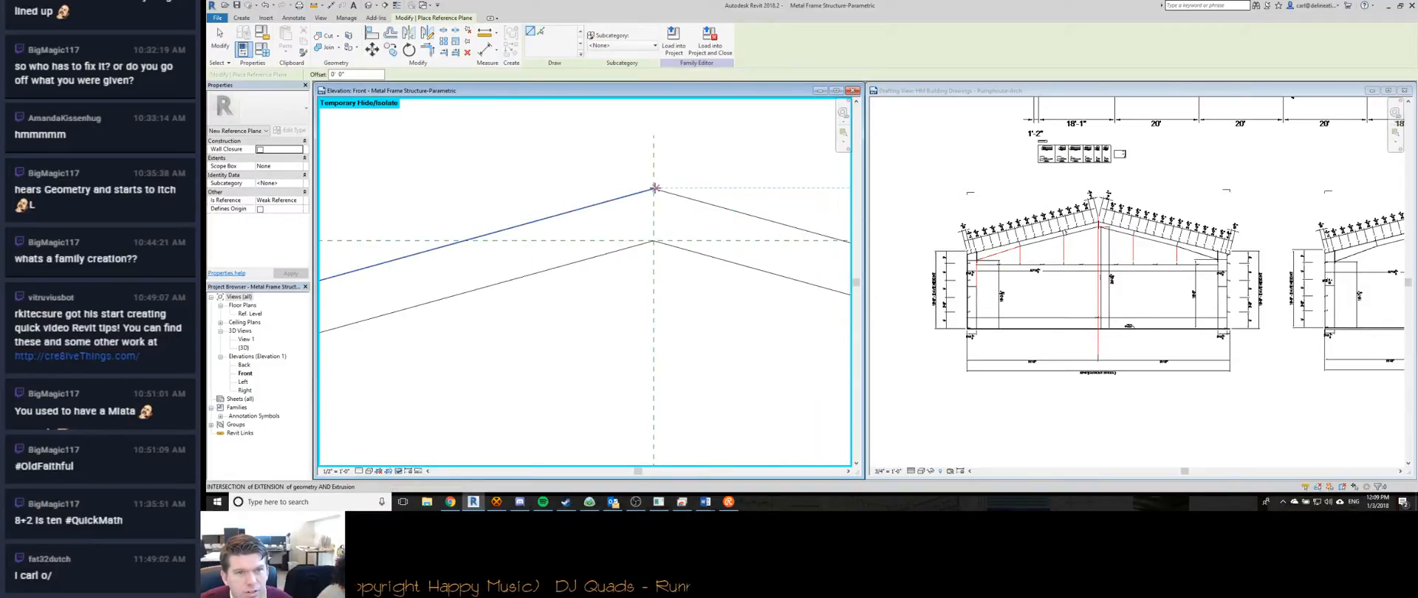
scroll(655, 189, up, 4)
scroll(654, 189, up, 2)
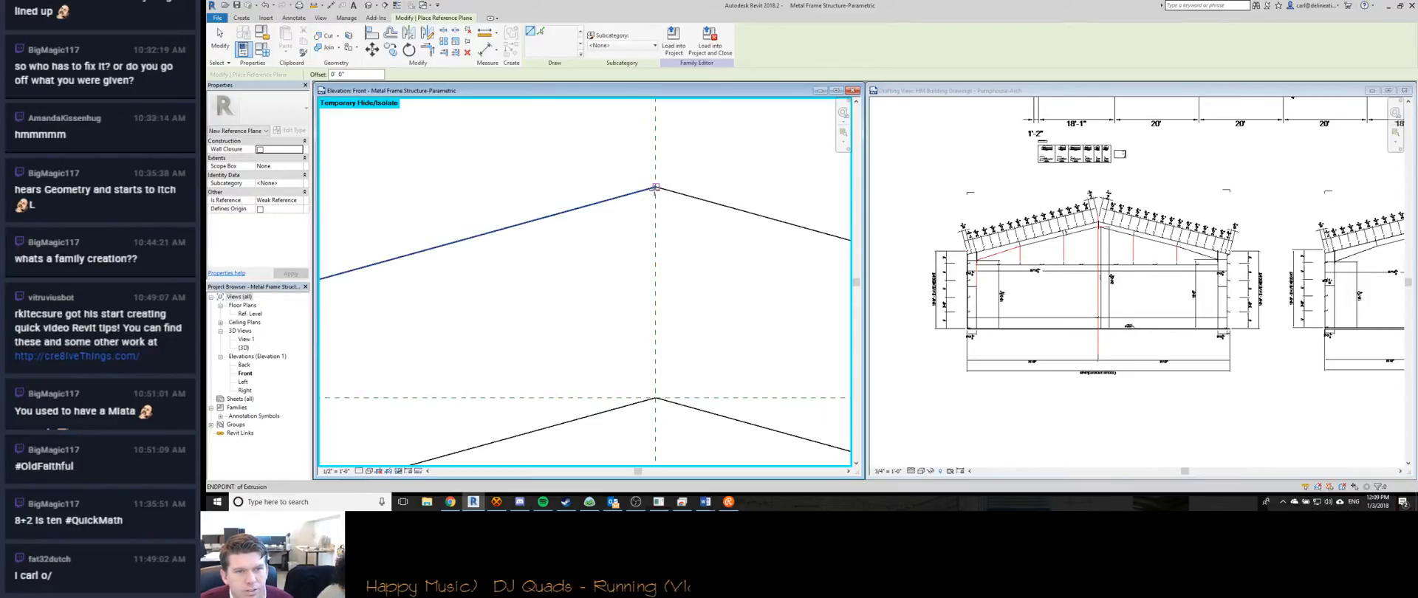
scroll(657, 181, up, 3)
click(663, 170)
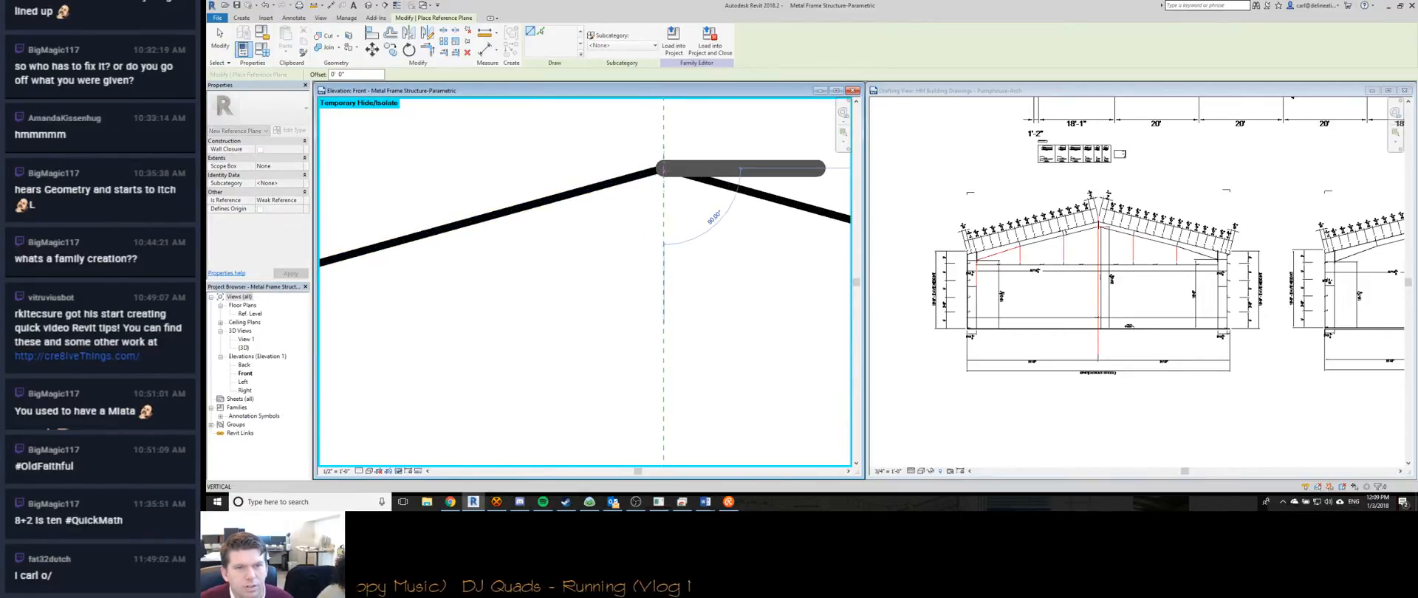
click(741, 171)
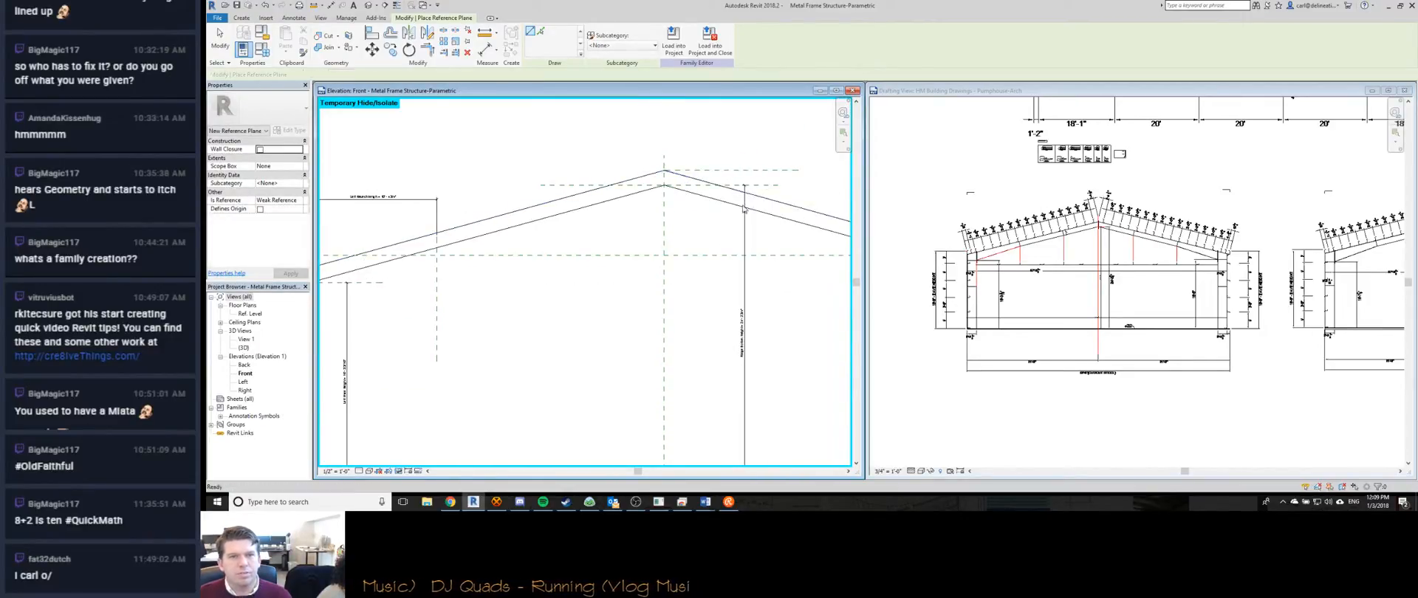
key(Escape)
key(Escape)
scroll(664, 221, down, 3)
scroll(364, 131, up, 3)
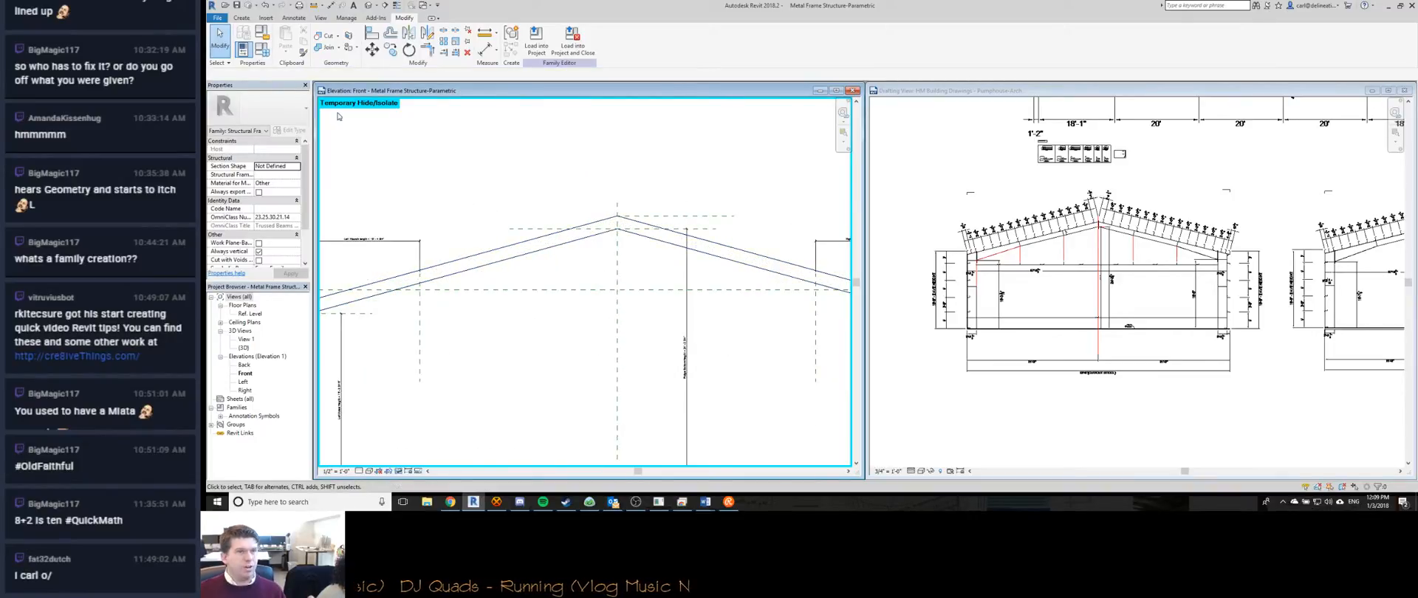
Flex the frame by applying the Grid D parallel beam type, and return it to the Grid A rafter type.
click(262, 50)
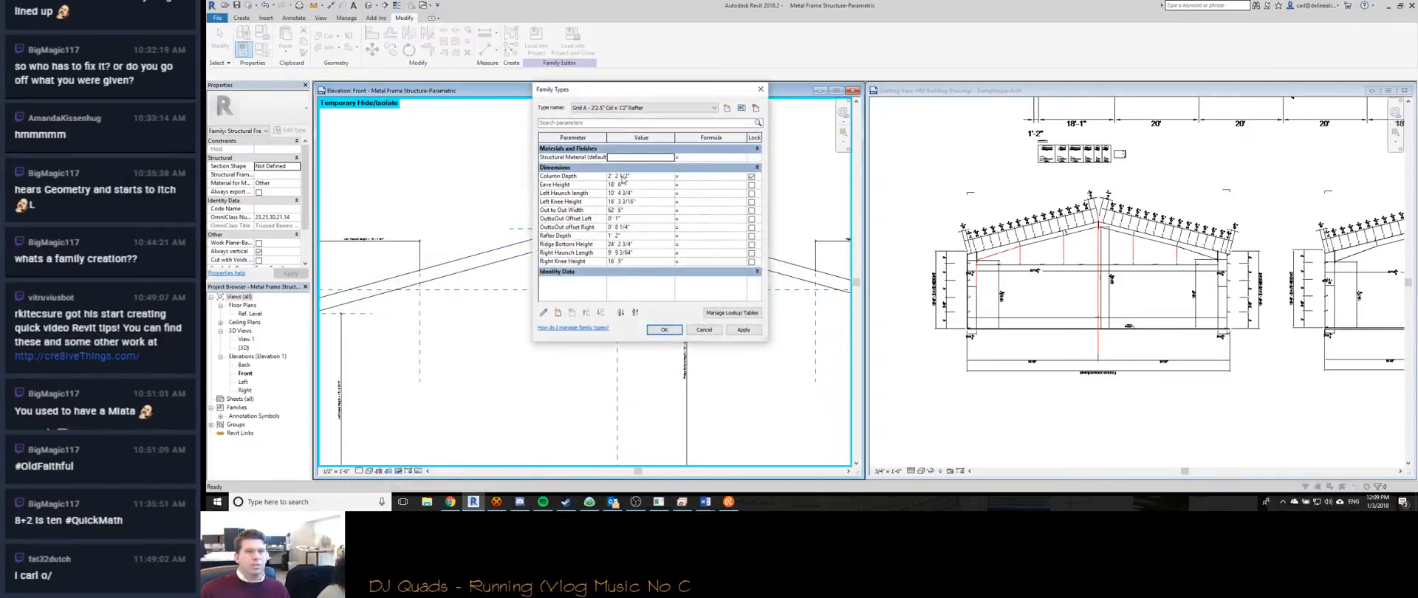
click(643, 108)
click(607, 122)
drag(607, 88, 1099, 52)
click(1234, 293)
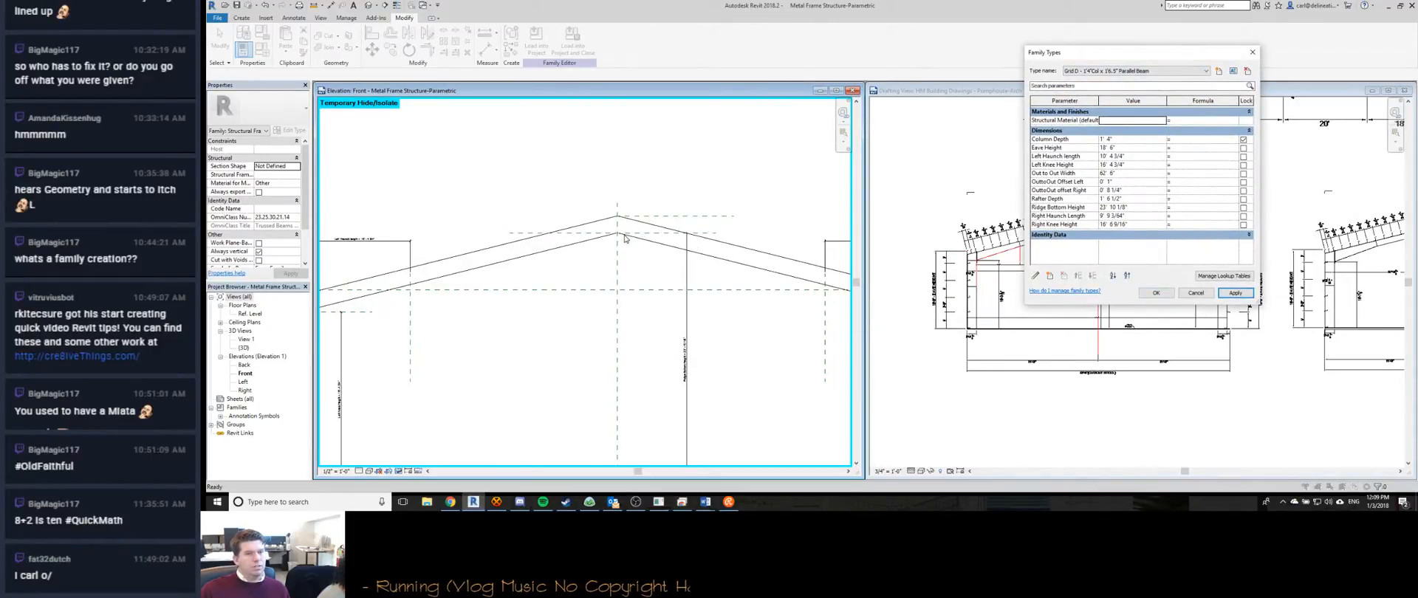
key(Up)
key(Up)
key(Up)
click(1225, 295)
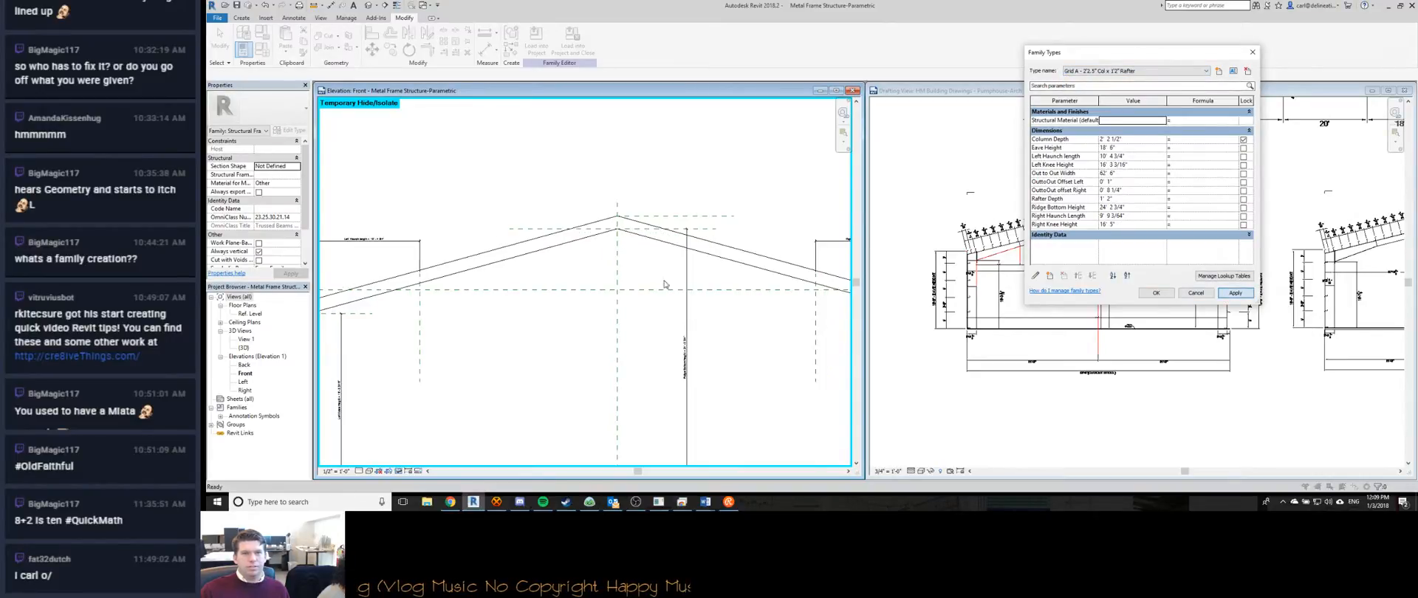
click(1156, 292)
Draw a sloped reference plane along the left rafter's top edge from the ridge peak to the outer column corner.
scroll(680, 258, up, 2)
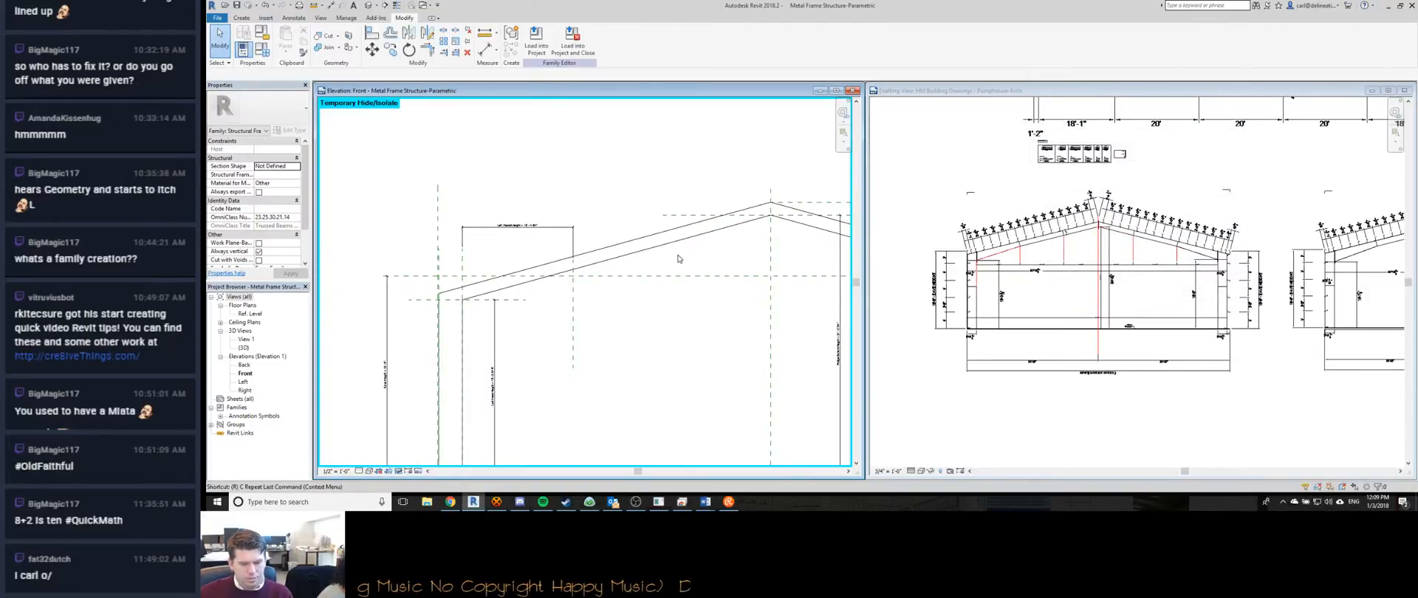
key(p)
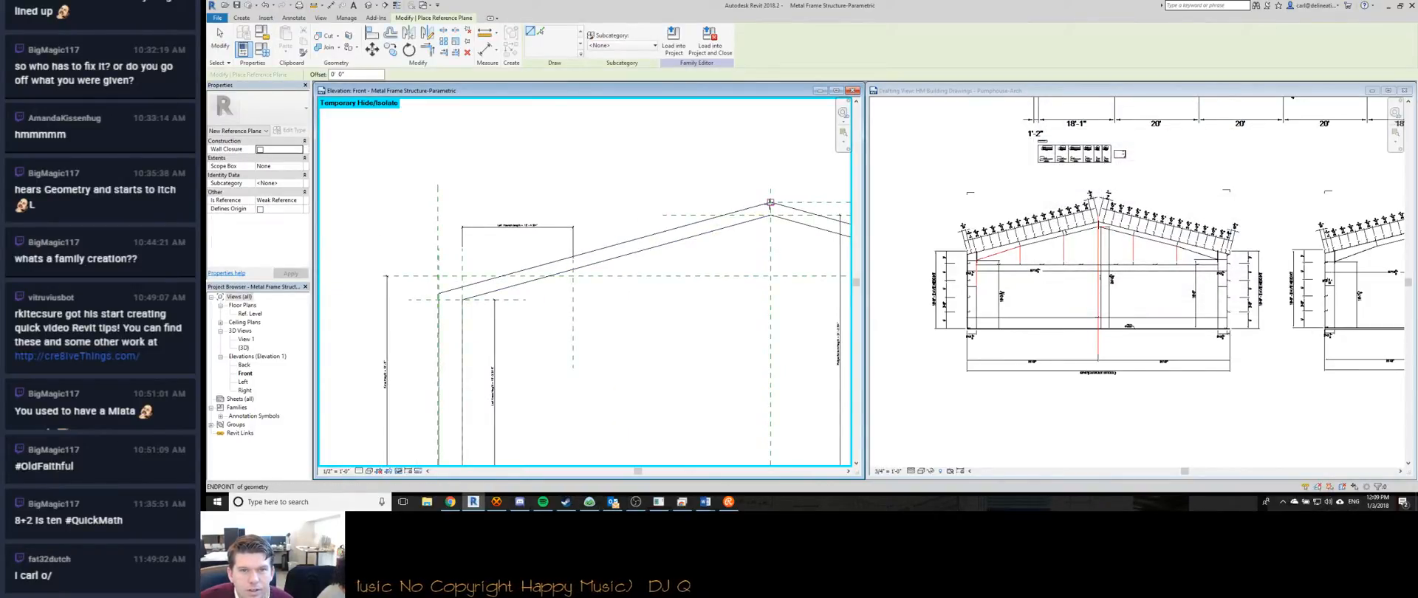
click(770, 202)
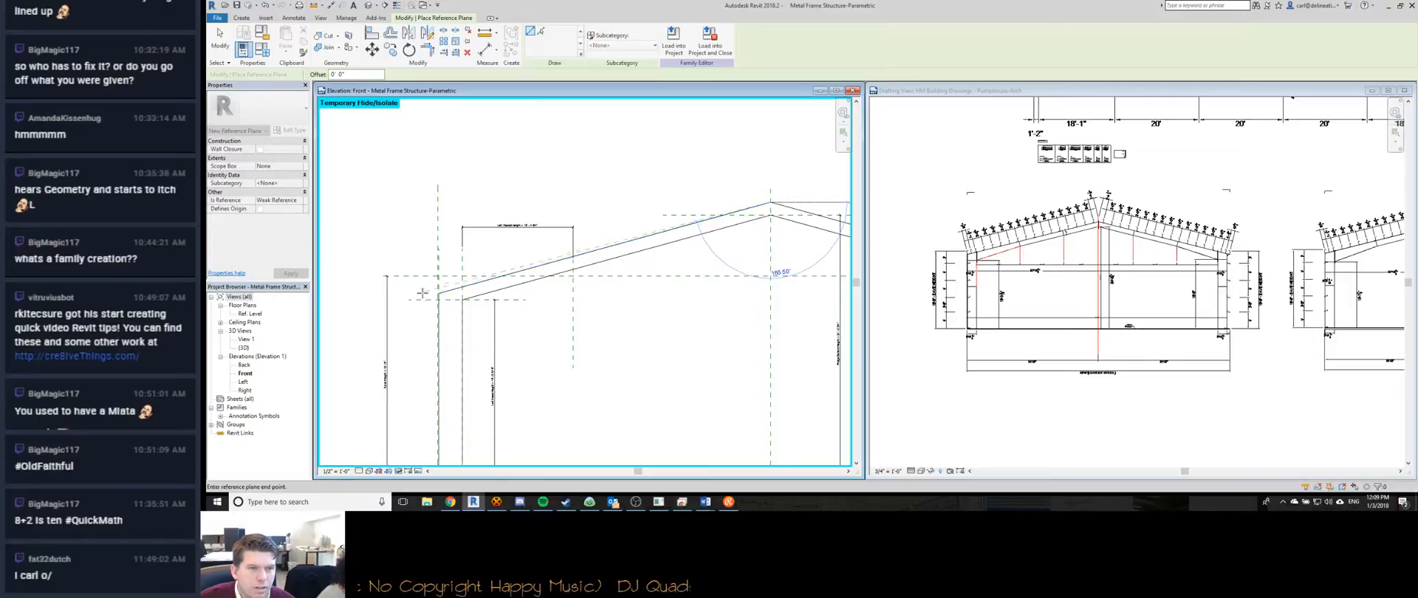
scroll(443, 292, up, 2)
click(448, 290)
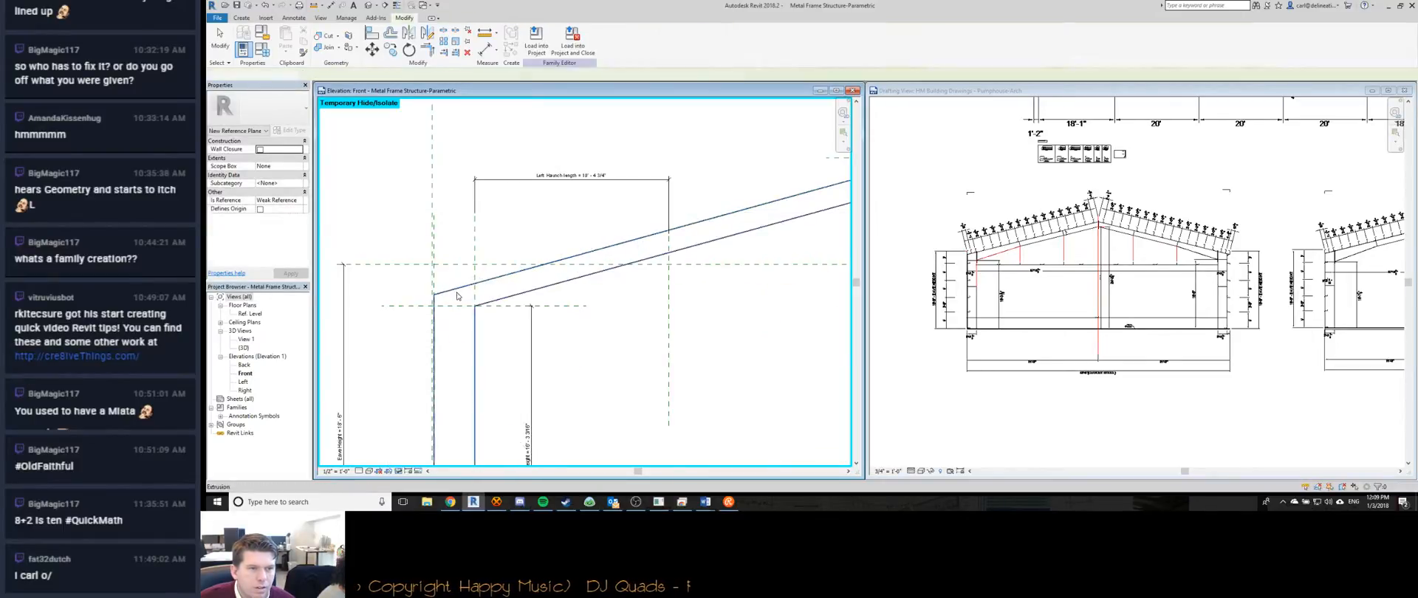
key(Escape)
Extend the lower end of the sloped reference plane past the outside of the left column.
drag(450, 295, 364, 319)
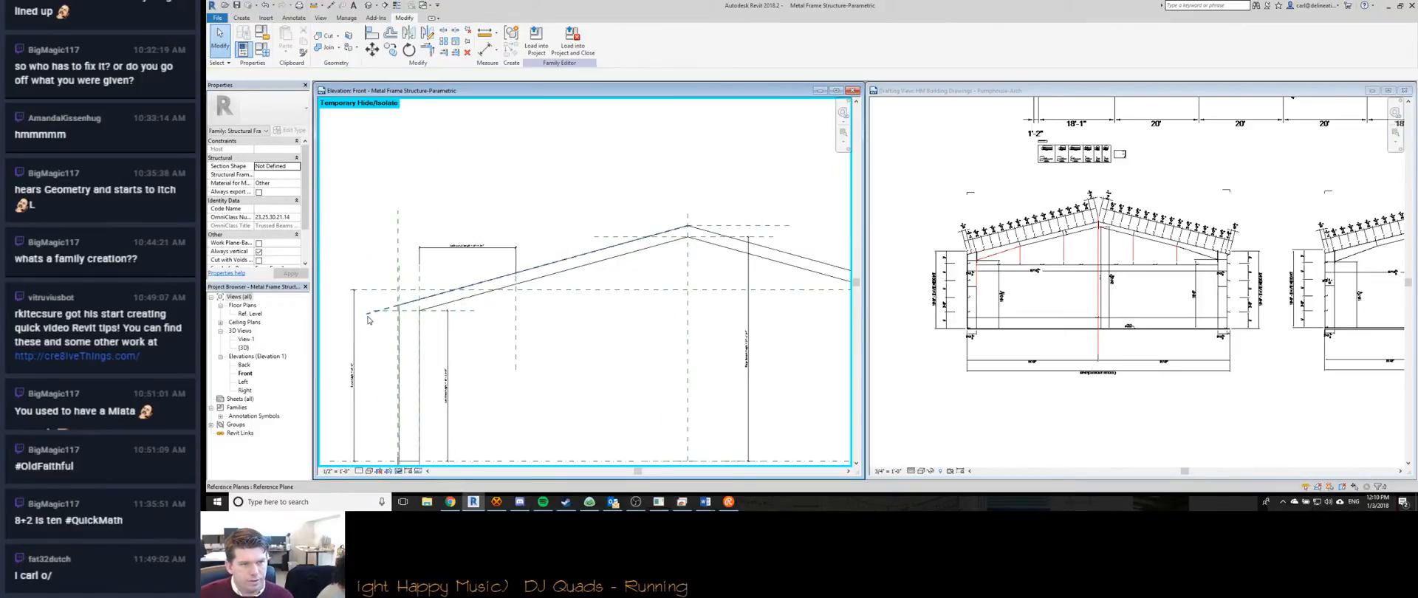
click(369, 313)
click(688, 226)
middle_drag(763, 314, 537, 297)
key(Escape)
middle_click(537, 297)
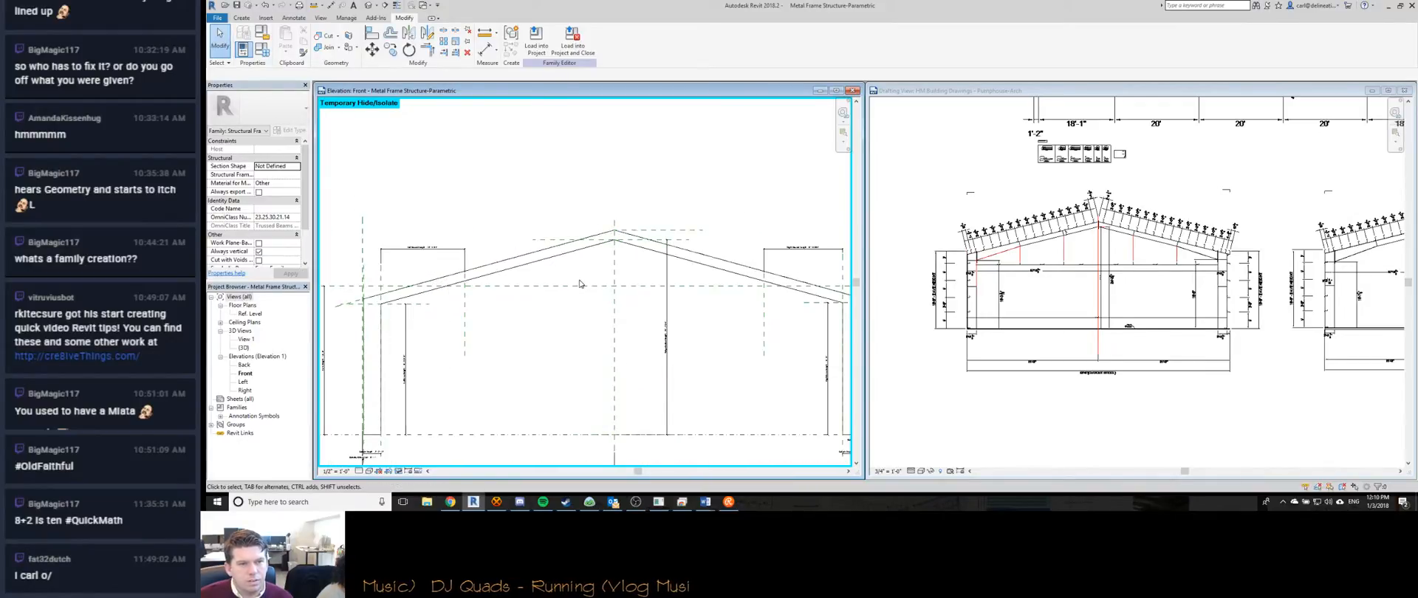
Apply the Grid D parallel beam type to the frame to test the sloped reference plane.
click(265, 54)
click(1136, 71)
click(1123, 88)
click(1232, 294)
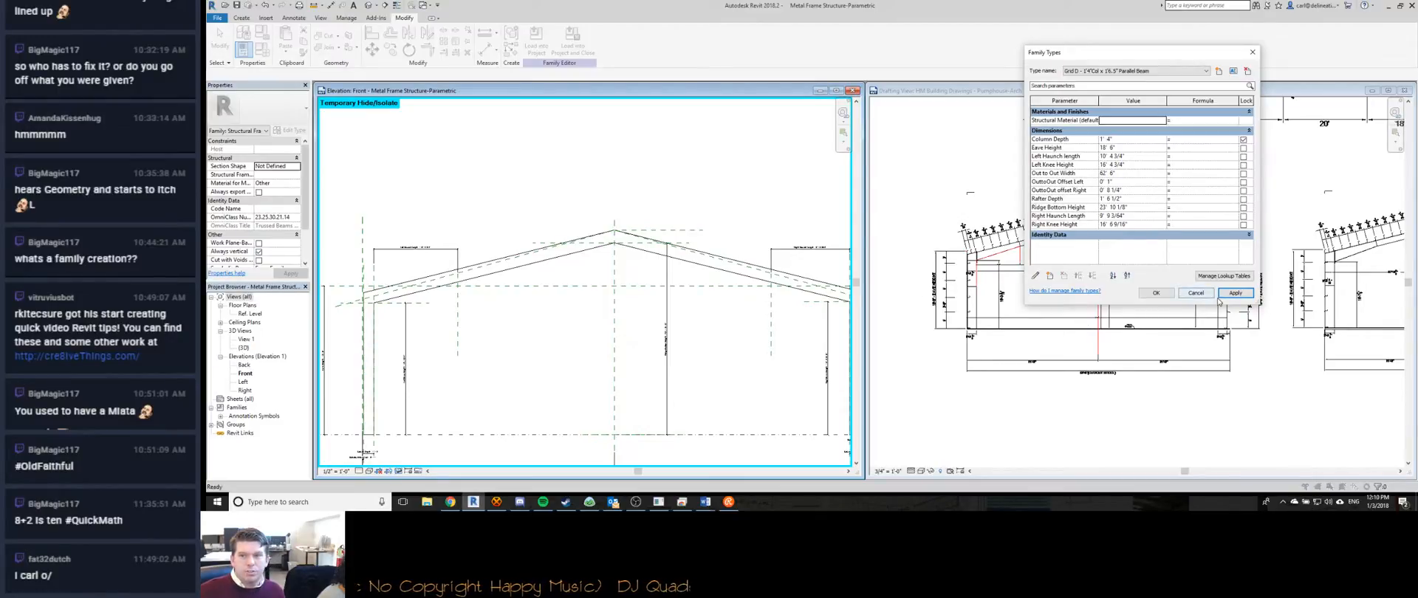
click(1196, 293)
Delete the sloped reference plane that runs off the left rafter's top edge.
scroll(370, 307, up, 3)
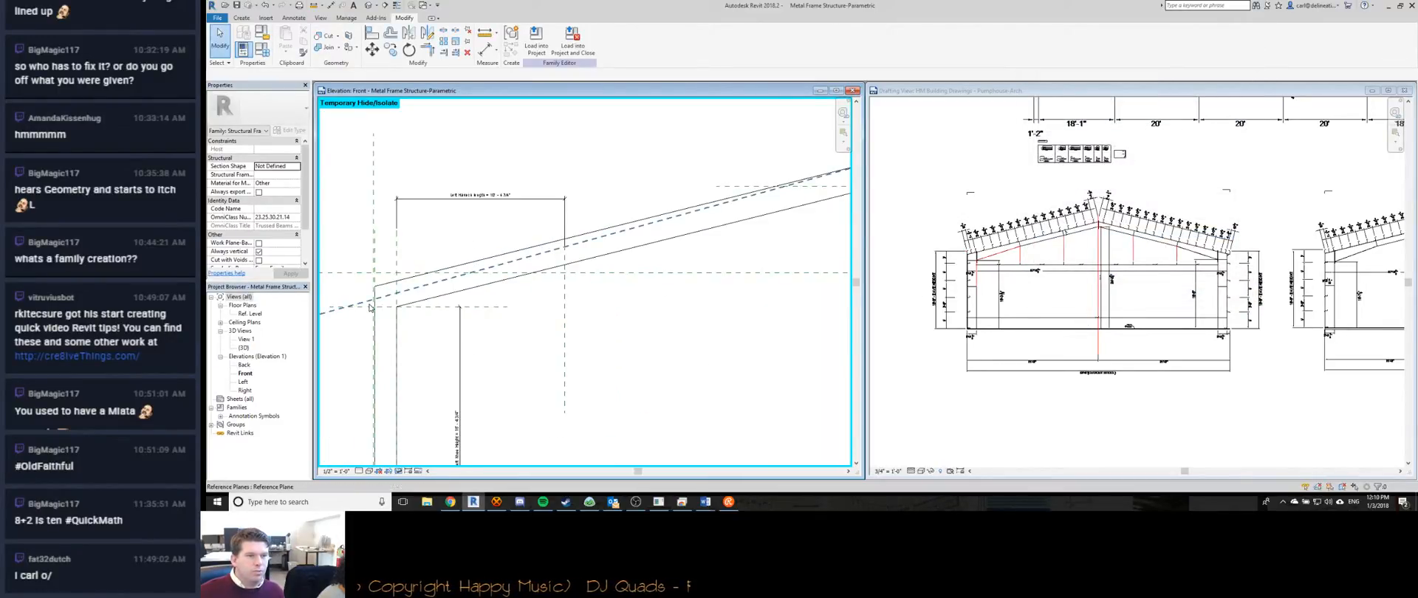
click(355, 307)
middle_drag(318, 331, 422, 353)
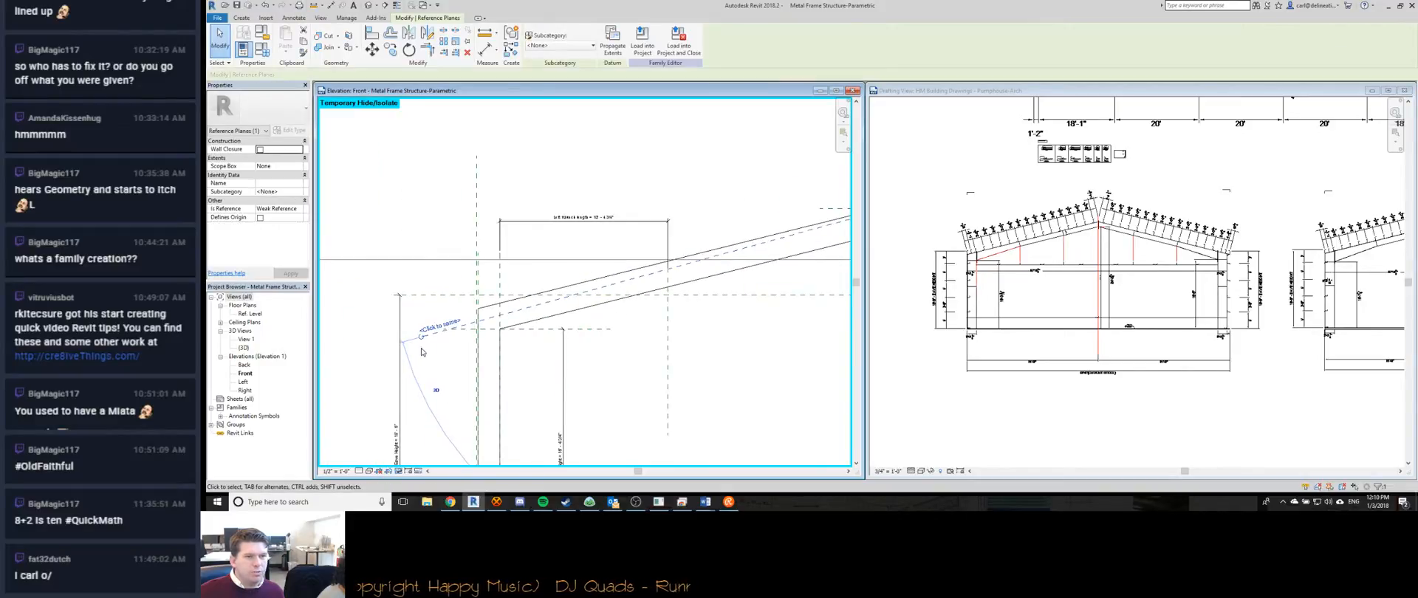
key(Escape)
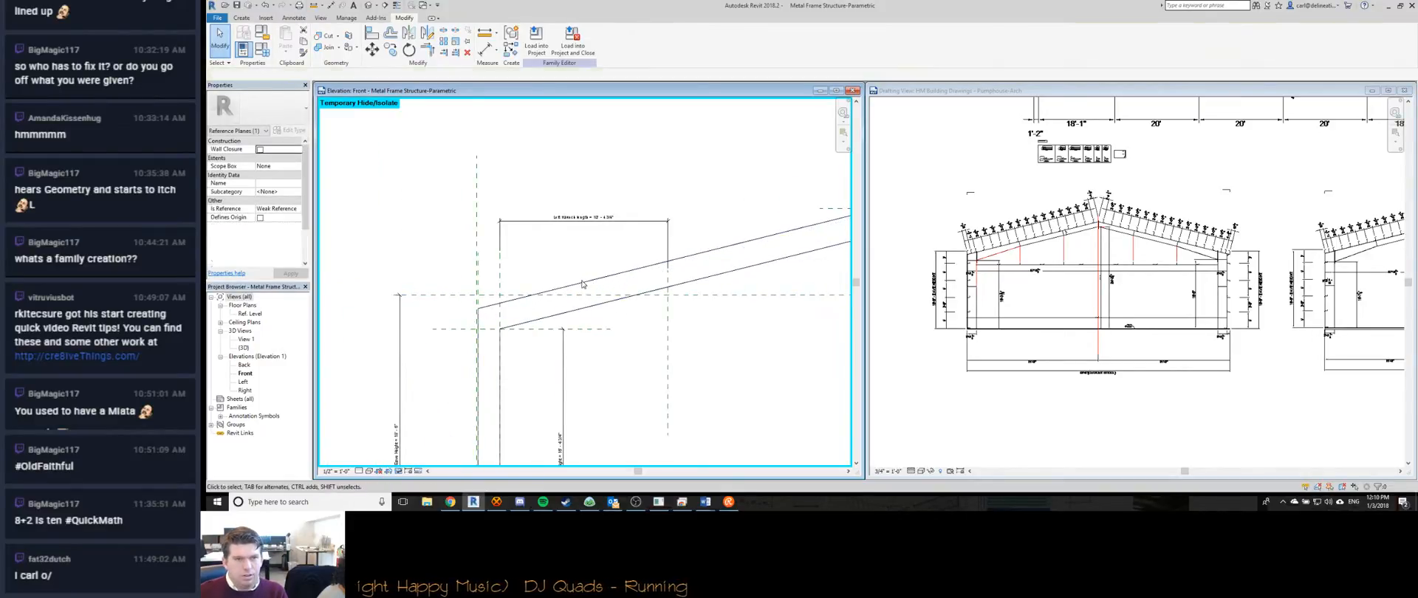
Draw a new sloped reference plane along the left rafter's top edge, from the ridge peak to just past the outer column corner.
middle_drag(589, 288, 533, 297)
key(r)
key(p)
scroll(667, 274, down, 2)
middle_drag(834, 221, 546, 273)
click(675, 268)
scroll(546, 273, up, 2)
middle_drag(553, 316, 590, 316)
click(611, 312)
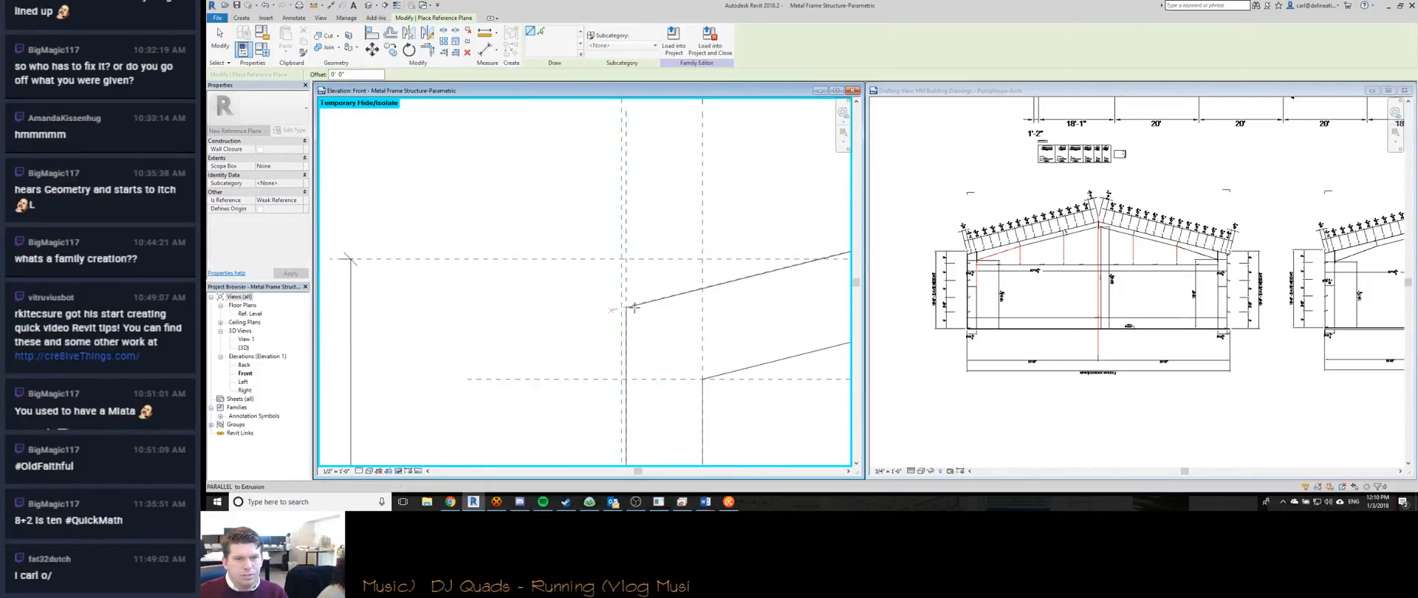
scroll(628, 307, up, 2)
key(Escape)
key(Escape)
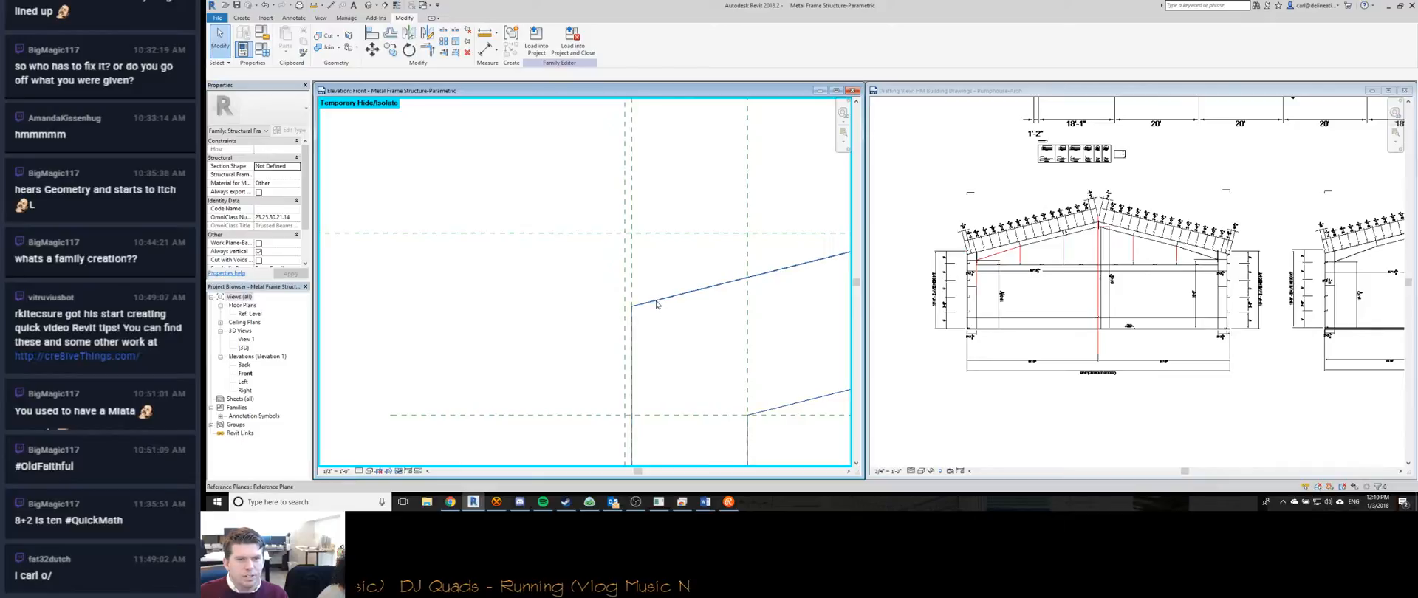
Mirror the left rafter's sloped reference plane about the frame's center reference plane onto the right rafter.
click(656, 304)
scroll(443, 333, down, 2)
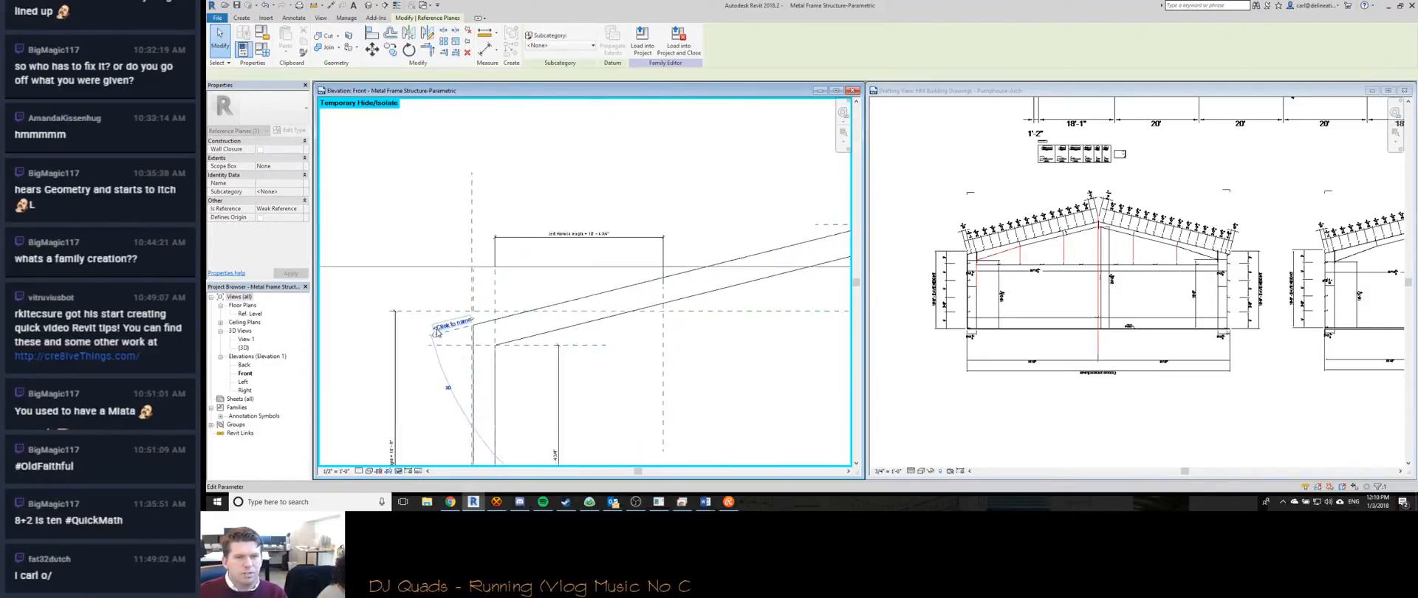
scroll(436, 332, down, 2)
key(Escape)
scroll(591, 322, up, 3)
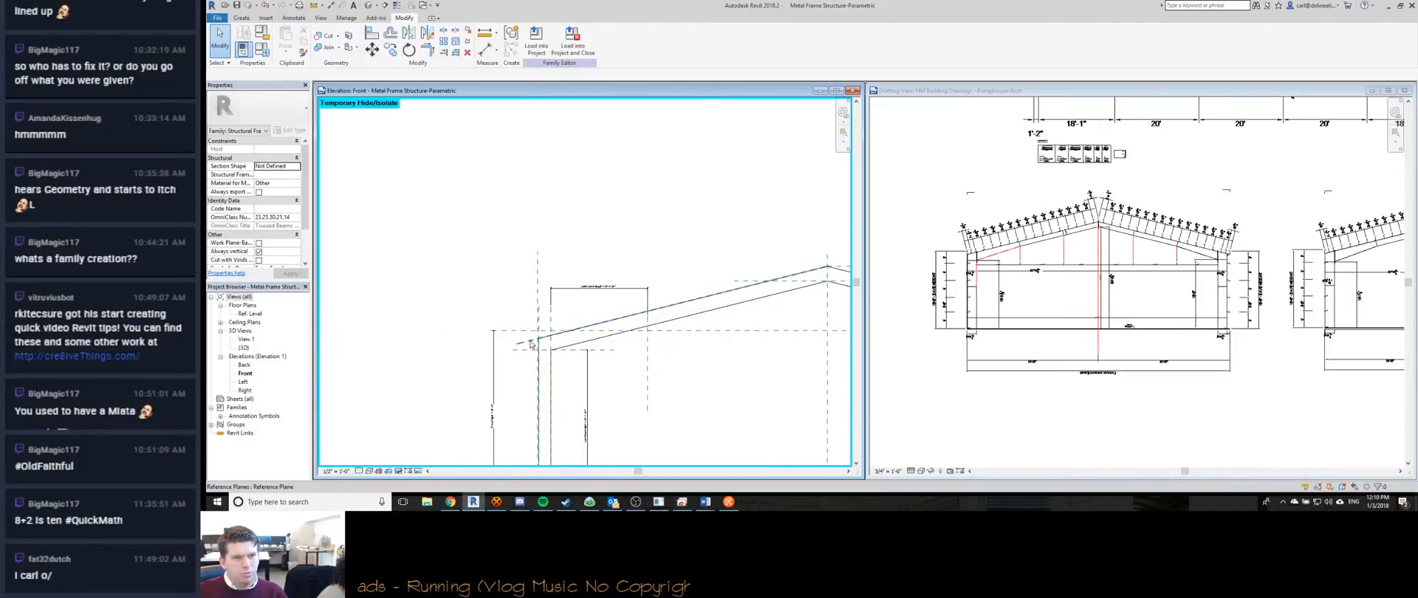
click(530, 343)
scroll(546, 347, down, 2)
scroll(787, 251, up, 3)
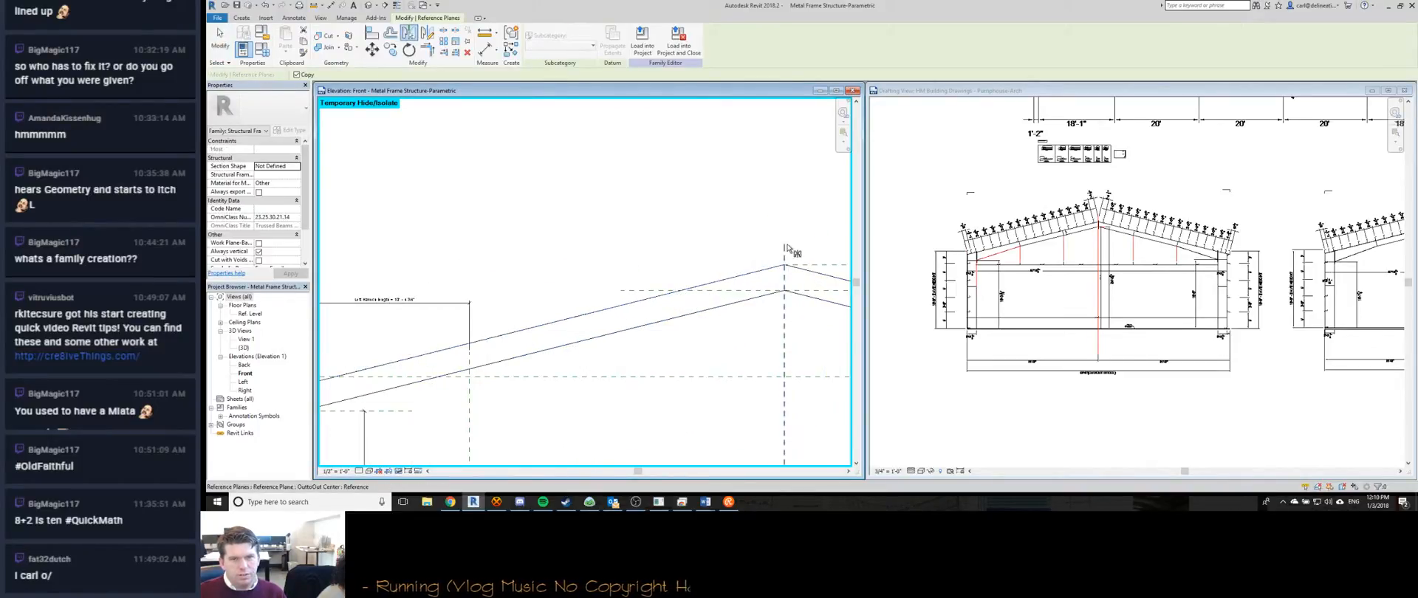
key(Escape)
Draw a horizontal reference plane from the left haunch plane's intersection with the rafter top edge across to the right haunch plane.
scroll(738, 296, down, 2)
scroll(480, 345, up, 3)
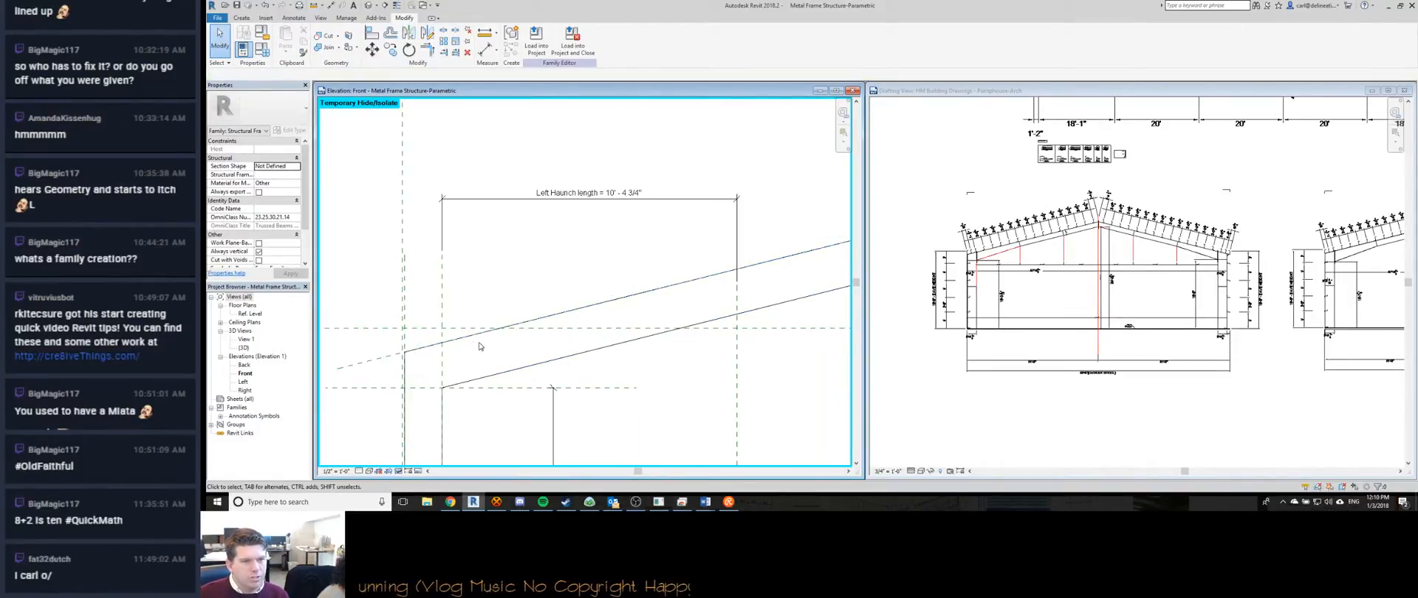
scroll(452, 348, down, 2)
scroll(440, 290, down, 1)
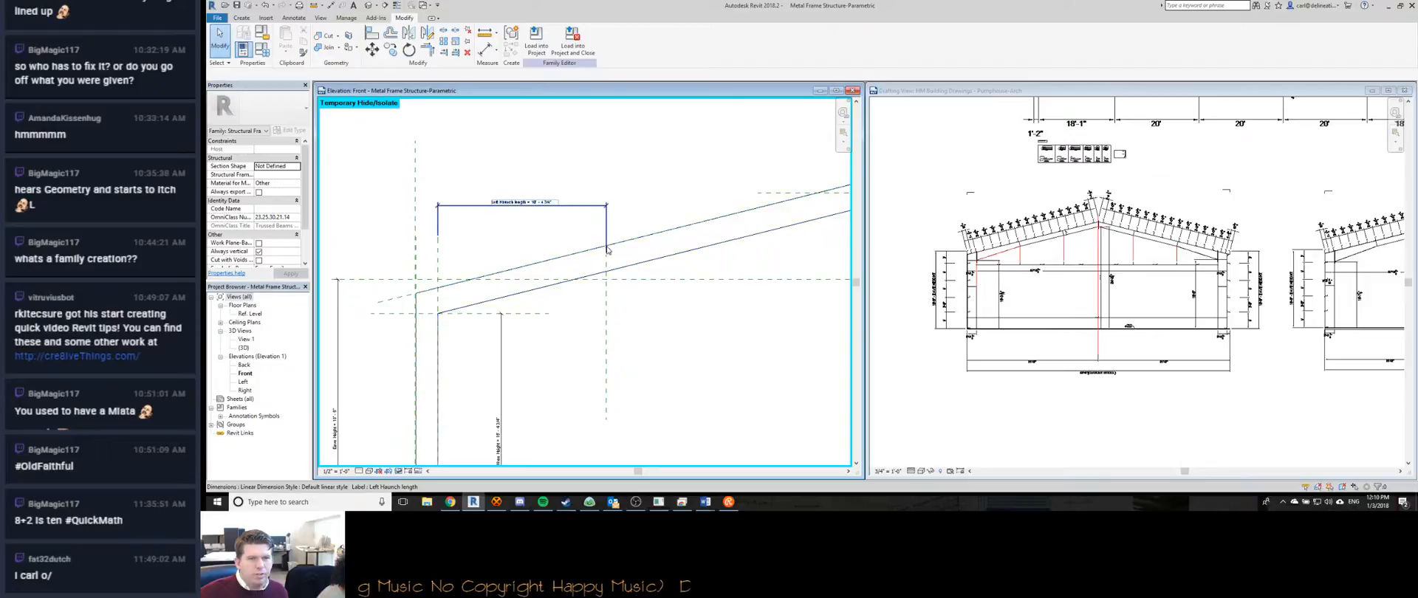
middle_drag(604, 249, 536, 246)
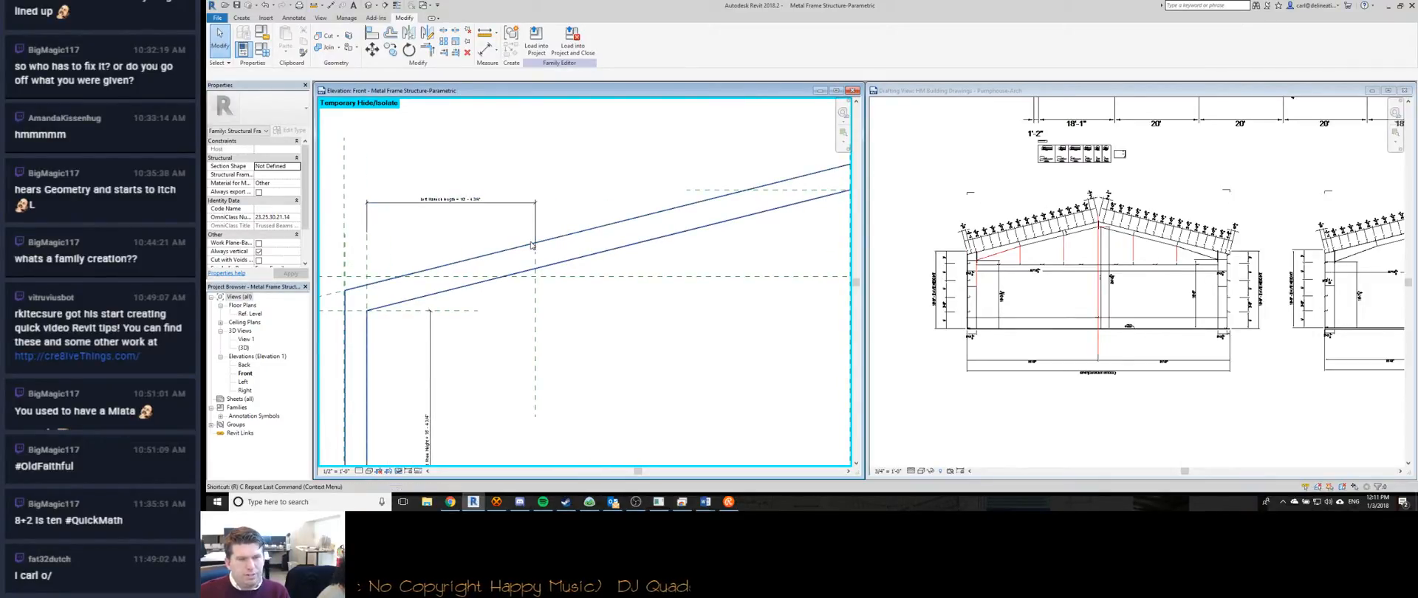
key(p)
scroll(534, 247, up, 5)
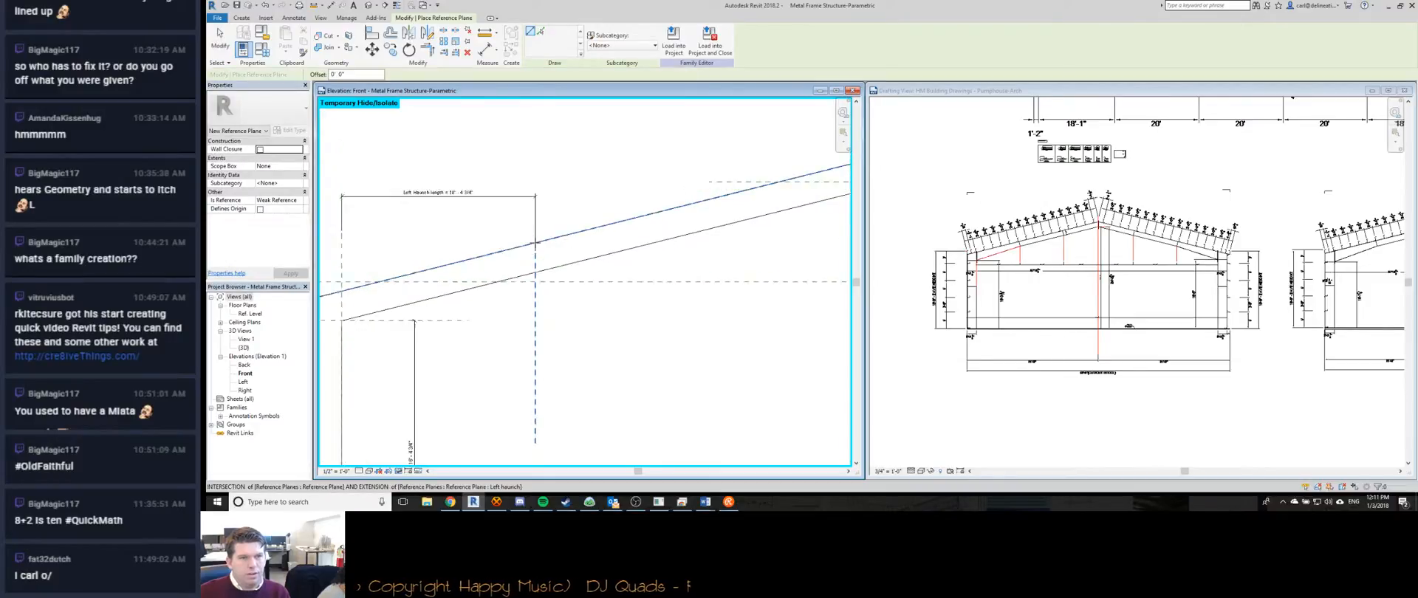
key(s)
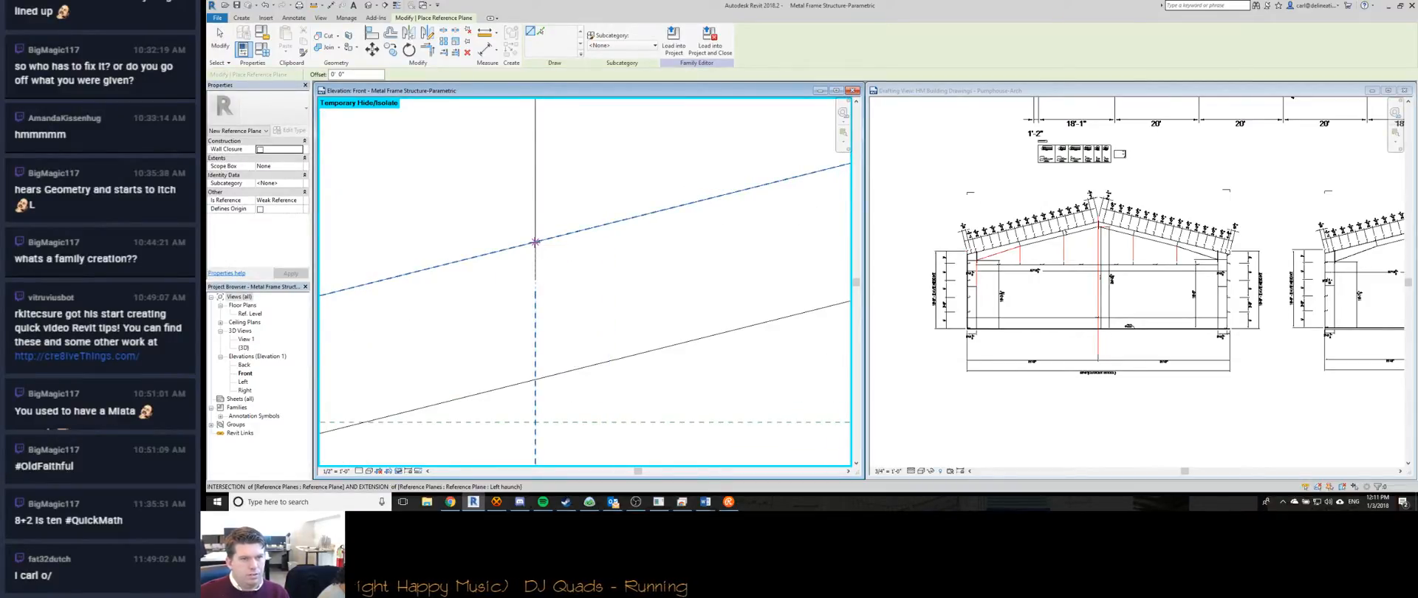
click(536, 241)
scroll(535, 242, down, 4)
scroll(822, 247, up, 4)
click(705, 240)
key(Escape)
key(Escape)
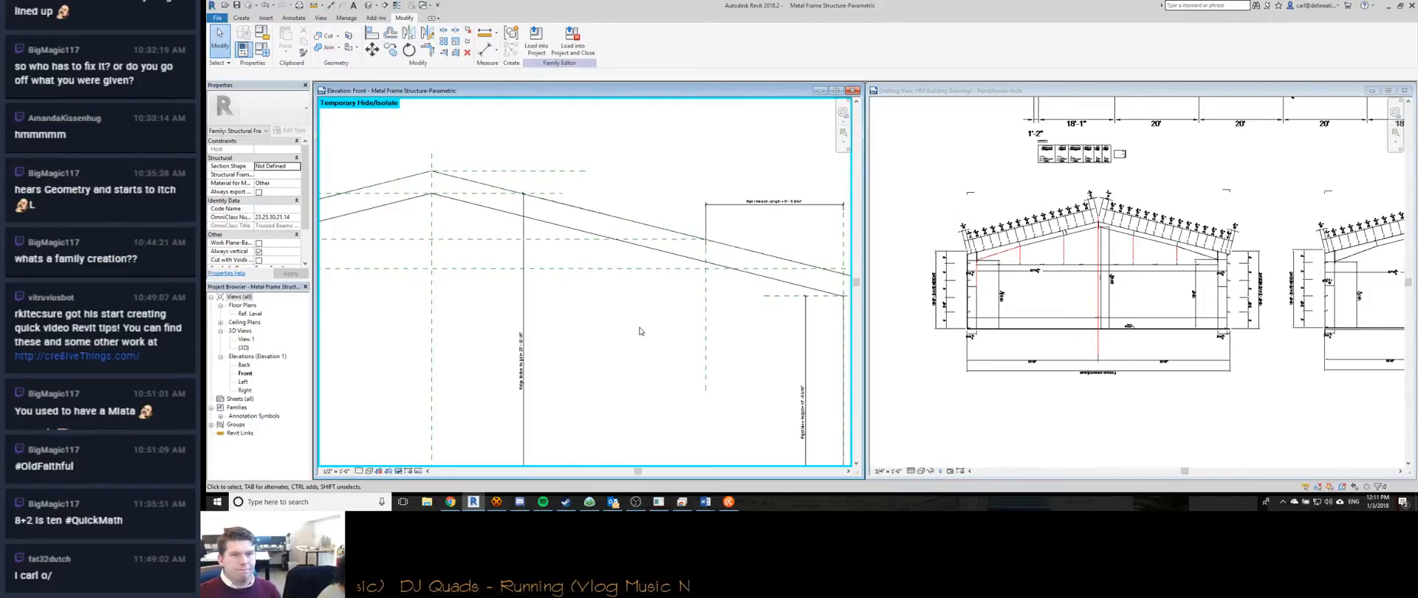
In the HM Building Drawings view, draw a vertical red detail line down from the left rafter joint of the 1'-4" column frame.
scroll(642, 317, down, 4)
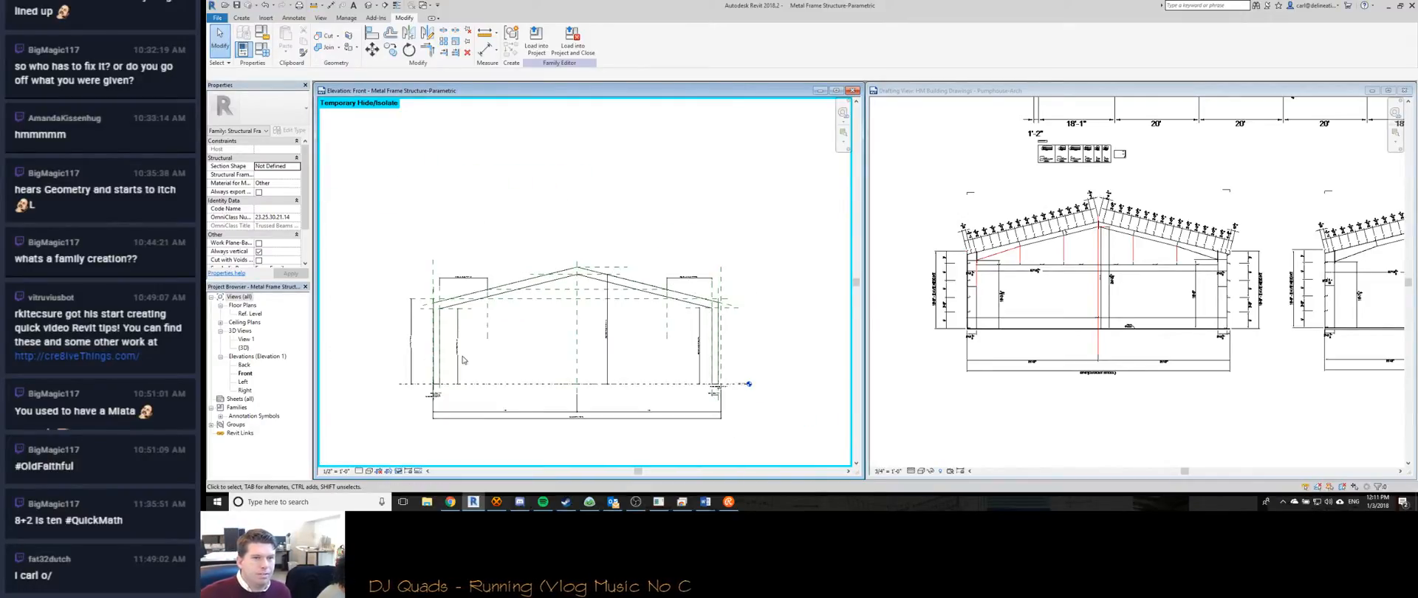
scroll(545, 296, up, 4)
scroll(545, 296, down, 3)
scroll(1255, 281, down, 1)
middle_drag(1269, 282, 1070, 269)
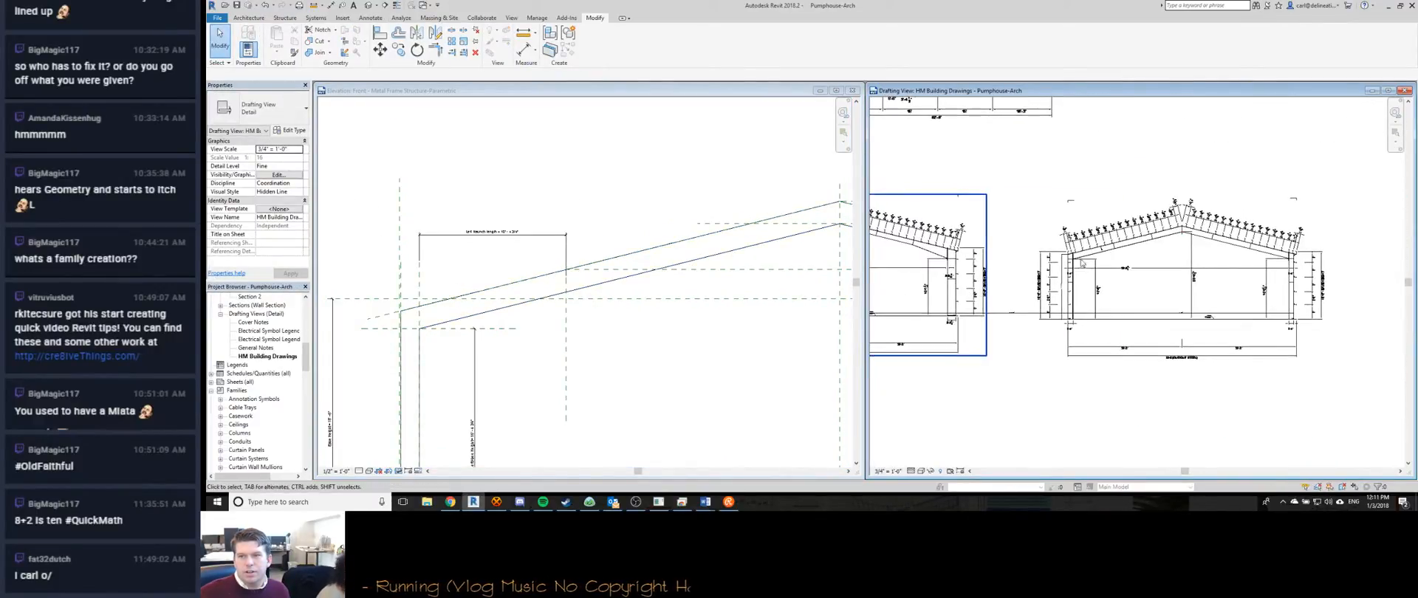
scroll(1113, 253, up, 8)
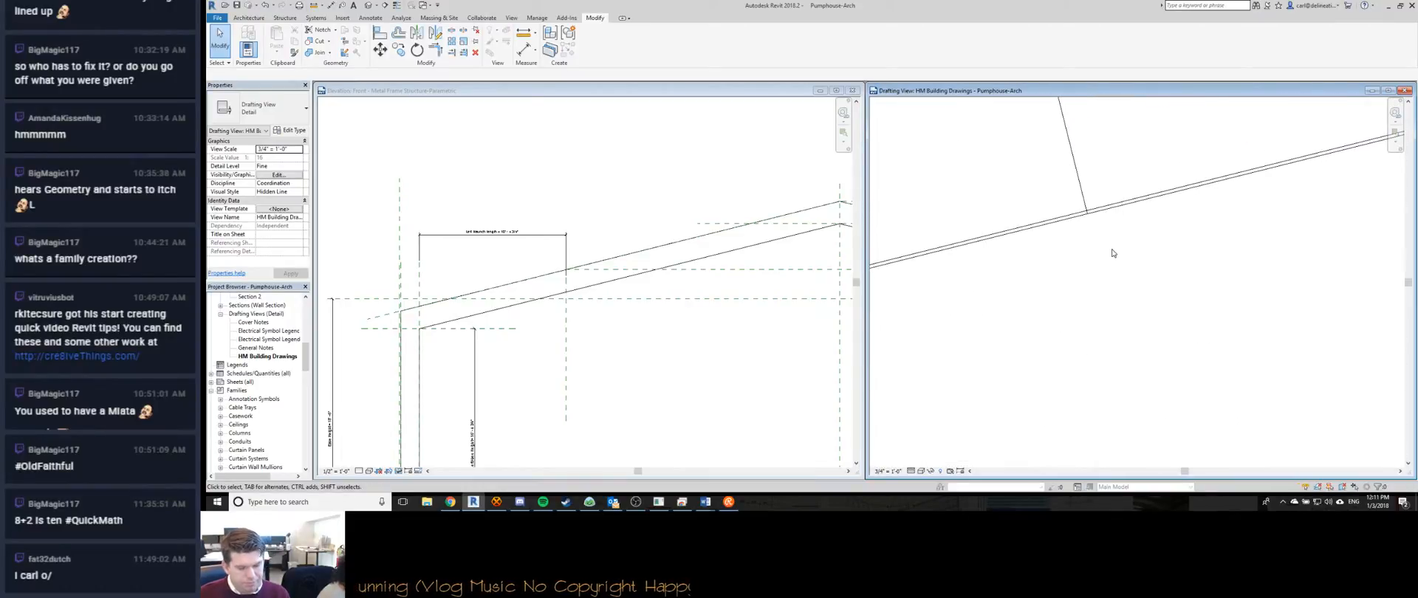
key(d)
key(l)
click(1088, 214)
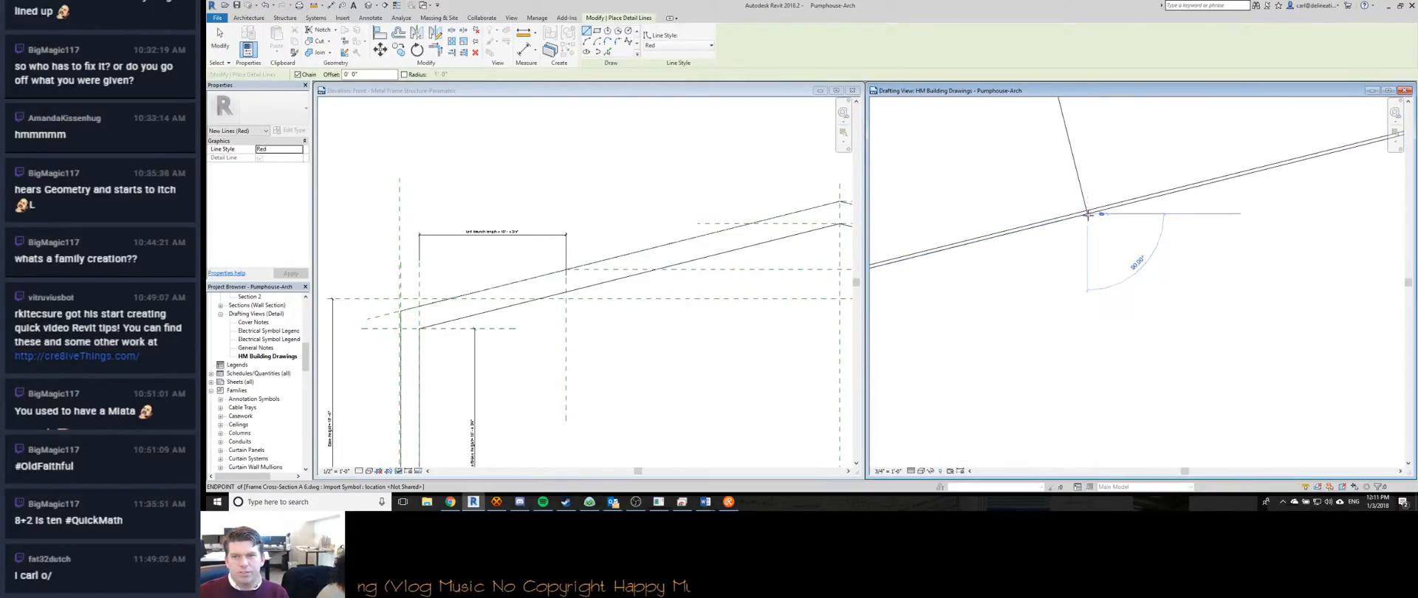
scroll(1089, 225, down, 5)
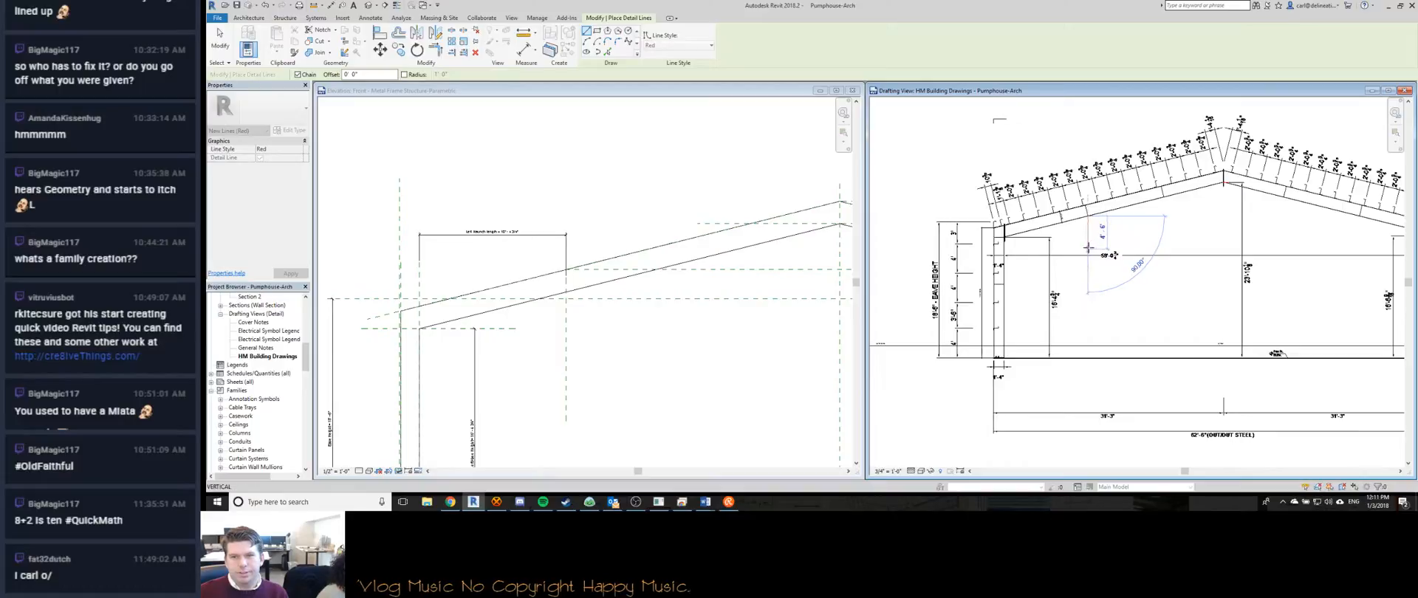
click(1087, 248)
Draw a matching vertical red detail line down from the right rafter joint of the same frame section.
scroll(1140, 198, up, 3)
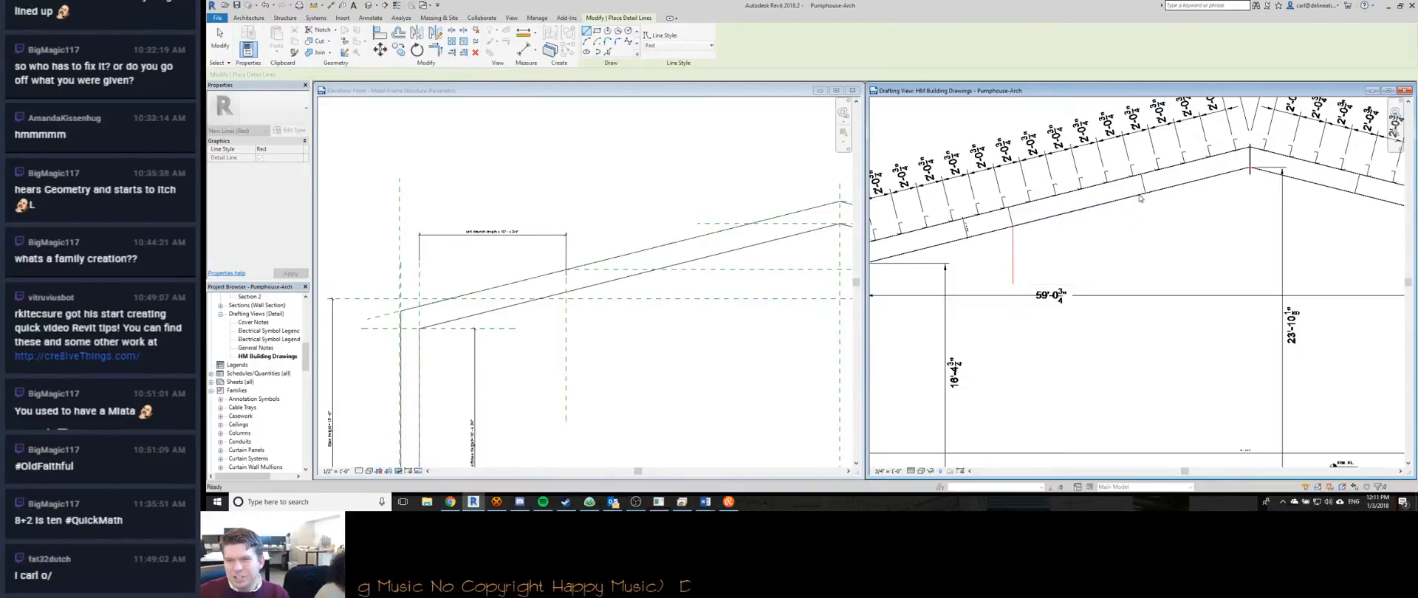
scroll(1139, 198, down, 5)
scroll(1115, 219, up, 8)
scroll(1115, 220, down, 6)
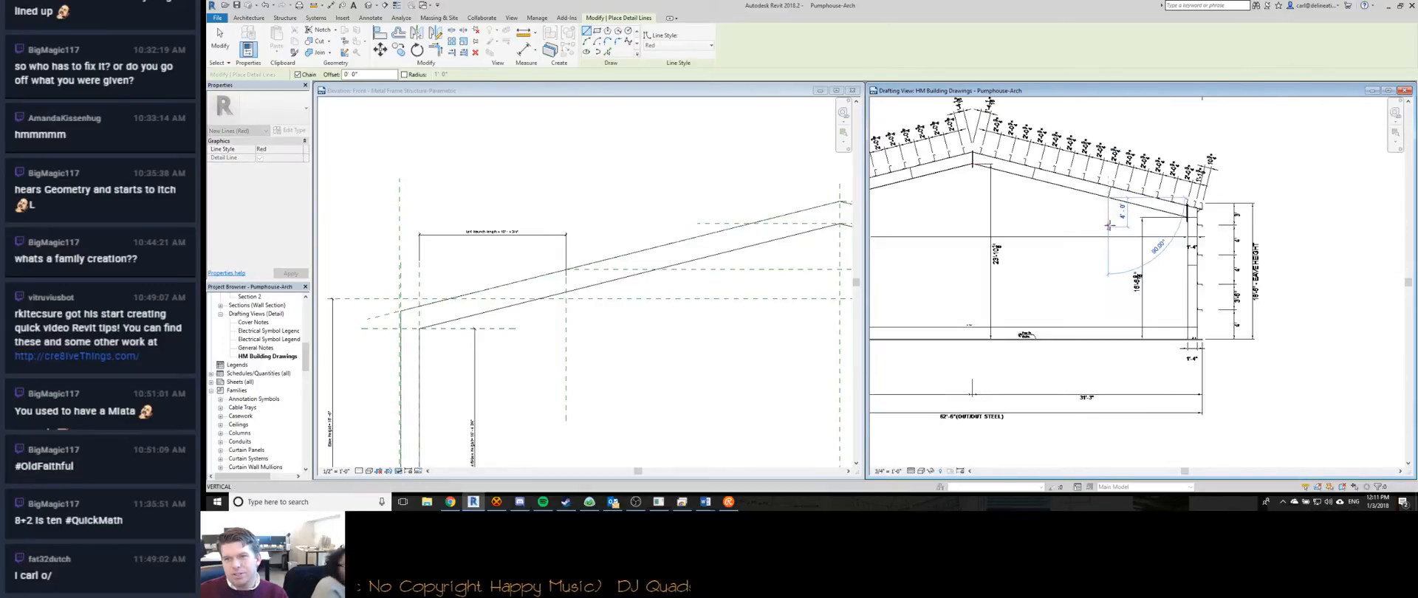
Measure from the left column's inner and outer faces to the new joint line with the Aligned dimension tool.
key(d)
key(i)
scroll(1111, 230, down, 3)
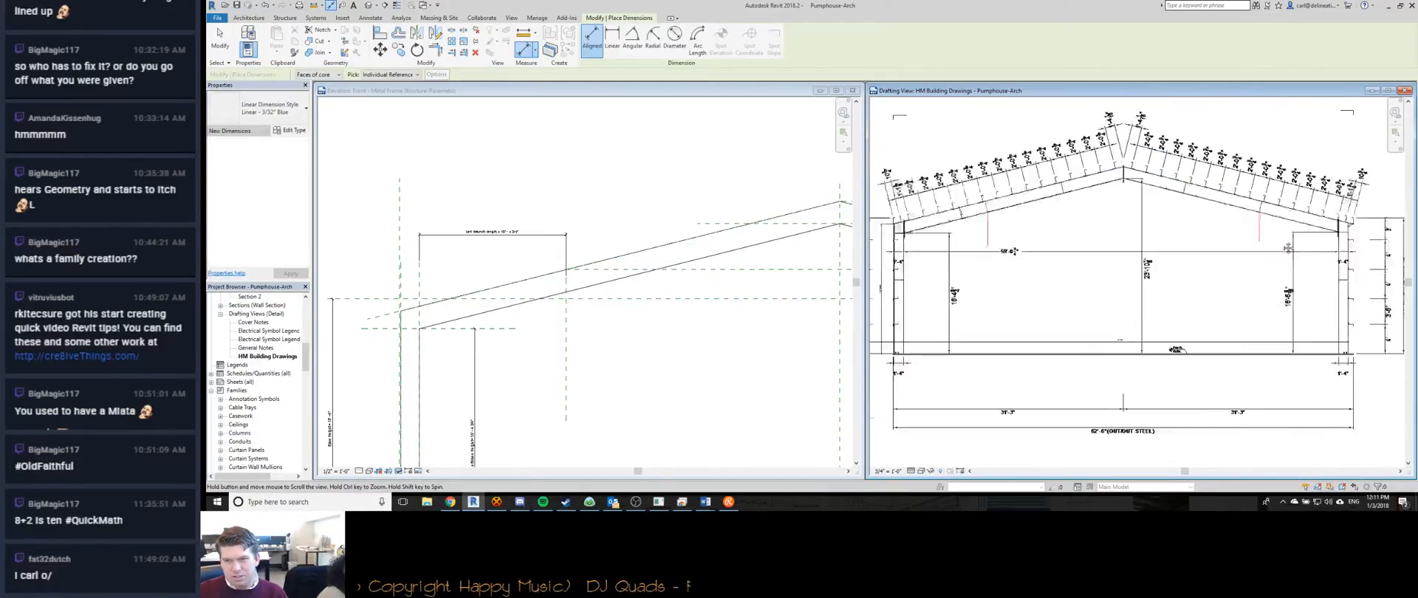
scroll(1116, 235, up, 3)
scroll(1028, 271, up, 6)
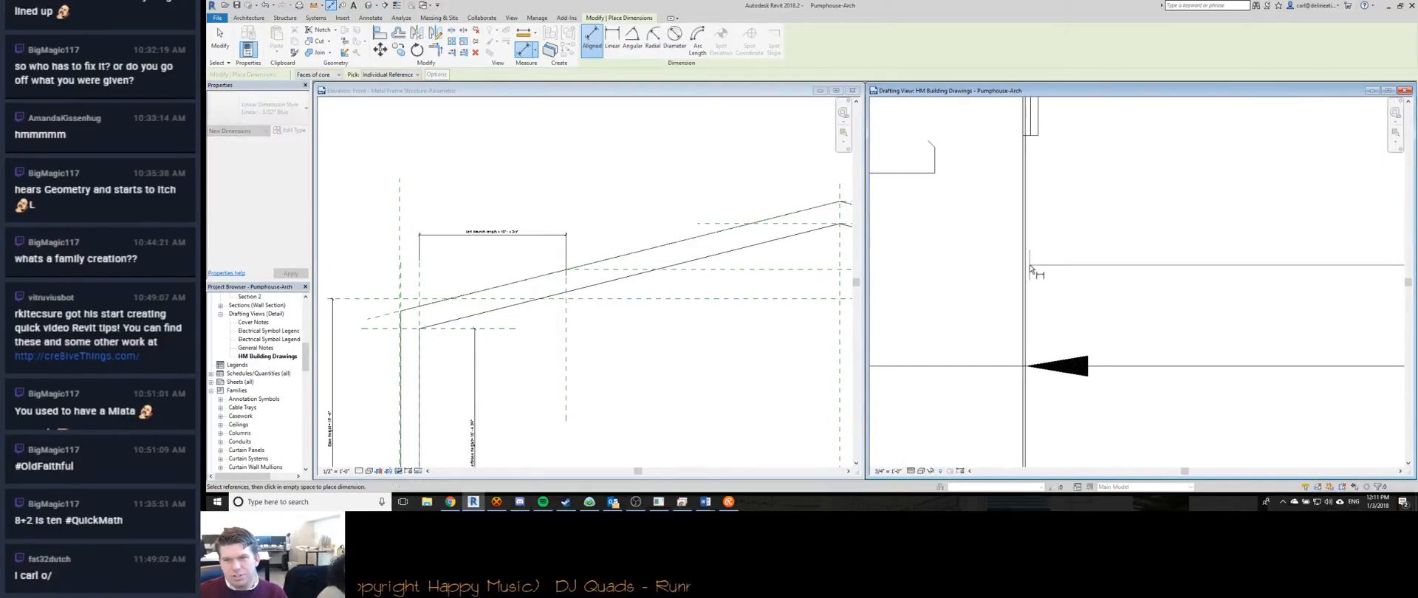
scroll(1029, 271, down, 4)
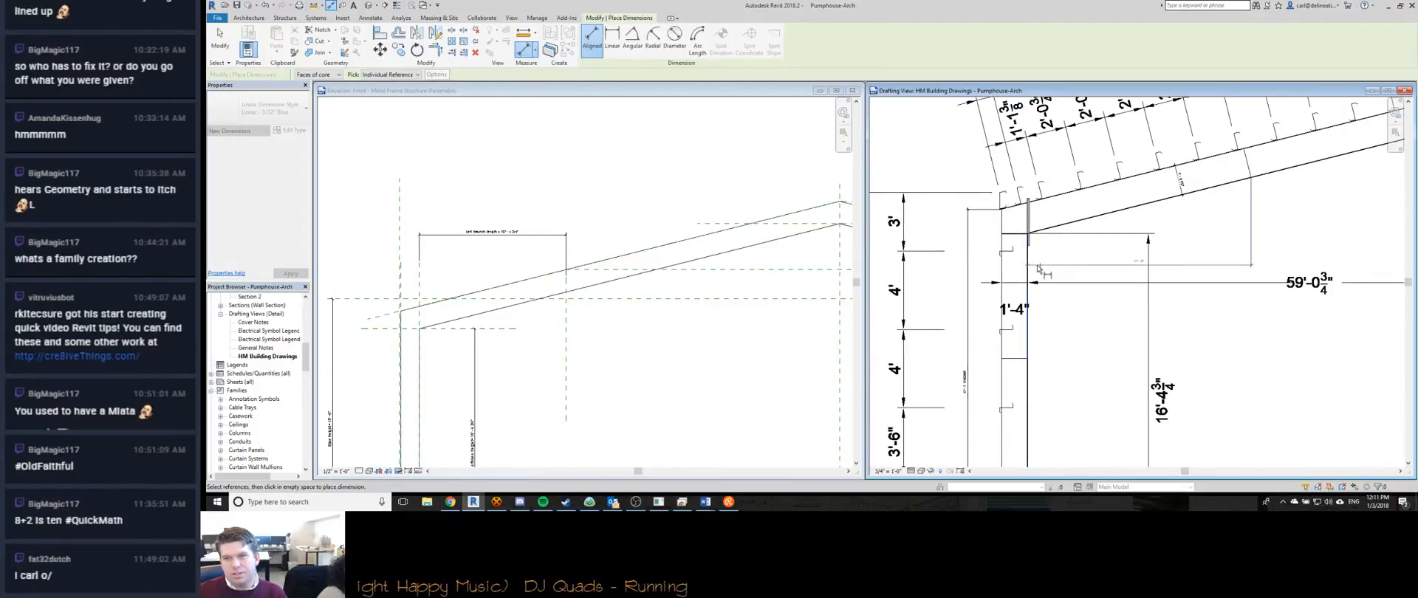
scroll(1038, 268, up, 4)
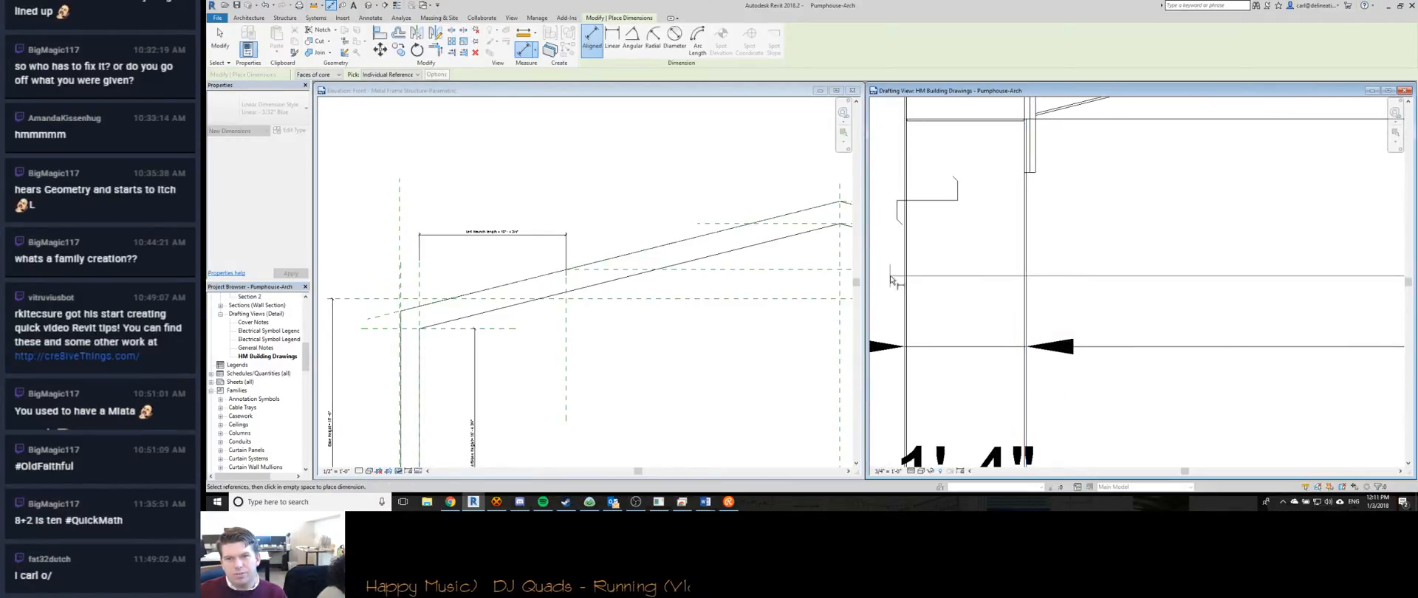
scroll(905, 281, down, 8)
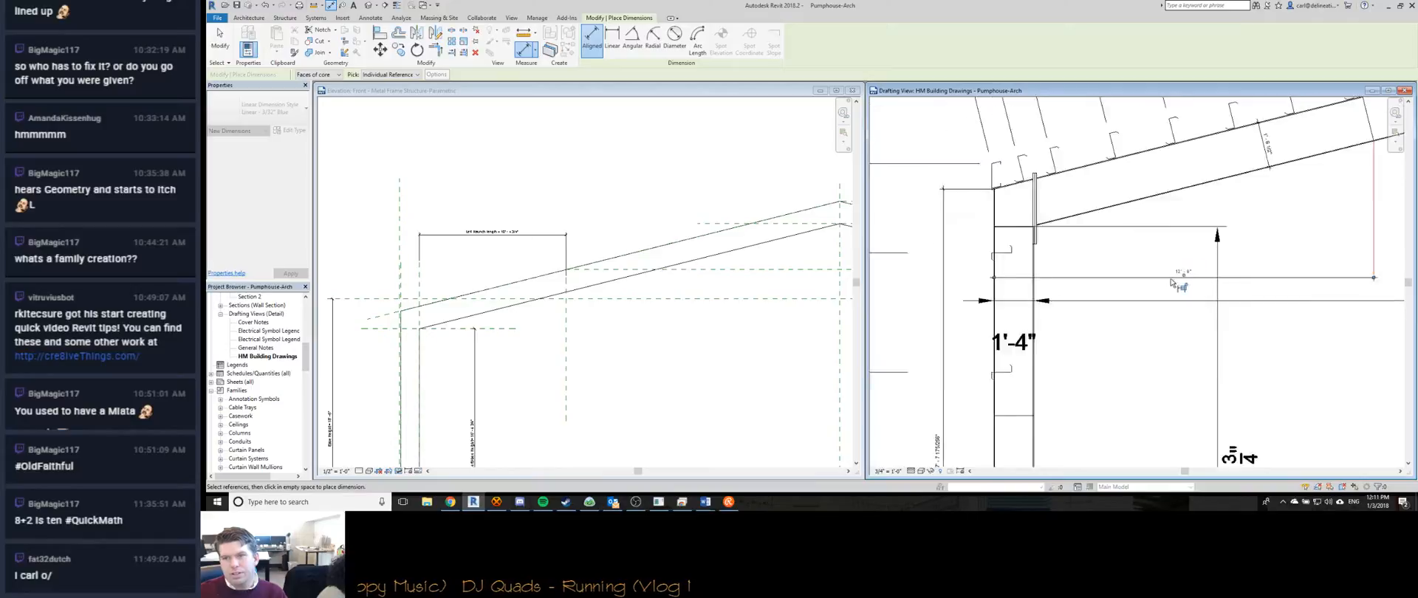
Measure from the outer face of the 2'-2 1/2" column to the haunch line in the other frame section.
middle_drag(1170, 280, 1040, 298)
scroll(1041, 298, up, 10)
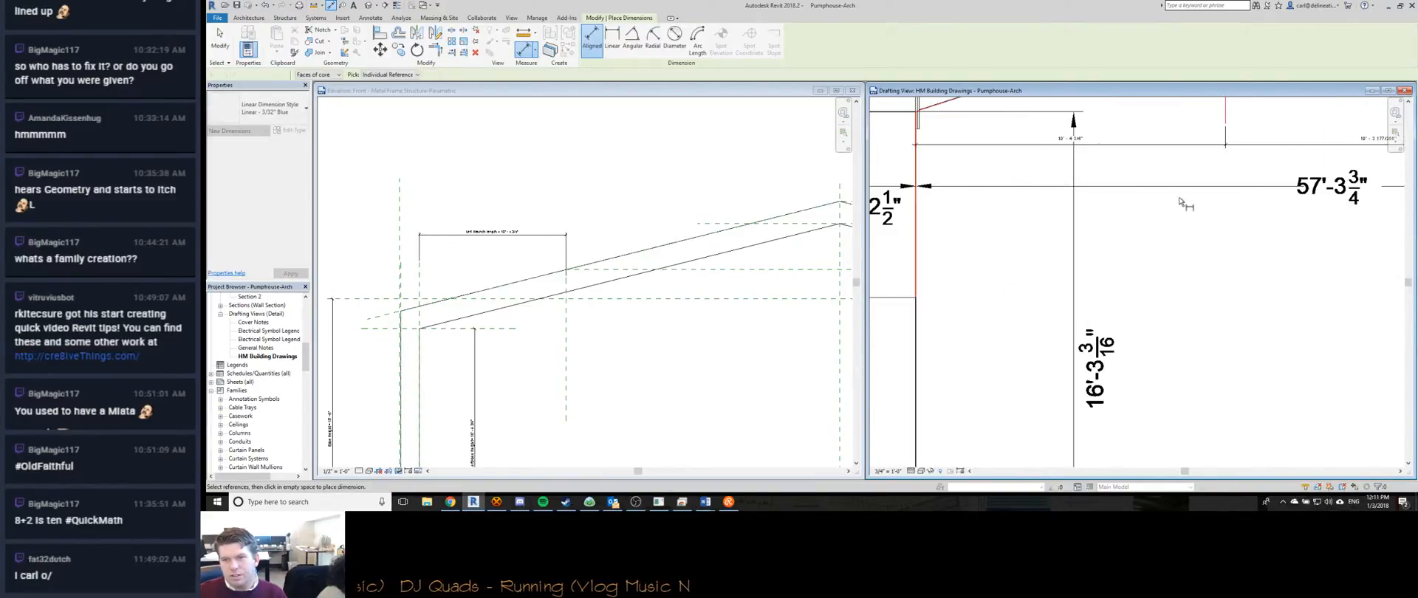
scroll(1063, 270, up, 5)
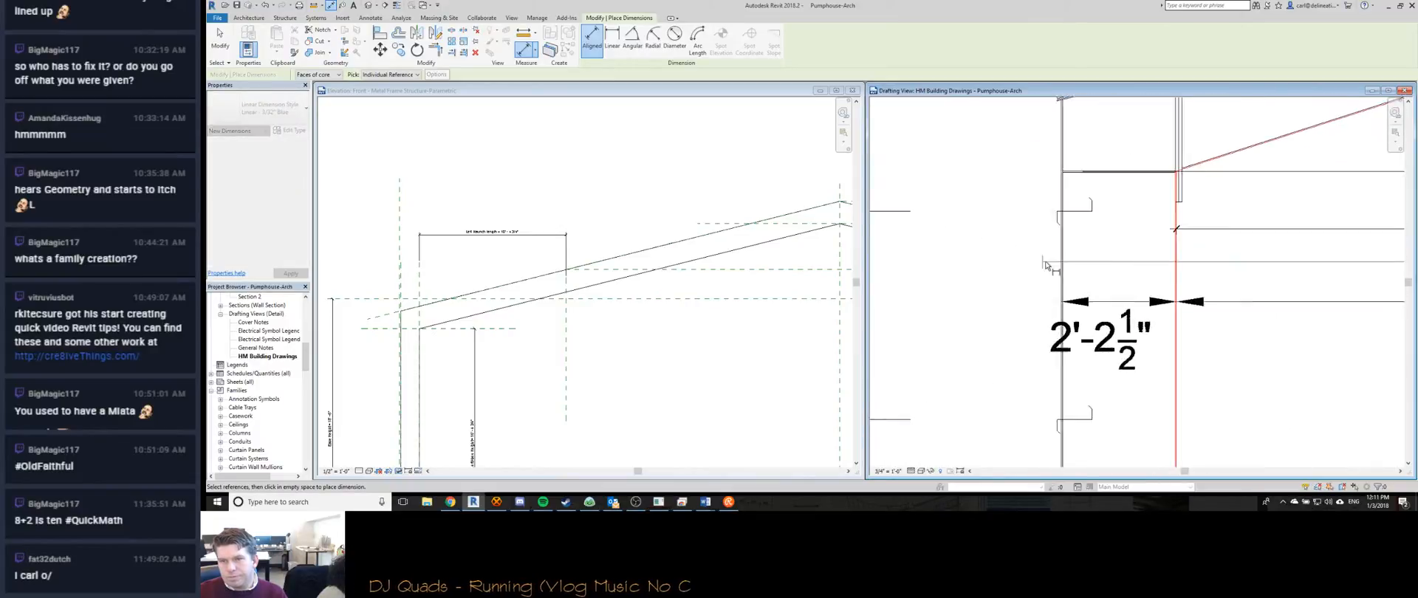
scroll(1069, 268, down, 8)
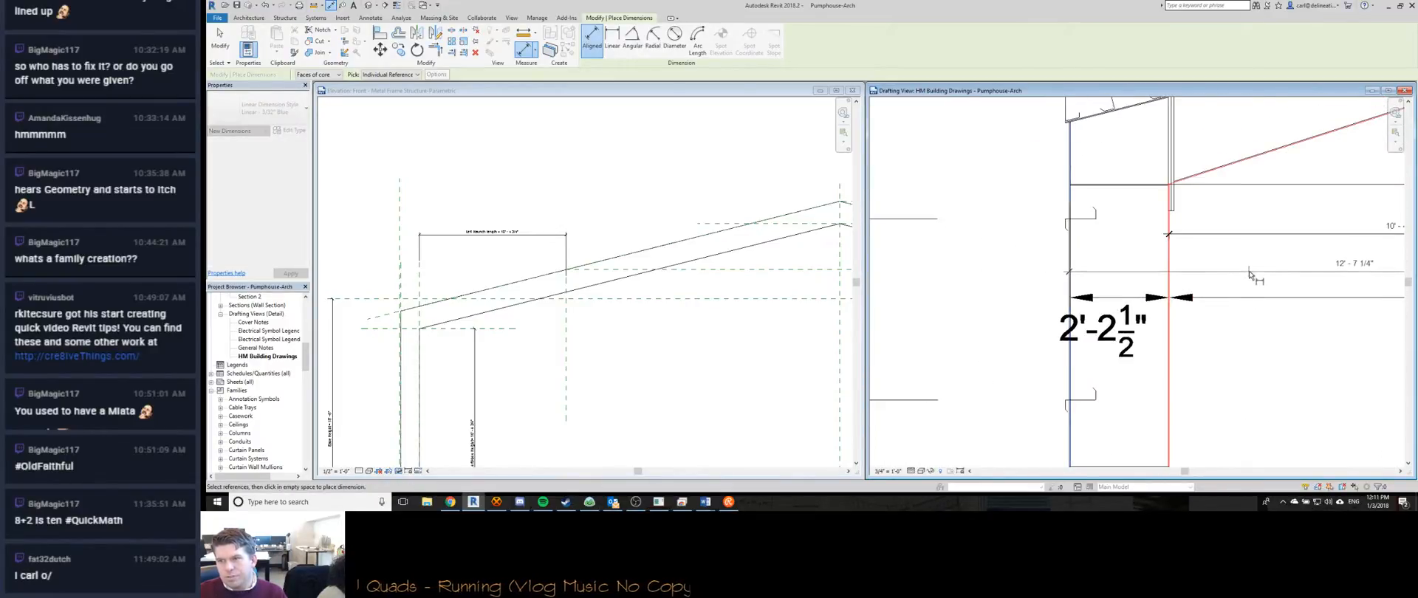
scroll(1070, 275, down, 1)
key(Escape)
key(Escape)
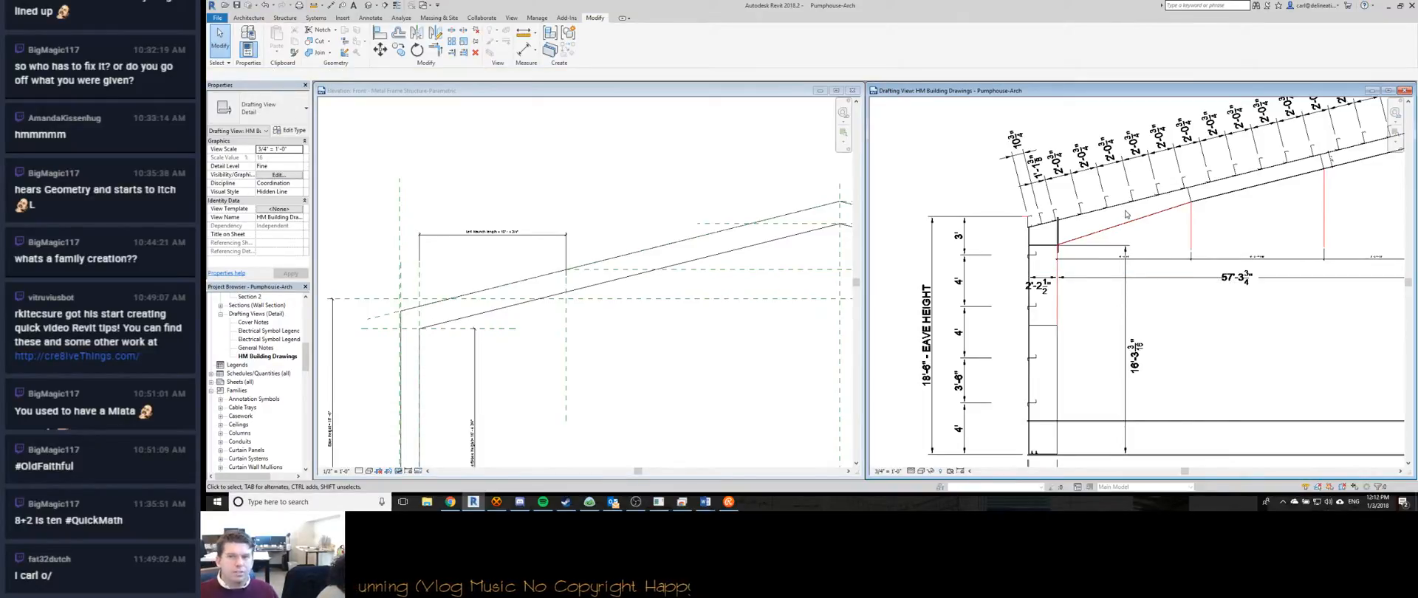
Compare the frame family's front elevation with the haunch and ridge layout in the building drawing's frame sections.
click(656, 270)
scroll(569, 295, down, 2)
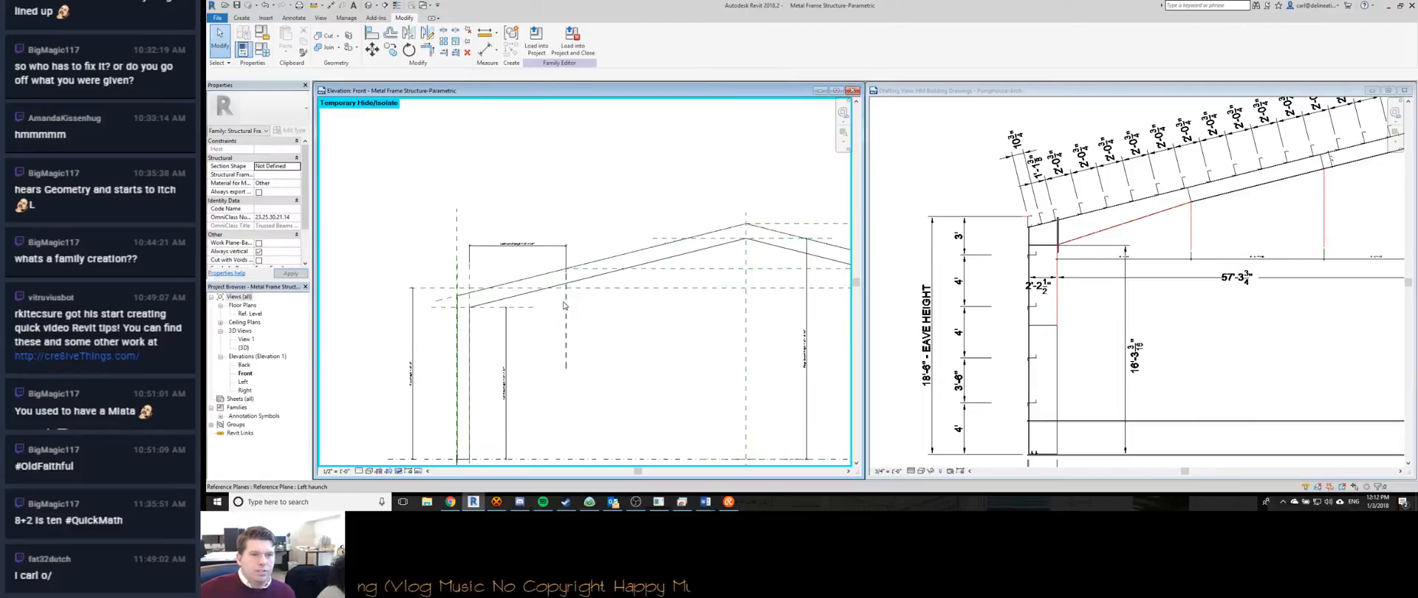
scroll(647, 332, down, 2)
click(1158, 290)
scroll(1157, 291, down, 2)
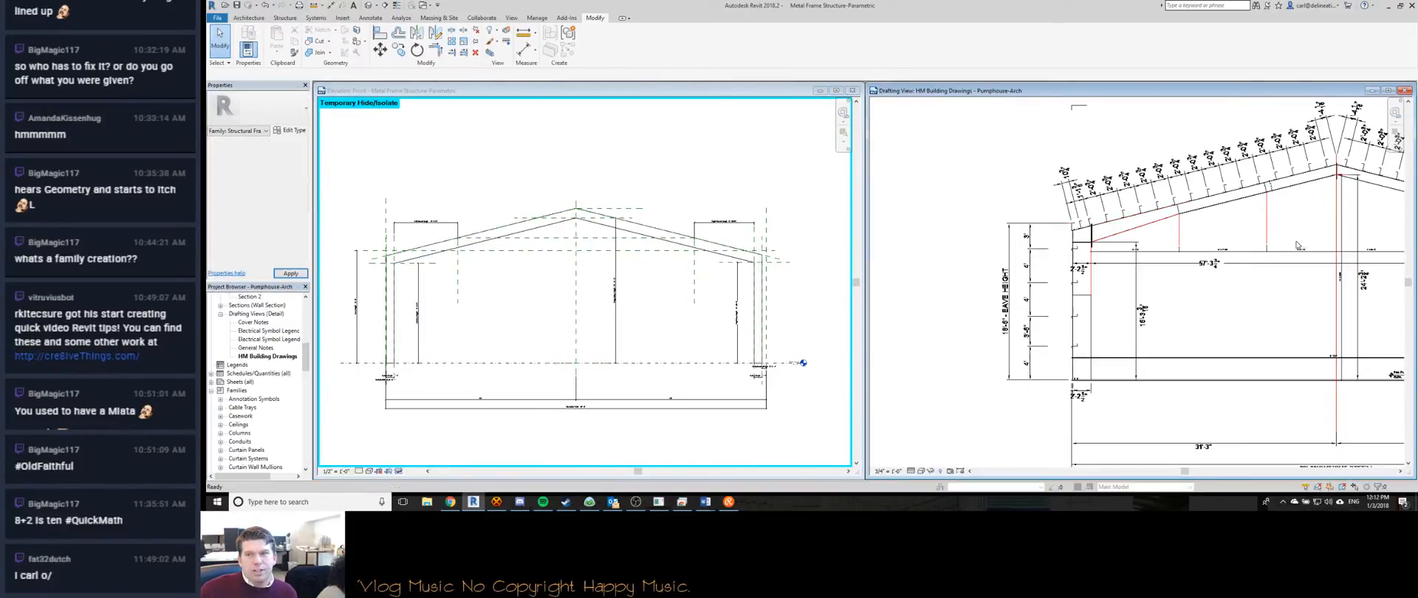
middle_drag(1157, 290, 1061, 330)
scroll(1186, 207, up, 4)
middle_drag(1295, 253, 1335, 310)
scroll(1217, 298, down, 3)
scroll(1001, 246, down, 4)
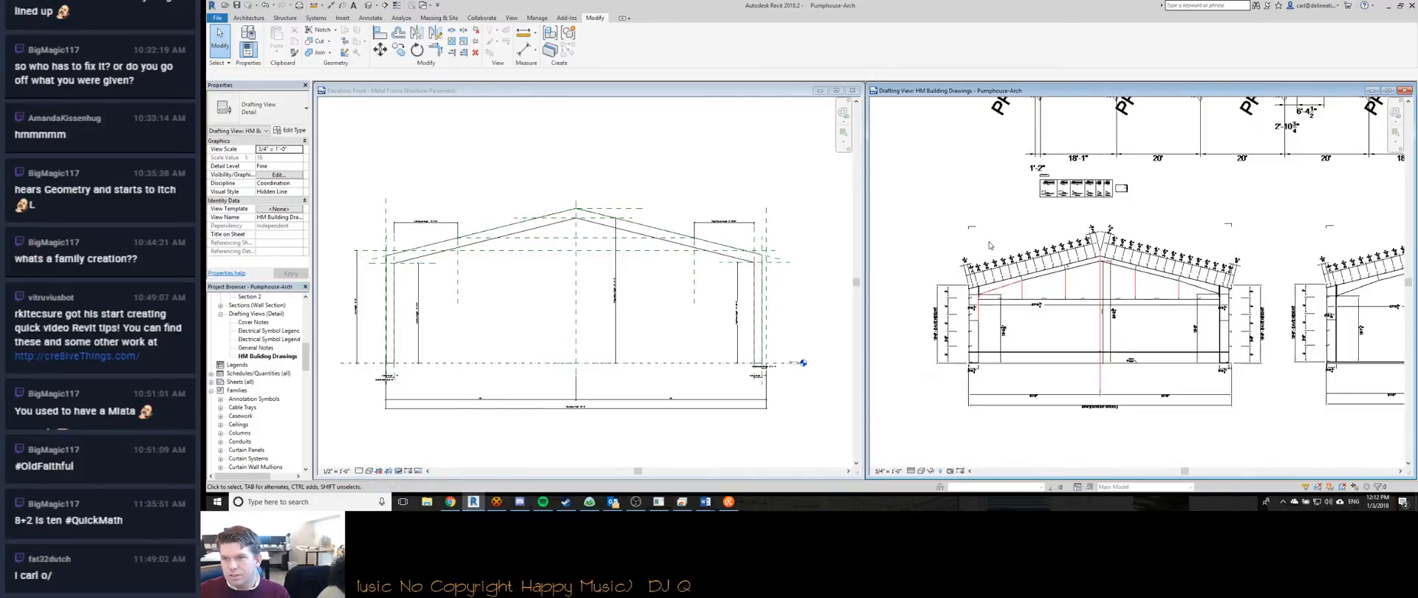
Trace the 3-in-12 roof slope symbol above the left rafter with a vertical and a horizontal red detail line.
scroll(970, 231, up, 6)
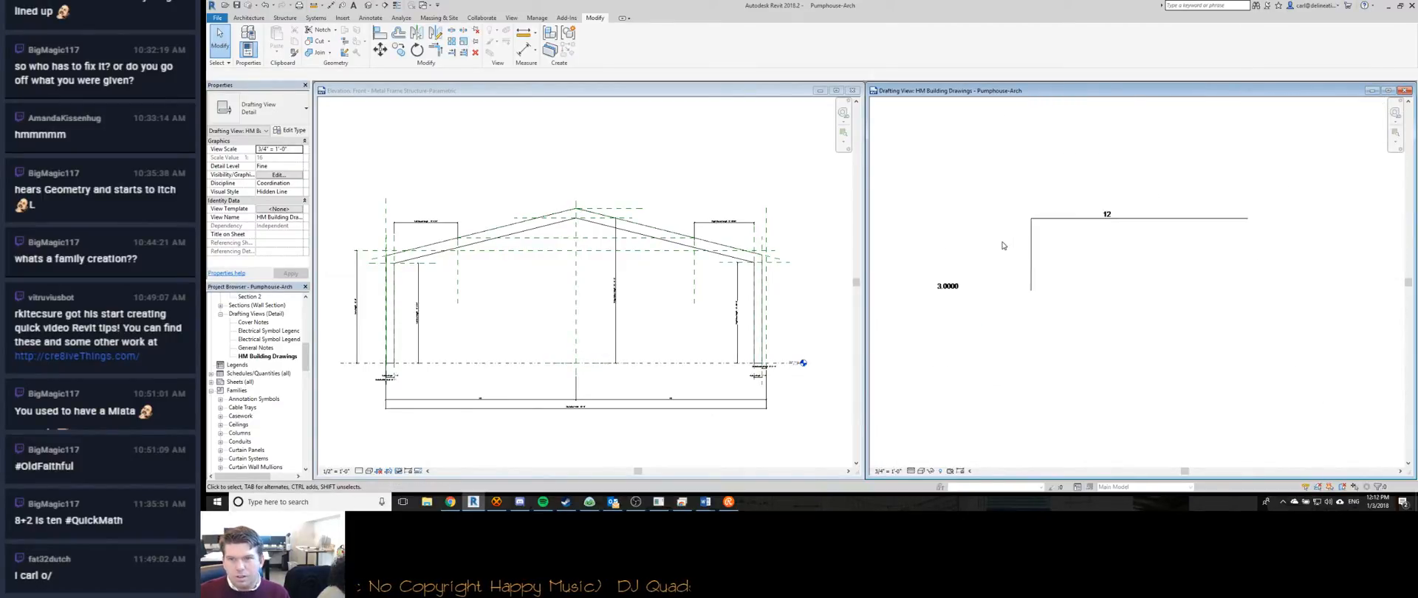
scroll(1003, 245, down, 3)
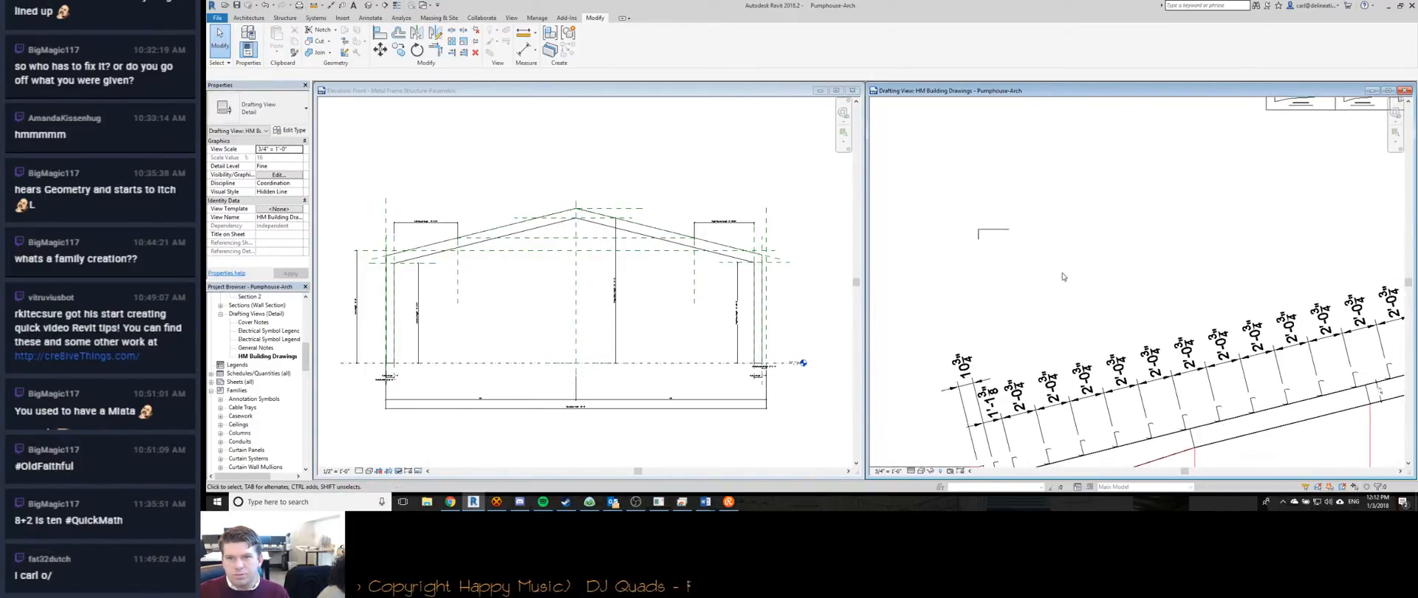
key(d)
key(l)
click(934, 215)
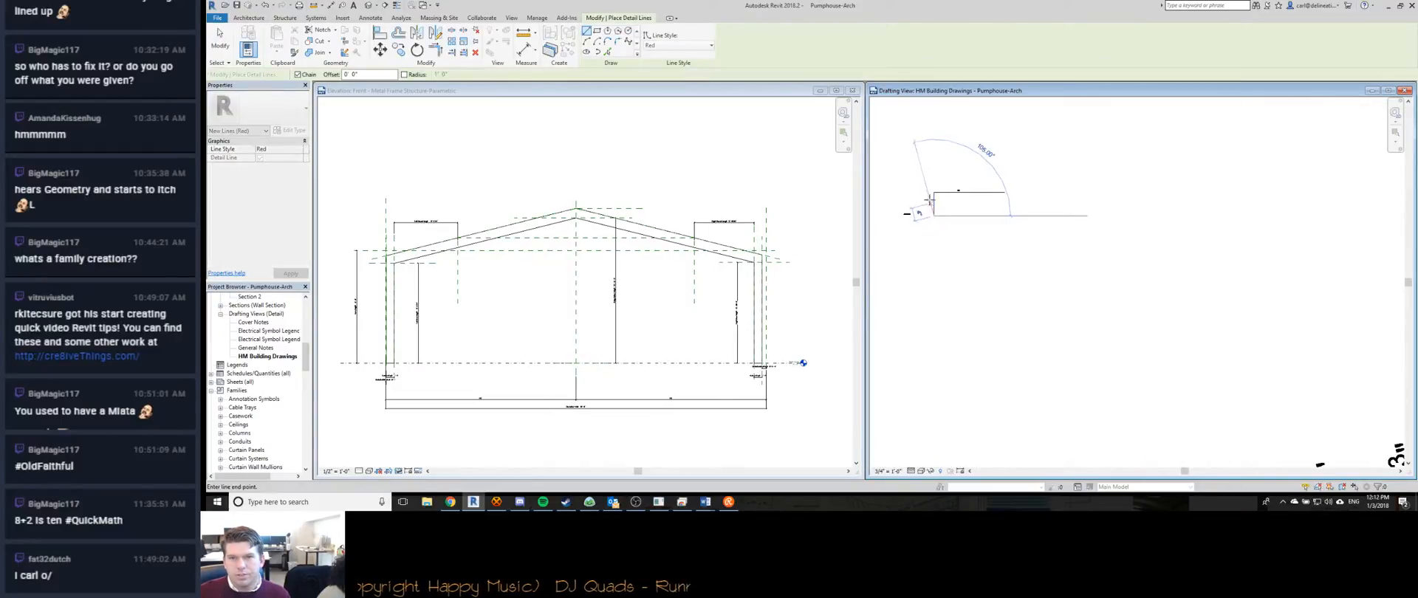
click(933, 192)
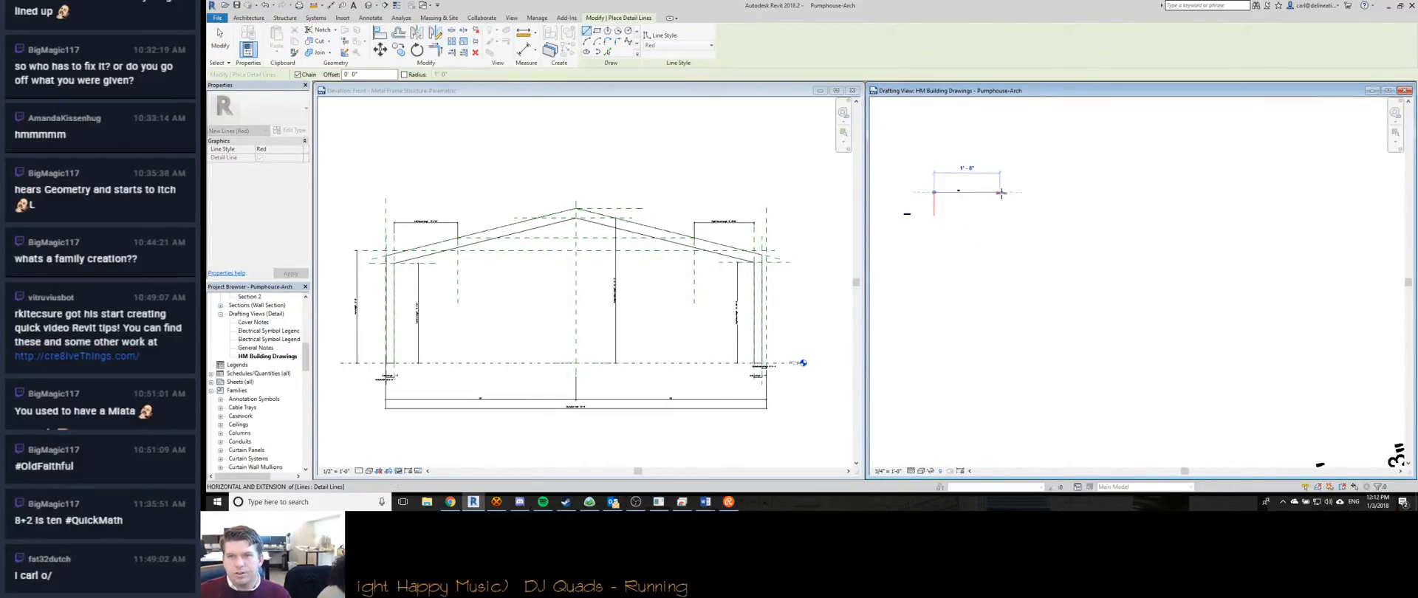
key(Escape)
key(Escape)
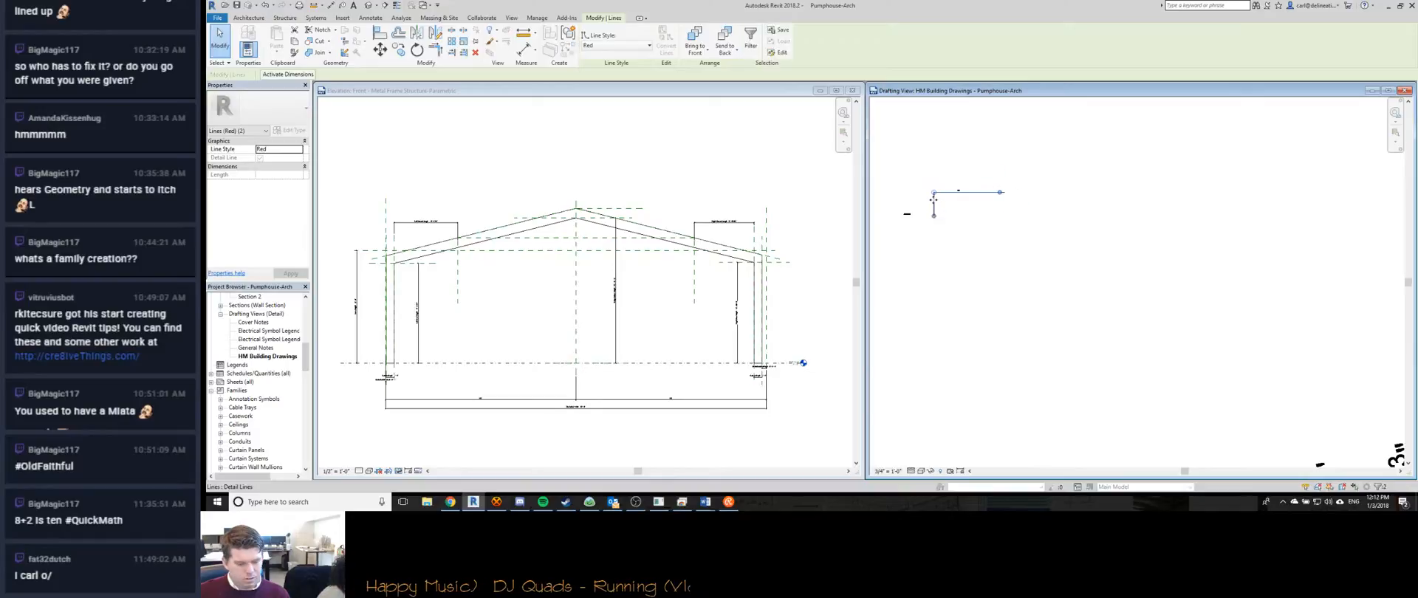
Set the red slope-triangle detail lines to 1'-0" for the horizontal run and 3" for the vertical rise.
scroll(992, 188, up, 6)
key(Escape)
click(1028, 216)
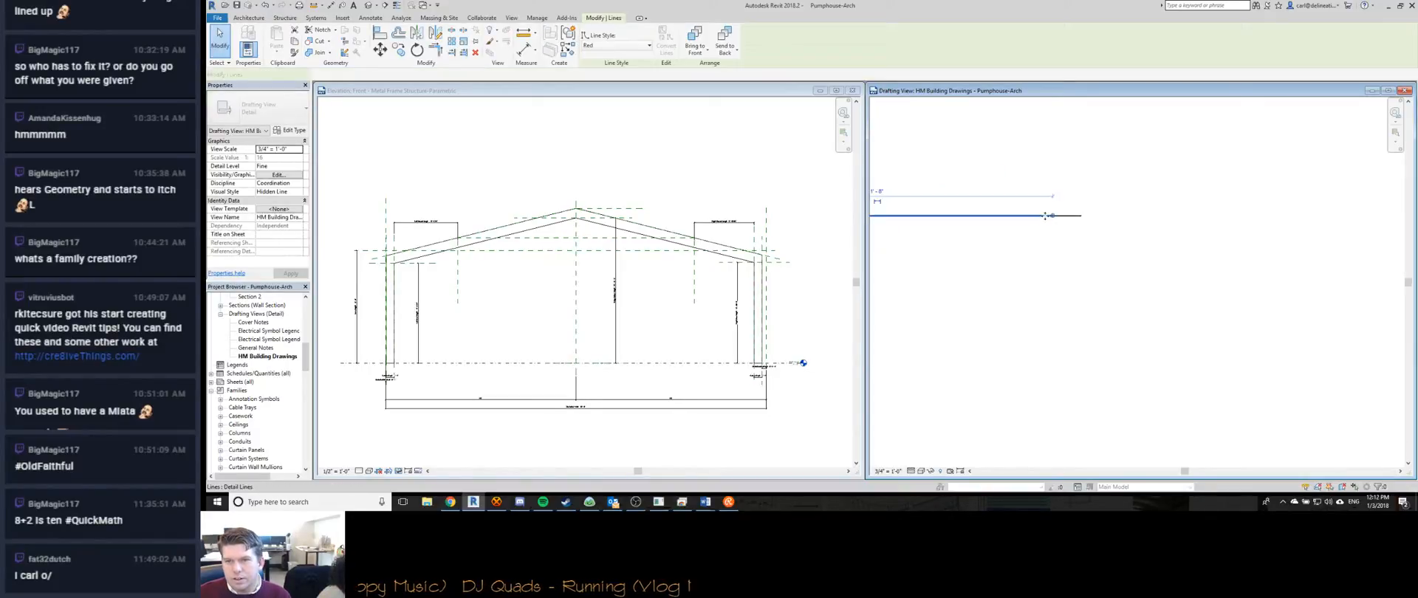
drag(1053, 216, 1014, 214)
middle_drag(1011, 236, 1259, 264)
drag(1280, 255, 1211, 254)
click(1110, 228)
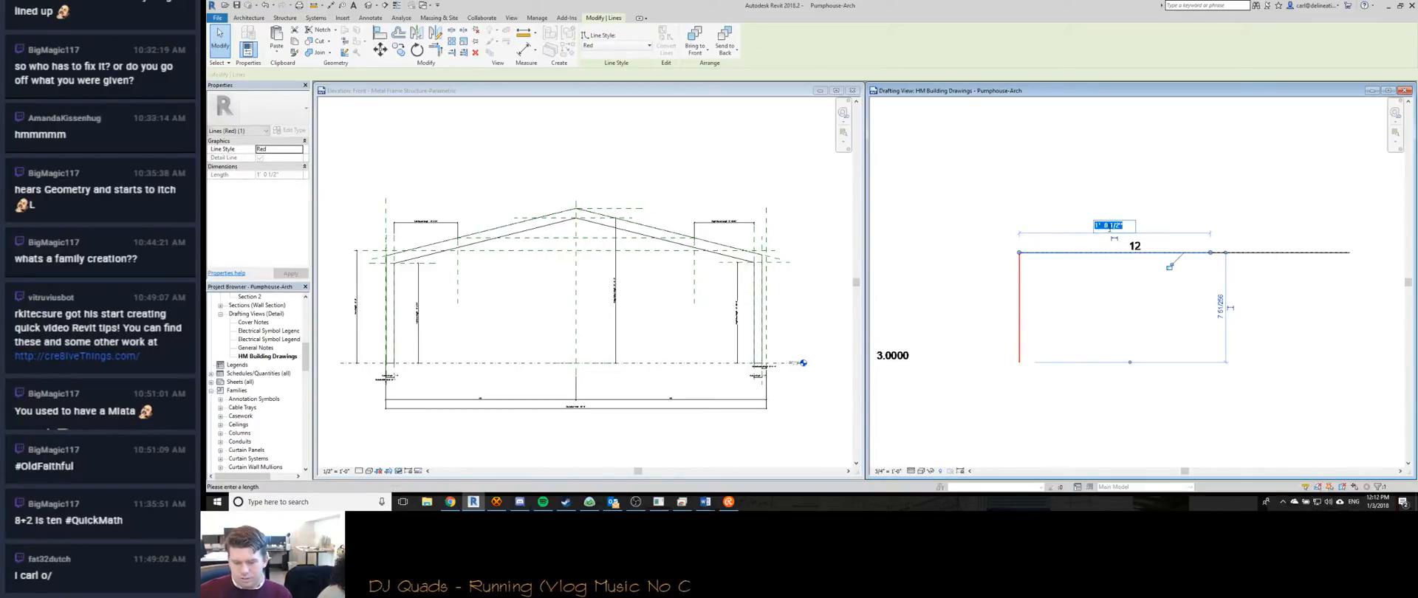
key(Return)
click(1020, 299)
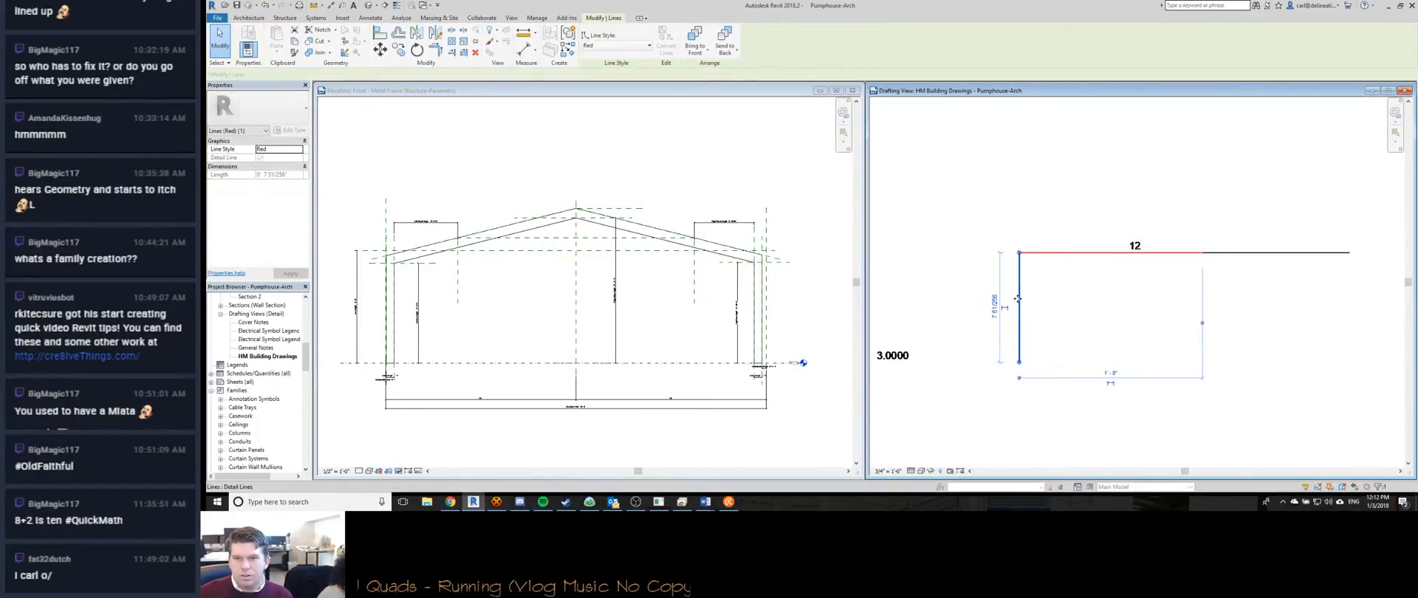
key(Escape)
key(Escape)
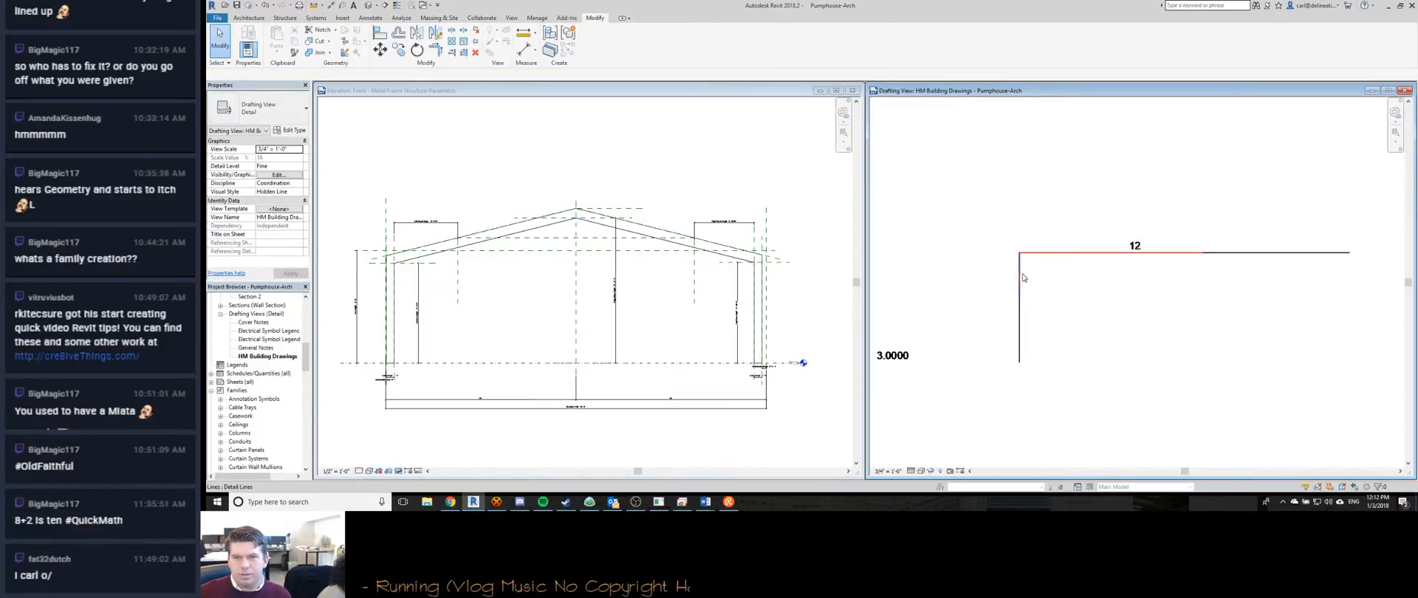
Move both slope-triangle lines so the lower end of the rise sits on the left rafter's outer edge in Frame Cross-Section A 1.
key(Tab)
click(1021, 279)
key(m)
key(v)
scroll(1023, 299, down, 5)
scroll(1091, 319, up, 5)
scroll(1090, 321, up, 5)
click(1119, 323)
click(1228, 301)
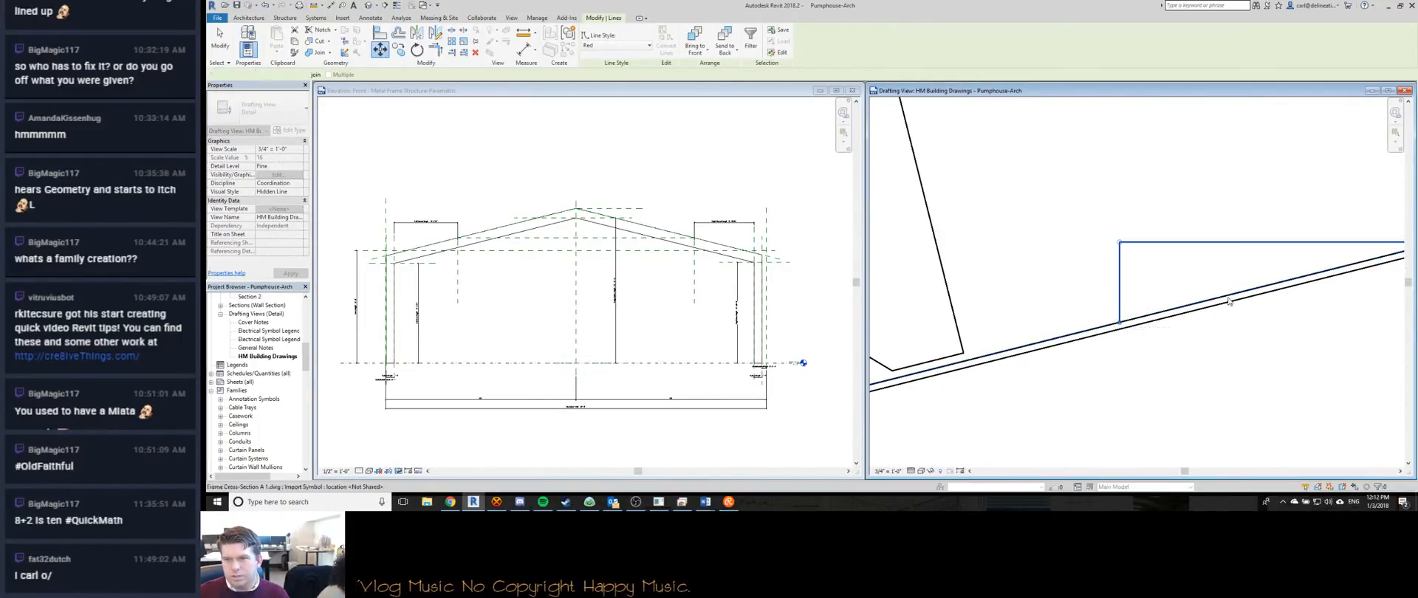
scroll(1218, 295, up, 8)
scroll(1198, 272, down, 8)
Move the slope-triangle lines onto the left rafter's outer edge in Frame Cross-Section A 6 and check the rafter slope against them.
key(m)
key(v)
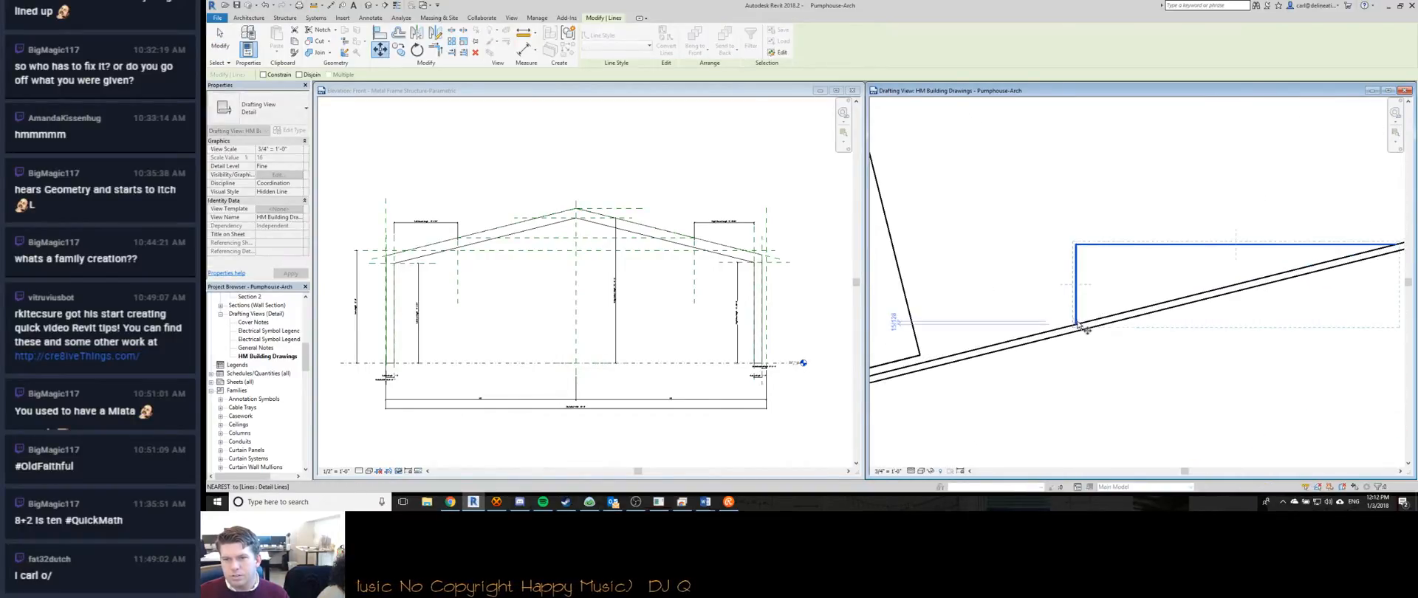
scroll(1078, 326, down, 10)
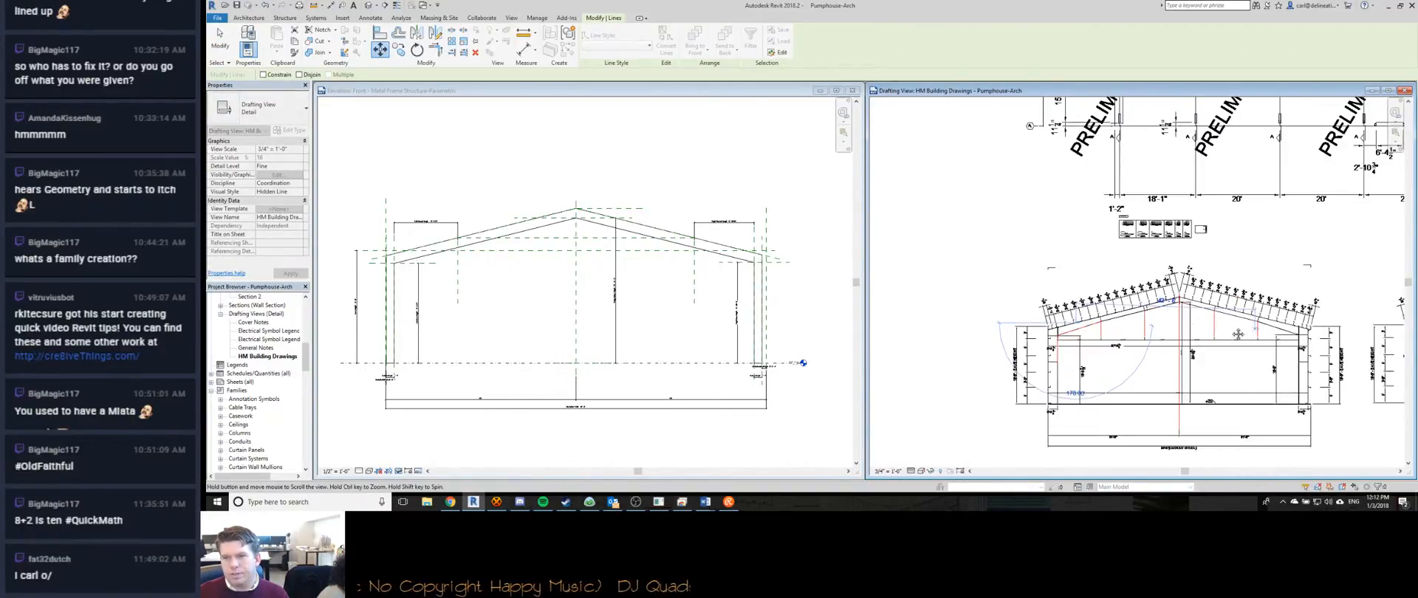
middle_drag(1019, 310, 783, 377)
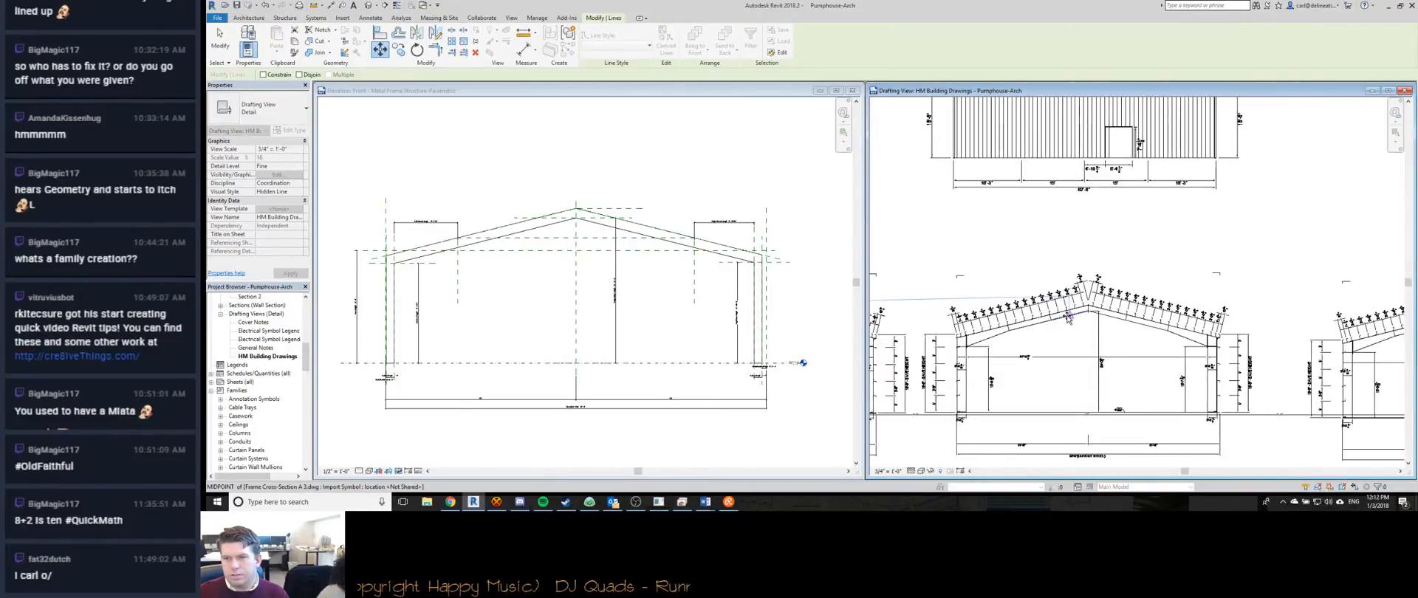
scroll(1068, 318, up, 5)
scroll(1107, 325, down, 10)
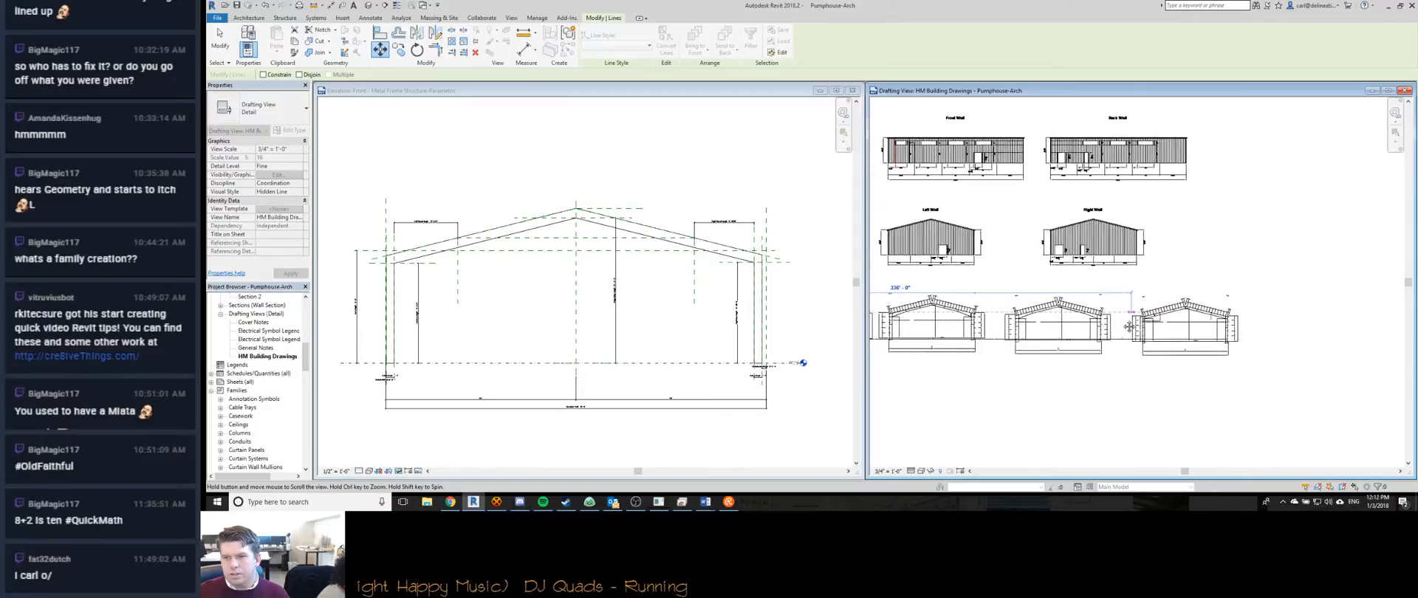
scroll(1137, 340, up, 8)
scroll(1152, 366, up, 2)
click(1152, 363)
scroll(1137, 369, down, 4)
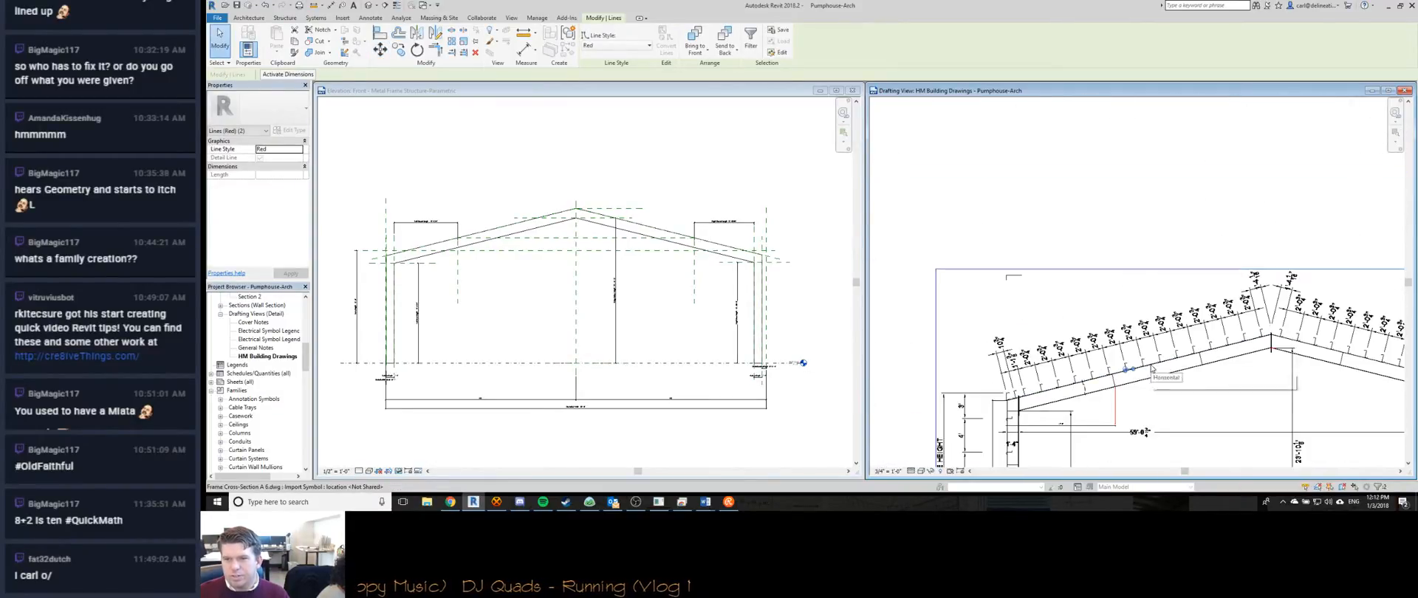
scroll(1123, 379, up, 6)
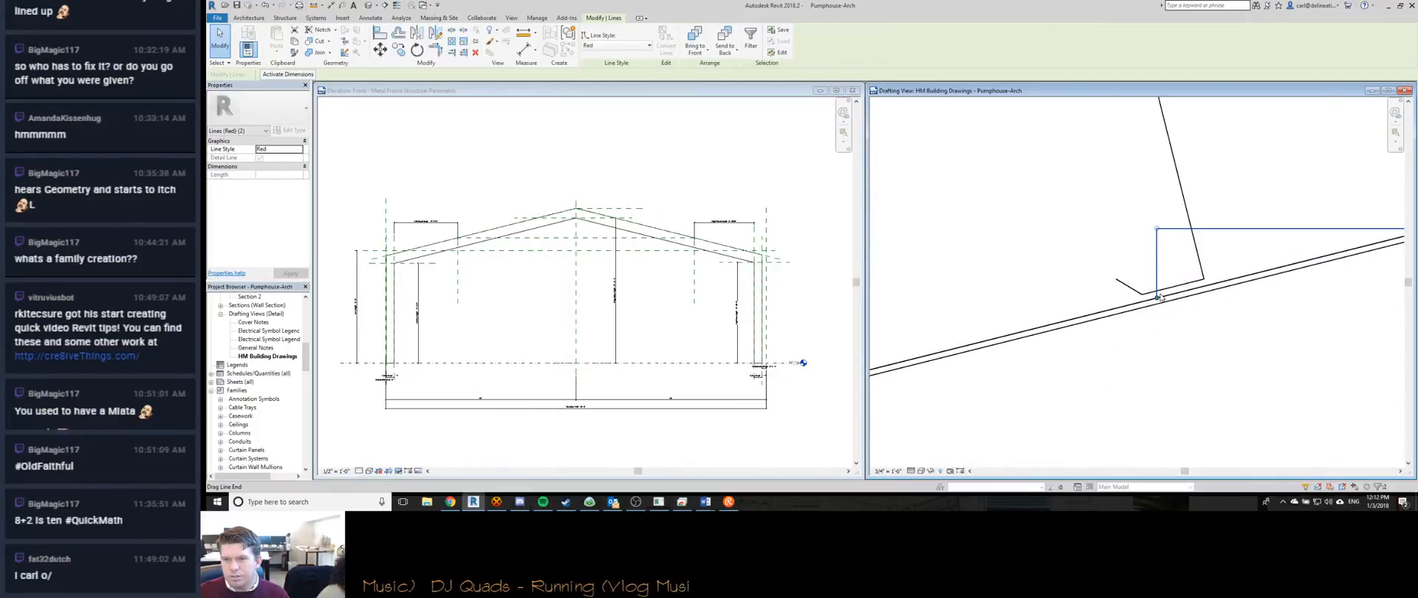
scroll(1120, 326, up, 4)
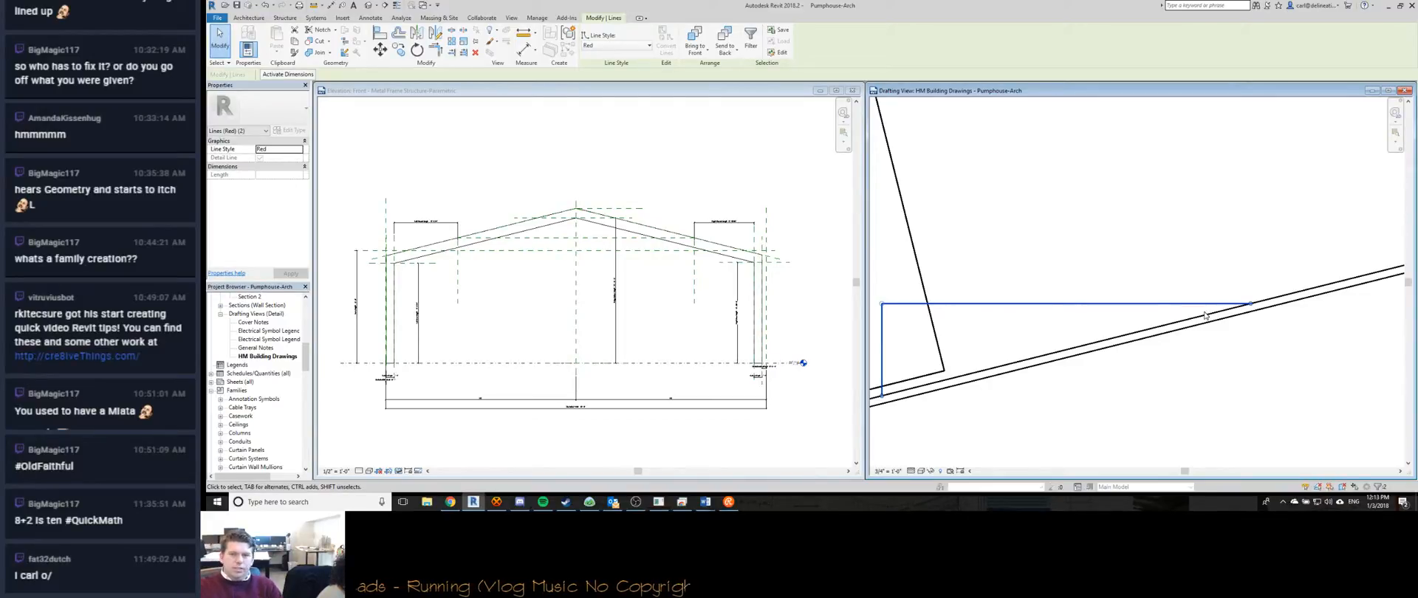
Trace the right rafter's outer edge in Frame Cross-Section A 6 with a red detail line using Pick Lines, and extend it to the ridge.
key(d)
key(l)
scroll(1174, 295, down, 6)
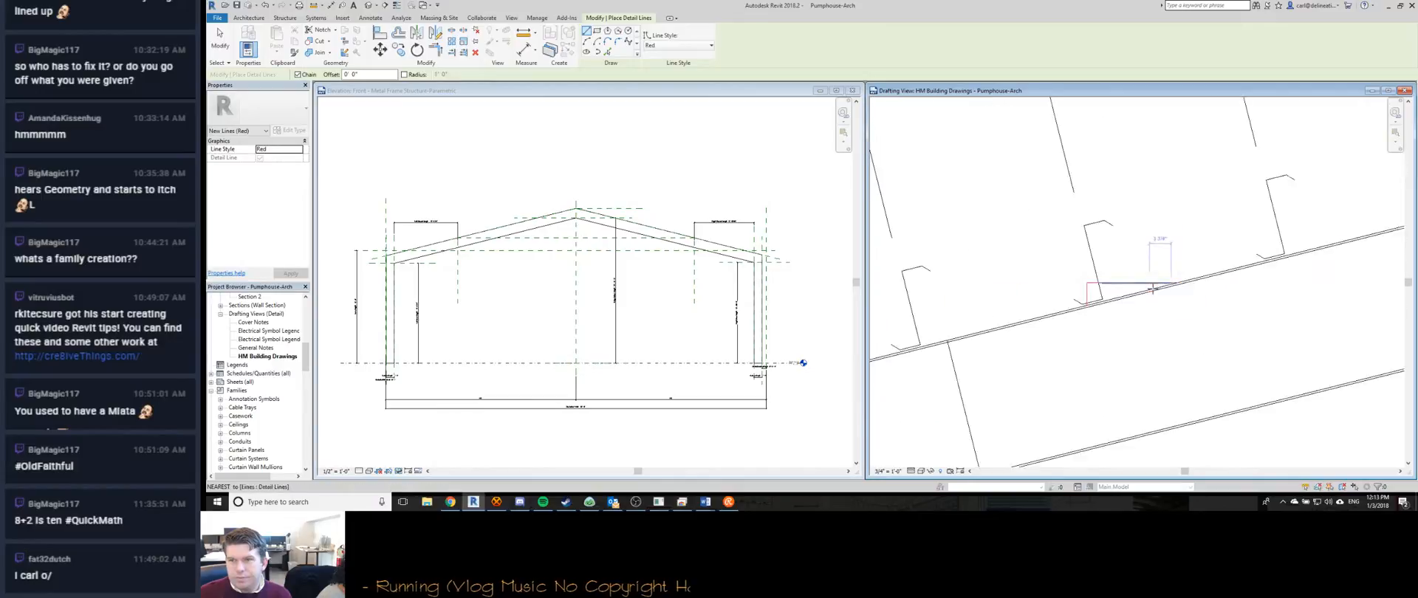
scroll(1218, 263, up, 5)
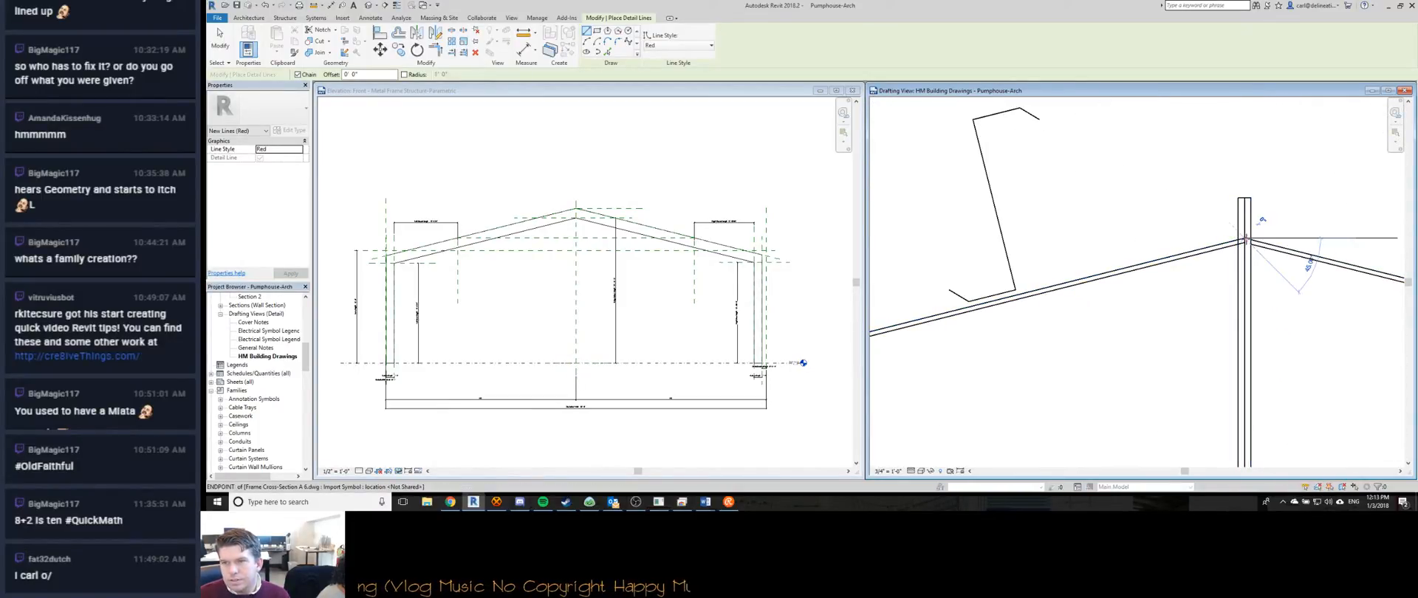
click(1245, 240)
scroll(1248, 241, up, 3)
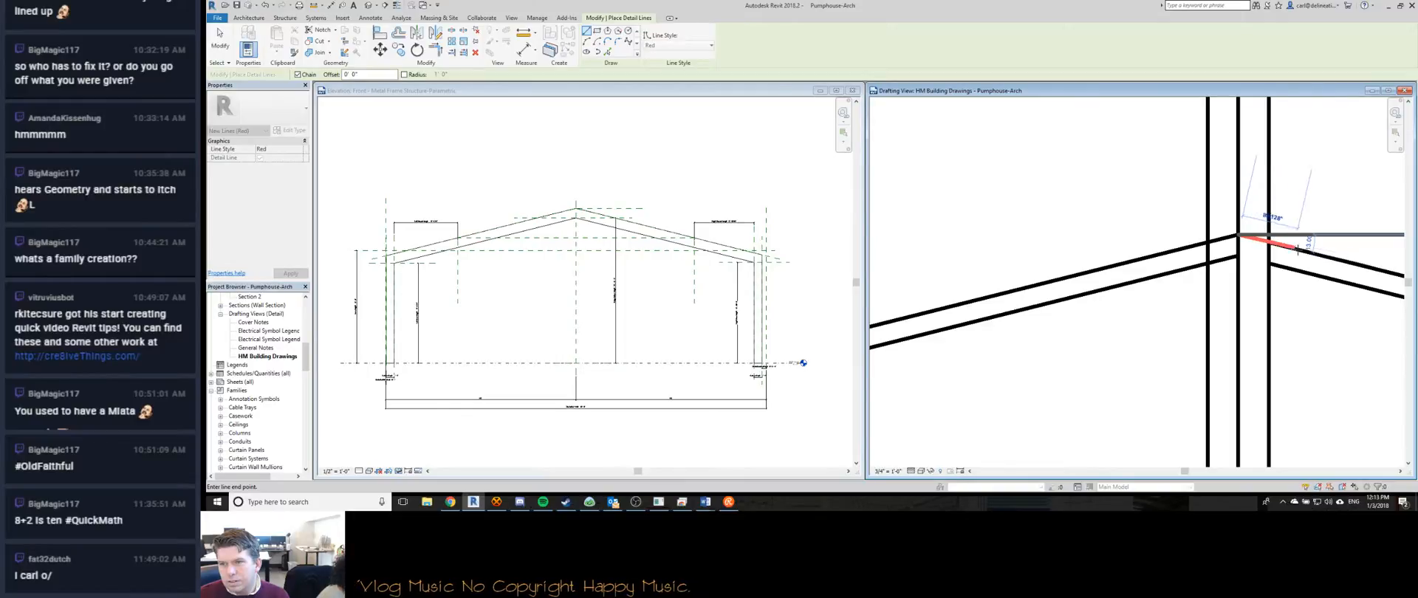
key(Escape)
click(1272, 244)
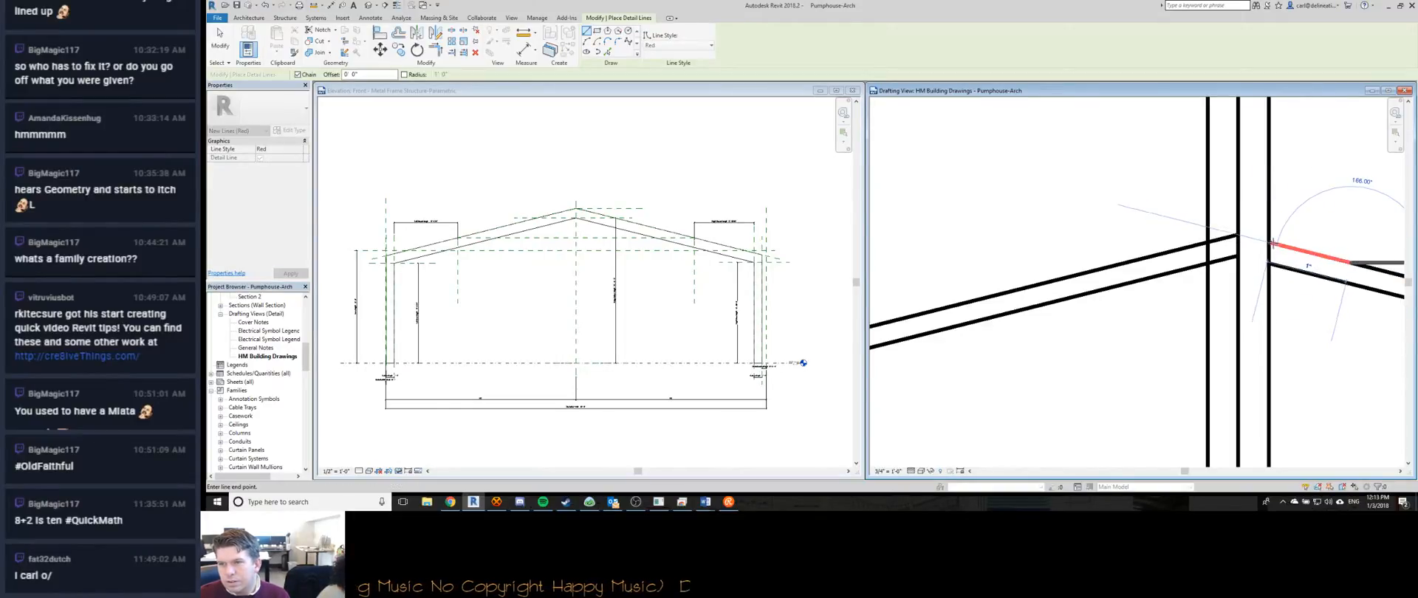
click(609, 54)
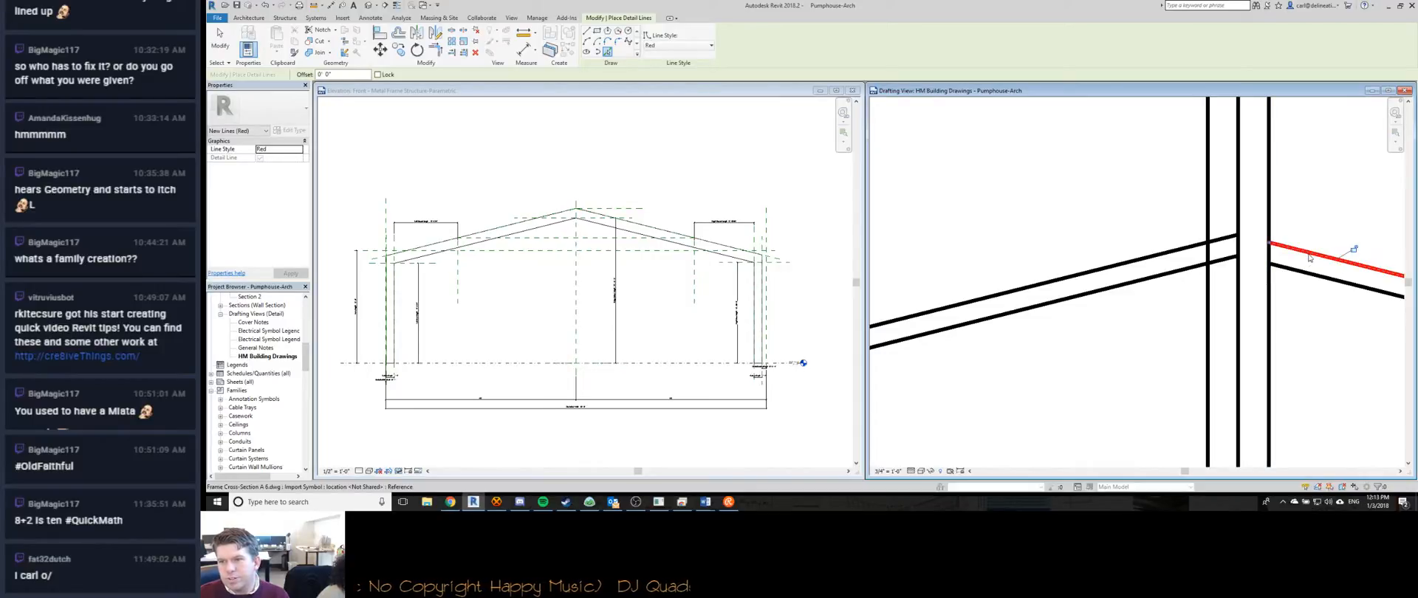
click(1255, 239)
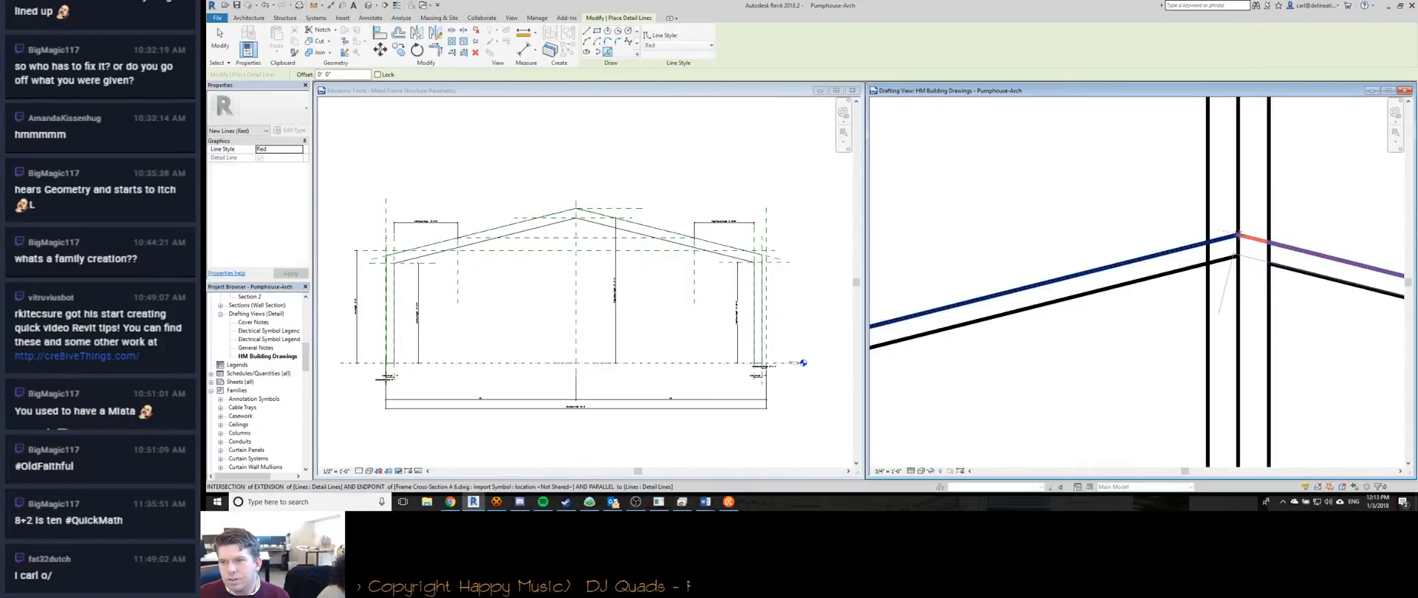
key(Escape)
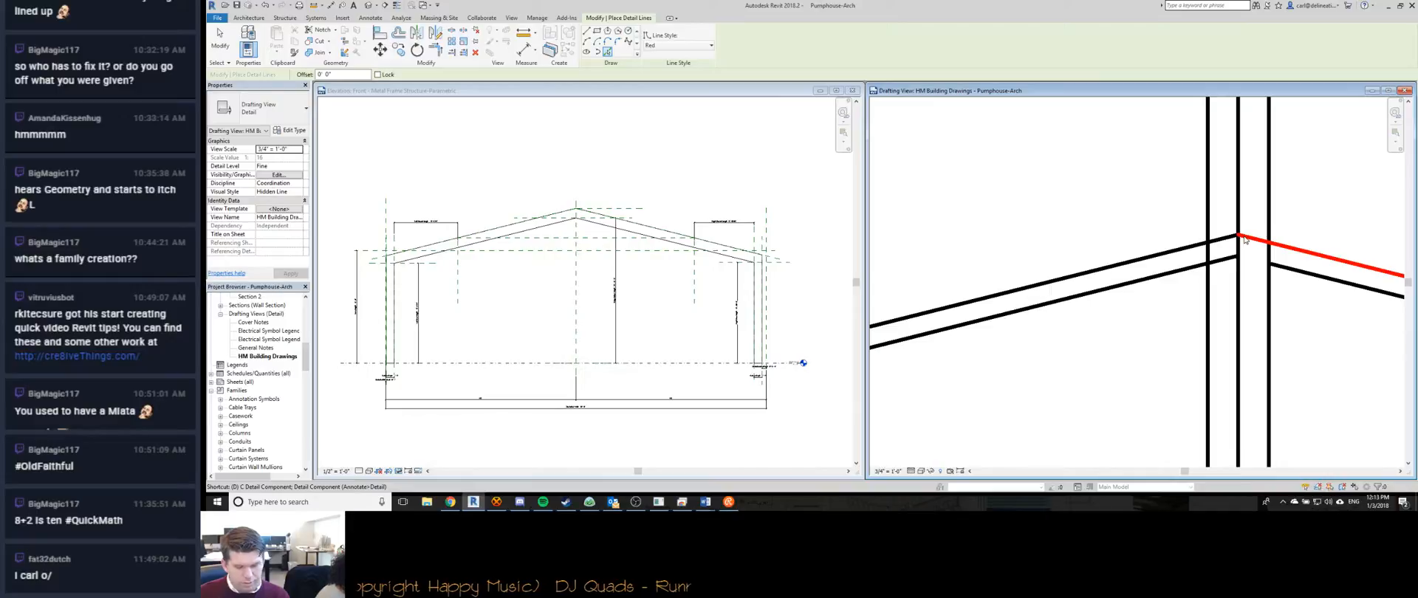
Draw a horizontal red detail line from the ridge point of Frame Cross-Section A 6 across the other frame sections, past Frame Cross-Section A 1.
key(l)
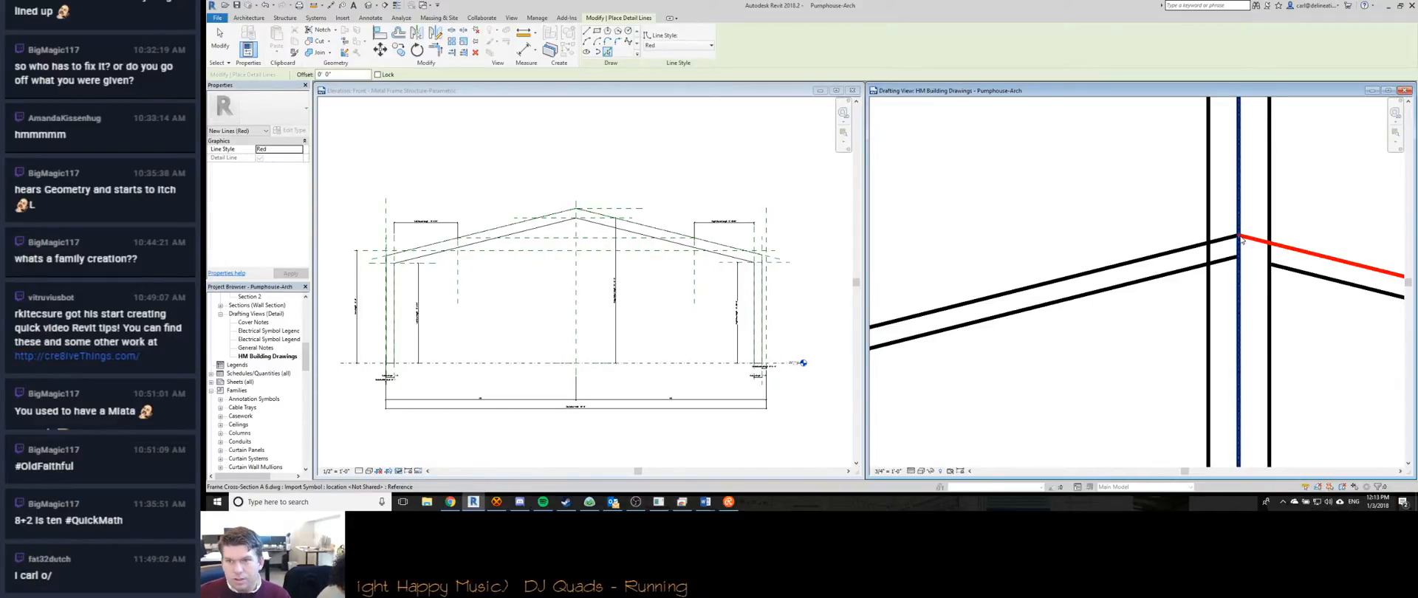
key(Escape)
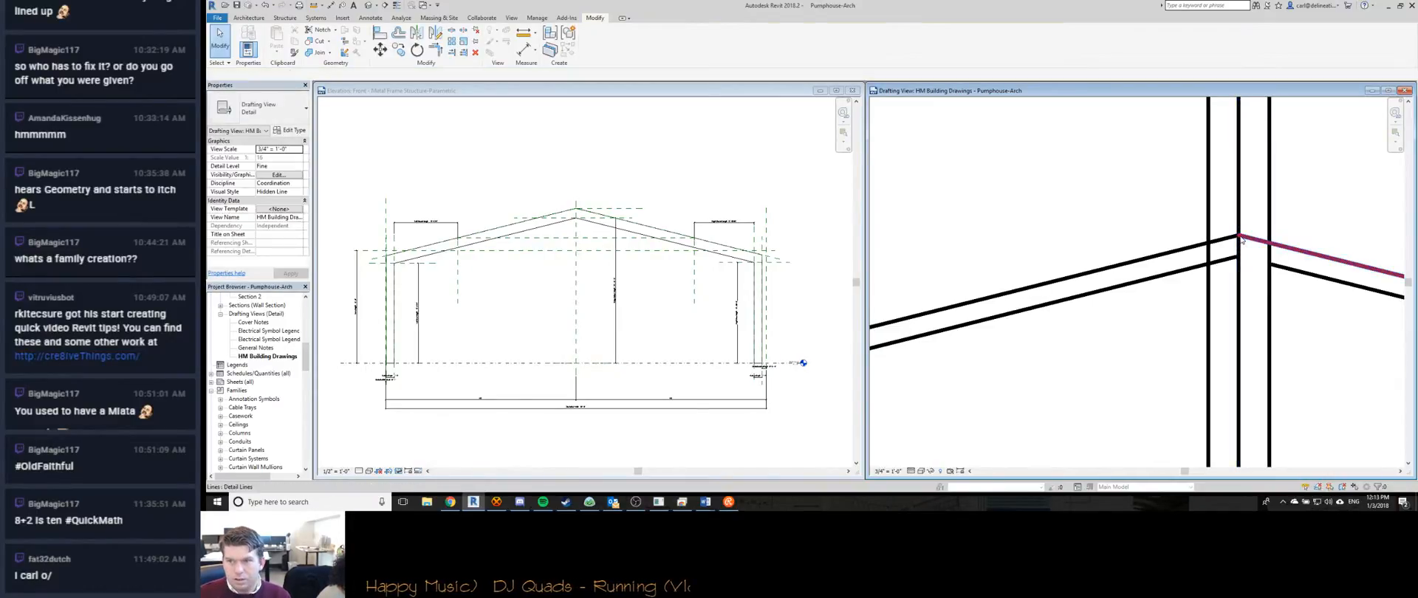
key(d)
key(l)
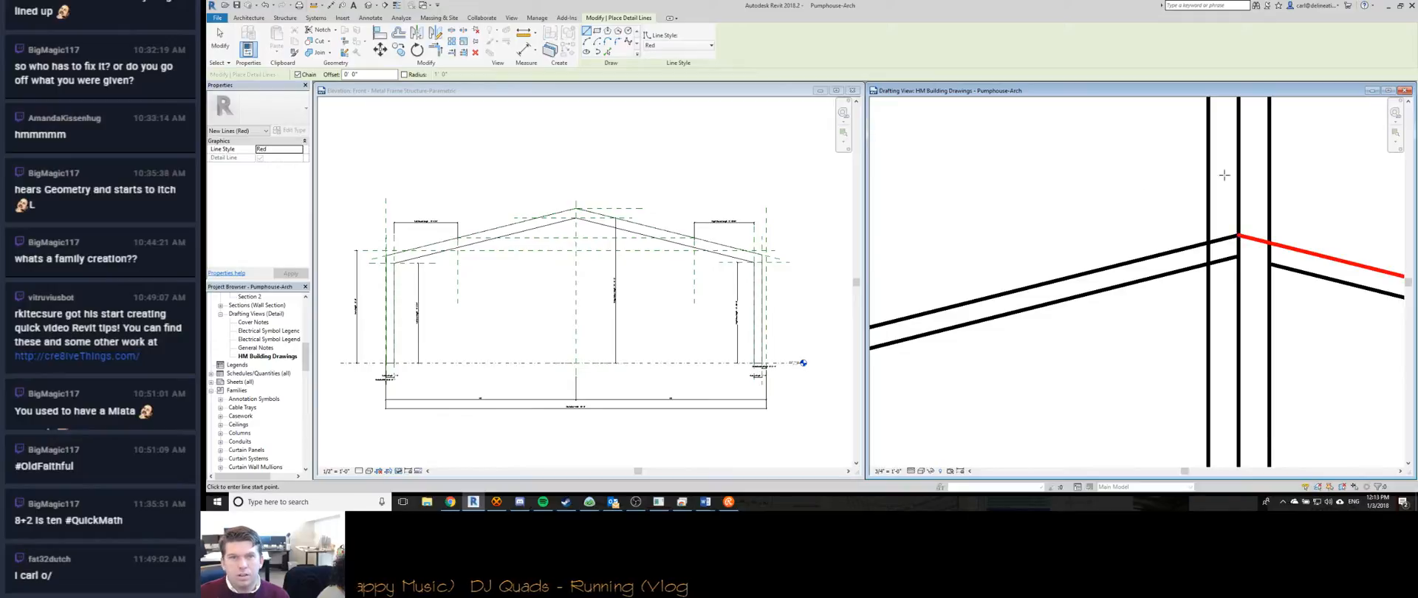
click(1229, 237)
scroll(1229, 236, down, 6)
scroll(1289, 248, up, 3)
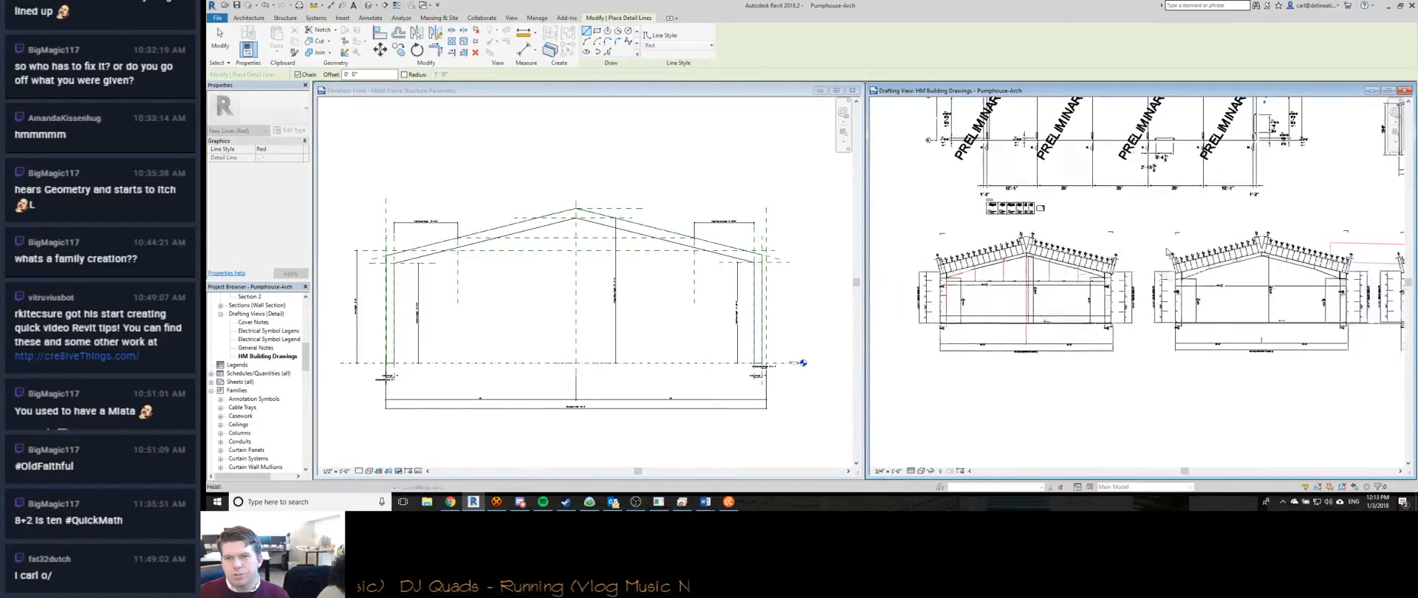
scroll(959, 260, up, 3)
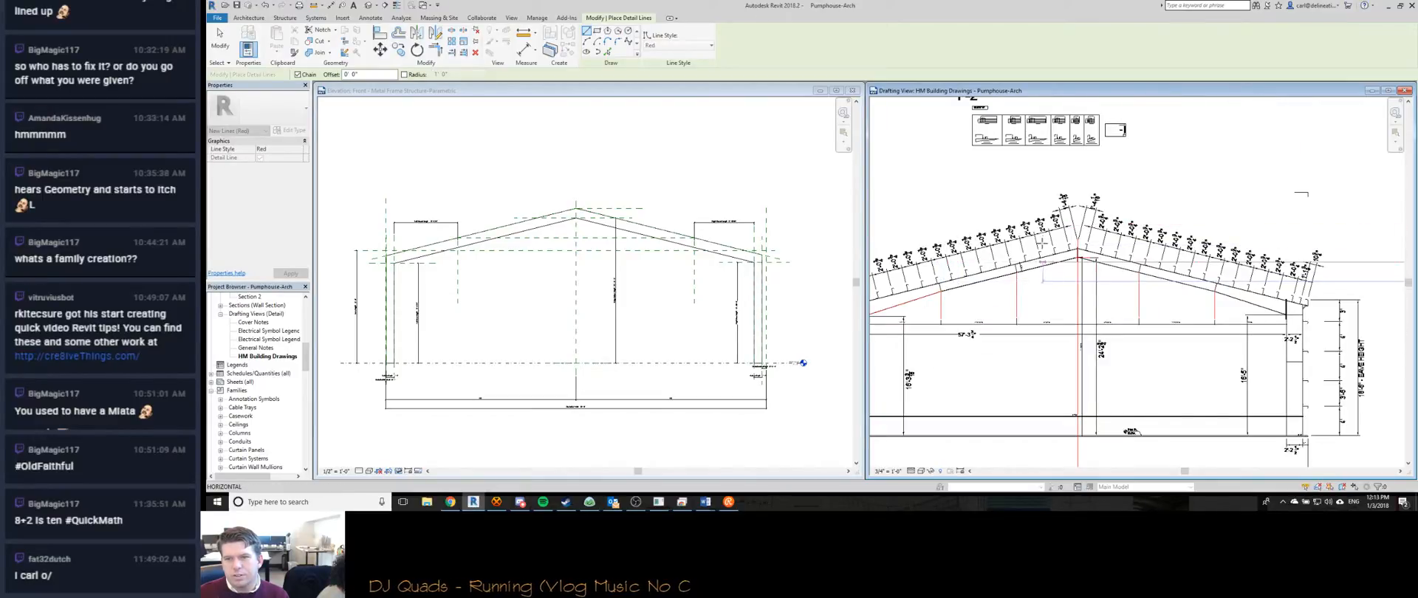
scroll(1022, 257, down, 3)
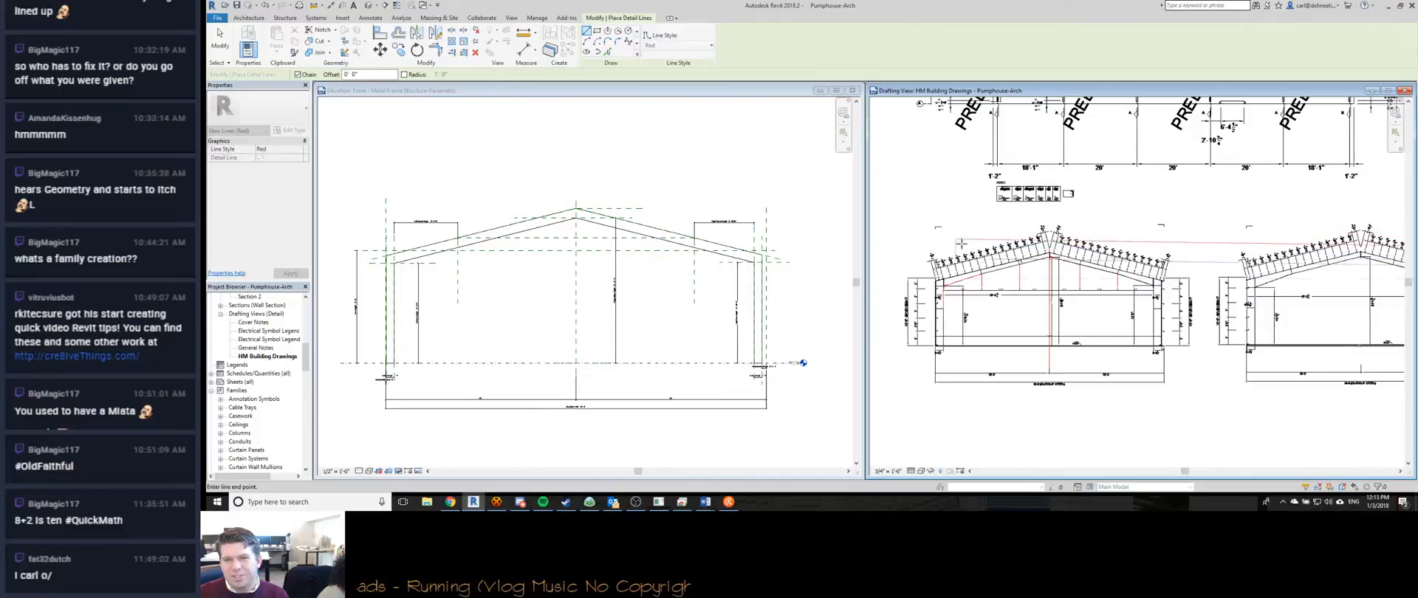
key(Escape)
key(Escape)
Try to move the Frame Cross-Section A 1 import by its ridge point towards the horizontal red line.
click(1046, 241)
scroll(1046, 240, up, 3)
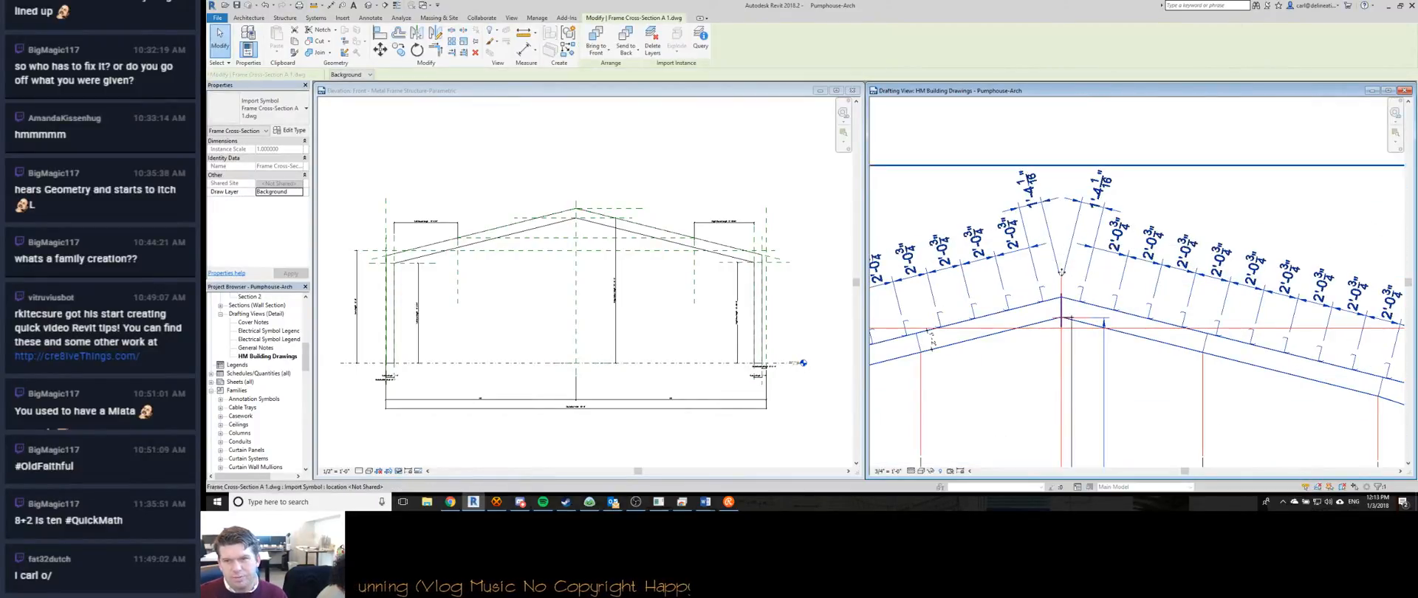
scroll(1060, 321, up, 5)
key(m)
key(v)
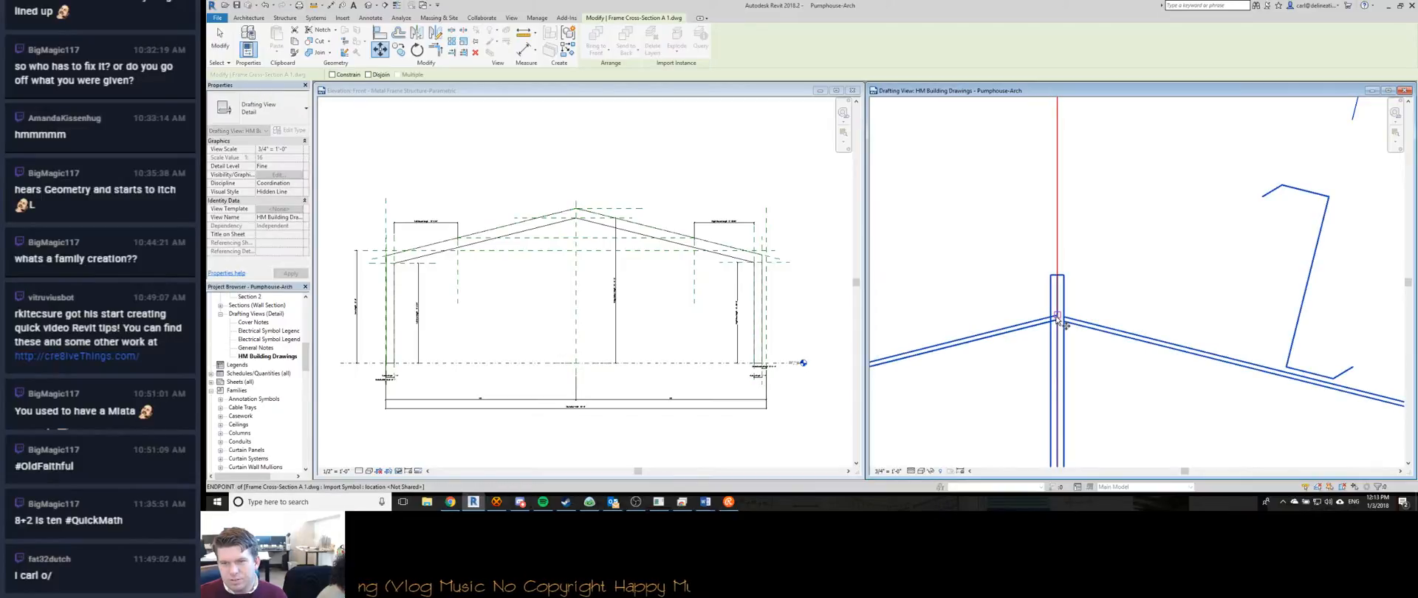
click(1057, 320)
scroll(1060, 430, down, 3)
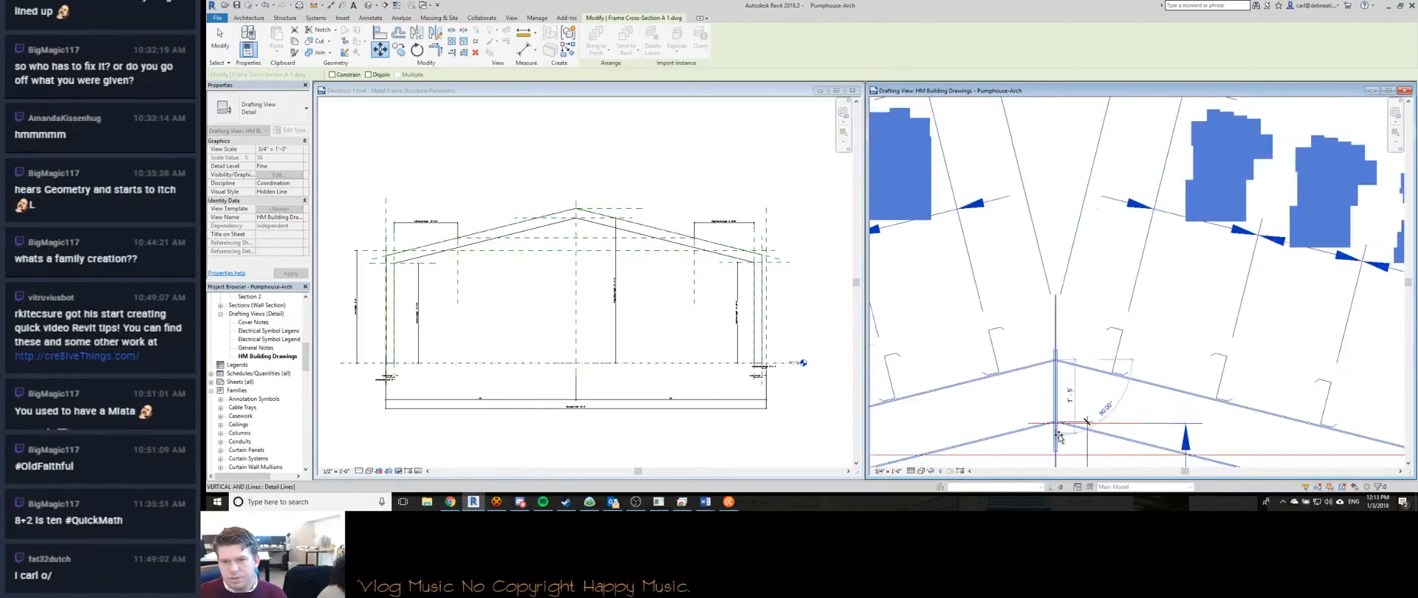
middle_drag(1060, 431, 1054, 322)
click(1054, 323)
Move the Frame Cross-Section A 1 import together with its detail lines down so its ridge meets the horizontal red line.
scroll(1054, 323, down, 8)
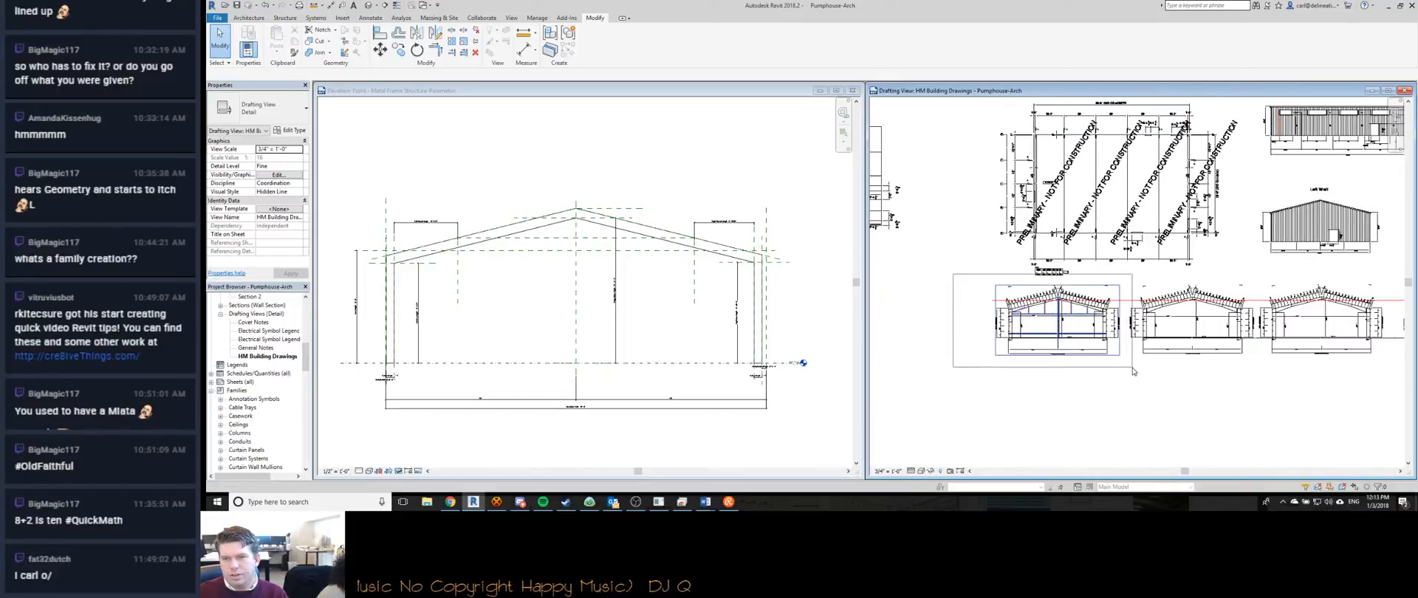
drag(953, 274, 1131, 379)
scroll(1104, 331, up, 5)
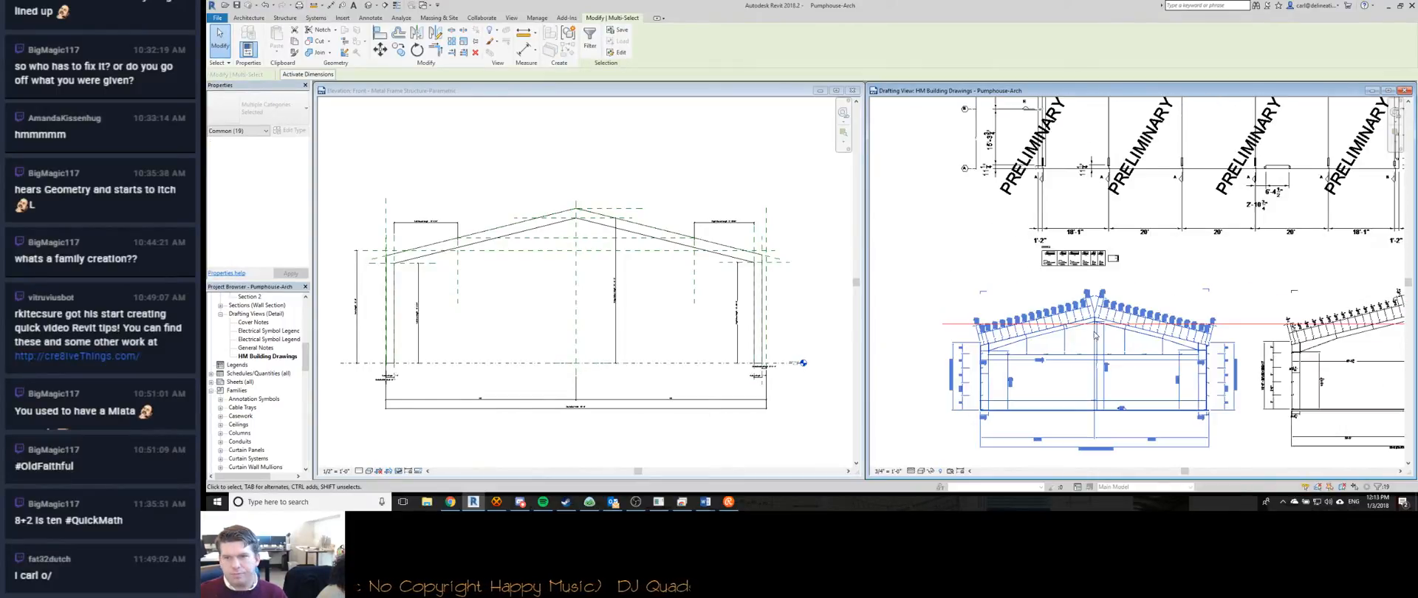
scroll(1104, 331, up, 8)
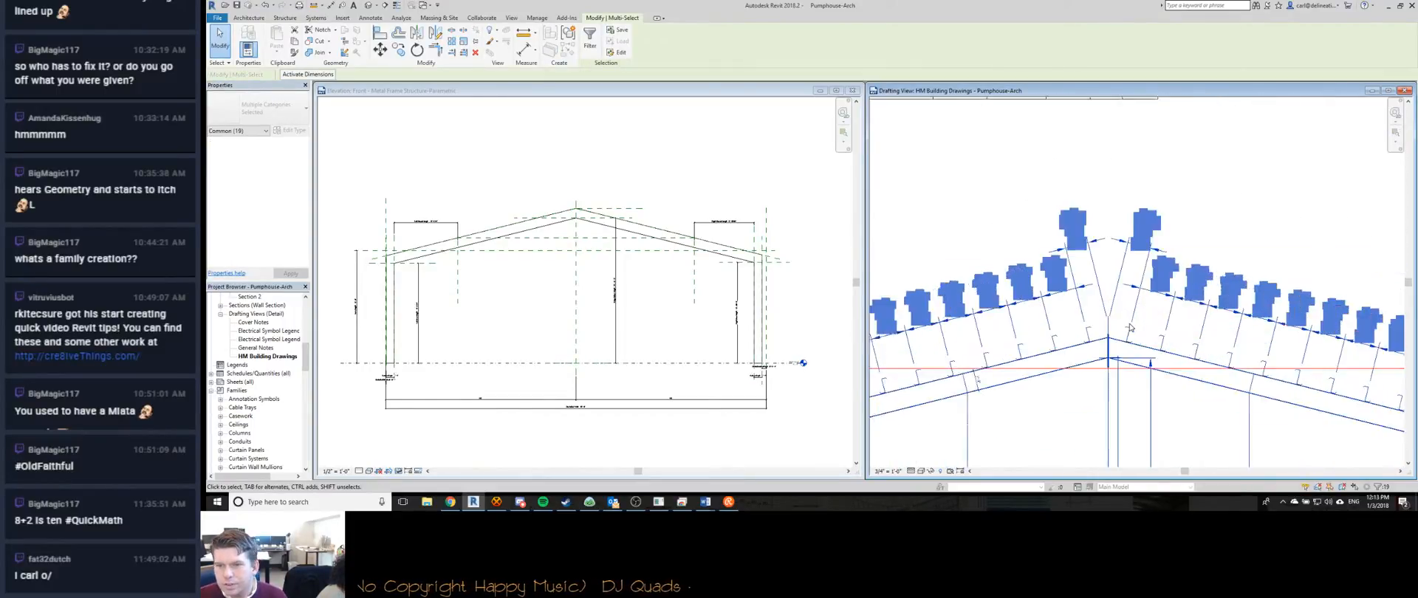
scroll(1102, 353, up, 1)
key(m)
key(v)
click(1101, 352)
scroll(1100, 354, down, 3)
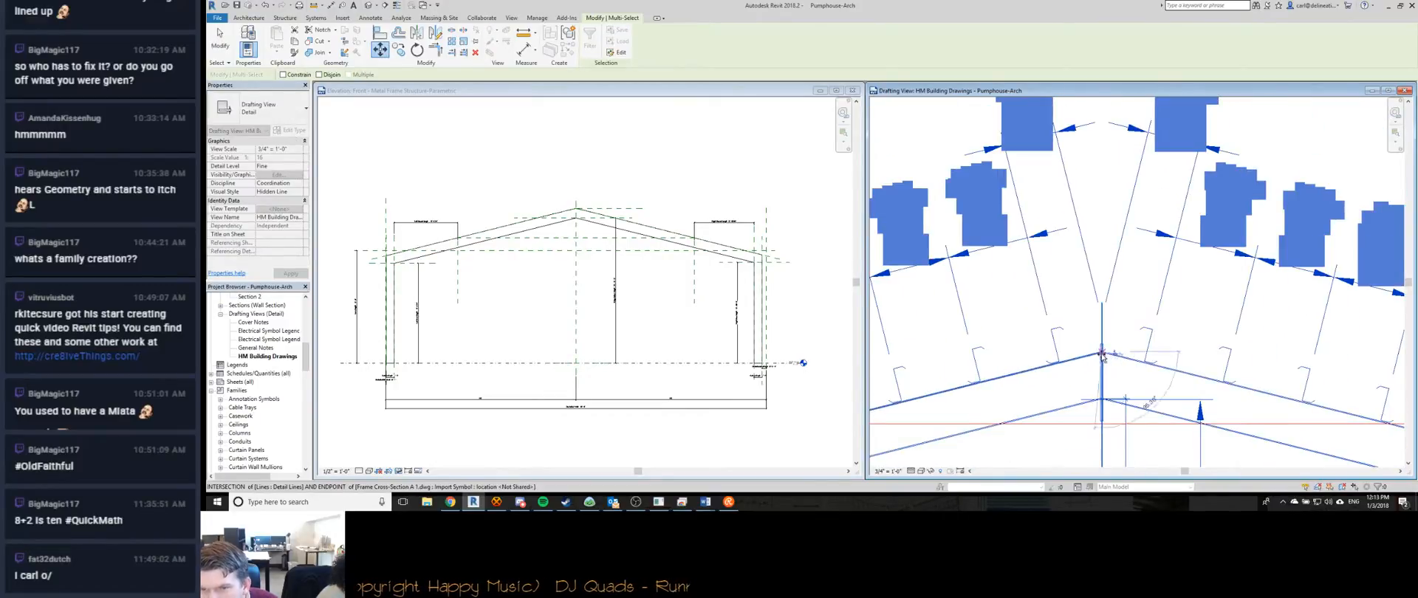
scroll(1104, 399, up, 3)
click(1104, 410)
scroll(1071, 318, down, 10)
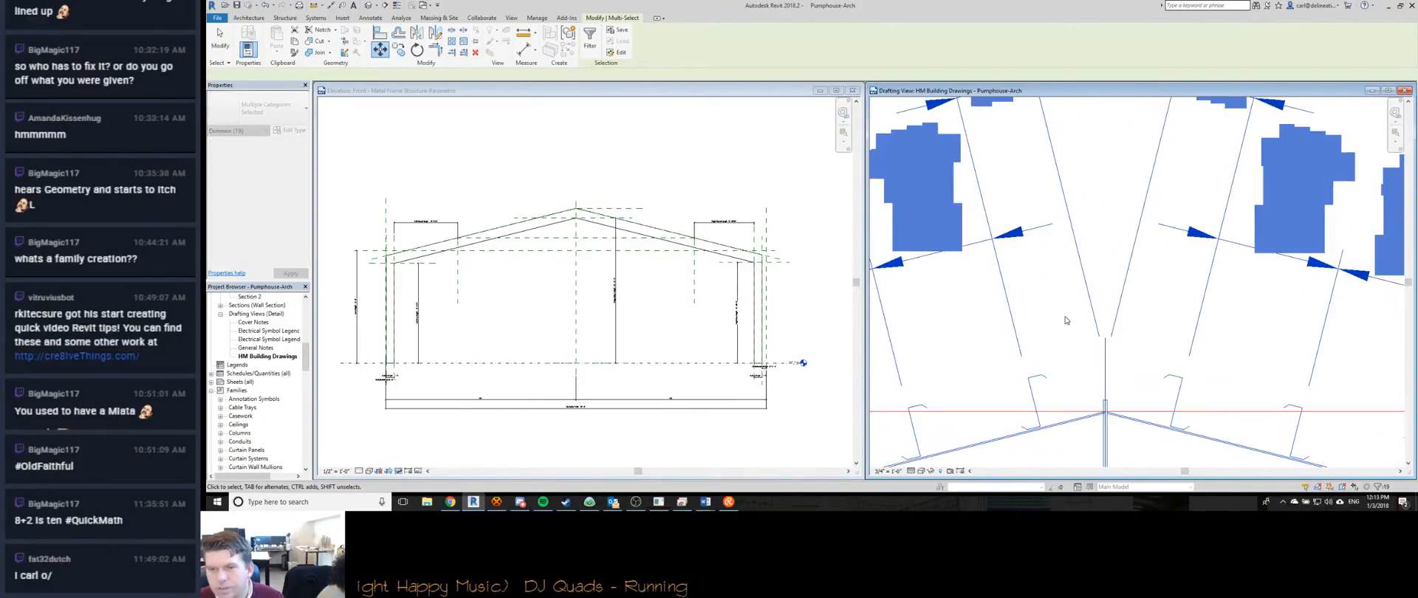
Move the Frame Cross-Section A 2_5 import down by its ridge point onto the horizontal red ridge line.
scroll(935, 237, down, 2)
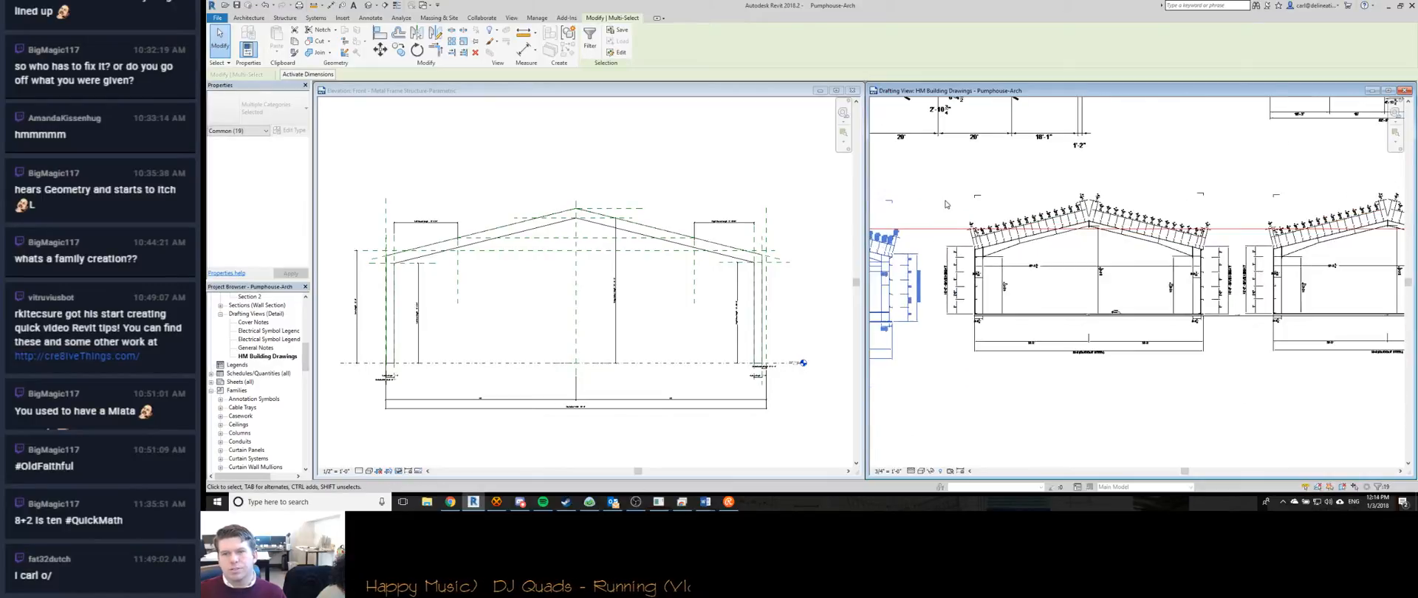
click(1105, 298)
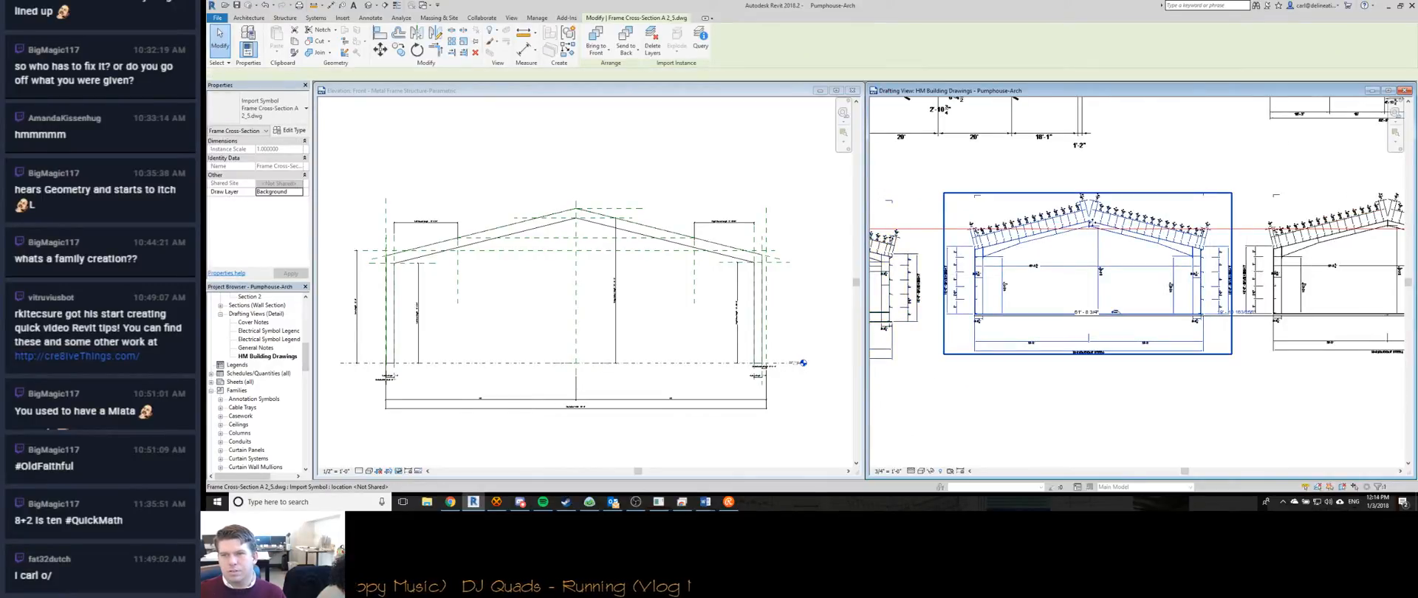
scroll(1081, 225, up, 5)
key(m)
key(v)
scroll(1005, 185, up, 3)
click(1011, 184)
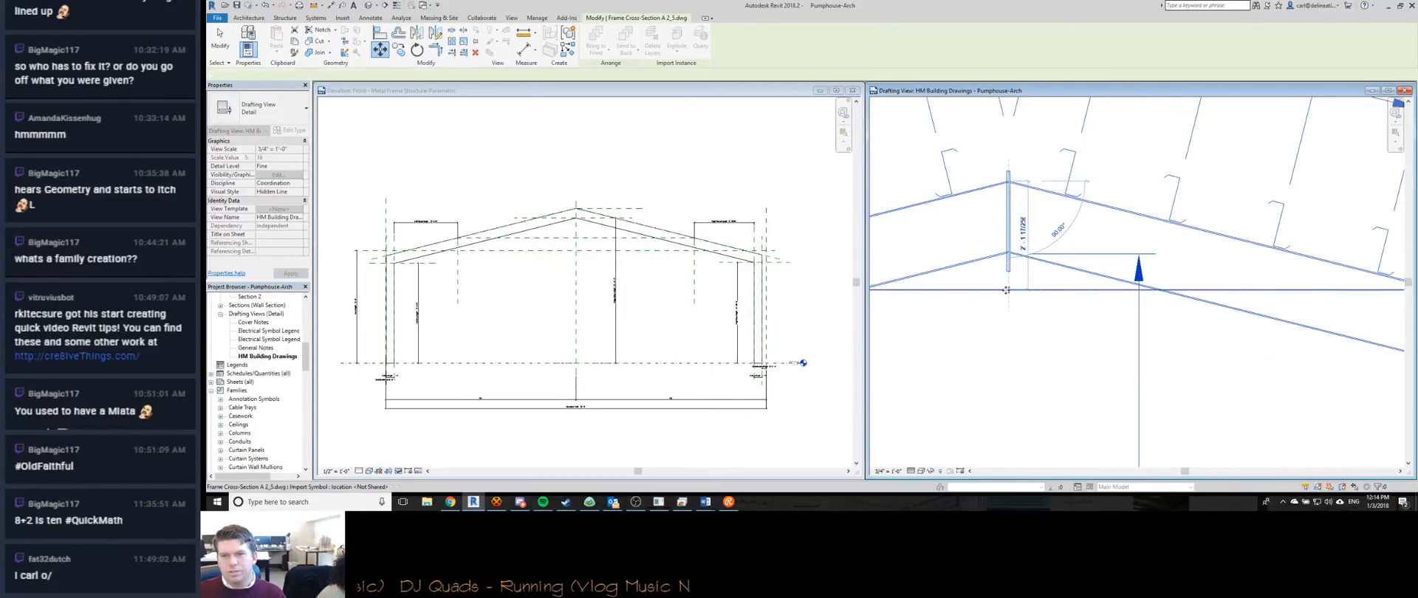
click(1006, 293)
Move the Frame Cross-Section A 3 import down by its ridge point onto the horizontal red ridge line.
scroll(1015, 214, down, 8)
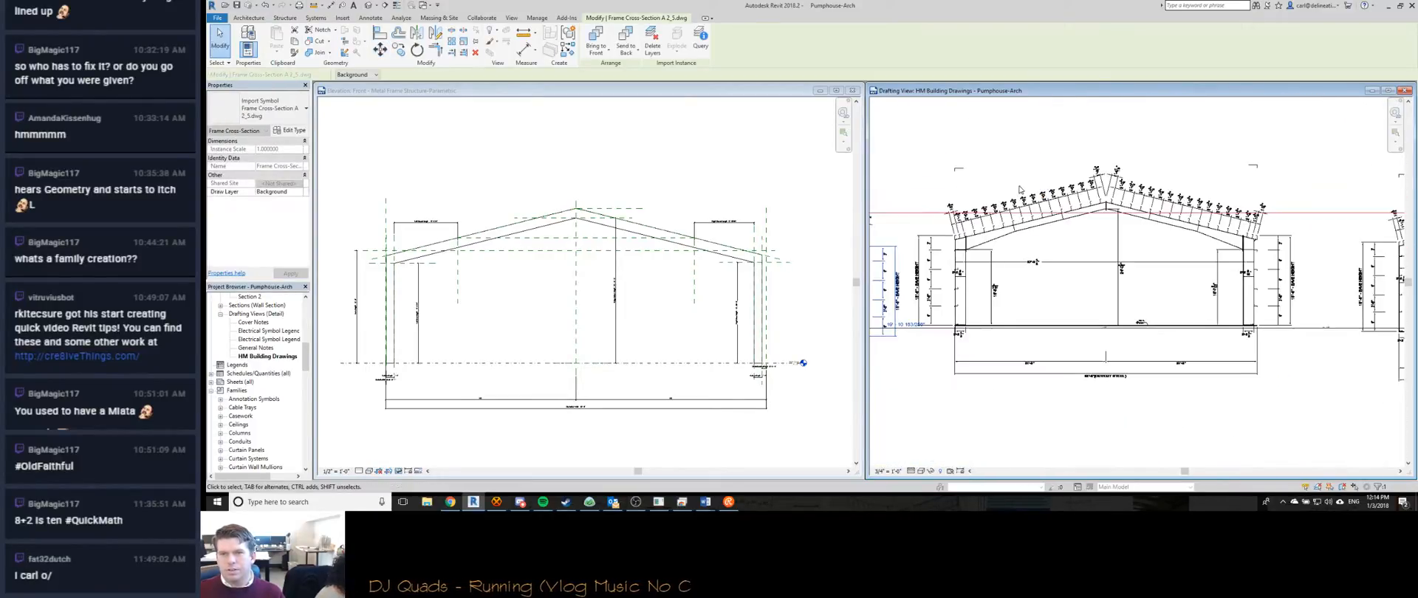
scroll(1105, 198, up, 6)
key(m)
key(v)
scroll(1105, 199, down, 3)
click(1104, 201)
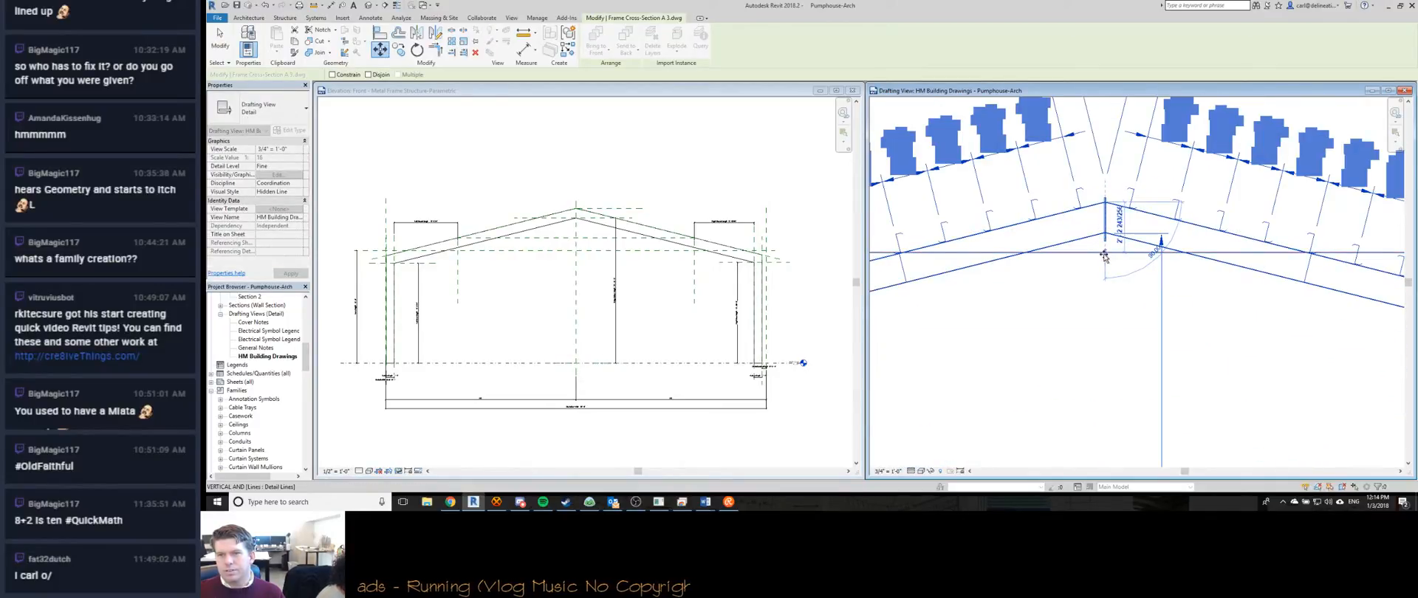
click(1104, 255)
Move the Frame Cross-Section A 4 import down by its ridge point onto the horizontal red ridge line.
scroll(1103, 263, down, 6)
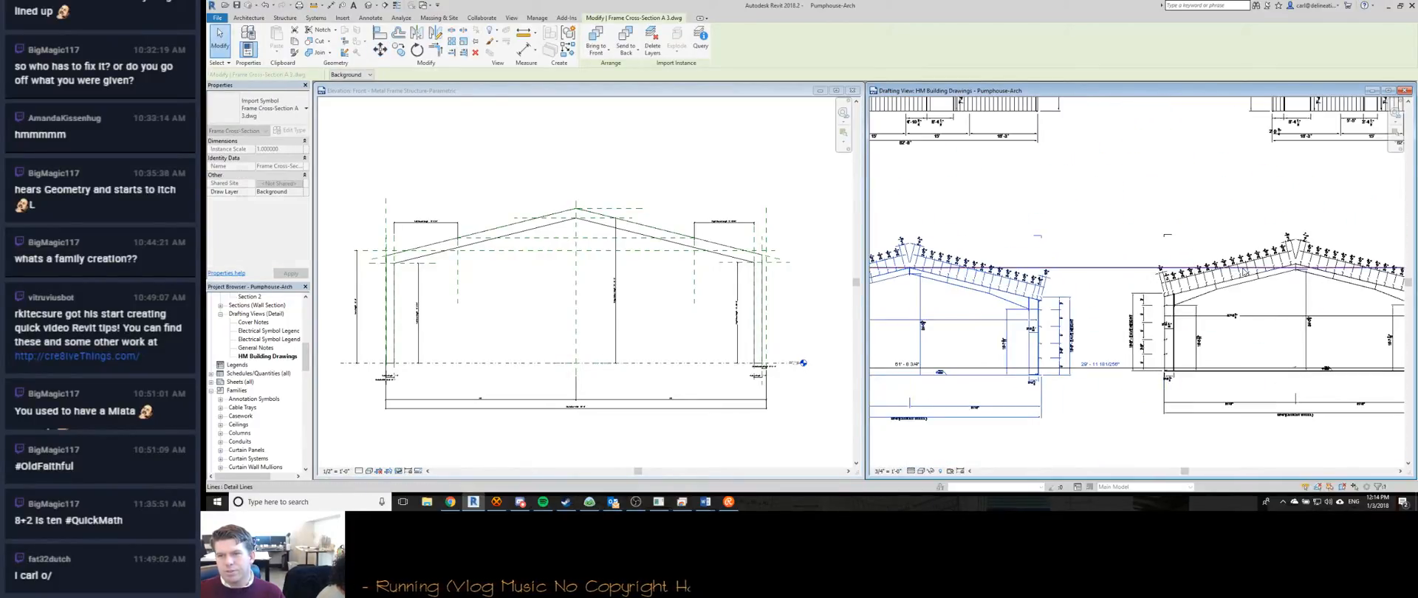
click(1269, 282)
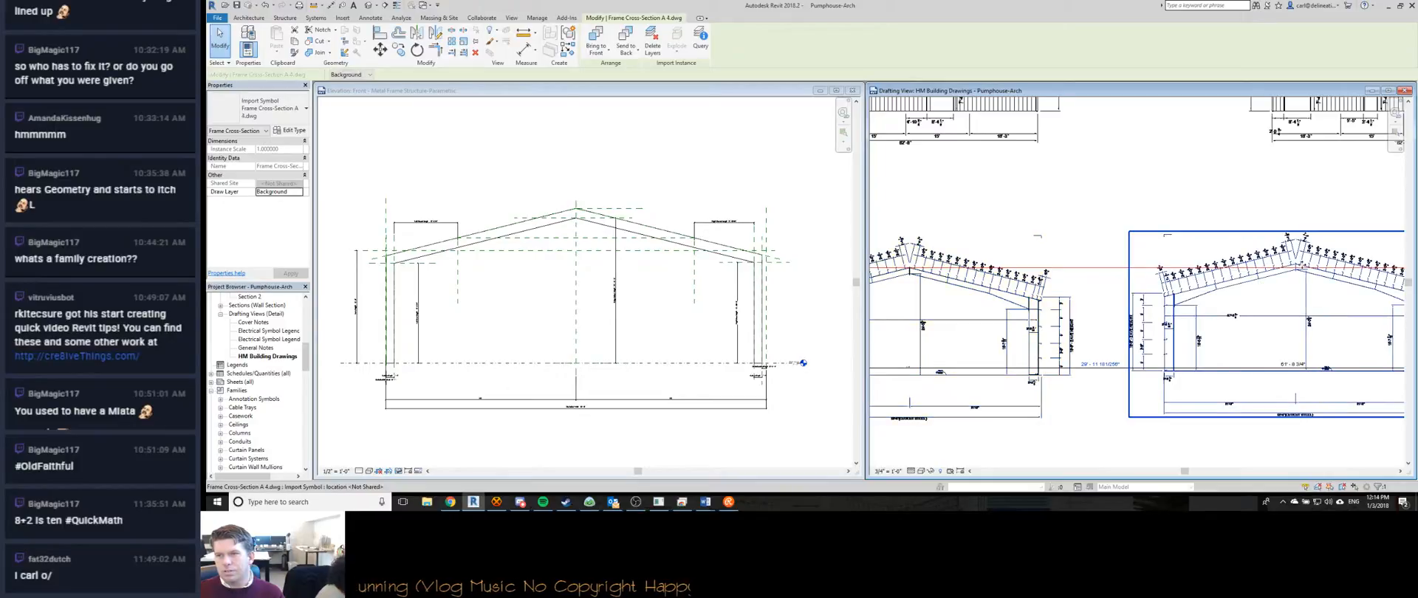
scroll(1248, 266, up, 6)
key(m)
key(v)
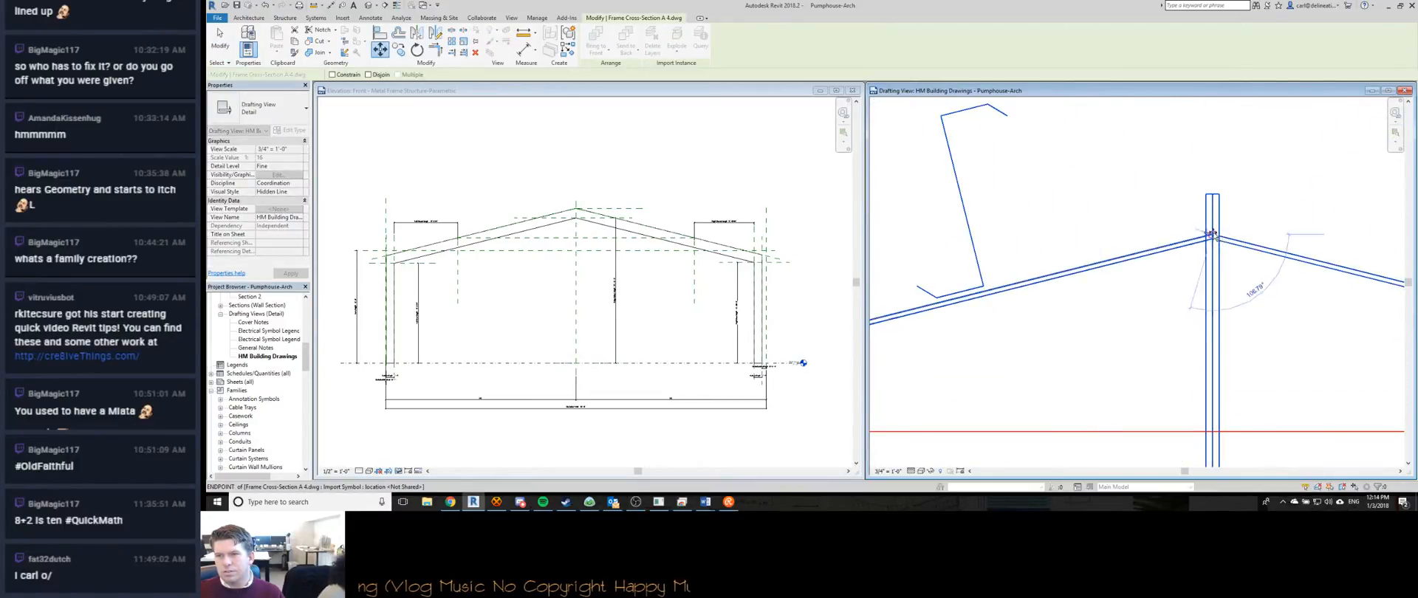
click(1210, 432)
Draw a horizontal red detail line from the column base of Frame Cross-Section A 6 across the other sections, past Frame Cross-Section A 1.
scroll(1104, 332, down, 15)
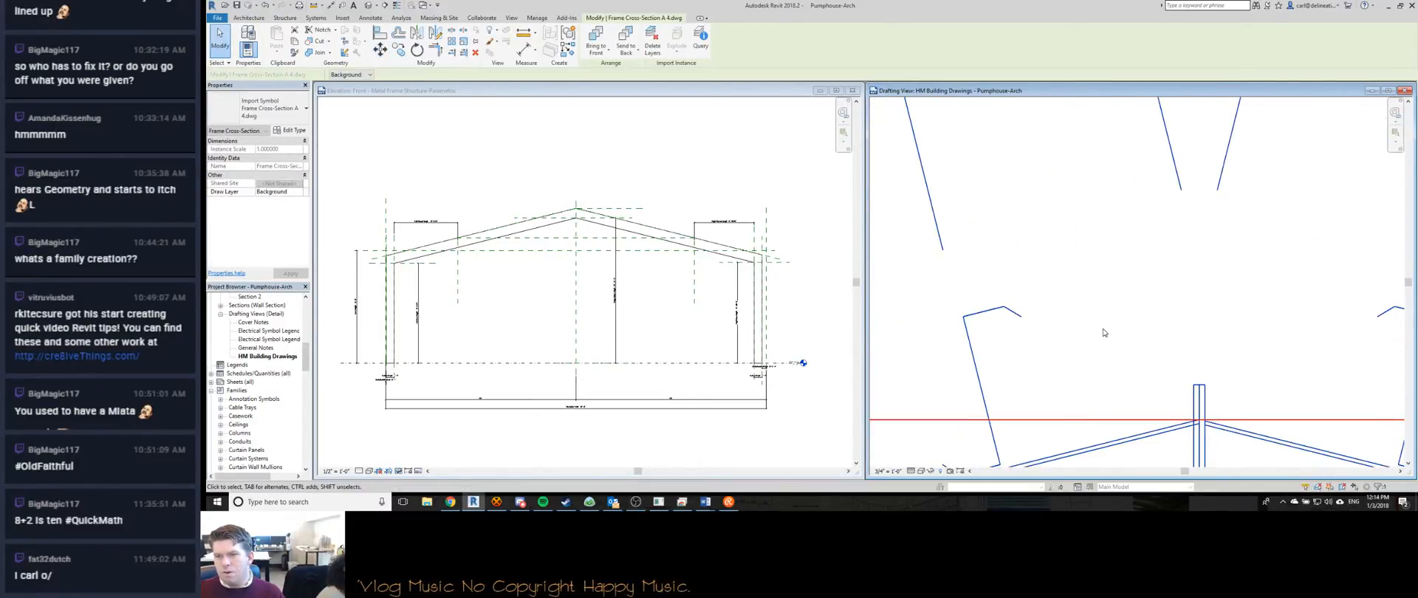
middle_drag(1246, 316, 1176, 311)
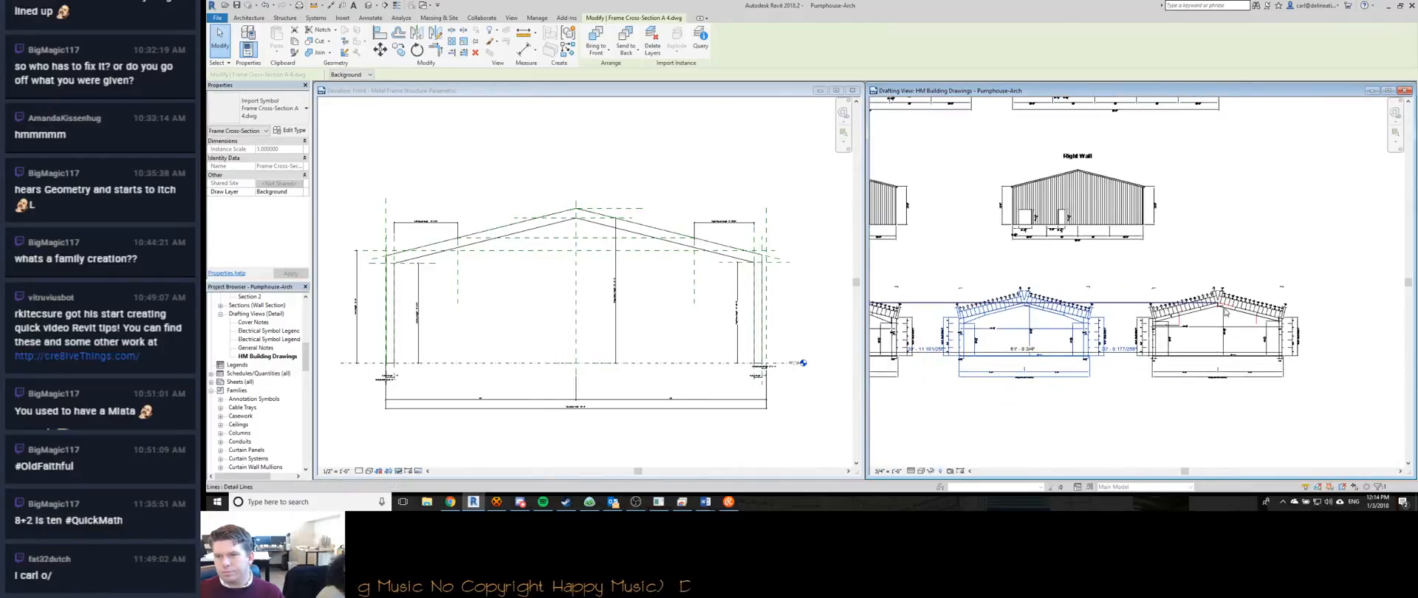
scroll(1239, 311, up, 8)
key(d)
key(l)
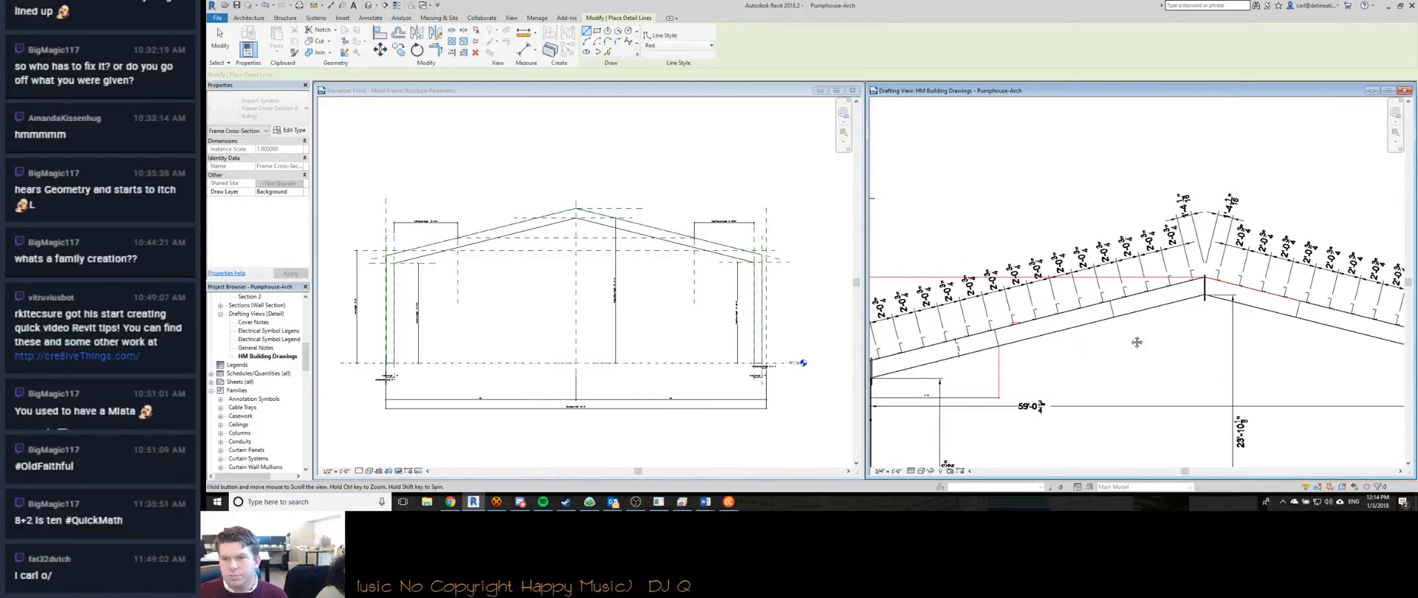
scroll(1181, 296, up, 5)
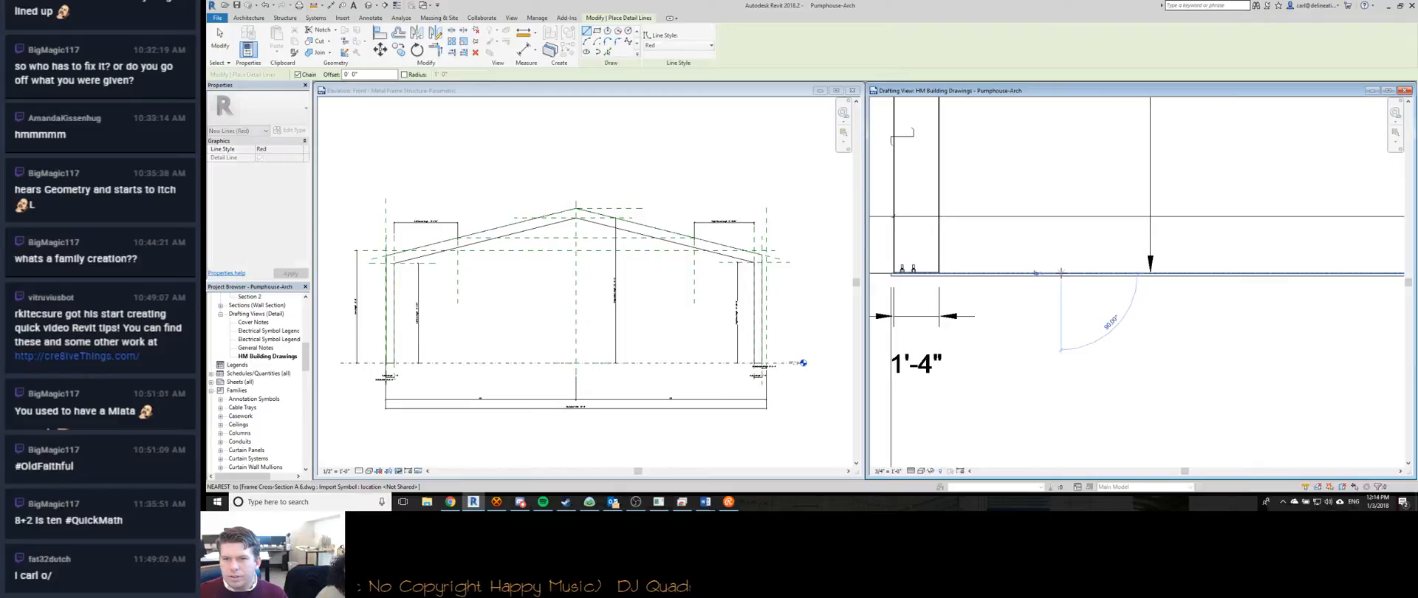
scroll(1034, 288, down, 8)
middle_drag(1014, 300, 1127, 307)
middle_drag(930, 299, 1197, 301)
scroll(1086, 296, up, 4)
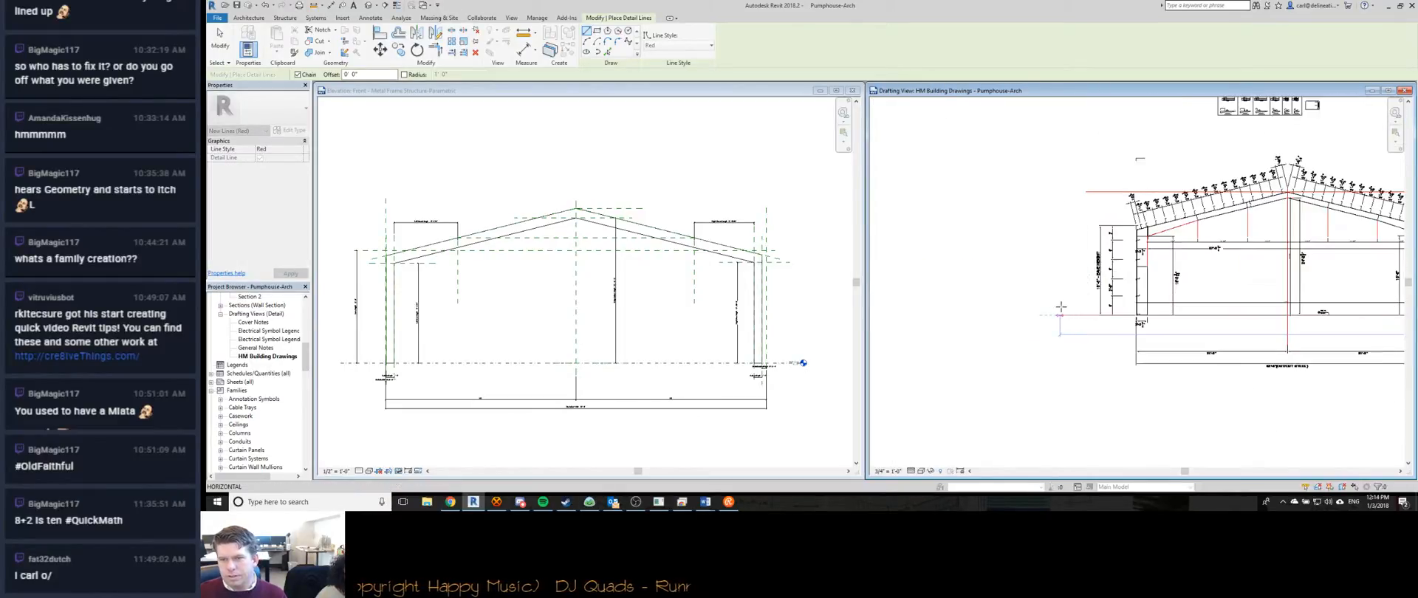
scroll(1163, 316, up, 3)
key(Escape)
key(Escape)
Draw a horizontal red detail line from the outer left eave point of Frame Cross-Section A 1 across all sections, past Frame Cross-Section A 6.
scroll(1156, 314, down, 10)
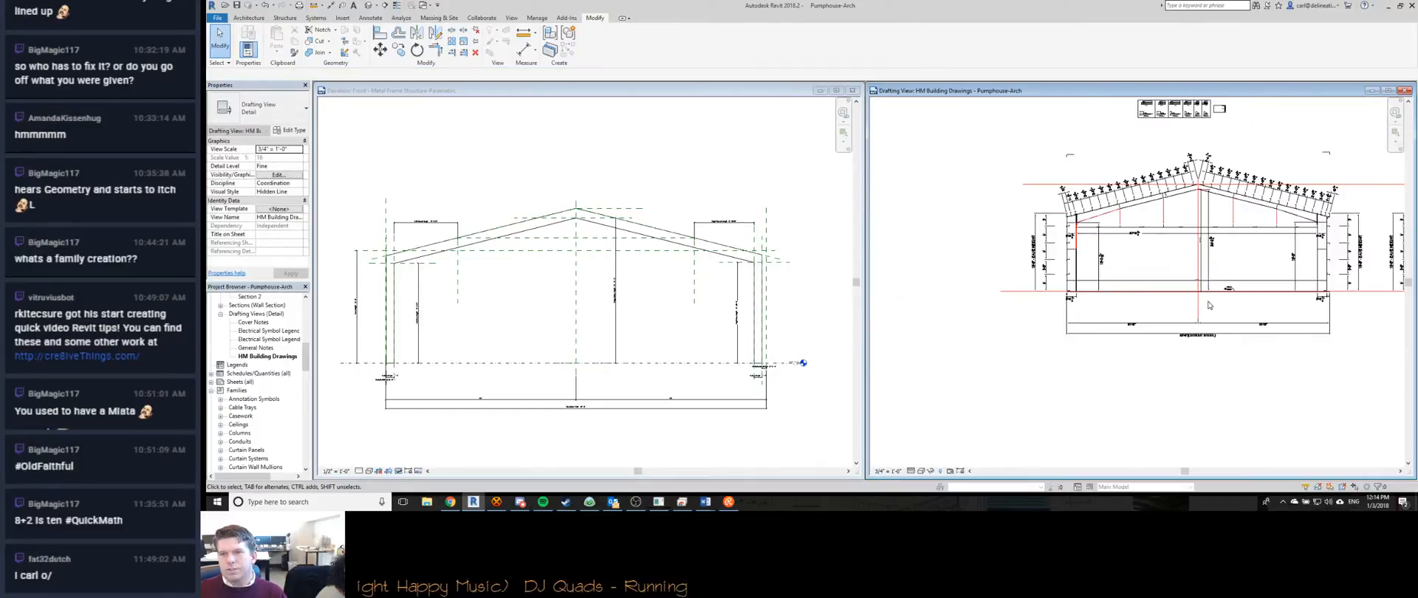
middle_drag(1152, 312, 1126, 319)
scroll(1041, 281, up, 5)
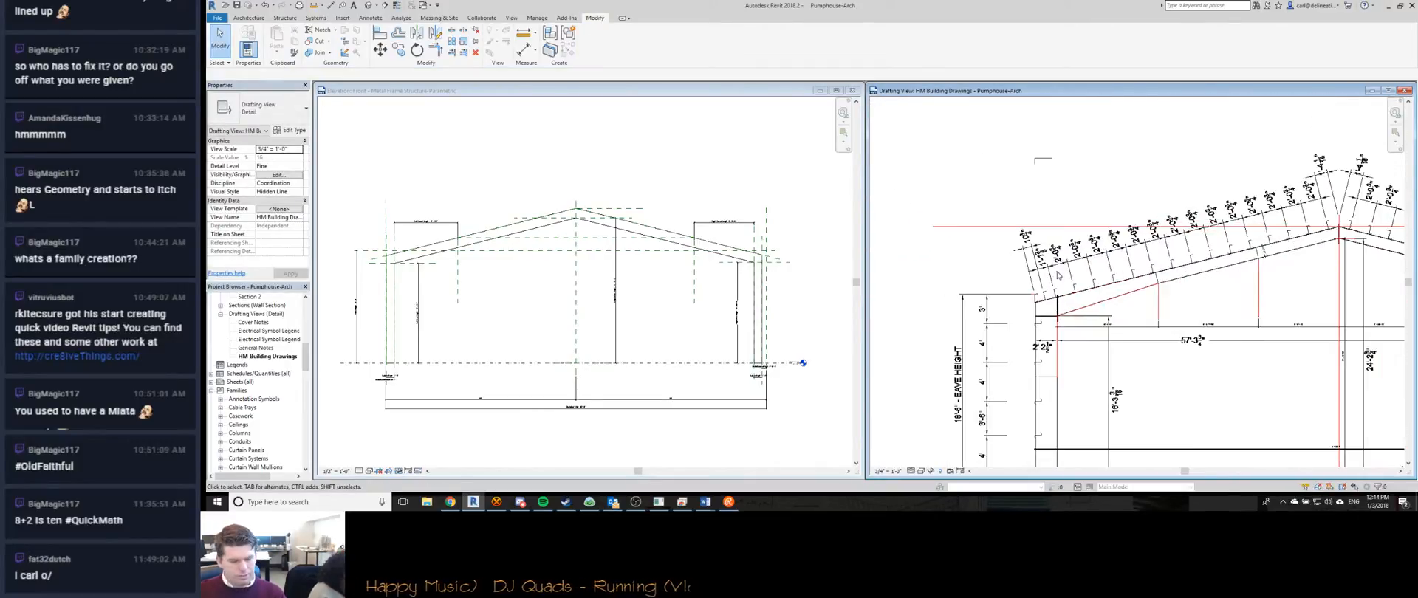
scroll(1034, 282, down, 2)
key(d)
key(l)
scroll(1034, 283, up, 6)
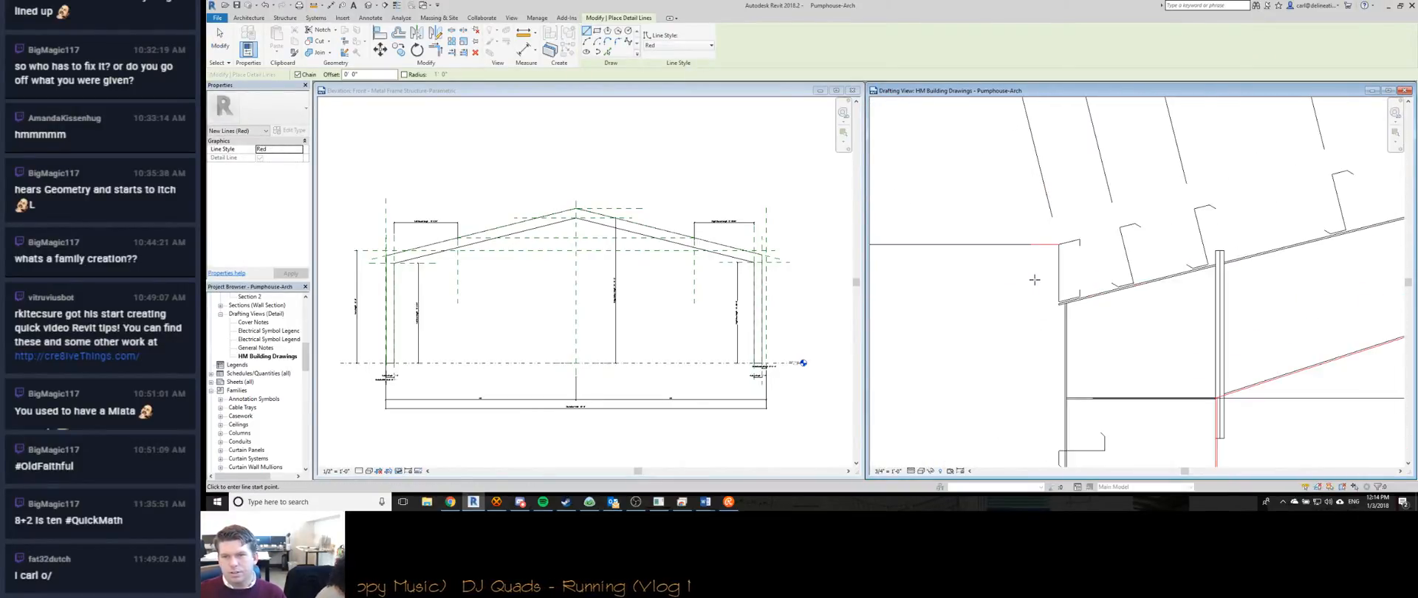
scroll(1055, 289, down, 8)
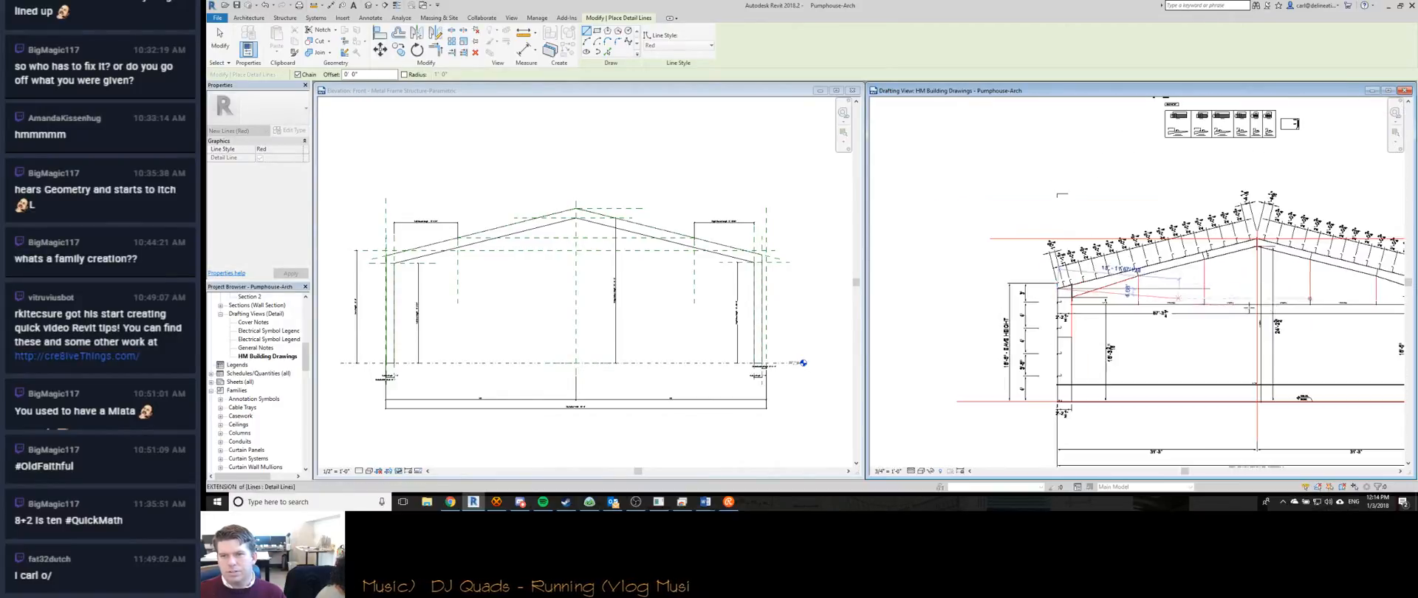
scroll(1139, 267, up, 6)
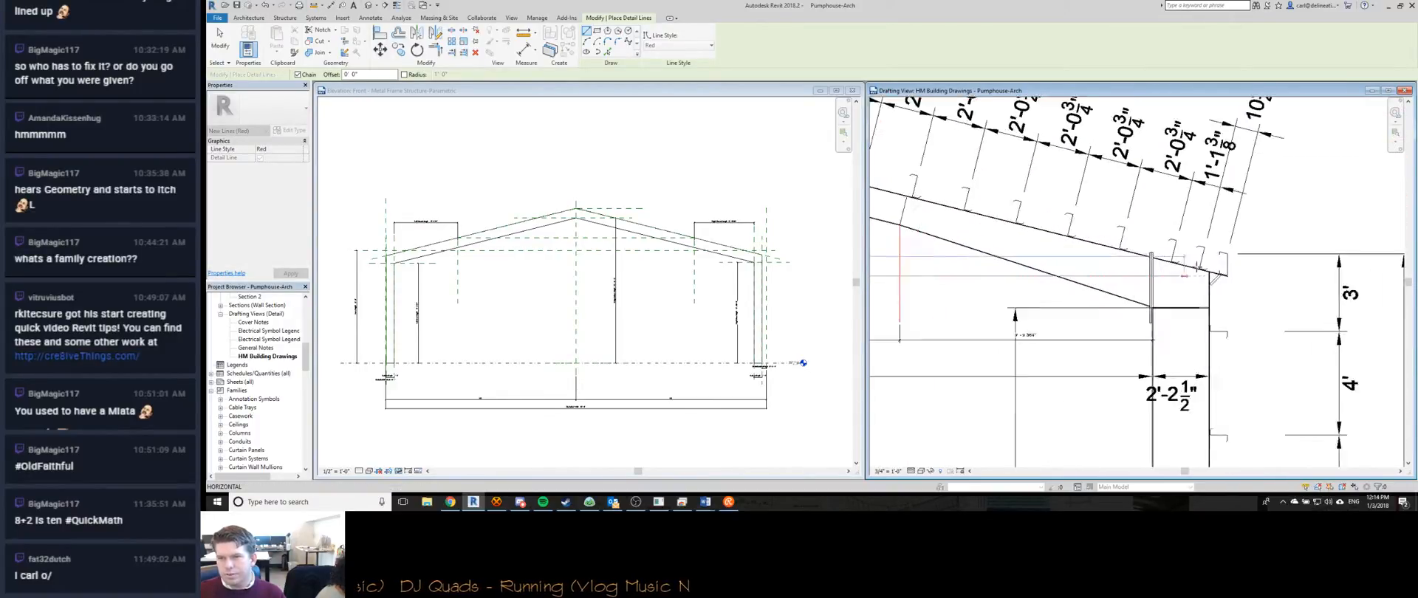
scroll(1235, 254, down, 8)
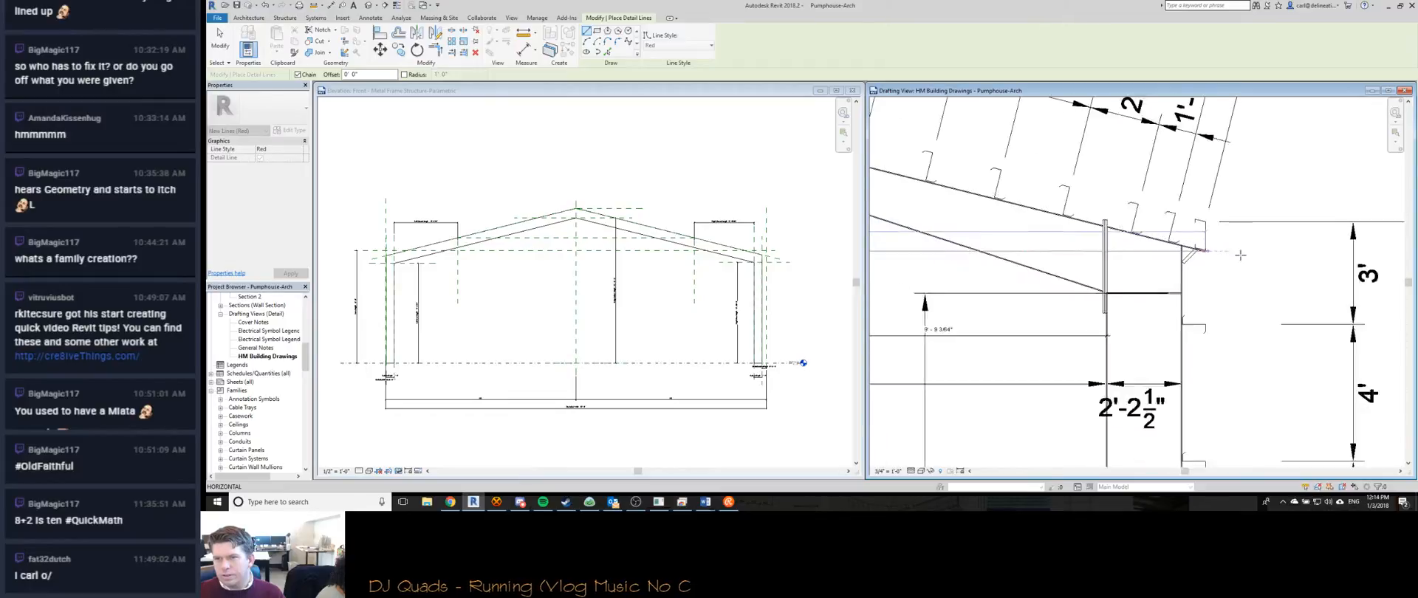
middle_drag(1160, 250, 1248, 268)
scroll(1249, 268, down, 2)
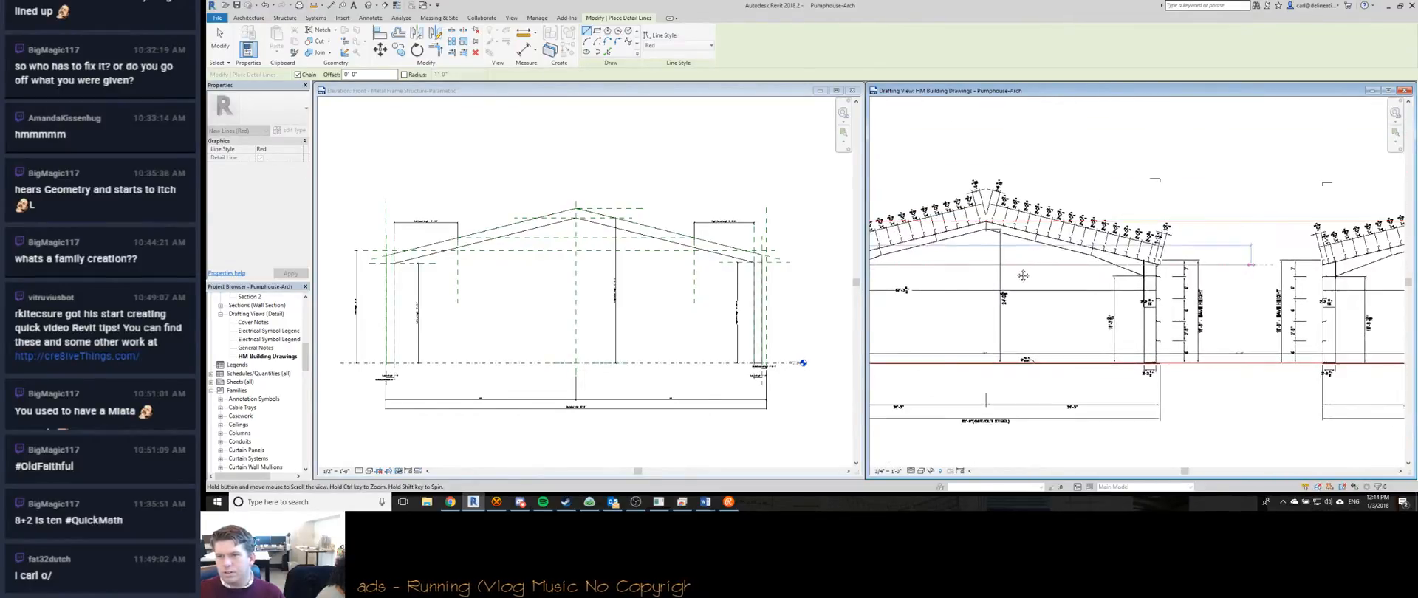
scroll(1038, 268, up, 2)
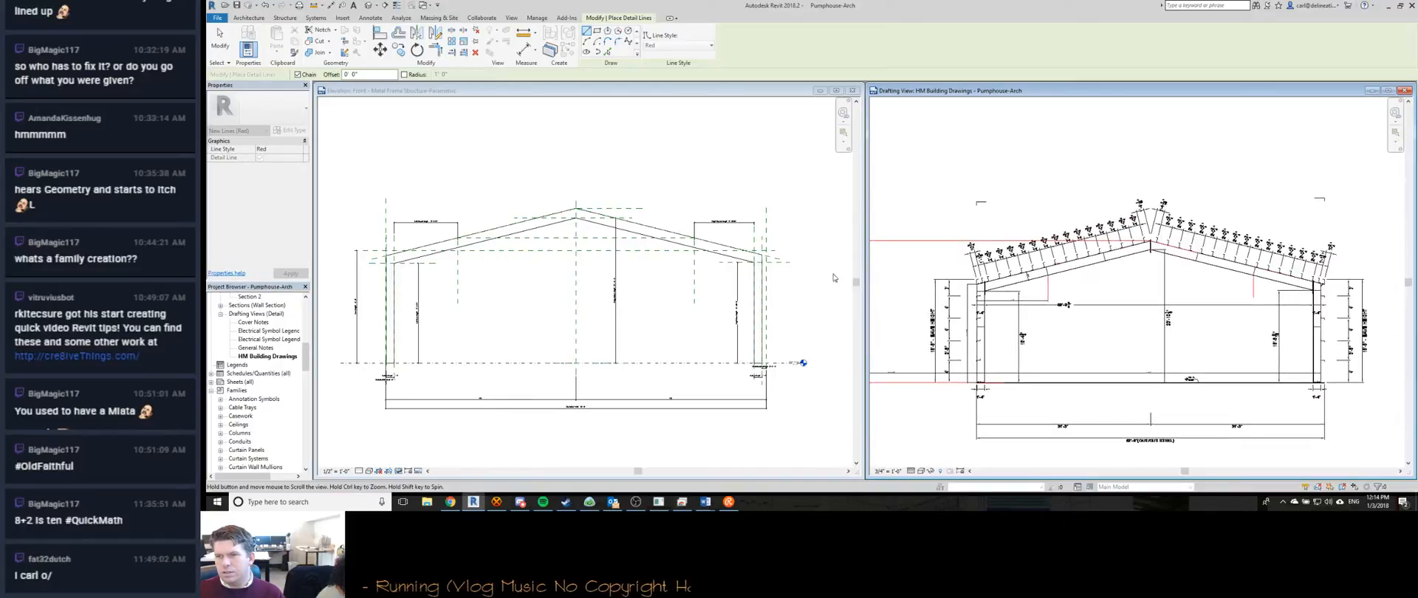
key(Escape)
key(Escape)
Compare where the horizontal red eave line meets the outer eave corners of the different frame cross-sections.
scroll(1352, 269, up, 6)
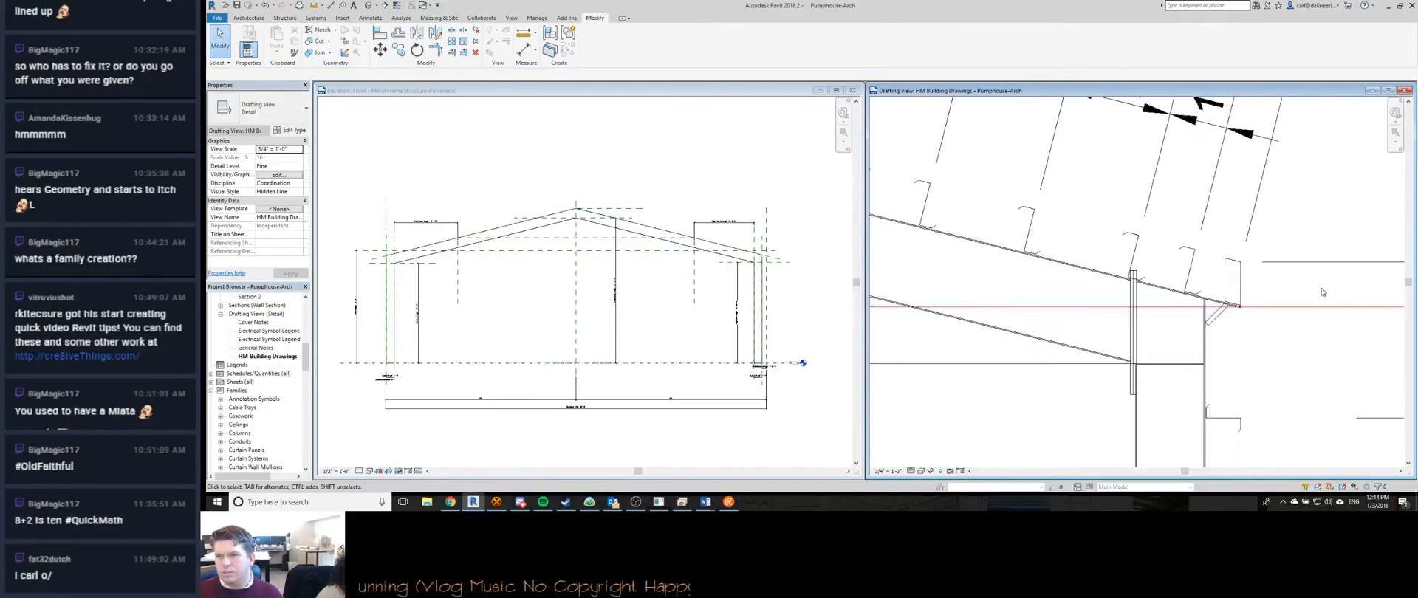
scroll(1135, 334, down, 6)
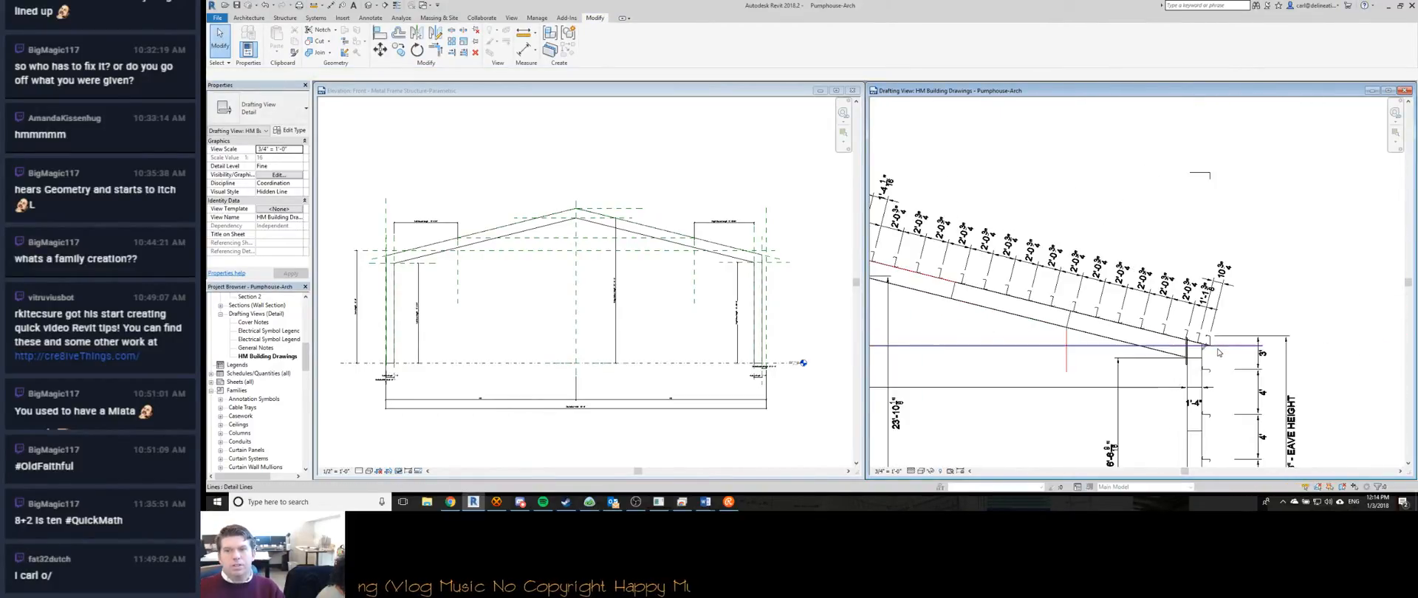
scroll(1035, 373, up, 8)
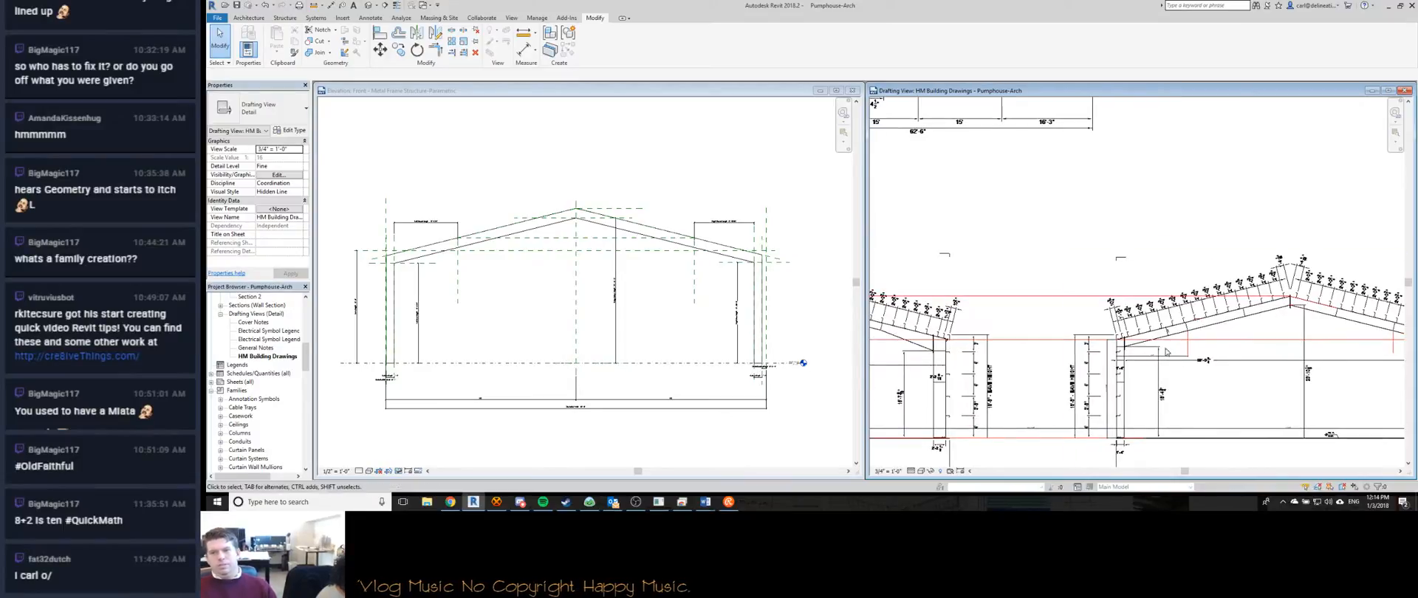
scroll(1062, 333, up, 2)
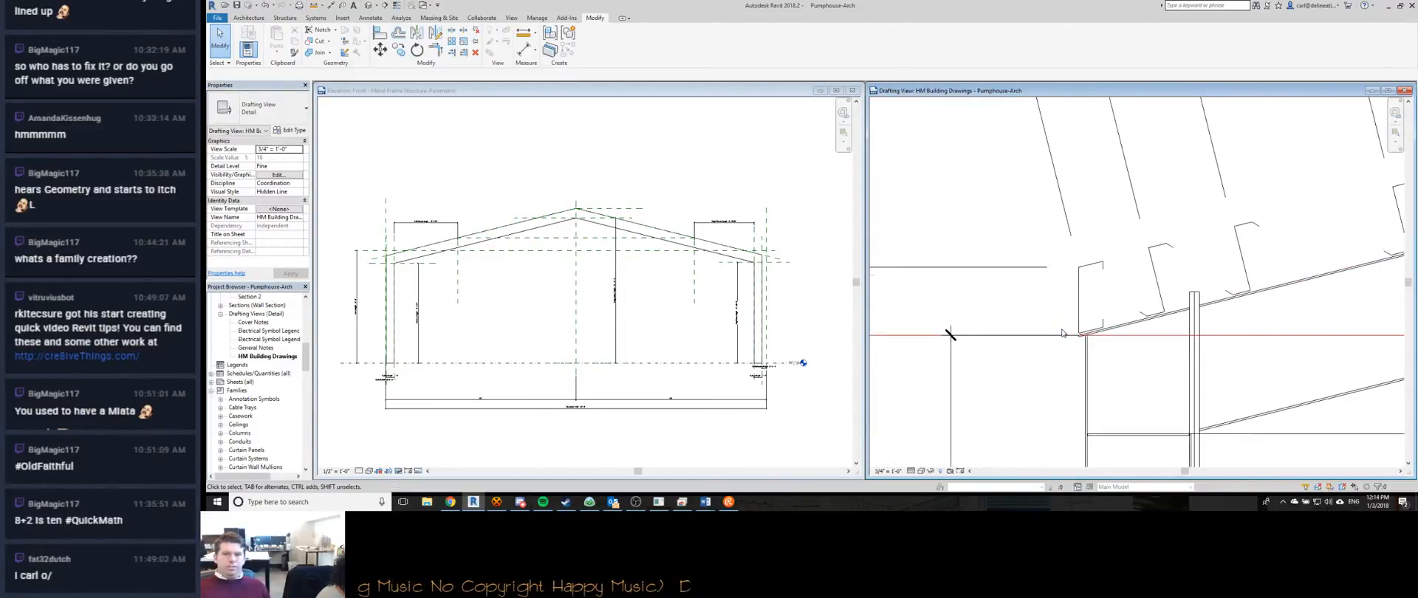
scroll(1062, 333, down, 2)
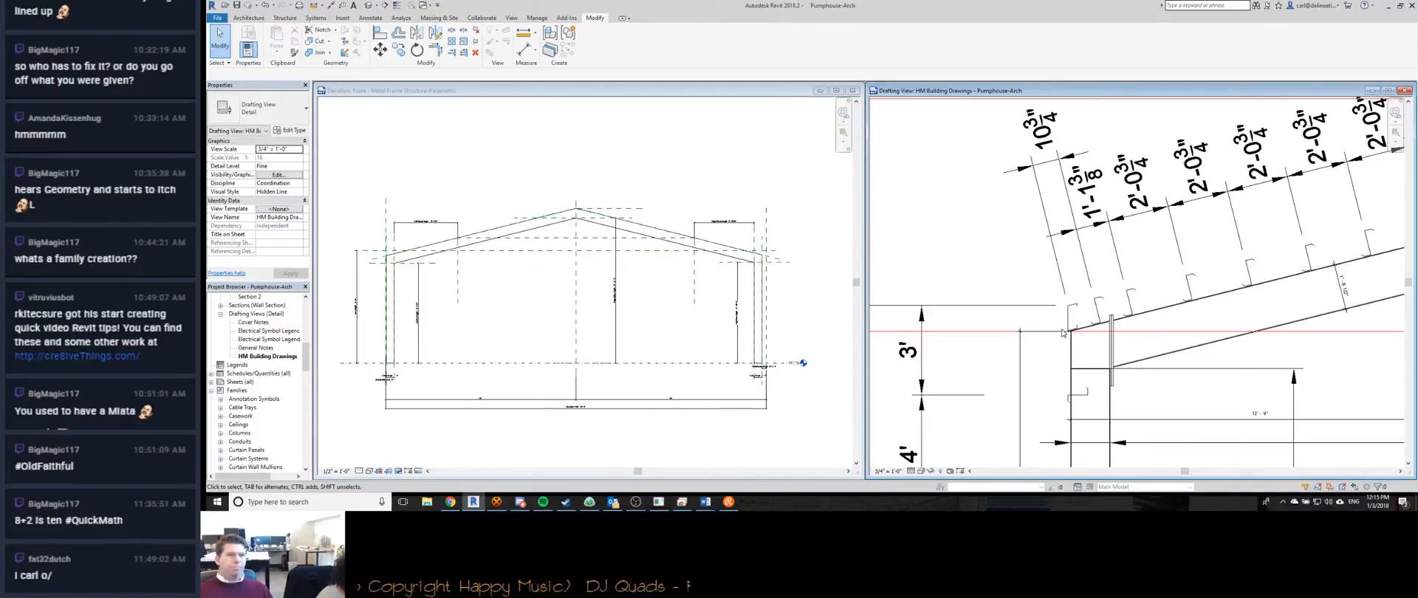
In the family's Front elevation, draw a horizontal reference plane between the intersections of the sloped roof planes with the left and right out-to-out planes.
click(325, 262)
scroll(681, 264, up, 5)
middle_drag(650, 280, 682, 264)
scroll(649, 234, up, 2)
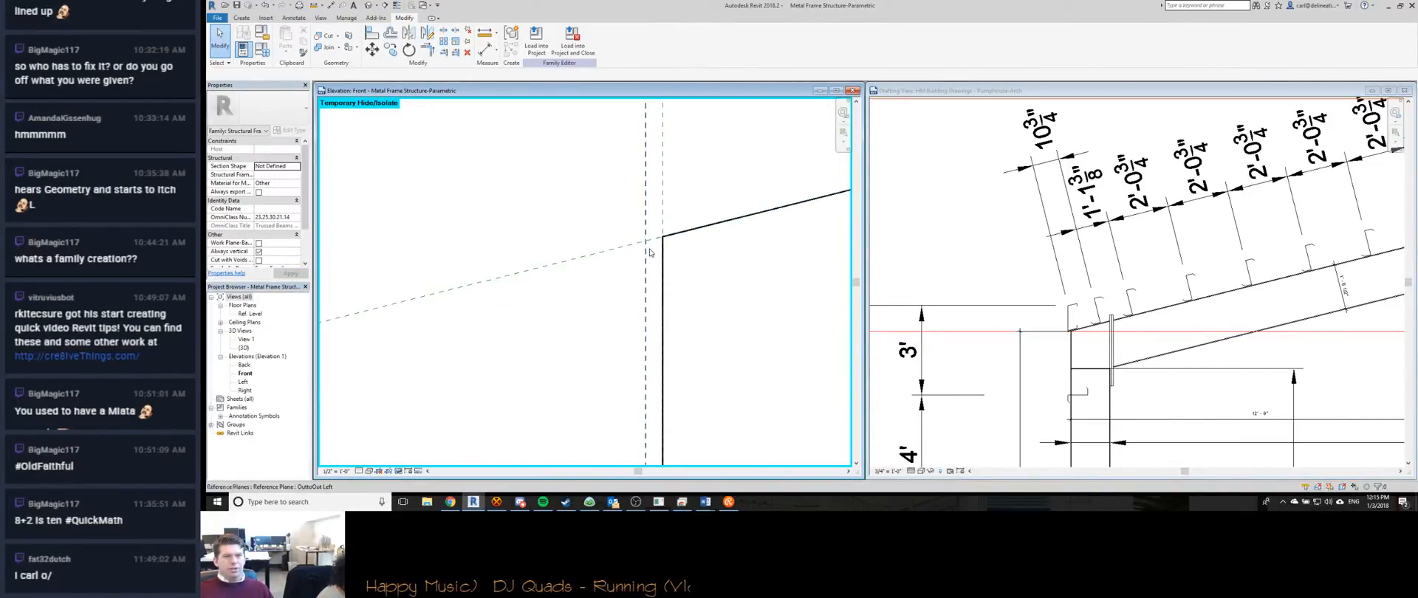
scroll(648, 254, down, 3)
scroll(649, 253, up, 3)
middle_drag(648, 254, 584, 233)
key(p)
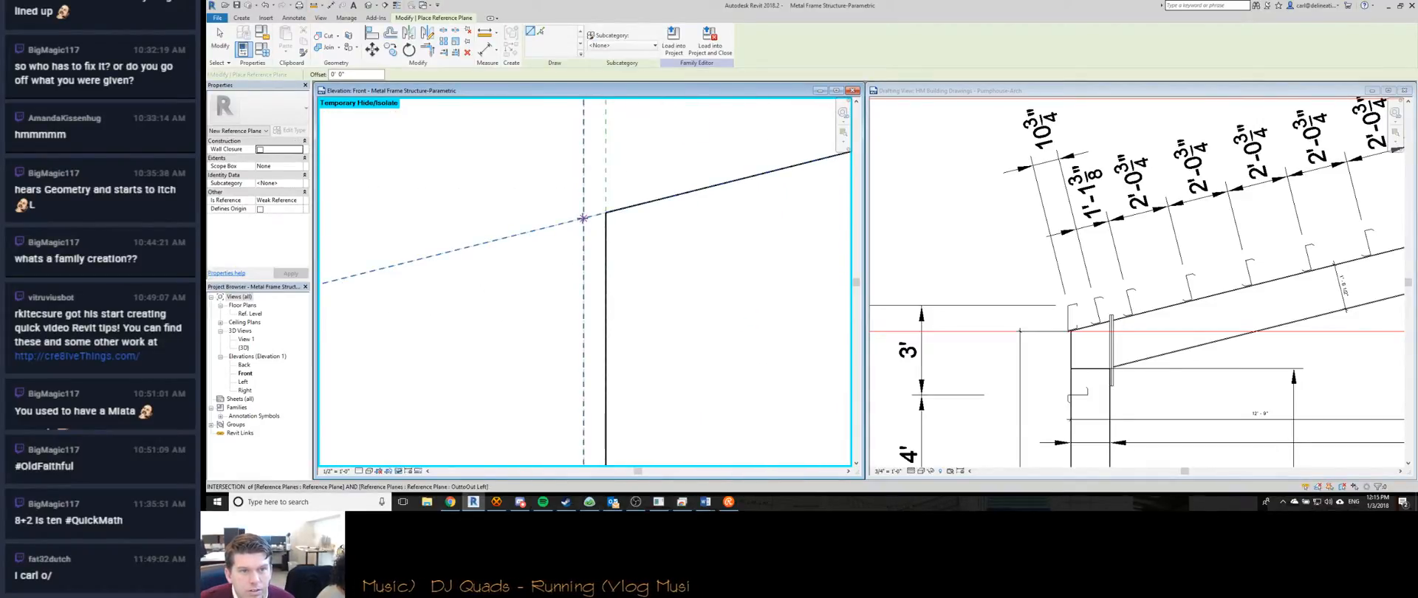
scroll(583, 218, down, 5)
middle_drag(525, 267, 628, 248)
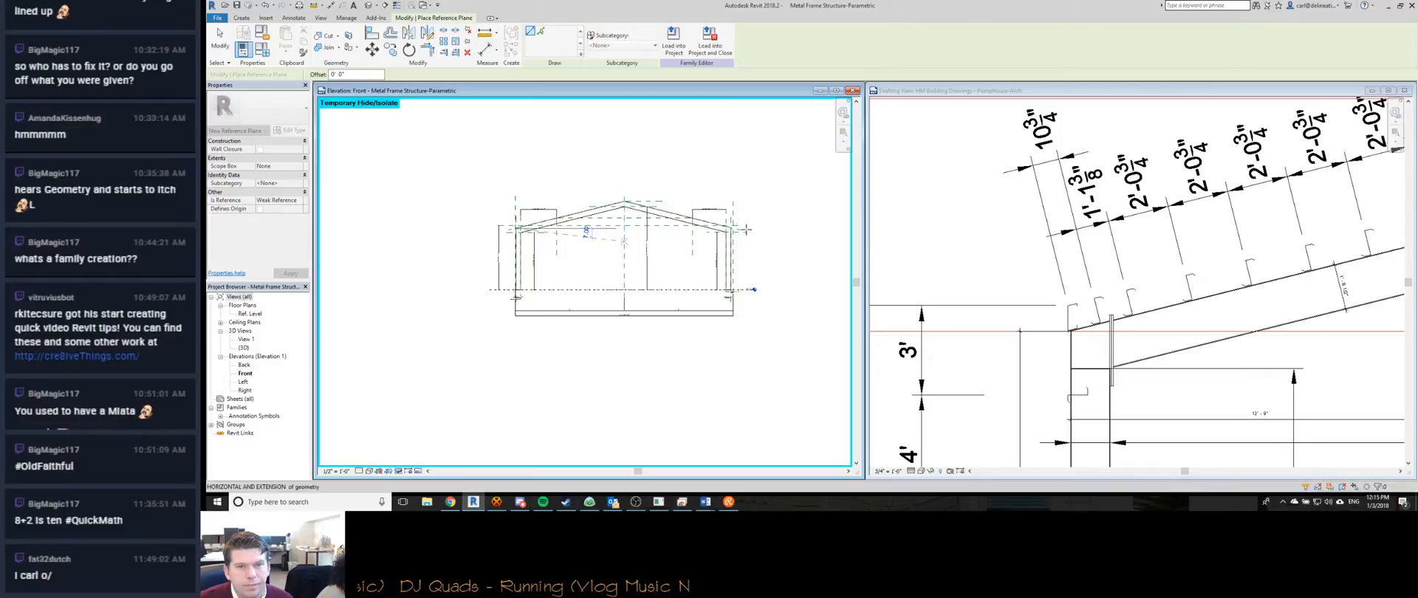
scroll(748, 229, up, 5)
scroll(676, 222, up, 3)
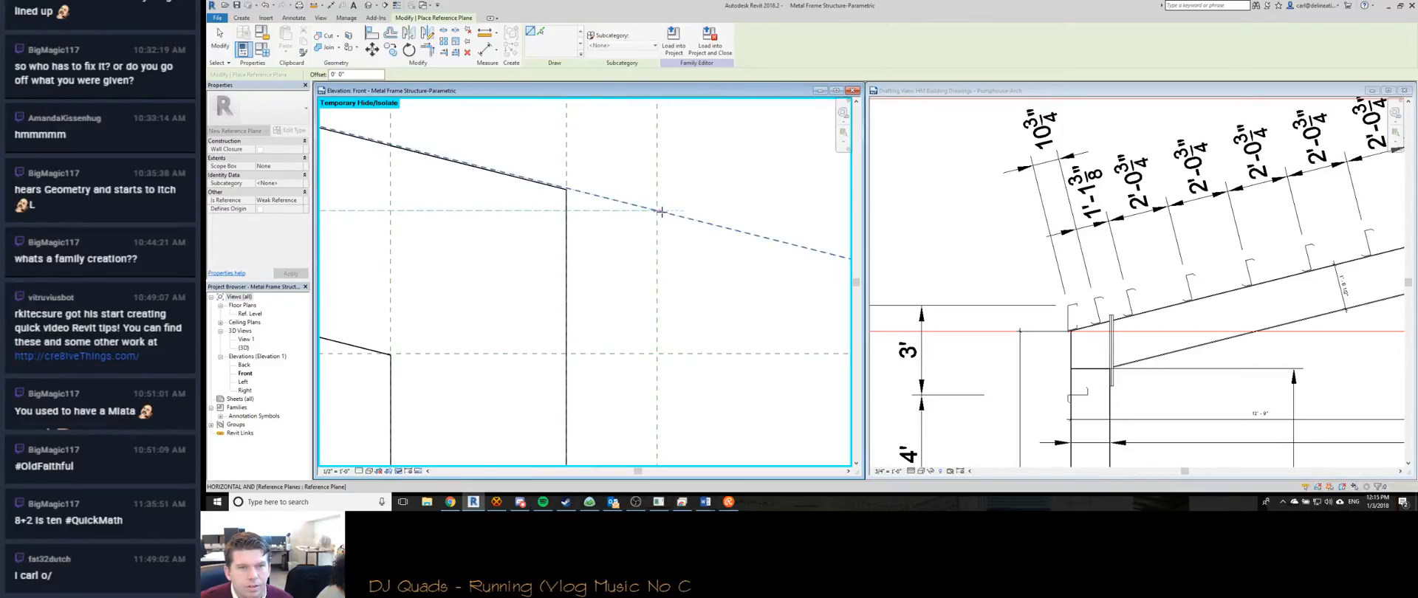
click(656, 211)
key(Escape)
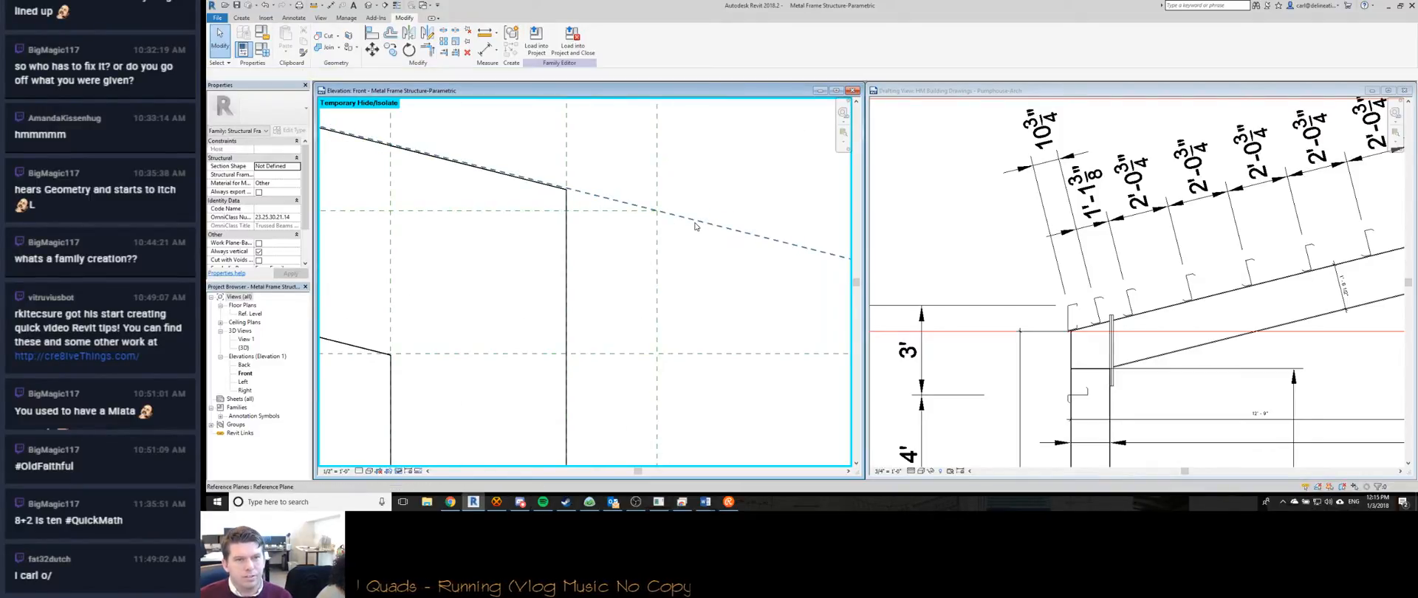
Examine the new horizontal reference plane against the roof, haunch and column planes at both eaves of the family.
scroll(696, 227, down, 8)
scroll(411, 178, up, 3)
scroll(362, 180, up, 1)
scroll(361, 179, down, 3)
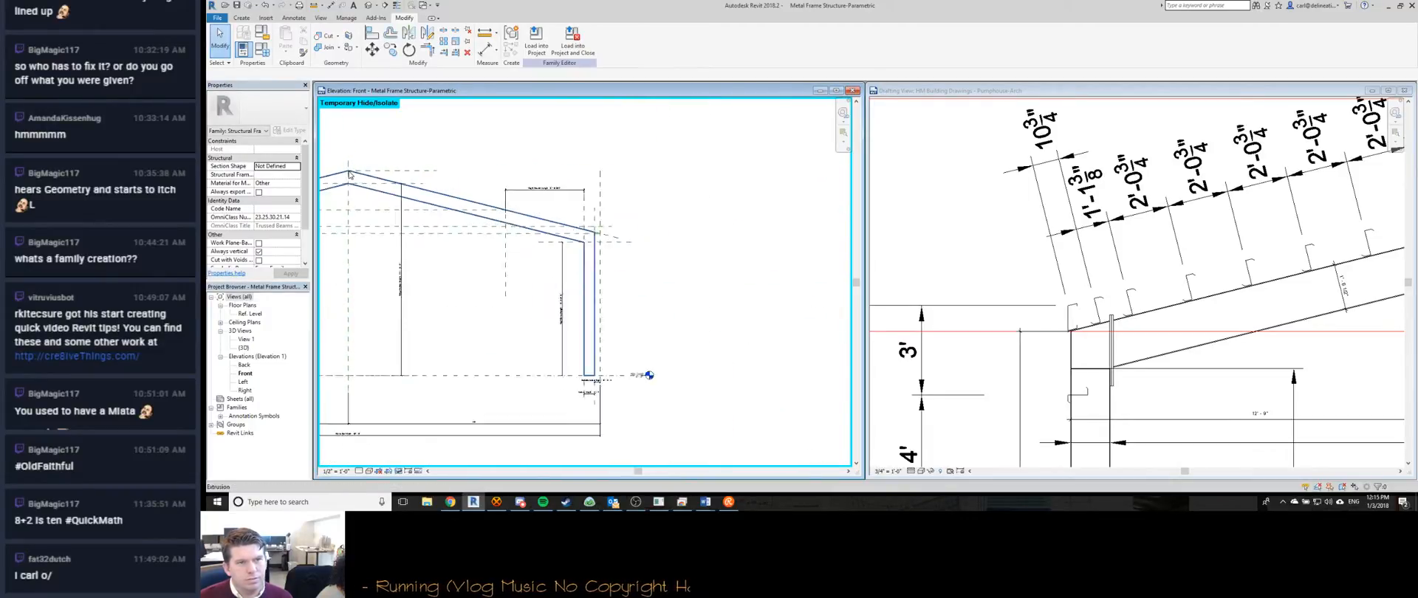
scroll(470, 197, up, 5)
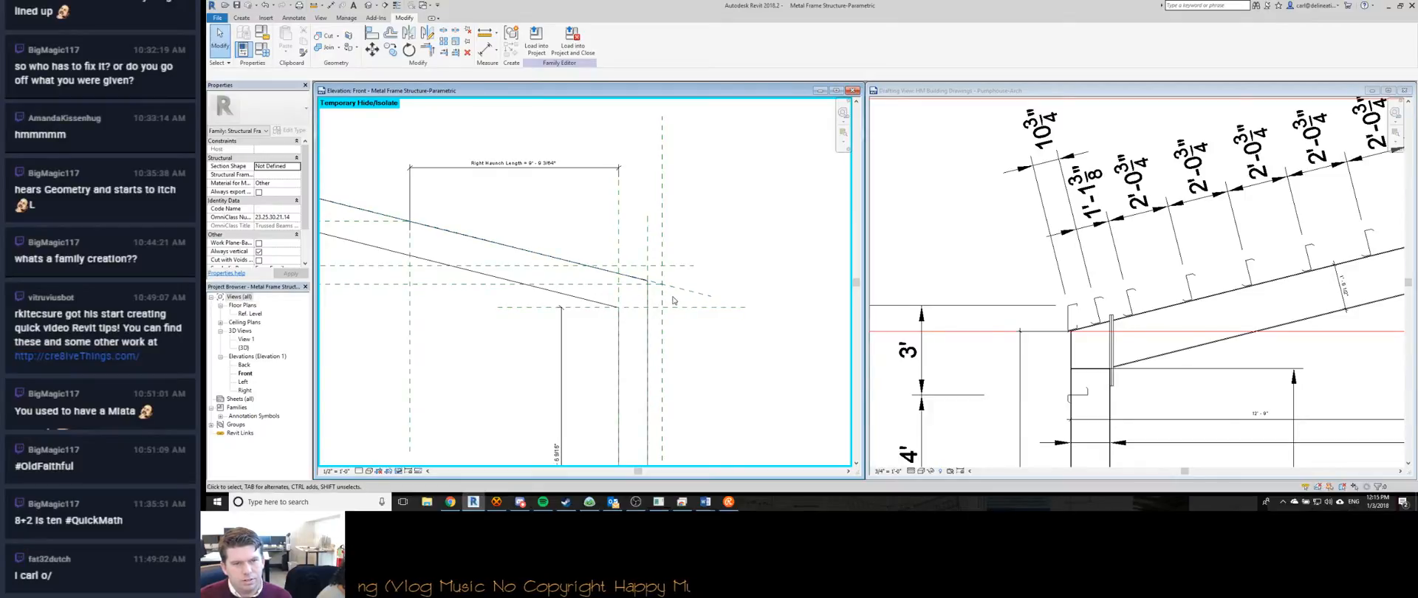
scroll(650, 295, down, 6)
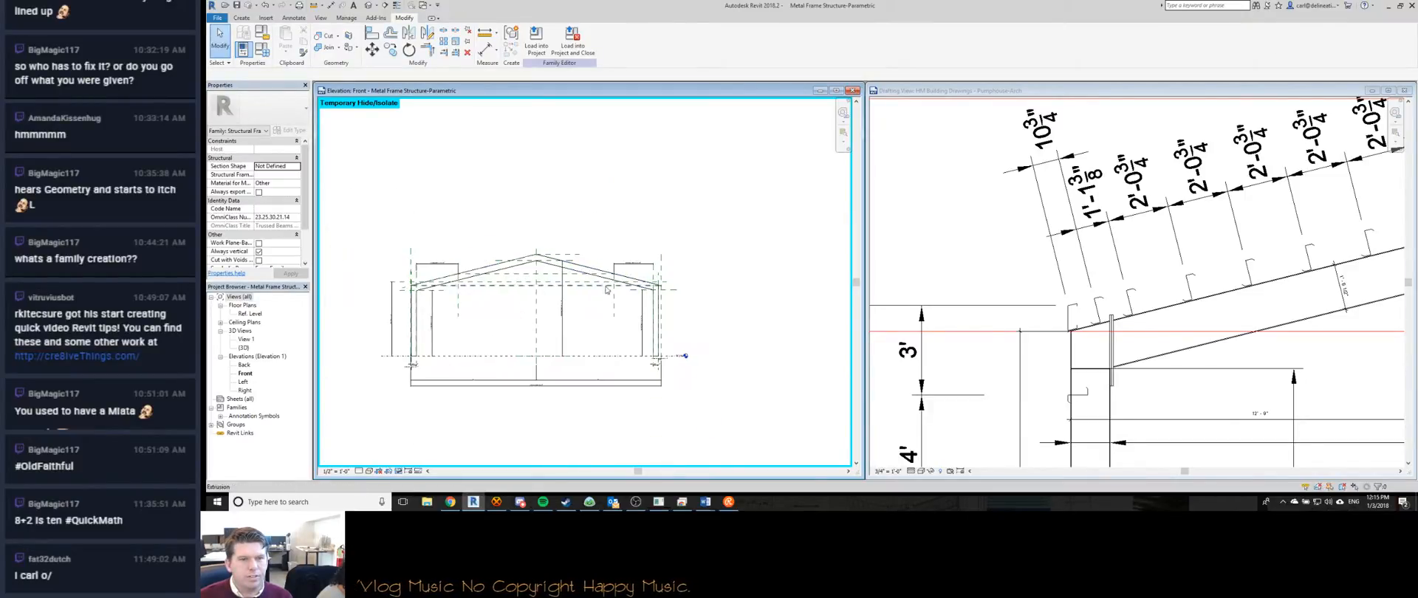
scroll(479, 290, up, 6)
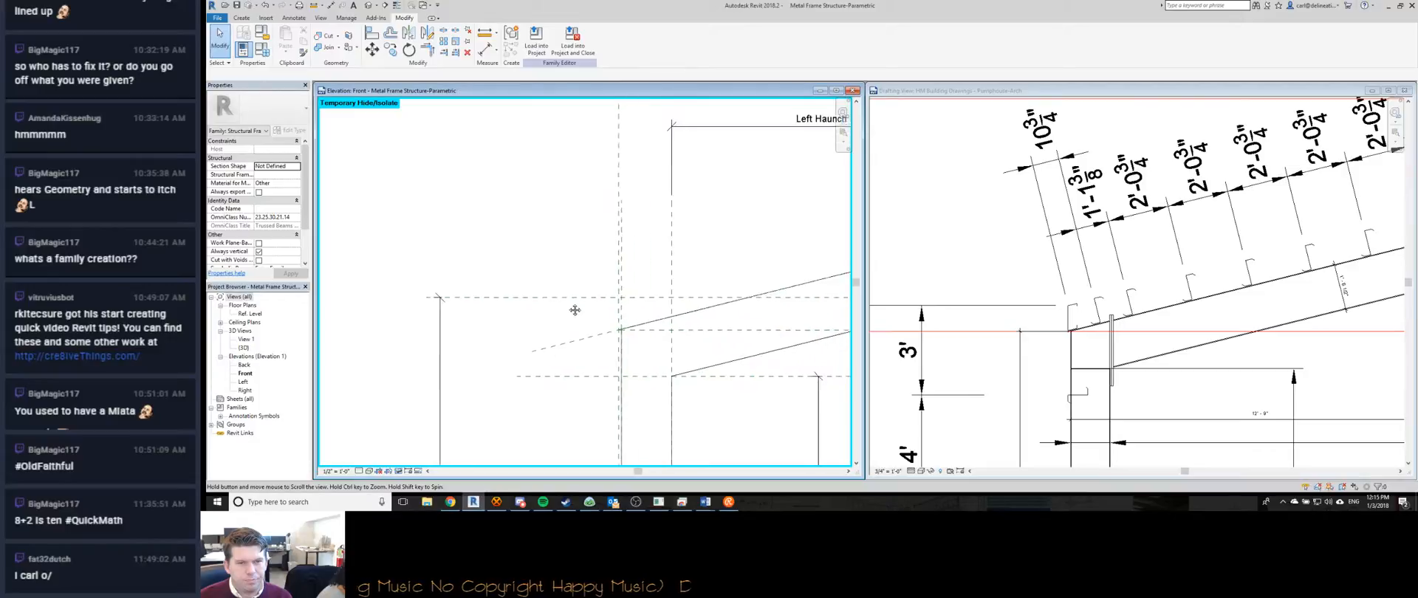
Examine the frame's outer corners against the sloped roof planes and the horizontal eave plane at both eaves of the family's Front elevation.
click(570, 351)
key(Delete)
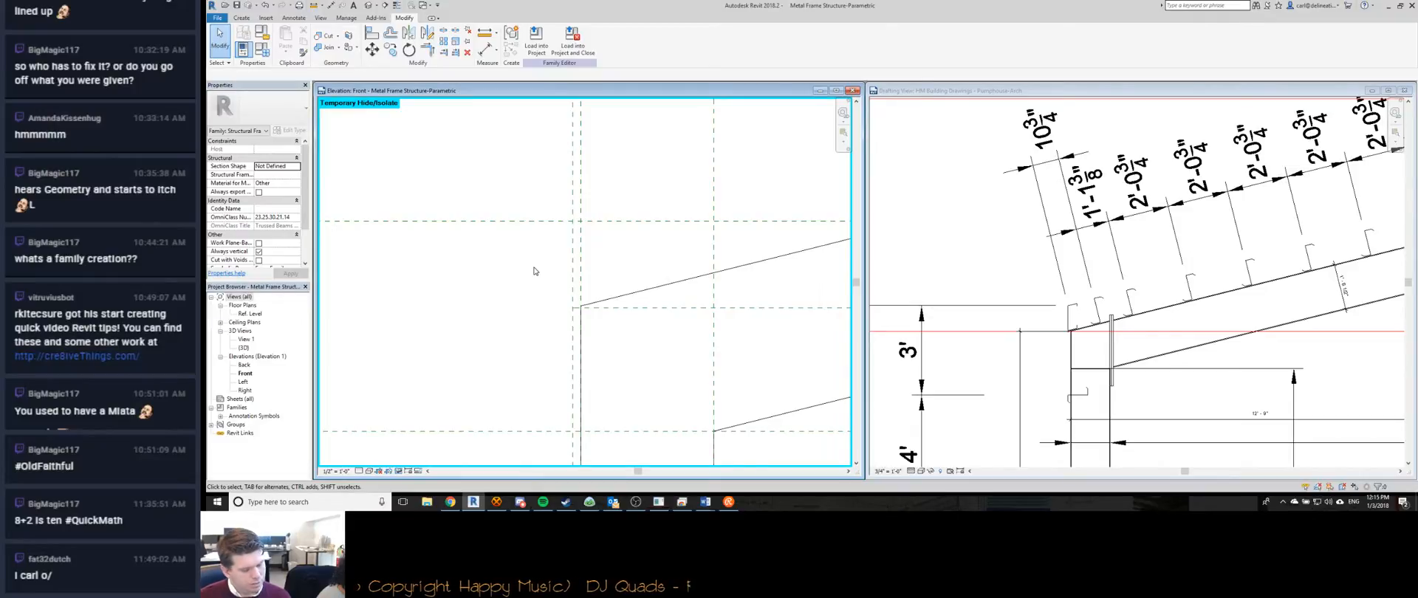
scroll(534, 271, down, 6)
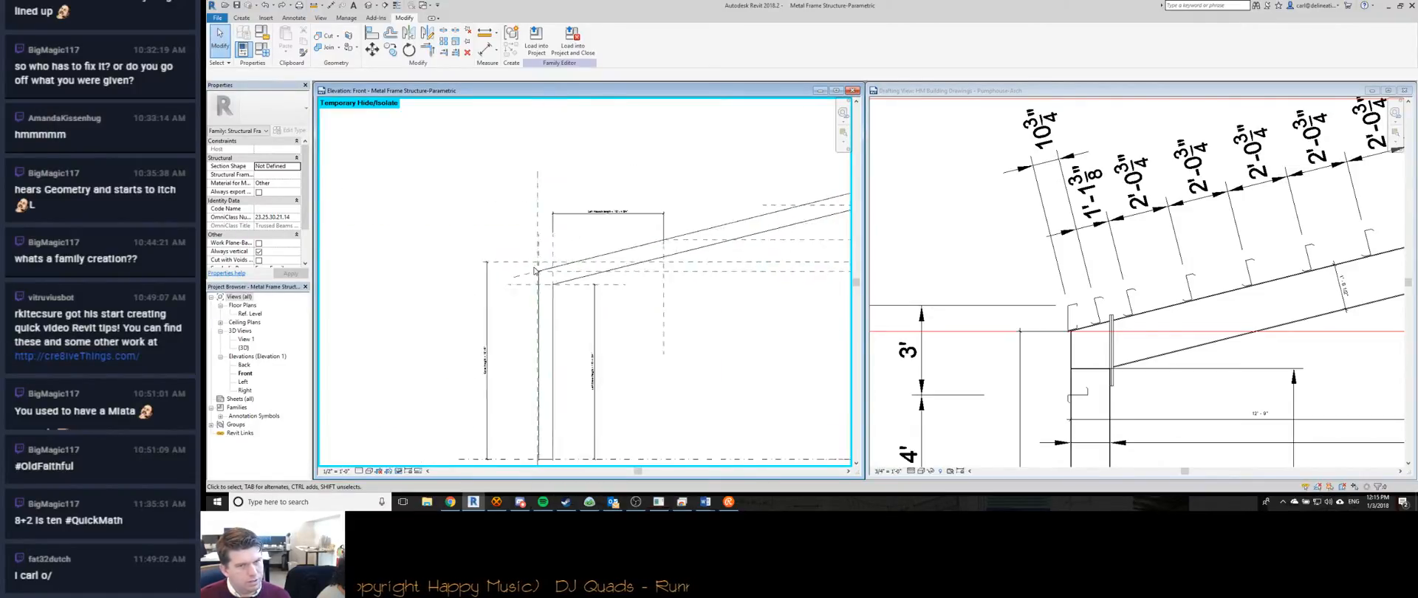
scroll(709, 245, down, 1)
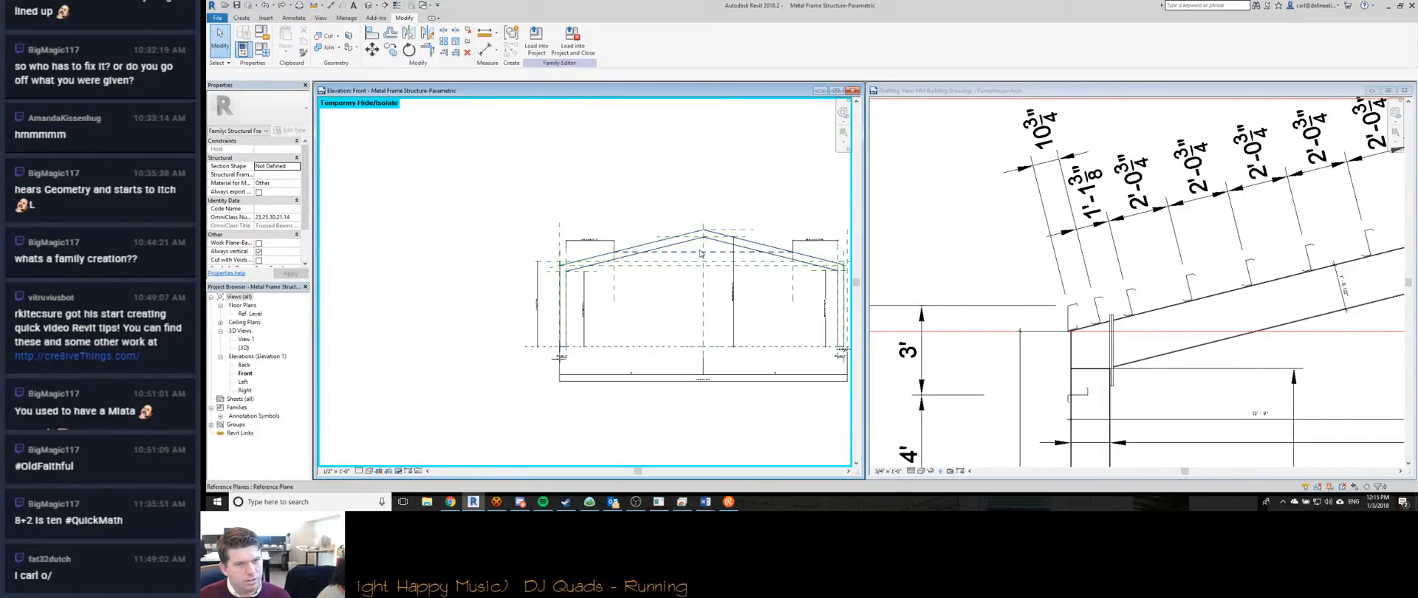
scroll(701, 253, up, 5)
scroll(679, 283, up, 3)
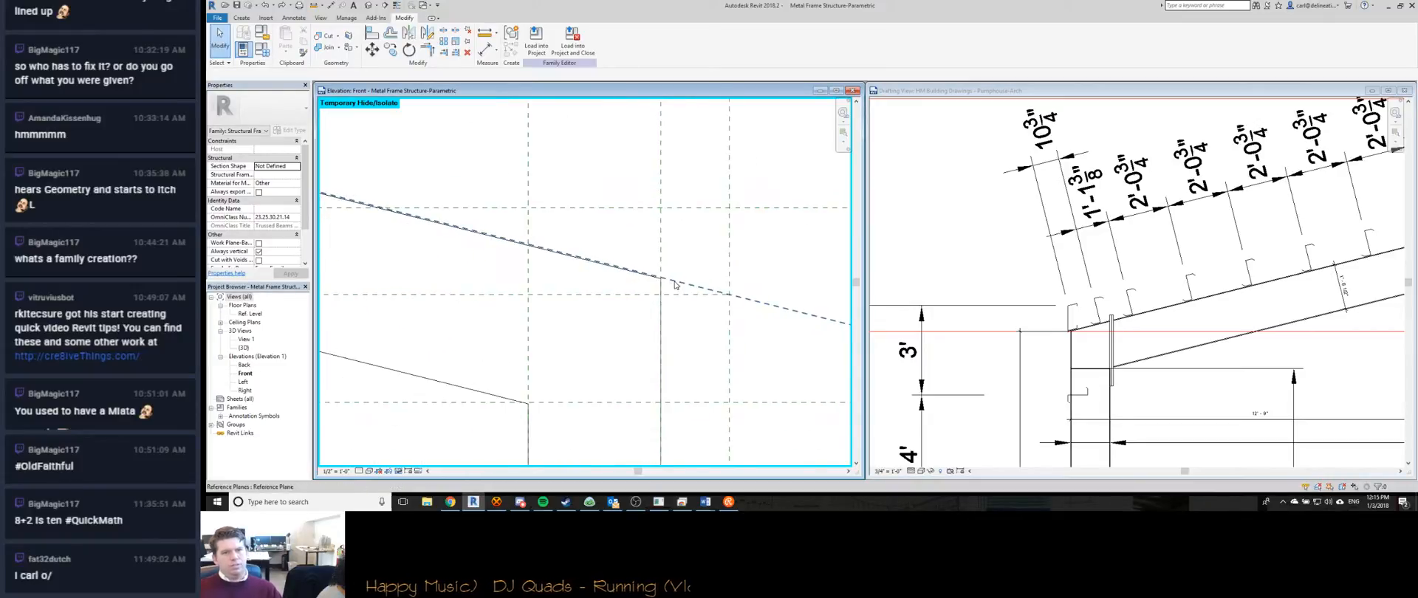
Try to align the frame extrusion's sloped upper edge with the roof reference plane near the right eave.
key(a)
key(l)
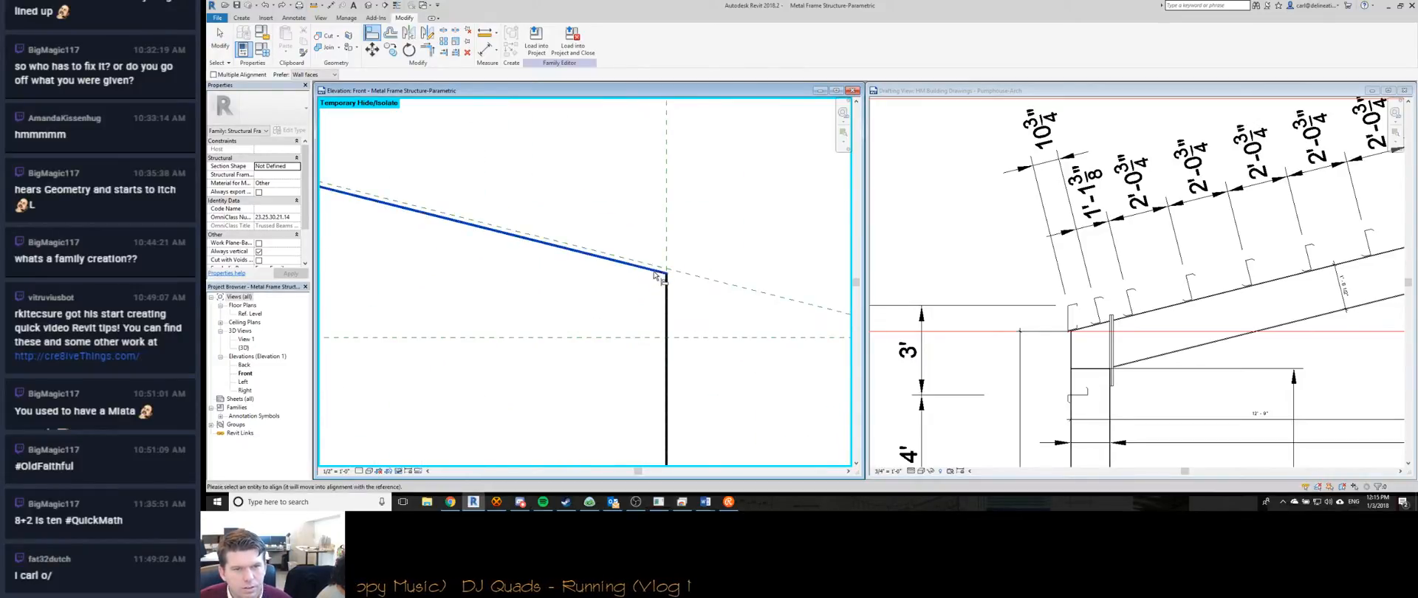
scroll(722, 282, down, 6)
scroll(607, 265, up, 5)
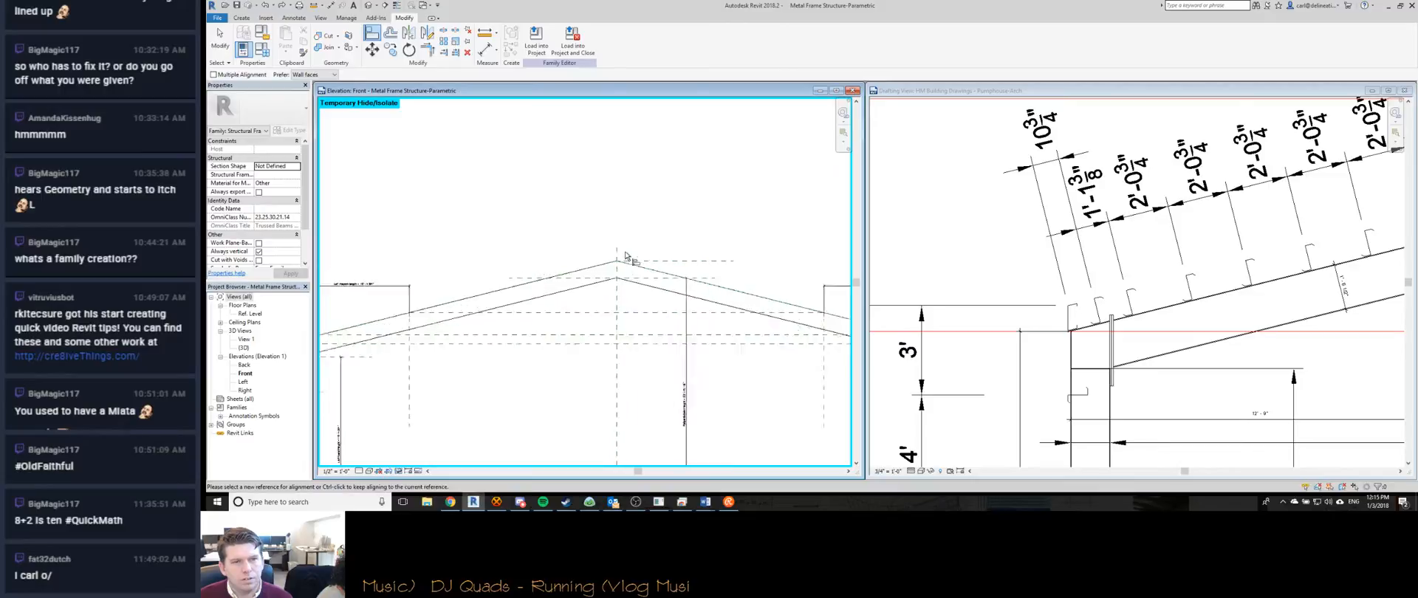
scroll(517, 221, up, 3)
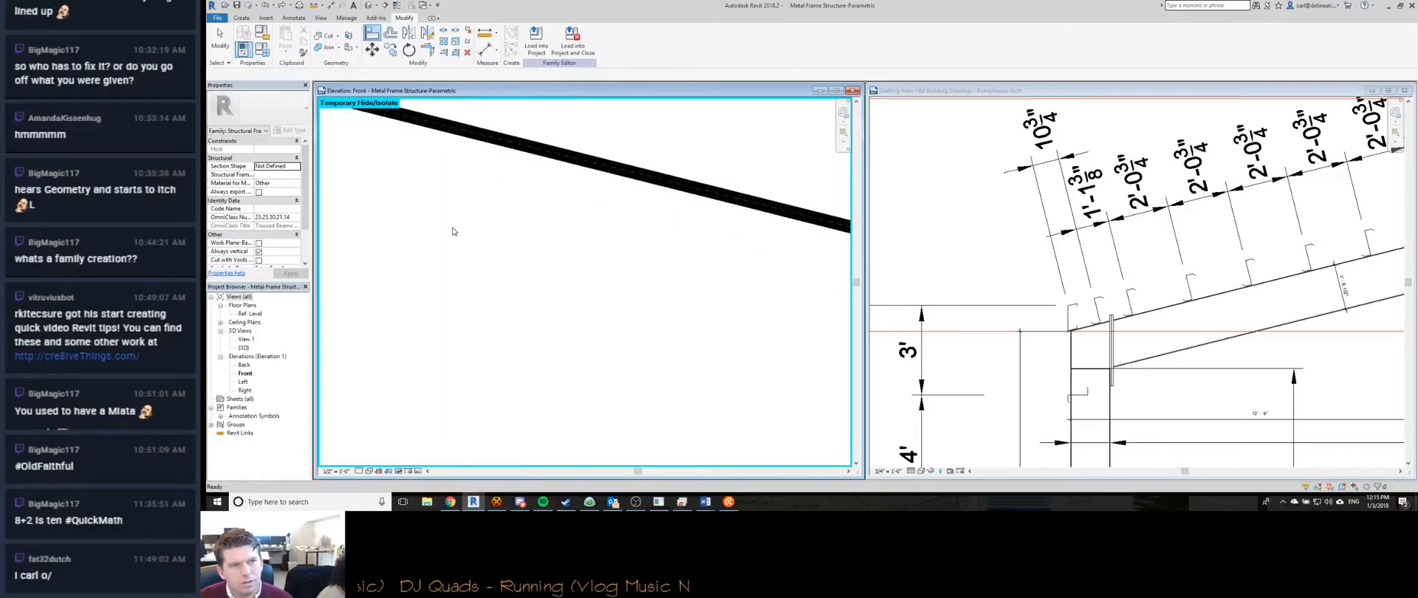
key(Escape)
key(Escape)
Try to dimension the rafter depth between its upper and lower sloped edges beside the ridge.
scroll(458, 228, down, 5)
scroll(674, 299, up, 5)
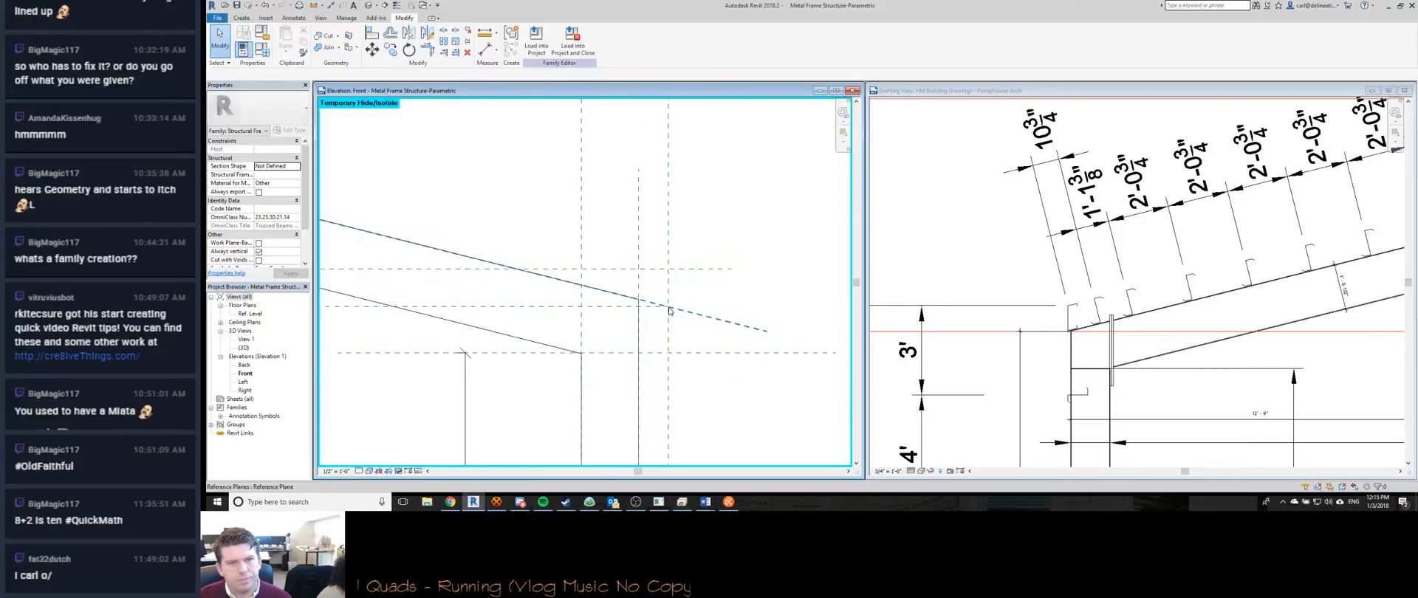
scroll(670, 310, up, 3)
scroll(668, 308, down, 3)
middle_drag(475, 272, 654, 296)
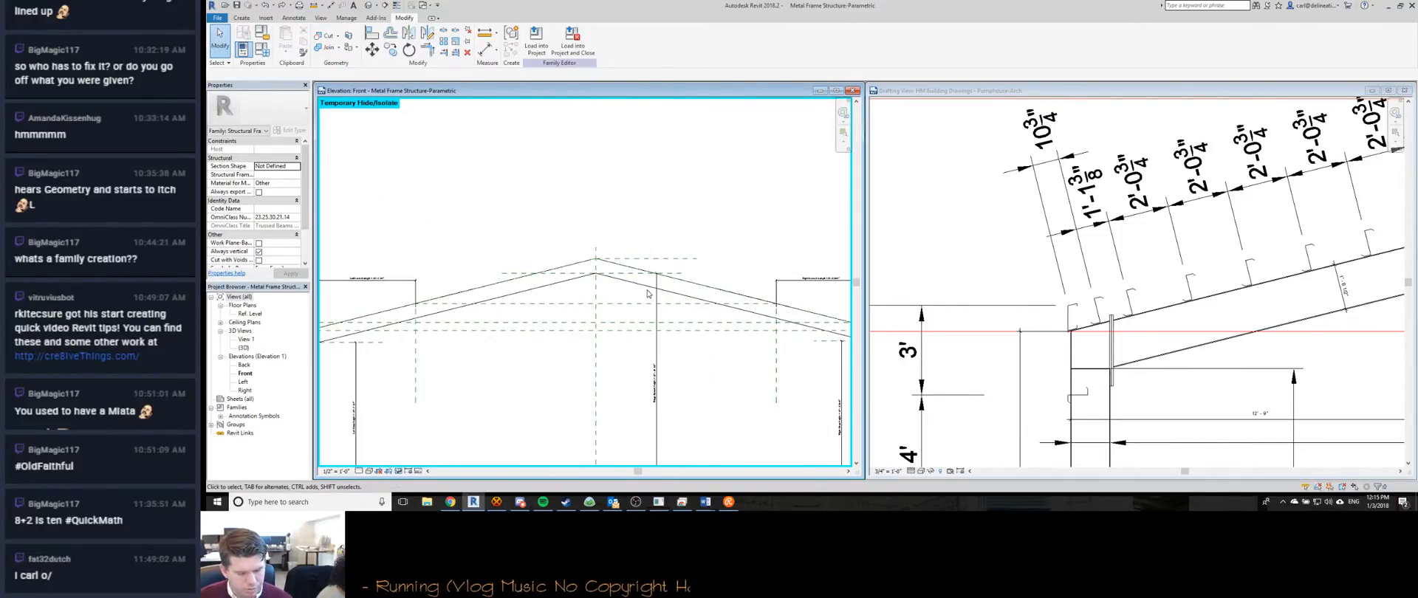
key(d)
key(i)
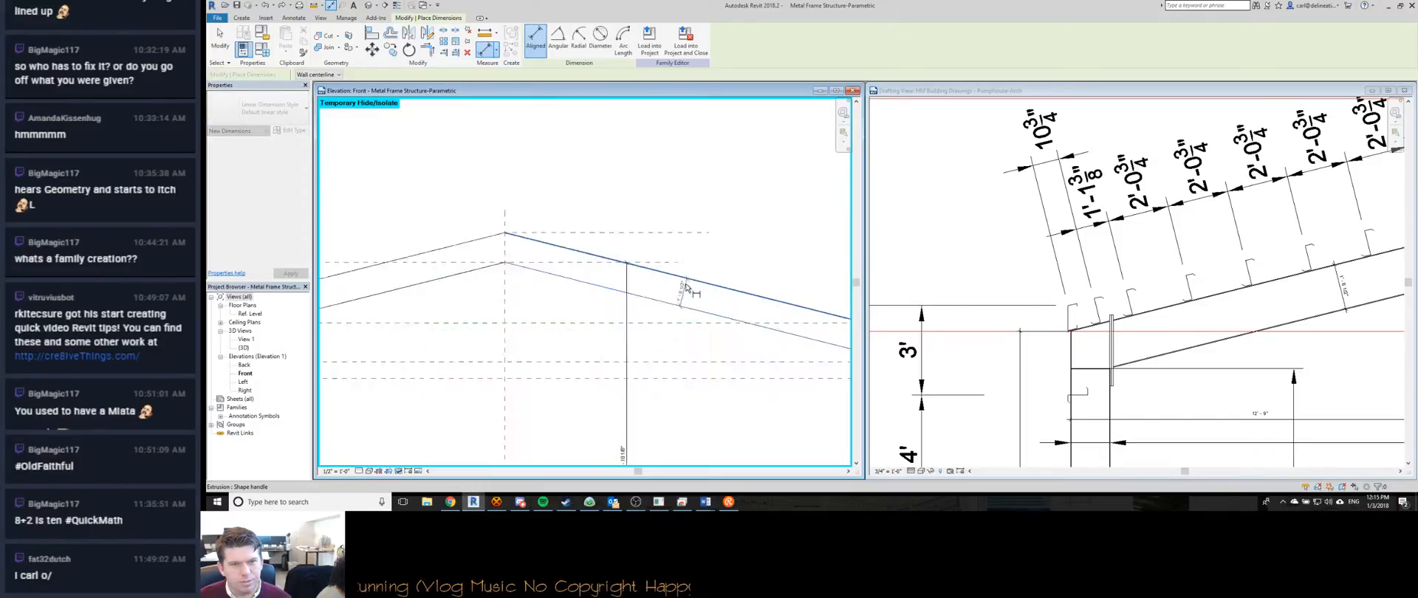
scroll(687, 295, down, 3)
scroll(605, 293, up, 5)
click(605, 296)
click(569, 285)
Examine the gap between the frame's outer right corner and the sloped and horizontal reference planes at the eave.
scroll(570, 299, up, 1)
scroll(570, 299, down, 4)
scroll(731, 307, up, 6)
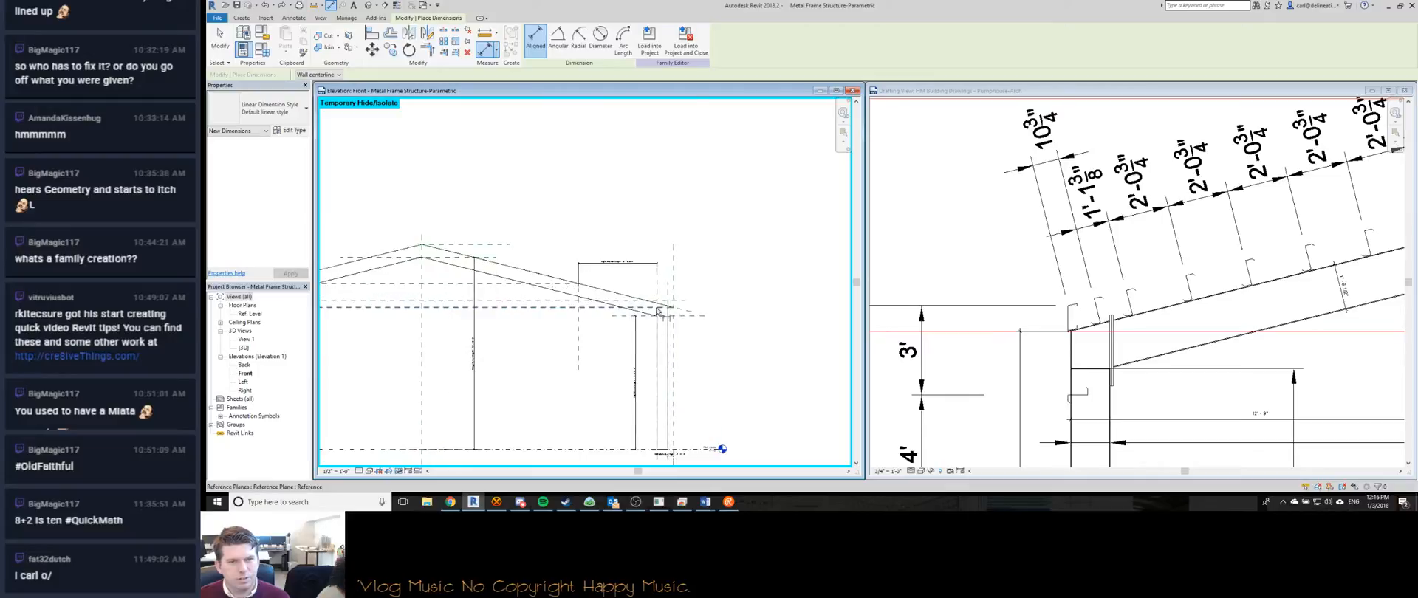
scroll(724, 302, up, 3)
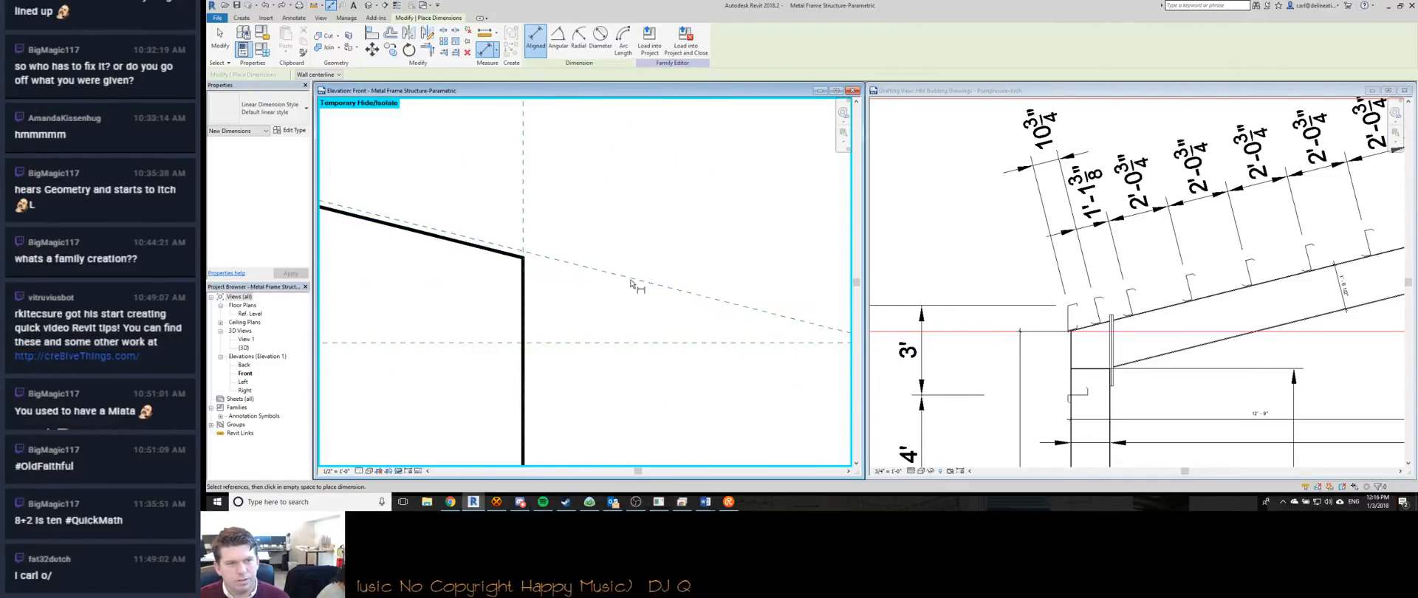
scroll(639, 284, down, 2)
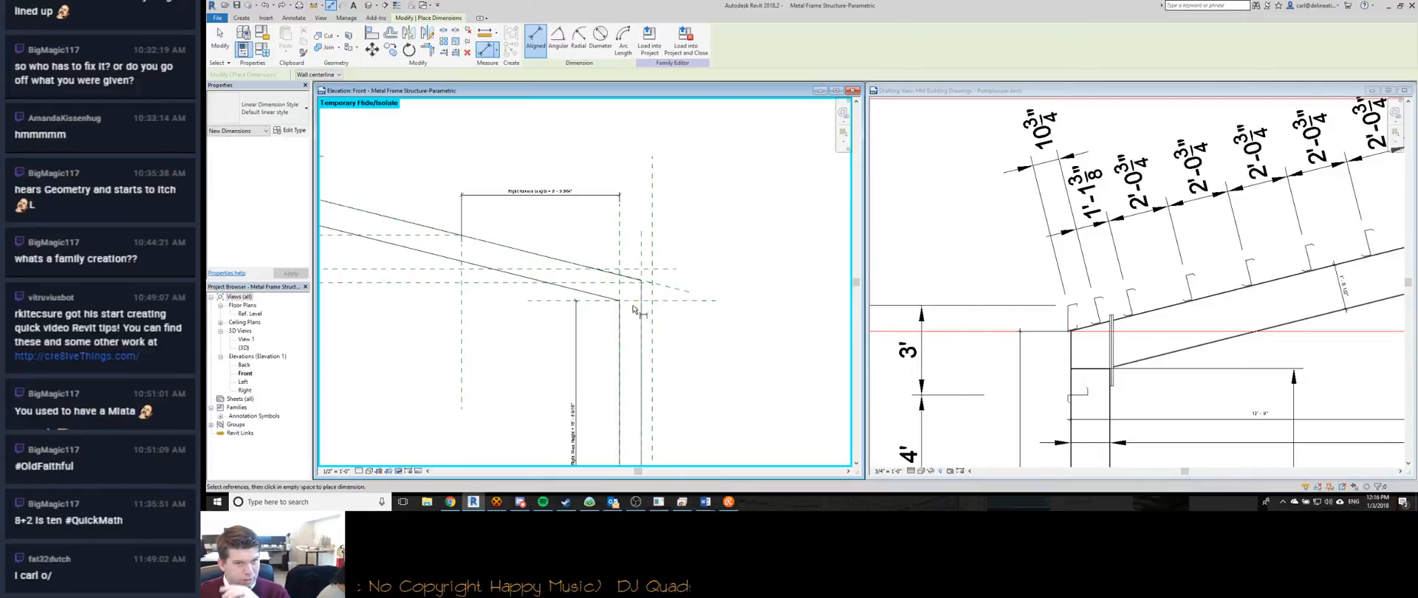
scroll(636, 285, up, 1)
key(Escape)
key(Escape)
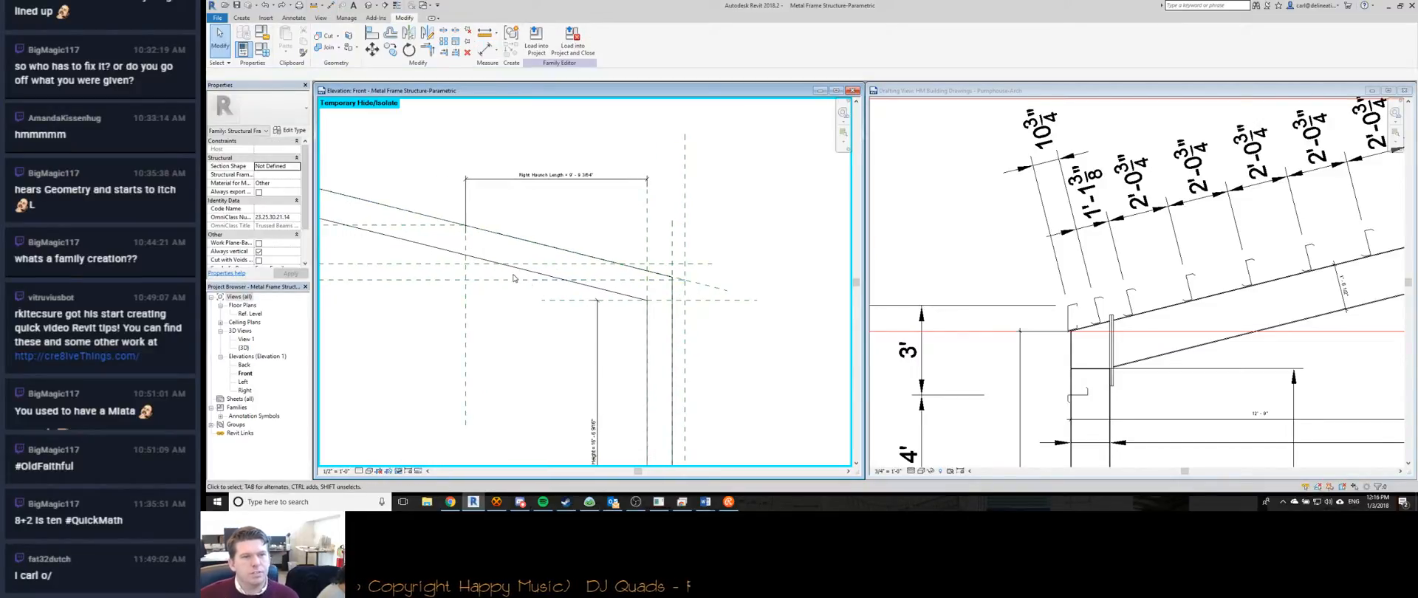
Compare the family's Right Knee Height dimension with the knee height in the HM Building Drawings view.
middle_drag(624, 275, 714, 269)
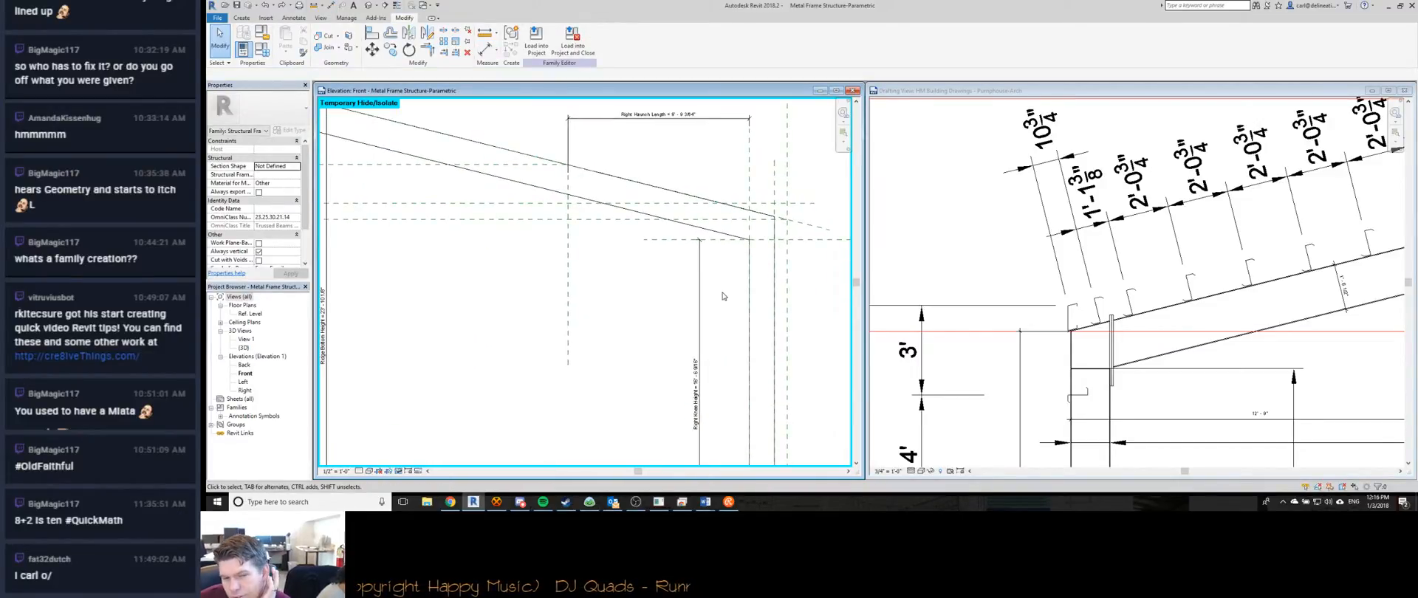
click(932, 315)
scroll(1257, 306, down, 5)
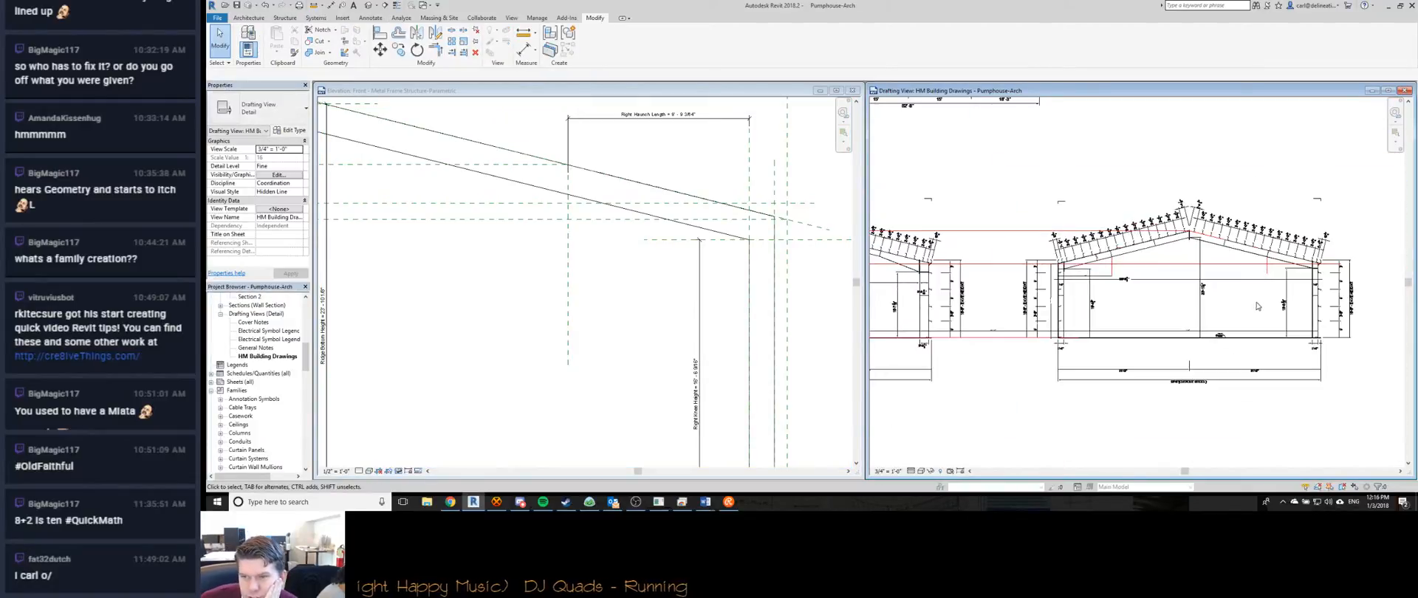
scroll(1257, 305, up, 5)
click(699, 376)
scroll(698, 387, down, 3)
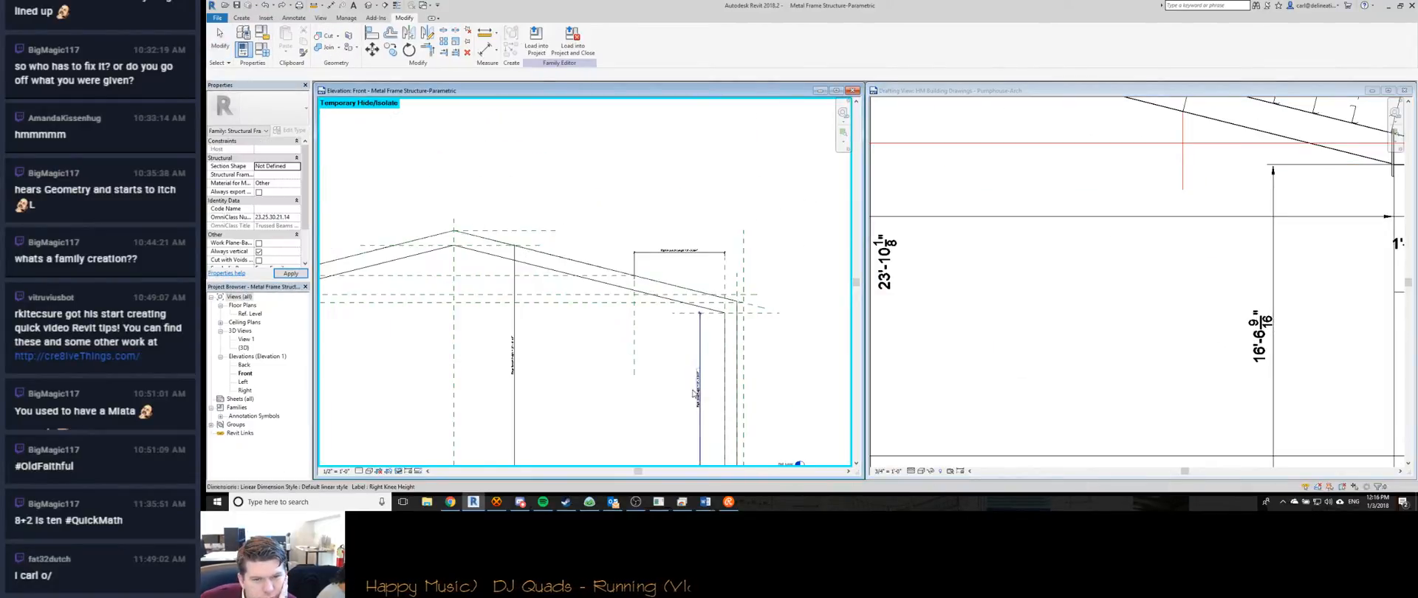
Measure the vertical offsets at the right eave from the horizontal eave plane to the frame's outer corner and the sloped roof plane.
scroll(630, 389, up, 5)
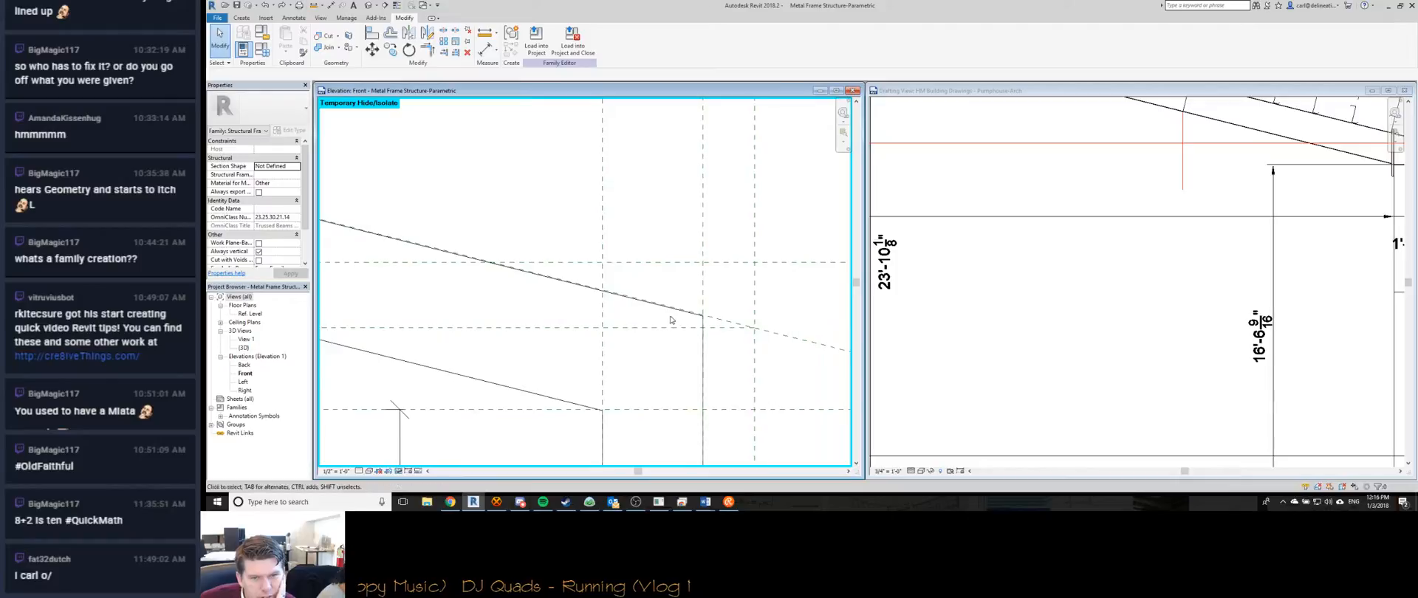
scroll(720, 324, up, 3)
key(d)
key(i)
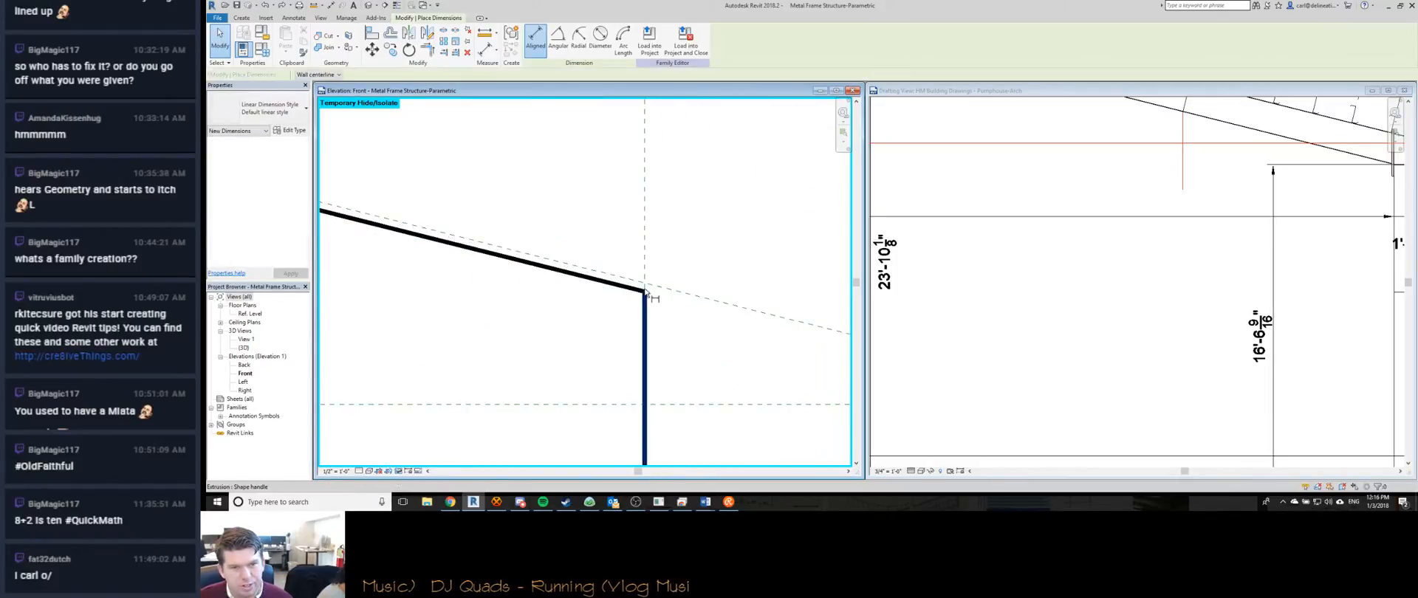
click(680, 405)
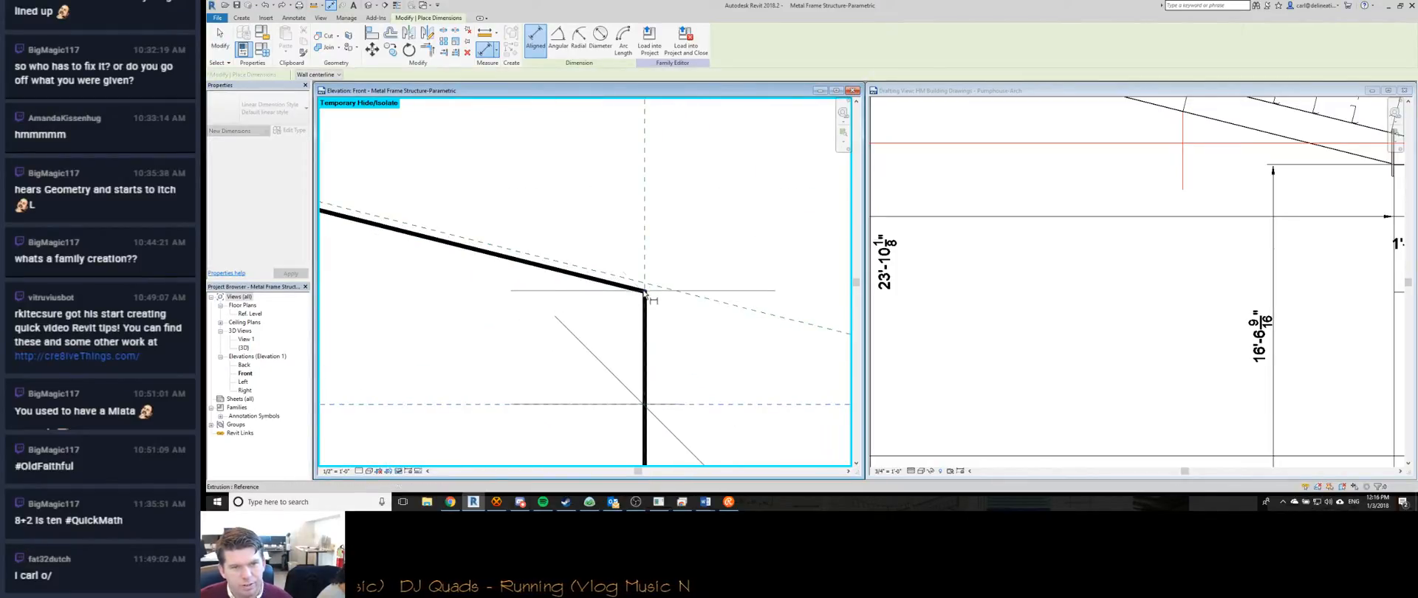
click(645, 292)
scroll(645, 292, down, 4)
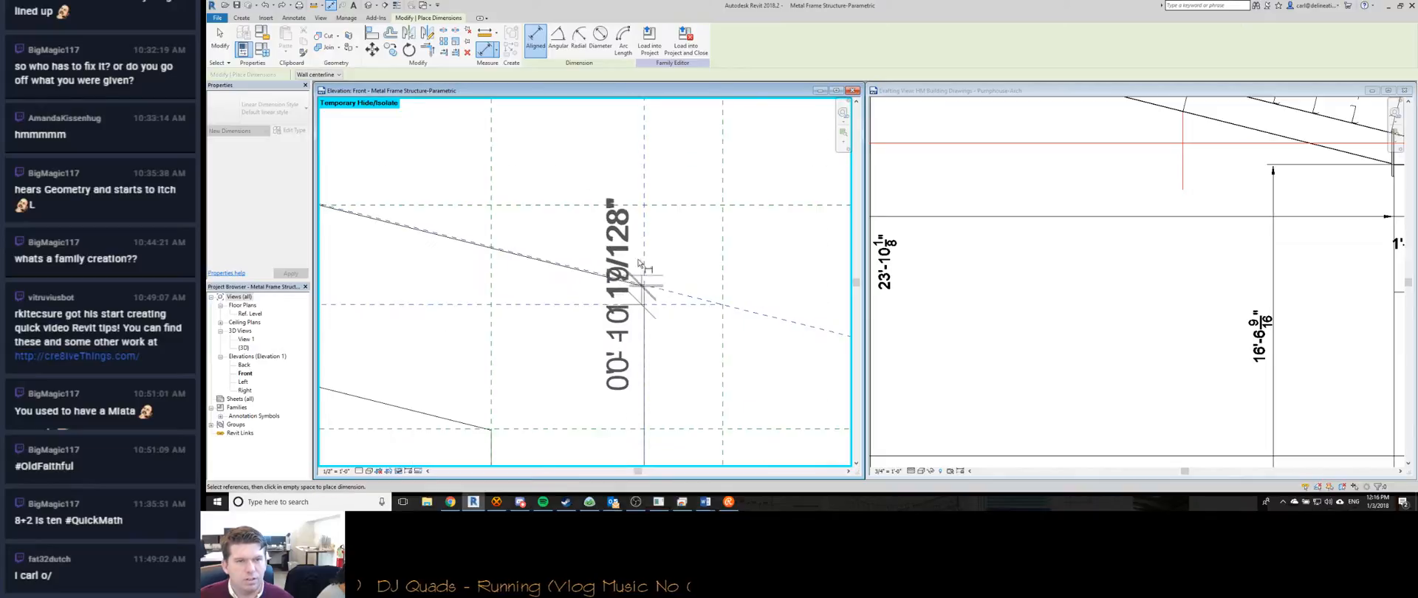
click(569, 240)
click(539, 177)
scroll(546, 268, down, 2)
key(Escape)
click(546, 268)
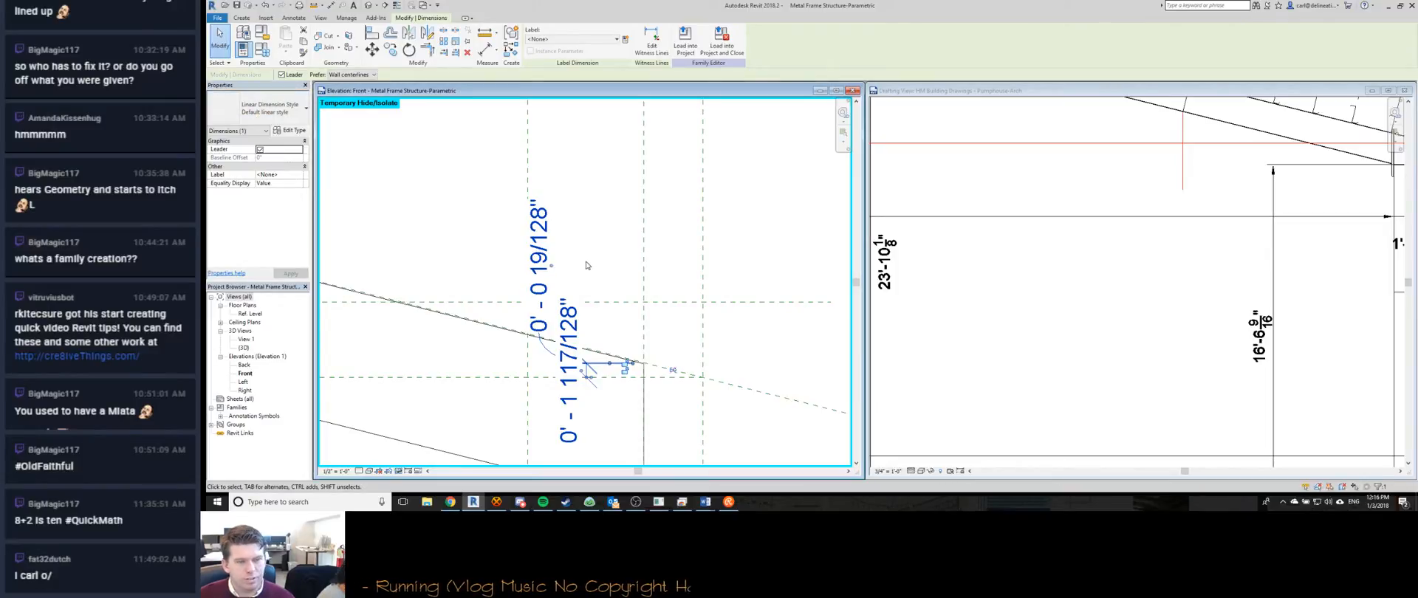
key(Escape)
Examine the right haunch, overall frame outline and left column base dimensions in the family's Front elevation.
scroll(590, 375, down, 4)
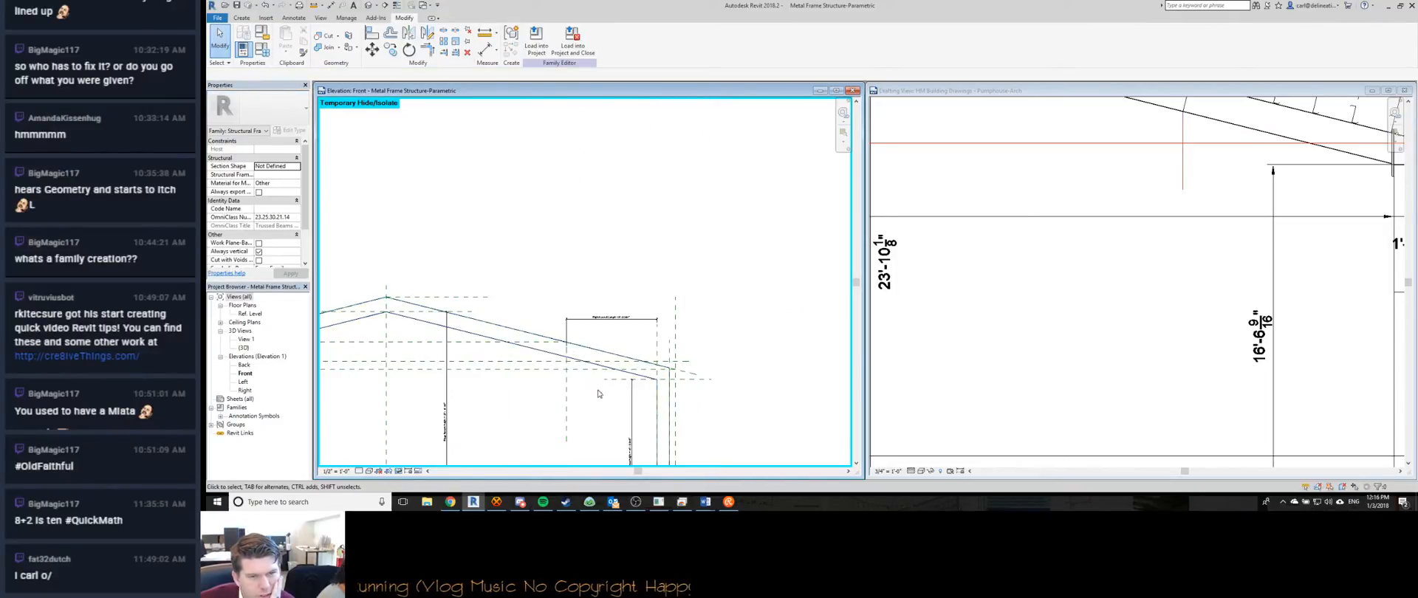
middle_drag(736, 353, 699, 353)
scroll(699, 353, down, 3)
scroll(436, 283, up, 5)
scroll(437, 283, down, 2)
middle_drag(640, 257, 585, 257)
scroll(483, 252, down, 4)
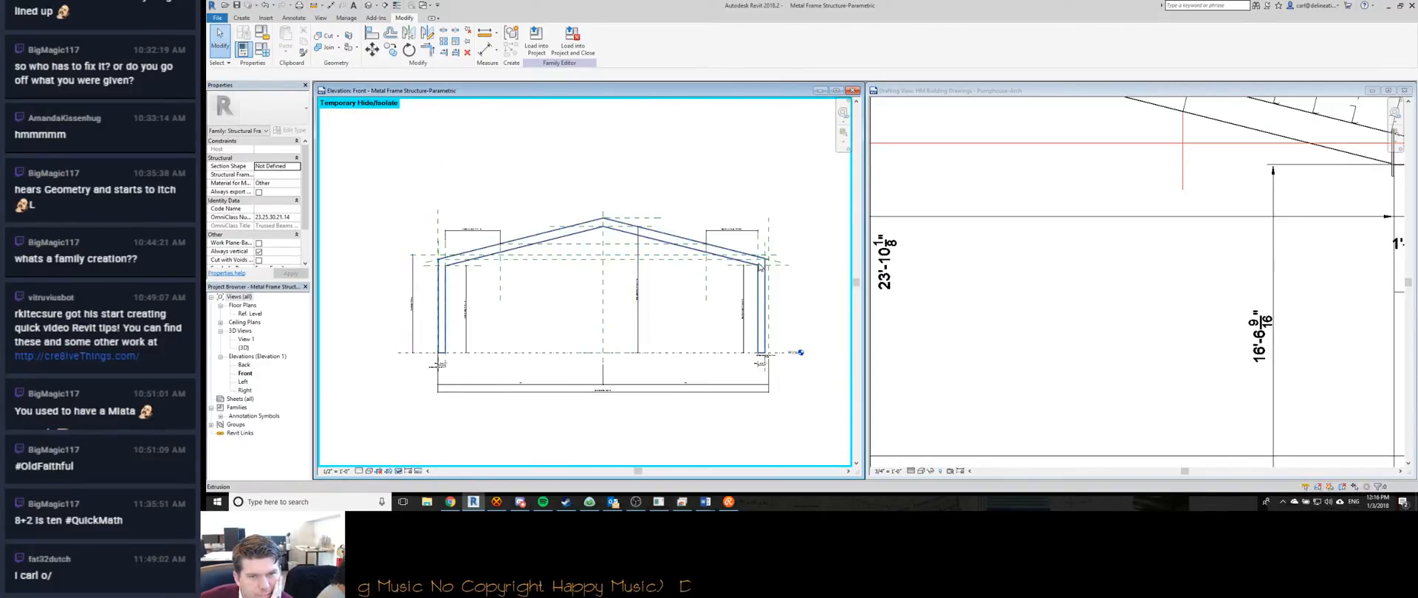
scroll(443, 358, down, 10)
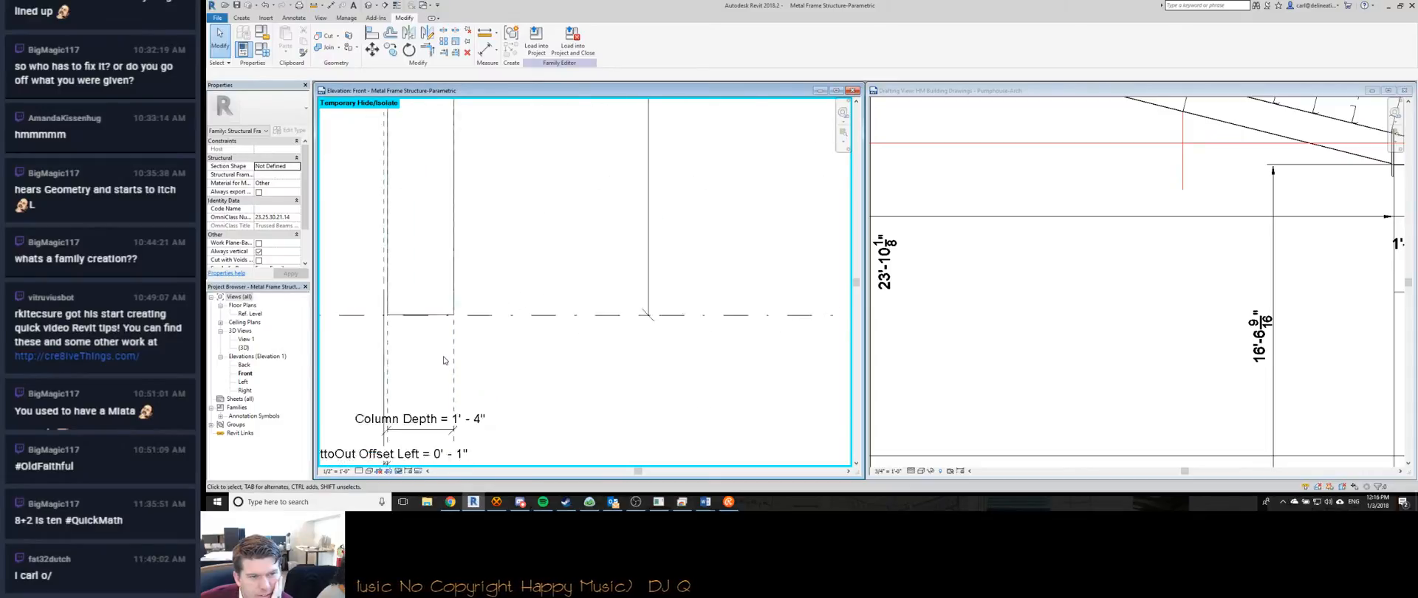
scroll(719, 349, up, 5)
scroll(592, 358, down, 3)
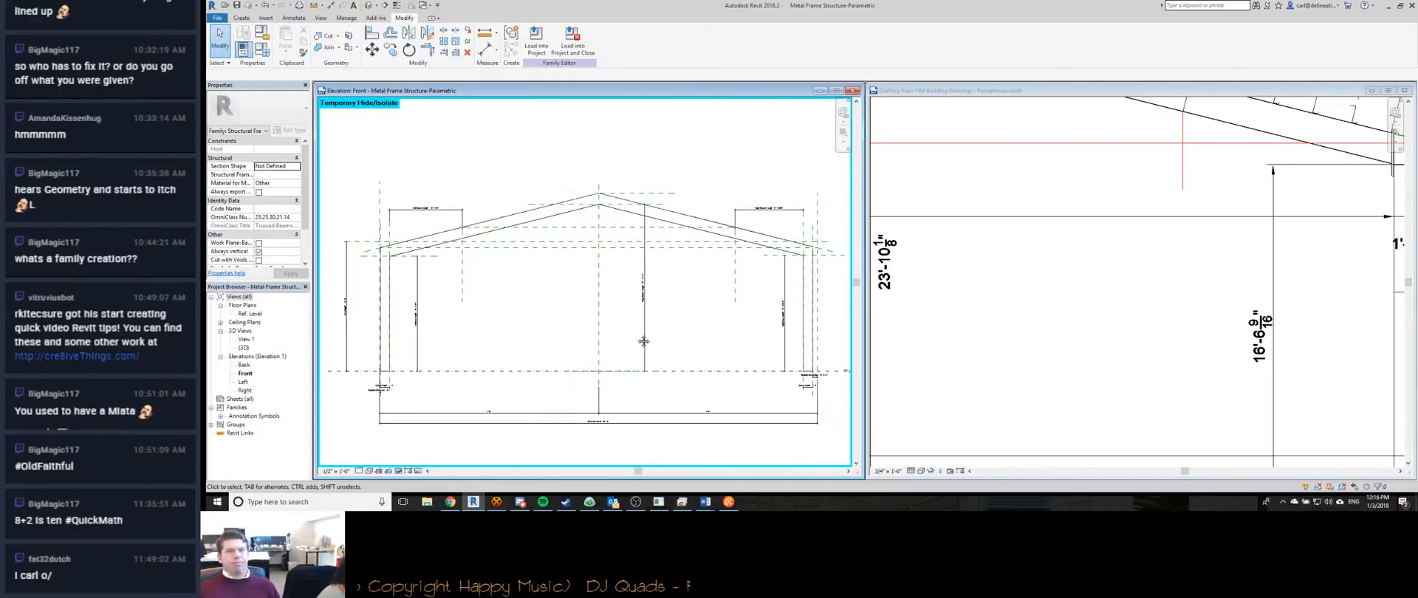
middle_drag(643, 341, 633, 328)
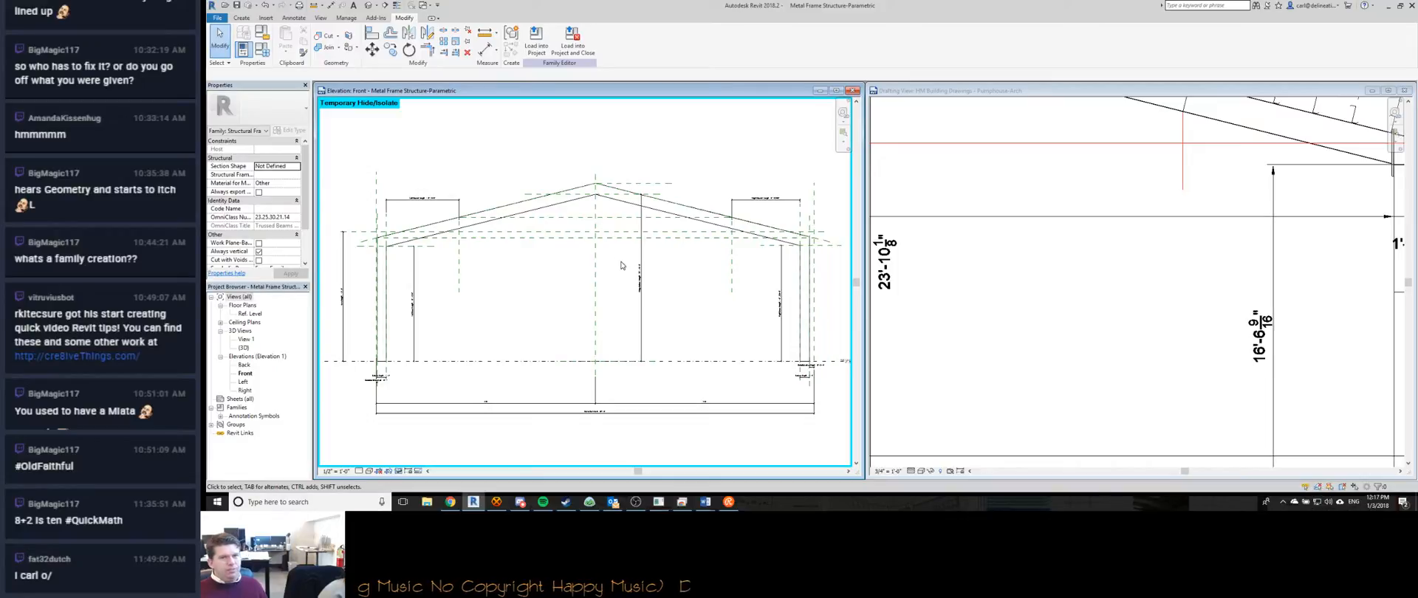
In the HM Building Drawings view, draw a sloped red detail line from the left outer eave corner to the ridge along the rafter's upper edge.
click(1069, 270)
scroll(1058, 310, down, 8)
middle_drag(1059, 310, 1241, 329)
scroll(1028, 280, up, 6)
scroll(1028, 280, up, 5)
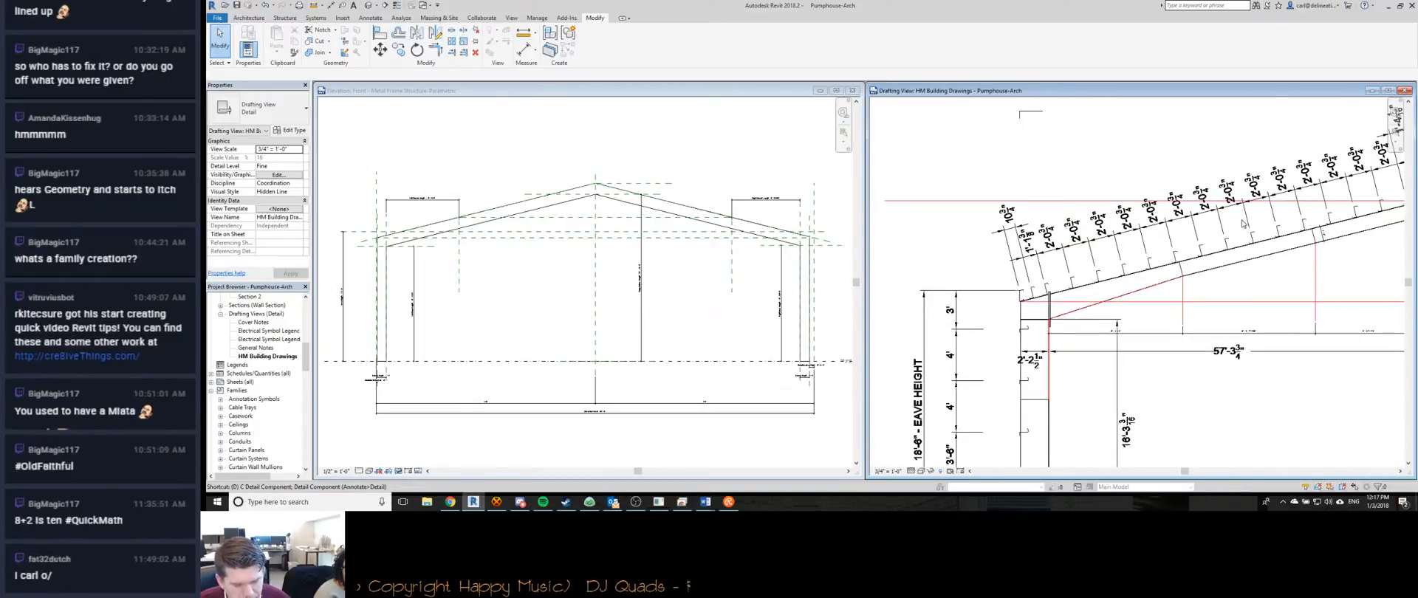
click(847, 264)
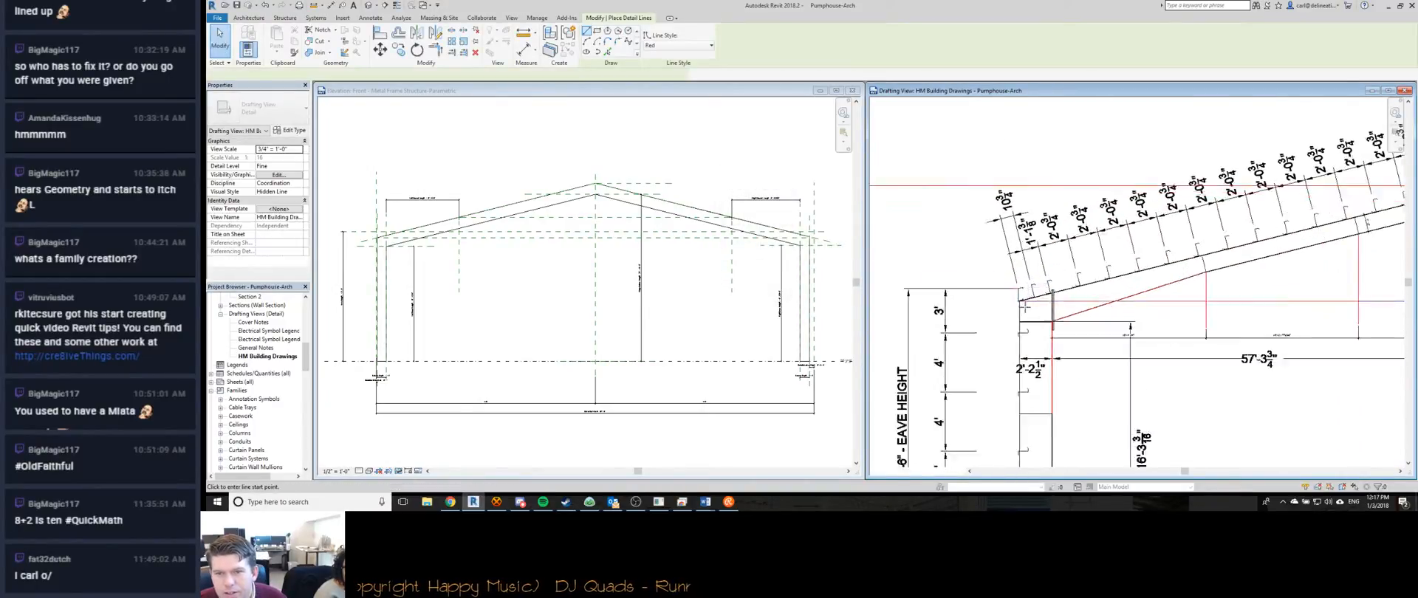
scroll(941, 245, up, 5)
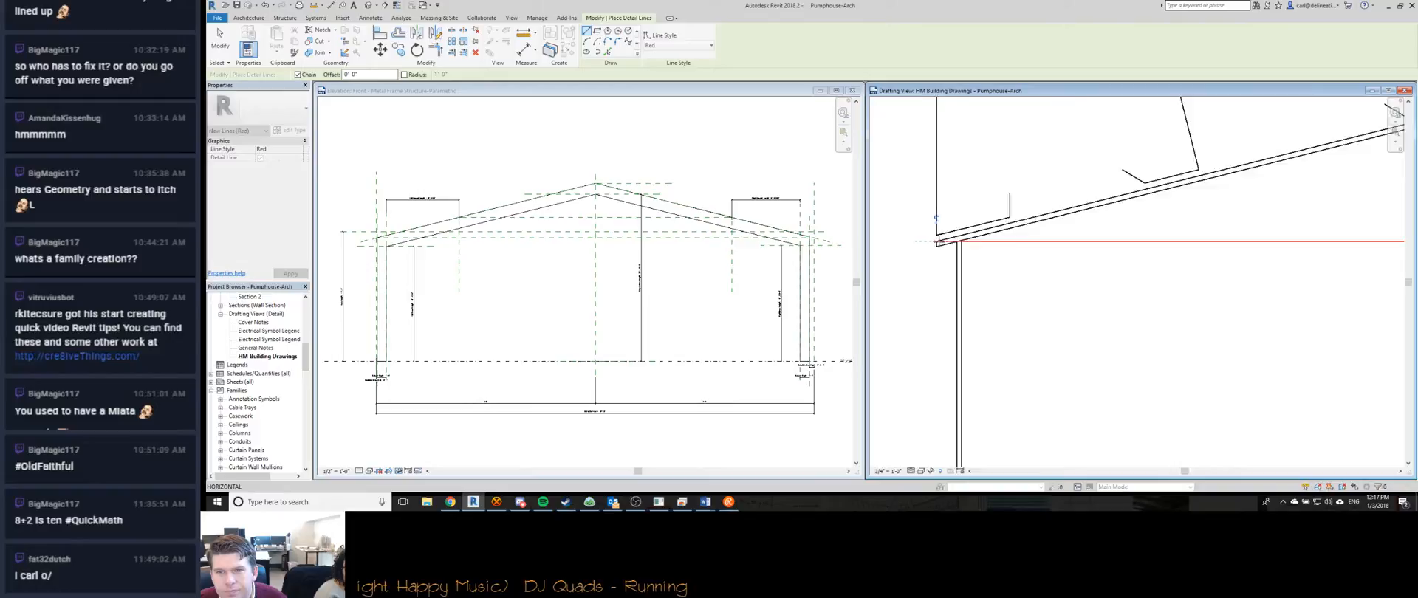
scroll(942, 245, up, 2)
middle_drag(942, 246, 1100, 187)
scroll(1099, 188, up, 4)
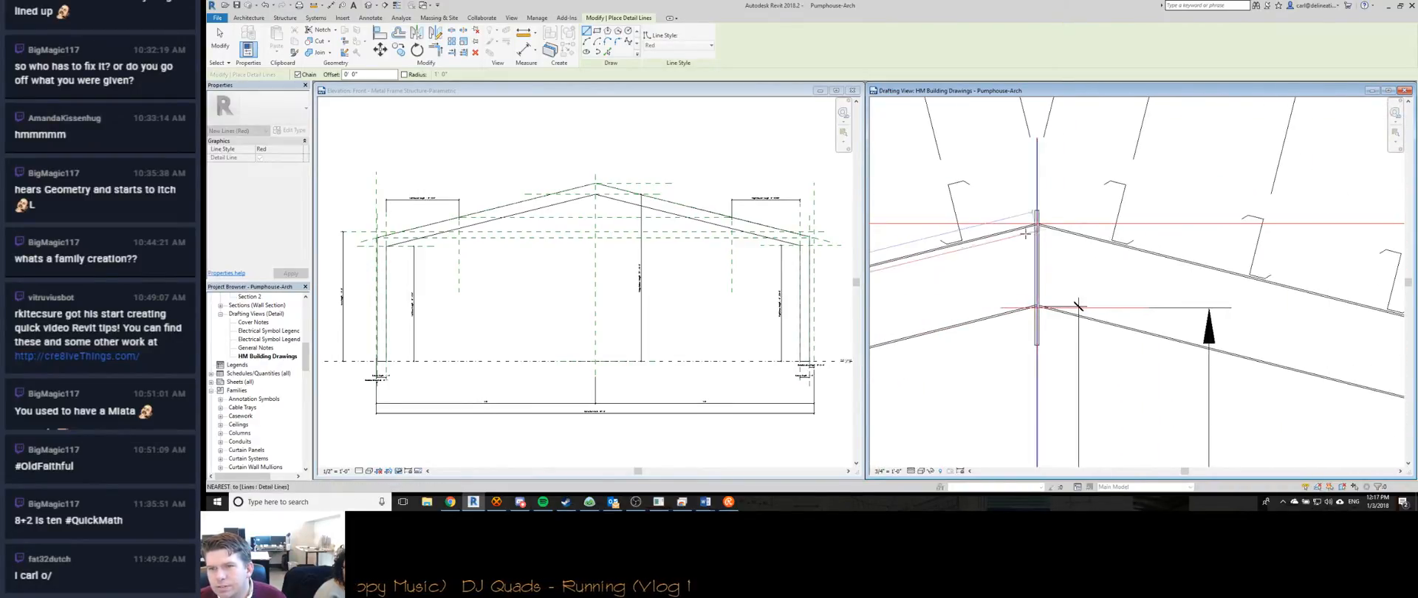
click(1100, 188)
Mirror a copy of the sloped red roof line about the vertical line at the ridge.
key(Escape)
key(Escape)
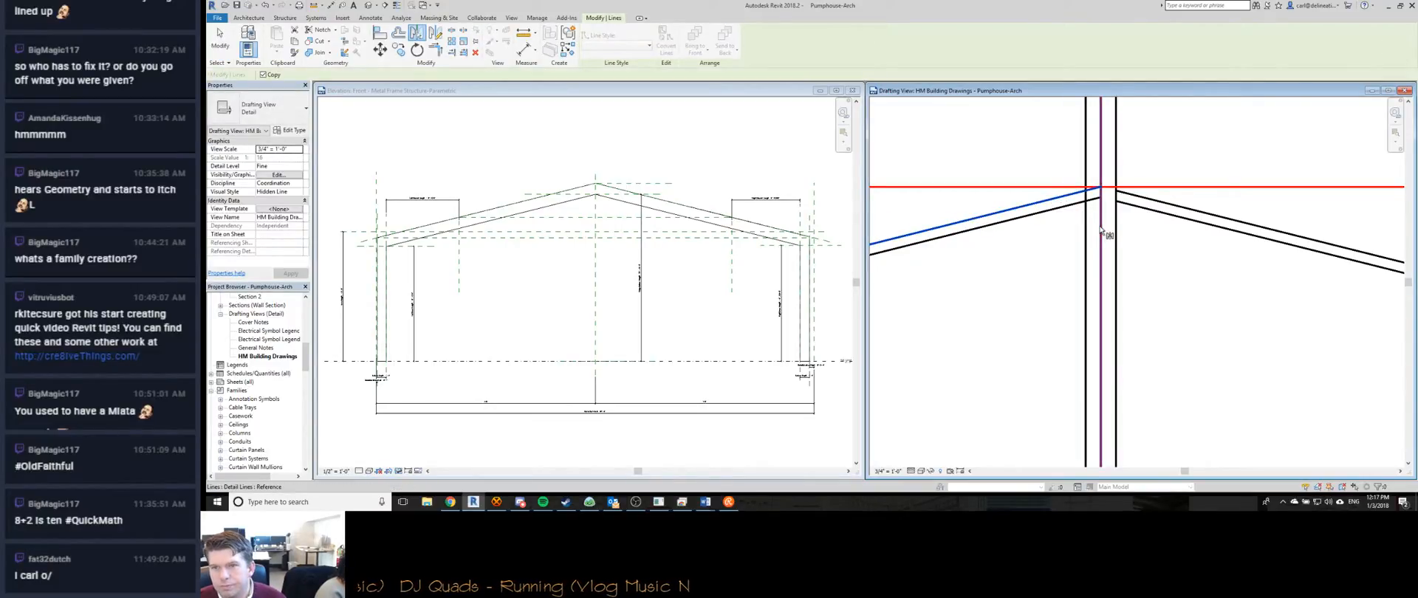
key(Escape)
scroll(1102, 229, down, 3)
scroll(1160, 222, up, 3)
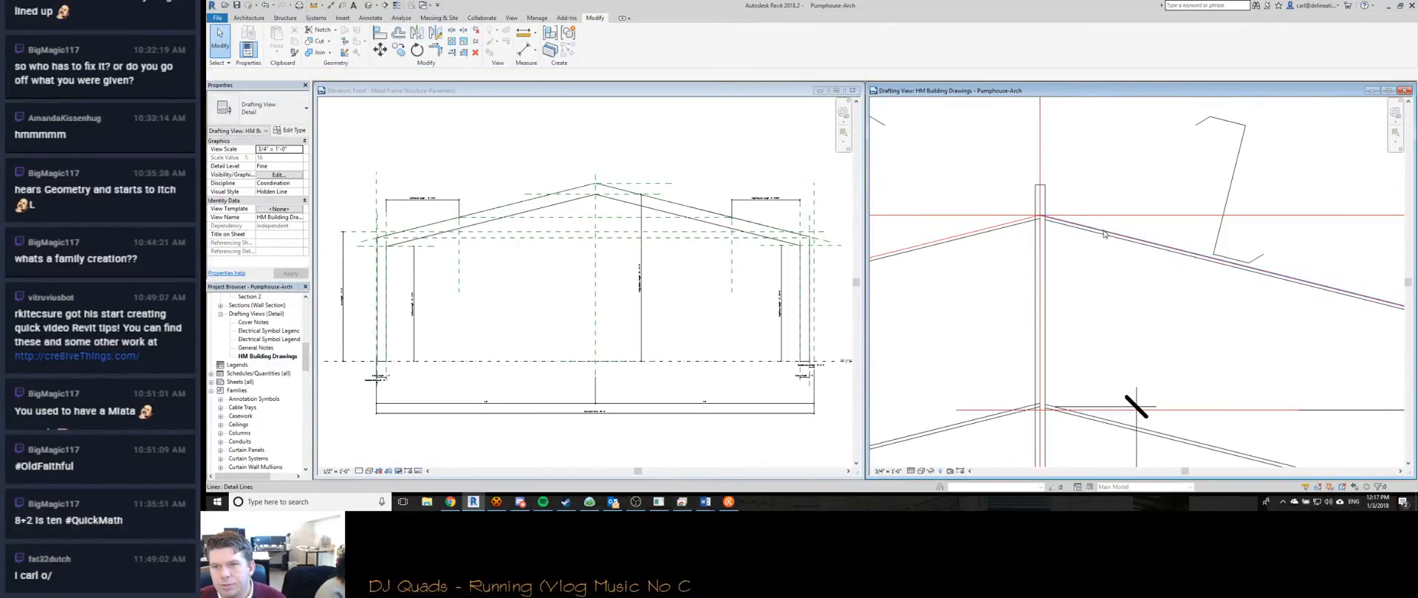
Select the two sloped red roof lines and examine how they meet the rafter and column from ridge to left eave.
click(1016, 227)
ctrl+click(1016, 227)
scroll(1048, 226, up, 4)
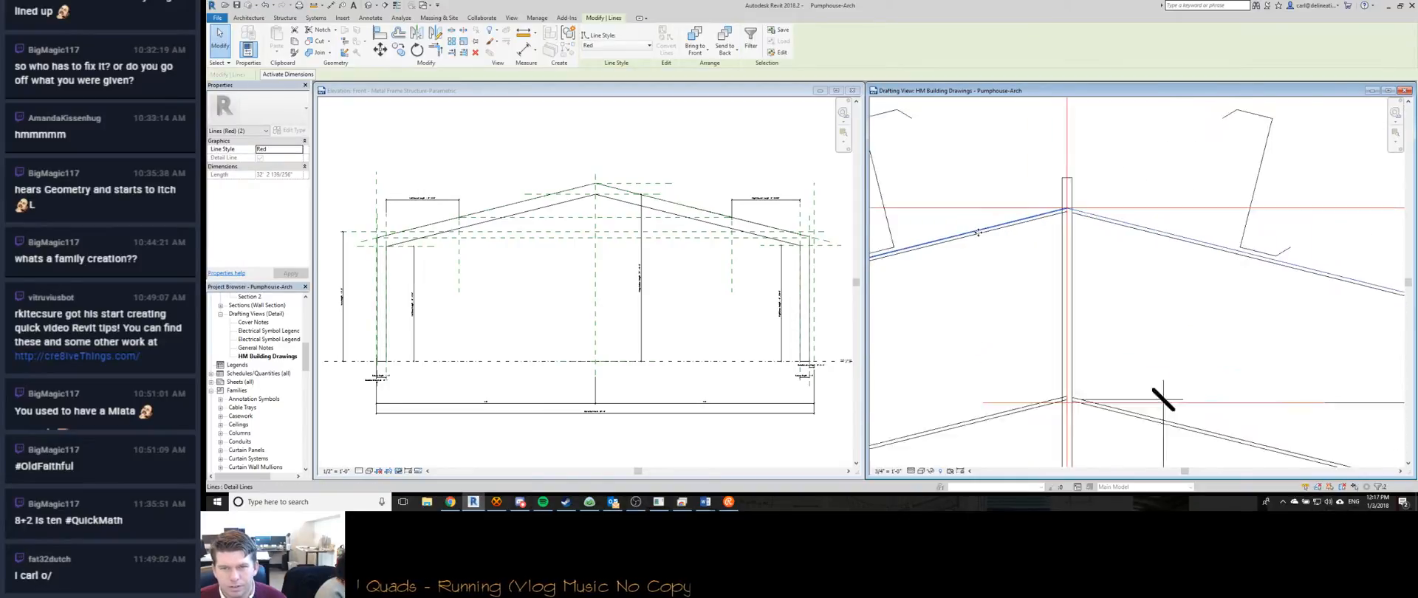
scroll(1076, 227, down, 8)
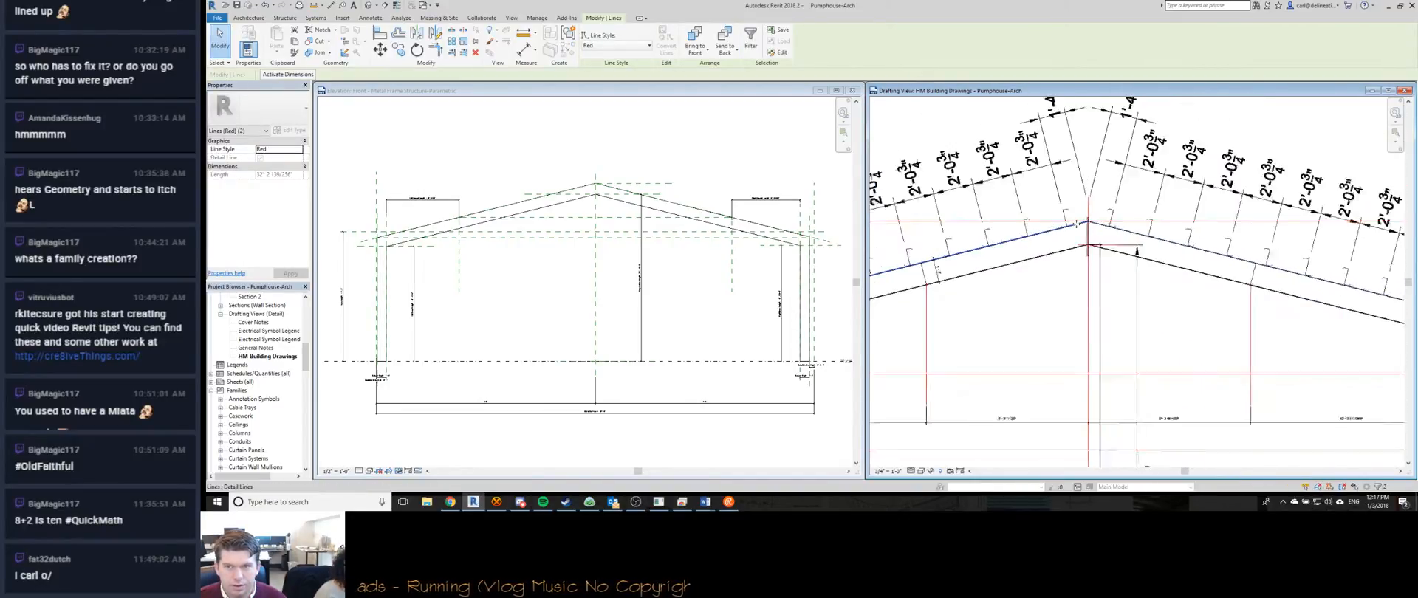
scroll(928, 281, up, 5)
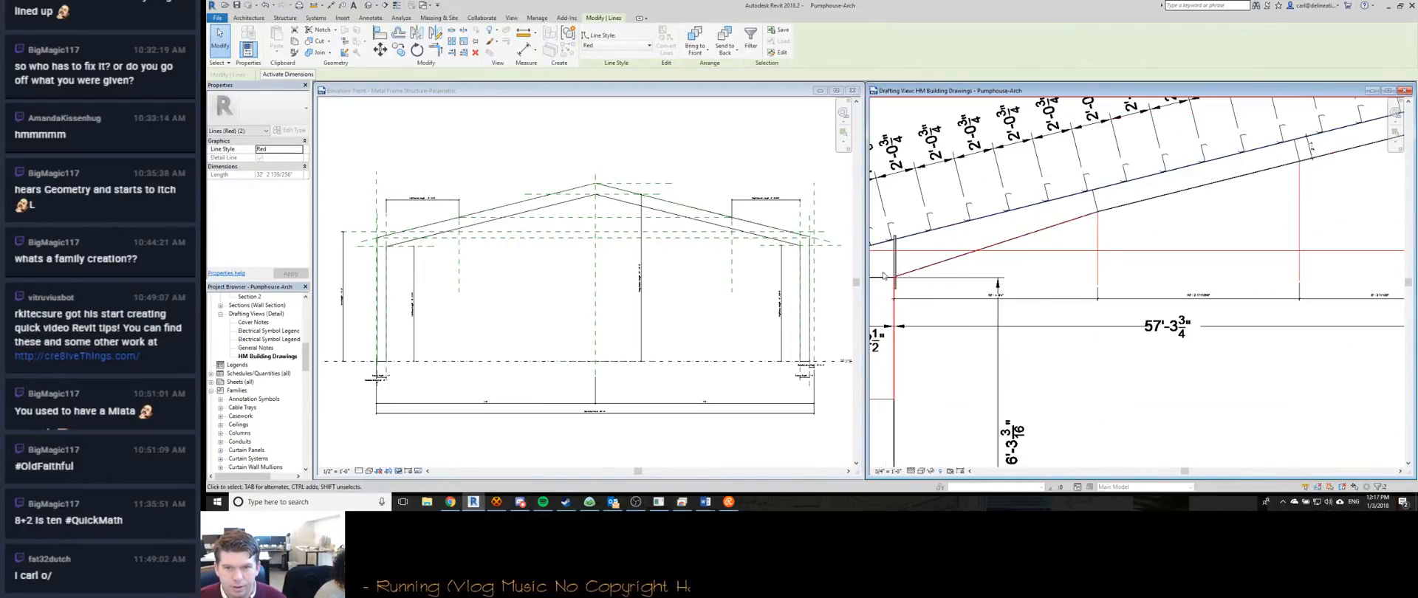
scroll(1019, 255, down, 7)
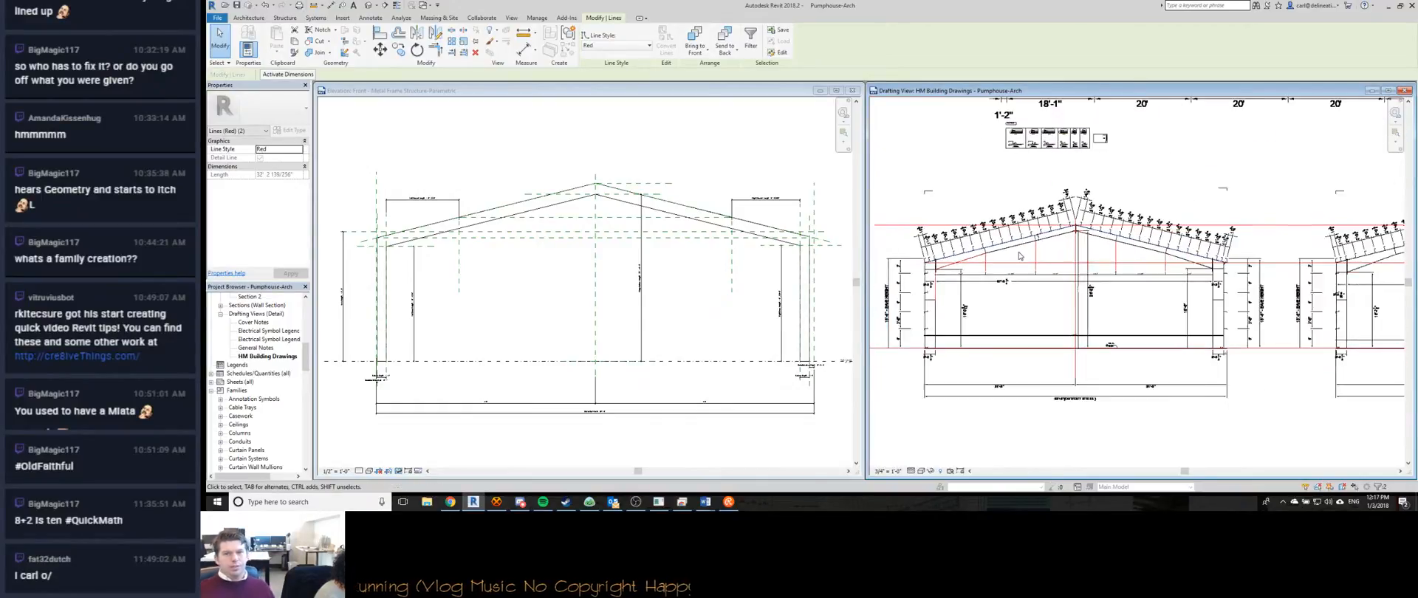
scroll(935, 258, up, 5)
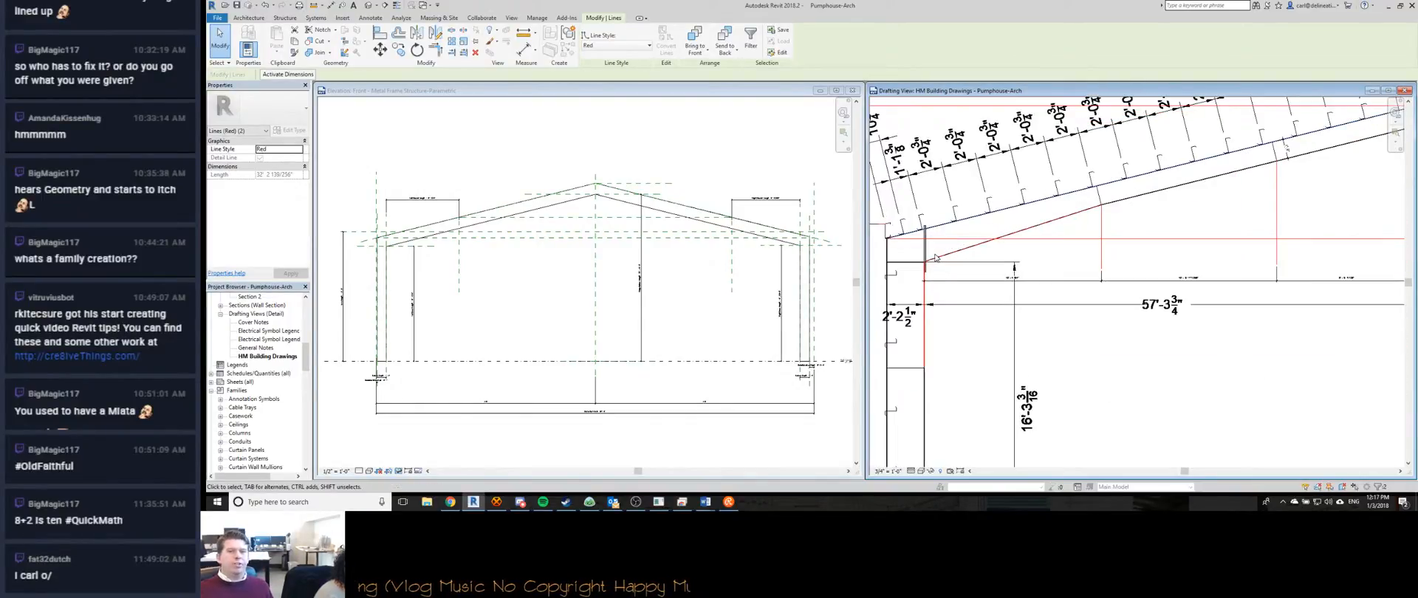
scroll(1068, 181, down, 2)
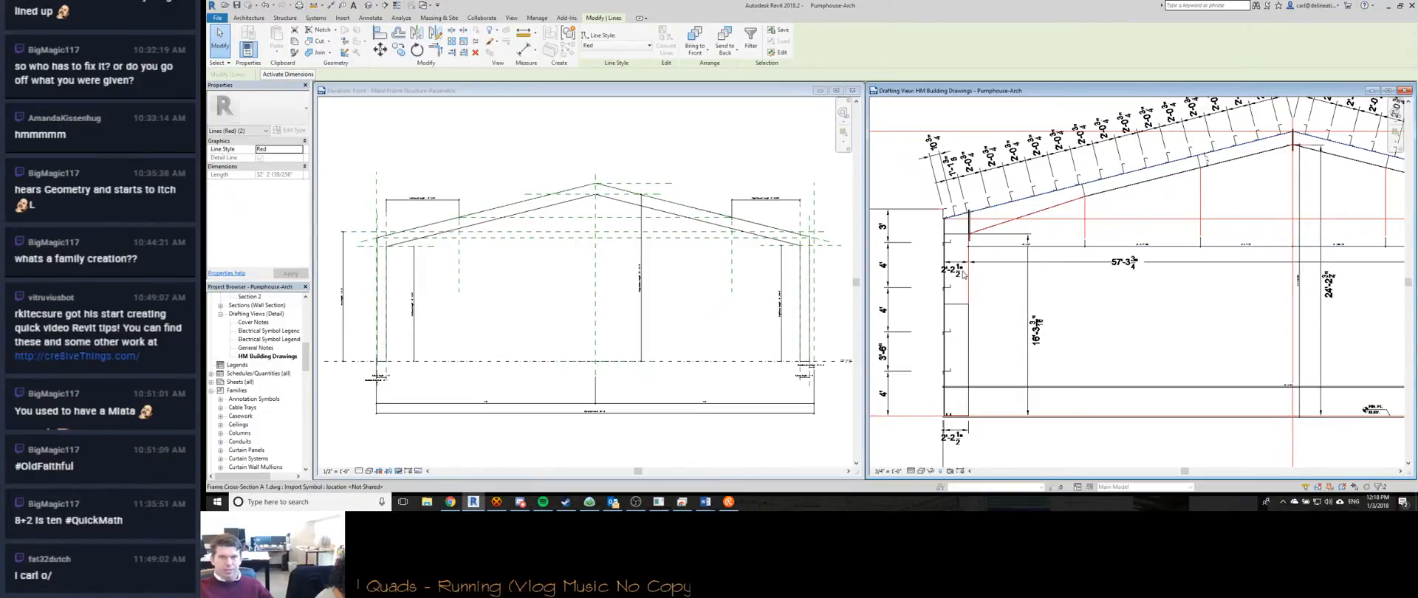
Examine the right eave of the neighbouring frame section against the red eave height line and the rafter's upper edge.
scroll(1006, 272, down, 4)
scroll(1050, 281, up, 3)
scroll(1050, 281, down, 4)
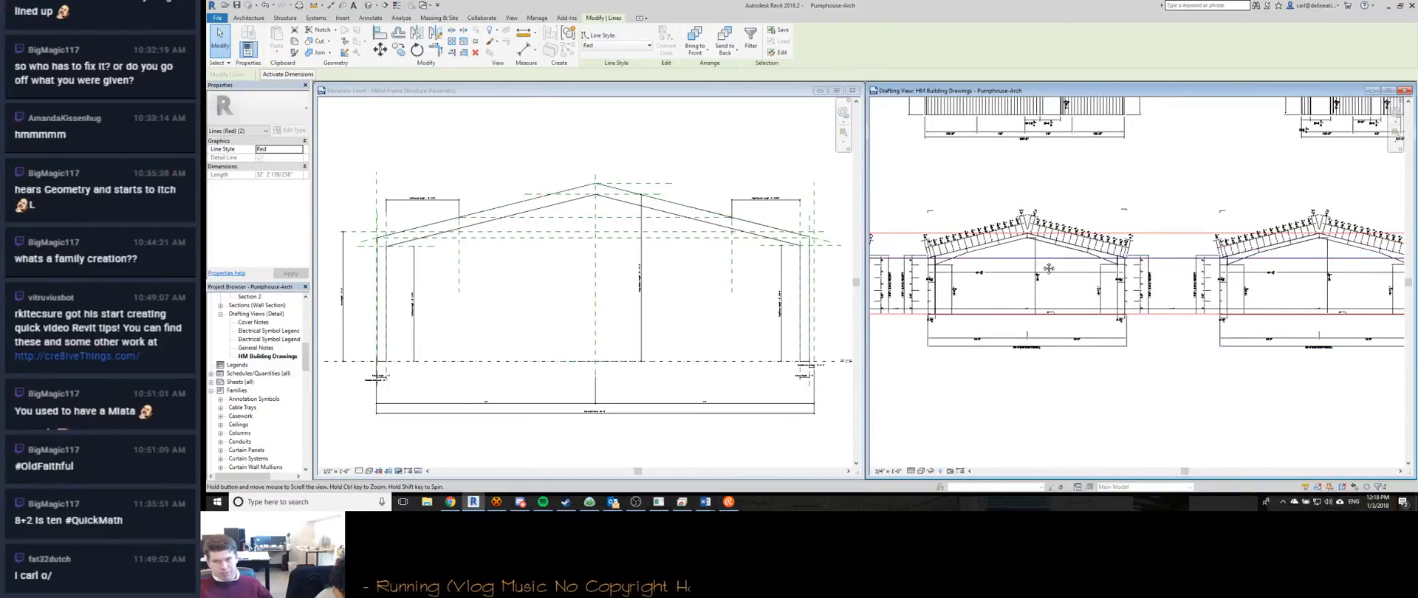
middle_drag(1284, 283, 1260, 292)
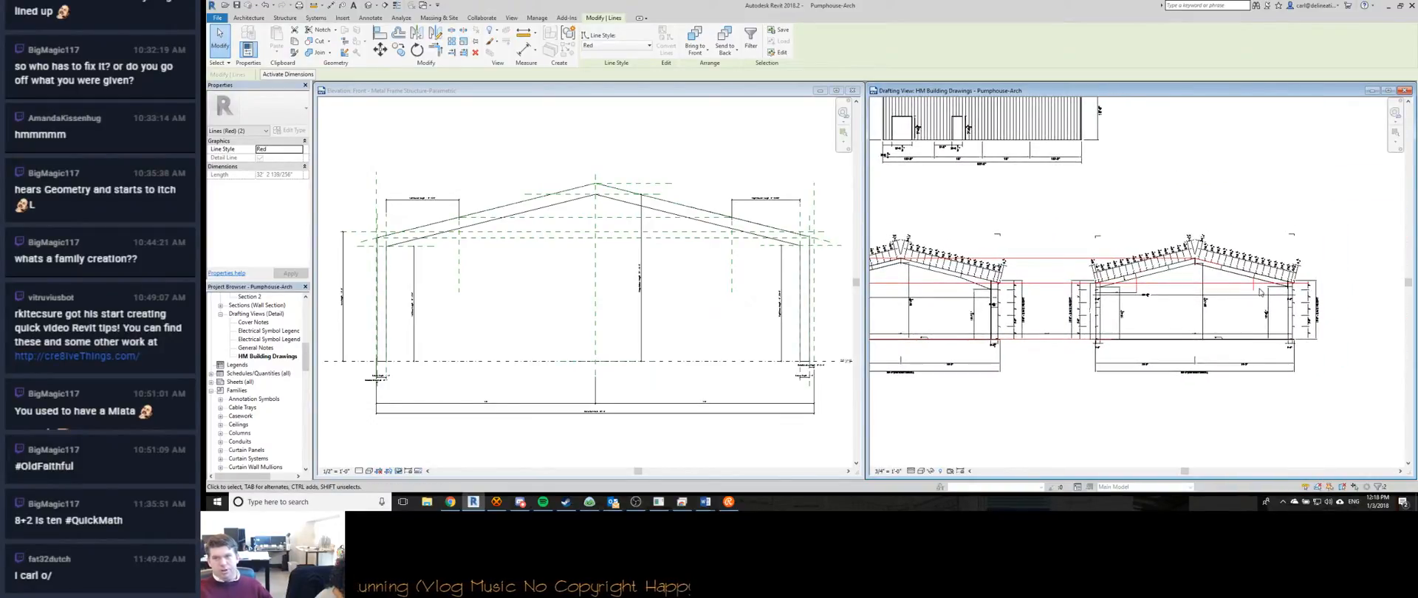
scroll(1182, 280, up, 5)
middle_drag(1062, 293, 1365, 307)
scroll(1365, 306, up, 4)
scroll(1365, 307, up, 5)
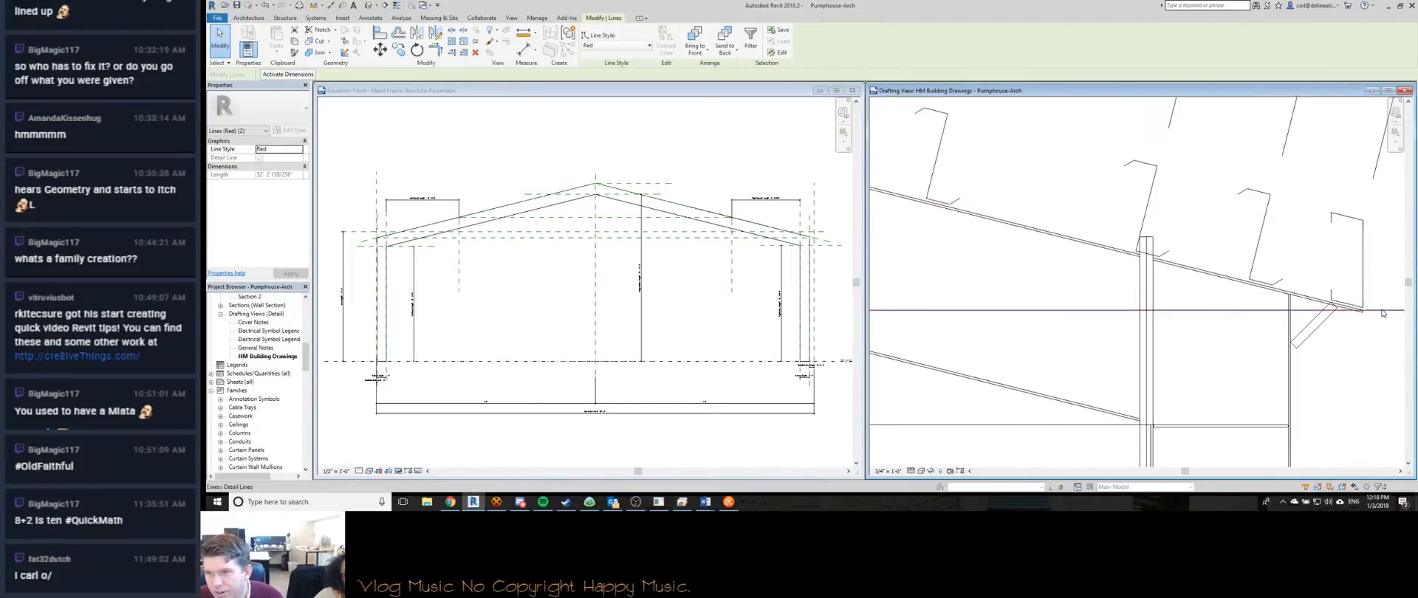
scroll(1255, 299, down, 2)
scroll(1241, 299, up, 4)
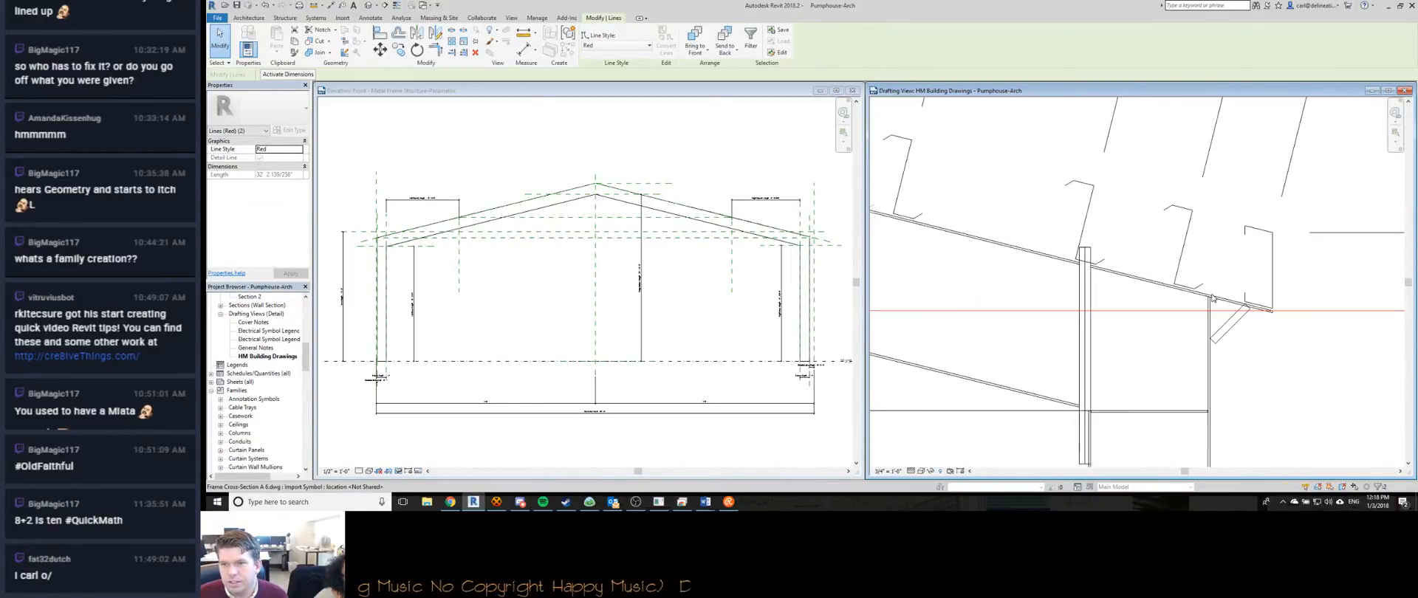
scroll(1289, 311, down, 2)
scroll(1288, 311, down, 3)
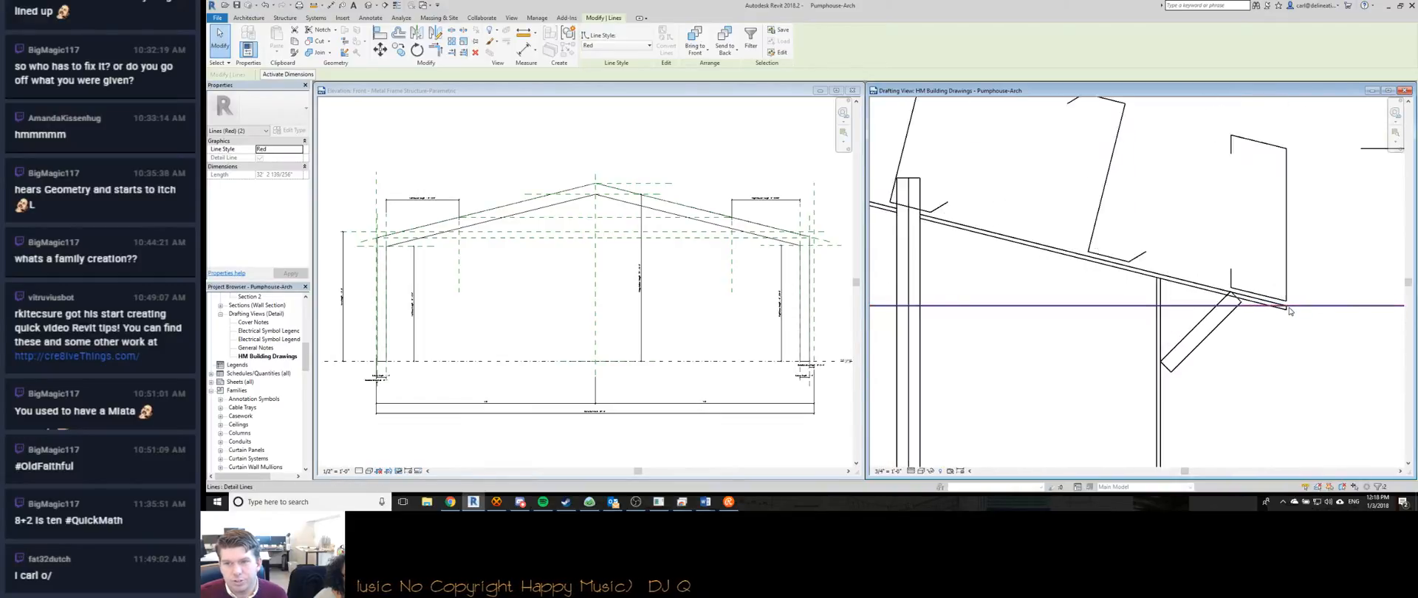
scroll(1288, 311, up, 2)
scroll(1255, 304, down, 2)
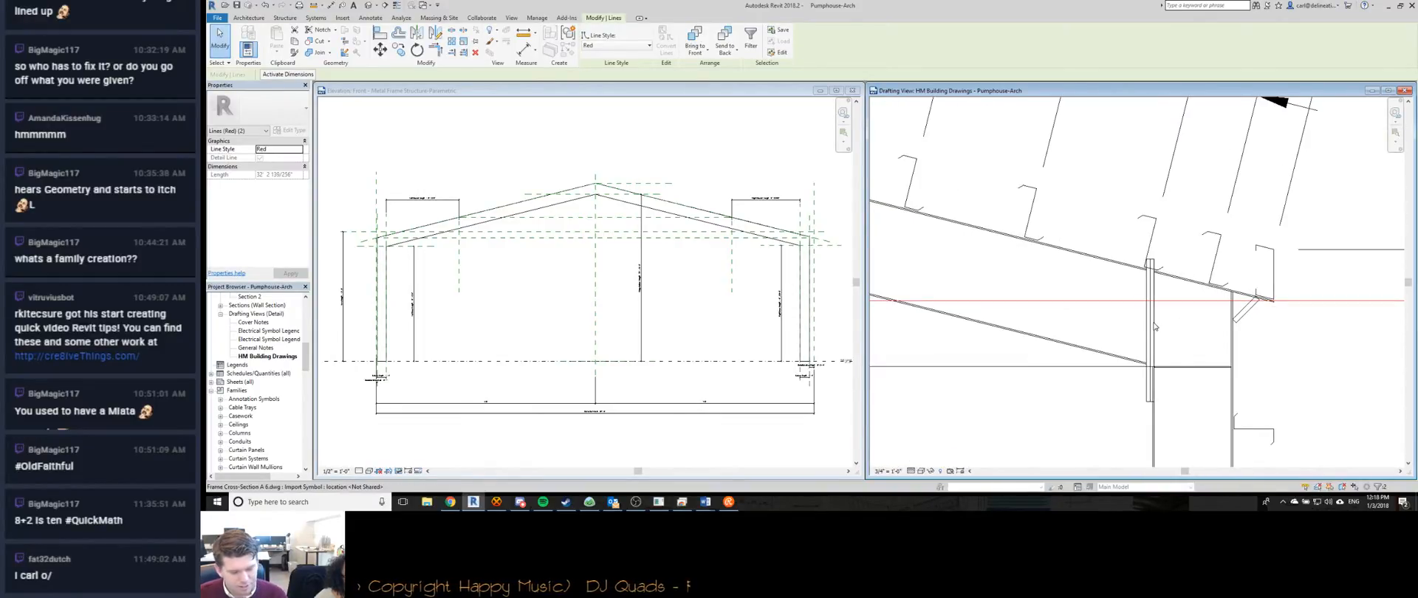
Add an aligned dimension across the rafter's depth, from its lower edge to its upper edge, near the right column.
key(d)
key(i)
scroll(1181, 310, up, 2)
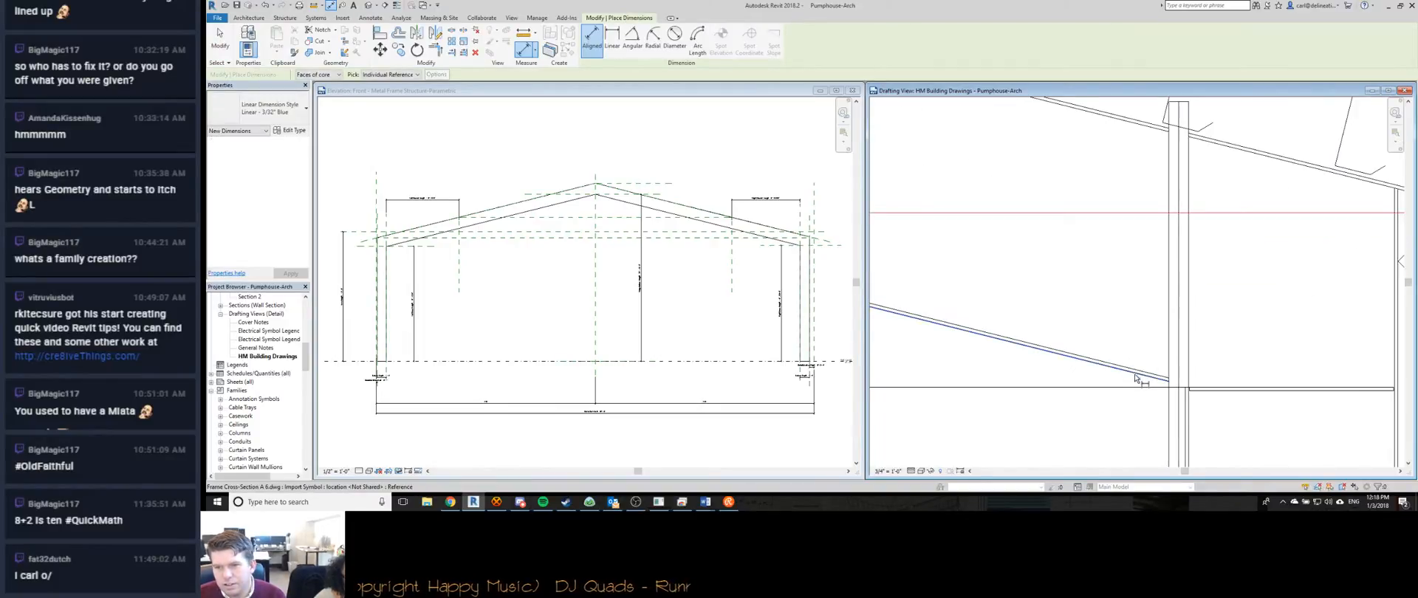
click(1141, 372)
click(1242, 150)
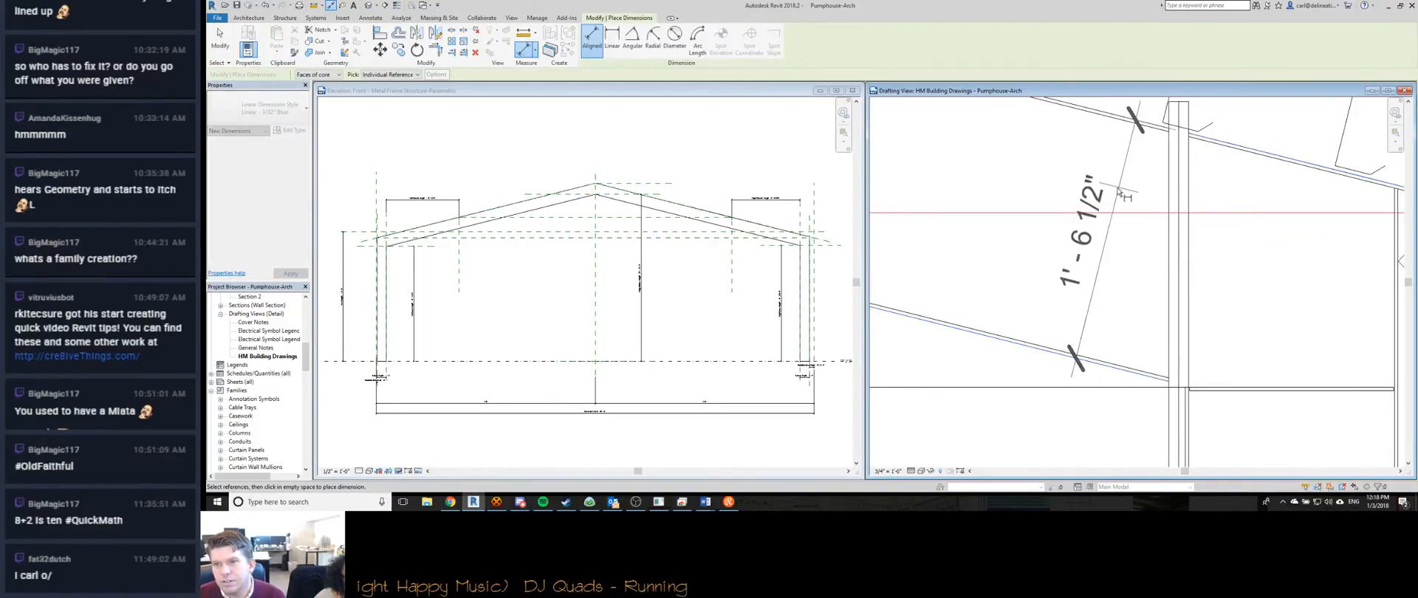
click(1118, 186)
key(Escape)
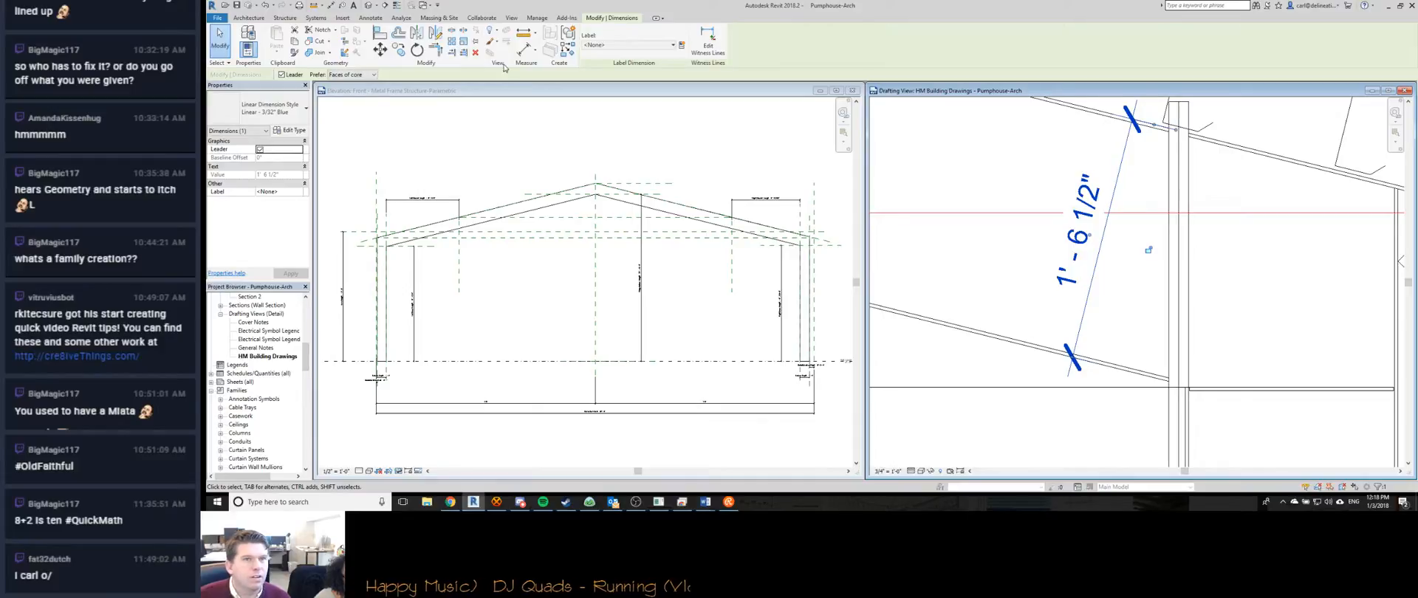
Check the units format in the type properties of the Linear - 3/32" Blue dimension style.
click(288, 130)
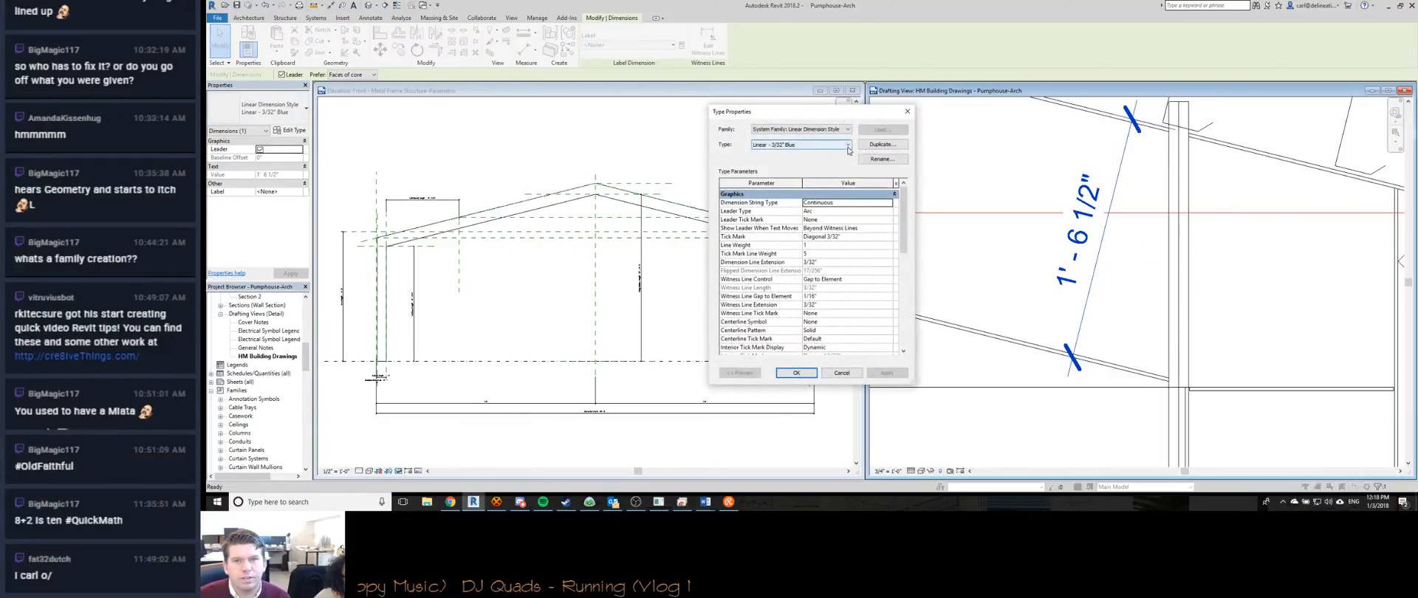
click(903, 277)
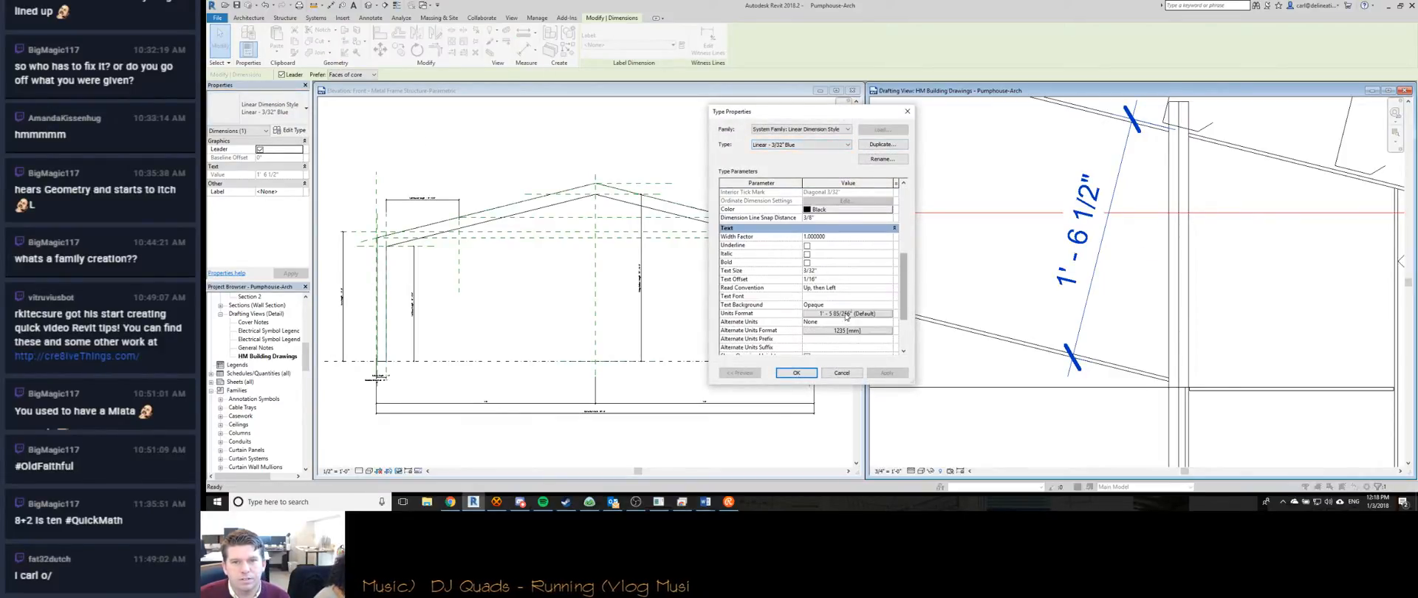
click(803, 376)
scroll(1019, 260, down, 3)
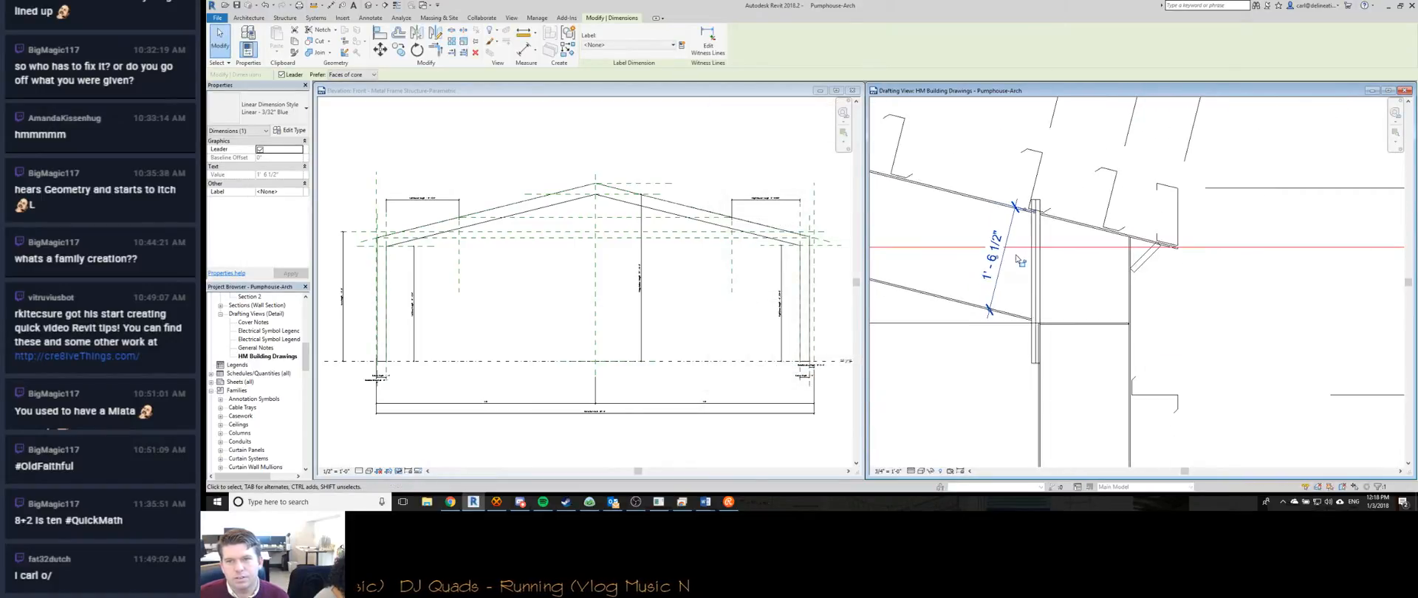
Trace the rafter's lower edge with a picked red detail line and extend it past the right column's inner face.
scroll(988, 291, up, 5)
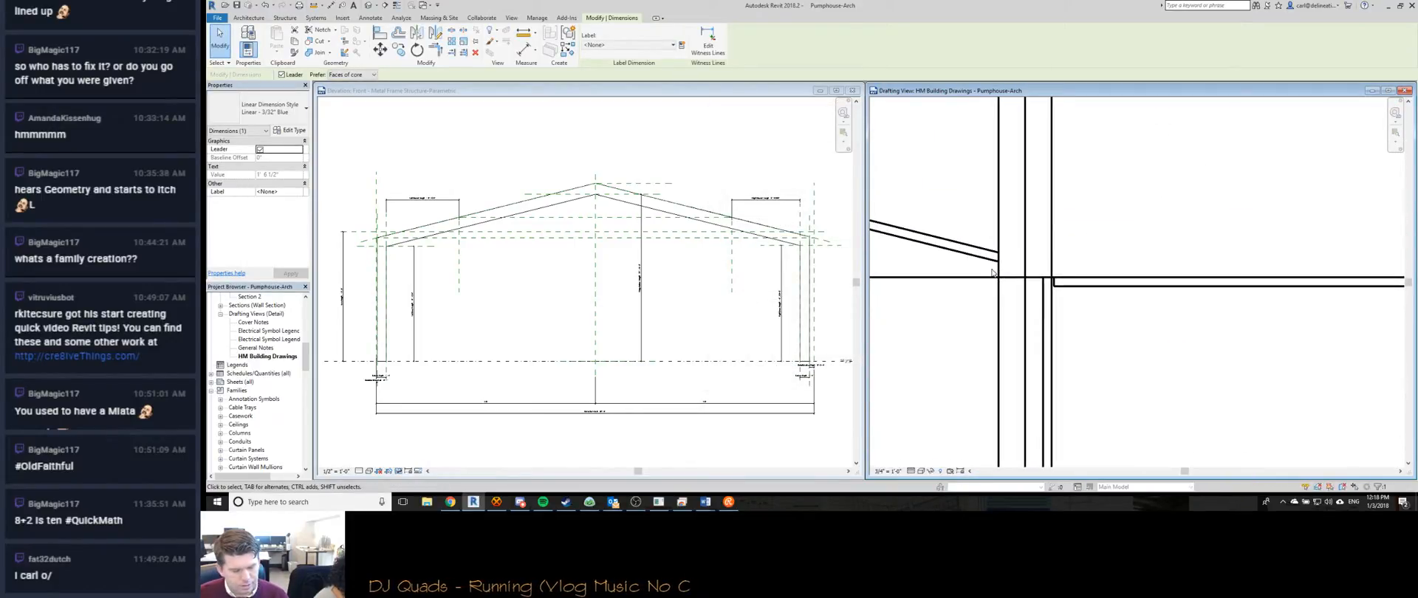
key(l)
click(982, 255)
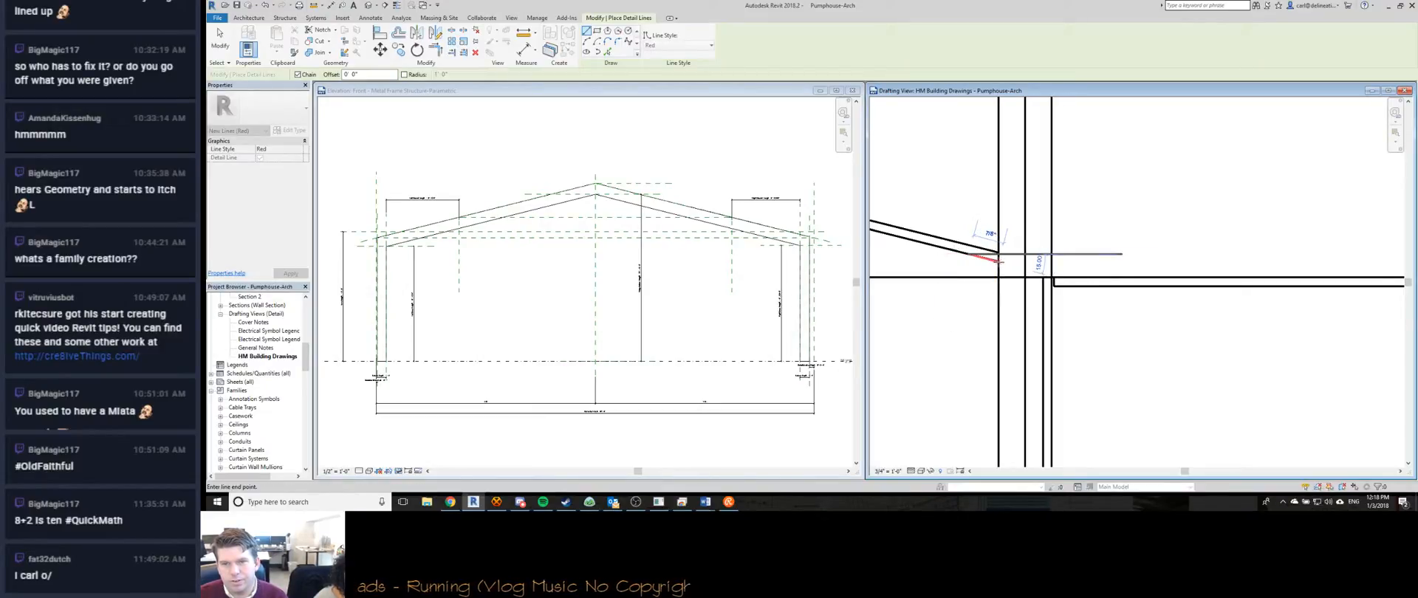
scroll(998, 259, up, 3)
click(607, 52)
click(938, 245)
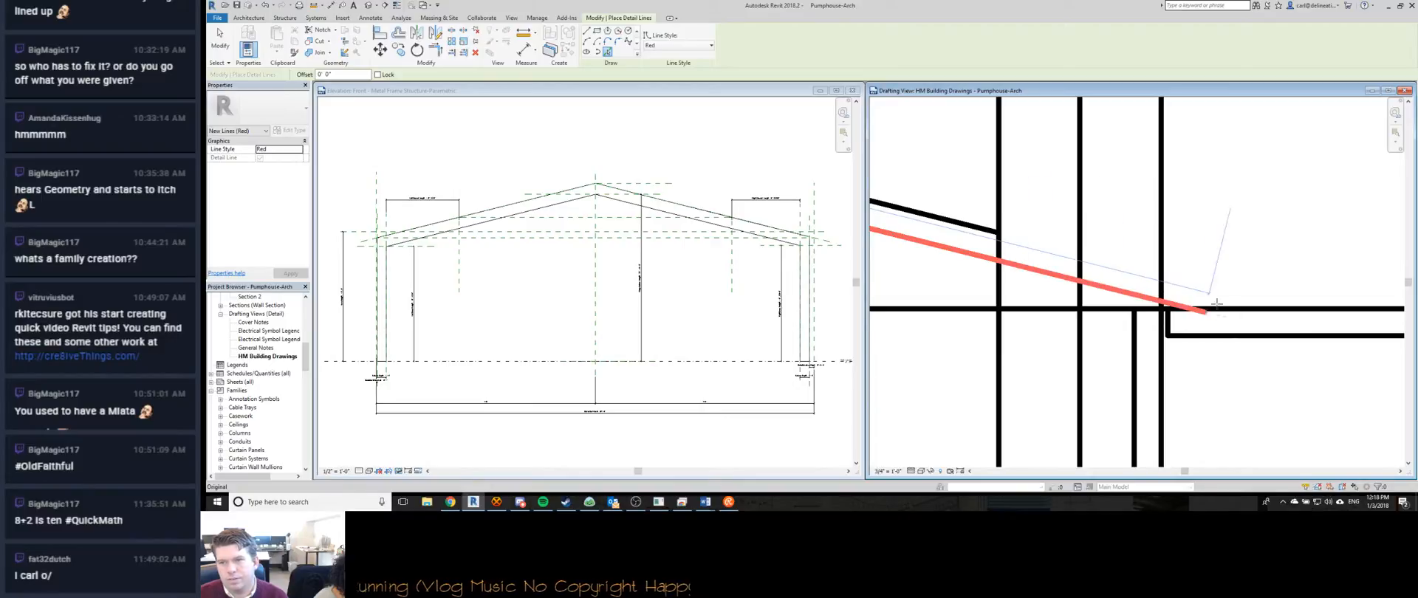
scroll(1076, 286, up, 3)
Trace the right column's inner face with a red detail line and extend it above the red rafter line.
scroll(1076, 286, up, 2)
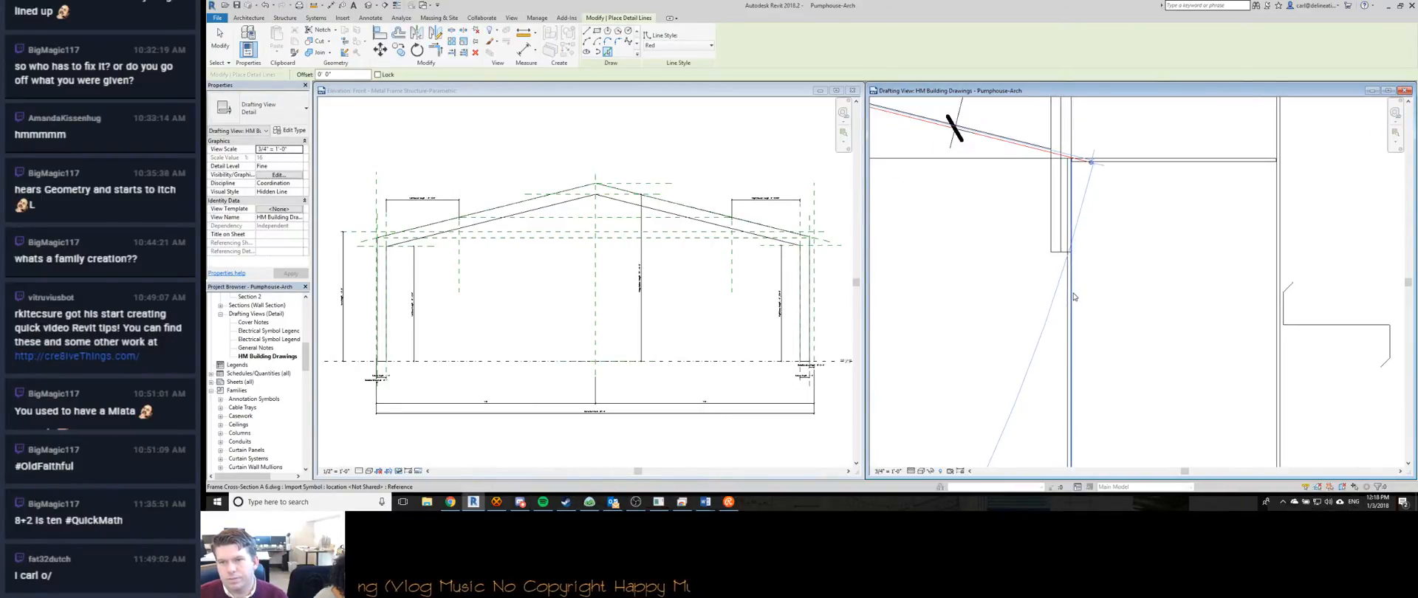
click(1069, 297)
scroll(1066, 200, up, 2)
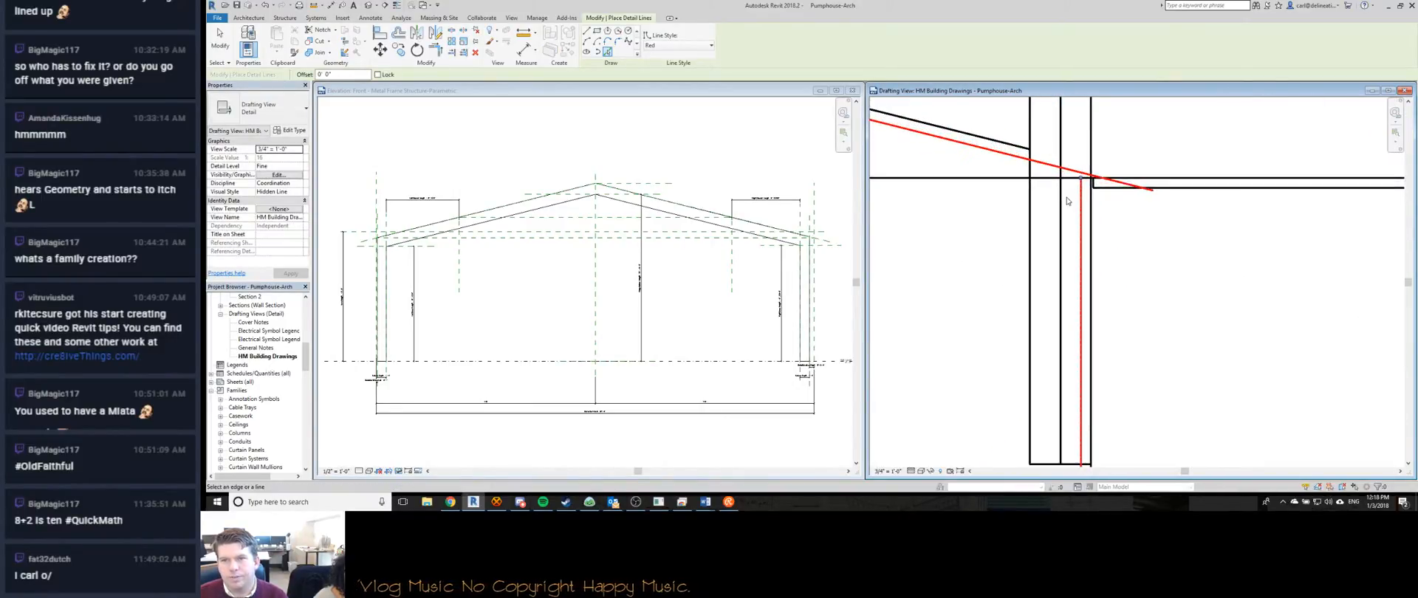
drag(1081, 179, 1080, 147)
scroll(1136, 191, down, 8)
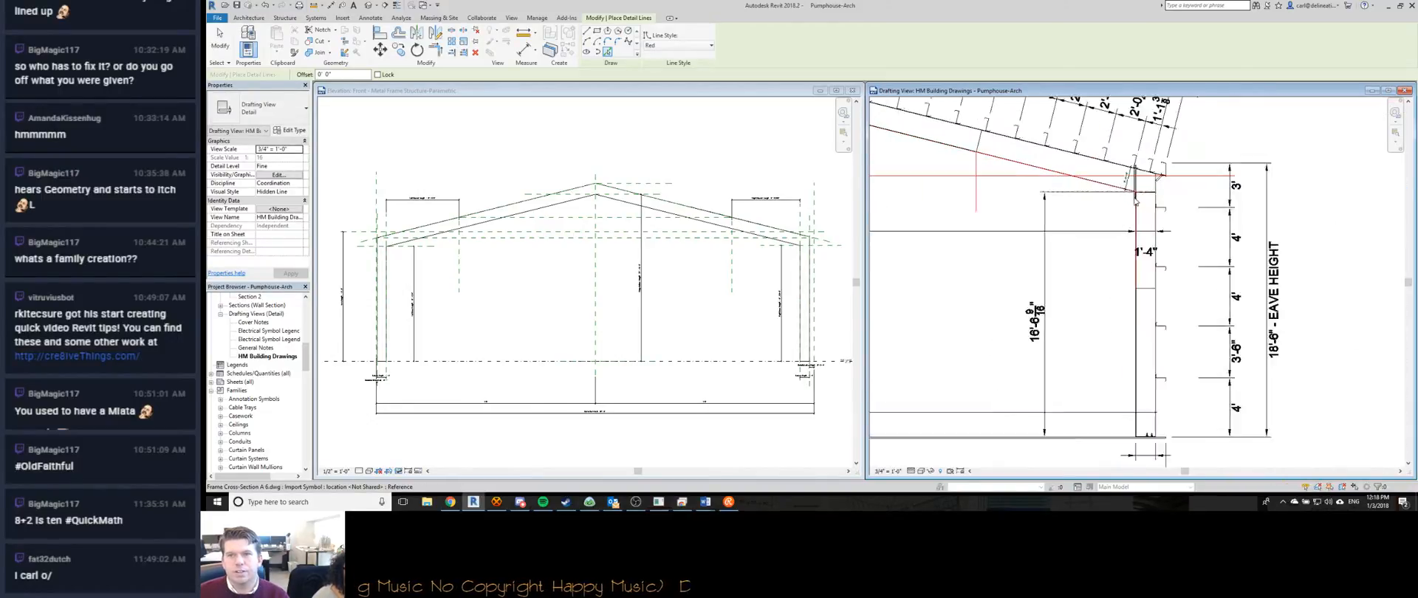
scroll(1113, 205, up, 6)
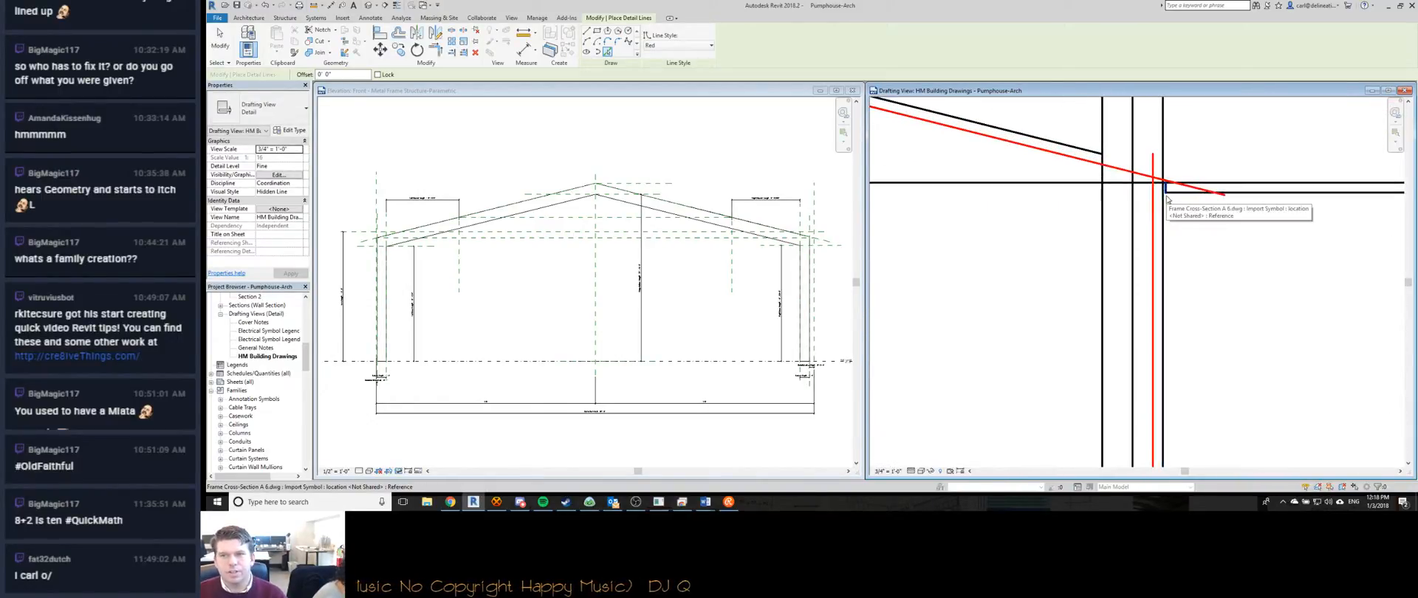
Examine the right eave corner, roof slope and ridge in the metal frame family's Front elevation.
click(805, 247)
scroll(805, 247, up, 5)
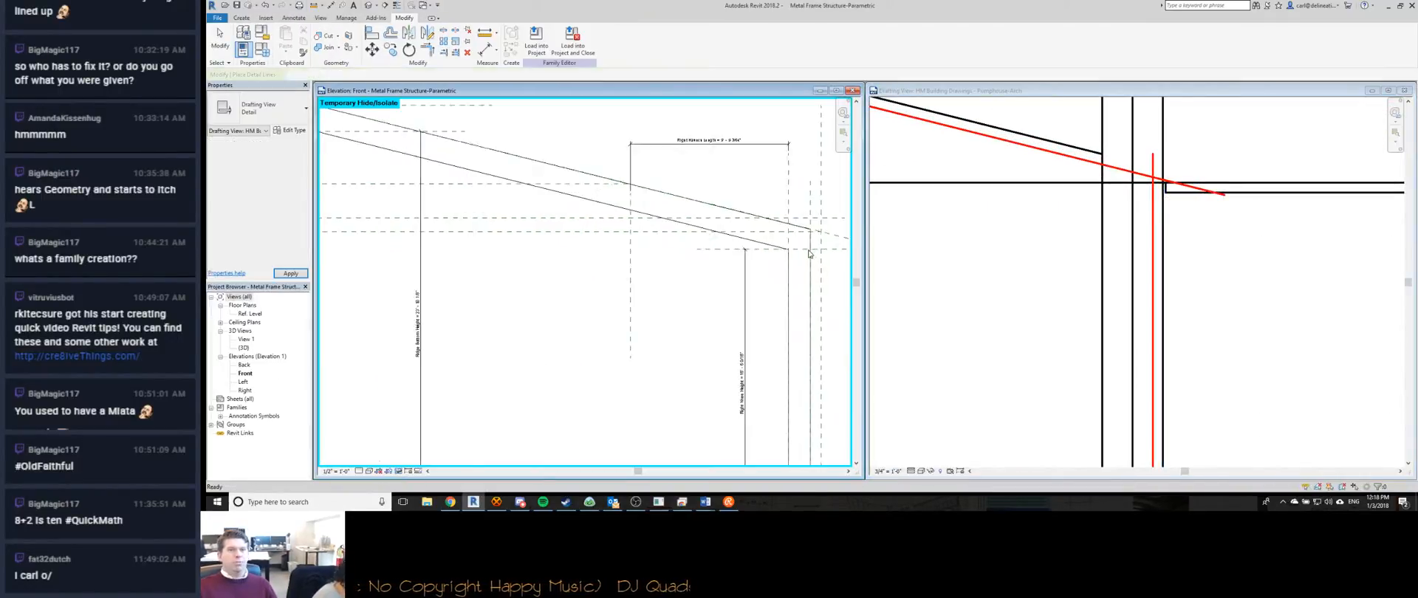
scroll(805, 251, up, 2)
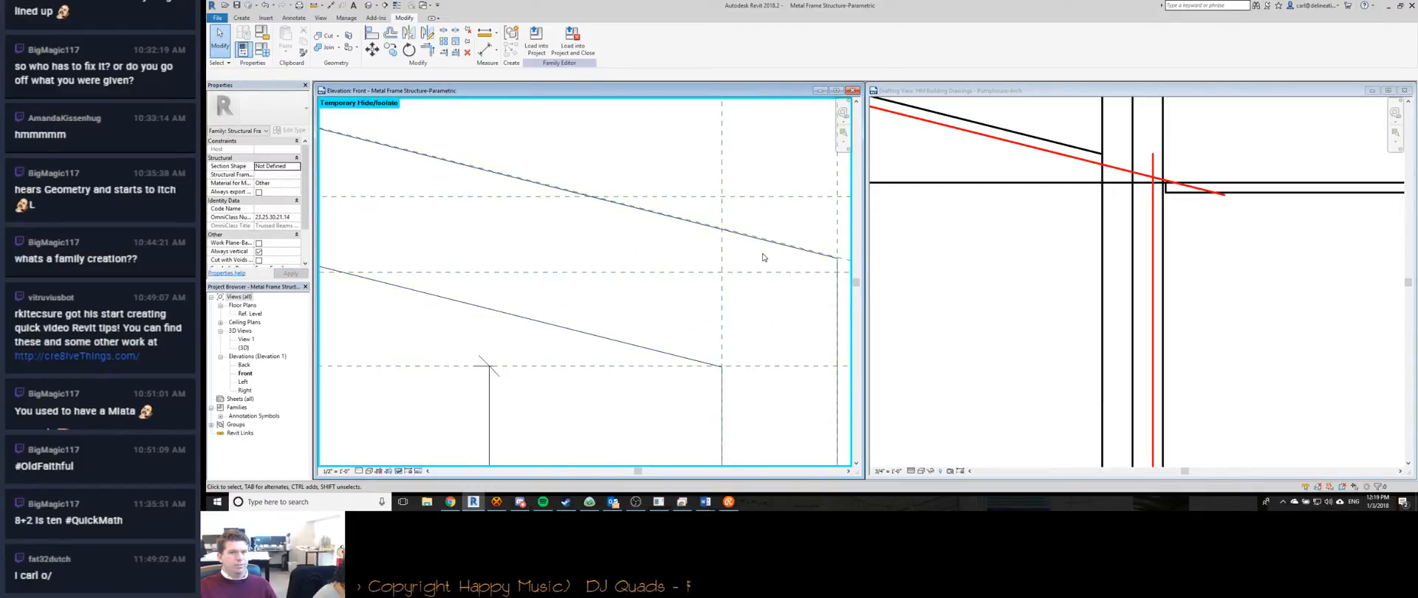
scroll(564, 237, down, 4)
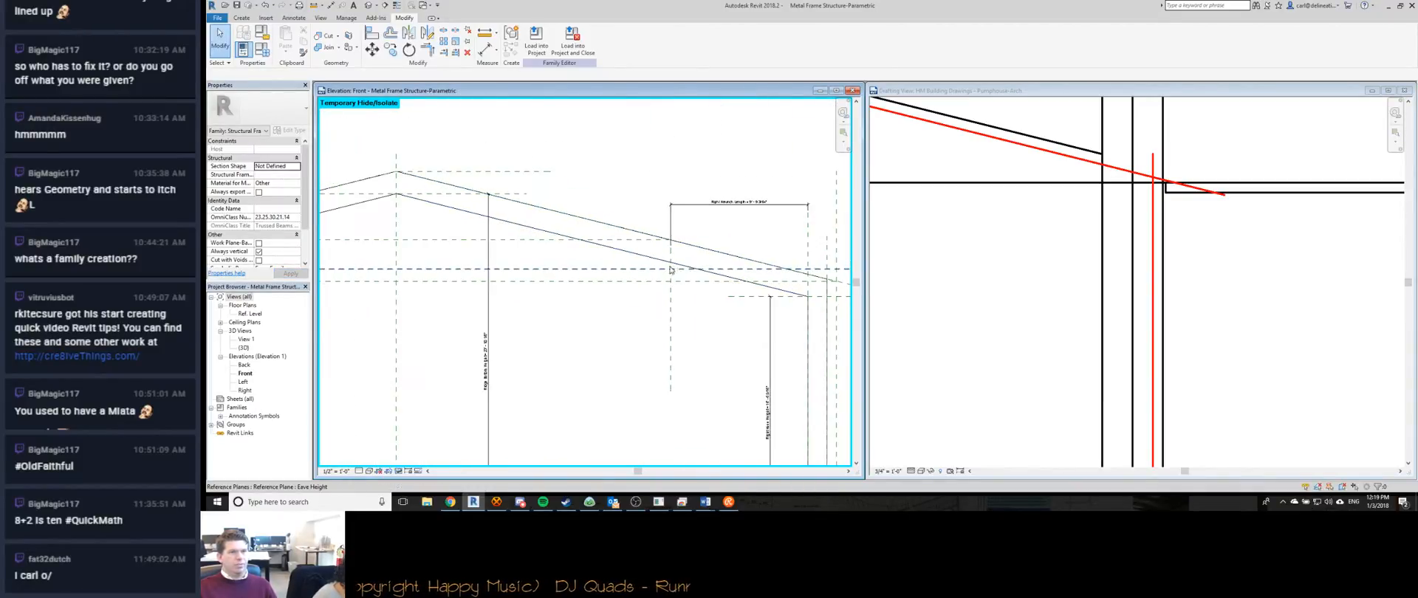
scroll(374, 198, up, 5)
scroll(465, 231, down, 3)
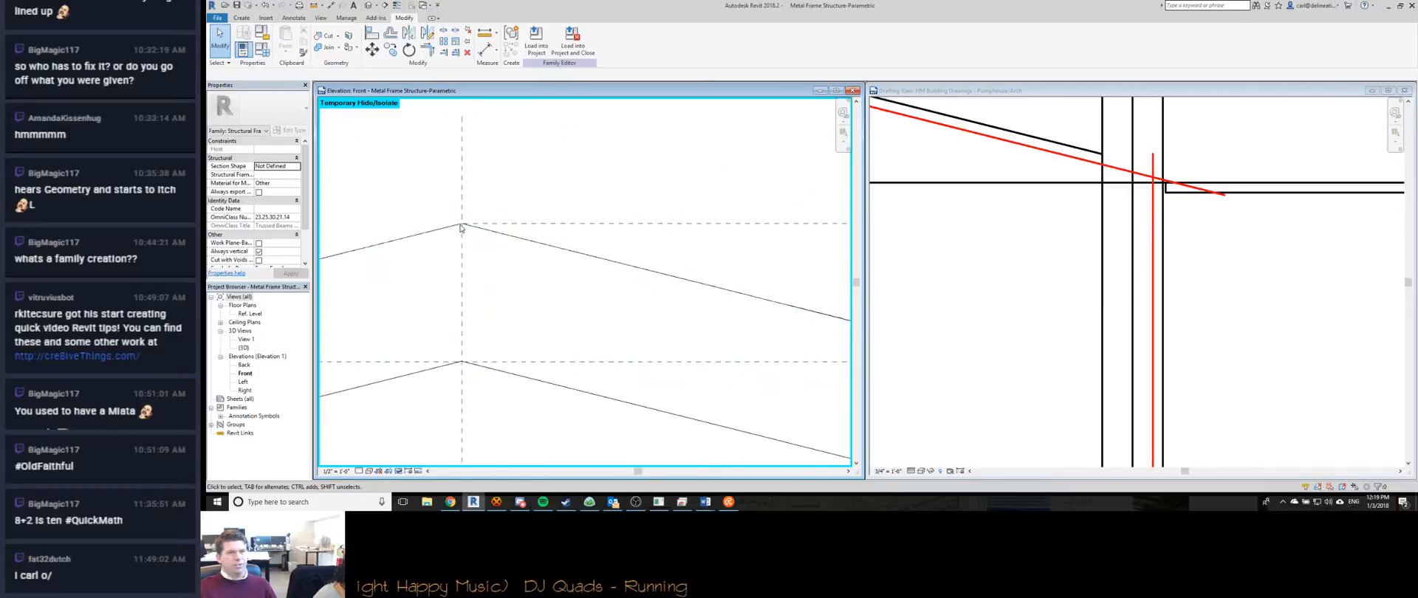
scroll(541, 245, up, 1)
middle_drag(541, 246, 502, 195)
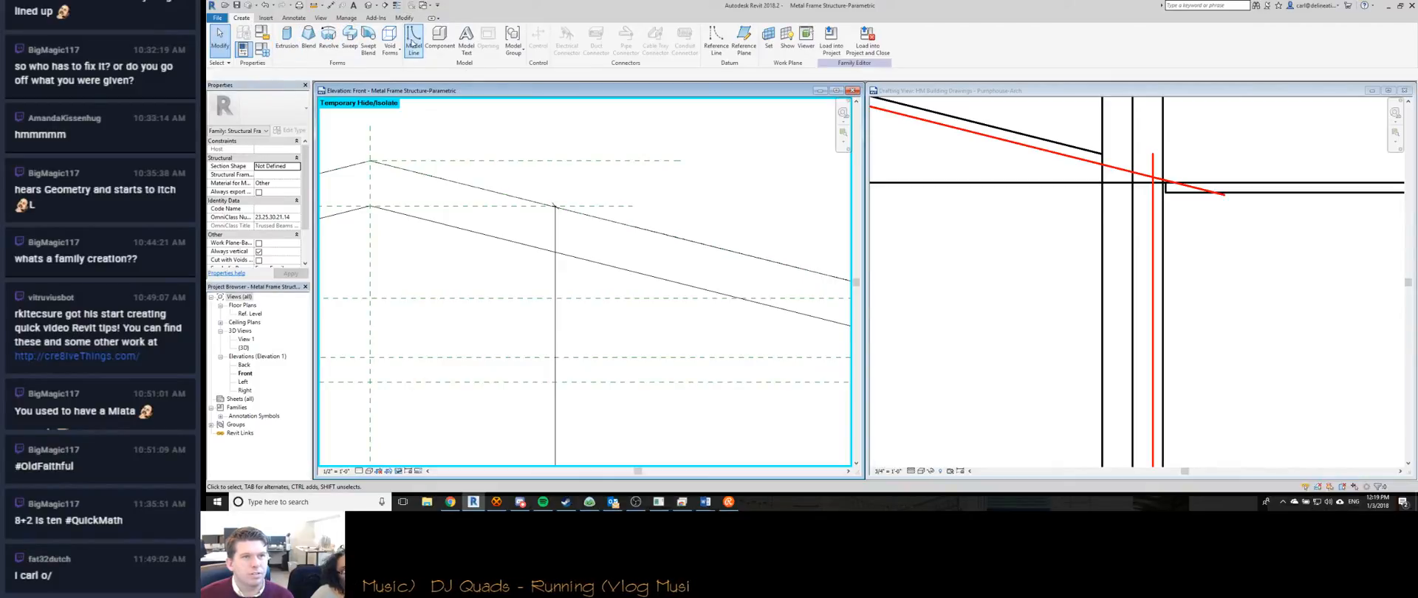
Draw a 12-inch horizontal line from the upper roof line right of the ridge, with a vertical line down to the slope.
key(l)
key(i)
click(651, 231)
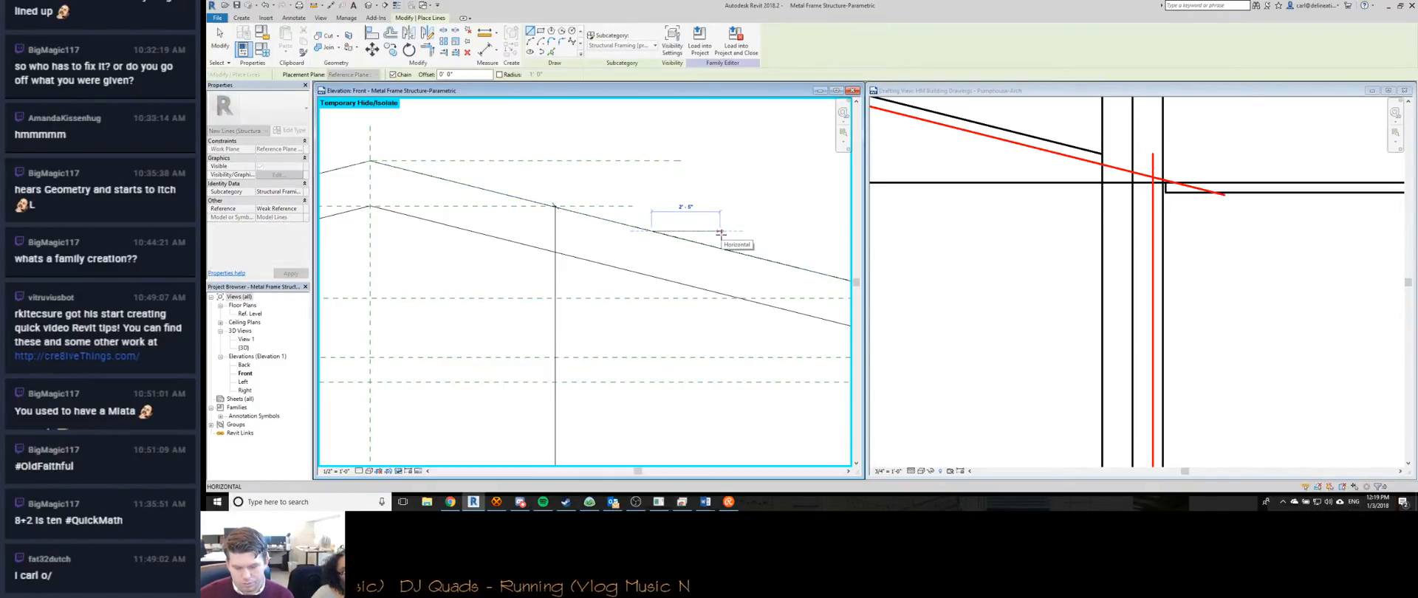
text(0 12)
key(Return)
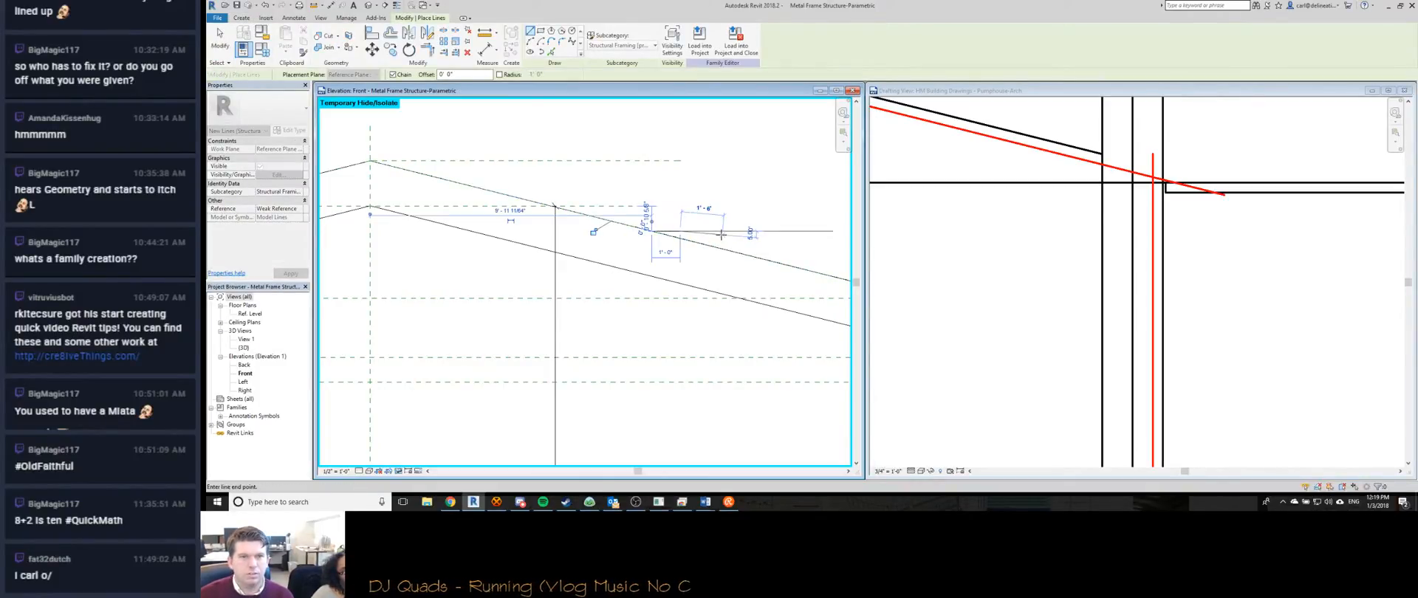
click(680, 239)
key(Escape)
key(Escape)
Select the 12-inch horizontal line and its vertical leg on the right roof slope and mirror a copy about the vertical leg.
scroll(664, 244, up, 10)
scroll(657, 246, up, 3)
drag(642, 269, 619, 291)
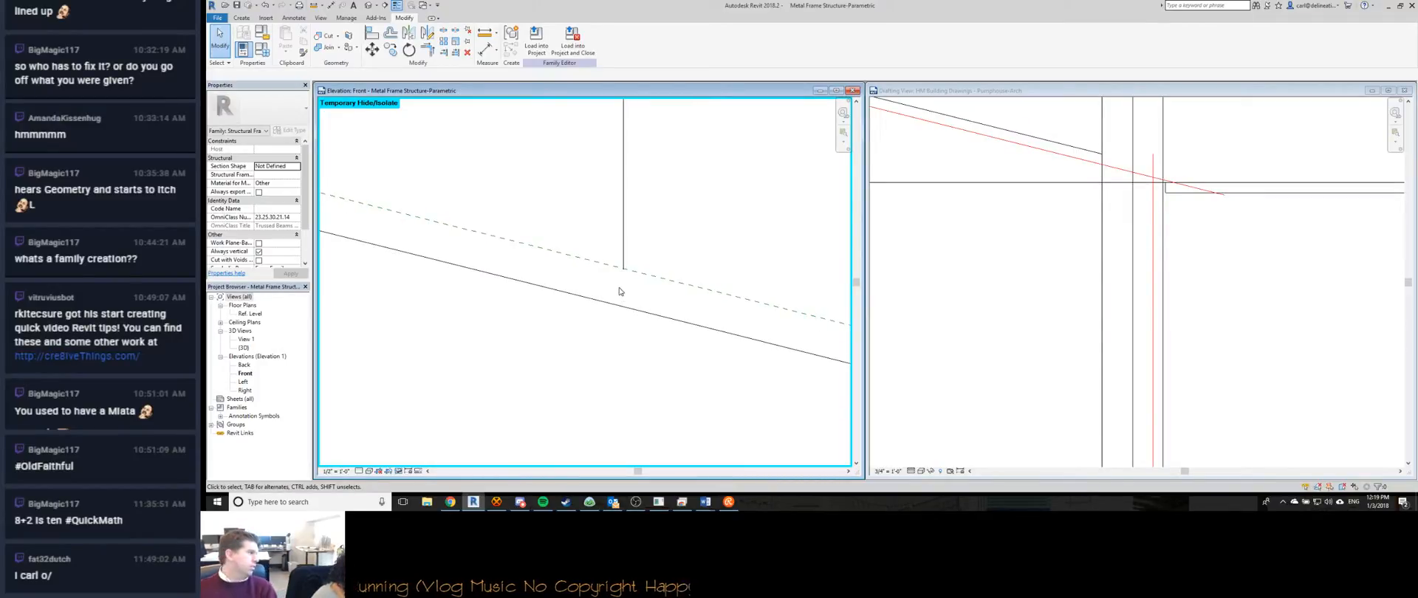
drag(617, 180, 617, 204)
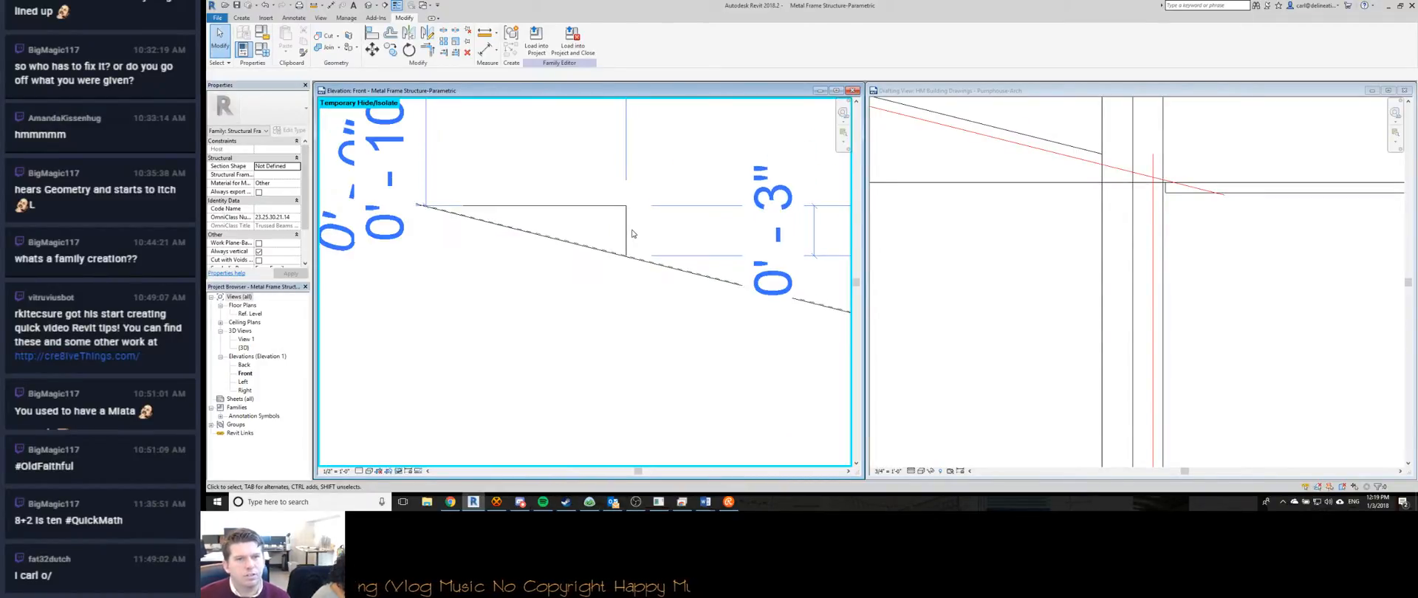
key(m)
key(m)
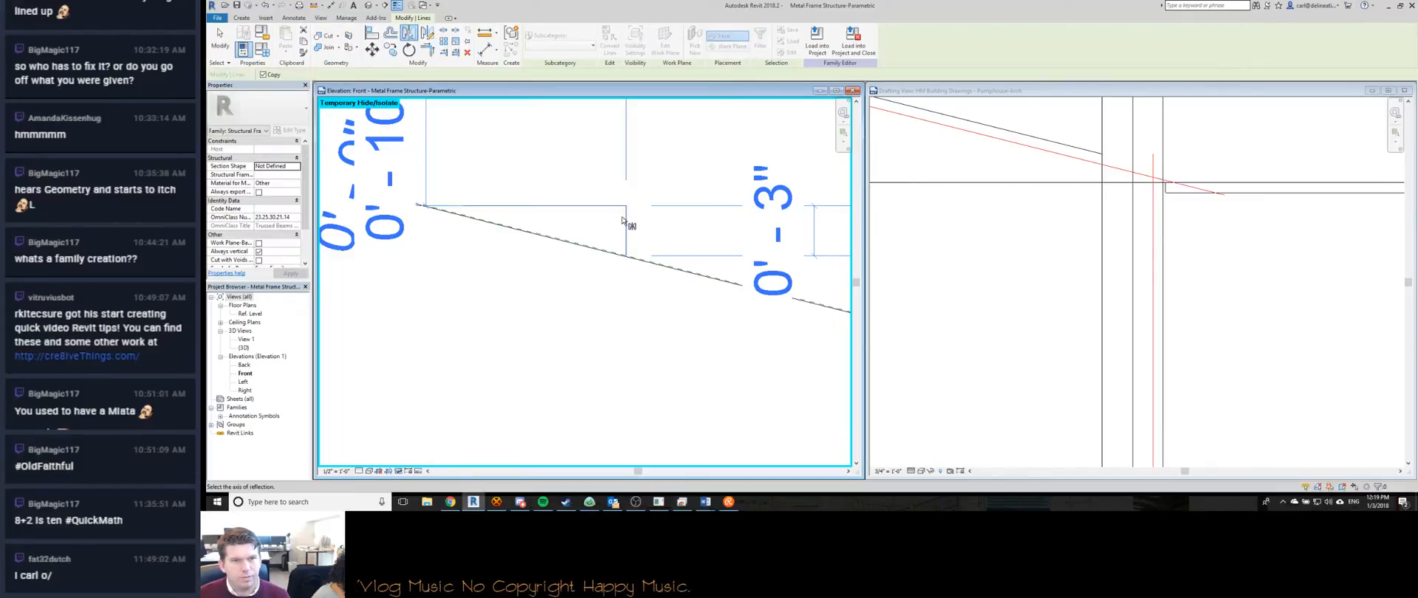
click(626, 224)
scroll(660, 211, up, 3)
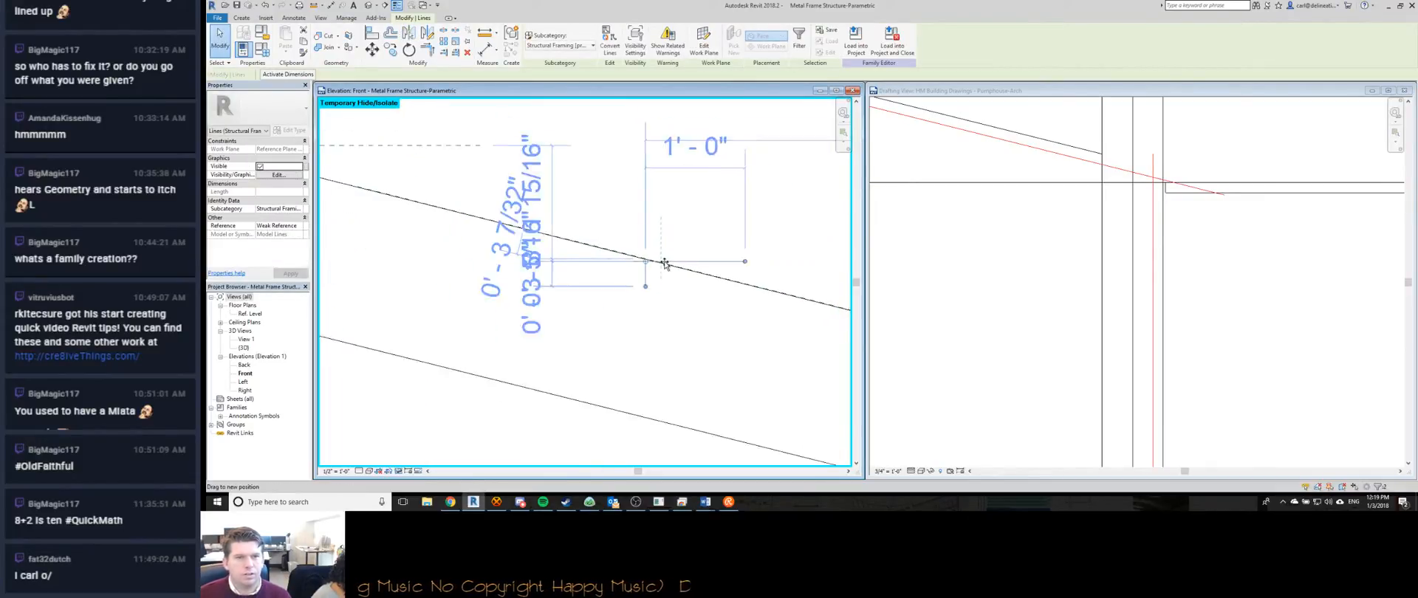
Move the mirrored pitch-check lines across the ridge to the left roof slope with Disjoin enabled.
key(Escape)
click(665, 242)
key(m)
key(v)
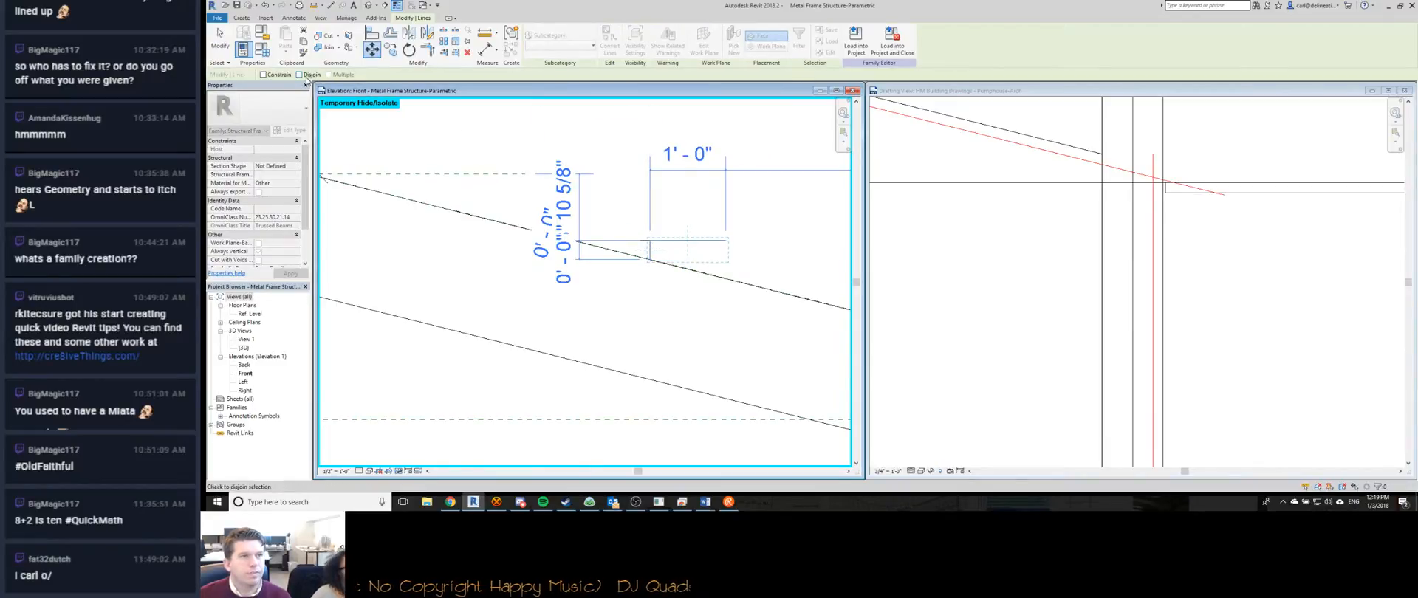
click(649, 240)
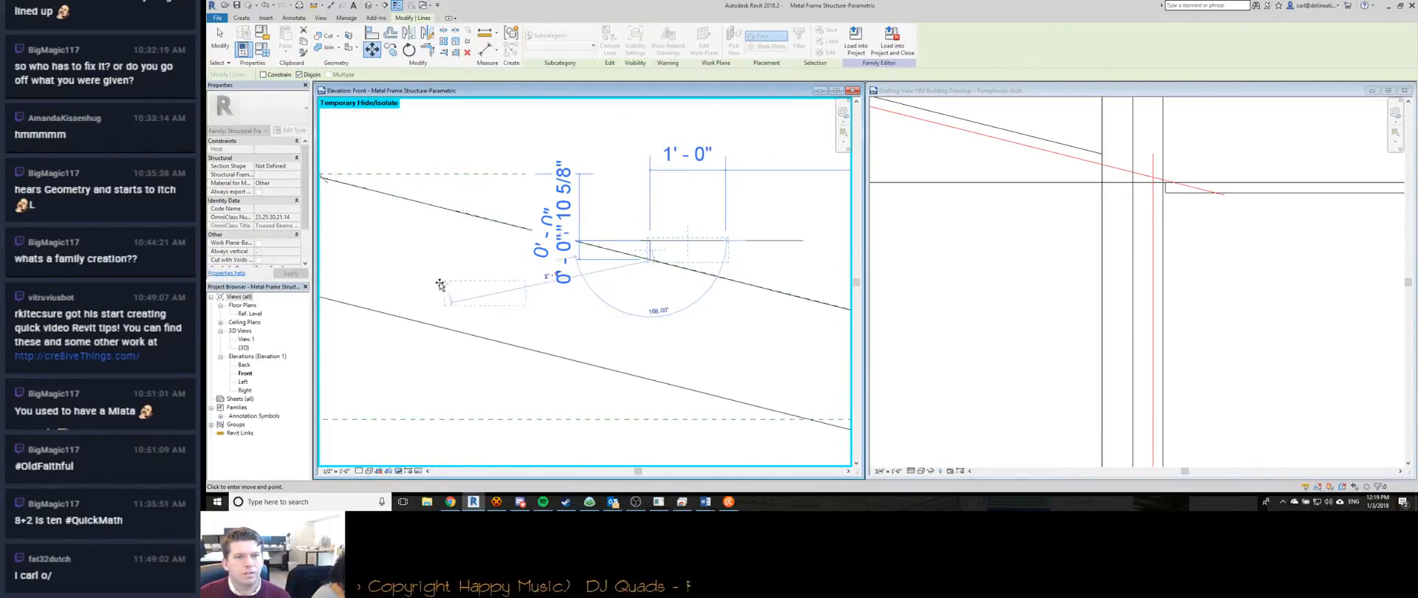
scroll(726, 295, down, 1)
scroll(727, 296, down, 2)
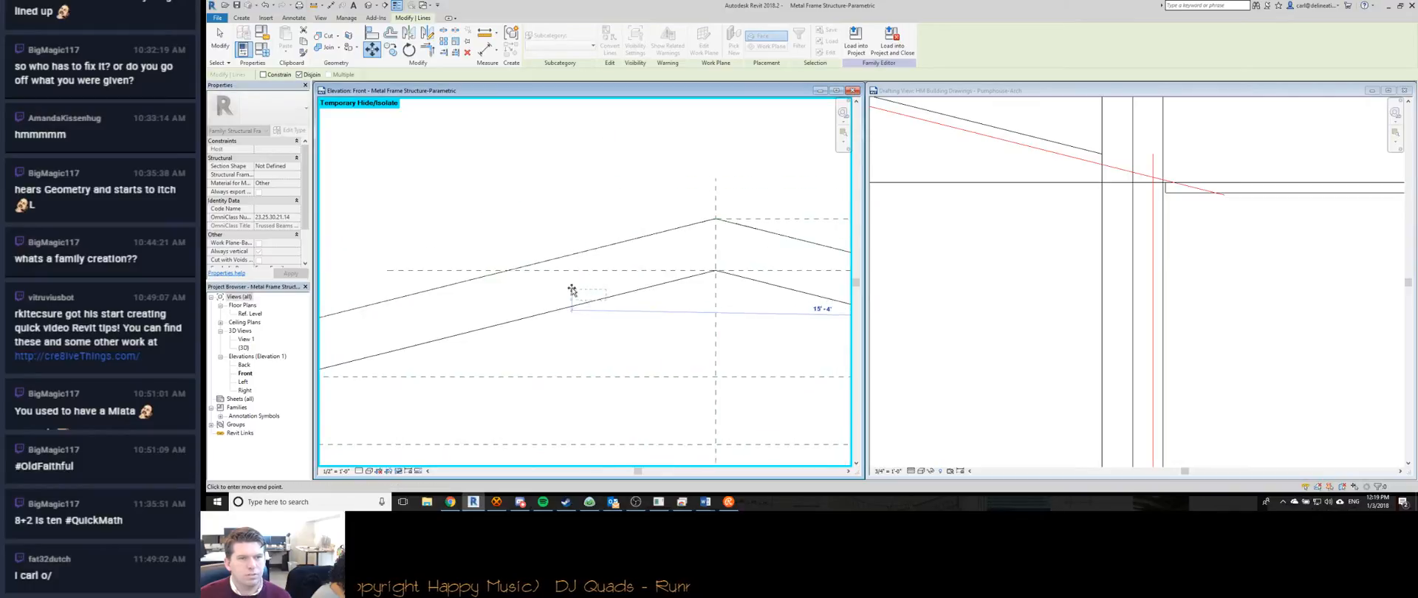
click(446, 295)
scroll(481, 285, up, 3)
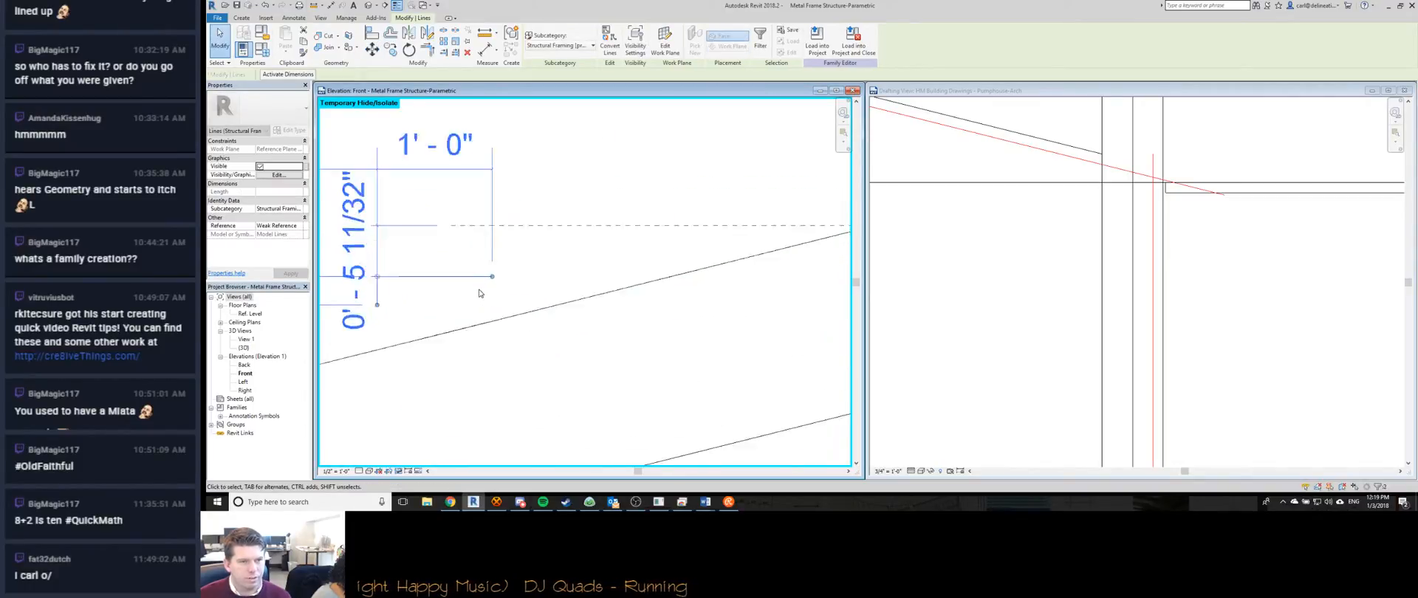
Move the mirrored lines down so the free end of the horizontal line meets the left upper roof line.
key(m)
key(v)
click(499, 271)
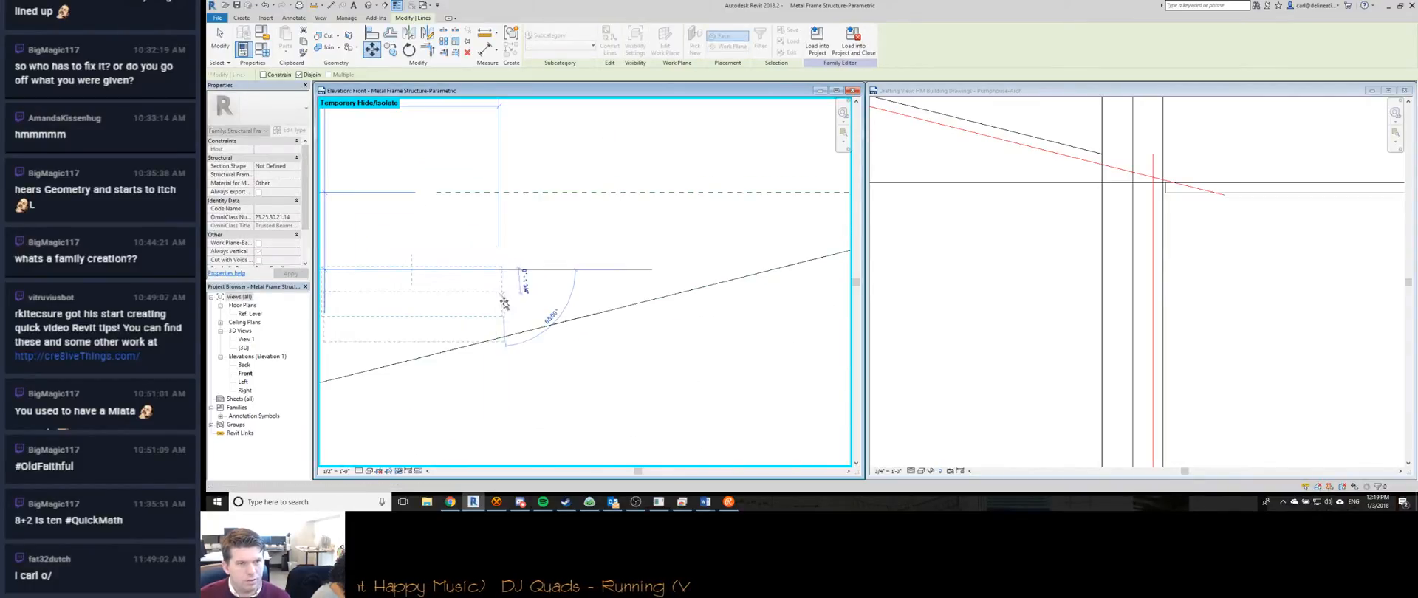
click(496, 340)
scroll(465, 377, up, 1)
scroll(536, 325, up, 5)
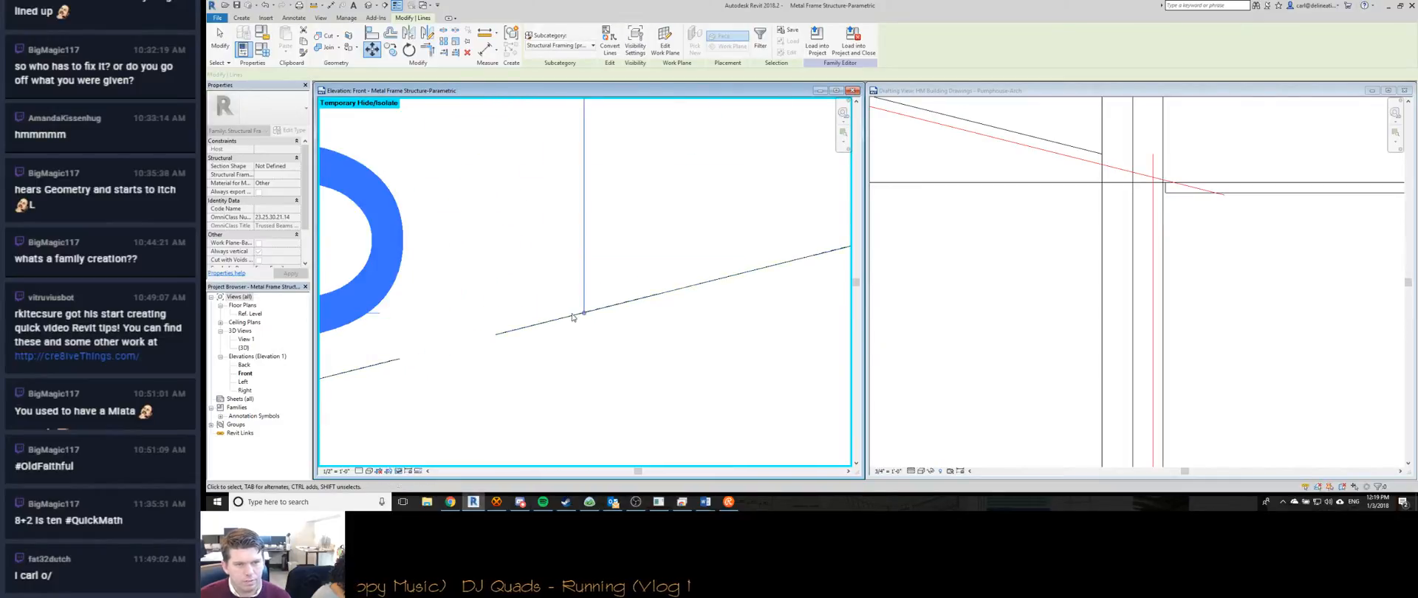
Check where the mirrored vertical leg meets the left slope and compare its rise with the triangle on the right slope.
key(h)
key(i)
click(634, 178)
scroll(643, 236, up, 3)
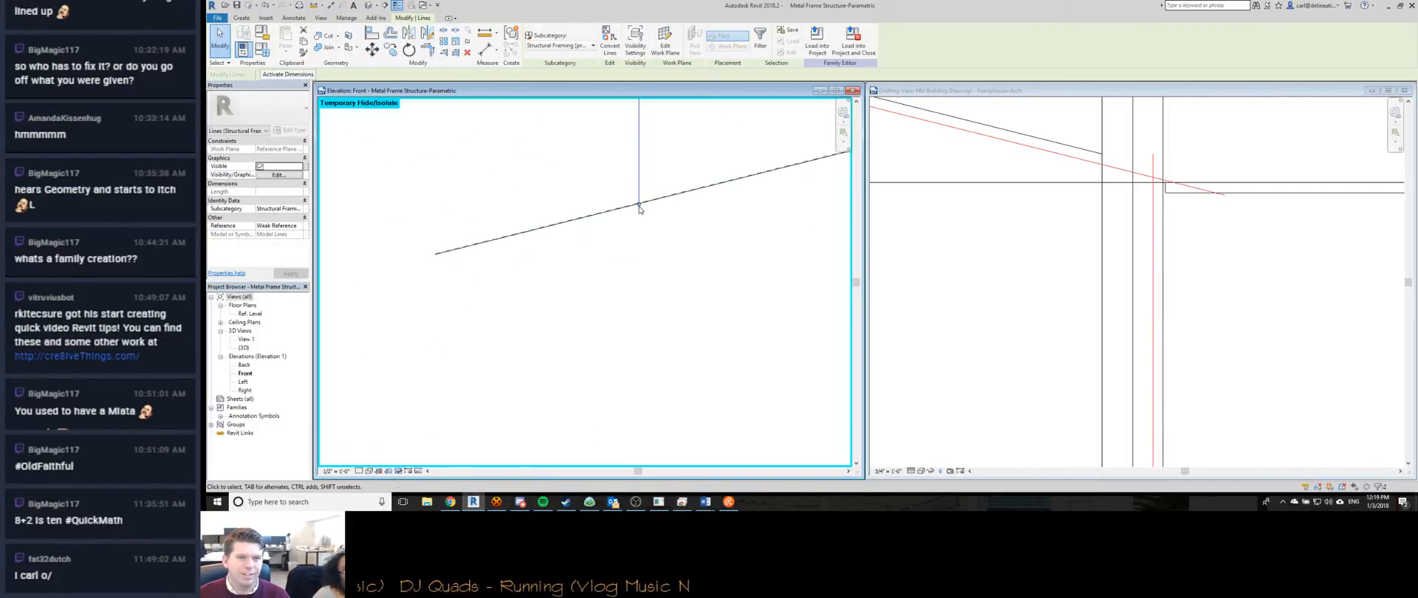
scroll(640, 212, up, 3)
scroll(641, 215, down, 3)
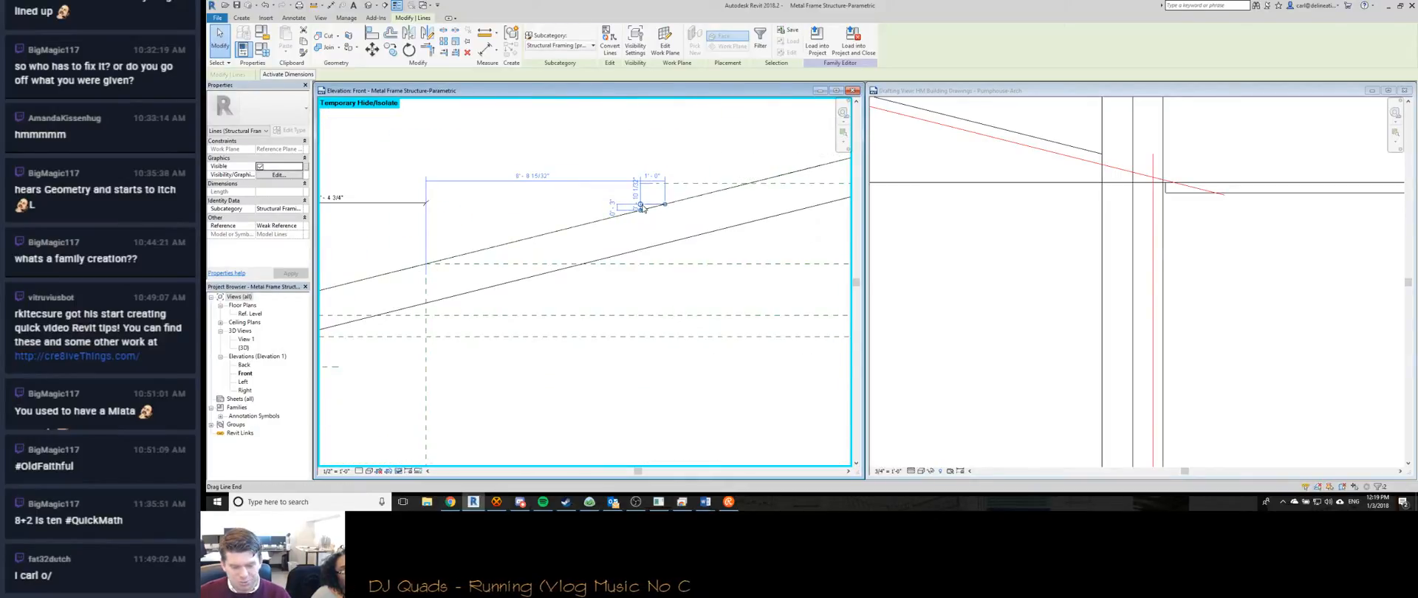
key(Escape)
scroll(737, 231, down, 5)
scroll(582, 225, up, 4)
scroll(583, 225, up, 6)
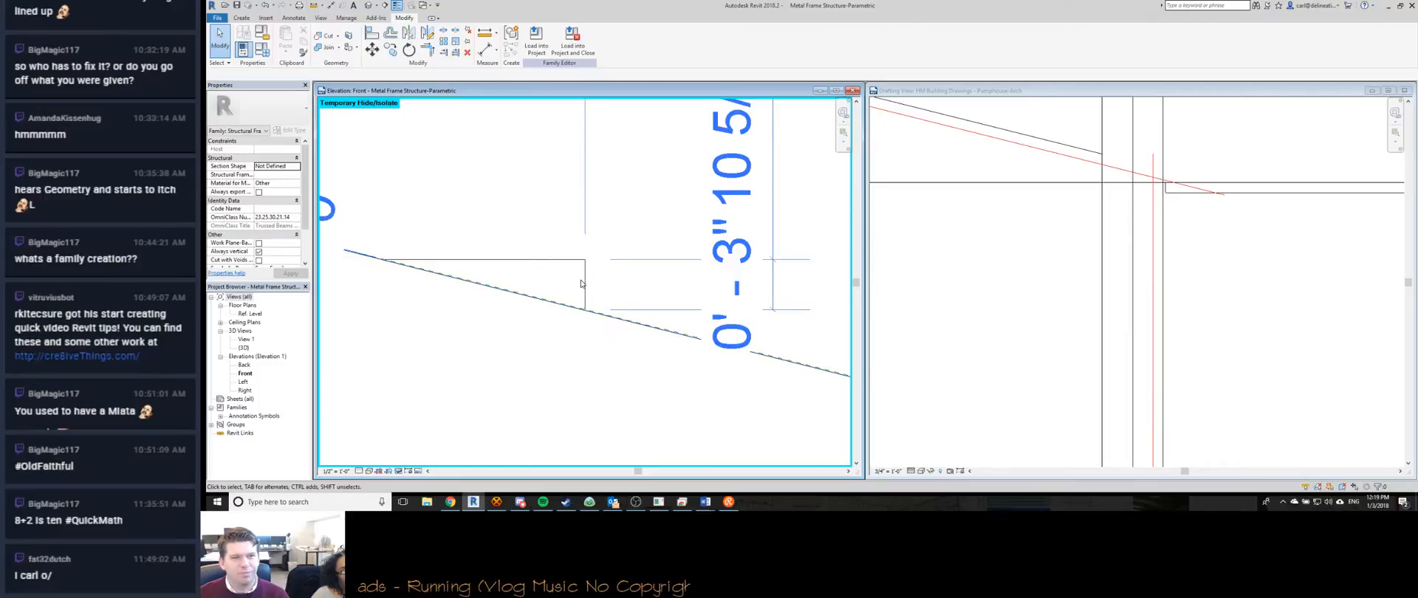
Compare the whole frame between family types by applying the Grid A rafter type, then reapplying the Grid D parallel beam type.
scroll(588, 284, down, 6)
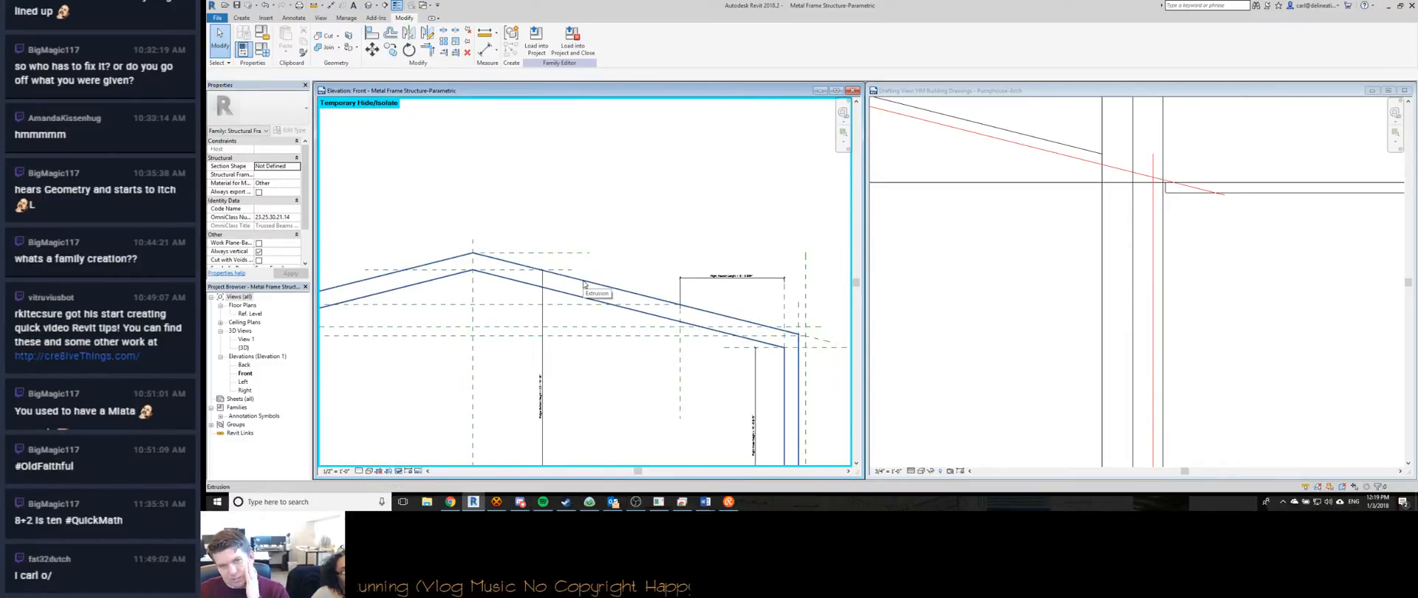
scroll(584, 284, down, 3)
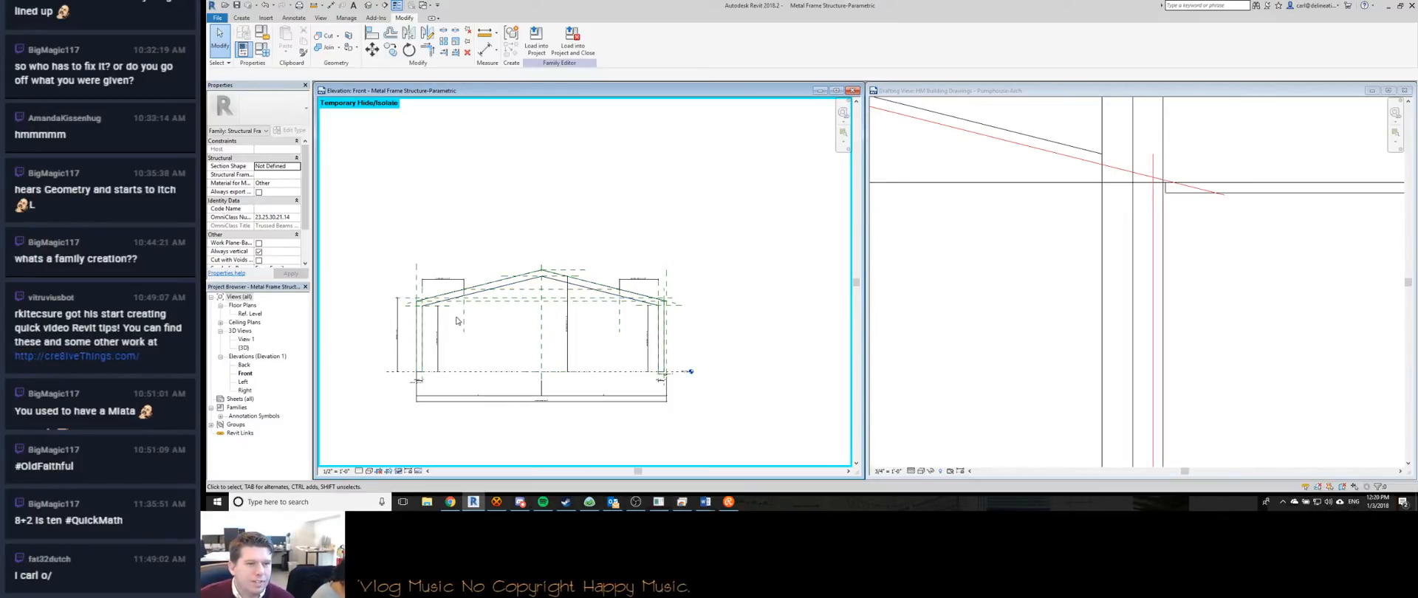
middle_drag(449, 300, 598, 303)
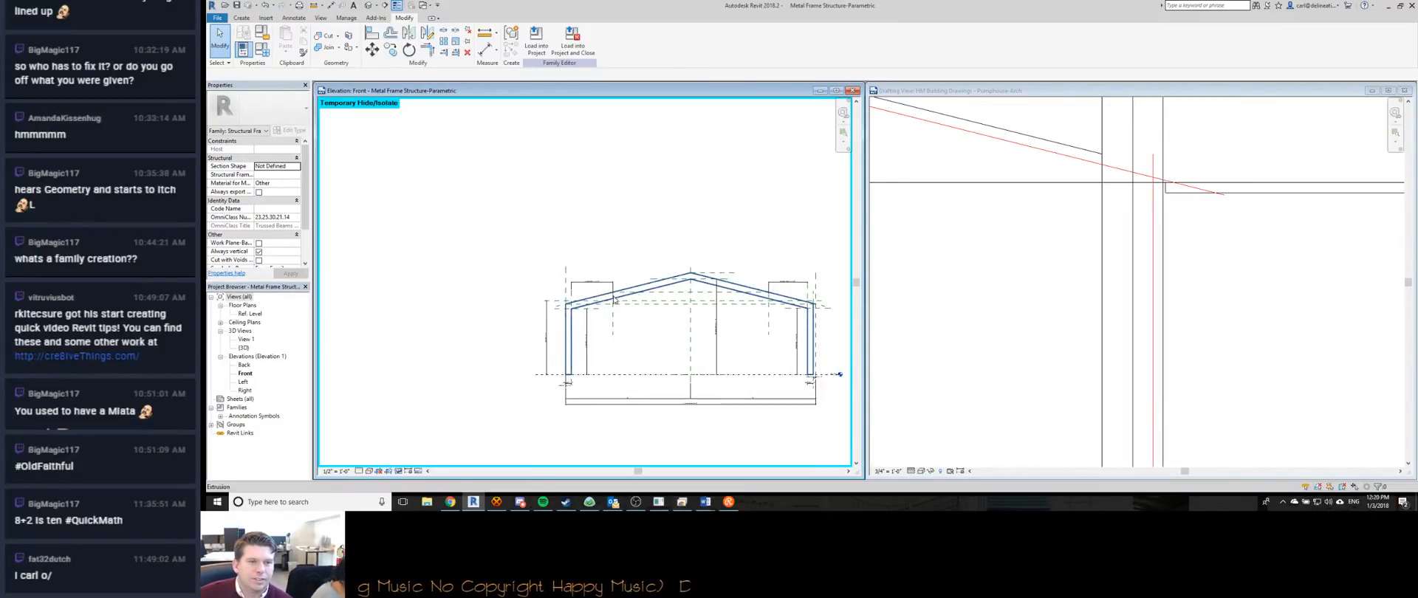
scroll(690, 284, up, 3)
scroll(680, 268, down, 6)
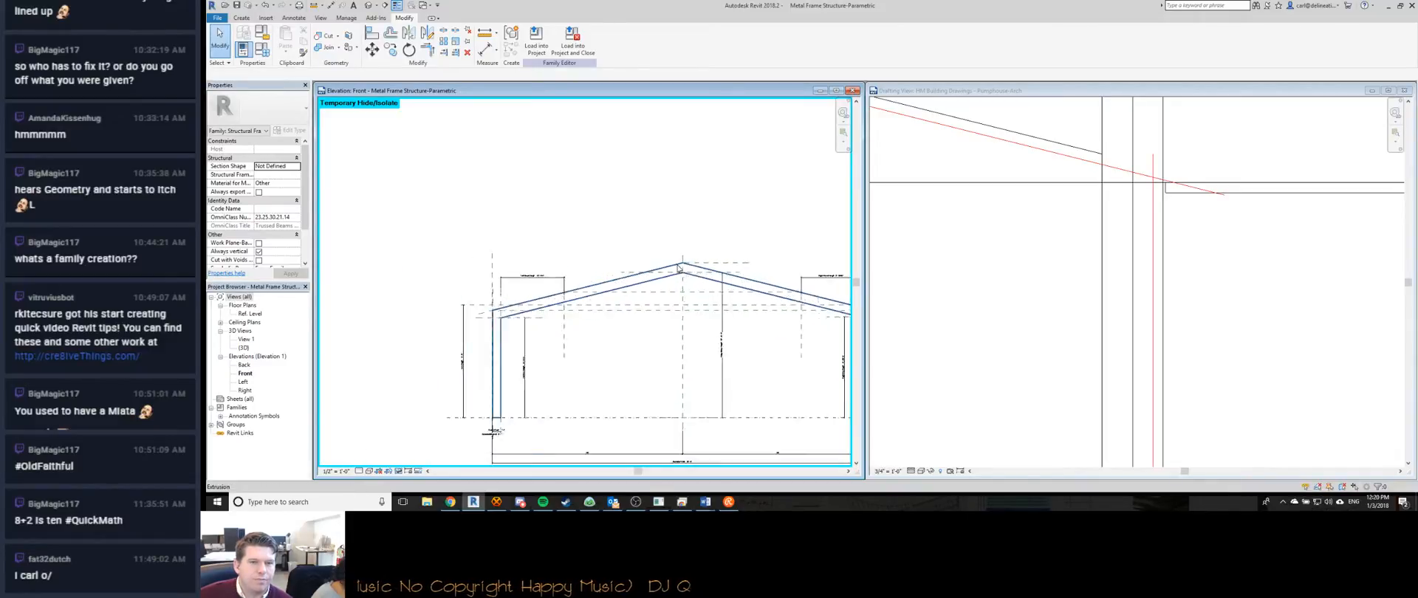
scroll(680, 270, up, 4)
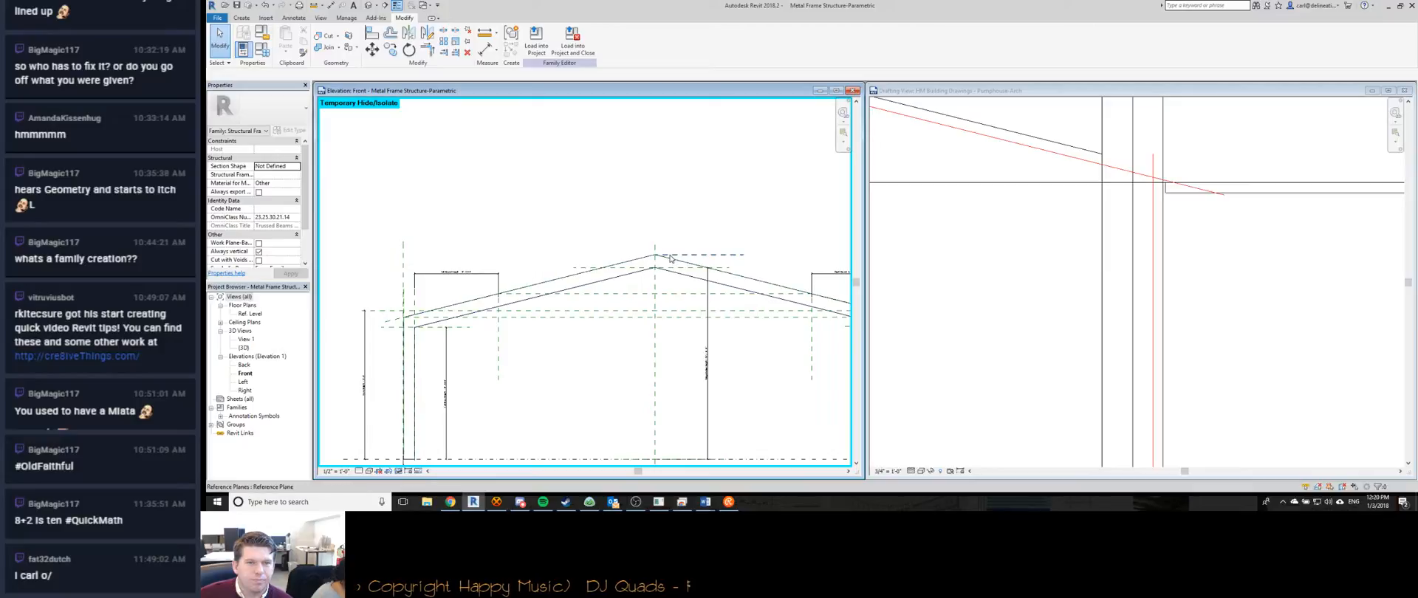
scroll(421, 185, down, 3)
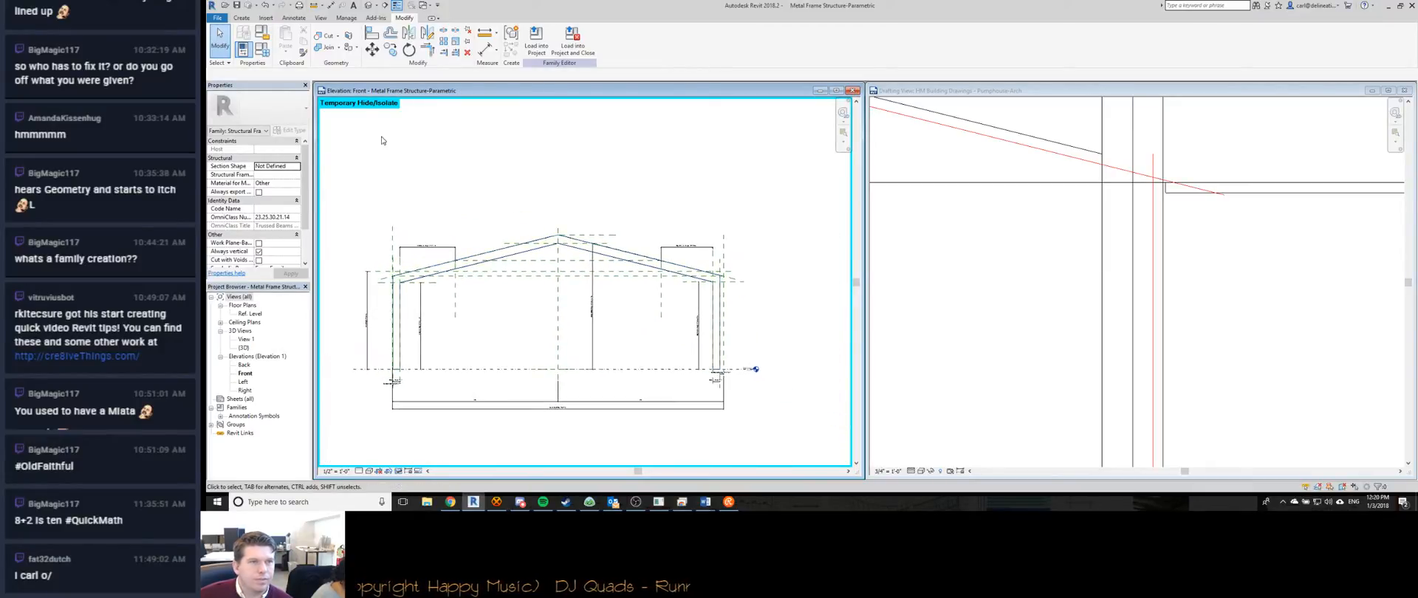
click(263, 56)
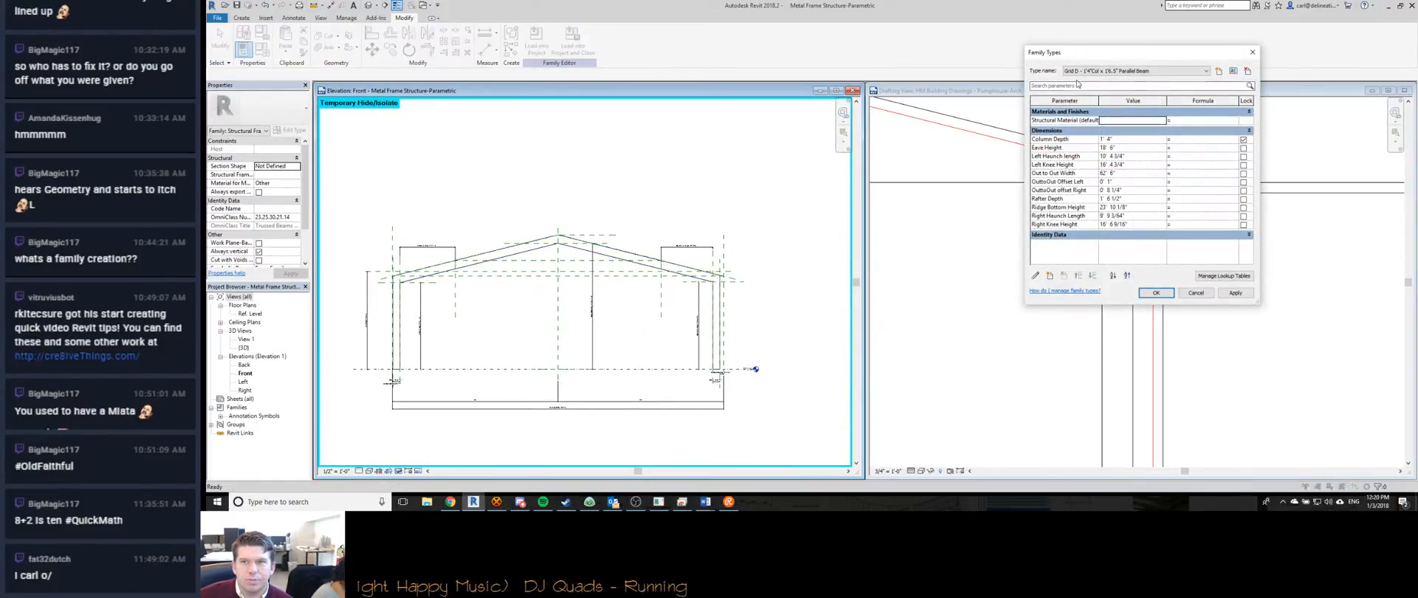
click(1235, 294)
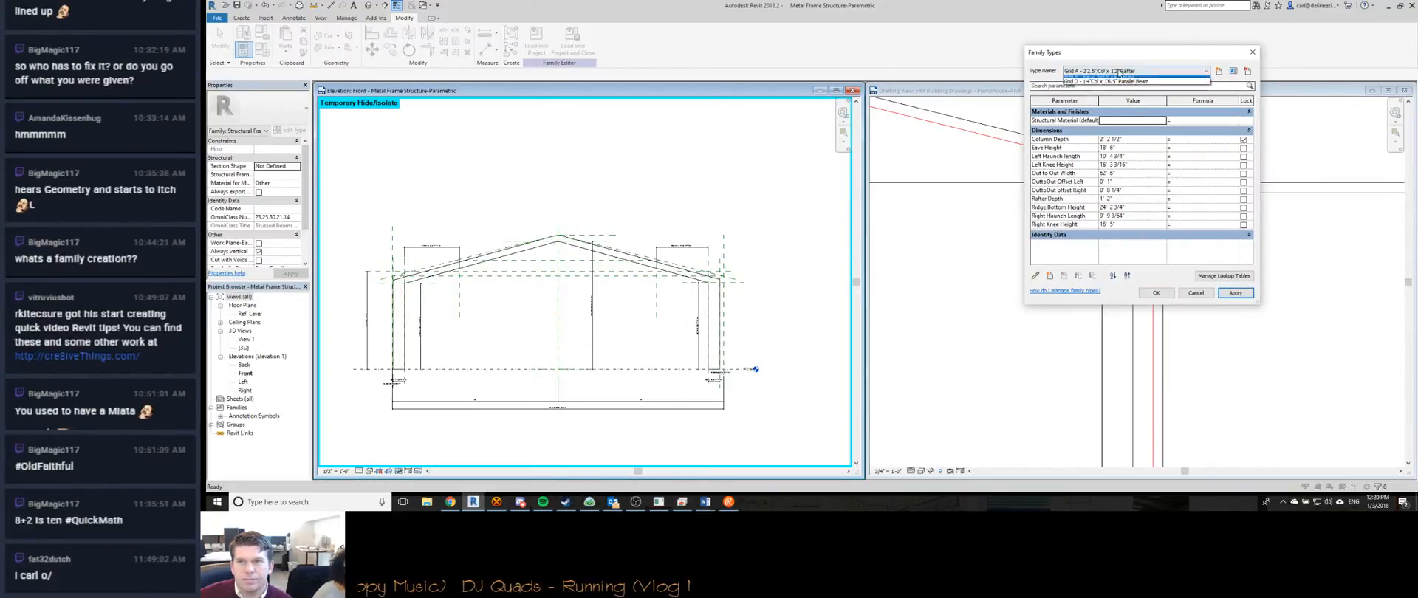
click(1116, 78)
click(1235, 293)
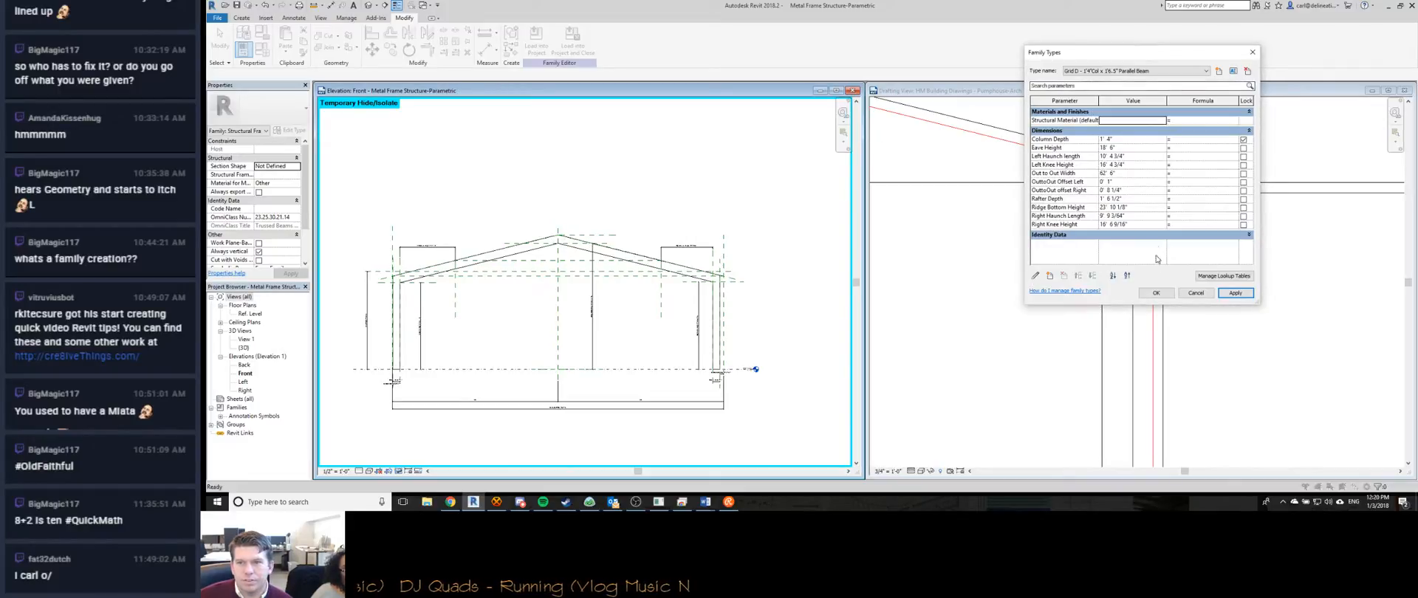
click(1157, 293)
Apply the Grid A family type and examine the ridge and the gap between the upper roof line and its reference plane.
scroll(601, 205, up, 5)
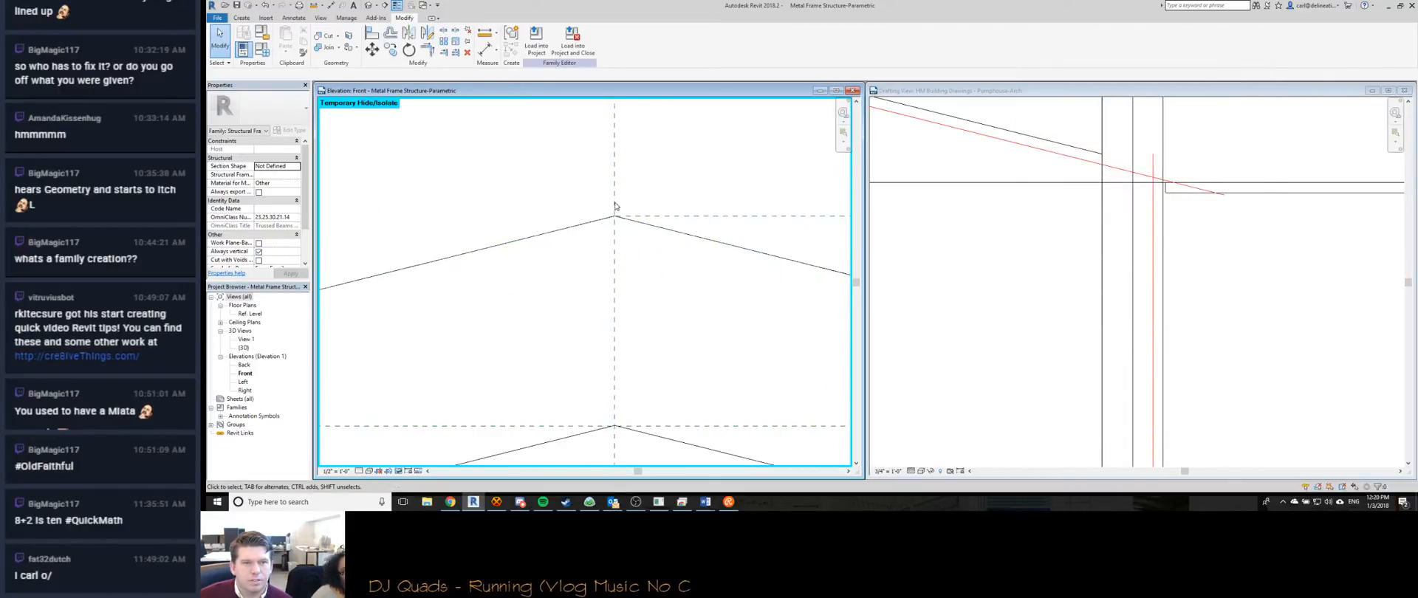
middle_drag(602, 207, 545, 235)
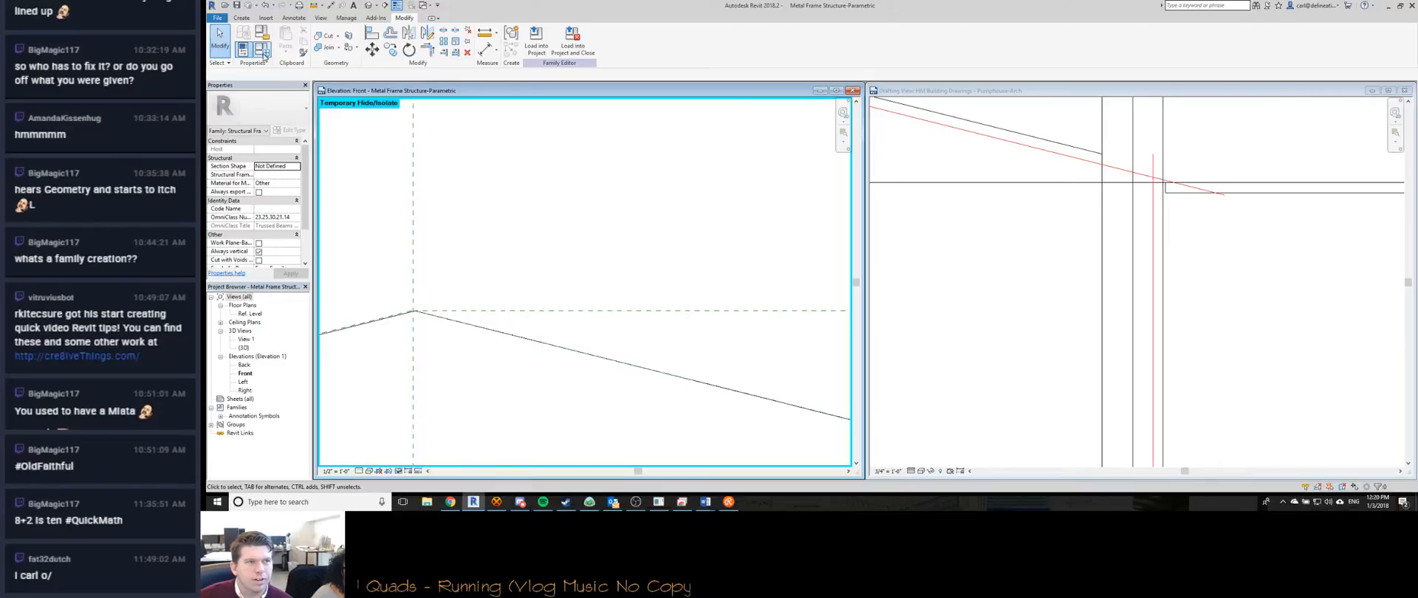
click(263, 50)
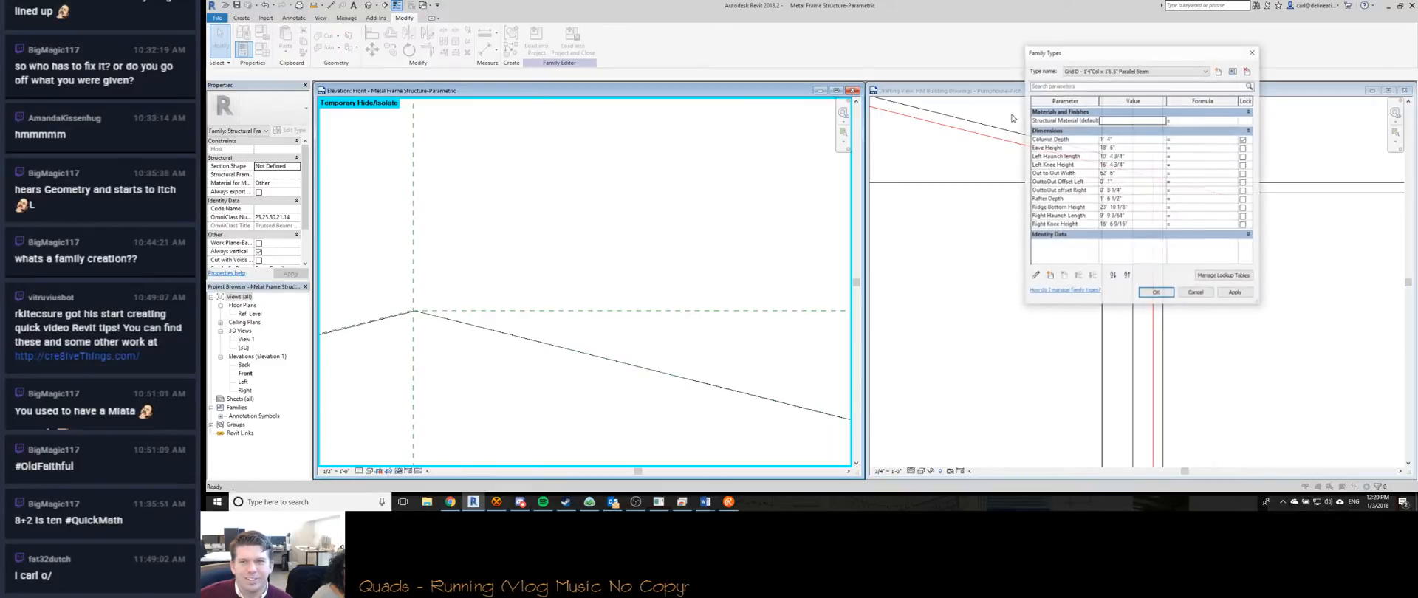
click(1235, 293)
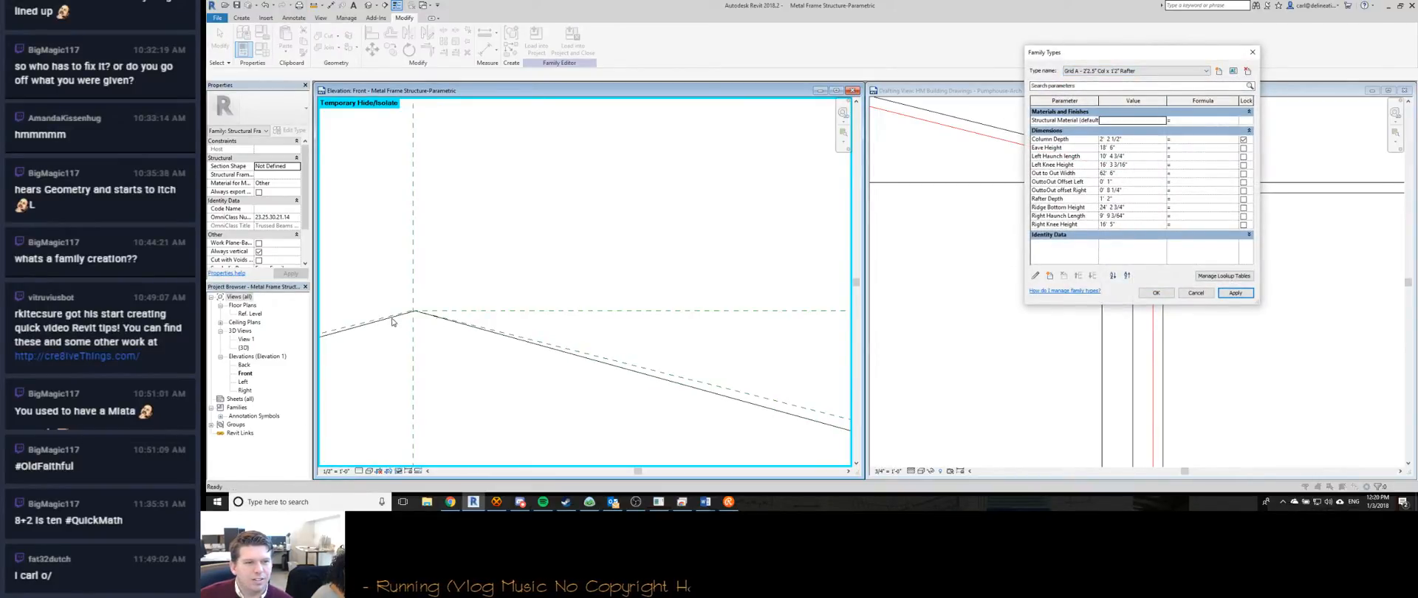
key(Escape)
middle_drag(398, 319, 360, 325)
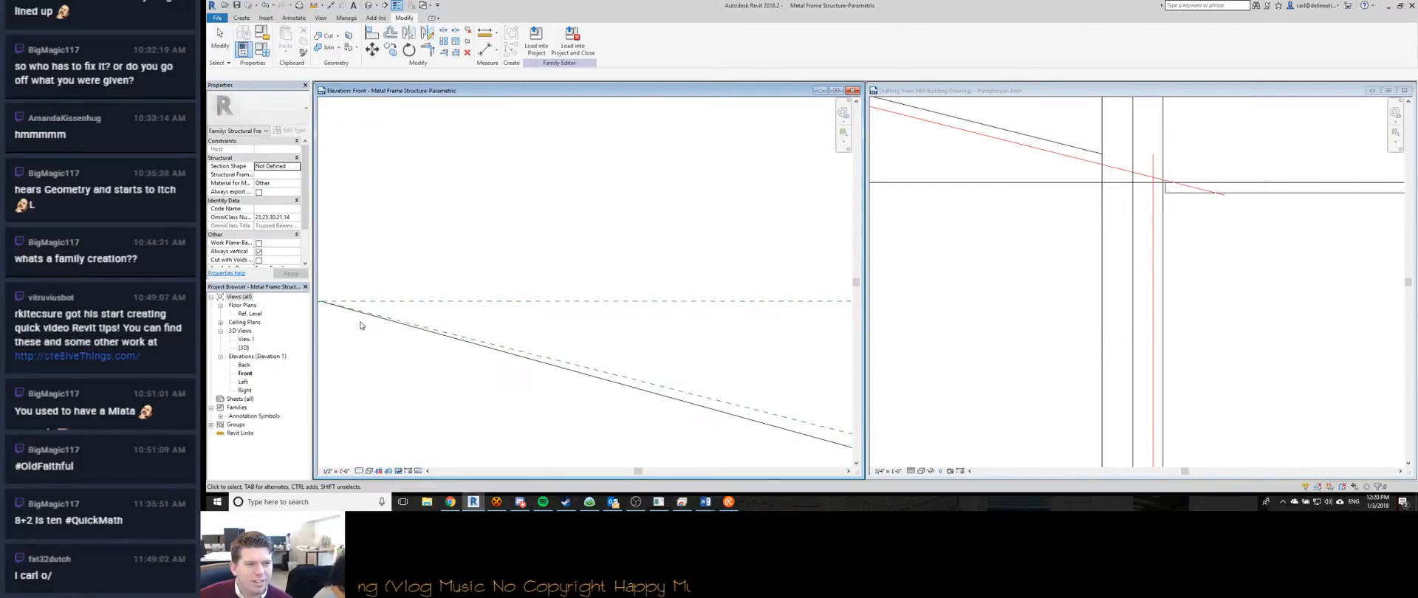
middle_drag(699, 356, 813, 310)
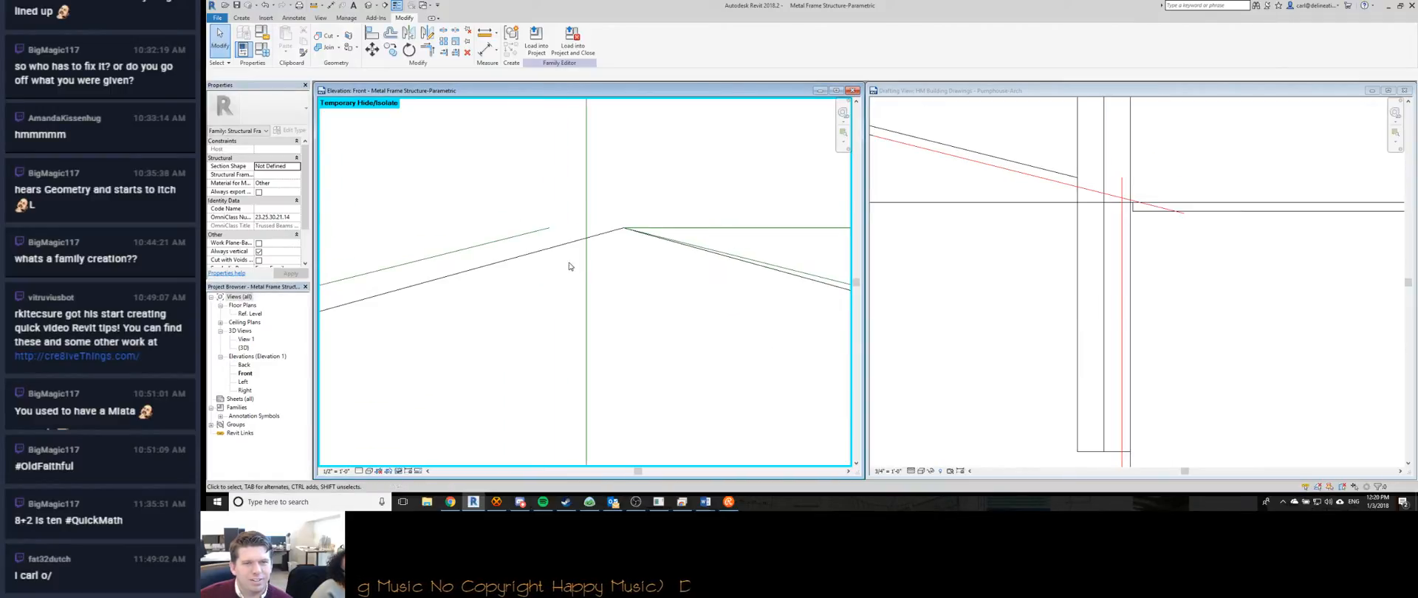
Edit the frame extrusion's sketch and pull the ridge end of the left upper rafter line onto the center reference plane.
click(520, 279)
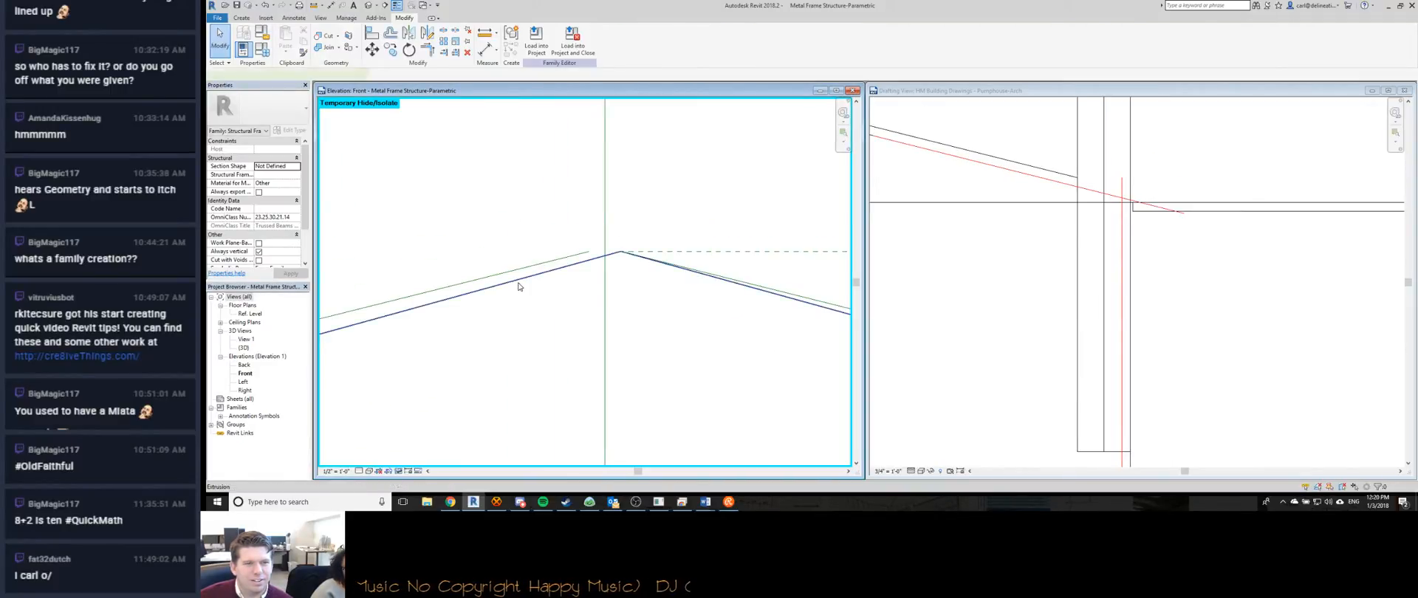
double_click(562, 276)
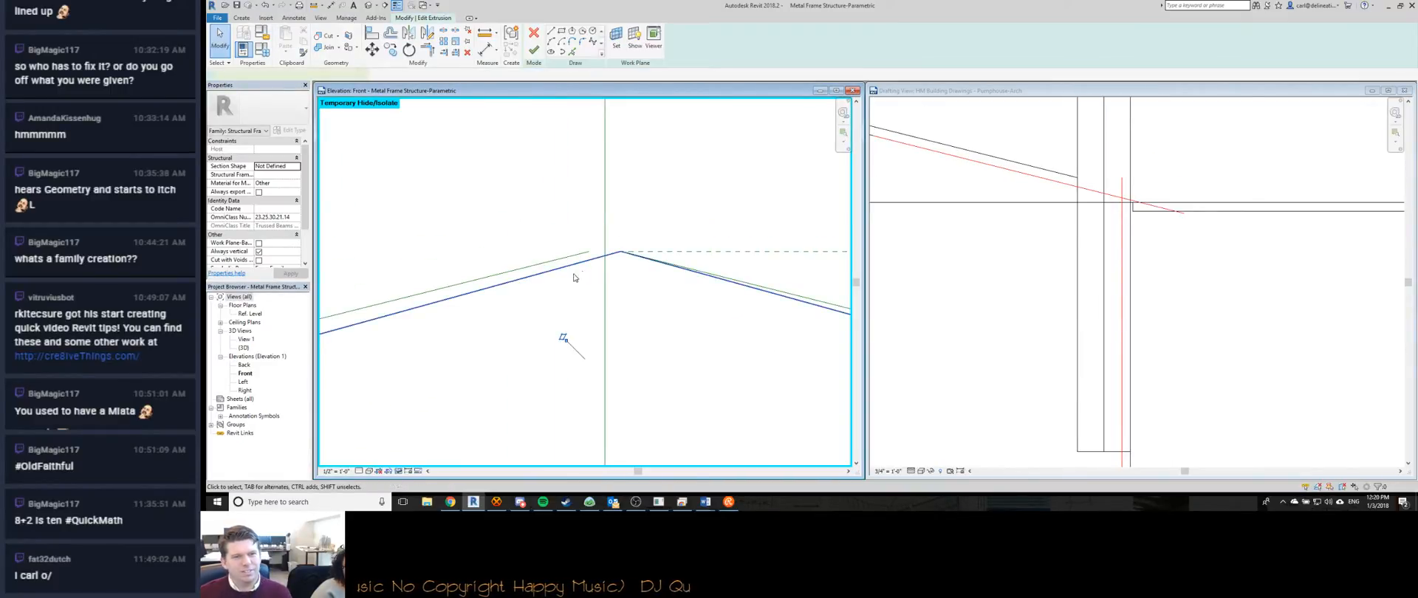
click(617, 257)
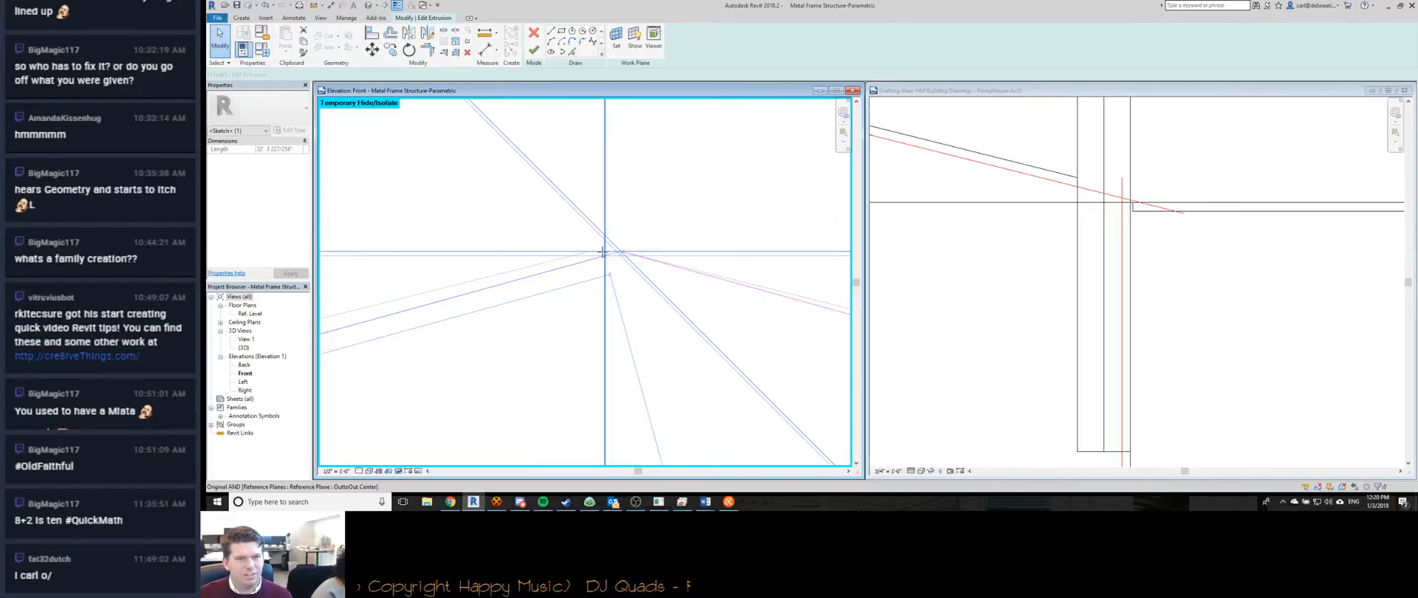
click(602, 249)
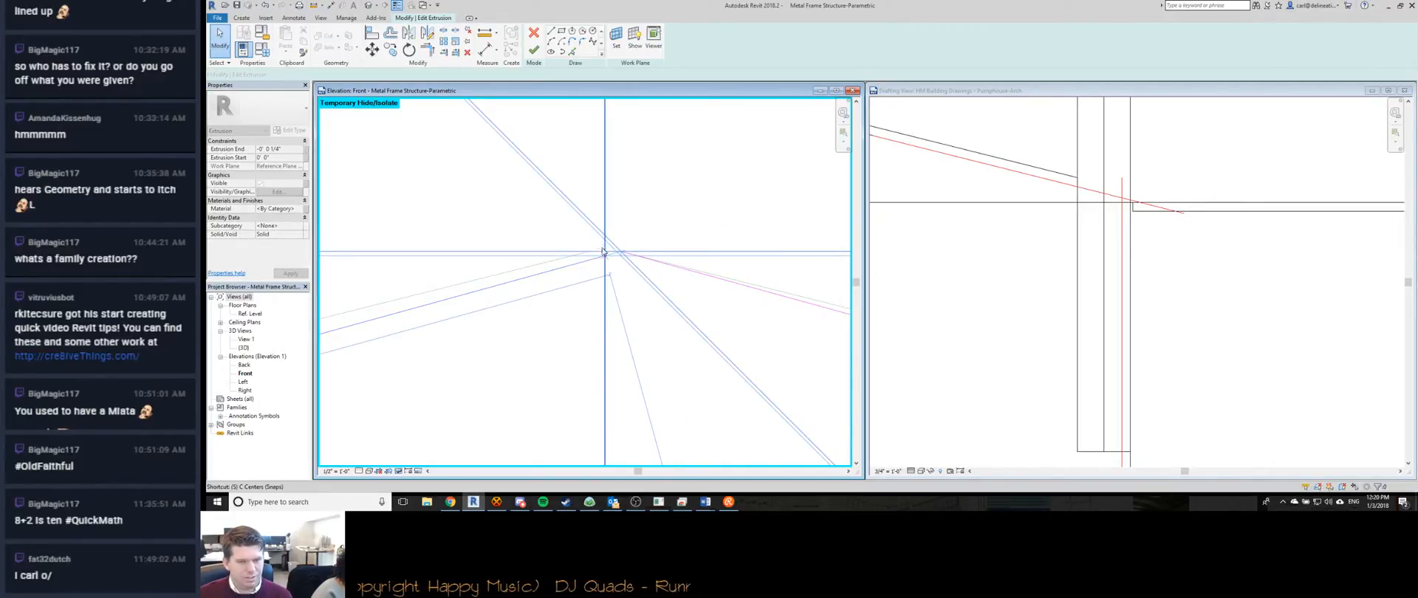
mouse_move(602, 246)
mouse_down()
mouse_move(547, 295)
mouse_move(662, 262)
mouse_up()
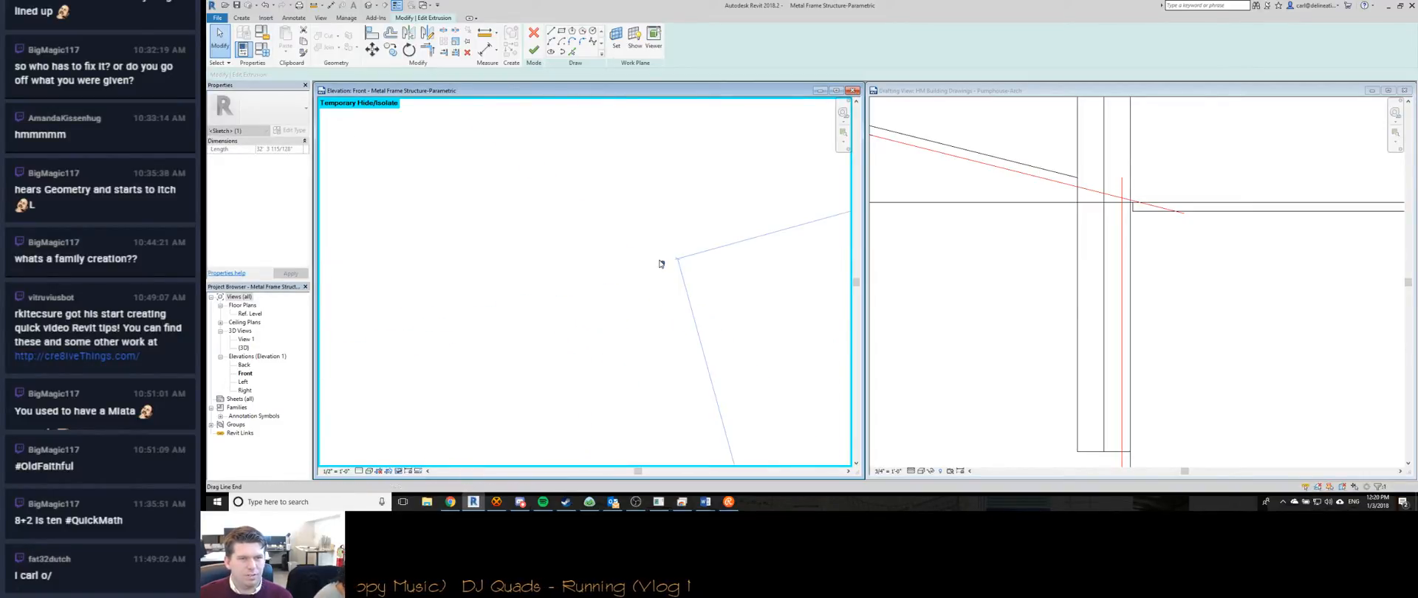
mouse_move(627, 300)
mouse_down()
mouse_move(568, 304)
mouse_move(619, 300)
mouse_up()
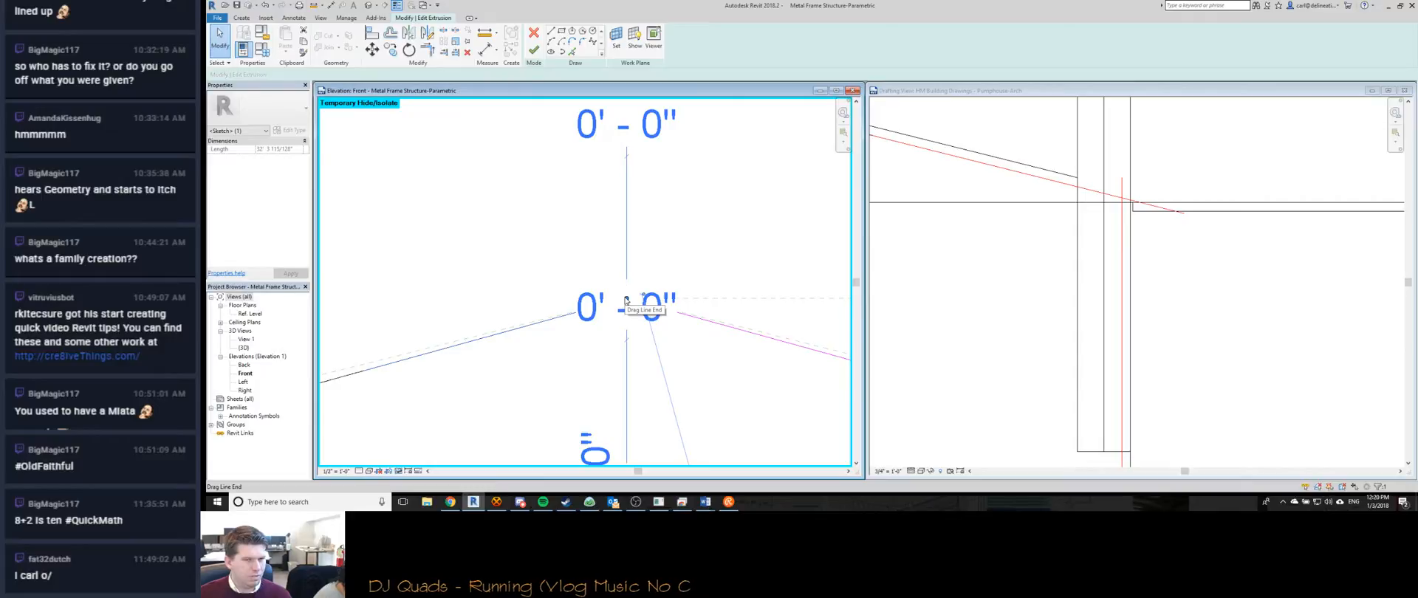
drag(626, 300, 627, 300)
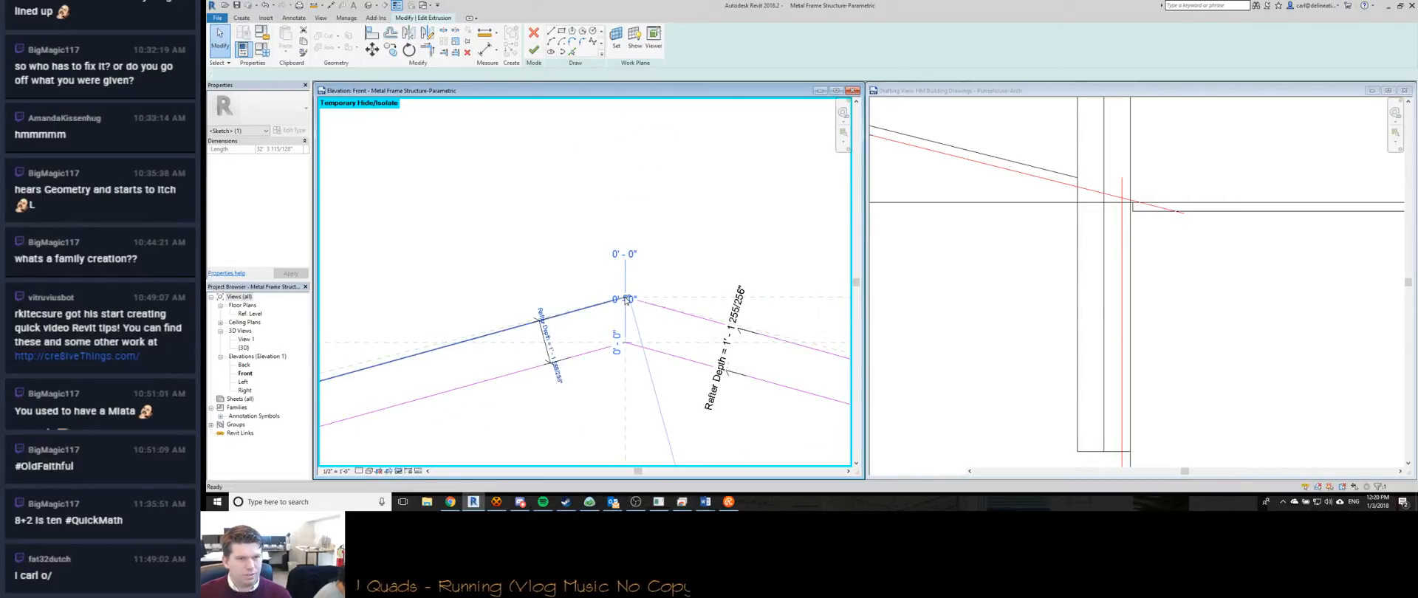
Undo the last edit to the left upper rafter line and reopen the frame extrusion's sketch for editing.
key(ctrl+z)
click(594, 292)
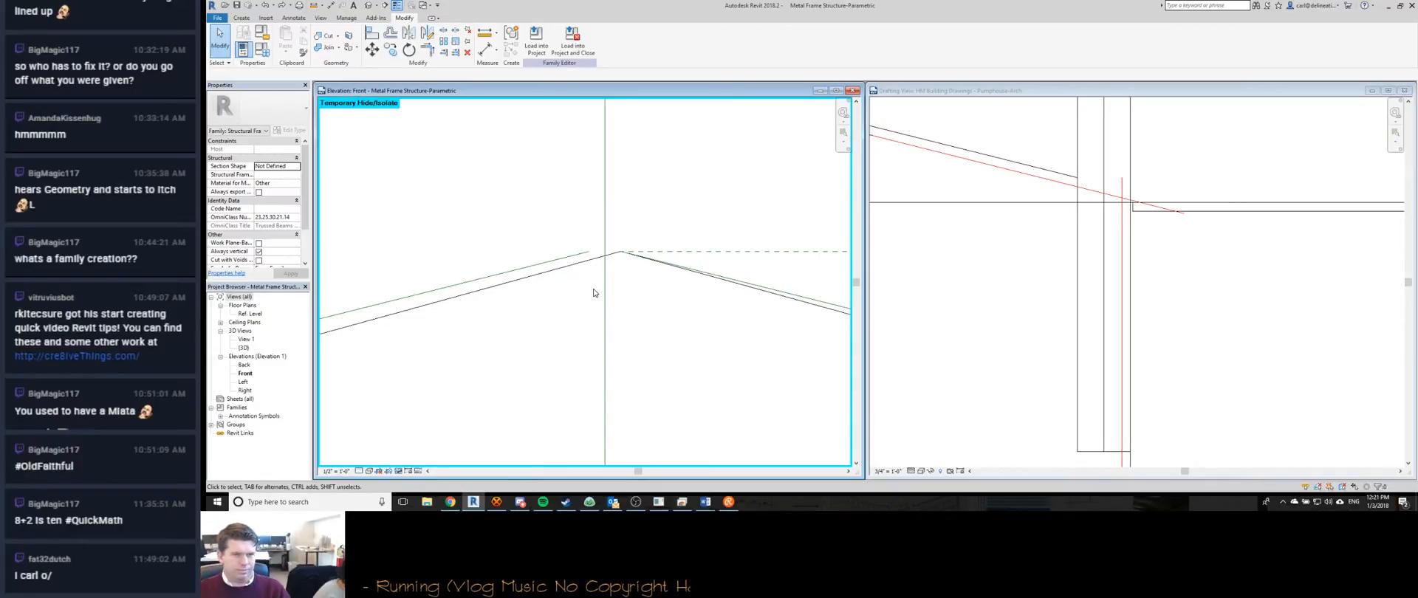
key(h)
key(r)
scroll(594, 290, down, 5)
scroll(543, 350, down, 1)
middle_drag(694, 331, 658, 270)
click(752, 311)
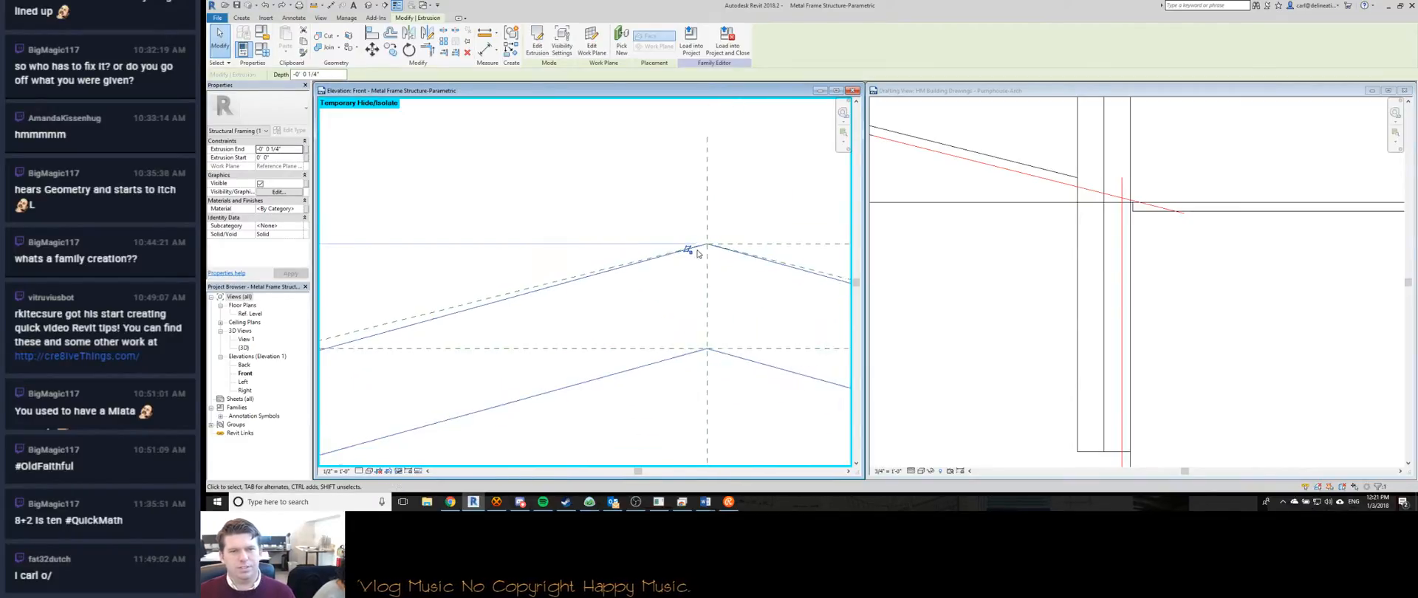
double_click(607, 273)
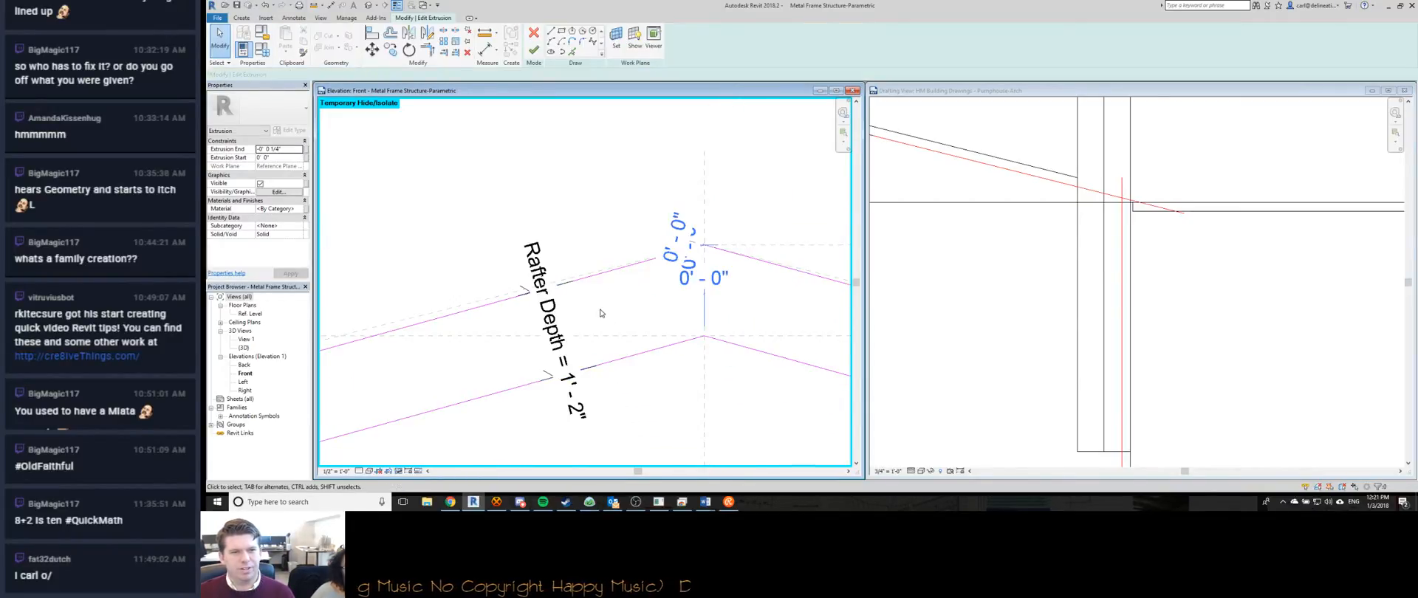
Apply the Grid D parallel beam family type while editing the frame sketch.
scroll(601, 314, down, 5)
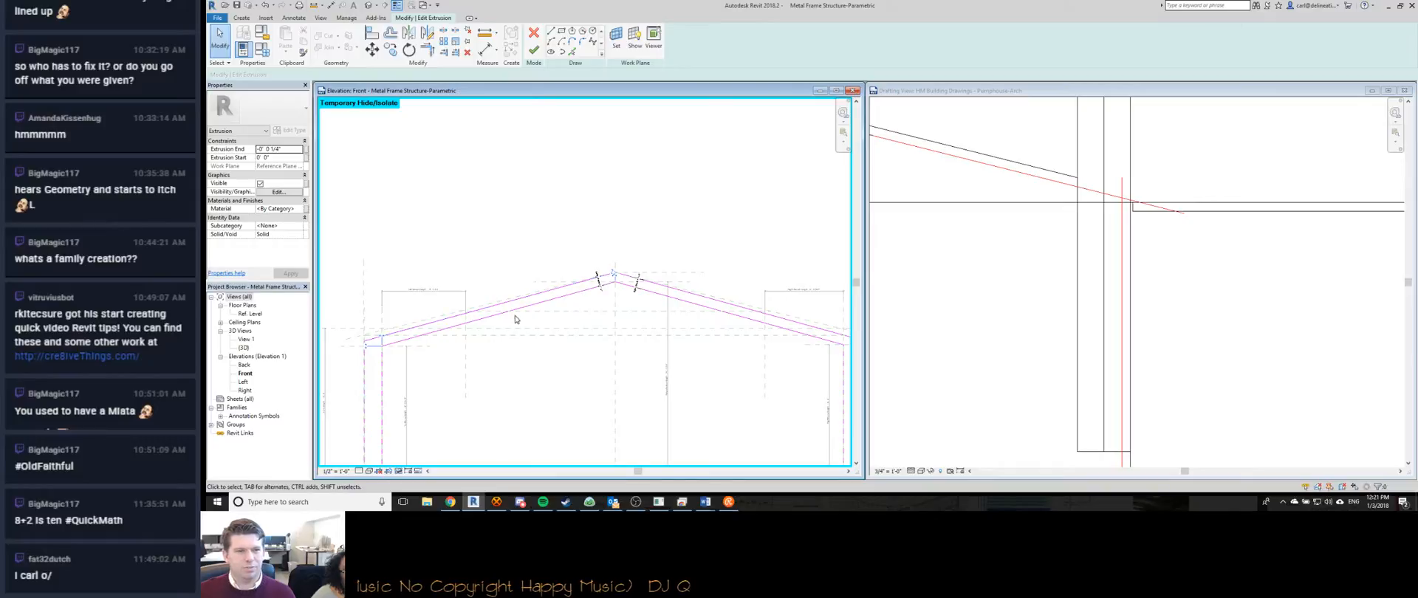
scroll(453, 331, down, 1)
click(263, 49)
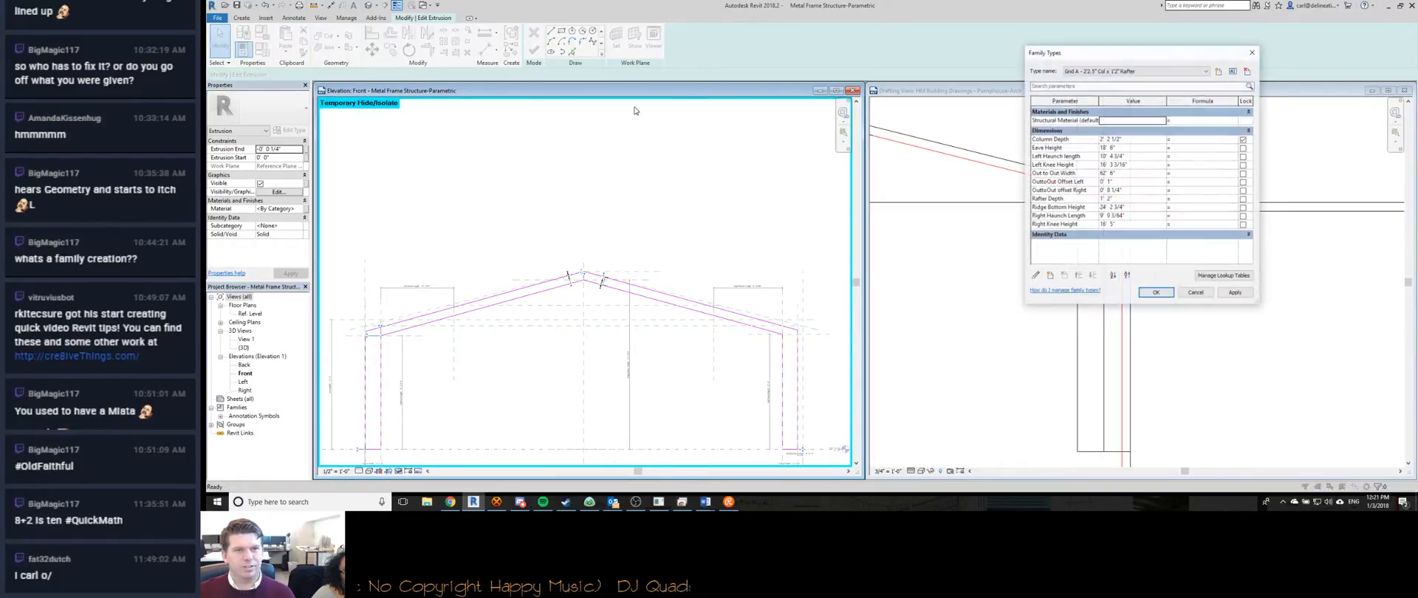
click(1108, 71)
click(1108, 87)
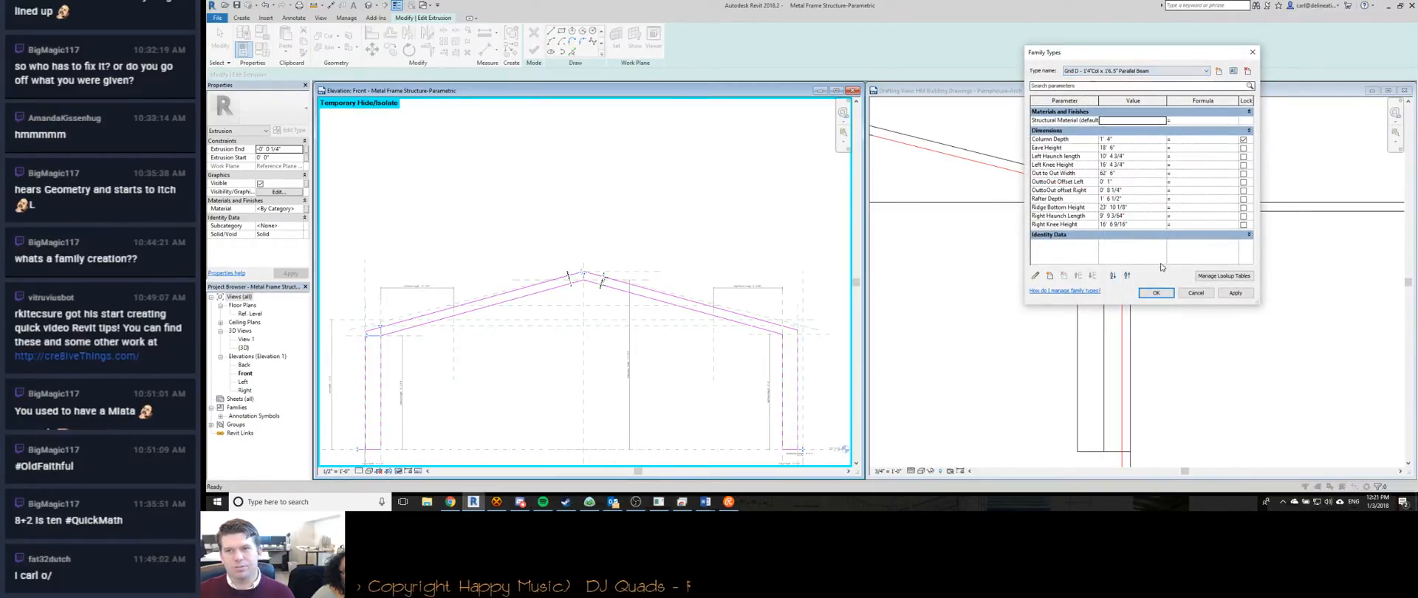
click(1157, 294)
Move the overlapping automatic sketch dimensions away from the upper ridge point to expose the line ends.
scroll(540, 308, up, 4)
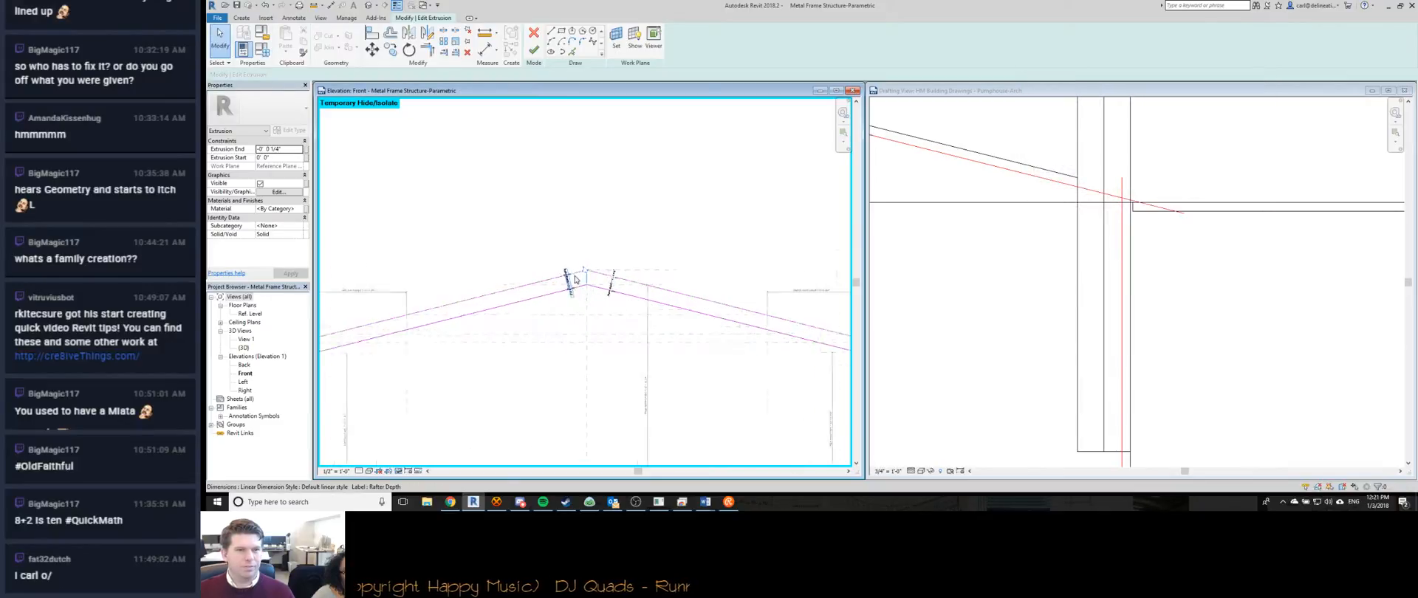
scroll(540, 308, up, 2)
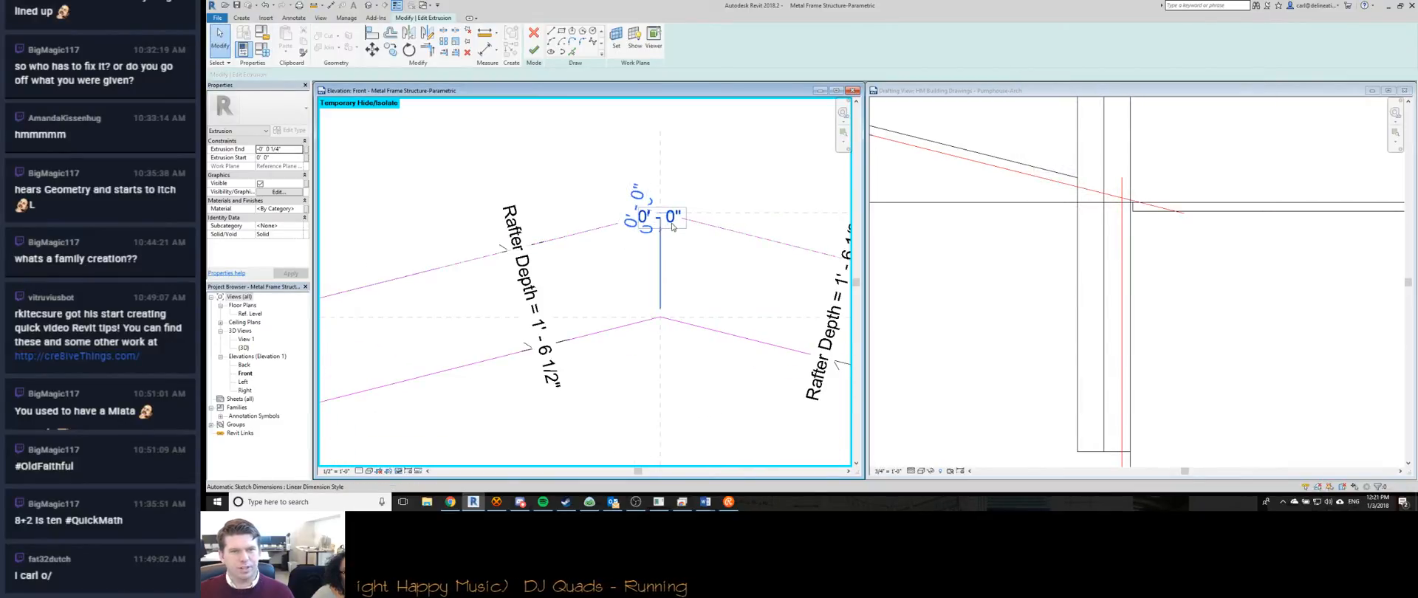
scroll(671, 227, up, 6)
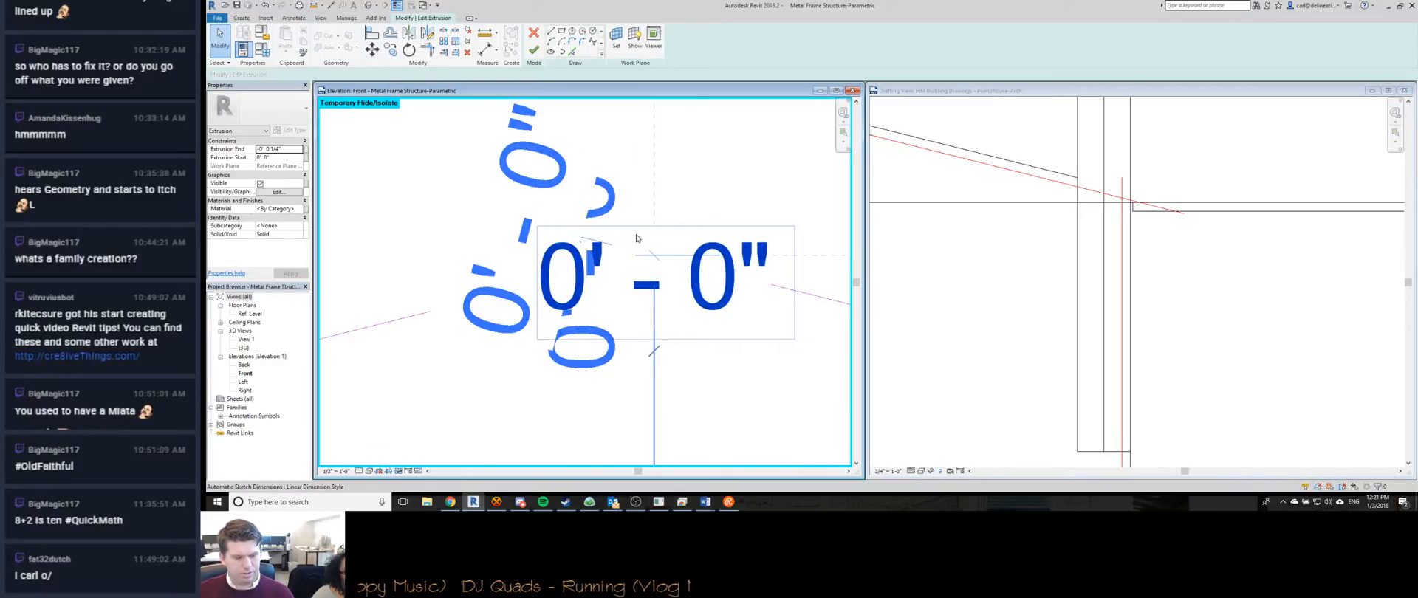
scroll(624, 238, up, 4)
scroll(576, 243, down, 6)
click(569, 238)
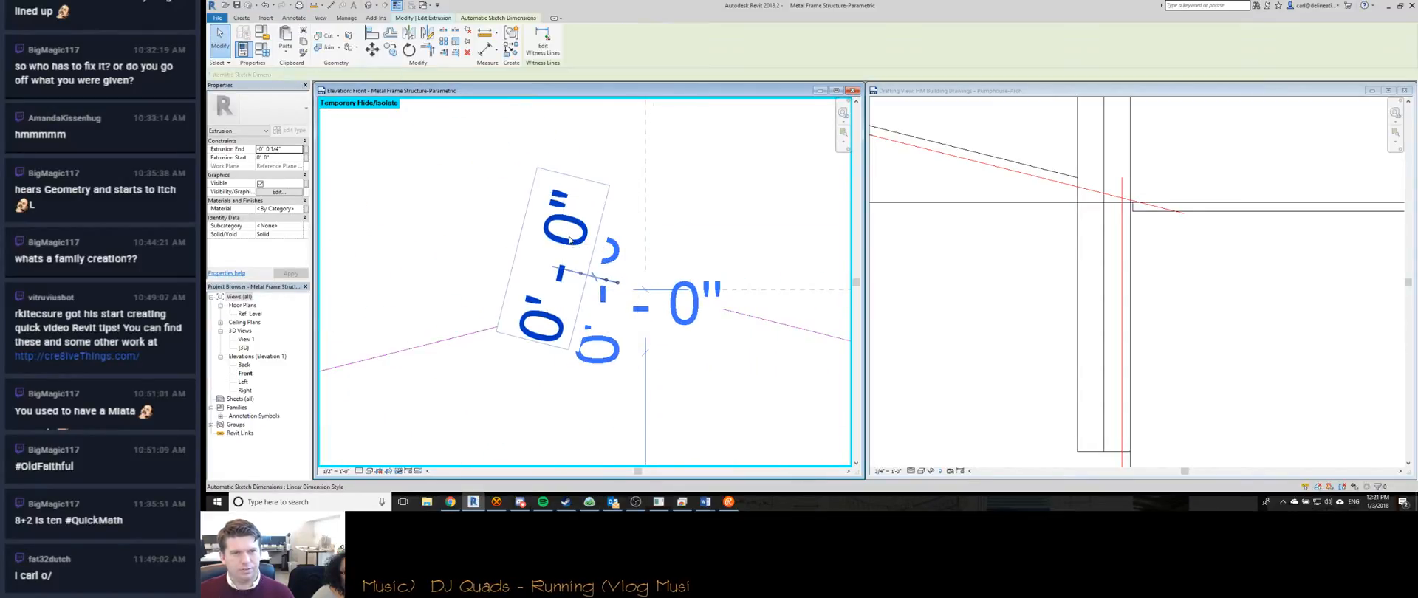
click(688, 319)
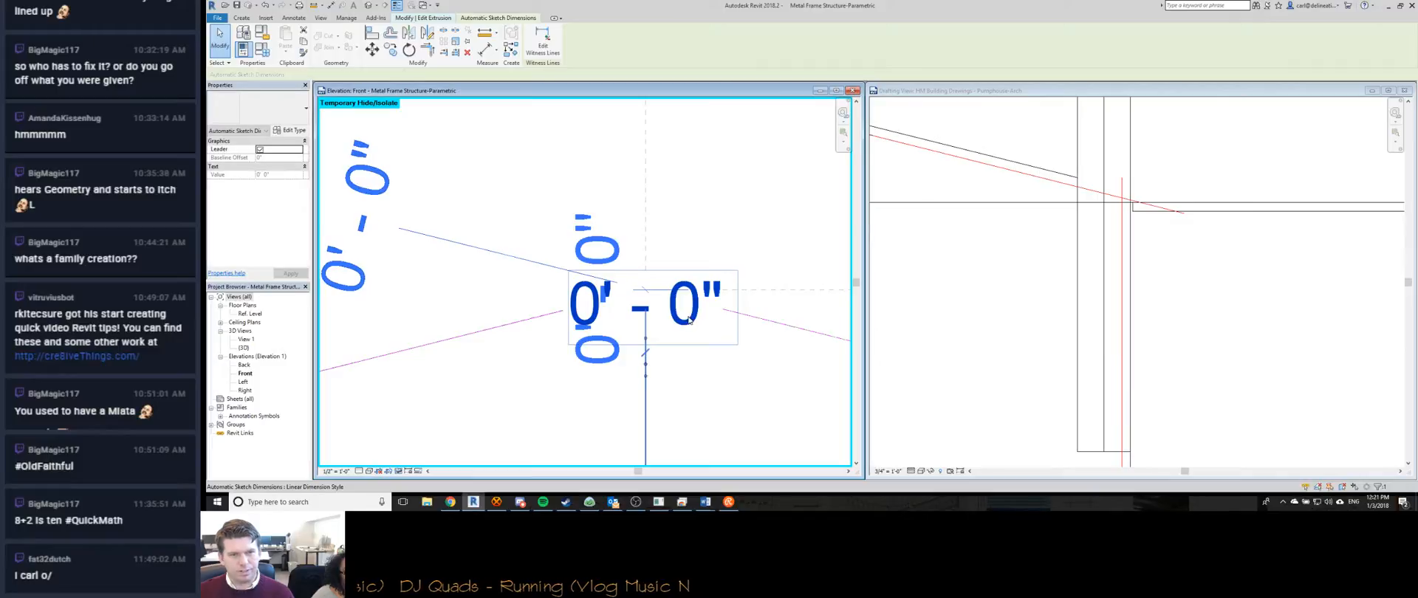
drag(689, 320, 688, 135)
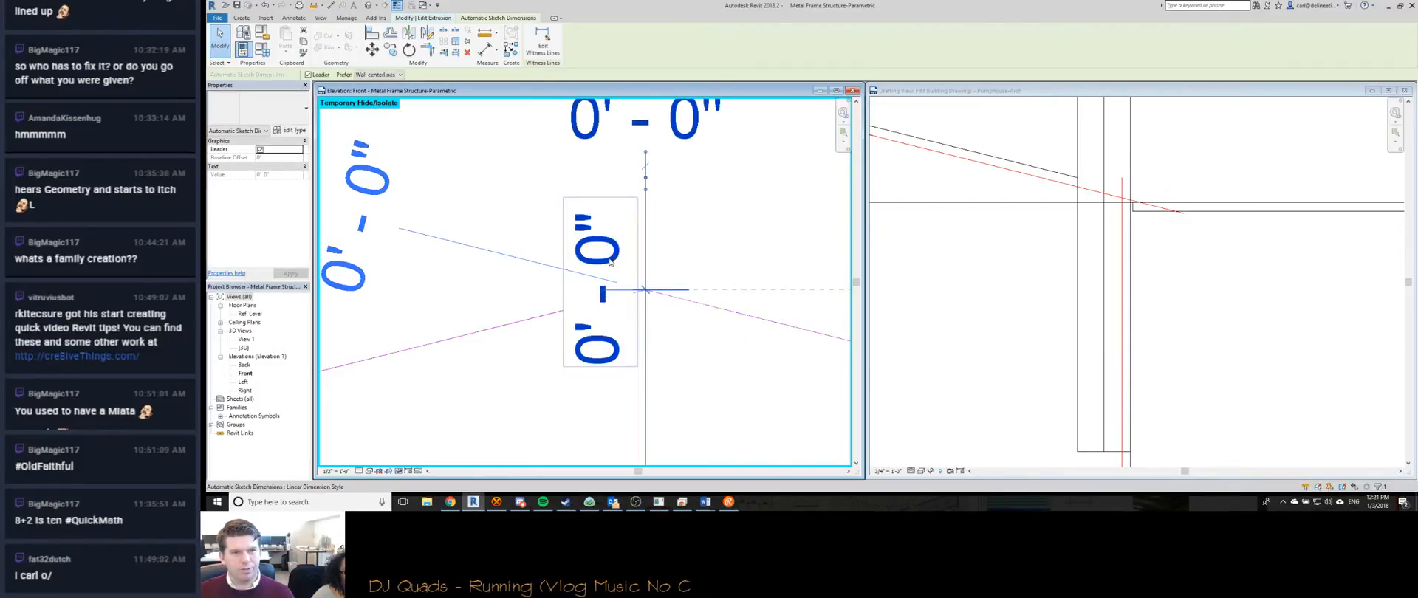
drag(610, 262, 460, 263)
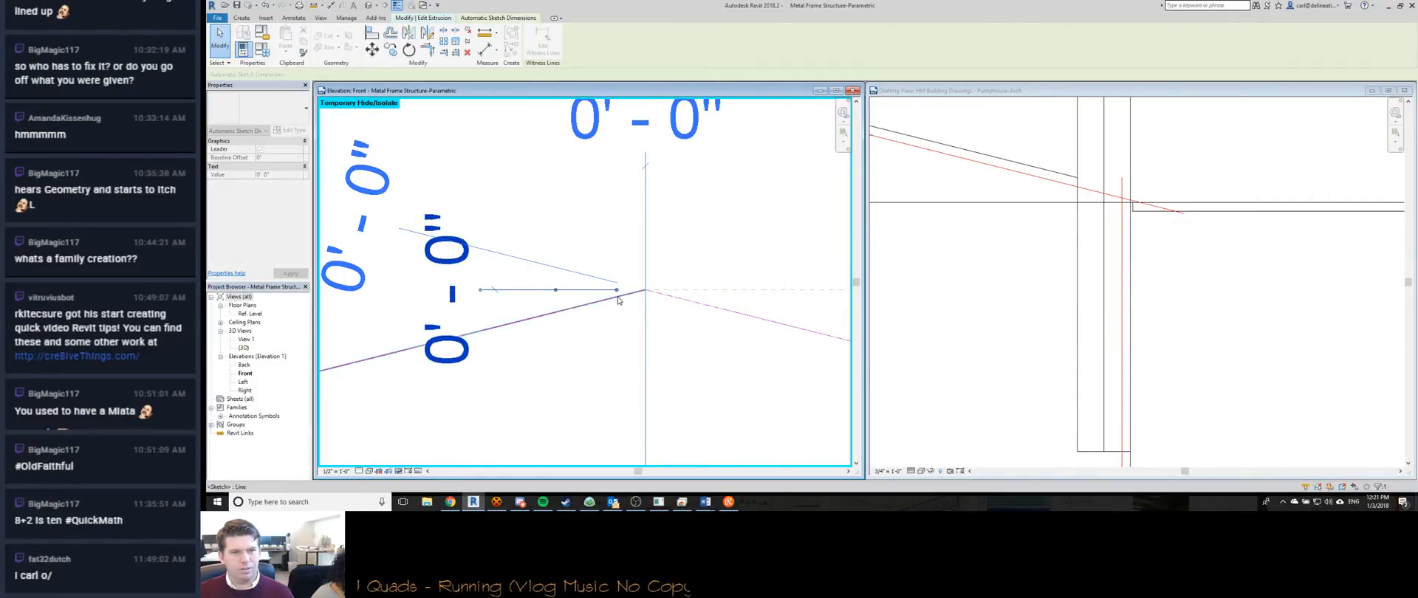
Delete the left and right upper rafter lines that meet at the ridge from the extrusion sketch.
scroll(620, 300, up, 2)
scroll(650, 300, down, 2)
scroll(692, 311, up, 3)
drag(692, 306, 690, 308)
scroll(690, 308, down, 1)
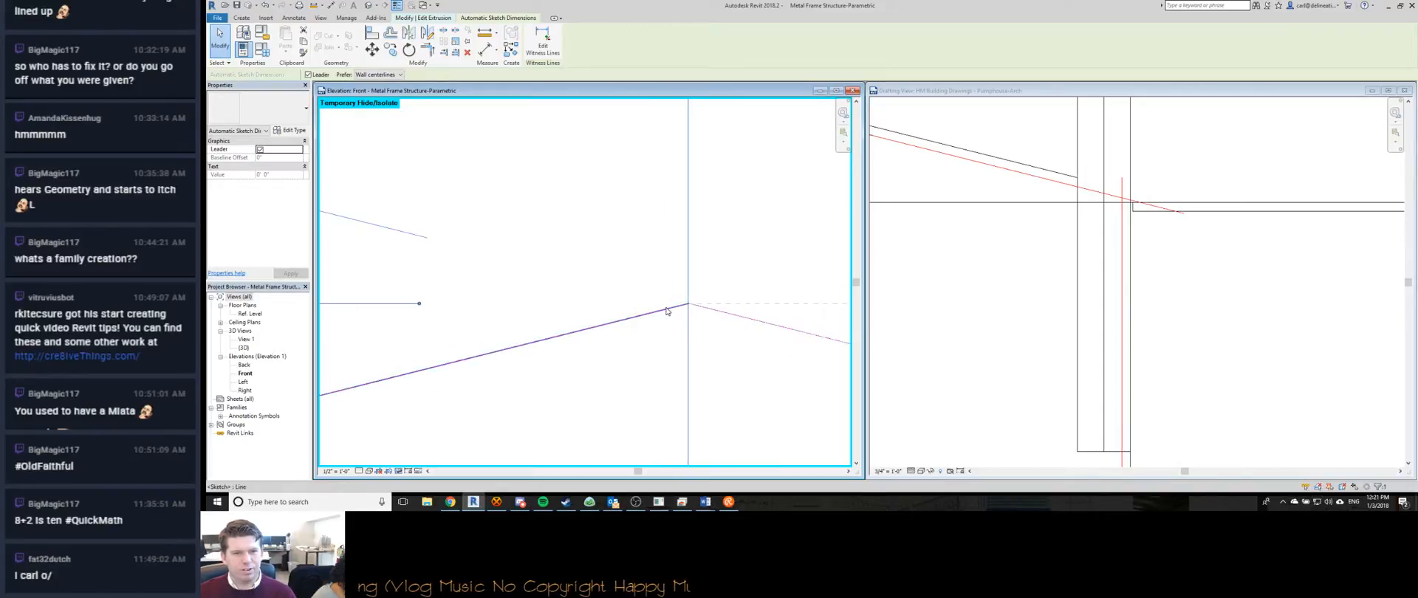
click(665, 311)
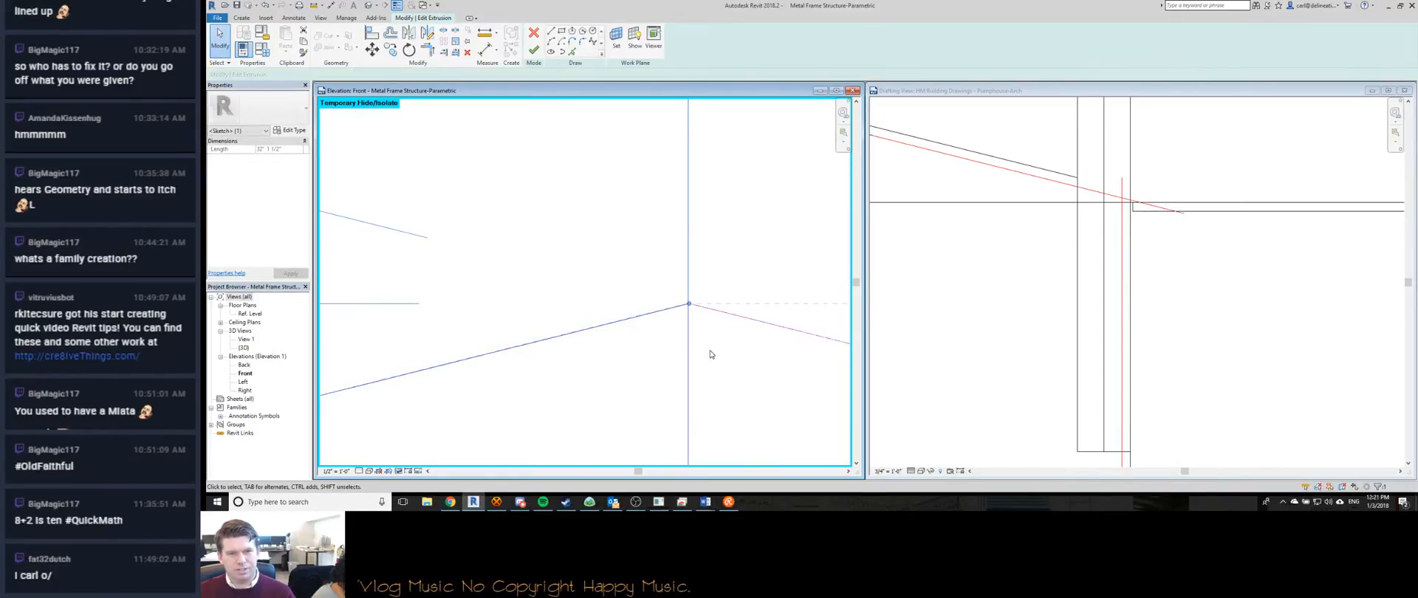
click(733, 327)
click(739, 319)
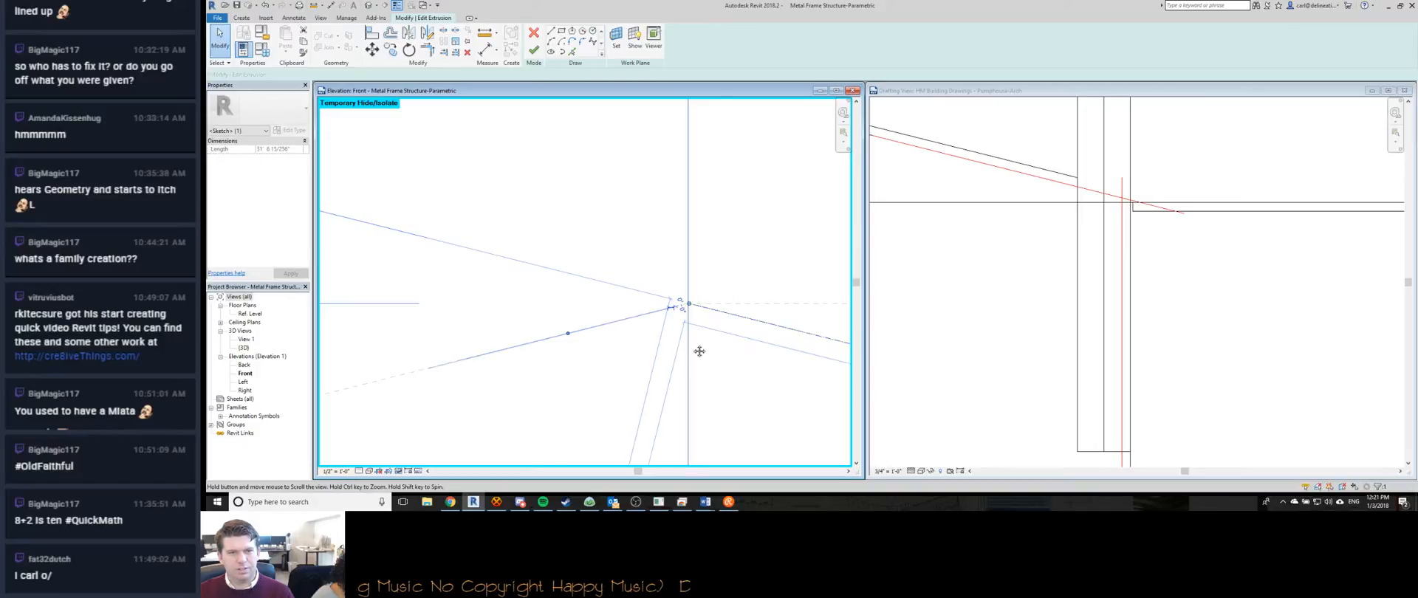
middle_drag(694, 407, 687, 180)
scroll(681, 404, up, 8)
scroll(687, 394, down, 3)
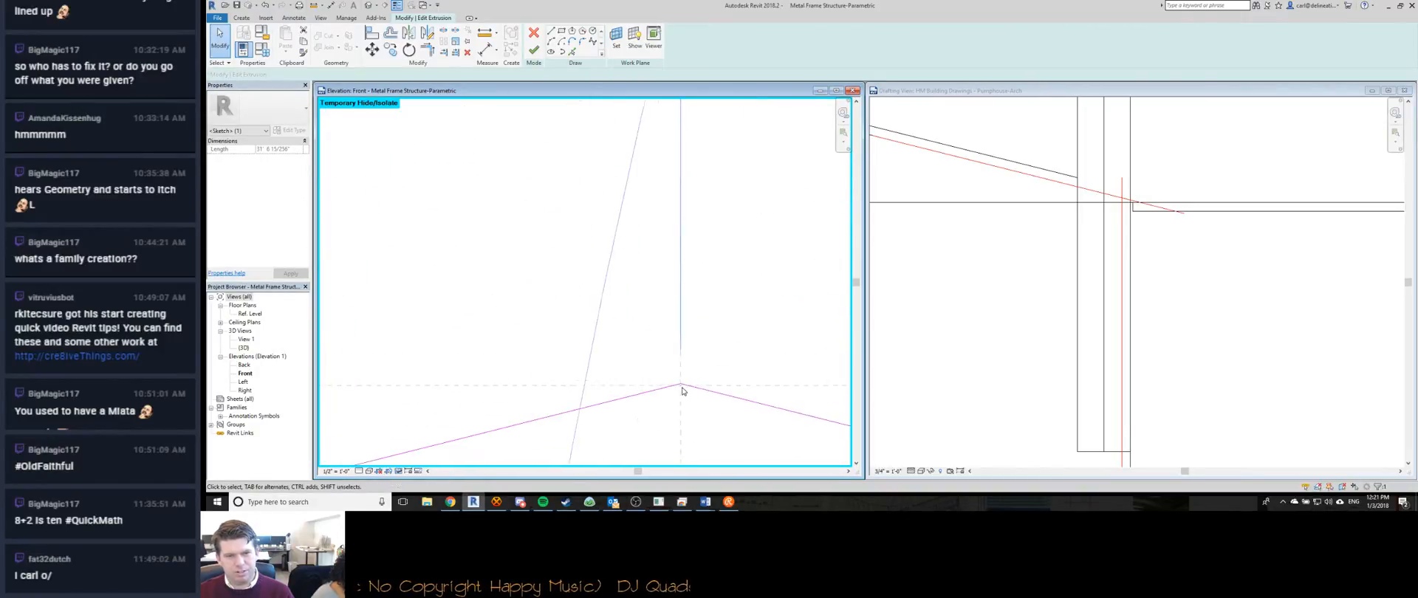
Delete the left and right lower rafter lines from the extrusion sketch.
click(685, 399)
middle_drag(688, 395, 723, 251)
scroll(722, 251, down, 2)
scroll(531, 307, up, 3)
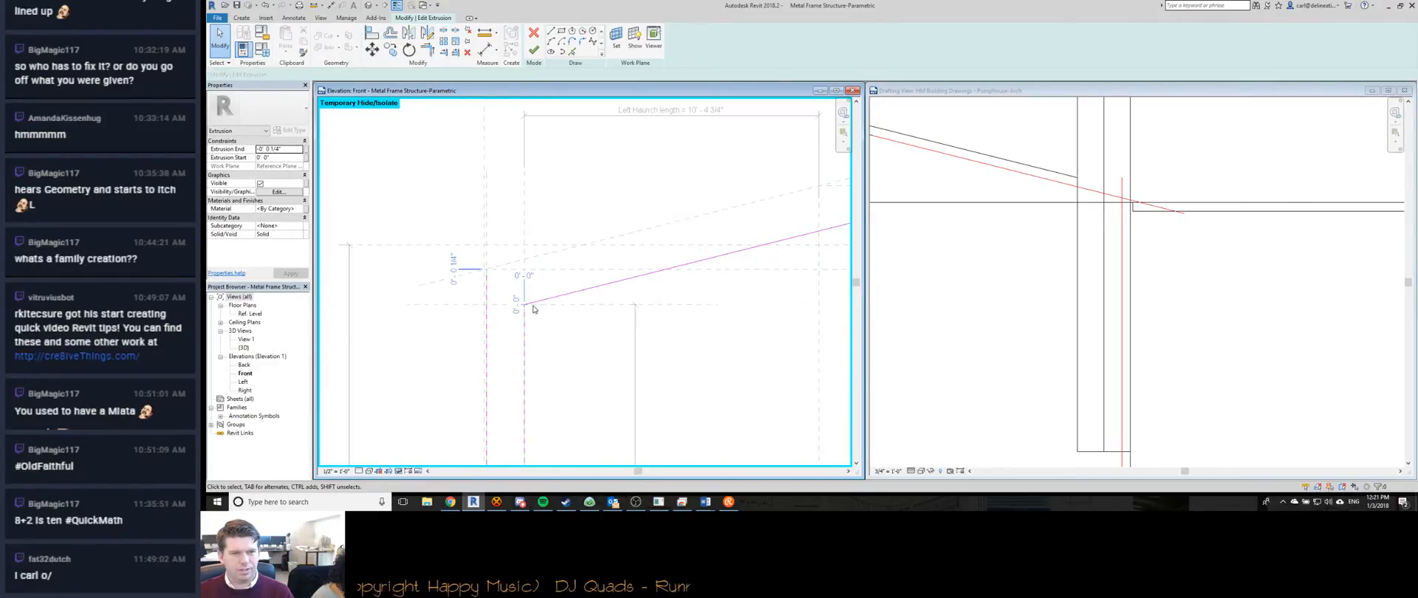
scroll(512, 304, down, 3)
scroll(734, 269, up, 4)
scroll(661, 258, up, 1)
click(657, 236)
key(Delete)
click(703, 242)
key(Delete)
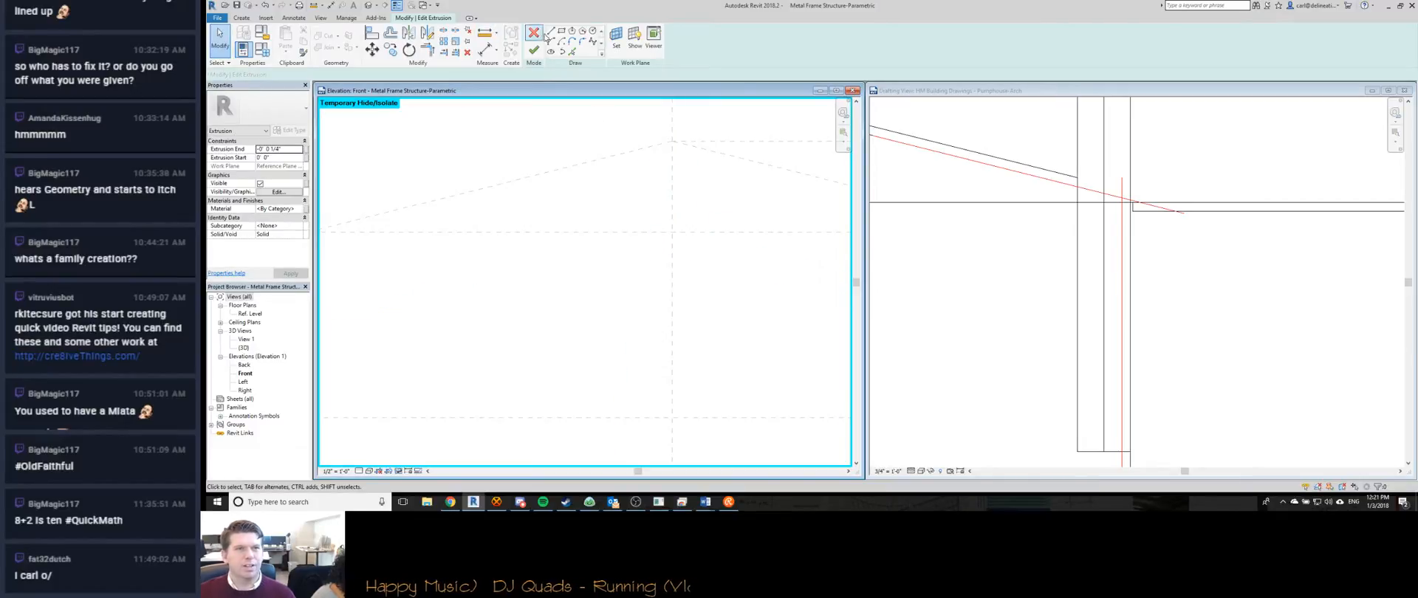
Draw a new lower rafter line from the ridge bottom reference intersection down to the left column's inner knee intersection.
click(551, 32)
click(674, 229)
scroll(646, 251, down, 3)
scroll(669, 238, down, 1)
scroll(537, 258, up, 5)
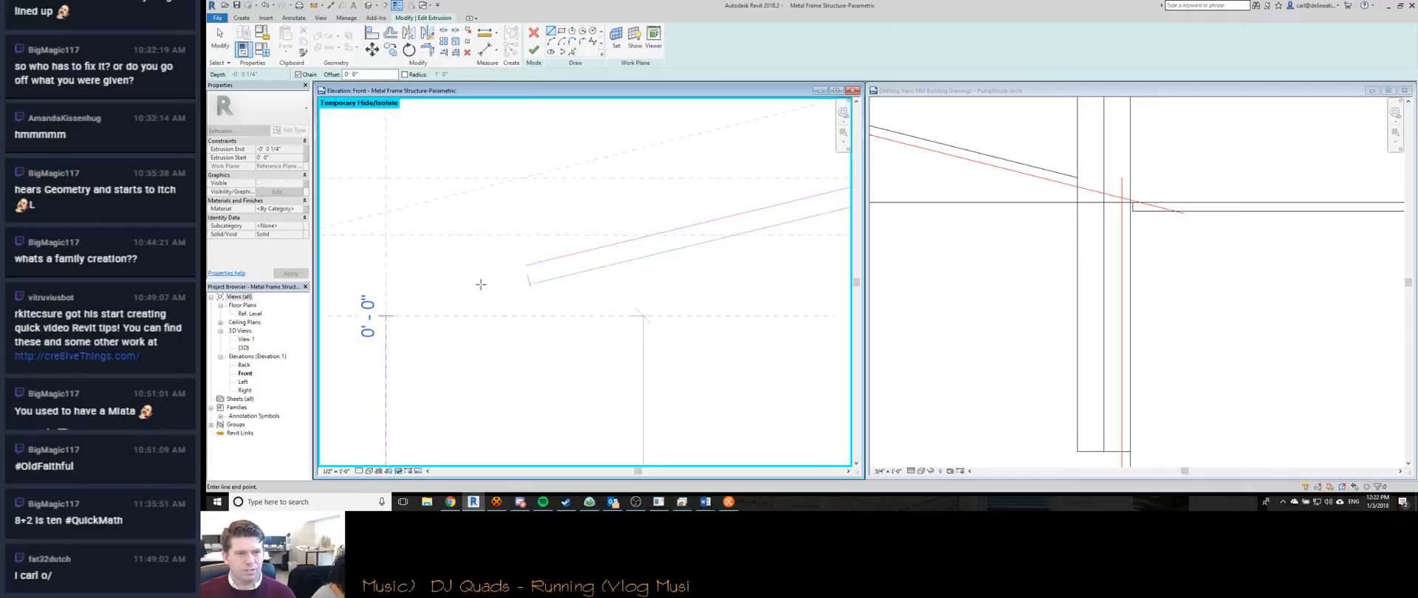
click(386, 316)
scroll(386, 316, down, 4)
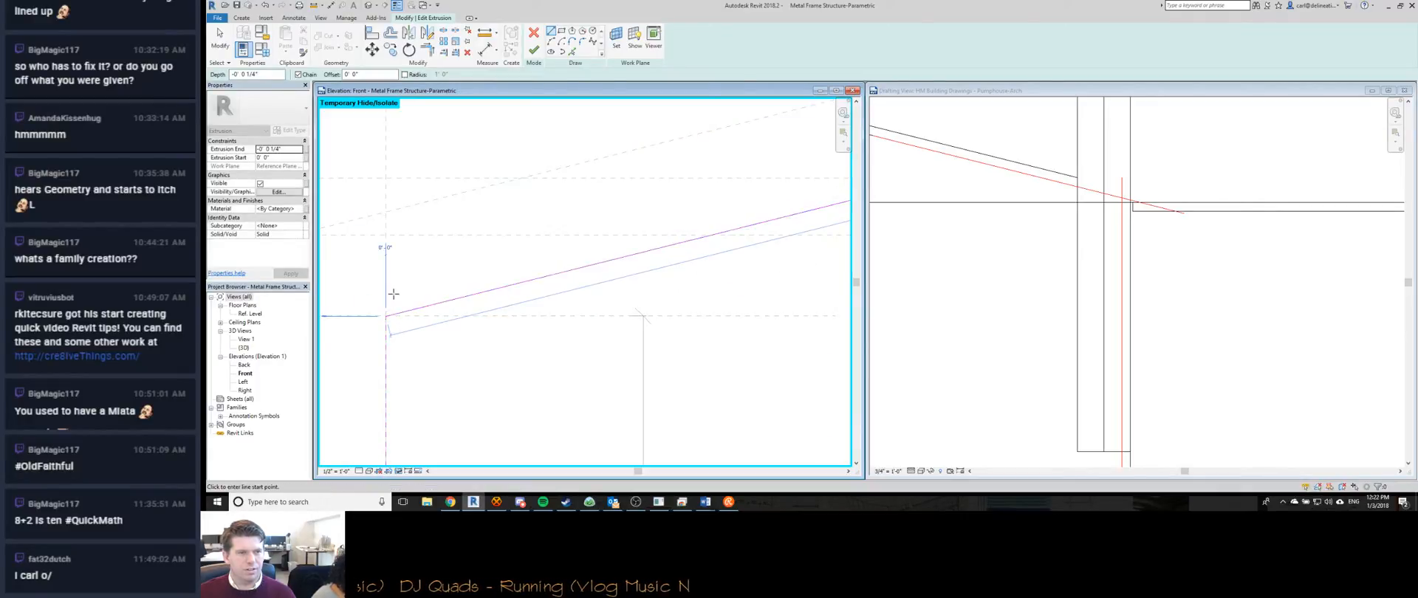
Draw the matching lower rafter line from the ridge bottom point to the right column's inner knee point.
scroll(523, 260, up, 6)
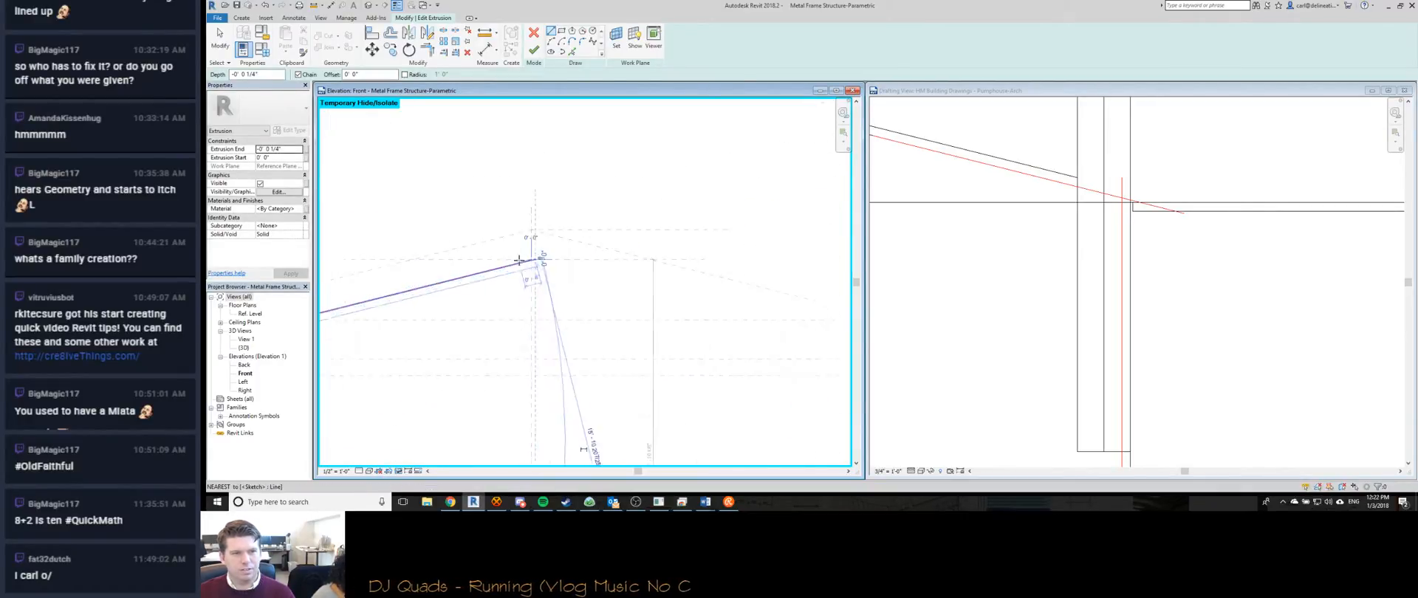
scroll(651, 258, up, 2)
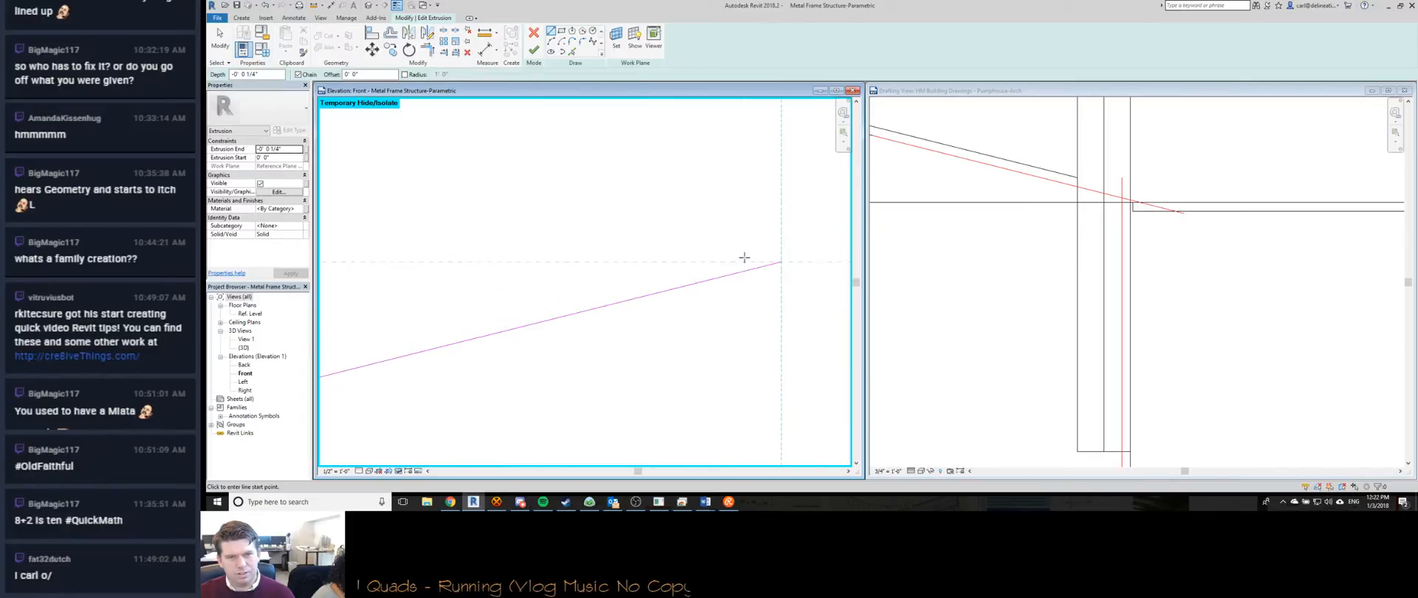
click(782, 261)
scroll(782, 236, down, 5)
scroll(709, 265, up, 6)
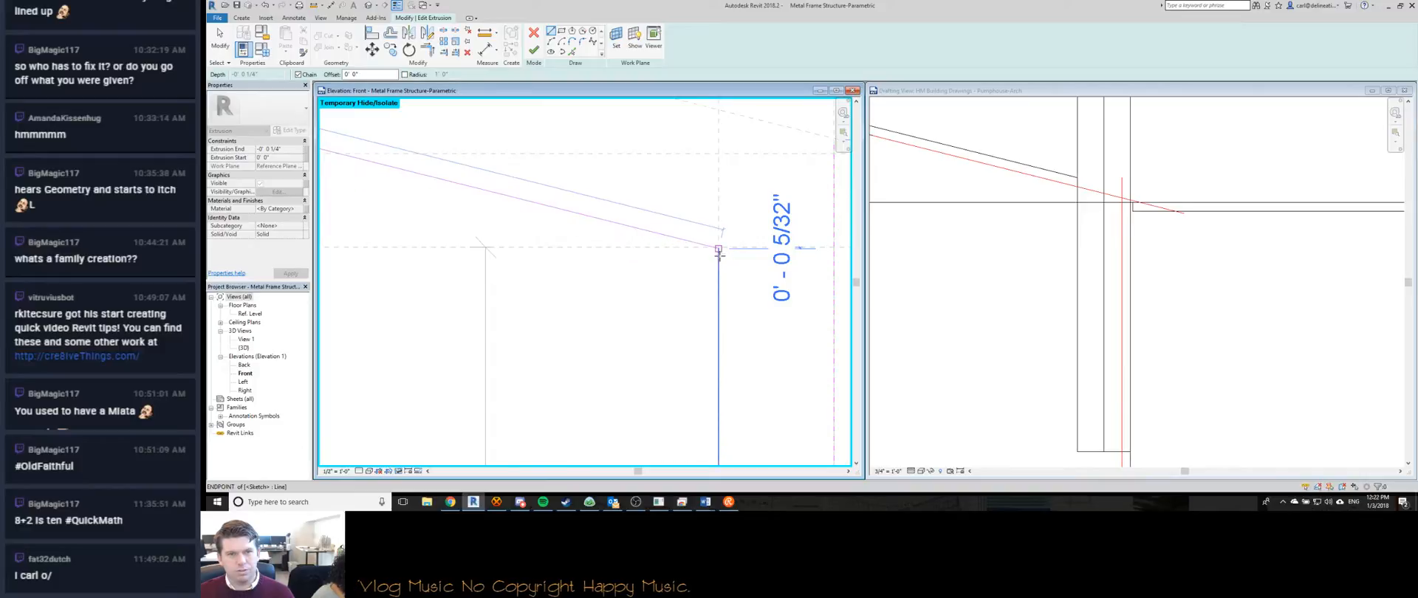
click(719, 250)
mouse_move(720, 250)
middle_down()
mouse_move(692, 241)
mouse_move(684, 213)
middle_up()
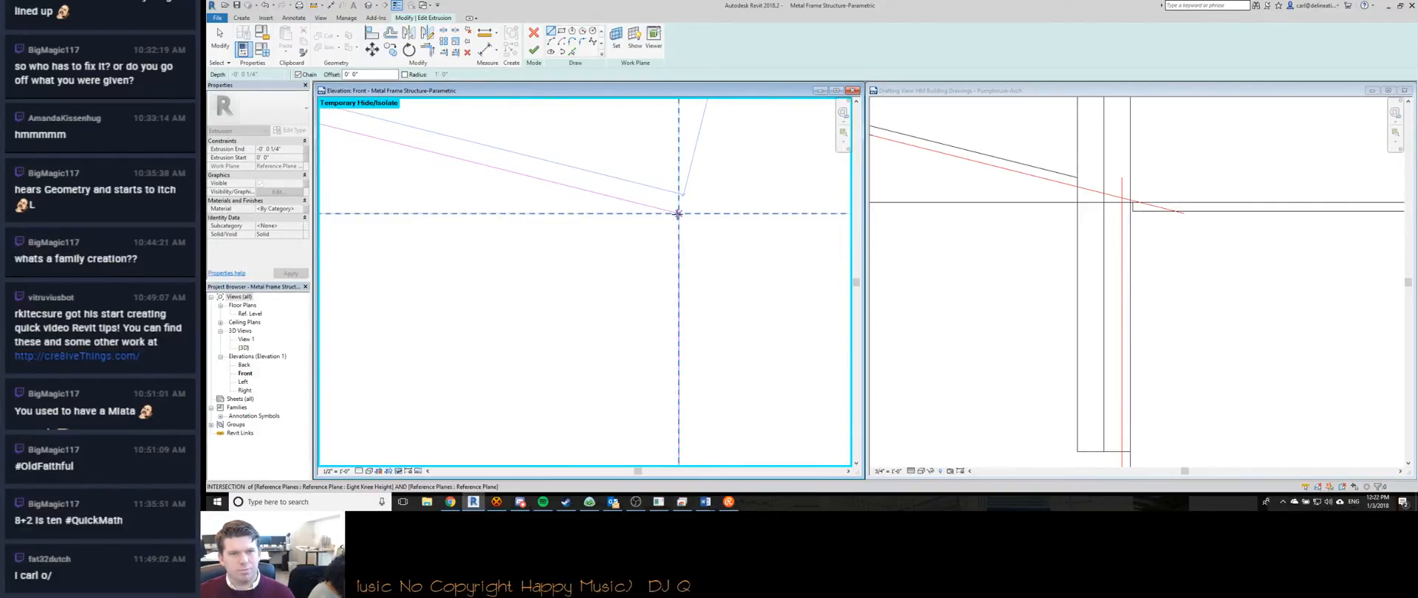
key(Escape)
key(Escape)
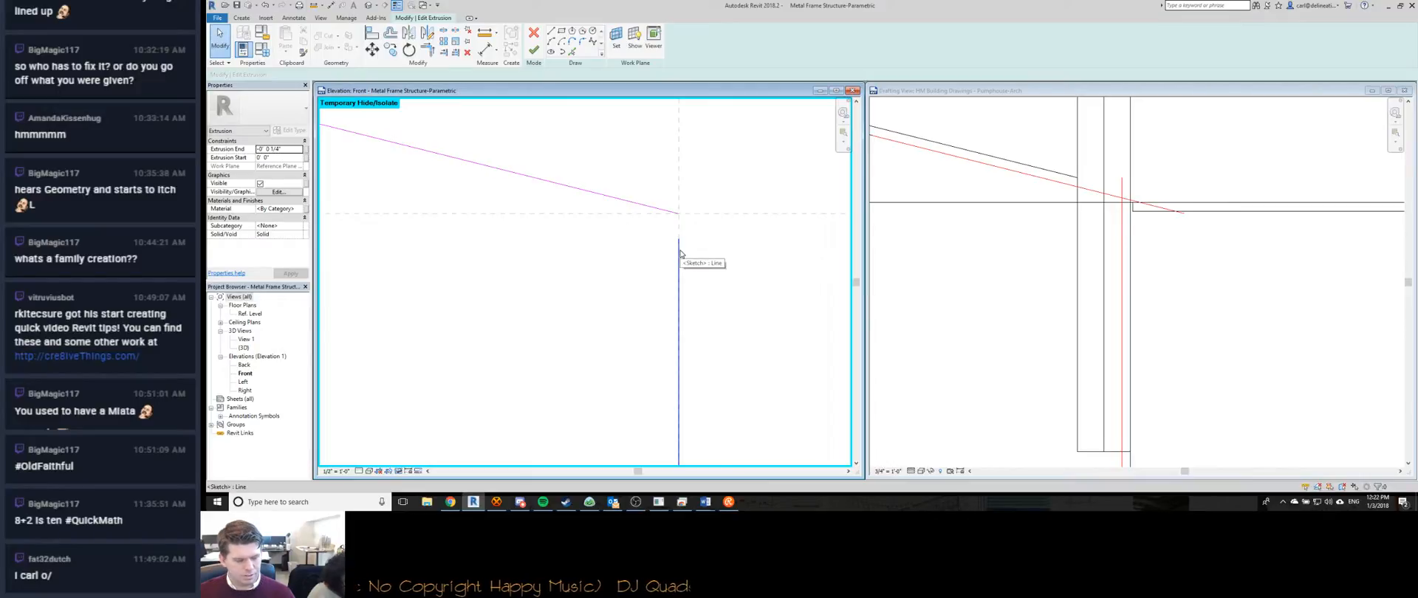
key(i)
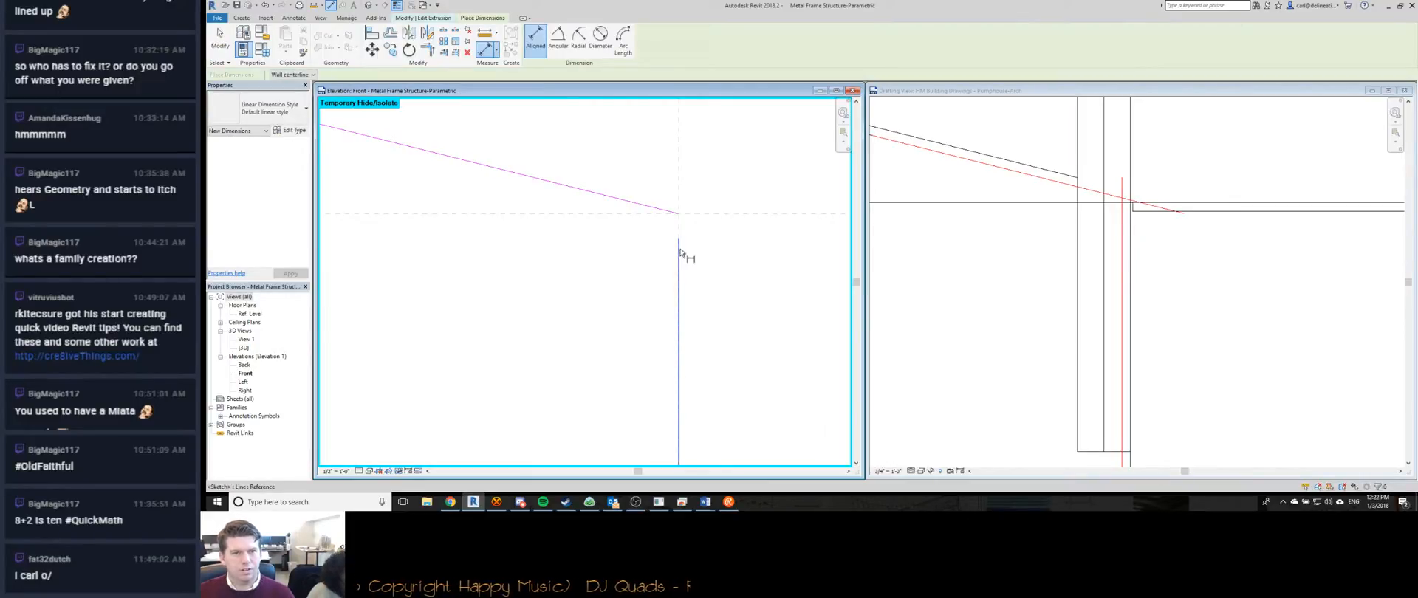
key(Escape)
key(t)
key(r)
middle_drag(668, 250, 694, 275)
scroll(694, 276, down, 4)
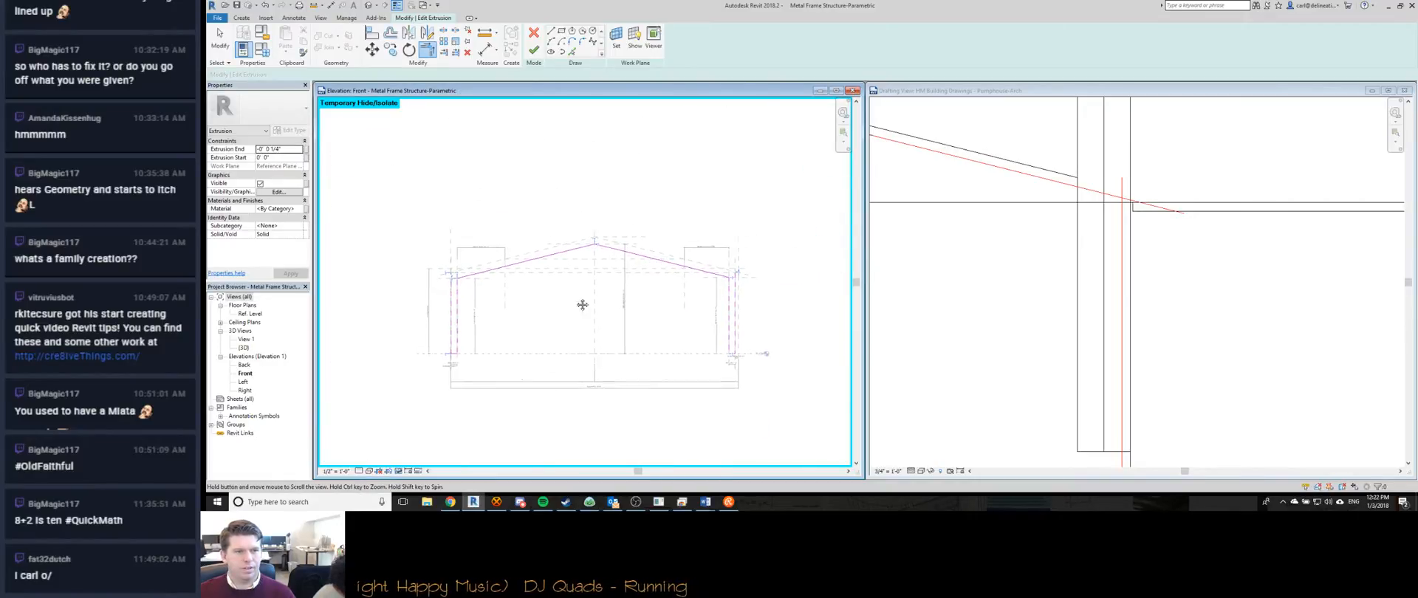
scroll(529, 283, up, 5)
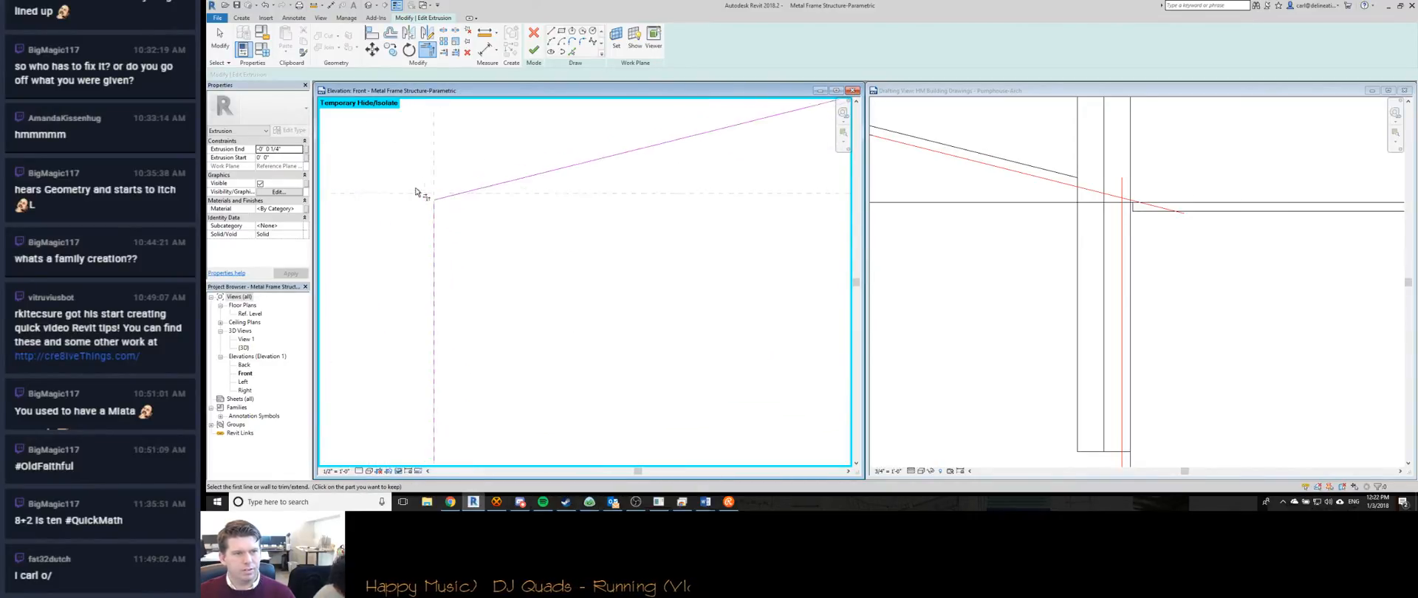
middle_drag(484, 228, 468, 217)
key(Escape)
Pull the left lower rafter line's outer end up onto the knee-height reference plane at the inner column face.
click(462, 206)
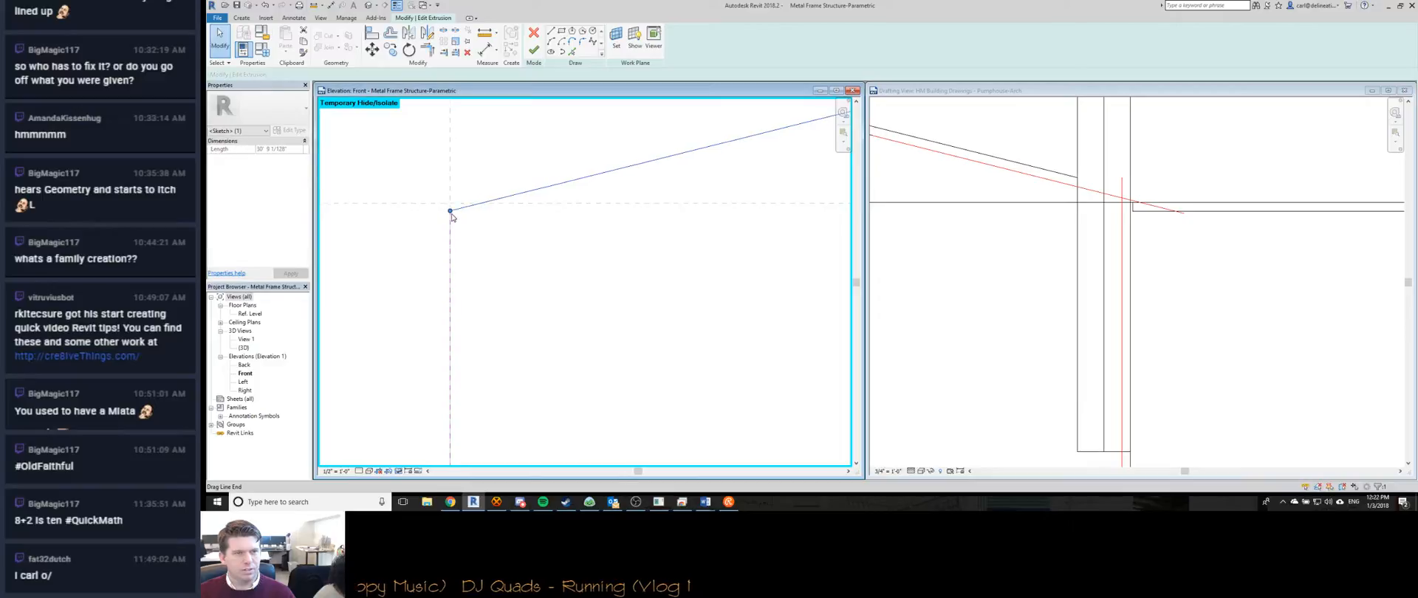
drag(449, 210, 450, 192)
click(464, 219)
scroll(465, 219, down, 4)
scroll(469, 216, up, 2)
Place aligned dimensions between the lower rafter lines' outer ends and the knee-height reference planes at both columns.
key(d)
key(i)
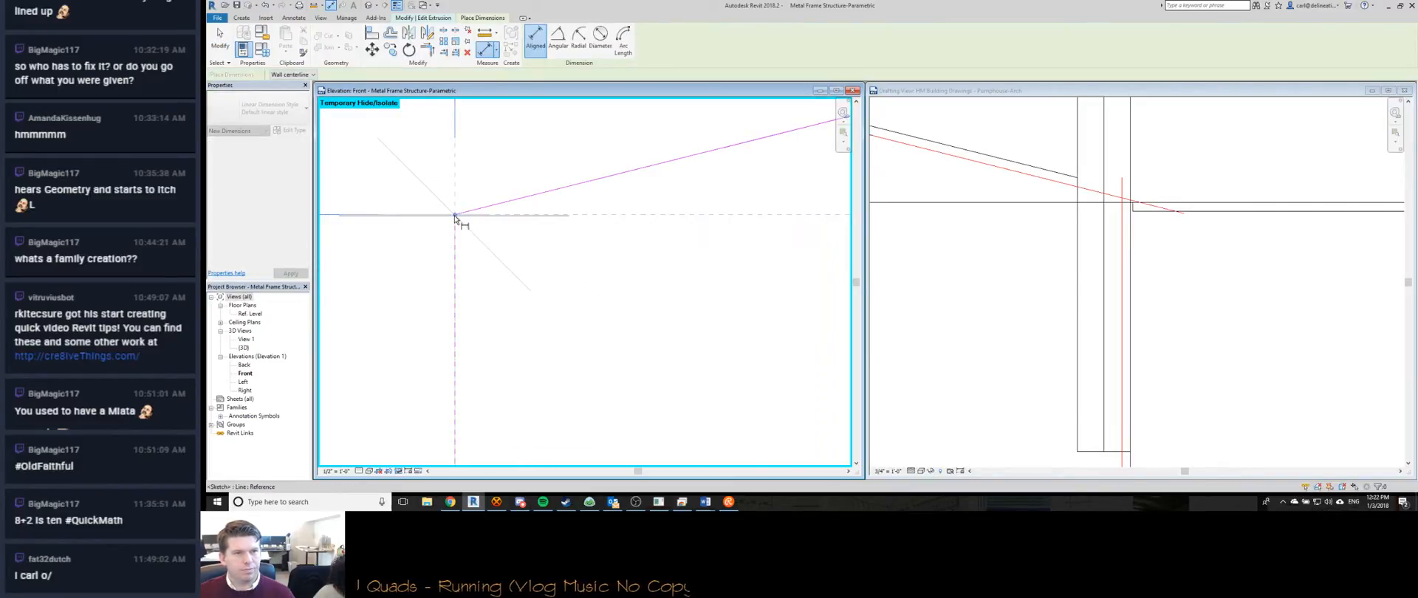
scroll(458, 216, down, 3)
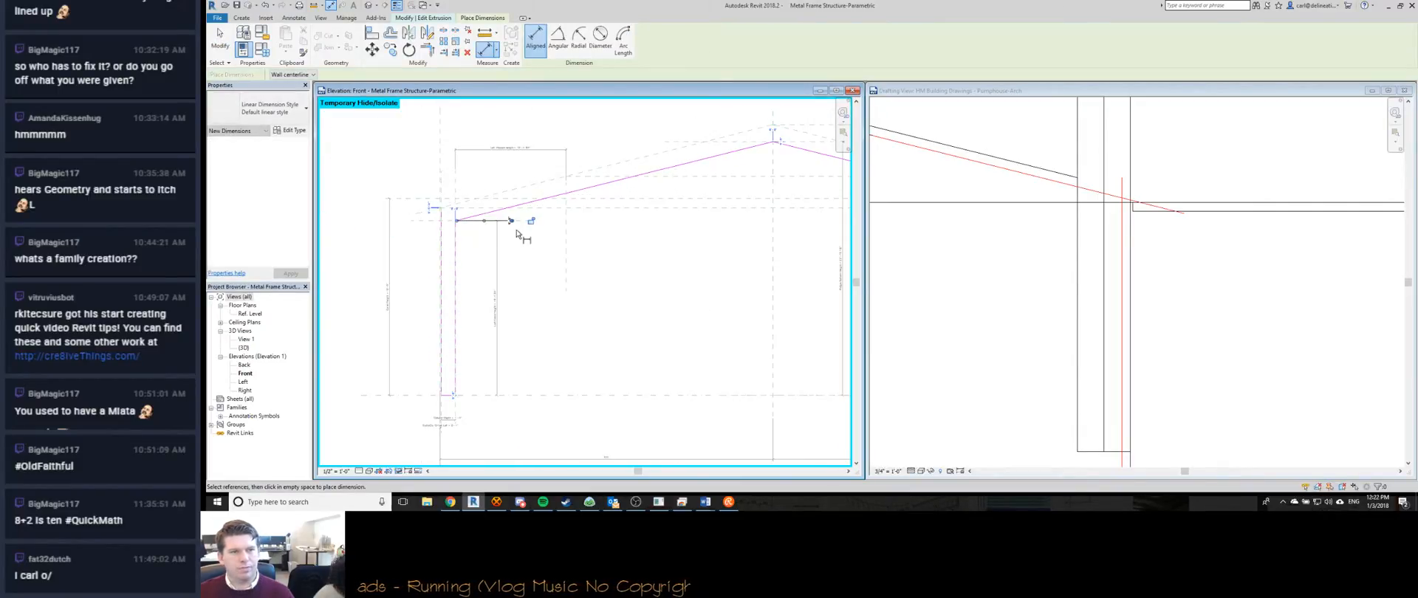
scroll(500, 244, up, 3)
scroll(655, 231, down, 3)
scroll(412, 263, up, 5)
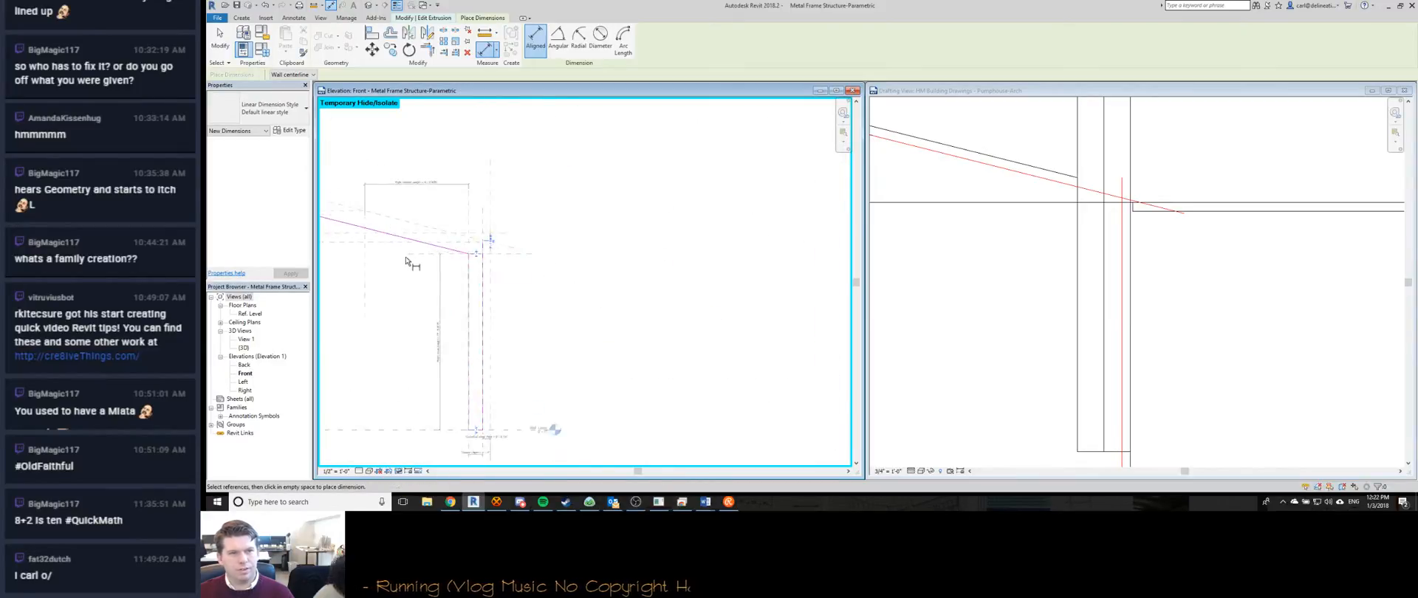
scroll(686, 249, up, 3)
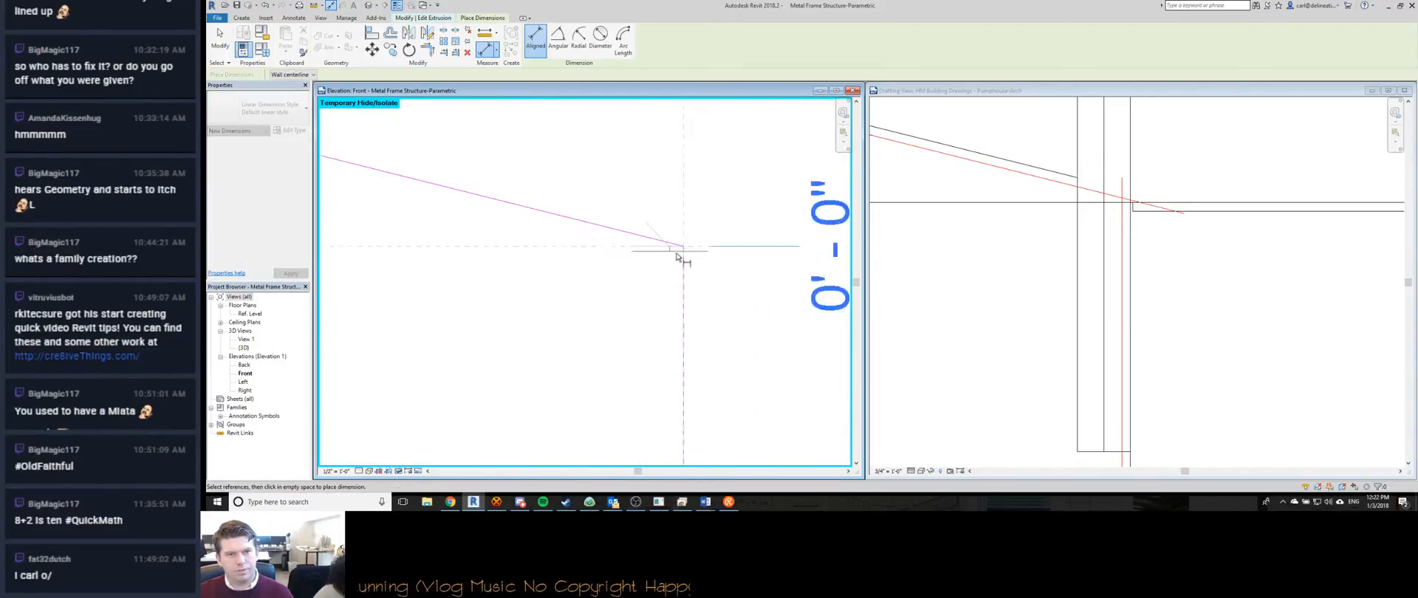
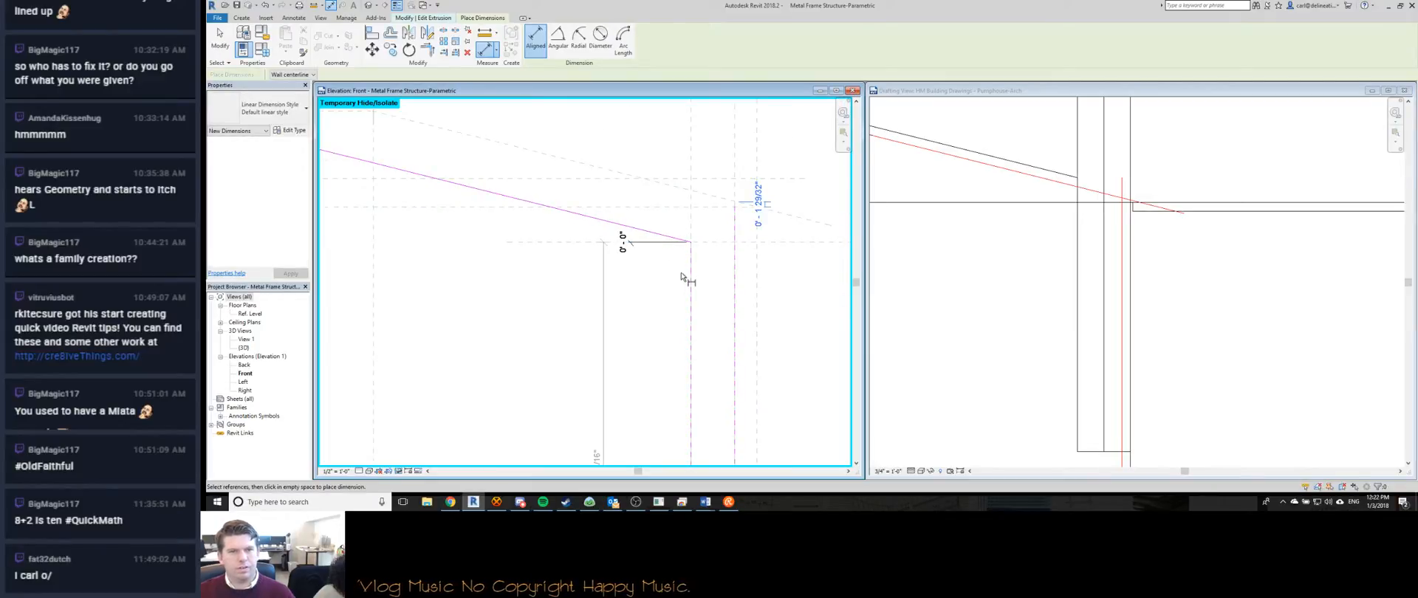
Place aligned dimensions between the lower rafter lines' outer ends and the inner column-face reference planes at both columns.
click(704, 228)
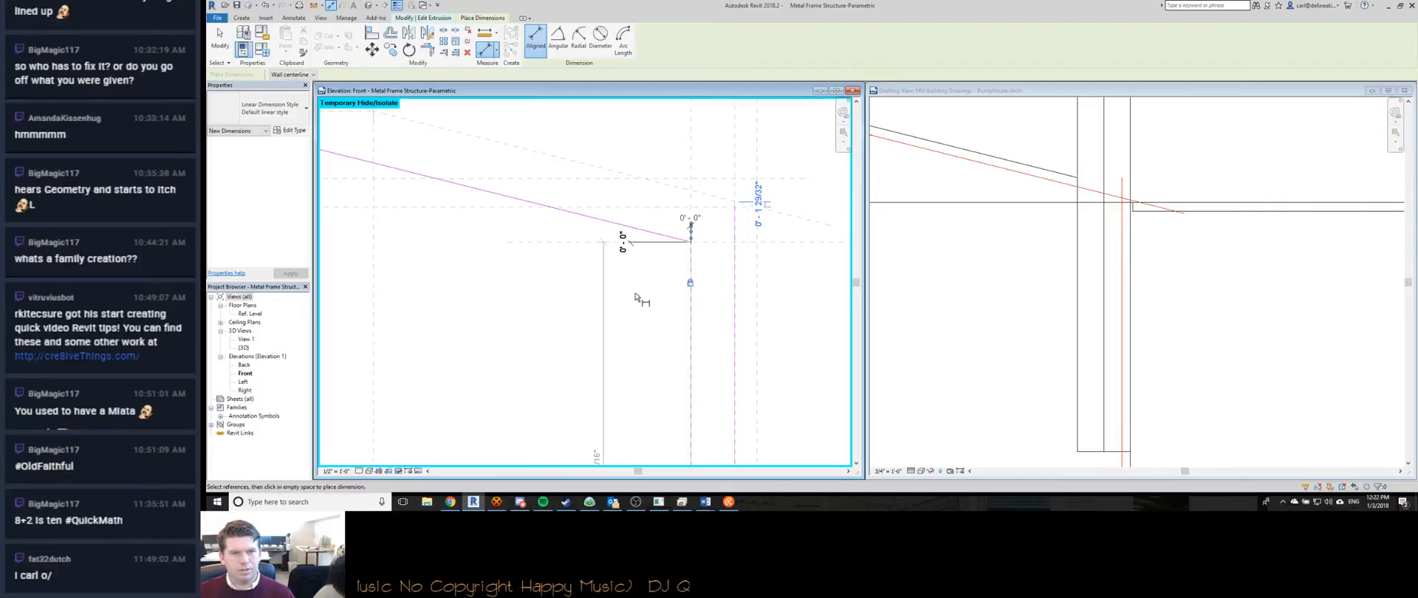
middle_drag(637, 297, 735, 290)
scroll(737, 286, down, 7)
middle_drag(553, 285, 797, 285)
scroll(796, 285, up, 8)
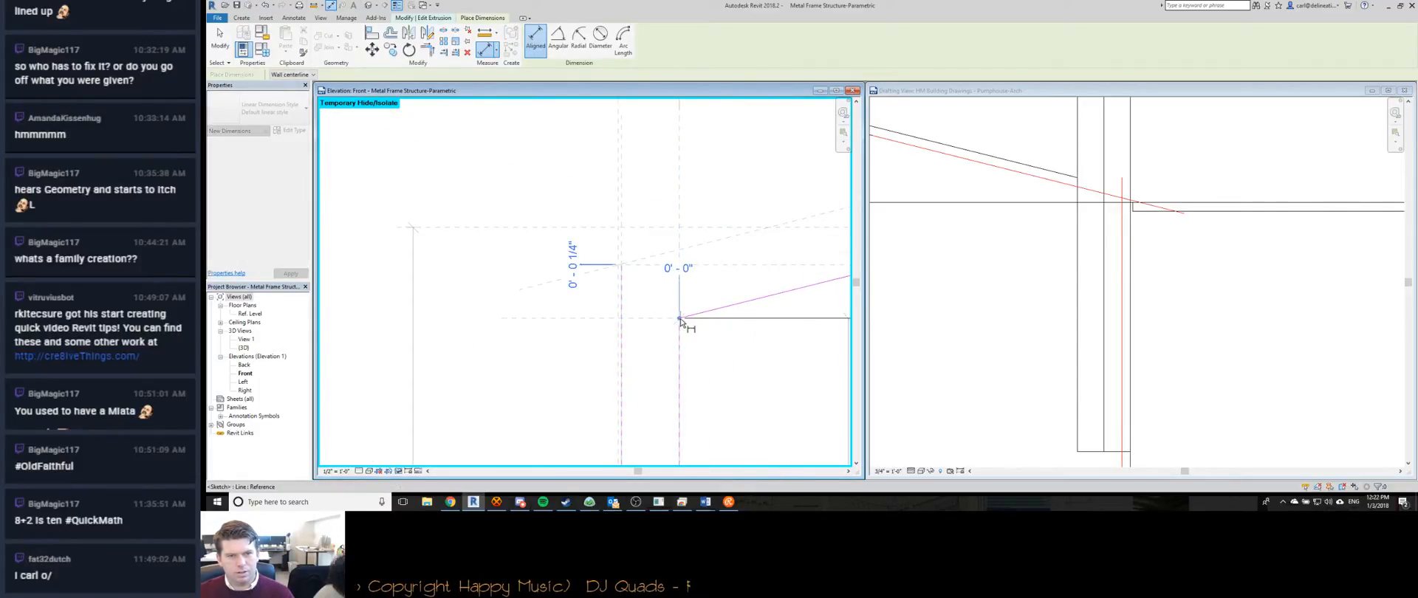
click(674, 298)
scroll(547, 291, down, 3)
key(Escape)
key(Escape)
scroll(543, 303, down, 2)
Offset copies of both lower rafter lines upward by 1' 6 1/2" to form the upper rafter lines.
middle_drag(726, 266, 561, 295)
scroll(691, 264, up, 2)
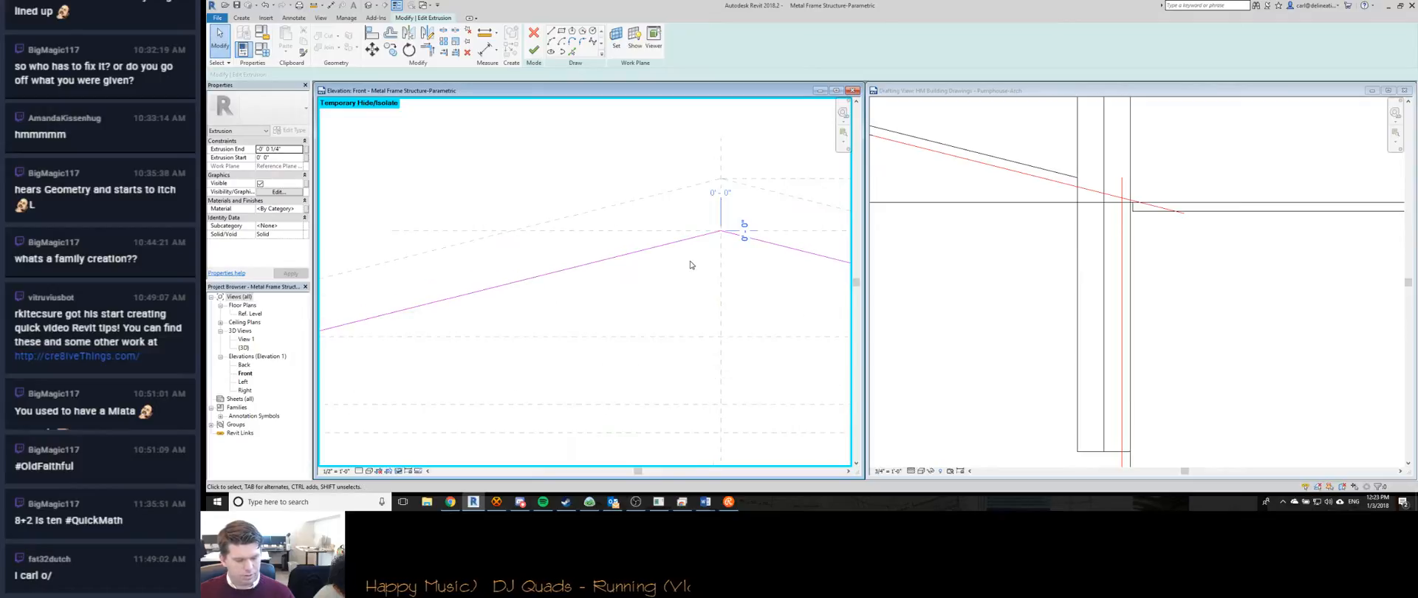
key(o)
key(f)
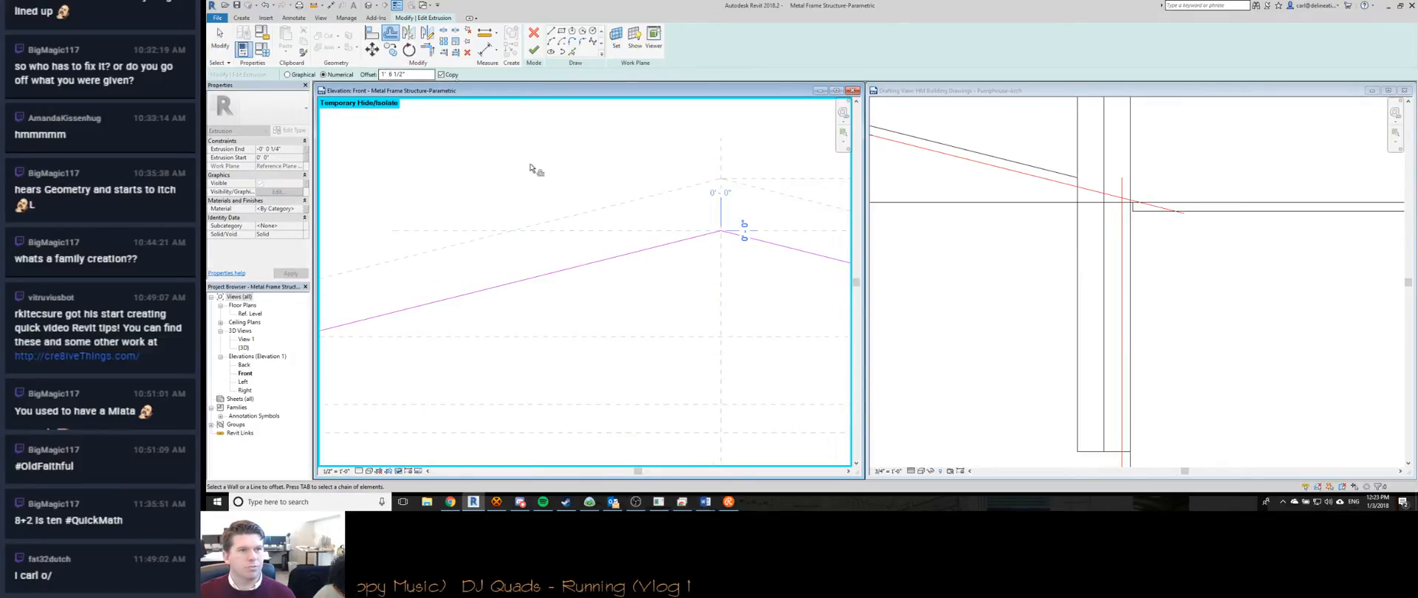
click(561, 274)
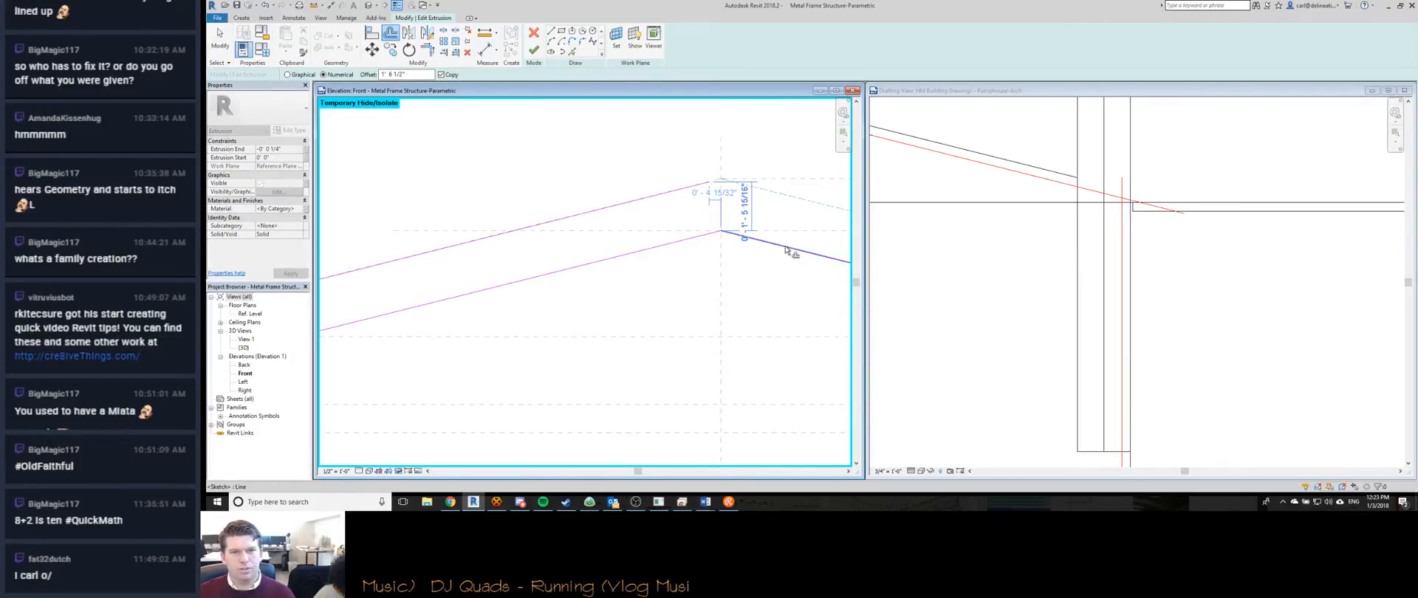
key(ctrl+z)
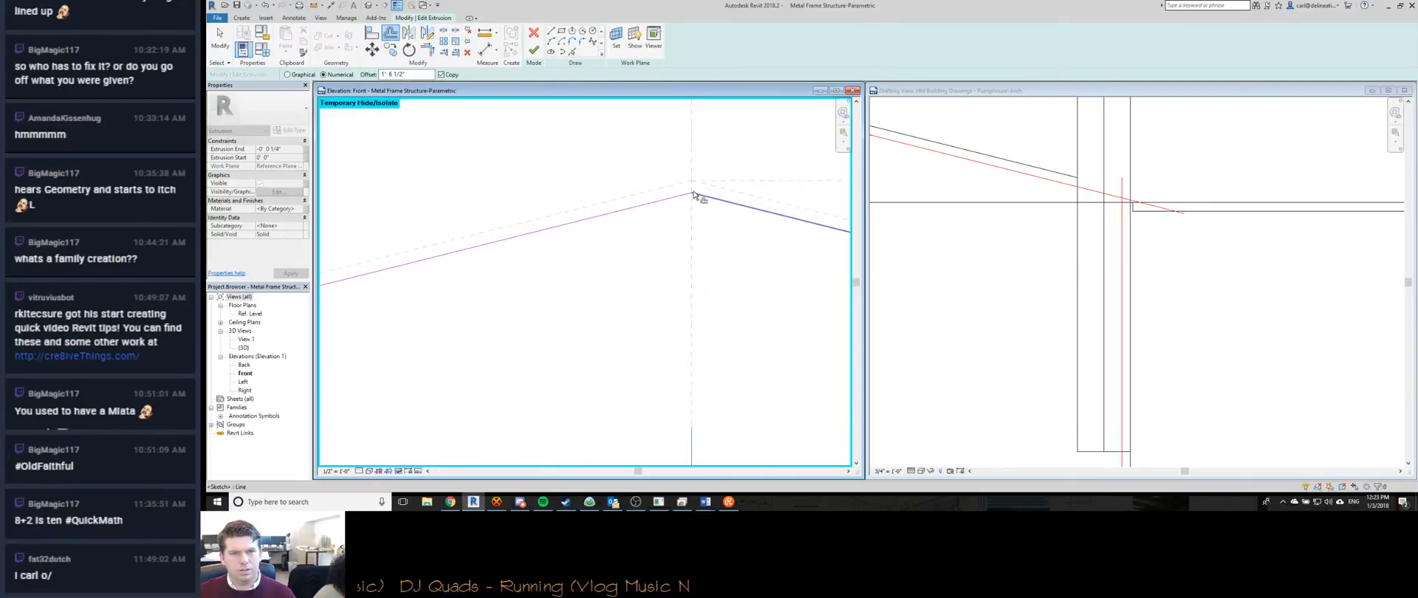
middle_drag(692, 191, 584, 207)
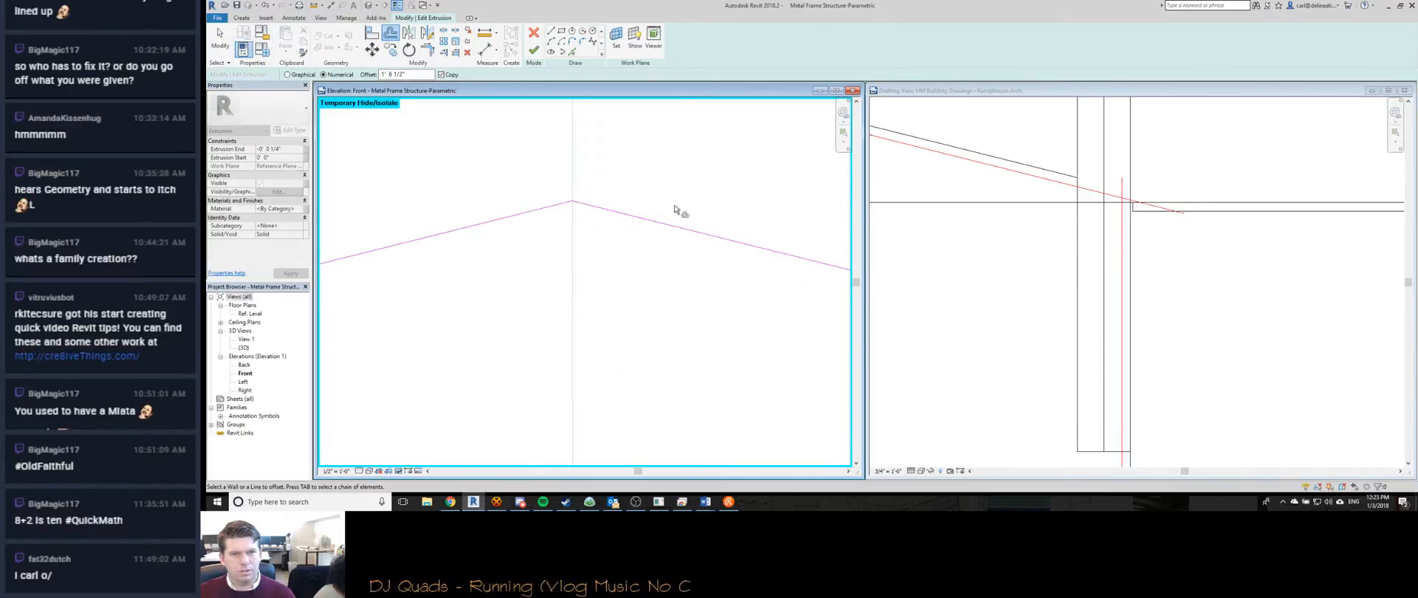
scroll(585, 210, down, 5)
scroll(663, 238, up, 8)
scroll(665, 244, up, 2)
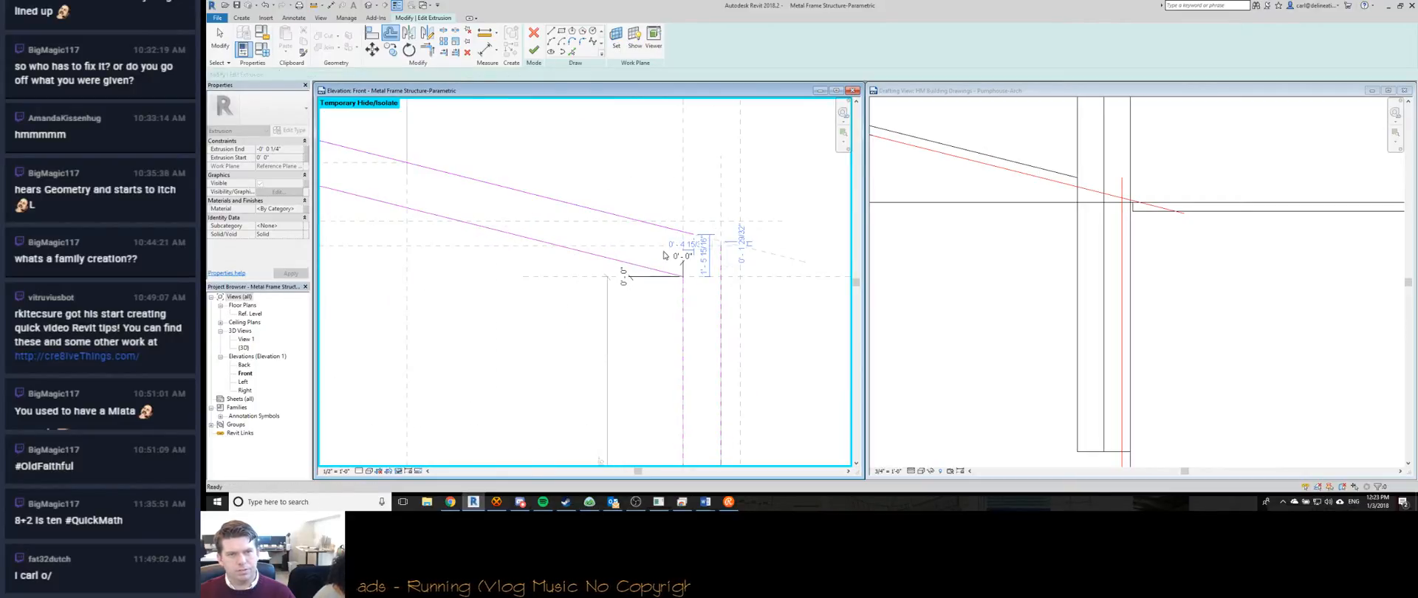
Trim the upper rafter lines to corners with the outer column lines on both sides of the frame.
key(Escape)
key(Escape)
click(639, 232)
click(720, 301)
scroll(725, 302, down, 5)
click(586, 298)
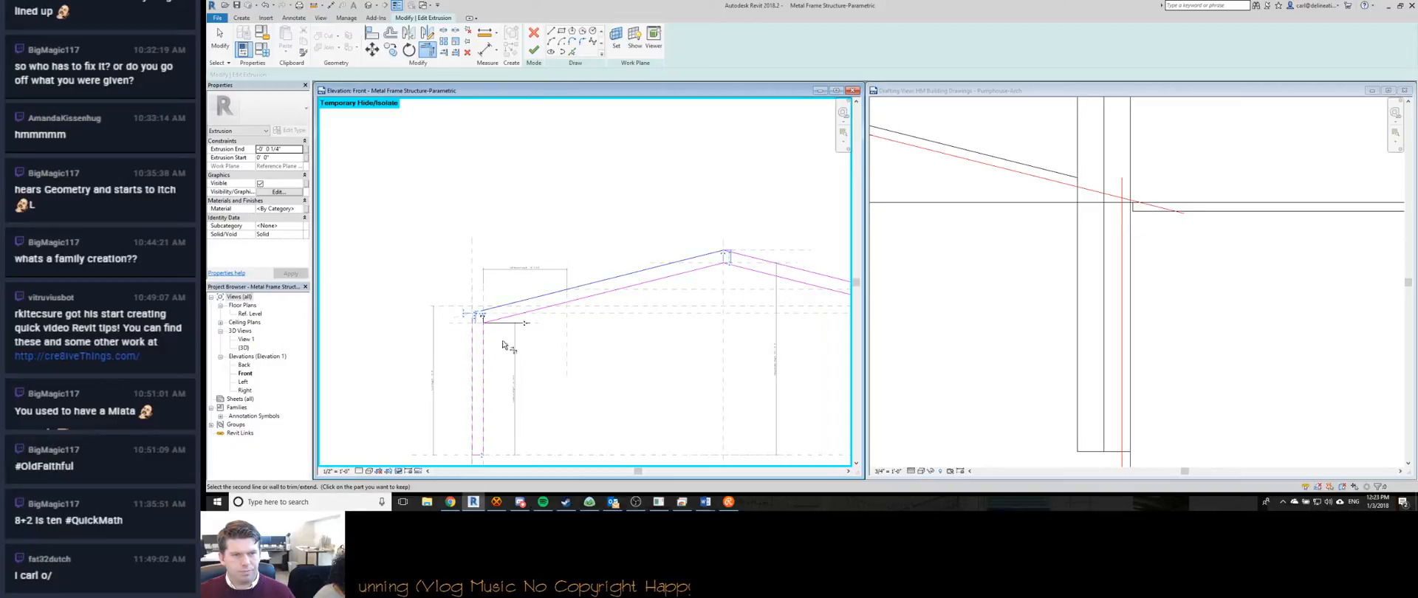
click(482, 358)
Place aligned dimensions between the upper and lower rafter lines on both sides of the ridge.
scroll(729, 268, up, 3)
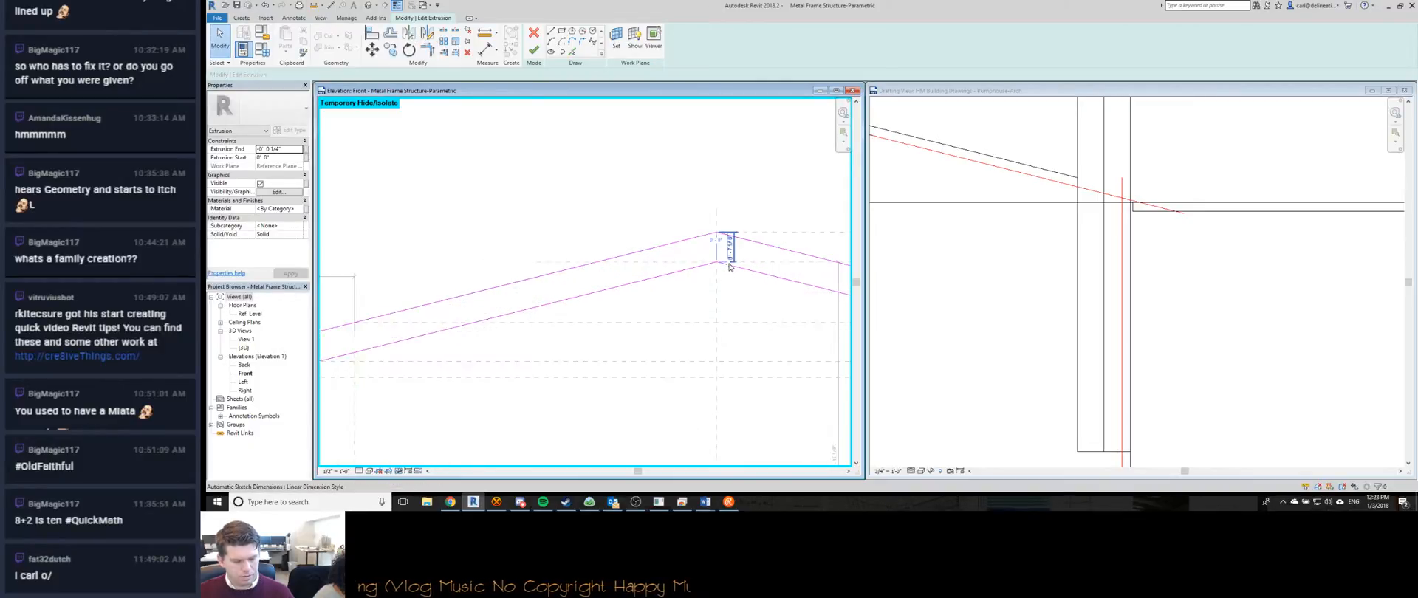
key(d)
key(i)
click(650, 254)
click(644, 246)
click(582, 189)
click(799, 260)
click(787, 246)
click(781, 263)
key(Escape)
key(Escape)
Label both rafter thickness dimensions with the Rafter Depth parameter and finish the extrusion sketch.
ctrl+click(604, 285)
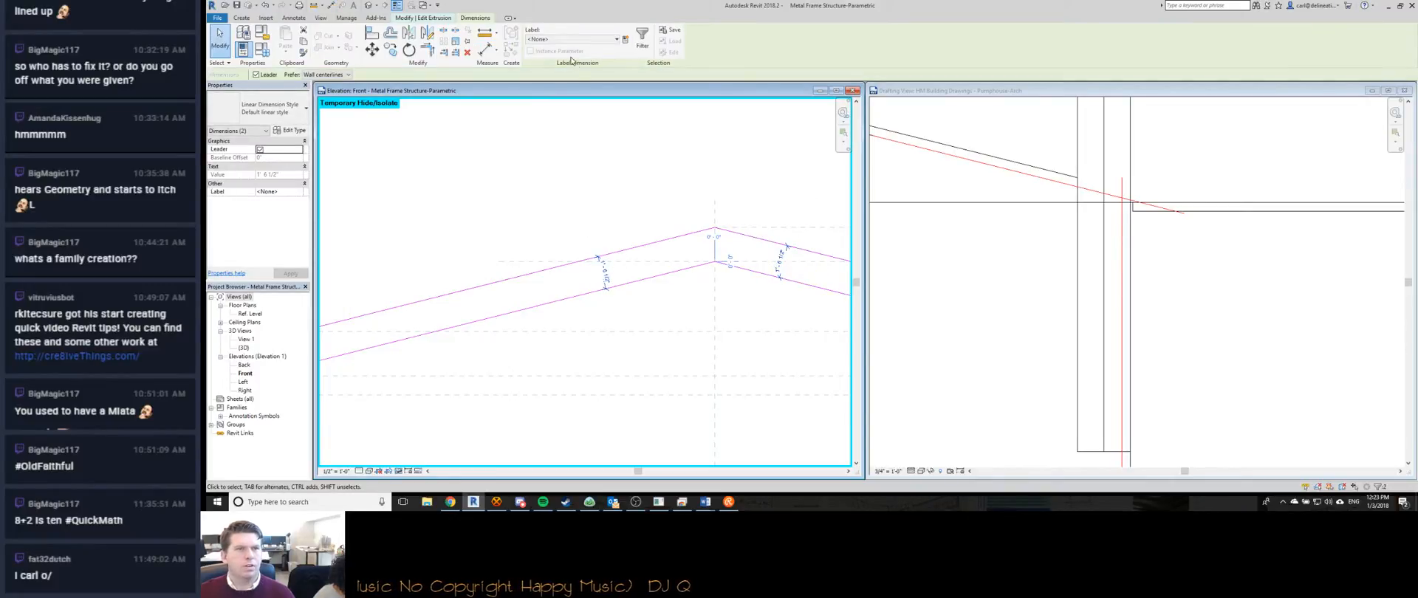
click(573, 38)
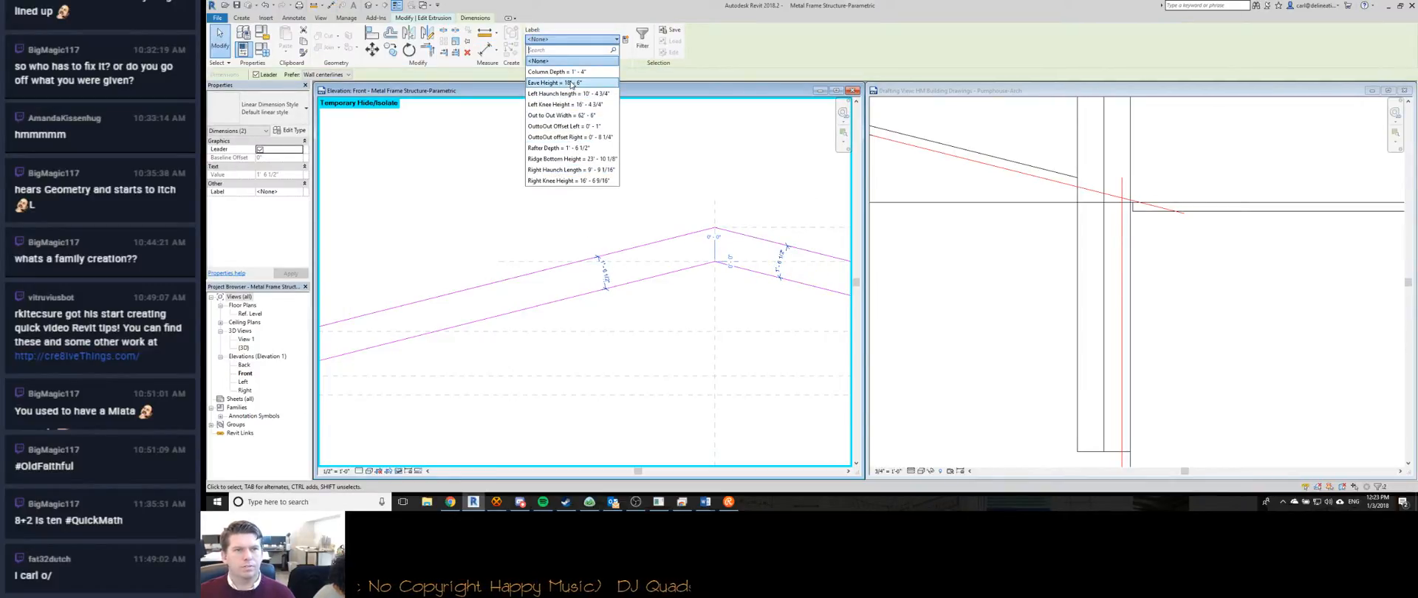
click(567, 147)
key(Escape)
scroll(626, 223, down, 3)
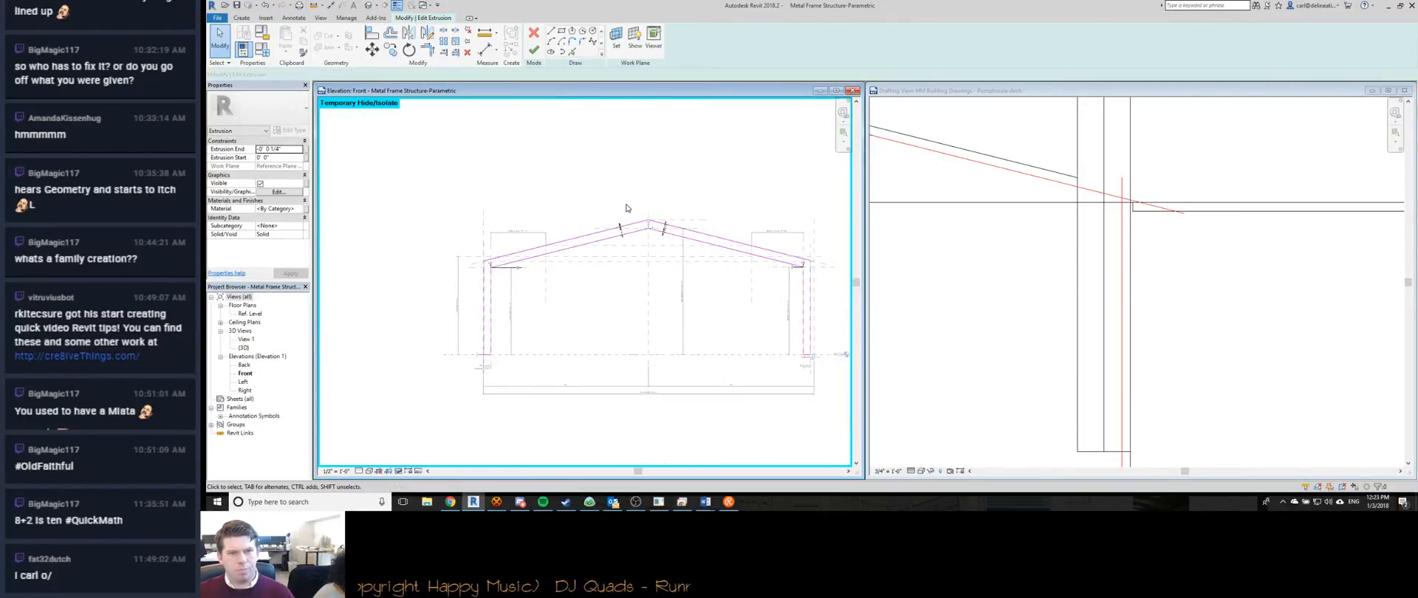
scroll(633, 214, up, 3)
key(Return)
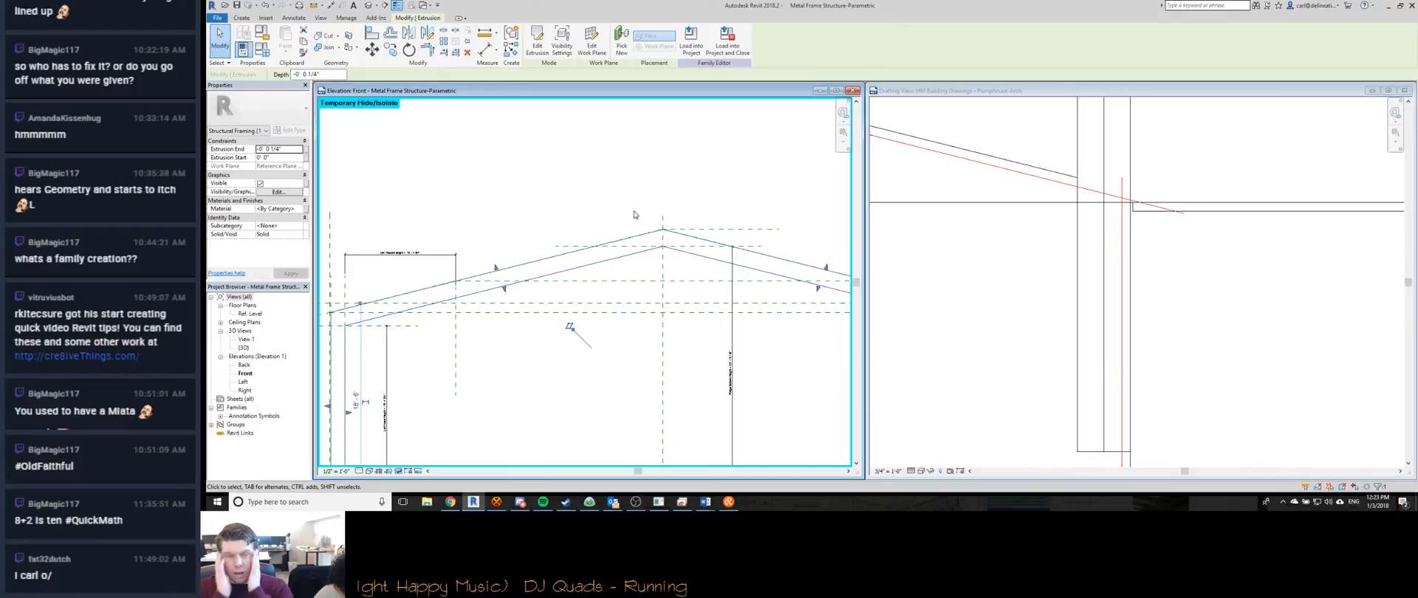
Delete the old sloped reference planes running just above the rafters' upper edges at the ridge.
scroll(708, 216, up, 5)
click(712, 191)
key(r)
key(p)
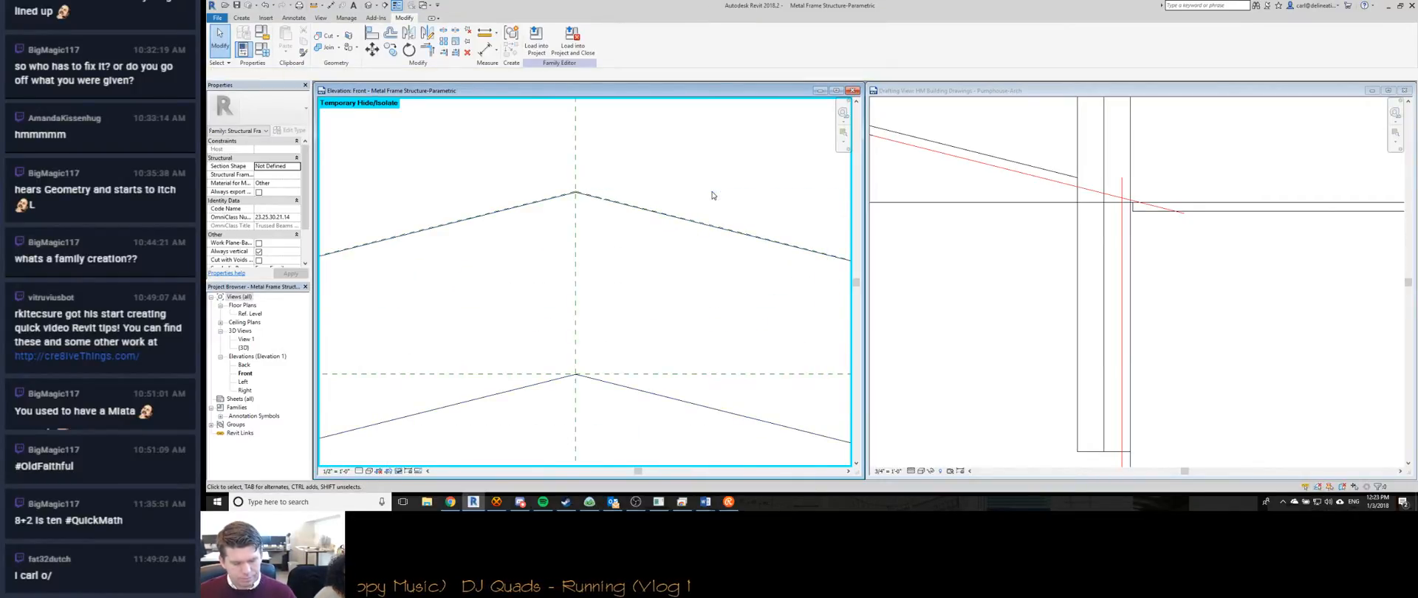
scroll(565, 188, up, 2)
key(Escape)
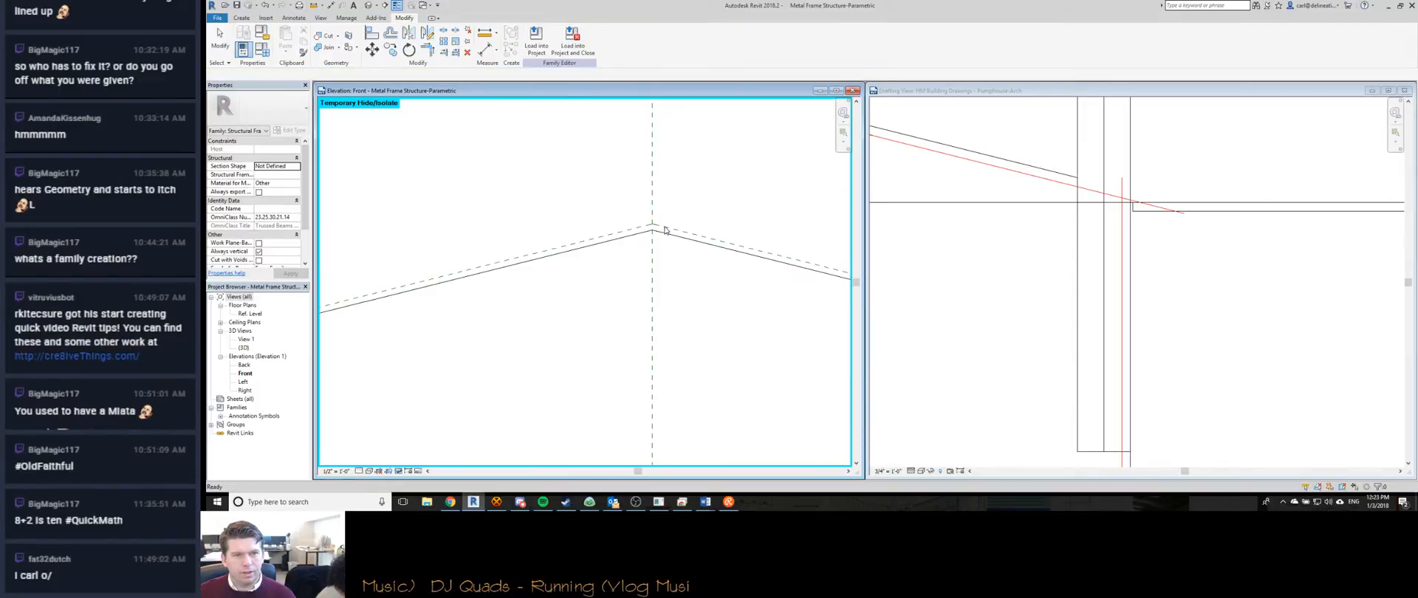
click(665, 225)
key(Delete)
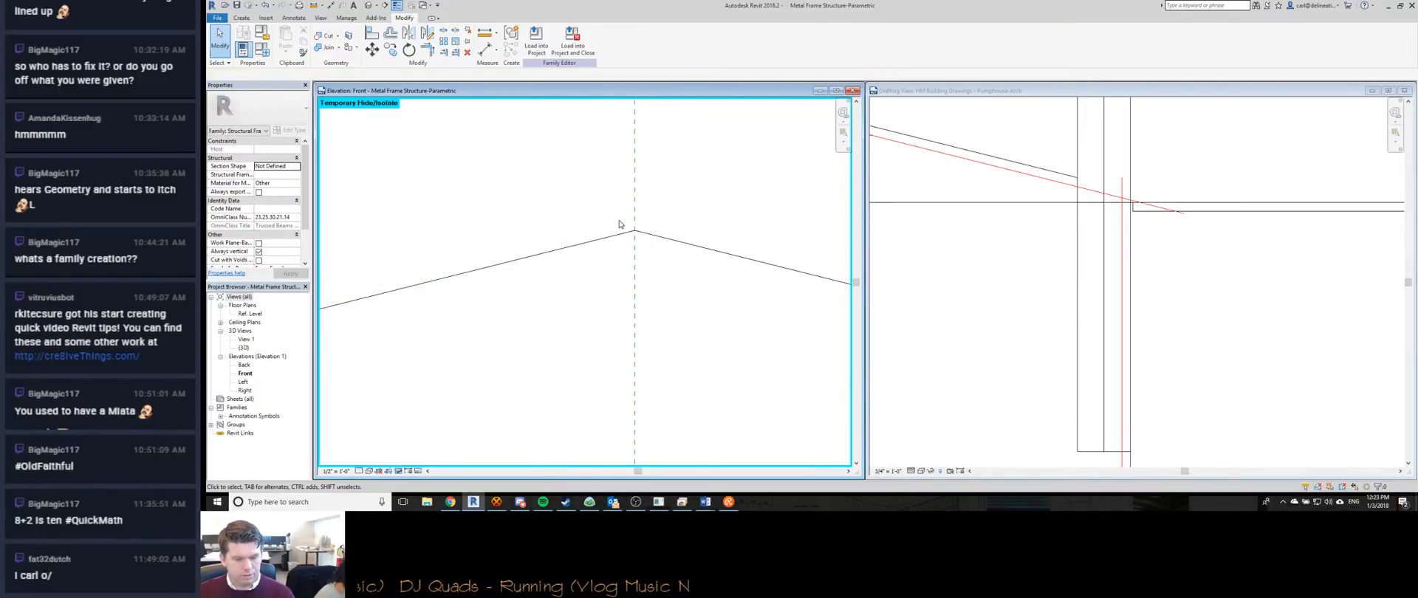
Draw a horizontal reference plane starting at the ridge's top point and running out over the right rafter.
key(r)
key(p)
click(634, 232)
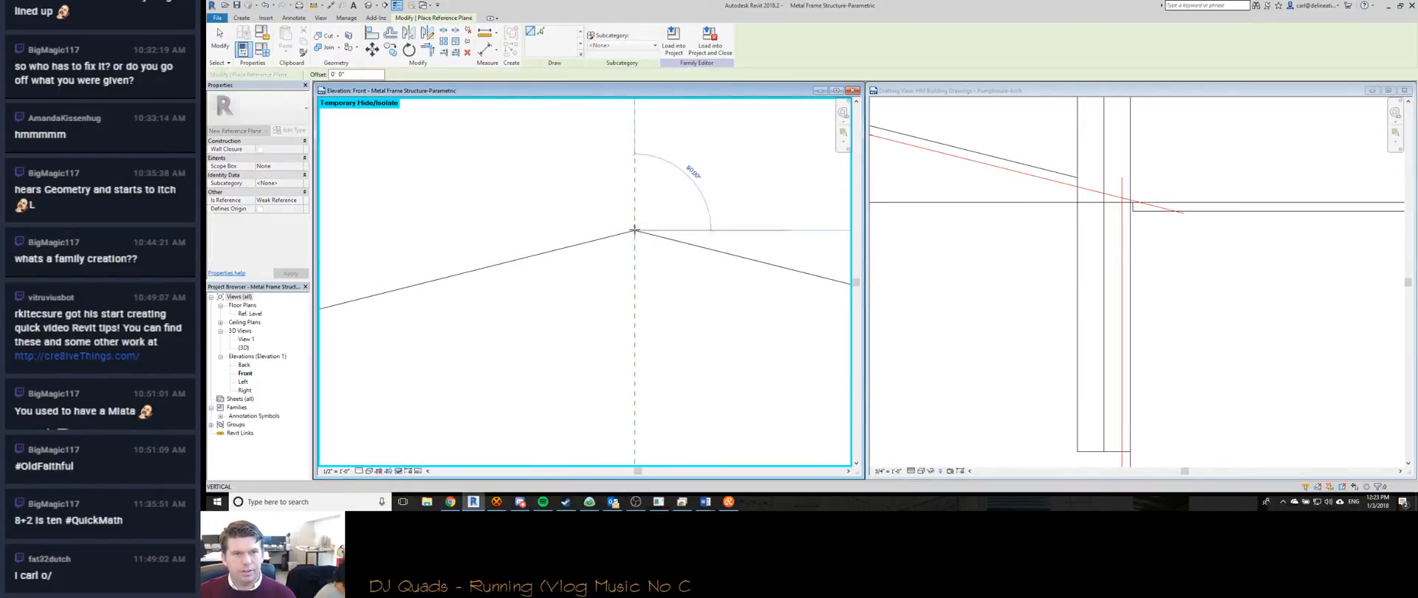
scroll(563, 231, down, 3)
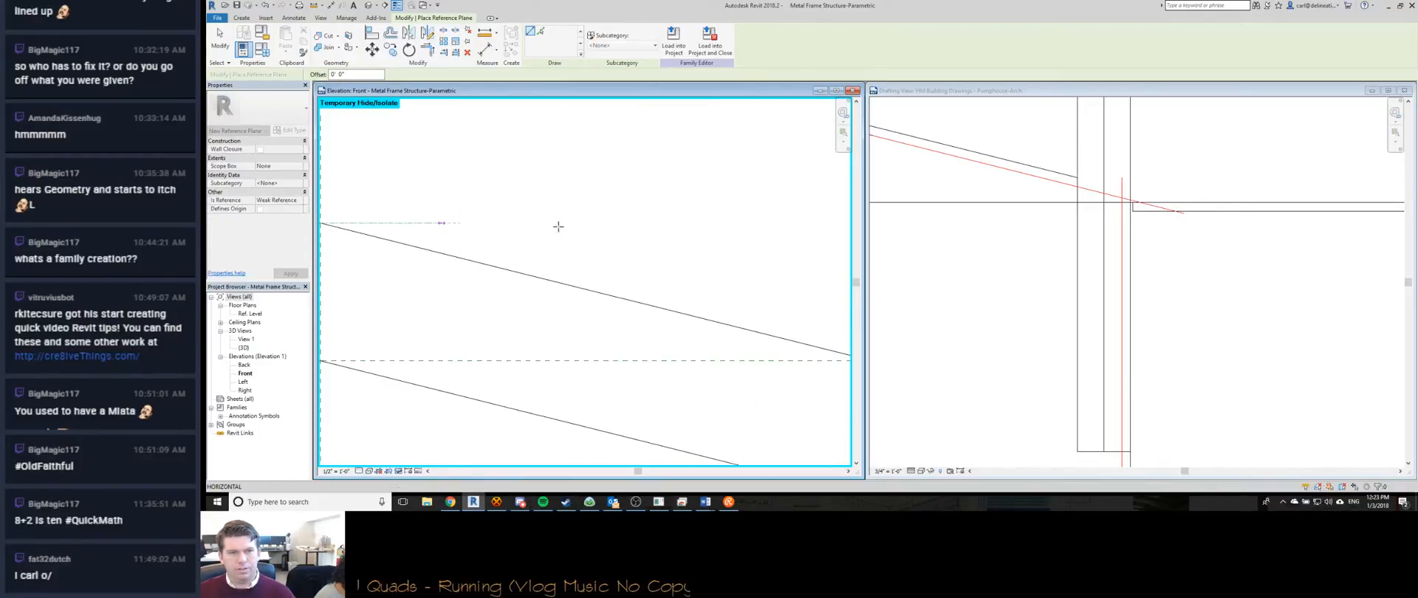
key(Escape)
scroll(569, 222, down, 4)
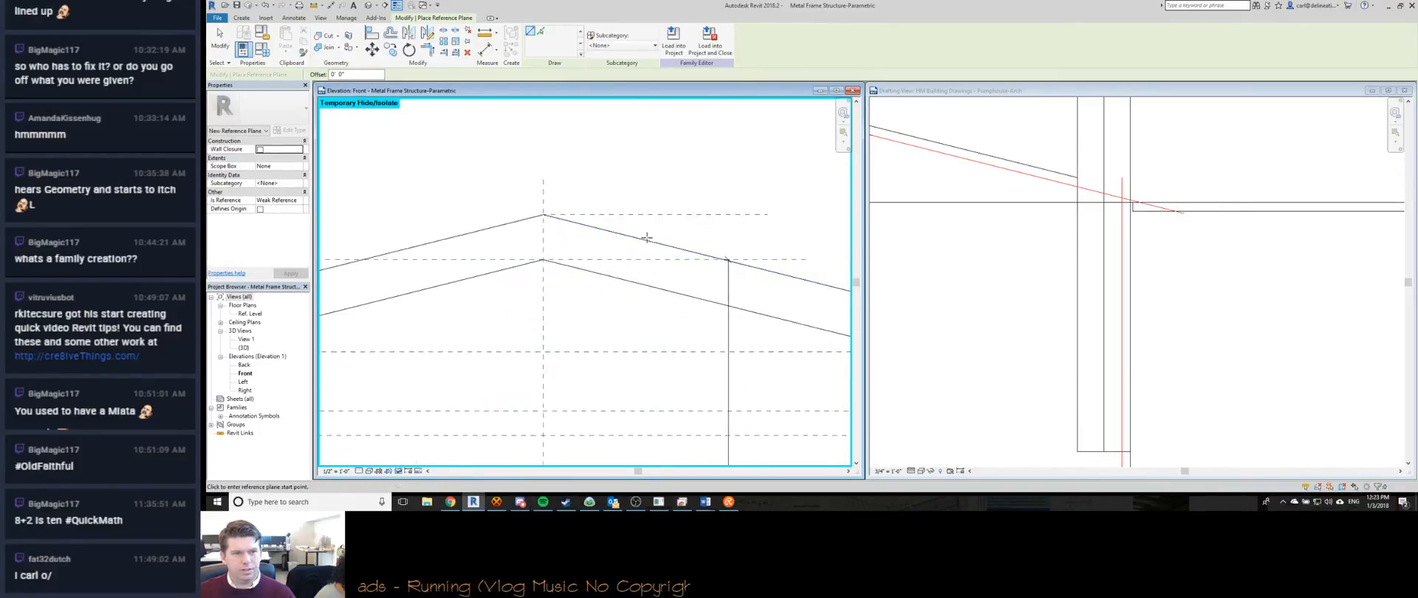
key(Escape)
Delete the leftover horizontal reference planes just above and below the Eave Height plane.
click(444, 287)
key(Escape)
scroll(427, 286, up, 3)
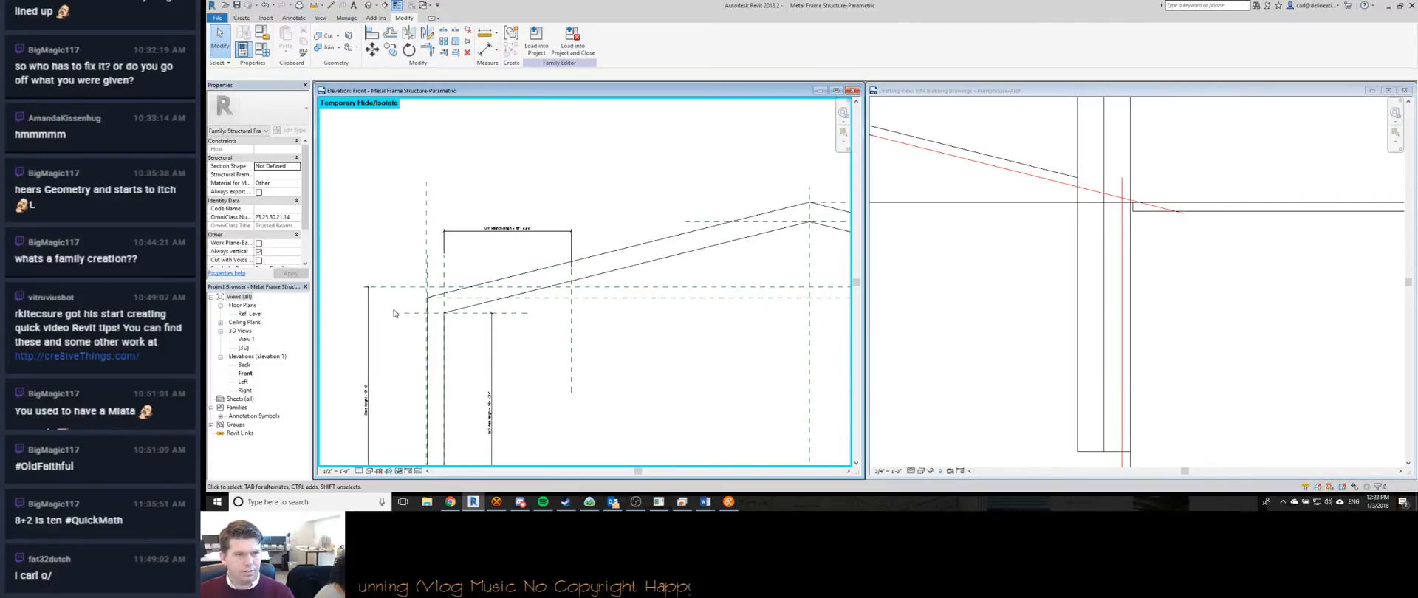
scroll(705, 235, up, 6)
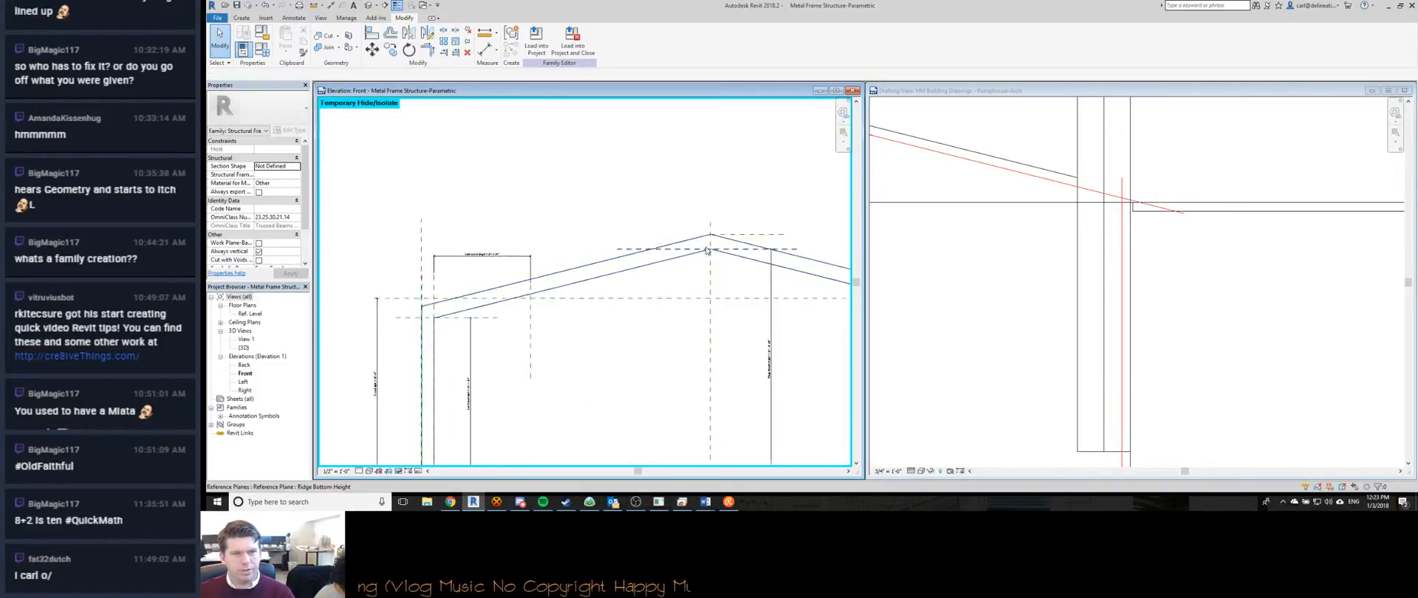
Create sloped reference planes by picking the upper edges of the rafters on both sides of the ridge.
scroll(705, 235, up, 1)
middle_drag(706, 235, 696, 228)
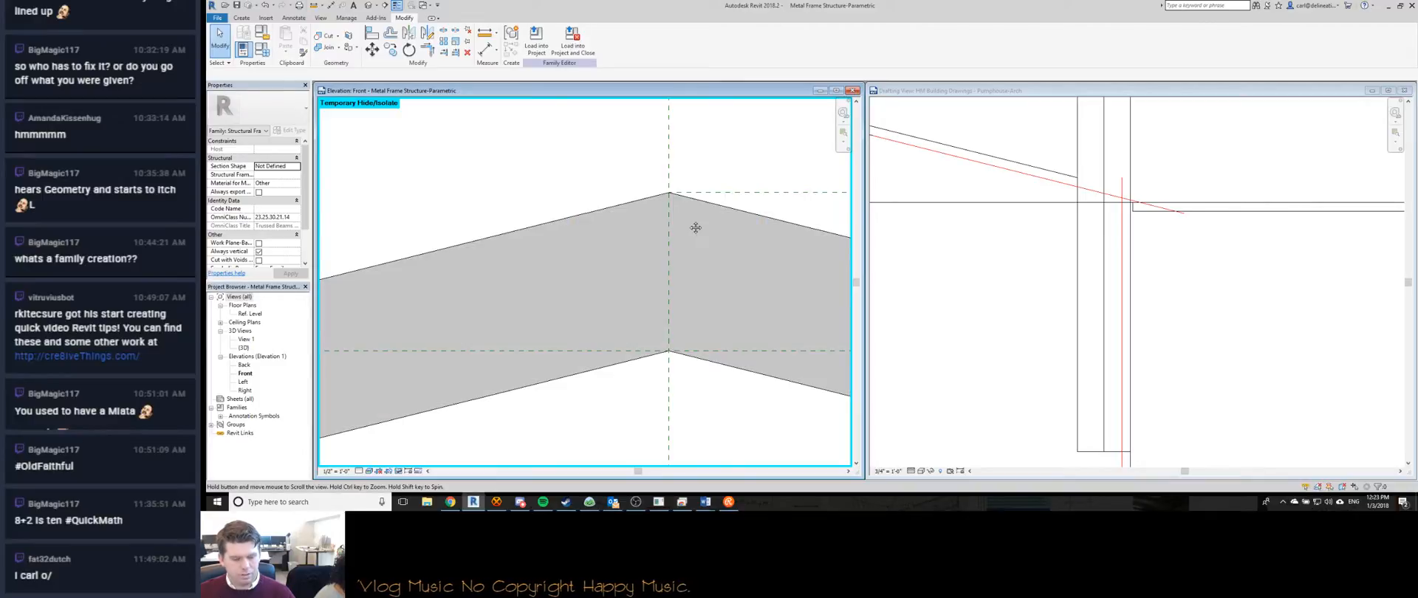
key(r)
key(p)
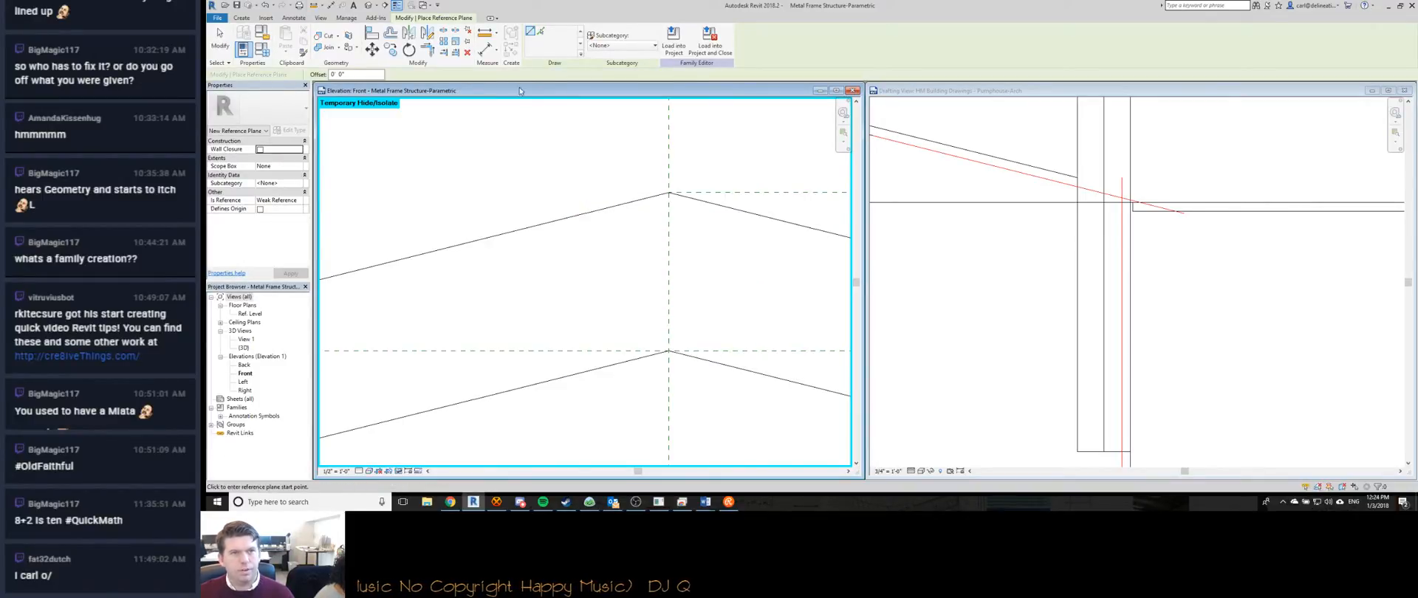
click(709, 207)
scroll(718, 225, down, 4)
scroll(717, 226, down, 3)
scroll(447, 292, up, 4)
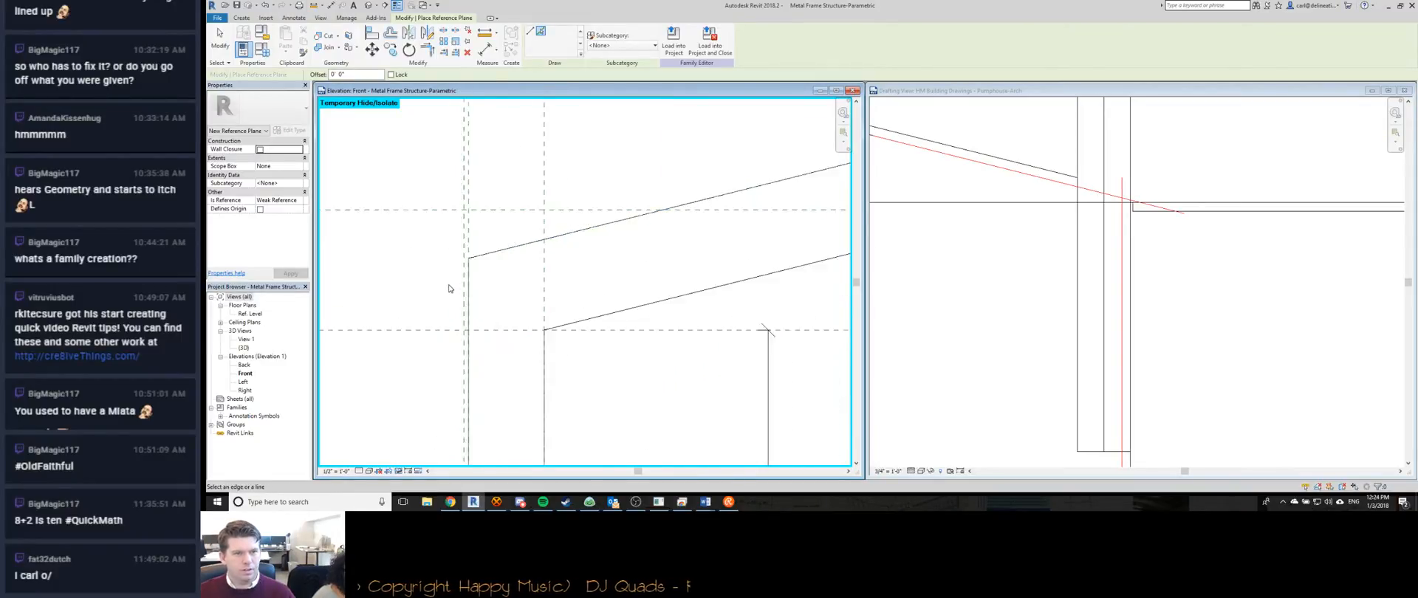
key(Escape)
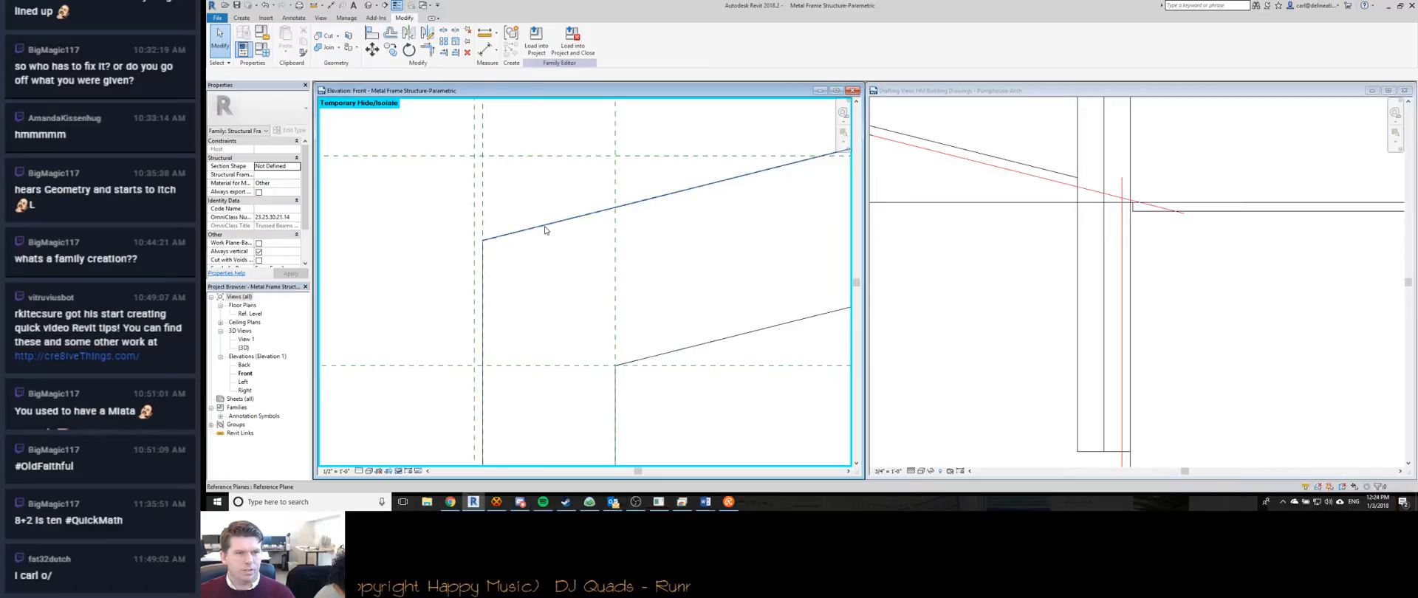
Extend the left sloped reference plane's outer end past the left column's outer face.
click(546, 231)
drag(483, 246, 436, 238)
scroll(687, 272, down, 4)
scroll(687, 272, up, 5)
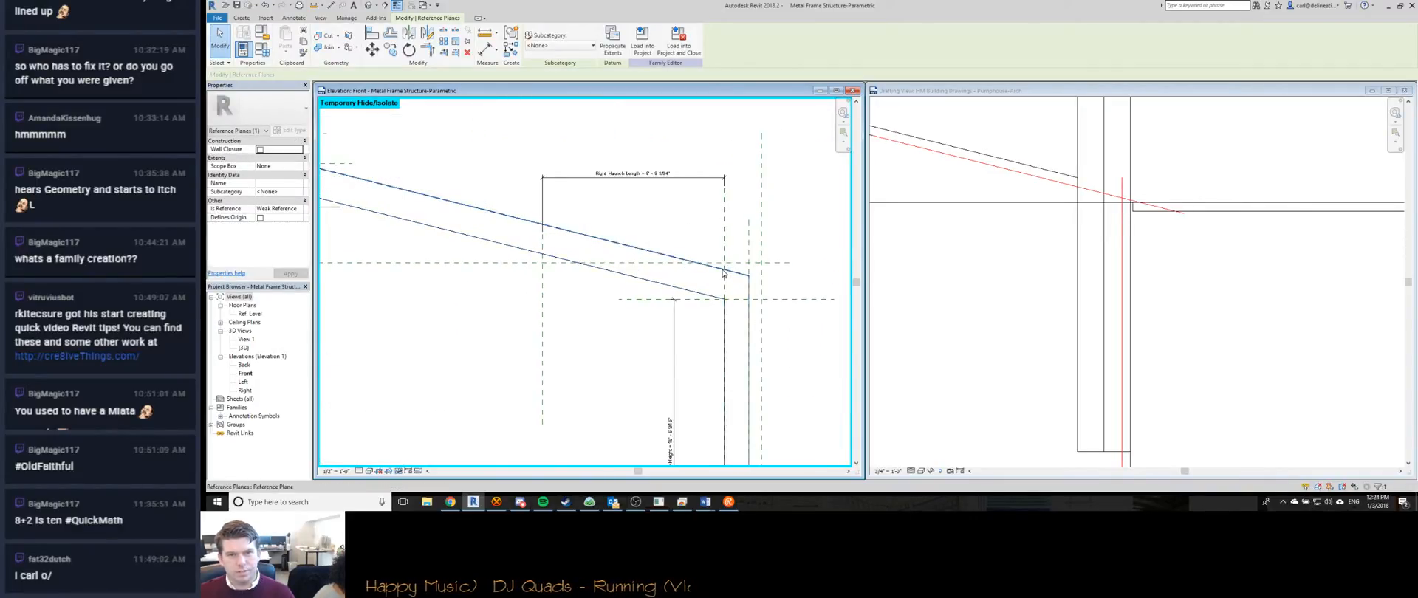
key(Escape)
Flex the family by applying the type with a 2' 2 1/2" column depth and a 1' 2" rafter depth.
scroll(766, 281, down, 5)
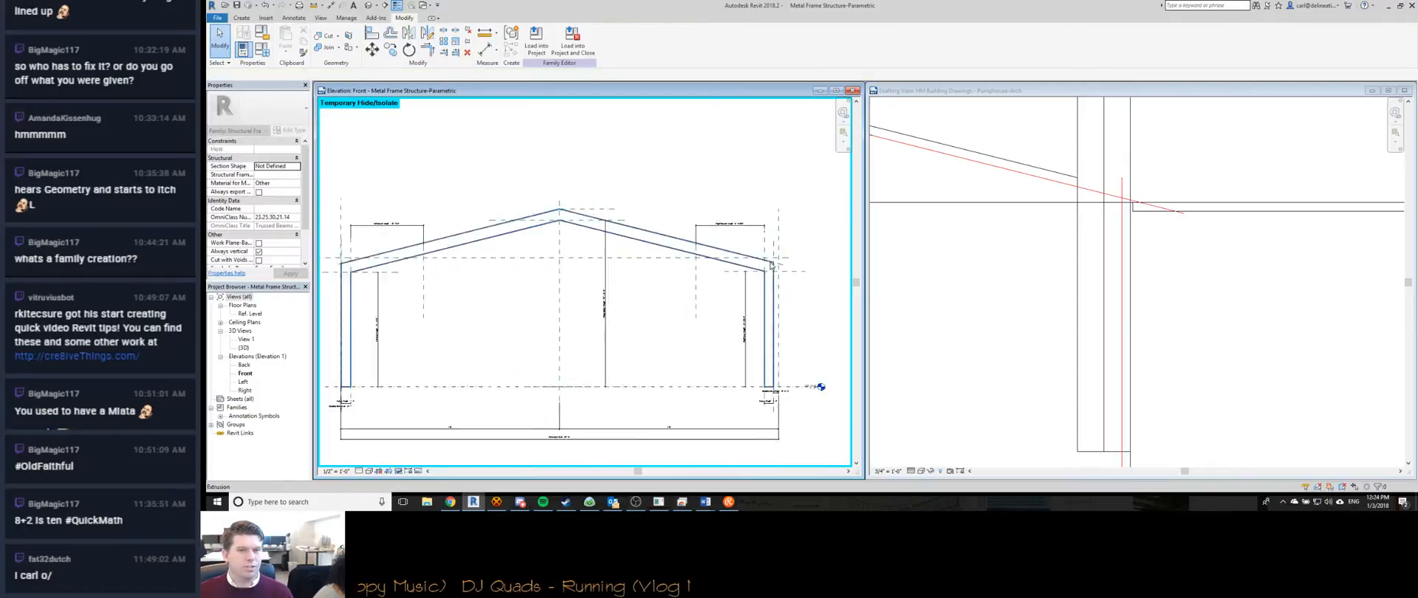
scroll(404, 275, up, 3)
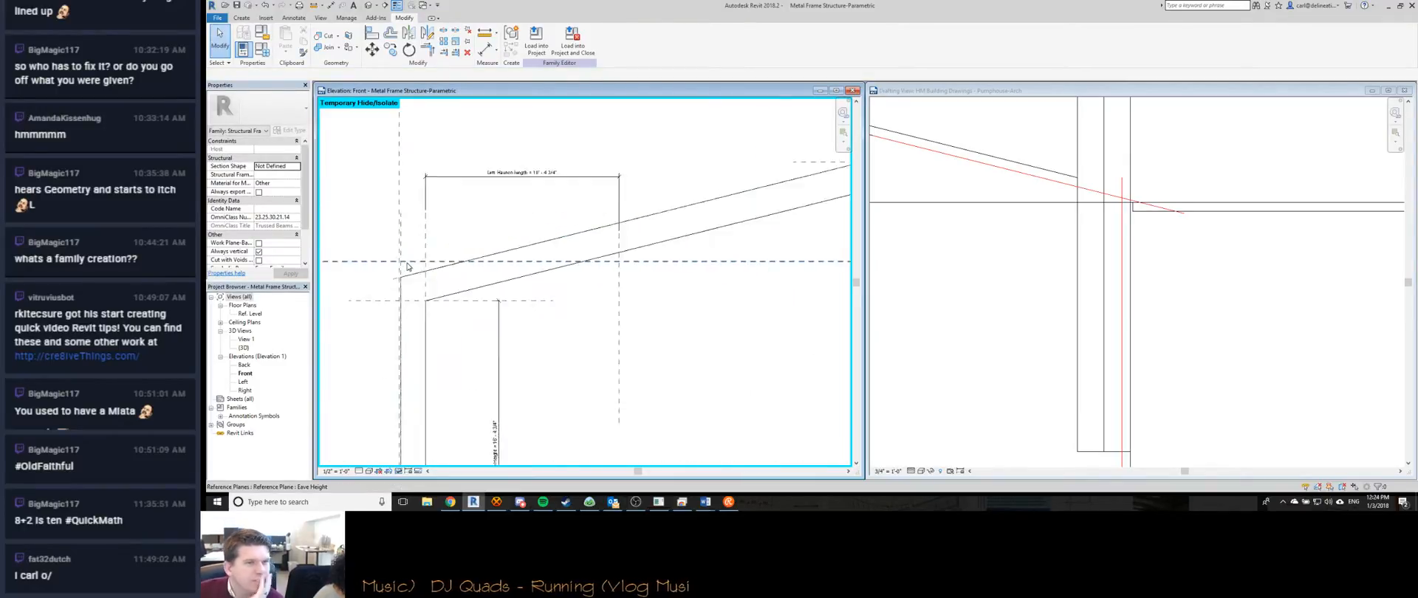
scroll(664, 258, down, 4)
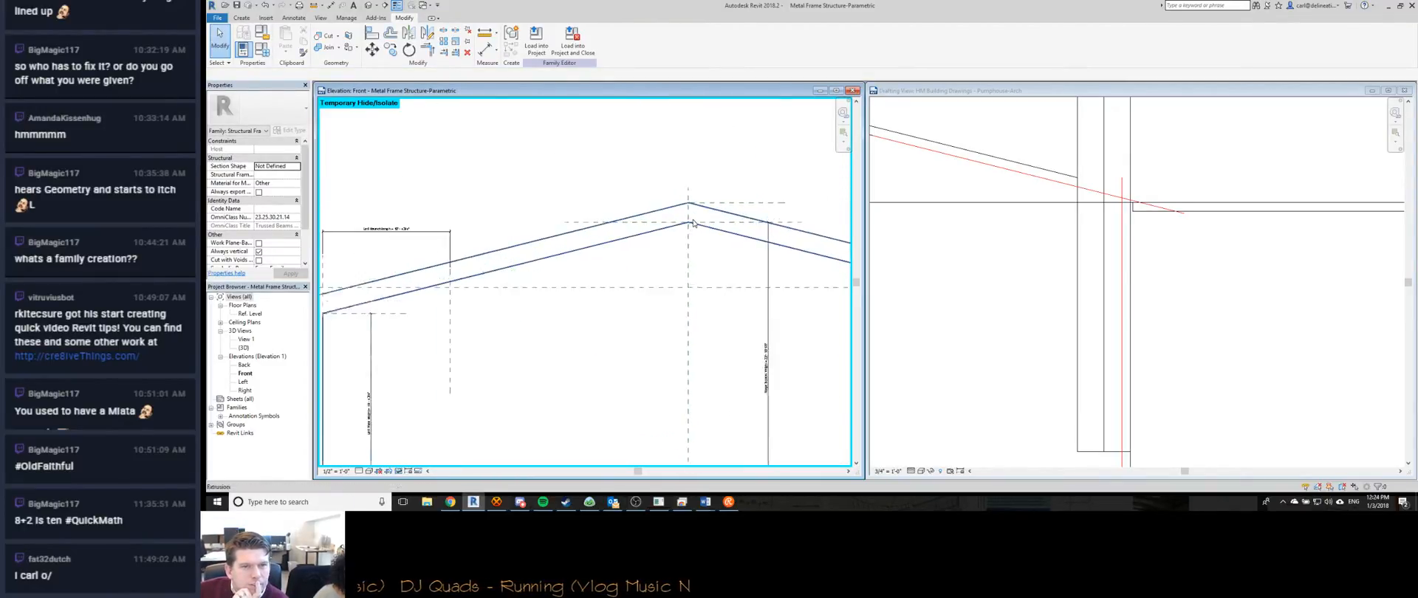
scroll(581, 184, up, 4)
middle_drag(532, 329, 440, 245)
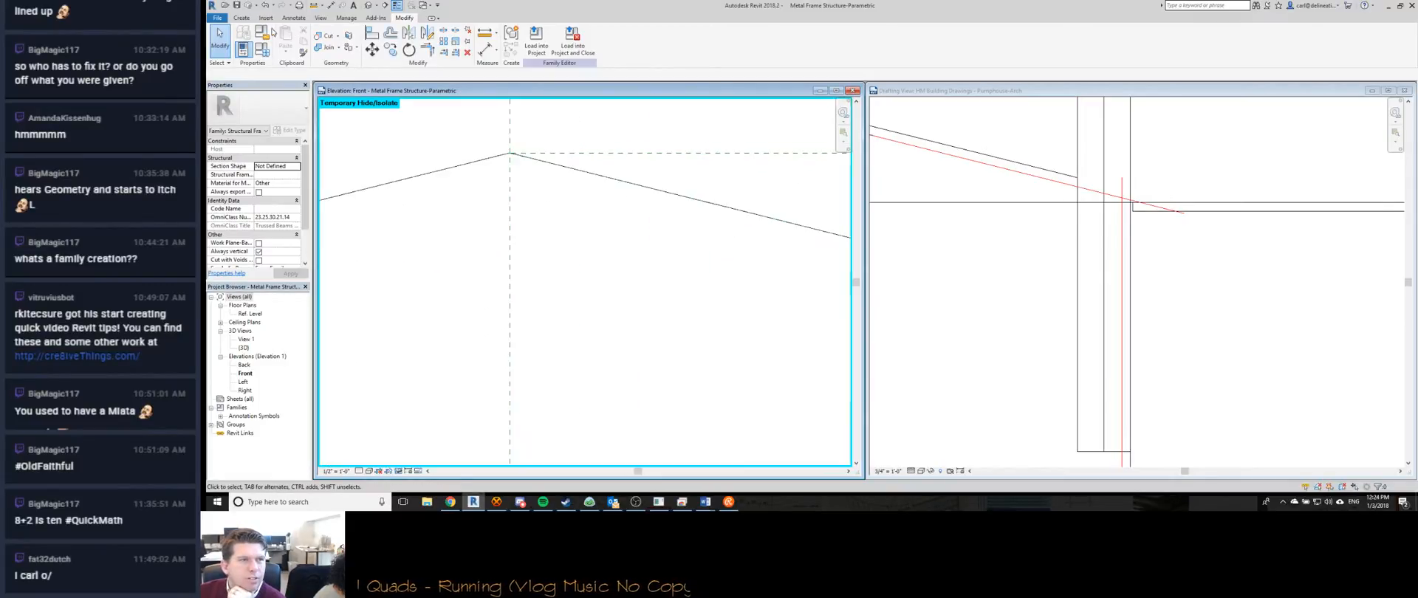
click(262, 48)
click(1097, 71)
click(1108, 81)
click(1234, 294)
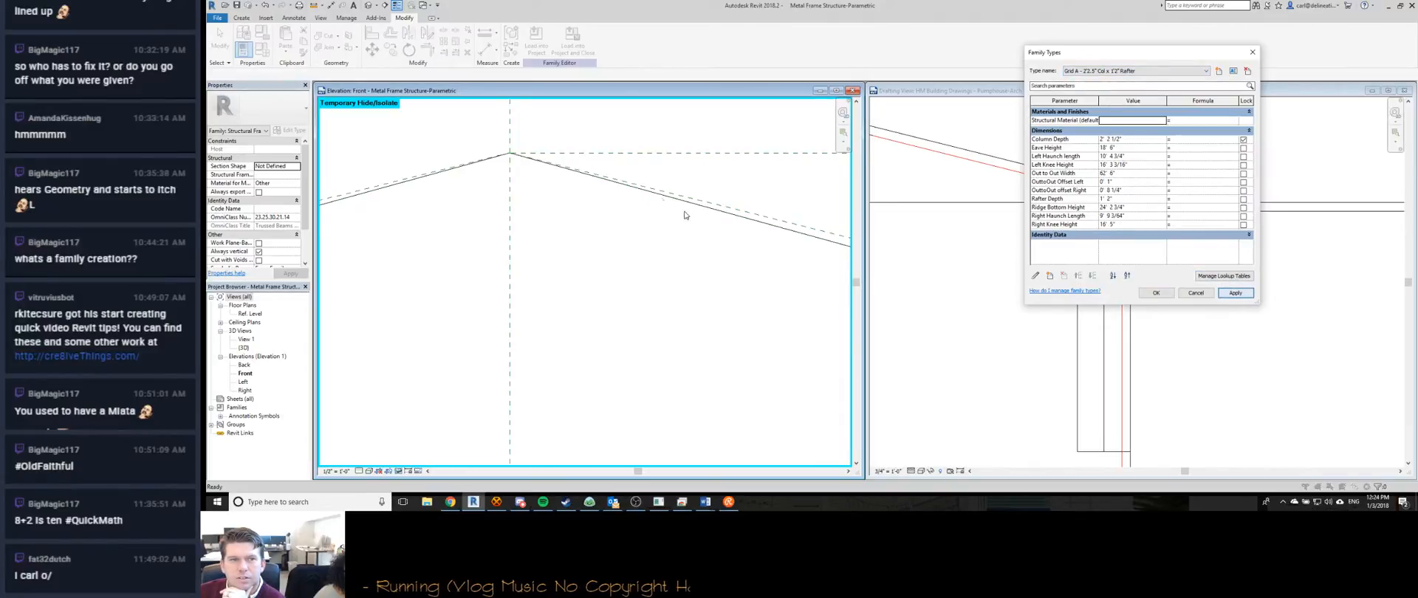
click(1166, 296)
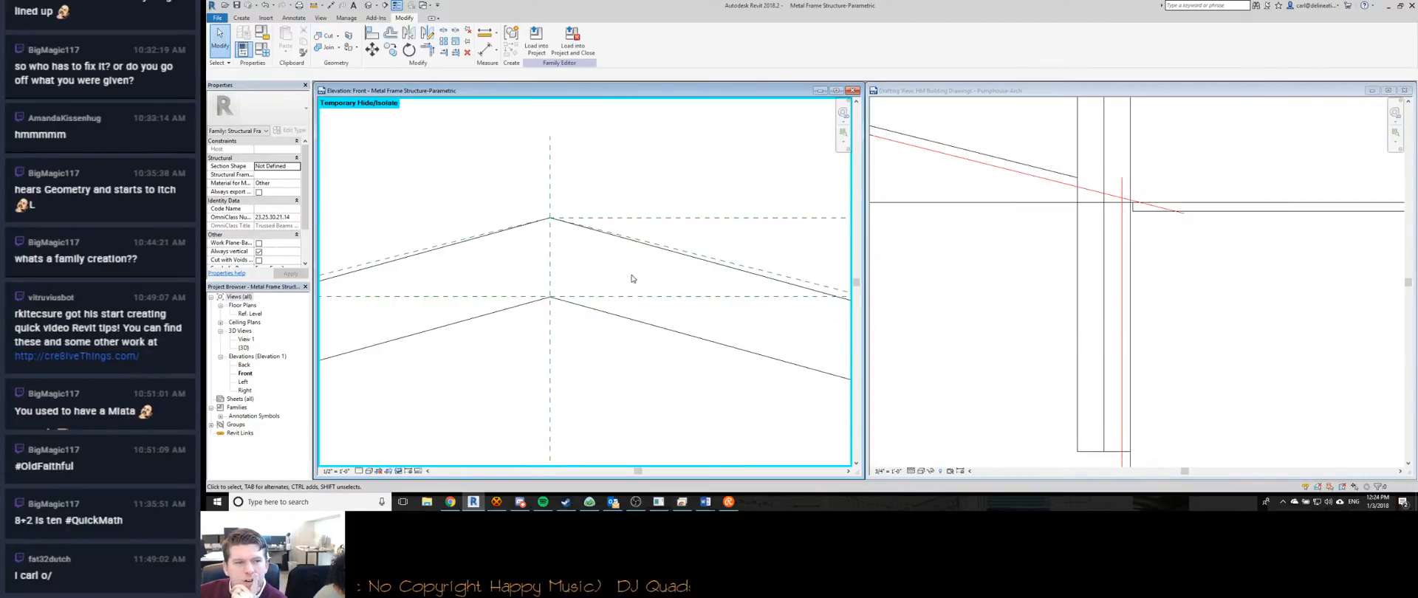
Undo the recent changes back to before the family type switch.
key(h)
key(r)
key(ctrl+z)
key(ctrl+z)
key(ctrl+z)
key(ctrl+z)
key(ctrl+z)
key(ctrl+z)
key(ctrl+z)
key(ctrl+z)
key(ctrl+z)
key(ctrl+z)
key(ctrl+z)
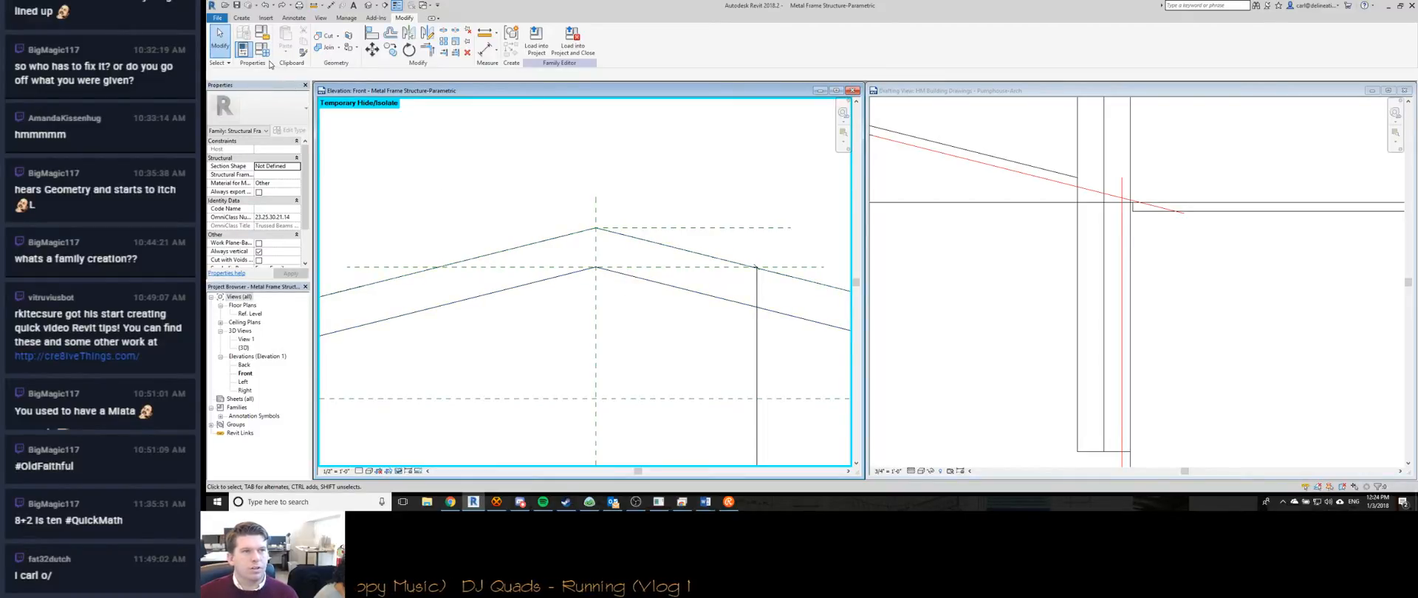
Try to align and lock the lower ridge point of the rafter extrusion's sketch to the center reference plane, and finish the sketch.
double_click(627, 278)
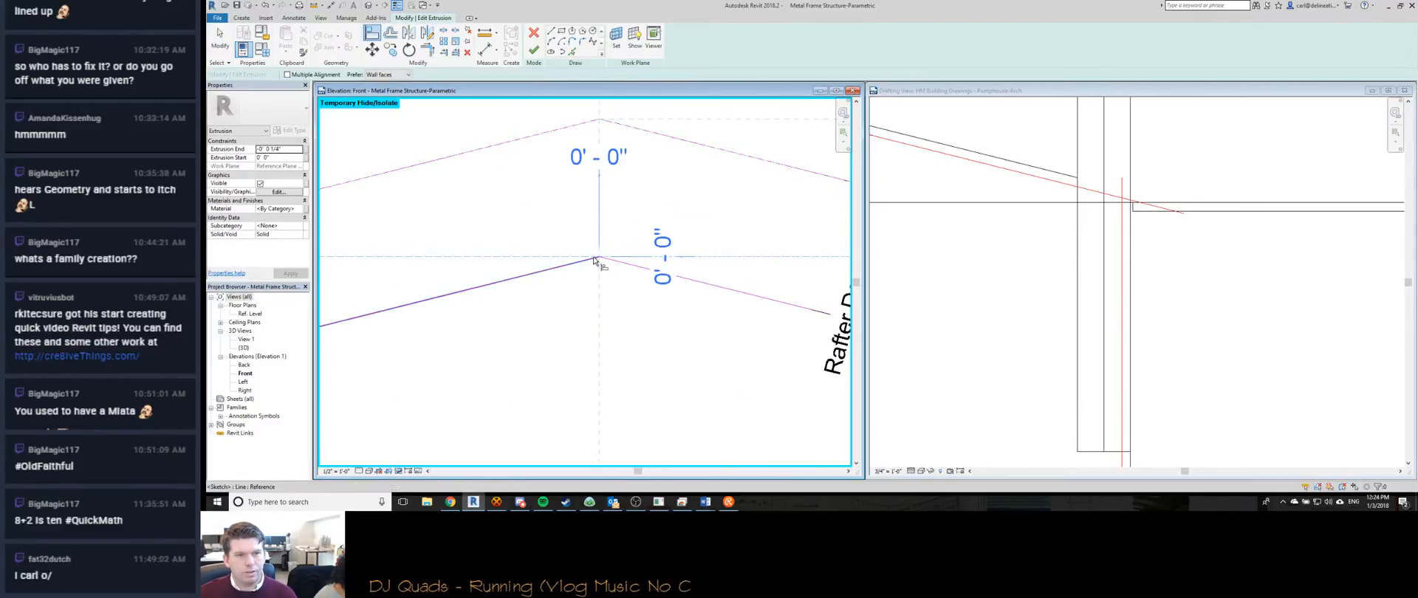
click(579, 271)
click(599, 251)
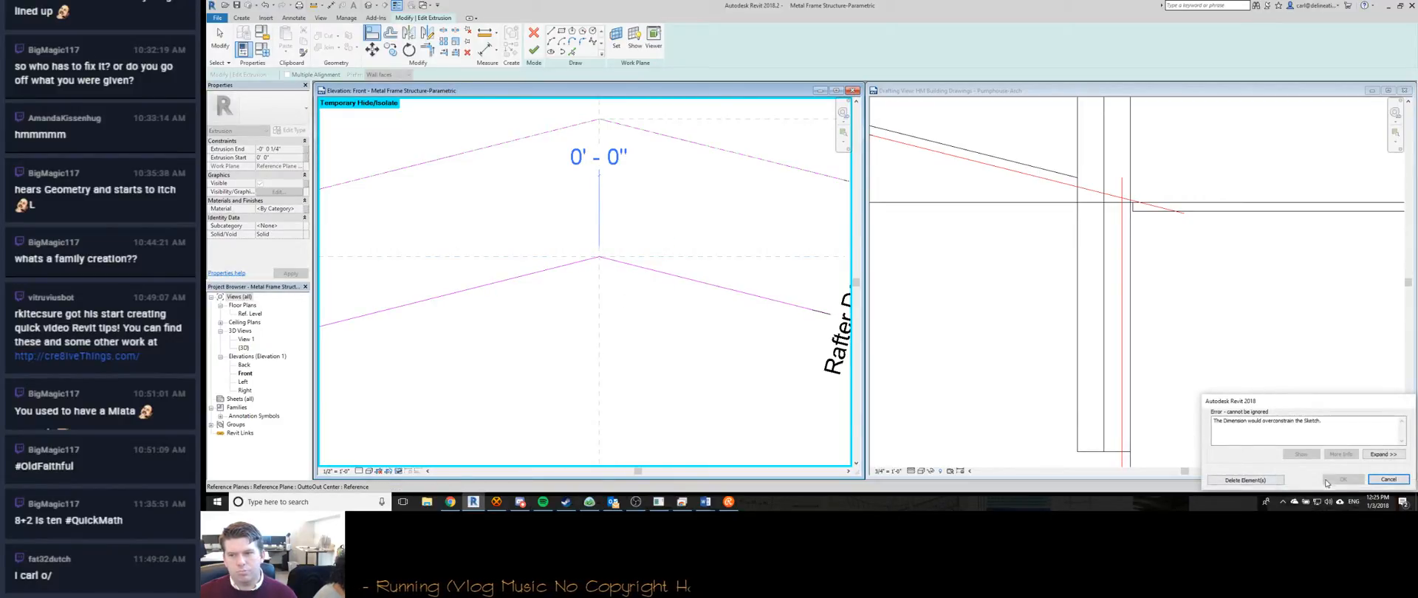
click(1388, 480)
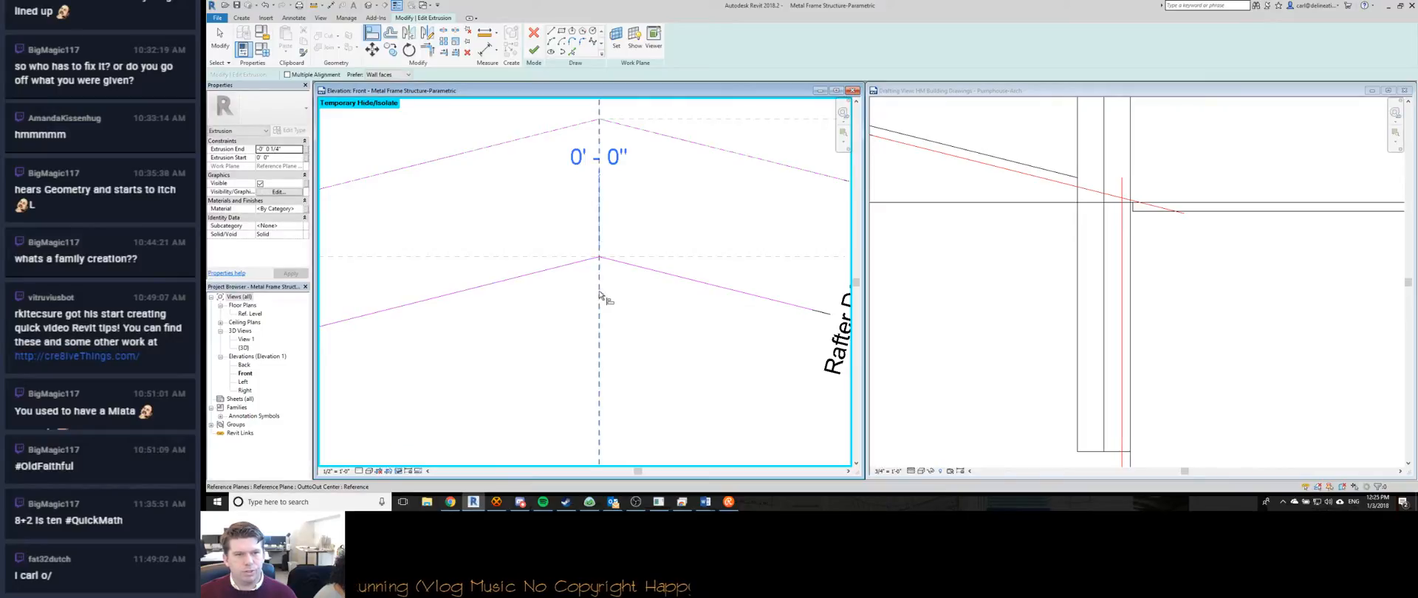
click(600, 260)
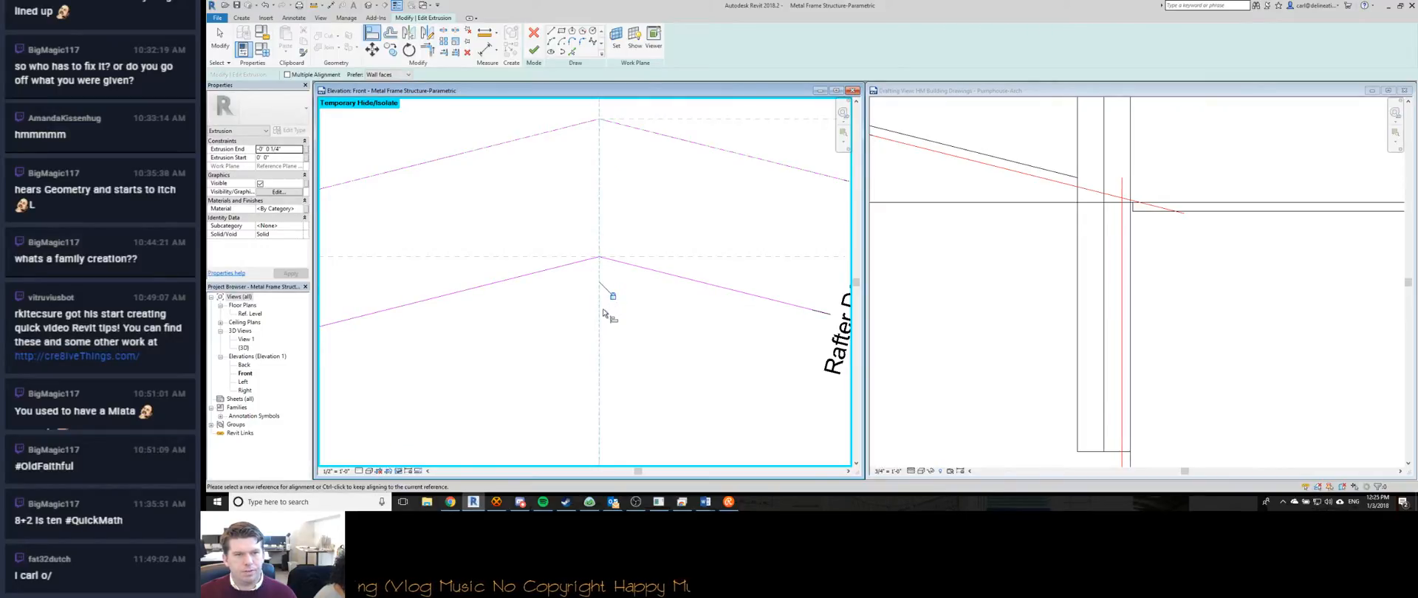
click(599, 260)
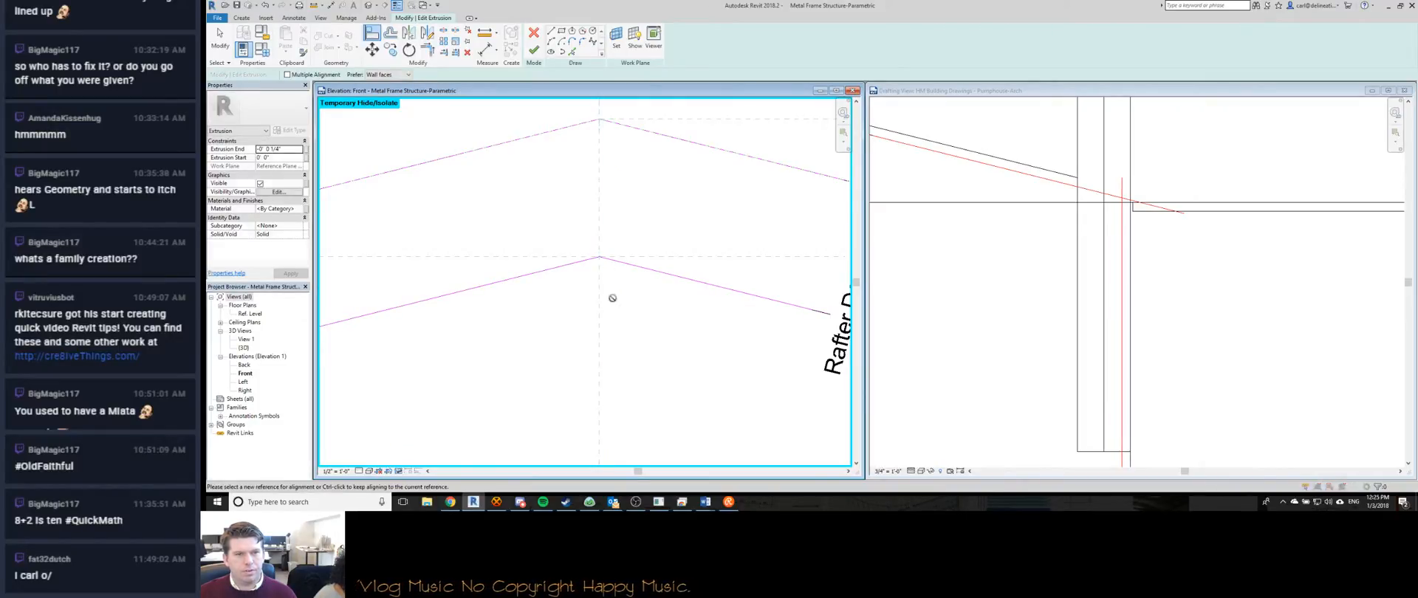
click(1387, 480)
scroll(599, 276, down, 5)
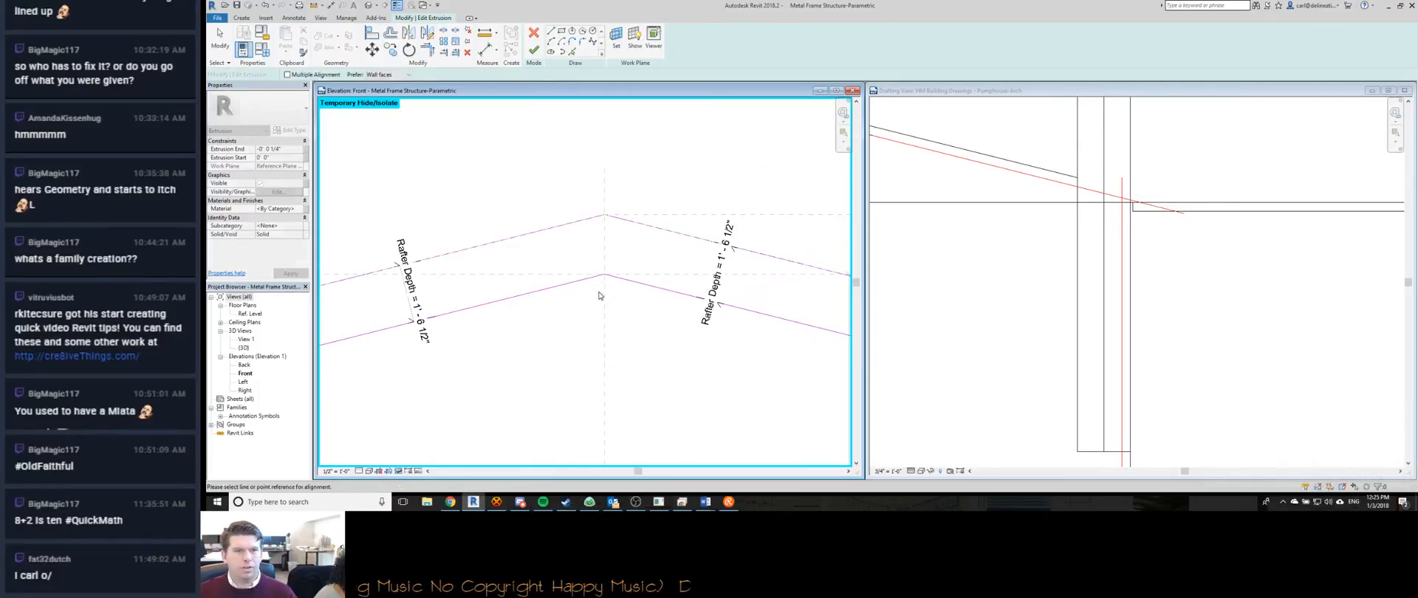
key(Escape)
click(533, 50)
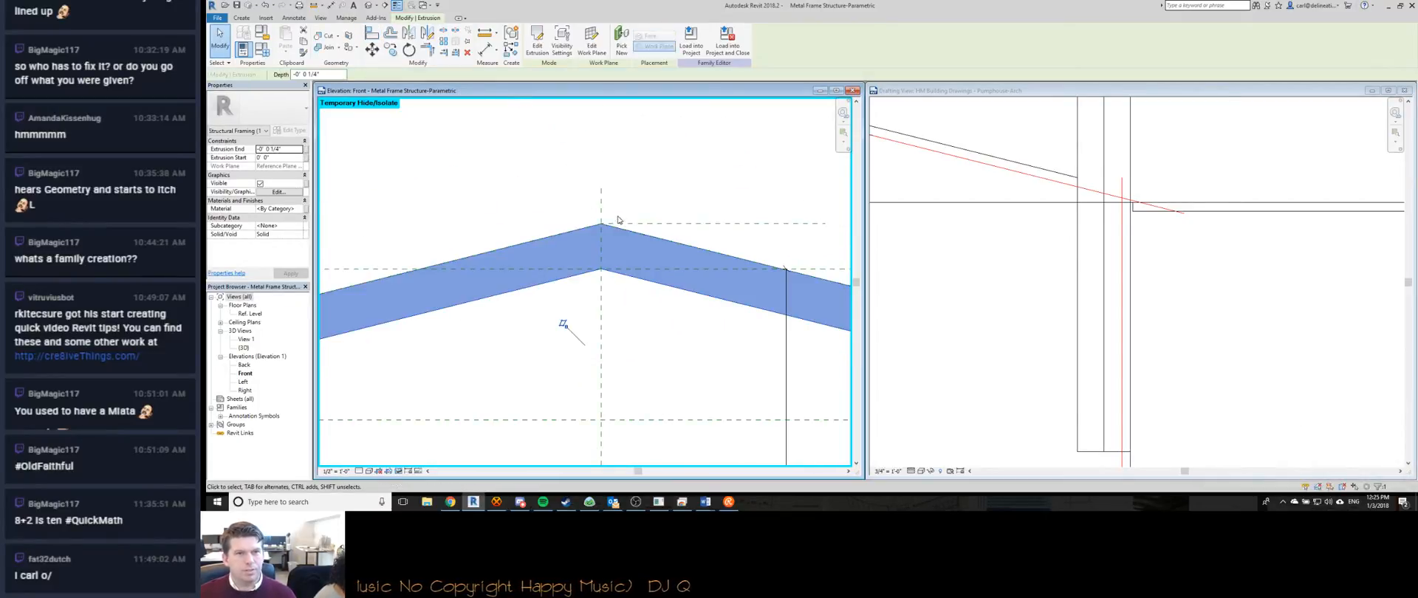
Flex the frame by applying the Grid A type with a 2' 2 1/2" column depth and a 1' 2" rafter depth.
scroll(564, 281, up, 4)
scroll(565, 279, up, 1)
click(492, 143)
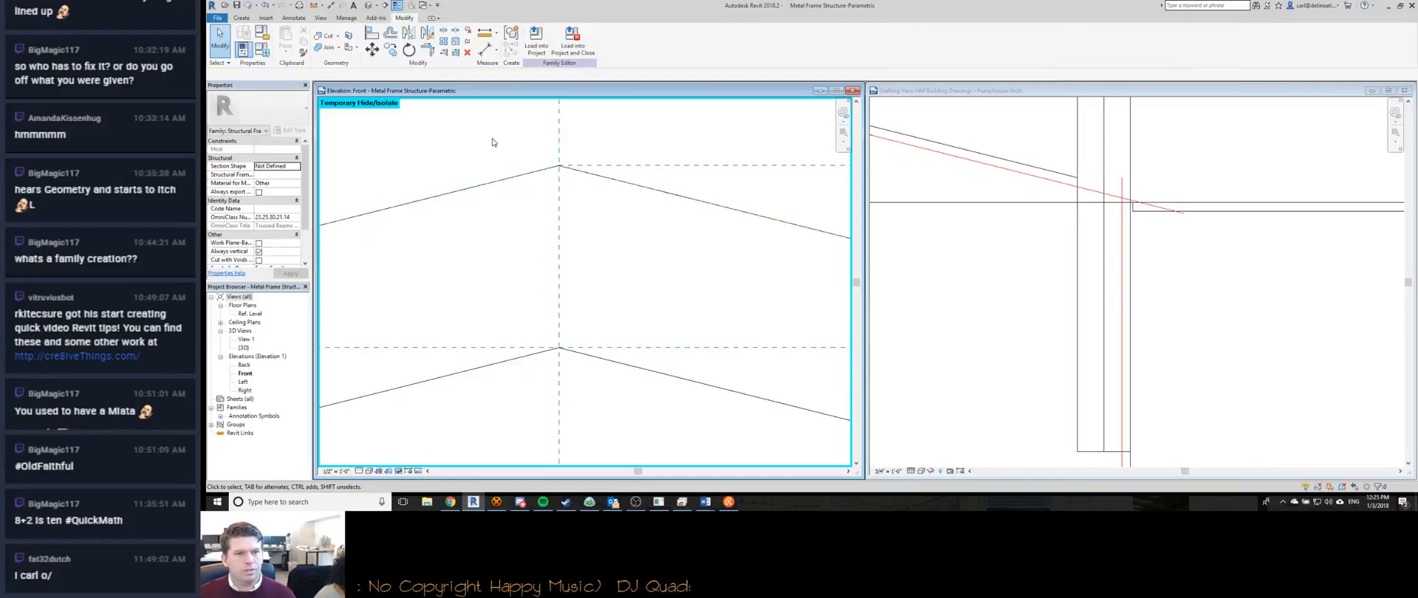
scroll(562, 227, up, 4)
scroll(573, 360, down, 5)
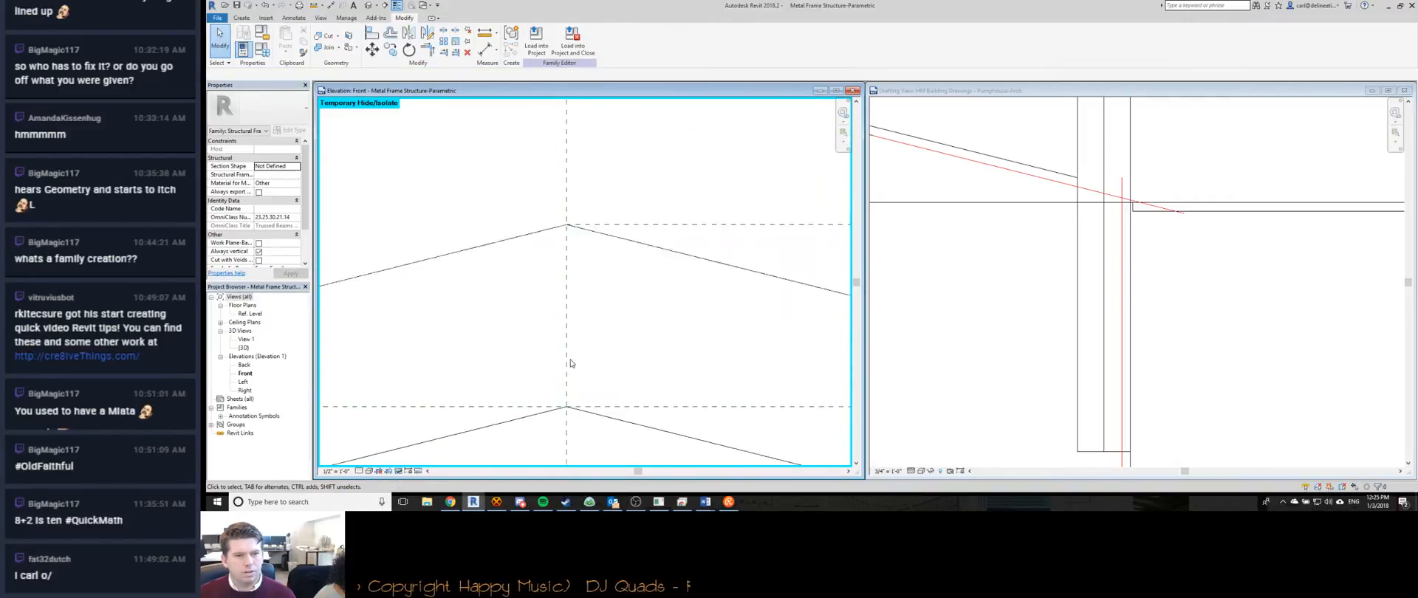
middle_drag(548, 268, 531, 262)
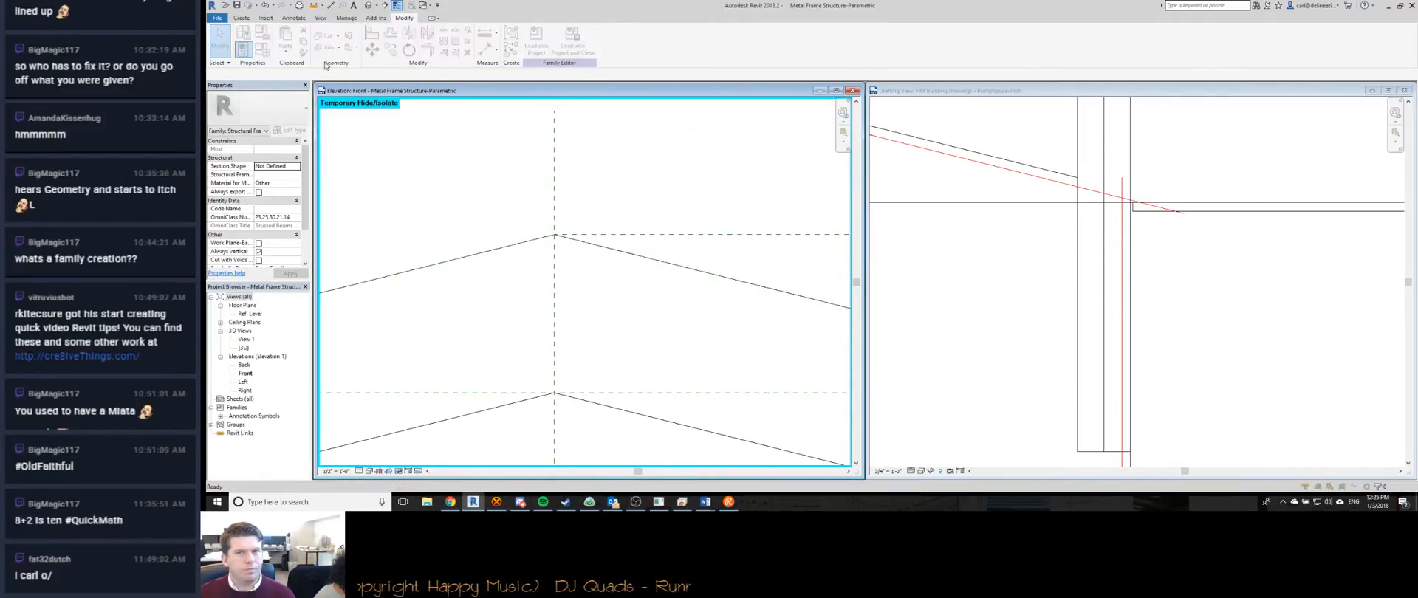
click(263, 49)
click(1135, 71)
click(1095, 80)
click(1236, 294)
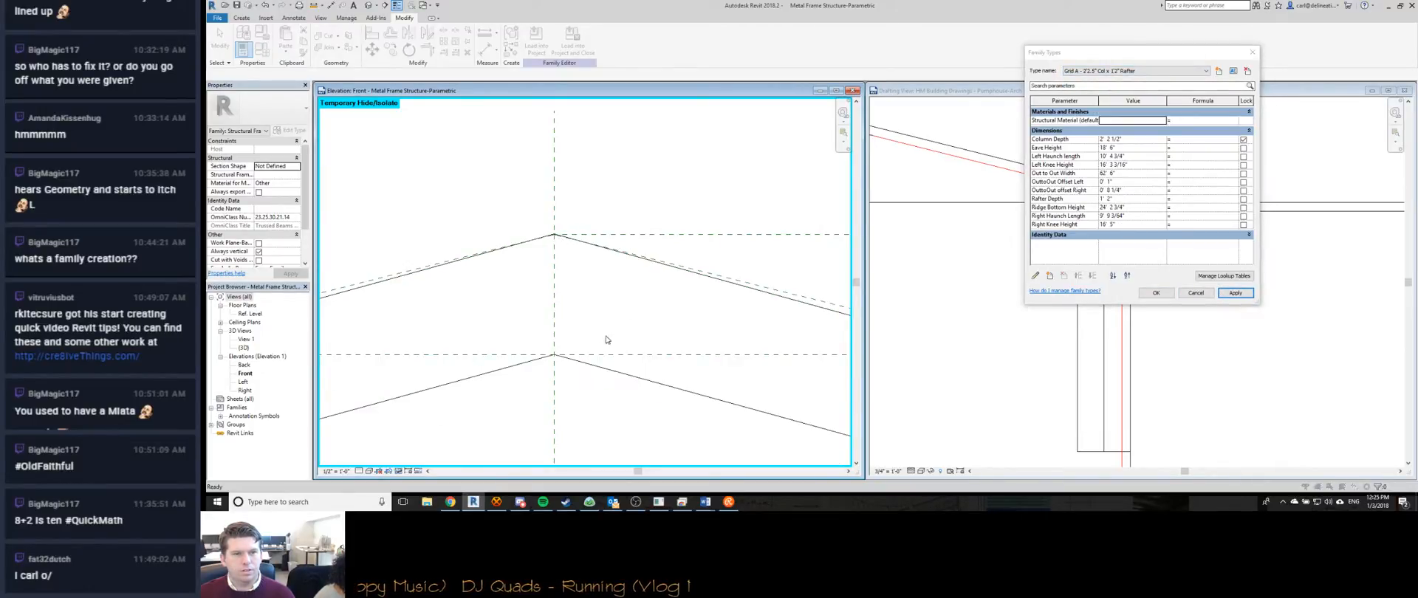
click(1156, 293)
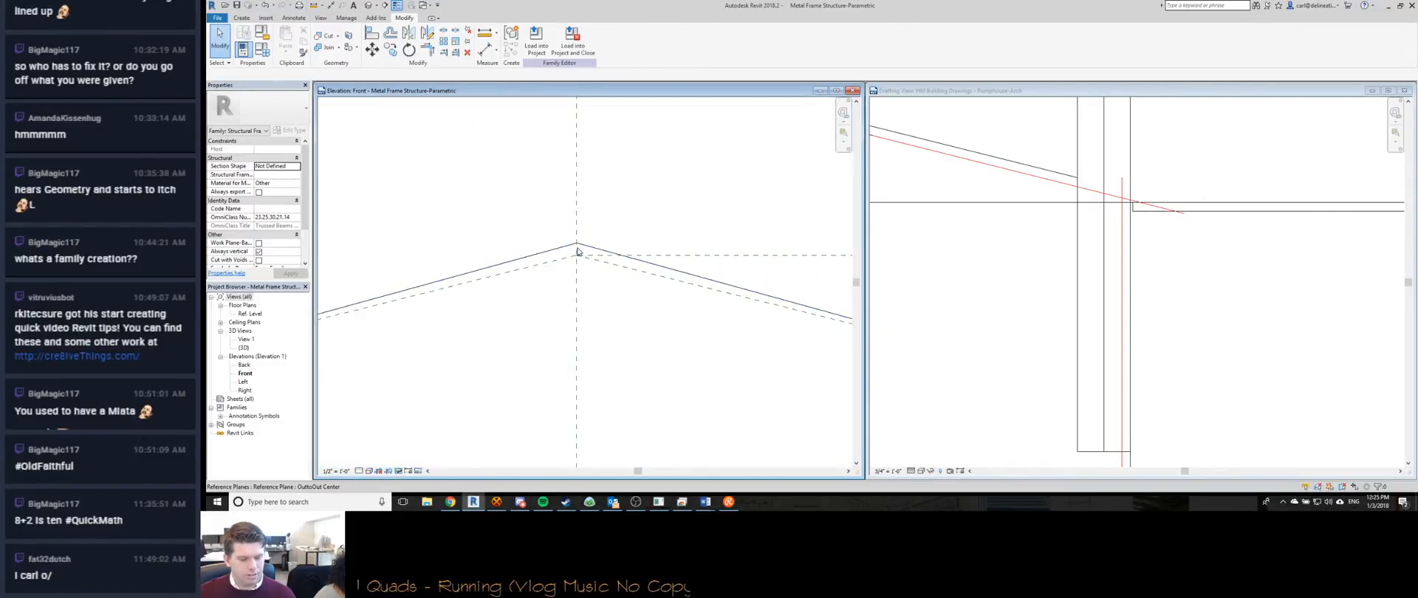
Measure the gap at the ridge between the rafter's peak and the reference planes, and undo the type switch.
key(m)
key(e)
click(576, 247)
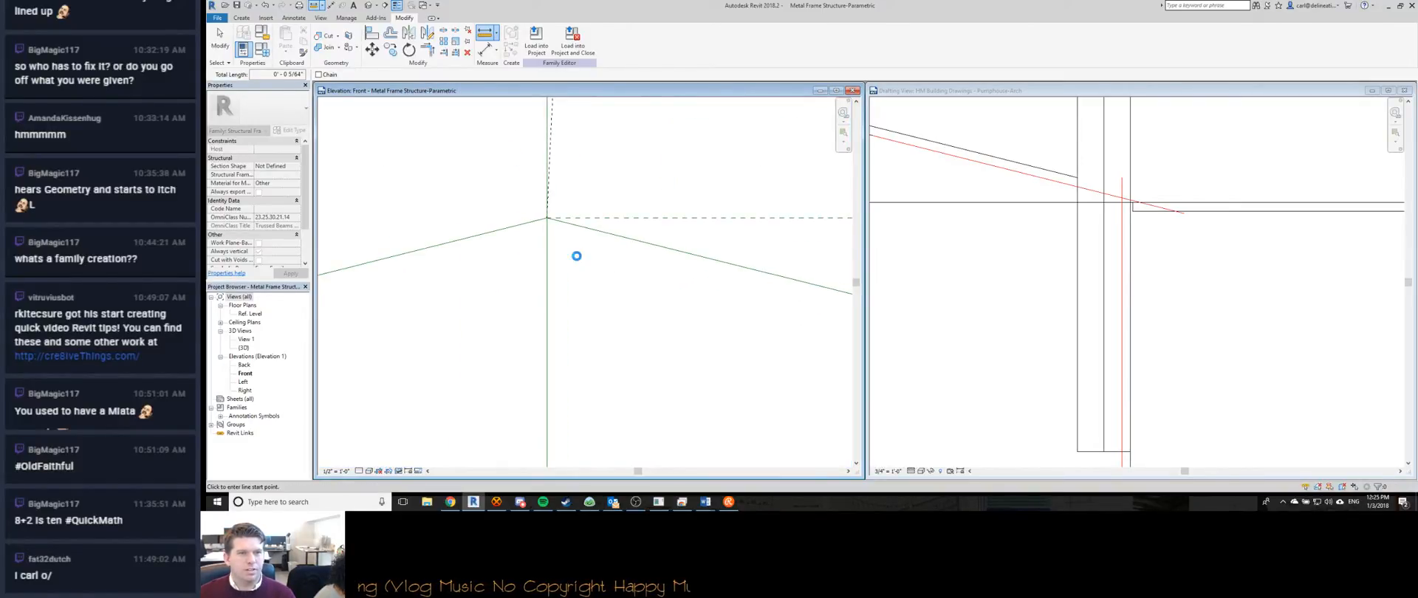
scroll(577, 257, down, 5)
key(Escape)
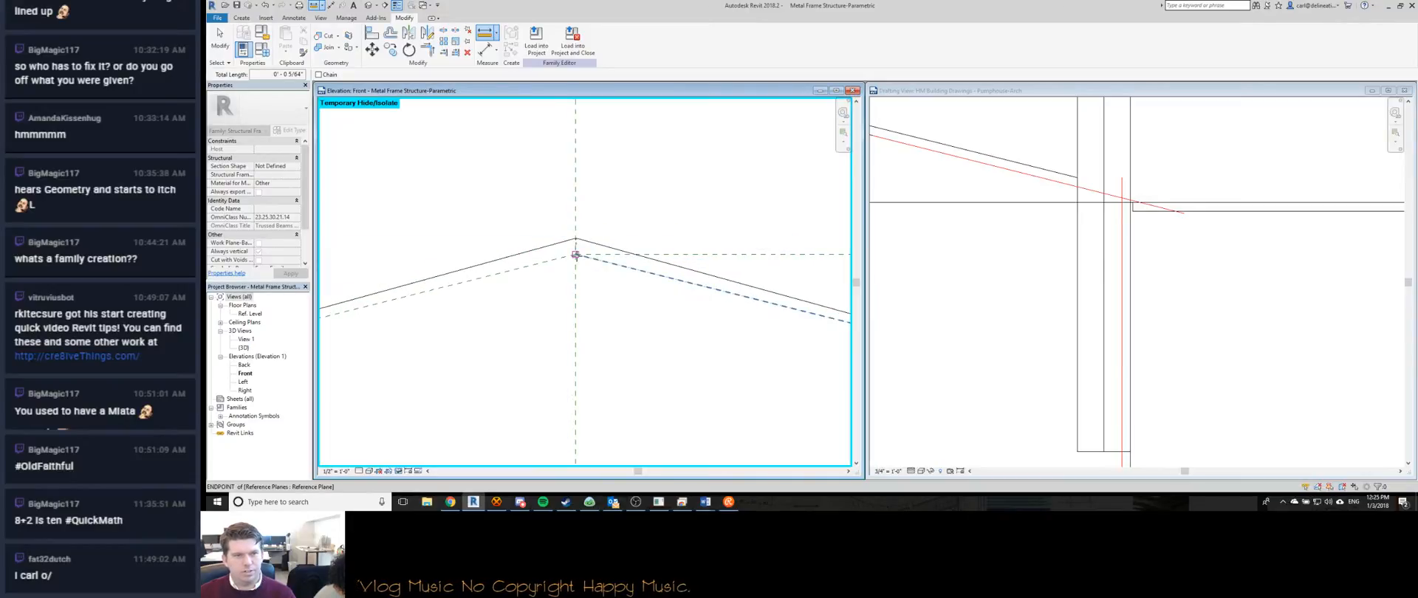
scroll(578, 256, up, 5)
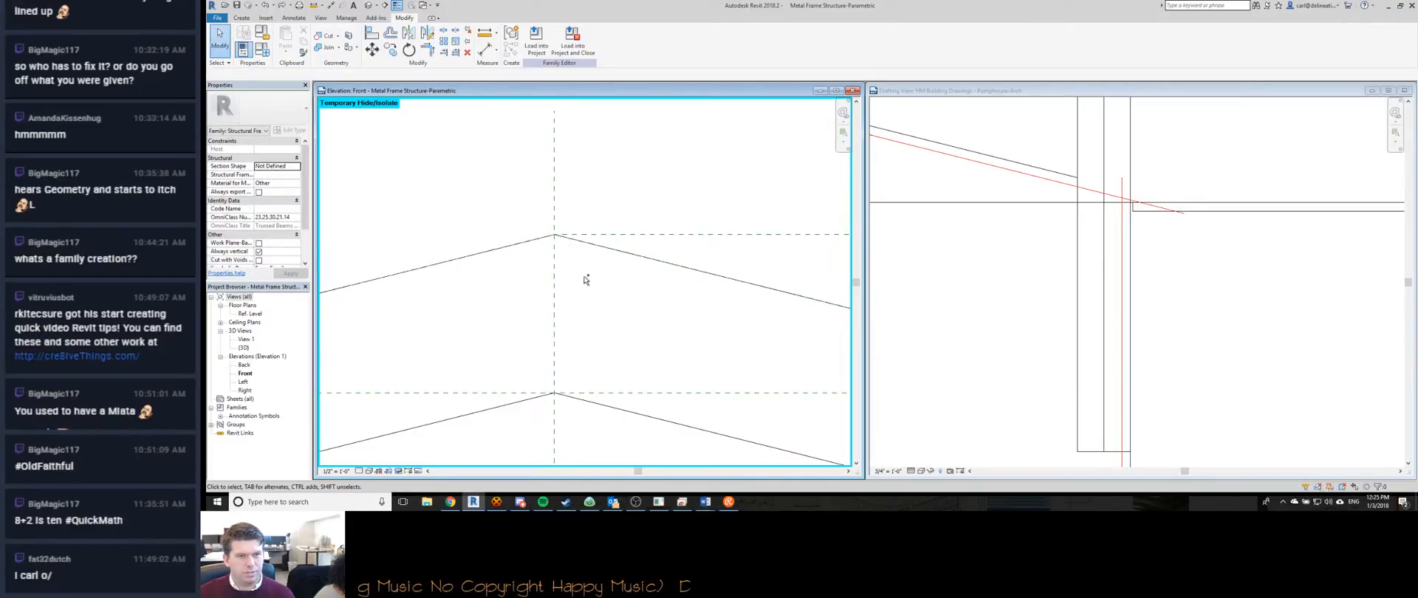
scroll(538, 251, up, 3)
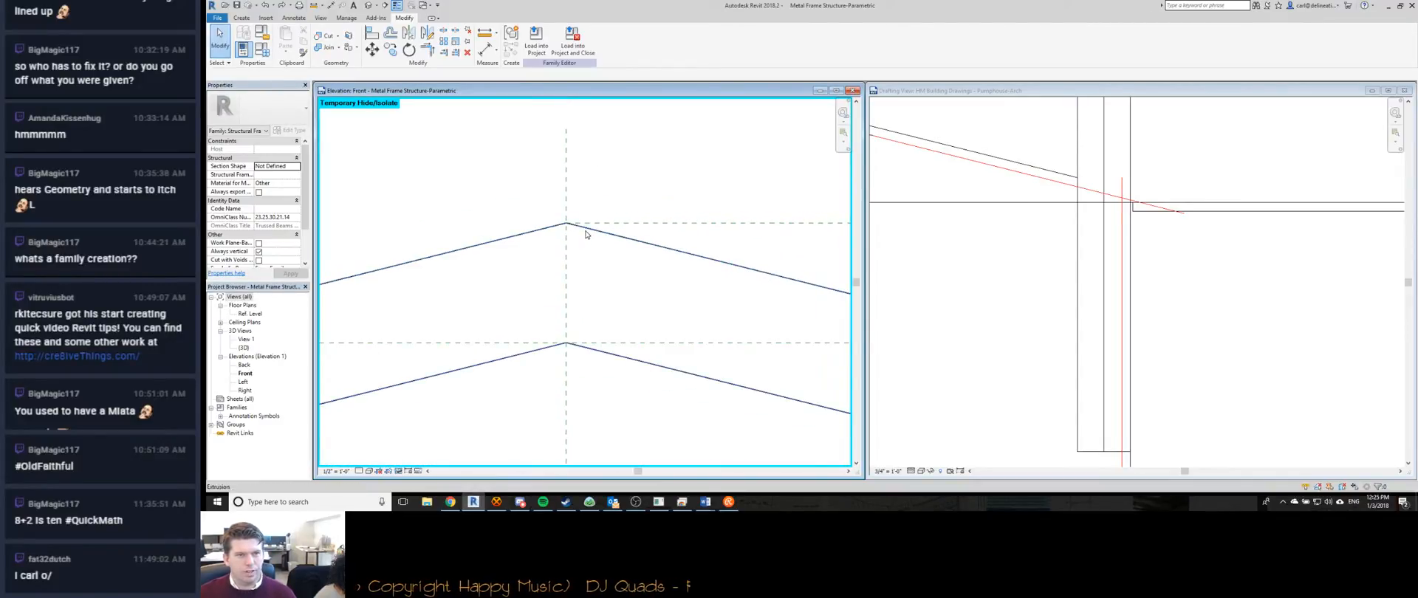
Reopen the rafter extrusion's sketch, try to align its upper ridge point with the reference planes, and finish the sketch.
click(586, 233)
double_click(585, 233)
key(a)
key(l)
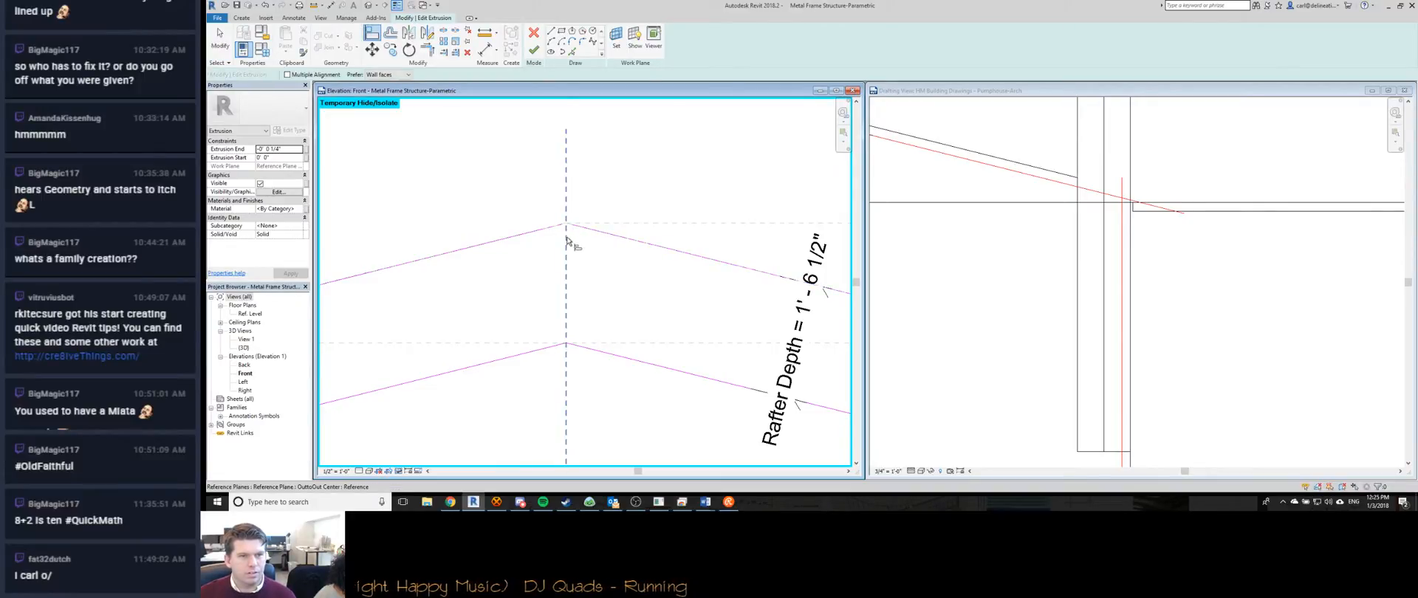
scroll(566, 235, up, 2)
scroll(565, 226, down, 3)
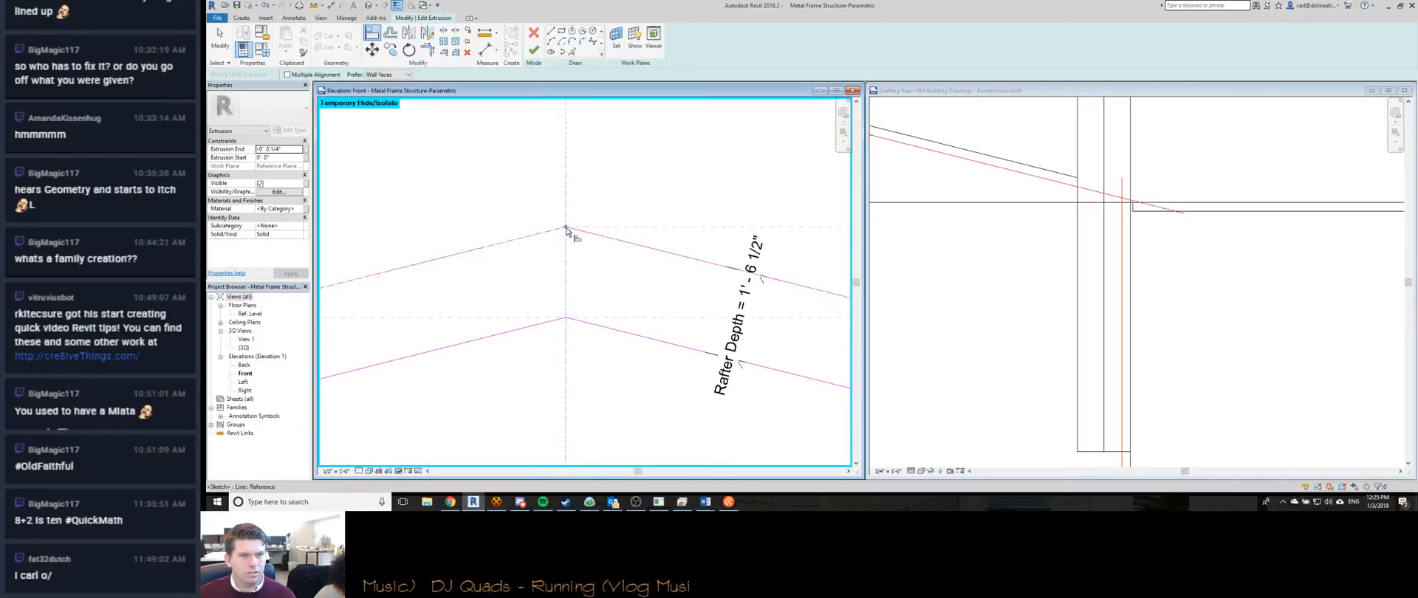
scroll(567, 211, down, 4)
key(Escape)
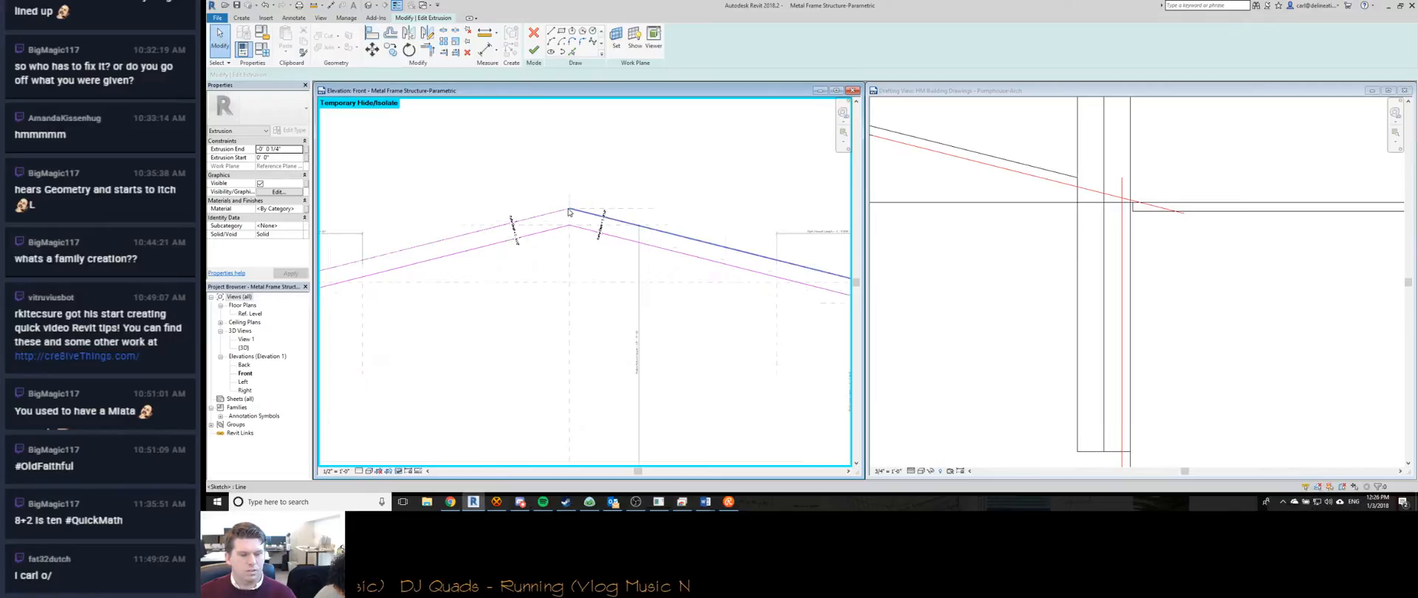
key(f)
key(f)
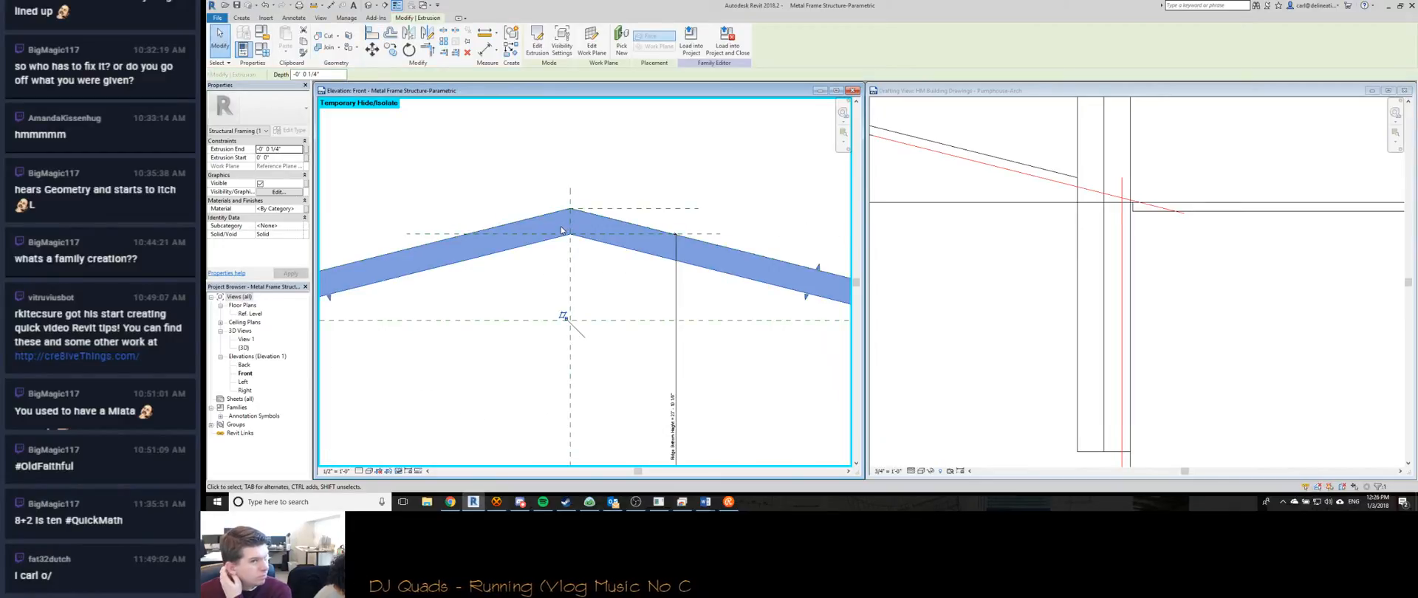
Switch the family from the Grid D type to the Grid A rafter type to test the ridge again.
scroll(554, 209, up, 3)
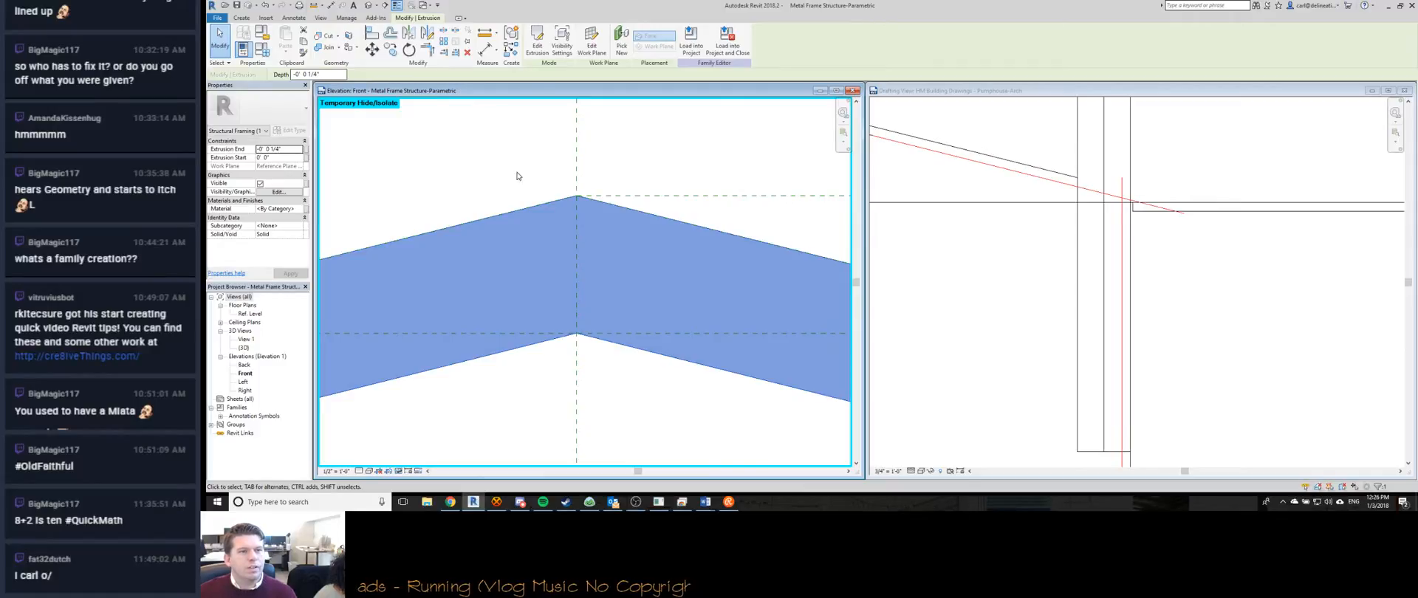
click(517, 176)
click(262, 33)
click(1130, 70)
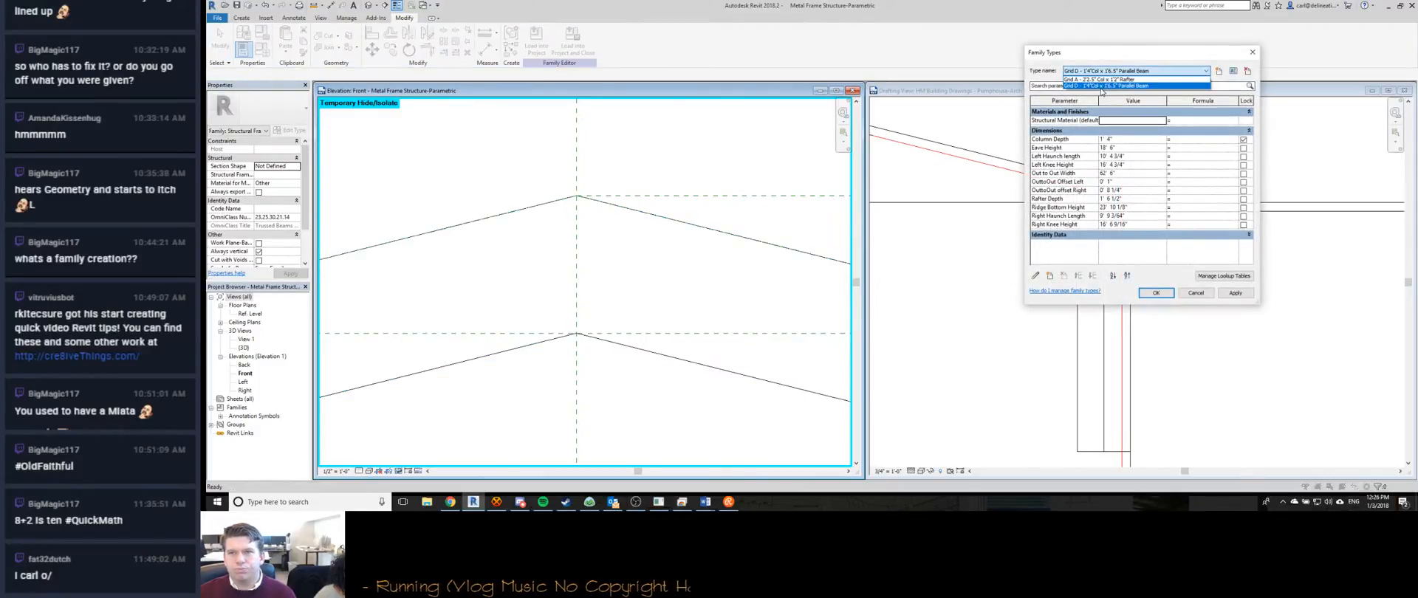
click(1101, 79)
click(1156, 293)
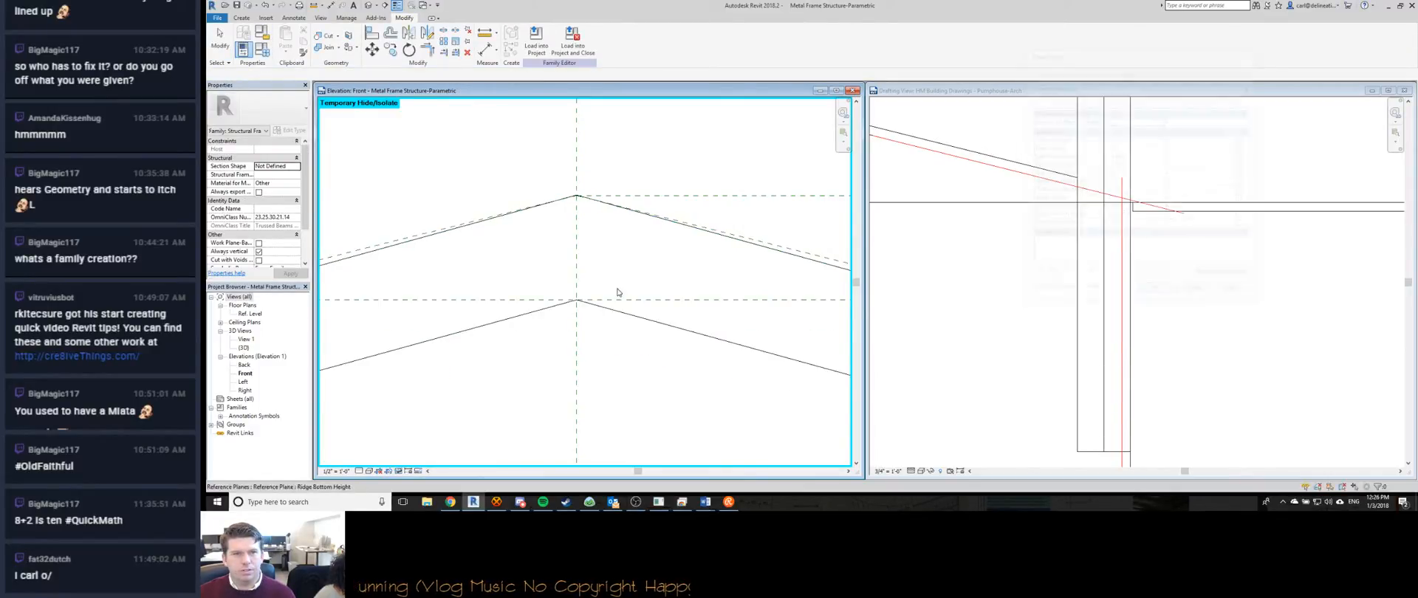
Restore the temporarily hidden elements to check the rafter's peak against the sloped reference planes, and undo the Grid A type switch.
middle_drag(586, 199, 569, 258)
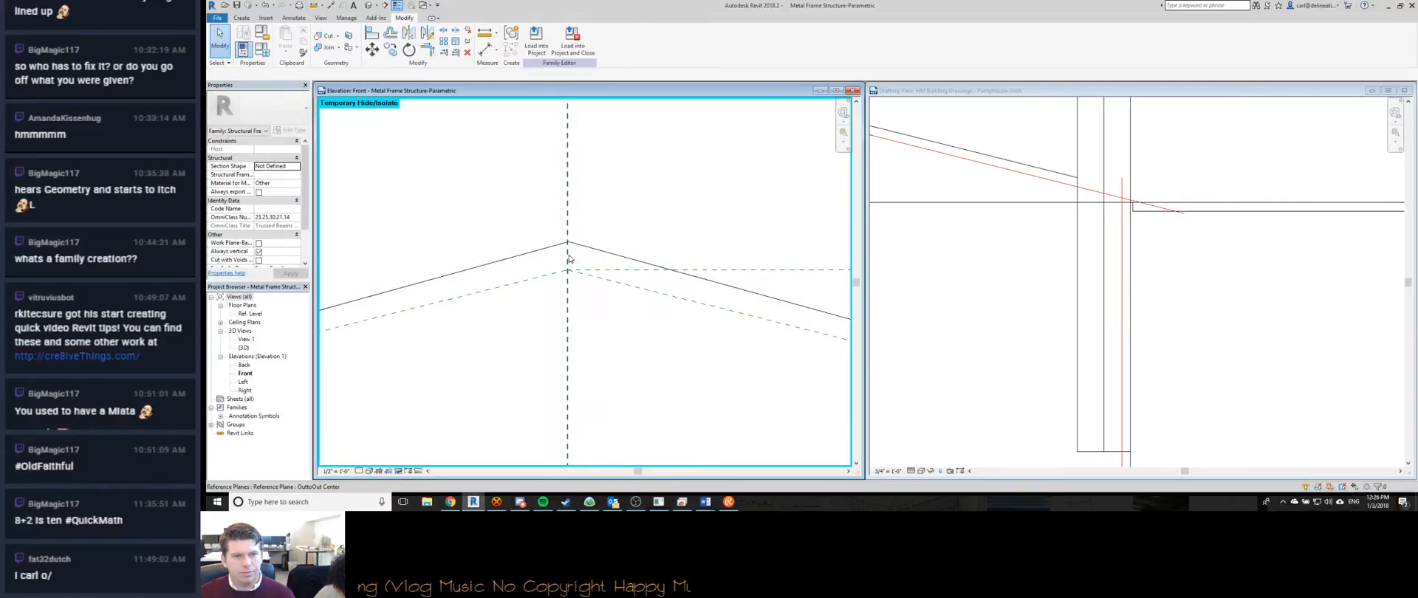
key(h)
key(r)
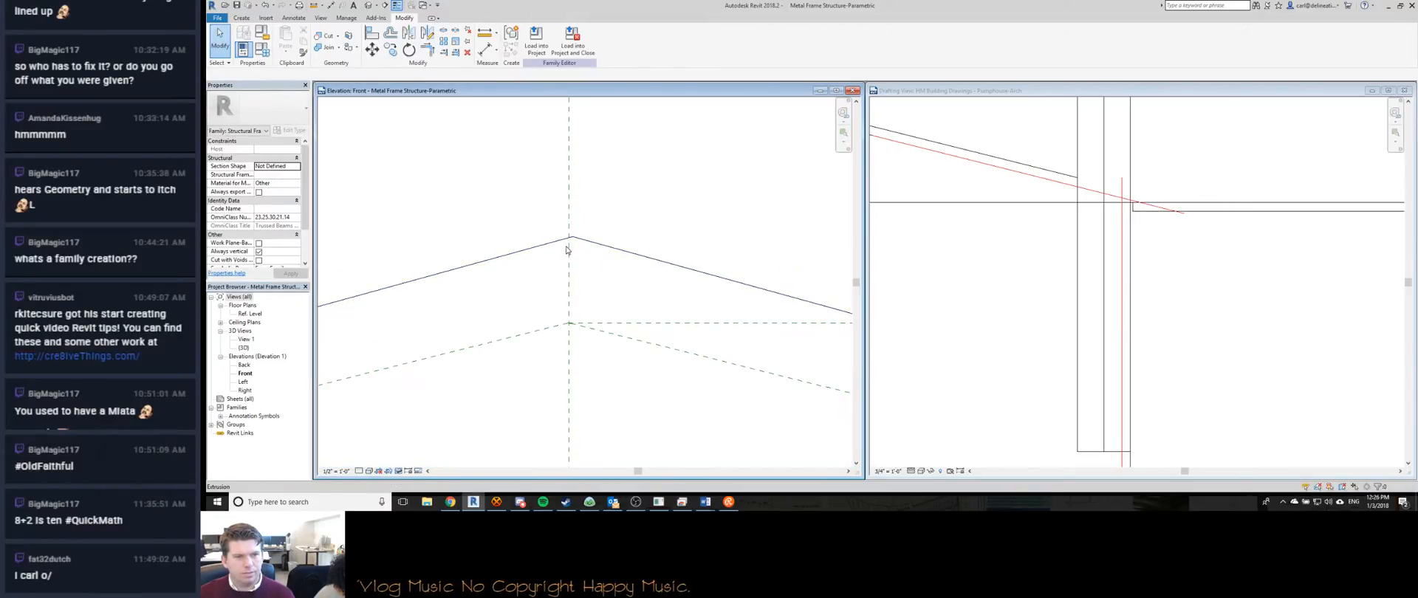
click(567, 248)
key(h)
key(i)
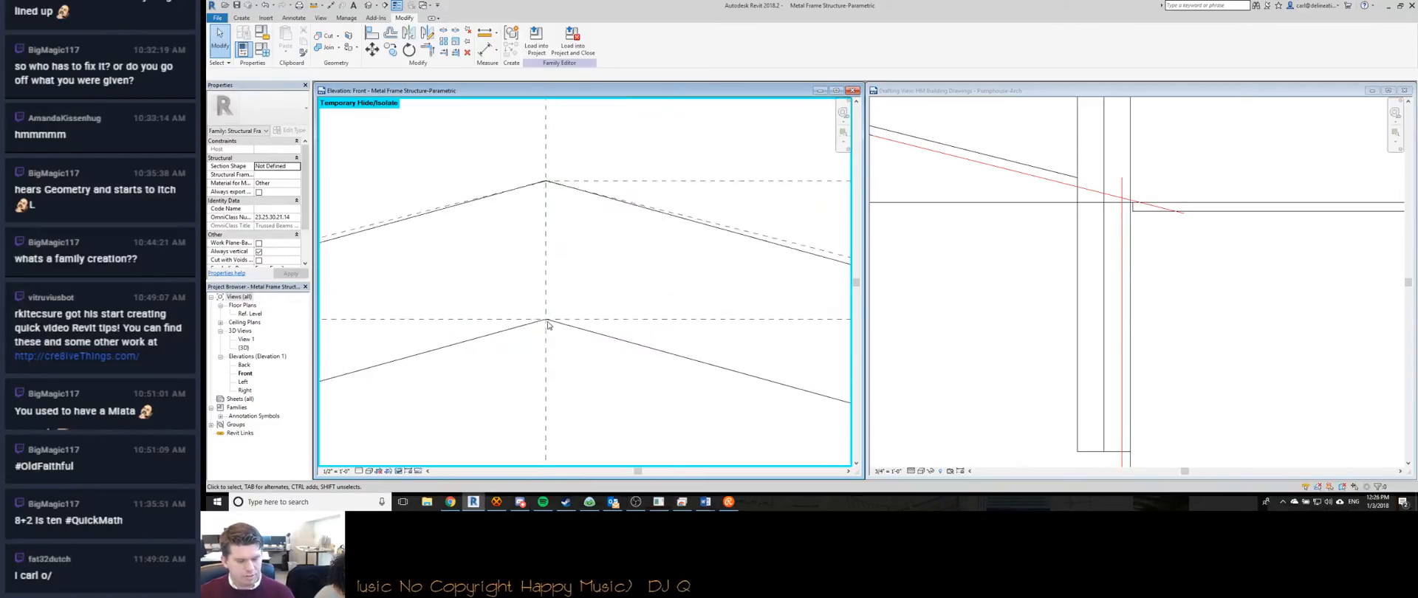
scroll(550, 325, down, 2)
scroll(552, 325, up, 4)
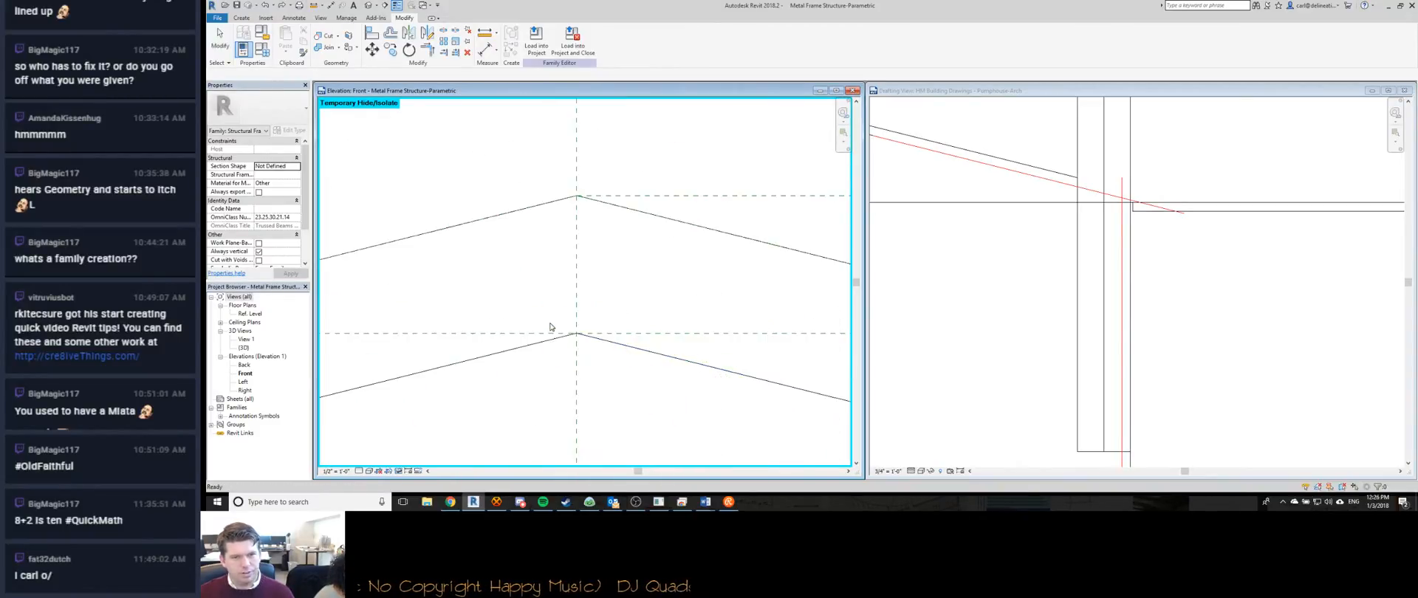
Compare the whole frame and its left eave in the front elevation with the frame cross-sections in the HM Building Drawings drafting view.
scroll(557, 299, down, 5)
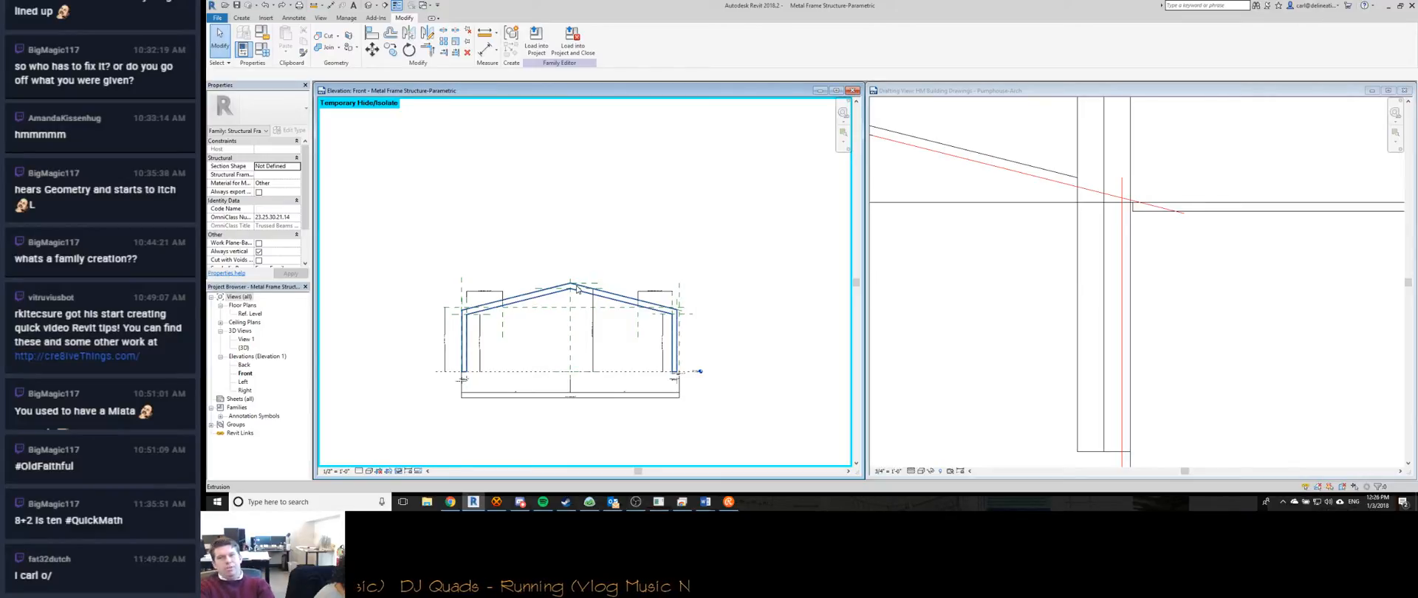
click(1044, 241)
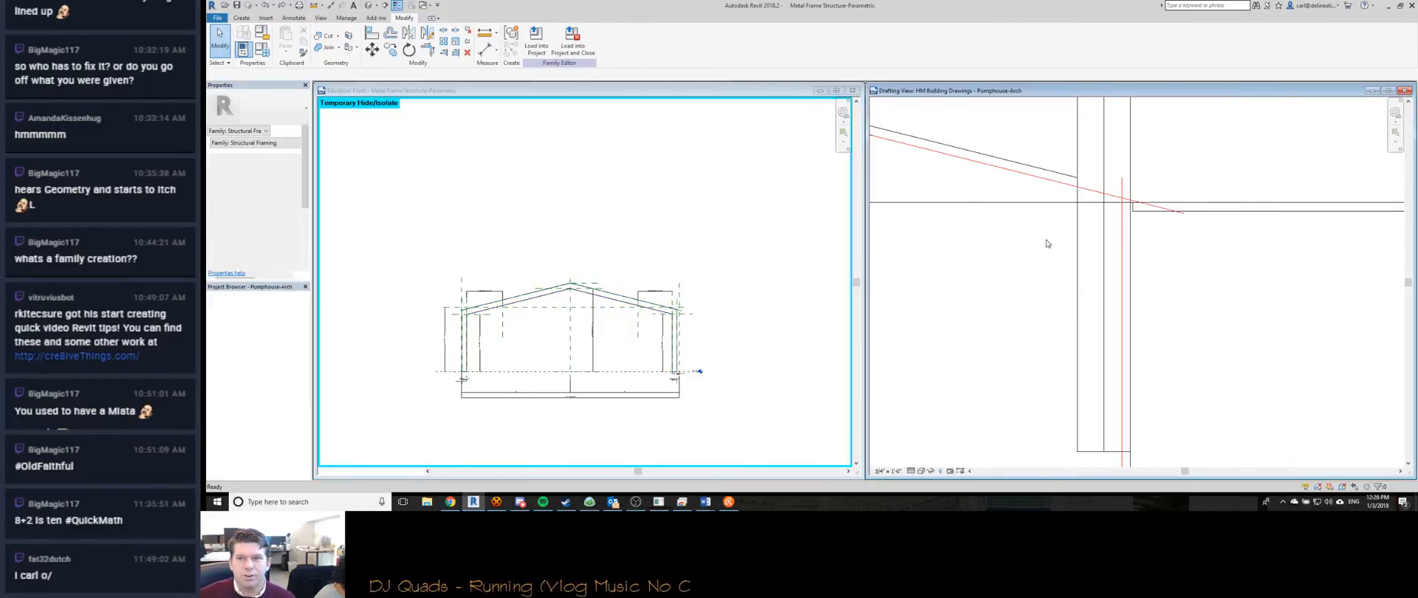
scroll(1046, 244, down, 5)
scroll(1046, 244, down, 6)
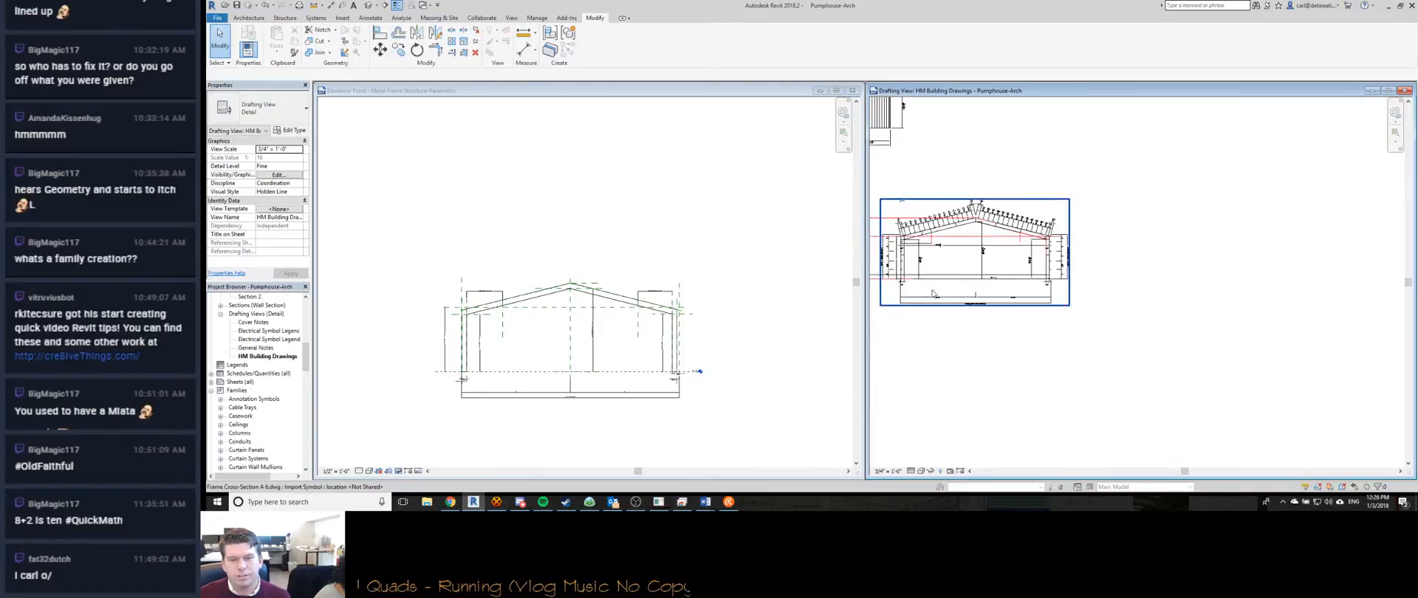
middle_drag(1141, 283, 1184, 287)
scroll(1183, 286, down, 1)
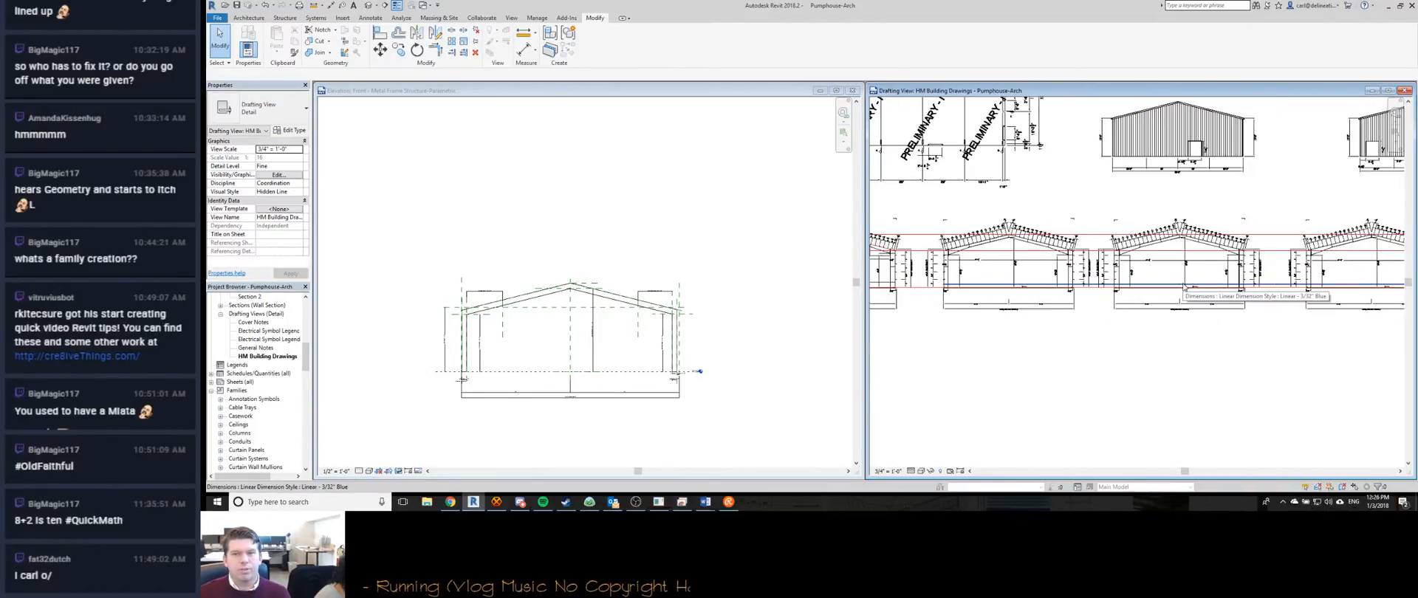
scroll(958, 309, down, 3)
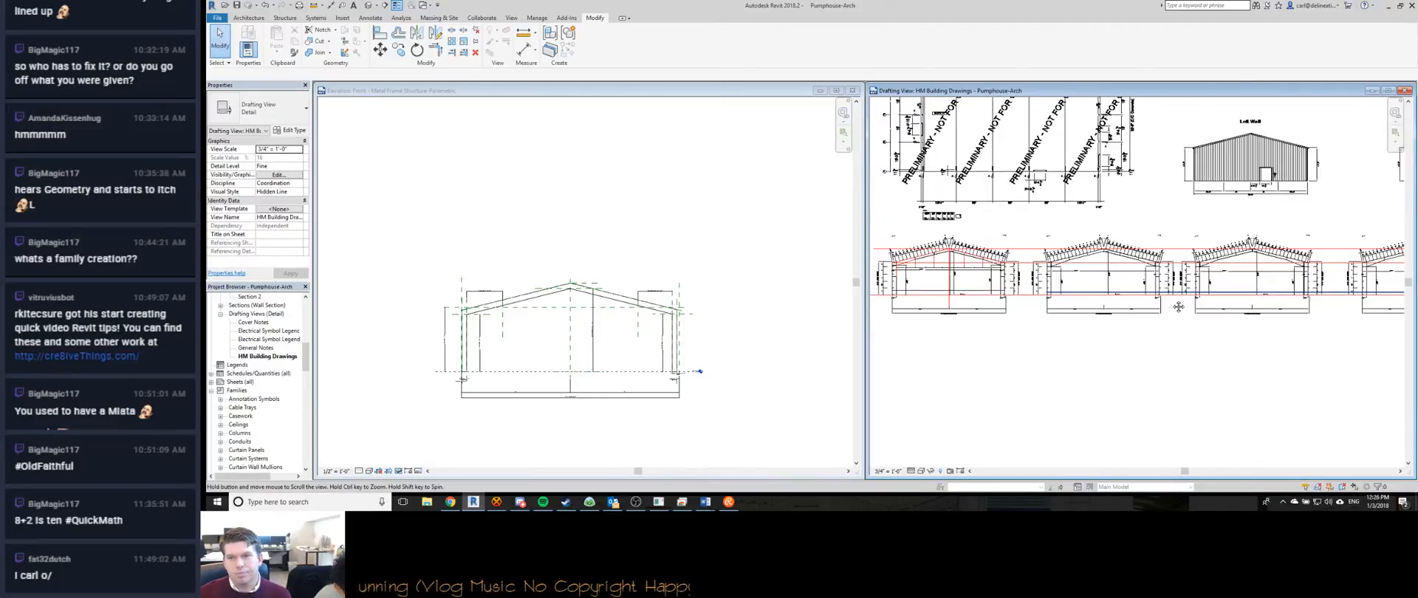
scroll(958, 308, up, 4)
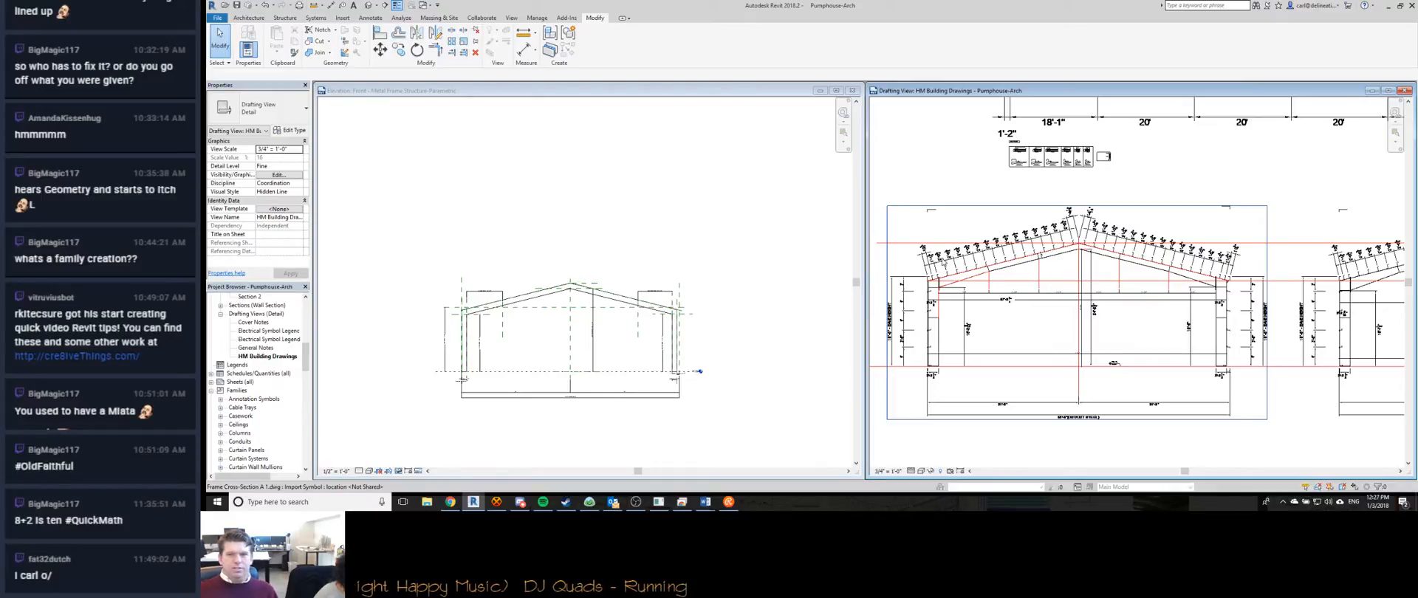
click(461, 315)
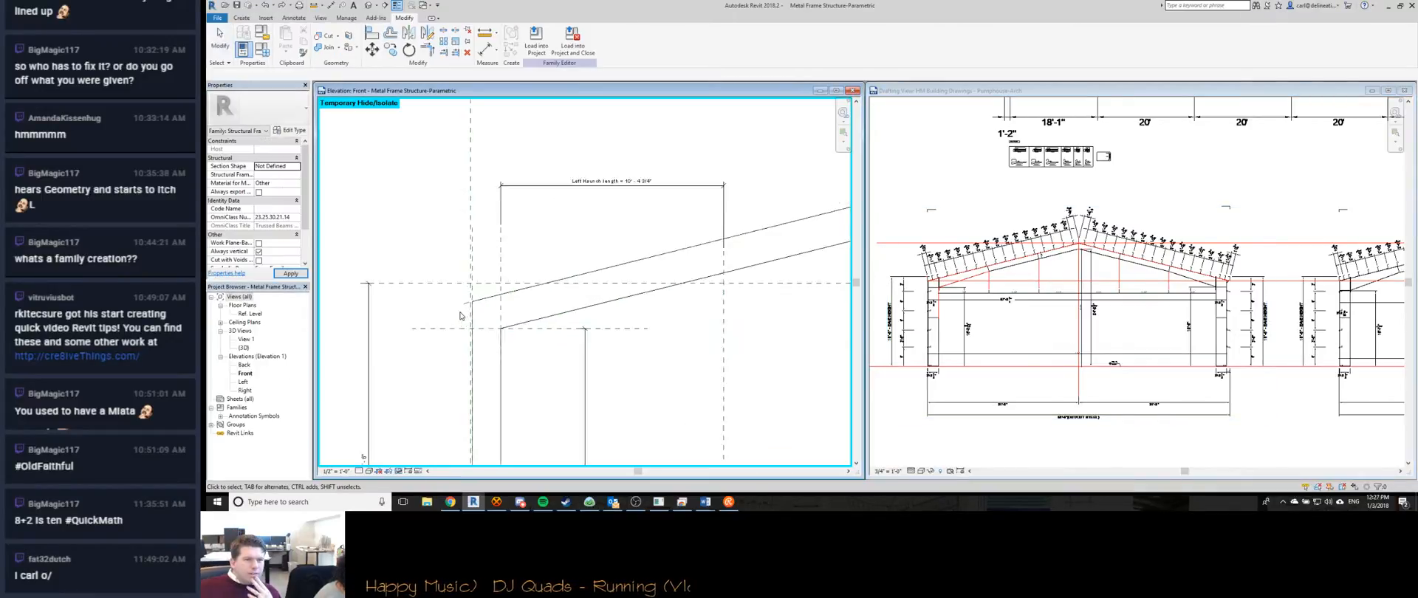
scroll(464, 310, down, 5)
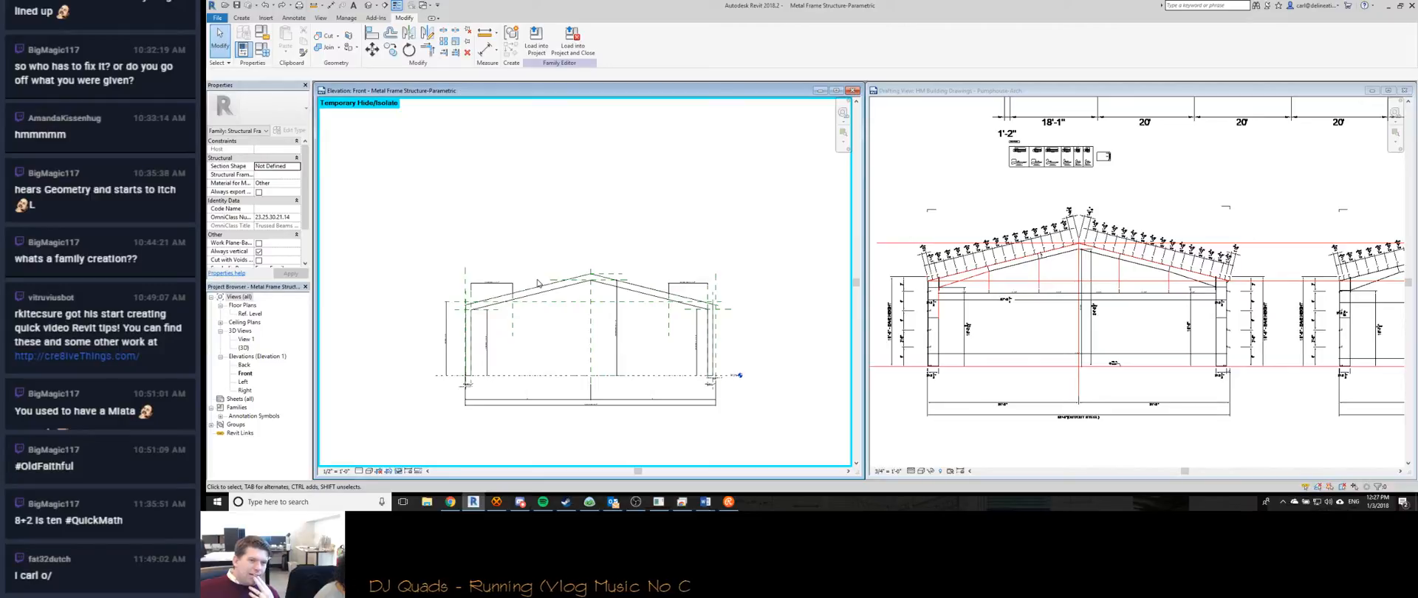
Examine how the rafter lines meet at the eave and ridge plate of the frame cross-section in the HM Building Drawings drafting view.
scroll(546, 311, up, 3)
scroll(554, 291, down, 1)
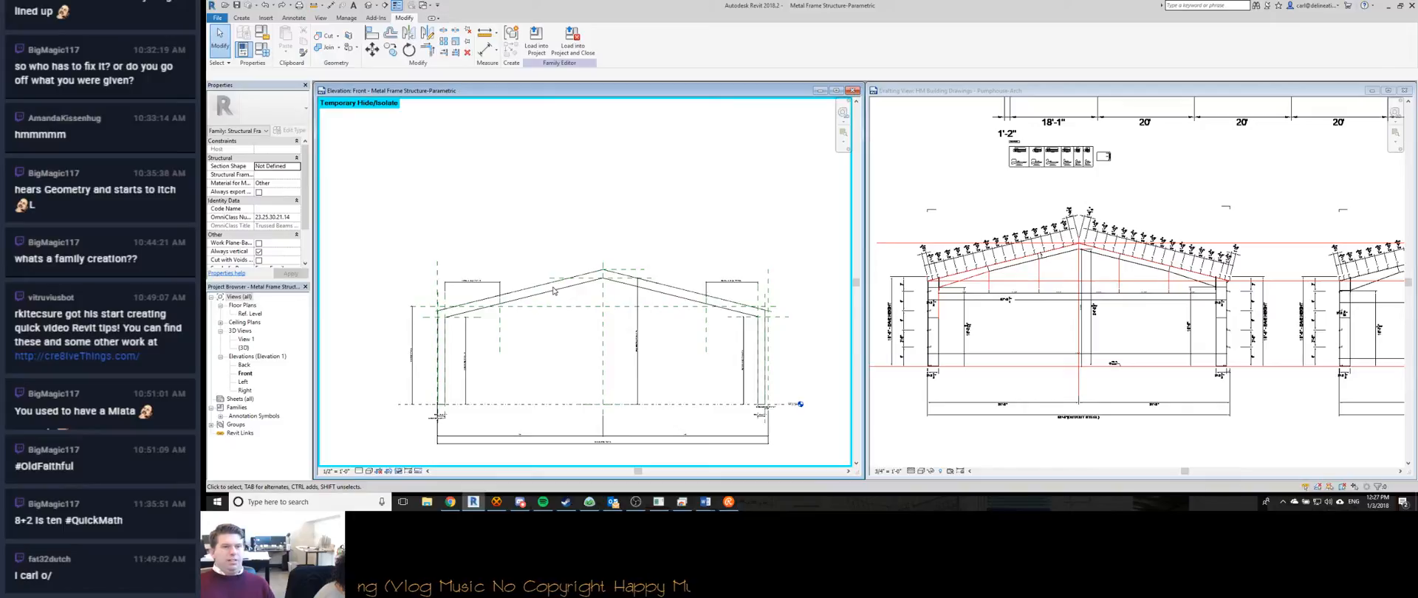
click(1144, 370)
scroll(1145, 369, down, 3)
middle_drag(1145, 370, 804, 300)
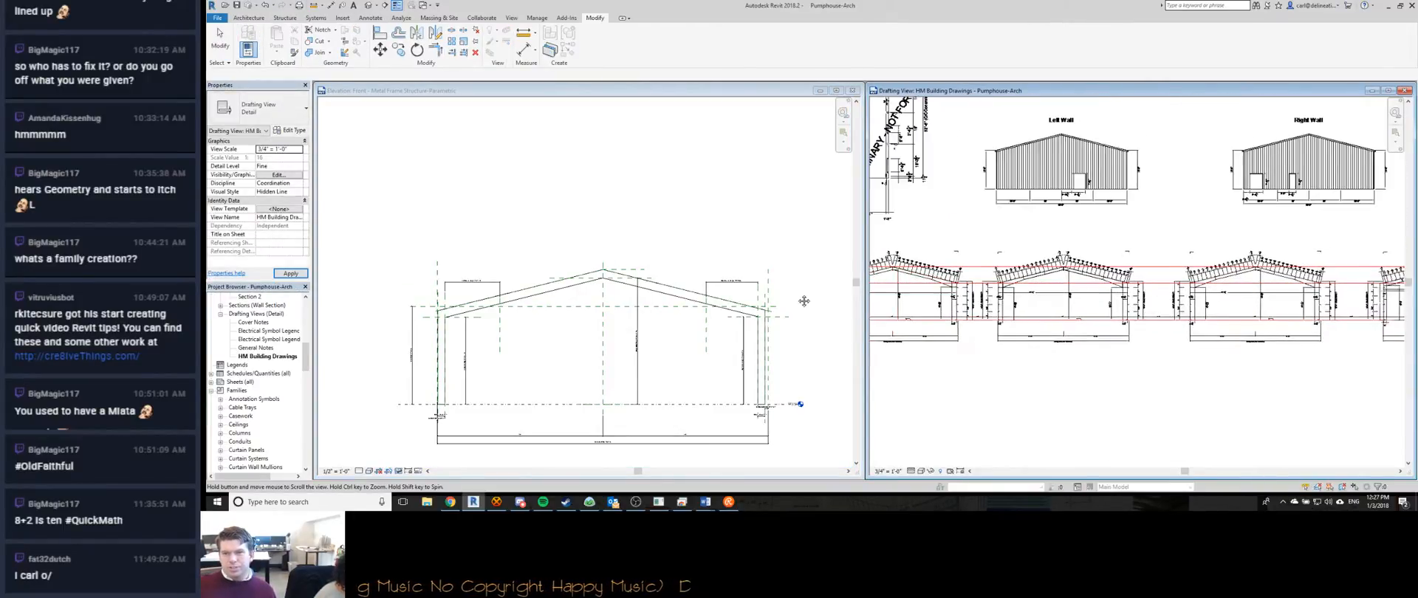
scroll(1020, 286, up, 5)
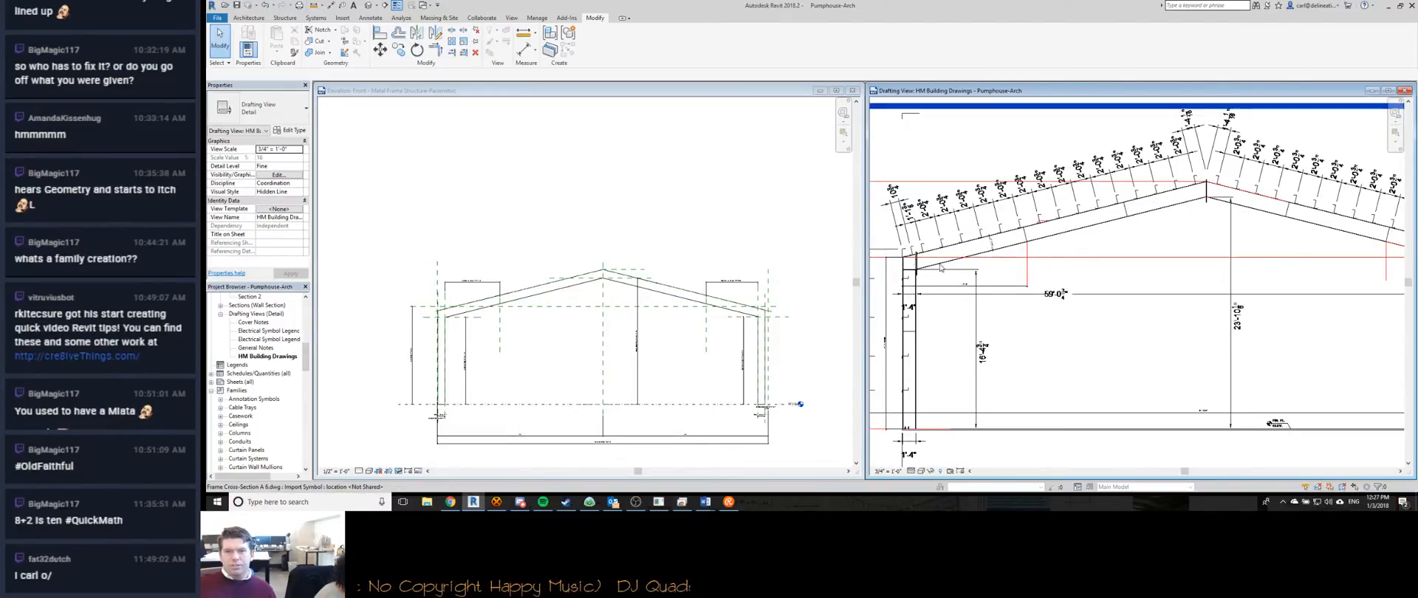
scroll(921, 266, up, 4)
scroll(921, 266, down, 4)
scroll(1237, 192, down, 2)
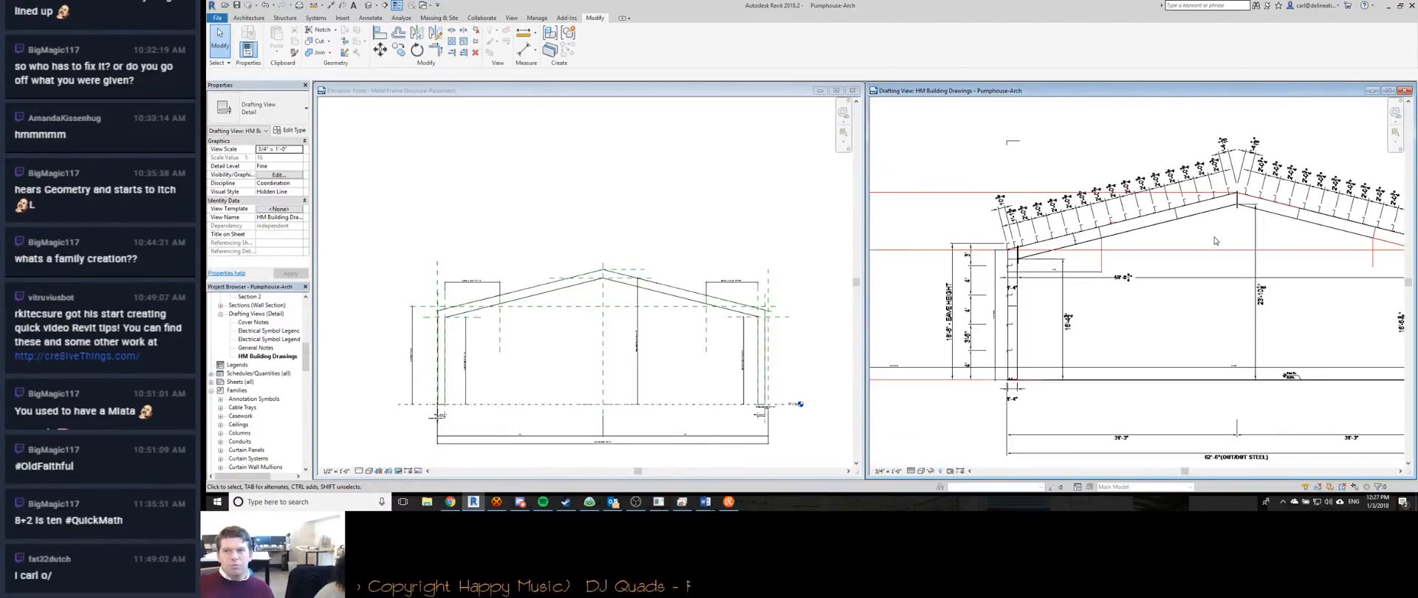
scroll(1241, 193, up, 5)
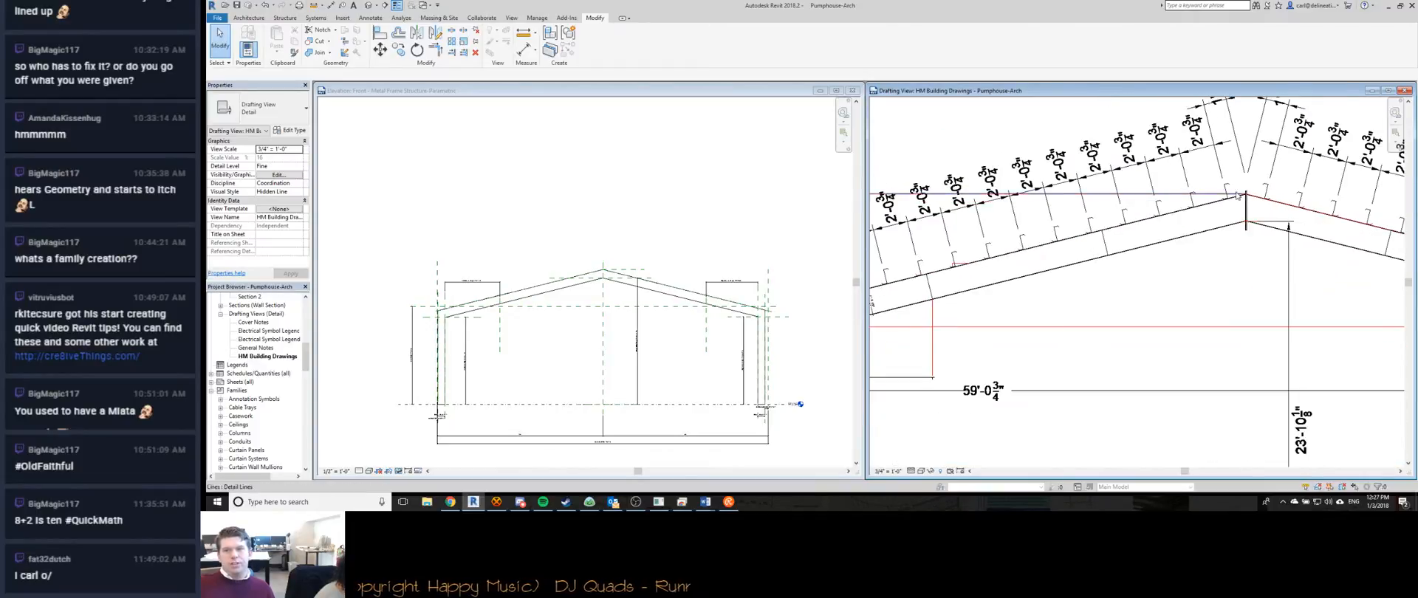
scroll(1247, 197, down, 3)
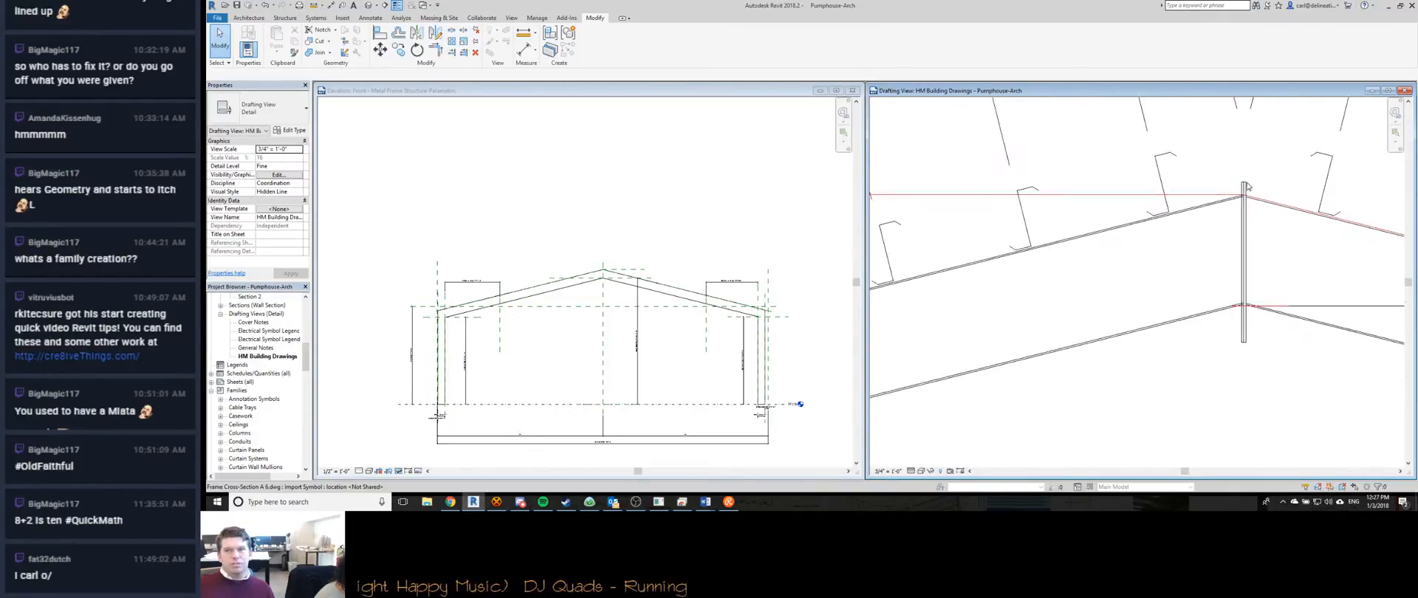
scroll(1246, 190, up, 4)
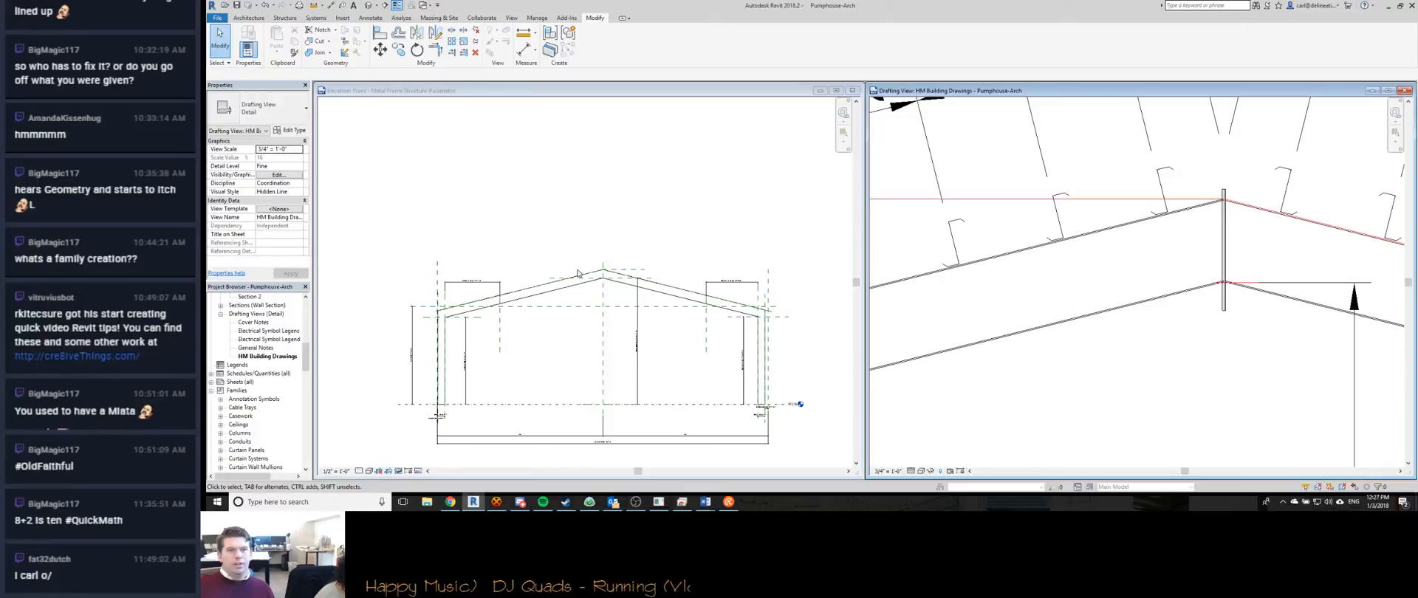
Return to the family's front elevation and reopen the rafter extrusion's sketch at the ridge.
click(529, 290)
scroll(463, 293, up, 3)
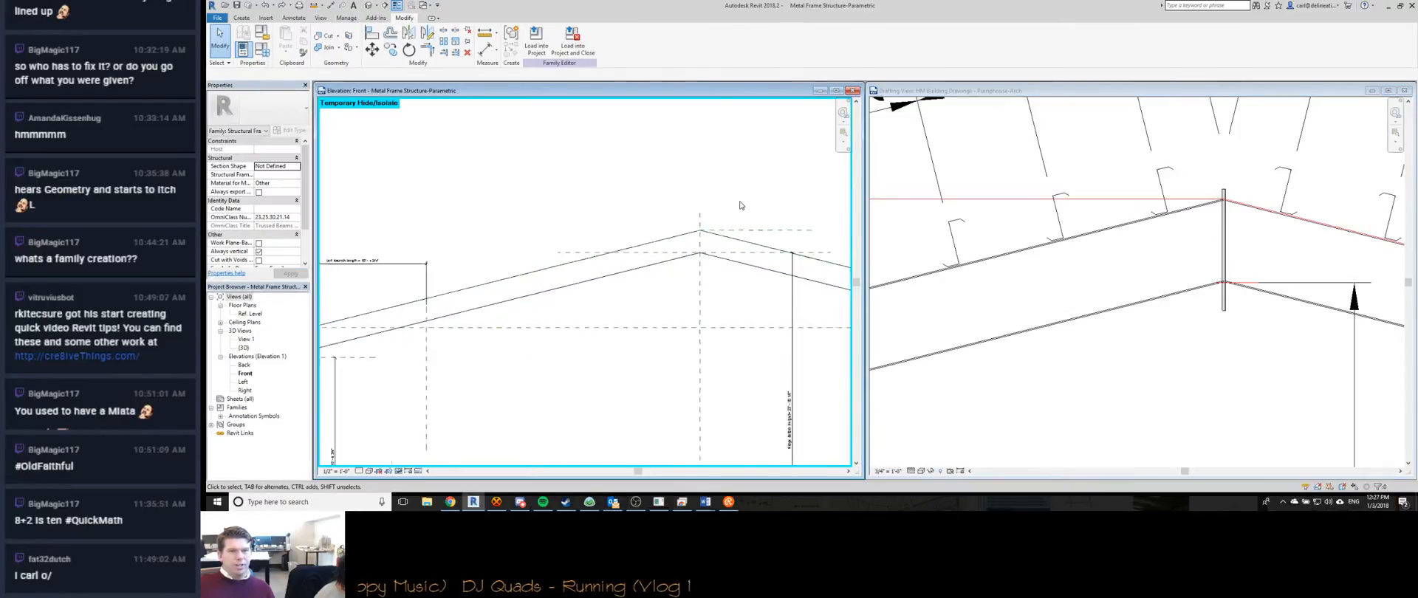
scroll(463, 293, up, 3)
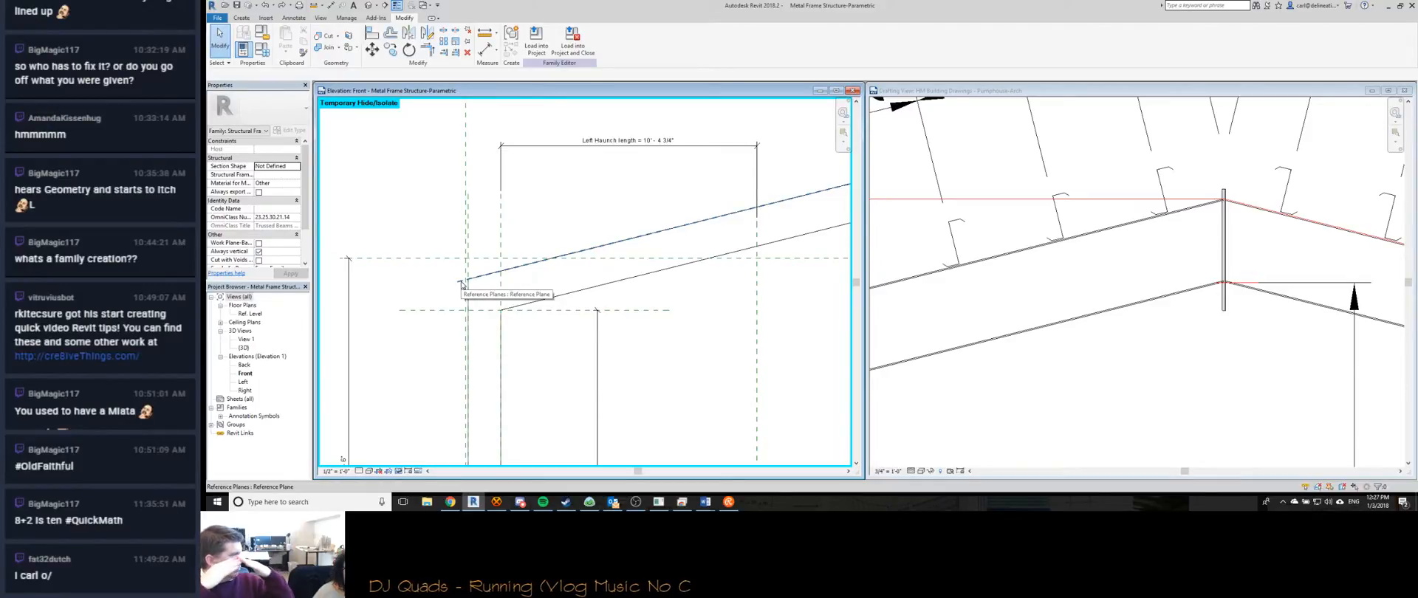
scroll(465, 282, down, 5)
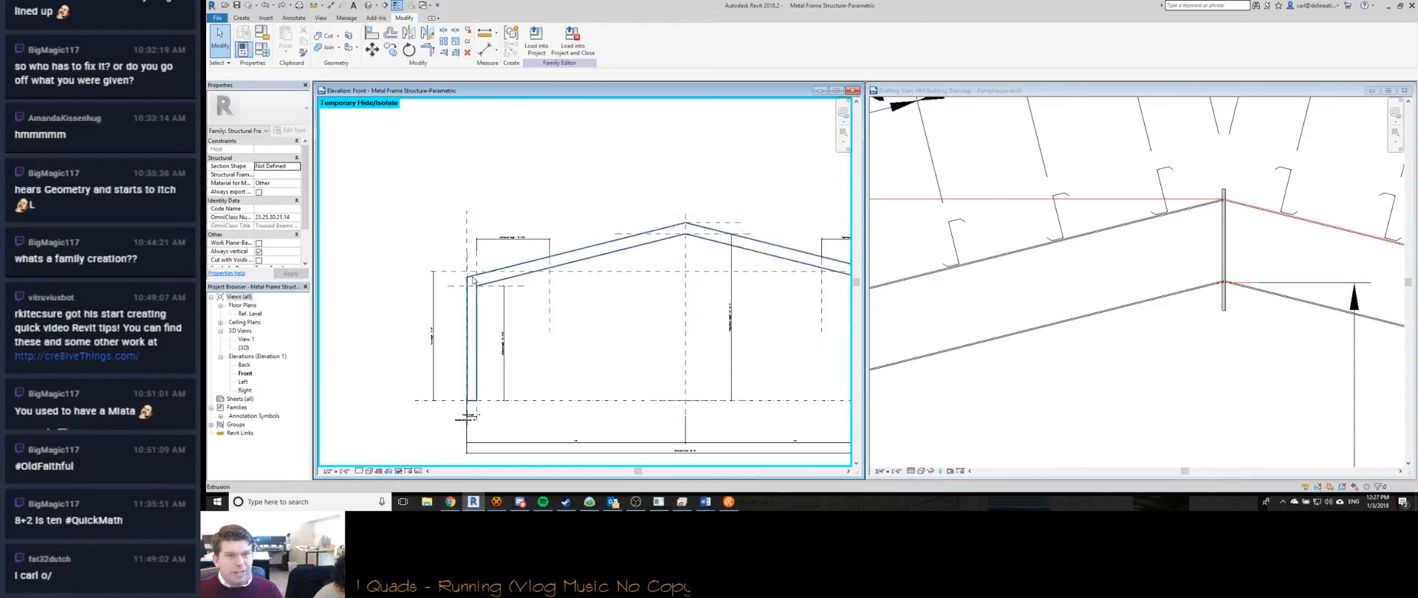
middle_drag(473, 281, 381, 260)
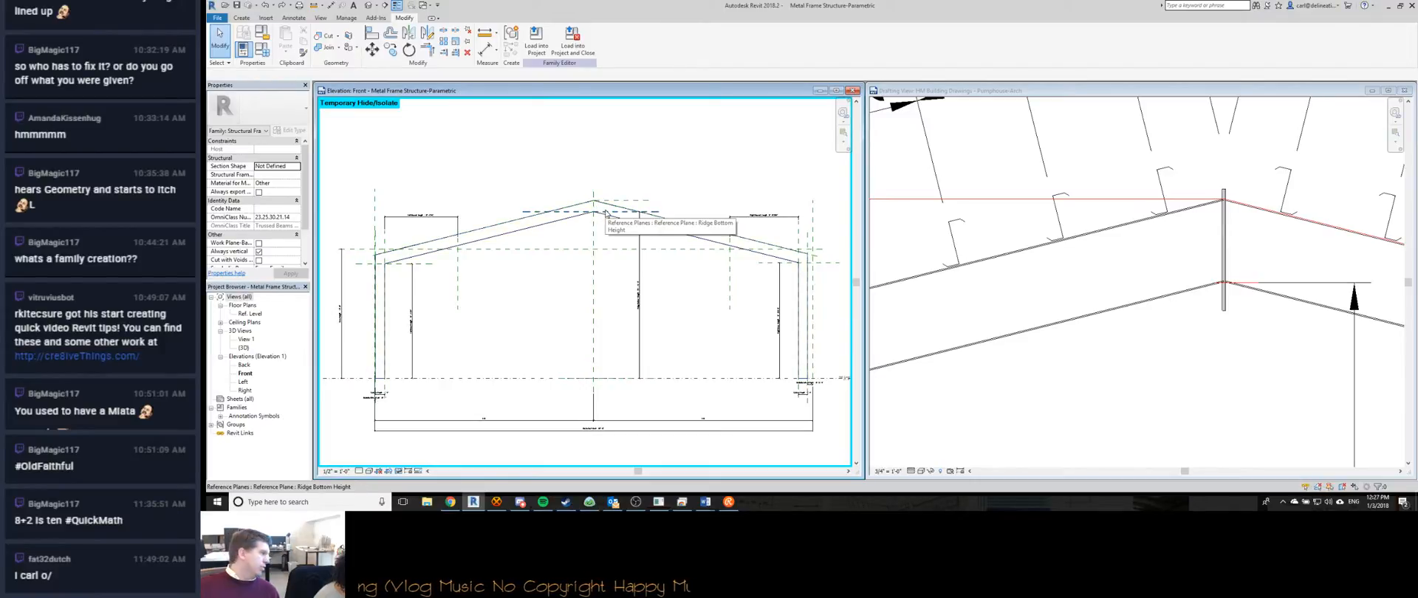
double_click(597, 214)
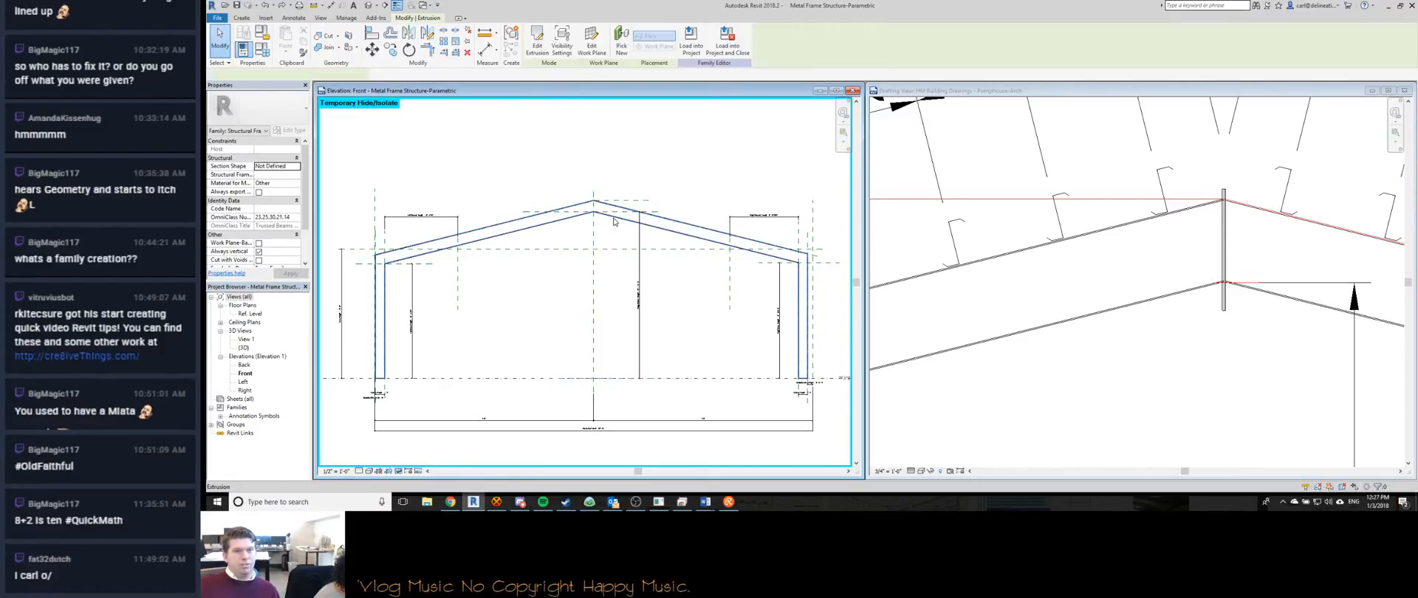
scroll(595, 216, up, 3)
click(595, 216)
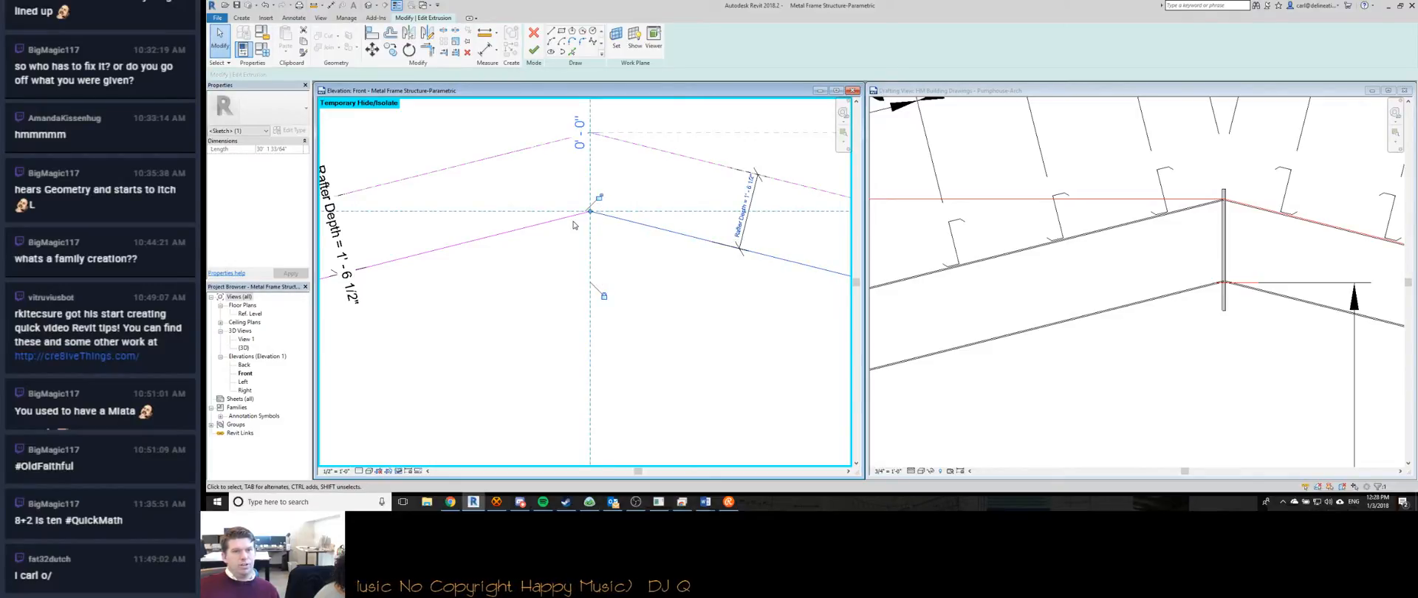
Inspect the upper and lower rafter sketch lines around the ridge for their Rafter Depth dimensions and alignment constraints.
click(570, 217)
scroll(583, 229, down, 3)
scroll(589, 237, up, 3)
scroll(590, 238, up, 1)
click(596, 236)
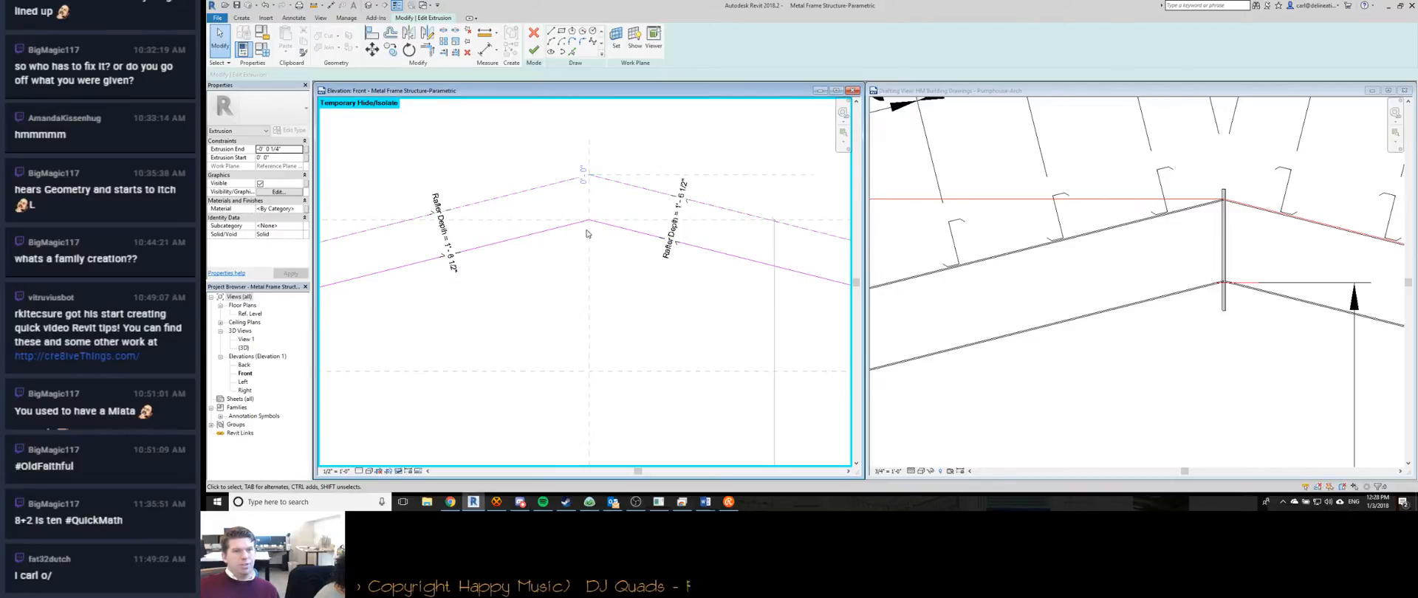
click(595, 178)
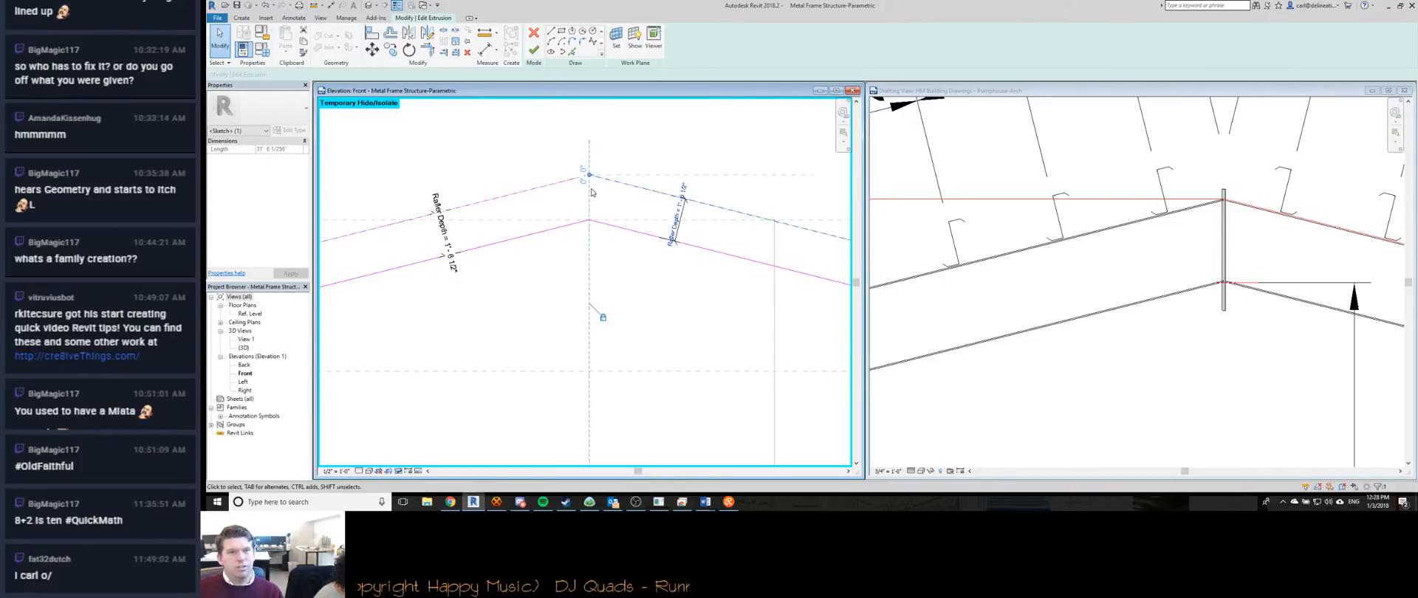
click(551, 200)
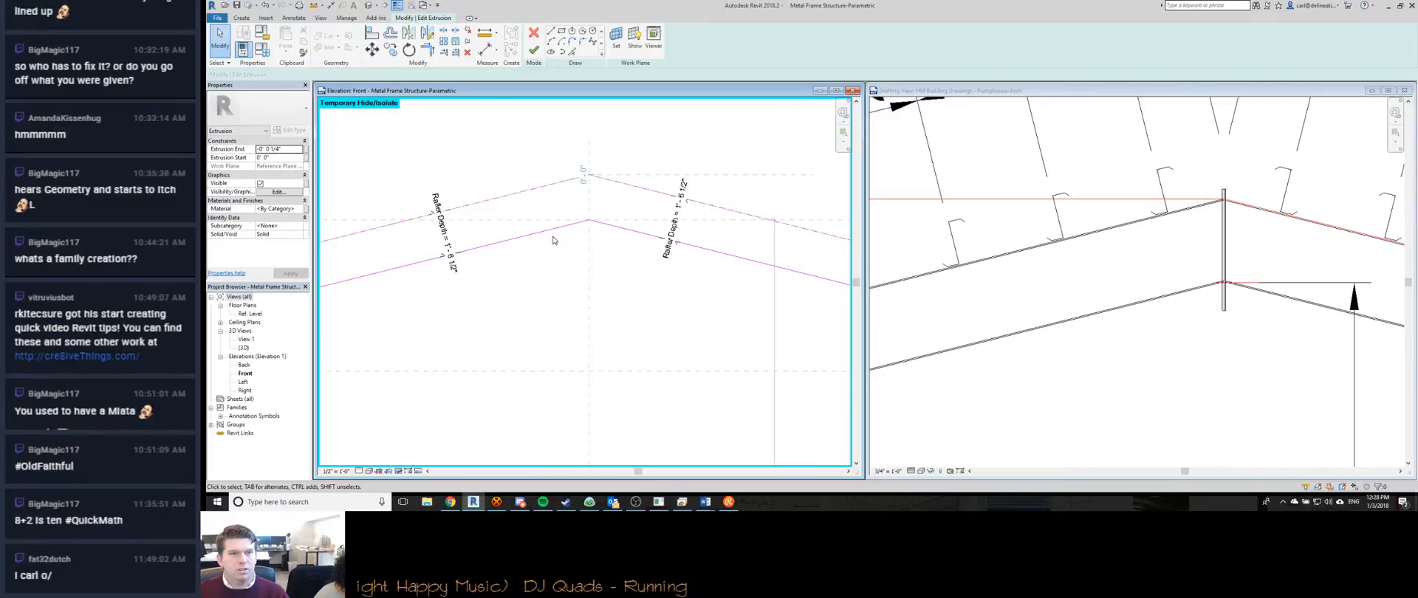
scroll(587, 266, down, 3)
scroll(582, 269, up, 4)
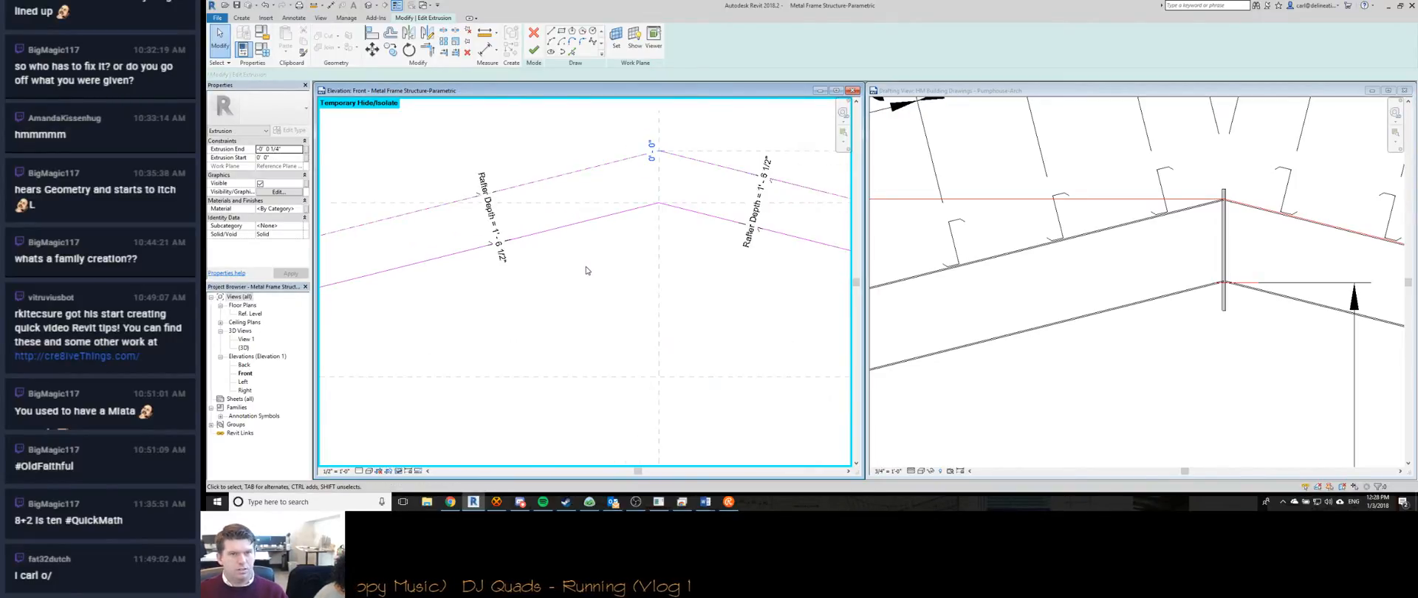
scroll(624, 221, down, 3)
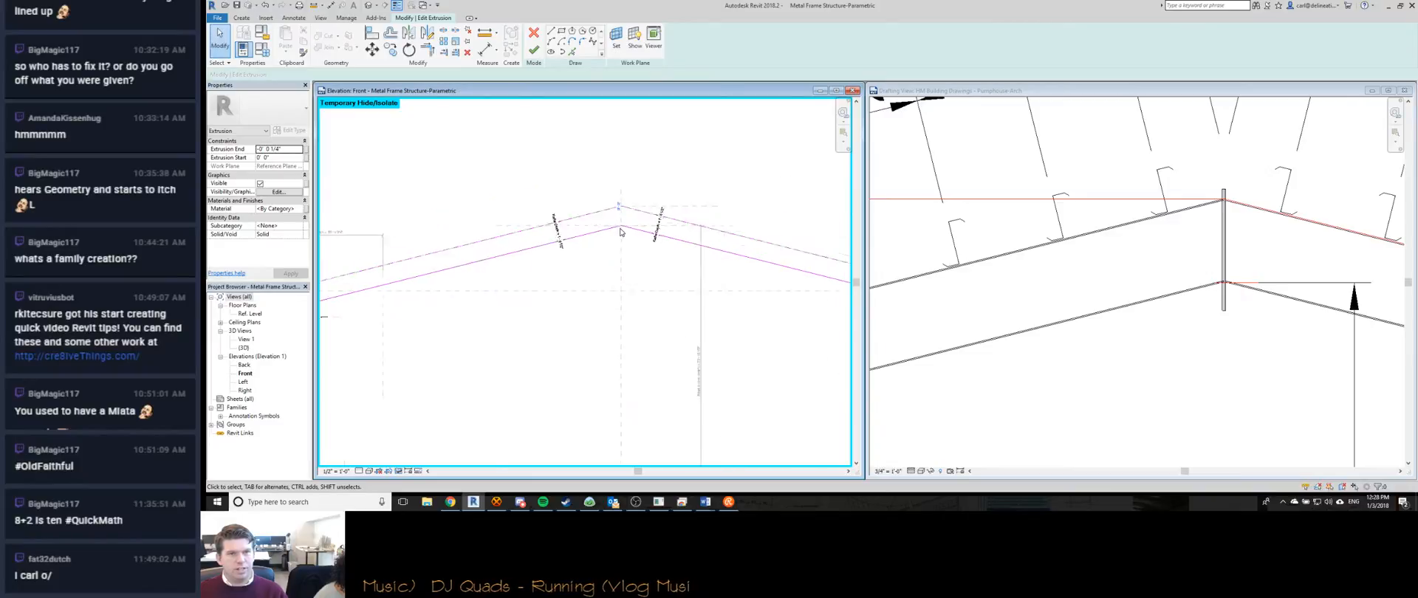
Delete the Rafter Depth dimensions between the upper and lower rafter lines on both sides of the ridge.
scroll(583, 240, up, 3)
click(590, 235)
scroll(602, 235, down, 1)
key(Delete)
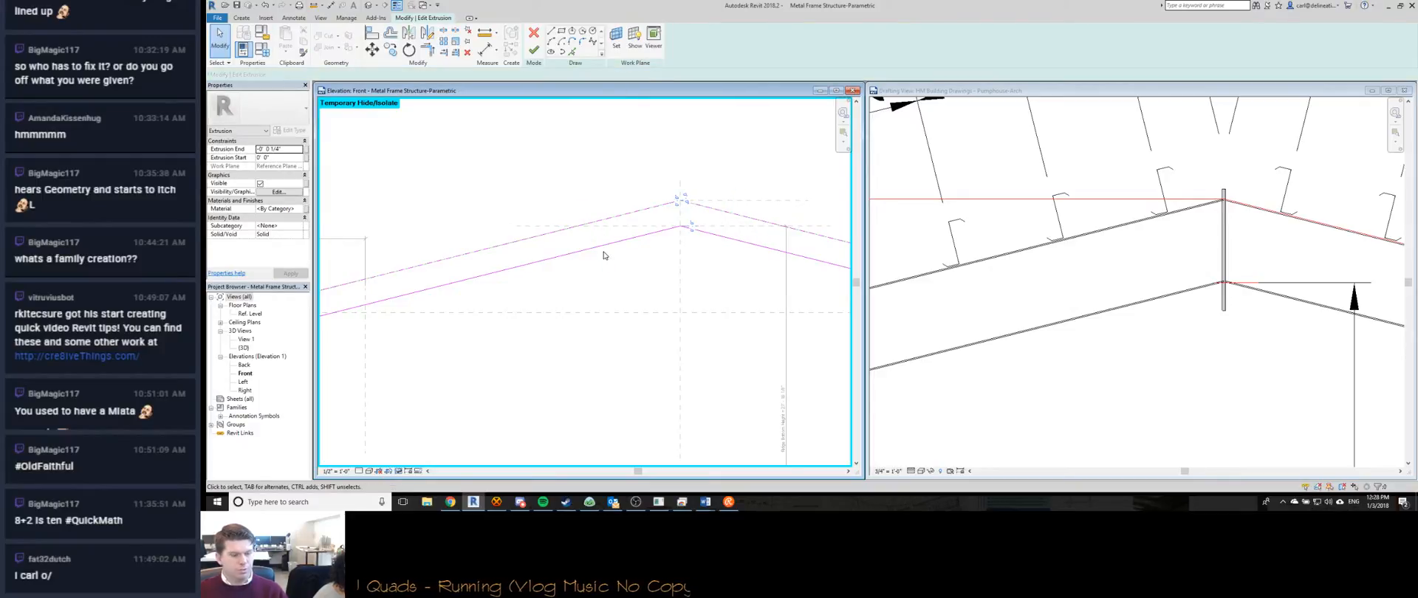
Align the upper rafter sketch lines with the sloped reference planes at the left and right eaves.
scroll(574, 260, up, 5)
key(a)
key(l)
click(464, 272)
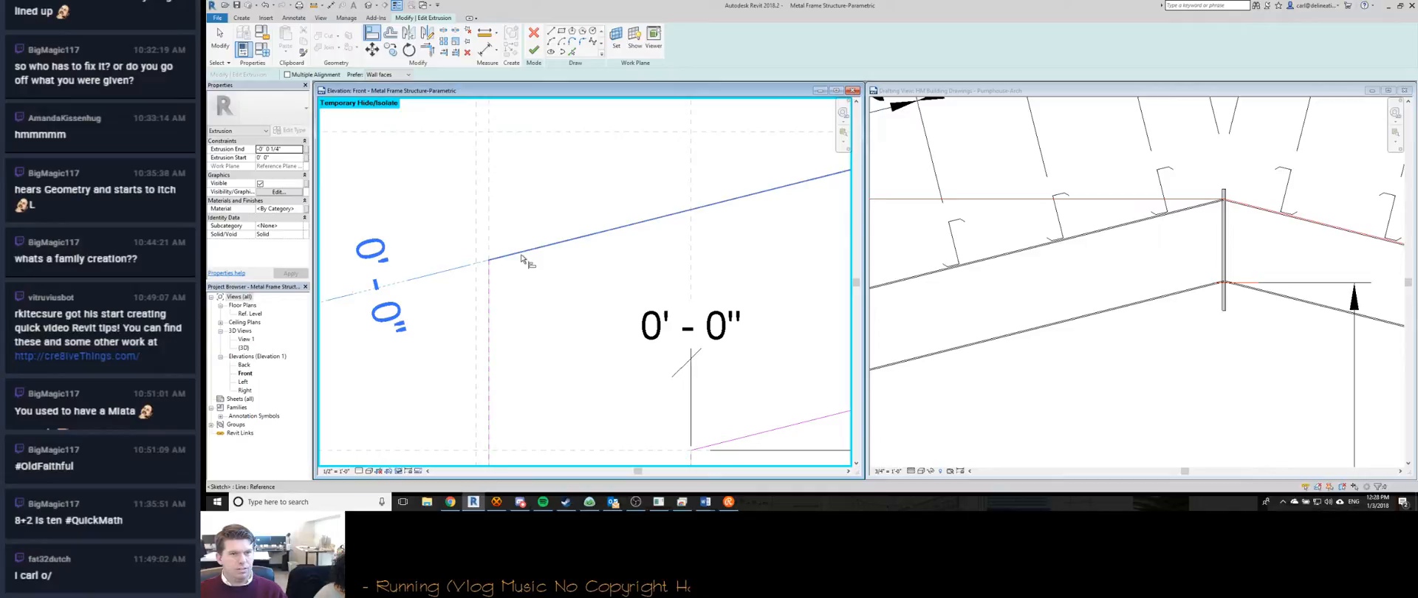
scroll(591, 251, down, 5)
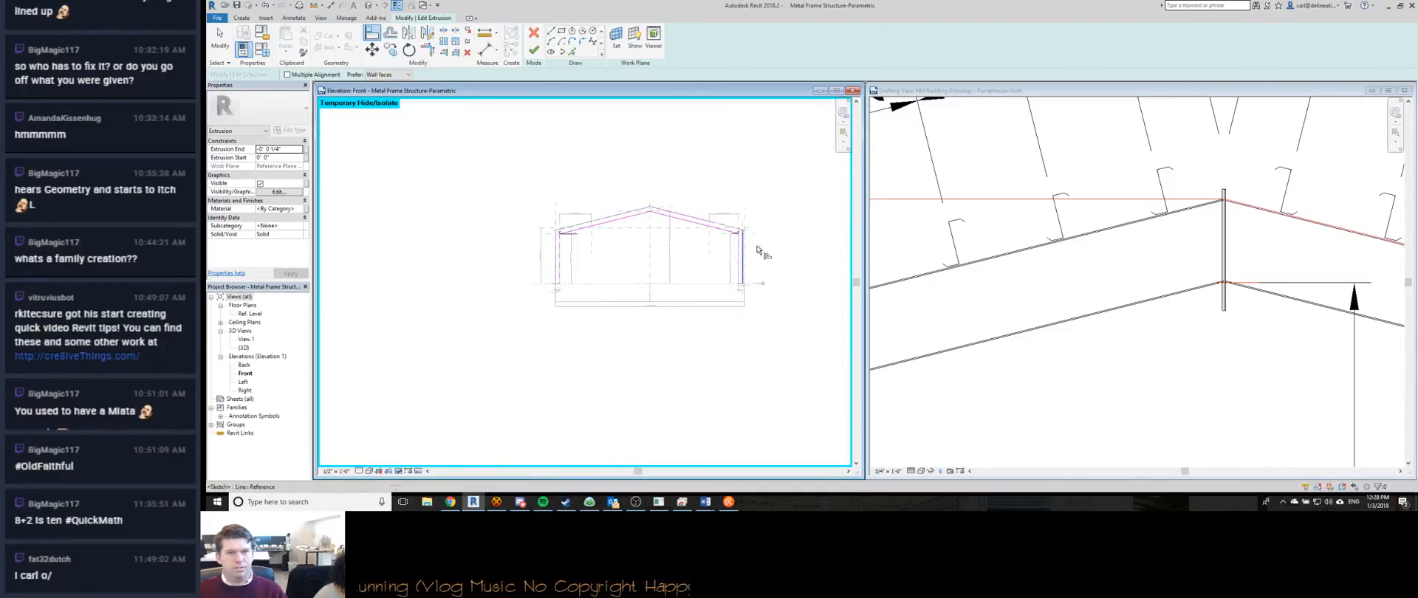
scroll(597, 257, up, 5)
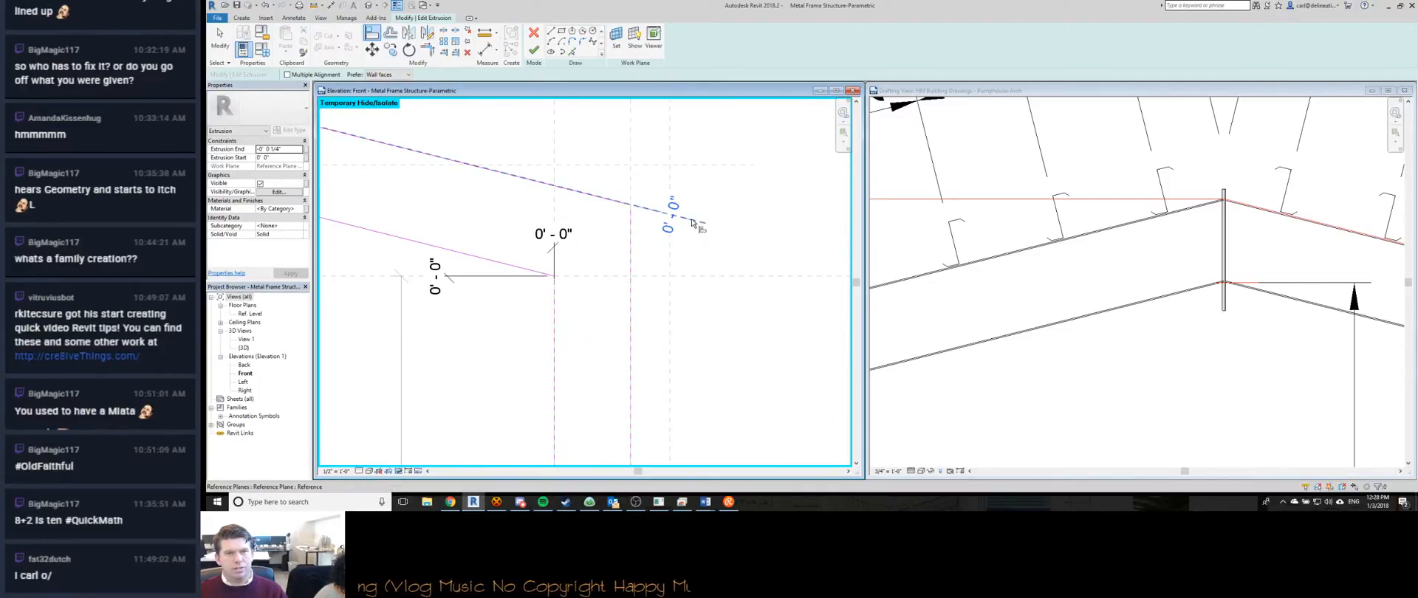
click(604, 199)
Dimension the rafter depth on the right slope from the sloped reference plane to the lower rafter line.
scroll(459, 227, down, 6)
key(d)
key(i)
scroll(663, 297, up, 5)
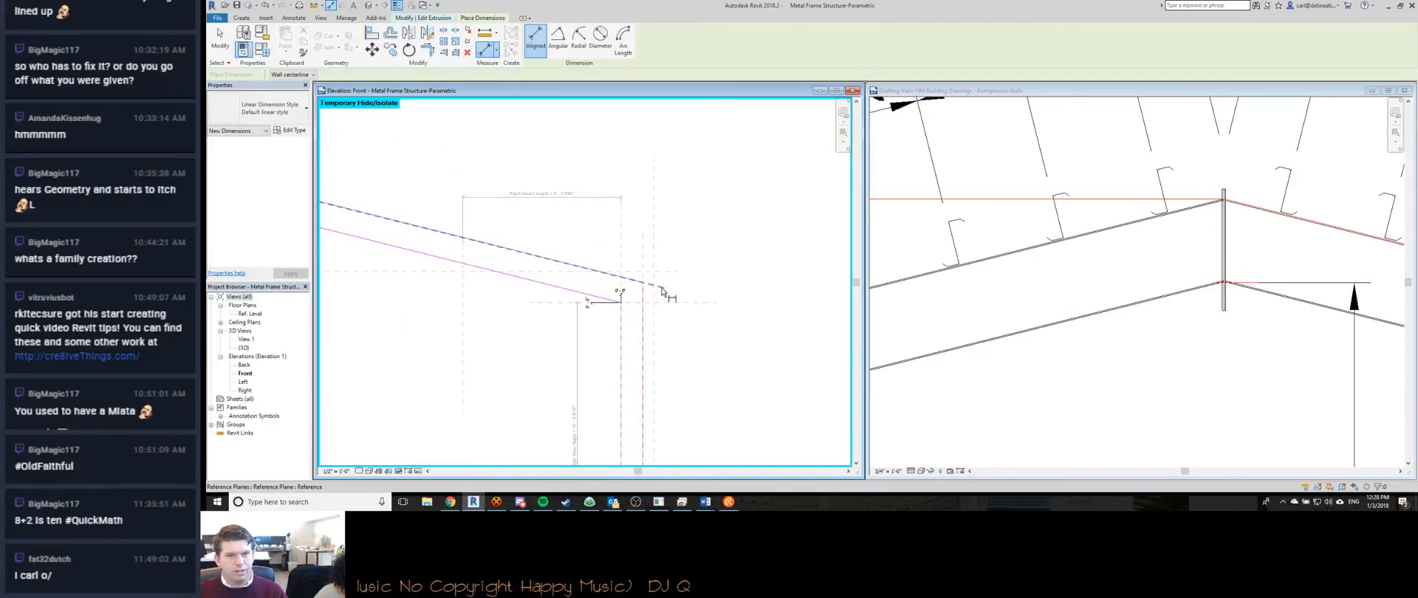
click(663, 290)
click(522, 279)
scroll(521, 281, down, 1)
middle_drag(395, 272, 628, 325)
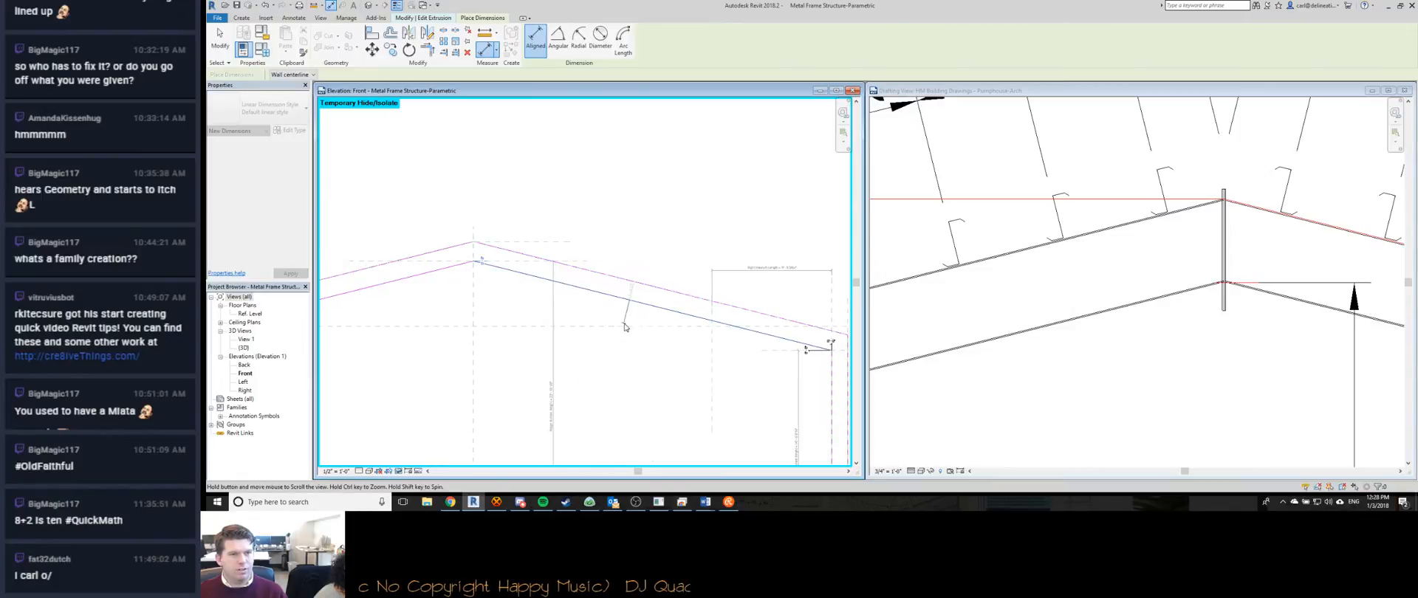
click(580, 312)
Dimension the rafter depth on the left slope from the sloped reference plane to the lower rafter line.
scroll(646, 307, down, 2)
scroll(364, 316, up, 2)
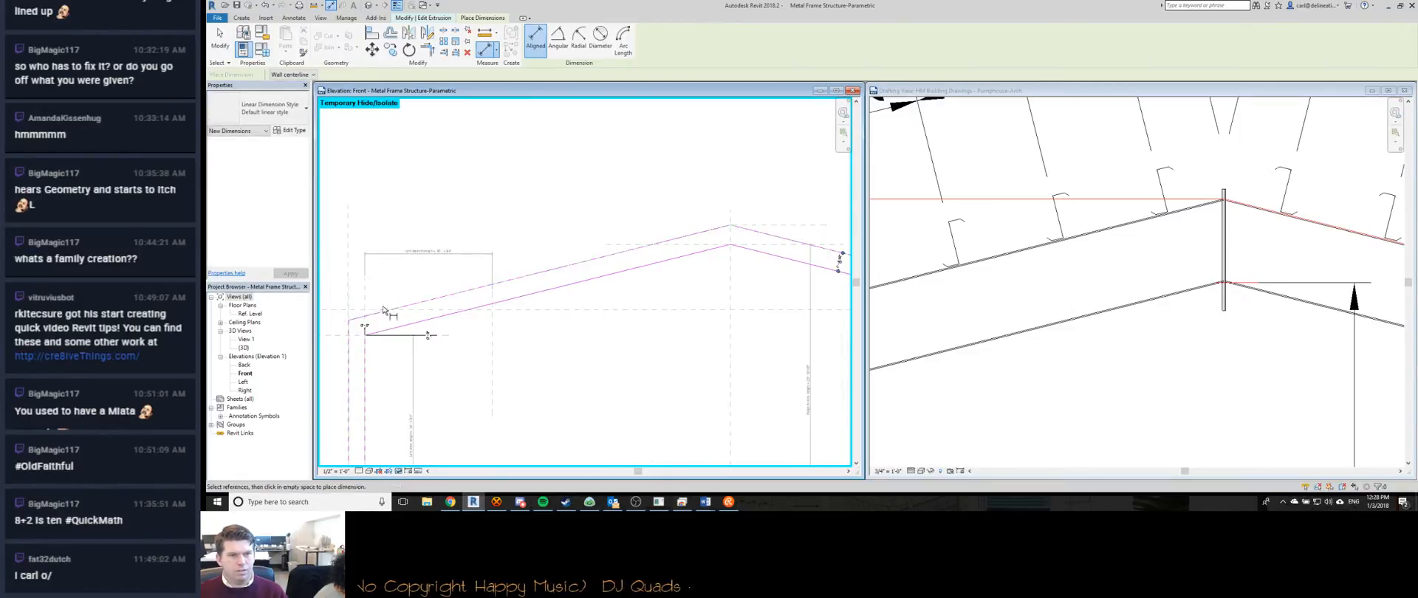
click(345, 323)
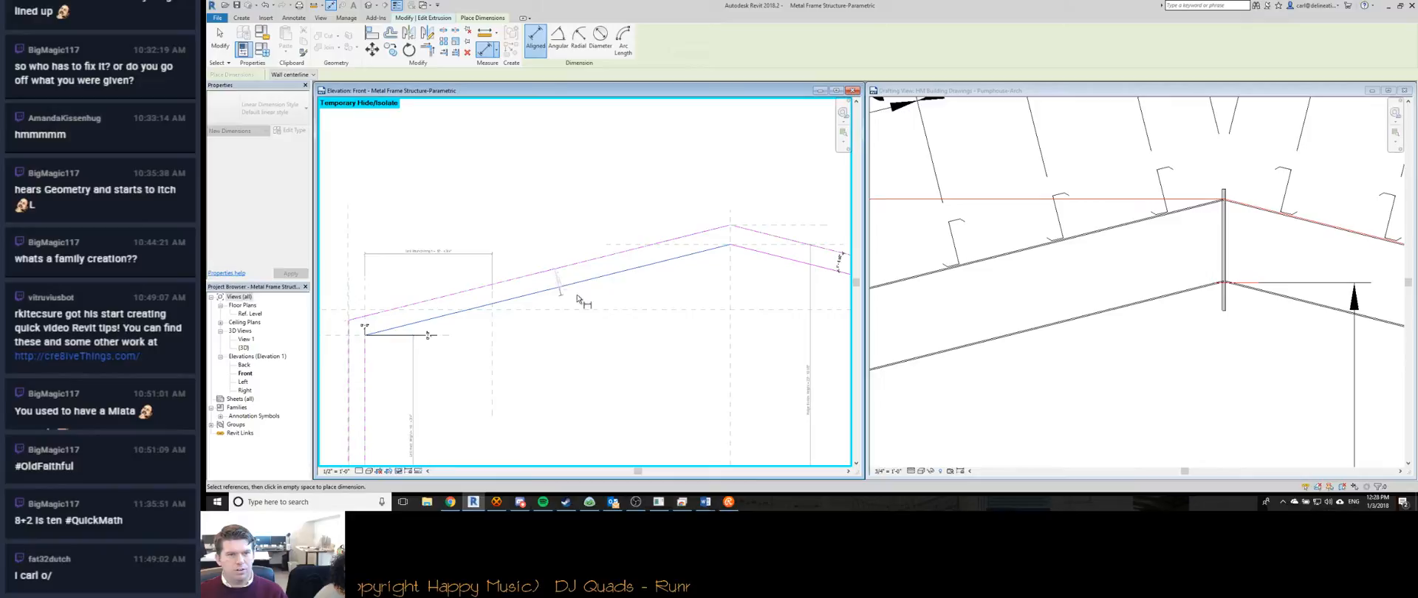
Dimension the left rafter's depth, label both rafter depth dimensions with the Rafter Depth parameter, and finish the extrusion sketch.
click(650, 294)
key(Escape)
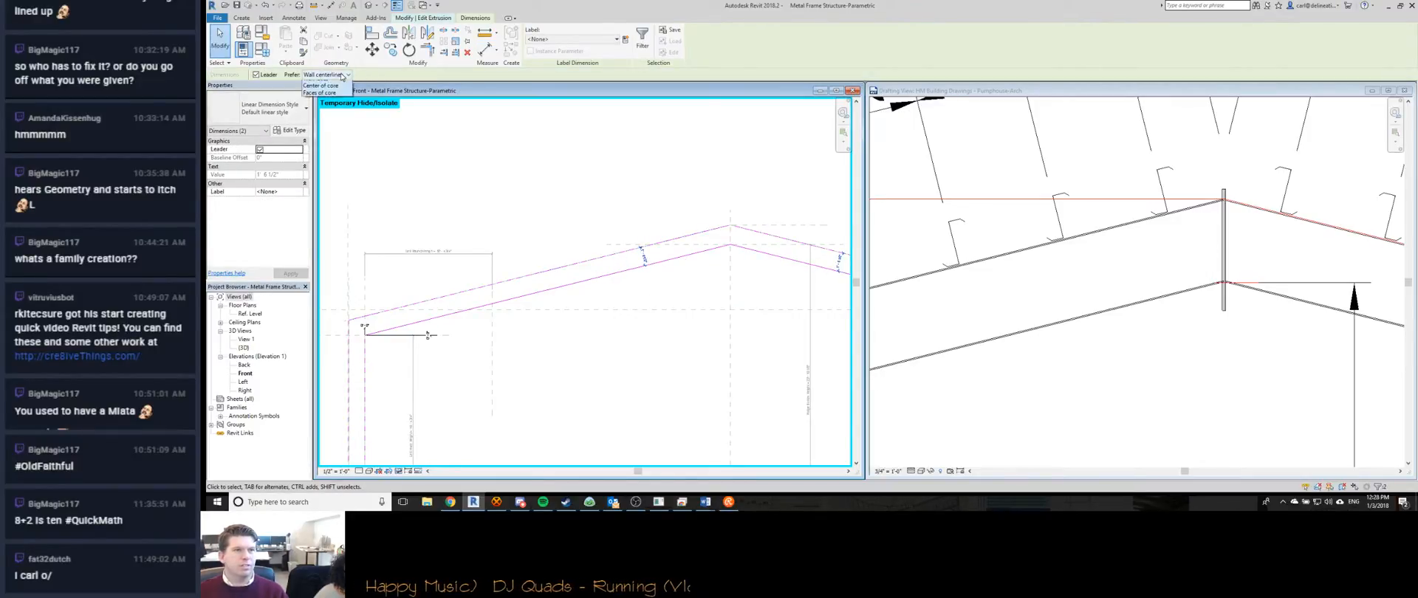
click(573, 39)
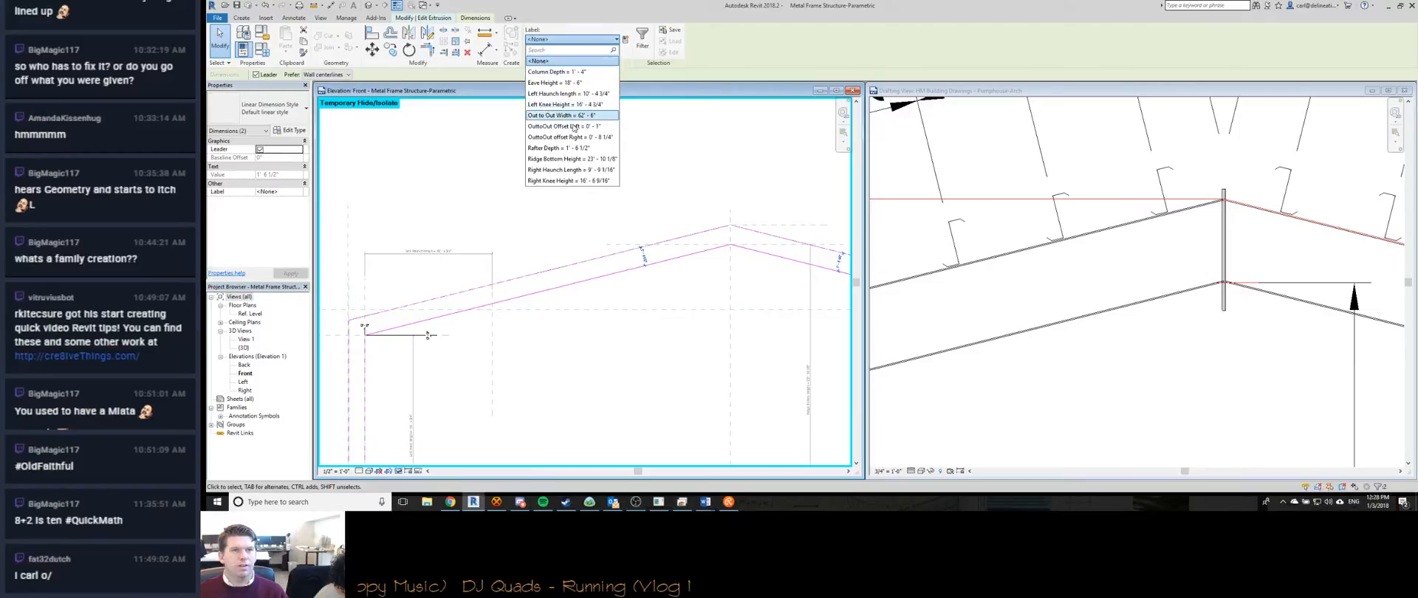
click(576, 149)
click(666, 180)
scroll(714, 191, down, 1)
middle_drag(713, 191, 639, 182)
scroll(640, 182, down, 2)
key(f)
key(f)
scroll(640, 181, down, 2)
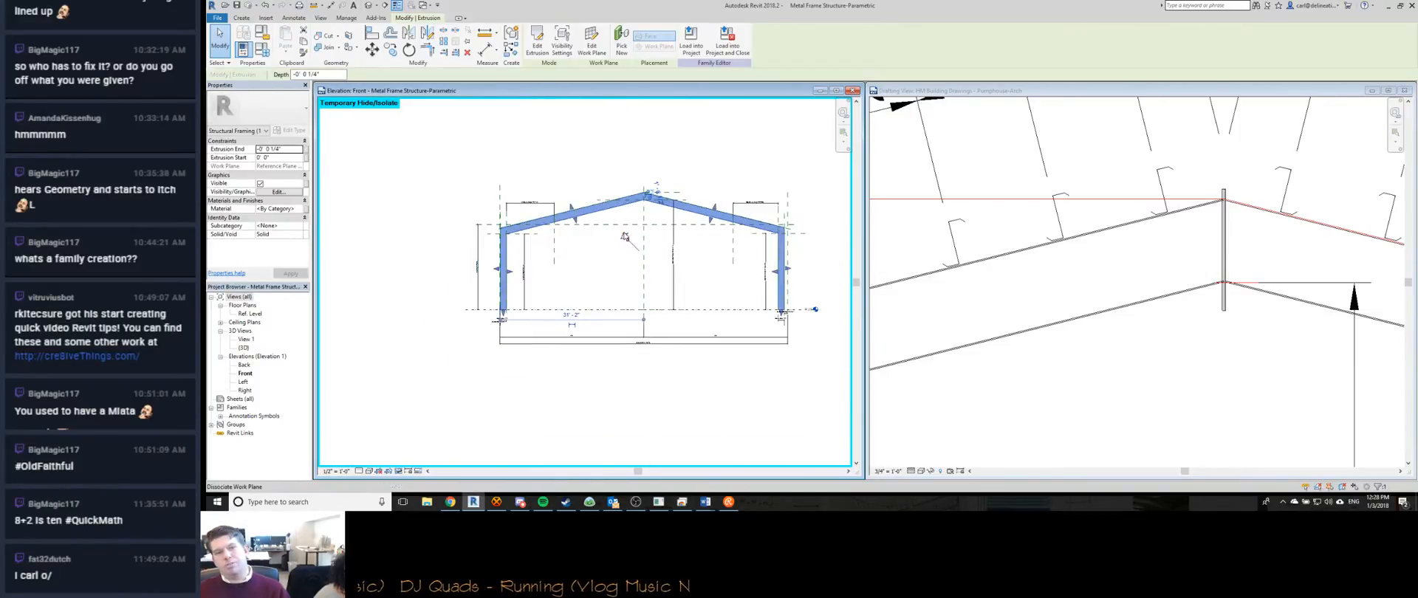
Try to apply the Grid A family type with its own column and rafter depths to the metal frame.
scroll(486, 240, up, 4)
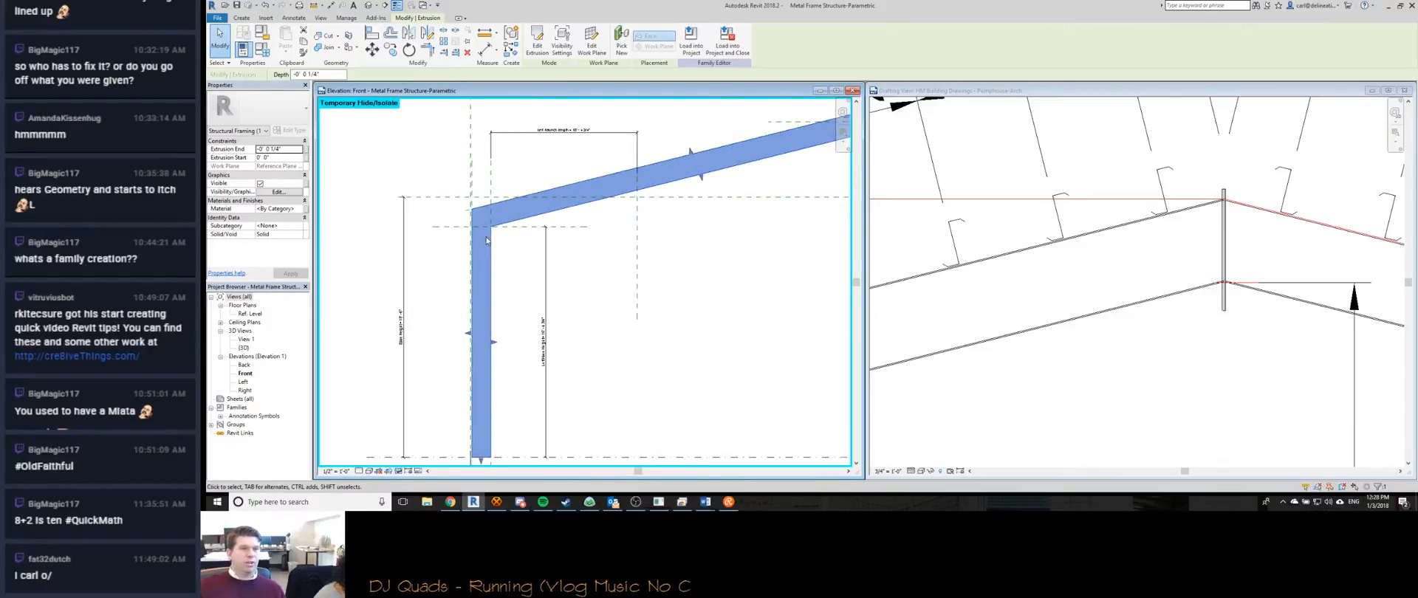
scroll(488, 229, down, 2)
scroll(628, 203, down, 2)
scroll(628, 199, up, 1)
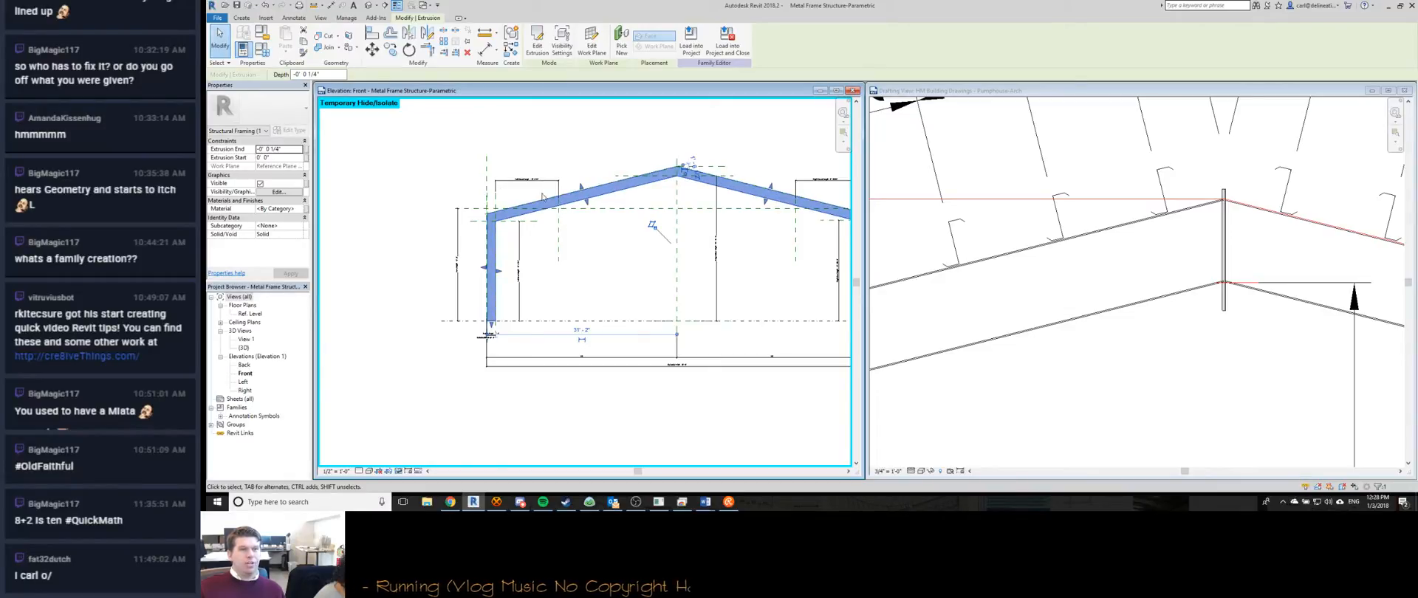
middle_drag(518, 230, 458, 210)
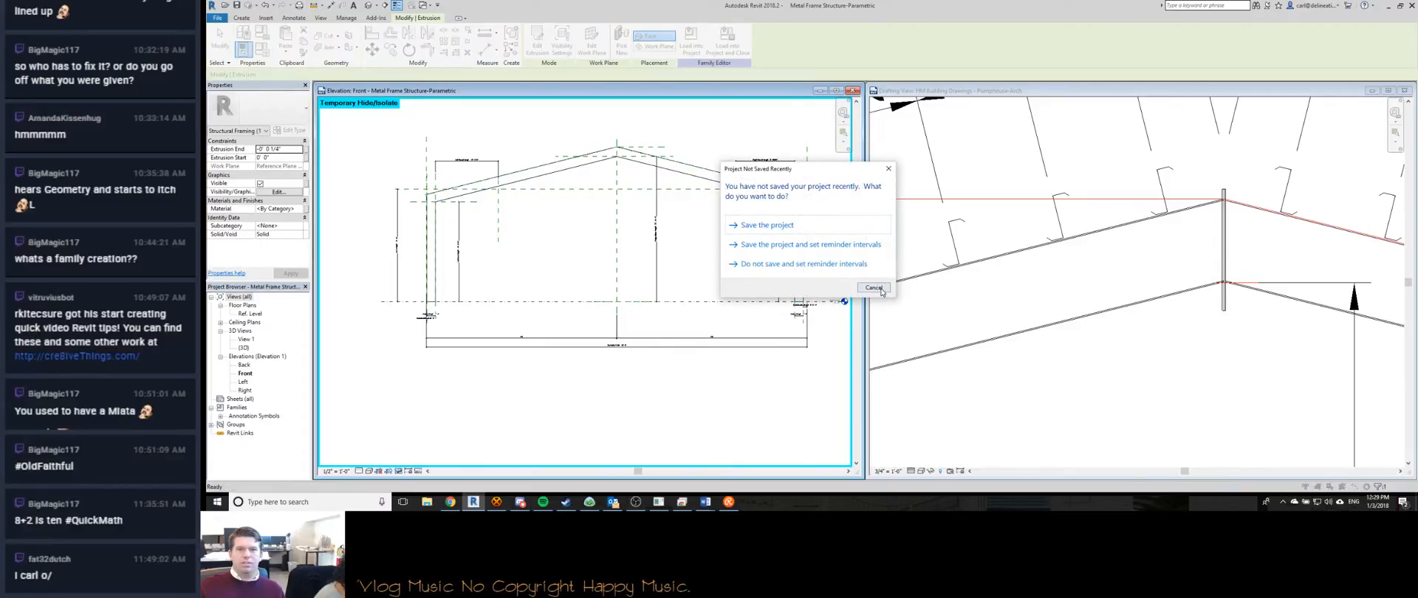
click(879, 289)
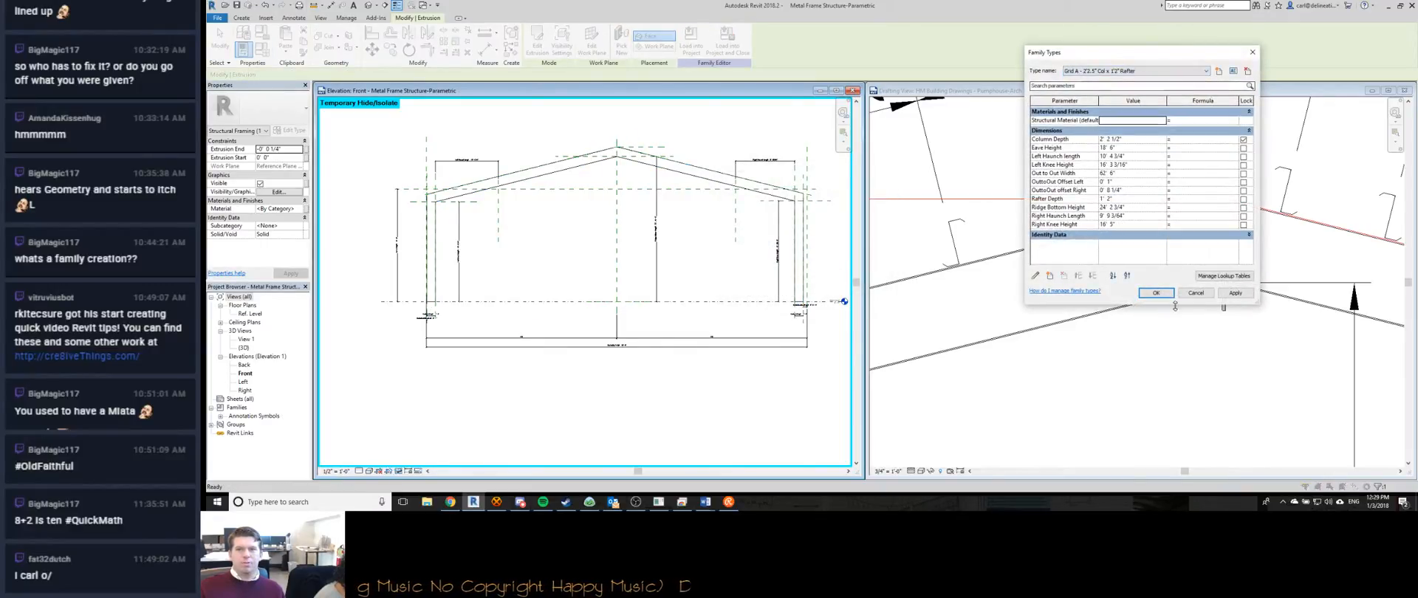
click(1235, 294)
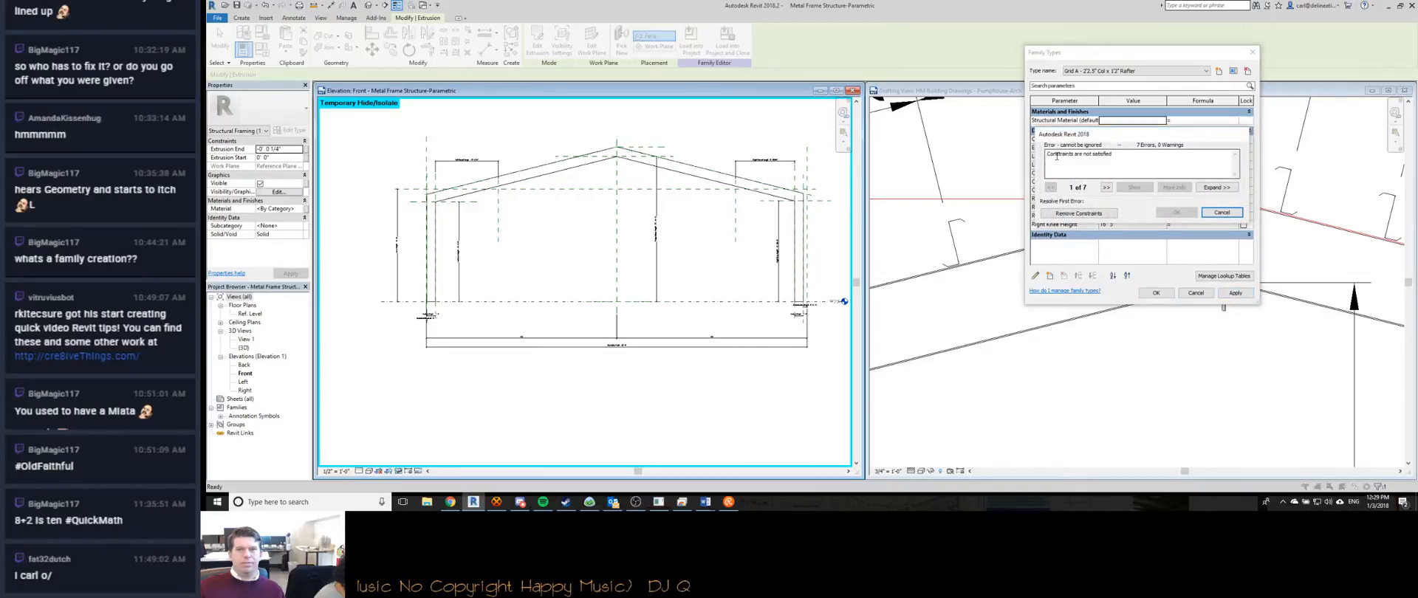
click(1115, 156)
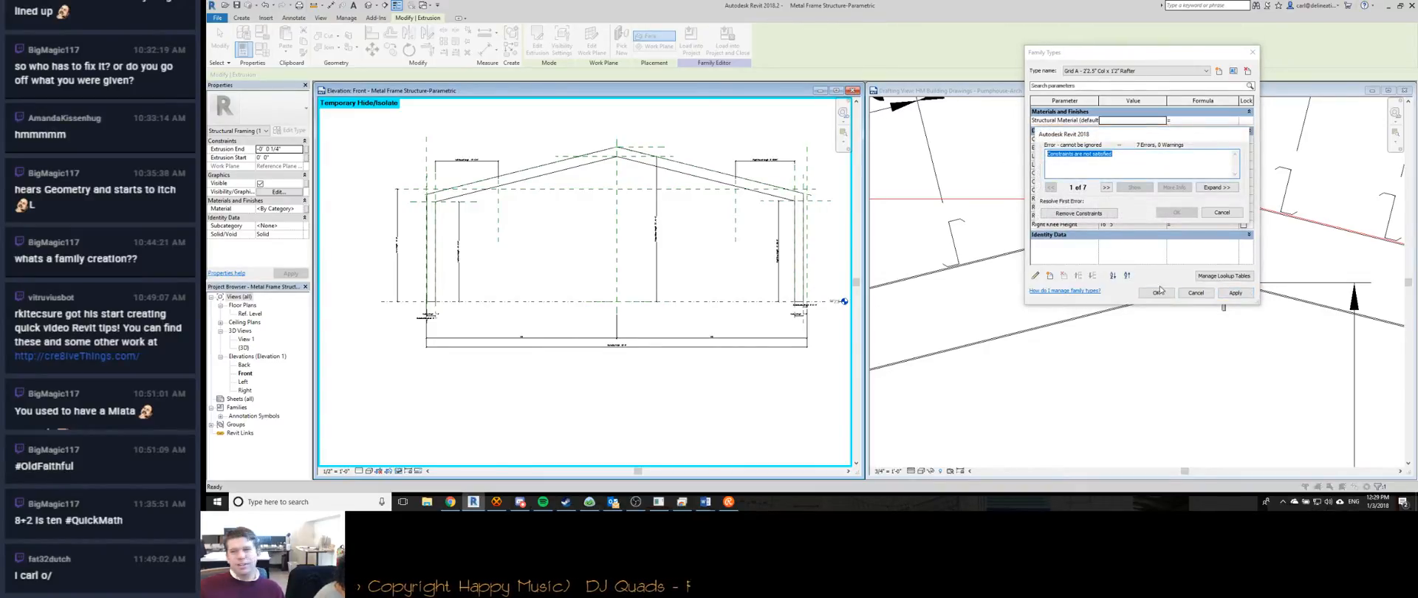
click(1222, 213)
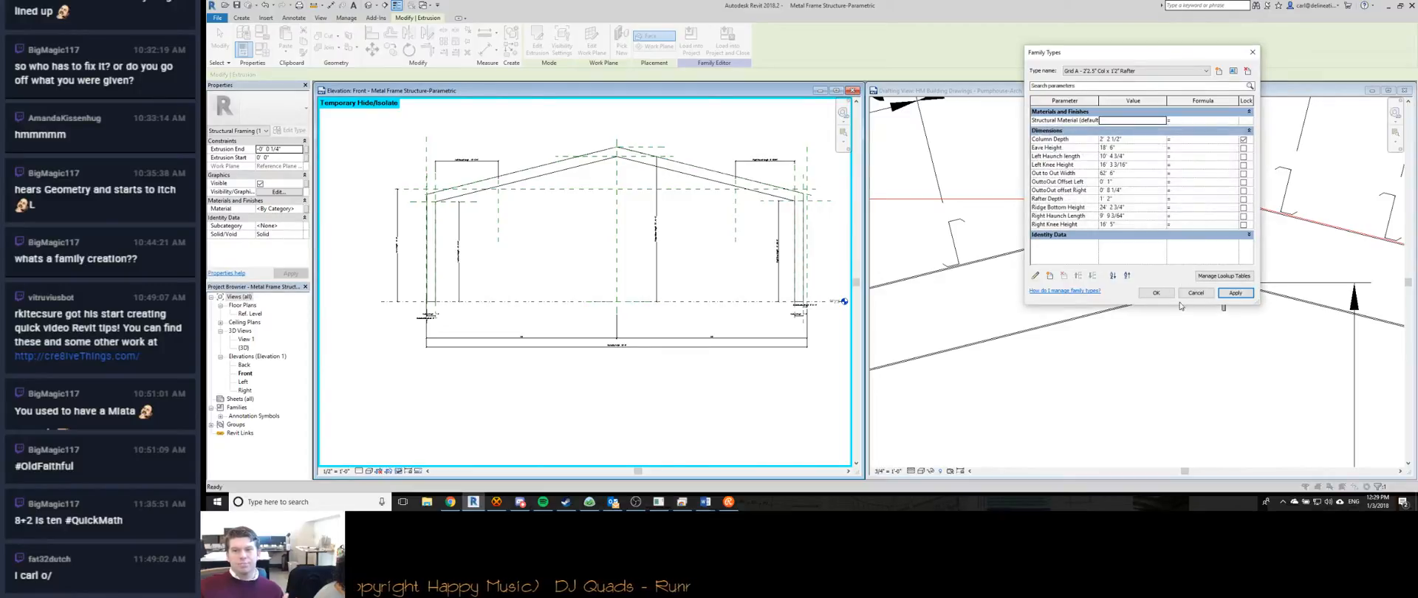
click(1195, 293)
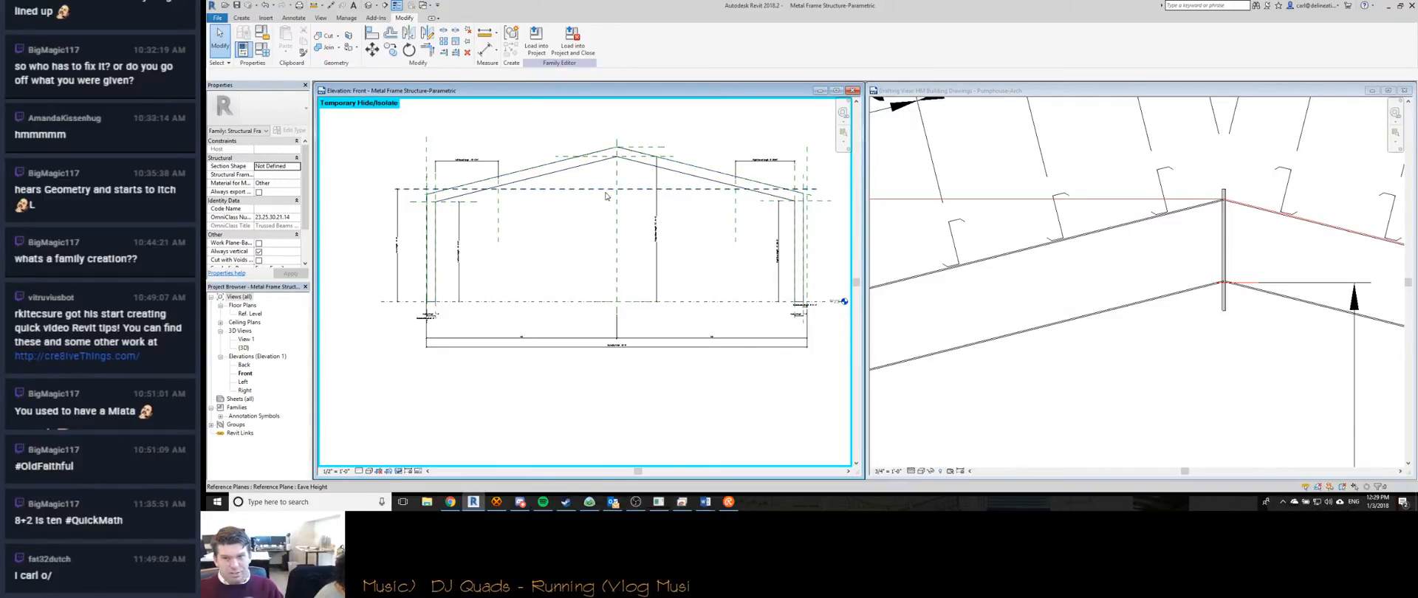
Try to copy the red haunch reference line from the first cross section to the neighbouring section, using the column's outer edge as base point.
click(1066, 311)
scroll(1065, 311, down, 6)
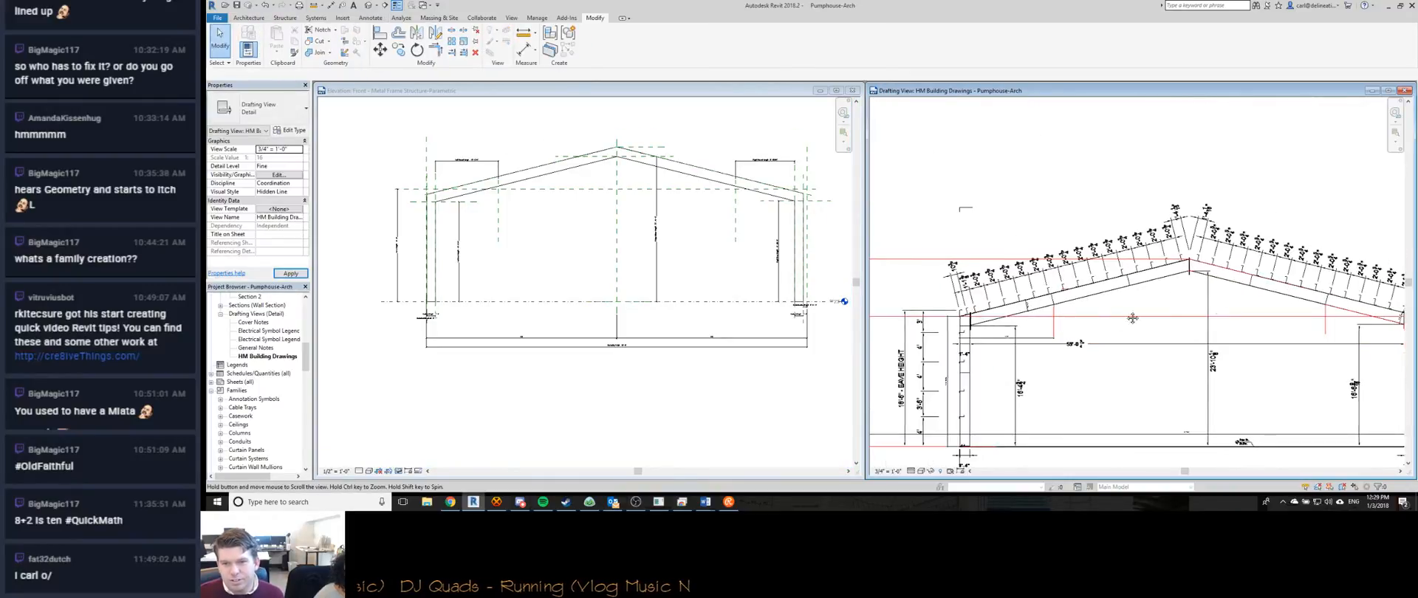
middle_drag(1038, 304, 952, 281)
click(952, 278)
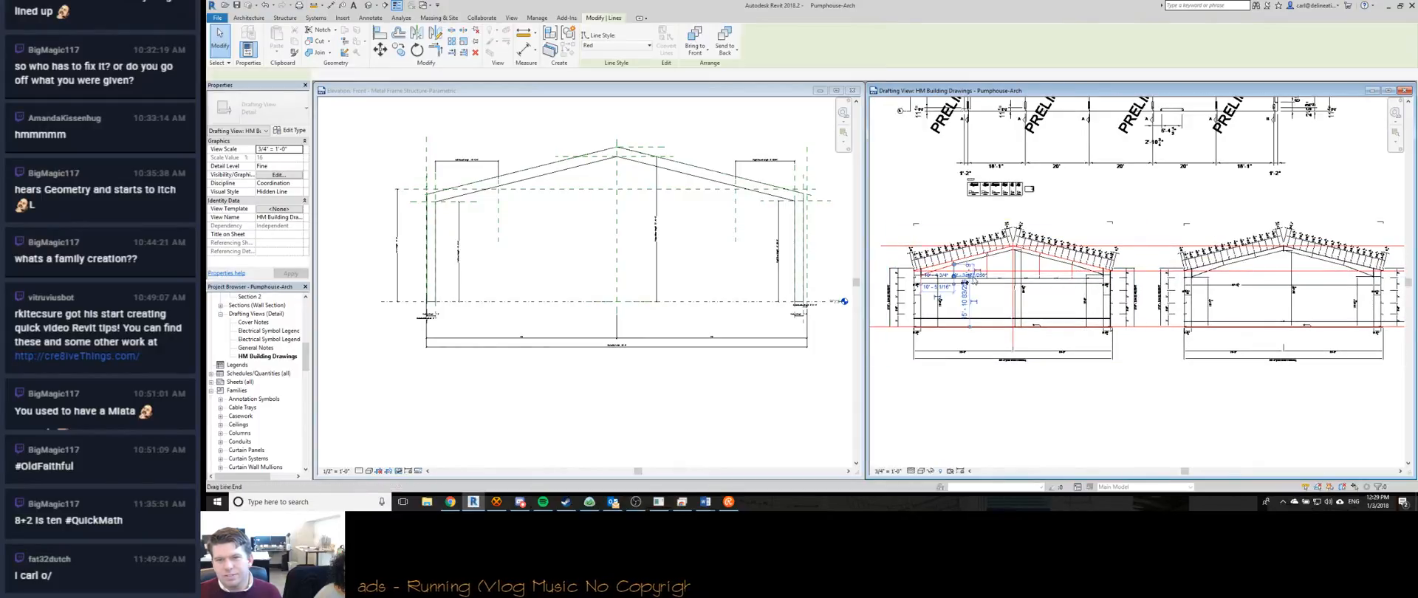
scroll(901, 279, up, 5)
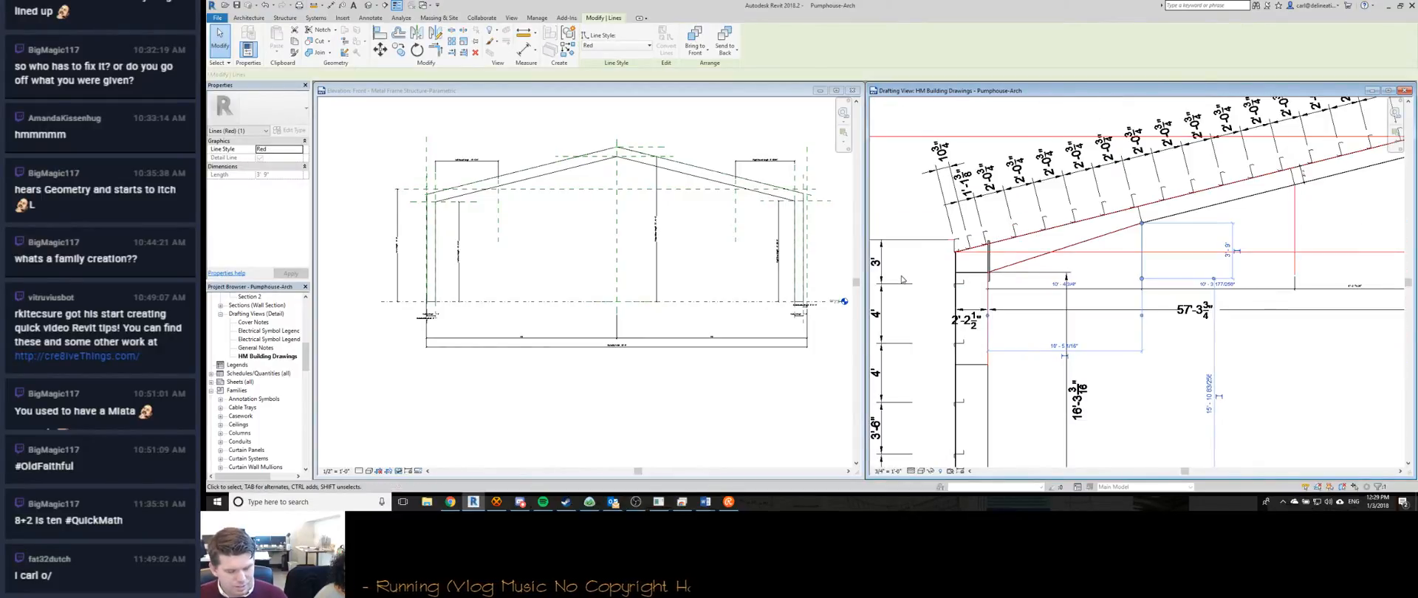
key(c)
key(o)
scroll(944, 287, up, 4)
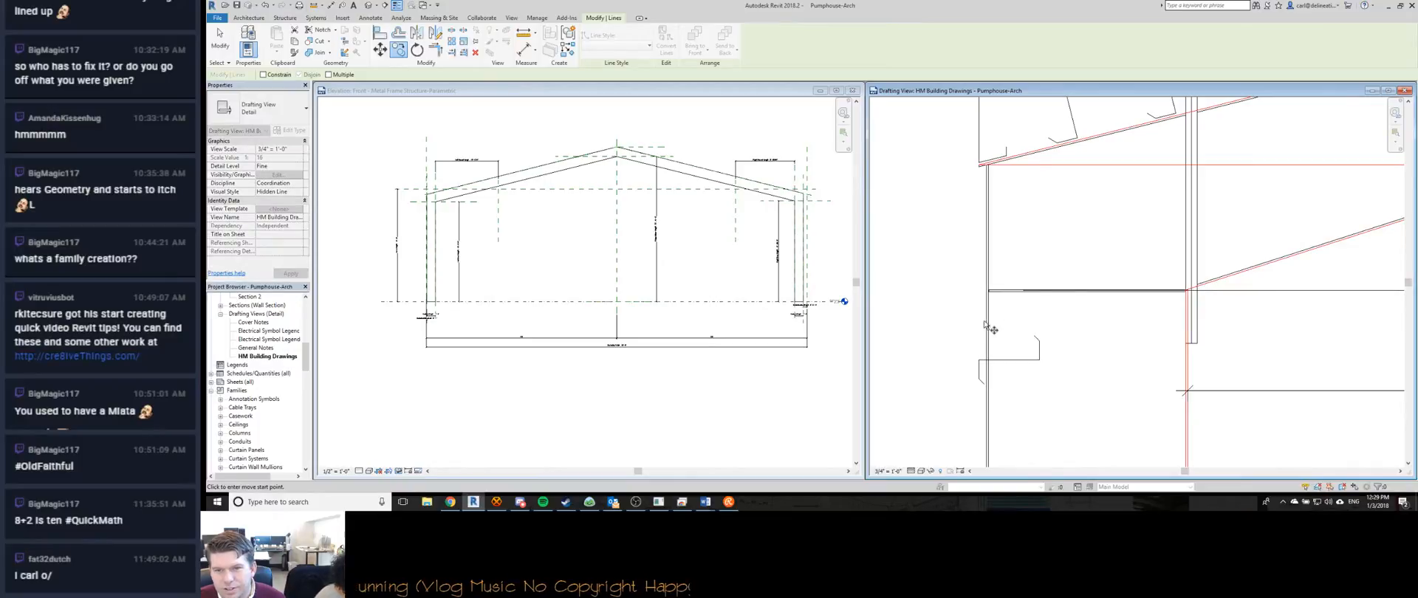
click(987, 319)
scroll(986, 320, down, 4)
middle_drag(987, 318, 1209, 305)
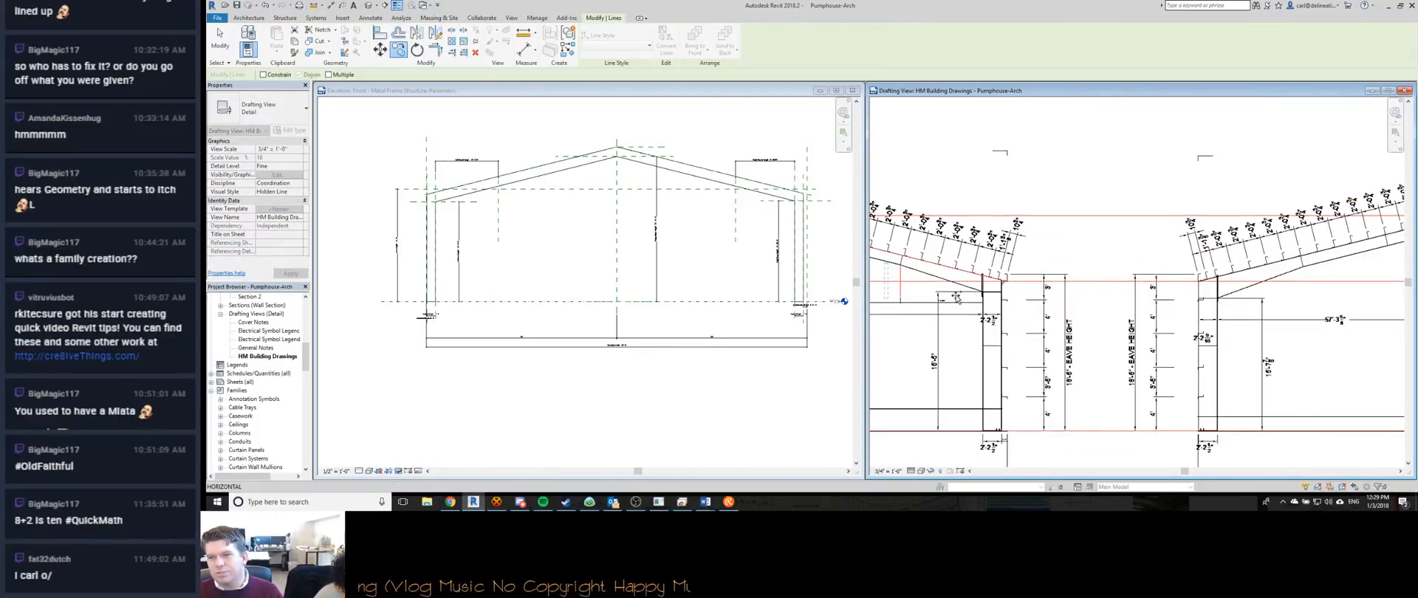
scroll(1209, 305, up, 3)
scroll(1179, 275, up, 4)
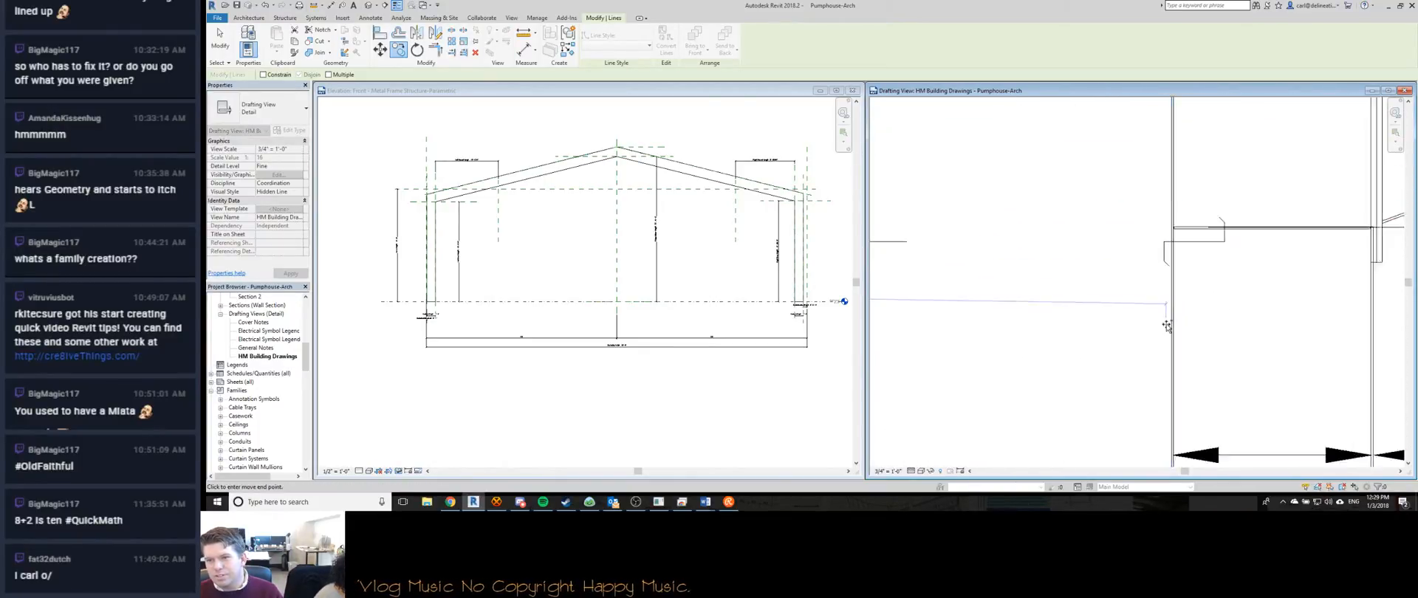
click(1177, 275)
scroll(1113, 255, down, 5)
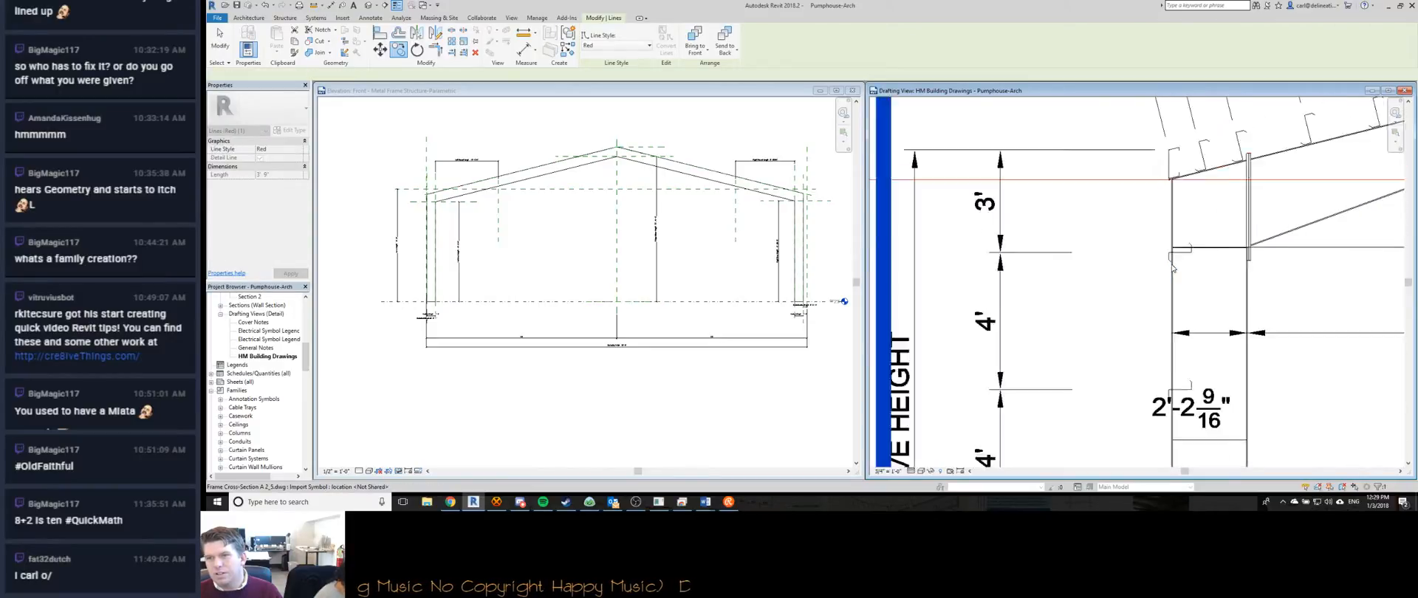
scroll(1113, 255, down, 6)
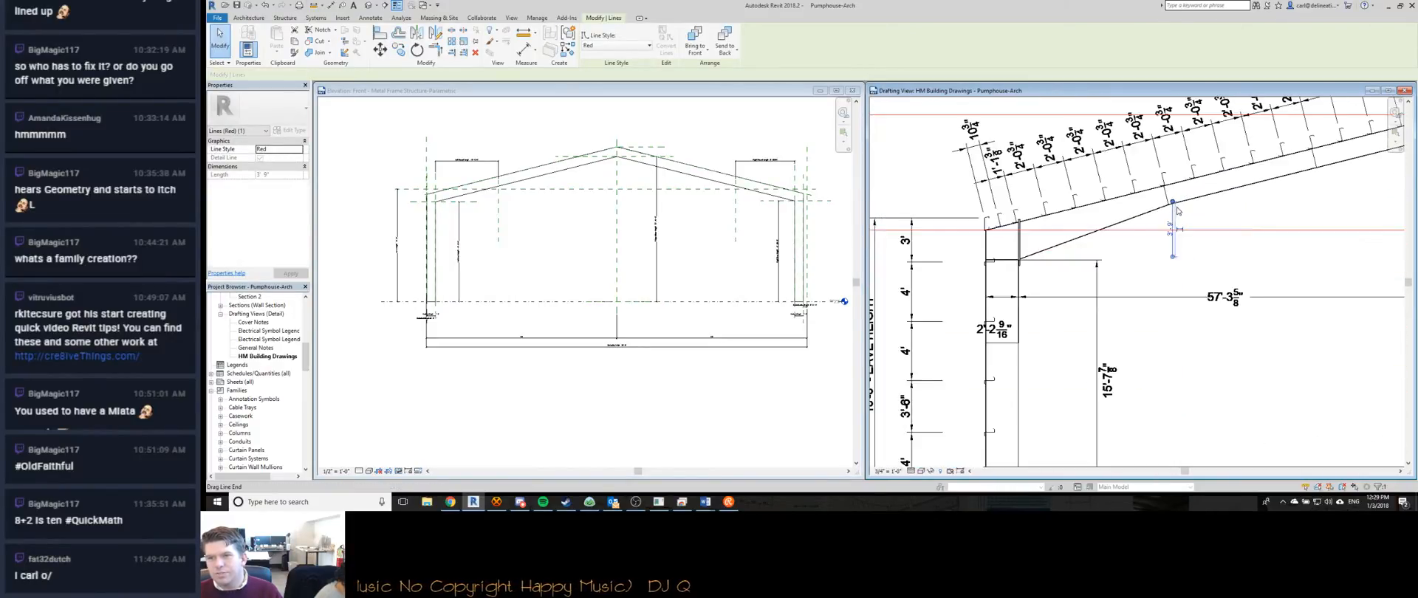
scroll(1174, 220, up, 5)
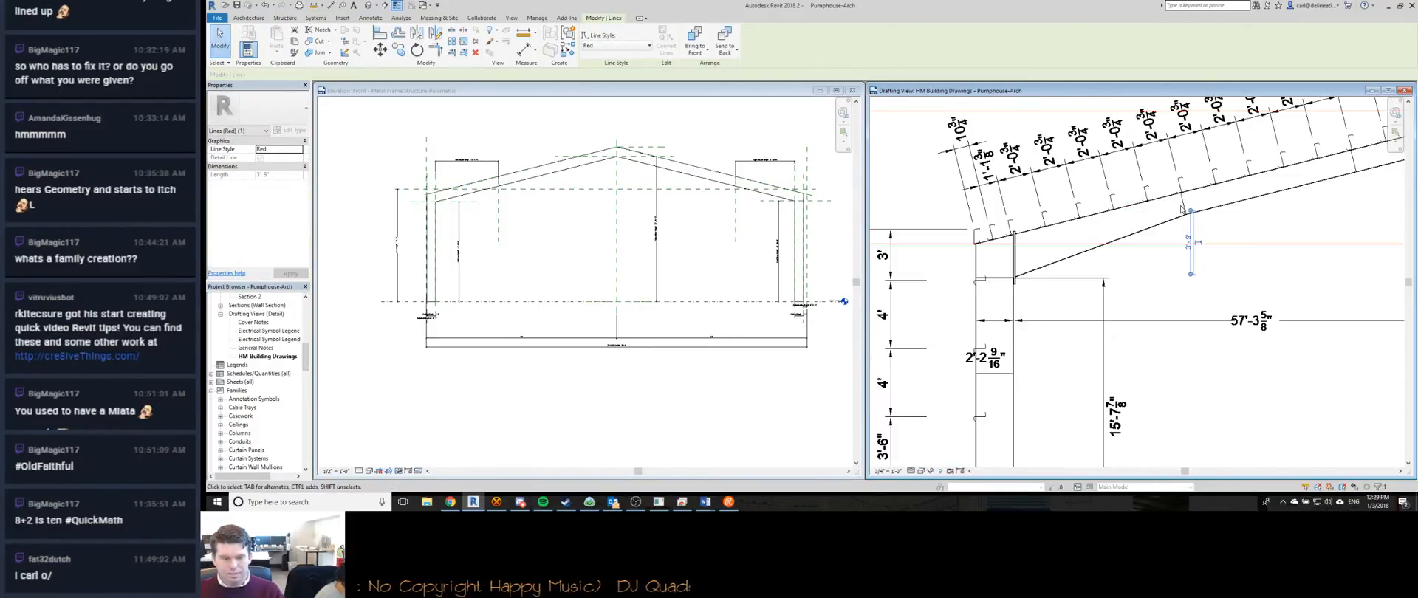
key(Escape)
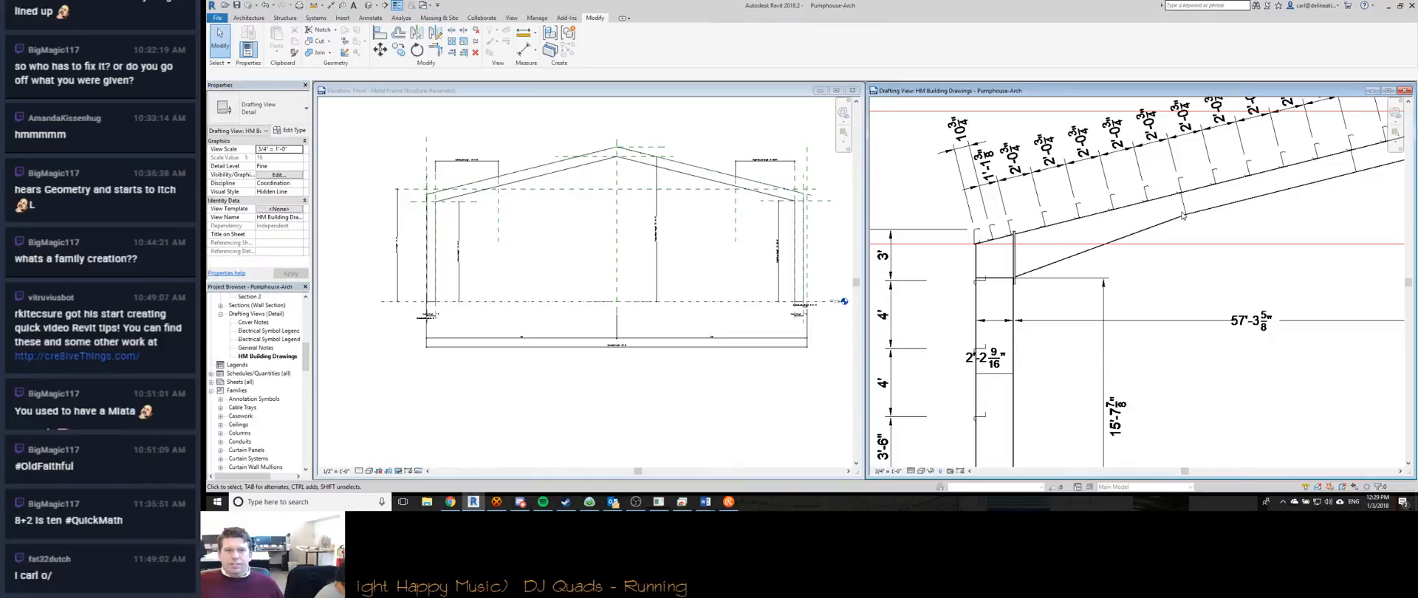
scroll(1176, 216, down, 6)
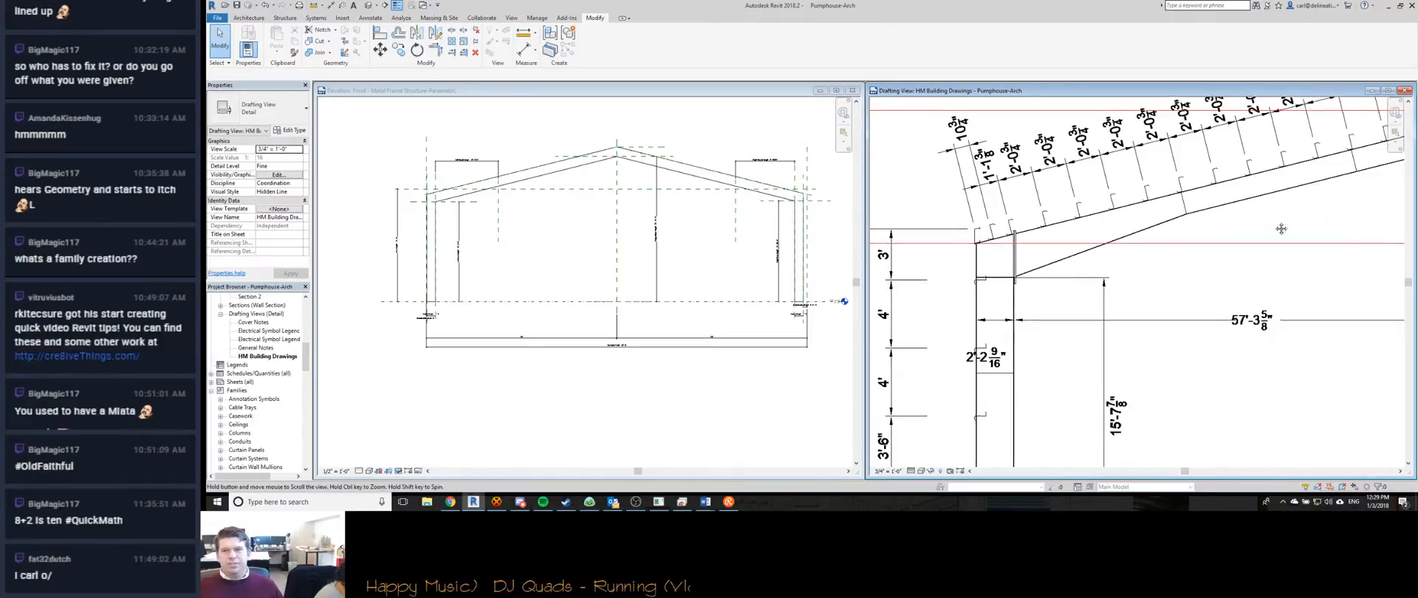
scroll(1172, 236, up, 8)
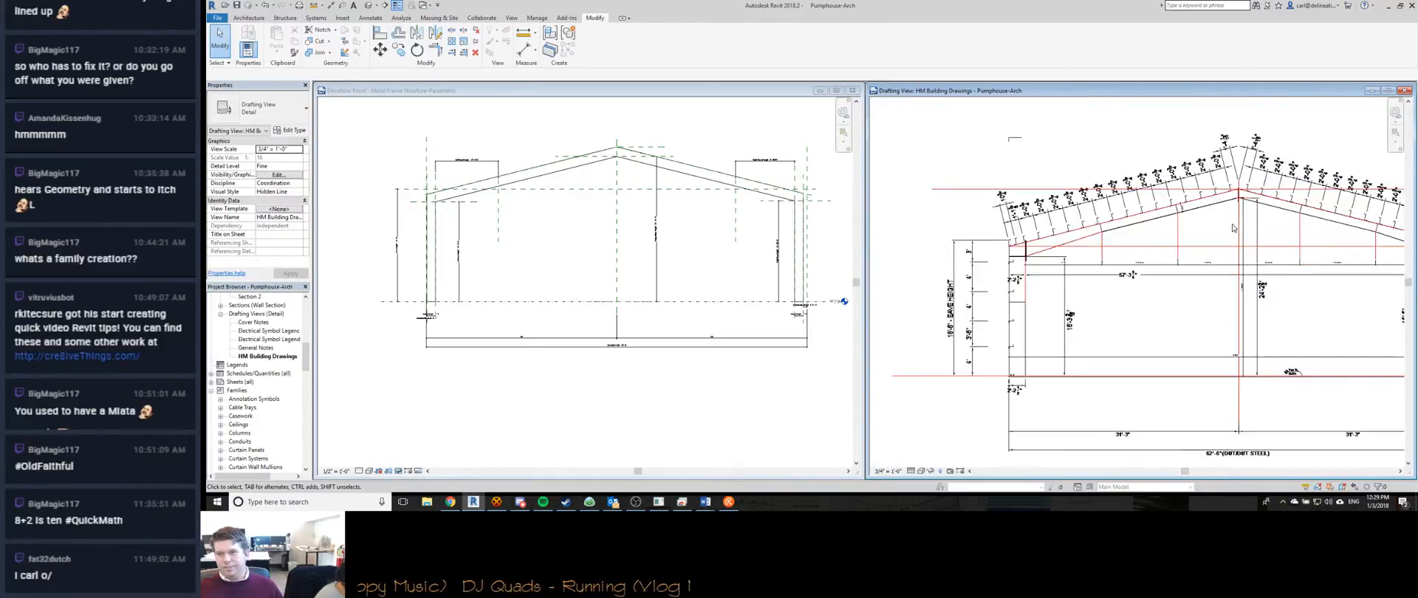
scroll(1175, 259, down, 5)
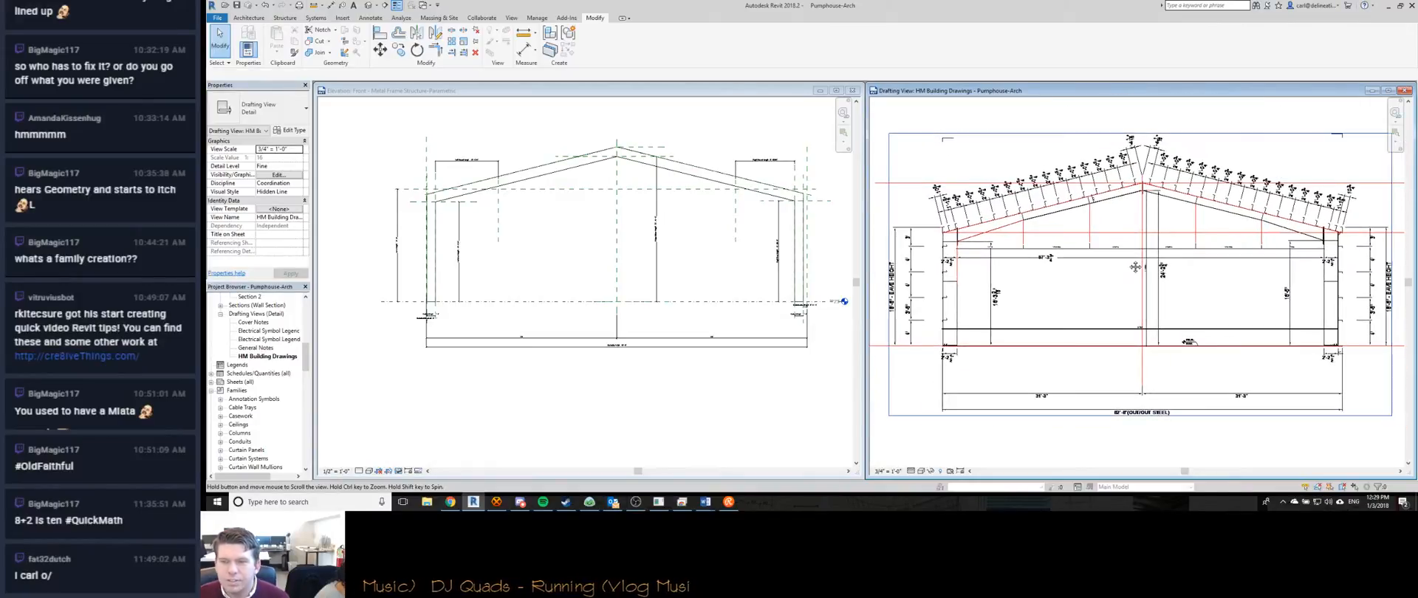
click(463, 197)
scroll(463, 197, up, 5)
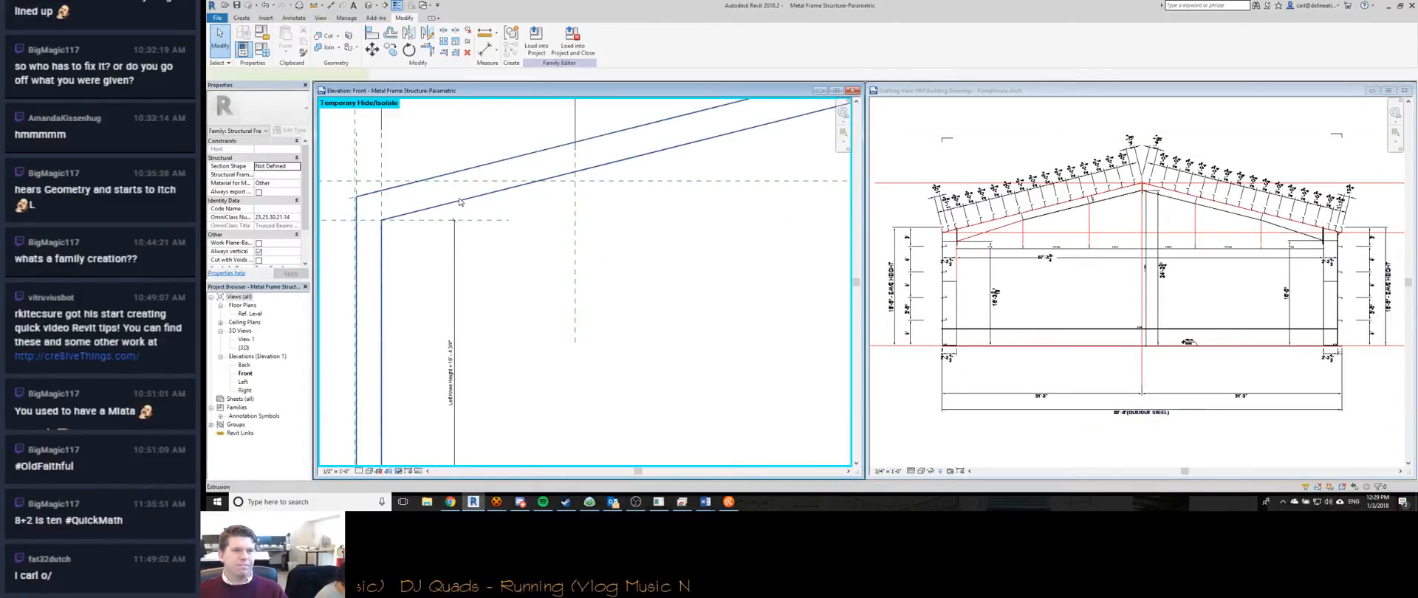
double_click(473, 275)
middle_drag(604, 214, 602, 283)
scroll(602, 283, down, 3)
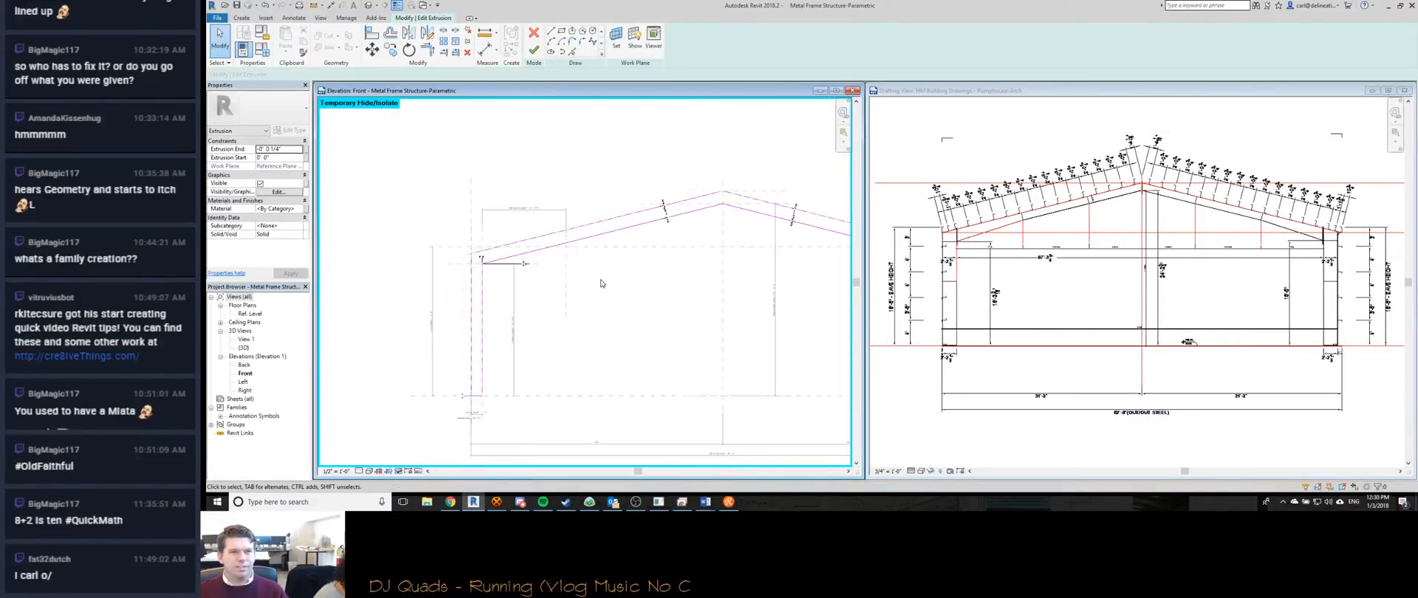
click(533, 50)
Compare the haunch lengths dimensioned in the cross section drawing with the Left Haunch length dimension in the frame family.
click(1028, 219)
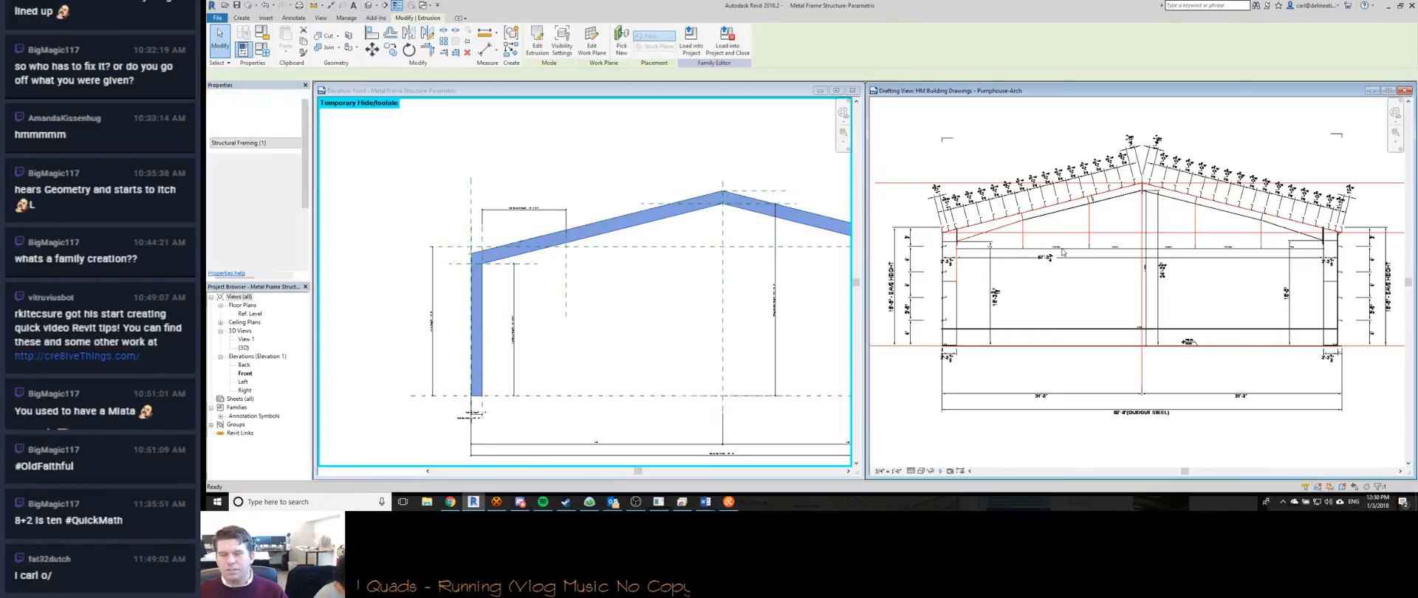
scroll(1028, 218, up, 10)
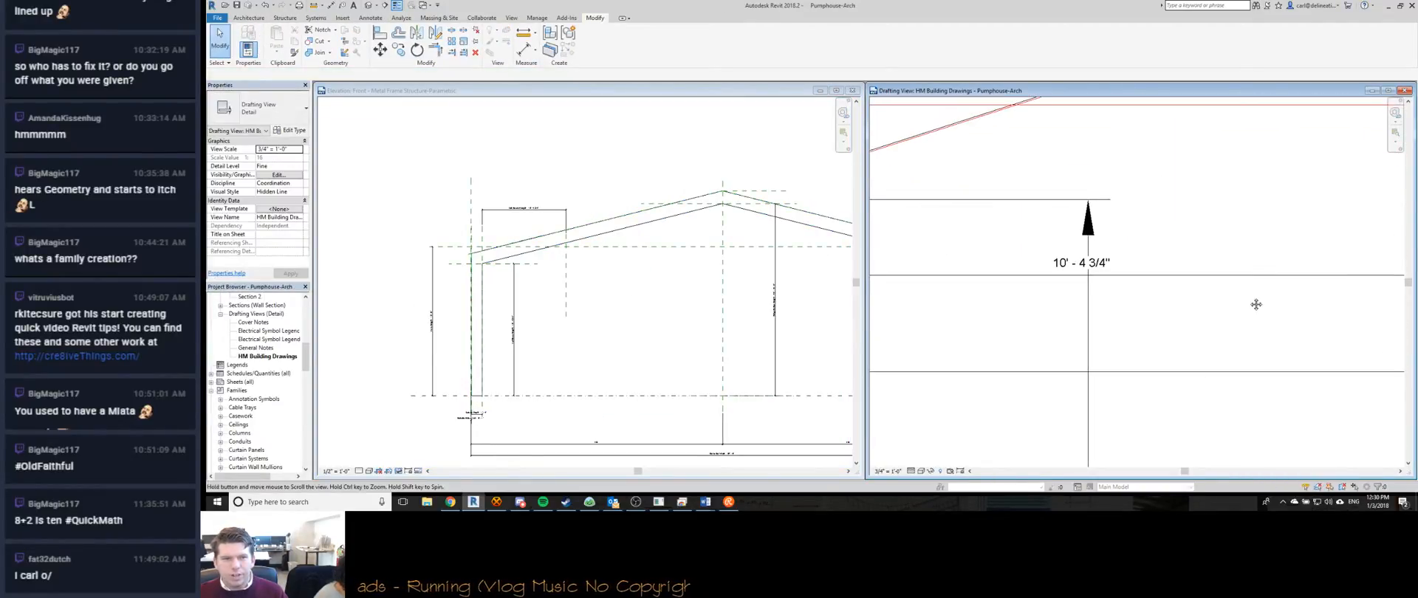
click(540, 220)
scroll(535, 216, up, 5)
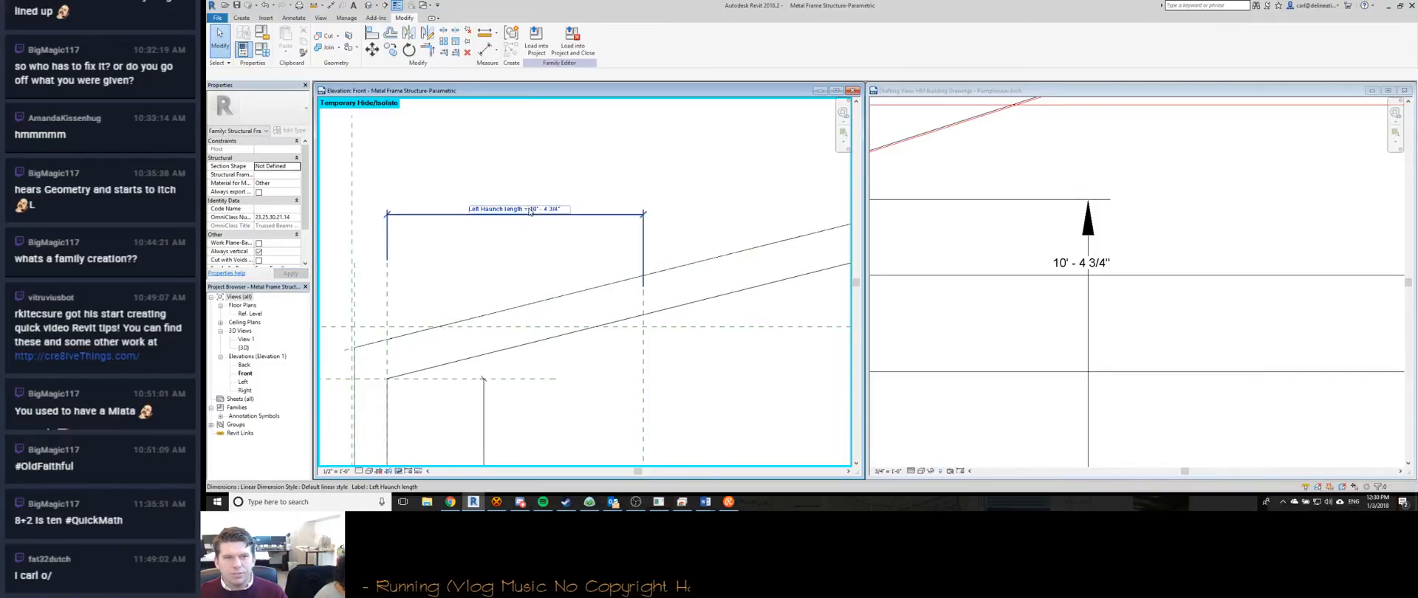
click(1132, 260)
scroll(1132, 260, down, 10)
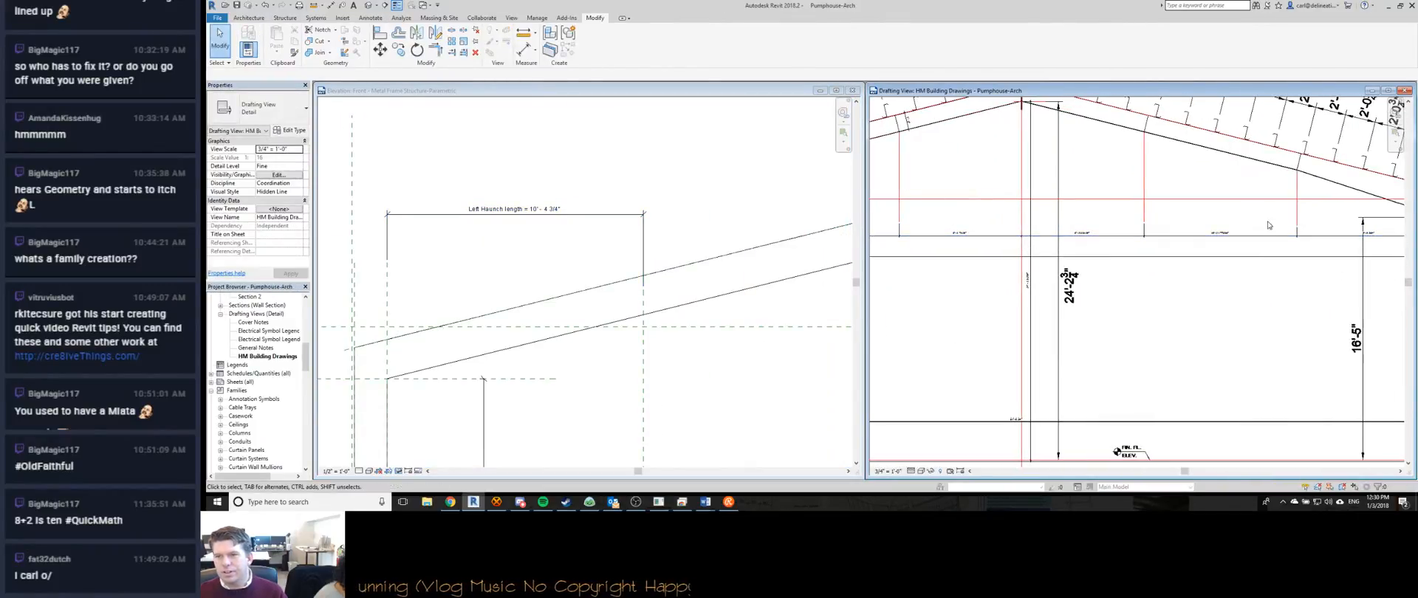
scroll(1286, 235, up, 5)
click(579, 247)
scroll(546, 248, down, 4)
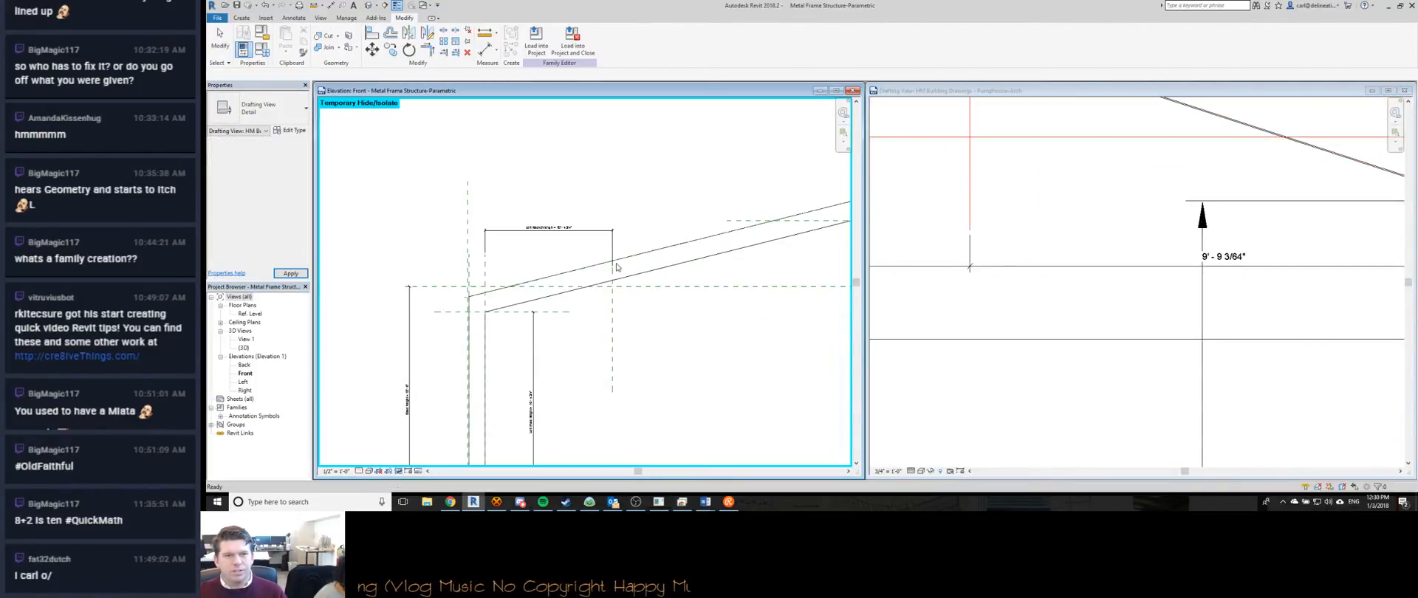
Reopen the frame's extrusion sketch and shorten the left rafter's lower line so it starts at the left haunch reference plane.
scroll(695, 271, down, 3)
middle_drag(562, 302, 736, 290)
double_click(736, 290)
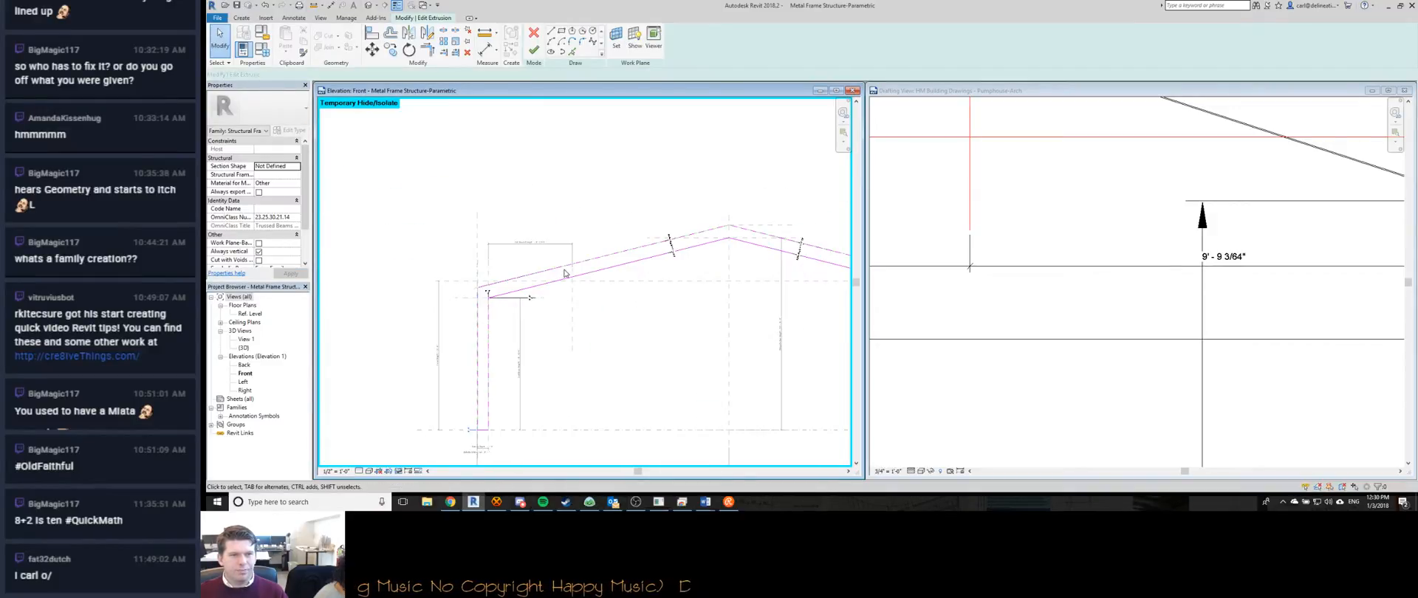
scroll(596, 302, up, 5)
scroll(596, 302, down, 1)
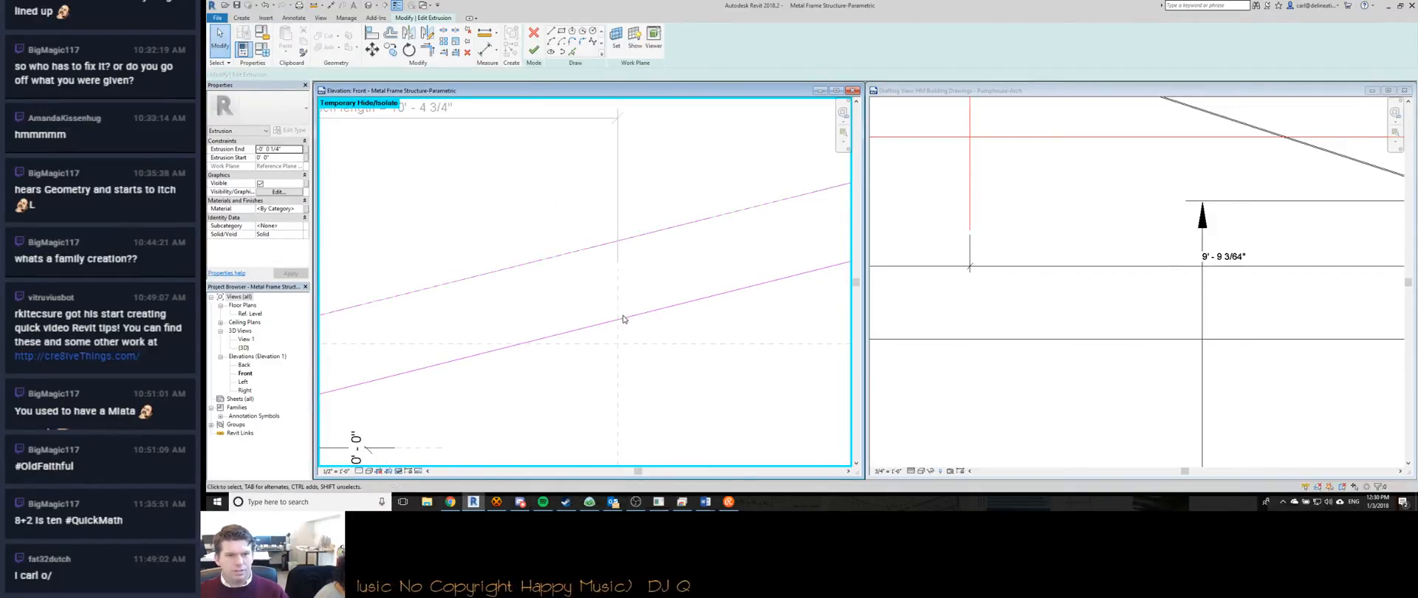
key(m)
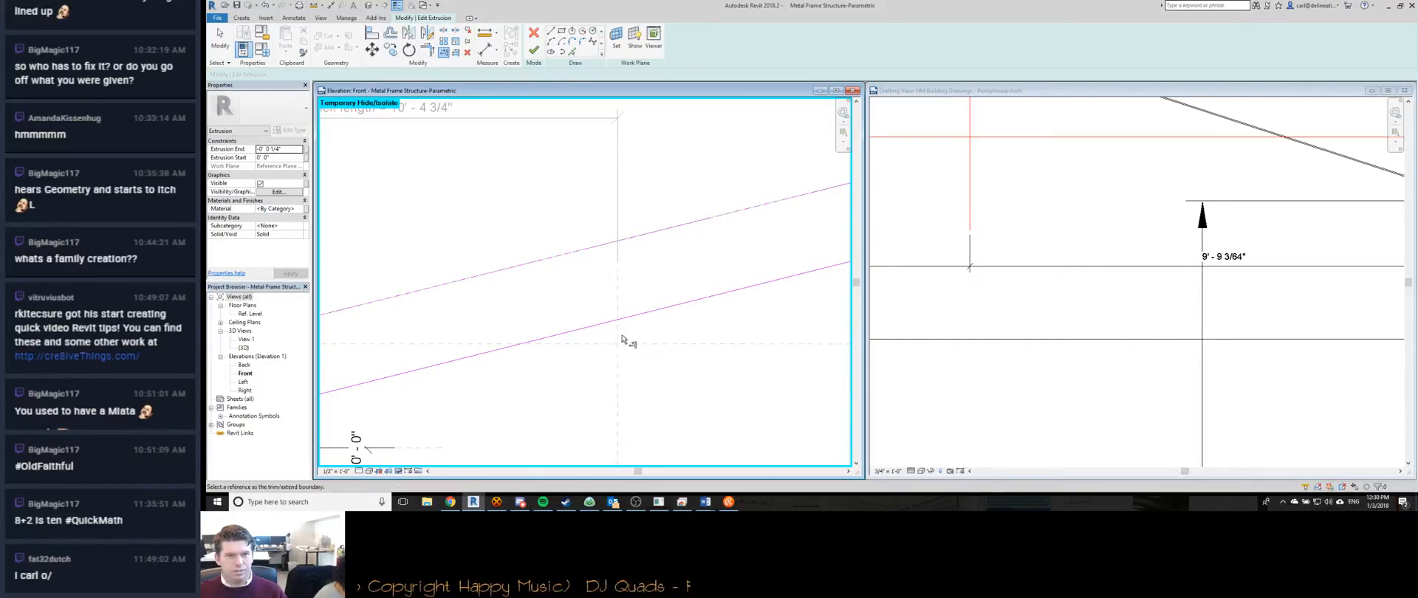
key(Escape)
click(604, 324)
scroll(604, 325, down, 5)
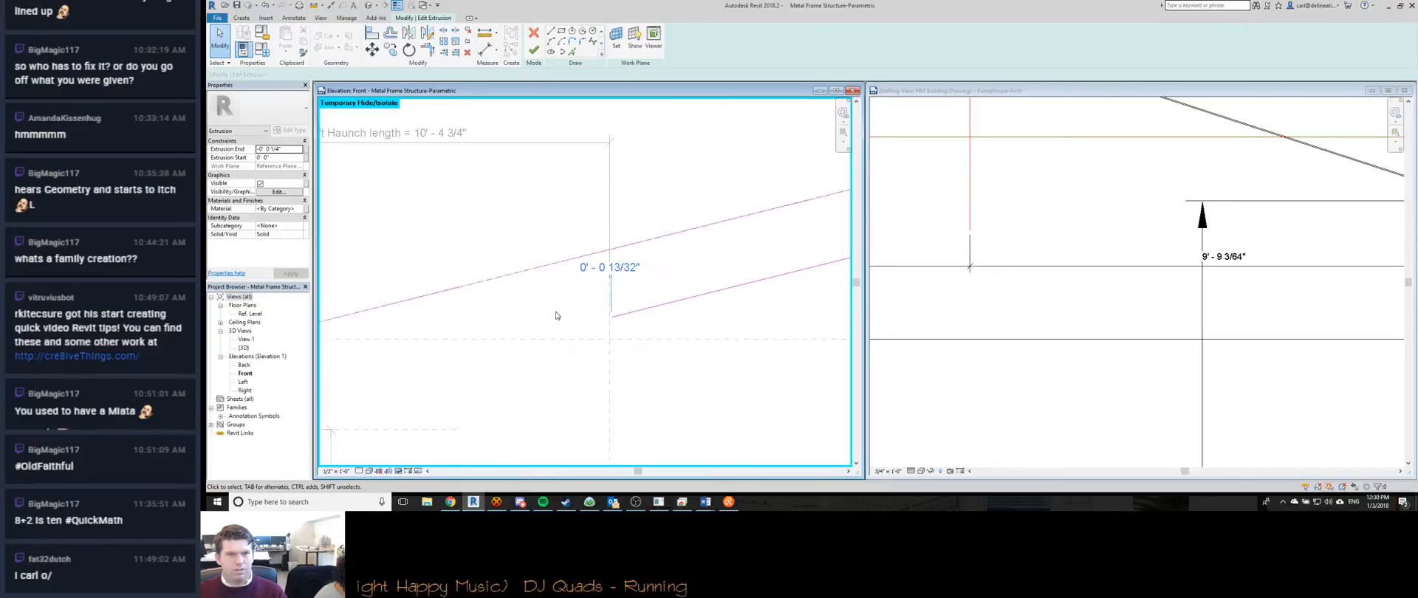
Split the right rafter's lower line near the right haunch reference plane, remove the outer segment and align the open end to that plane.
scroll(722, 321, up, 3)
scroll(722, 321, up, 1)
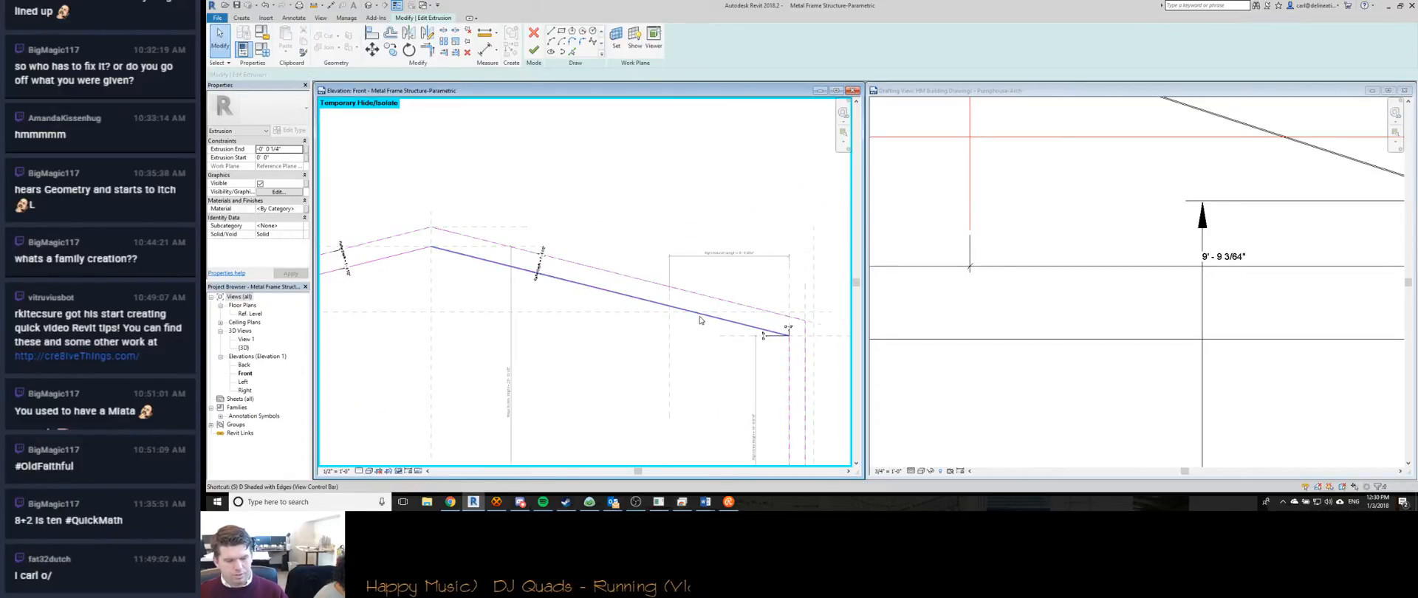
key(s)
key(l)
click(672, 304)
key(Escape)
scroll(672, 309, up, 5)
scroll(672, 310, up, 2)
key(a)
key(l)
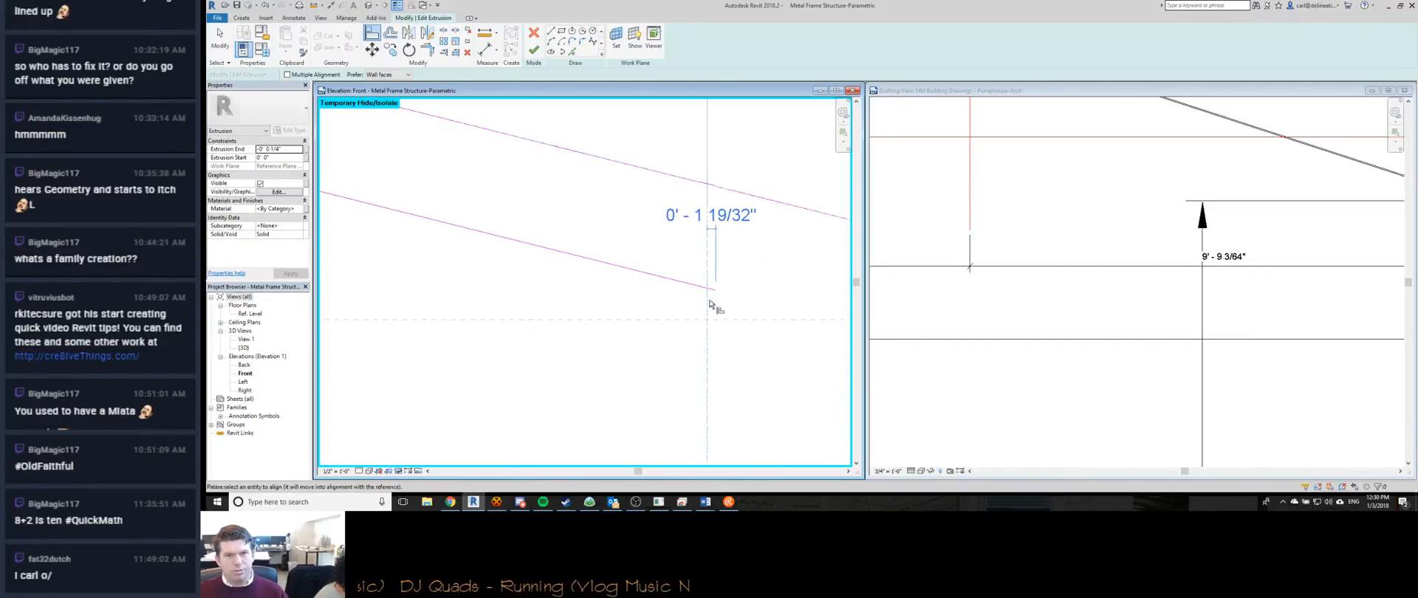
click(718, 299)
Align the open end of the left rafter's lower line to the left haunch reference plane.
scroll(664, 333, down, 5)
scroll(592, 359, up, 5)
scroll(592, 359, up, 1)
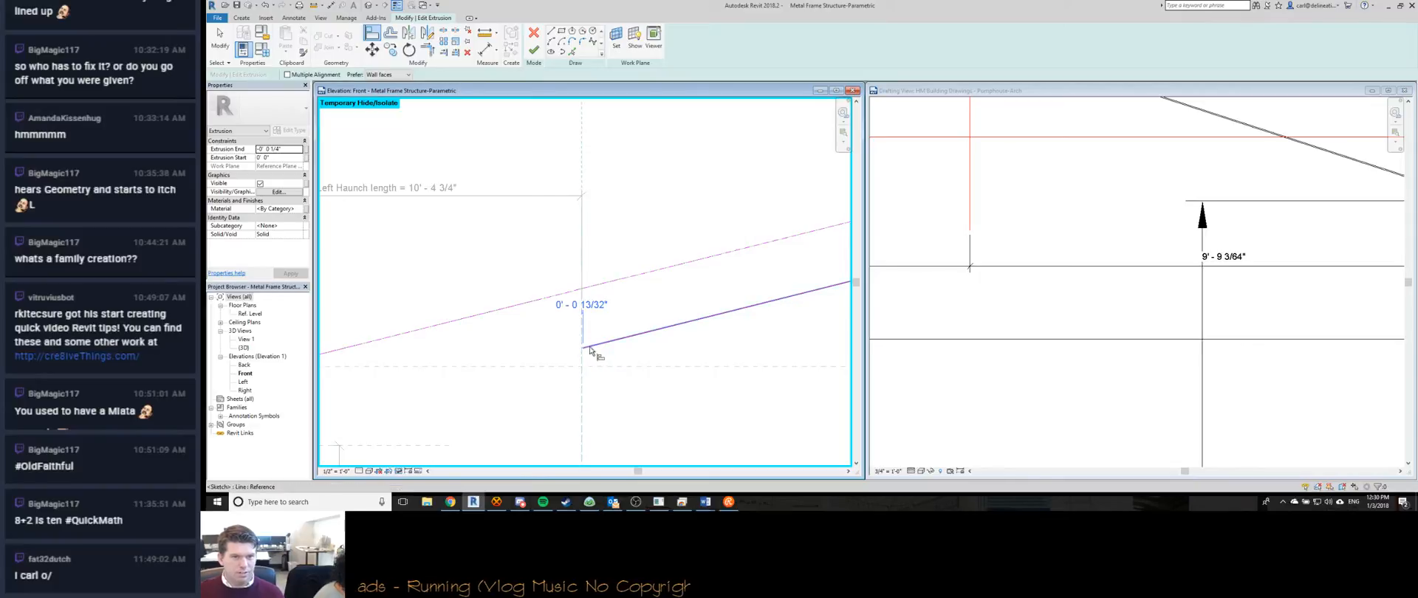
click(588, 349)
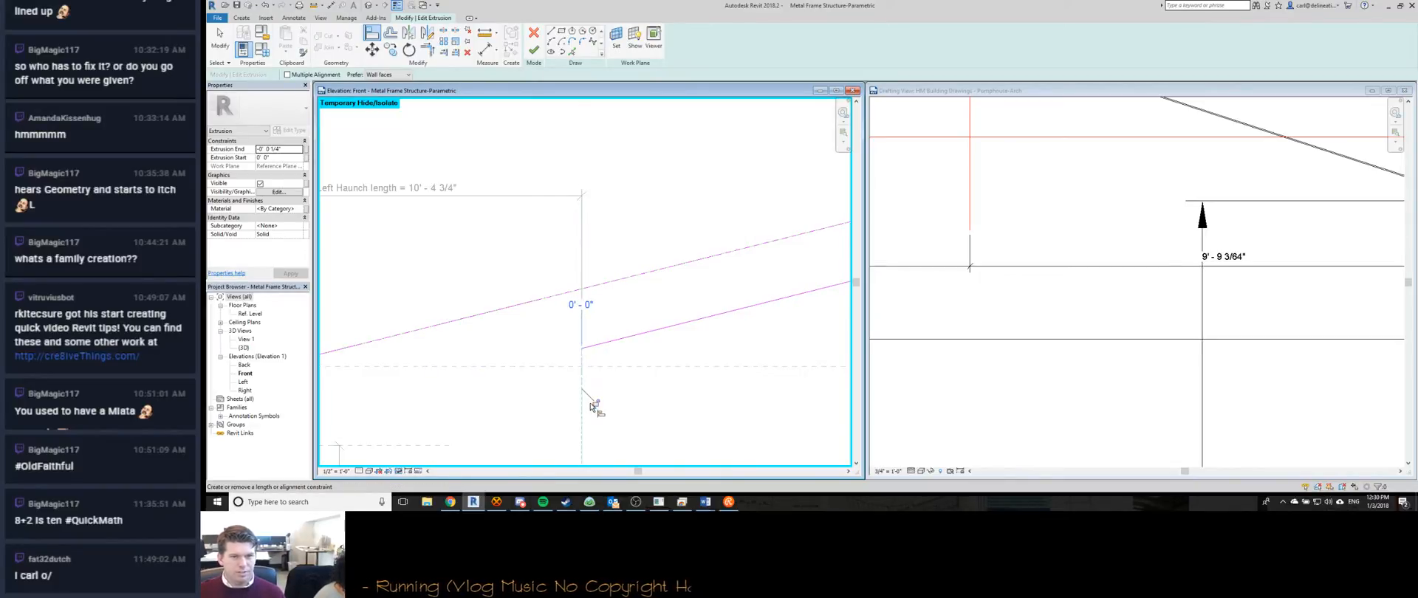
scroll(657, 307, down, 3)
key(Escape)
scroll(633, 309, down, 5)
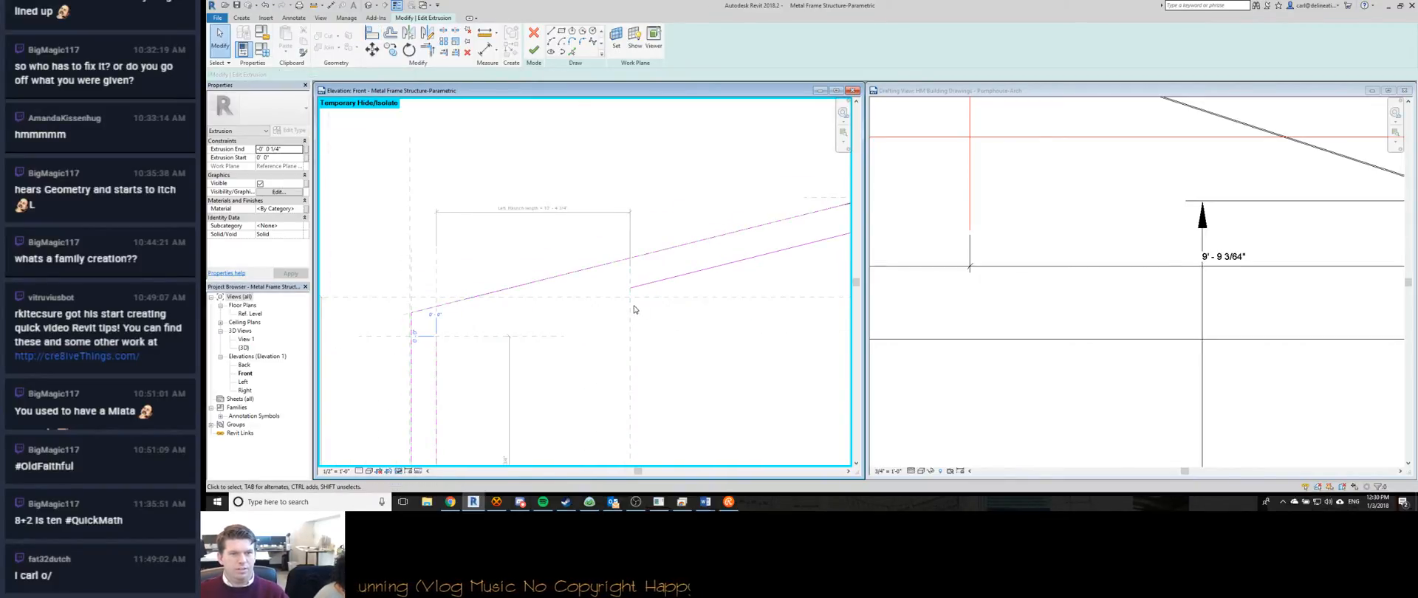
Draw the left haunch line from the top of the column's inner edge to the start of the left rafter's lower line.
click(550, 32)
scroll(513, 265, up, 5)
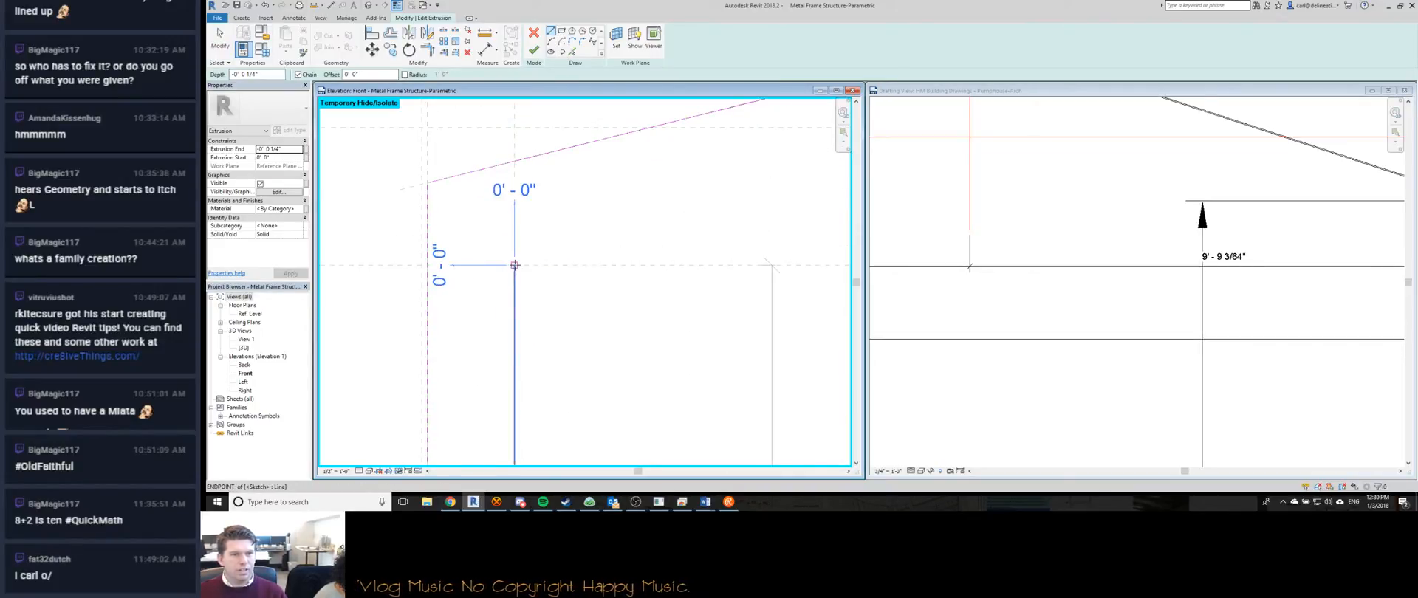
scroll(515, 265, down, 2)
click(515, 267)
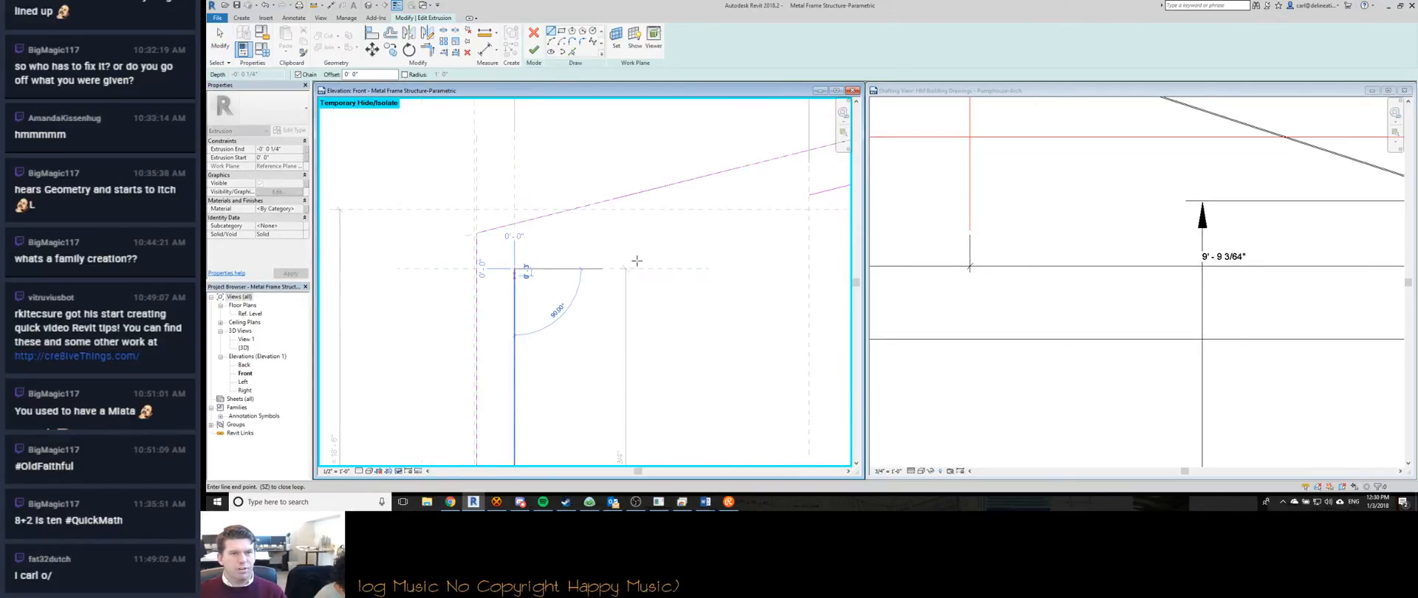
click(810, 196)
key(Escape)
middle_drag(773, 263, 670, 268)
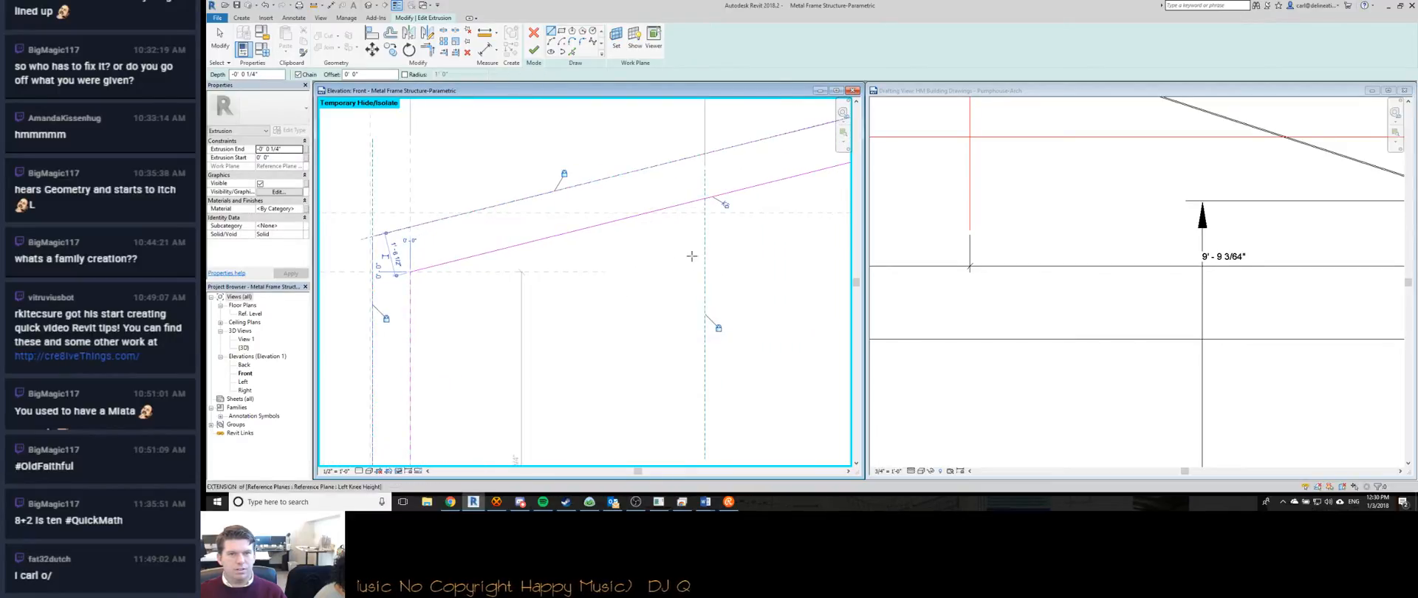
scroll(727, 205, up, 1)
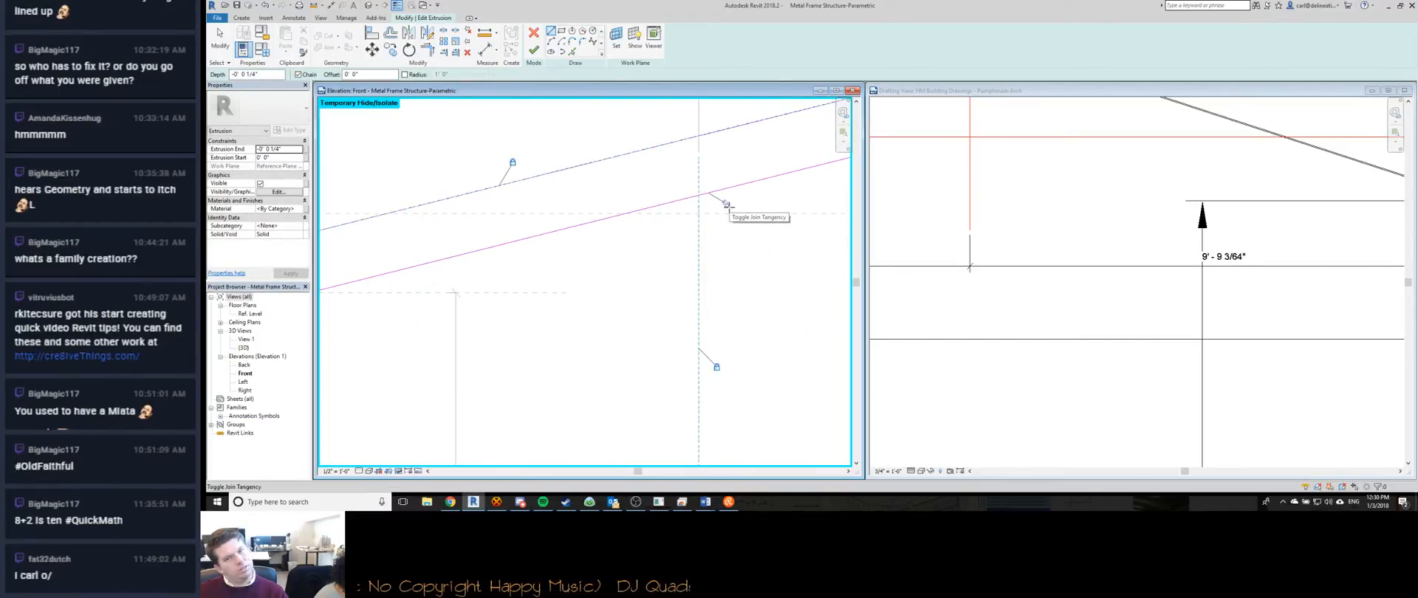
Draw the right haunch line from the end of the right rafter's lower line to the top of the right column's inner edge.
scroll(724, 222, down, 3)
middle_drag(743, 275, 417, 305)
scroll(720, 255, up, 1)
middle_drag(720, 255, 573, 252)
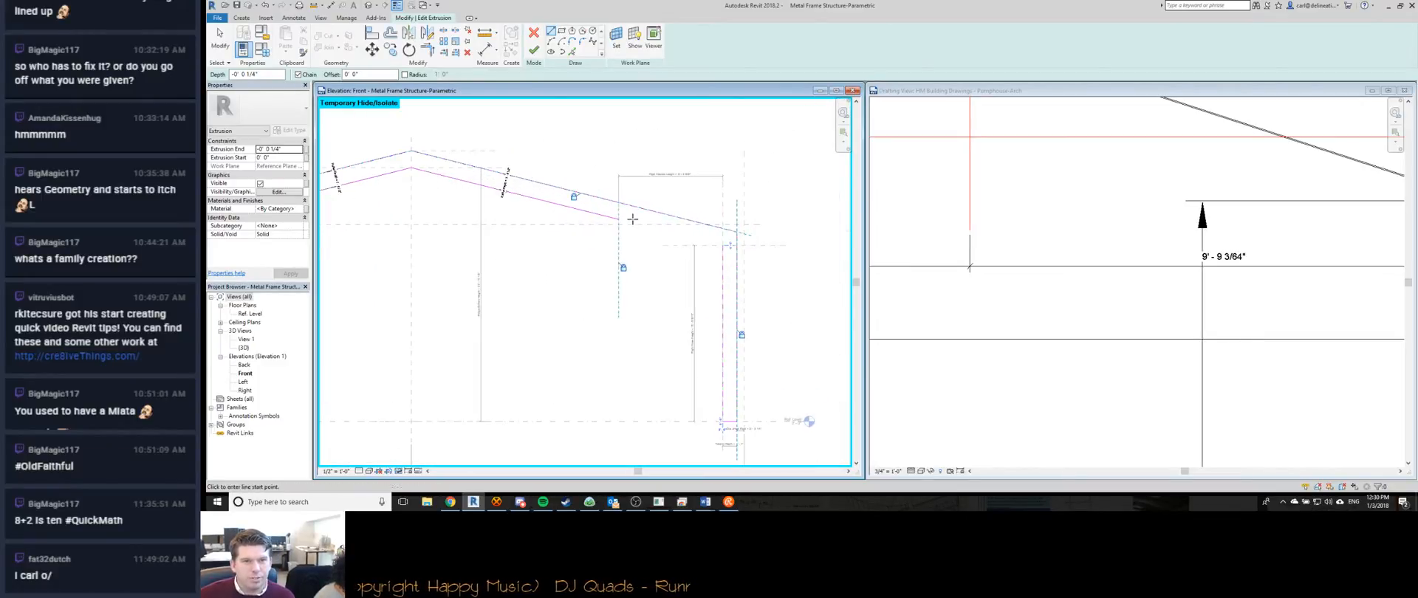
click(615, 219)
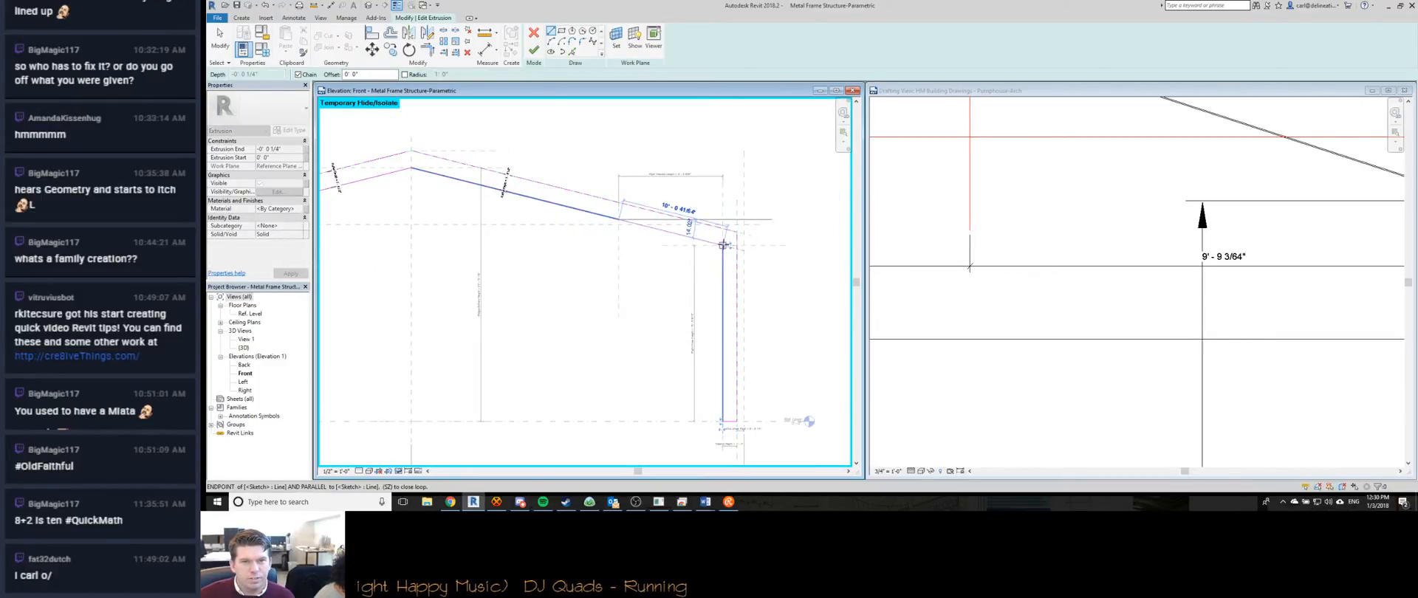
click(723, 244)
key(Escape)
scroll(687, 294, down, 1)
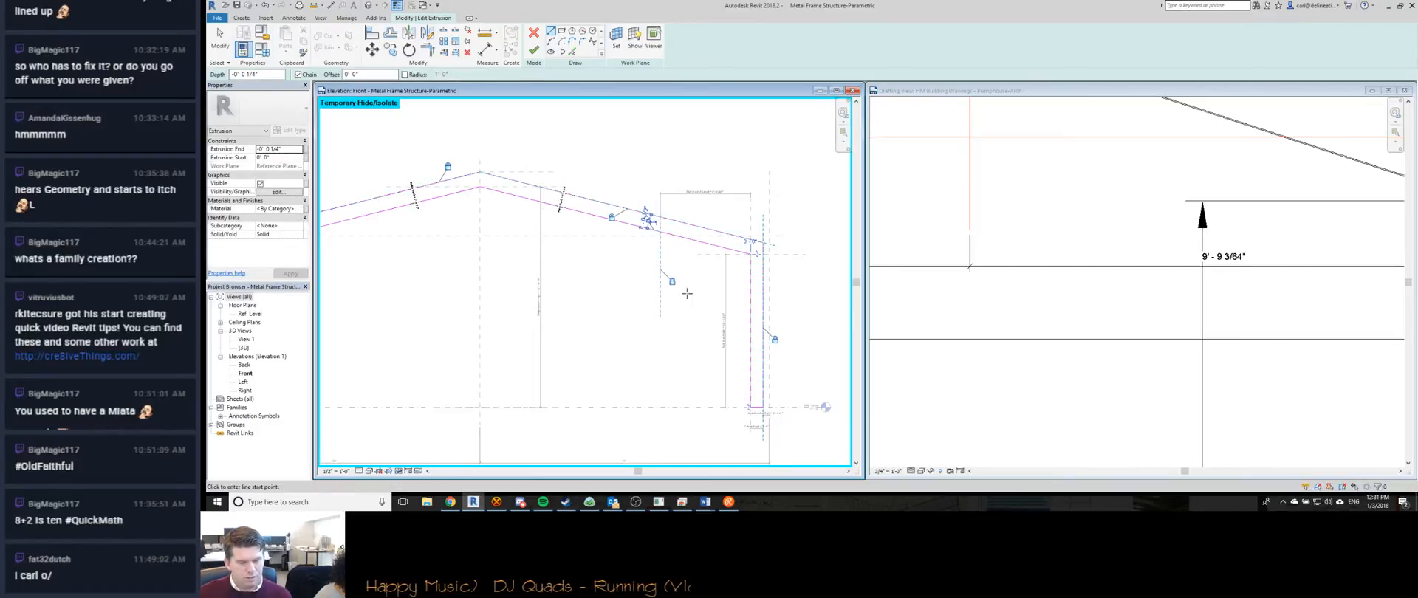
Finish the extrusion sketch and apply the Grid A family type to the frame.
click(533, 50)
scroll(561, 295, down, 2)
scroll(562, 295, up, 1)
middle_drag(514, 253, 431, 195)
click(263, 49)
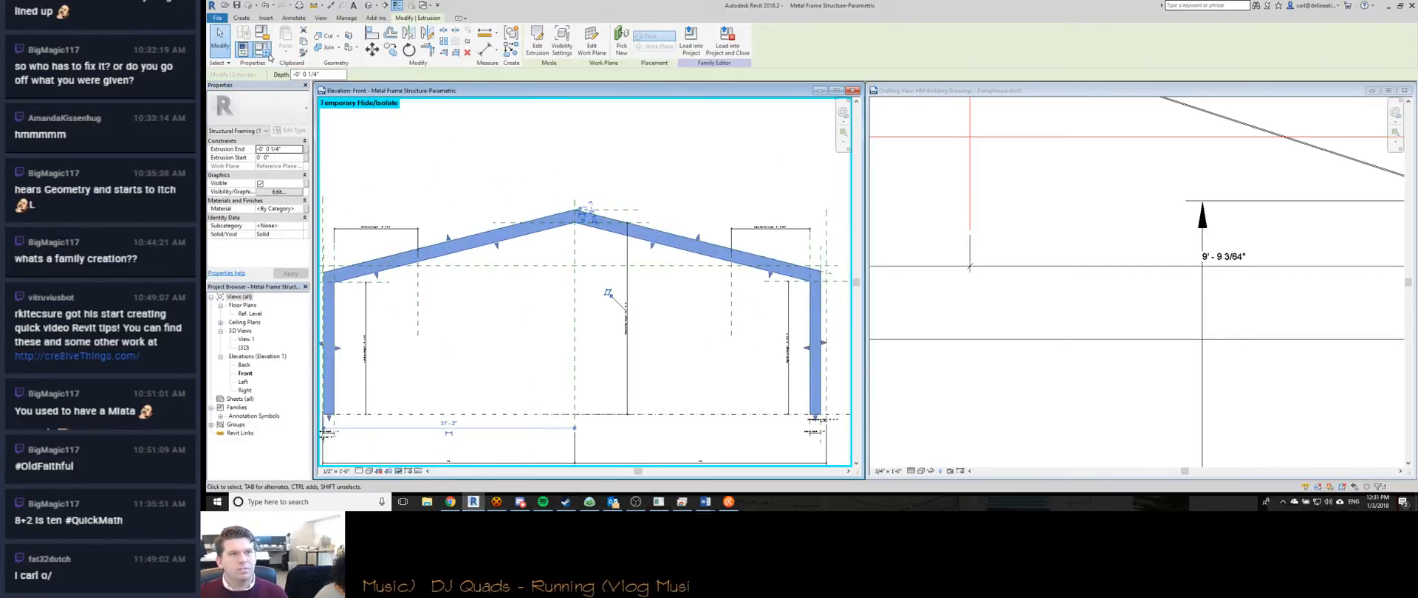
click(1112, 71)
click(1111, 87)
click(1133, 71)
click(1101, 79)
click(1235, 293)
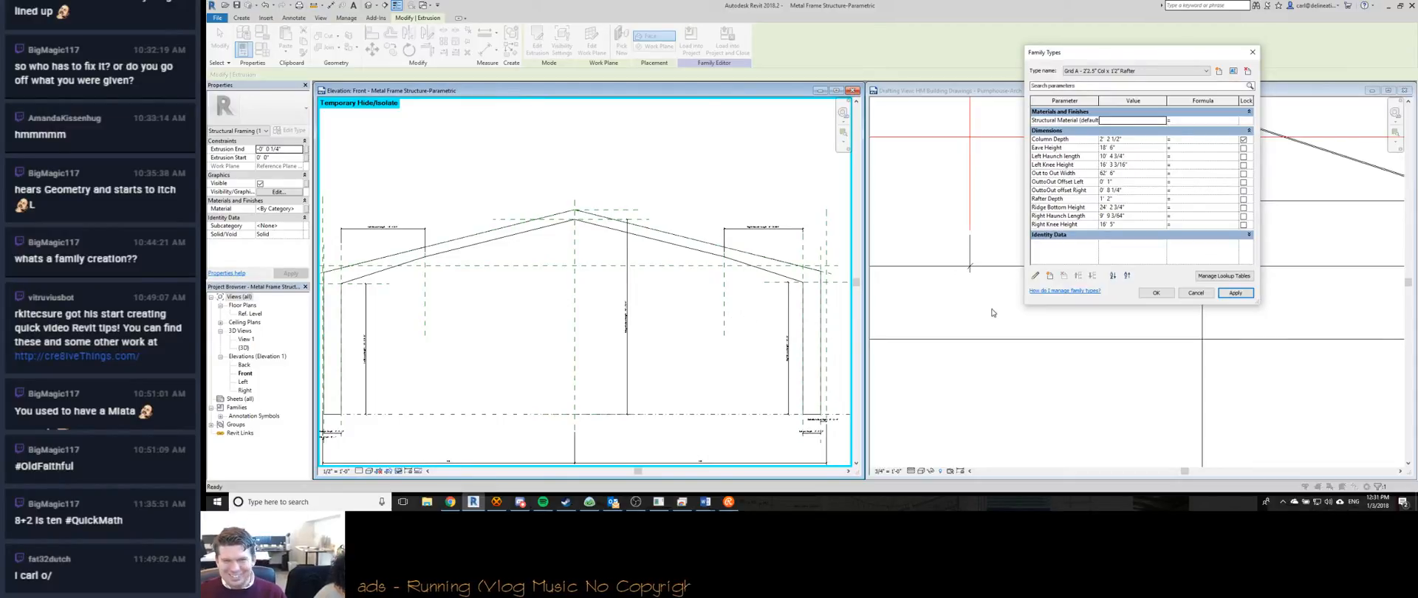
click(1156, 292)
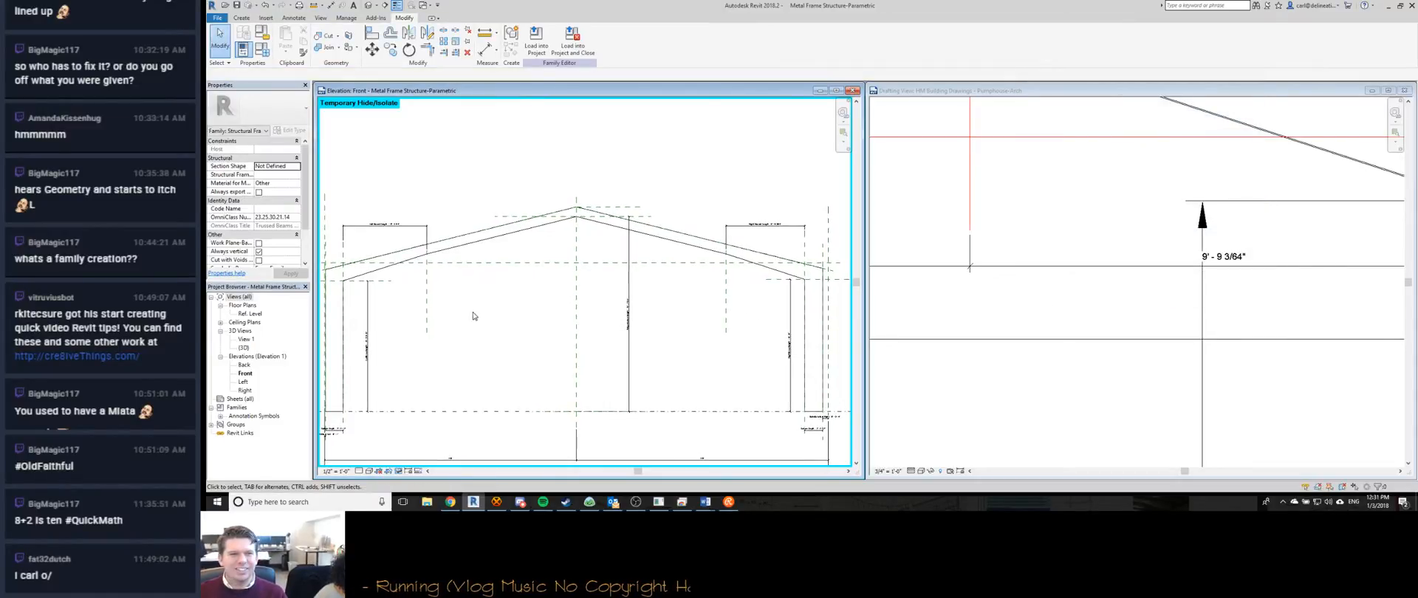
Examine how the frame's left haunch and ridge line up with their reference planes and dimensions.
scroll(442, 148, up, 5)
scroll(436, 192, down, 5)
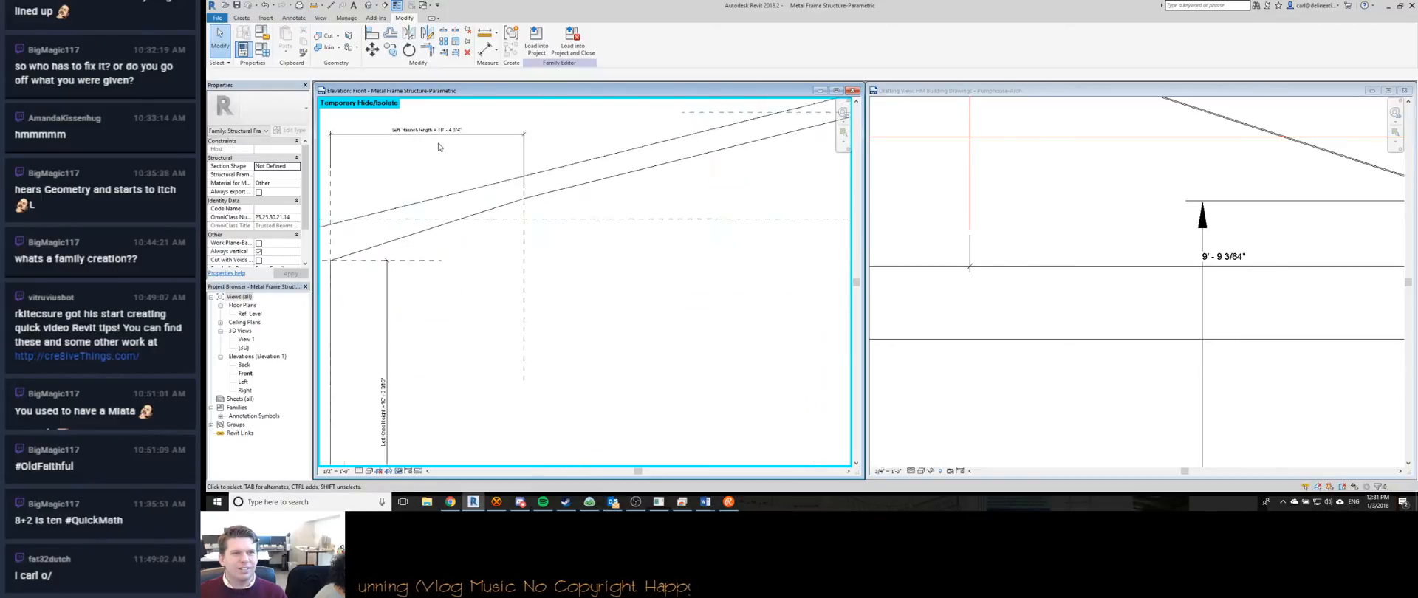
scroll(427, 244, up, 2)
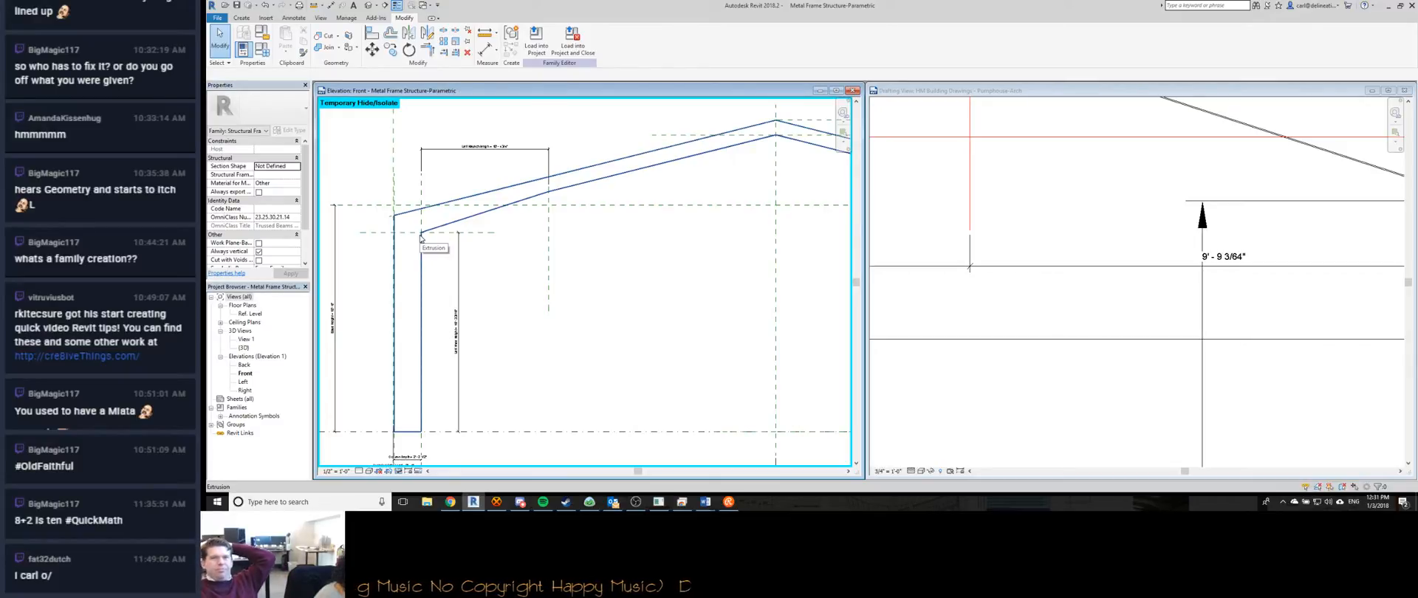
middle_drag(799, 128, 798, 127)
scroll(799, 127, up, 5)
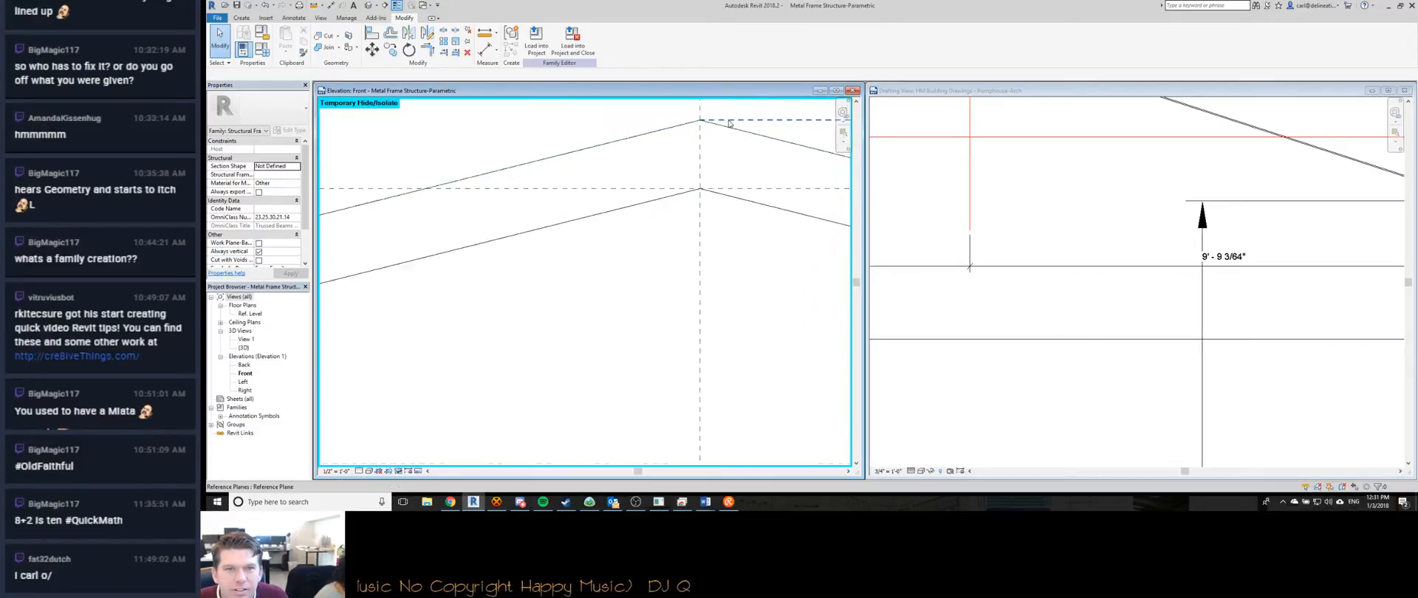
middle_drag(680, 143, 716, 285)
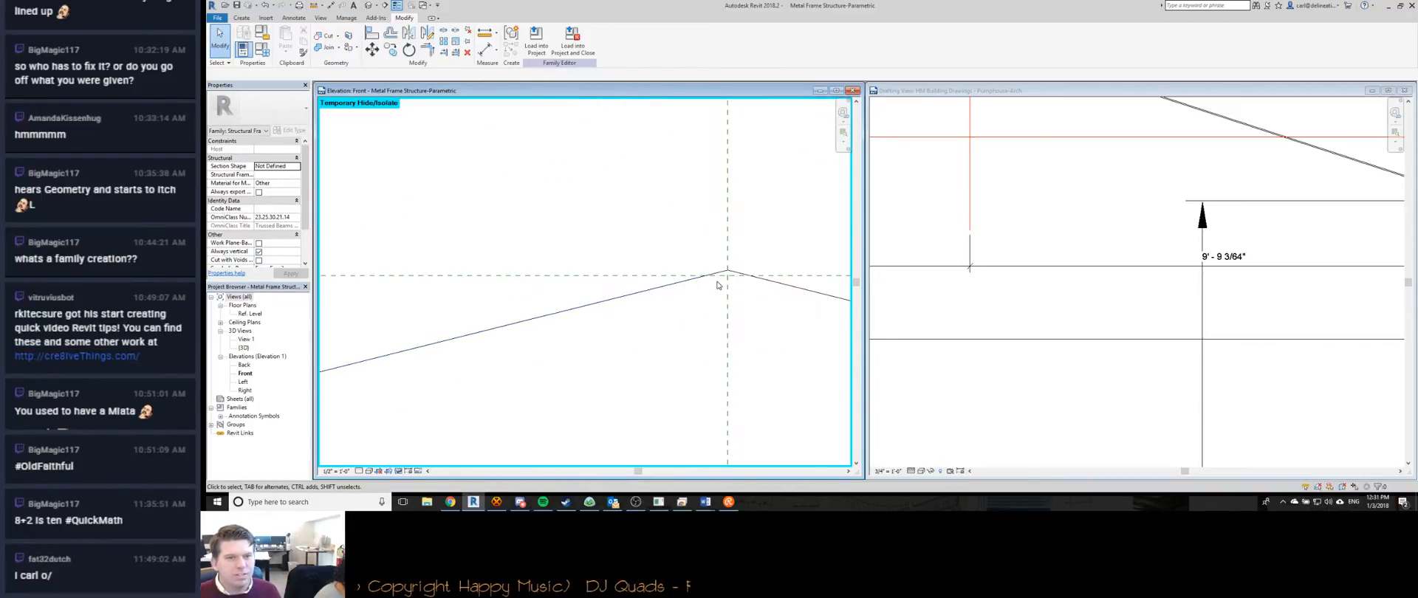
scroll(712, 282, up, 5)
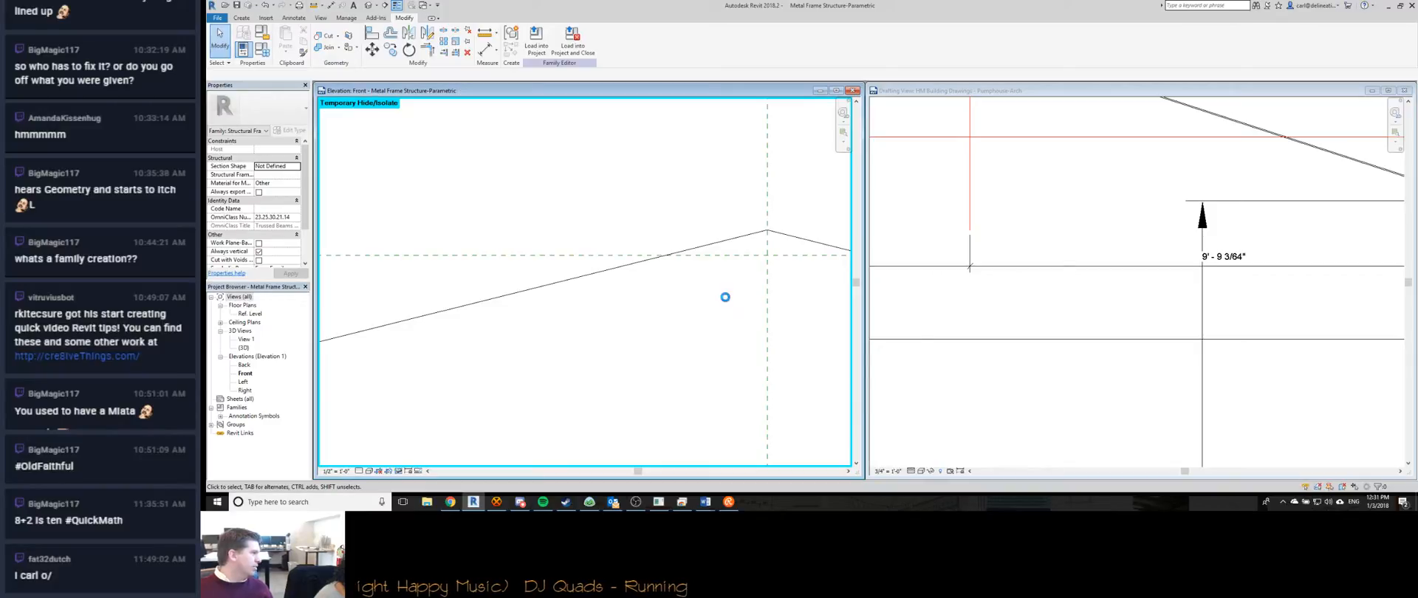
Compare the ridge in the building manufacturer's cross section drawing with the ridge of the frame family.
click(1163, 244)
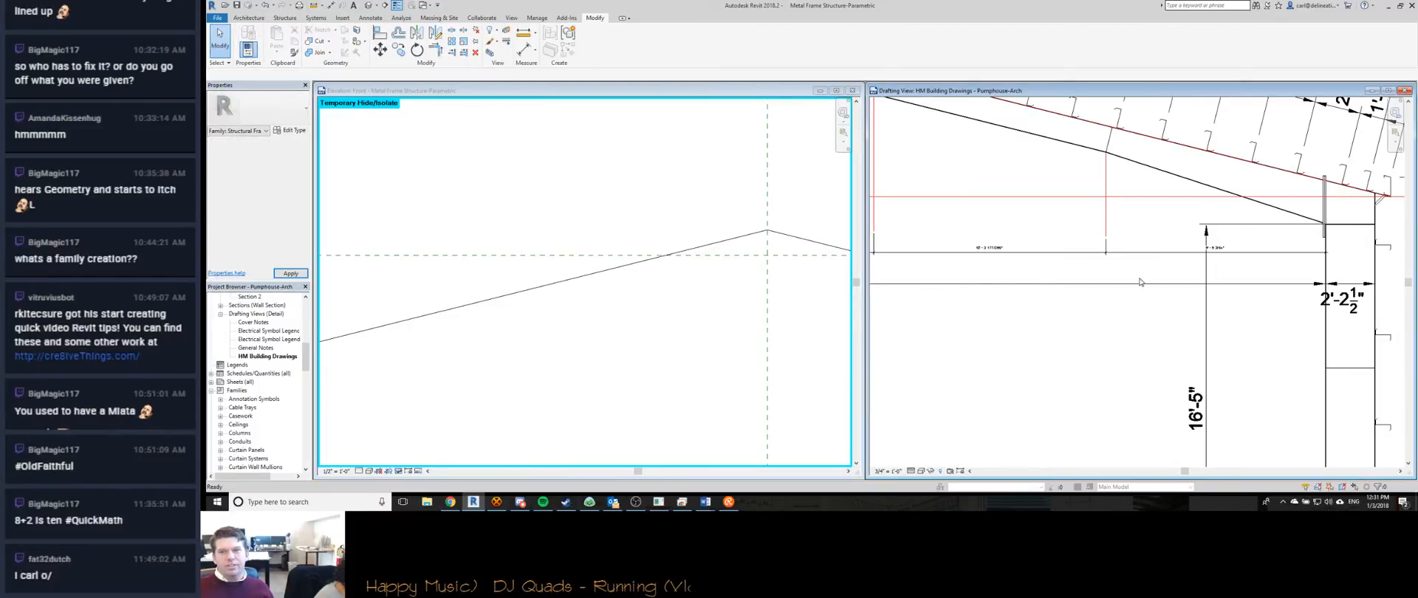
scroll(1139, 282, down, 2)
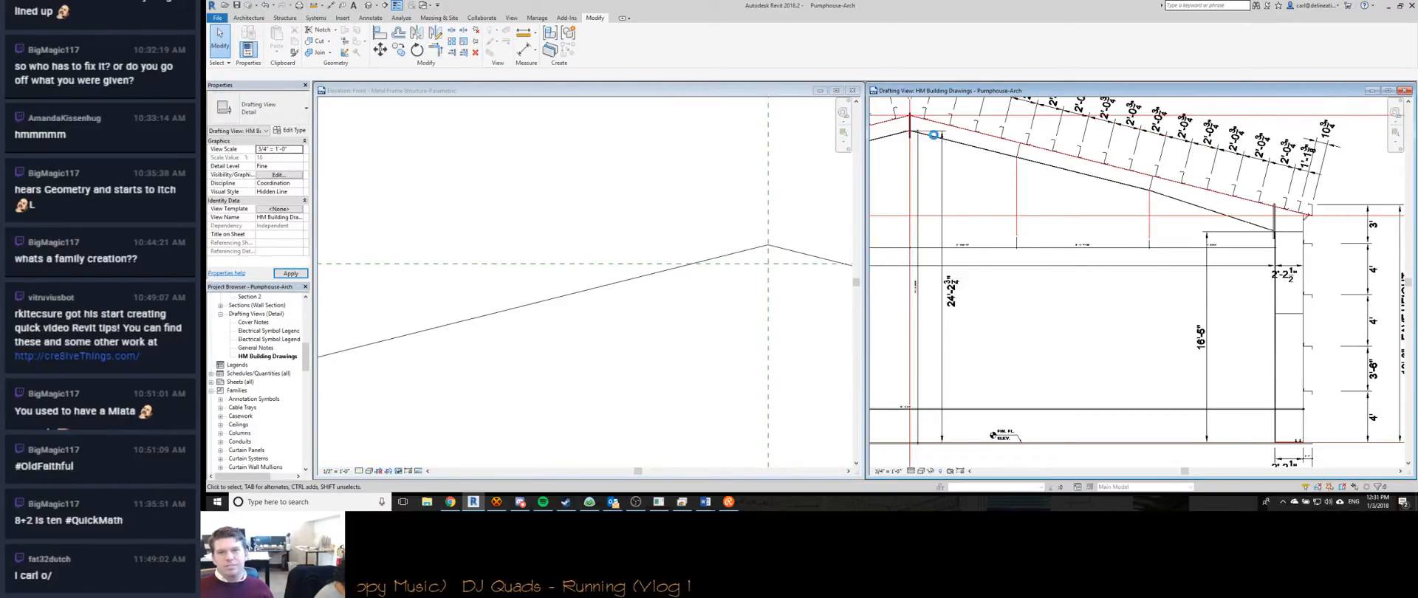
scroll(934, 135, up, 5)
scroll(990, 194, up, 2)
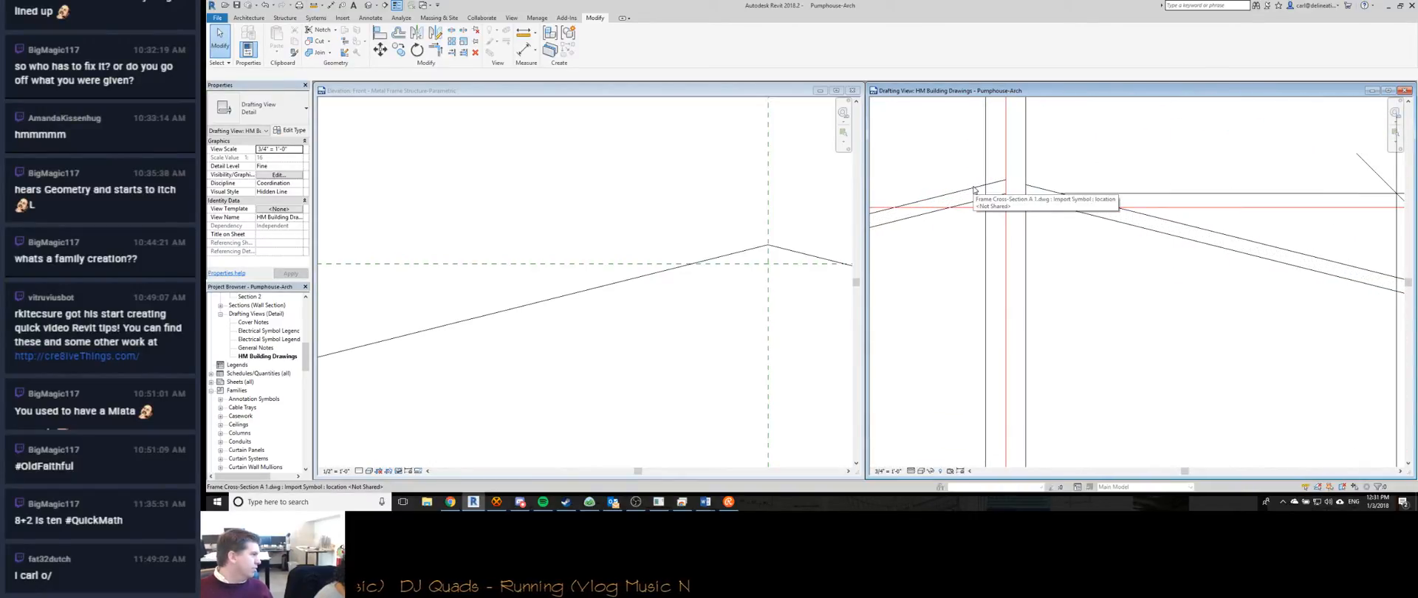
scroll(973, 190, down, 10)
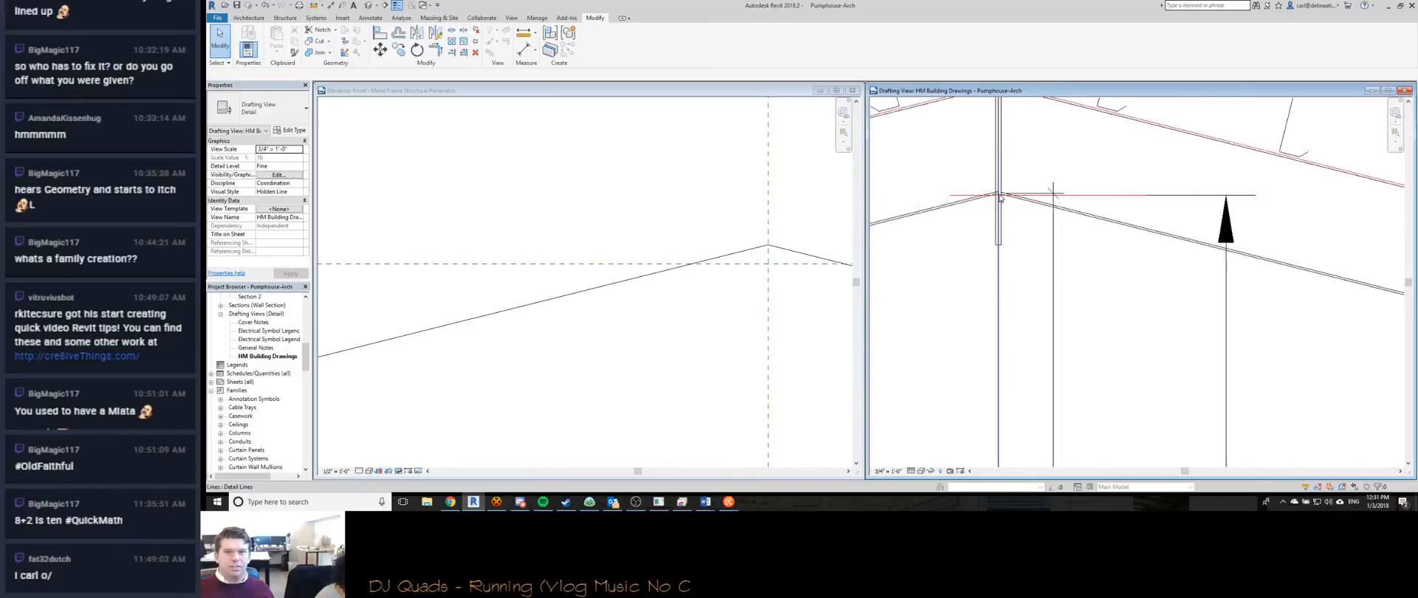
click(675, 314)
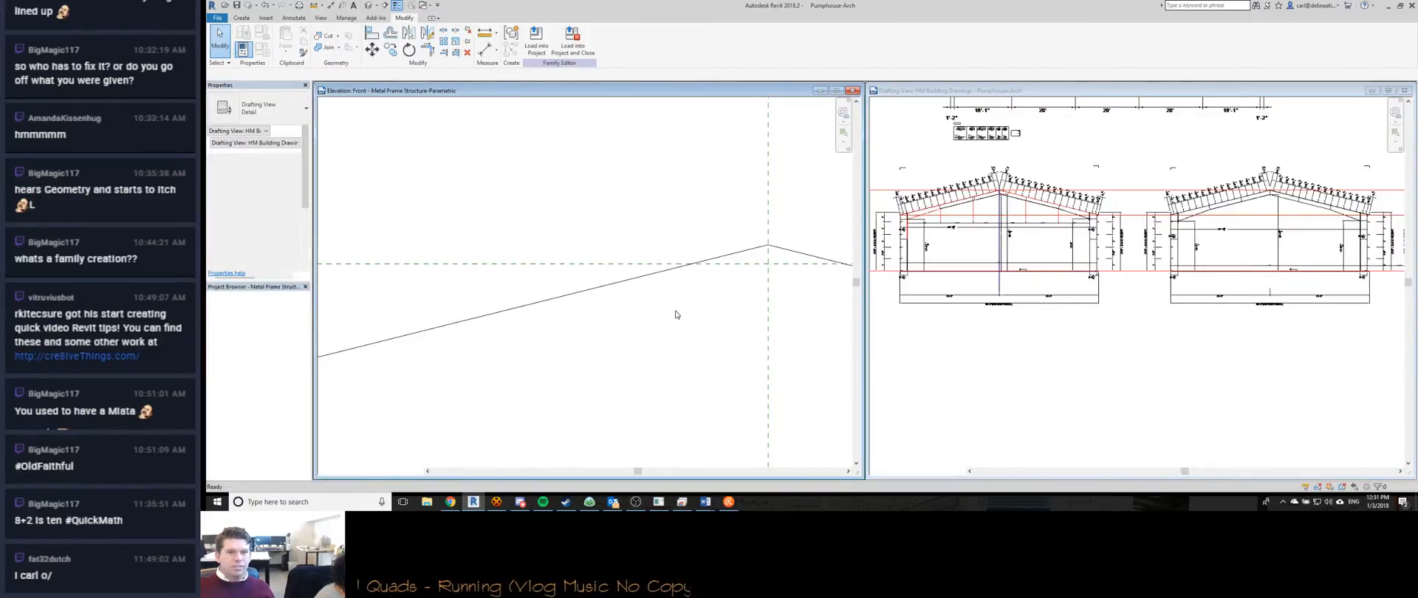
scroll(677, 341, down, 4)
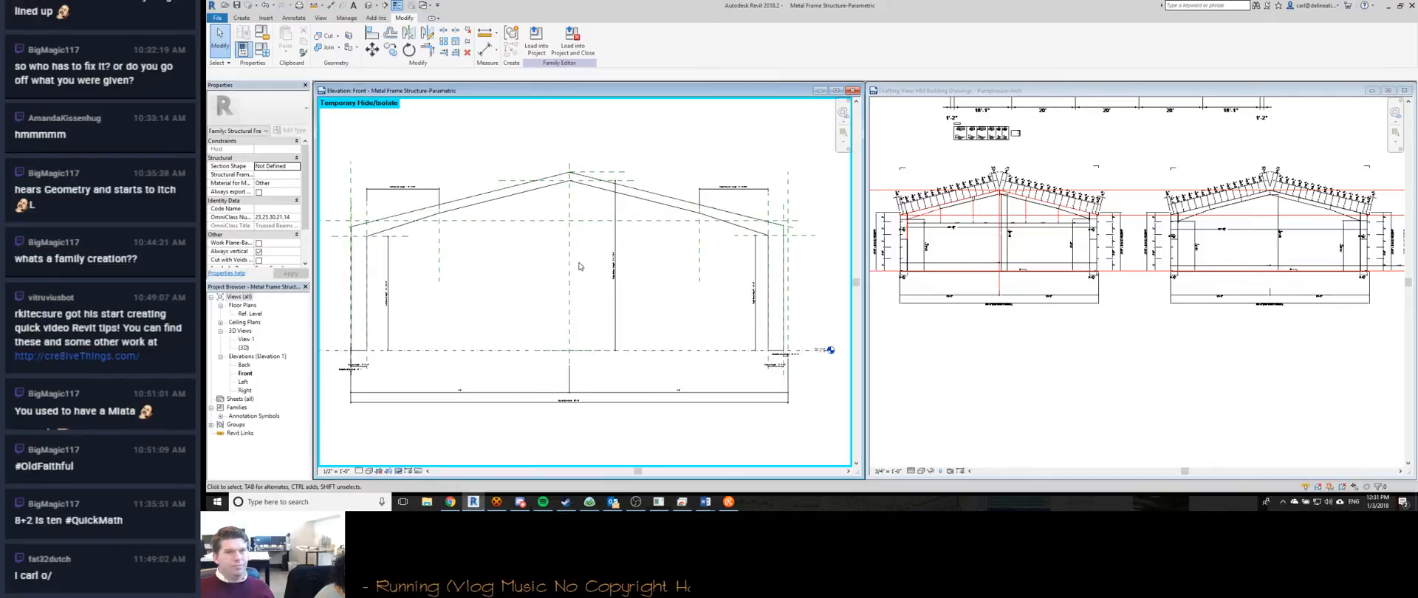
middle_drag(579, 266, 611, 279)
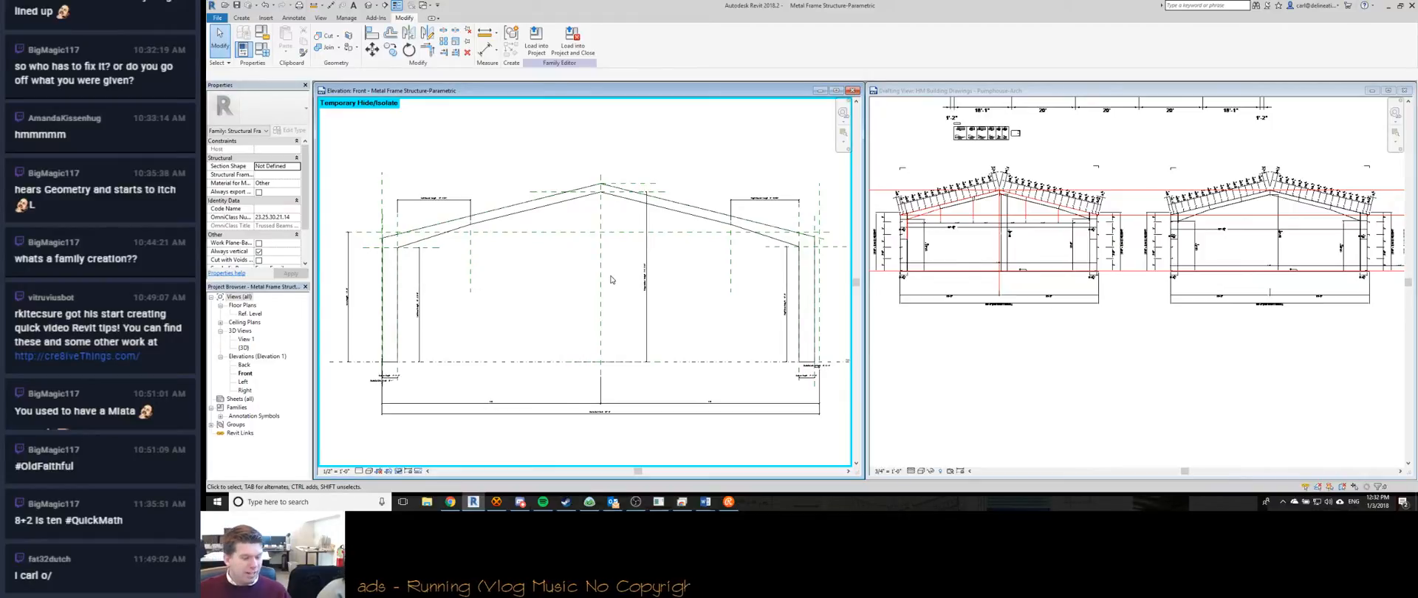
Undo the family type change, both haunch lines, the end alignments and the split of the right rafter's lower line.
double_click(611, 280)
scroll(601, 240, up, 2)
scroll(598, 242, up, 3)
scroll(600, 242, up, 2)
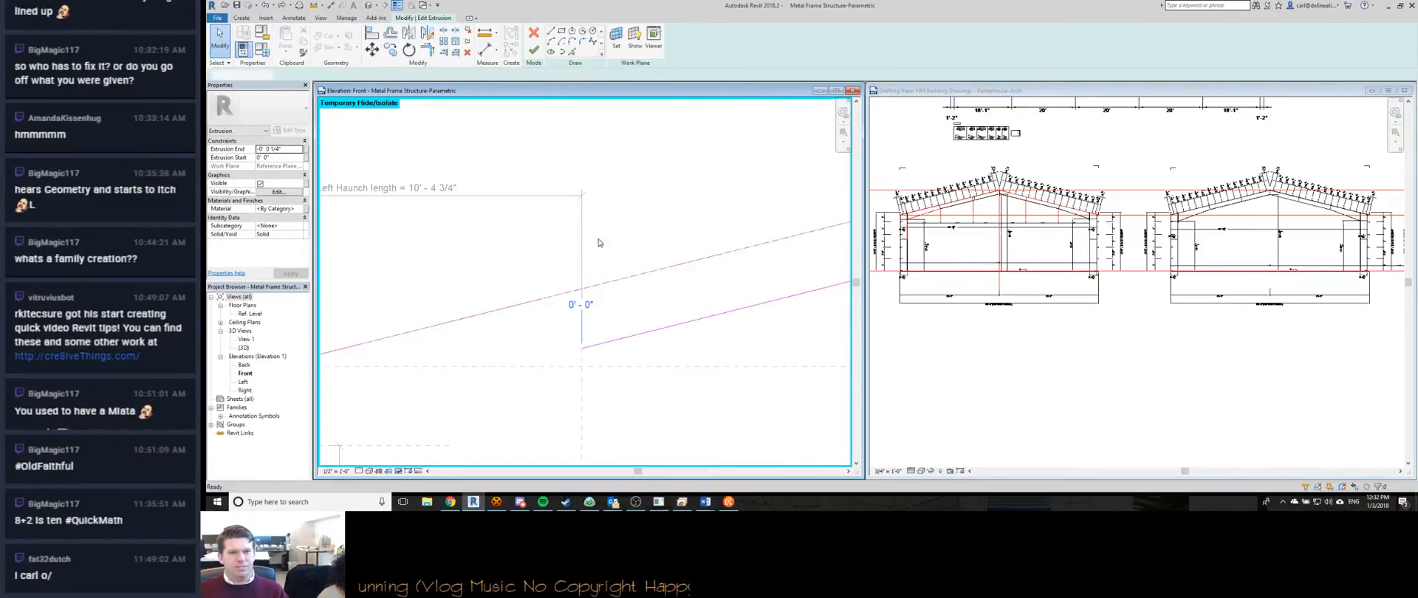
scroll(600, 242, up, 2)
scroll(600, 242, down, 5)
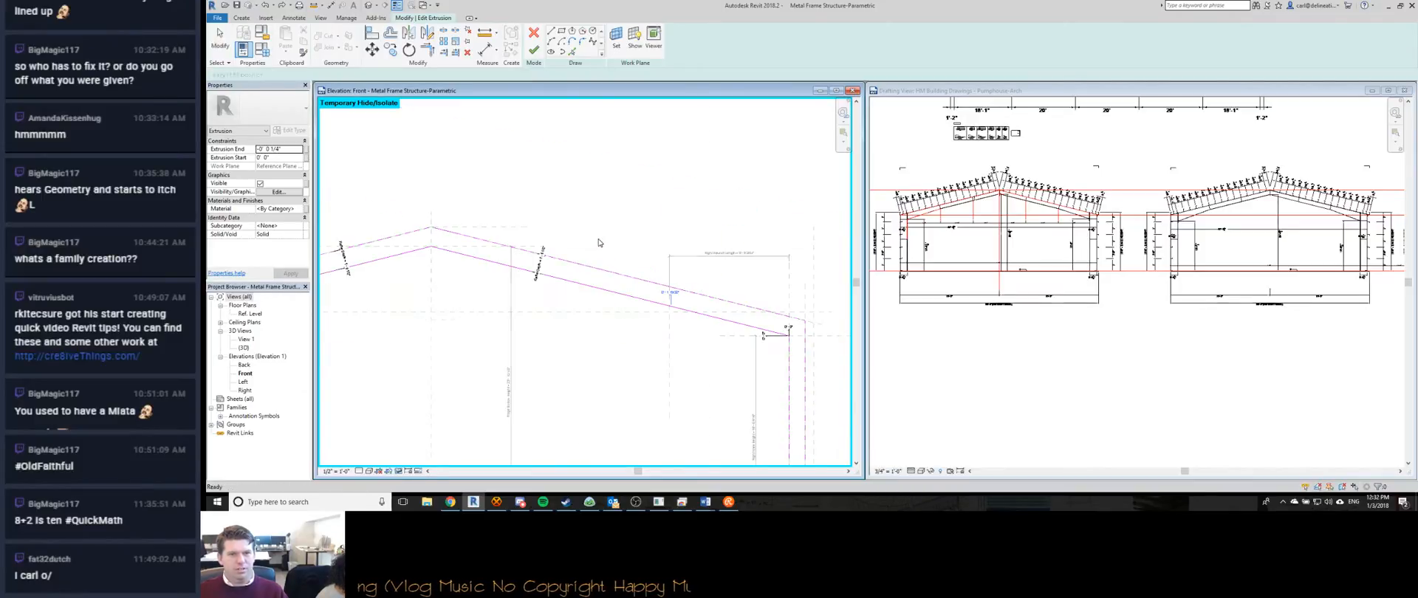
Undo the shortening and the split of the left rafter's lower line so it runs unbroken from the column to the ridge.
scroll(599, 241, down, 3)
scroll(551, 267, up, 3)
scroll(550, 267, down, 3)
scroll(465, 291, up, 4)
scroll(464, 290, down, 2)
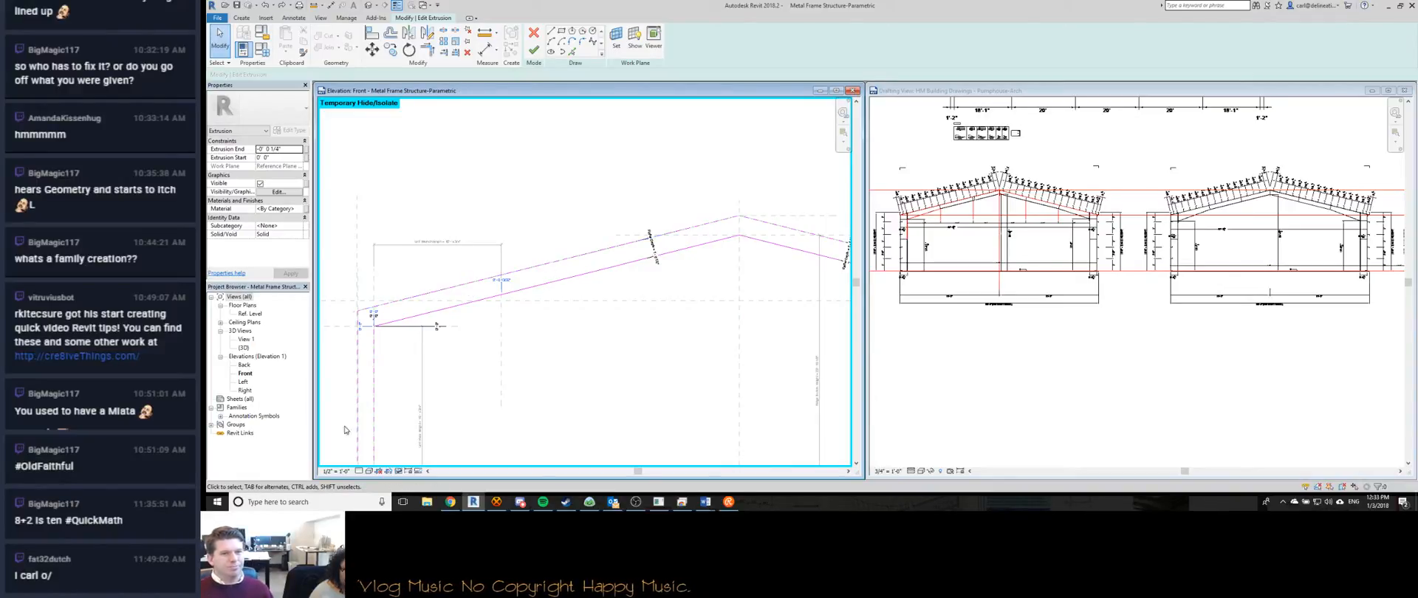
scroll(443, 366, up, 2)
scroll(420, 338, down, 1)
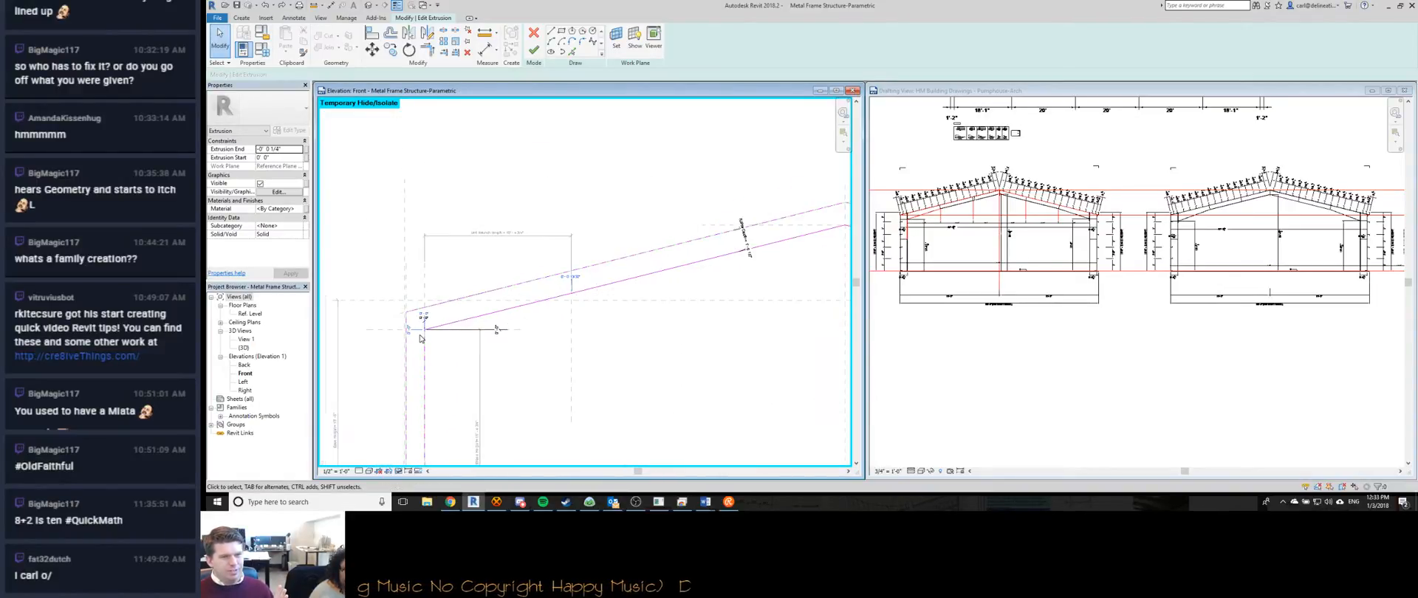
scroll(476, 315, up, 5)
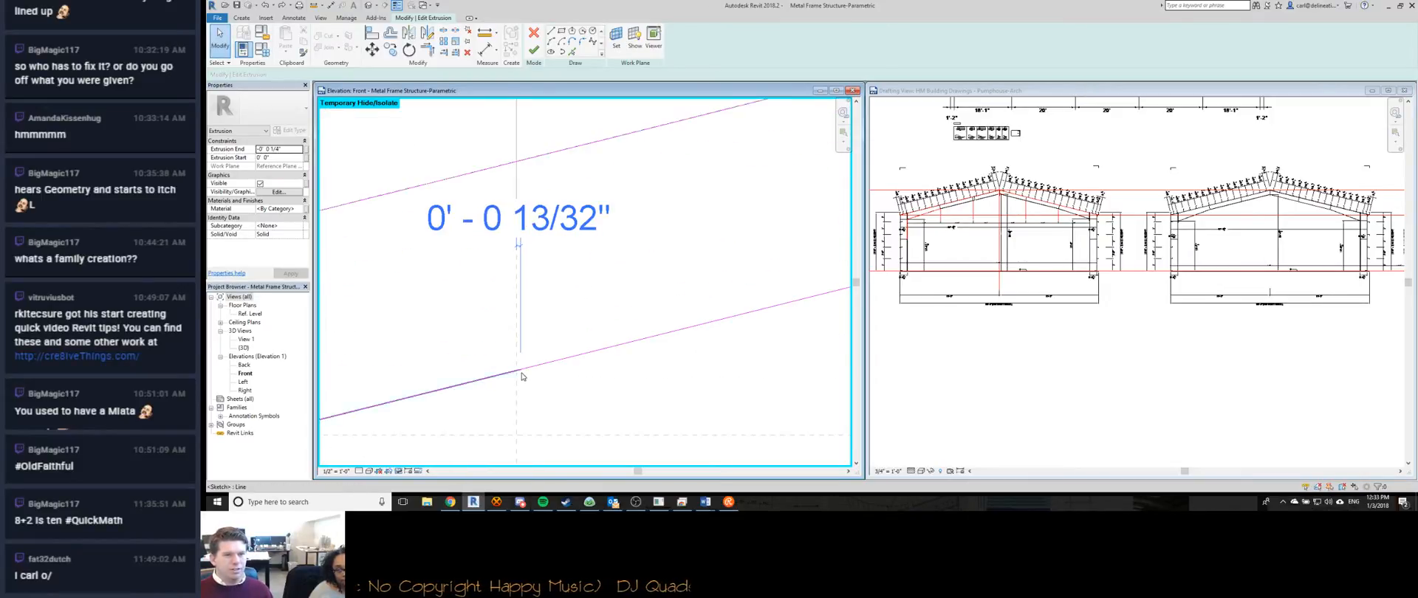
scroll(509, 374, down, 4)
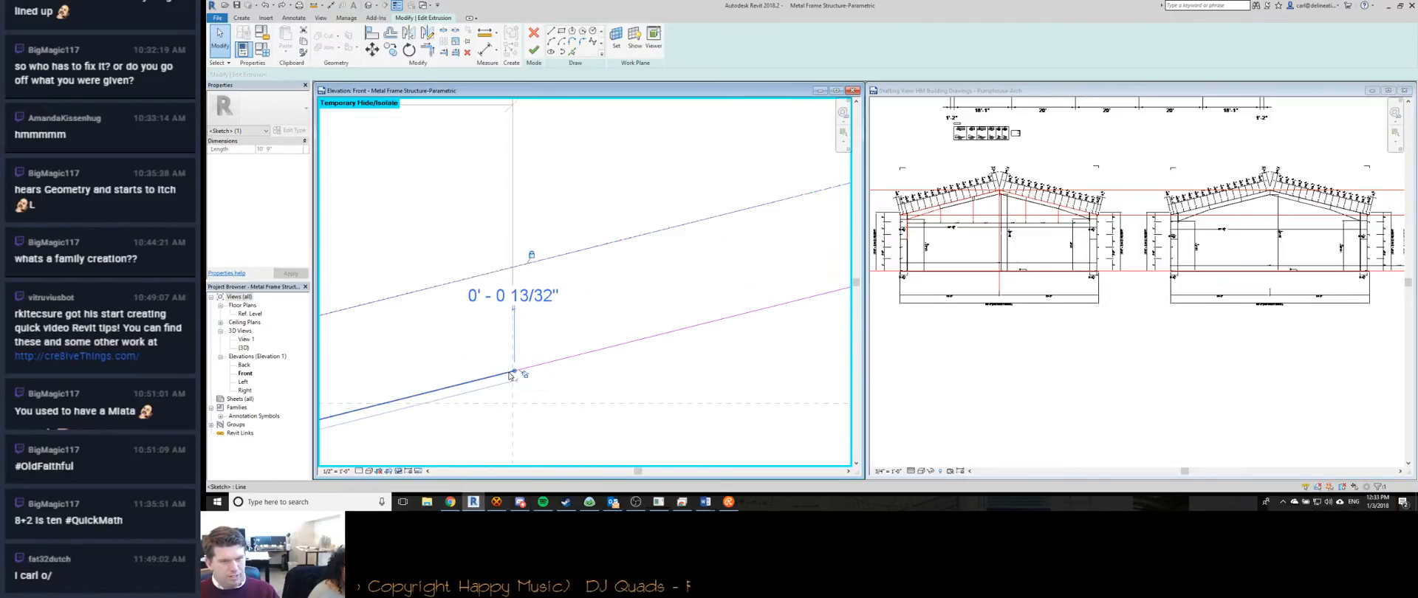
scroll(547, 343, down, 5)
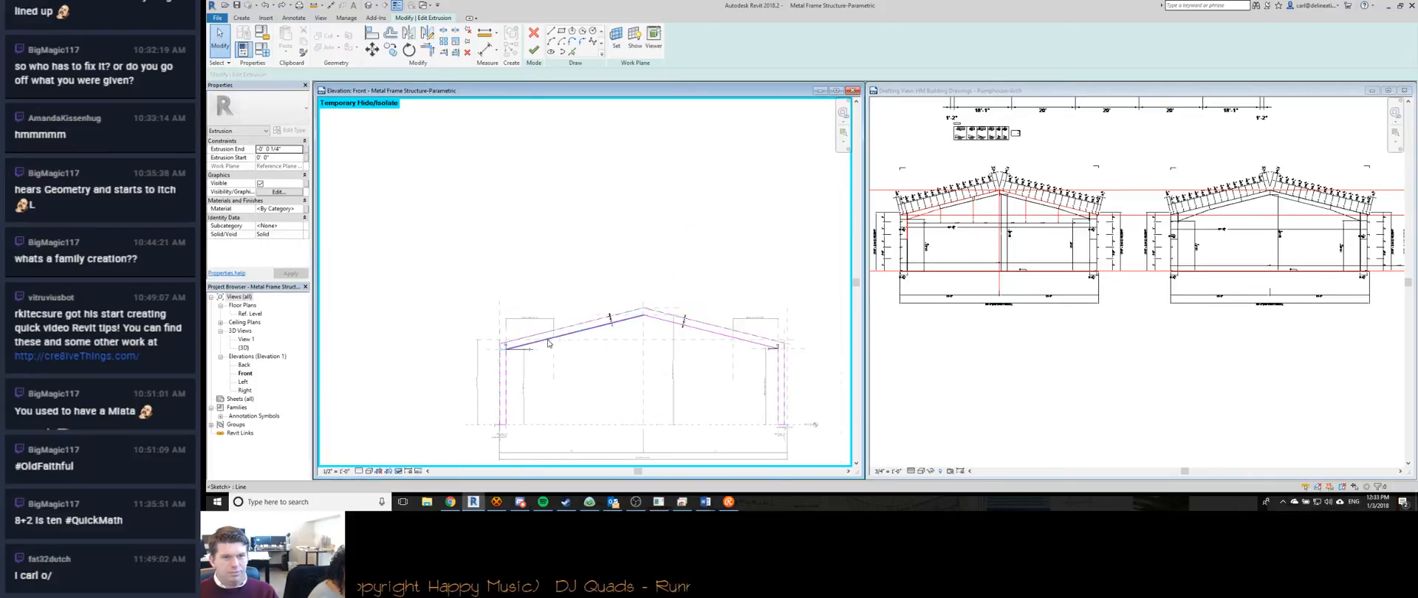
scroll(584, 320, up, 2)
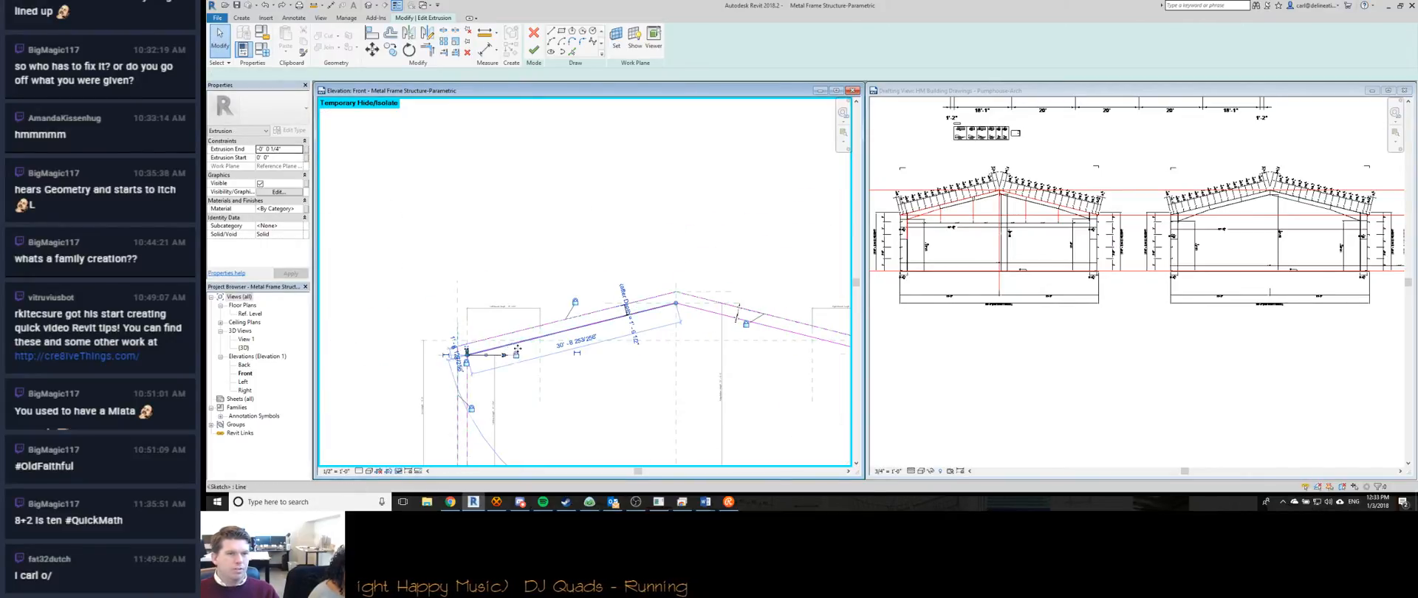
Examine the left rafter's upper and lower sketch lines, their locked constraints and the Rafter Depth dimension from haunch to ridge.
click(600, 321)
scroll(600, 321, up, 5)
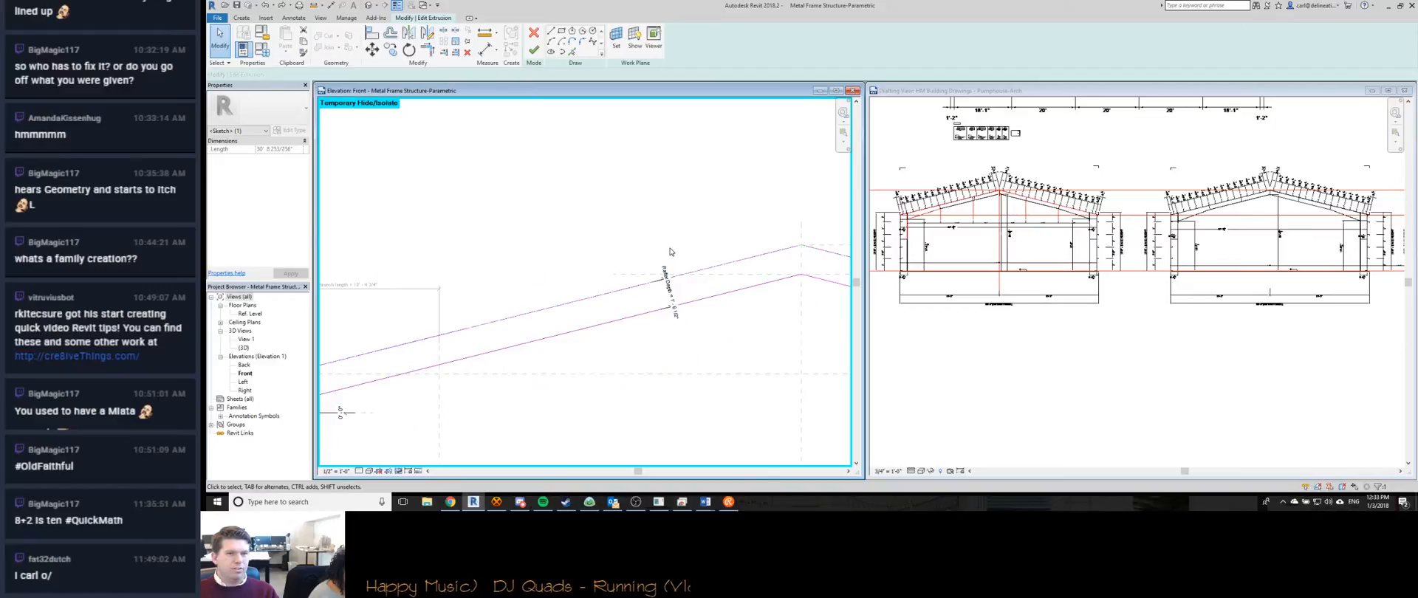
key(Escape)
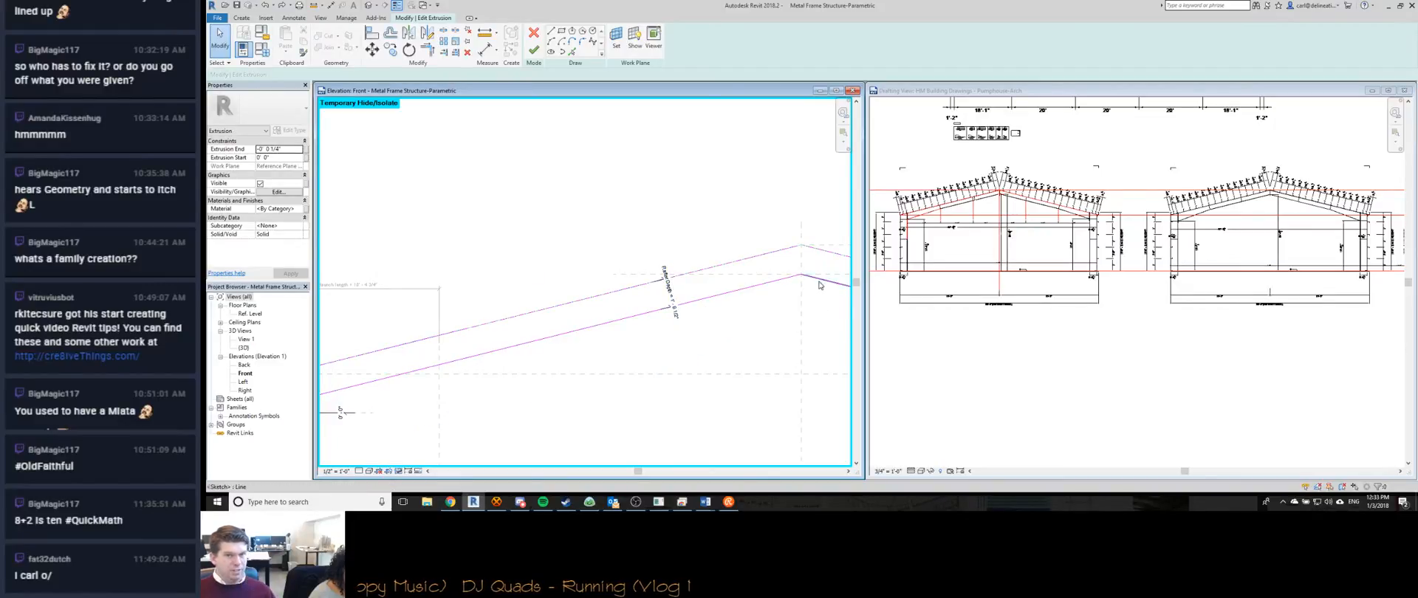
middle_drag(324, 297, 450, 220)
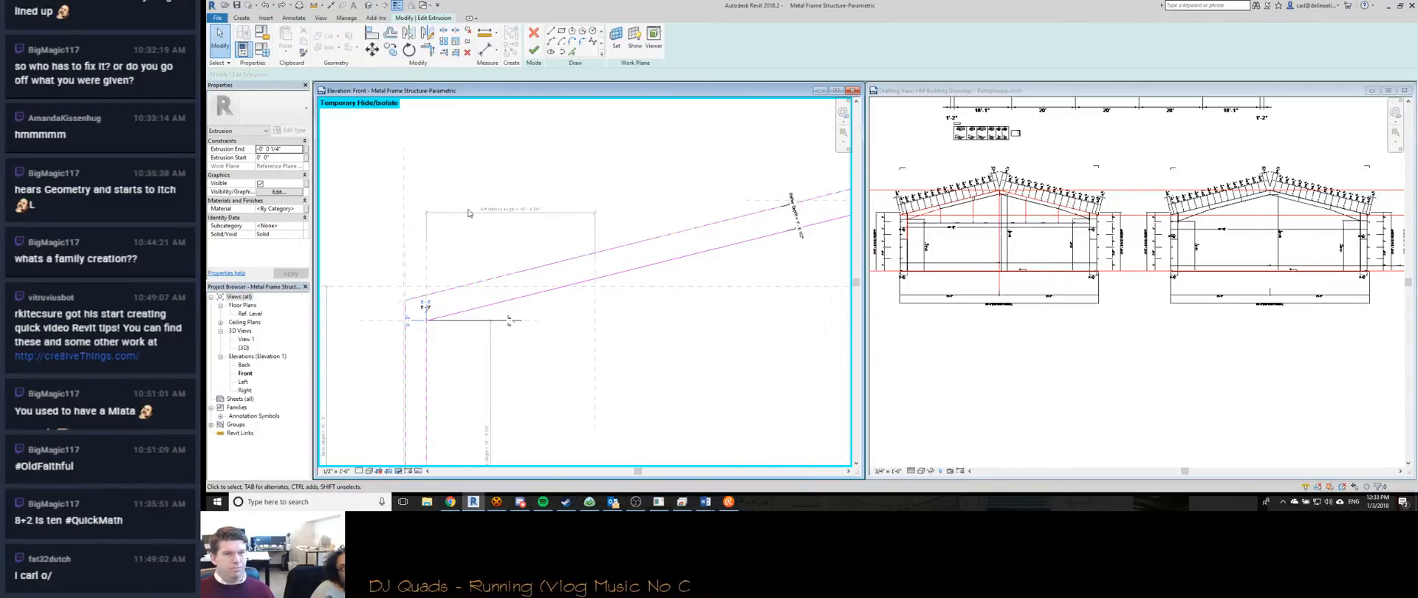
middle_drag(781, 234, 570, 276)
scroll(588, 271, up, 2)
click(588, 272)
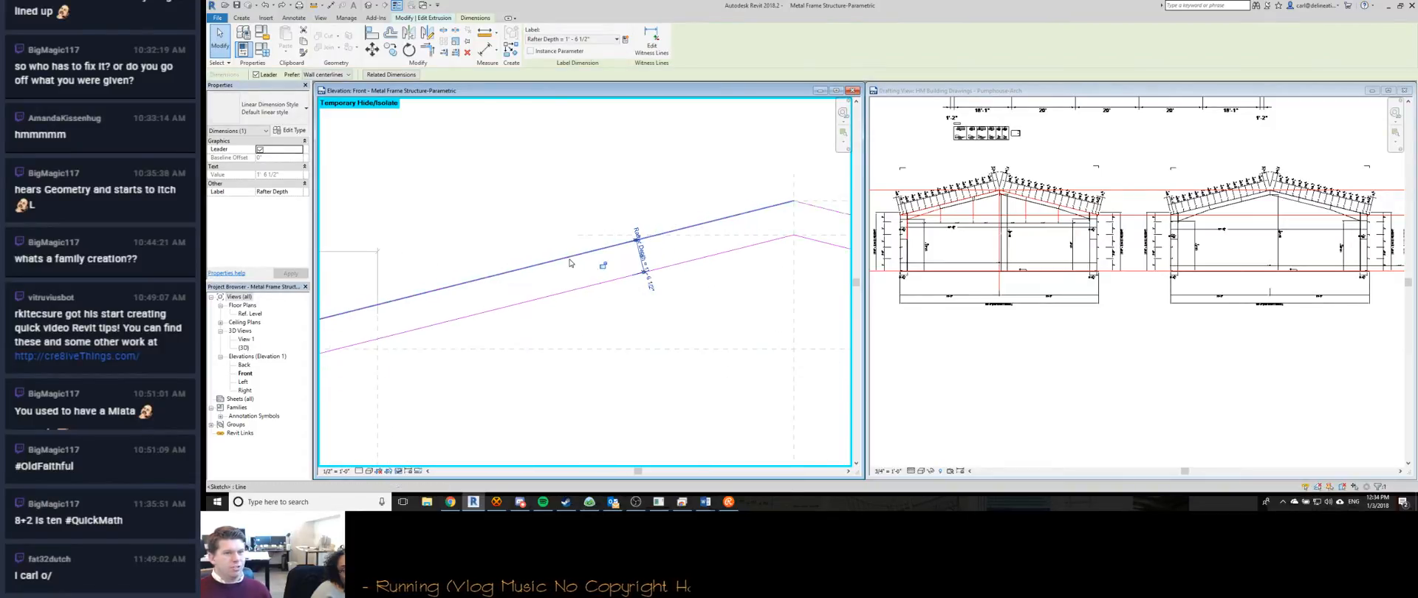
click(545, 266)
click(545, 264)
middle_drag(484, 325, 700, 259)
scroll(702, 258, down, 2)
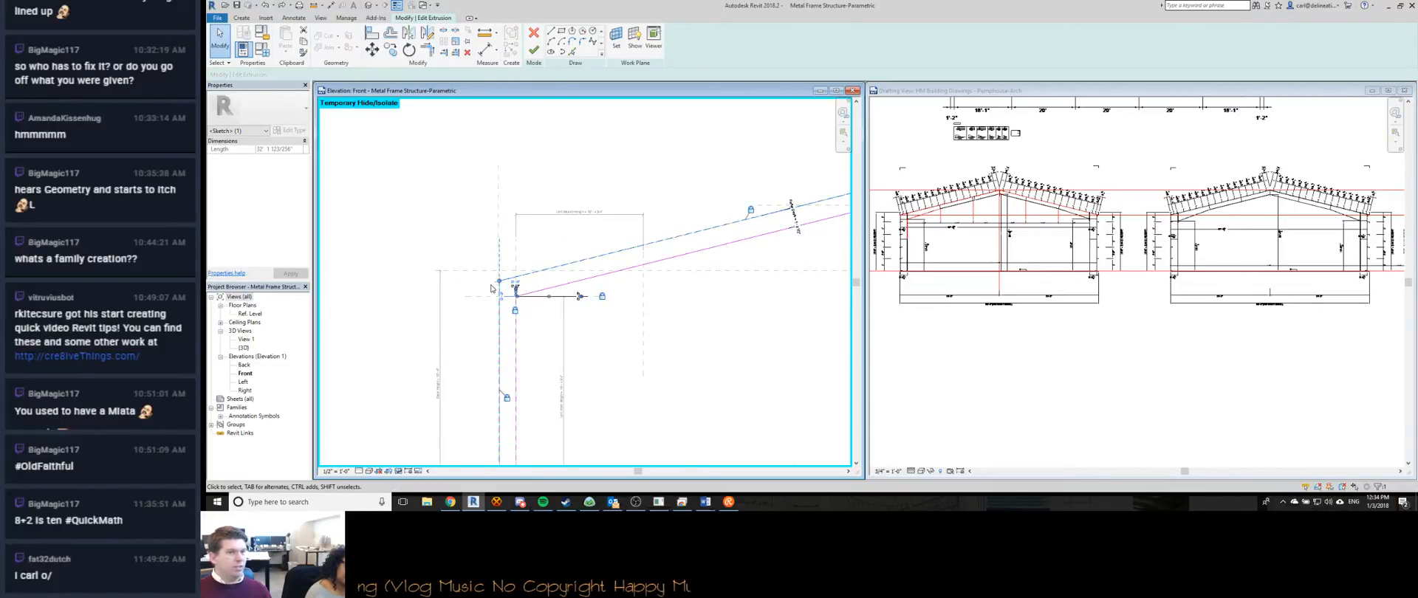
scroll(731, 238, up, 2)
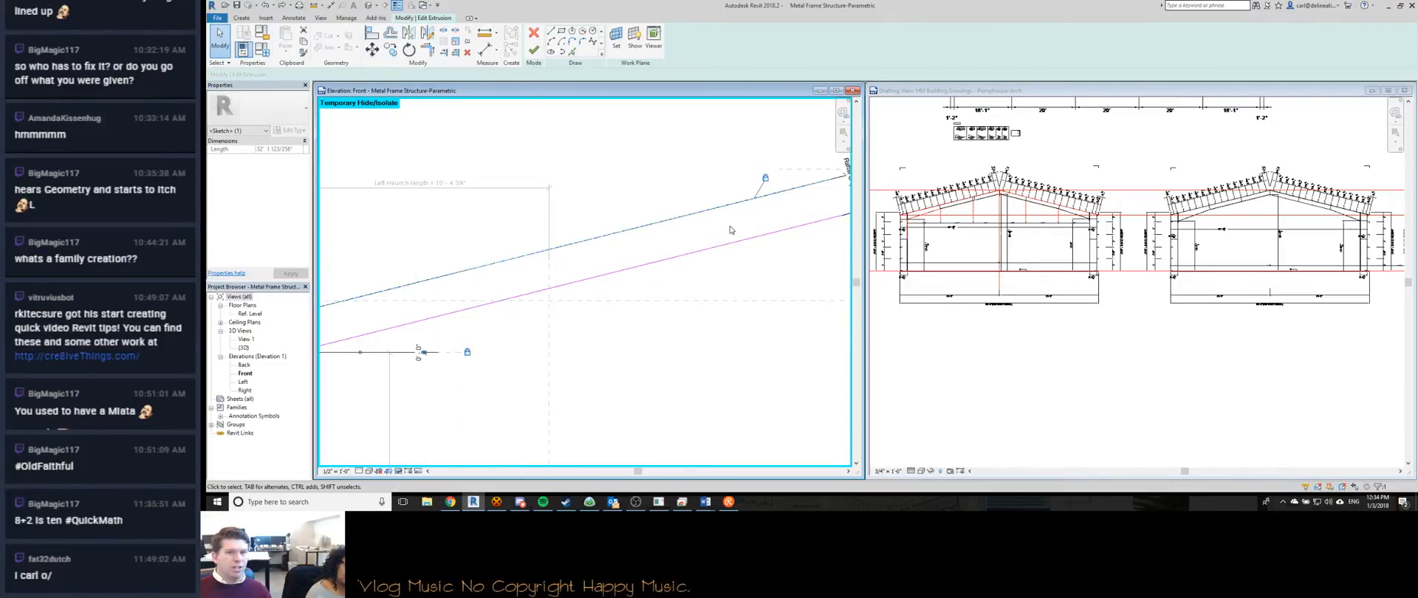
scroll(559, 249, down, 2)
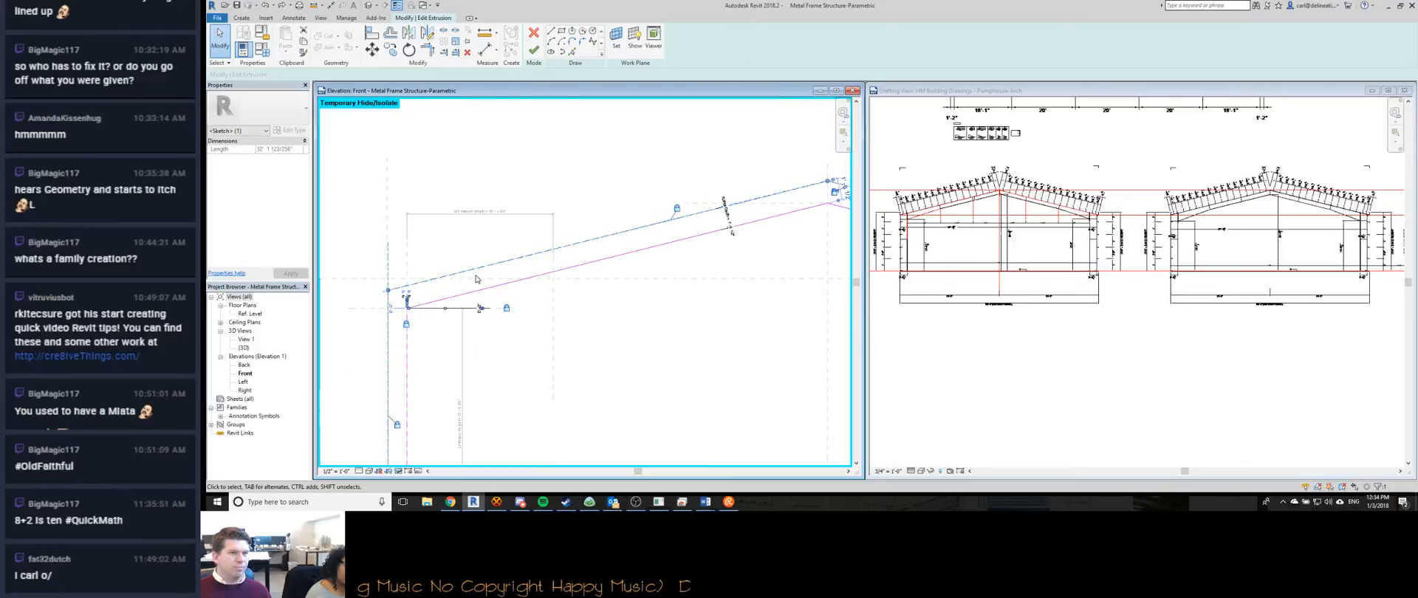
scroll(632, 176, down, 1)
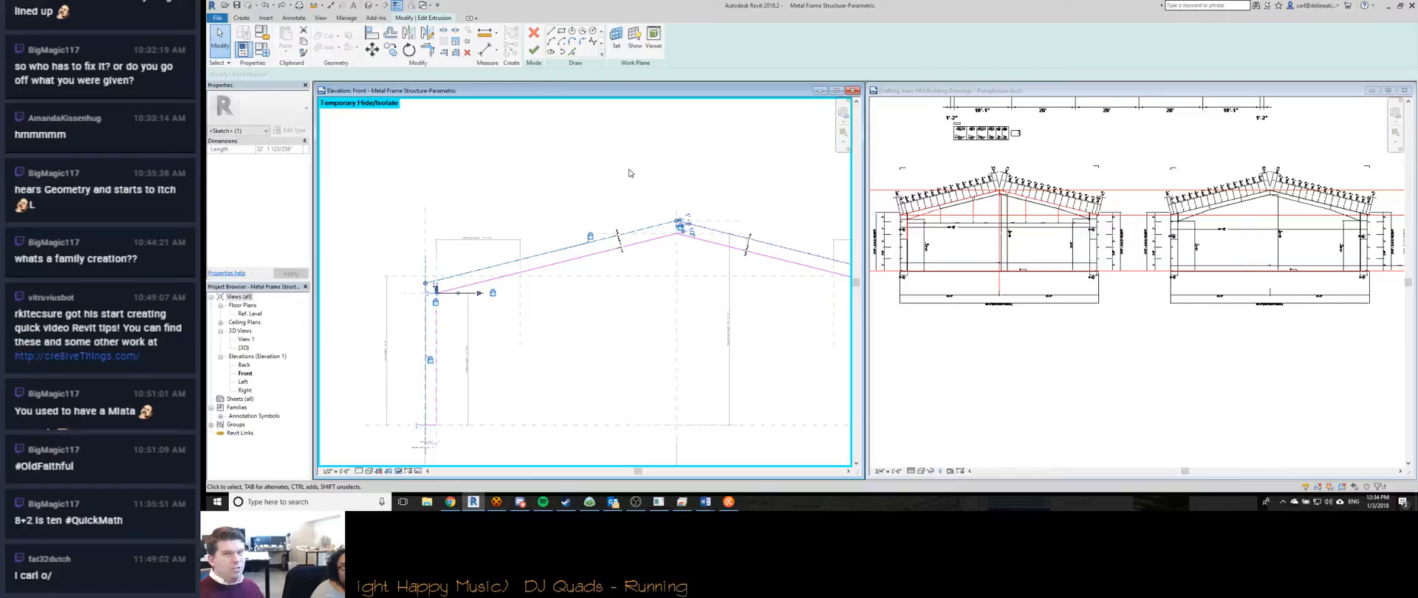
Compare the rafter, haunch and ridge in the manufacturer's cross section drawing with the frame family's extrusion sketch.
click(1378, 220)
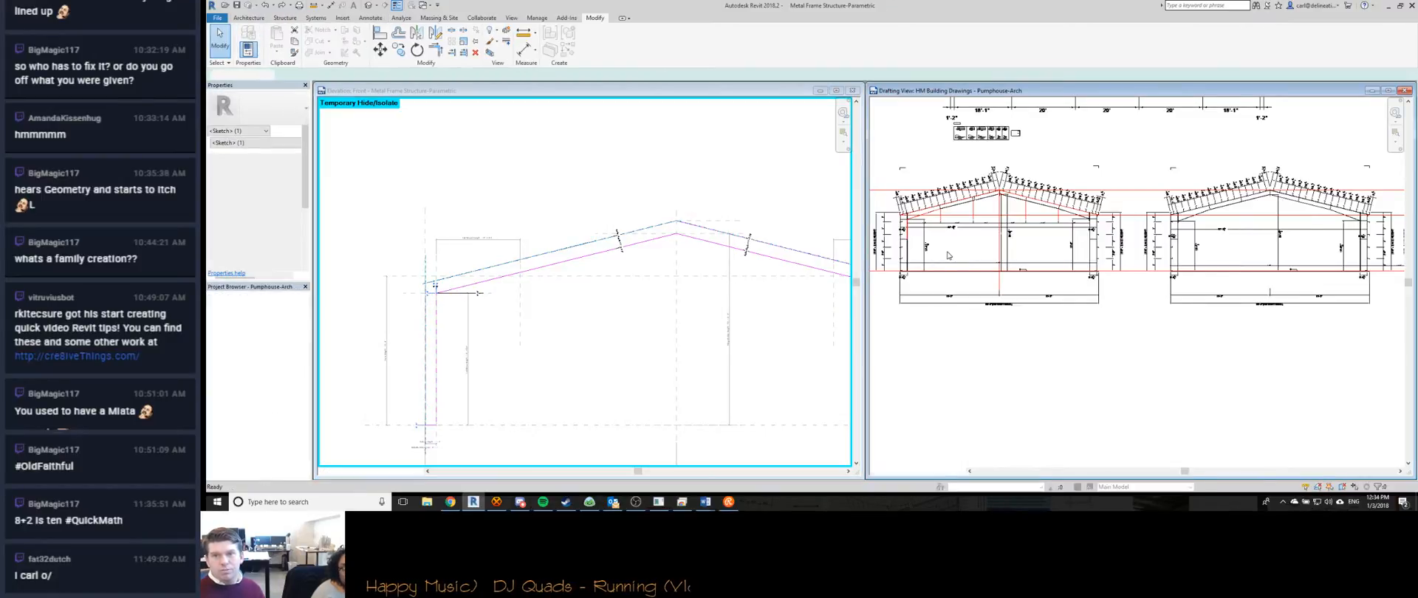
scroll(947, 244, down, 3)
mouse_move(948, 237)
middle_down()
mouse_move(947, 289)
mouse_move(909, 290)
middle_up()
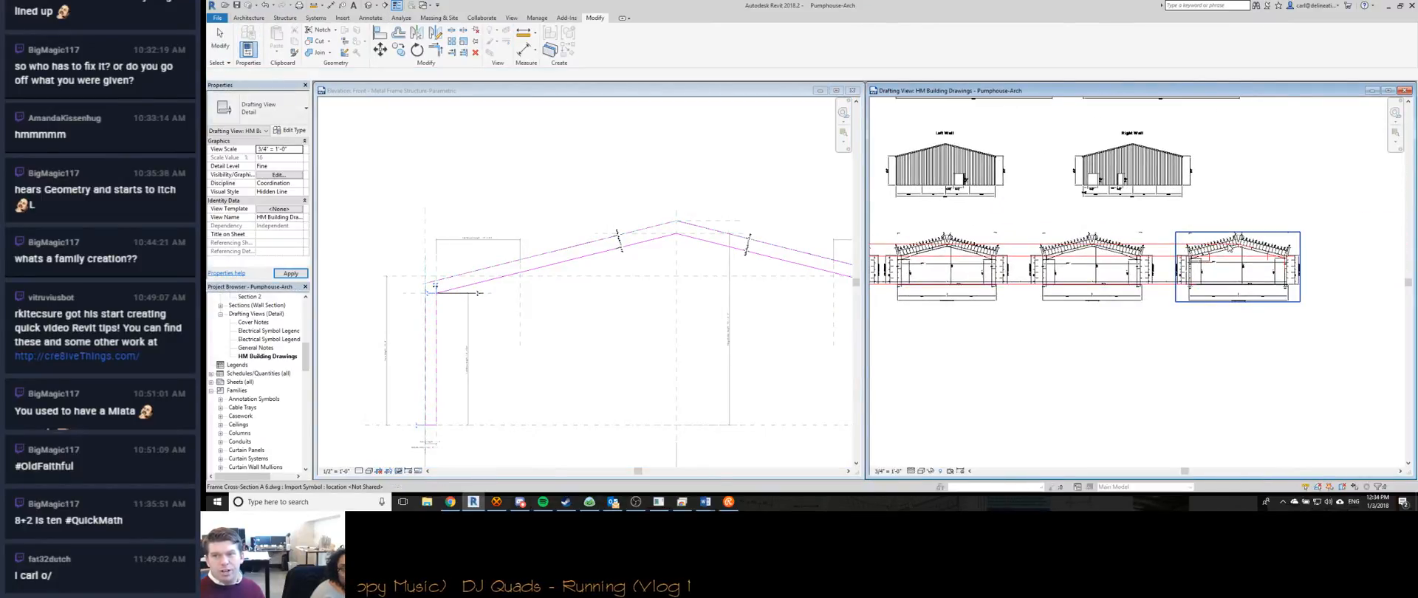
scroll(1230, 249, up, 5)
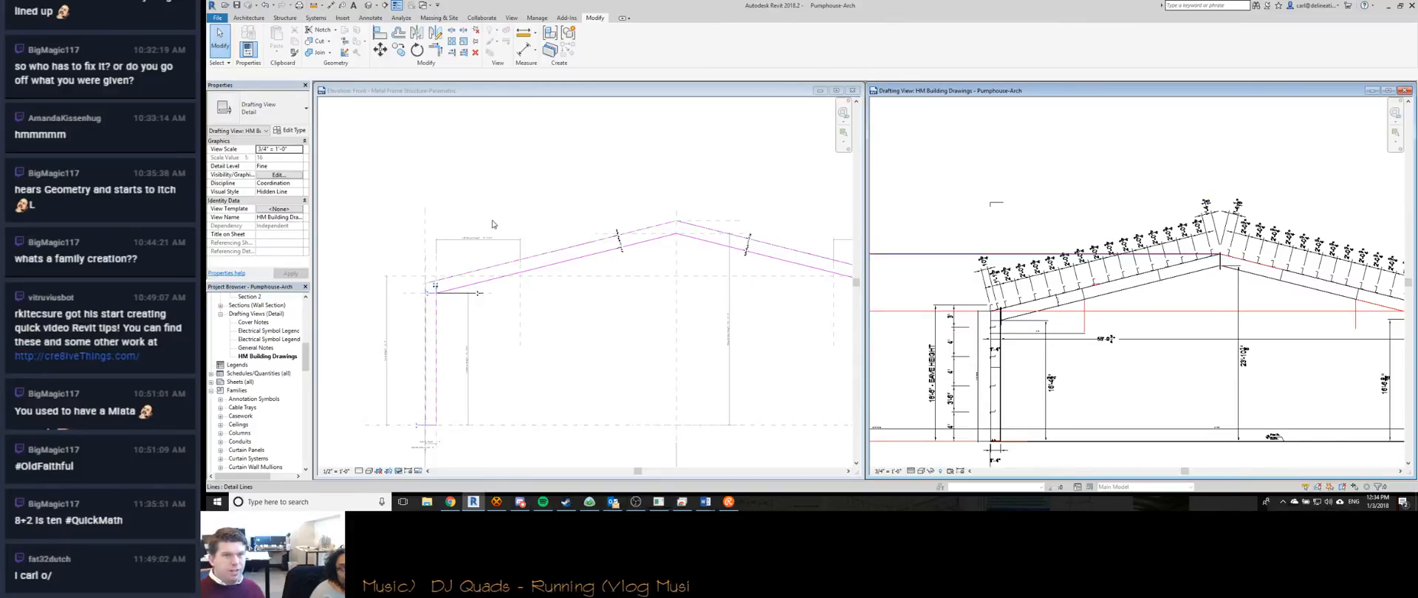
click(674, 226)
scroll(674, 226, up, 3)
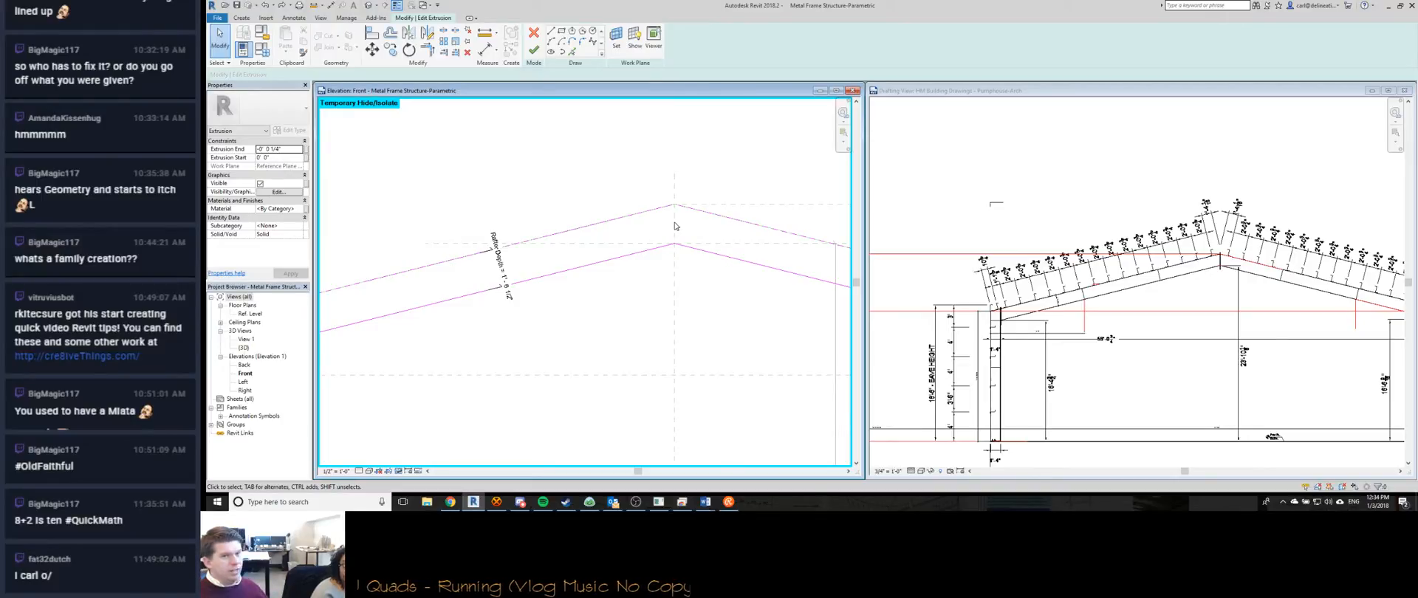
scroll(679, 227, down, 3)
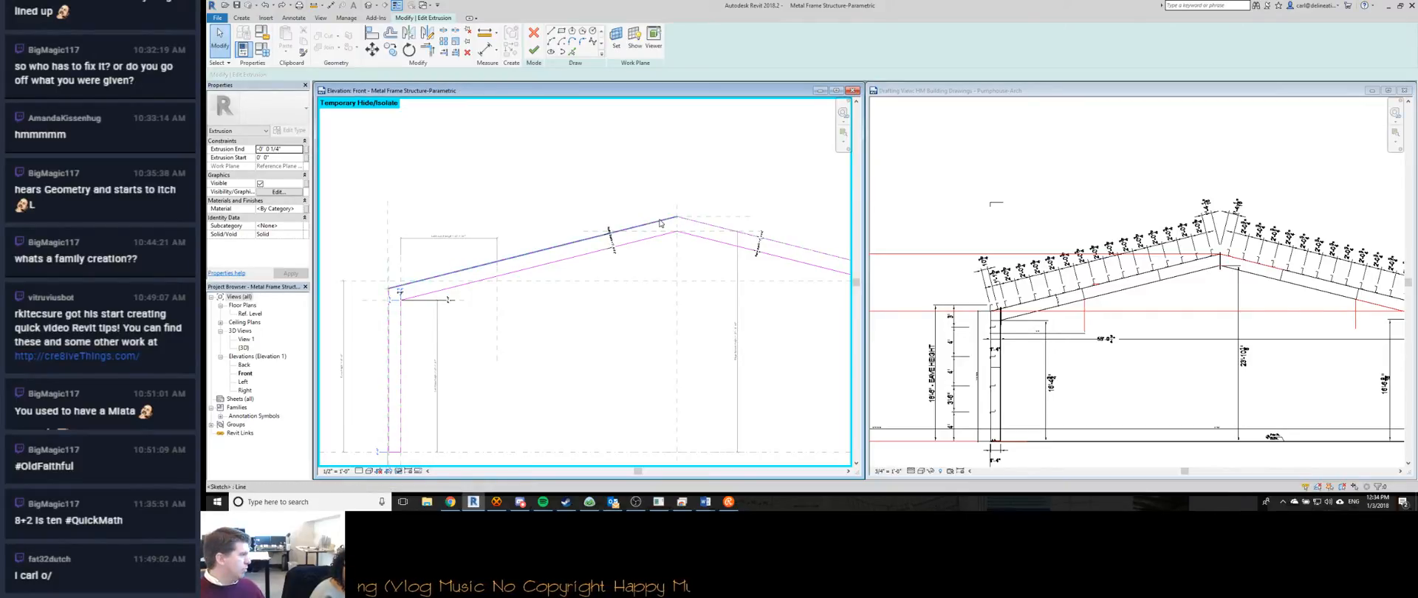
scroll(373, 295, up, 5)
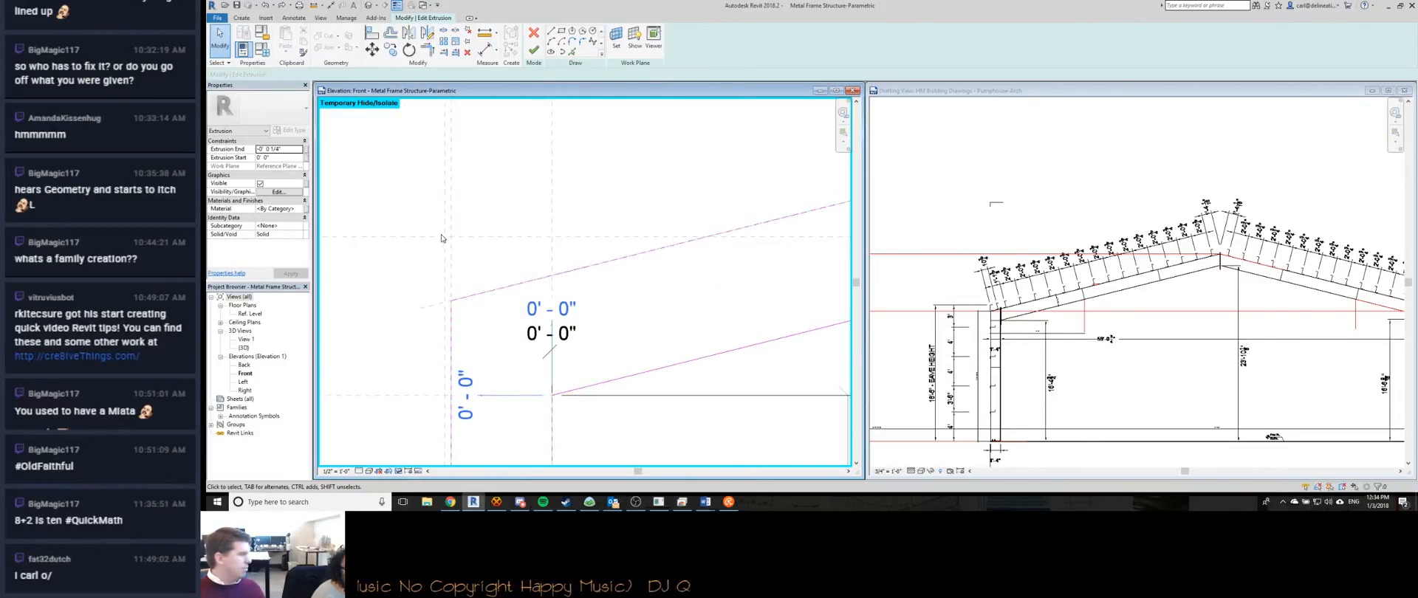
scroll(442, 240, down, 5)
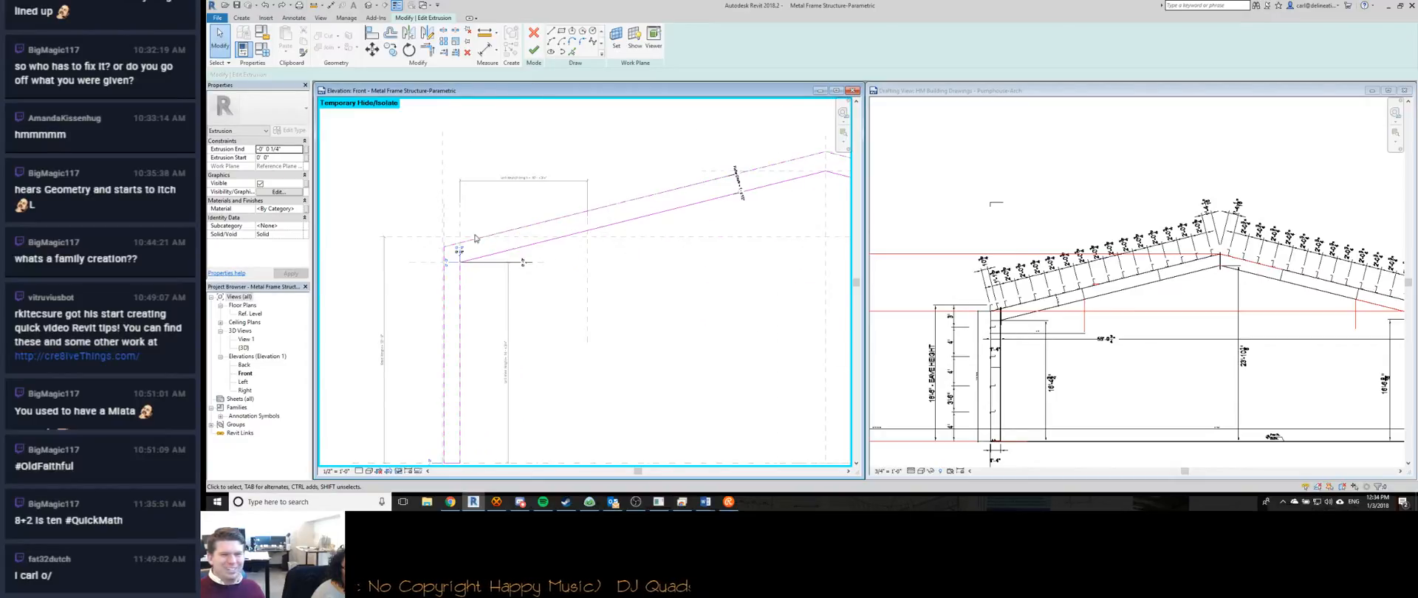
scroll(798, 167, up, 3)
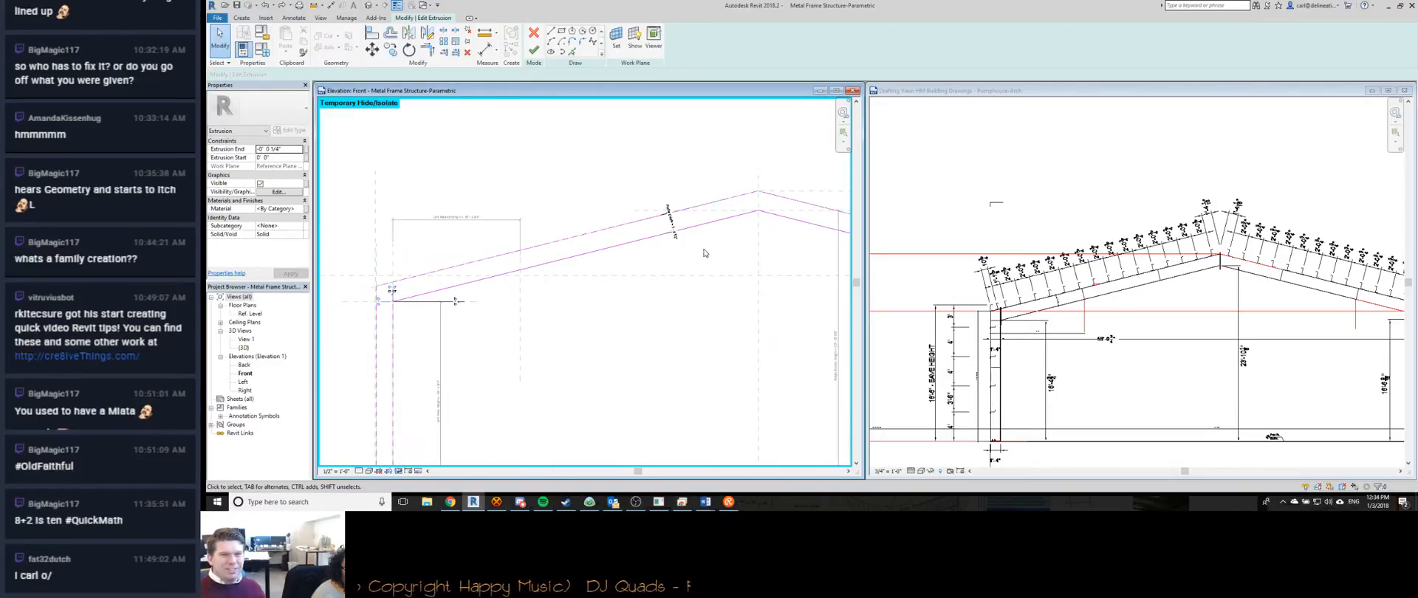
scroll(690, 226, down, 2)
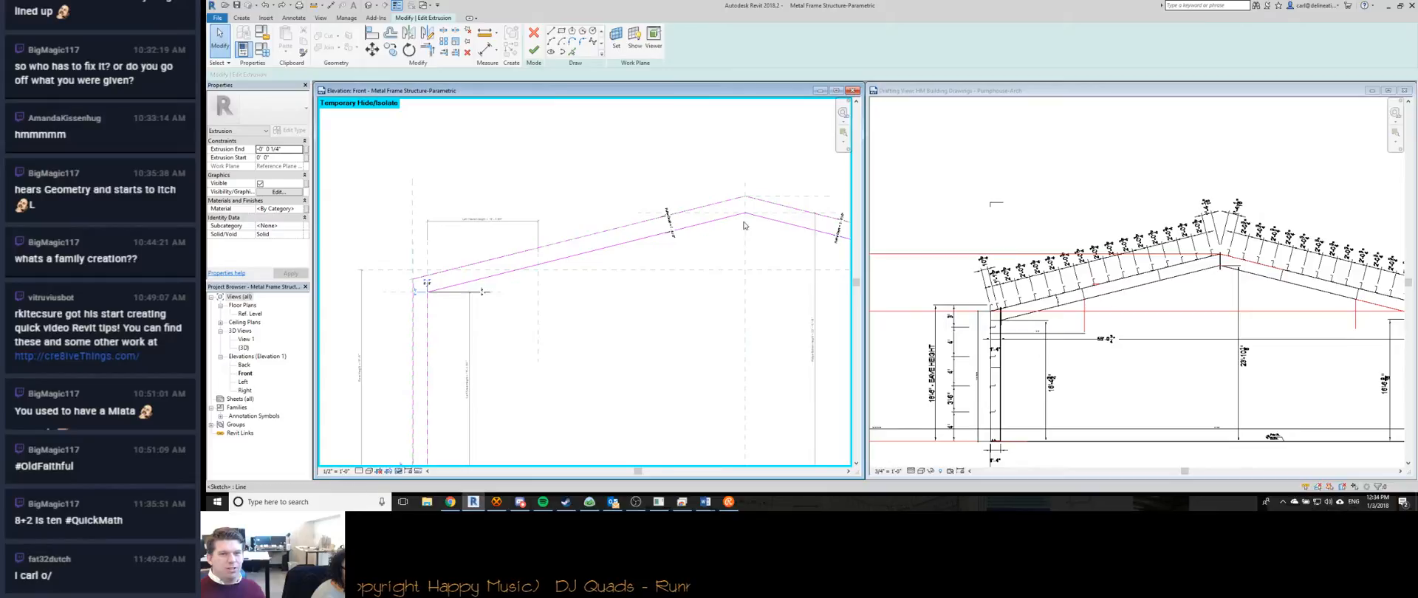
Try to shorten the left rafter's lower line by moving its column end up toward the haunch.
click(560, 264)
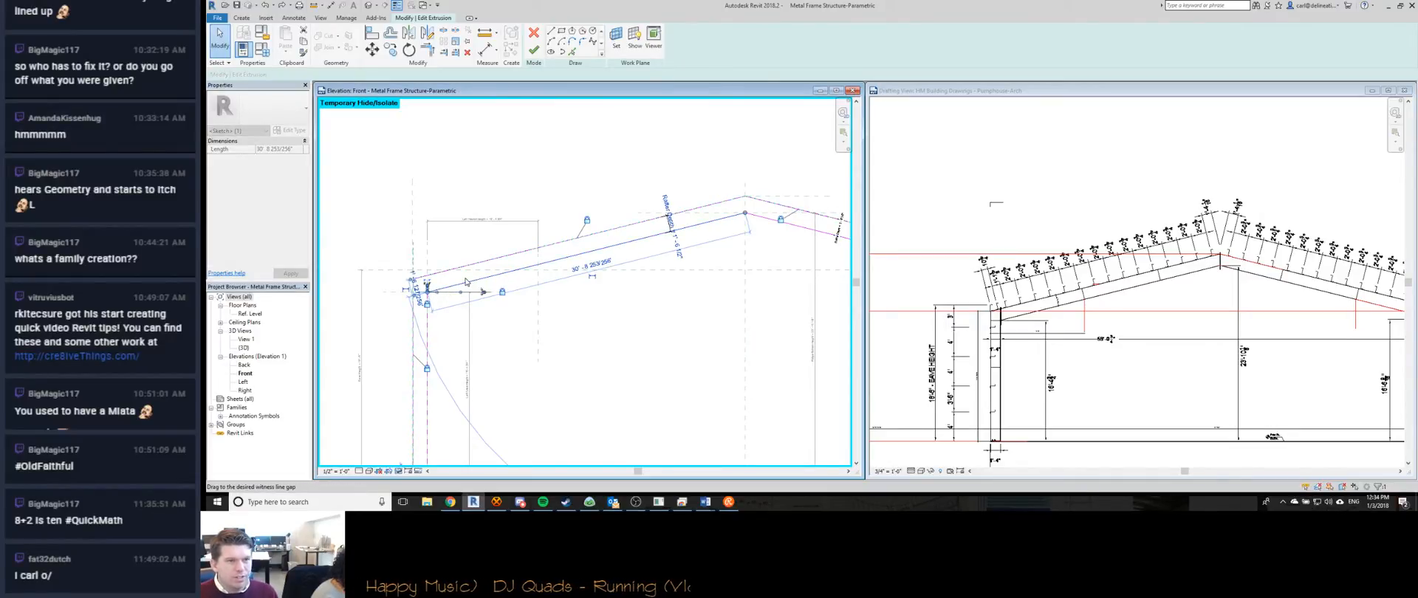
scroll(424, 291, up, 4)
mouse_move(420, 292)
mouse_down()
mouse_move(473, 266)
mouse_move(602, 239)
mouse_move(611, 249)
mouse_move(517, 249)
mouse_move(516, 231)
mouse_up()
scroll(601, 238, down, 3)
scroll(611, 249, down, 2)
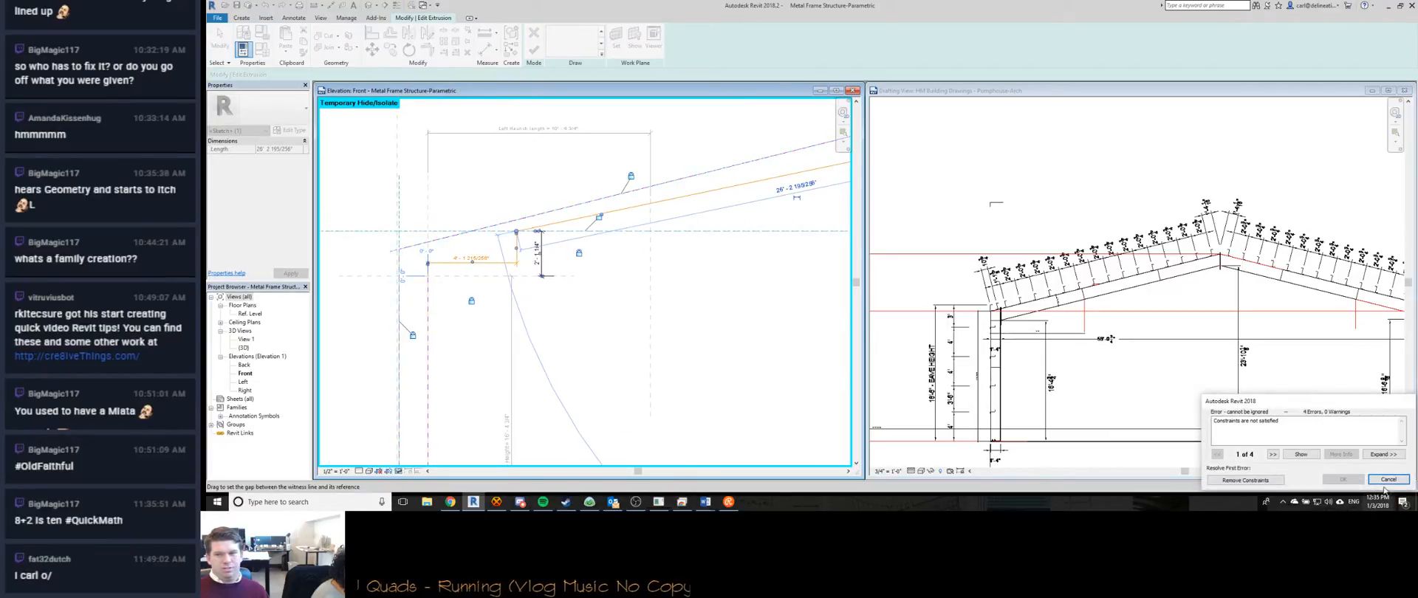
click(1390, 480)
Retry pulling the lower rafter line's end away from the inner column line along the rafter.
click(426, 305)
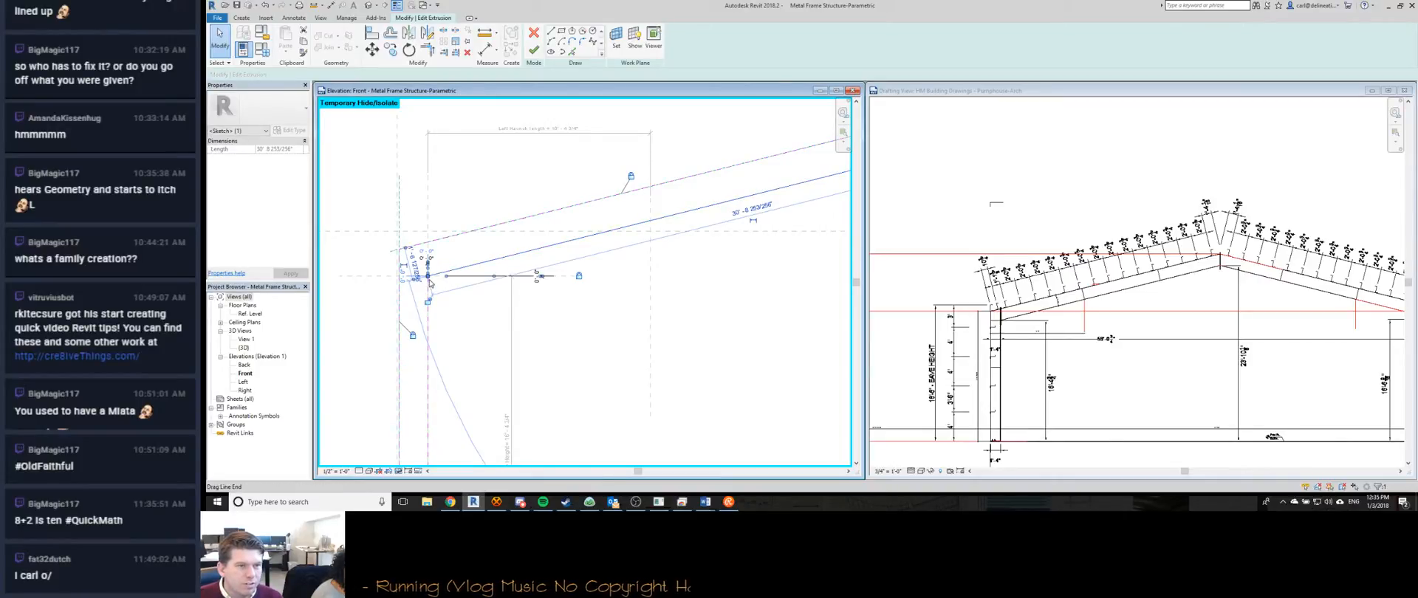
mouse_move(428, 276)
mouse_down()
mouse_move(463, 266)
mouse_move(428, 276)
mouse_up()
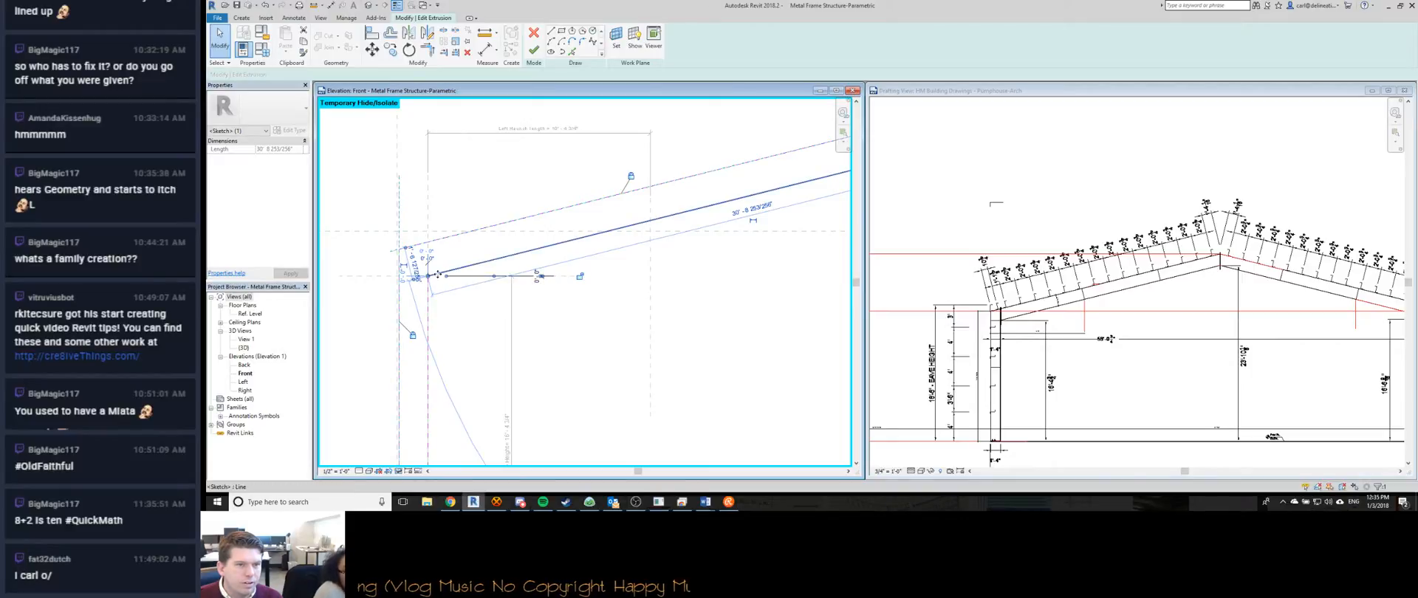
drag(504, 257, 527, 261)
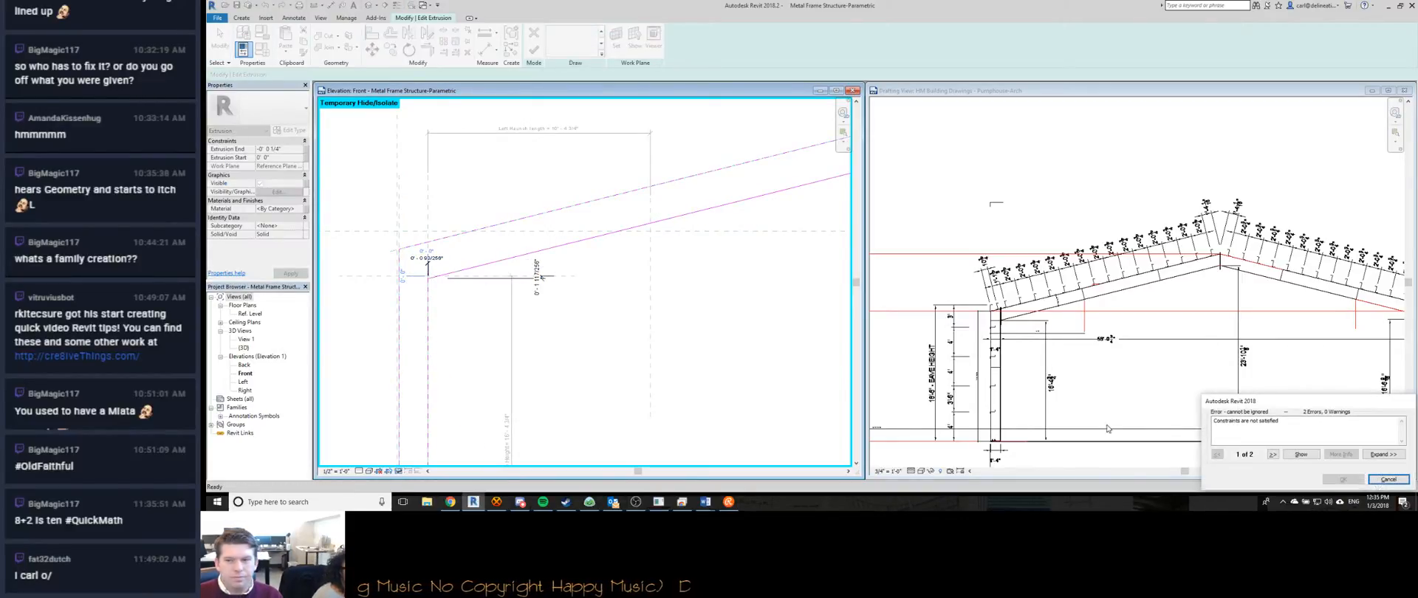
key(Escape)
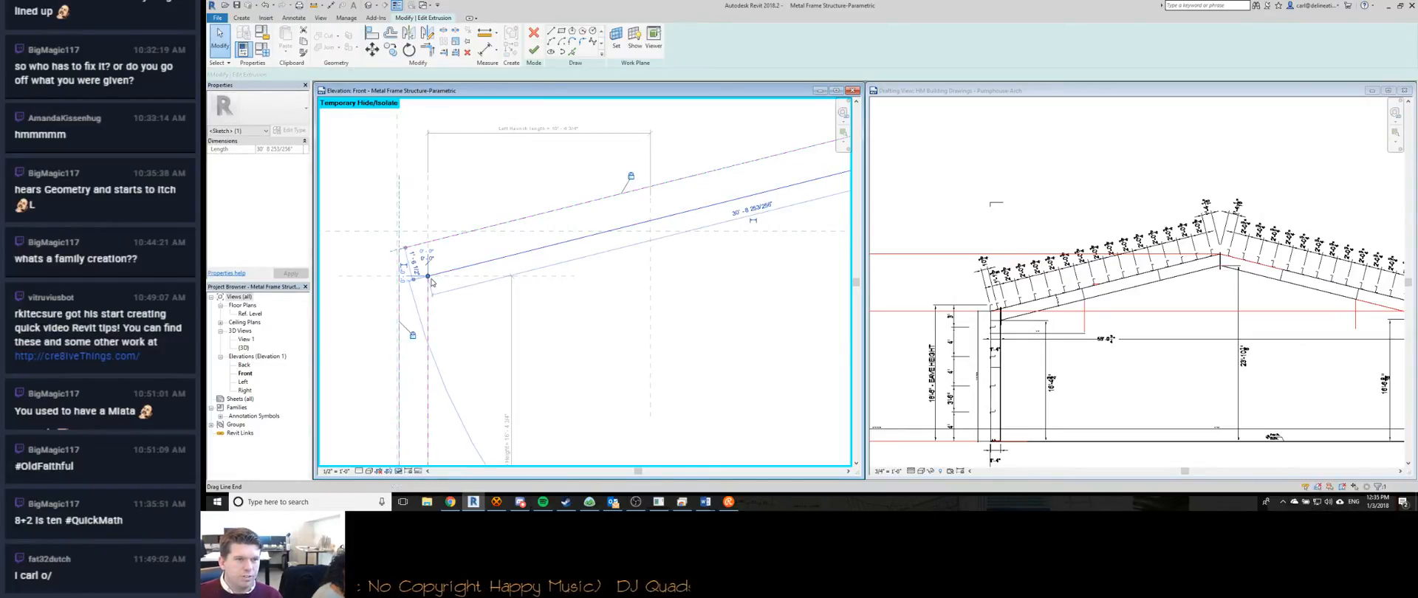
click(461, 270)
drag(462, 271, 537, 259)
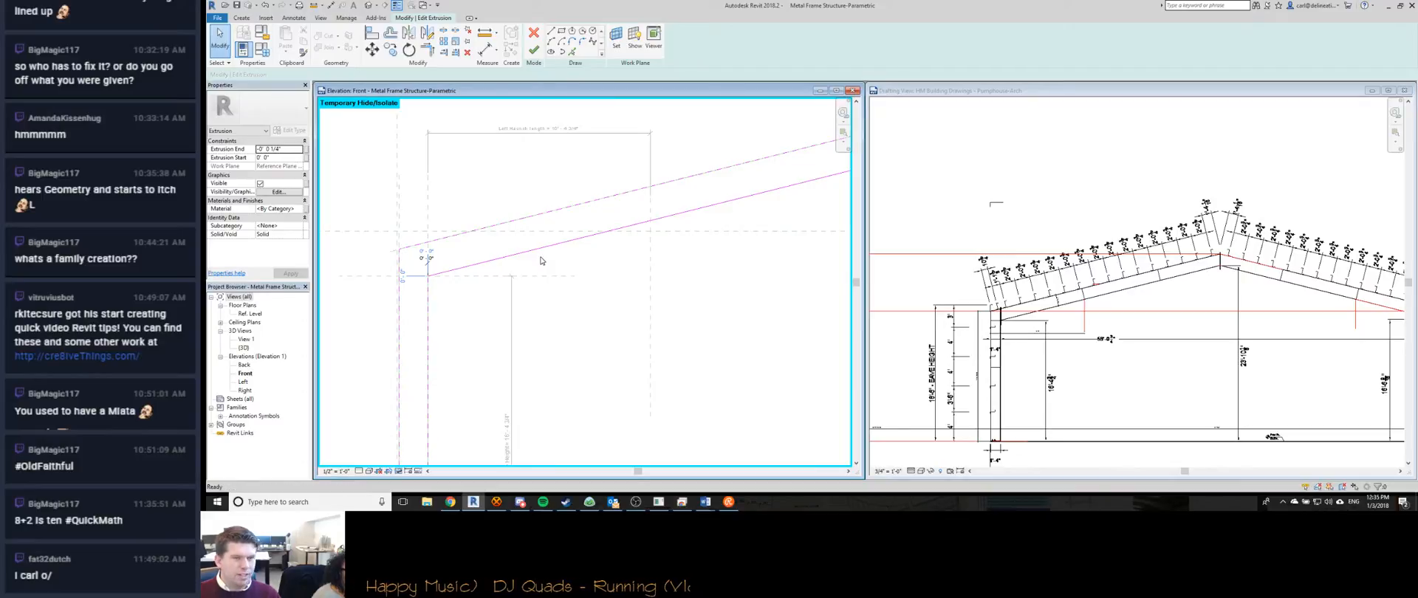
scroll(542, 275, down, 2)
click(544, 266)
scroll(544, 265, down, 2)
key(Escape)
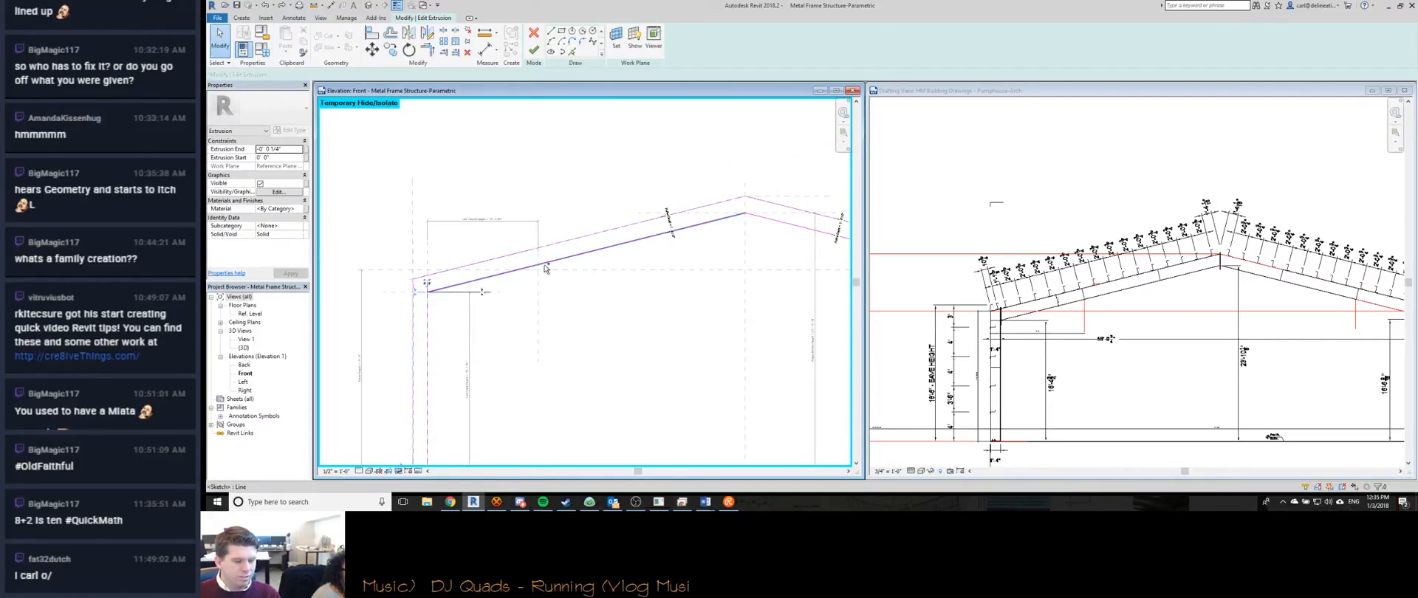
Split the left rafter's lower line just past the left haunch length reference plane and delete the segment on the column side.
scroll(468, 286, up, 2)
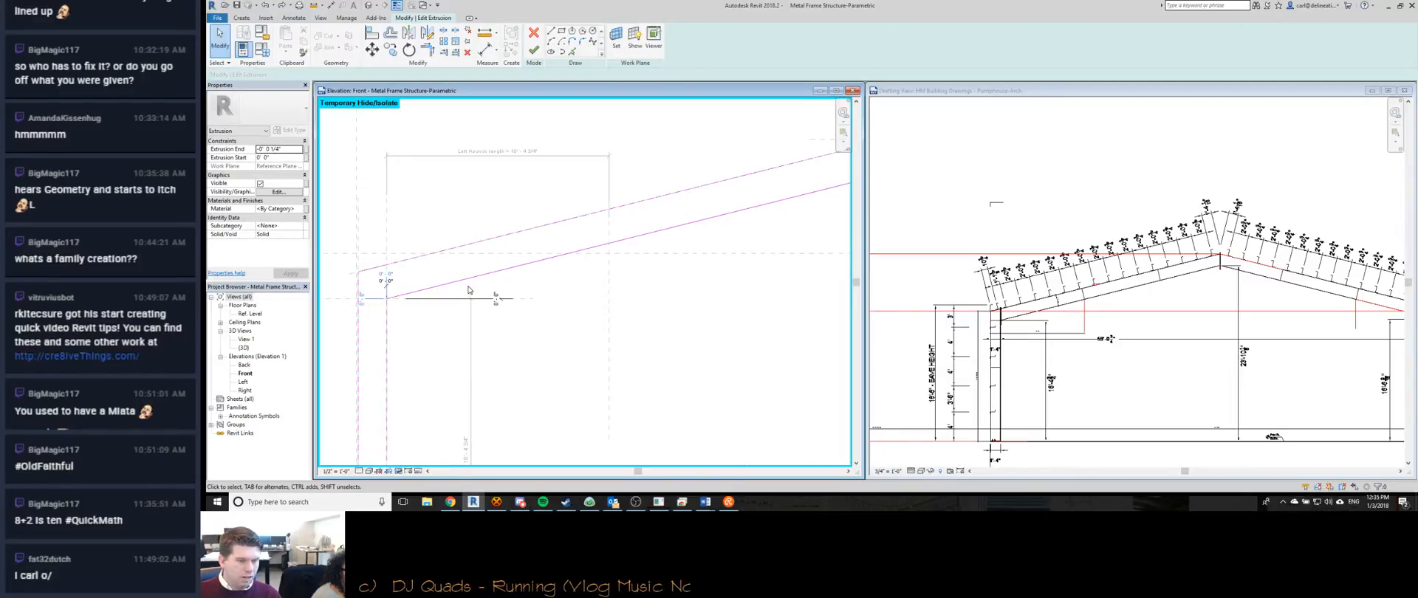
key(s)
key(l)
click(618, 245)
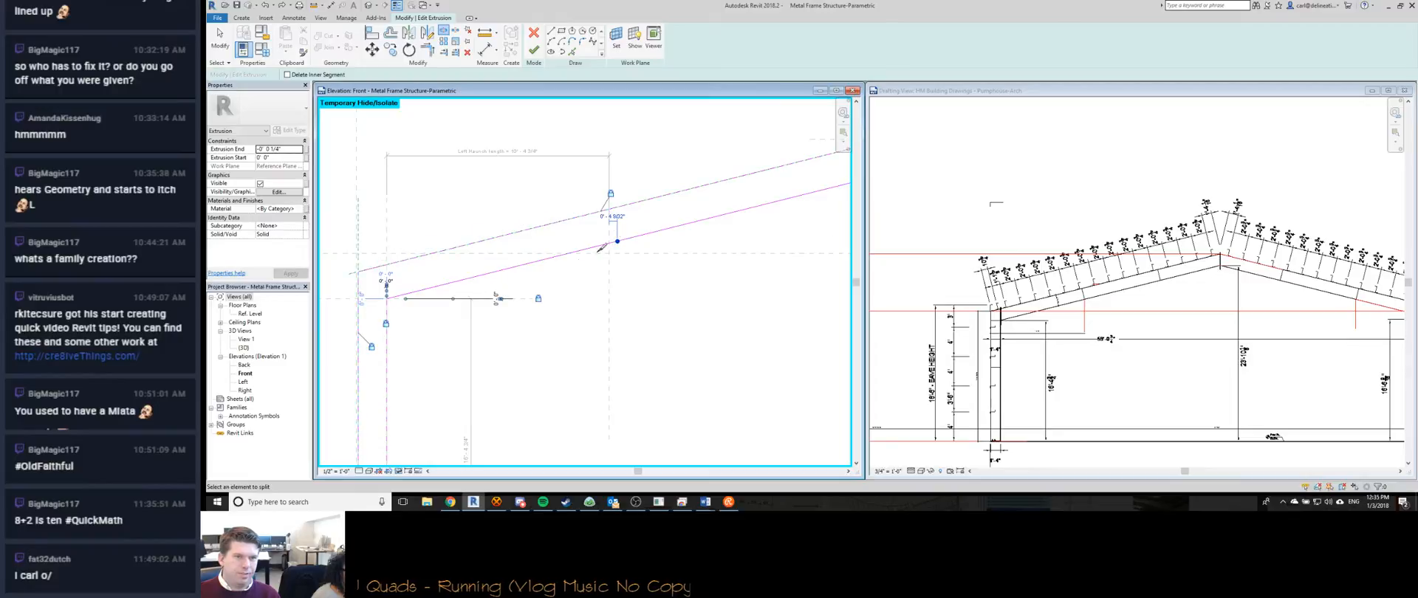
key(Escape)
click(565, 262)
key(Delete)
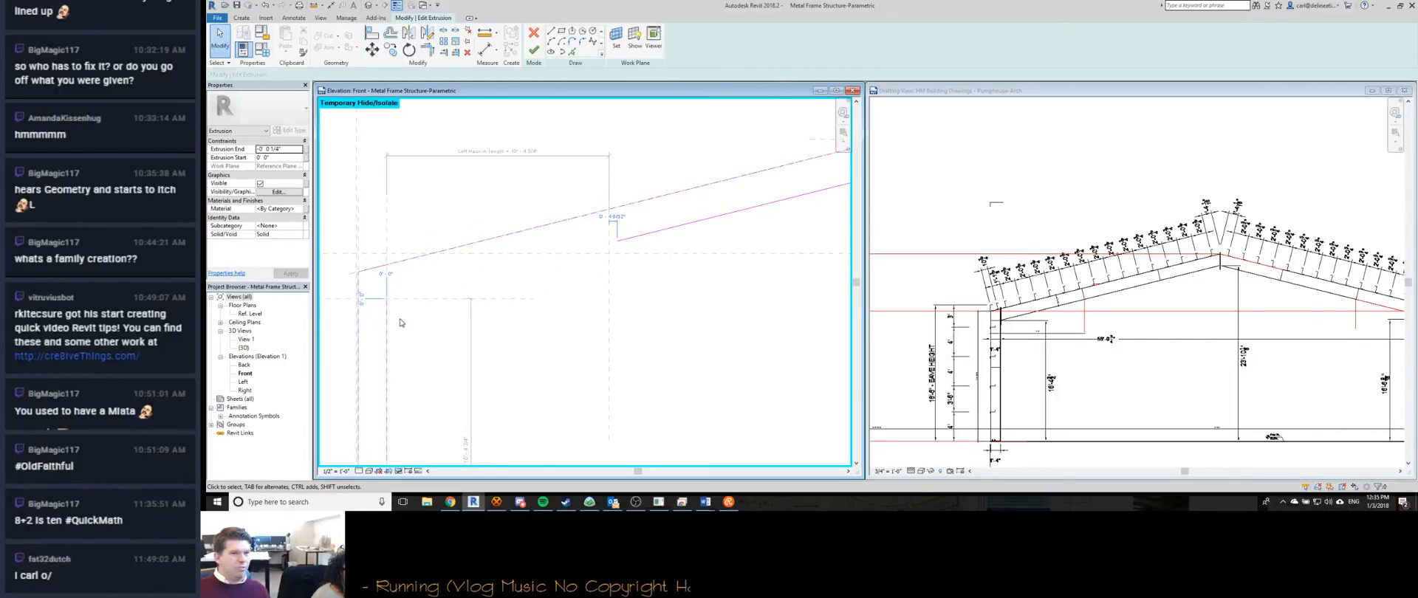
Try to shorten the remaining lower rafter line by moving its cut end up toward the ridge.
click(628, 238)
middle_drag(749, 220, 579, 285)
scroll(435, 321, up, 1)
mouse_move(449, 303)
mouse_down()
mouse_move(358, 326)
mouse_move(493, 291)
mouse_move(459, 270)
mouse_move(479, 281)
mouse_up()
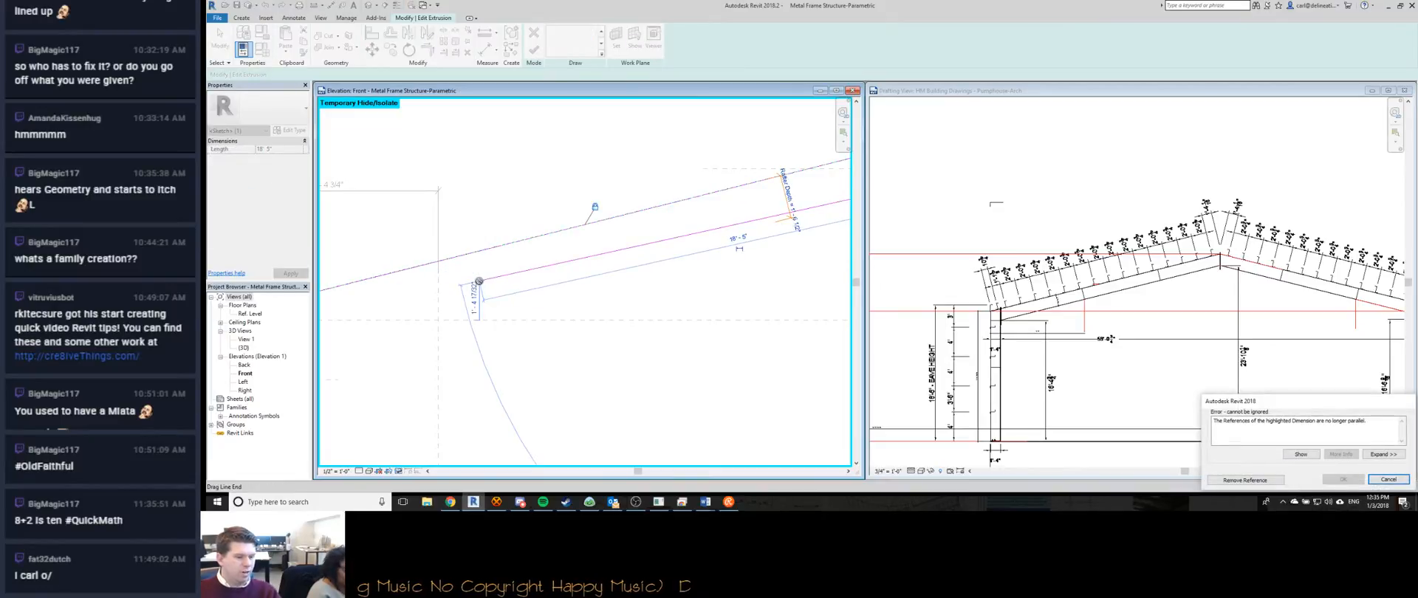
key(Escape)
Try to set the distance between the lower rafter line's cut end and the haunch length reference plane to 0.
middle_drag(444, 351, 666, 345)
scroll(670, 293, up, 5)
click(648, 175)
text(0)
key(Return)
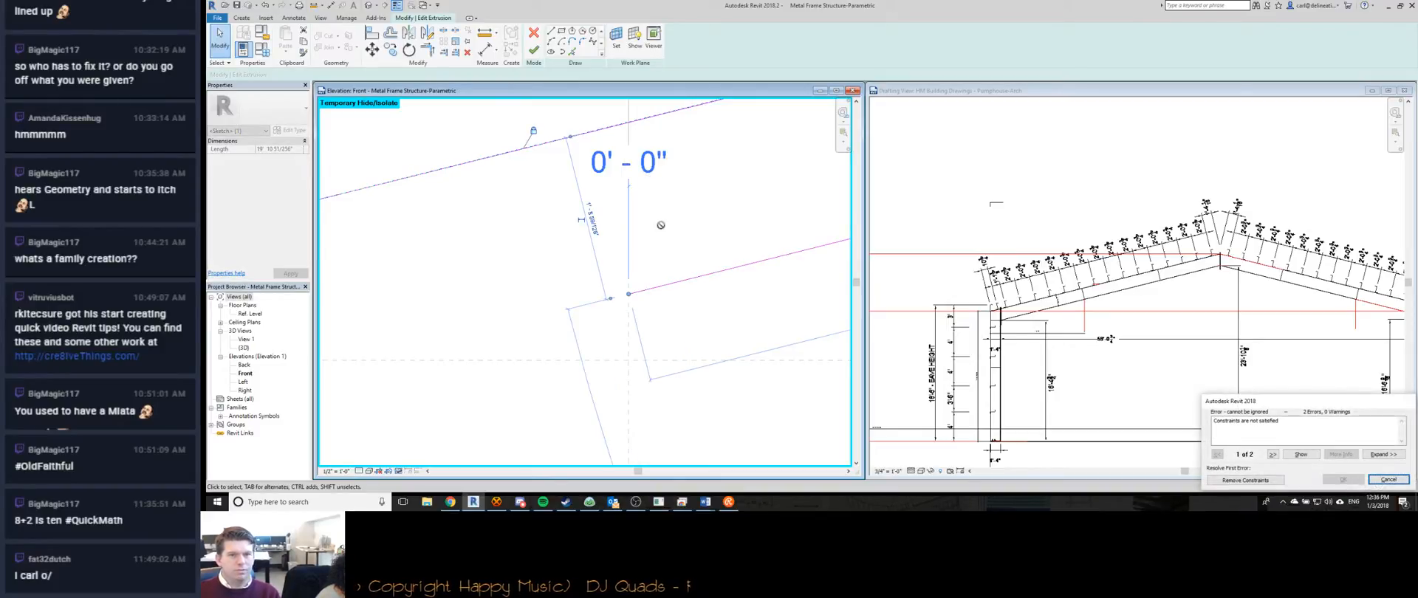
click(1388, 479)
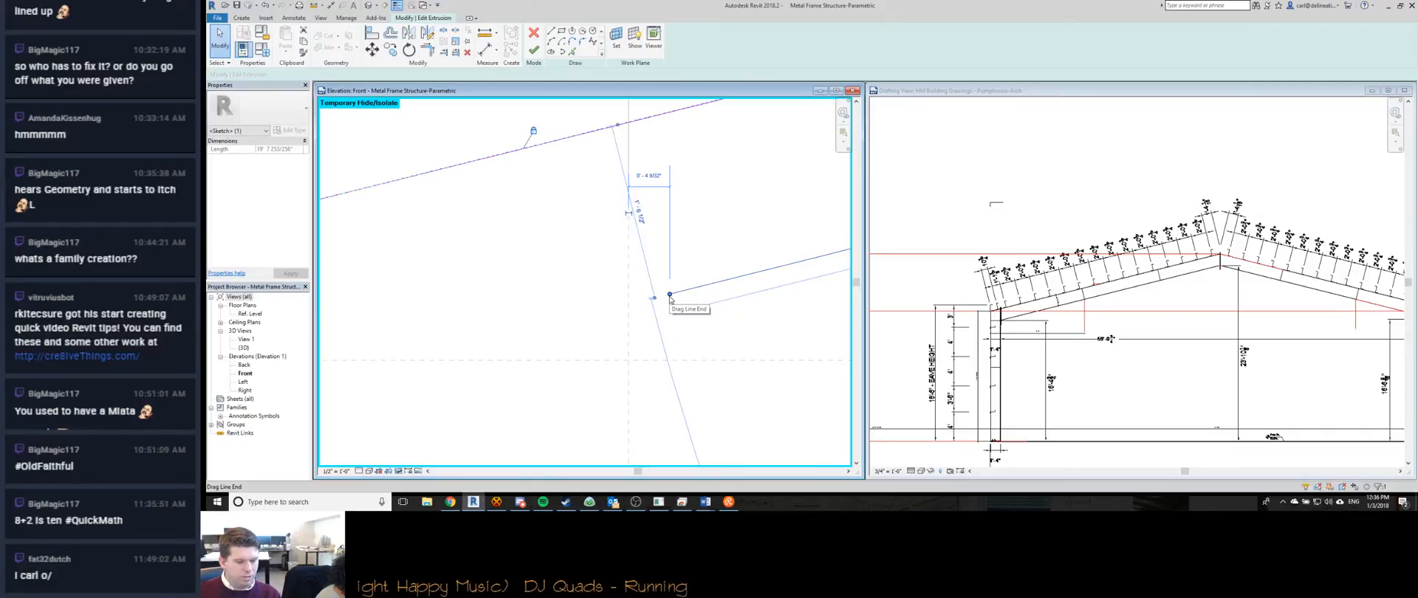
Align the cut end of the left rafter's lower line with the left haunch length reference plane and lock the alignment.
key(a)
key(l)
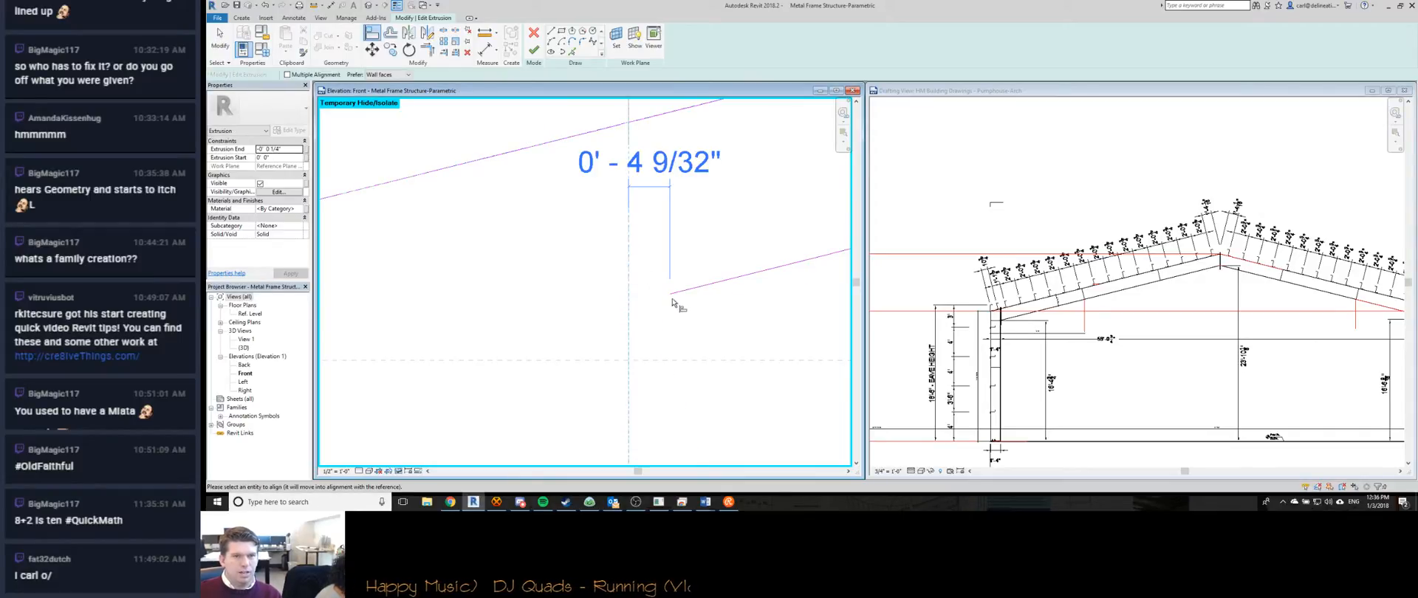
scroll(635, 314, down, 3)
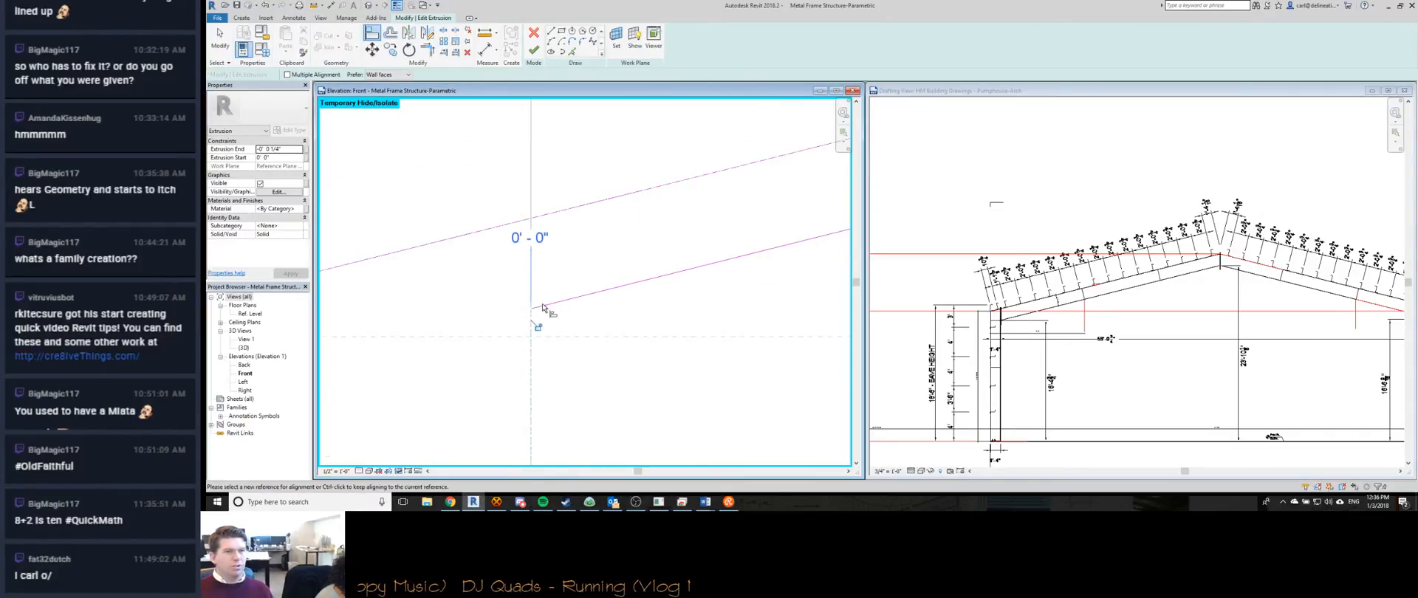
scroll(538, 335, down, 4)
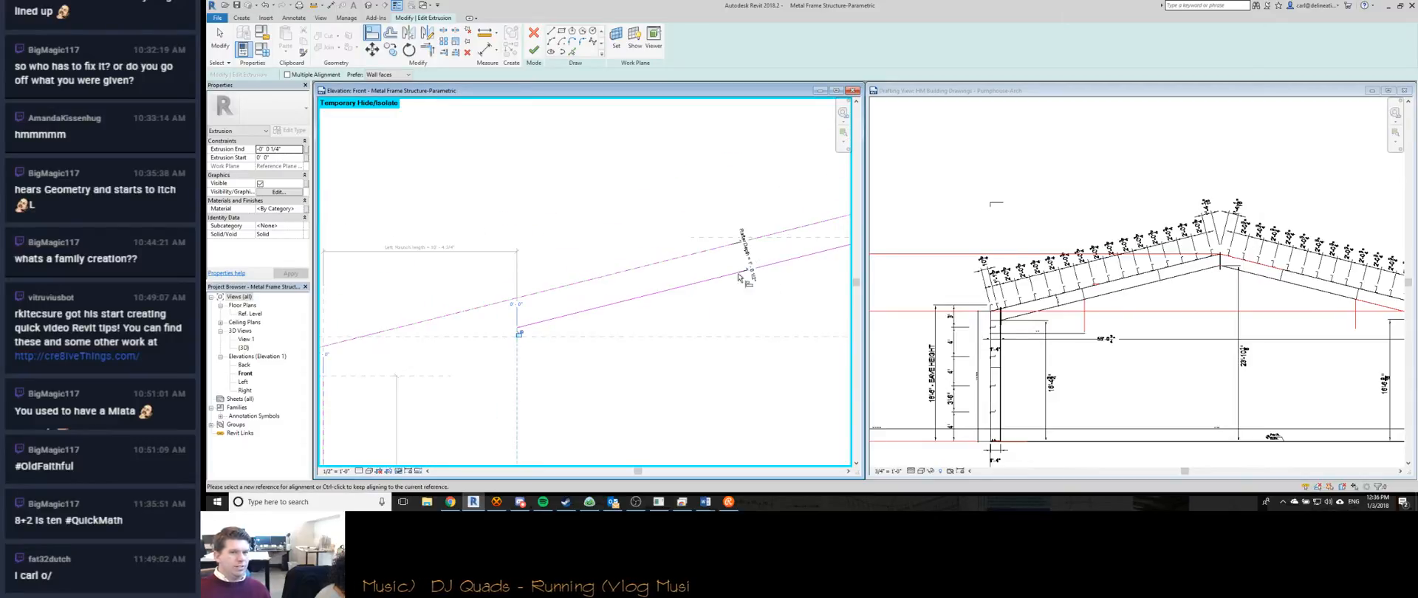
click(518, 348)
click(510, 325)
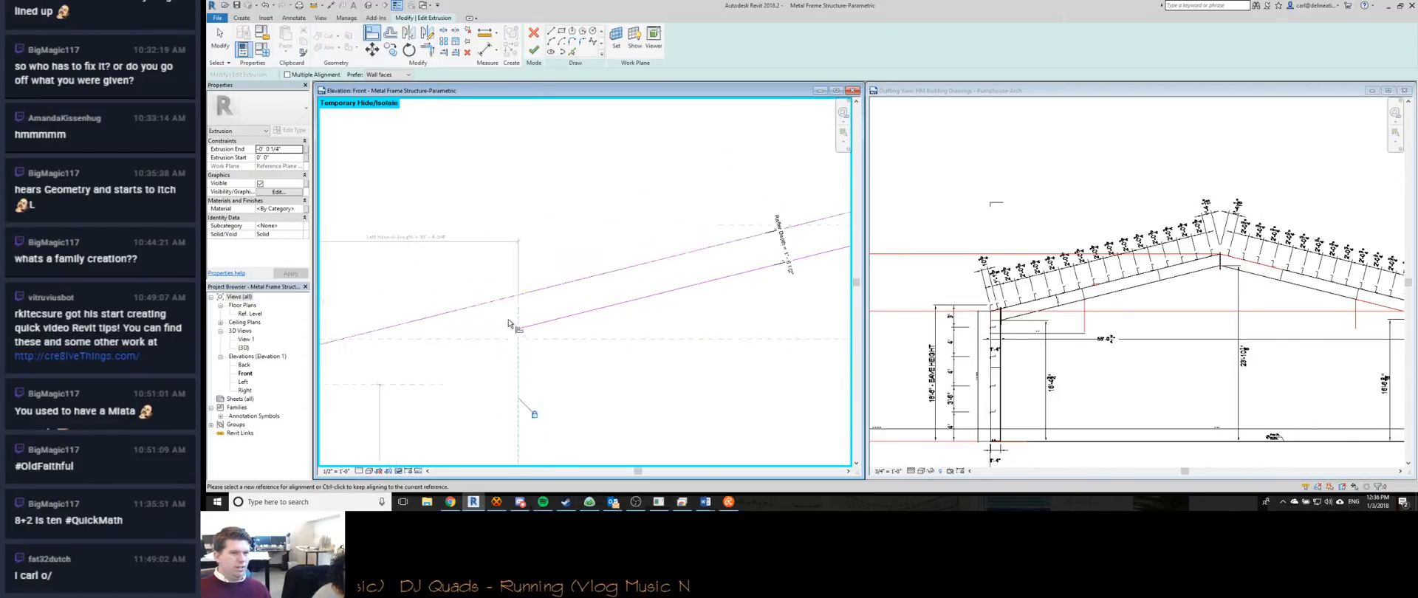
Draw a sketch line from the left column's inner knee corner to the rafter line's cut end at the haunch length plane and finish the sketch.
middle_drag(509, 325, 518, 278)
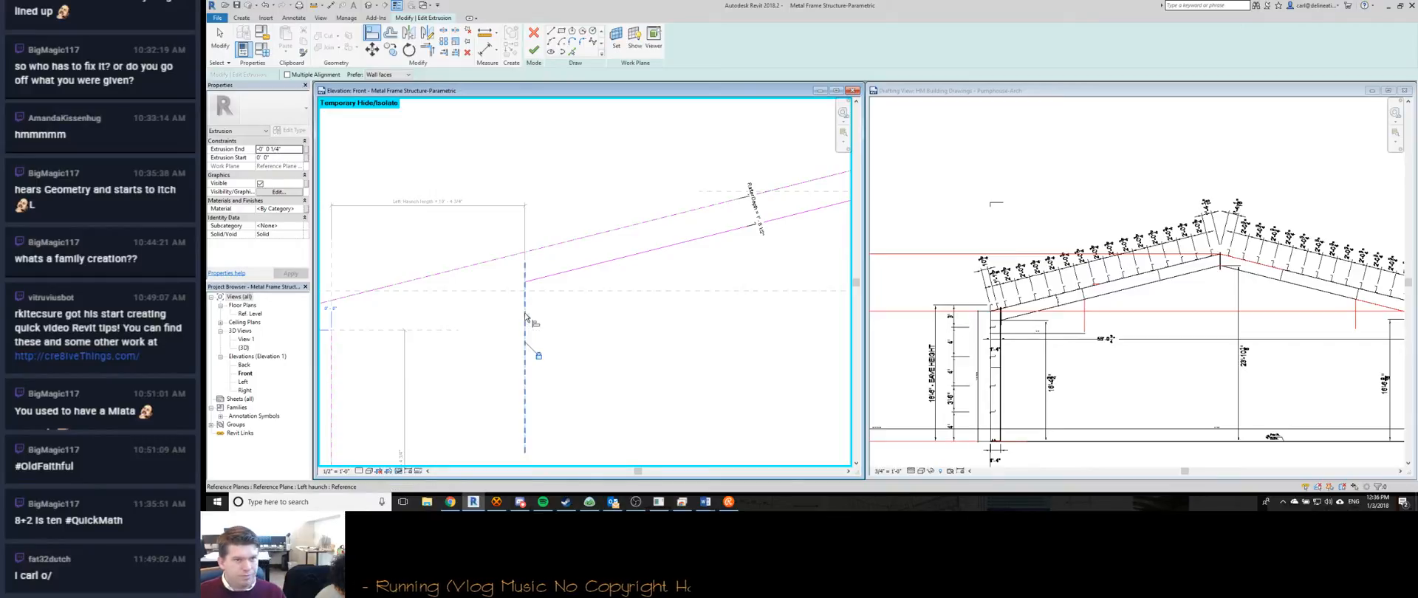
scroll(584, 214, down, 3)
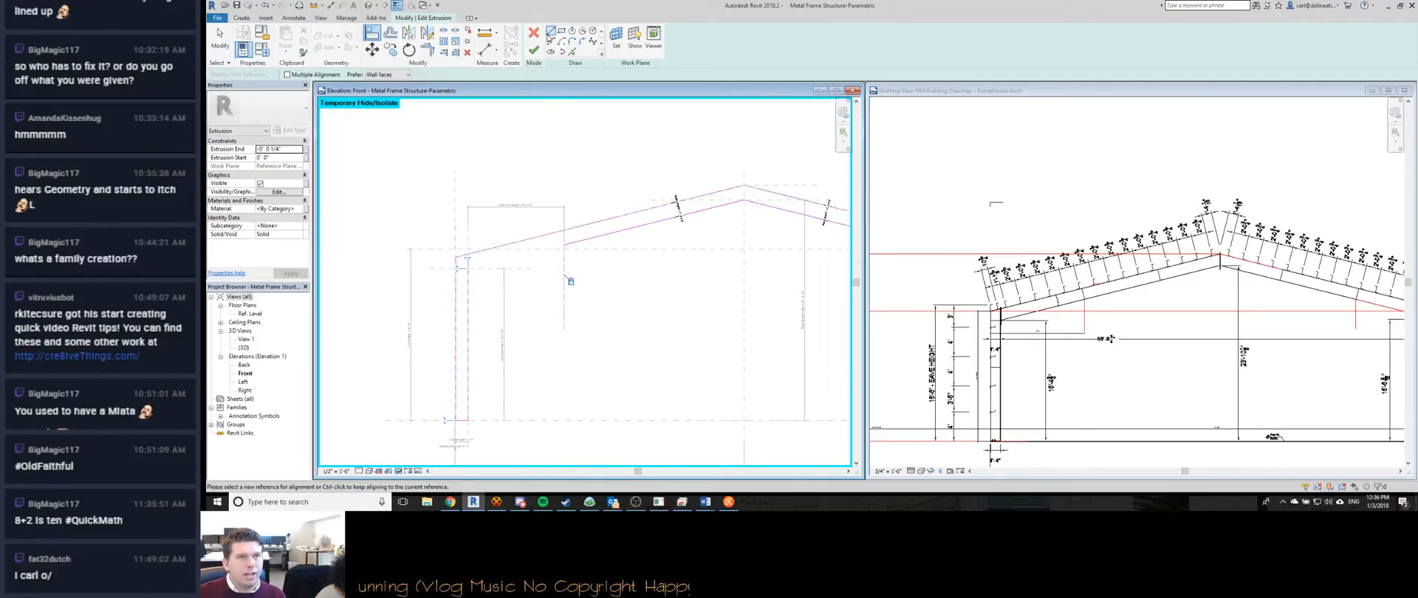
key(Escape)
scroll(473, 288, up, 5)
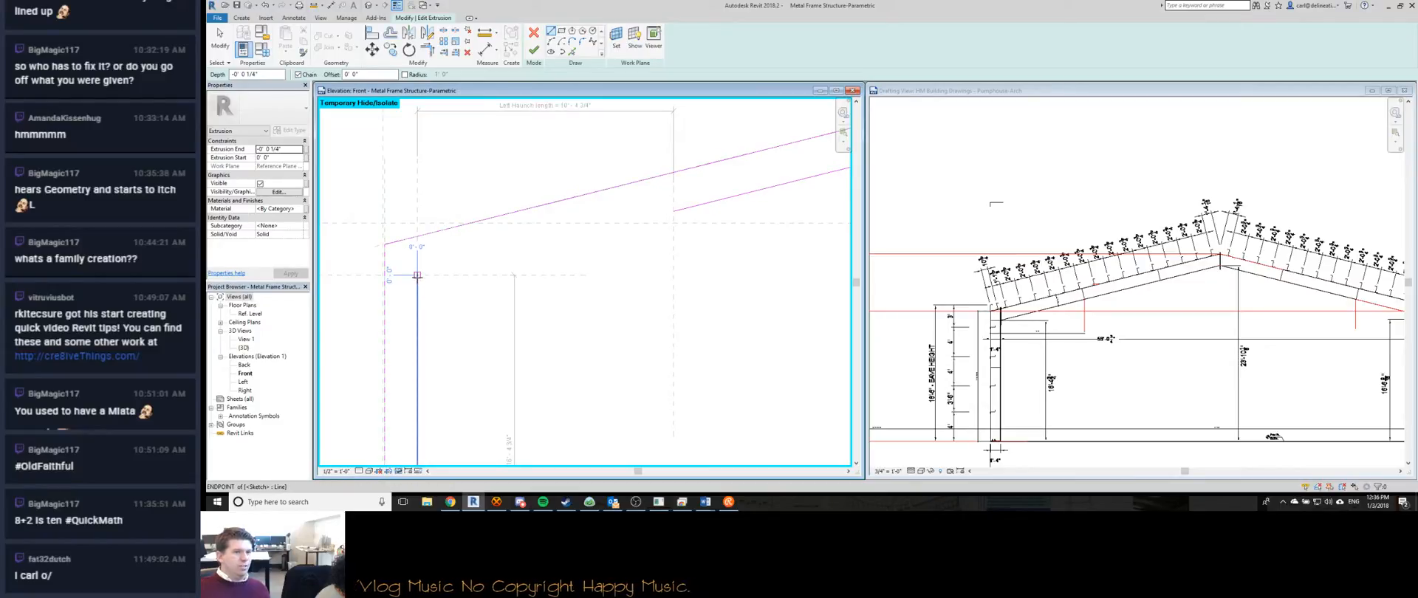
click(417, 276)
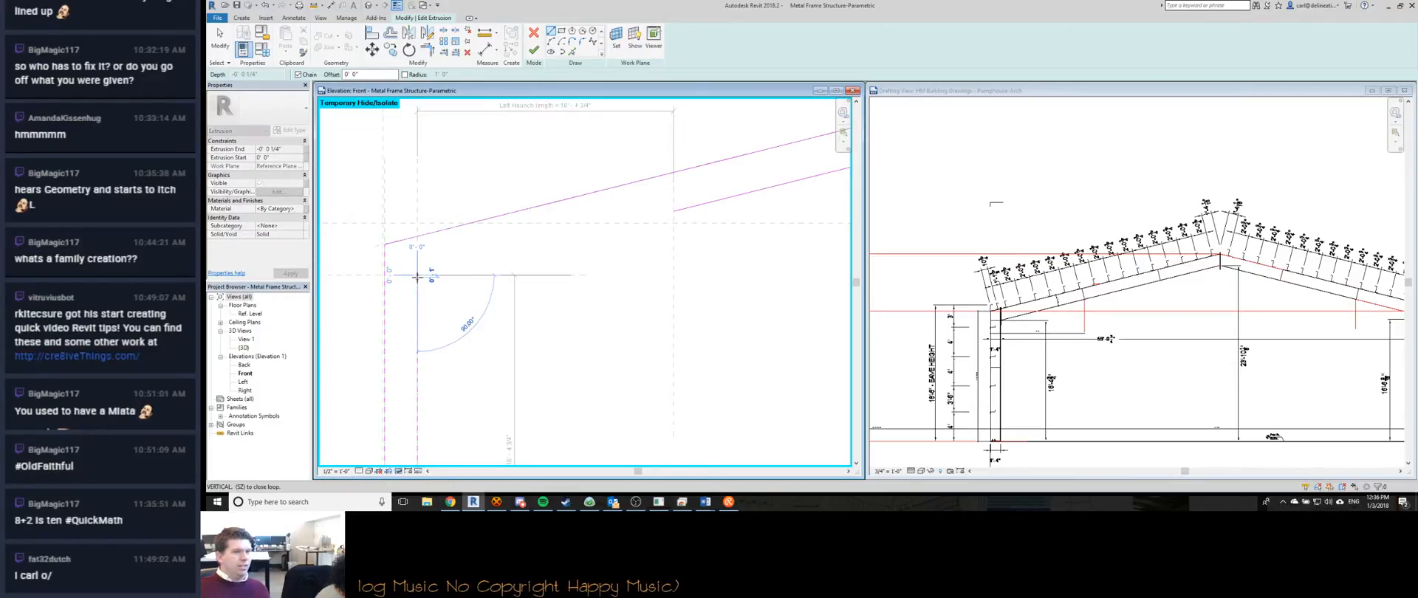
click(673, 212)
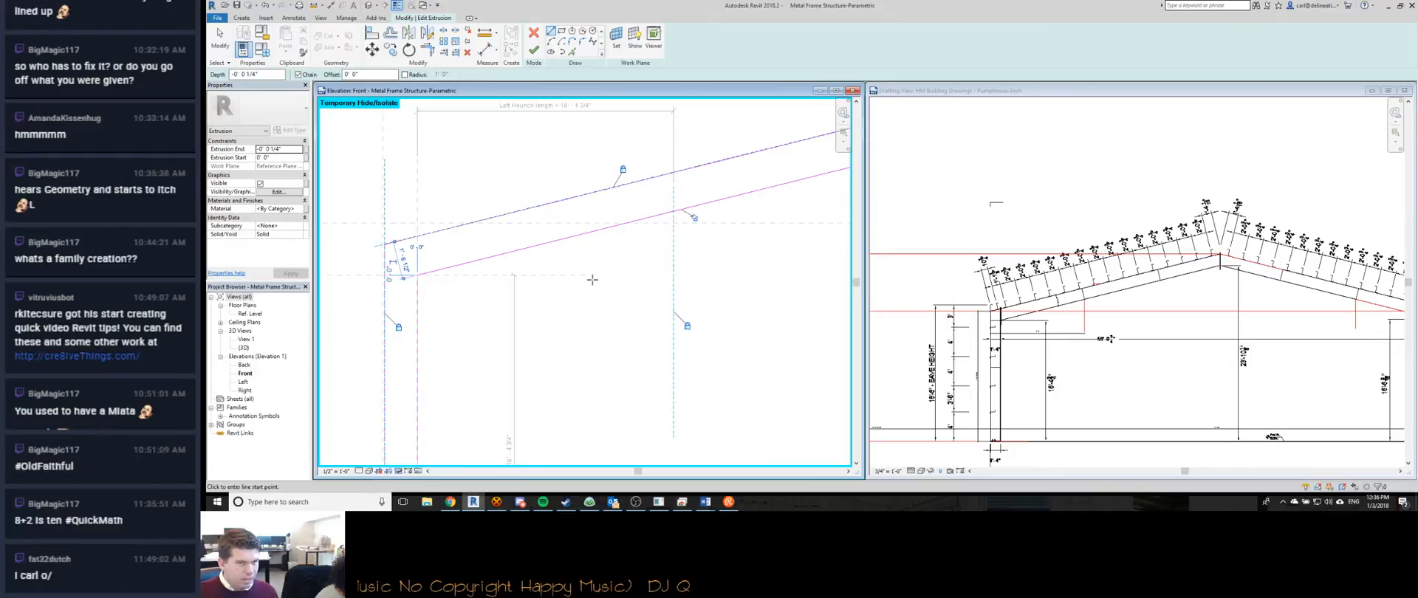
click(533, 49)
scroll(547, 248, down, 3)
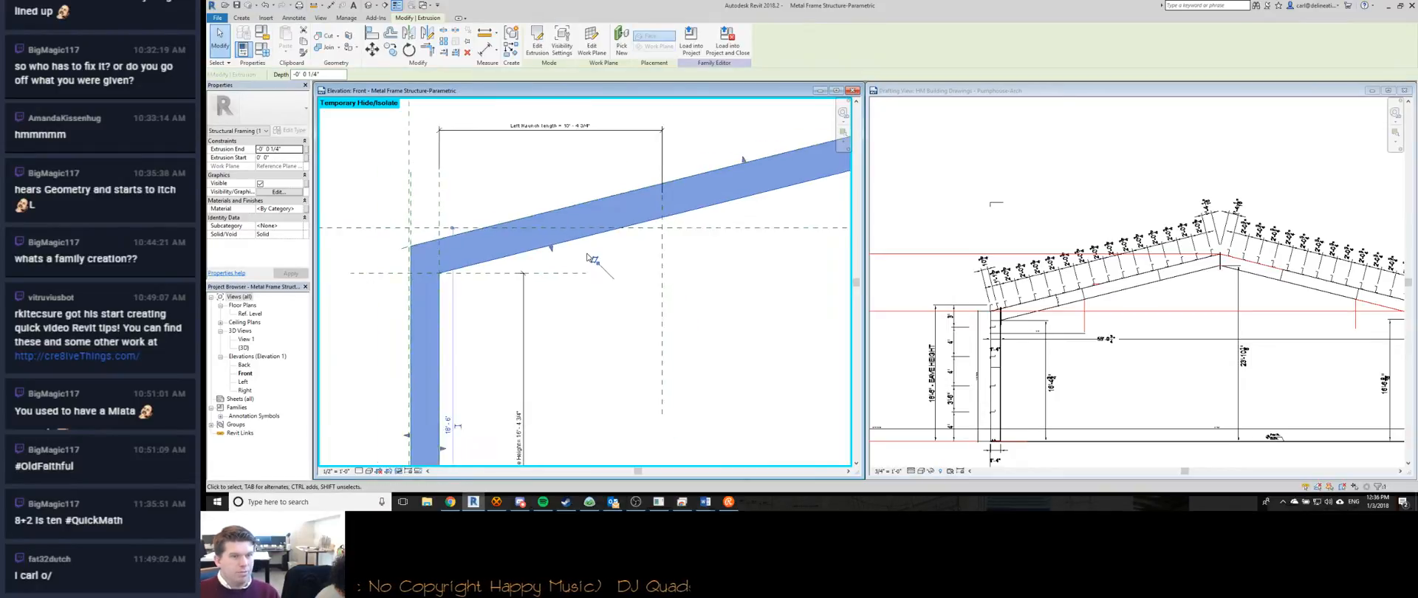
Try the Grid A family type on the frame, removing the unsatisfied constraints, and undo the type change.
click(463, 183)
click(261, 52)
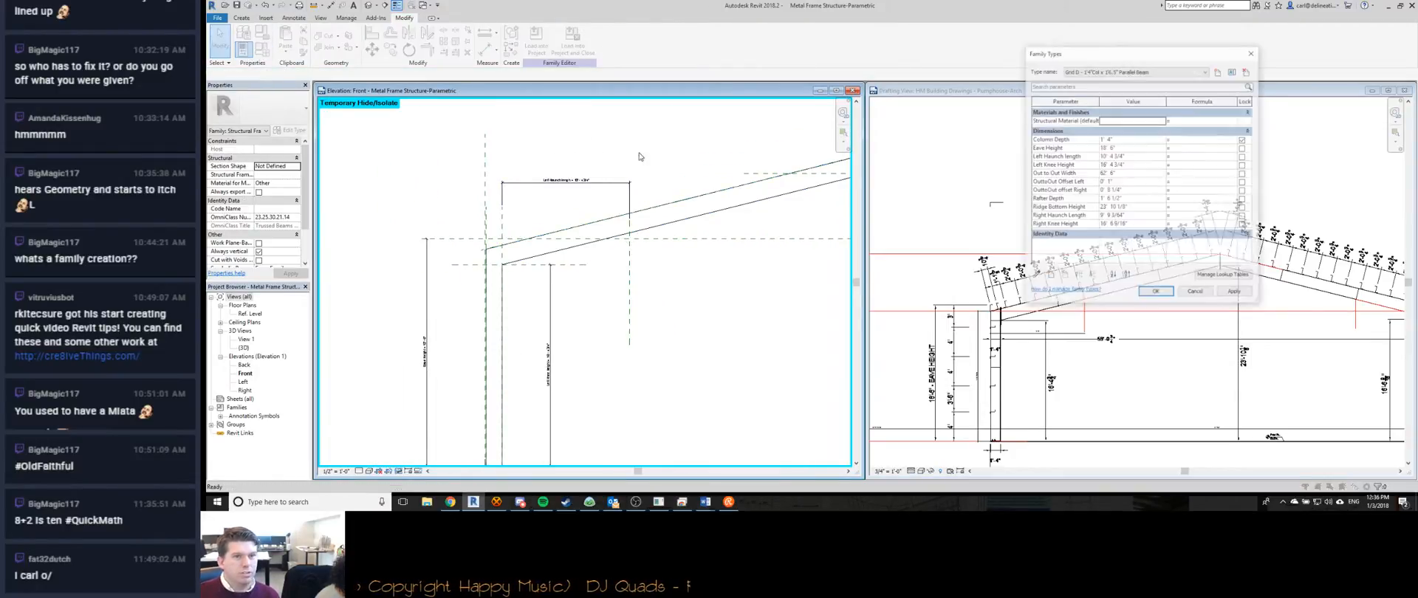
click(1100, 70)
click(1085, 79)
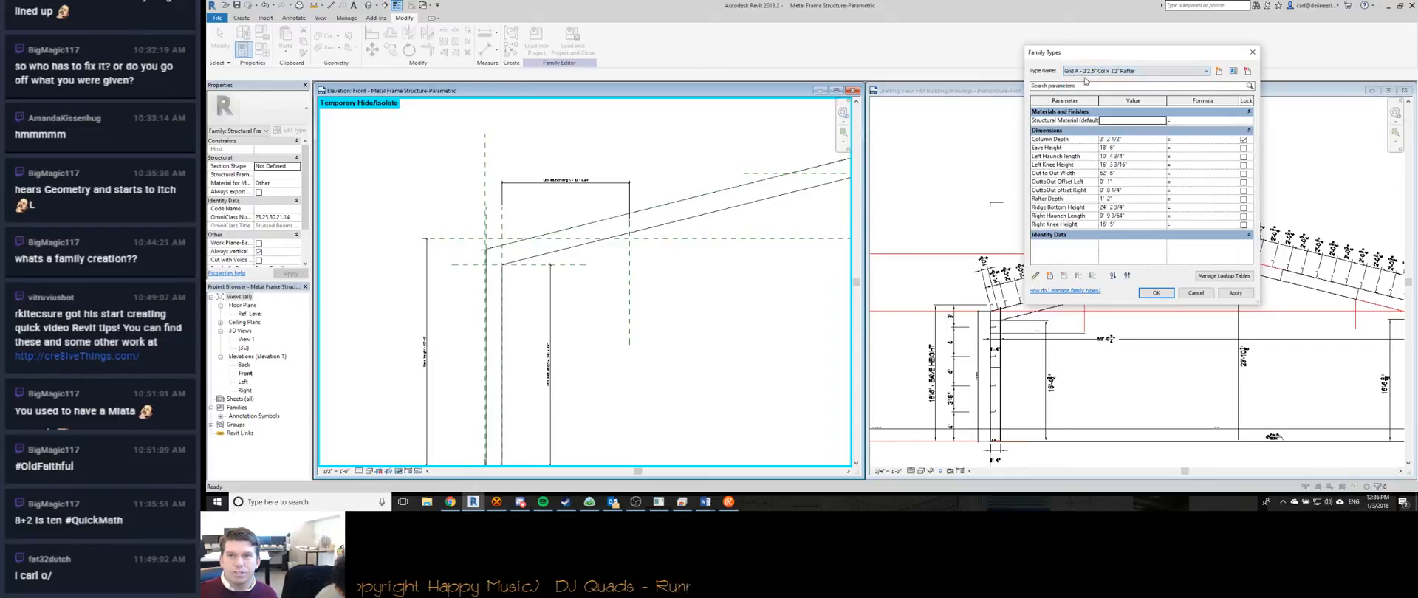
click(1156, 293)
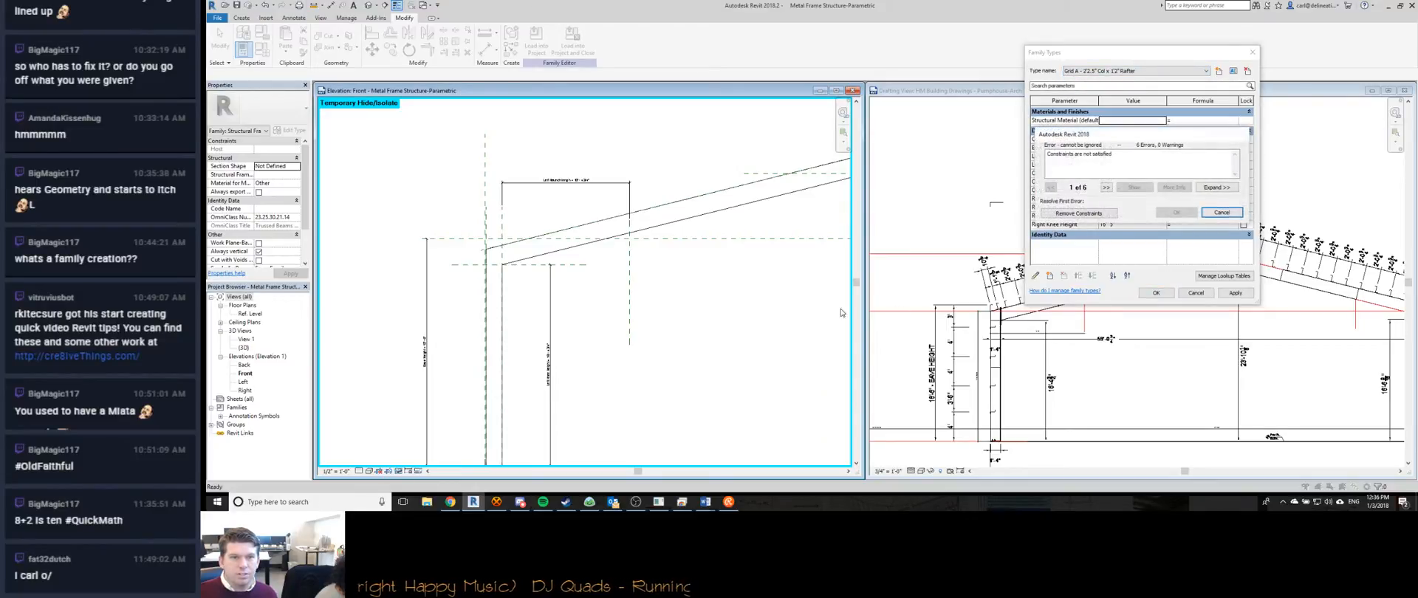
click(1071, 214)
click(1155, 293)
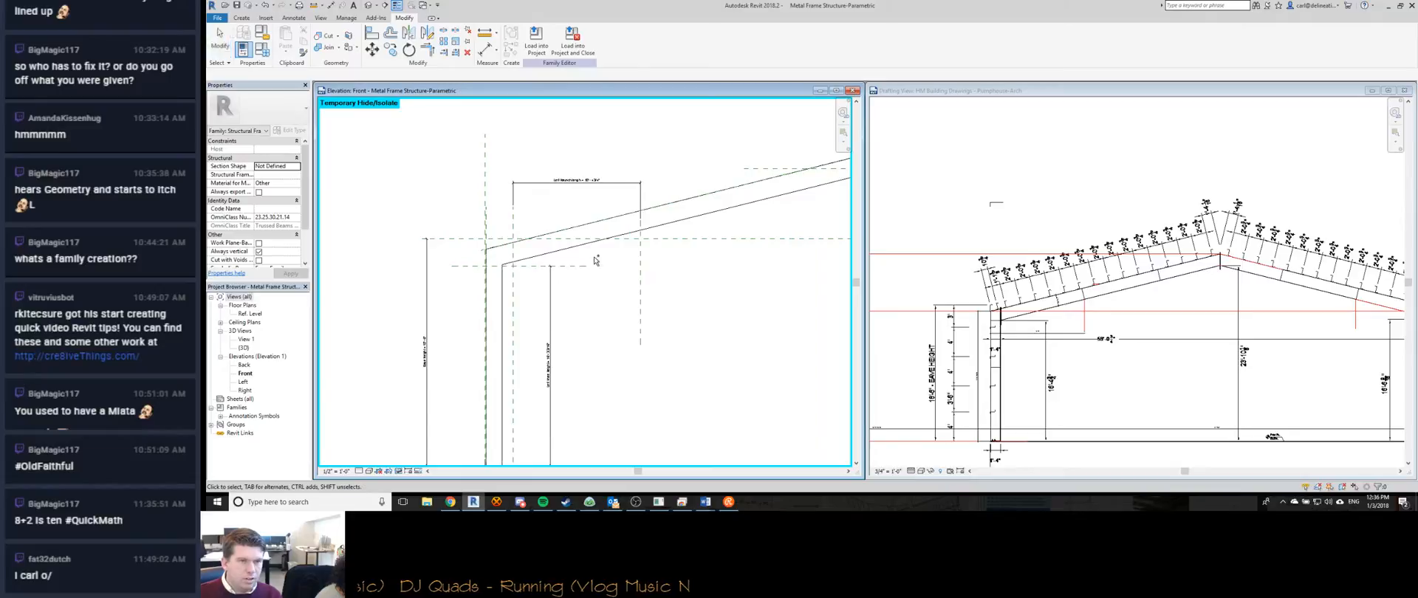
key(ctrl+z)
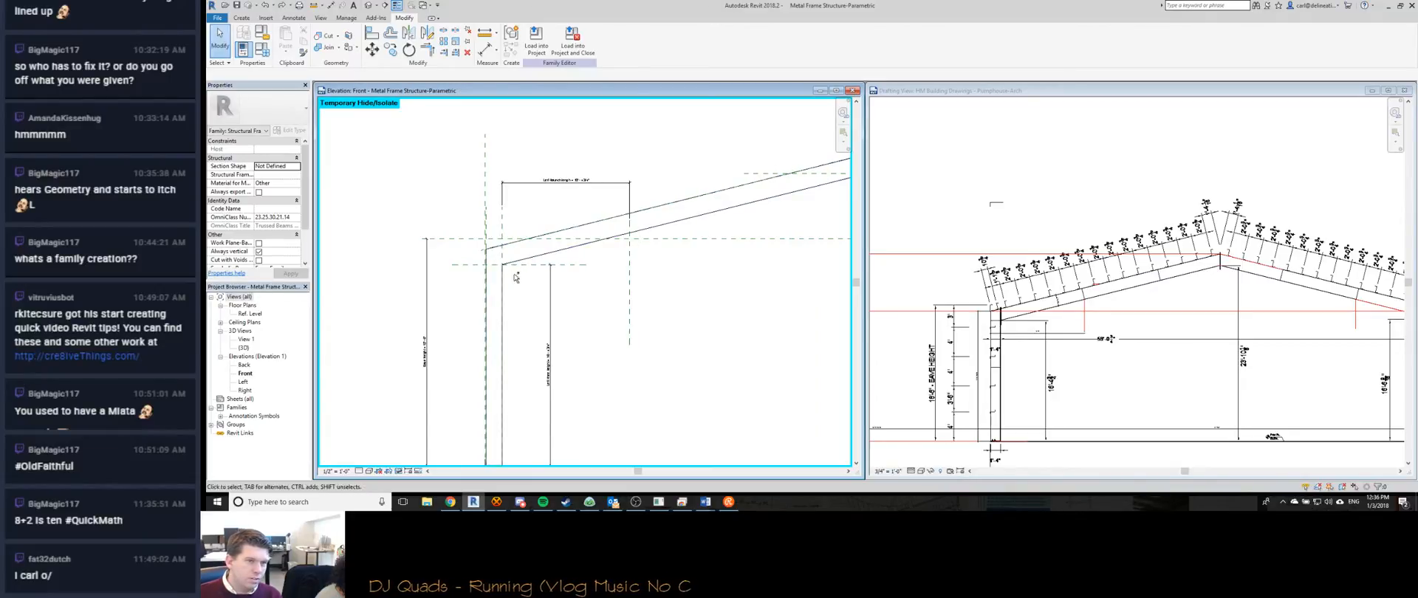
Reopen the frame extrusion's sketch, align the left haunch line's lower end with the inner column reference plane and finish the sketch.
double_click(568, 258)
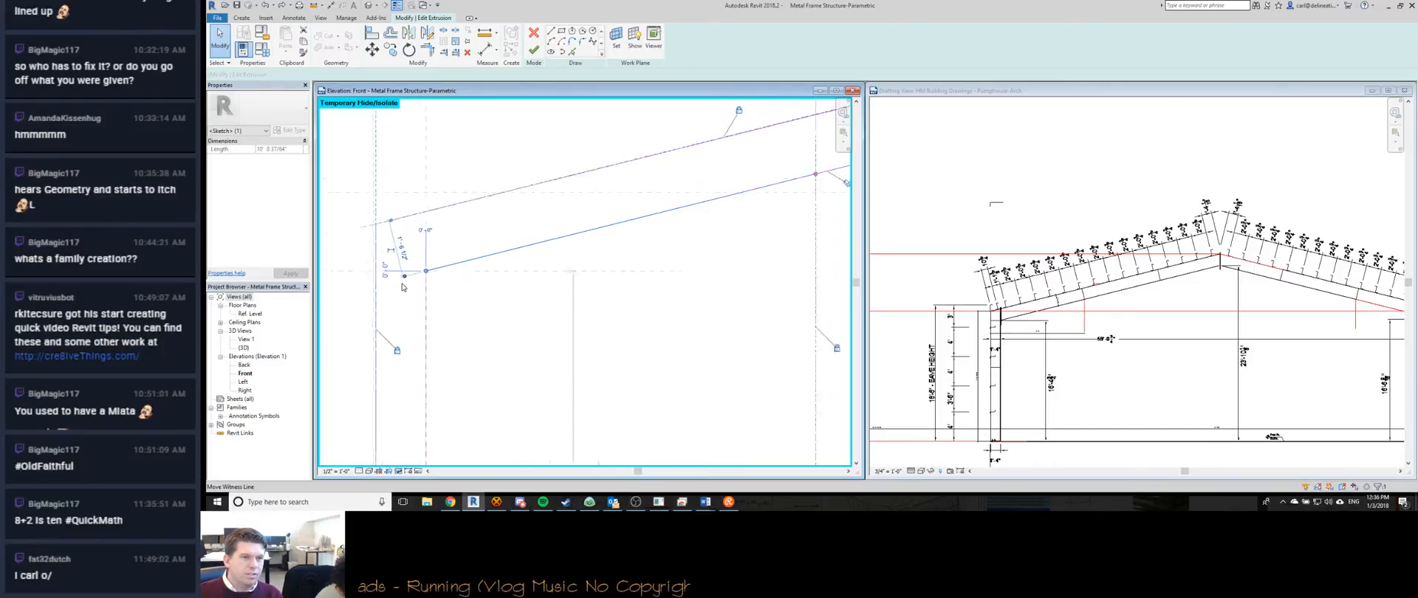
scroll(403, 287, up, 4)
key(l)
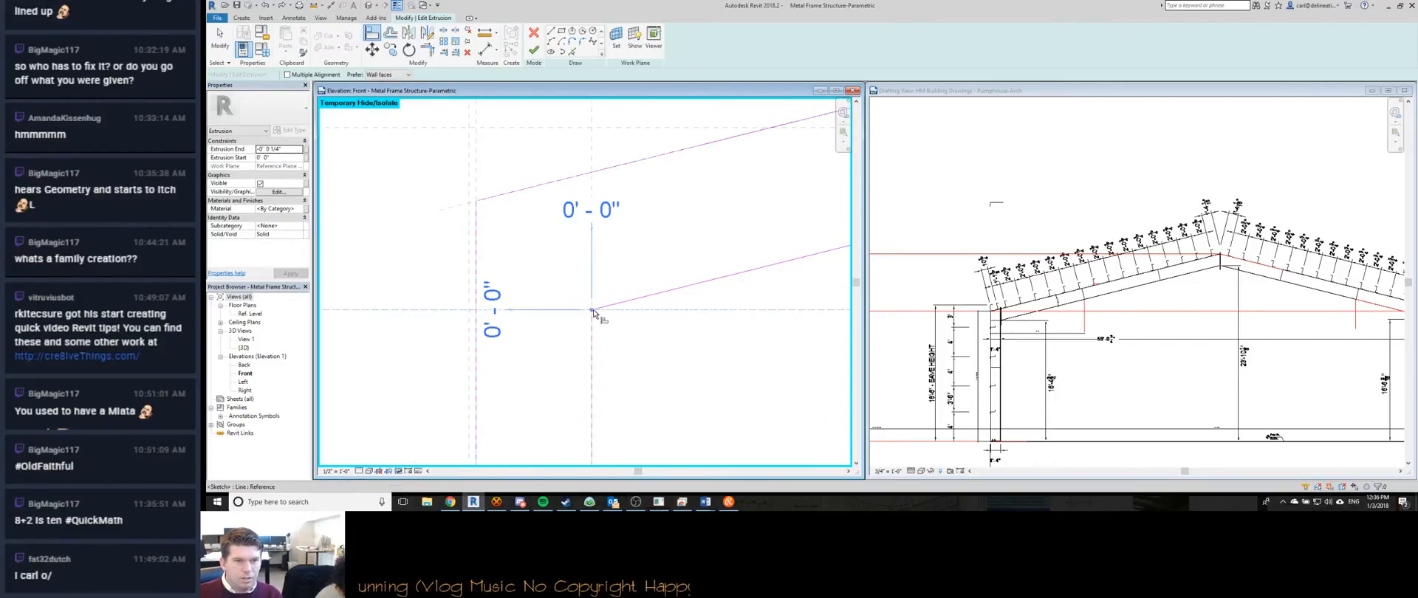
click(590, 345)
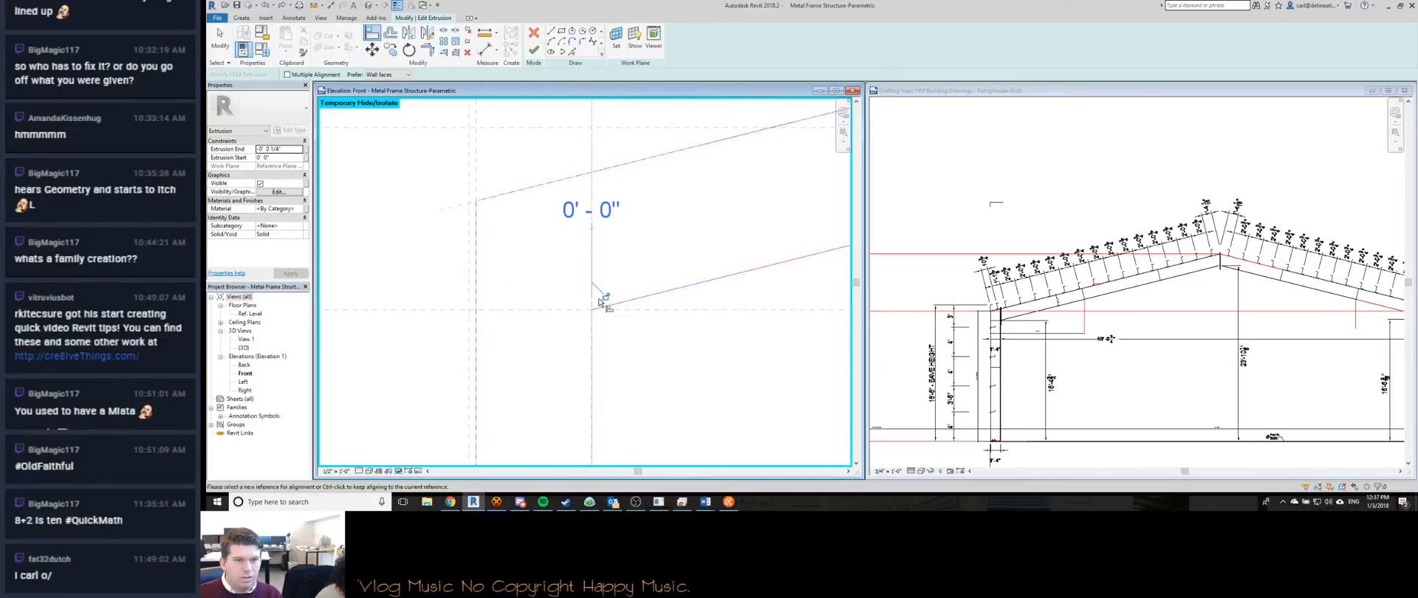
scroll(548, 303, down, 3)
key(f)
key(f)
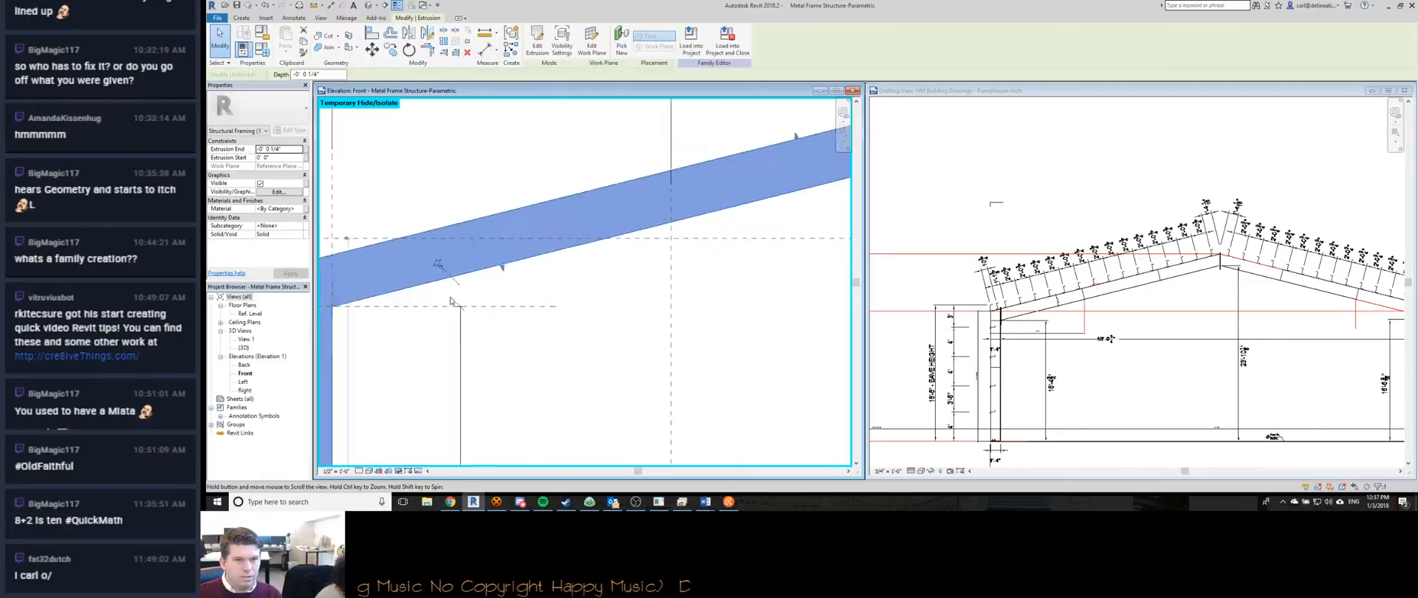
middle_drag(584, 293, 572, 288)
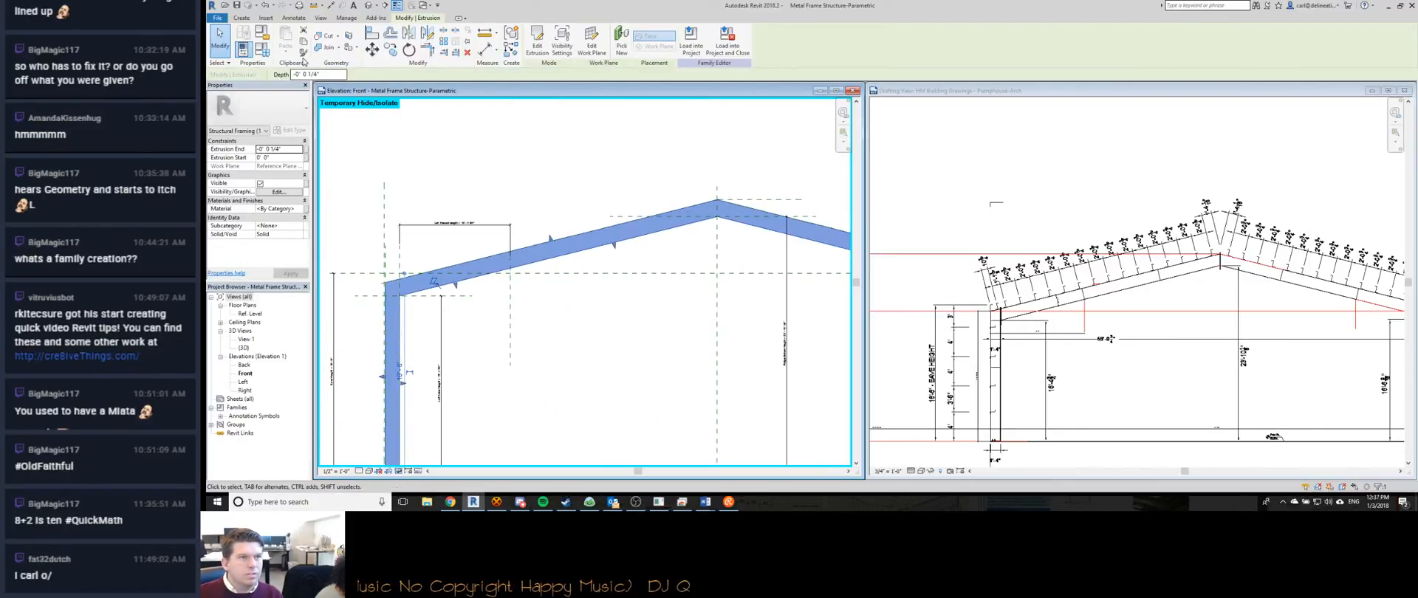
Retest the Grid A family type with the unsatisfied constraints removed, and inspect the left haunch line in the extrusion's sketch.
click(263, 50)
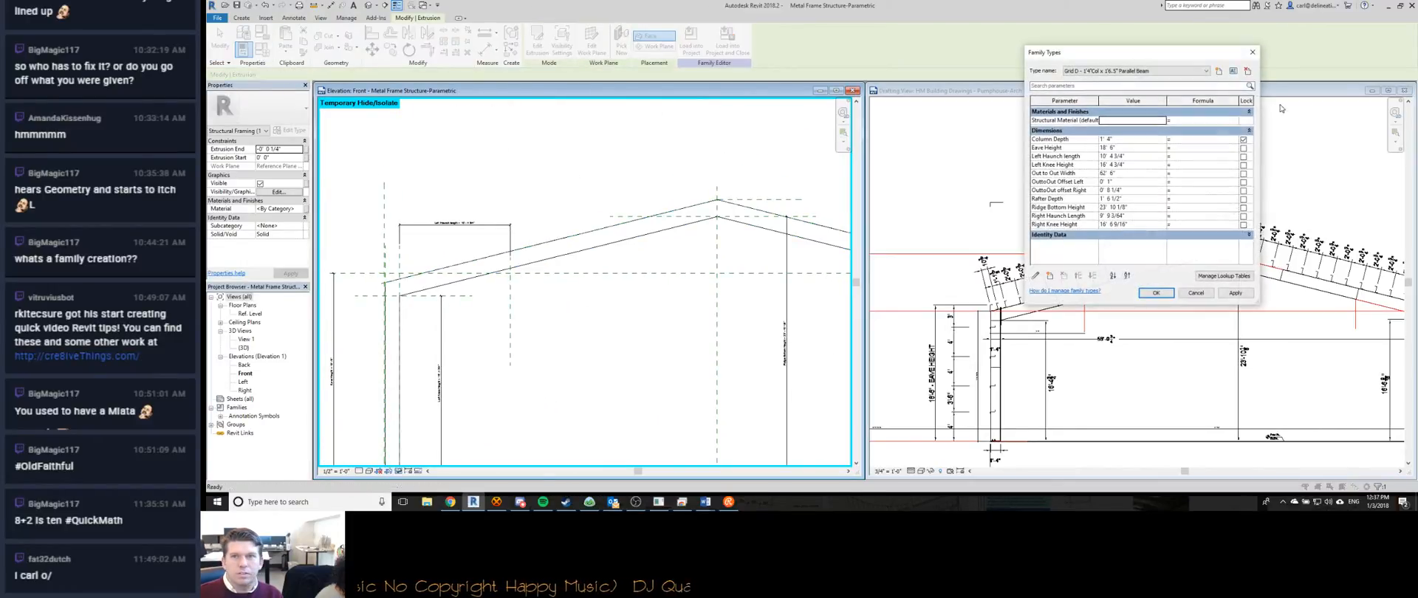
click(1129, 70)
click(1130, 83)
click(1154, 293)
click(1080, 215)
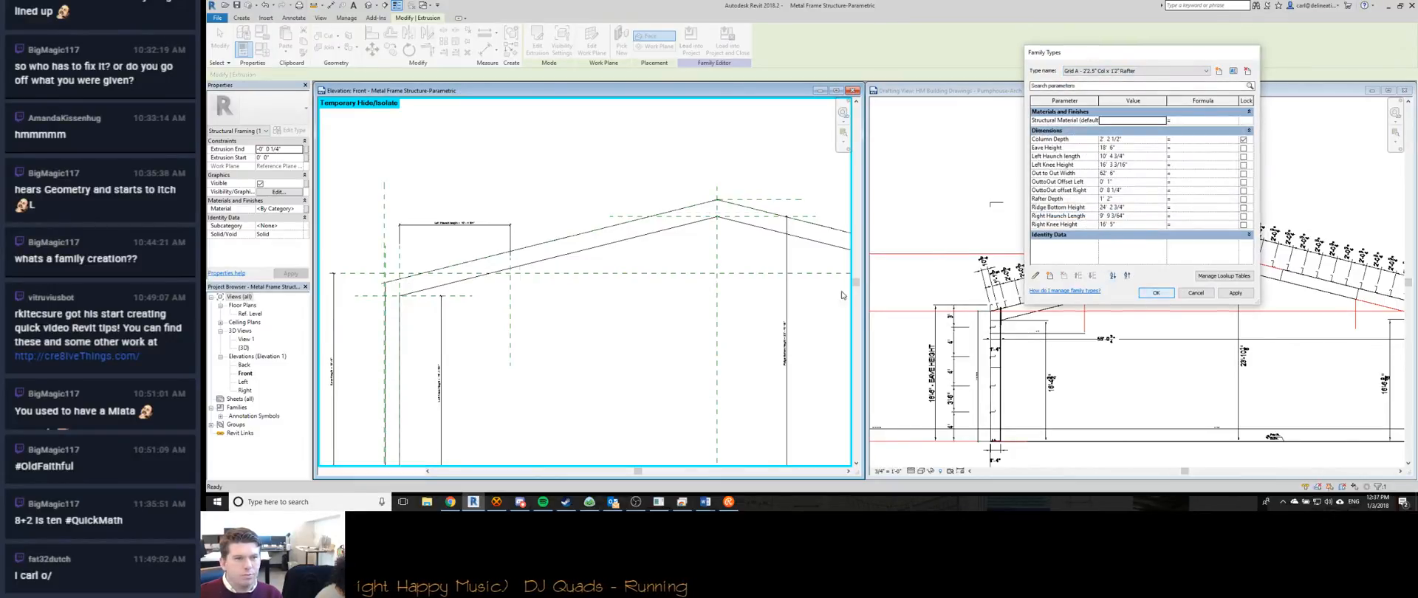
key(Return)
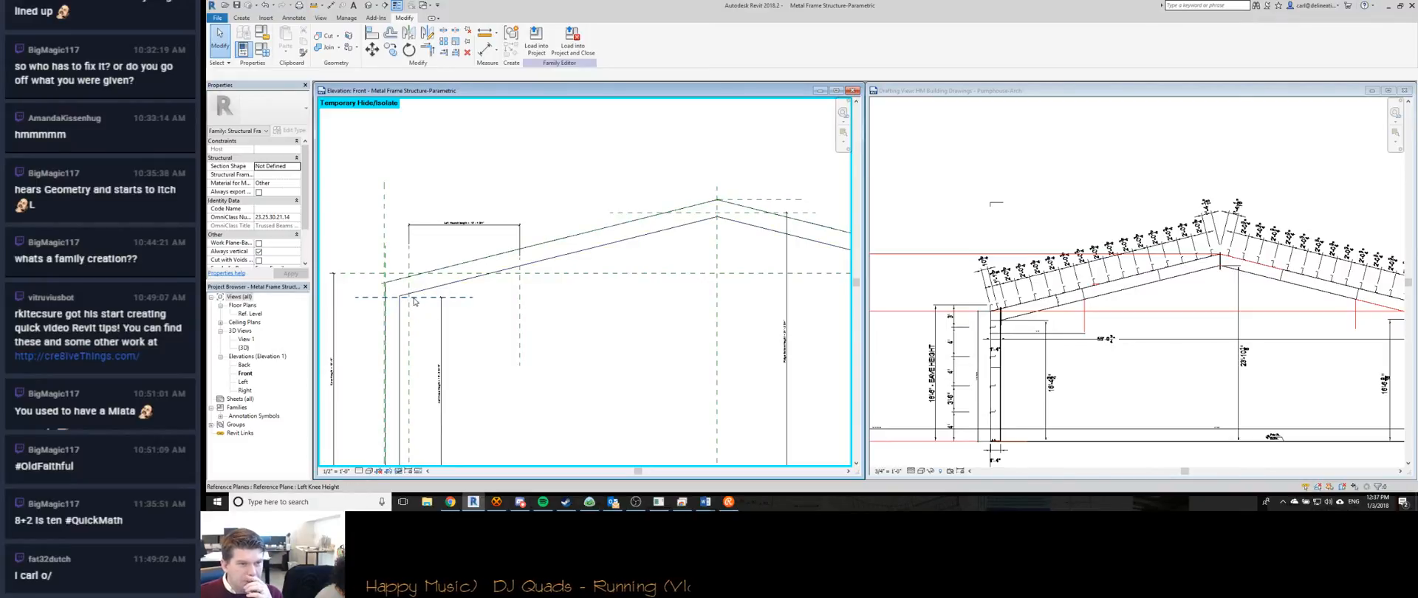
double_click(418, 294)
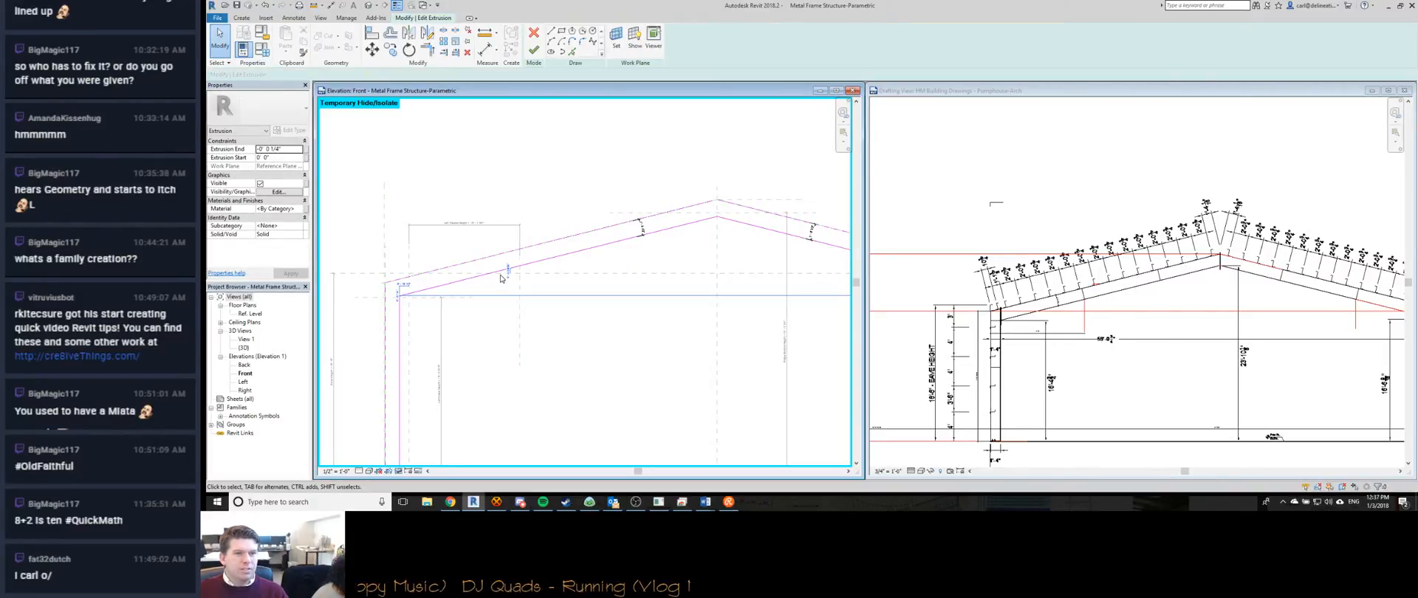
scroll(505, 272, up, 5)
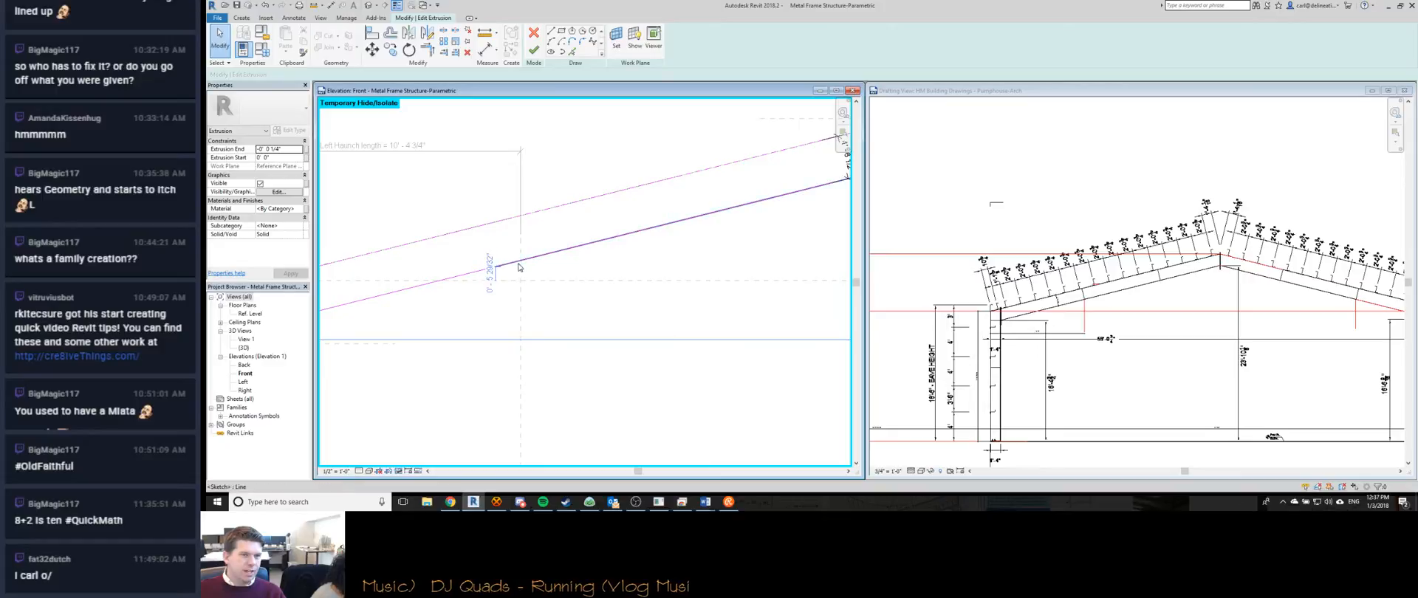
middle_drag(535, 270, 584, 259)
scroll(584, 259, down, 5)
click(533, 50)
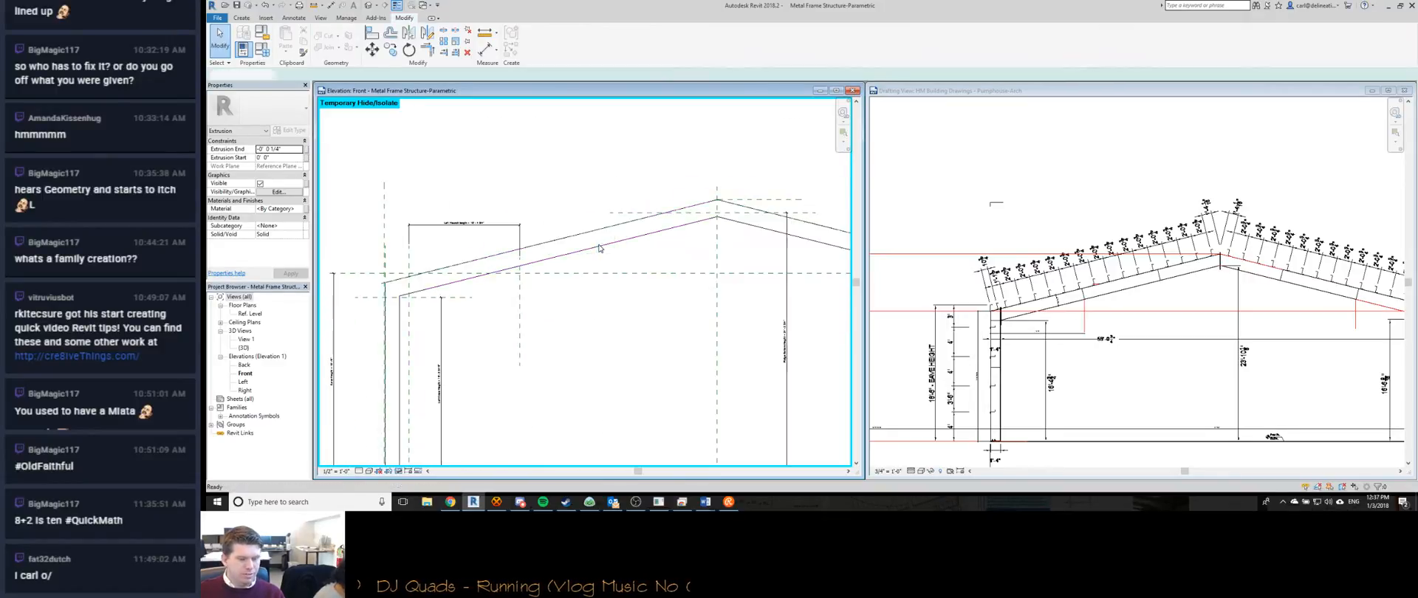
Reopen the frame extrusion's sketch and delete the lower left line between the column knee and the haunch length reference plane.
double_click(558, 270)
scroll(621, 288, up, 4)
click(622, 288)
scroll(579, 302, down, 2)
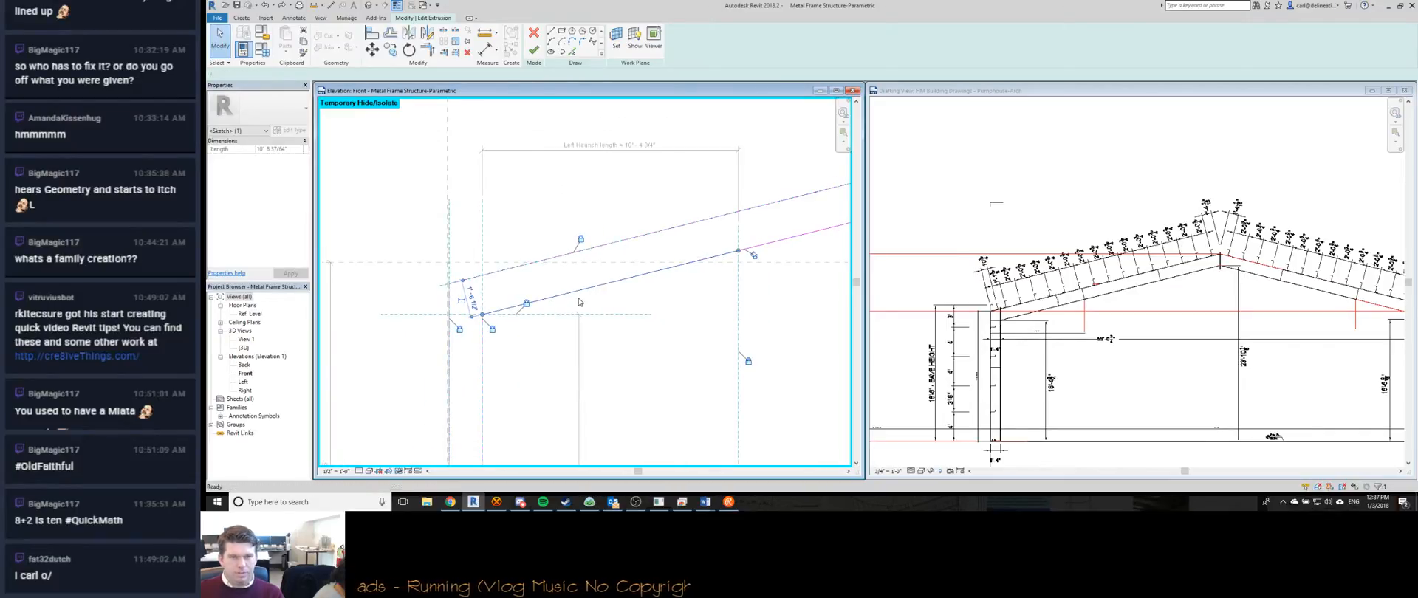
key(Delete)
key(ctrl+z)
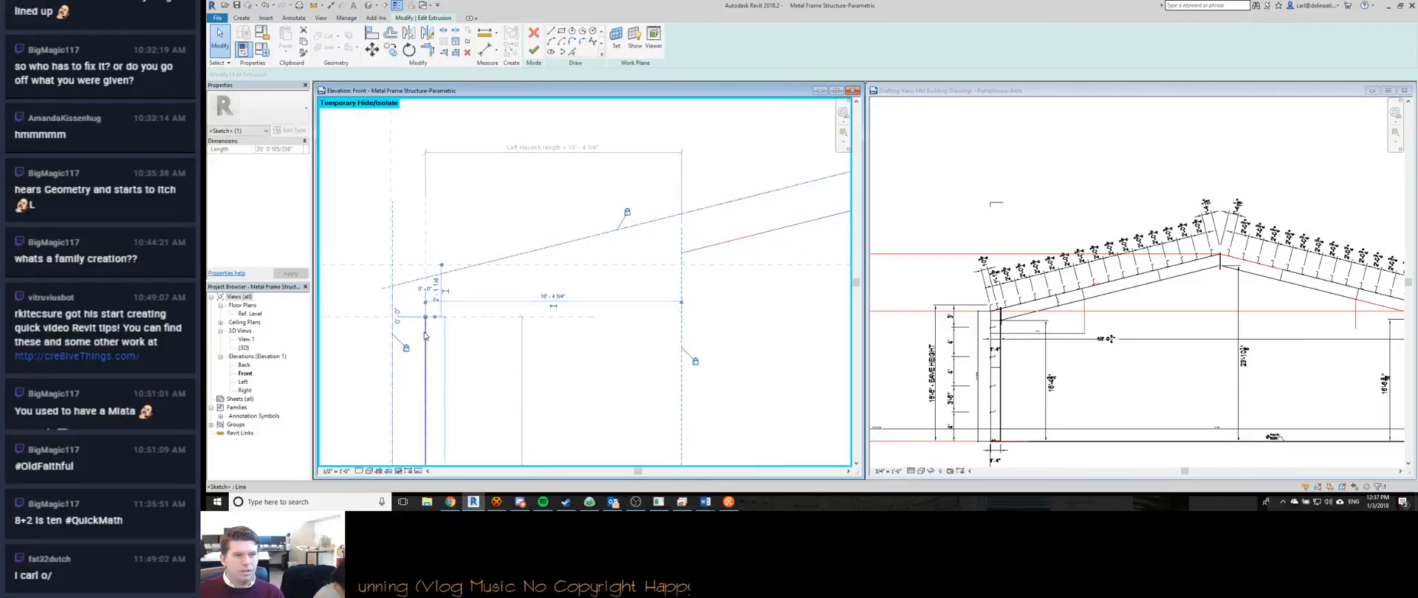
key(Escape)
Align the left column's inner sketch line with the column depth reference plane.
scroll(425, 336, up, 4)
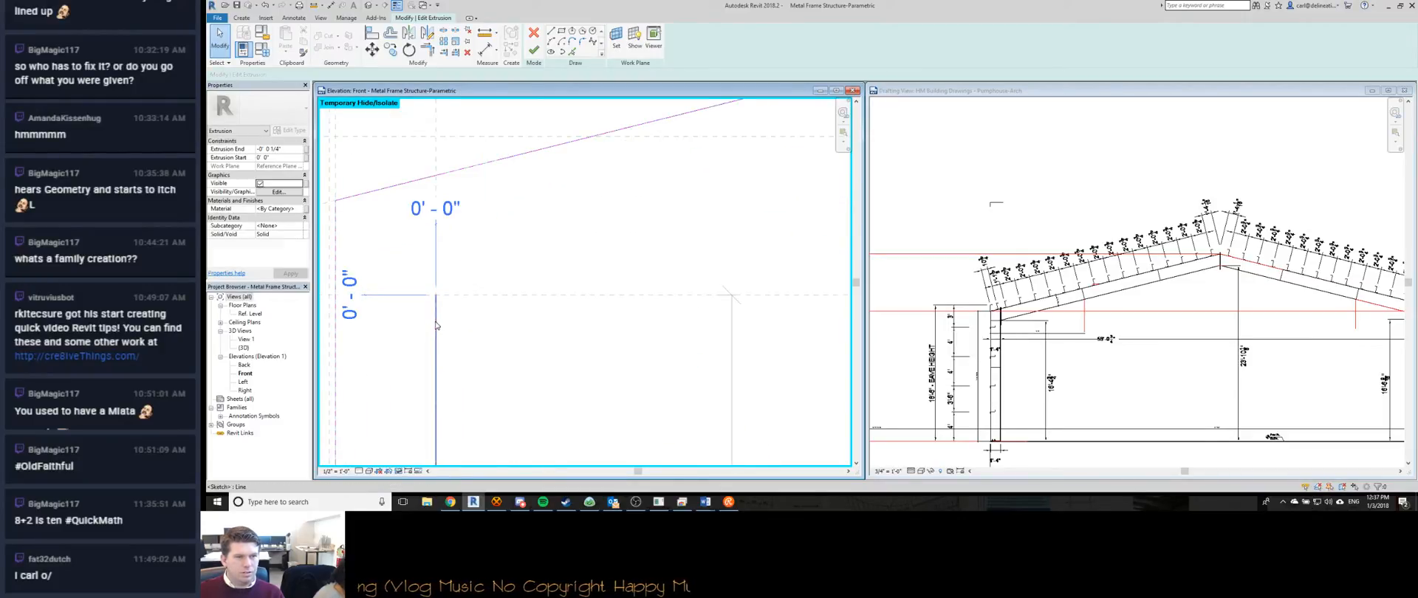
scroll(443, 325, down, 3)
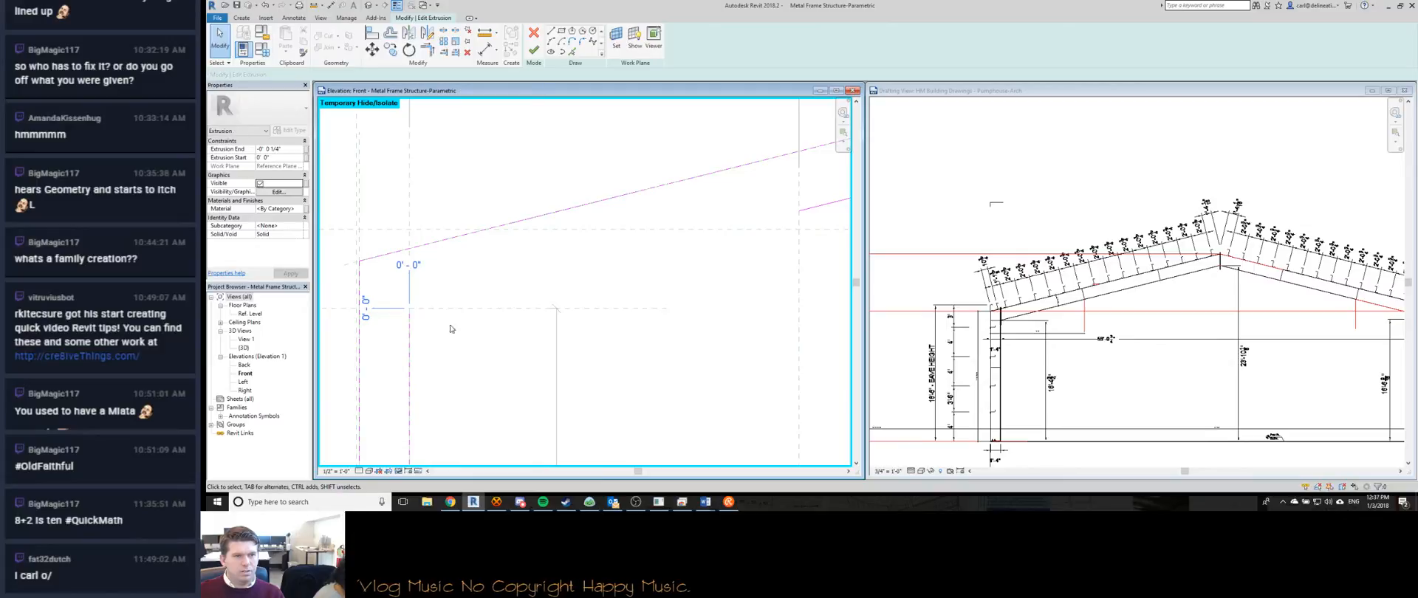
key(a)
key(l)
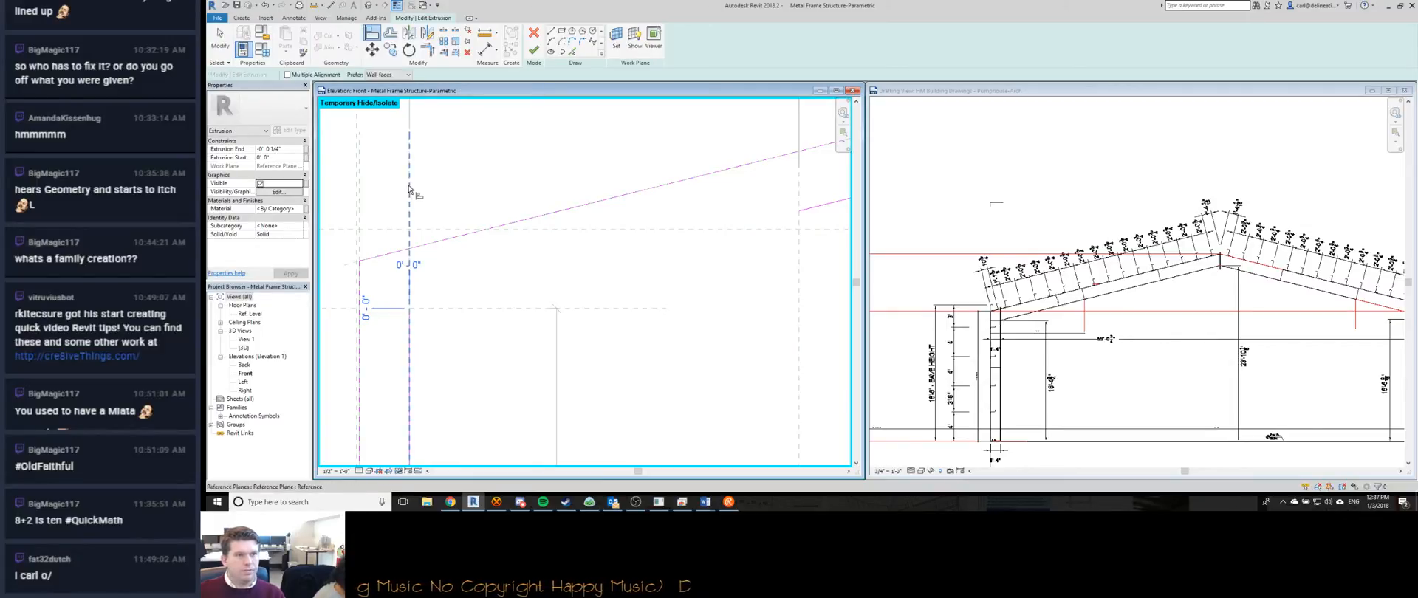
click(395, 285)
Try to align the right column's inner sketch line with its reference plane, and check that line's existing constraints.
scroll(473, 280, down, 5)
scroll(763, 309, up, 3)
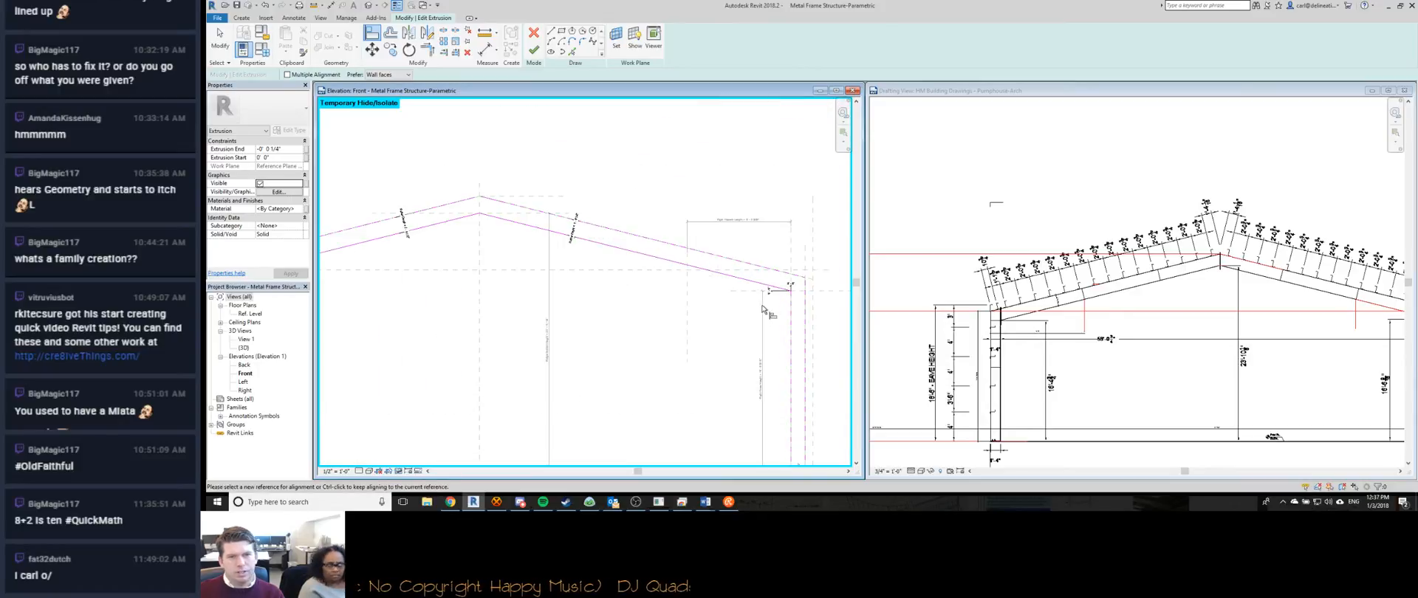
scroll(774, 253, down, 1)
middle_drag(773, 253, 711, 198)
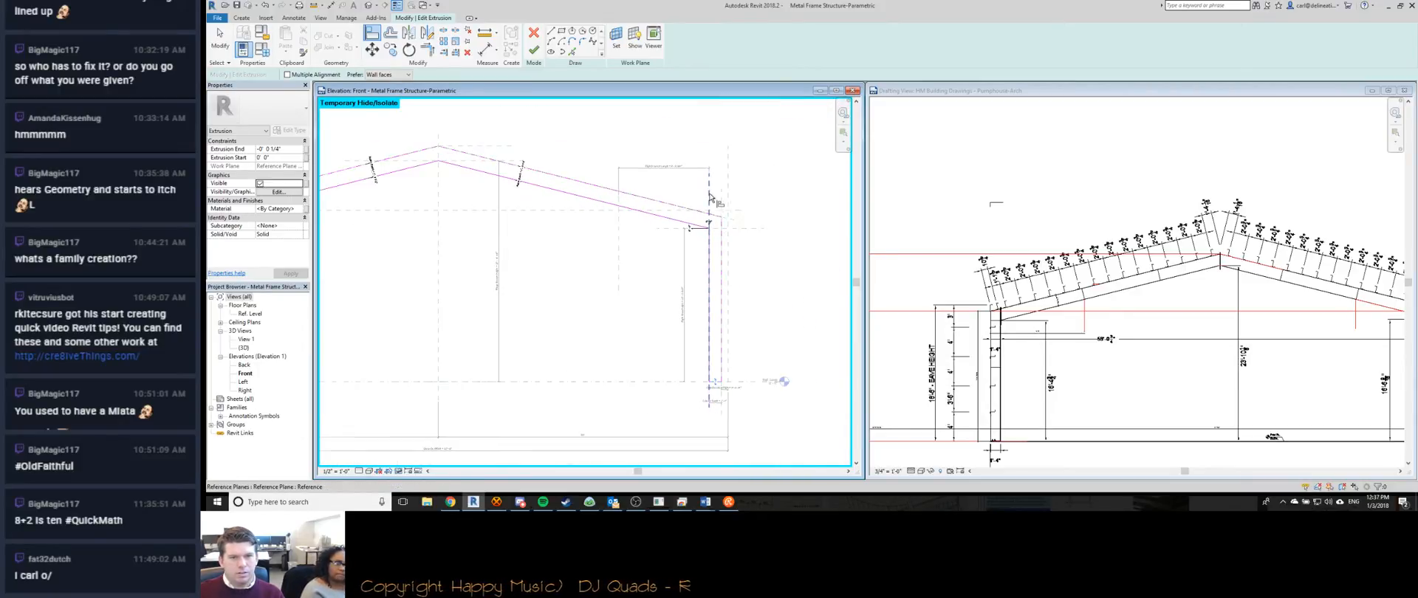
click(710, 257)
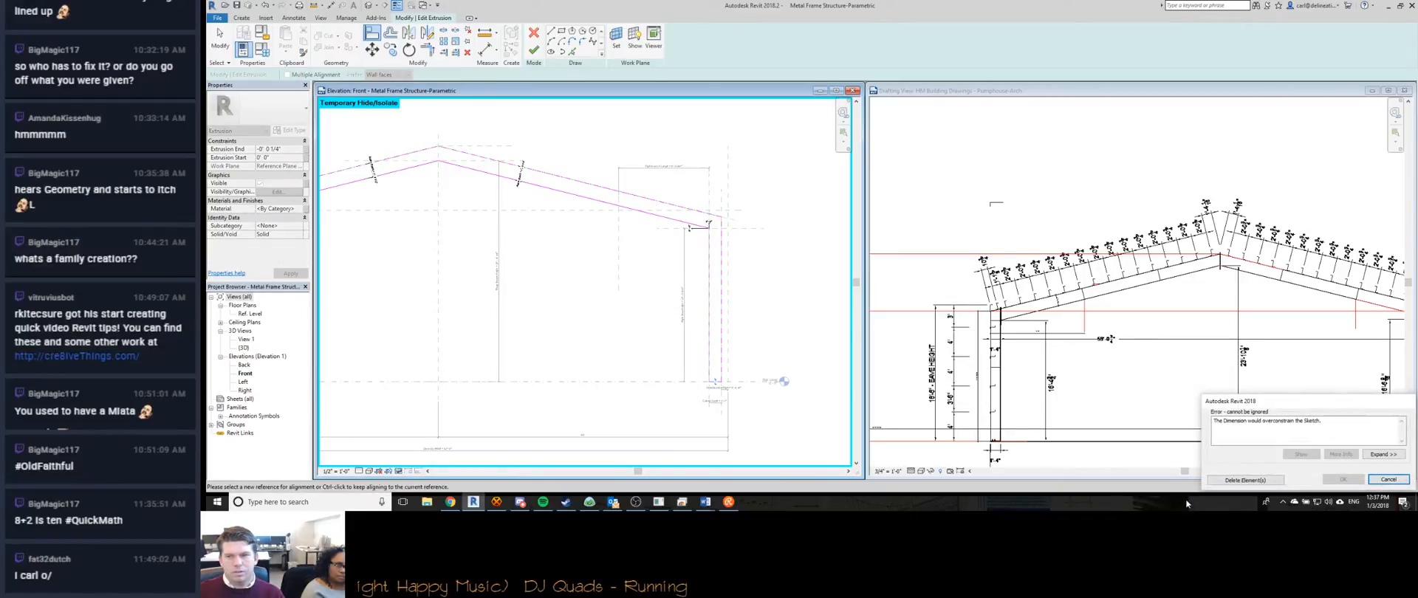
click(1387, 480)
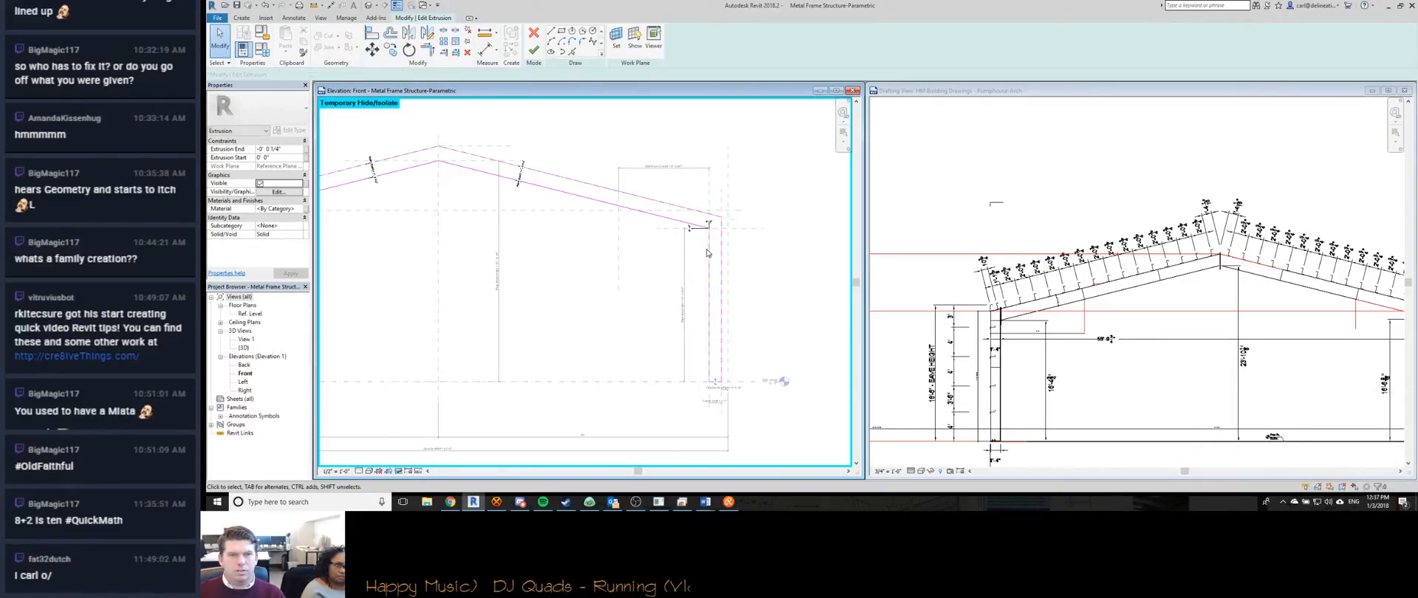
click(710, 284)
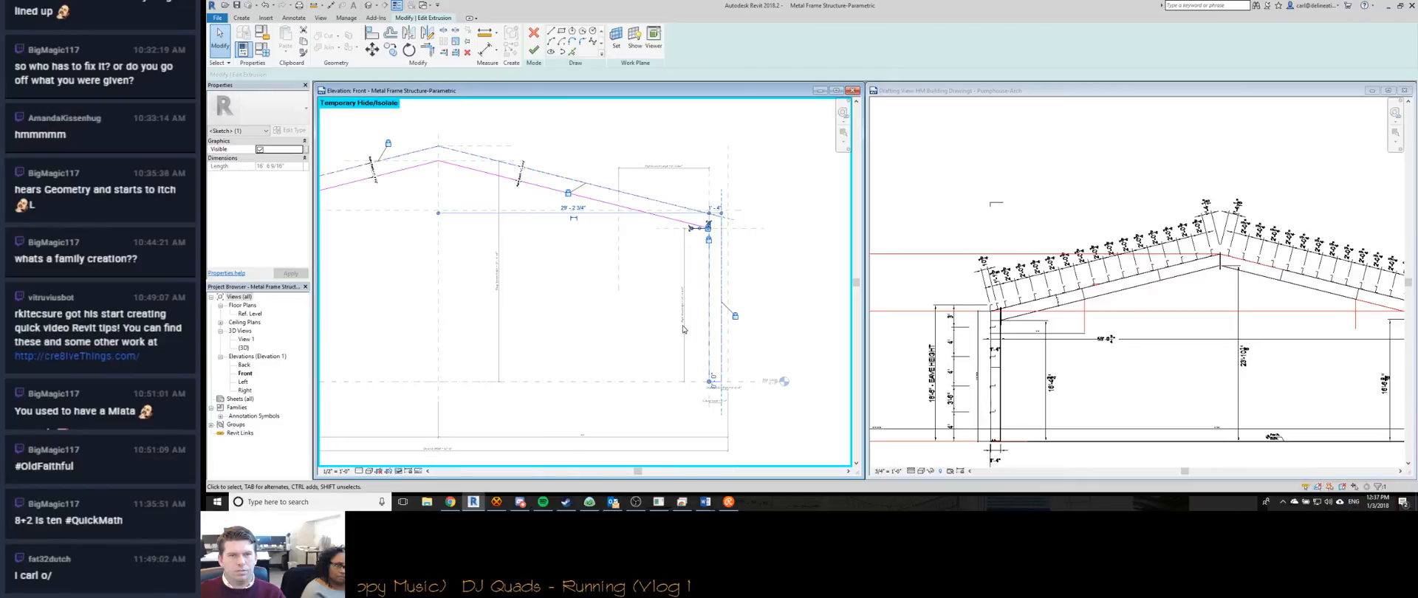
key(Escape)
Draw the lower left haunch line from the haunch length reference plane to the column's inner knee corner, and finish the sketch.
scroll(545, 307, up, 3)
mouse_move(544, 308)
middle_down()
mouse_move(452, 307)
mouse_move(481, 237)
mouse_move(501, 295)
middle_up()
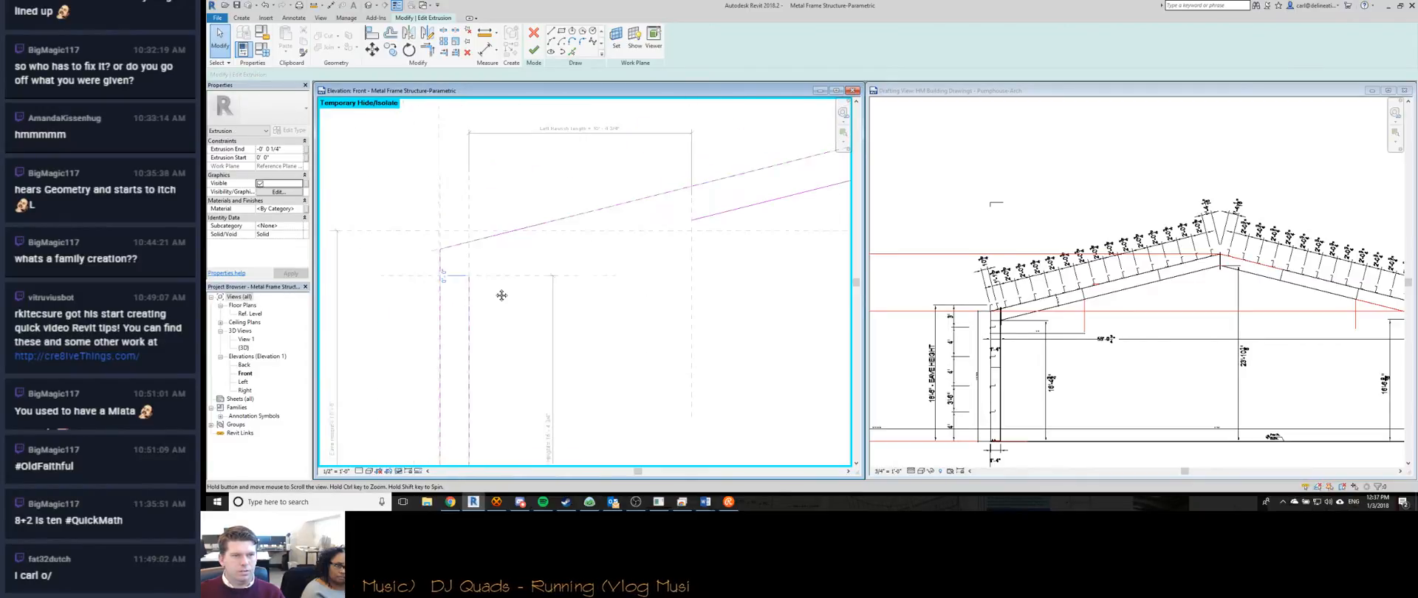
scroll(477, 251, up, 3)
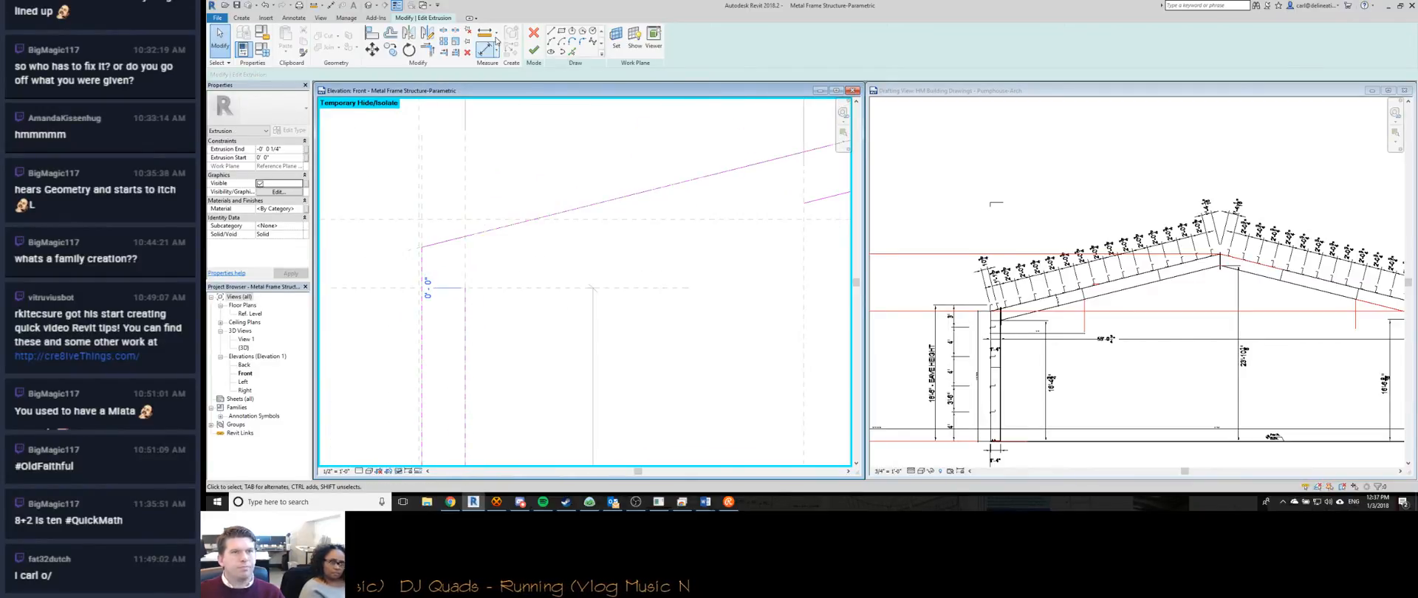
click(551, 31)
click(803, 201)
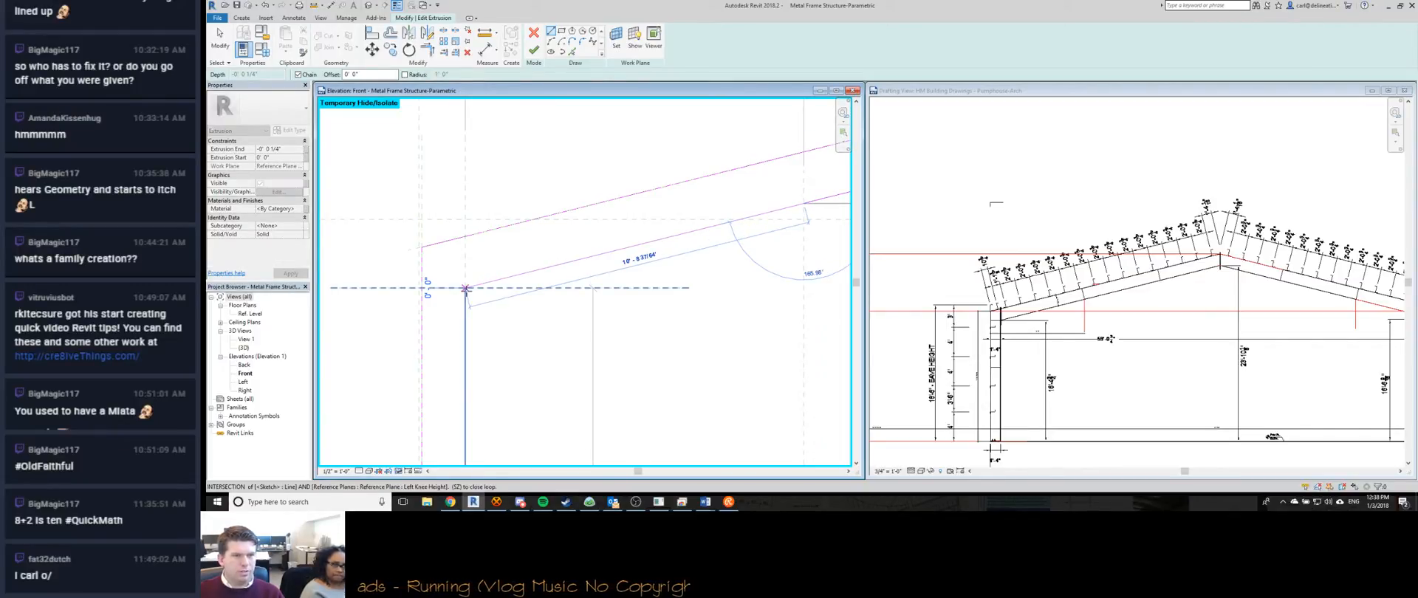
click(466, 288)
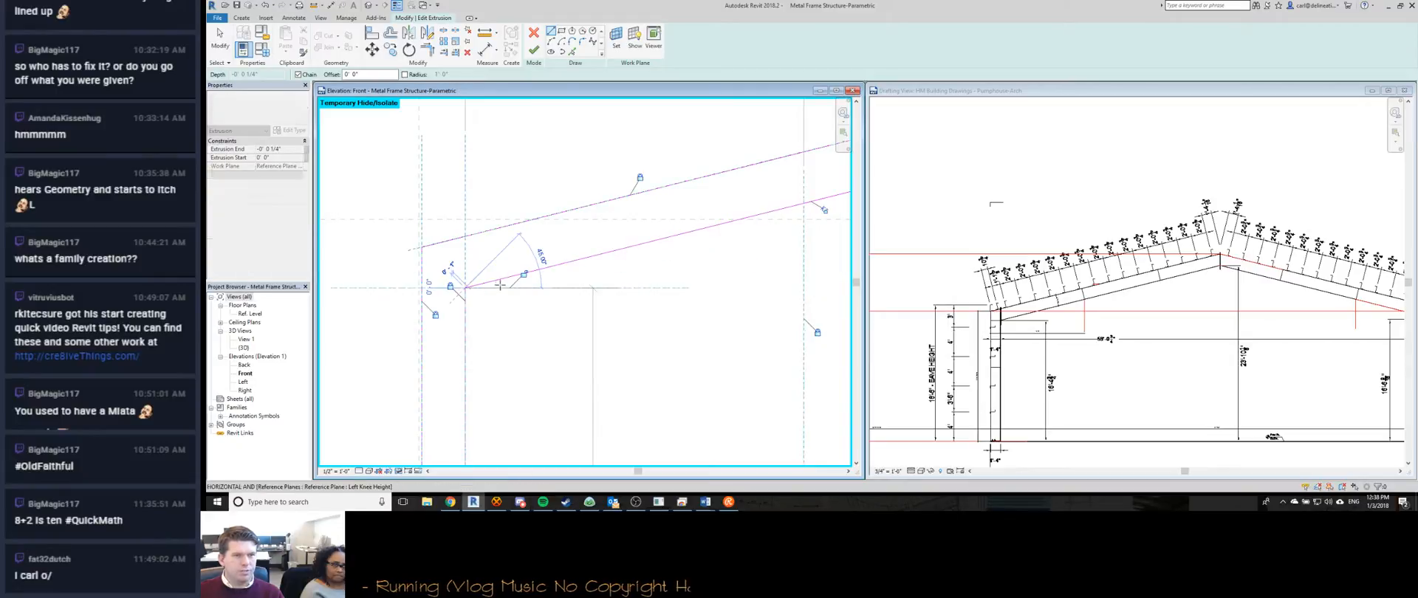
key(Escape)
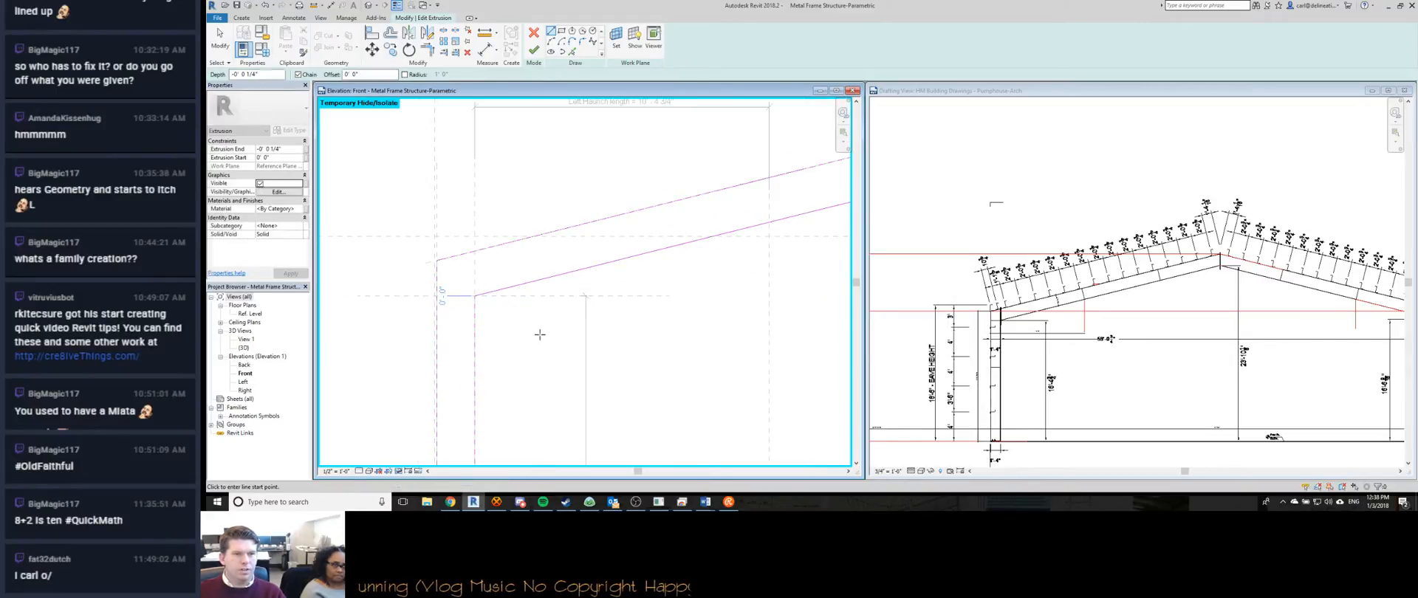
scroll(601, 262, down, 1)
click(533, 50)
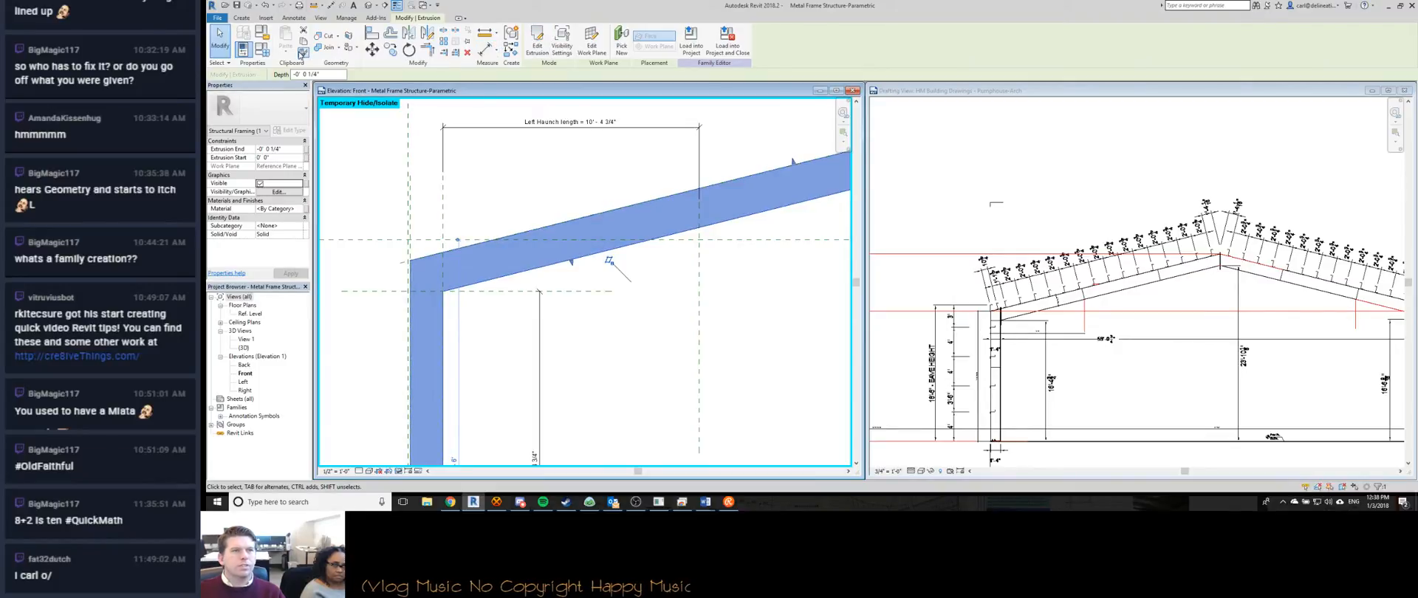
Try to flex the frame with the Grid A family type.
click(261, 49)
click(1100, 71)
click(1100, 78)
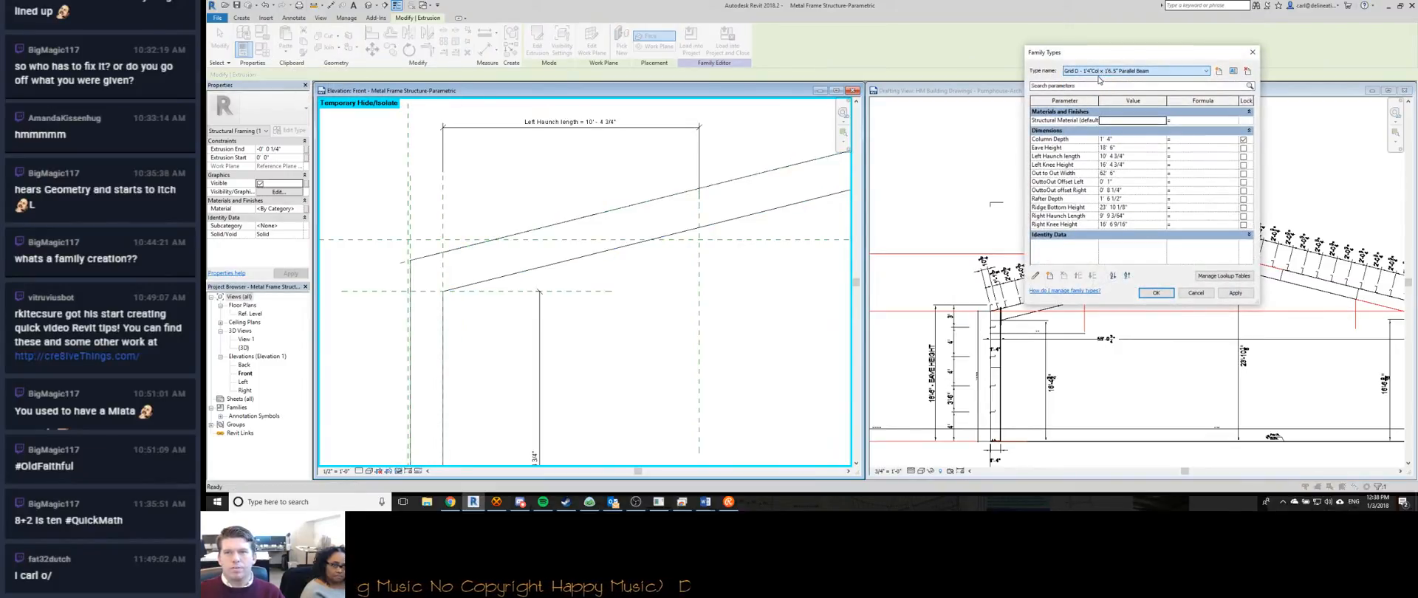
click(1100, 80)
click(1155, 294)
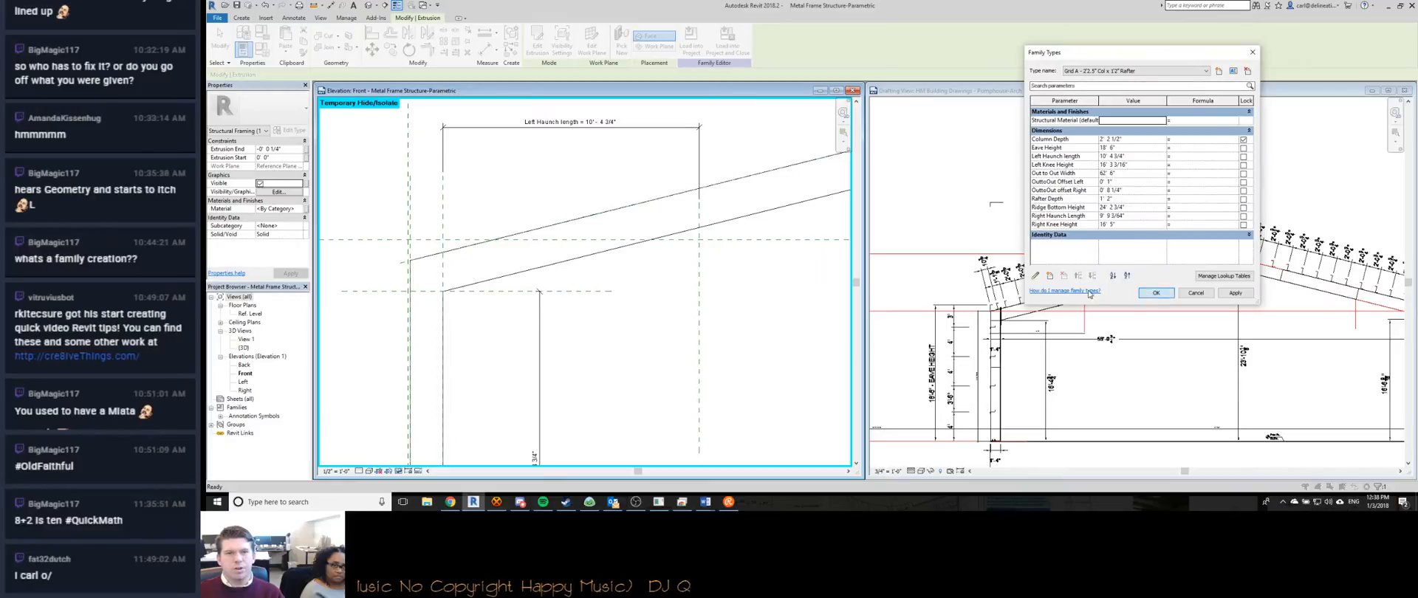
click(1238, 212)
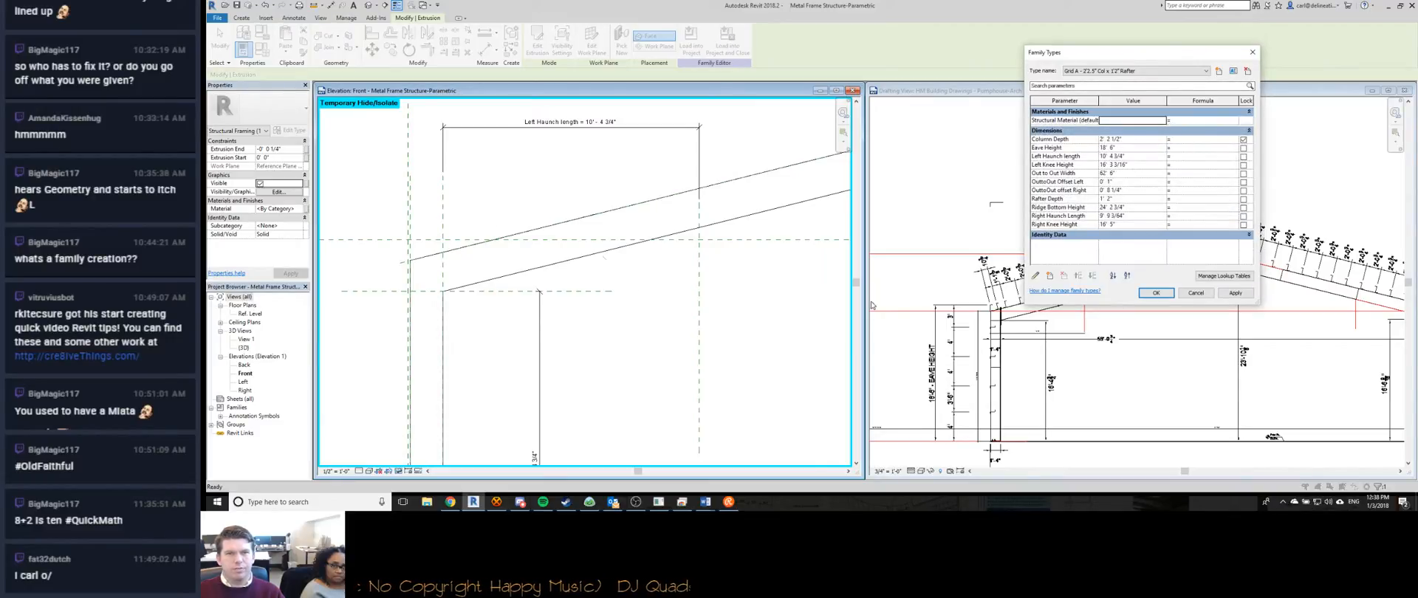
click(1196, 294)
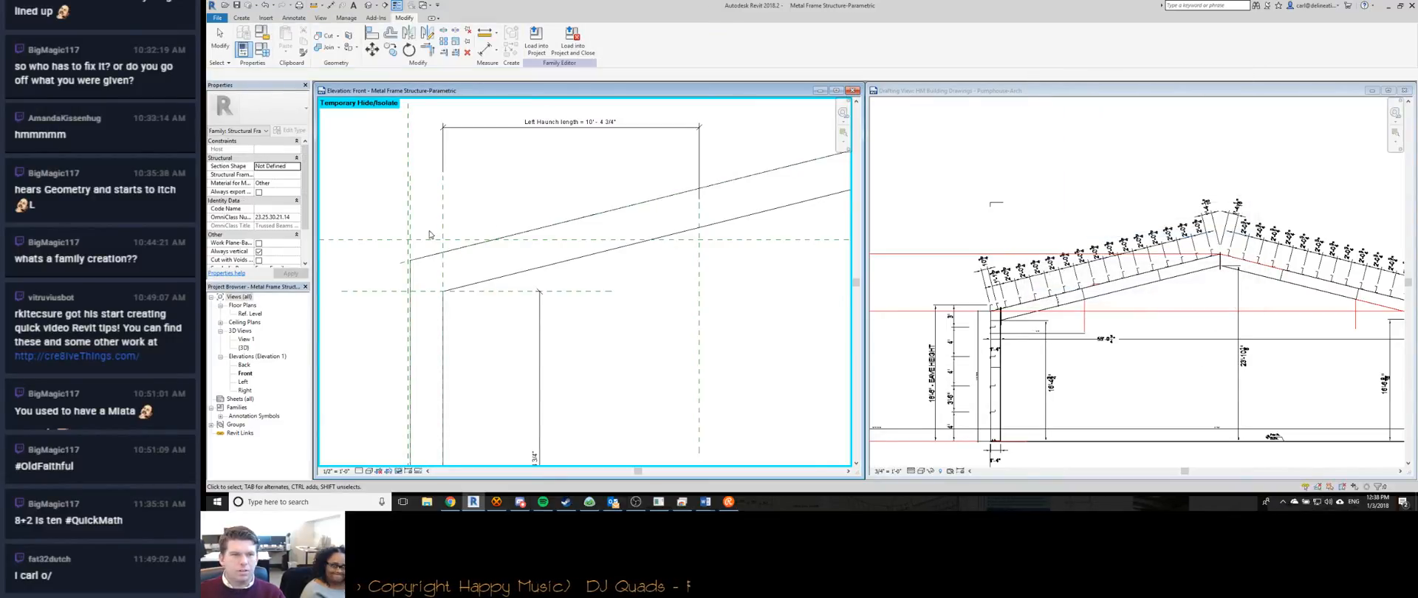
Reopen the frame extrusion's sketch and try to align the left haunch line's lower endpoint with the column depth reference plane.
double_click(565, 252)
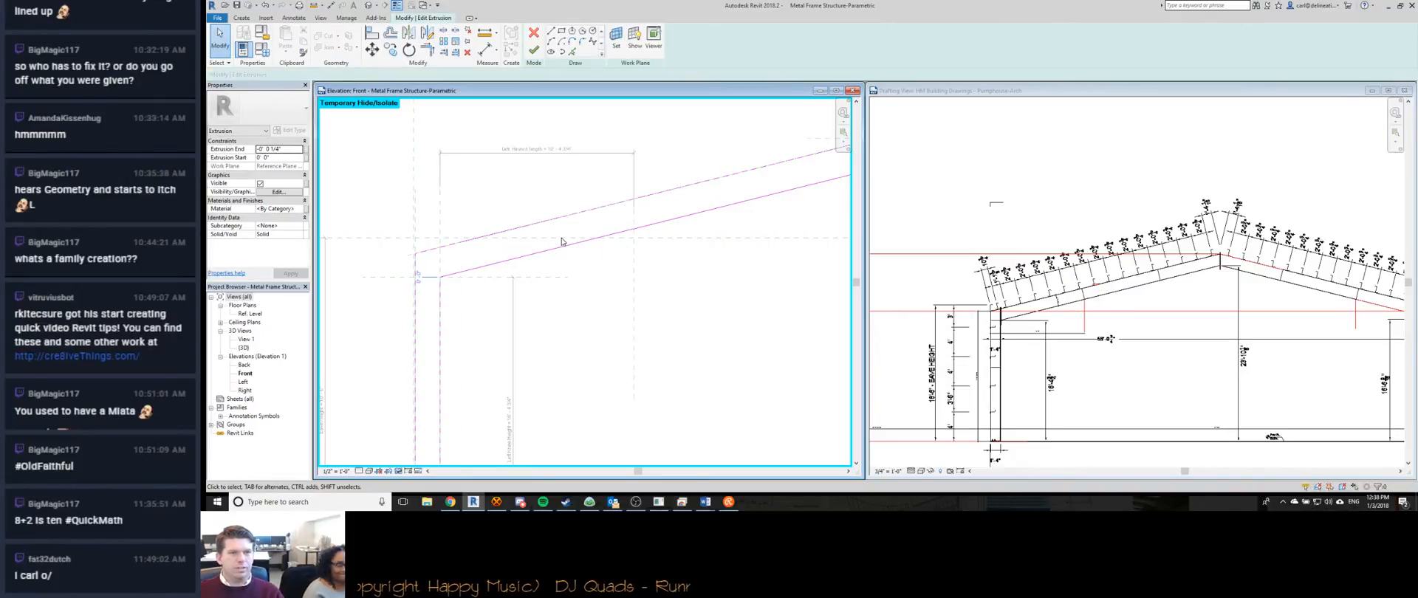
click(628, 236)
scroll(444, 266, up, 3)
click(442, 290)
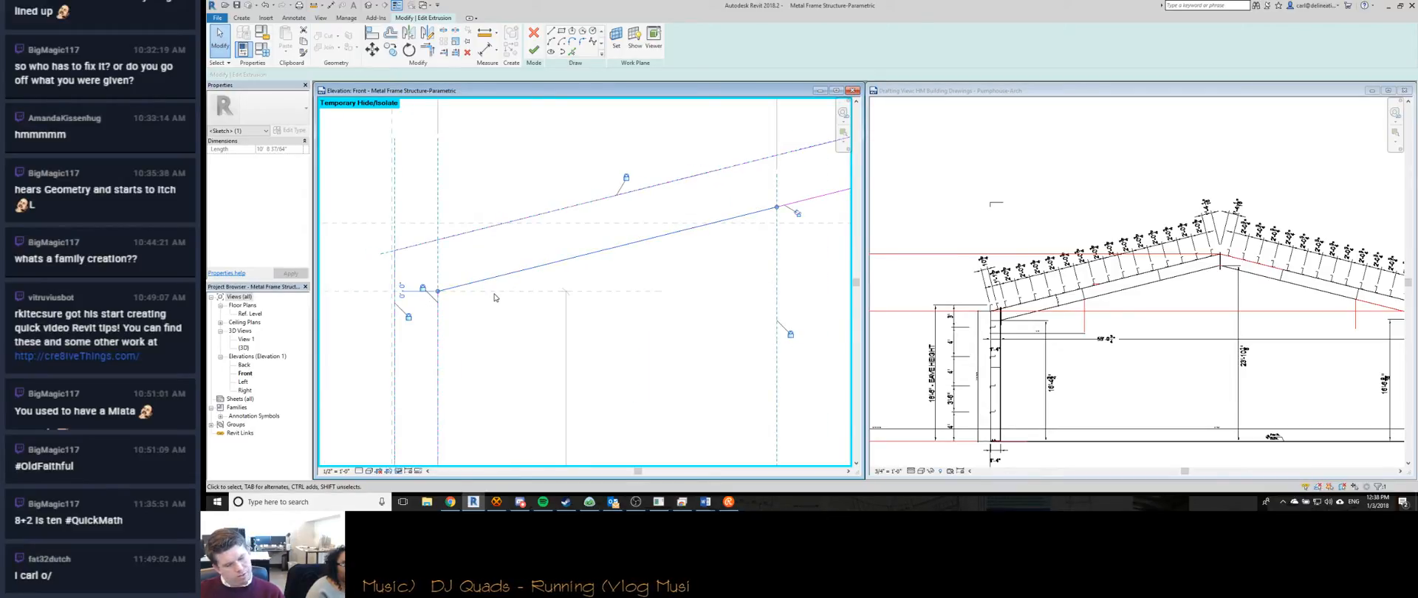
key(l)
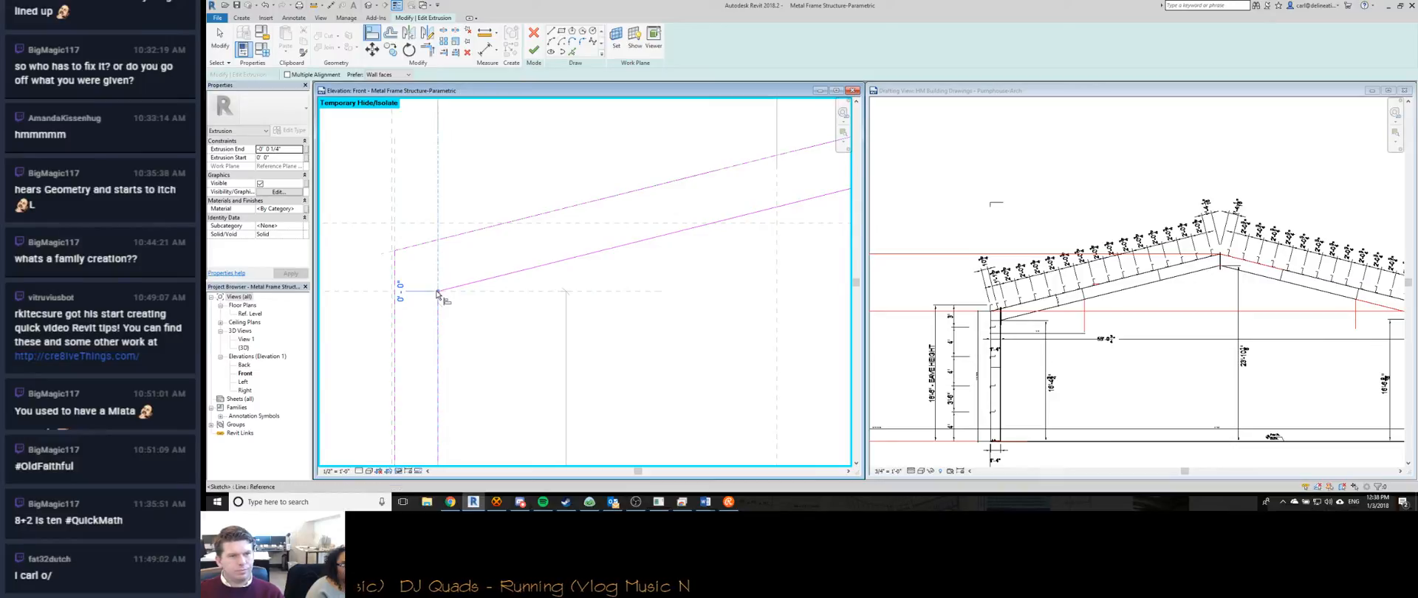
click(439, 296)
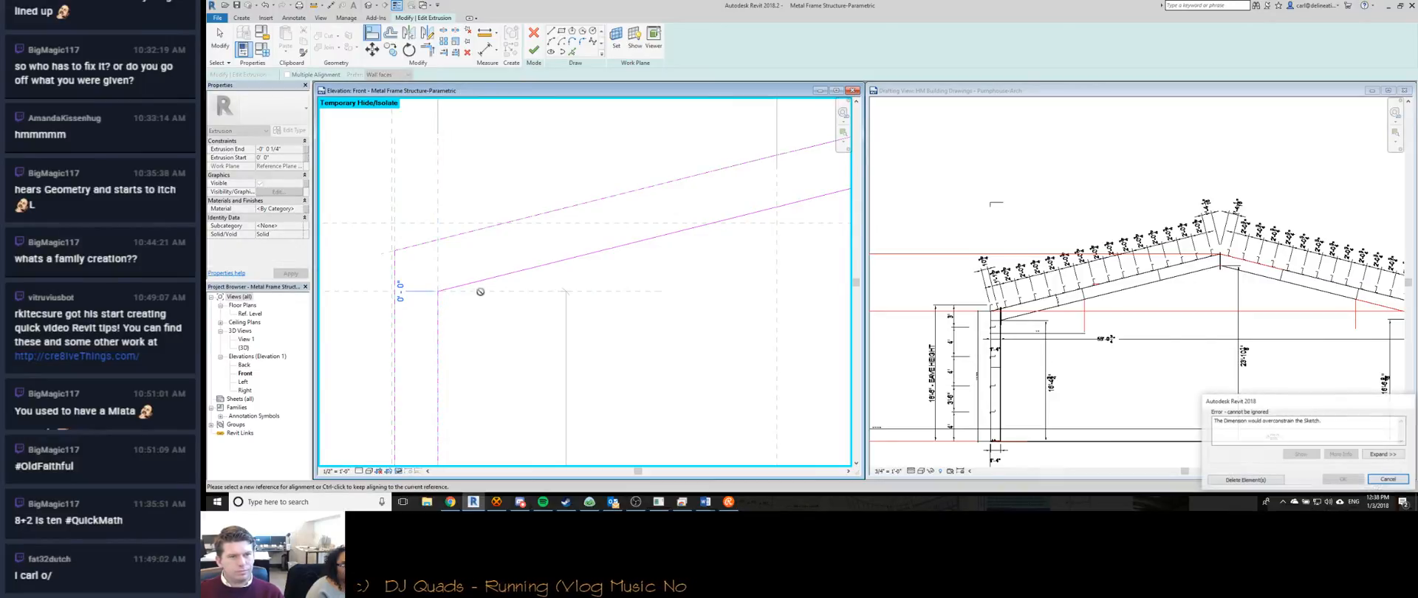
click(1388, 480)
click(533, 32)
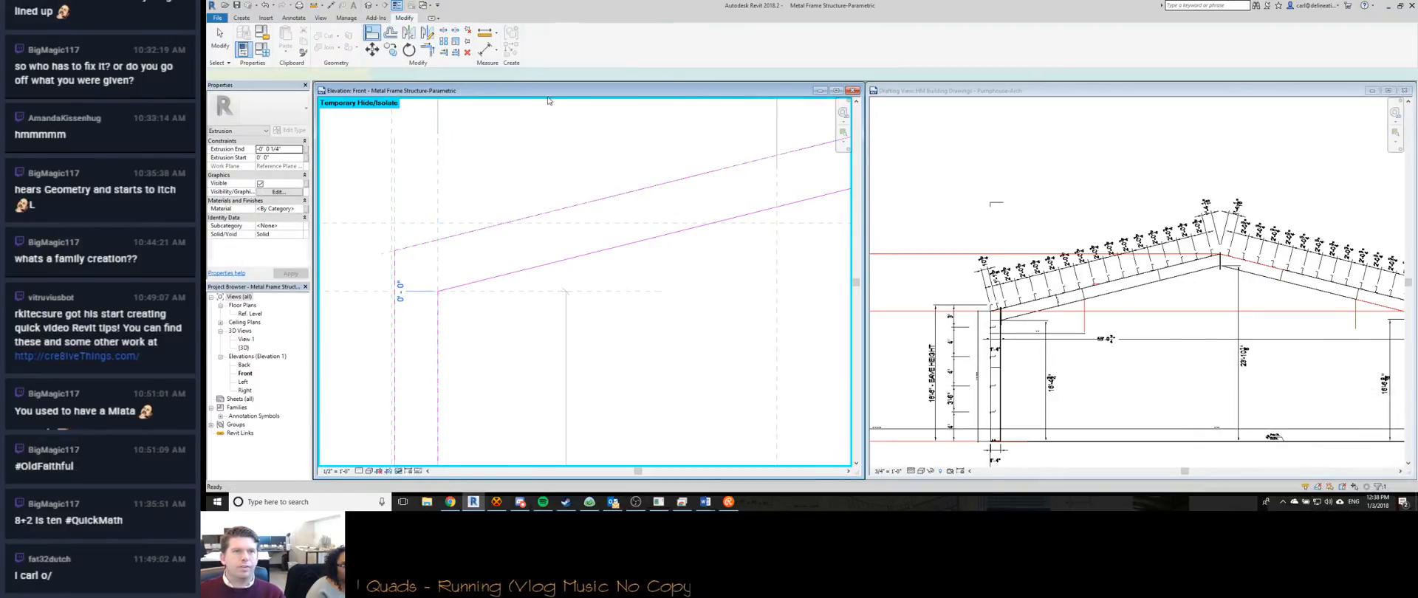
Roll the extrusion's sketch back to the version with dimensions at the haunch line's knee endpoint, and leave the sketch.
double_click(557, 229)
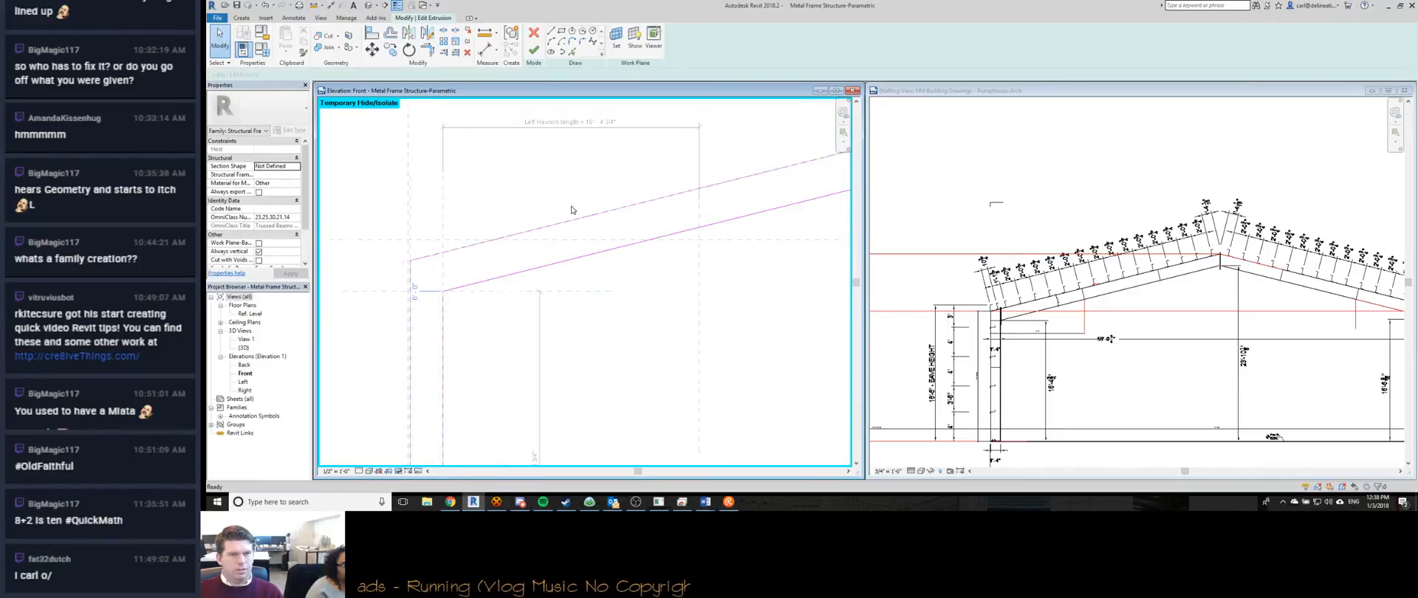
scroll(540, 240, up, 1)
scroll(541, 241, up, 1)
scroll(540, 241, down, 2)
scroll(539, 240, up, 2)
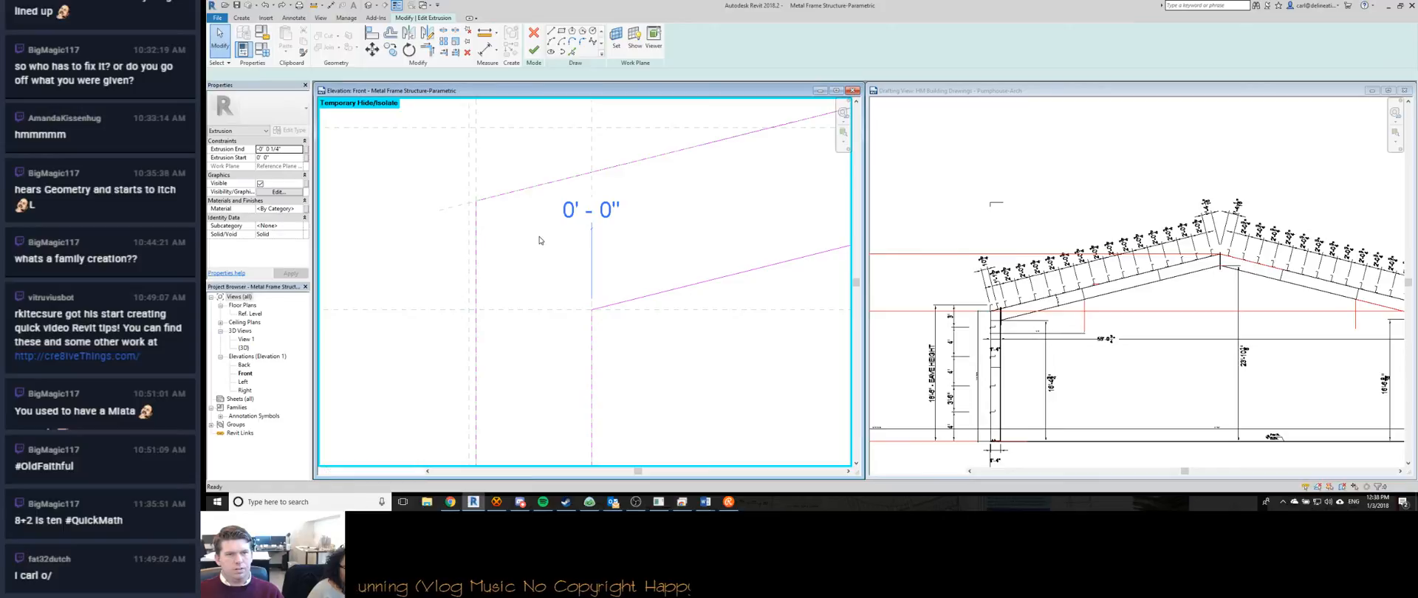
scroll(539, 240, down, 3)
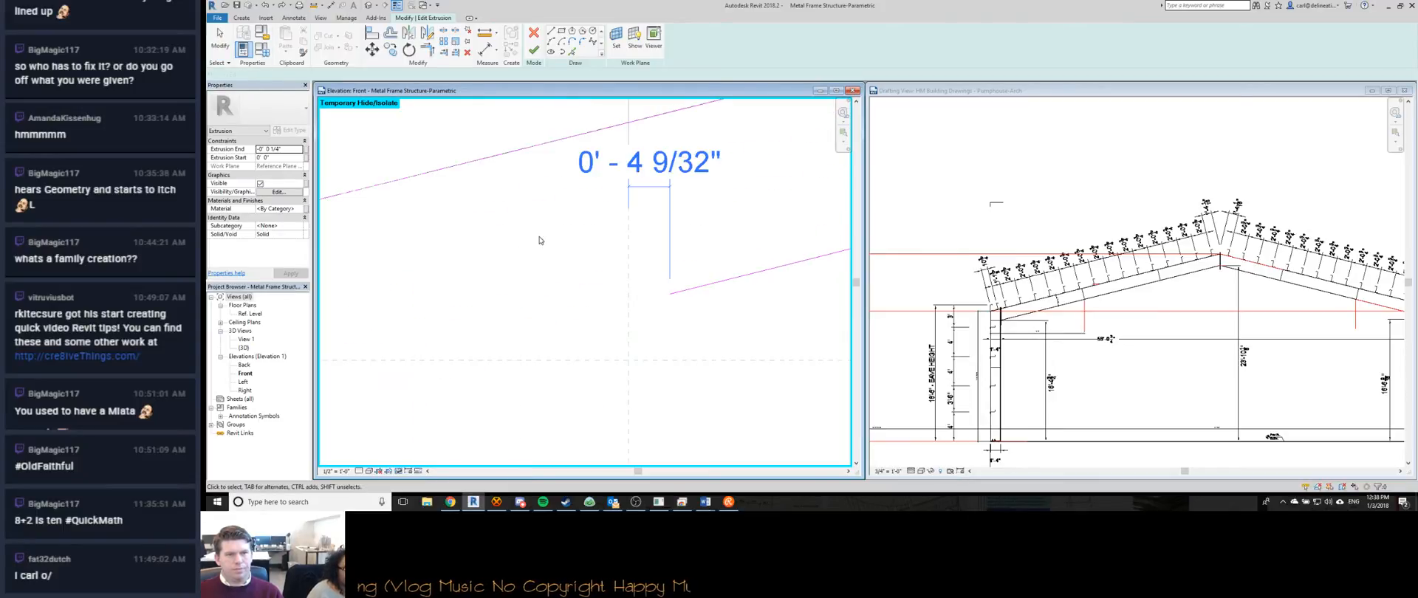
scroll(540, 240, down, 3)
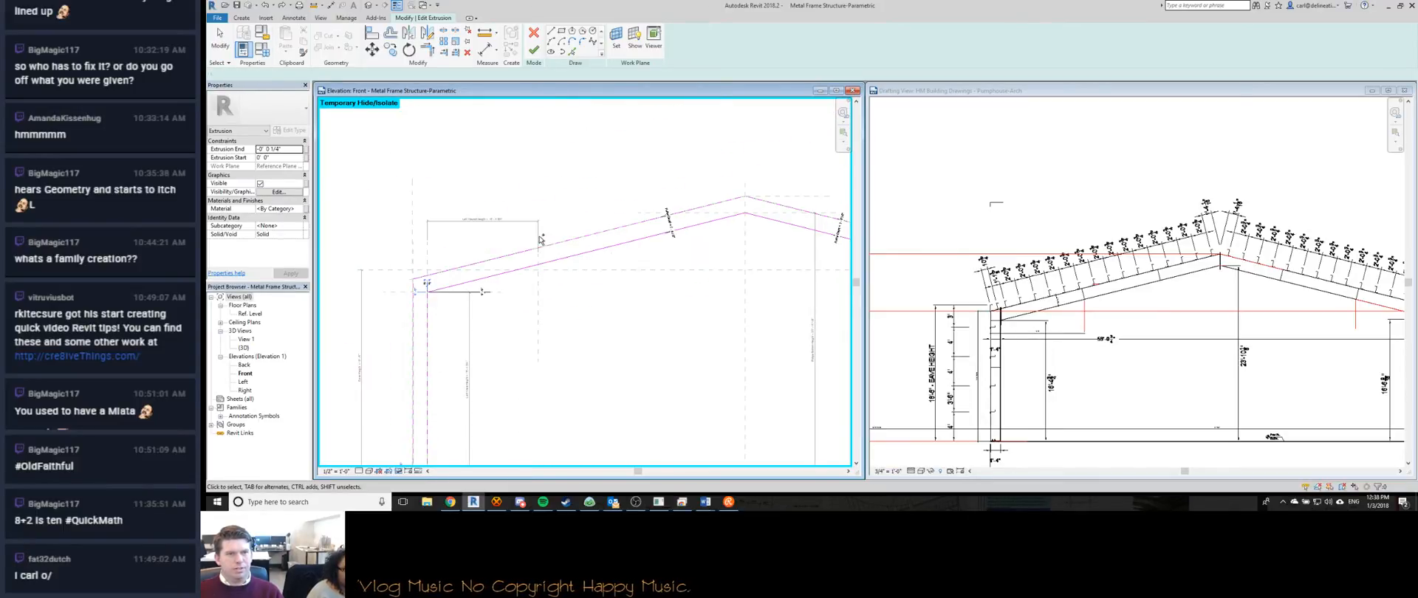
scroll(539, 240, up, 2)
click(534, 50)
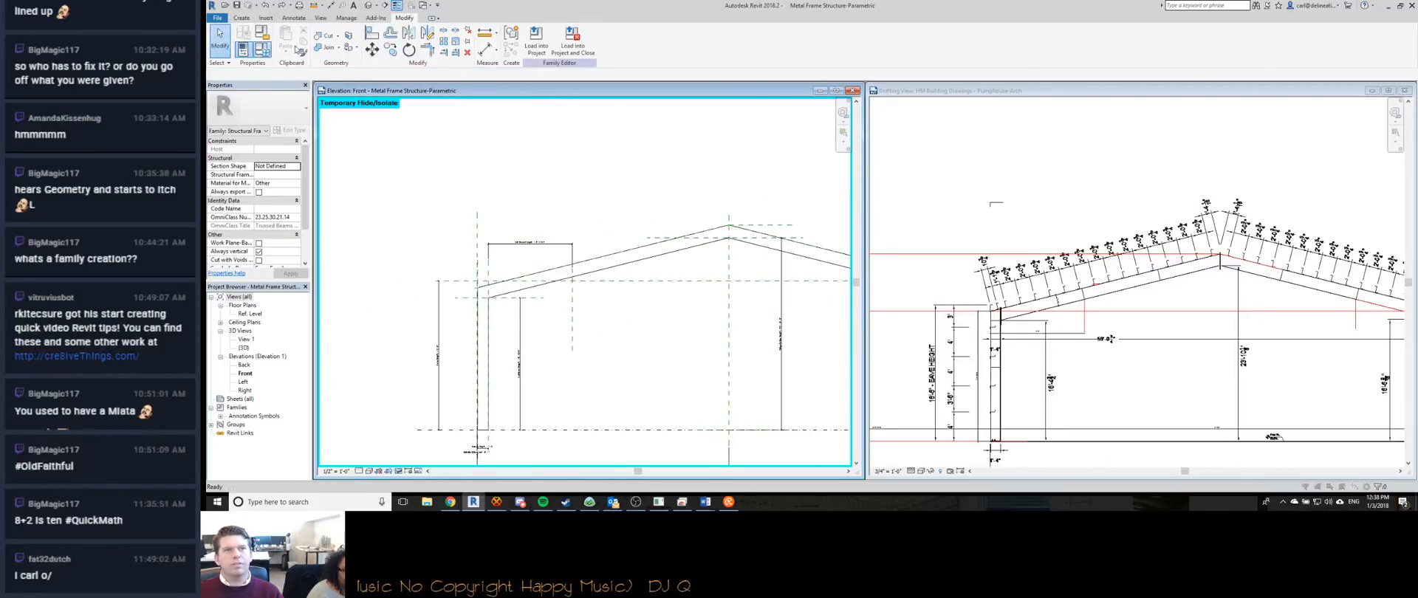
Retest the Grid A family type on the rolled-back frame.
scroll(1138, 74, up, 3)
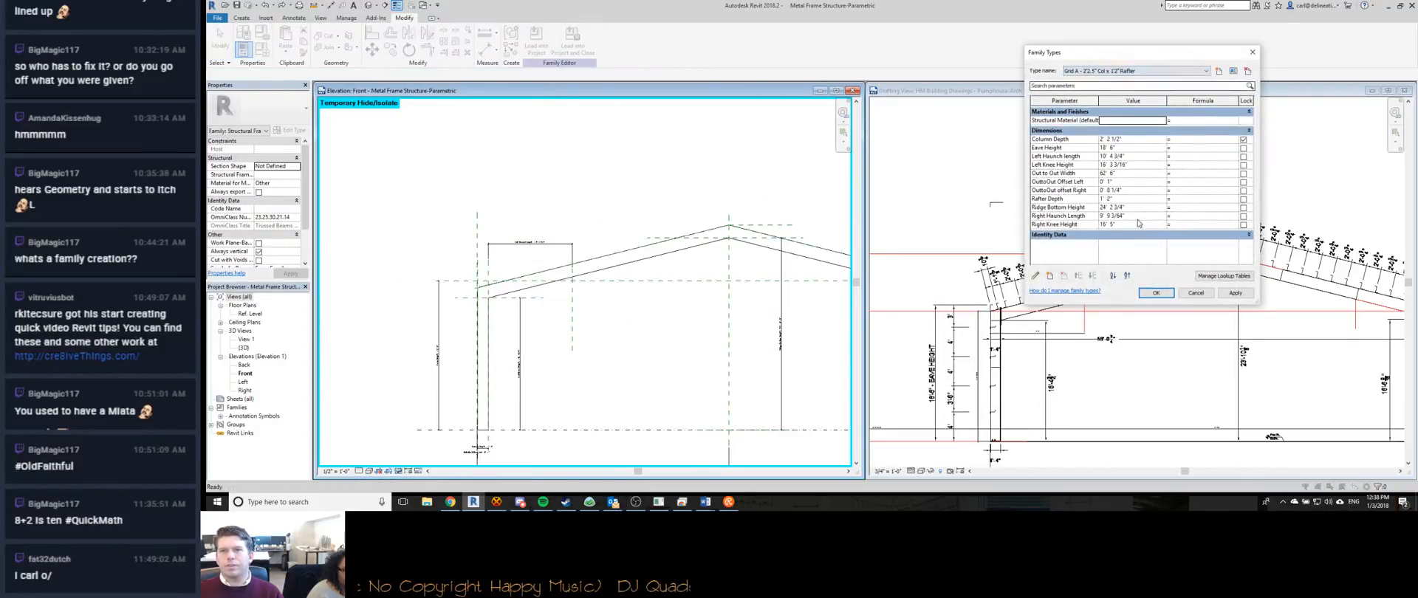
click(1155, 293)
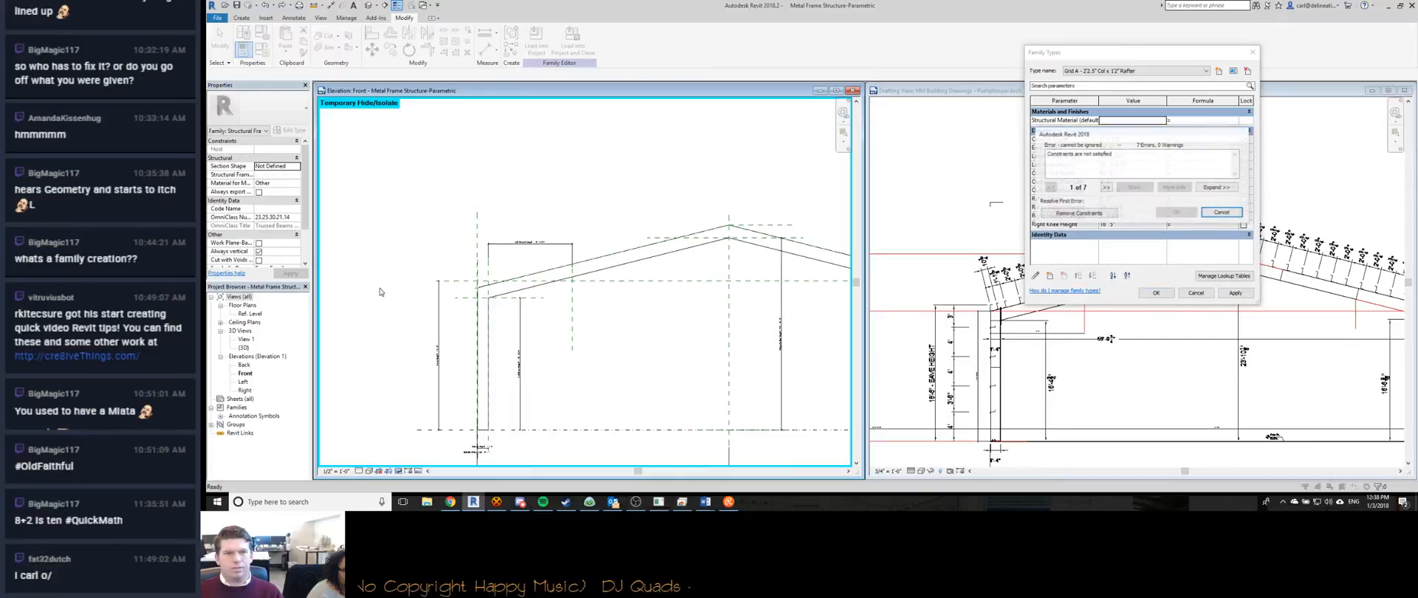
click(1220, 213)
click(1196, 294)
Step further back through the frame's sketch edits and try the Grid A family type once more.
scroll(572, 347, up, 4)
double_click(581, 220)
scroll(581, 220, down, 2)
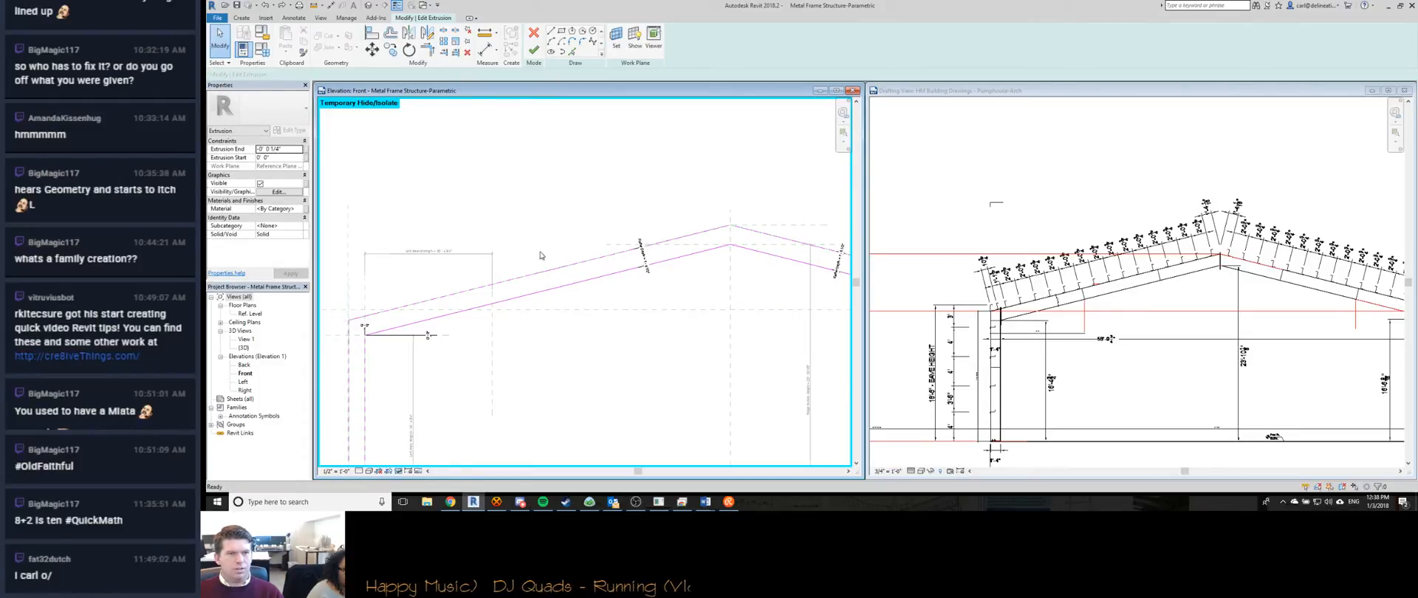
key(Escape)
scroll(540, 255, down, 2)
click(263, 49)
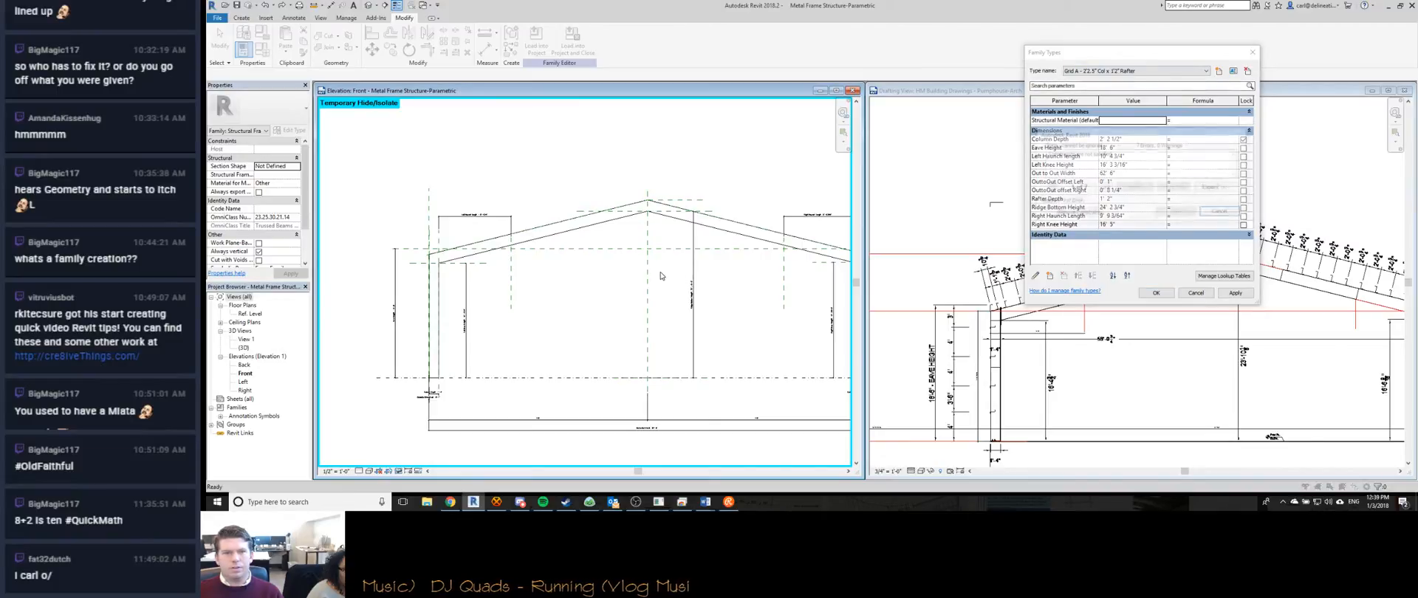
click(1194, 293)
Undo further sketch edits at the knees, eave and ridge, back to the frame with Rafter Depth dimensions near the ridge.
double_click(539, 237)
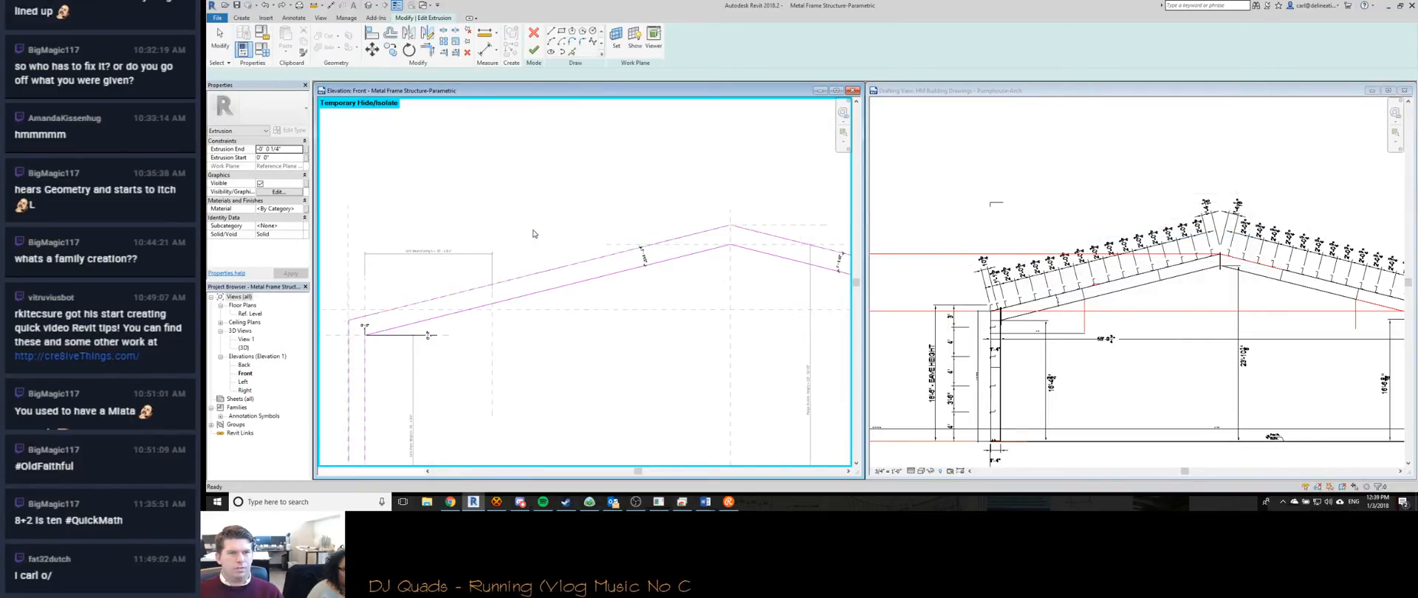
scroll(543, 234, up, 5)
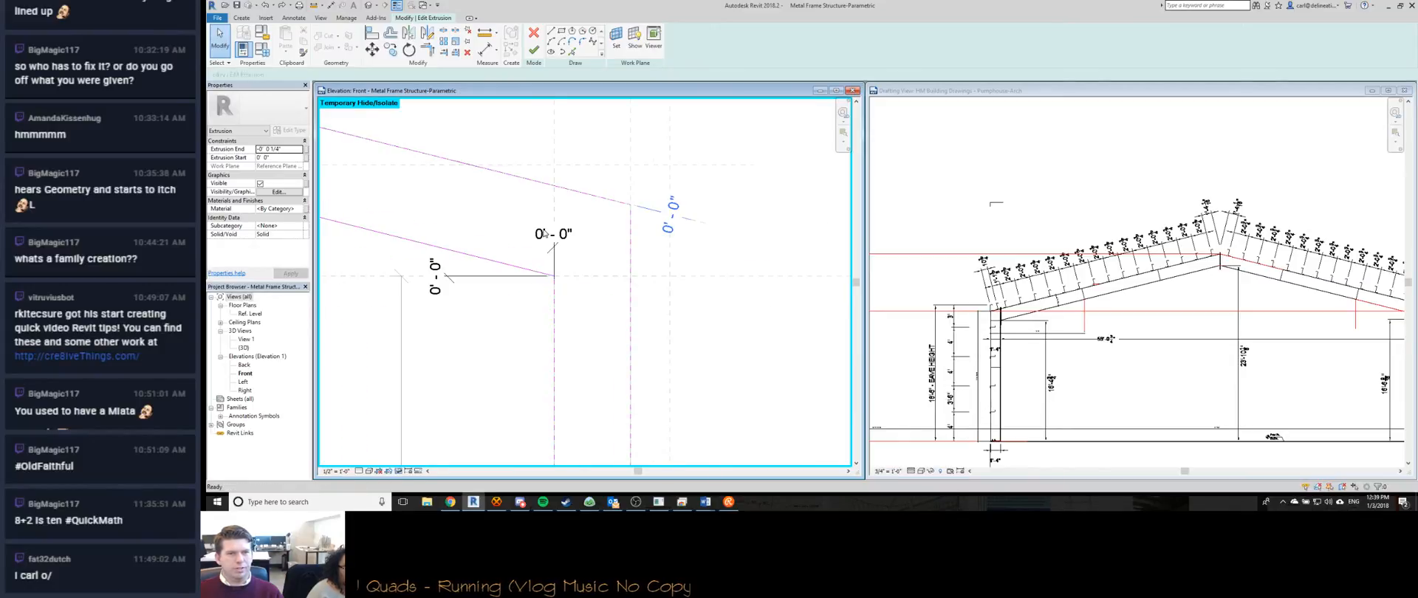
scroll(544, 234, up, 4)
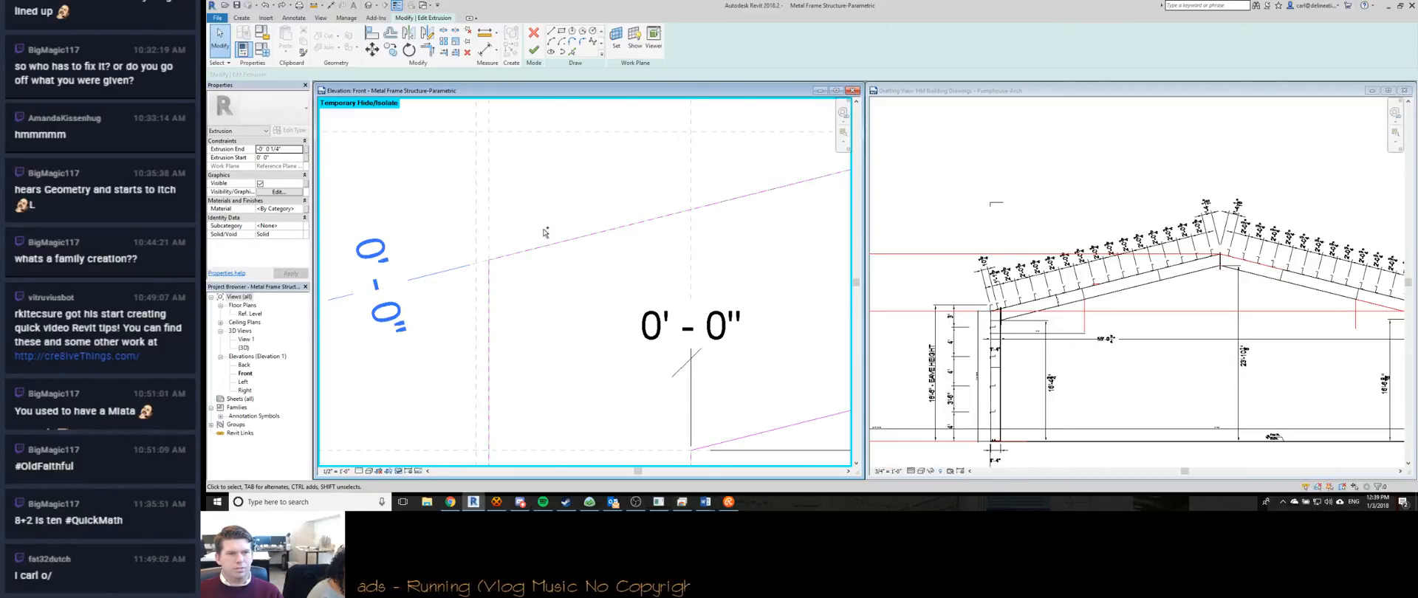
scroll(544, 233, down, 5)
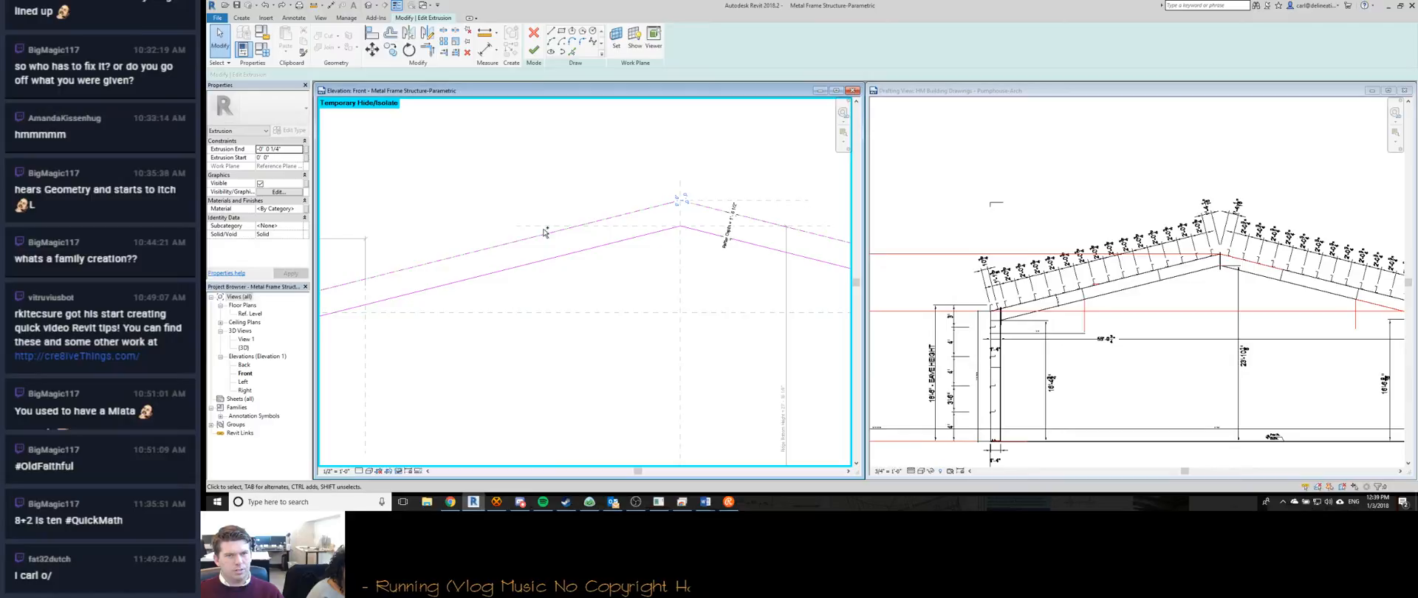
scroll(543, 233, up, 5)
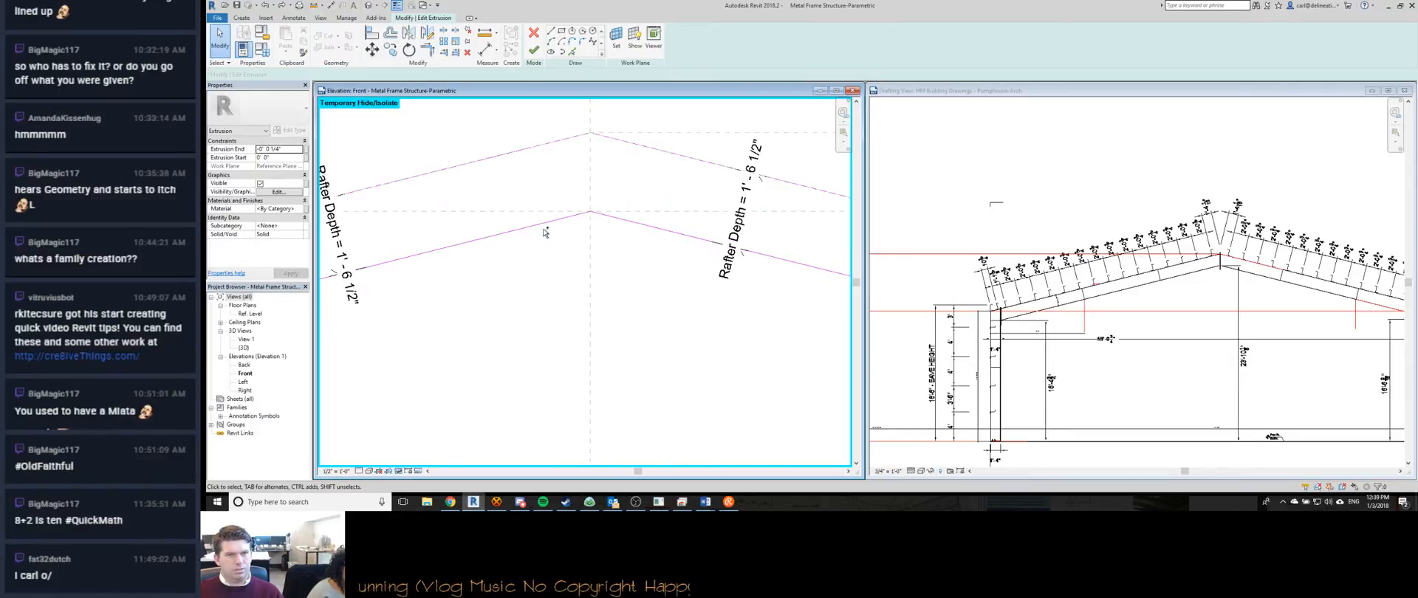
key(ctrl+z)
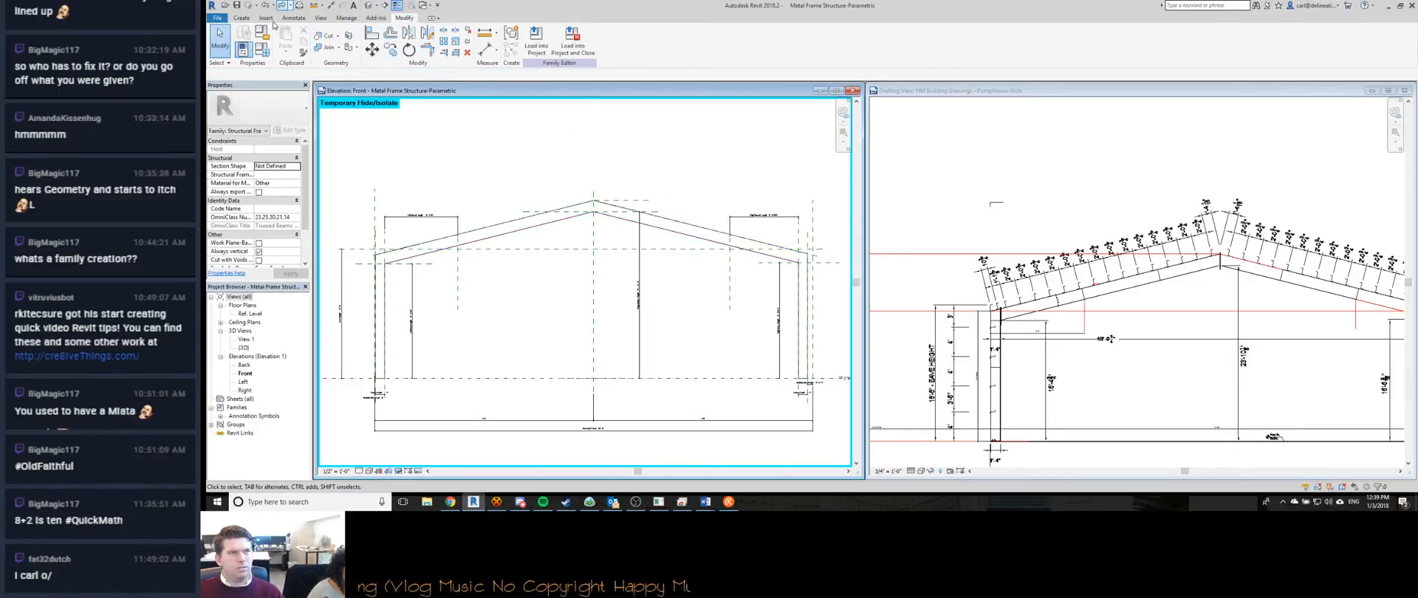
Test the Grid A - 2'2.5" Col x 1'2" Rafter family type, undo one more step, and test the type again.
click(267, 49)
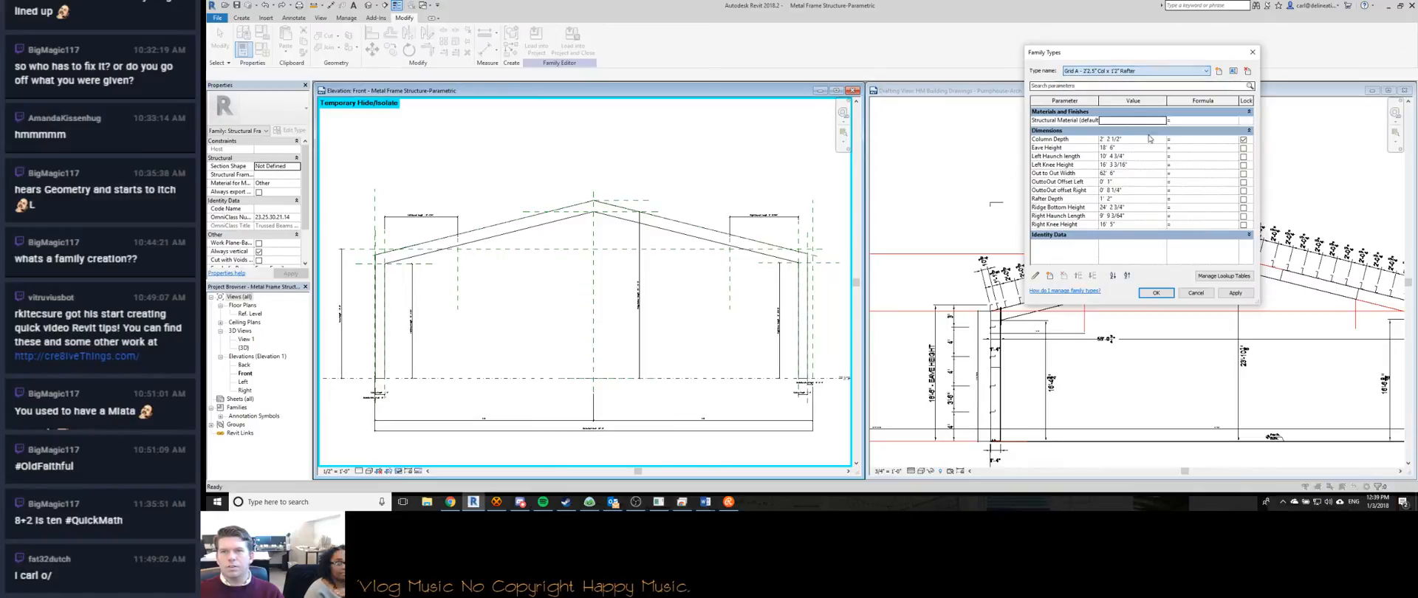
click(1155, 293)
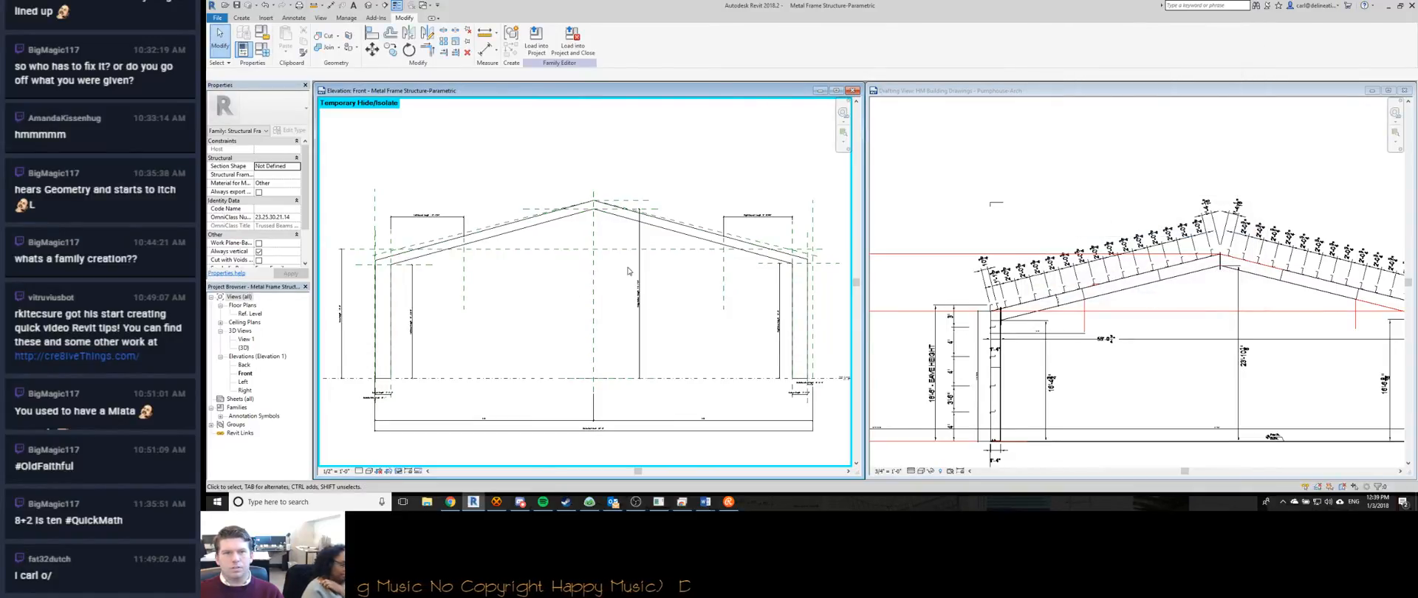
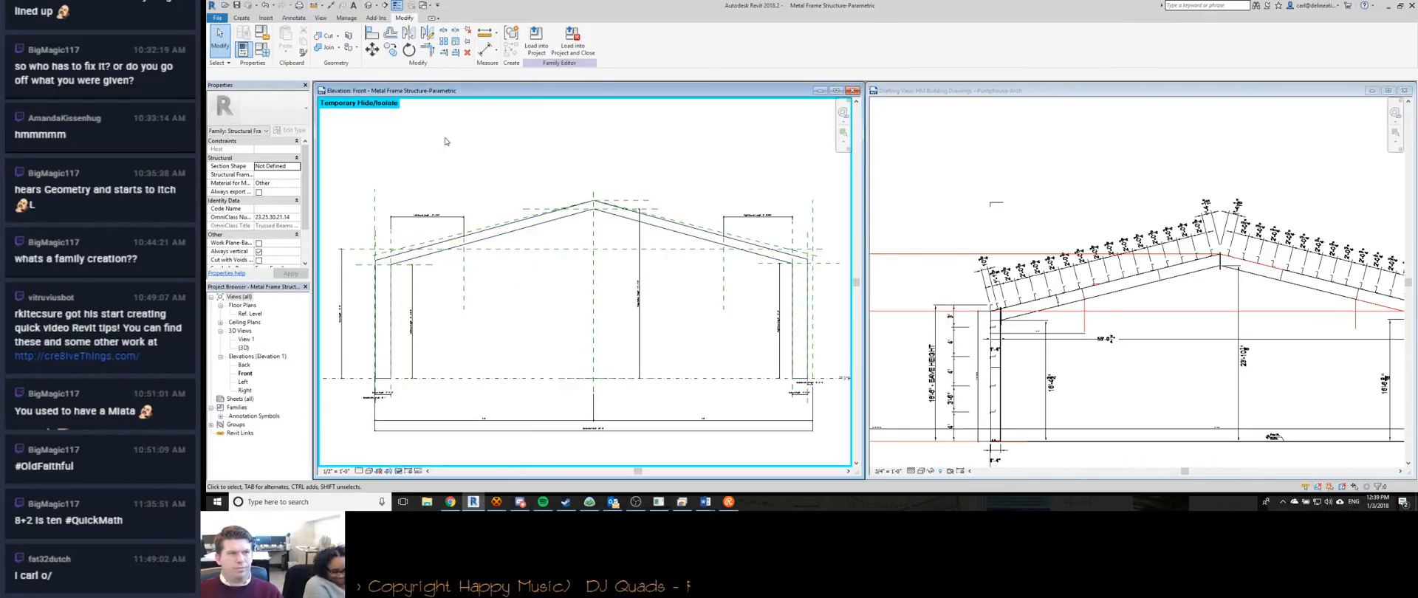
click(266, 5)
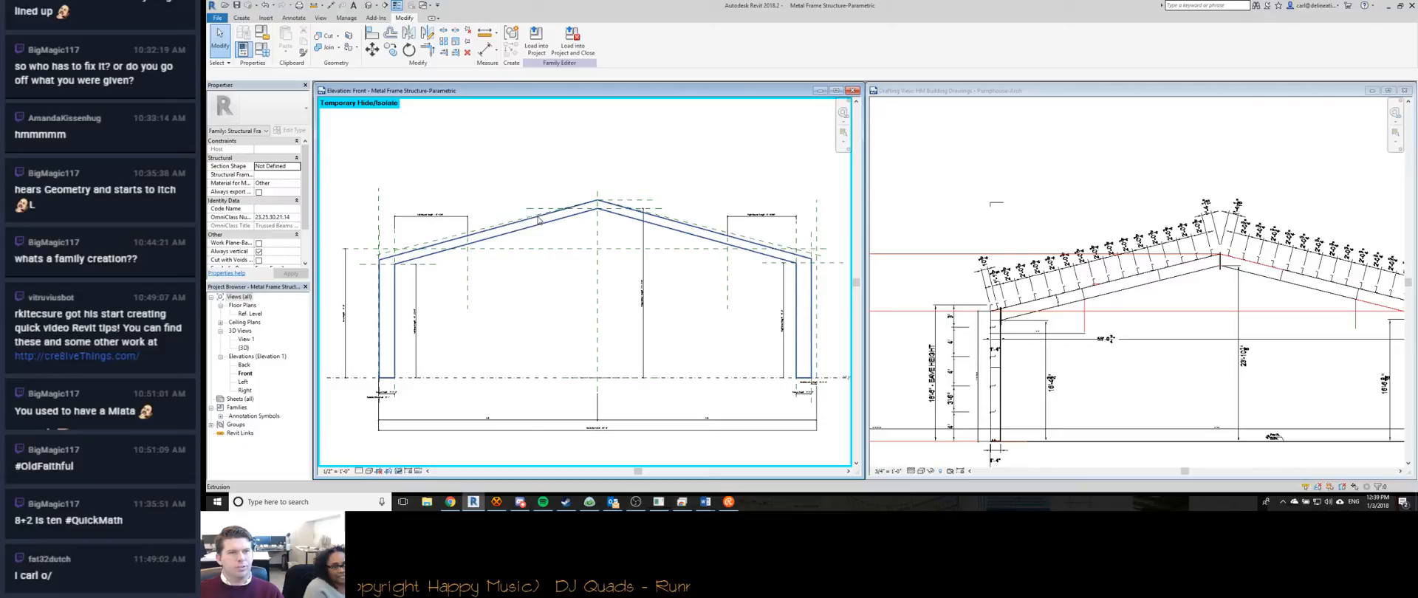
click(262, 32)
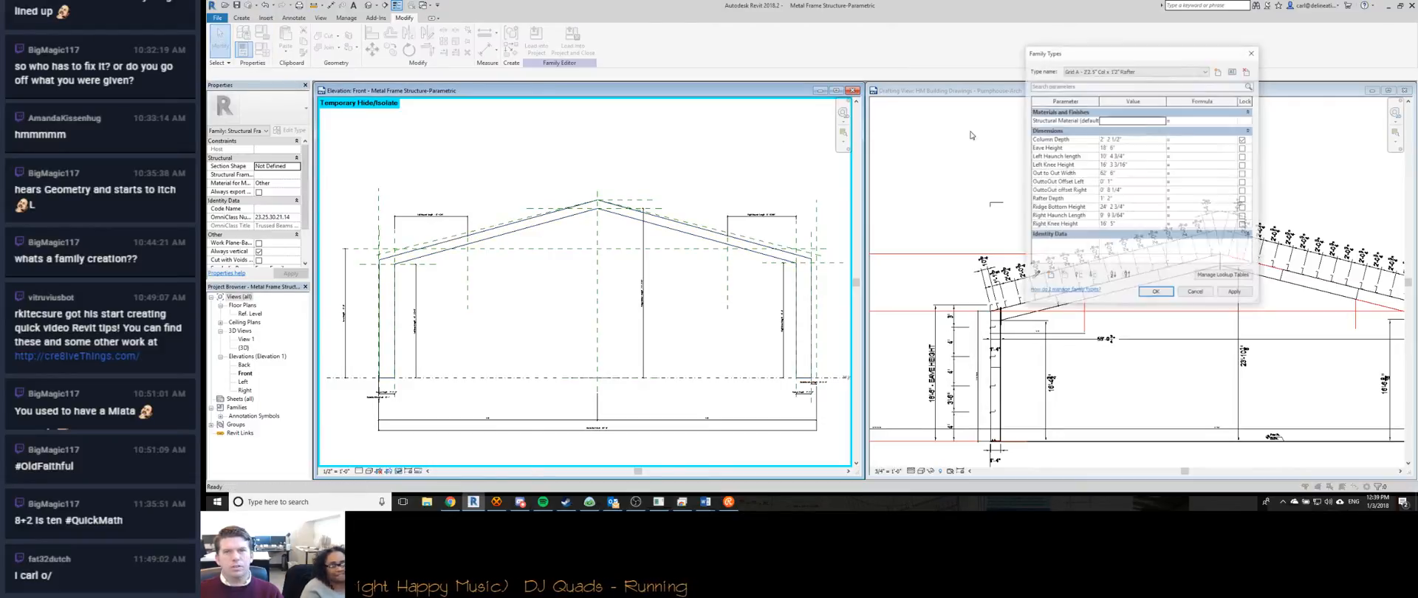
click(1156, 293)
Edit the extrusion's sketch and align the left rafter's upper sketch line to the sloped reference line.
double_click(483, 249)
scroll(417, 258, up, 4)
scroll(436, 266, up, 2)
key(l)
click(485, 267)
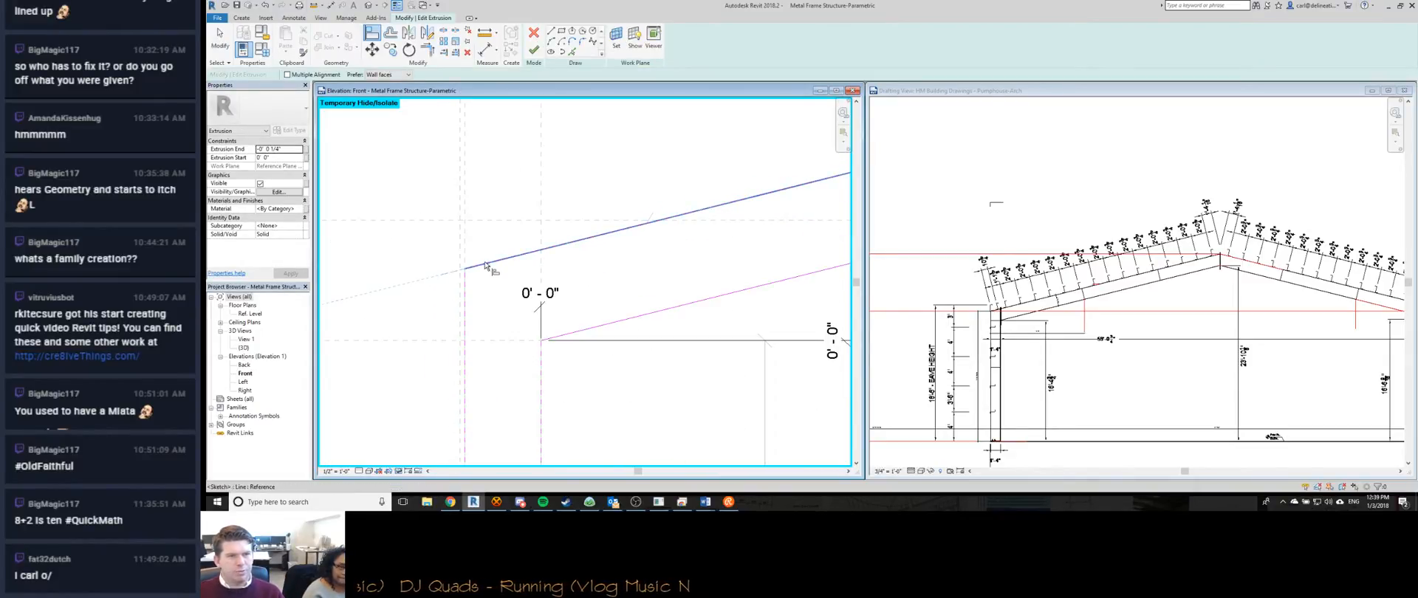
Sketch a 3" vertical and 1'-0" horizontal check line against the left rafter's upper line, and delete both.
middle_drag(659, 209, 586, 167)
scroll(586, 167, down, 1)
key(l)
key(i)
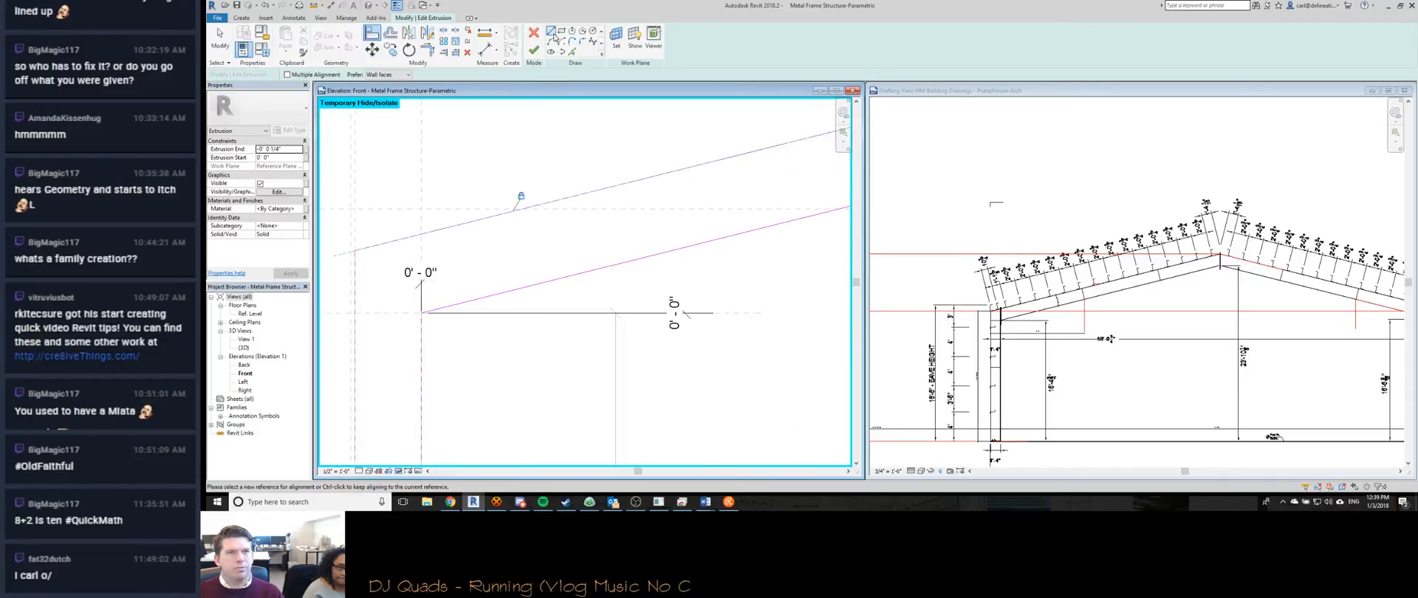
click(604, 188)
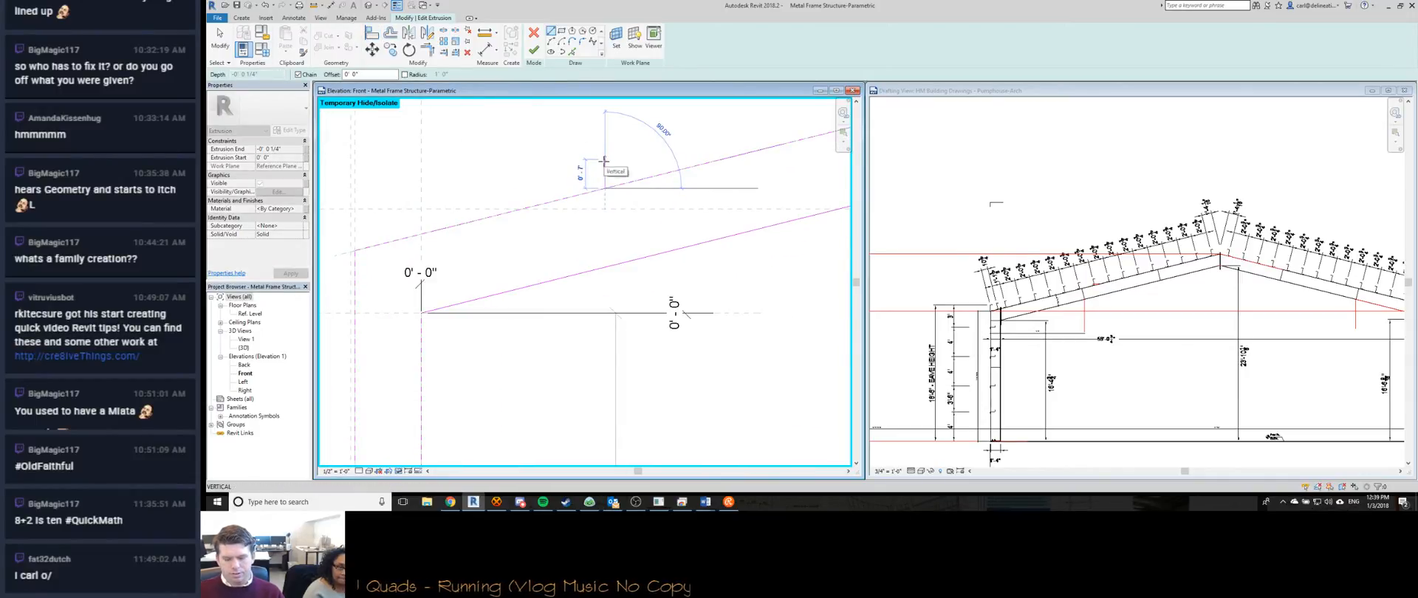
key(Return)
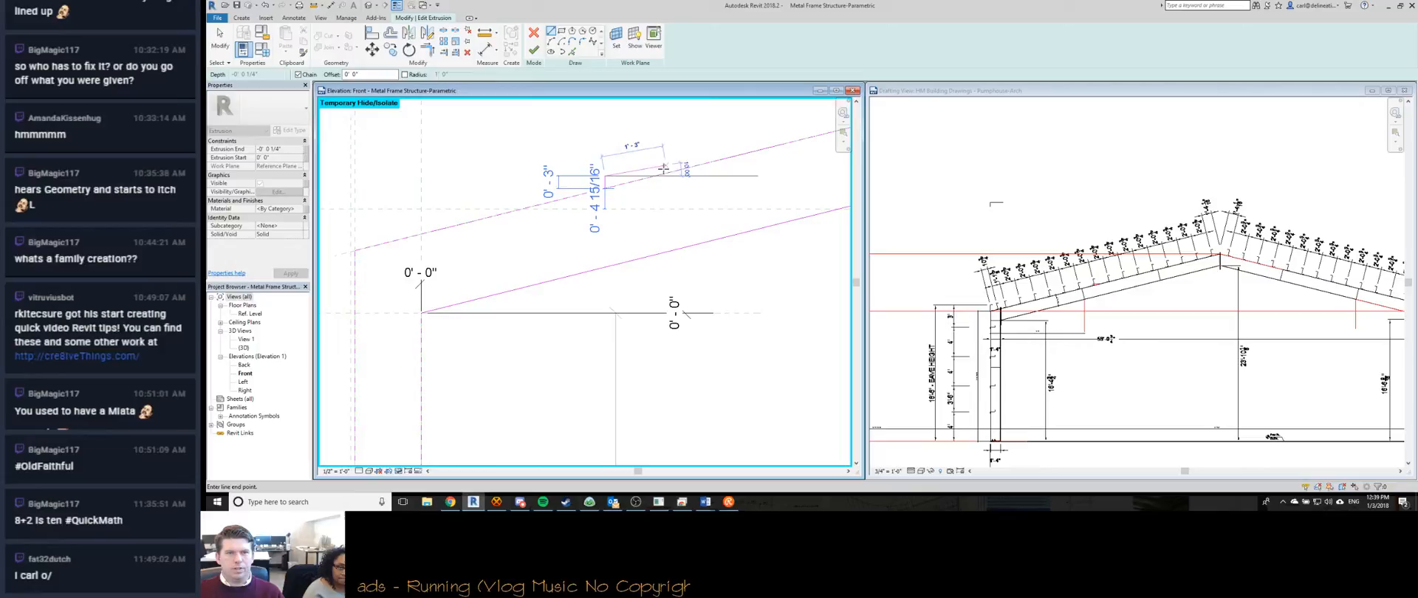
click(656, 177)
key(Escape)
key(Escape)
scroll(656, 172, up, 4)
scroll(628, 151, up, 3)
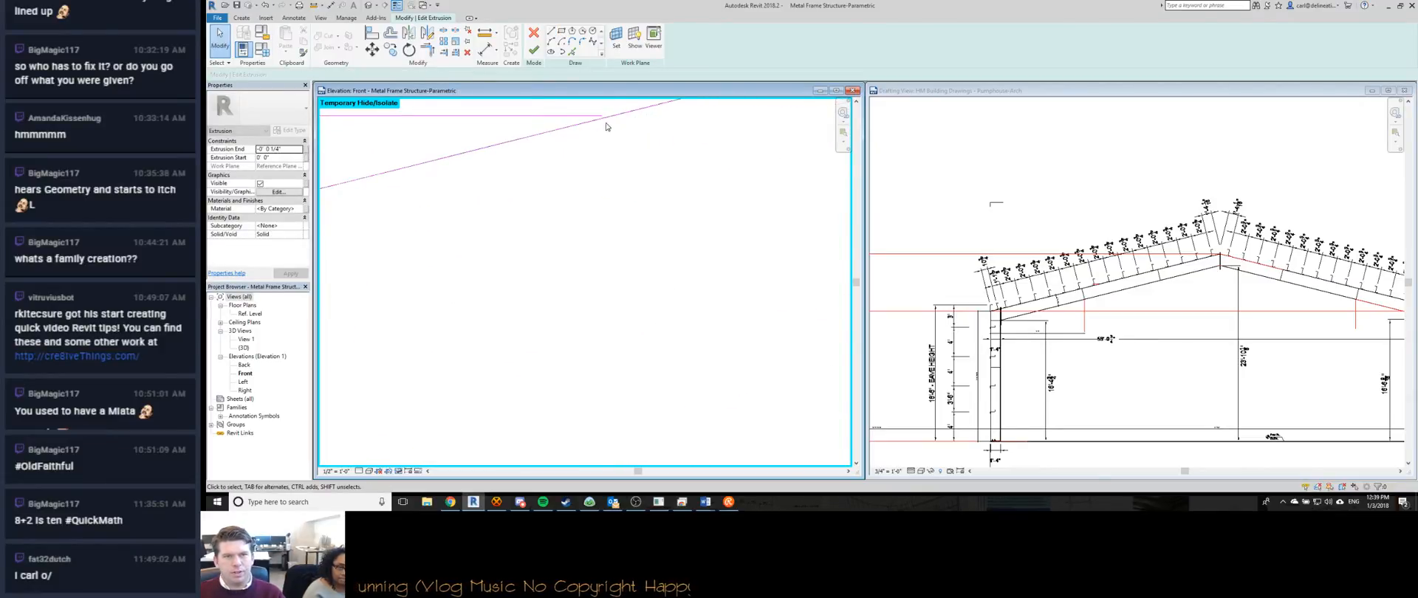
scroll(603, 131, down, 2)
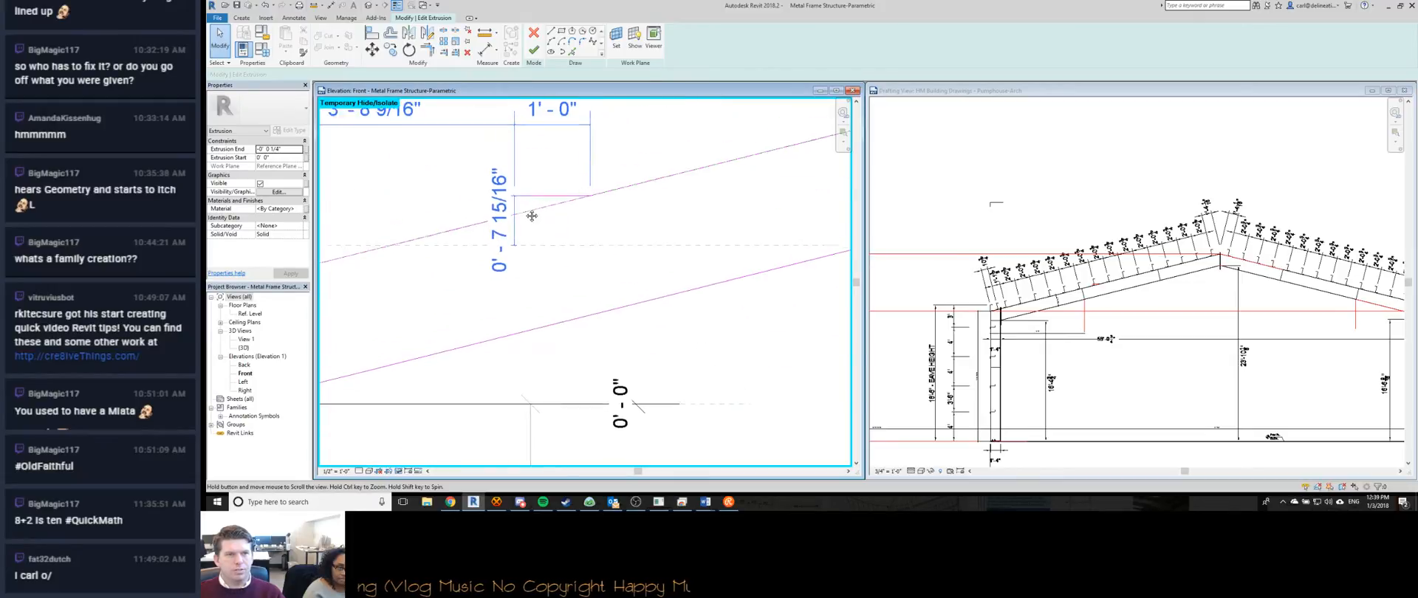
middle_drag(529, 215, 524, 206)
mouse_move(525, 202)
mouse_down()
mouse_move(465, 169)
mouse_move(435, 187)
mouse_up()
key(Delete)
Align the right rafter's upper sketch line to its sloped reference line near the ridge.
scroll(727, 161, down, 3)
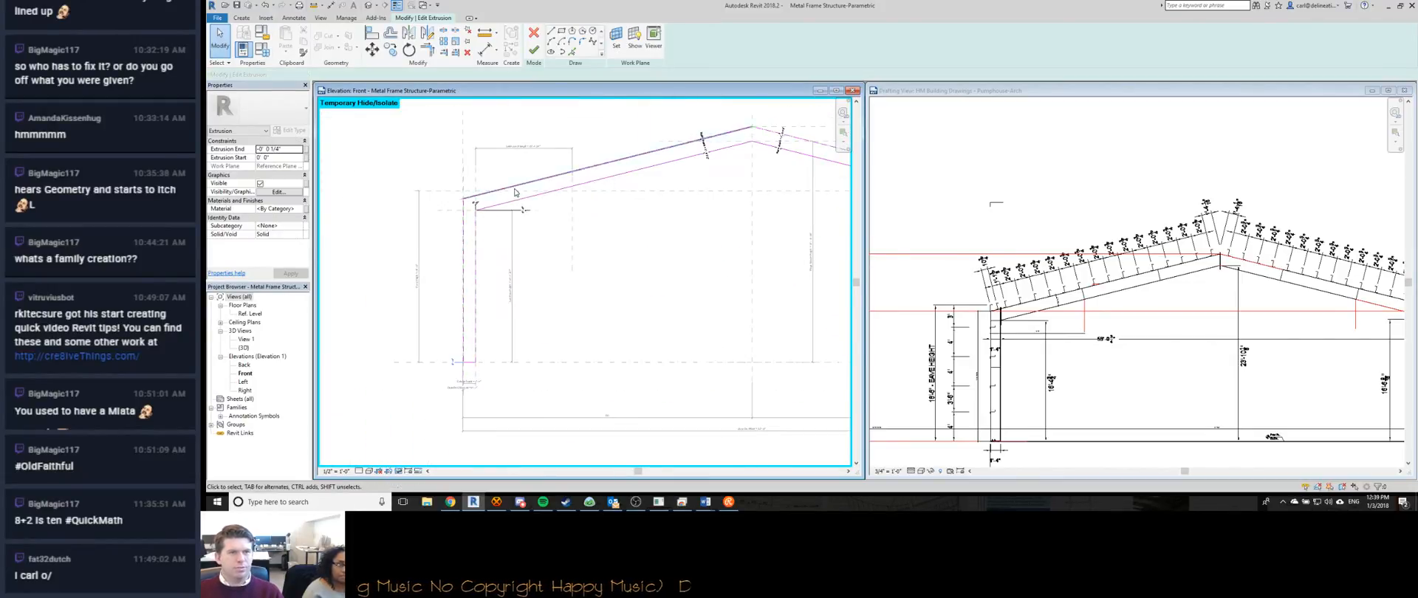
middle_drag(726, 162, 518, 172)
key(l)
scroll(734, 215, up, 5)
click(631, 196)
scroll(454, 220, down, 4)
scroll(516, 214, up, 4)
middle_drag(604, 254, 618, 248)
key(Escape)
Check the constraints on the right rafter's lower line at the ridge and finish the extrusion's sketch.
scroll(590, 244, up, 3)
click(583, 241)
scroll(576, 218, down, 2)
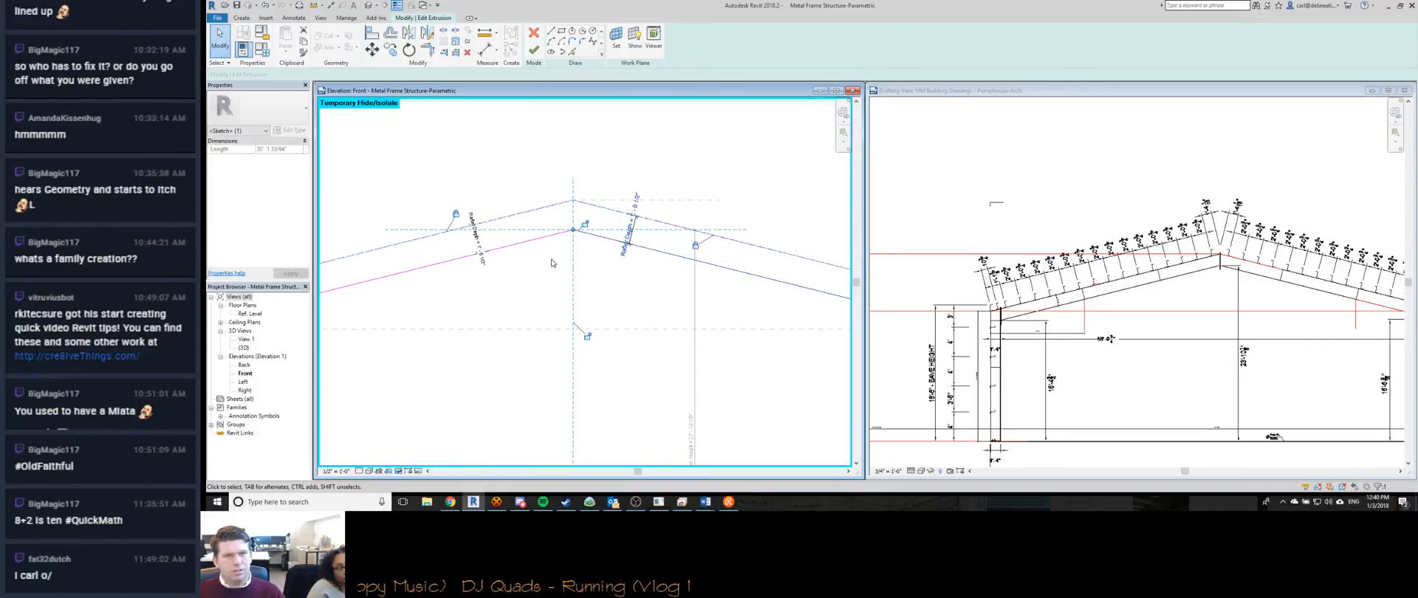
middle_drag(558, 263, 573, 264)
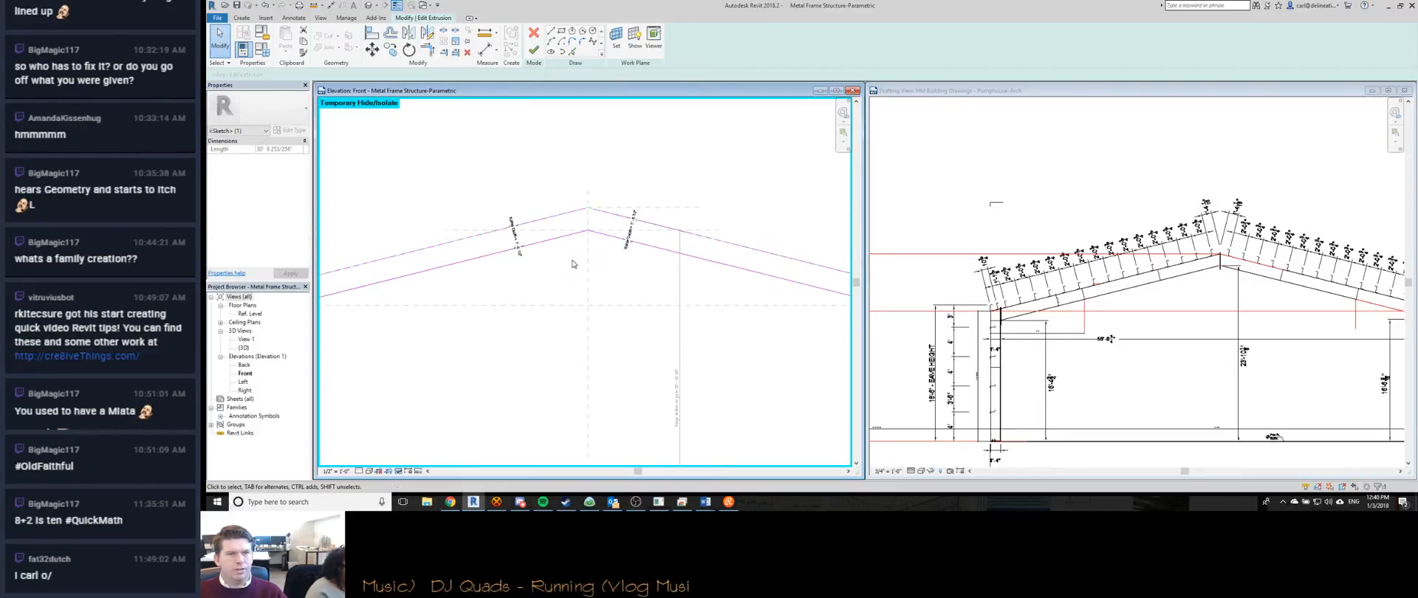
scroll(576, 263, down, 4)
scroll(586, 262, up, 3)
click(533, 50)
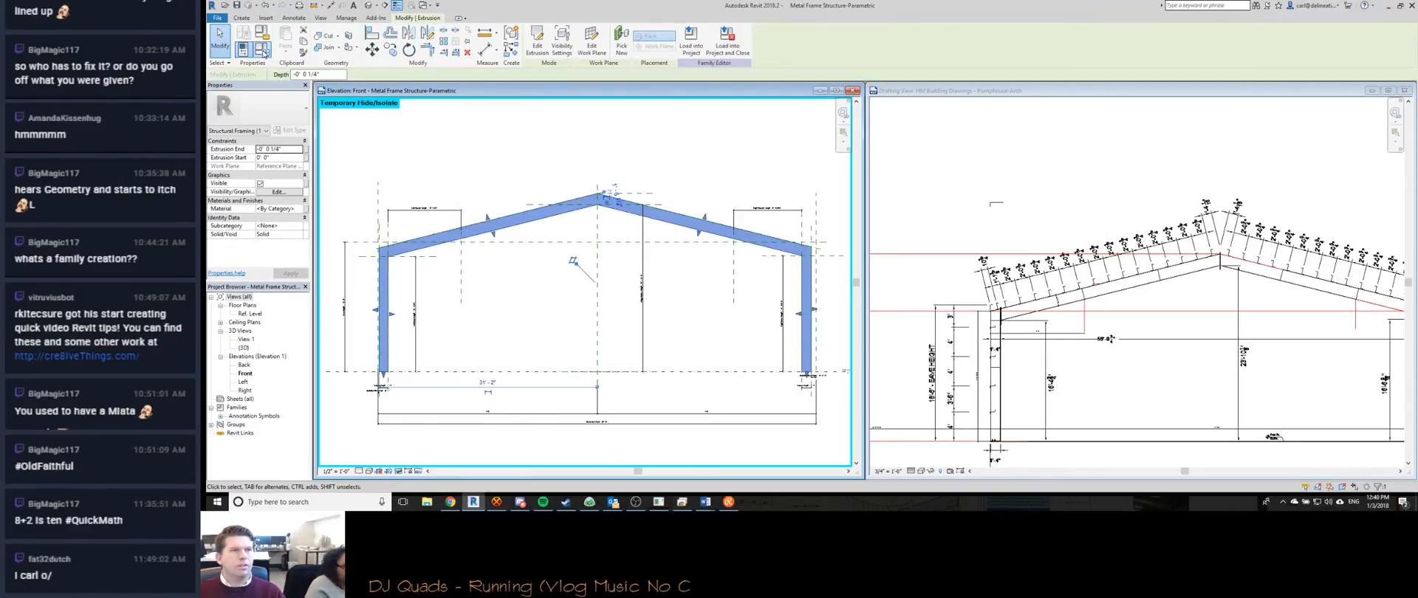
Apply the Grid A family type to the edited frame and remove the conflicting constraints.
click(262, 50)
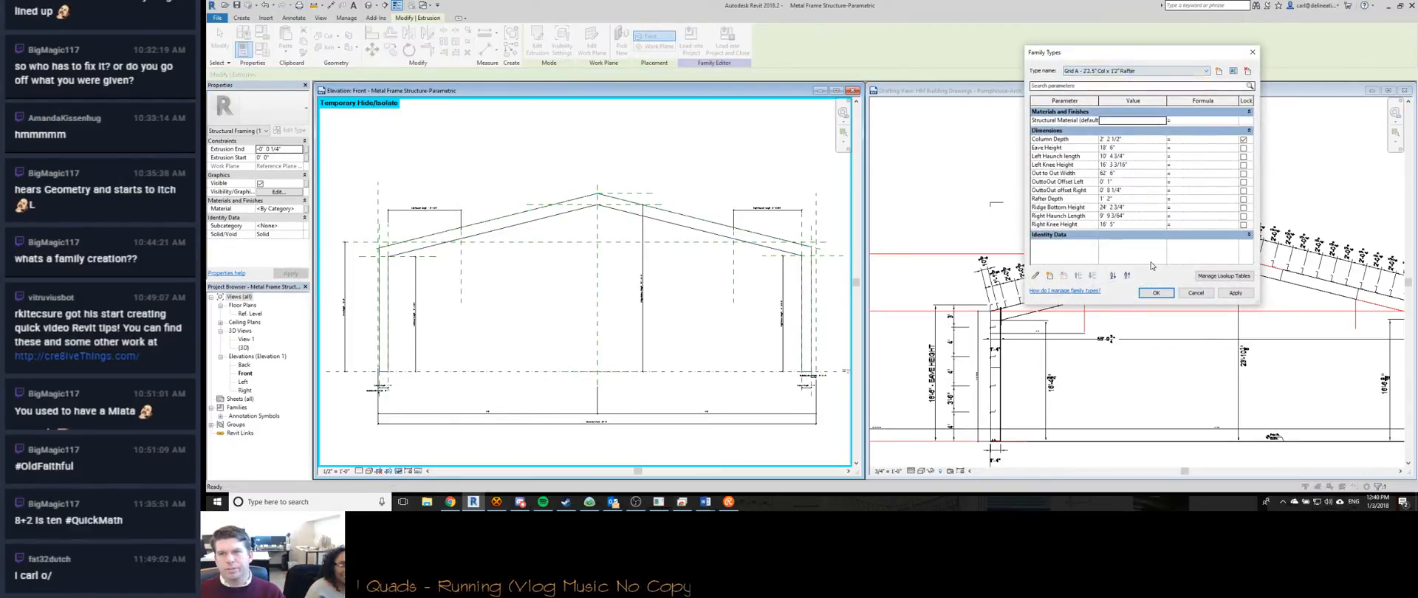
click(1156, 294)
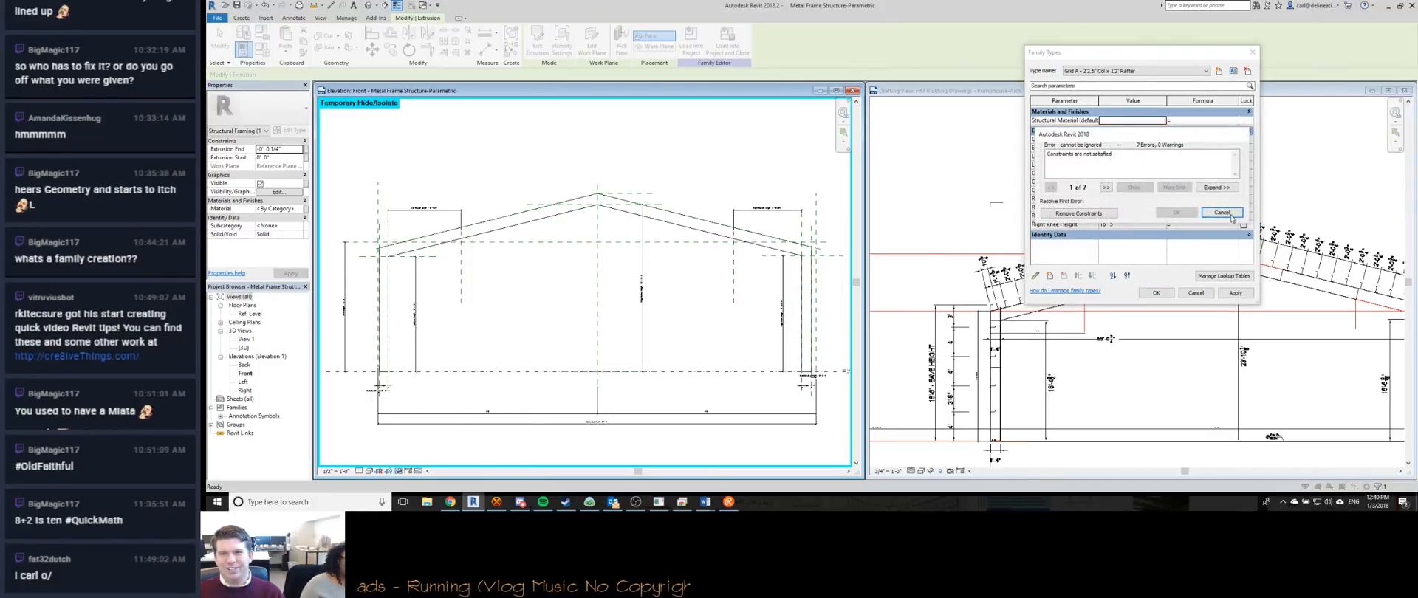
click(1066, 213)
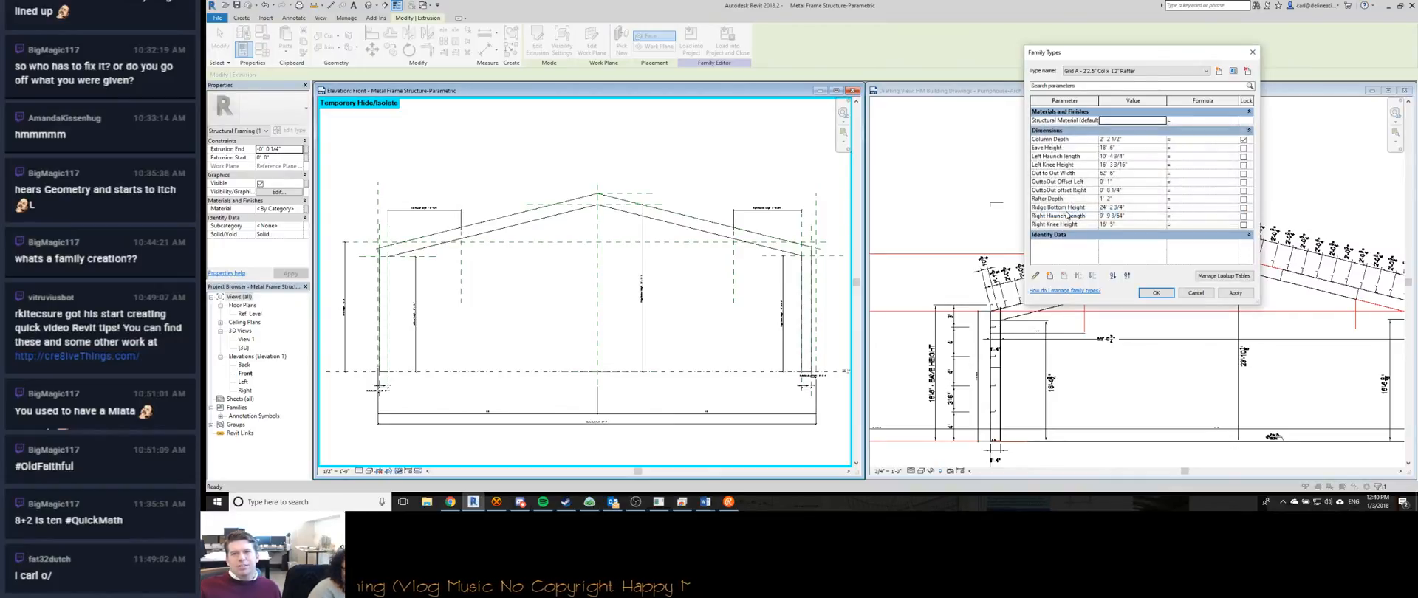
click(1157, 293)
key(Escape)
Examine the frame's knee and ridge alignment up close, with the temporary isolation reset.
scroll(609, 197, up, 6)
scroll(609, 196, up, 5)
scroll(531, 209, down, 8)
middle_drag(496, 228, 605, 260)
scroll(604, 260, up, 6)
key(h)
key(r)
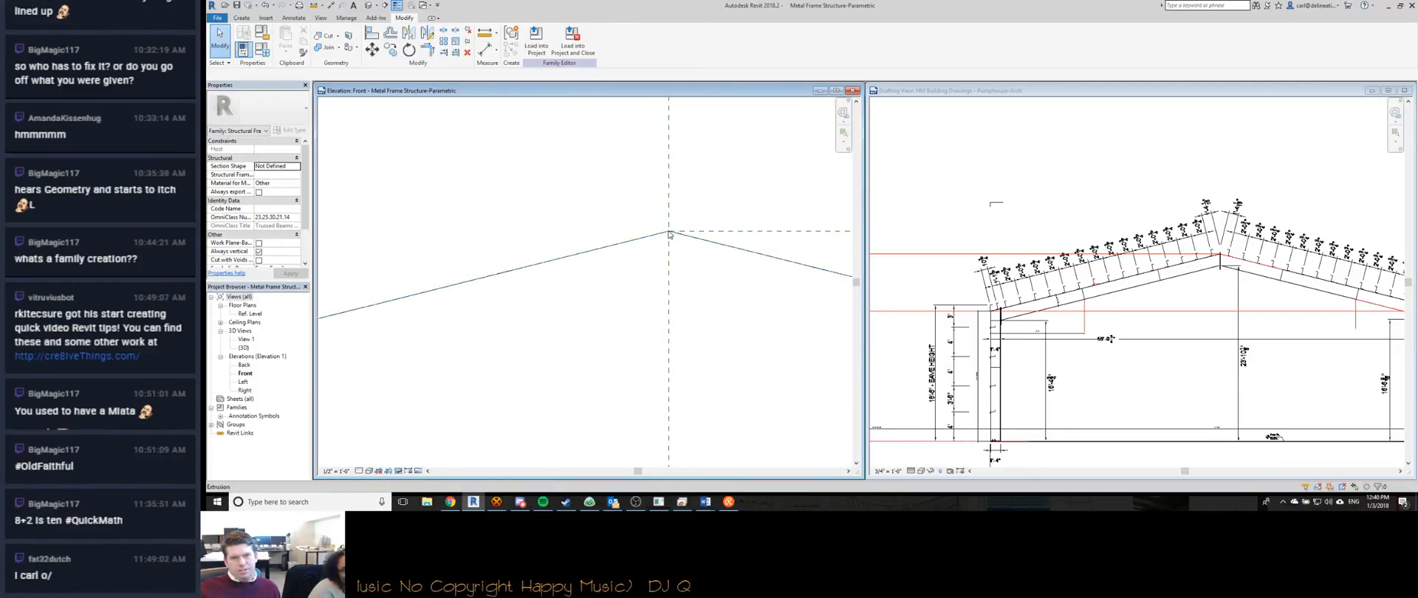
scroll(667, 238, down, 7)
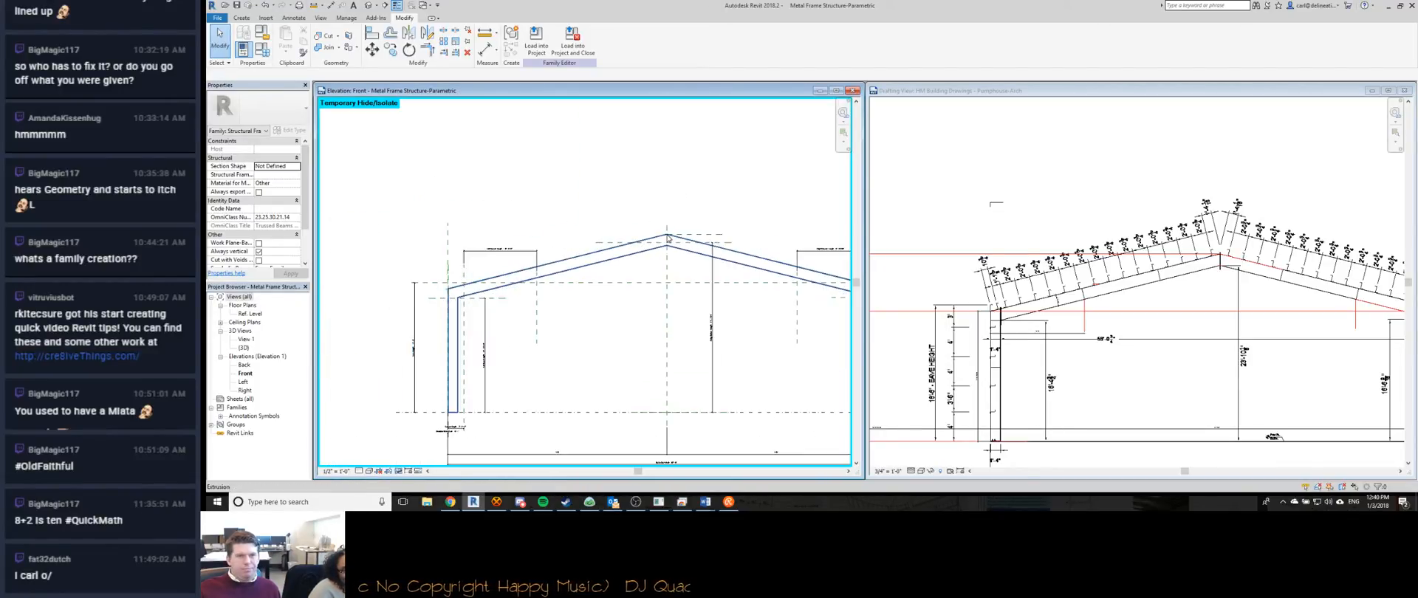
Reopen the extrusion's sketch and delete the rafter depth dimensions and both lower rafter lines.
double_click(589, 258)
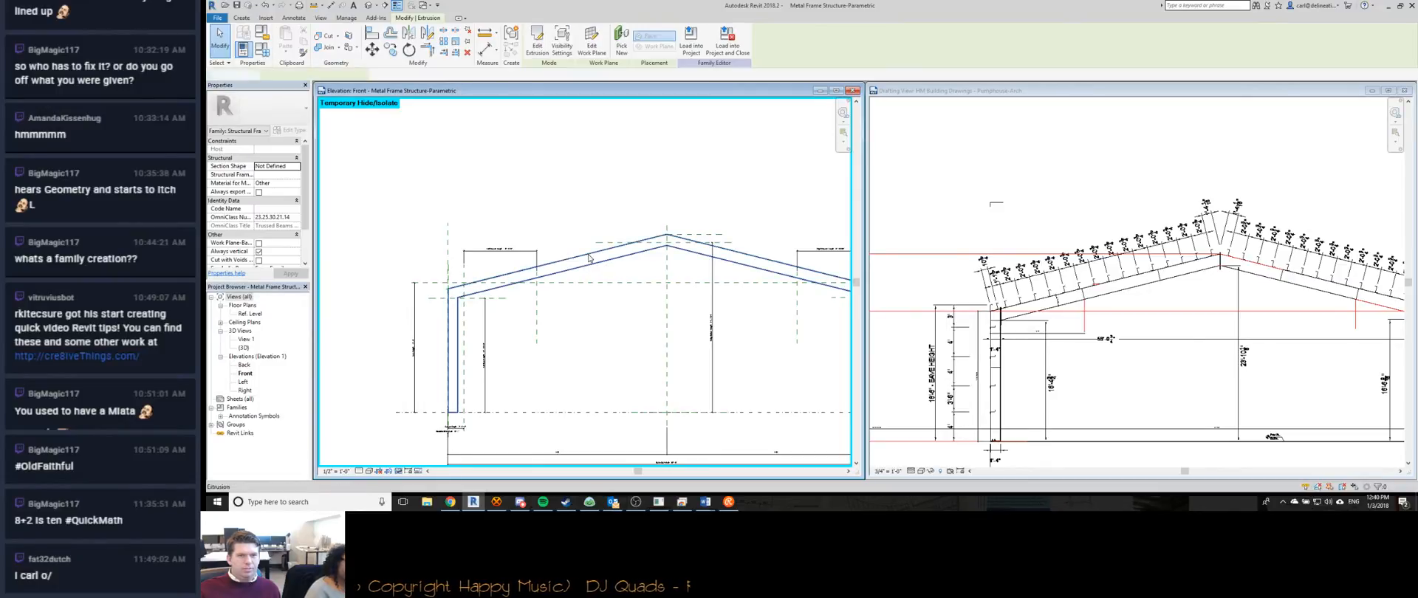
scroll(636, 250, up, 3)
scroll(635, 250, down, 4)
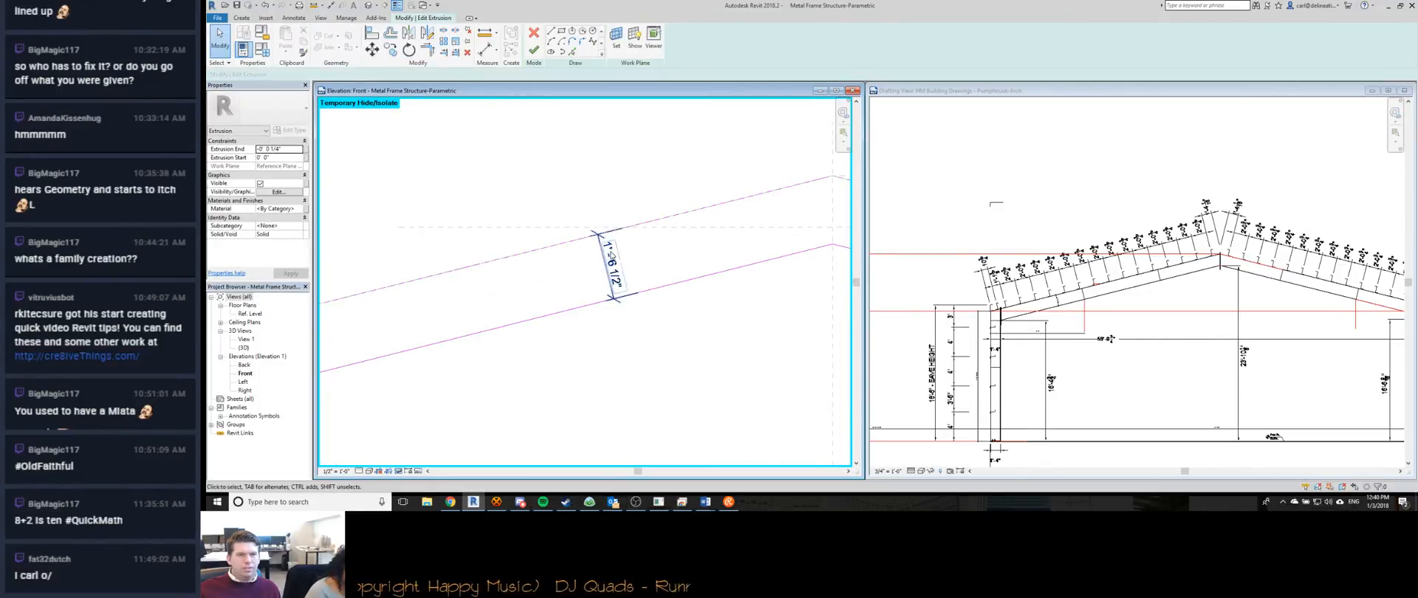
scroll(399, 316, up, 4)
middle_drag(414, 317, 694, 178)
scroll(528, 224, down, 3)
middle_drag(528, 224, 597, 181)
click(602, 178)
scroll(602, 178, down, 3)
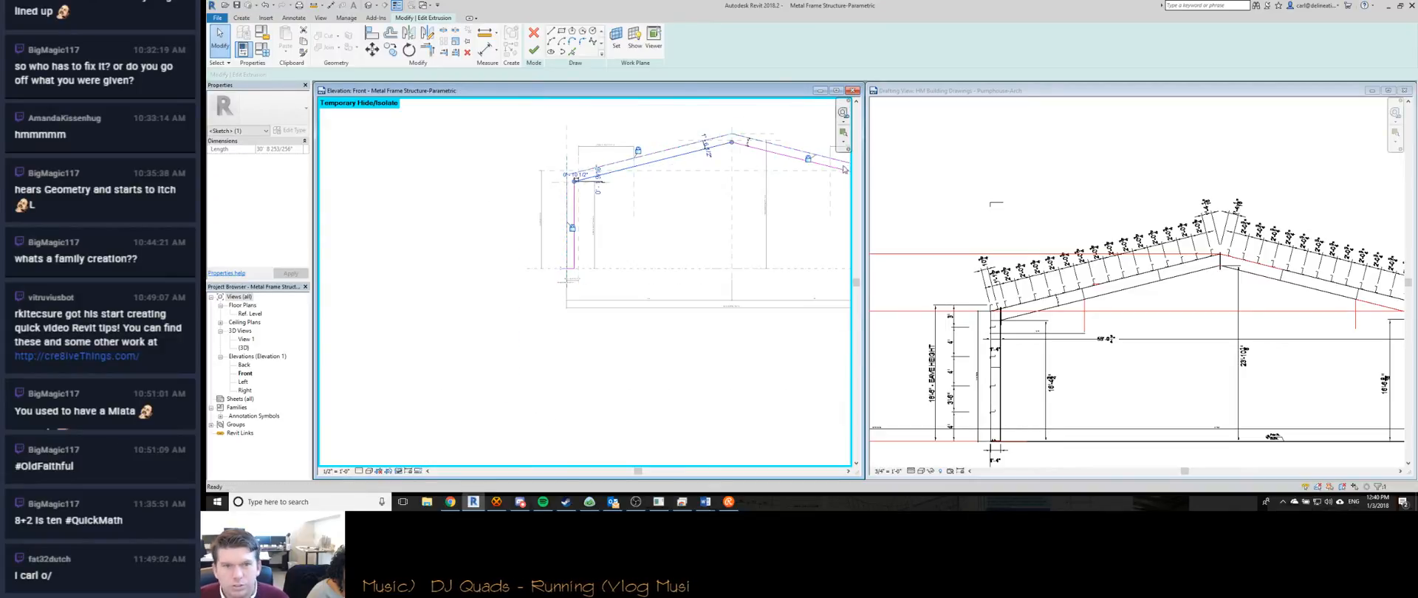
click(674, 206)
Align the inner sketch lines of the left and right columns to their column depth reference planes.
scroll(576, 195, up, 4)
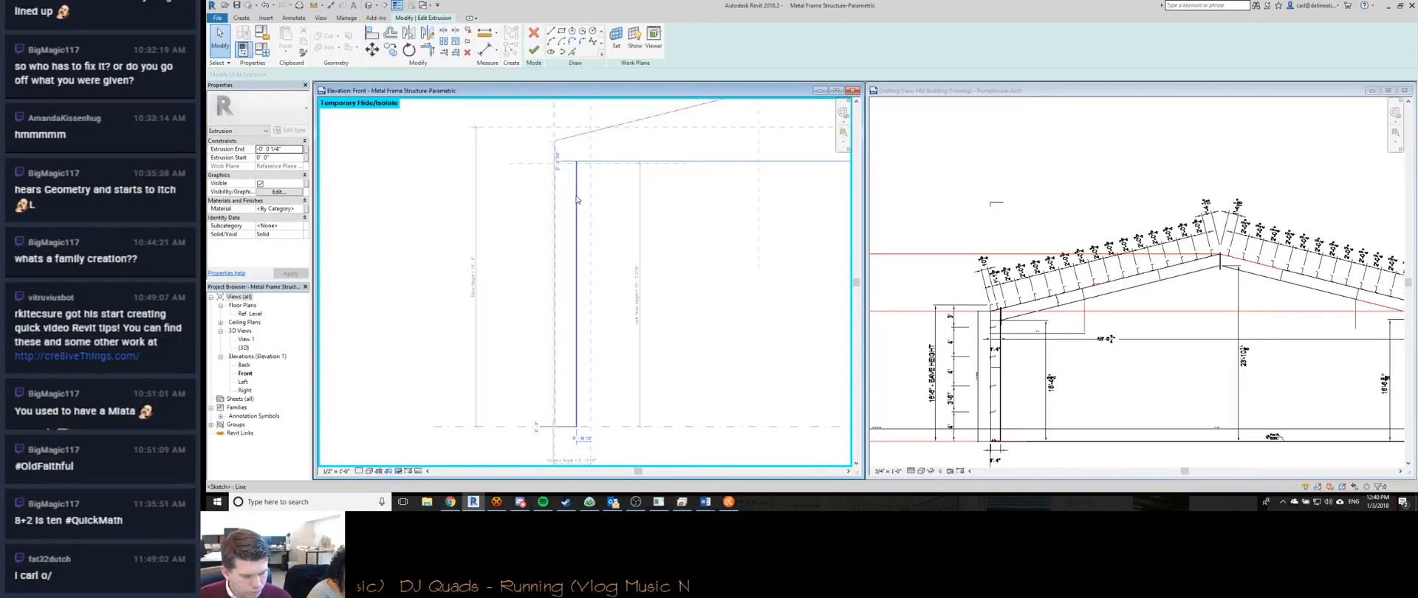
key(l)
click(590, 212)
click(577, 214)
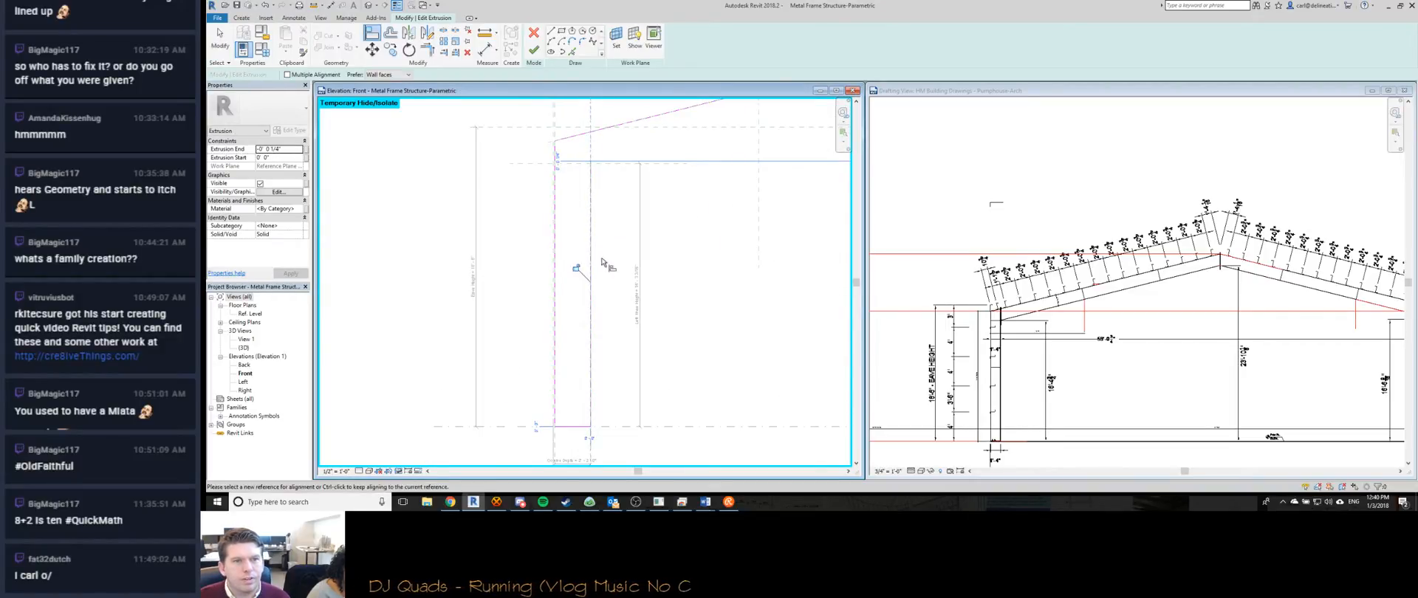
scroll(444, 253, down, 5)
scroll(521, 251, up, 5)
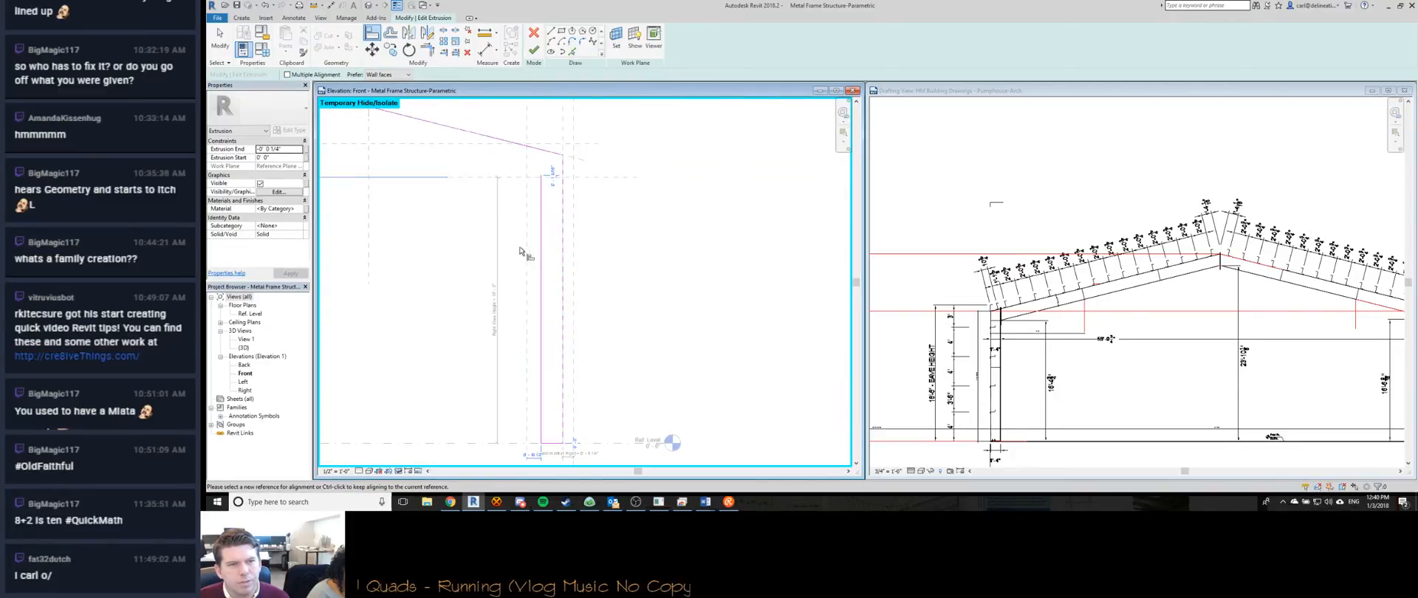
scroll(562, 251, down, 5)
key(Escape)
key(Escape)
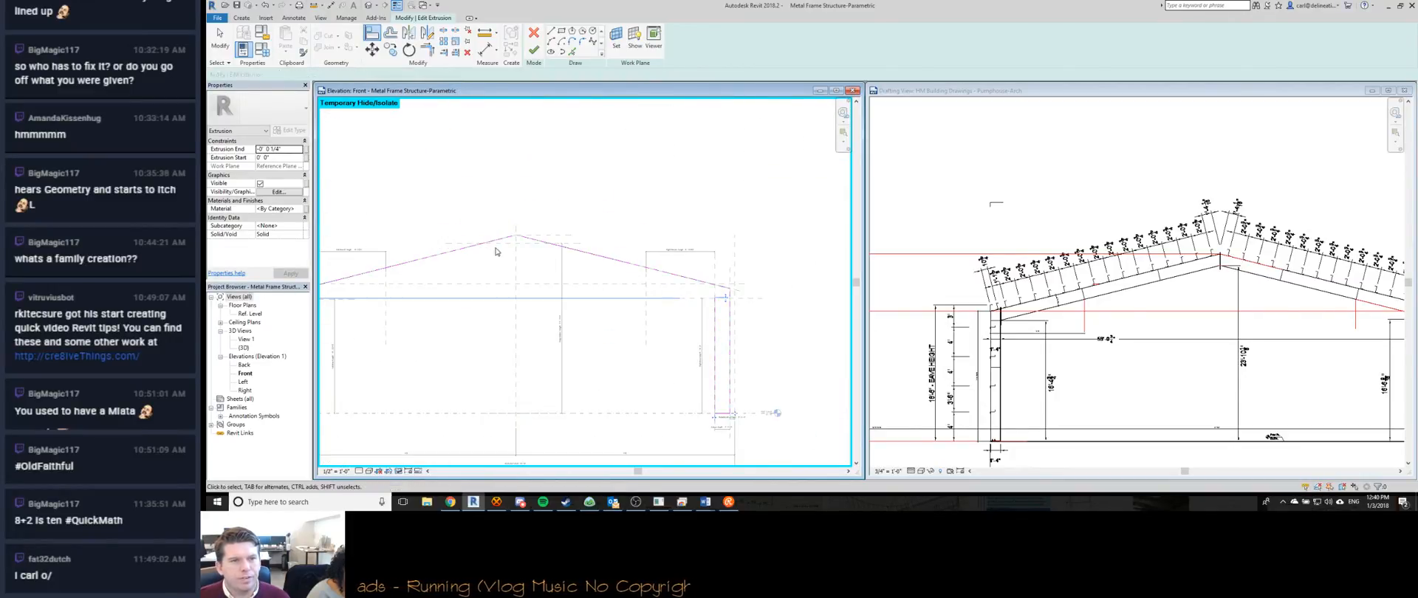
Offset copies of both upper rafter lines inward by 1' 2" to form the rafter's underside.
key(o)
key(f)
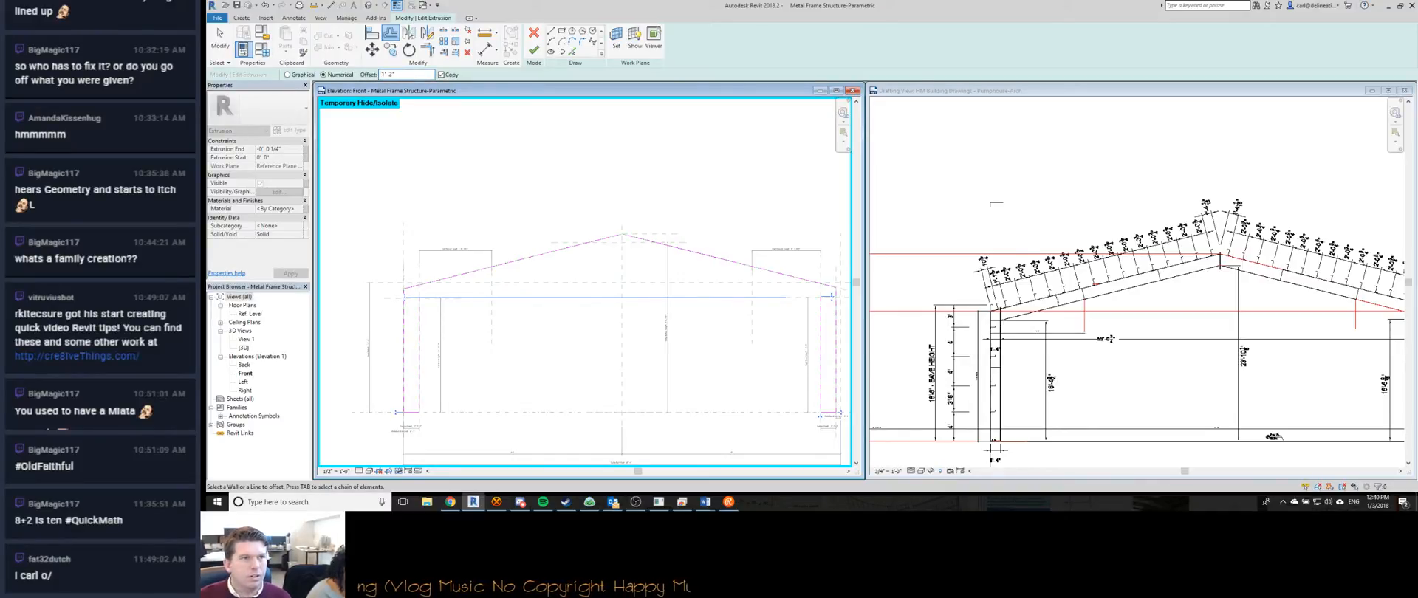
click(543, 248)
click(680, 250)
key(Escape)
Trim the offset lower rafter lines to the inner column lines at the left and right knees.
click(439, 297)
scroll(437, 299, up, 5)
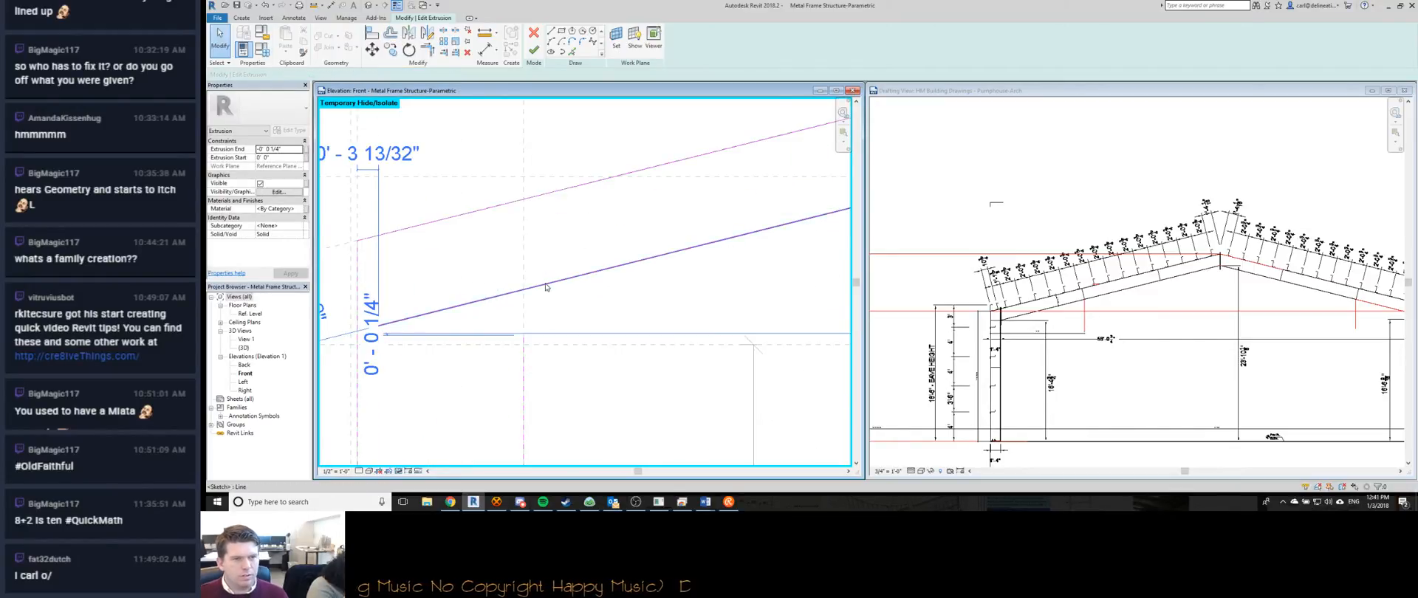
middle_drag(596, 318, 585, 293)
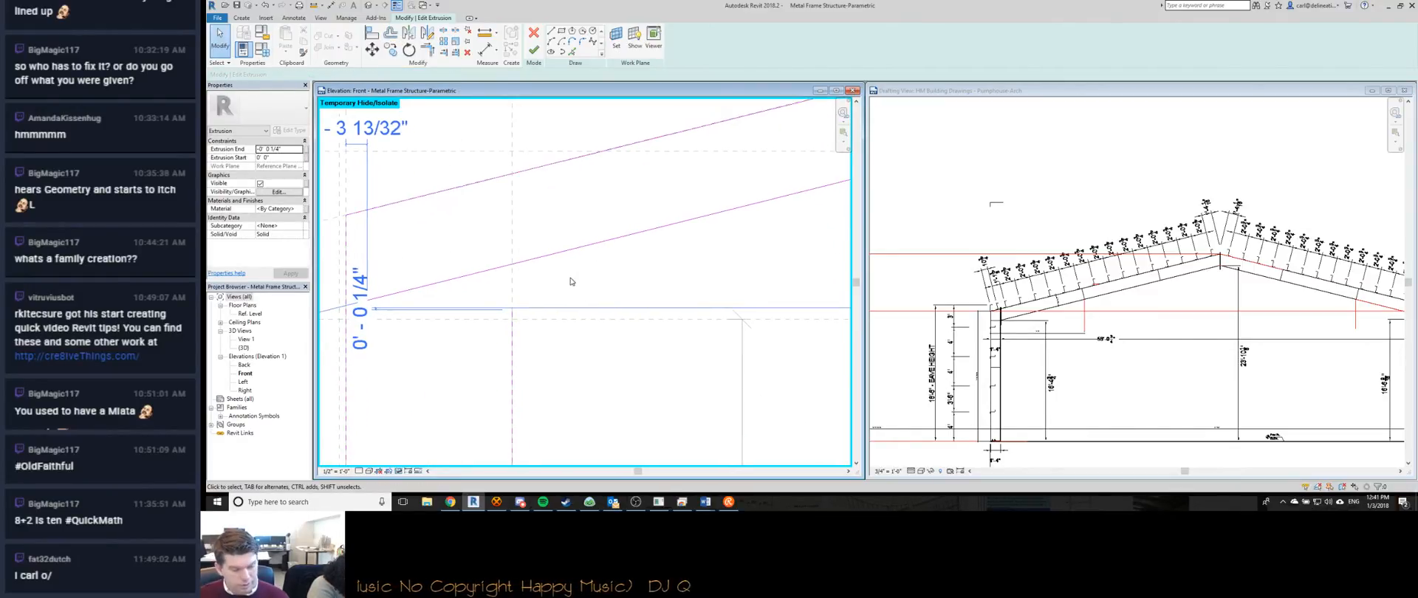
key(t)
key(r)
scroll(575, 320, down, 4)
scroll(729, 251, up, 4)
click(729, 249)
click(755, 281)
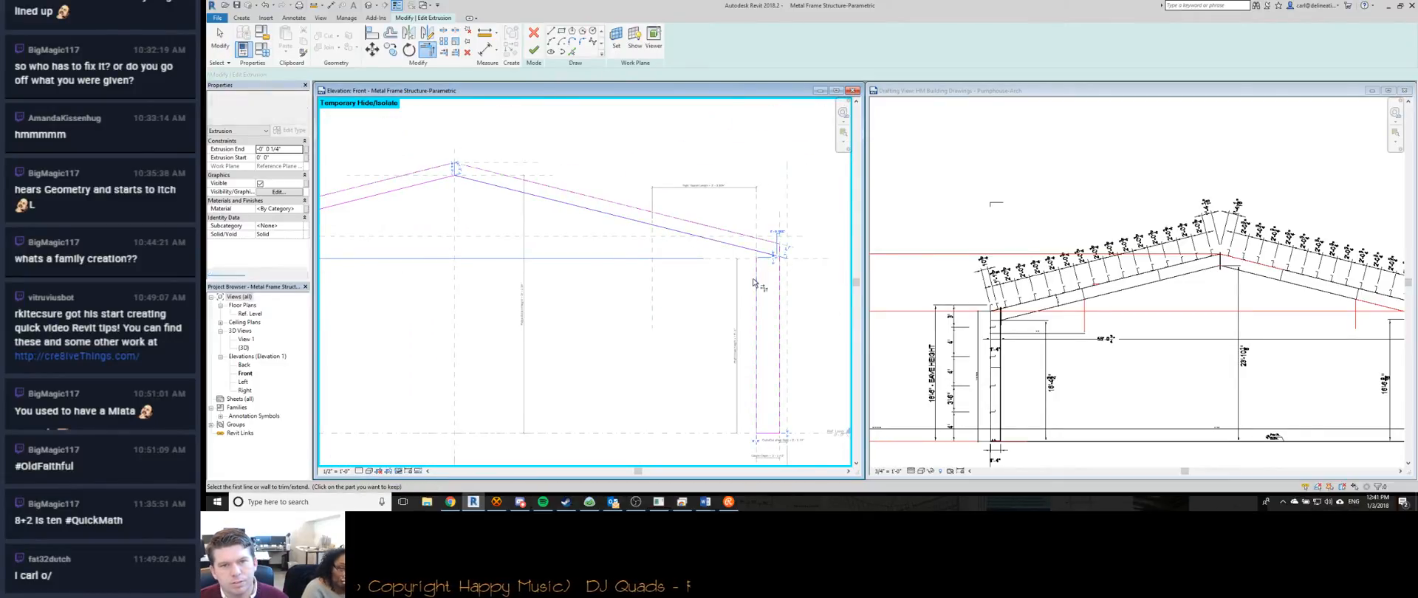
key(Escape)
Add aligned dimensions between the upper and lower rafter lines on both the right and left slopes.
middle_drag(578, 225, 694, 281)
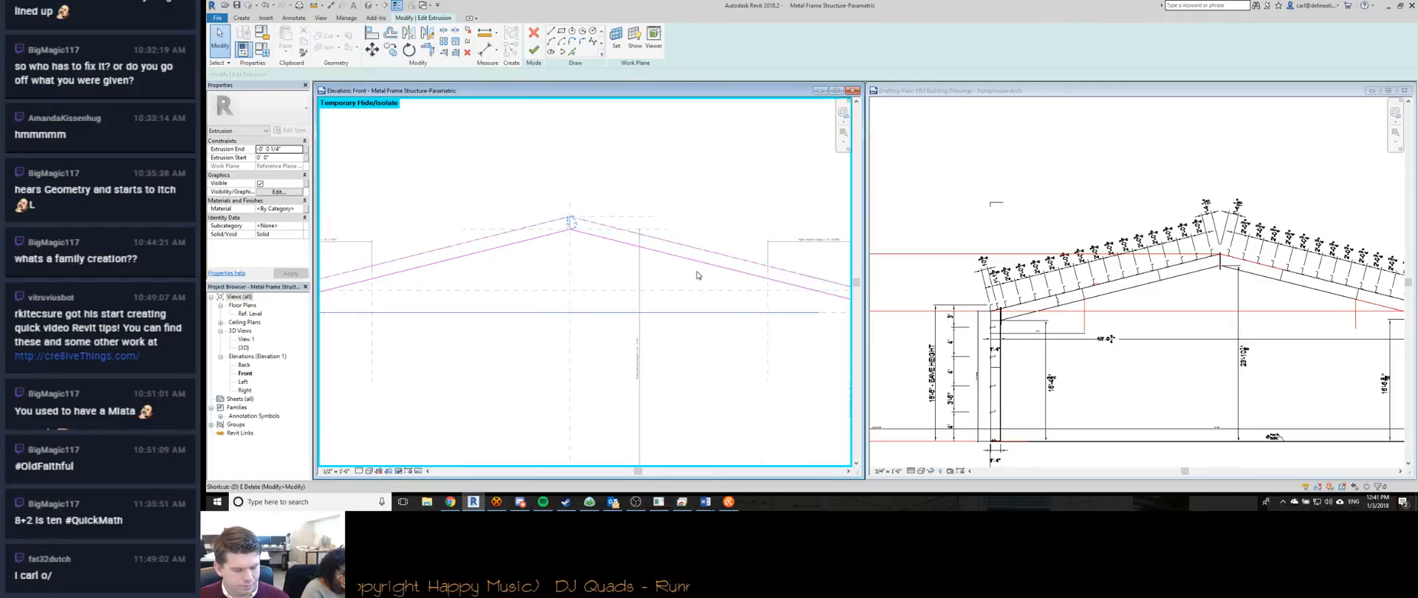
key(d)
key(i)
middle_drag(787, 281, 679, 274)
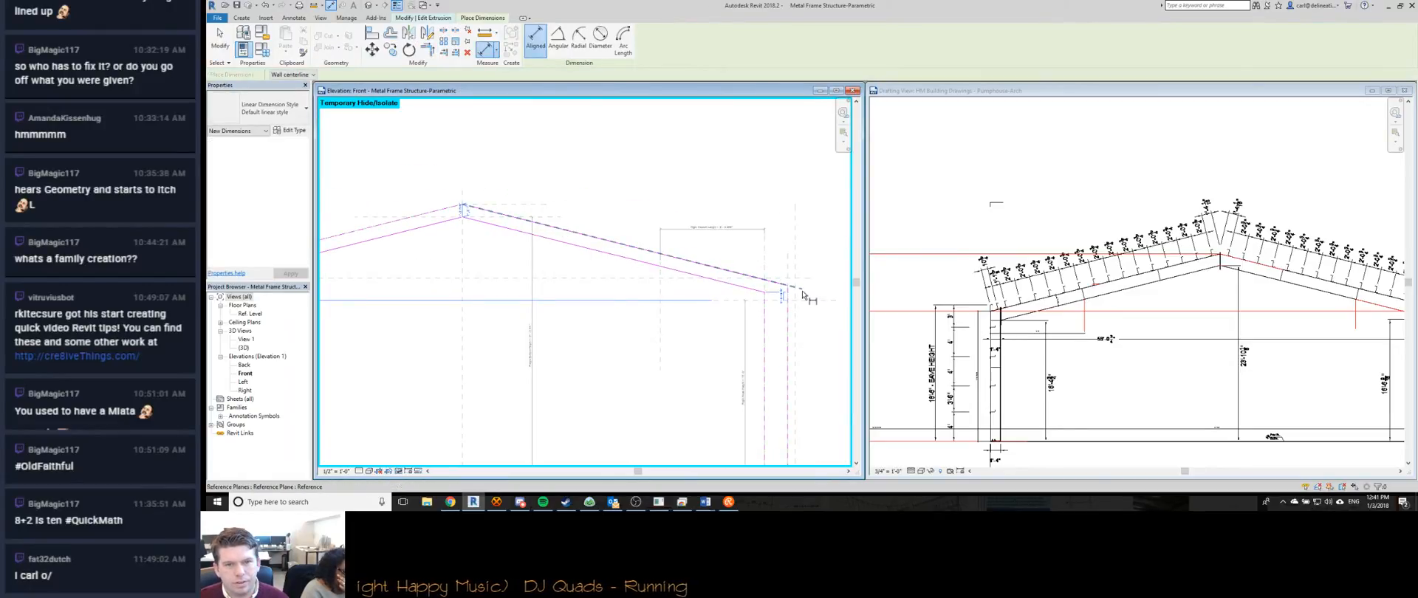
click(658, 267)
key(Escape)
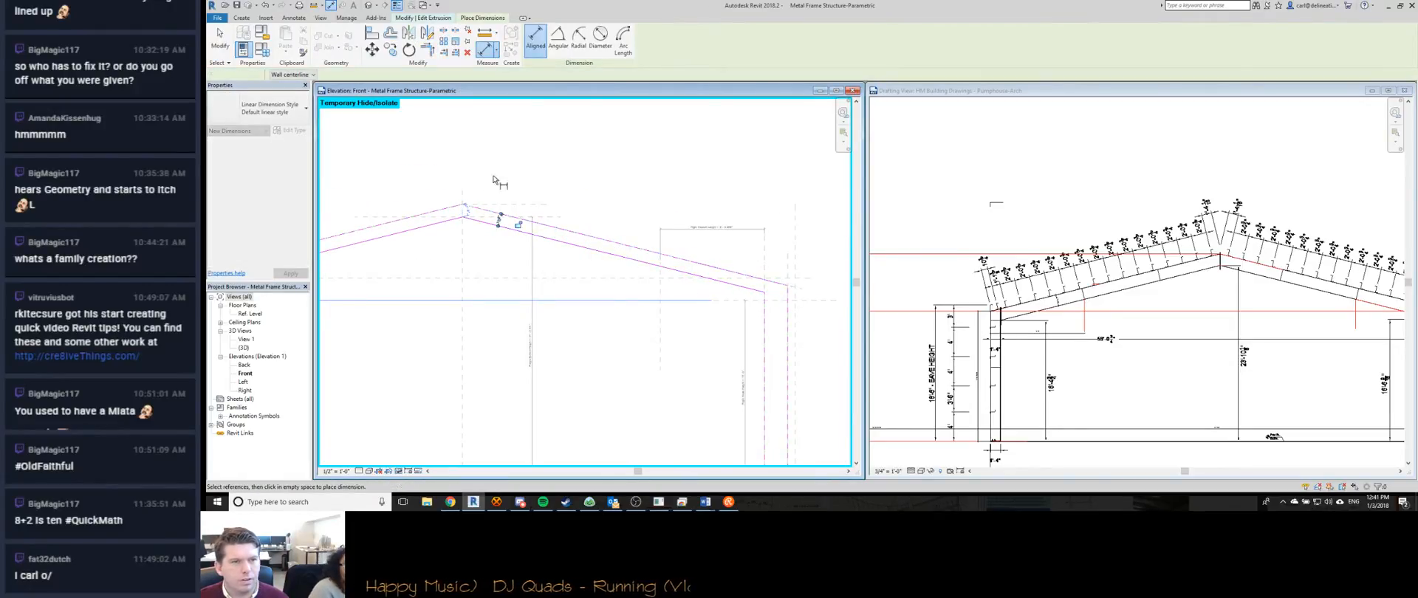
shift+scroll(429, 232, left, 5)
click(401, 271)
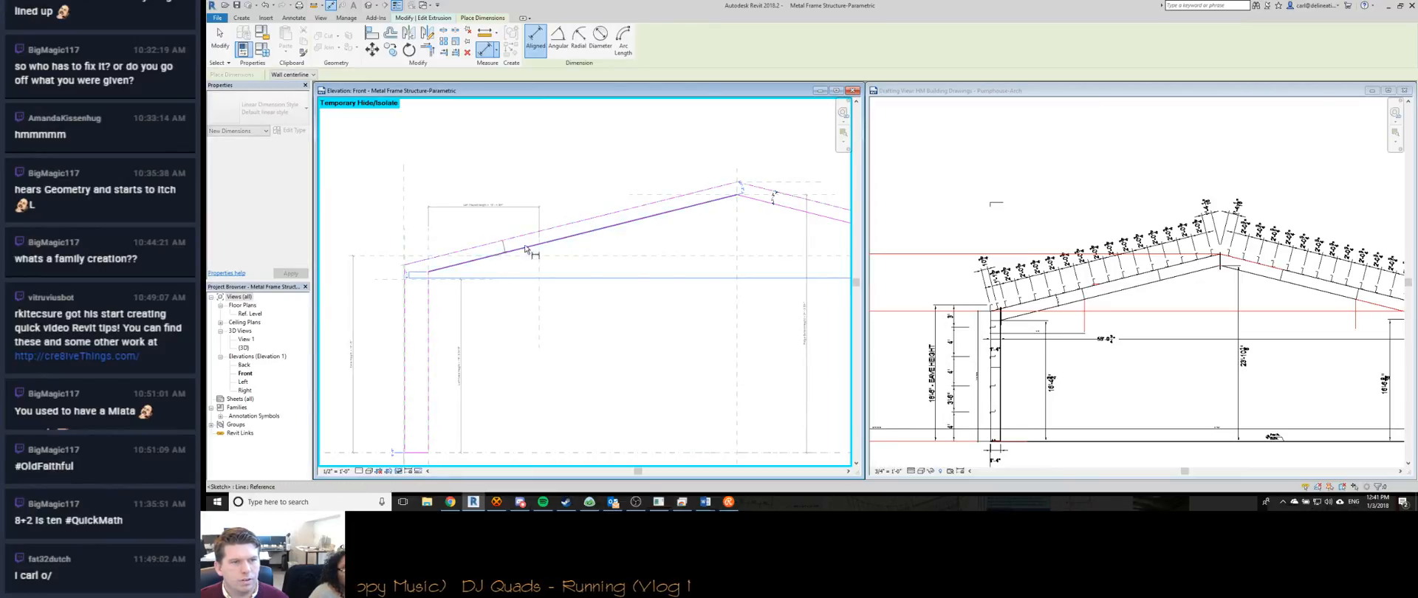
click(699, 190)
click(695, 198)
key(Escape)
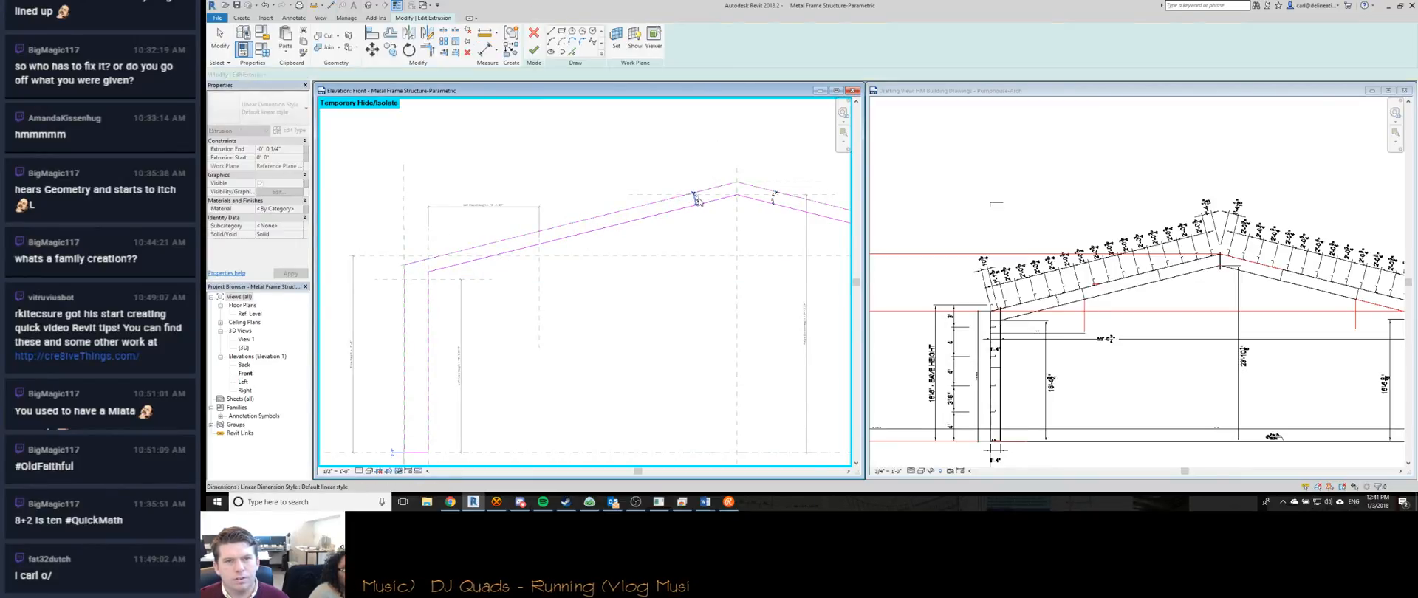
Label both rafter dimensions with the Rafter Depth parameter and finish the extrusion sketch.
ctrl+click(772, 201)
click(591, 38)
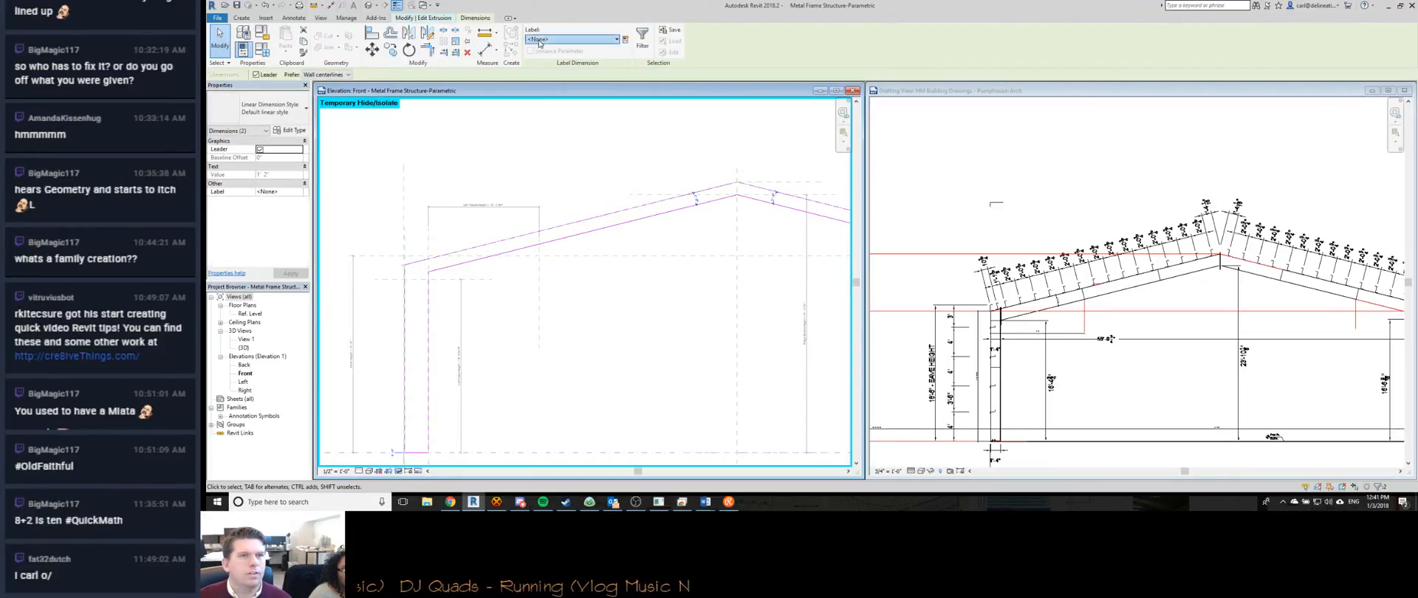
click(577, 147)
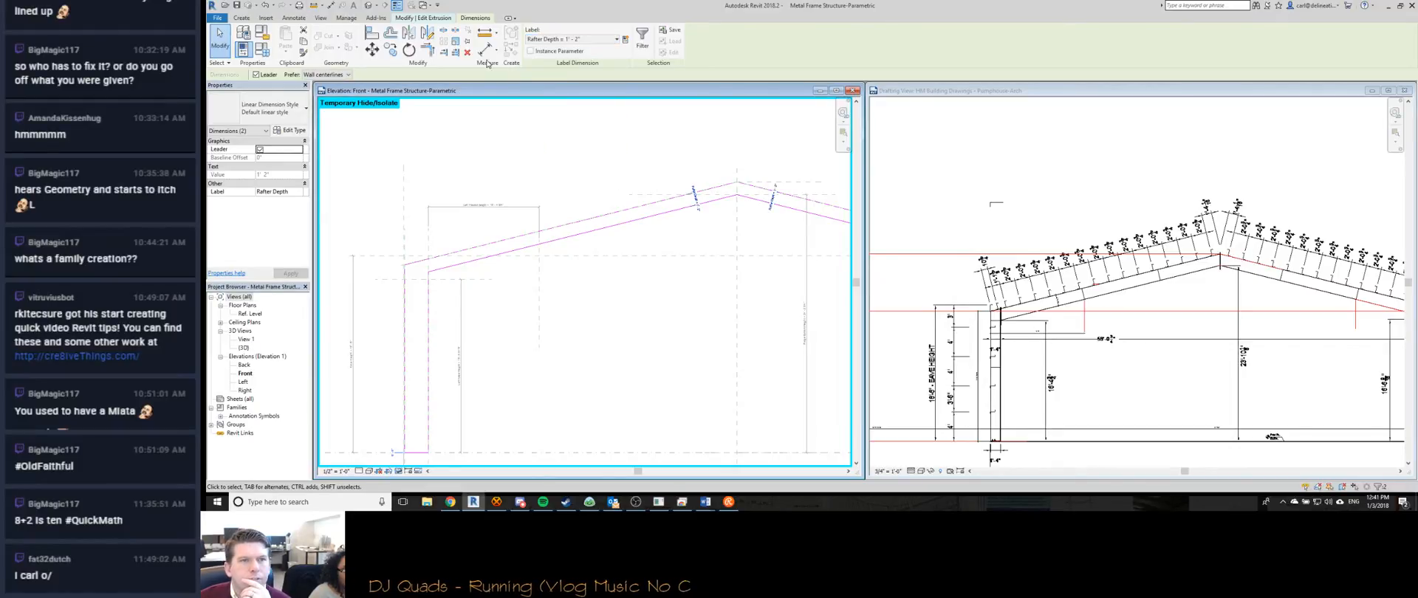
click(624, 135)
click(606, 223)
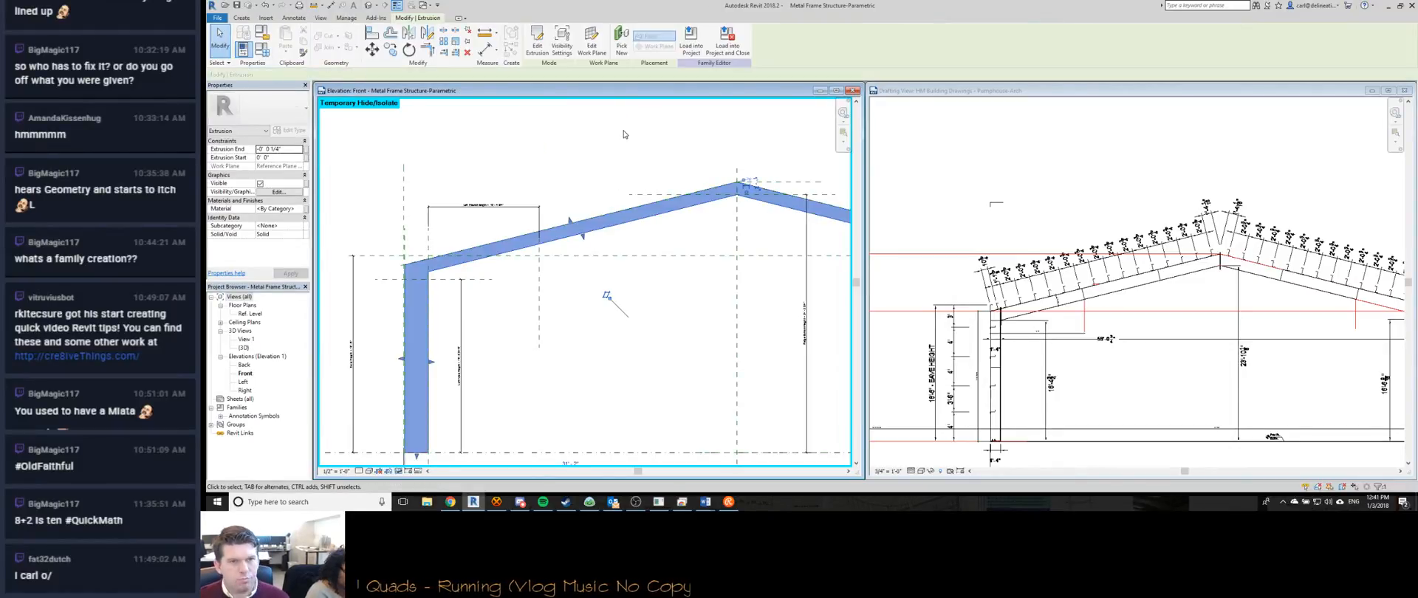
Switch the family to the Grid D parallel beam type to flex the frame, and inspect its knees.
scroll(603, 264, down, 3)
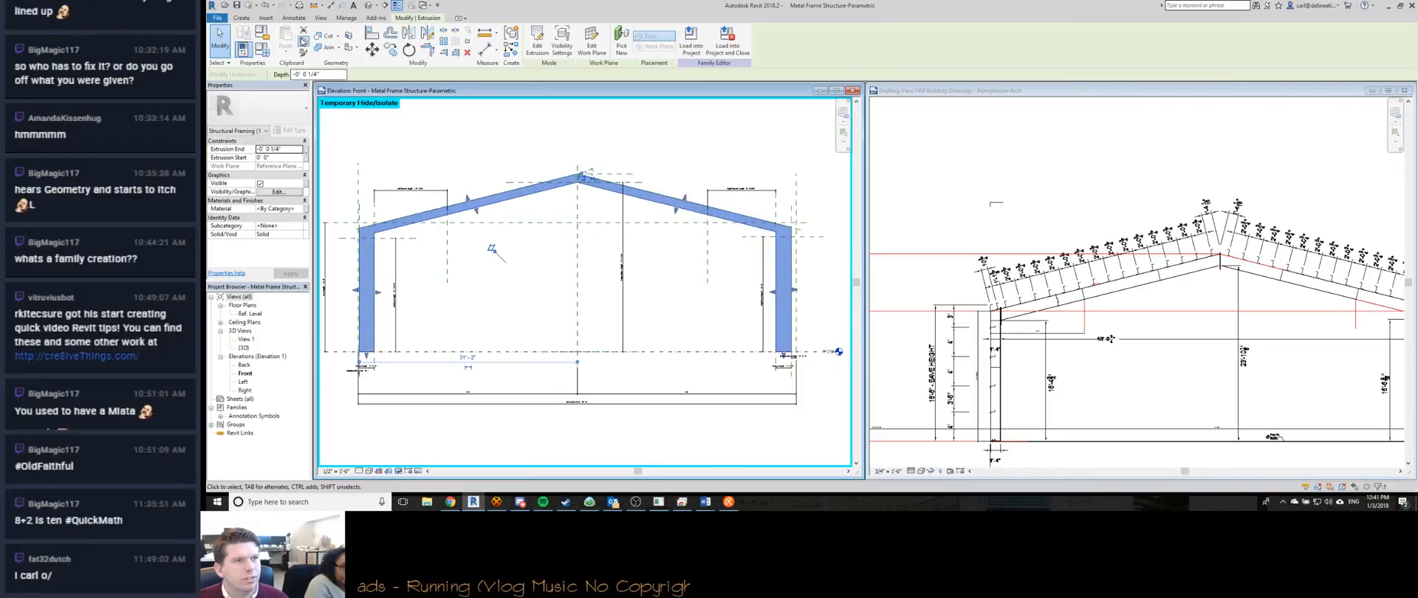
key(f)
key(t)
click(1134, 71)
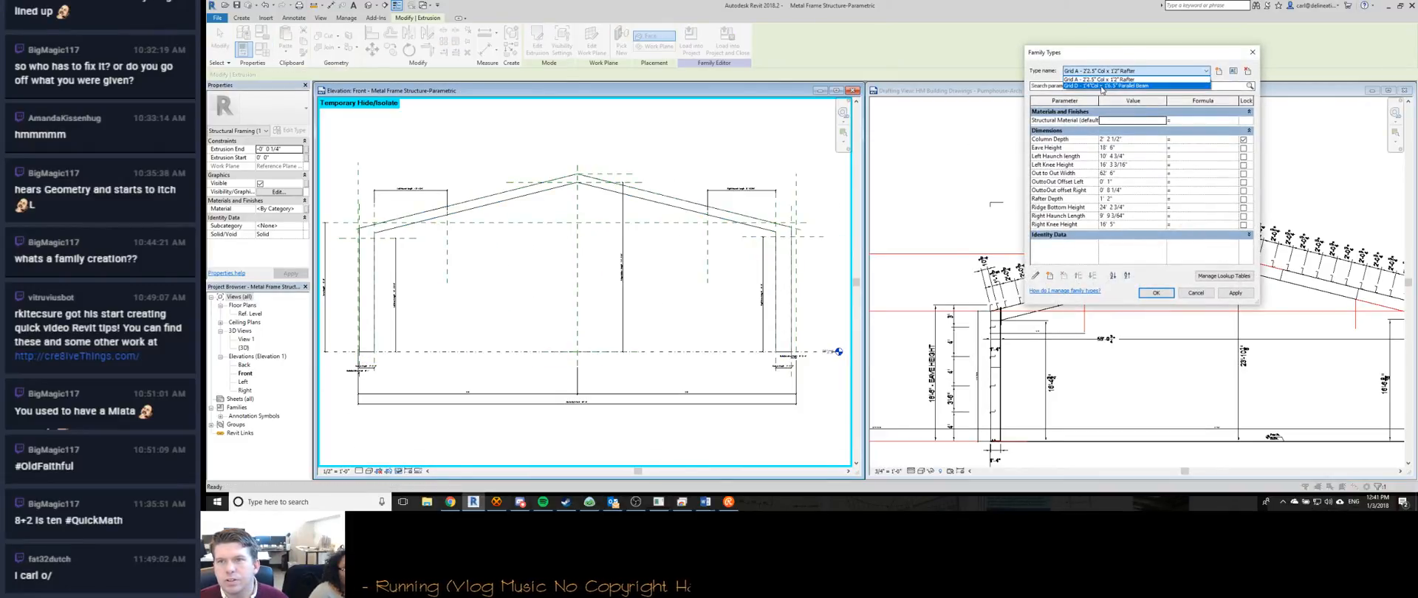
click(1102, 86)
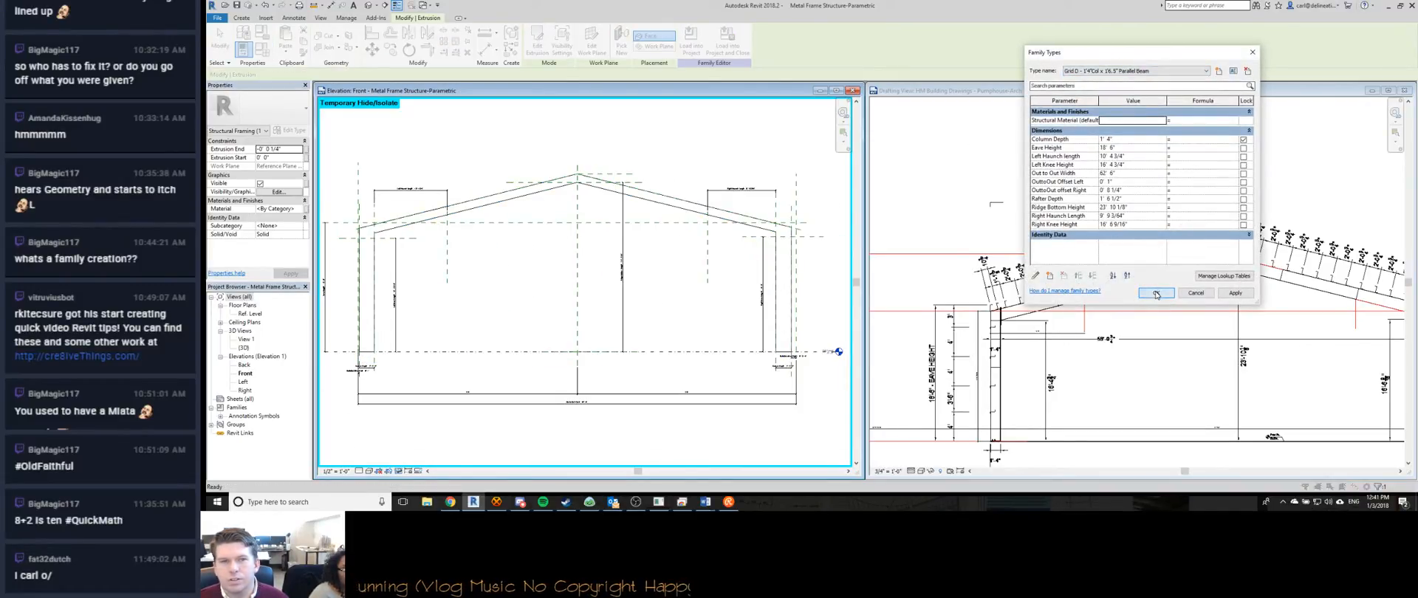
click(1156, 293)
key(Escape)
scroll(364, 266, up, 5)
scroll(364, 266, down, 5)
scroll(493, 235, down, 4)
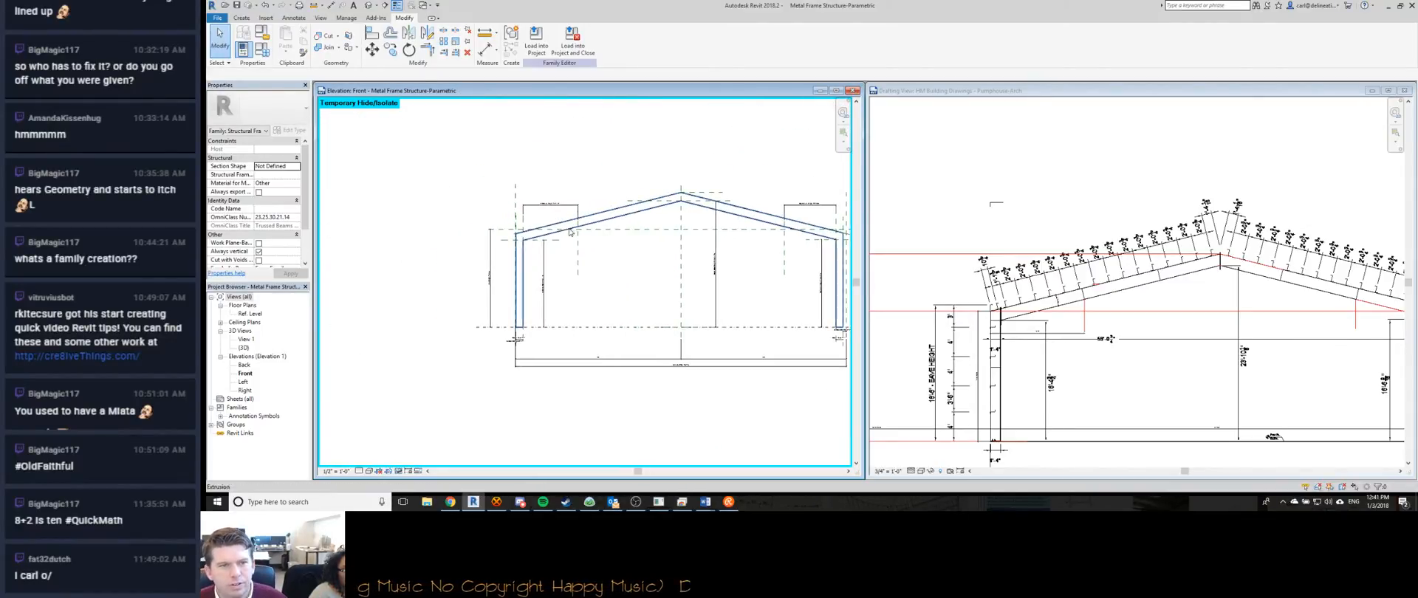
double_click(570, 233)
scroll(559, 235, up, 5)
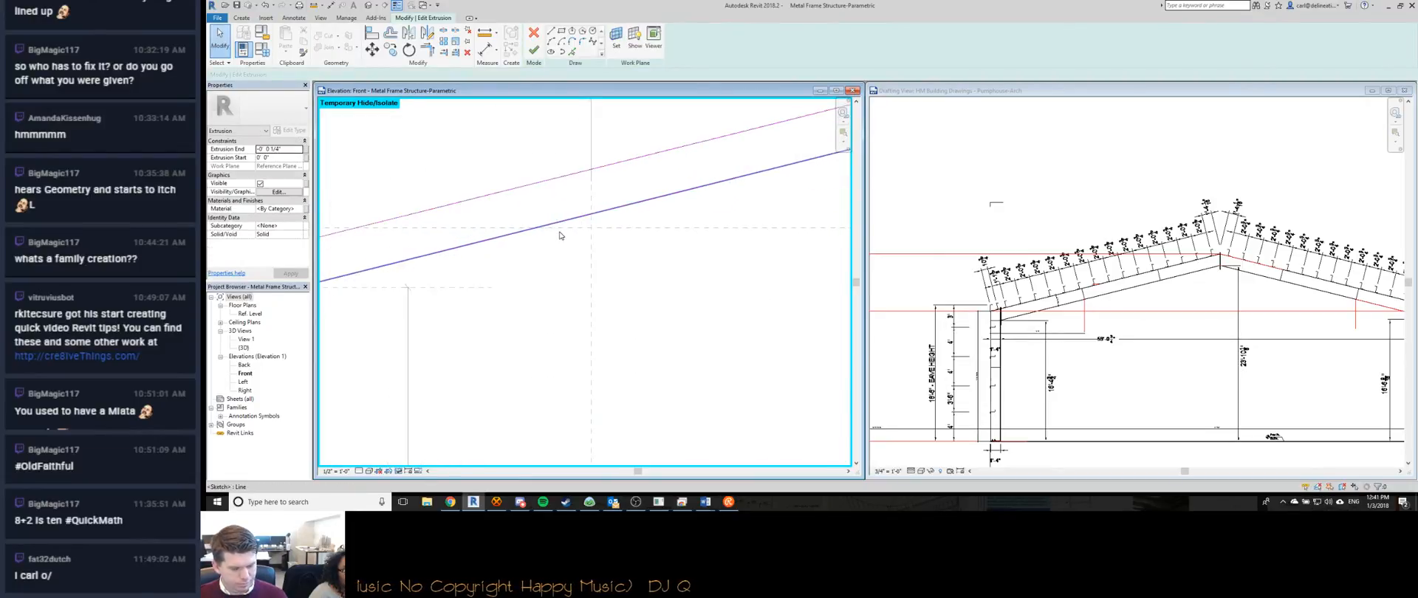
key(s)
key(l)
click(533, 34)
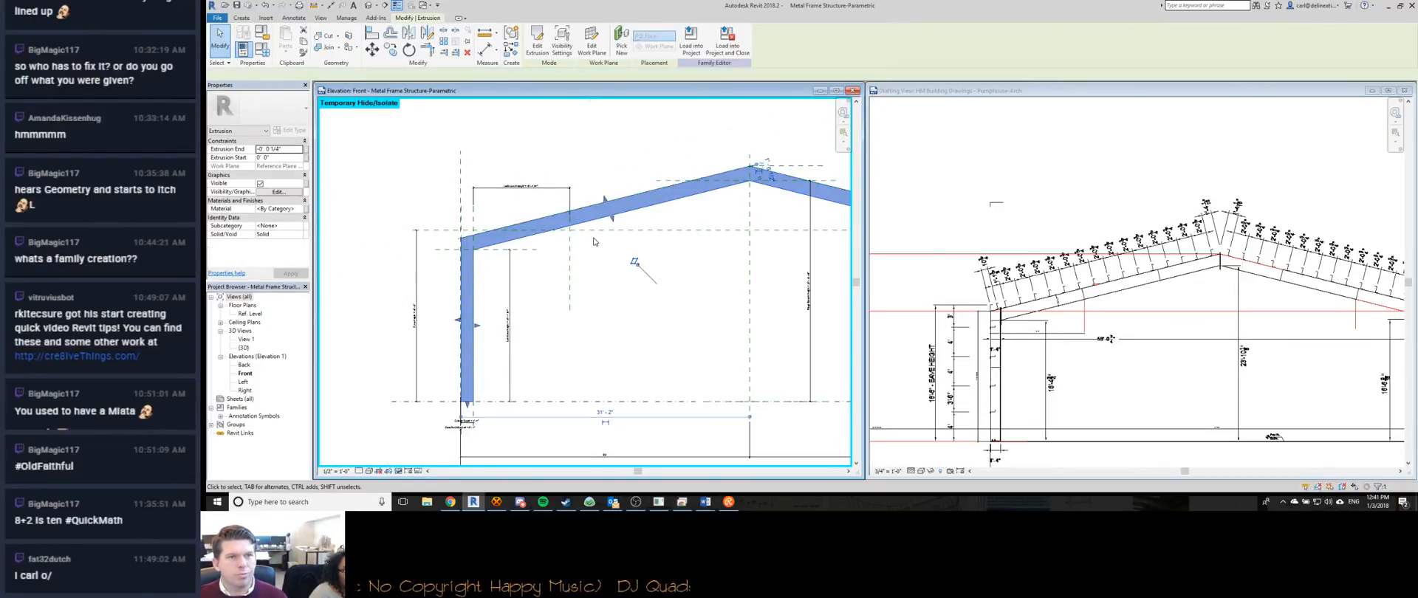
scroll(595, 241, down, 3)
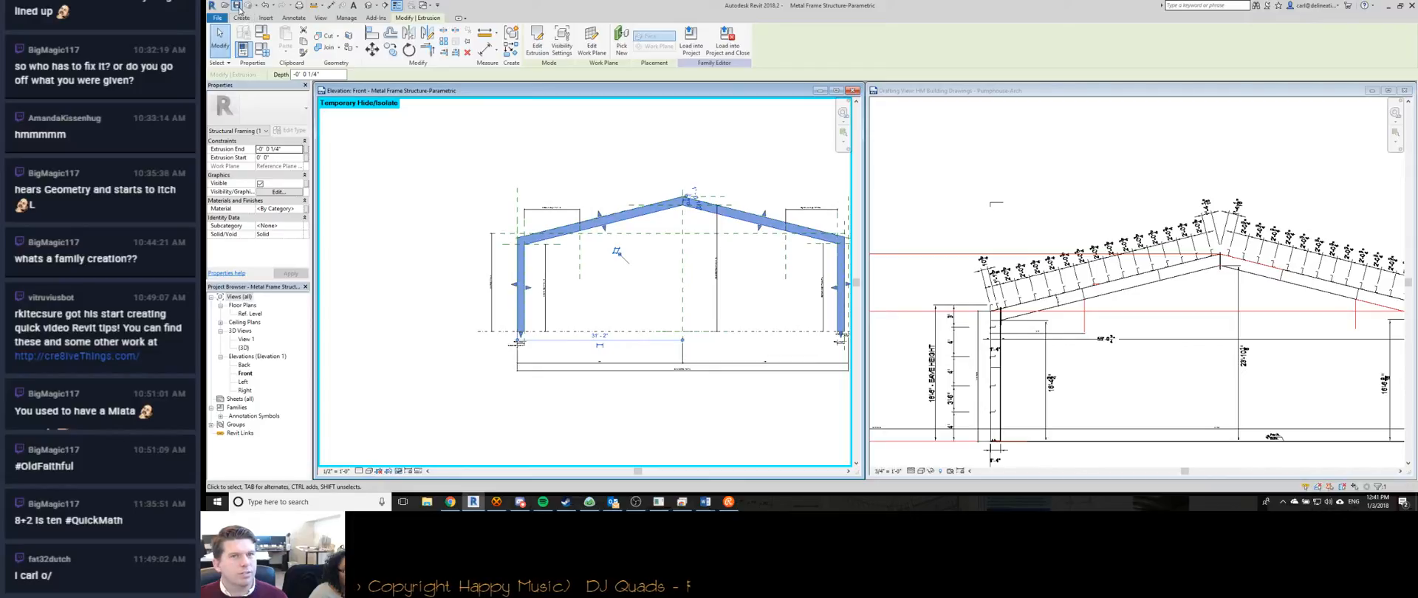
click(654, 230)
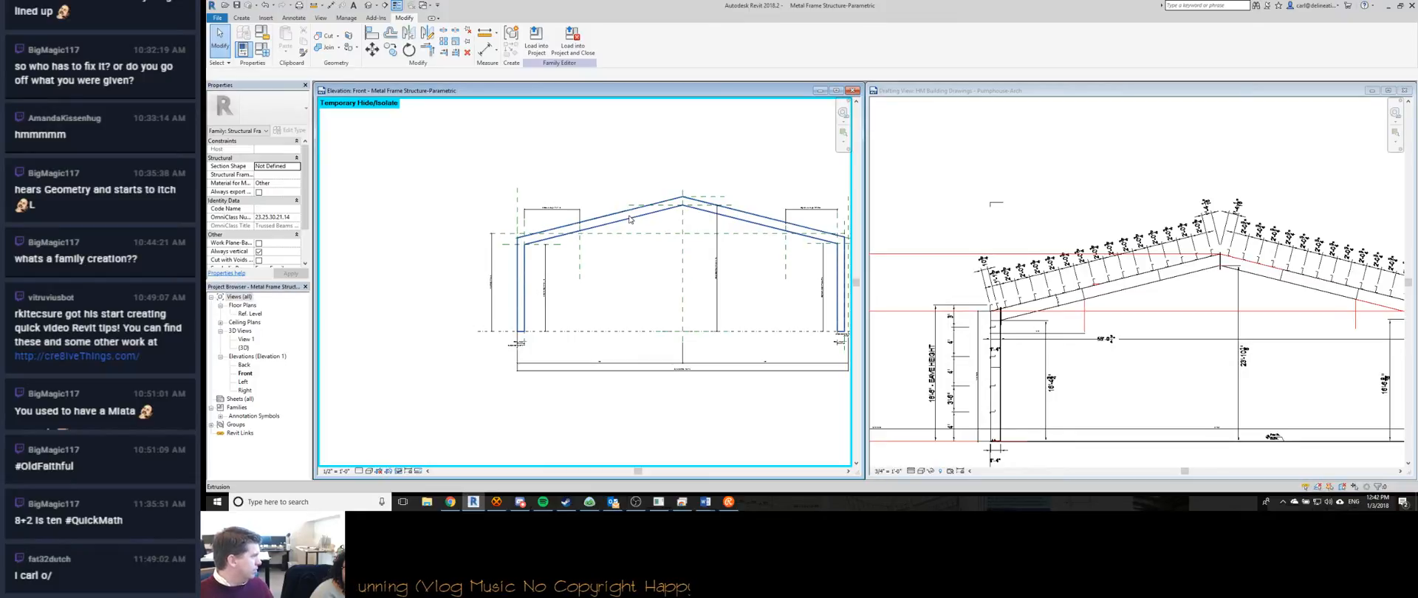
Reset the temporary hide in the front elevation and hide only the overlapping older frame extrusion.
scroll(707, 198, up, 3)
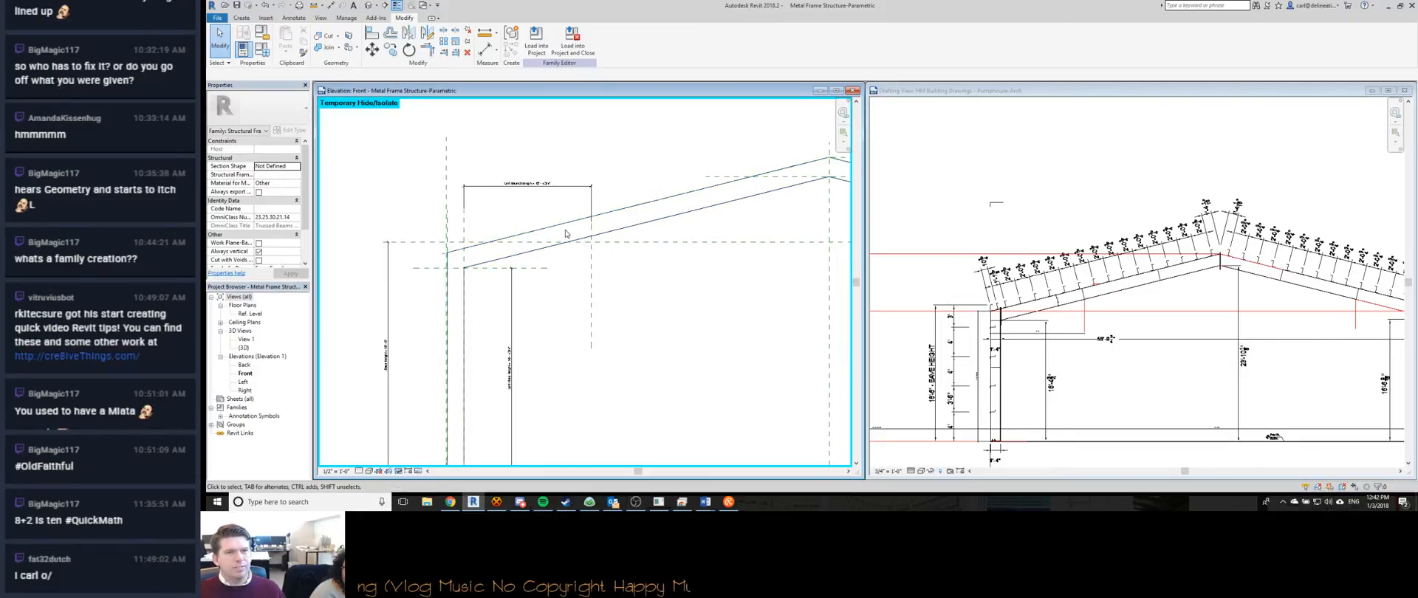
middle_drag(494, 207, 557, 224)
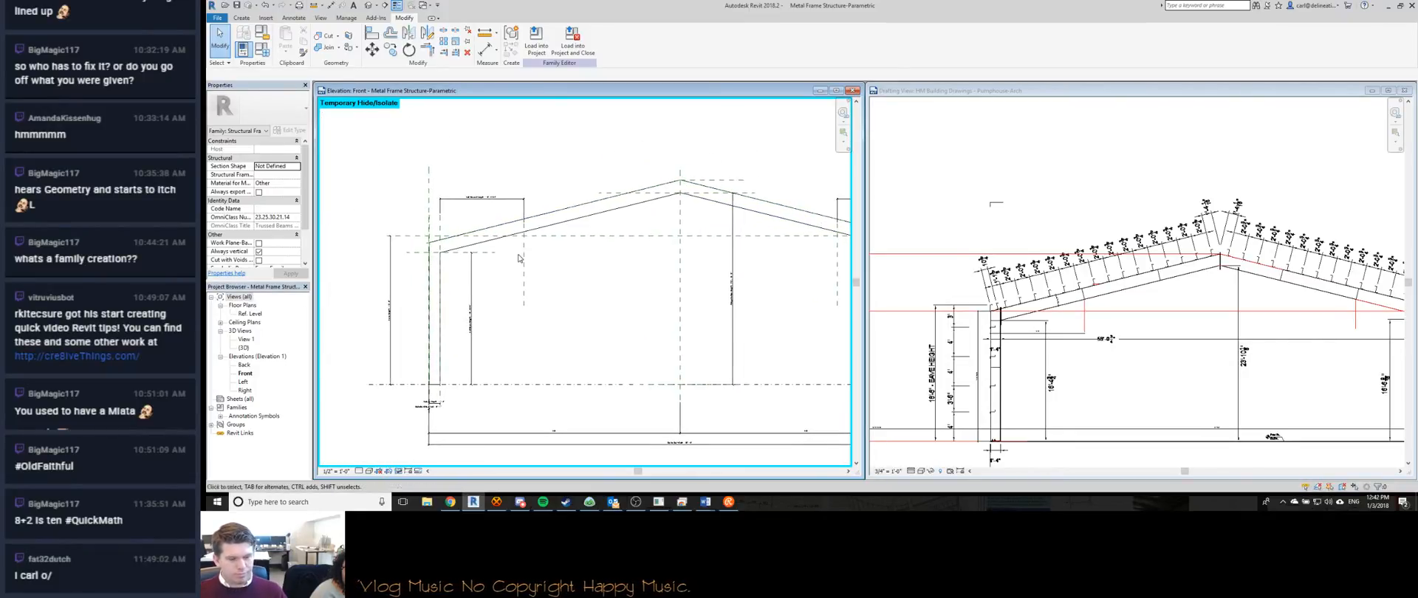
key(r)
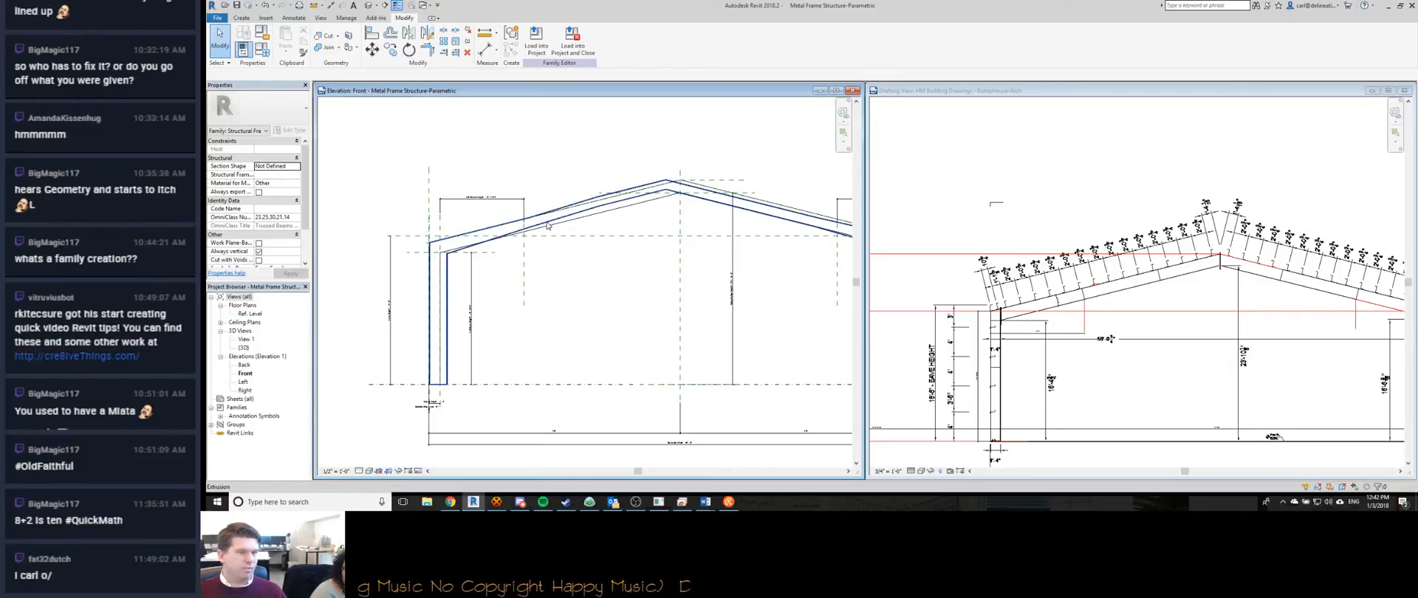
click(548, 225)
key(h)
key(h)
scroll(528, 232, up, 3)
Reopen the frame extrusion's sketch and split both lower rafter lines near the haunch length reference planes.
double_click(525, 234)
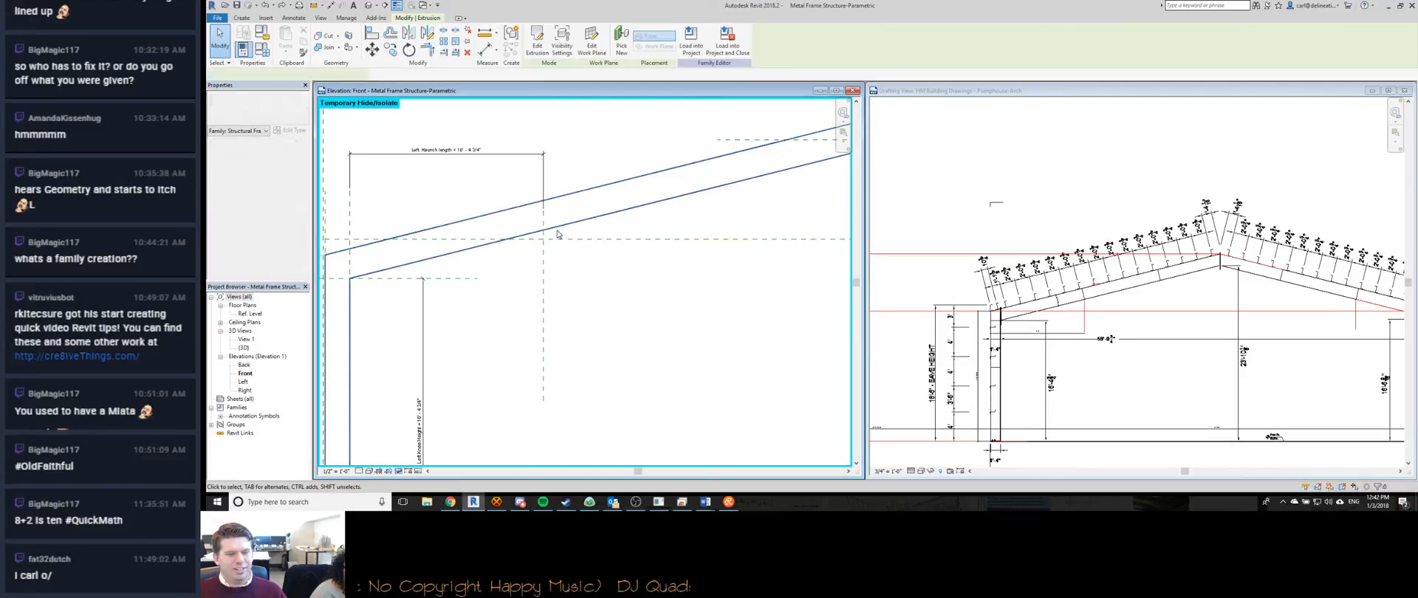
scroll(559, 226, down, 5)
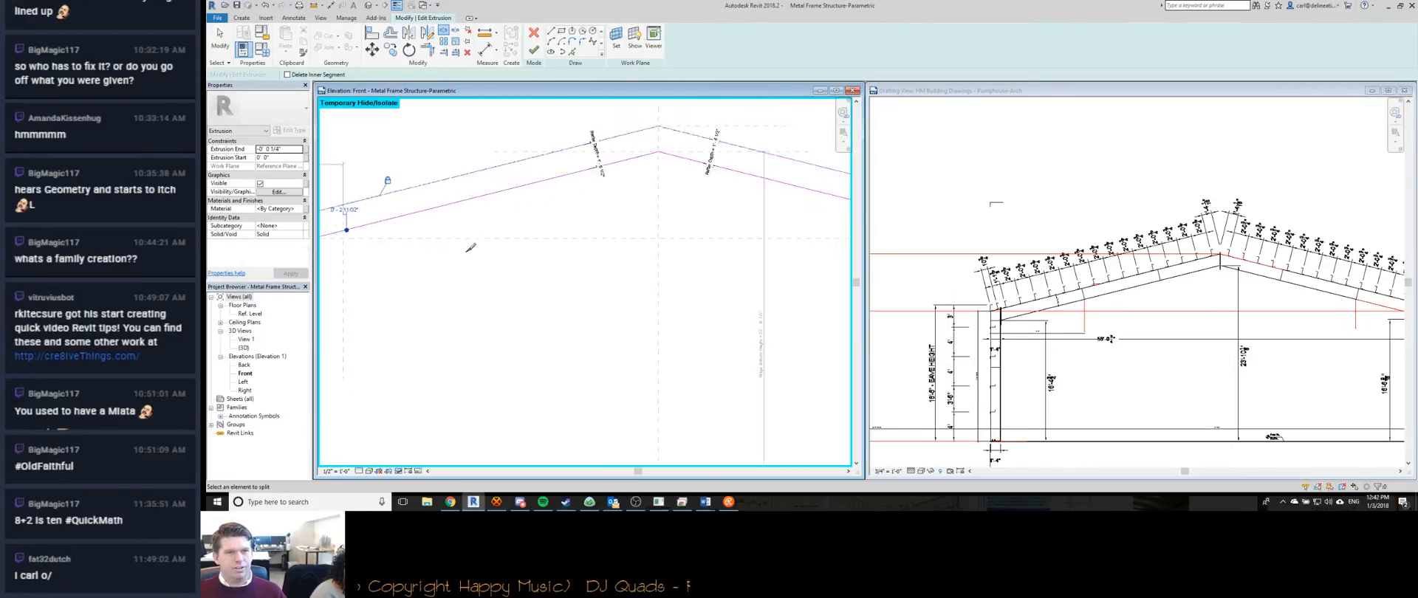
key(s)
key(l)
click(694, 241)
key(Escape)
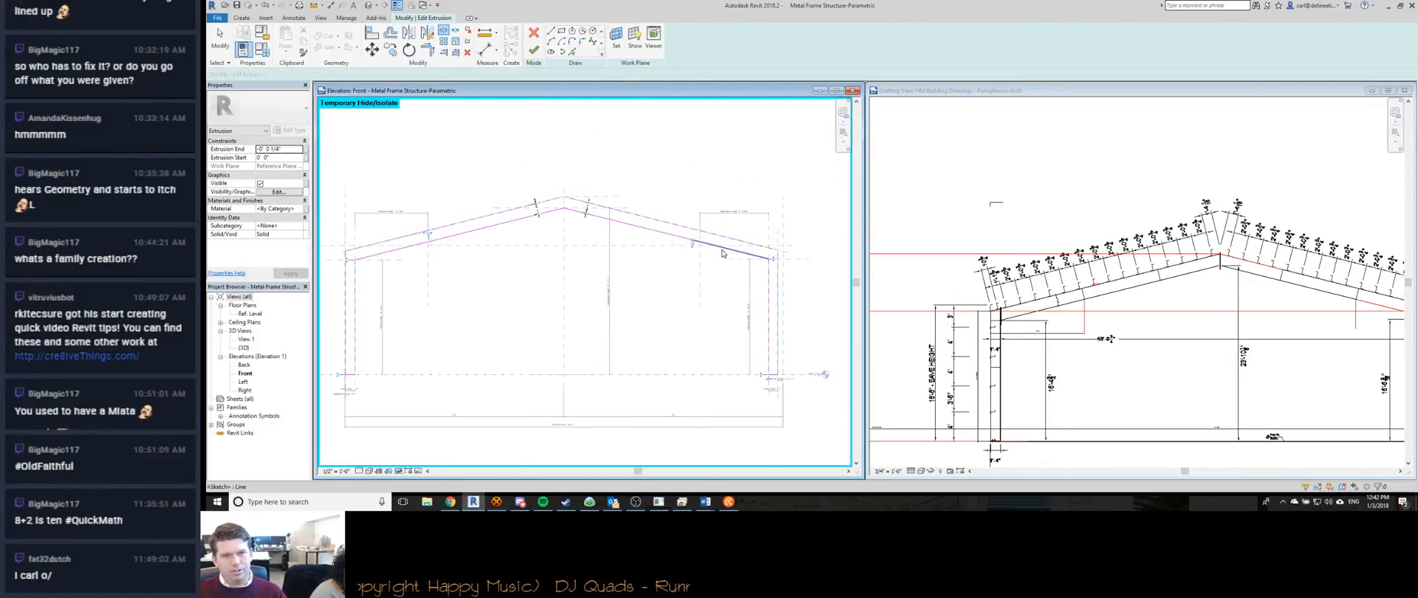
Try to delete the split haunch segments of the lower rafter lines.
click(397, 251)
ctrl+click(397, 251)
key(Delete)
scroll(403, 252, up, 1)
middle_drag(421, 254, 488, 266)
key(ctrl+z)
key(ctrl+z)
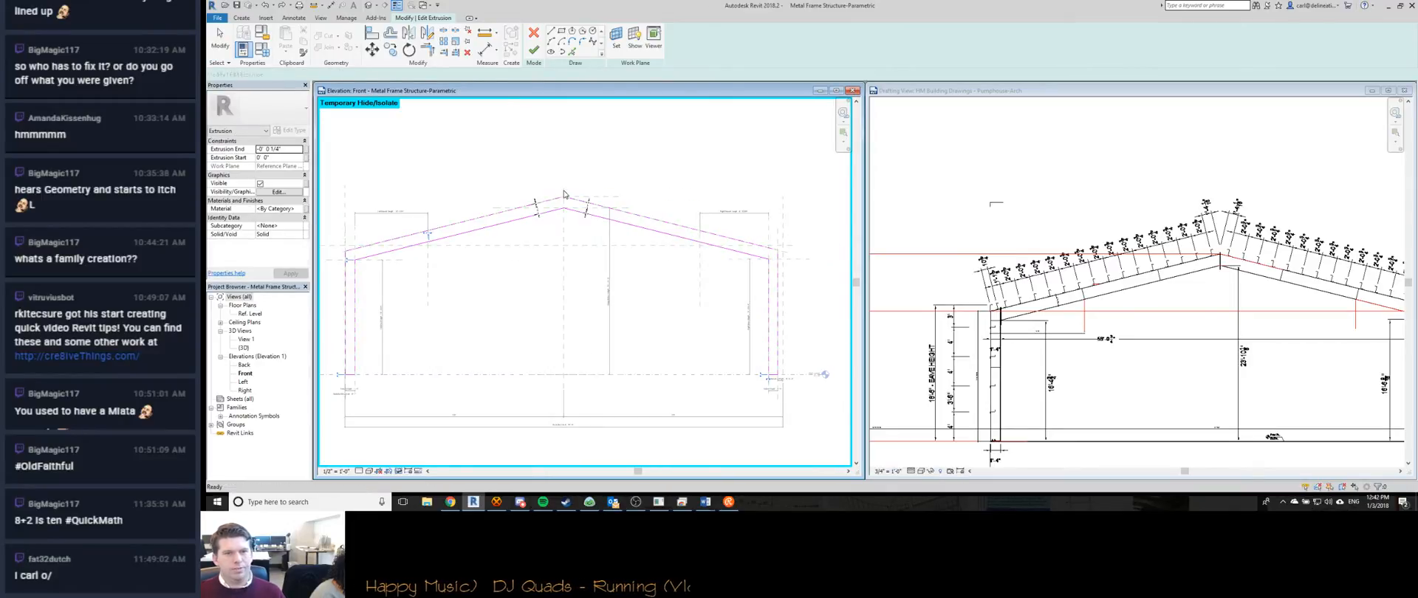
Delete the left haunch segment and align the lower rafter line's open end to the left haunch length reference plane.
click(417, 244)
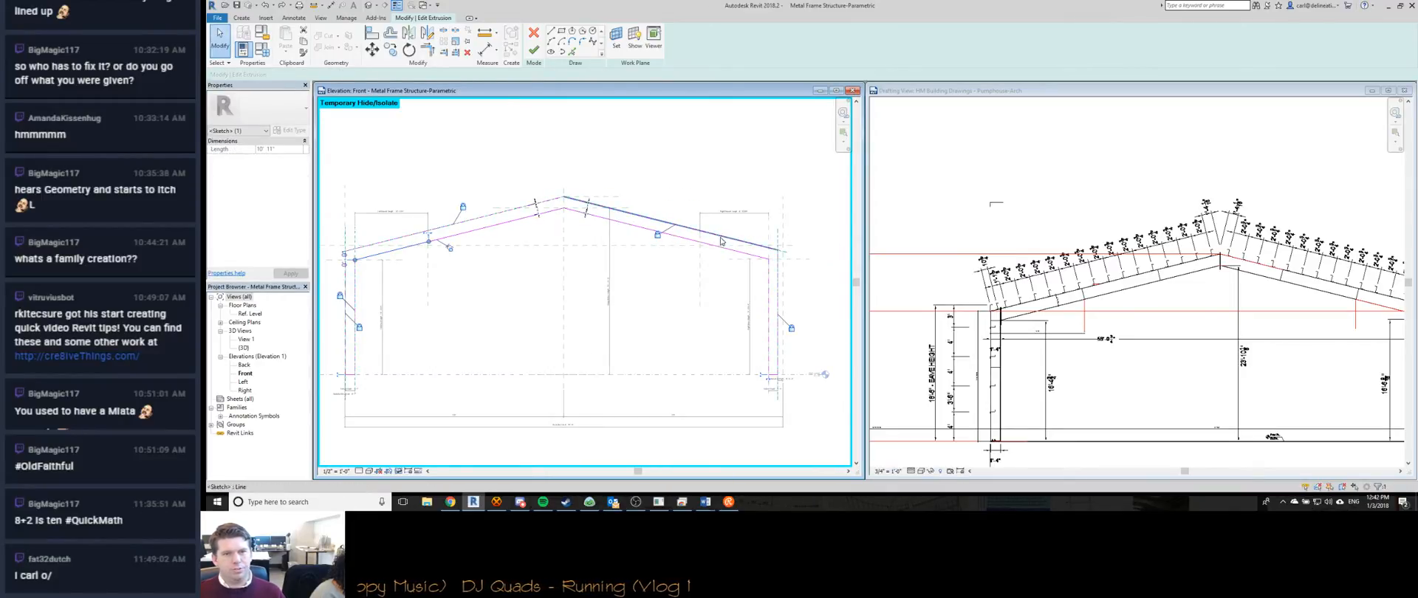
scroll(621, 252, up, 2)
scroll(621, 252, up, 2)
key(Escape)
scroll(651, 219, up, 2)
key(l)
click(655, 237)
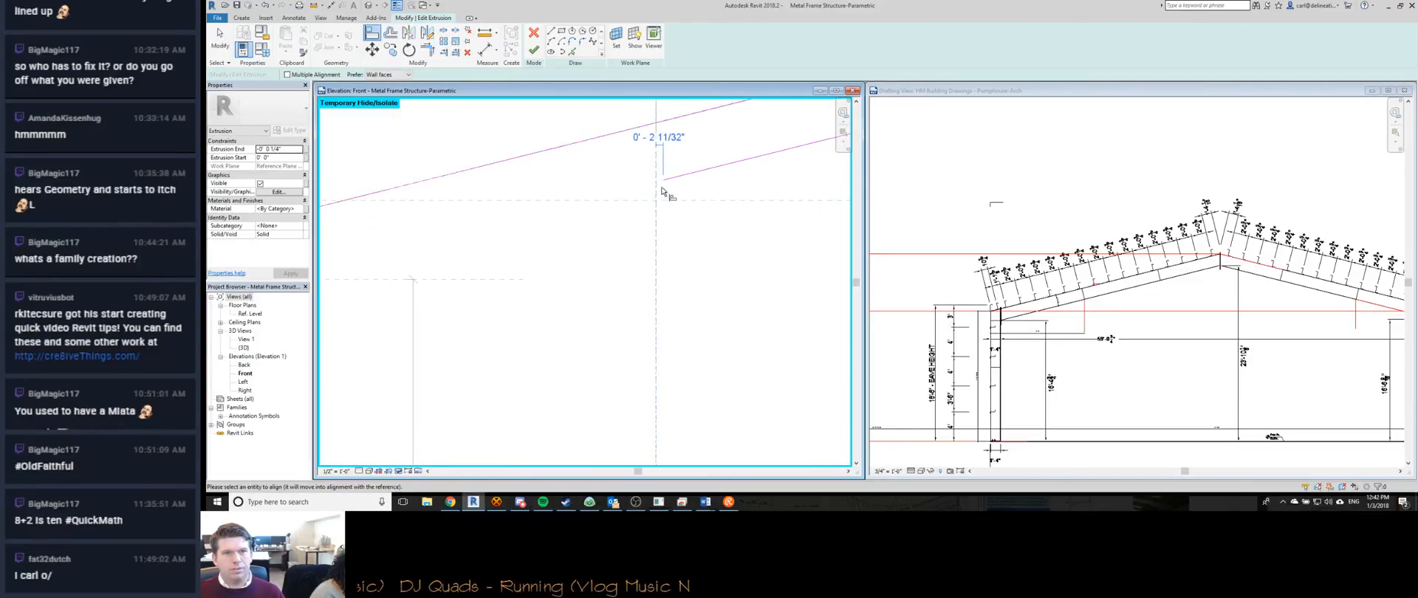
click(663, 180)
scroll(674, 254, down, 4)
Draw a haunch line from the top of the left inner column line to the rafter line's end, and finish the sketch.
click(549, 33)
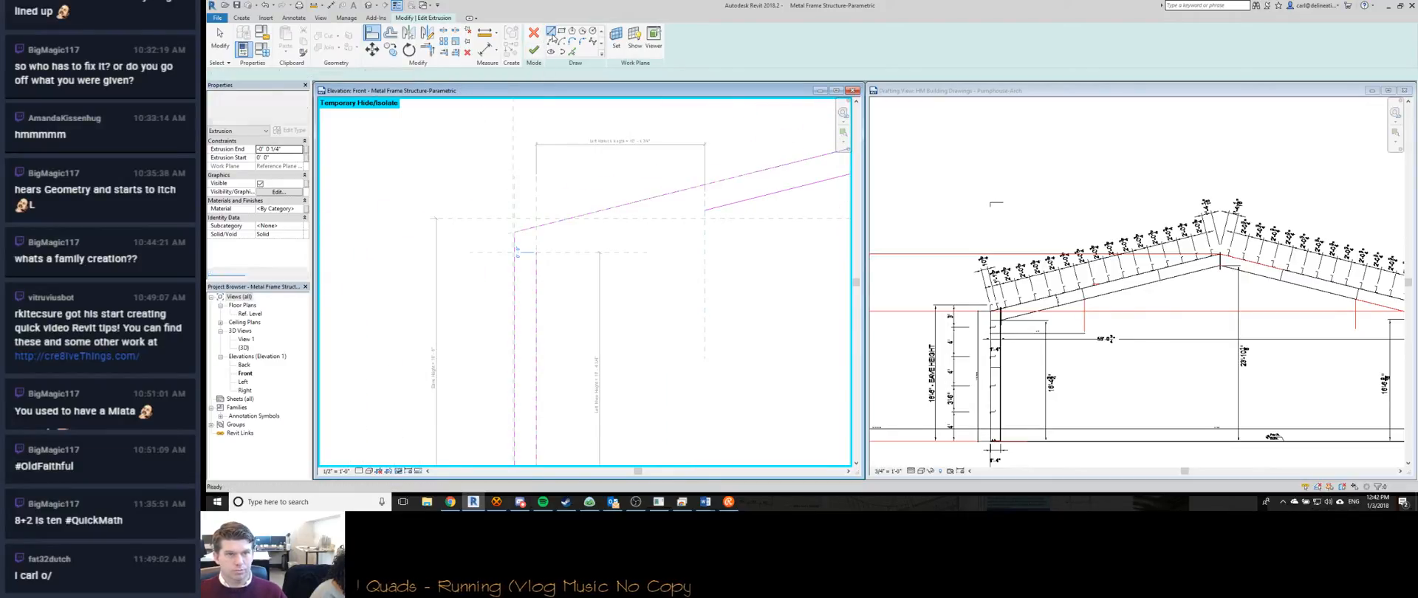
click(517, 252)
click(706, 211)
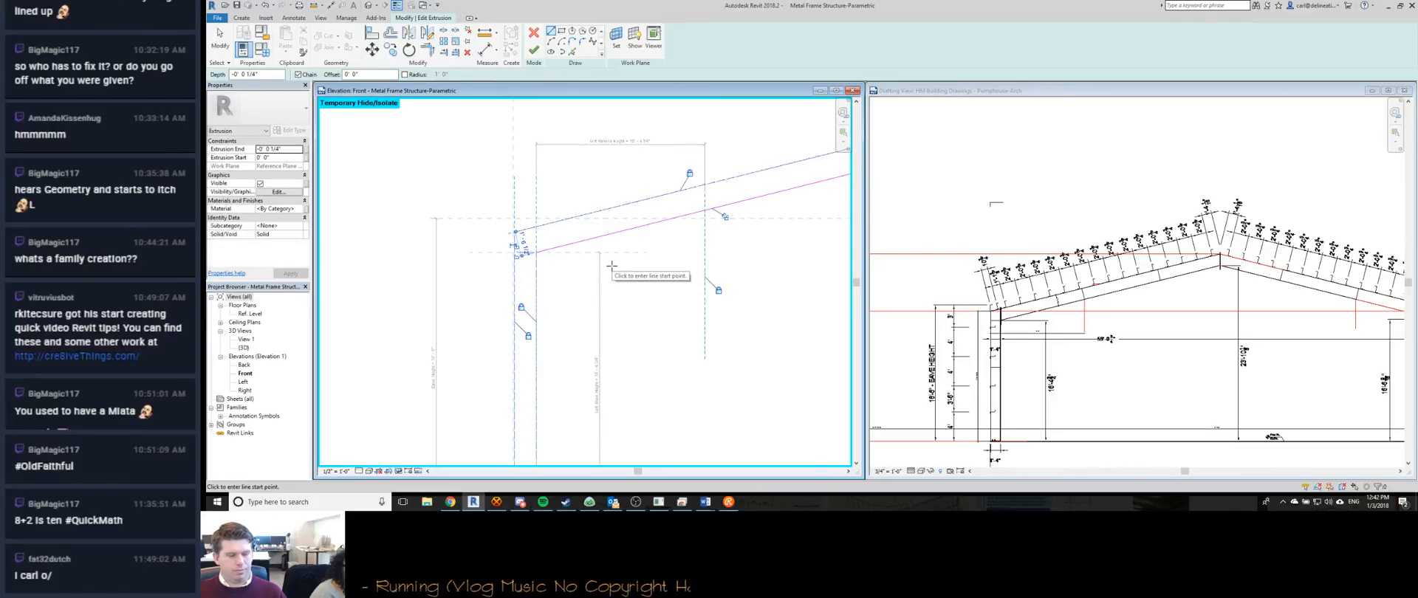
click(533, 49)
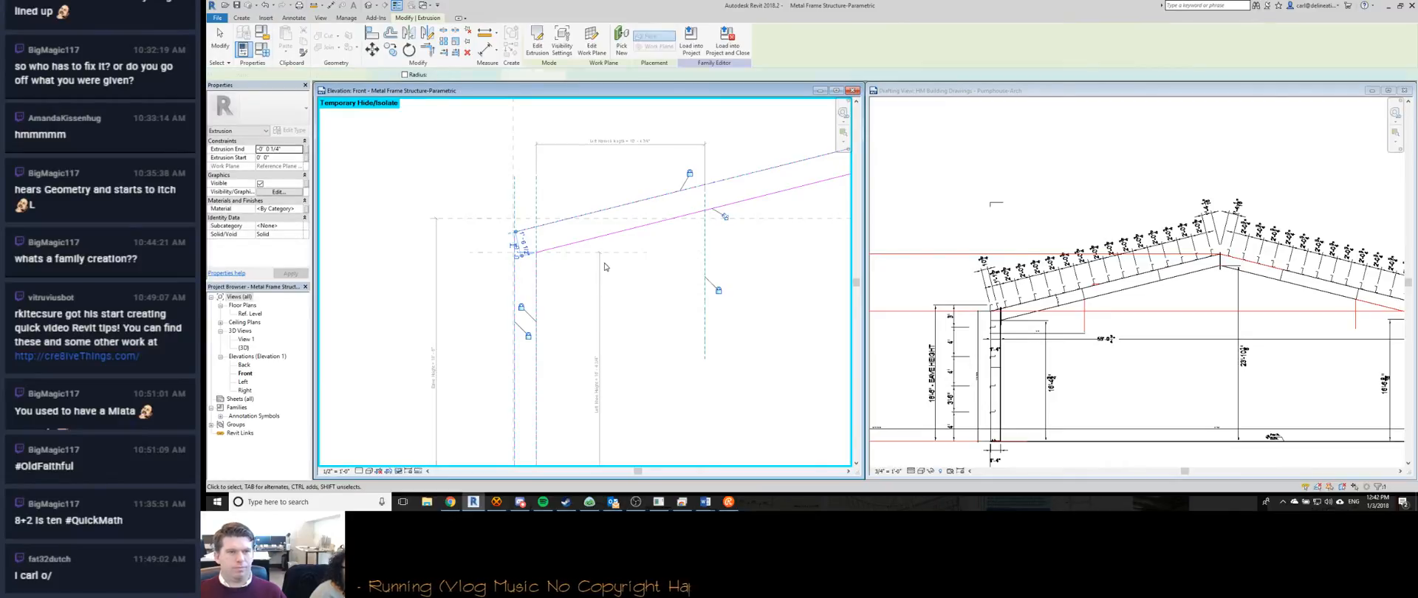
Switch the family to the Grid A rafter type to flex the redrawn haunch line.
click(266, 50)
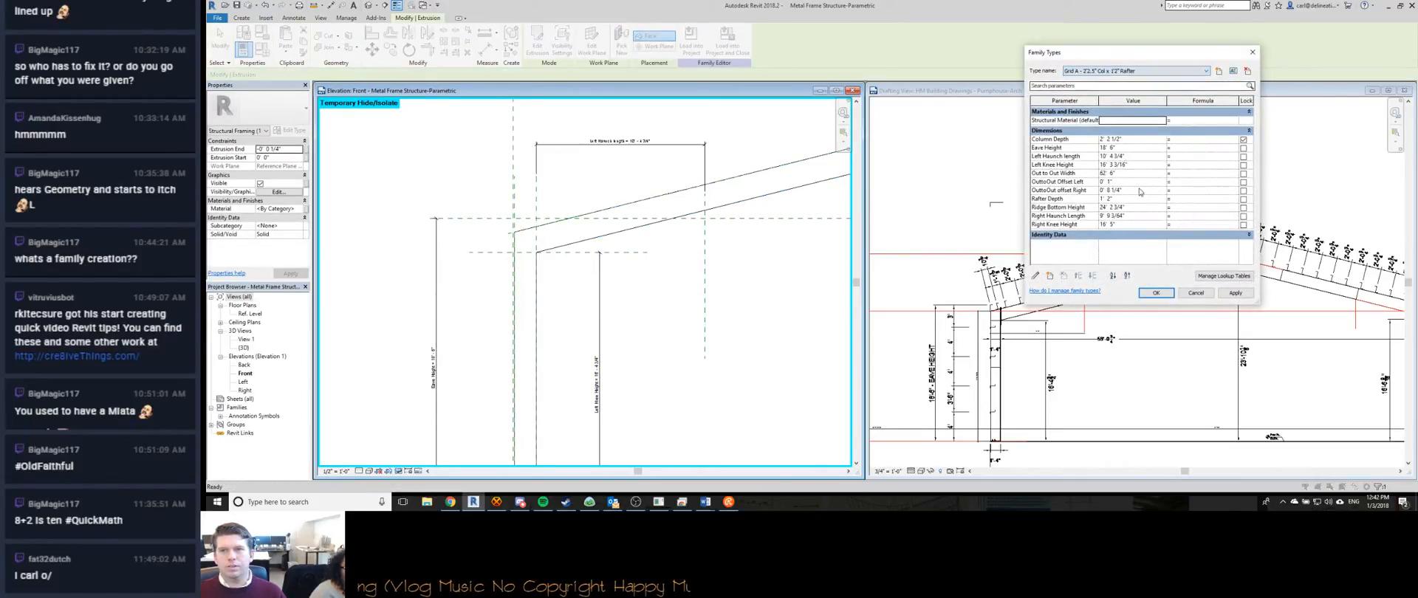
click(1156, 293)
scroll(612, 290, down, 1)
scroll(611, 290, down, 1)
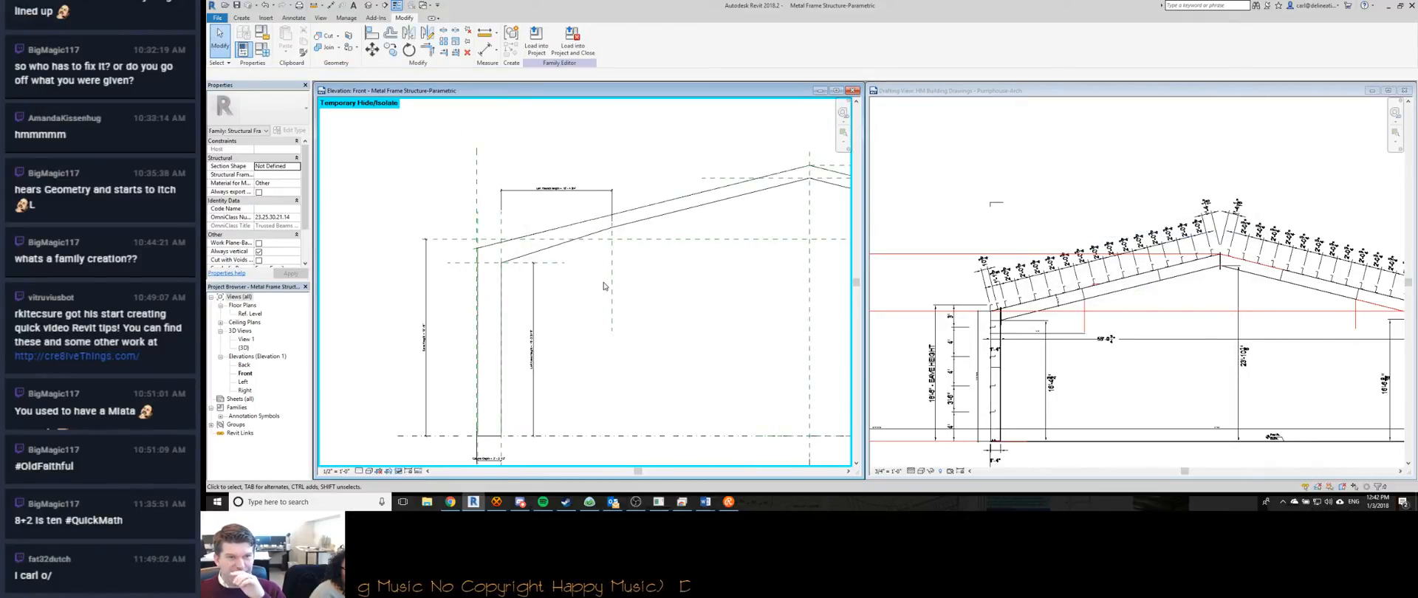
Examine the frame's left knee, haunch and ridge for alignment with the reference planes.
scroll(610, 286, down, 4)
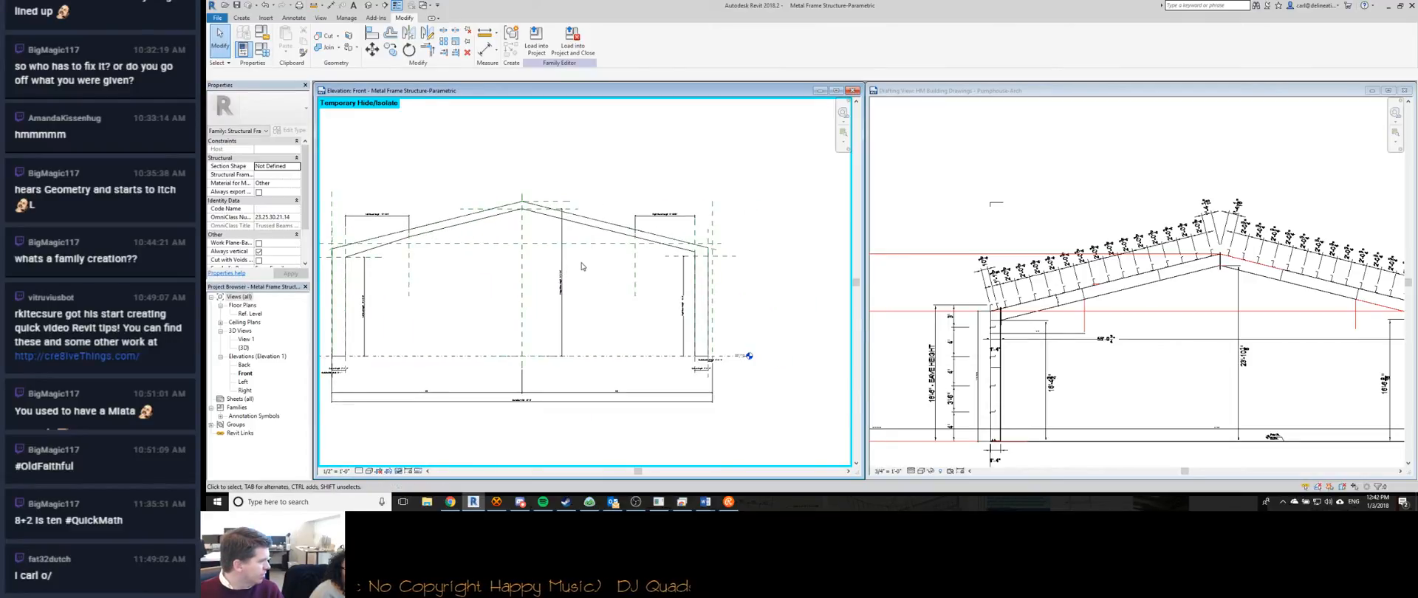
scroll(528, 226, up, 4)
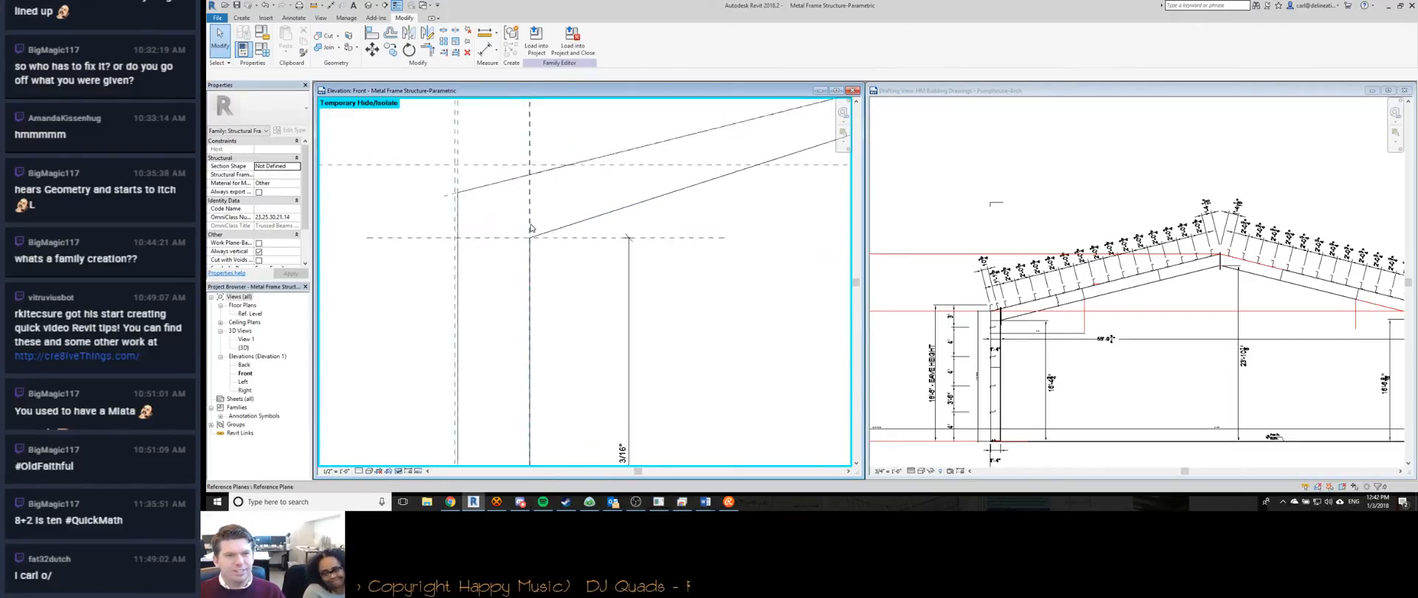
scroll(528, 225, up, 3)
scroll(529, 225, down, 2)
scroll(686, 181, up, 3)
scroll(652, 201, down, 5)
scroll(639, 218, down, 3)
scroll(643, 170, up, 5)
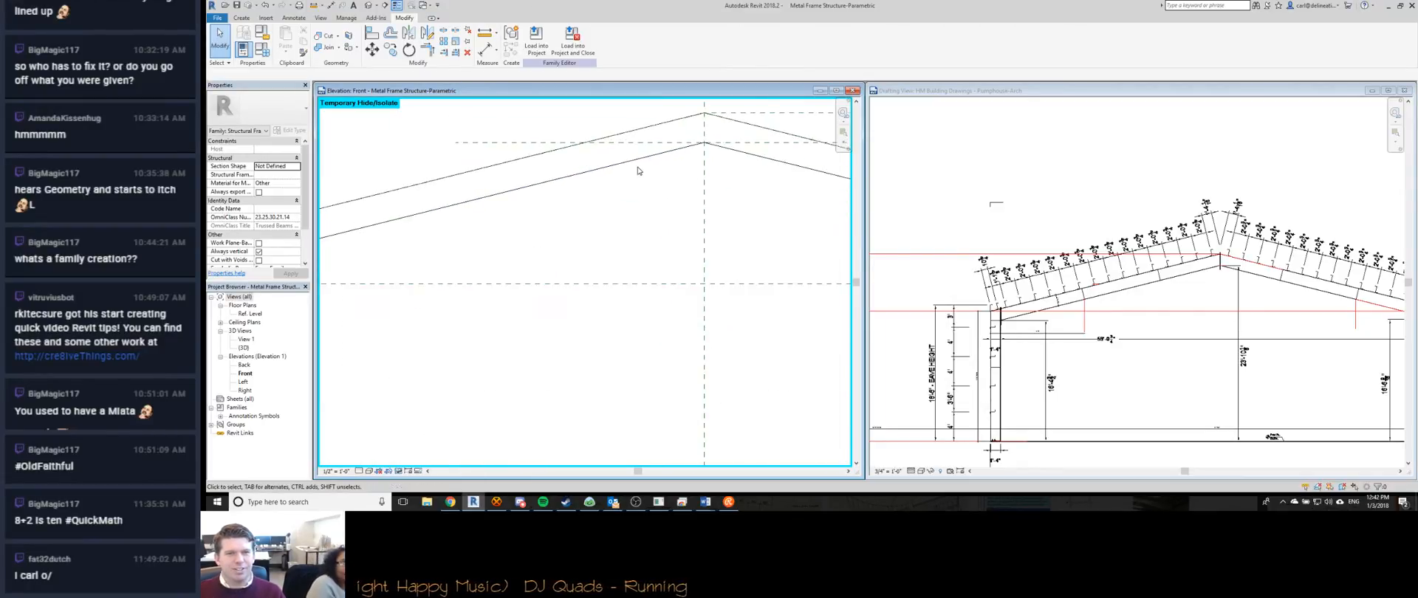
scroll(602, 184, down, 3)
scroll(539, 221, up, 4)
Reopen the frame sketch, delete the left haunch segment and align the lower rafter line's open end to the left haunch reference plane.
double_click(595, 236)
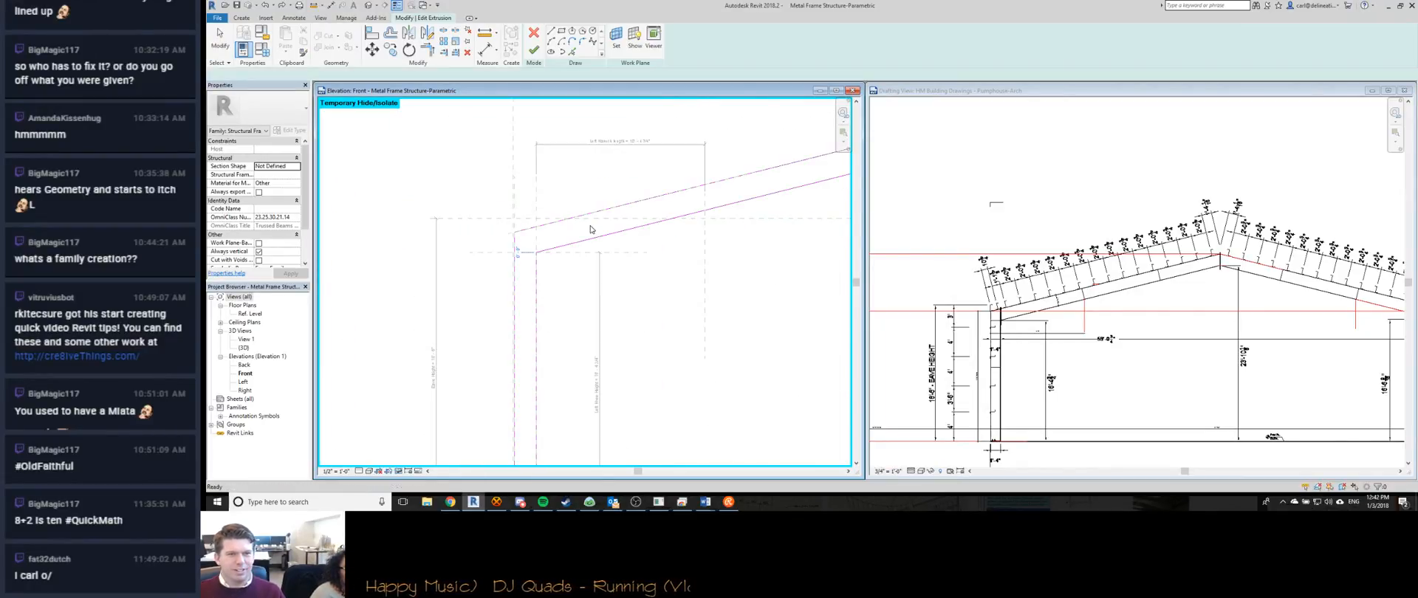
scroll(664, 243, up, 3)
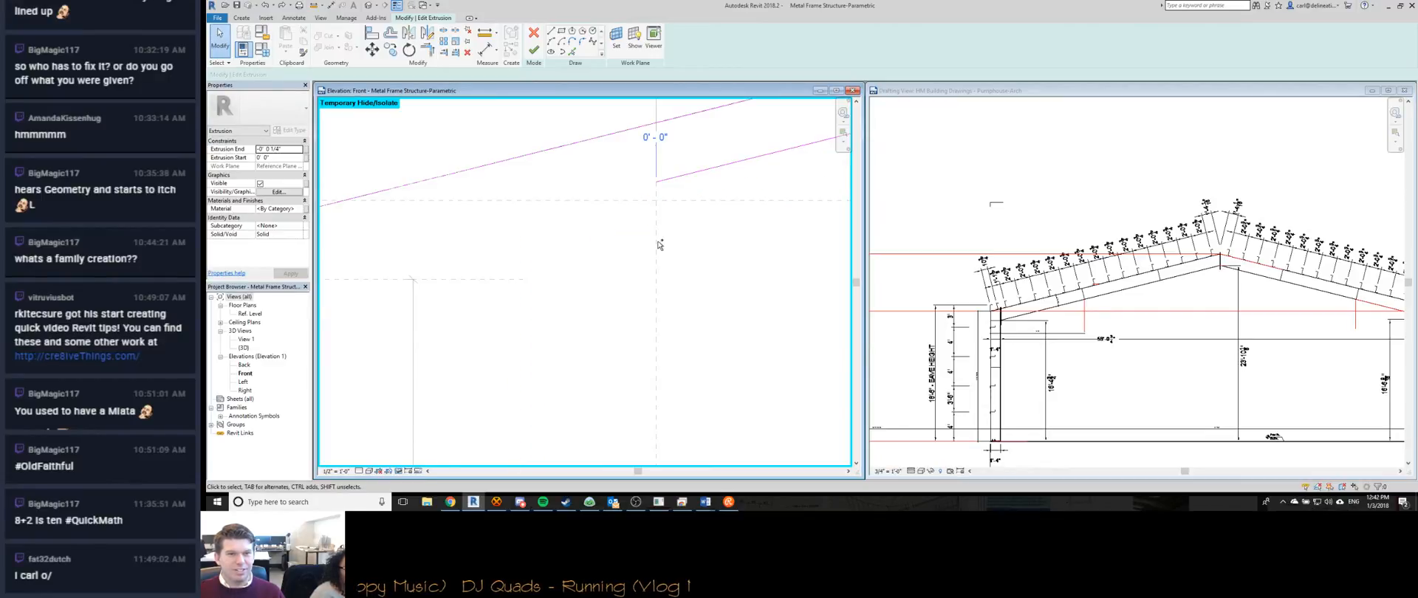
scroll(658, 245, down, 3)
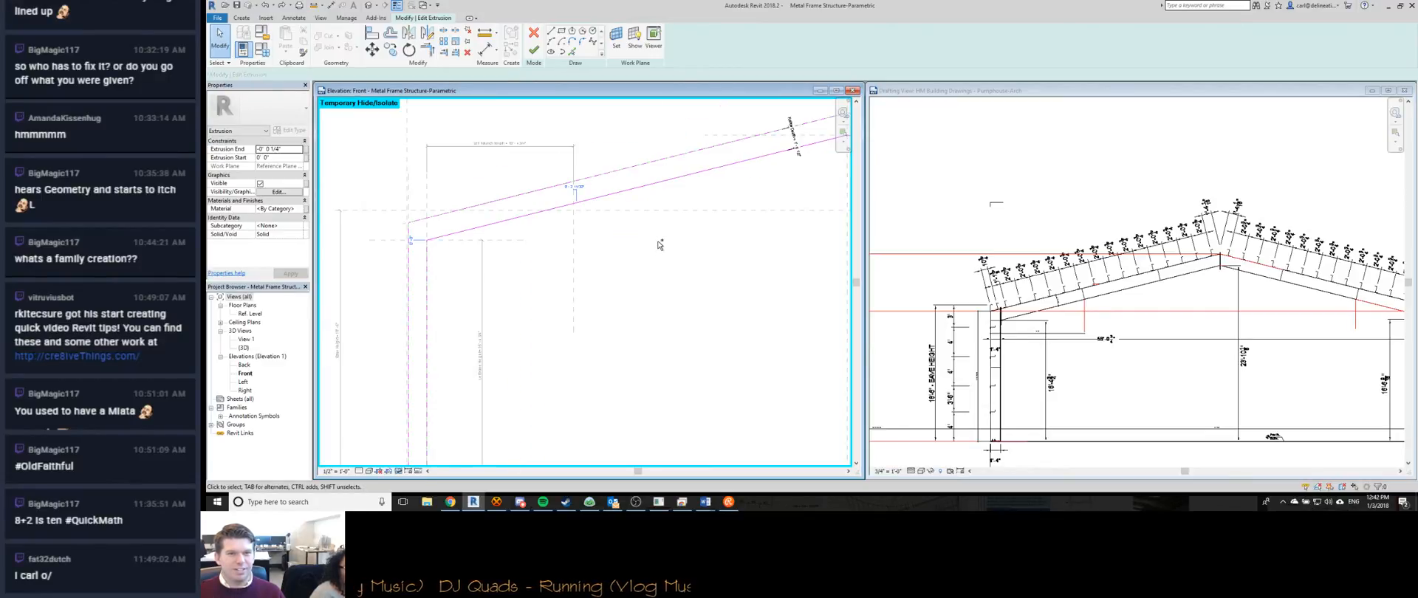
click(555, 213)
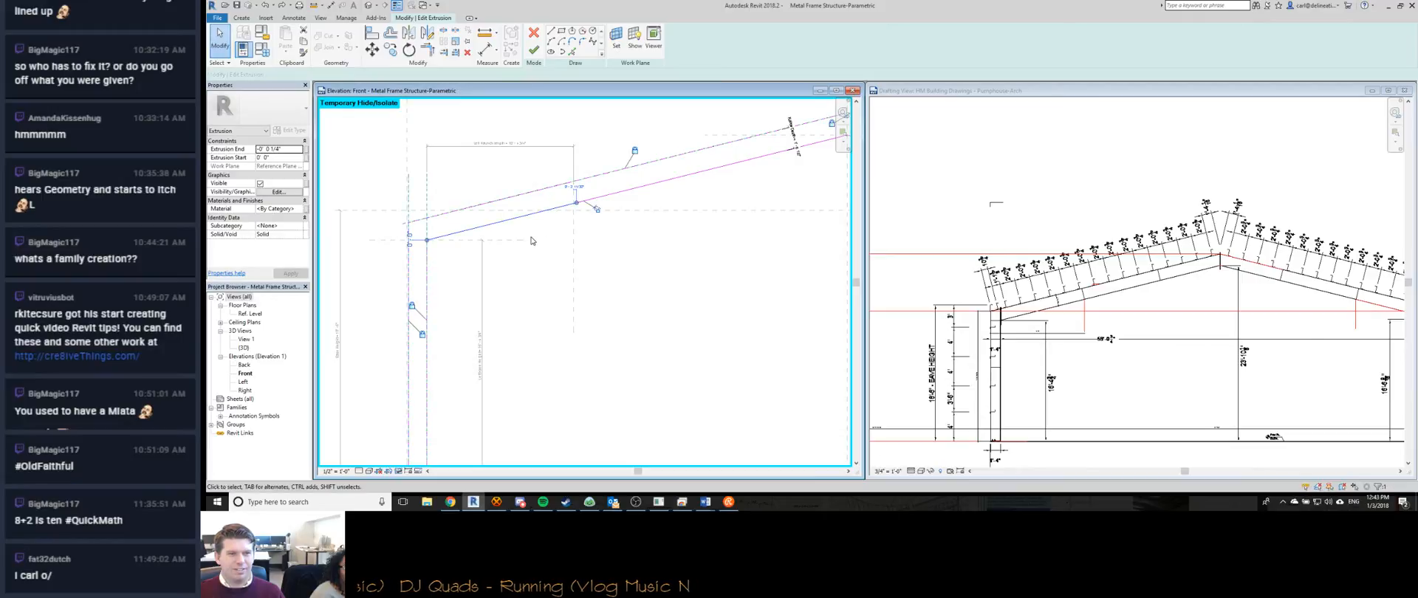
key(Delete)
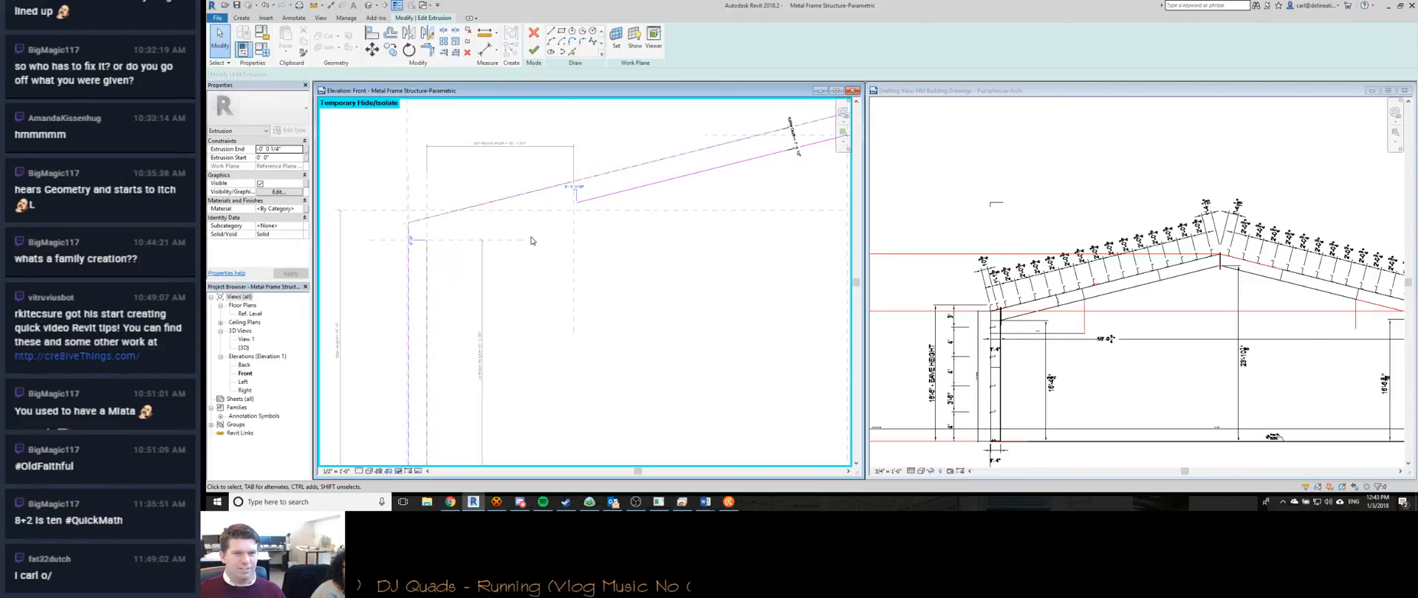
click(613, 200)
key(a)
key(l)
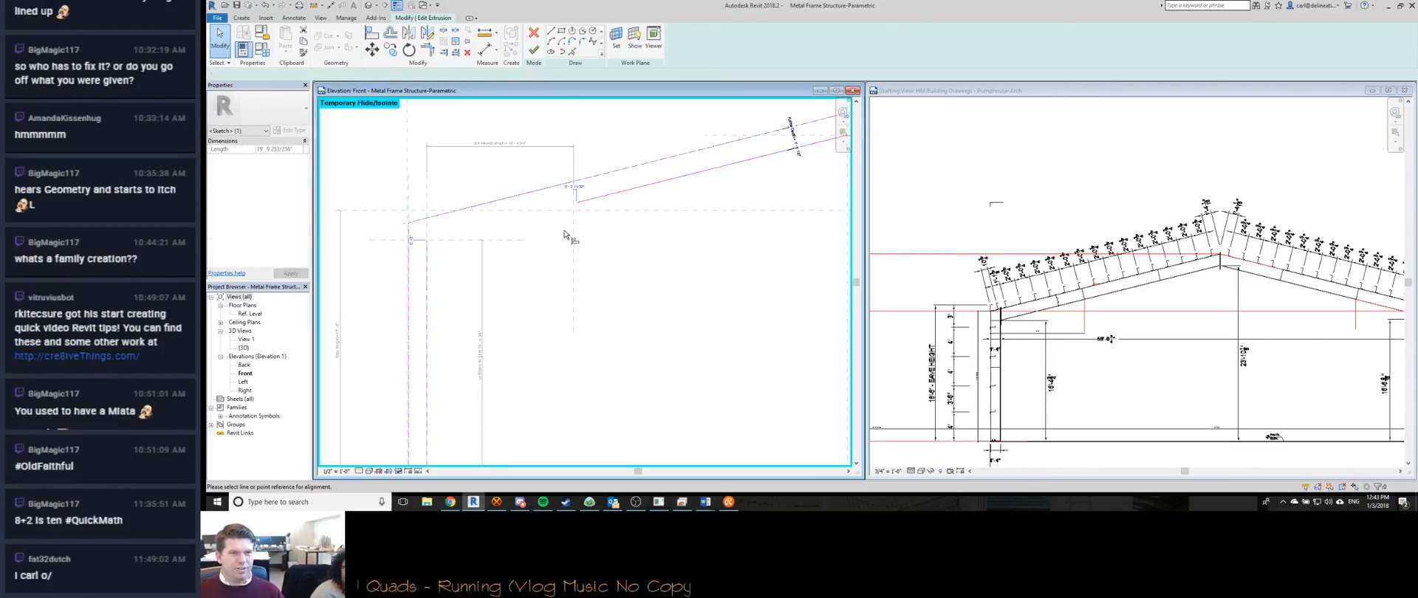
click(580, 204)
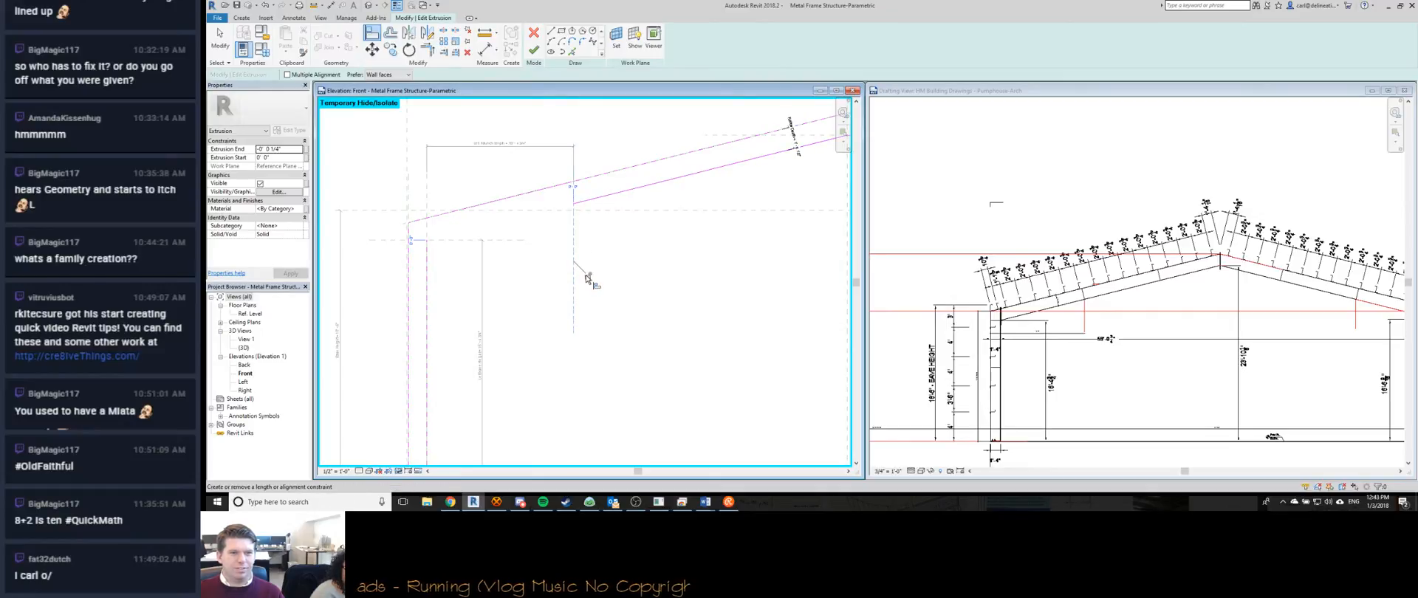
Draw a haunch line from the lower rafter line's open end to the top of the left inner column line and finish the sketch.
click(551, 31)
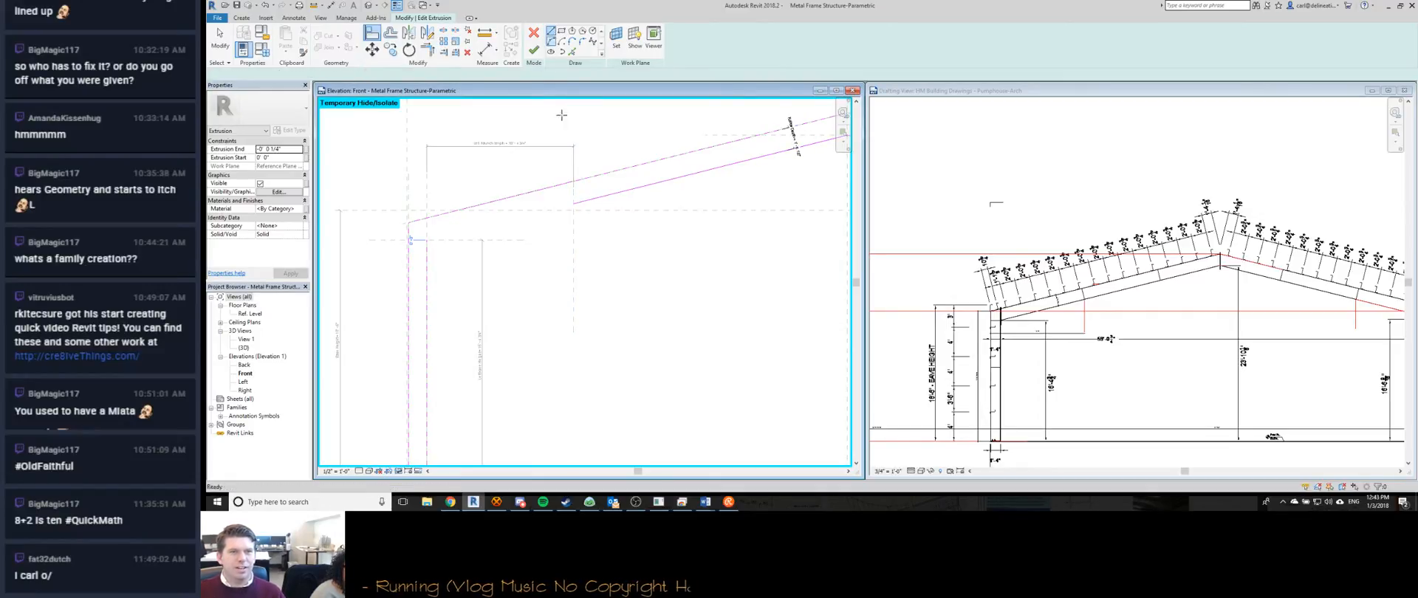
click(575, 204)
click(426, 240)
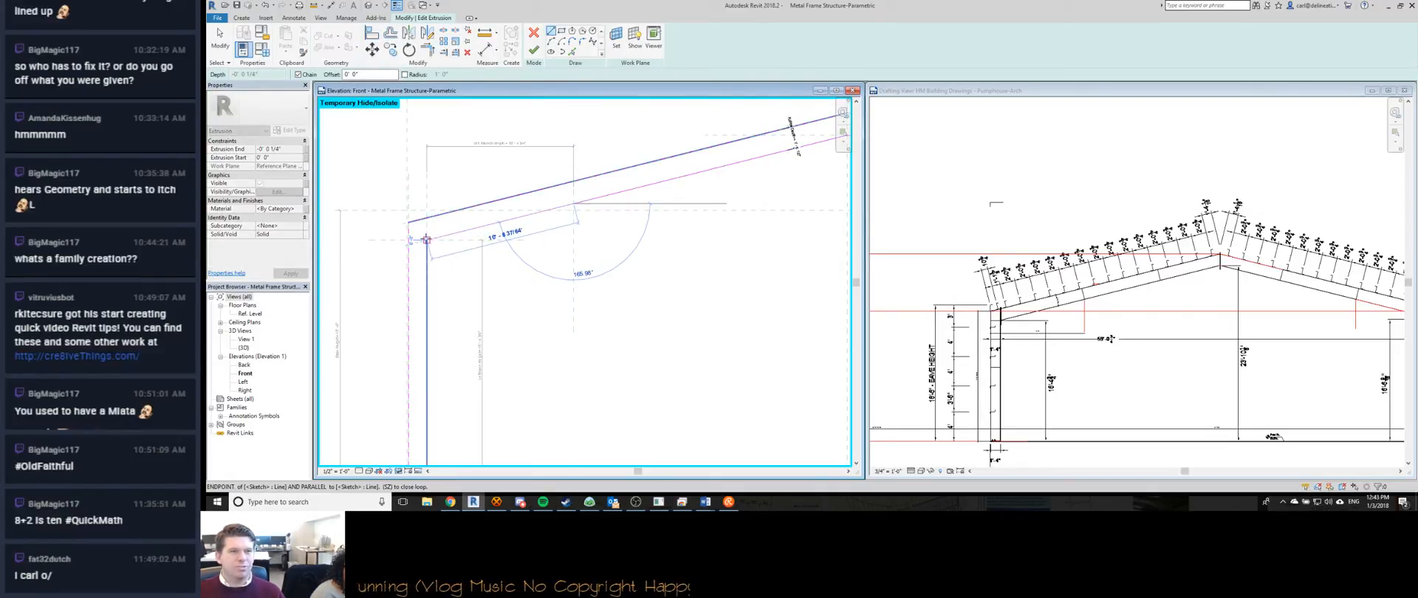
key(Escape)
key(Escape)
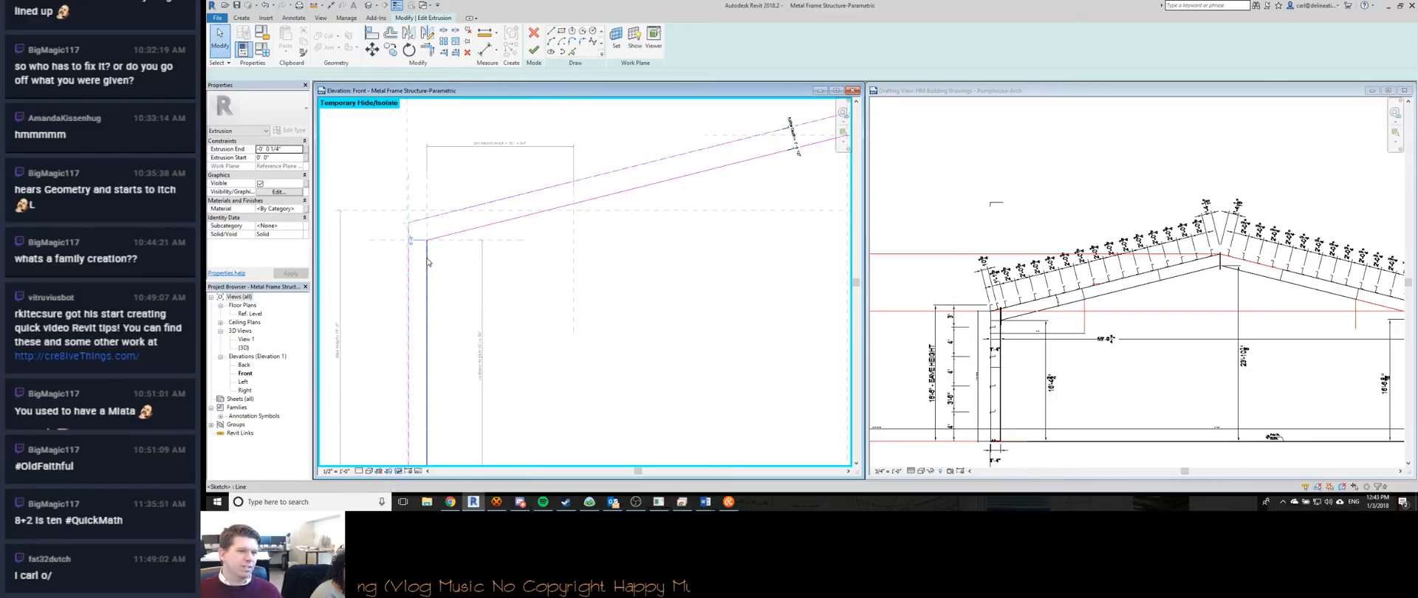
click(427, 260)
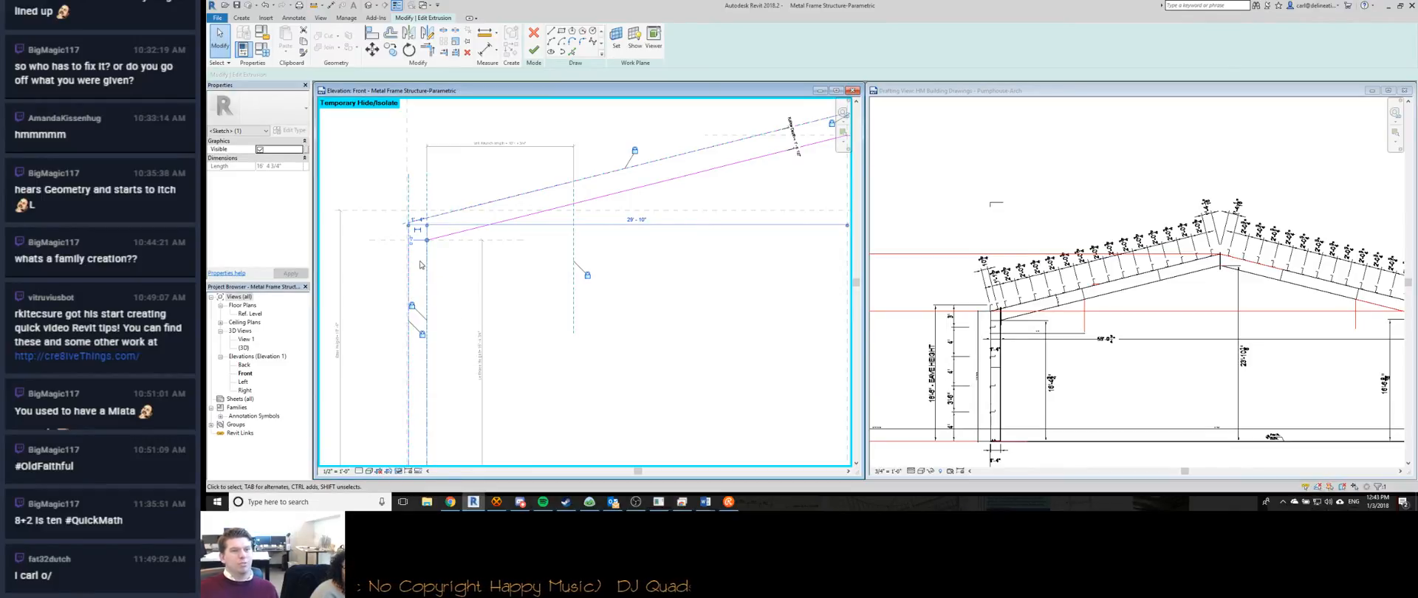
click(533, 50)
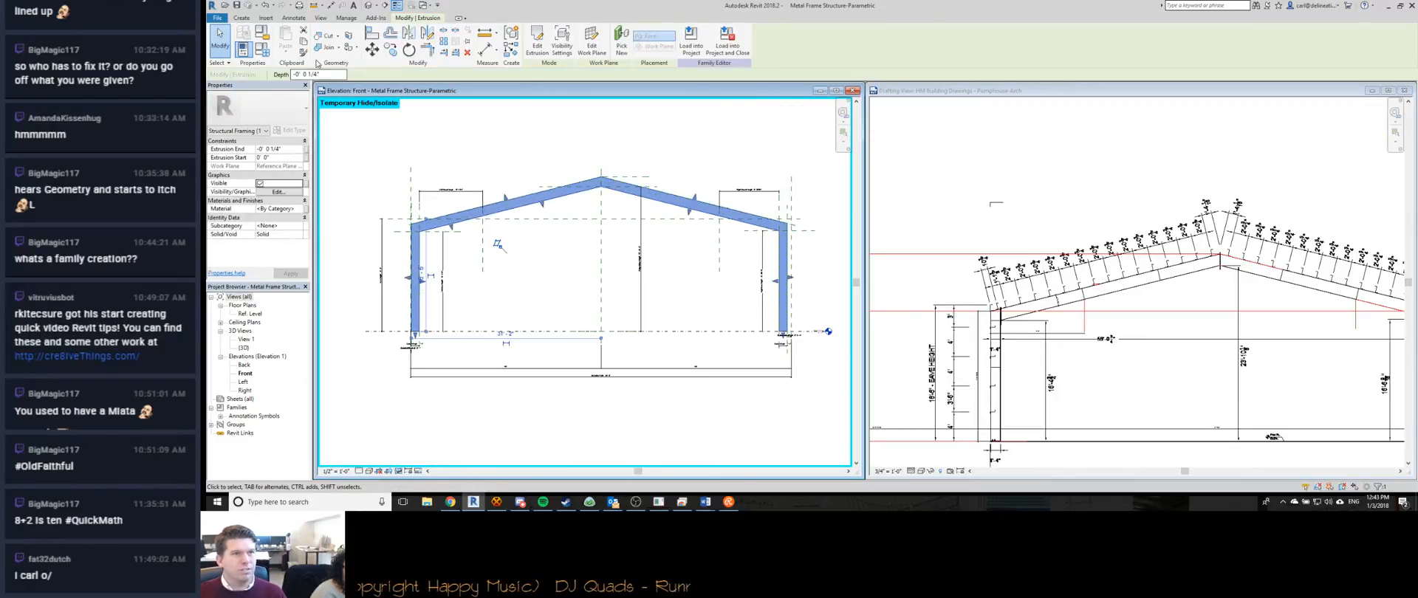
Switch the family to the Grid A rafter type to flex the frame.
click(262, 49)
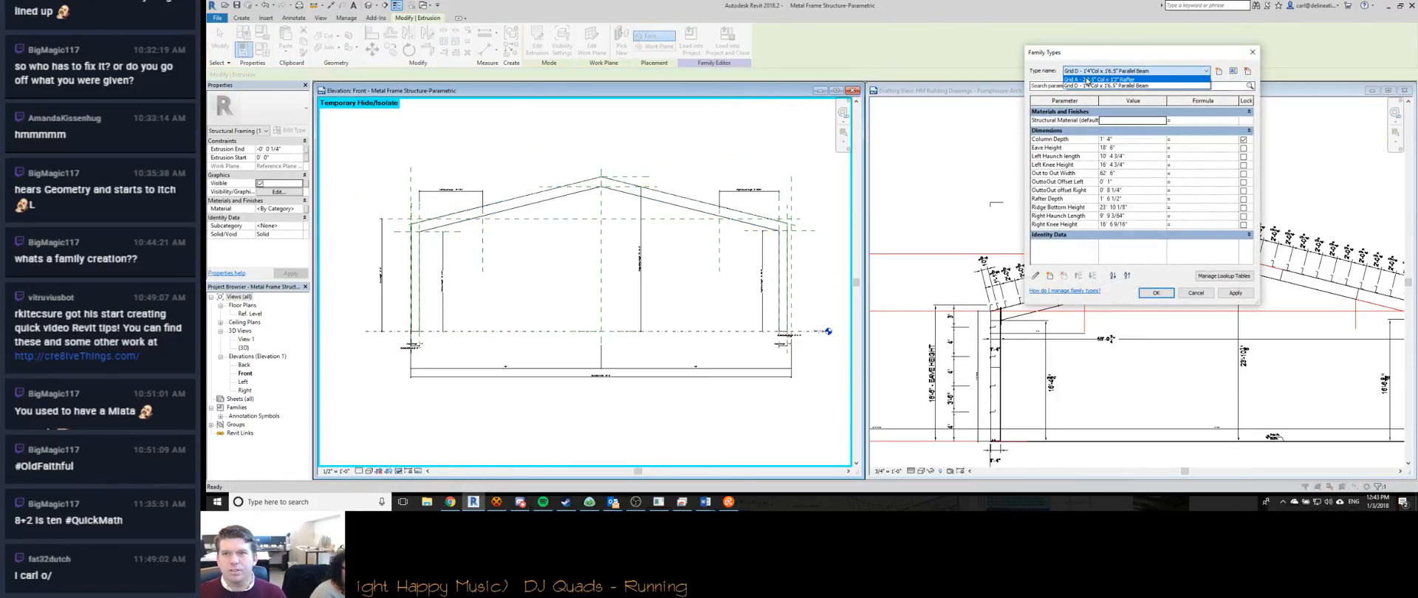
click(1154, 293)
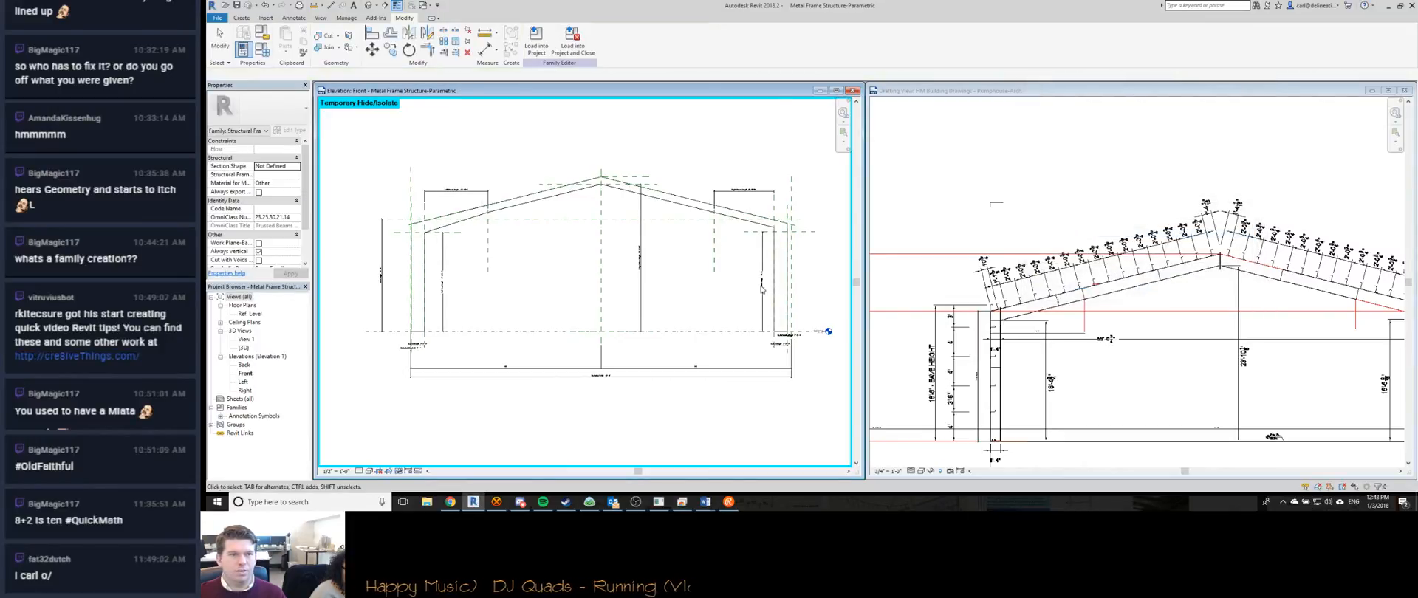
scroll(570, 247, up, 3)
scroll(546, 207, up, 2)
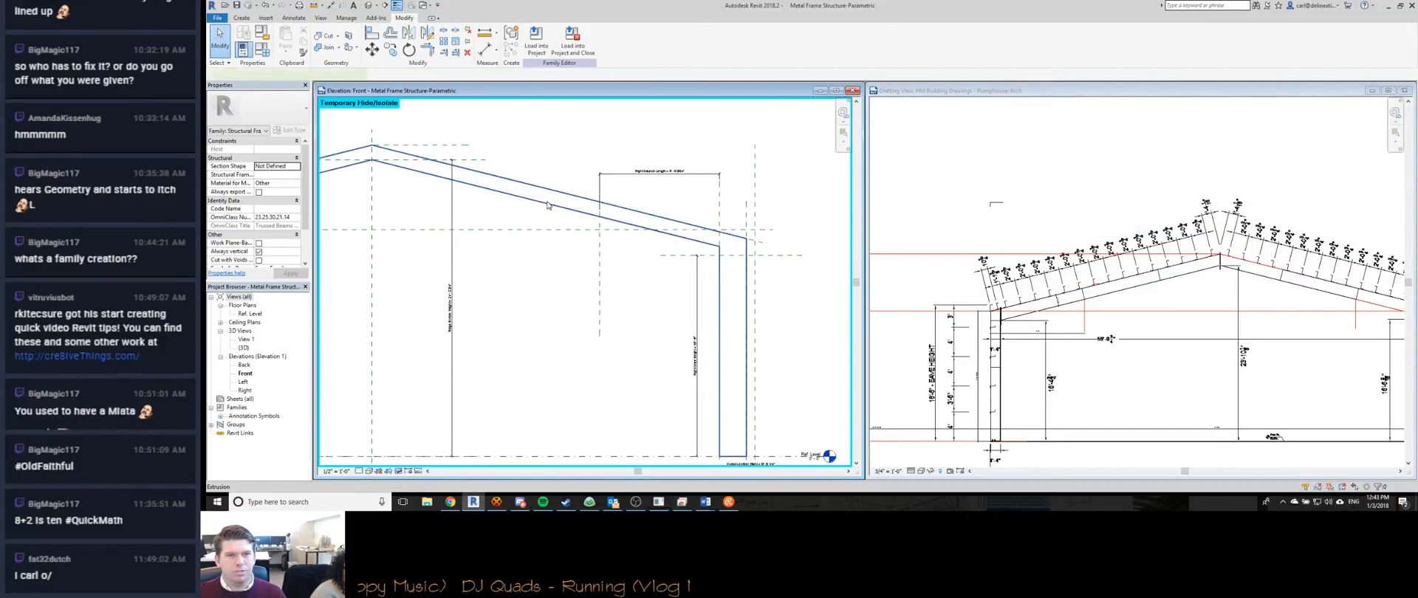
click(580, 216)
double_click(582, 219)
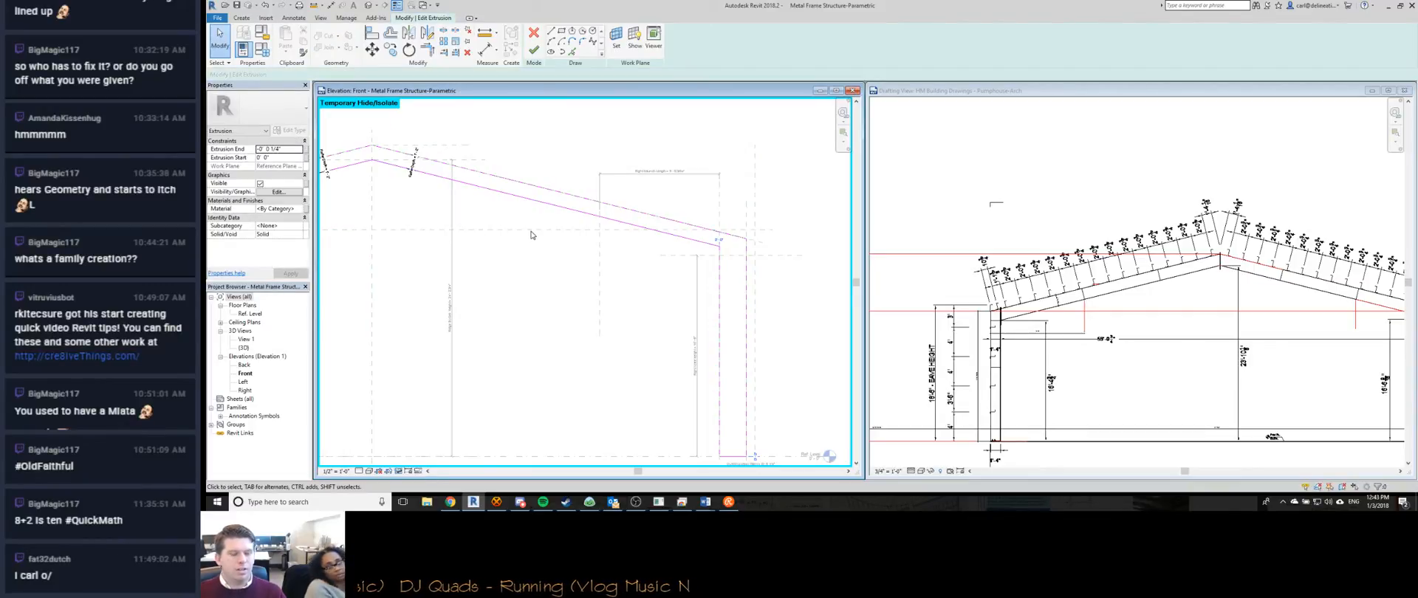
click(534, 49)
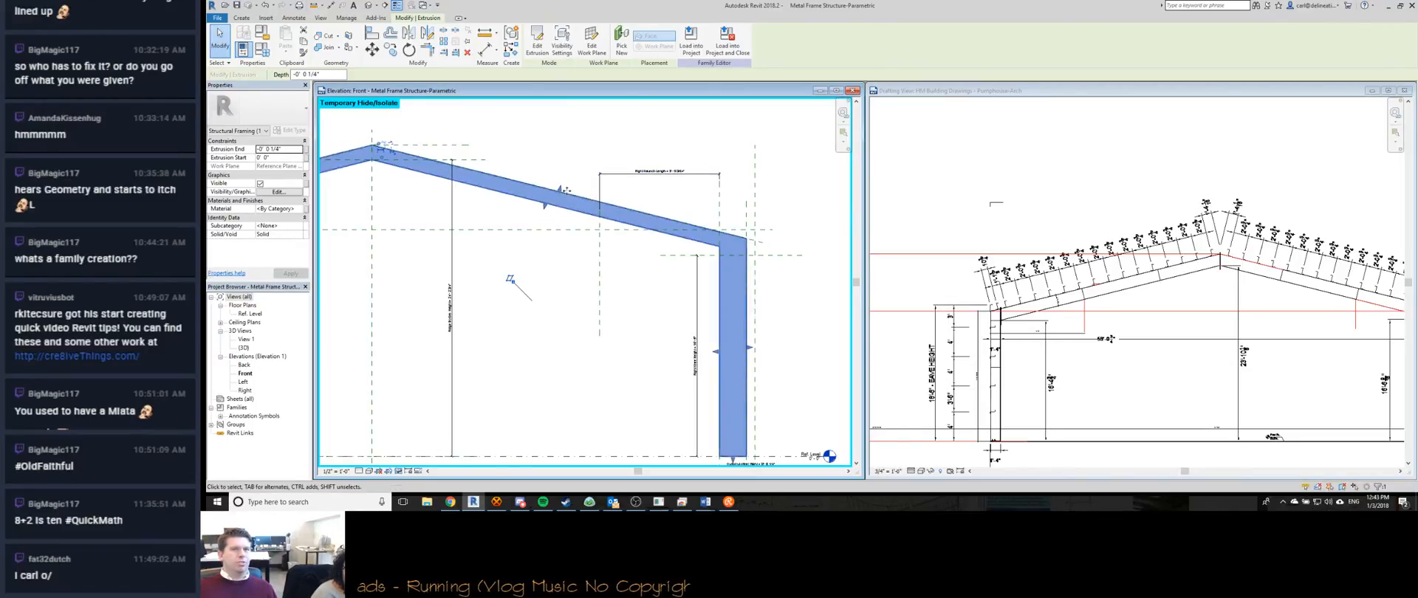
click(546, 210)
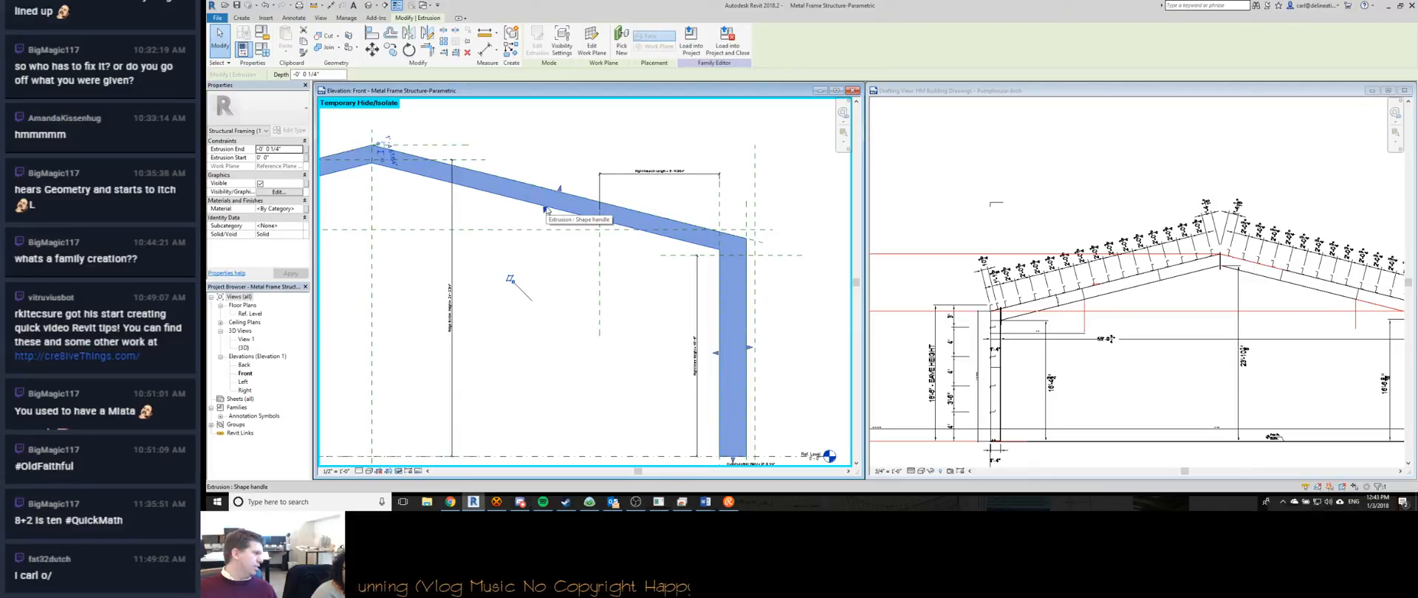
drag(546, 210, 547, 209)
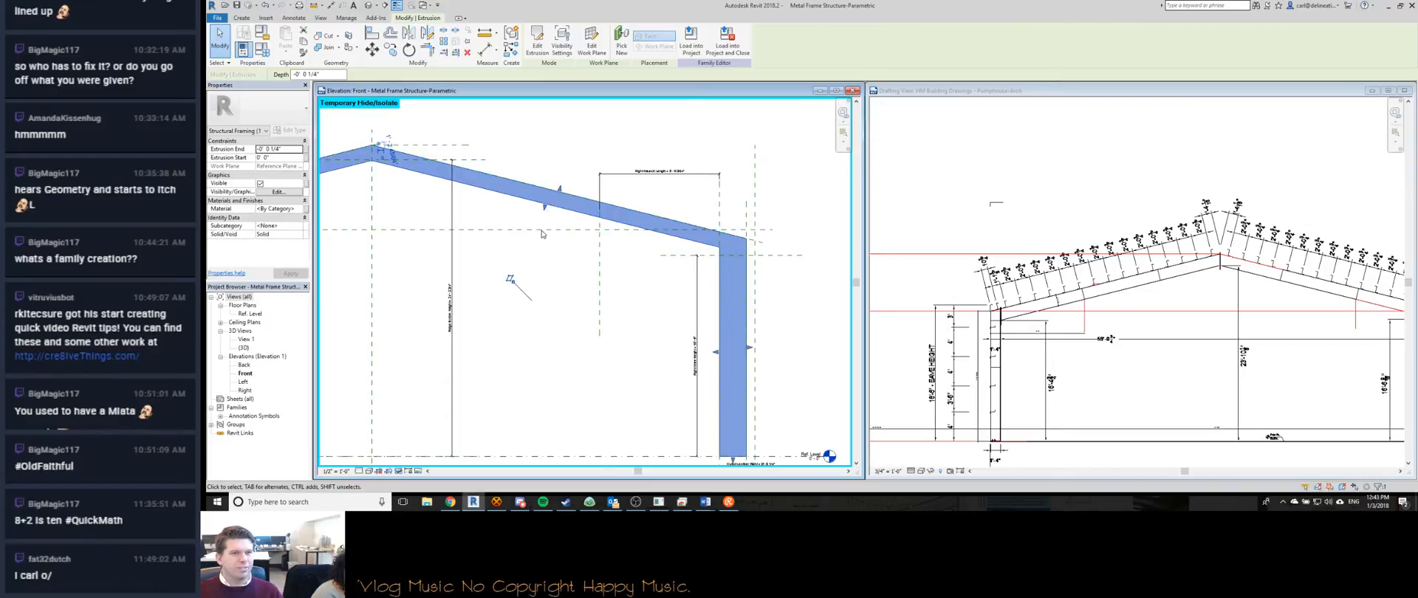
click(574, 215)
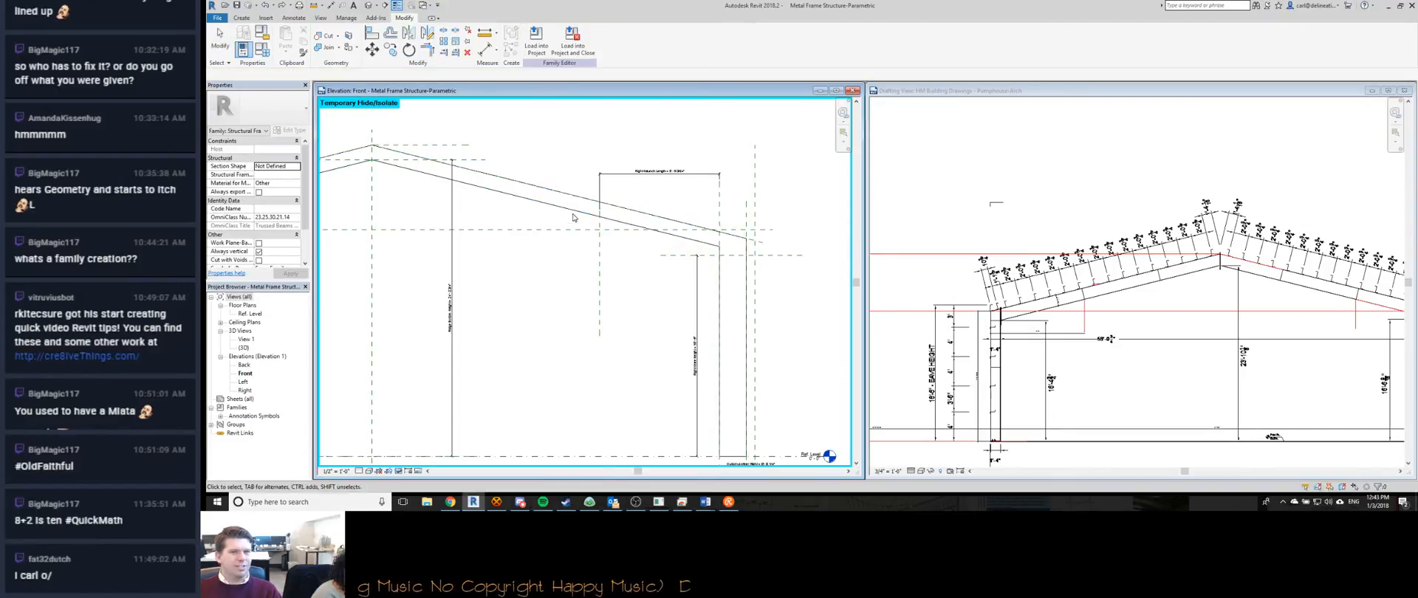
Open the frame sketch, split the lower right rafter line near the right haunch plane and delete the segment on the column side.
double_click(574, 214)
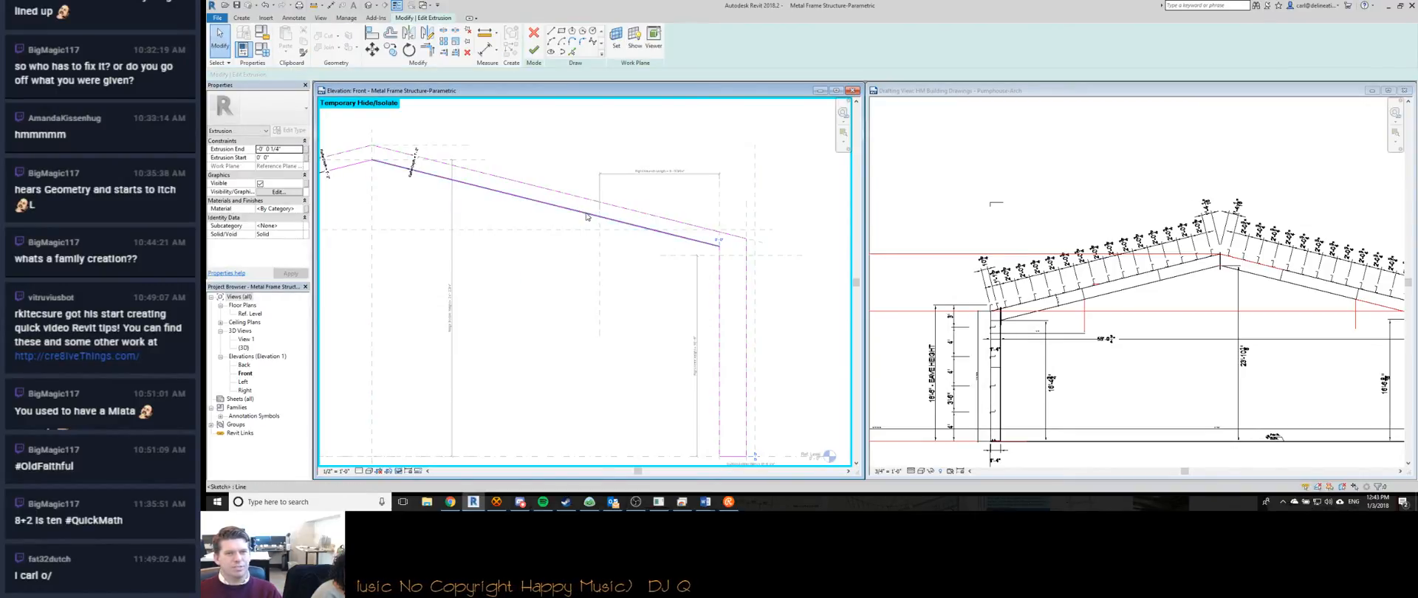
scroll(598, 223, up, 3)
key(s)
key(l)
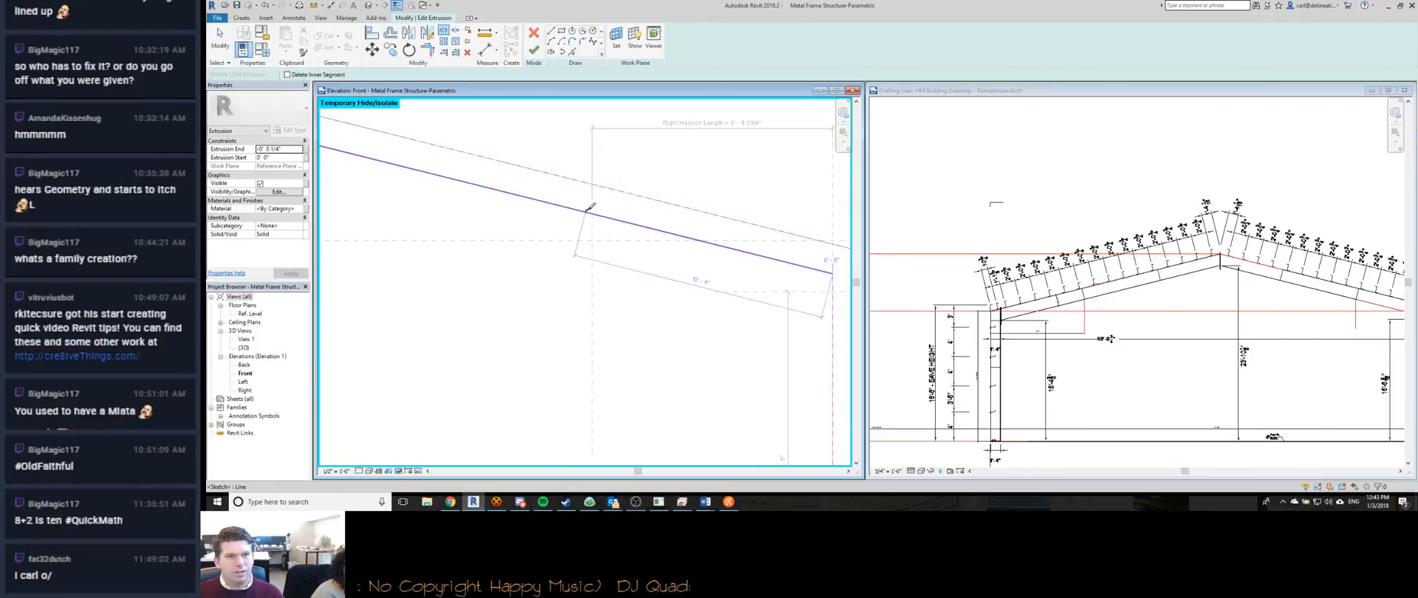
key(Escape)
click(646, 225)
key(Delete)
Align the lower right rafter line's open end to the right haunch reference plane.
key(a)
key(l)
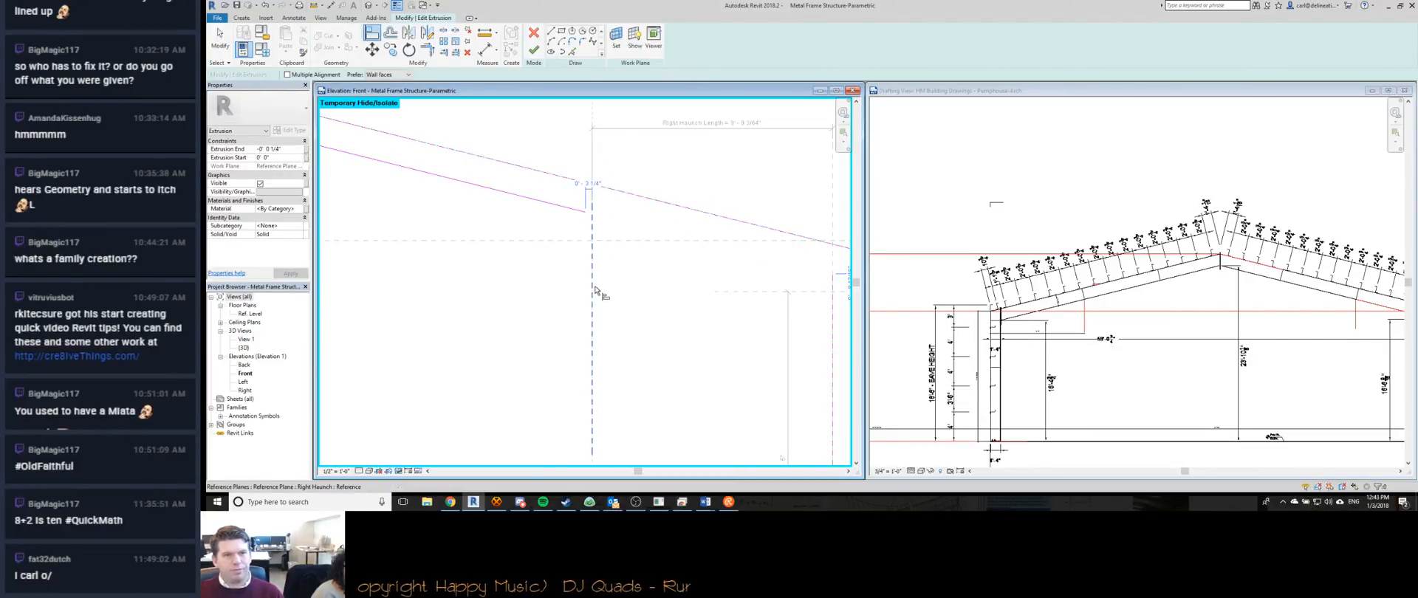
click(590, 235)
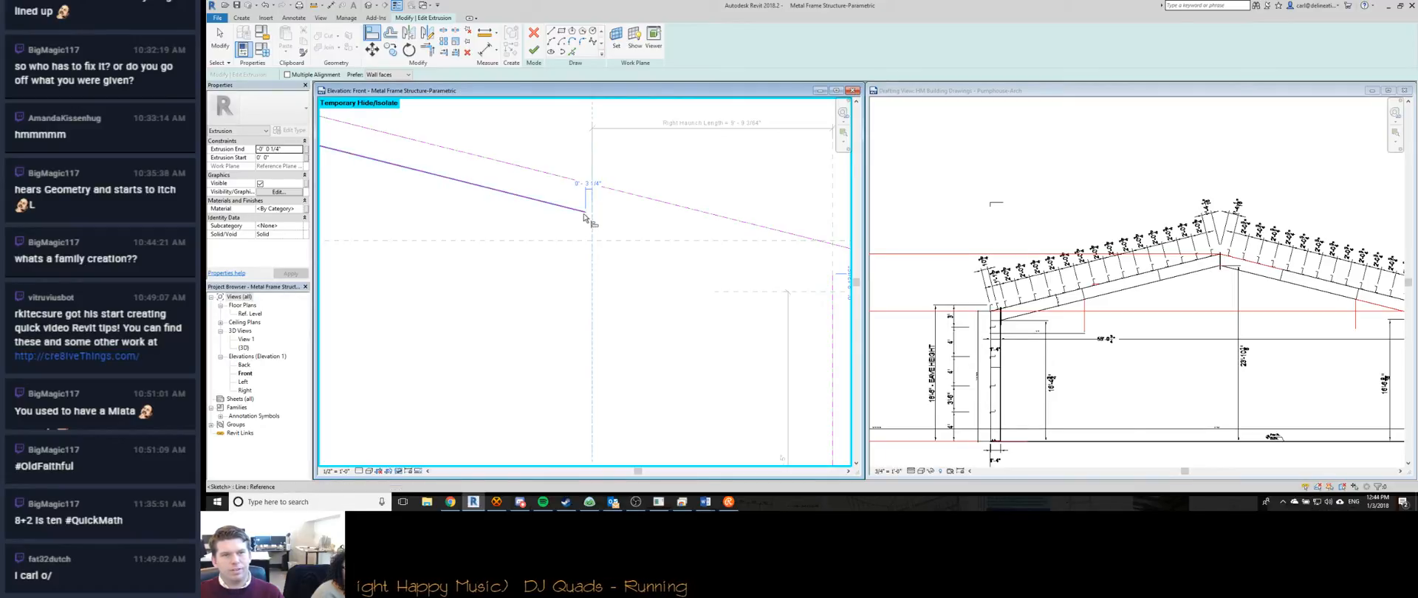
click(585, 215)
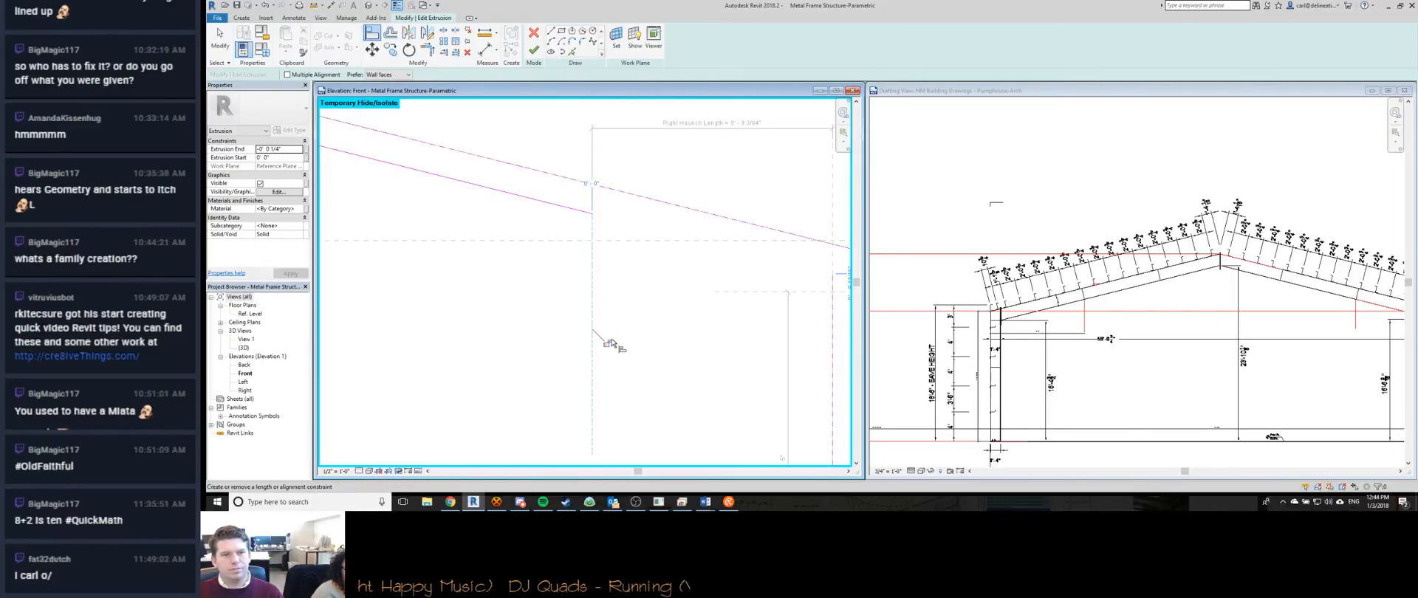
Try to draw a haunch line from the rafter line's open end to the right column.
click(550, 31)
click(591, 213)
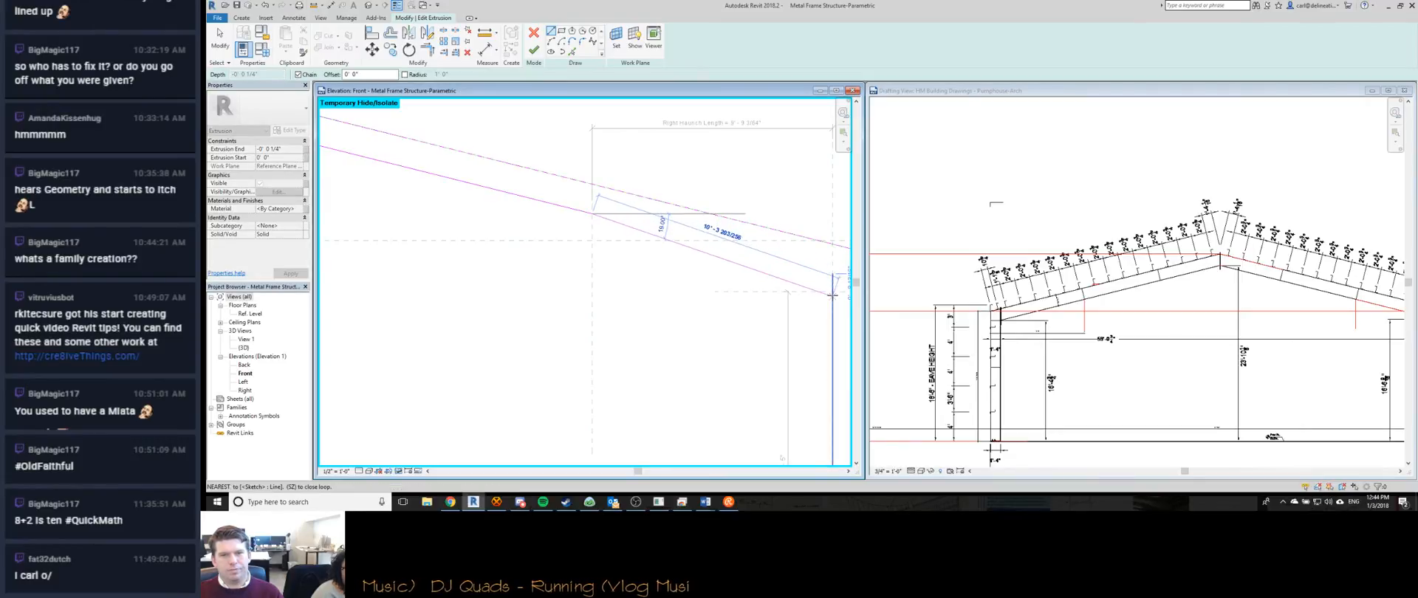
scroll(832, 273, down, 3)
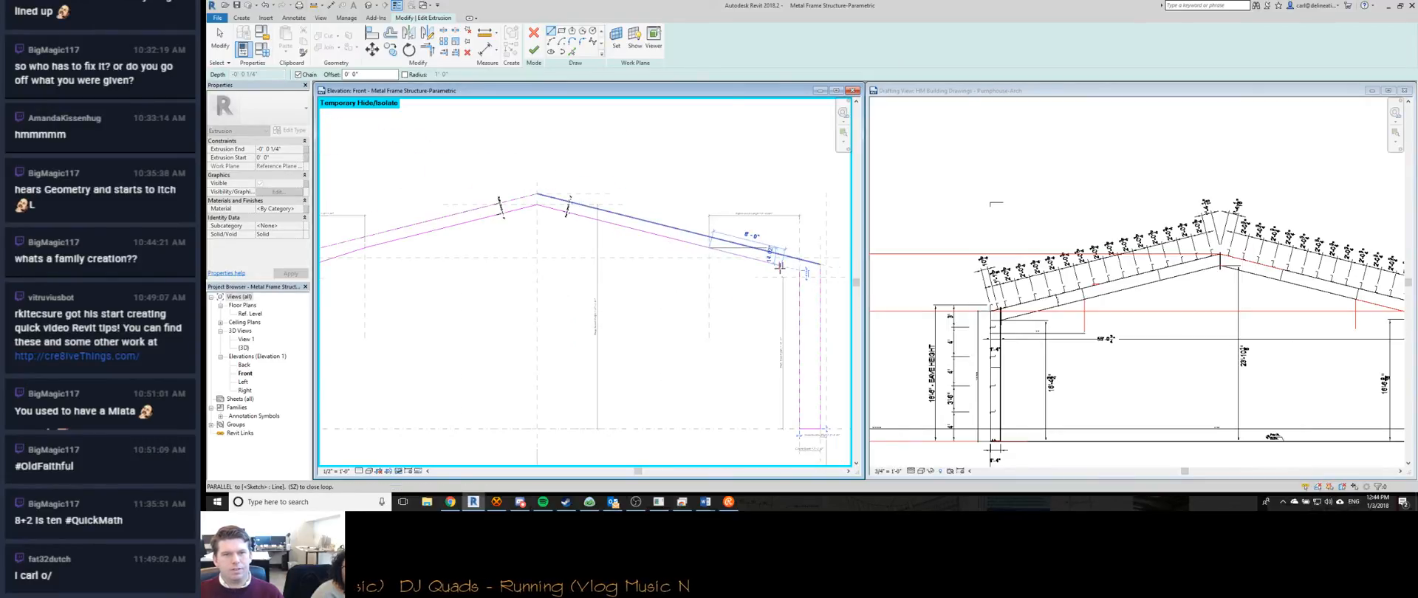
scroll(779, 265, up, 1)
key(Escape)
key(Escape)
Undo the split, deletion and alignment of the lower right rafter line.
scroll(689, 249, up, 3)
key(ctrl+z)
key(ctrl+z)
key(ctrl+z)
key(ctrl+z)
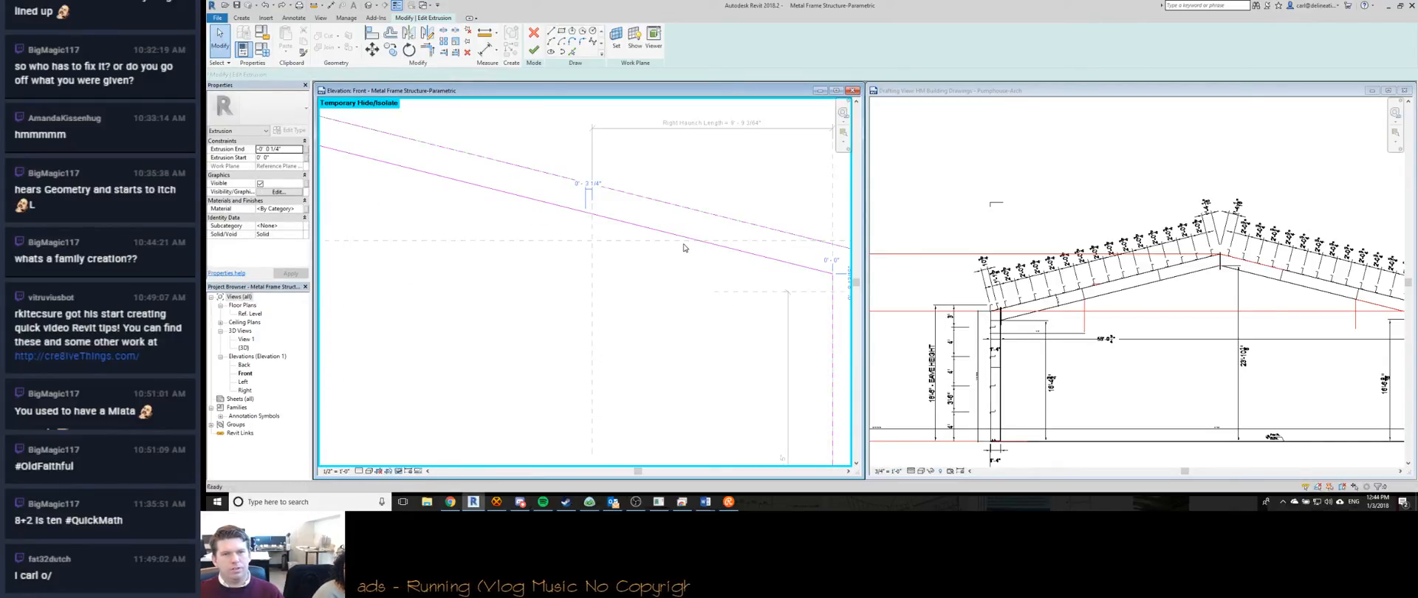
key(Escape)
Leave the sketch and switch the family to the Grid D parallel beam type.
scroll(472, 266, down, 5)
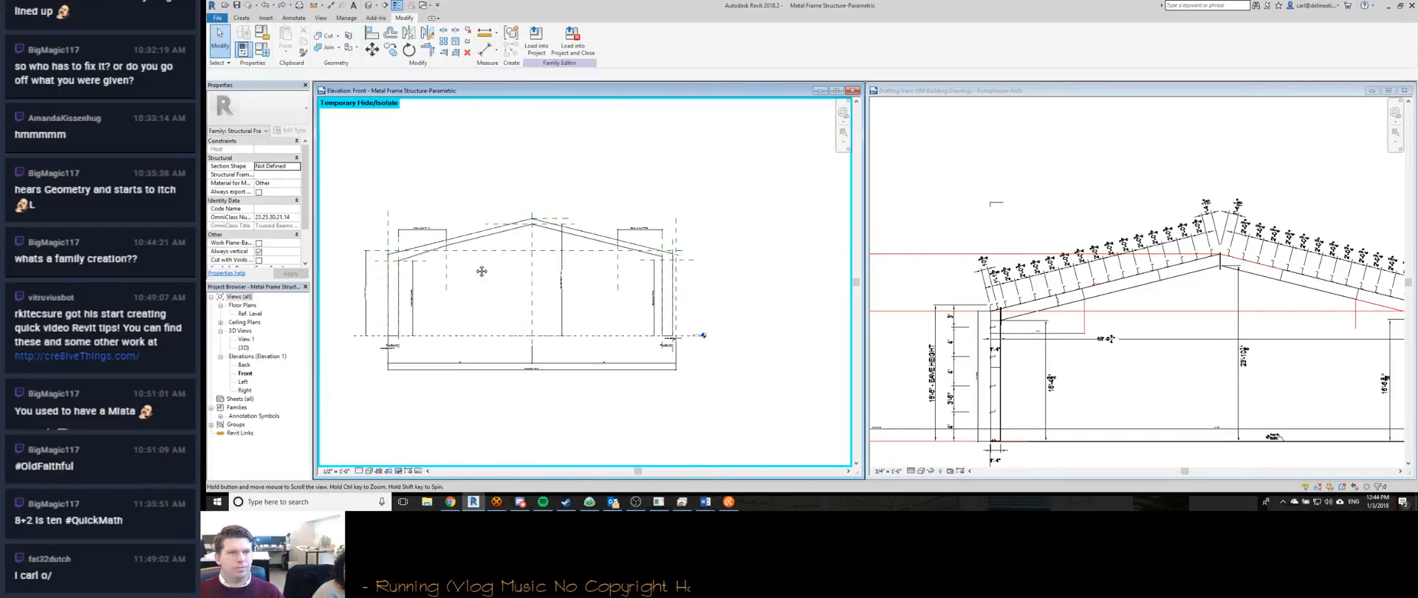
click(262, 49)
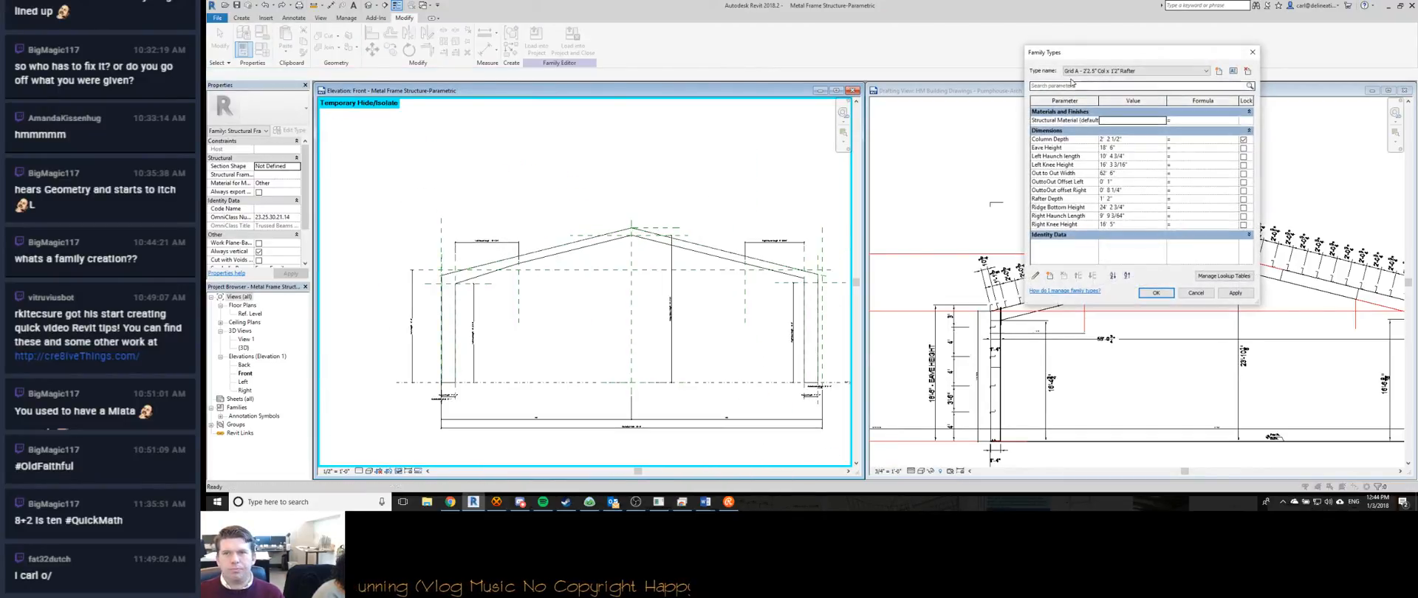
scroll(1079, 74, down, 3)
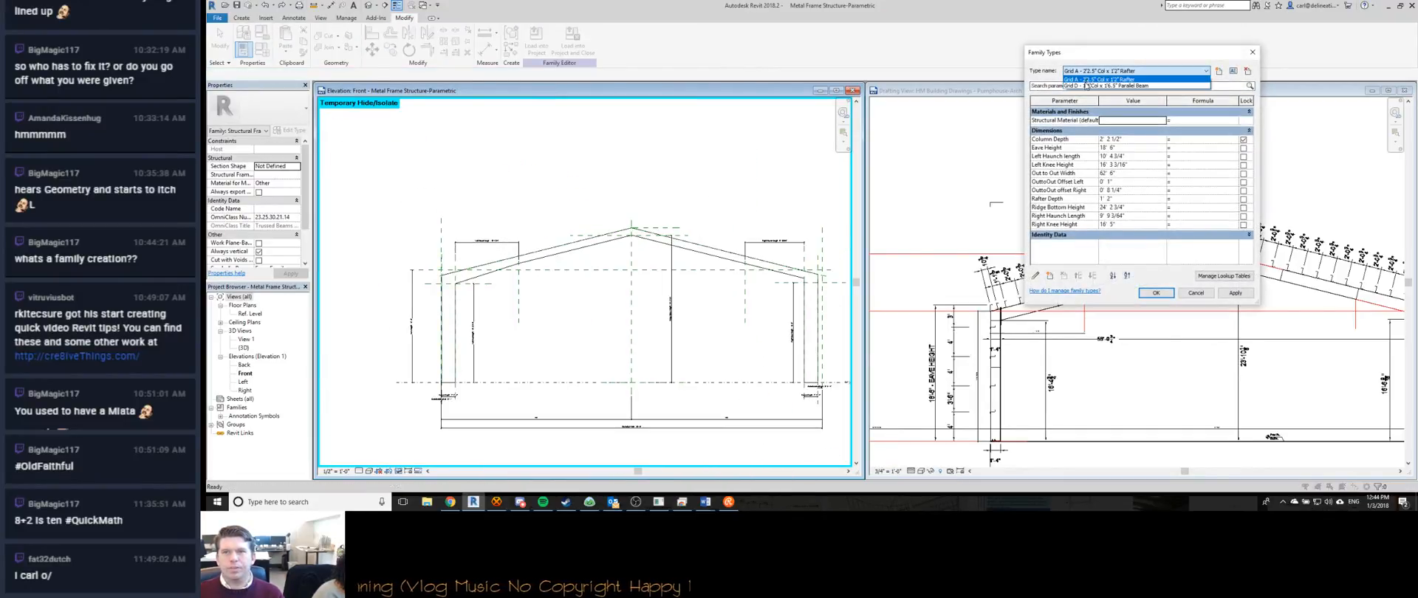
click(1156, 292)
scroll(702, 247, up, 5)
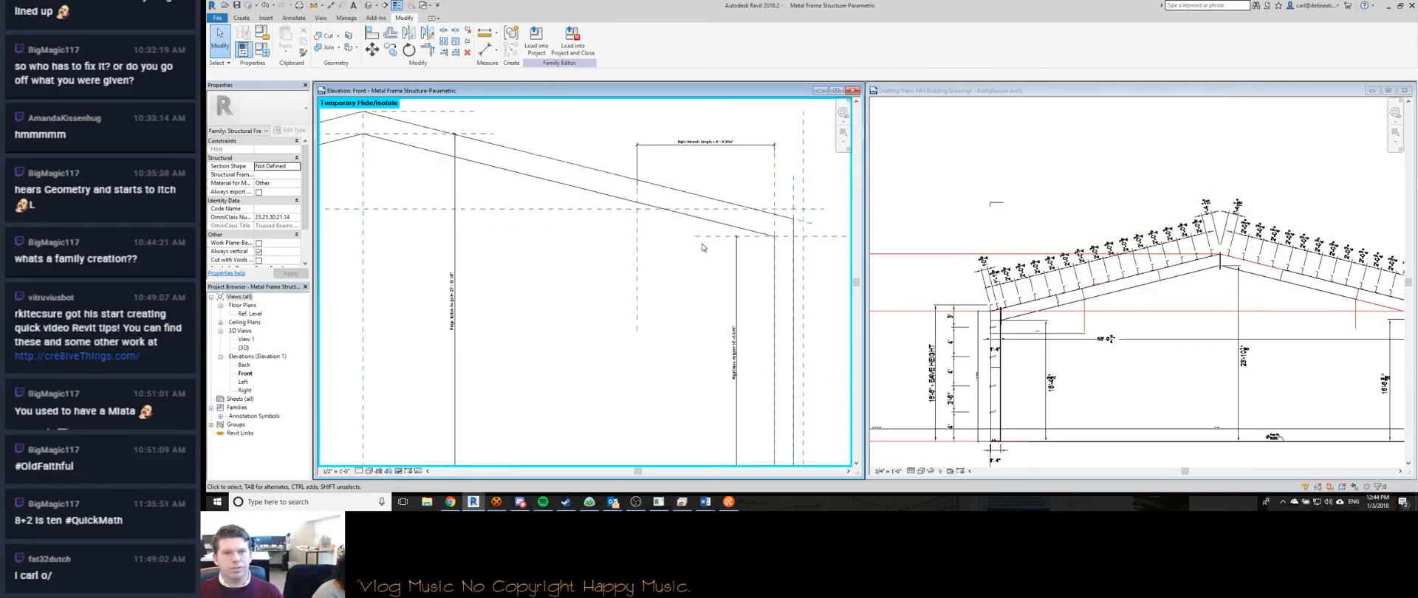
scroll(752, 264, down, 1)
scroll(1049, 282, down, 1)
Edit the frame extrusion's sketch, split the lower right rafter line near the right haunch plane and delete its outer segment.
click(731, 233)
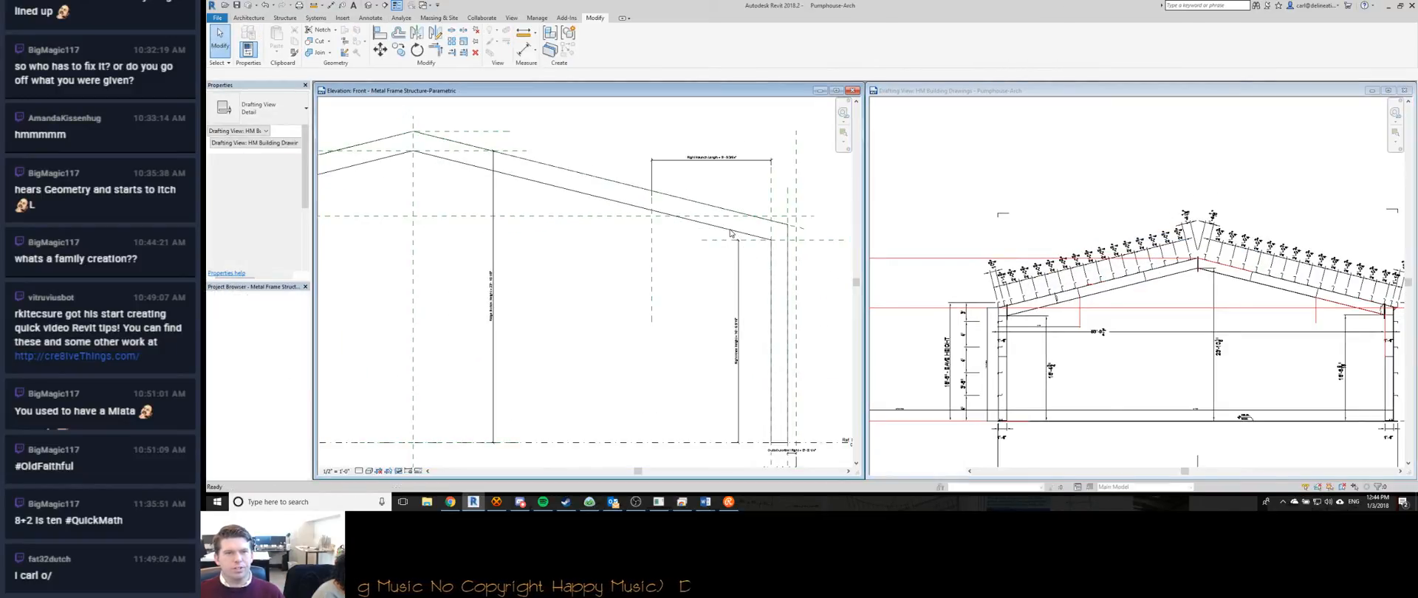
double_click(720, 232)
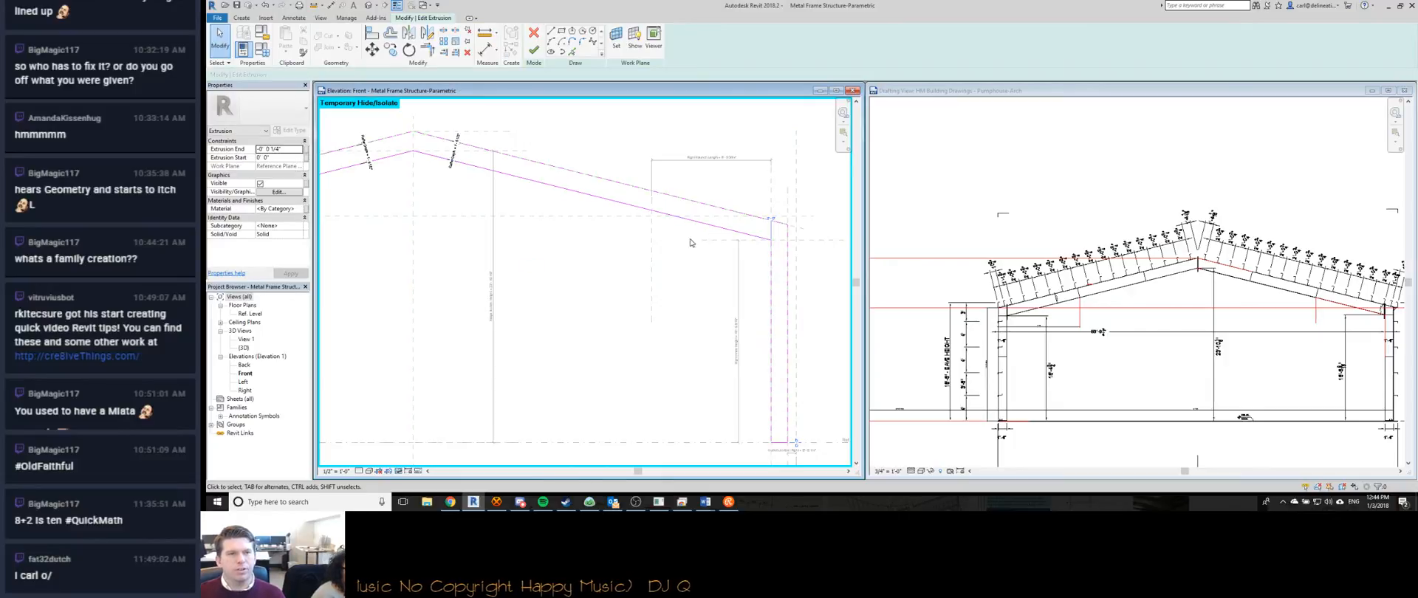
key(l)
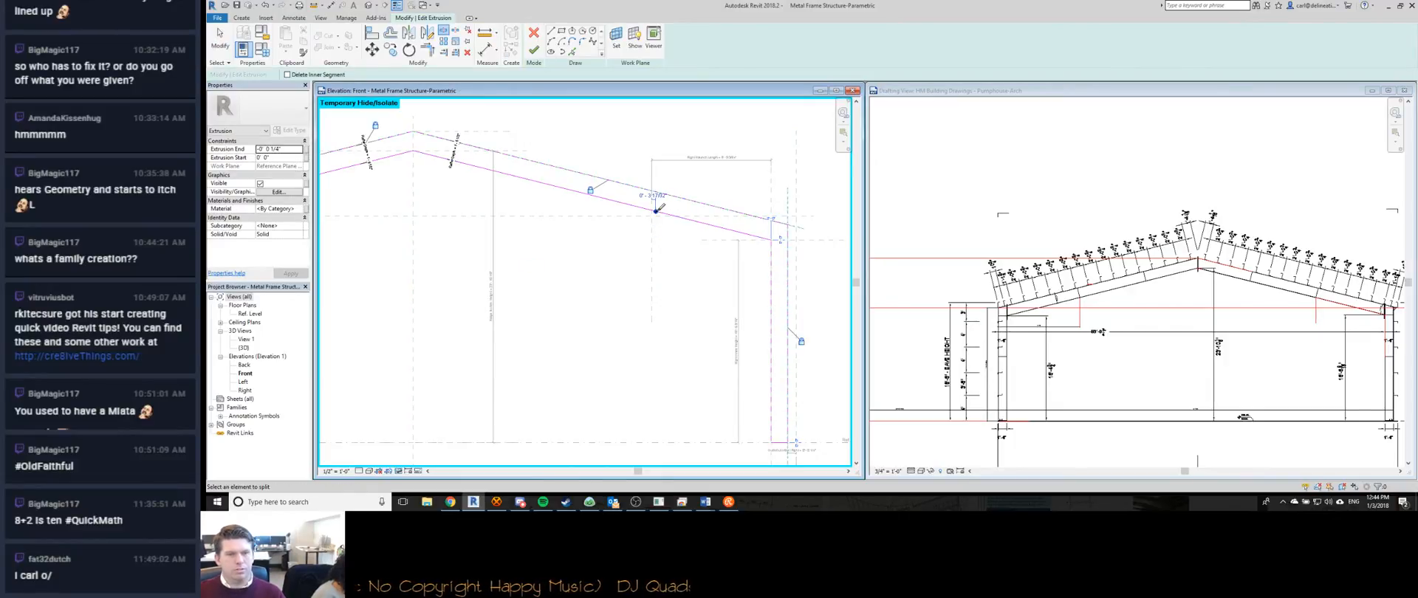
key(Delete)
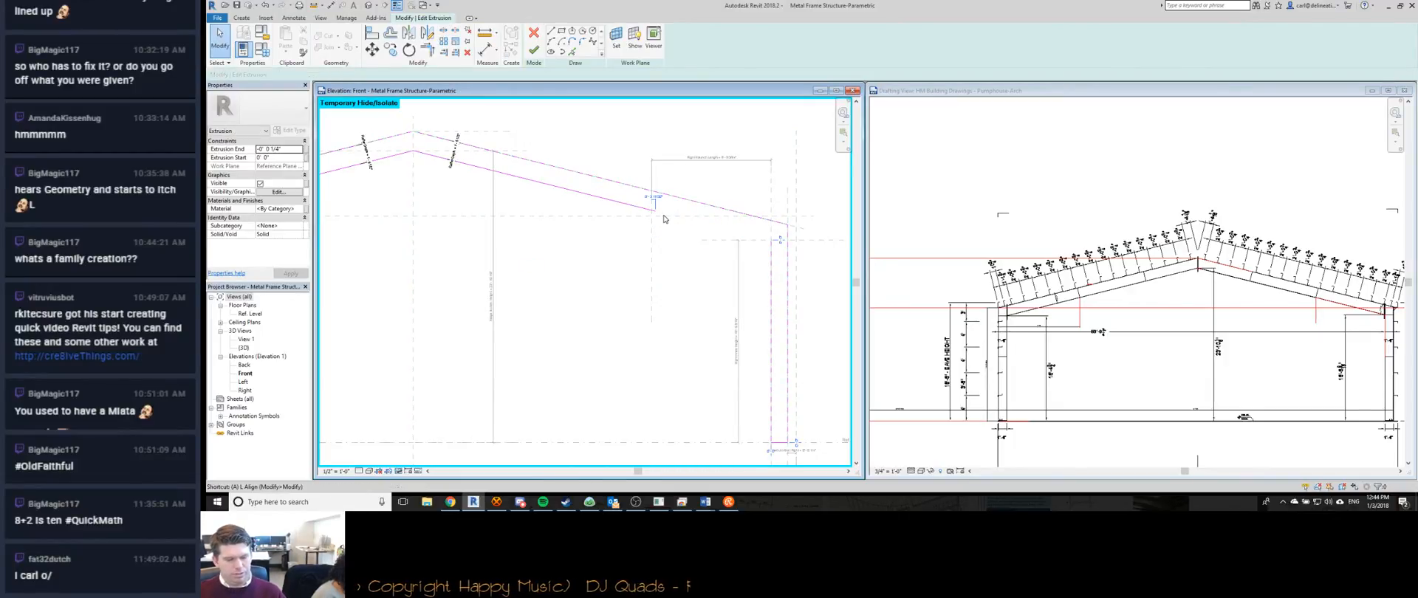
Align the open end of the shortened lower right rafter line to the right haunch reference plane.
key(a)
key(l)
click(657, 229)
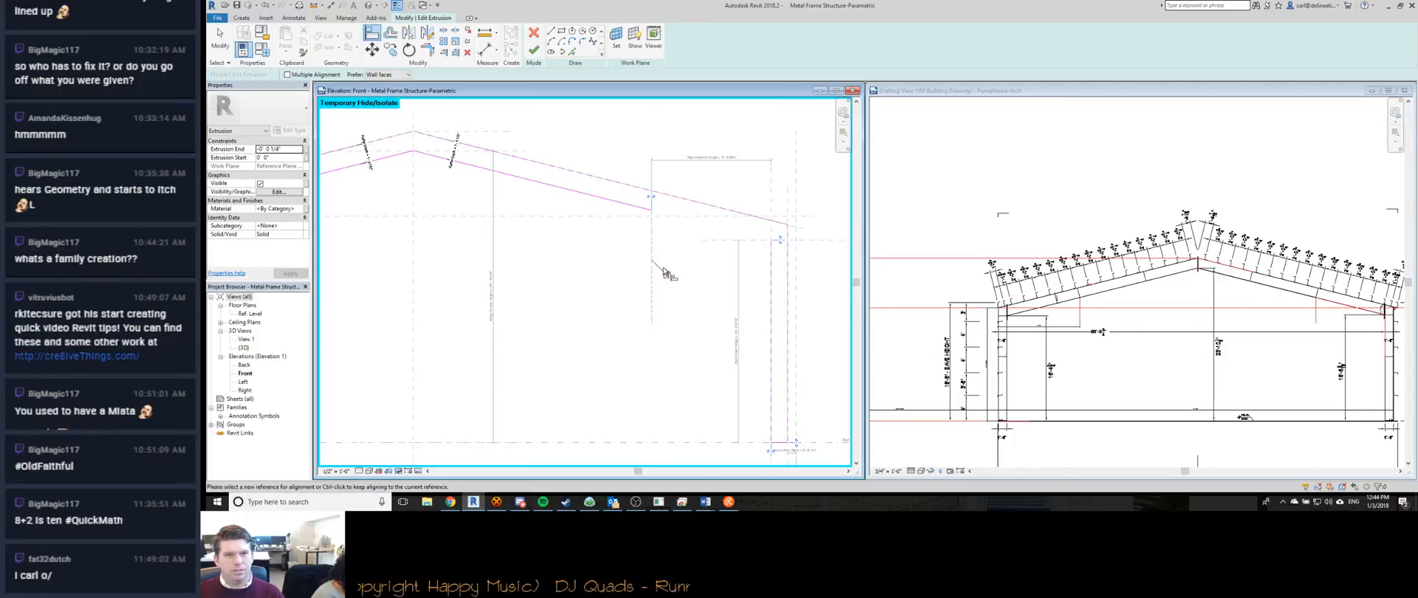
Draw a haunch line from the rafter line's open end to the inner top corner of the right column and finish the sketch.
click(551, 31)
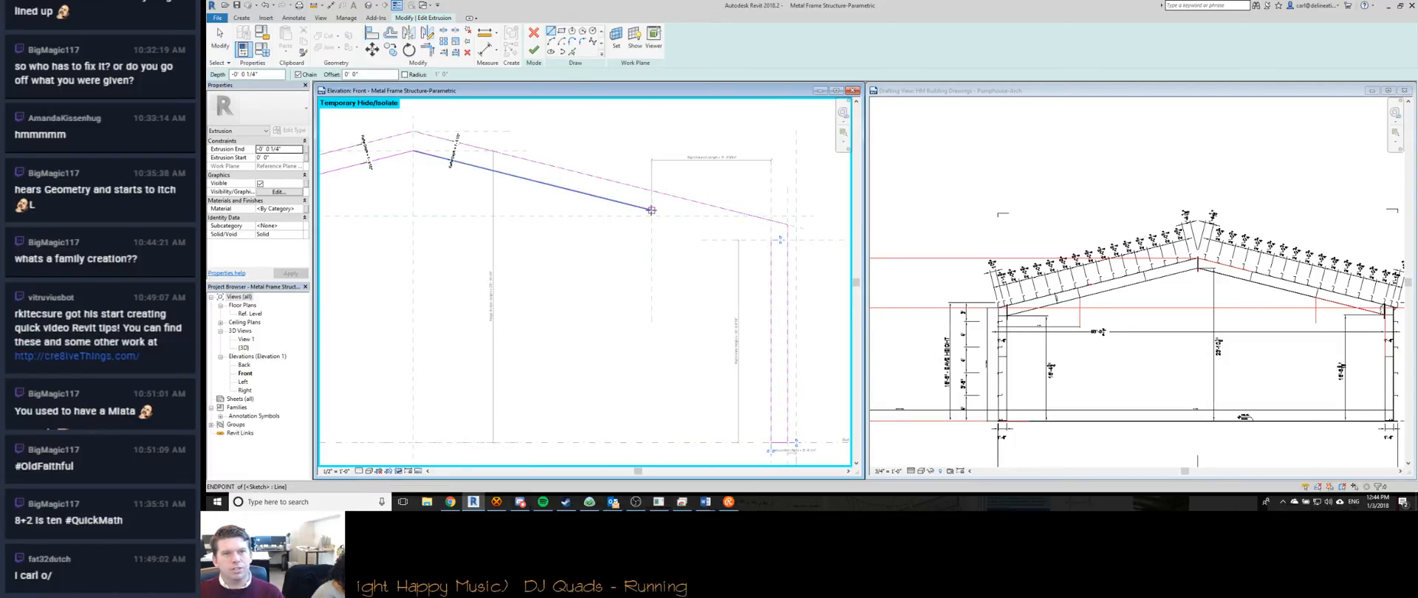
click(651, 211)
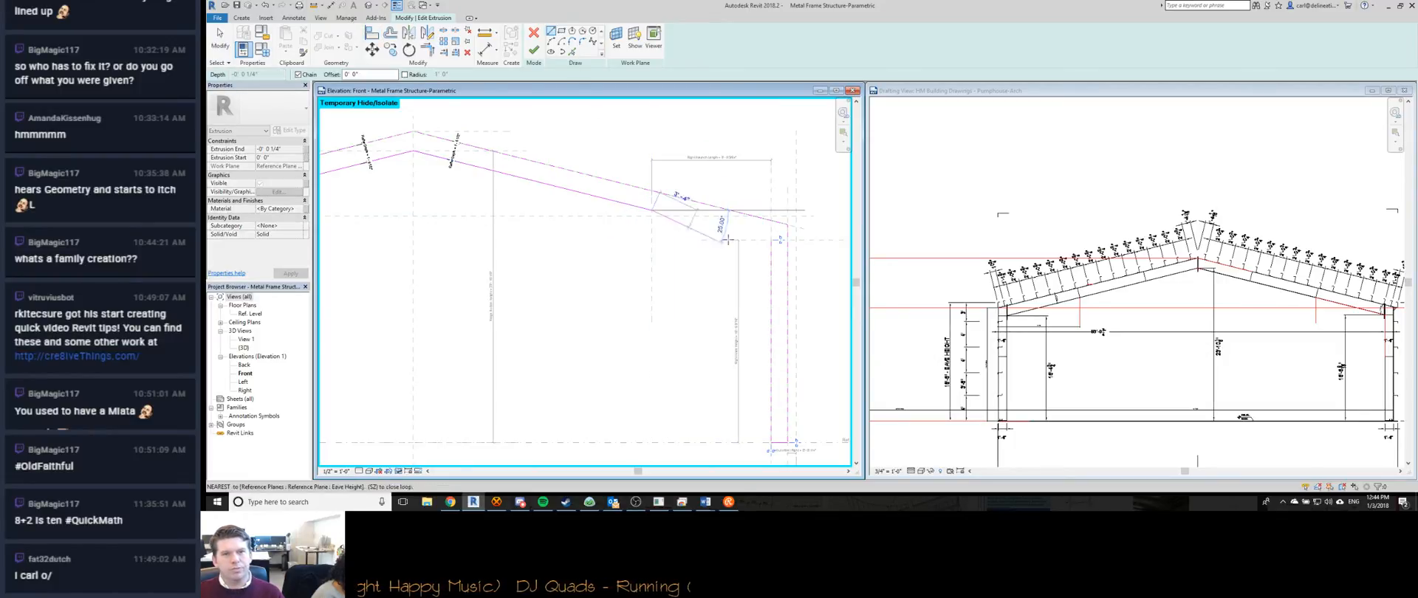
click(770, 239)
key(Escape)
key(Escape)
scroll(679, 257, down, 3)
key(z)
key(f)
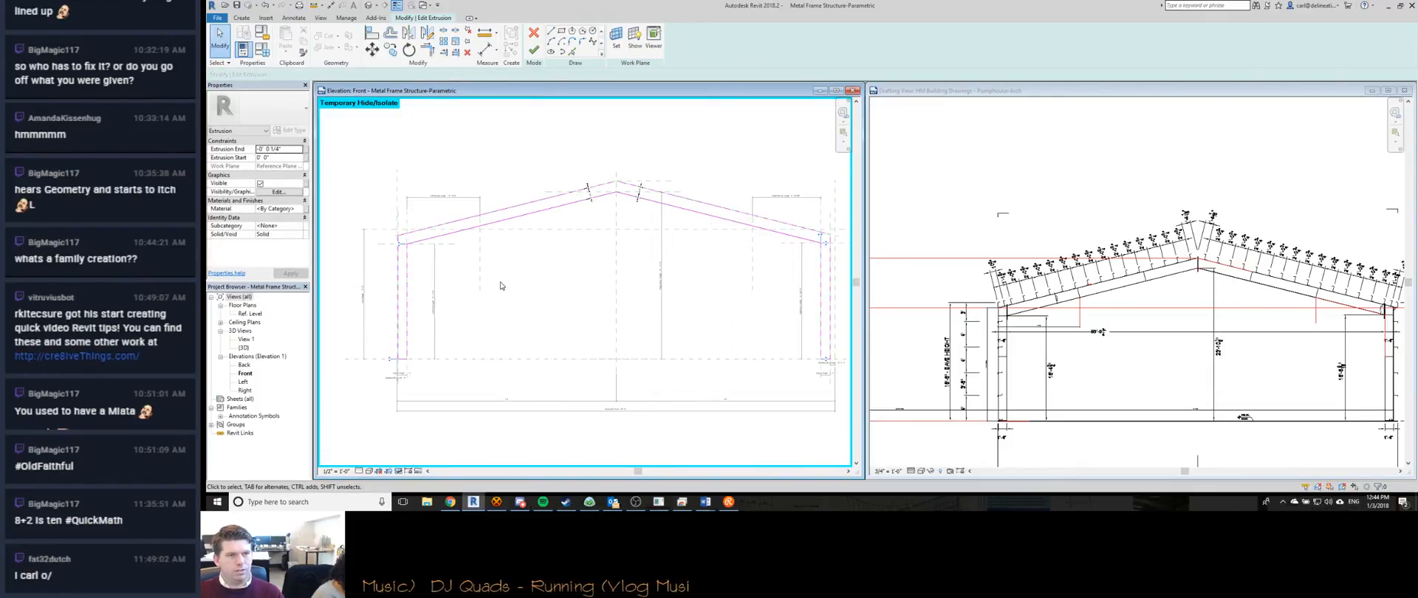
click(535, 49)
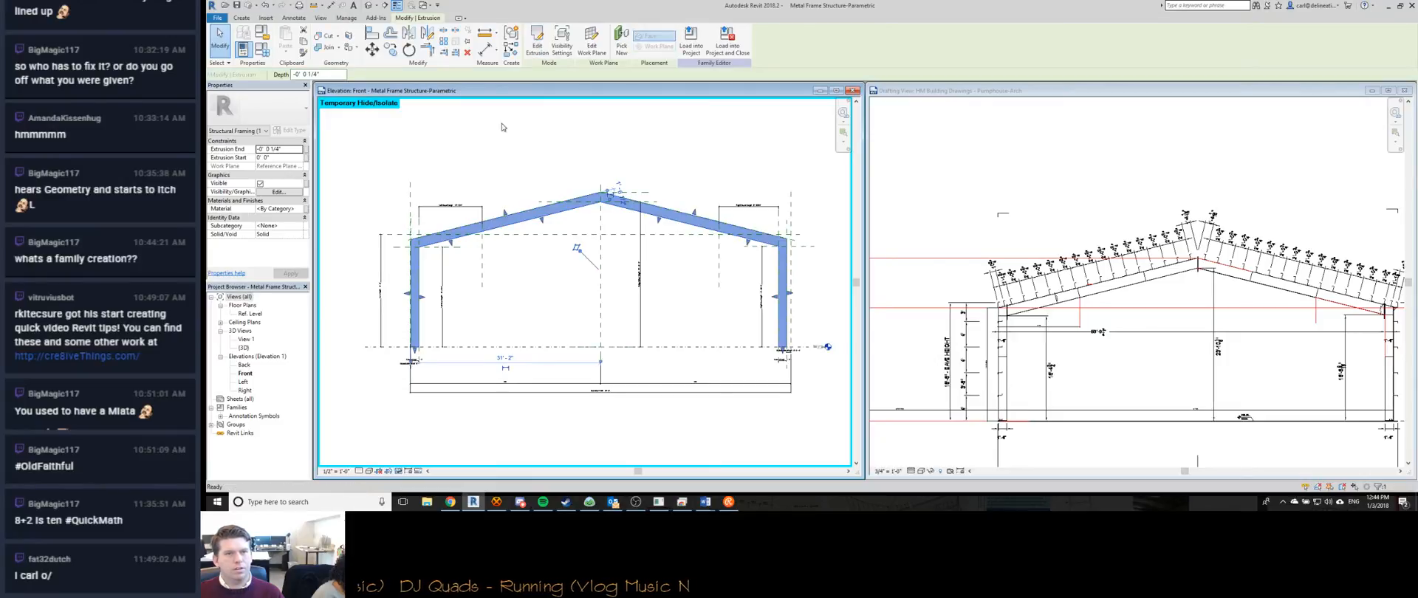
Switch the family to the Grid A rafter type to flex the new haunch geometry.
click(262, 51)
click(1119, 71)
click(1119, 79)
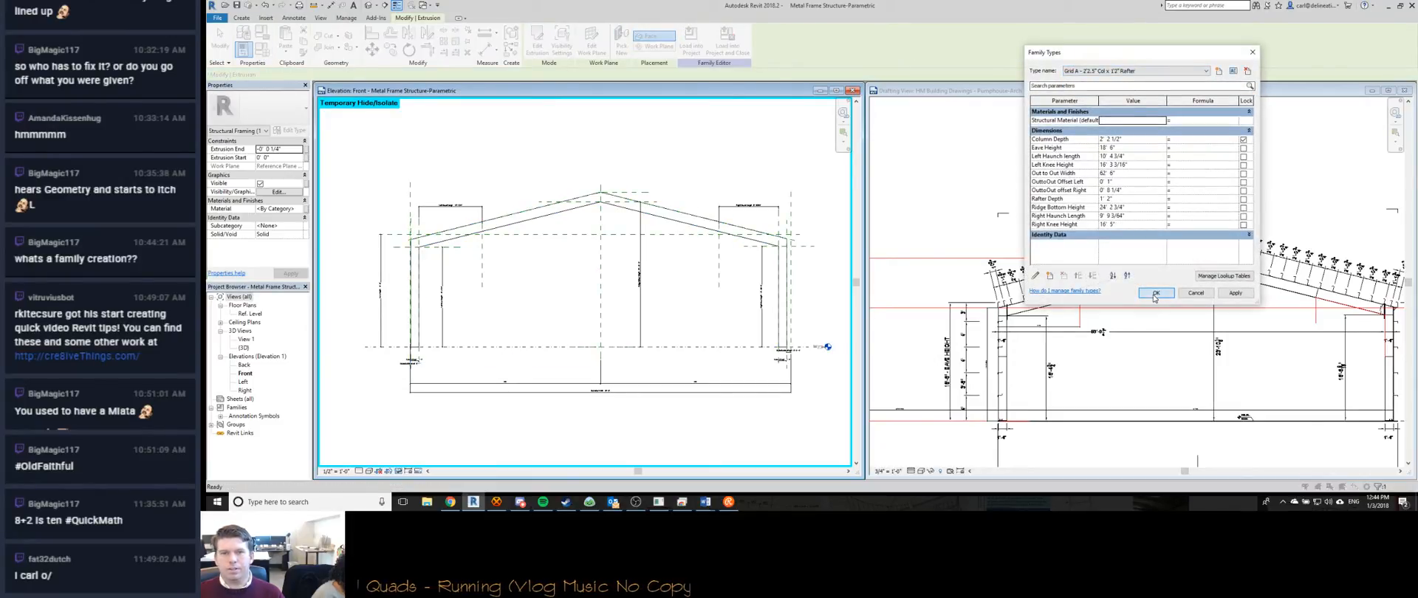
click(1155, 294)
Inspect the left haunch and its reference plane in the front elevation with the Grid A type active.
scroll(517, 271, down, 2)
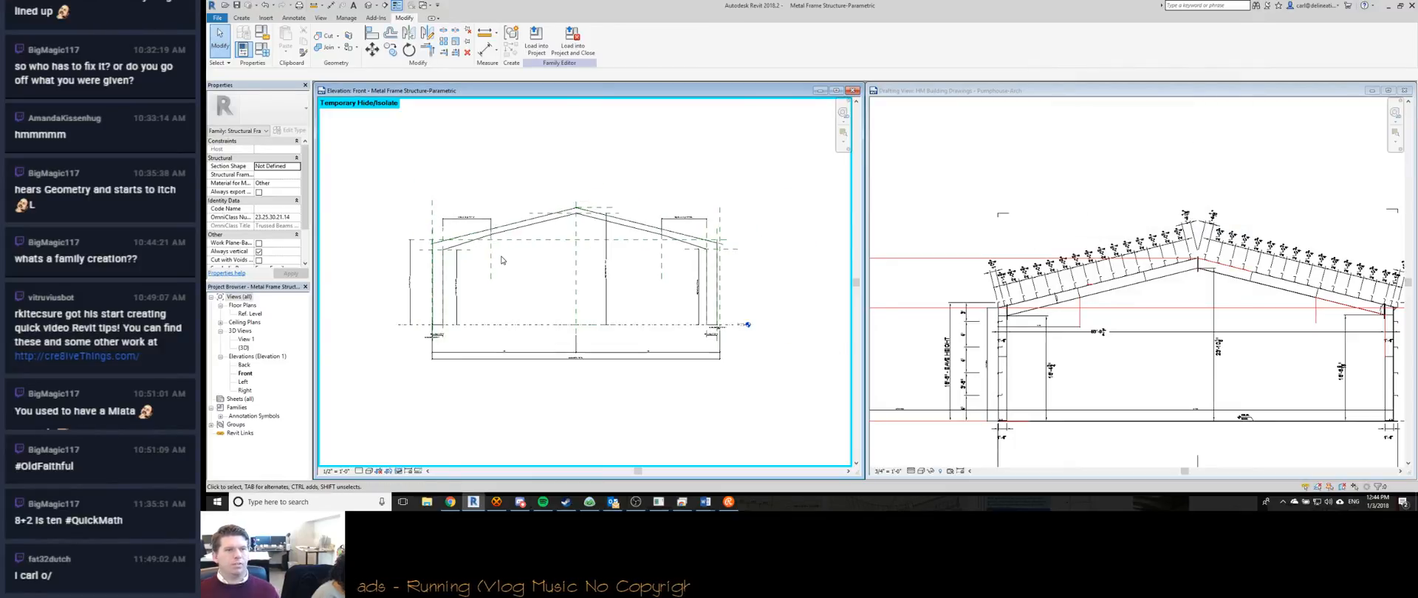
click(489, 265)
scroll(492, 262, up, 2)
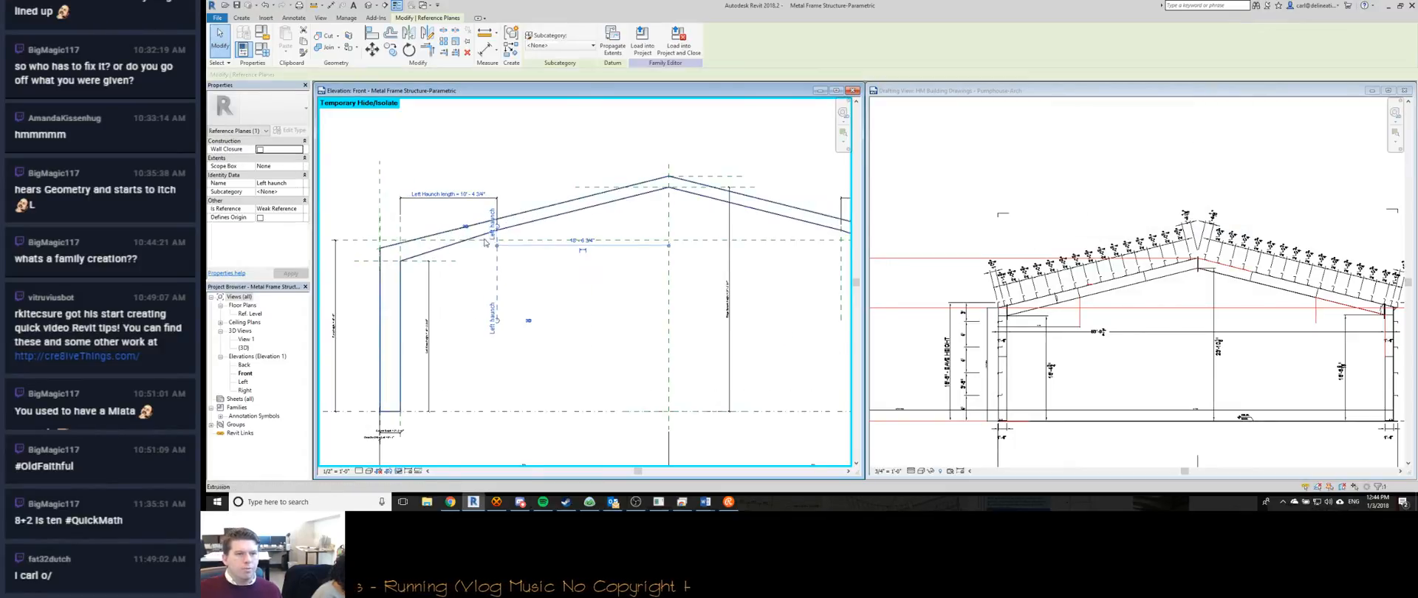
mouse_move(519, 282)
mouse_down()
mouse_move(559, 285)
mouse_move(438, 288)
mouse_move(516, 288)
mouse_up()
click(515, 284)
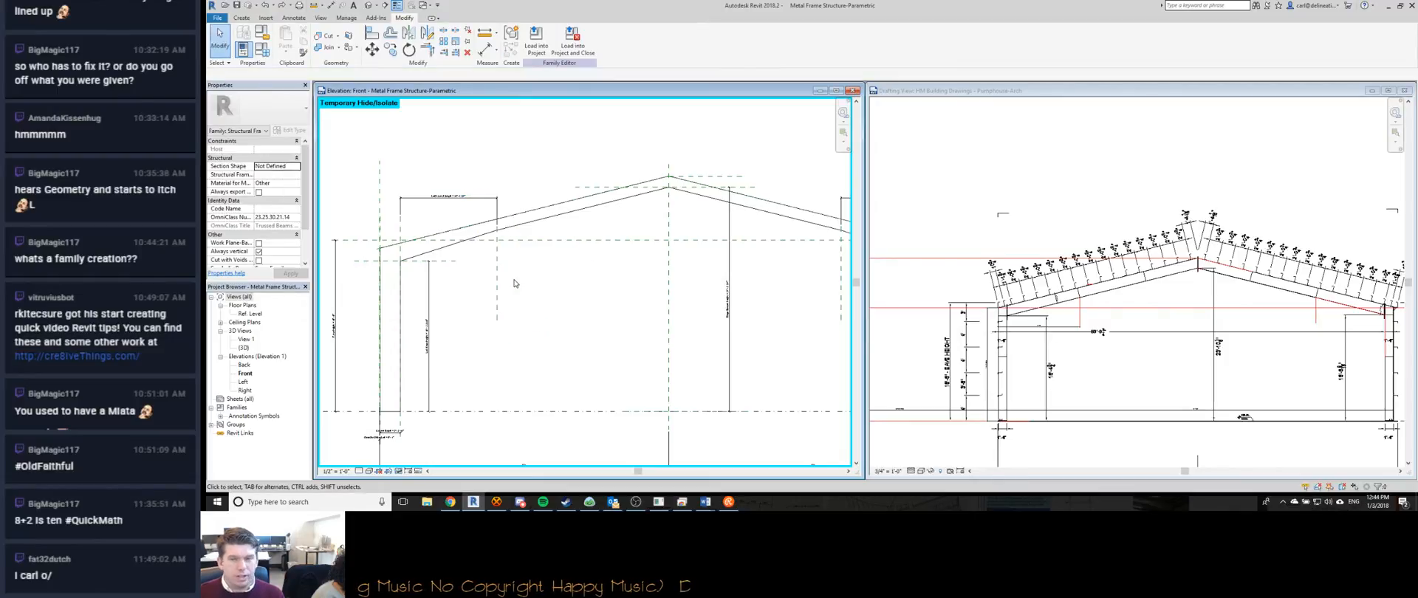
scroll(566, 272, down, 3)
middle_drag(557, 292, 523, 292)
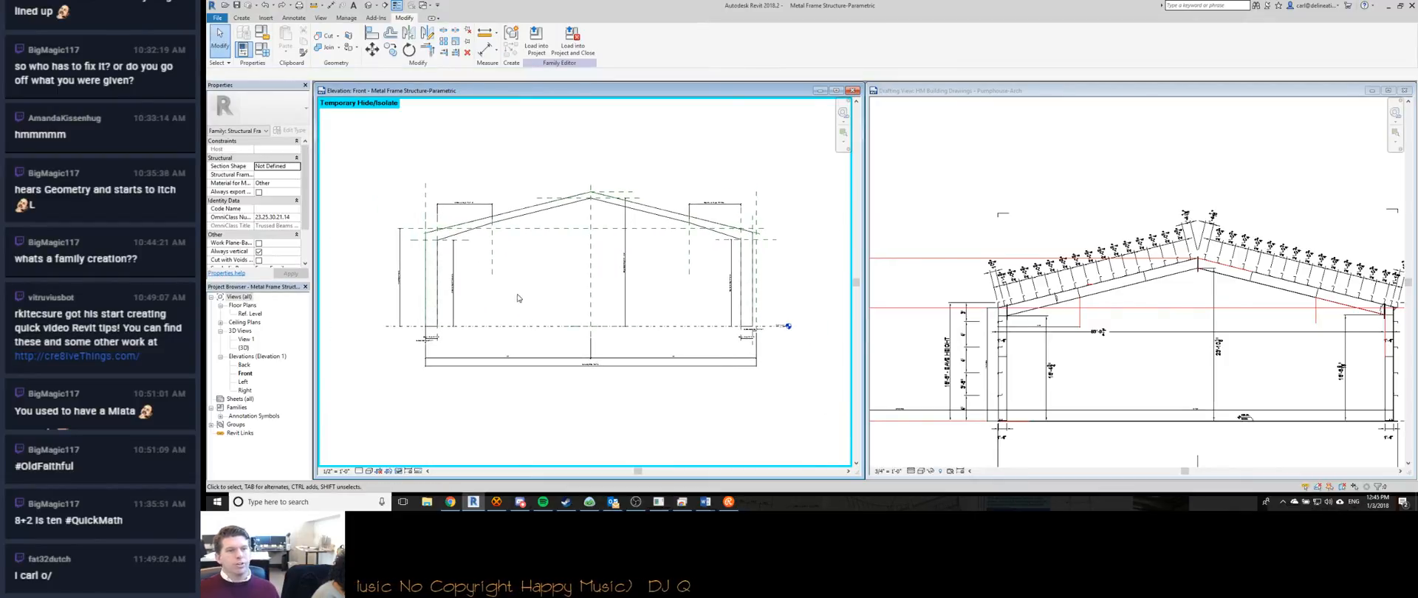
Examine the frame cross sections in the HM Building Drawings drafting view against the family's frame.
click(1003, 274)
scroll(1003, 274, down, 6)
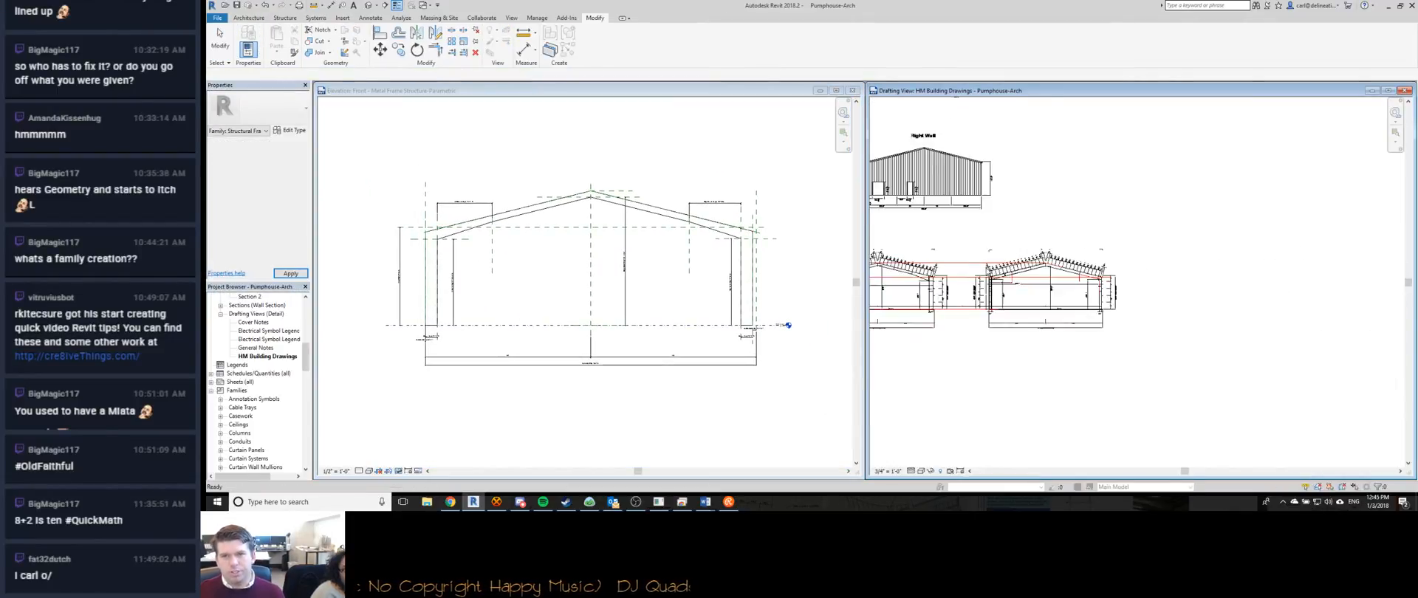
scroll(1003, 274, up, 3)
scroll(1003, 274, down, 3)
middle_drag(1108, 288, 1078, 304)
scroll(1079, 303, up, 5)
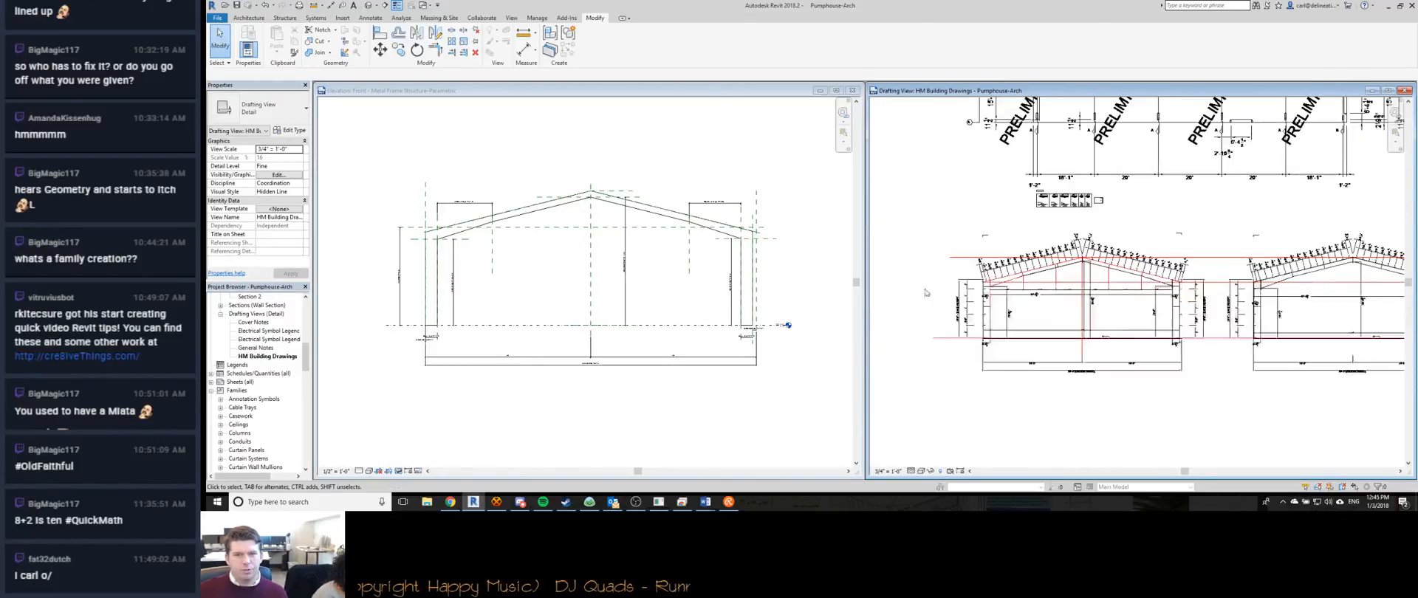
scroll(1079, 304, up, 3)
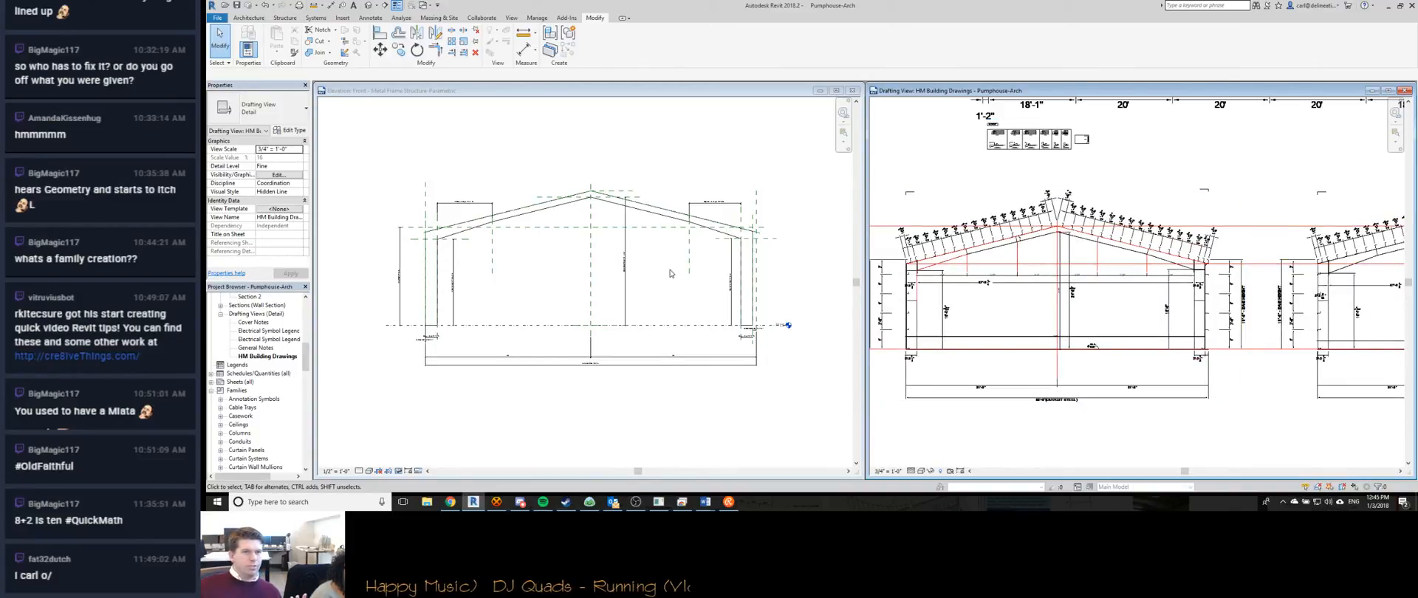
key(ctrl+Tab)
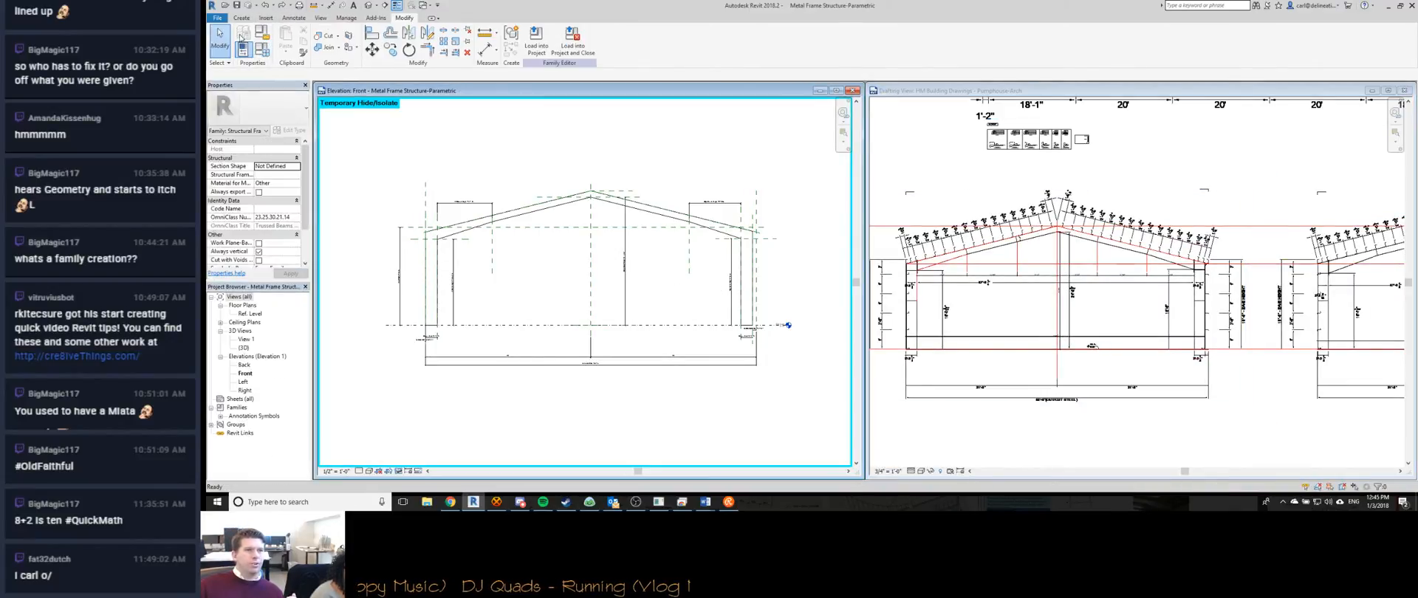
key(f)
key(t)
click(1195, 292)
Review the full row of frame cross sections in the drafting view and select the three middle ones.
click(1070, 305)
scroll(1295, 296, down, 3)
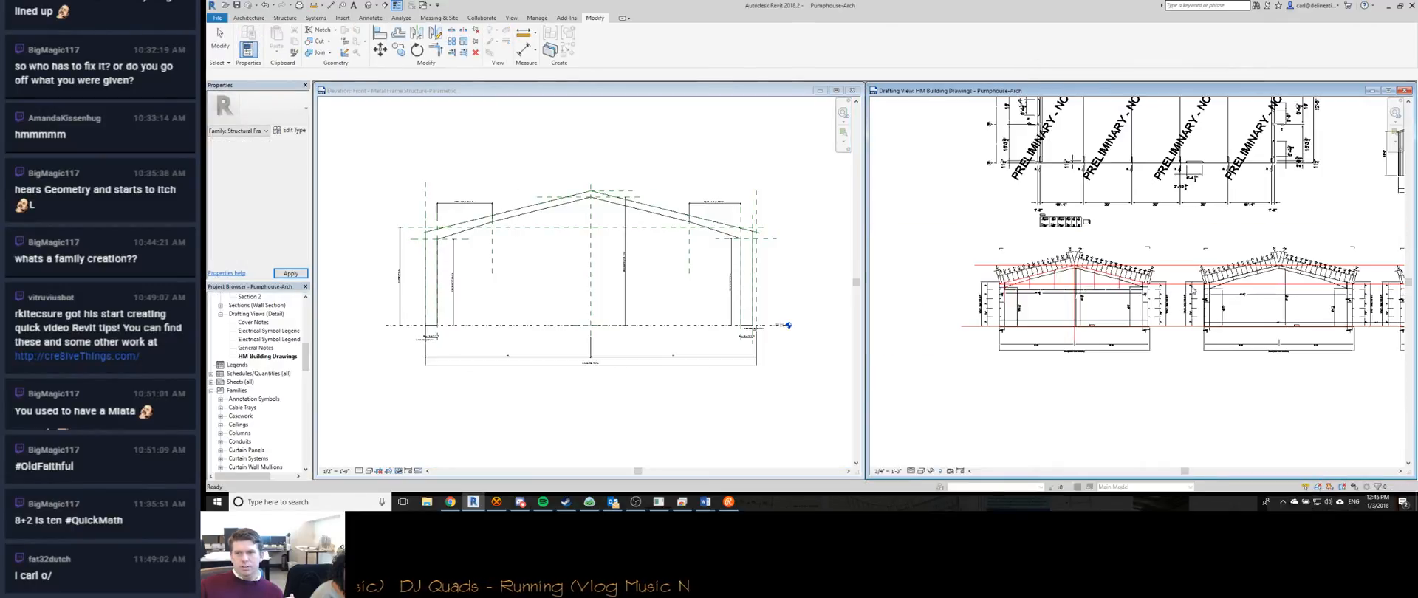
scroll(1045, 274, down, 2)
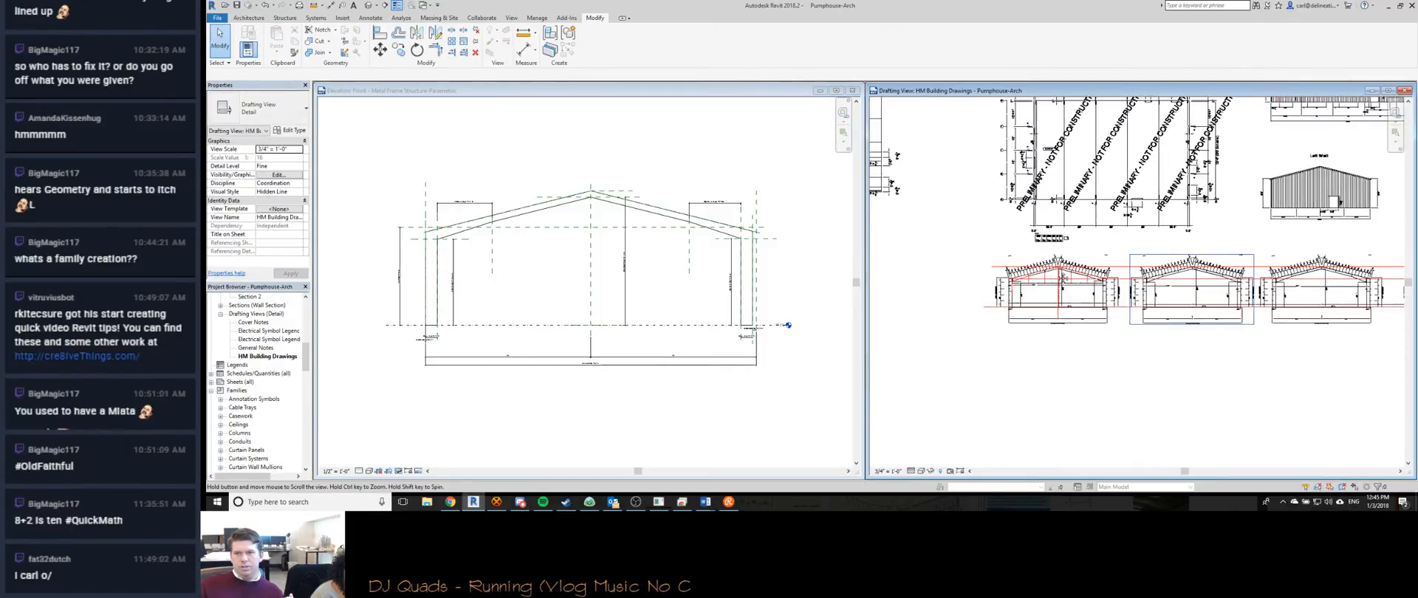
scroll(1035, 271, down, 1)
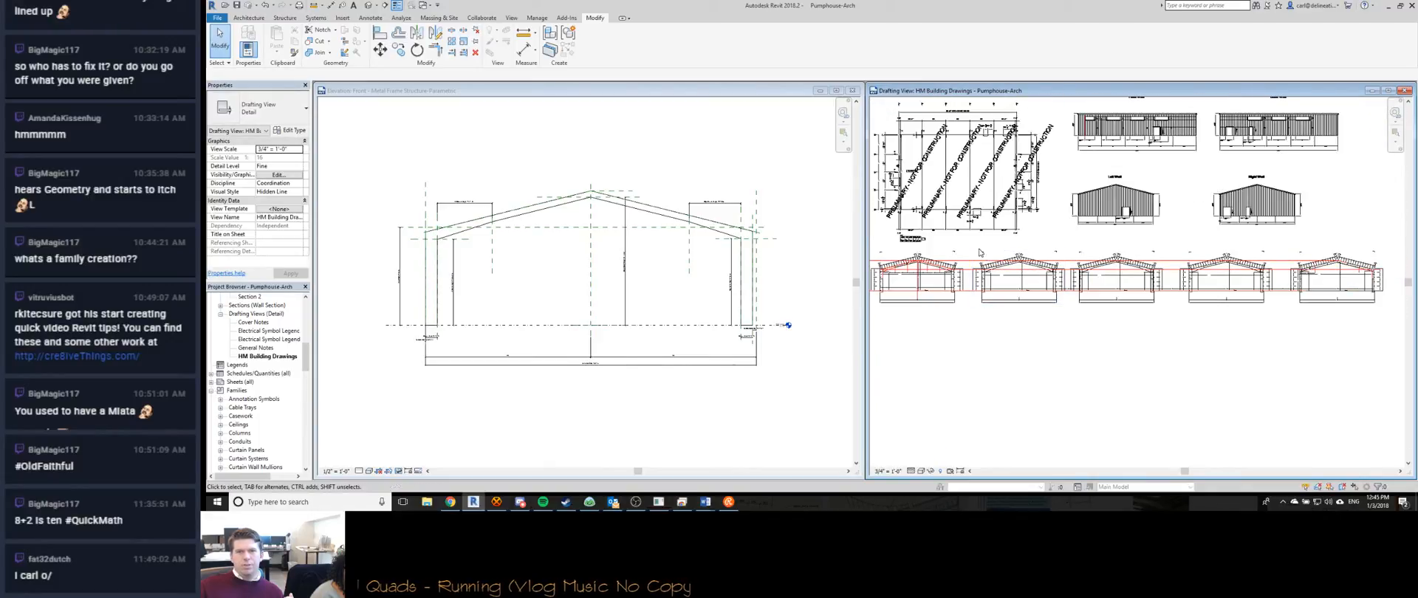
drag(1018, 266, 1287, 322)
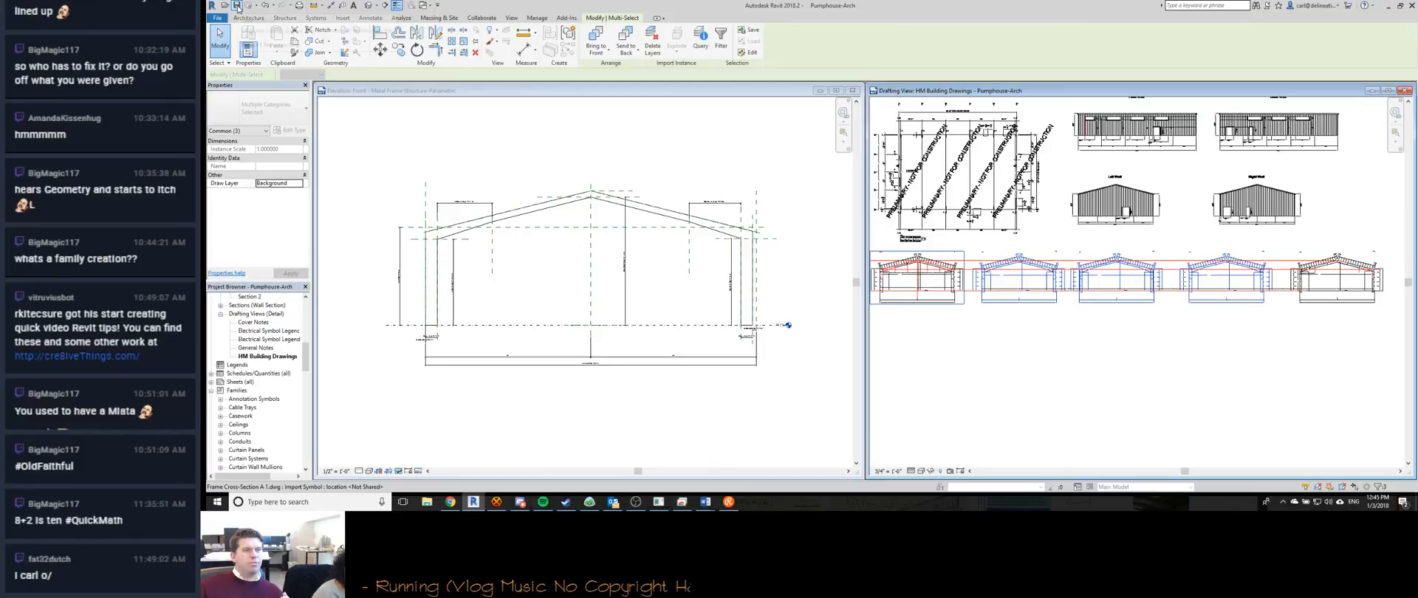
Switch the metal frame family to the Grid D parallel beam type and rename that type's grid designation to Grid F.
click(521, 130)
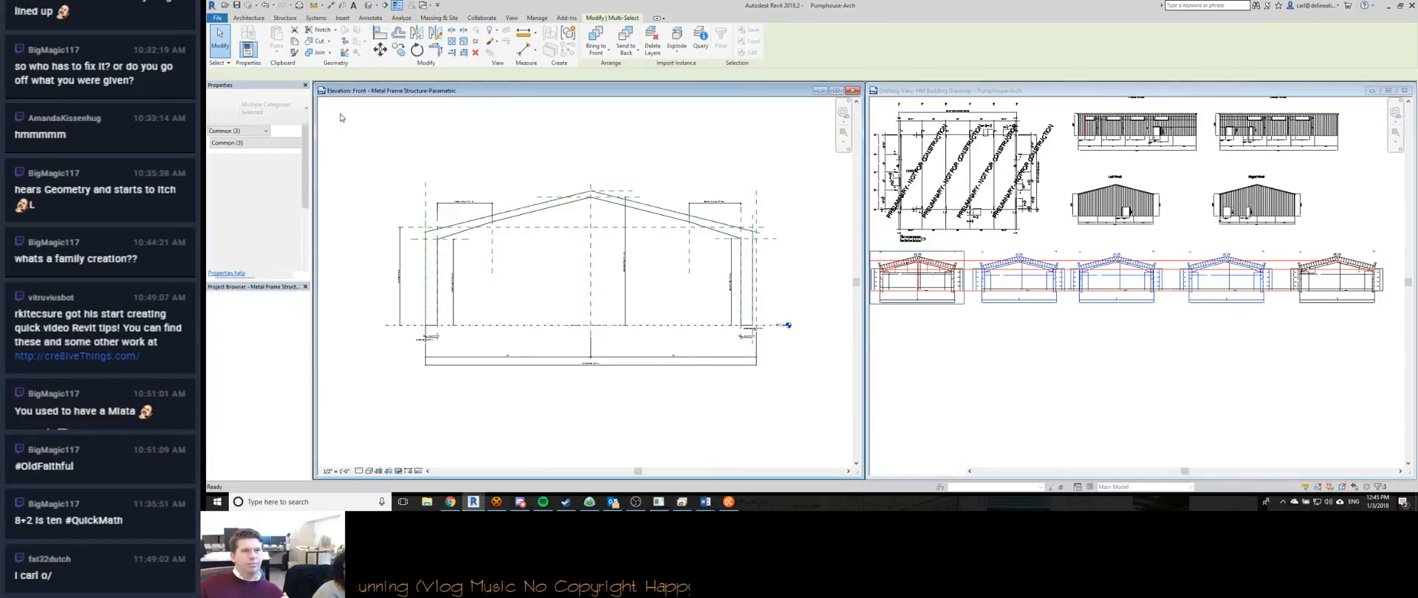
click(262, 49)
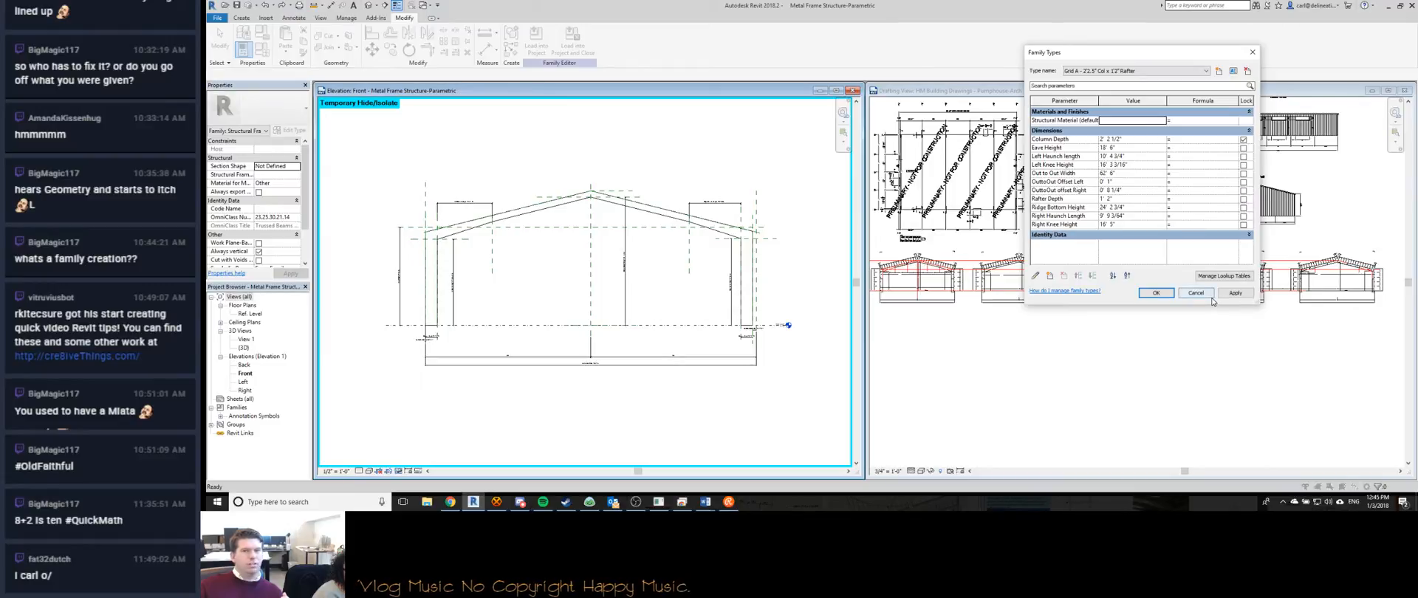
click(1097, 71)
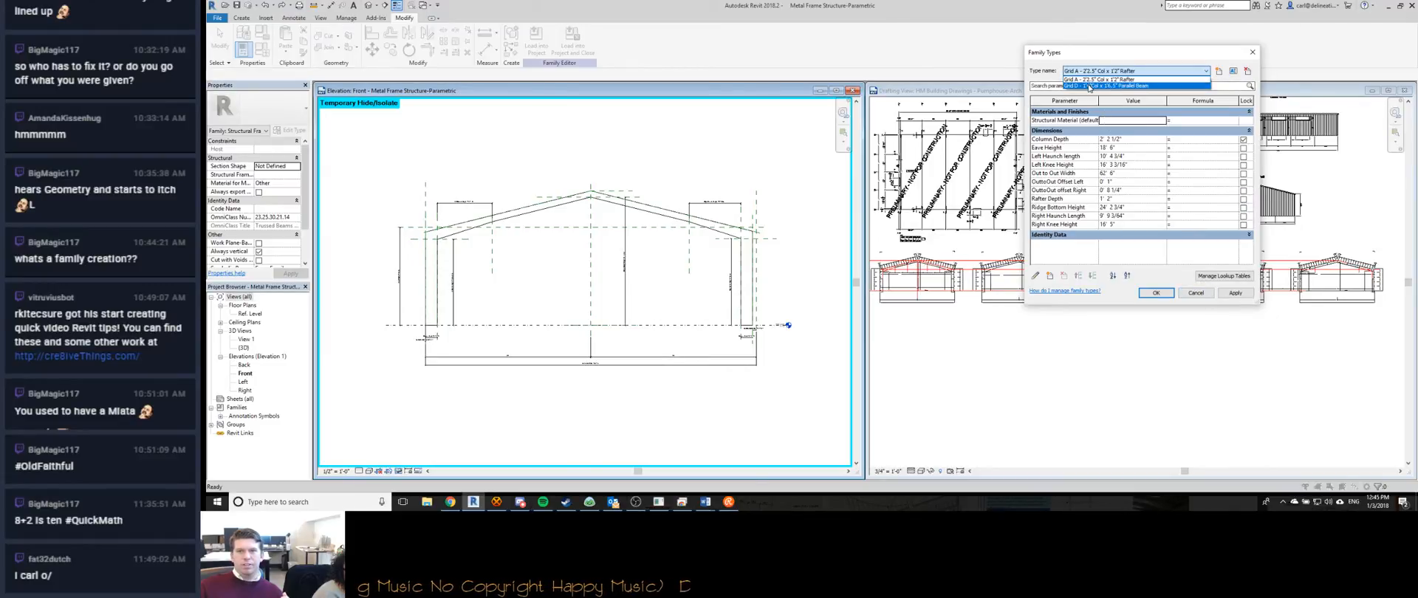
click(1090, 87)
click(1233, 71)
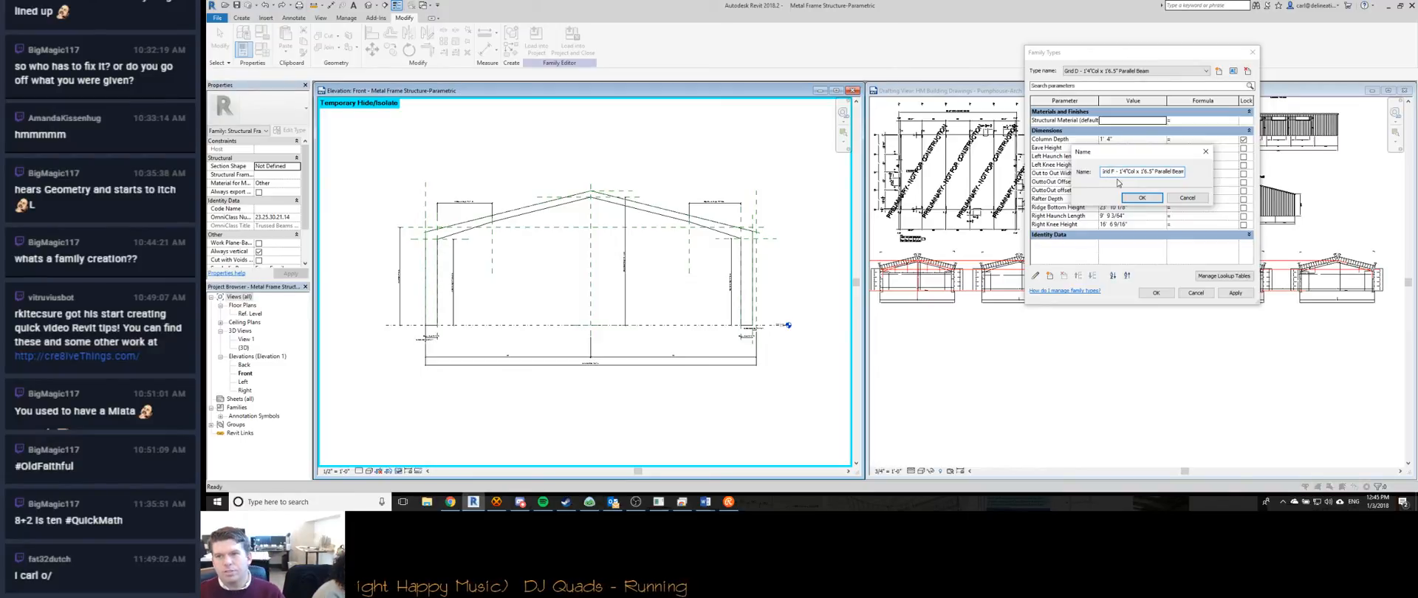
click(1135, 197)
click(1154, 294)
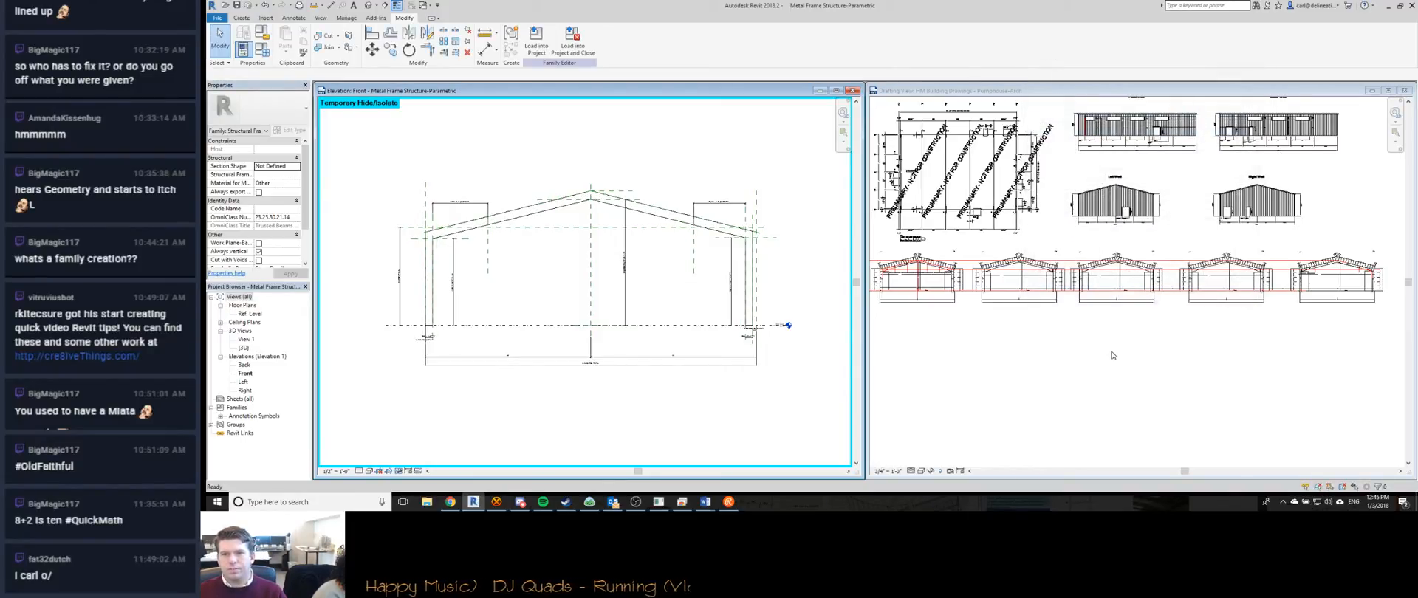
Examine the plan with its grid lines in the drafting view alongside the frame cross sections below it.
click(1109, 354)
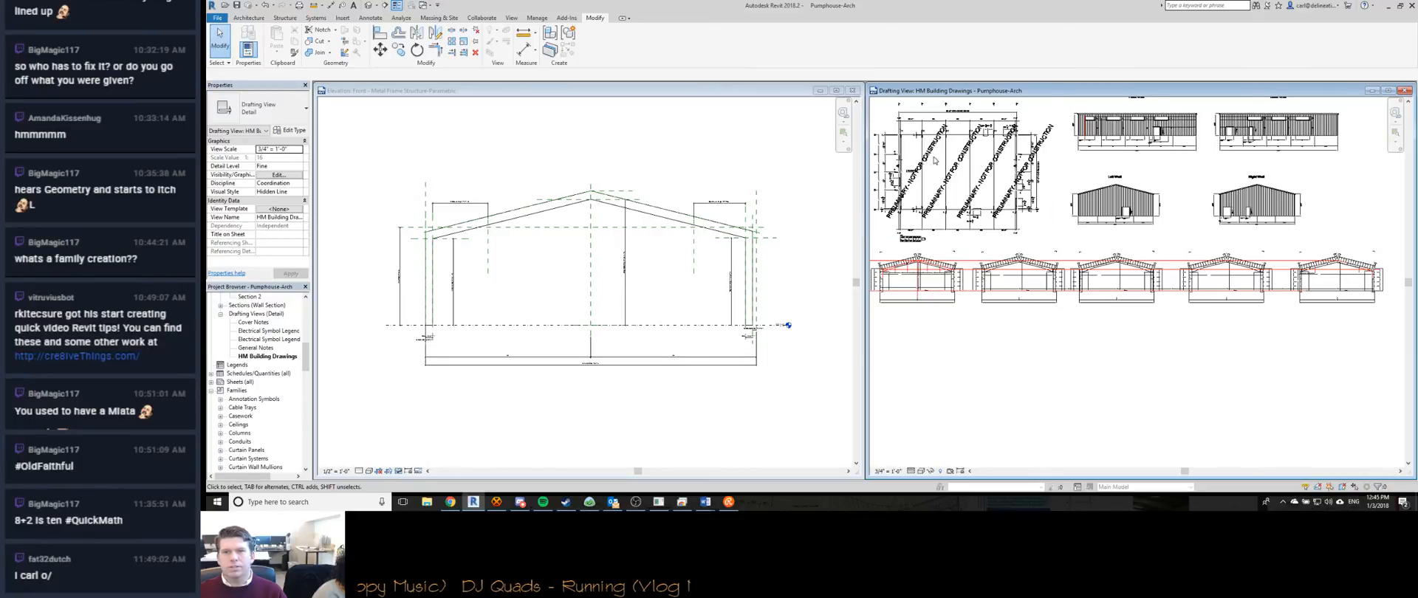
scroll(889, 128, up, 3)
scroll(1031, 151, down, 3)
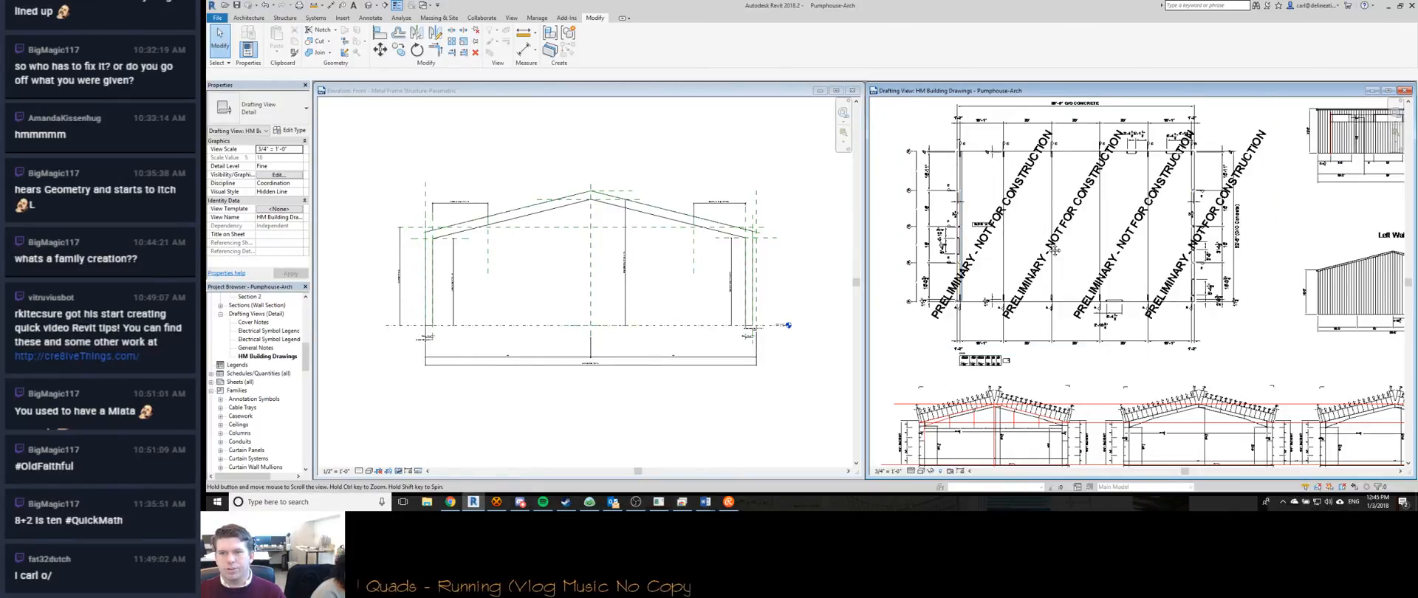
scroll(1008, 231, down, 2)
middle_drag(1149, 367, 1087, 356)
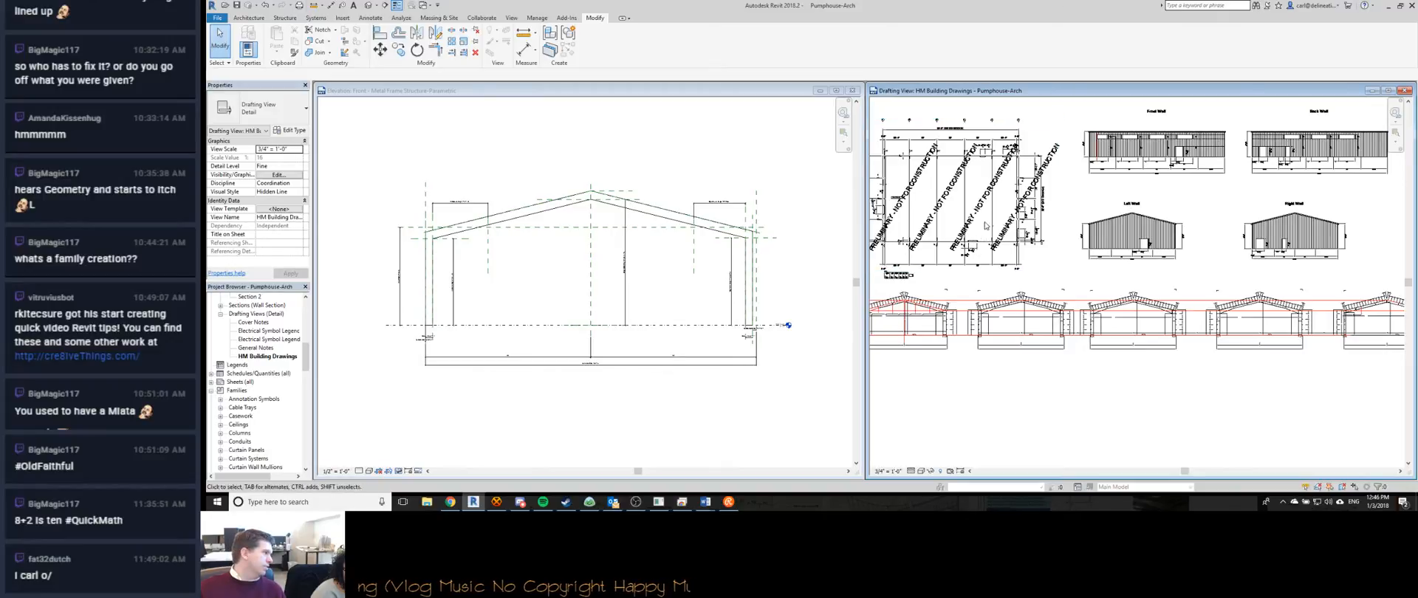
Examine the overall building layout drawing and the A-side frame cross sections for the frame locations.
middle_drag(1011, 261, 1193, 277)
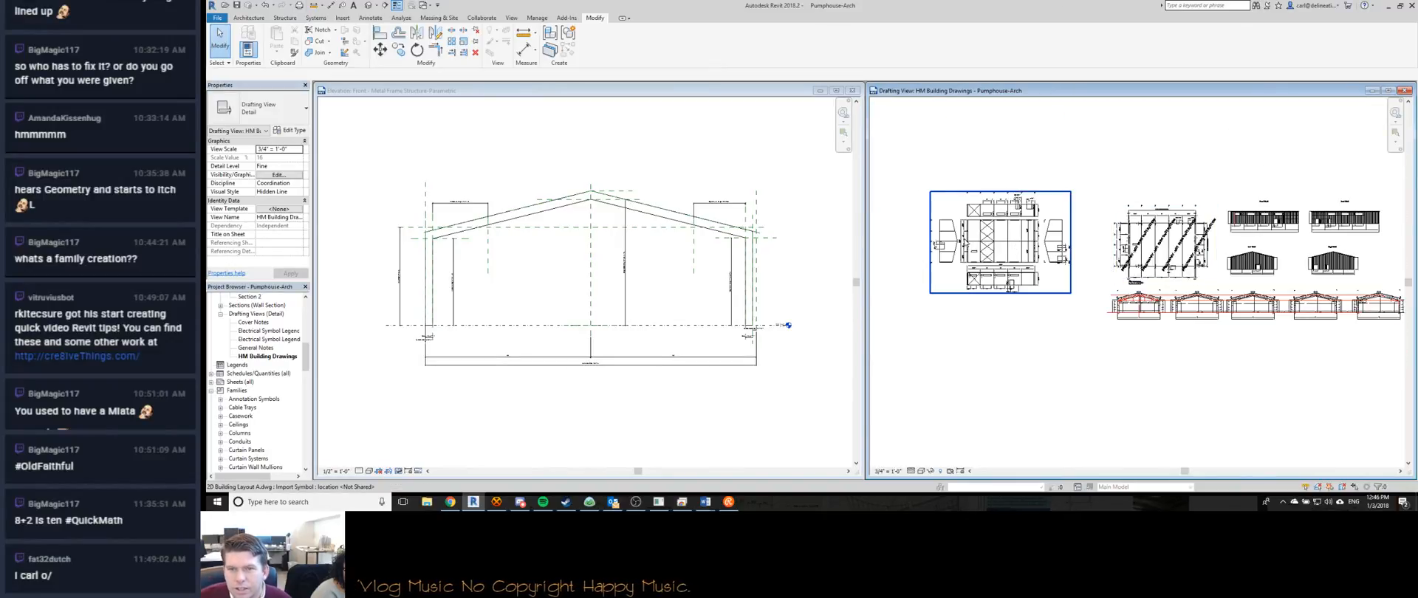
scroll(1193, 277, up, 3)
middle_drag(1034, 251, 1045, 256)
scroll(1045, 256, up, 3)
scroll(1215, 339, down, 5)
scroll(1214, 340, down, 4)
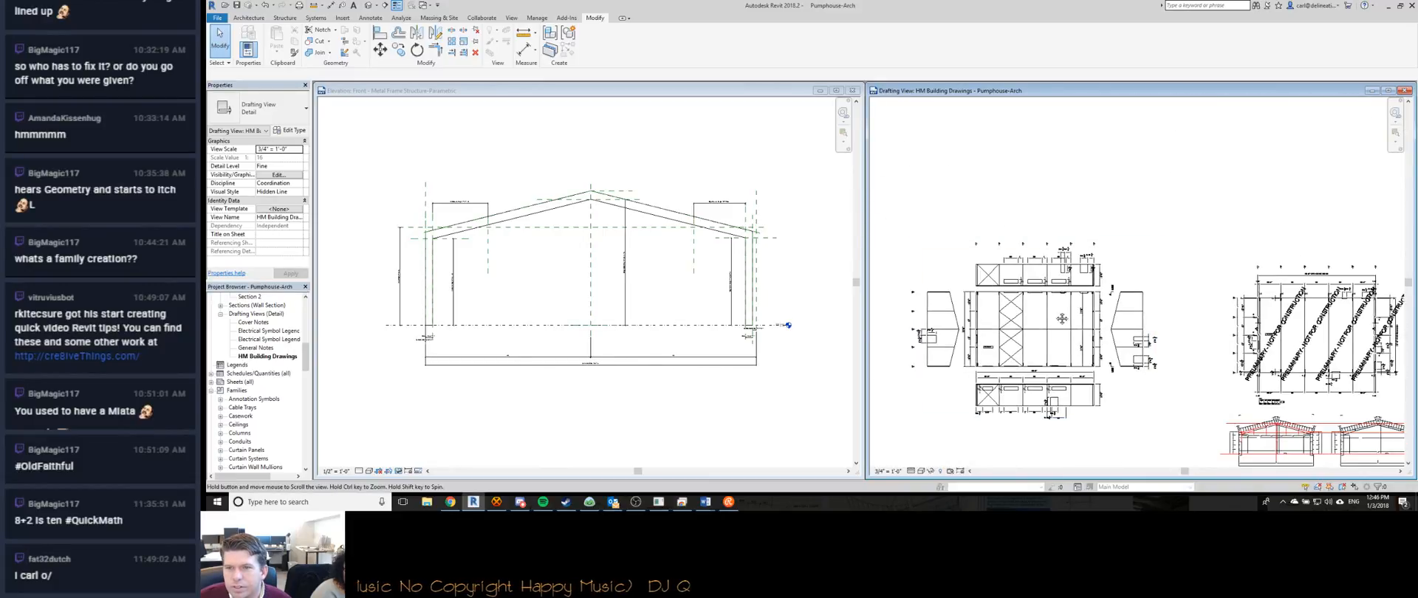
scroll(1202, 306, up, 3)
scroll(1202, 305, down, 3)
scroll(1182, 310, up, 4)
middle_drag(1120, 296, 1061, 262)
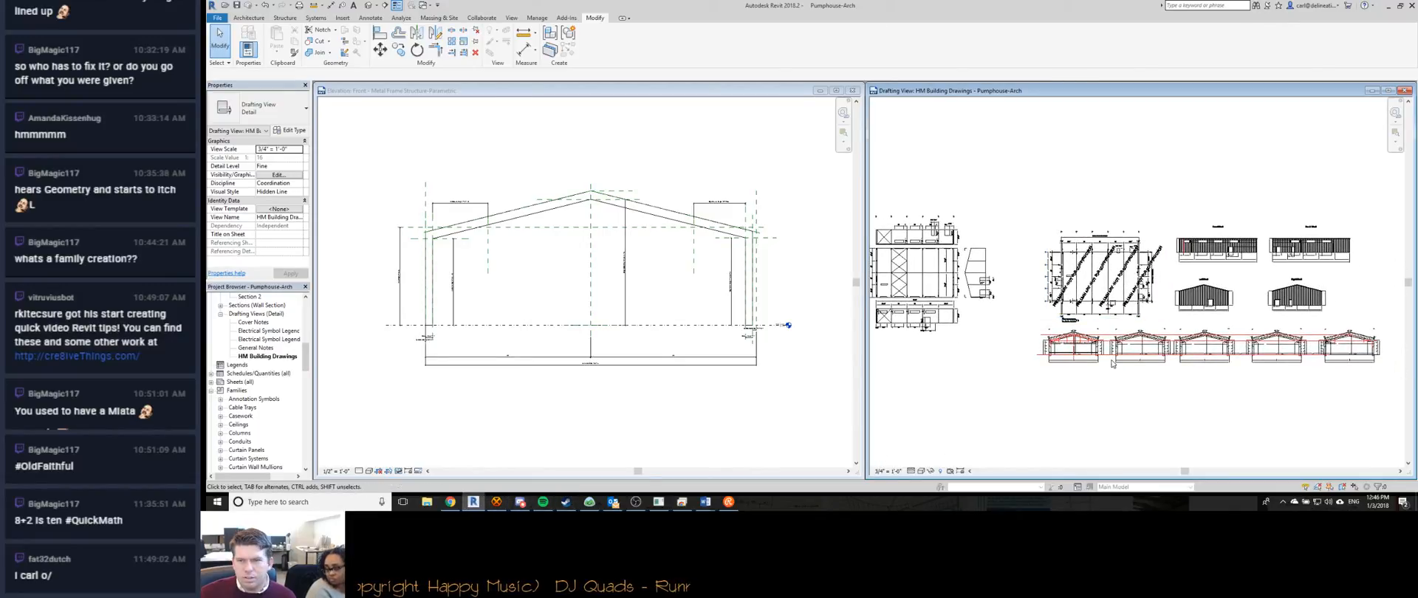
scroll(1108, 356, up, 4)
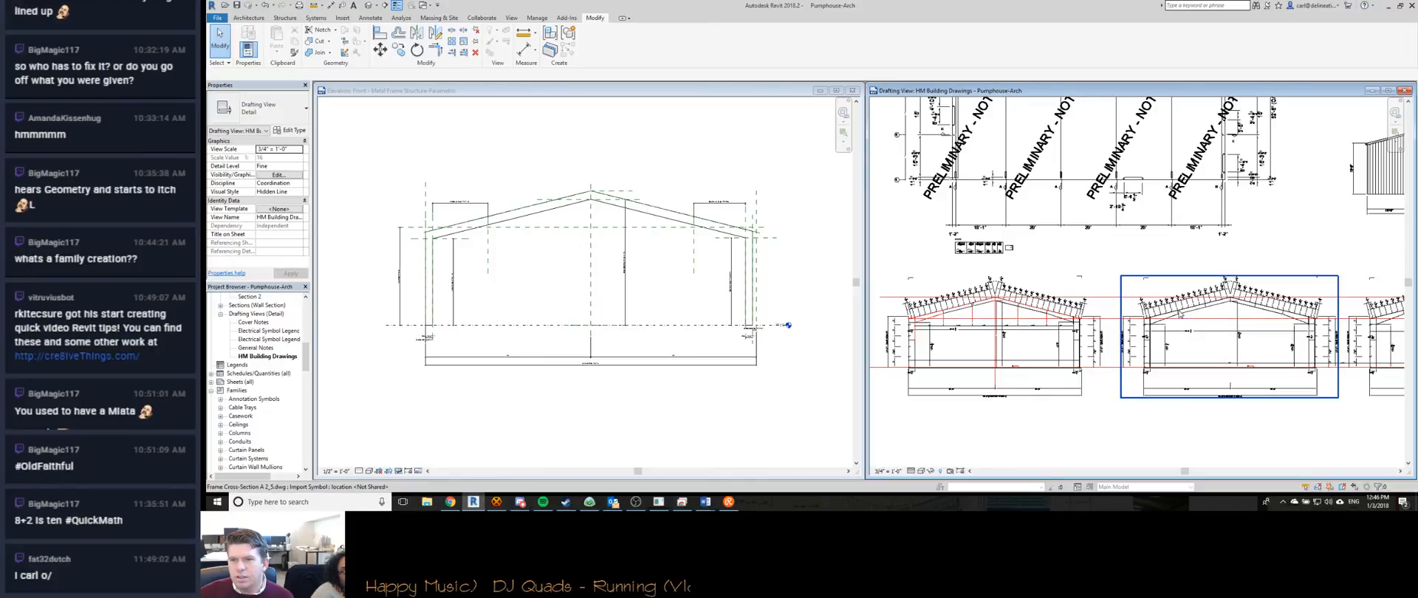
mouse_move(1180, 313)
middle_down()
mouse_move(1015, 306)
mouse_move(1157, 303)
middle_up()
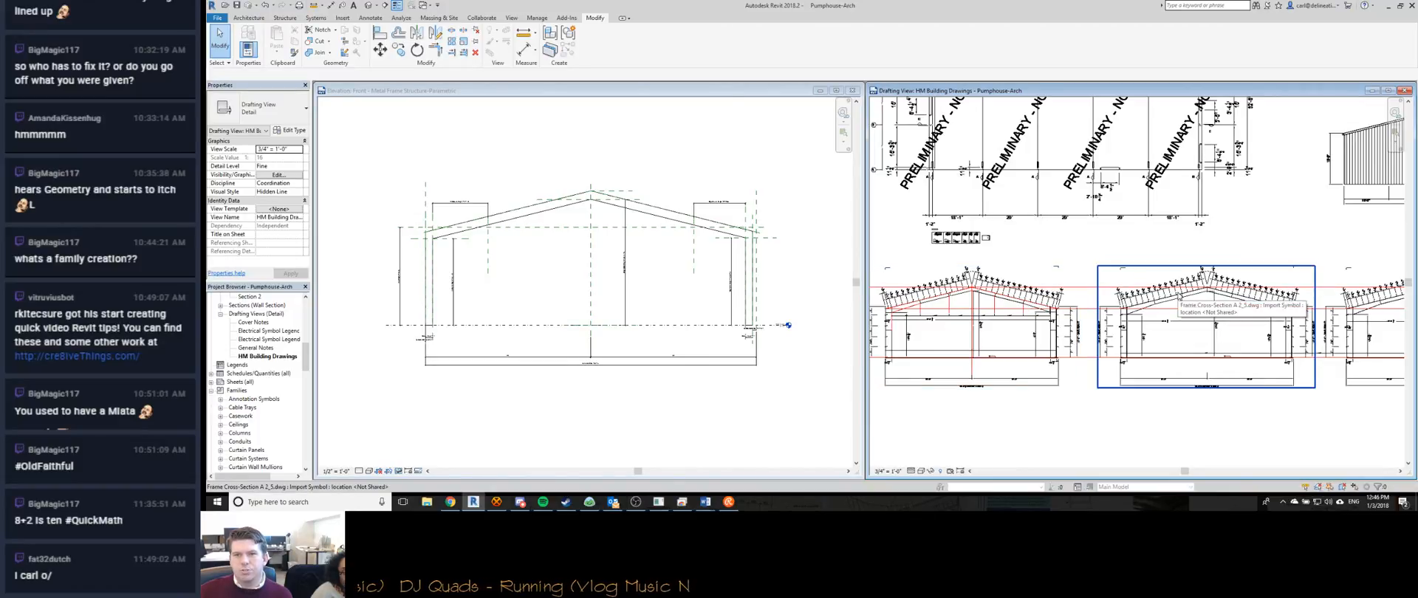
Rename the Grid F parallel beam family type so that its grid designation reads Grid 6.
scroll(1180, 299, down, 2)
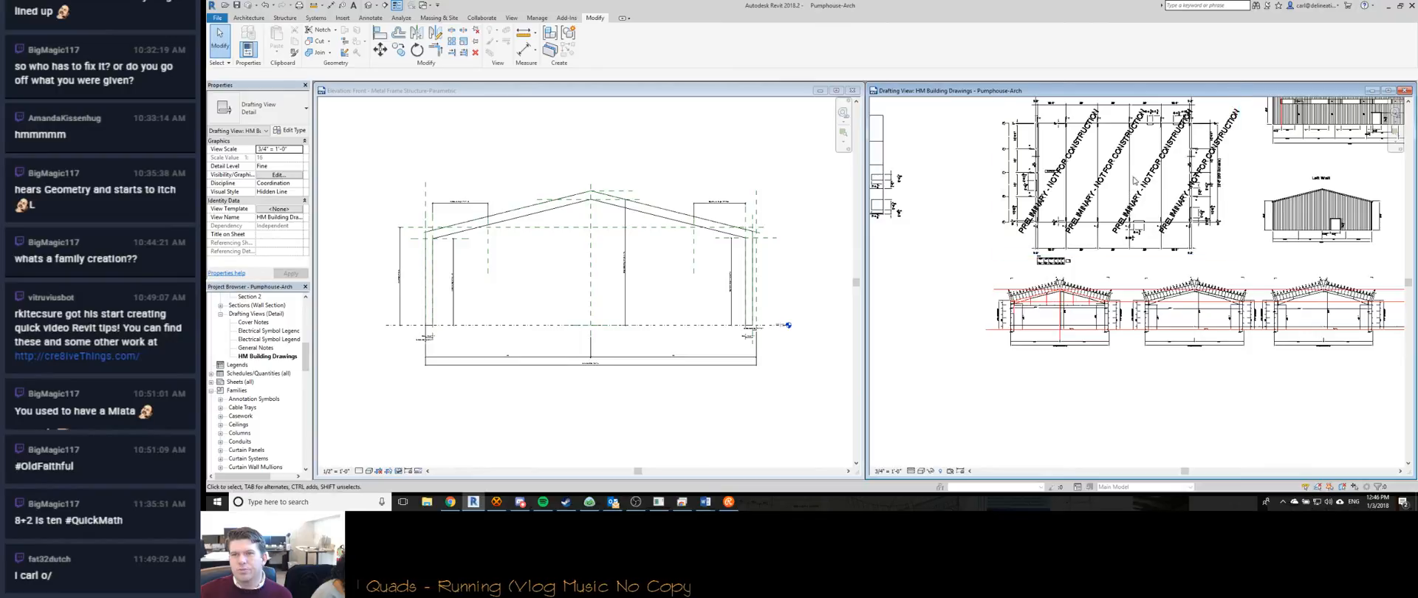
scroll(1062, 222, up, 6)
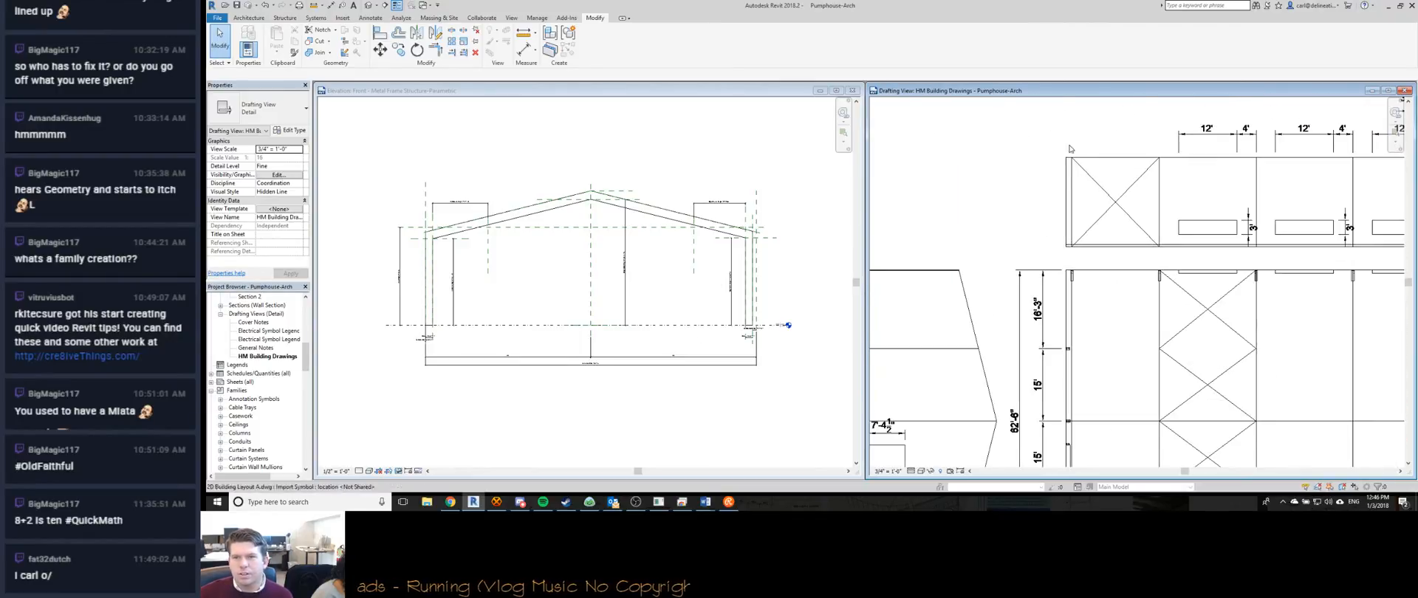
scroll(1062, 222, down, 5)
middle_drag(1174, 235, 1035, 238)
scroll(1035, 238, up, 2)
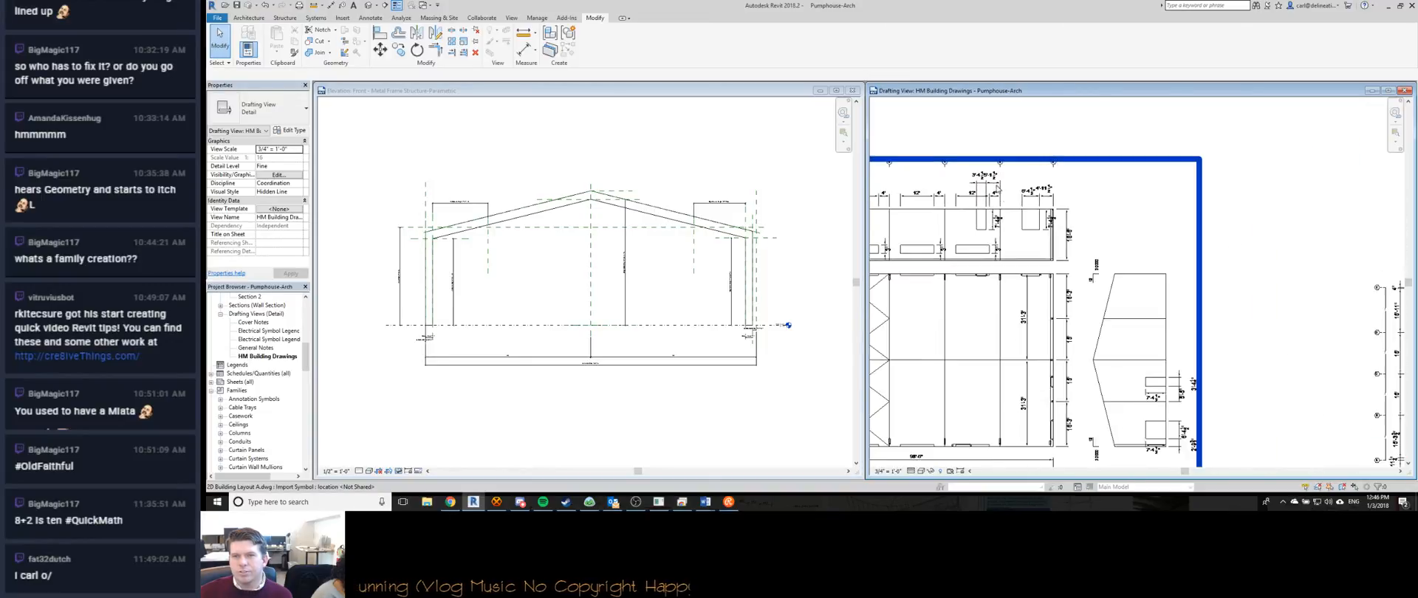
click(849, 258)
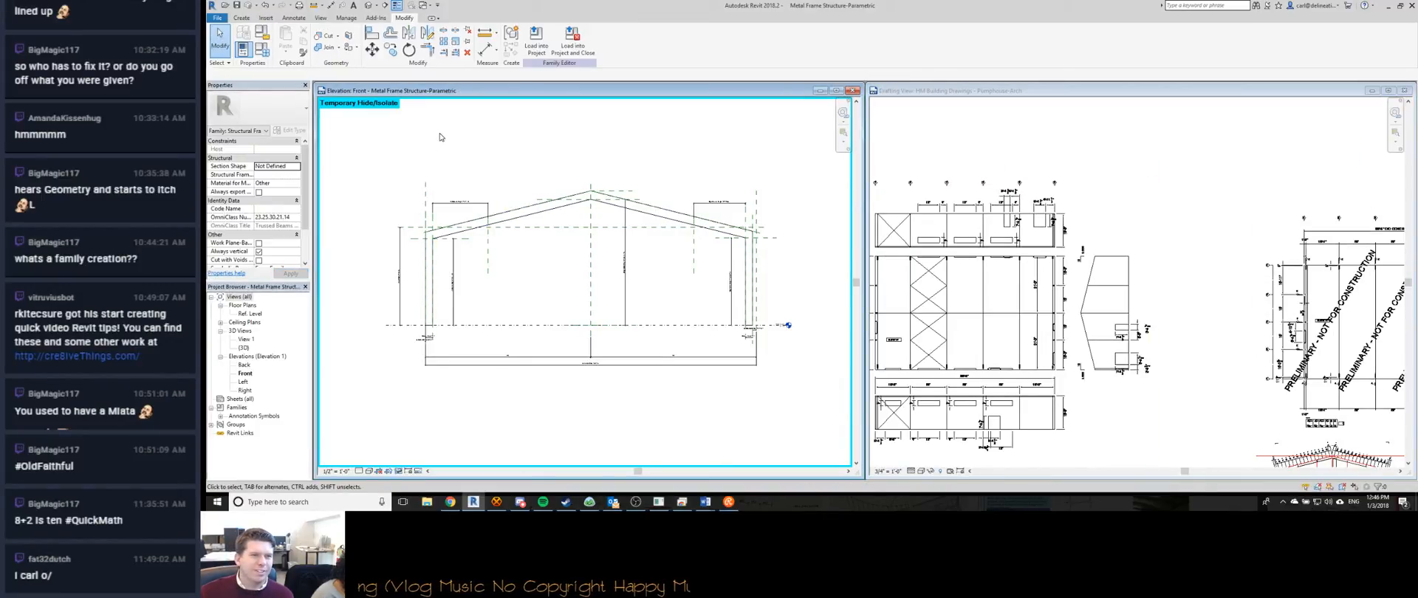
click(263, 53)
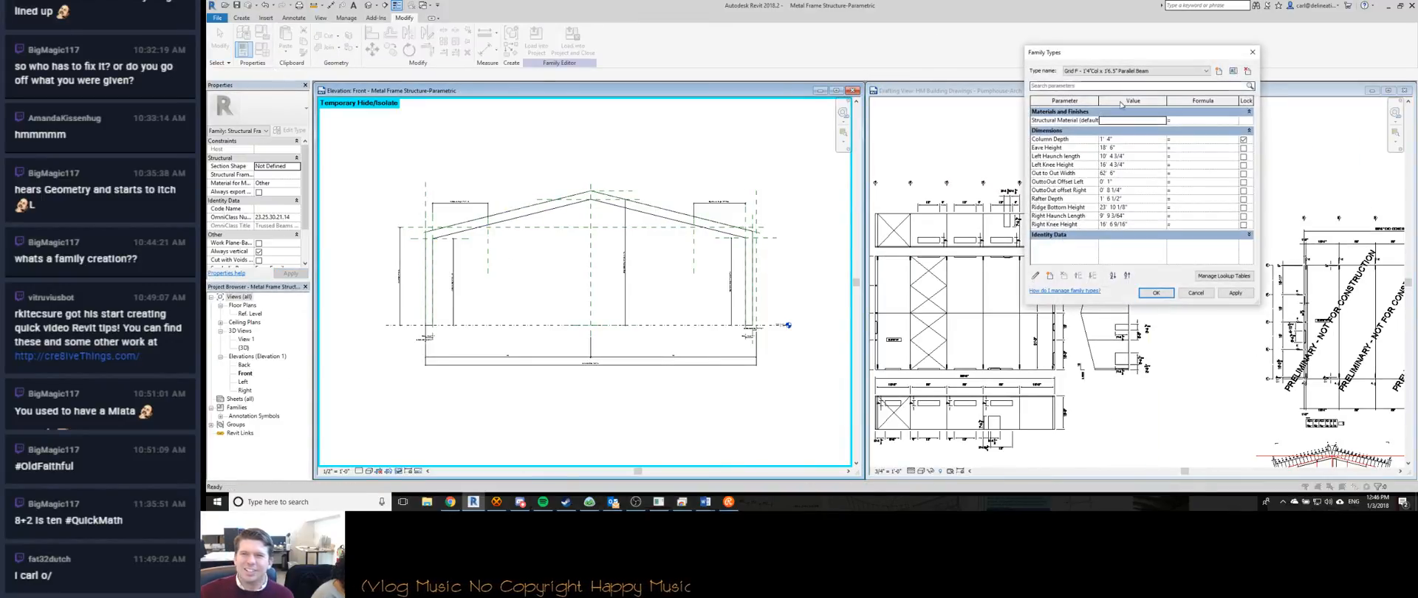
click(1233, 72)
click(1113, 171)
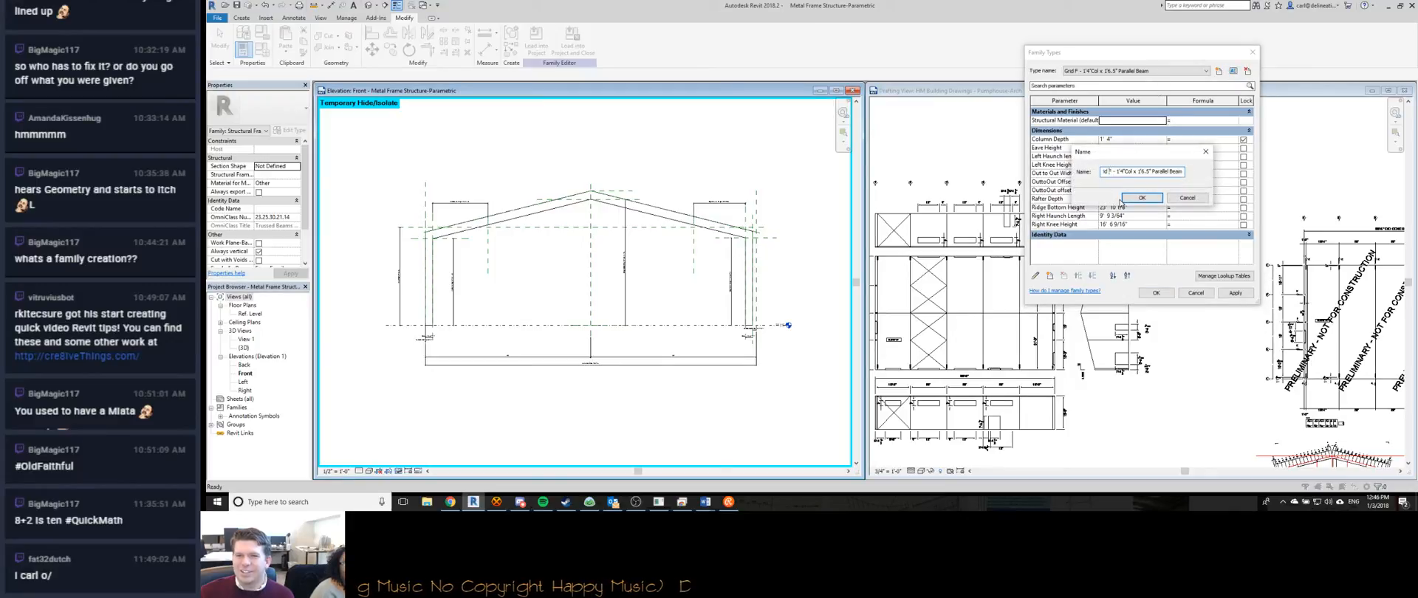
key(BackSpace)
text(6)
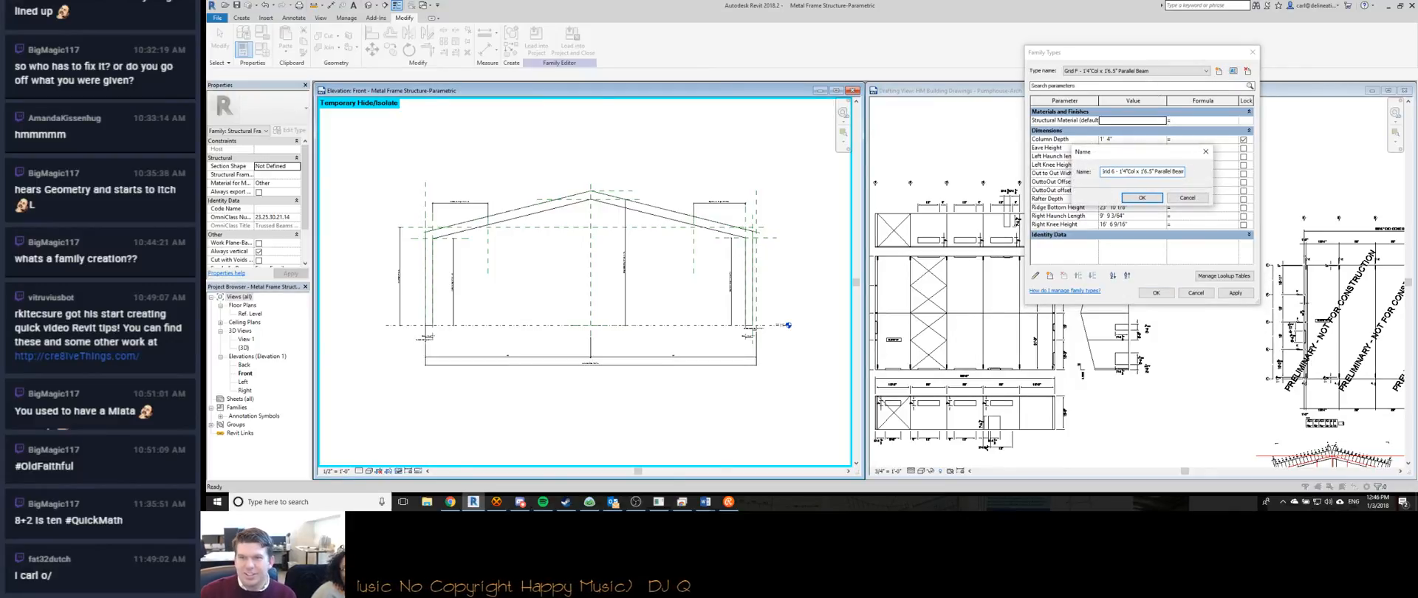
key(Return)
Switch the frame family to the Grid A rafter type and rename that type's grid designation to Grid 1.
click(1083, 71)
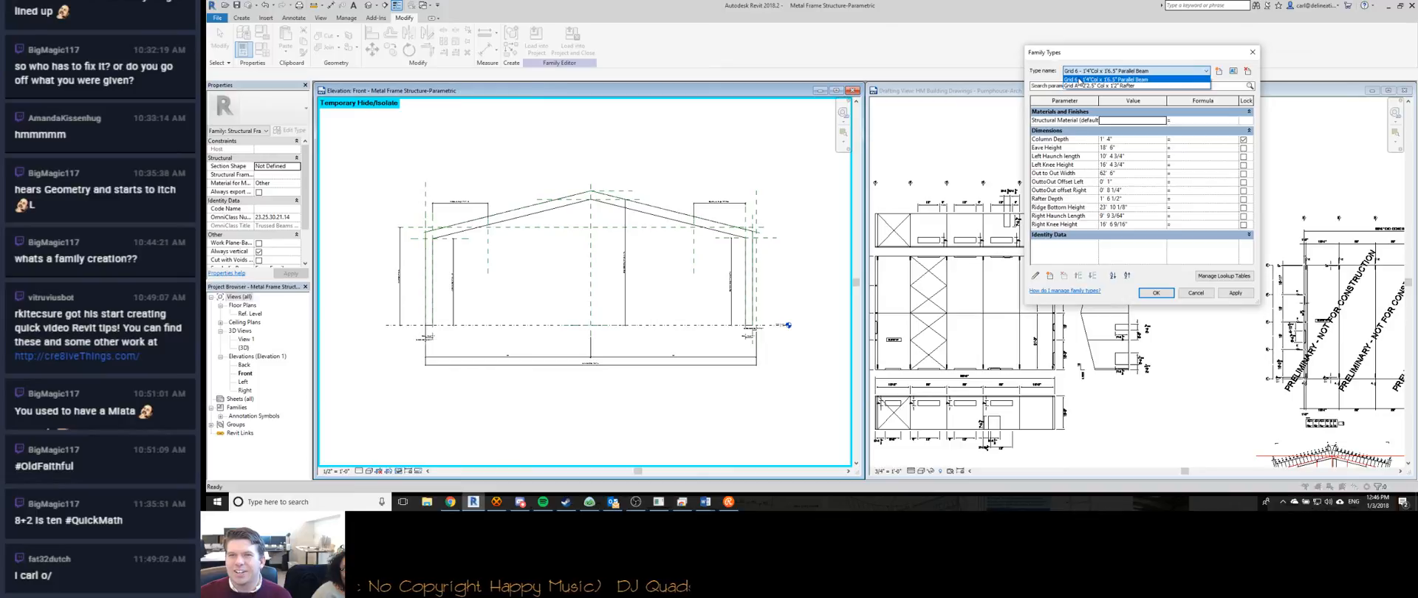
click(1093, 88)
click(1232, 71)
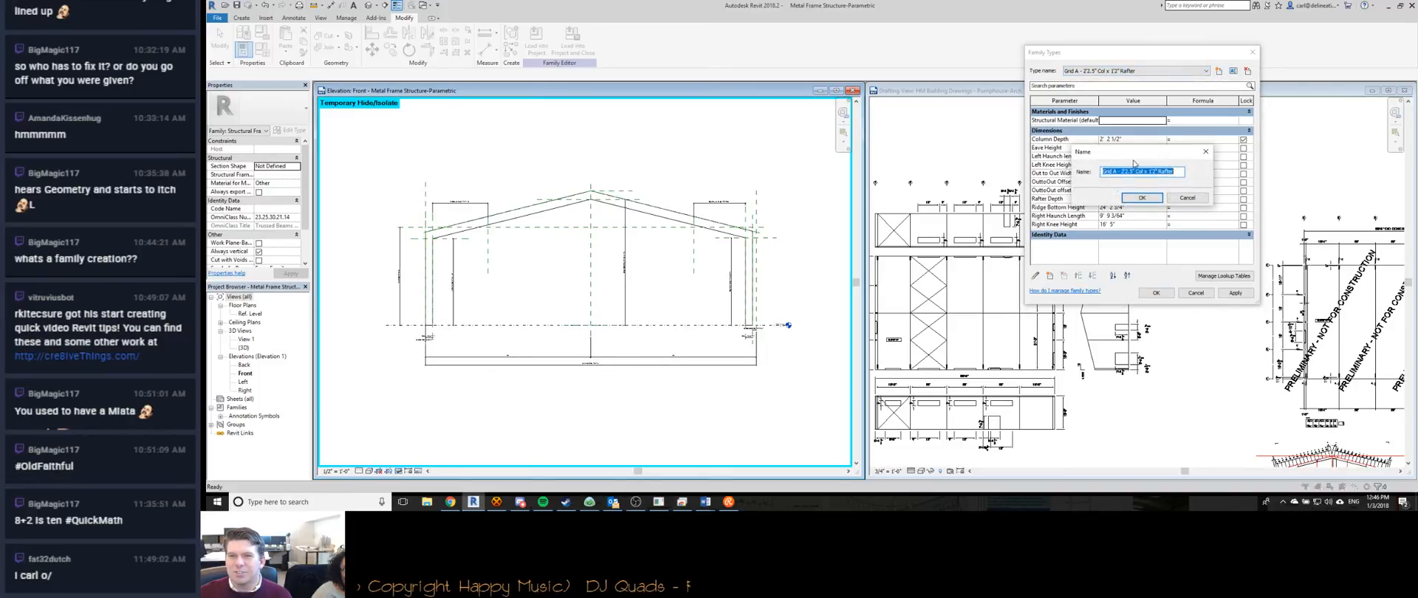
click(1111, 175)
key(BackSpace)
text(1)
key(Return)
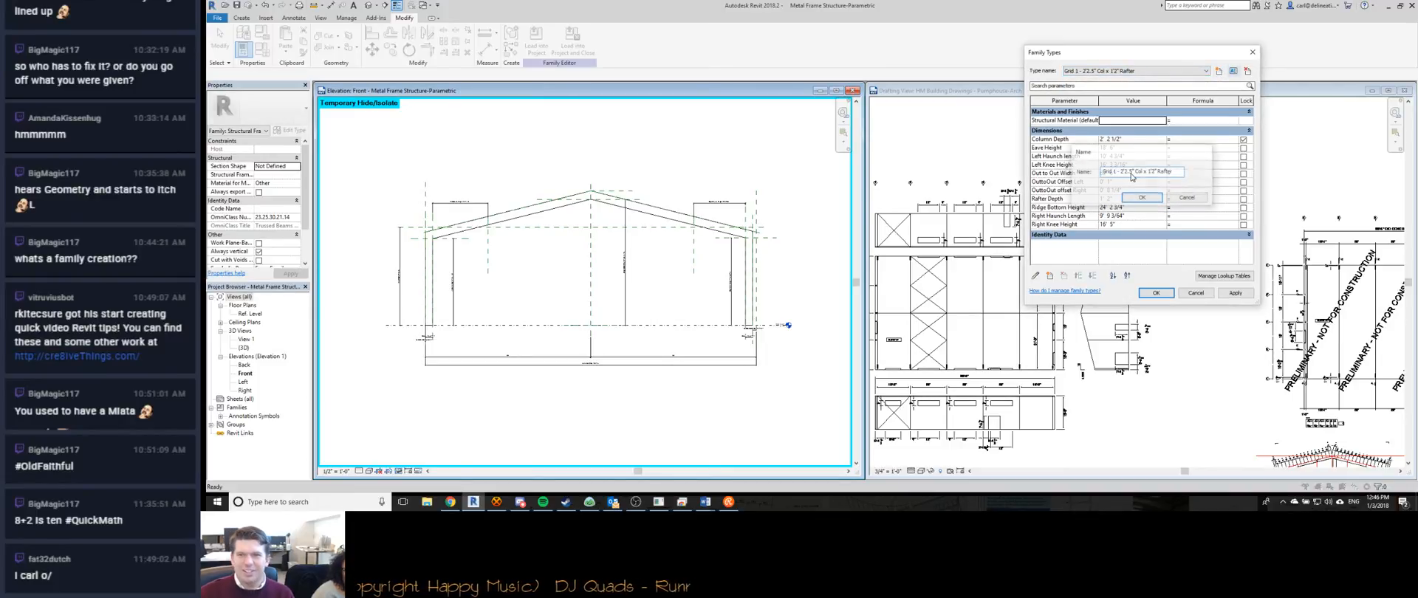
click(1155, 292)
click(1045, 209)
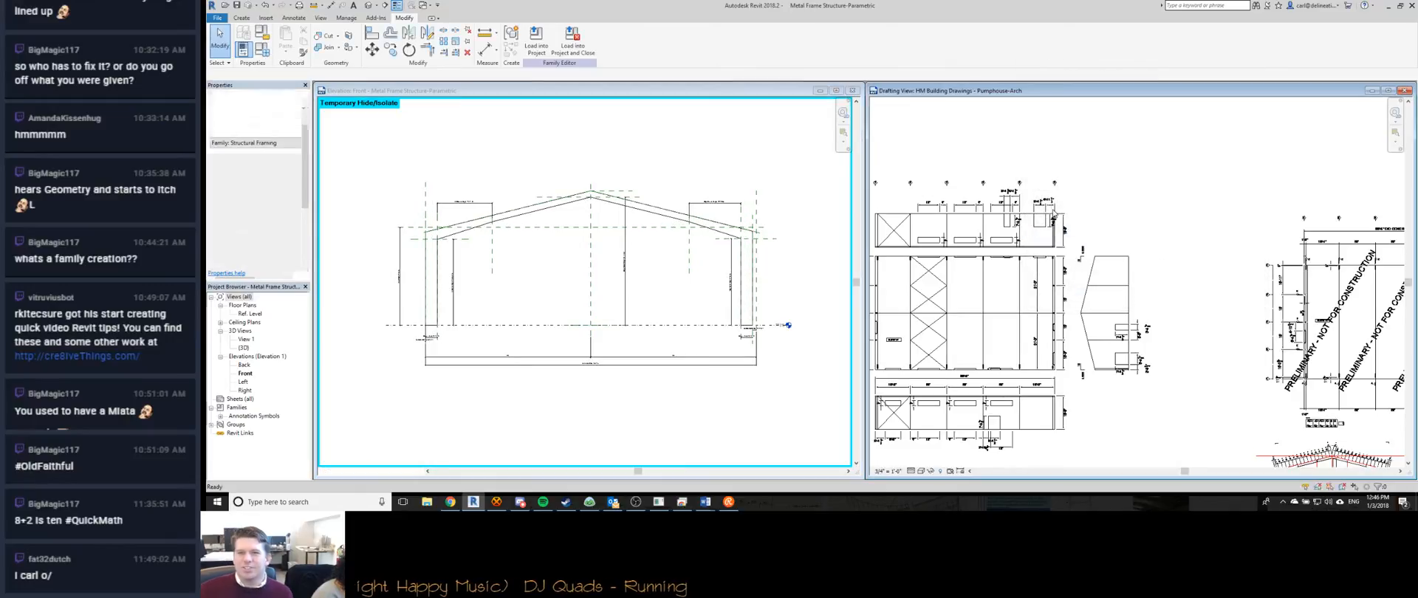
scroll(1045, 209, down, 6)
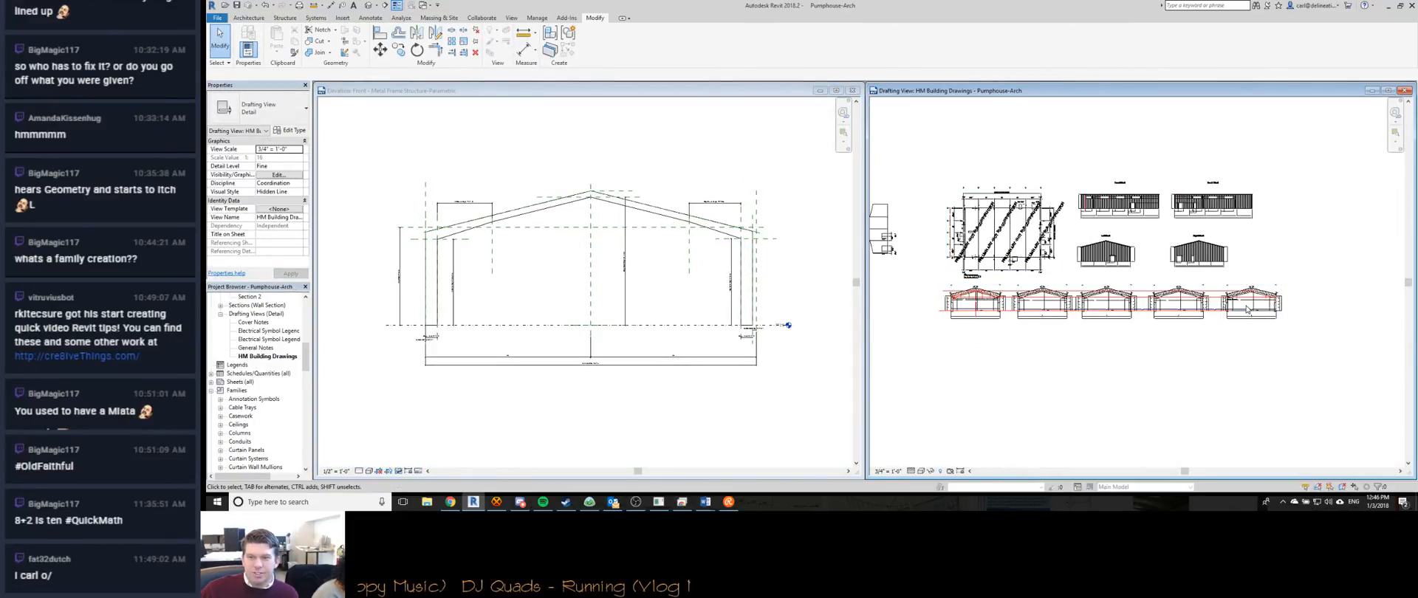
scroll(1103, 305, up, 3)
click(651, 282)
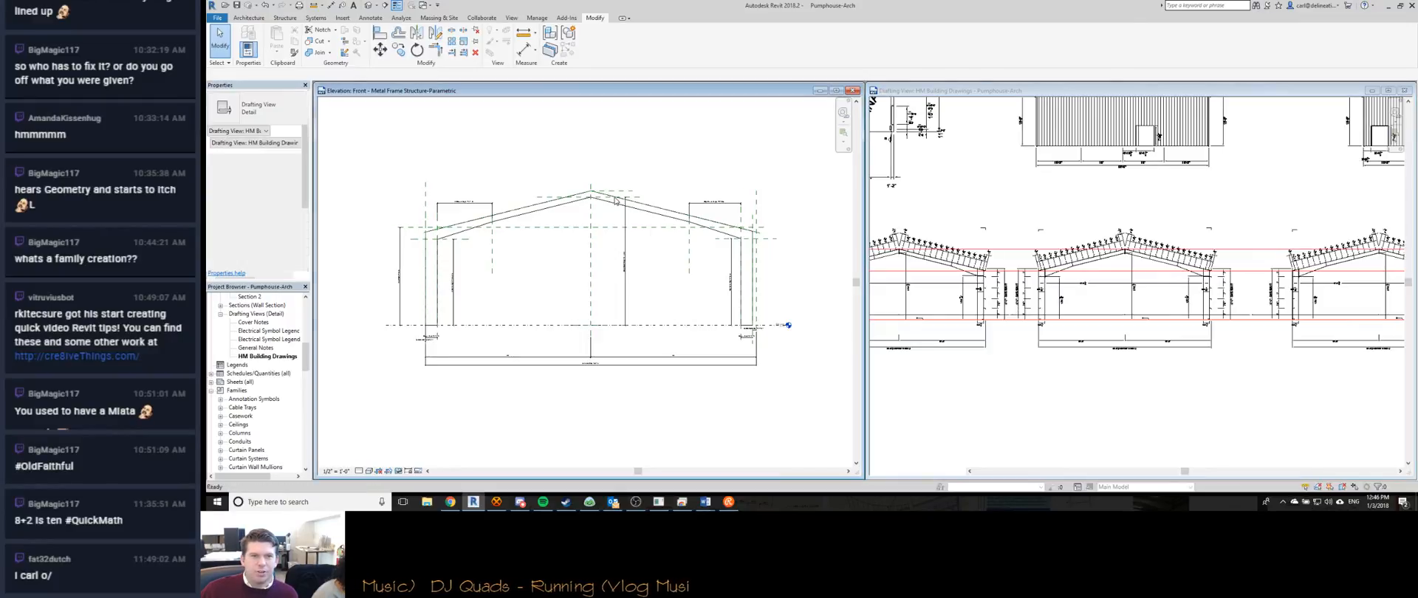
click(262, 50)
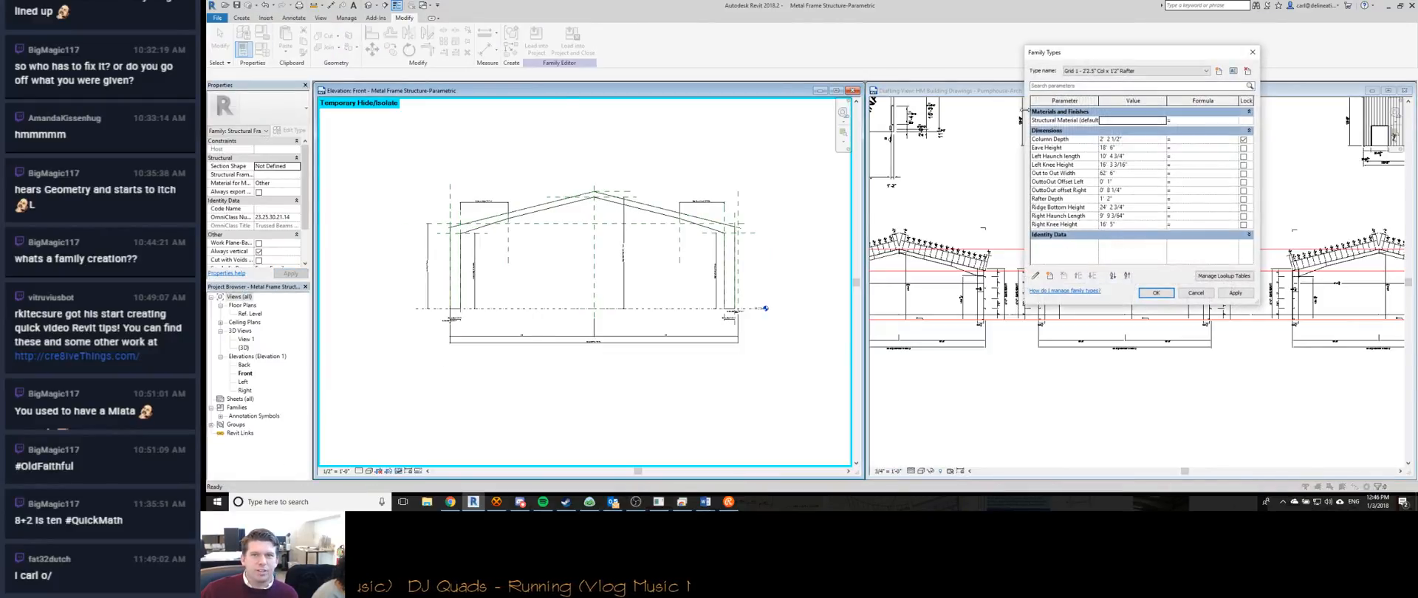
click(1218, 71)
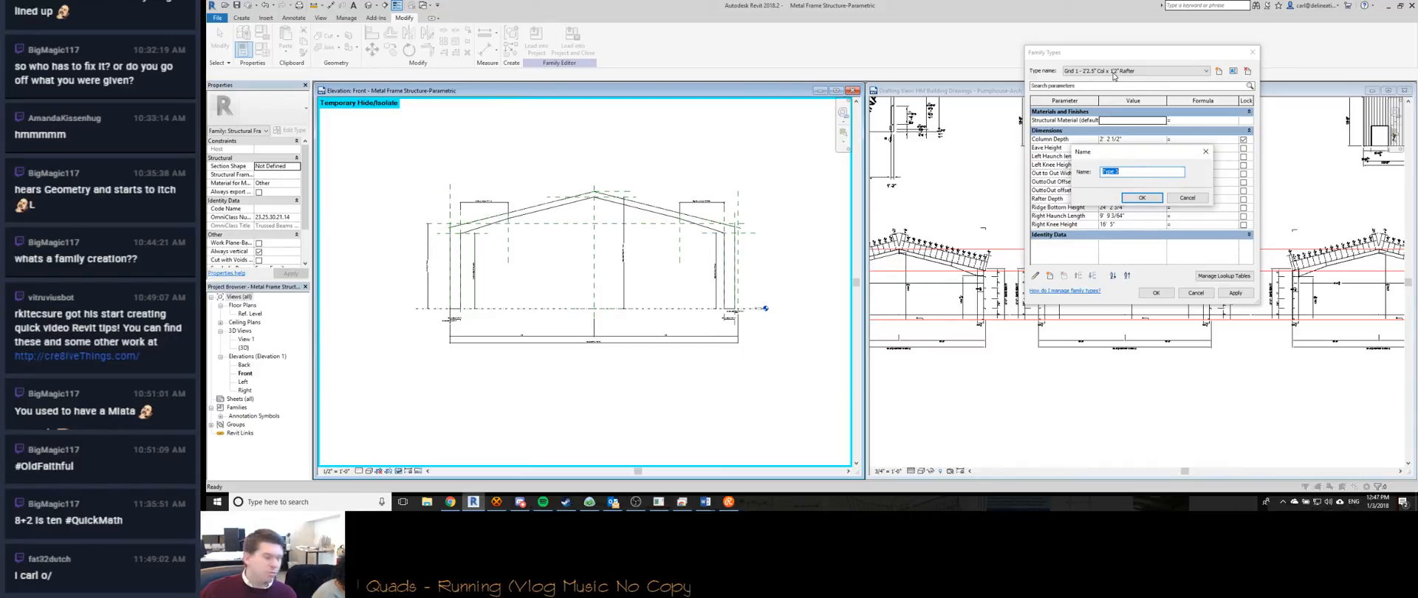
click(1185, 198)
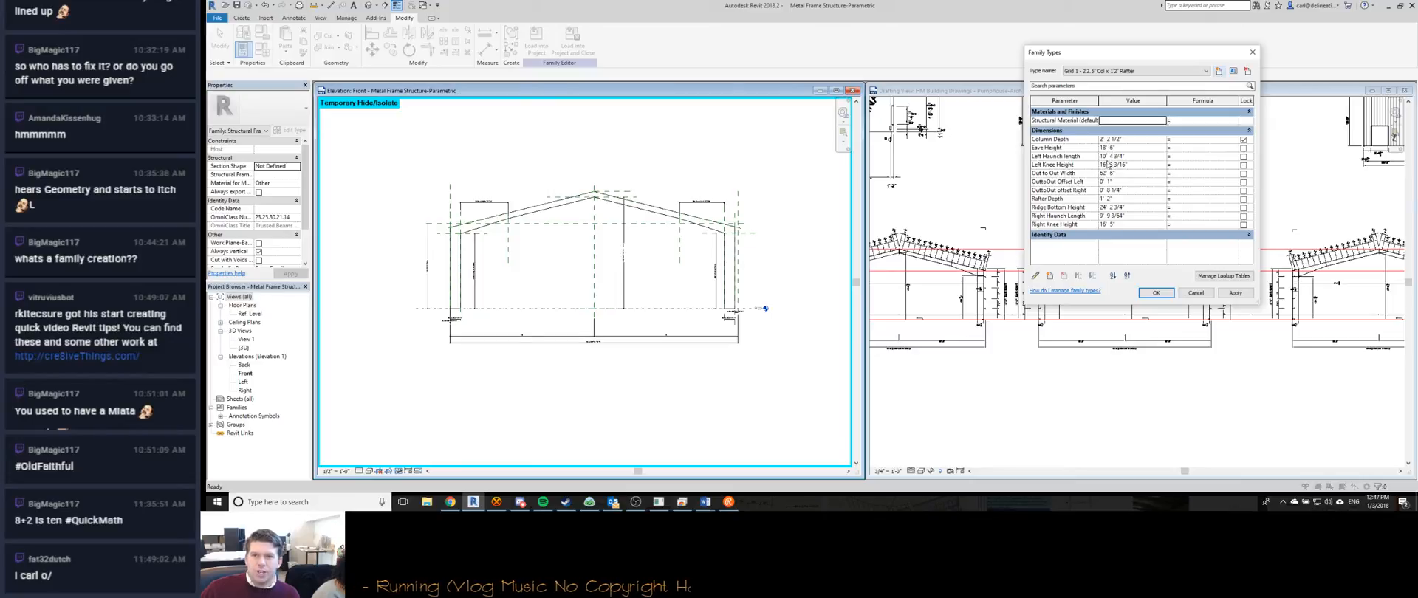
click(1191, 293)
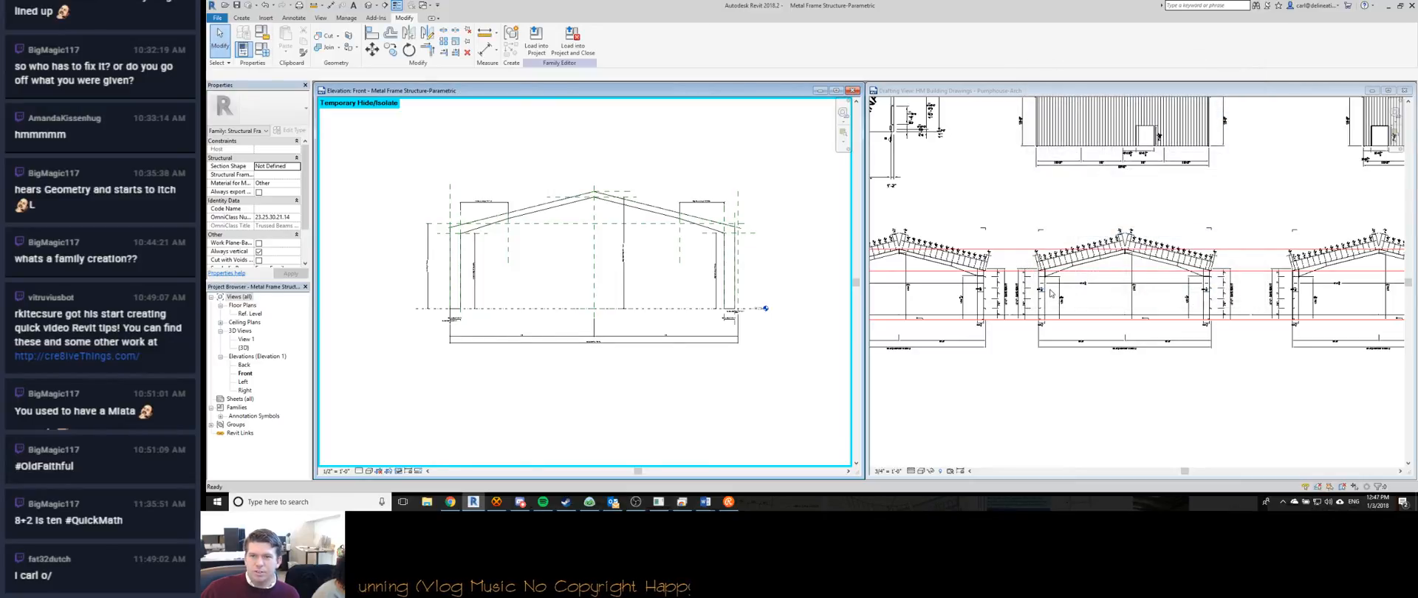
Examine Frame Cross-Section A 3, its neighbouring sections and the building layout plan in the drafting view.
click(1143, 274)
scroll(1143, 274, up, 3)
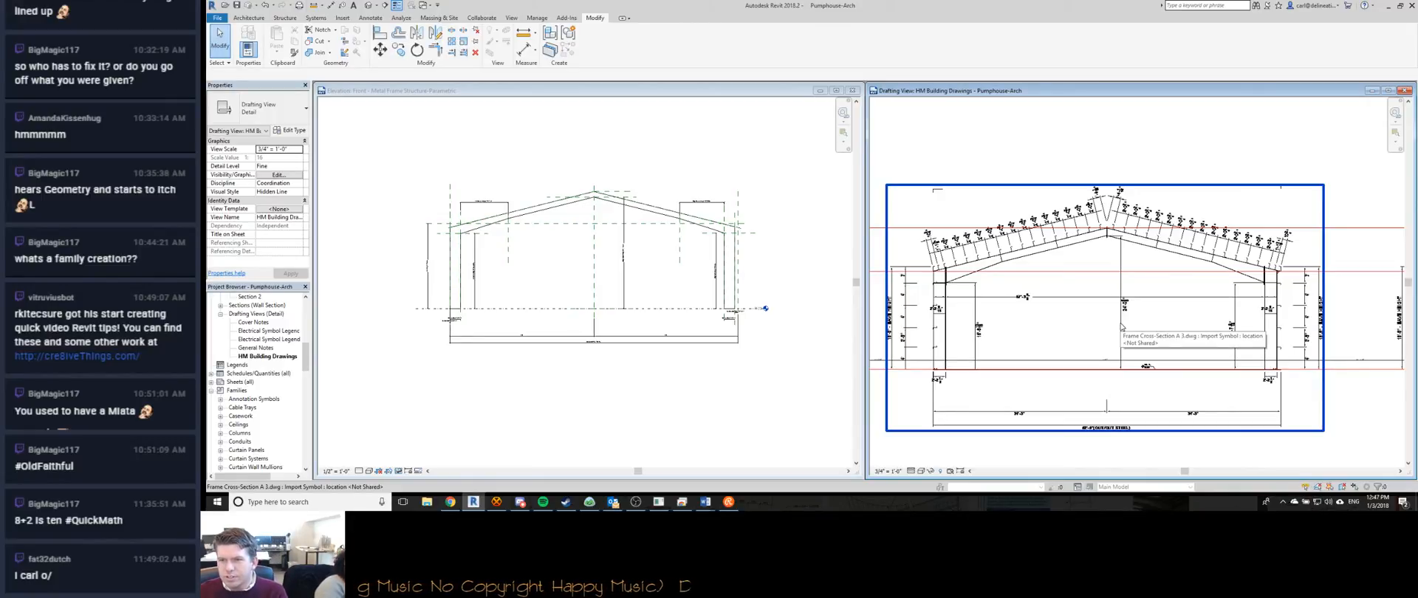
scroll(1122, 328, down, 1)
scroll(958, 314, down, 3)
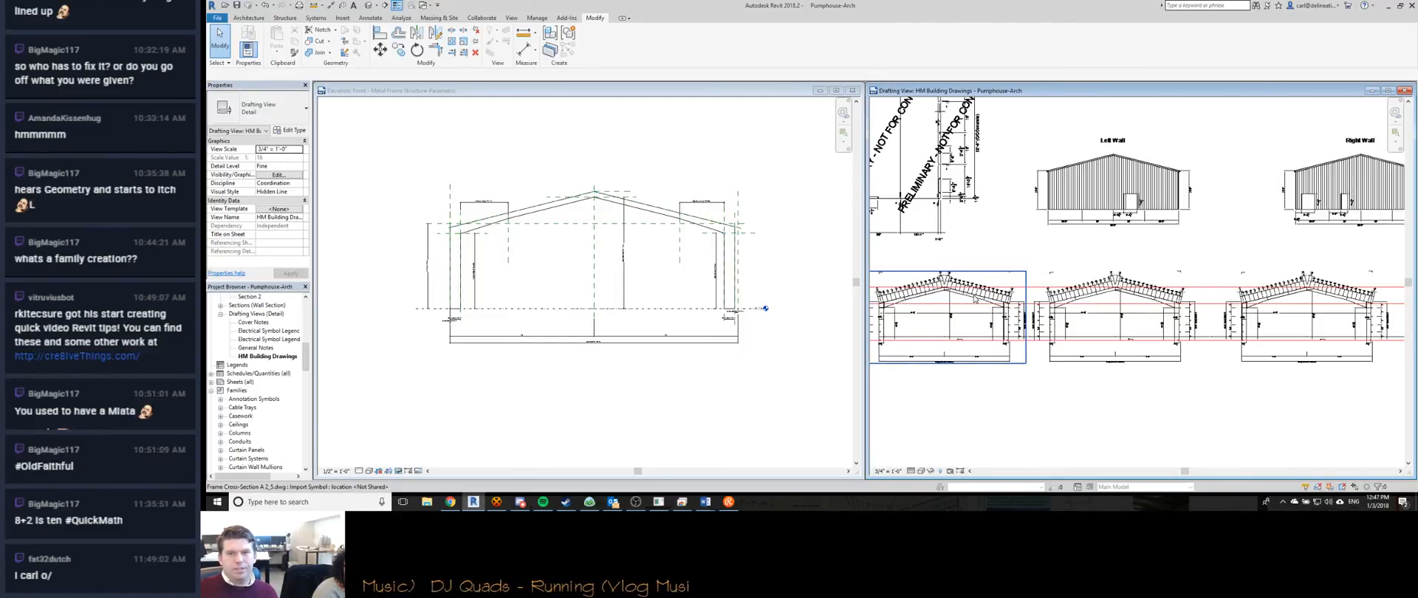
scroll(1052, 198, down, 3)
scroll(1052, 198, up, 5)
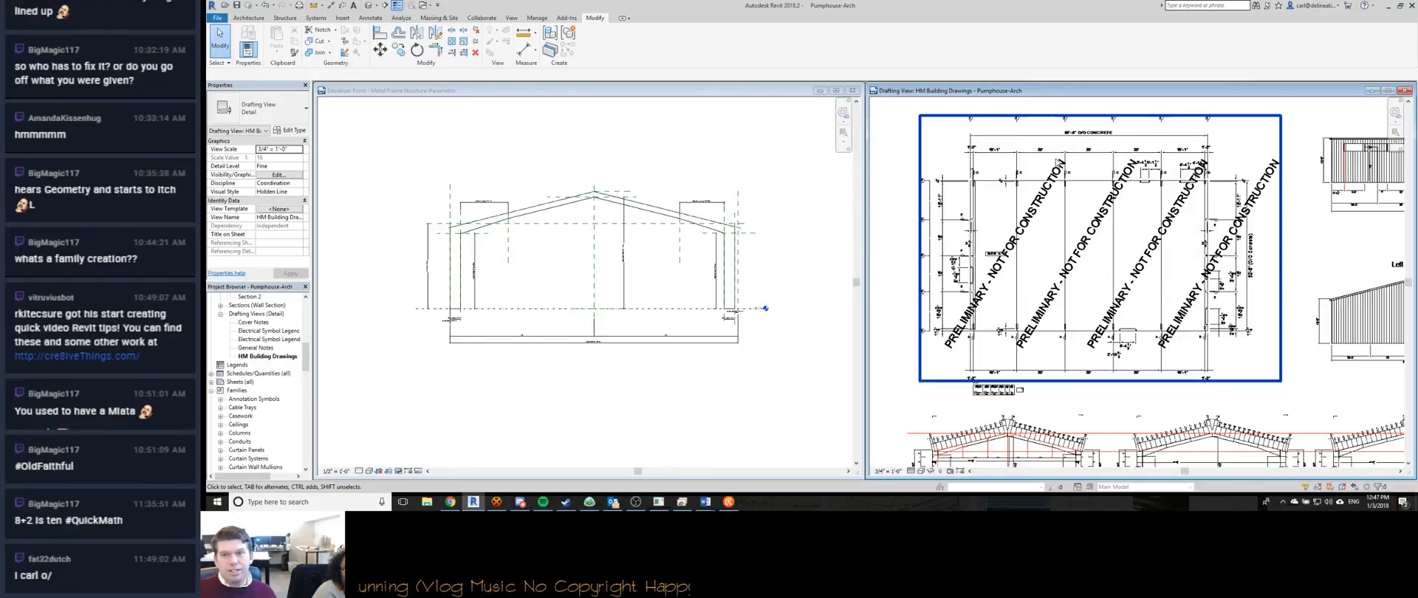
scroll(1132, 336, down, 3)
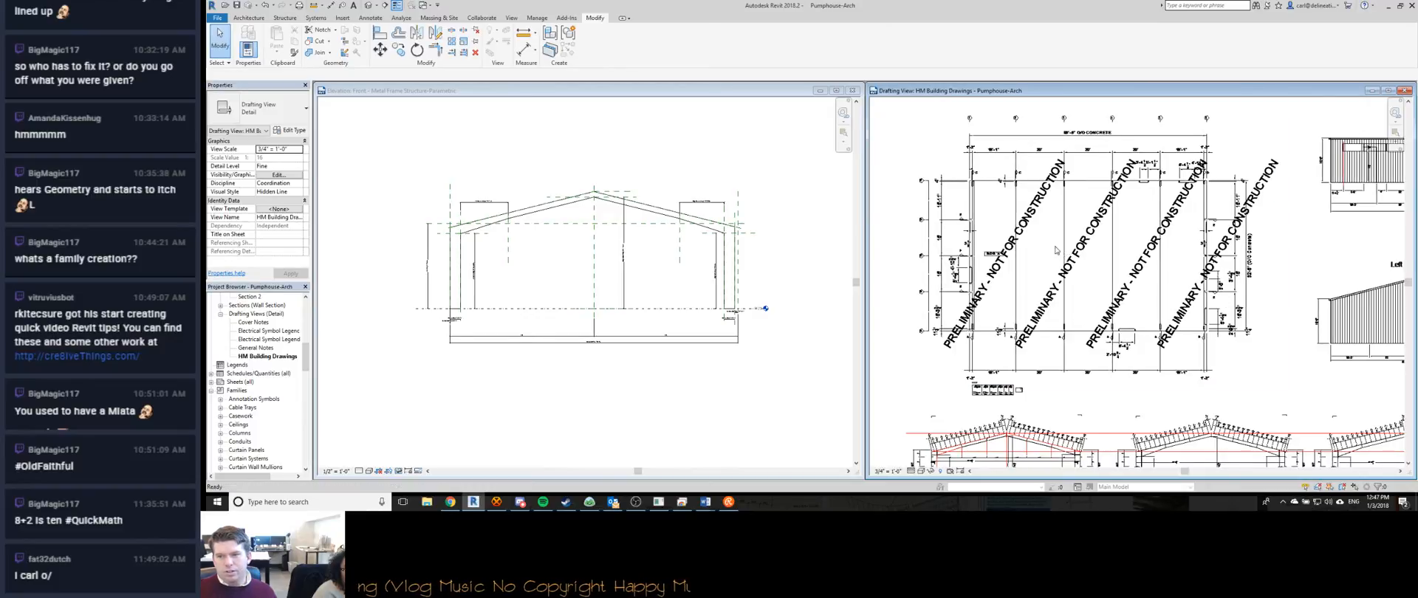
Review the dimension parameters of the Grid 1 rafter type for the frame family's front elevation.
click(473, 248)
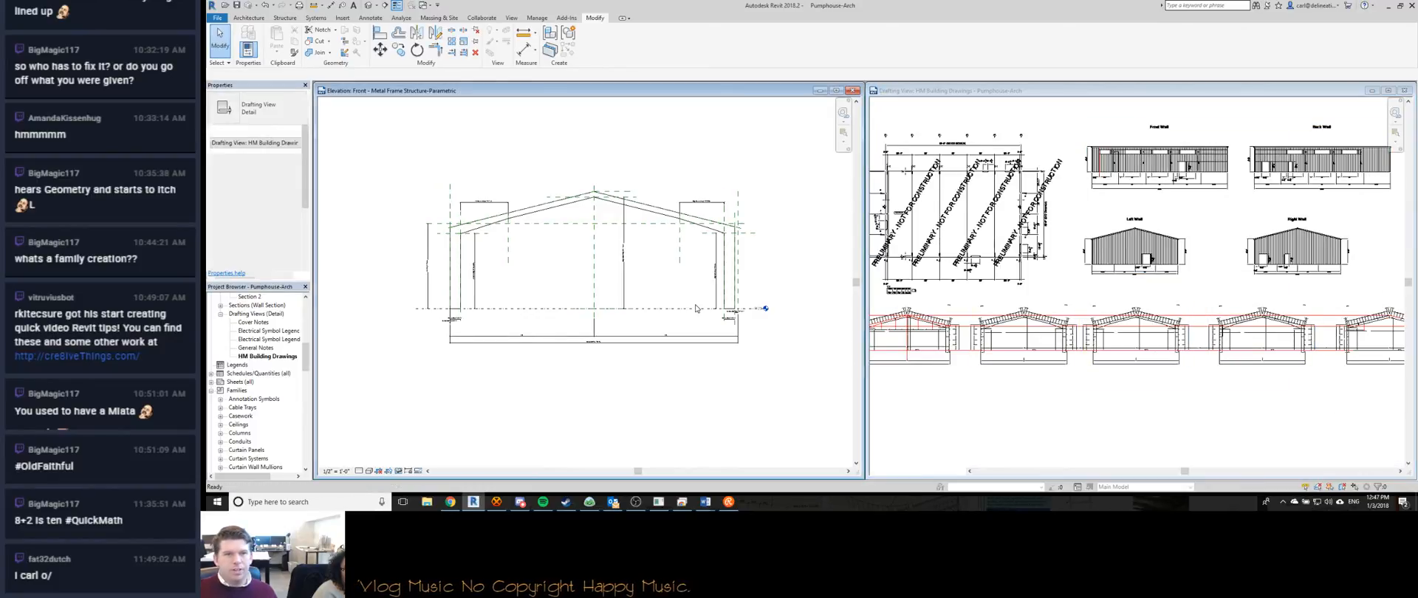
scroll(473, 248, up, 3)
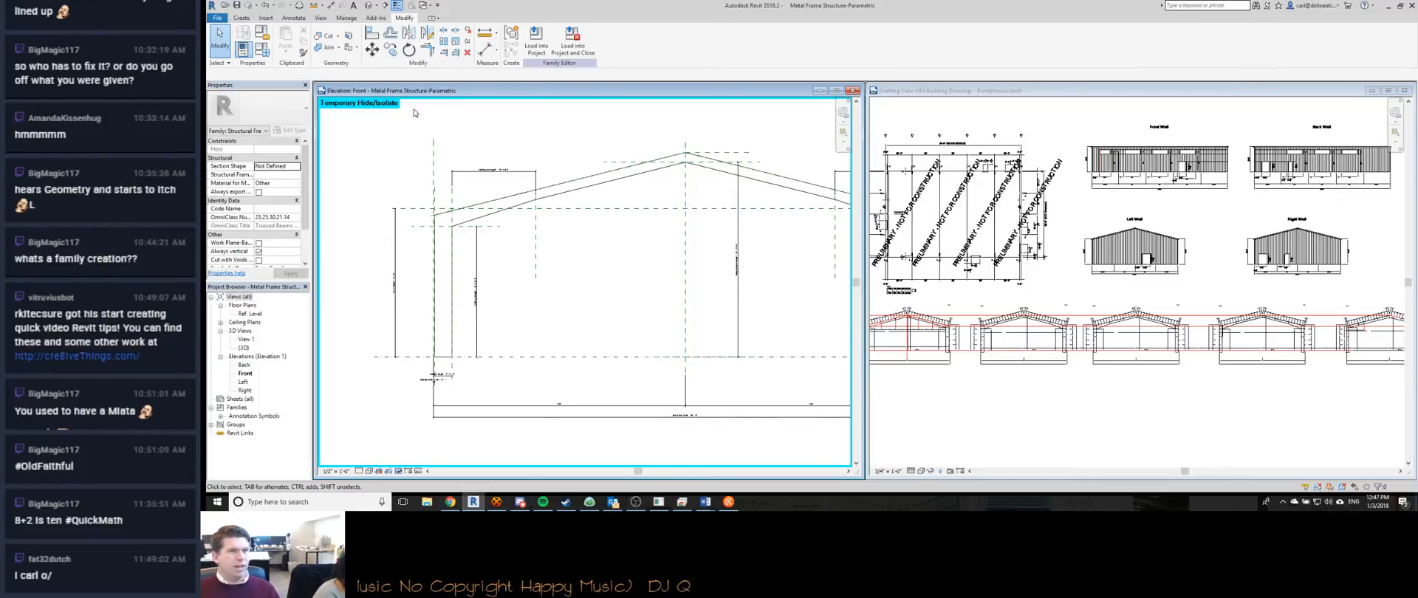
click(262, 50)
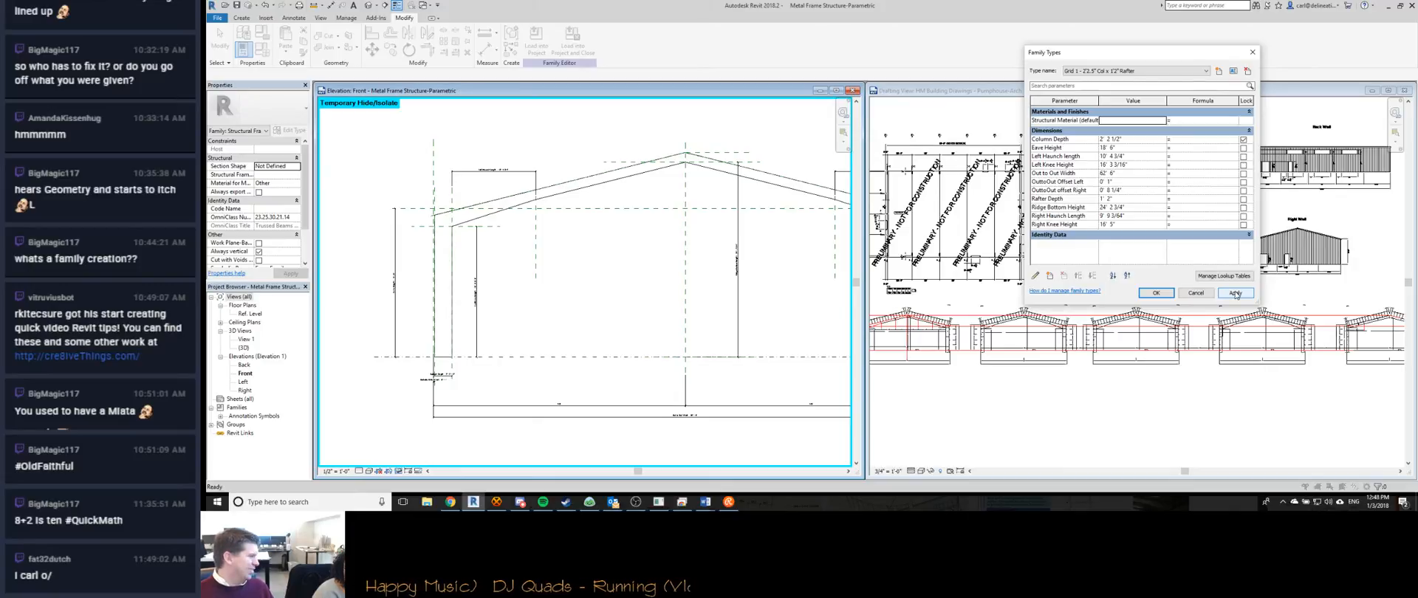
click(1156, 293)
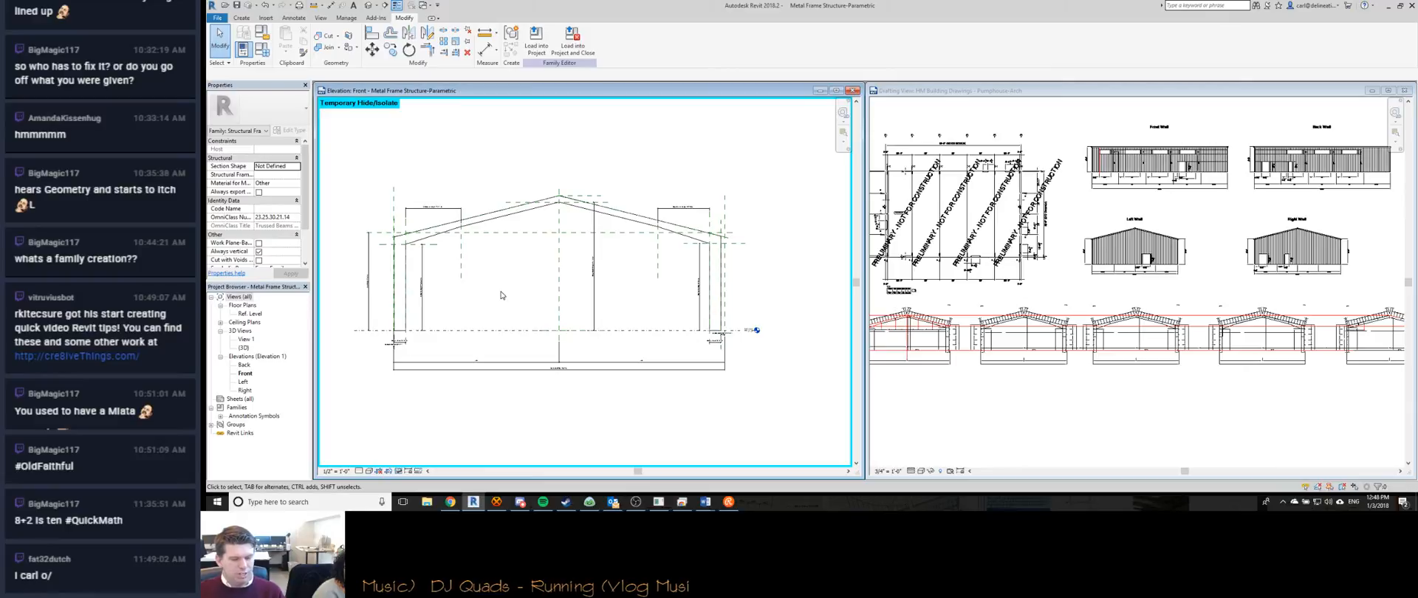
Restore the temporarily hidden frame extrusion in the front elevation and inspect its outline against the reference lines.
scroll(473, 260, up, 3)
click(517, 194)
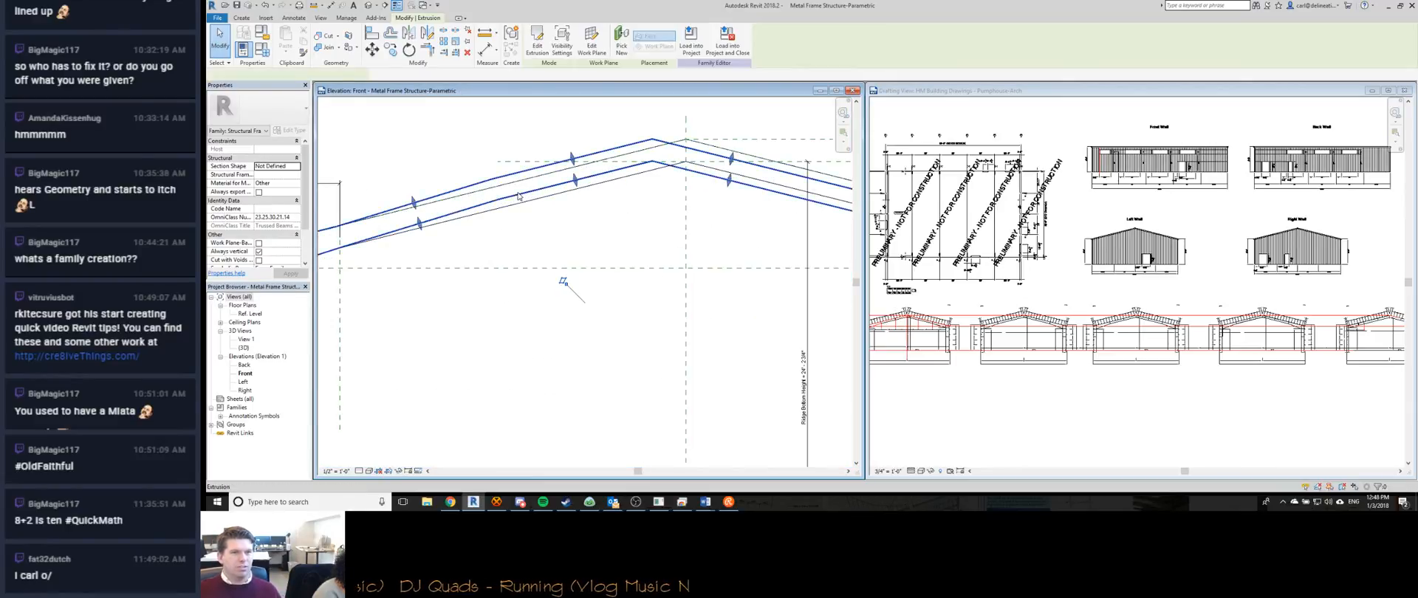
scroll(523, 211, down, 3)
scroll(480, 229, up, 4)
scroll(426, 254, down, 3)
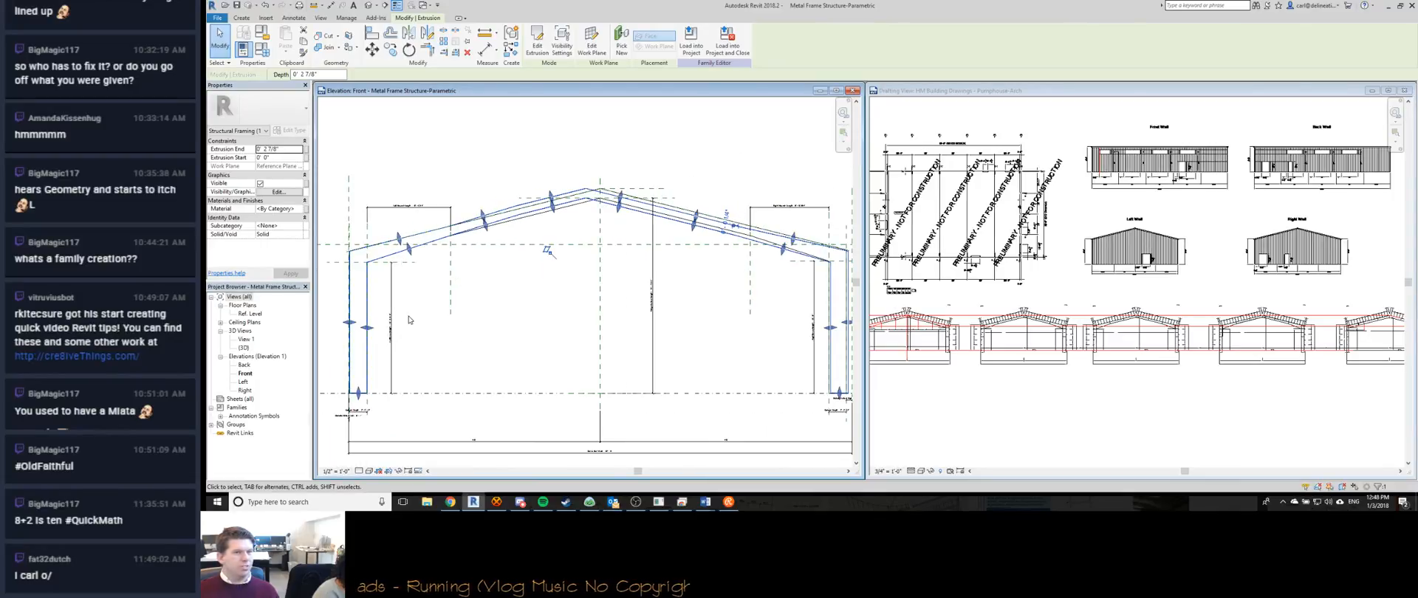
click(446, 149)
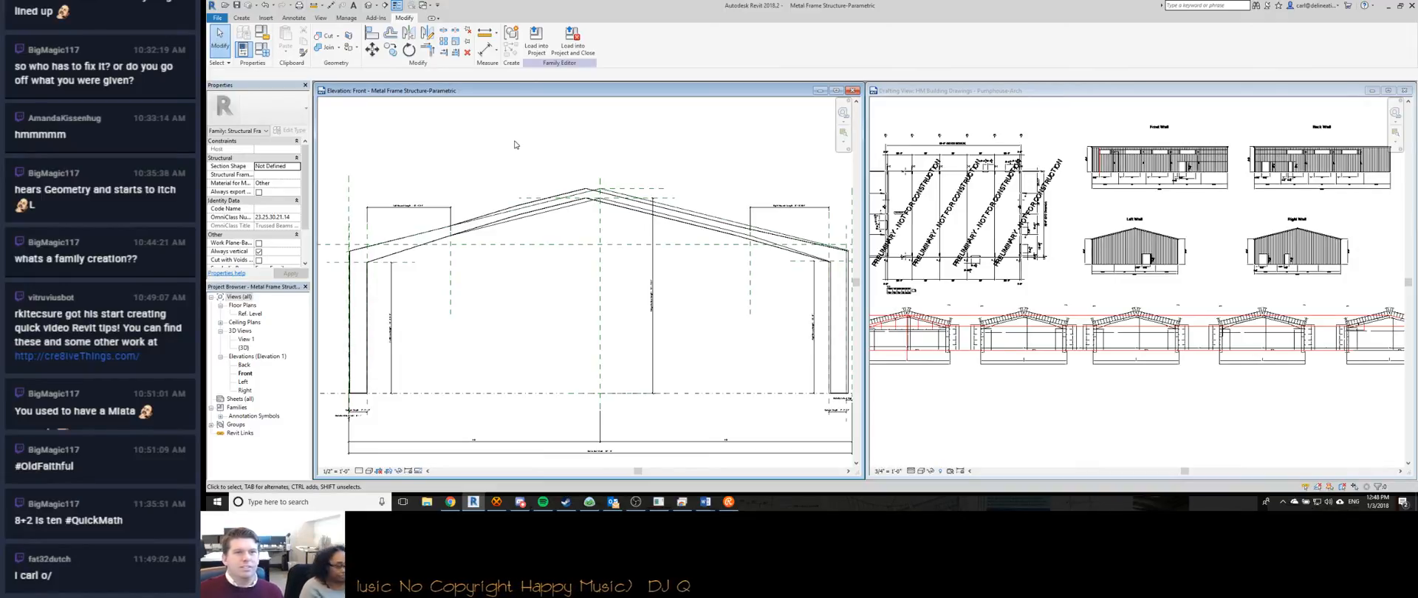
Examine the complete set of building drawings in the drafting view and return to the frame family's front elevation.
click(976, 103)
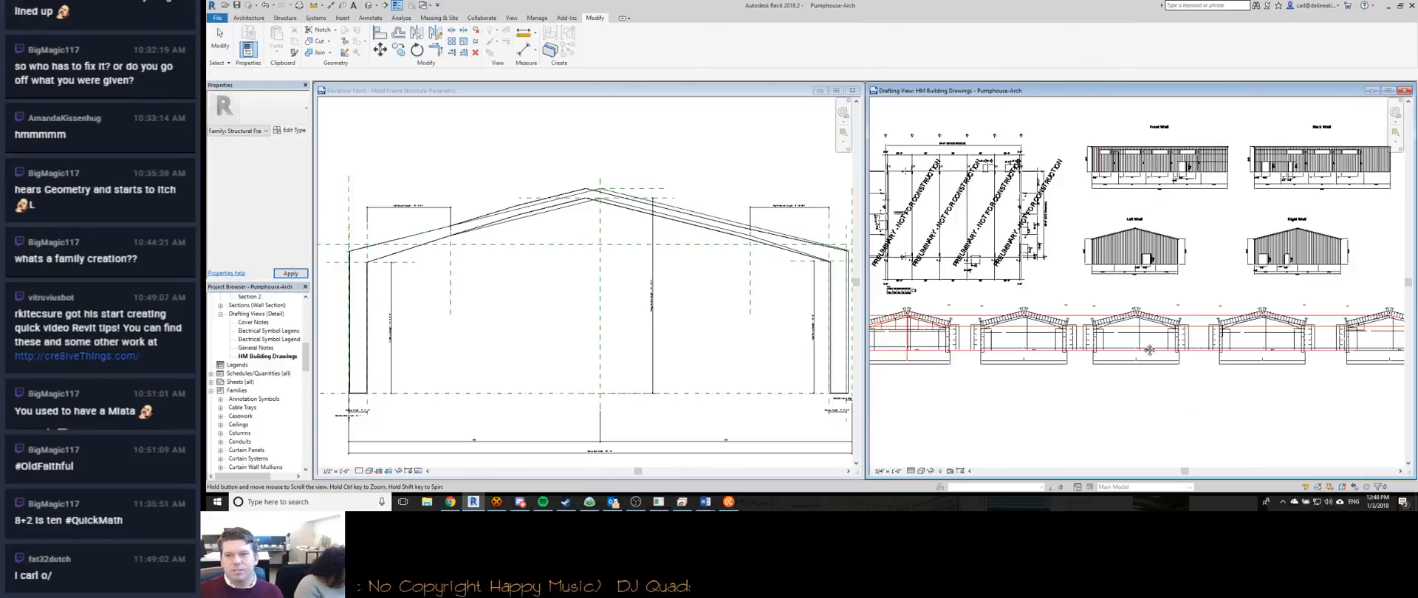
scroll(1171, 333, down, 5)
scroll(1045, 333, up, 3)
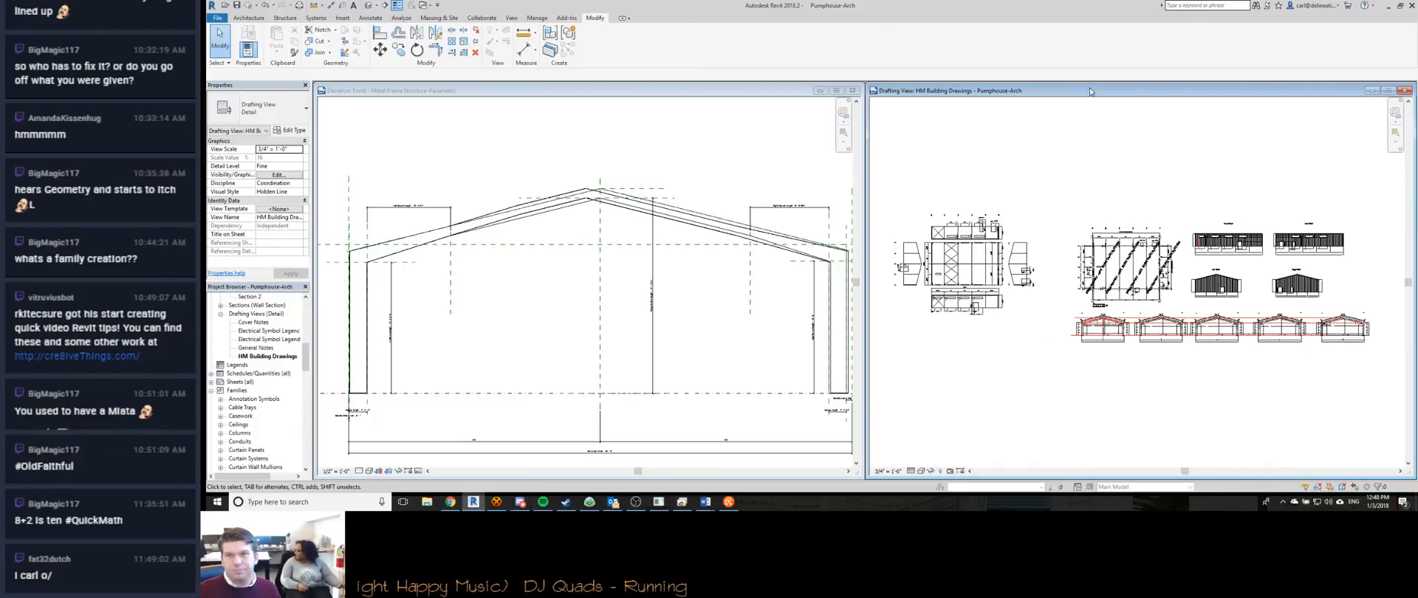
click(220, 19)
click(446, 90)
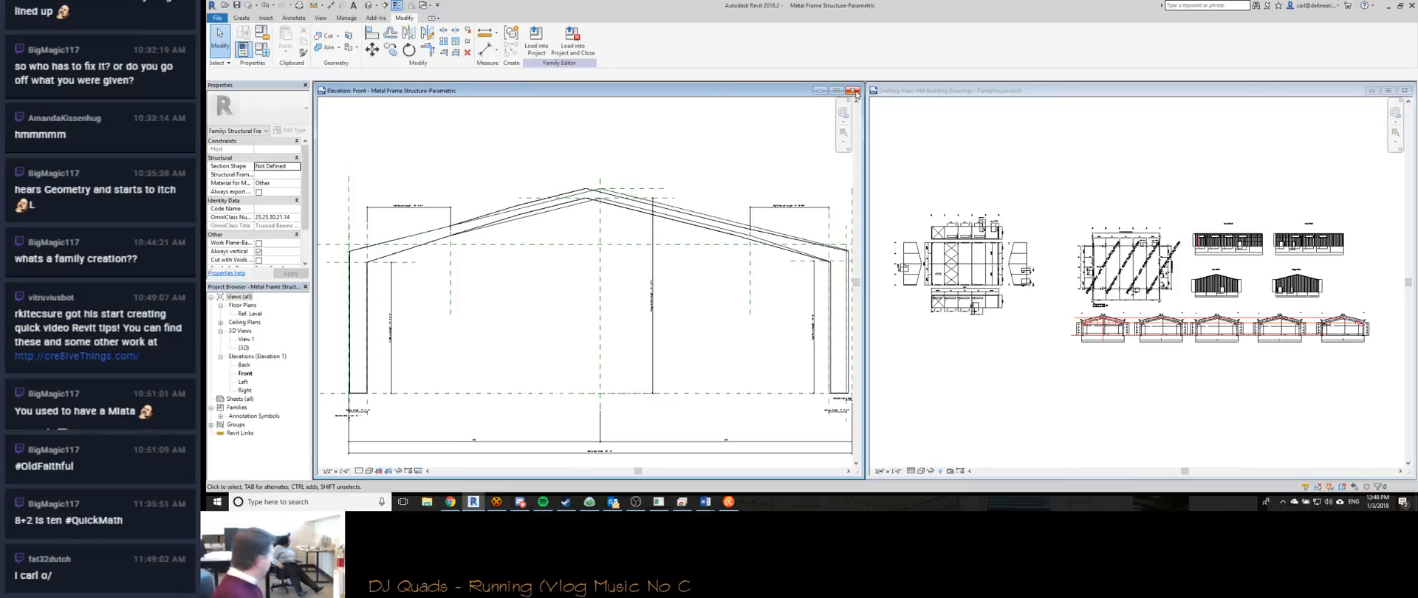
Switch to HexChat and send a #TheLounge member "sorry, I didn't want to alert her to the fact she was on twitch xD".
click(505, 505)
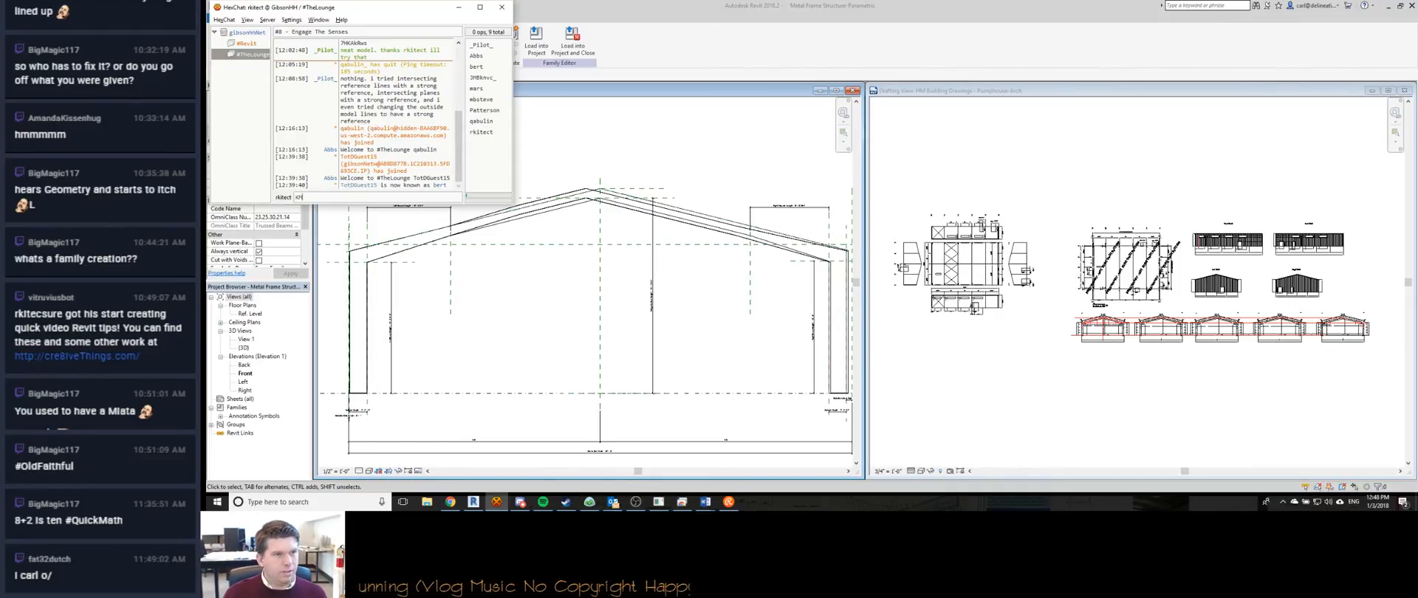
text(JMBknvc_, sorry, I didn't want to alert her to the)
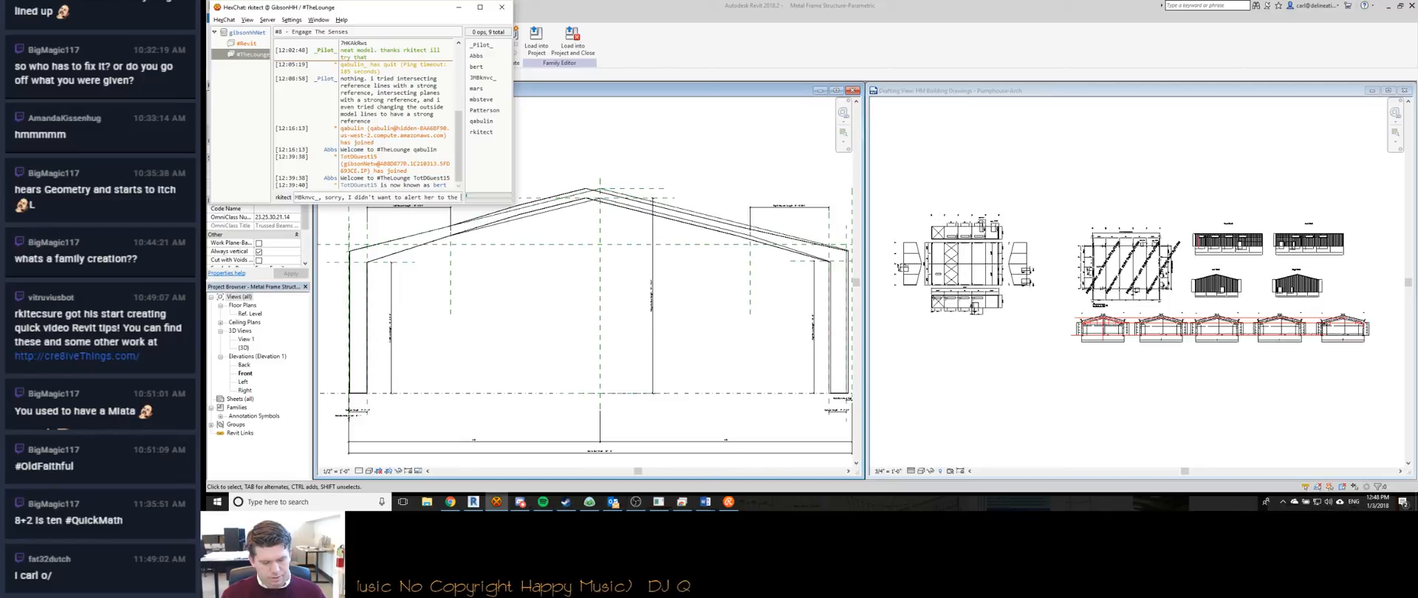
text( fact she was on twitch)
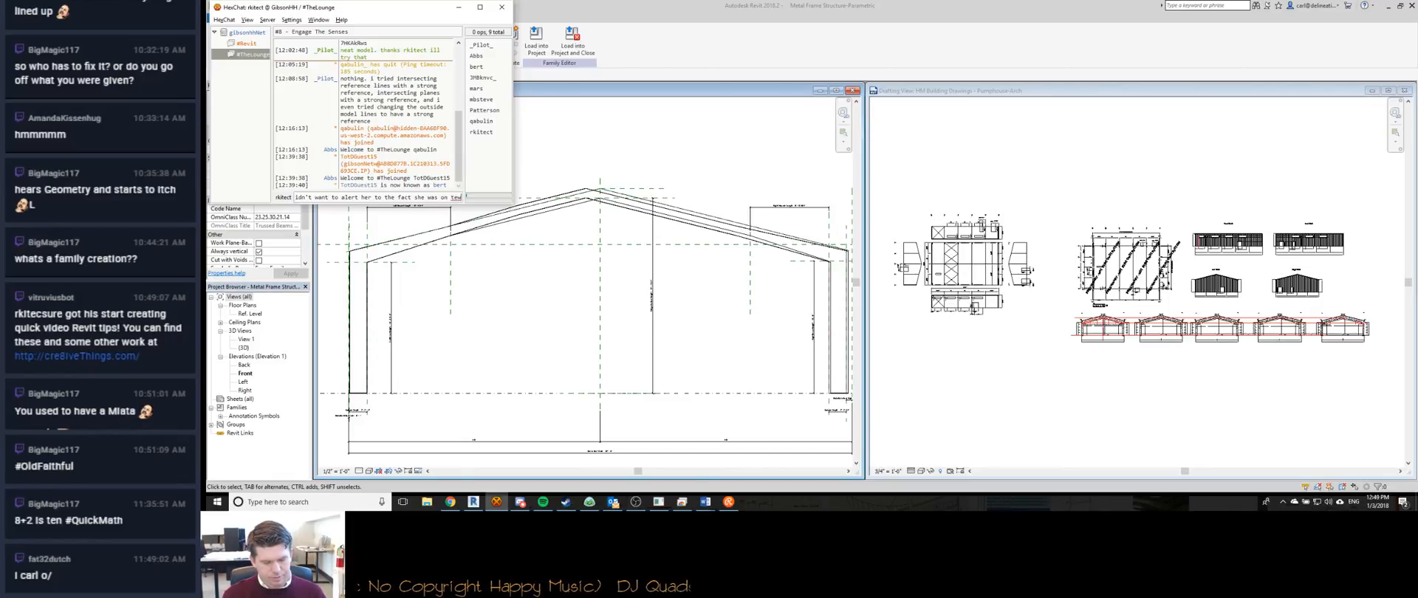
text( xD)
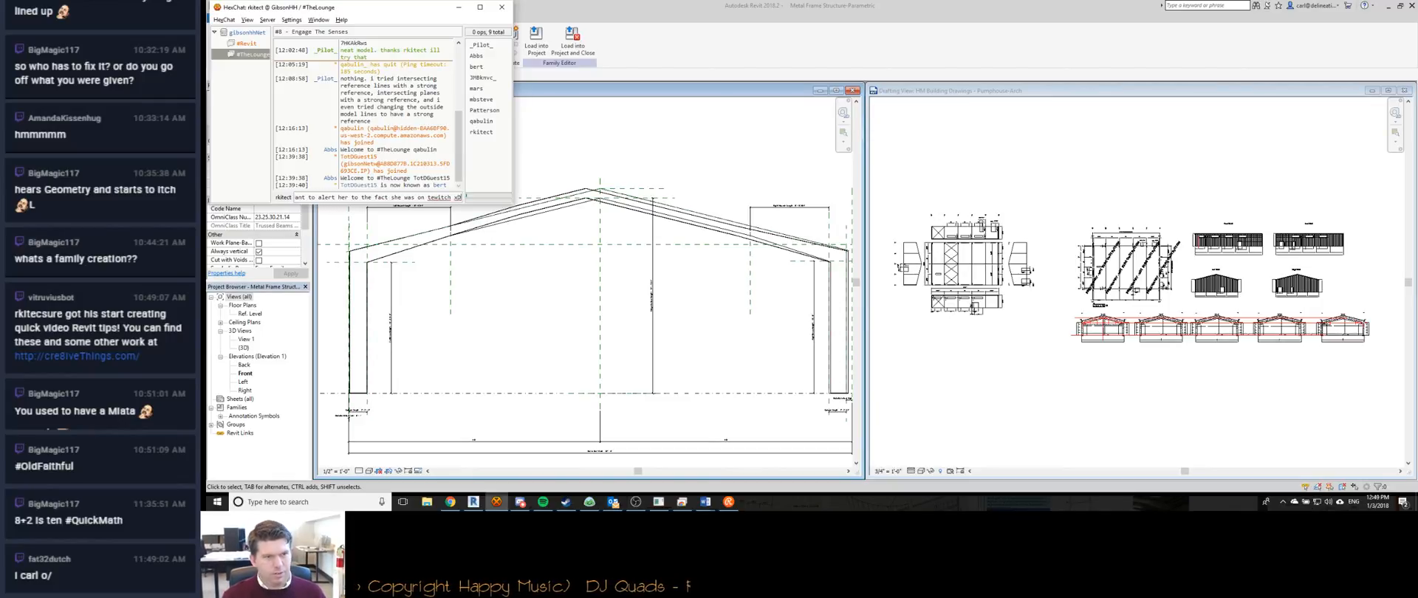
key(Return)
scroll(375, 109, up, 2)
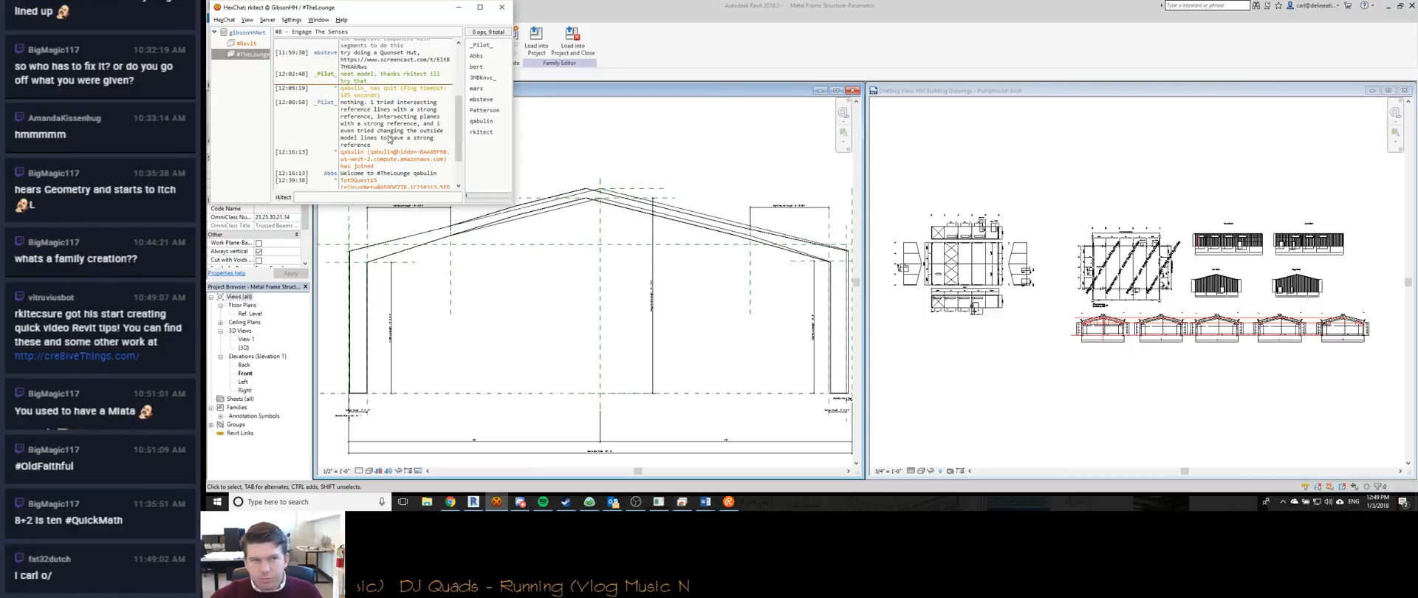
scroll(370, 150, down, 3)
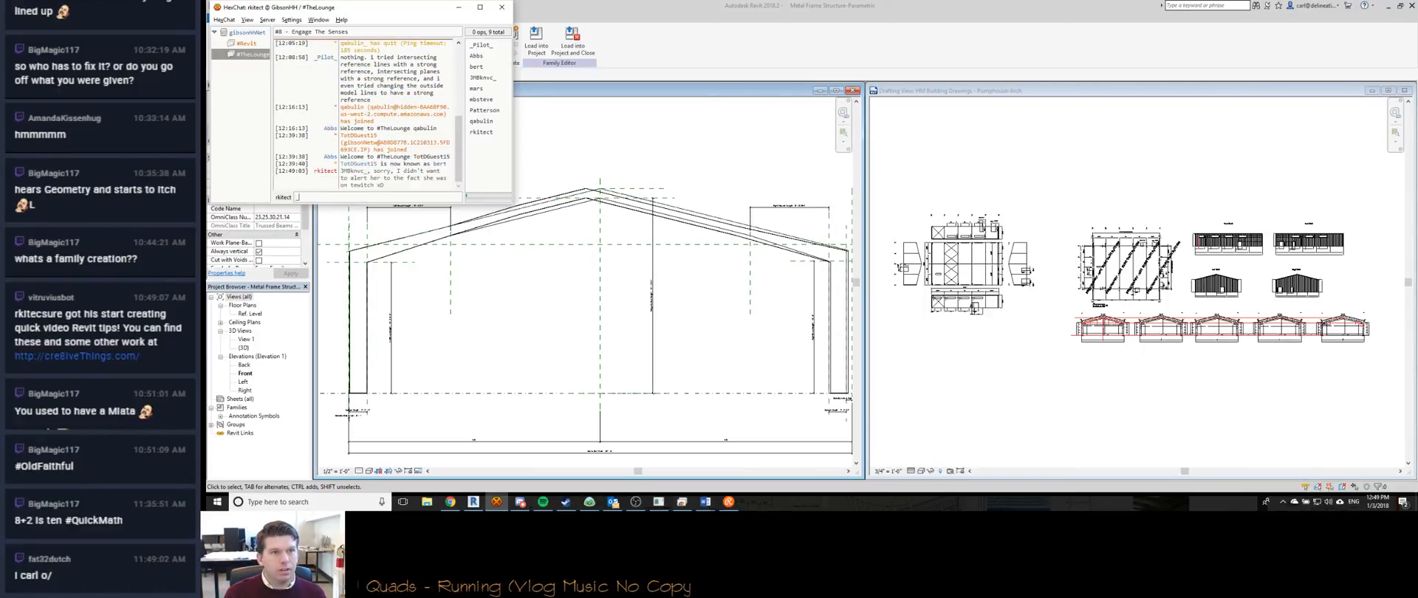
Ask another #TheLounge member "are you familiar with adaptive components?" and return to the frame family in Revit.
key(Tab)
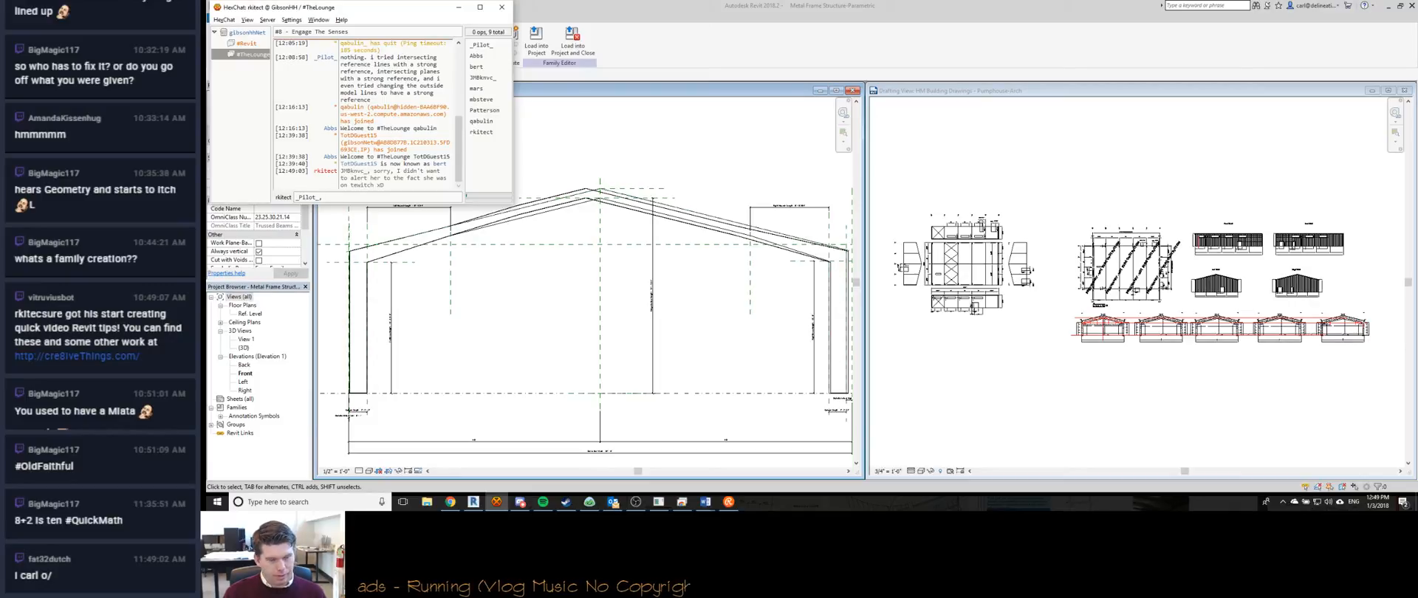
text(are you famili)
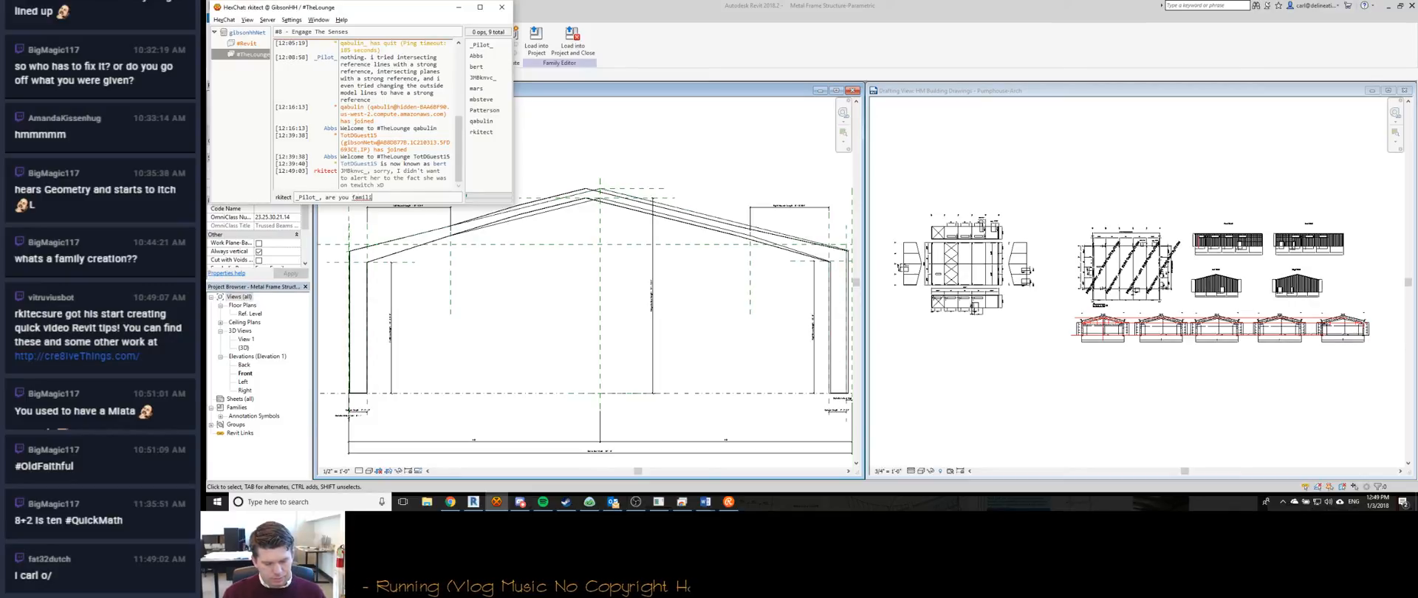
text(ar with adaptive comop)
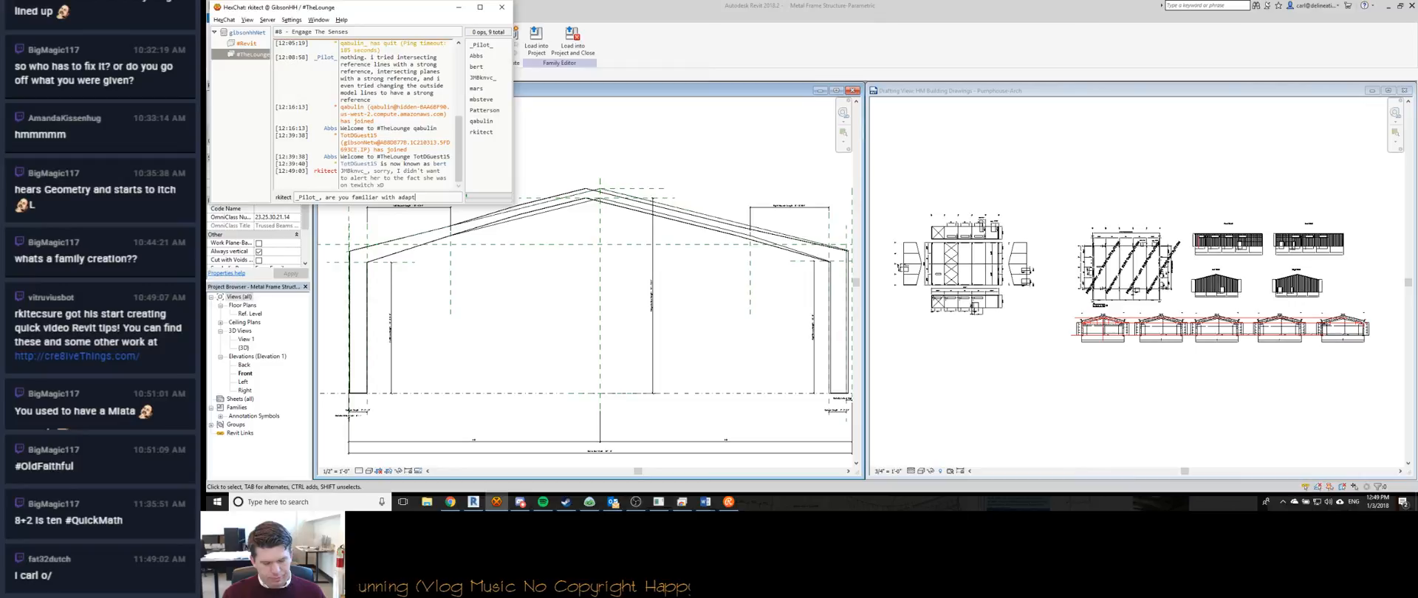
key(BackSpace)
key(BackSpace)
text(ponents?)
key(Return)
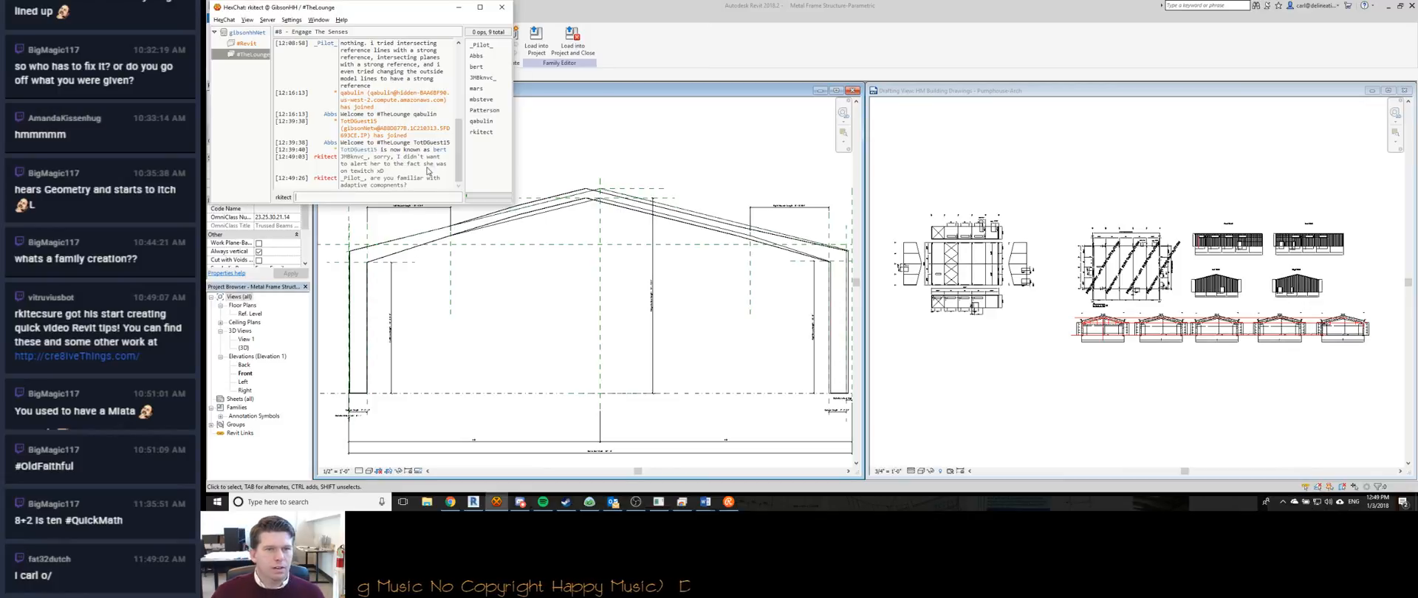
click(705, 138)
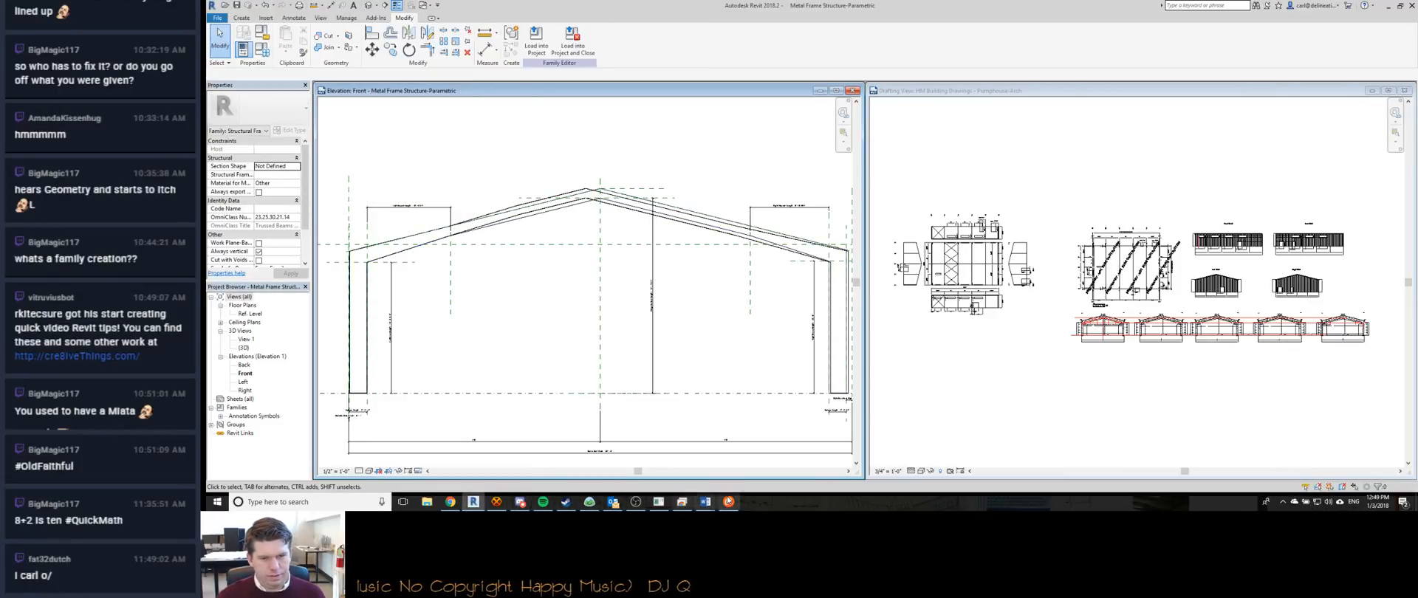
Open the stream's Chat window, read back through the viewers' earlier messages, and put the window away.
mouse_move(729, 502)
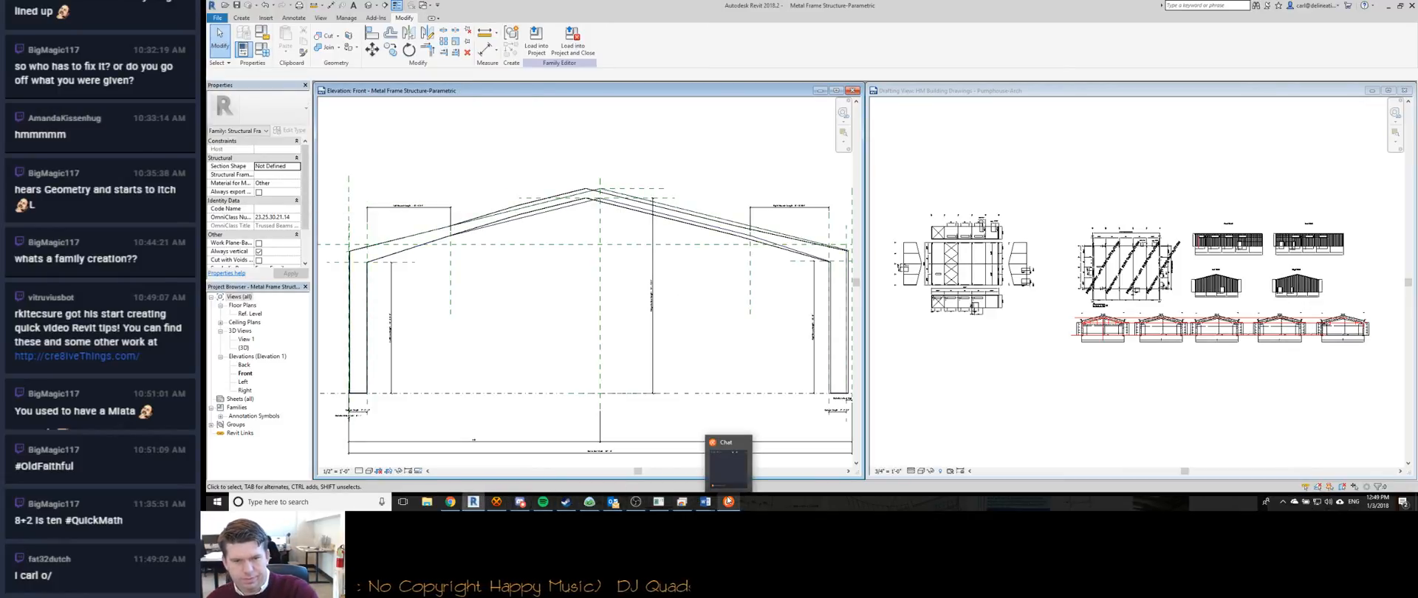
click(729, 502)
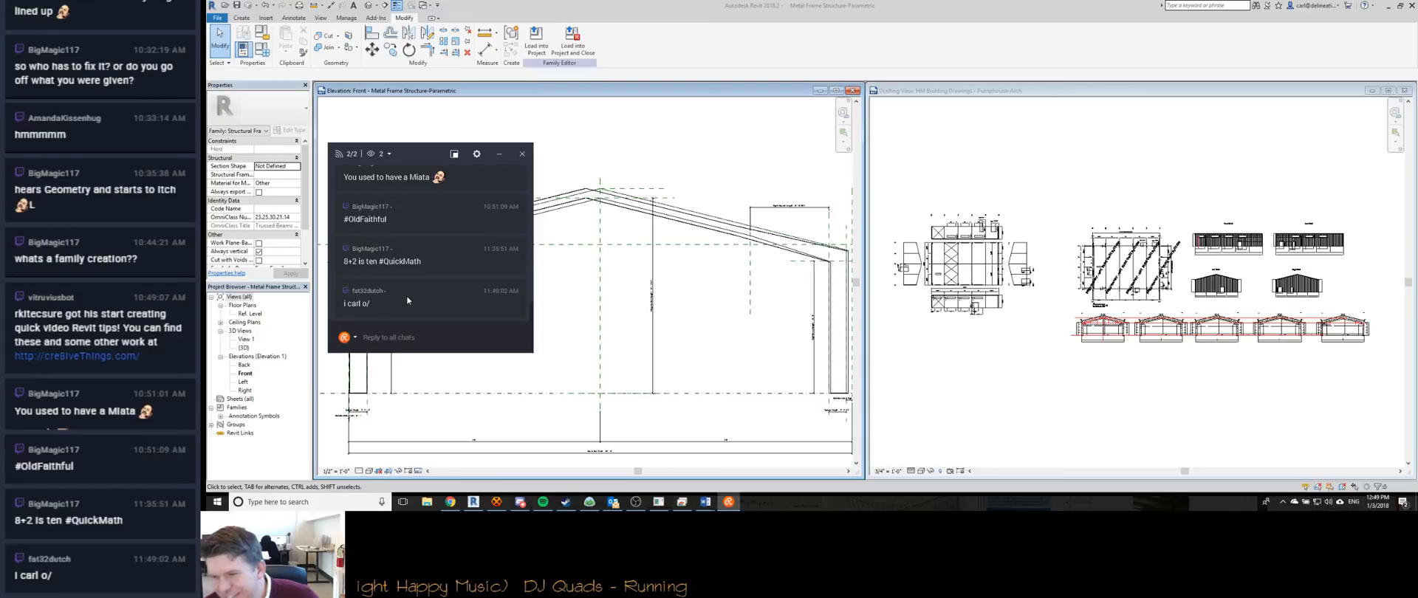
scroll(423, 277, up, 2)
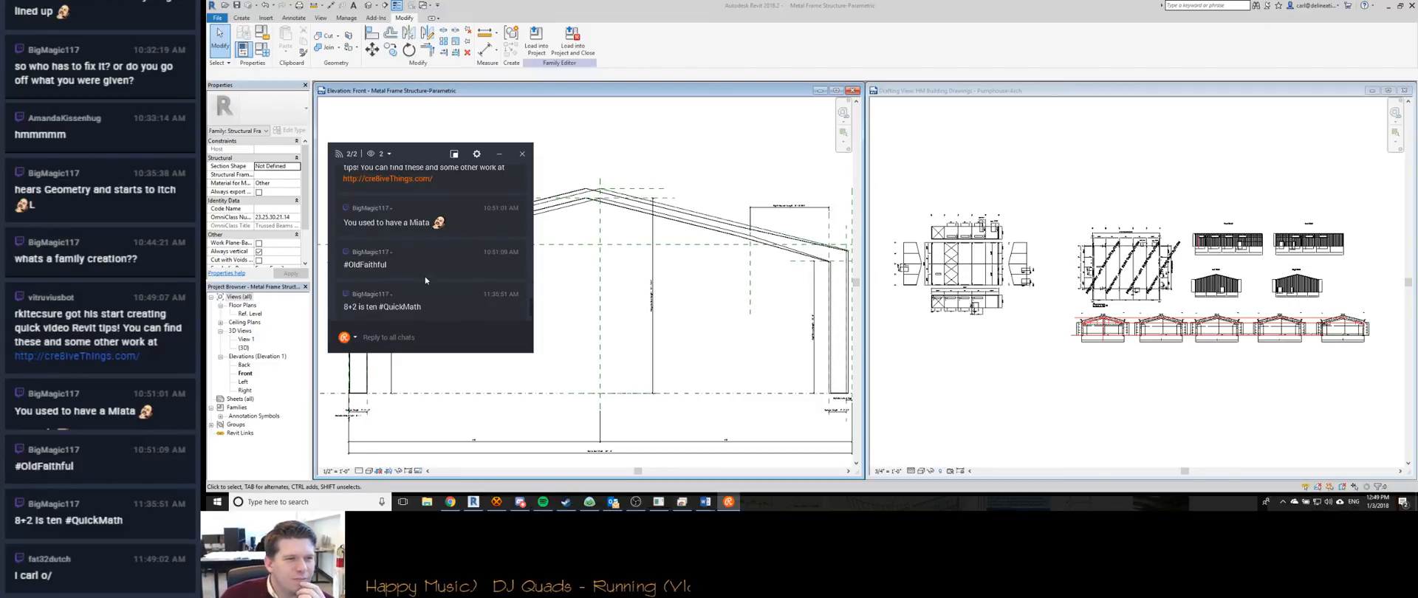
scroll(424, 276, up, 2)
scroll(424, 276, up, 2)
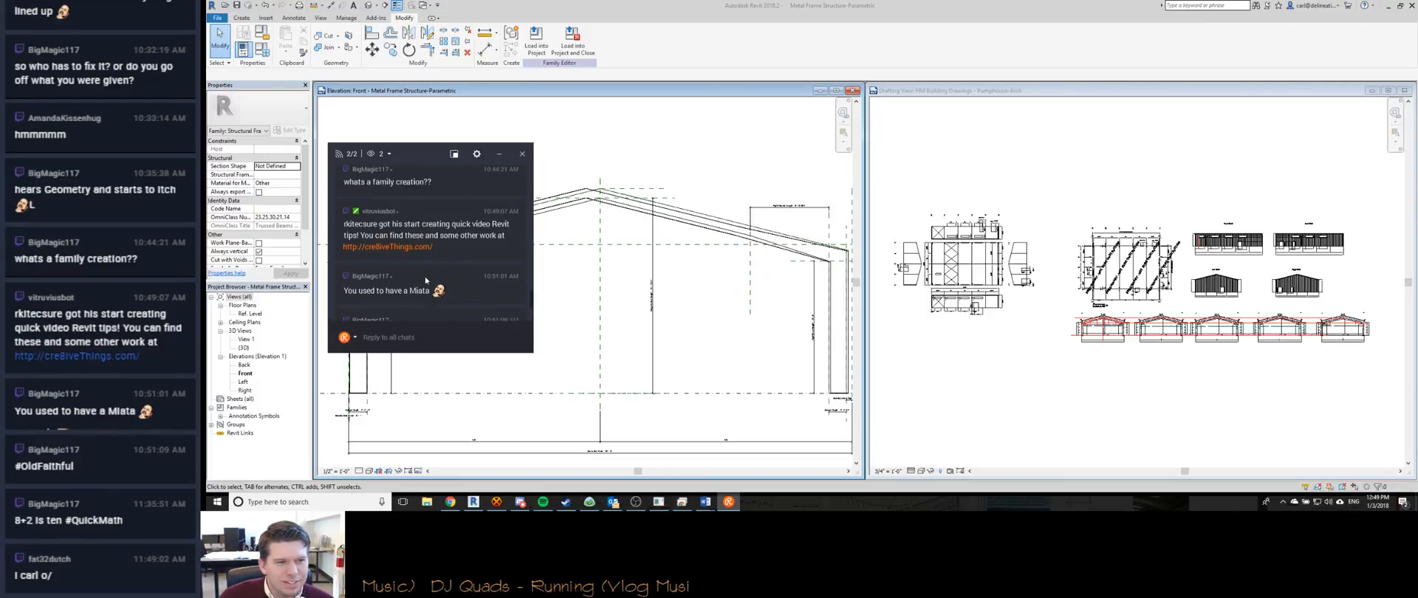
scroll(425, 280, up, 2)
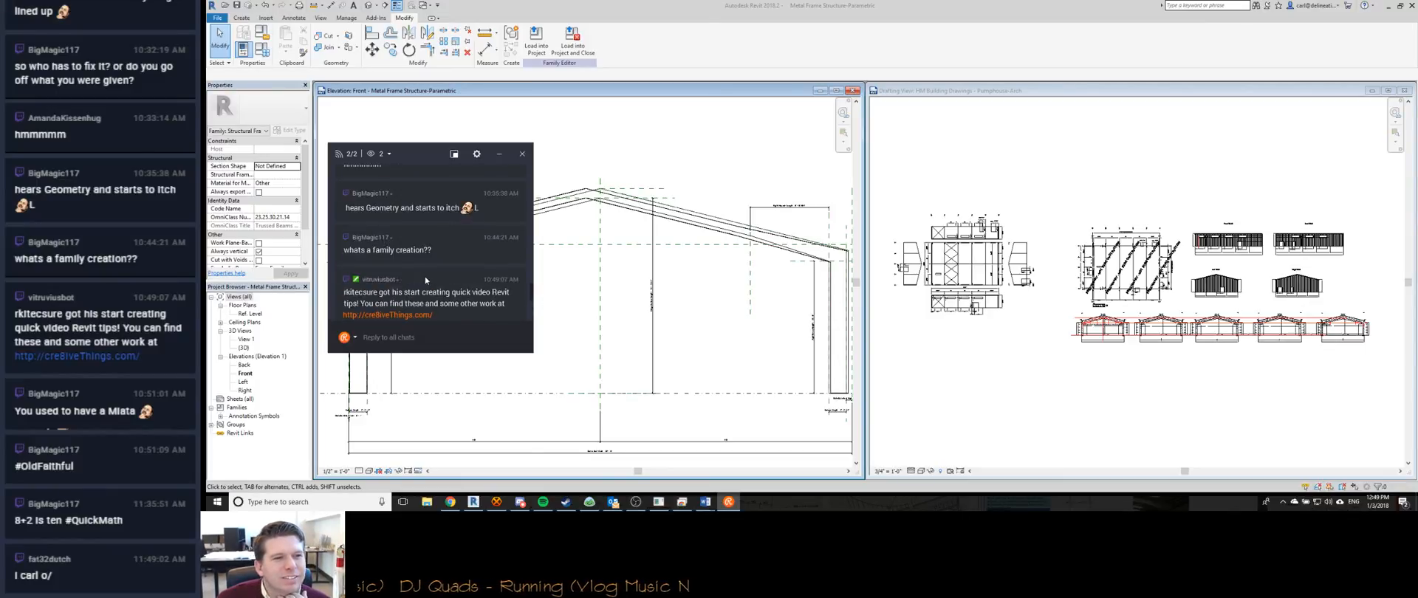
scroll(425, 280, up, 5)
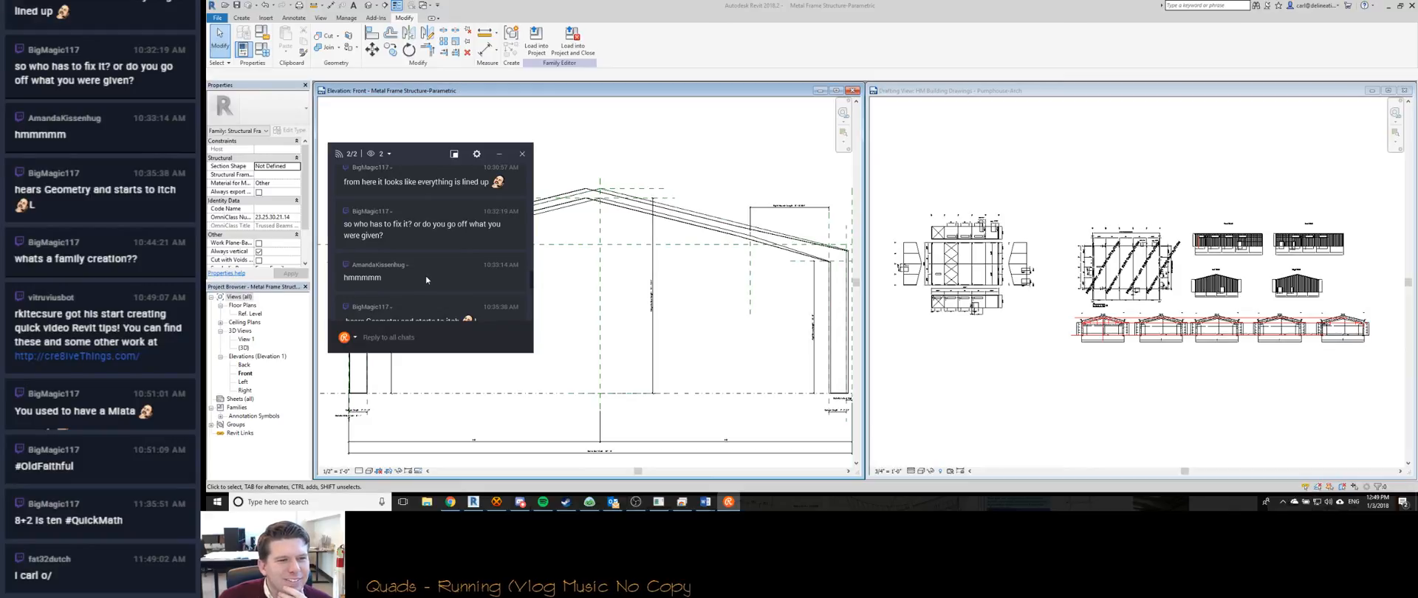
scroll(426, 277, down, 10)
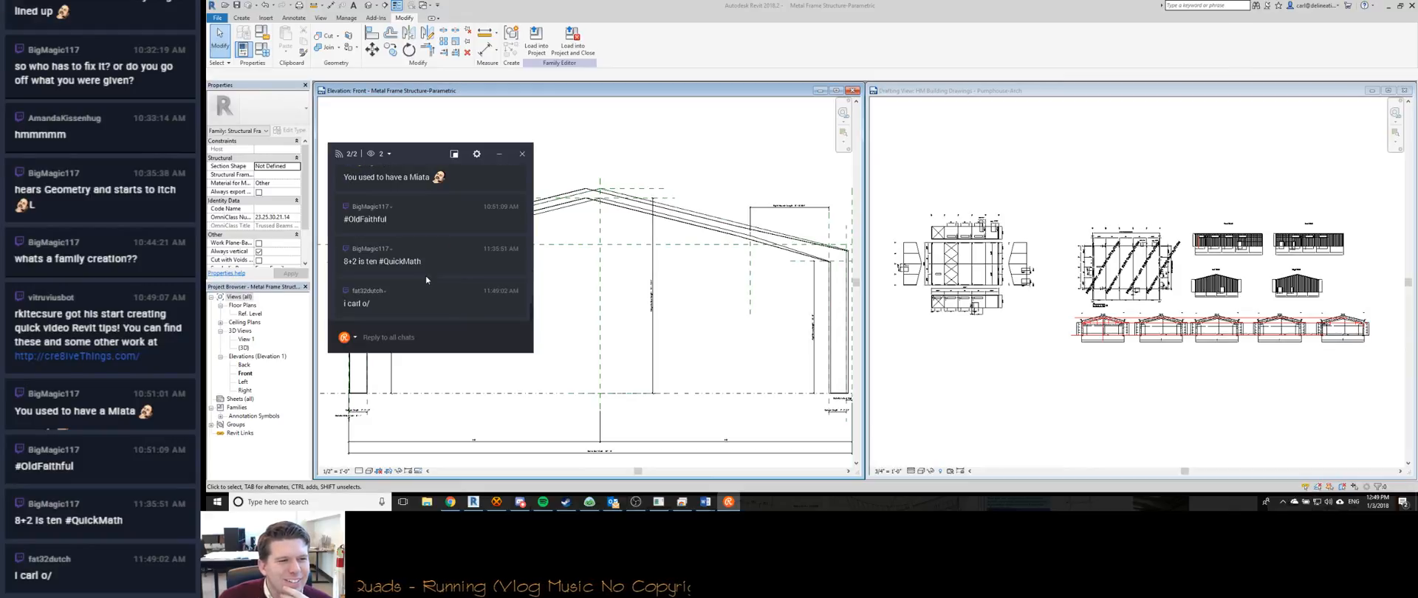
click(502, 153)
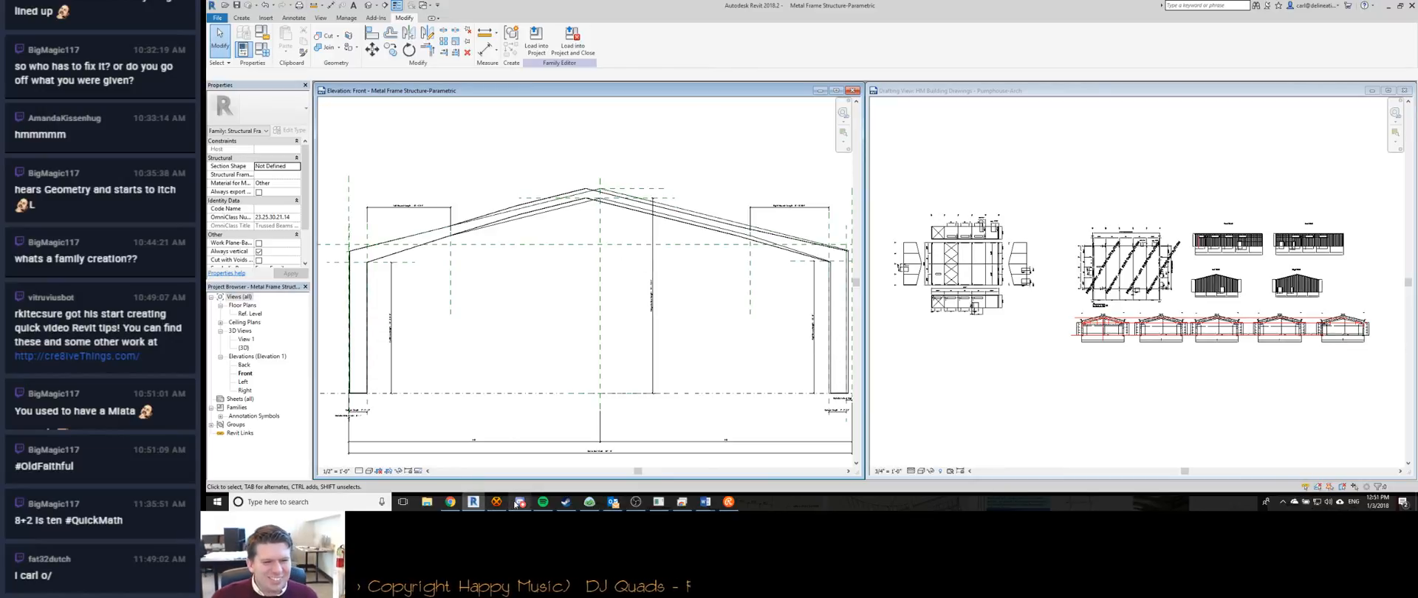
Switch to Discord, look through the recent posts in WatchMeWork's live_streaming channel, and return to Revit.
click(517, 503)
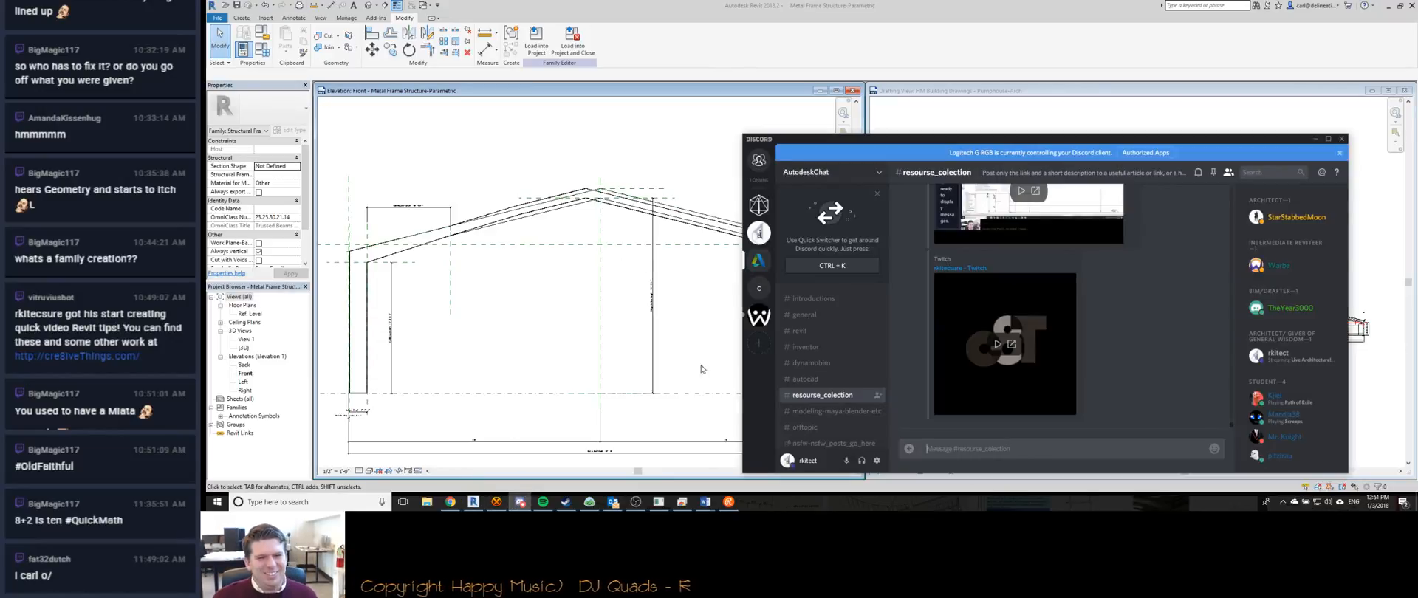
click(760, 316)
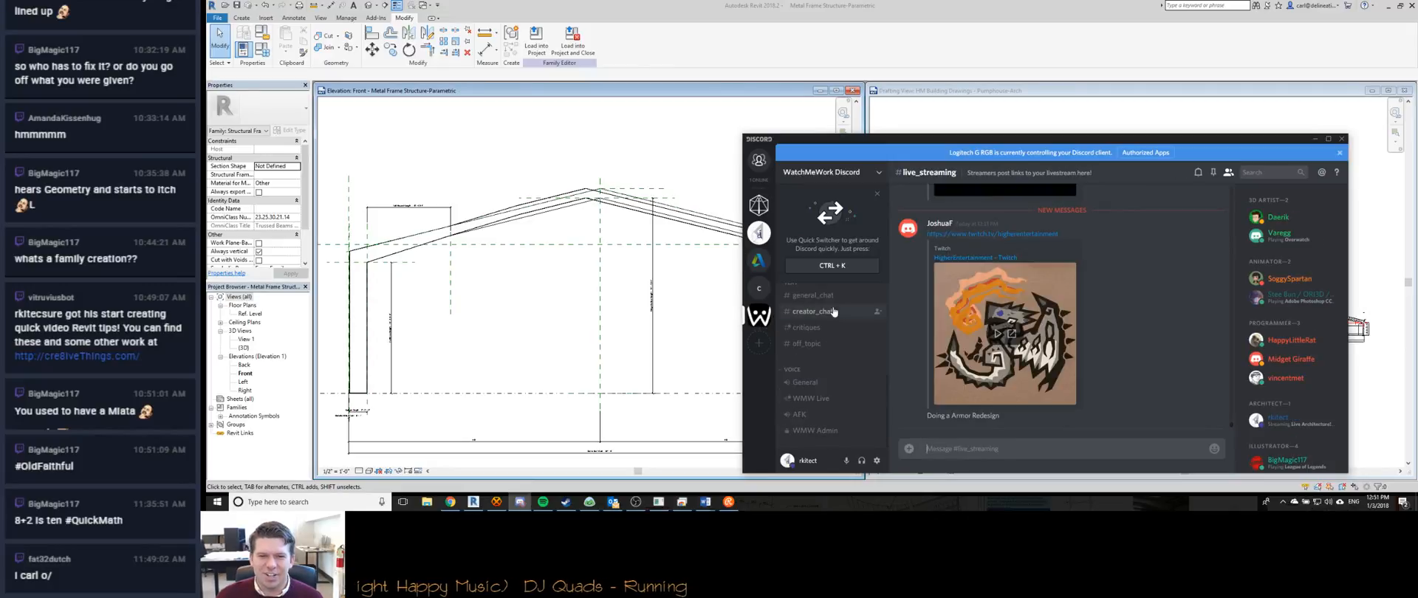
scroll(838, 384, up, 3)
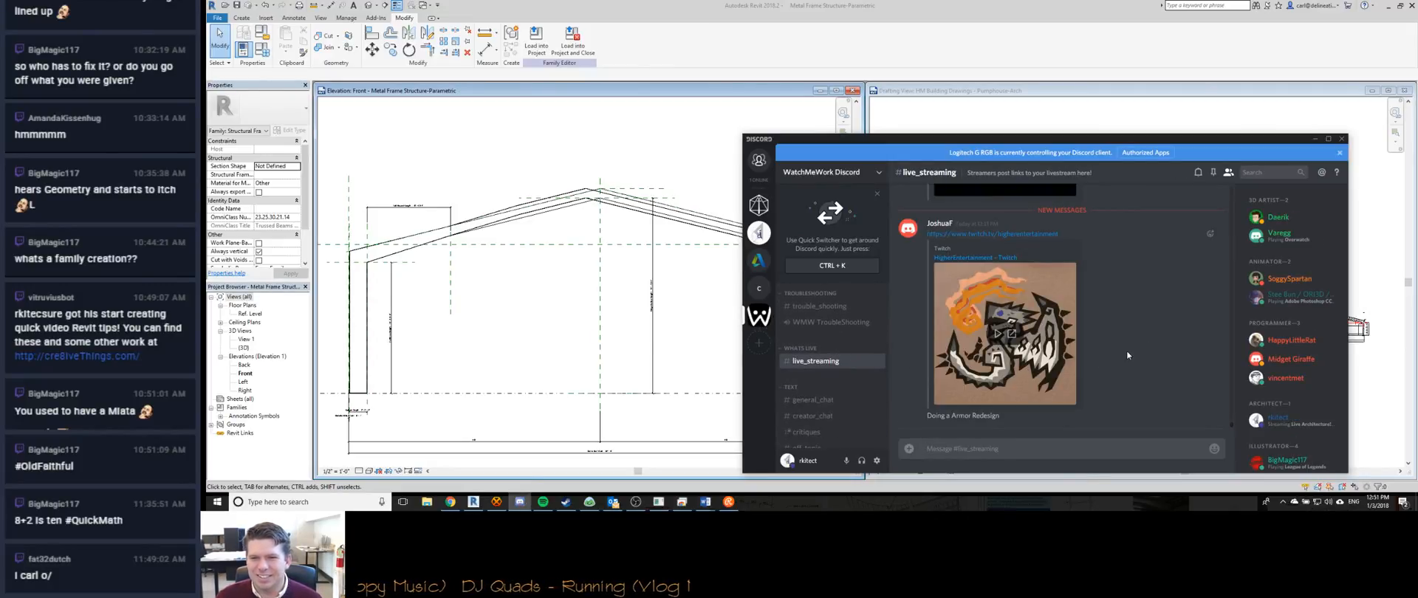
scroll(1127, 356, up, 1)
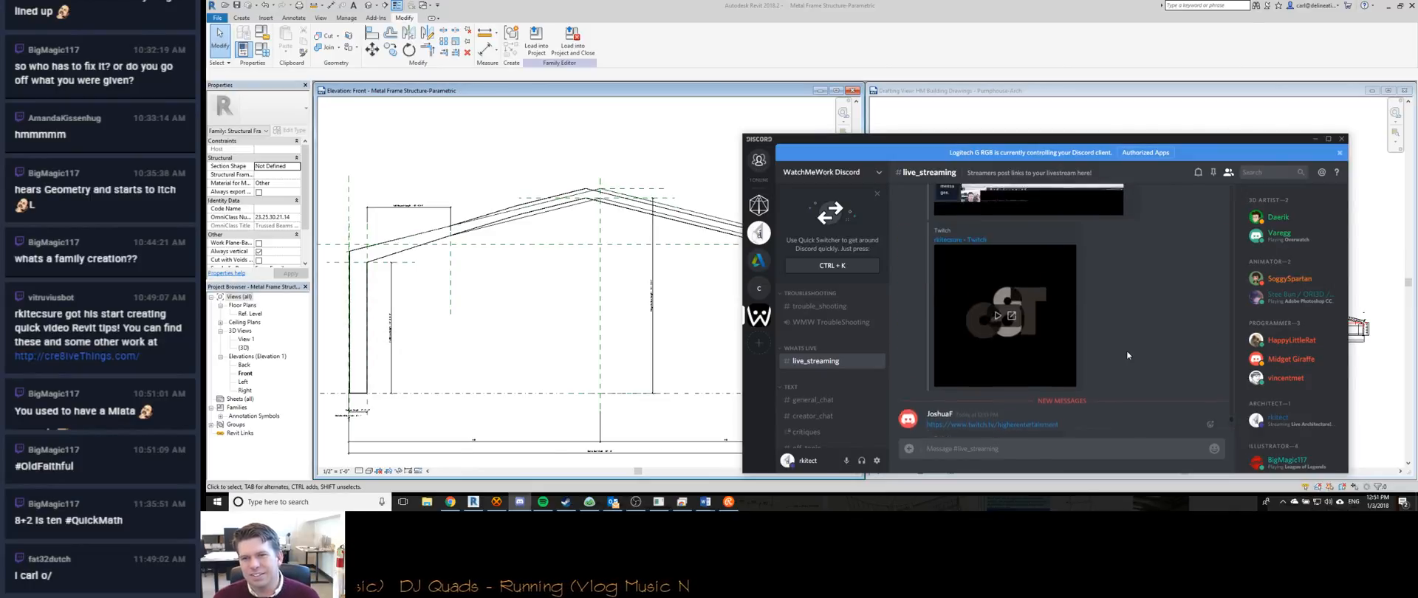
scroll(1124, 358, down, 1)
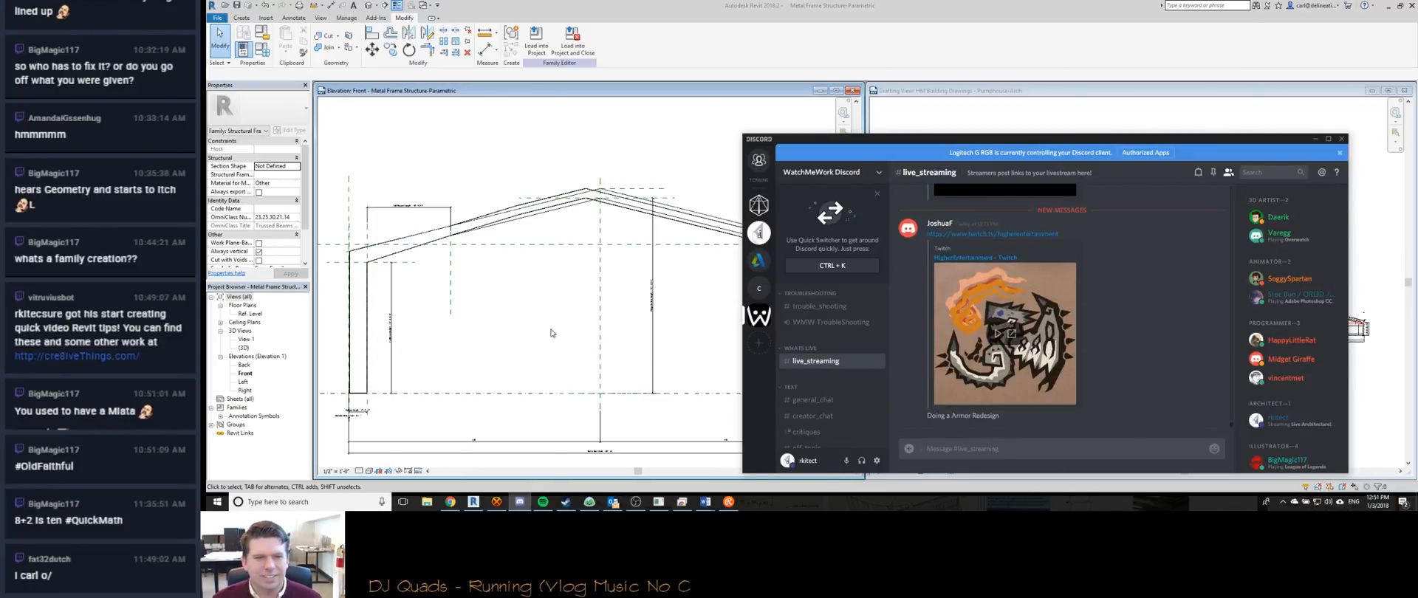
click(520, 501)
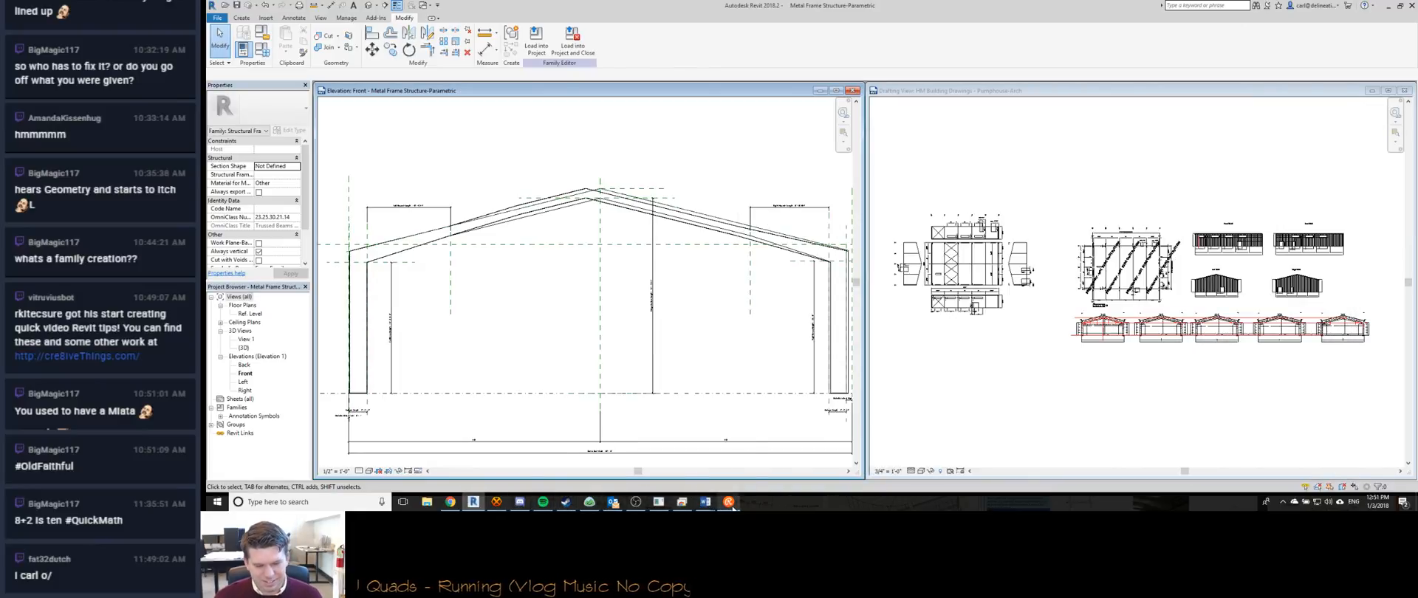
Close the Metal Frame Structure-Parametric family with its changes saved, and close the Pumphouse-Arch project without saving.
mouse_move(731, 505)
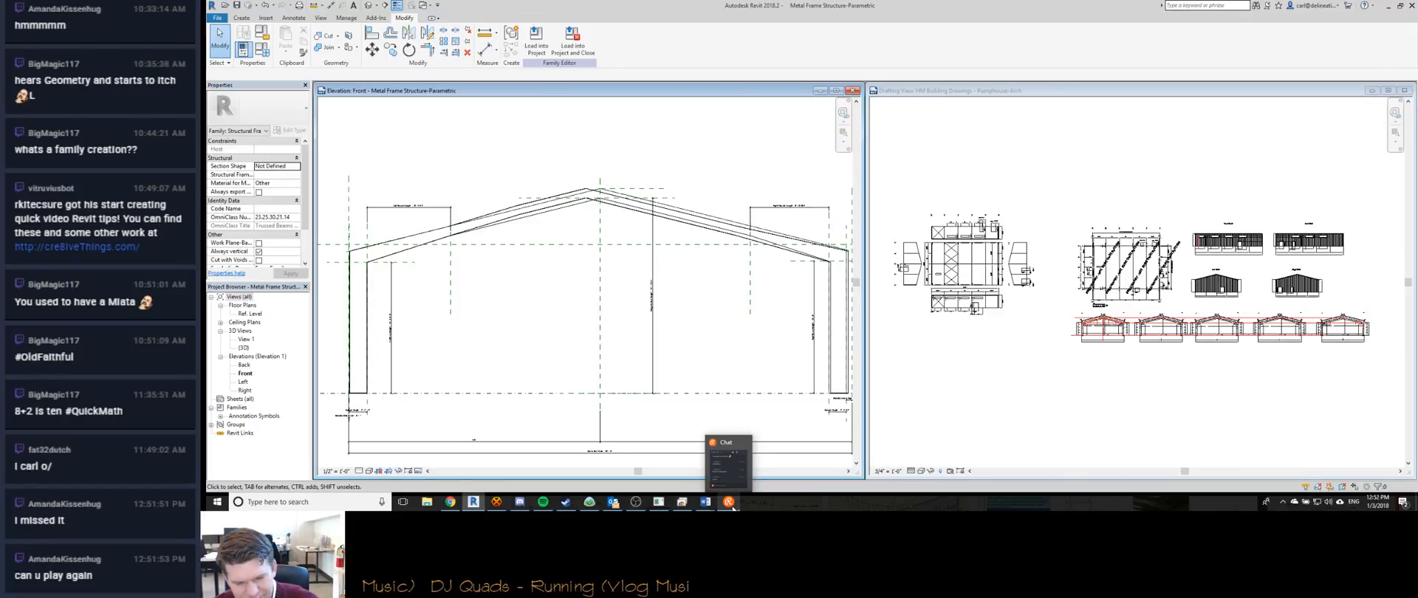
scroll(731, 310, down, 1)
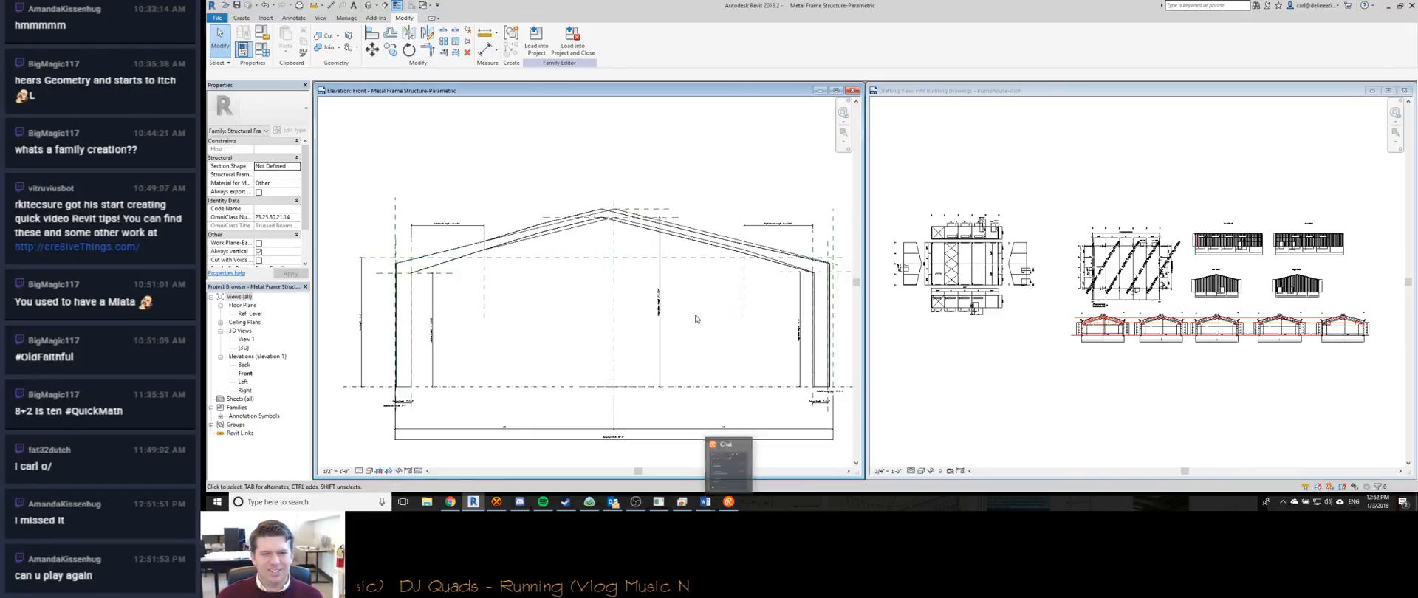
scroll(629, 215, up, 3)
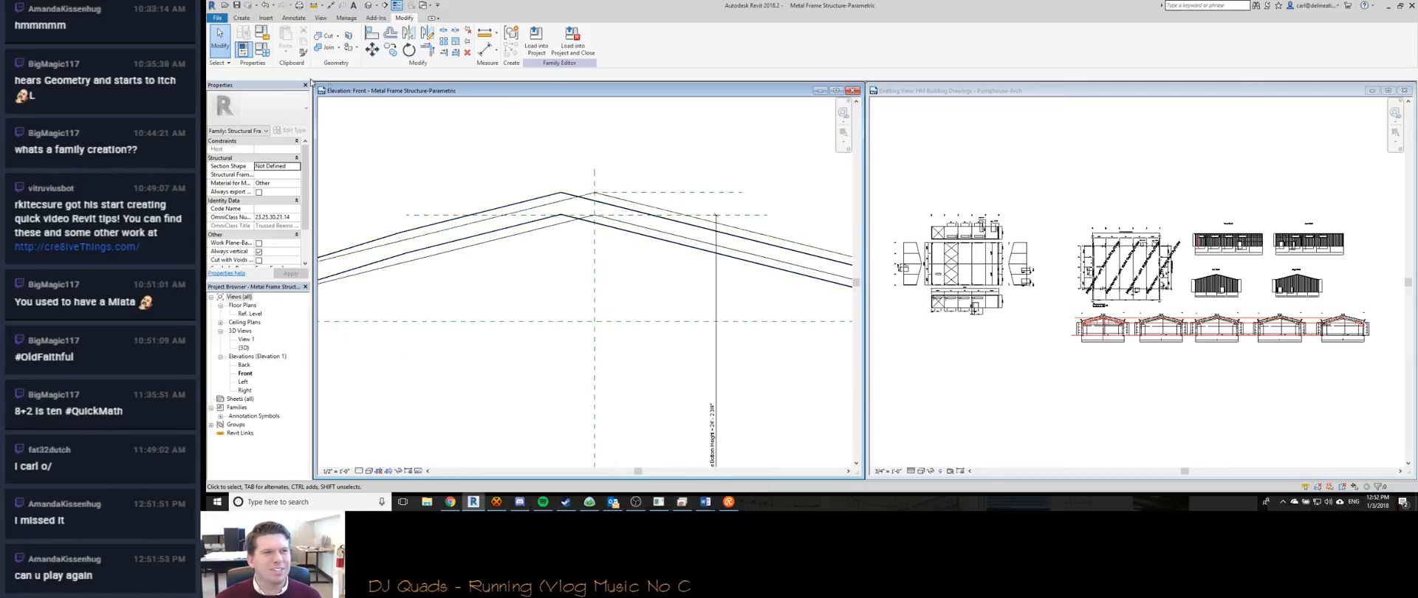
click(217, 18)
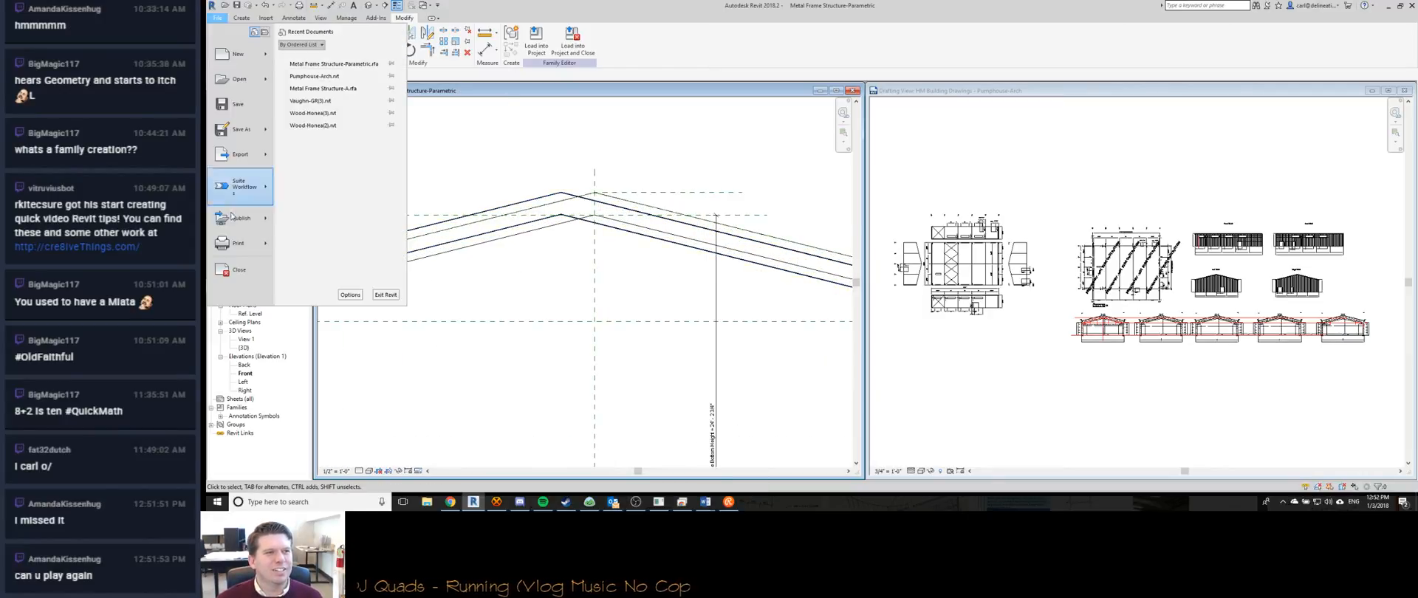
click(225, 270)
click(795, 256)
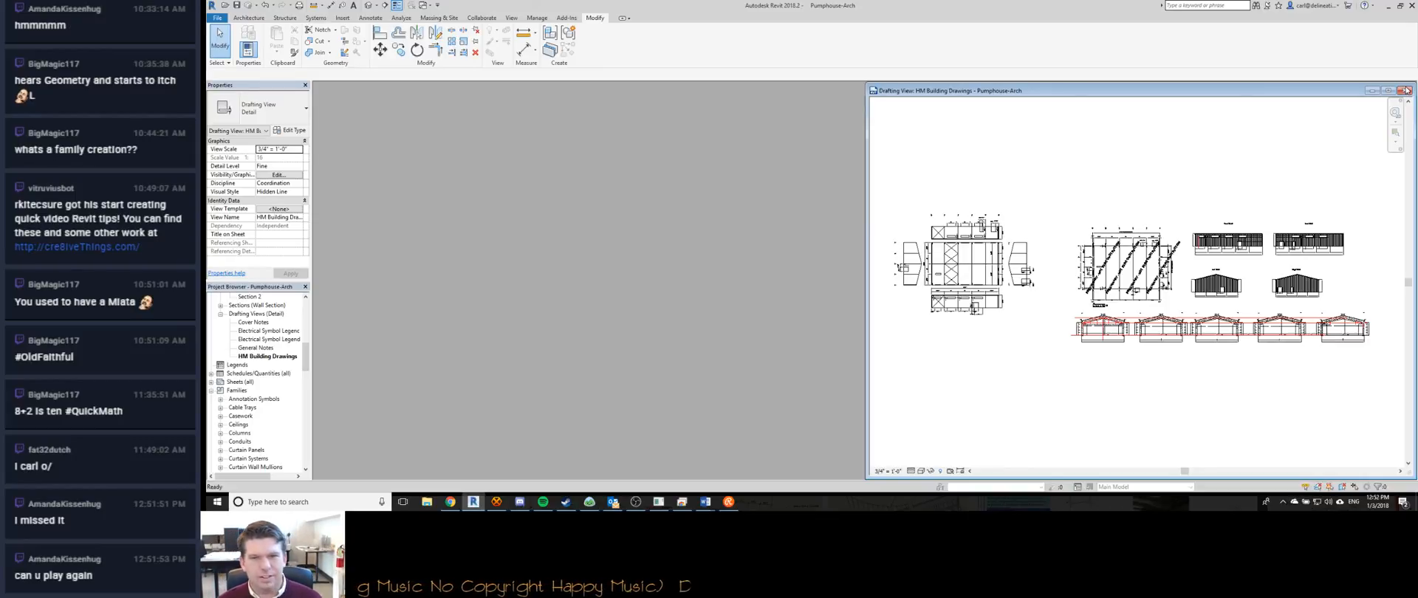
click(1406, 90)
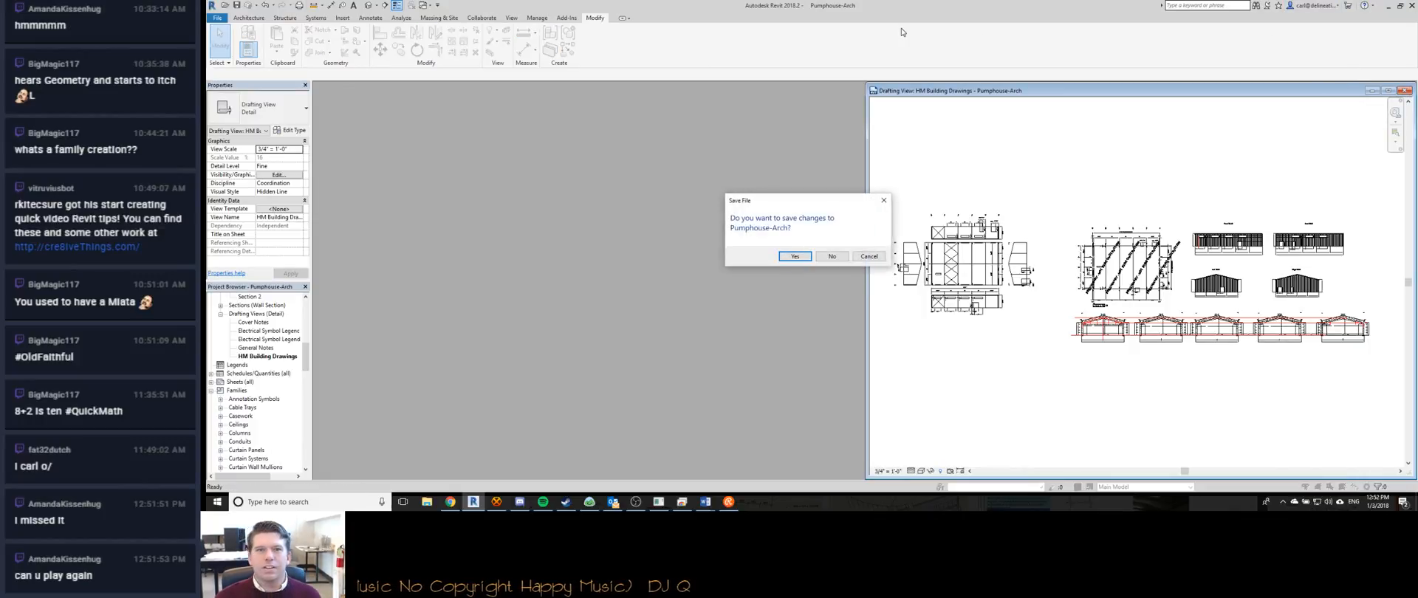
click(830, 257)
Check the Outlook inbox and Discord's live_streaming channel, and bring up the OBS broadcasting window.
click(613, 502)
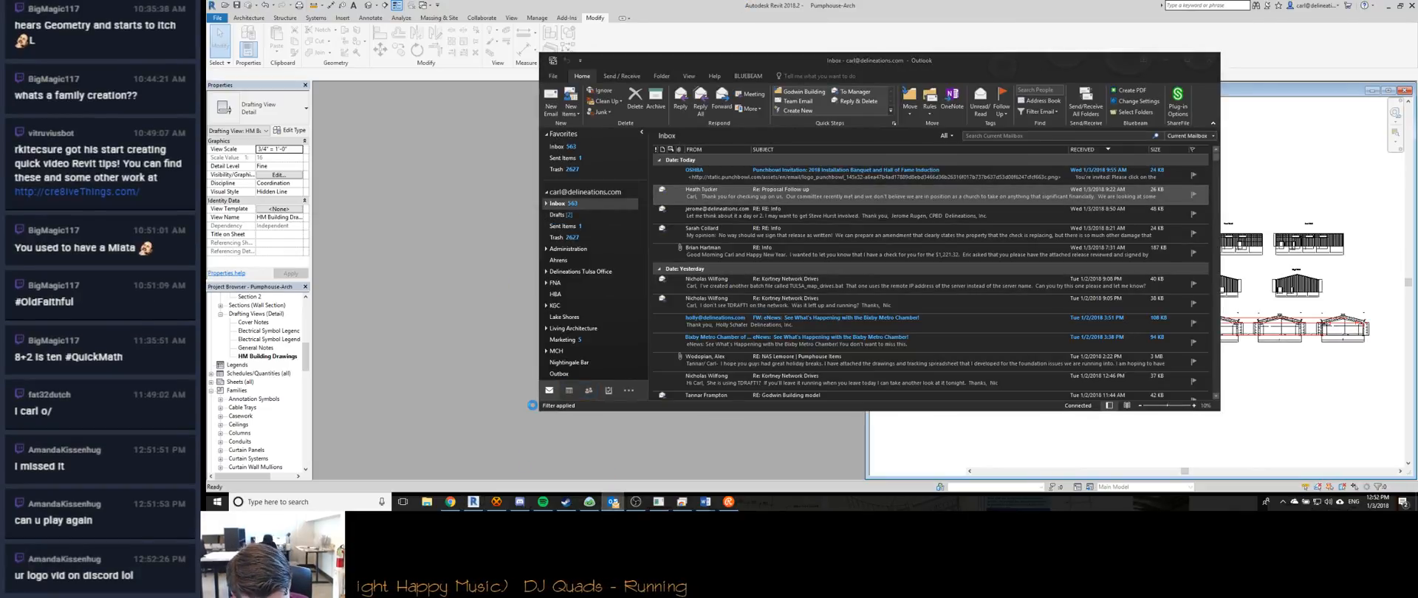
click(533, 405)
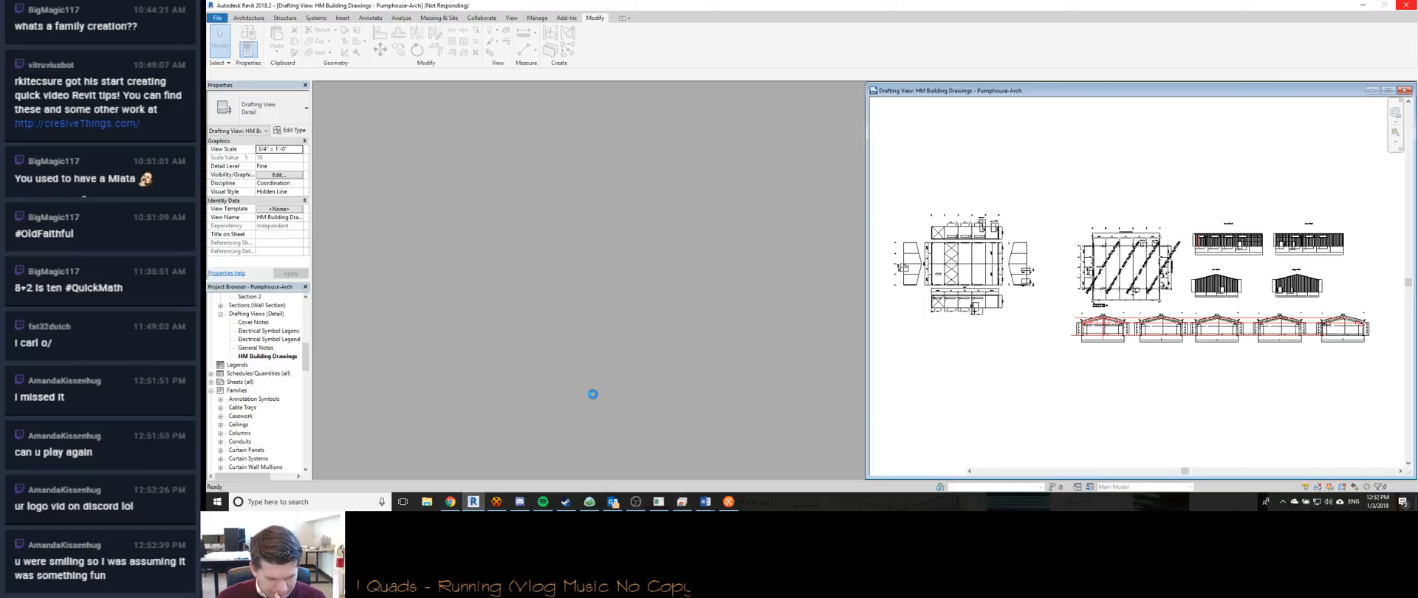
click(524, 504)
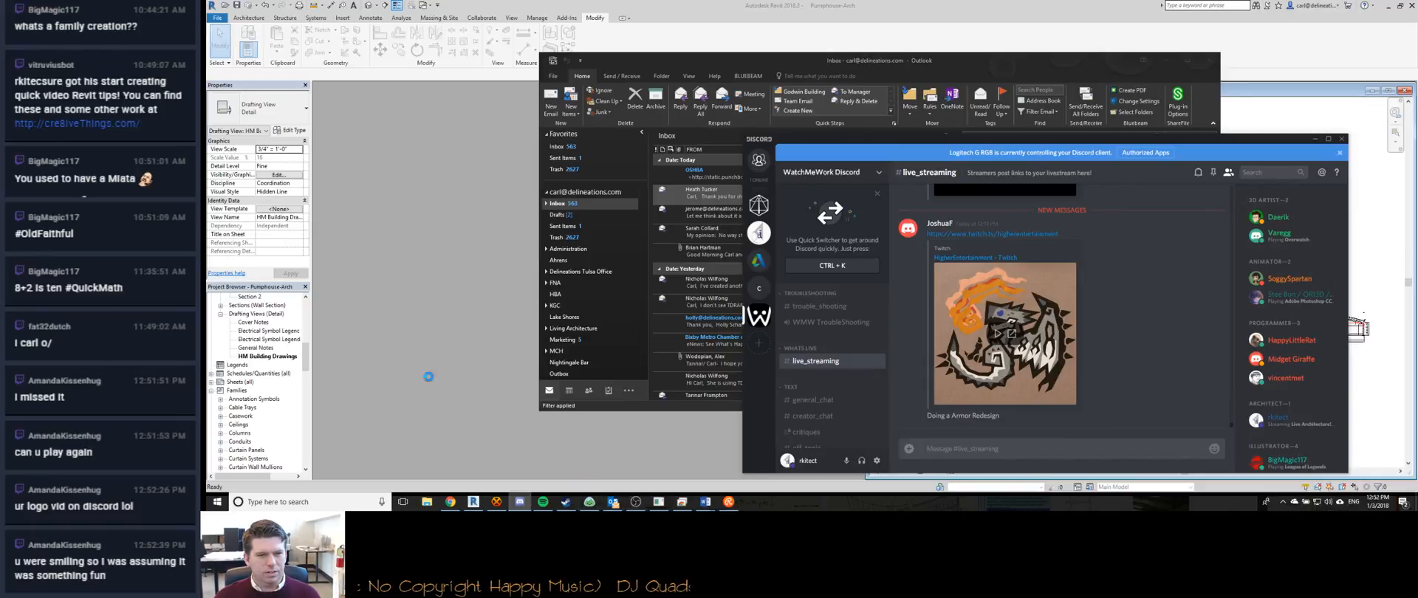
click(635, 502)
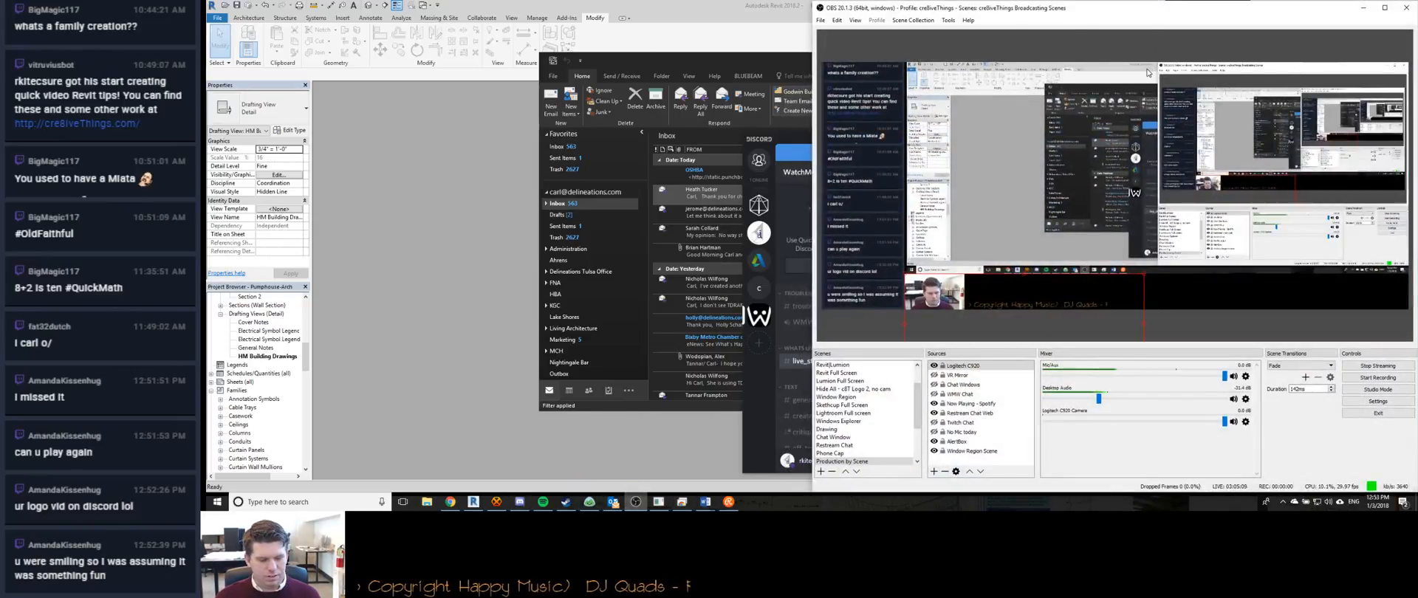